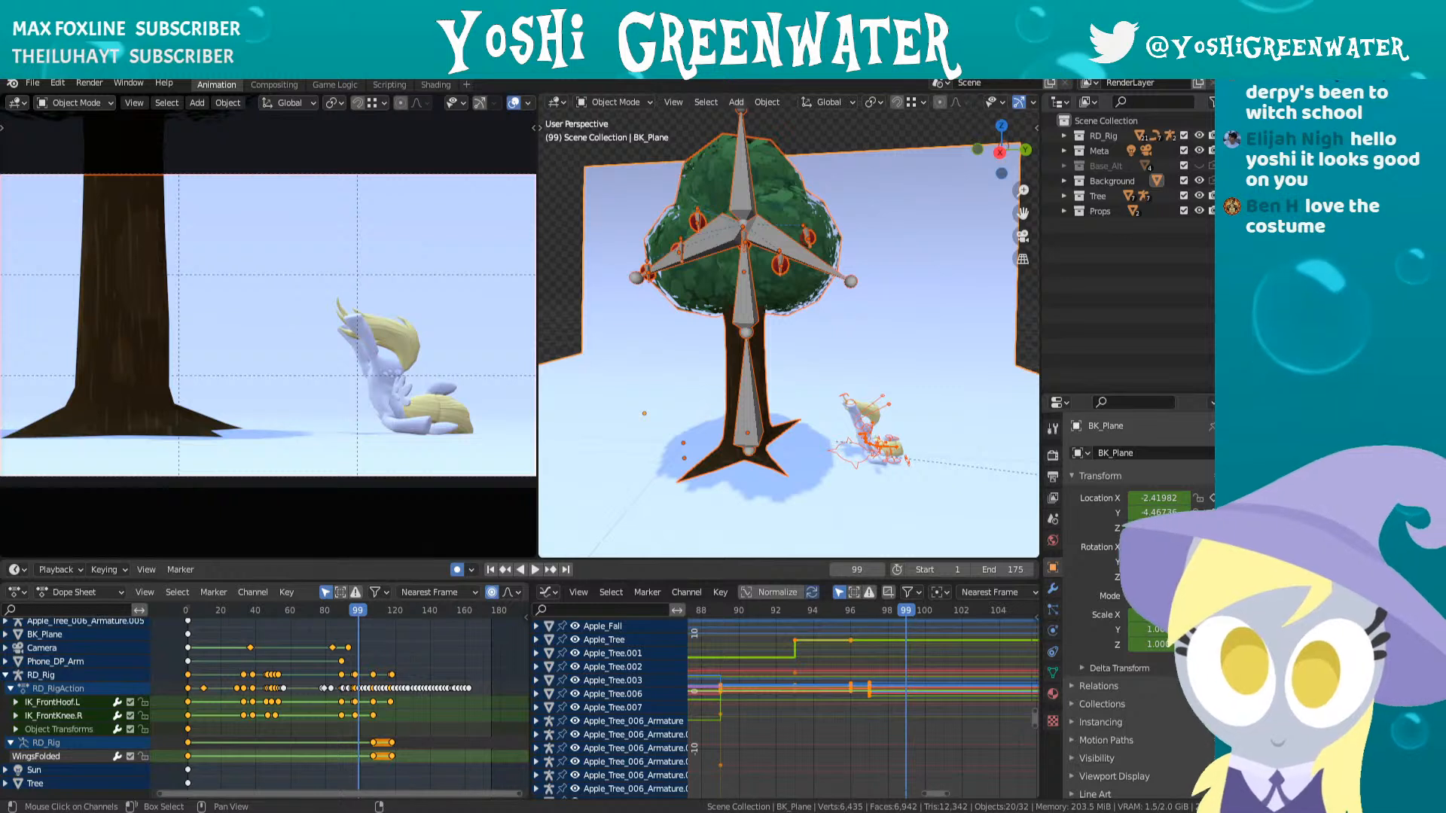
- Deselect all objects and enlarge the Properties editor by shrinking the Outliner above it
{"action": "left_click", "coordinate": [1114, 306]}
{"action": "left_click_drag", "start_coordinate": [1119, 390], "coordinate": [1127, 298]}
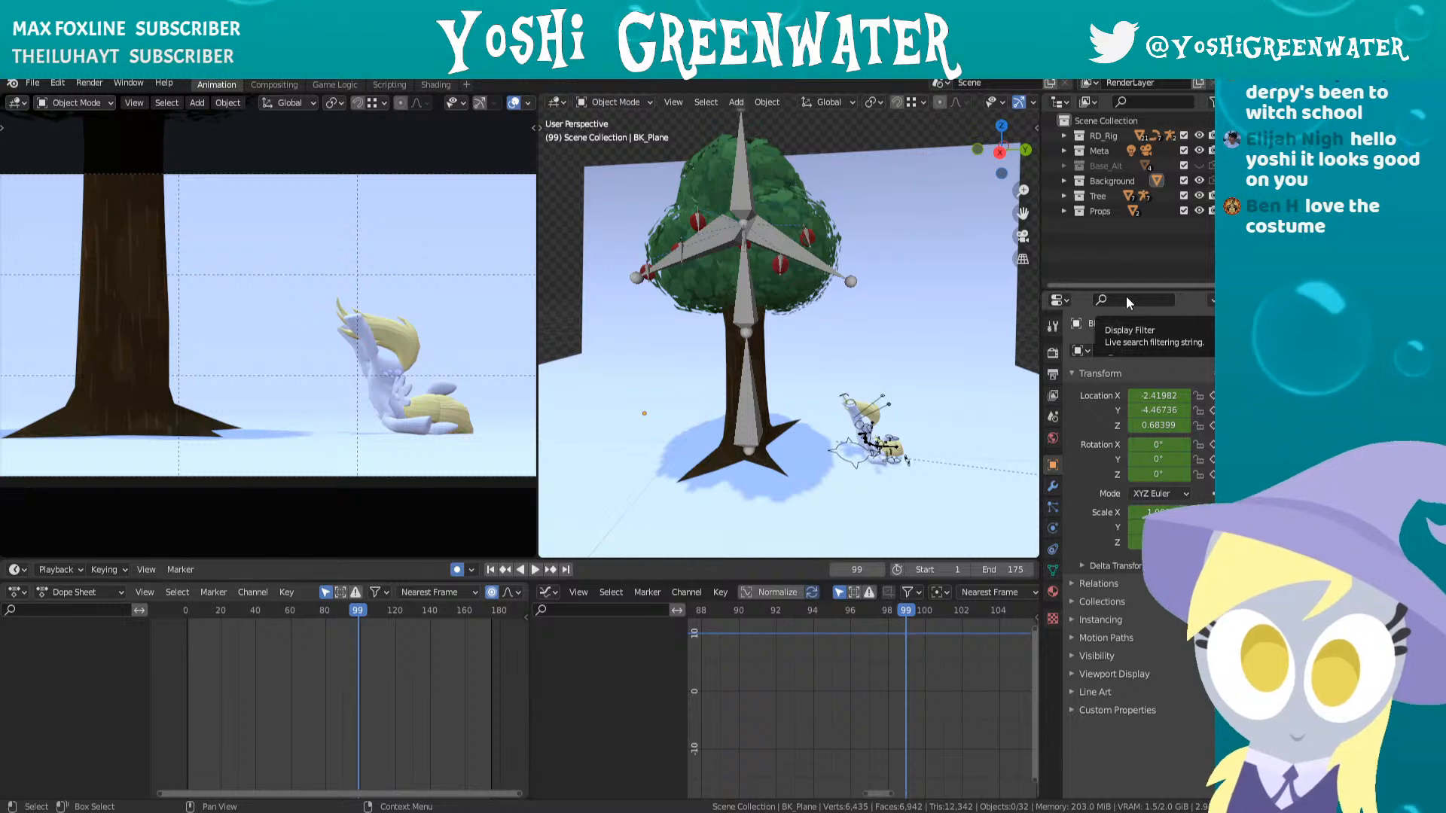
{"action": "left_click", "coordinate": [1116, 268]}
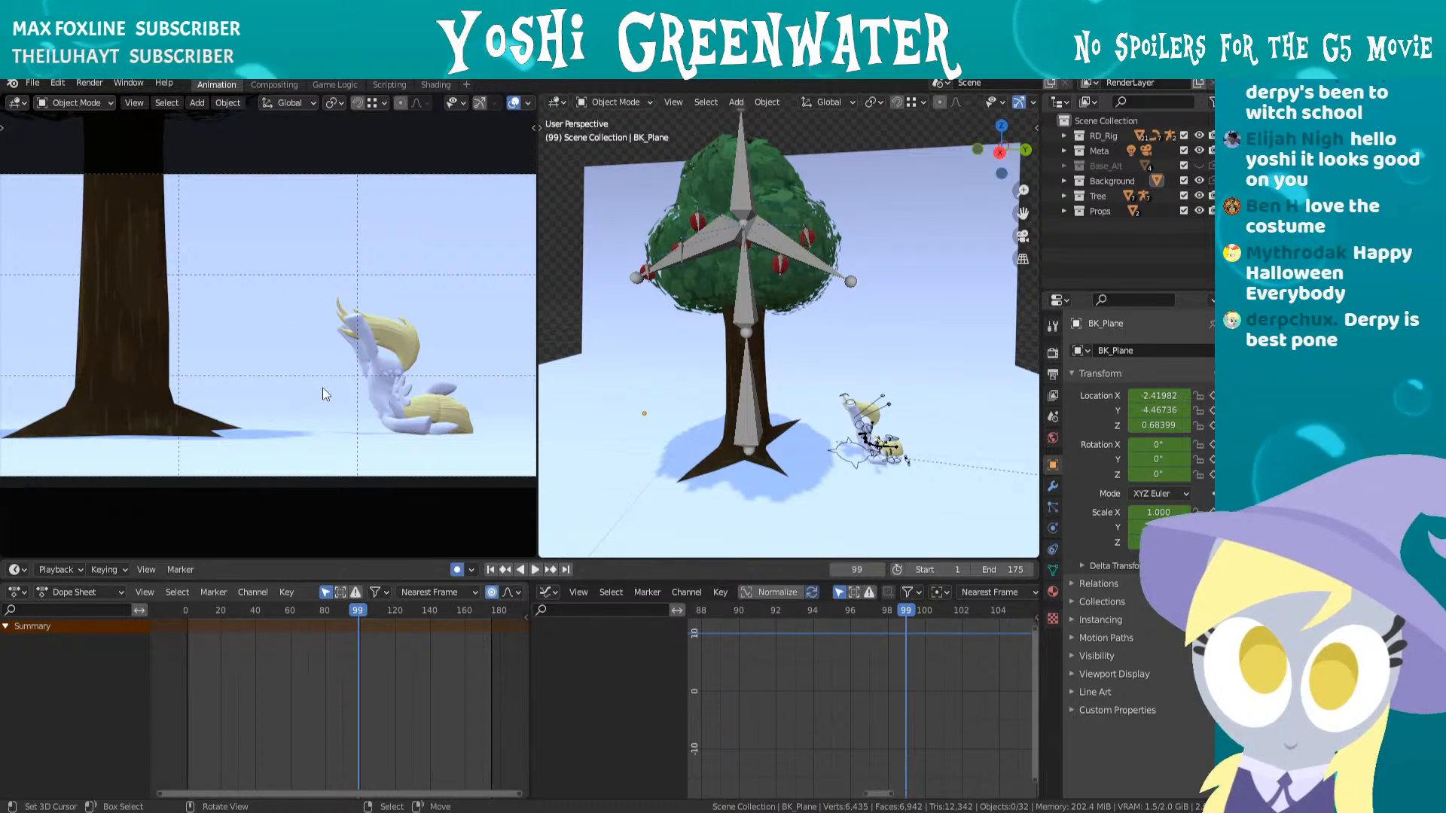
- Play the last part of the animation, stop at frame 165, and save the file
{"action": "left_click_drag", "start_coordinate": [365, 613], "coordinate": [392, 616]}
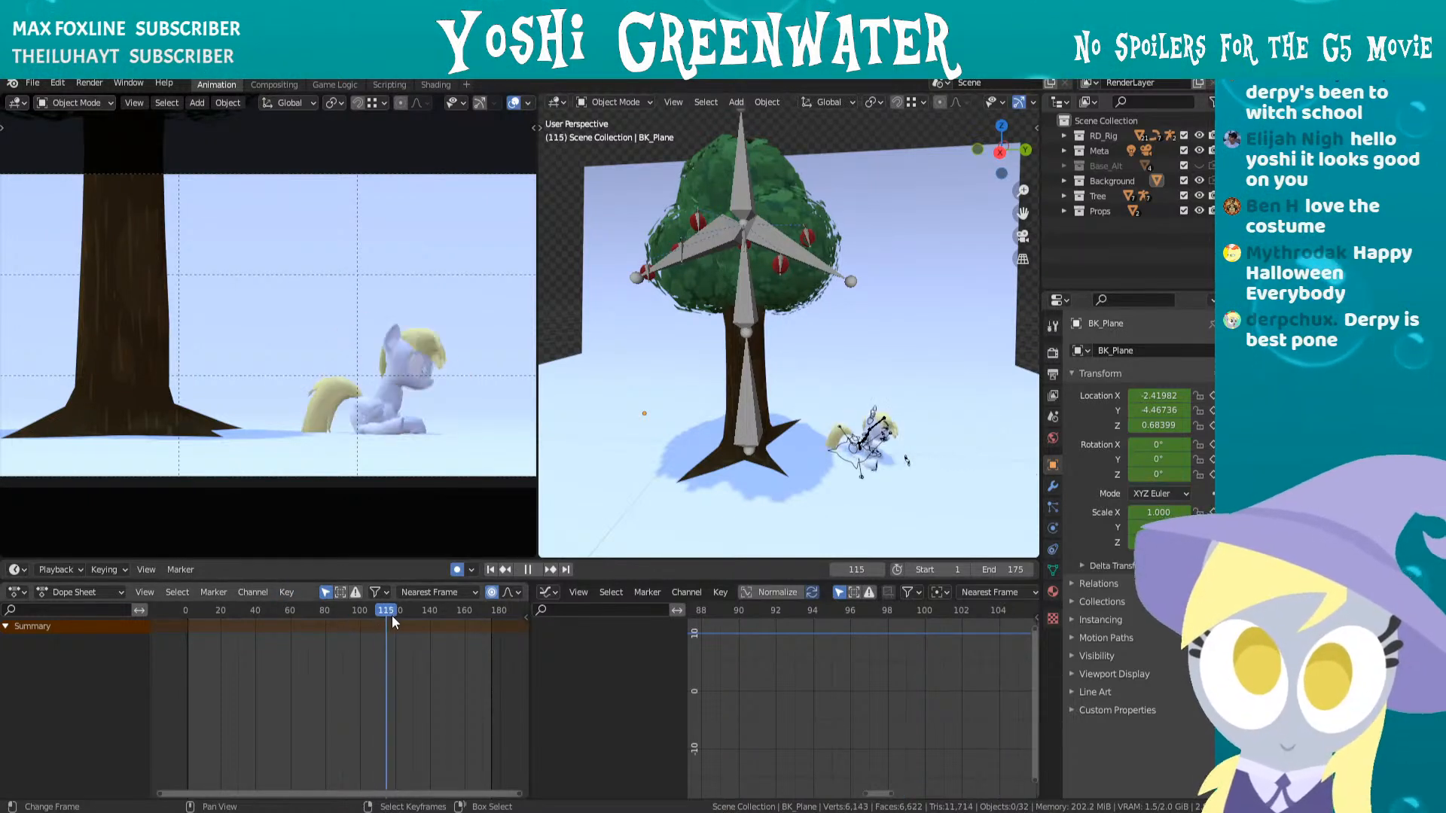
{"action": "key", "text": "space"}
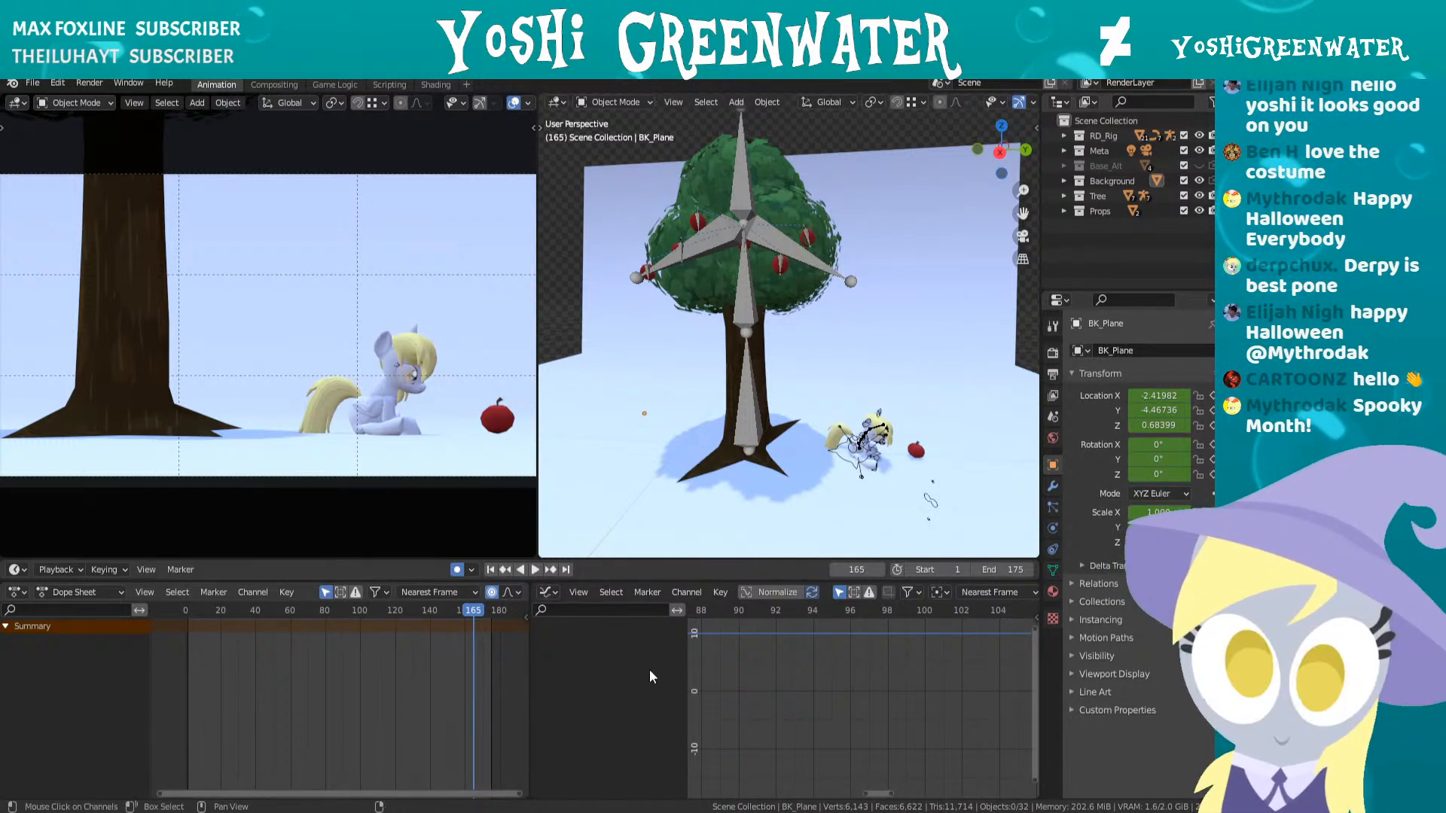
{"action": "middle_click_drag", "start_coordinate": [819, 468], "coordinate": [833, 468]}
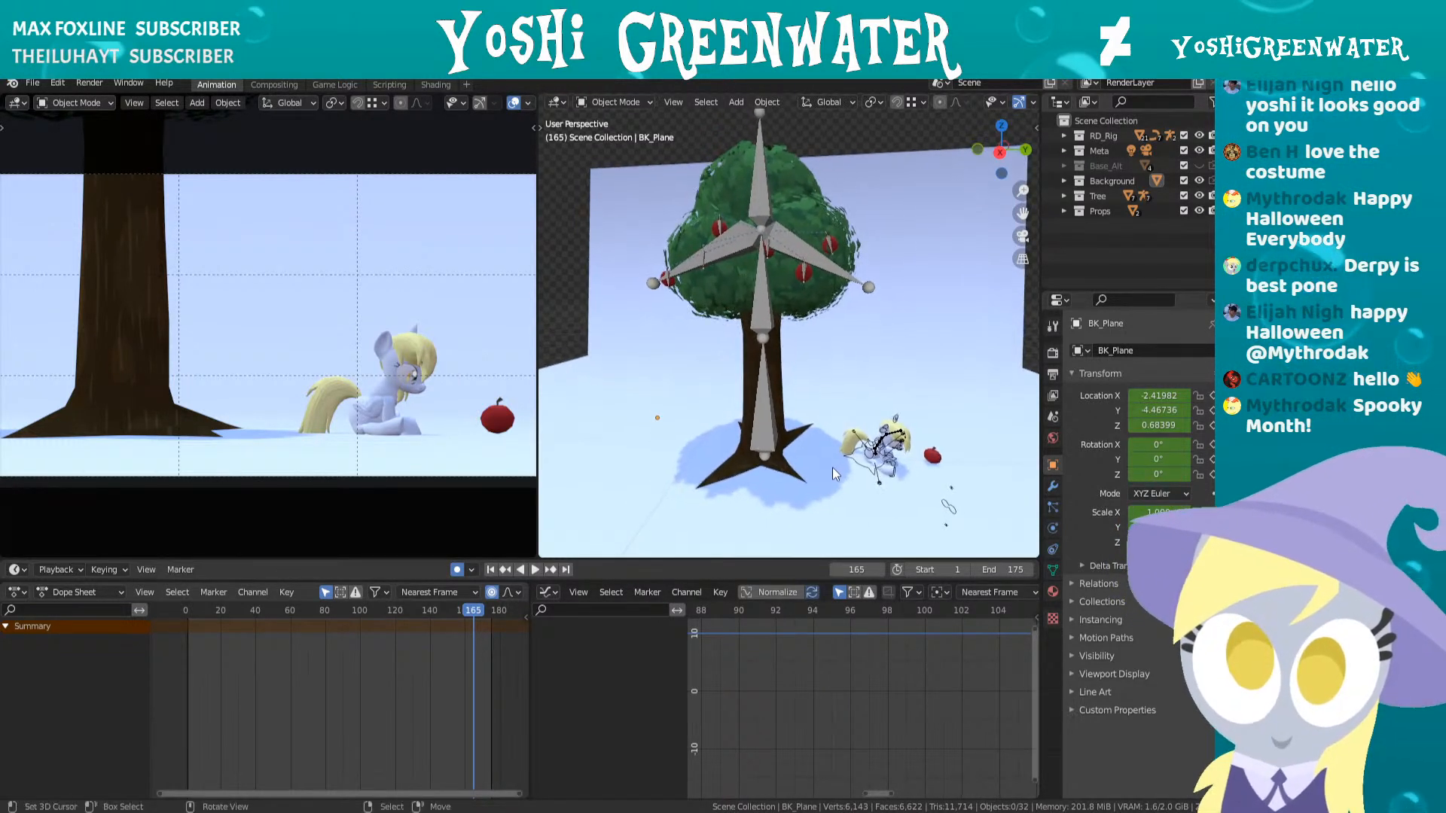
{"action": "key", "text": "ctrl+s"}
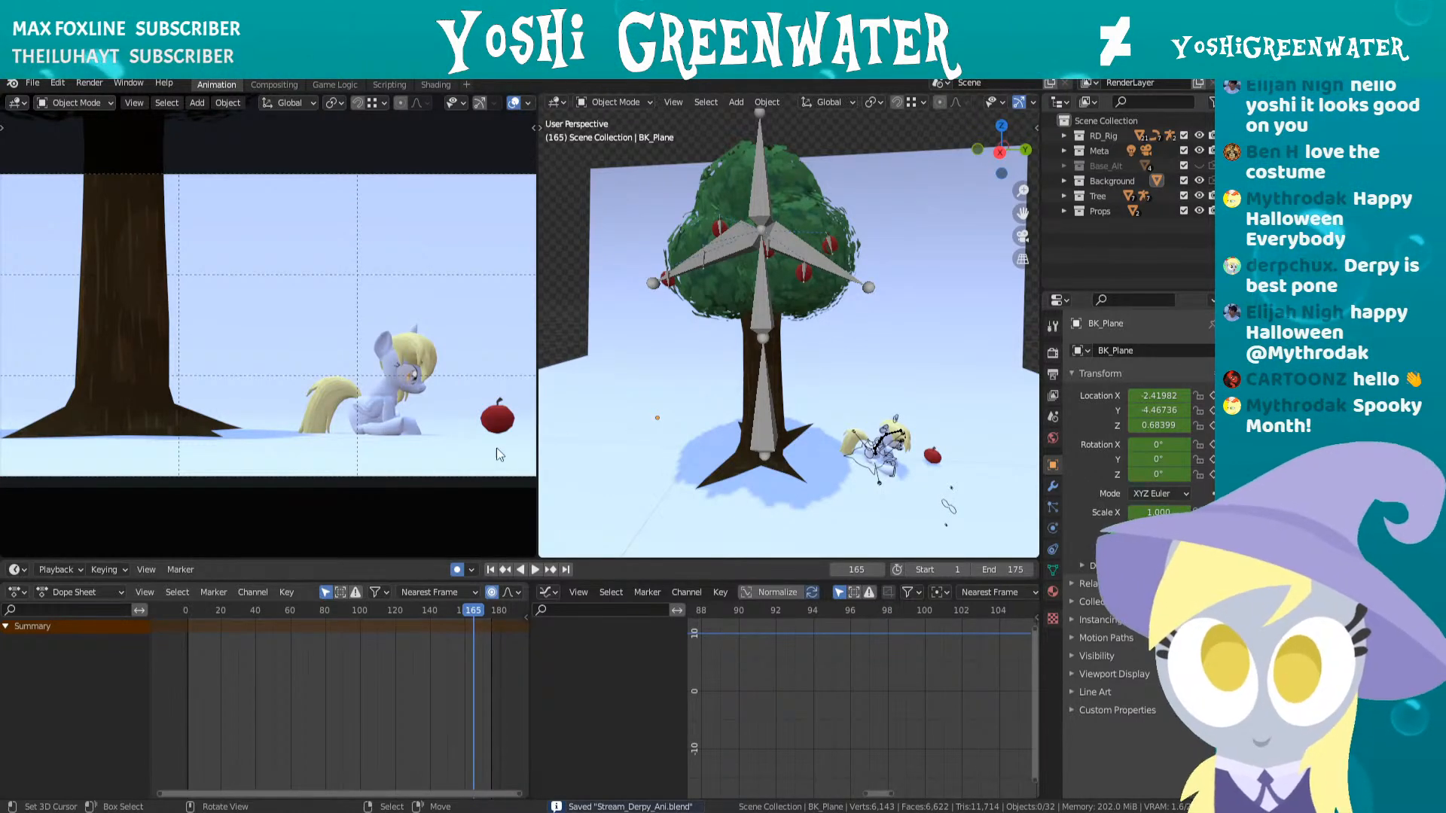
- Play the whole animation from frame 1 and examine the pony, tree and backdrop from several angles
{"action": "left_click", "coordinate": [491, 570]}
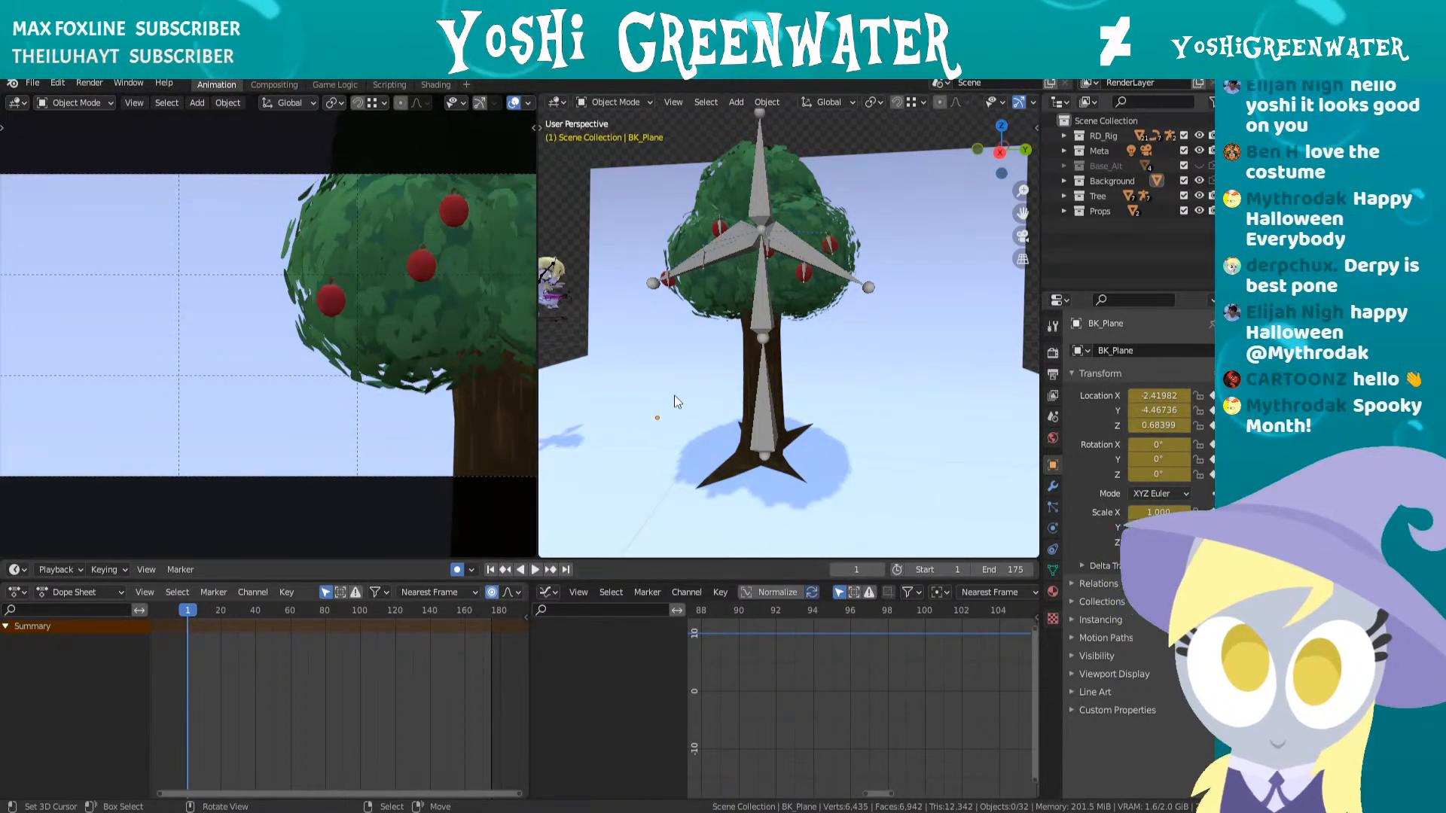
{"action": "middle_click_drag", "start_coordinate": [675, 395], "coordinate": [834, 368], "text": "shift"}
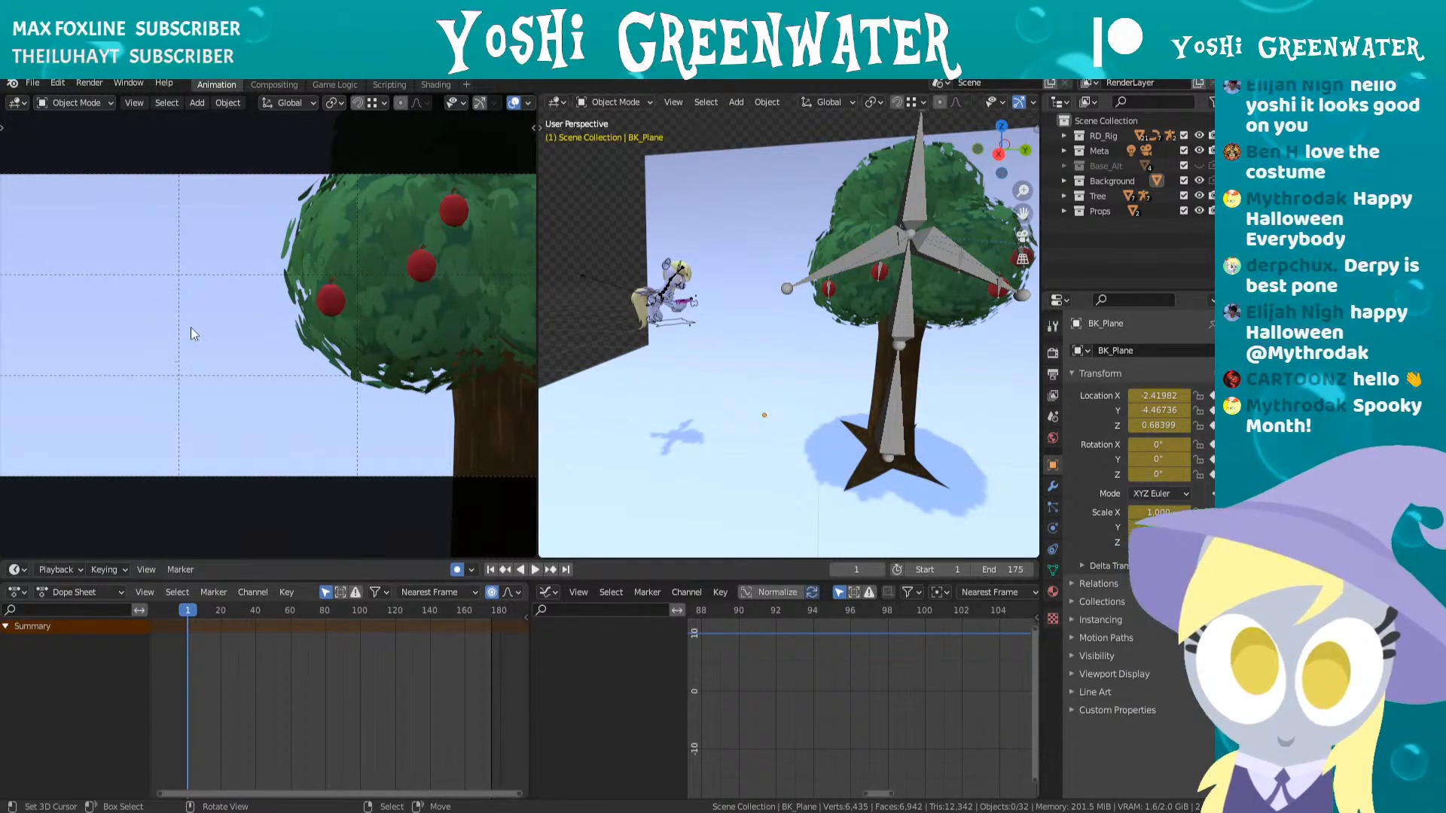
{"action": "middle_click_drag", "start_coordinate": [777, 289], "coordinate": [886, 336]}
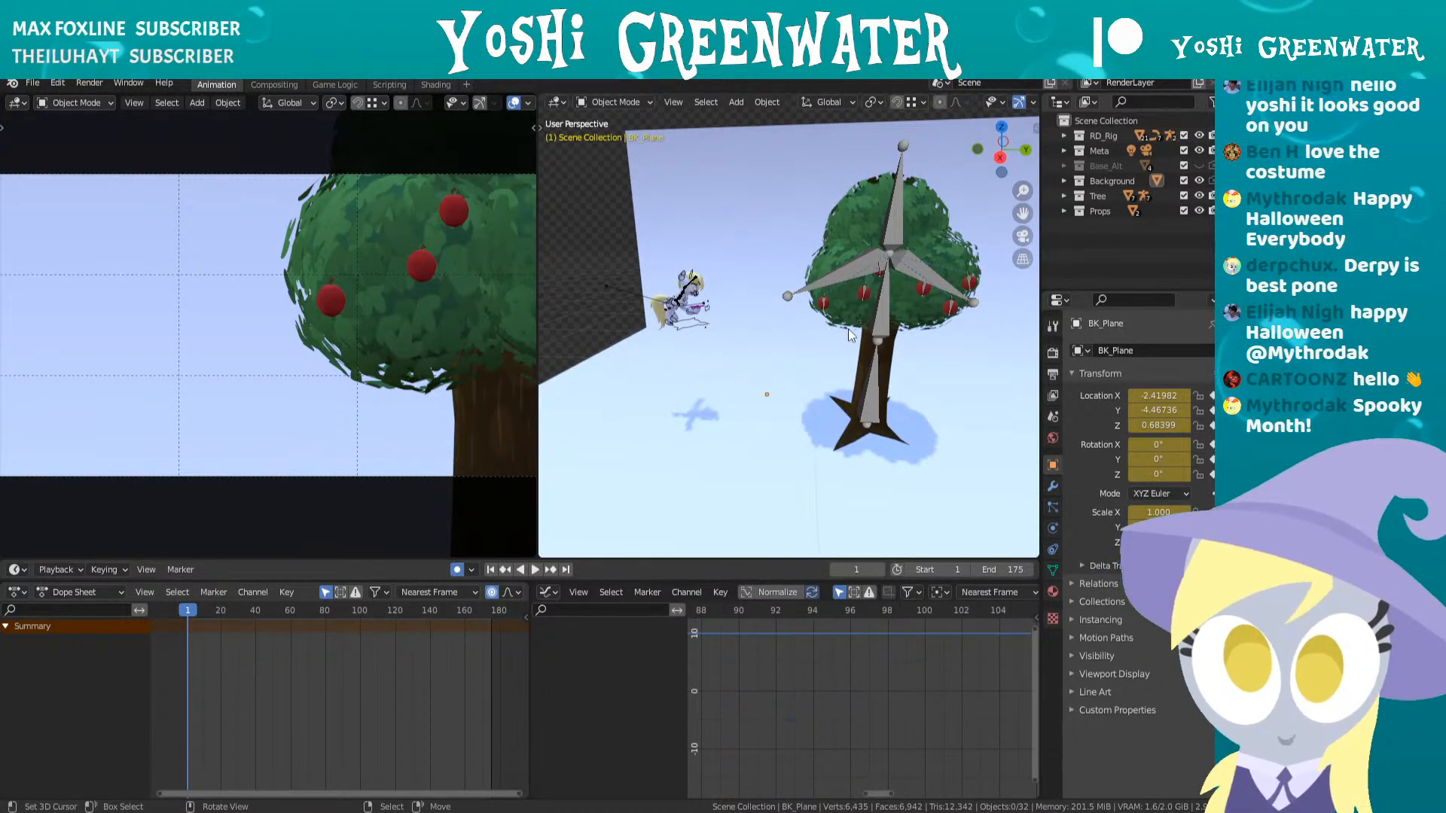
{"action": "key", "text": "space"}
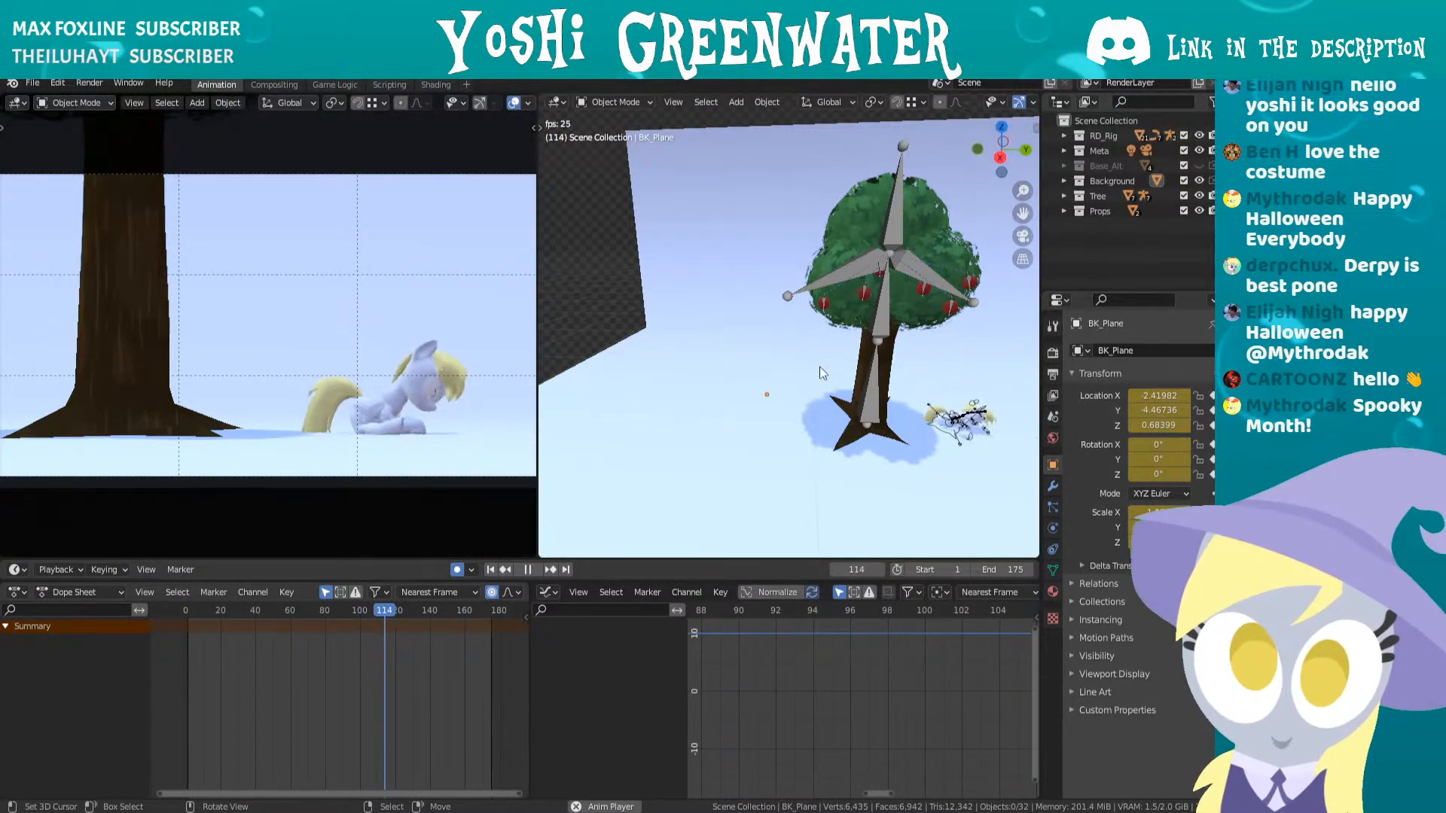
{"action": "middle_click_drag", "start_coordinate": [820, 366], "coordinate": [685, 368]}
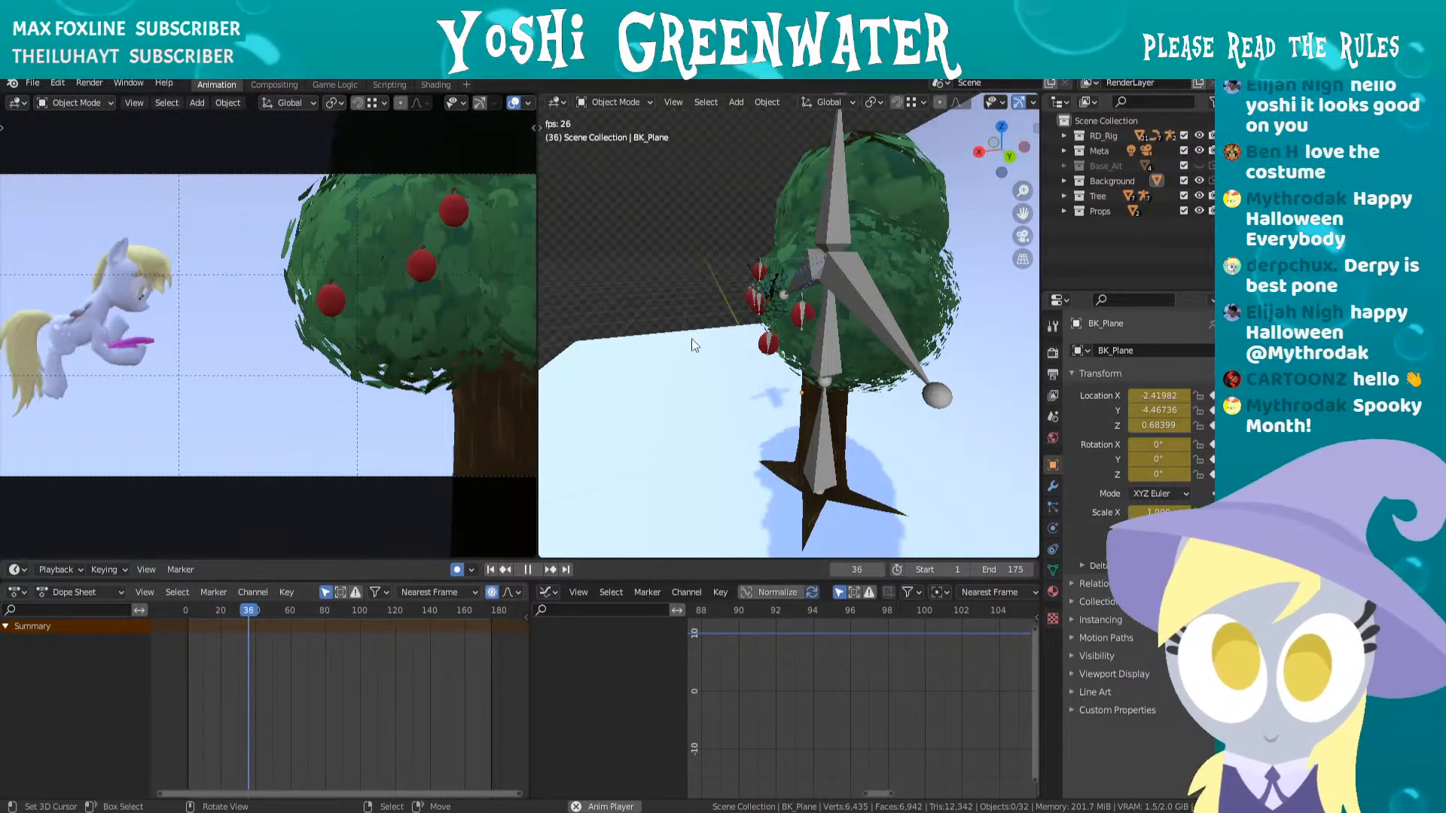
{"action": "middle_click_drag", "start_coordinate": [691, 338], "coordinate": [855, 343]}
{"action": "scroll", "coordinate": [854, 338], "scroll_direction": "up", "scroll_amount": 1}
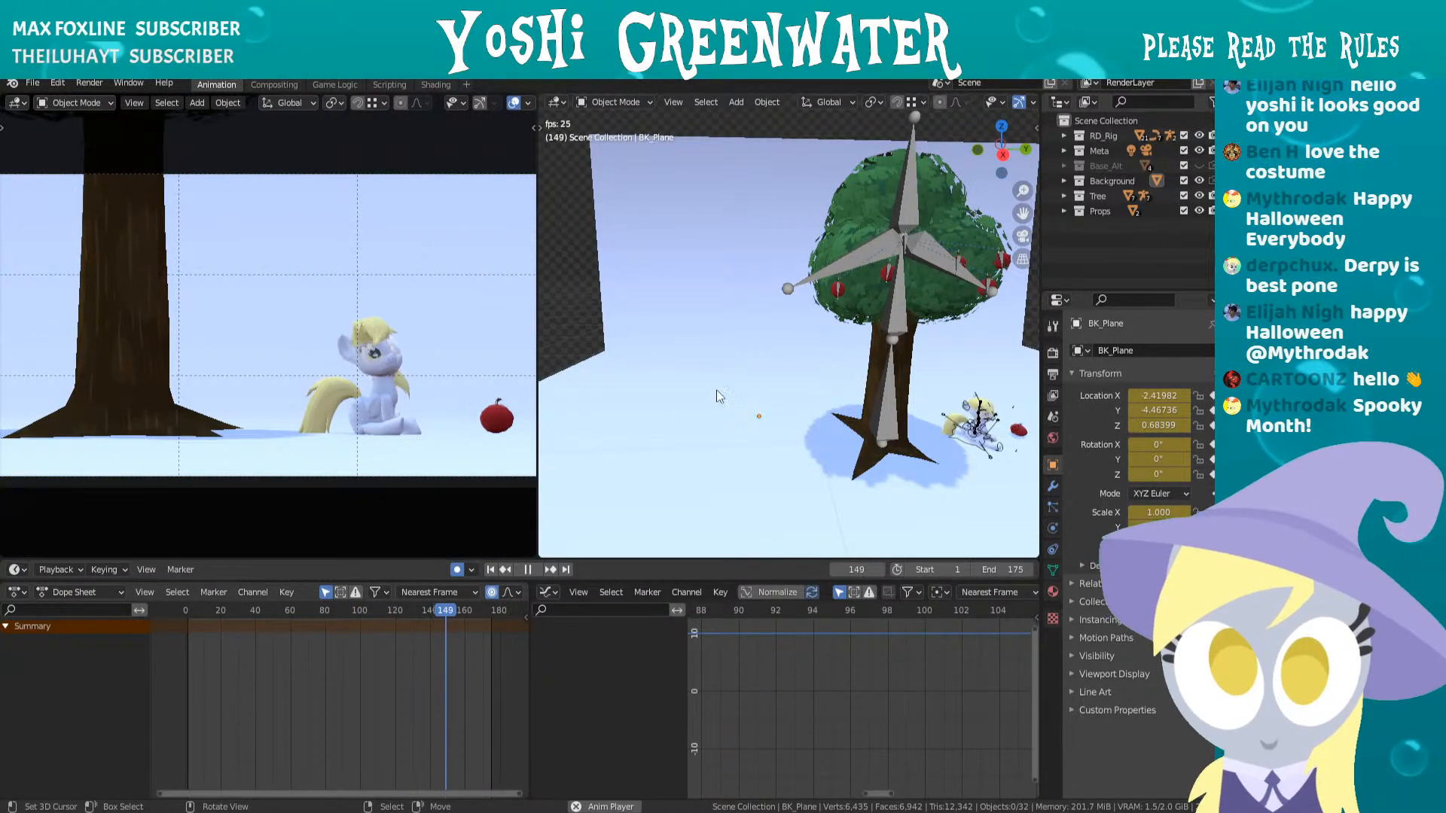
{"action": "scroll", "coordinate": [779, 372], "scroll_direction": "down", "scroll_amount": 6}
{"action": "scroll", "coordinate": [855, 336], "scroll_direction": "up", "scroll_amount": 1}
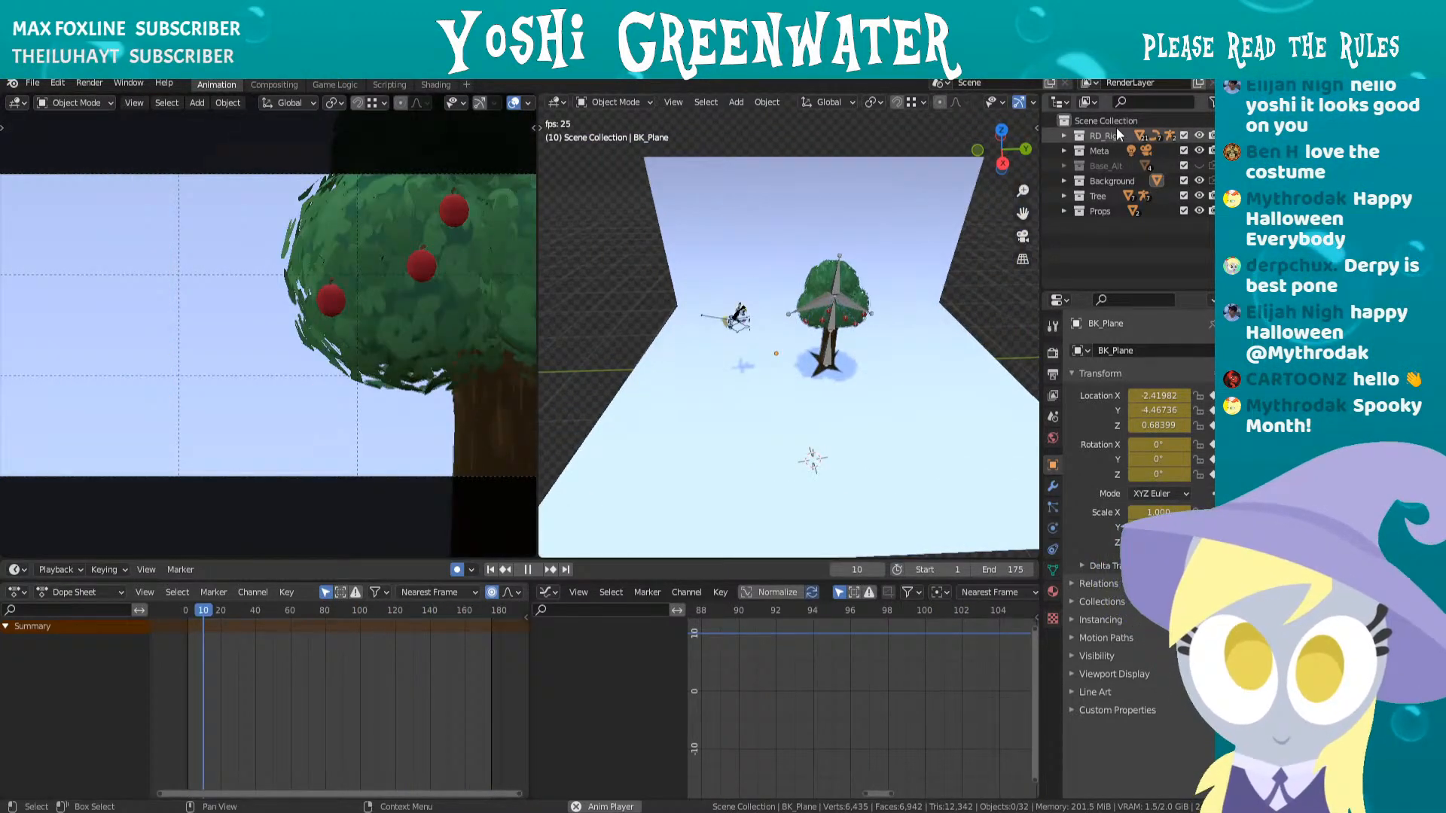
- Select the Camera in the Meta collection, examine its placement from the top view, and stop the playback
{"action": "left_click", "coordinate": [1063, 151]}
{"action": "left_click", "coordinate": [1116, 166]}
{"action": "key", "text": "KP_Decimal"}
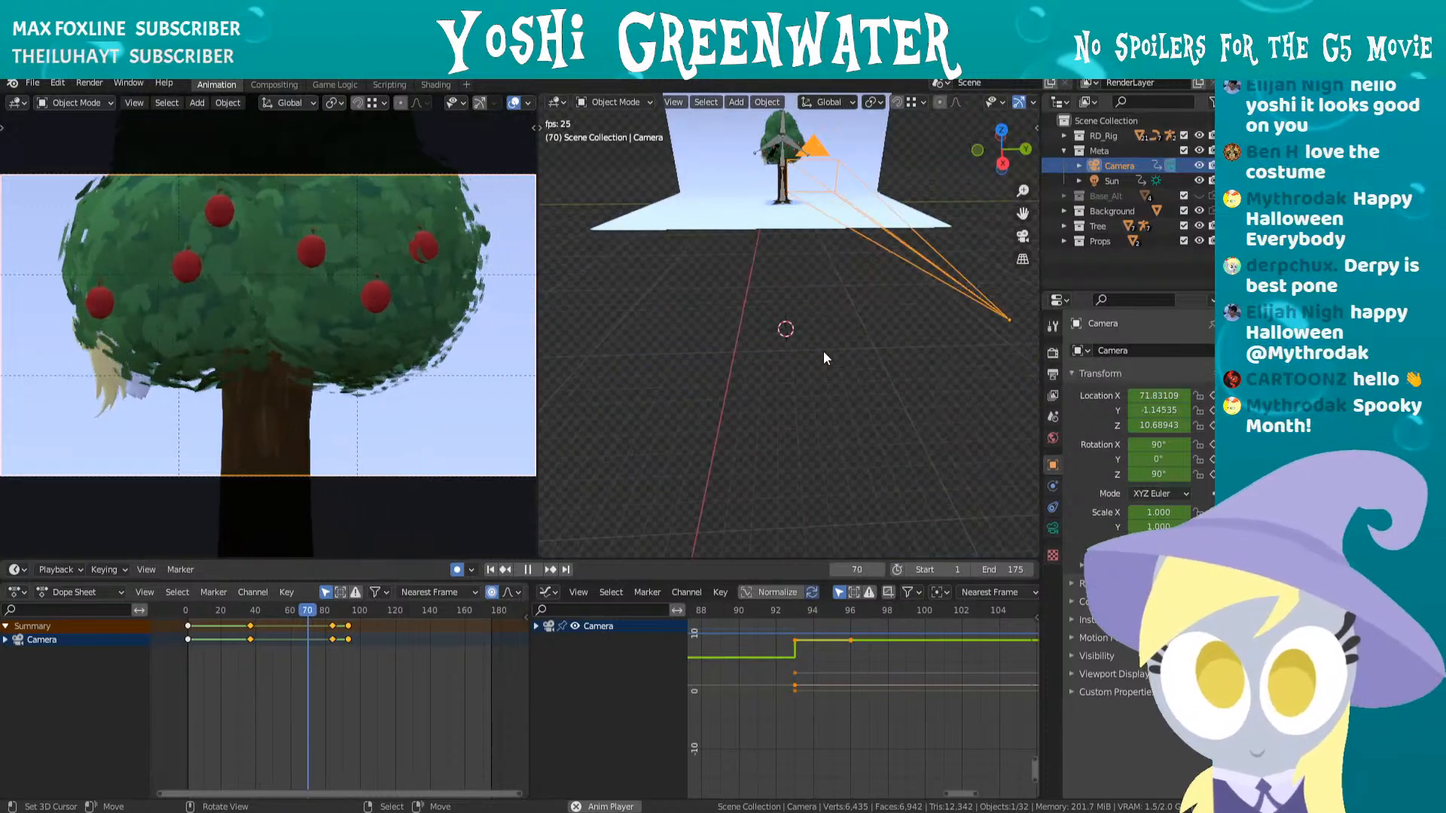
{"action": "key", "text": "KP_7"}
{"action": "scroll", "coordinate": [824, 353], "scroll_direction": "down", "scroll_amount": 6}
{"action": "scroll", "coordinate": [729, 273], "scroll_direction": "down", "scroll_amount": 8}
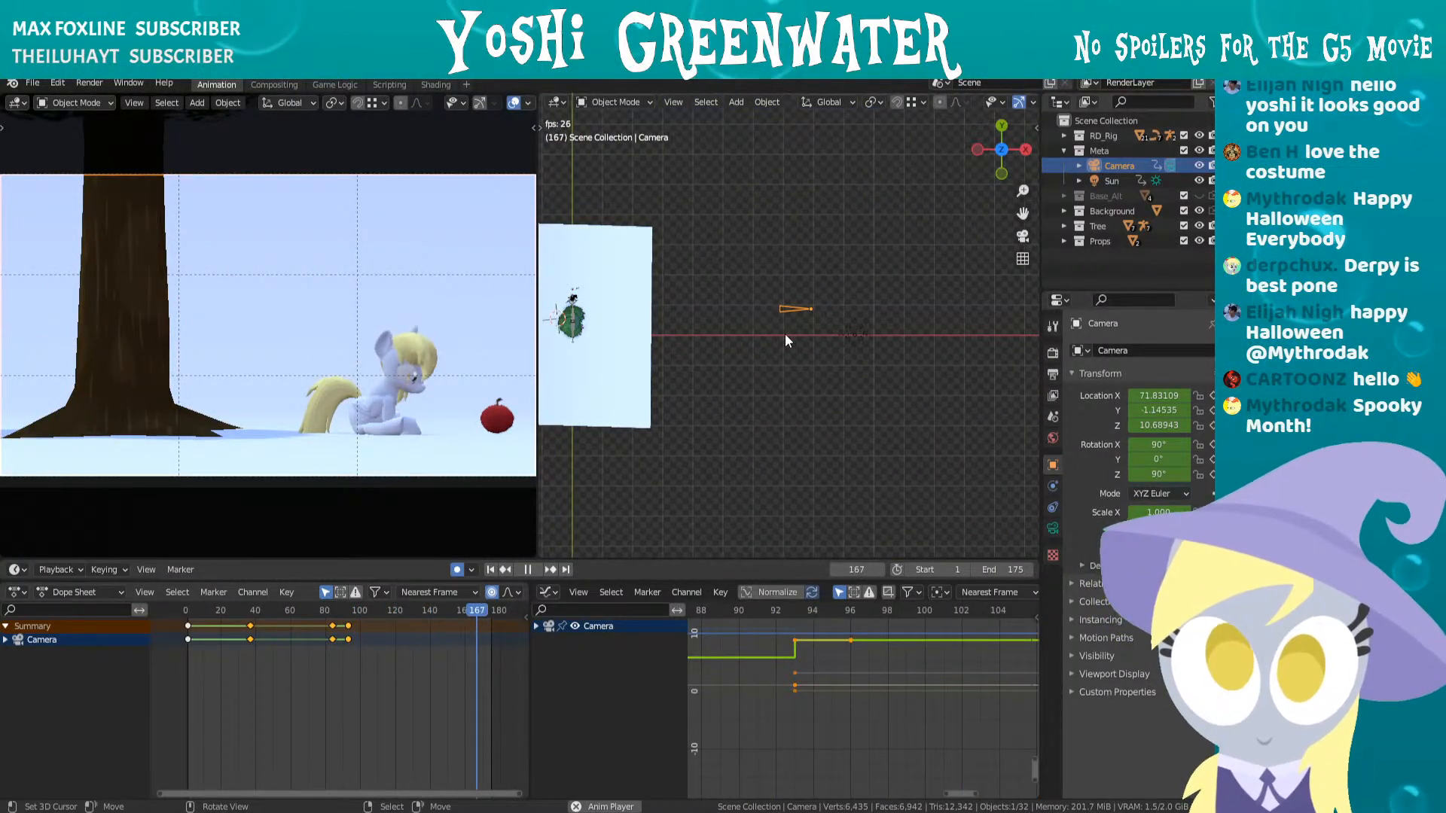
{"action": "scroll", "coordinate": [765, 343], "scroll_direction": "up", "scroll_amount": 2}
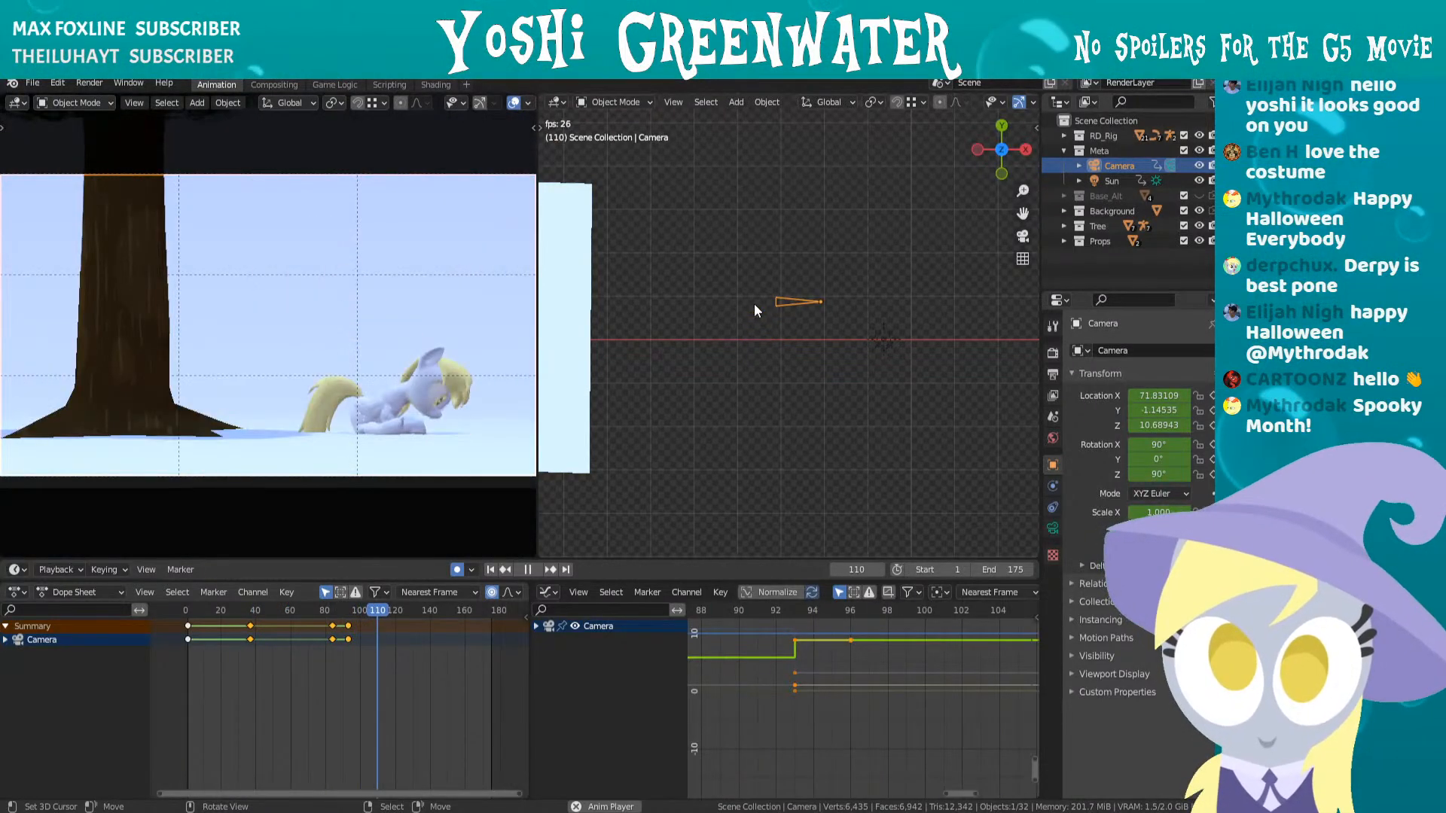
{"action": "key", "text": "space"}
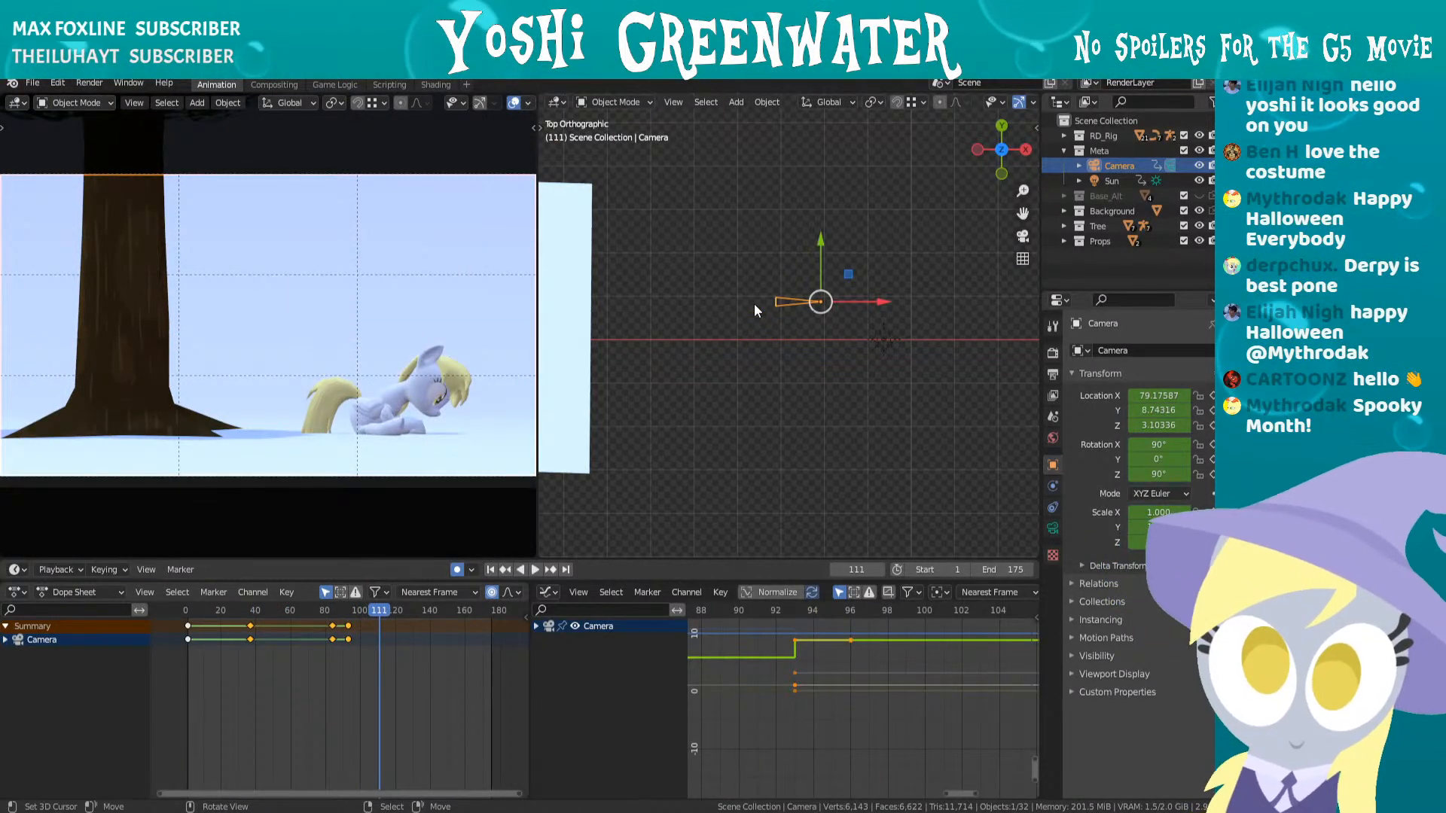
- Select the pony's RD_Rig armature beside the tree, frame it in the viewport, and save the file
{"action": "middle_click_drag", "start_coordinate": [753, 304], "coordinate": [807, 325]}
{"action": "left_click", "coordinate": [801, 322]}
{"action": "key", "text": "KP_Decimal"}
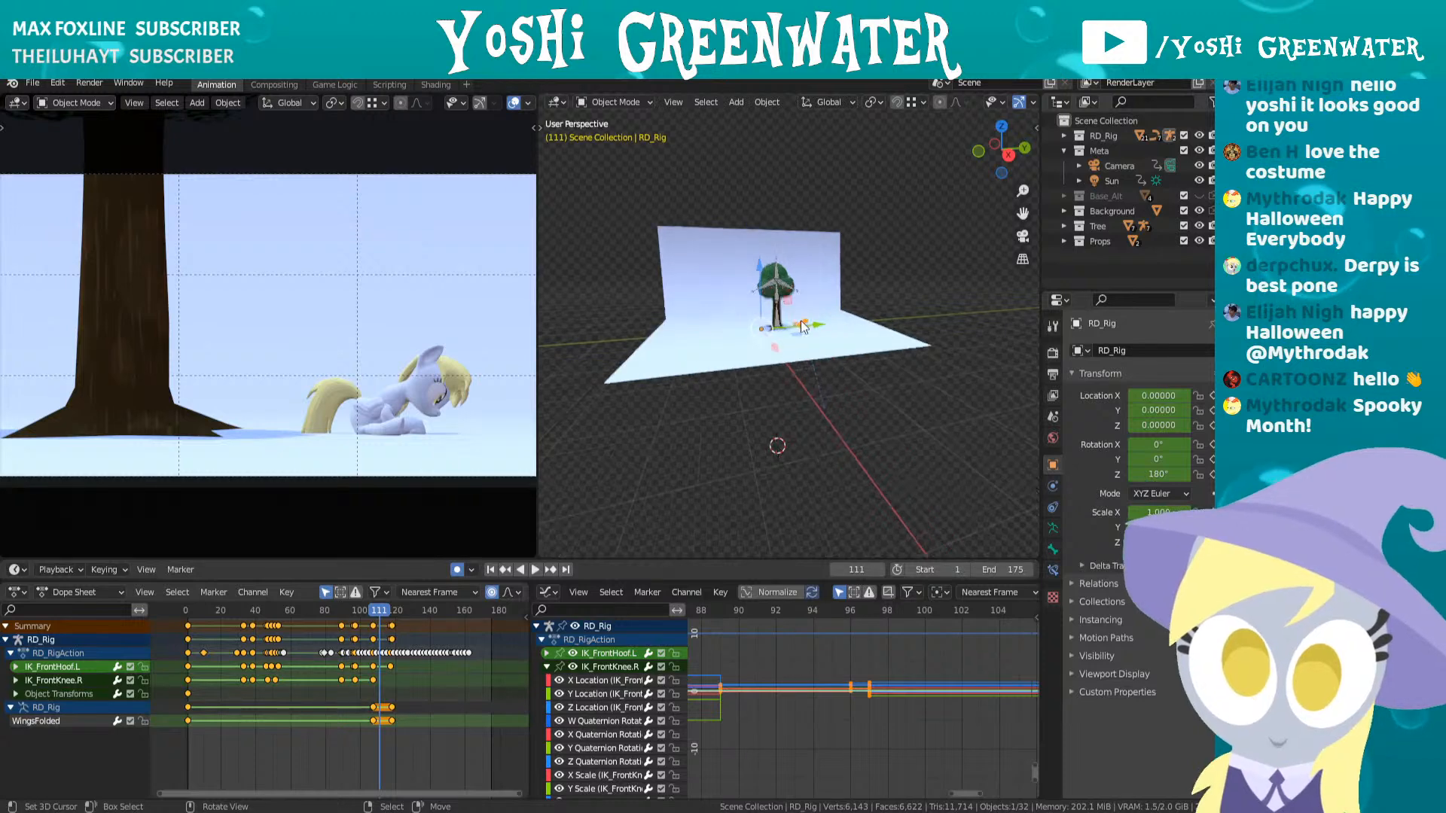
{"action": "scroll", "coordinate": [845, 326], "scroll_direction": "down", "scroll_amount": 8}
{"action": "middle_click_drag", "start_coordinate": [846, 330], "coordinate": [802, 401]}
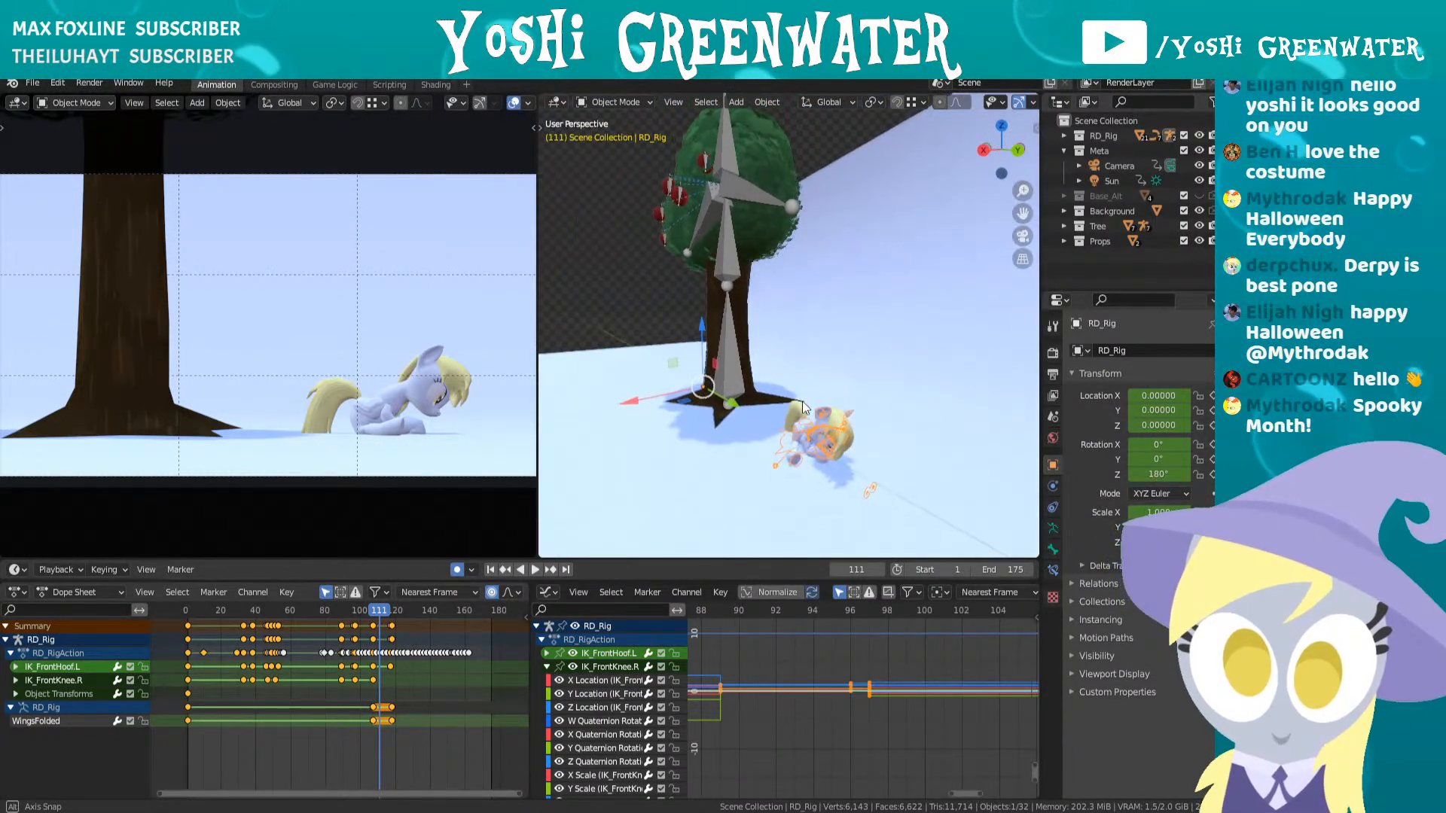
{"action": "key", "text": "ctrl+s"}
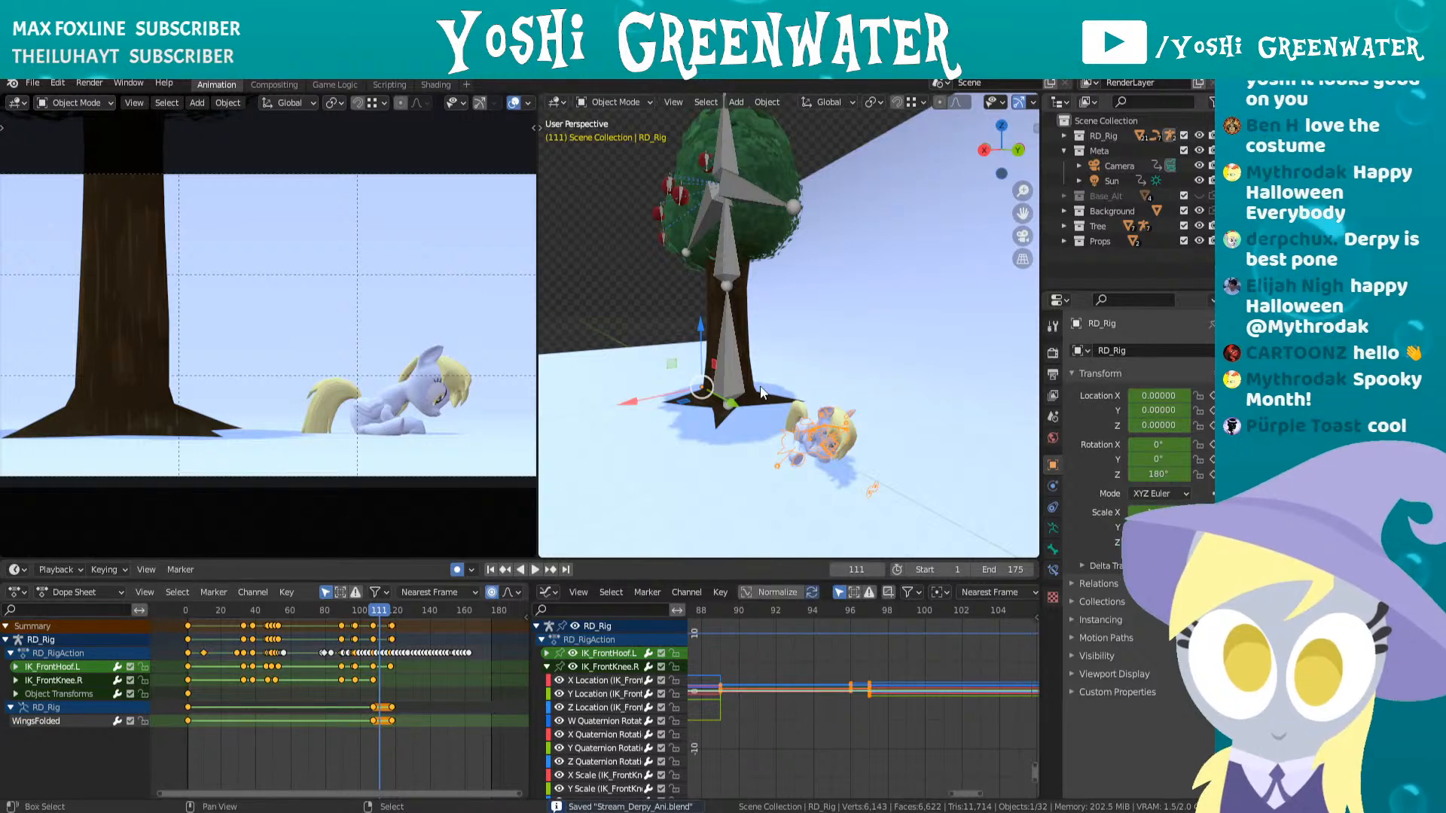
- Return to frame 1 and select the purple phone prop held by the flying pony for a close look
{"action": "middle_click_drag", "start_coordinate": [673, 358], "coordinate": [853, 406]}
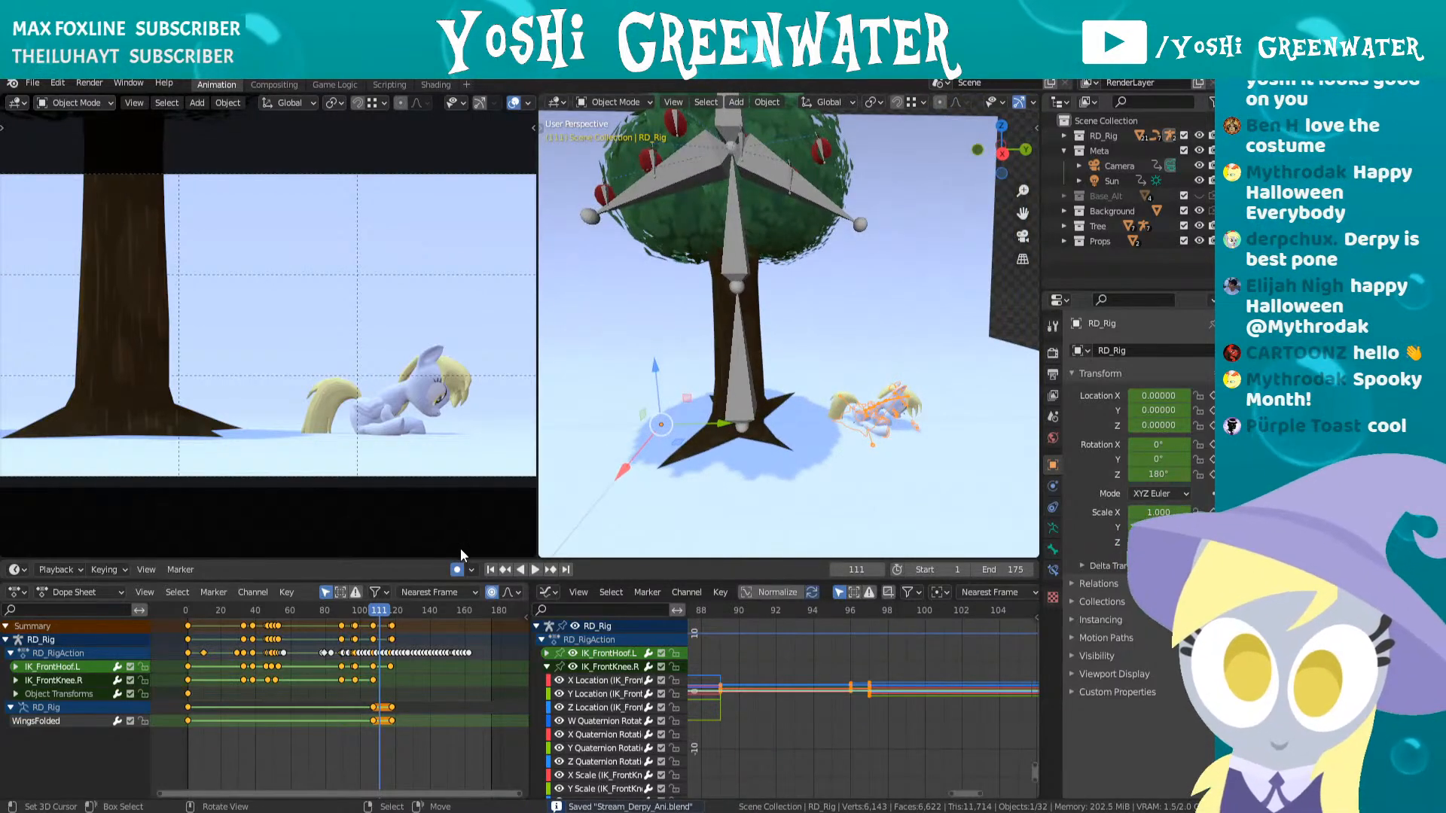
{"action": "left_click", "coordinate": [490, 570]}
{"action": "middle_click_drag", "start_coordinate": [629, 419], "coordinate": [803, 440], "text": "shift"}
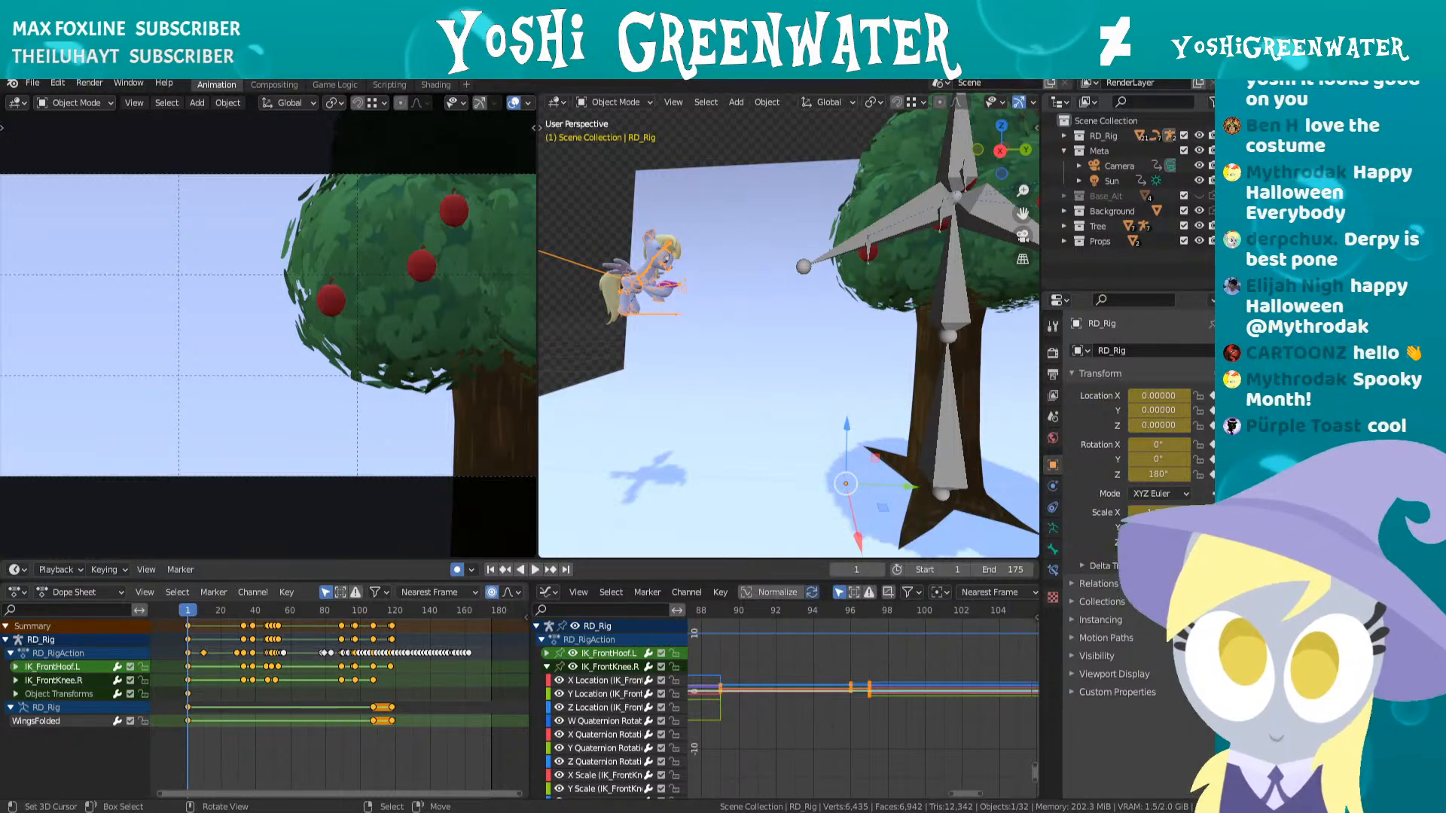
{"action": "middle_click_drag", "start_coordinate": [639, 298], "coordinate": [758, 337], "text": "shift"}
{"action": "scroll", "coordinate": [677, 319], "scroll_direction": "up", "scroll_amount": 3}
{"action": "scroll", "coordinate": [831, 335], "scroll_direction": "up", "scroll_amount": 3}
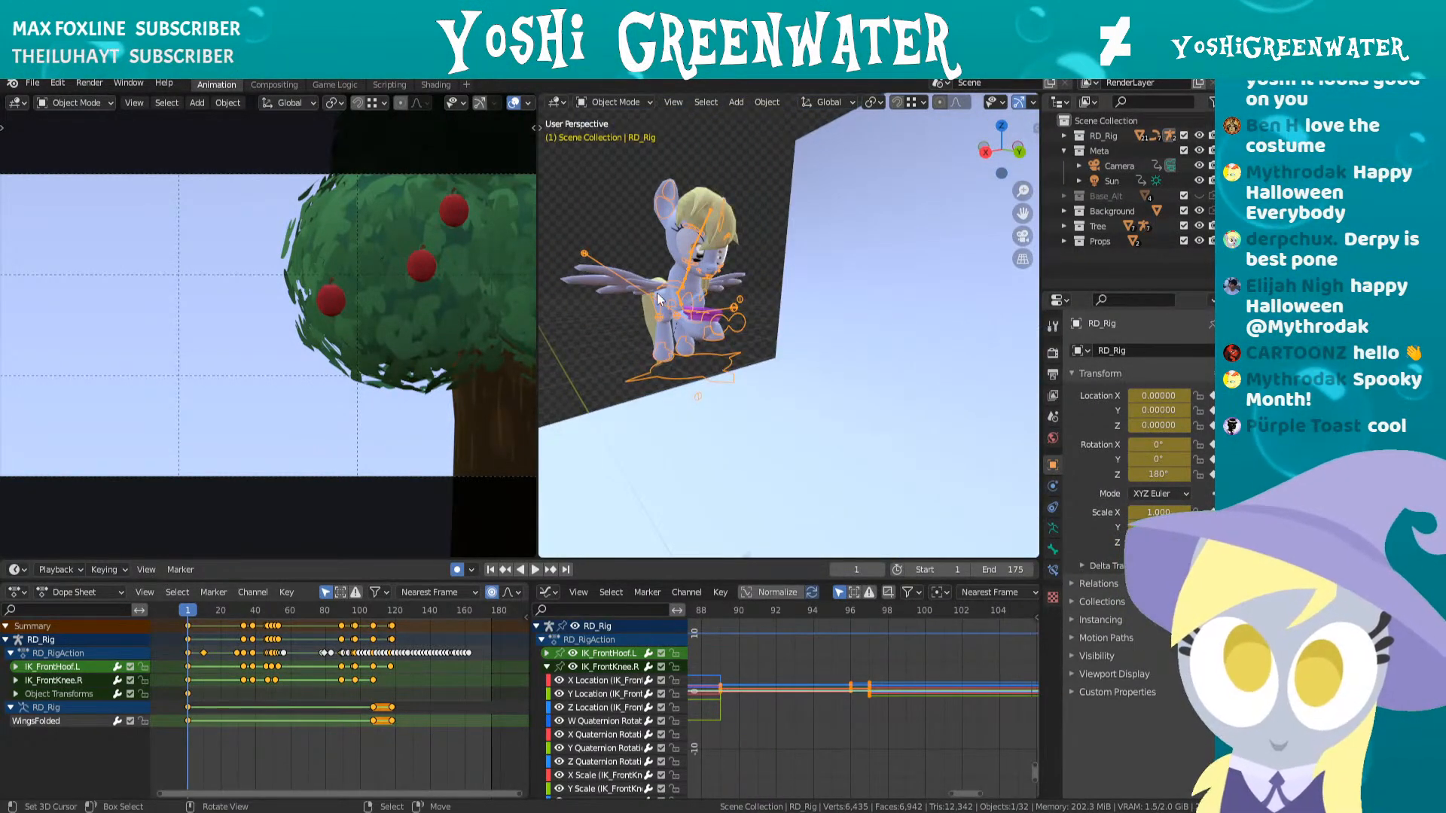
{"action": "middle_click_drag", "start_coordinate": [665, 296], "coordinate": [738, 298], "text": "shift"}
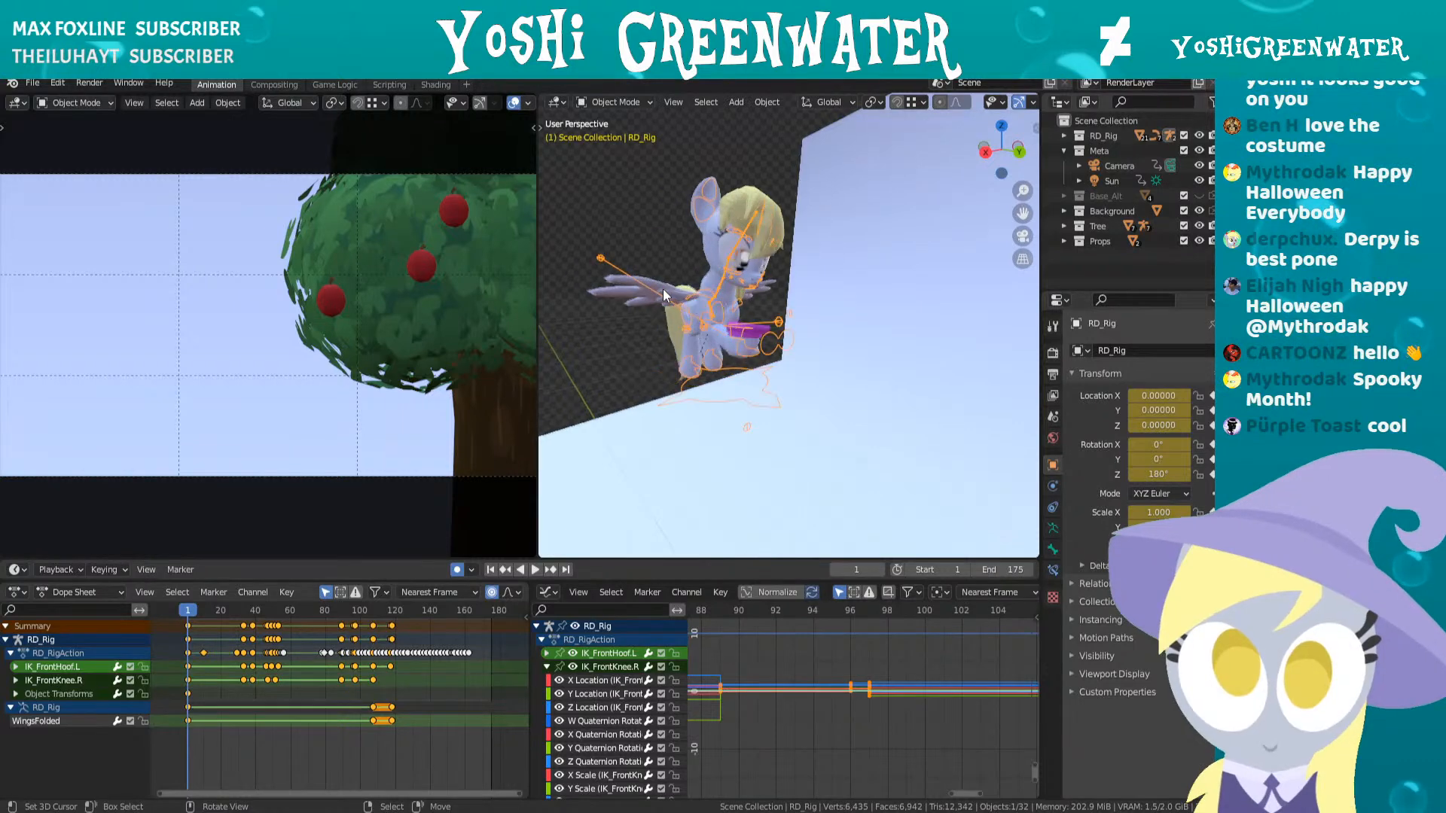
{"action": "scroll", "coordinate": [738, 298], "scroll_direction": "up", "scroll_amount": 3}
{"action": "middle_click_drag", "start_coordinate": [810, 343], "coordinate": [737, 384]}
{"action": "left_click", "coordinate": [813, 399]}
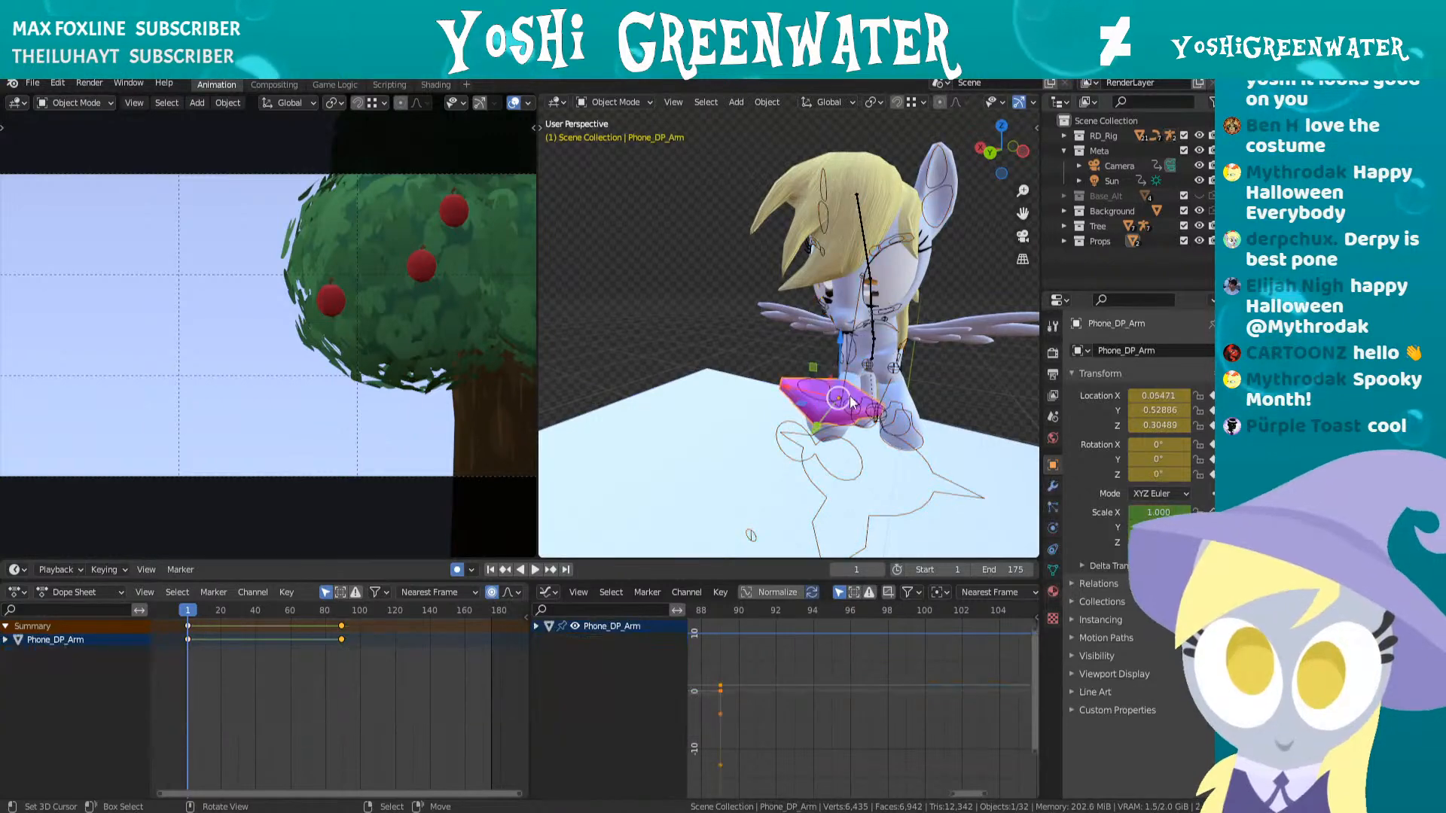
{"action": "scroll", "coordinate": [798, 396], "scroll_direction": "up", "scroll_amount": 6}
{"action": "middle_click_drag", "start_coordinate": [784, 392], "coordinate": [823, 394]}
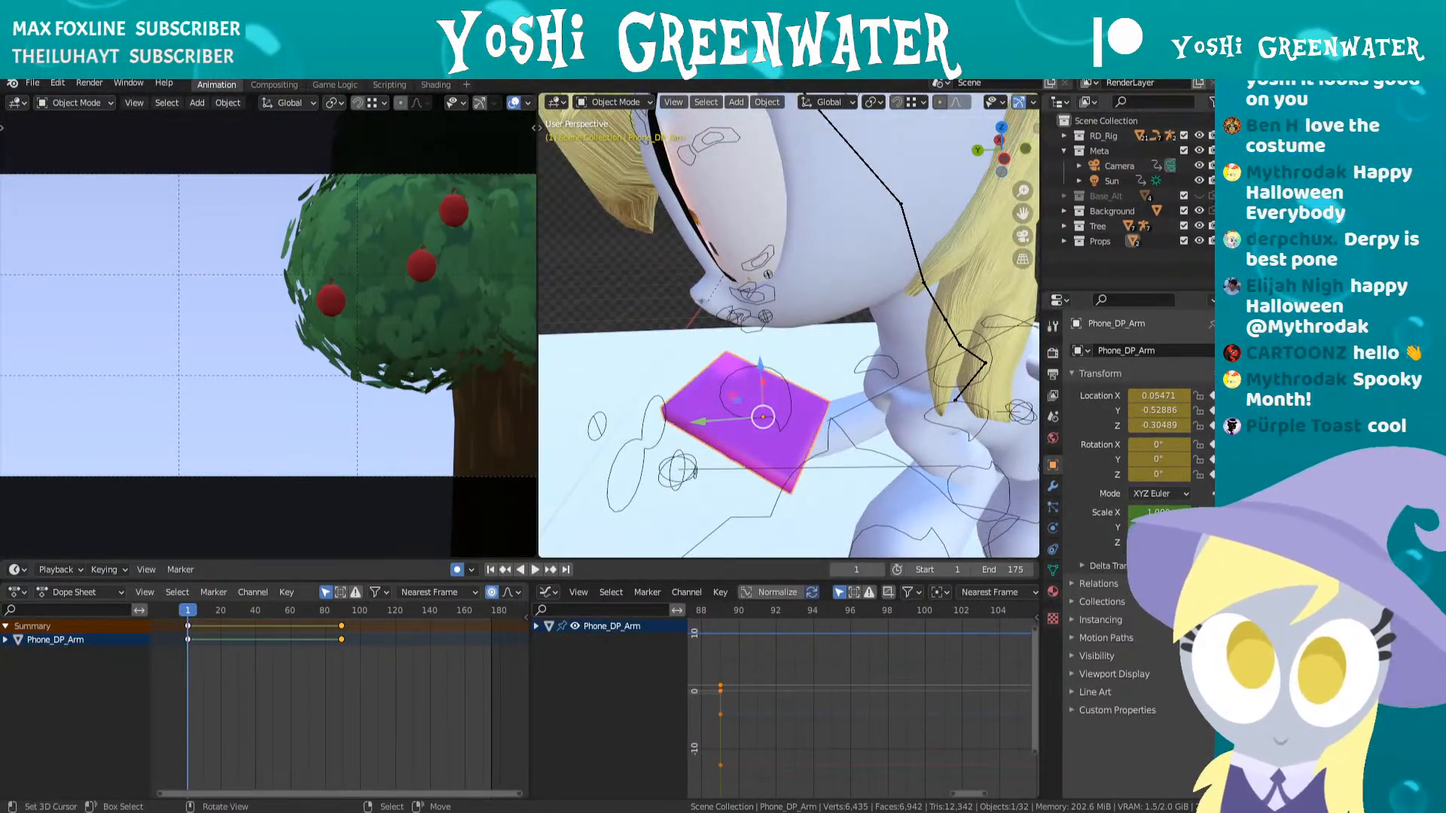
- Switch to Adobe Animate and inspect the circle, red squares and large grey rectangle on frame 5 of the Textures scene
{"action": "key", "text": "alt+Tab"}
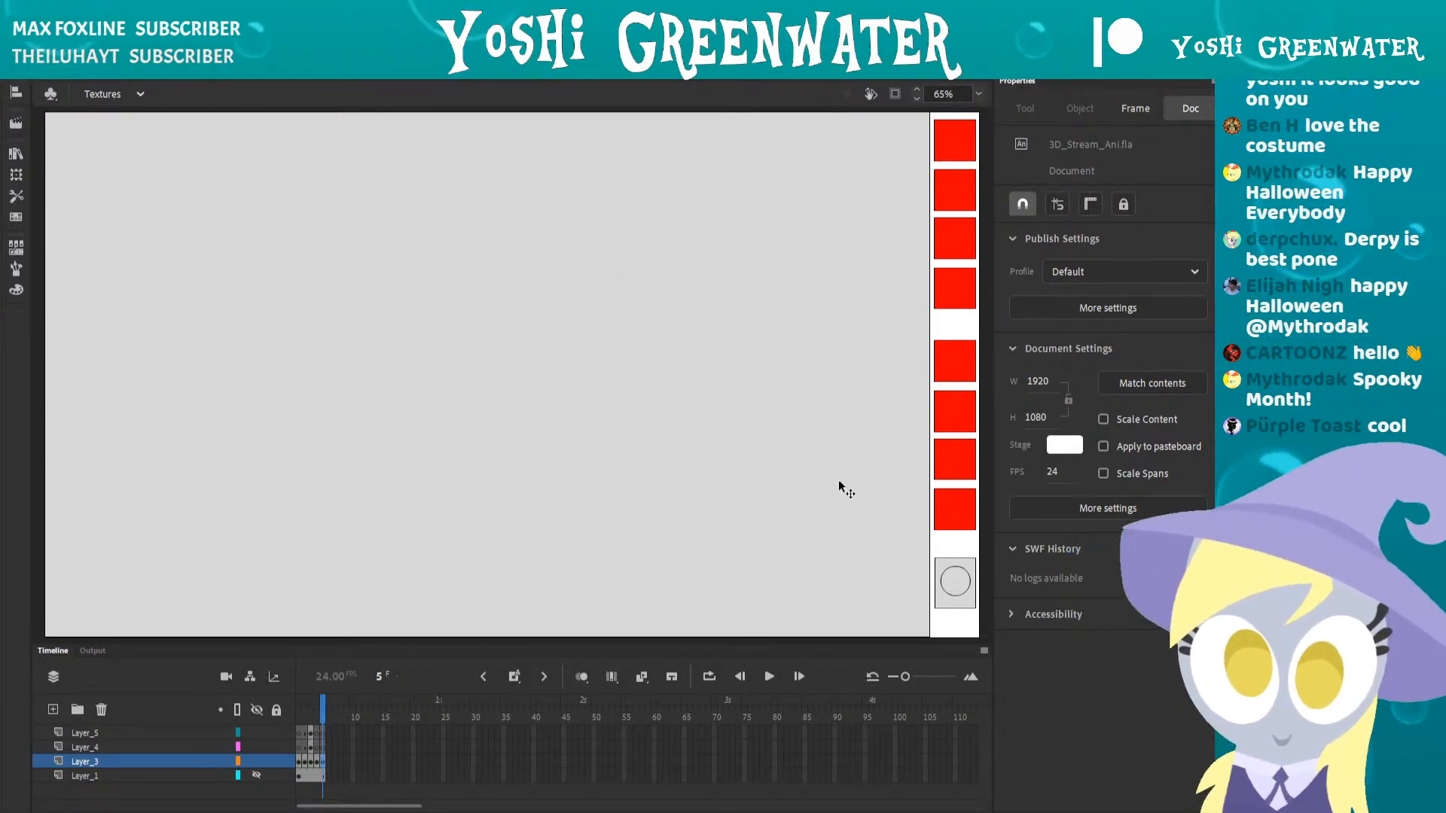
{"action": "left_click", "coordinate": [956, 584]}
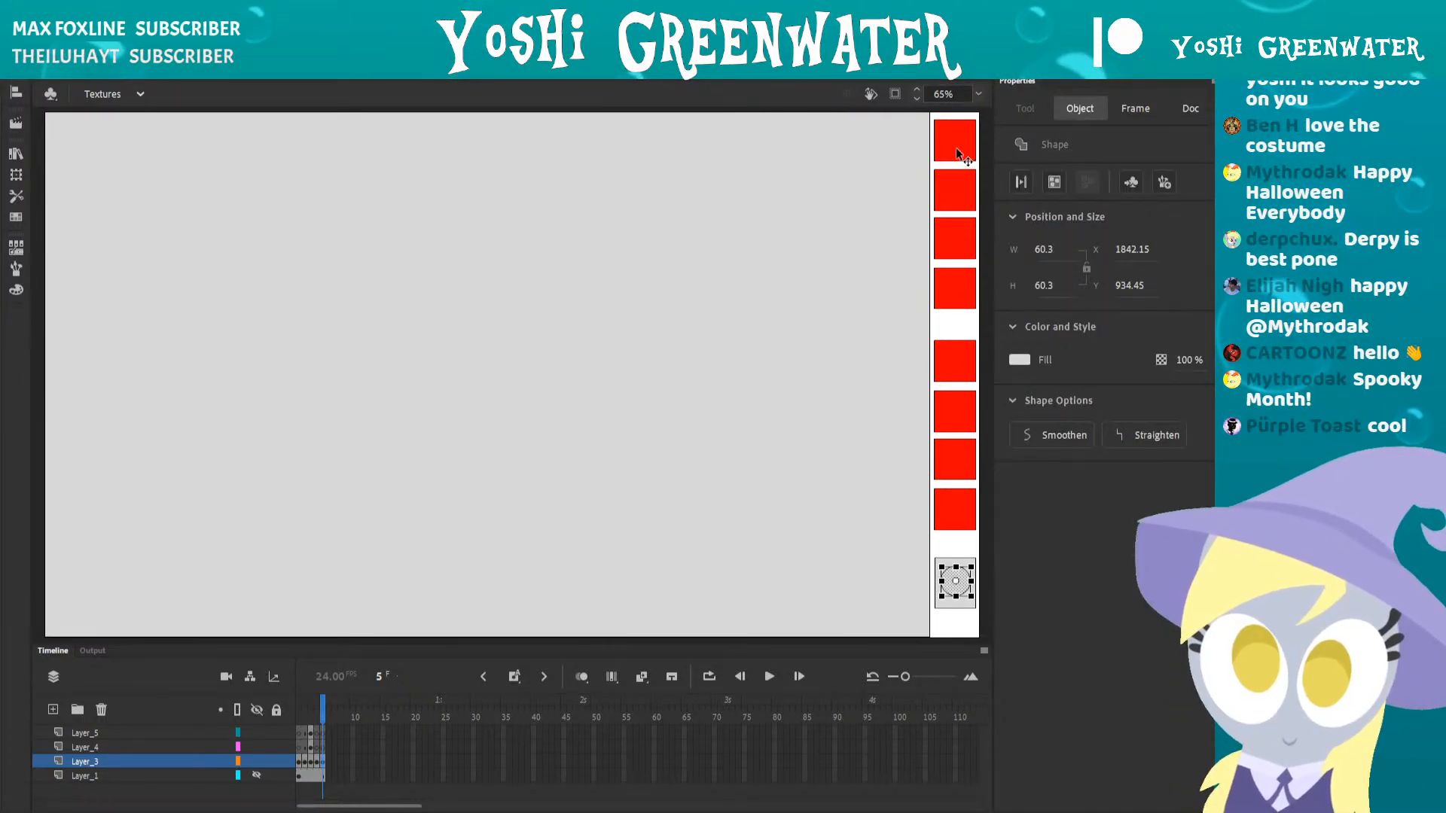
{"action": "left_click", "coordinate": [955, 189]}
{"action": "left_click", "coordinate": [949, 240]}
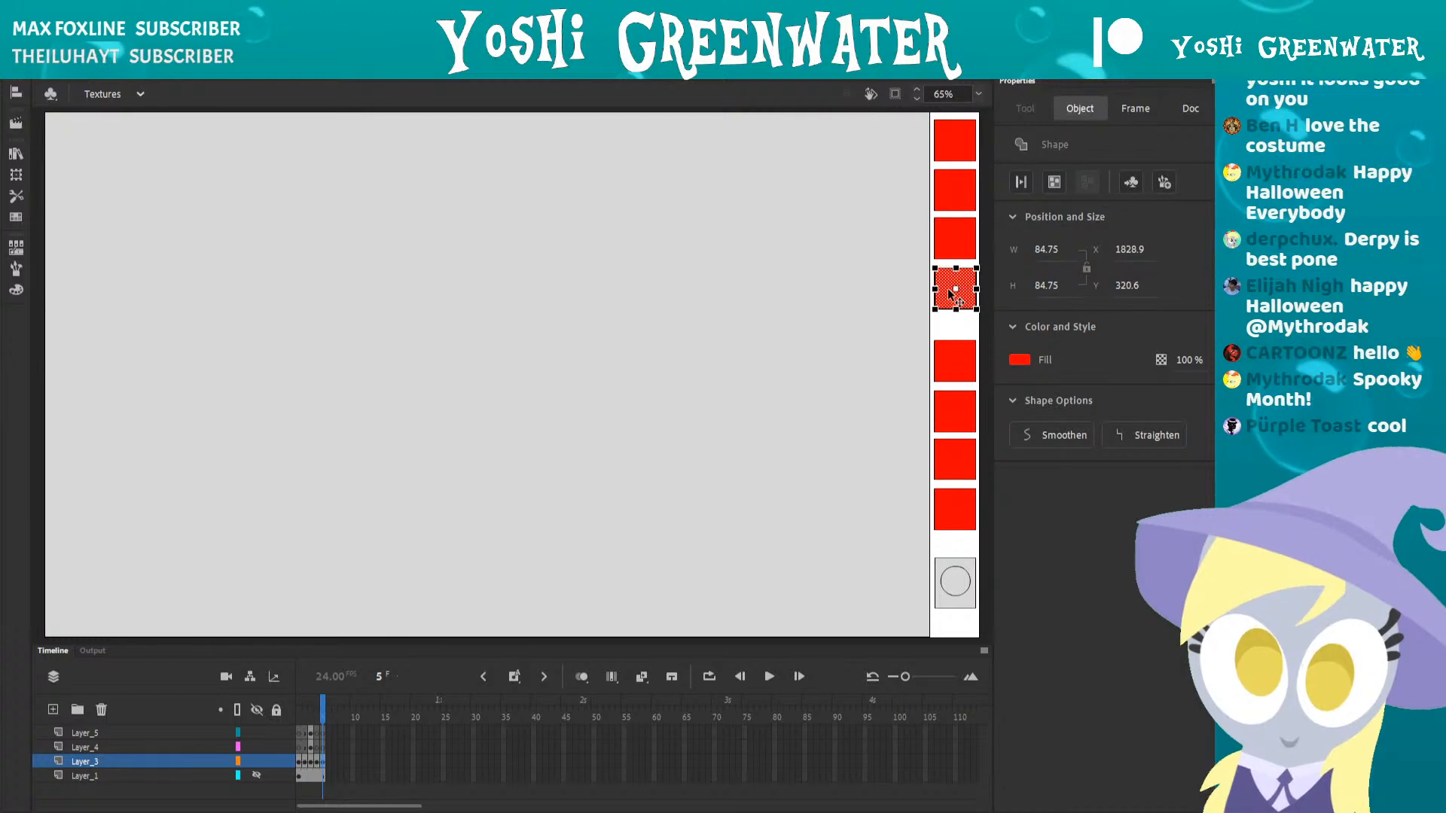
{"action": "left_click", "coordinate": [413, 322]}
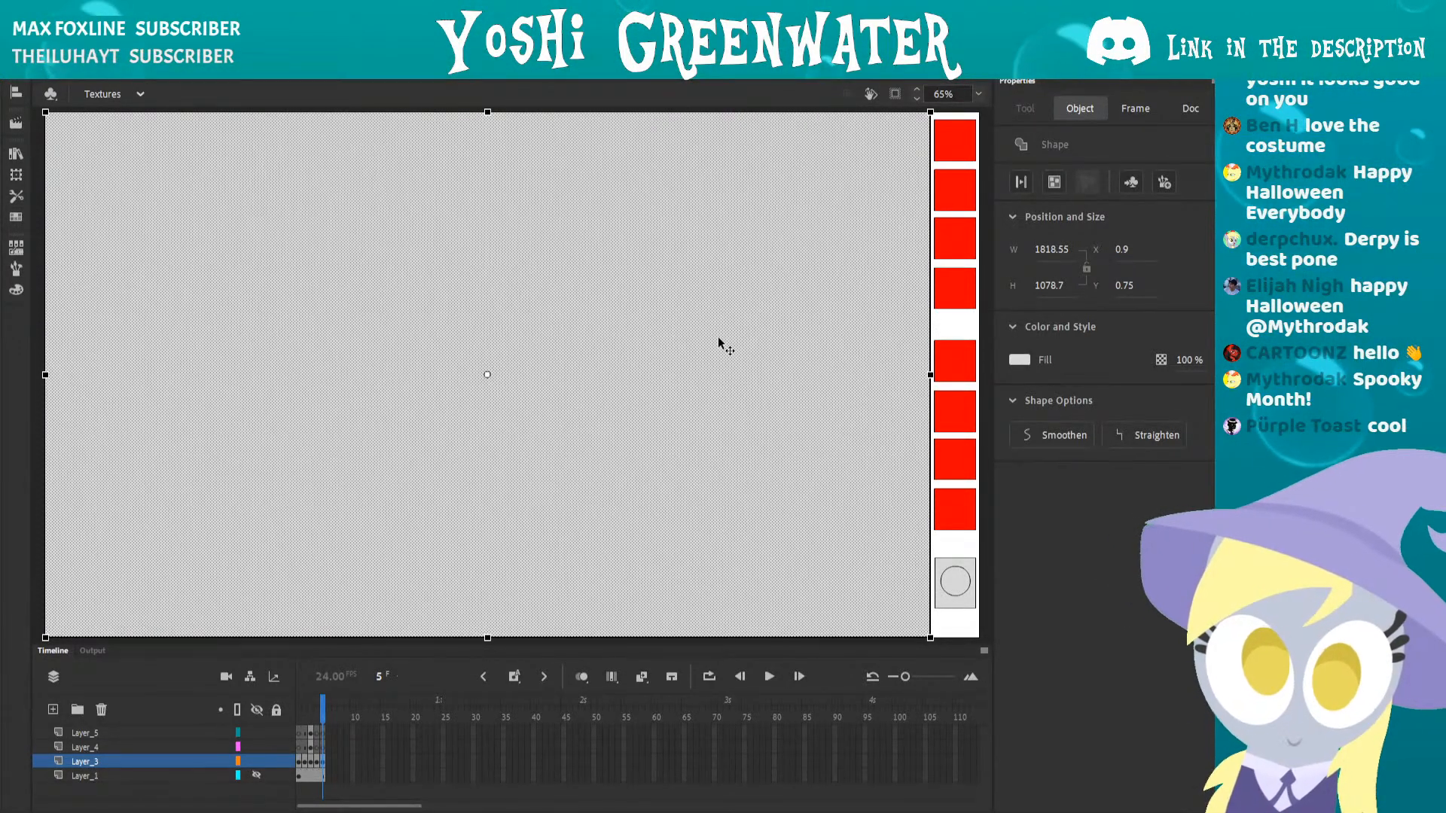
{"action": "left_click", "coordinate": [942, 539]}
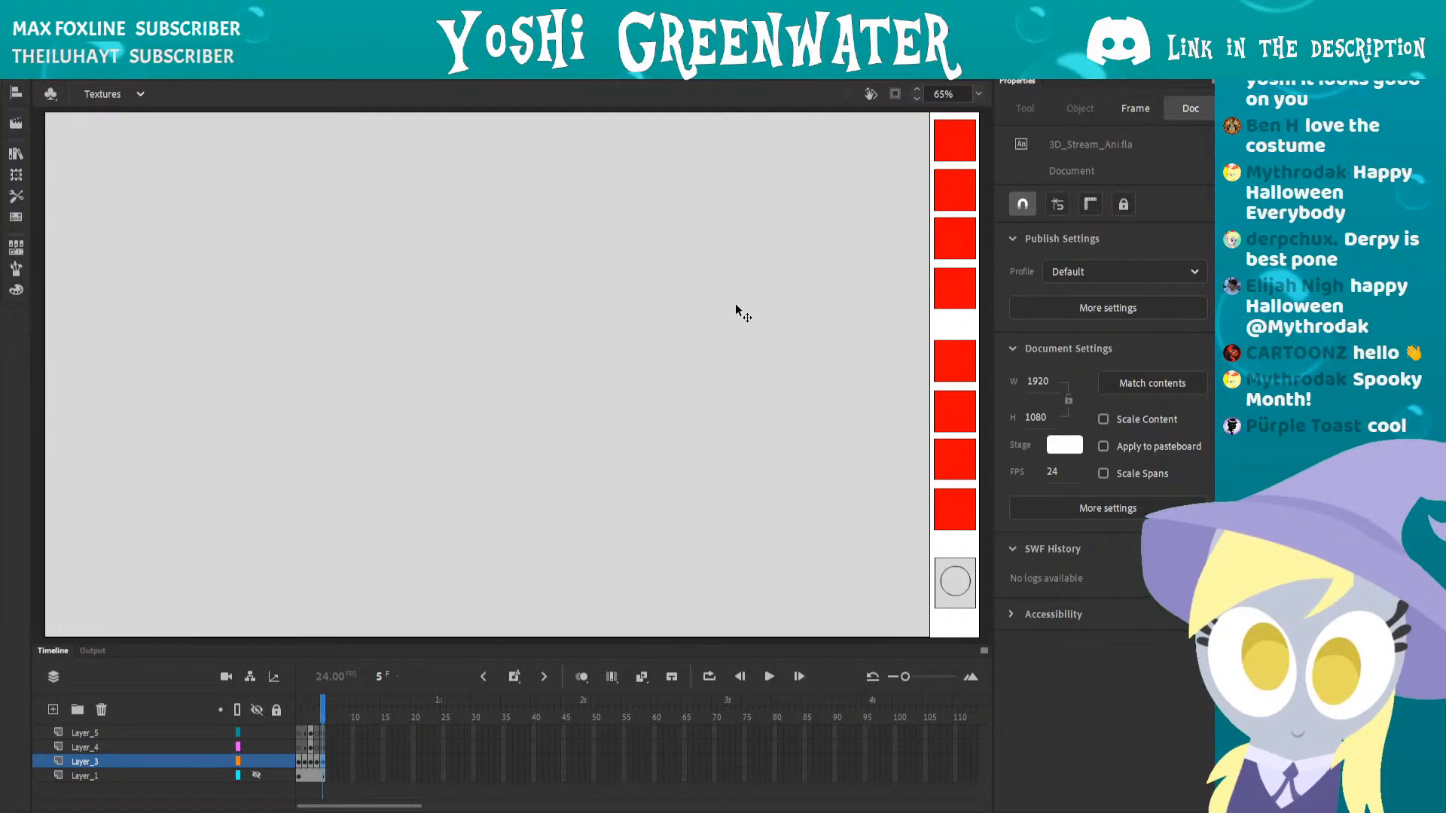
- Step through frames 1 to 4 of the Textures scene to review the texture artwork, ending on frame 3
{"action": "key", "text": "comma"}
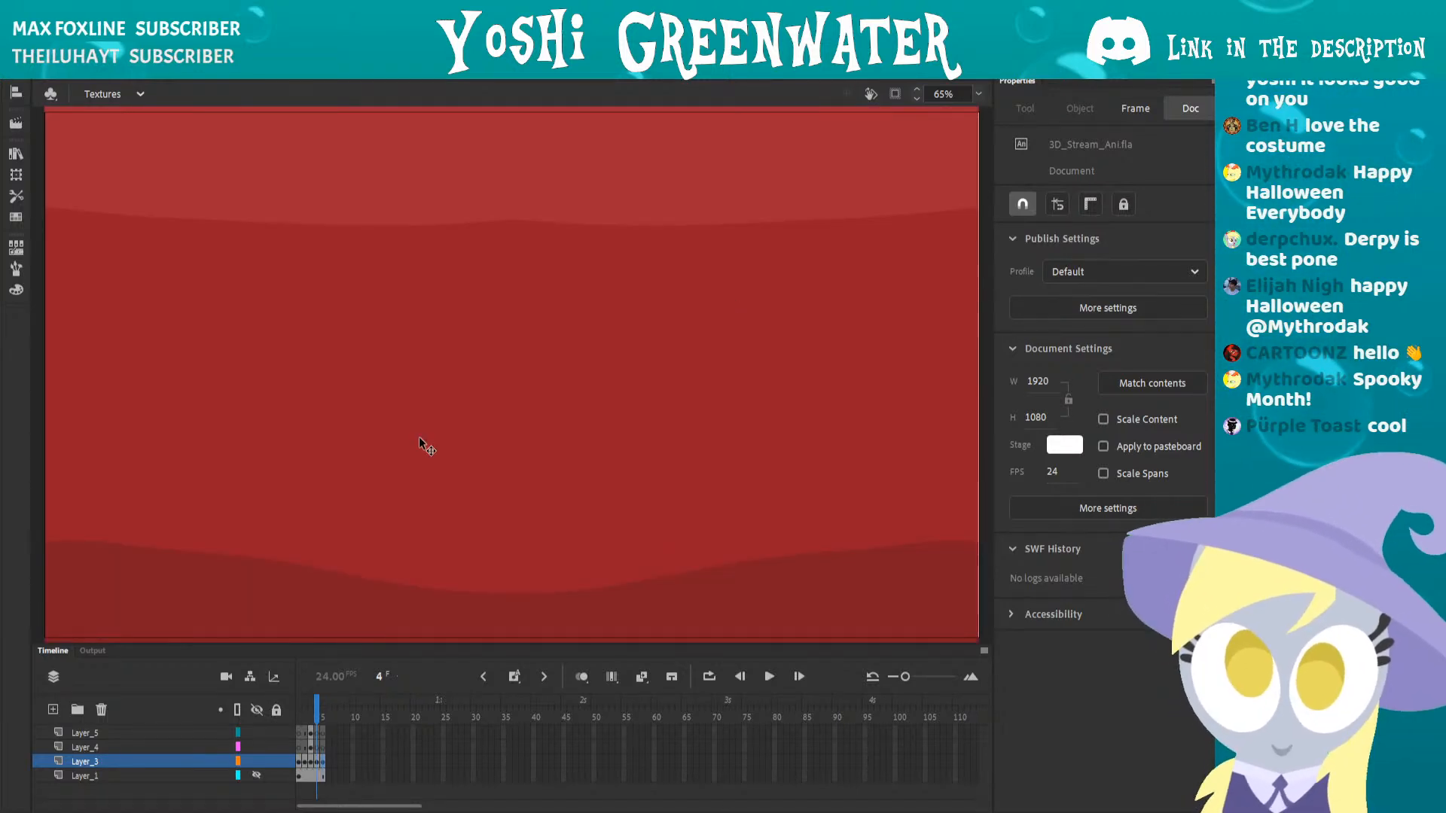
{"action": "key", "text": "comma"}
{"action": "key", "text": "comma"}
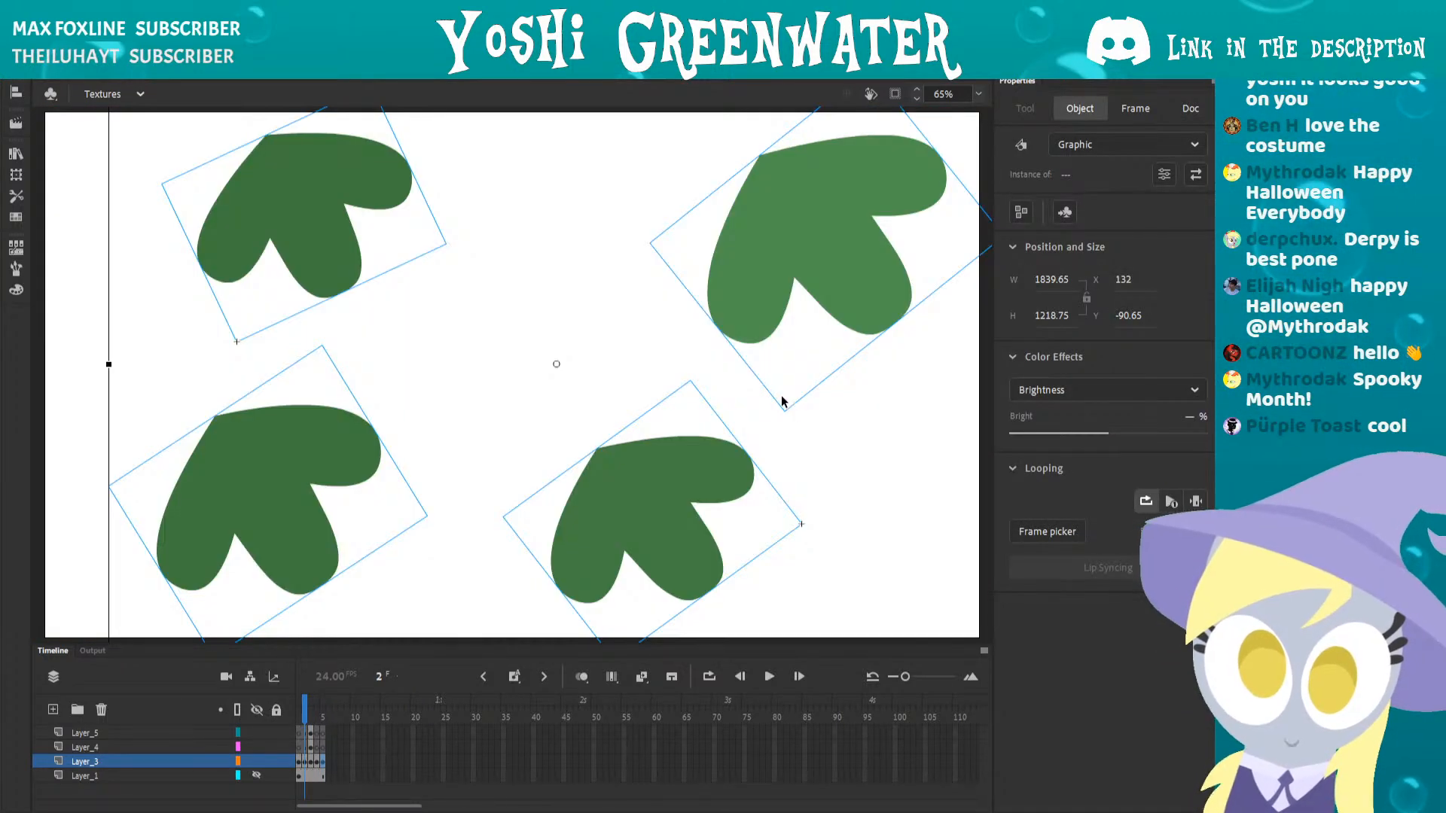
{"action": "left_click", "coordinate": [806, 414]}
{"action": "key", "text": "comma"}
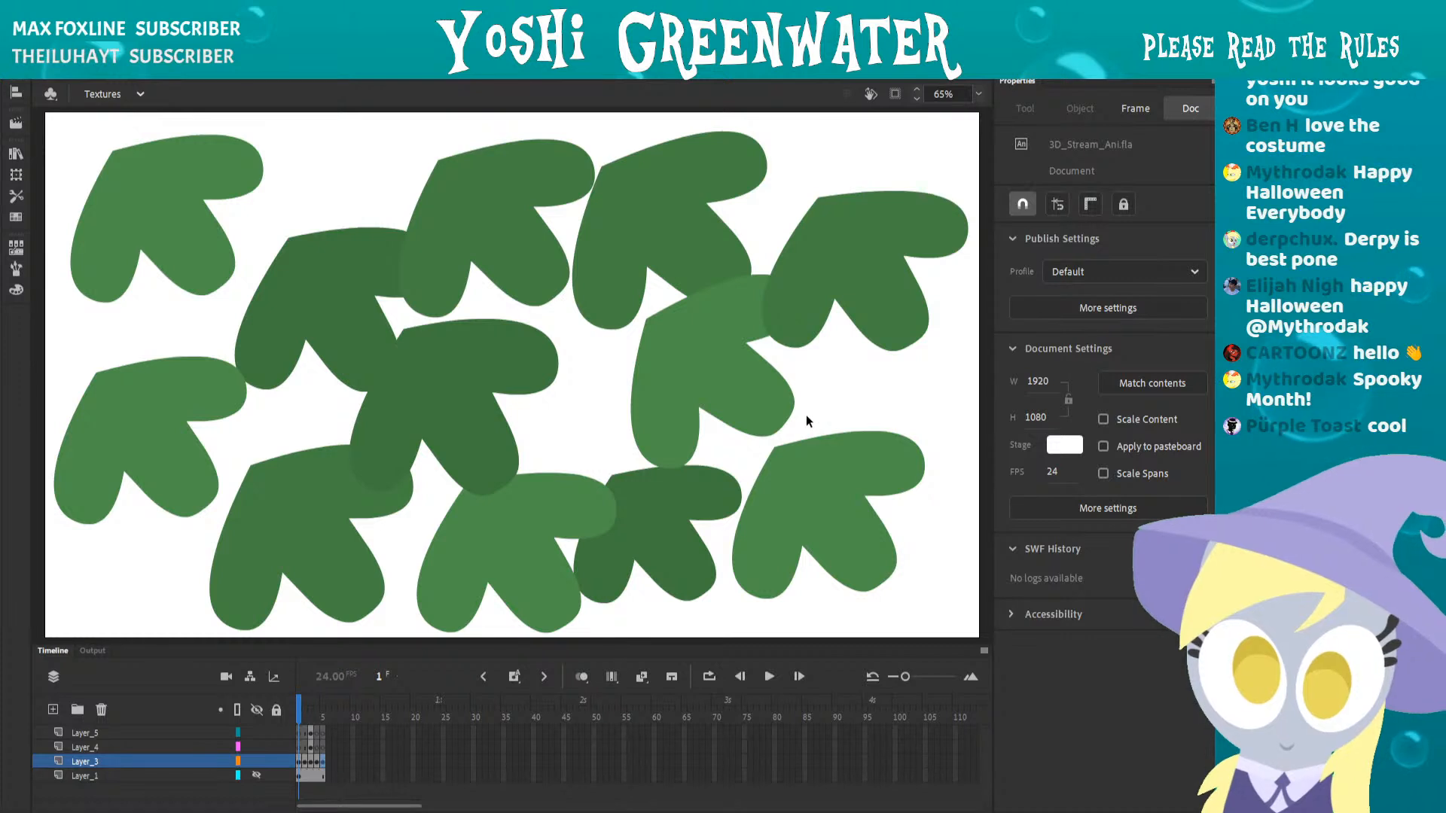
{"action": "key", "text": "period"}
{"action": "key", "text": "period"}
{"action": "key", "text": "period"}
{"action": "key", "text": "comma"}
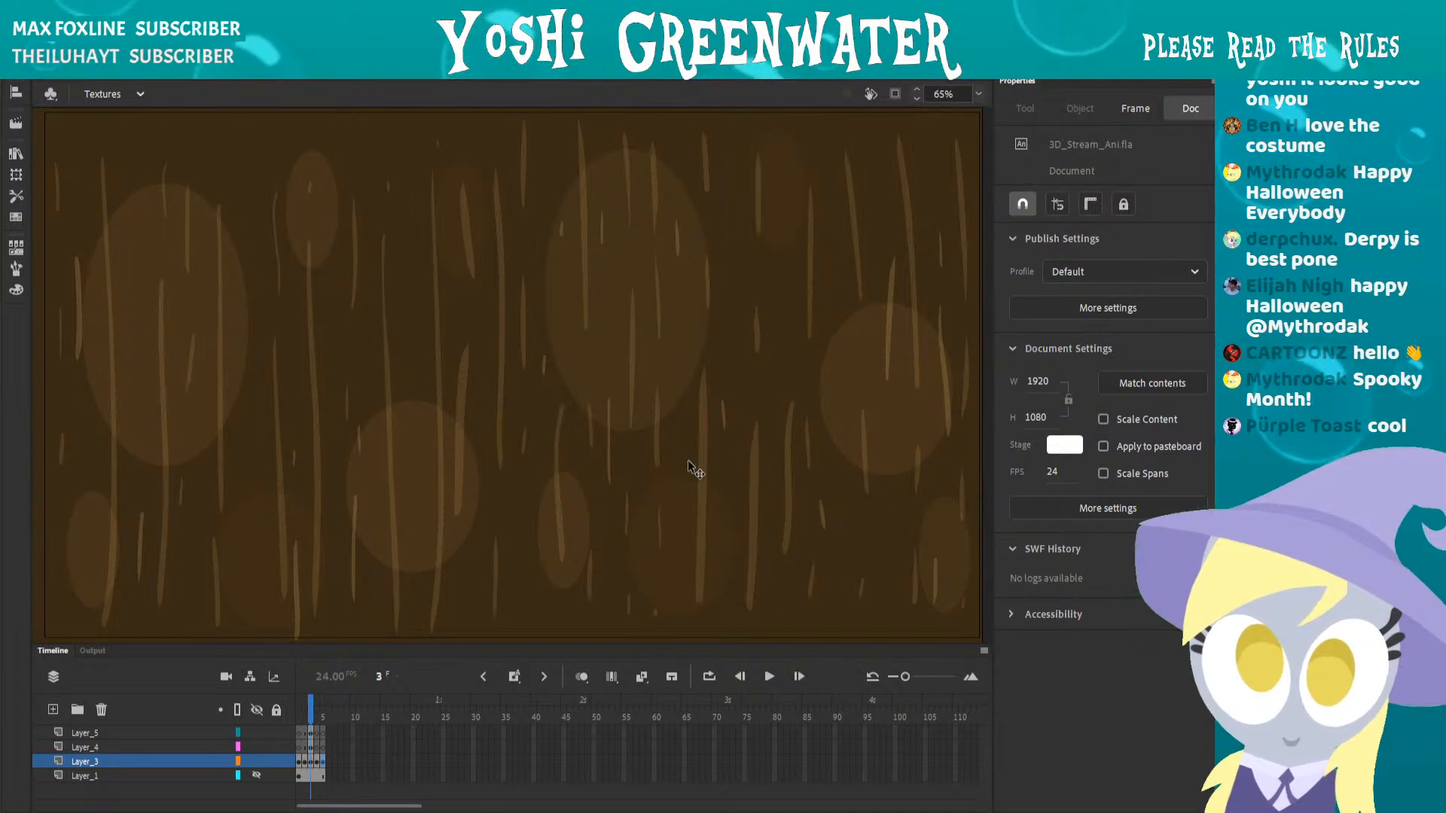
- Go to frame 5 of the Textures scene and recolour the first red square light pink, FF8888
{"action": "key", "text": "period"}
{"action": "key", "text": "period"}
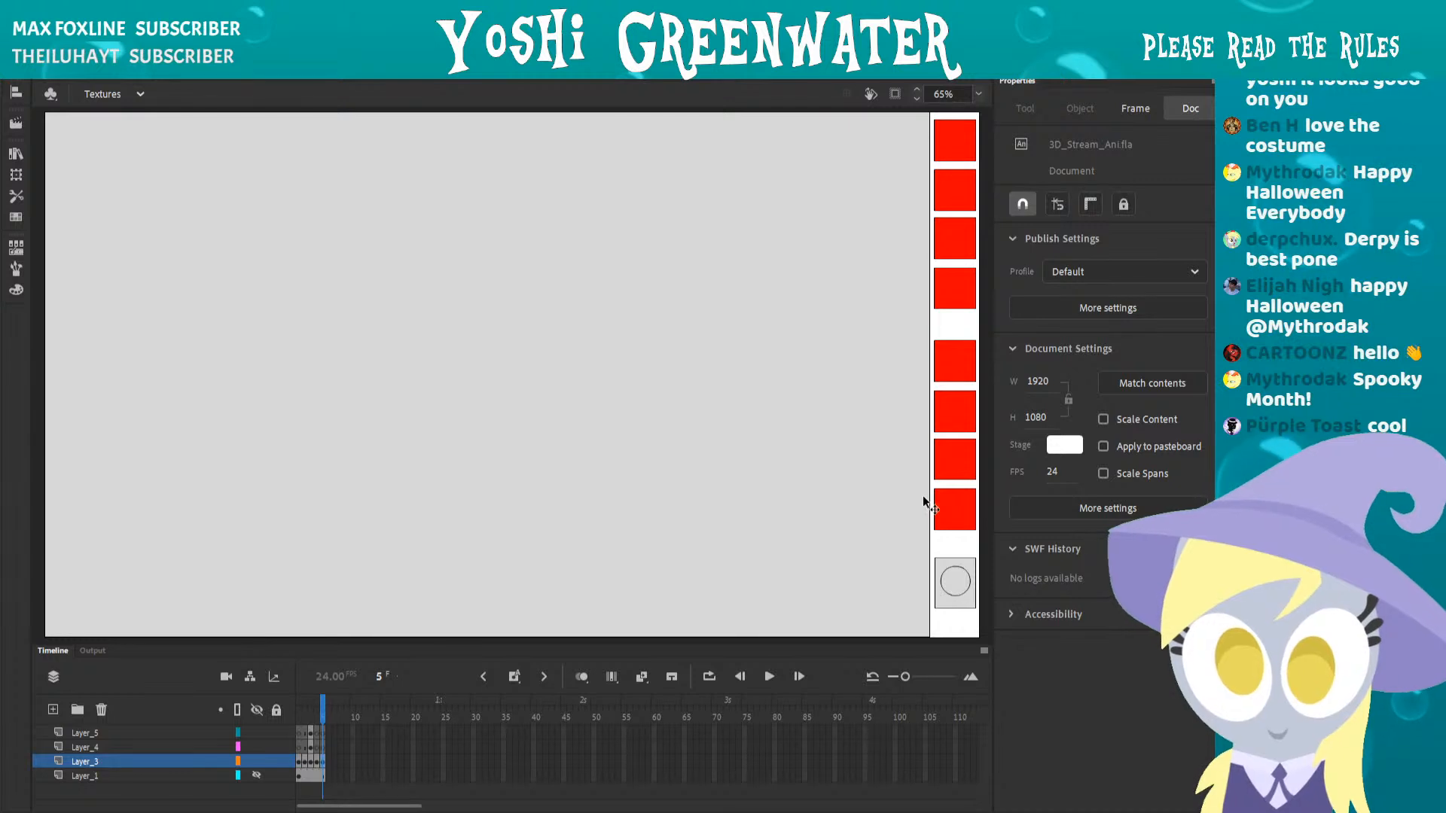
{"action": "left_click", "coordinate": [955, 162]}
{"action": "left_click", "coordinate": [16, 291]}
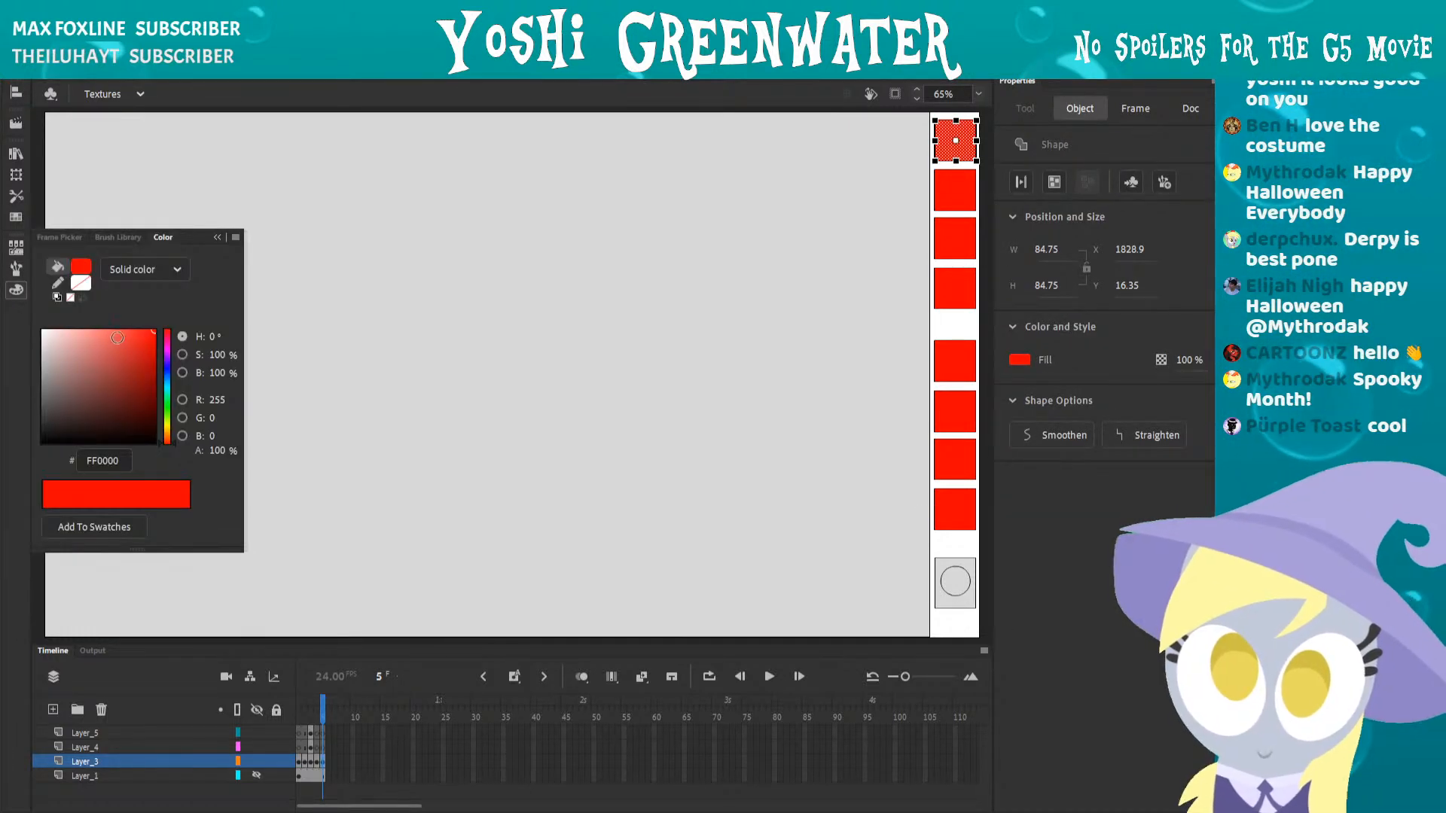
{"action": "left_click_drag", "start_coordinate": [117, 338], "coordinate": [93, 311]}
{"action": "left_click", "coordinate": [943, 193]}
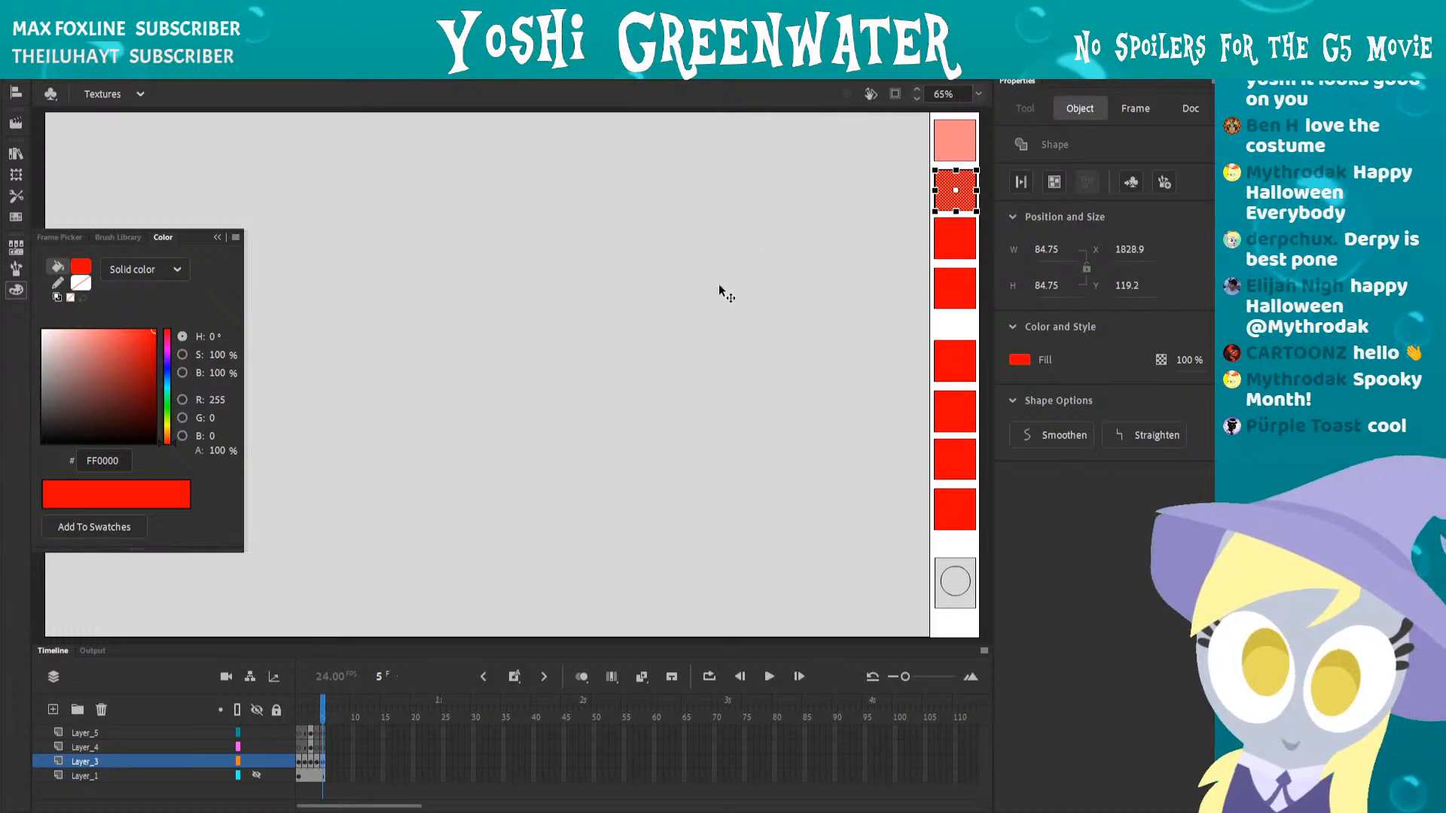
- Recolour the third red square dark red, AF2525, and the fourth square dark maroon, 401E1E
{"action": "left_click", "coordinate": [935, 241]}
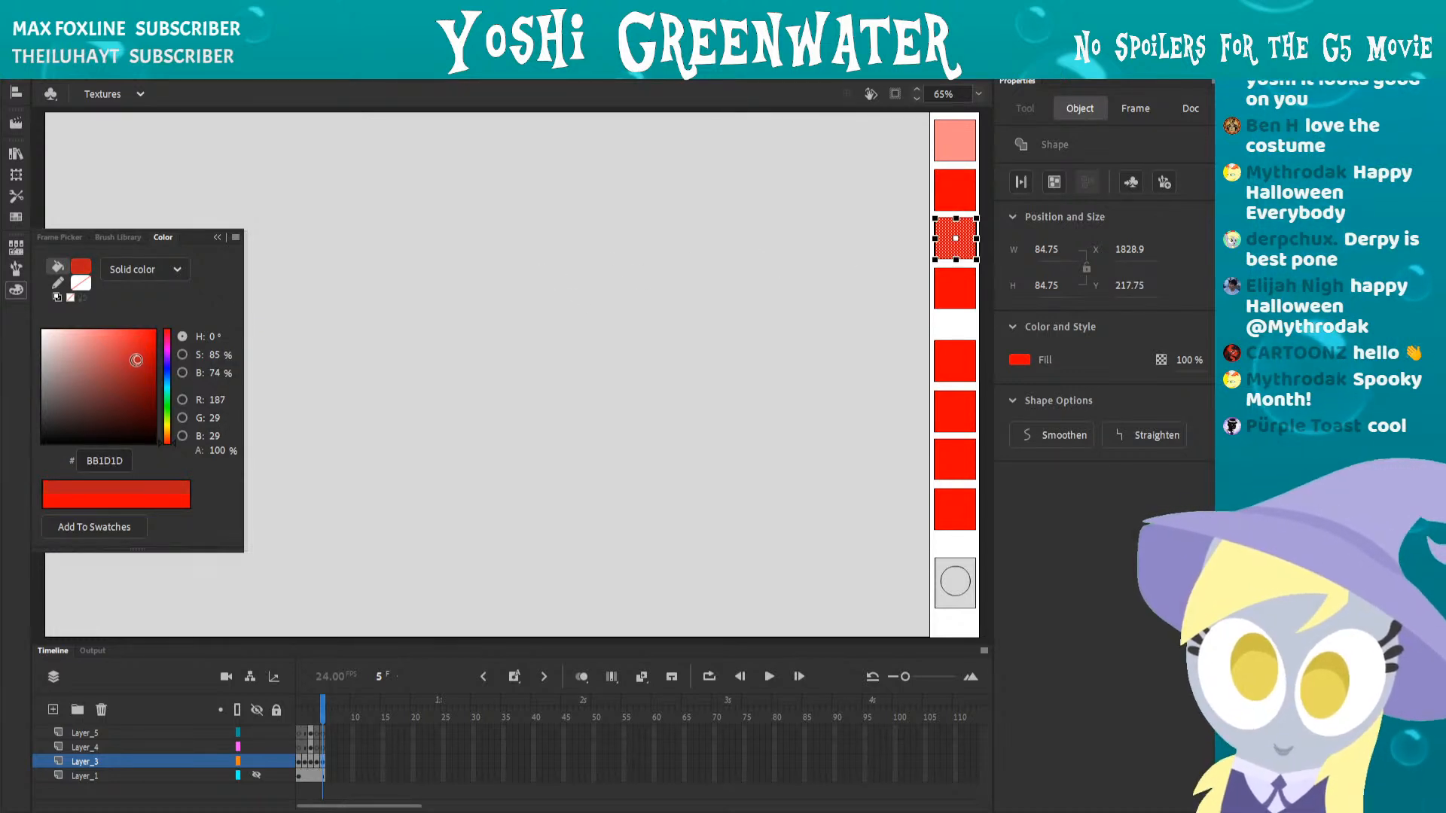
{"action": "left_click_drag", "start_coordinate": [137, 360], "coordinate": [101, 415]}
{"action": "left_click", "coordinate": [954, 290]}
{"action": "left_click", "coordinate": [910, 181]}
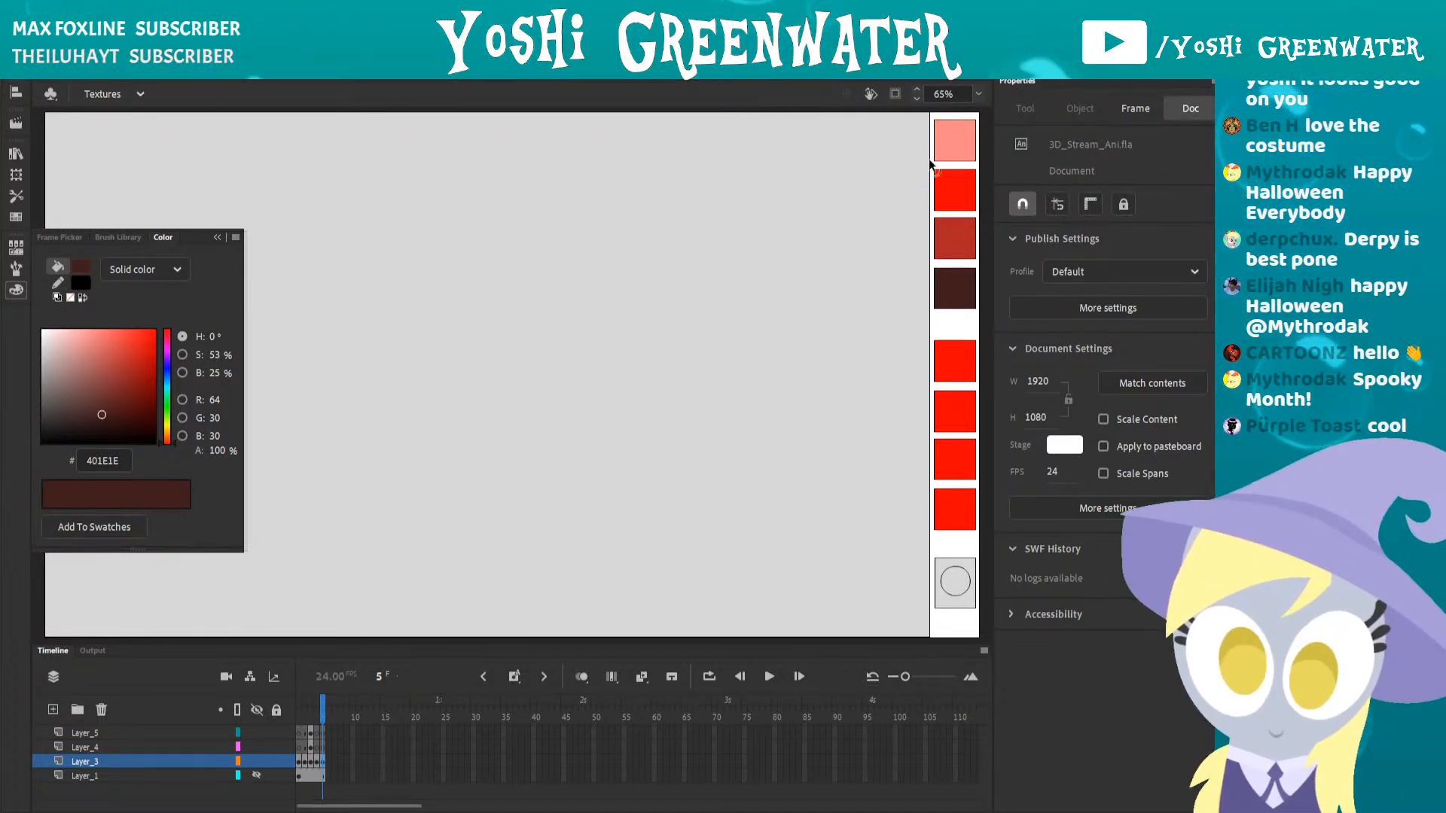
- Sketch a box with a zigzag on its side face and a light bulb shining at it on Layer_4 in dark maroon
{"action": "left_click", "coordinate": [323, 747]}
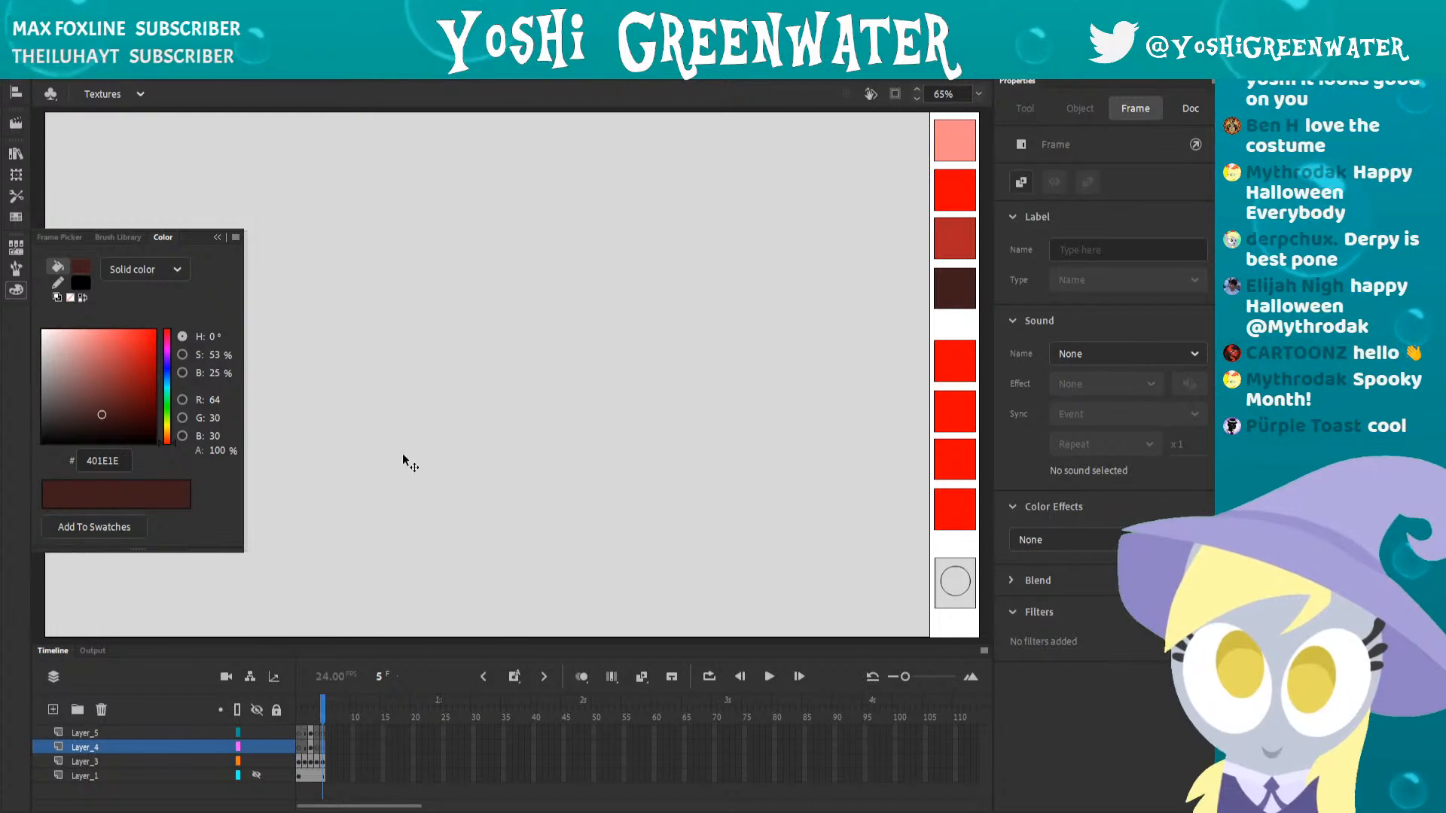
{"action": "key", "text": "b"}
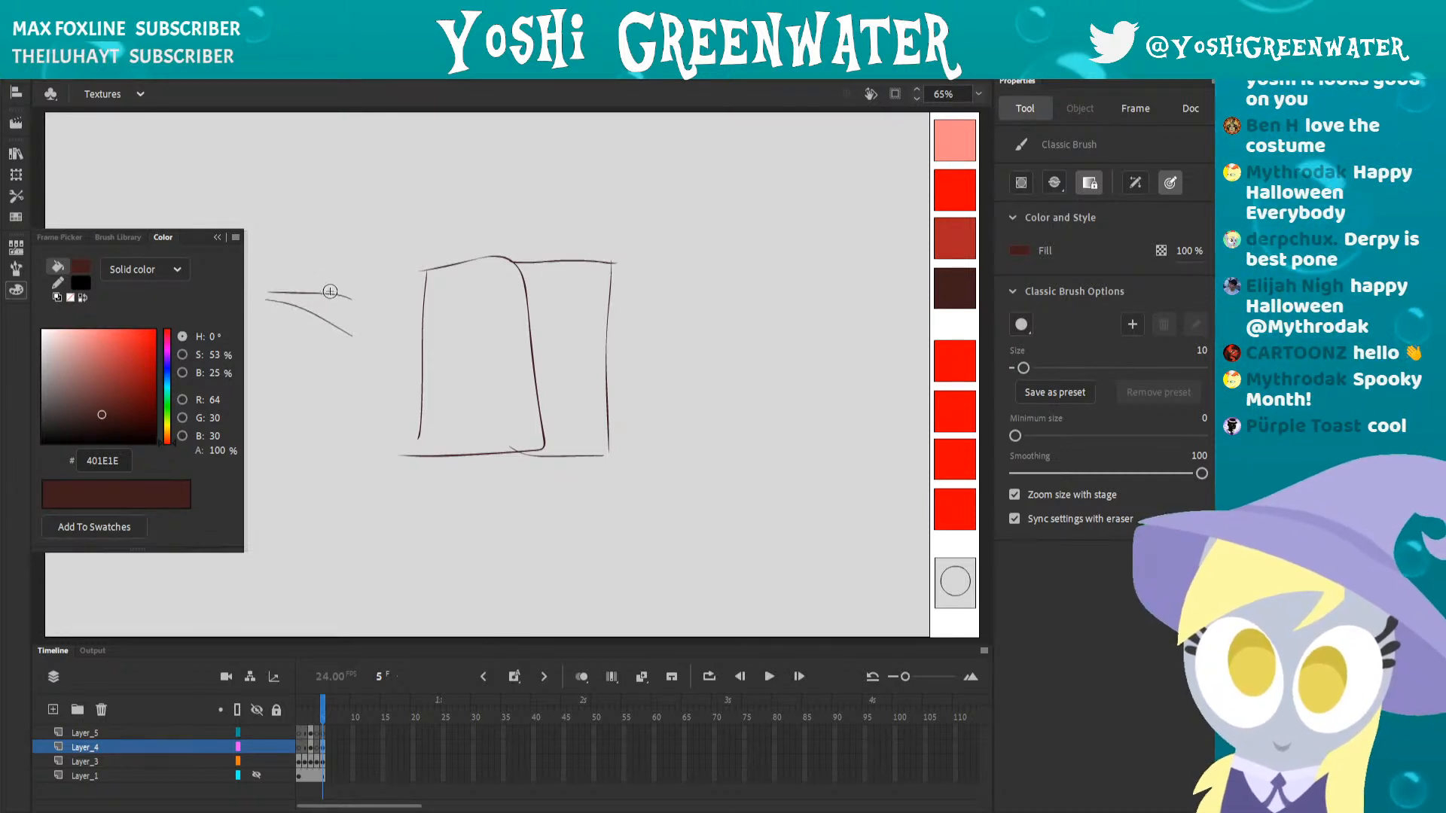
{"action": "mouse_move", "coordinate": [592, 262]}
{"action": "left_mouse_down"}
{"action": "mouse_move", "coordinate": [581, 416]}
{"action": "mouse_move", "coordinate": [559, 441]}
{"action": "left_mouse_up"}
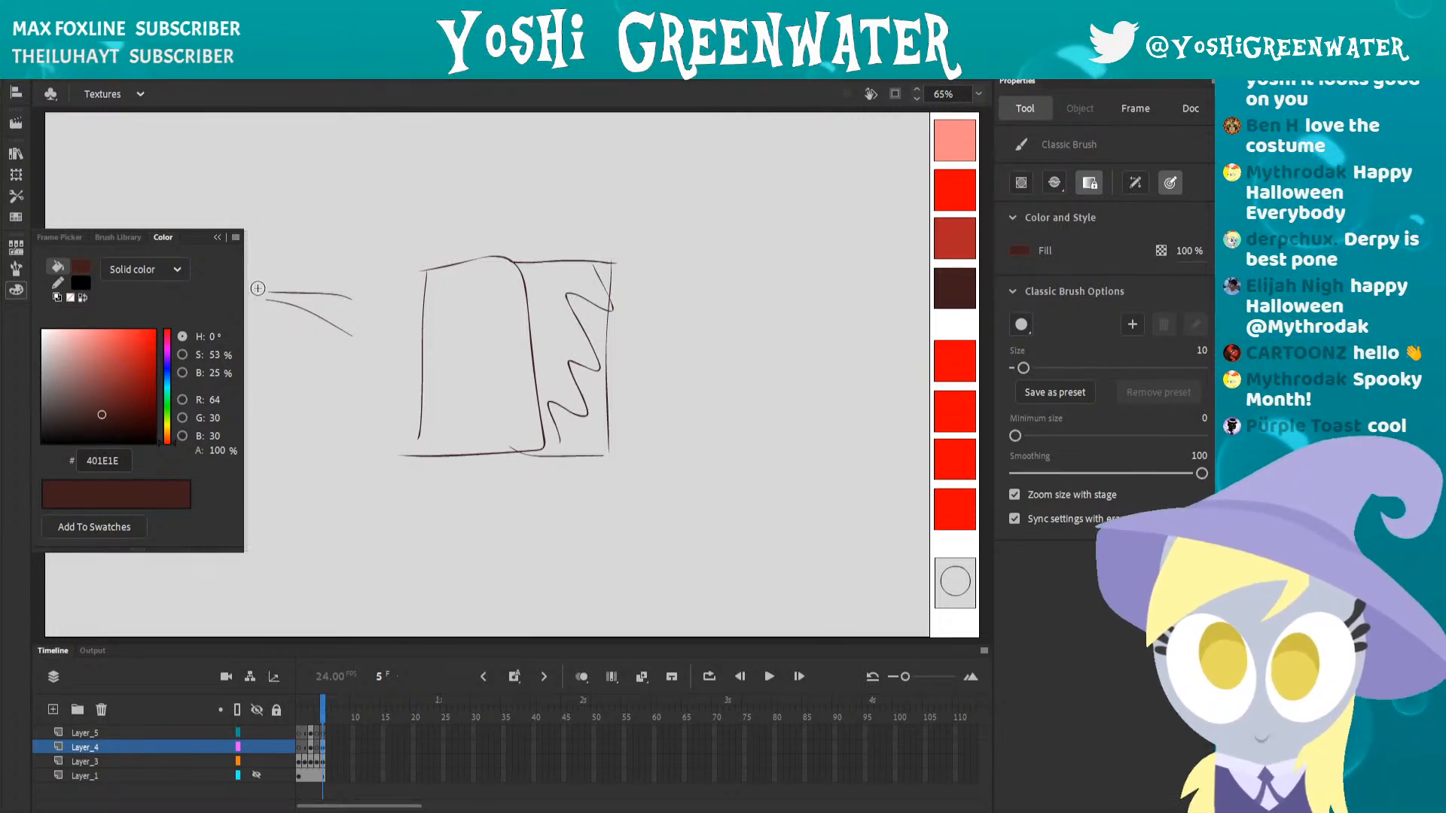
{"action": "mouse_move", "coordinate": [263, 292]}
{"action": "left_mouse_down"}
{"action": "mouse_move", "coordinate": [263, 275]}
{"action": "mouse_move", "coordinate": [276, 305]}
{"action": "left_mouse_up"}
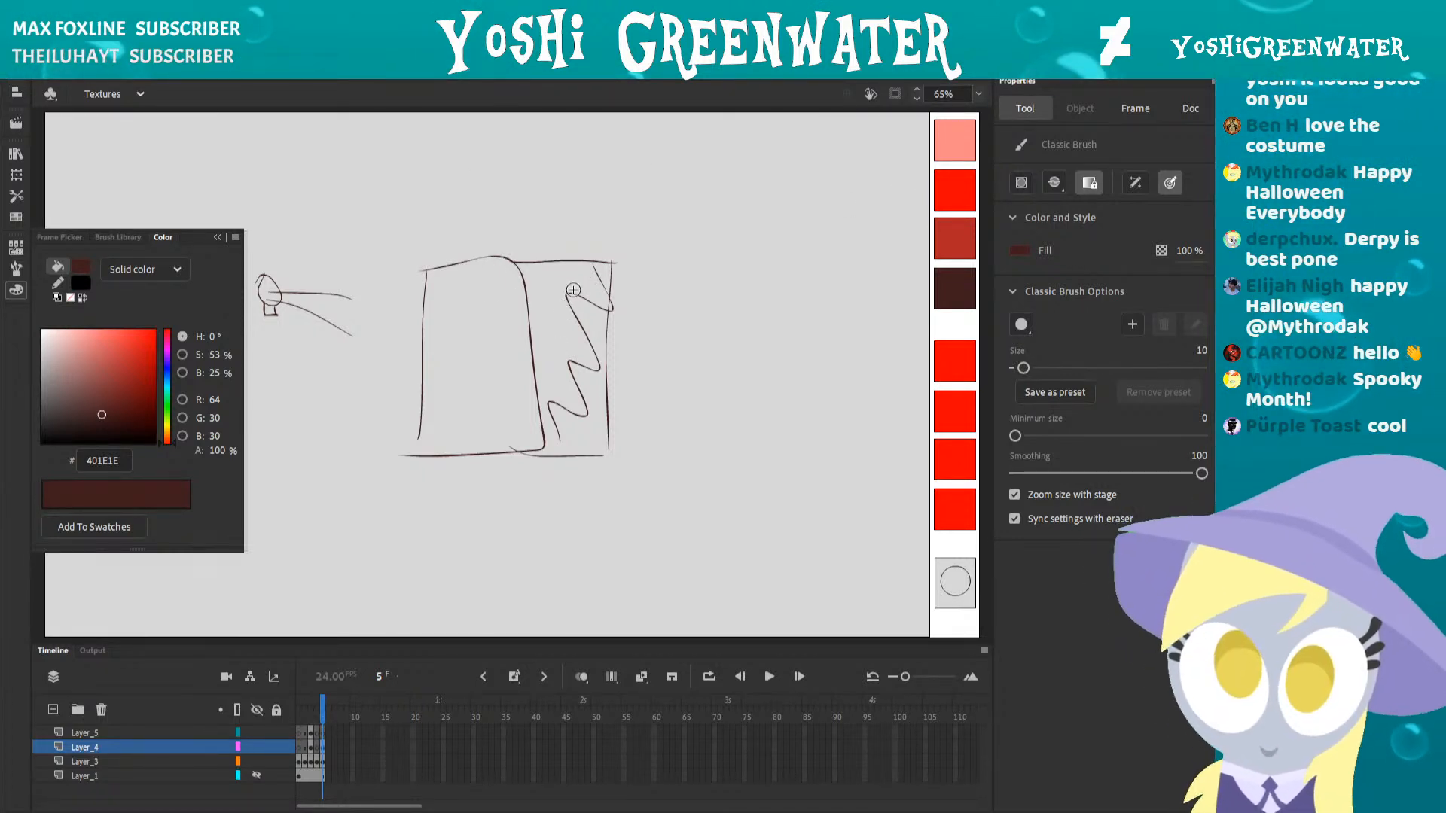
- Lock the layers other than Layer_4, delete the side part of the sketched box, and redraw it with rounded corners
{"action": "key", "text": "q"}
{"action": "left_click", "coordinate": [557, 286]}
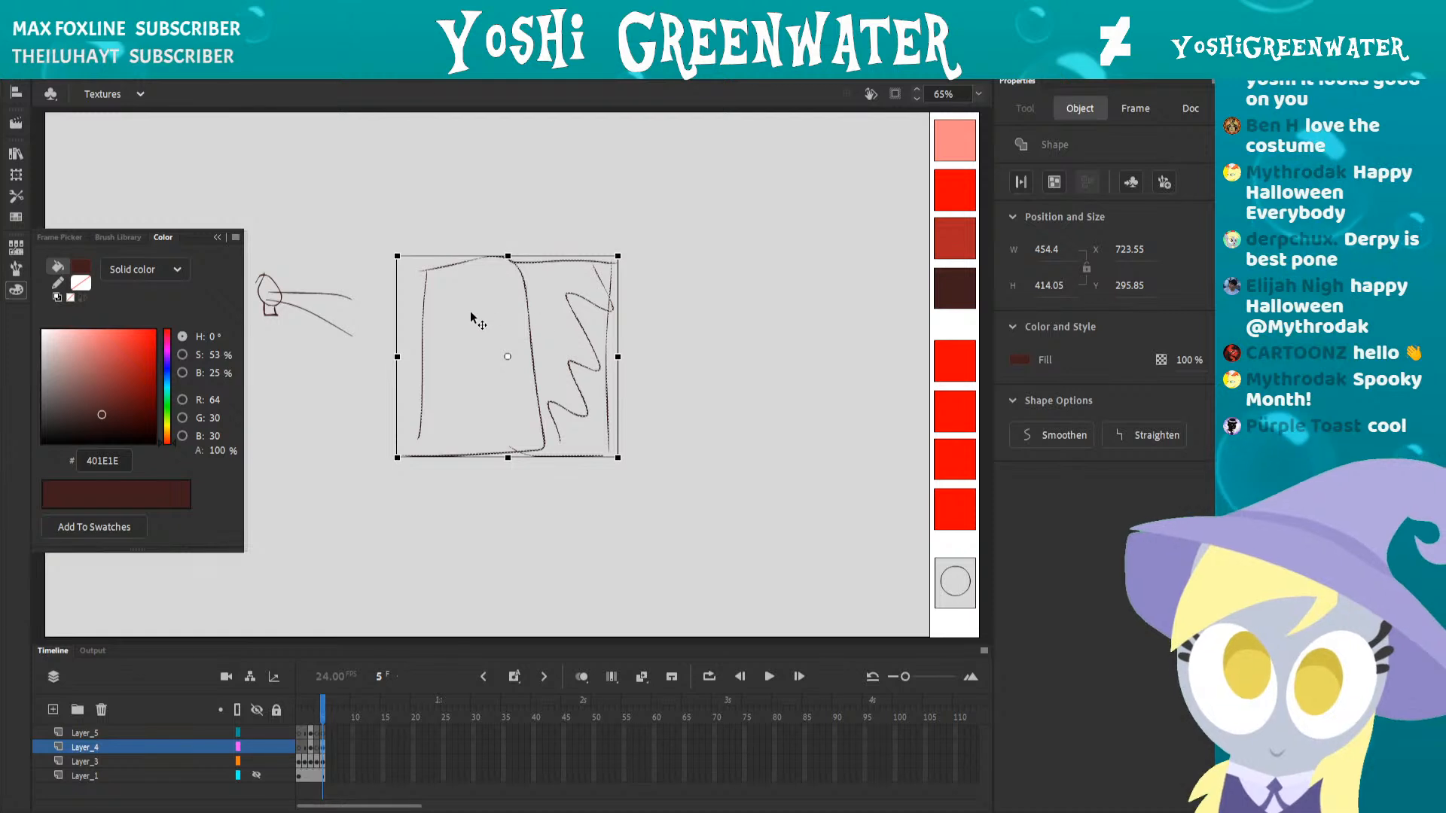
{"action": "left_click", "coordinate": [274, 748], "text": "alt"}
{"action": "left_click_drag", "start_coordinate": [643, 196], "coordinate": [540, 472]}
{"action": "key", "text": "Delete"}
{"action": "key", "text": "b"}
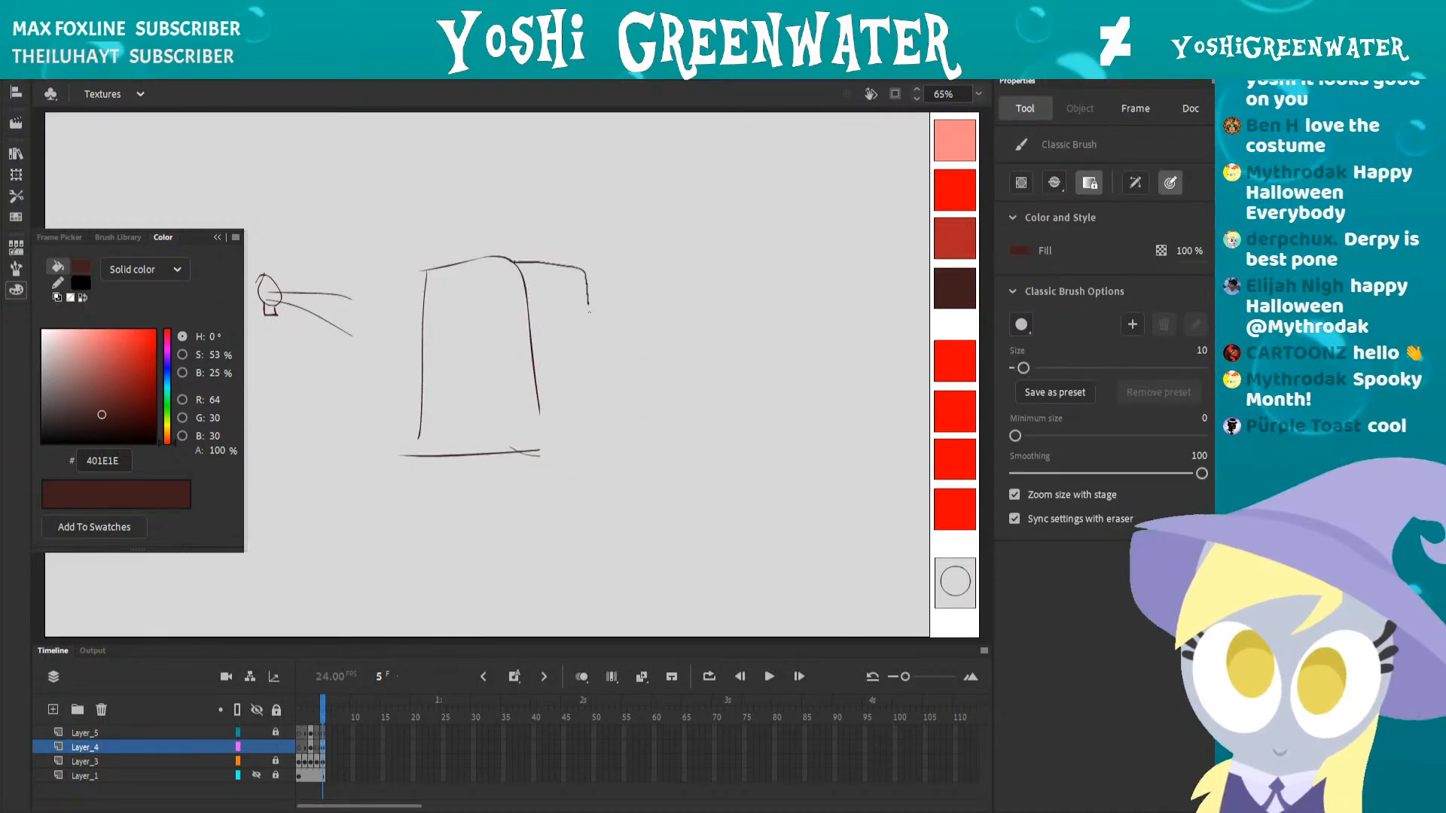
{"action": "left_click_drag", "start_coordinate": [521, 272], "coordinate": [537, 450]}
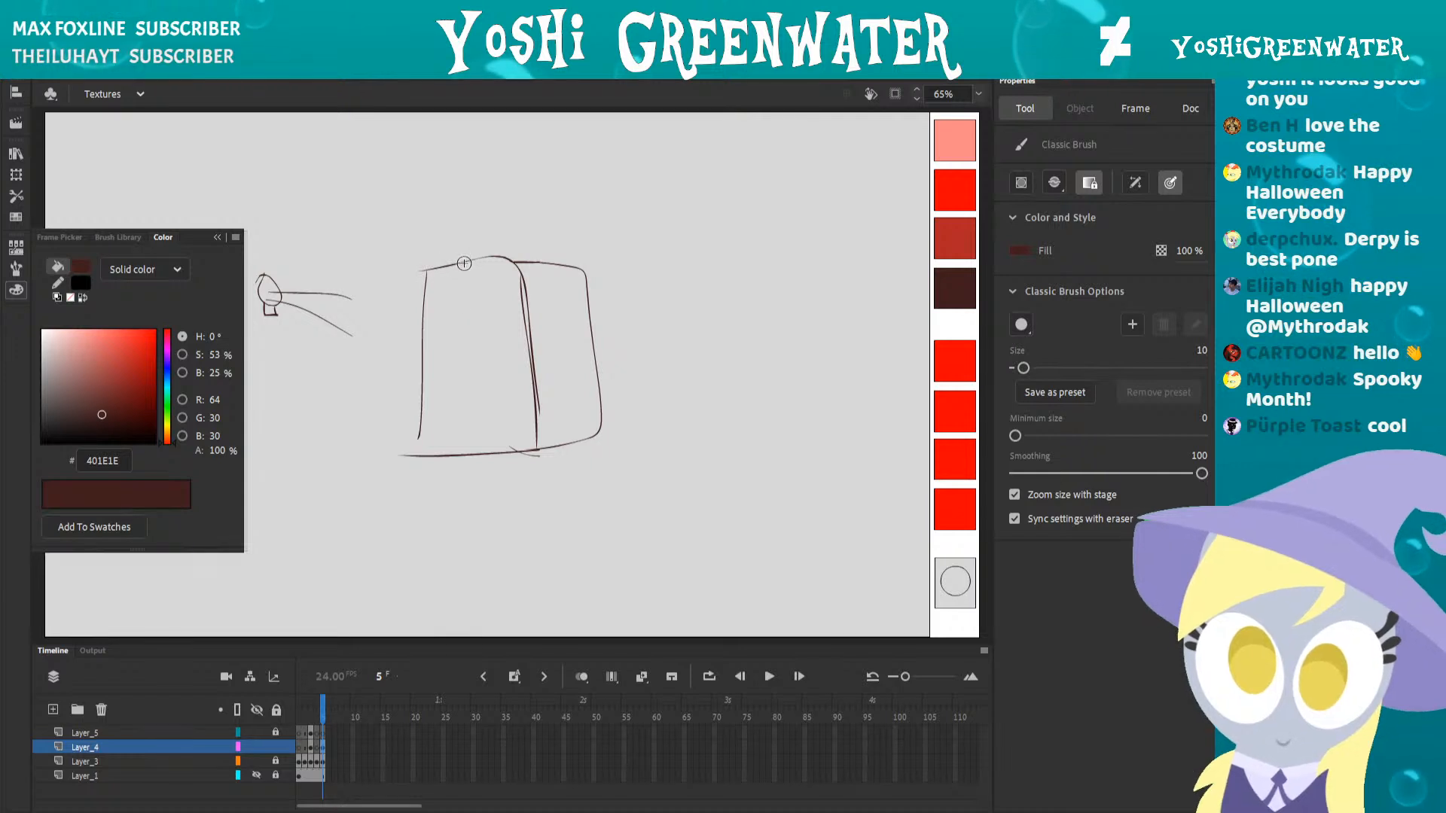
- Hatch the box's front face with diagonal strokes and cross-hatch its side face
{"action": "left_click_drag", "start_coordinate": [471, 261], "coordinate": [550, 336]}
{"action": "left_click_drag", "start_coordinate": [453, 304], "coordinate": [530, 396]}
{"action": "left_click_drag", "start_coordinate": [437, 390], "coordinate": [491, 441]}
{"action": "mouse_move", "coordinate": [529, 264]}
{"action": "left_mouse_down"}
{"action": "mouse_move", "coordinate": [596, 348]}
{"action": "mouse_move", "coordinate": [593, 424]}
{"action": "left_mouse_up"}
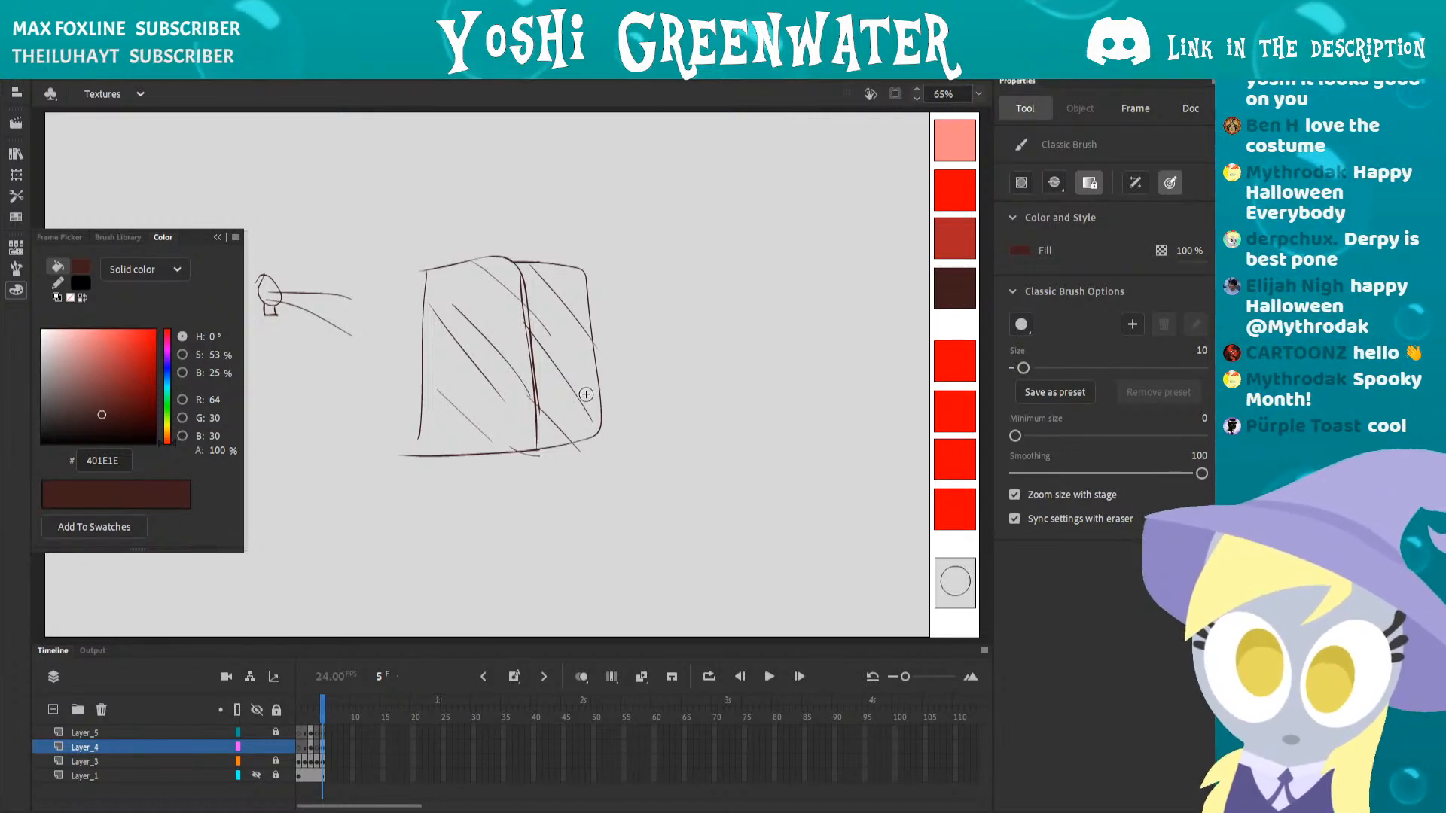
{"action": "mouse_move", "coordinate": [600, 399]}
{"action": "left_mouse_down"}
{"action": "mouse_move", "coordinate": [549, 455]}
{"action": "mouse_move", "coordinate": [529, 419]}
{"action": "left_mouse_up"}
{"action": "left_click_drag", "start_coordinate": [590, 327], "coordinate": [536, 379]}
{"action": "left_click_drag", "start_coordinate": [590, 292], "coordinate": [531, 343]}
{"action": "left_click_drag", "start_coordinate": [549, 274], "coordinate": [526, 313]}
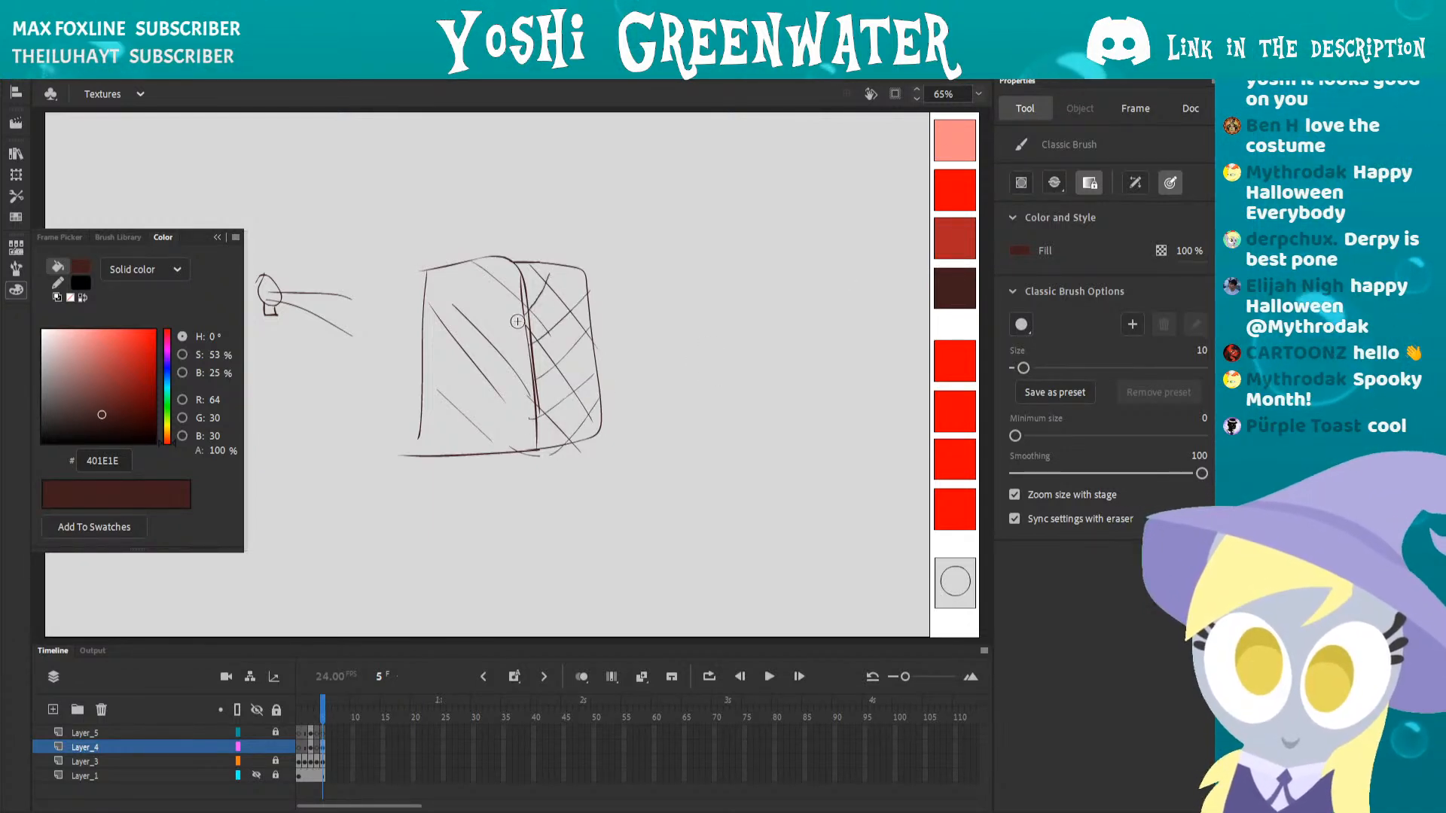
- Scribble light pink FF8888 over the box's front face and red FF0000 over its side face
{"action": "left_click", "coordinate": [955, 140]}
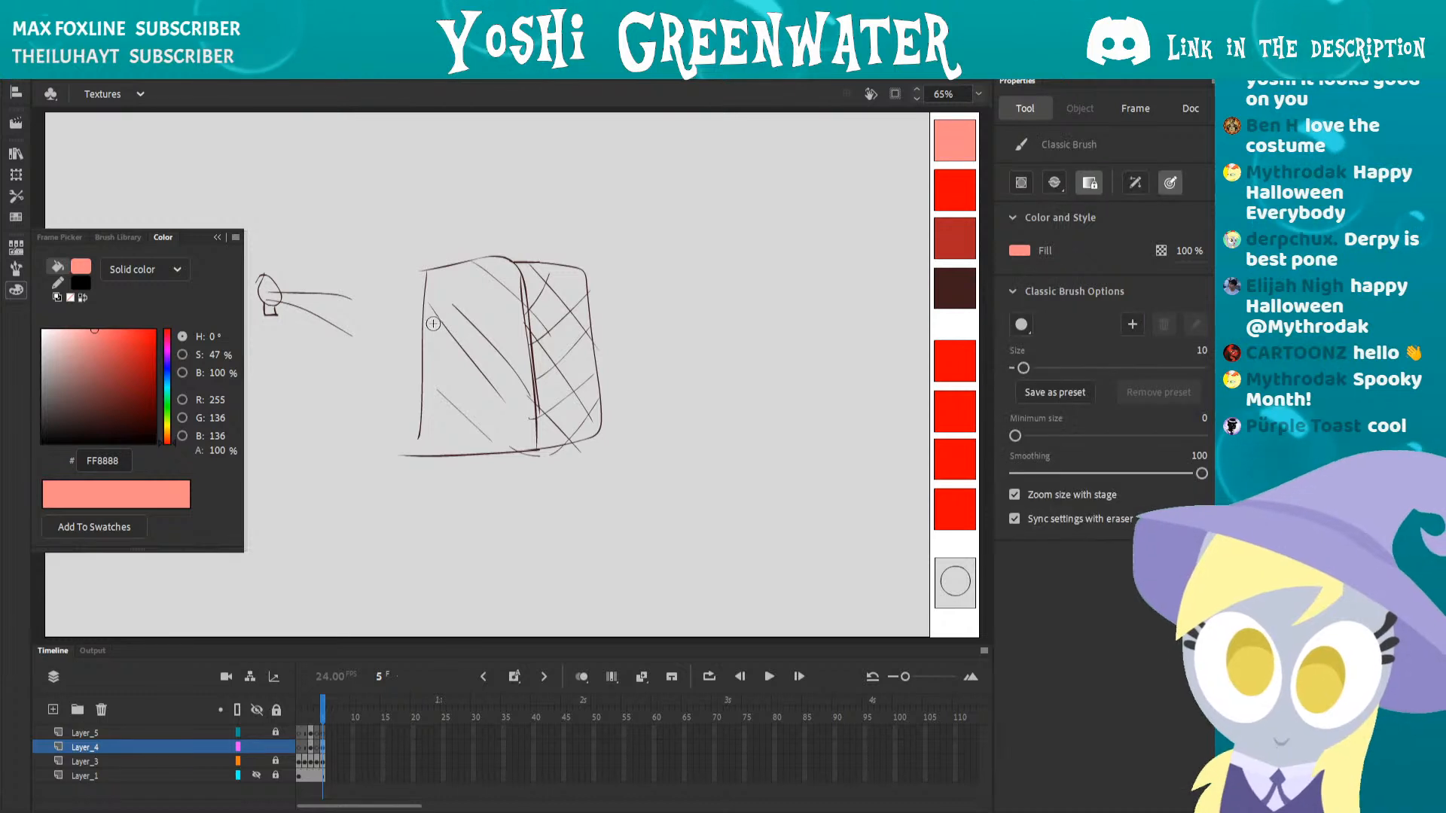
{"action": "left_click_drag", "start_coordinate": [433, 324], "coordinate": [495, 417]}
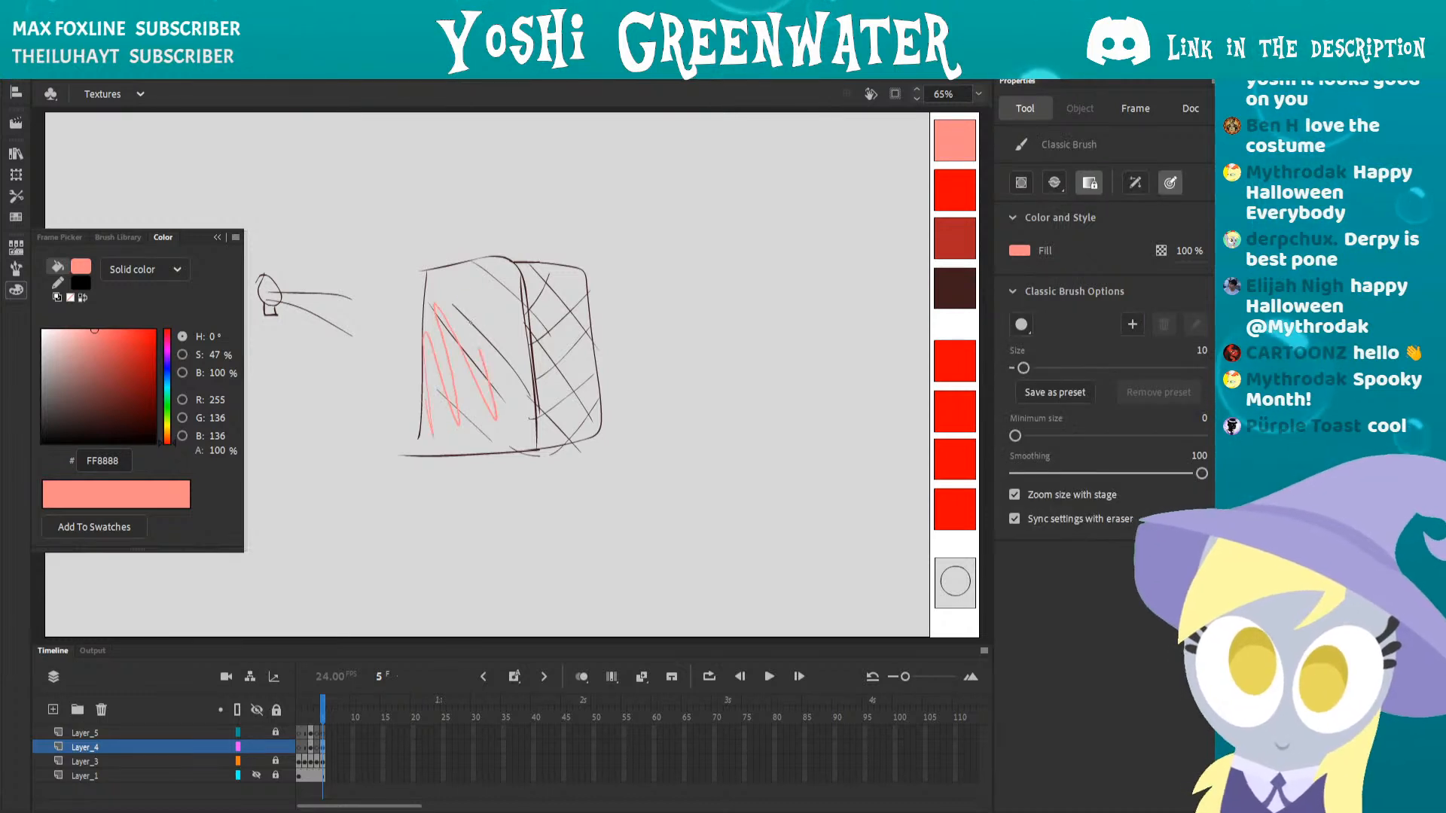
{"action": "left_click", "coordinate": [955, 190]}
{"action": "mouse_move", "coordinate": [576, 271]}
{"action": "left_mouse_down"}
{"action": "mouse_move", "coordinate": [592, 348]}
{"action": "mouse_move", "coordinate": [565, 431]}
{"action": "left_mouse_up"}
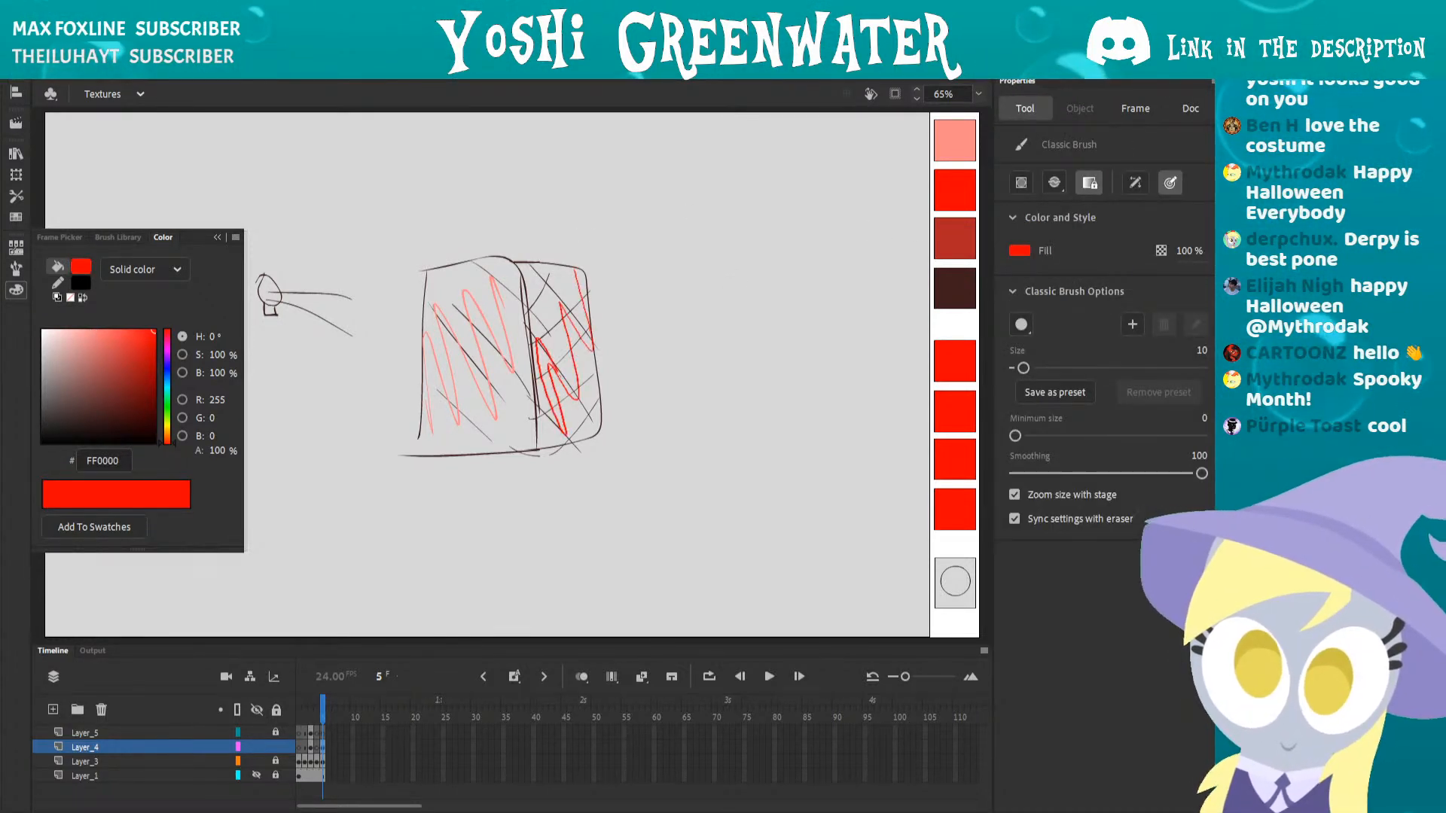
{"action": "left_click_drag", "start_coordinate": [586, 350], "coordinate": [592, 351]}
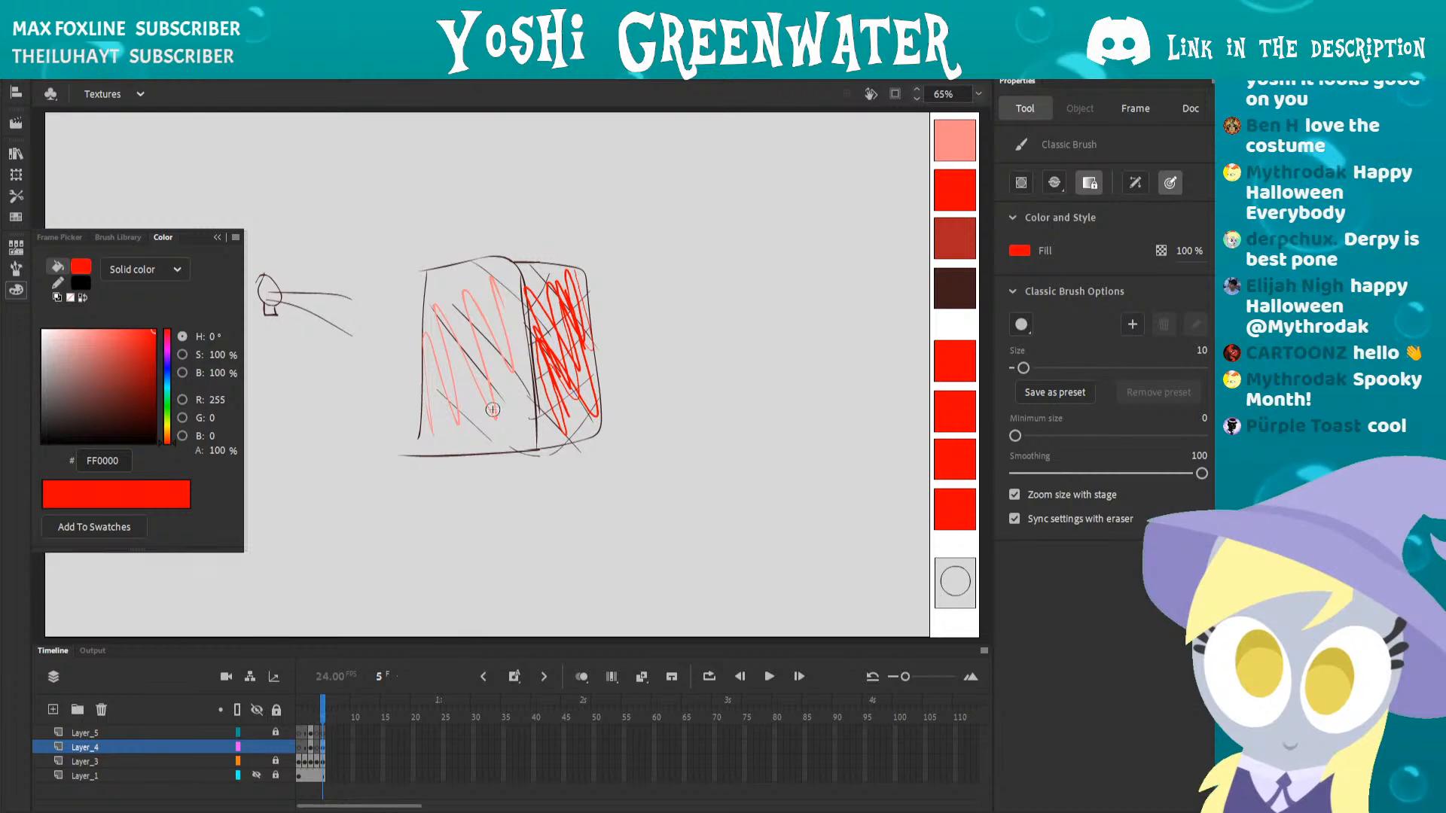
- Shade the box's underside in dark maroon 401E1E and its upper edge in light pink FF8888
{"action": "left_click", "coordinate": [955, 238]}
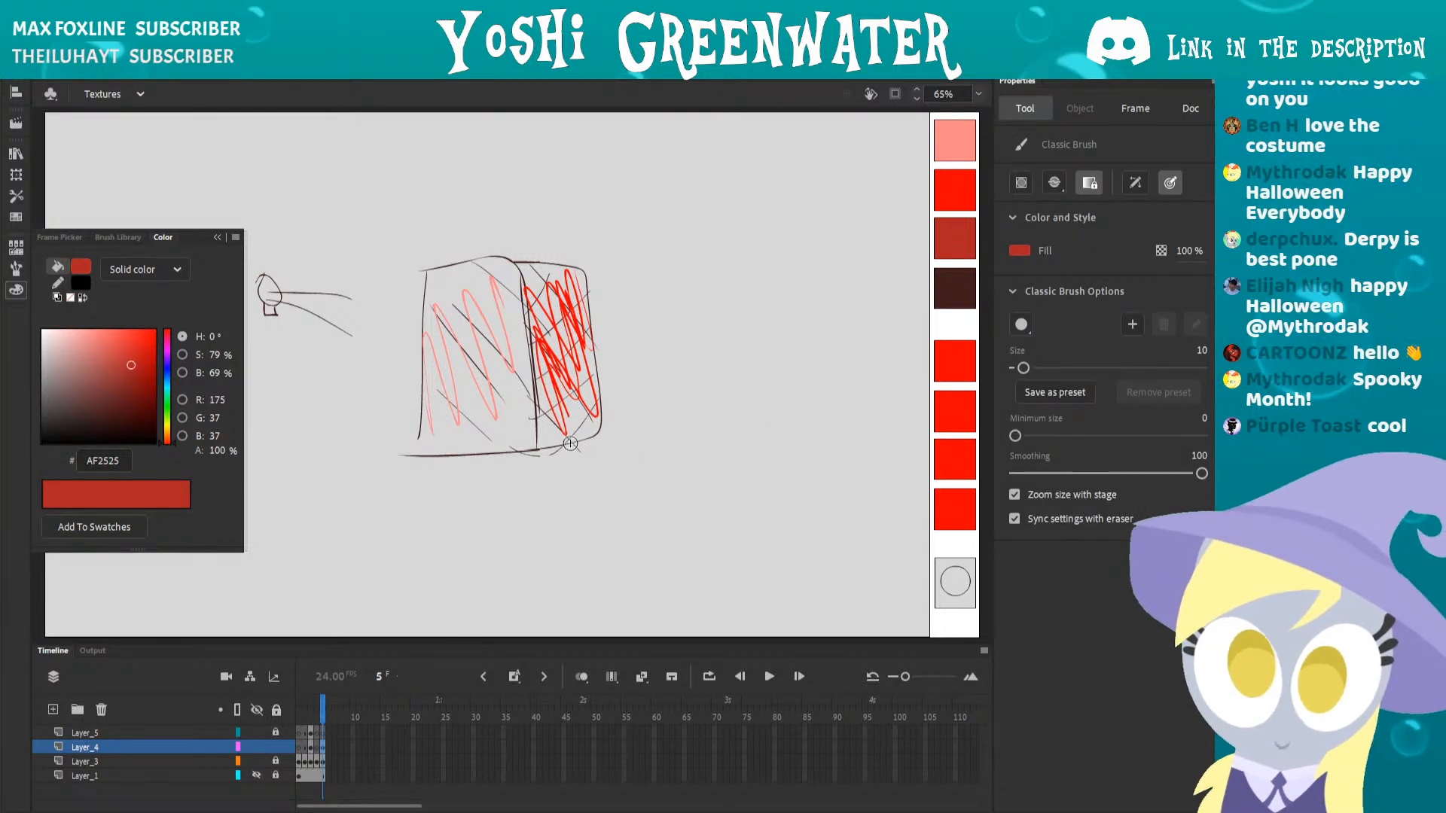
{"action": "left_click", "coordinate": [955, 288]}
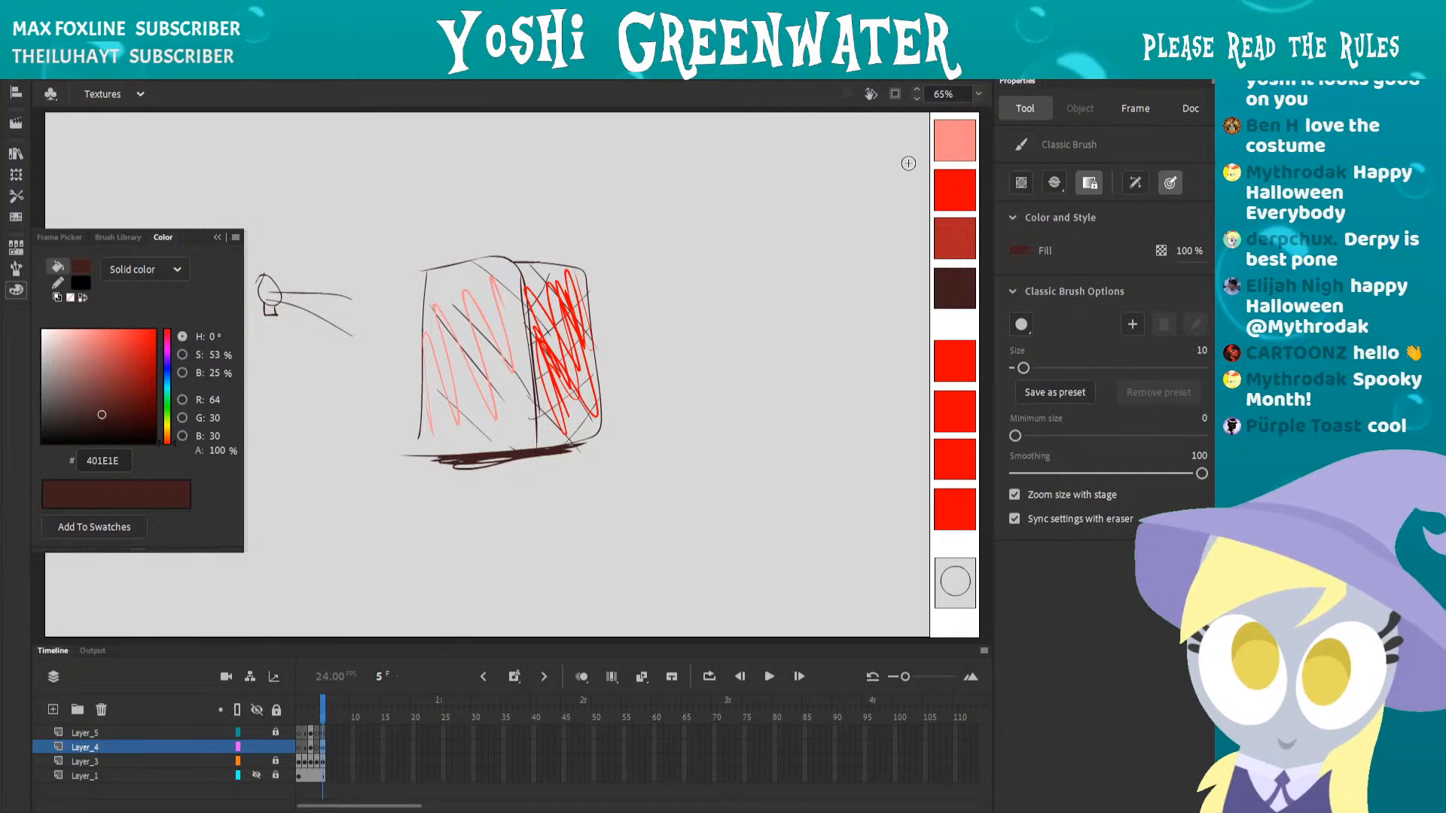
{"action": "left_click", "coordinate": [955, 140]}
{"action": "left_click_drag", "start_coordinate": [437, 265], "coordinate": [563, 262]}
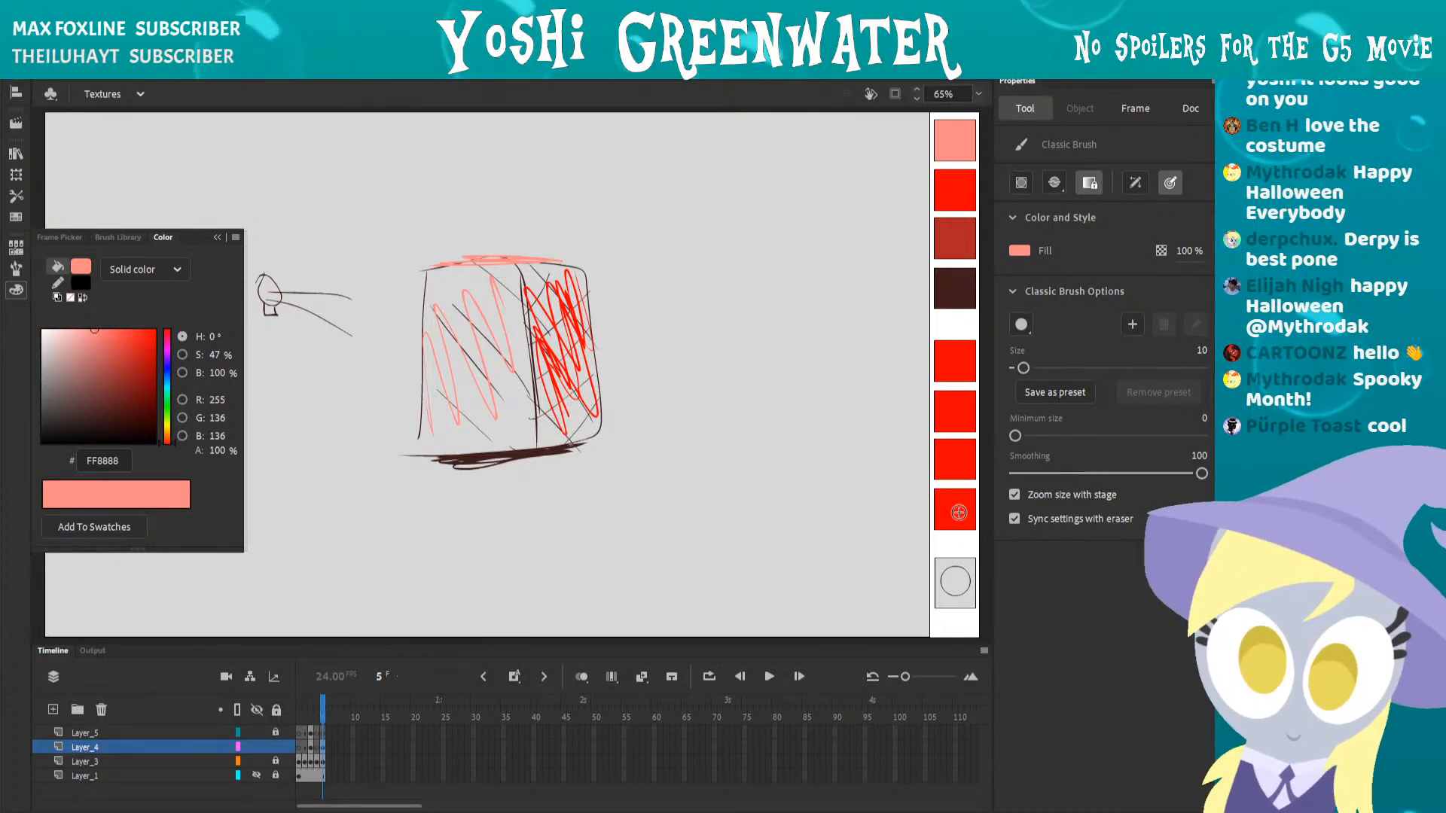
- Unlock Layer_3 and fill the lower group of four red squares with light green 71FF6A
{"action": "key", "text": "i"}
{"action": "left_click", "coordinate": [949, 361]}
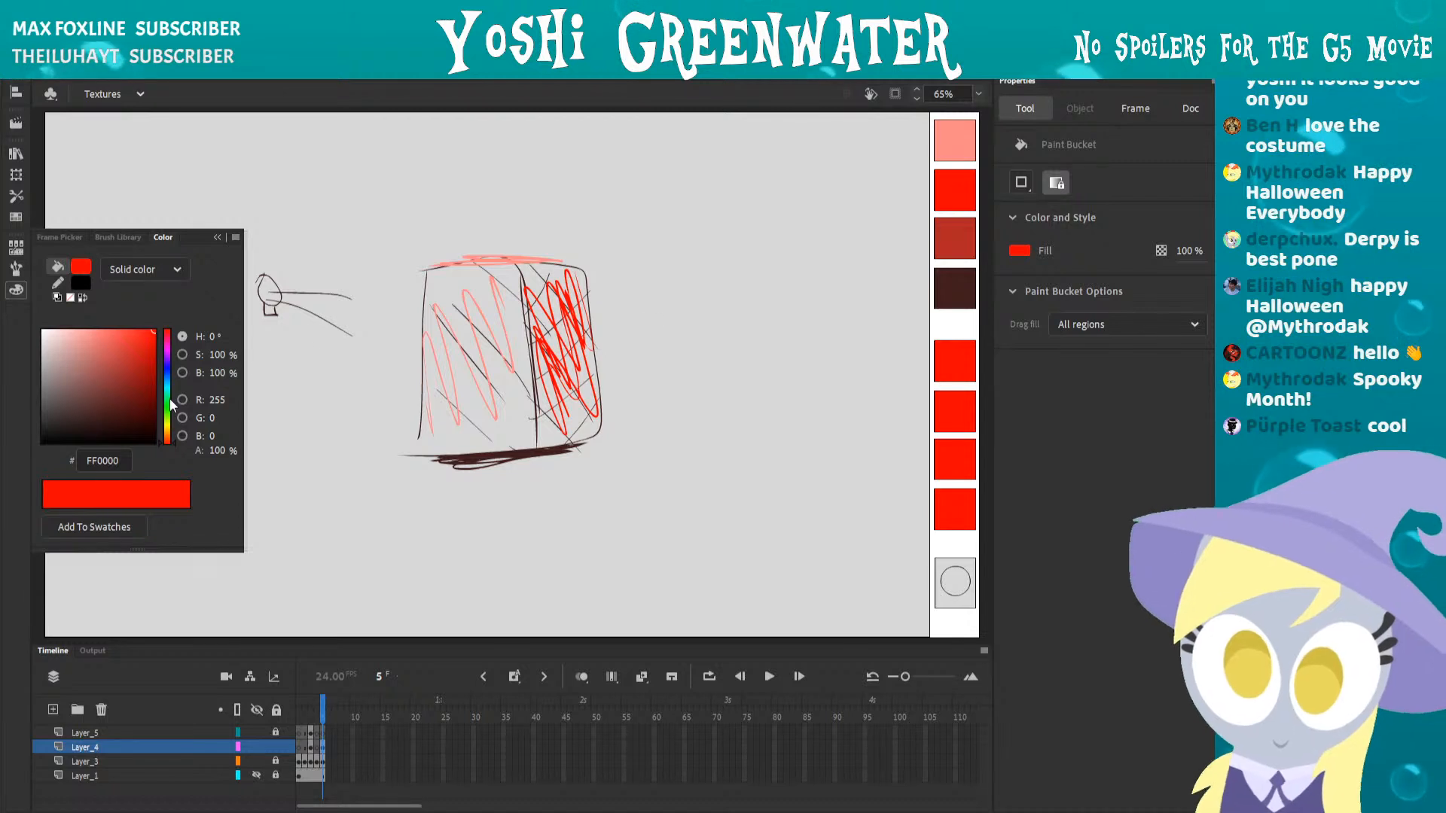
{"action": "left_click", "coordinate": [167, 406]}
{"action": "left_click", "coordinate": [108, 330]}
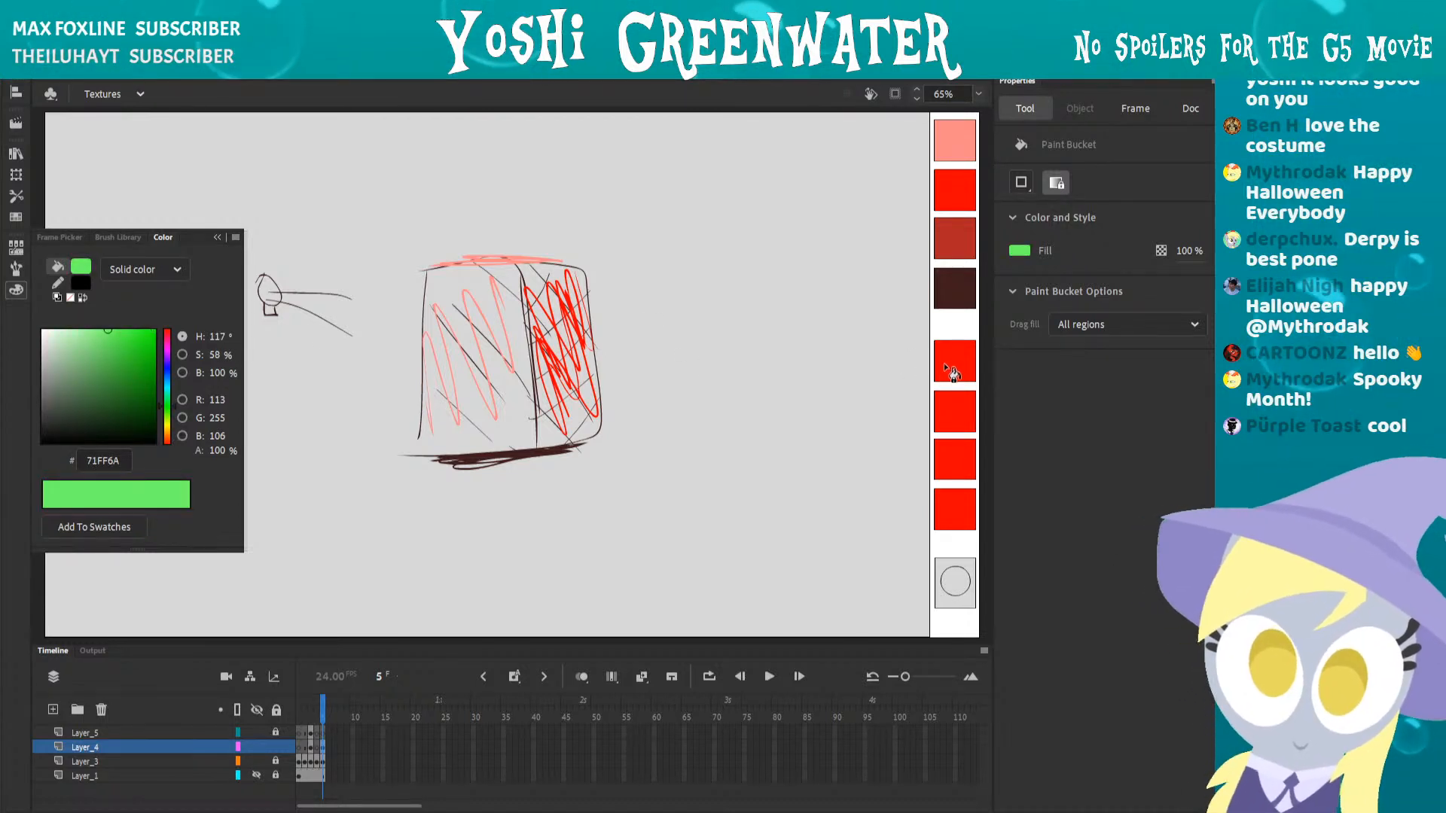
{"action": "key", "text": "v"}
{"action": "left_click", "coordinate": [273, 767]}
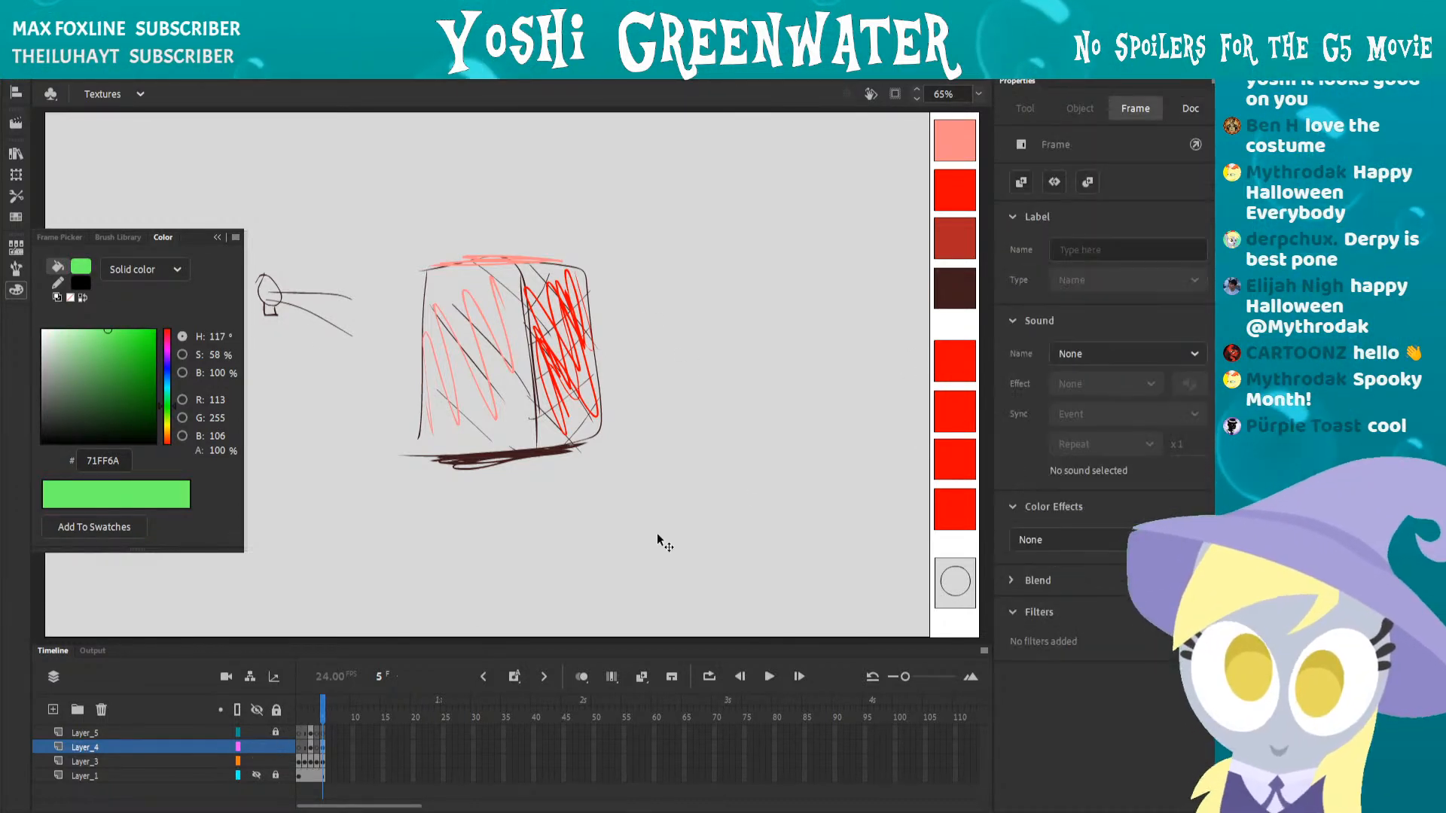
{"action": "key", "text": "k"}
{"action": "left_click", "coordinate": [951, 373]}
{"action": "key", "text": "i"}
{"action": "key", "text": "k"}
{"action": "left_click", "coordinate": [955, 411]}
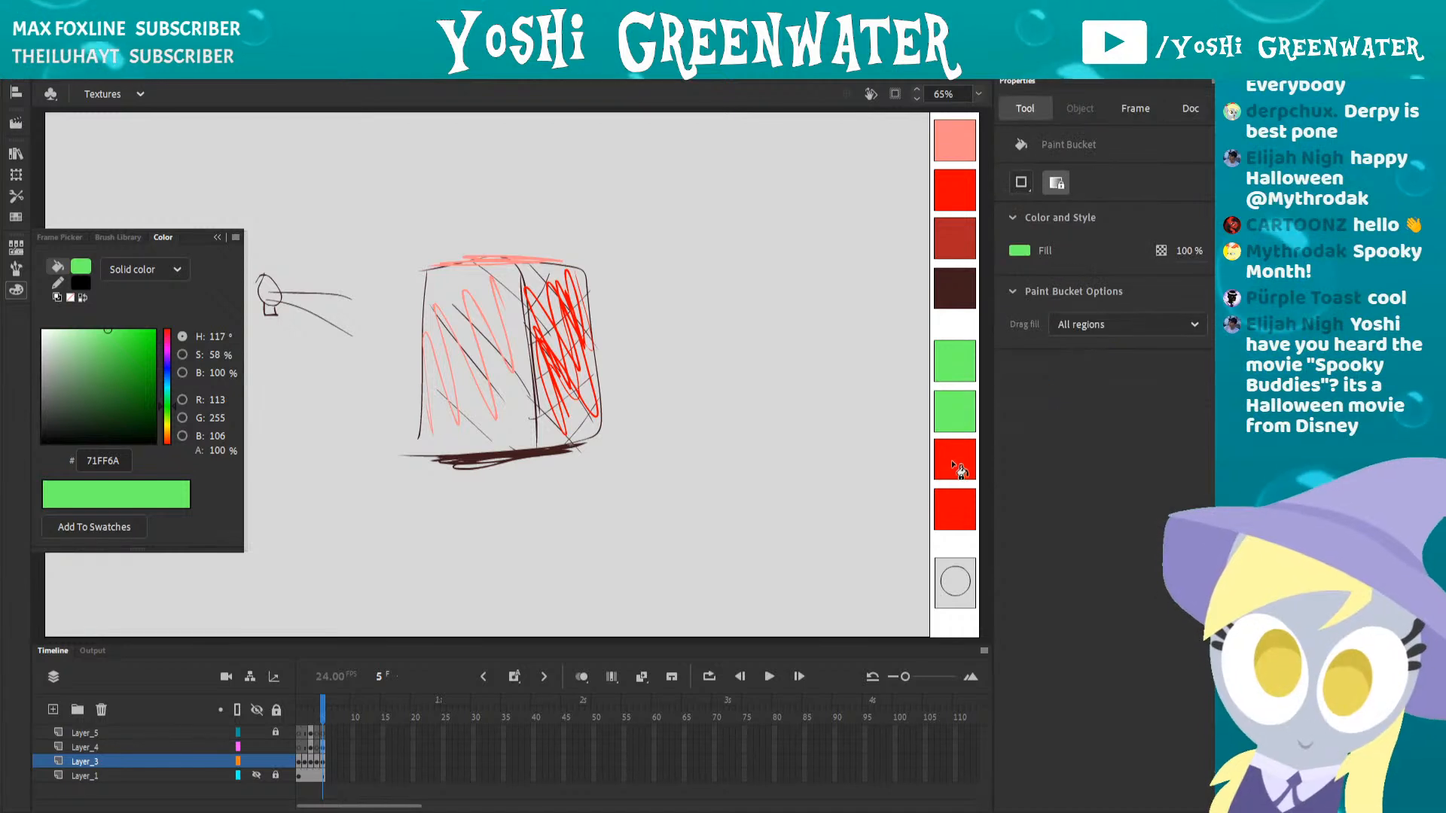
{"action": "left_click", "coordinate": [955, 460]}
{"action": "left_click", "coordinate": [955, 509]}
- Recolour the second green square medium green, the third darker green 2DA328, and the fourth 279921
{"action": "key", "text": "v"}
{"action": "left_click", "coordinate": [955, 411]}
{"action": "left_click", "coordinate": [121, 344]}
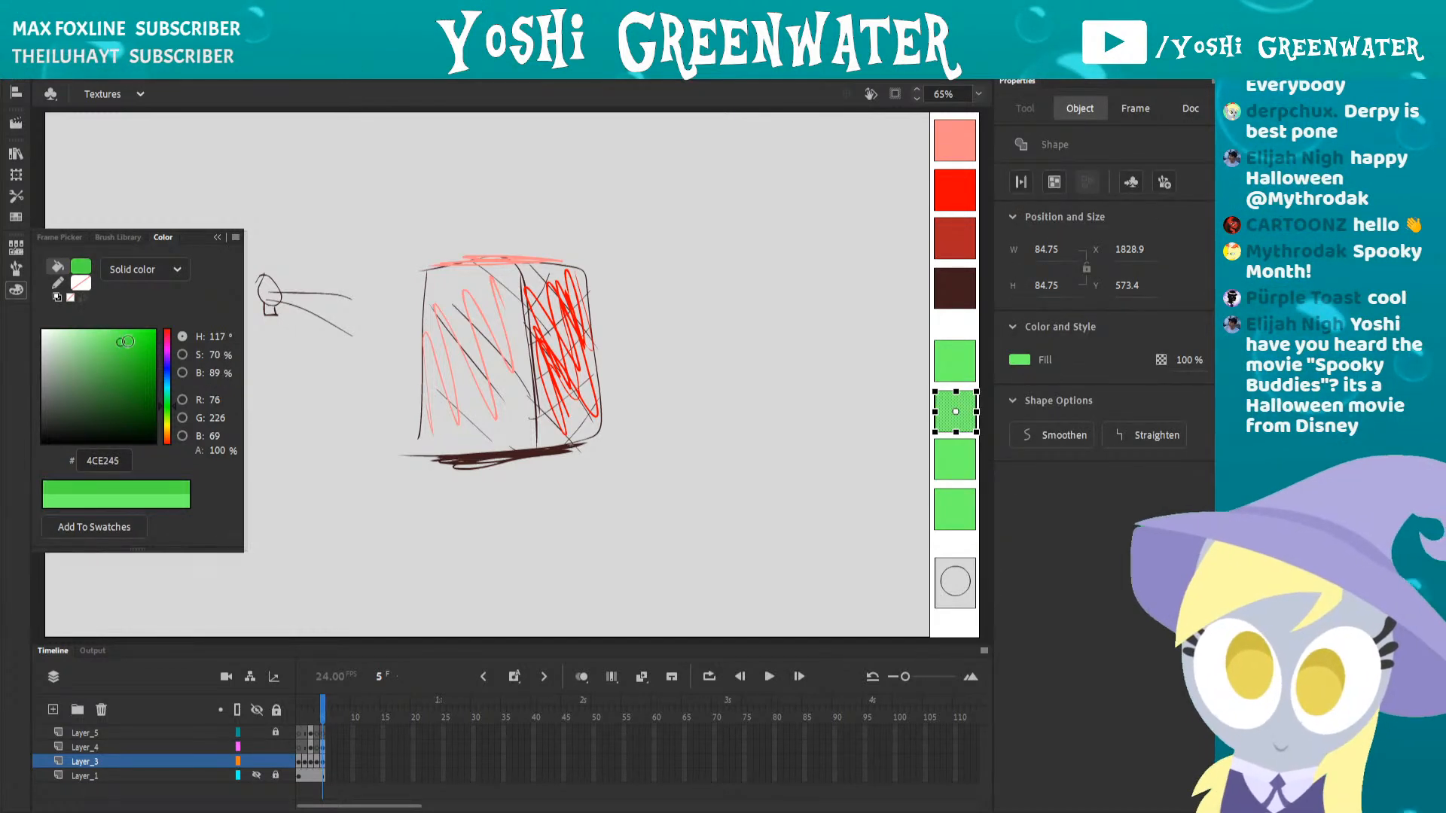
{"action": "left_click", "coordinate": [953, 461]}
{"action": "left_click", "coordinate": [127, 371]}
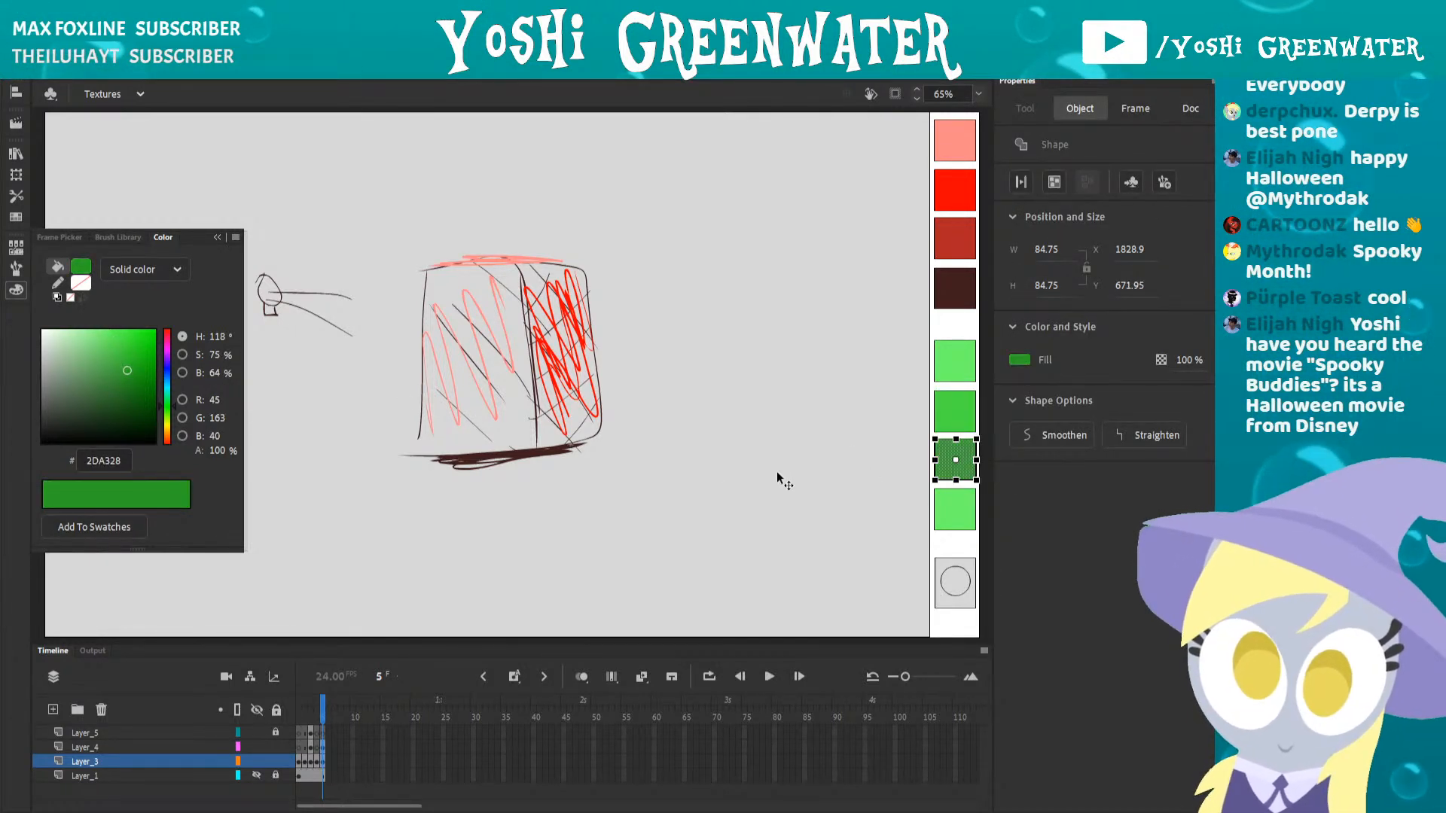
{"action": "left_click", "coordinate": [950, 508]}
{"action": "left_click", "coordinate": [131, 375]}
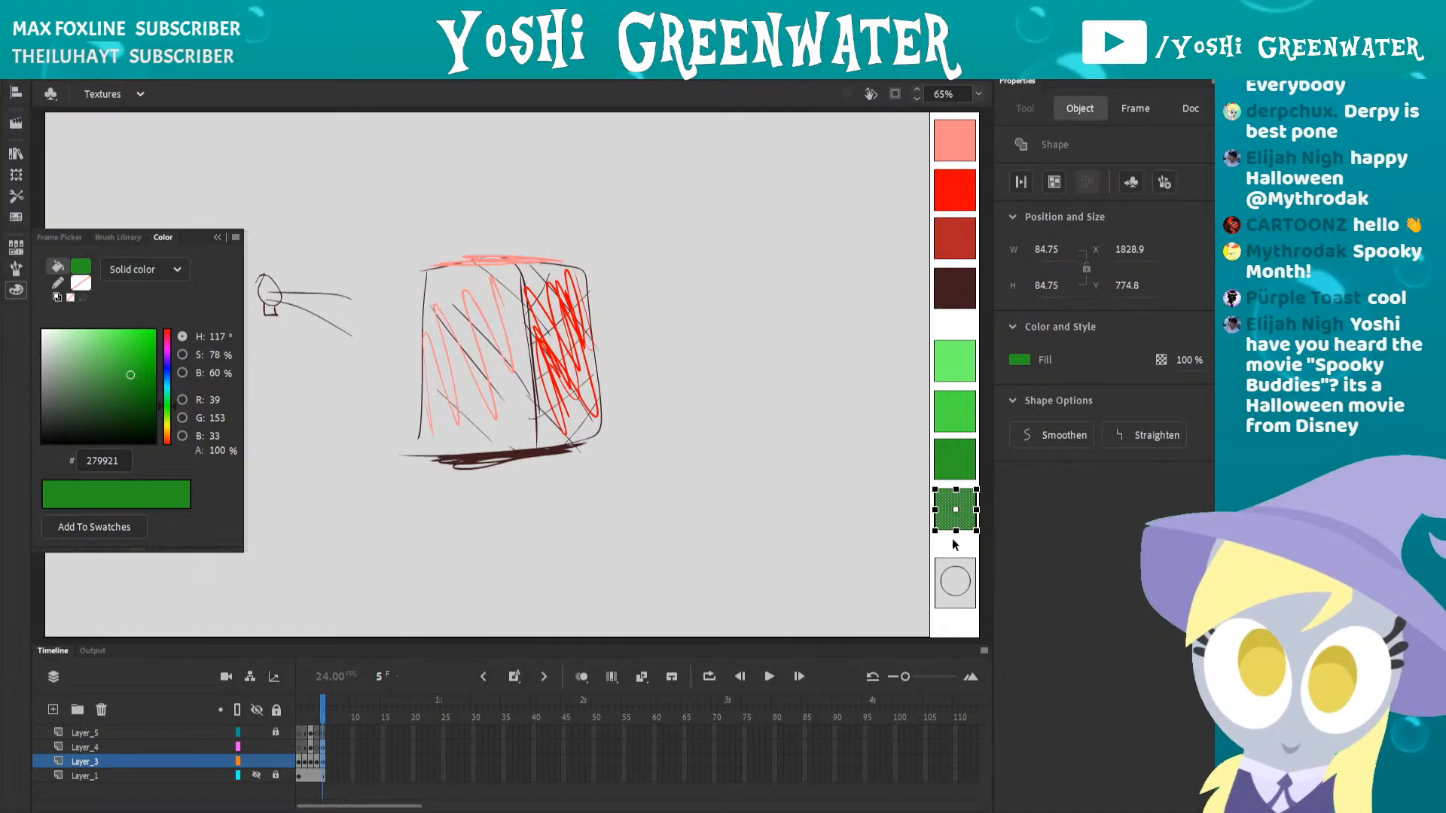
{"action": "left_click", "coordinate": [792, 472]}
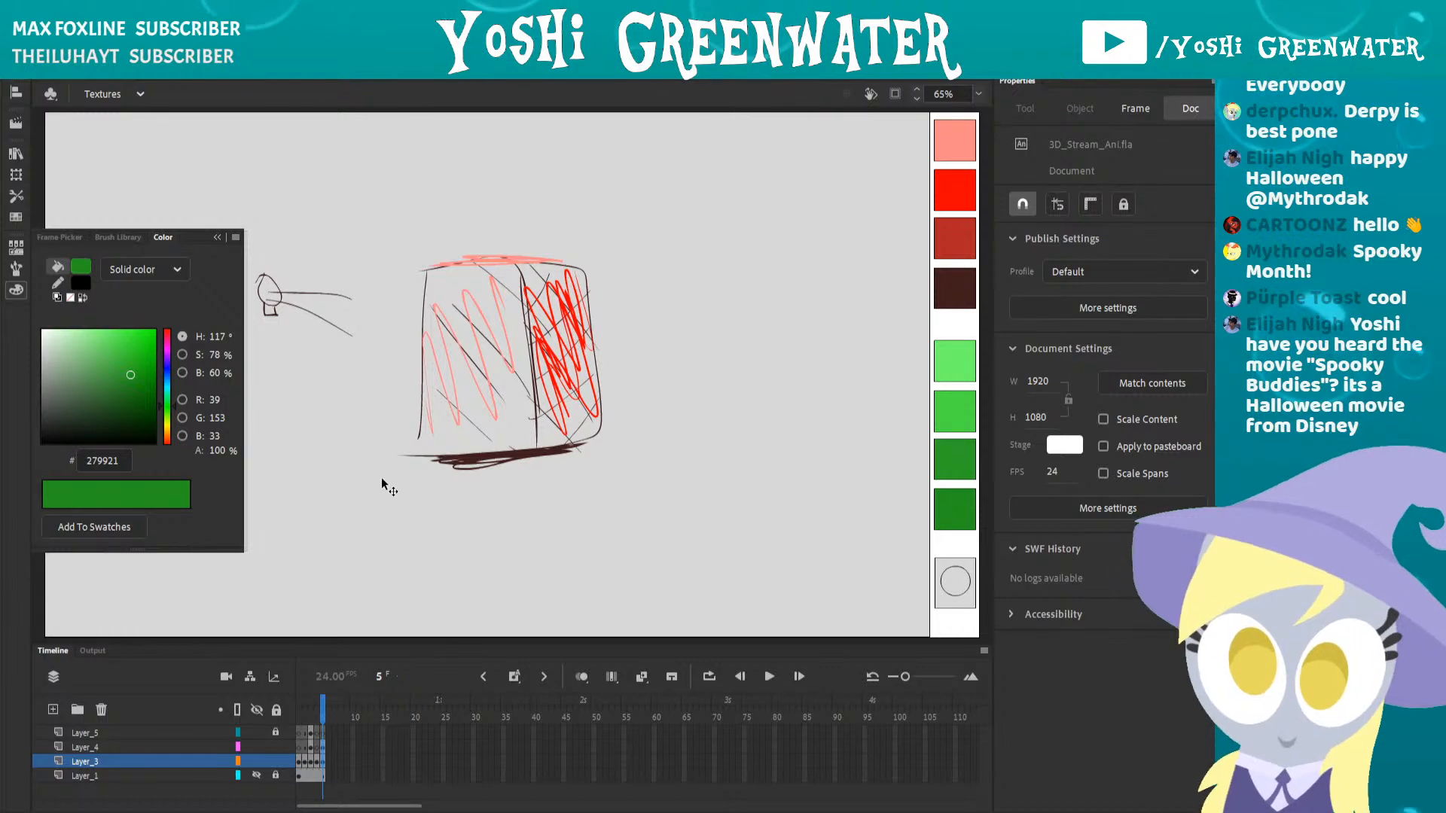
- Unlock Layer_5 and collapse the floating colour picker
{"action": "left_click", "coordinate": [334, 470]}
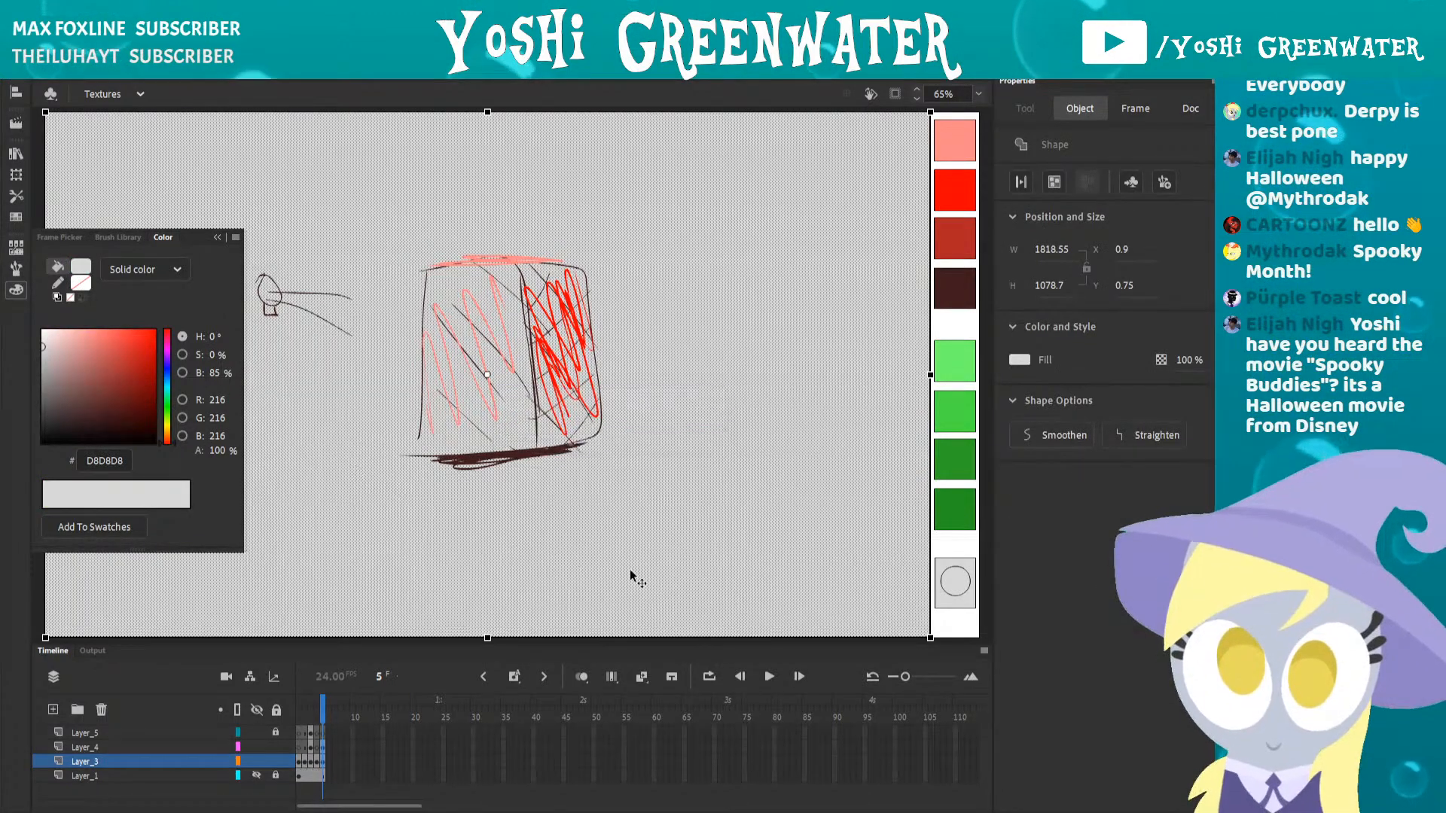
{"action": "left_click", "coordinate": [954, 545]}
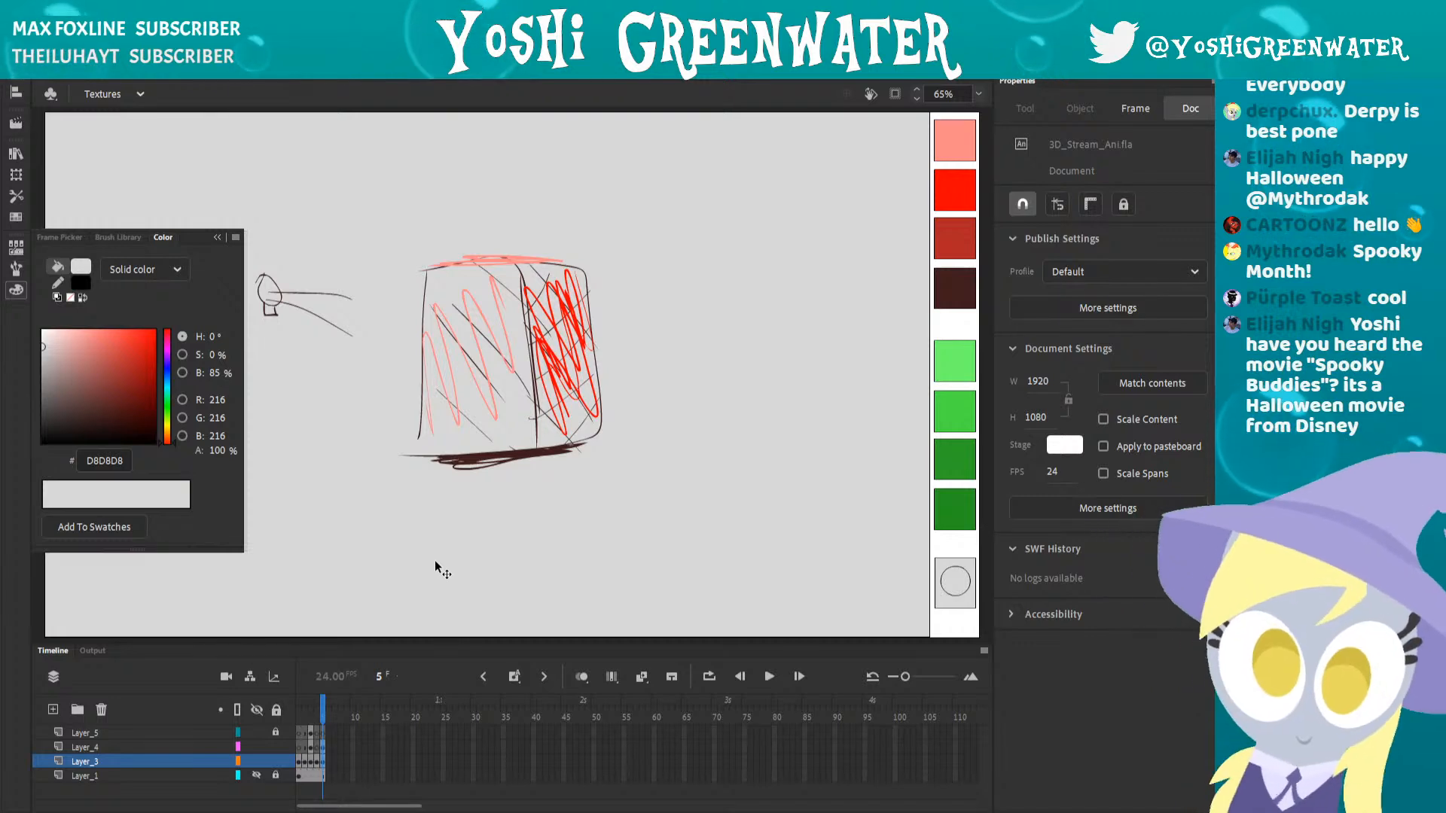
{"action": "left_click", "coordinate": [276, 732]}
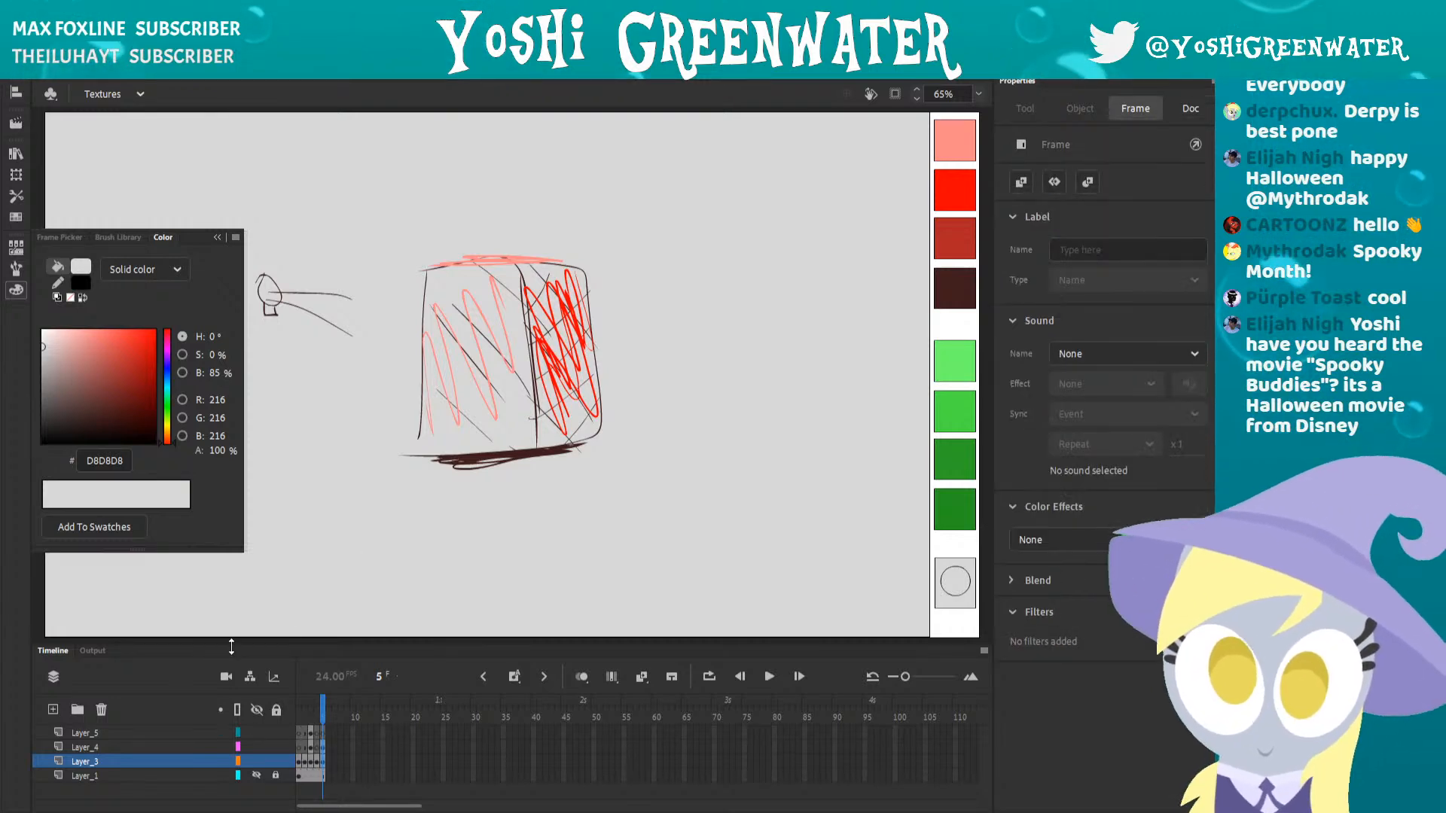
{"action": "left_click", "coordinate": [217, 236]}
- Lock Layer_3, delete the box and light bulb sketch from frame 5, and switch back to Blender
{"action": "left_click_drag", "start_coordinate": [228, 271], "coordinate": [646, 585]}
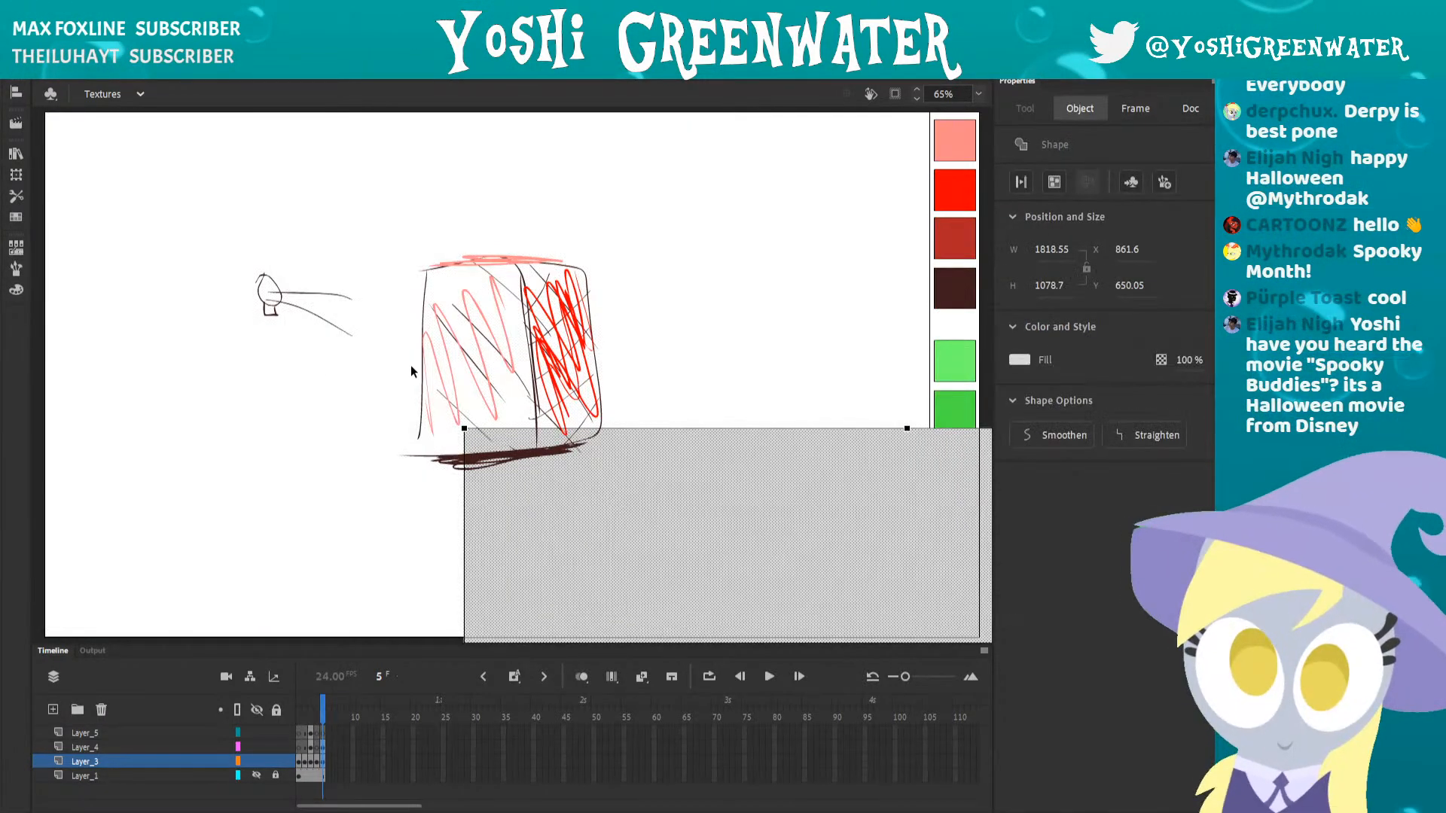
{"action": "key", "text": "ctrl+z"}
{"action": "left_click", "coordinate": [275, 761]}
{"action": "mouse_move", "coordinate": [161, 178]}
{"action": "left_mouse_down"}
{"action": "mouse_move", "coordinate": [482, 375]}
{"action": "mouse_move", "coordinate": [625, 497]}
{"action": "left_mouse_up"}
{"action": "key", "text": "Delete"}
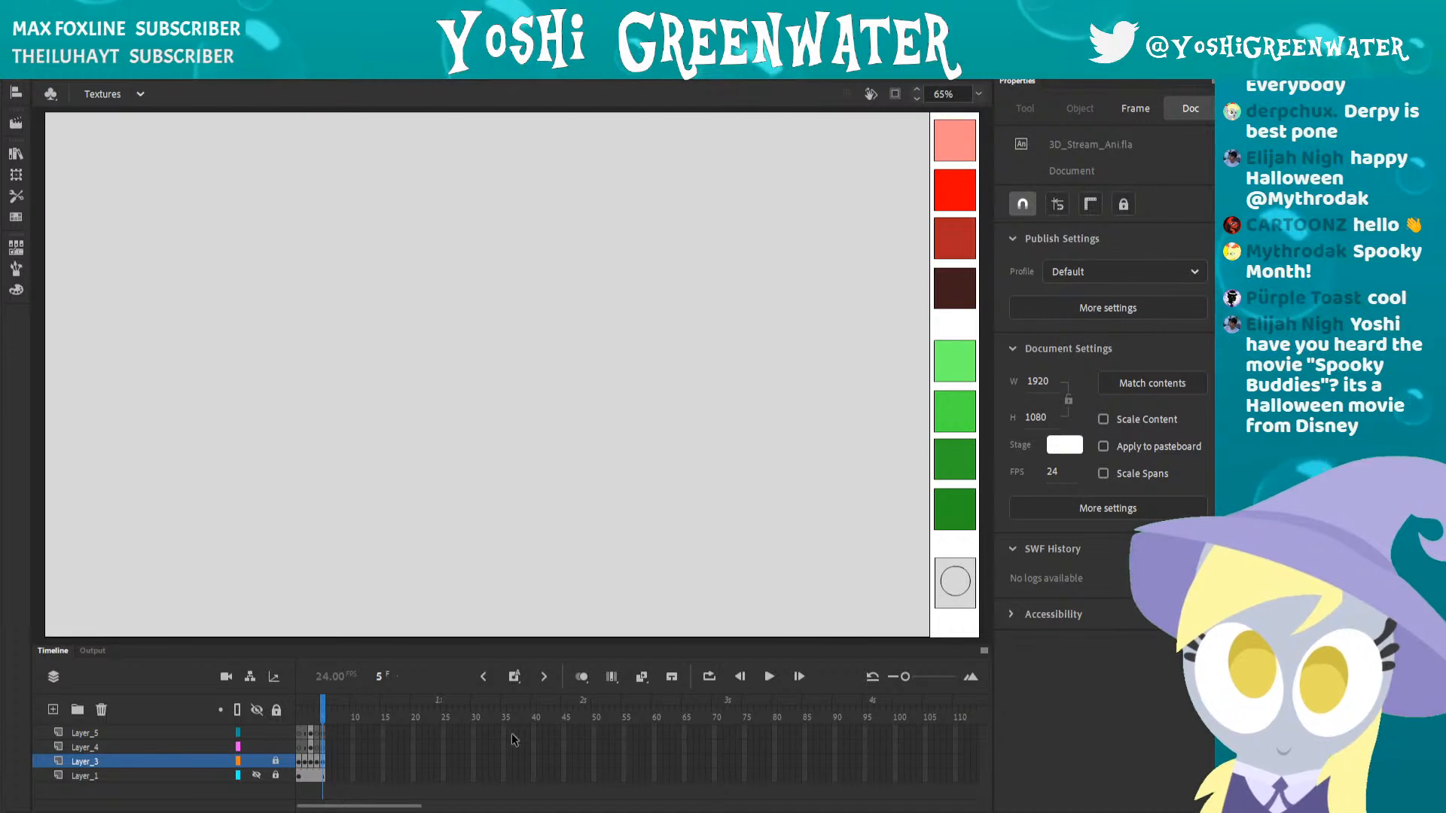
{"action": "key", "text": "alt+Tab"}
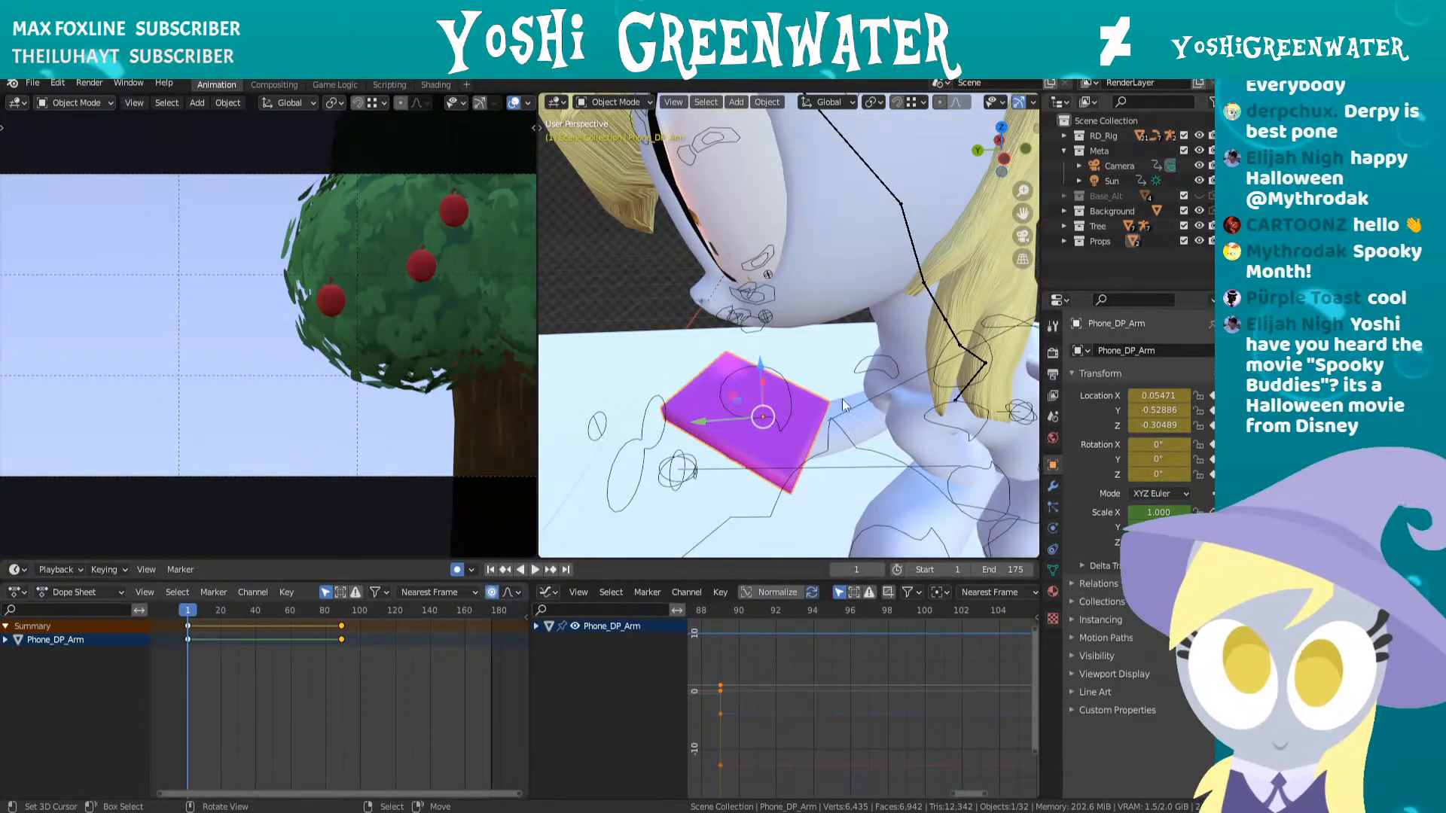
- Select the pony rig RD_Rig and hide its Face bone layer
{"action": "scroll", "coordinate": [773, 368], "scroll_direction": "down", "scroll_amount": 5}
{"action": "middle_click_drag", "start_coordinate": [773, 367], "coordinate": [920, 350]}
{"action": "scroll", "coordinate": [921, 350], "scroll_direction": "up", "scroll_amount": 3}
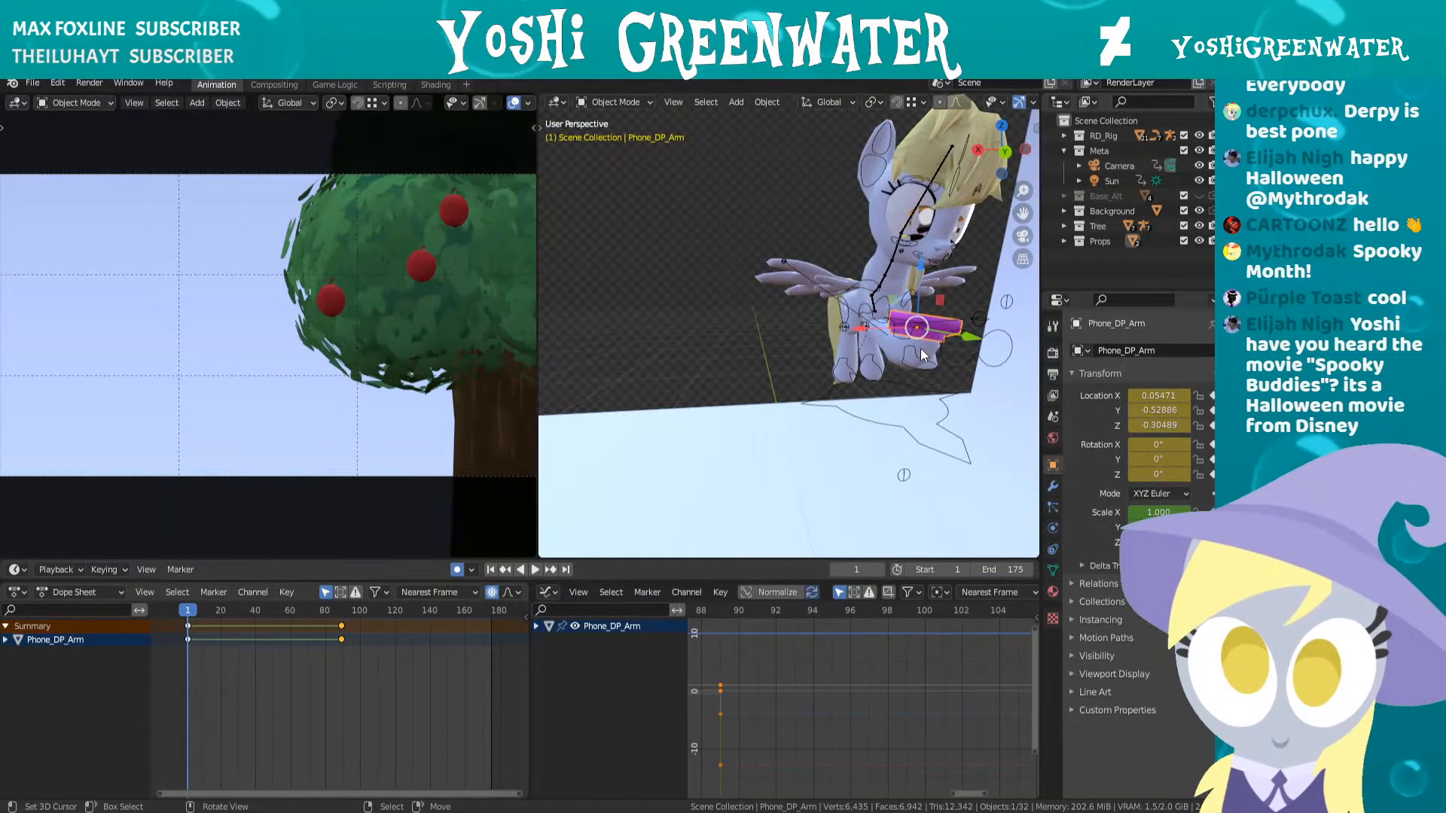
{"action": "key", "text": "n"}
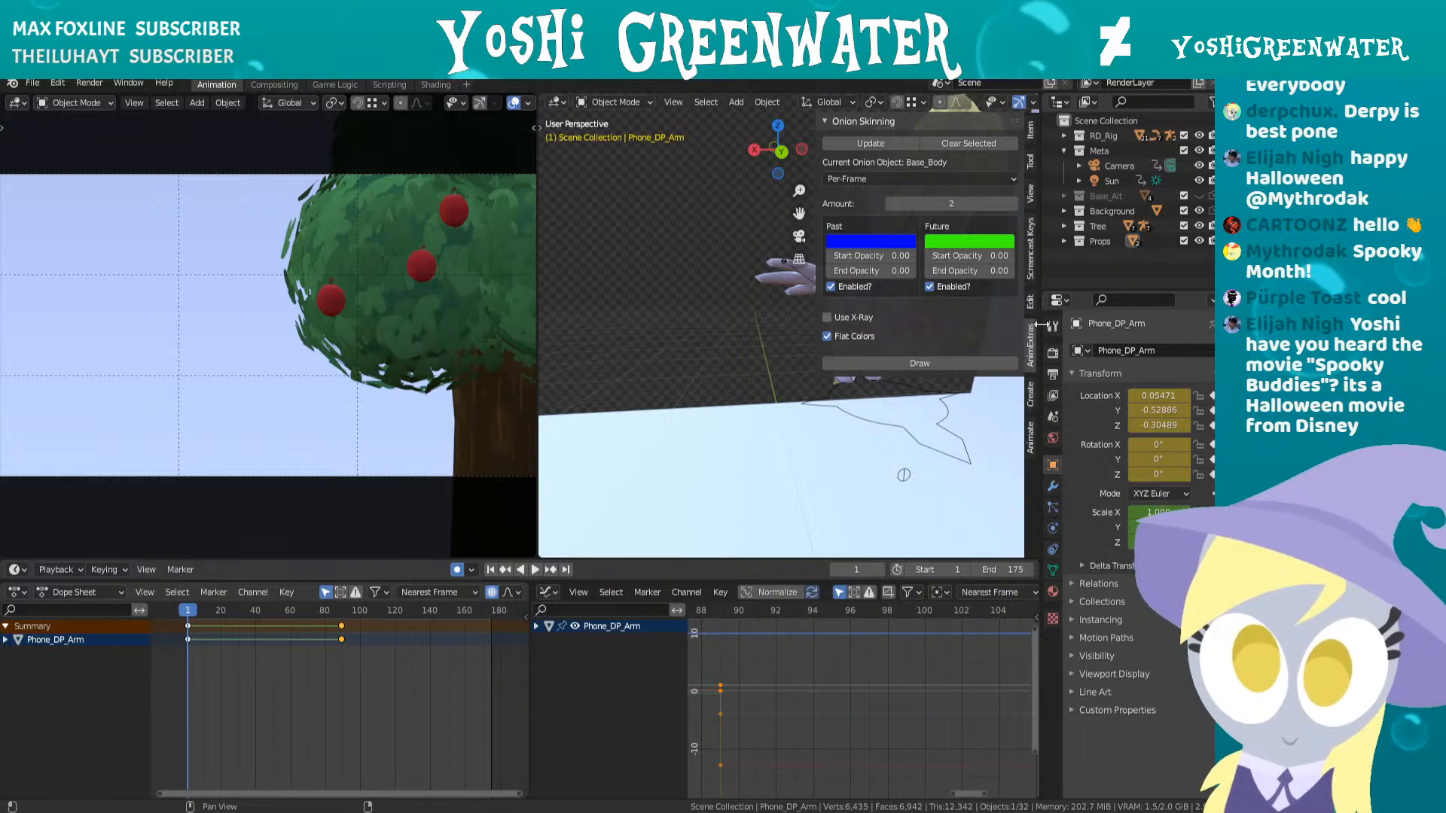
{"action": "left_click", "coordinate": [1032, 448]}
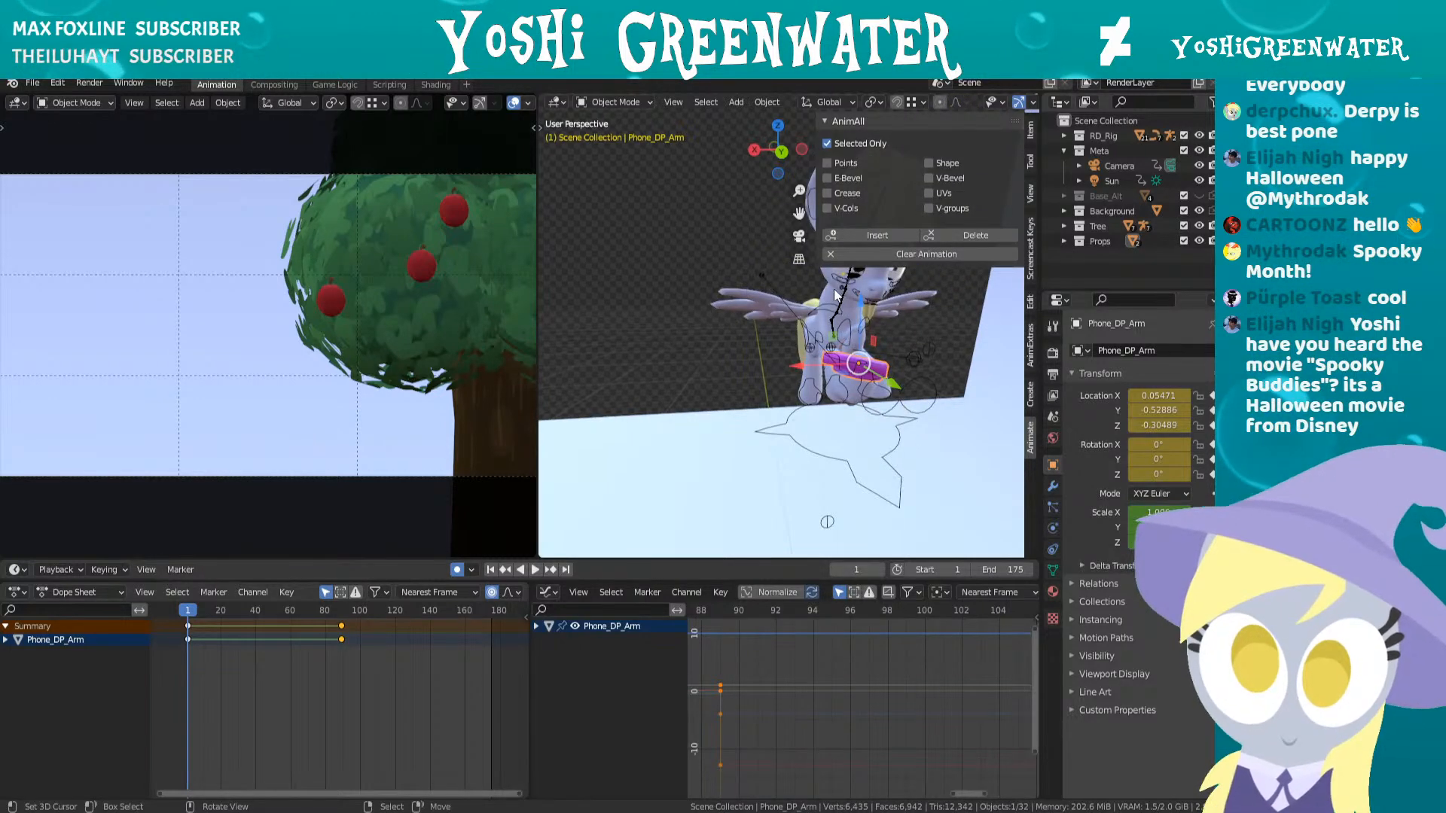
{"action": "left_click", "coordinate": [842, 296]}
{"action": "middle_click_drag", "start_coordinate": [726, 339], "coordinate": [629, 368], "text": "shift"}
{"action": "scroll", "coordinate": [622, 373], "scroll_direction": "up", "scroll_amount": 2}
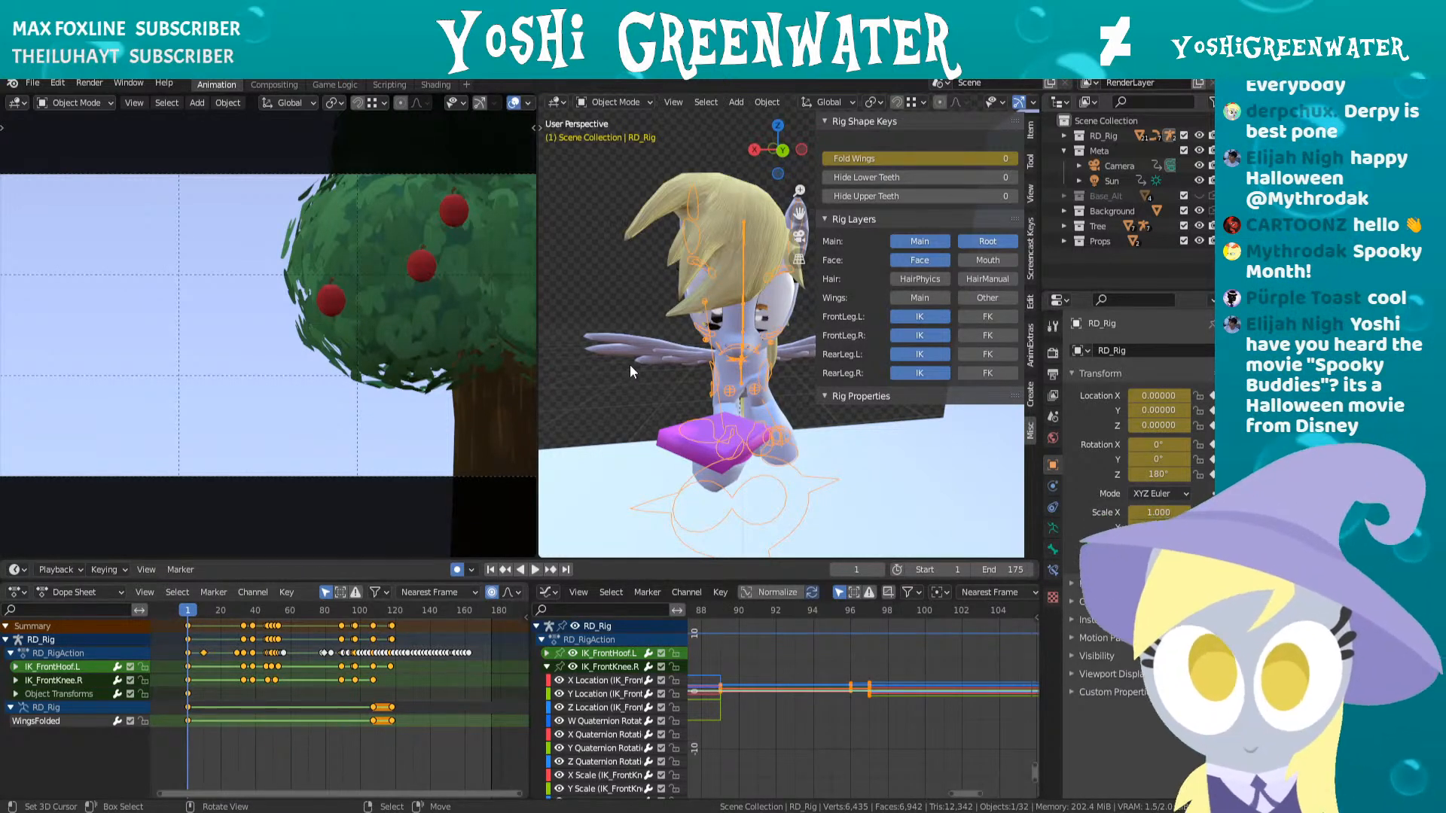
{"action": "left_click", "coordinate": [923, 263]}
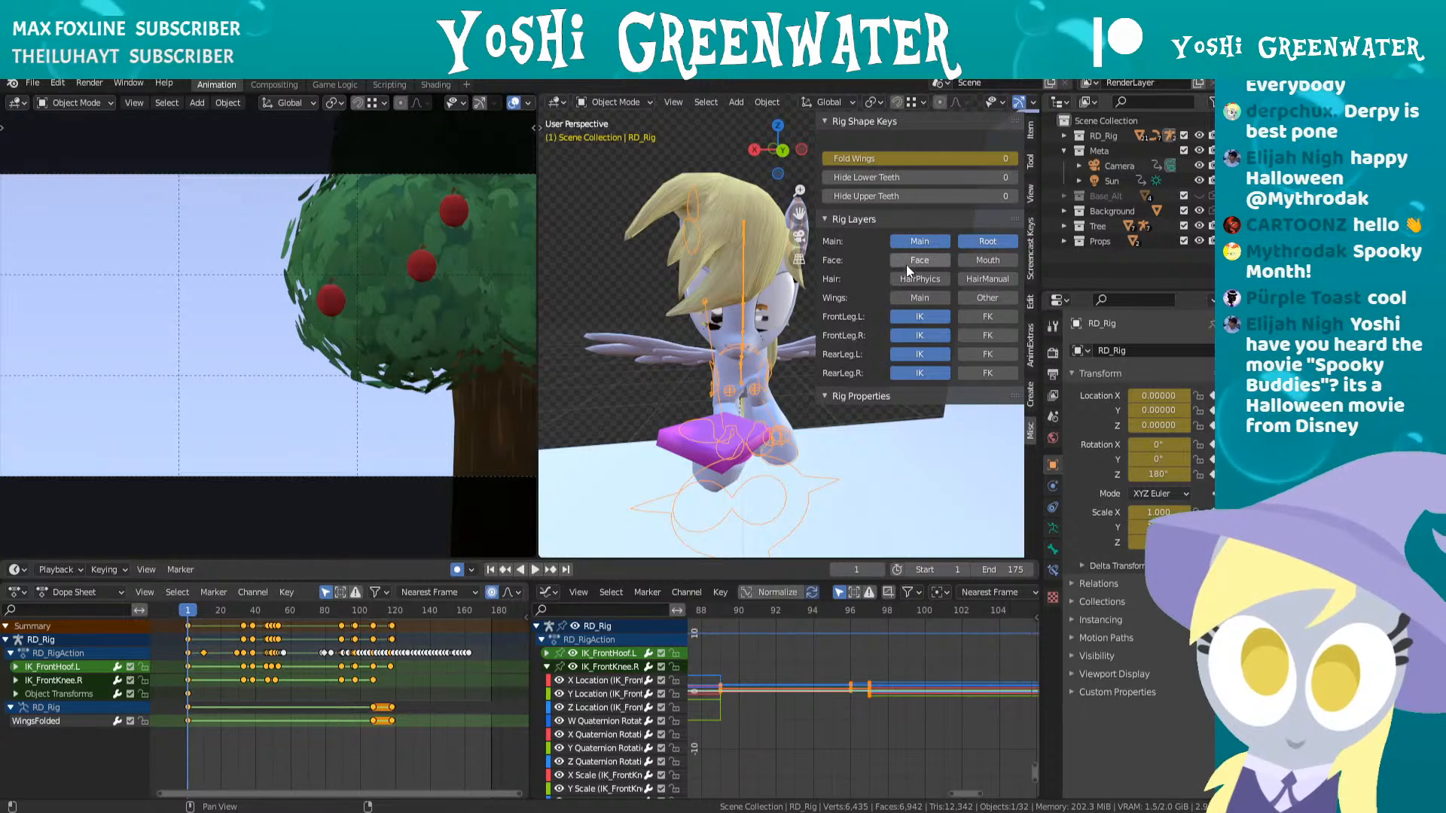
- Select all objects and switch the pony rig to Pose Mode
{"action": "left_click", "coordinate": [913, 392]}
{"action": "key", "text": "a"}
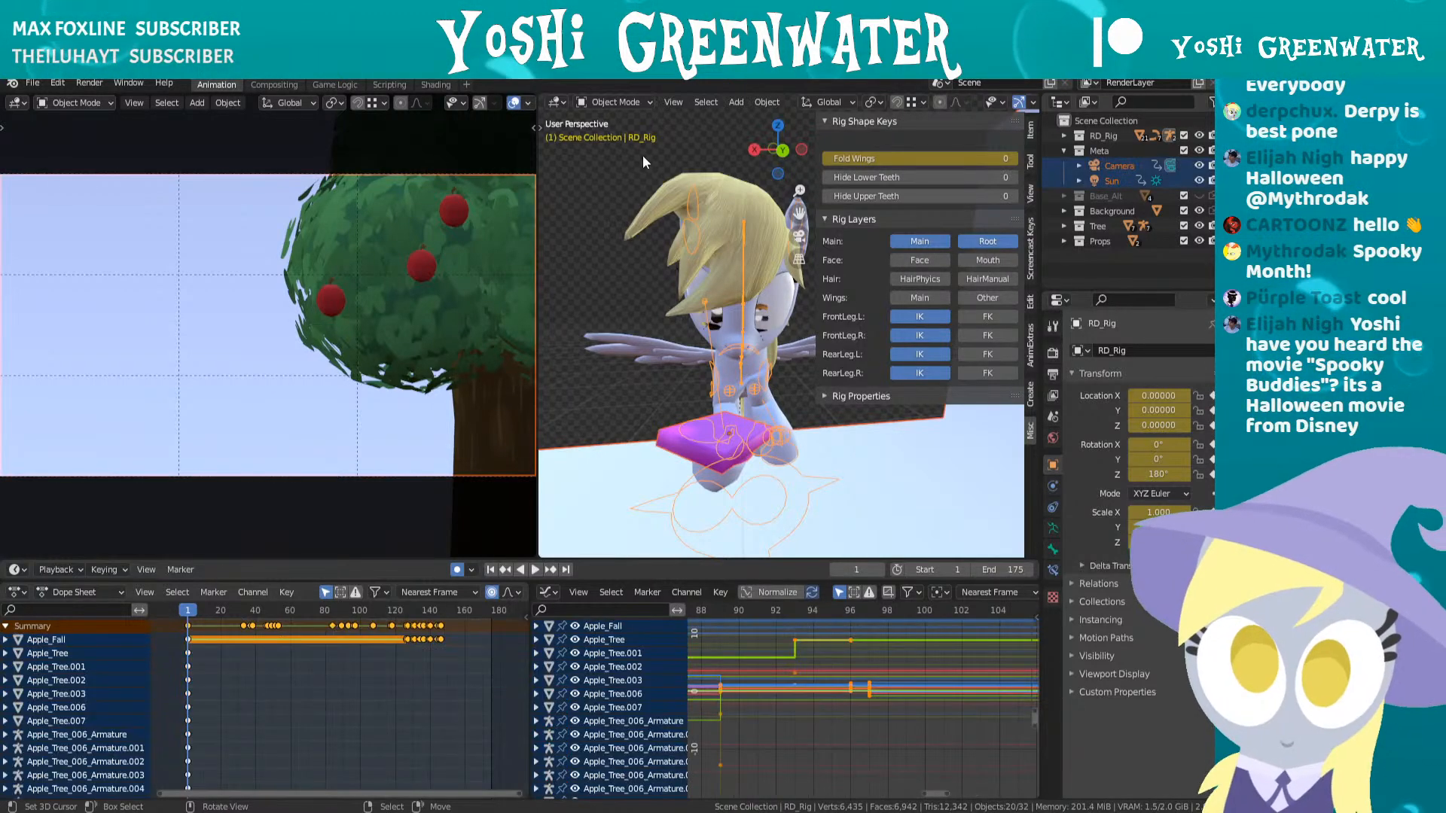
{"action": "left_click", "coordinate": [598, 100]}
{"action": "left_click", "coordinate": [609, 154]}
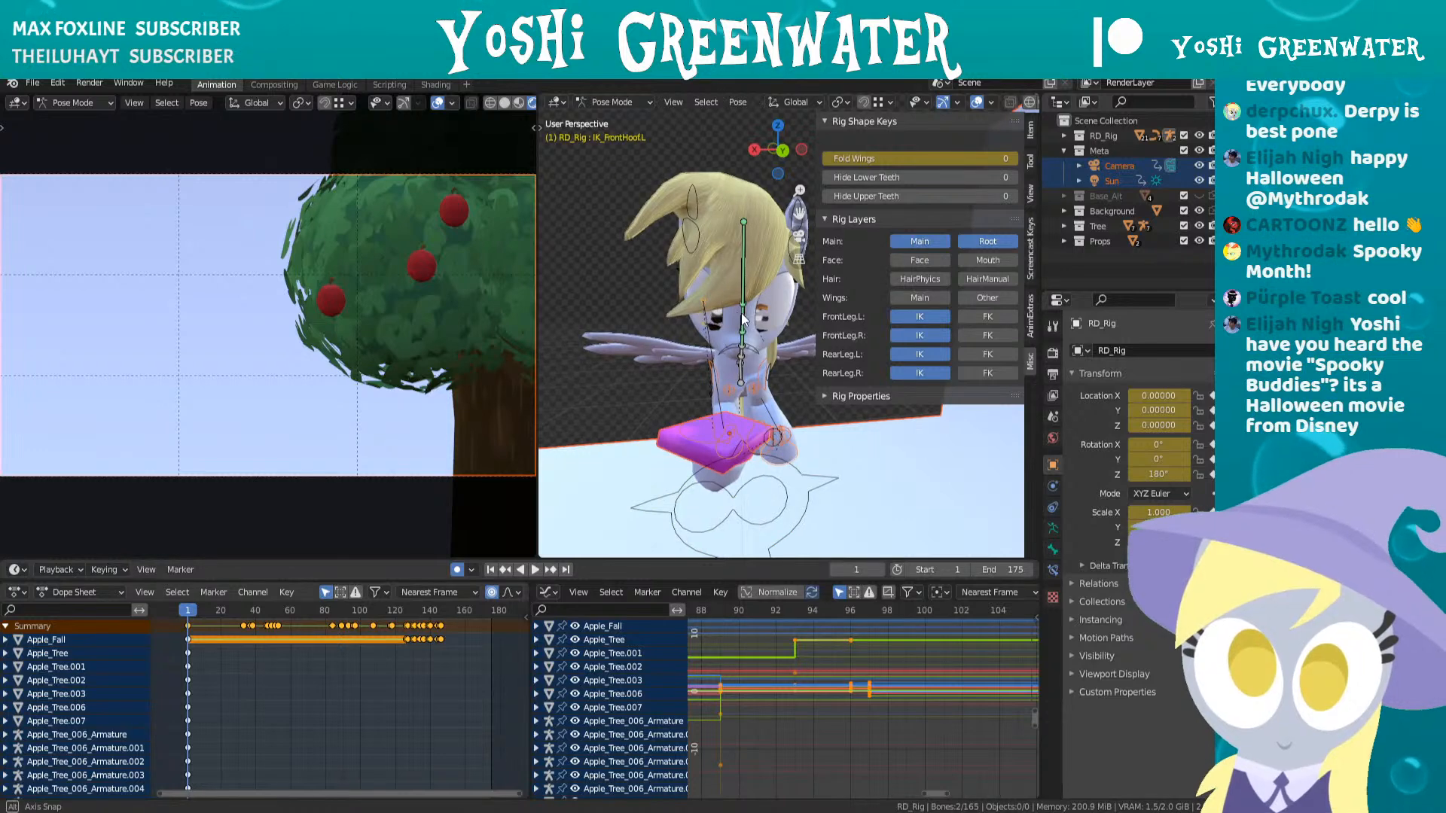
- Expand the Rig Properties and make the 3D viewports slightly taller than before above the animation editors
{"action": "middle_click_drag", "start_coordinate": [611, 176], "coordinate": [800, 311]}
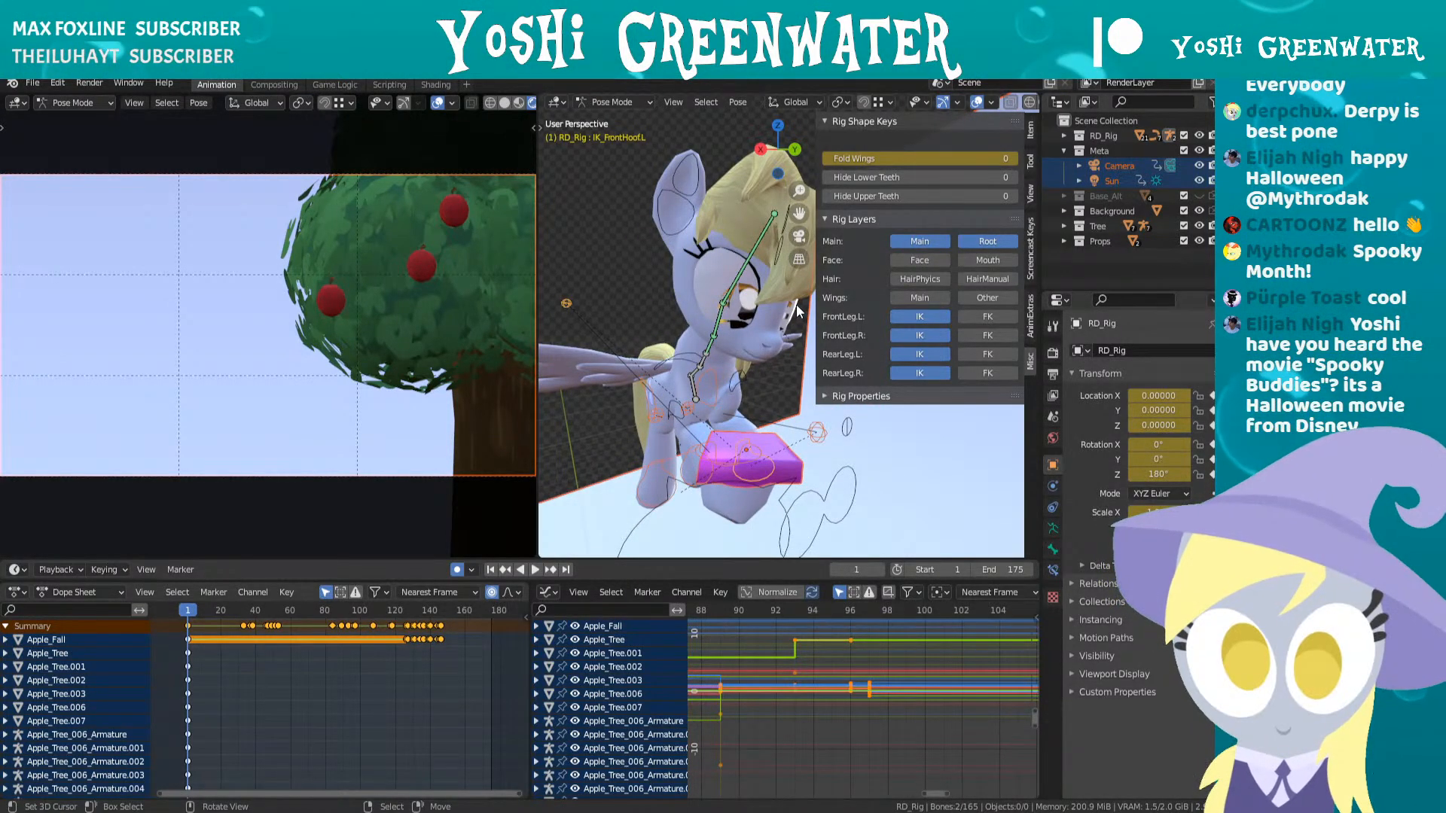
{"action": "middle_click_drag", "start_coordinate": [811, 316], "coordinate": [836, 384]}
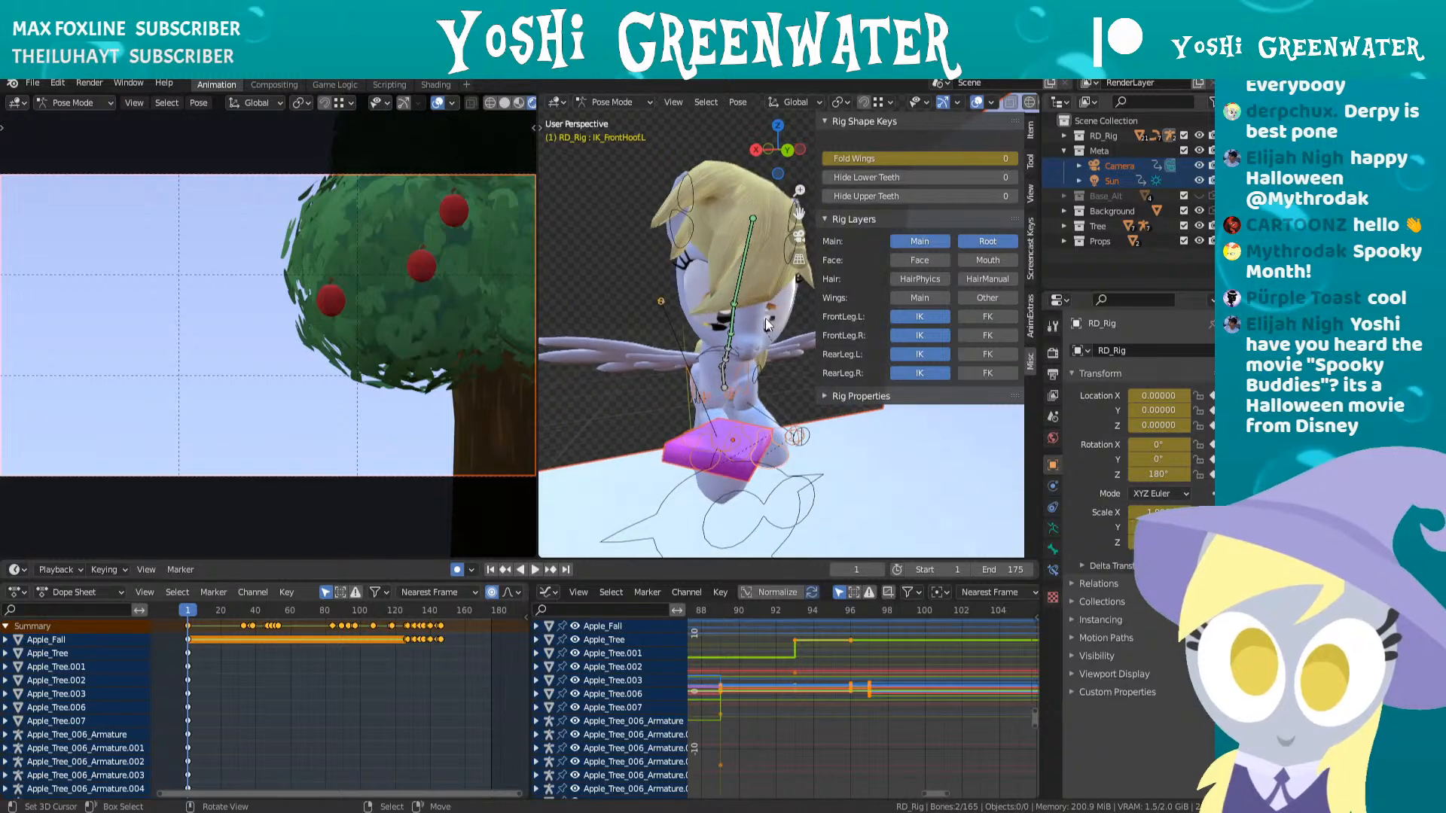
{"action": "left_click", "coordinate": [843, 395]}
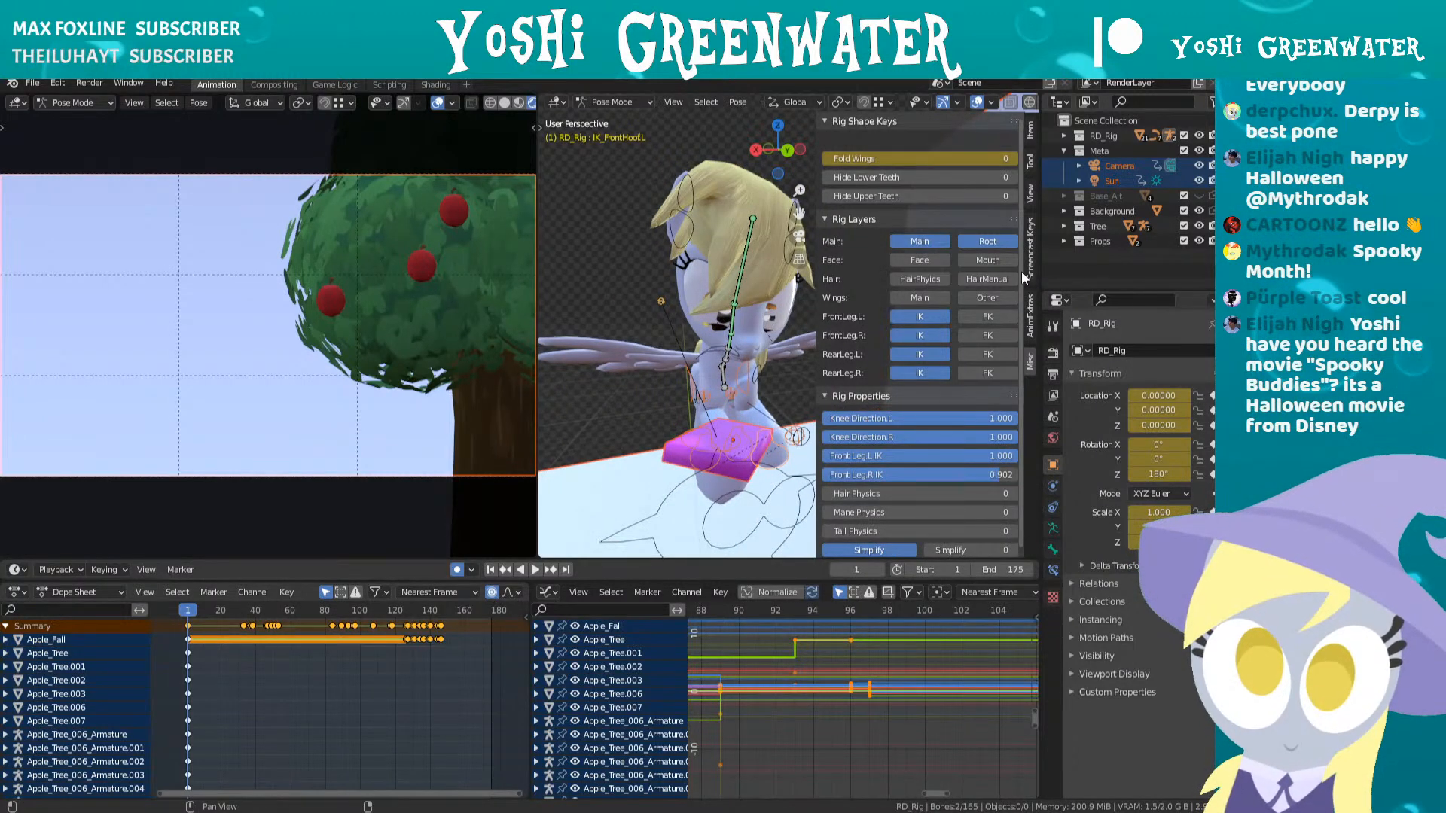
{"action": "scroll", "coordinate": [1015, 306], "scroll_direction": "down", "scroll_amount": 1}
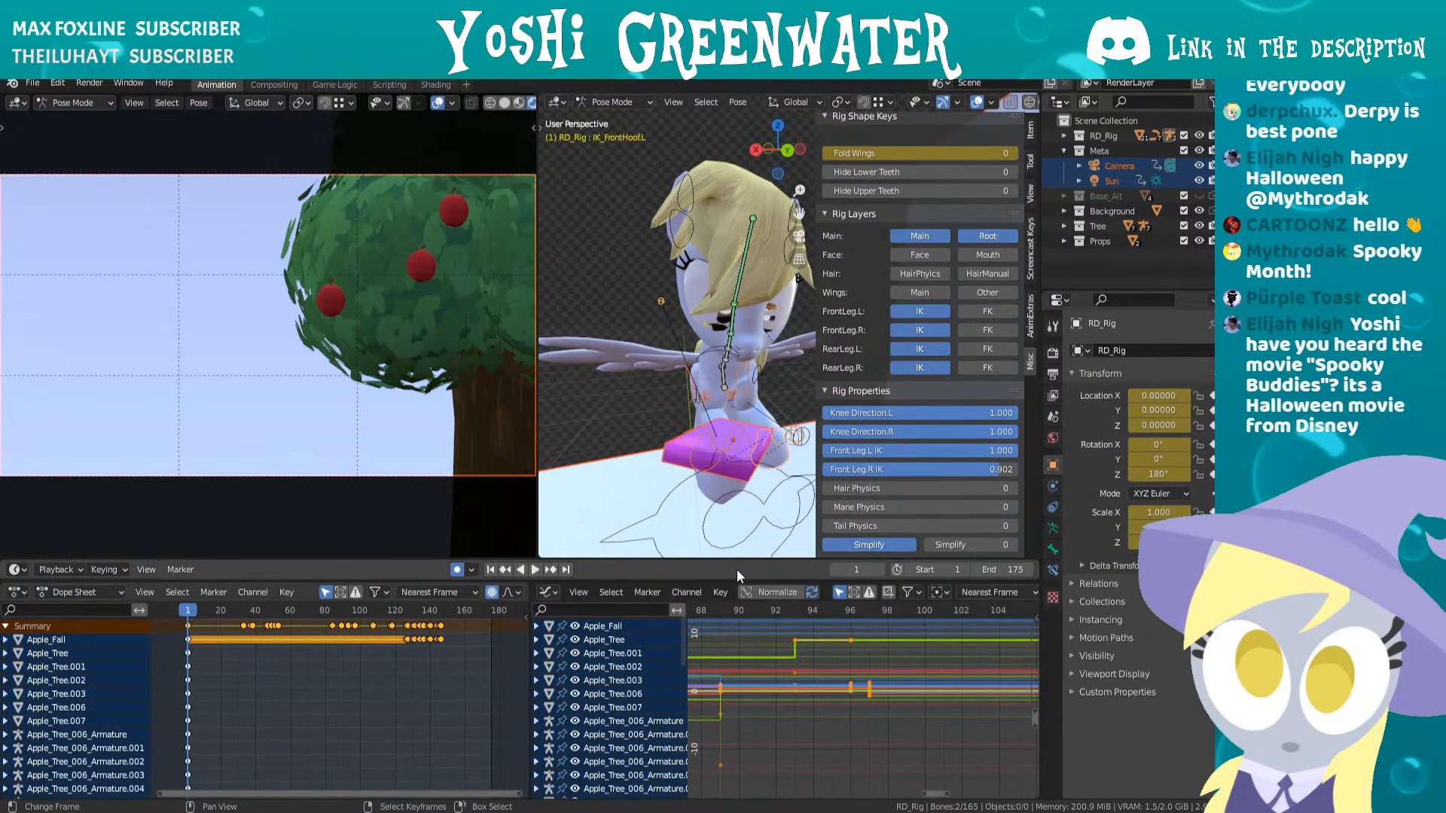
{"action": "left_click_drag", "start_coordinate": [733, 580], "coordinate": [732, 593]}
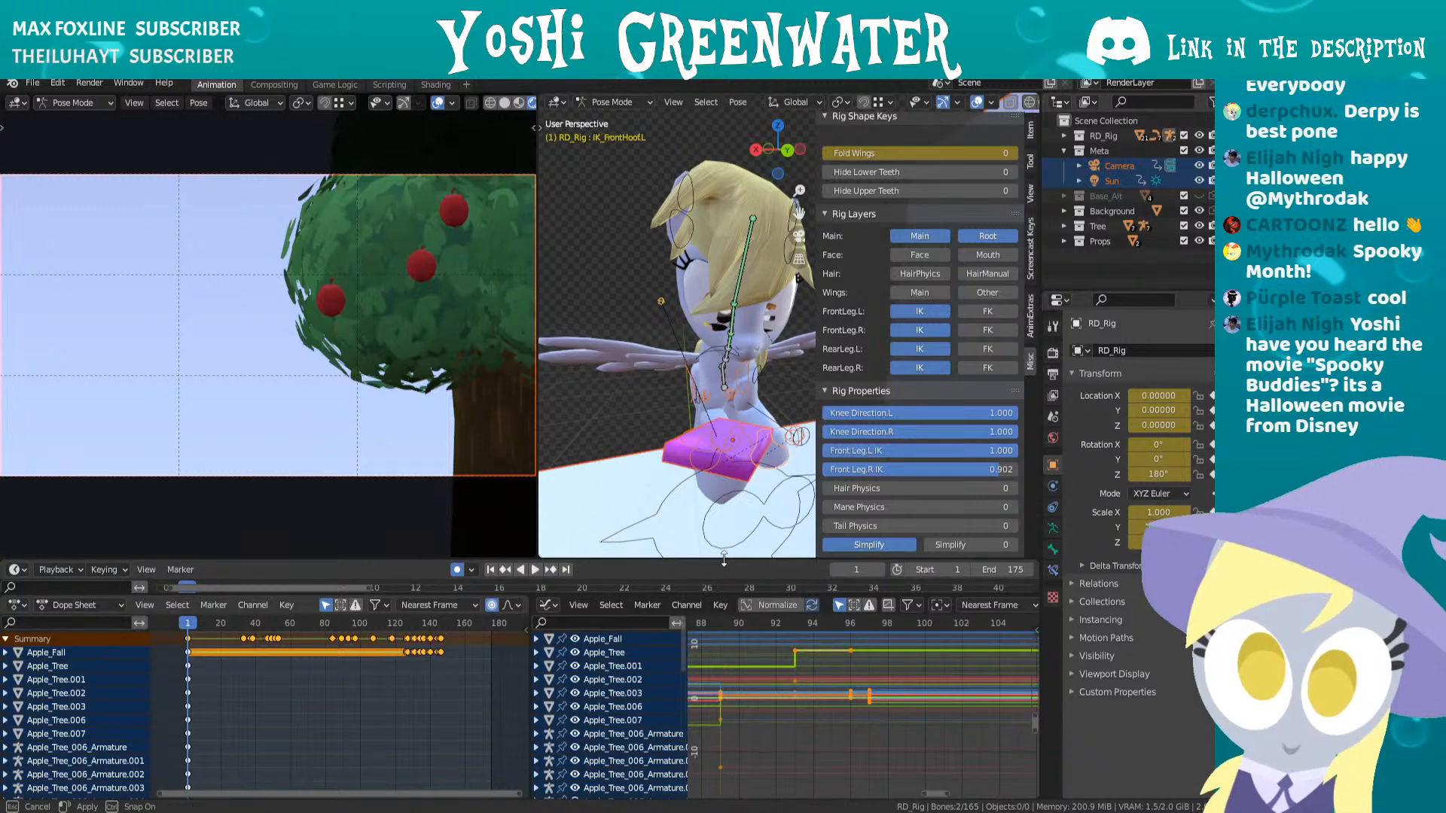
{"action": "left_click_drag", "start_coordinate": [725, 566], "coordinate": [726, 576]}
{"action": "middle_click_drag", "start_coordinate": [772, 458], "coordinate": [814, 466]}
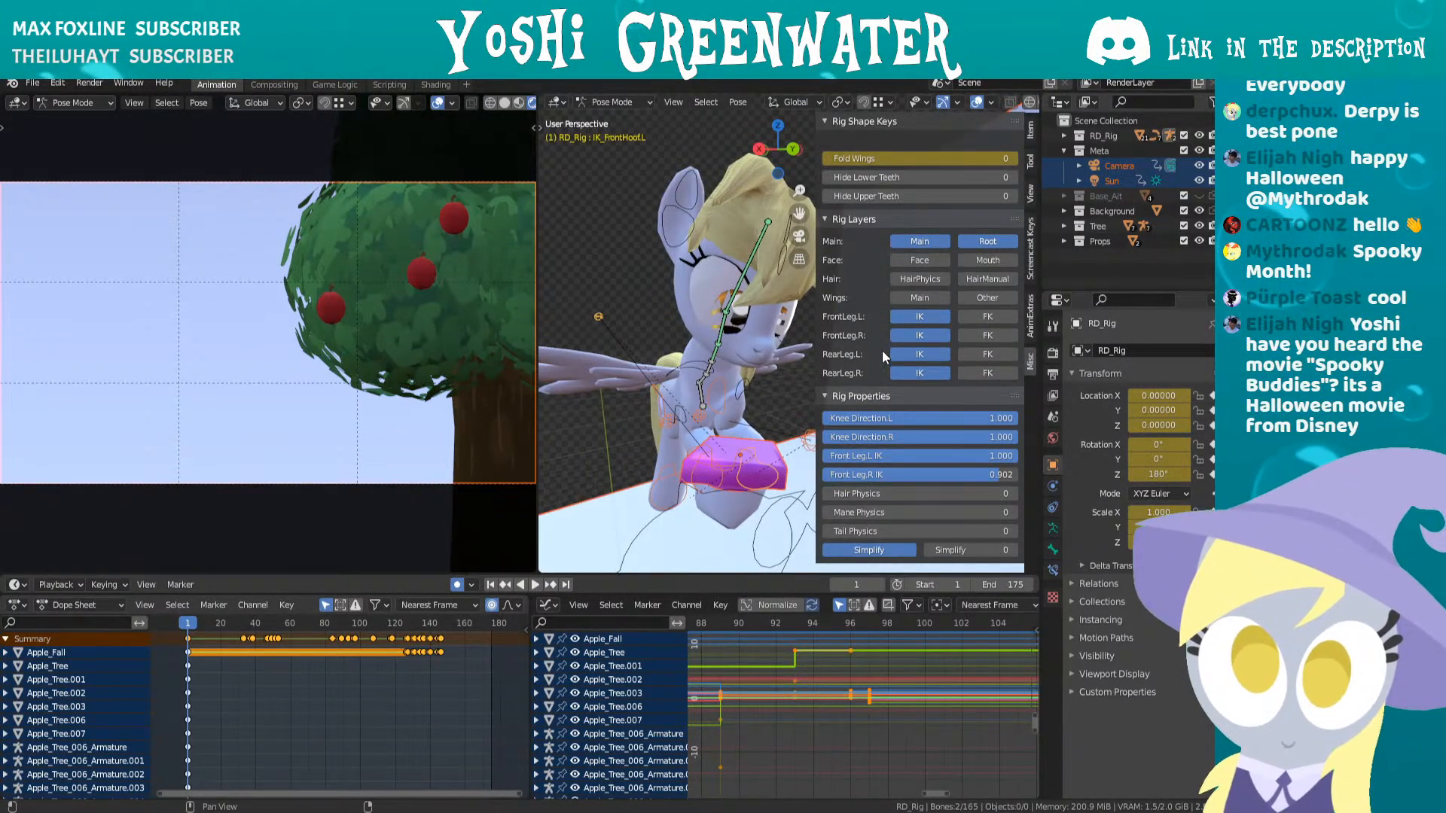
- Show the main Wings bone layer and hide the rig's Main layer and all four leg IK layers
{"action": "left_click", "coordinate": [906, 297]}
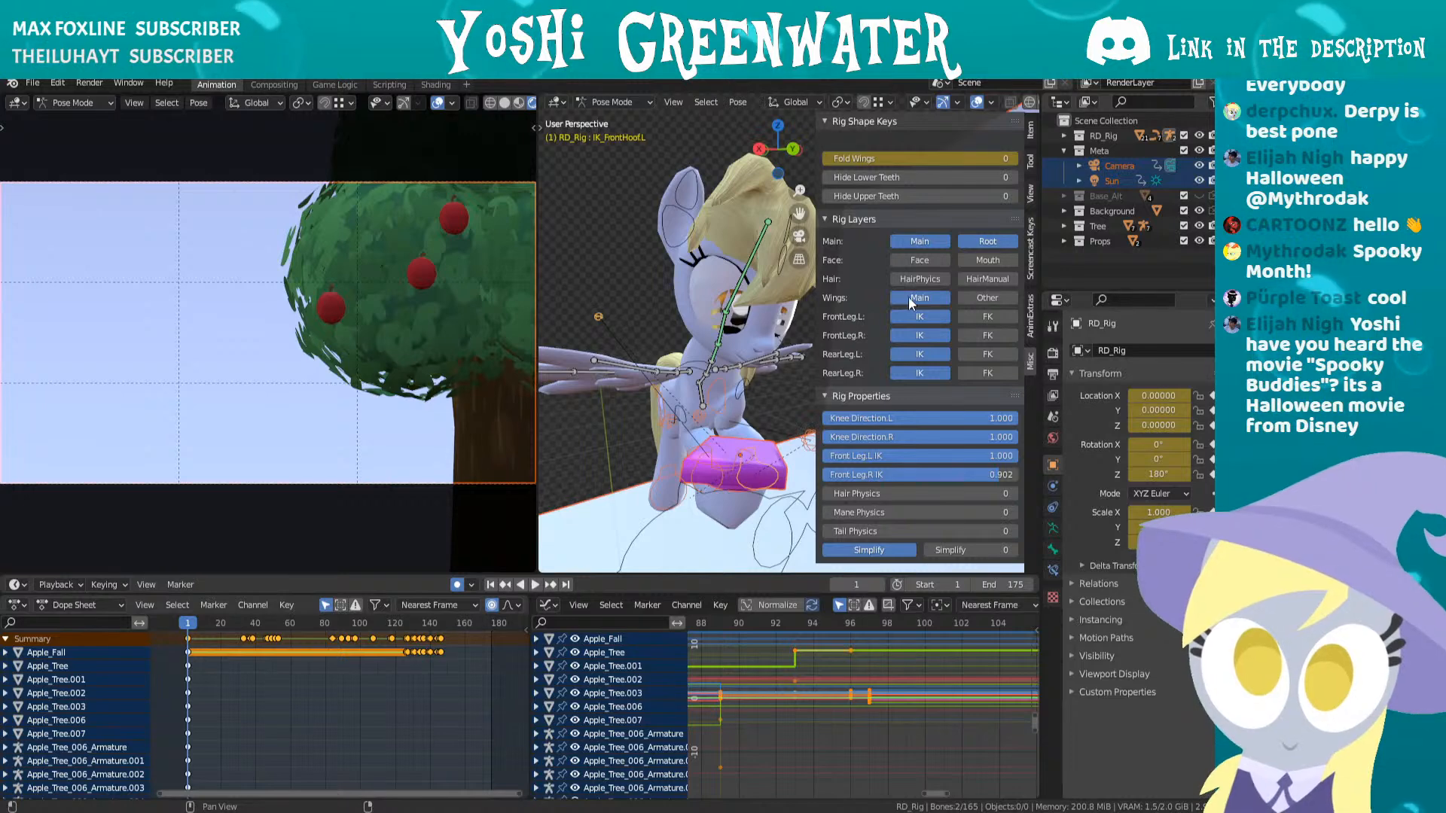
{"action": "left_click_drag", "start_coordinate": [915, 318], "coordinate": [924, 368]}
{"action": "left_click", "coordinate": [930, 241]}
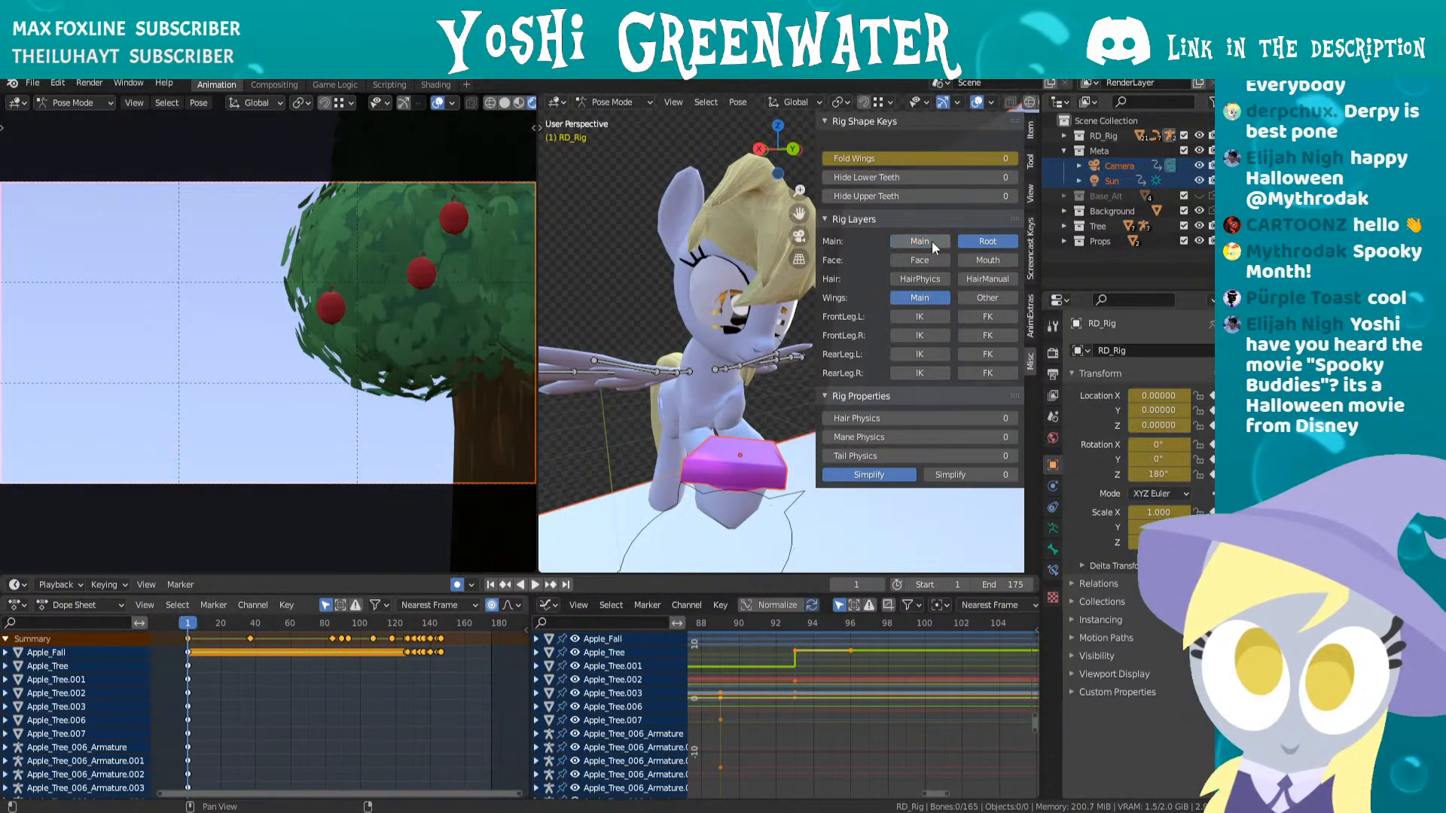
{"action": "middle_click_drag", "start_coordinate": [637, 388], "coordinate": [731, 398]}
{"action": "key", "text": "n"}
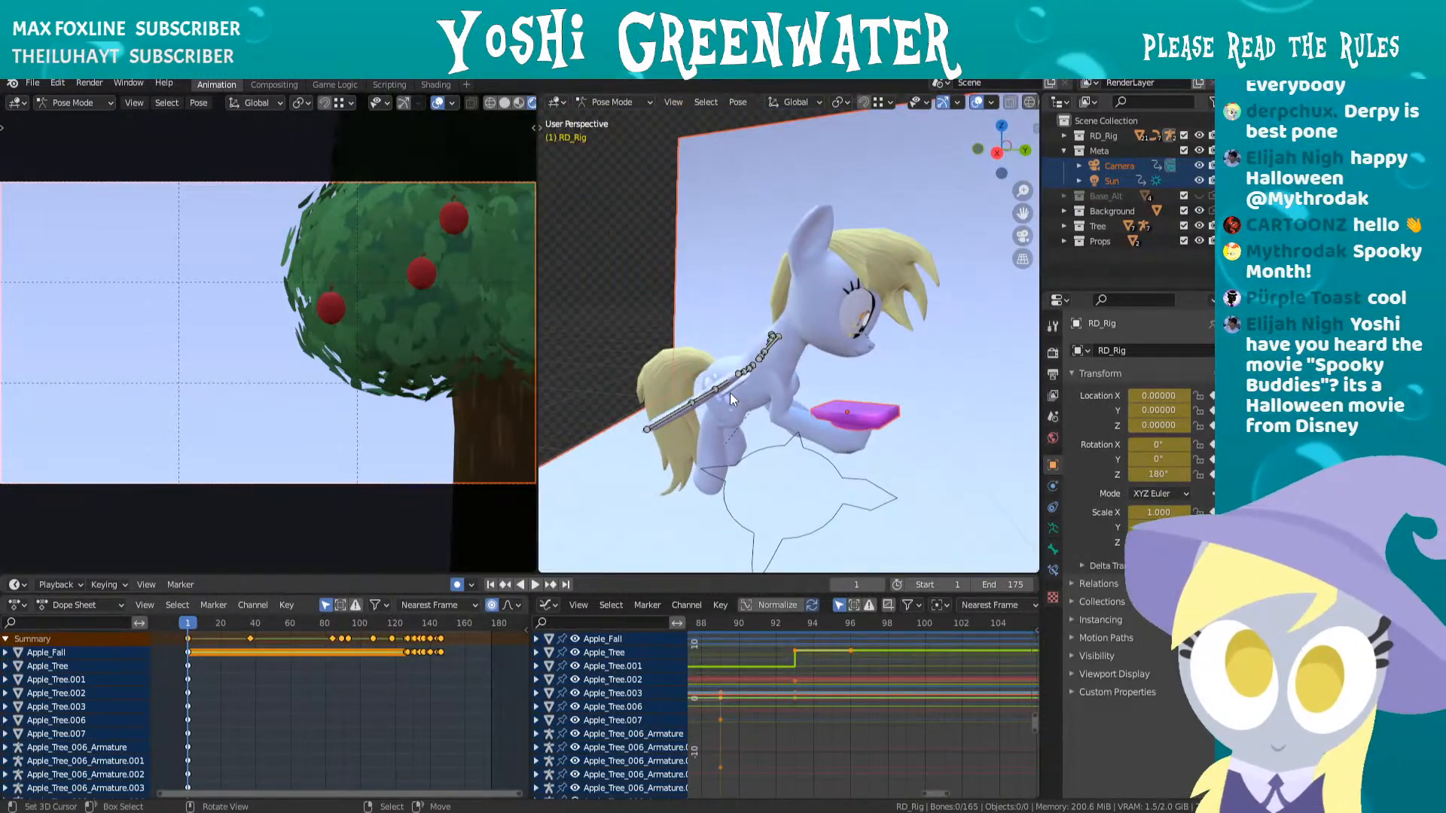
{"action": "middle_click_drag", "start_coordinate": [833, 375], "coordinate": [759, 359]}
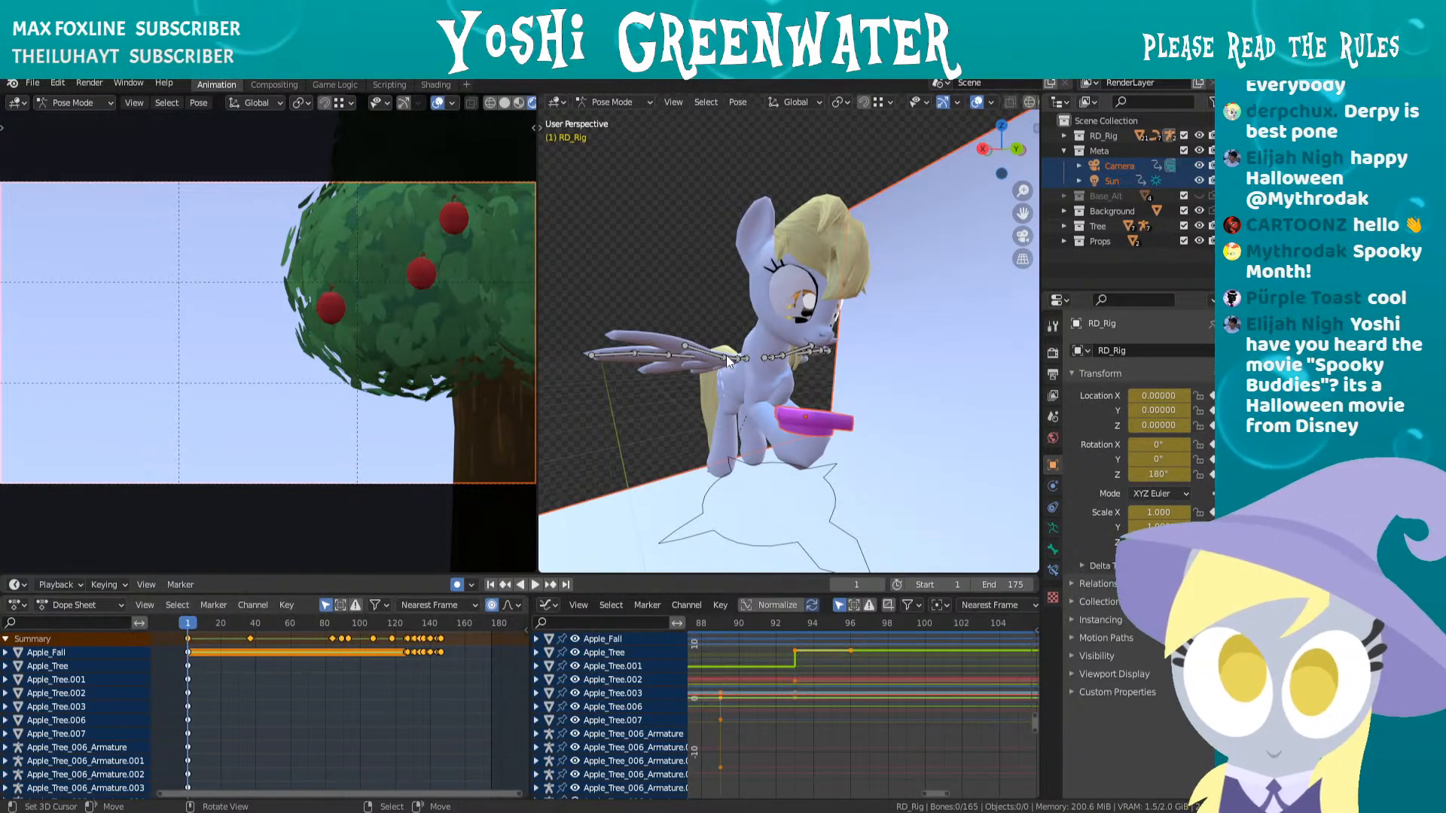
- Try the dope sheet's errors, hidden and selected-only filters, and select all visible bones of the rig
{"action": "left_click", "coordinate": [356, 606]}
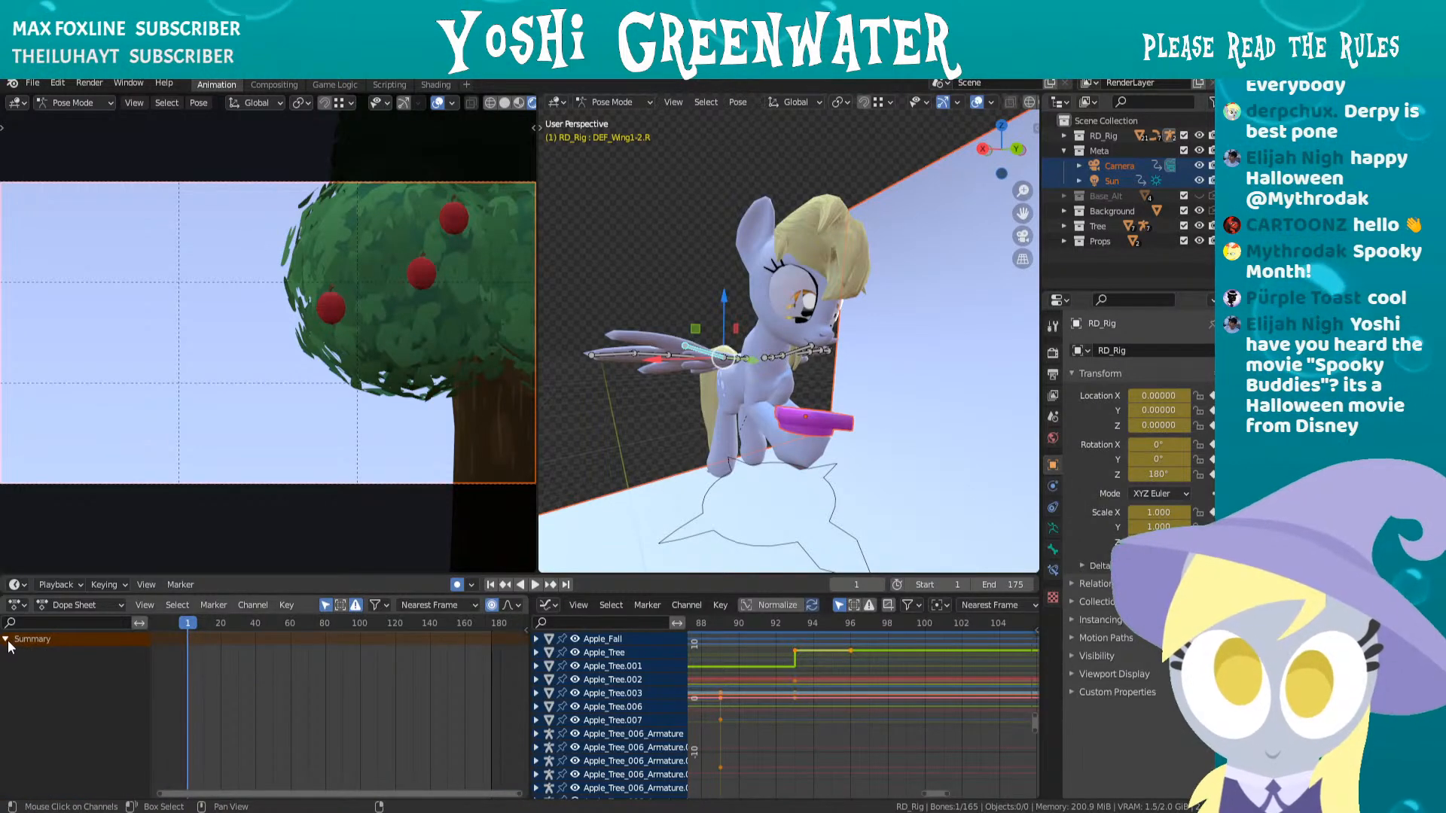
{"action": "left_click", "coordinate": [356, 605]}
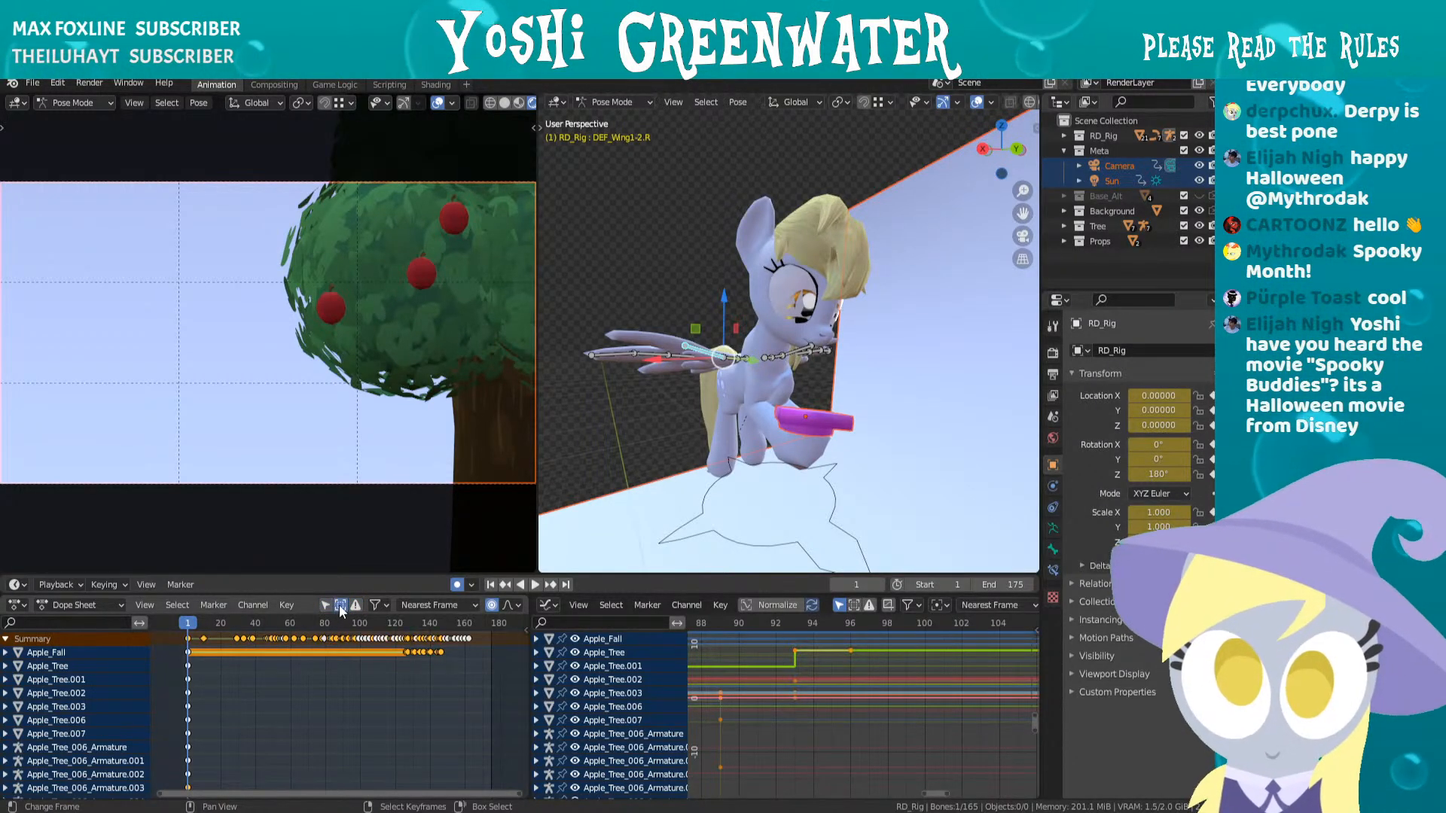
{"action": "left_click", "coordinate": [327, 605]}
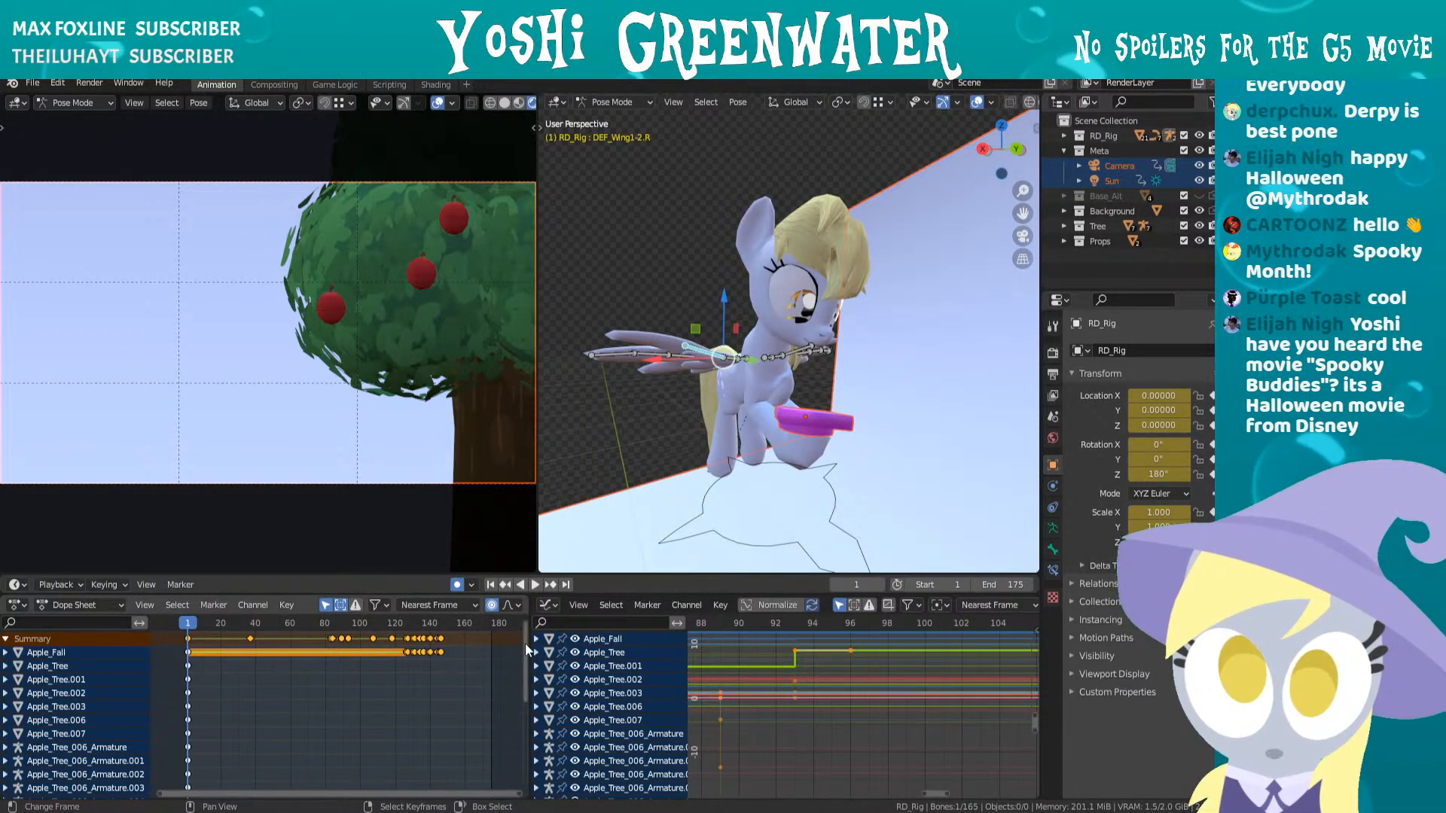
{"action": "left_click_drag", "start_coordinate": [526, 644], "coordinate": [523, 731]}
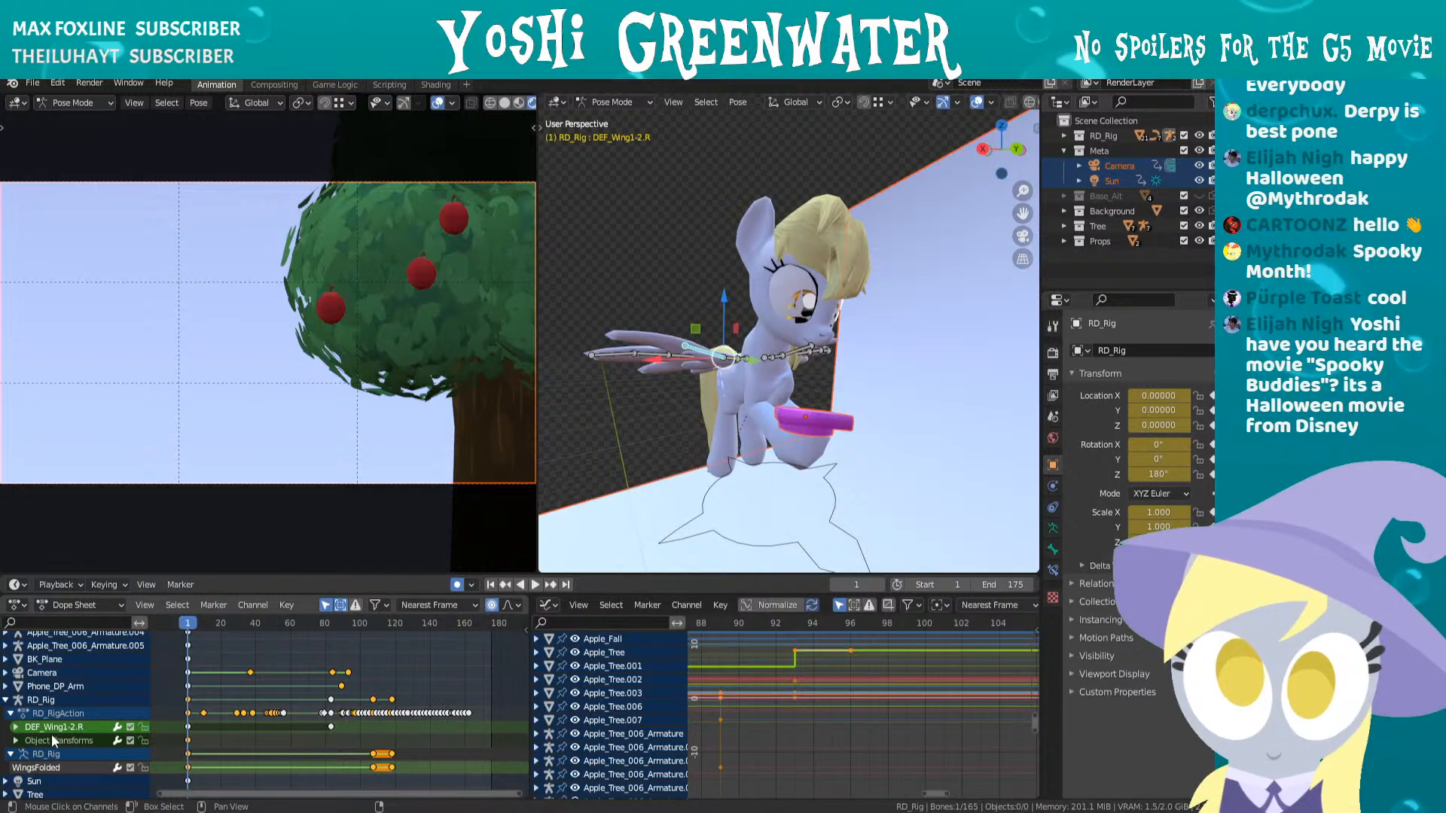
{"action": "left_click", "coordinate": [52, 730]}
{"action": "key", "text": "a"}
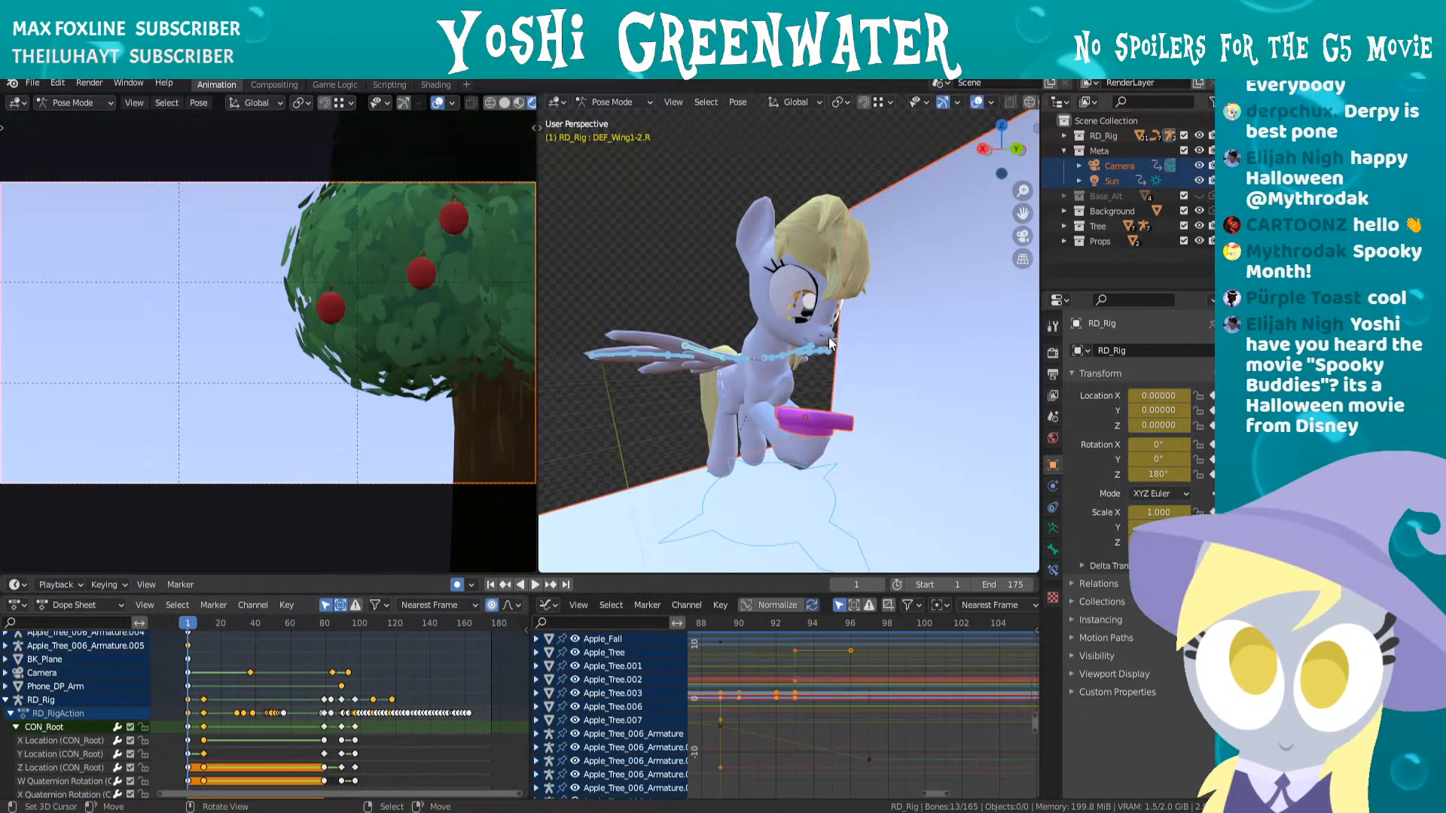
- Turn off the dope sheet's selected-only and show-hidden filters
{"action": "middle_click_drag", "start_coordinate": [828, 337], "coordinate": [812, 388]}
{"action": "left_click", "coordinate": [796, 491], "text": "shift"}
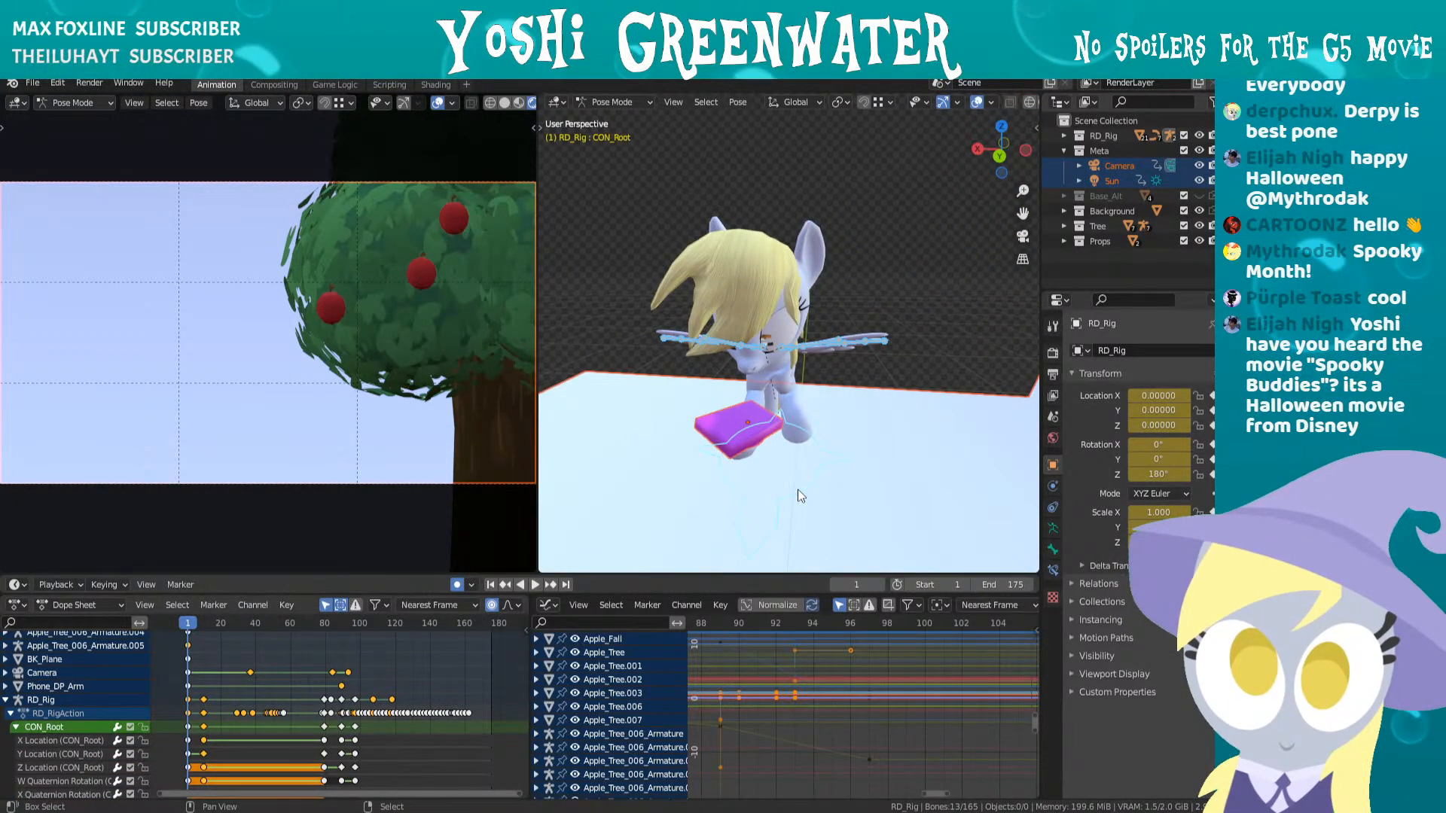
{"action": "left_click", "coordinate": [327, 606]}
{"action": "left_click", "coordinate": [339, 606]}
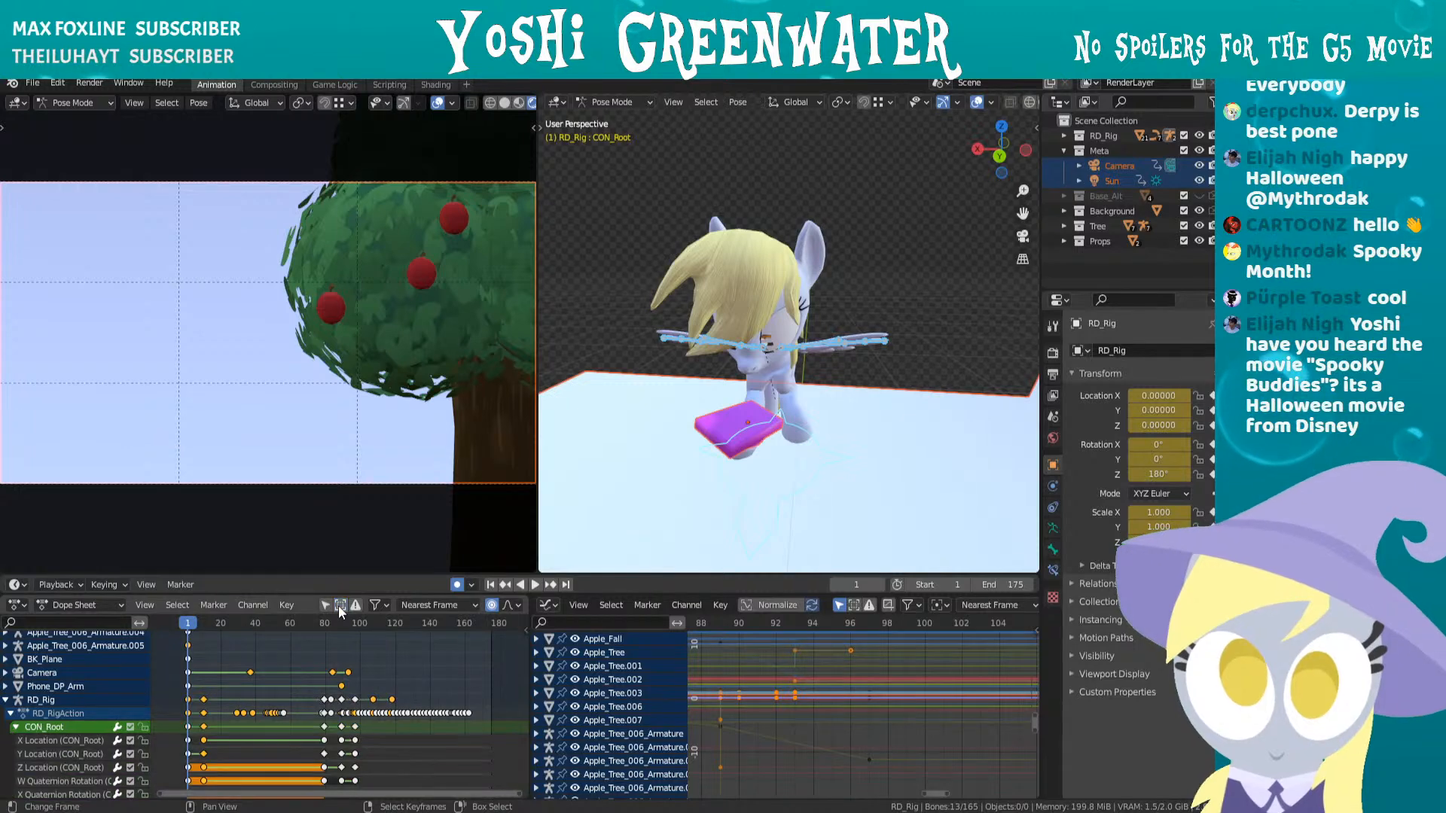
{"action": "left_click_drag", "start_coordinate": [523, 676], "coordinate": [530, 630]}
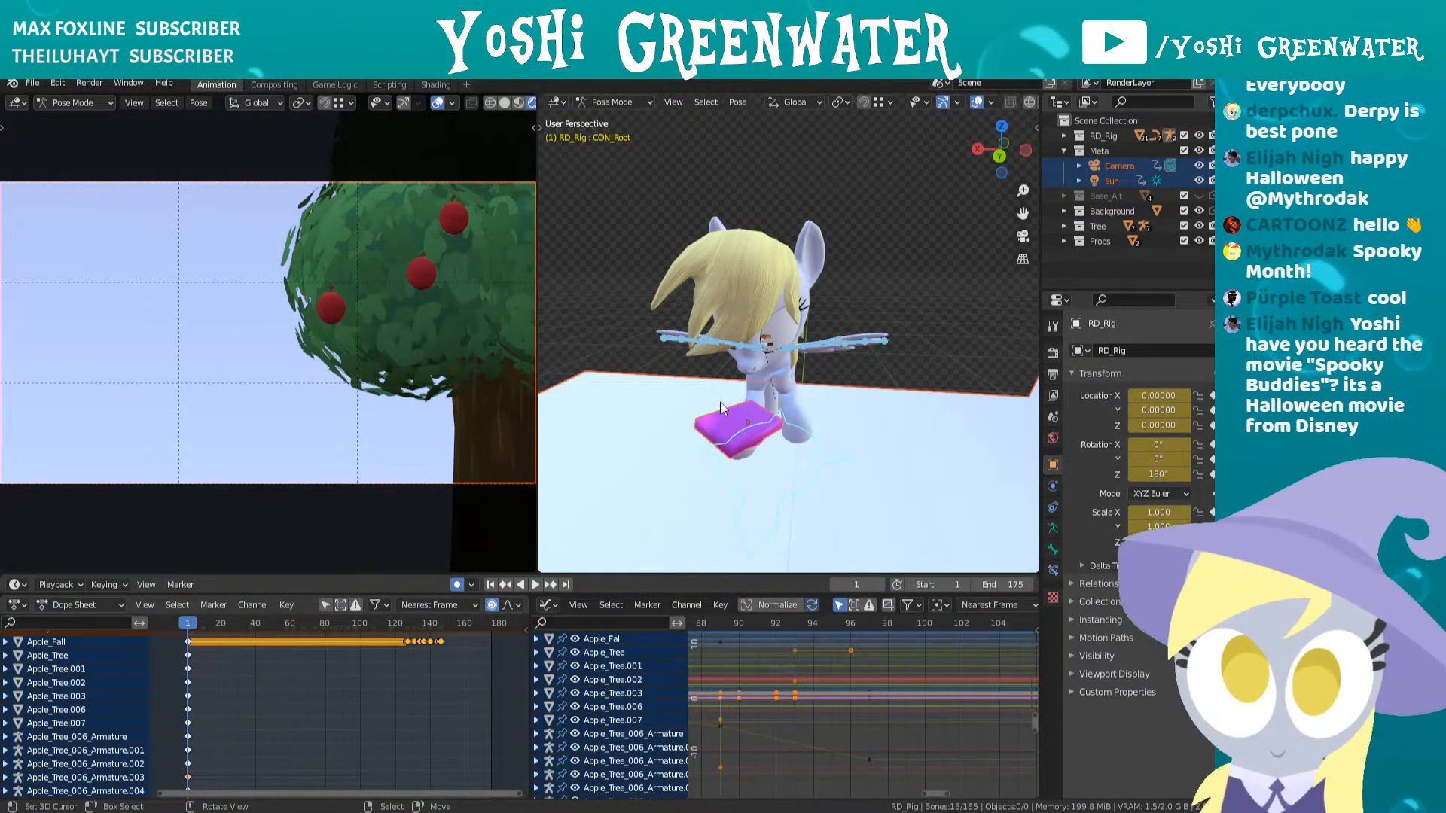
- Return to Object Mode with nothing selected and limit the dope sheet to selected items
{"action": "middle_click_drag", "start_coordinate": [779, 348], "coordinate": [663, 226]}
{"action": "left_click", "coordinate": [614, 102]}
{"action": "left_click", "coordinate": [606, 112]}
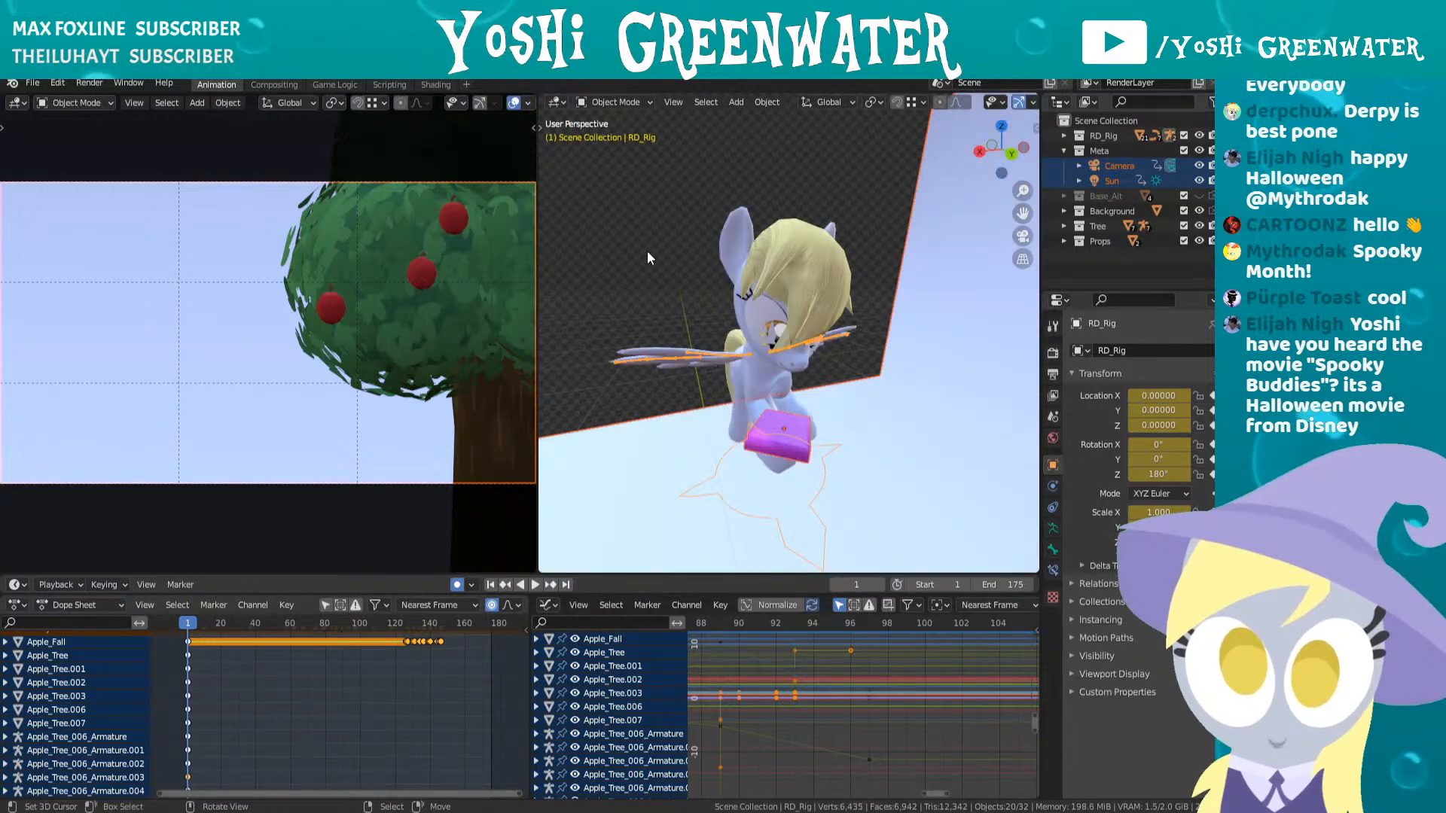
{"action": "left_click", "coordinate": [643, 260]}
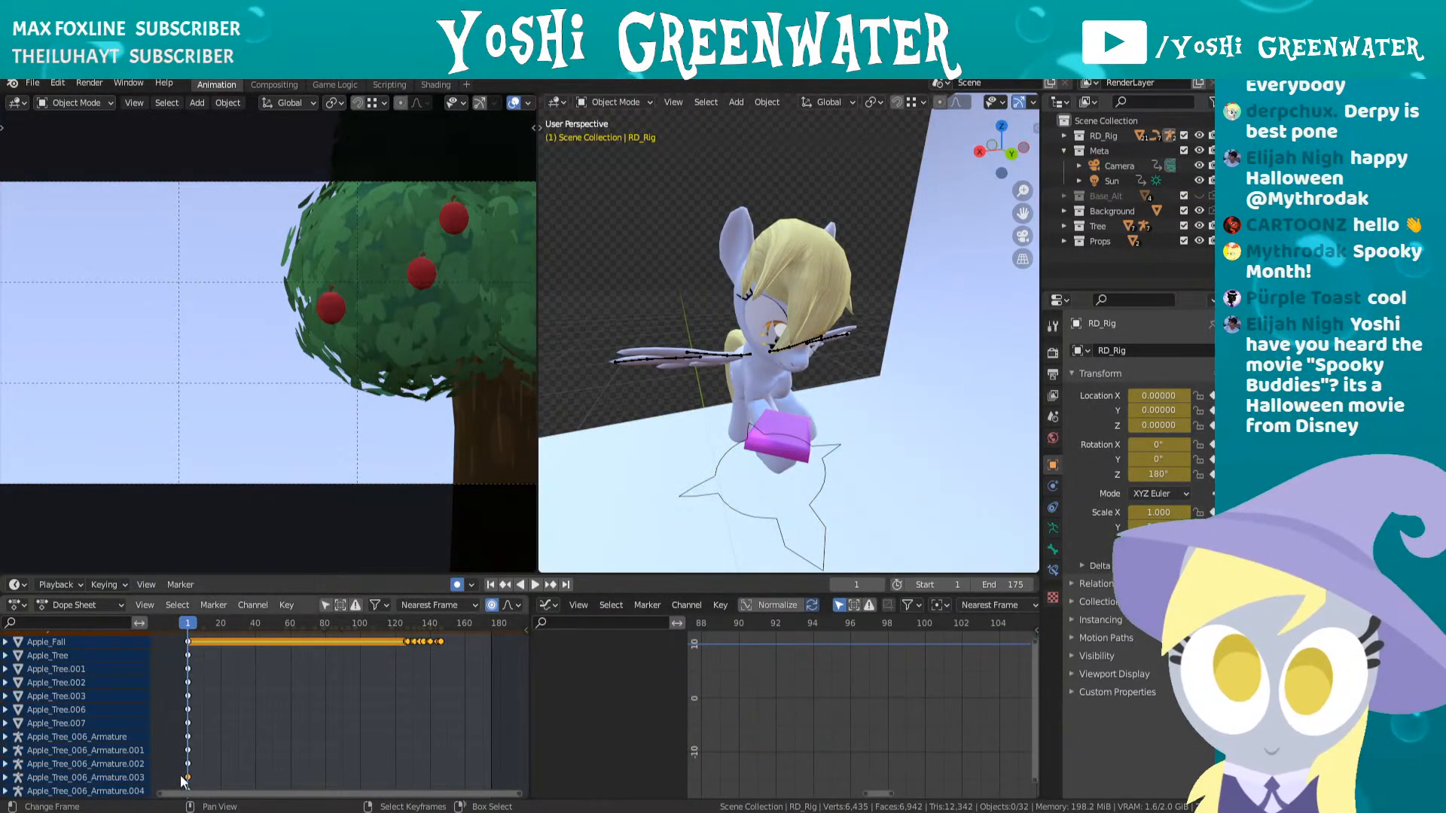
{"action": "left_click", "coordinate": [325, 607]}
- Put only the pony rig into Pose Mode and select all its visible bones
{"action": "left_click", "coordinate": [684, 357]}
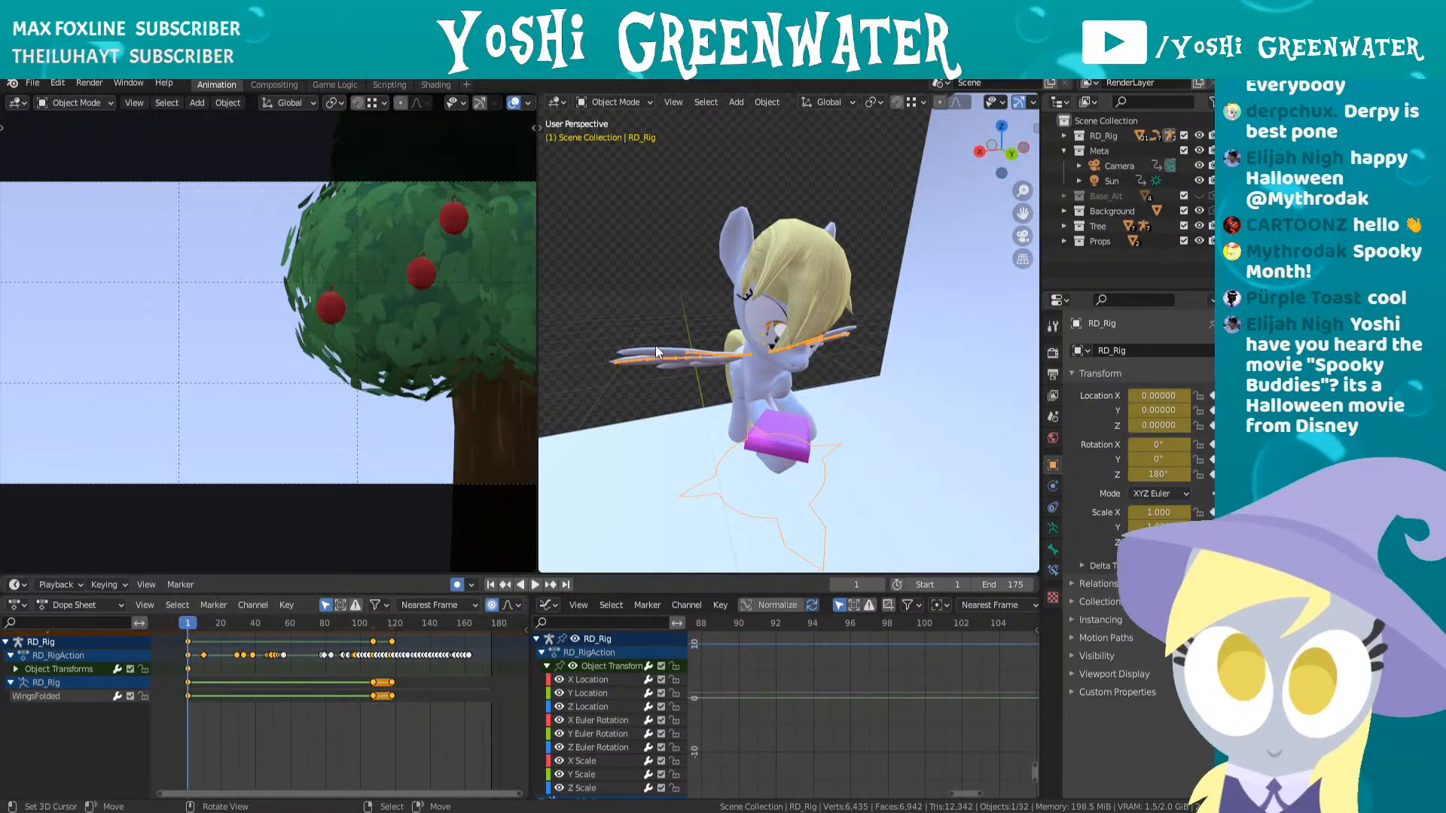
{"action": "left_click", "coordinate": [612, 153]}
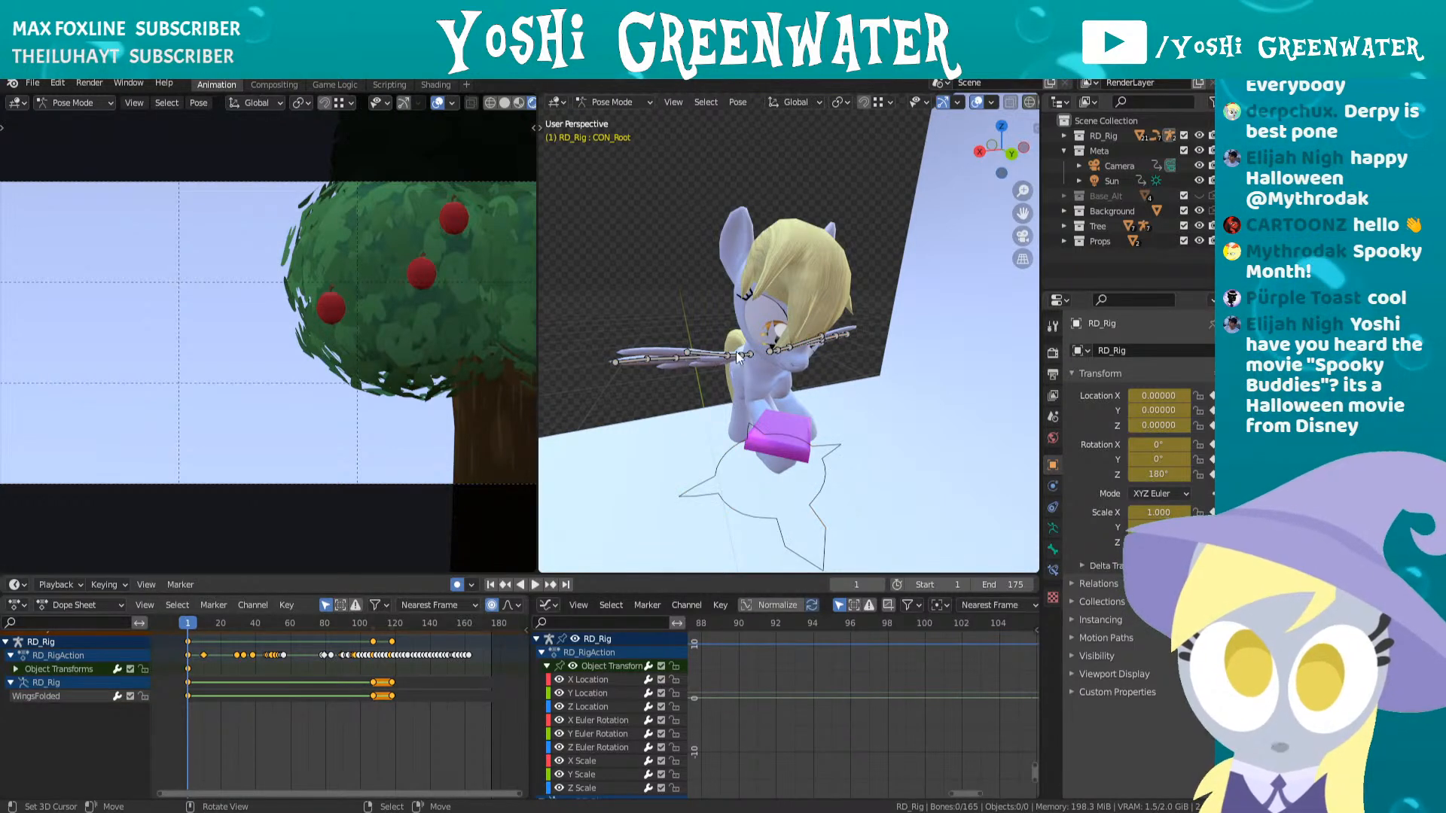
{"action": "left_click", "coordinate": [748, 355]}
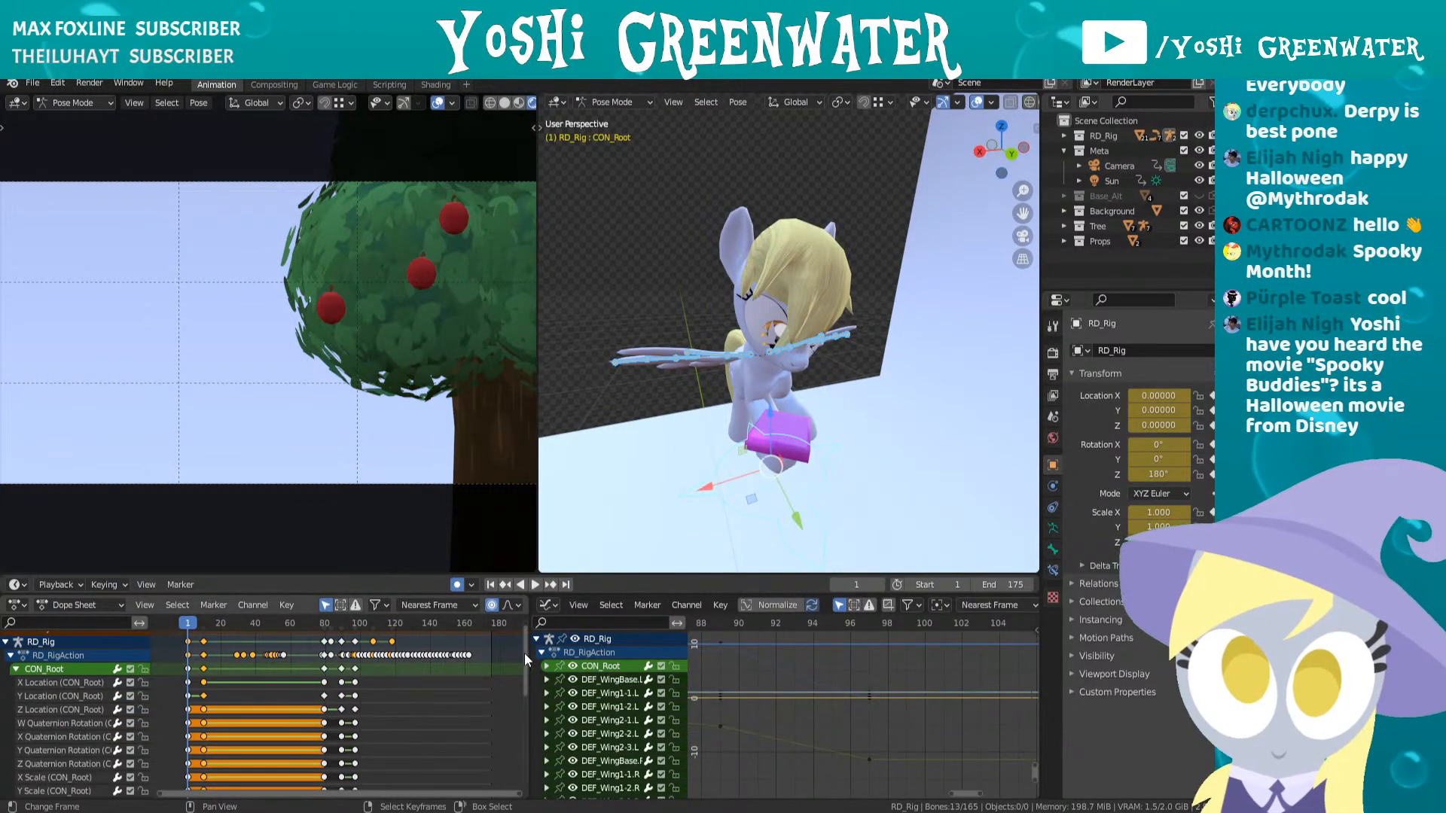
{"action": "mouse_move", "coordinate": [525, 653]}
{"action": "left_mouse_down"}
{"action": "mouse_move", "coordinate": [525, 753]}
{"action": "mouse_move", "coordinate": [527, 636]}
{"action": "left_mouse_up"}
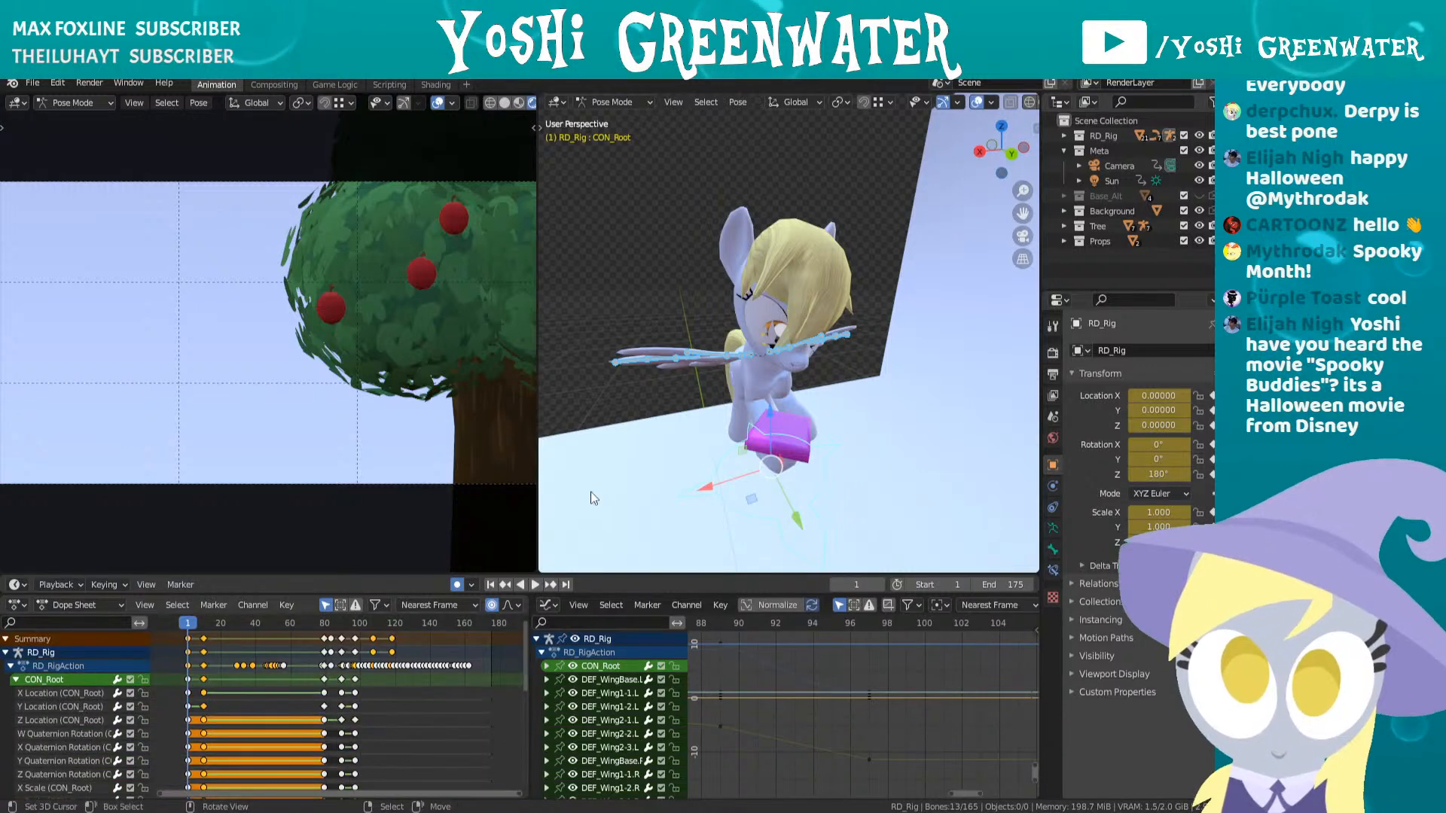
- Rotate the right wing's base bone, DEF_WingBase.R, at frame 1 so the wing swings upward from its outstretched pose
{"action": "middle_click_drag", "start_coordinate": [766, 305], "coordinate": [803, 300]}
{"action": "scroll", "coordinate": [839, 323], "scroll_direction": "up", "scroll_amount": 3}
{"action": "left_click", "coordinate": [875, 355]}
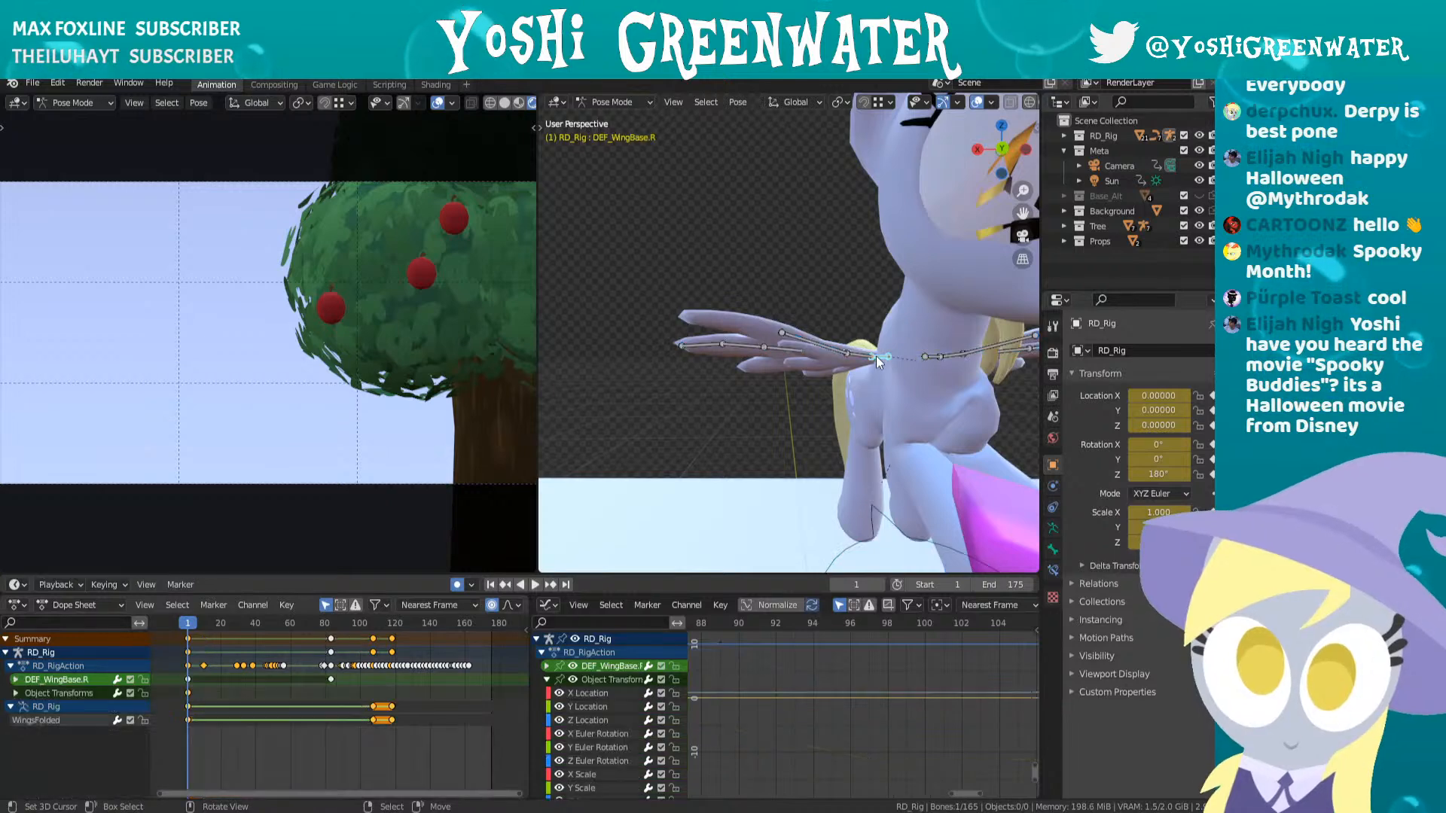
{"action": "key", "text": "KP_Decimal"}
{"action": "middle_click_drag", "start_coordinate": [875, 356], "coordinate": [702, 381]}
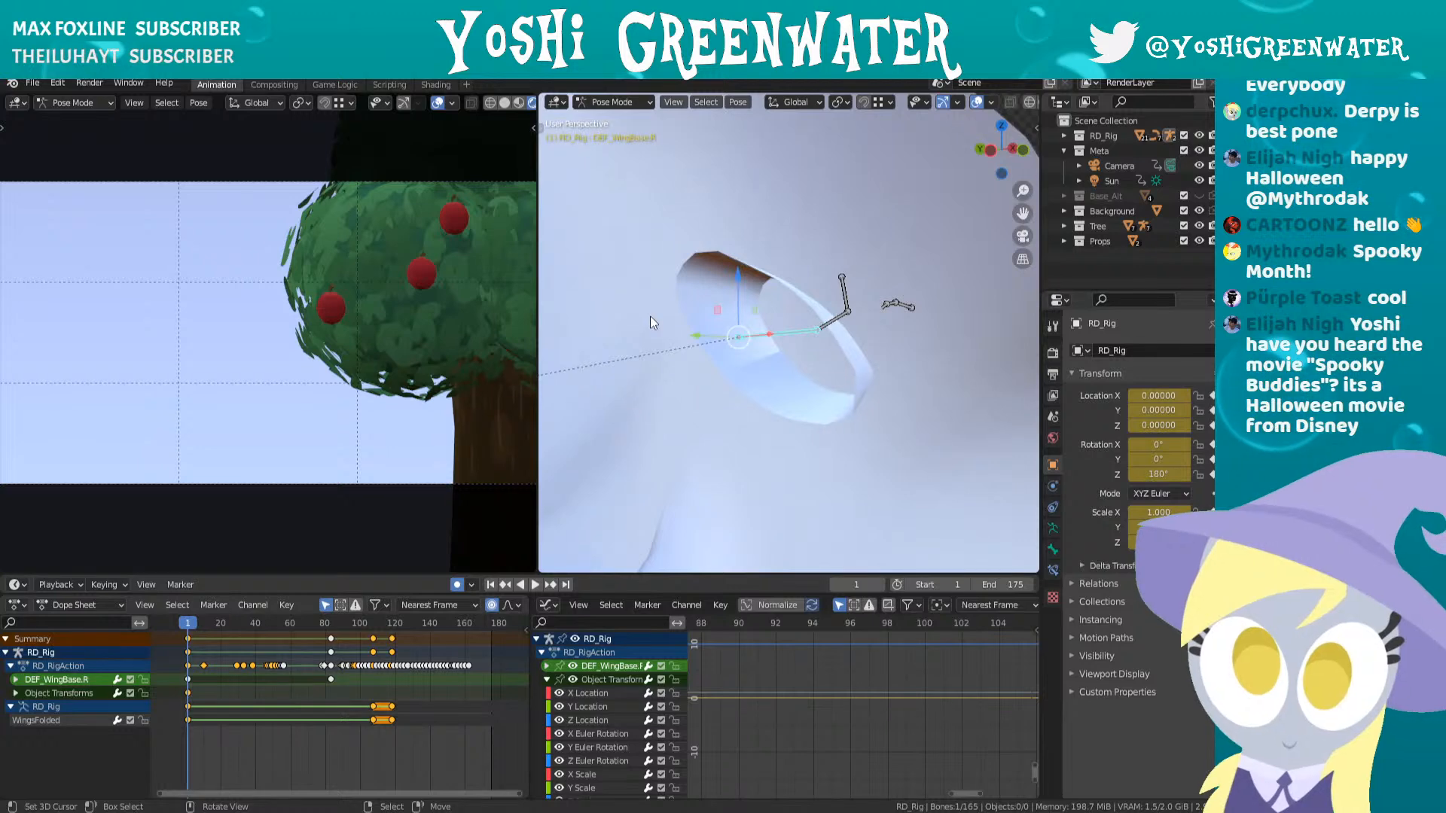
{"action": "middle_click_drag", "start_coordinate": [653, 322], "coordinate": [780, 343]}
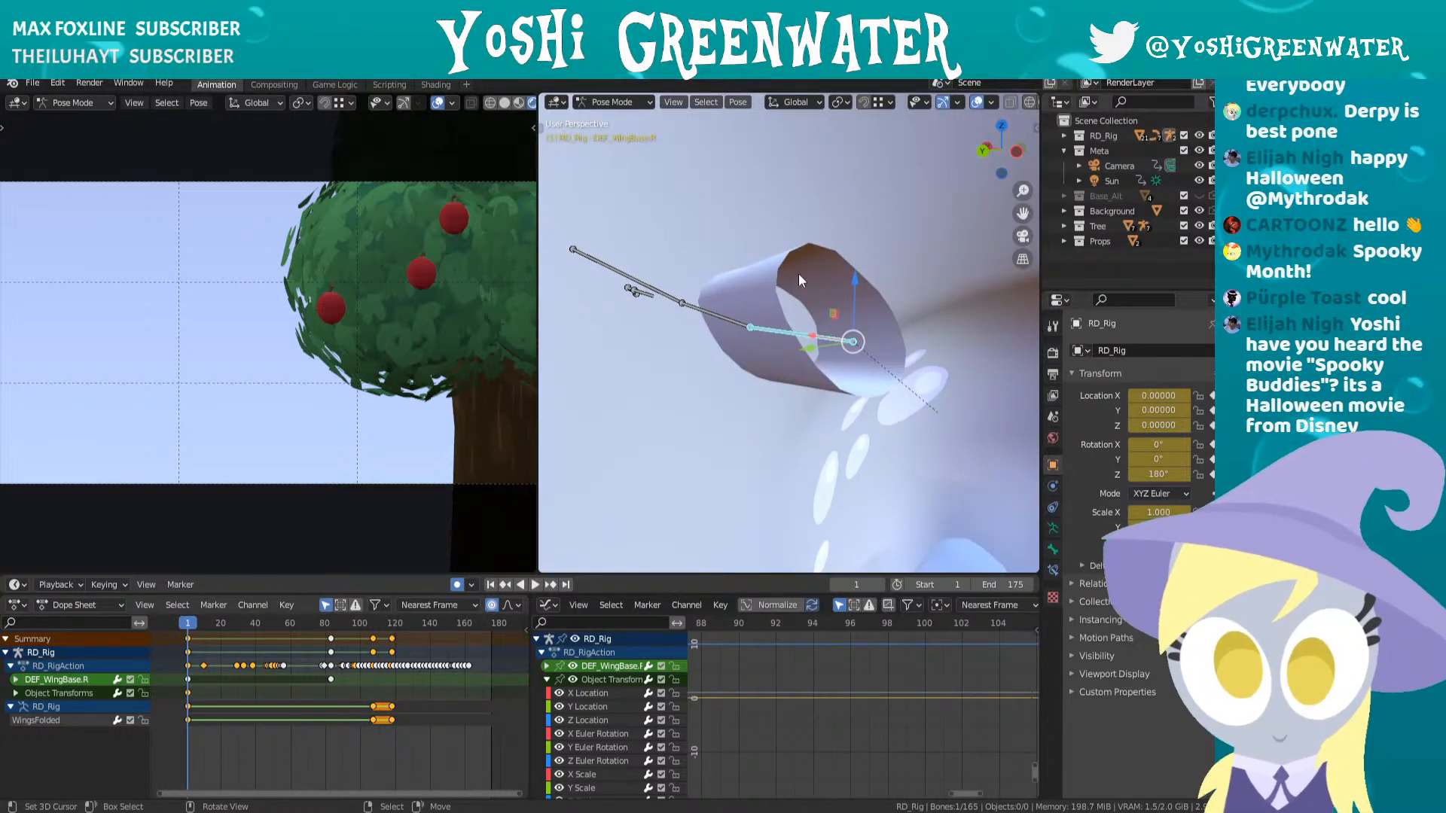
{"action": "middle_click_drag", "start_coordinate": [847, 278], "coordinate": [898, 431]}
{"action": "key", "text": "r"}
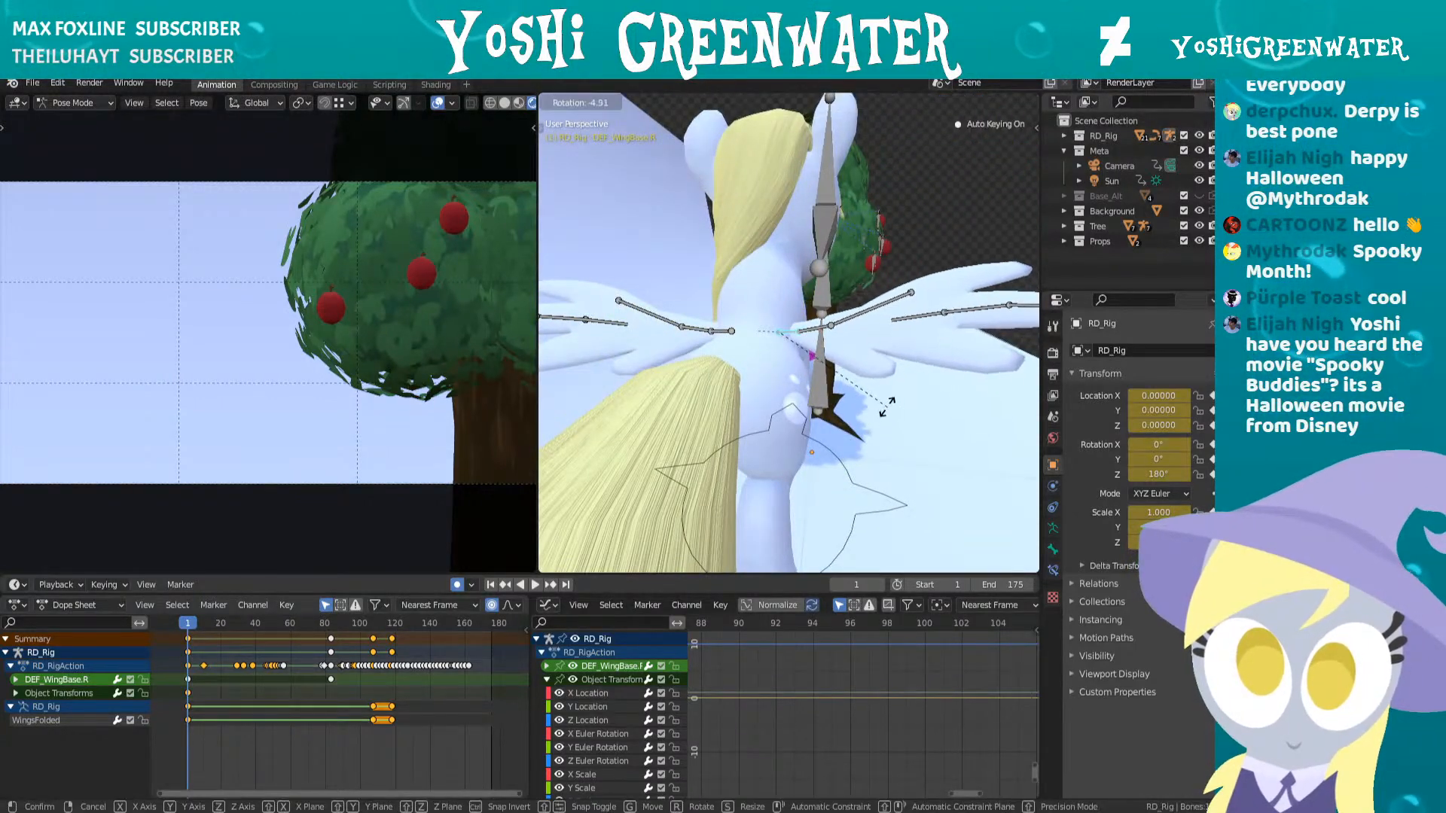
{"action": "left_click", "coordinate": [836, 301]}
- Move DEF_WingBase.R slightly down into the pony's shoulder and rotate it as seen from above
{"action": "middle_click_drag", "start_coordinate": [836, 301], "coordinate": [792, 345]}
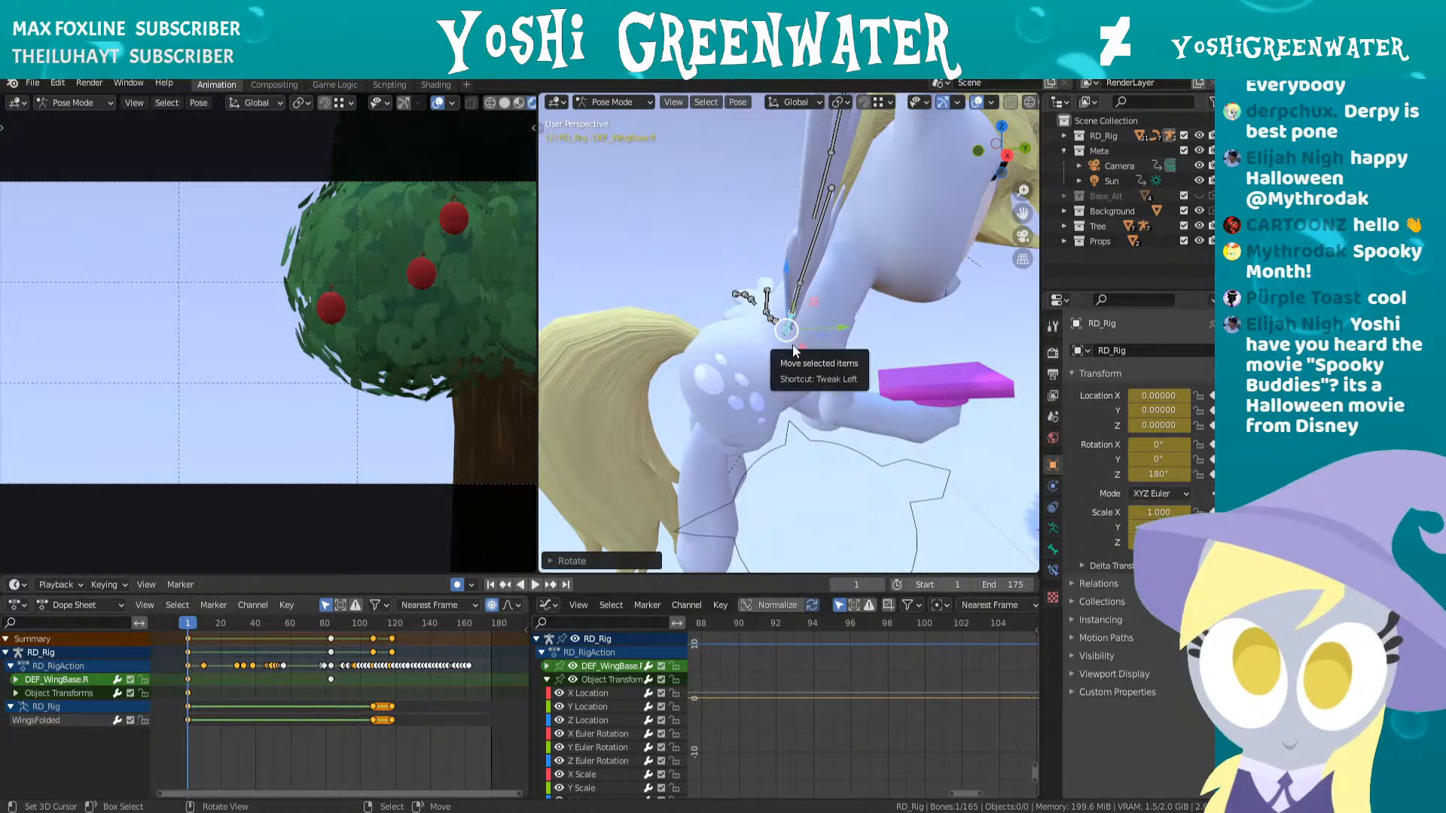
{"action": "key", "text": "g"}
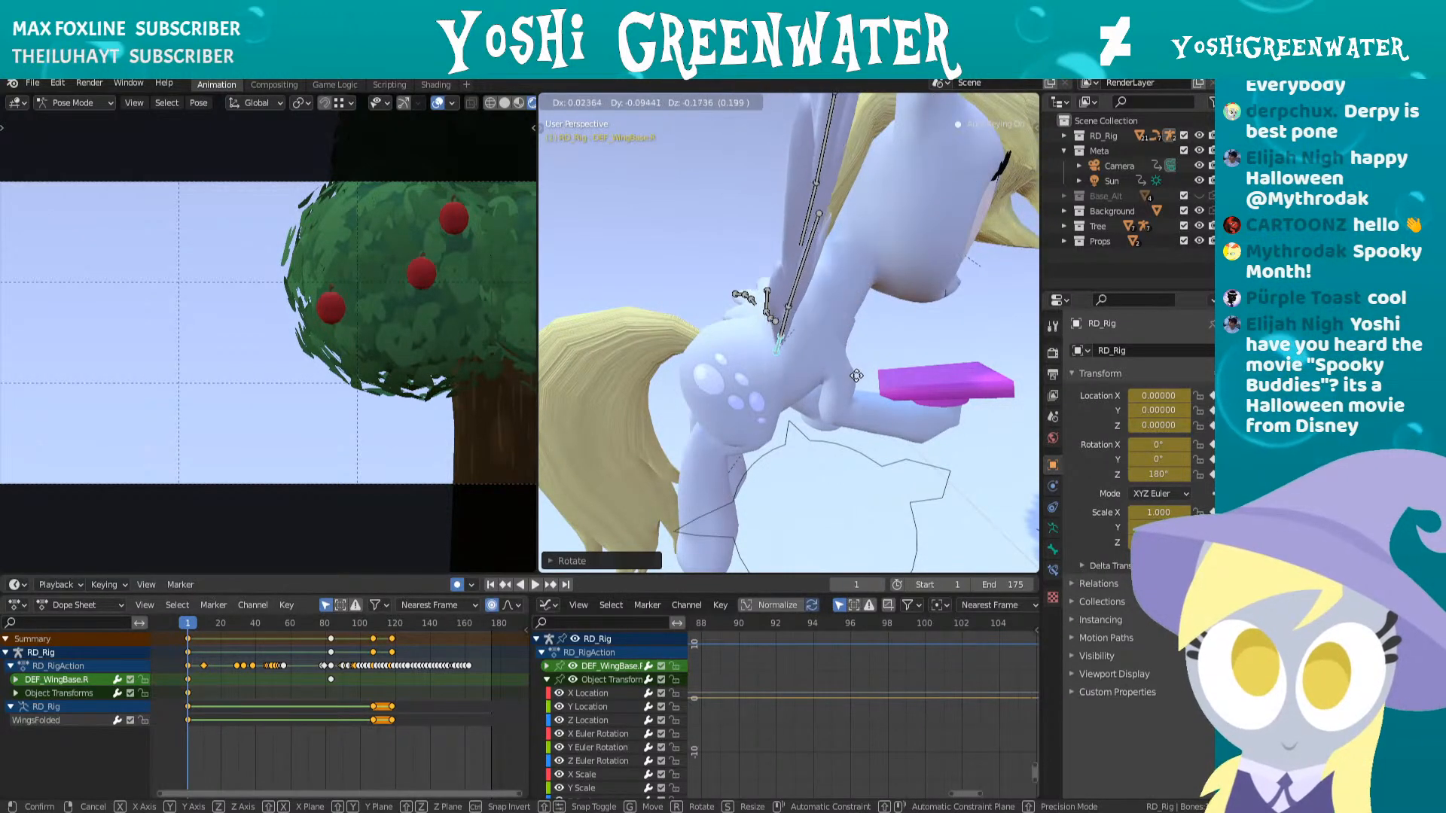
{"action": "left_click", "coordinate": [826, 356]}
{"action": "middle_click_drag", "start_coordinate": [825, 356], "coordinate": [934, 374]}
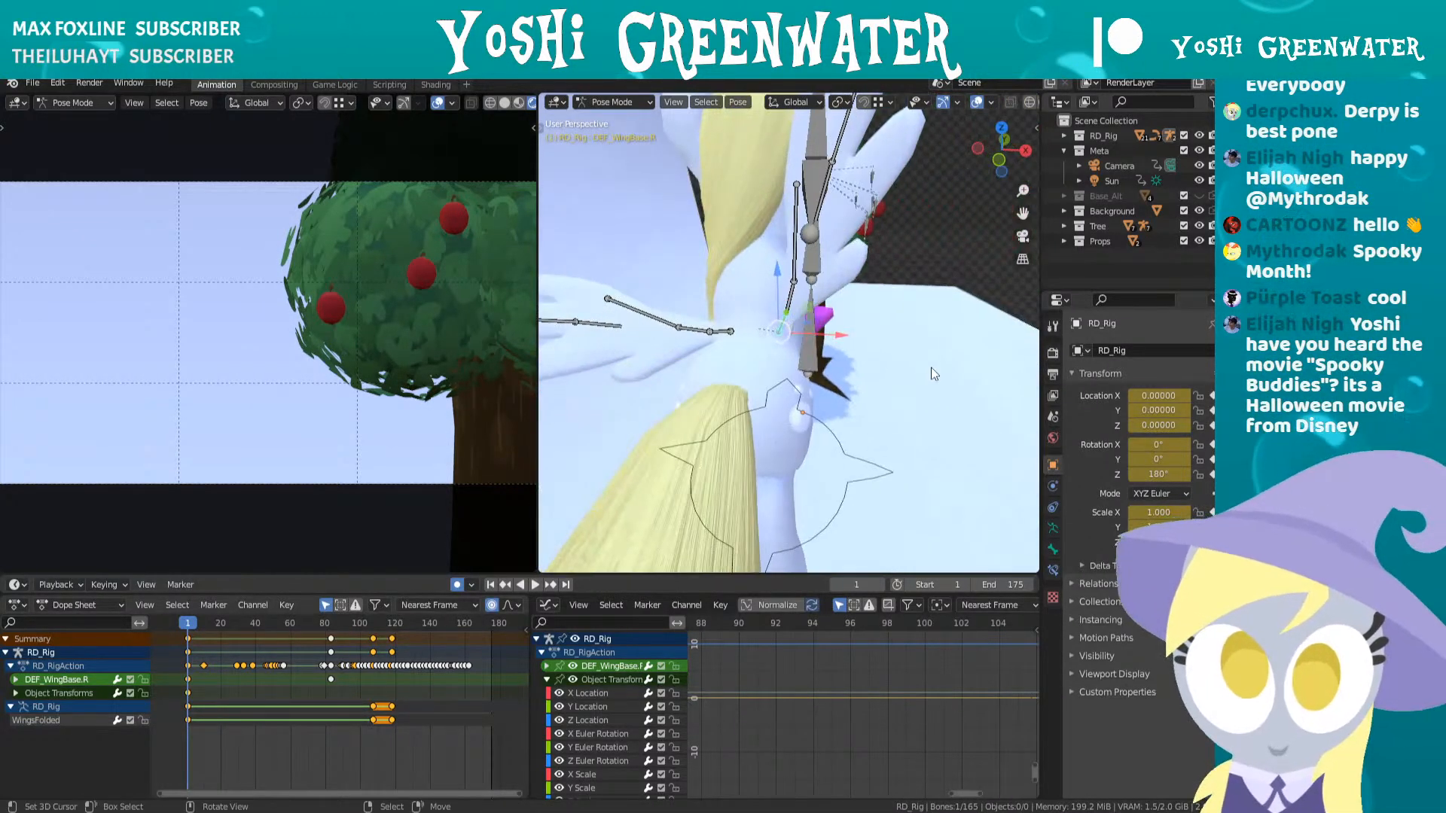
{"action": "key", "text": "KP_7"}
{"action": "key", "text": "r"}
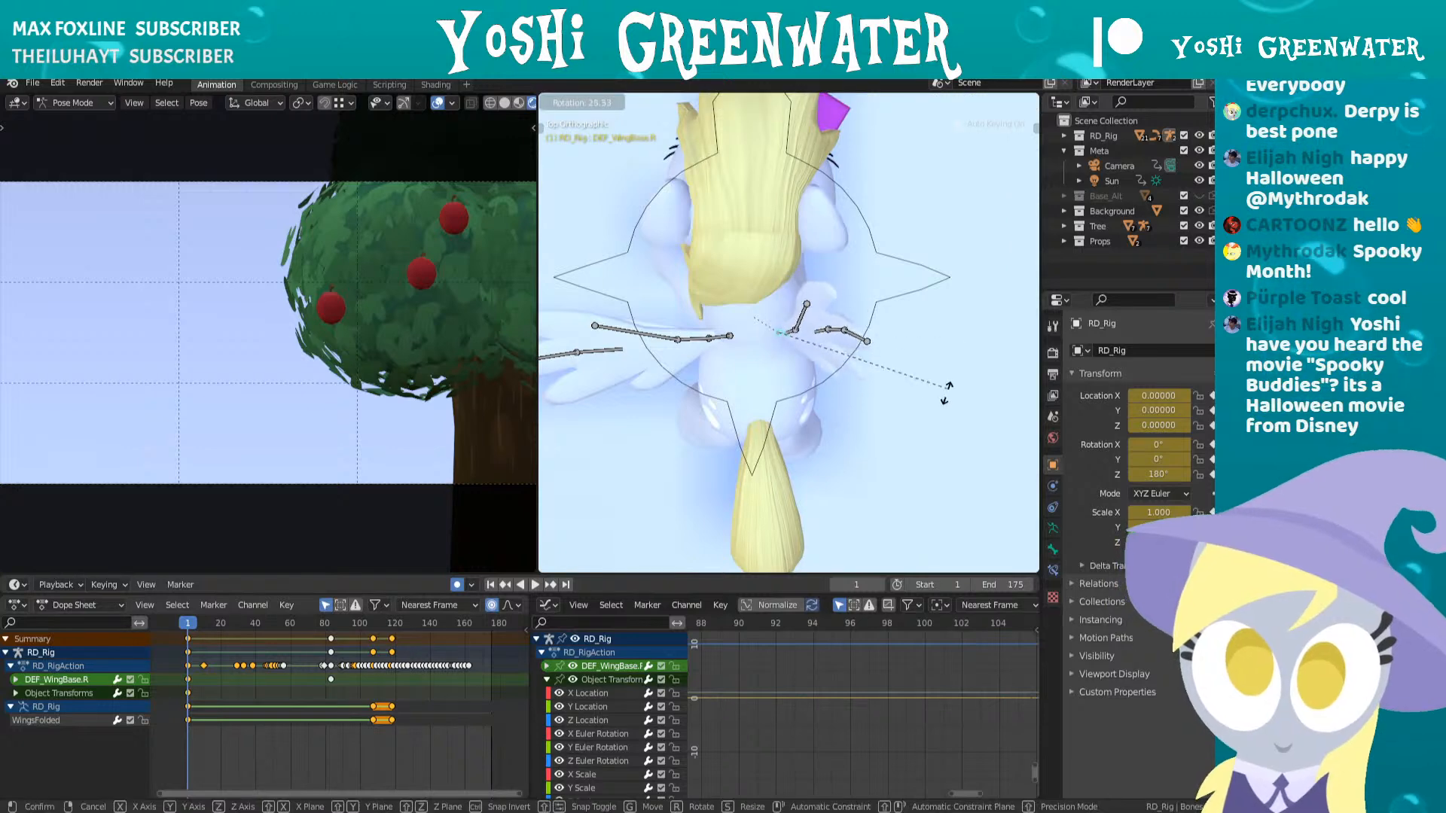
{"action": "left_click", "coordinate": [929, 430]}
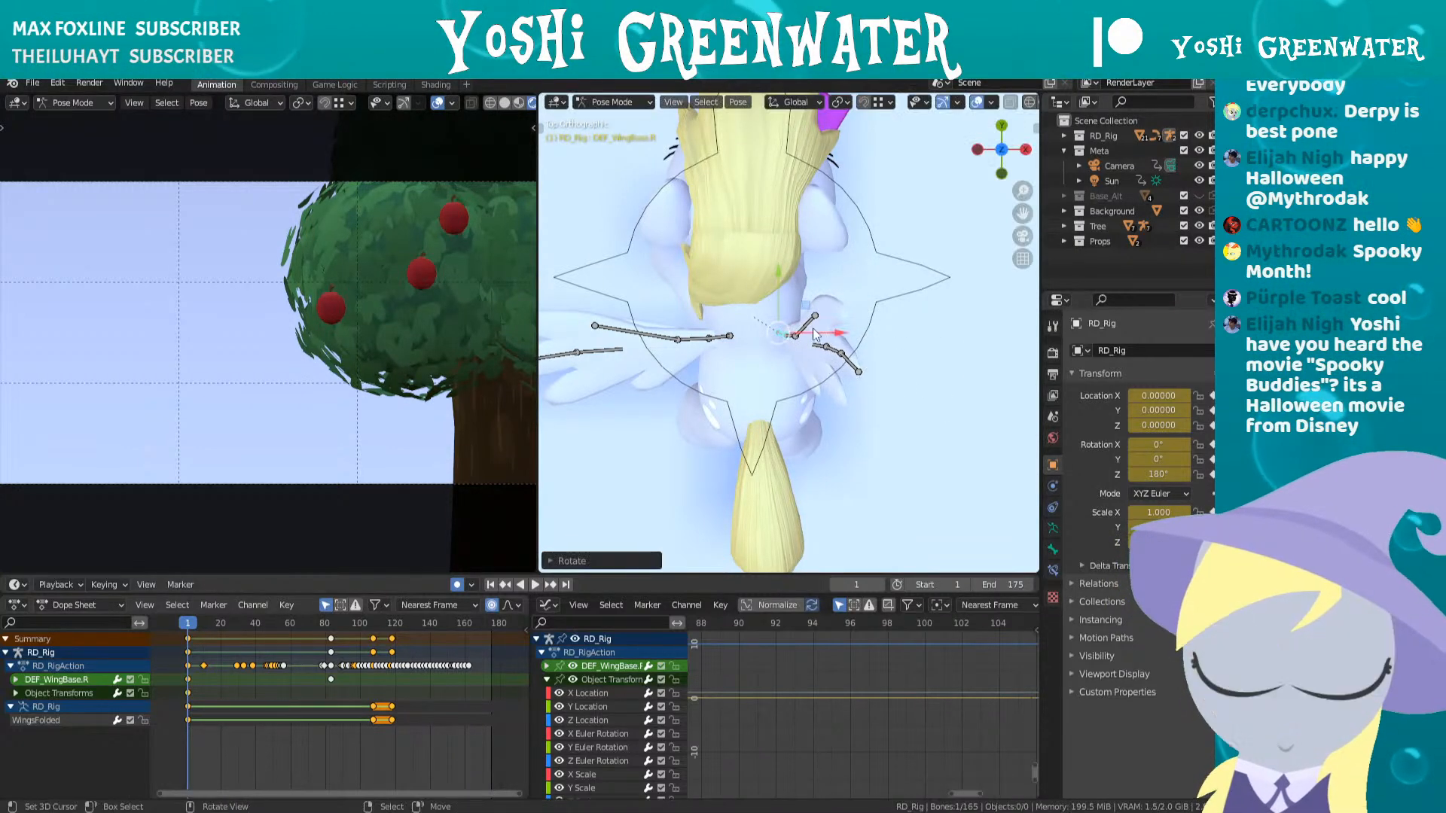
- Rotate the first right wing bone, DEF_Wing1-1.R, as seen from the pony's side
{"action": "middle_click_drag", "start_coordinate": [929, 430], "coordinate": [750, 215]}
{"action": "left_click", "coordinate": [786, 290]}
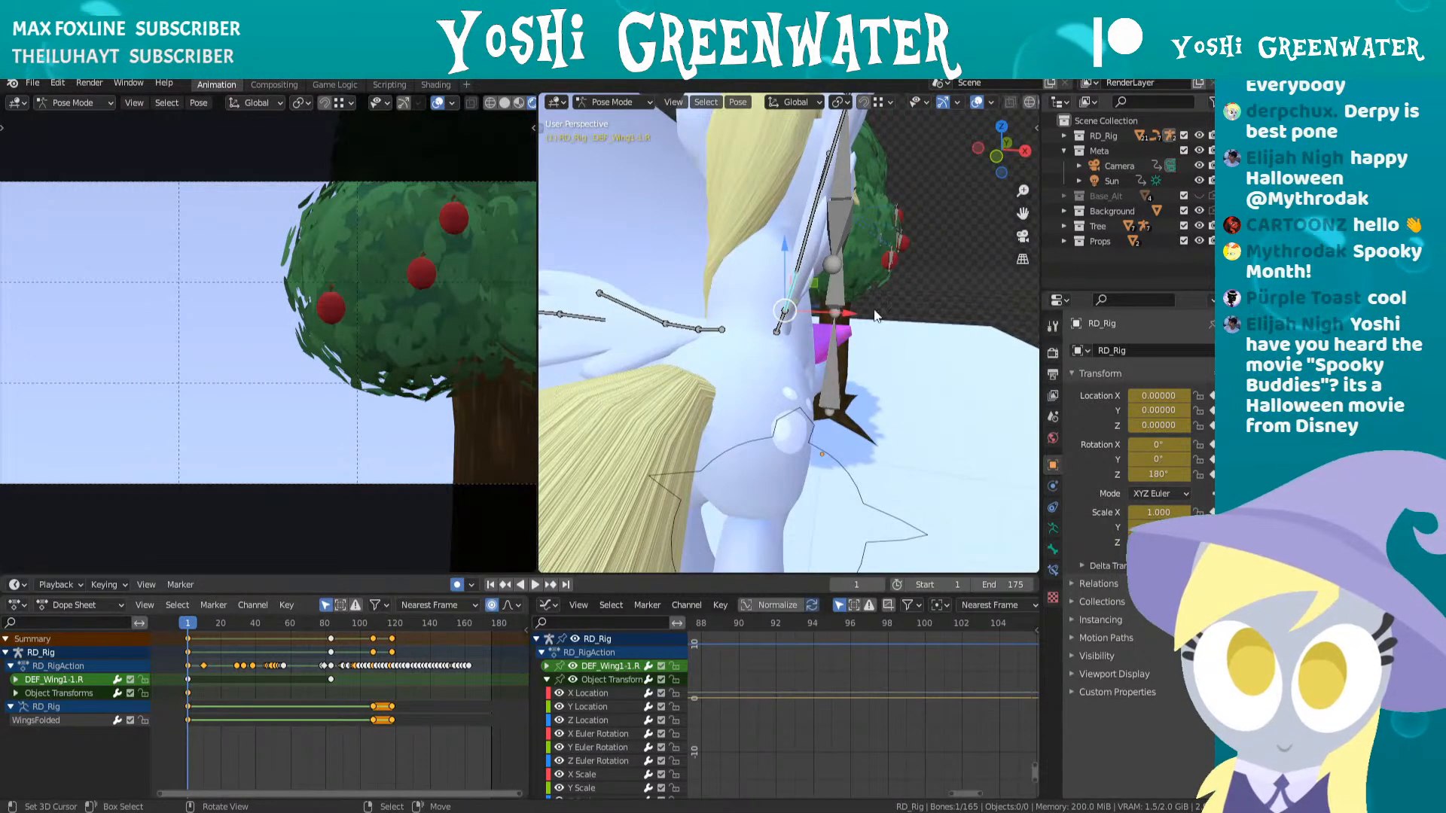
{"action": "middle_click_drag", "start_coordinate": [798, 292], "coordinate": [863, 302]}
{"action": "key", "text": "r"}
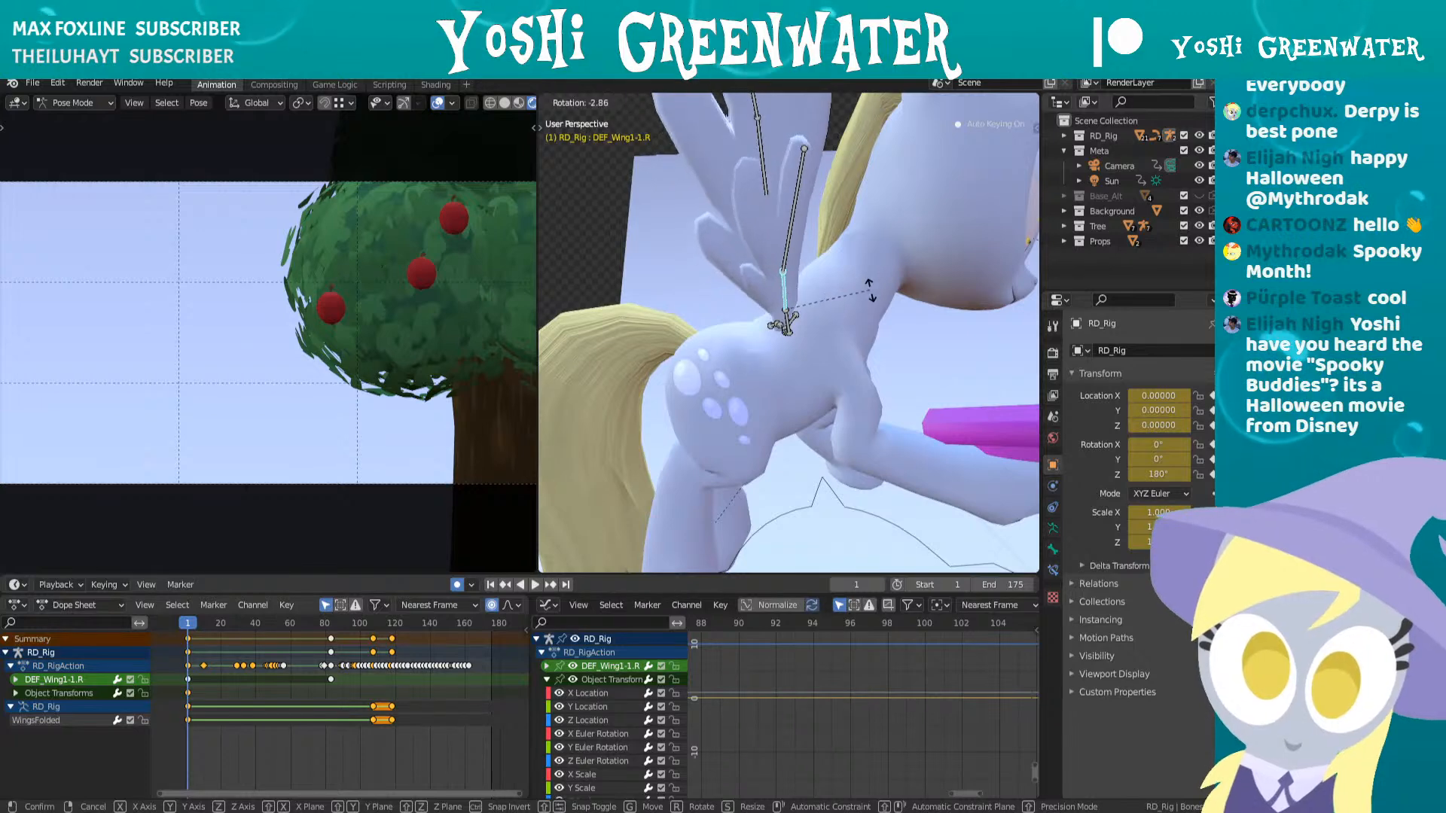
{"action": "left_click", "coordinate": [887, 303]}
- Rotate DEF_WingBase.R from the side to adjust the raised wing's forward and backward tilt
{"action": "right_click", "coordinate": [787, 323]}
{"action": "key", "text": "r"}
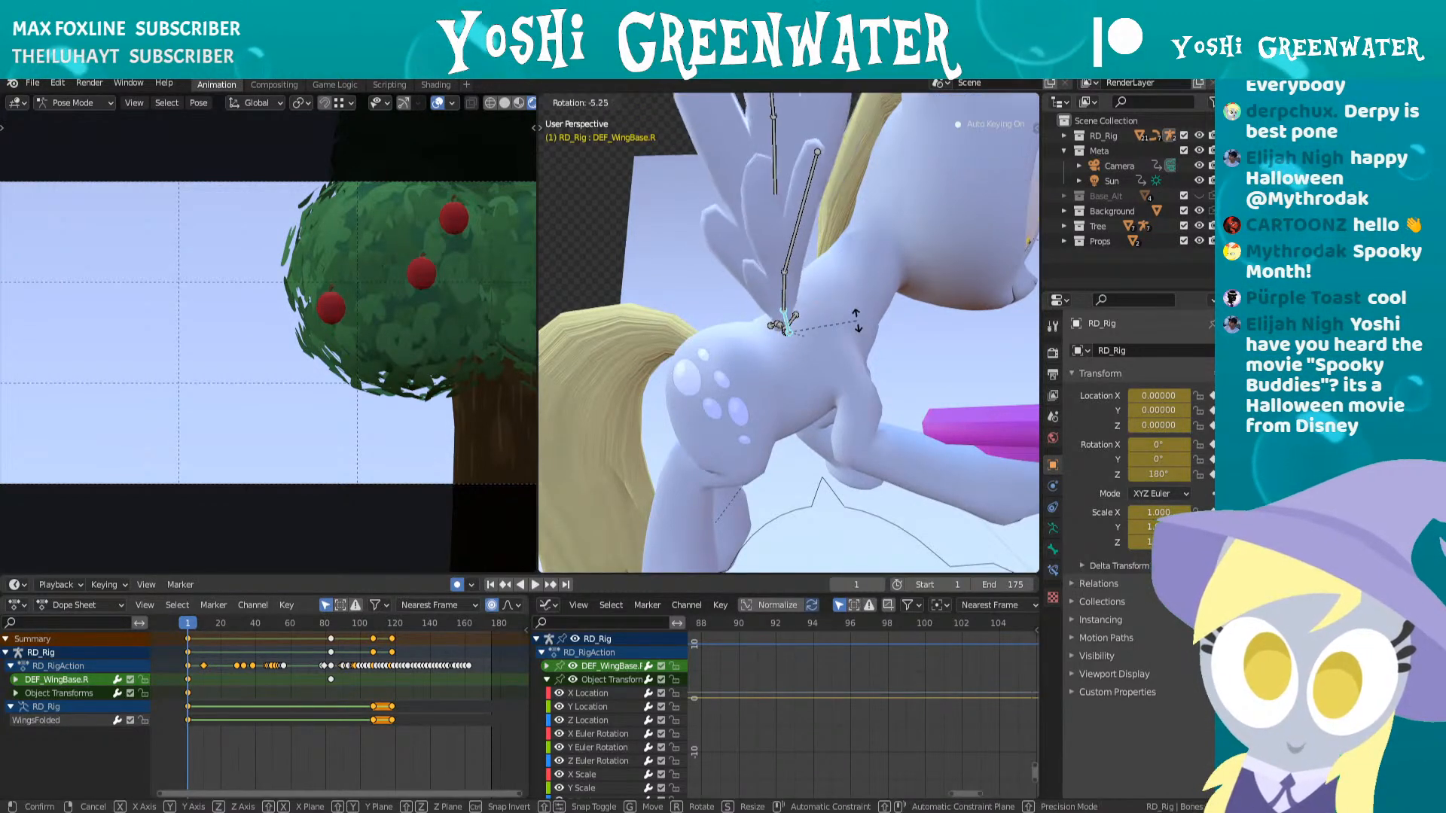
{"action": "left_click", "coordinate": [847, 311]}
{"action": "mouse_move", "coordinate": [847, 312]}
{"action": "middle_mouse_down"}
{"action": "mouse_move", "coordinate": [725, 347]}
{"action": "mouse_move", "coordinate": [838, 324]}
{"action": "middle_mouse_up"}
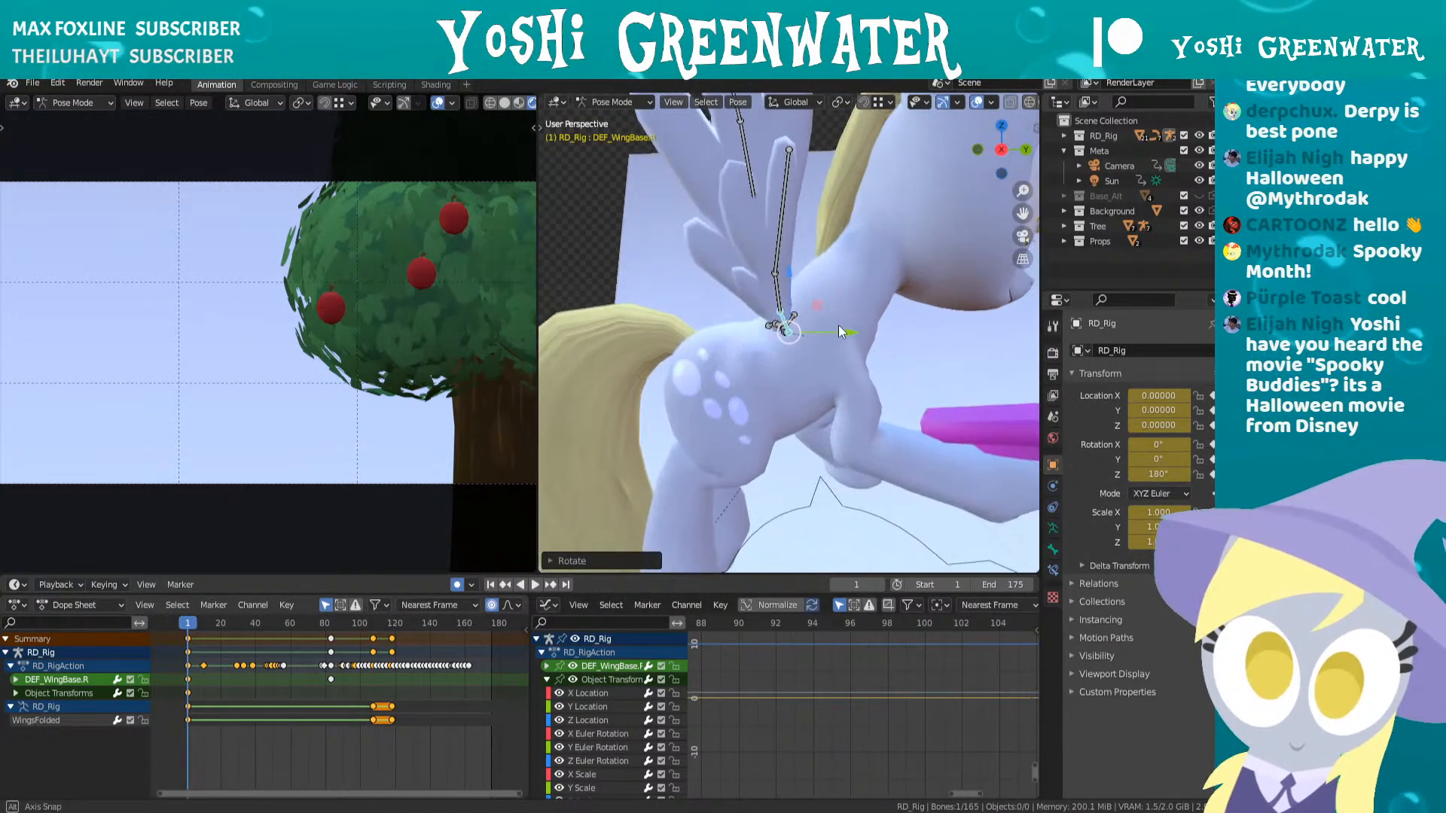
{"action": "key", "text": "r"}
{"action": "left_click", "coordinate": [812, 242]}
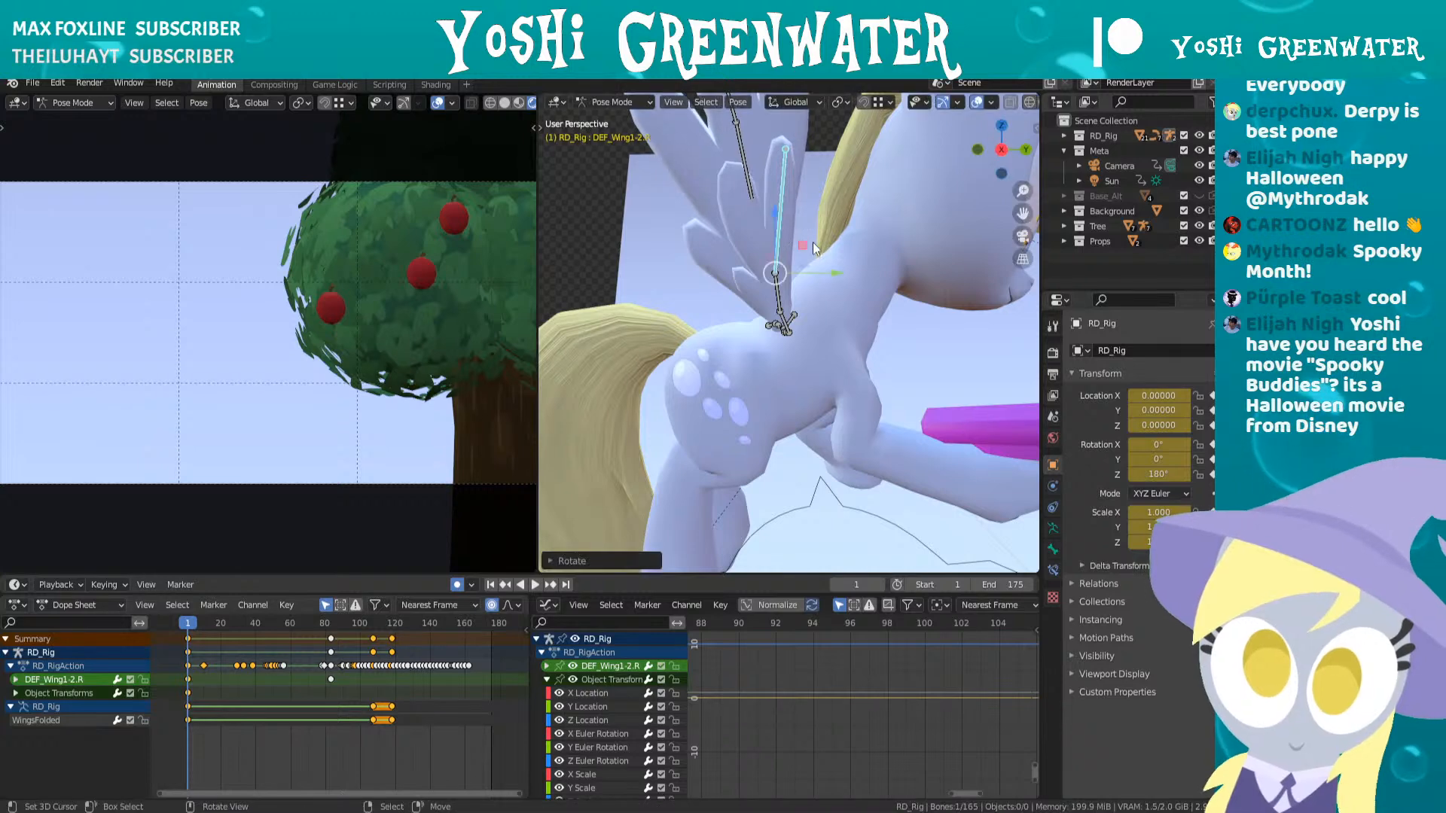
- Rotate DEF_Wing1-2.R from behind the pony to bring the raised wing more upright
{"action": "middle_click_drag", "start_coordinate": [806, 247], "coordinate": [930, 278]}
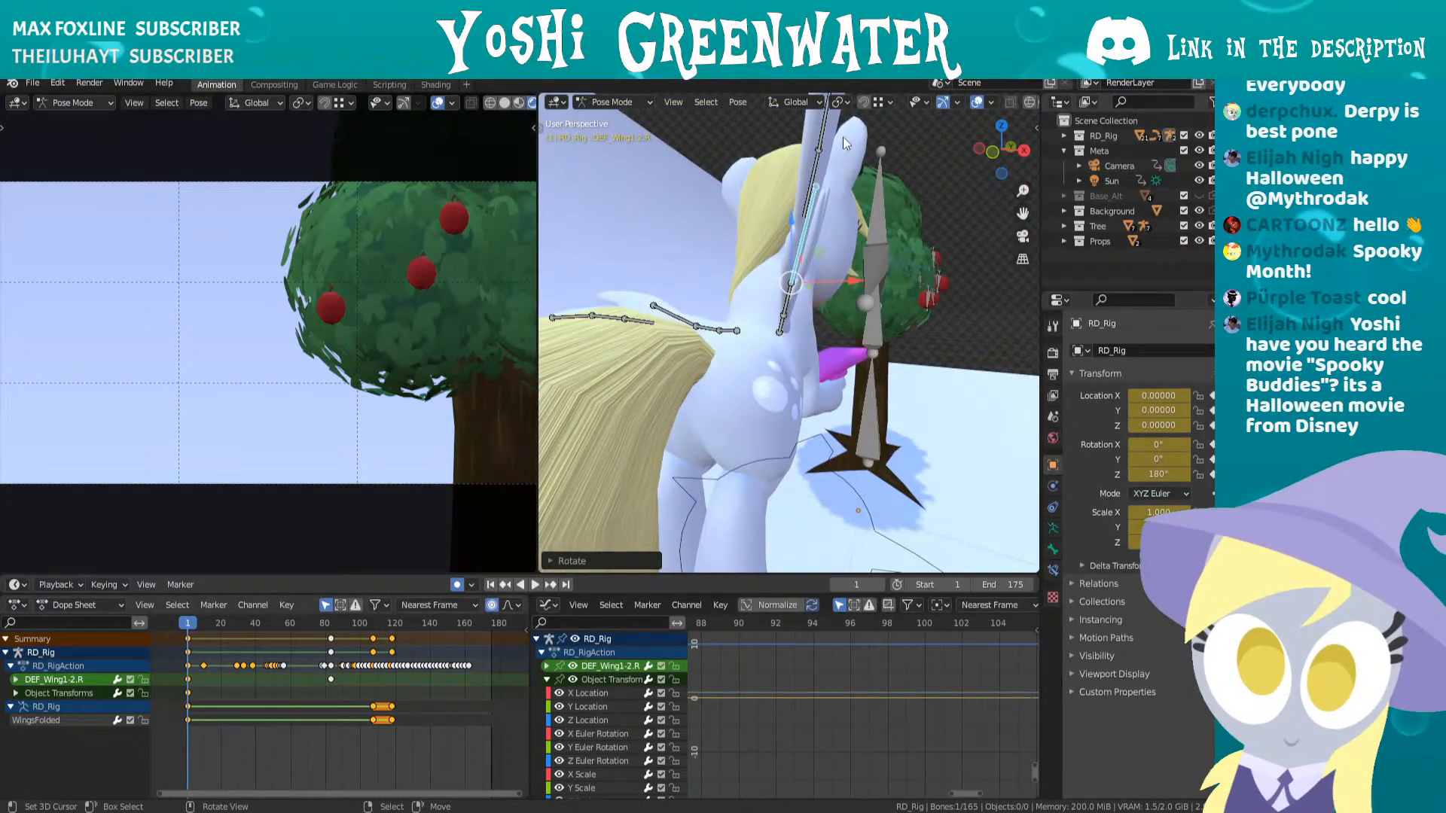
{"action": "key", "text": "r"}
{"action": "left_click", "coordinate": [893, 178]}
- Rotate the outer right wing bones DEF_Wing2-2.R and DEF_Wing2-3.R to curve the tip of the raised wing
{"action": "middle_click_drag", "start_coordinate": [893, 178], "coordinate": [871, 268]}
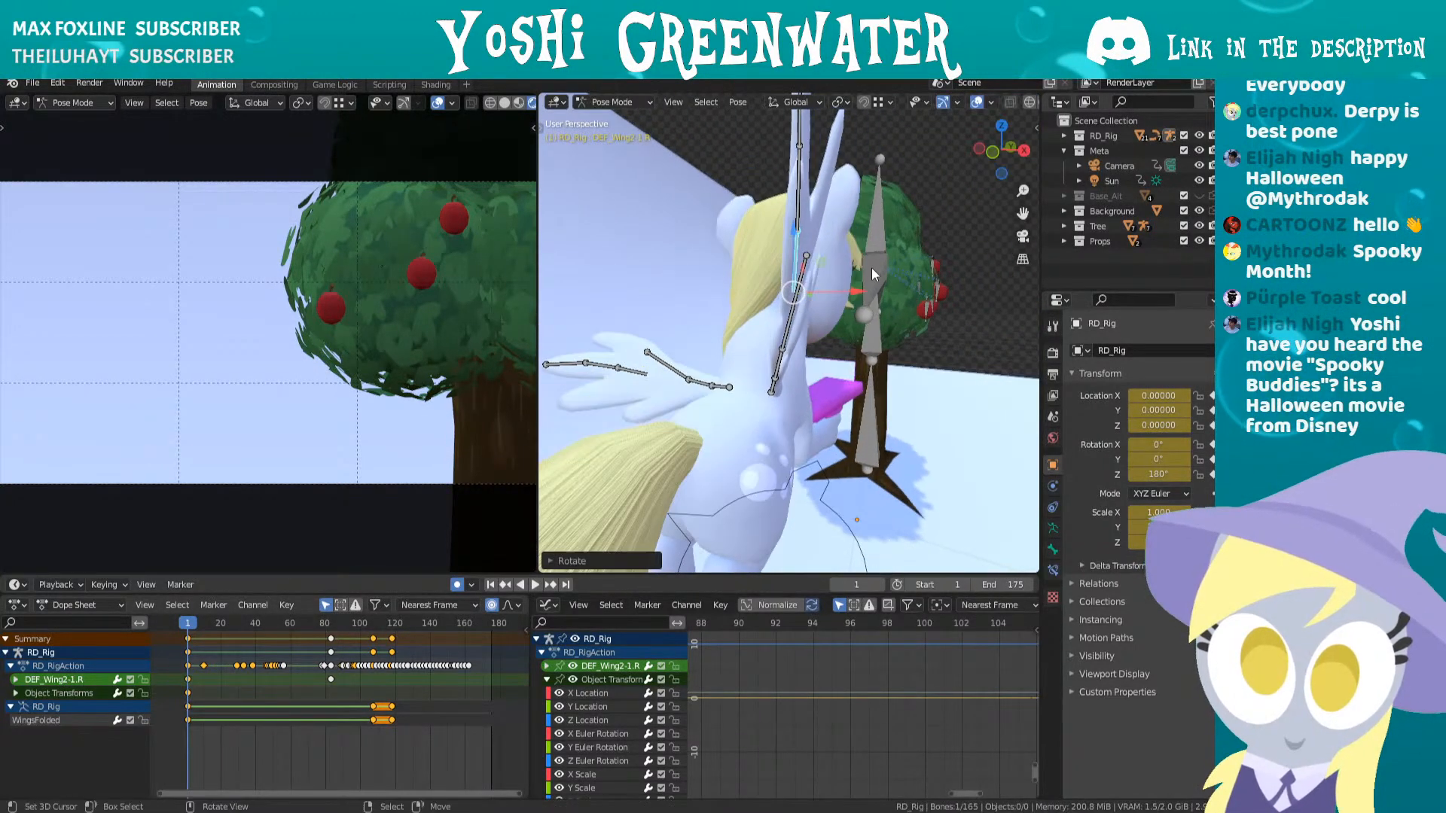
{"action": "right_click", "coordinate": [802, 179]}
{"action": "key", "text": "r"}
{"action": "left_click", "coordinate": [905, 215]}
{"action": "middle_click_drag", "start_coordinate": [905, 215], "coordinate": [892, 224]}
{"action": "scroll", "coordinate": [891, 224], "scroll_direction": "down", "scroll_amount": 2}
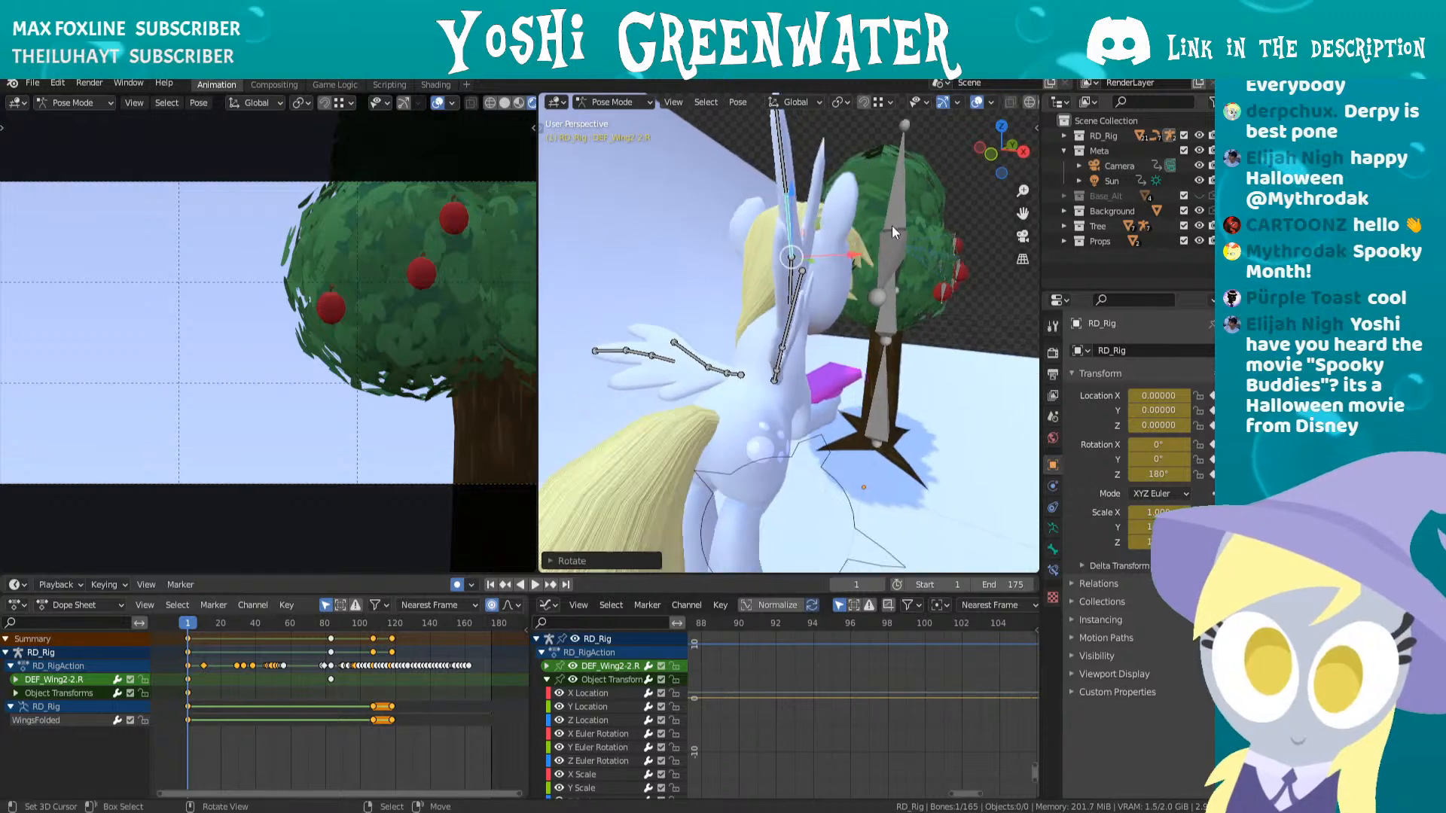
{"action": "right_click", "coordinate": [789, 222]}
{"action": "key", "text": "r"}
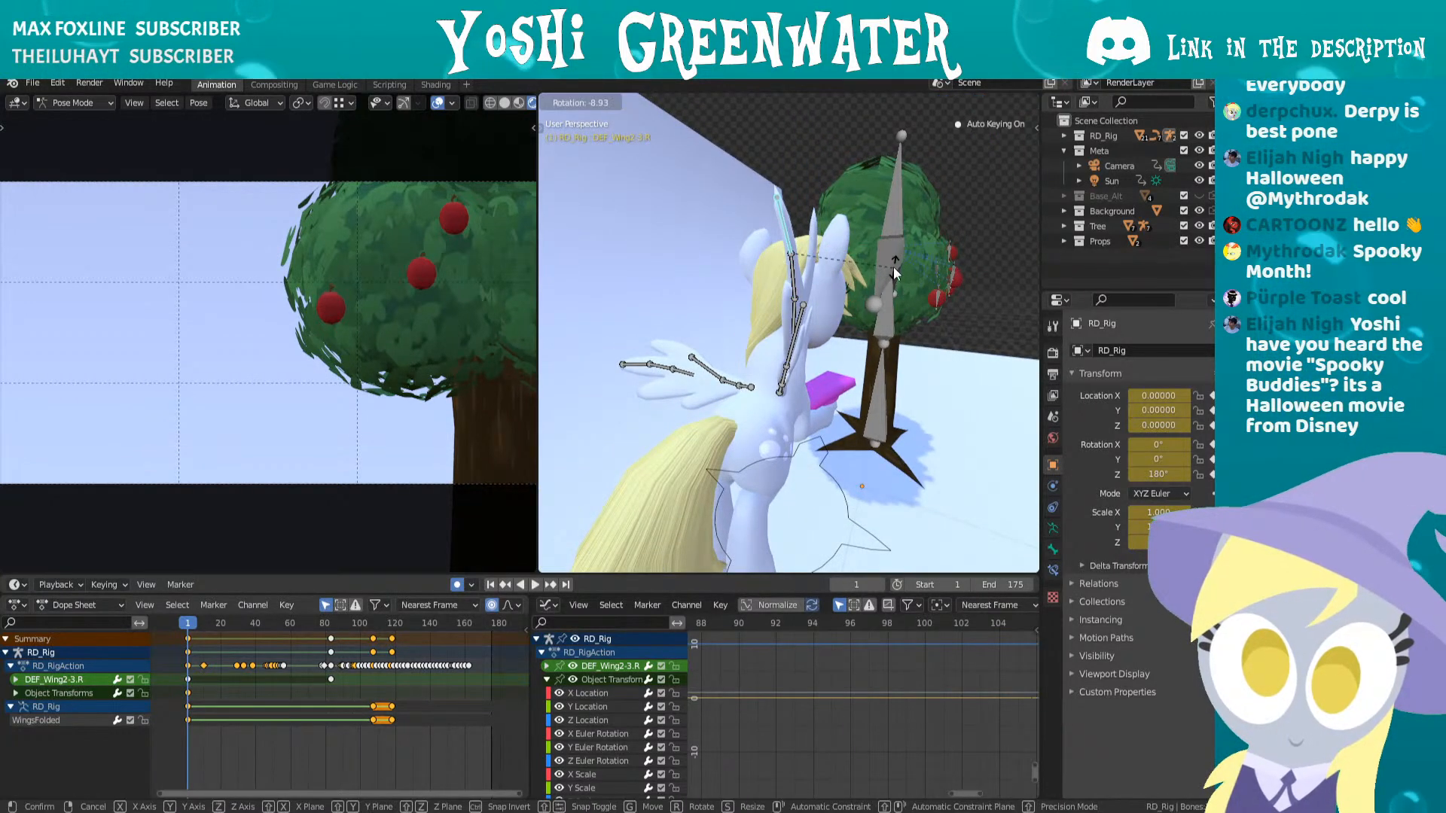
{"action": "left_click", "coordinate": [905, 317]}
- Rotate DEF_Wing2-1.R to adjust how the raised wing's outer section bends
{"action": "middle_click_drag", "start_coordinate": [905, 316], "coordinate": [820, 301]}
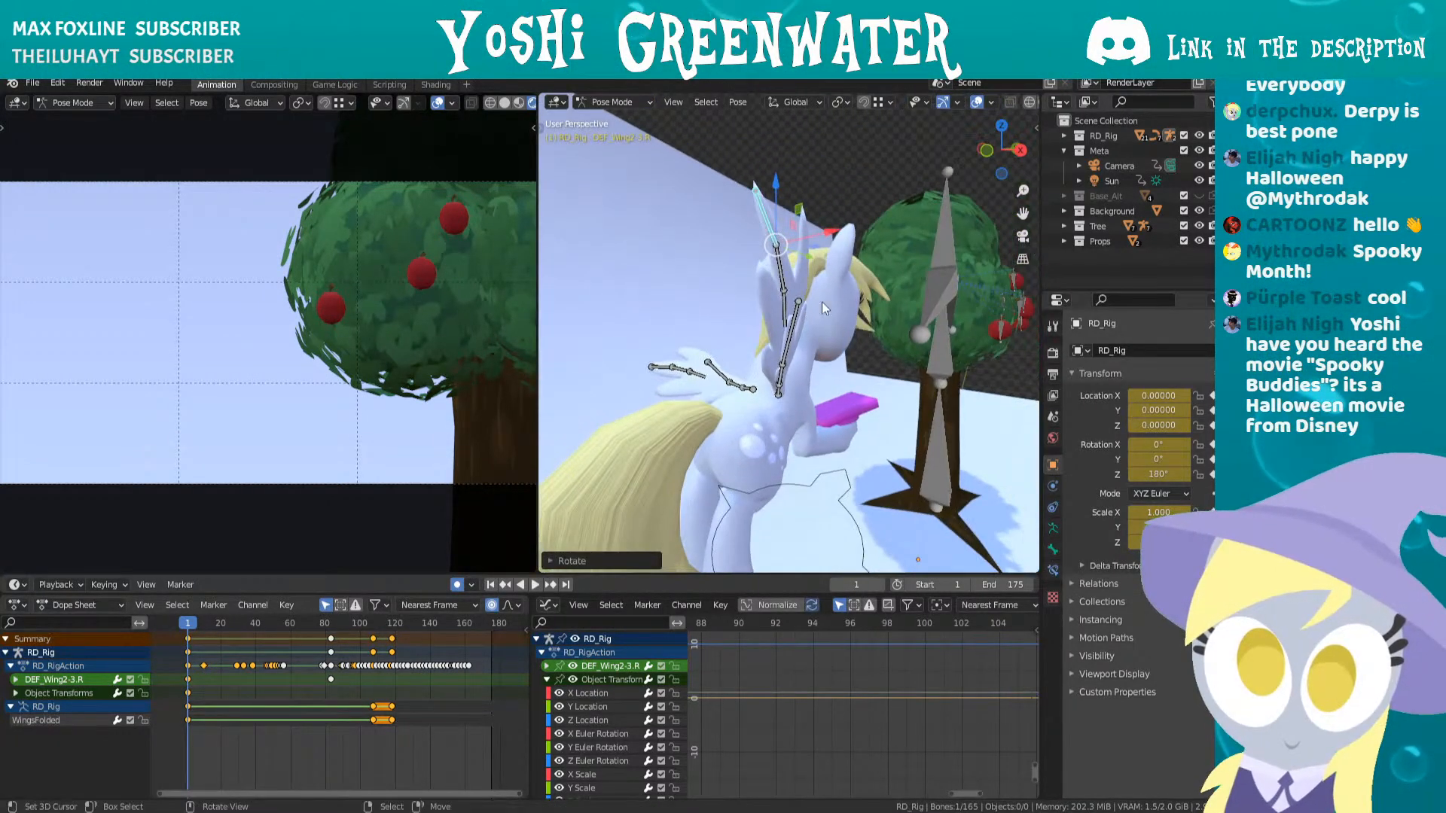
{"action": "right_click", "coordinate": [789, 332]}
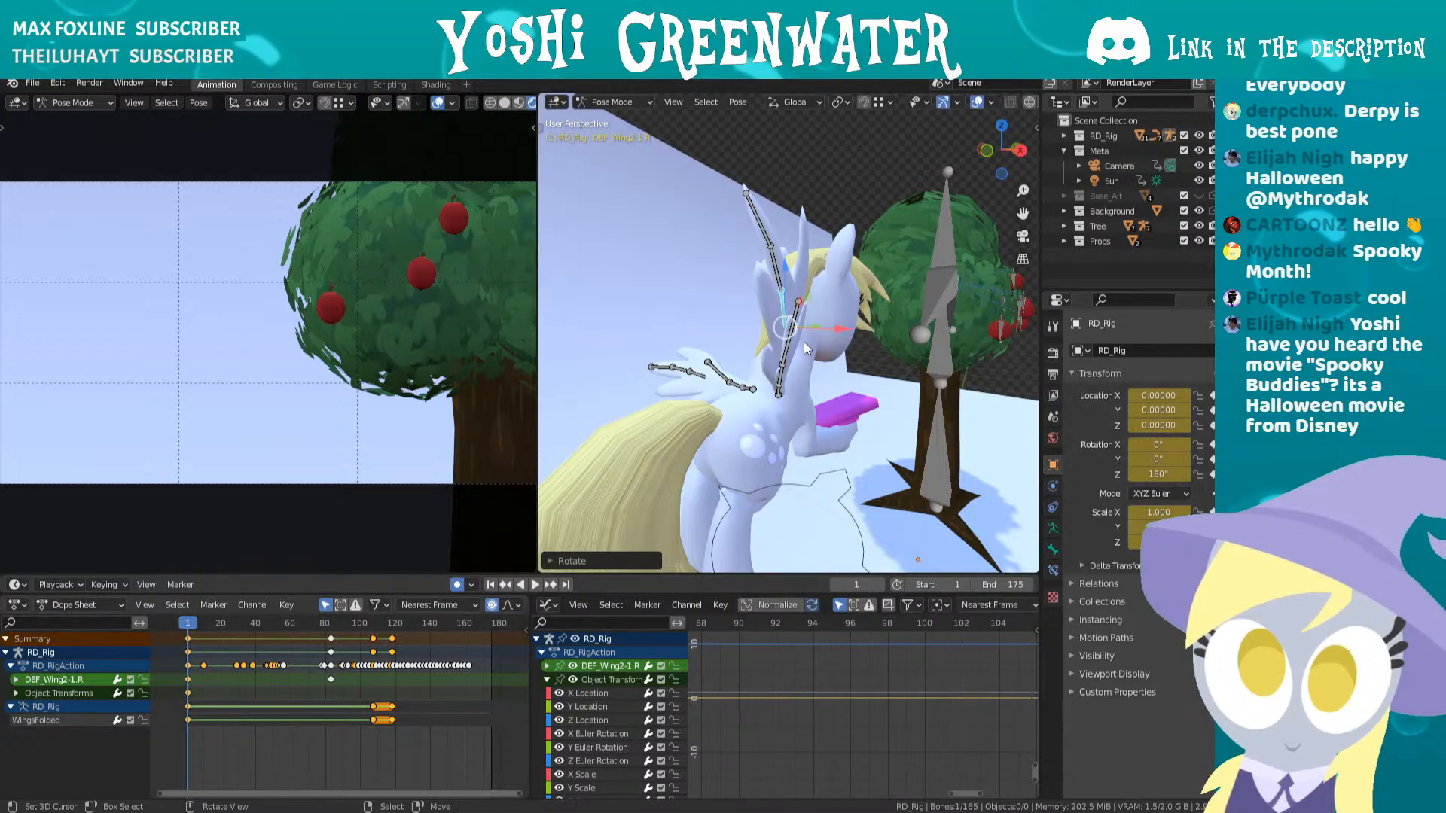
{"action": "key", "text": "r"}
{"action": "left_click", "coordinate": [855, 324]}
- Rotate DEF_WingBase.R from behind the pony to refine the whole raised right wing's angle
{"action": "mouse_move", "coordinate": [856, 323]}
{"action": "middle_mouse_down"}
{"action": "mouse_move", "coordinate": [658, 369]}
{"action": "mouse_move", "coordinate": [793, 319]}
{"action": "mouse_move", "coordinate": [895, 308]}
{"action": "mouse_move", "coordinate": [866, 298]}
{"action": "middle_mouse_up"}
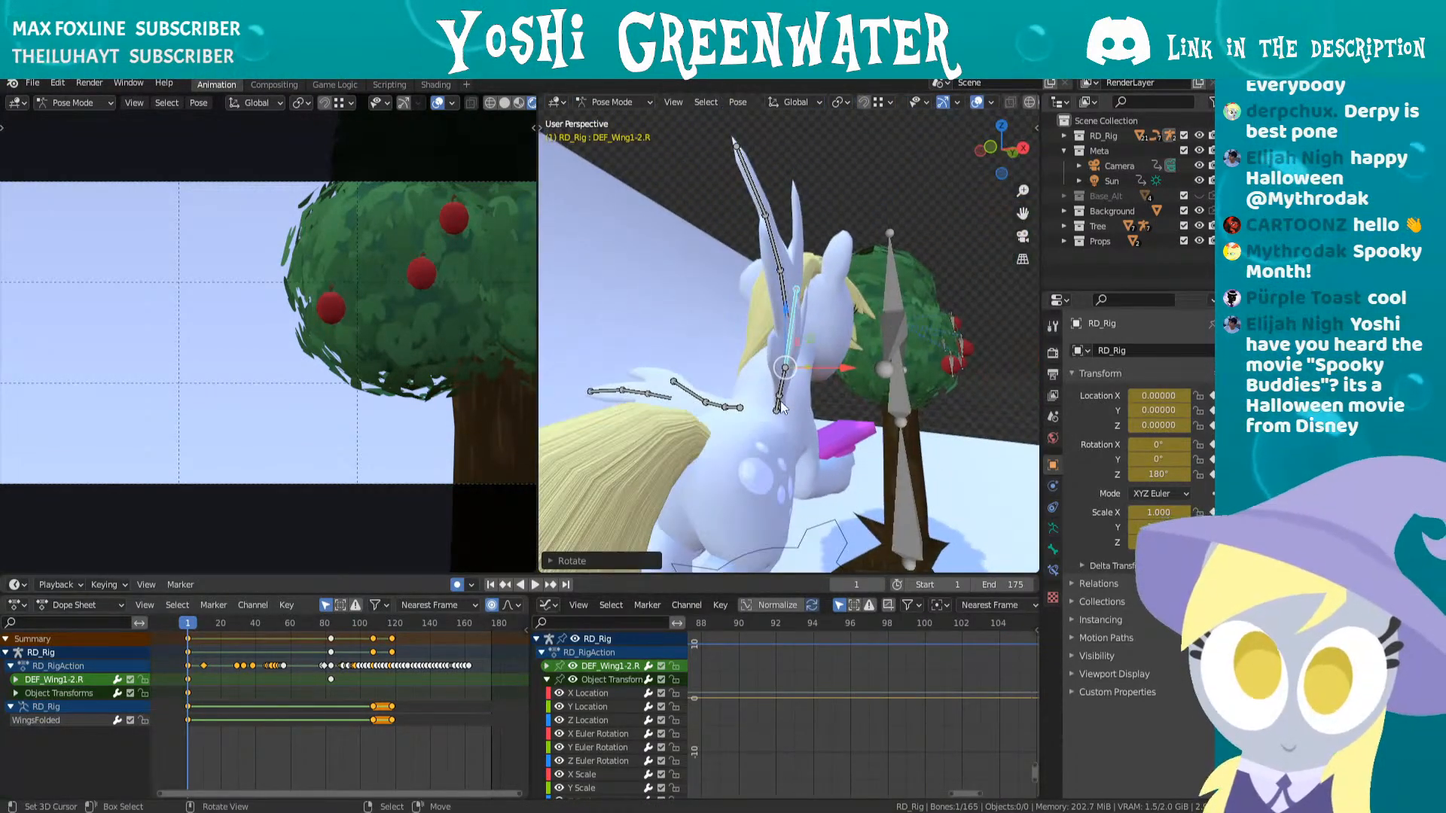
{"action": "right_click", "coordinate": [783, 398]}
{"action": "key", "text": "r"}
{"action": "left_click", "coordinate": [883, 378]}
- At frame 3, rotate DEF_WingBase.R as seen from behind so the right wing swings down below the shoulder
{"action": "middle_click_drag", "start_coordinate": [884, 382], "coordinate": [713, 409]}
{"action": "middle_click_drag", "start_coordinate": [237, 693], "coordinate": [397, 700], "text": "ctrl"}
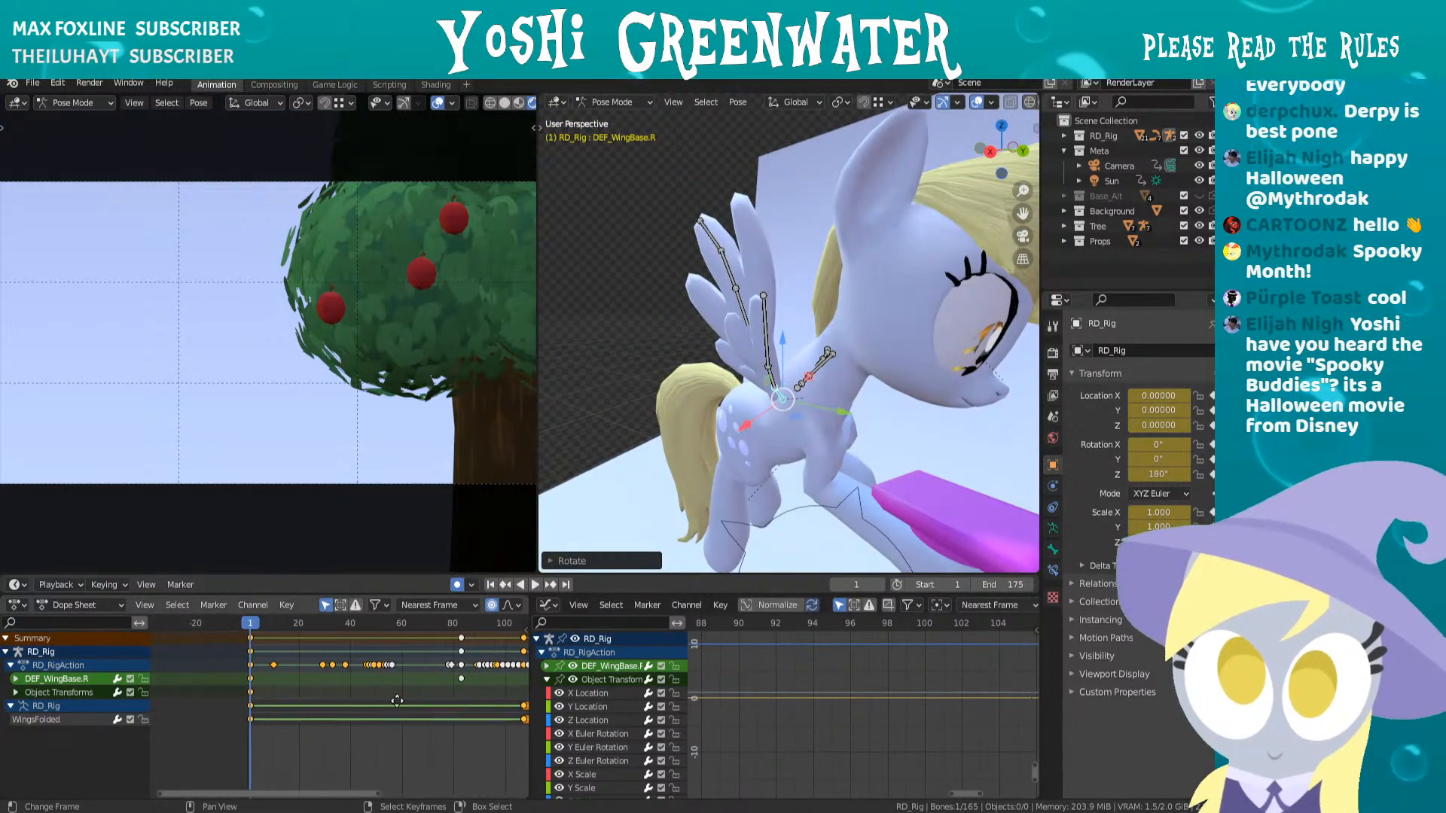
{"action": "scroll", "coordinate": [375, 688], "scroll_direction": "up", "scroll_amount": 5}
{"action": "middle_click_drag", "start_coordinate": [248, 691], "coordinate": [426, 691]}
{"action": "scroll", "coordinate": [426, 690], "scroll_direction": "up", "scroll_amount": 4}
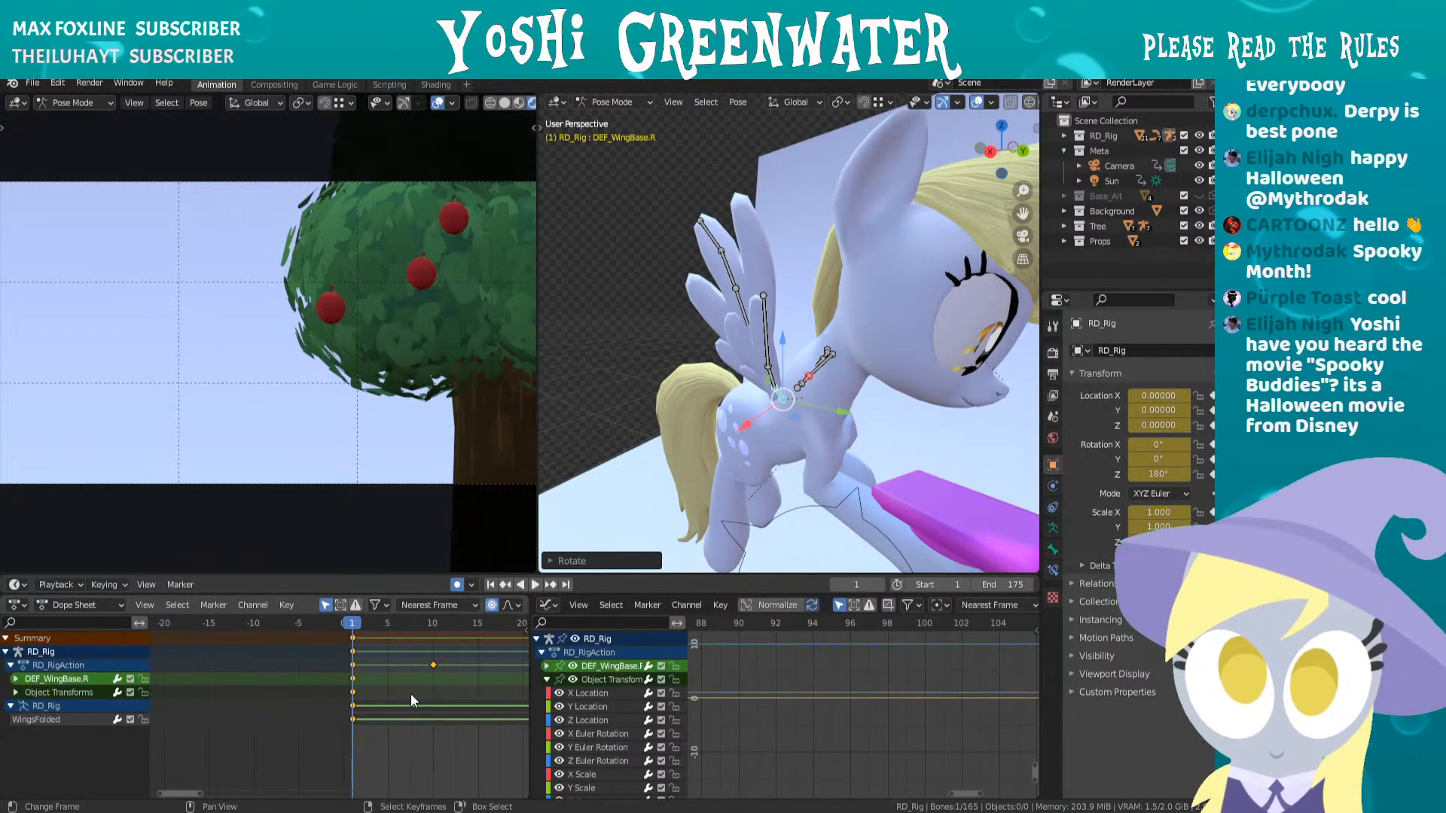
{"action": "scroll", "coordinate": [413, 691], "scroll_direction": "up", "scroll_amount": 4}
{"action": "middle_click_drag", "start_coordinate": [663, 391], "coordinate": [752, 389]}
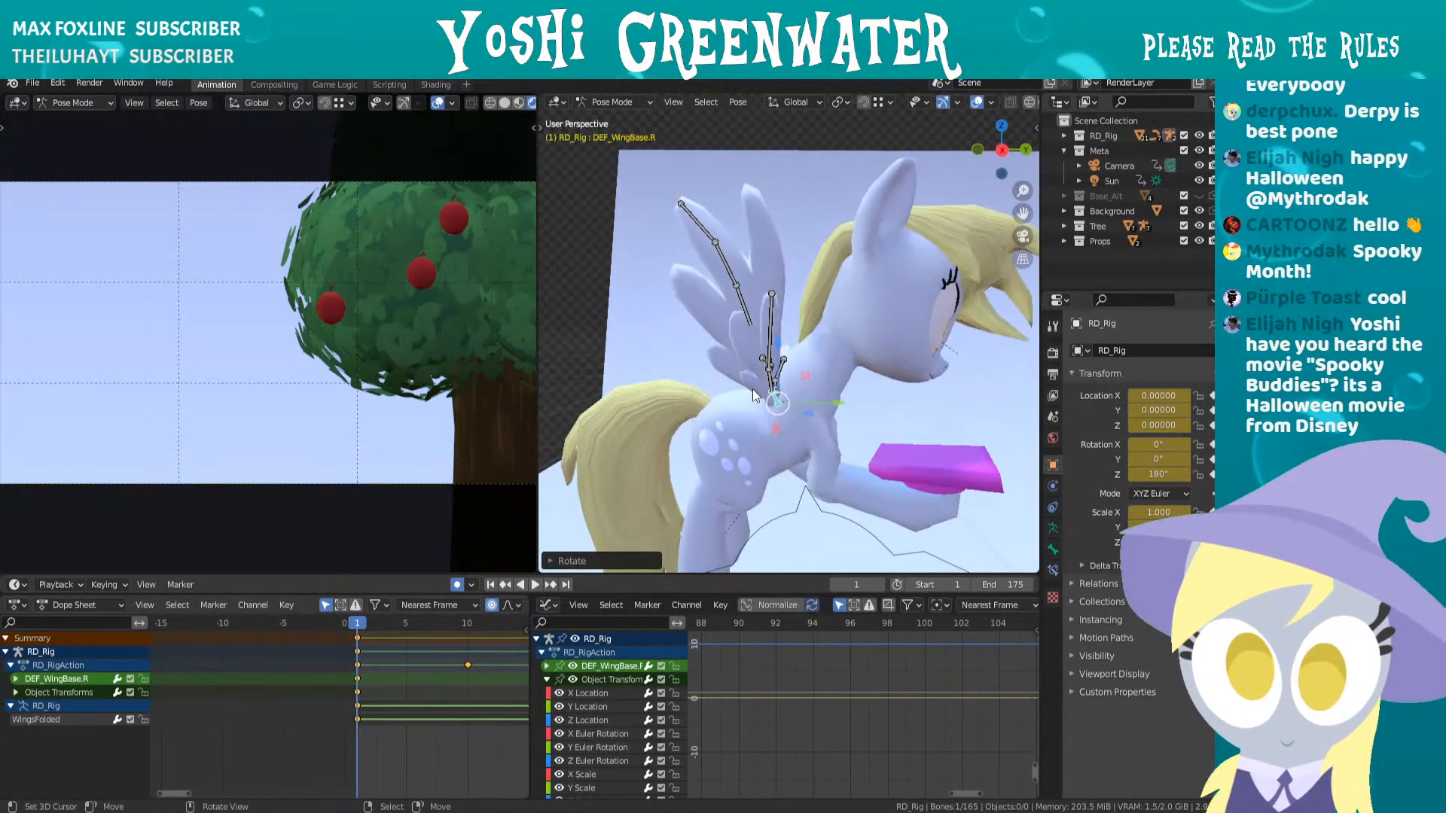
{"action": "key", "text": "Right"}
{"action": "key", "text": "Right"}
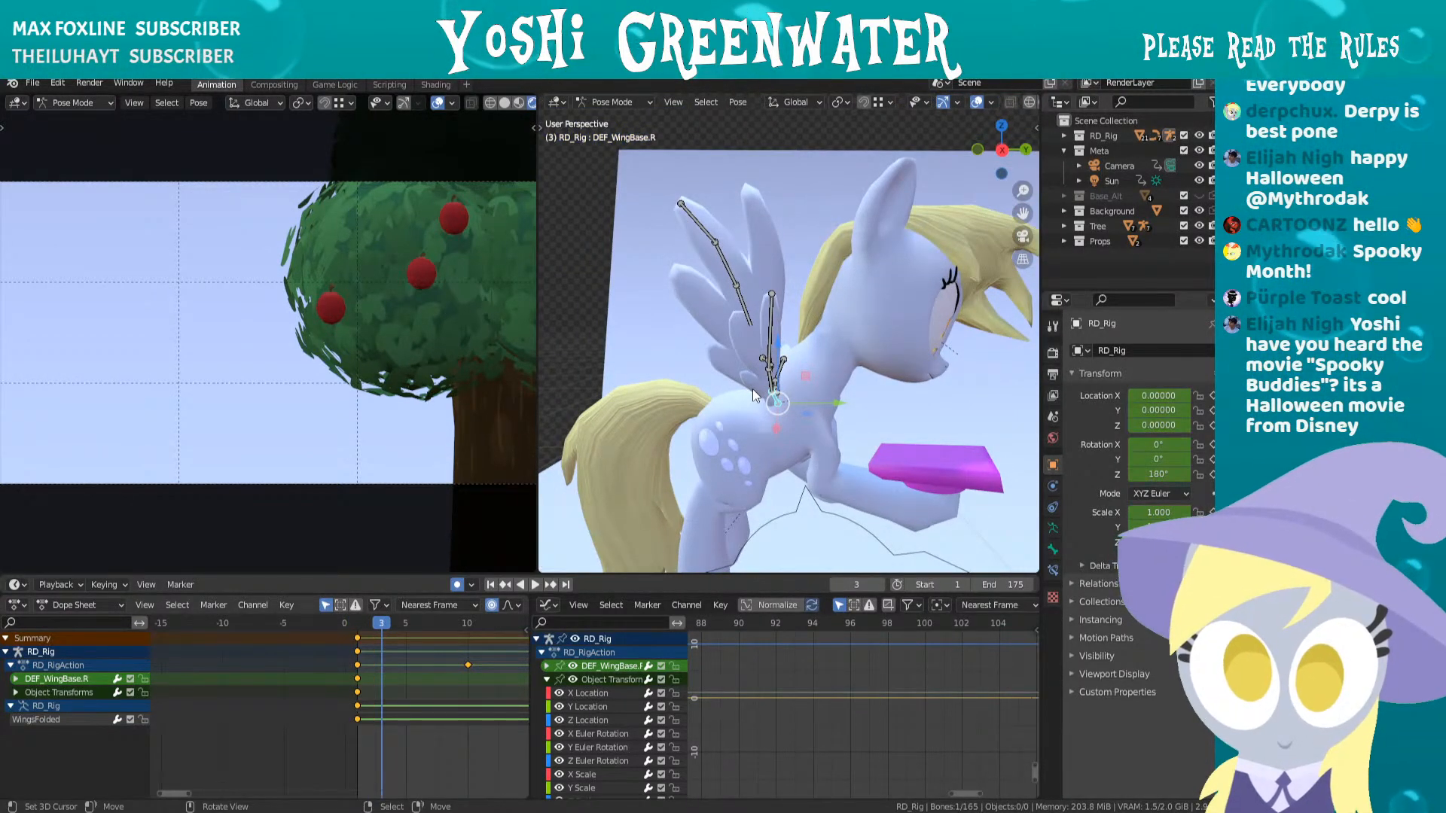
{"action": "middle_click_drag", "start_coordinate": [752, 389], "coordinate": [911, 371]}
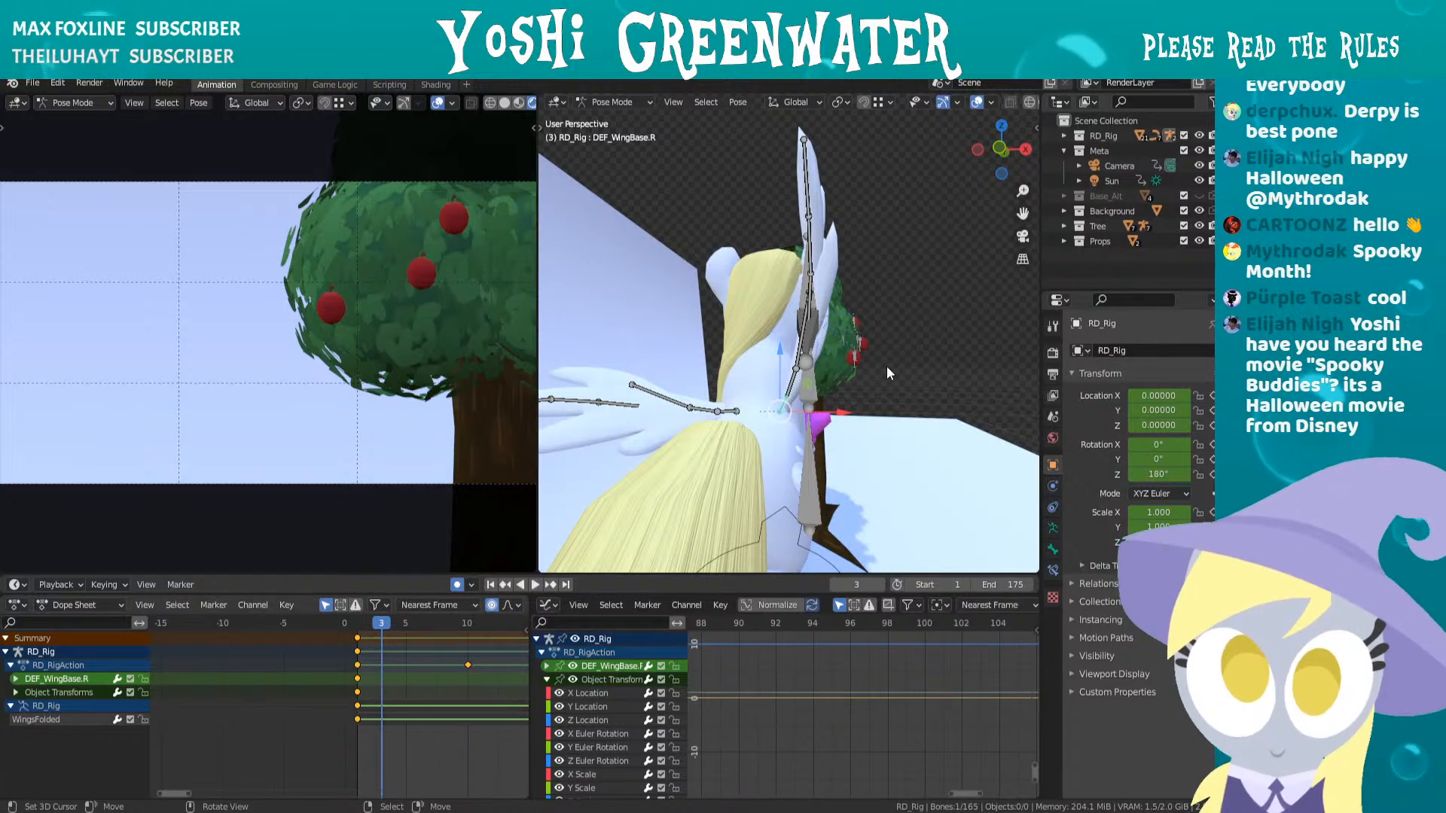
{"action": "key", "text": "r"}
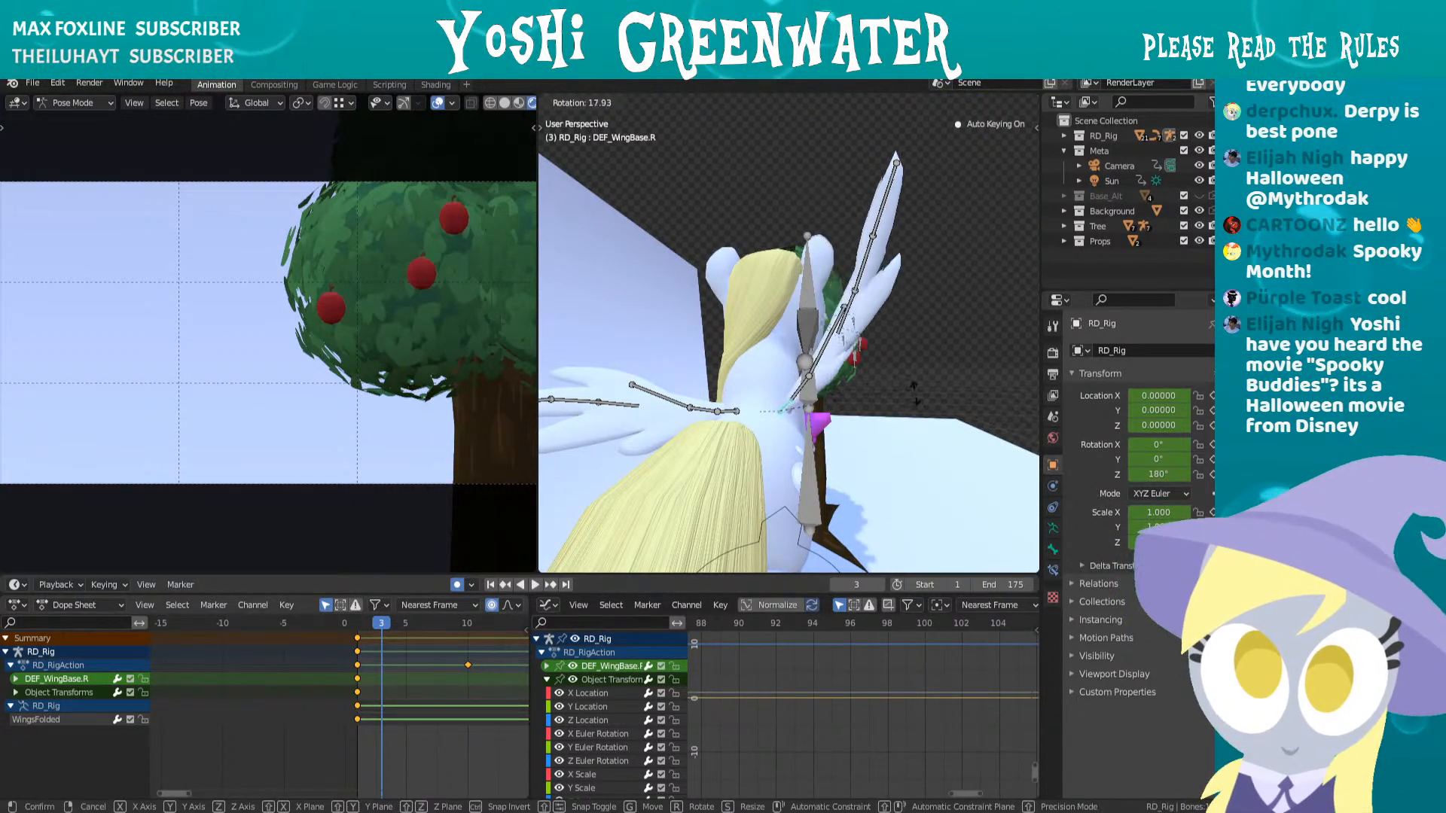
{"action": "left_click", "coordinate": [869, 223]}
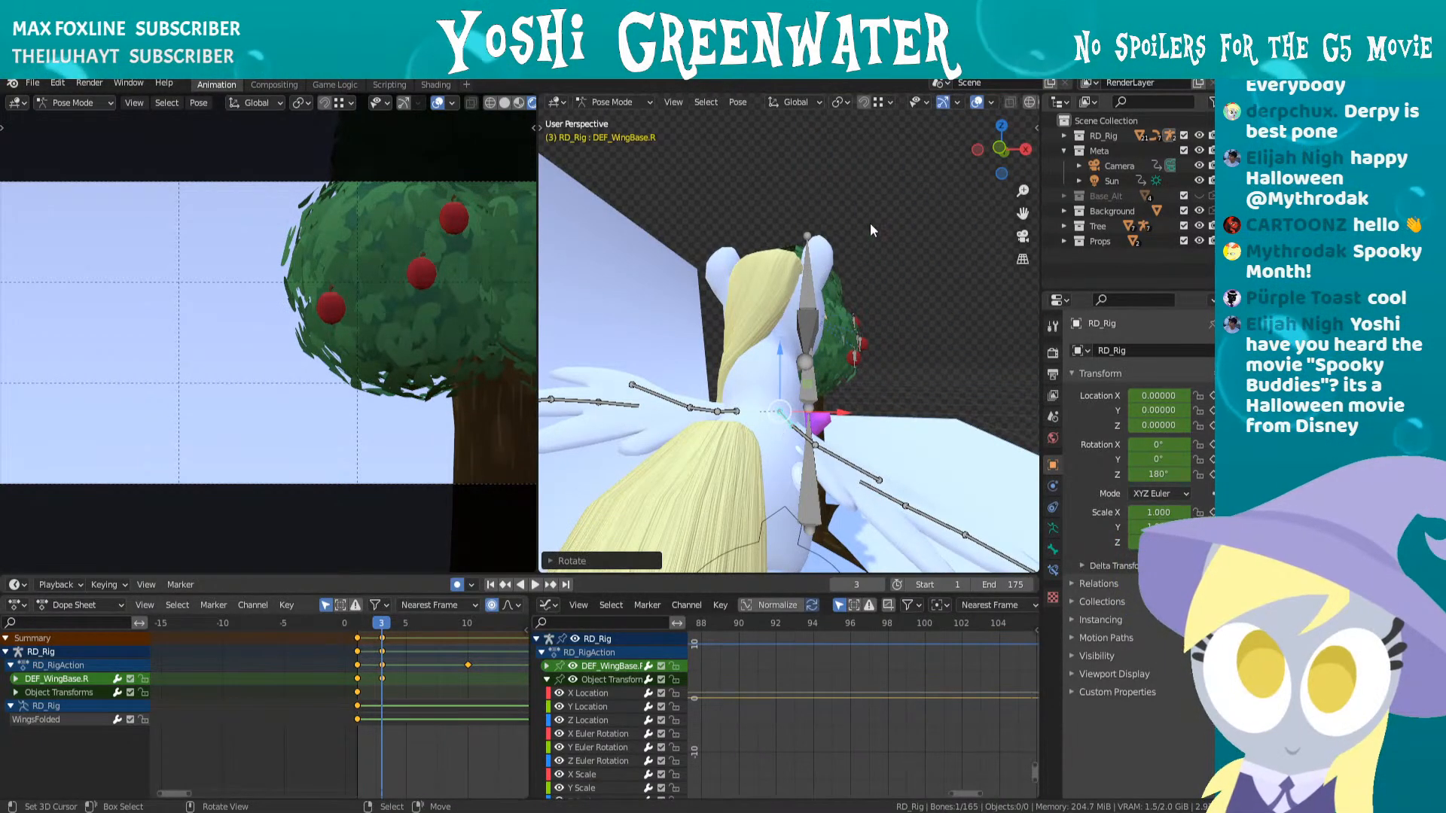
- Rotate DEF_Wing1-1.R and DEF_Wing1-2.R at frame 3 so the inner wing hangs down beside the body
{"action": "middle_click_drag", "start_coordinate": [928, 227], "coordinate": [748, 224]}
{"action": "right_click", "coordinate": [786, 301]}
{"action": "middle_click_drag", "start_coordinate": [877, 296], "coordinate": [856, 292]}
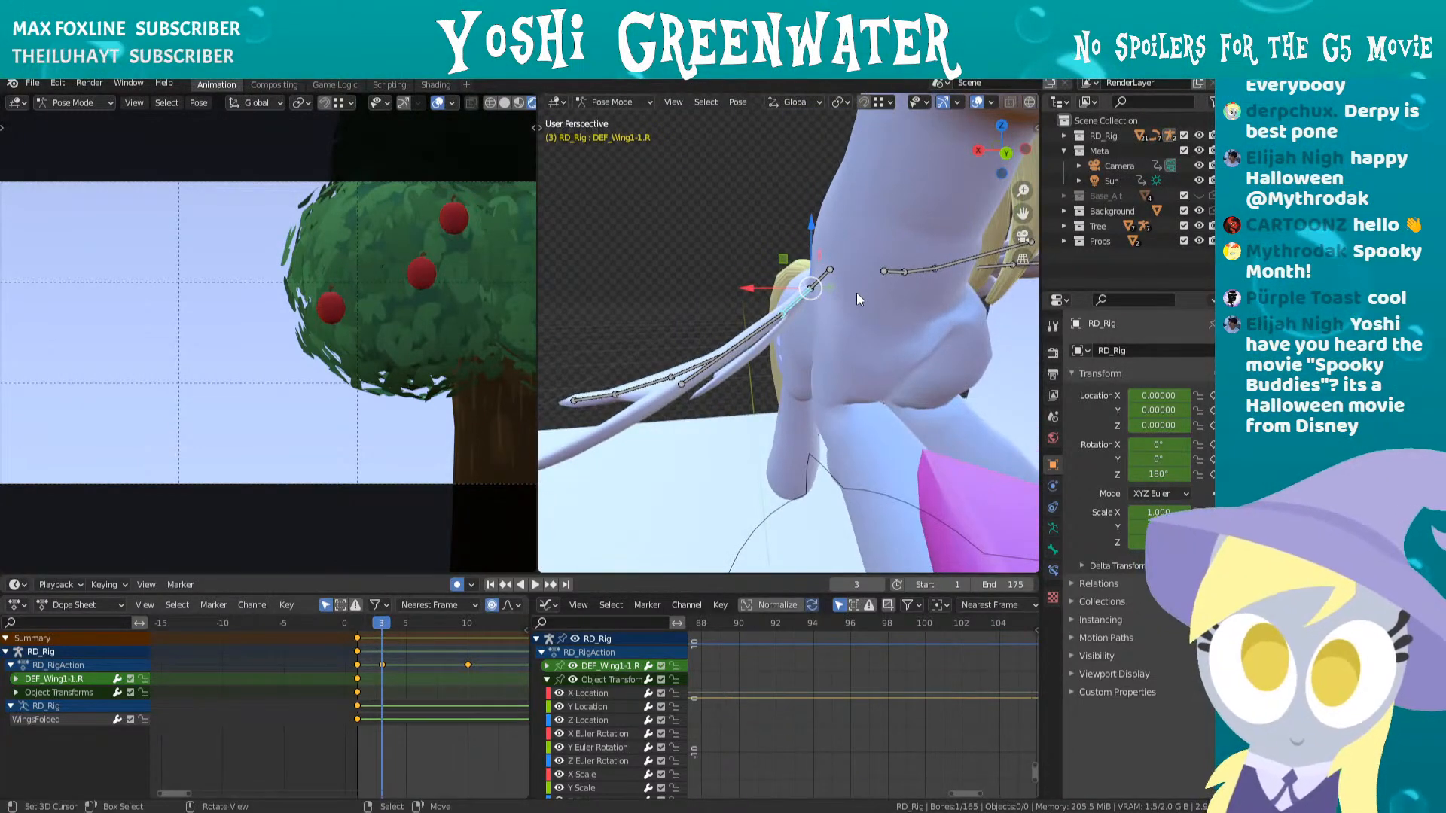
{"action": "key", "text": "r"}
{"action": "left_click", "coordinate": [859, 271]}
{"action": "right_click", "coordinate": [780, 364]}
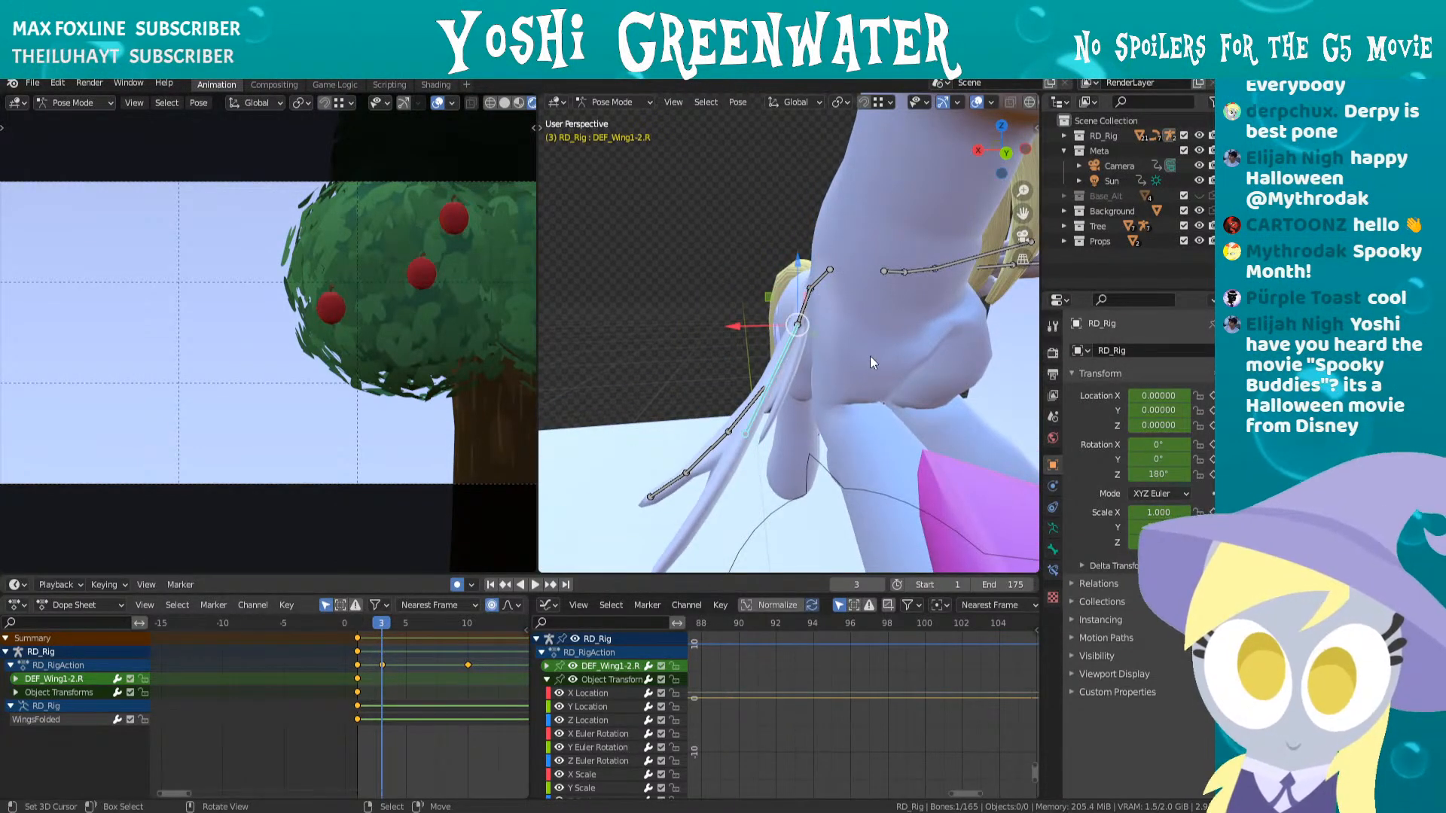
{"action": "key", "text": "r"}
{"action": "left_click", "coordinate": [813, 449]}
- Rotate DEF_Wing2-1.R, DEF_Wing2-2.R and DEF_Wing2-3.R at frame 3 to curl the lowered wing's tip inward under the body
{"action": "right_click", "coordinate": [784, 428]}
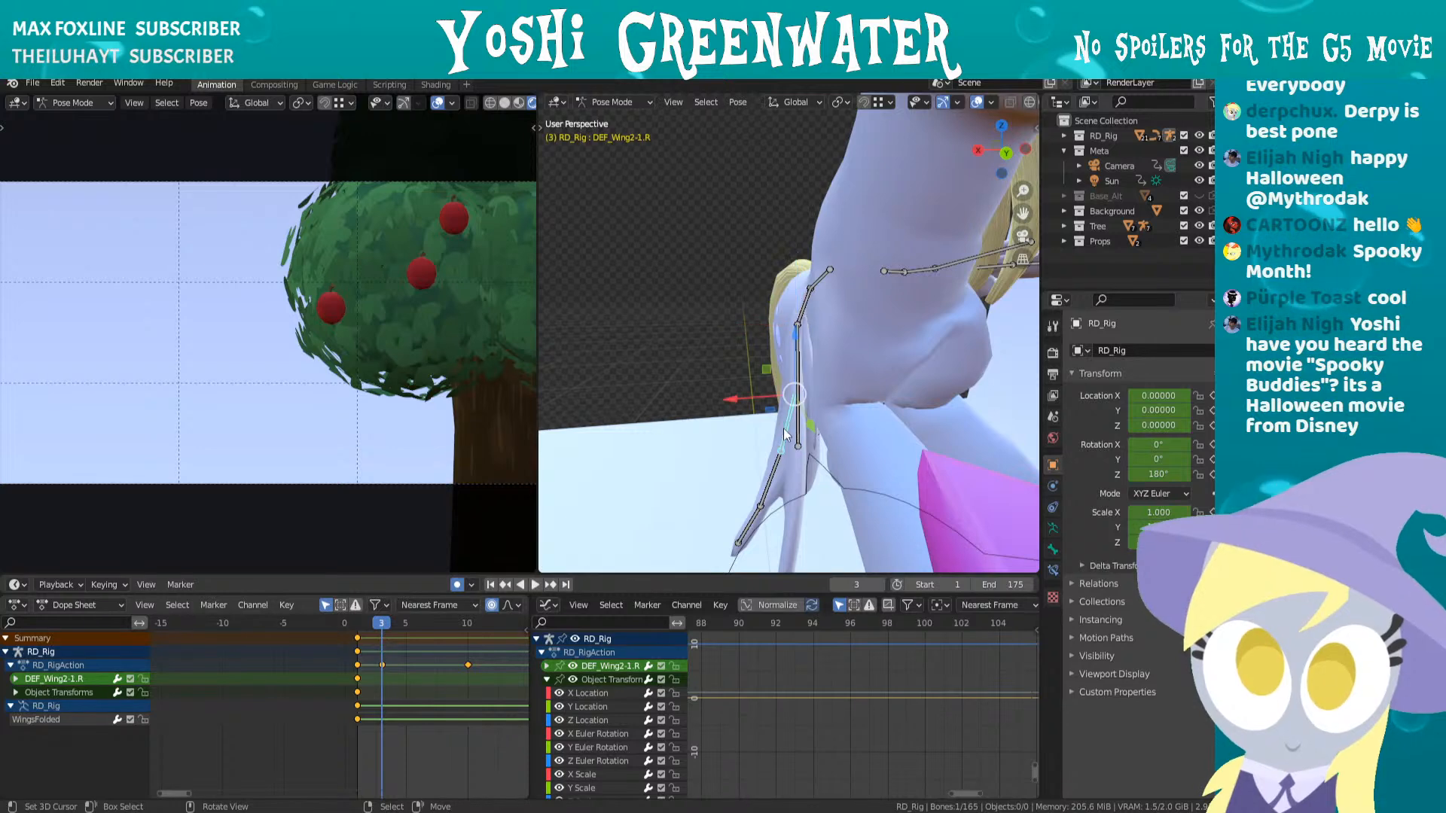
{"action": "key", "text": "r"}
{"action": "left_click", "coordinate": [823, 478]}
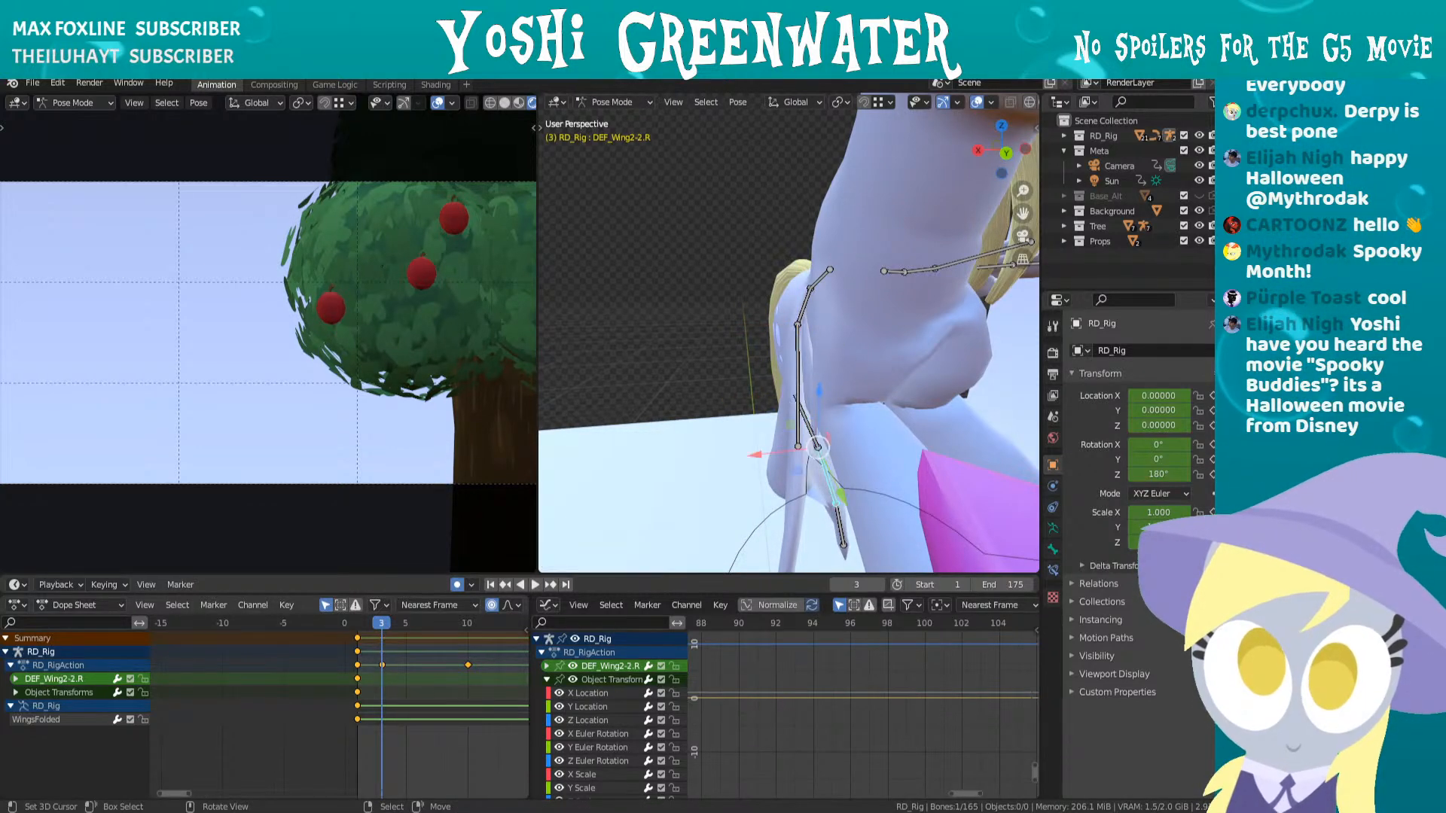
{"action": "key", "text": "r"}
{"action": "left_click", "coordinate": [878, 470]}
{"action": "right_click", "coordinate": [873, 500]}
{"action": "key", "text": "r"}
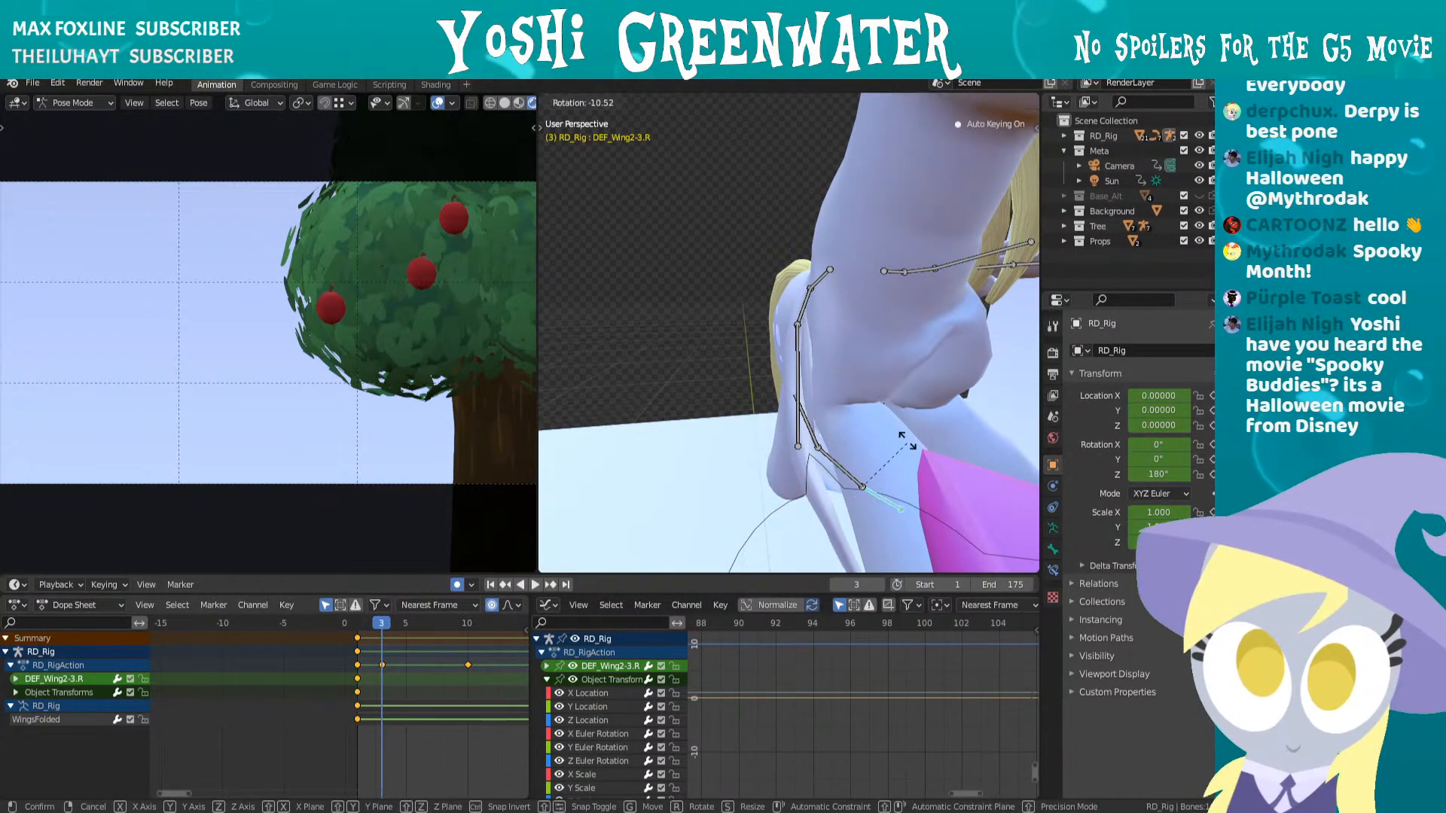
{"action": "left_click", "coordinate": [906, 437]}
- Rotate DEF_WingBase.R at frame 3 from the side to adjust the lowered wing's forward and backward angle
{"action": "middle_click_drag", "start_coordinate": [901, 417], "coordinate": [810, 284]}
{"action": "right_click", "coordinate": [758, 287]}
{"action": "key", "text": "r"}
{"action": "left_click", "coordinate": [856, 307]}
{"action": "key", "text": "r"}
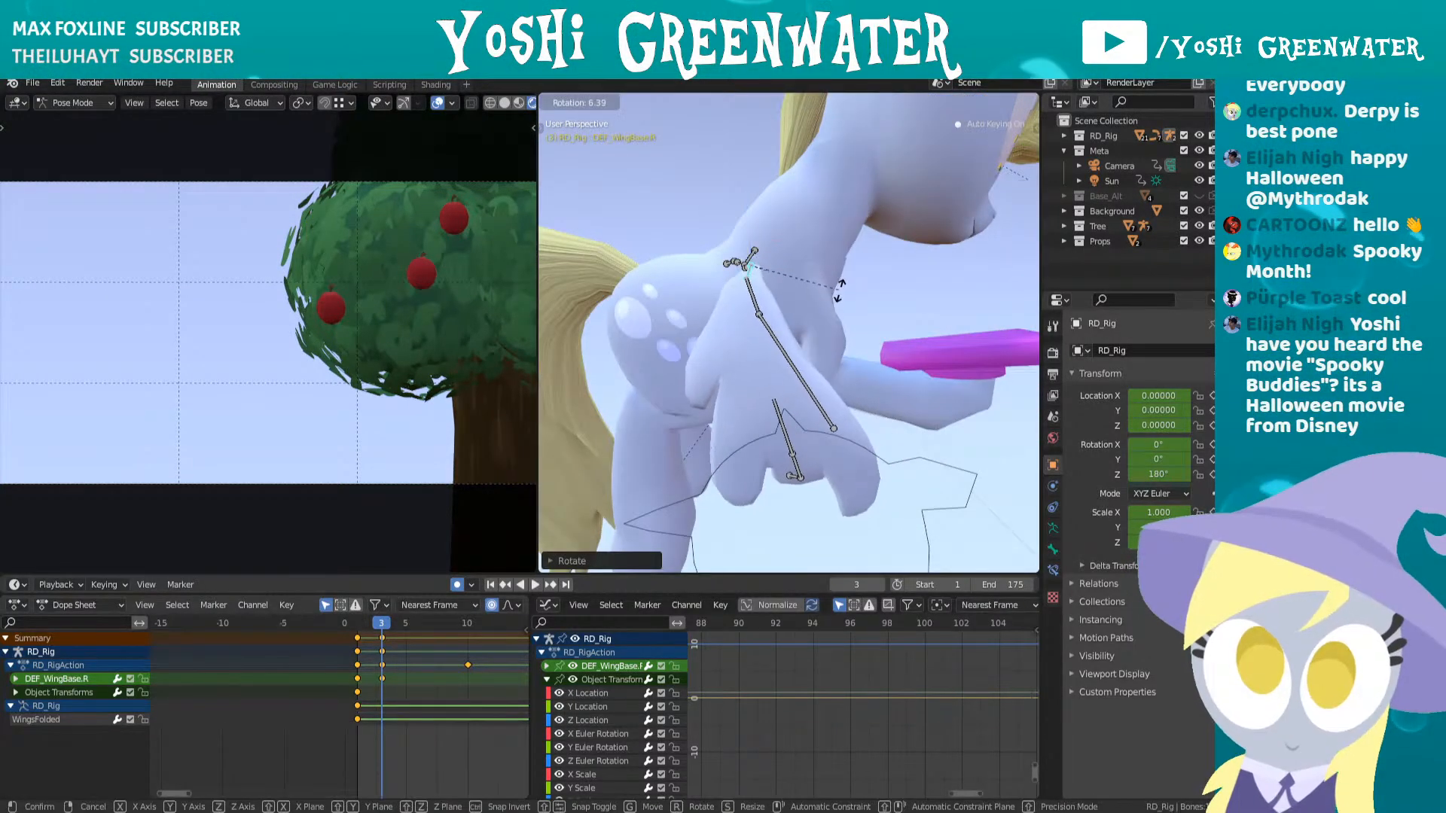
{"action": "left_click", "coordinate": [842, 307]}
- Compare the right wing's raised pose at frame 1 with its lowered pose at frame 3 from the side and behind
{"action": "right_click", "coordinate": [747, 307]}
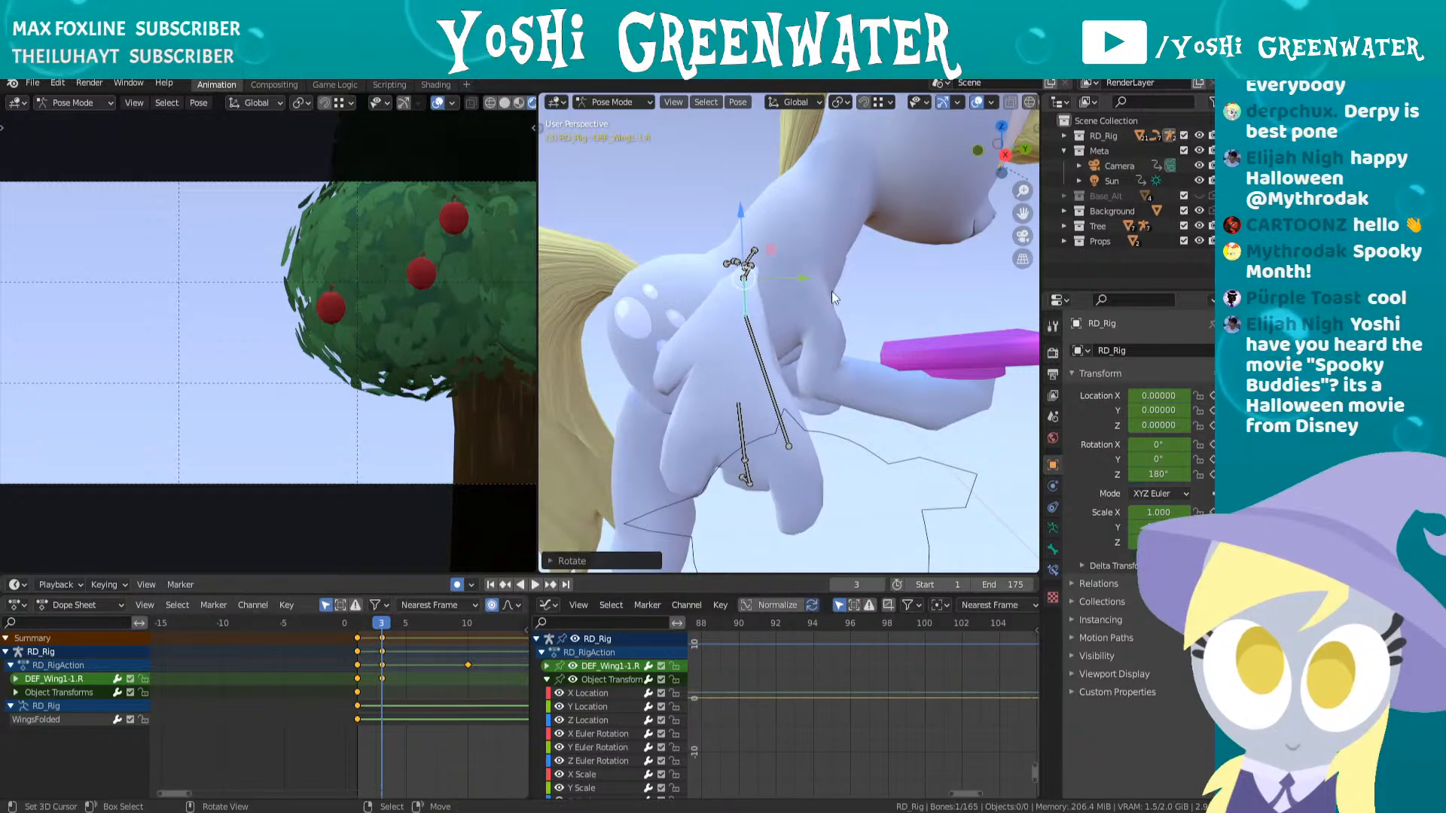
{"action": "right_click", "coordinate": [777, 401]}
{"action": "mouse_move", "coordinate": [776, 402]}
{"action": "middle_mouse_down"}
{"action": "mouse_move", "coordinate": [818, 377]}
{"action": "mouse_move", "coordinate": [844, 386]}
{"action": "mouse_move", "coordinate": [954, 356]}
{"action": "mouse_move", "coordinate": [801, 391]}
{"action": "middle_mouse_up"}
{"action": "middle_click_drag", "start_coordinate": [925, 256], "coordinate": [914, 262]}
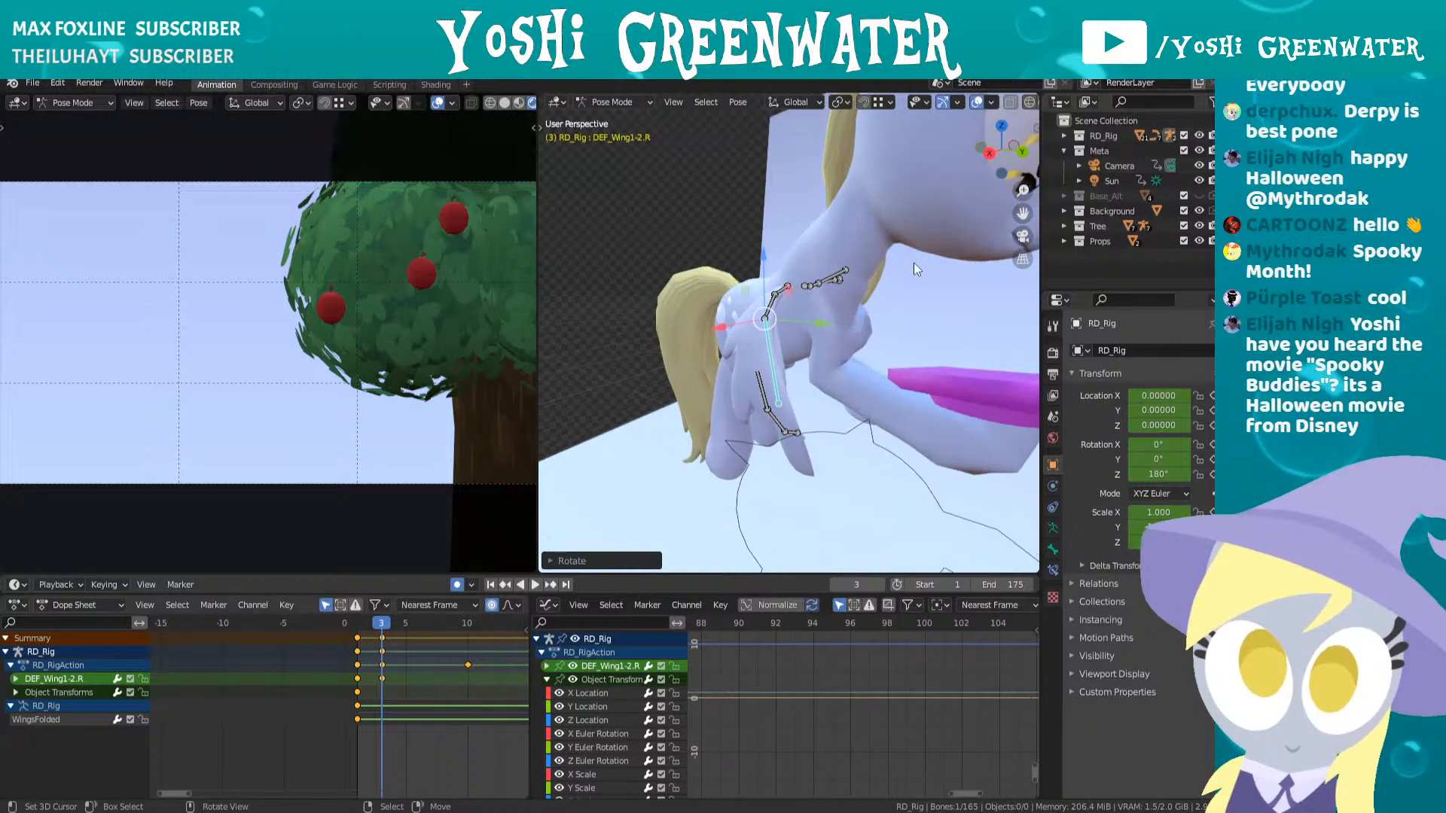
{"action": "key", "text": "Left"}
{"action": "middle_click_drag", "start_coordinate": [825, 310], "coordinate": [877, 329]}
{"action": "key", "text": "Left"}
{"action": "key", "text": "Left"}
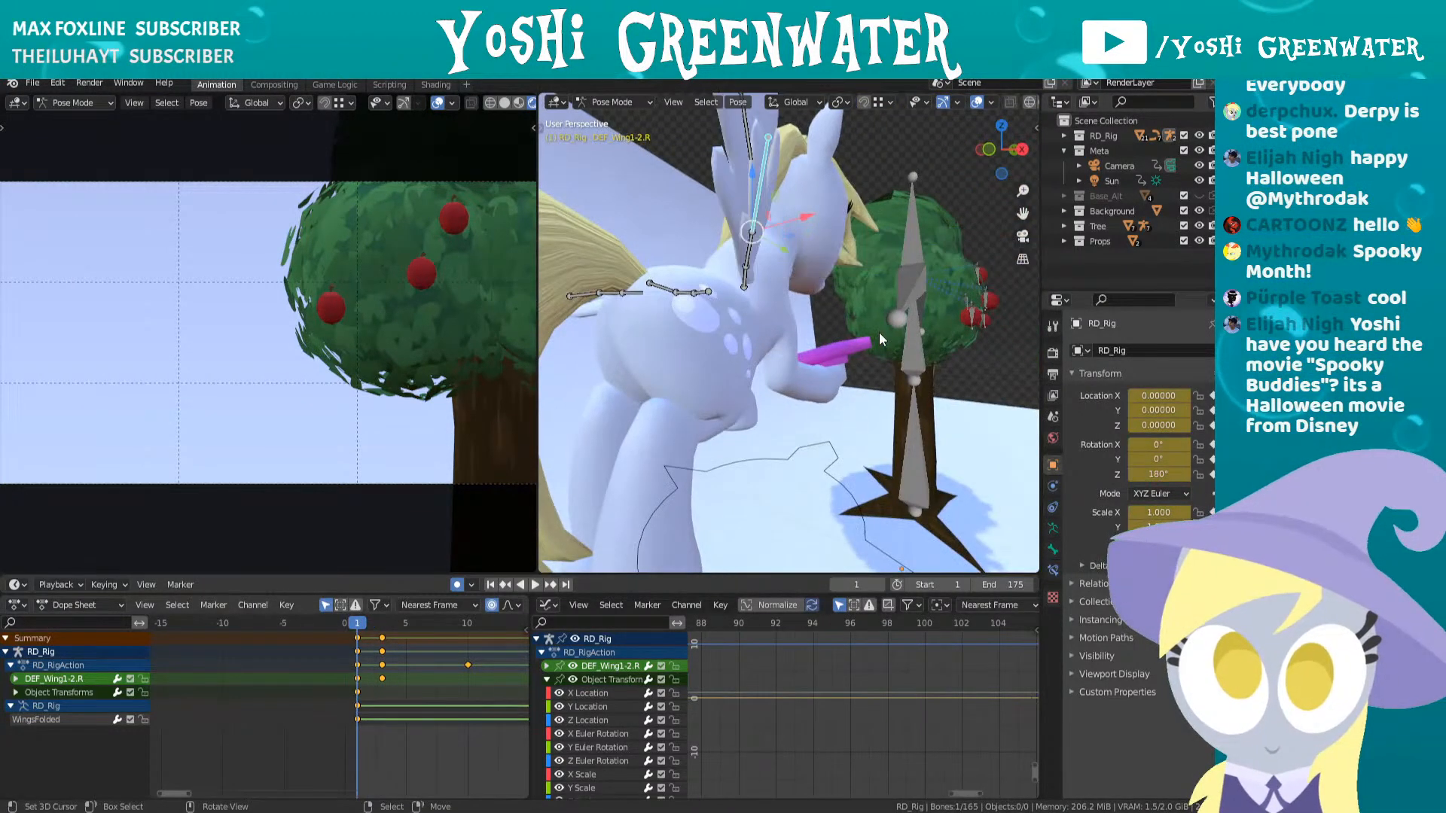
{"action": "key", "text": "Right"}
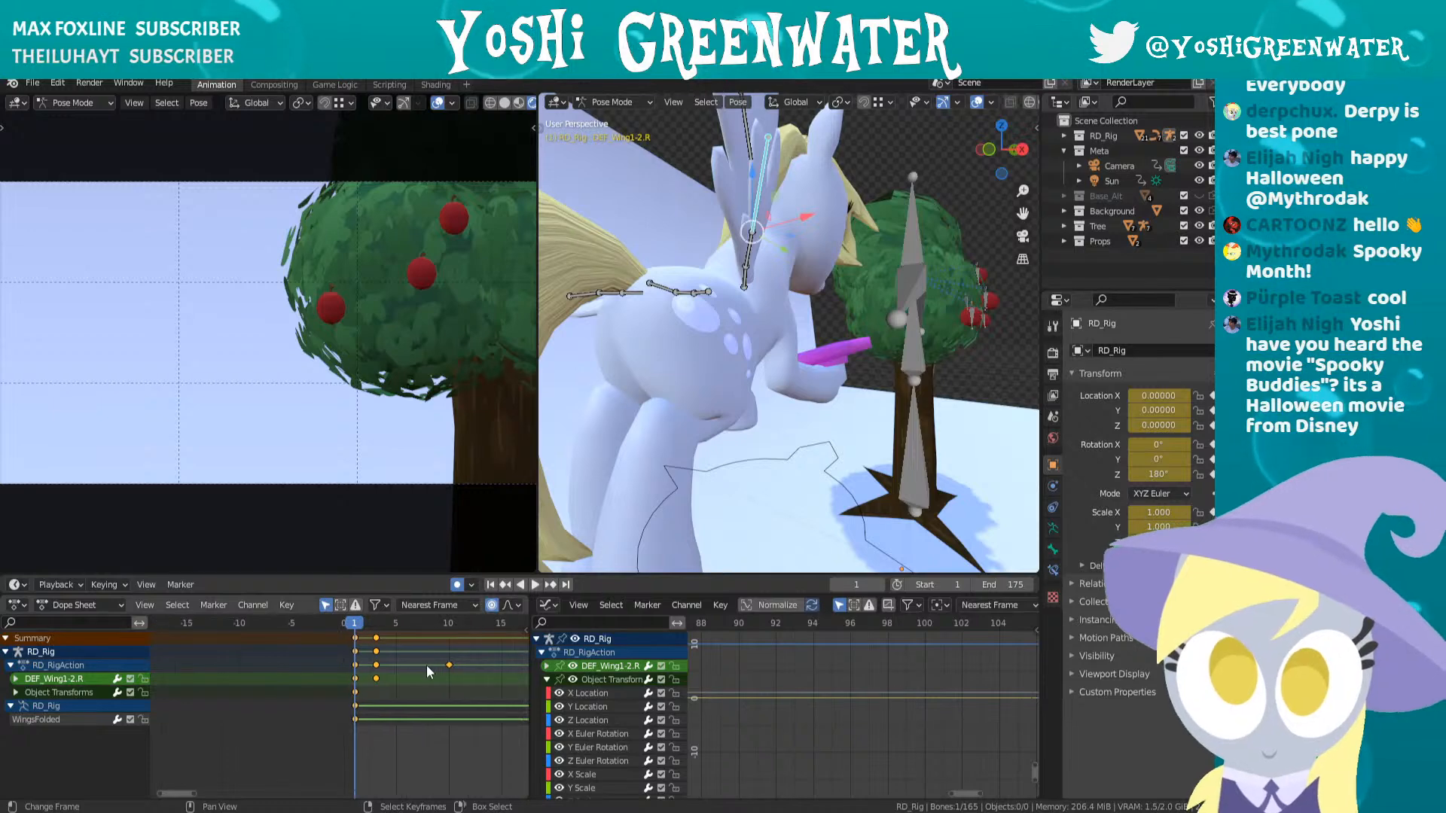
- Set the interpolation of all the rig's keyframes to Constant, play the animation briefly, and return to frame 1
{"action": "scroll", "coordinate": [426, 665], "scroll_direction": "down", "scroll_amount": 1}
{"action": "key", "text": "a"}
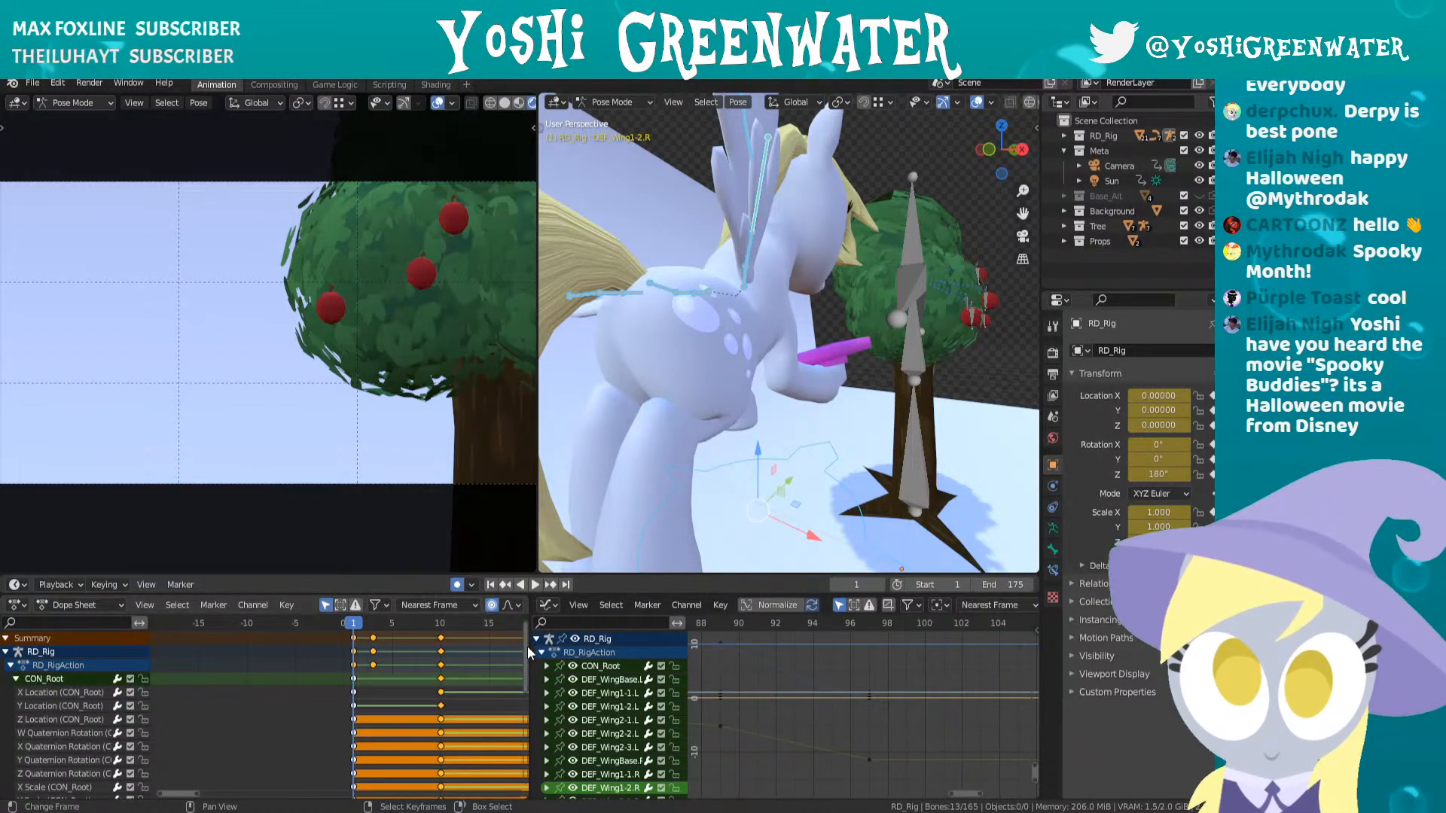
{"action": "key", "text": "t"}
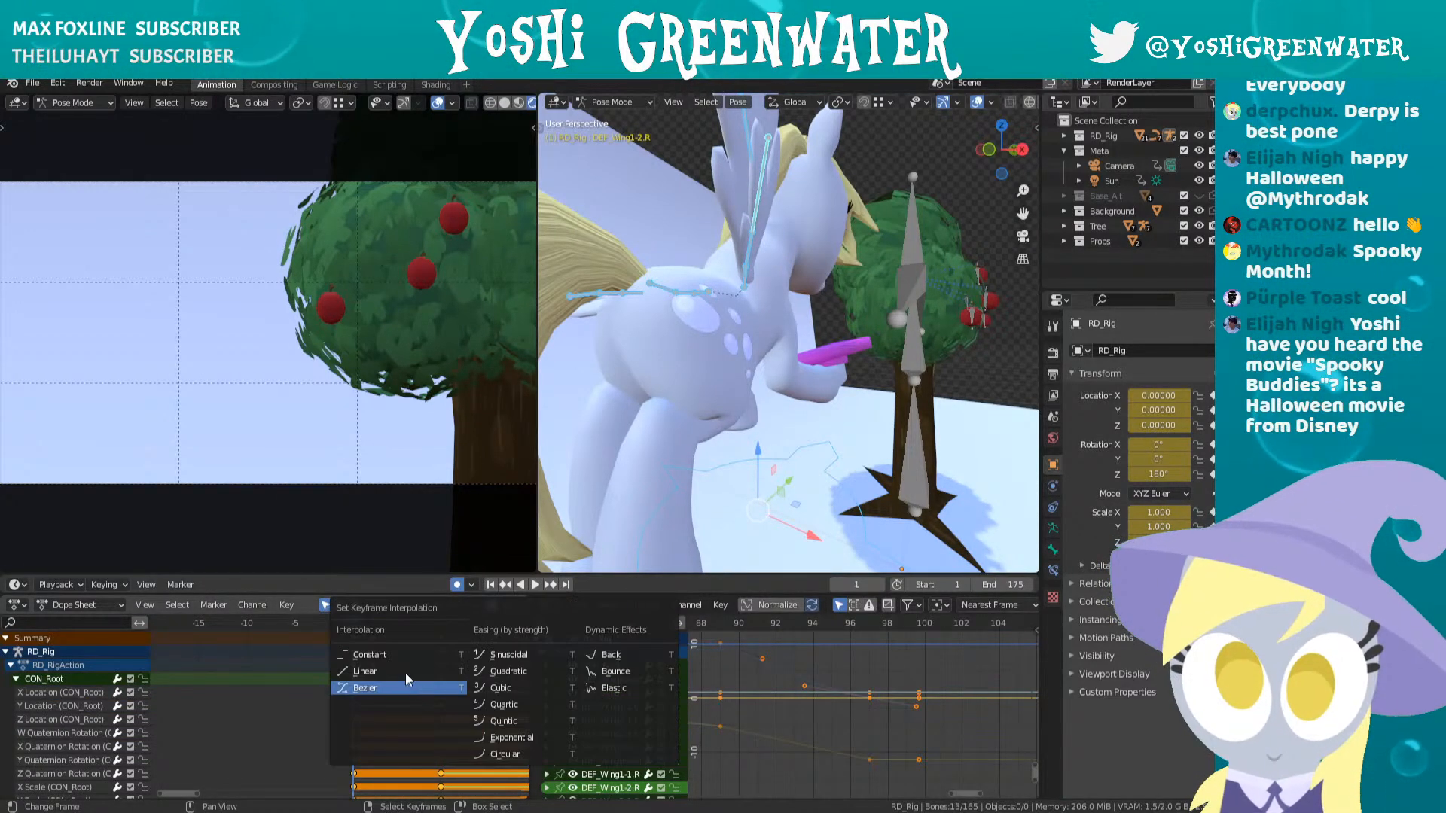
{"action": "left_click", "coordinate": [394, 654]}
{"action": "key", "text": "space"}
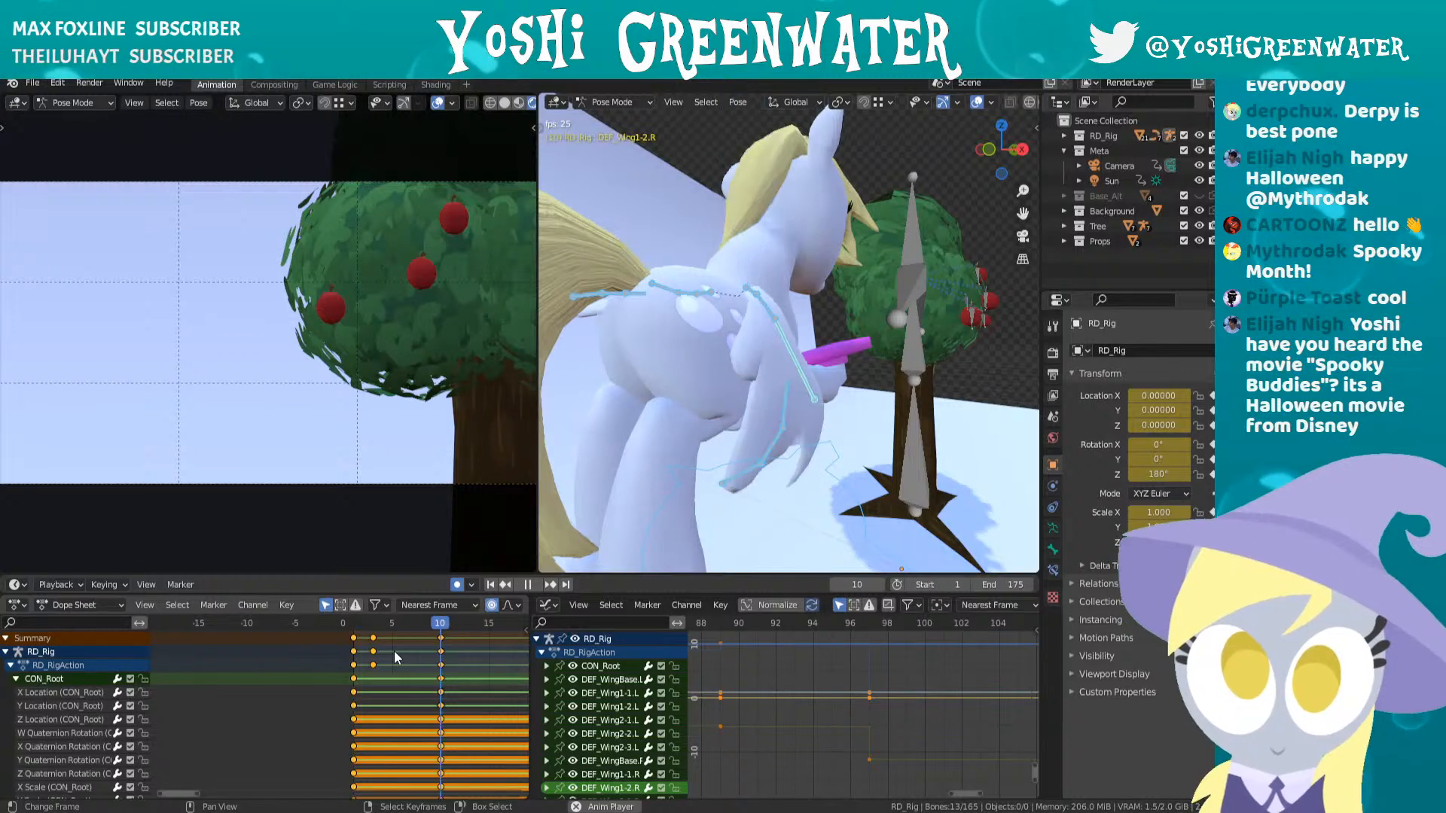
{"action": "key", "text": "space"}
{"action": "left_click", "coordinate": [351, 627]}
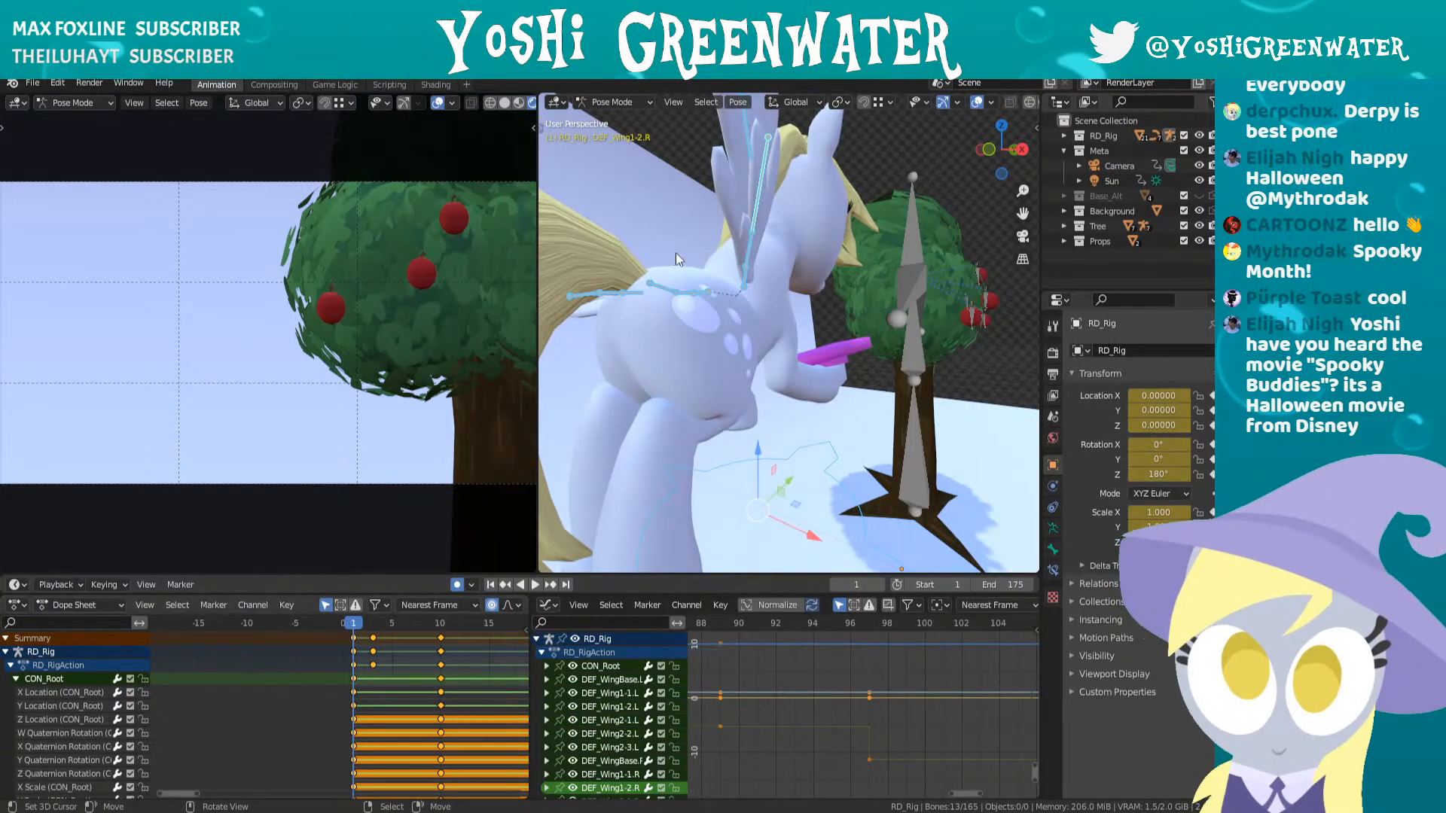
- Select the six right wing bones from DEF_WingBase.R through DEF_Wing2-3.R
{"action": "left_click", "coordinate": [744, 290]}
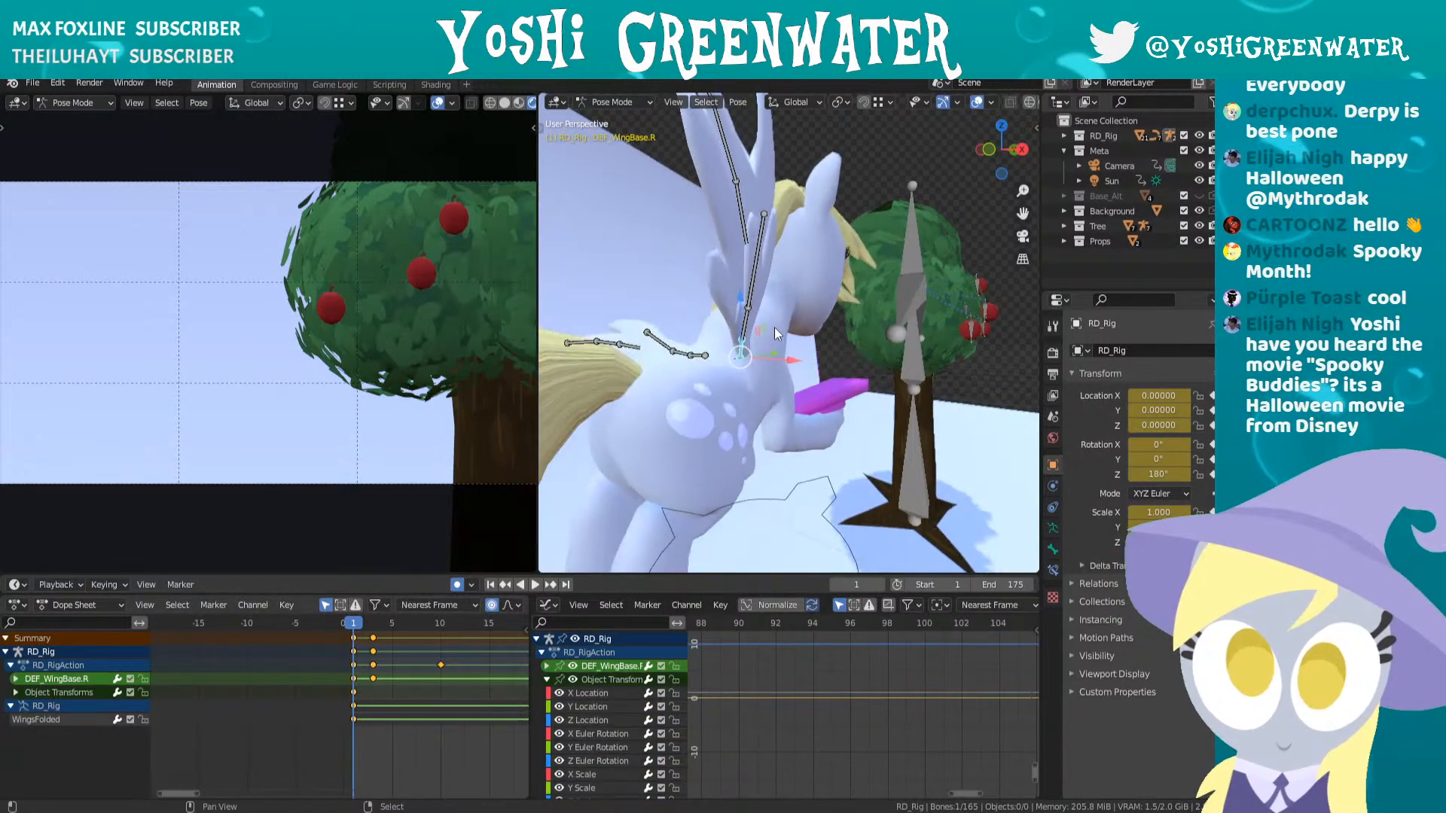
{"action": "left_click", "coordinate": [753, 275], "text": "shift"}
{"action": "left_click", "coordinate": [756, 277], "text": "shift"}
{"action": "middle_click_drag", "start_coordinate": [756, 277], "coordinate": [663, 193]}
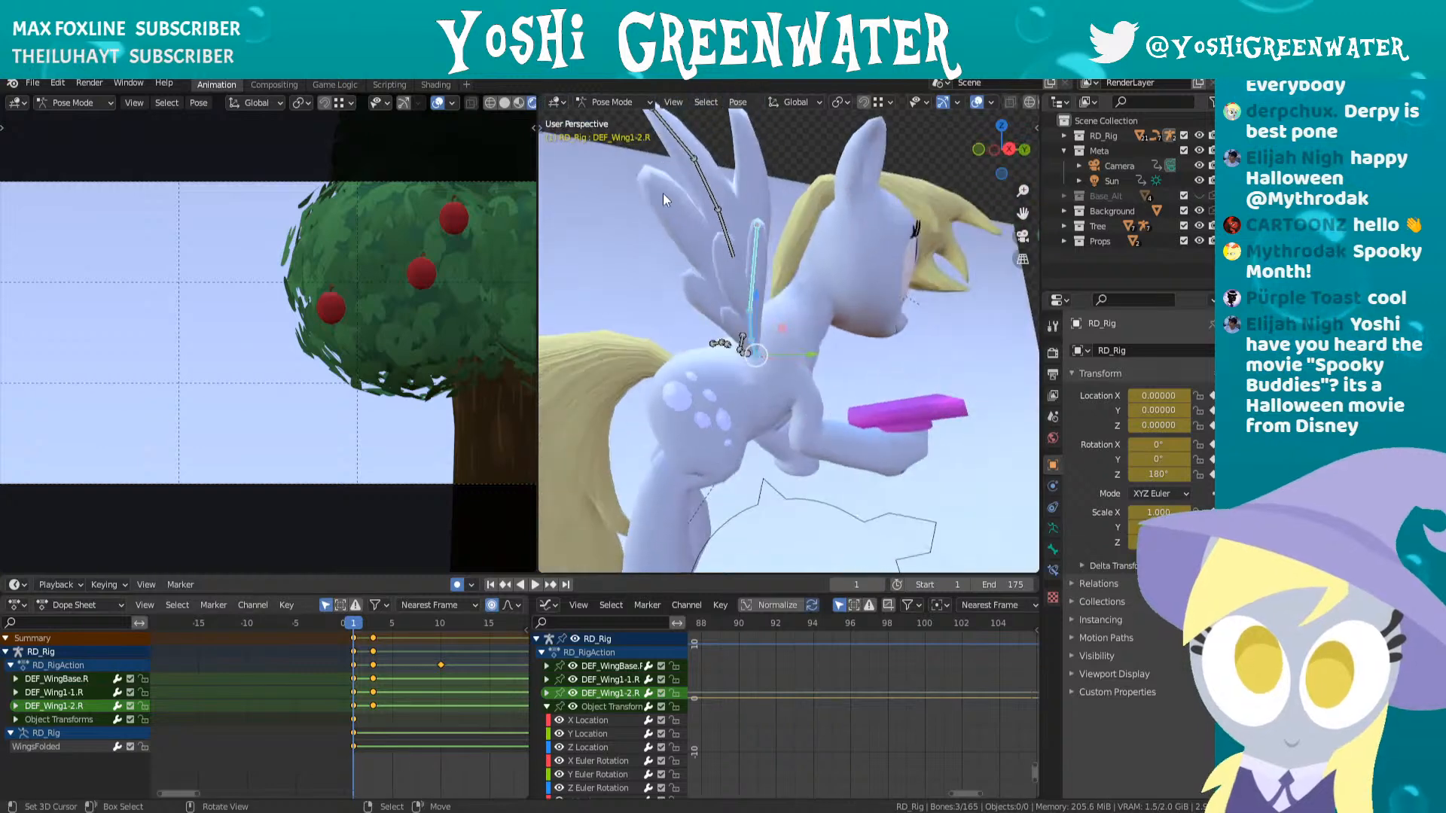
{"action": "left_click", "coordinate": [723, 226], "text": "shift"}
{"action": "left_click", "coordinate": [705, 185], "text": "shift"}
{"action": "left_click", "coordinate": [680, 138], "text": "shift"}
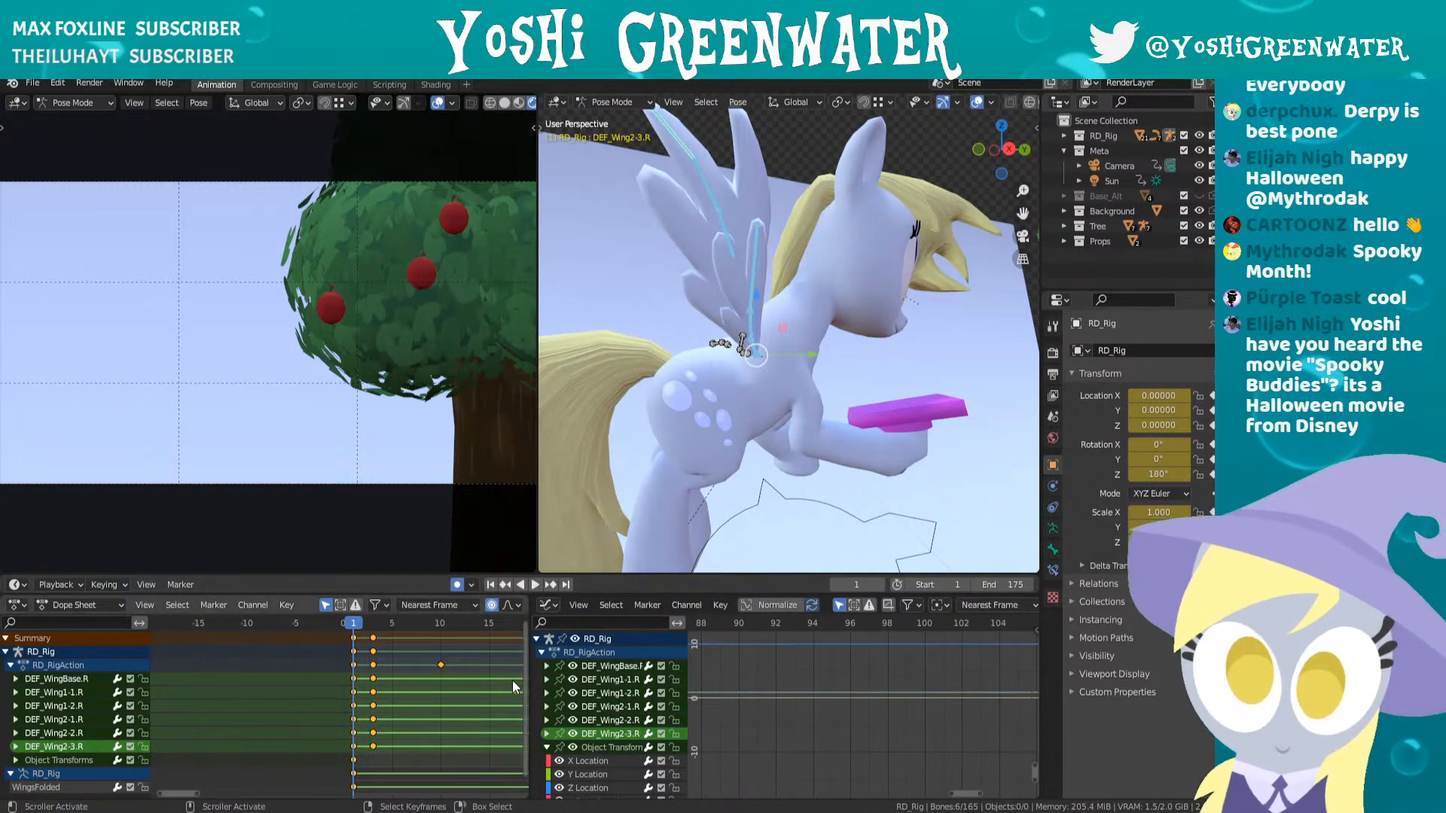
- Examine the right wing's keys and its poses at frames 1 and 3 from several angles
{"action": "scroll", "coordinate": [398, 733], "scroll_direction": "down", "scroll_amount": 2}
{"action": "middle_click_drag", "start_coordinate": [398, 733], "coordinate": [327, 733]}
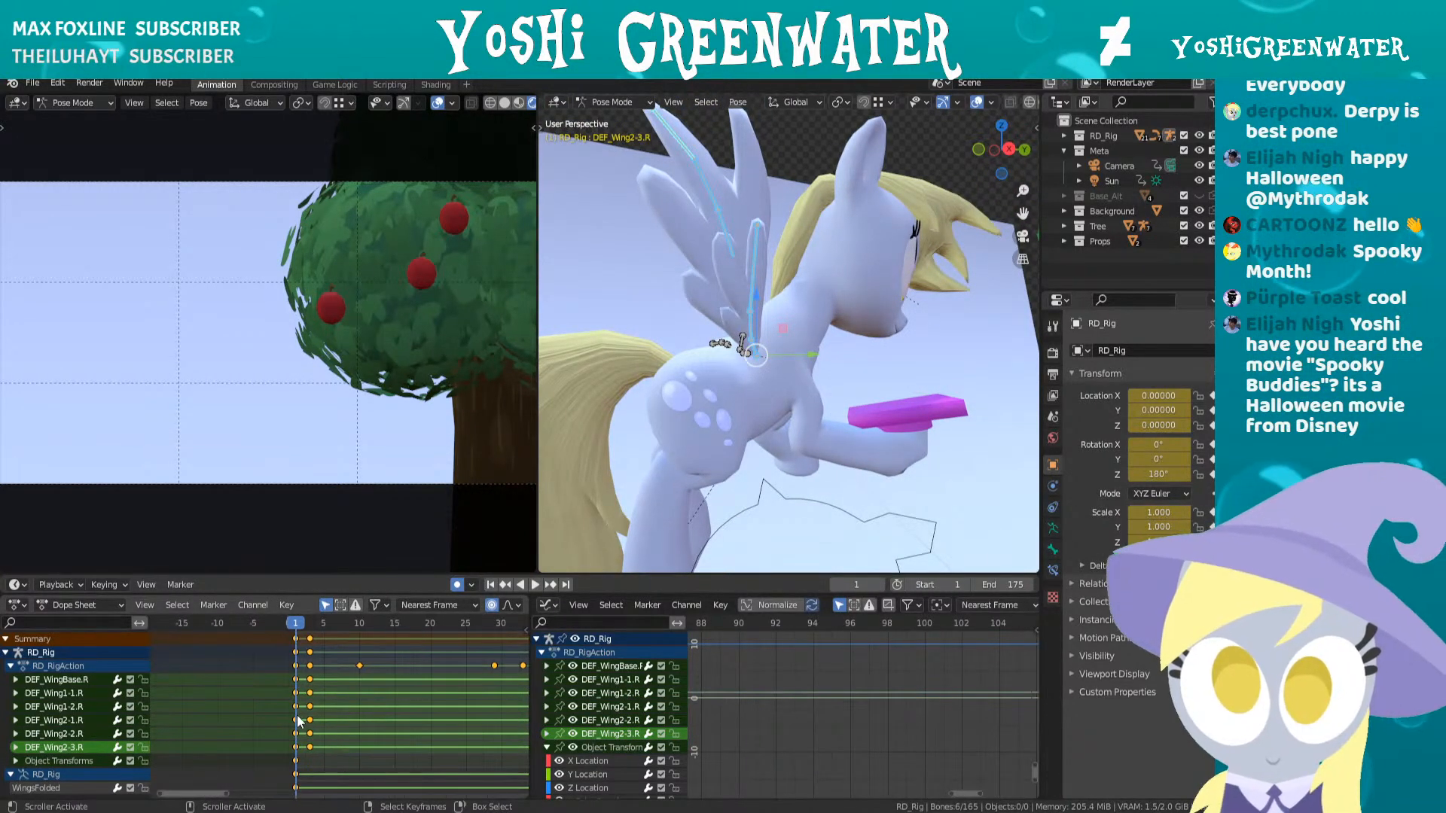
{"action": "key", "text": "Up"}
{"action": "middle_click_drag", "start_coordinate": [715, 396], "coordinate": [744, 409]}
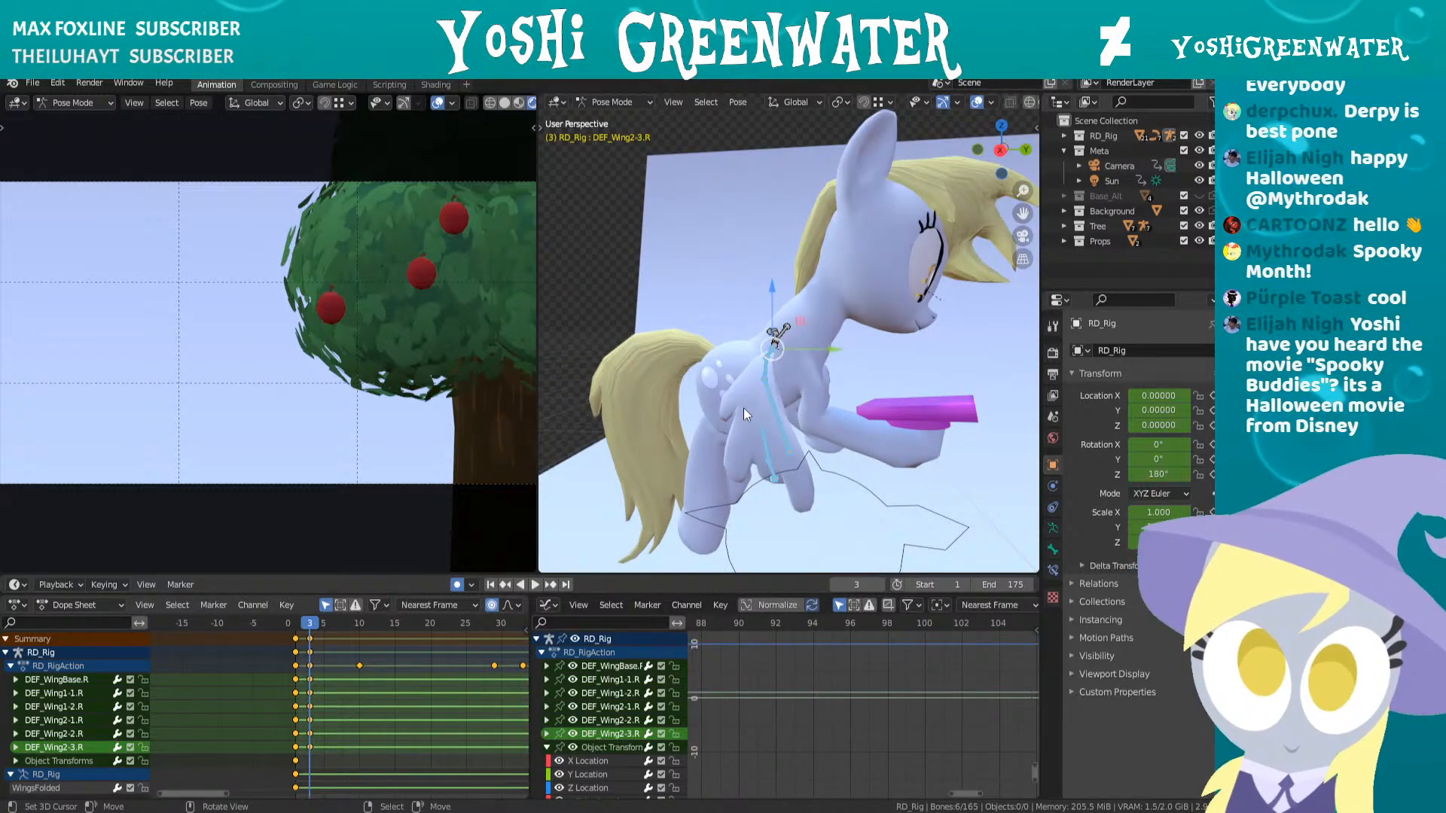
{"action": "key", "text": "Down"}
{"action": "key", "text": "Up"}
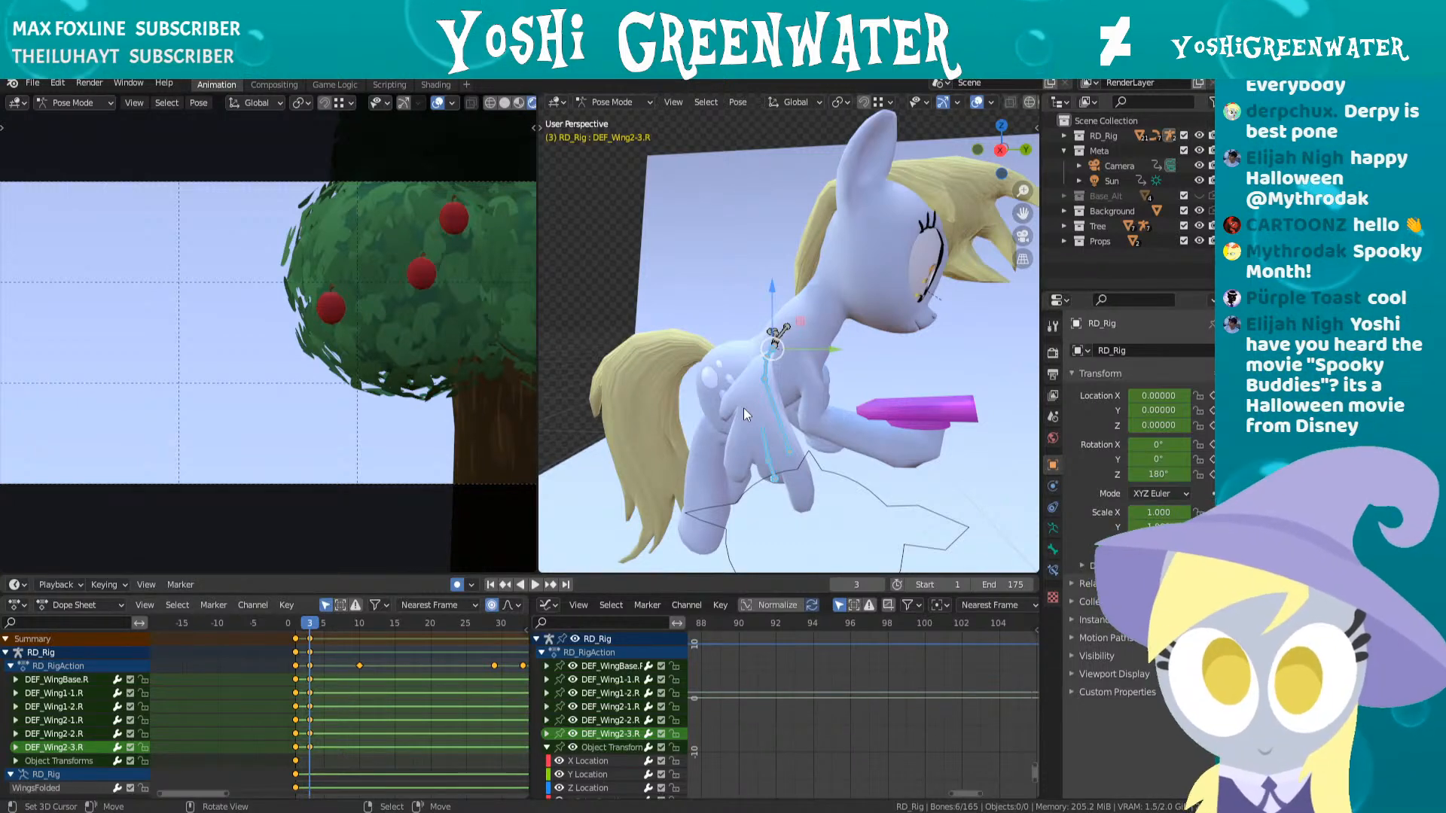
{"action": "middle_click_drag", "start_coordinate": [779, 405], "coordinate": [896, 430]}
{"action": "key", "text": "Left"}
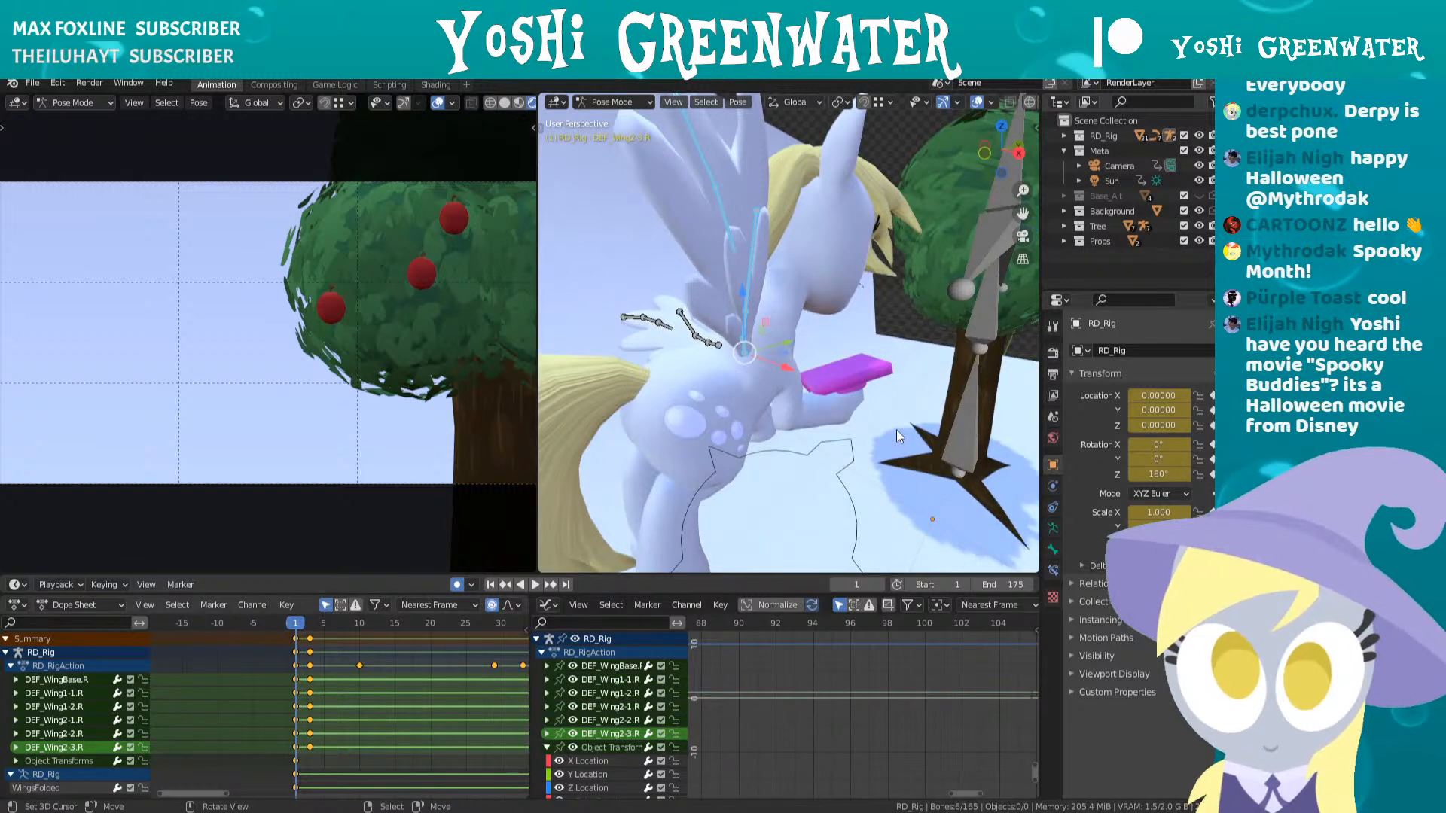
- At frame 2, rotate DEF_WingBase.R as seen from behind so the right wing extends roughly horizontally from the body
{"action": "key", "text": "Right"}
{"action": "middle_click_drag", "start_coordinate": [839, 375], "coordinate": [885, 367]}
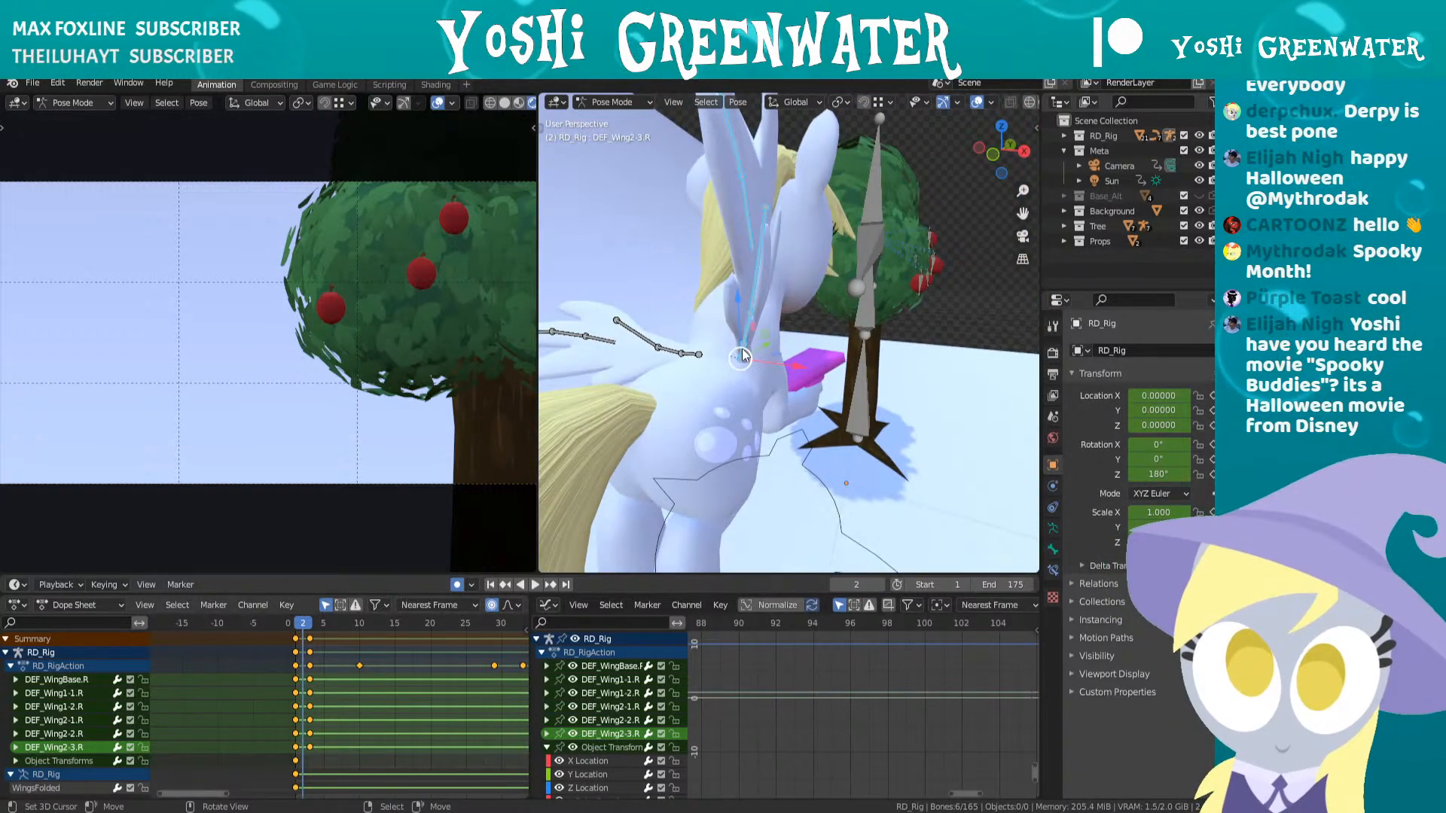
{"action": "right_click", "coordinate": [745, 350]}
{"action": "middle_click_drag", "start_coordinate": [894, 310], "coordinate": [933, 300]}
{"action": "key", "text": "r"}
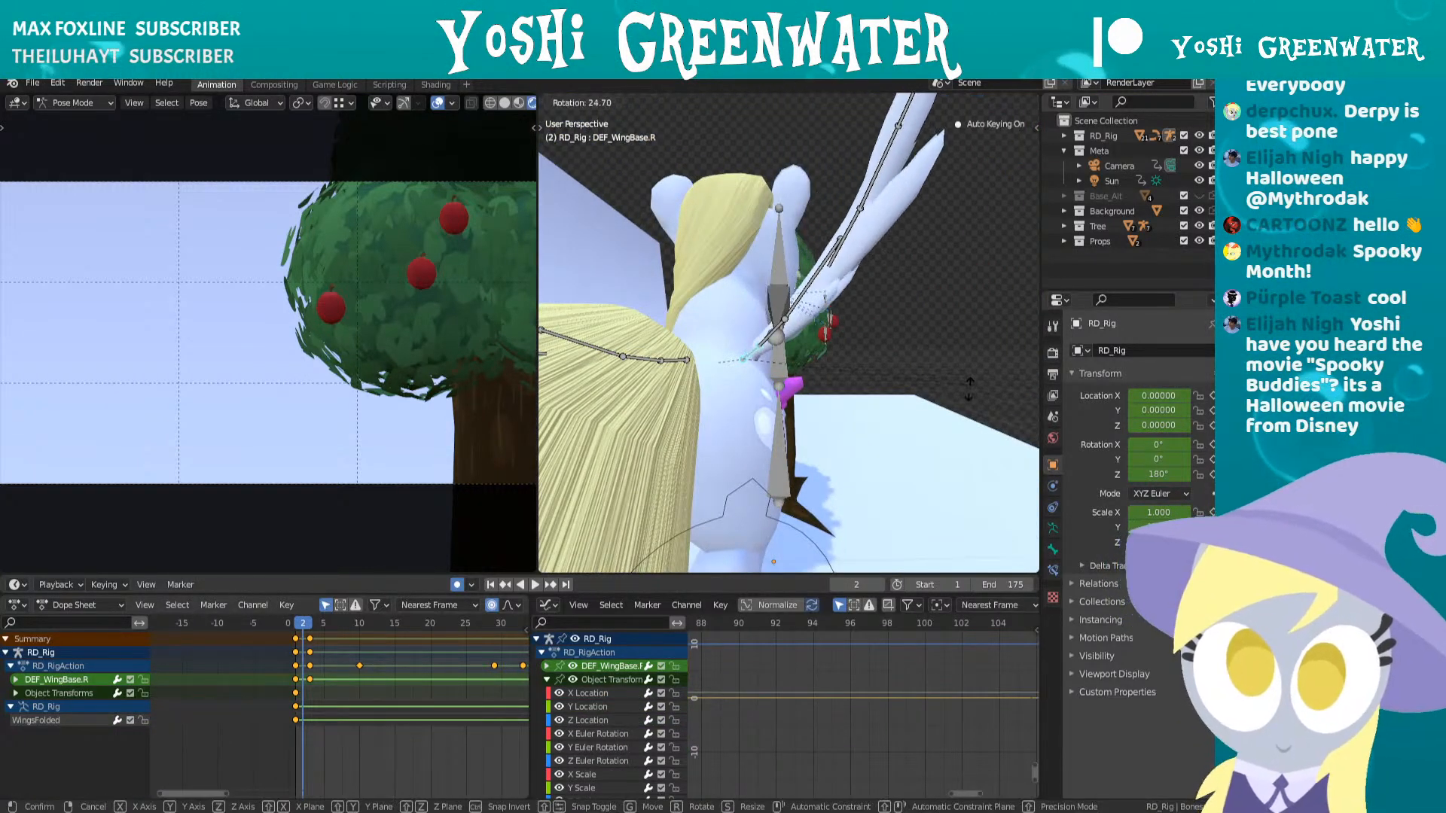
{"action": "left_click", "coordinate": [973, 222]}
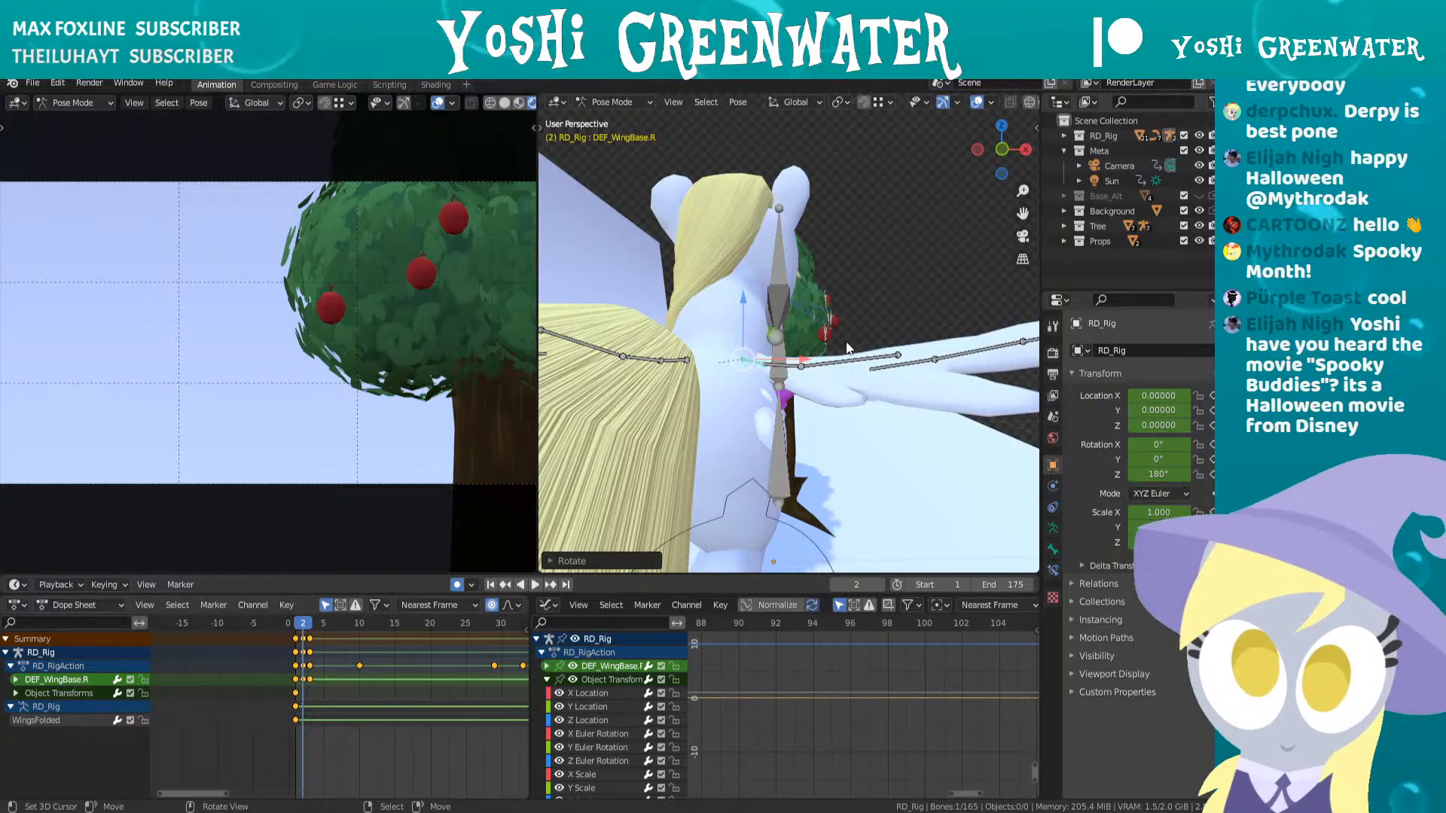
- Rotate DEF_Wing1-1.R and DEF_Wing1-2.R at frame 2 to shape the inner part of the outstretched wing
{"action": "right_click", "coordinate": [795, 370]}
{"action": "key", "text": "r"}
{"action": "left_click", "coordinate": [801, 378]}
{"action": "right_click", "coordinate": [866, 368]}
{"action": "key", "text": "r"}
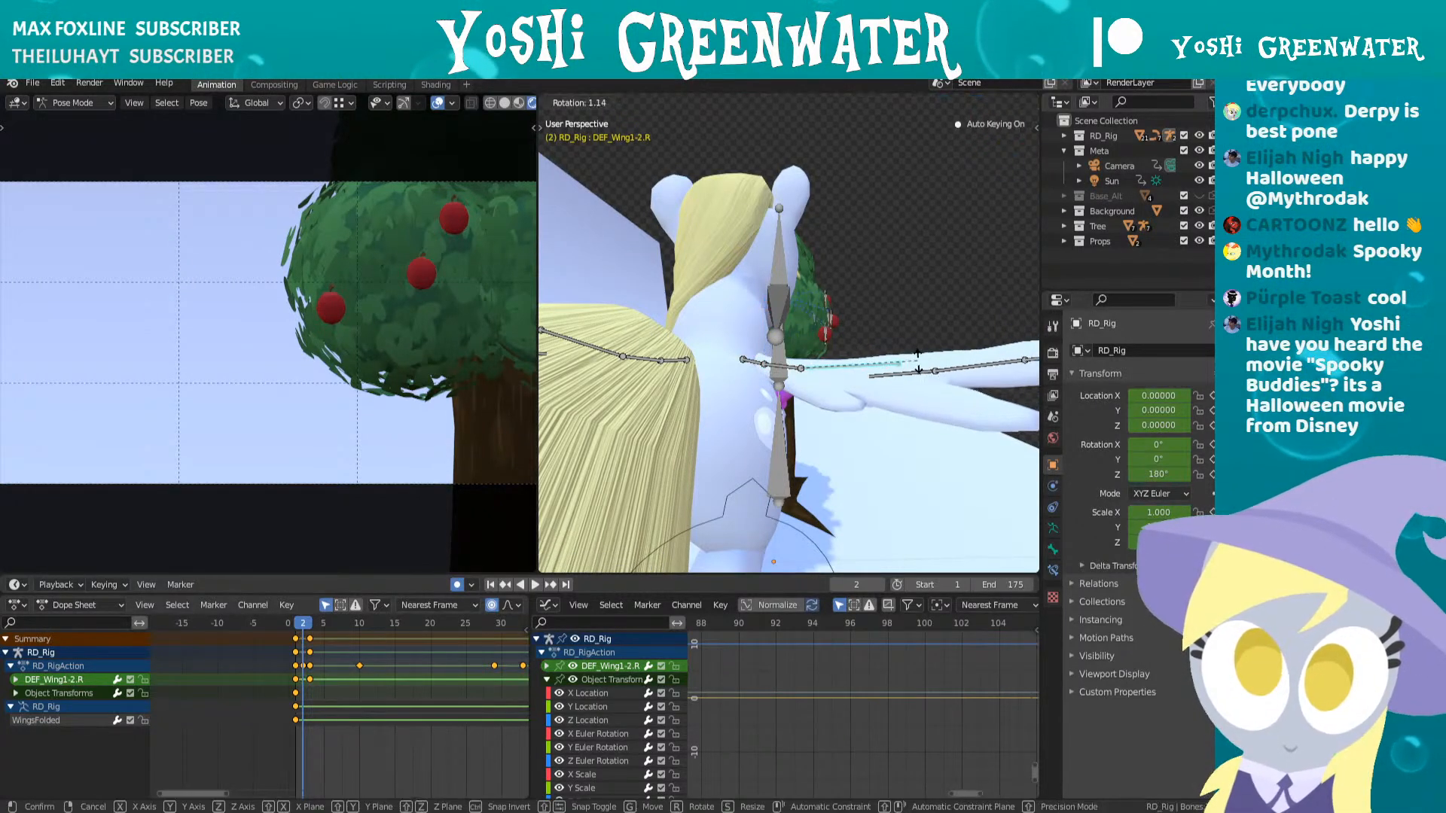
{"action": "left_click", "coordinate": [873, 372]}
- Rotate DEF_Wing2-1.R, DEF_Wing2-2.R and DEF_Wing2-3.R at frame 2 so the outstretched wing's tip curves upward
{"action": "middle_click_drag", "start_coordinate": [933, 372], "coordinate": [881, 369]}
{"action": "right_click", "coordinate": [843, 368]}
{"action": "key", "text": "r"}
{"action": "left_click", "coordinate": [880, 363]}
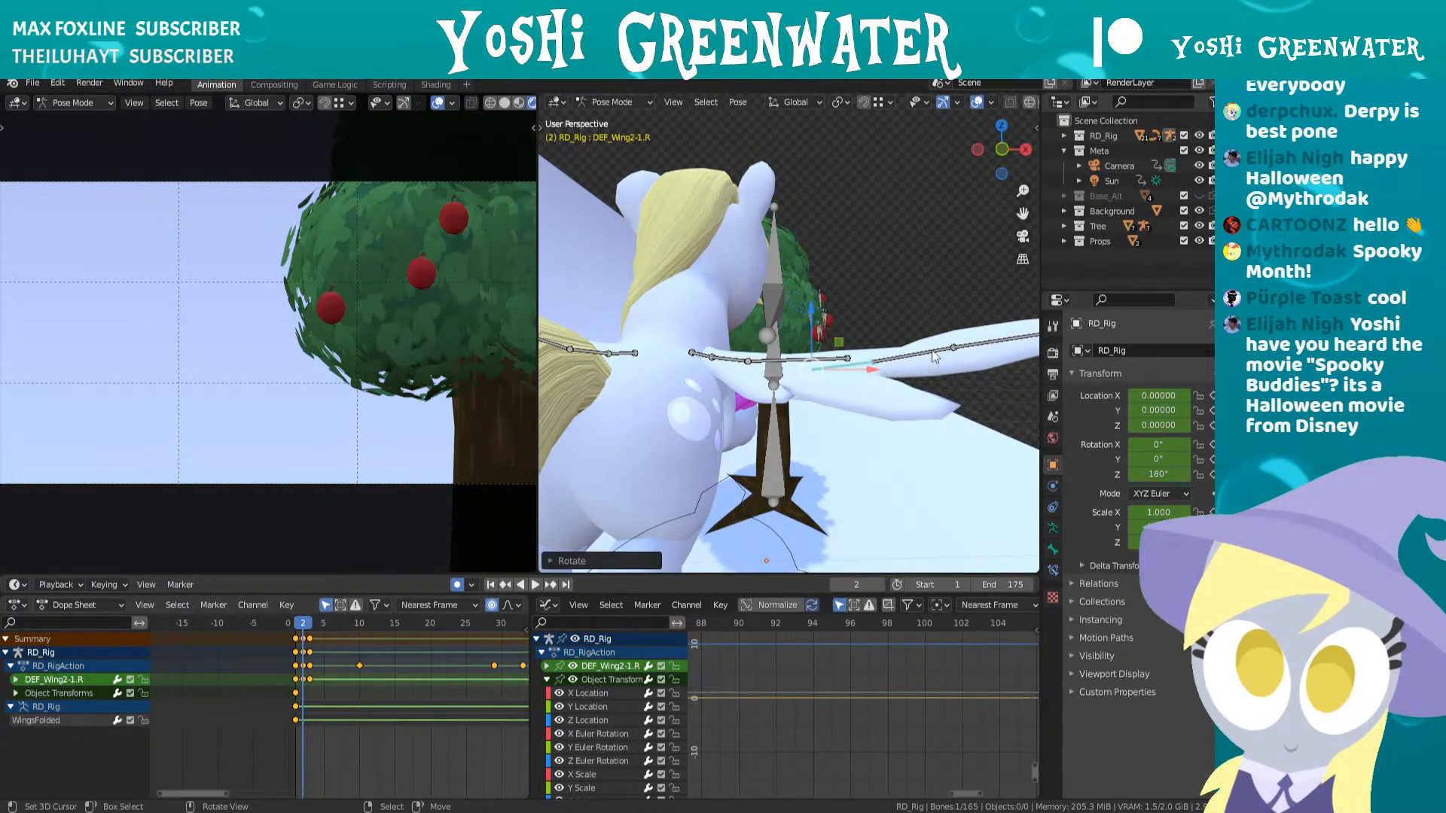
{"action": "right_click", "coordinate": [934, 355]}
{"action": "key", "text": "r"}
{"action": "left_click", "coordinate": [979, 343]}
{"action": "right_click", "coordinate": [981, 339], "text": "shift"}
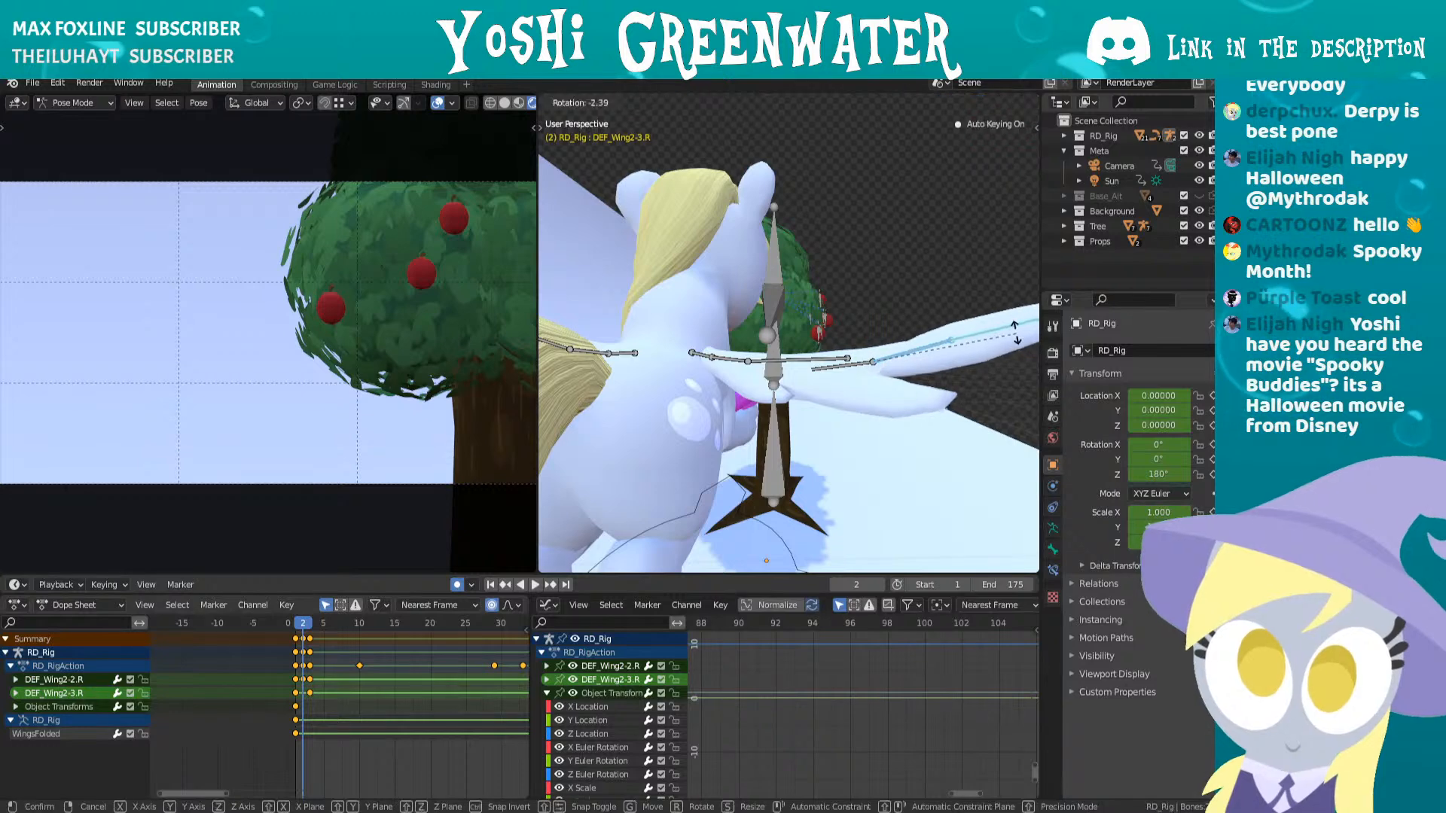
{"action": "middle_click_drag", "start_coordinate": [1010, 328], "coordinate": [906, 339]}
{"action": "right_click", "coordinate": [952, 329]}
{"action": "key", "text": "r"}
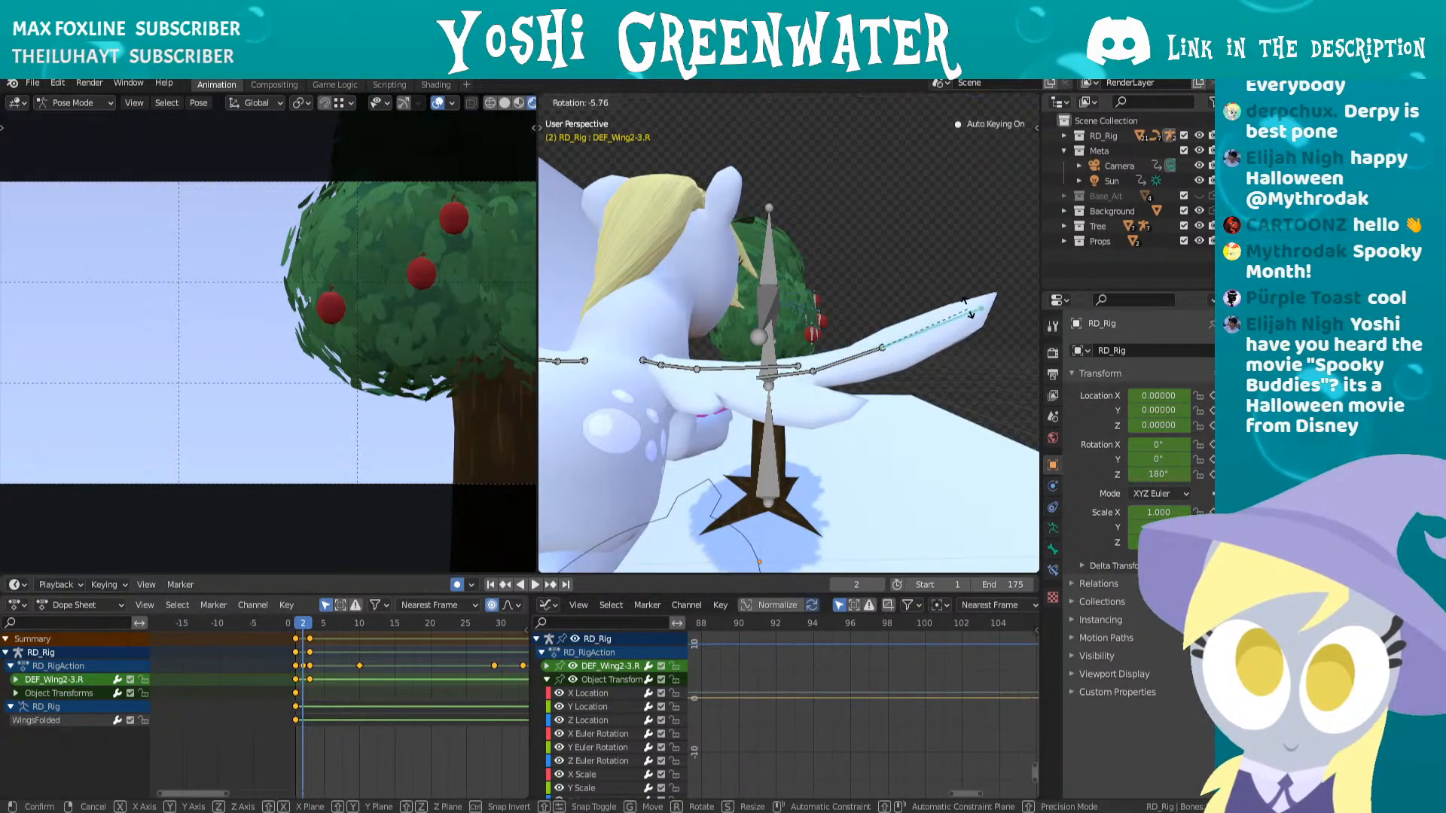
{"action": "left_click", "coordinate": [958, 295]}
- Step back and forth through frames 1 to 3 from the side to check the wing's downstroke
{"action": "middle_click_drag", "start_coordinate": [958, 296], "coordinate": [838, 354]}
{"action": "key", "text": "Left"}
{"action": "key", "text": "Right"}
{"action": "key", "text": "Right"}
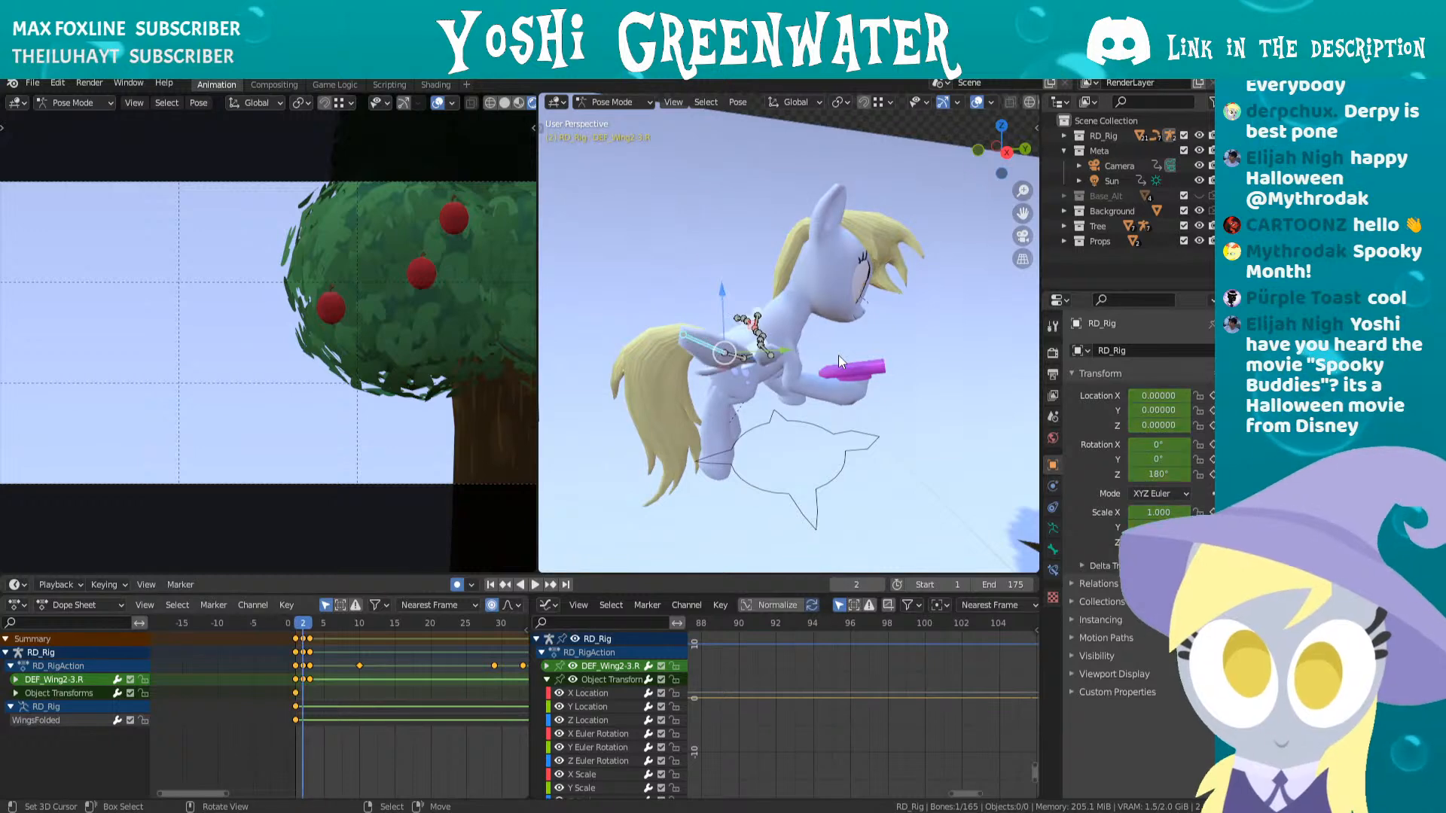
{"action": "key", "text": "Left"}
{"action": "key", "text": "Left"}
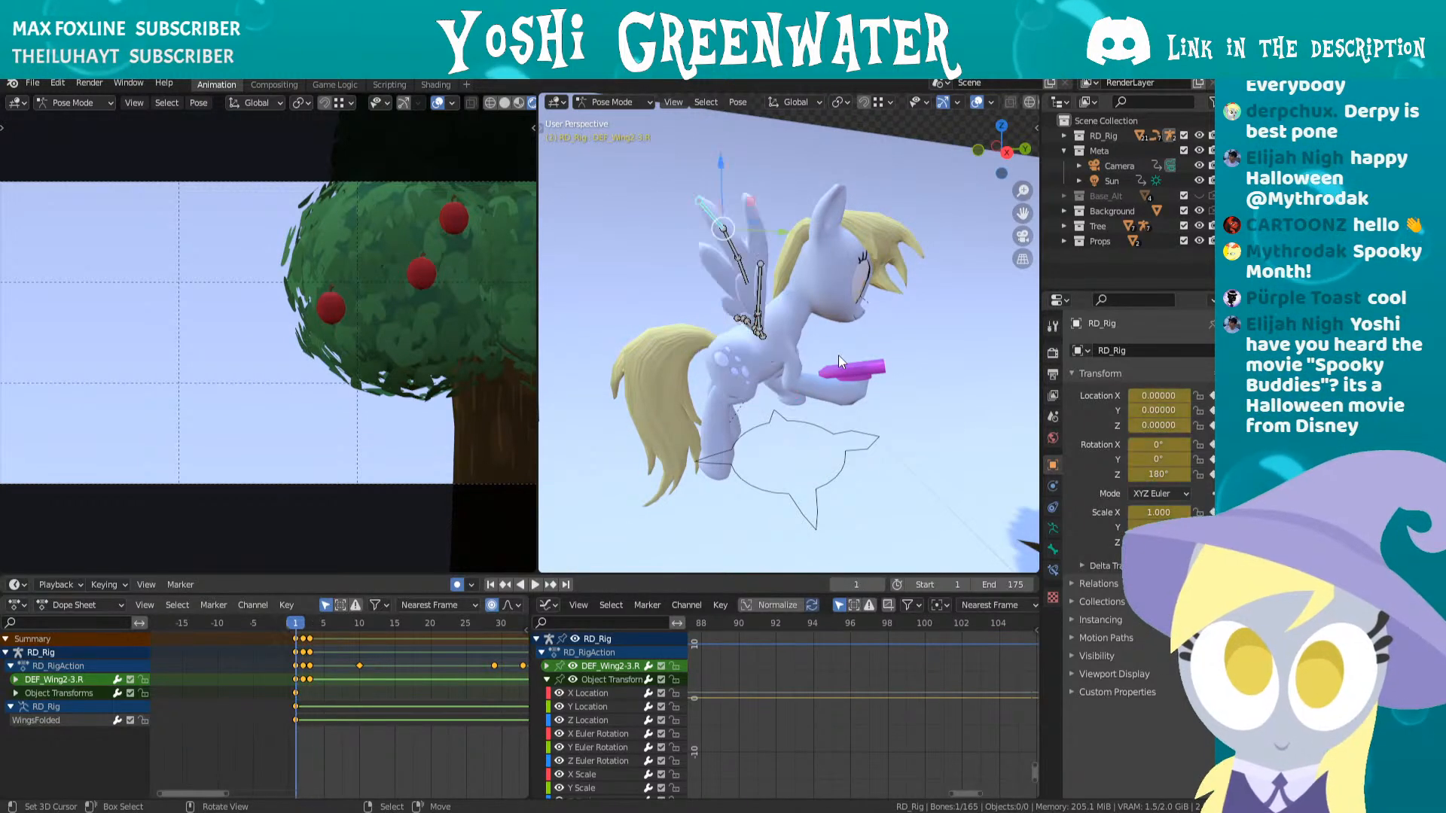
{"action": "key", "text": "Right"}
{"action": "key", "text": "Right"}
{"action": "key", "text": "Left"}
{"action": "key", "text": "Right"}
{"action": "key", "text": "Left"}
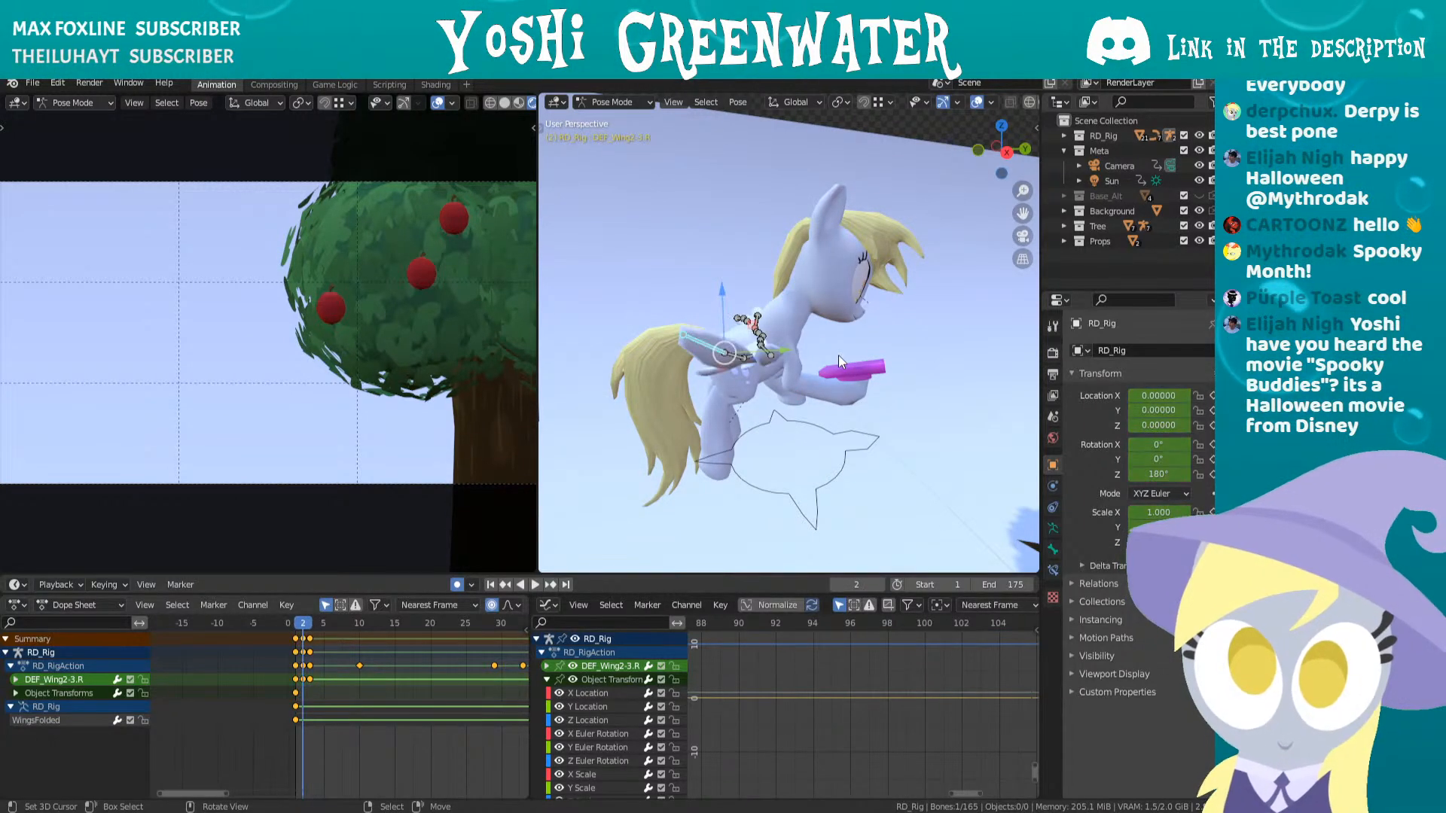
- At frame 4, rotate DEF_WingBase.R as seen from the front to lift the lowered right wing outward from the body
{"action": "key", "text": "Right"}
{"action": "middle_click_drag", "start_coordinate": [838, 355], "coordinate": [900, 325]}
{"action": "key", "text": "Right"}
{"action": "right_click", "coordinate": [865, 347]}
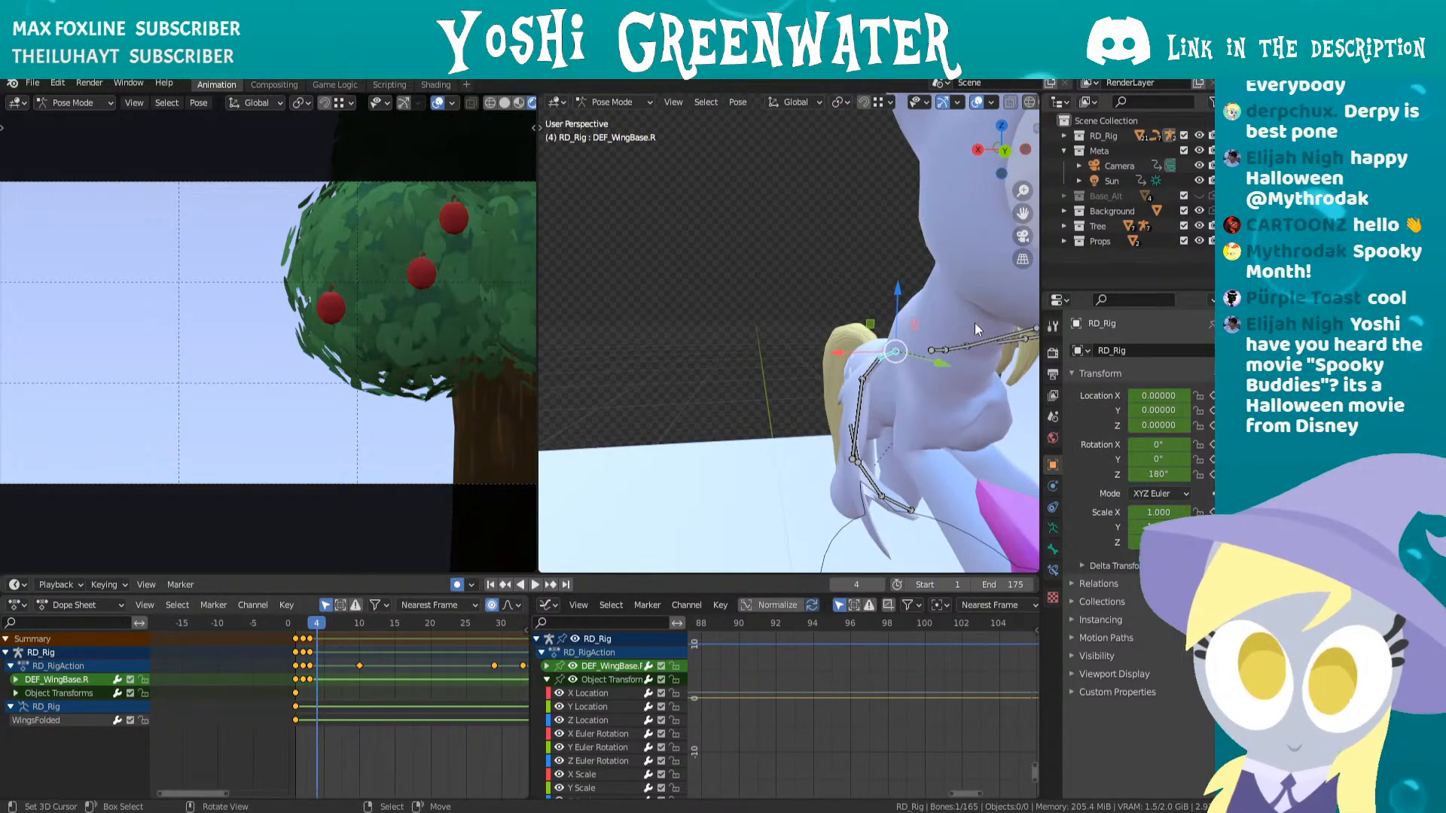
{"action": "key", "text": "r"}
{"action": "left_click", "coordinate": [992, 369]}
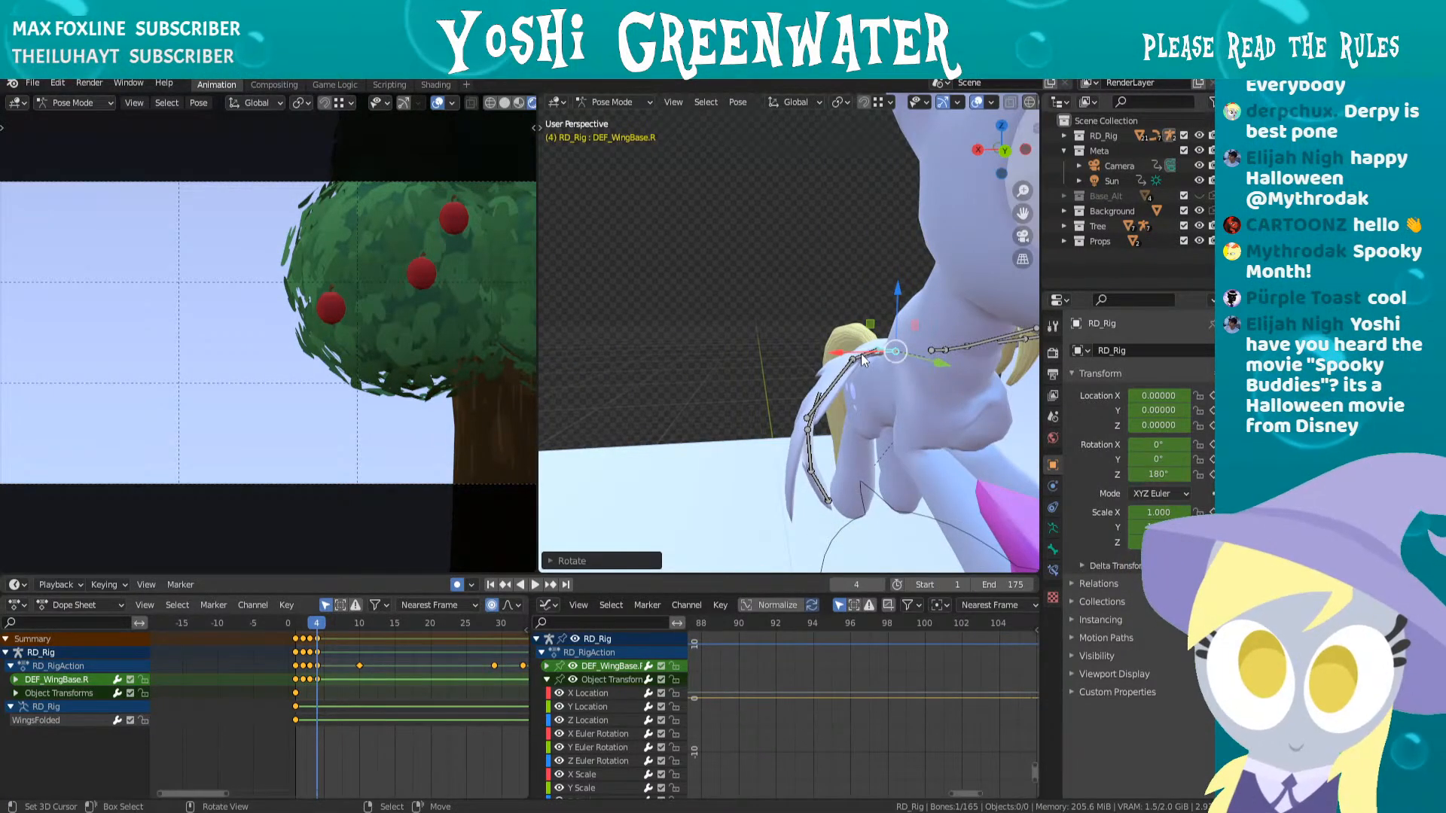
- Rotate DEF_Wing1-1.R and DEF_Wing1-2.R at frame 4 so the inner wing arches outward with the outer part hanging down
{"action": "key", "text": "r"}
{"action": "left_click", "coordinate": [848, 362]}
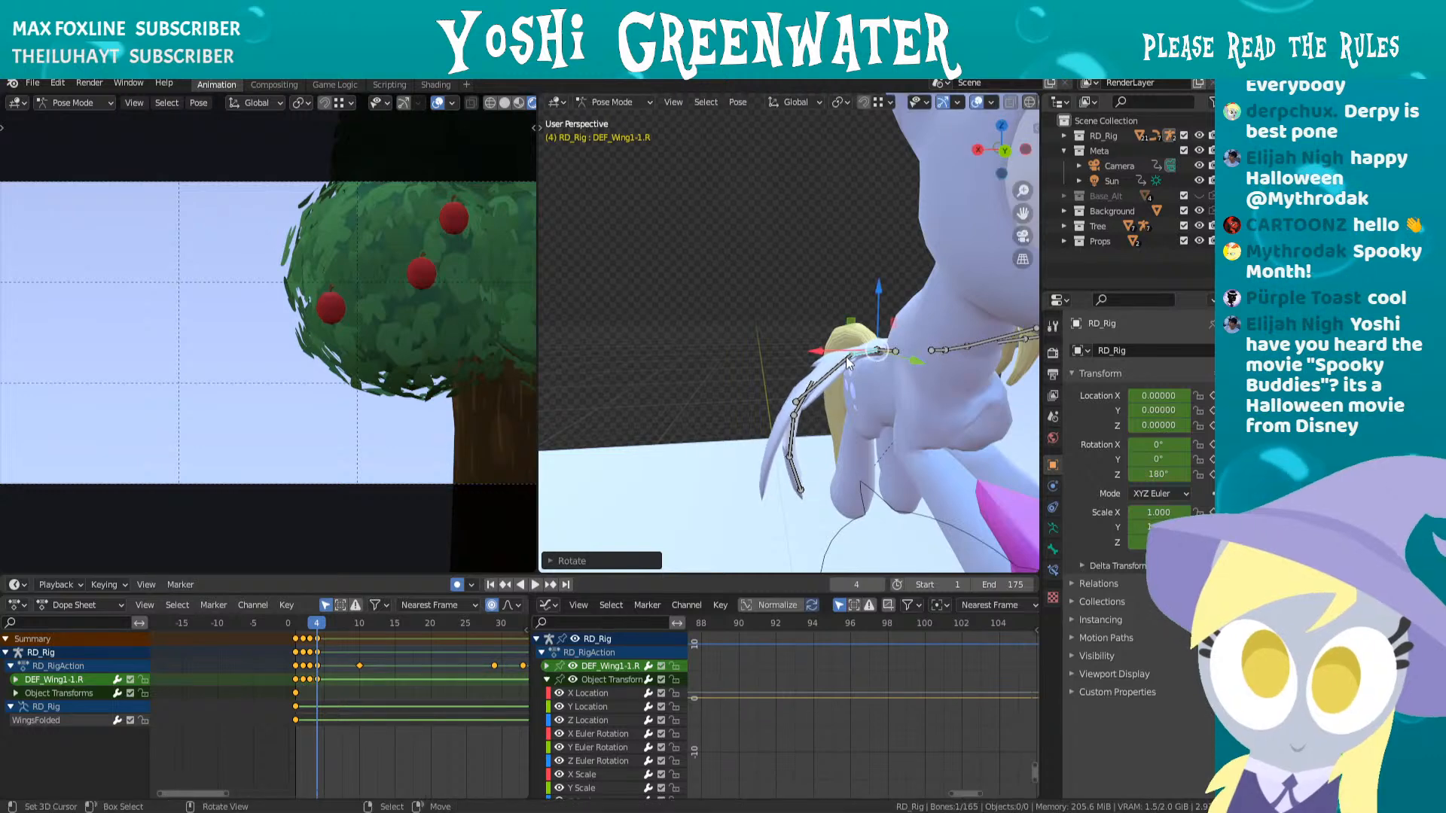
{"action": "right_click", "coordinate": [798, 414]}
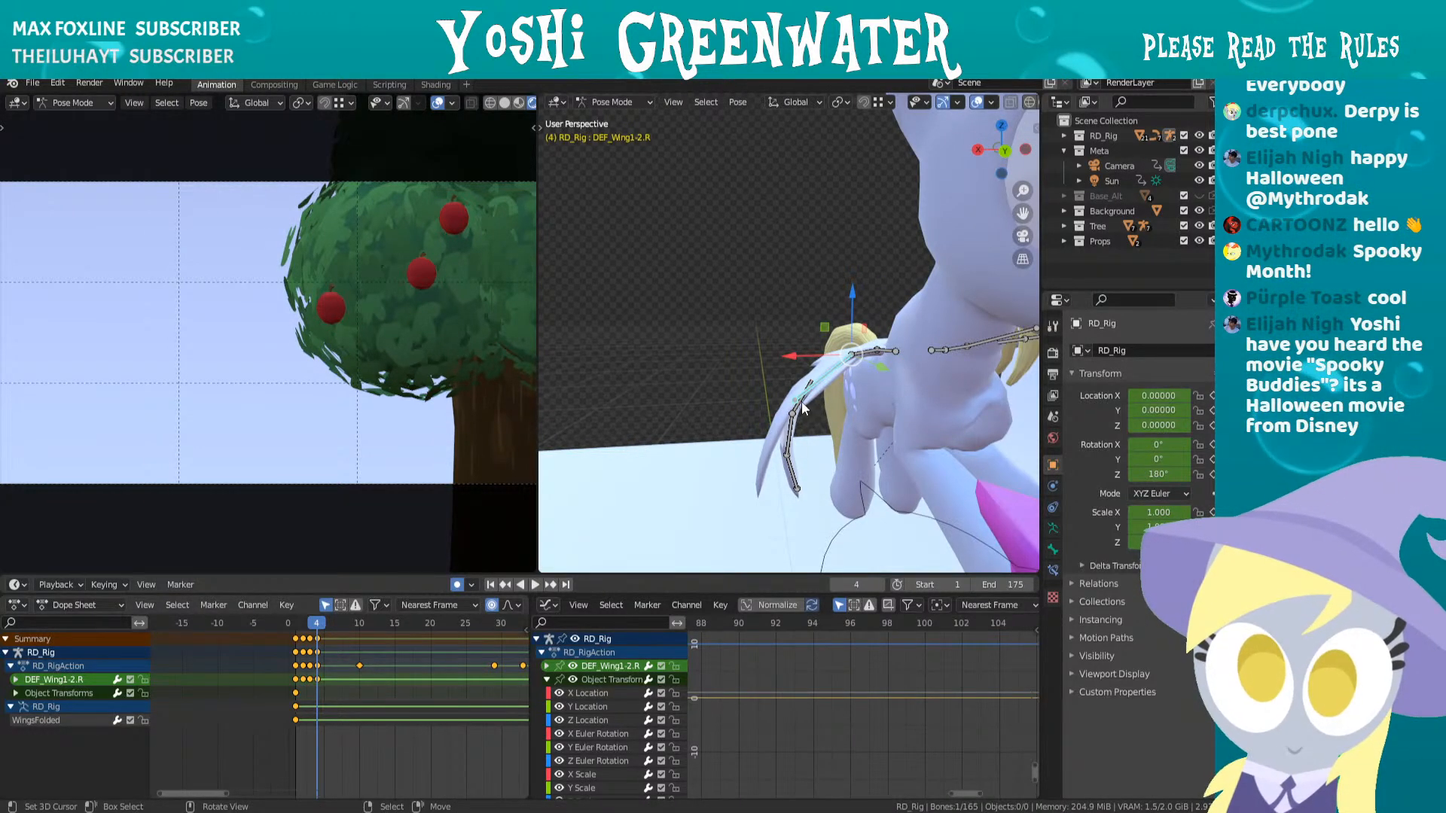
{"action": "key", "text": "r"}
{"action": "left_click", "coordinate": [821, 420]}
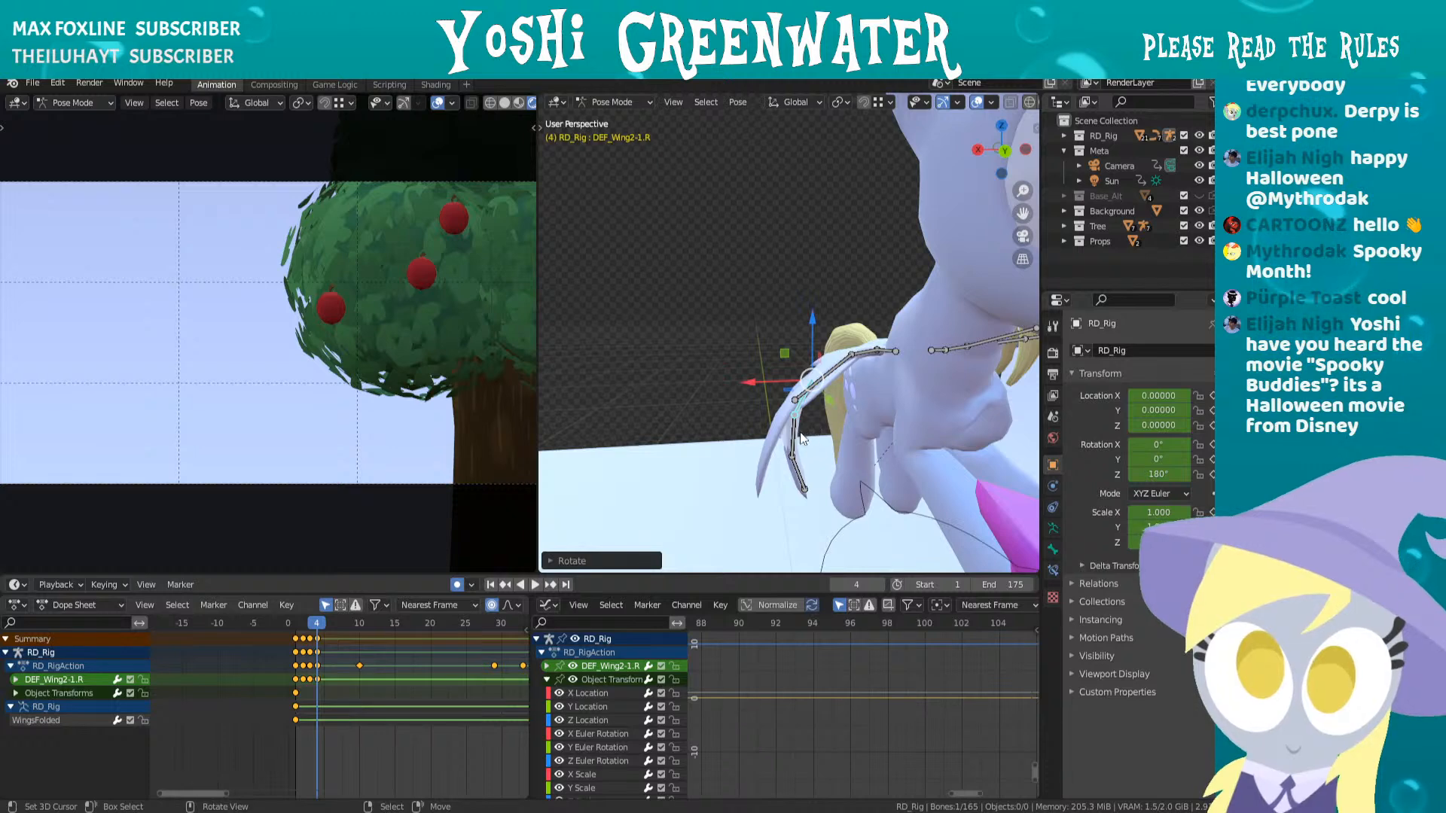
- Rotate DEF_Wing2-3.R at frame 4 to adjust the bend of the drooping wing tip
{"action": "right_click", "coordinate": [807, 465]}
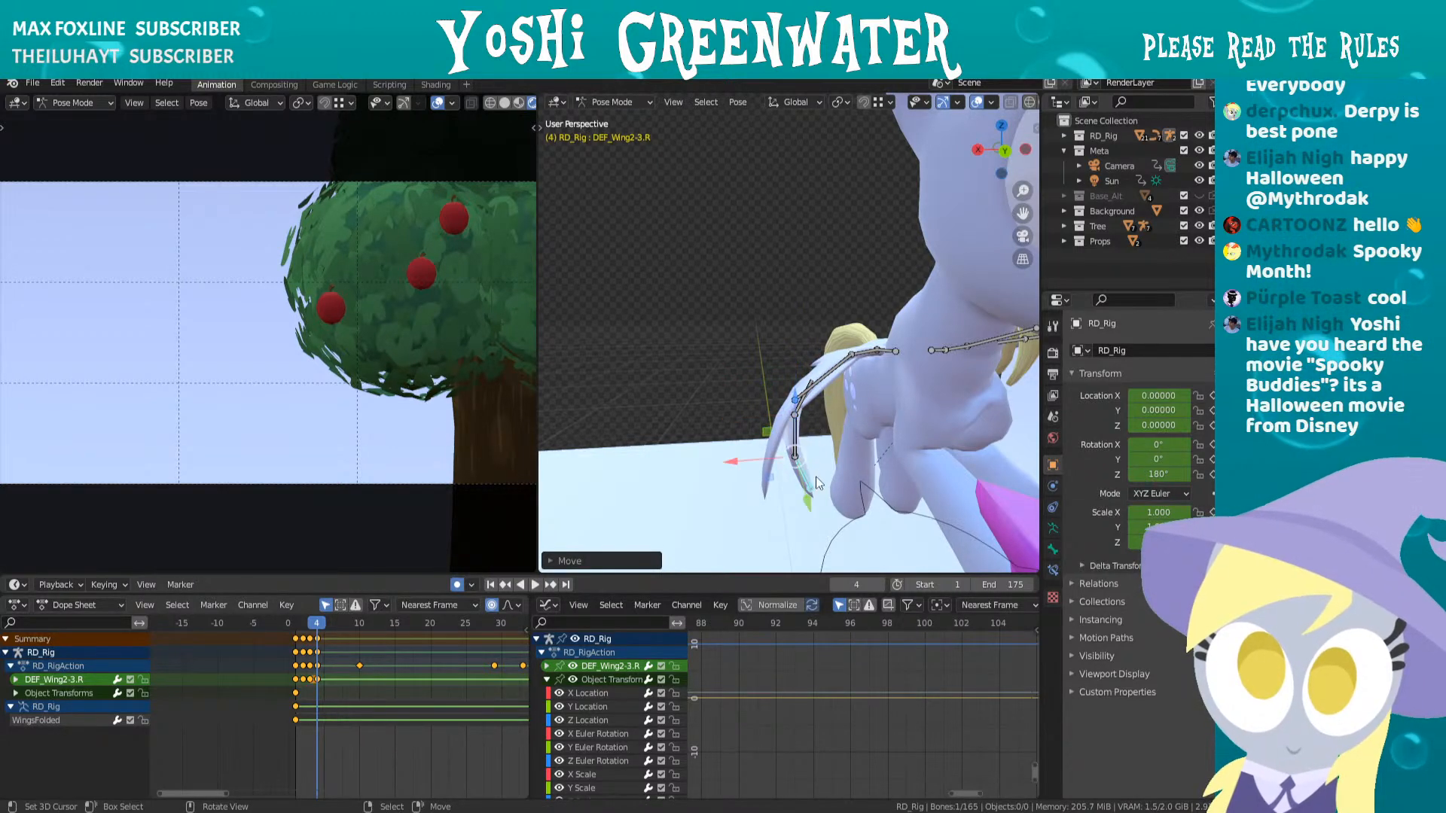
{"action": "key", "text": "r"}
{"action": "left_click", "coordinate": [885, 432]}
- Step back through the flap from frame 4 to frame 1 and compare frames 1 and 2 from behind
{"action": "middle_click_drag", "start_coordinate": [883, 410], "coordinate": [827, 330]}
{"action": "key", "text": "Left"}
{"action": "key", "text": "Left"}
{"action": "key", "text": "Left"}
{"action": "key", "text": "Right"}
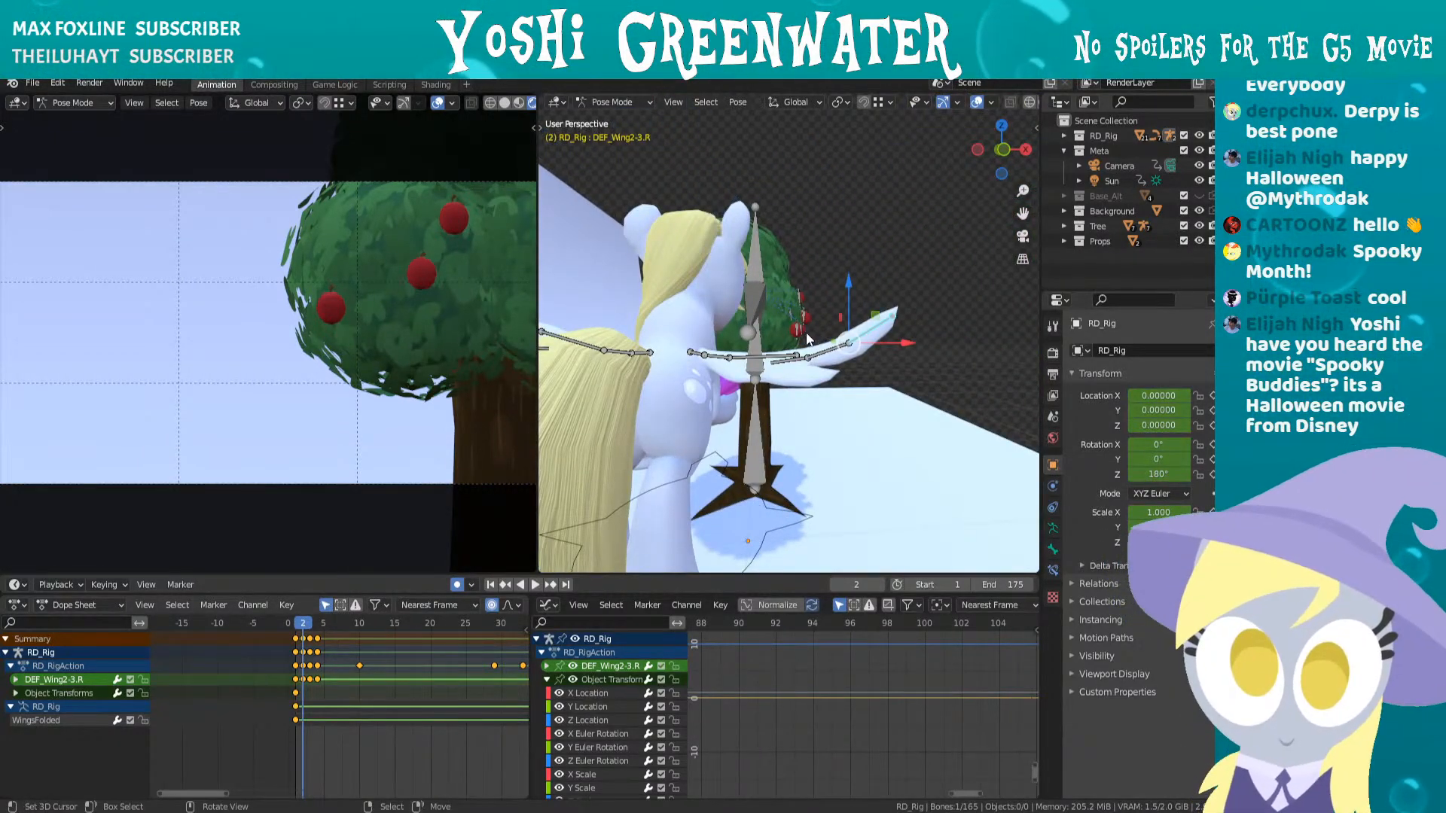
{"action": "key", "text": "Left"}
{"action": "key", "text": "Right"}
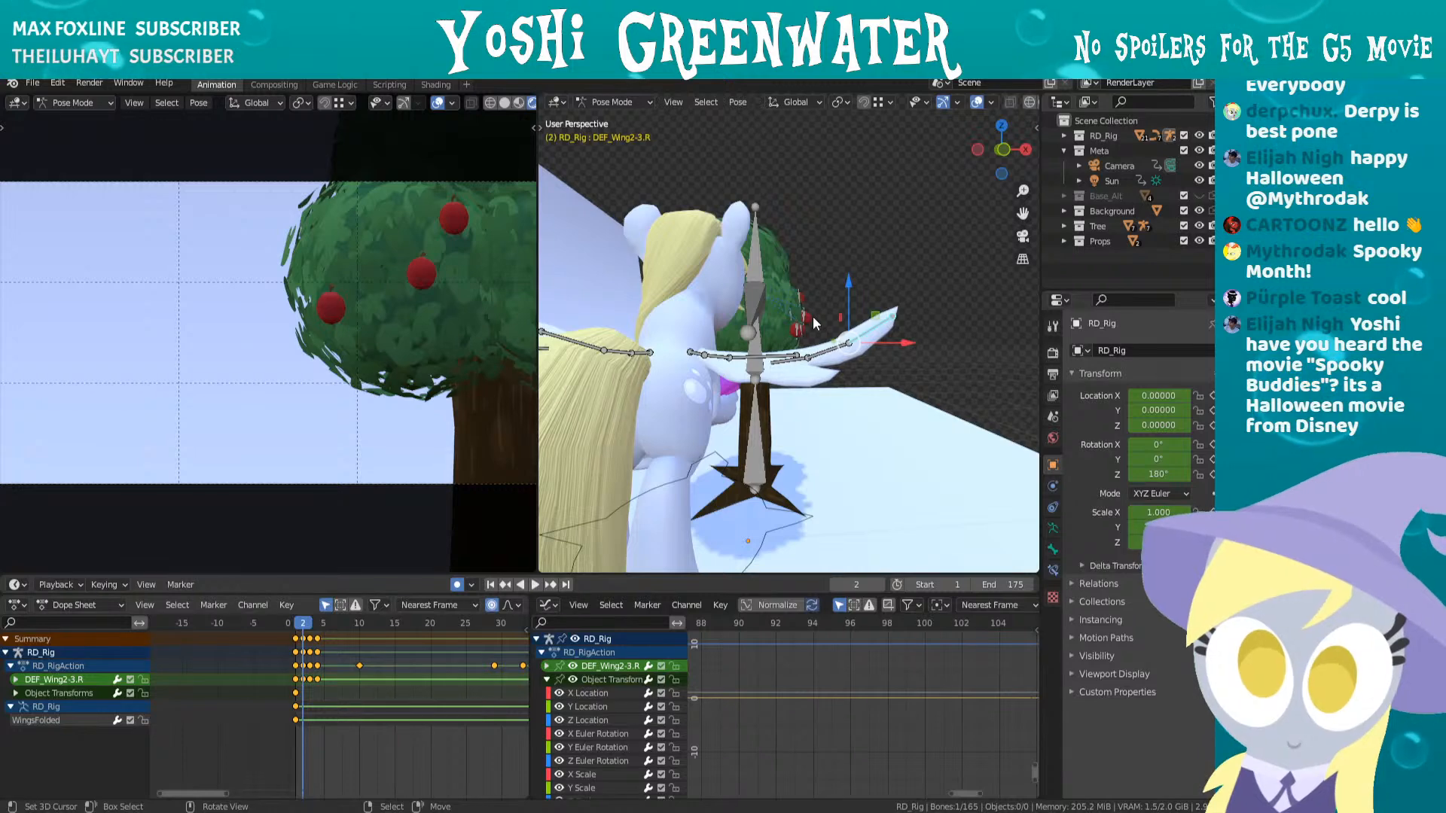
{"action": "key", "text": "Left"}
- At frame 2, rotate DEF_Wing2-1.R and DEF_Wing2-3.R slightly to adjust the bend of the outer right wing
{"action": "key", "text": "Right"}
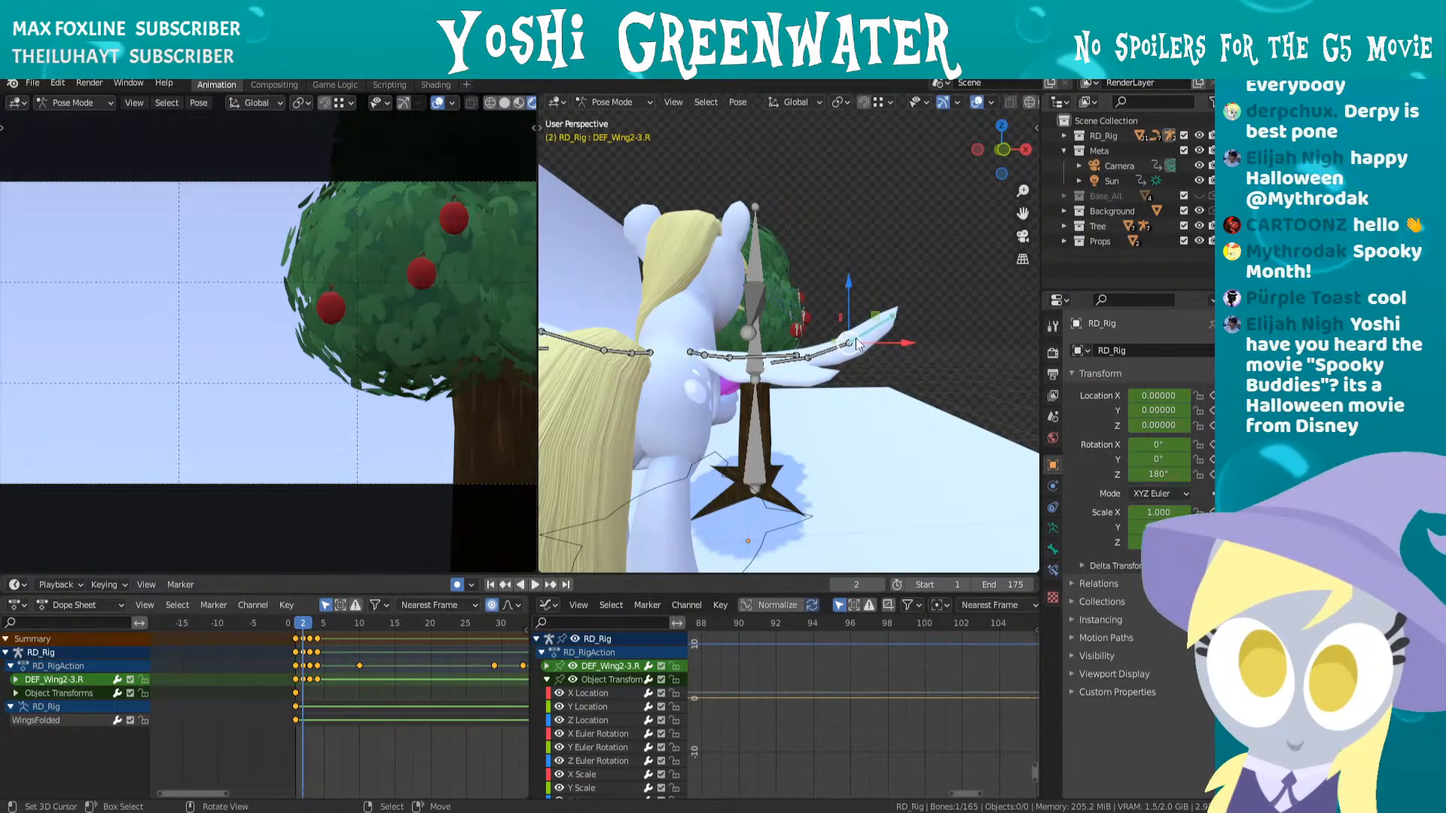
{"action": "left_click", "coordinate": [823, 345]}
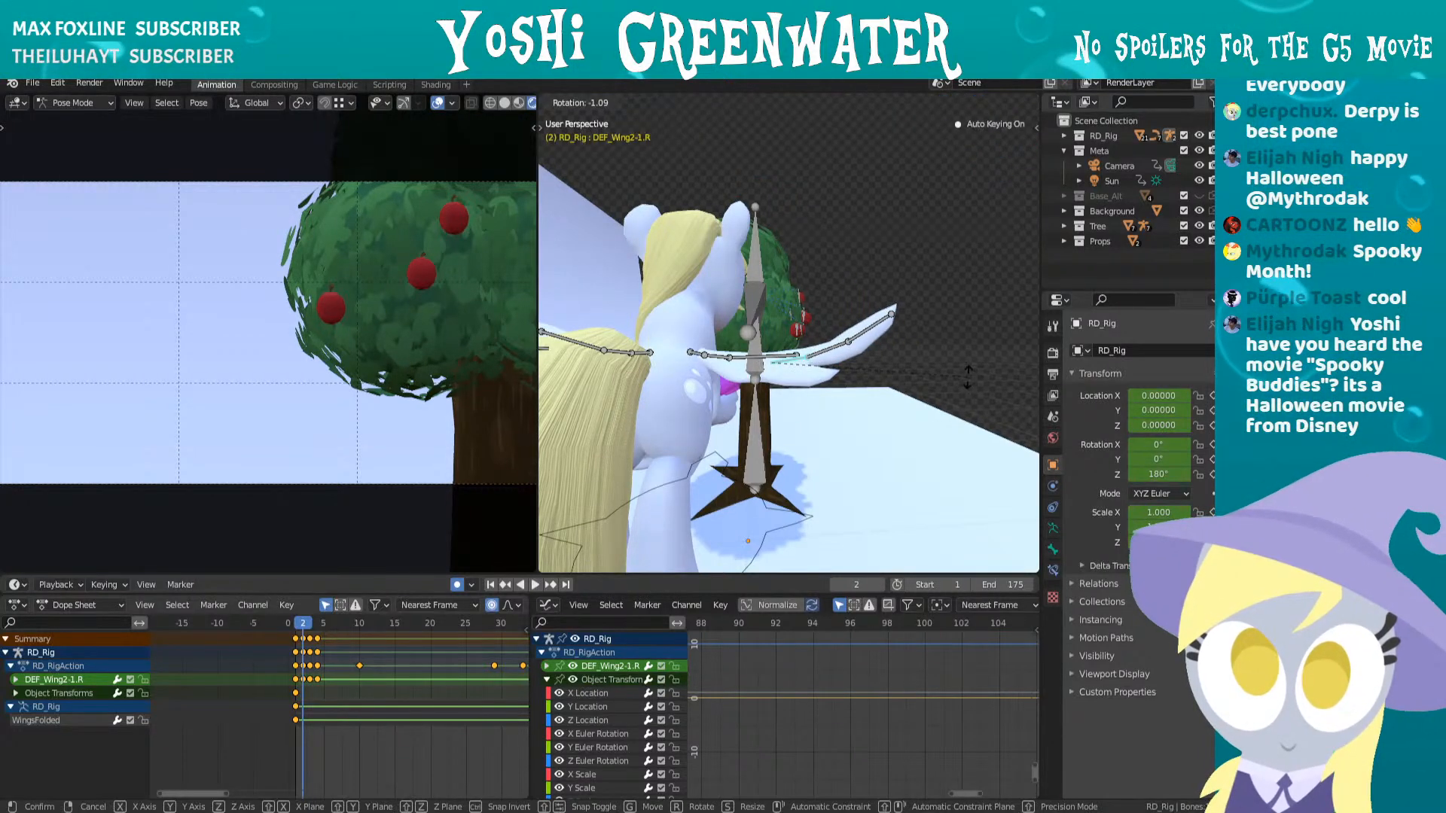
{"action": "key", "text": "r"}
{"action": "left_click", "coordinate": [971, 369]}
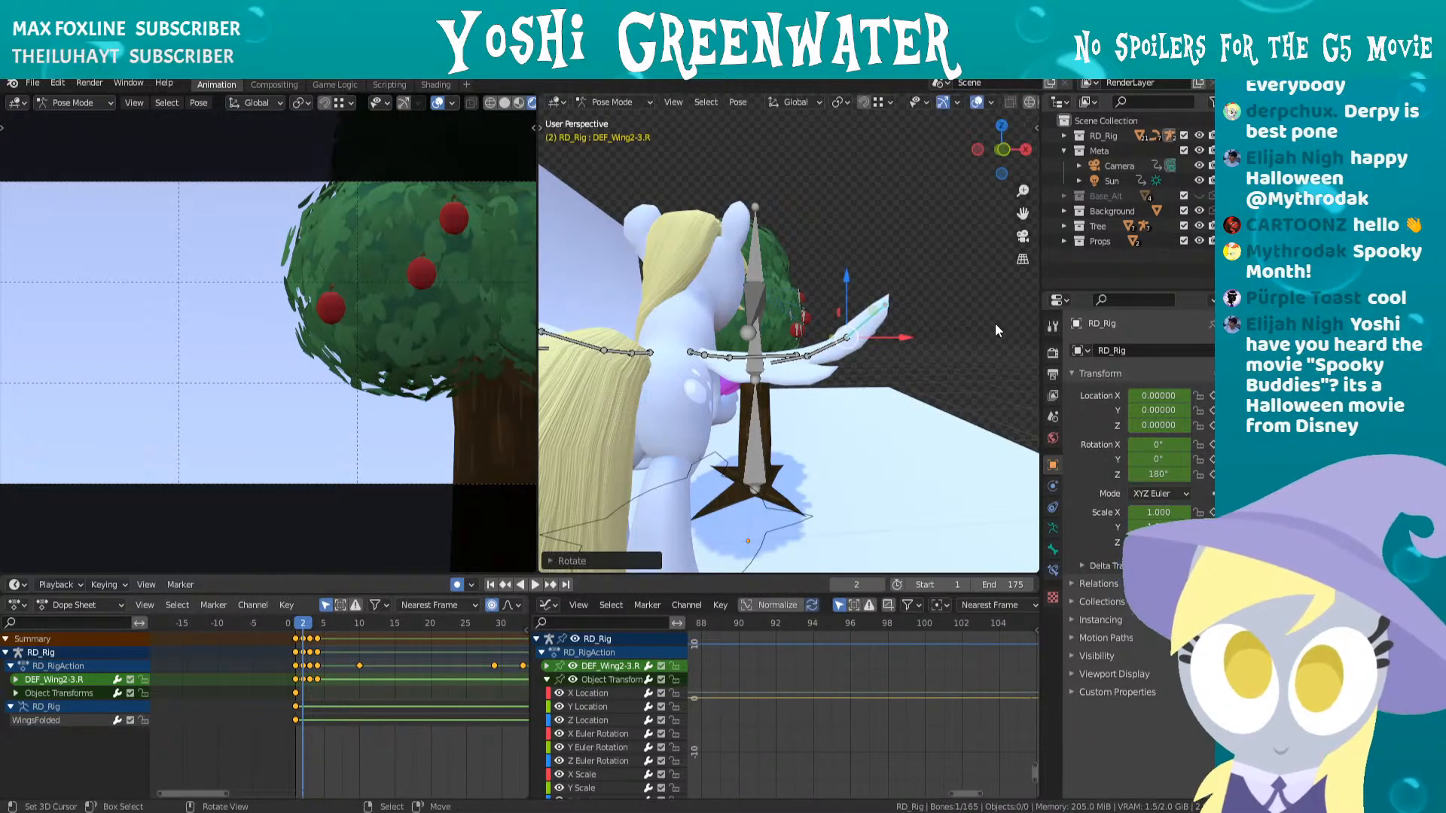
- Step through frames 3 and 4 and compare the right wing's poses at frames 1 and 4
{"action": "key", "text": "Right"}
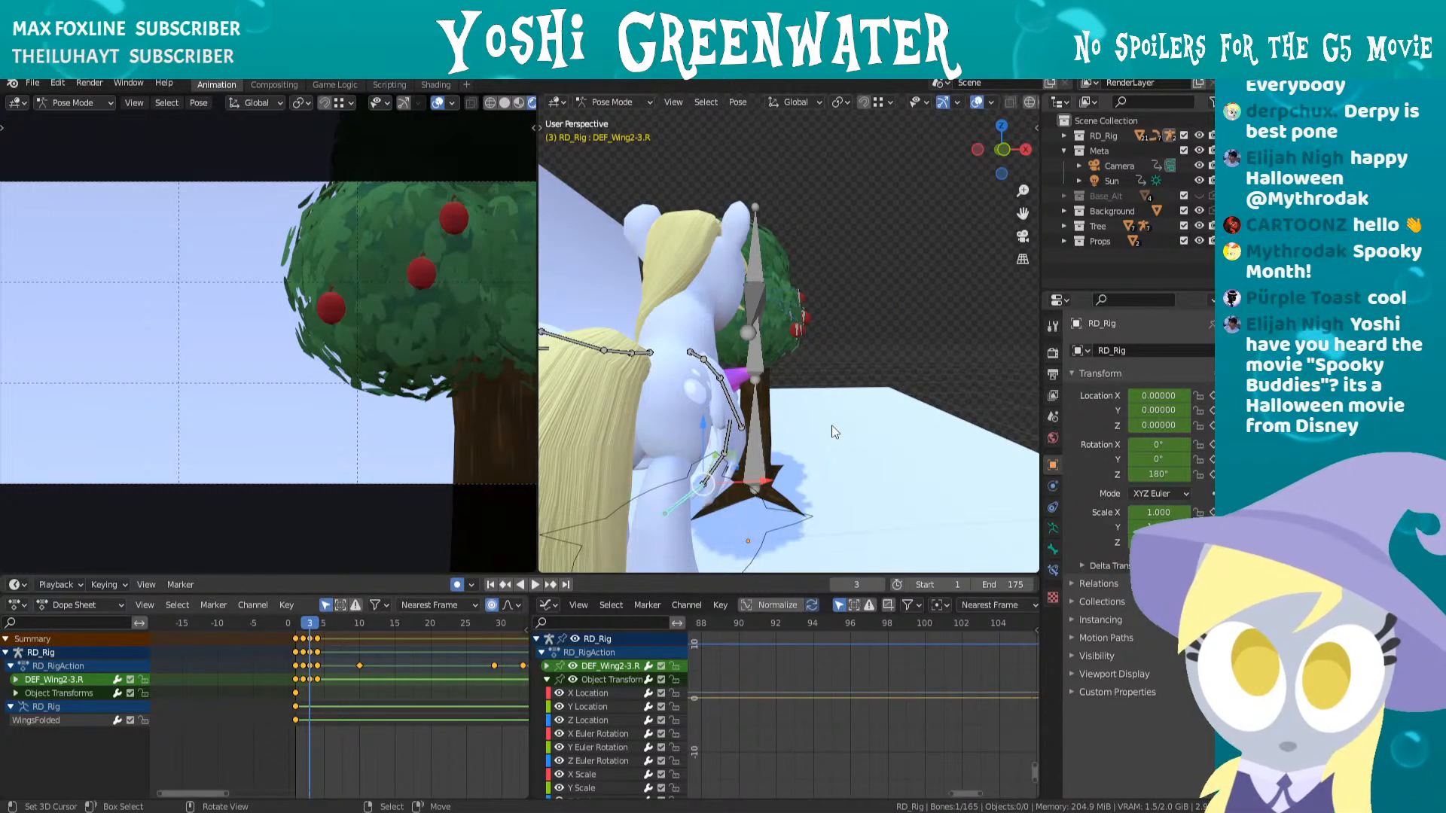
{"action": "middle_click_drag", "start_coordinate": [862, 425], "coordinate": [868, 416]}
{"action": "key", "text": "Right"}
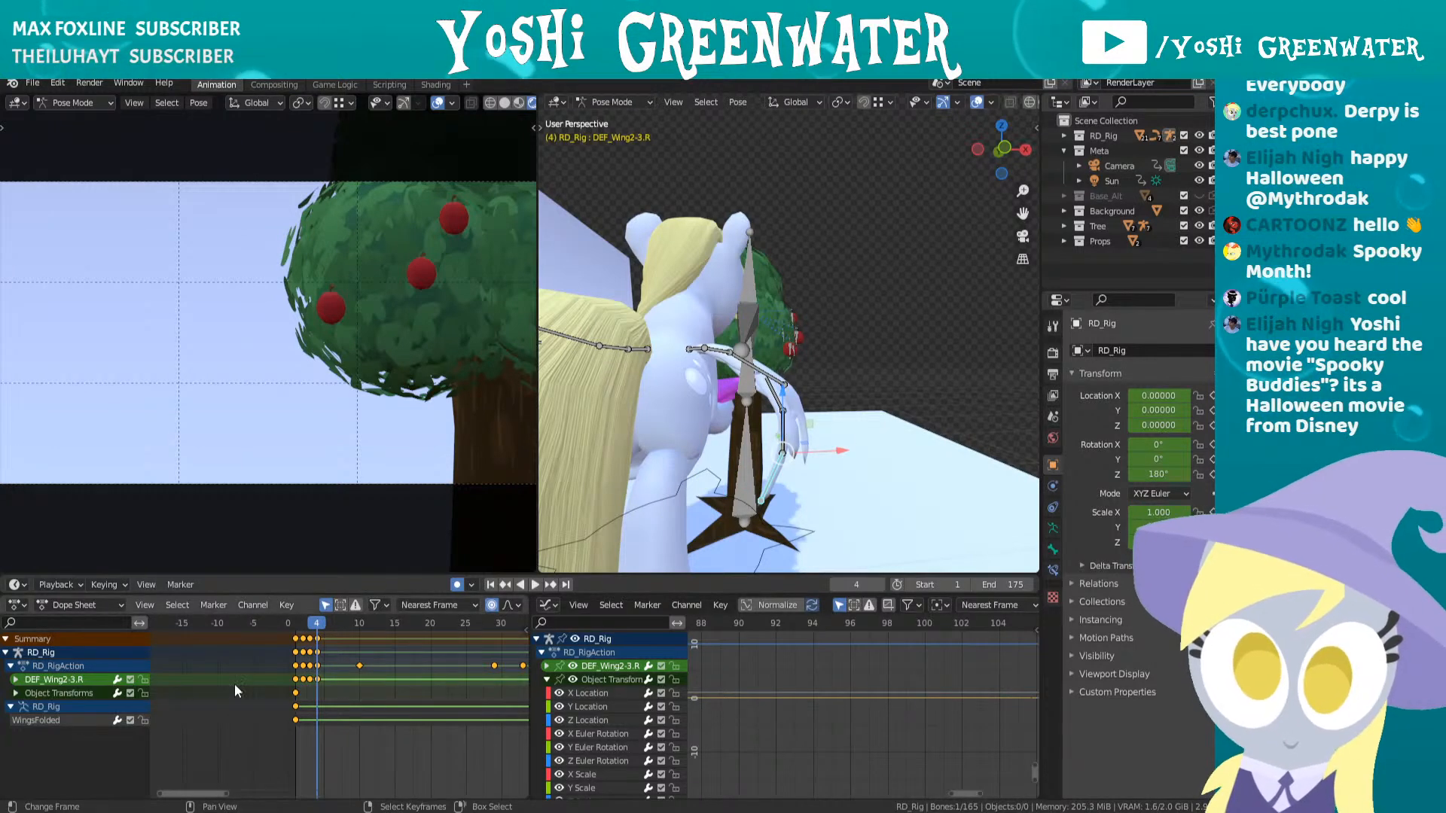
{"action": "left_click", "coordinate": [297, 627]}
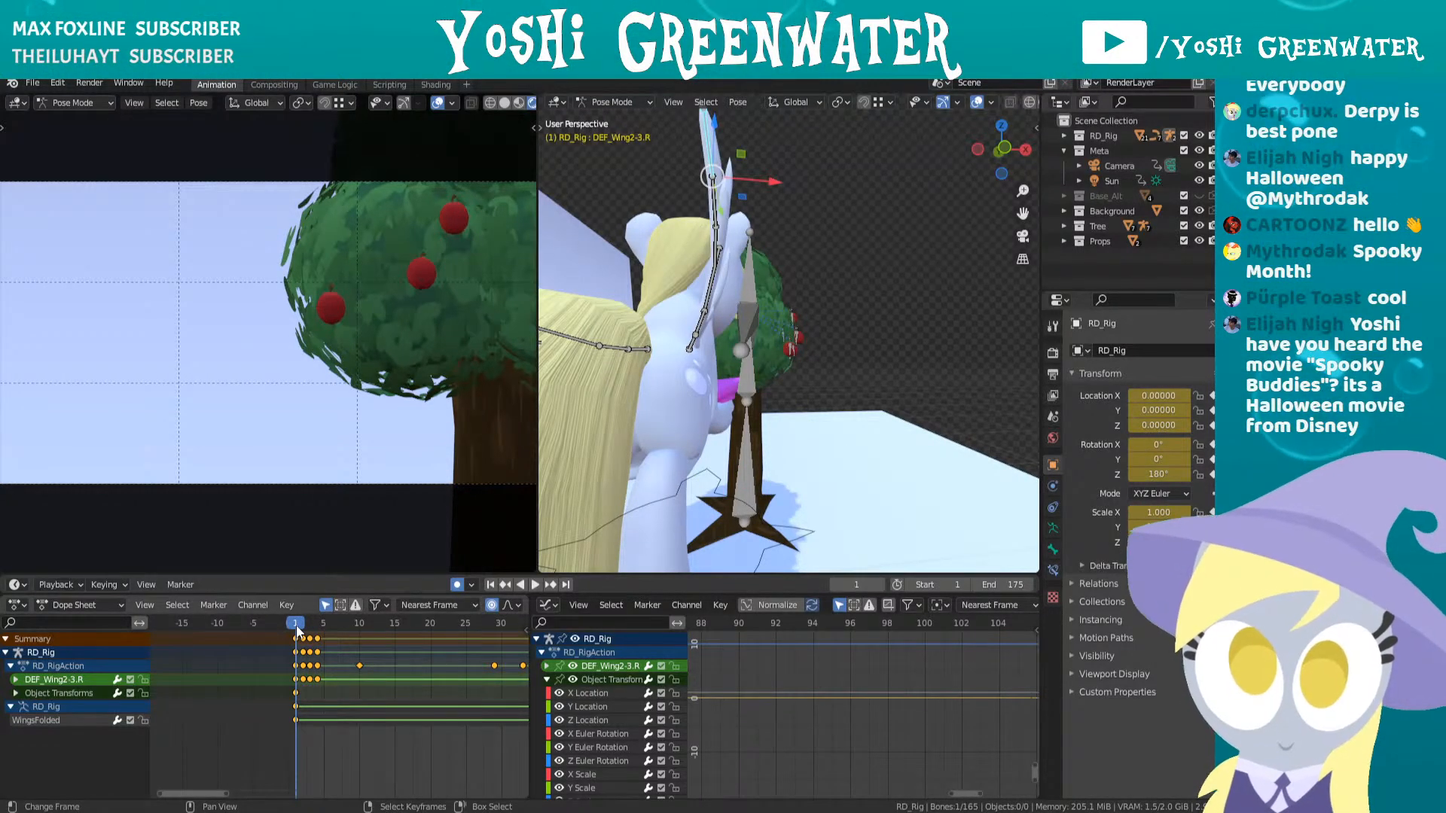
{"action": "left_click", "coordinate": [316, 629]}
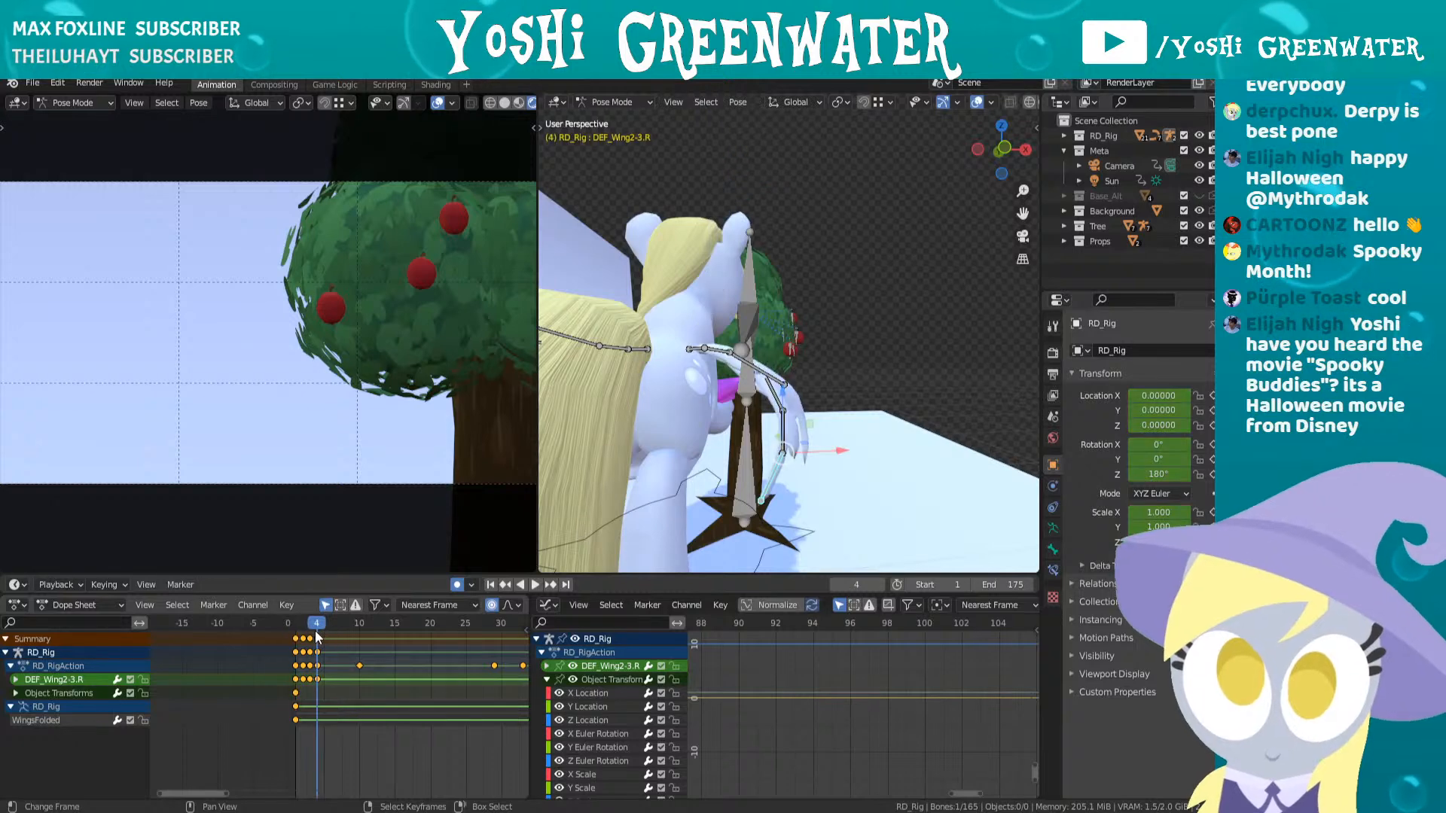
- At frame 5, rotate DEF_WingBase.R and DEF_Wing1-1.R to raise the inner part of the right wing
{"action": "key", "text": "Right"}
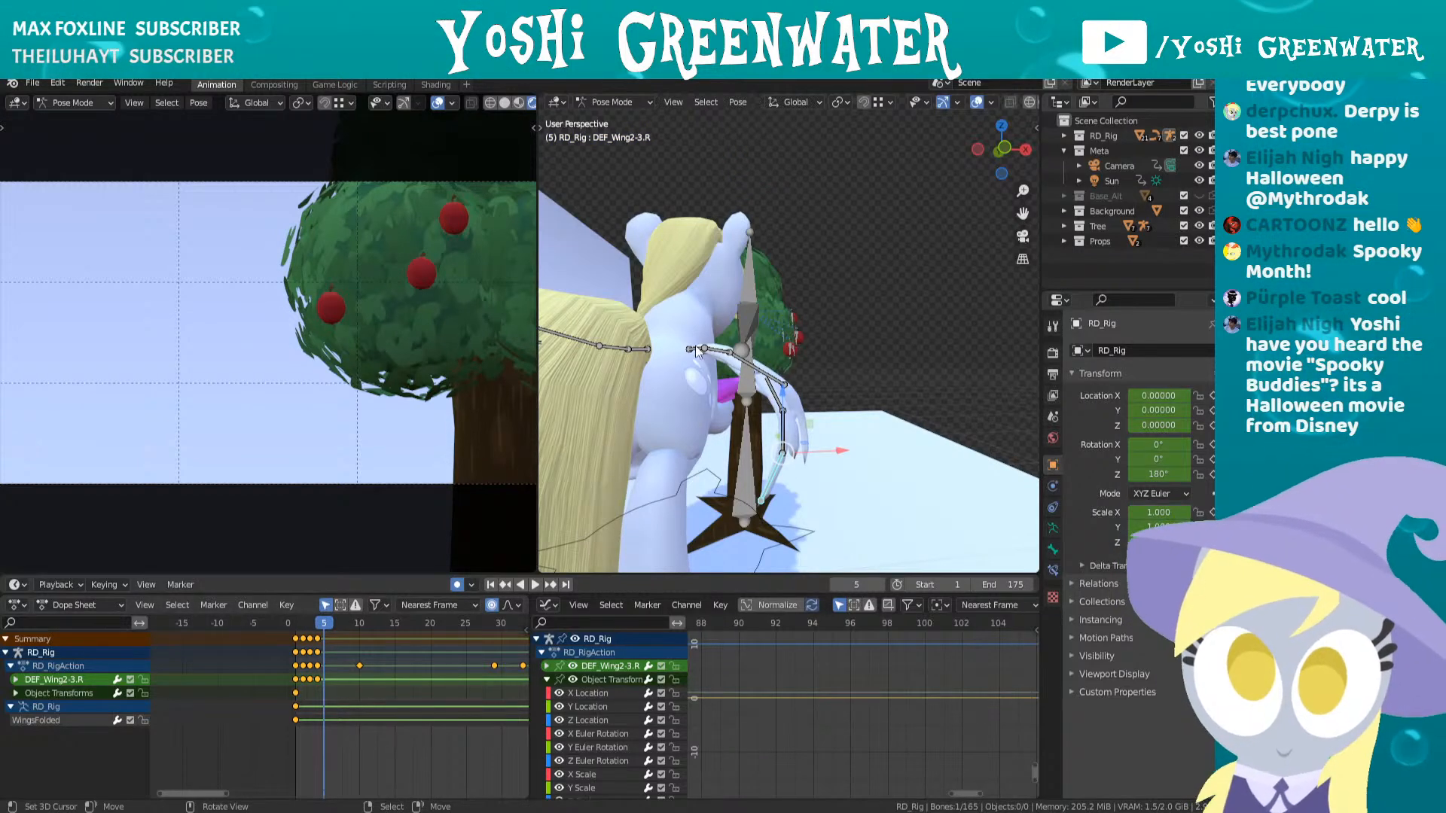
{"action": "key", "text": "r"}
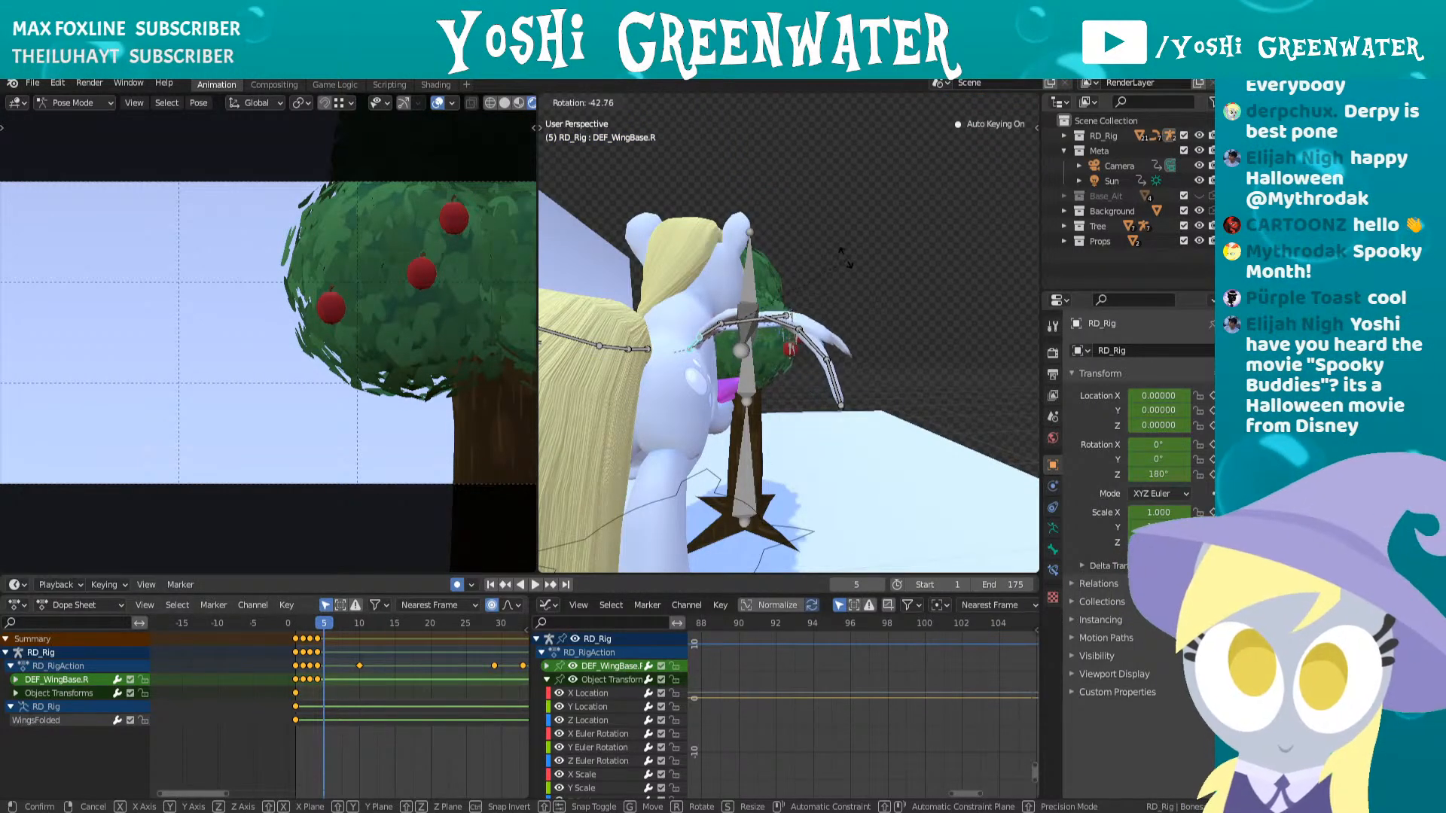
{"action": "left_click", "coordinate": [842, 261]}
{"action": "key", "text": "r"}
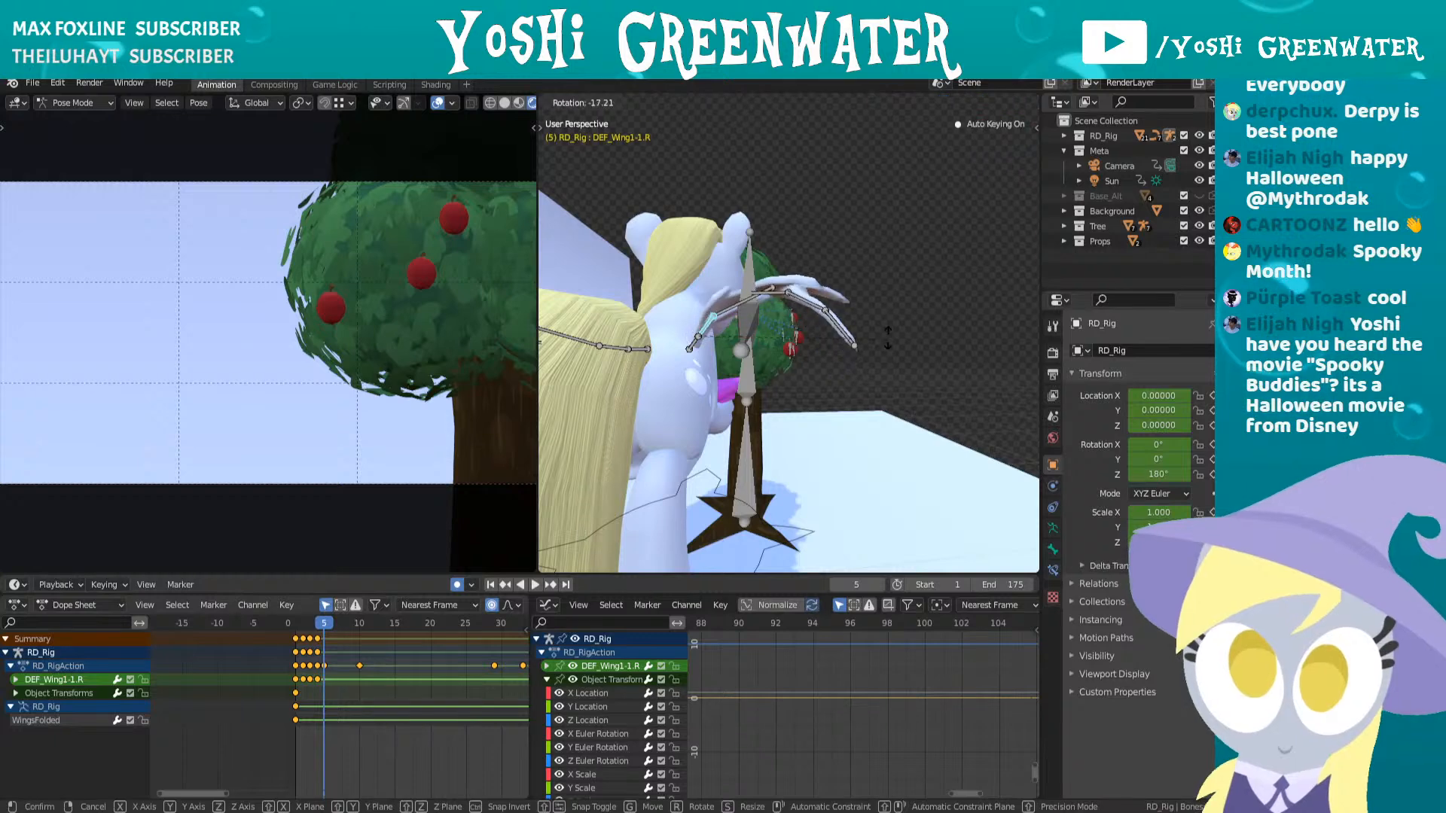
{"action": "left_click", "coordinate": [759, 278]}
- Rotate DEF_Wing1-2.R and DEF_Wing2-1.R at frame 5 to lift the middle of the right wing
{"action": "left_click", "coordinate": [825, 316]}
{"action": "middle_click_drag", "start_coordinate": [826, 316], "coordinate": [879, 355]}
{"action": "key", "text": "r"}
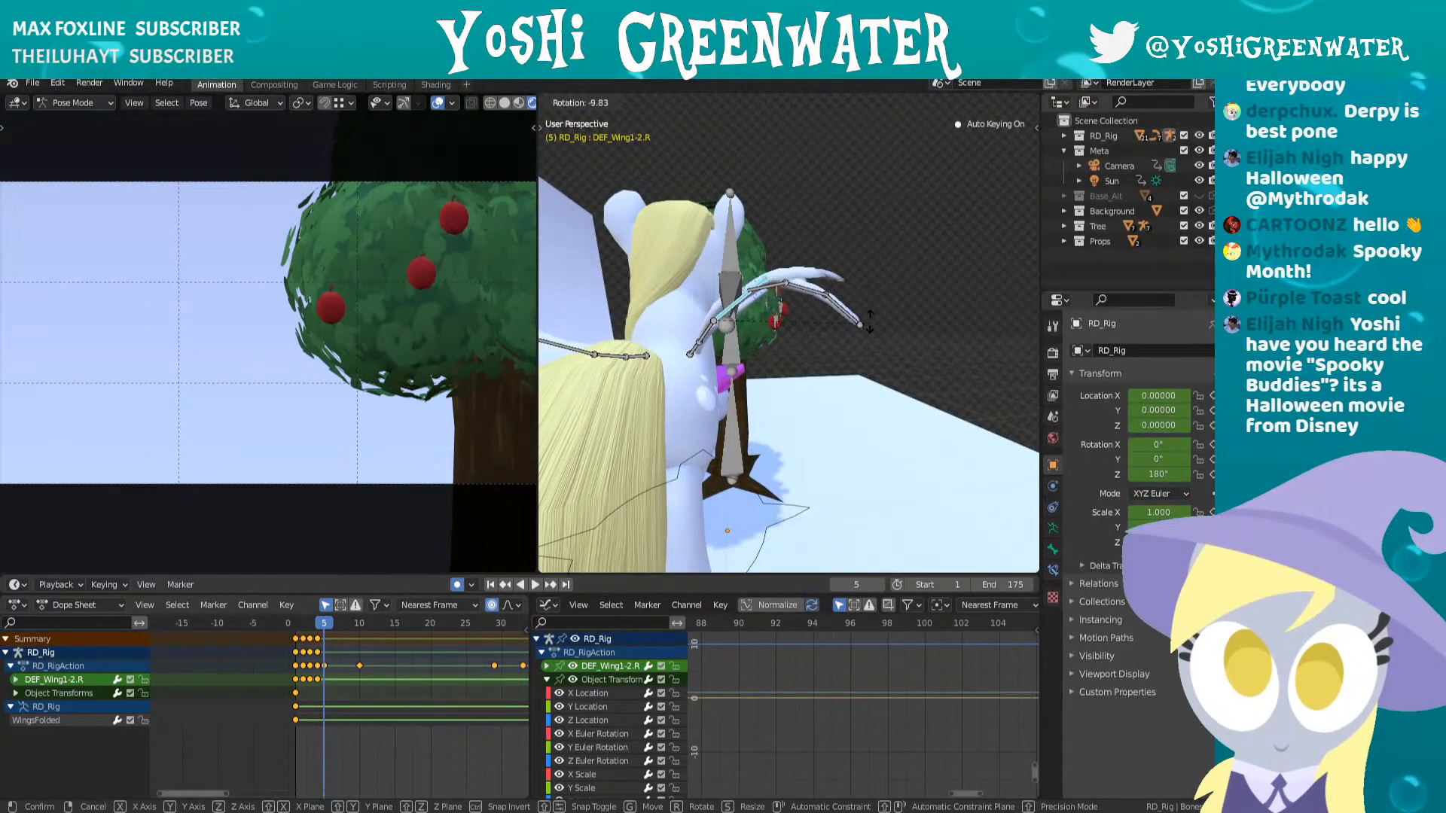
{"action": "left_click", "coordinate": [864, 305]}
{"action": "right_click", "coordinate": [775, 283]}
{"action": "right_click", "coordinate": [842, 309]}
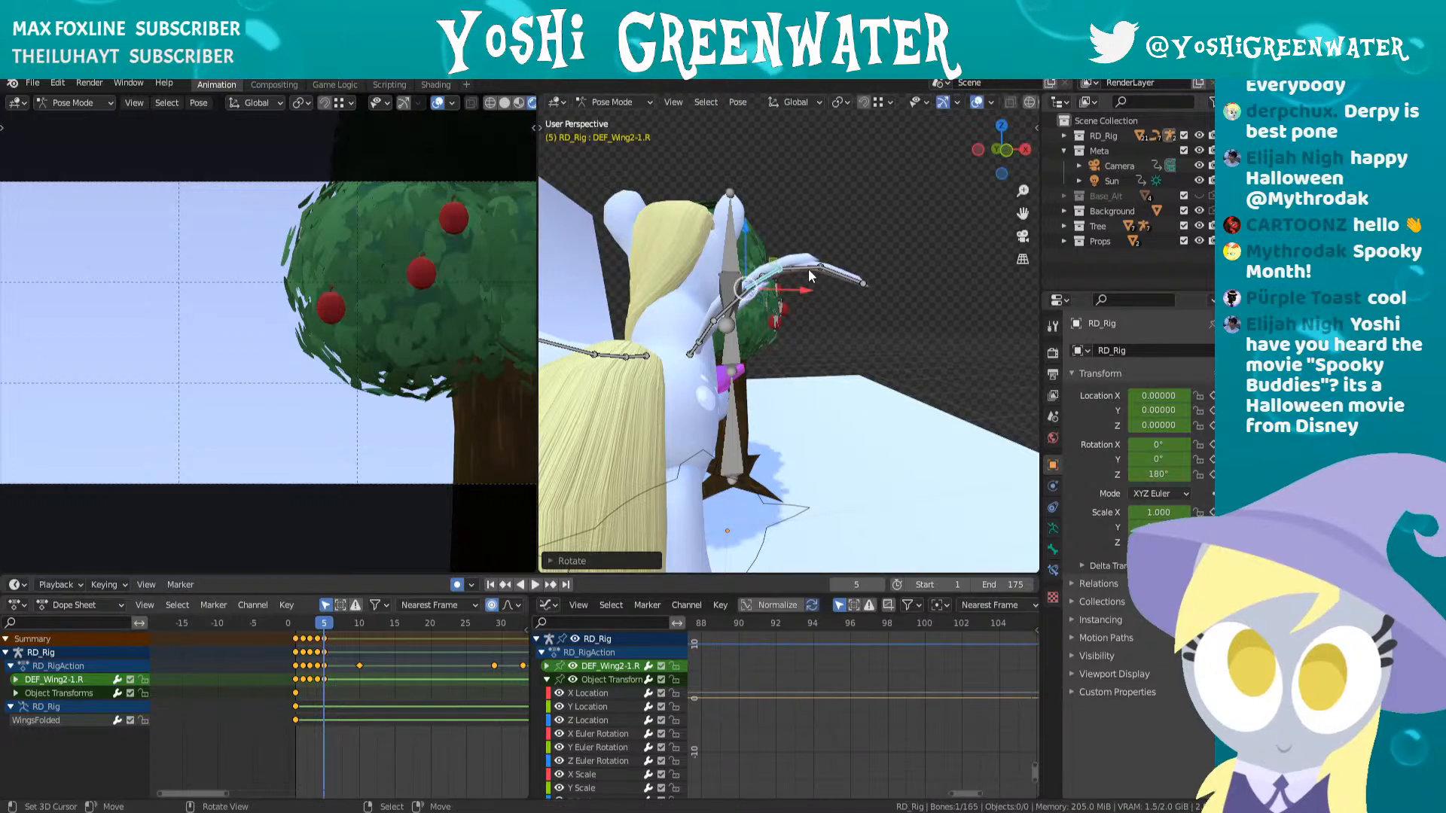
- Rotate the outer wing bones up to DEF_Wing2-3.R at frame 5 so the raised wing's tip bends slightly downward
{"action": "key", "text": "r"}
{"action": "left_click", "coordinate": [863, 289]}
{"action": "right_click", "coordinate": [851, 265]}
{"action": "key", "text": "r"}
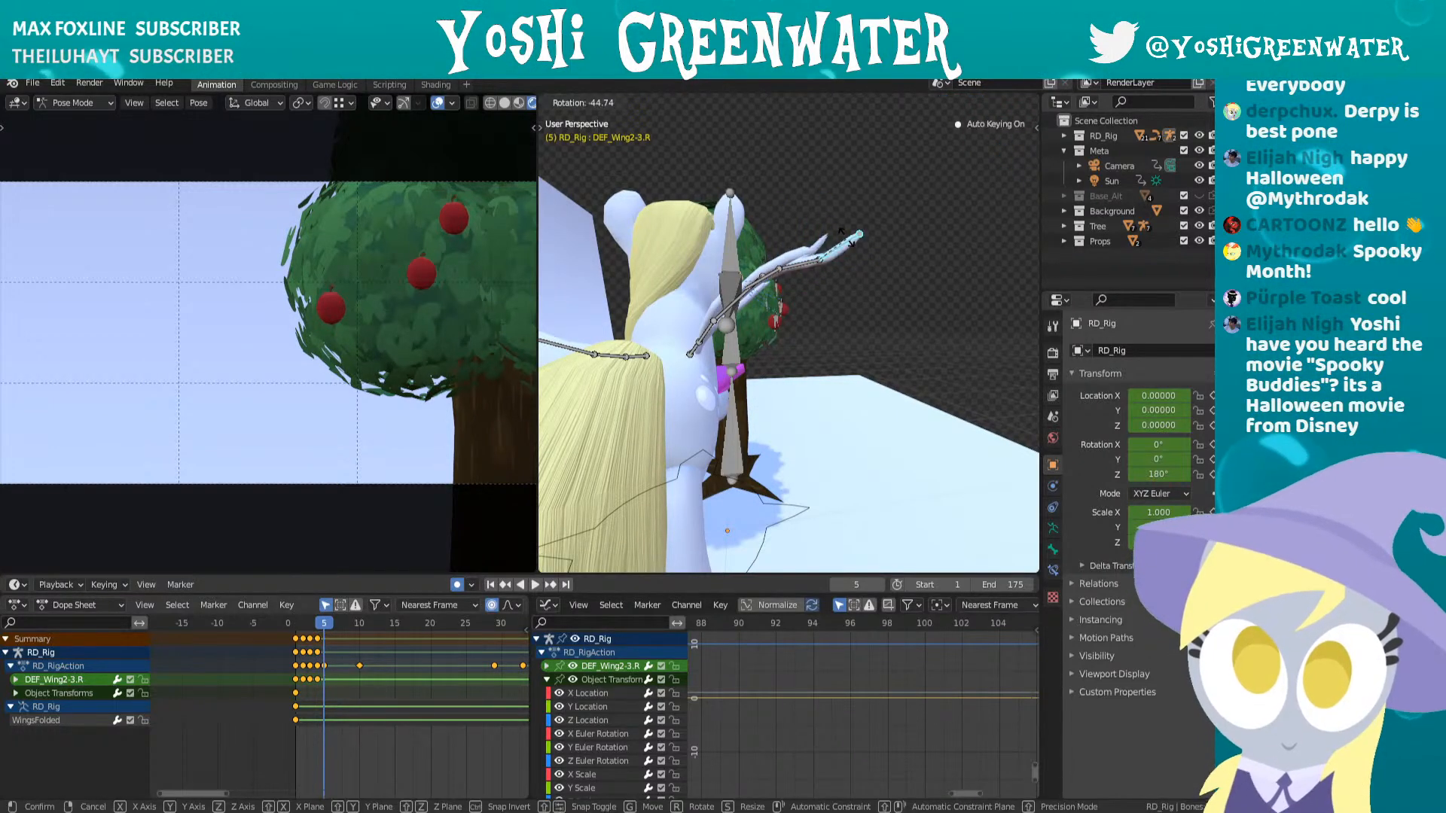
{"action": "left_click", "coordinate": [870, 275]}
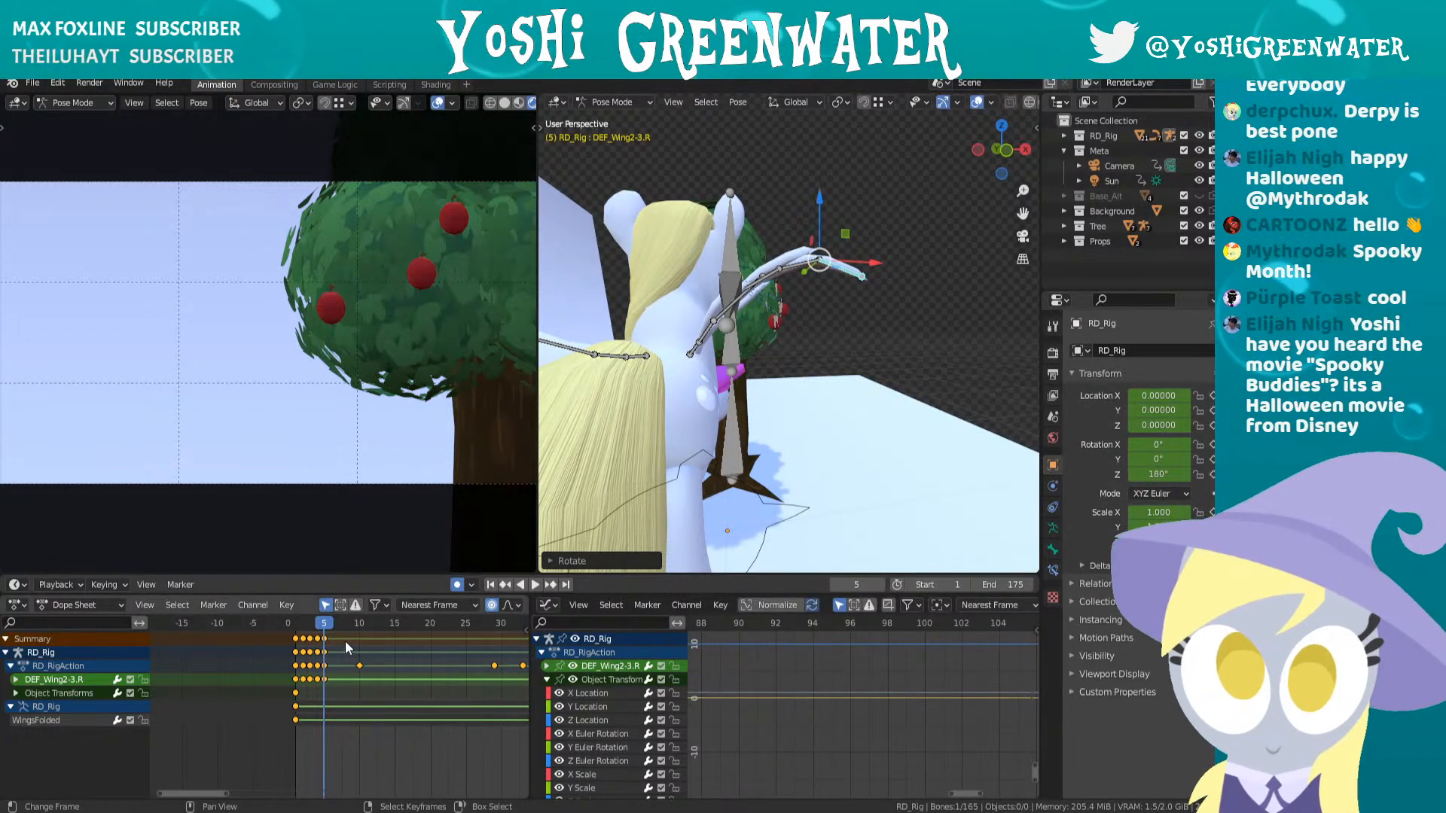
- Play the animation from frame 1 to review the right wing's flap
{"action": "key", "text": "Right"}
{"action": "key", "text": "space"}
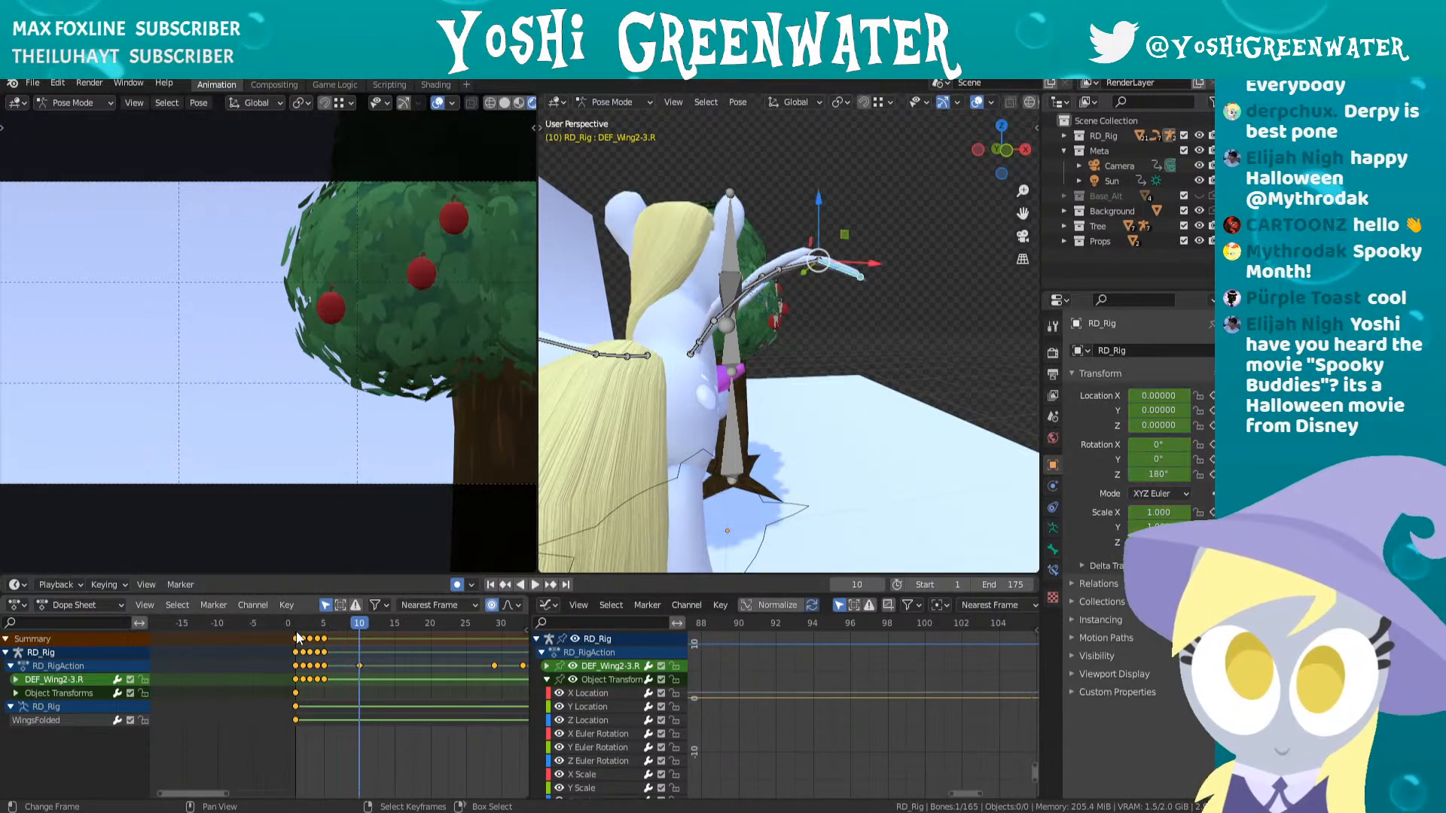
{"action": "key", "text": "space"}
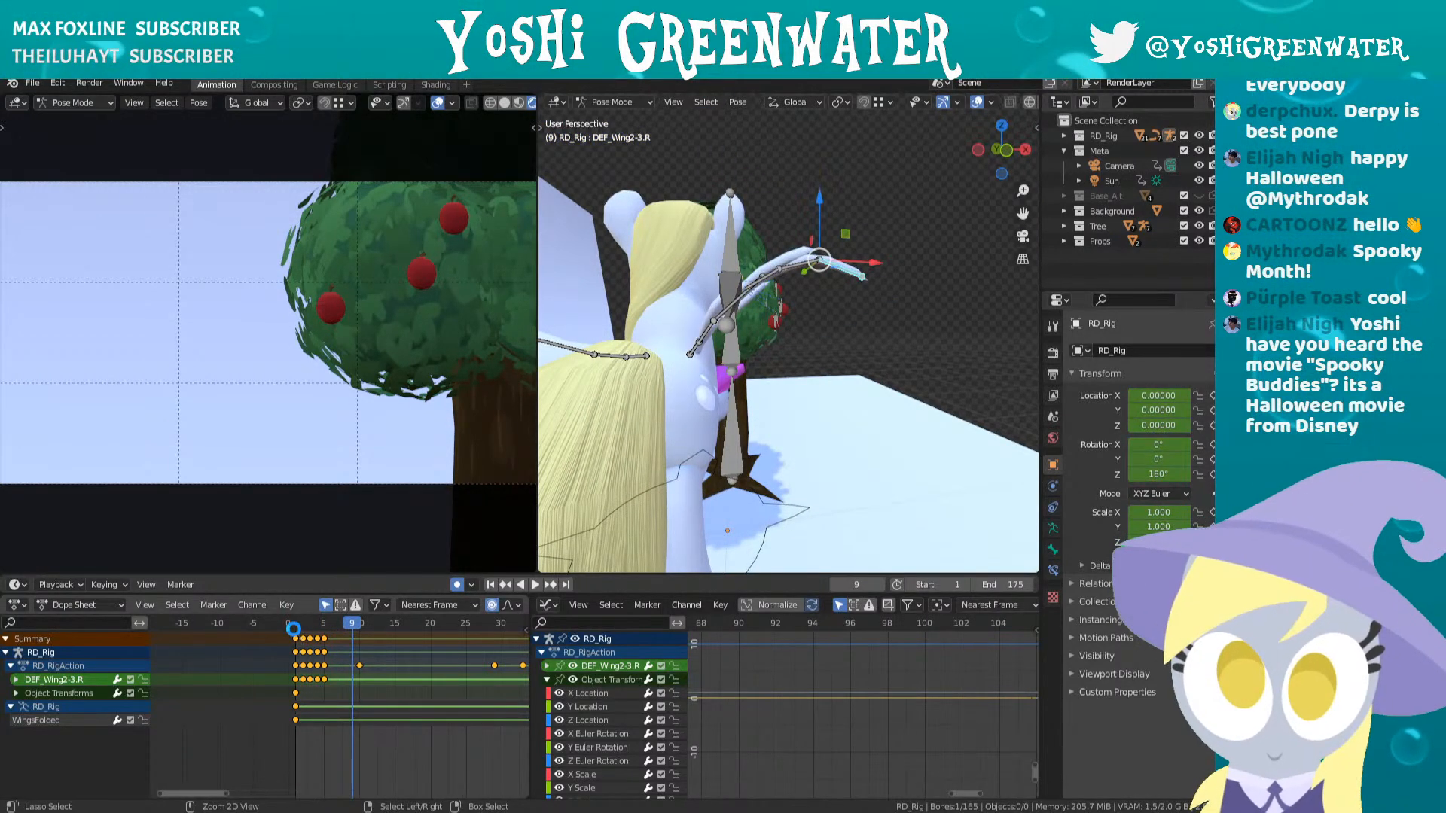
{"action": "left_click", "coordinate": [295, 629]}
{"action": "key", "text": "space"}
- Select the six right wing bones from DEF_WingBase.R to DEF_Wing2-3.R and copy their frame 1 keyframes to frame 6
{"action": "middle_click_drag", "start_coordinate": [675, 381], "coordinate": [747, 389]}
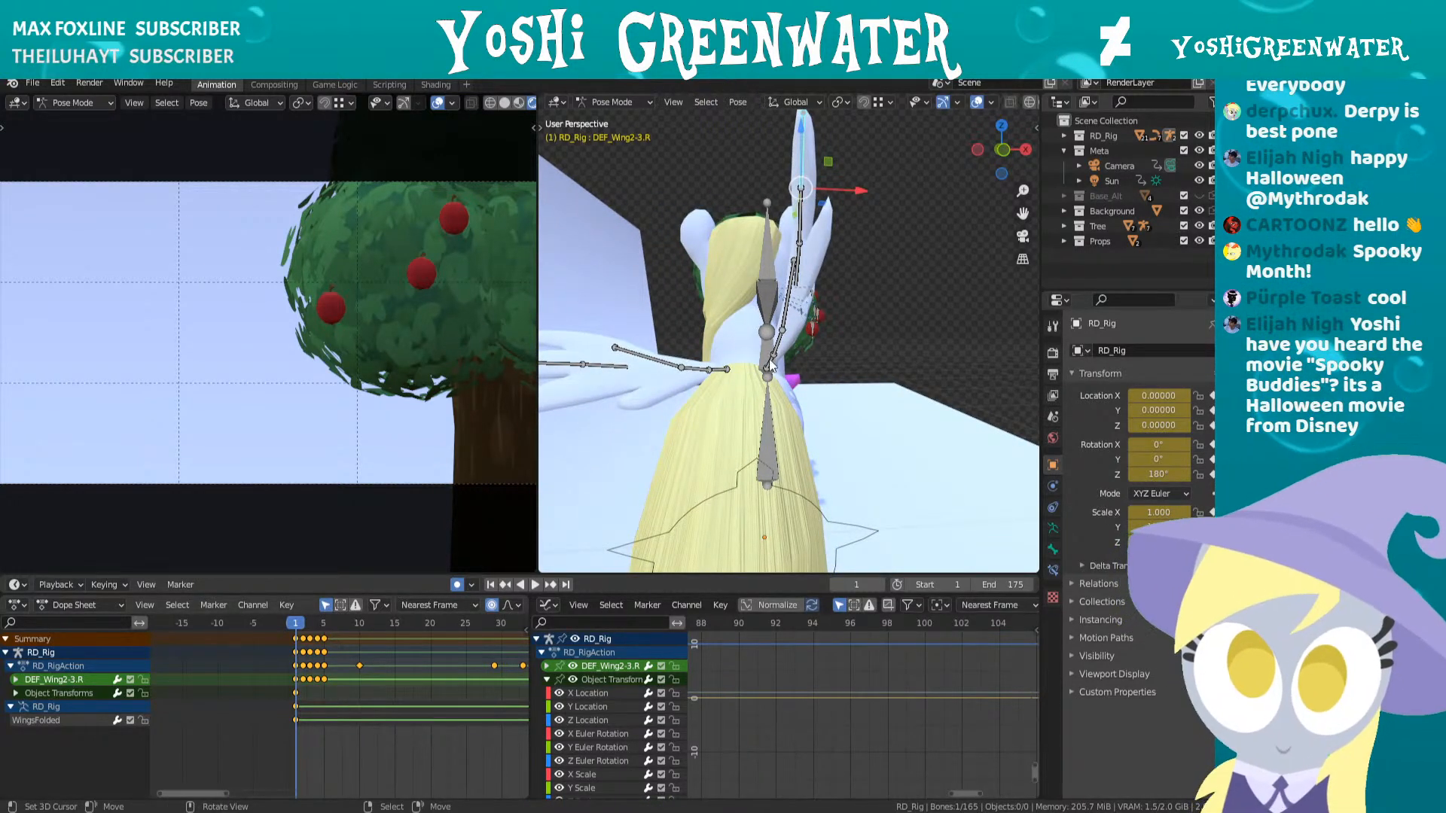
{"action": "middle_click_drag", "start_coordinate": [792, 360], "coordinate": [762, 316]}
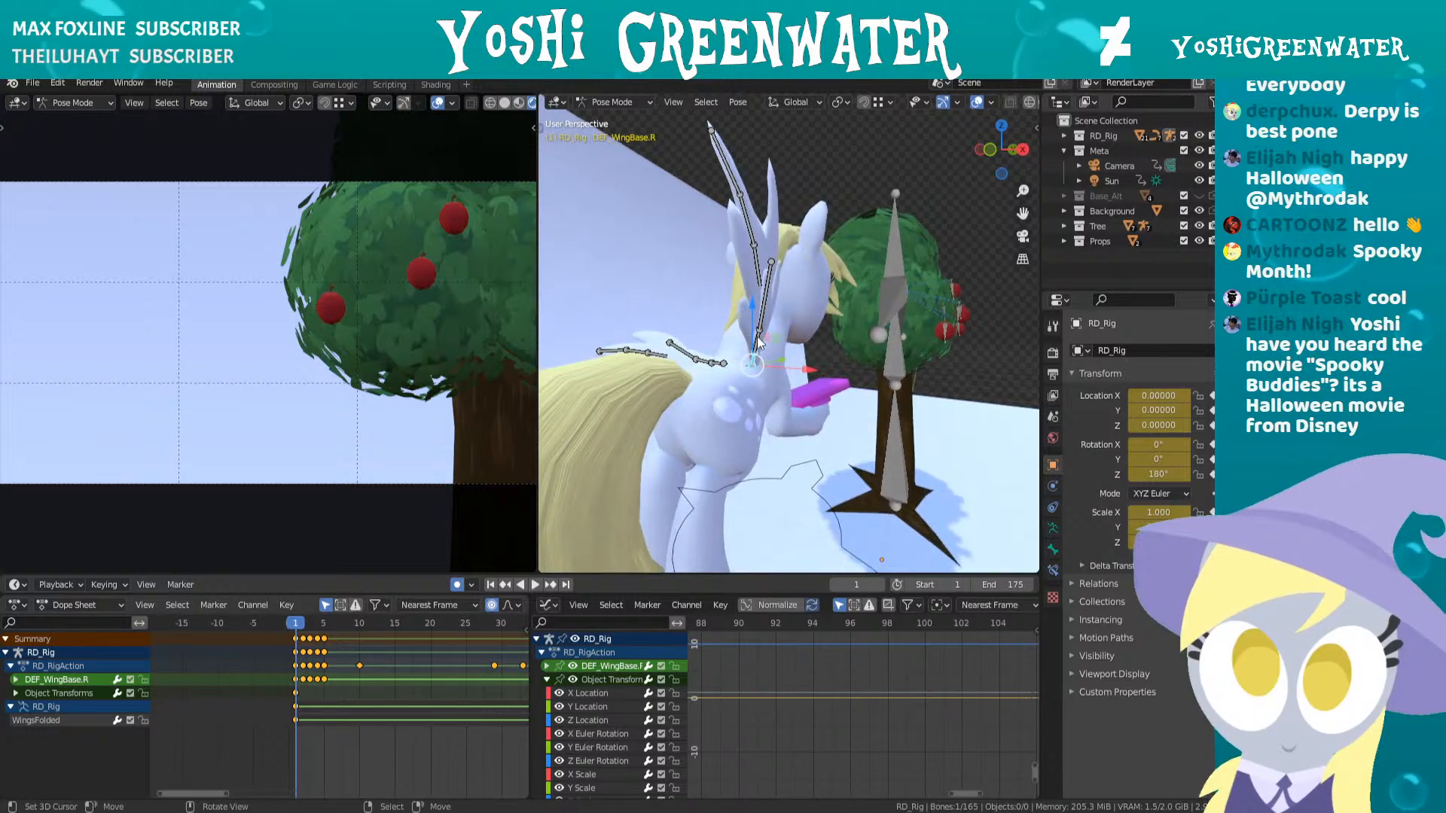
{"action": "left_click", "coordinate": [766, 299], "text": "shift"}
{"action": "left_click", "coordinate": [759, 271], "text": "shift"}
{"action": "left_click", "coordinate": [753, 245], "text": "shift"}
{"action": "left_click", "coordinate": [745, 217], "text": "shift"}
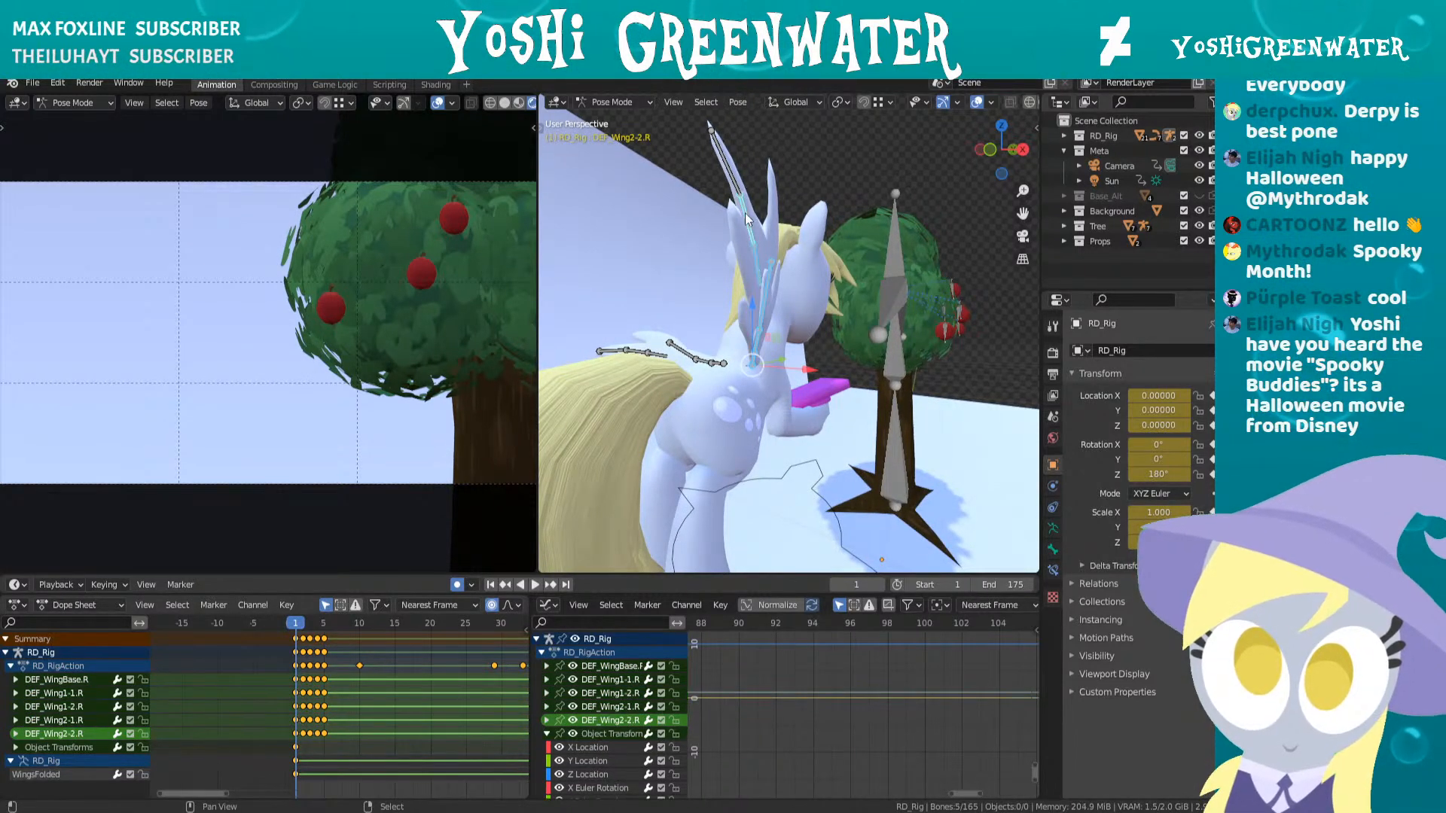
{"action": "left_click", "coordinate": [736, 189], "text": "shift"}
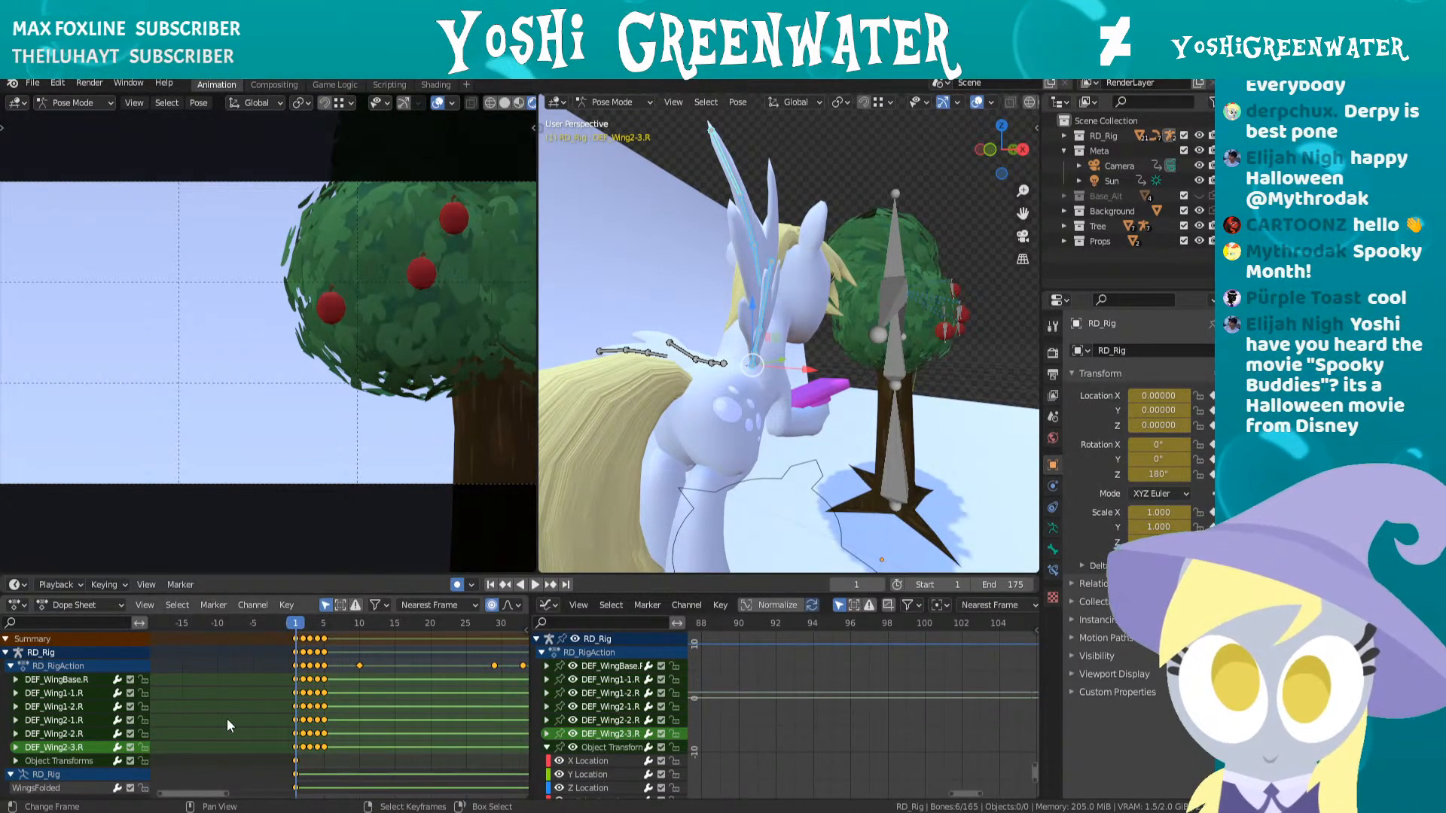
{"action": "left_click", "coordinate": [295, 642]}
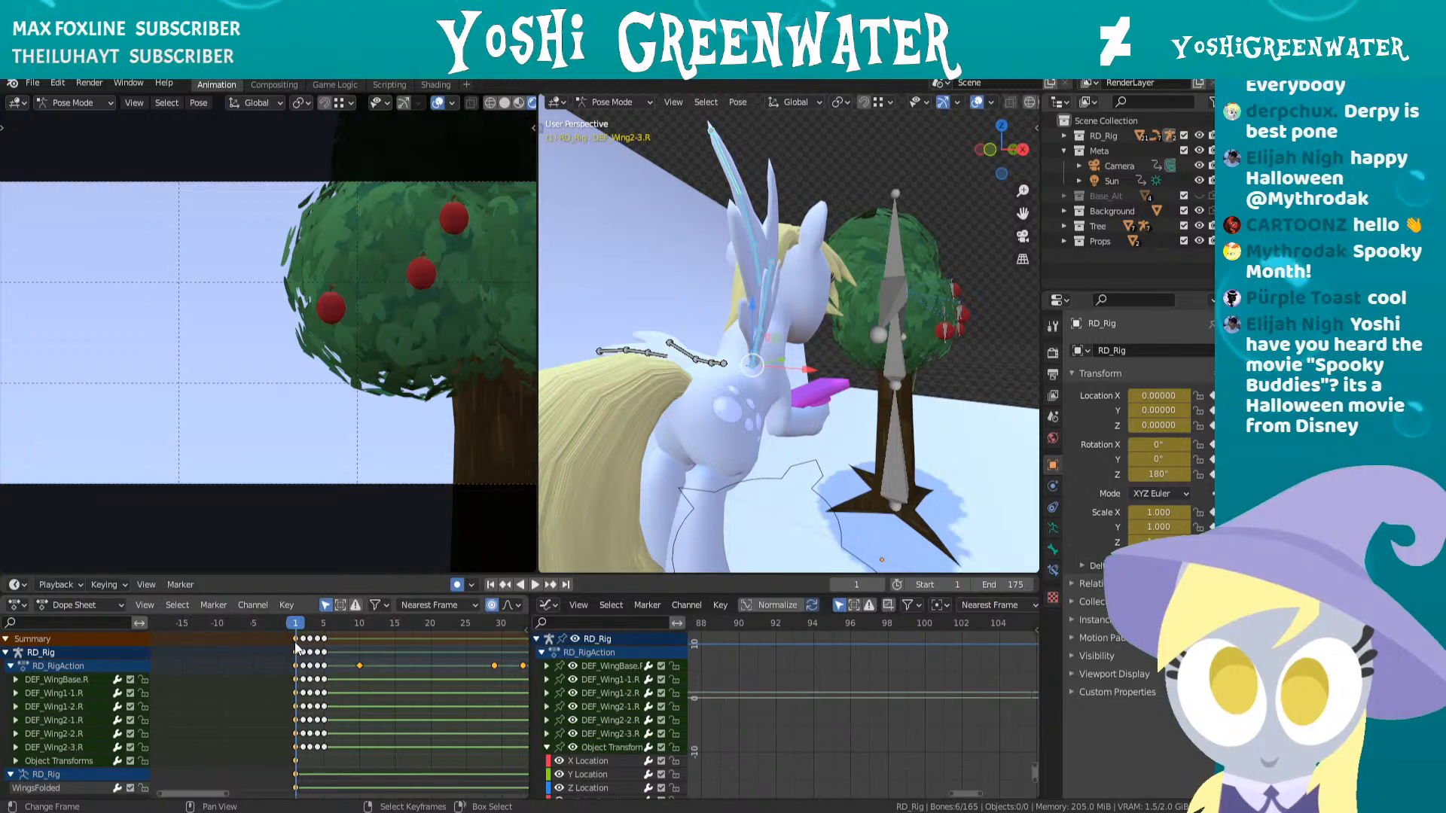
{"action": "key", "text": "space"}
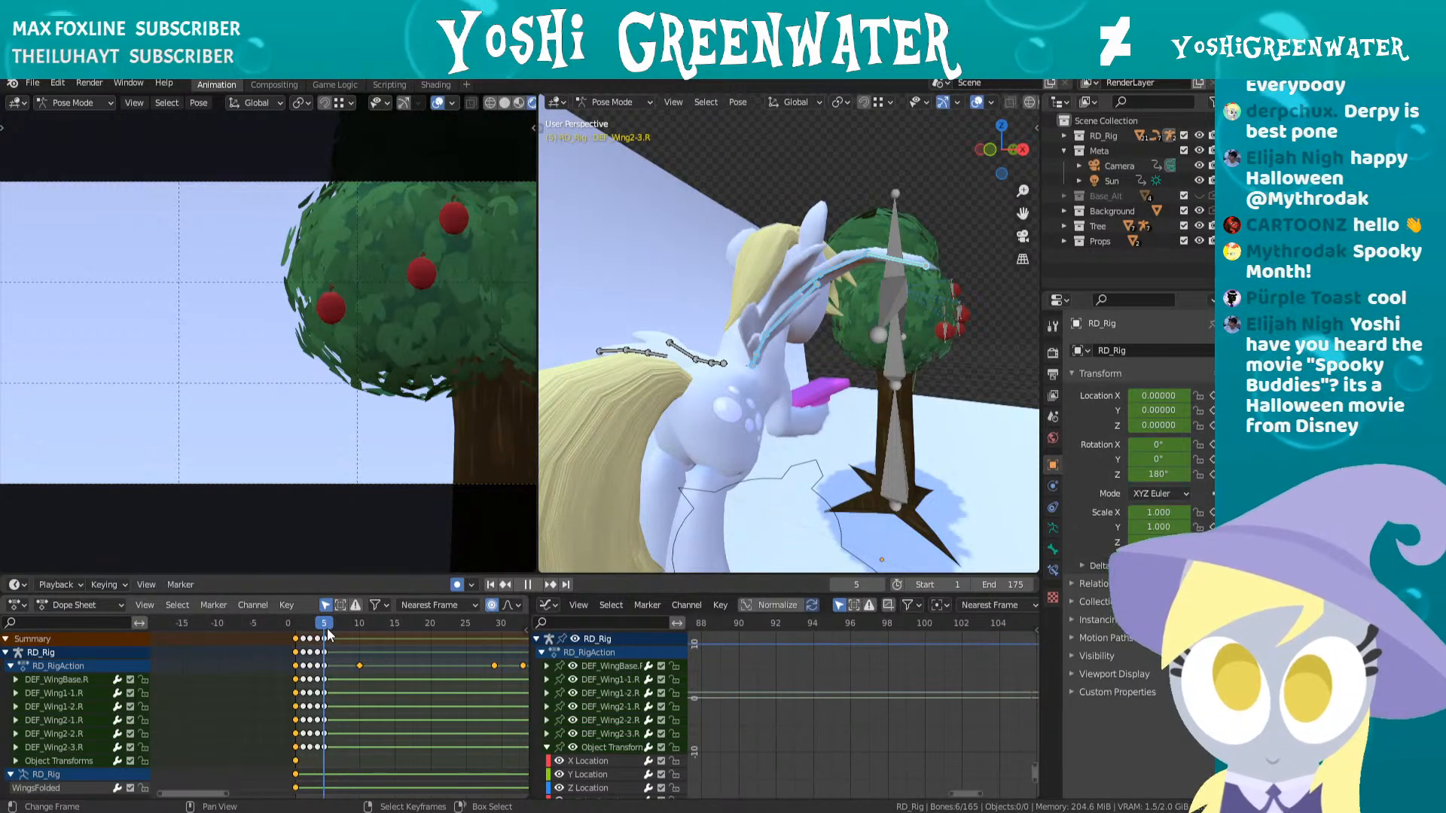
{"action": "key", "text": "ctrl+v"}
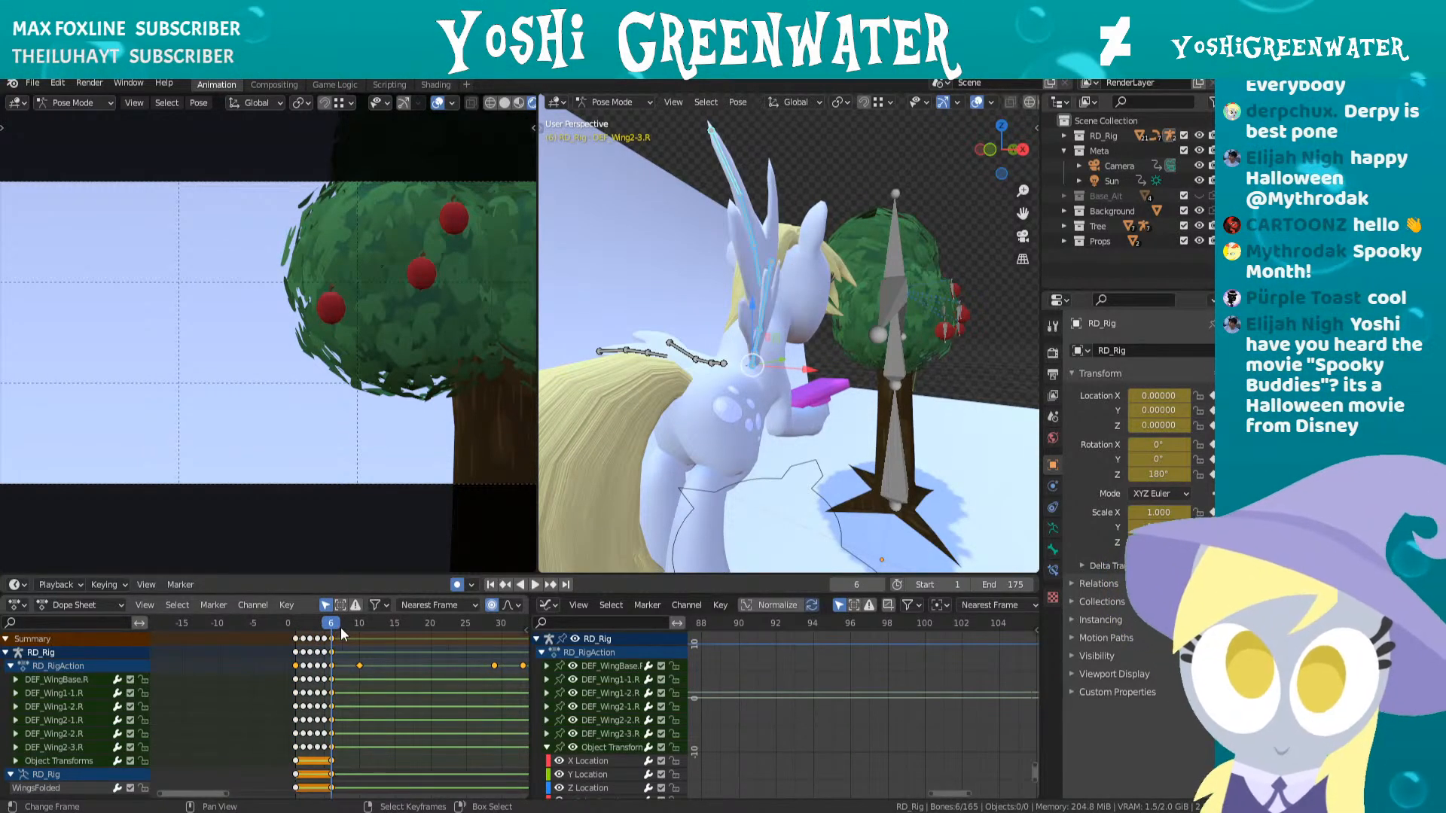
- At frame 7, rotate DEF_WingBase.R and DEF_Wing1-1.R to tilt the raised right wing slightly inward, and play back the flap
{"action": "middle_click_drag", "start_coordinate": [728, 377], "coordinate": [766, 380]}
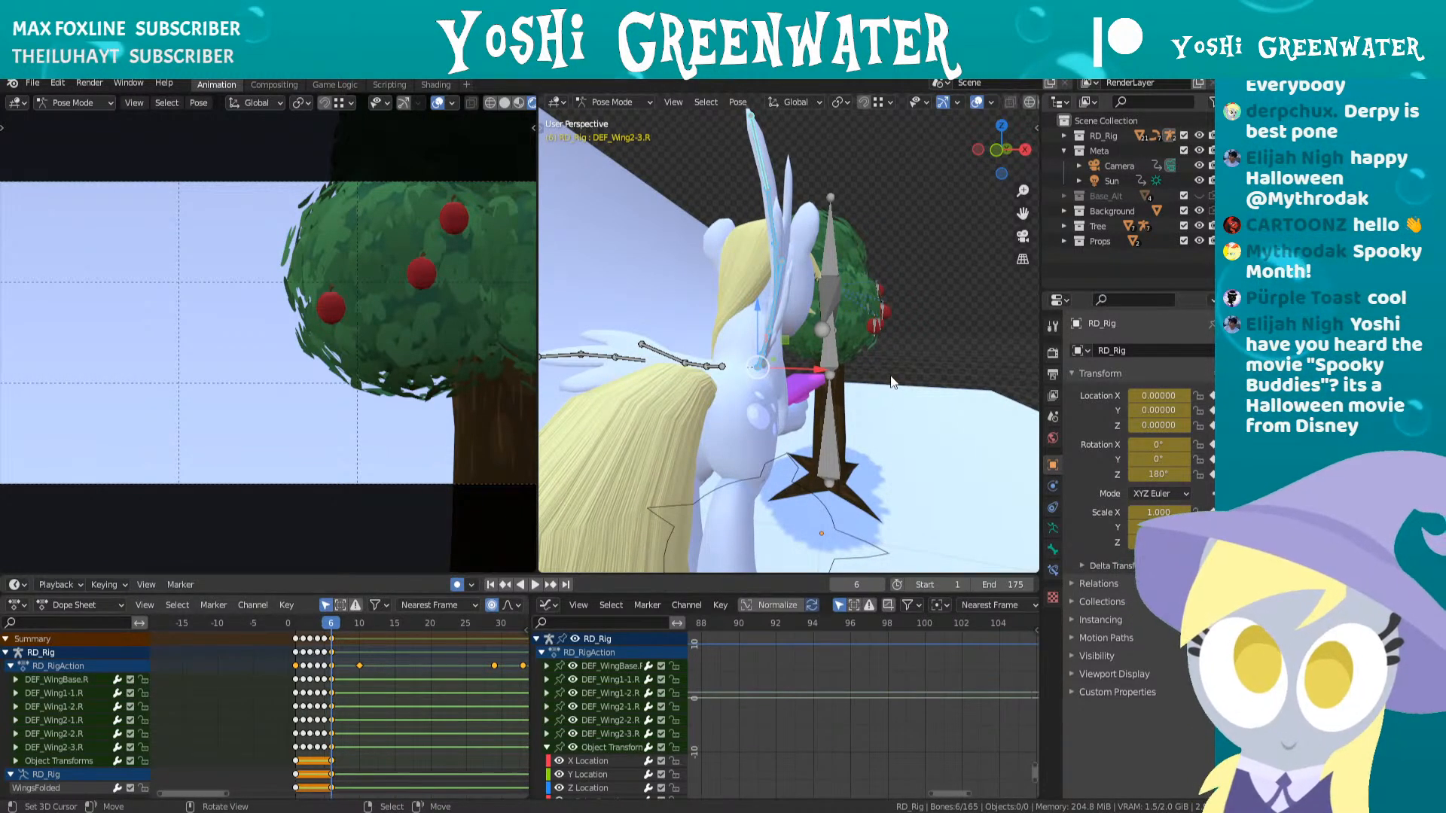
{"action": "left_click", "coordinate": [765, 357]}
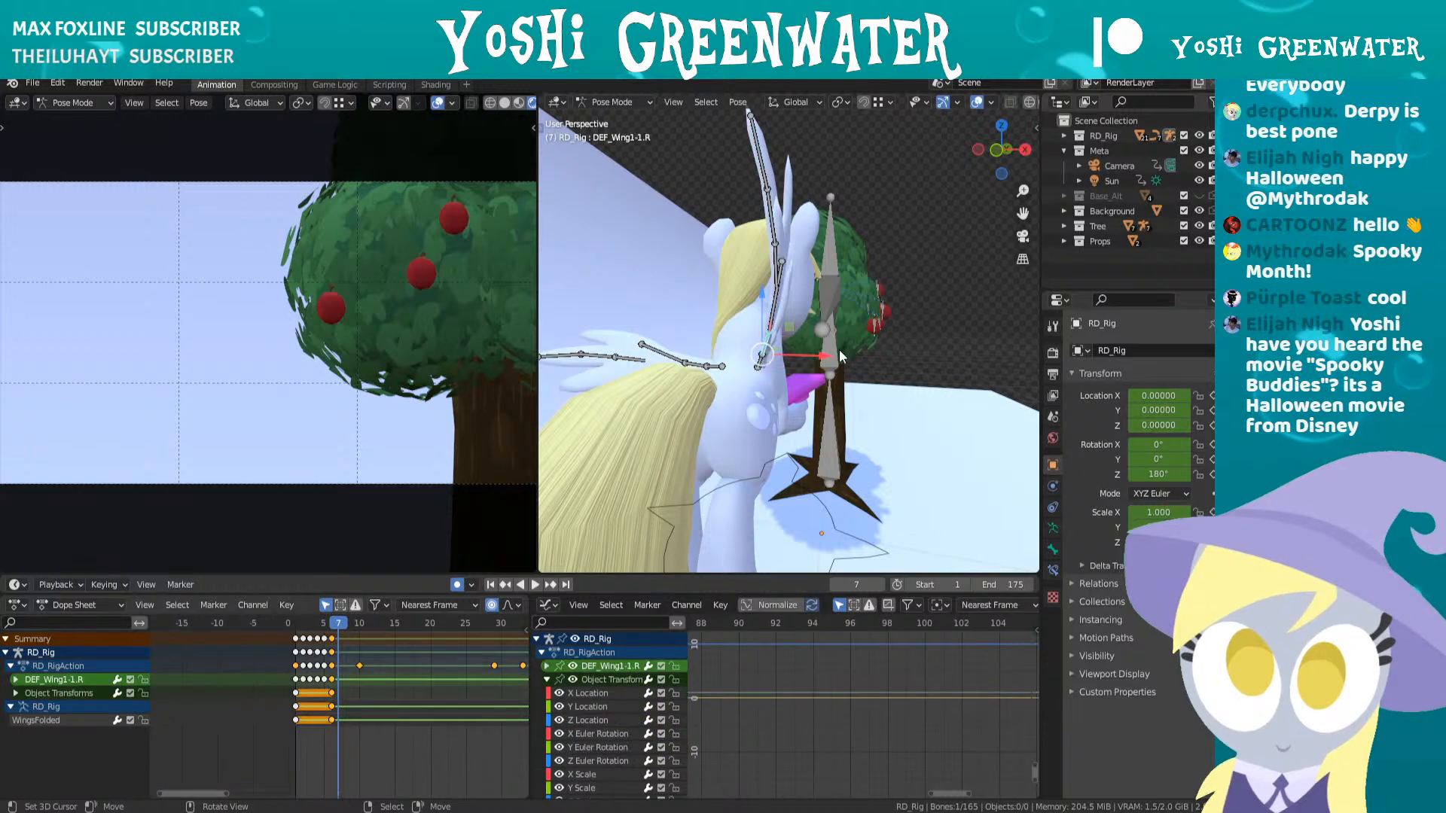
{"action": "left_click", "coordinate": [759, 365]}
{"action": "middle_click_drag", "start_coordinate": [759, 364], "coordinate": [858, 359]}
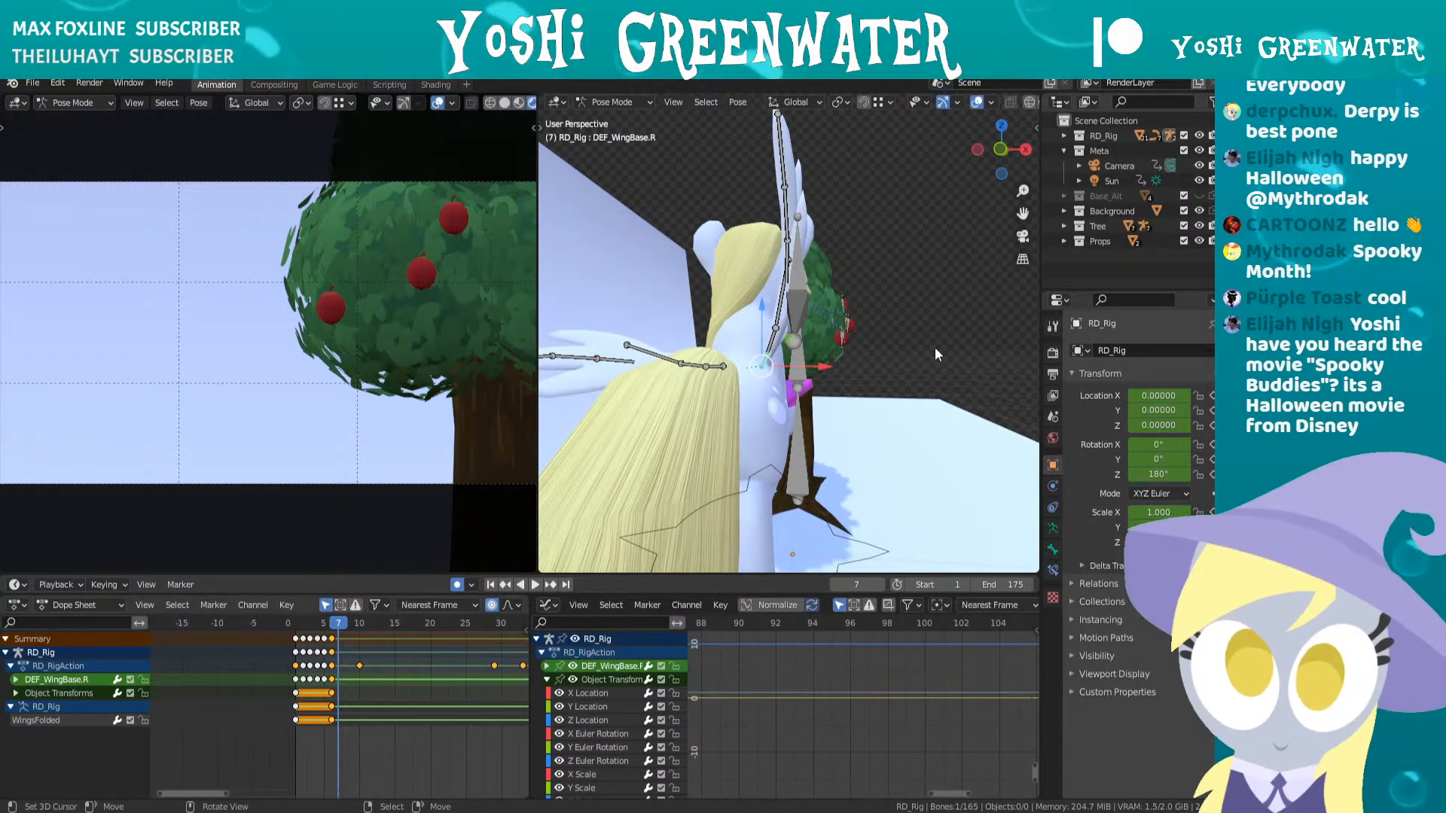
{"action": "key", "text": "r"}
{"action": "left_click", "coordinate": [911, 339]}
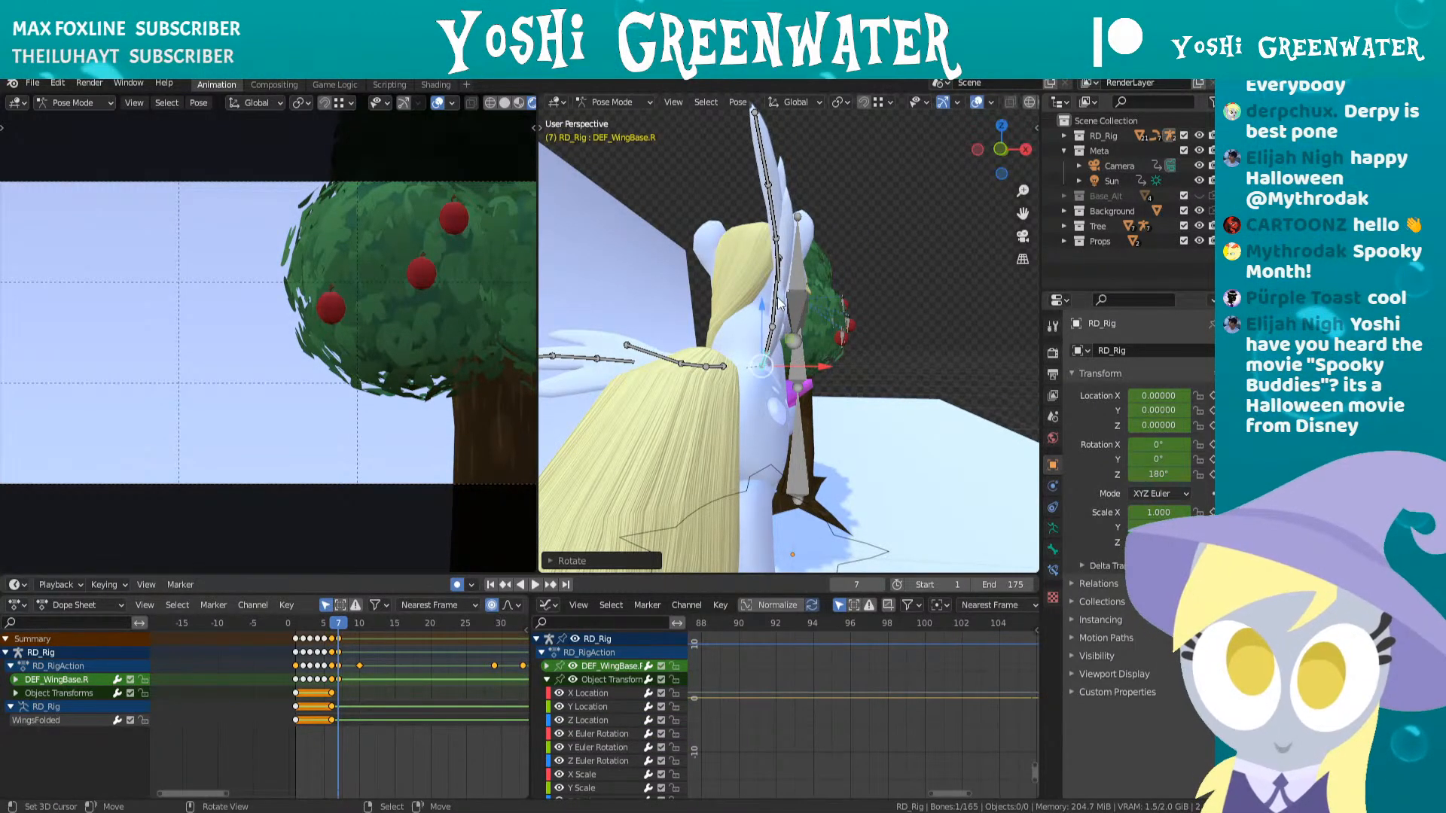
{"action": "right_click", "coordinate": [770, 339]}
{"action": "key", "text": "r"}
{"action": "left_click", "coordinate": [939, 343]}
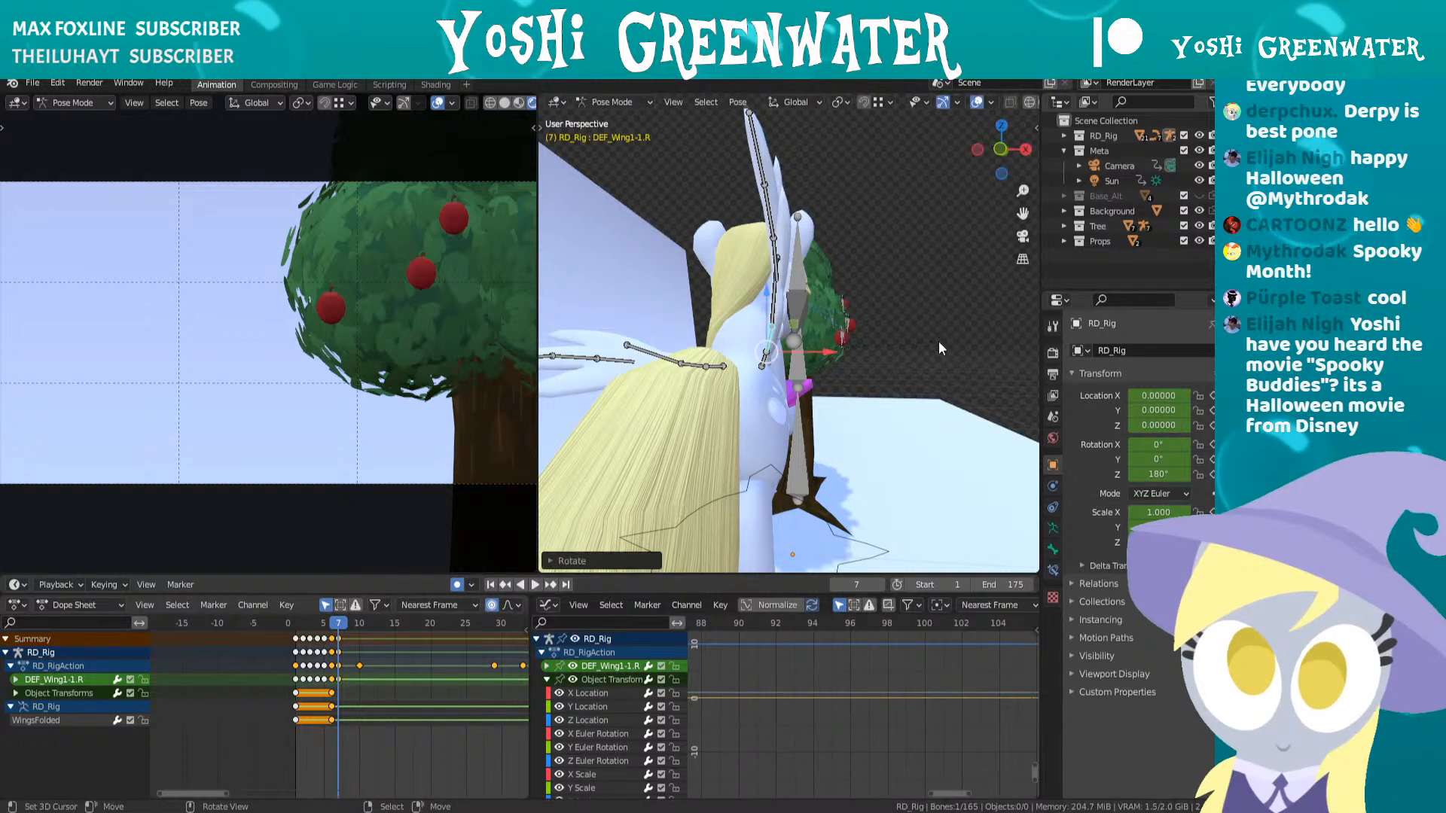
{"action": "key", "text": "space"}
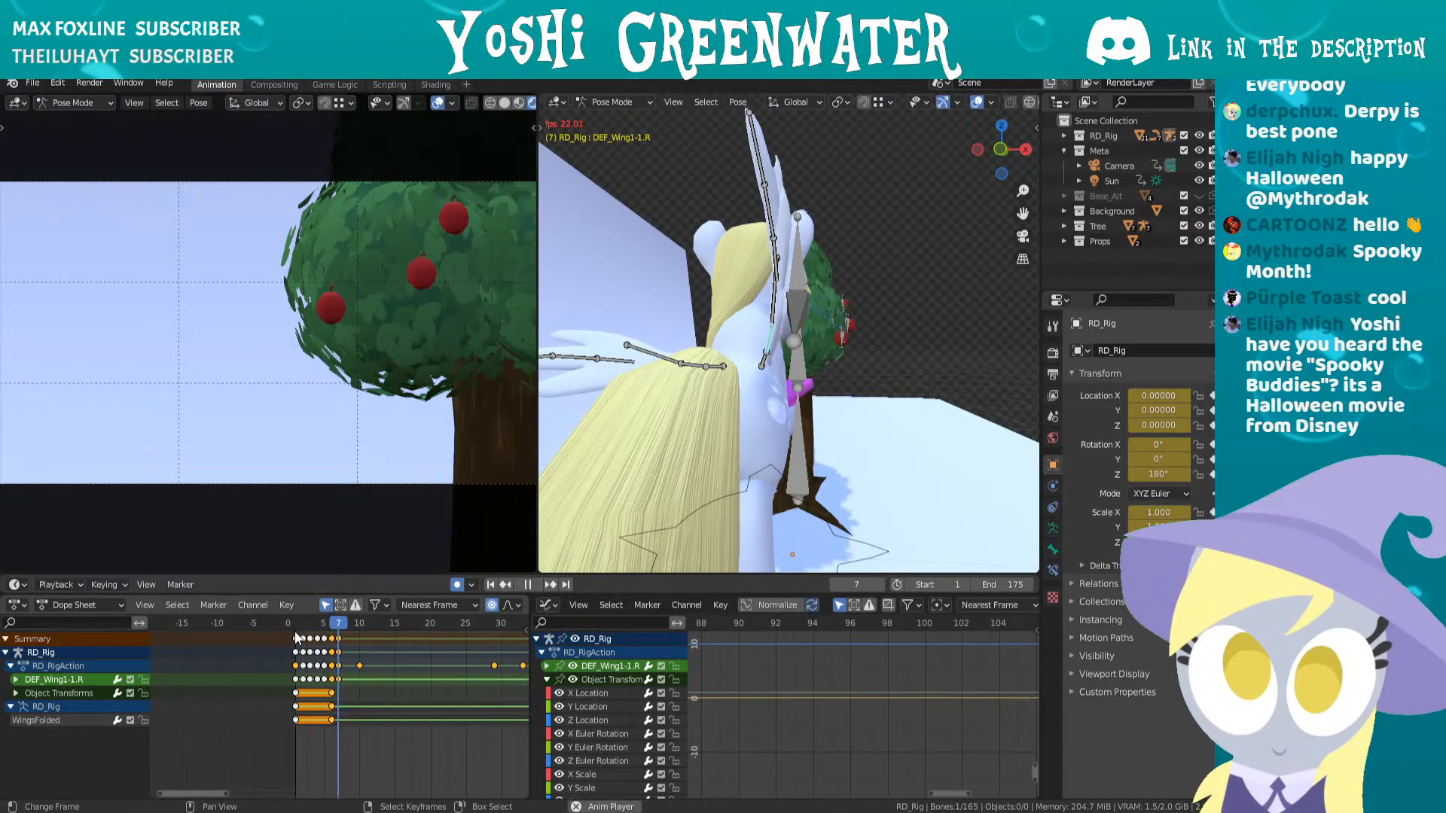
{"action": "key", "text": "space"}
- Select all six right wing bones from DEF_WingBase.R to DEF_Wing2-3.R and save the file
{"action": "middle_click_drag", "start_coordinate": [303, 672], "coordinate": [389, 689]}
{"action": "scroll", "coordinate": [389, 689], "scroll_direction": "up", "scroll_amount": 2}
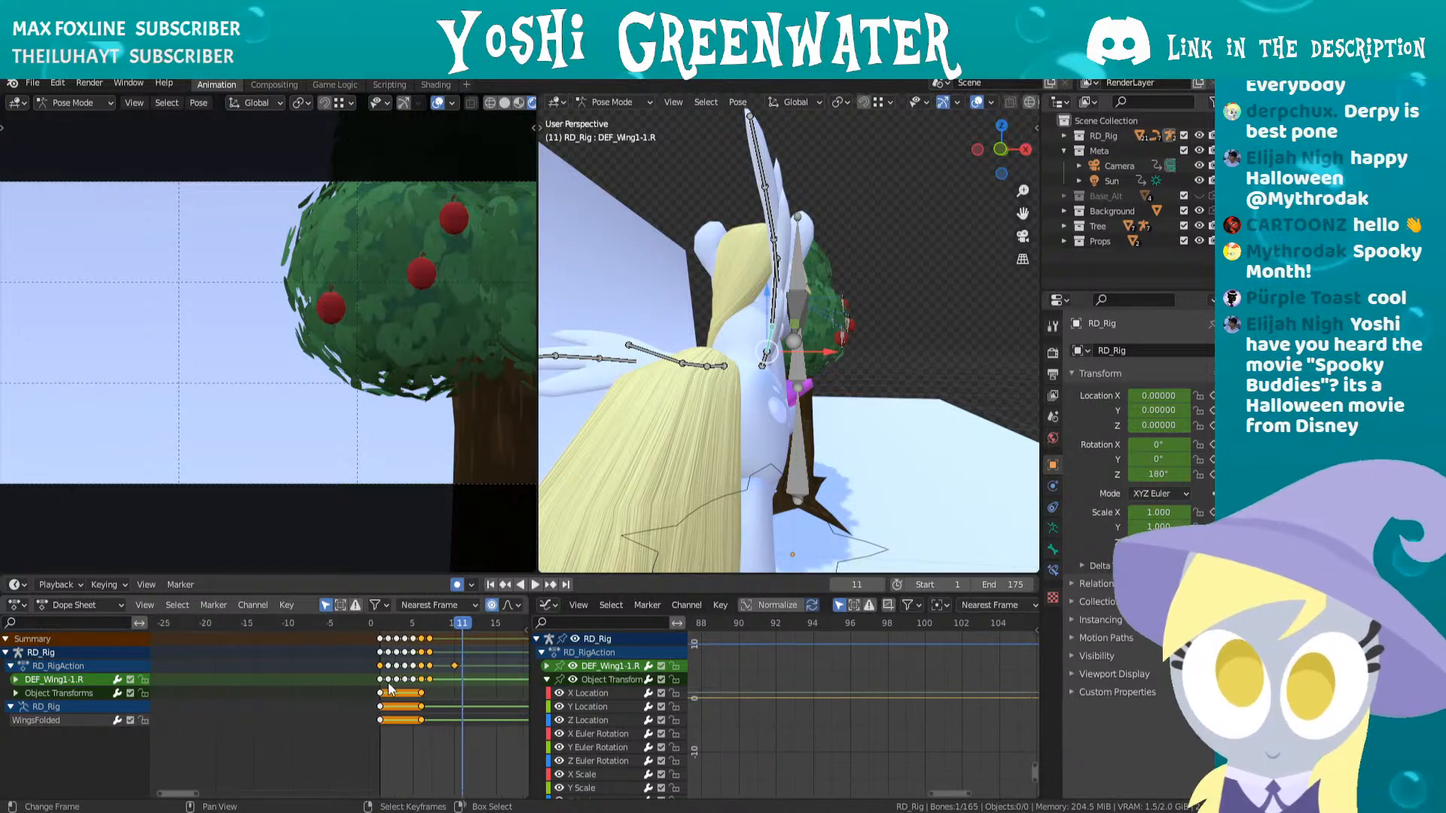
{"action": "middle_click_drag", "start_coordinate": [692, 391], "coordinate": [650, 347]}
{"action": "scroll", "coordinate": [652, 347], "scroll_direction": "up", "scroll_amount": 3}
{"action": "right_click", "coordinate": [735, 345], "text": "shift"}
{"action": "right_click", "coordinate": [728, 306], "text": "shift"}
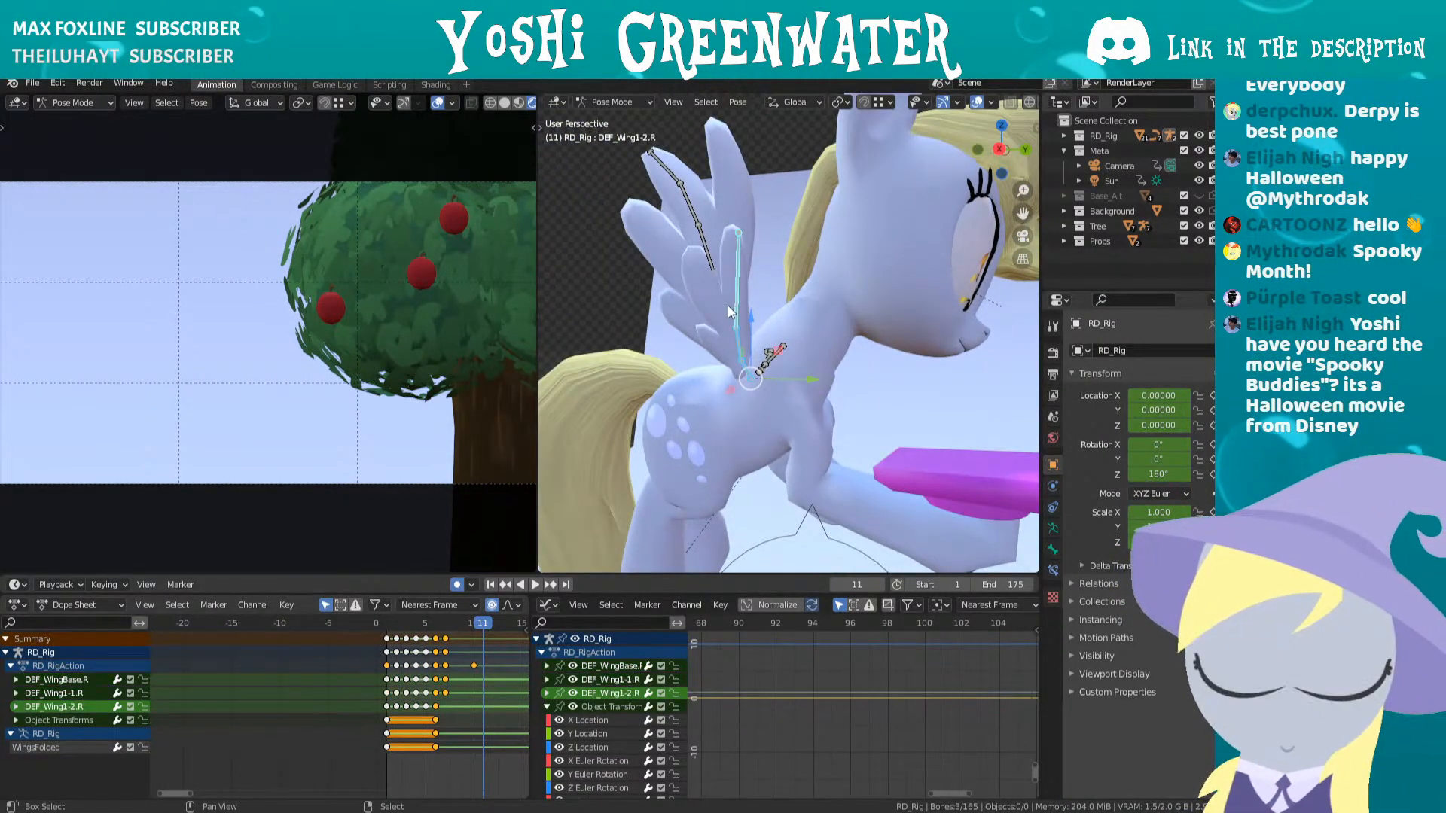
{"action": "right_click", "coordinate": [699, 239], "text": "shift"}
{"action": "right_click", "coordinate": [687, 200], "text": "shift"}
{"action": "right_click", "coordinate": [663, 169], "text": "shift"}
{"action": "middle_click_drag", "start_coordinate": [663, 170], "coordinate": [749, 256]}
{"action": "key", "text": "ctrl+s"}
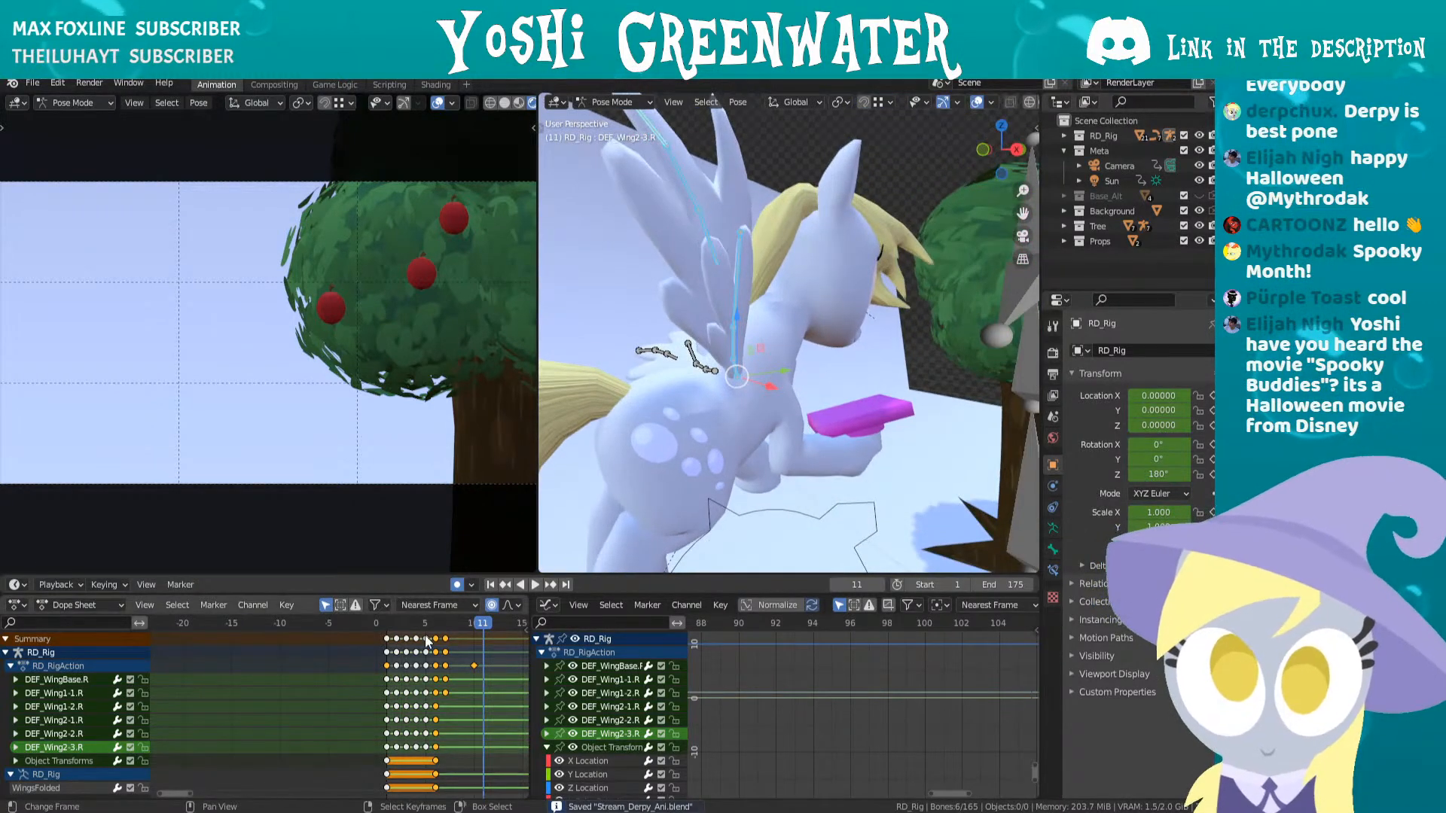
- Enlarge the Dope Sheet area upward and sideways and select the RD_RigAction keyframe at frame 10
{"action": "left_click_drag", "start_coordinate": [422, 575], "coordinate": [427, 506]}
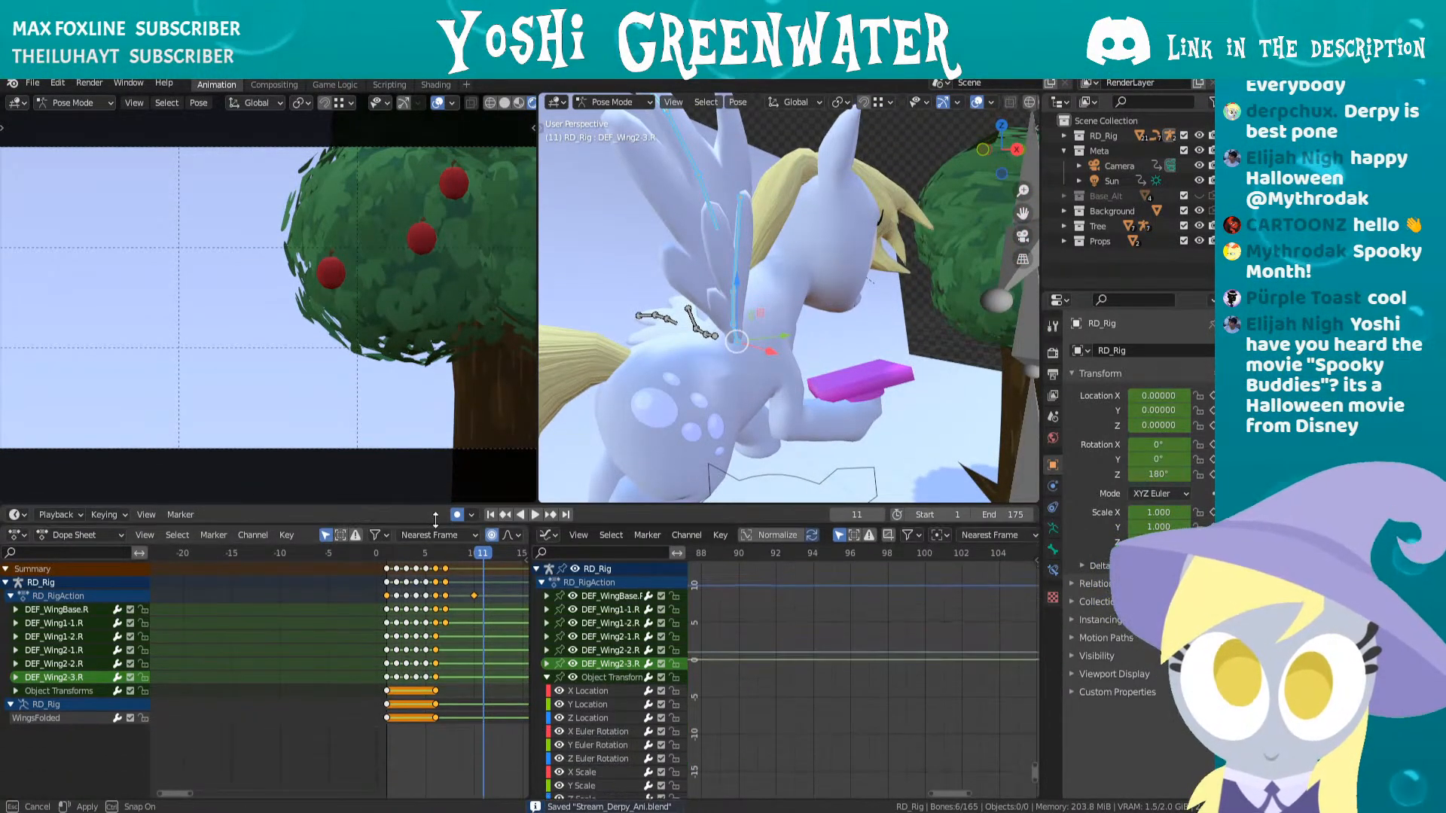
{"action": "left_click_drag", "start_coordinate": [530, 610], "coordinate": [703, 607]}
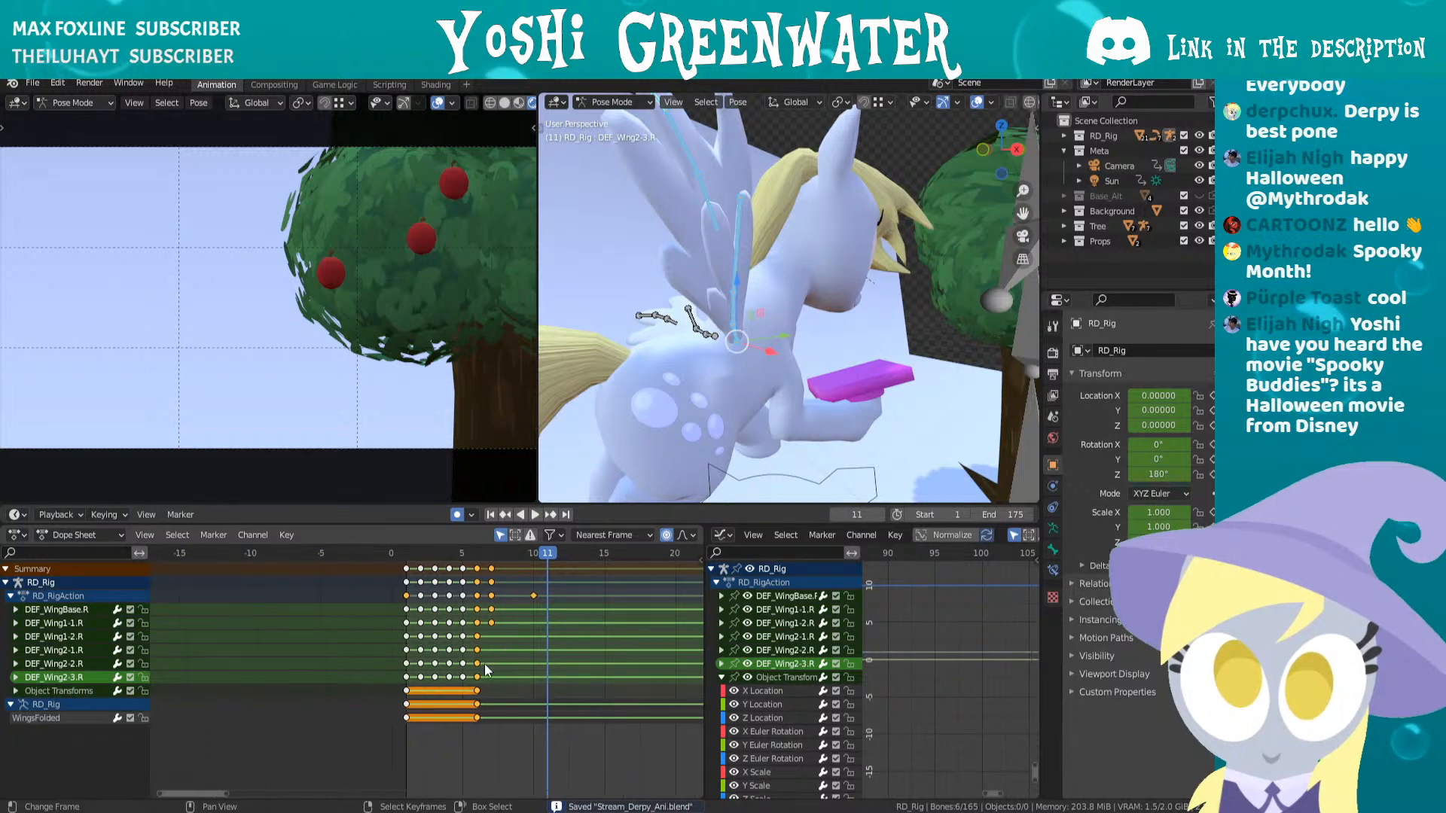
{"action": "left_click", "coordinate": [505, 595]}
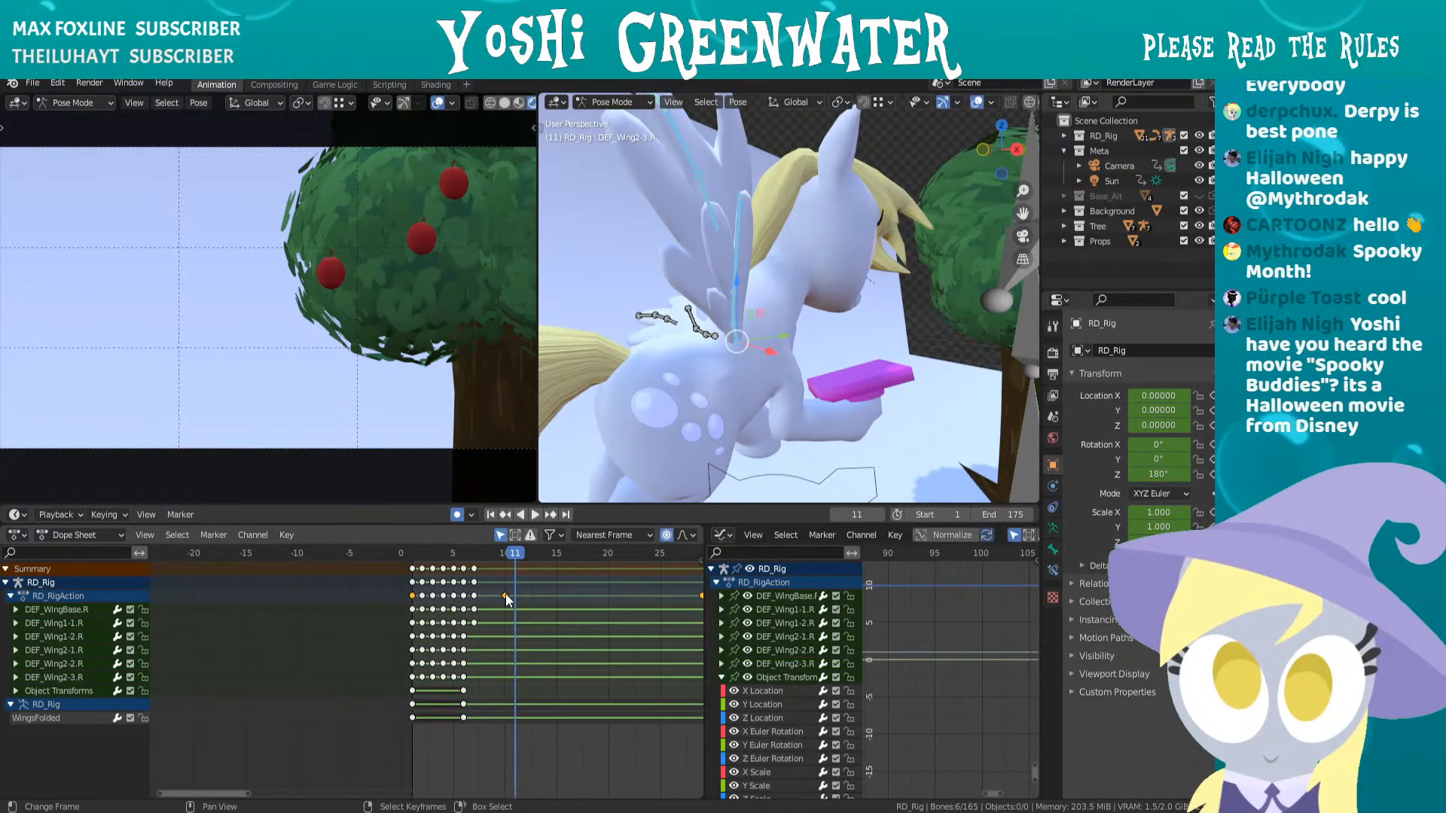
- Compare the raised right wing at frames 10 and 7 and select DEF_Wing1-2.R's keyframe at frame 6
{"action": "left_click", "coordinate": [502, 553]}
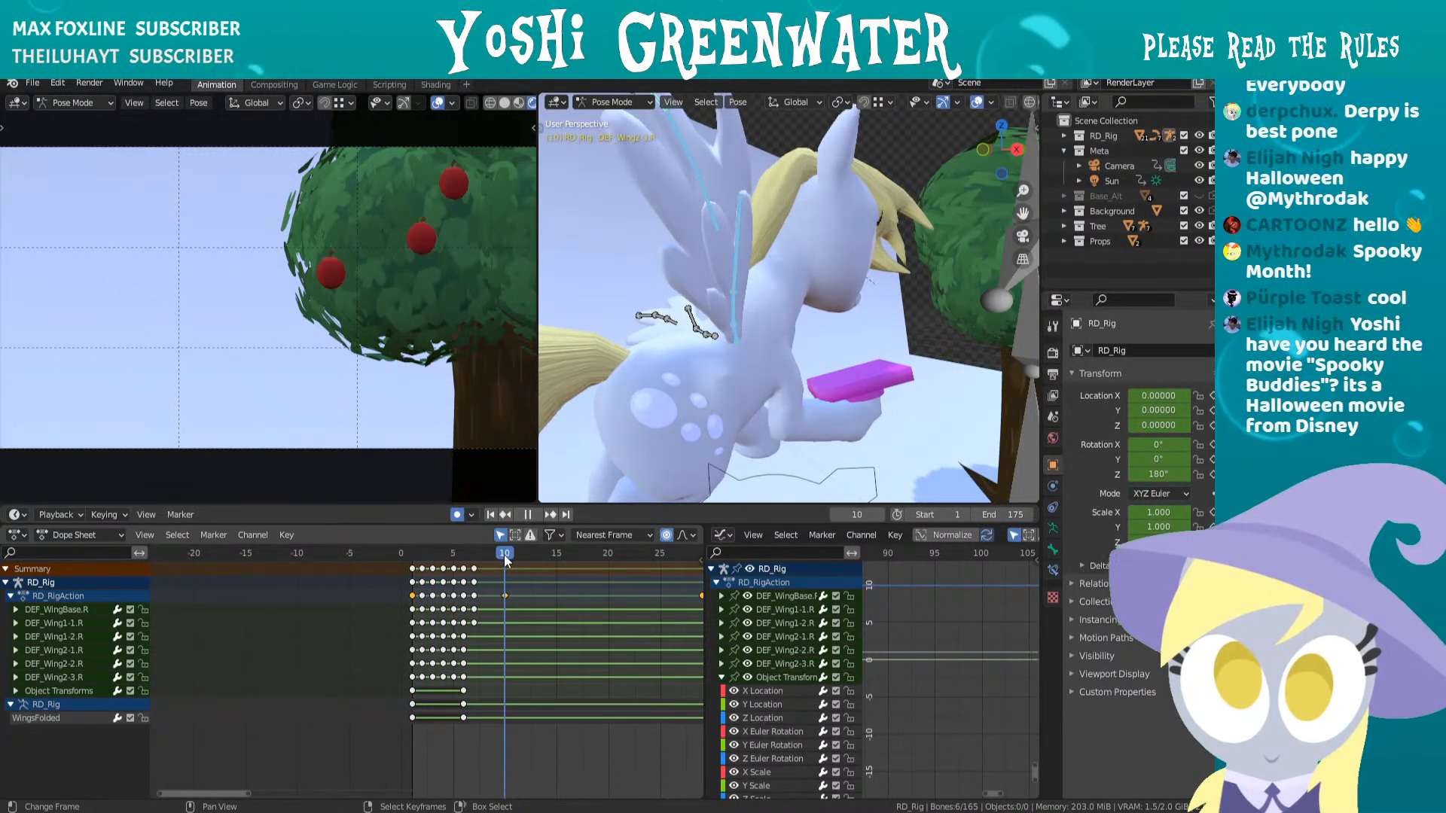
{"action": "left_click", "coordinate": [63, 610]}
{"action": "left_click", "coordinate": [64, 595]}
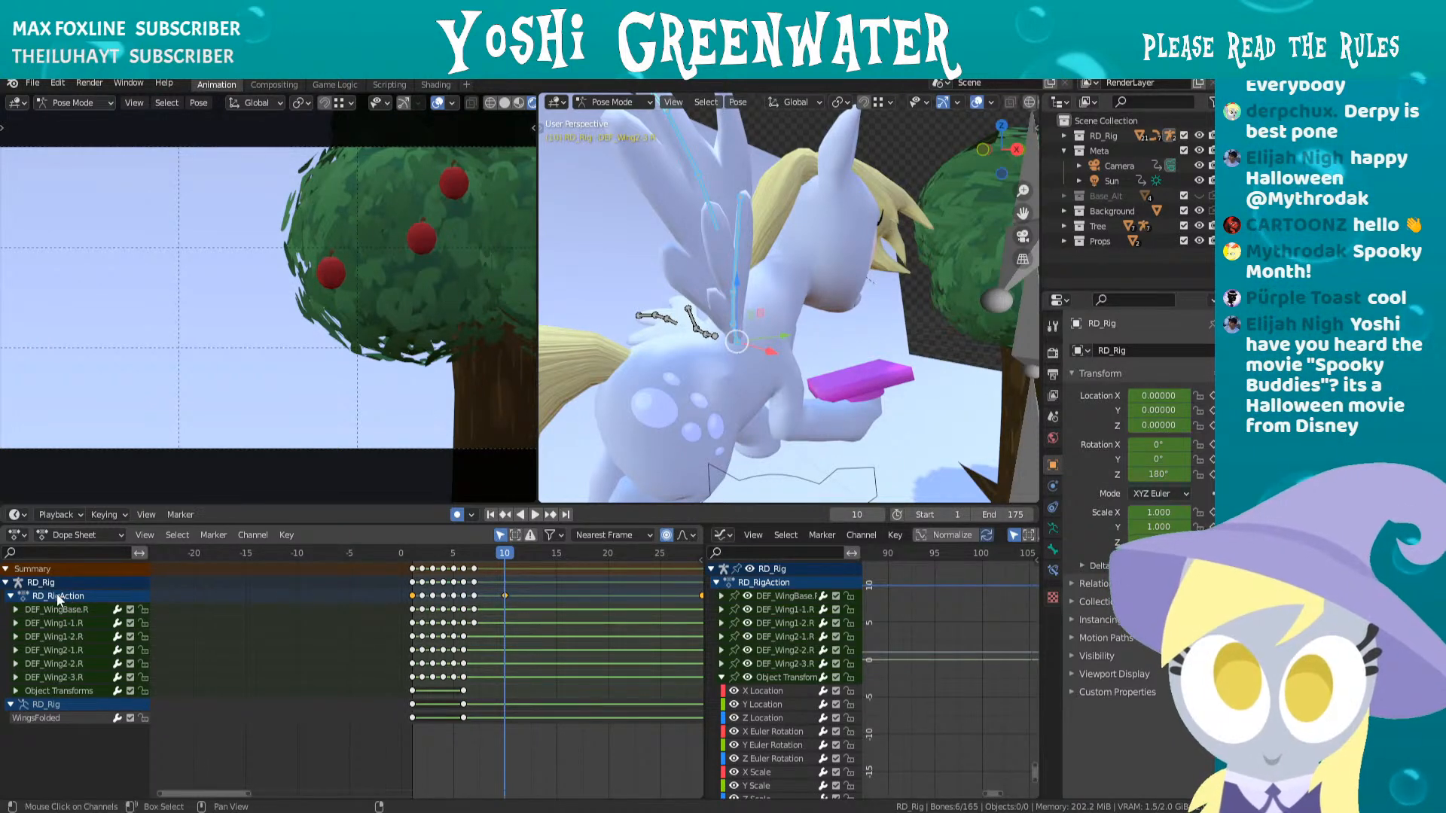
{"action": "middle_click_drag", "start_coordinate": [769, 329], "coordinate": [824, 313]}
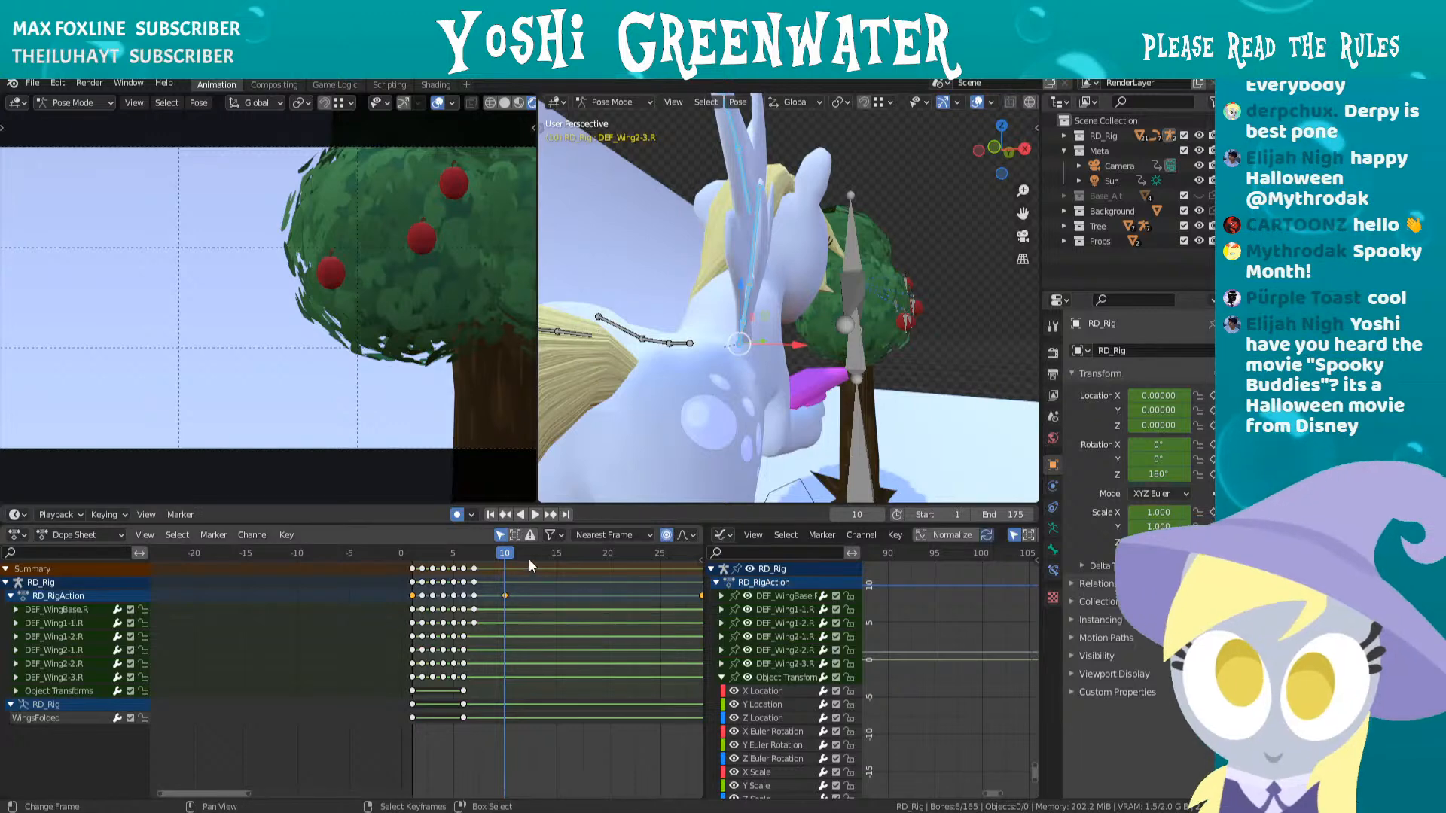
{"action": "left_click", "coordinate": [76, 633]}
{"action": "left_click_drag", "start_coordinate": [464, 557], "coordinate": [472, 572]}
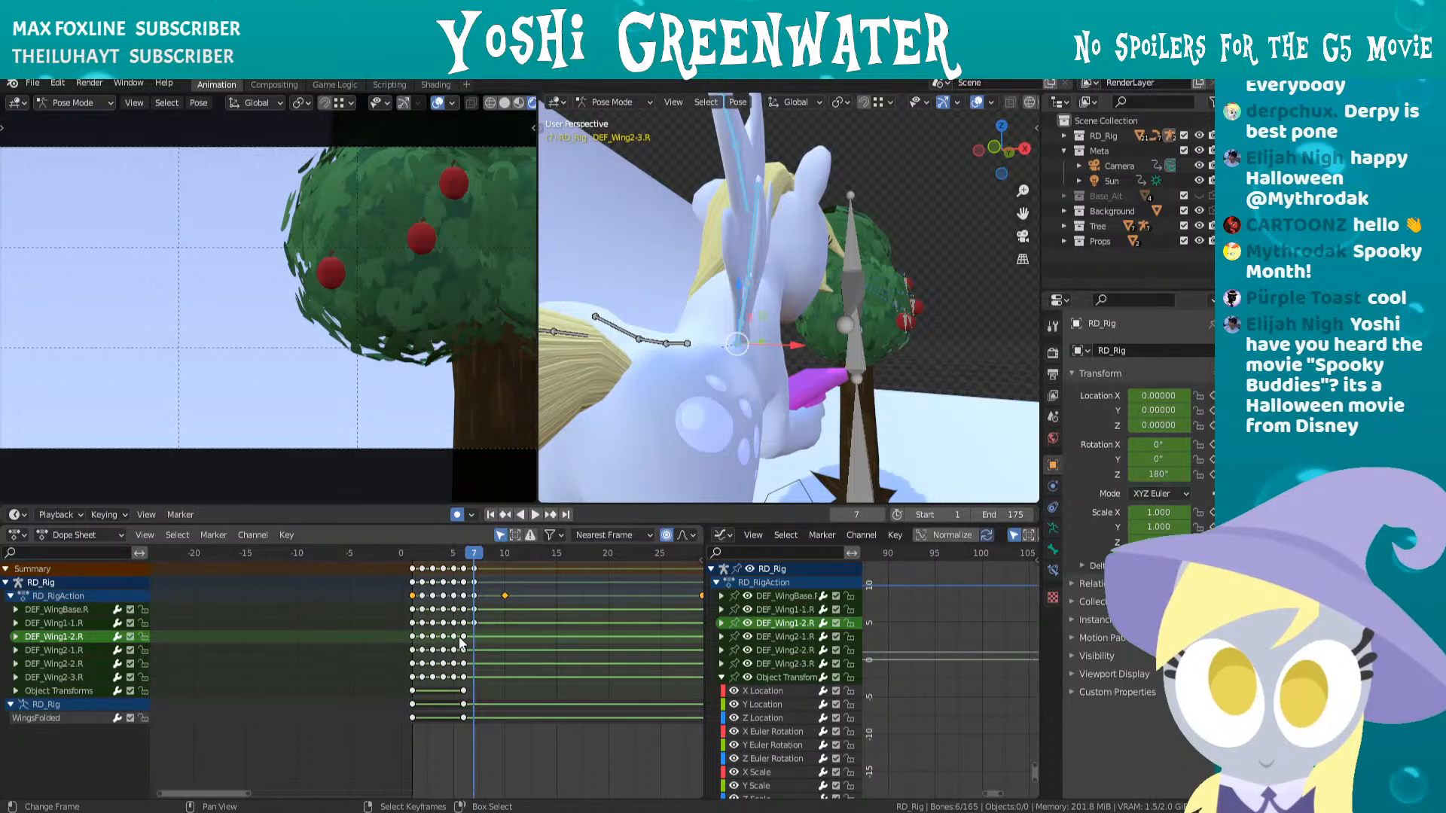
{"action": "middle_click_drag", "start_coordinate": [700, 377], "coordinate": [738, 367]}
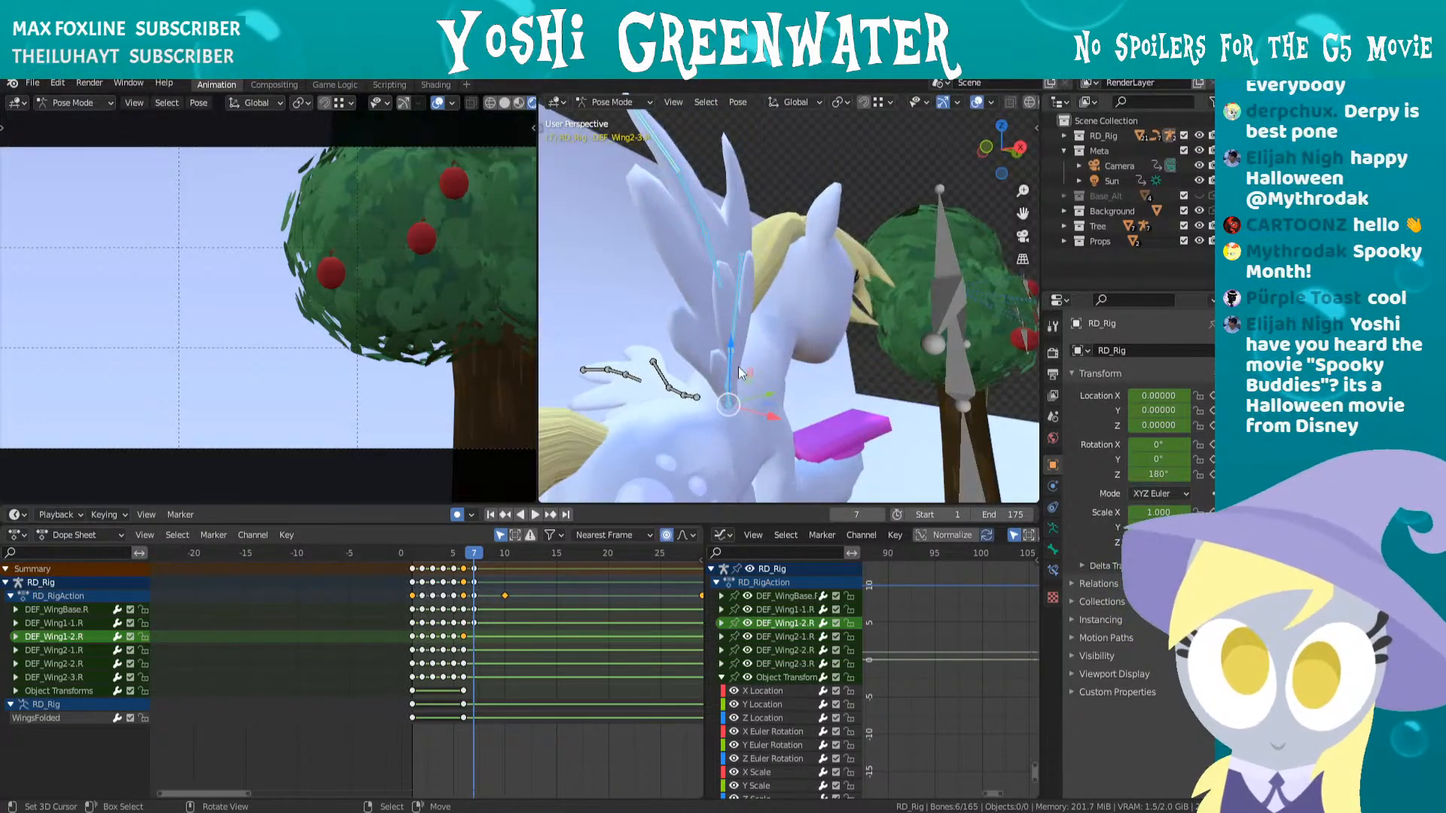
- At frame 7, slightly rotate the feather bones DEF_Wing2-1.R, DEF_Wing2-2.R and DEF_Wing2-3.R of the raised right wing
{"action": "right_click", "coordinate": [726, 395]}
{"action": "right_click", "coordinate": [725, 387]}
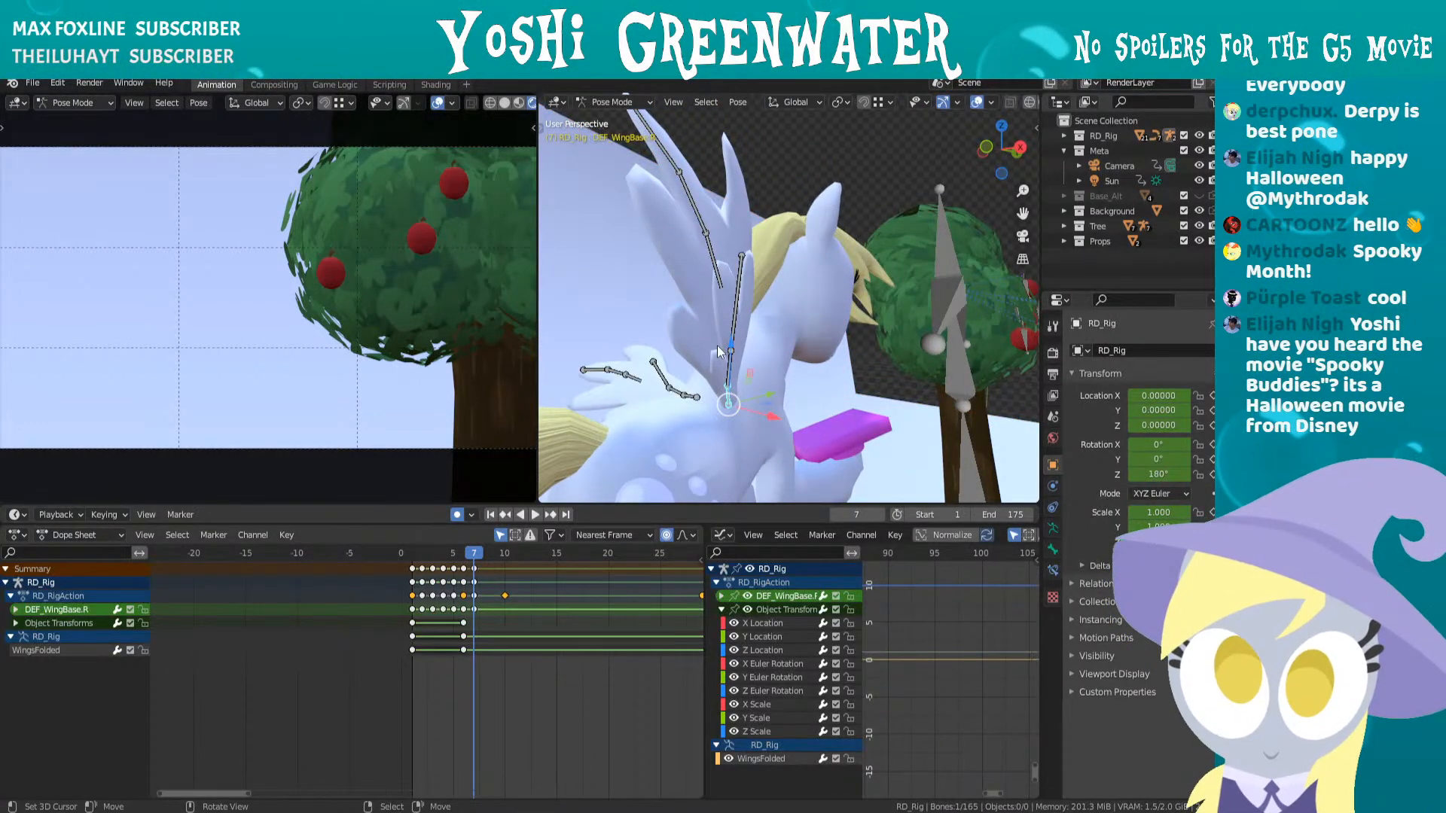
{"action": "middle_click_drag", "start_coordinate": [717, 273], "coordinate": [742, 272]}
{"action": "key", "text": "r"}
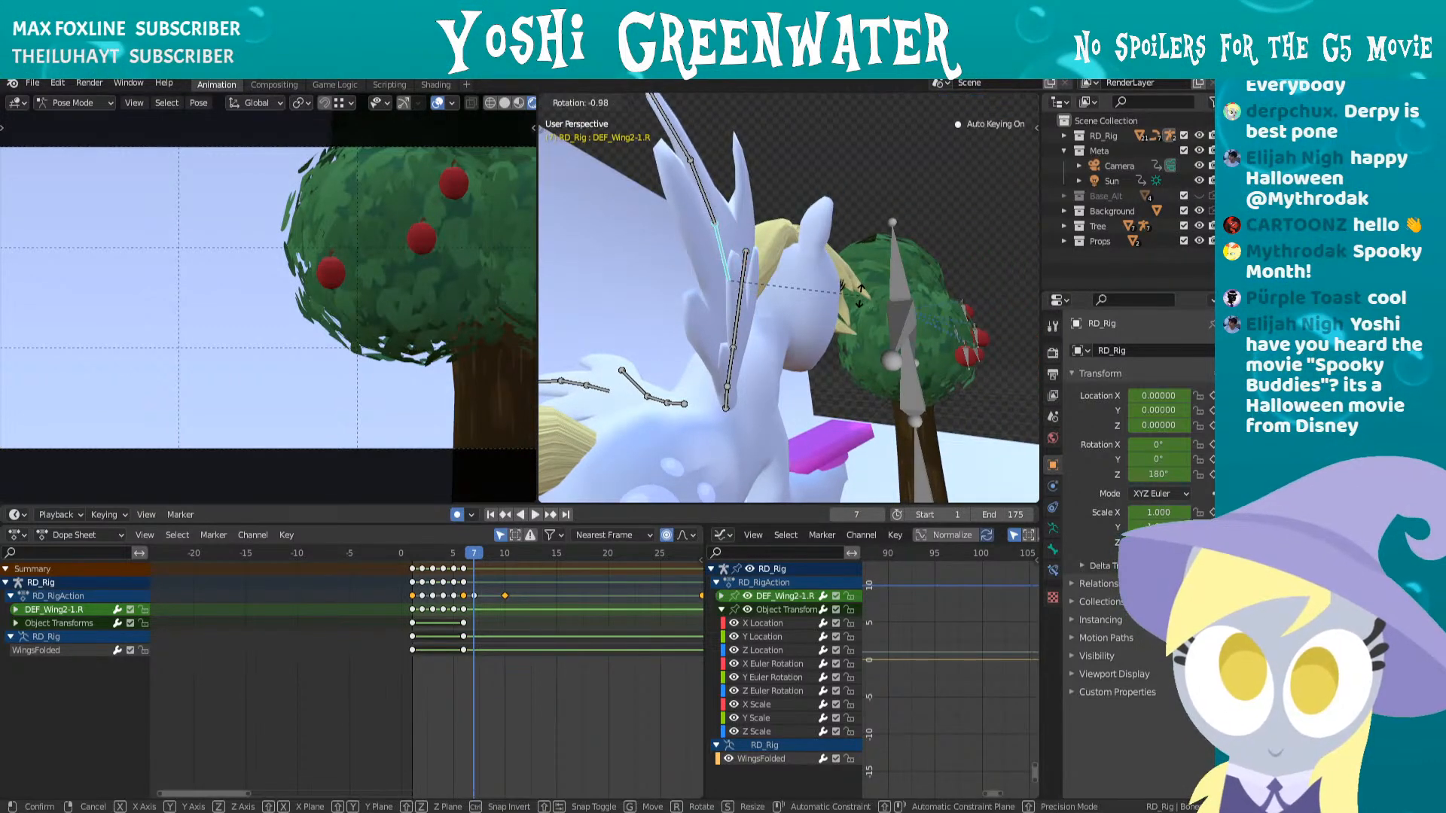
{"action": "left_click", "coordinate": [725, 196]}
{"action": "key", "text": "r"}
{"action": "left_click", "coordinate": [760, 197]}
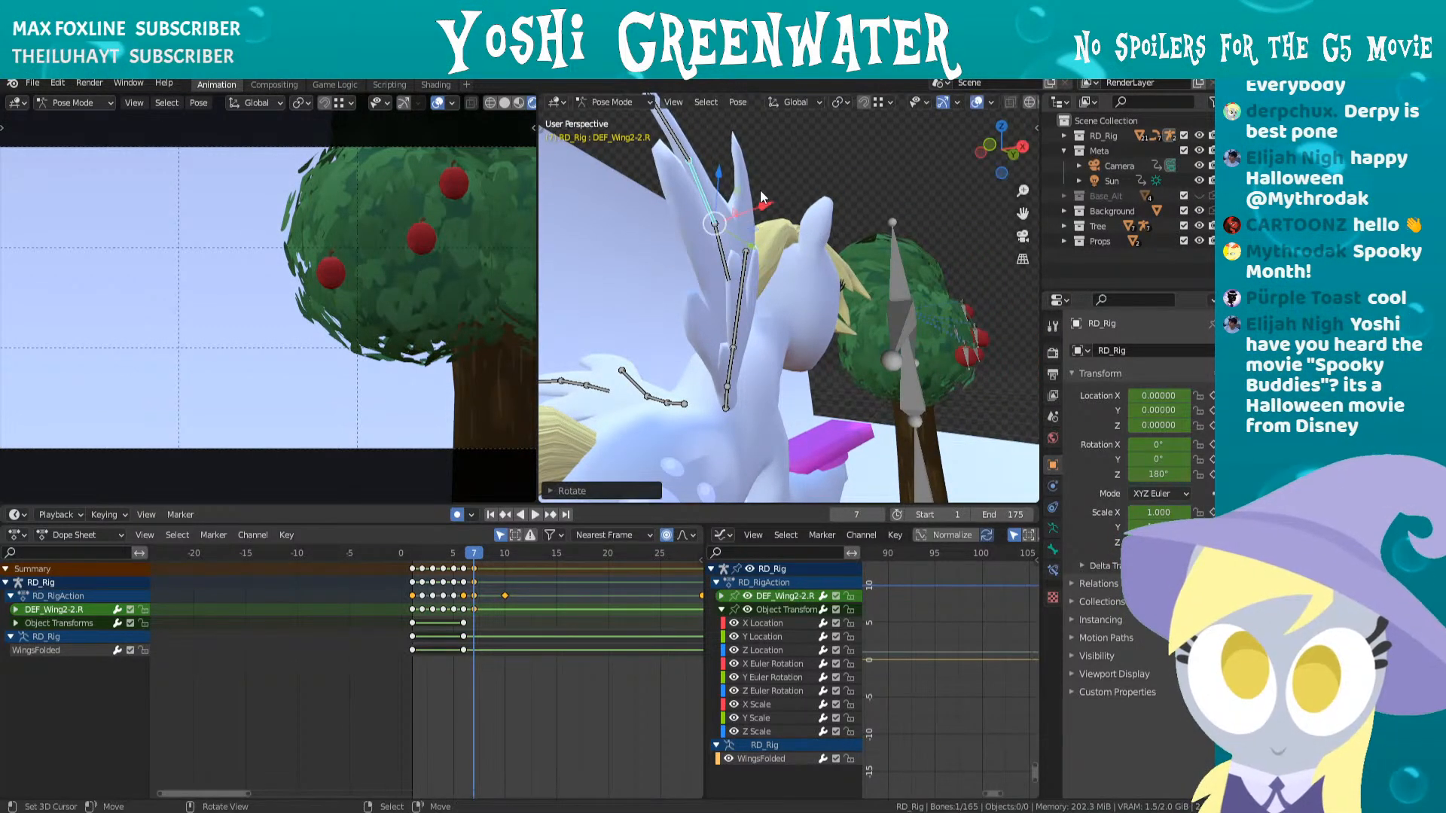
{"action": "key", "text": "r"}
{"action": "left_click", "coordinate": [685, 156]}
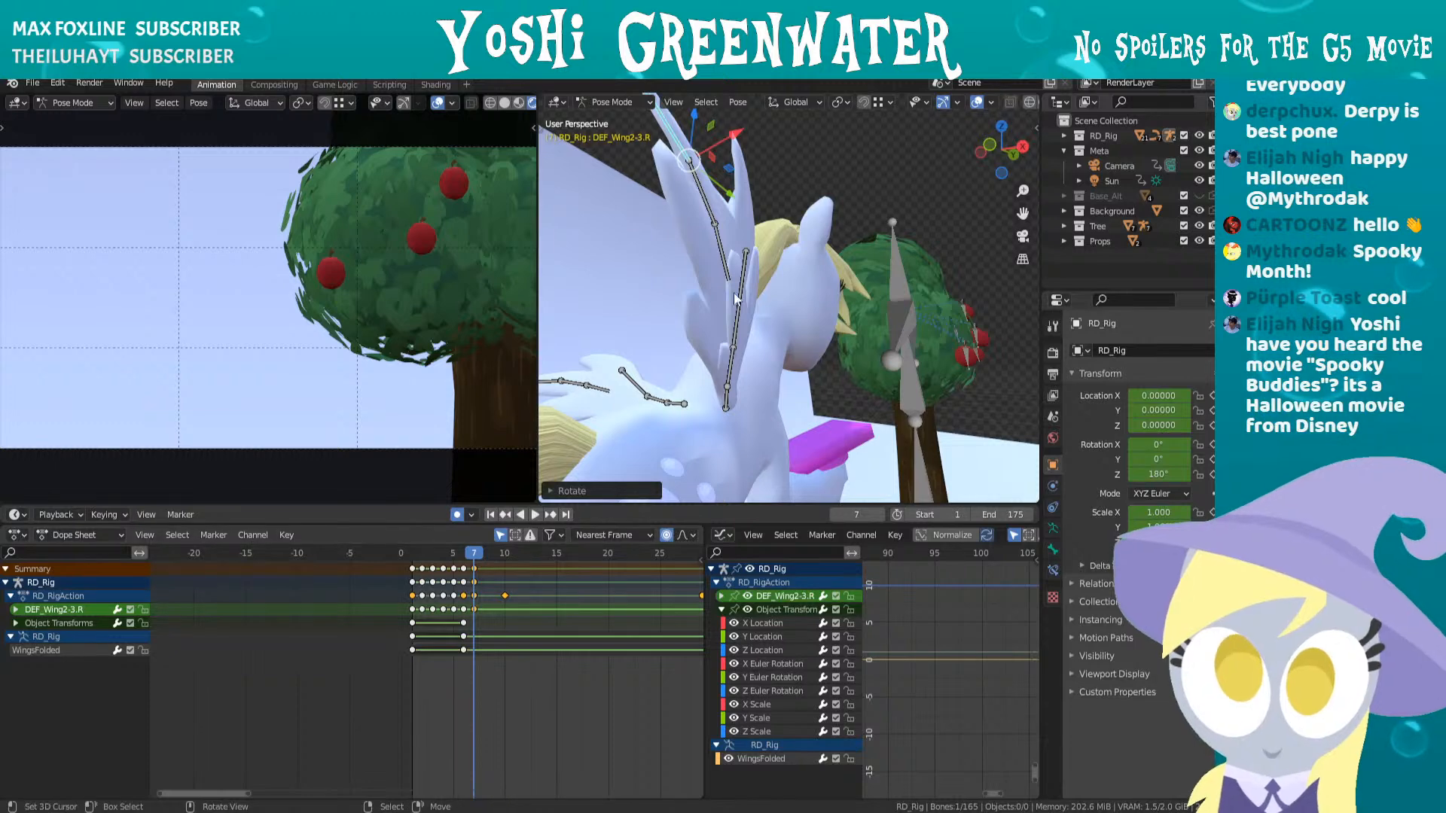
- Extend the selection from DEF_Wing2-3.R down to DEF_WingBase.R to include all six right wing bones
{"action": "middle_click_drag", "start_coordinate": [735, 298], "coordinate": [694, 255]}
{"action": "right_click", "coordinate": [699, 216], "text": "shift"}
{"action": "right_click", "coordinate": [709, 258], "text": "shift"}
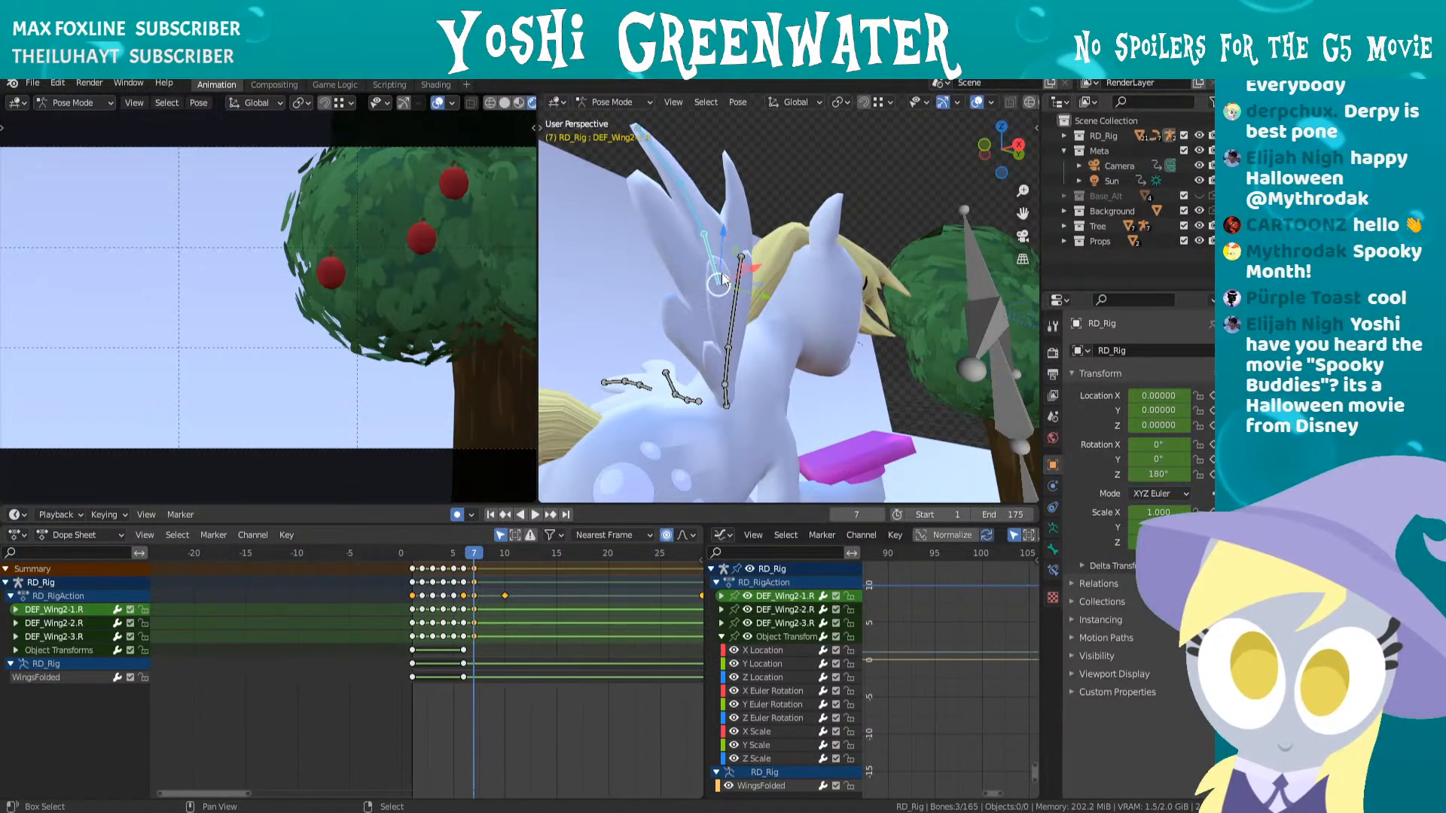
{"action": "right_click", "coordinate": [735, 302], "text": "shift"}
{"action": "right_click", "coordinate": [727, 380], "text": "shift"}
{"action": "right_click", "coordinate": [726, 403], "text": "shift"}
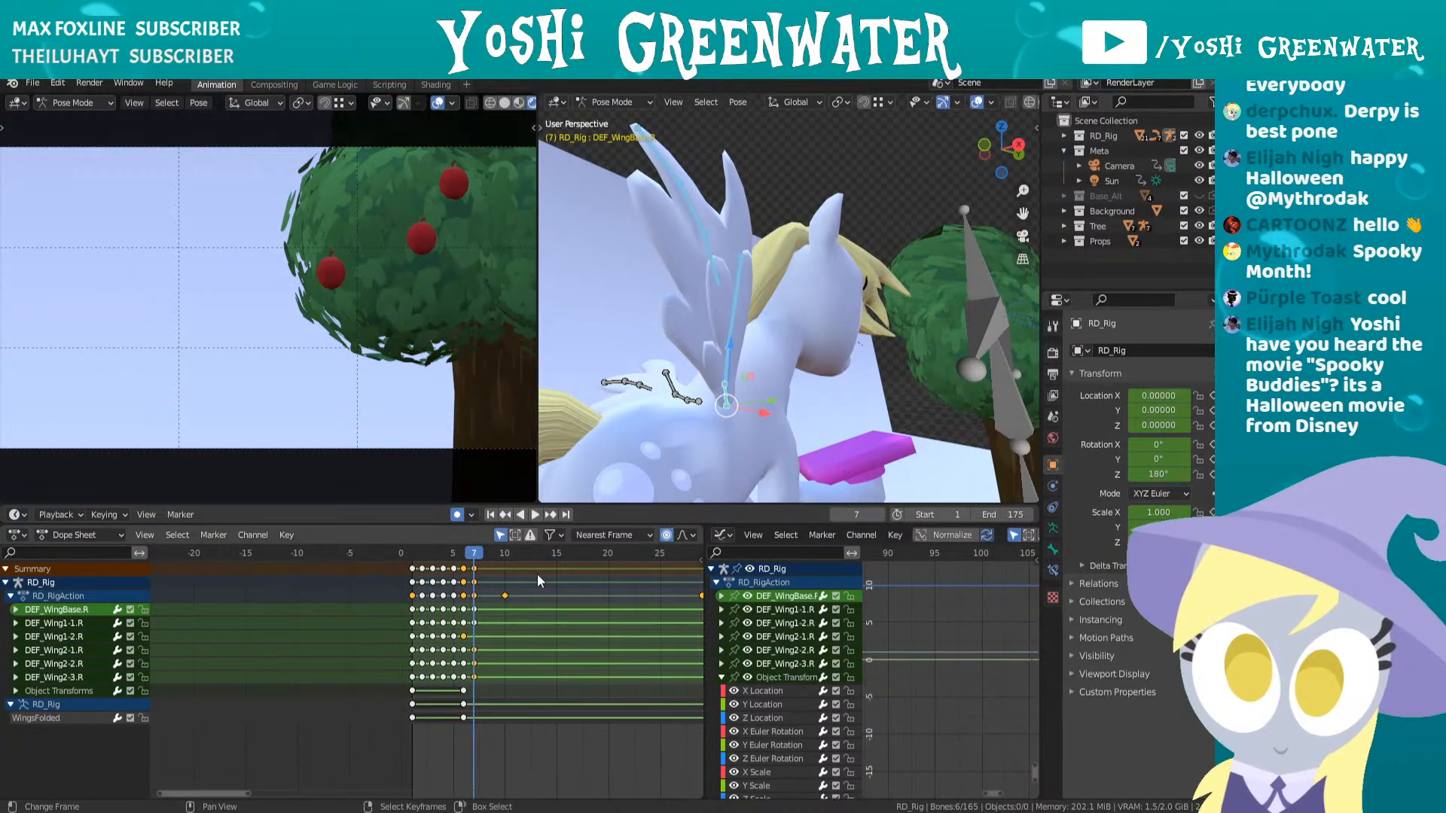
- Expand DEF_Wing1-2.R's animation channels and rotate that bone at frame 7 to key its missing pose
{"action": "right_click", "coordinate": [464, 637]}
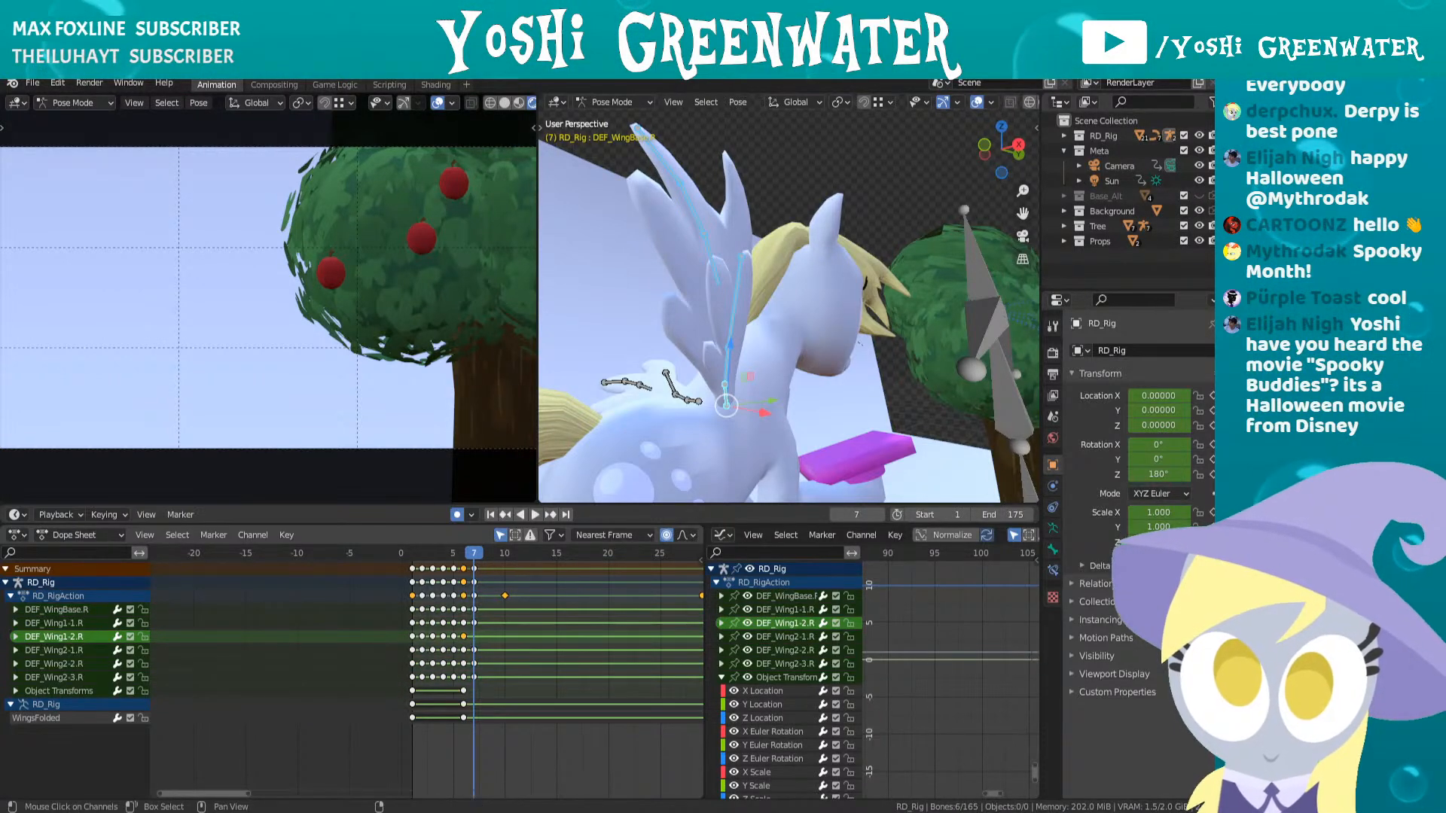
{"action": "left_click", "coordinate": [15, 637]}
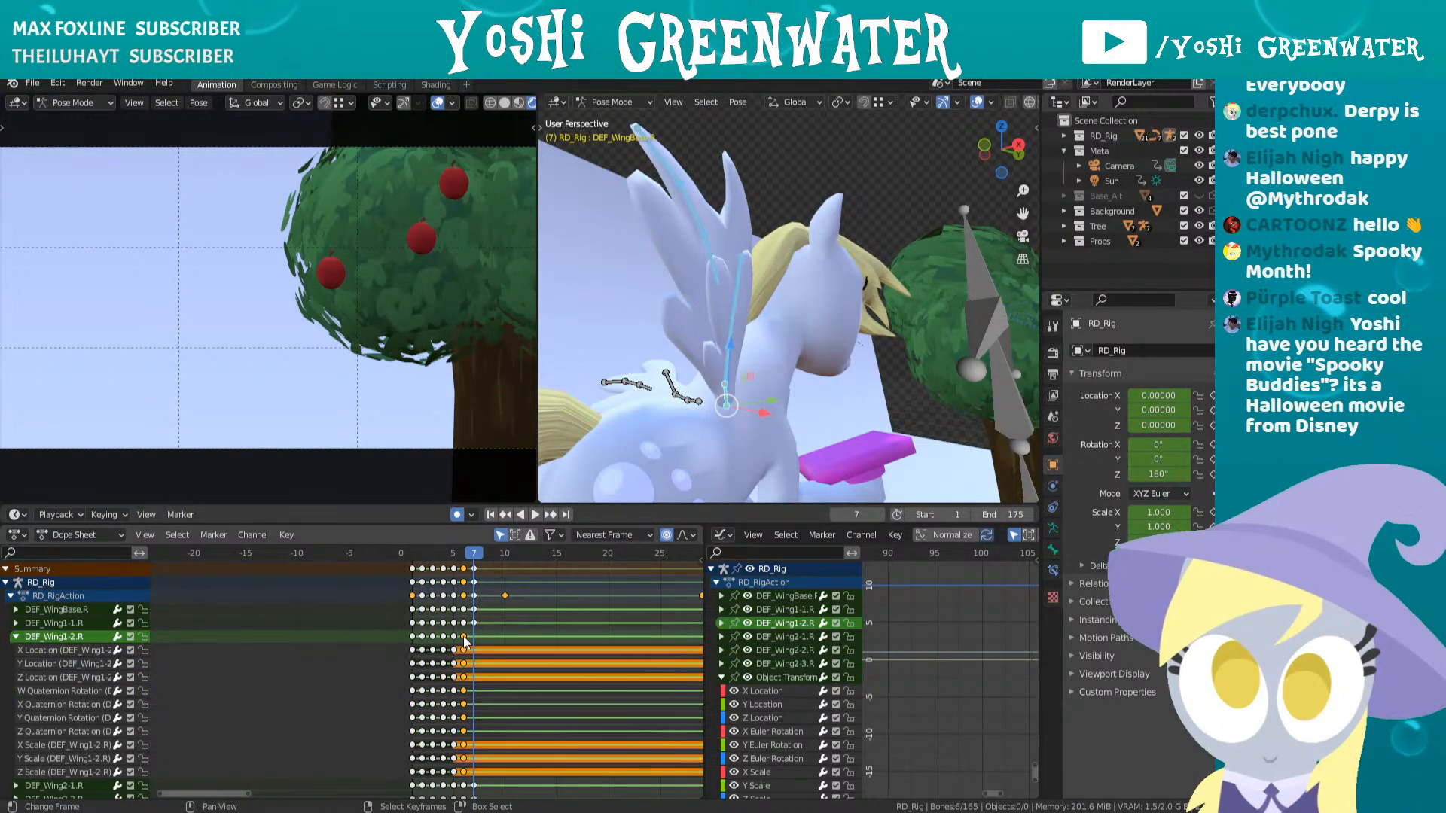
{"action": "left_click", "coordinate": [715, 262]}
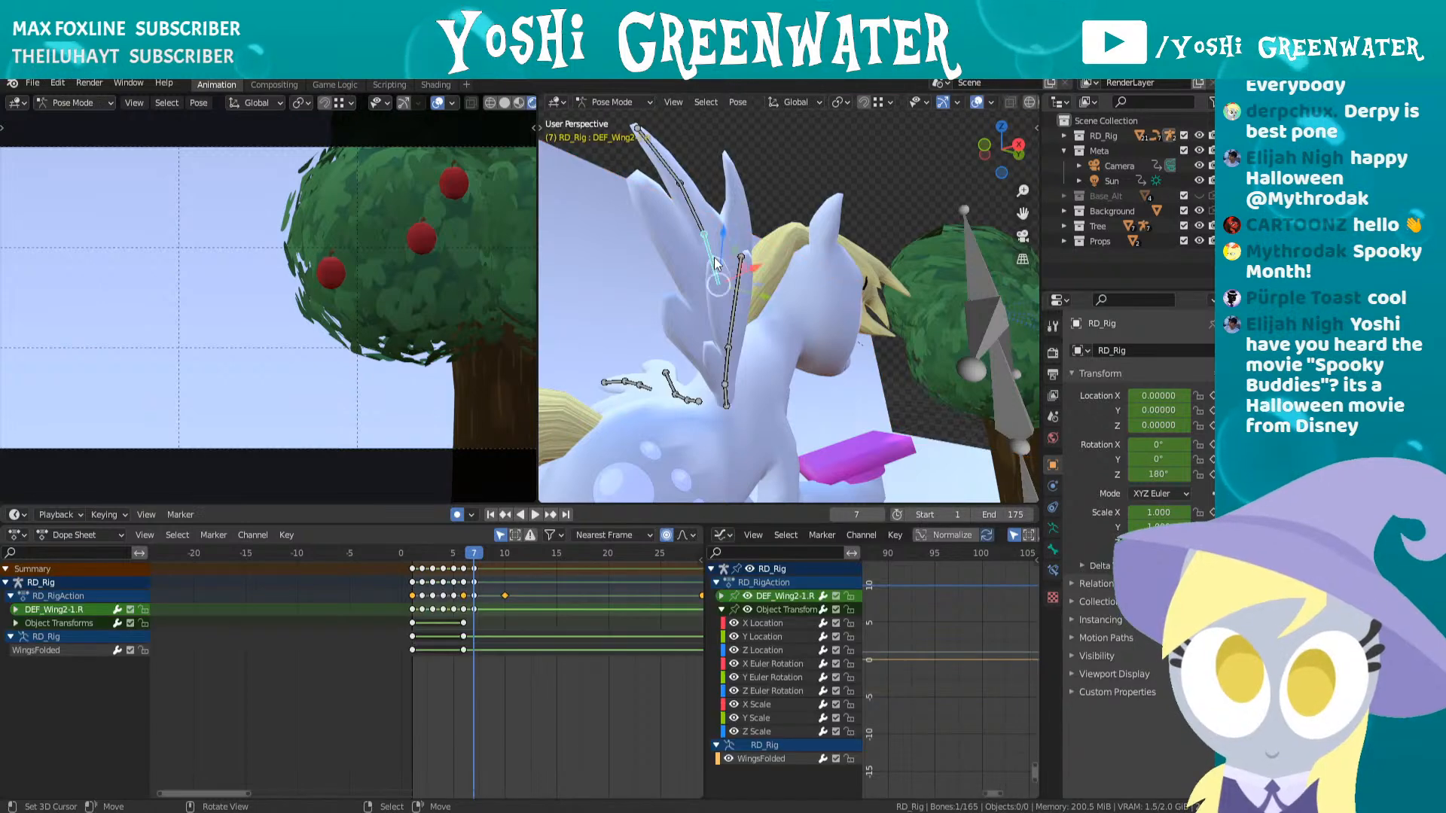
{"action": "left_click", "coordinate": [735, 280]}
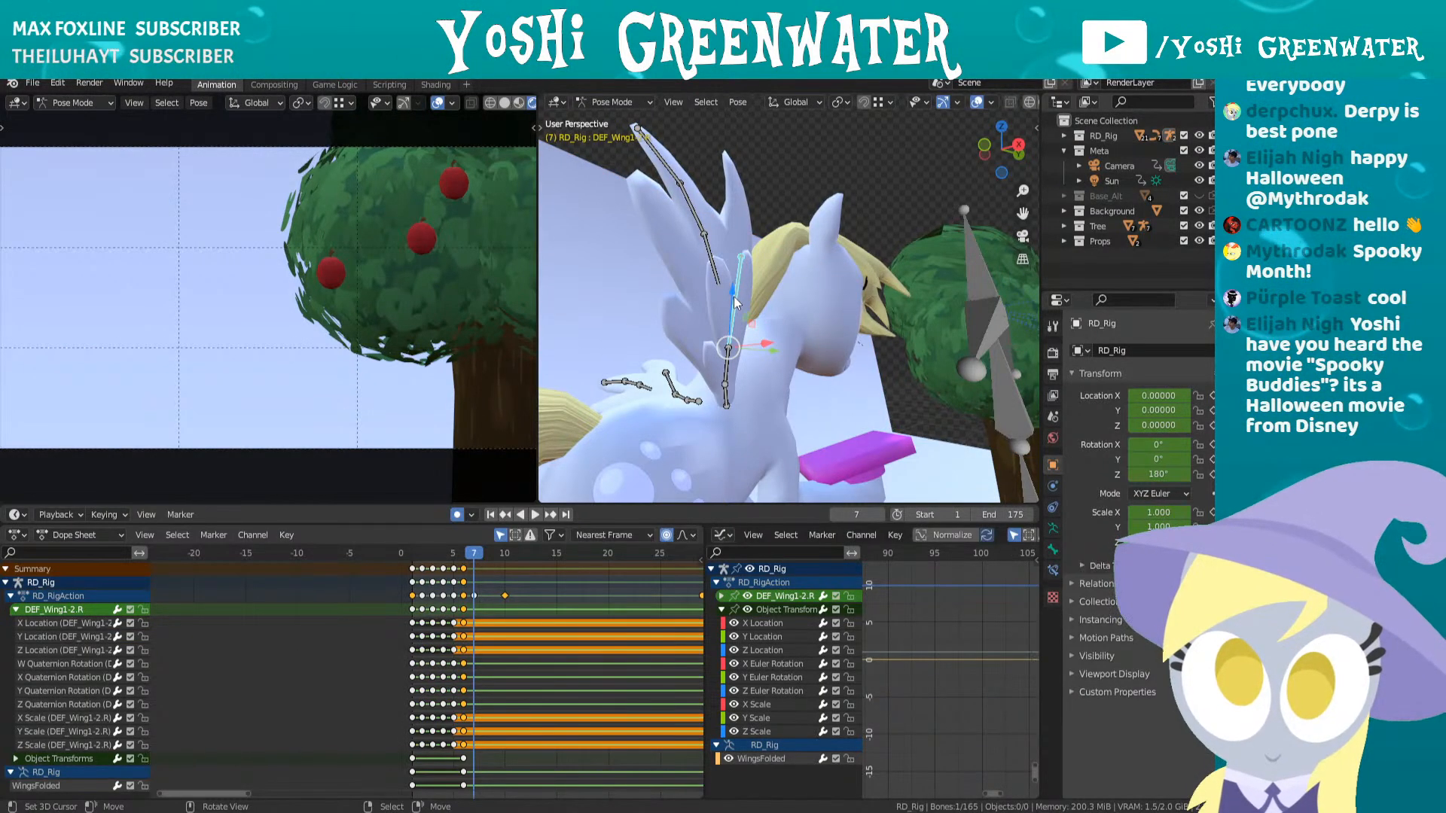
{"action": "middle_click_drag", "start_coordinate": [733, 297], "coordinate": [693, 319]}
{"action": "key", "text": "r"}
{"action": "left_click", "coordinate": [874, 320]}
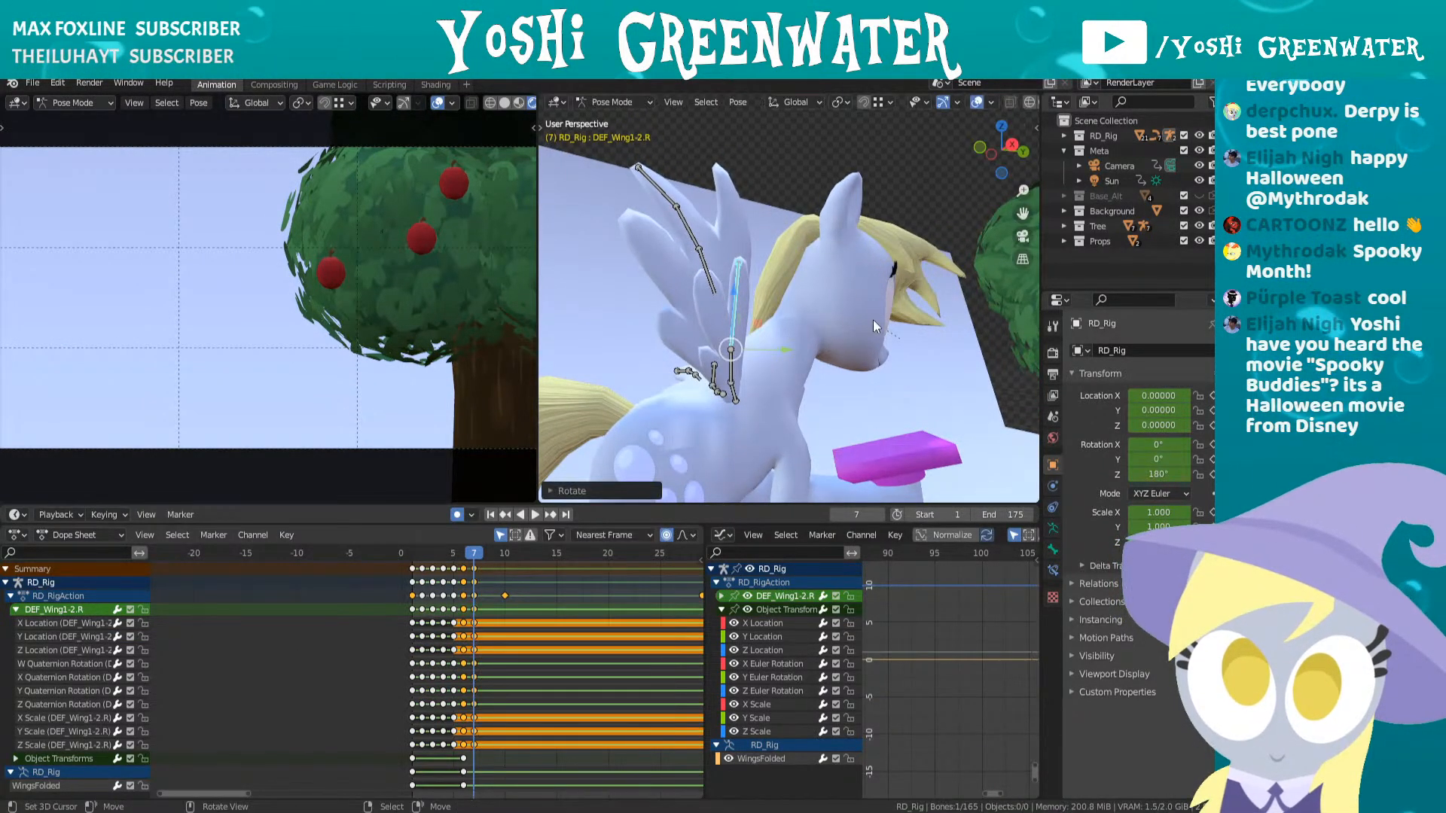
- Reselect all six right wing bones and collapse DEF_Wing1-2.R's animation channels
{"action": "right_click", "coordinate": [734, 381]}
{"action": "right_click", "coordinate": [735, 388], "text": "shift"}
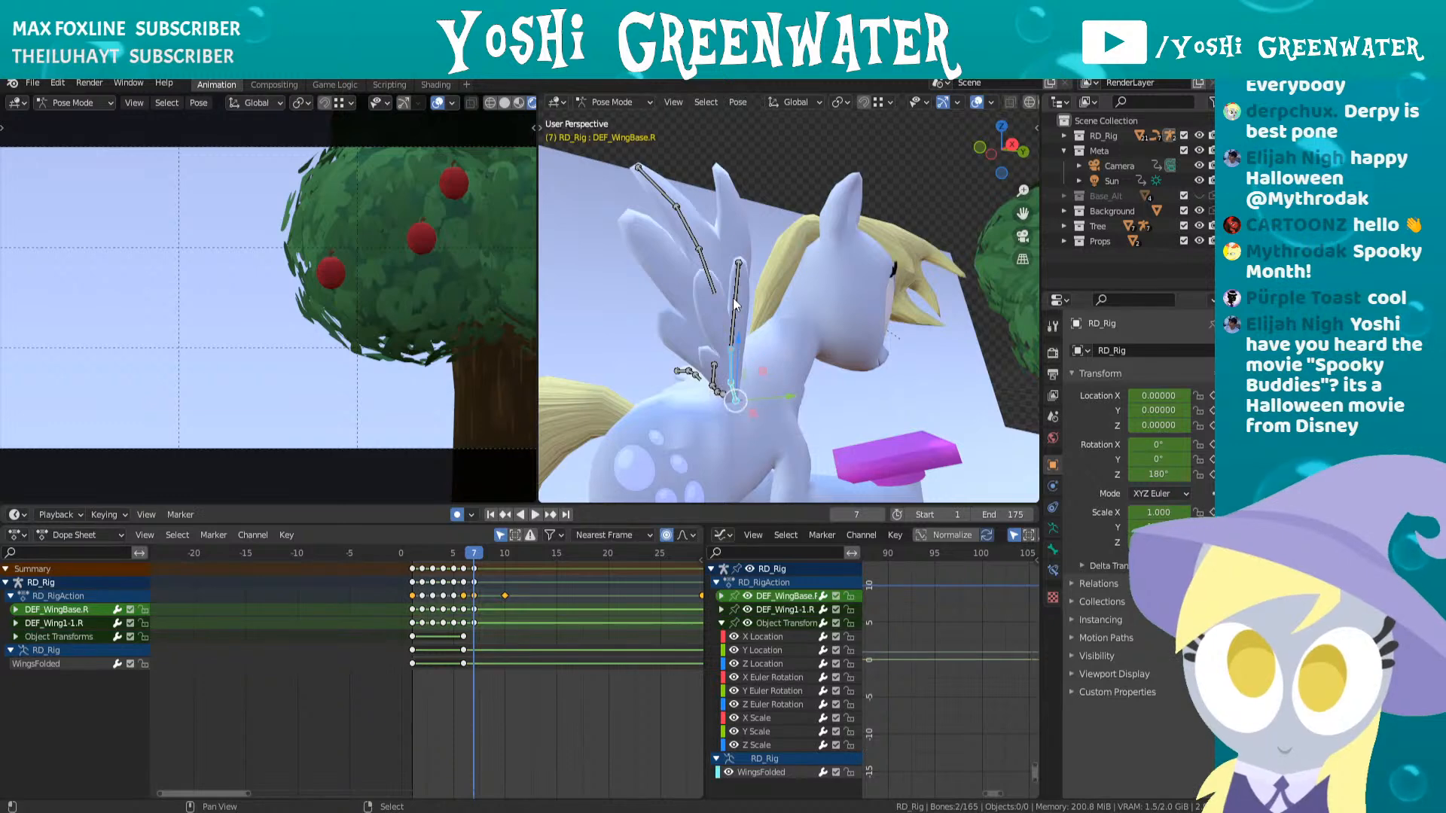
{"action": "right_click", "coordinate": [735, 332], "text": "shift"}
{"action": "right_click", "coordinate": [706, 278], "text": "shift"}
{"action": "right_click", "coordinate": [688, 230], "text": "shift"}
{"action": "right_click", "coordinate": [661, 198], "text": "shift"}
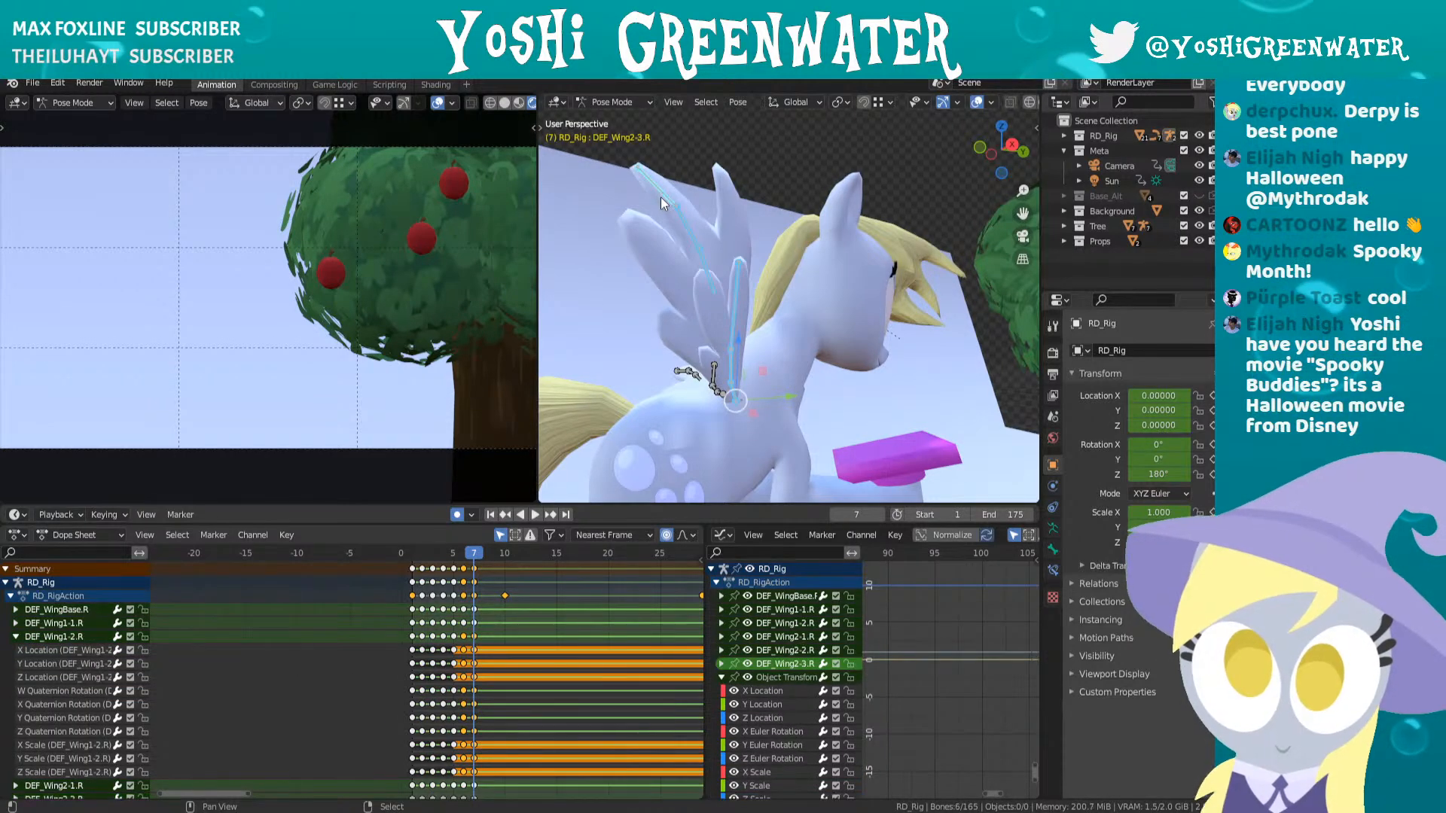
{"action": "left_click", "coordinate": [17, 635]}
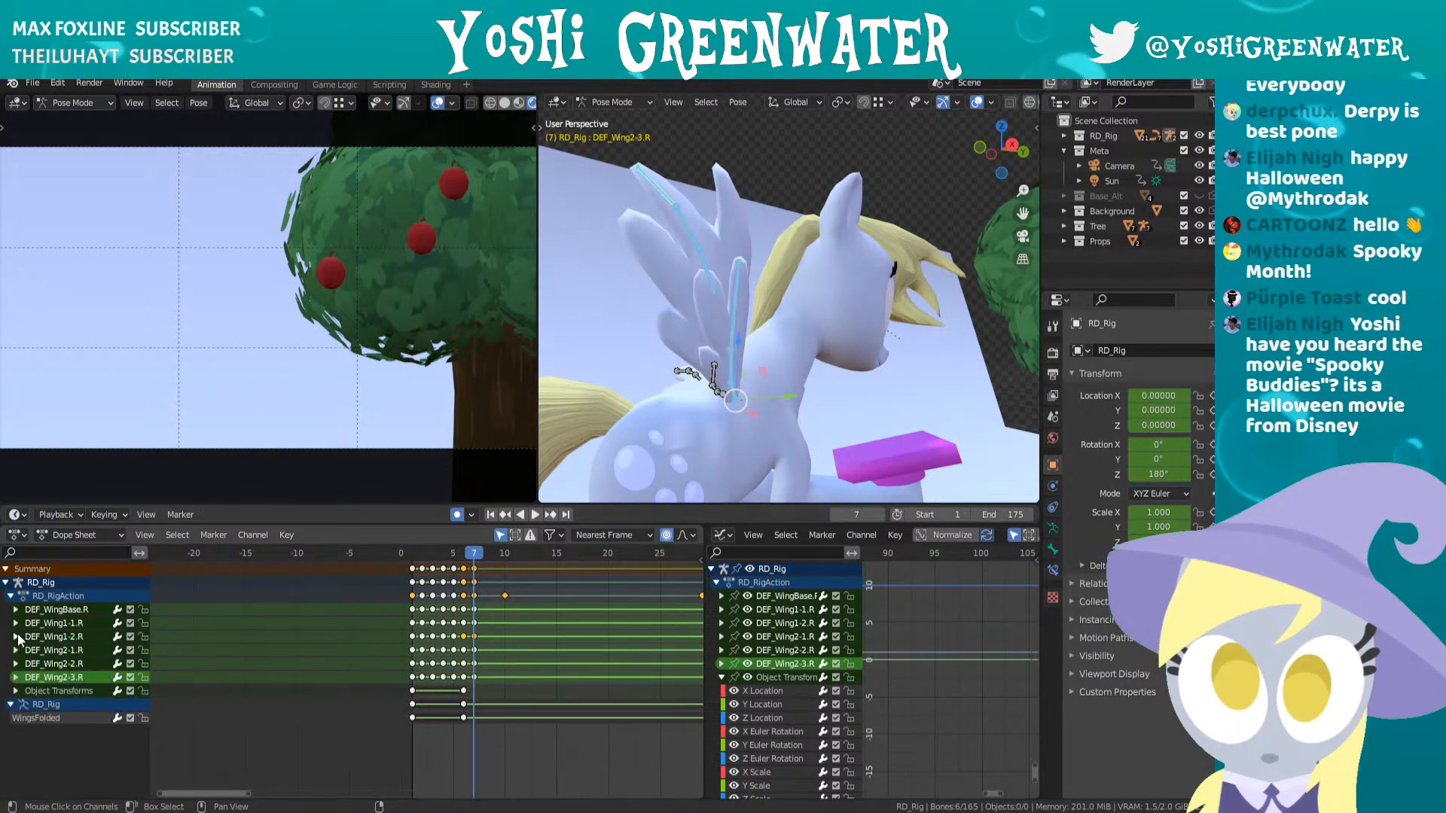
{"action": "right_click", "coordinate": [483, 587]}
{"action": "left_click", "coordinate": [81, 608]}
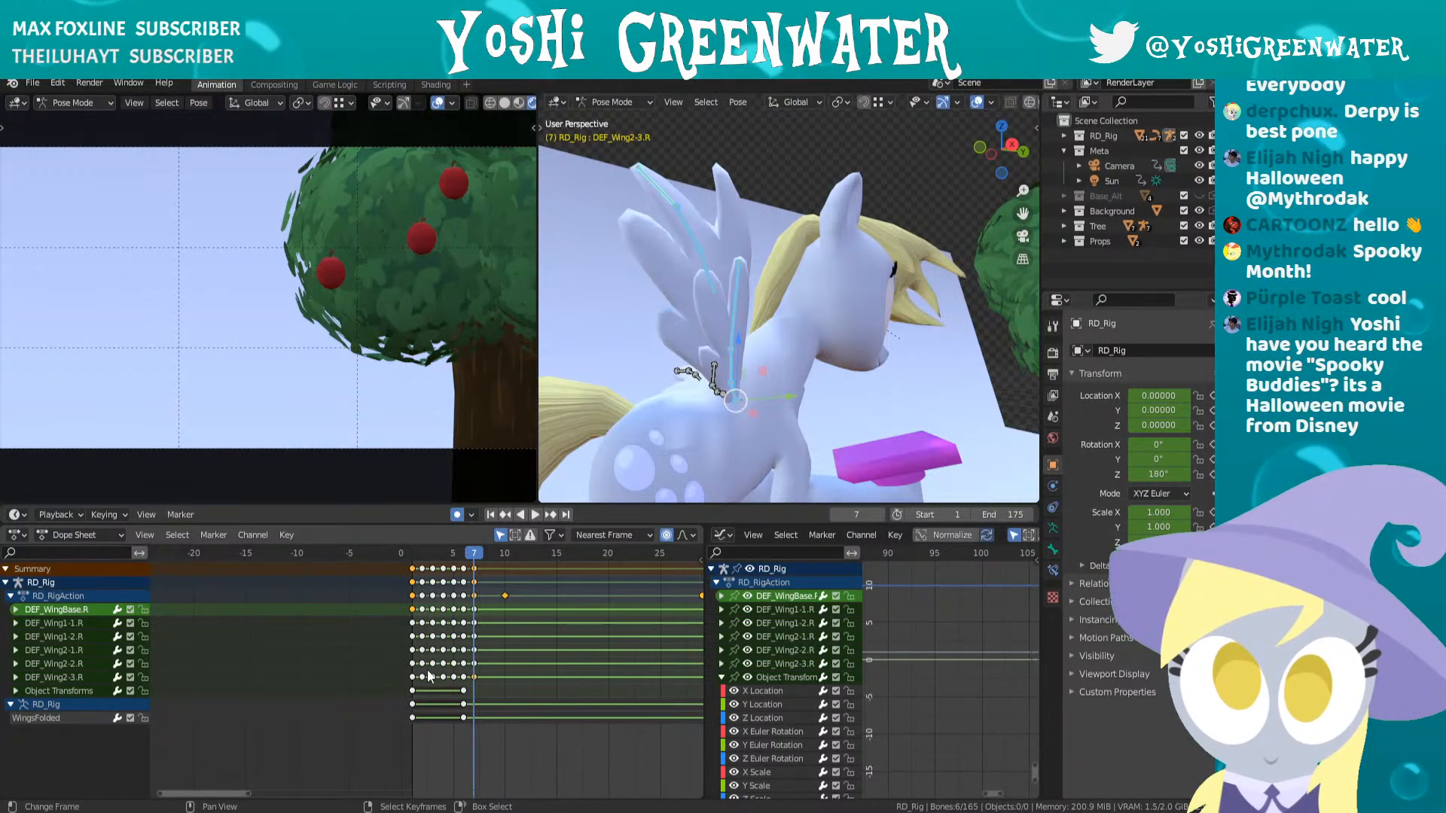
{"action": "key", "text": "g"}
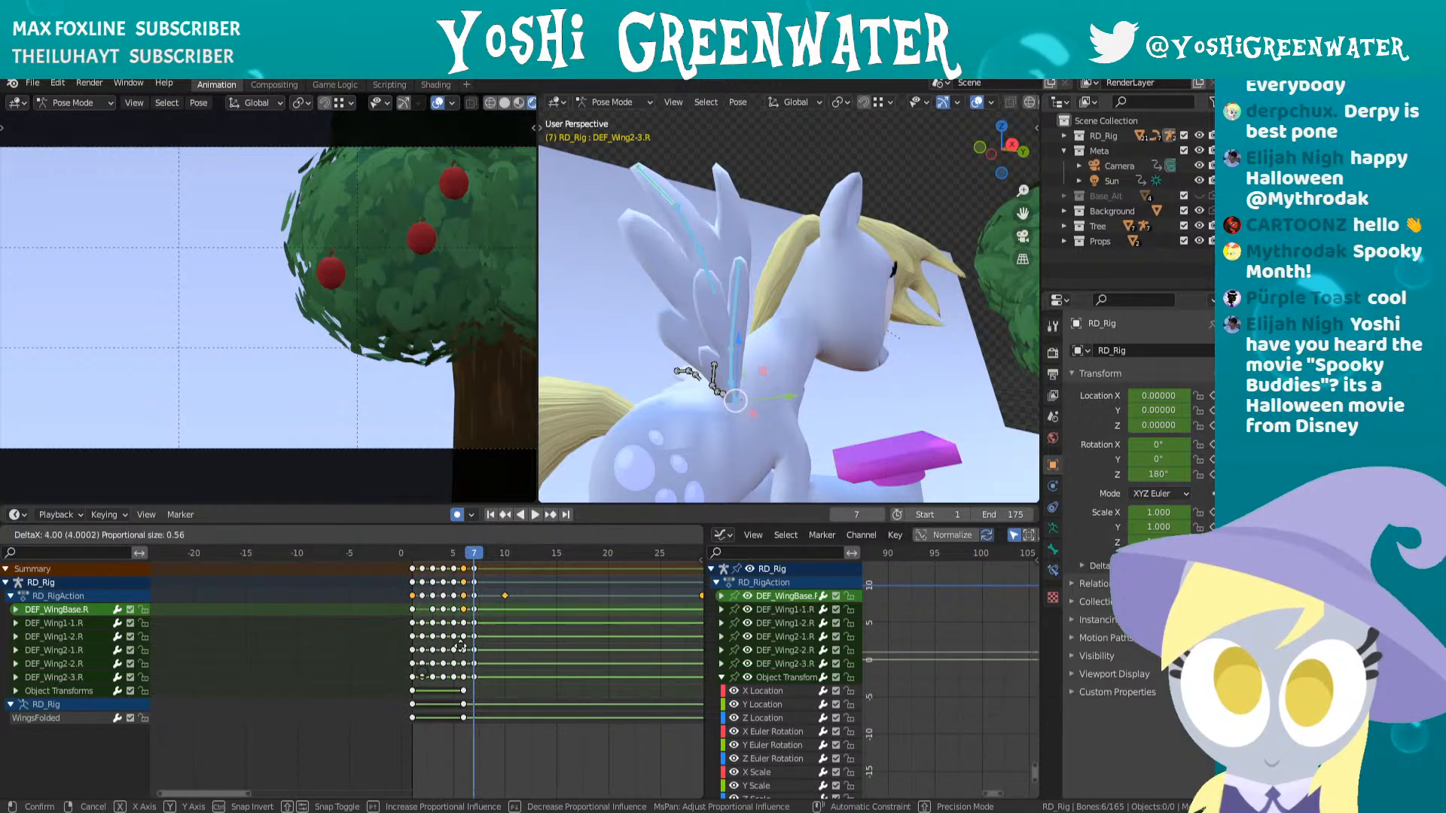
{"action": "right_click", "coordinate": [431, 623]}
{"action": "right_click", "coordinate": [474, 676]}
{"action": "key", "text": "g"}
{"action": "left_click", "coordinate": [471, 665]}
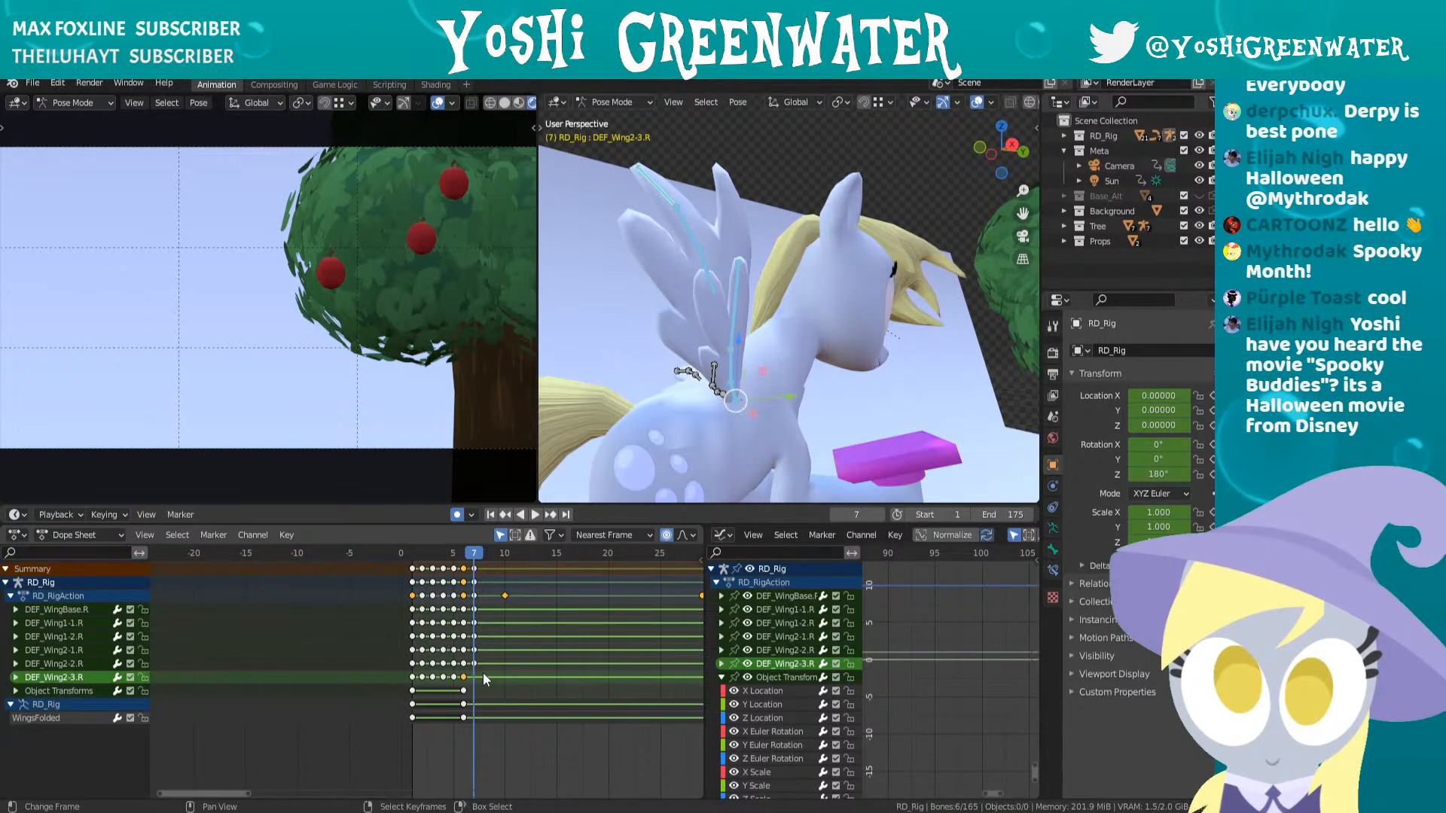
{"action": "key", "text": "ctrl+z"}
- Shift the six wing bones' keyframes at frames 2 to 7 one frame later and turn off proportional editing
{"action": "key", "text": "b"}
{"action": "left_click_drag", "start_coordinate": [496, 677], "coordinate": [422, 607]}
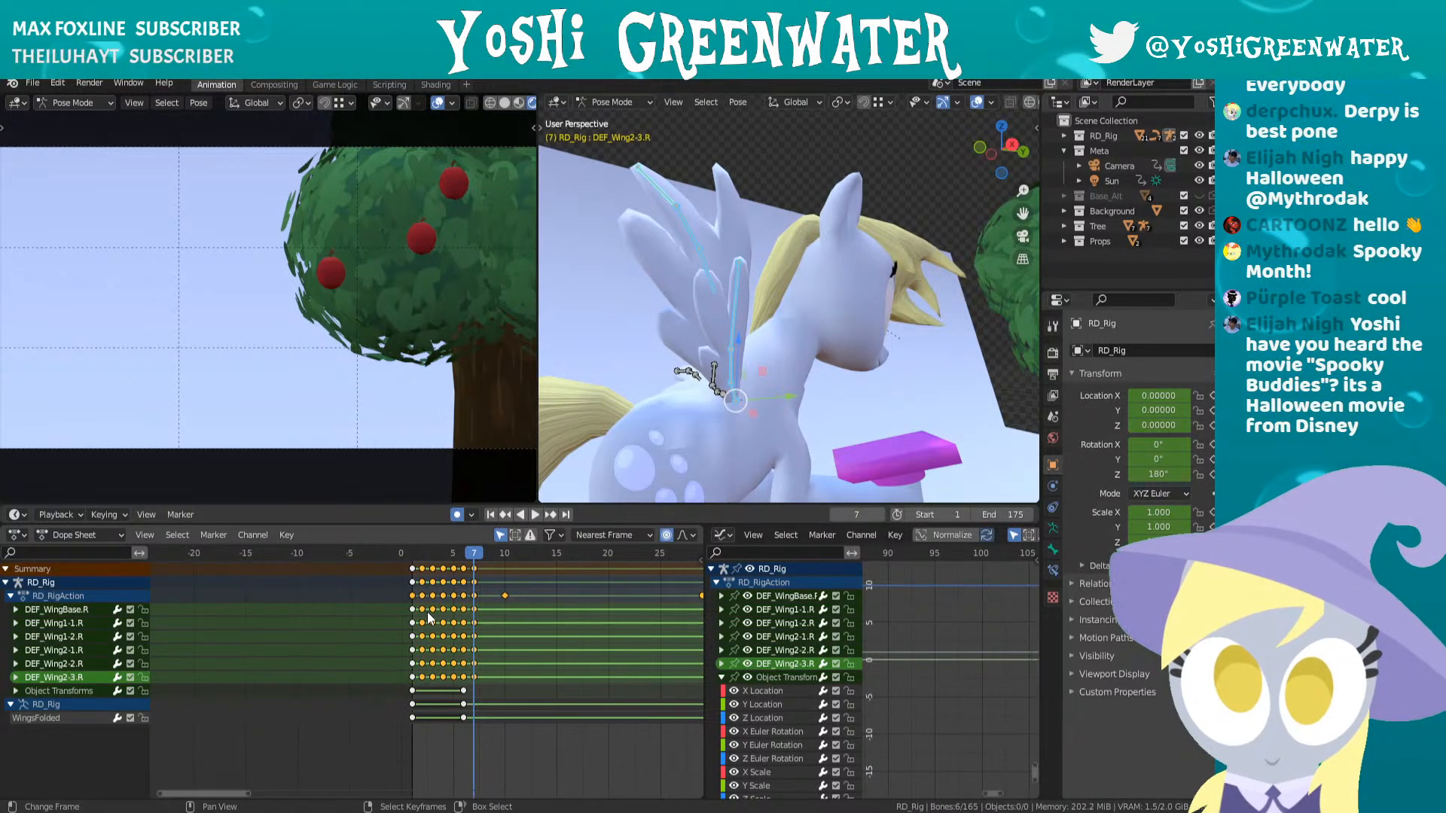
{"action": "scroll", "coordinate": [477, 640], "scroll_direction": "up", "scroll_amount": 3}
{"action": "key", "text": "g"}
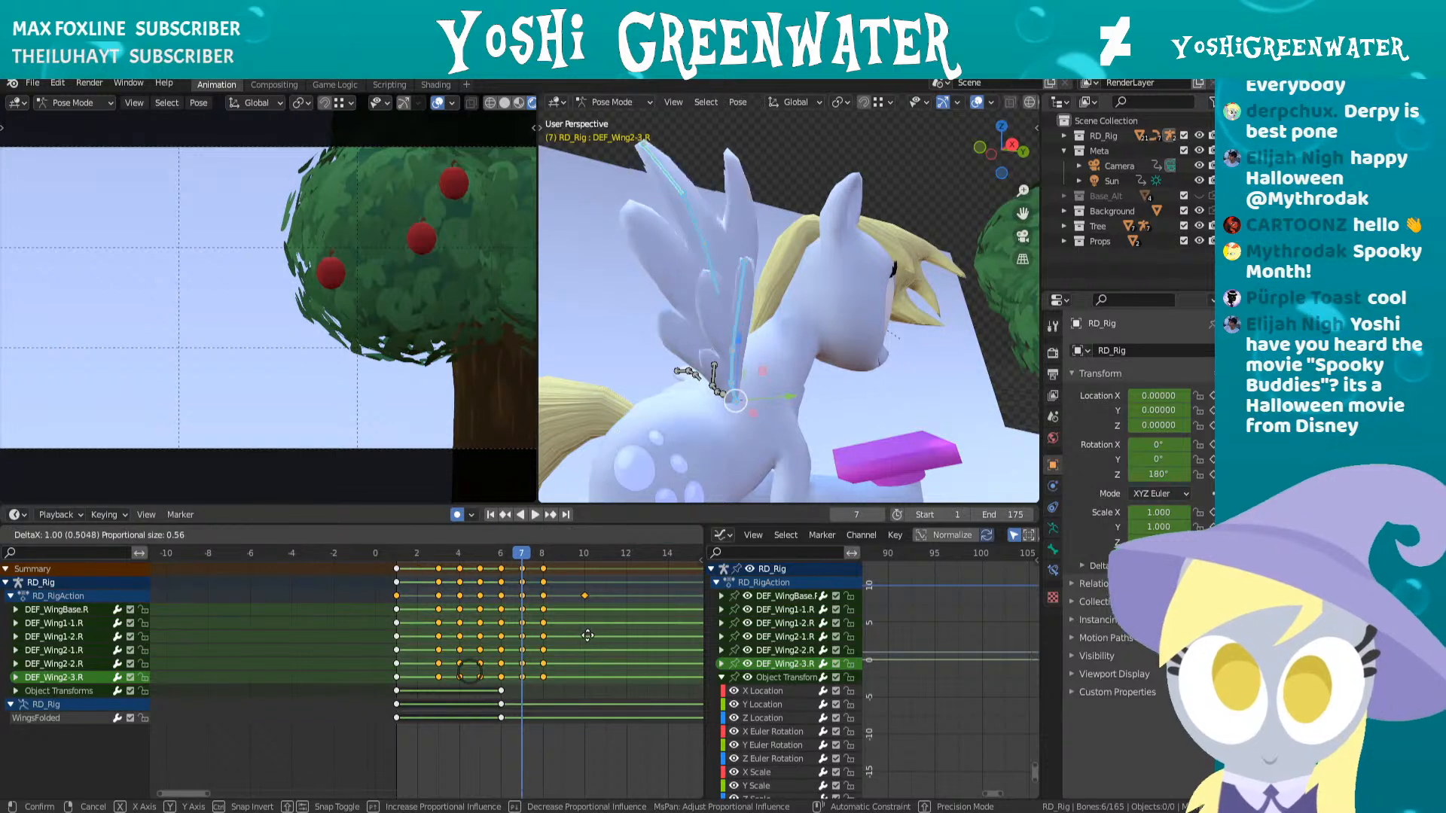
{"action": "left_click", "coordinate": [594, 634]}
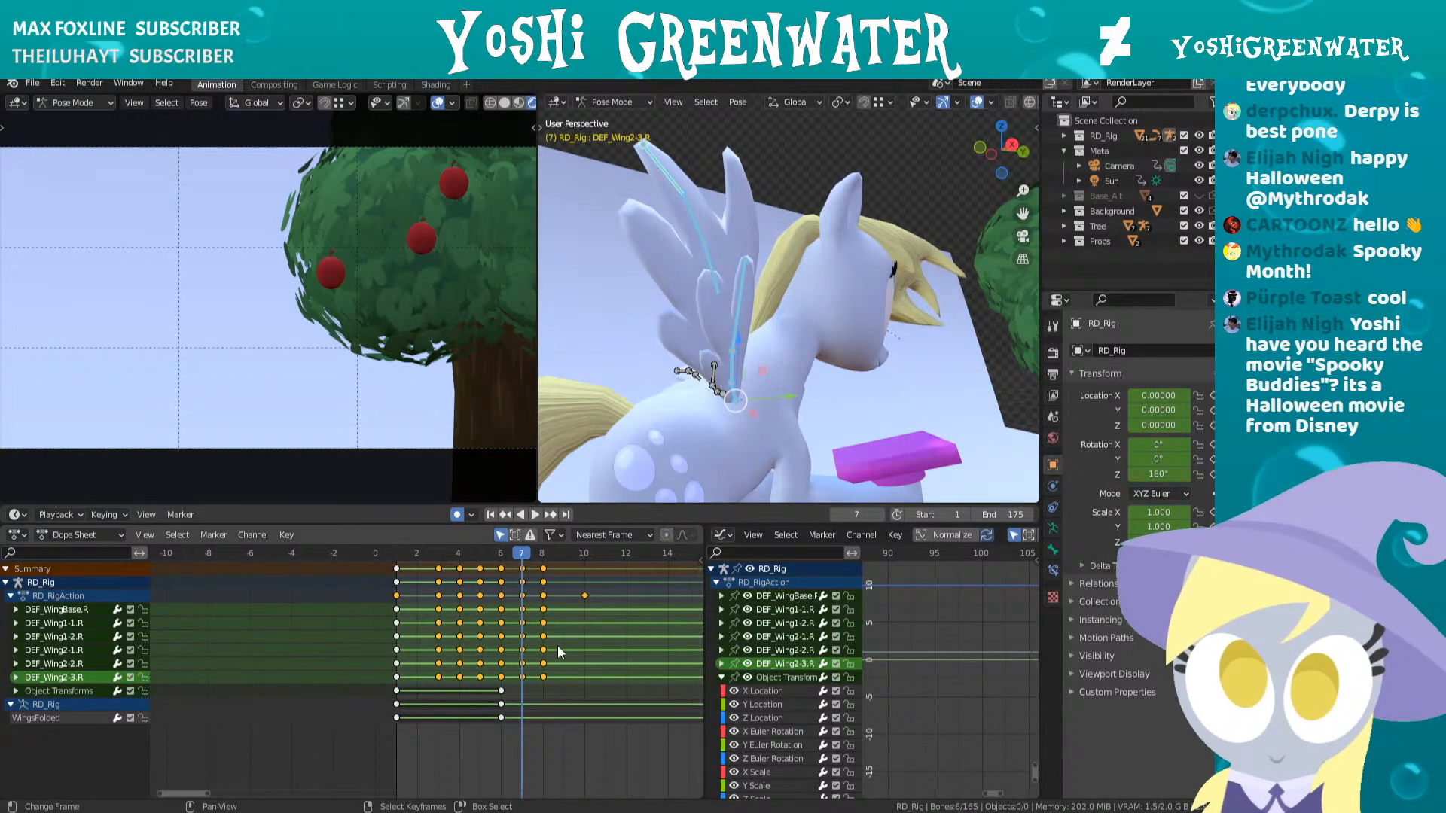
- Shift the wing keyframes from frame 4 onward one frame later, and those from frame 6 onward by one more frame
{"action": "left_click_drag", "start_coordinate": [462, 616], "coordinate": [459, 609]}
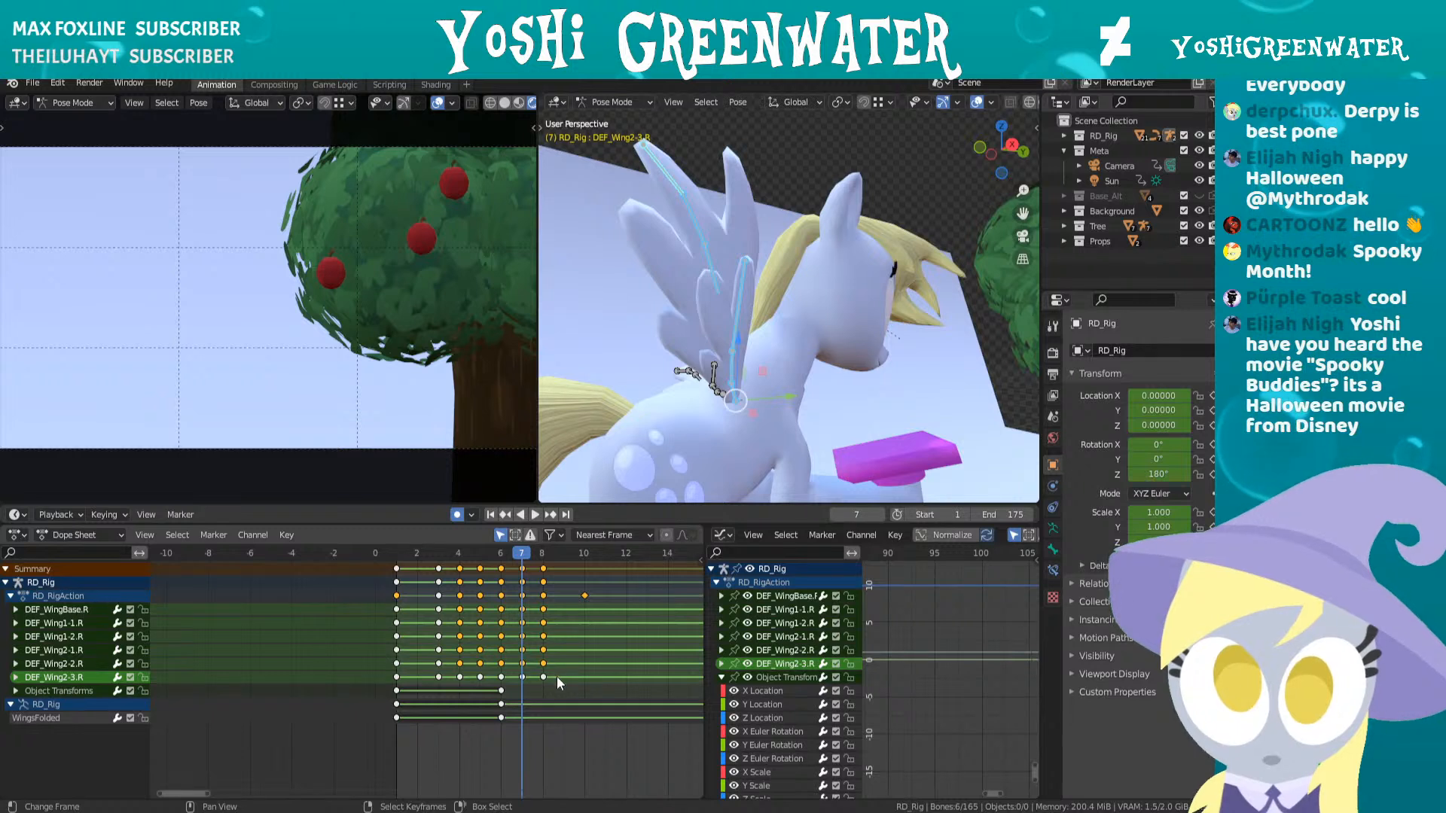
{"action": "key", "text": "g"}
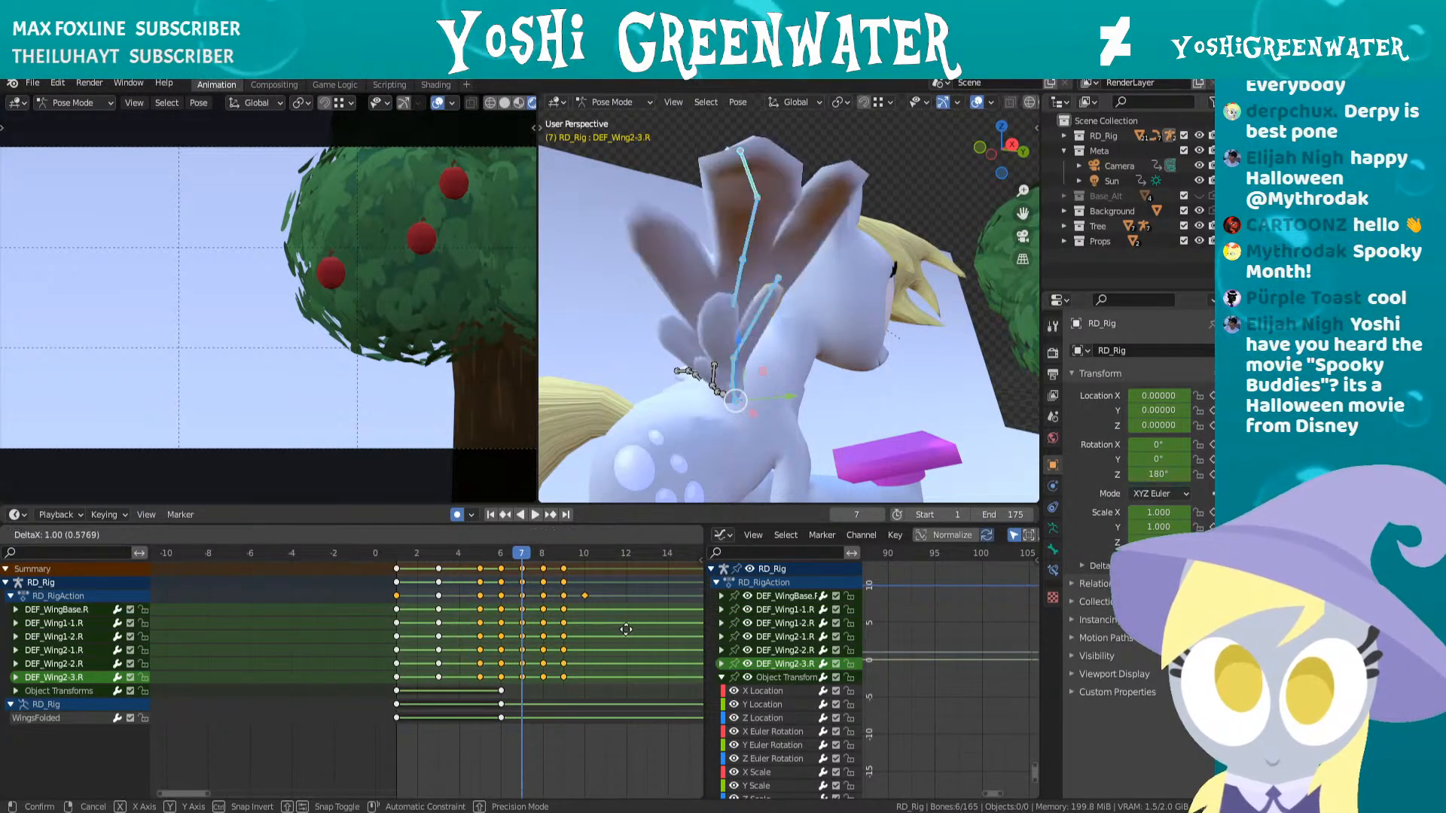
{"action": "left_click", "coordinate": [628, 633]}
{"action": "left_click_drag", "start_coordinate": [590, 677], "coordinate": [497, 614]}
{"action": "key", "text": "g"}
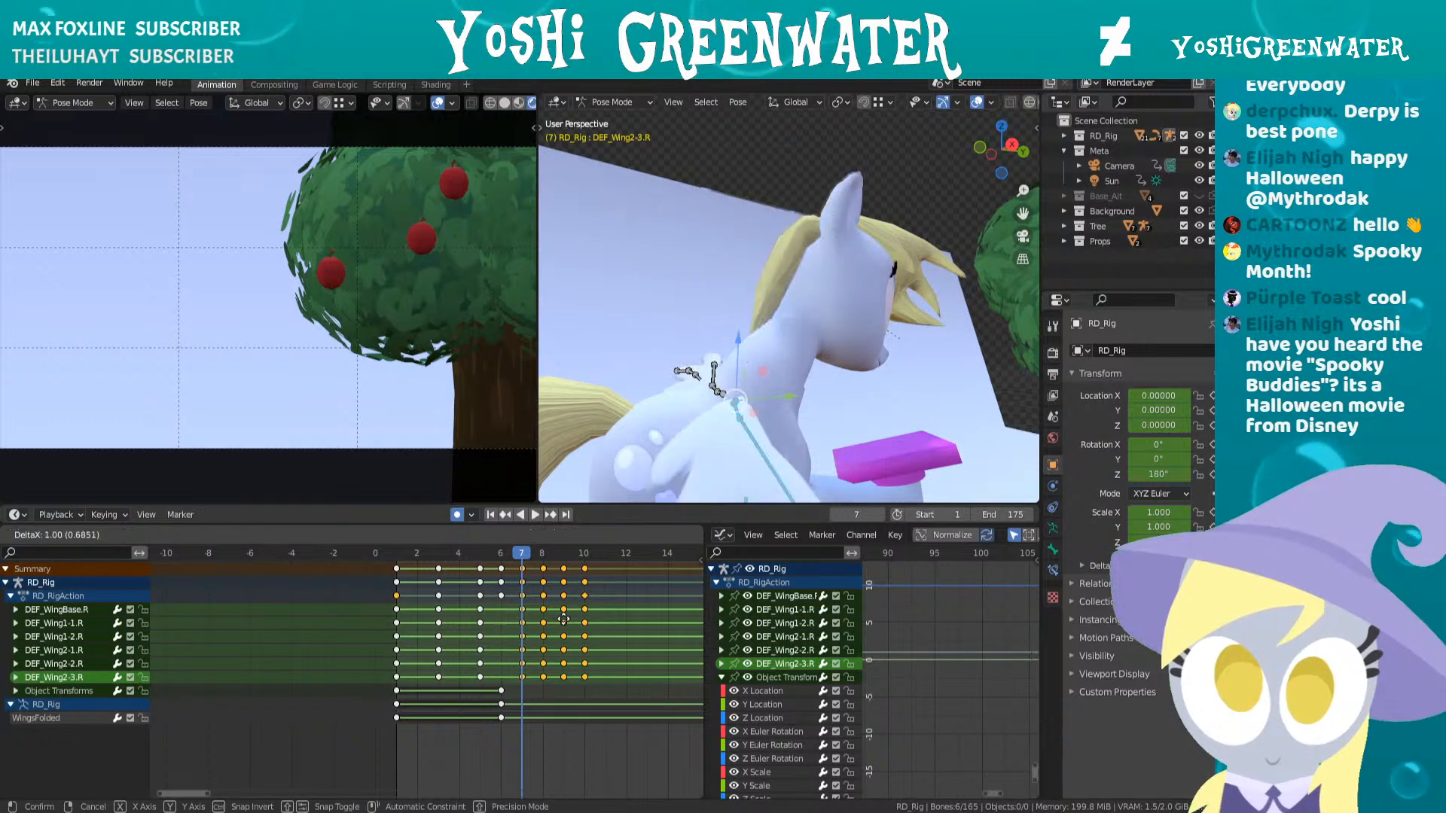
{"action": "left_click", "coordinate": [563, 619]}
- Move the last three columns of wing keyframes two frames later, to frames 10, 11 and 12
{"action": "key", "text": "b"}
{"action": "left_click_drag", "start_coordinate": [534, 608], "coordinate": [533, 607]}
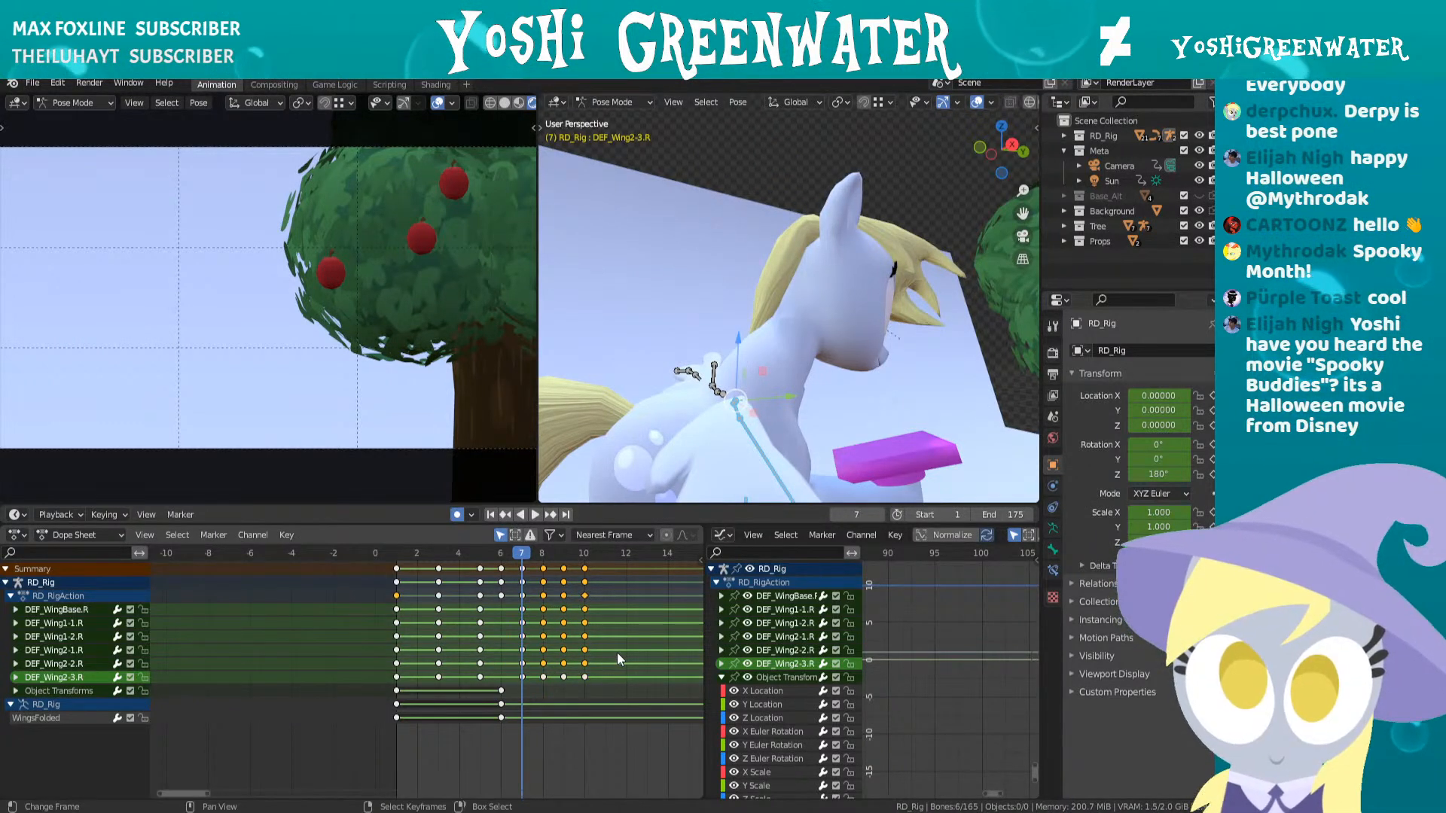
{"action": "key", "text": "b"}
{"action": "left_click_drag", "start_coordinate": [605, 679], "coordinate": [535, 608]}
{"action": "key", "text": "g"}
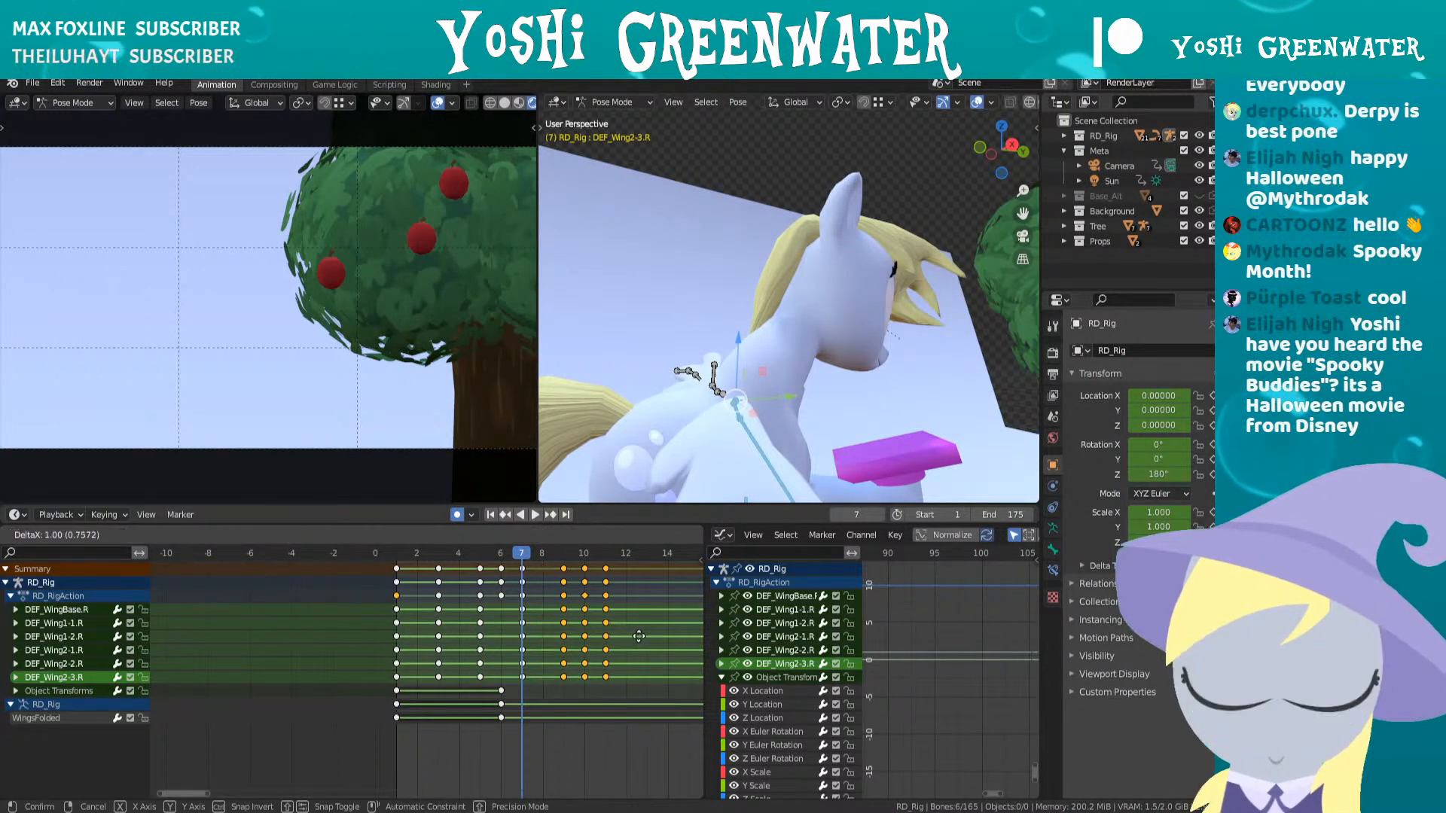
{"action": "left_click", "coordinate": [630, 675]}
{"action": "key", "text": "b"}
{"action": "left_click_drag", "start_coordinate": [627, 676], "coordinate": [562, 617]}
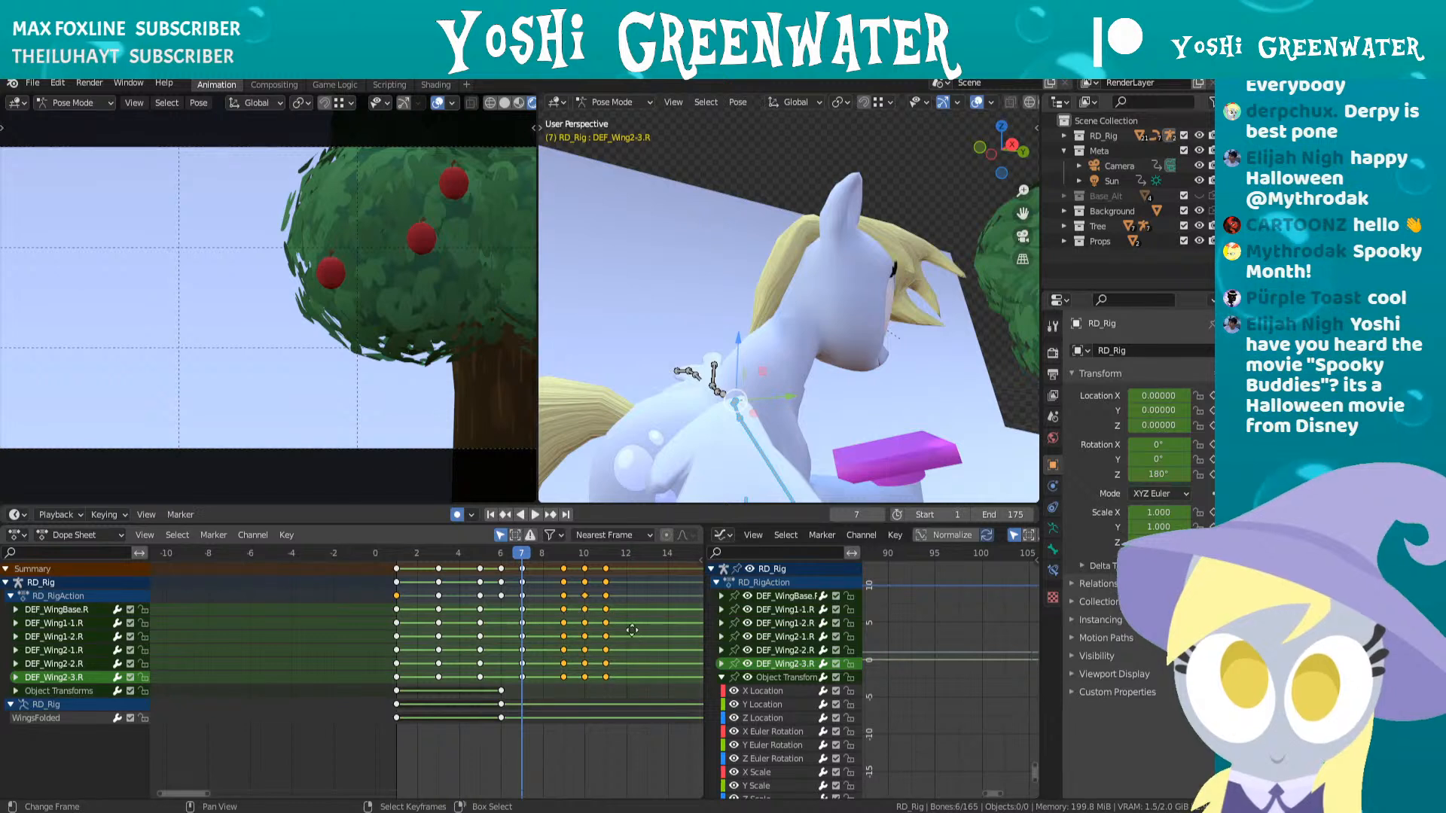
{"action": "key", "text": "g"}
{"action": "left_click", "coordinate": [645, 661]}
- Space the last two columns of wing keyframes out to frames 12 and 14
{"action": "key", "text": "b"}
{"action": "left_click_drag", "start_coordinate": [639, 679], "coordinate": [598, 610]}
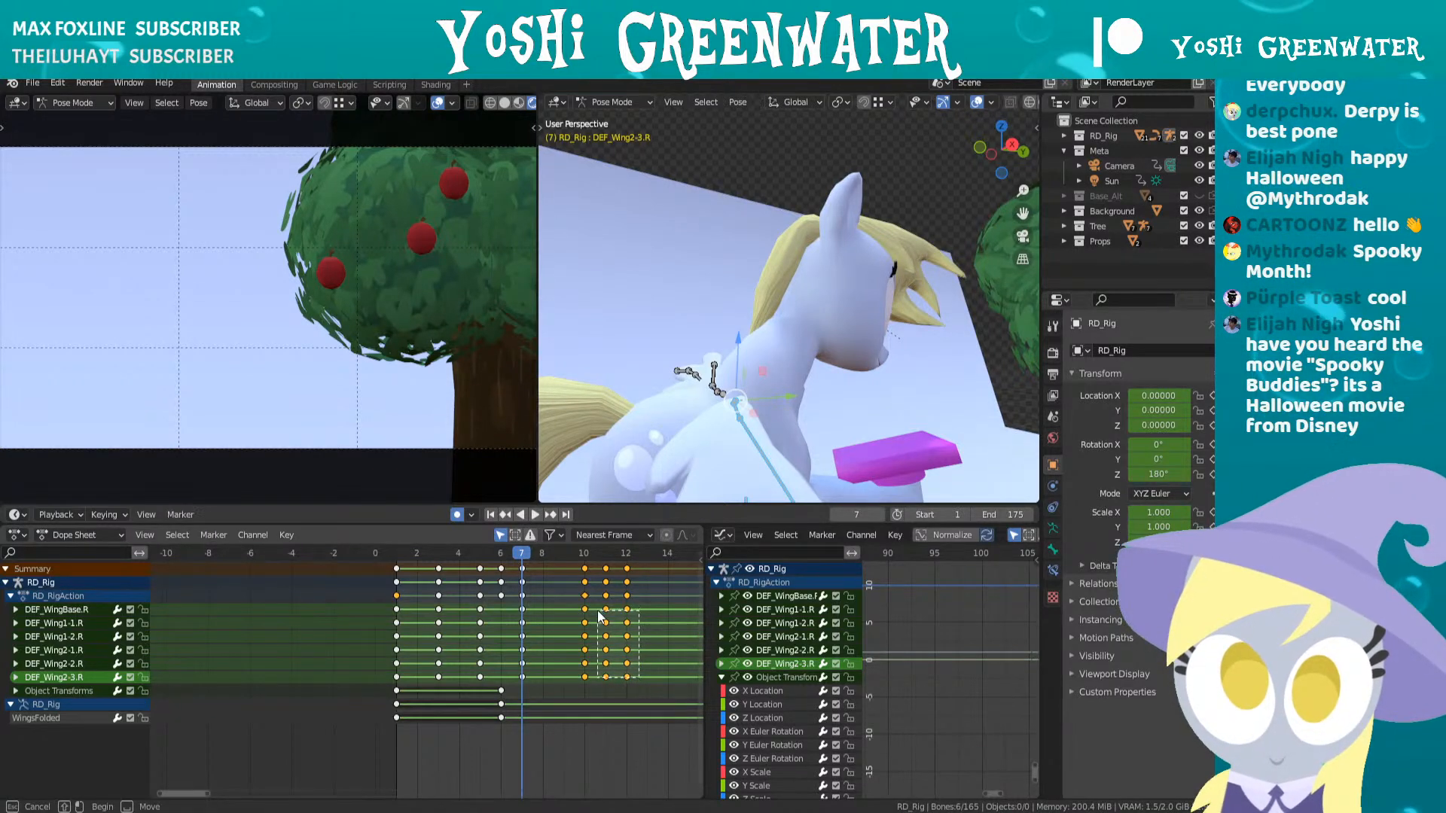
{"action": "key", "text": "g"}
{"action": "left_click", "coordinate": [664, 658]}
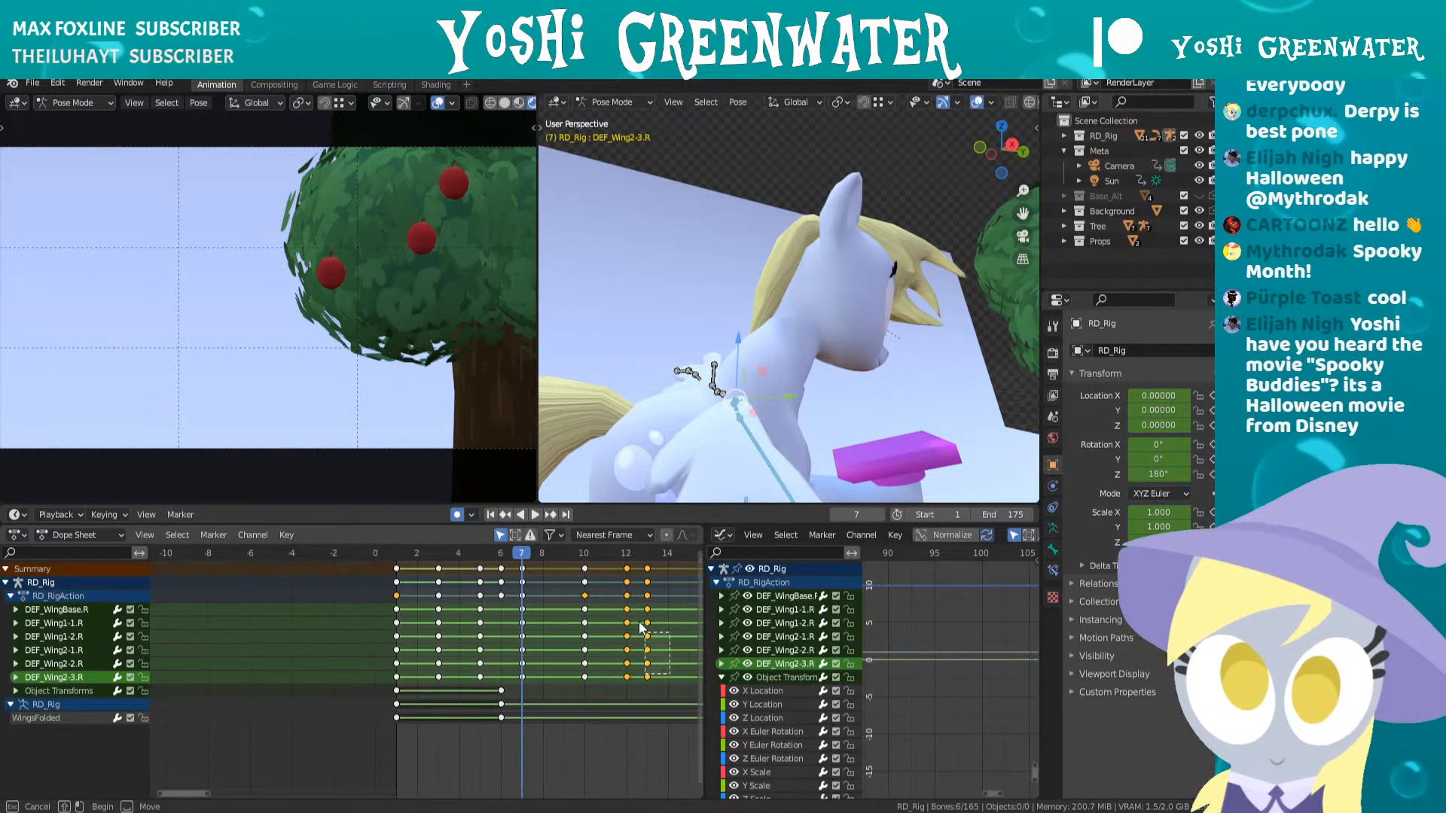
{"action": "left_click_drag", "start_coordinate": [639, 613], "coordinate": [638, 611]}
{"action": "key", "text": "g"}
{"action": "left_click", "coordinate": [653, 623]}
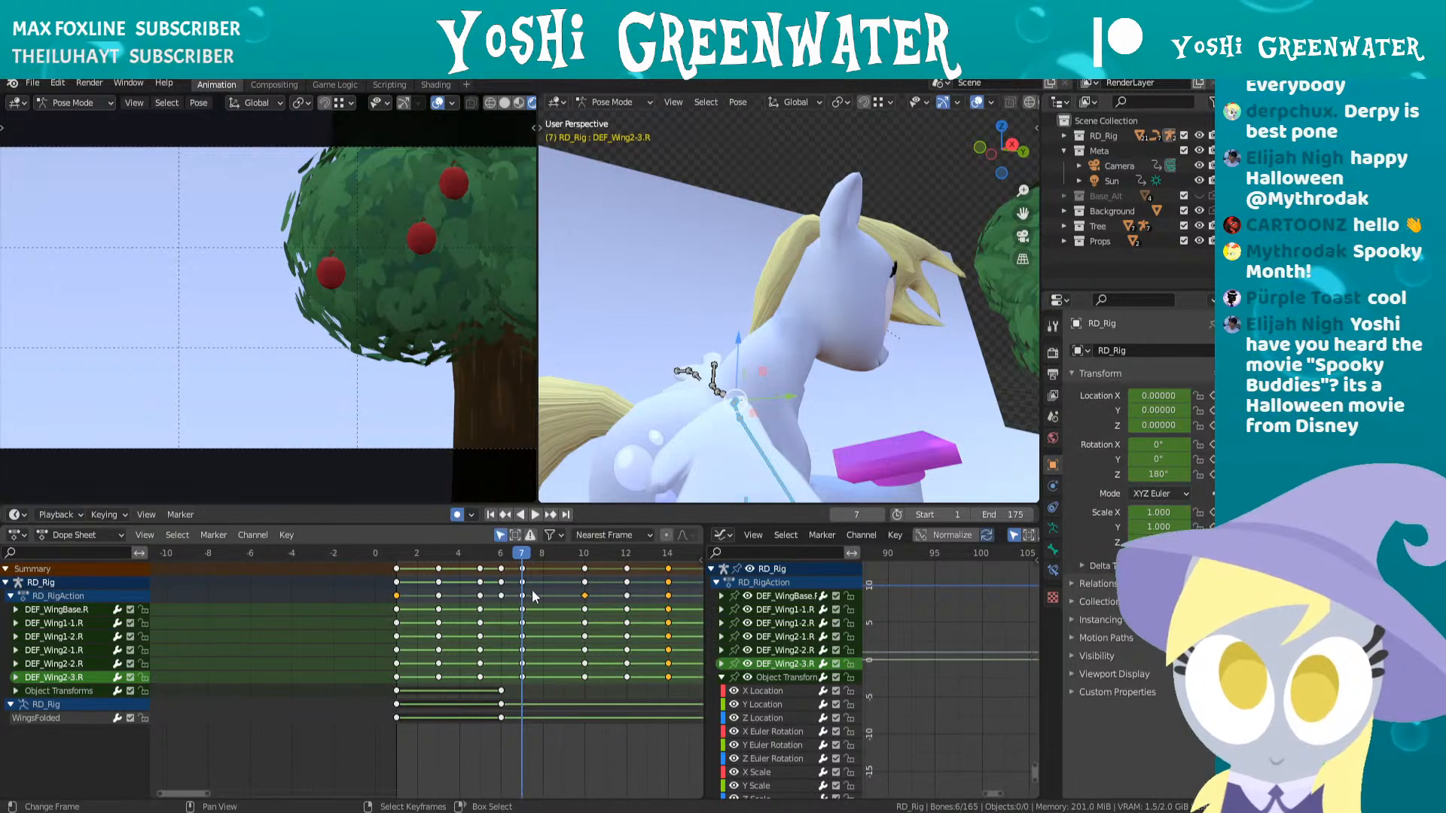
- Move the wing keyframes at frames 10, 12 and 14 one frame earlier, to frames 9, 11 and 13
{"action": "left_click_drag", "start_coordinate": [644, 676], "coordinate": [556, 611]}
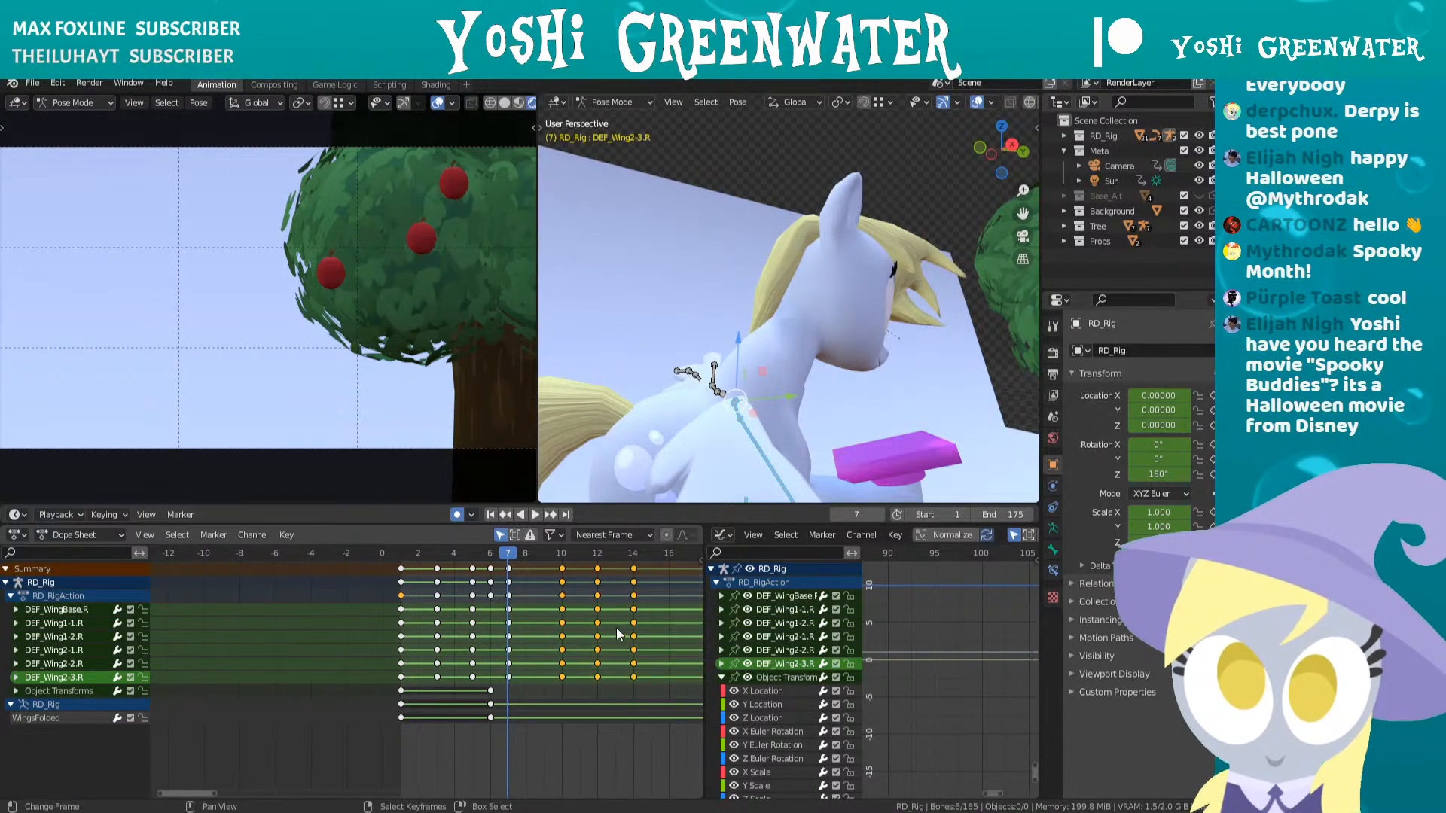
{"action": "key", "text": "g"}
{"action": "left_click", "coordinate": [599, 629]}
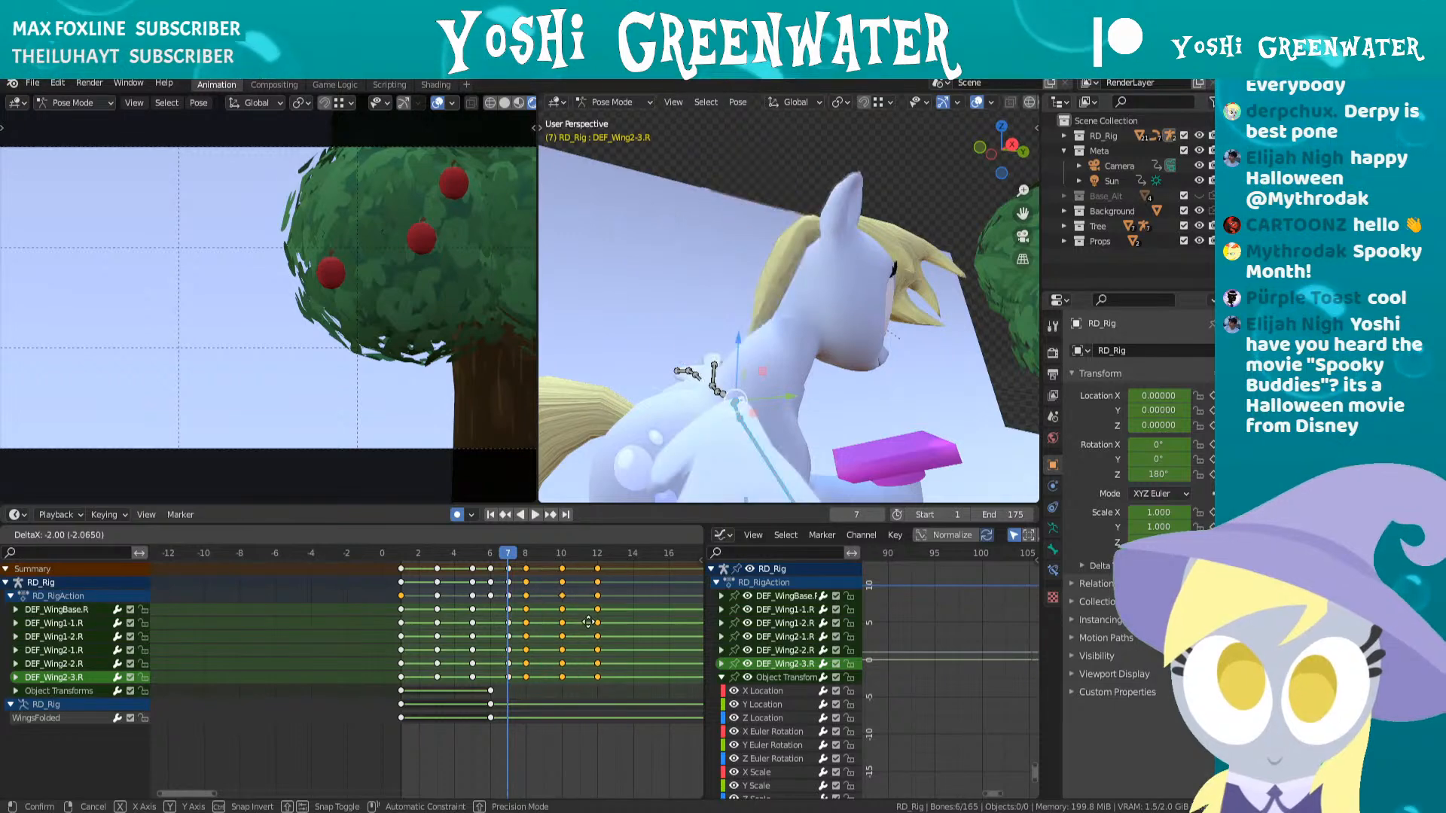
- Play the wing flap from frame 1 in the perspective view, checking its timing from the side and from behind
{"action": "left_click", "coordinate": [406, 567]}
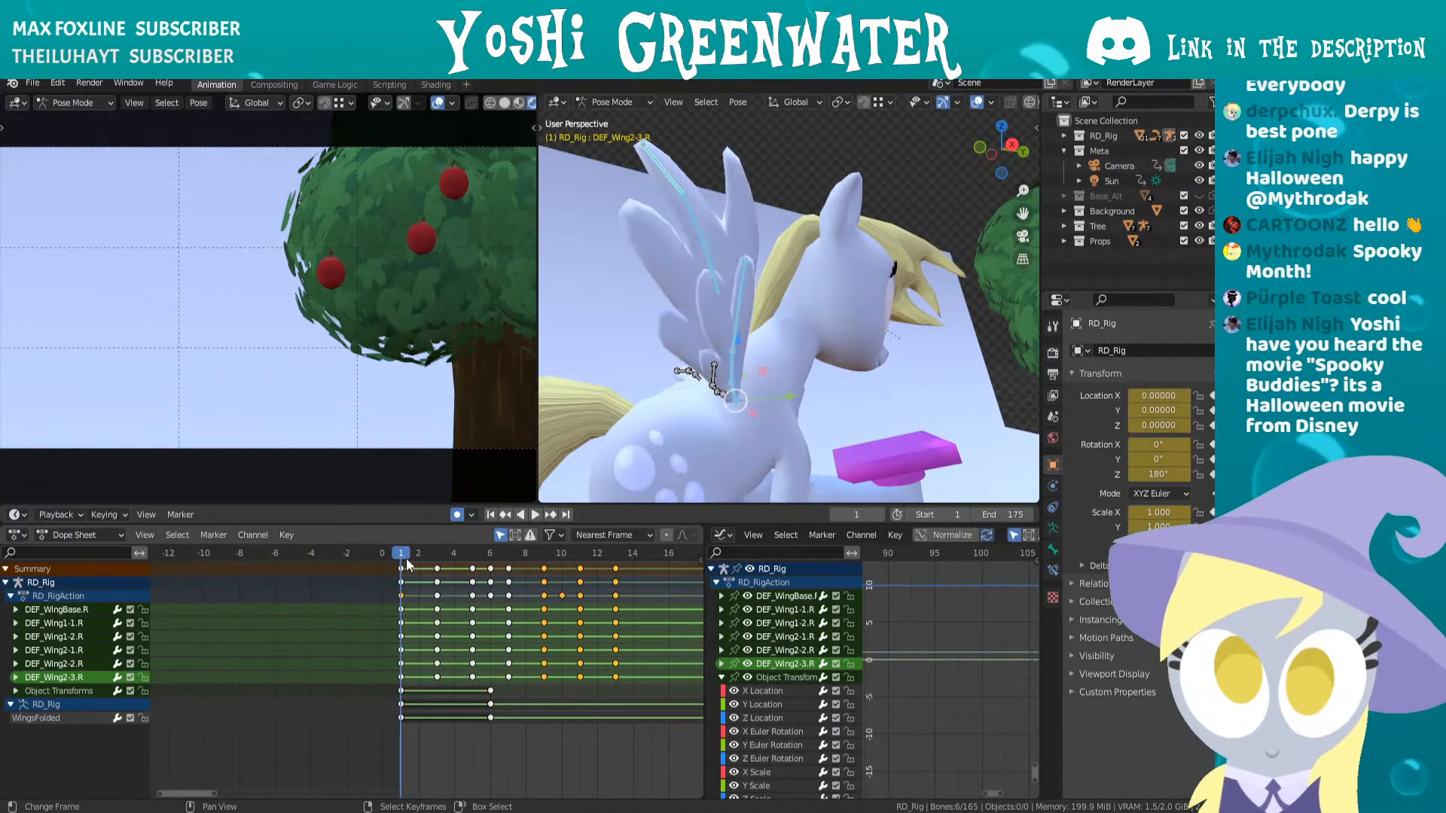
{"action": "key", "text": "space"}
{"action": "key", "text": "space"}
{"action": "scroll", "coordinate": [631, 369], "scroll_direction": "down", "scroll_amount": 4}
{"action": "middle_click_drag", "start_coordinate": [677, 446], "coordinate": [679, 416]}
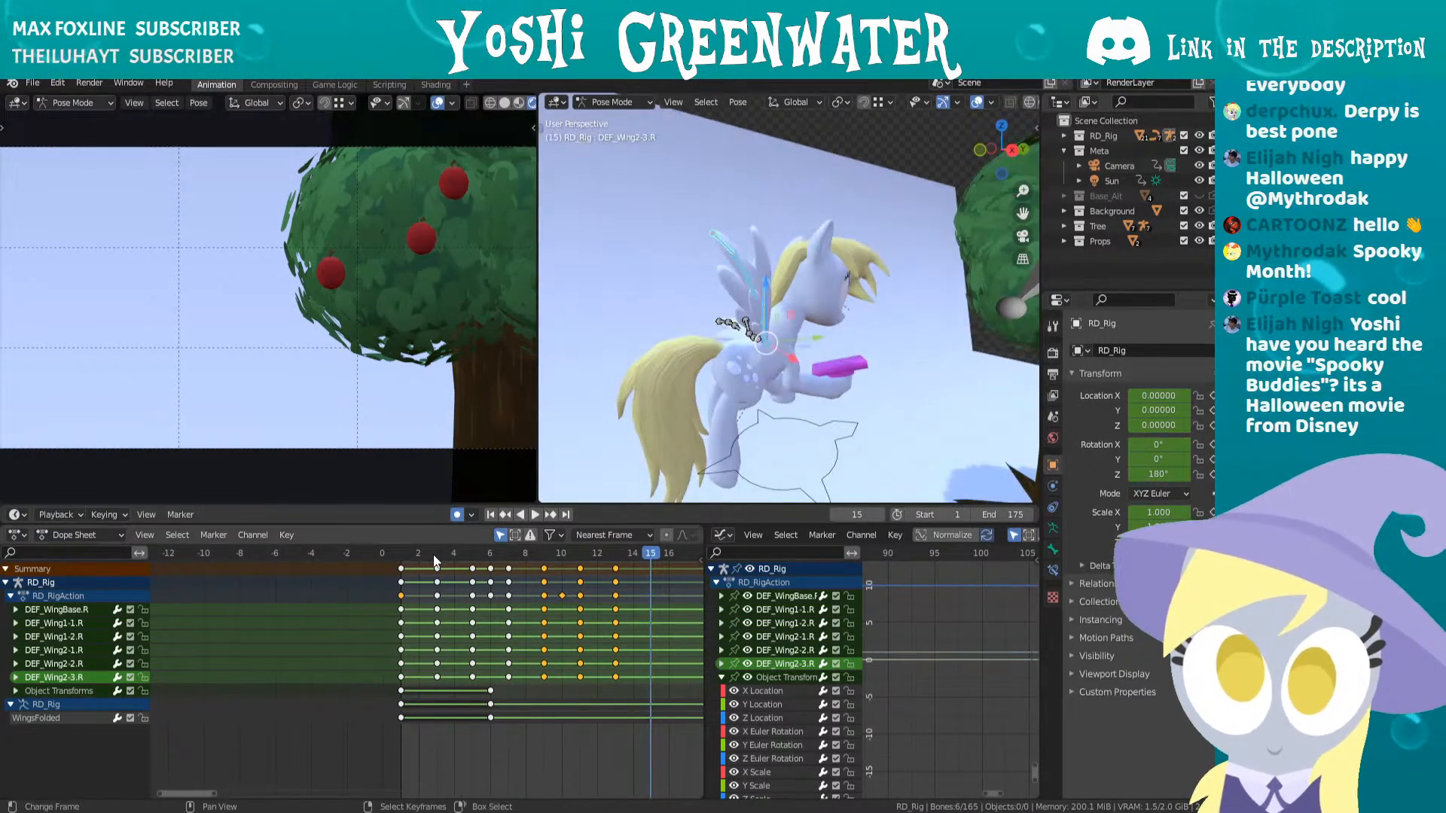
{"action": "left_click", "coordinate": [402, 556]}
{"action": "scroll", "coordinate": [721, 411], "scroll_direction": "down", "scroll_amount": 2}
{"action": "middle_click_drag", "start_coordinate": [742, 369], "coordinate": [920, 301]}
{"action": "key", "text": "space"}
{"action": "key", "text": "space"}
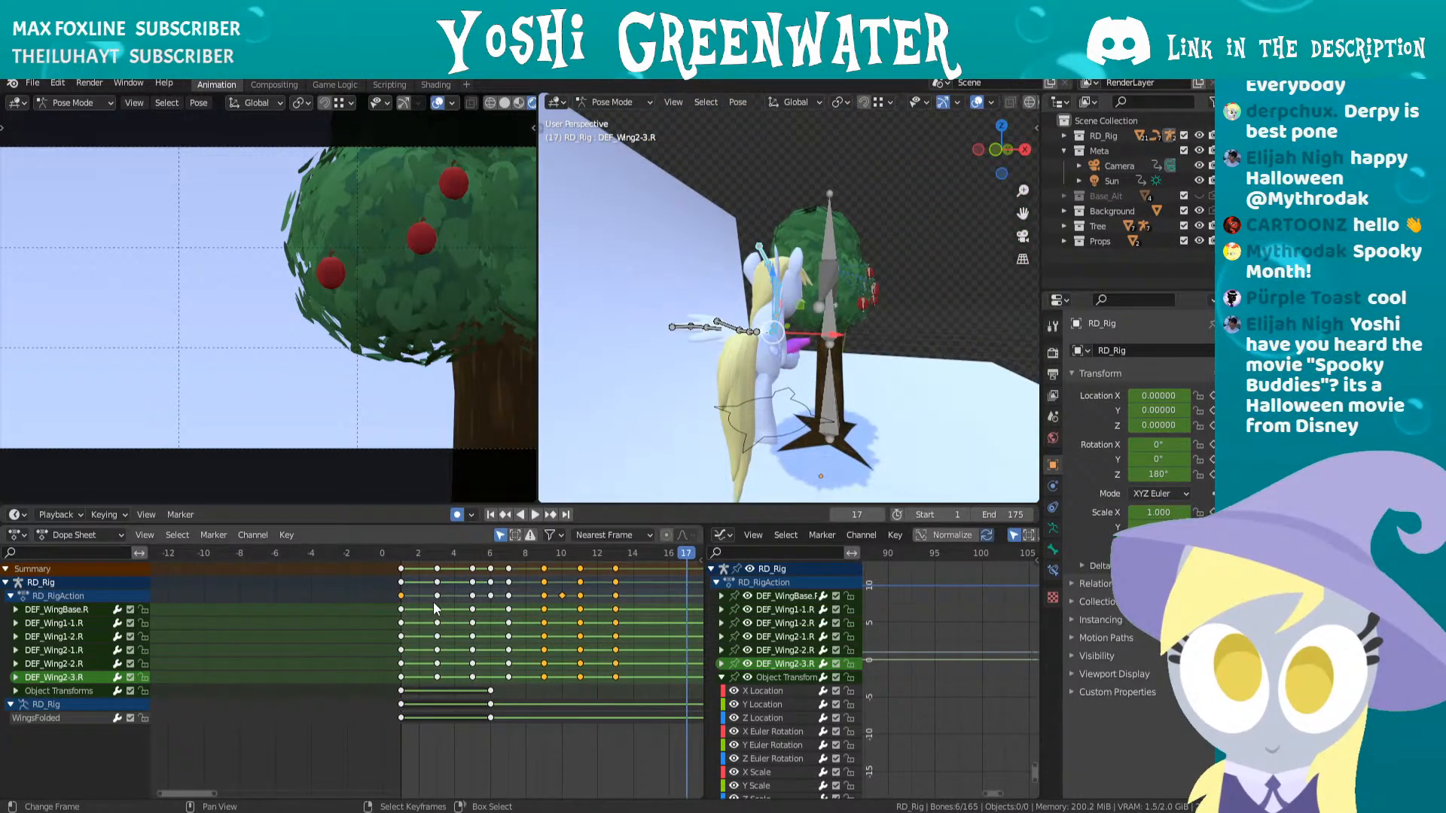
- Replay the wing flap from the start several times in the rear view, including in reverse, and save the file
{"action": "left_click", "coordinate": [400, 559]}
{"action": "key", "text": "space"}
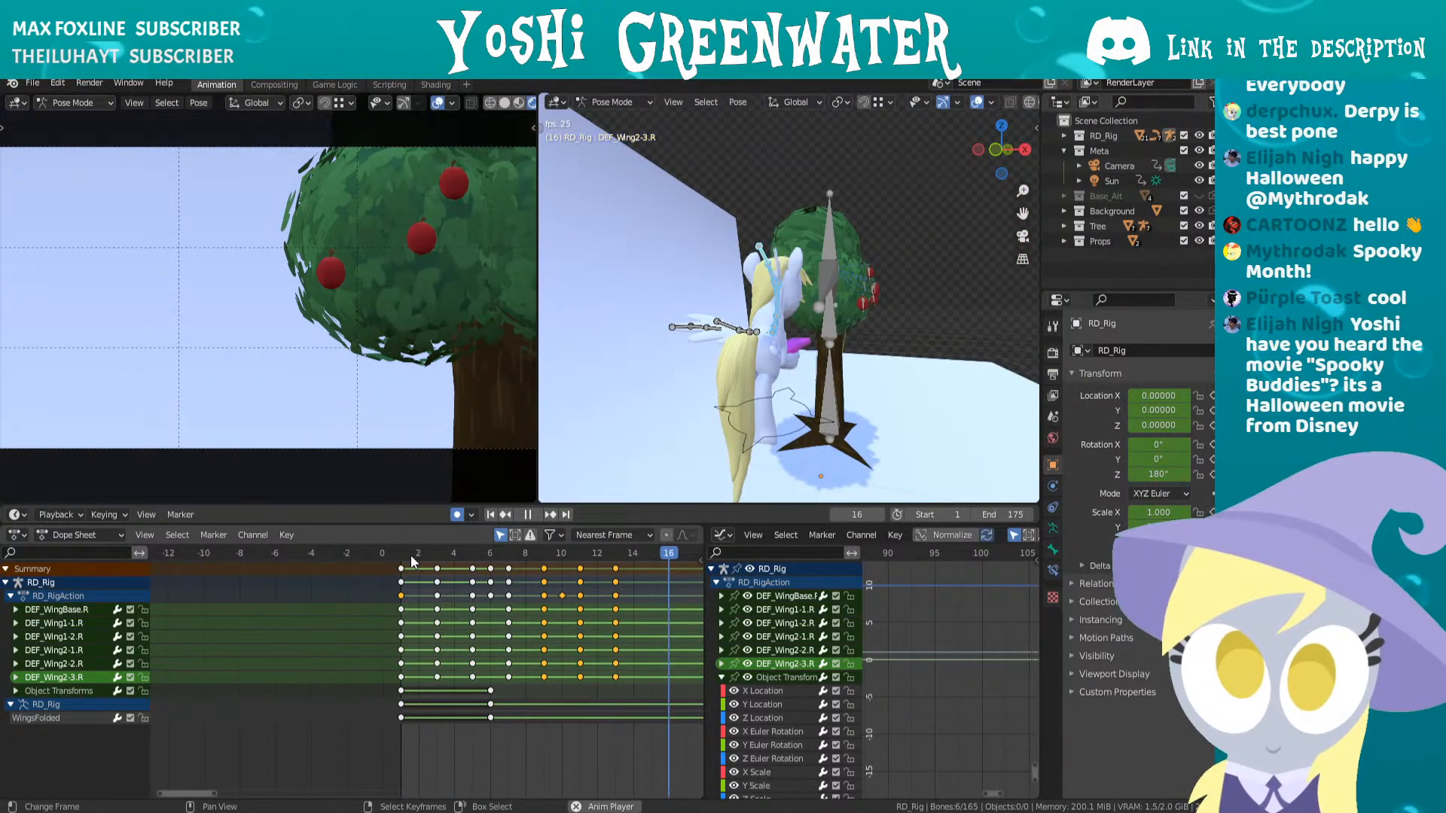
{"action": "key", "text": "space"}
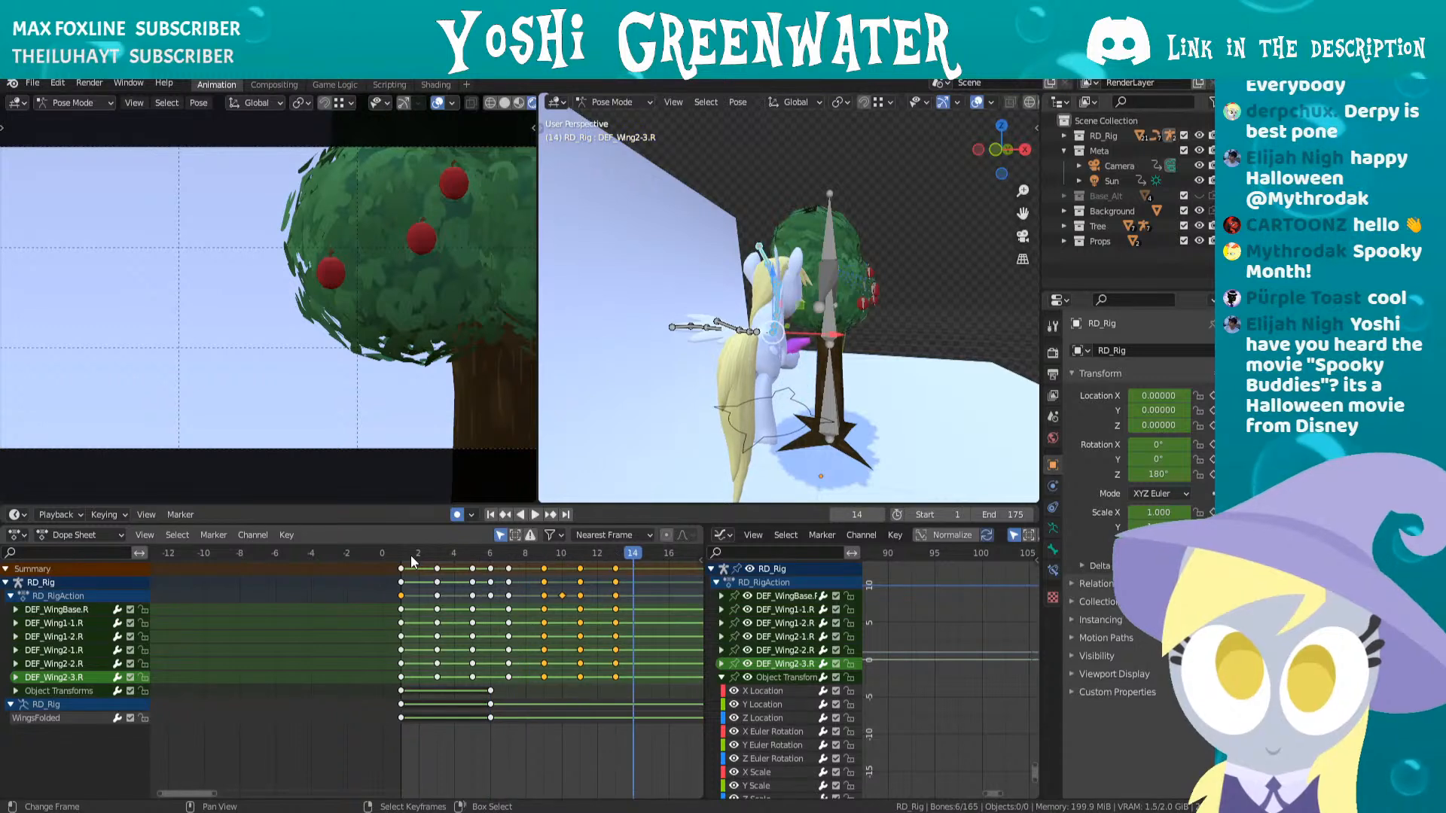
{"action": "left_click", "coordinate": [414, 557]}
{"action": "key", "text": "space"}
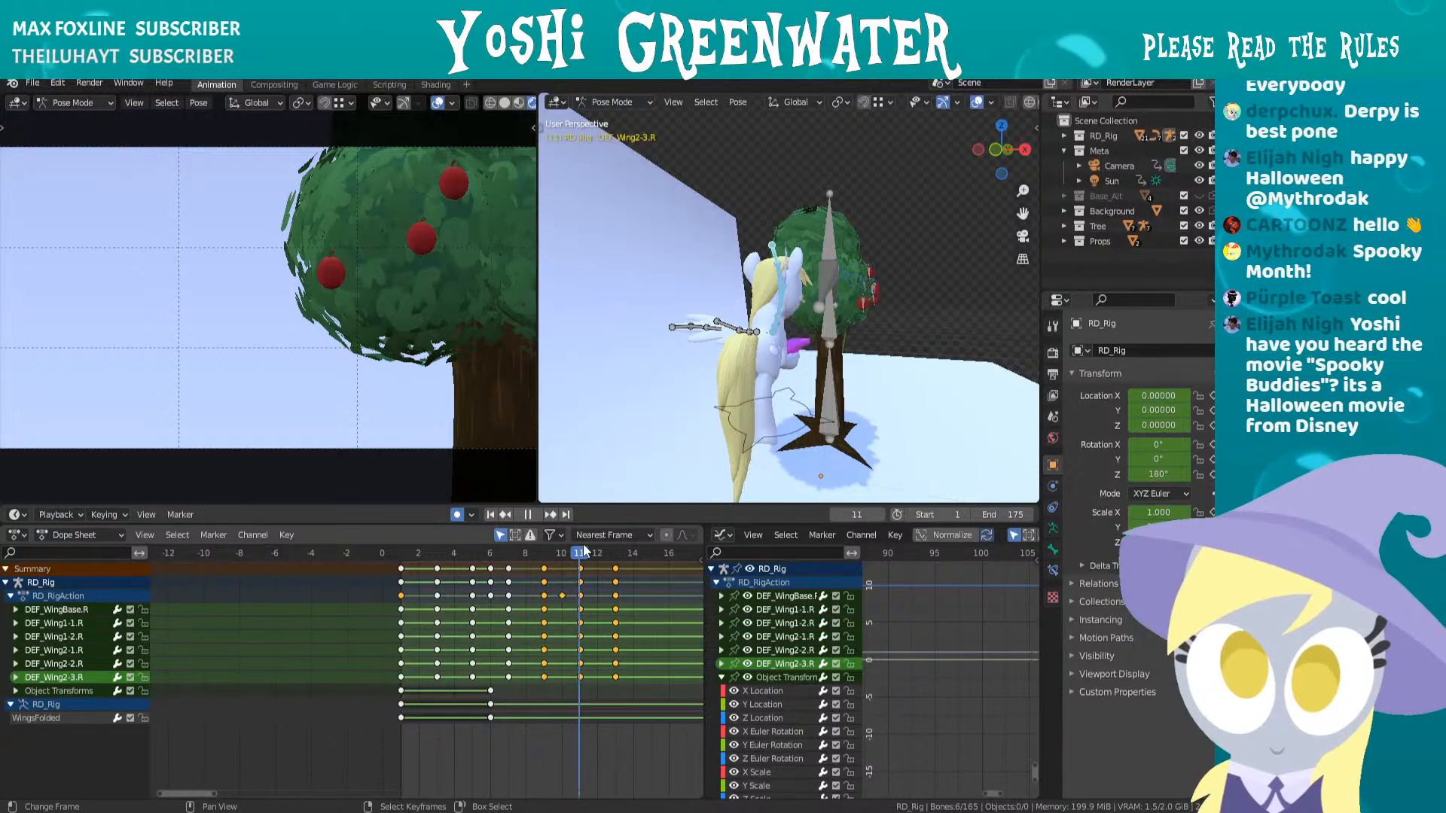
{"action": "key", "text": "space"}
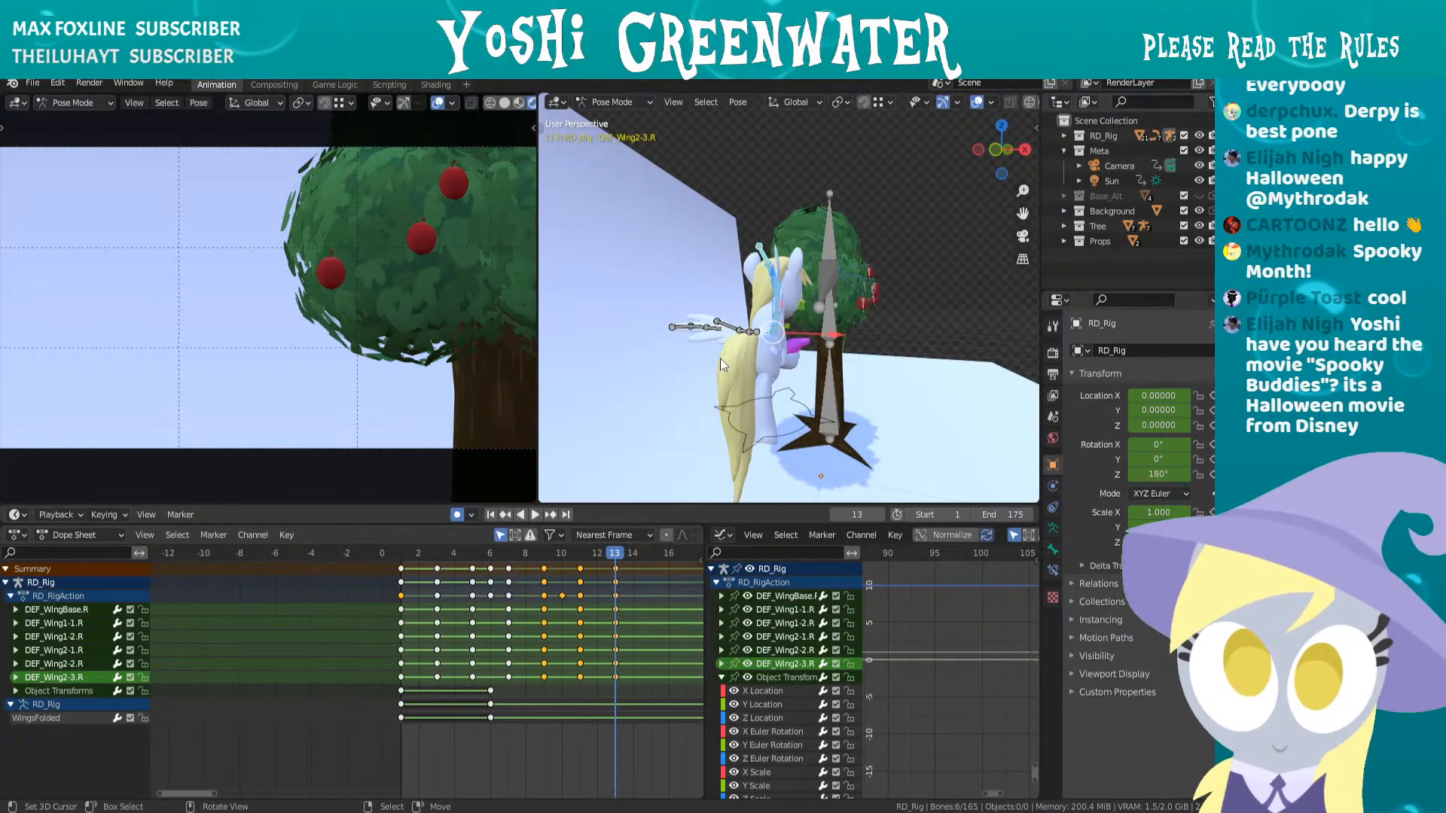
{"action": "scroll", "coordinate": [693, 374], "scroll_direction": "up", "scroll_amount": 3}
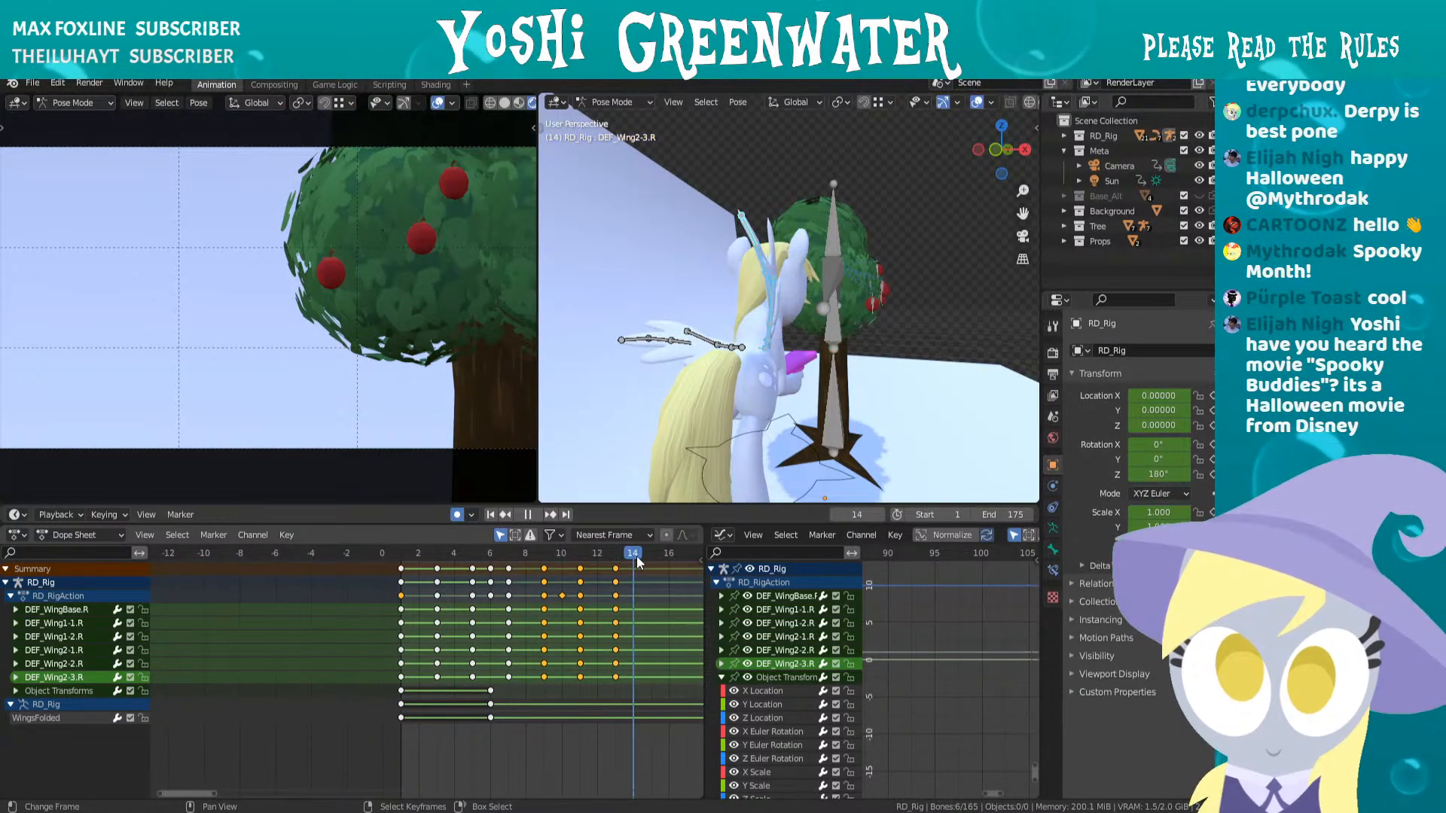
{"action": "left_click", "coordinate": [401, 563]}
{"action": "key", "text": "space"}
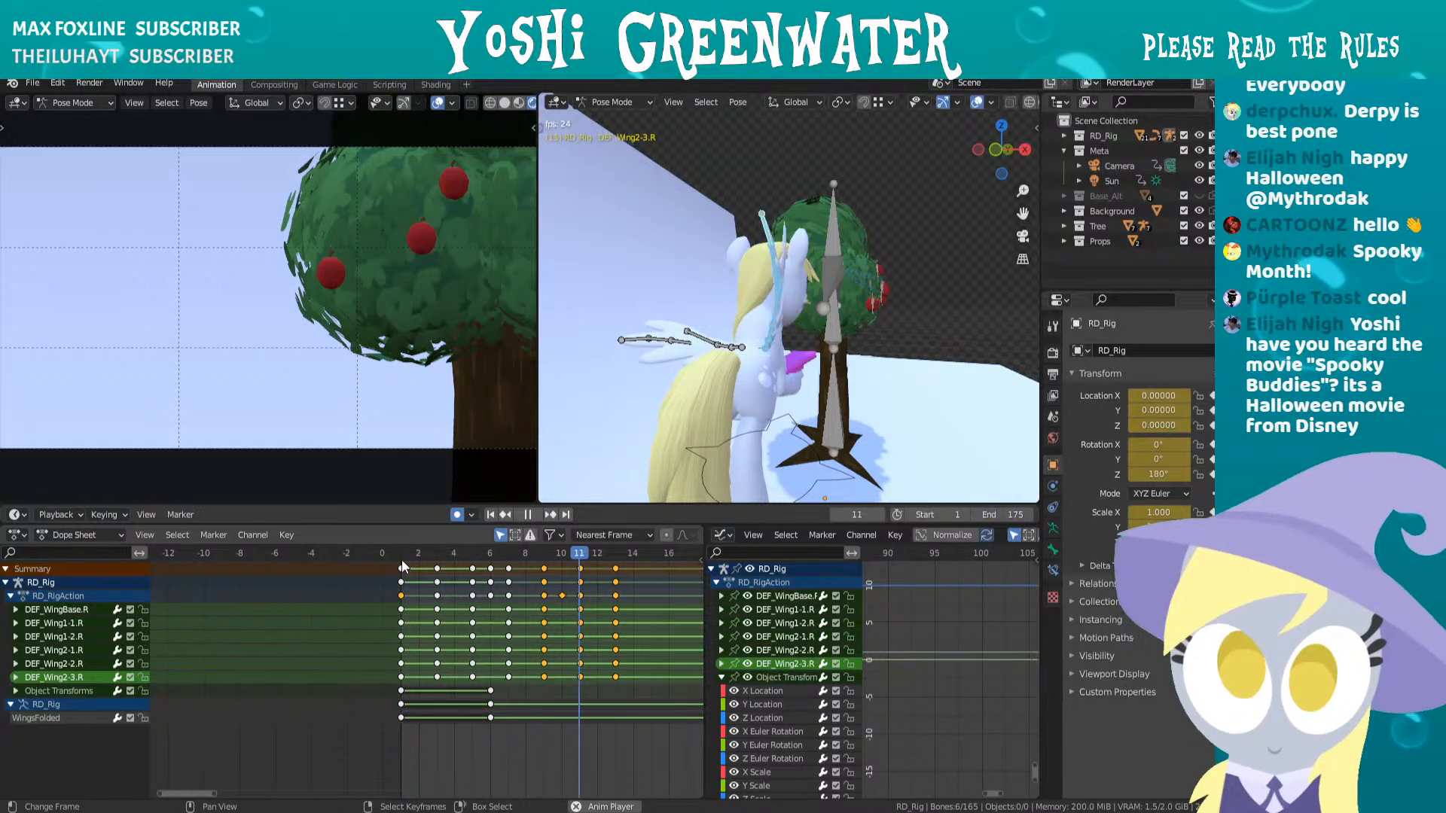
{"action": "key", "text": "shift+ctrl+space"}
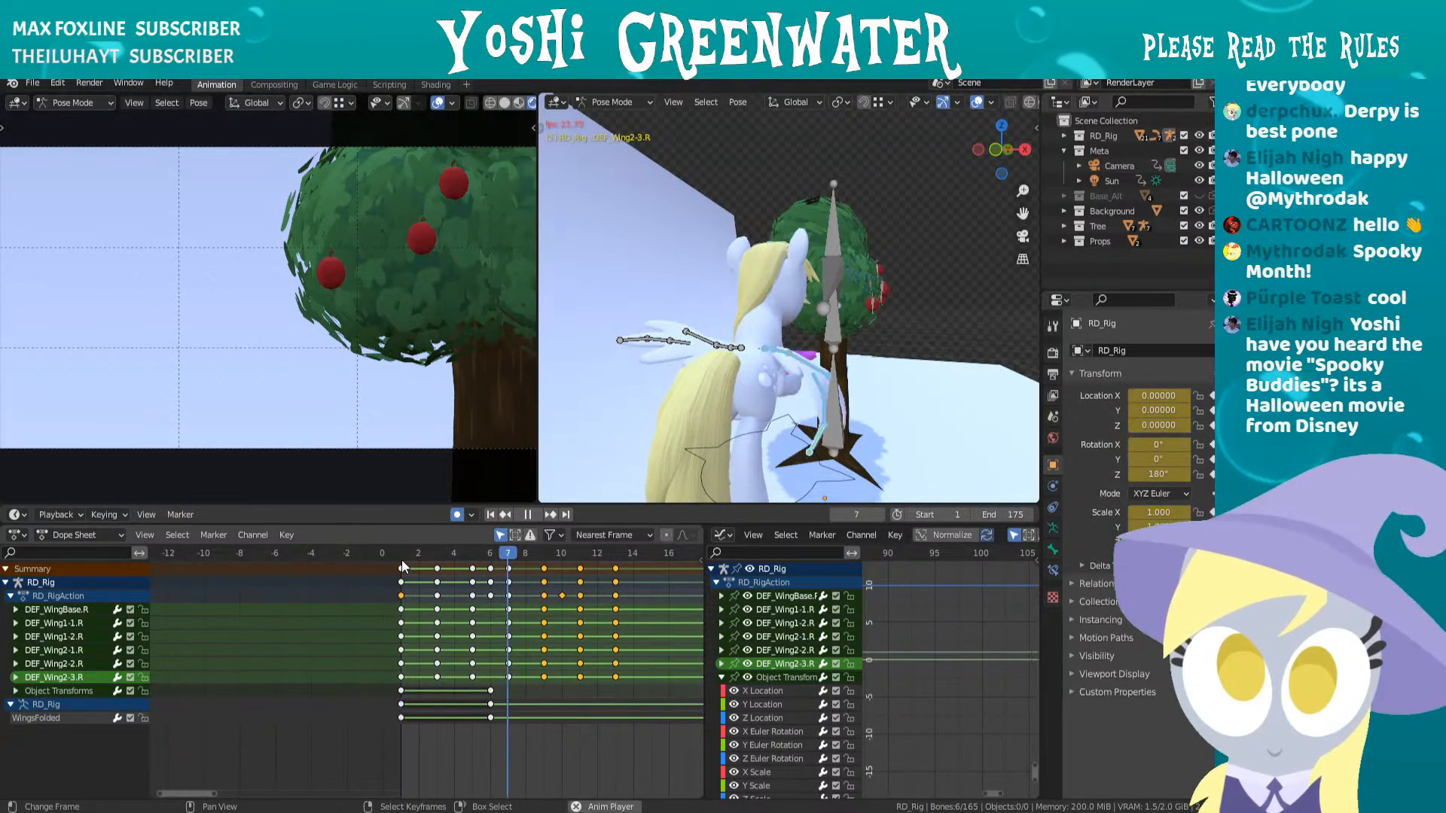
{"action": "key", "text": "Escape"}
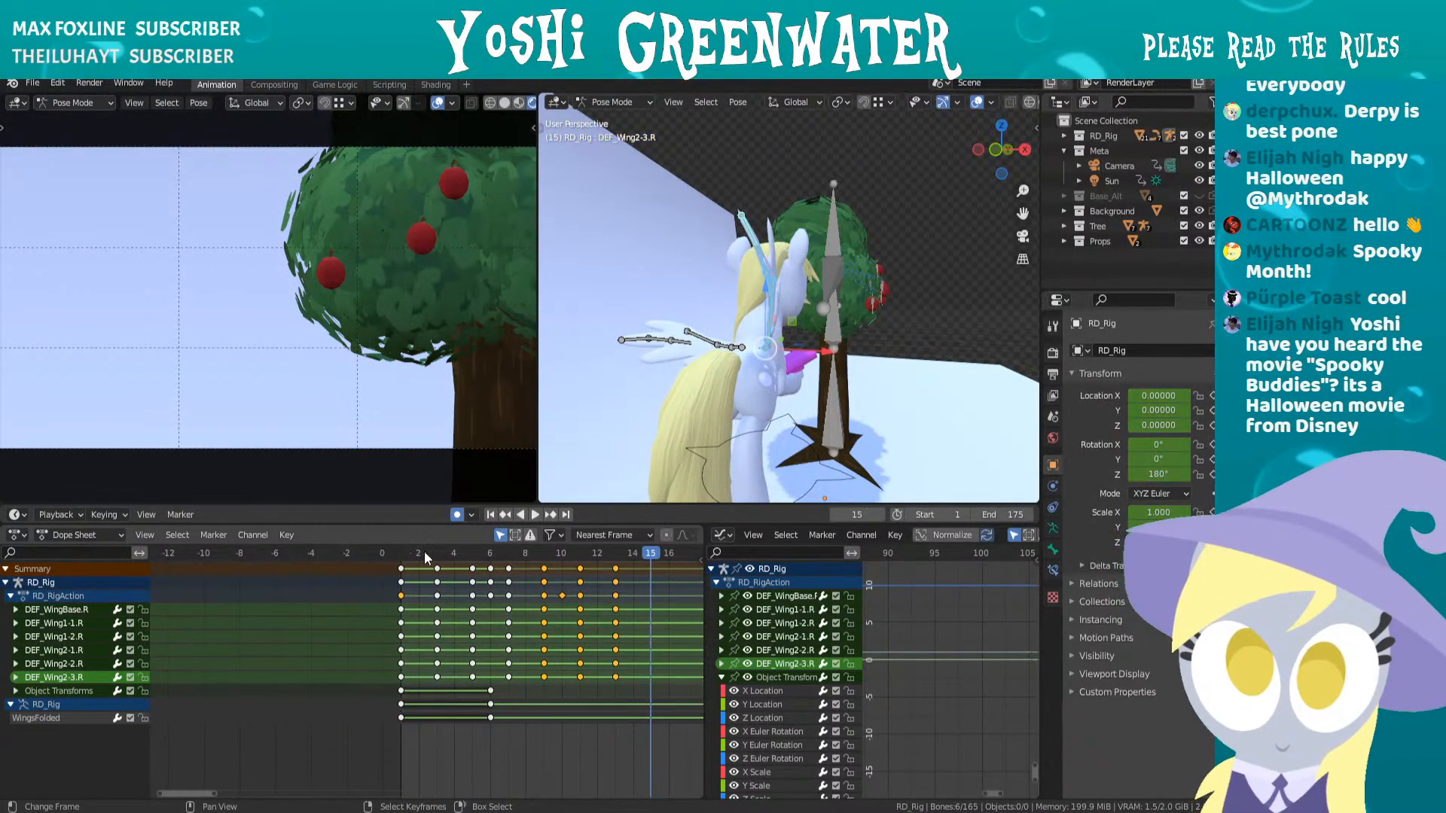
{"action": "key", "text": "ctrl+s"}
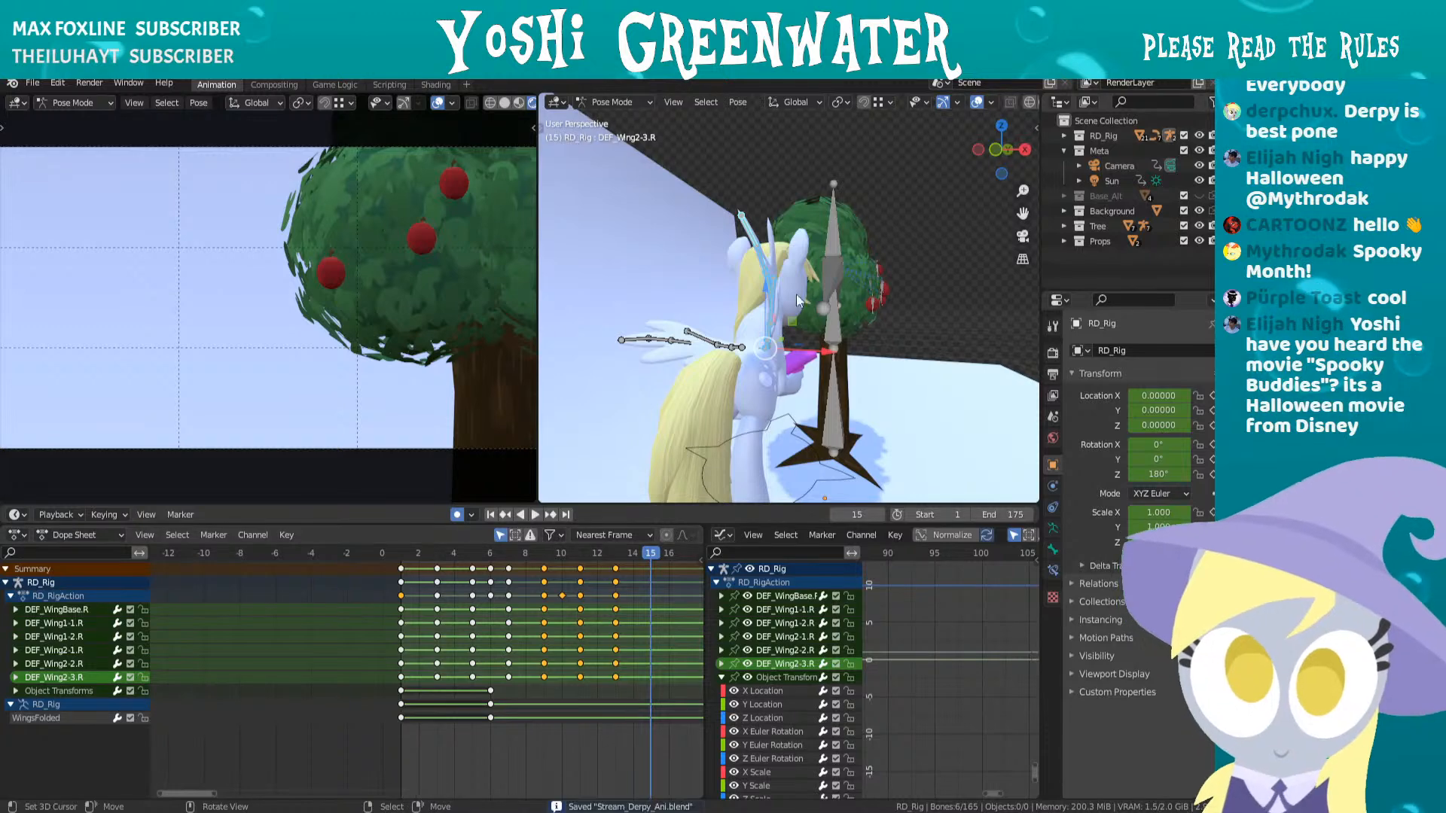
- Select all six right-wing bones' keyframes from frame 1 to 13 and set their extrapolation to Make Cyclic (F-Modifier)
{"action": "middle_click_drag", "start_coordinate": [797, 294], "coordinate": [829, 331]}
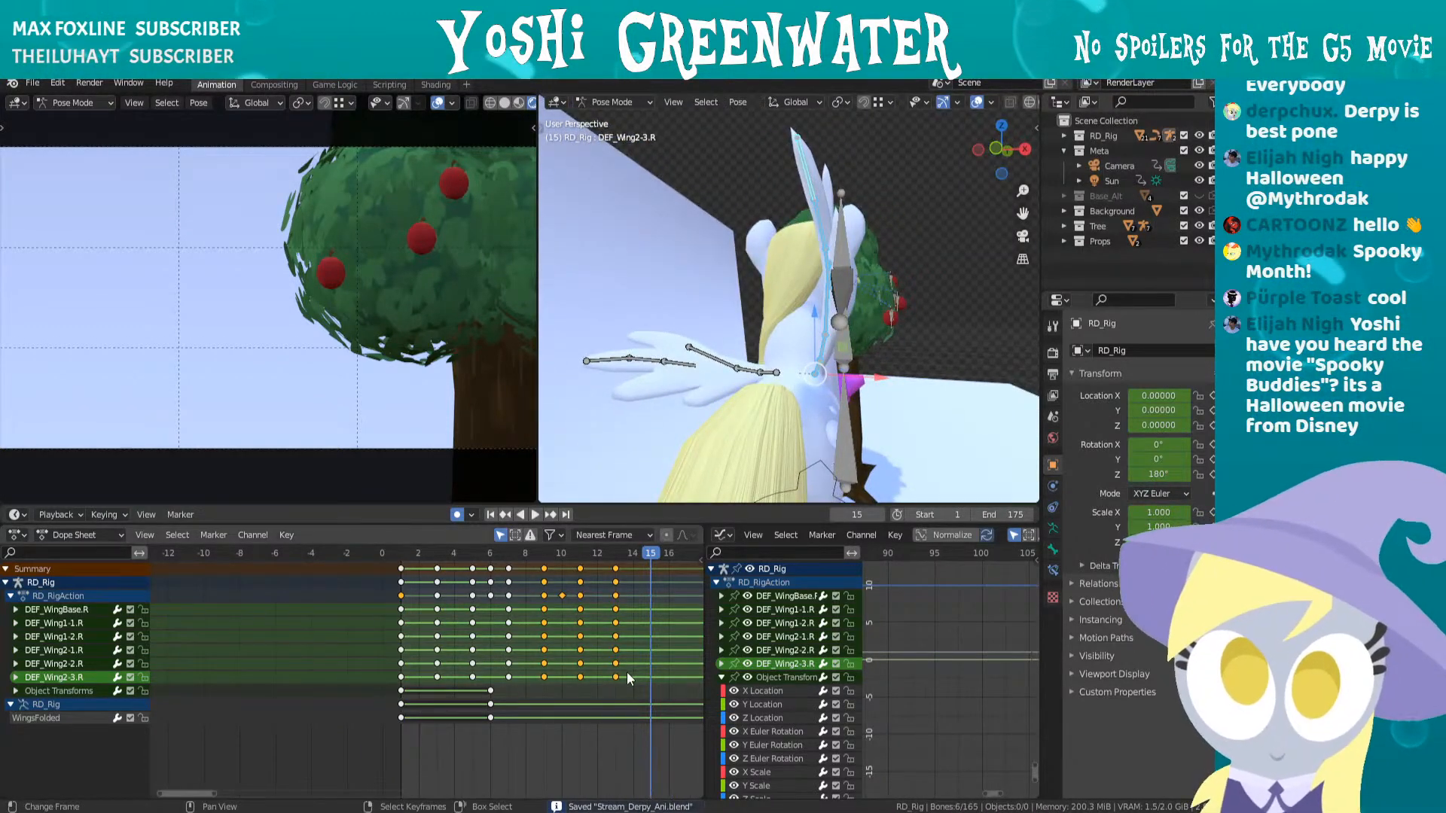
{"action": "left_click", "coordinate": [67, 609]}
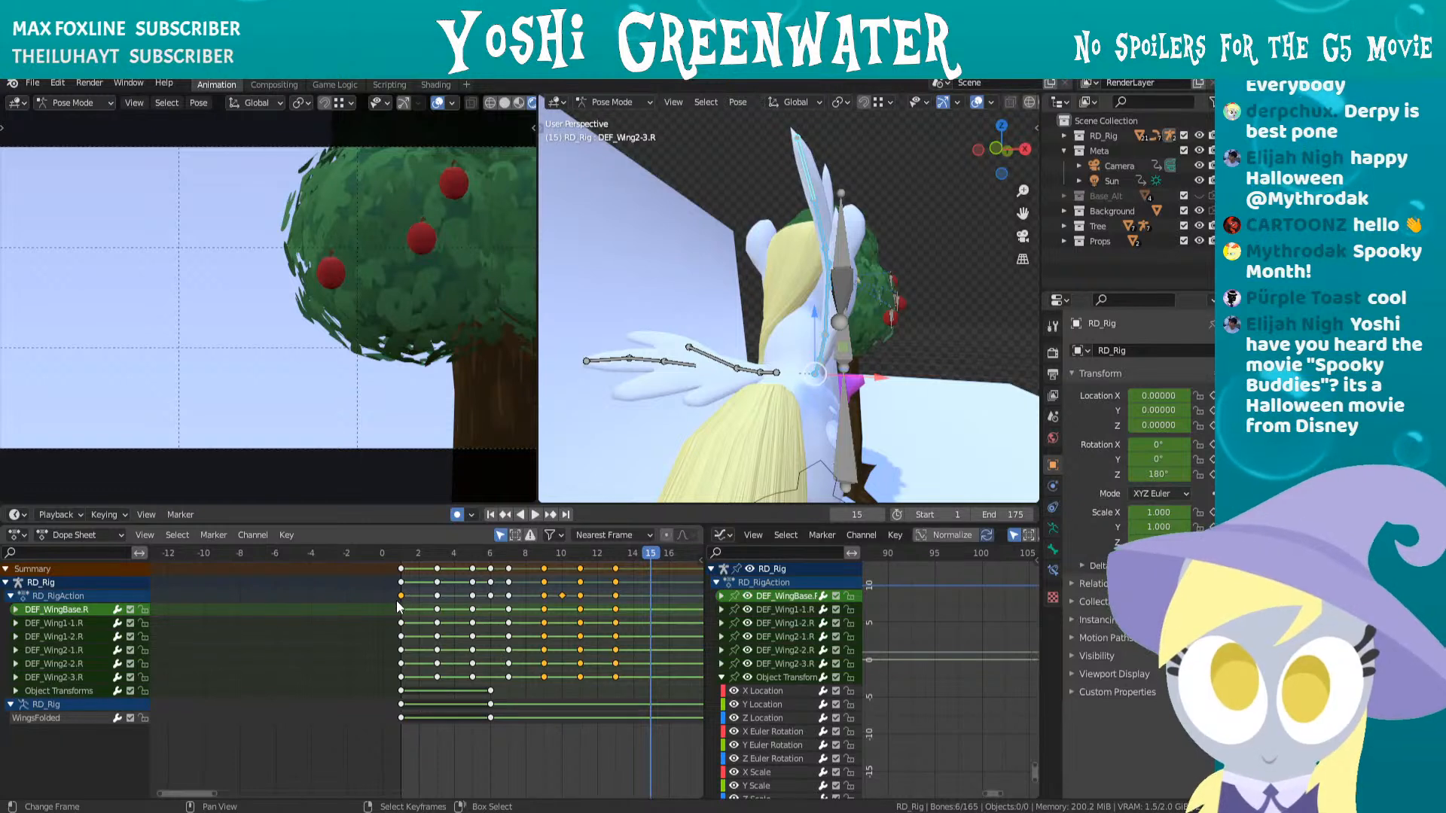
{"action": "middle_click_drag", "start_coordinate": [446, 645], "coordinate": [211, 663]}
{"action": "scroll", "coordinate": [258, 670], "scroll_direction": "up", "scroll_amount": 3}
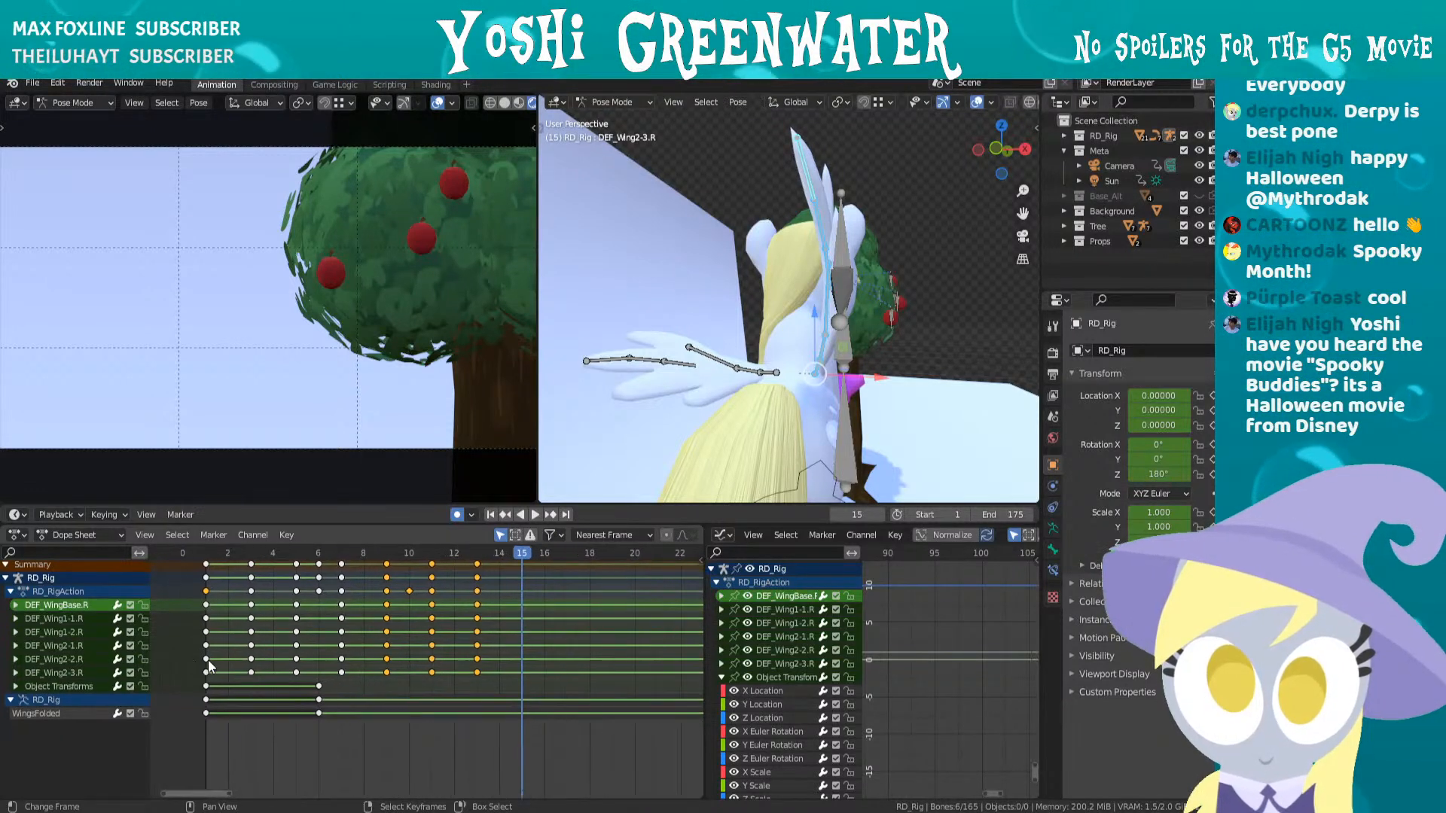
{"action": "left_click_drag", "start_coordinate": [203, 604], "coordinate": [508, 675]}
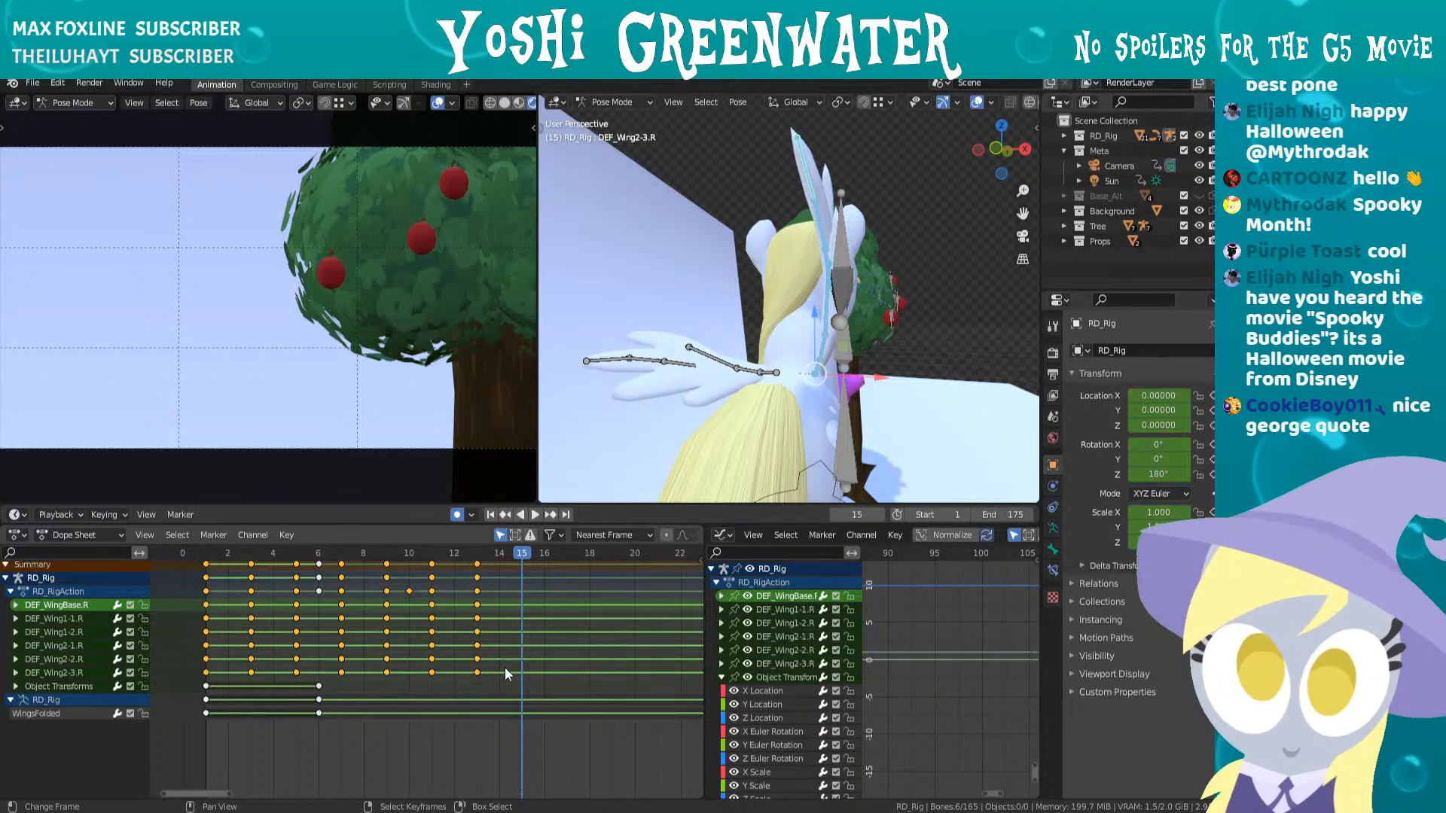
{"action": "middle_click_drag", "start_coordinate": [485, 646], "coordinate": [526, 644]}
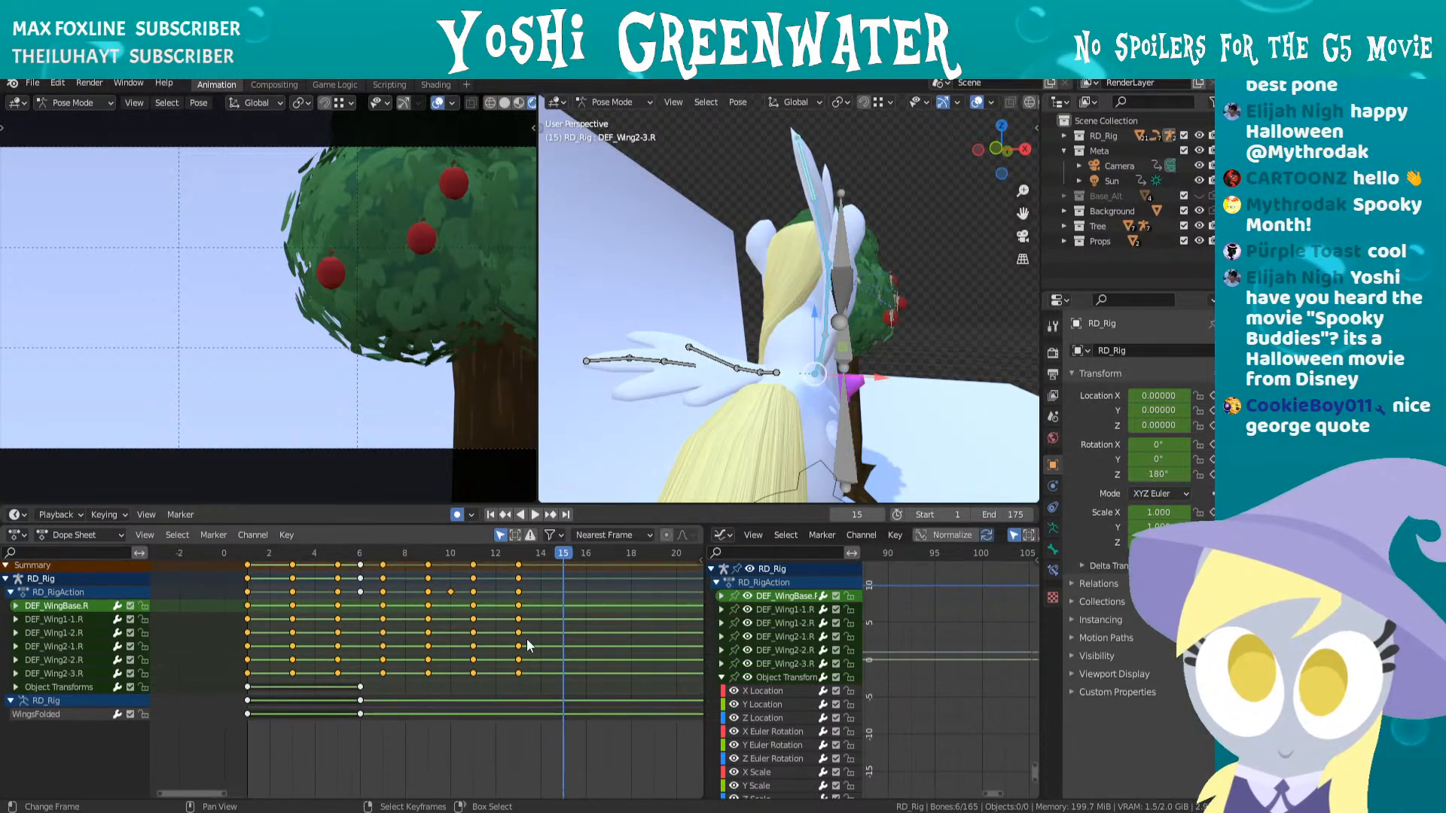
{"action": "scroll", "coordinate": [527, 640], "scroll_direction": "up", "scroll_amount": 1}
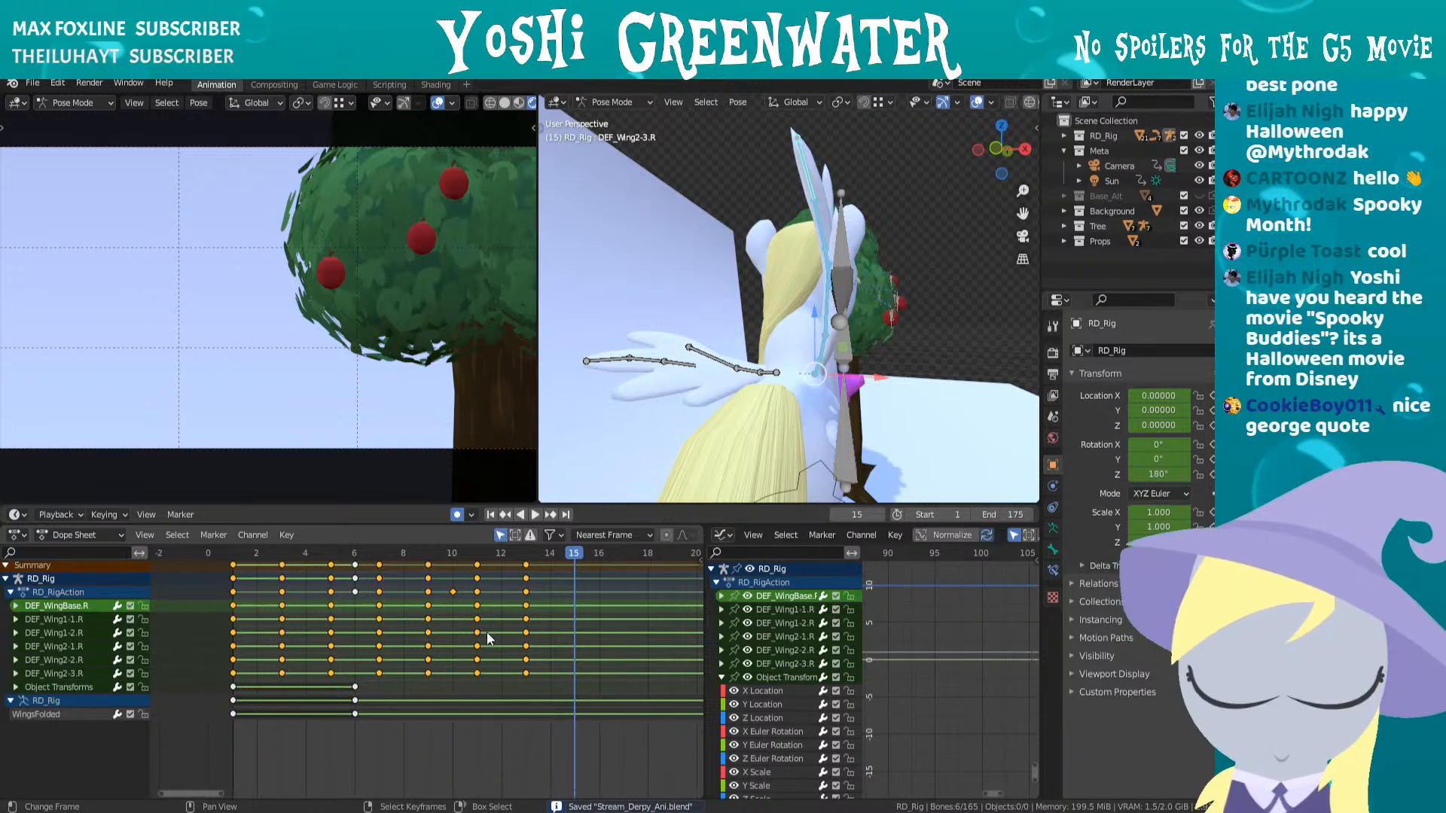
{"action": "scroll", "coordinate": [499, 651], "scroll_direction": "up", "scroll_amount": 1}
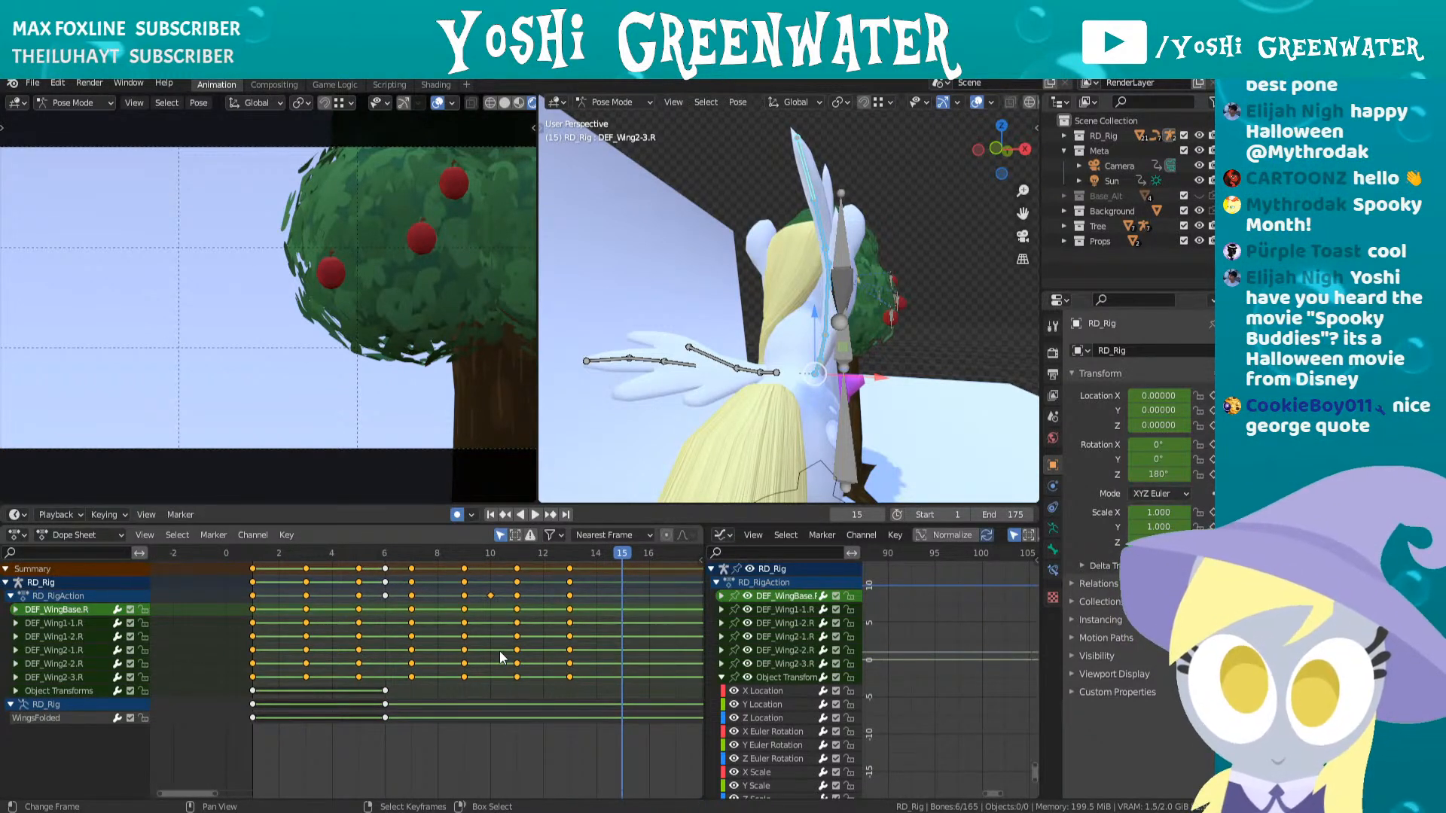
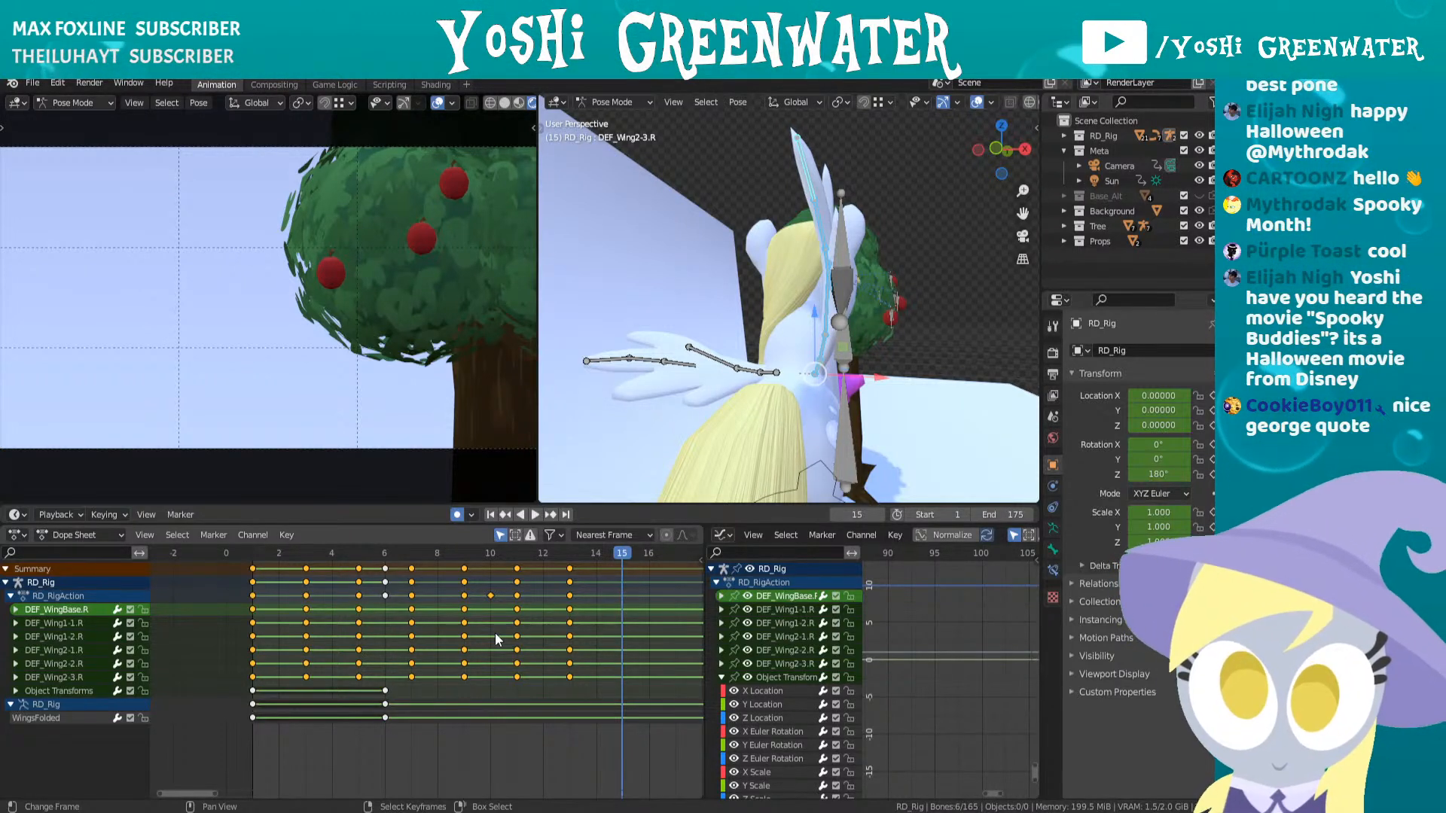
{"action": "key", "text": "shift+e"}
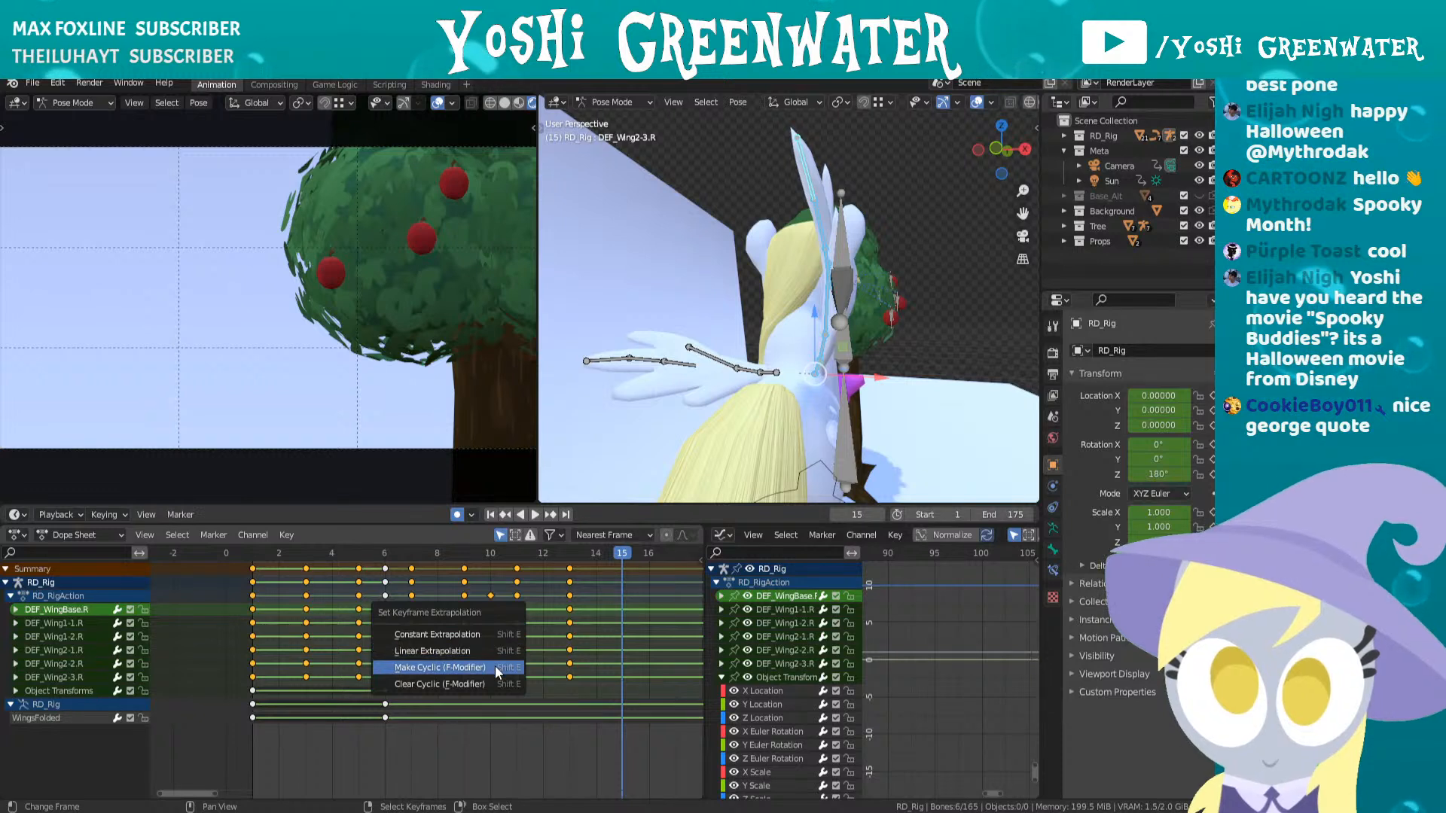
{"action": "left_click", "coordinate": [495, 666]}
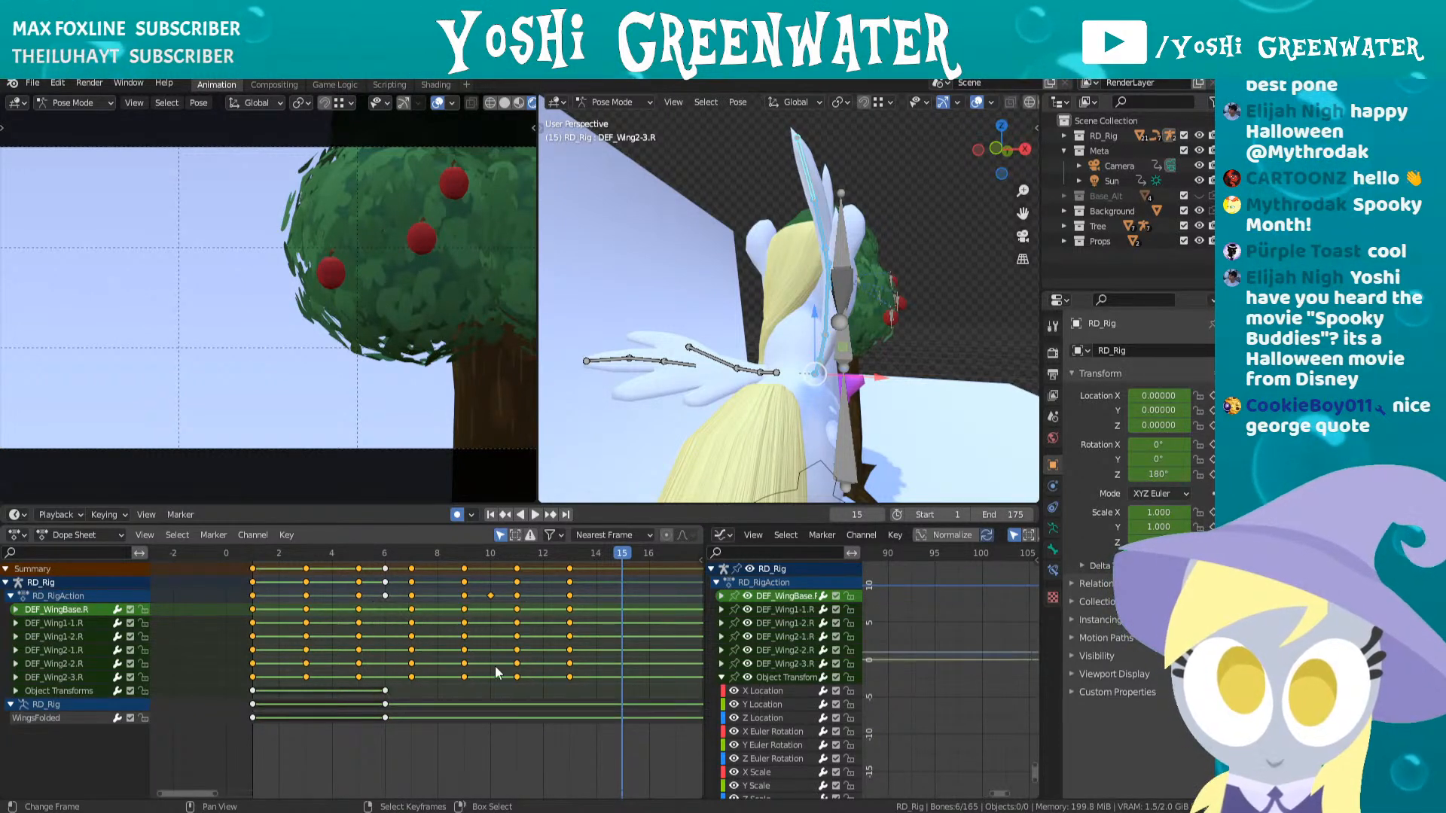
- Examine the wing curves over the full timeline and play past frame 13 to check whether the flap repeats
{"action": "scroll", "coordinate": [888, 650], "scroll_direction": "down", "scroll_amount": 5}
{"action": "scroll", "coordinate": [895, 652], "scroll_direction": "down", "scroll_amount": 4}
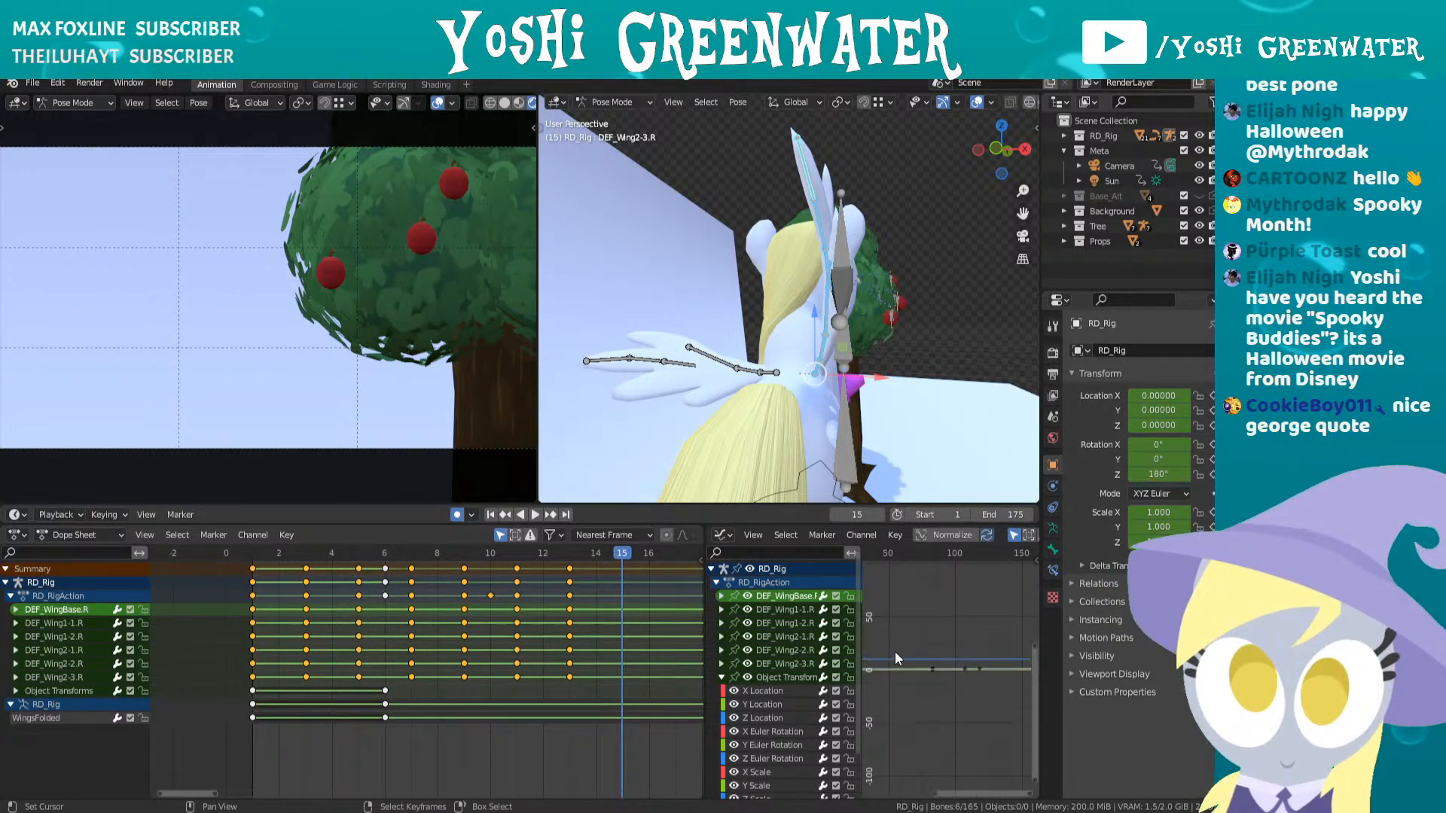
{"action": "scroll", "coordinate": [597, 625], "scroll_direction": "down", "scroll_amount": 5}
{"action": "scroll", "coordinate": [596, 625], "scroll_direction": "down", "scroll_amount": 4}
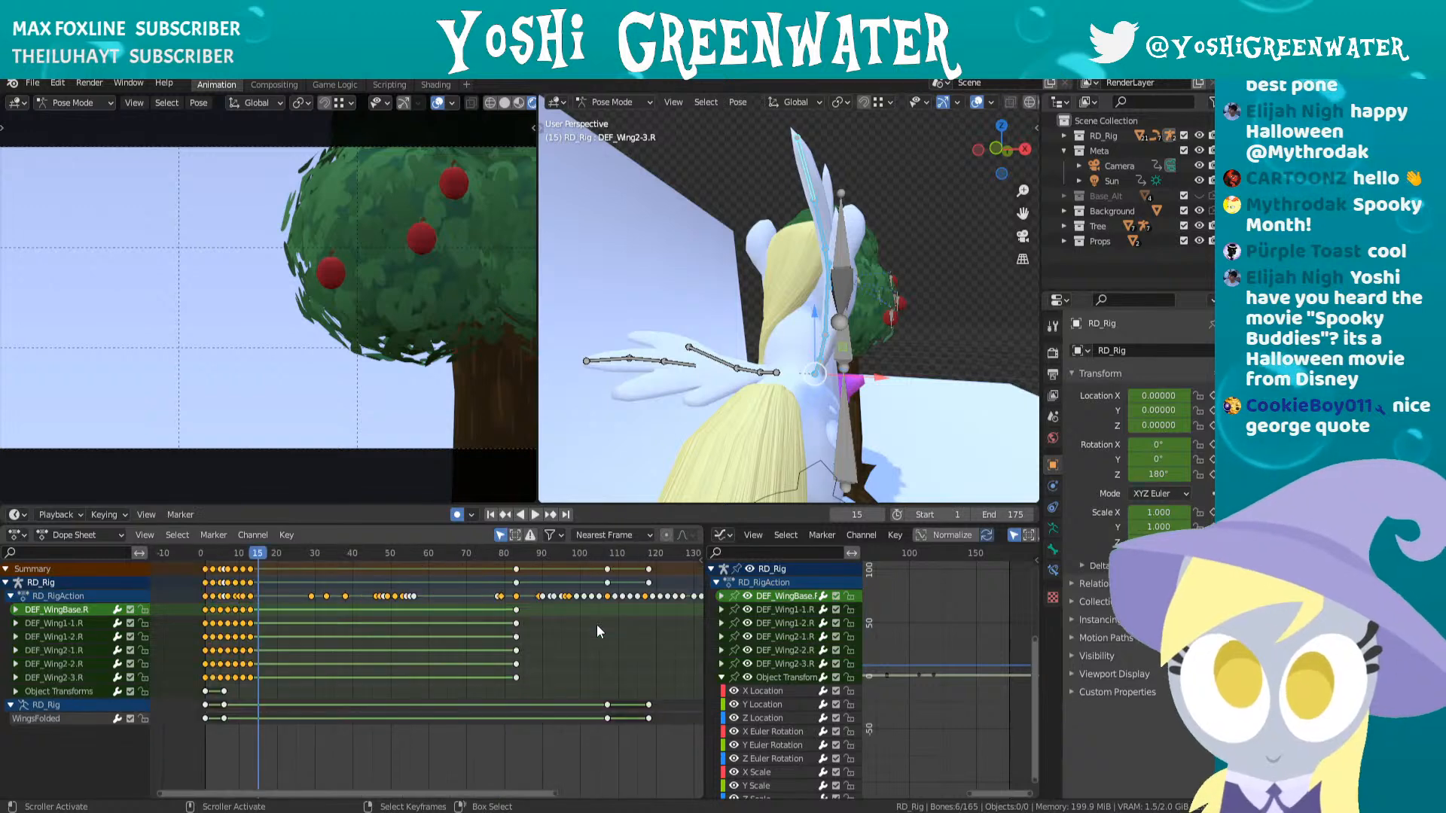
{"action": "key", "text": "space"}
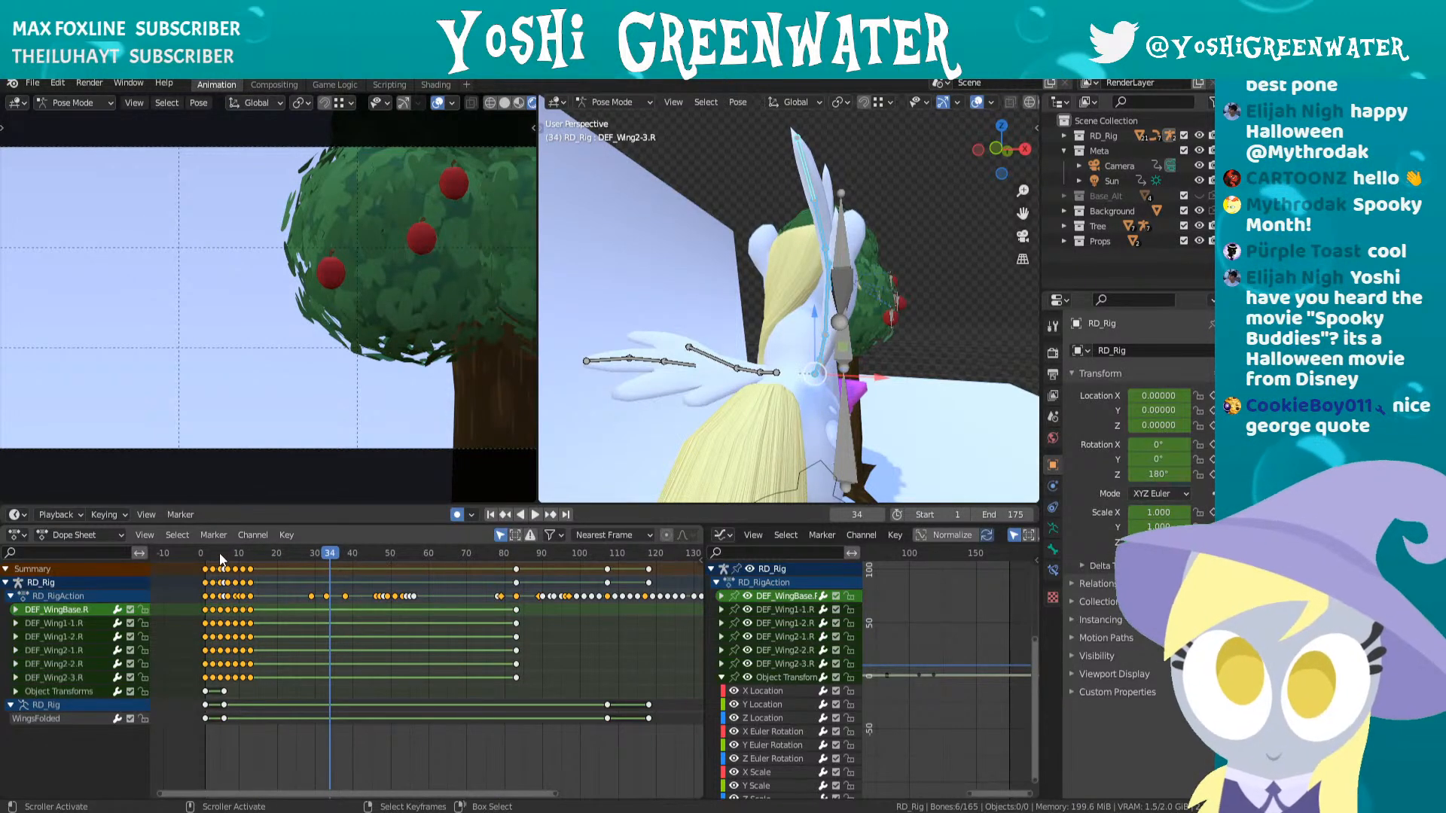
{"action": "left_click", "coordinate": [208, 559]}
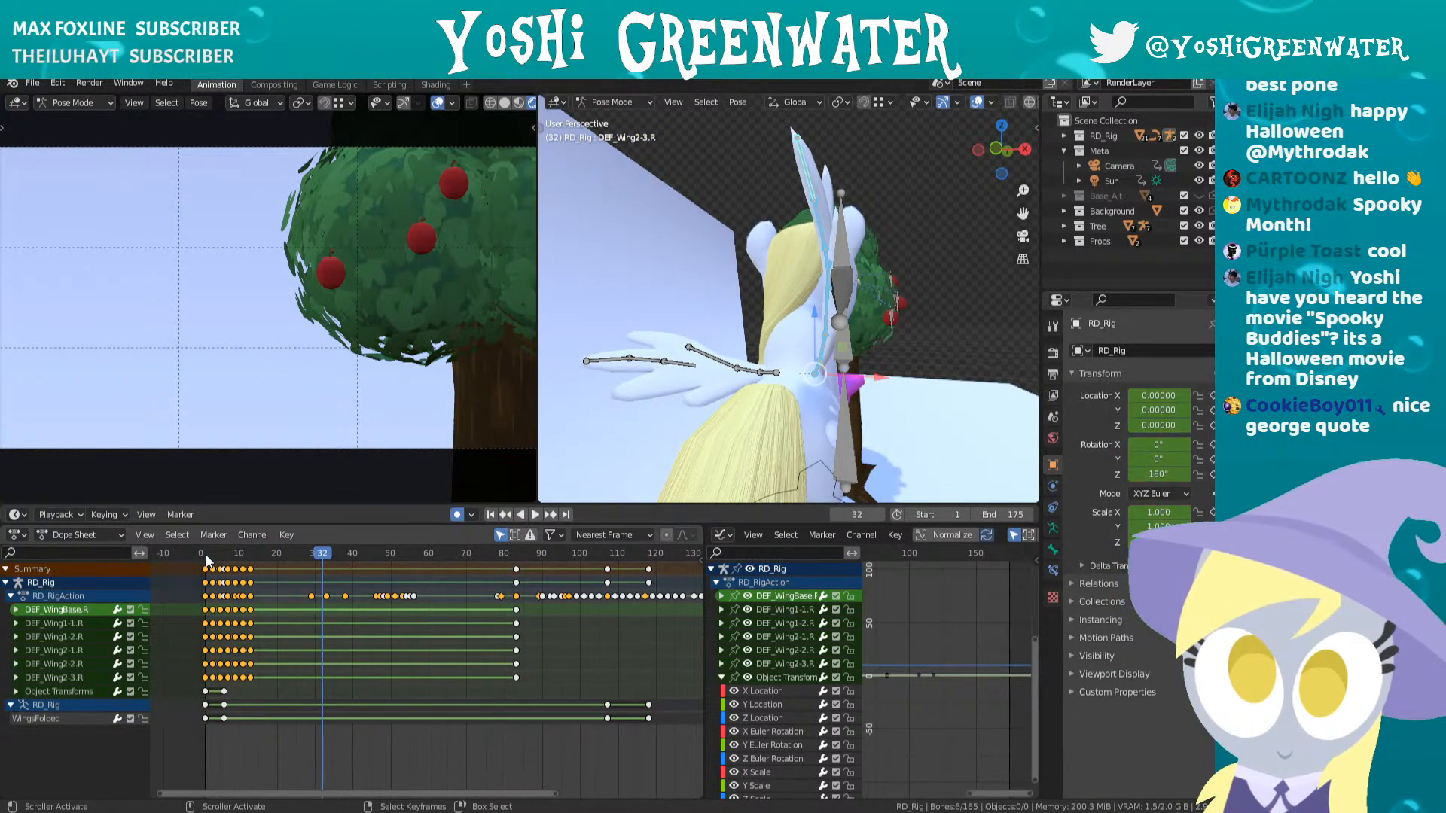
- Reselect the six wing bones' keyframes at frames 1 to 13 and apply the Make Cyclic extrapolation again
{"action": "middle_click_drag", "start_coordinate": [232, 619], "coordinate": [469, 666]}
{"action": "scroll", "coordinate": [515, 672], "scroll_direction": "up", "scroll_amount": 14}
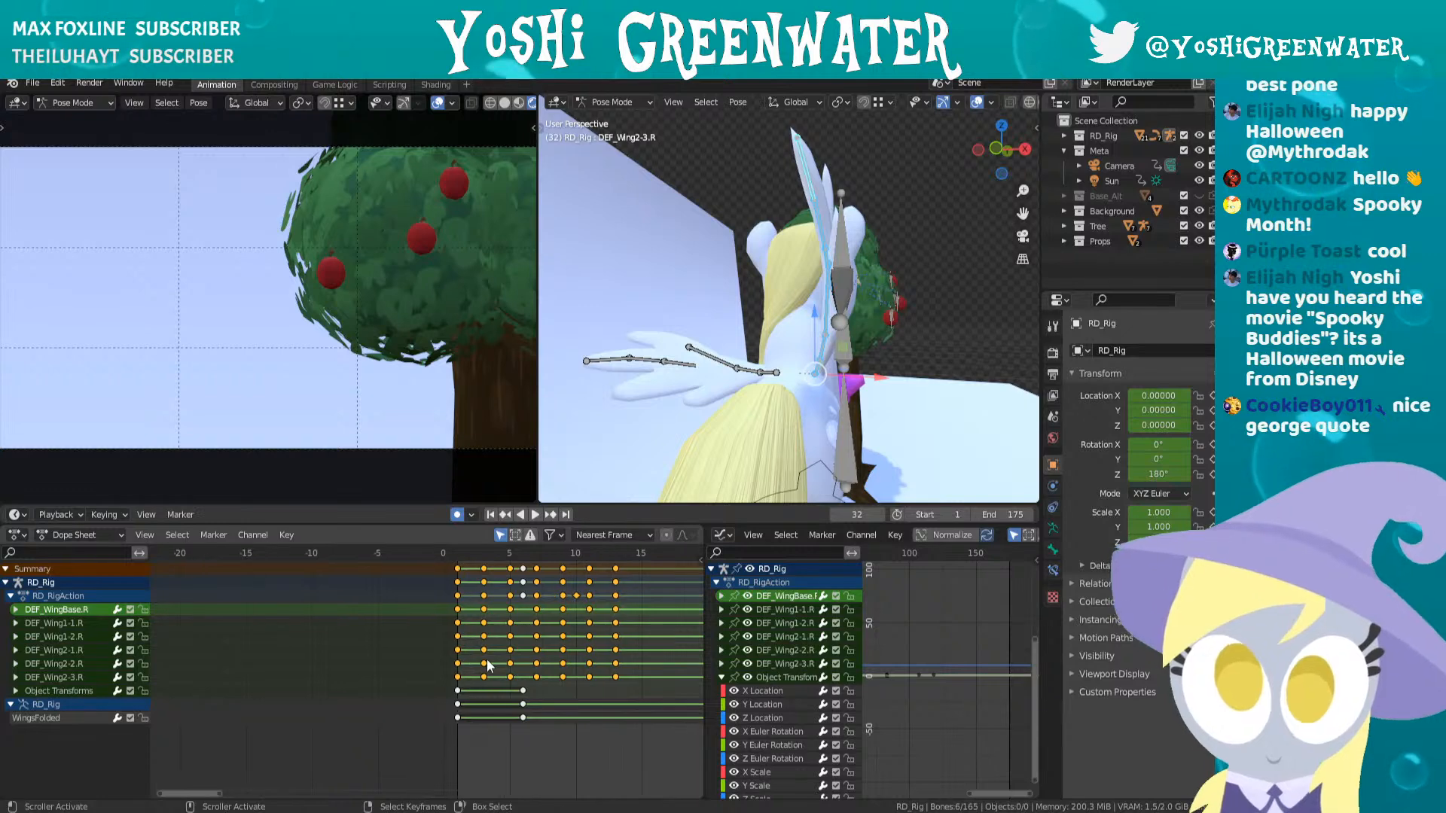
{"action": "left_click", "coordinate": [641, 653]}
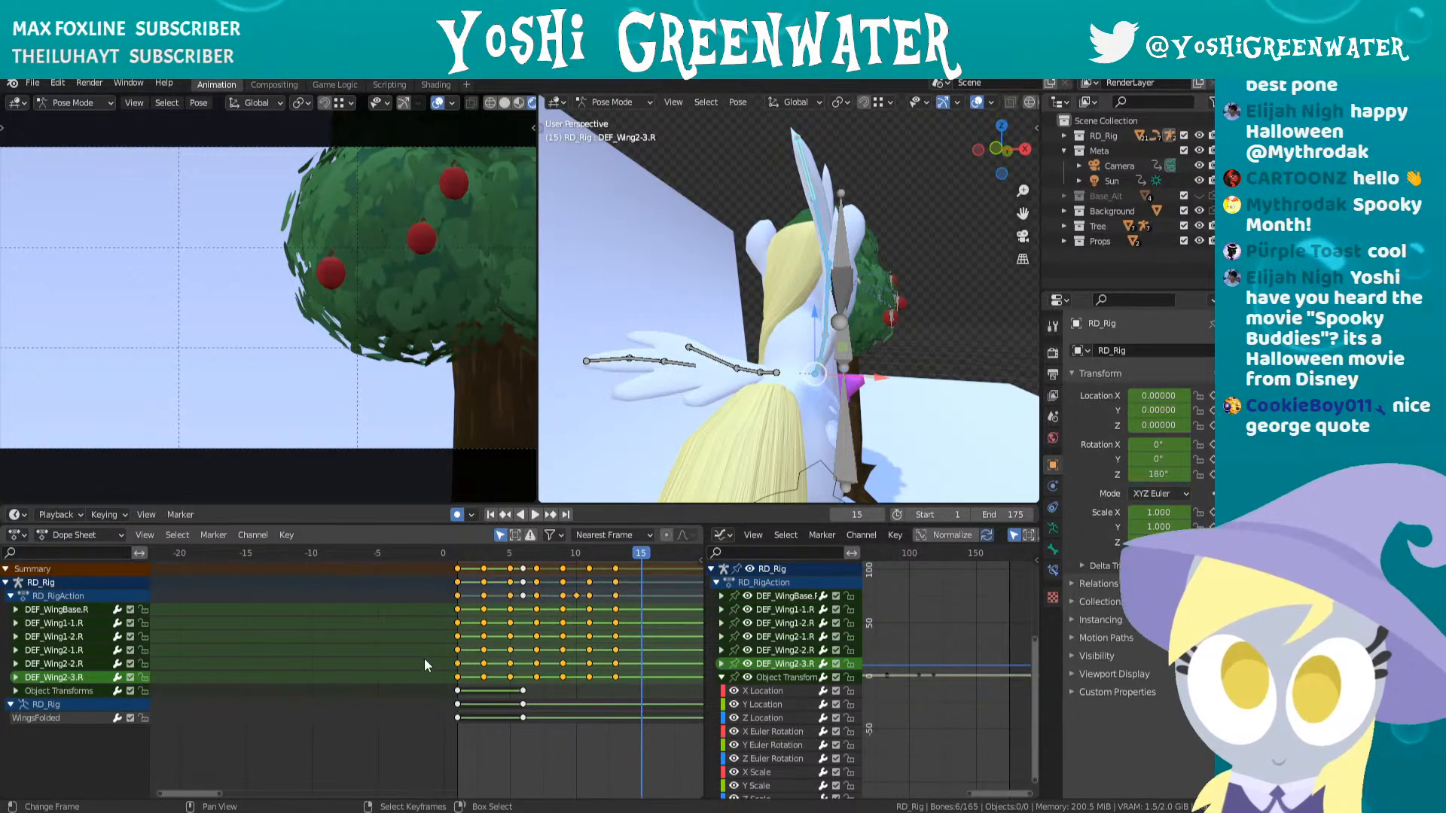
{"action": "left_click_drag", "start_coordinate": [442, 673], "coordinate": [644, 603]}
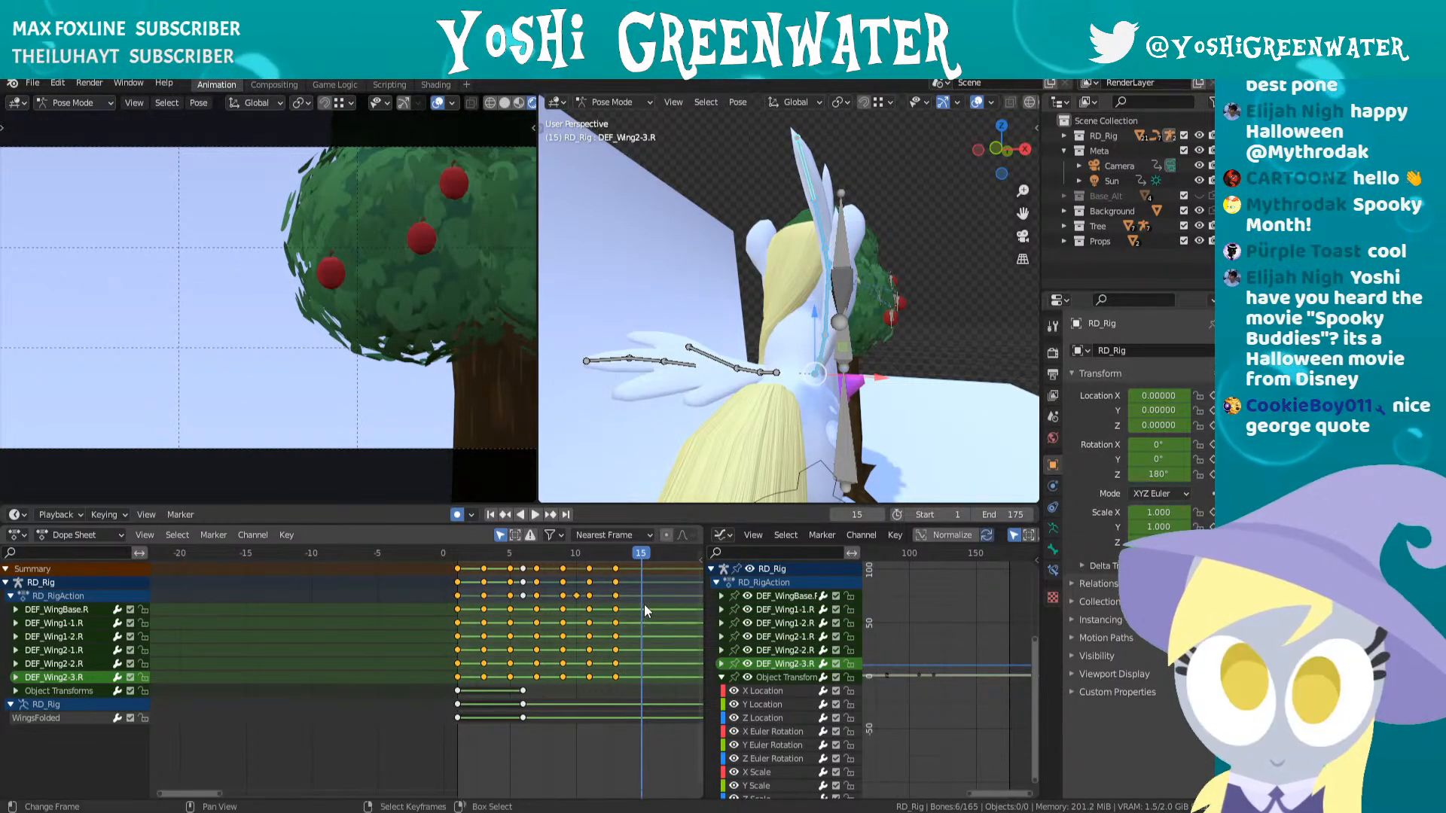
{"action": "right_click", "coordinate": [637, 666]}
{"action": "right_click_drag", "start_coordinate": [627, 679], "coordinate": [444, 612]}
{"action": "scroll", "coordinate": [527, 640], "scroll_direction": "up", "scroll_amount": 2}
{"action": "key", "text": "shift+e"}
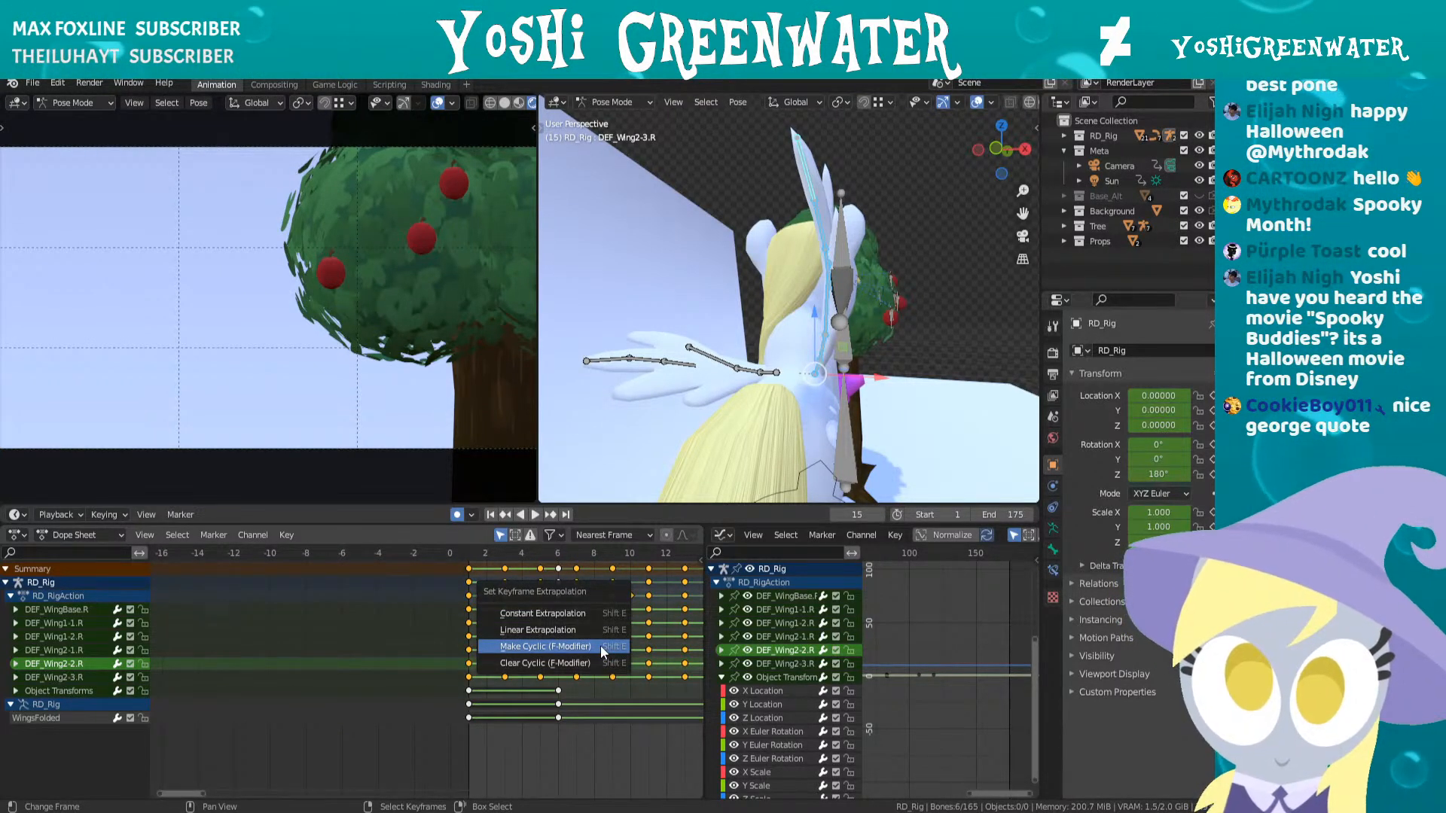
{"action": "left_click", "coordinate": [546, 646]}
{"action": "middle_click_drag", "start_coordinate": [592, 654], "coordinate": [449, 677]}
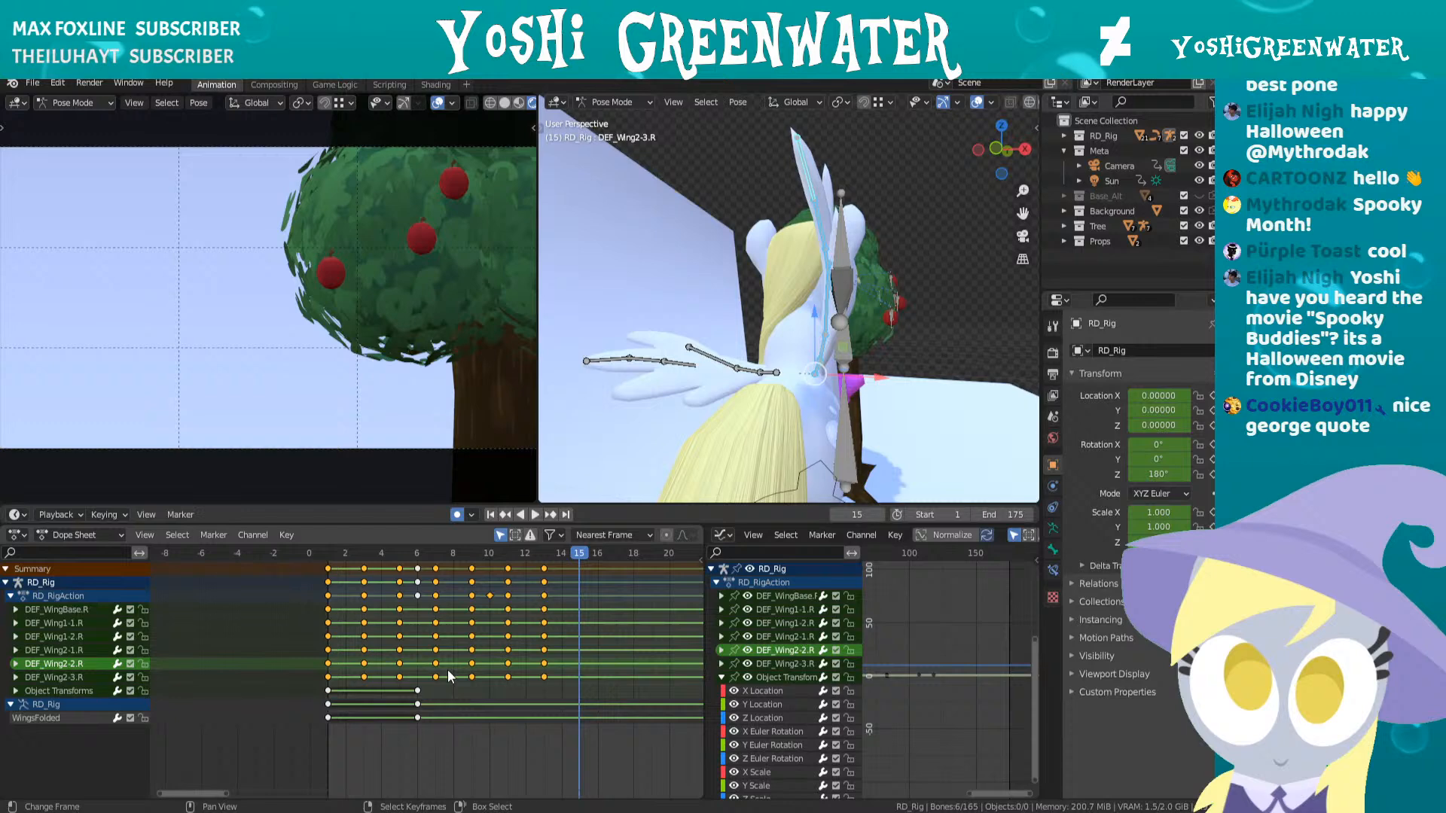
- Expand the DEF_WingBase.R channels in the Dope Sheet and enlarge the timeline area above it
{"action": "left_click", "coordinate": [14, 610]}
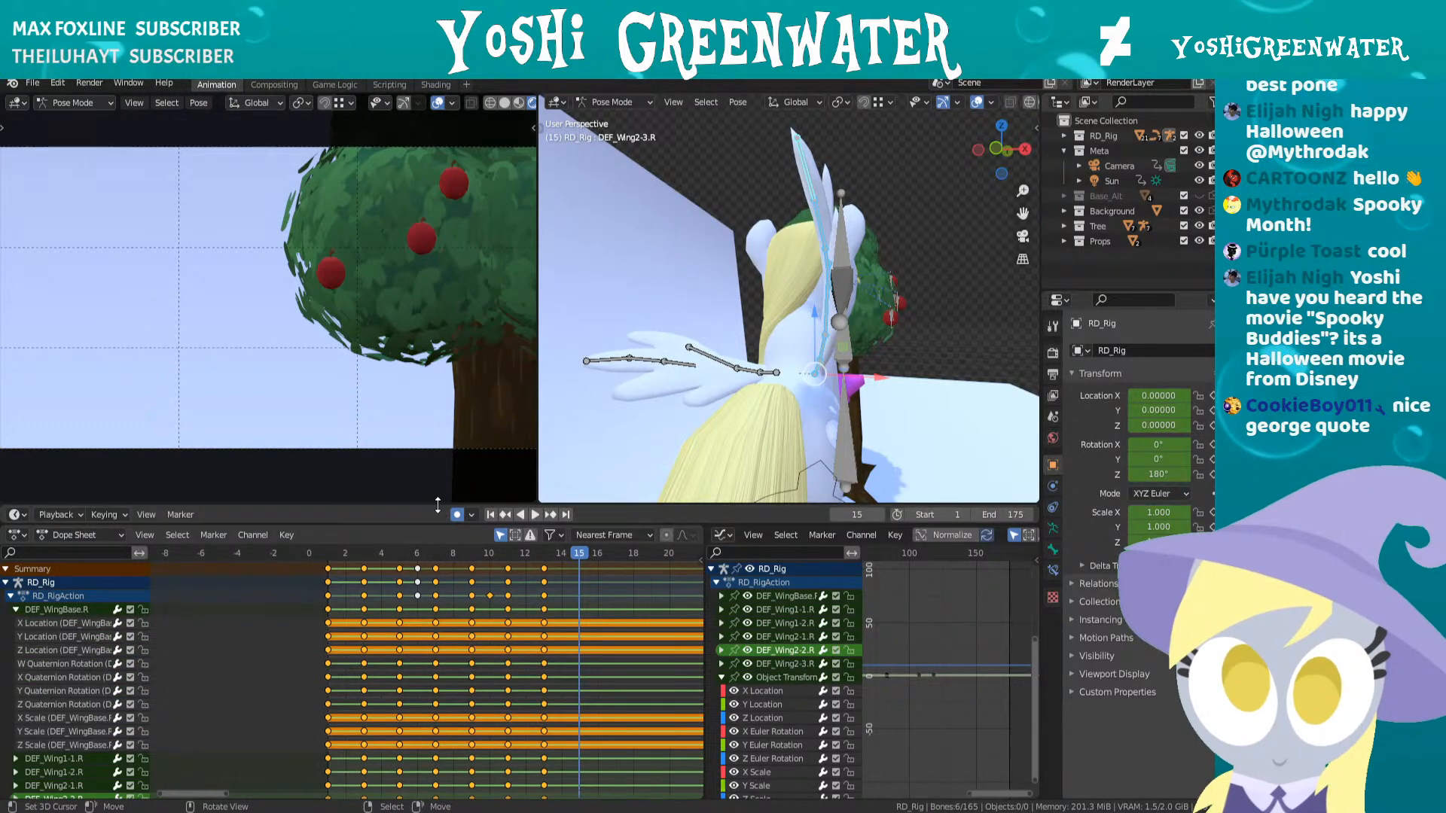
{"action": "left_click_drag", "start_coordinate": [407, 504], "coordinate": [407, 374]}
{"action": "left_click_drag", "start_coordinate": [438, 525], "coordinate": [429, 595]}
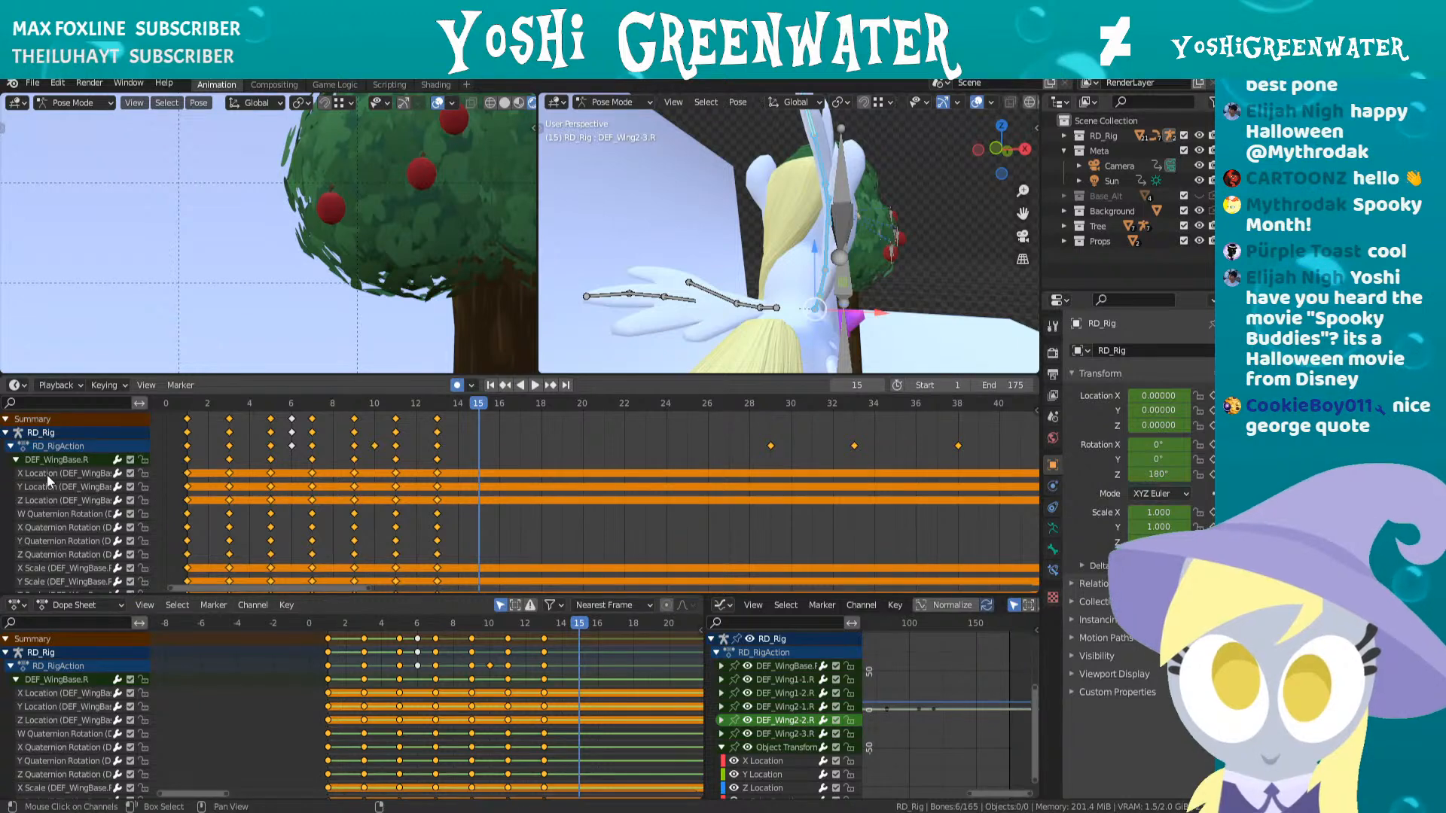
- Collapse the DEF_WingBase.R channels in the timeline so all six wing bones' keyframes are in view
{"action": "left_click", "coordinate": [15, 460]}
{"action": "scroll", "coordinate": [437, 512], "scroll_direction": "up", "scroll_amount": 1}
{"action": "middle_click_drag", "start_coordinate": [442, 516], "coordinate": [676, 531]}
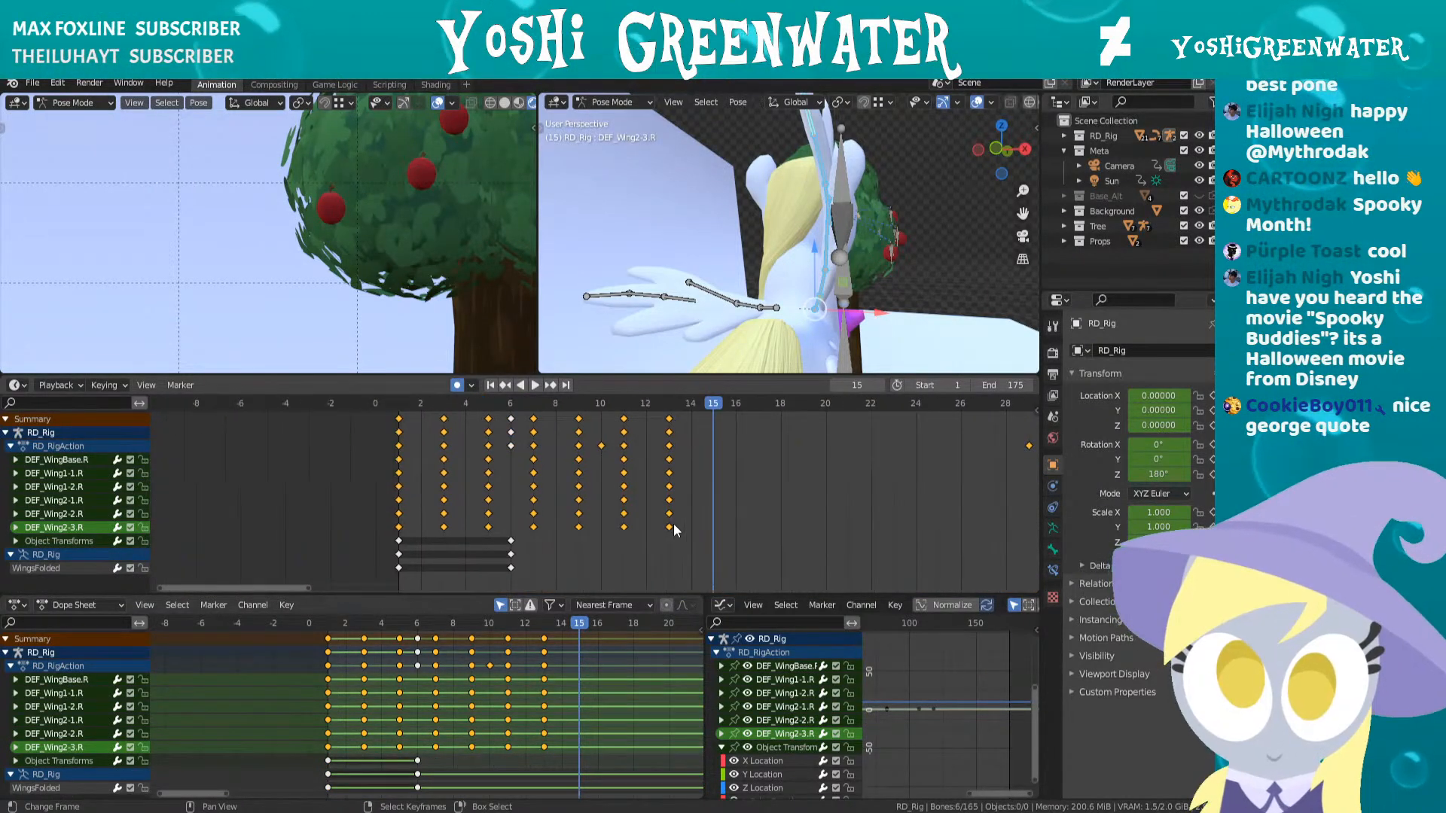
{"action": "scroll", "coordinate": [676, 531], "scroll_direction": "up", "scroll_amount": 1}
- Reselect the six right-wing bones' keyframes at frames 1 to 13, set their extrapolation again, play the result and return to frame 1
{"action": "left_click", "coordinate": [78, 460]}
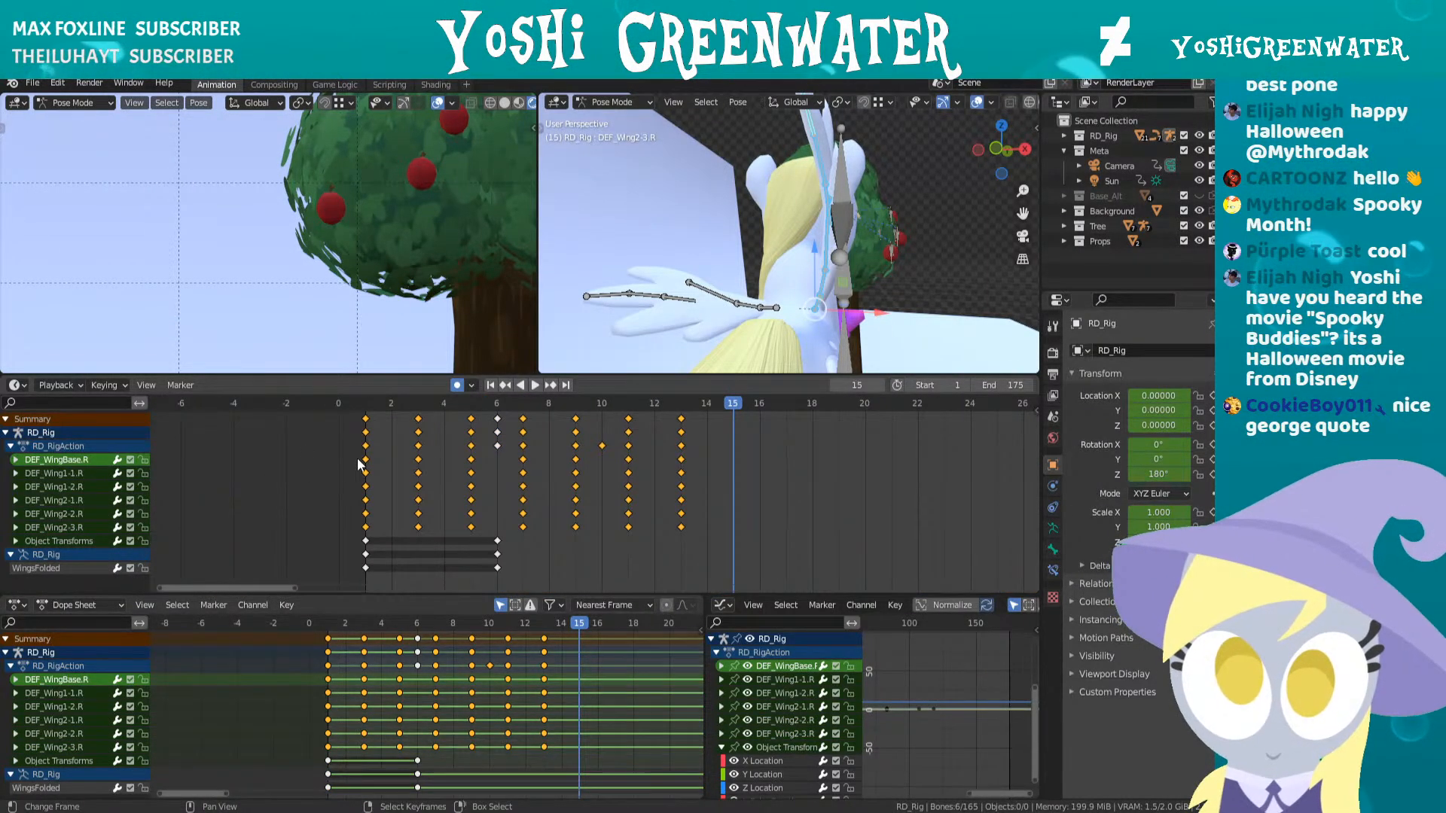
{"action": "left_click_drag", "start_coordinate": [360, 463], "coordinate": [708, 528]}
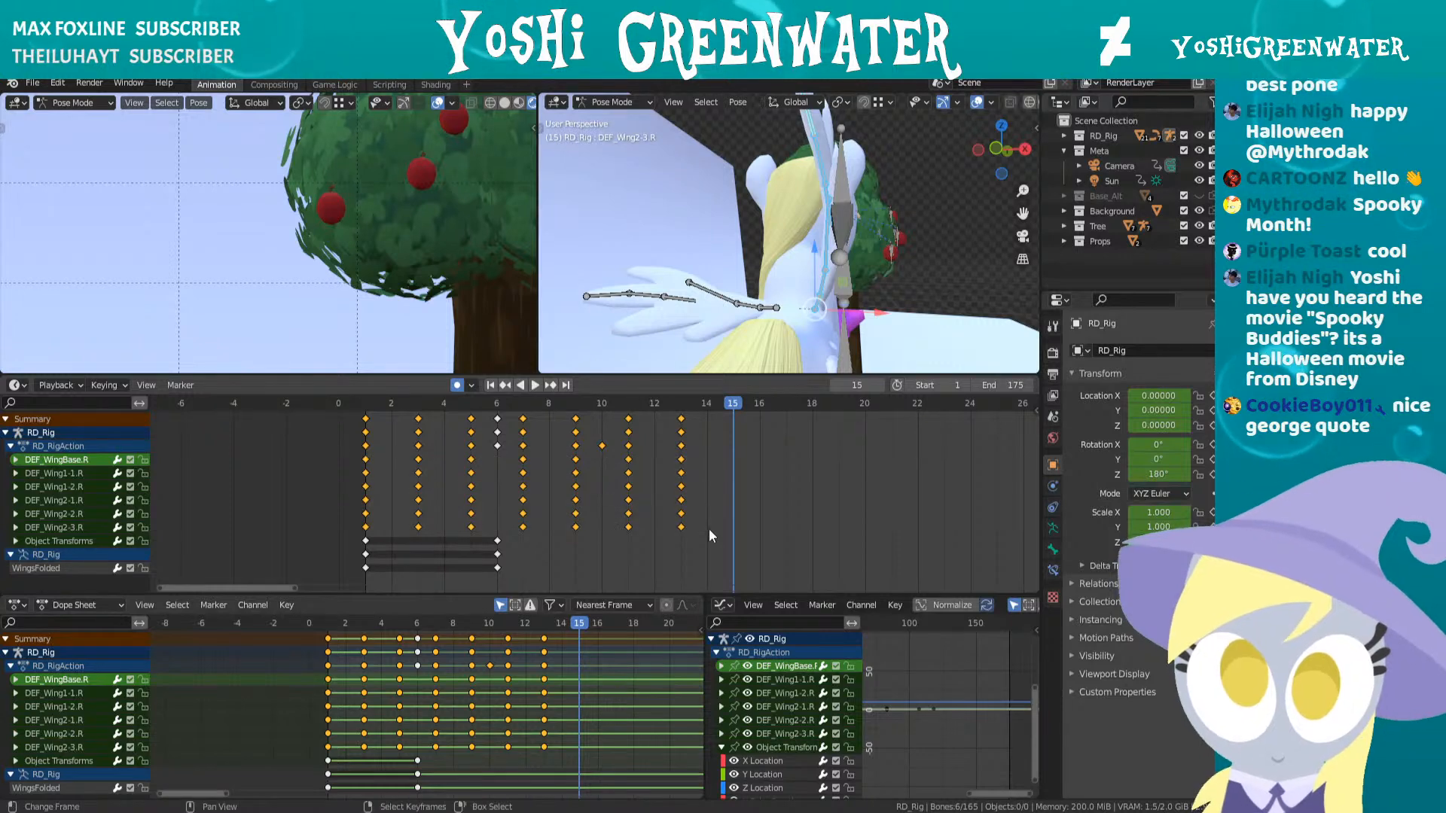
{"action": "key", "text": "t"}
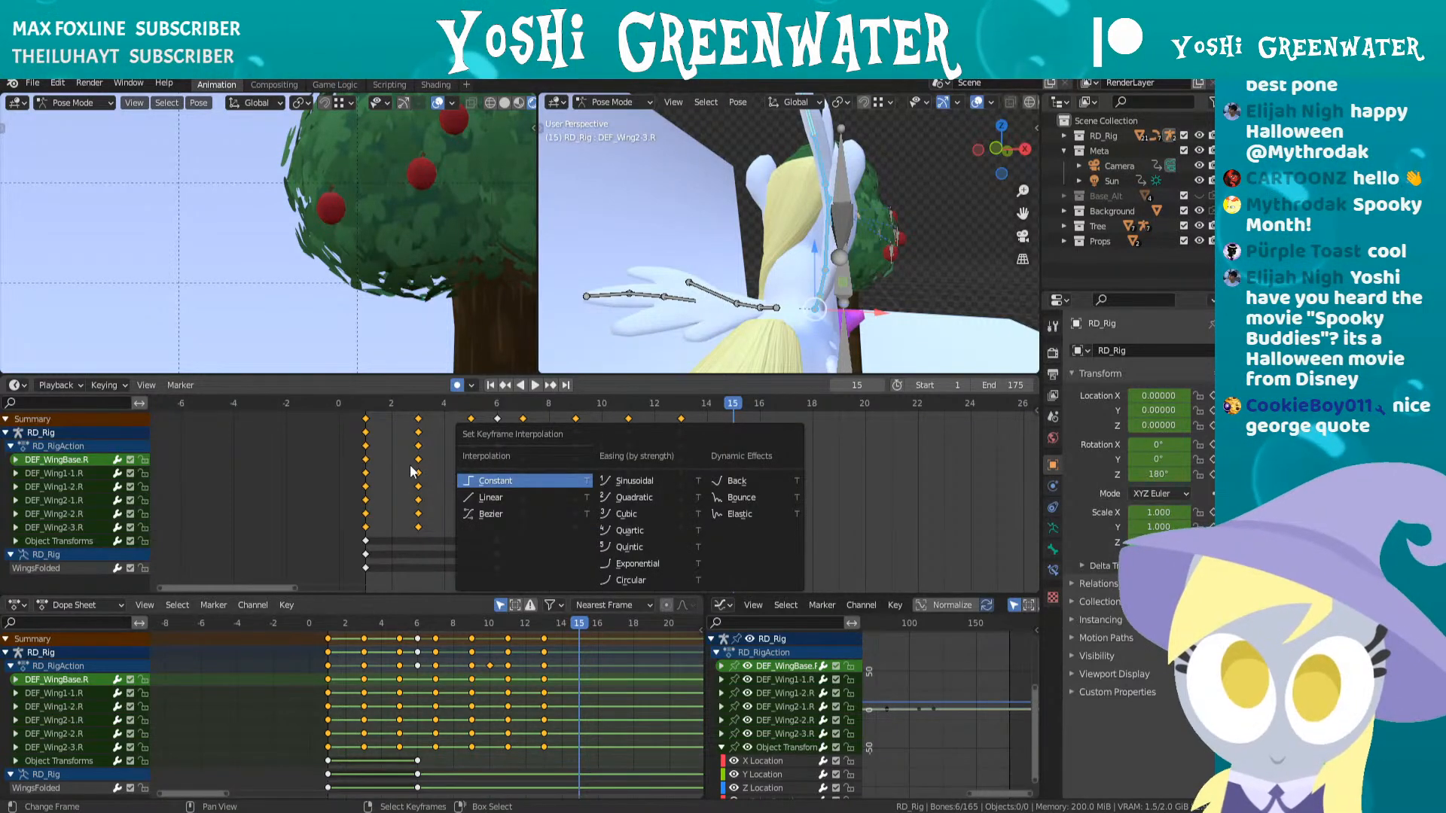
{"action": "key", "text": "shift+e"}
{"action": "left_click", "coordinate": [480, 452]}
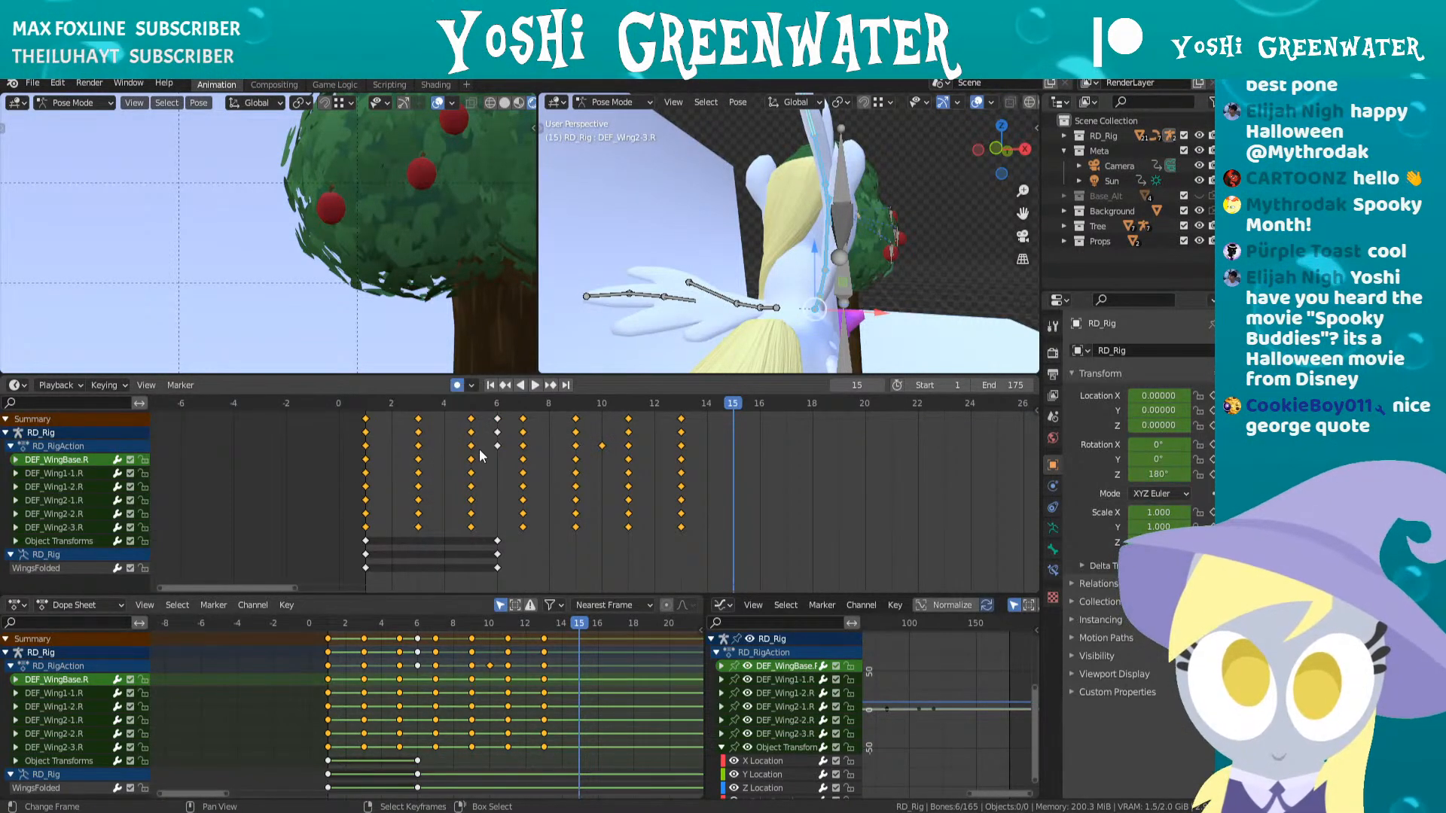
{"action": "key", "text": "space"}
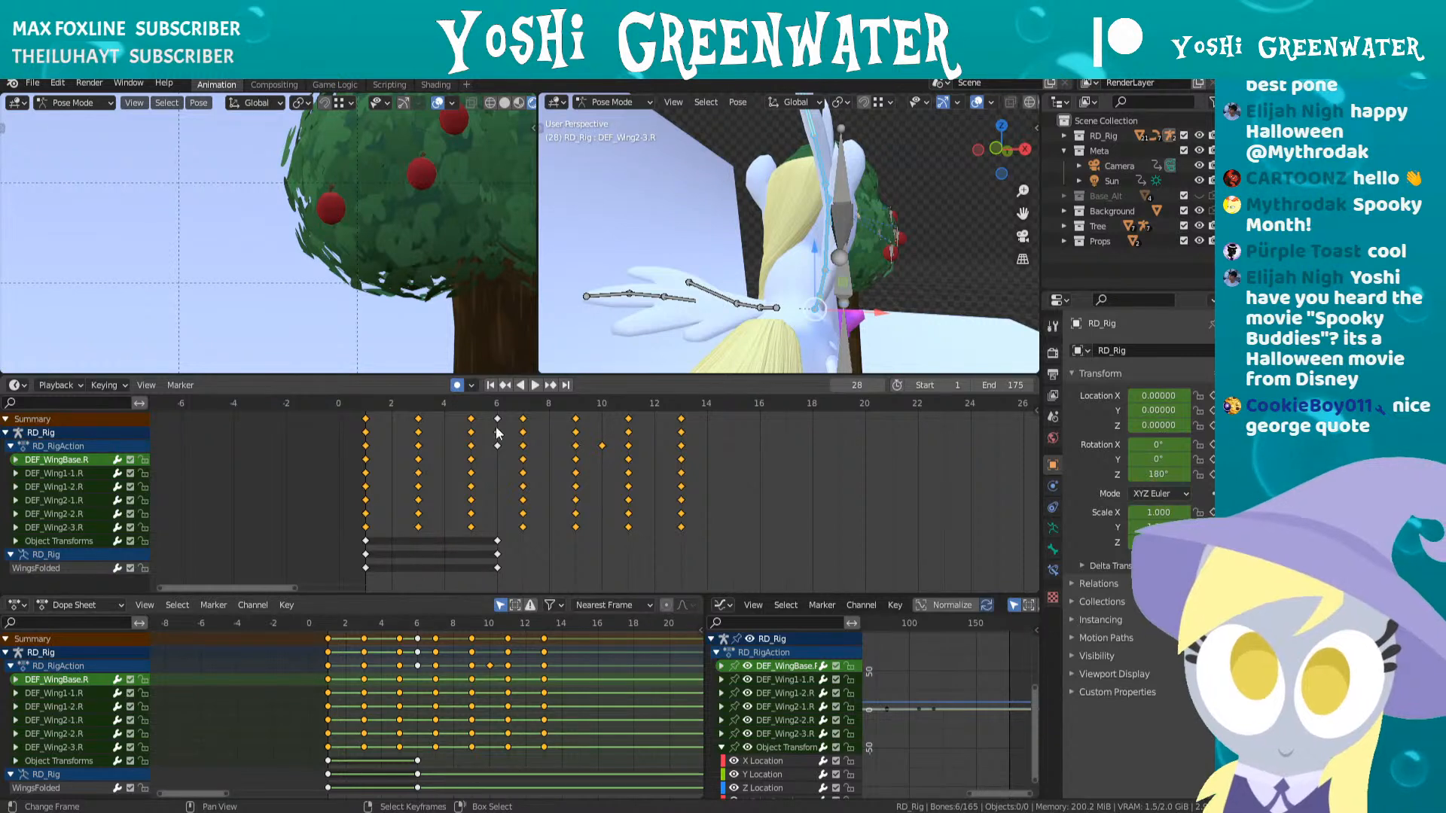
{"action": "left_click", "coordinate": [490, 385]}
- In the Dope Sheet, select the six wing bones' keyframes, clear their cyclic extrapolation and reapply Make Cyclic (F-Modifier)
{"action": "middle_click_drag", "start_coordinate": [430, 683], "coordinate": [463, 694]}
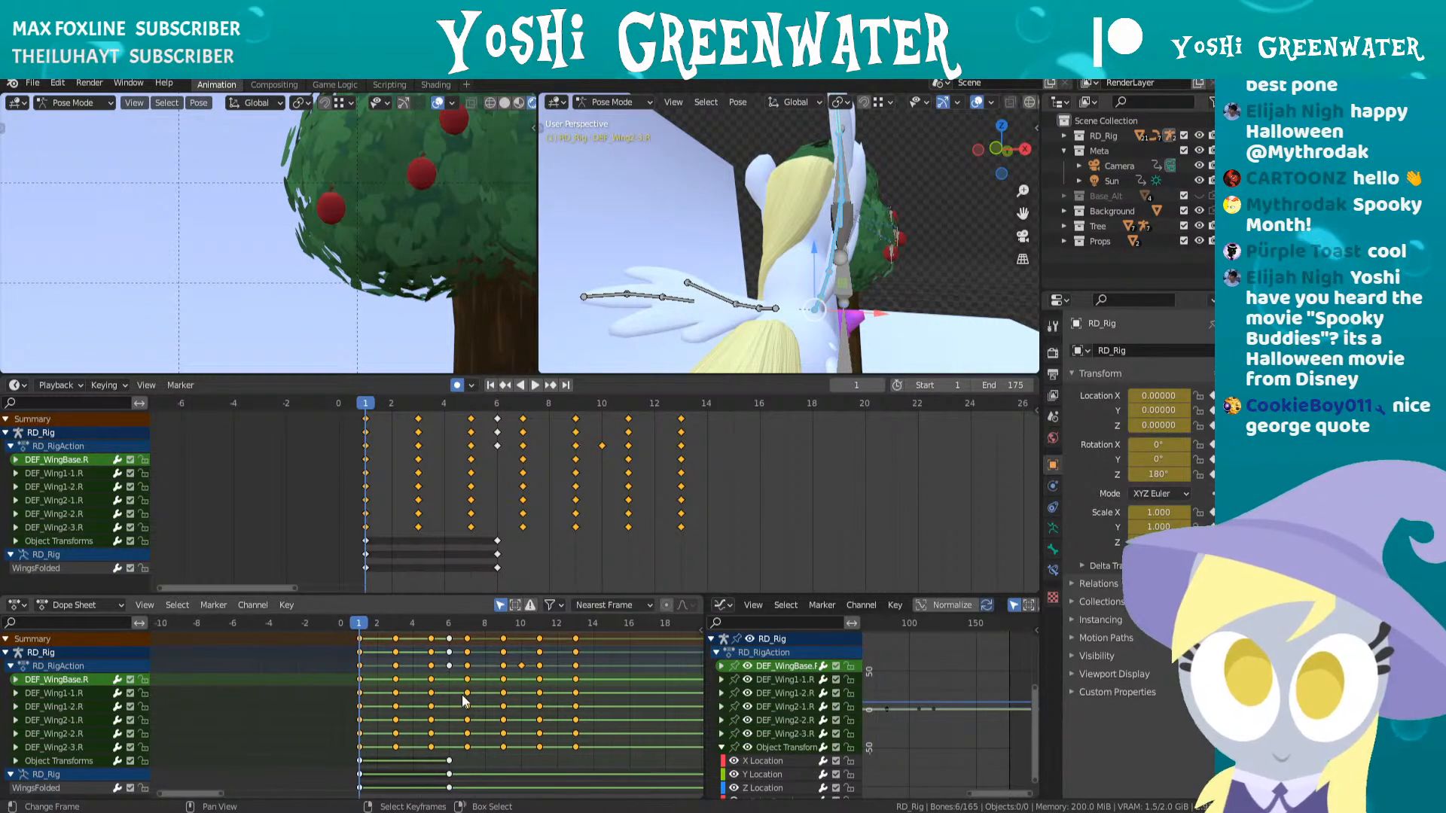
{"action": "left_click", "coordinate": [343, 680]}
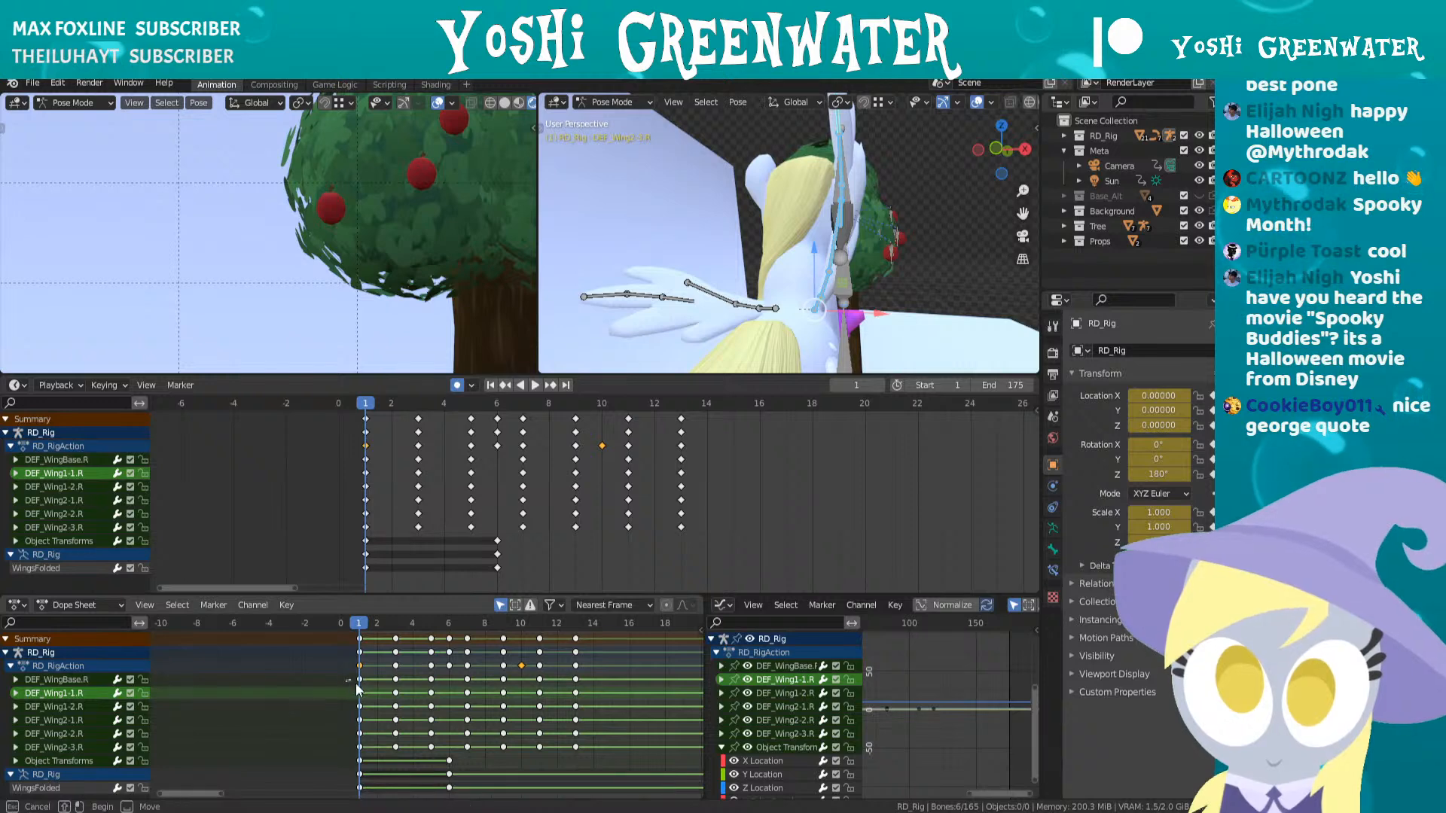
{"action": "left_click_drag", "start_coordinate": [580, 747], "coordinate": [584, 748]}
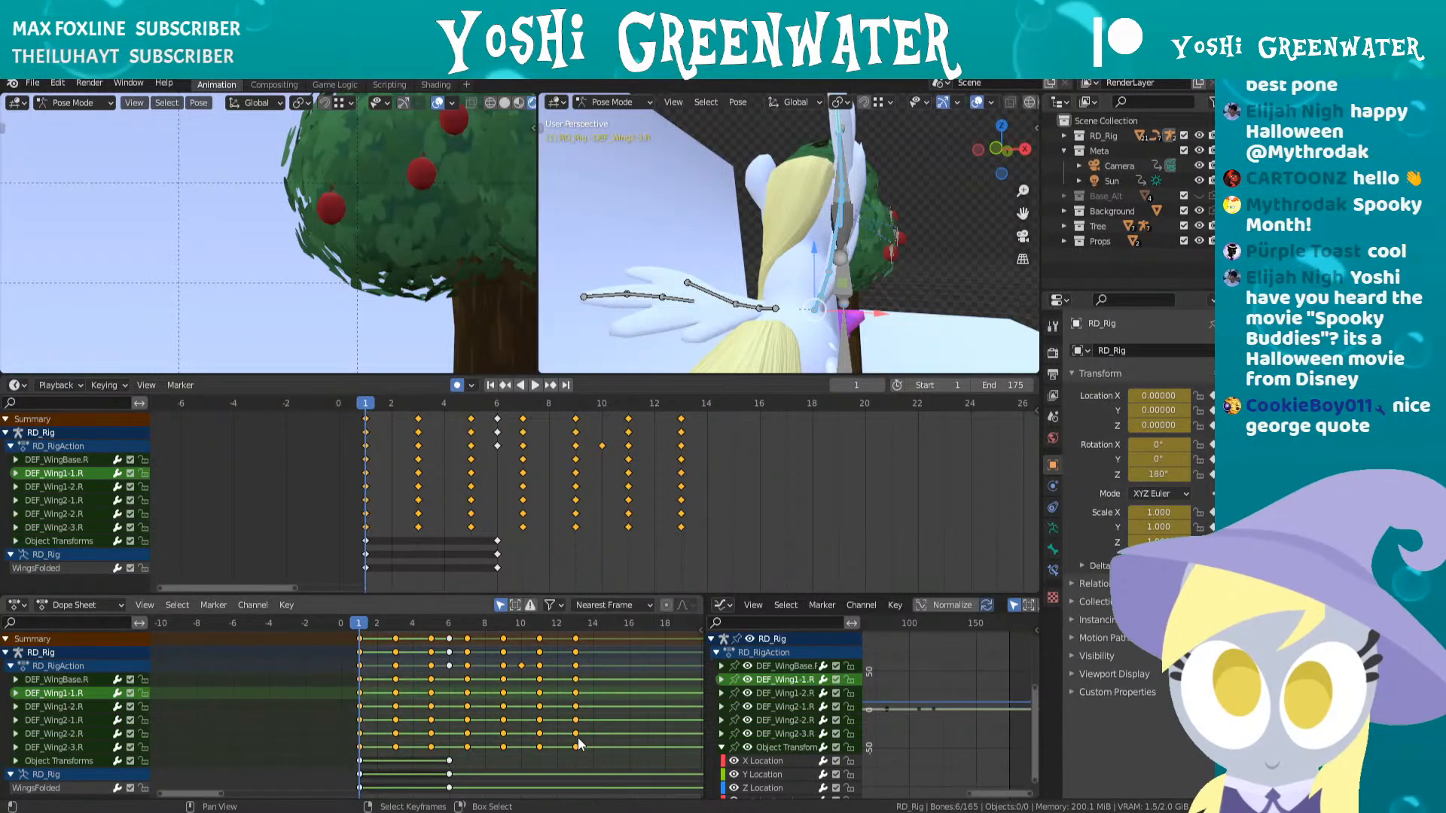
{"action": "key", "text": "shift+e"}
{"action": "left_click", "coordinate": [563, 753]}
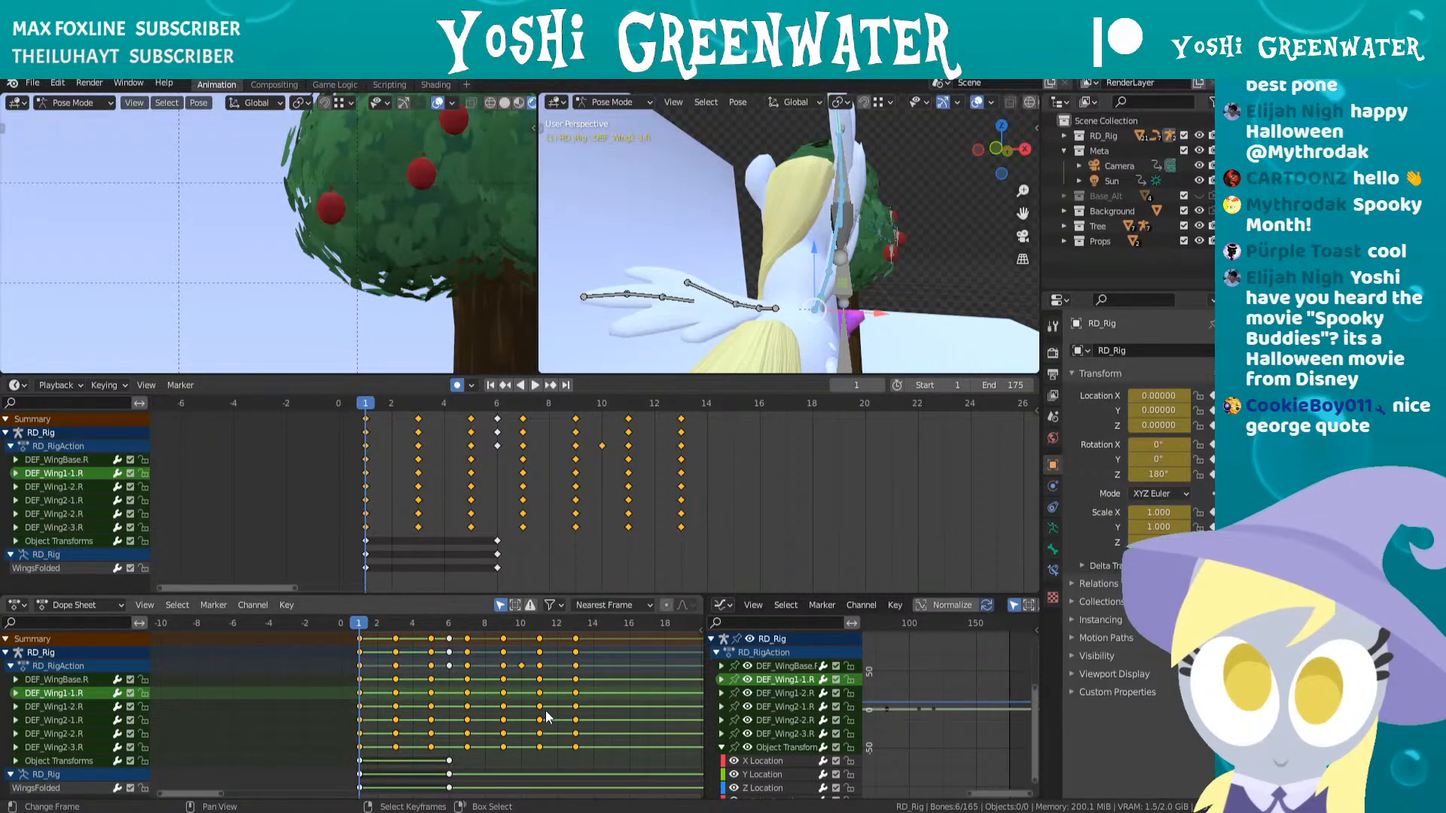
{"action": "key", "text": "shift+e"}
{"action": "left_click", "coordinate": [545, 711]}
{"action": "key", "text": "shift+e"}
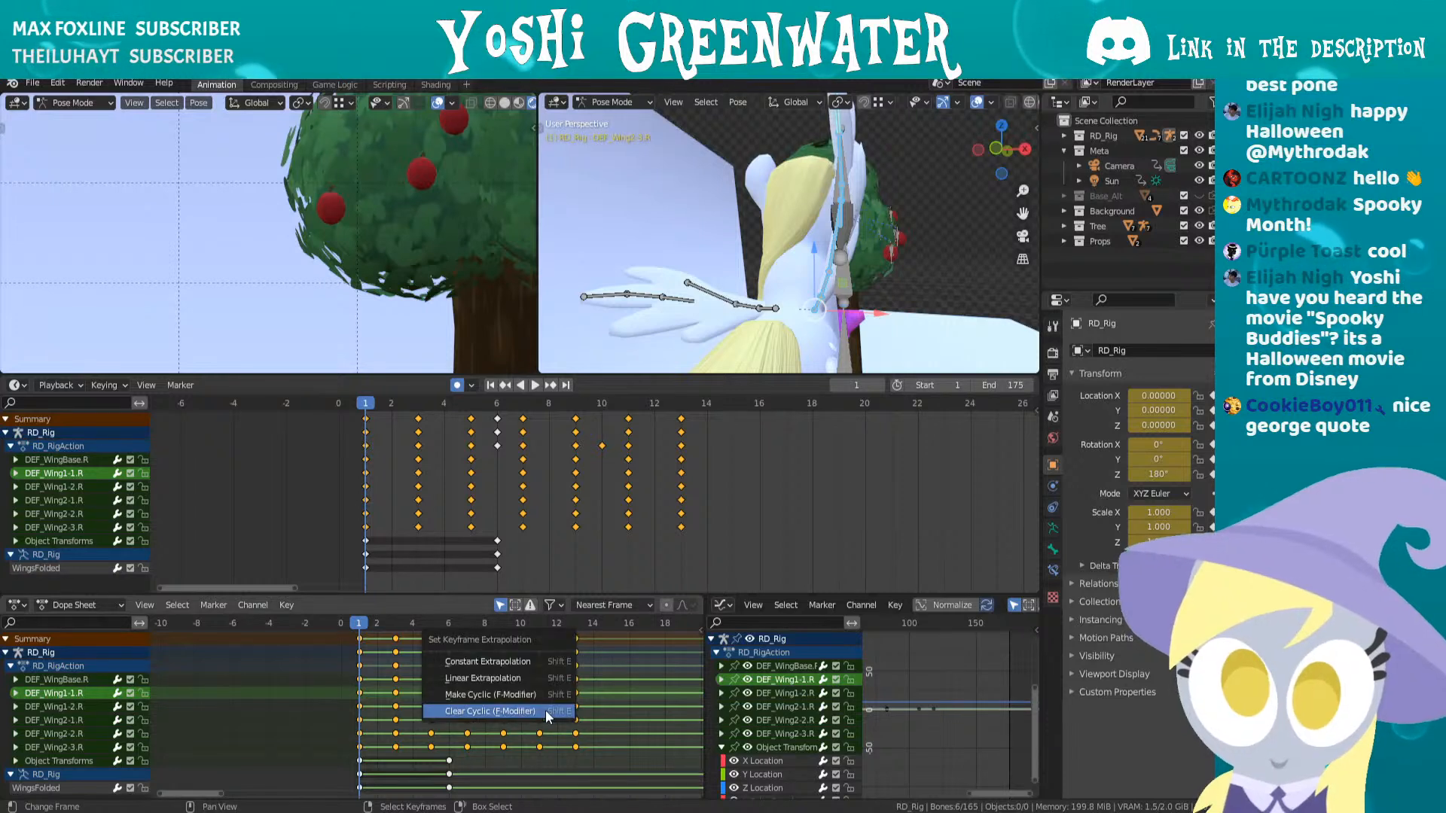
{"action": "left_click", "coordinate": [532, 694]}
- Check the wing curves in the Graph Editor, play past frame 13, and save the file
{"action": "scroll", "coordinate": [923, 698], "scroll_direction": "down", "scroll_amount": 3}
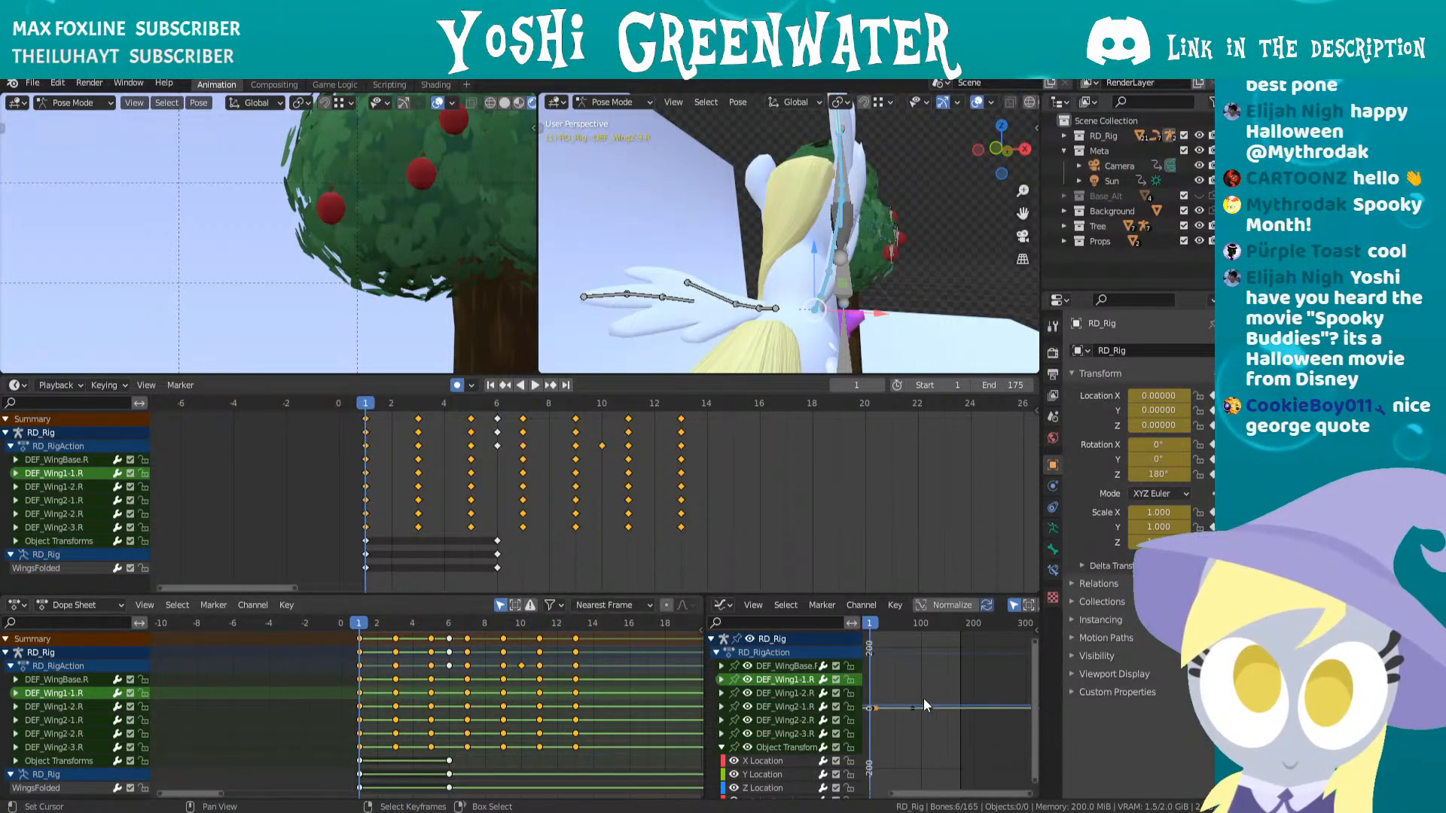
{"action": "scroll", "coordinate": [941, 698], "scroll_direction": "up", "scroll_amount": 10}
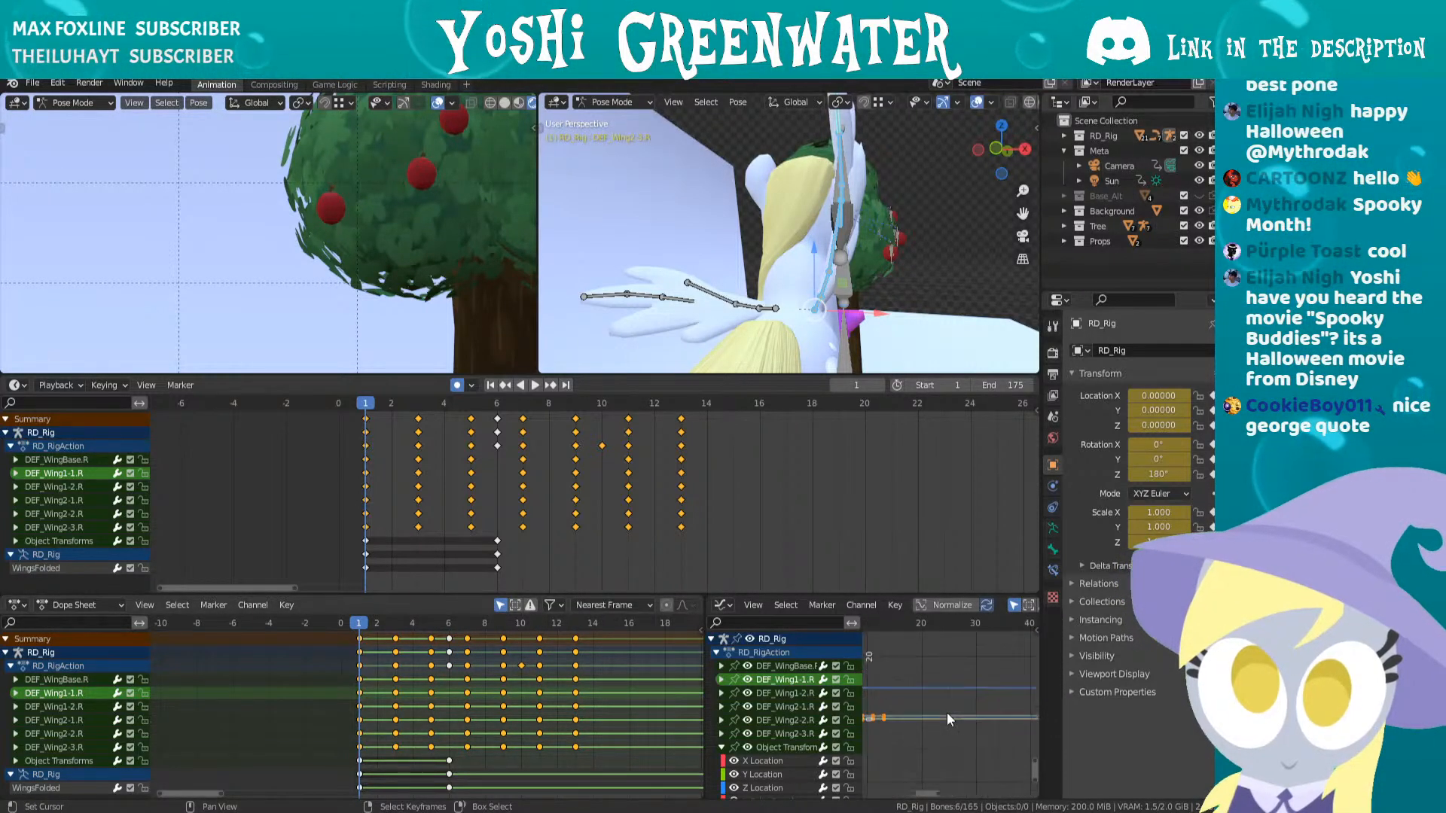
{"action": "scroll", "coordinate": [896, 680], "scroll_direction": "up", "scroll_amount": 3}
{"action": "key", "text": "space"}
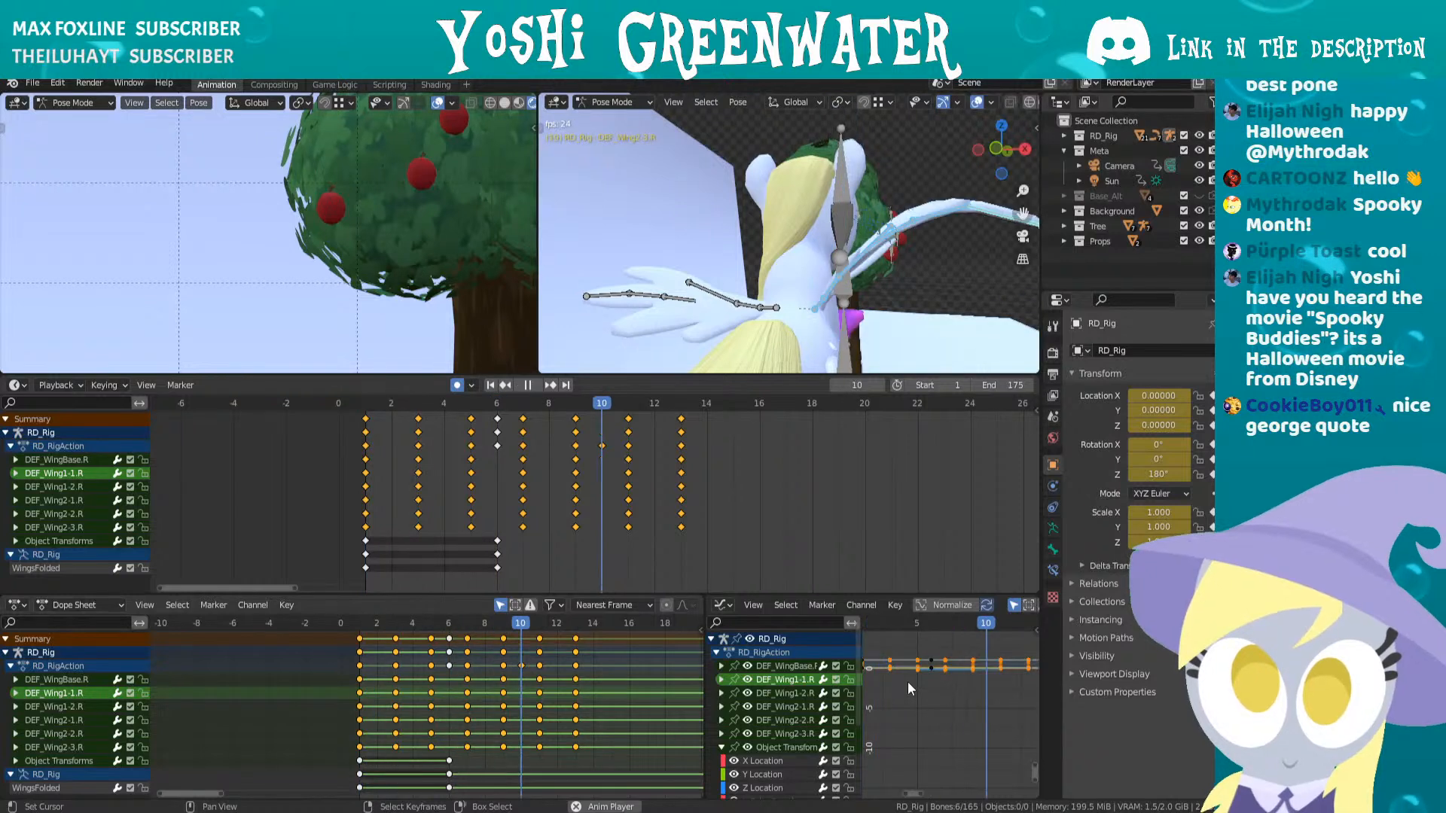
{"action": "key", "text": "space"}
{"action": "scroll", "coordinate": [593, 676], "scroll_direction": "down", "scroll_amount": 2}
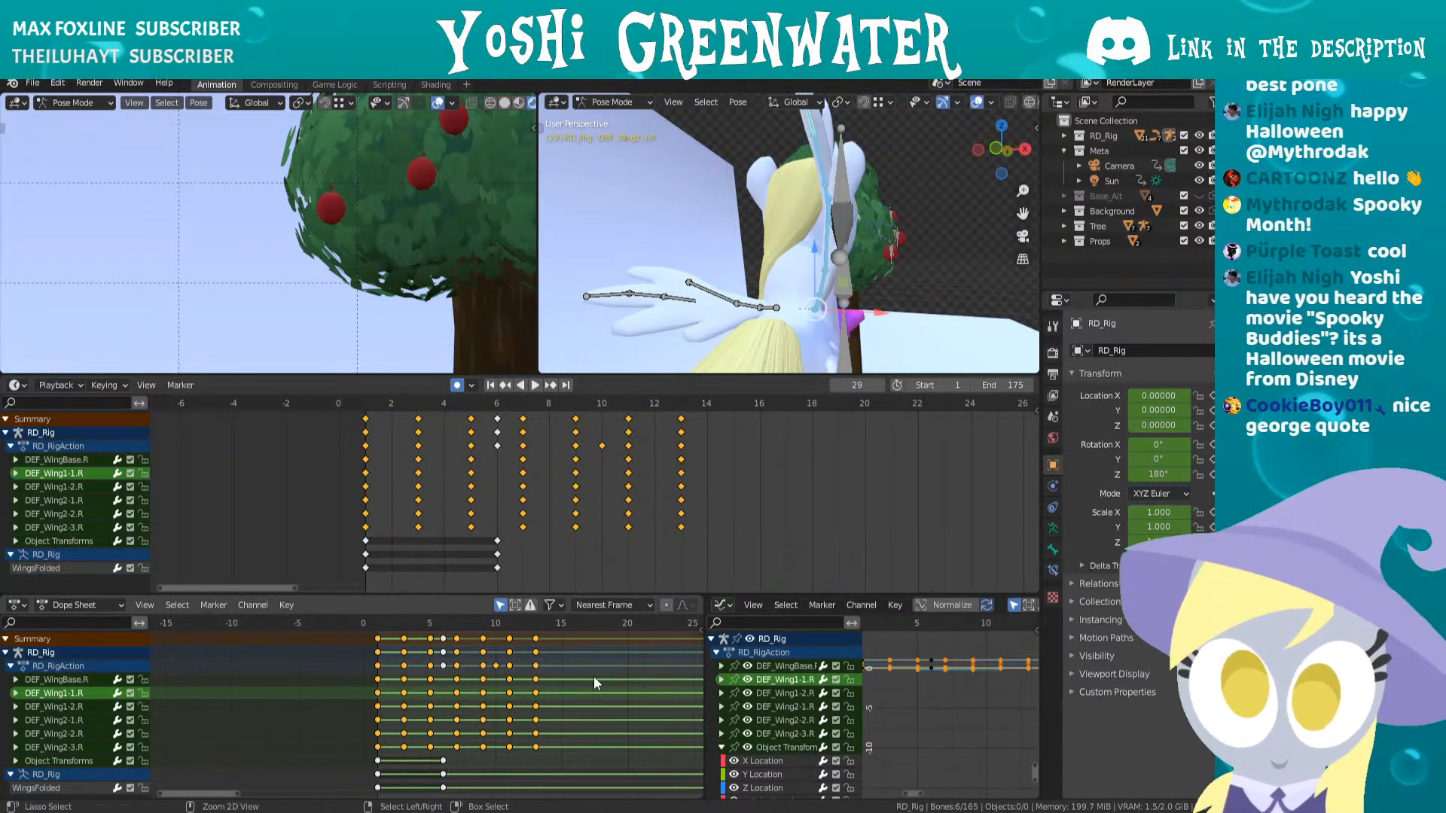
{"action": "key", "text": "ctrl+s"}
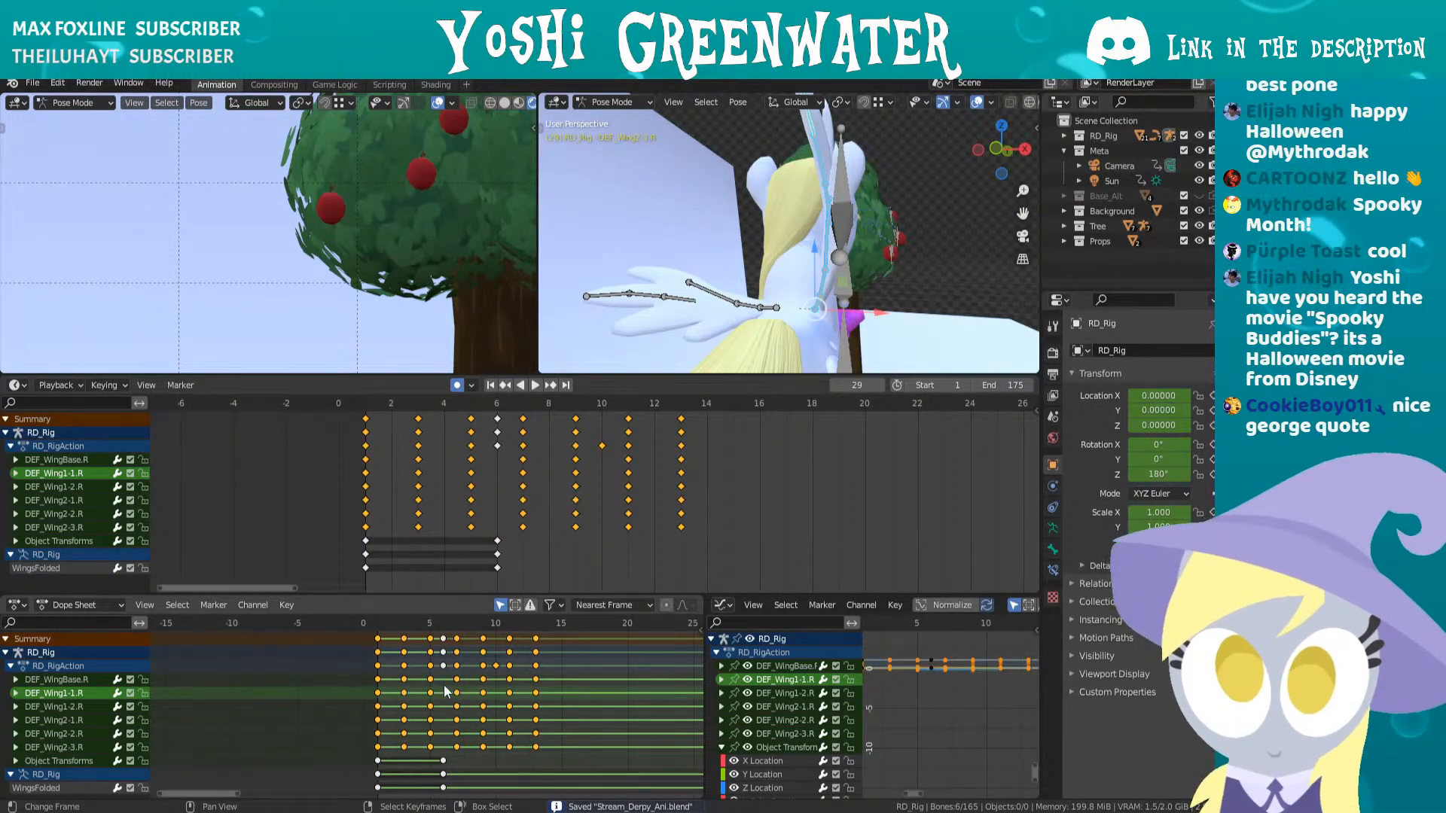
- Select every keyframe in the Graph Editor, set the keyframe extrapolation again and play the animation
{"action": "left_click", "coordinate": [544, 744]}
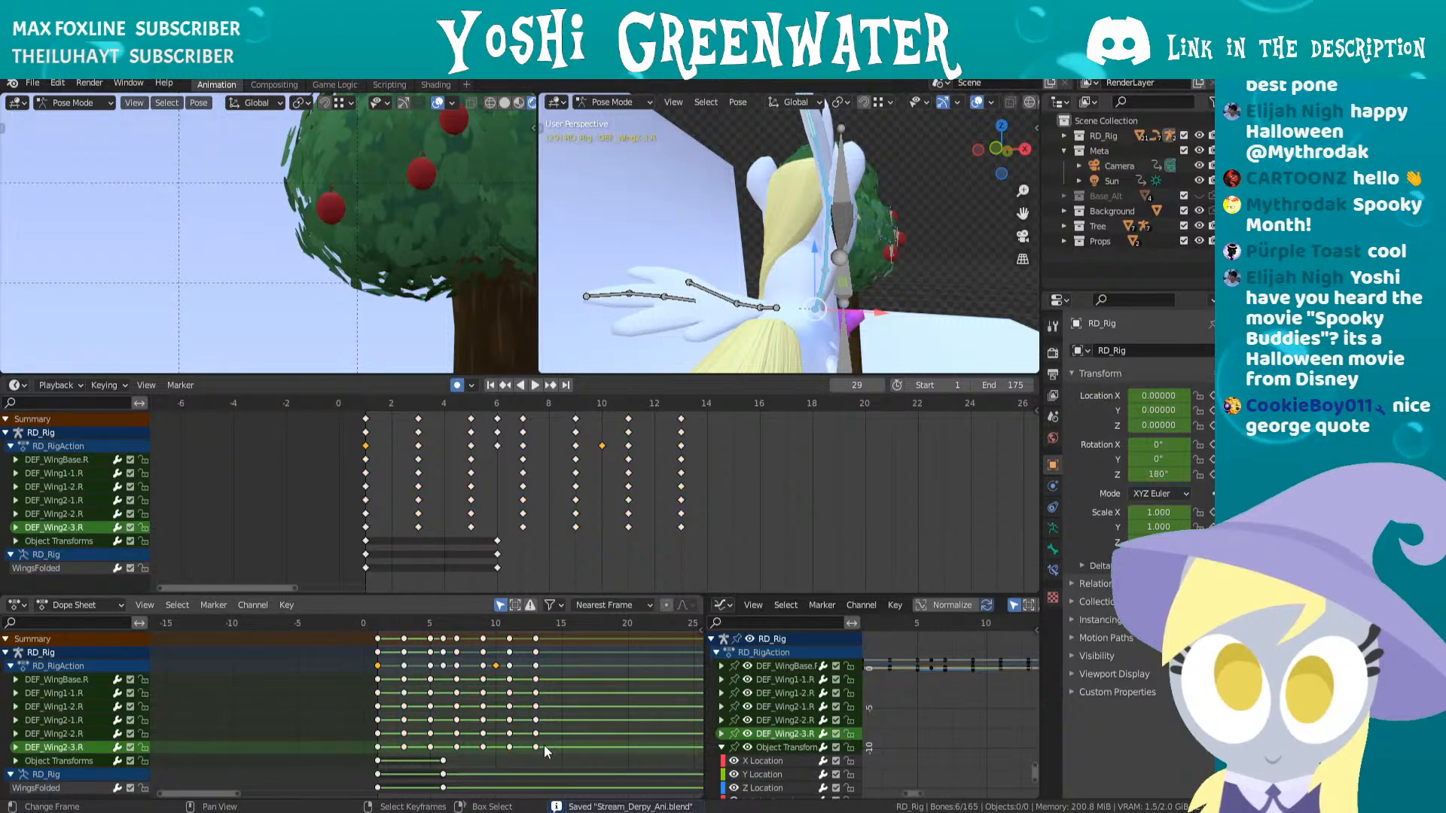
{"action": "left_click_drag", "start_coordinate": [541, 743], "coordinate": [351, 684]}
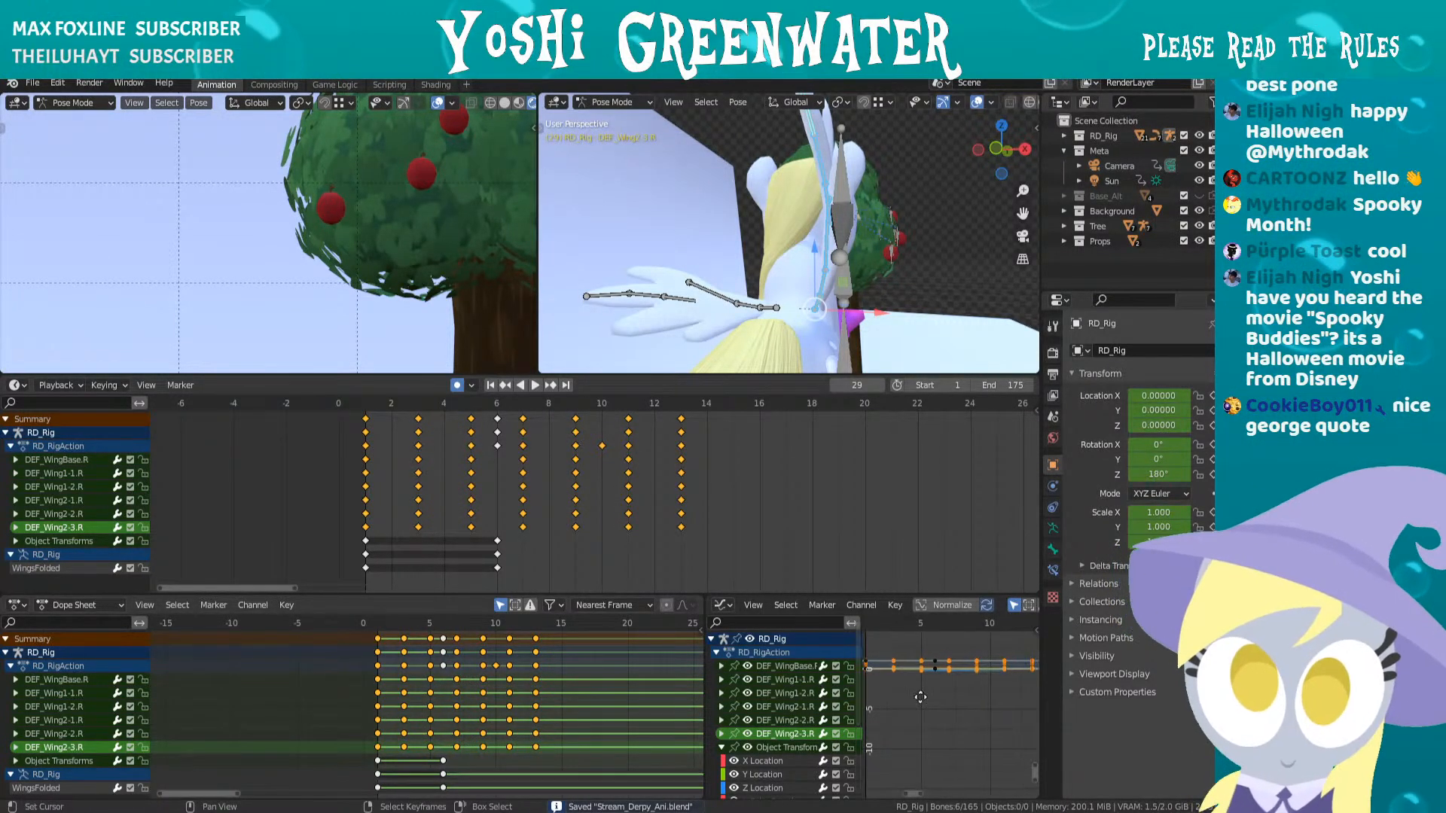
{"action": "middle_click_drag", "start_coordinate": [884, 690], "coordinate": [909, 702]}
{"action": "key", "text": "a"}
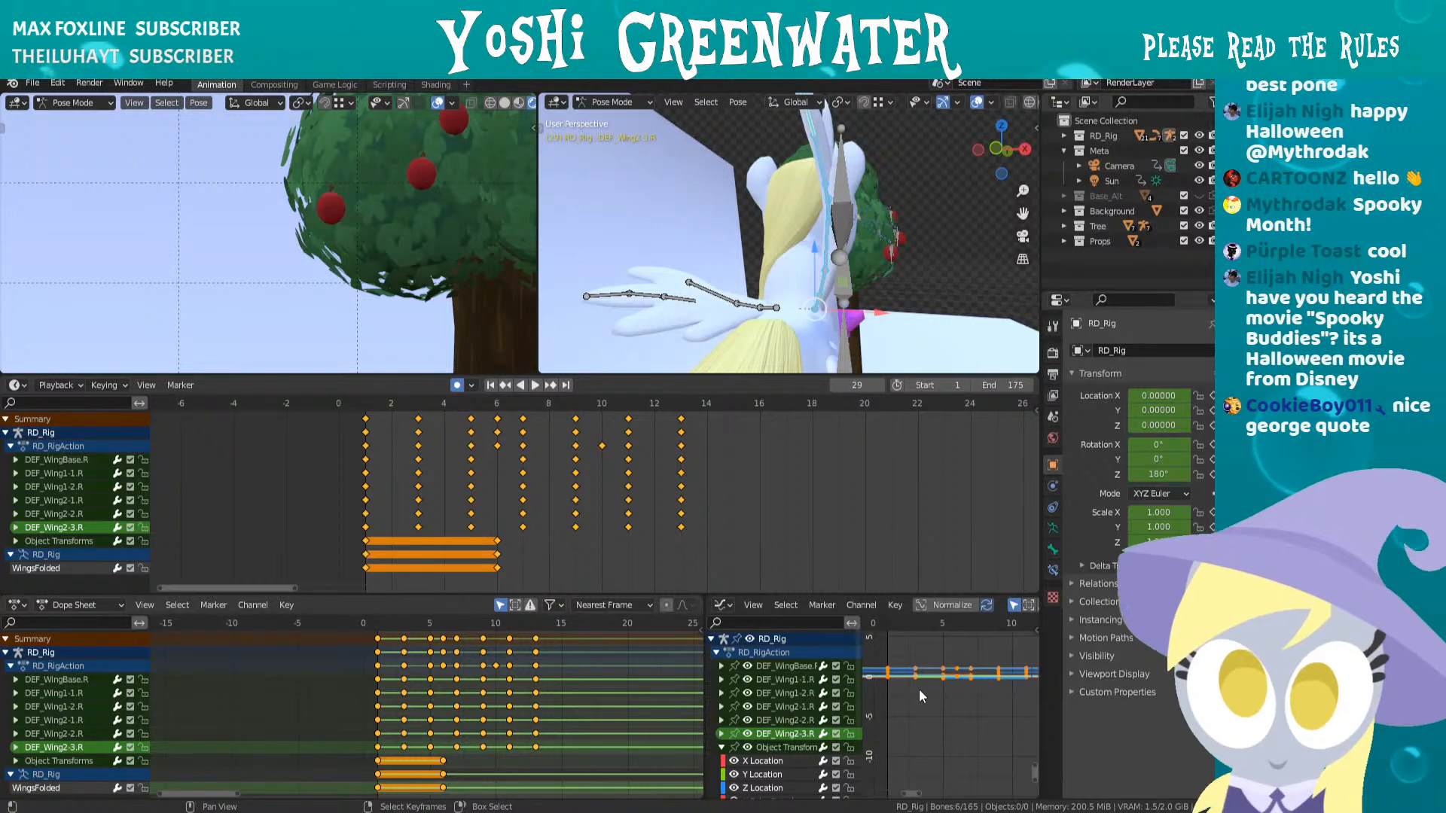
{"action": "key", "text": "shift+e"}
{"action": "left_click", "coordinate": [919, 689]}
{"action": "middle_click_drag", "start_coordinate": [945, 689], "coordinate": [974, 712], "text": "ctrl"}
{"action": "key", "text": "space"}
{"action": "key", "text": "space"}
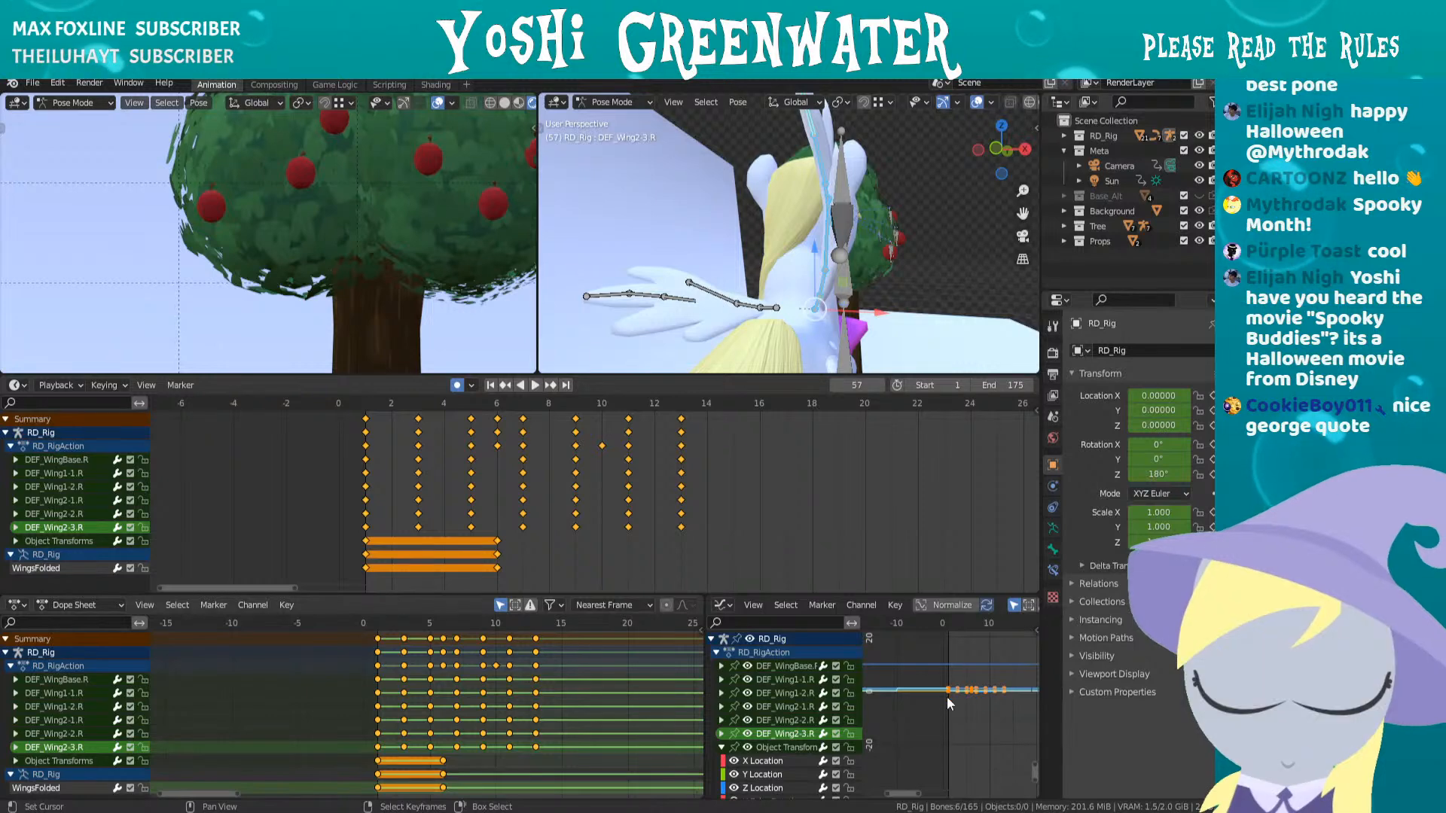
- Enlarge the Graph Editor by shrinking the timeline and Dope Sheet, with the 3D view turned toward the raised wing
{"action": "middle_click_drag", "start_coordinate": [887, 186], "coordinate": [897, 296]}
{"action": "left_click_drag", "start_coordinate": [705, 630], "coordinate": [544, 475]}
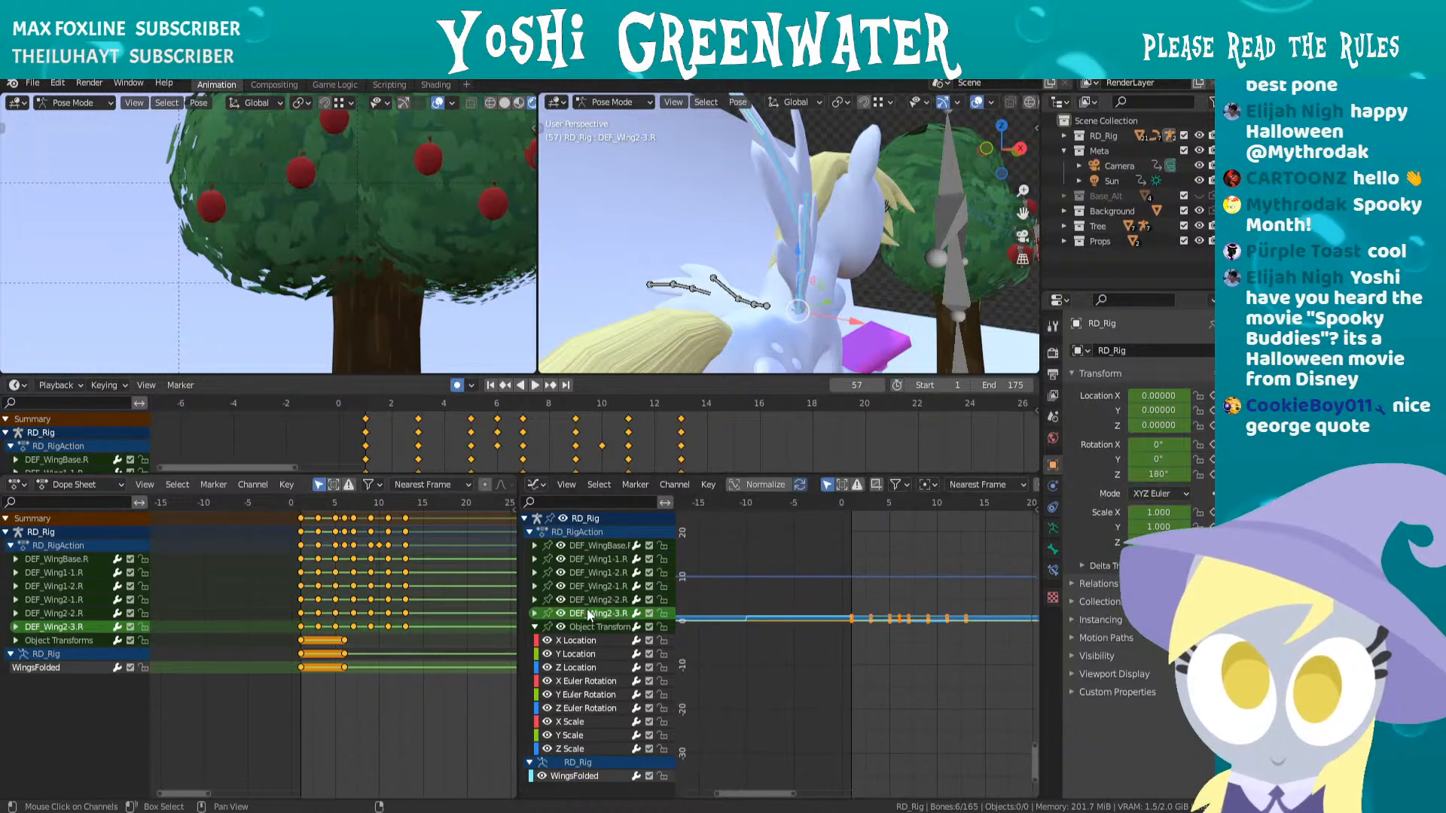
{"action": "scroll", "coordinate": [889, 629], "scroll_direction": "up", "scroll_amount": 5}
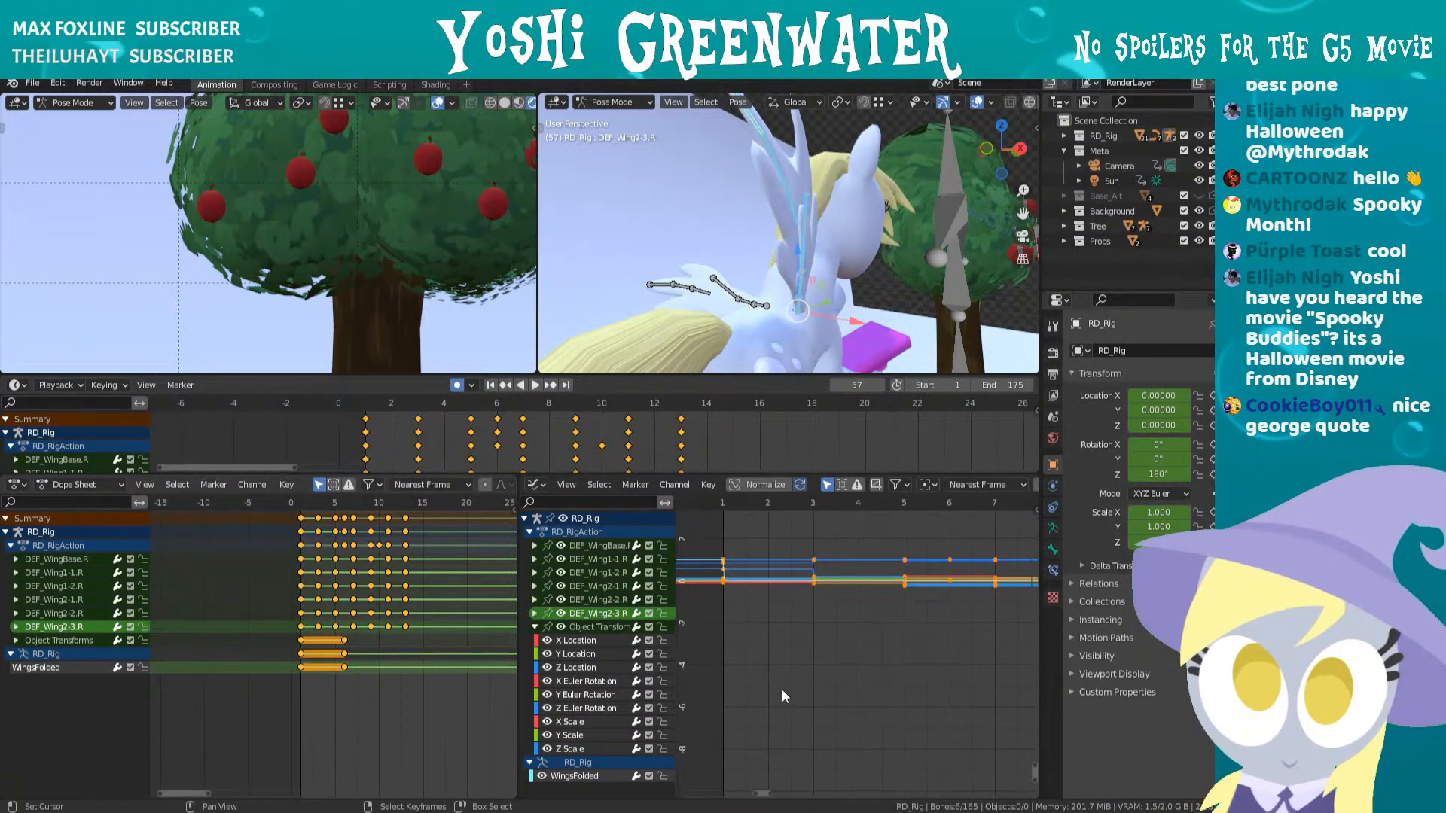
{"action": "scroll", "coordinate": [806, 630], "scroll_direction": "down", "scroll_amount": 3}
- Box-select all the curve keyframes in the enlarged Graph Editor and set their keyframe extrapolation twice
{"action": "left_click", "coordinate": [782, 580]}
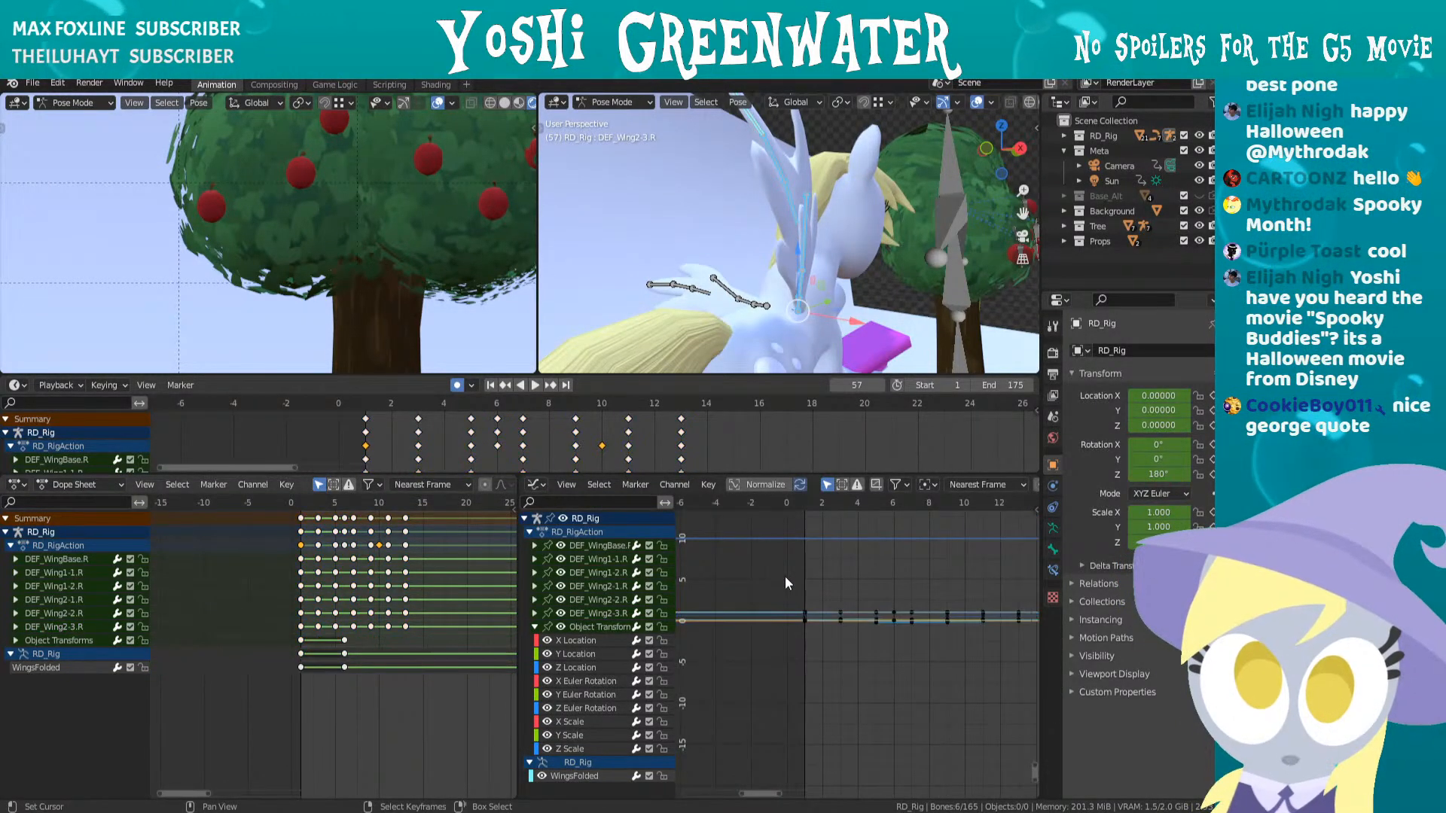
{"action": "scroll", "coordinate": [780, 573], "scroll_direction": "down", "scroll_amount": 2}
{"action": "left_click_drag", "start_coordinate": [794, 583], "coordinate": [1001, 657]}
{"action": "key", "text": "shift+e"}
{"action": "left_click", "coordinate": [948, 649]}
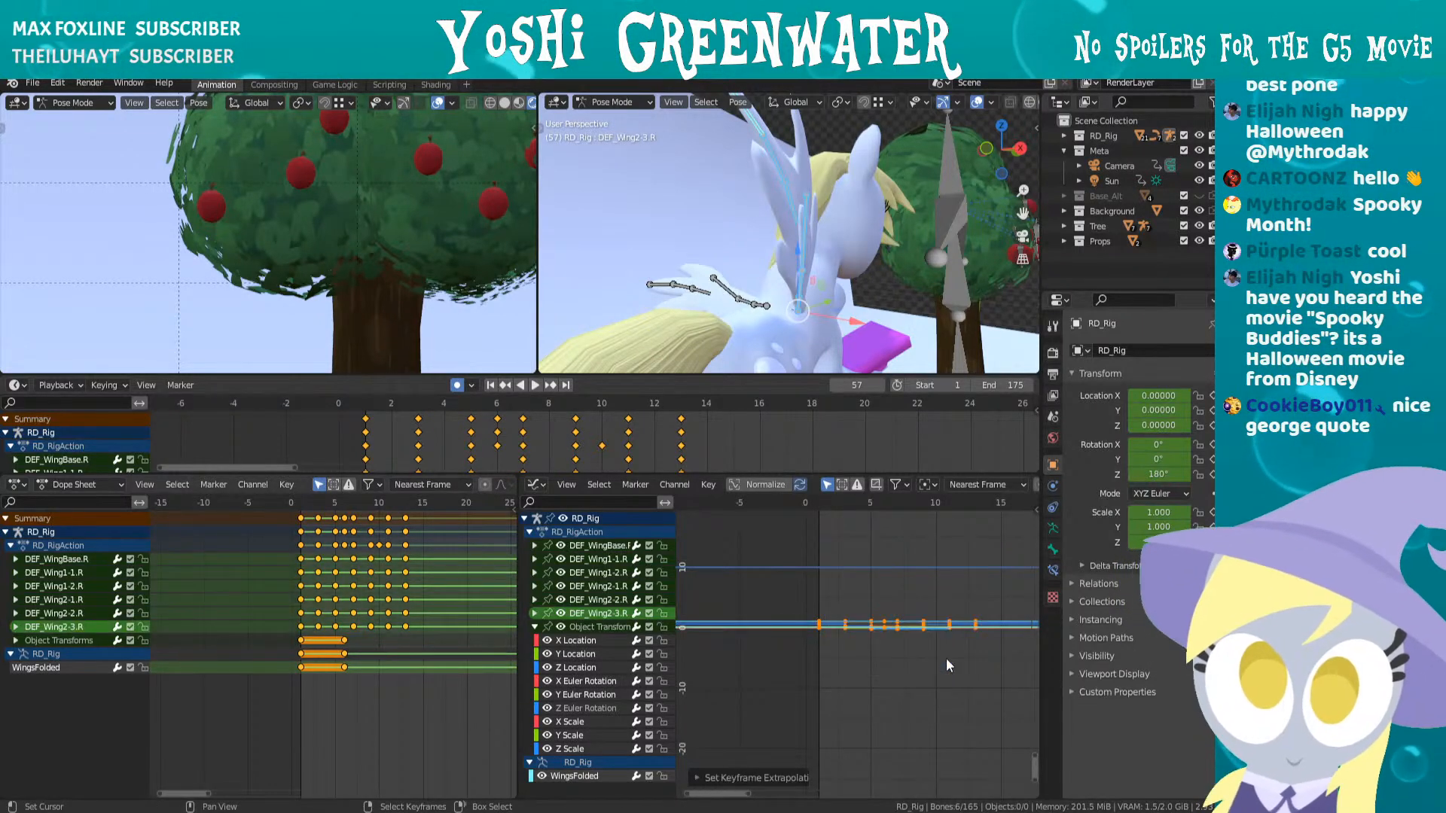
{"action": "middle_click_drag", "start_coordinate": [945, 658], "coordinate": [900, 638]}
{"action": "key", "text": "shift+e"}
{"action": "left_click", "coordinate": [863, 653]}
{"action": "scroll", "coordinate": [826, 631], "scroll_direction": "up", "scroll_amount": 1}
{"action": "scroll", "coordinate": [826, 633], "scroll_direction": "up", "scroll_amount": 5}
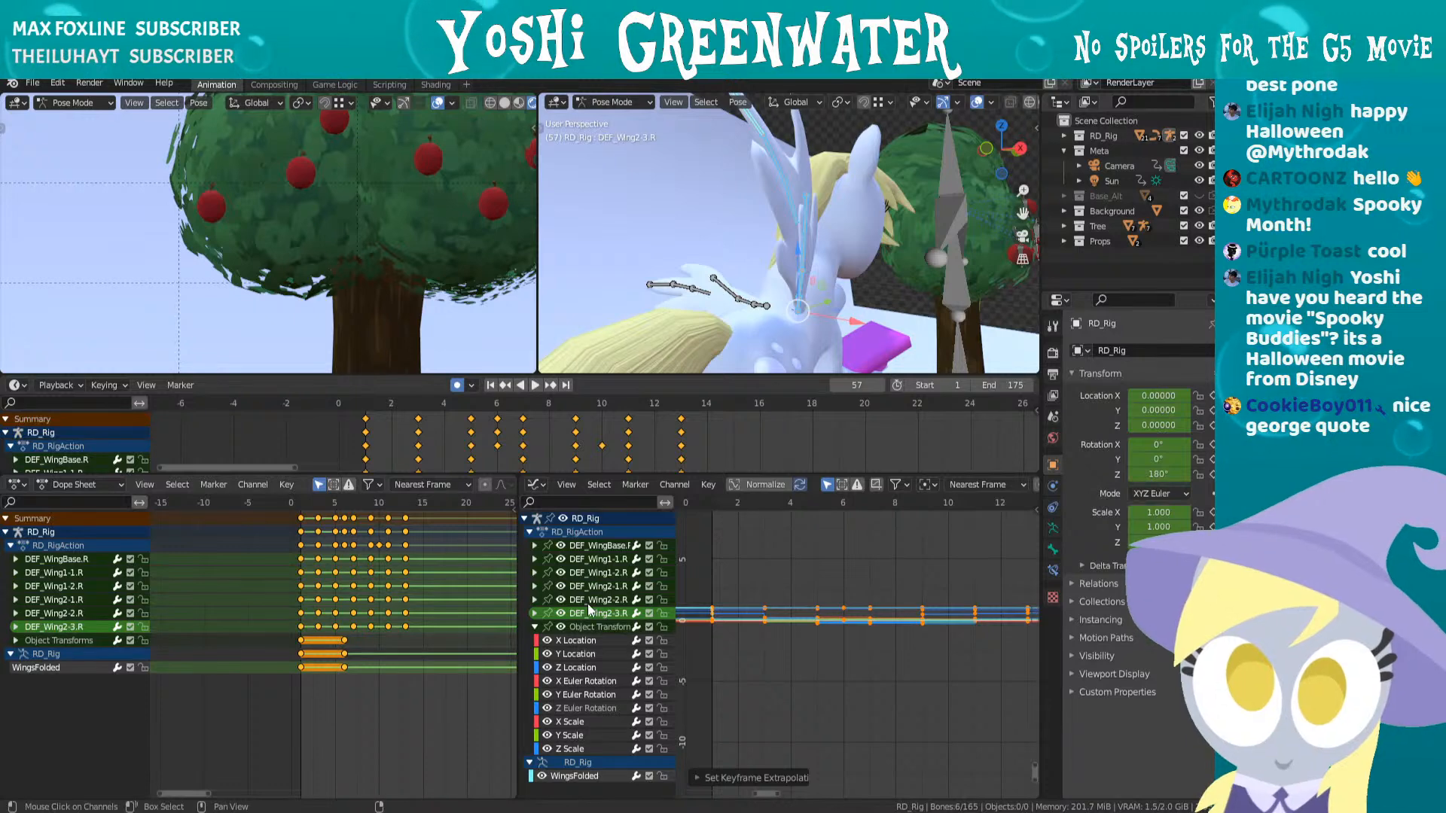
- Expand the DEF_WingBase.R, DEF_Wing1-1.R, DEF_Wing2-2.R and DEF_Wing2-3.R channels in the Graph Editor and look through their curves
{"action": "left_click", "coordinate": [536, 546]}
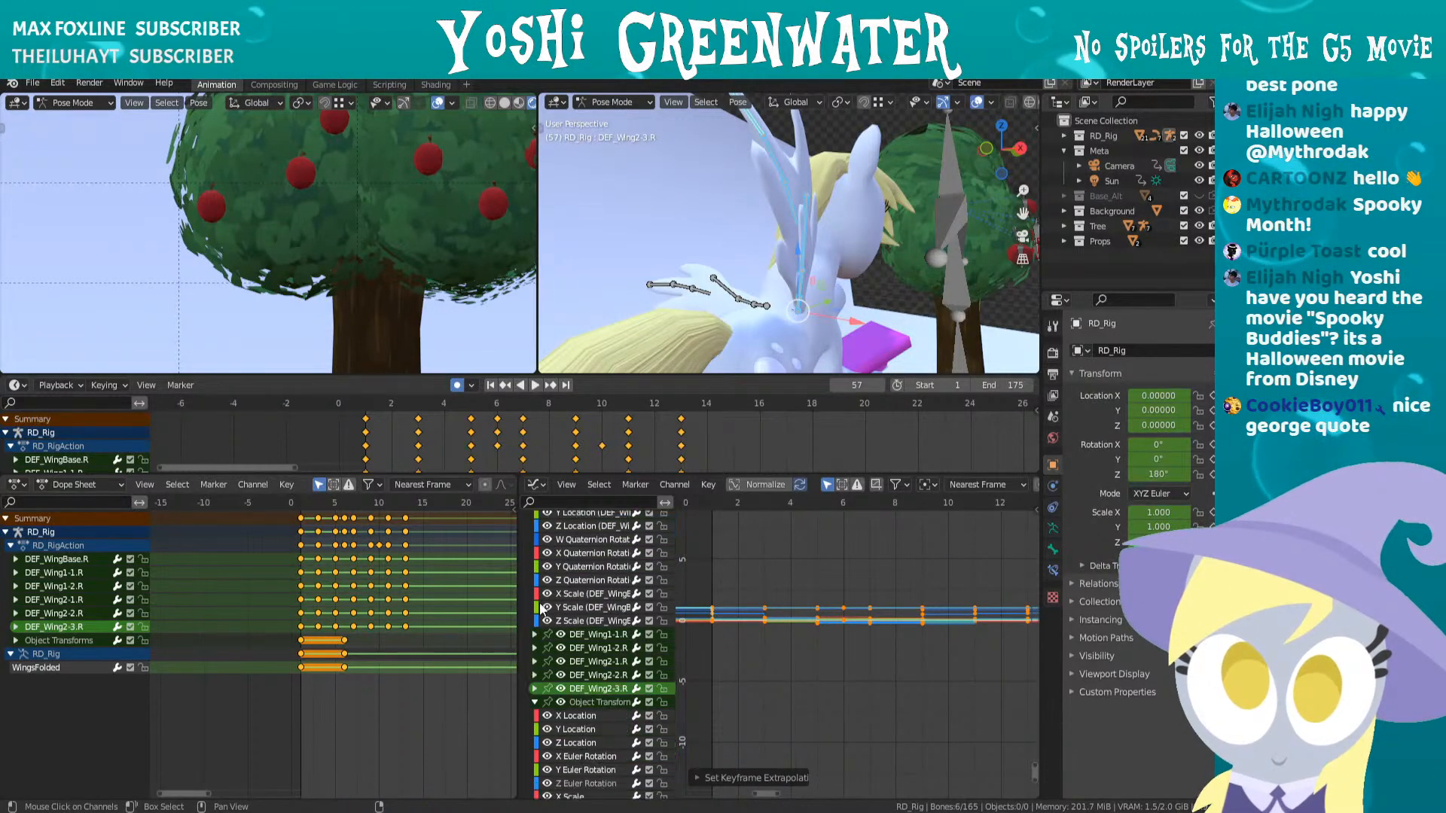
{"action": "scroll", "coordinate": [536, 554], "scroll_direction": "down", "scroll_amount": 5}
{"action": "left_click", "coordinate": [534, 561]}
{"action": "scroll", "coordinate": [540, 637], "scroll_direction": "down", "scroll_amount": 5}
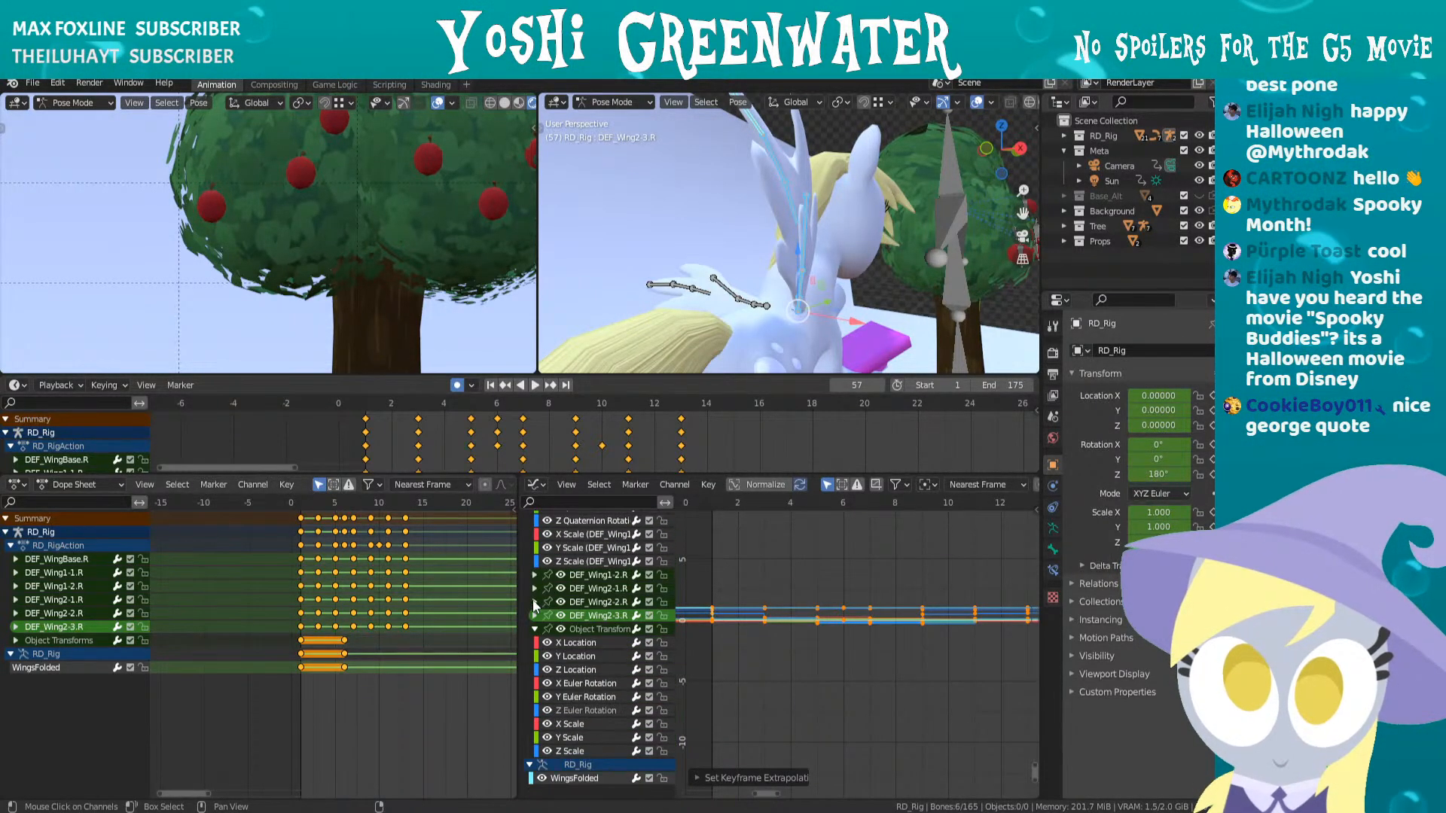
{"action": "left_click", "coordinate": [535, 616]}
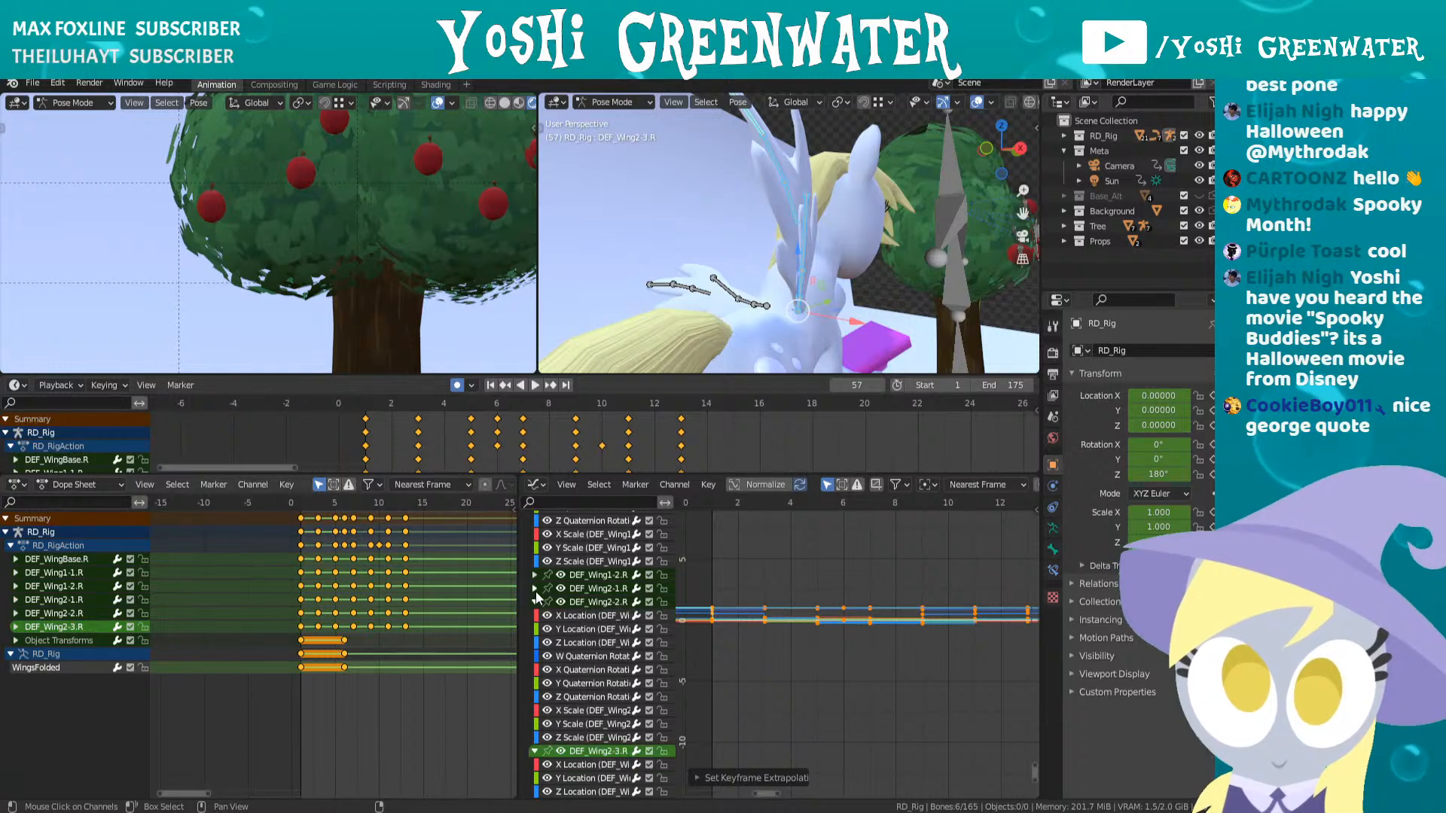
{"action": "left_click", "coordinate": [535, 601]}
{"action": "scroll", "coordinate": [541, 604], "scroll_direction": "down", "scroll_amount": 2}
{"action": "scroll", "coordinate": [542, 607], "scroll_direction": "down", "scroll_amount": 7}
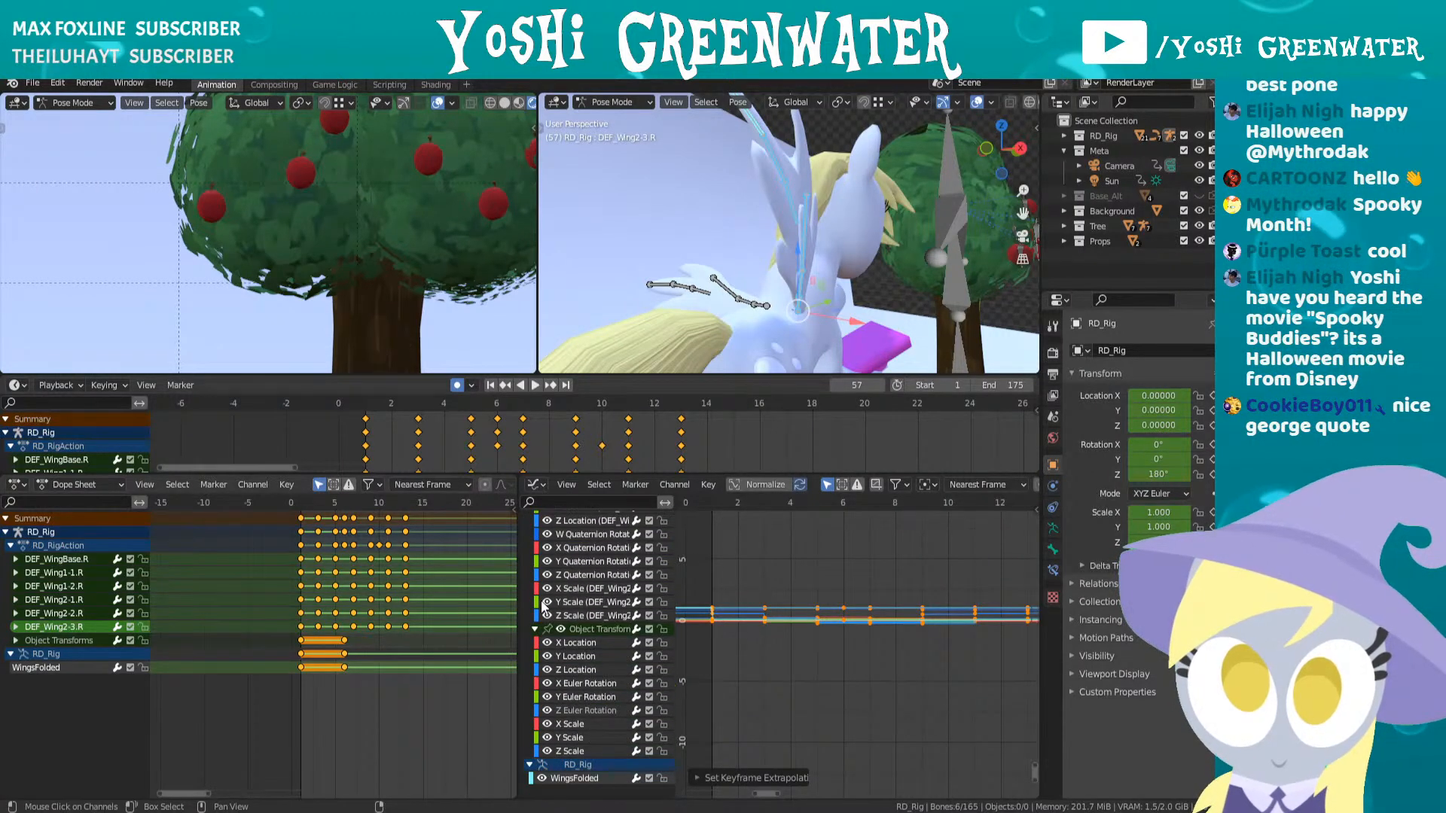
{"action": "scroll", "coordinate": [796, 631], "scroll_direction": "down", "scroll_amount": 3}
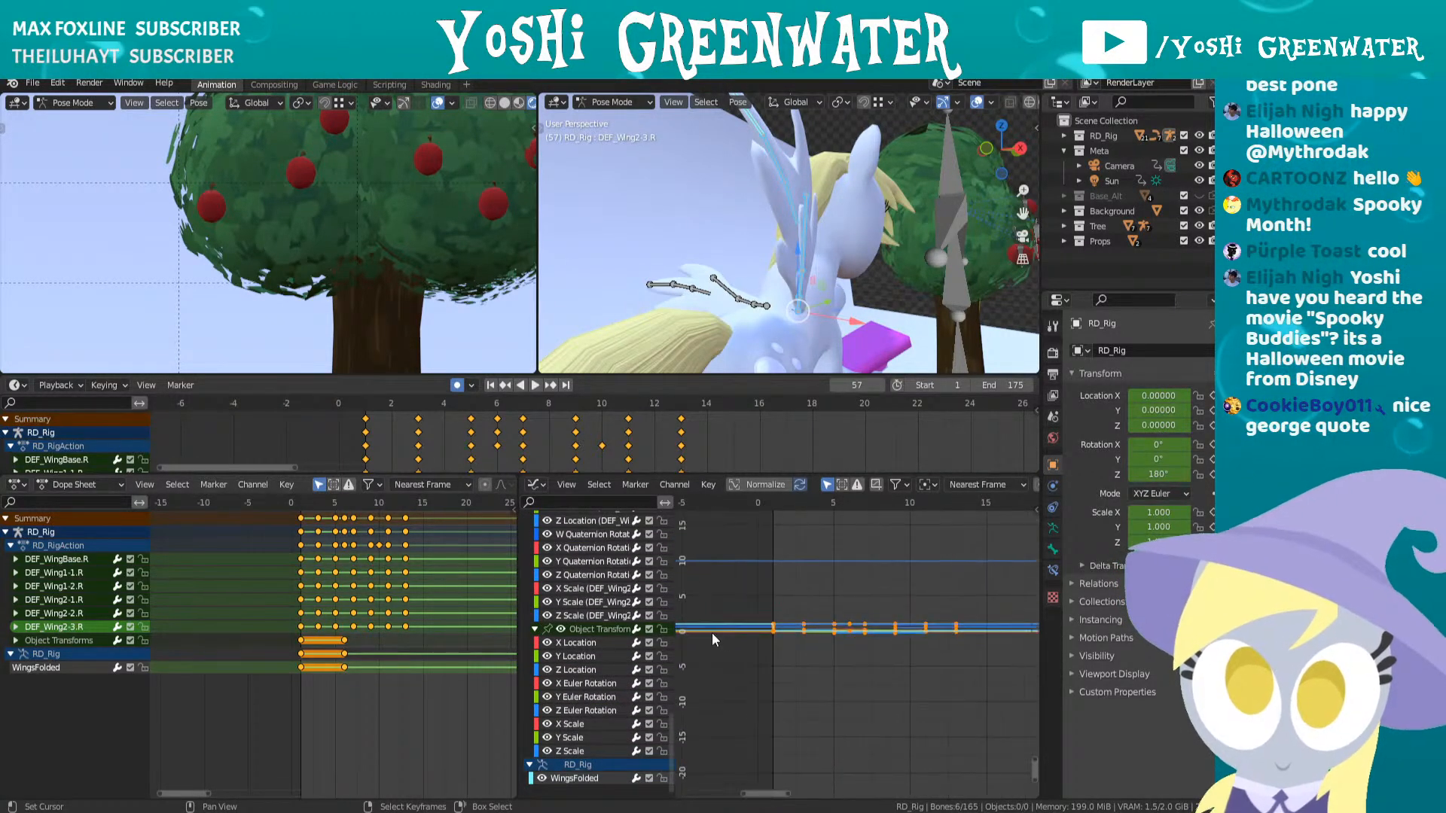
- Apply Make Cyclic (F-Modifier) extrapolation to all the selected curves in the Graph Editor
{"action": "key", "text": "shift+e"}
{"action": "left_click", "coordinate": [806, 612]}
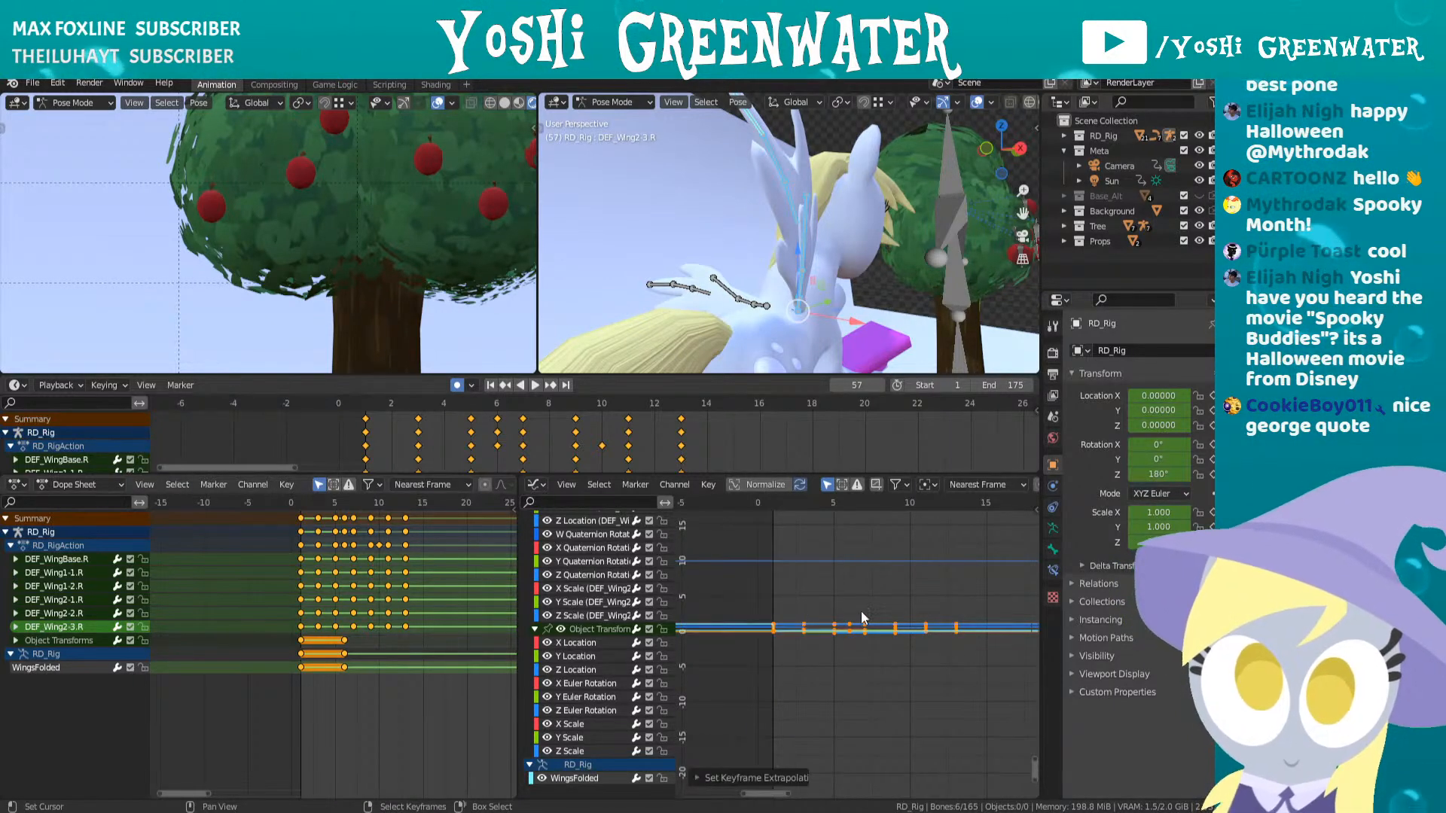
{"action": "scroll", "coordinate": [839, 612], "scroll_direction": "down", "scroll_amount": 2, "text": "ctrl"}
- Try Linear and Constant extrapolation on the selected curves, and return the type to Make Cyclic (F-Modifier)
{"action": "left_click", "coordinate": [778, 775]}
{"action": "left_click", "coordinate": [793, 772]}
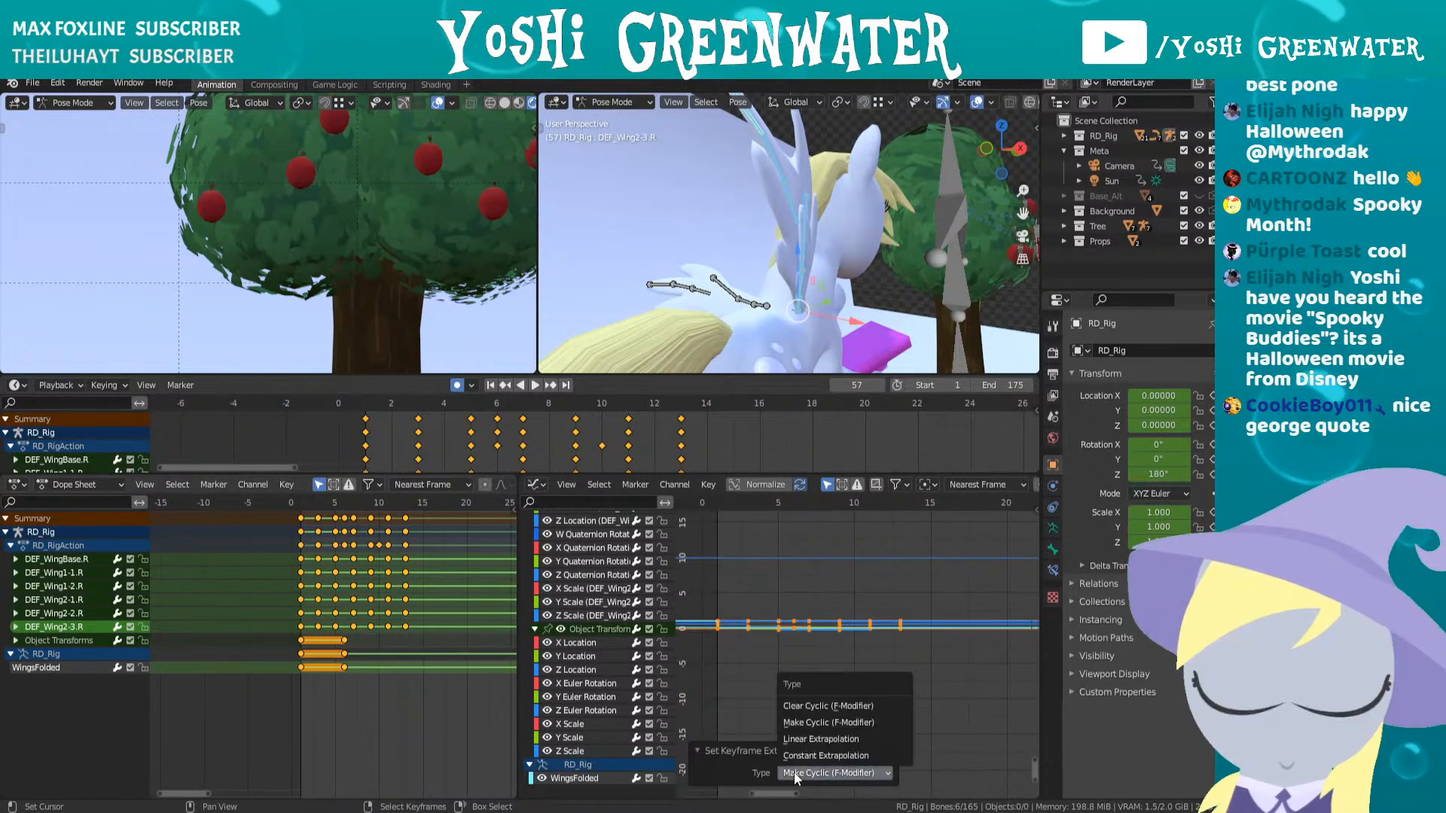
{"action": "left_click", "coordinate": [807, 740]}
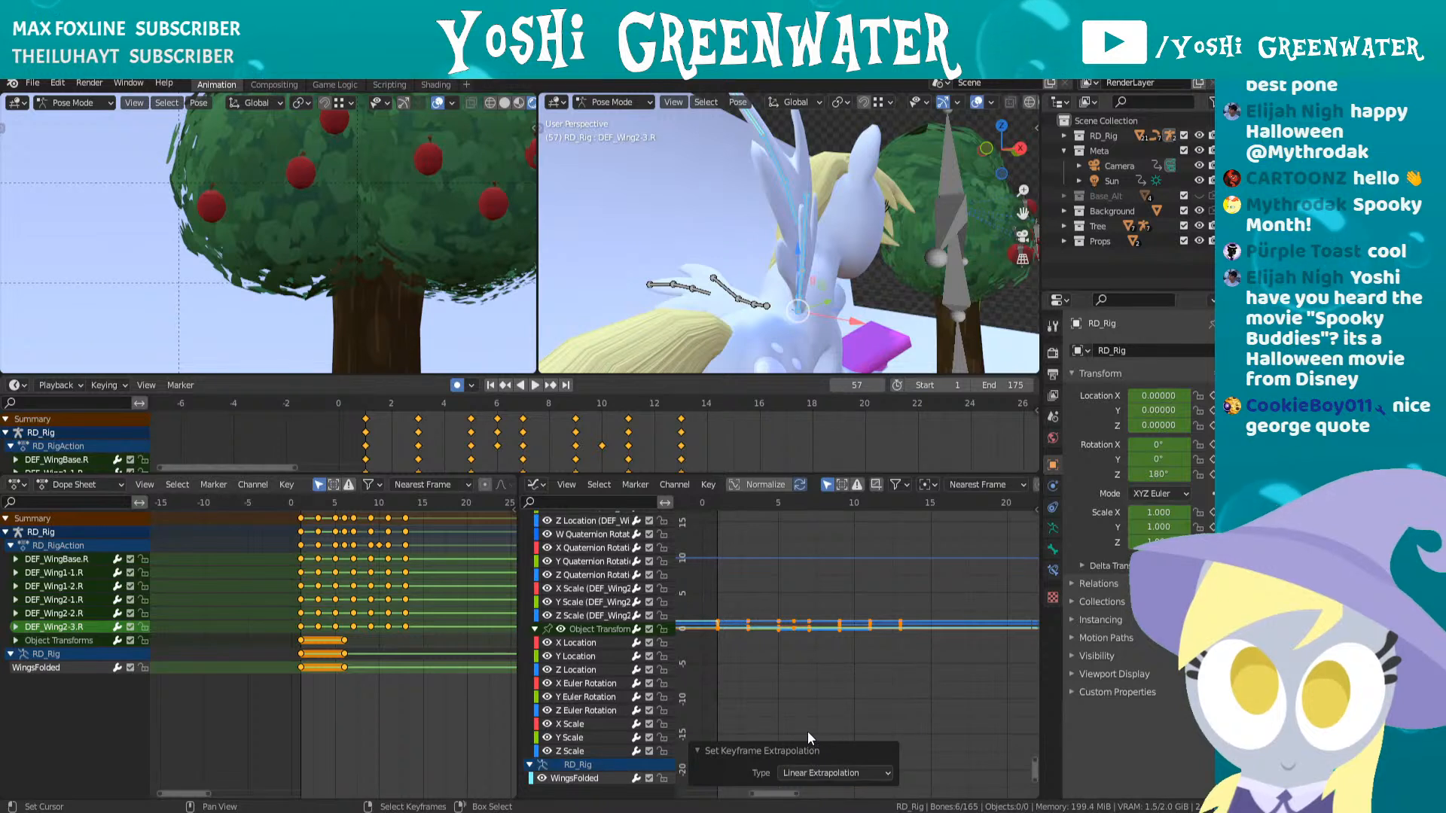
{"action": "left_click", "coordinate": [803, 774]}
{"action": "left_click", "coordinate": [809, 754]}
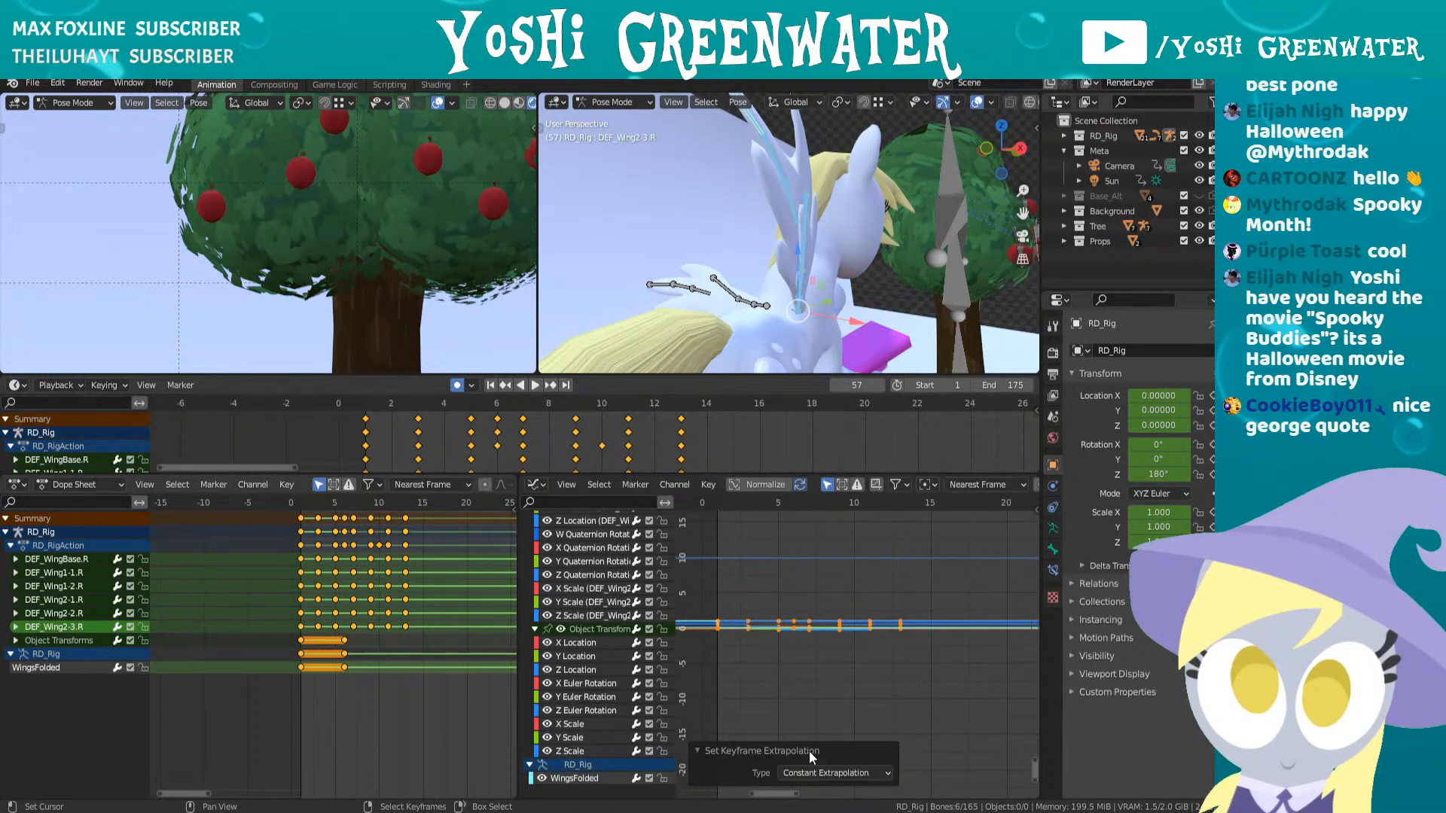
{"action": "left_click", "coordinate": [810, 772]}
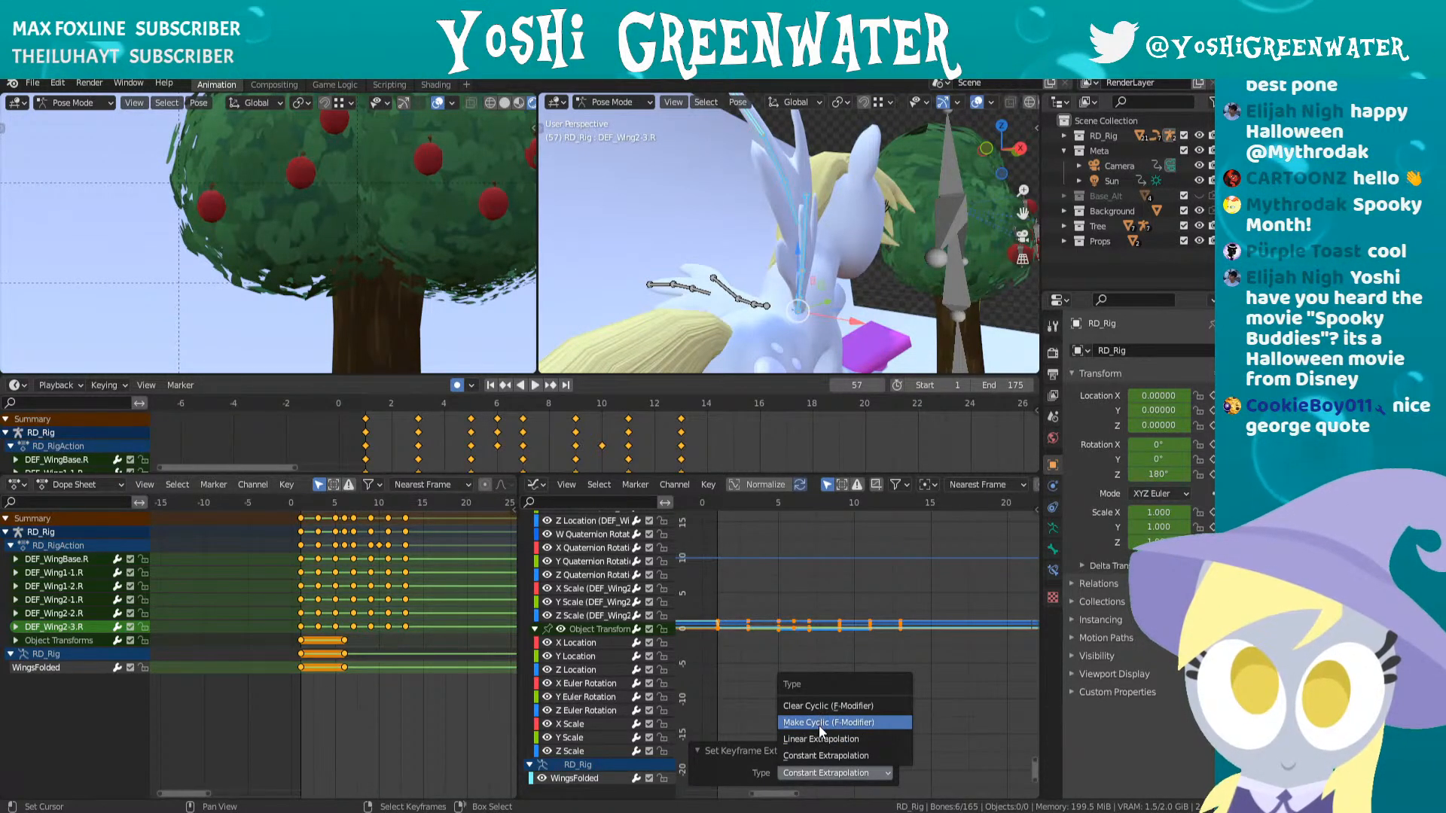
{"action": "left_click", "coordinate": [820, 722]}
- Play the animation from frame 5 to check whether the right wing's flap loops past its last keyframe
{"action": "scroll", "coordinate": [866, 634], "scroll_direction": "up", "scroll_amount": 2}
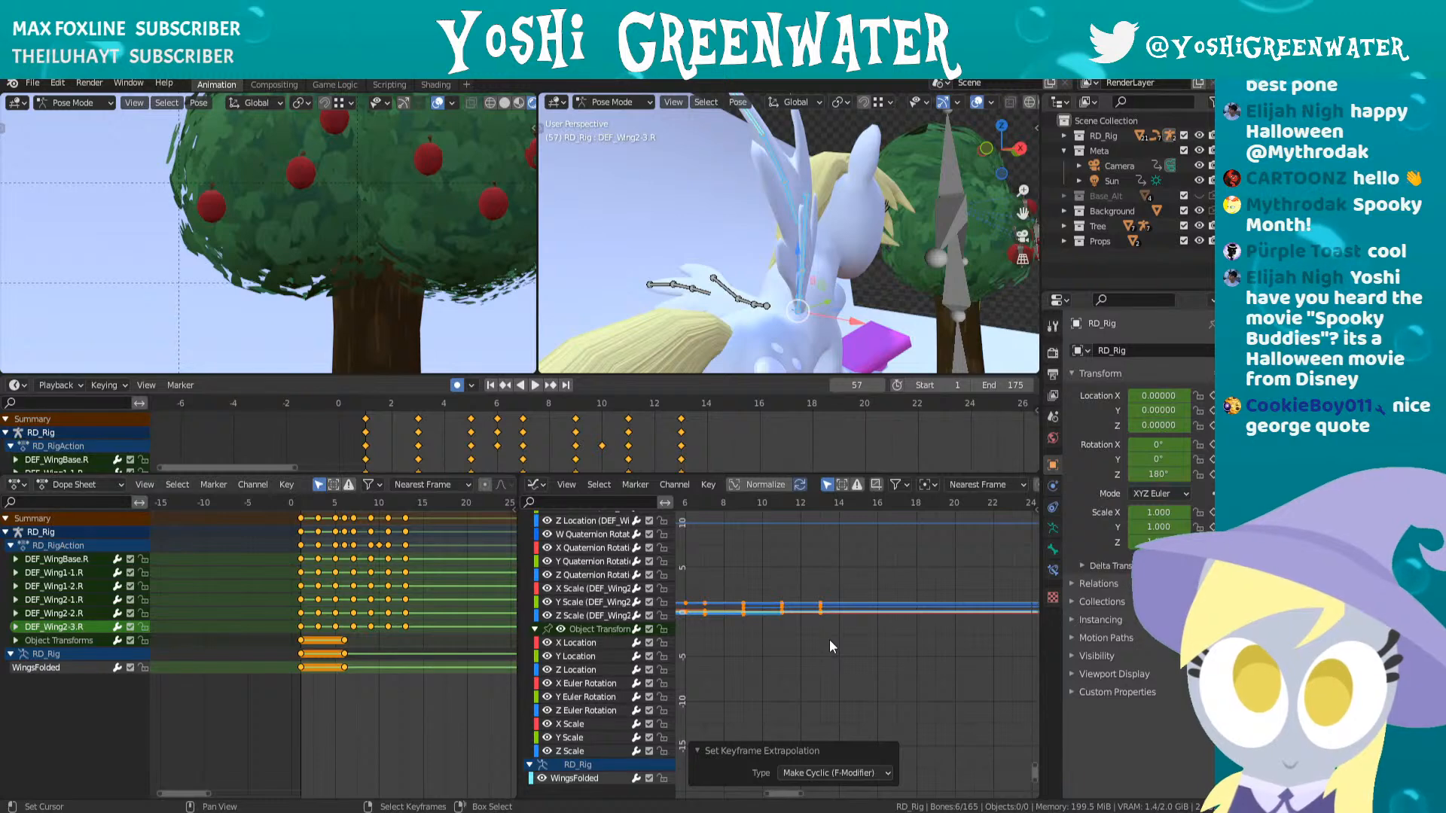
{"action": "middle_click_drag", "start_coordinate": [729, 538], "coordinate": [840, 554]}
{"action": "left_click_drag", "start_coordinate": [775, 500], "coordinate": [771, 496]}
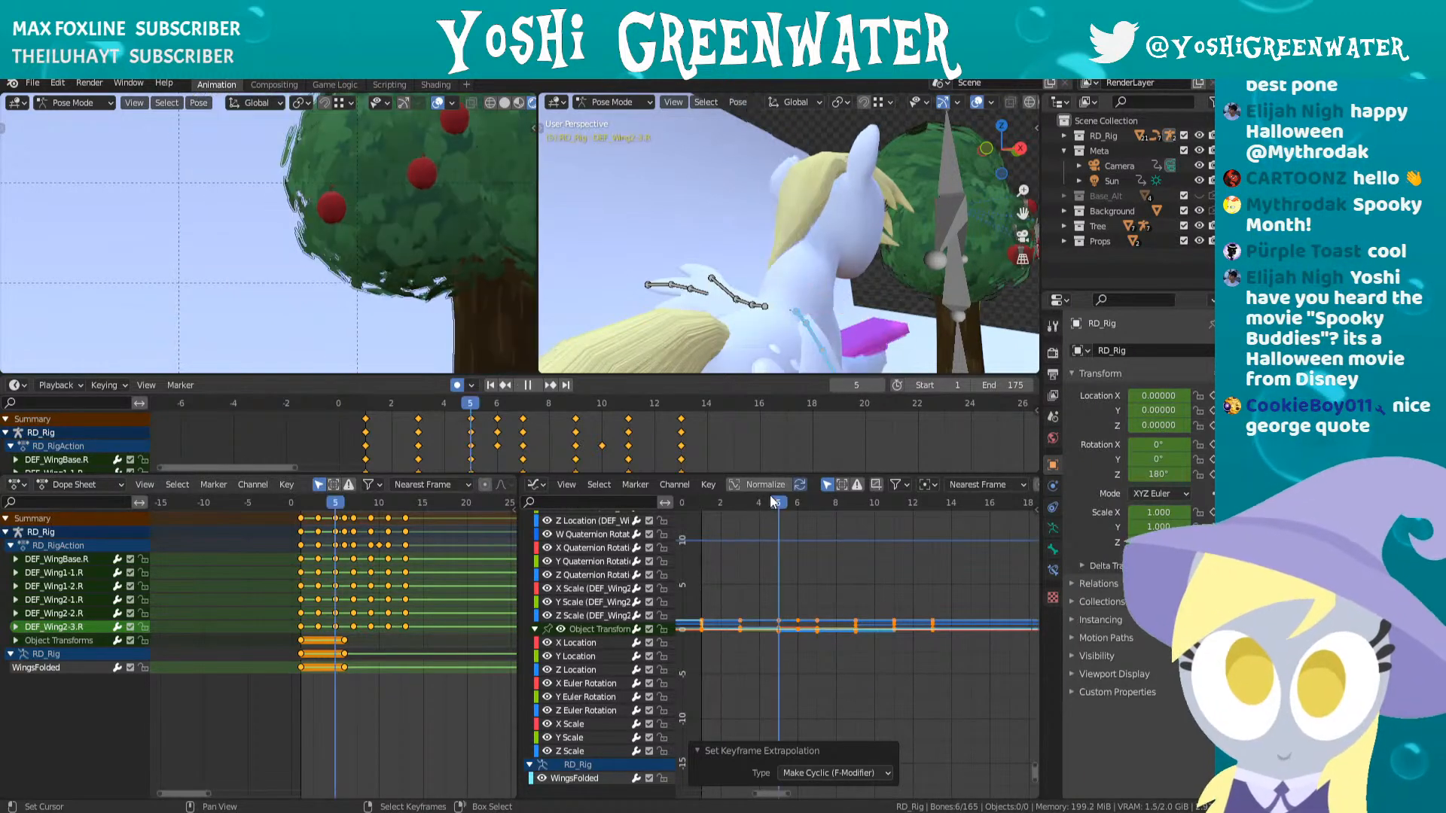
{"action": "key", "text": "space"}
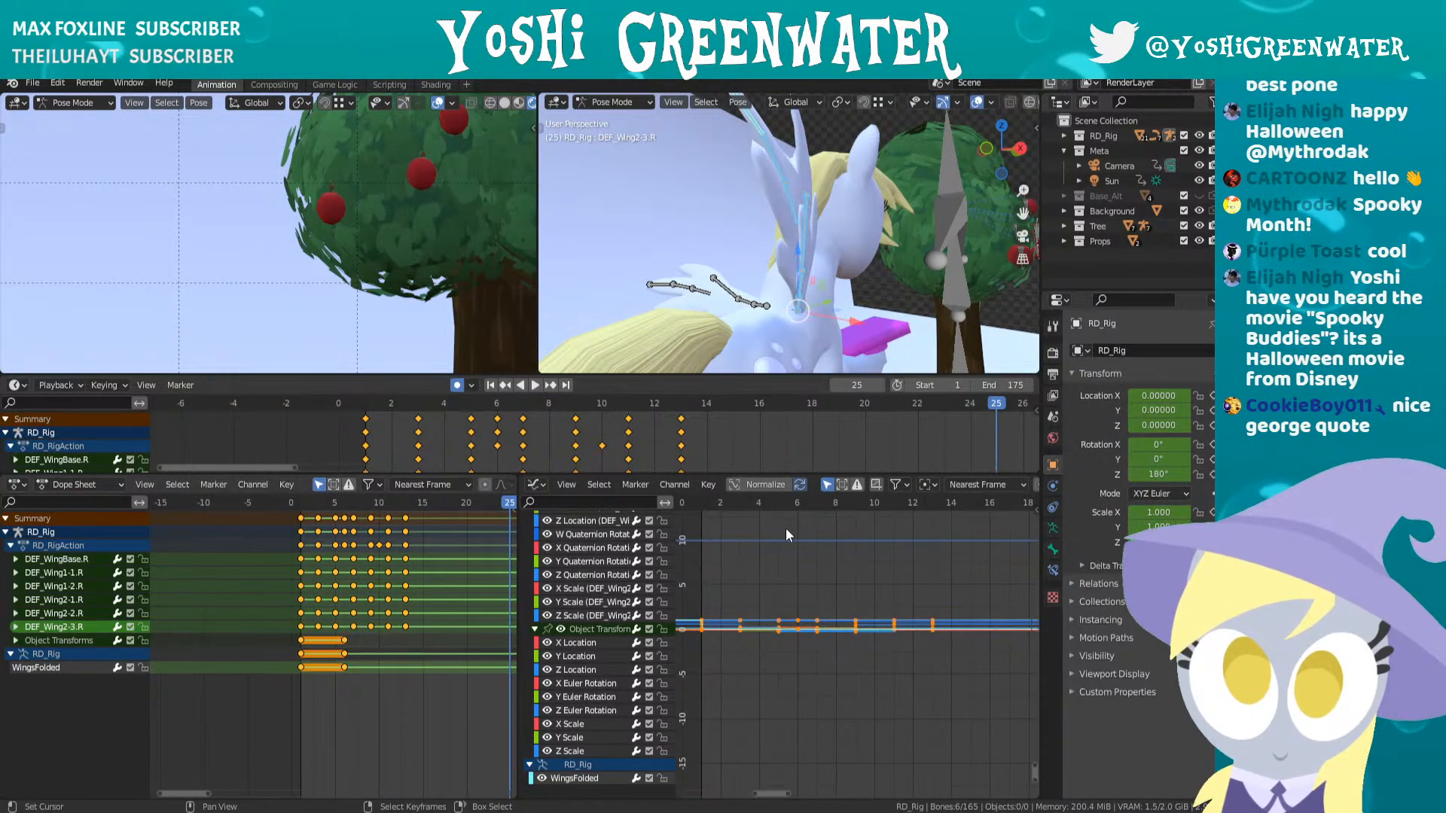
- Widen the Dope Sheet at the Graph Editor's expense and save the file
{"action": "middle_click_drag", "start_coordinate": [427, 649], "coordinate": [356, 714]}
{"action": "middle_click_drag", "start_coordinate": [361, 715], "coordinate": [346, 634], "text": "ctrl"}
{"action": "middle_click_drag", "start_coordinate": [301, 671], "coordinate": [417, 684]}
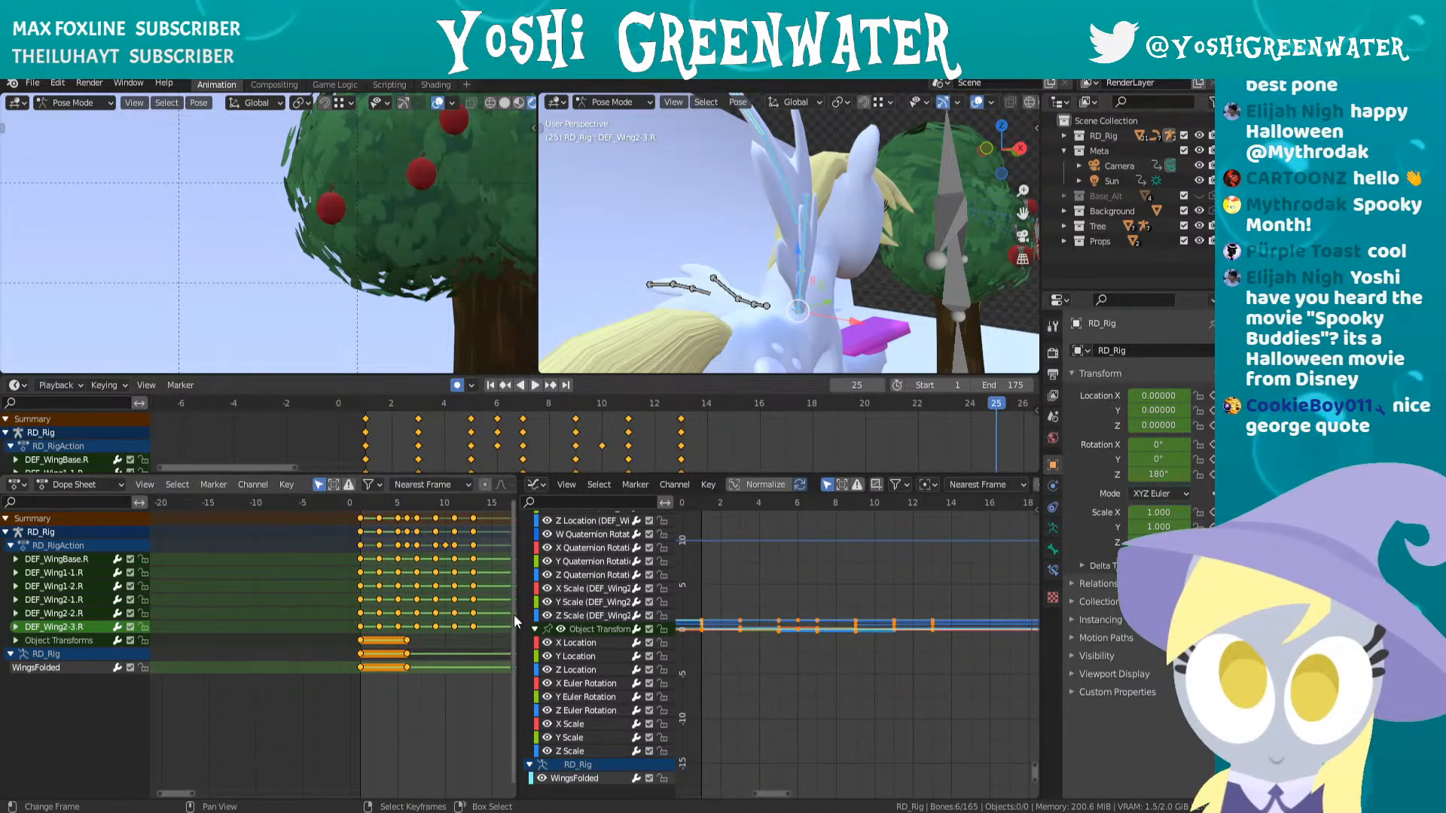
{"action": "left_click_drag", "start_coordinate": [520, 614], "coordinate": [716, 616]}
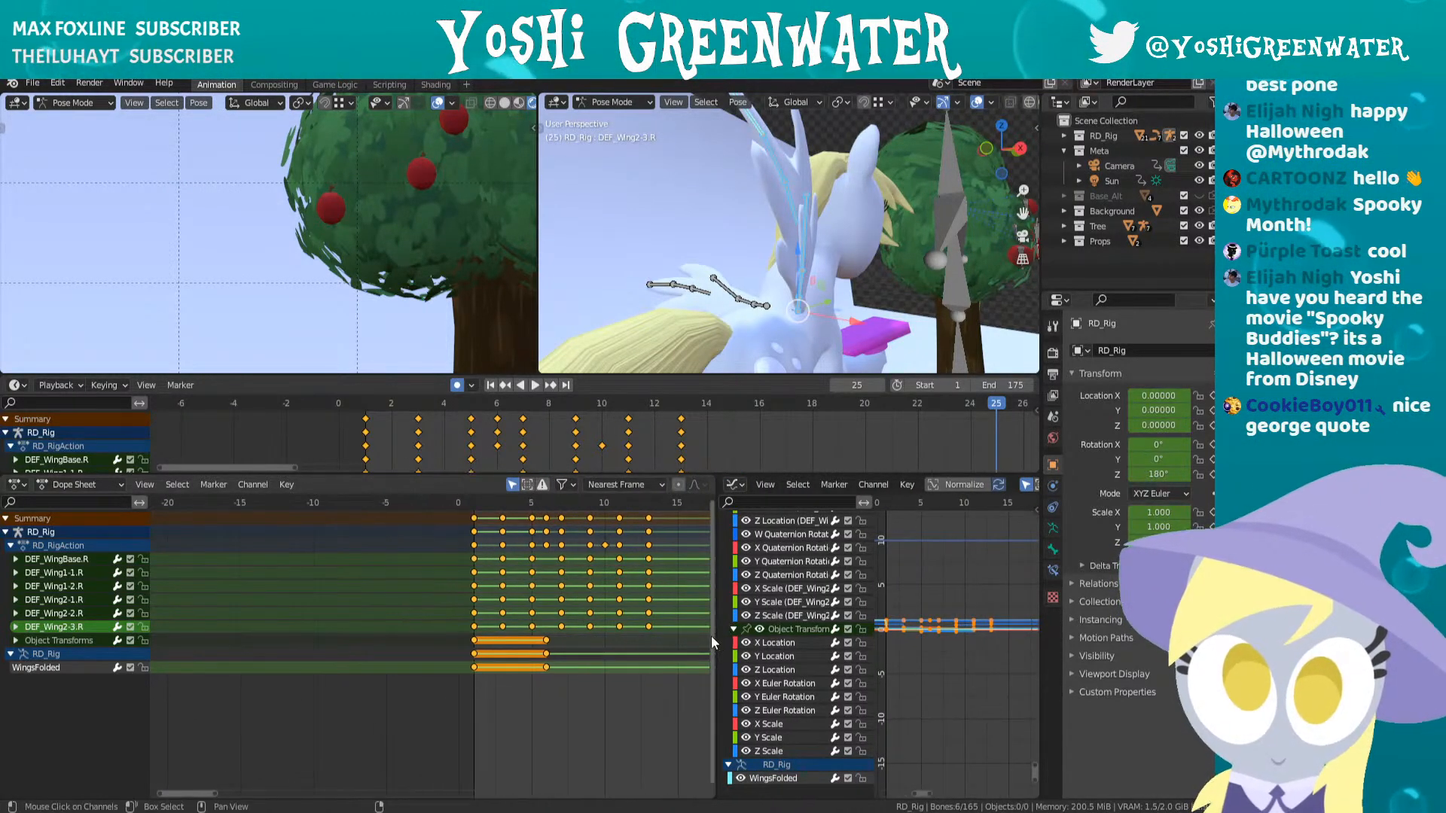
{"action": "scroll", "coordinate": [926, 625], "scroll_direction": "up", "scroll_amount": 2}
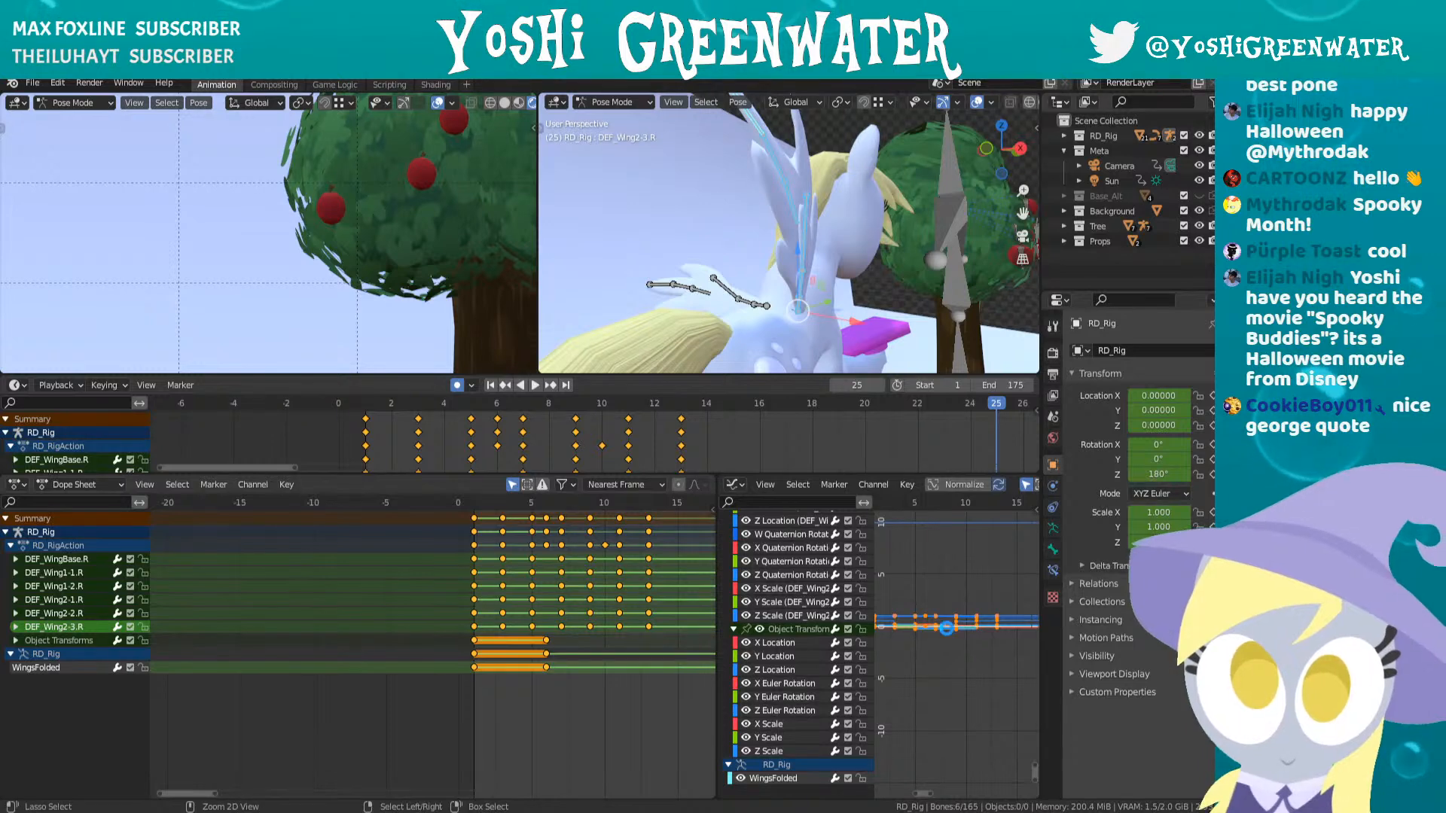
{"action": "key", "text": "ctrl+s"}
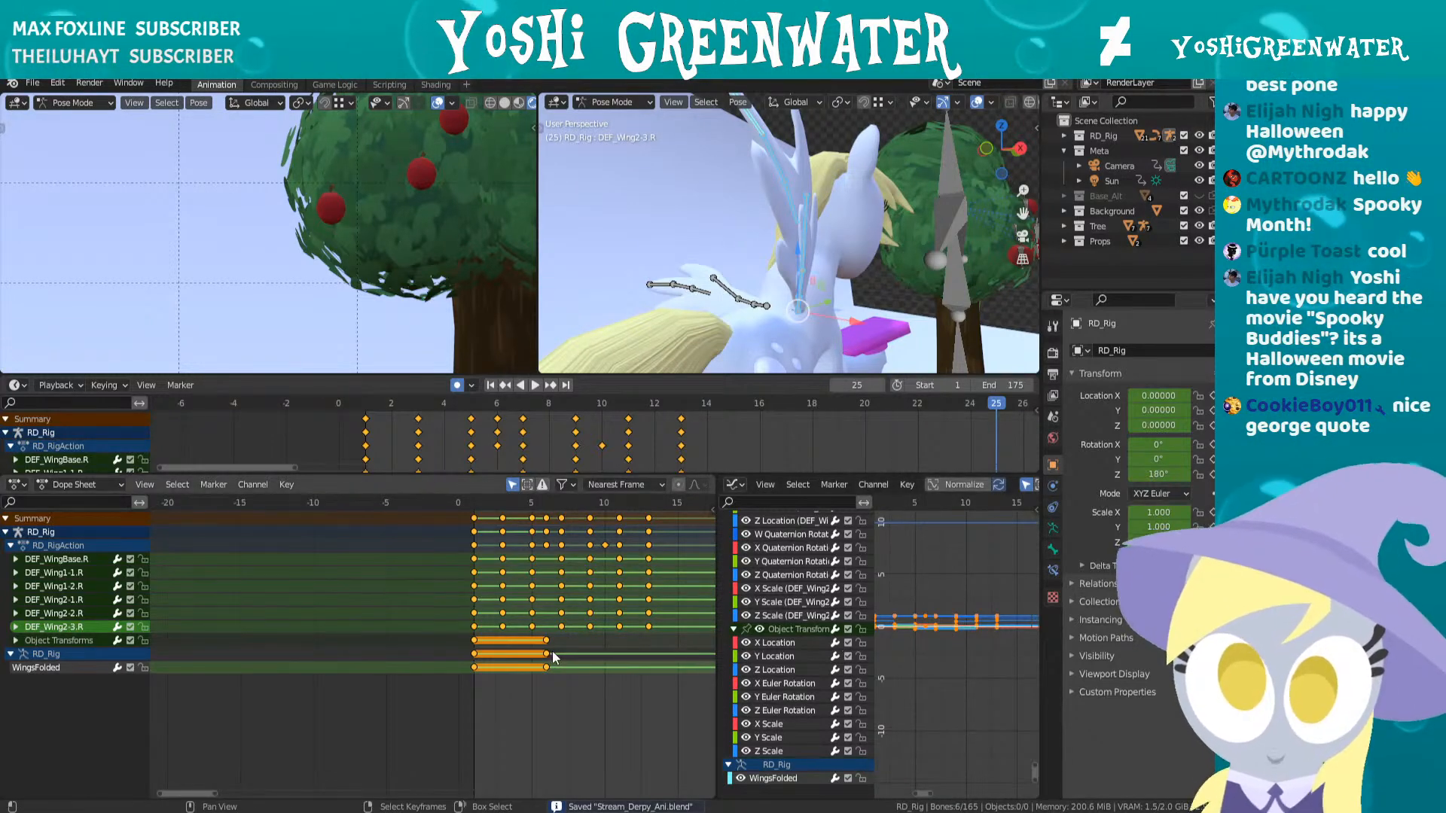
- Set the selected curves' extrapolation to Constant, reapply Make Cyclic (F-Modifier), and widen the Graph Editor again
{"action": "key", "text": "shift+s"}
{"action": "key", "text": "shift+s"}
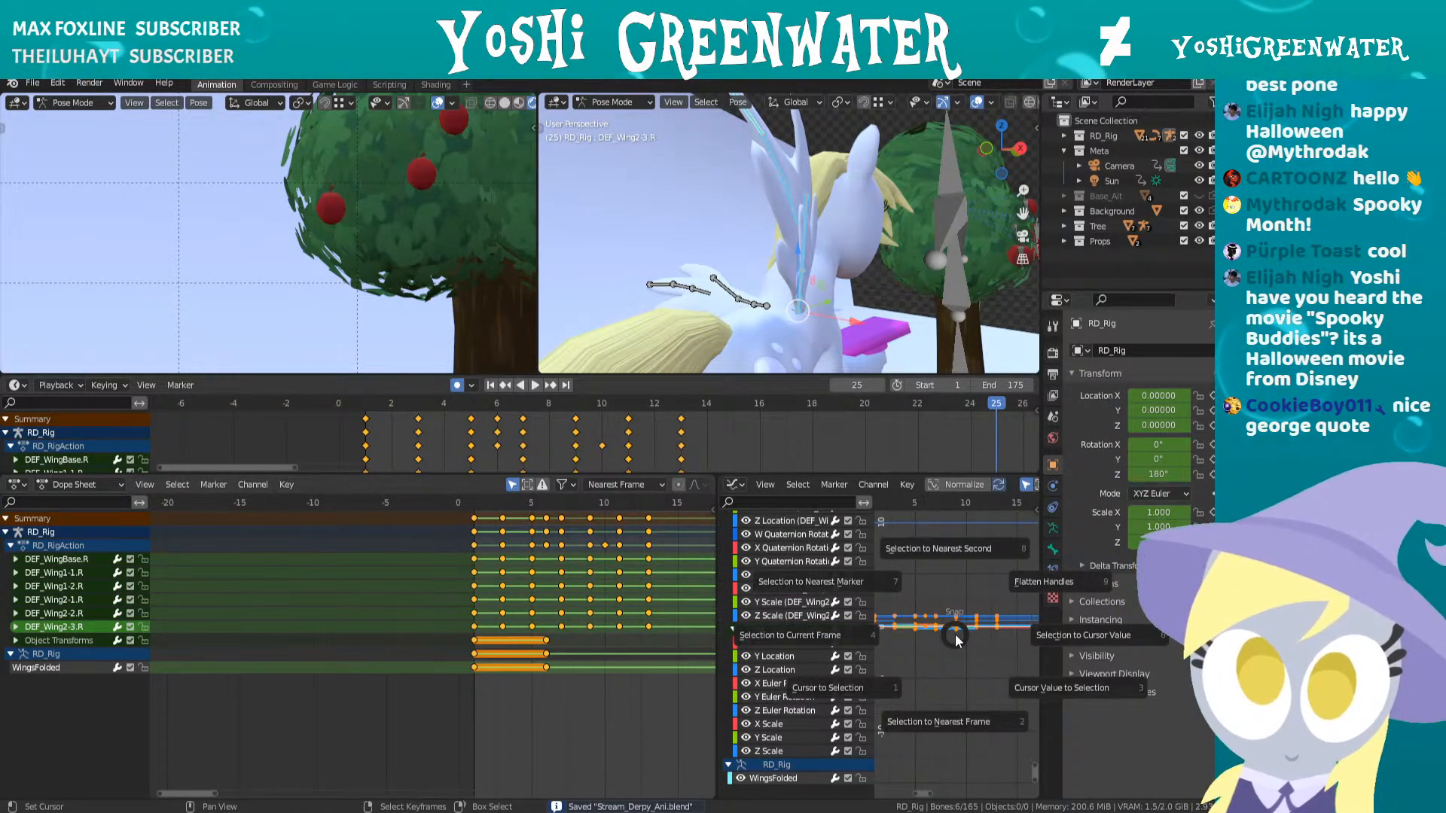
{"action": "key", "text": "Escape"}
{"action": "key", "text": "shift+e"}
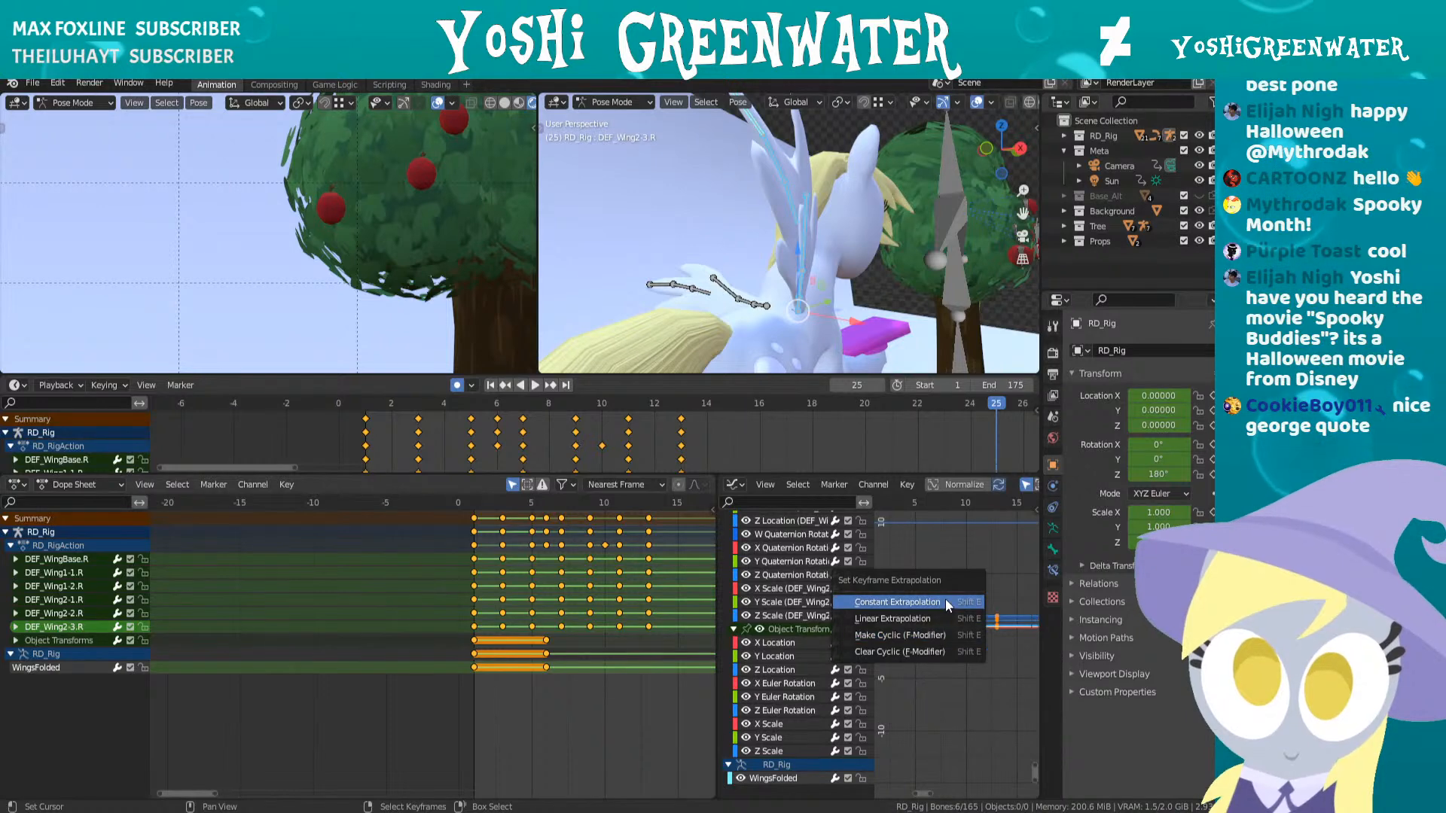
{"action": "left_click", "coordinate": [946, 599]}
{"action": "key", "text": "Home"}
{"action": "key", "text": "shift+e"}
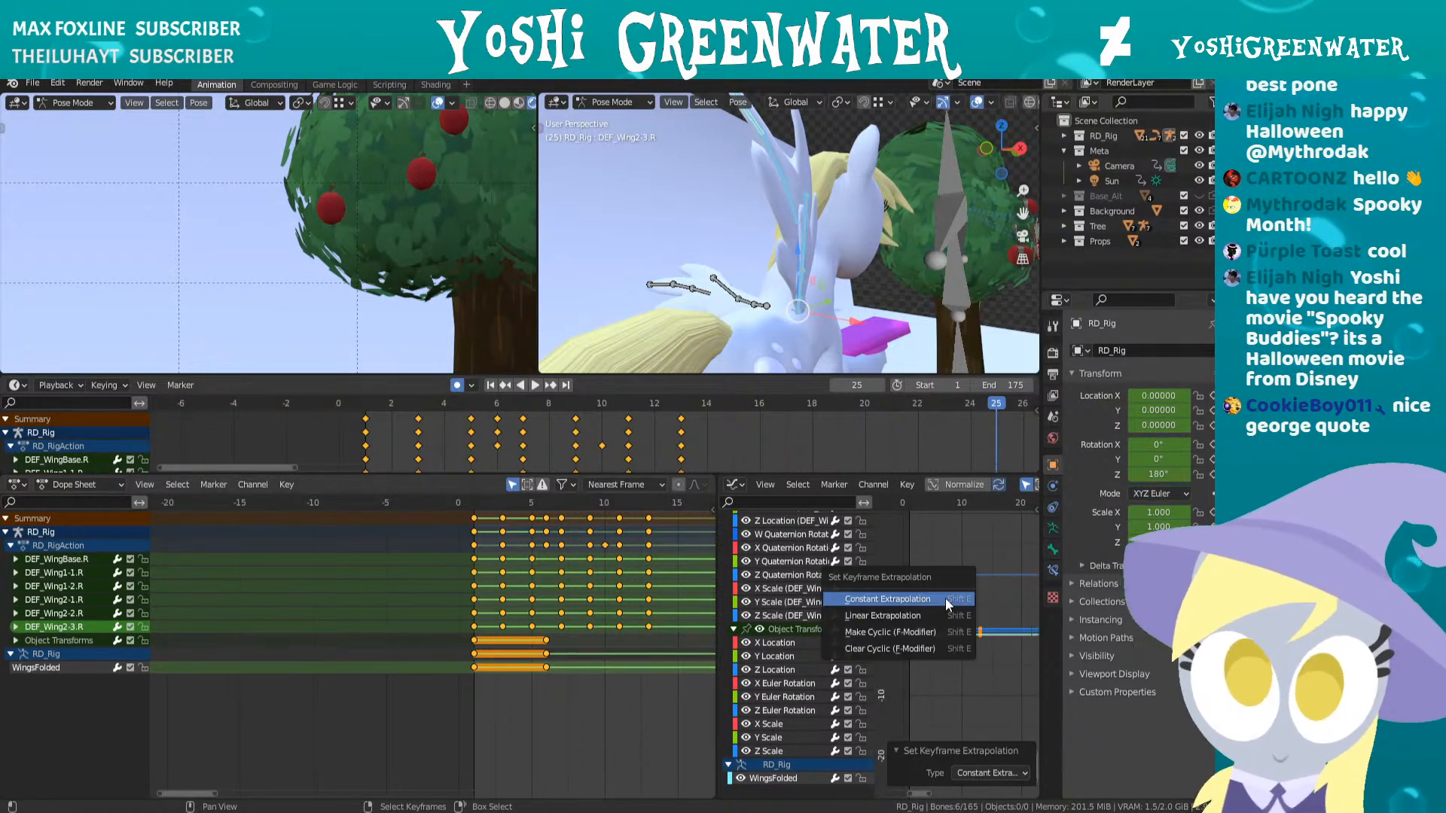
{"action": "left_click", "coordinate": [931, 646]}
{"action": "key", "text": "shift+e"}
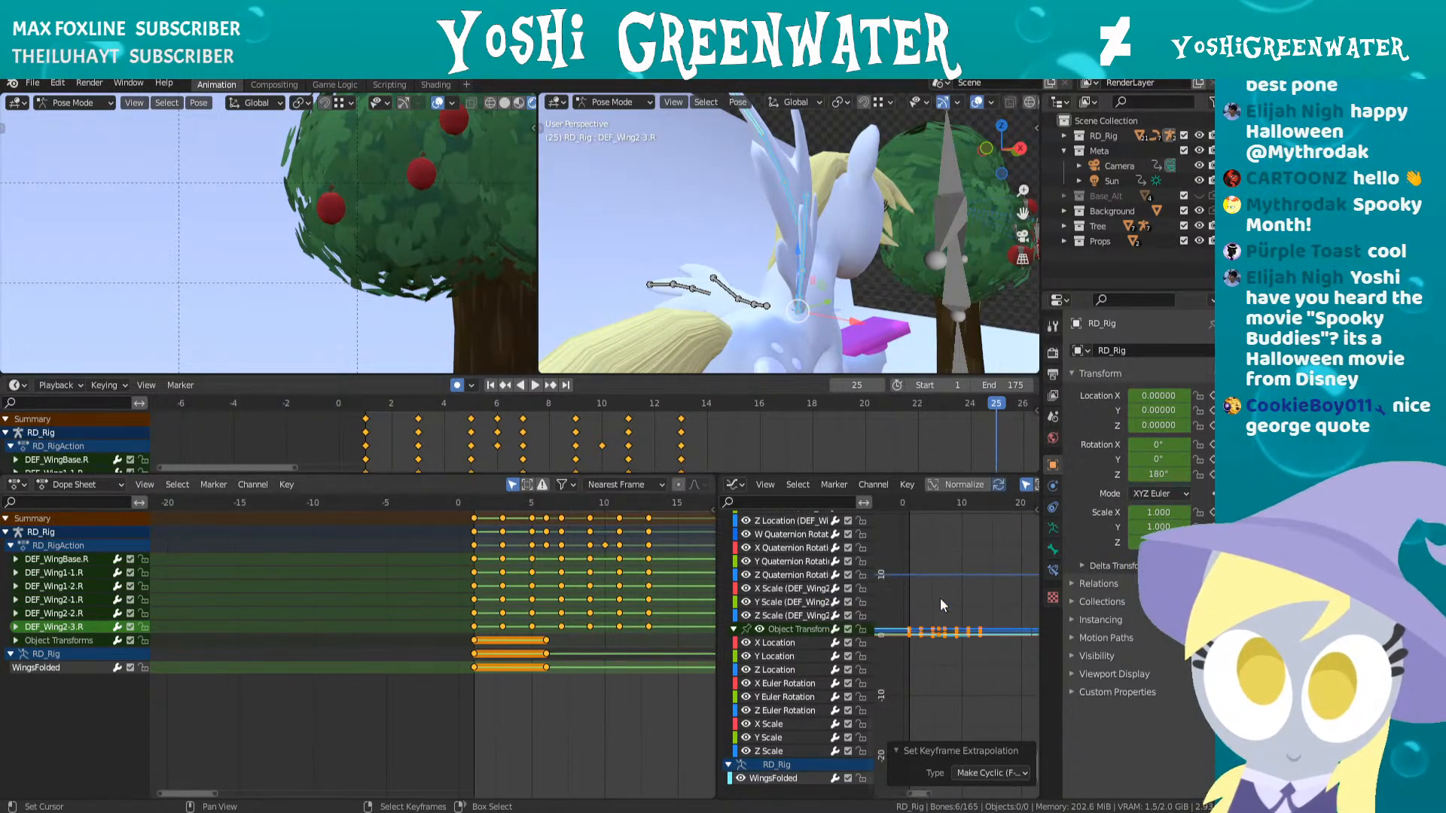
{"action": "key", "text": "Home"}
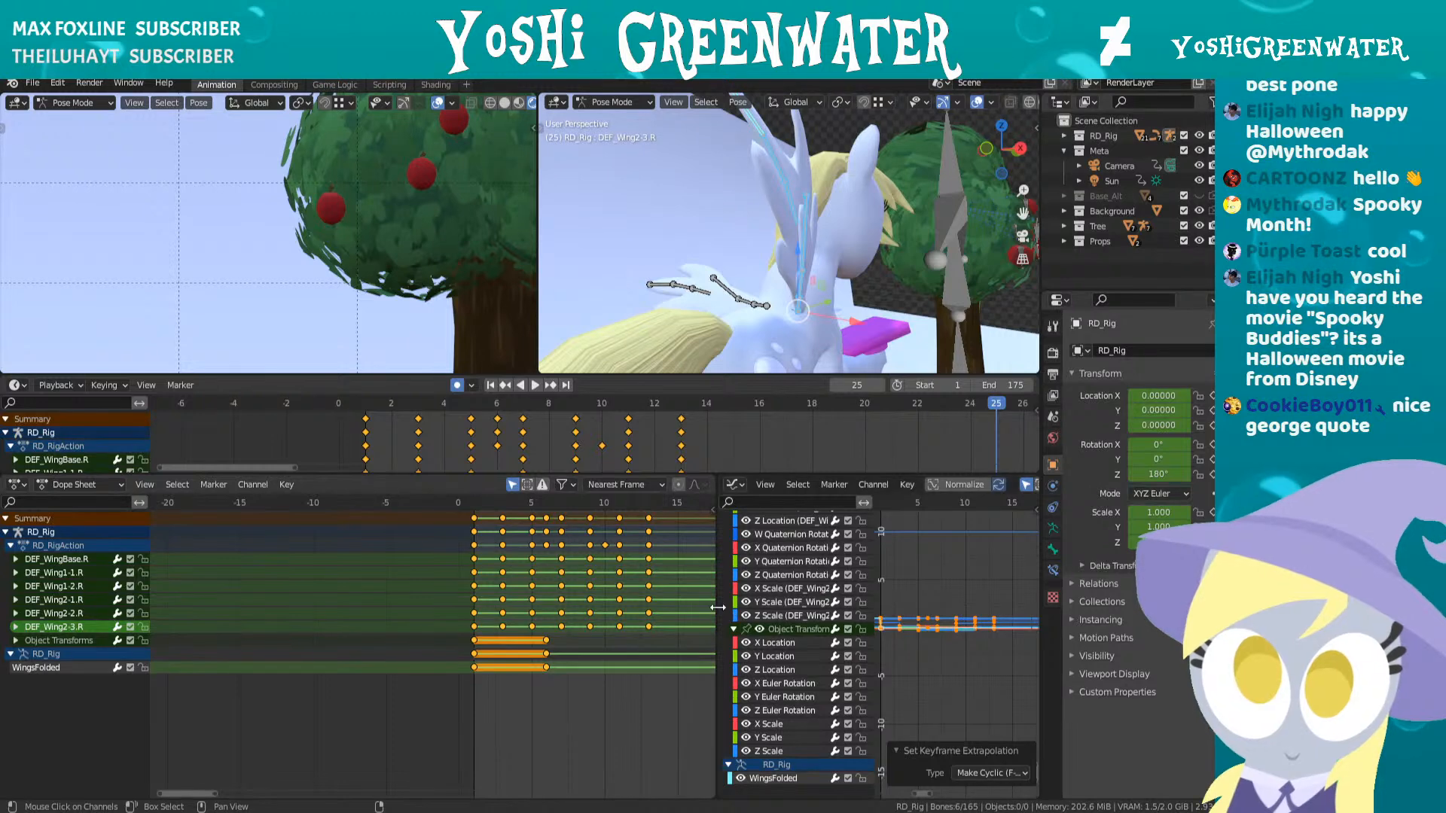
{"action": "left_click_drag", "start_coordinate": [718, 607], "coordinate": [587, 607]}
{"action": "key", "text": "Home"}
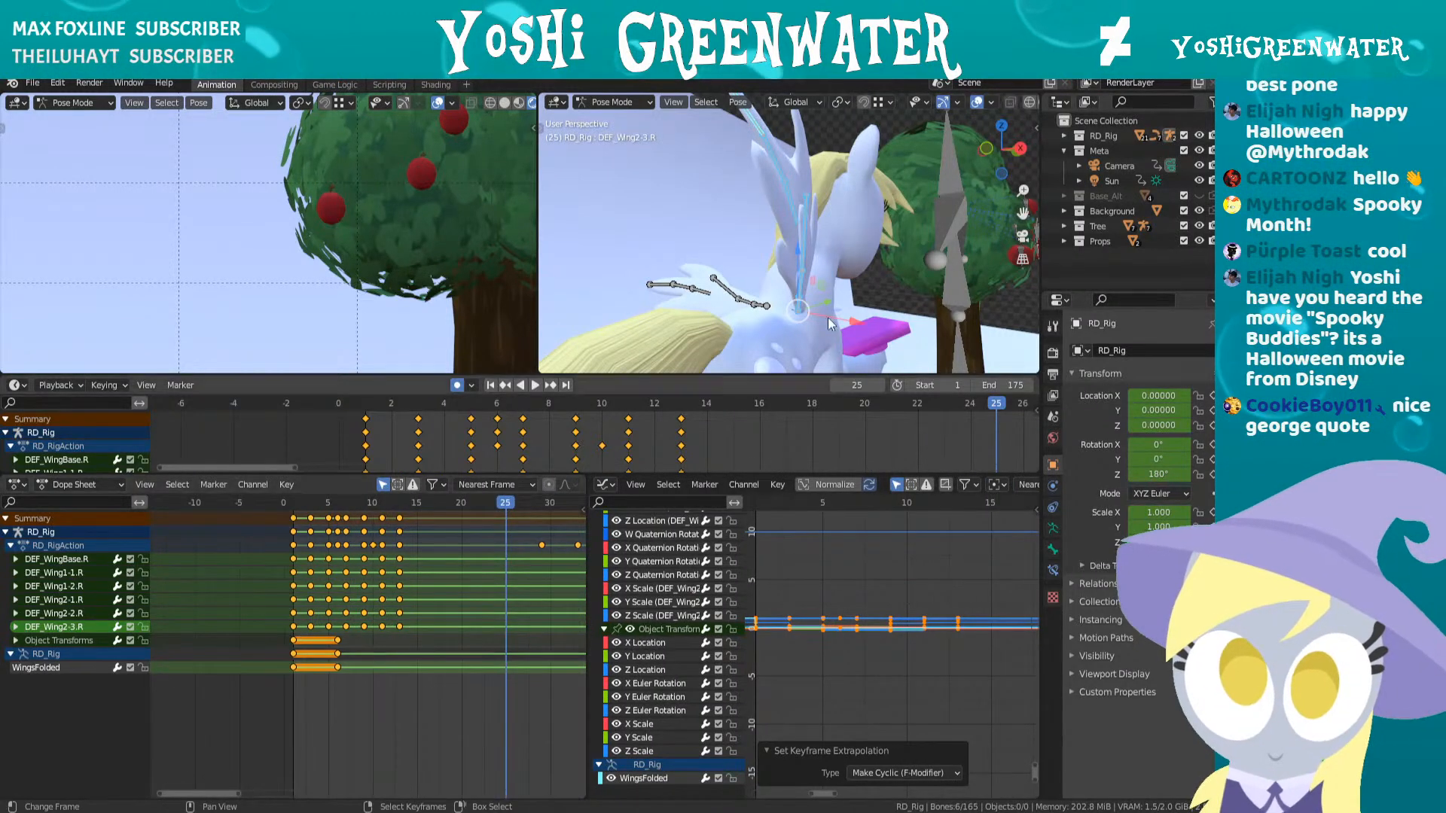
- Select the left wing's base bone DEF_WingBase.L and enlarge the 3D viewports over the timeline
{"action": "middle_click_drag", "start_coordinate": [828, 324], "coordinate": [848, 301]}
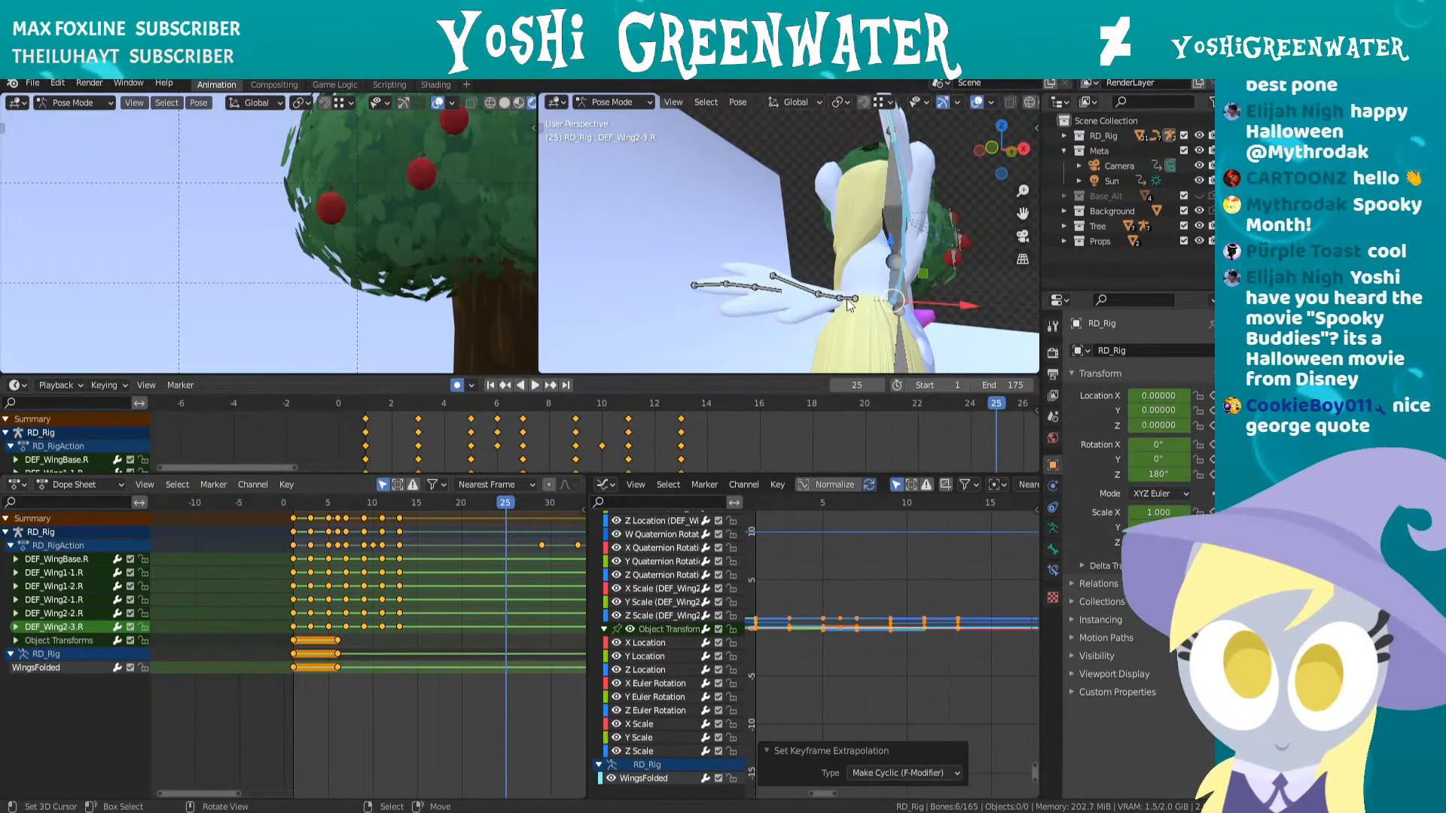
{"action": "left_click", "coordinate": [846, 298]}
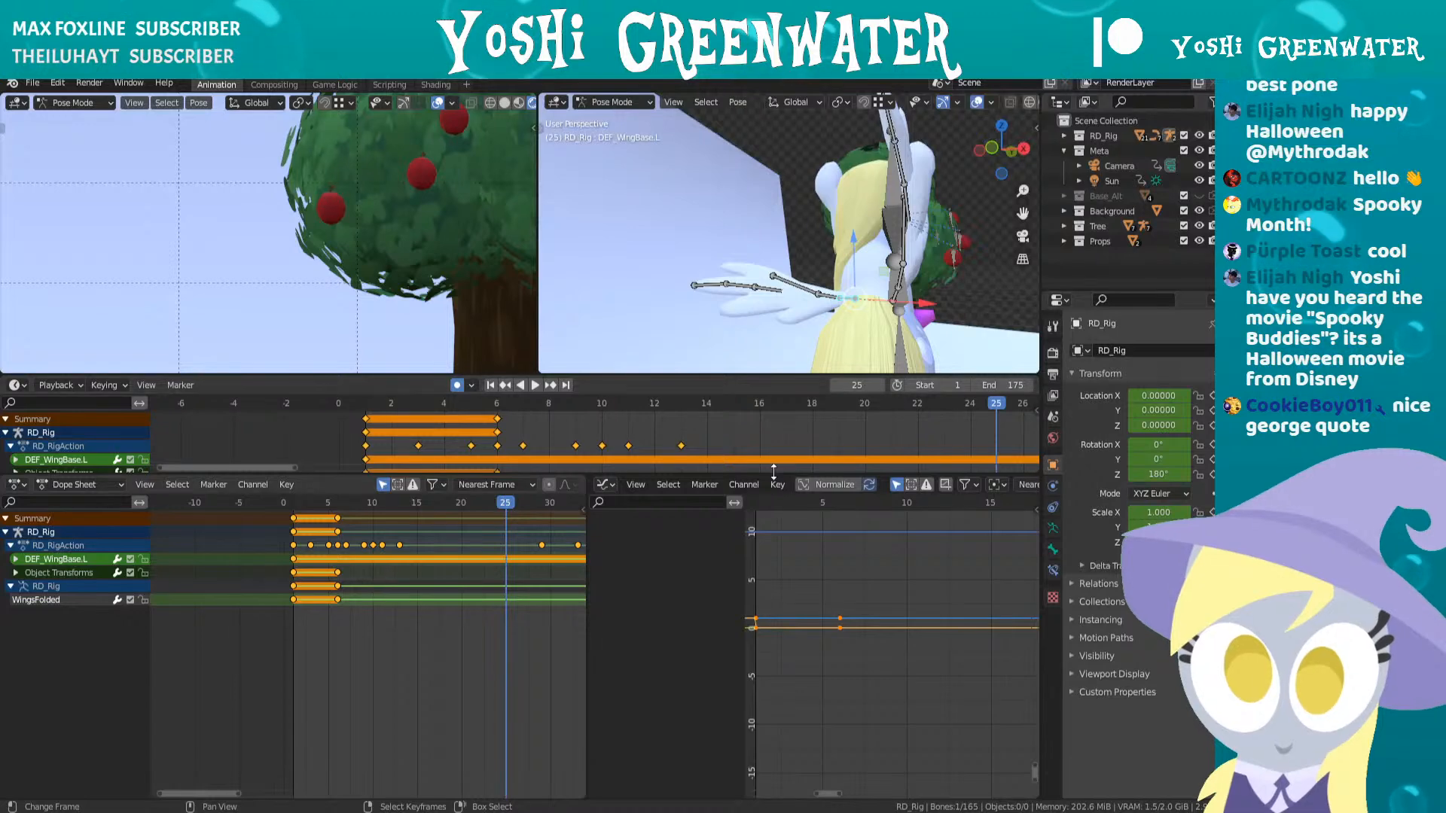
{"action": "left_click_drag", "start_coordinate": [774, 471], "coordinate": [774, 547]}
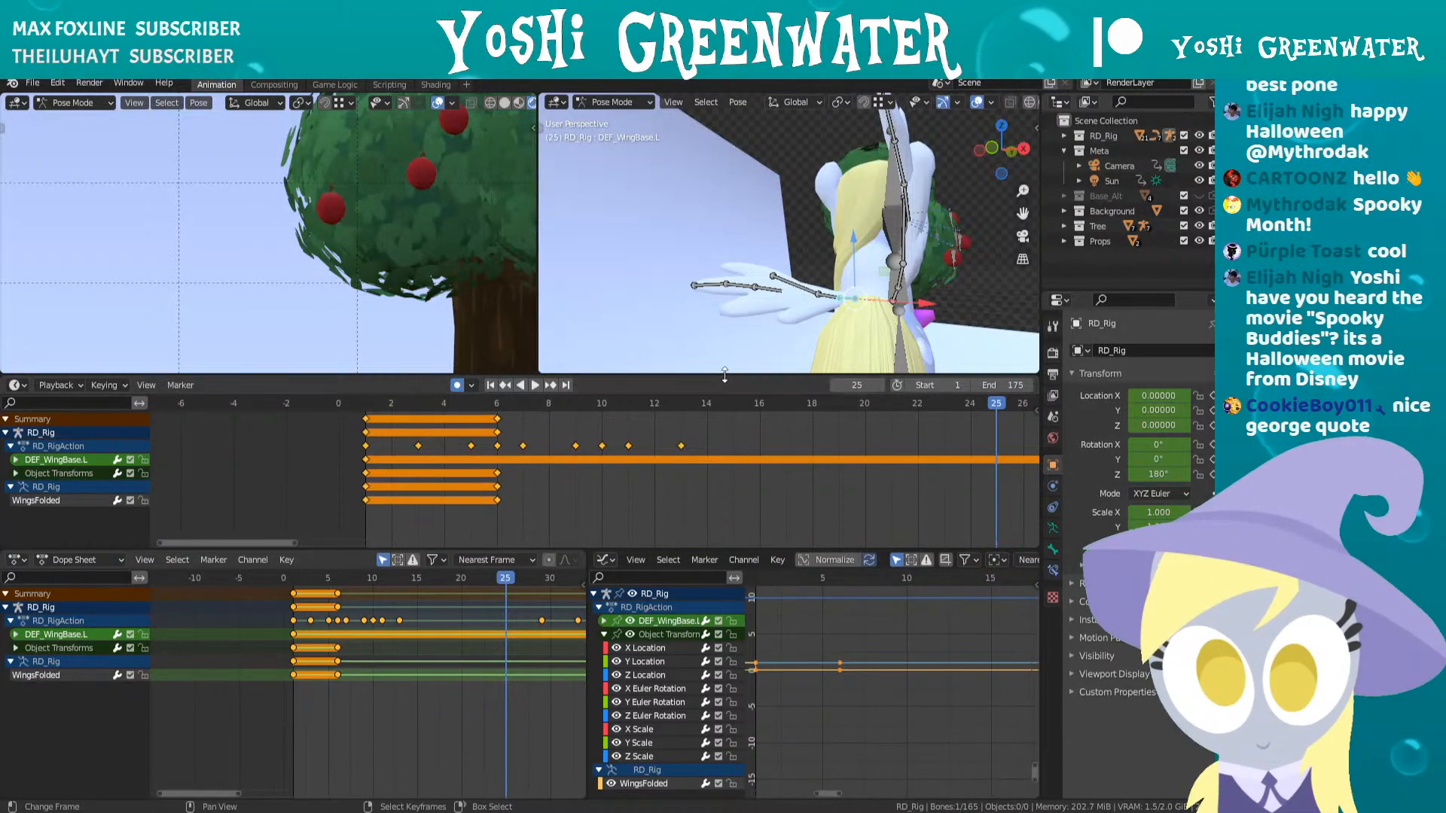
{"action": "left_click_drag", "start_coordinate": [724, 374], "coordinate": [736, 530]}
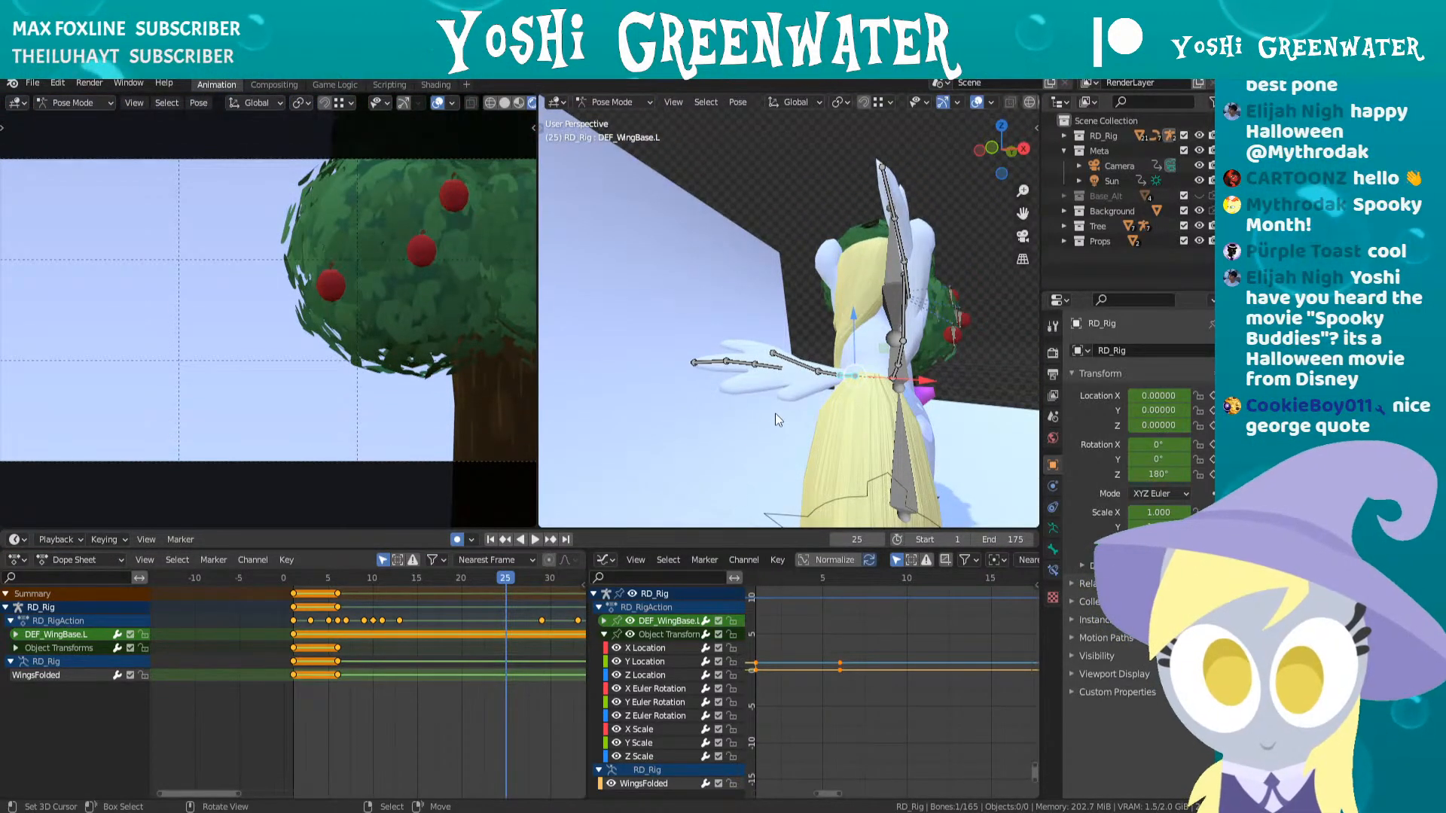
{"action": "mouse_move", "coordinate": [789, 407]}
{"action": "middle_mouse_down"}
{"action": "mouse_move", "coordinate": [816, 406]}
{"action": "mouse_move", "coordinate": [782, 425]}
{"action": "middle_mouse_up"}
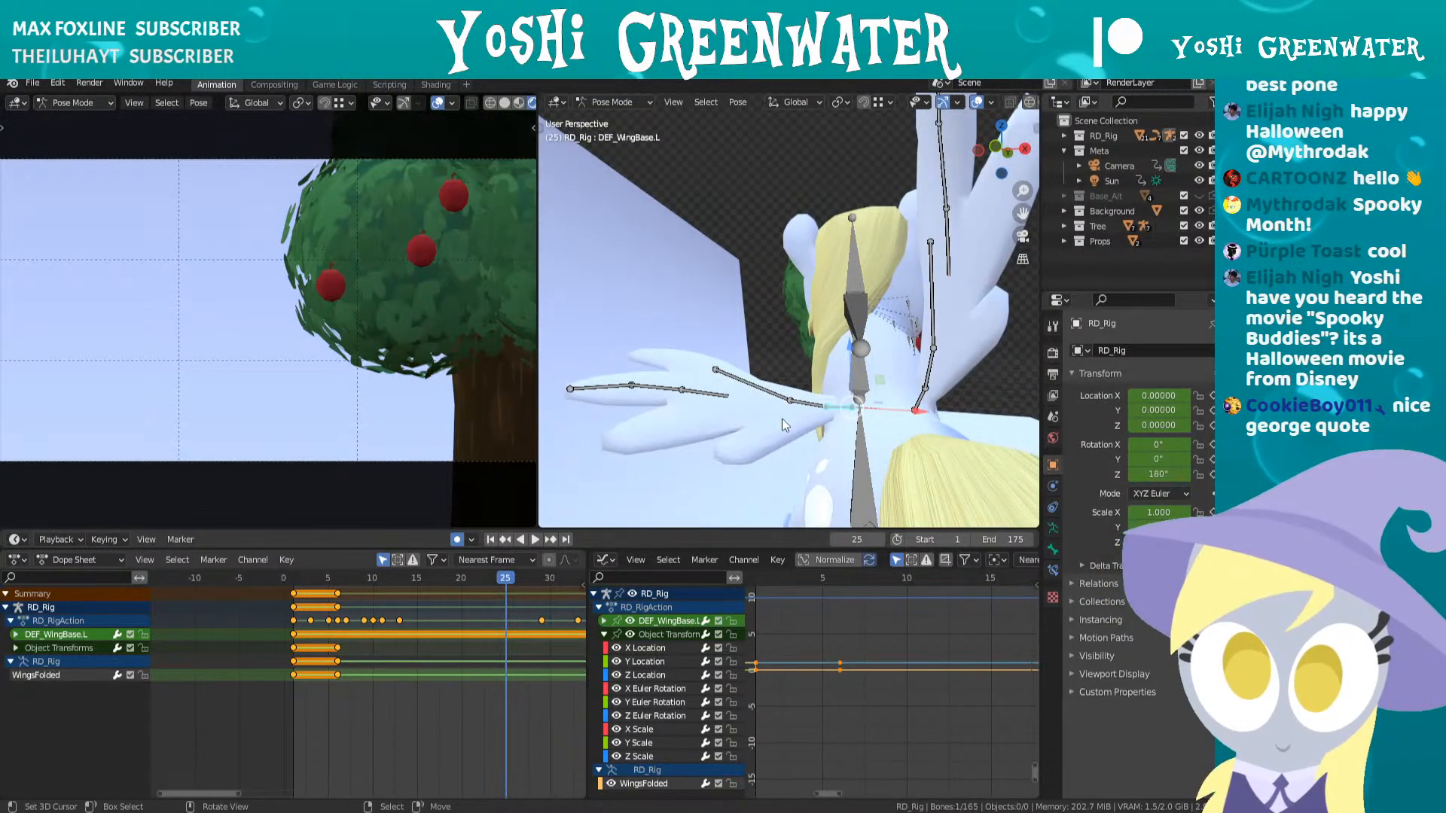
- At frame 1, rotate DEF_WingBase.L, DEF_Wing1-1.L and DEF_Wing1-2.L upward to raise the left wing like the right one
{"action": "key", "text": "shift+Left"}
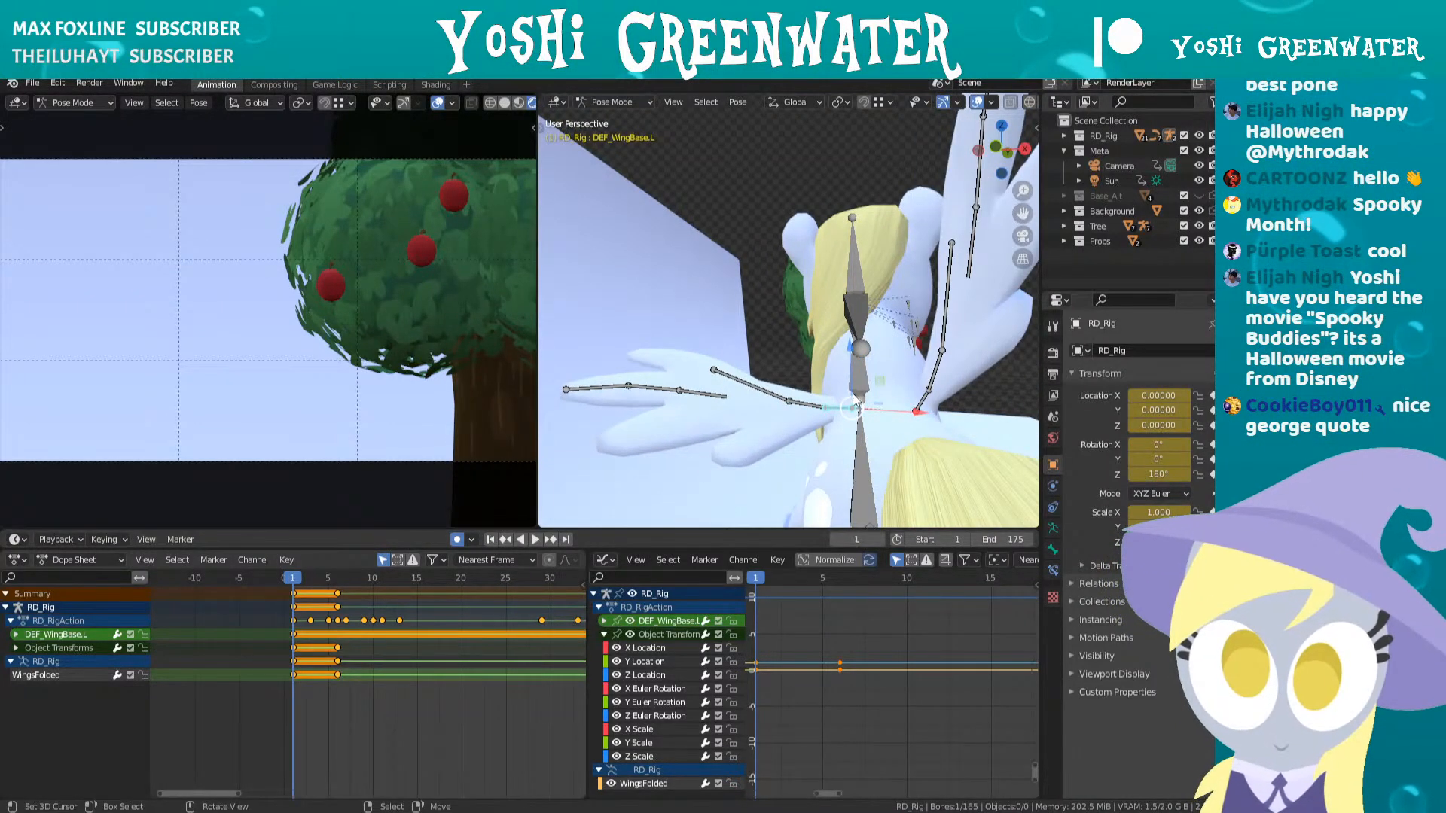
{"action": "key", "text": "r"}
{"action": "left_click", "coordinate": [947, 452]}
{"action": "left_click", "coordinate": [818, 378]}
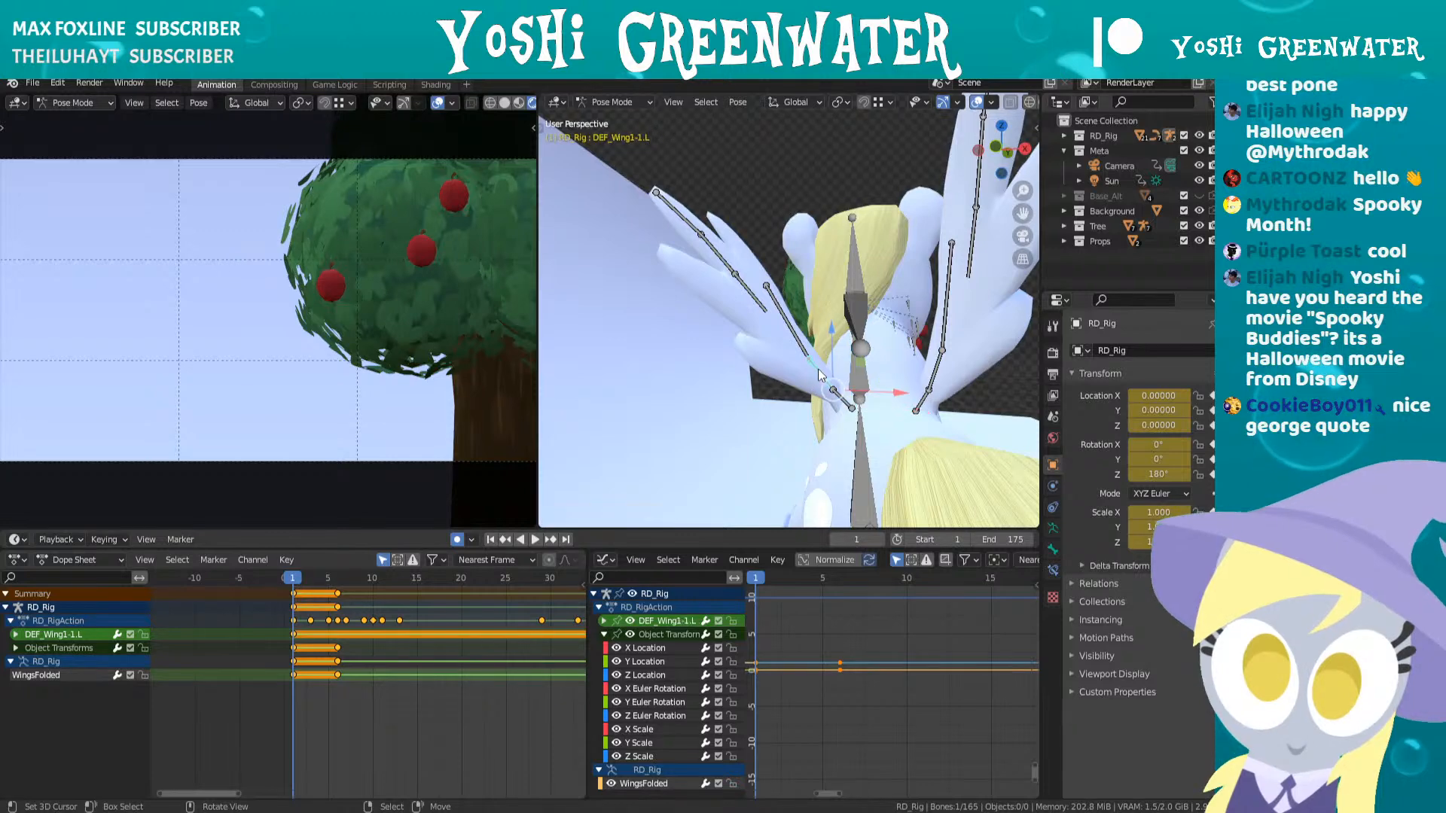
{"action": "key", "text": "r"}
{"action": "left_click", "coordinate": [885, 371]}
{"action": "key", "text": "r"}
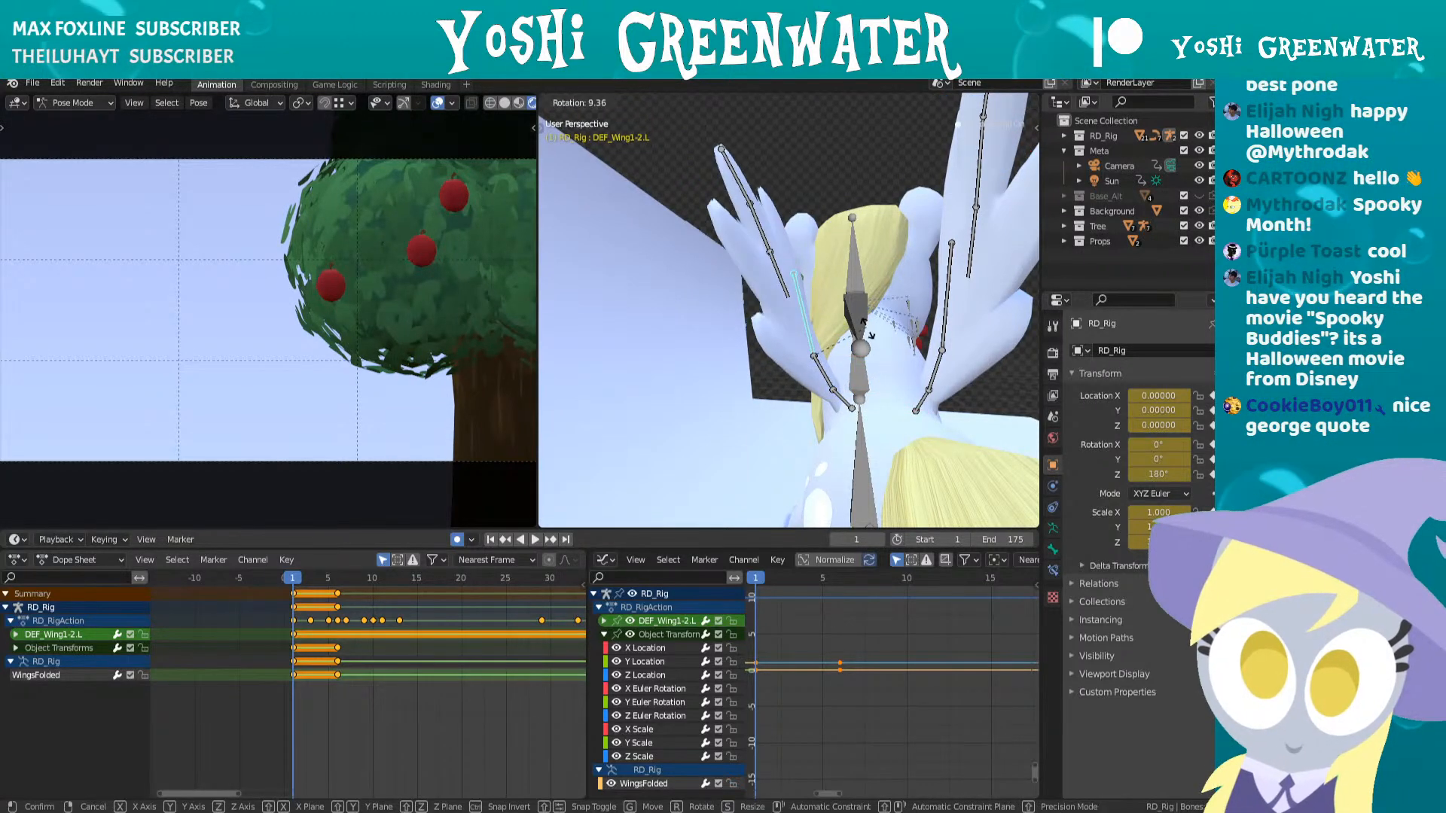
{"action": "left_click", "coordinate": [842, 324]}
- Rotate the left wing's outer feather bones DEF_Wing2-1.L, DEF_Wing2-2.L and DEF_Wing2-3.L into the raised pose
{"action": "right_click_drag", "start_coordinate": [782, 274], "coordinate": [786, 275]}
{"action": "key", "text": "r"}
{"action": "left_click", "coordinate": [885, 286]}
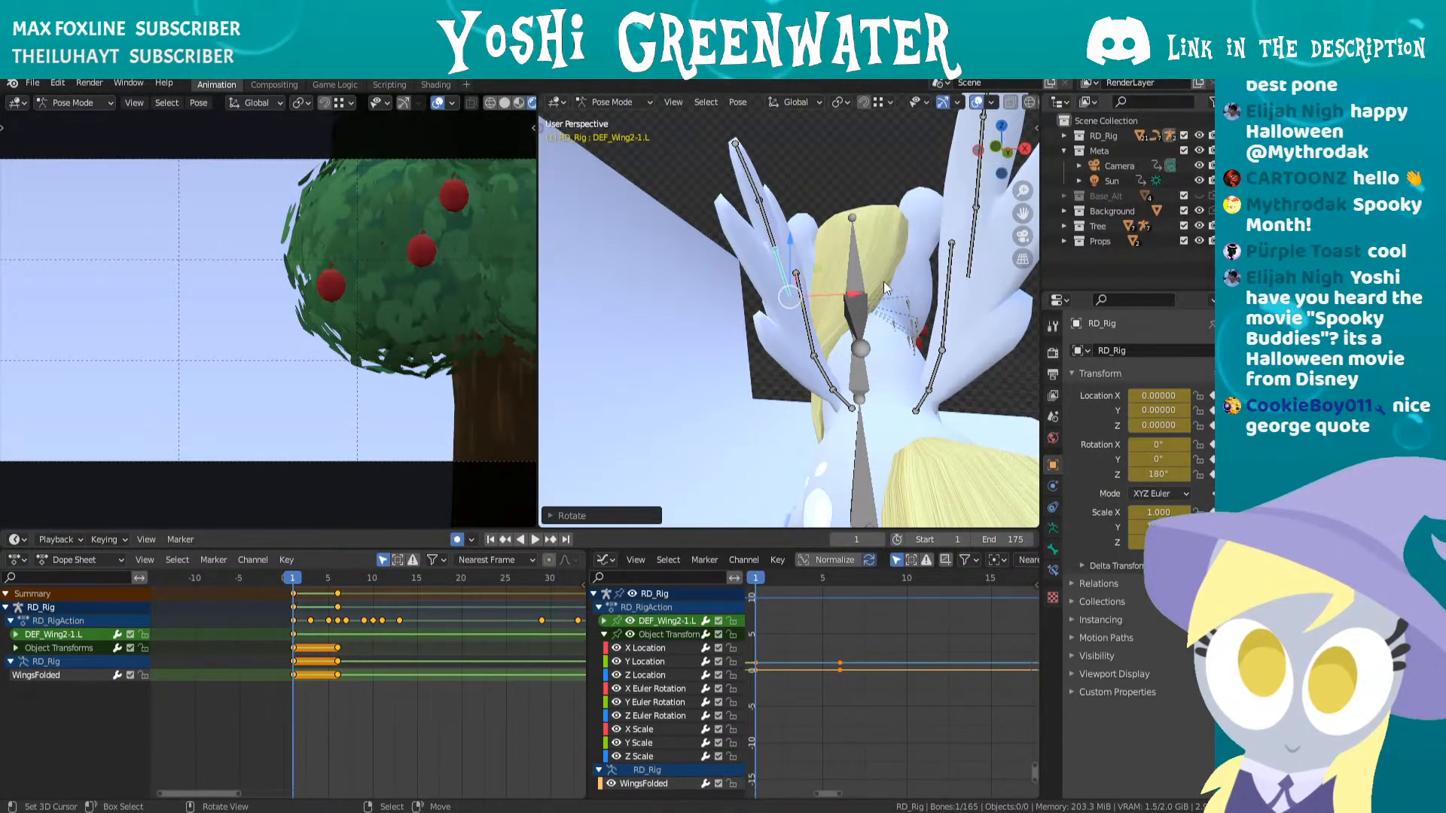
{"action": "left_click", "coordinate": [763, 226]}
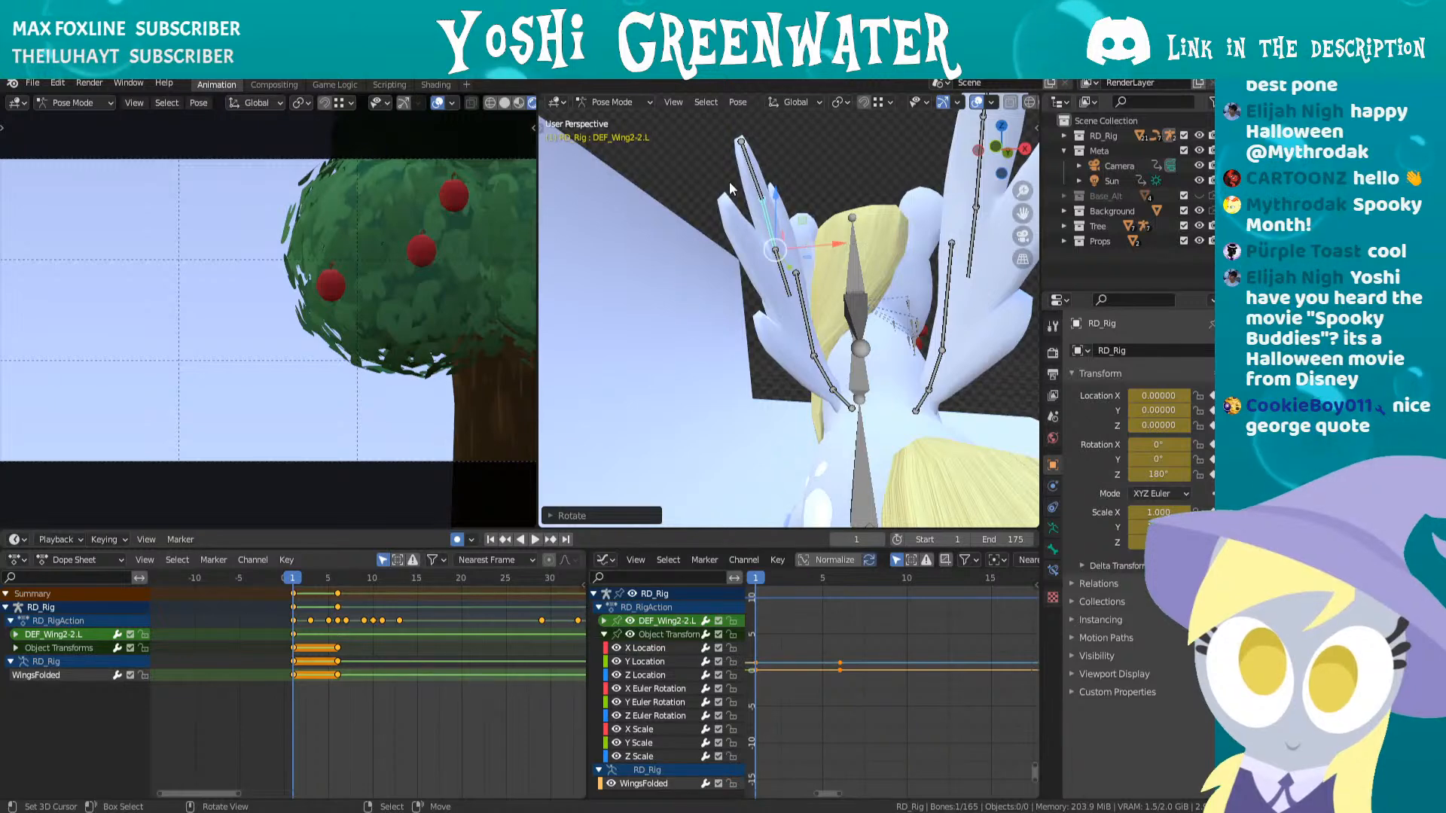
{"action": "left_click", "coordinate": [757, 162]}
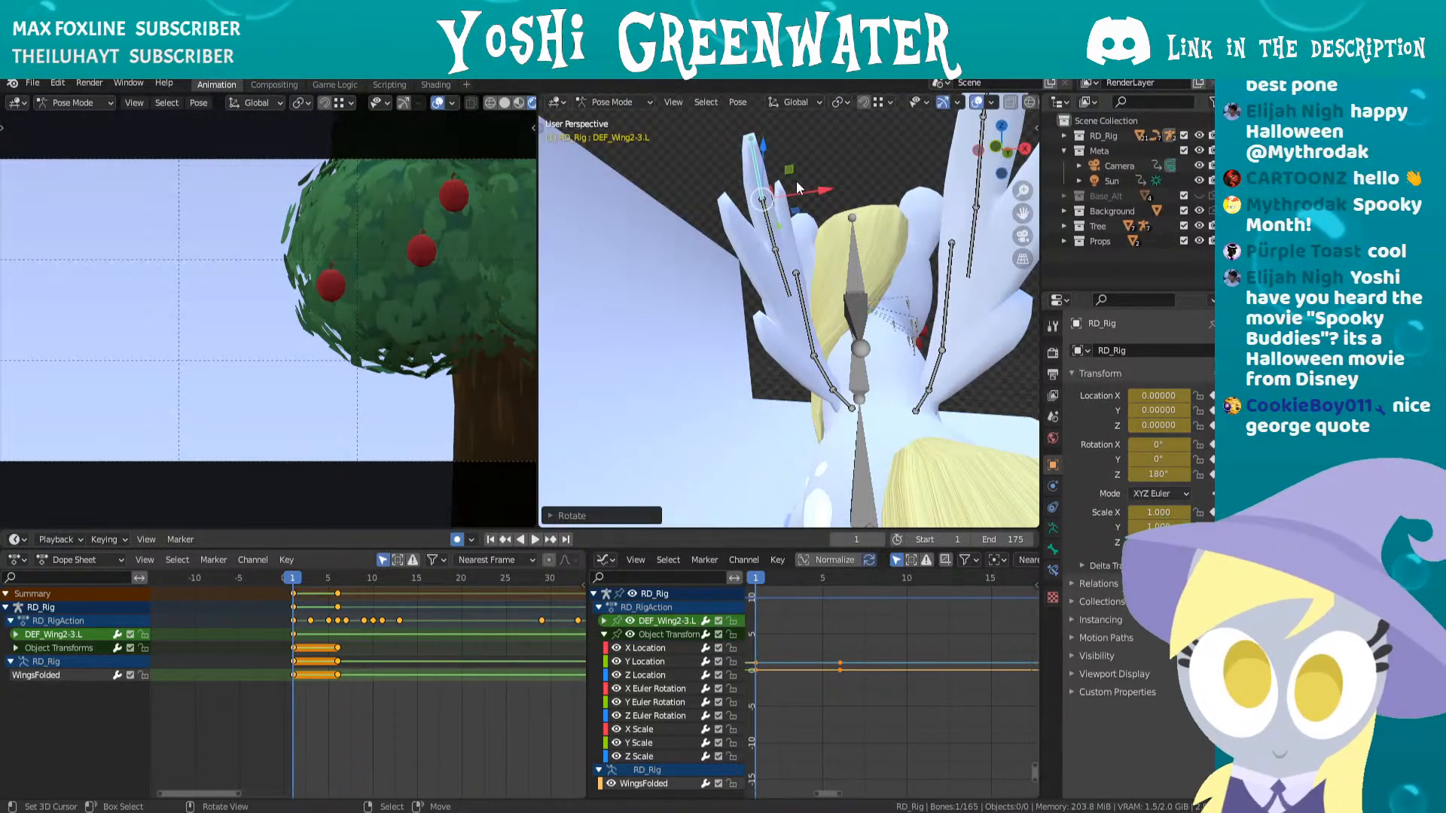
- Rotate DEF_Wing1-2.L back toward the tail, judging the left wing's pose from the side
{"action": "key", "text": "KP_3"}
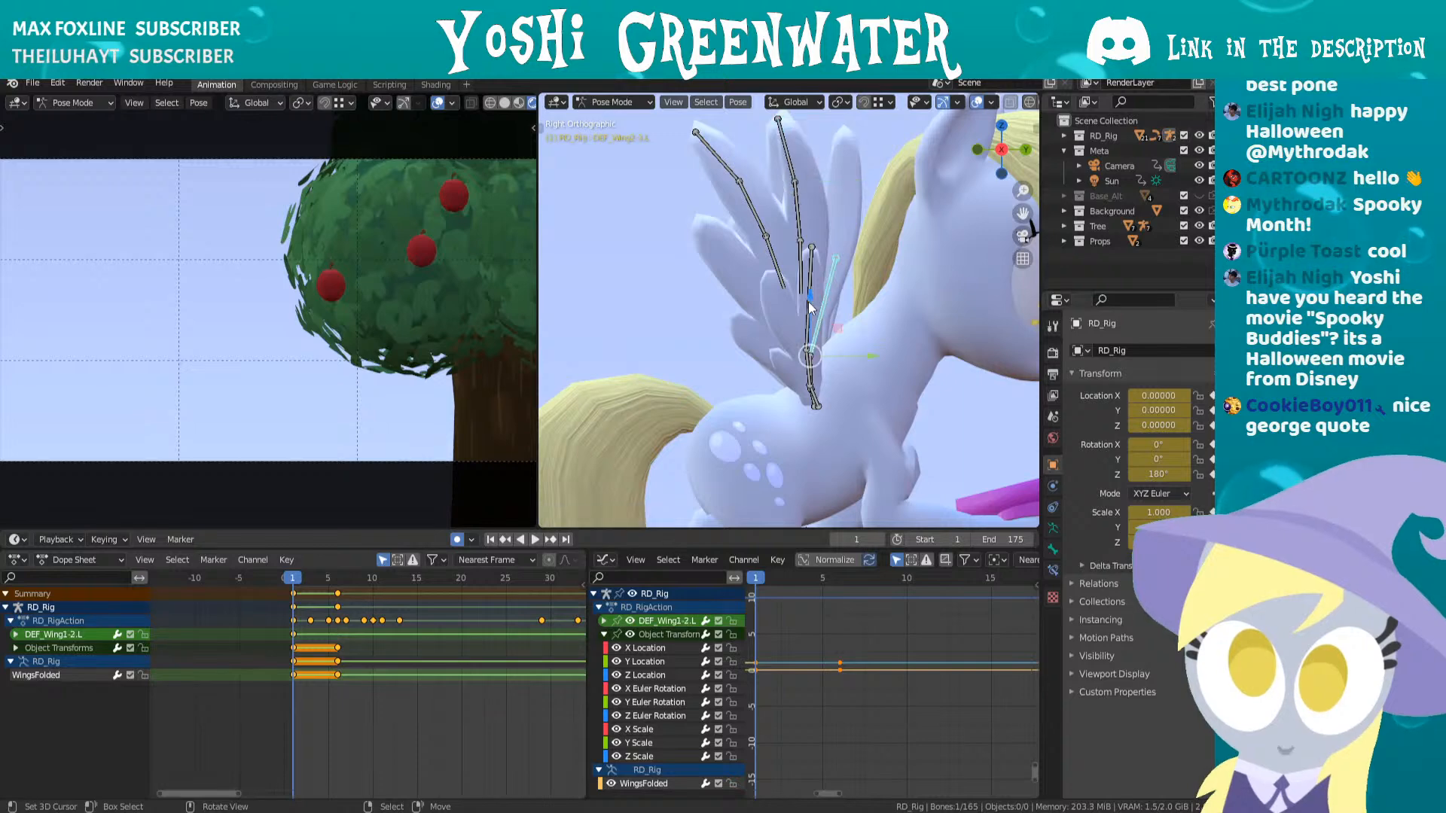
{"action": "middle_click_drag", "start_coordinate": [809, 305], "coordinate": [738, 367]}
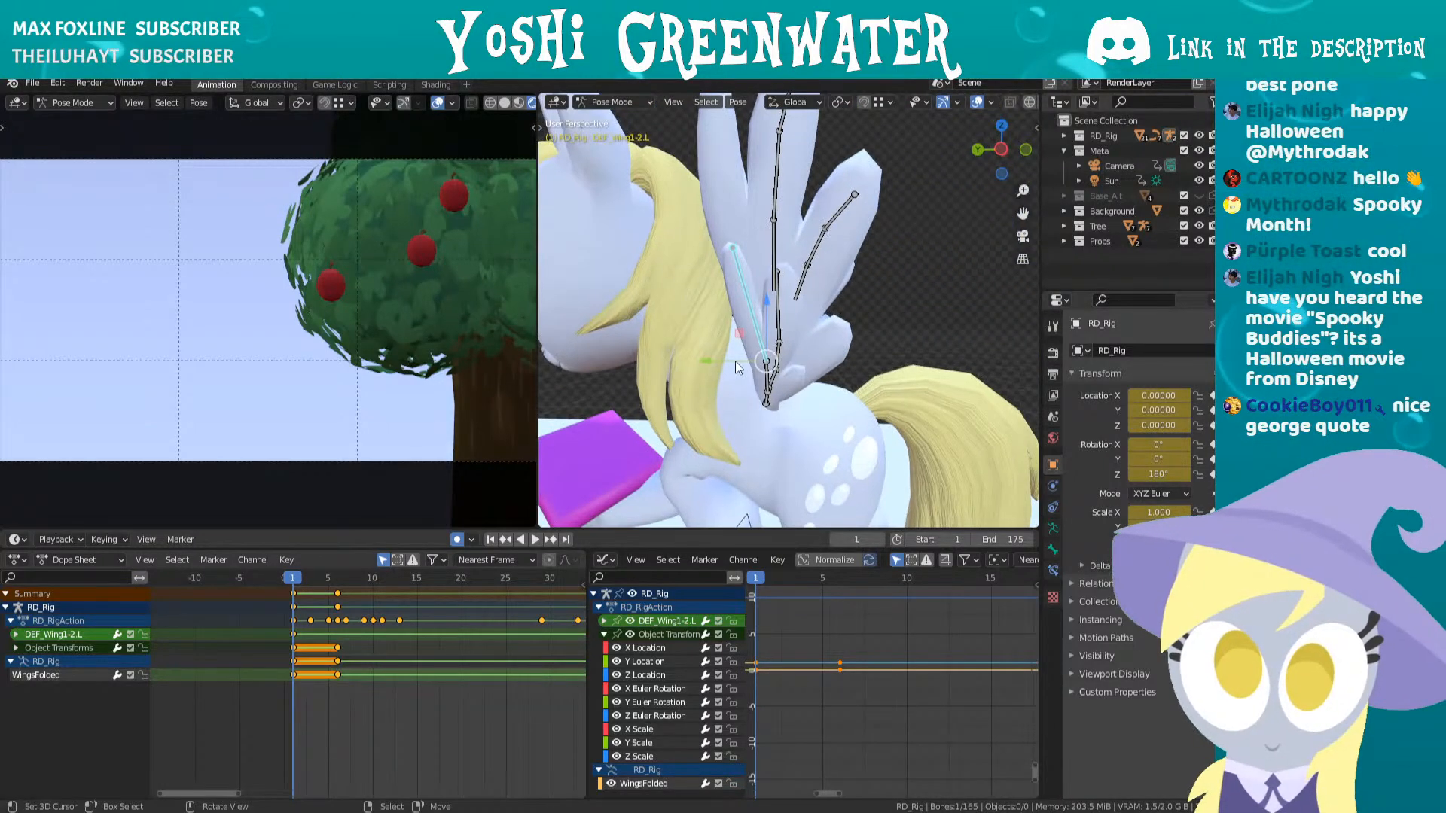
{"action": "key", "text": "r"}
{"action": "left_click", "coordinate": [884, 342]}
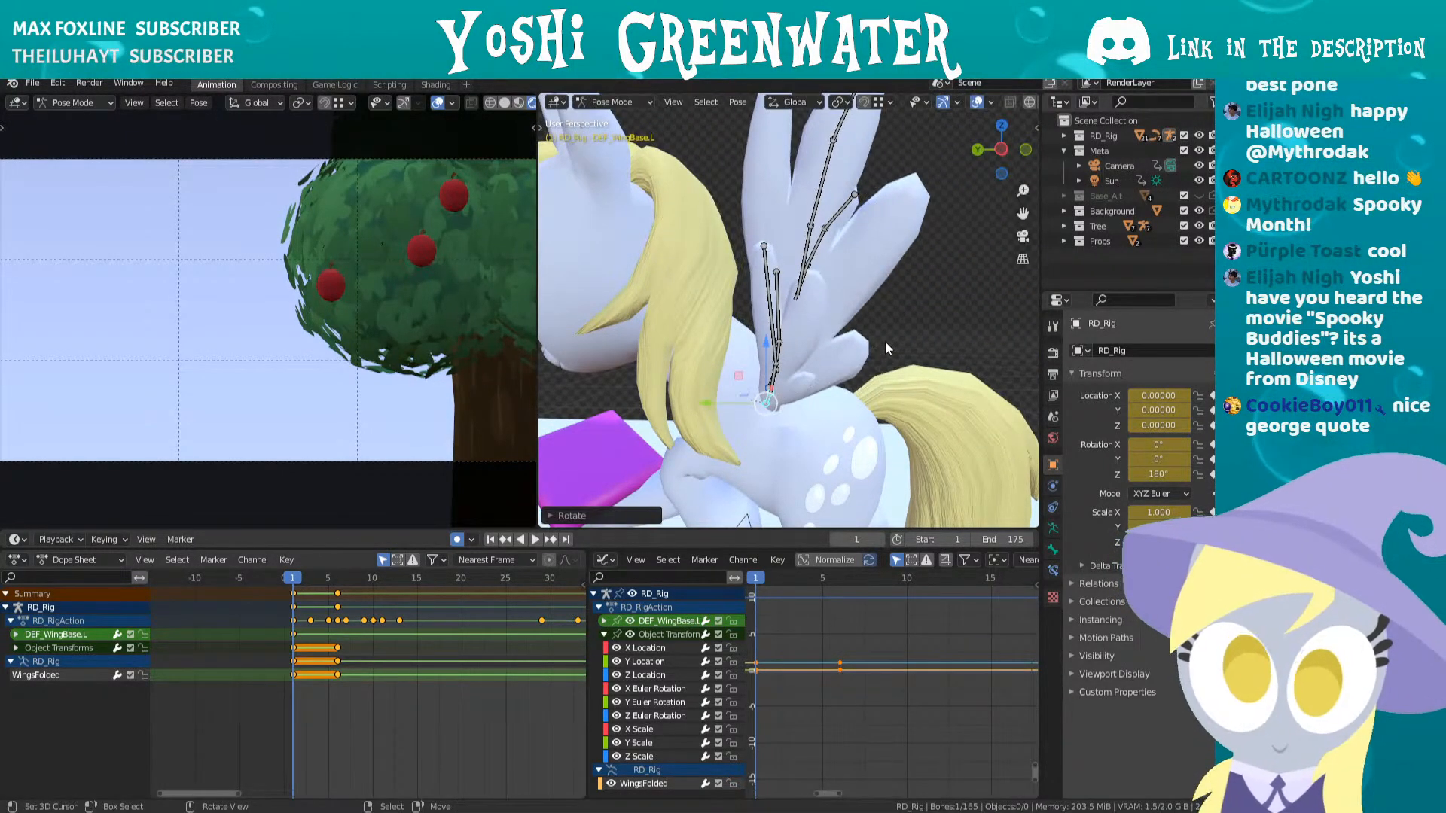
- Rotate DEF_WingBase.L slightly in the right side view to align the left wing with the right wing
{"action": "mouse_move", "coordinate": [884, 341]}
{"action": "middle_mouse_down"}
{"action": "mouse_move", "coordinate": [593, 318]}
{"action": "mouse_move", "coordinate": [622, 346]}
{"action": "mouse_move", "coordinate": [716, 335]}
{"action": "mouse_move", "coordinate": [898, 354]}
{"action": "middle_mouse_up"}
{"action": "key", "text": "KP_3"}
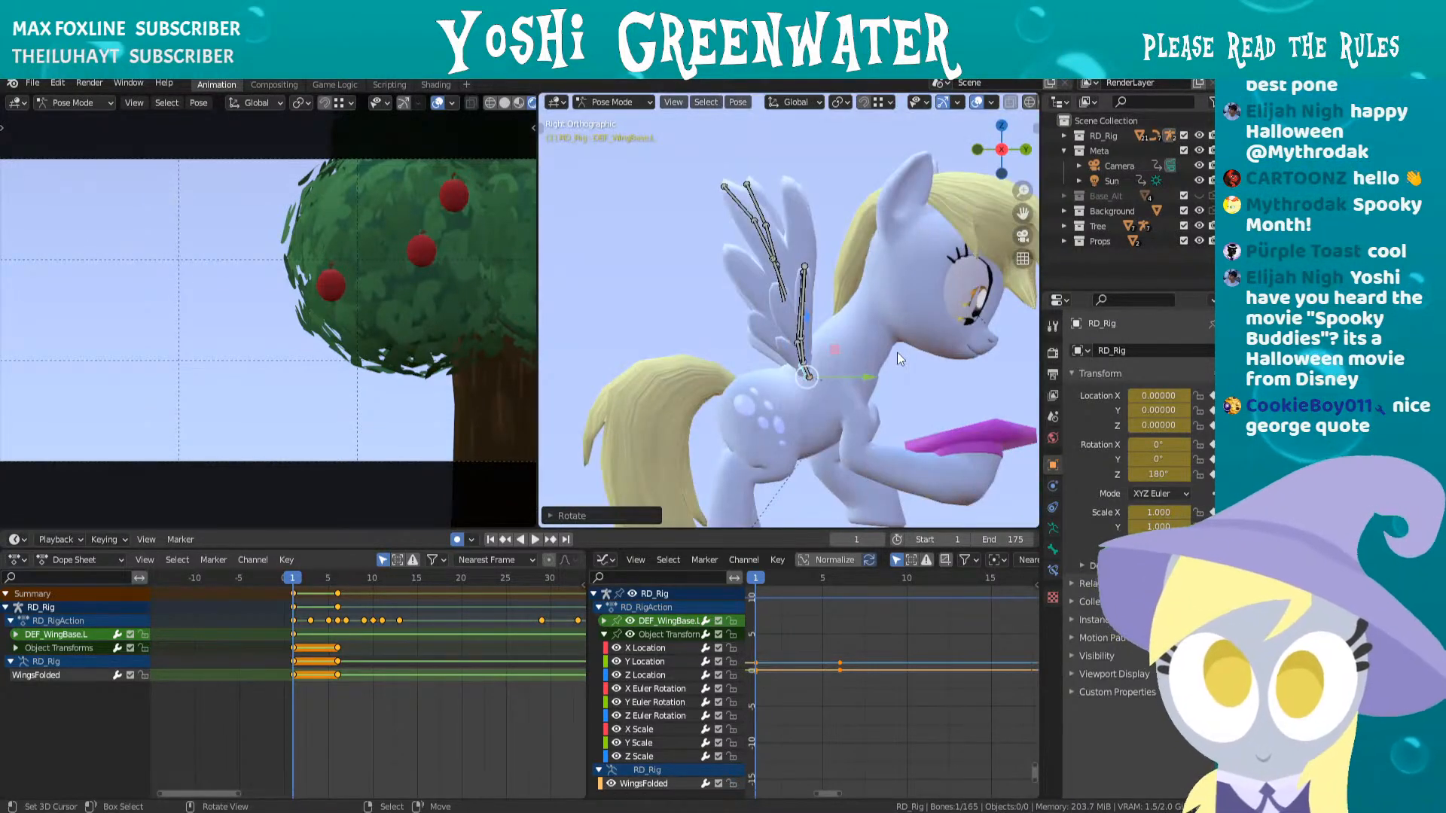
{"action": "key", "text": "r"}
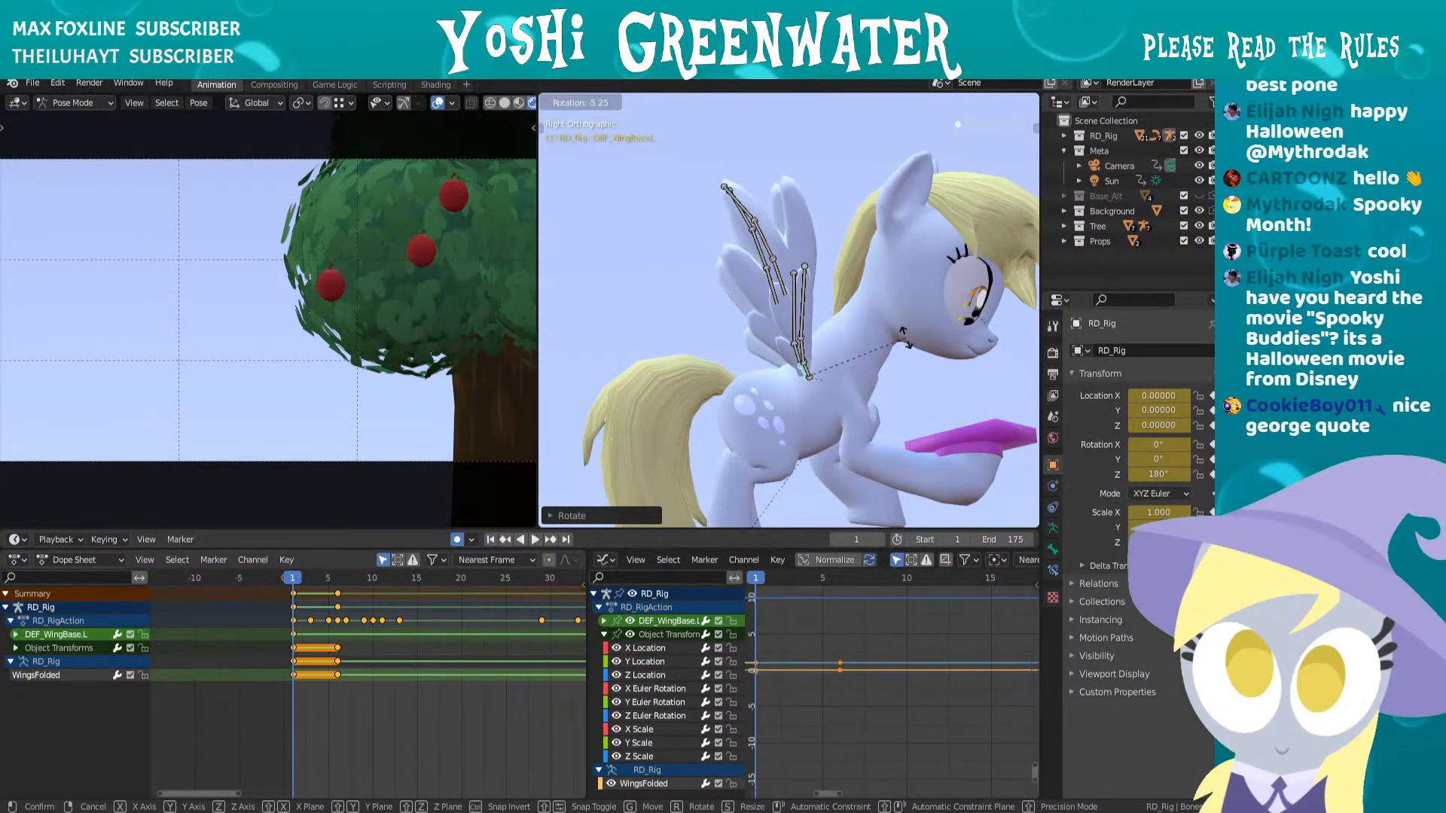
{"action": "left_click", "coordinate": [908, 345]}
{"action": "key", "text": "r"}
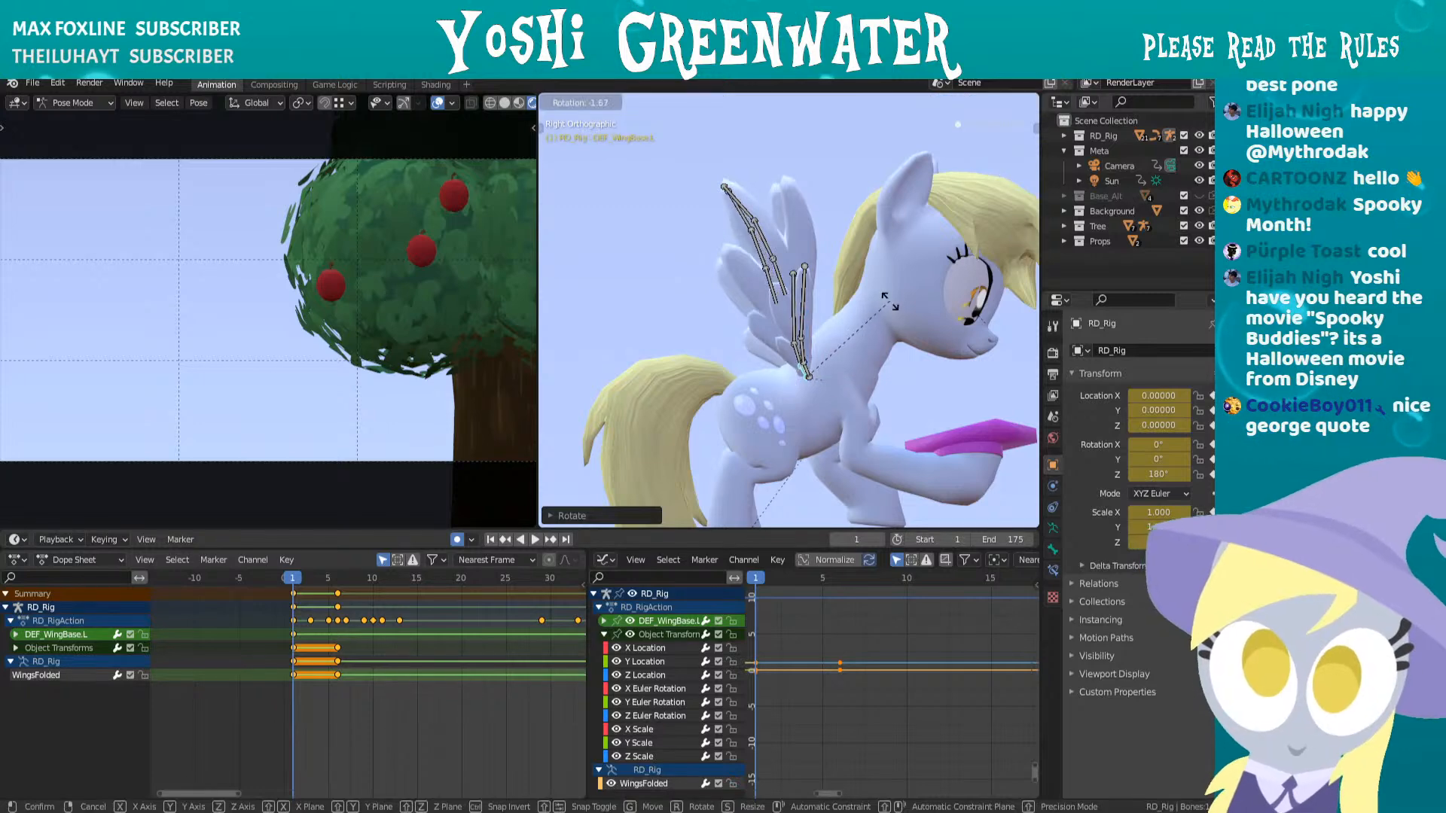
{"action": "left_click", "coordinate": [889, 299]}
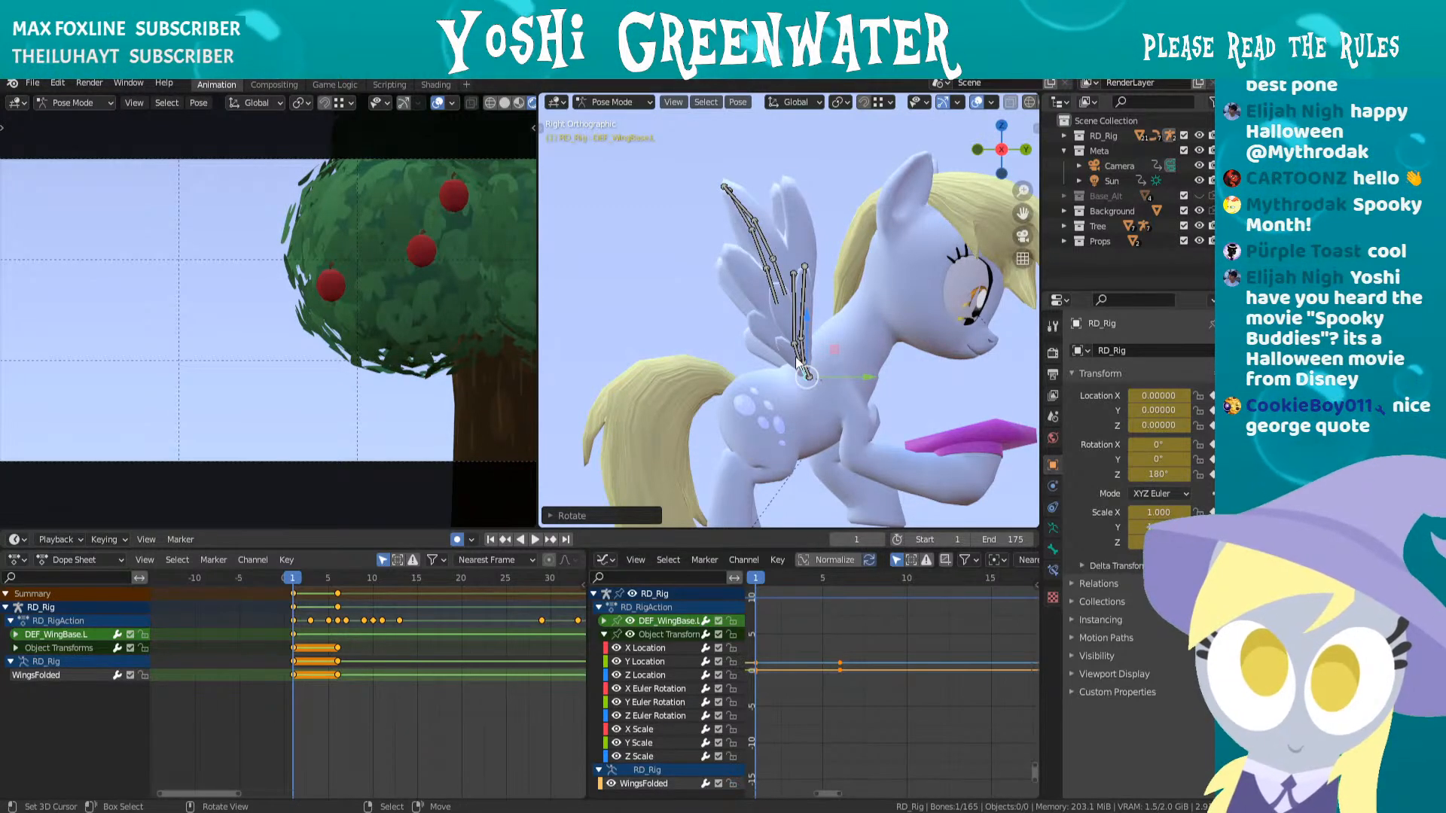
- Rotate DEF_Wing1-1.L and DEF_Wing1-2.L slightly in the side view to refine the raised left wing at frame 1
{"action": "right_click", "coordinate": [795, 352]}
{"action": "key", "text": "r"}
{"action": "left_click", "coordinate": [849, 317]}
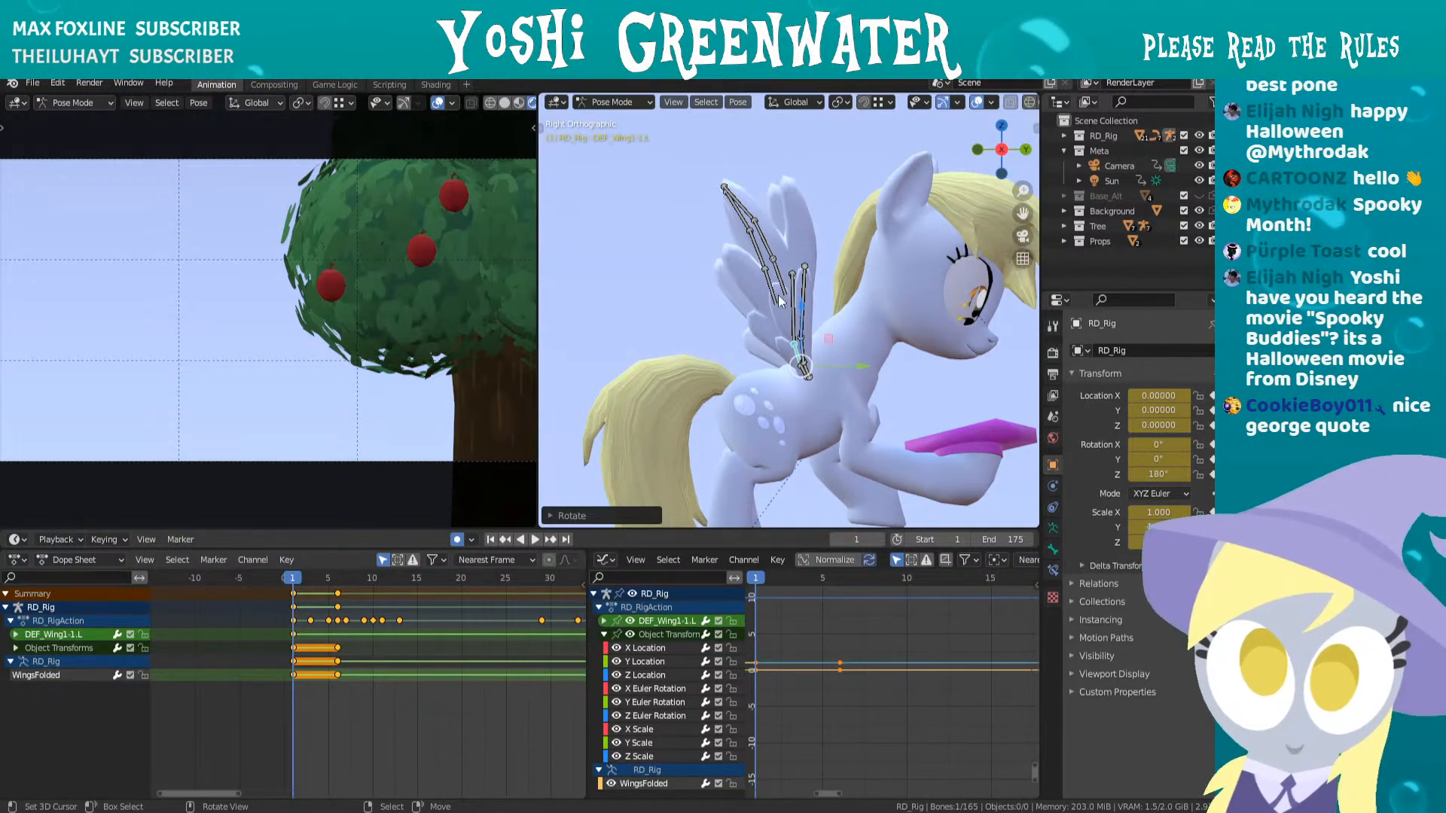
{"action": "right_click", "coordinate": [786, 327]}
{"action": "key", "text": "r"}
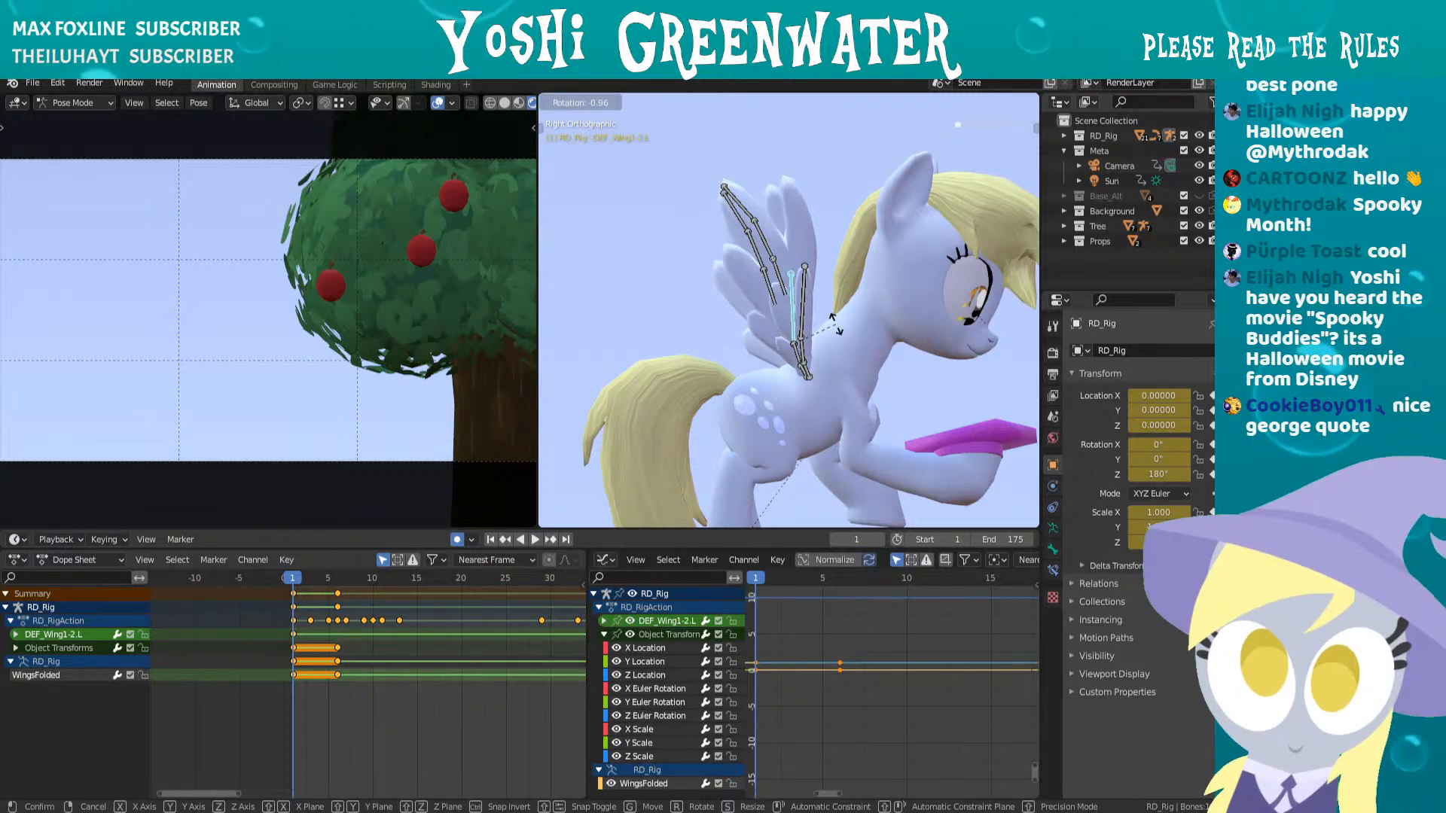
{"action": "left_click", "coordinate": [835, 323]}
- Rotate DEF_Wing2-1.L, DEF_Wing2-2.L and DEF_Wing2-3.L to match the left wing's outer feathers to the right wing's curve
{"action": "key", "text": "r"}
{"action": "left_click", "coordinate": [821, 309]}
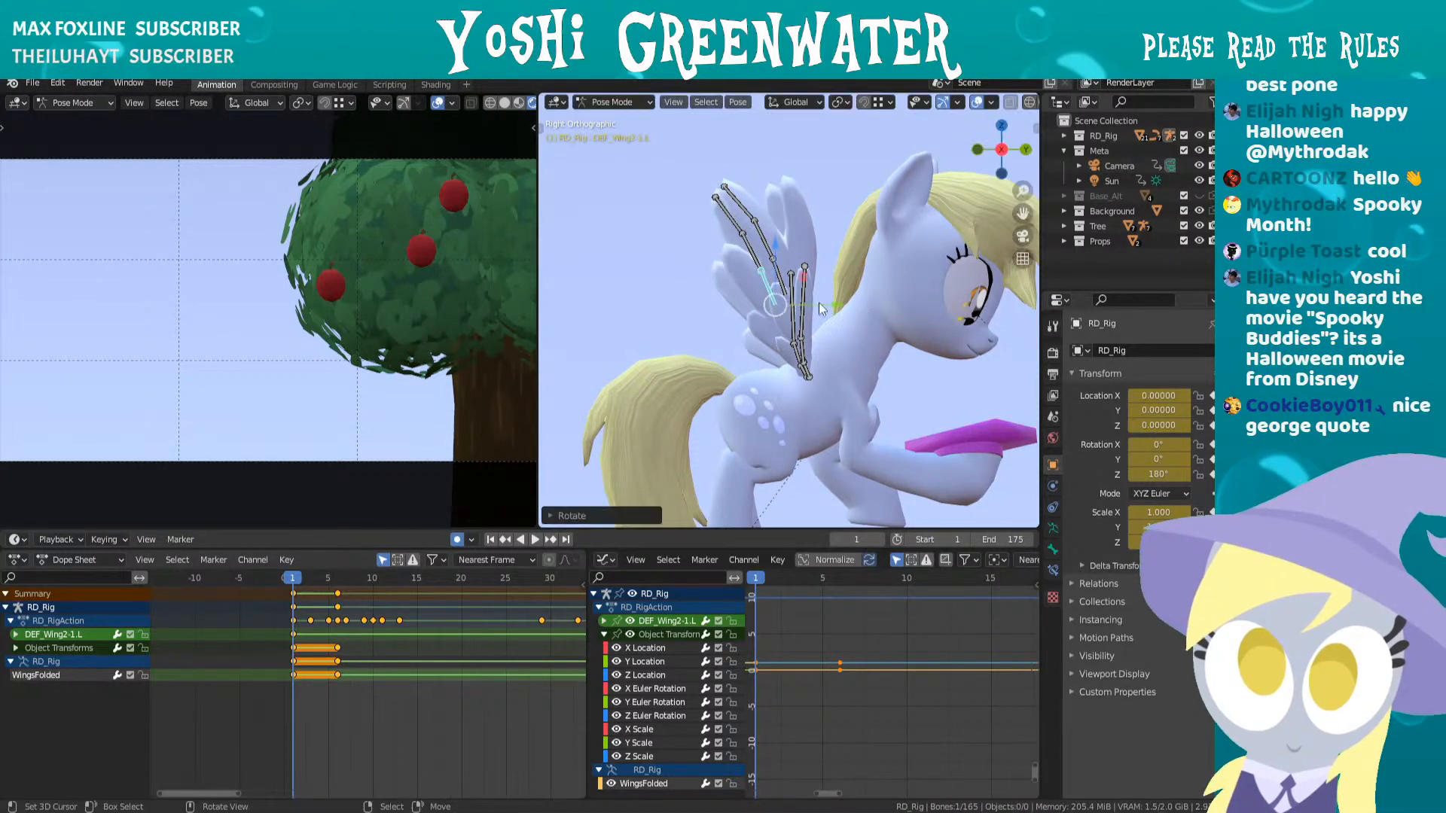
{"action": "key", "text": "r"}
{"action": "left_click", "coordinate": [734, 230]}
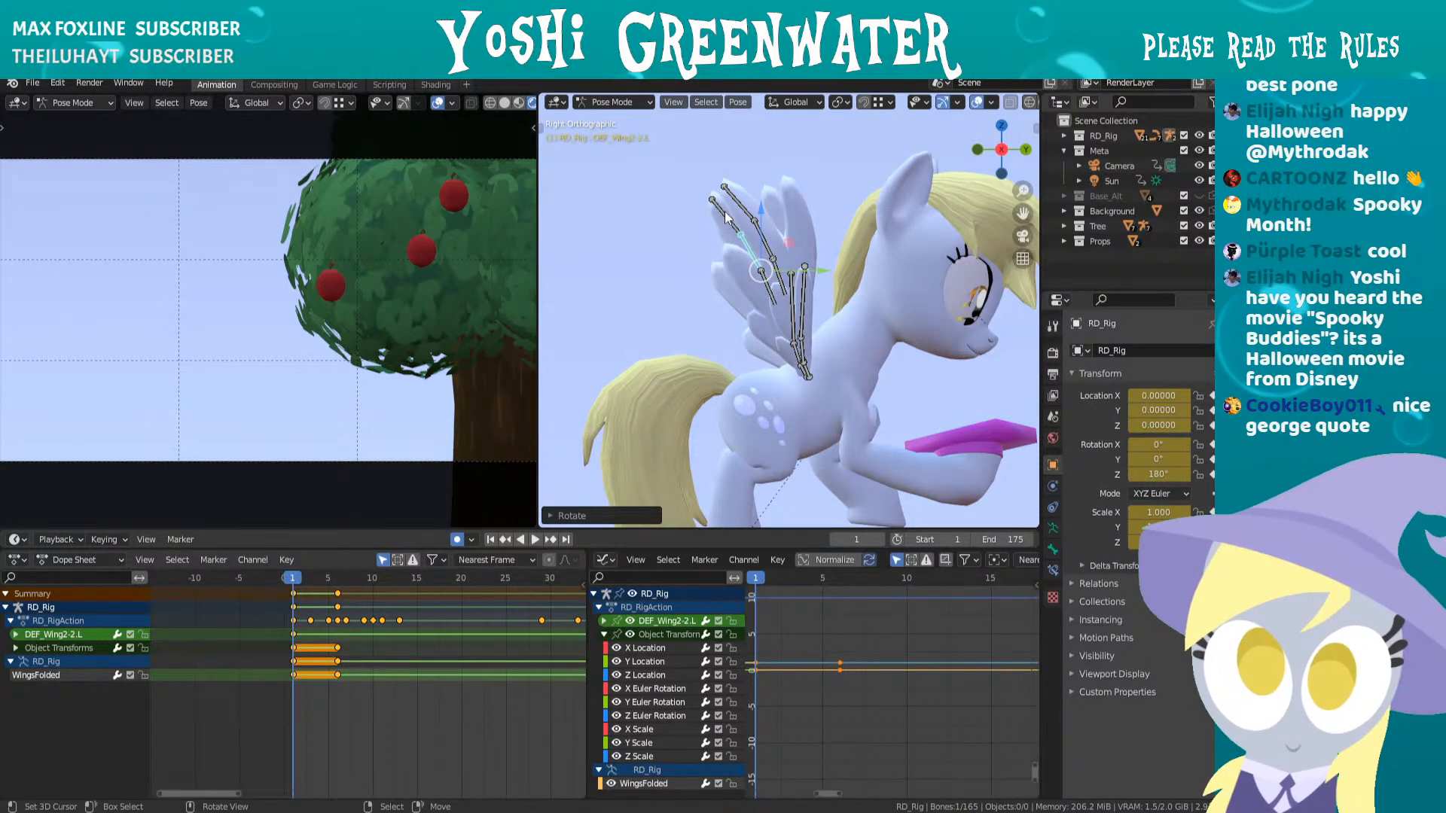
{"action": "left_click", "coordinate": [727, 217]}
{"action": "middle_click_drag", "start_coordinate": [807, 305], "coordinate": [1009, 348]}
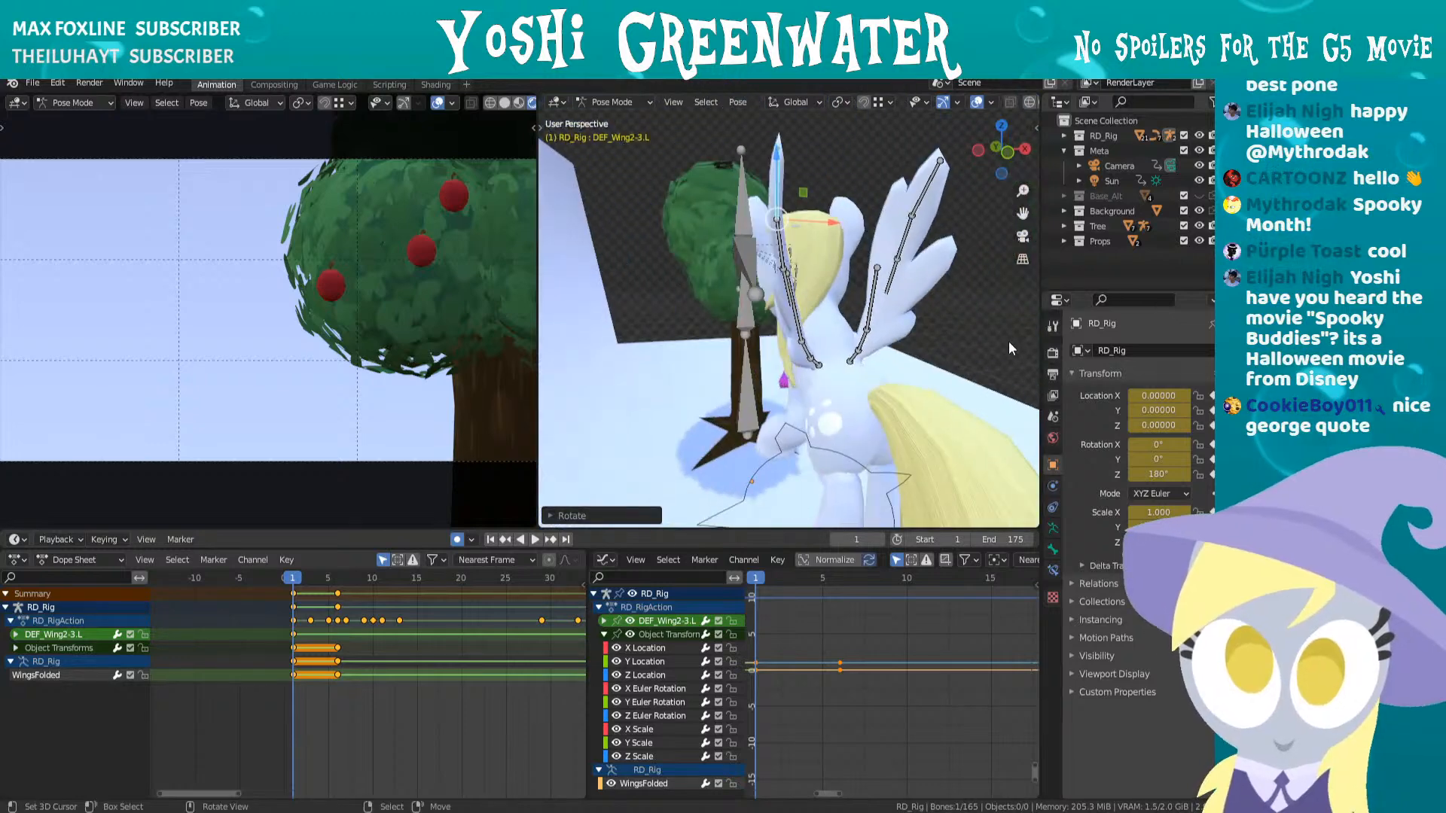
{"action": "middle_click_drag", "start_coordinate": [707, 393], "coordinate": [780, 399]}
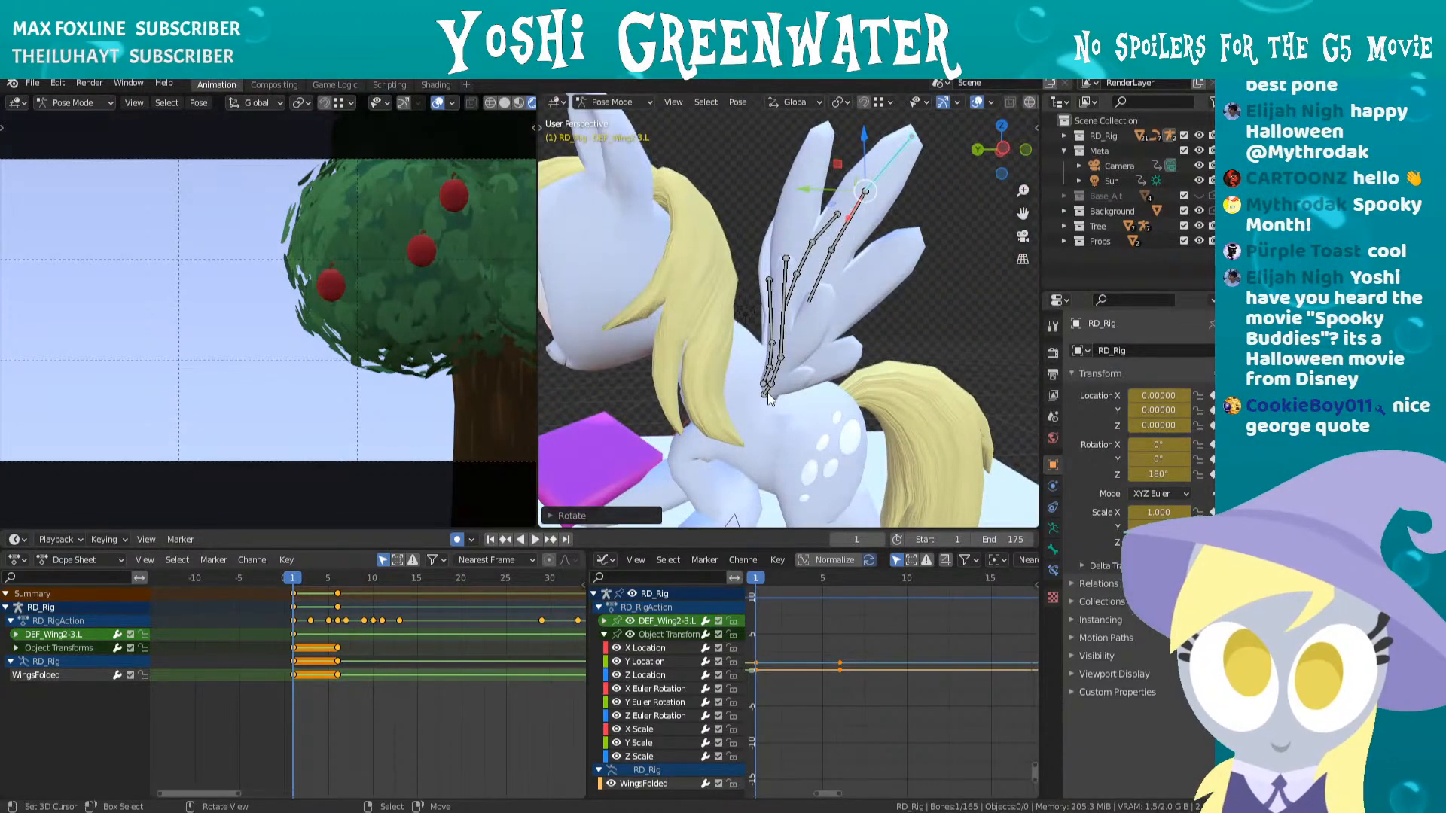
- Rotate DEF_WingBase.L from the front of the wing and from the right side to bring the raised wings into line
{"action": "right_click", "coordinate": [766, 392]}
{"action": "key", "text": "r"}
{"action": "left_click", "coordinate": [883, 369]}
{"action": "middle_click_drag", "start_coordinate": [883, 369], "coordinate": [612, 381]}
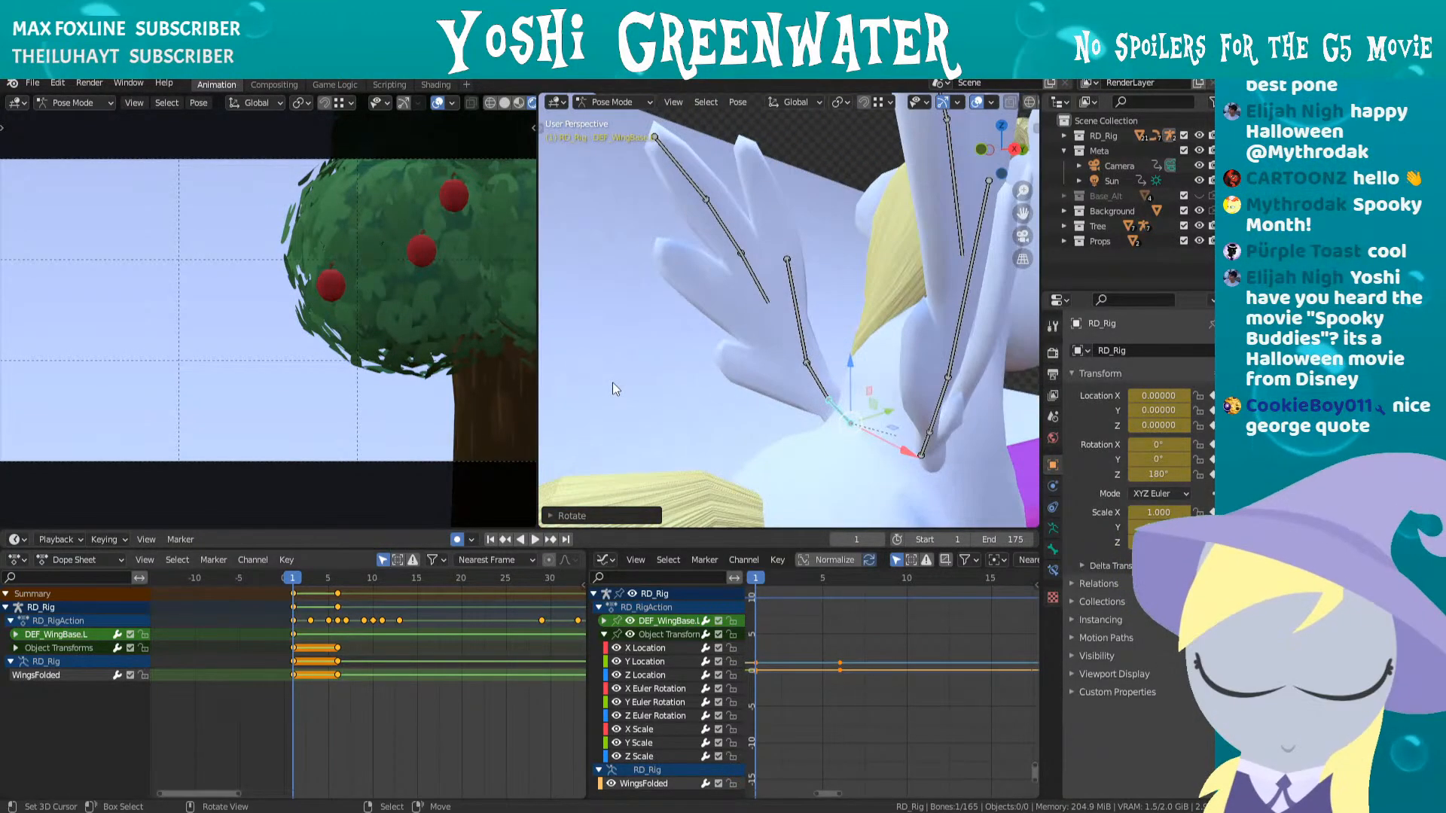
{"action": "key", "text": "KP_3"}
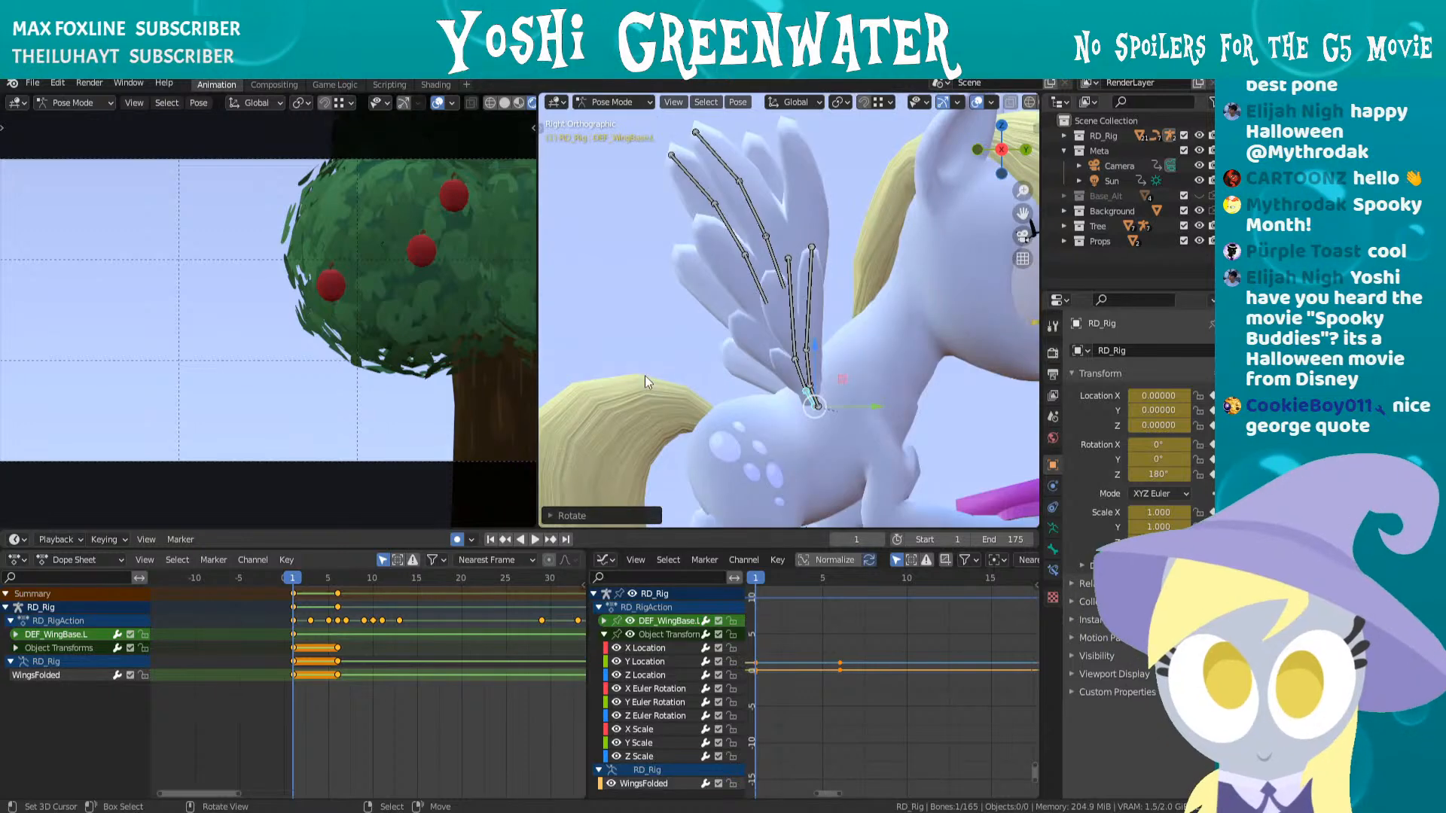
{"action": "key", "text": "r"}
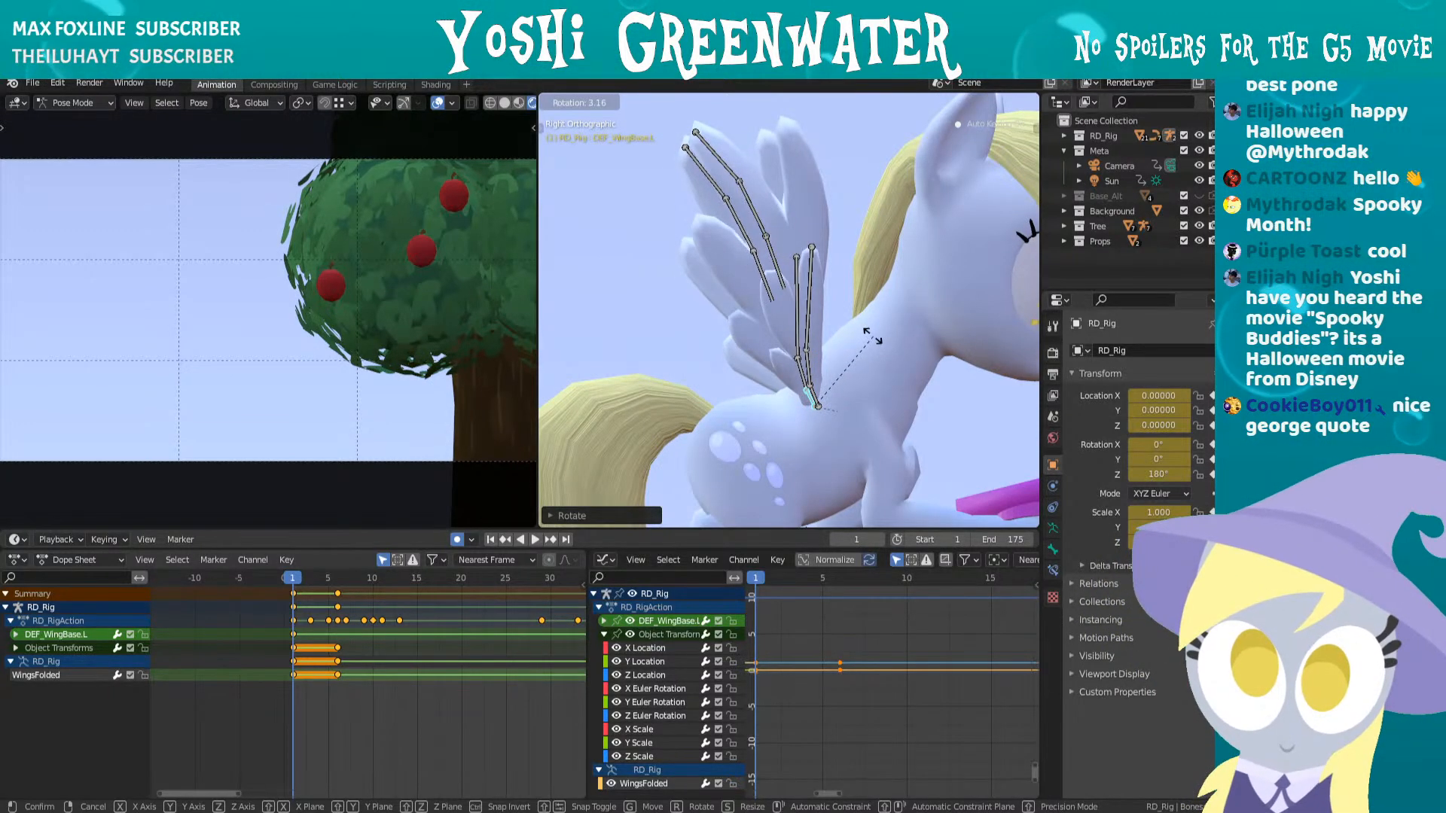
{"action": "left_click", "coordinate": [870, 334]}
- At frame 3, rotate DEF_WingBase.L and DEF_Wing1-2.L downward to spread the left wing out level with the right one
{"action": "key", "text": "Right"}
{"action": "key", "text": "Right"}
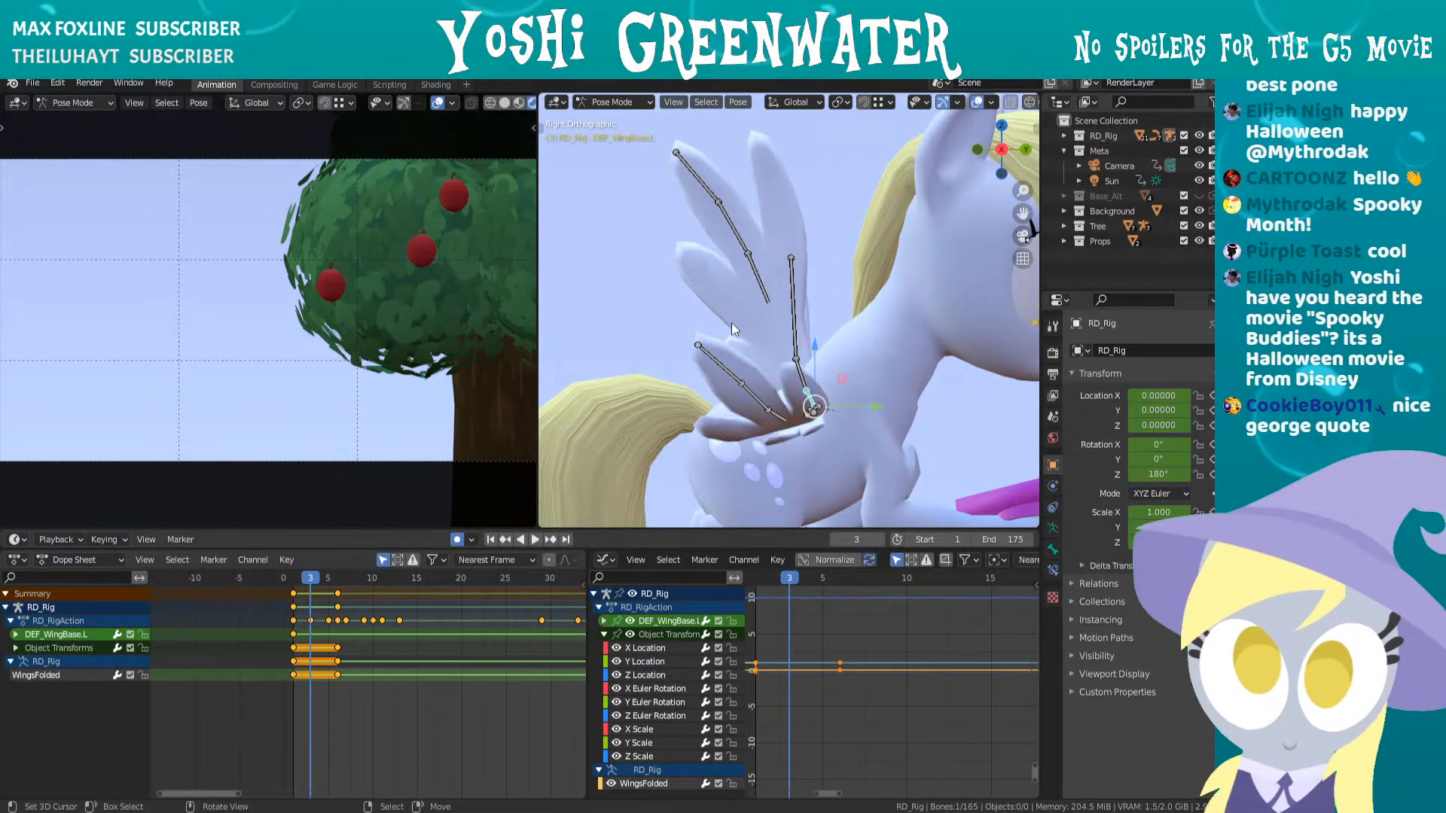
{"action": "middle_click_drag", "start_coordinate": [730, 322], "coordinate": [847, 301]}
{"action": "key", "text": "r"}
{"action": "left_click", "coordinate": [836, 258]}
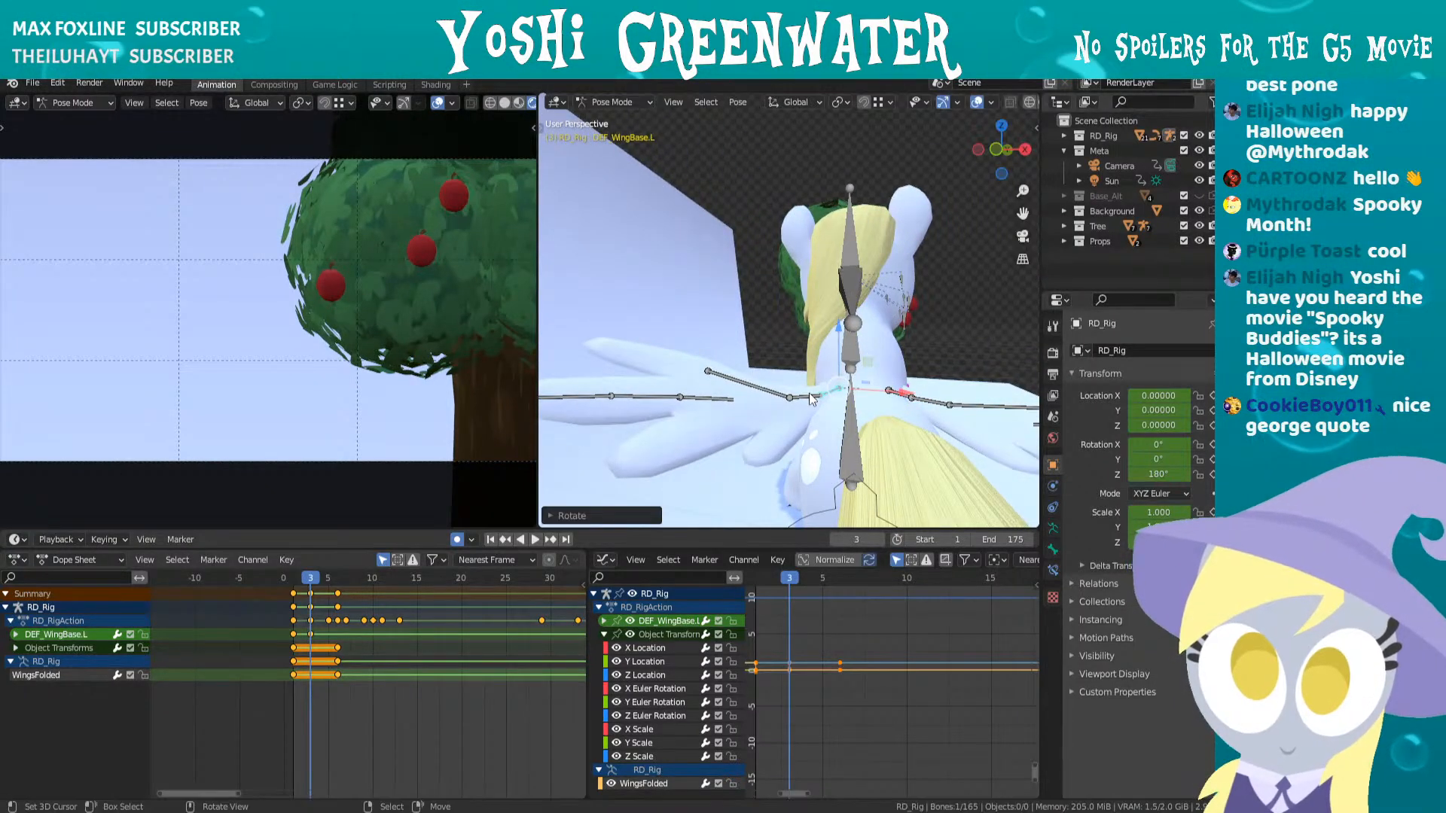
{"action": "left_click", "coordinate": [700, 399]}
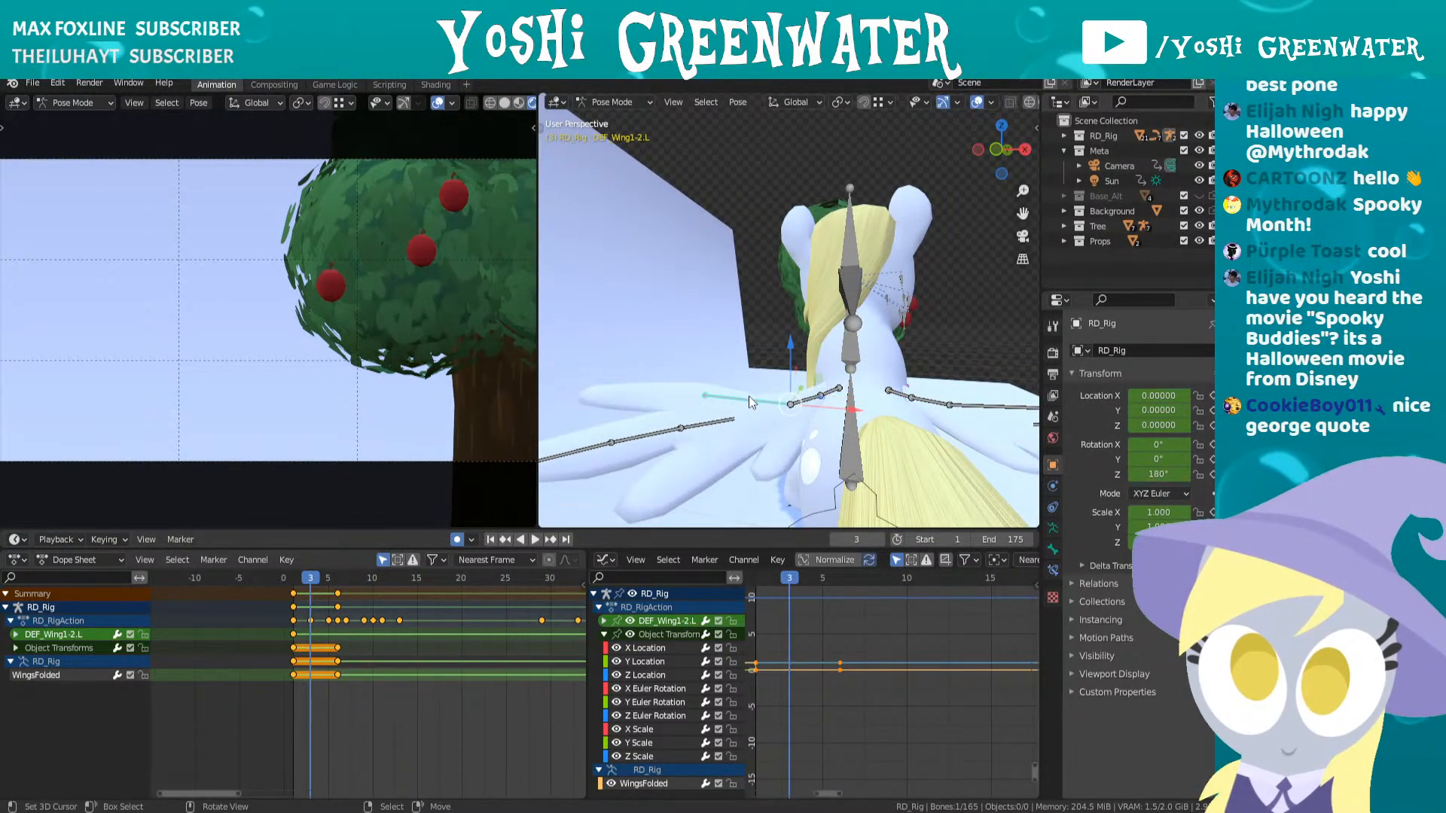
{"action": "key", "text": "r"}
{"action": "left_click", "coordinate": [821, 407]}
- Adjust the rotation of the left wing's bones out toward the feather tip at frame 3
{"action": "middle_click_drag", "start_coordinate": [832, 404], "coordinate": [730, 397]}
{"action": "right_click", "coordinate": [815, 403]}
{"action": "scroll", "coordinate": [903, 383], "scroll_direction": "up", "scroll_amount": 1}
{"action": "key", "text": "r"}
{"action": "left_click", "coordinate": [900, 426]}
{"action": "right_click", "coordinate": [851, 450]}
{"action": "key", "text": "r"}
{"action": "left_click", "coordinate": [895, 461]}
{"action": "right_click", "coordinate": [903, 474]}
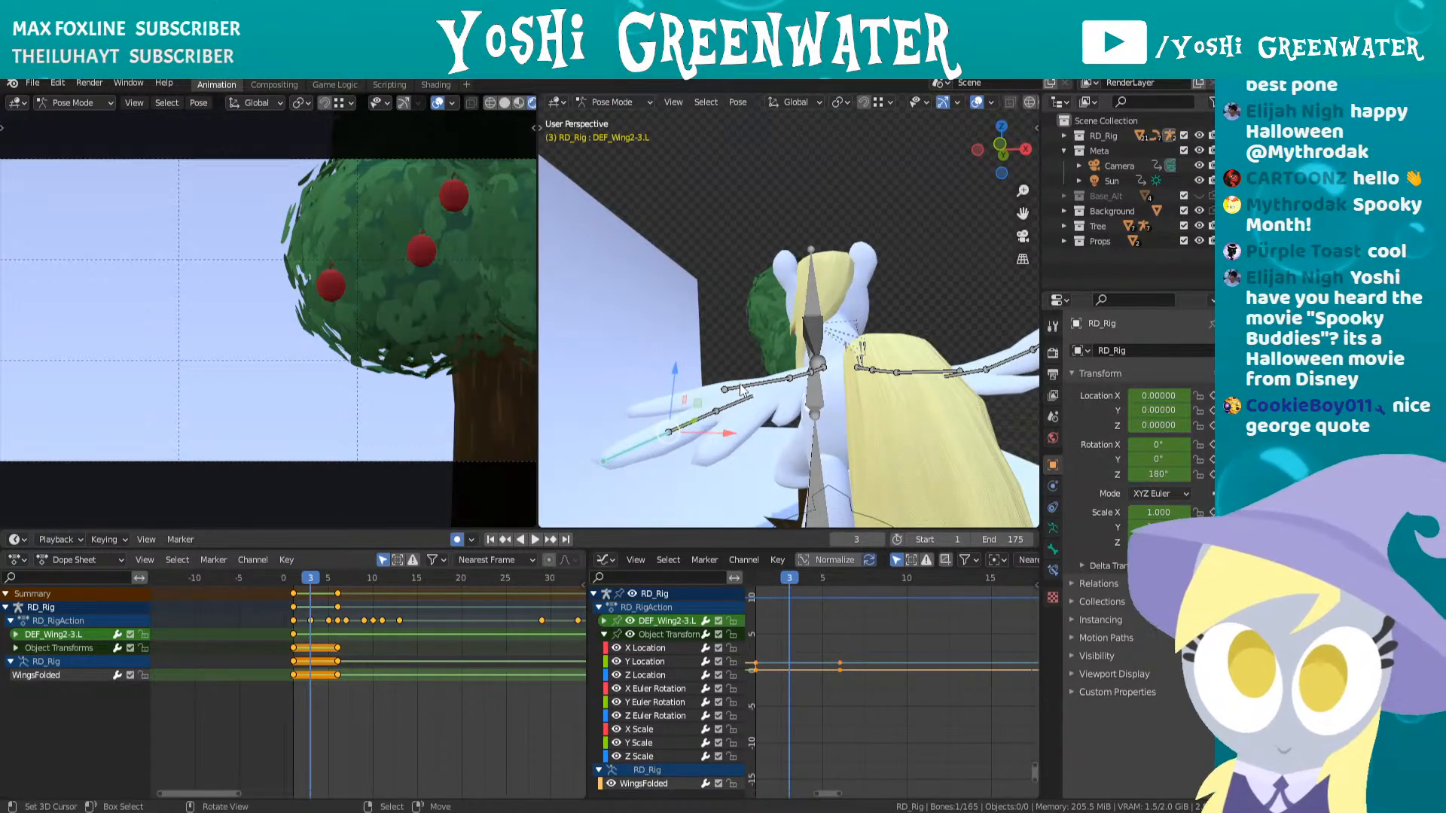
- Rotate DEF_Wing2-1.L, DEF_Wing2-2.L and DEF_Wing2-3.L slightly upward to level the outer feathers at frame 3
{"action": "right_click", "coordinate": [742, 389]}
{"action": "key", "text": "r"}
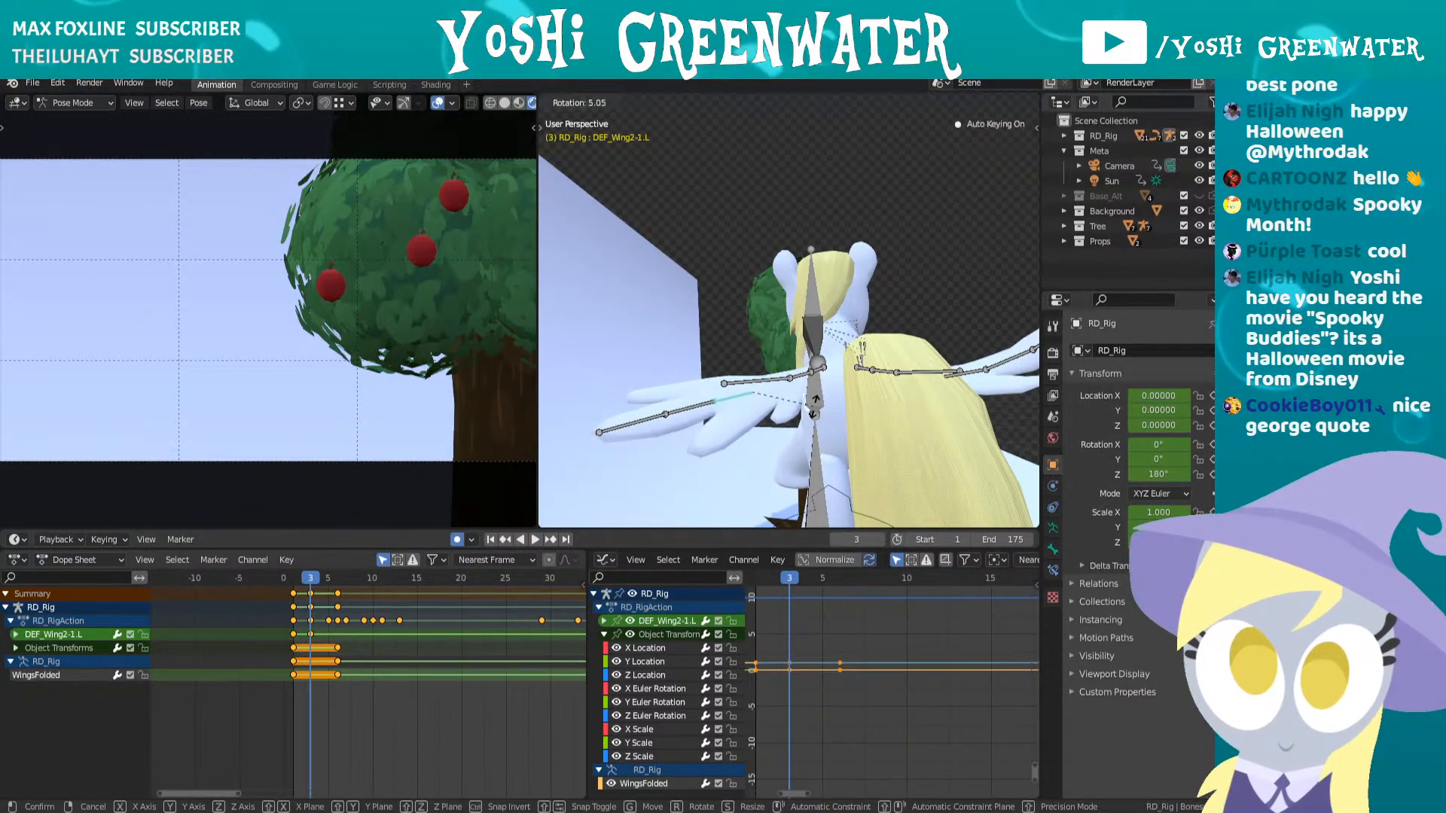
{"action": "left_click", "coordinate": [814, 407]}
{"action": "right_click", "coordinate": [689, 410]}
{"action": "key", "text": "r"}
{"action": "left_click", "coordinate": [655, 427]}
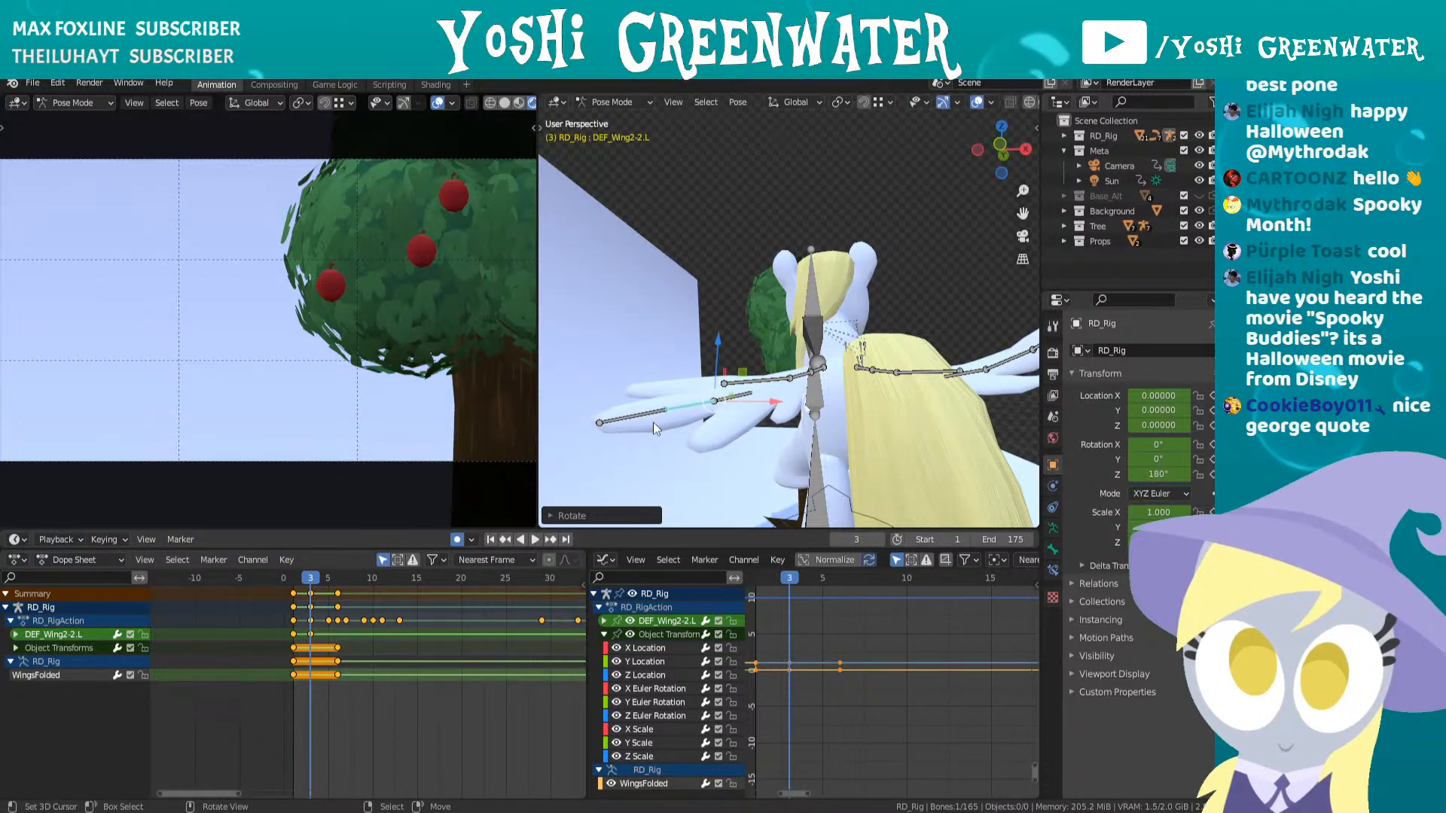
{"action": "right_click", "coordinate": [641, 419]}
{"action": "key", "text": "r"}
{"action": "left_click", "coordinate": [784, 401]}
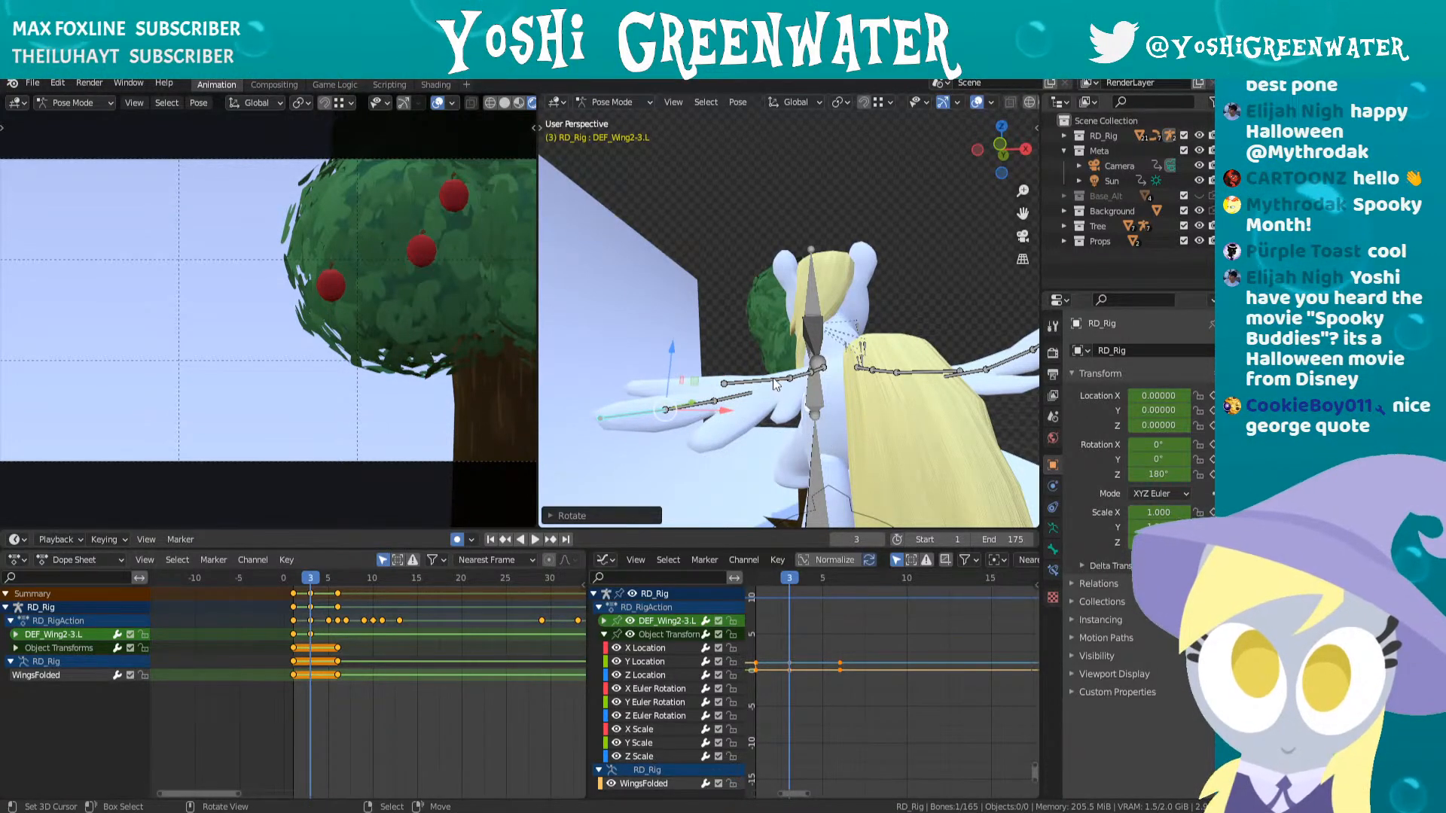
- Rotate DEF_Wing1-2.L slightly to straighten the spread wing, undoing the accidental selection of the tree rig
{"action": "right_click", "coordinate": [775, 385]}
{"action": "key", "text": "r"}
{"action": "left_click", "coordinate": [777, 383]}
{"action": "right_click", "coordinate": [806, 381]}
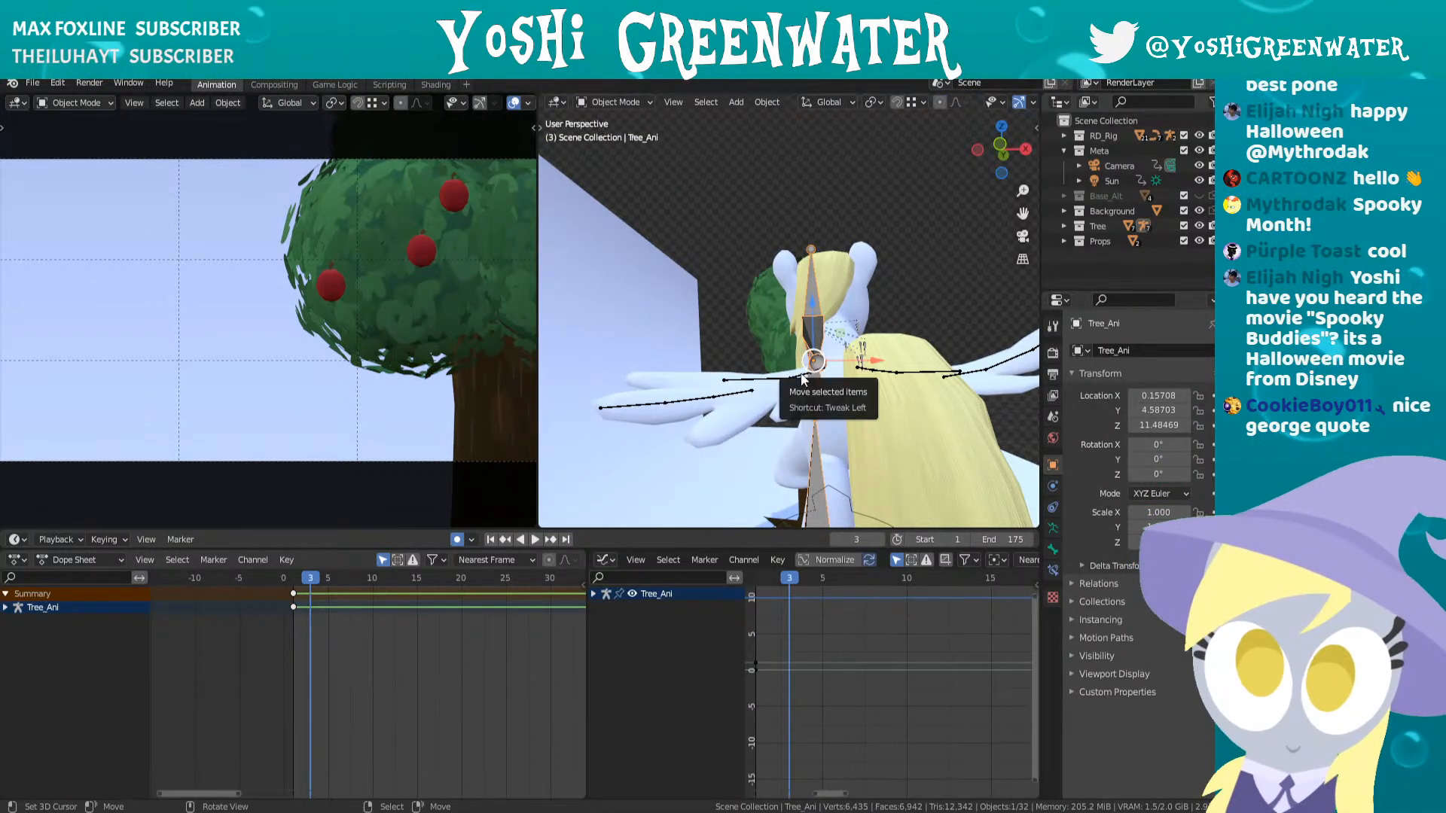
{"action": "key", "text": "ctrl+z"}
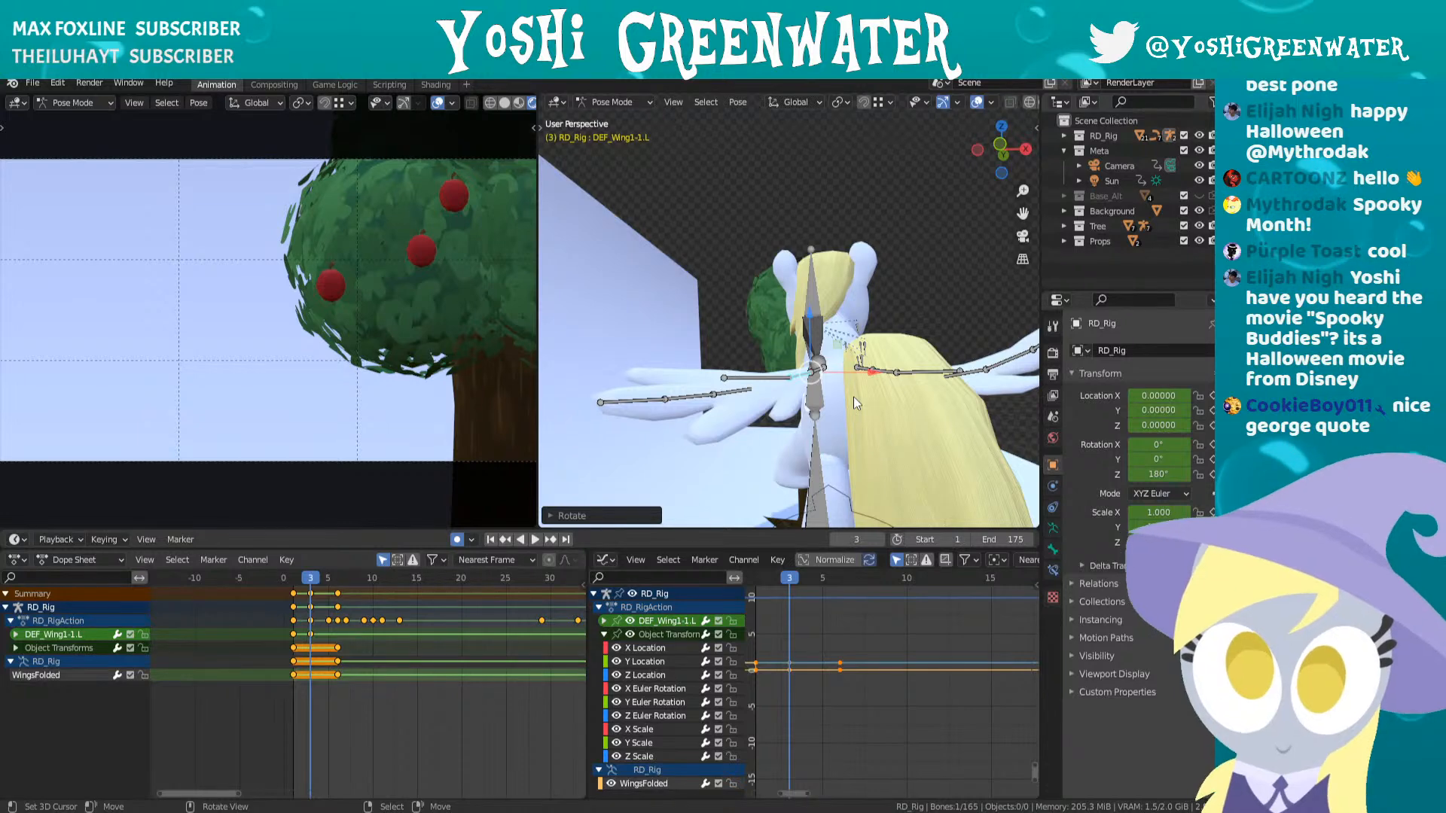
- At frame 5, rotate DEF_WingBase.L downward to bring the left wing into the lowered pose
{"action": "key", "text": "Up"}
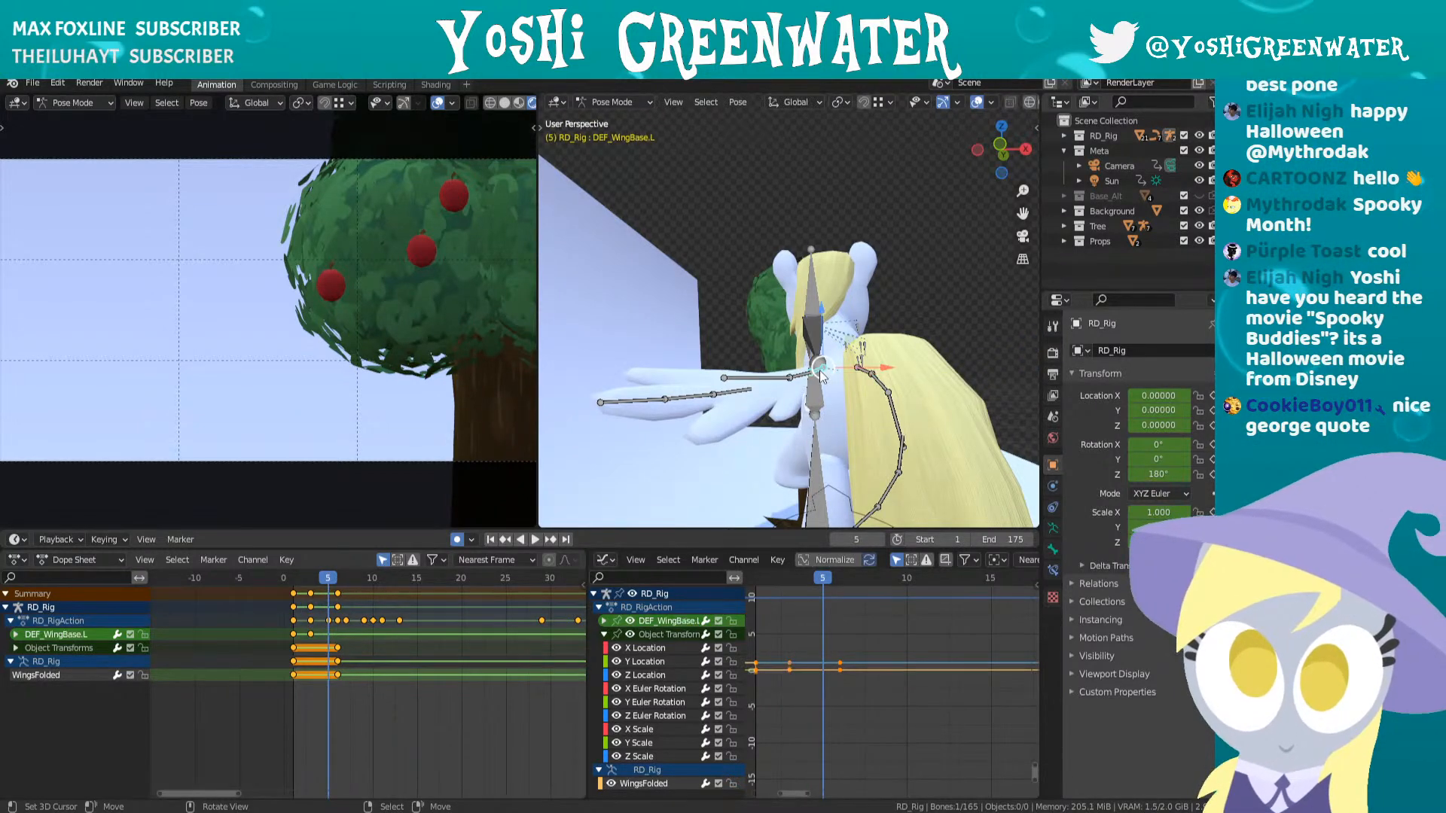
{"action": "key", "text": "r"}
{"action": "left_click", "coordinate": [810, 386]}
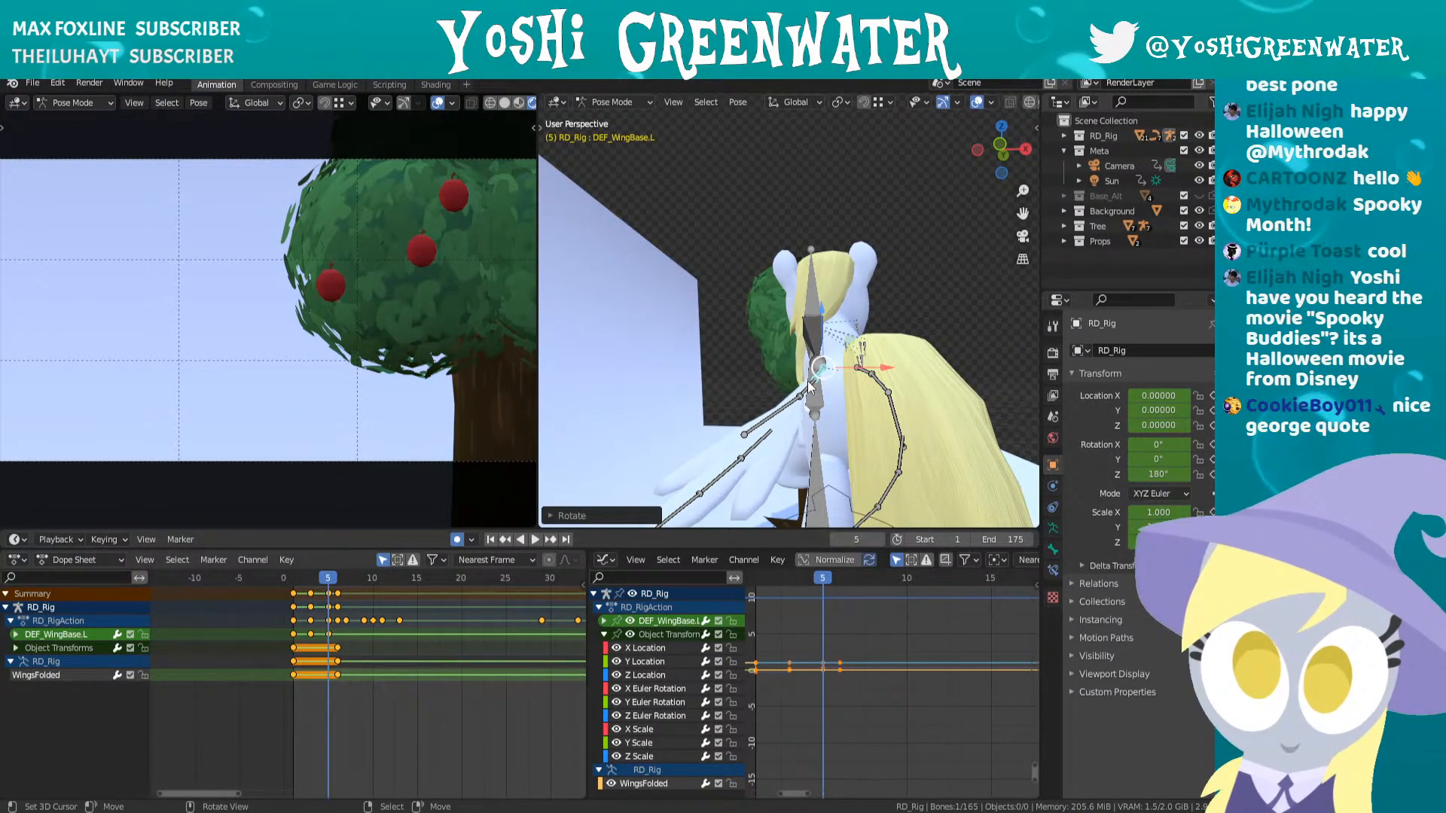
{"action": "key", "text": "r"}
{"action": "left_click", "coordinate": [836, 405]}
- Rotate DEF_WingBase.L and DEF_Wing1-2.L from the pony's left side to angle the lowered wing closer to the body
{"action": "middle_click_drag", "start_coordinate": [836, 405], "coordinate": [1008, 413]}
{"action": "left_click", "coordinate": [756, 374]}
{"action": "key", "text": "r"}
{"action": "left_click", "coordinate": [860, 400]}
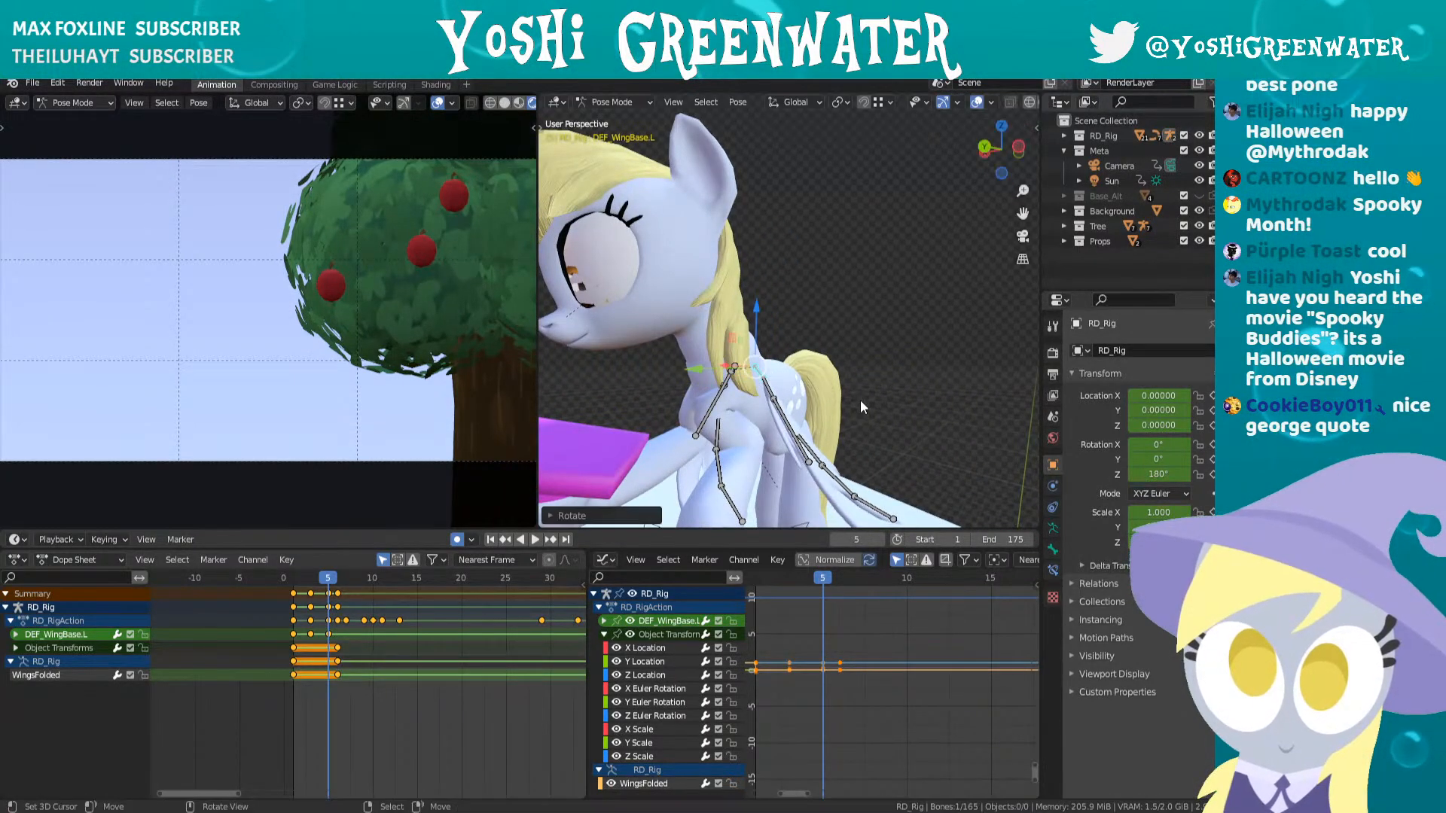
{"action": "left_click", "coordinate": [788, 423]}
{"action": "key", "text": "r"}
{"action": "left_click", "coordinate": [822, 443]}
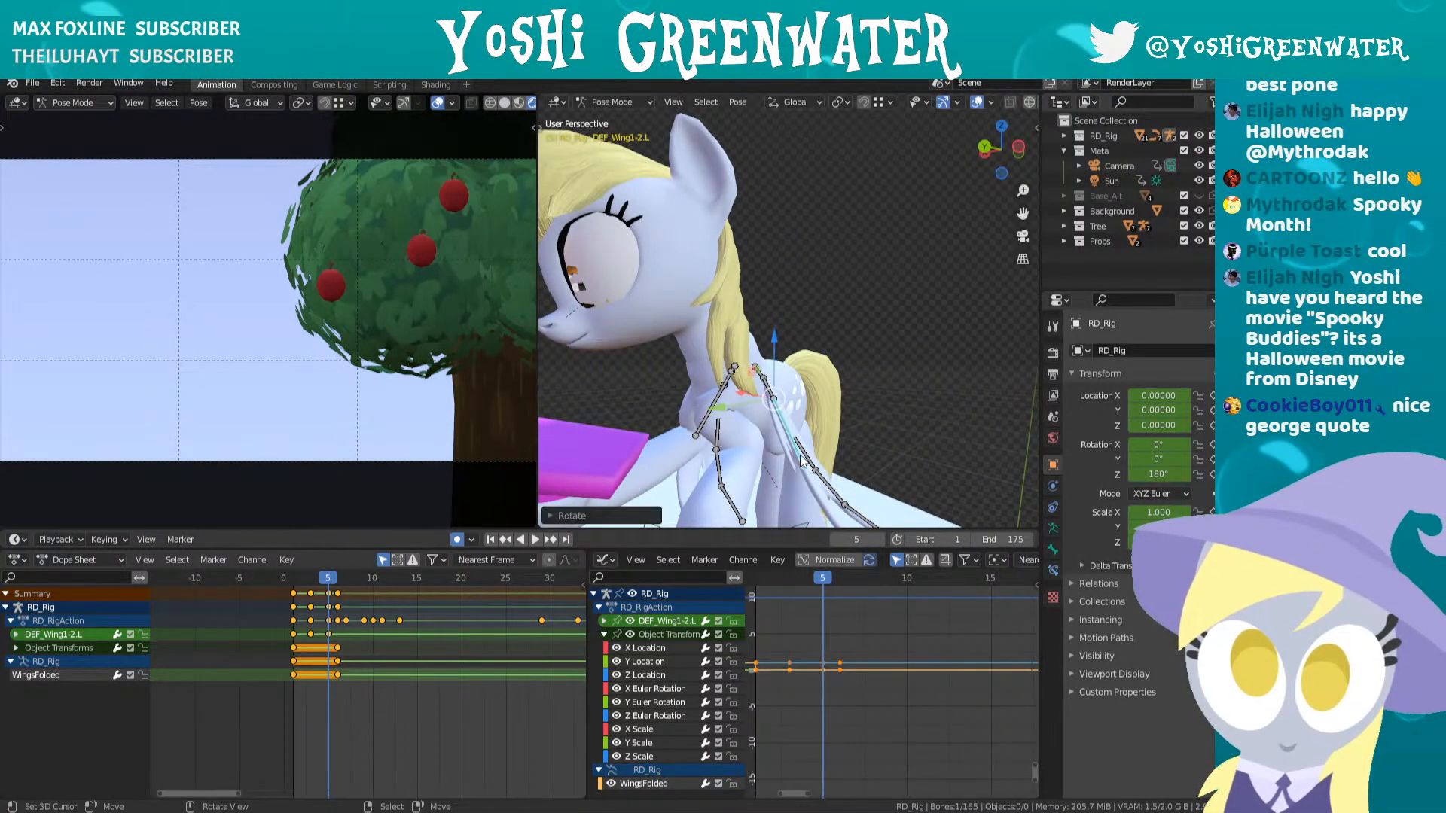
- Rotate DEF_Wing2-1.L, DEF_Wing2-2.L and DEF_Wing2-3.L to curl the left wing's outer feathers downward at frame 5
{"action": "middle_click_drag", "start_coordinate": [802, 460], "coordinate": [817, 450]}
{"action": "left_click", "coordinate": [823, 447]}
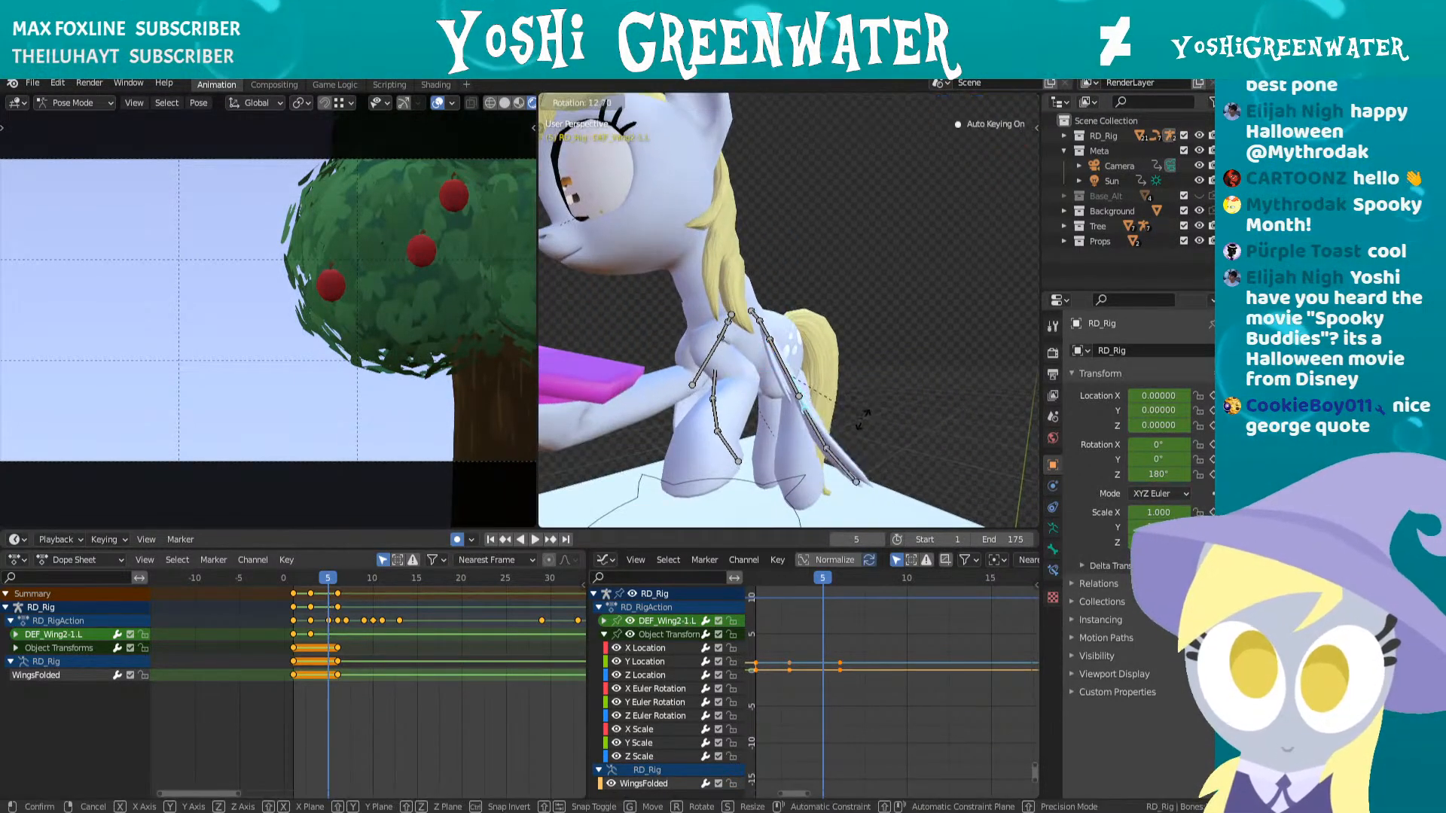
{"action": "right_click", "coordinate": [822, 445]}
{"action": "key", "text": "r"}
{"action": "left_click", "coordinate": [818, 458]}
{"action": "right_click", "coordinate": [816, 474]}
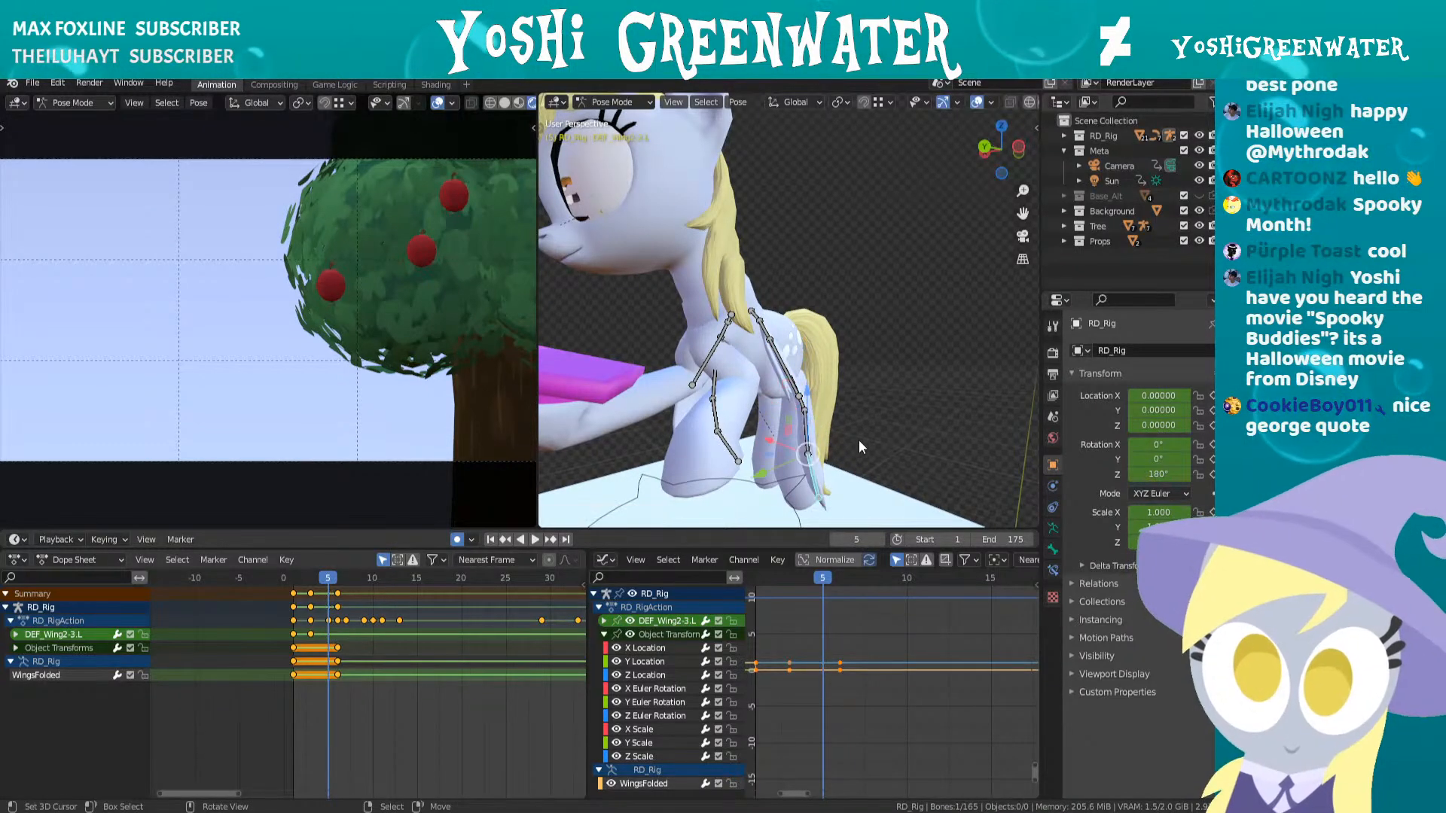
{"action": "key", "text": "r"}
{"action": "left_click", "coordinate": [856, 474]}
- Rotate the inner left wing bones, including DEF_Wing1-1.L, to refine the lowered wing's direction at frame 5
{"action": "middle_click_drag", "start_coordinate": [856, 475], "coordinate": [941, 390]}
{"action": "key", "text": "r"}
{"action": "left_click", "coordinate": [820, 342]}
{"action": "key", "text": "r"}
{"action": "left_click", "coordinate": [821, 364]}
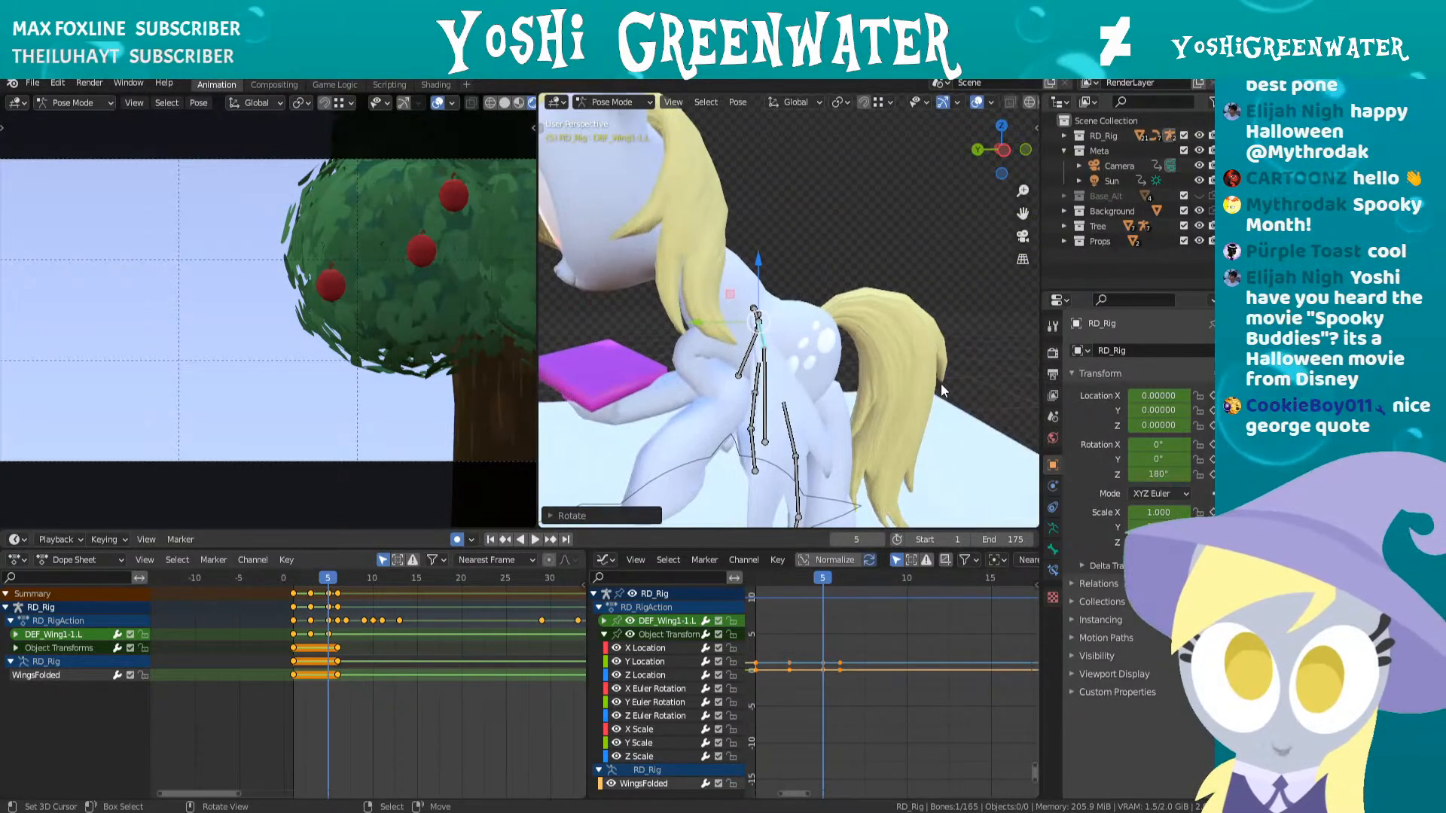
{"action": "key", "text": "r"}
{"action": "left_click", "coordinate": [849, 421]}
- Fine-tune the rotation of DEF_Wing2-2.L and DEF_Wing2-3.L at frame 5, and save the file
{"action": "middle_click_drag", "start_coordinate": [753, 409], "coordinate": [824, 368]}
{"action": "key", "text": "r"}
{"action": "left_click", "coordinate": [869, 409]}
{"action": "key", "text": "r"}
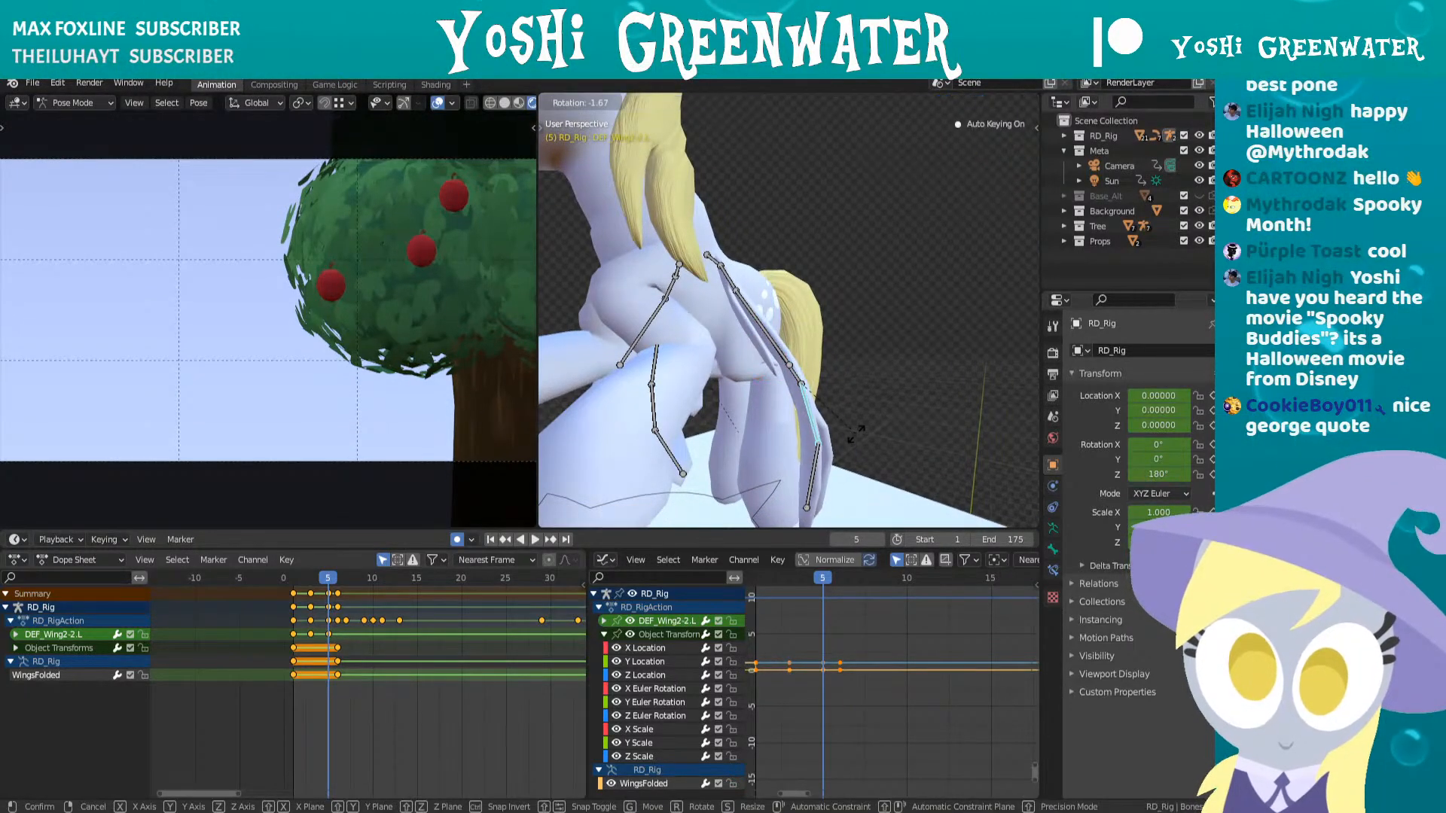
{"action": "left_click", "coordinate": [828, 465]}
{"action": "key", "text": "r"}
{"action": "left_click", "coordinate": [862, 432]}
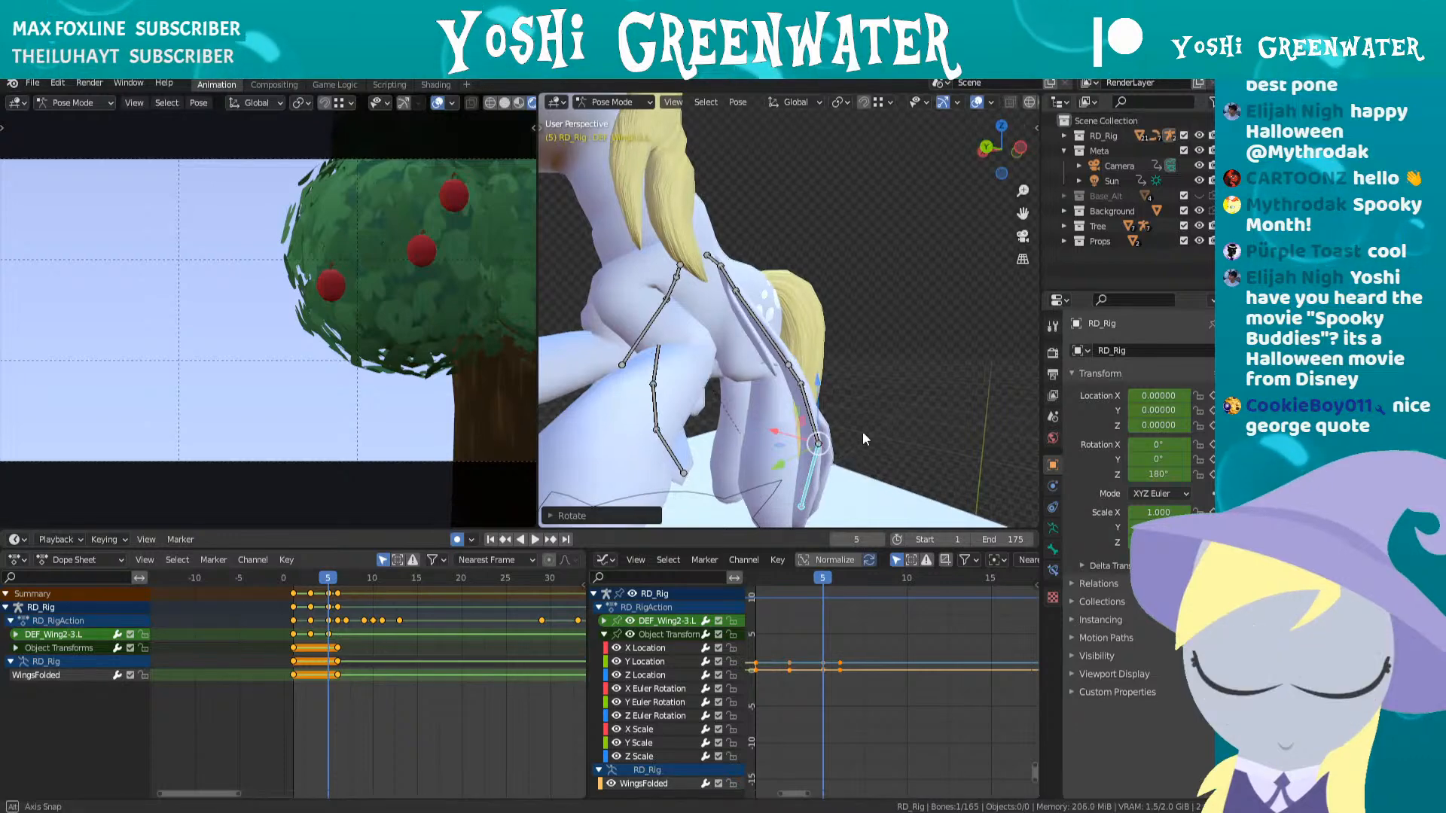
{"action": "middle_click_drag", "start_coordinate": [862, 432], "coordinate": [734, 422]}
{"action": "key", "text": "ctrl+s"}
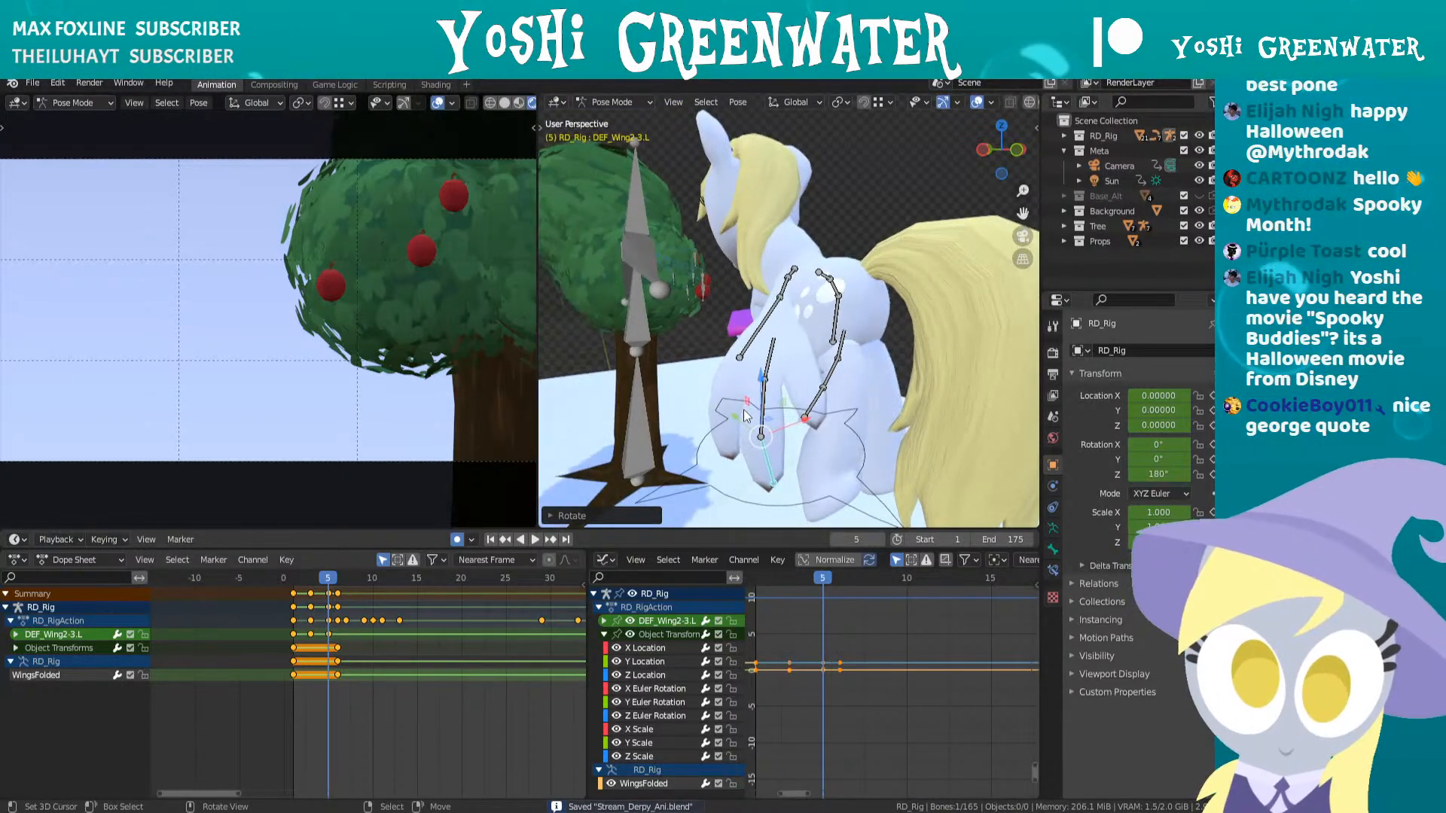
- At frame 7, rotate DEF_WingBase.L, DEF_Wing1-1.L and DEF_Wing1-2.L outward and up to begin the left wing's upstroke
{"action": "key", "text": "Right"}
{"action": "key", "text": "Right"}
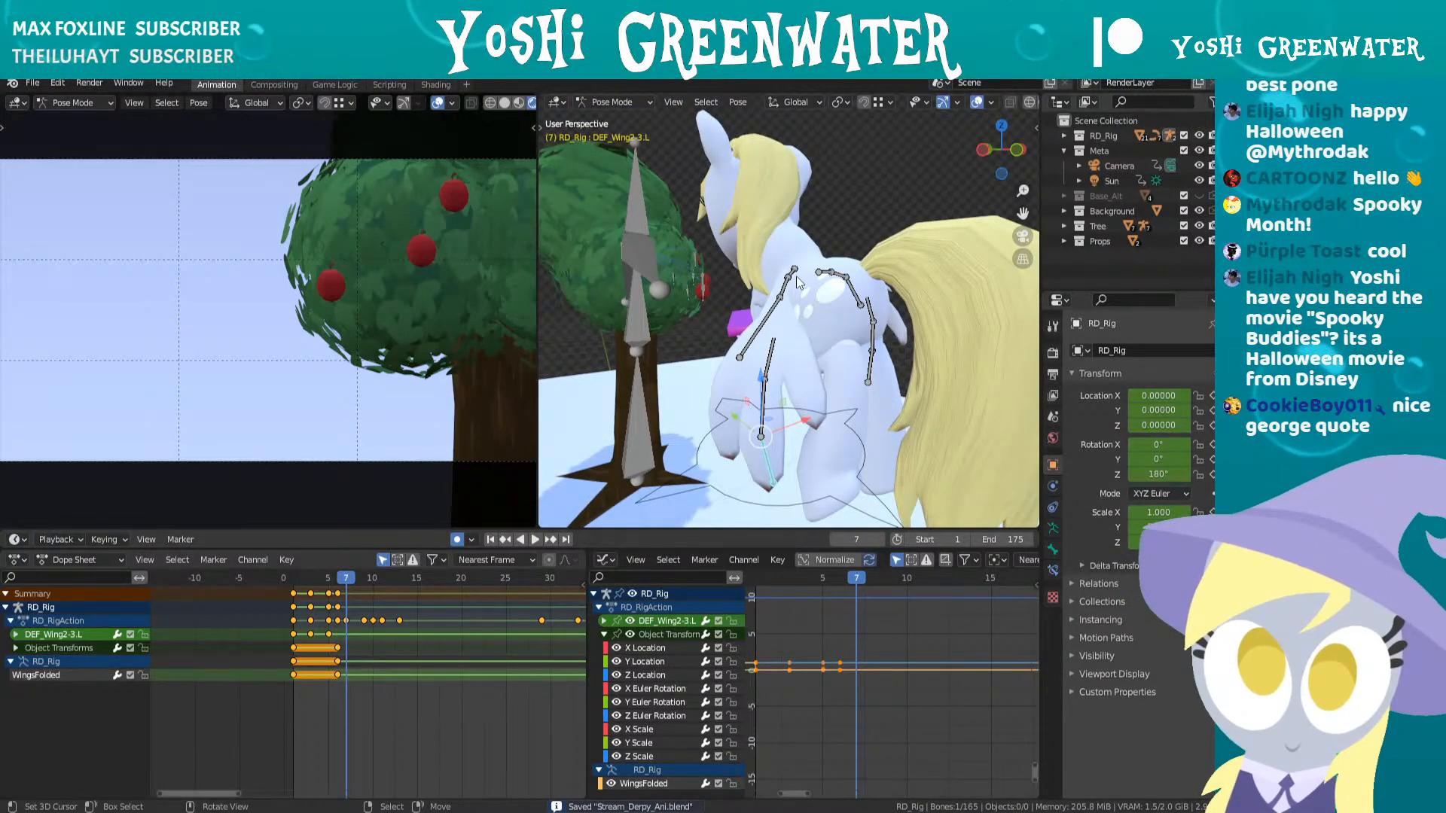
{"action": "middle_click_drag", "start_coordinate": [798, 282], "coordinate": [785, 279]}
{"action": "middle_click_drag", "start_coordinate": [868, 295], "coordinate": [869, 272]}
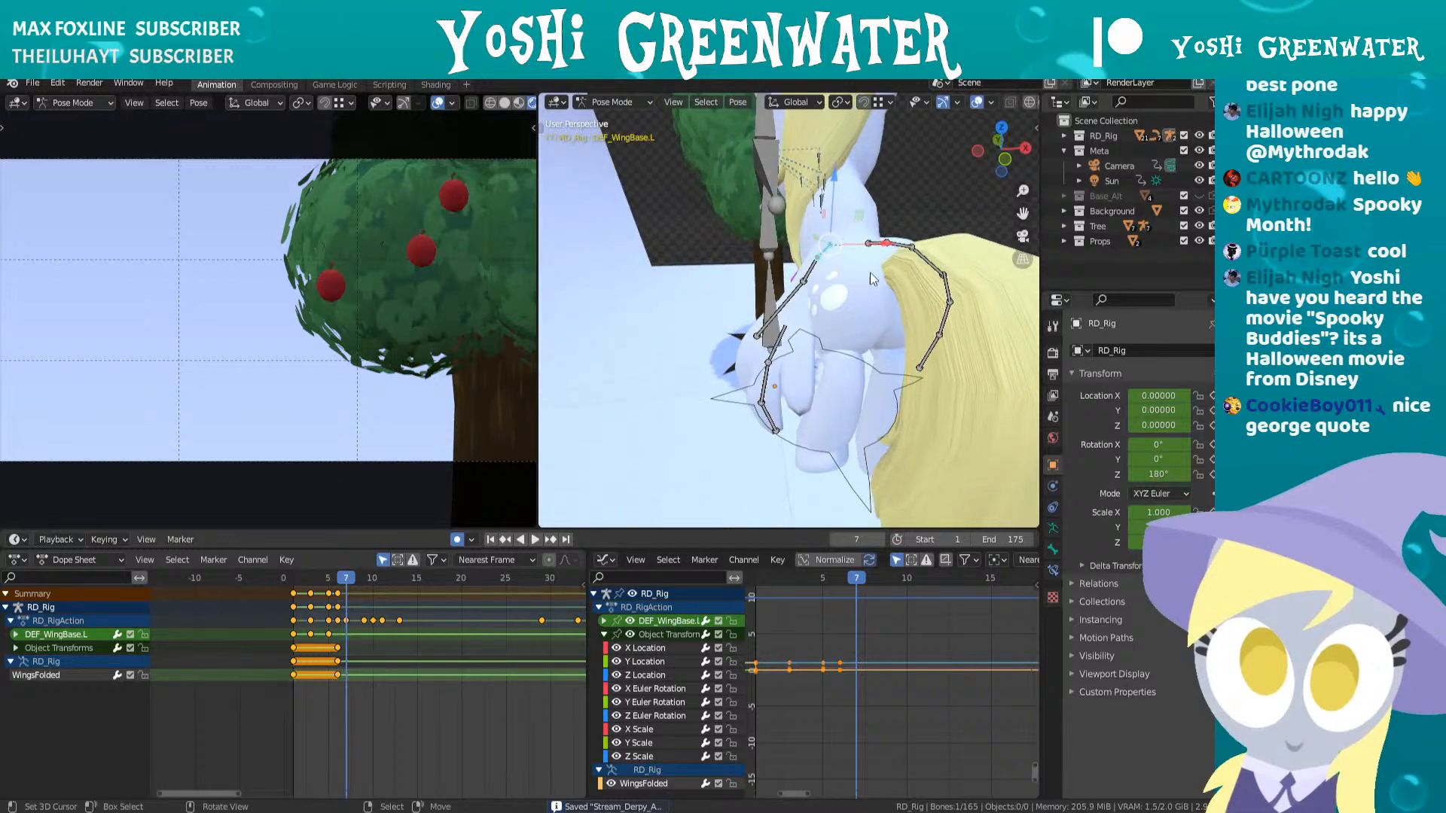
{"action": "key", "text": "r"}
{"action": "left_click", "coordinate": [810, 285]}
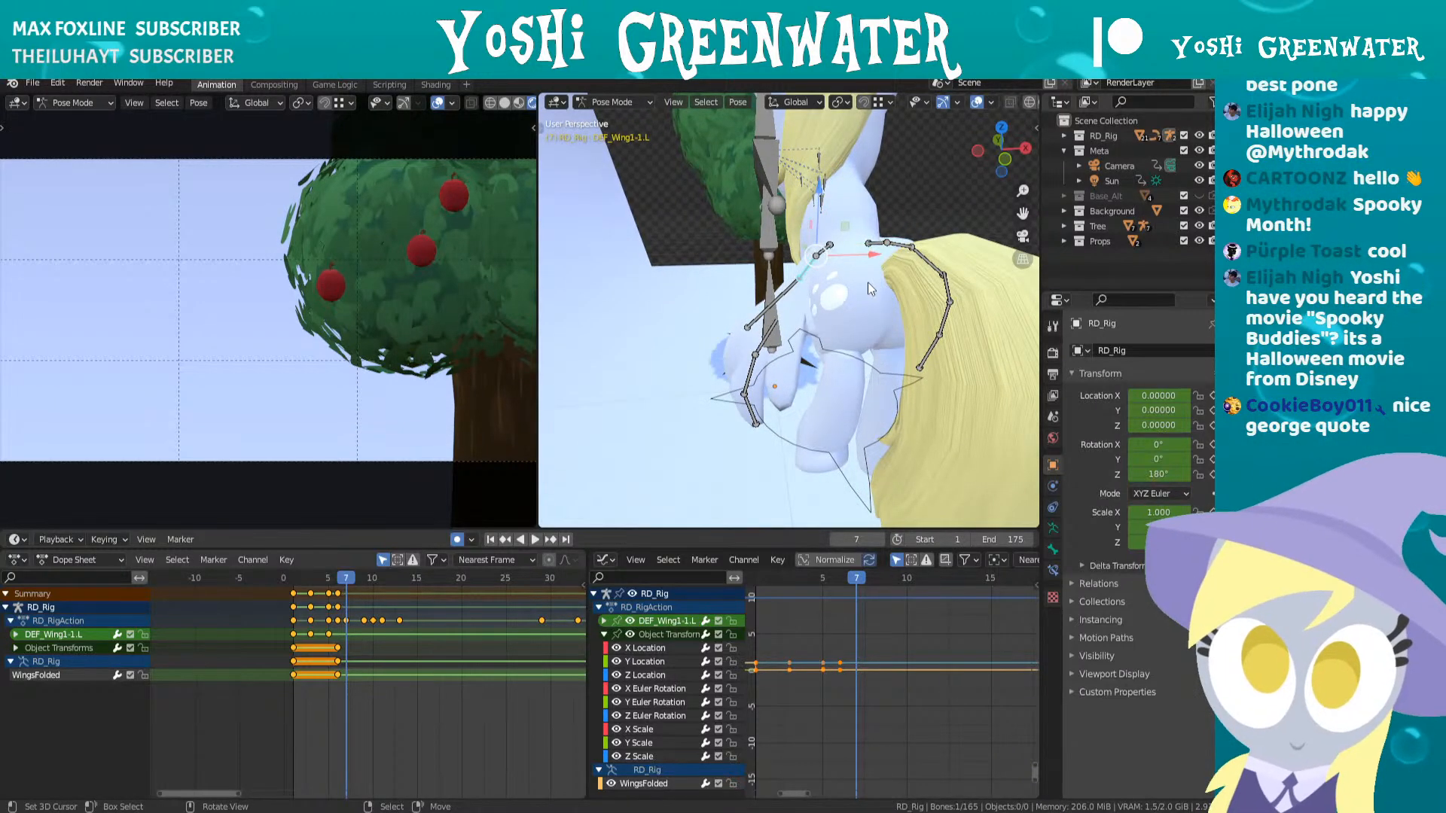
{"action": "key", "text": "r"}
{"action": "left_click", "coordinate": [777, 298]}
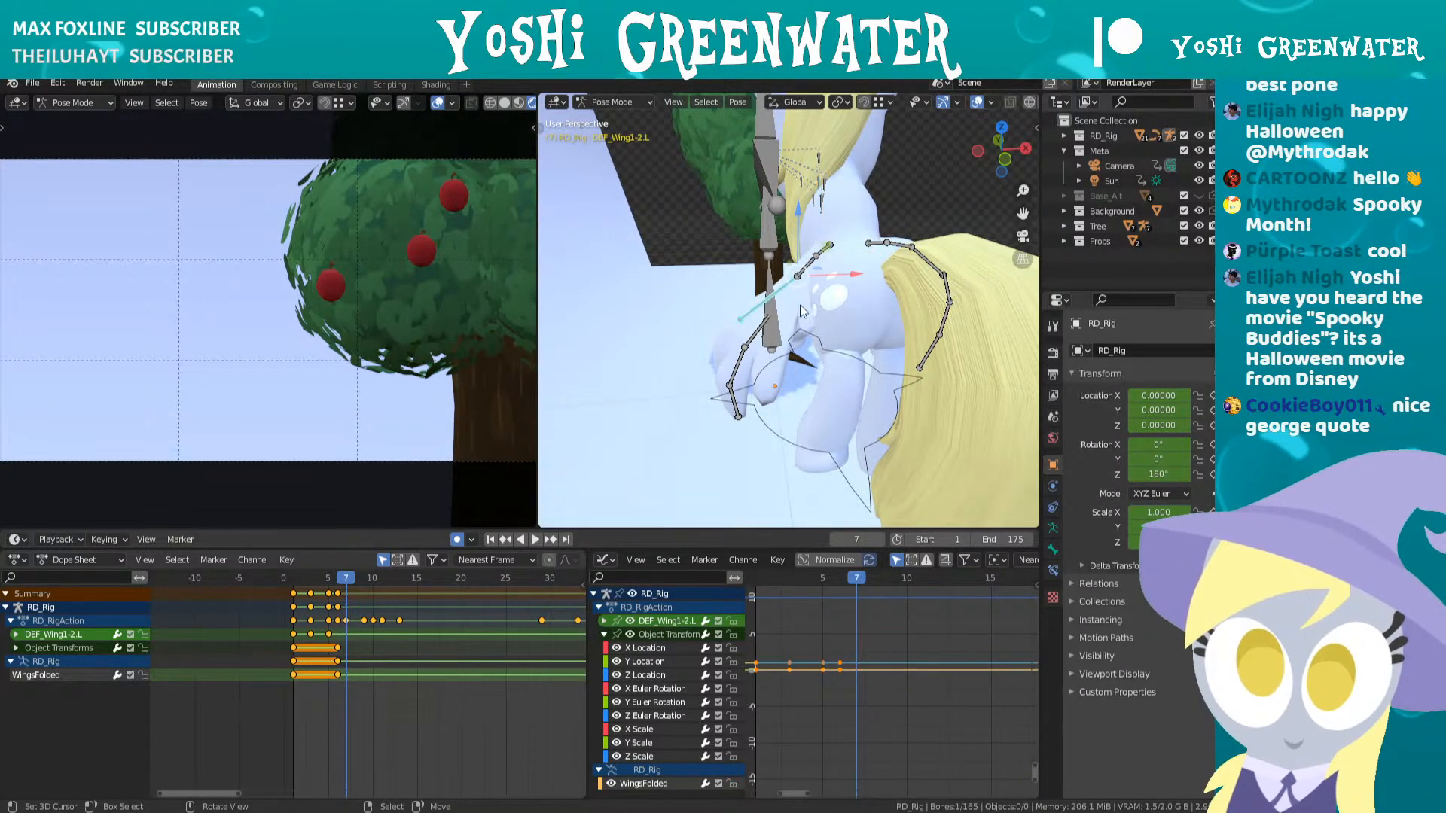
{"action": "key", "text": "r"}
{"action": "left_click", "coordinate": [883, 332]}
- Rotate DEF_Wing2-1.L and DEF_Wing2-2.L to adjust the left wing's outer feathers at frame 7
{"action": "left_click", "coordinate": [753, 330]}
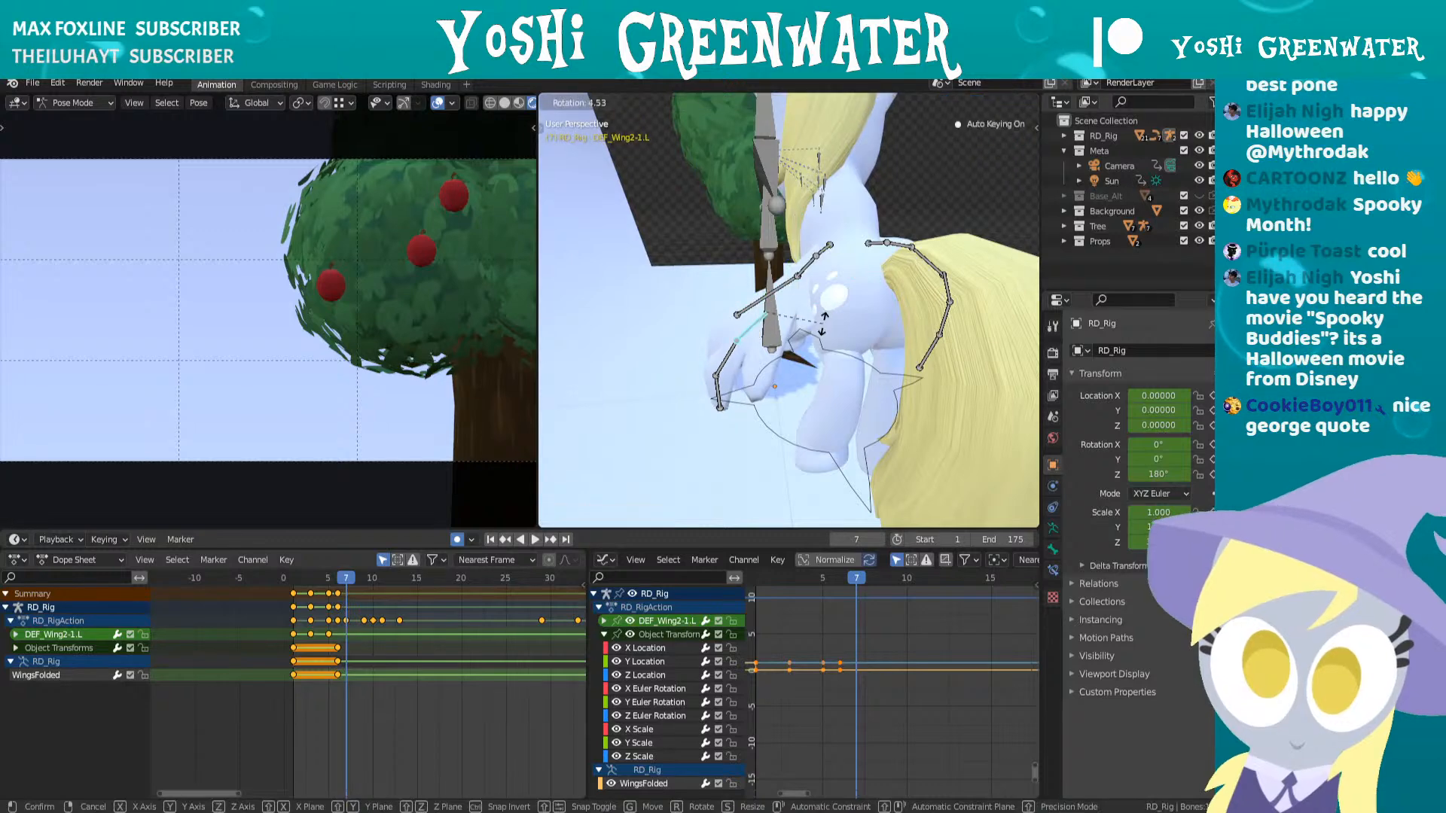
{"action": "middle_click_drag", "start_coordinate": [754, 331], "coordinate": [750, 381]}
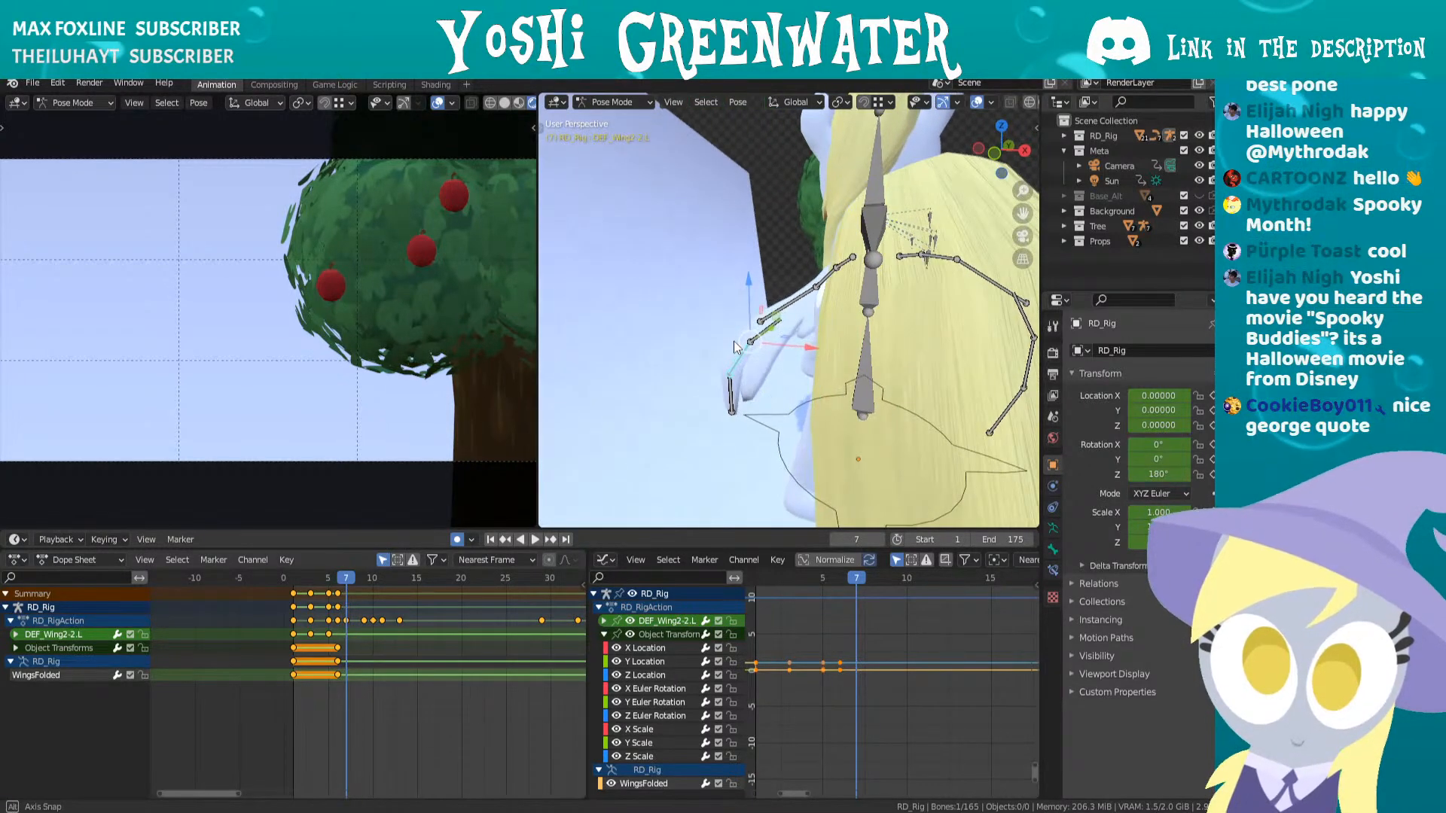
{"action": "key", "text": "r"}
{"action": "left_click", "coordinate": [743, 394]}
{"action": "right_click", "coordinate": [735, 393]}
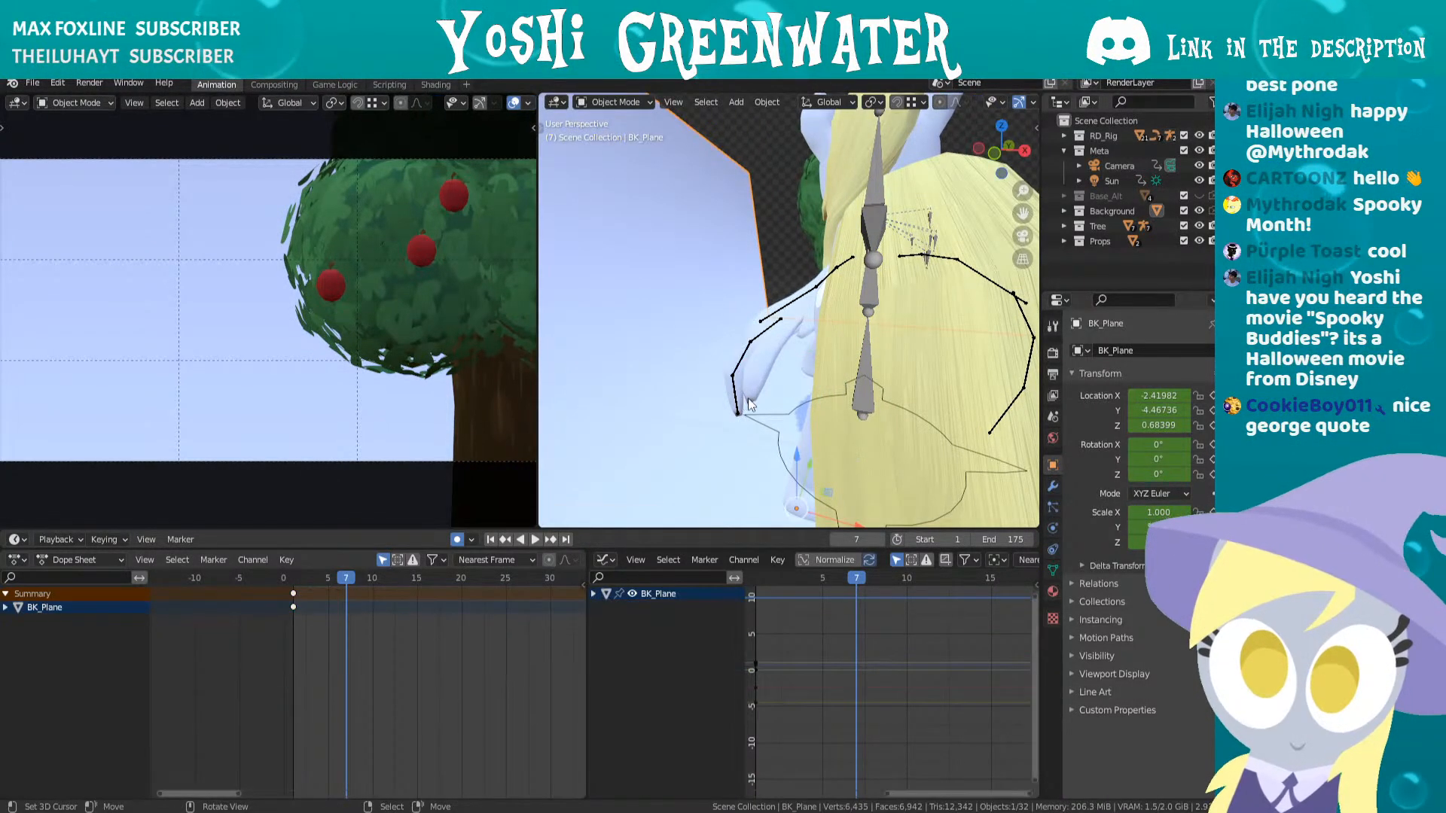
{"action": "key", "text": "r"}
{"action": "left_click", "coordinate": [734, 393]}
{"action": "key", "text": "ctrl+z"}
{"action": "key", "text": "ctrl+z"}
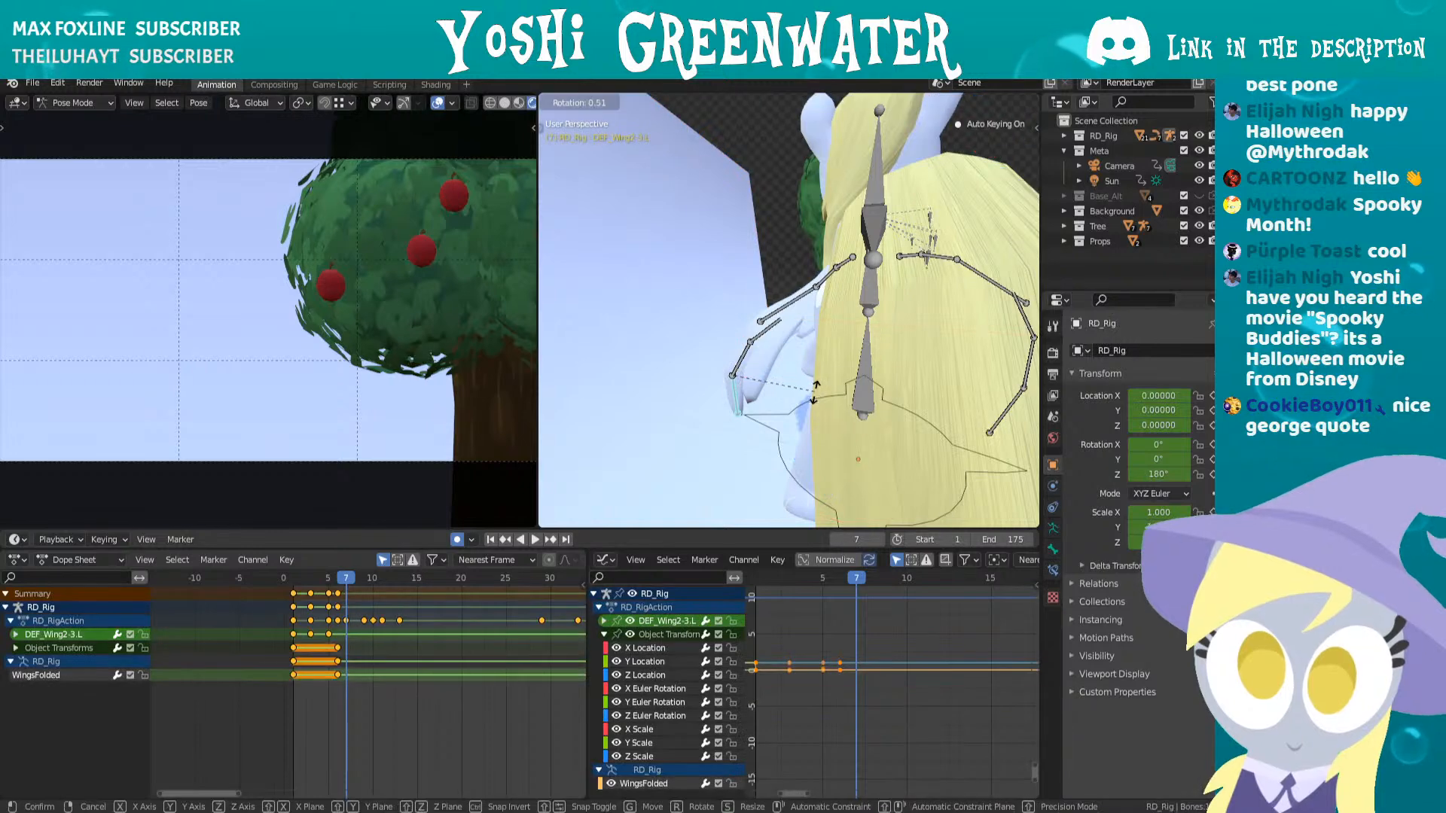
{"action": "key", "text": "ctrl+z"}
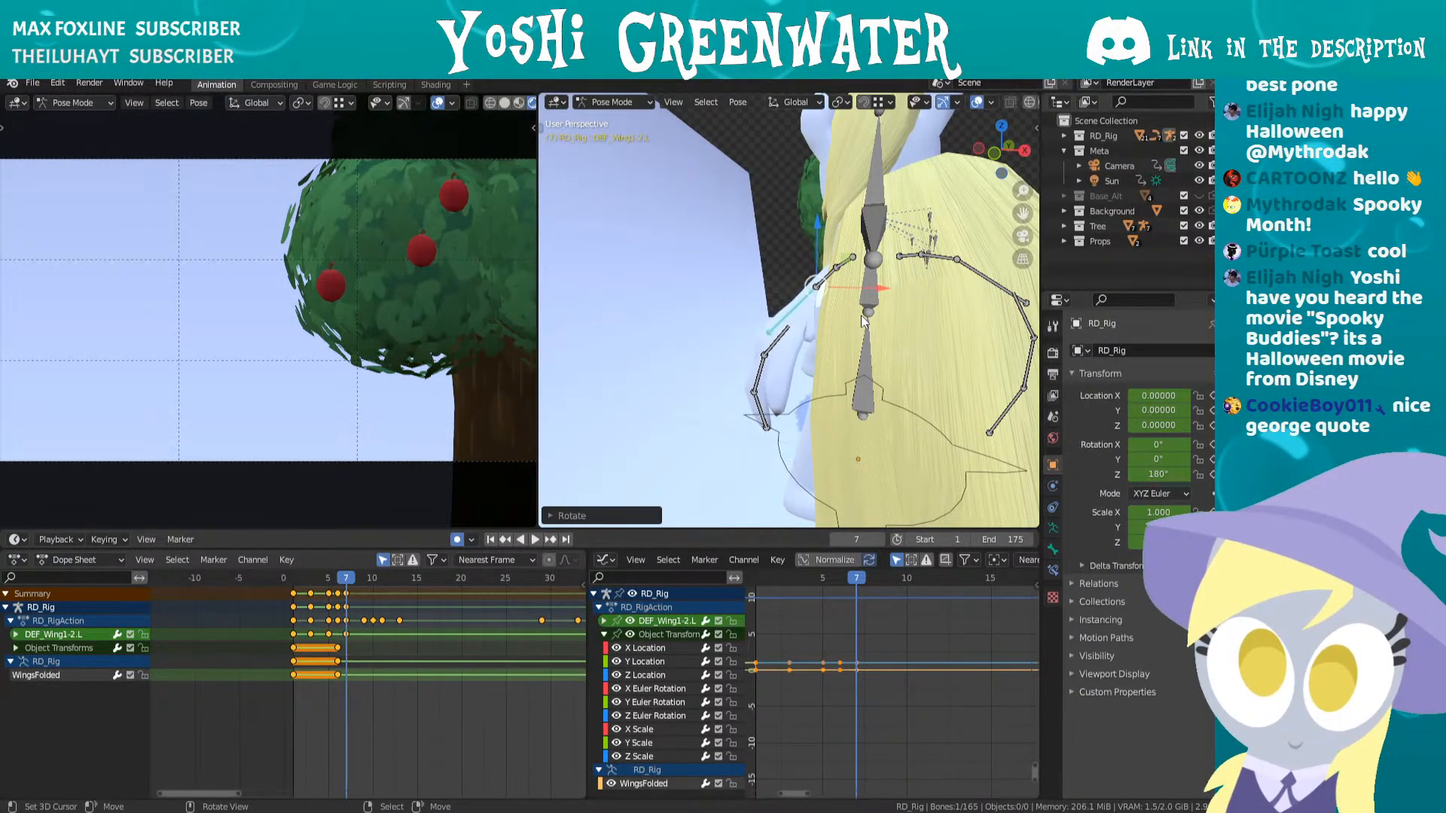
- Rotate DEF_Wing2-1.L, DEF_Wing2-2.L and DEF_Wing2-3.L to curl the left wing's tip down and inward at frame 7
{"action": "key", "text": "r"}
{"action": "left_click", "coordinate": [779, 392]}
{"action": "right_click", "coordinate": [772, 382]}
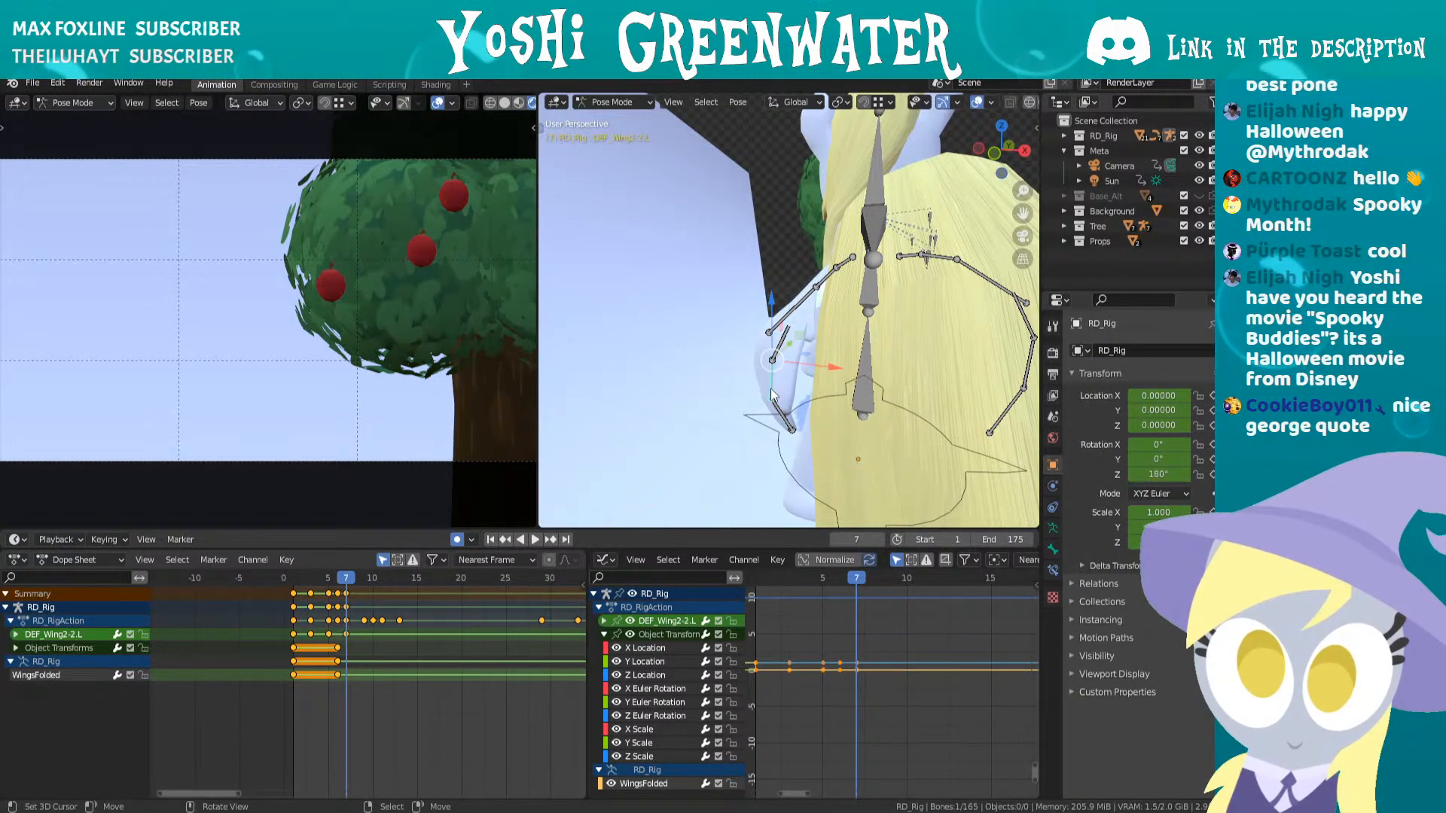
{"action": "key", "text": "r"}
{"action": "left_click", "coordinate": [792, 420]}
{"action": "right_click", "coordinate": [791, 415]}
{"action": "key", "text": "r"}
{"action": "left_click", "coordinate": [826, 388]}
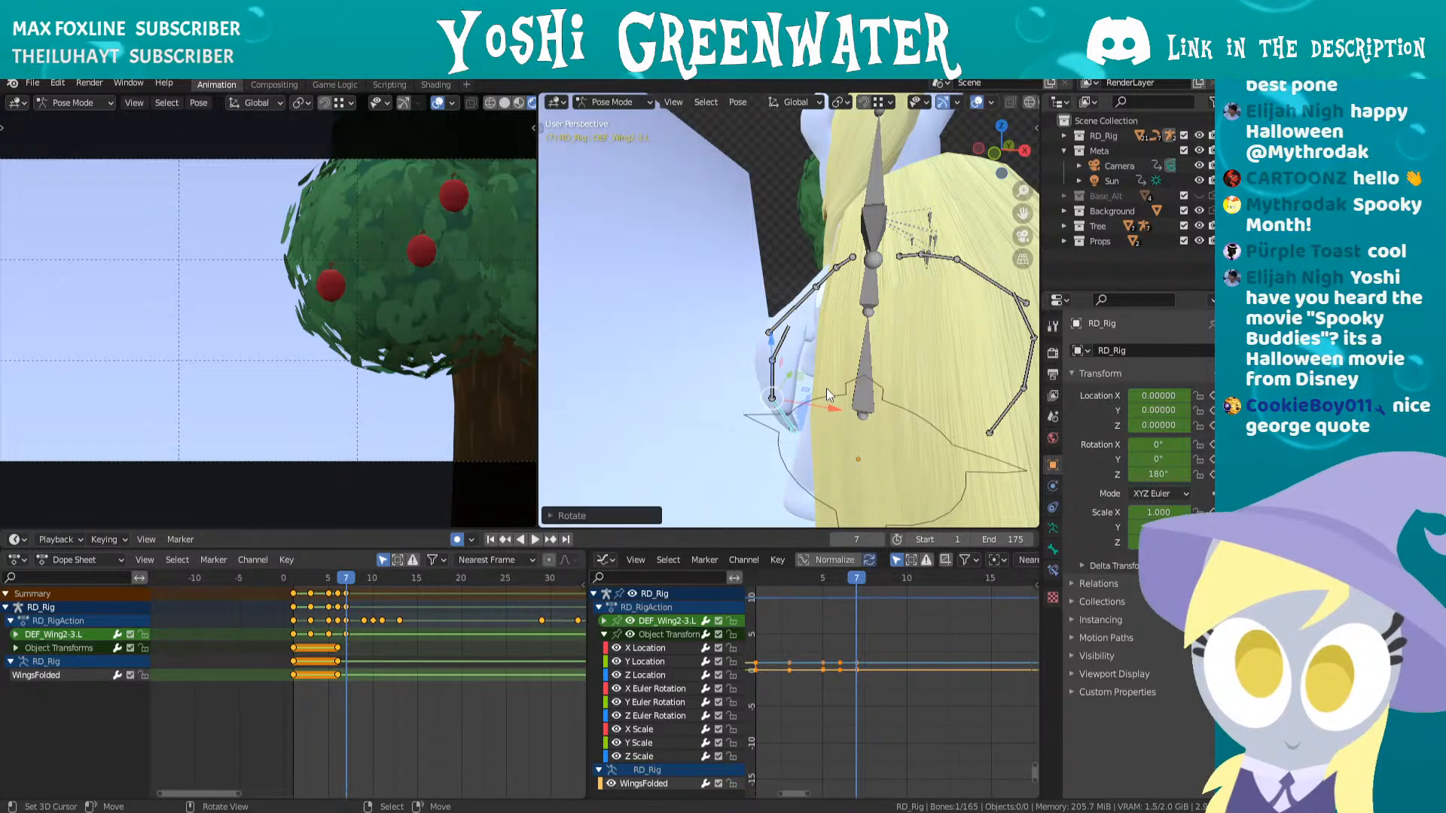
- At frame 9, raise the left wing by rotating DEF_WingBase.L, DEF_Wing1-1.L and DEF_Wing1-2.L upward
{"action": "key", "text": "Right"}
{"action": "key", "text": "Right"}
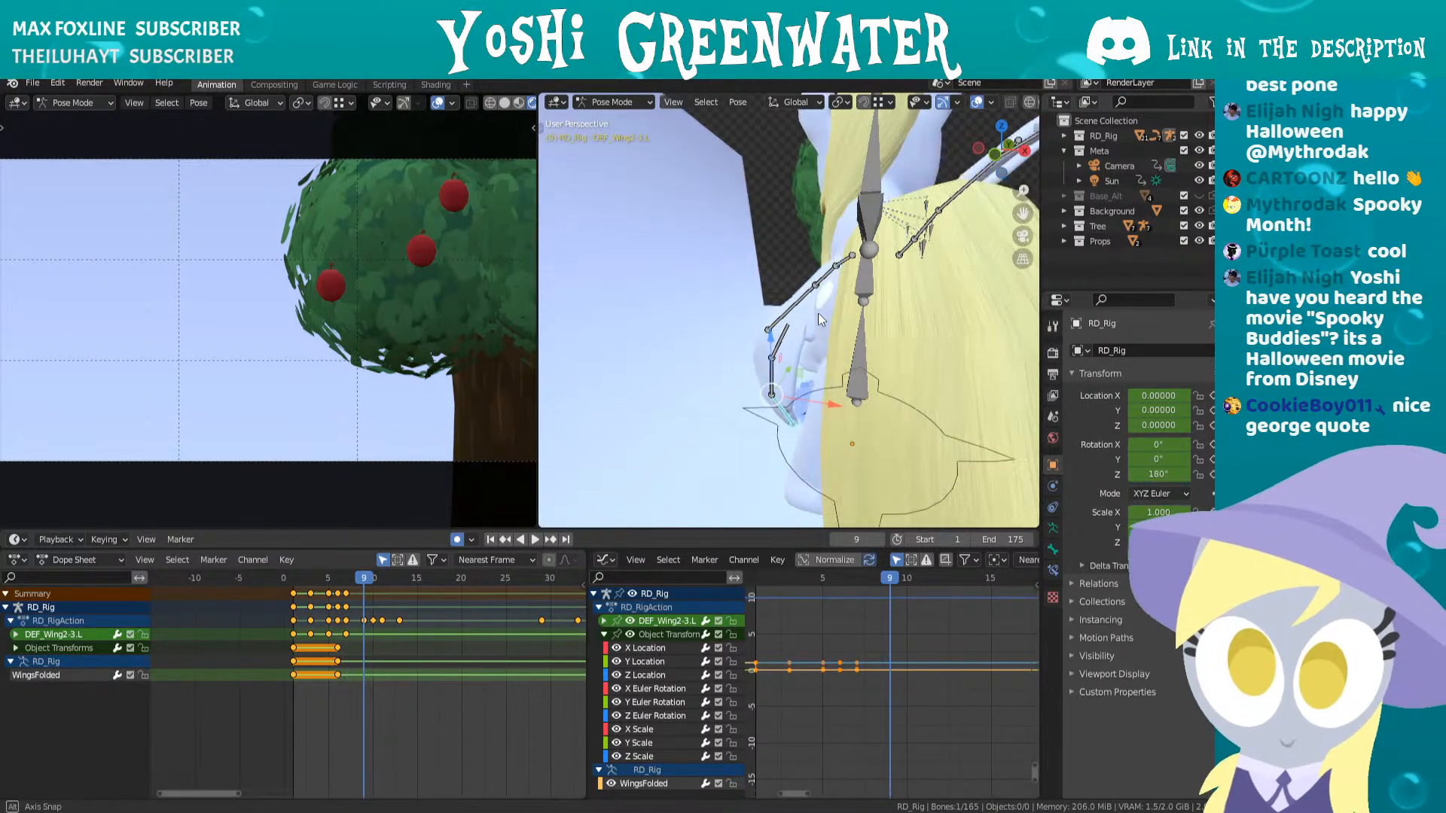
{"action": "right_click", "coordinate": [838, 264]}
{"action": "key", "text": "r"}
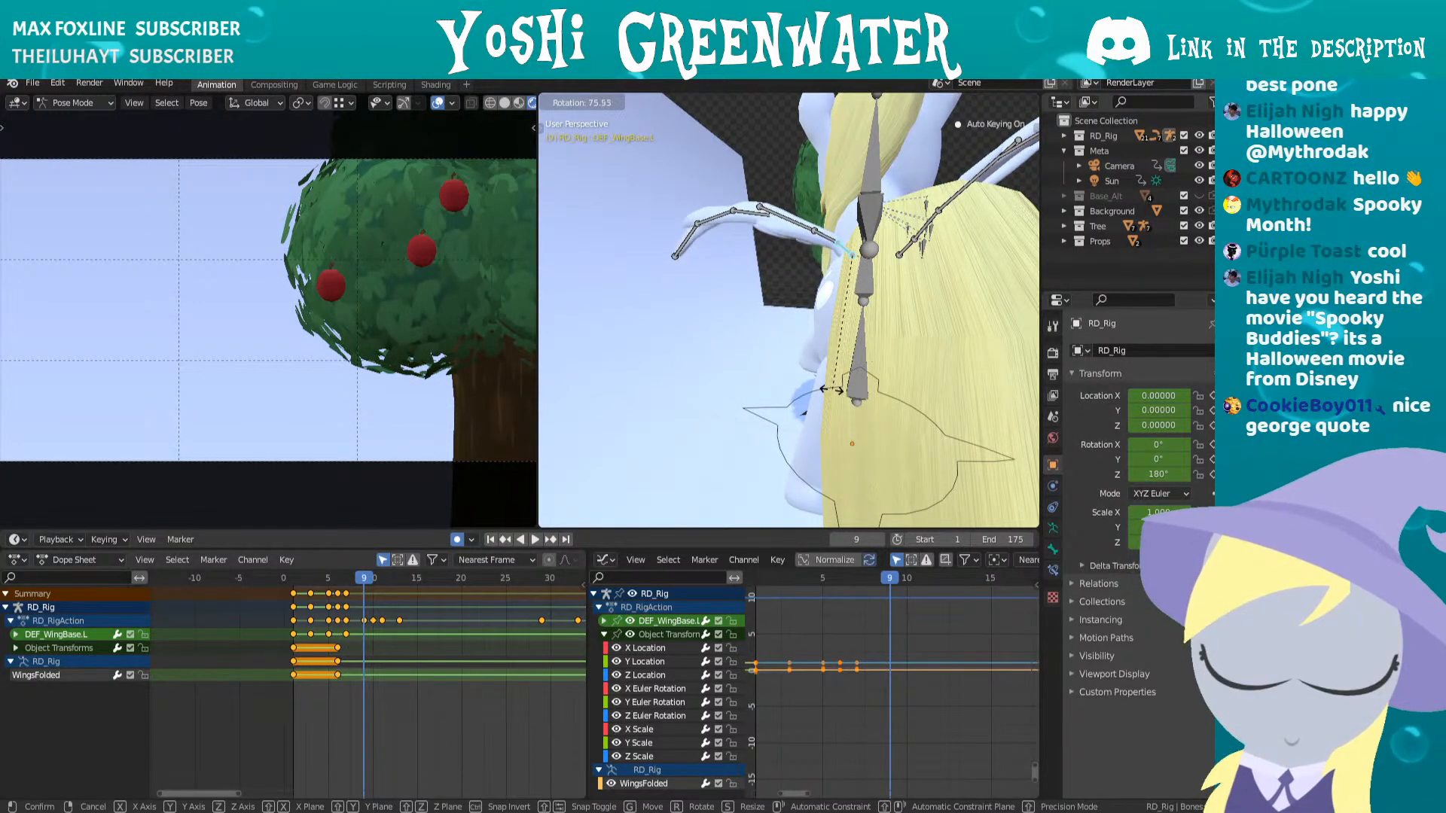
{"action": "left_click", "coordinate": [809, 397]}
{"action": "middle_click_drag", "start_coordinate": [798, 397], "coordinate": [768, 315]}
{"action": "left_click", "coordinate": [889, 336]}
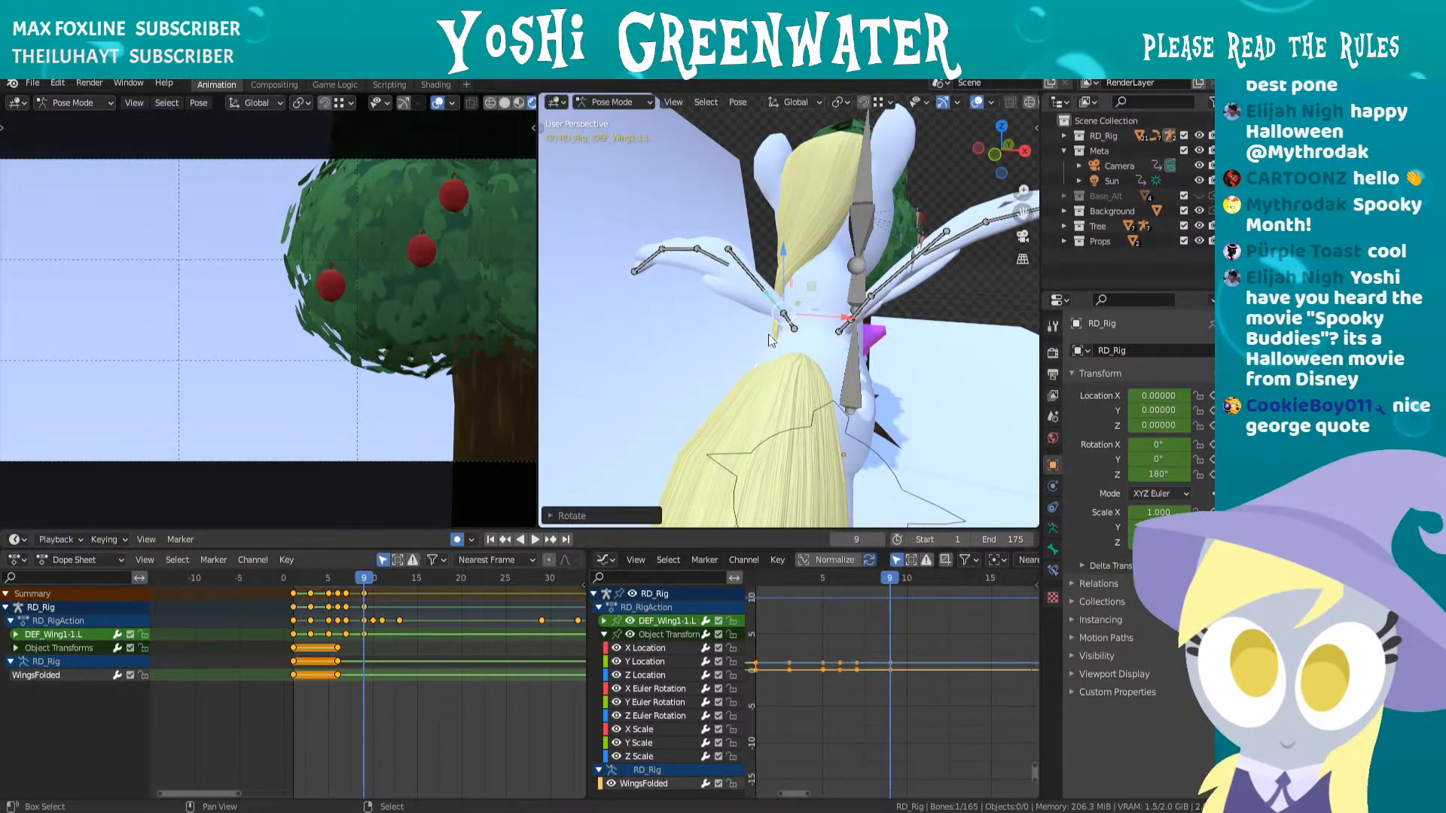
{"action": "middle_click_drag", "start_coordinate": [888, 335], "coordinate": [804, 328]}
{"action": "key", "text": "r"}
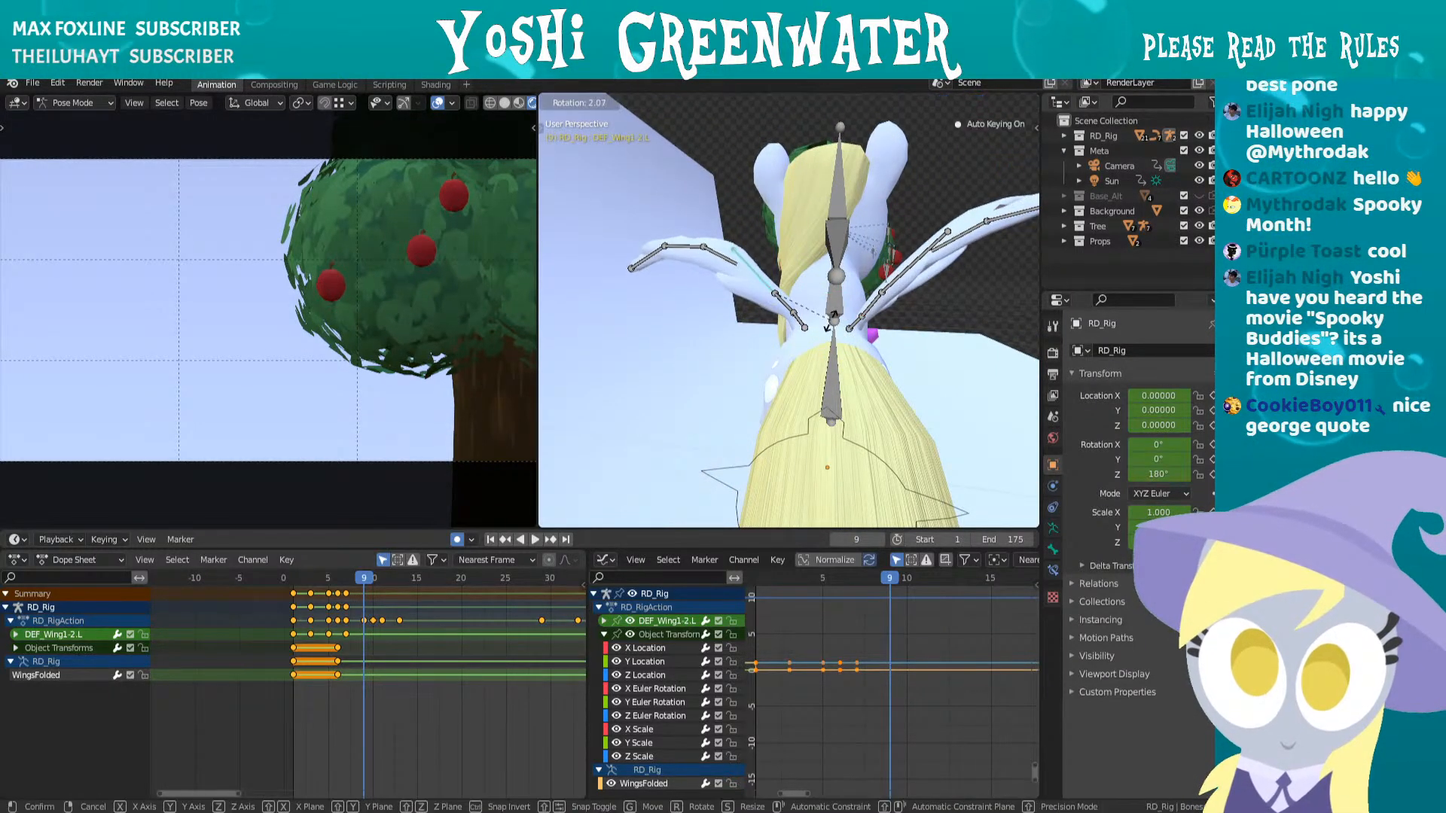
{"action": "left_click", "coordinate": [819, 331]}
- Rotate DEF_Wing2-1.L, DEF_Wing2-2.L and DEF_Wing2-3.L to shape the raised left wing's outer feathers like the right wing's at frame 9
{"action": "right_click", "coordinate": [724, 257]}
{"action": "key", "text": "ctrl+z"}
{"action": "key", "text": "r"}
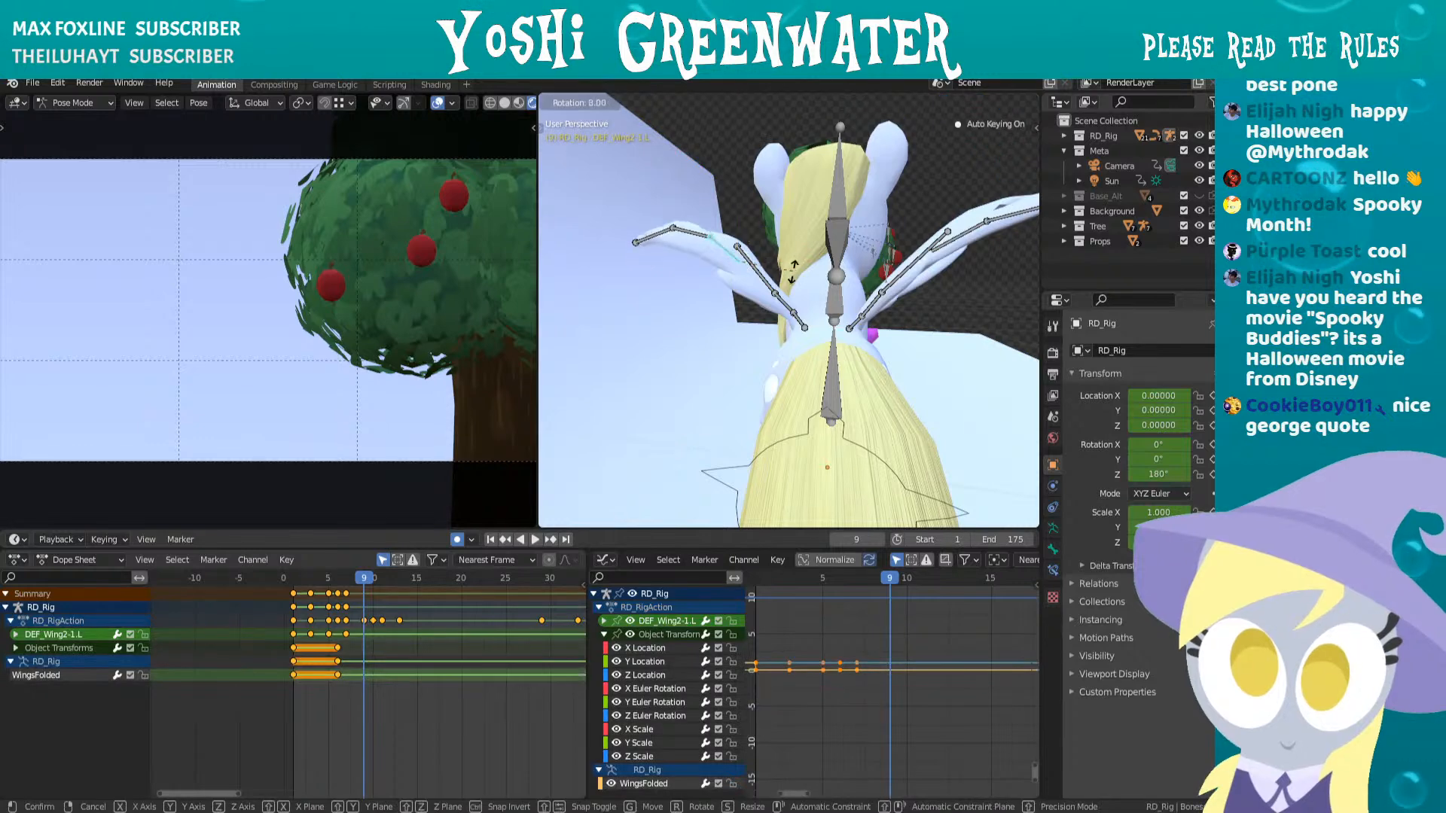
{"action": "left_click", "coordinate": [808, 256]}
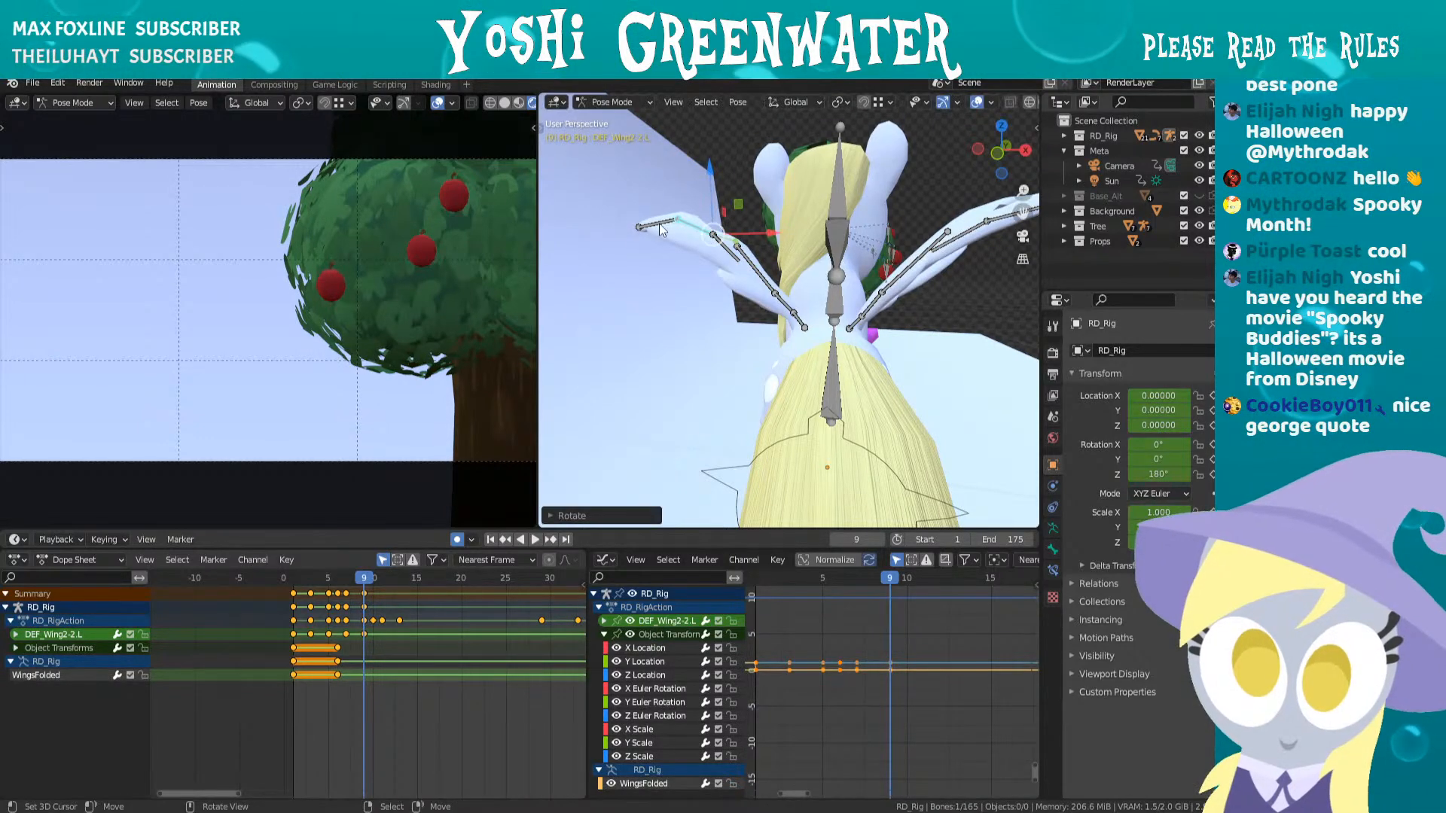
{"action": "right_click", "coordinate": [663, 224]}
{"action": "key", "text": "r"}
{"action": "left_click", "coordinate": [785, 279]}
{"action": "scroll", "coordinate": [785, 281], "scroll_direction": "down", "scroll_amount": 2}
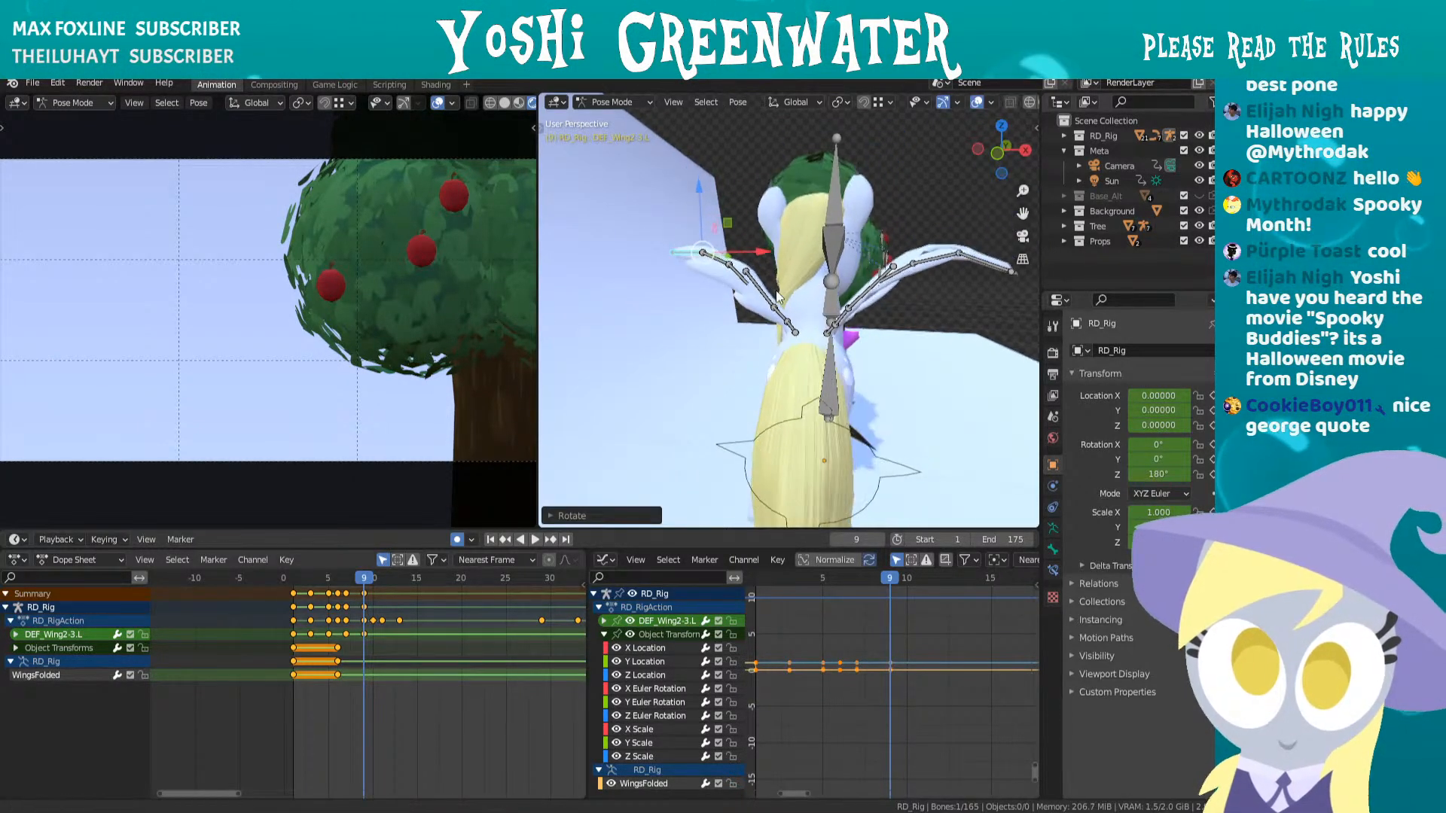
{"action": "right_click", "coordinate": [734, 274]}
{"action": "key", "text": "r"}
{"action": "left_click", "coordinate": [789, 281]}
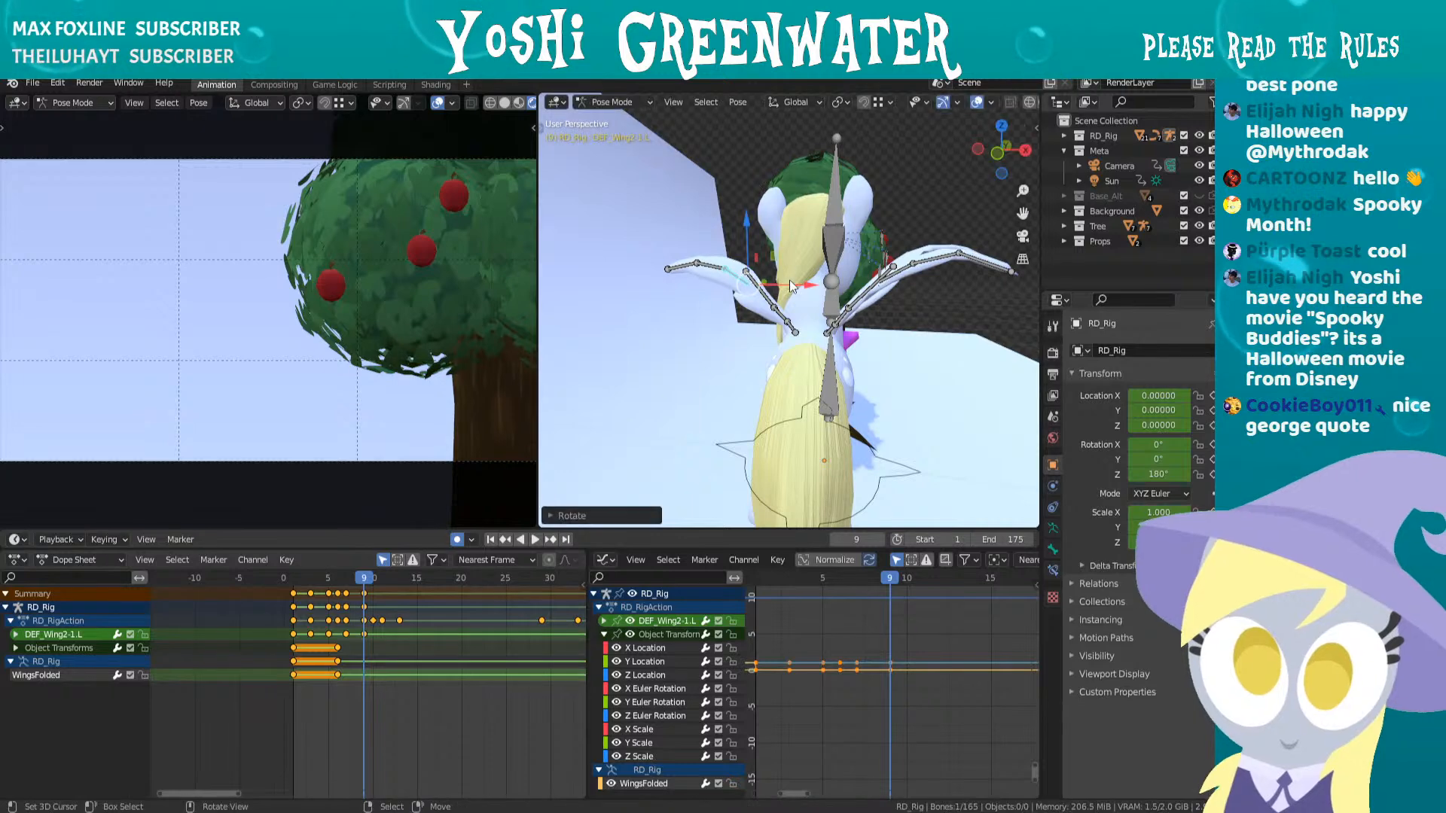
- At frame 11, rotate DEF_WingBase.L to lift the whole left wing further upward
{"action": "key", "text": "Right"}
{"action": "key", "text": "Right"}
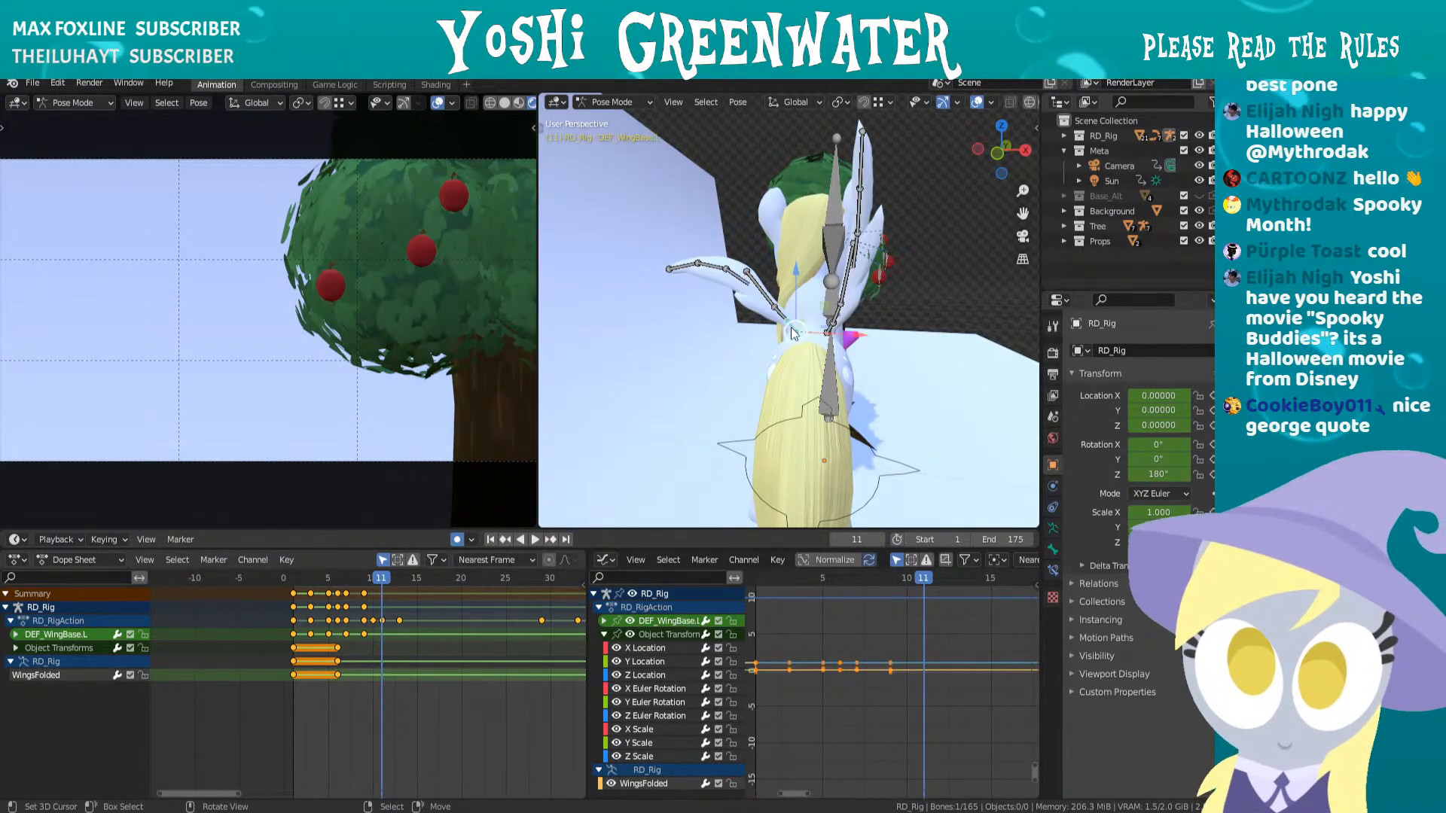
{"action": "key", "text": "r"}
{"action": "left_click", "coordinate": [791, 312]}
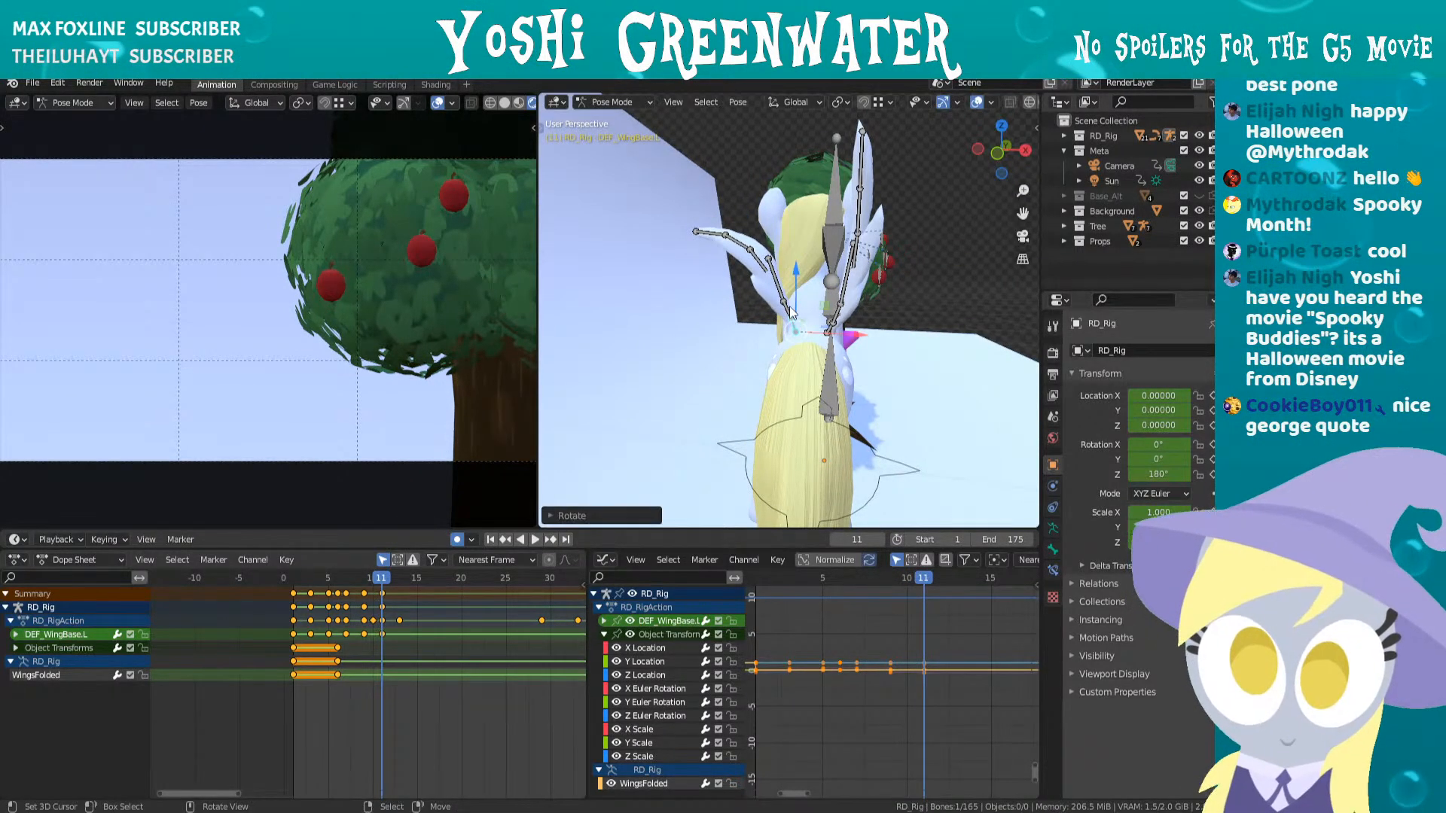
- Rotate the left wing's base, inner feather and outer feather bones inward at frame 11 to raise the wing
{"action": "left_click", "coordinate": [824, 312]}
{"action": "left_click", "coordinate": [786, 281]}
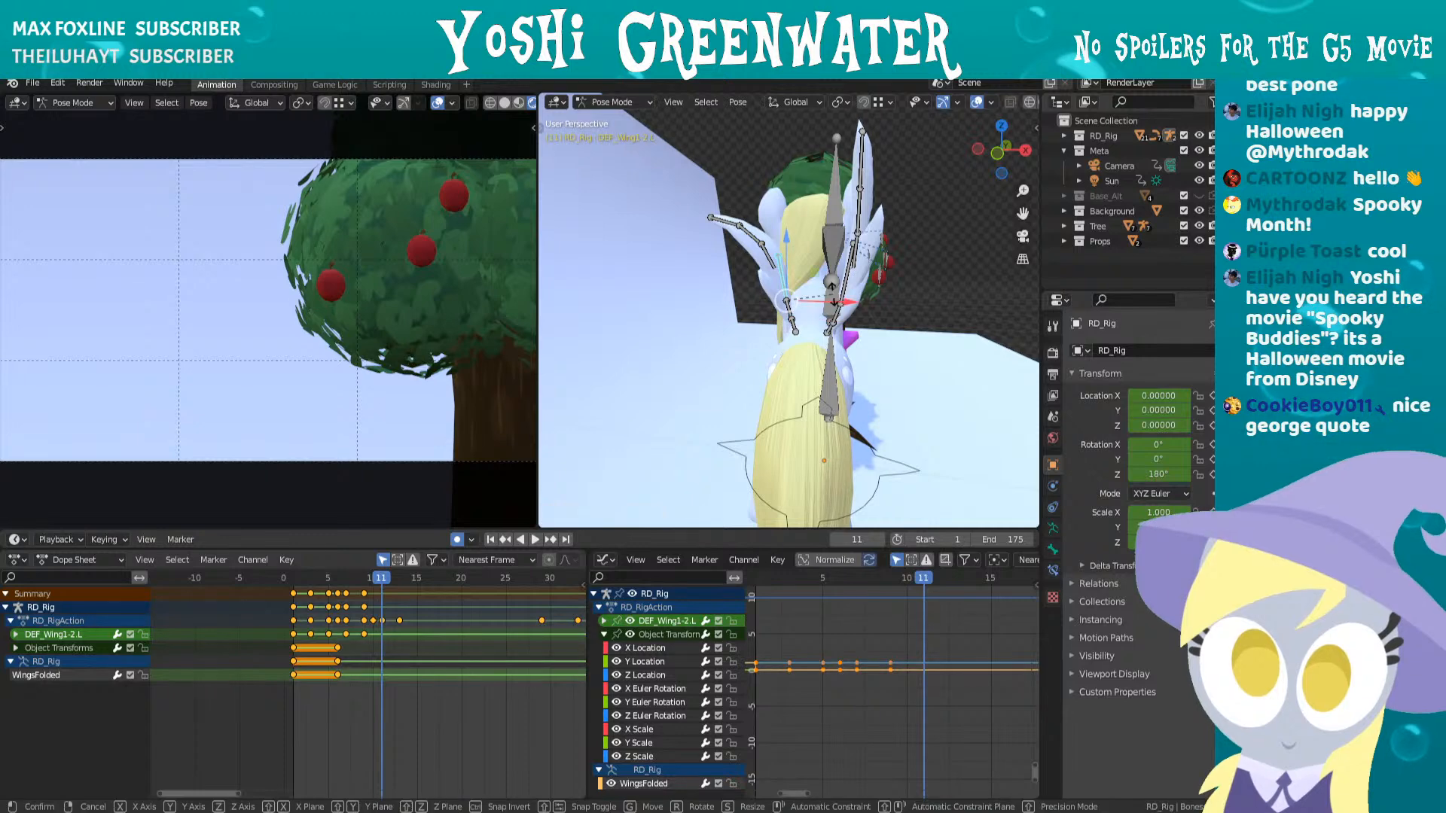
{"action": "key", "text": "r"}
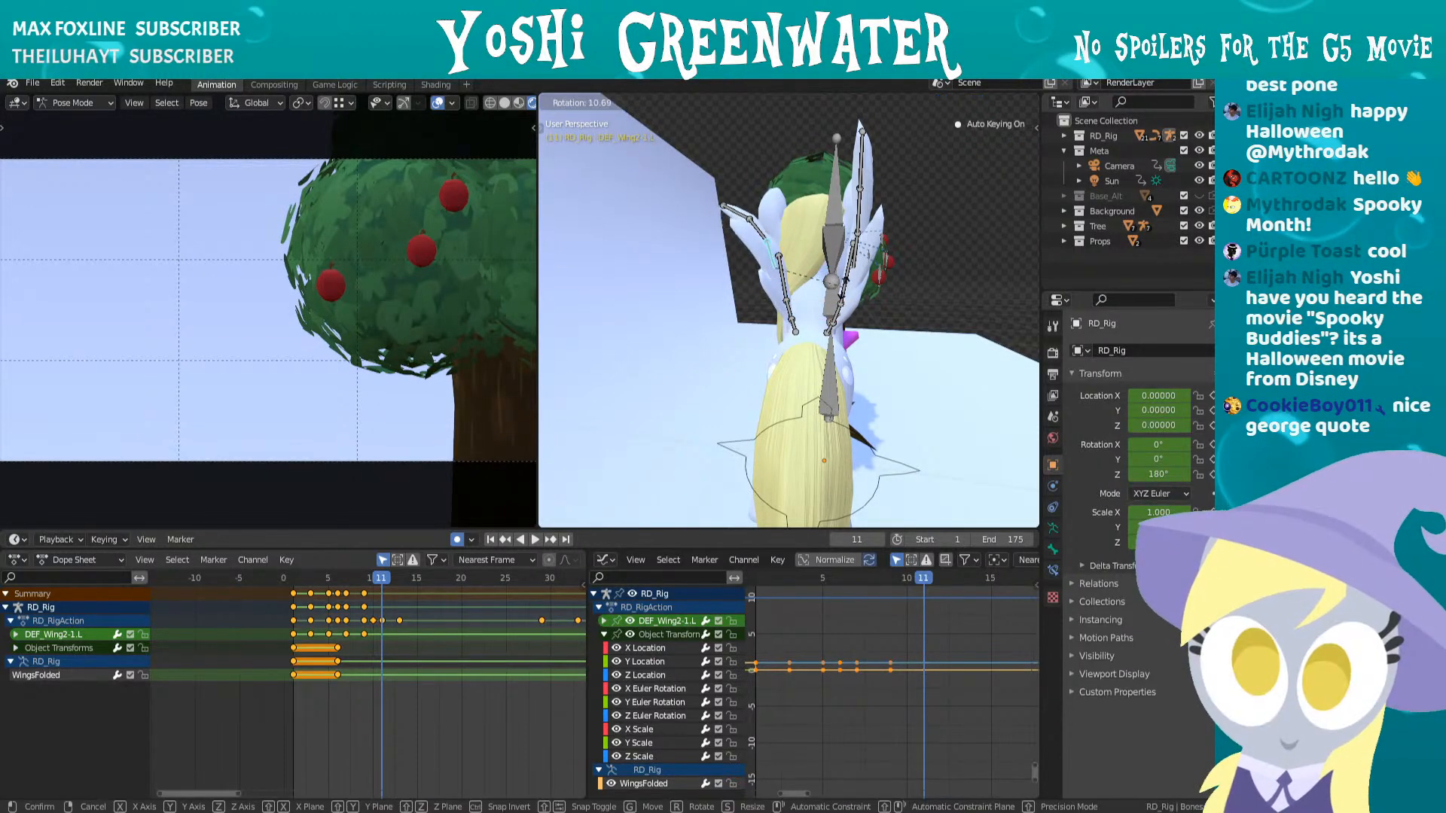
{"action": "left_click", "coordinate": [760, 253]}
{"action": "left_click", "coordinate": [762, 229]}
{"action": "key", "text": "r"}
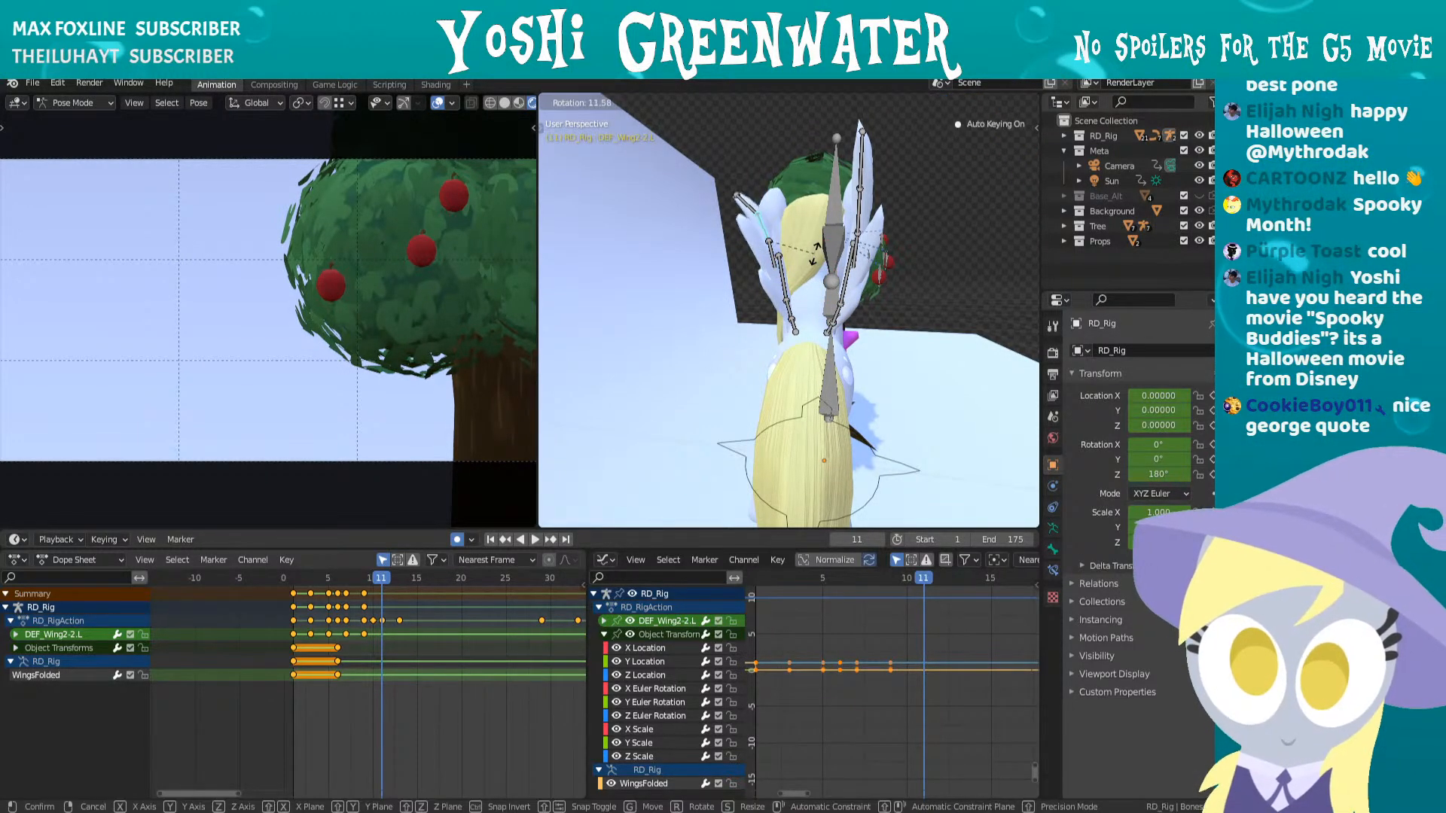
{"action": "left_click", "coordinate": [815, 253]}
{"action": "right_click", "coordinate": [750, 204]}
{"action": "key", "text": "r"}
{"action": "left_click", "coordinate": [830, 285]}
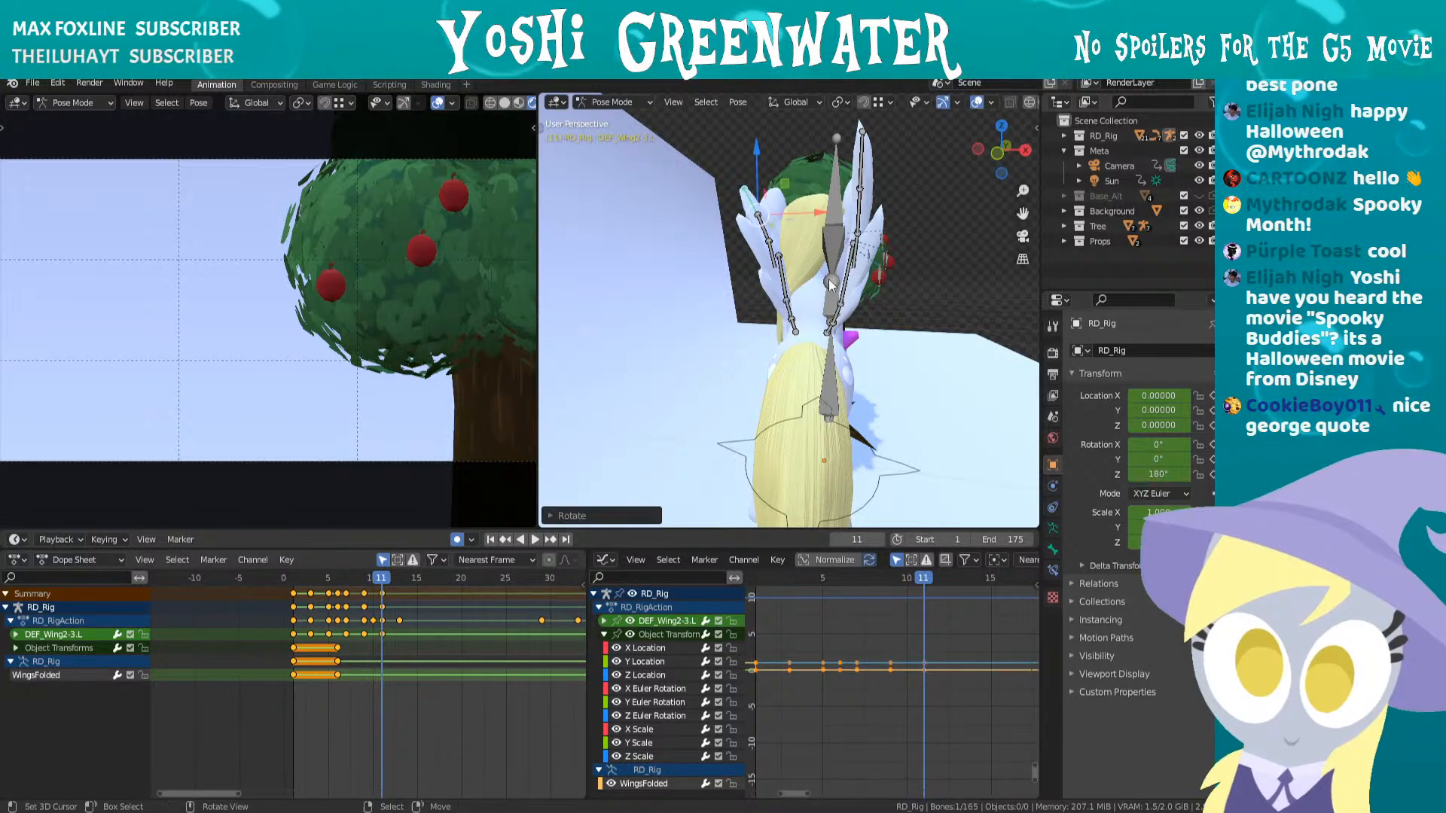
- Adjust the rotation of DEF_WingBase.L, DEF_Wing1-1.L and DEF_Wing1-2.L at frame 11 from the side and front of the pony
{"action": "middle_click_drag", "start_coordinate": [830, 284], "coordinate": [787, 316]}
{"action": "left_click", "coordinate": [770, 331]}
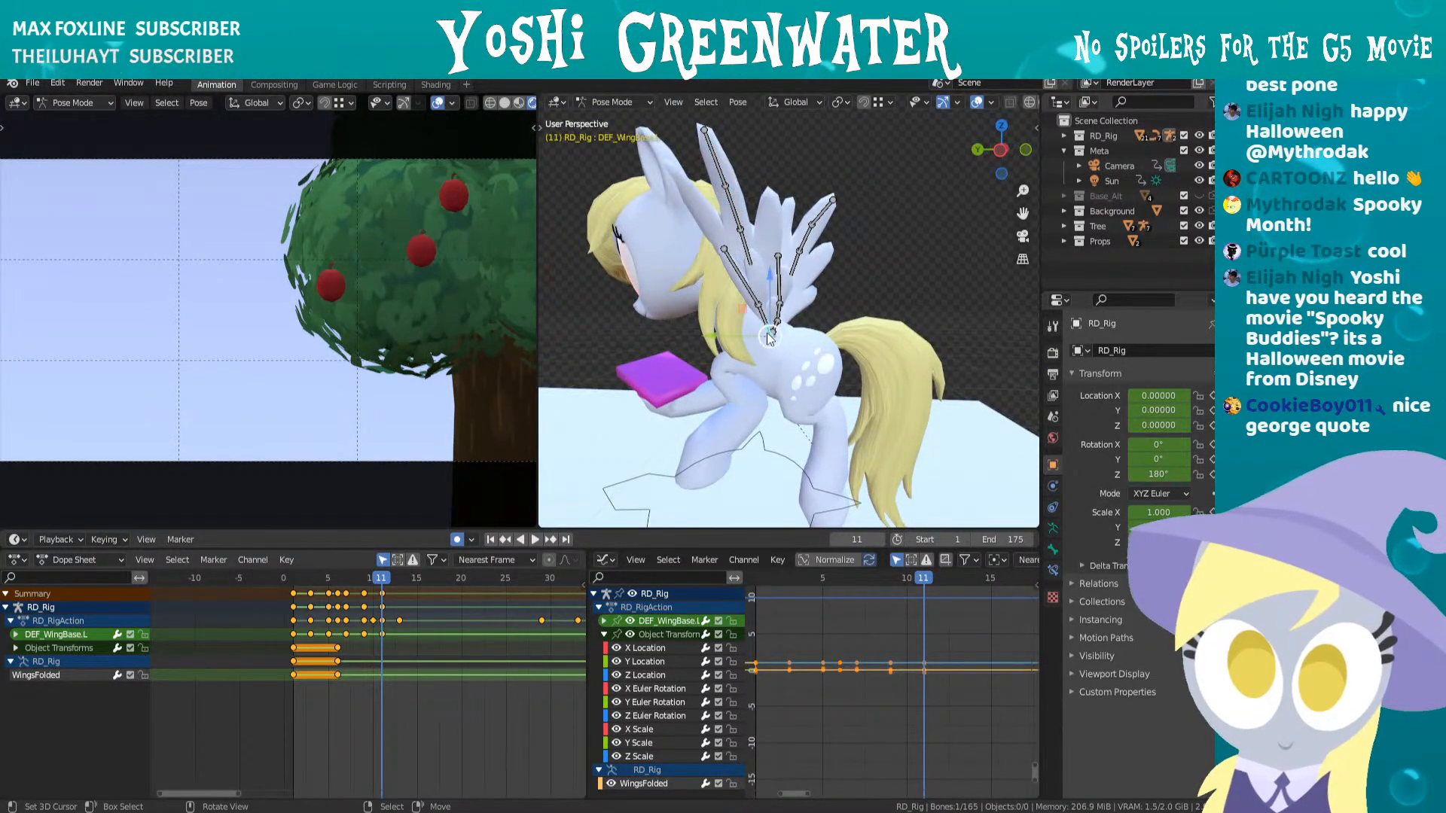
{"action": "key", "text": "r"}
{"action": "left_click", "coordinate": [892, 341]}
{"action": "mouse_move", "coordinate": [892, 341]}
{"action": "middle_mouse_down"}
{"action": "mouse_move", "coordinate": [700, 292]}
{"action": "mouse_move", "coordinate": [655, 301]}
{"action": "mouse_move", "coordinate": [905, 316]}
{"action": "middle_mouse_up"}
{"action": "scroll", "coordinate": [836, 310], "scroll_direction": "up", "scroll_amount": 2}
{"action": "right_click", "coordinate": [777, 324]}
{"action": "key", "text": "r"}
{"action": "left_click", "coordinate": [908, 307]}
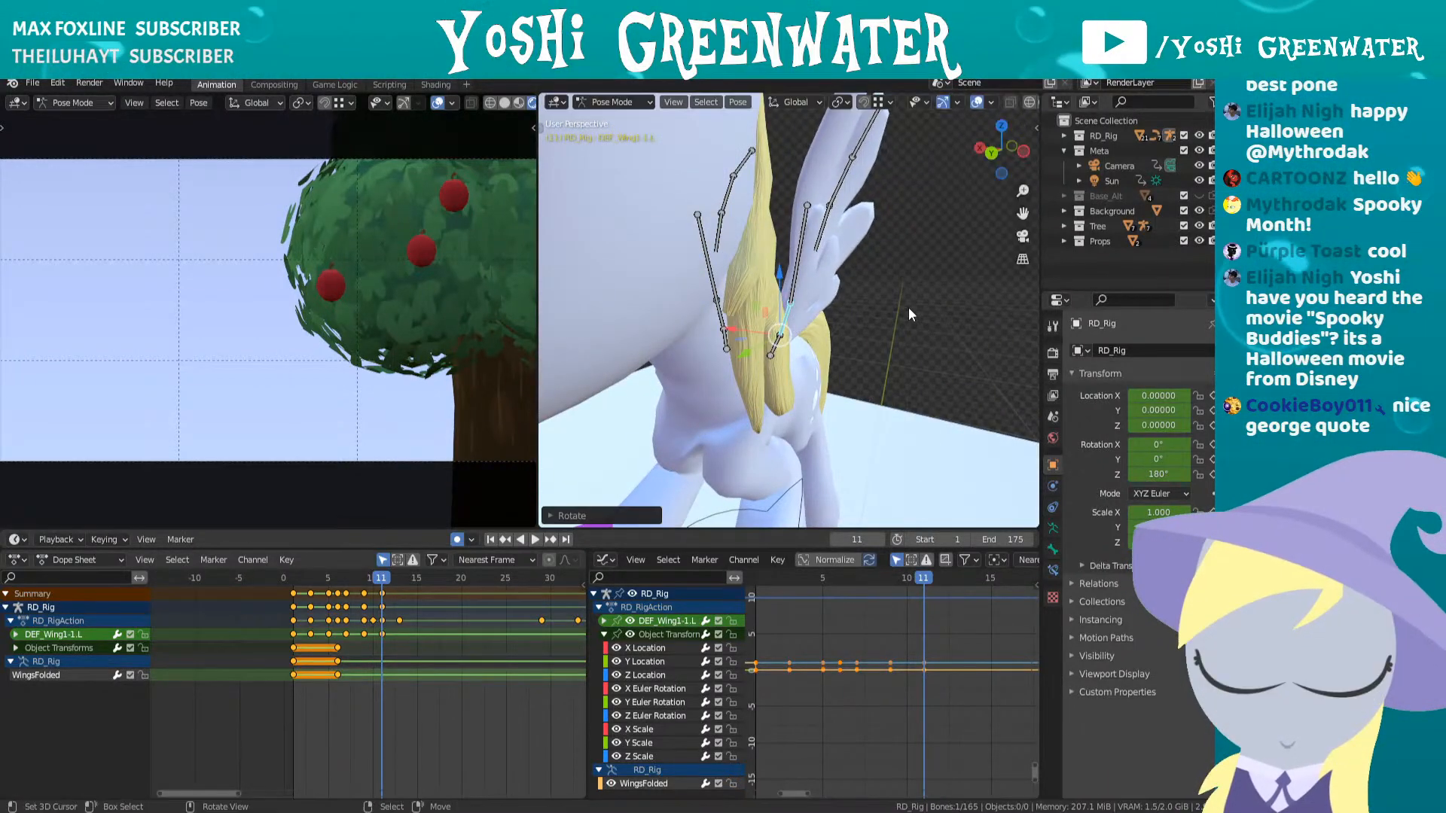
{"action": "right_click", "coordinate": [800, 282]}
{"action": "key", "text": "r"}
{"action": "left_click", "coordinate": [906, 296]}
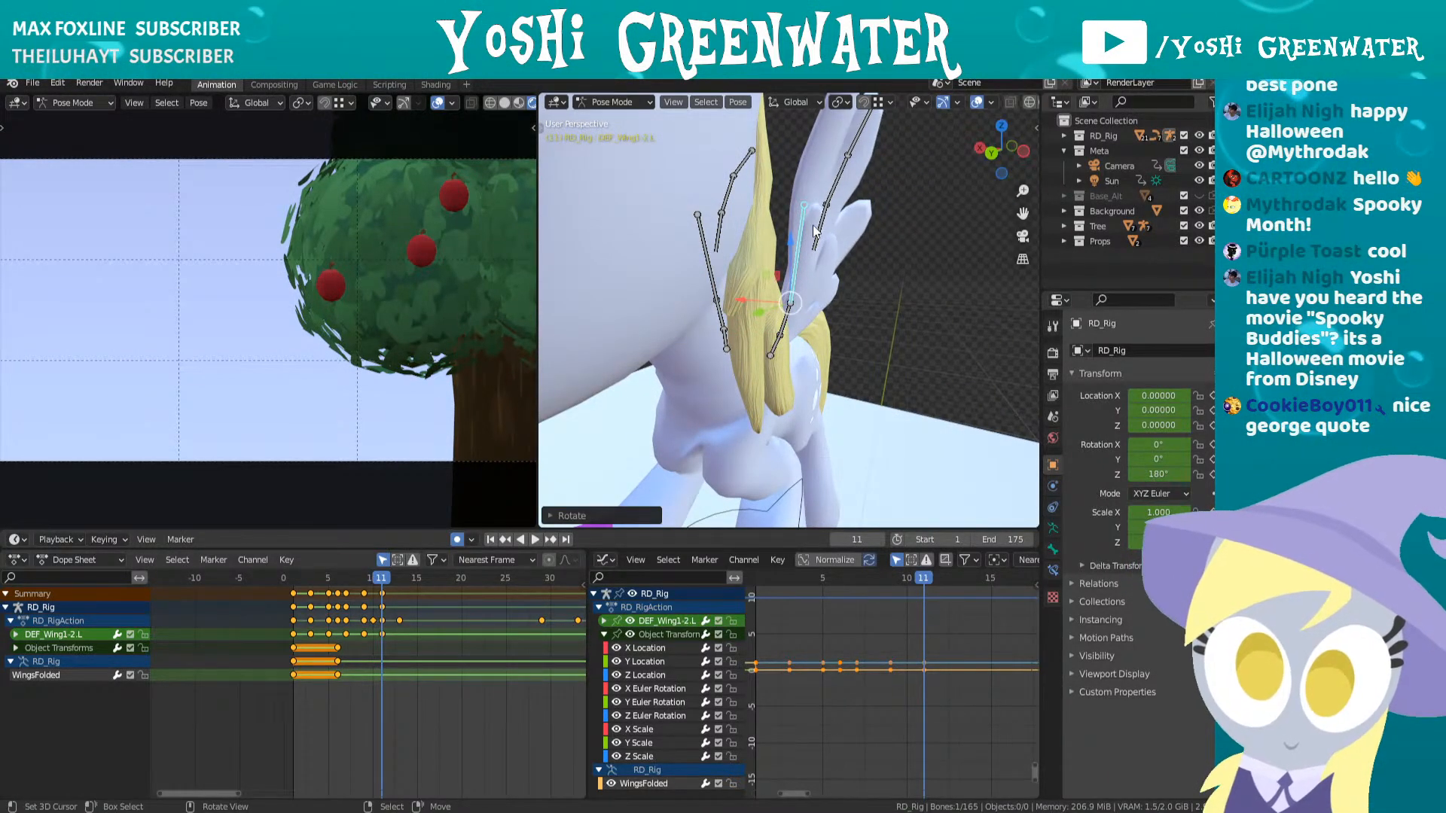
- Rotate the outer feather bones DEF_Wing2-1.L, DEF_Wing2-2.L and DEF_Wing2-3.L at frame 11 into a raised, straighter line
{"action": "key", "text": "r"}
{"action": "left_click", "coordinate": [881, 238]}
{"action": "middle_click_drag", "start_coordinate": [881, 238], "coordinate": [818, 264]}
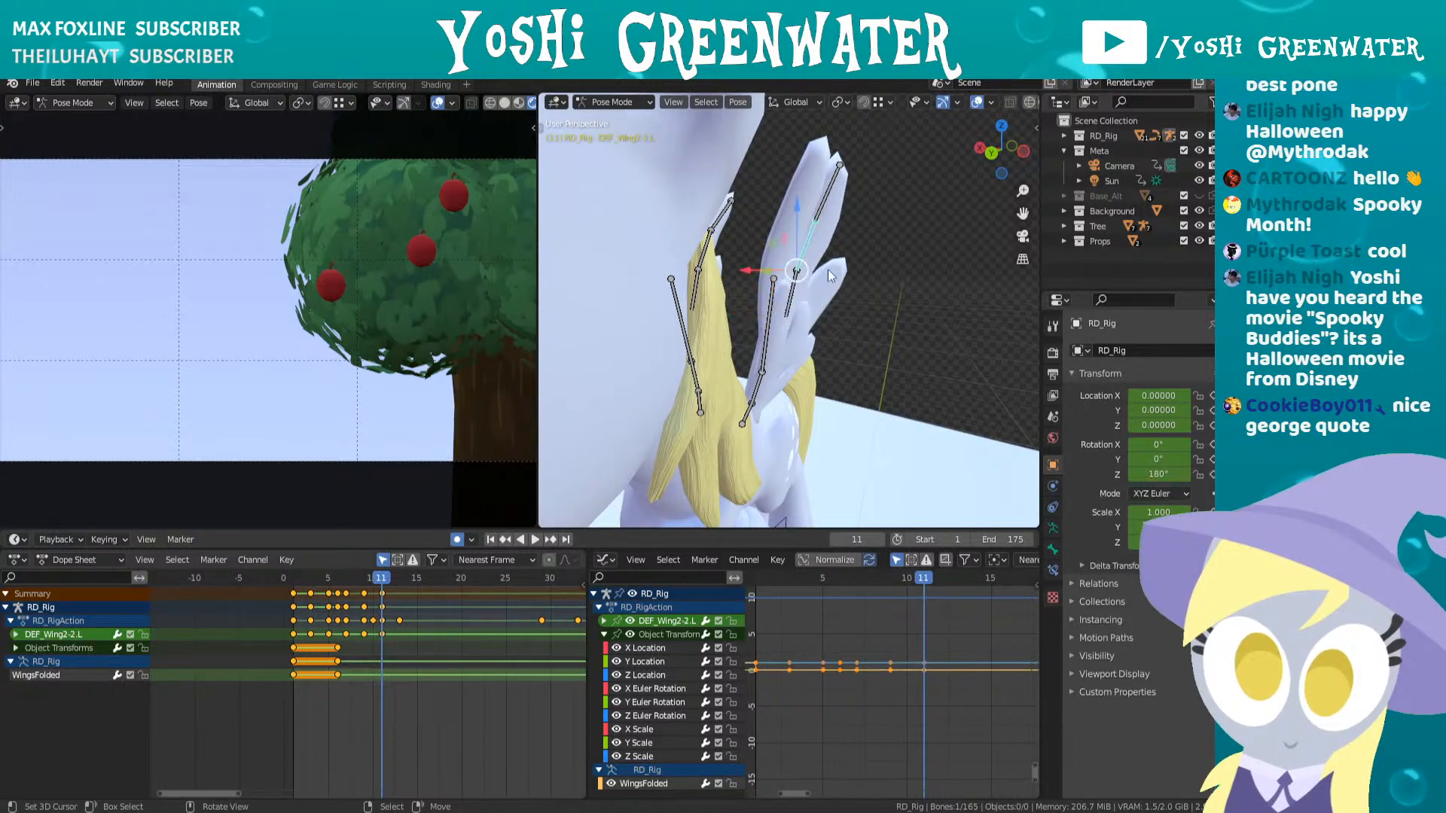
{"action": "key", "text": "r"}
{"action": "left_click", "coordinate": [830, 226]}
{"action": "key", "text": "r"}
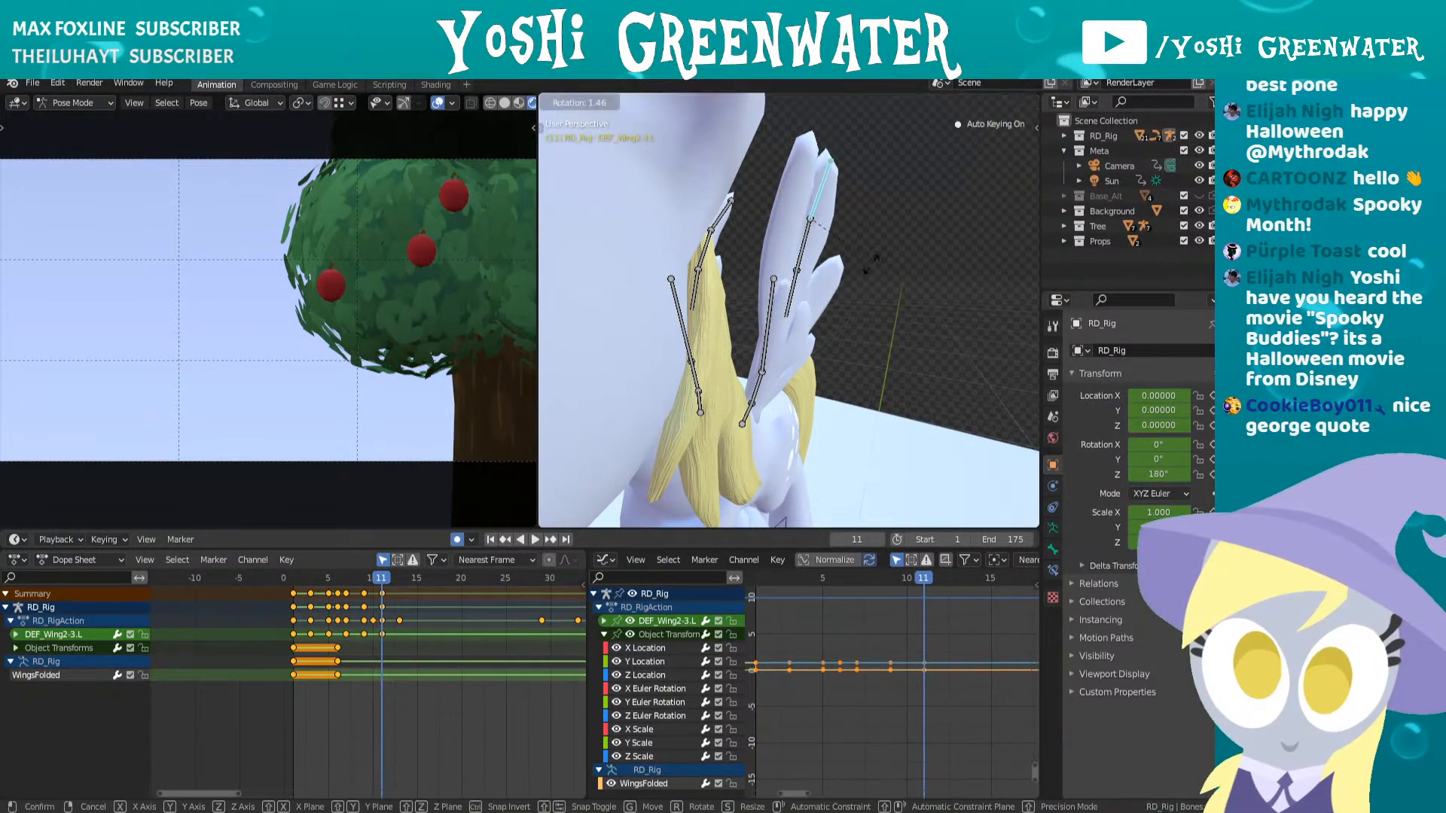
{"action": "left_click", "coordinate": [817, 260]}
{"action": "key", "text": "r"}
{"action": "left_click", "coordinate": [874, 302]}
- Check the wings from behind and play back the flap animation from frame 1
{"action": "middle_click_drag", "start_coordinate": [873, 301], "coordinate": [548, 305]}
{"action": "key", "text": "Right"}
{"action": "key", "text": "Right"}
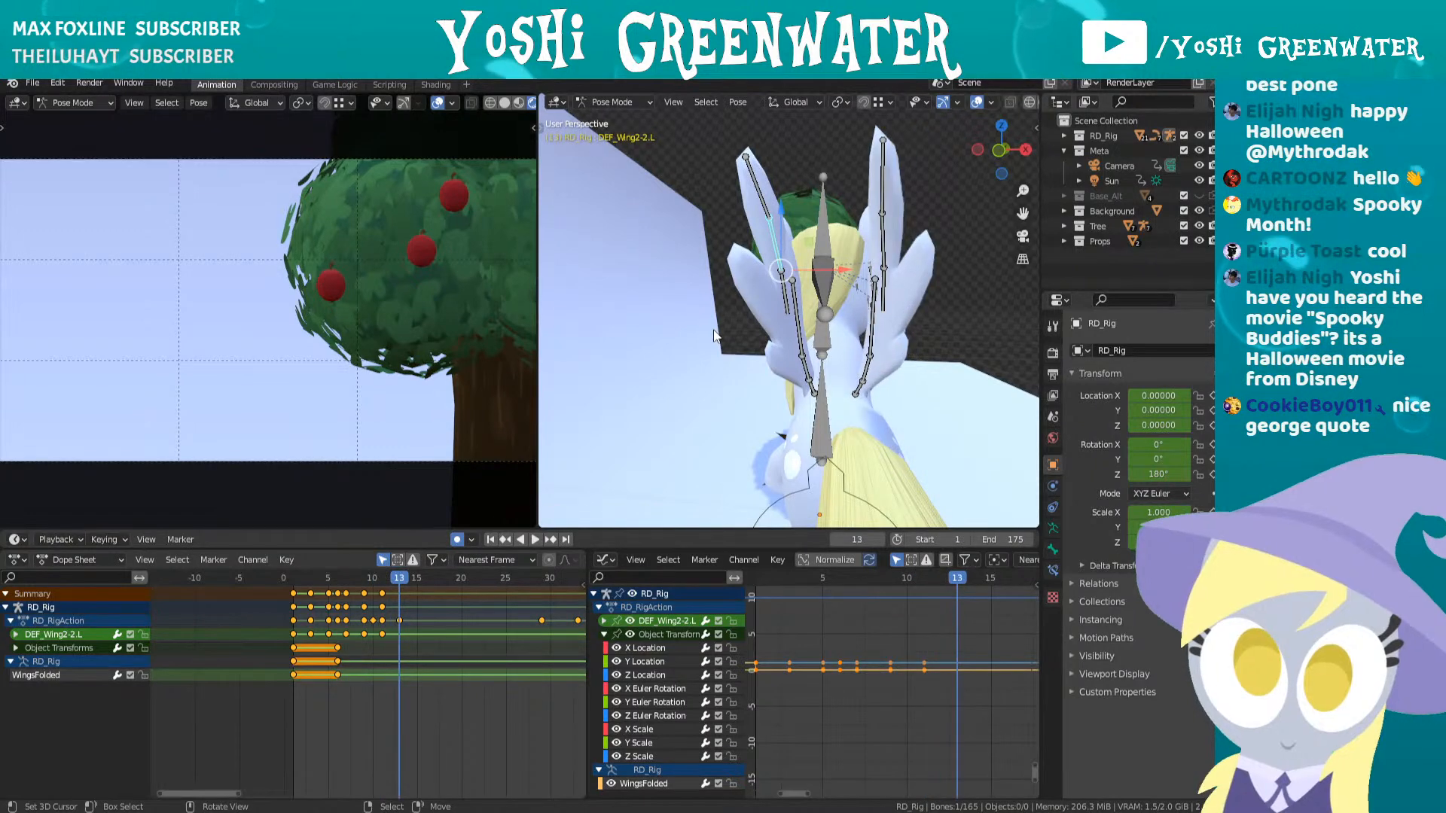
{"action": "scroll", "coordinate": [317, 623], "scroll_direction": "up", "scroll_amount": 3}
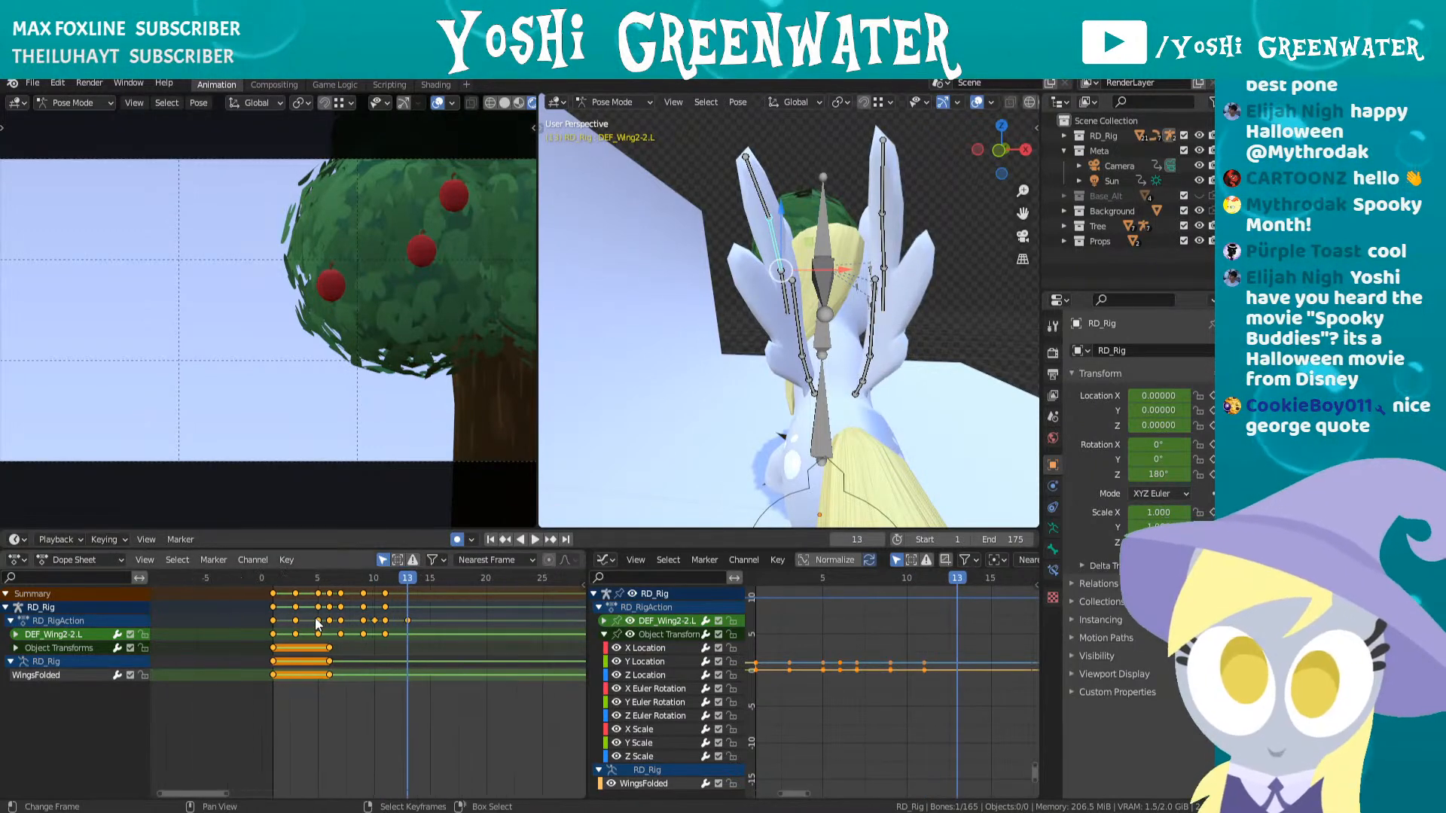
{"action": "left_click", "coordinate": [266, 580]}
{"action": "key", "text": "space"}
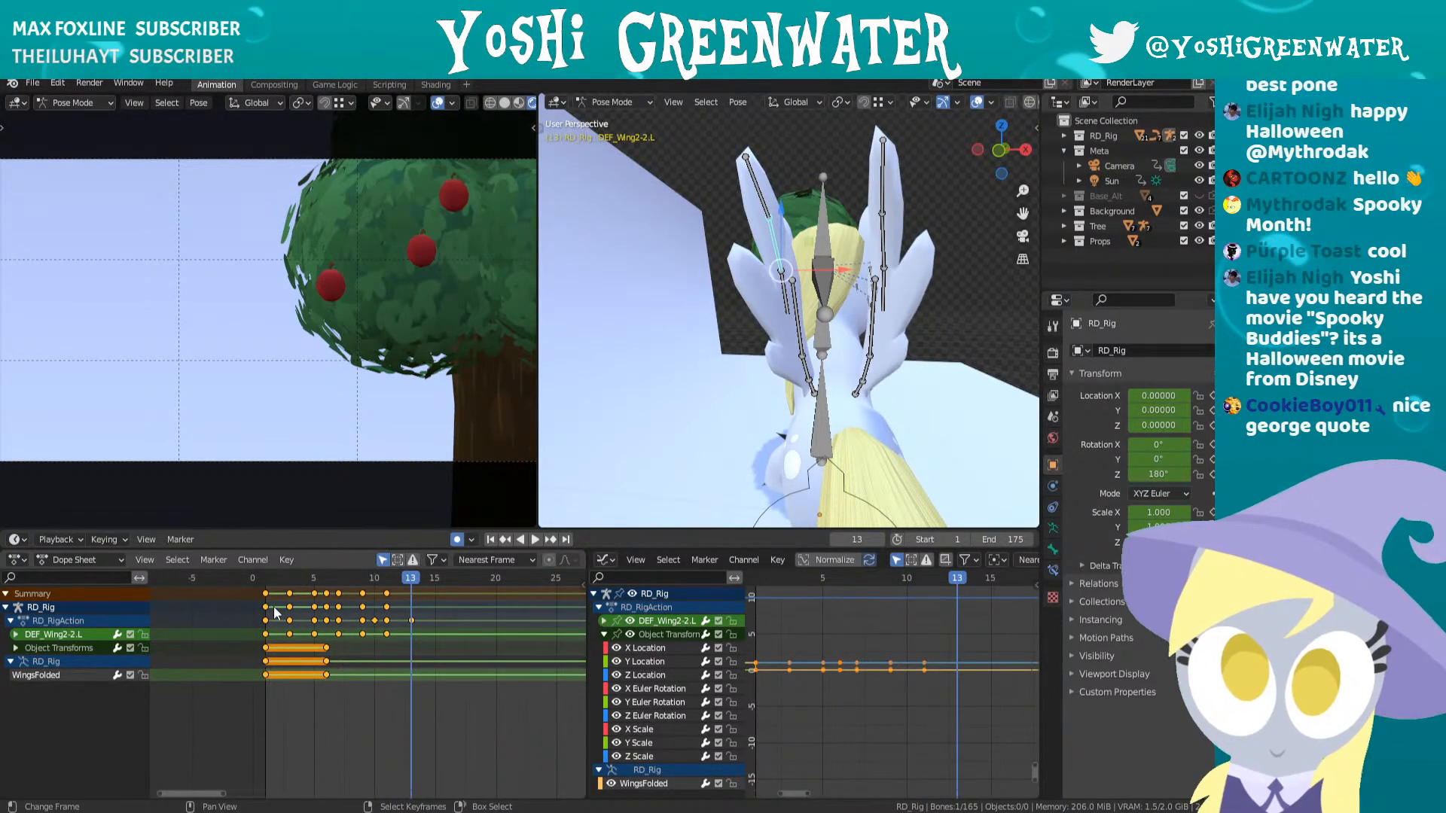
- Select all six left wing bones together: the wing base, Wing1-1, Wing1-2, Wing2-1, Wing2-2 and Wing2-3
{"action": "middle_click_drag", "start_coordinate": [710, 368], "coordinate": [847, 374]}
{"action": "left_click", "coordinate": [758, 391]}
{"action": "left_click", "coordinate": [747, 384], "text": "shift"}
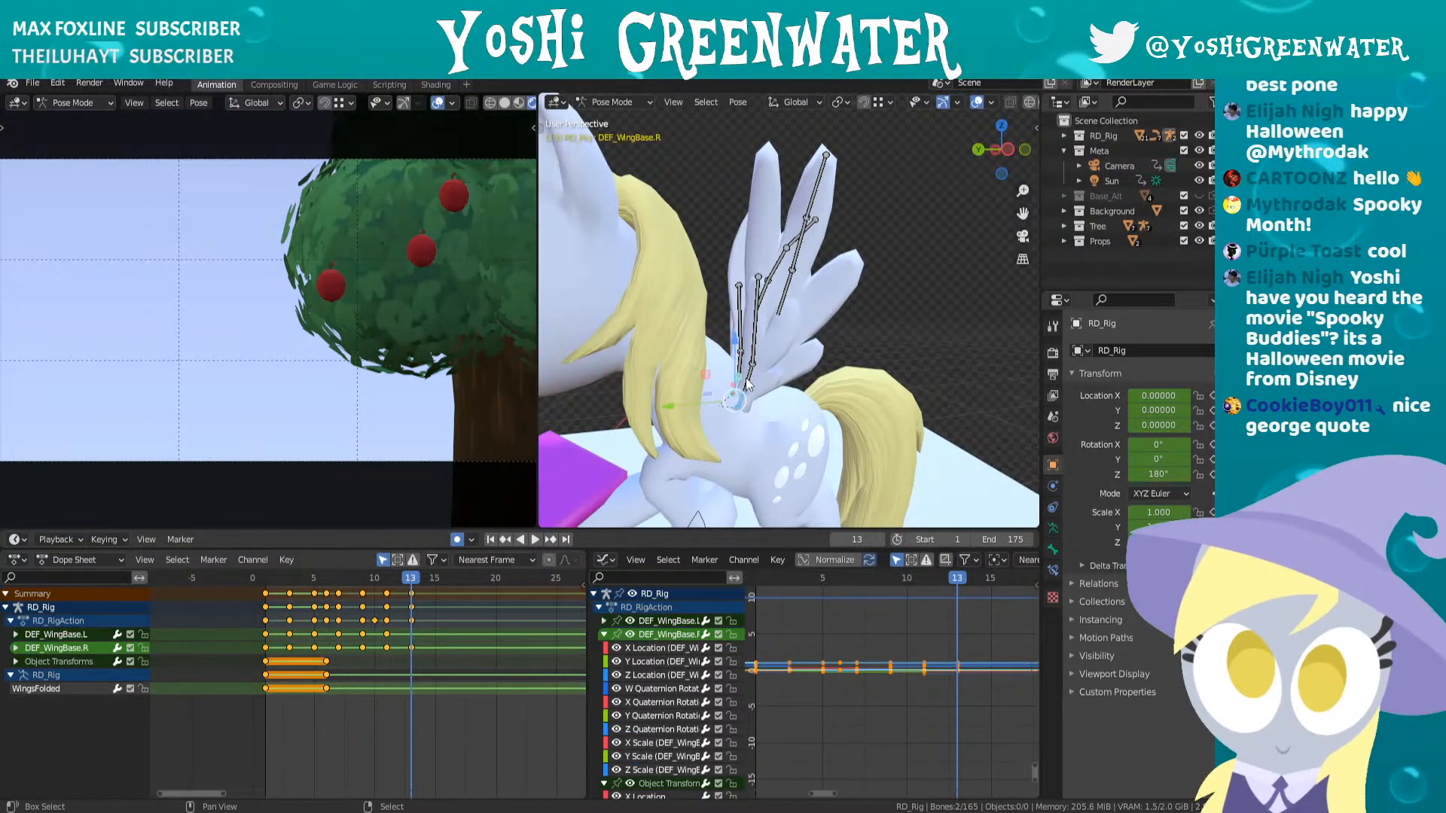
{"action": "middle_click_drag", "start_coordinate": [749, 395], "coordinate": [803, 361]}
{"action": "left_click", "coordinate": [743, 409]}
{"action": "left_click", "coordinate": [751, 370], "text": "shift"}
{"action": "left_click", "coordinate": [759, 347], "text": "shift"}
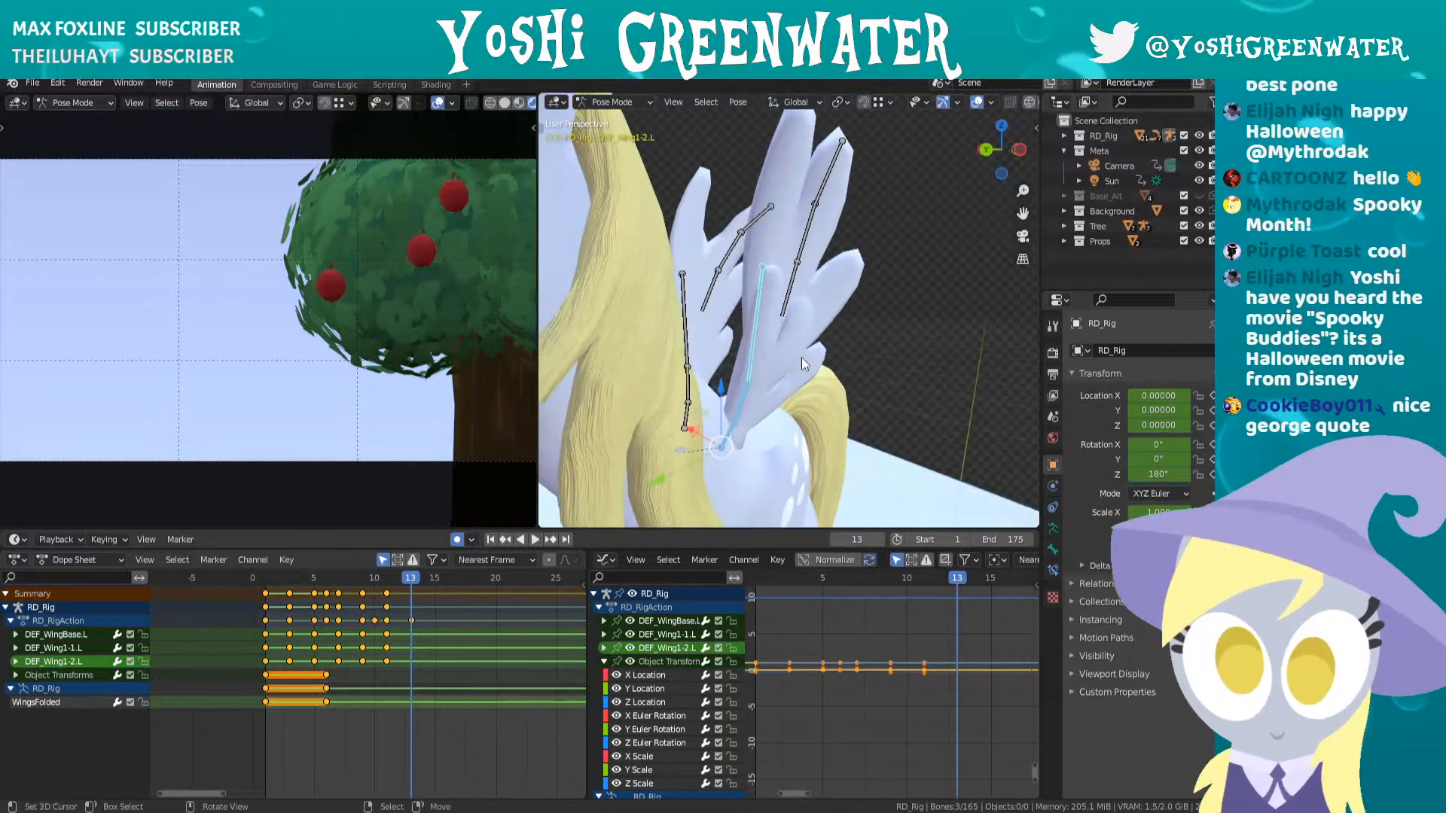
{"action": "left_click", "coordinate": [786, 300], "text": "shift"}
{"action": "left_click", "coordinate": [817, 193], "text": "shift"}
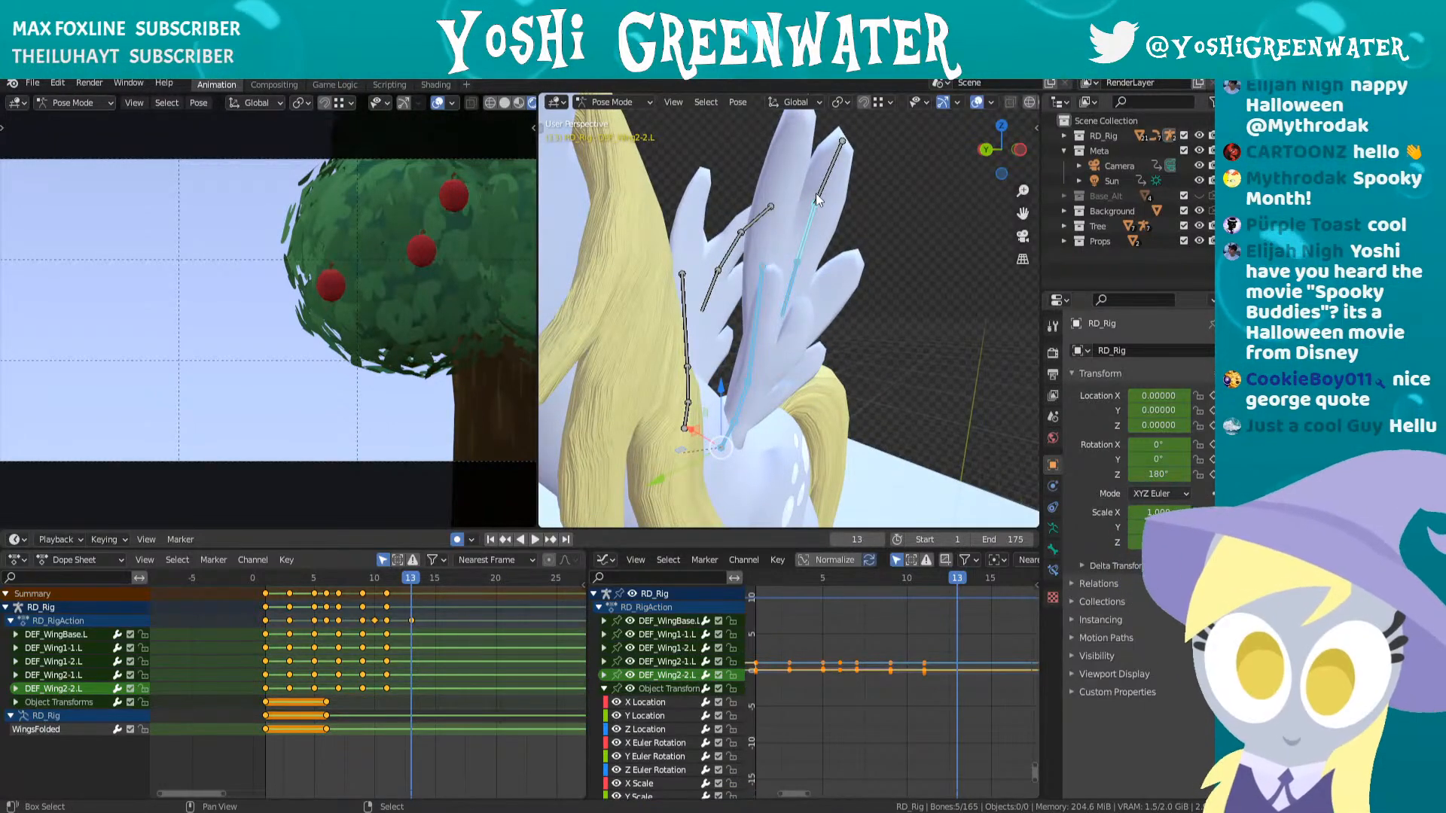
{"action": "left_click", "coordinate": [829, 181], "text": "shift"}
{"action": "middle_click_drag", "start_coordinate": [828, 181], "coordinate": [760, 286]}
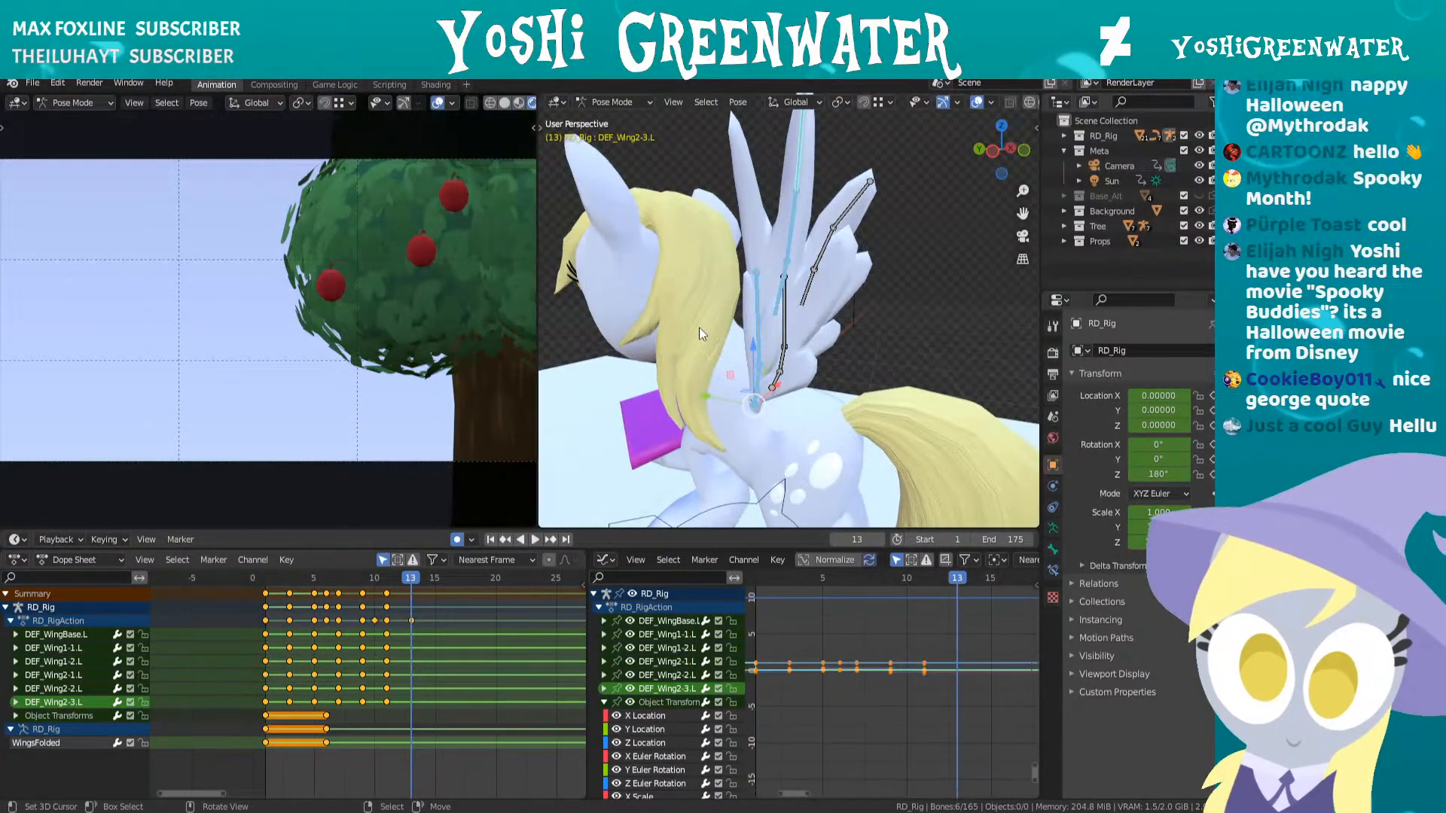
- Try to paste the left wing's frame 1 keyframes at frame 13
{"action": "left_click_drag", "start_coordinate": [411, 585], "coordinate": [269, 585]}
{"action": "key", "text": "space"}
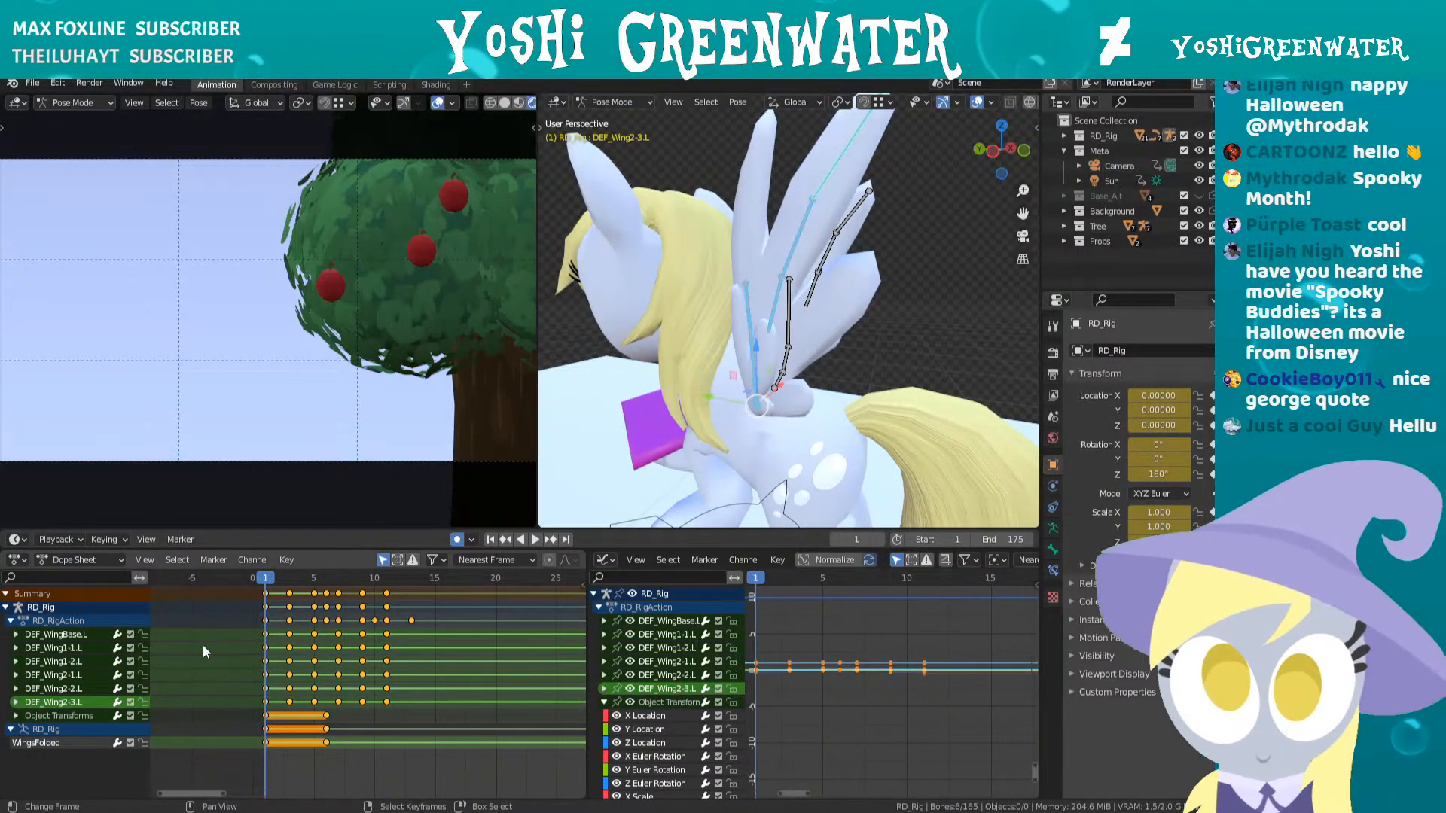
{"action": "left_click_drag", "start_coordinate": [259, 636], "coordinate": [267, 706]}
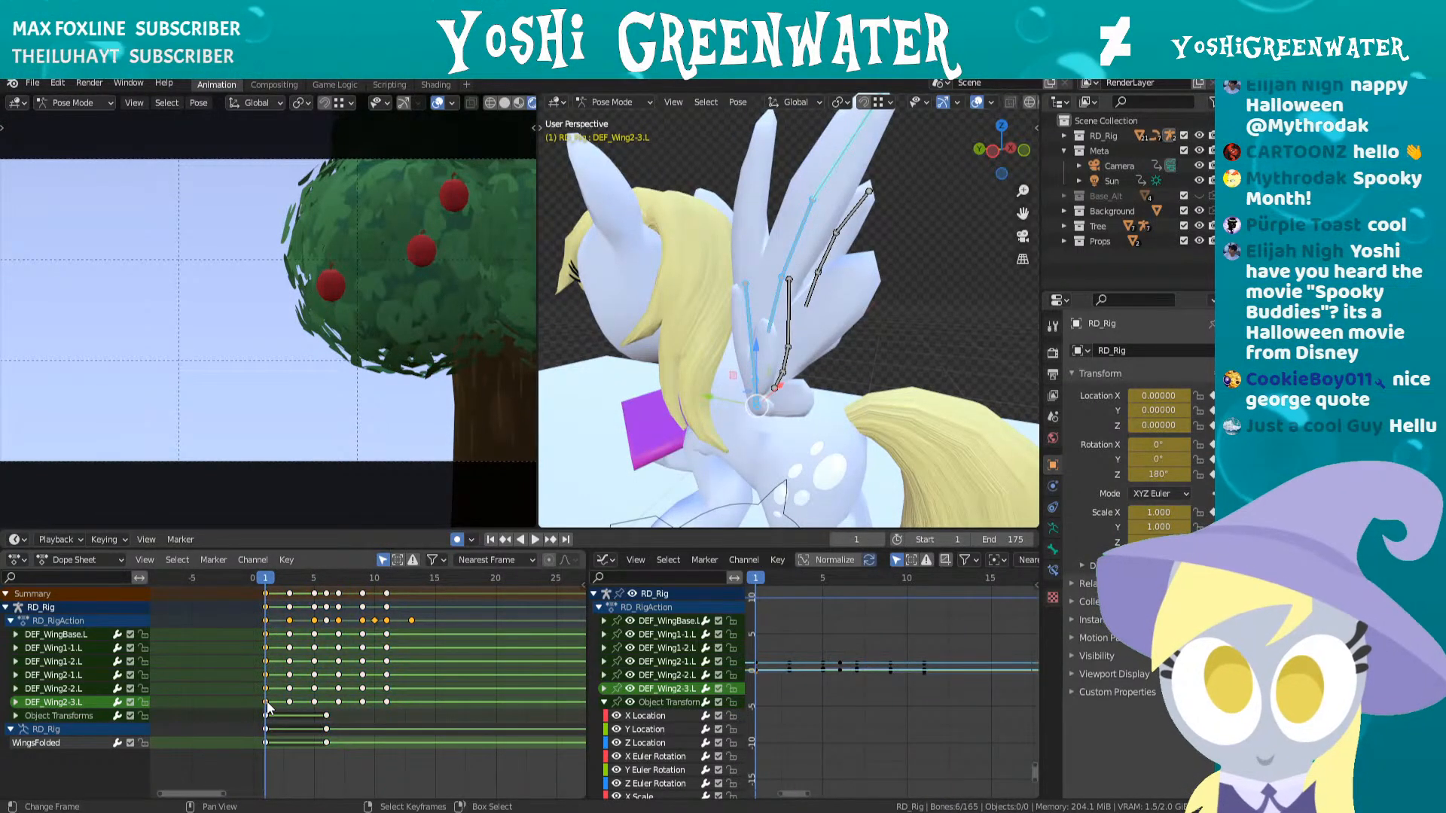
{"action": "key", "text": "space"}
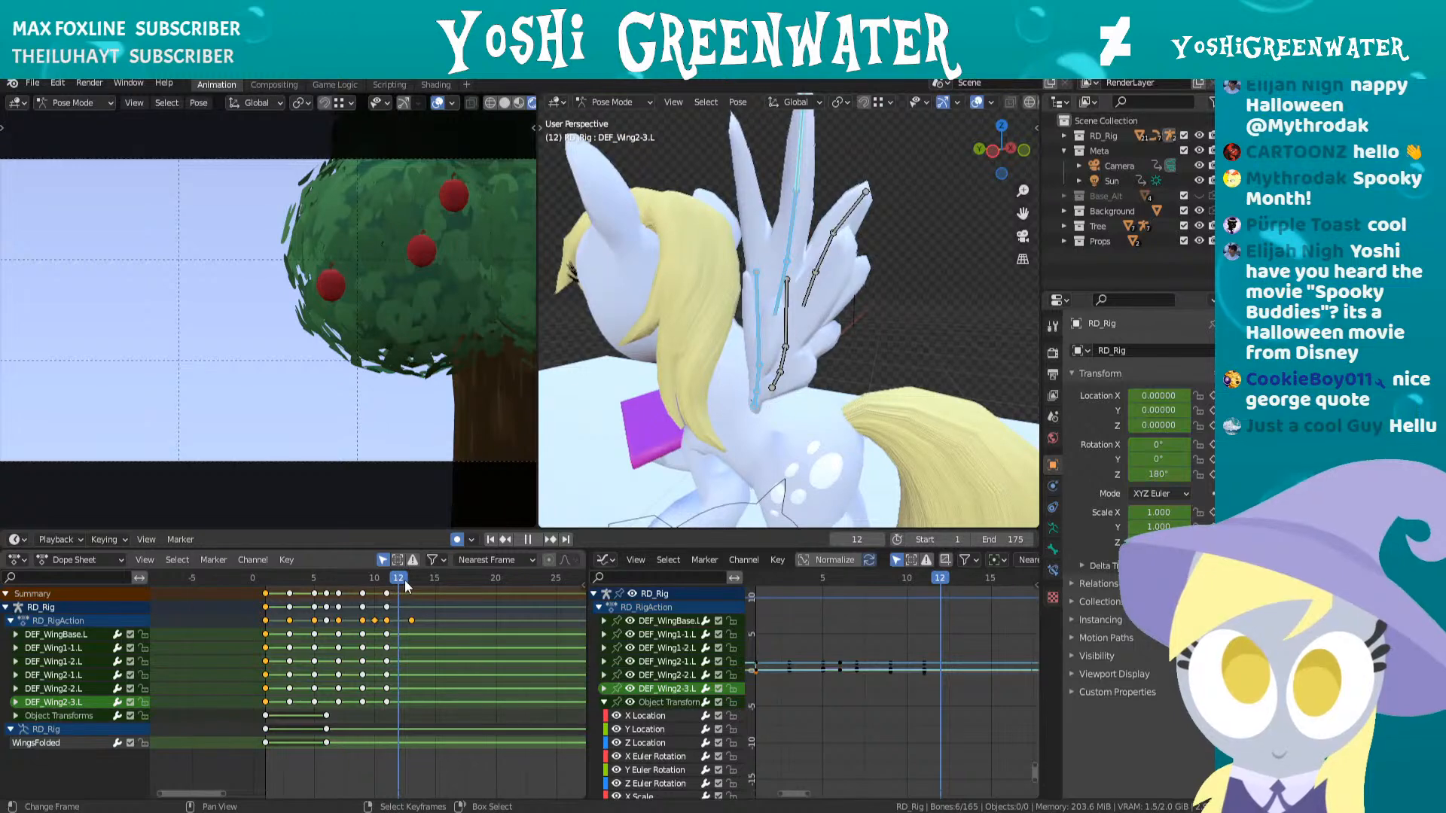
{"action": "key", "text": "ctrl+v"}
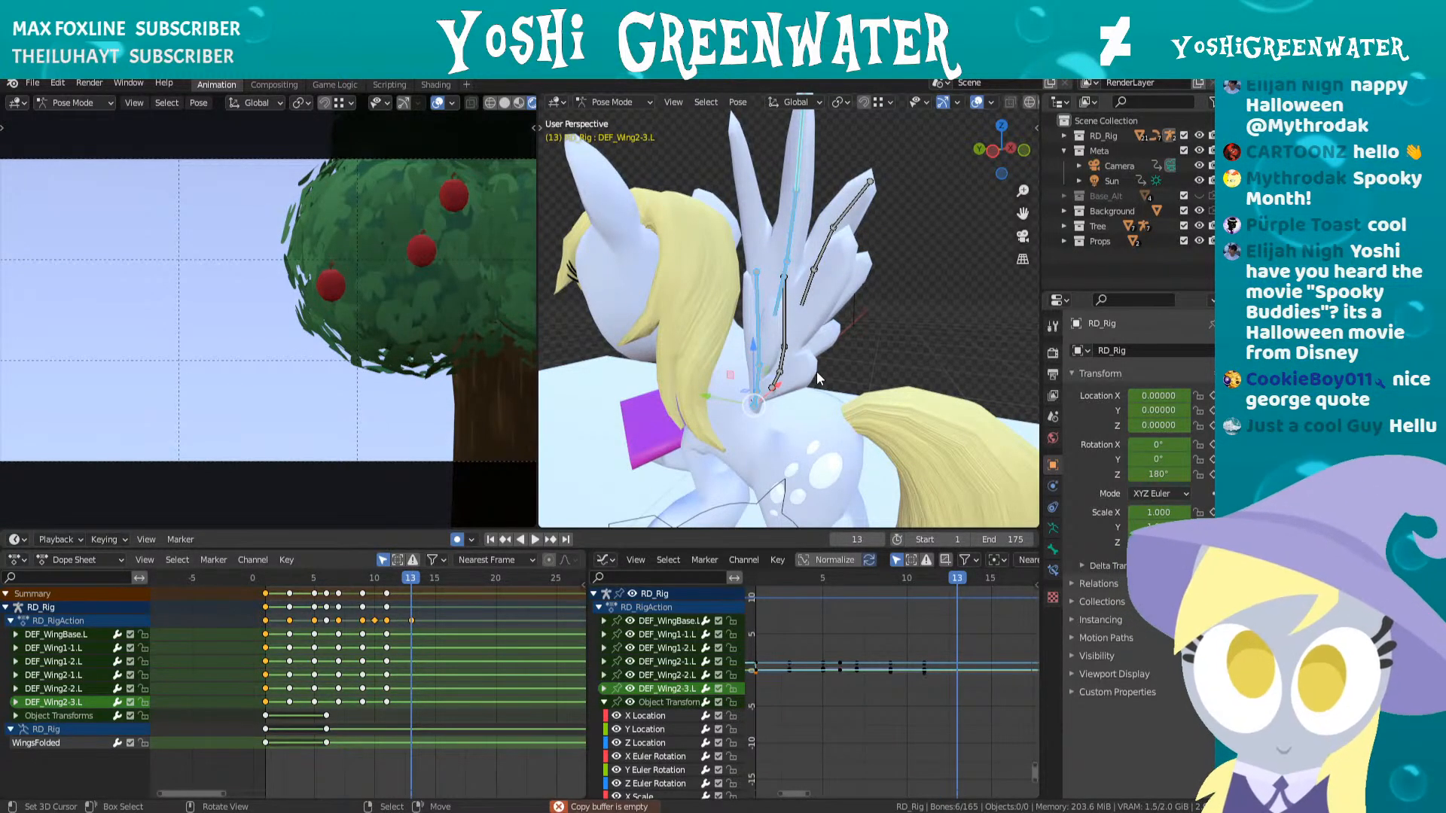
- Duplicate the six left wing bones' keyframes from frame 1 to frame 13
{"action": "middle_click_drag", "start_coordinate": [819, 378], "coordinate": [768, 368]}
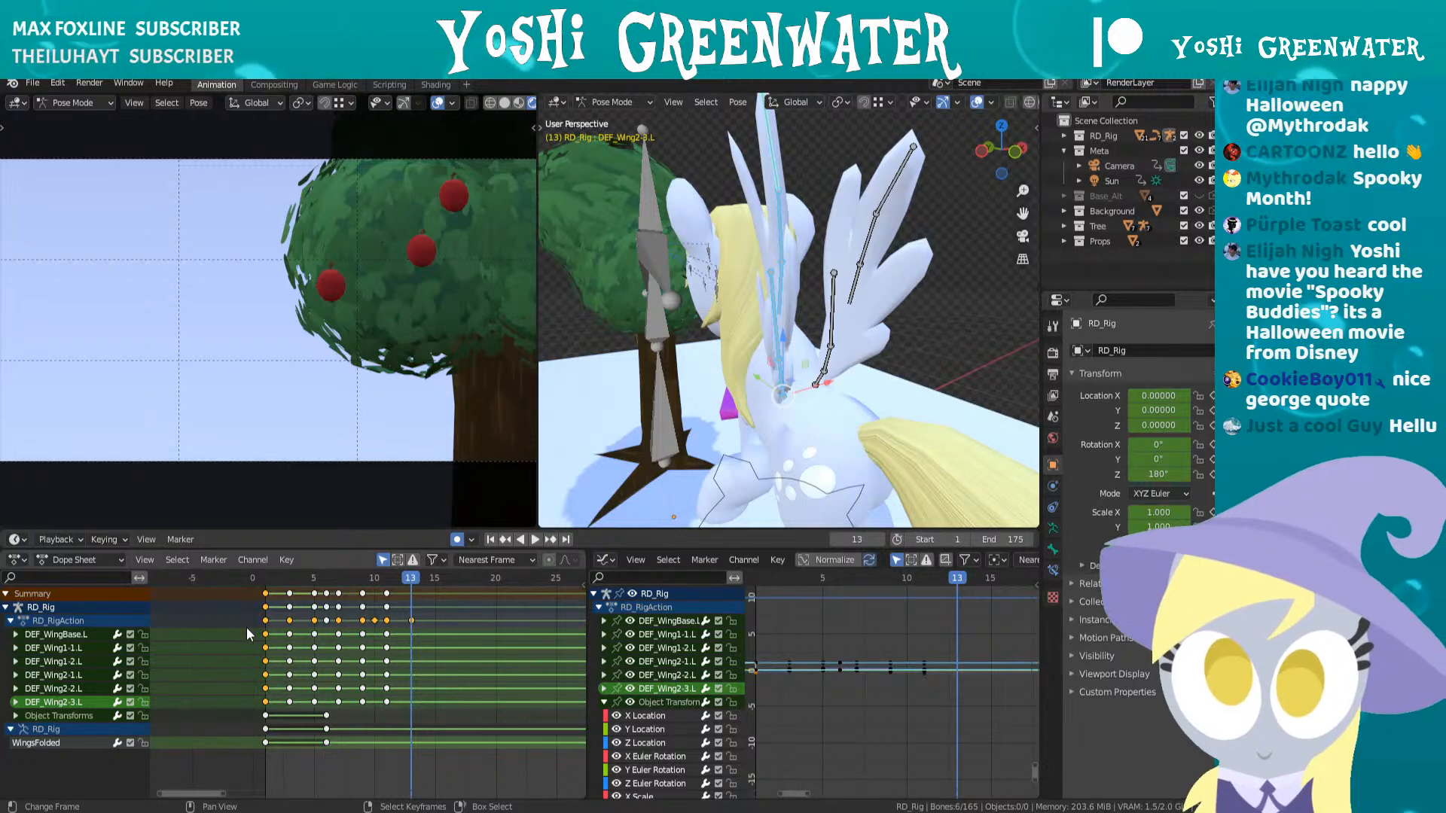
{"action": "left_click_drag", "start_coordinate": [246, 627], "coordinate": [279, 706]}
{"action": "key", "text": "shift+d"}
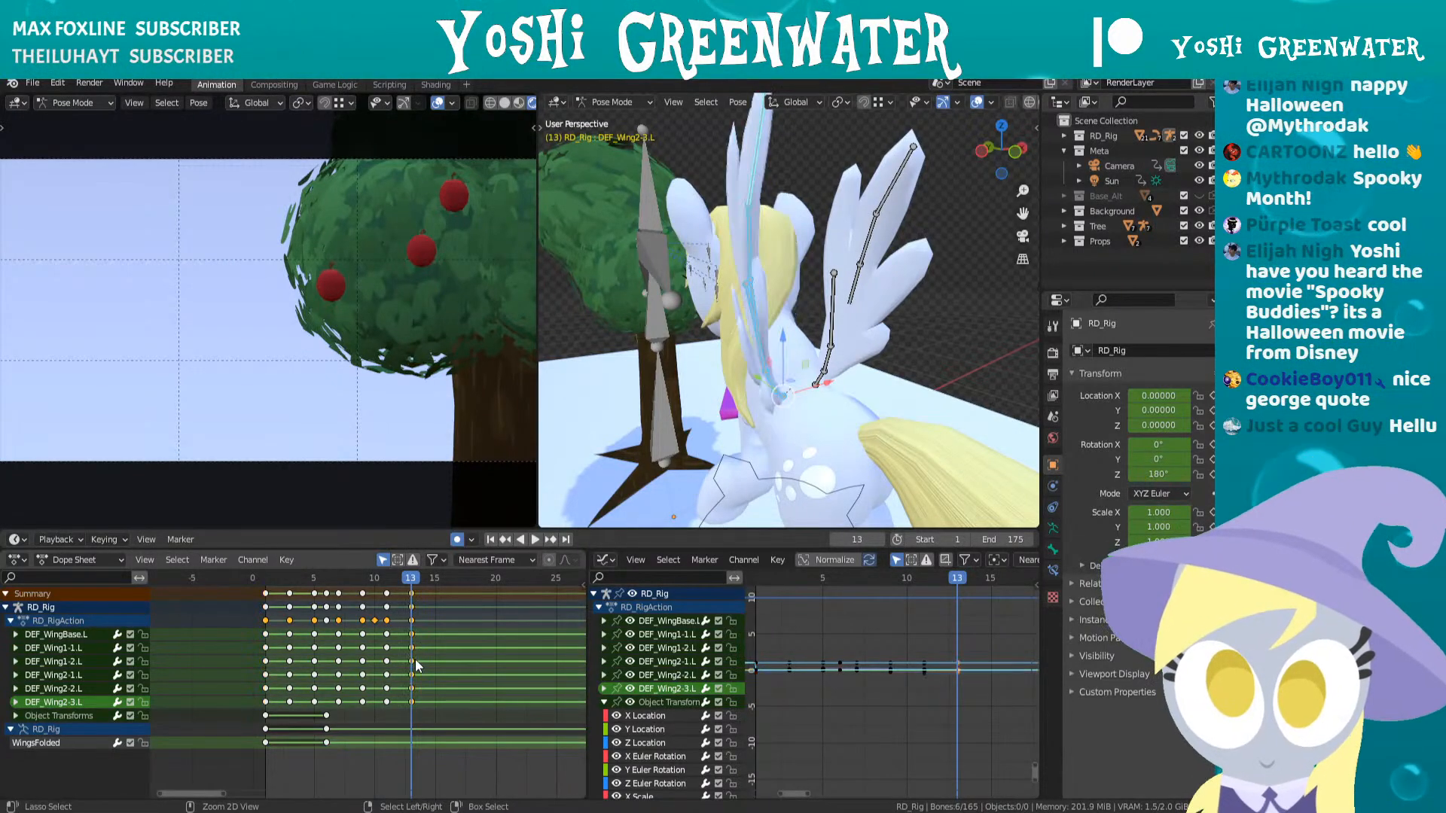
{"action": "left_click", "coordinate": [415, 663]}
{"action": "middle_click_drag", "start_coordinate": [830, 328], "coordinate": [773, 332]}
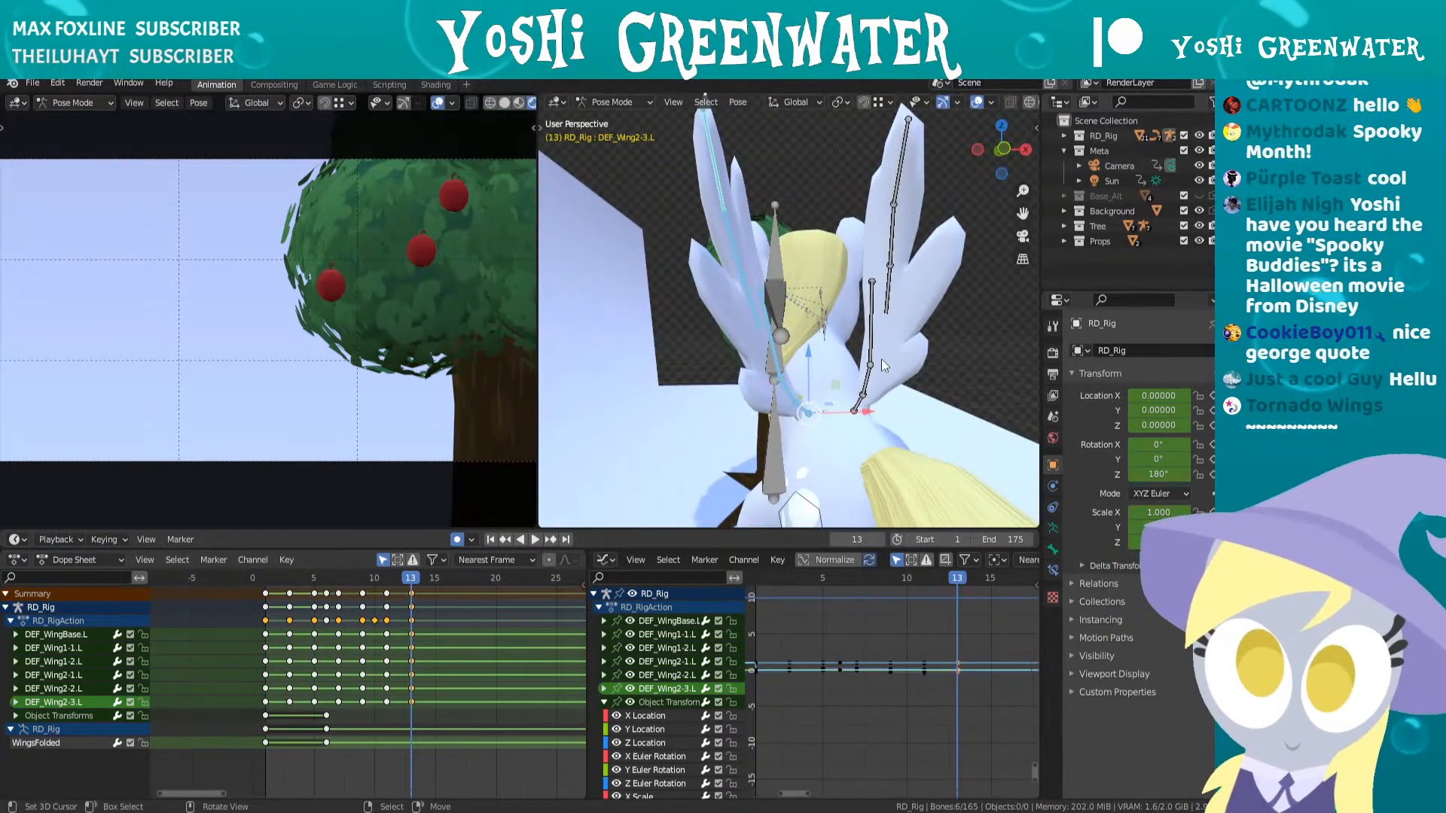
- Review the wing flap by stepping past frame 13 and playing it back from several angles
{"action": "key", "text": "Right"}
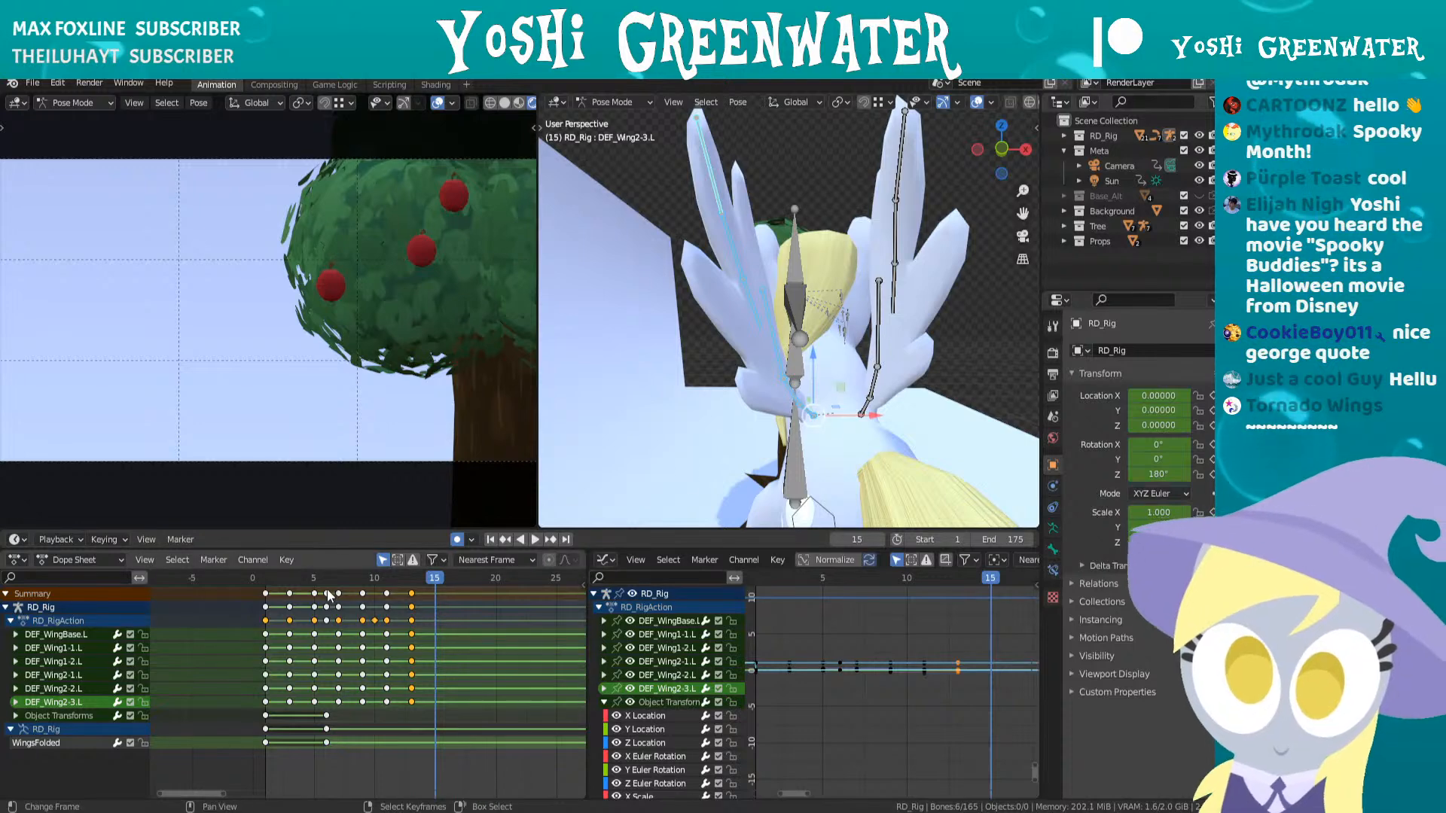
{"action": "key", "text": "Right"}
{"action": "key", "text": "Right"}
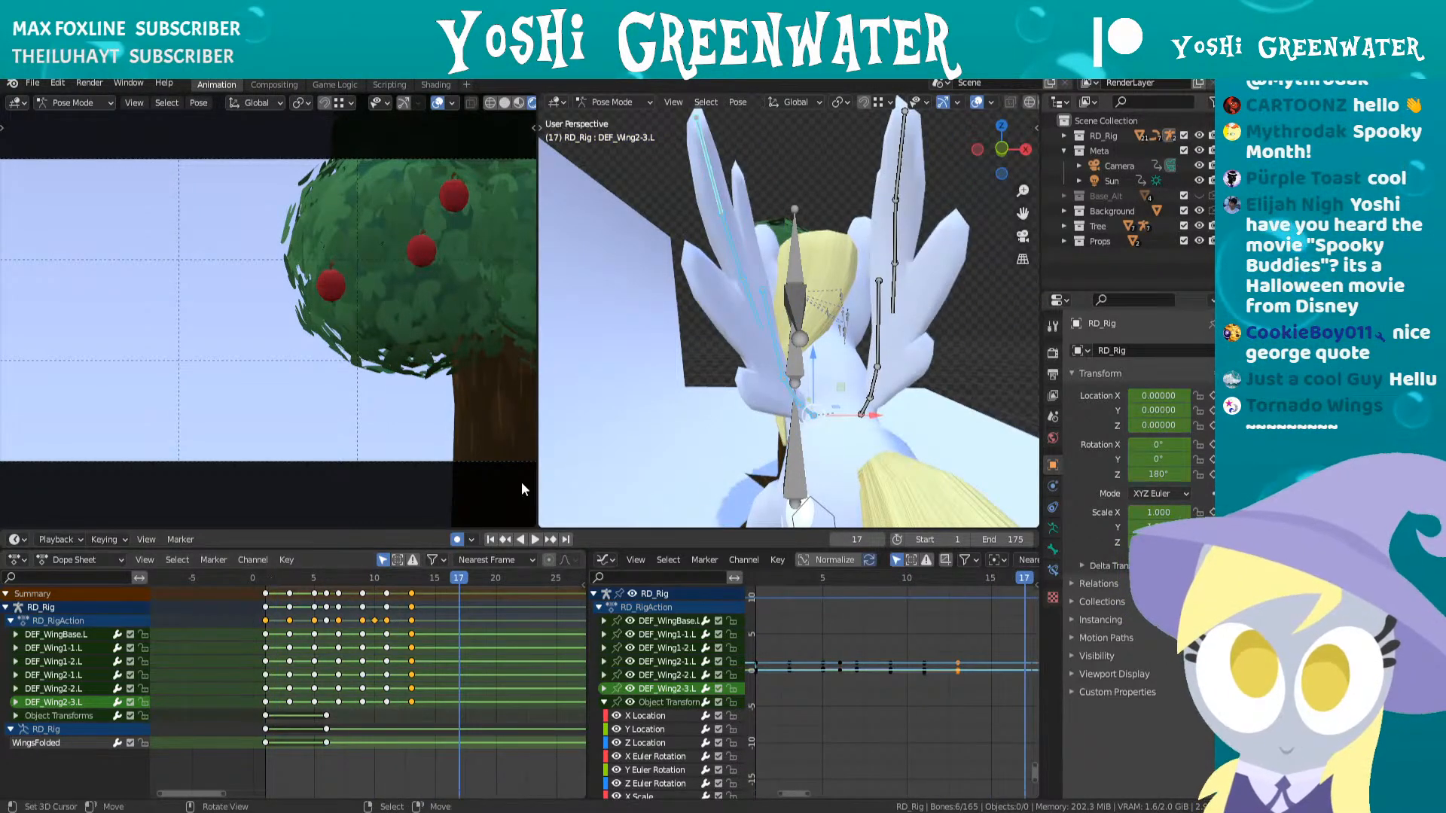
{"action": "middle_click_drag", "start_coordinate": [572, 460], "coordinate": [649, 437]}
{"action": "key", "text": "Right"}
{"action": "key", "text": "Right"}
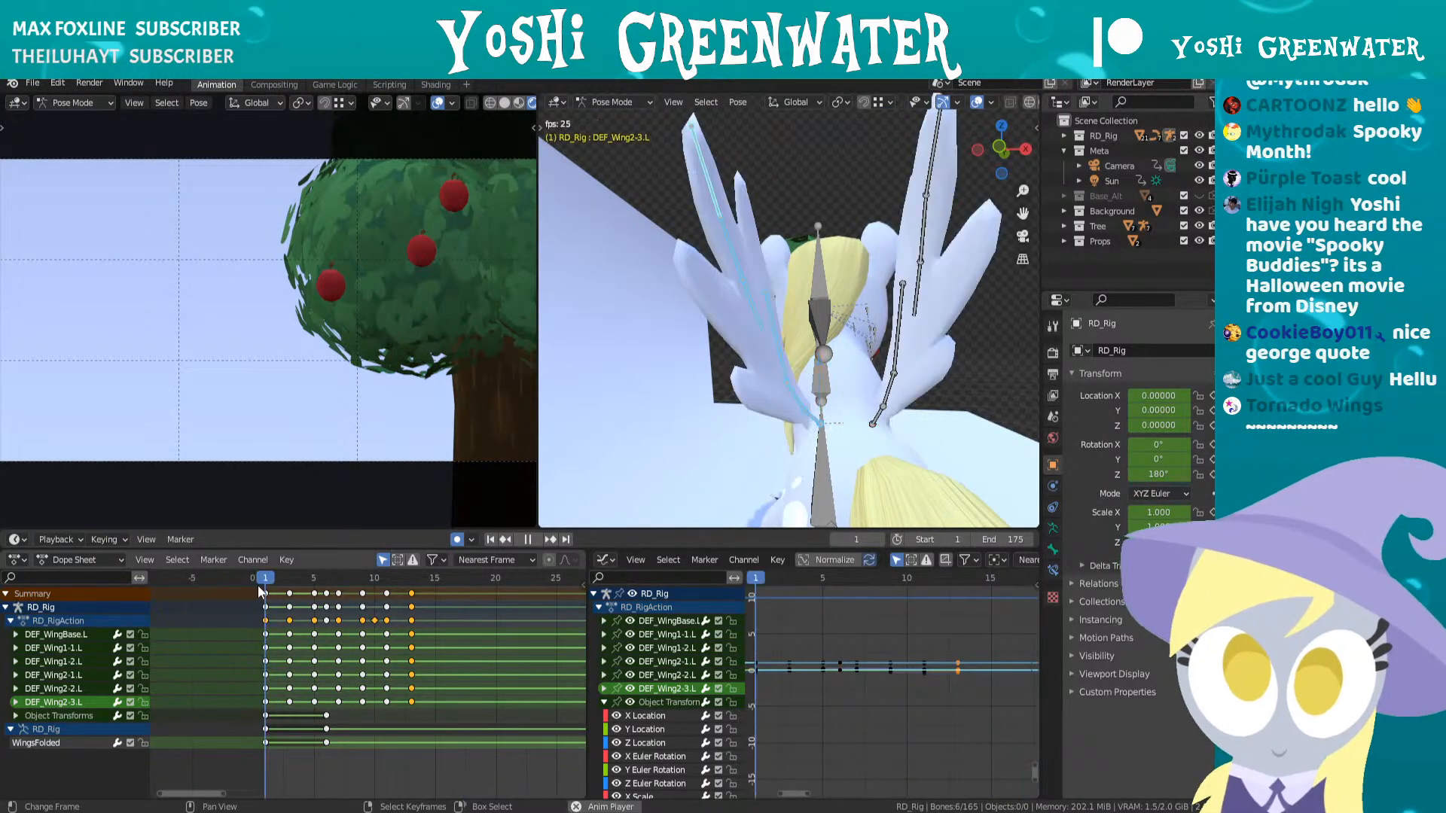
{"action": "scroll", "coordinate": [766, 396], "scroll_direction": "down", "scroll_amount": 4}
{"action": "middle_click_drag", "start_coordinate": [766, 395], "coordinate": [659, 423]}
{"action": "scroll", "coordinate": [588, 410], "scroll_direction": "down", "scroll_amount": 3}
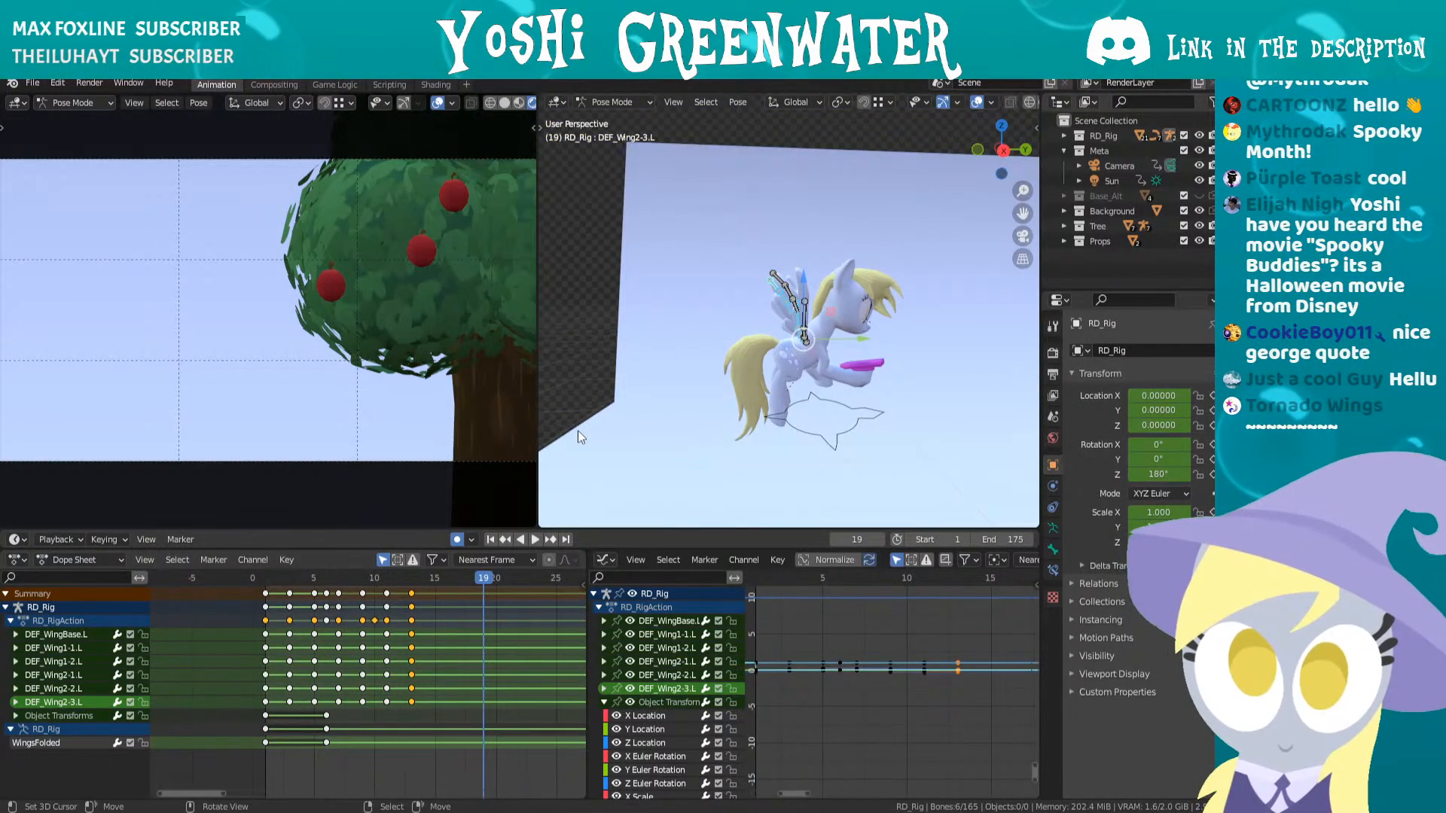
{"action": "middle_click_drag", "start_coordinate": [577, 431], "coordinate": [839, 400]}
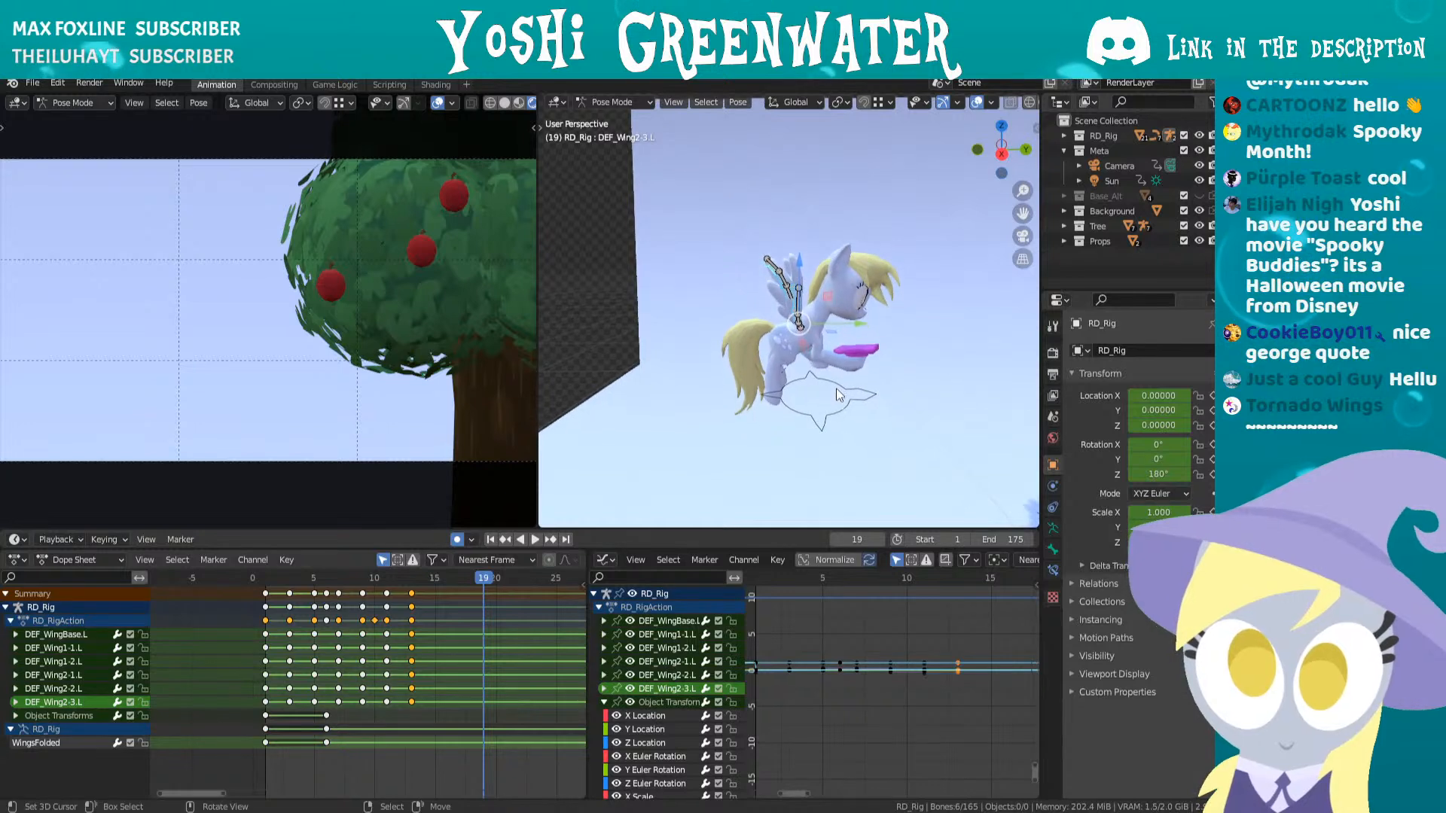
- Save the file and replay the wing animation from the first frame
{"action": "key", "text": "ctrl+s"}
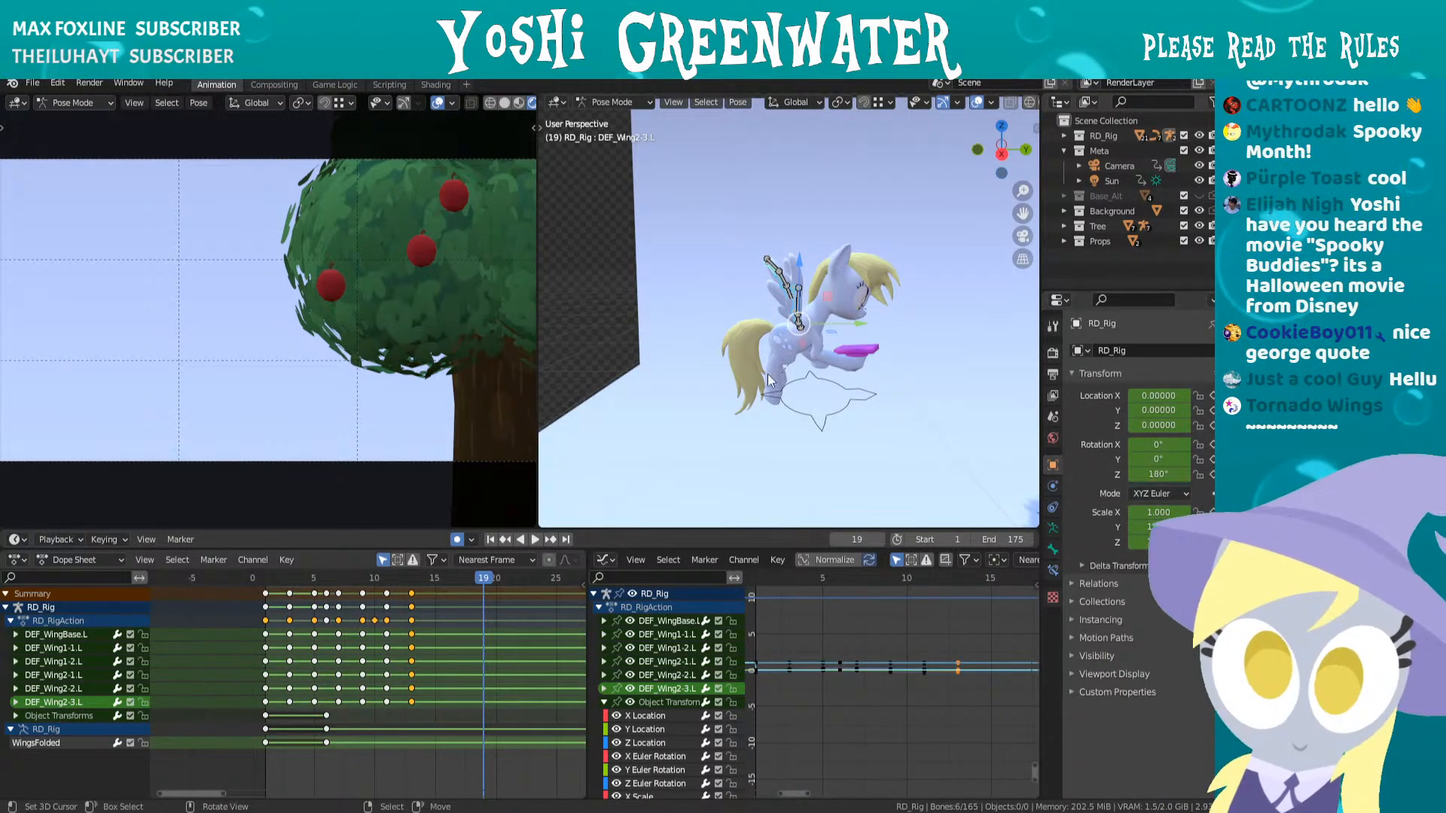
{"action": "scroll", "coordinate": [817, 363], "scroll_direction": "up", "scroll_amount": 3}
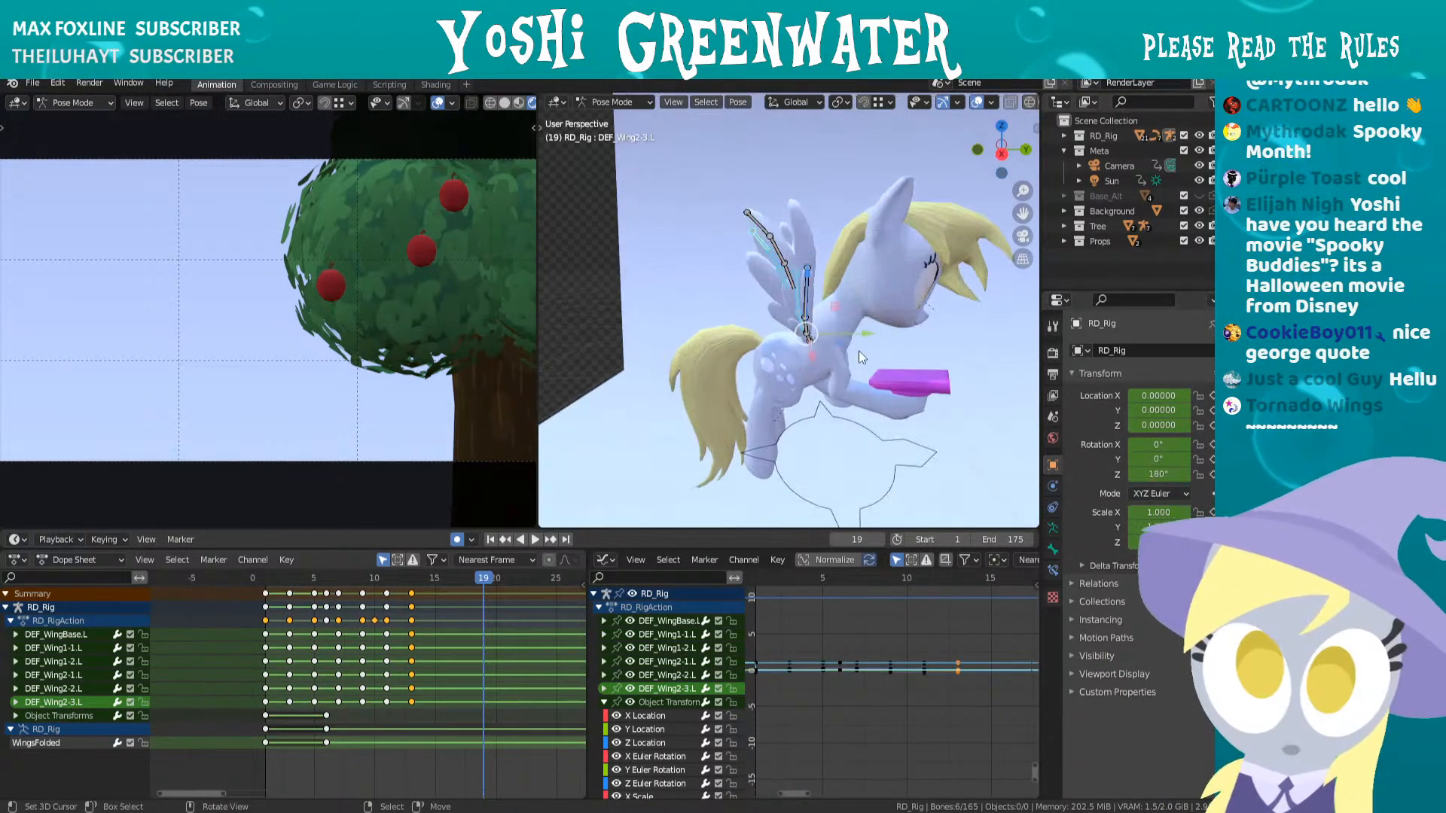
{"action": "left_click", "coordinate": [490, 539]}
{"action": "key", "text": "space"}
{"action": "key", "text": "space"}
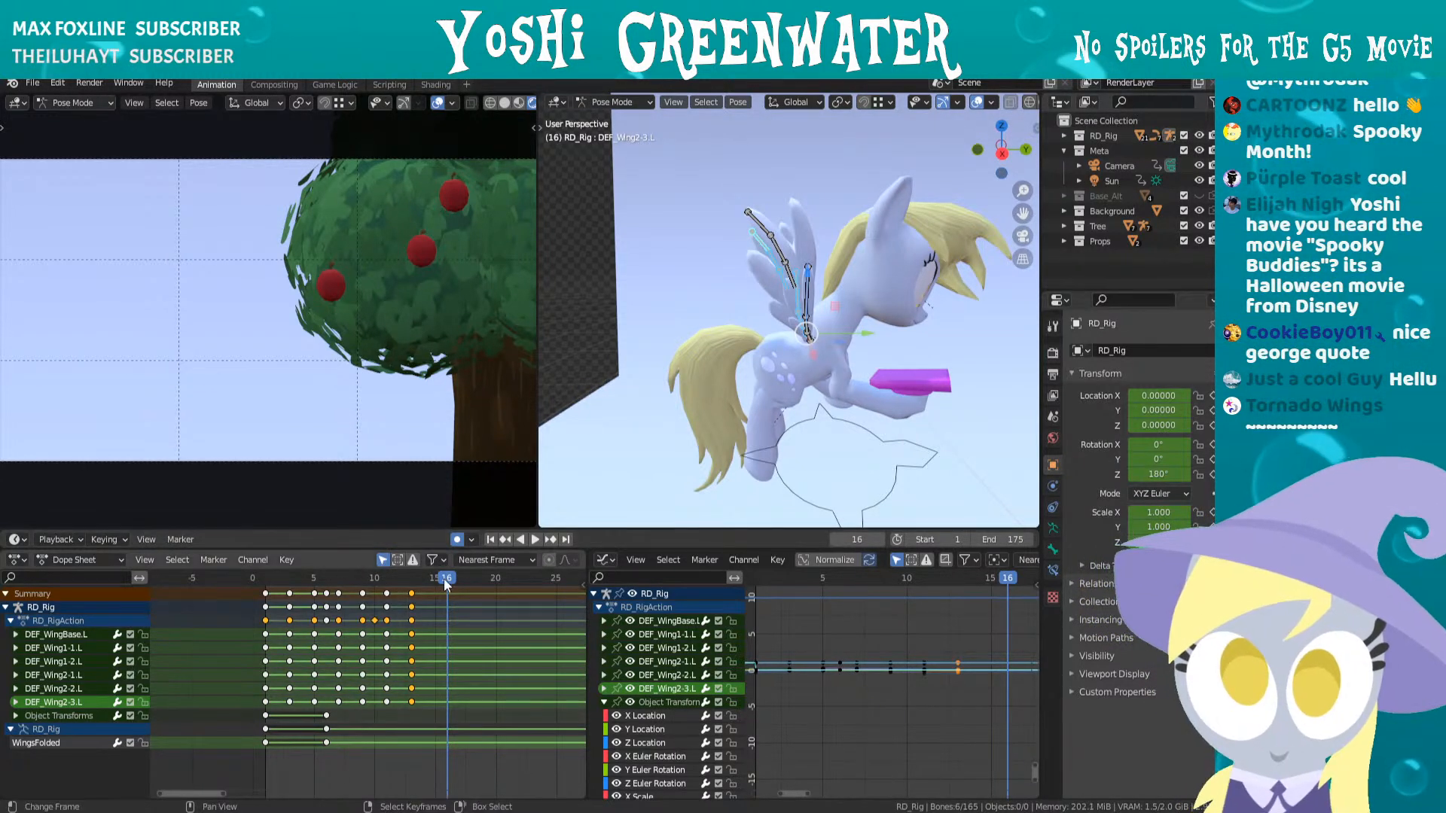
- Set the animation's end frame to 15 and play the shortened loop
{"action": "left_click", "coordinate": [1000, 539]}
{"action": "type", "text": "15"}
{"action": "key", "text": "Return"}
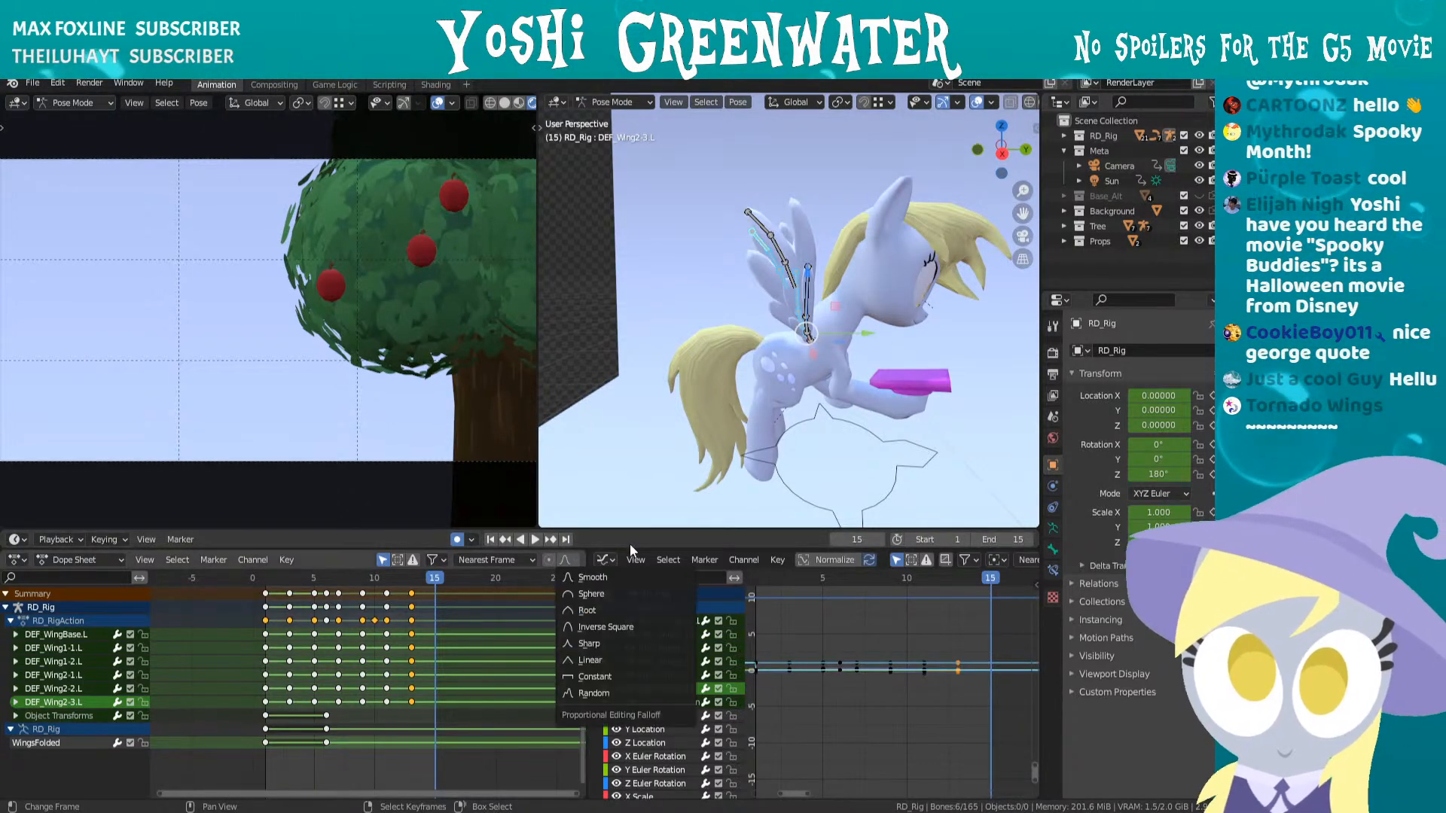
{"action": "key", "text": "space"}
{"action": "middle_click_drag", "start_coordinate": [768, 399], "coordinate": [734, 400]}
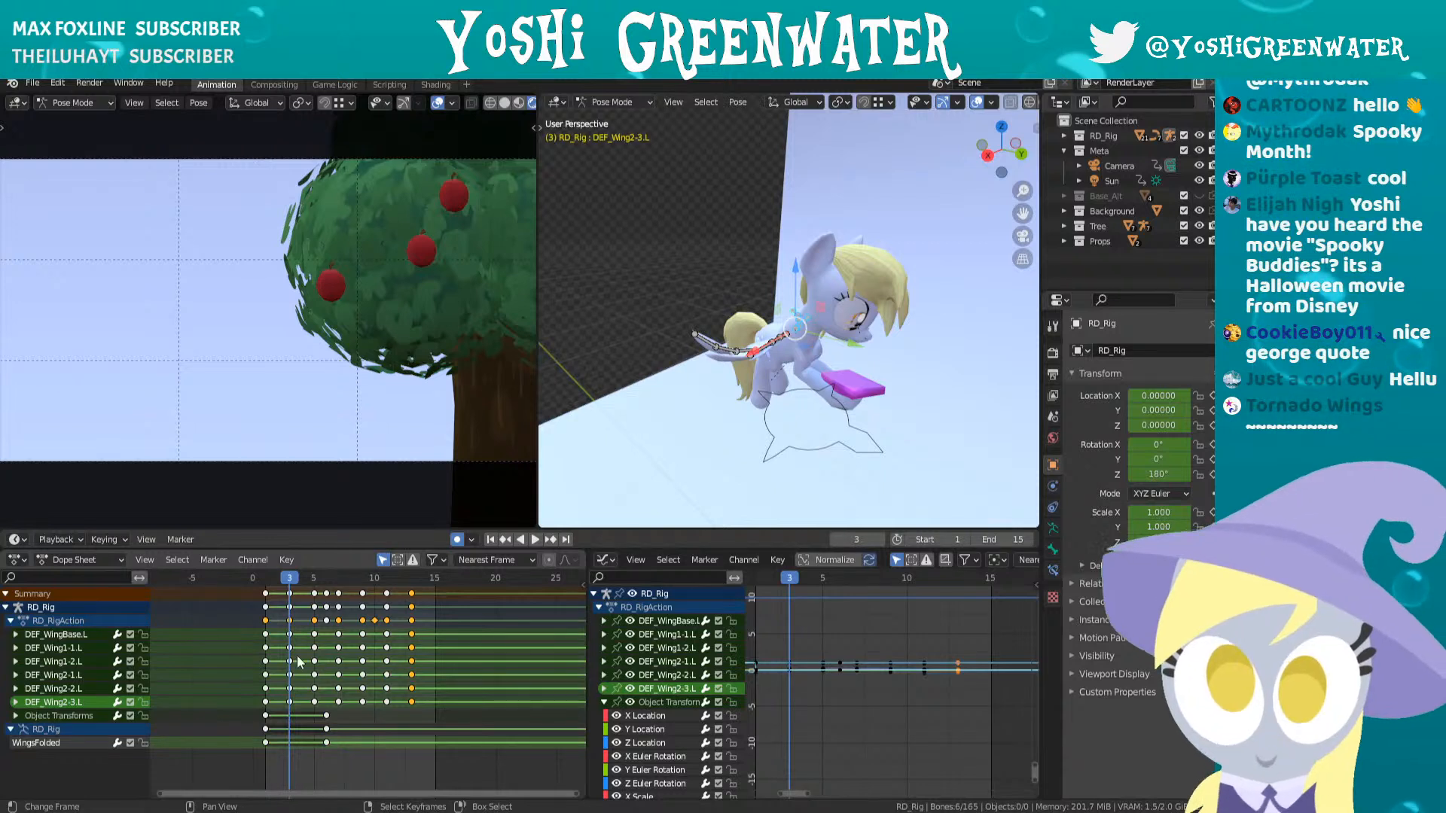
- Select the left wing base bone's keyframes, make their extrapolation cyclic, and play the result briefly
{"action": "left_click_drag", "start_coordinate": [195, 625], "coordinate": [423, 637]}
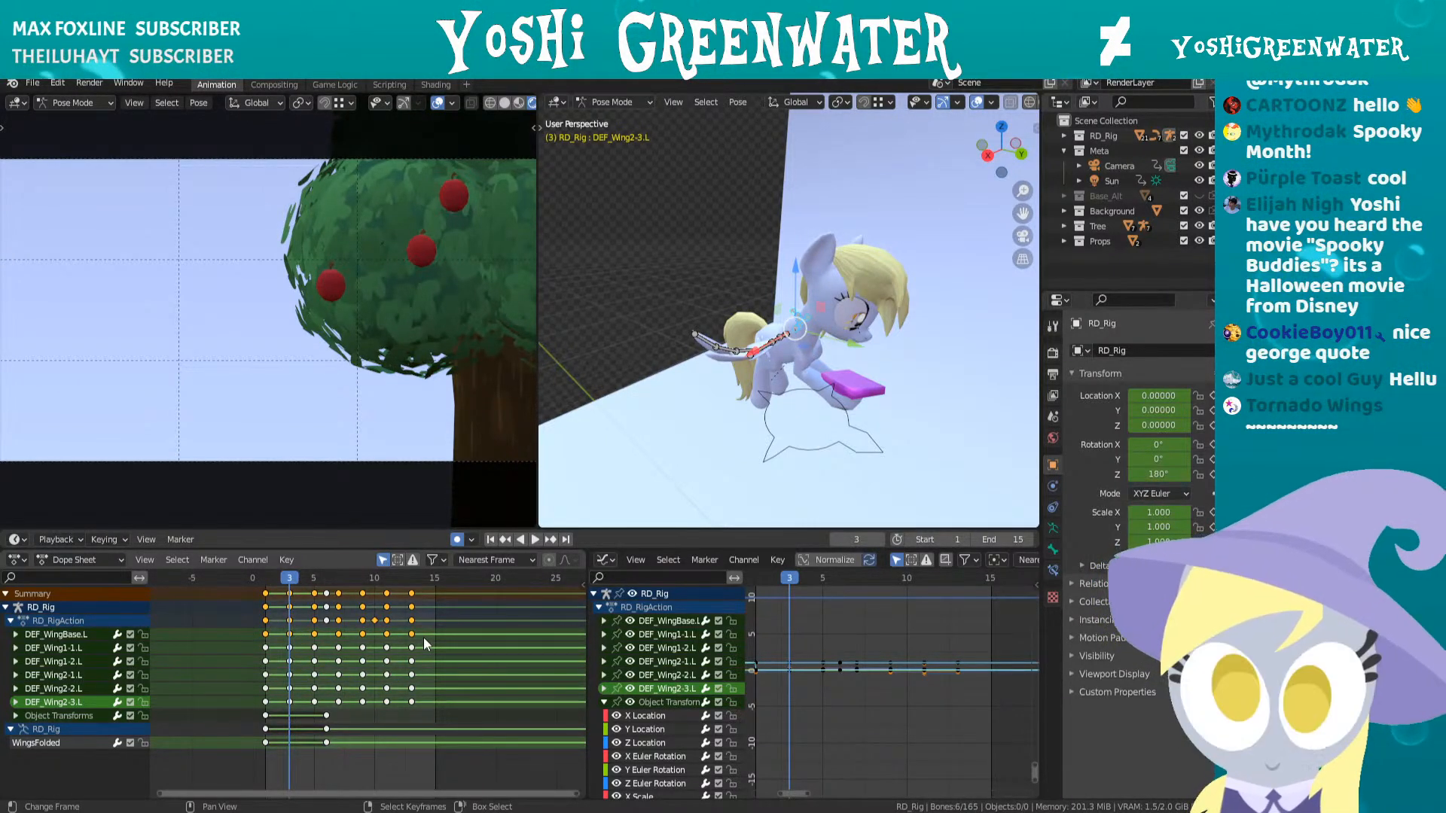
{"action": "key", "text": "shift+e"}
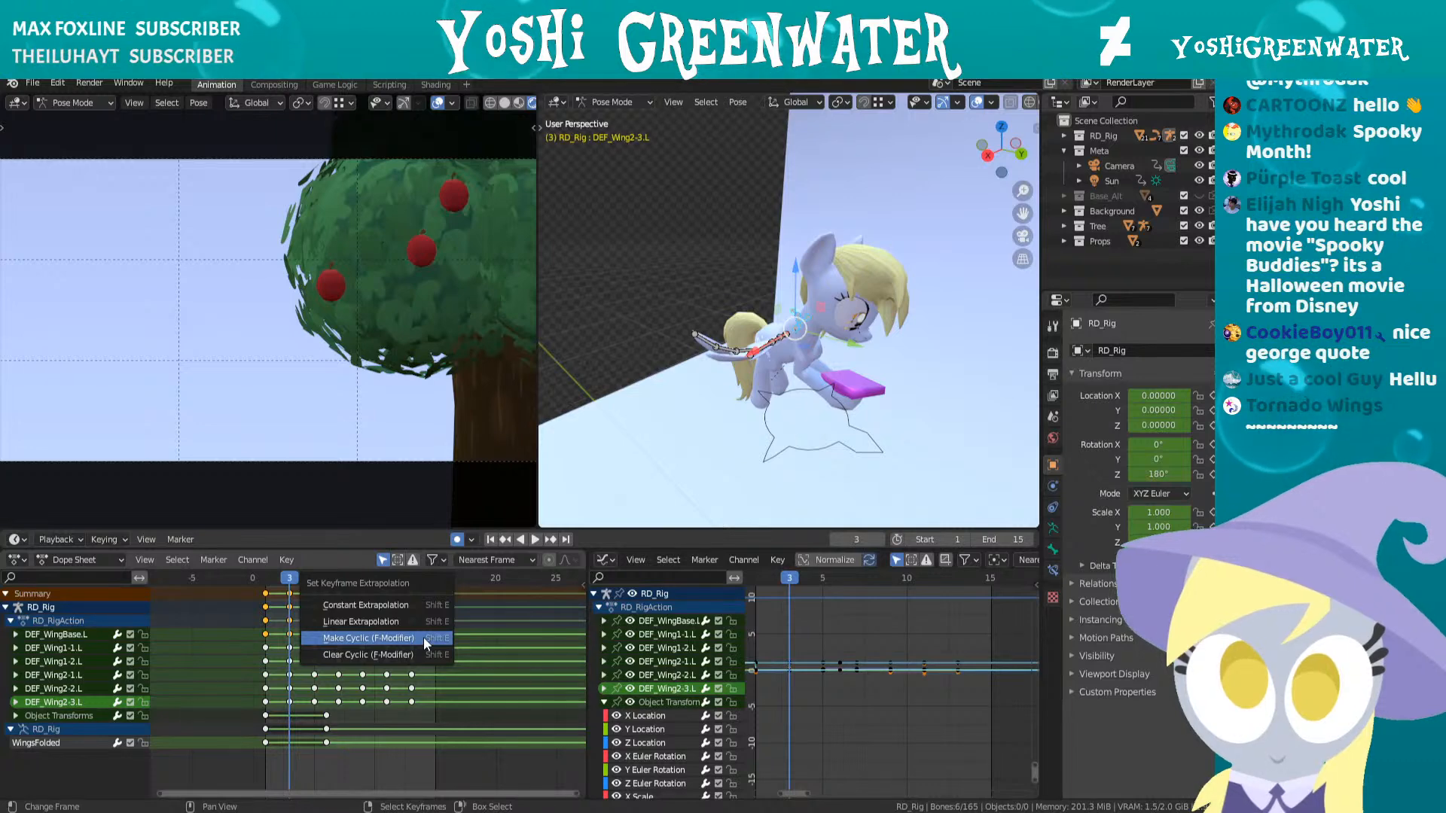
{"action": "left_click", "coordinate": [423, 637]}
{"action": "key", "text": "space"}
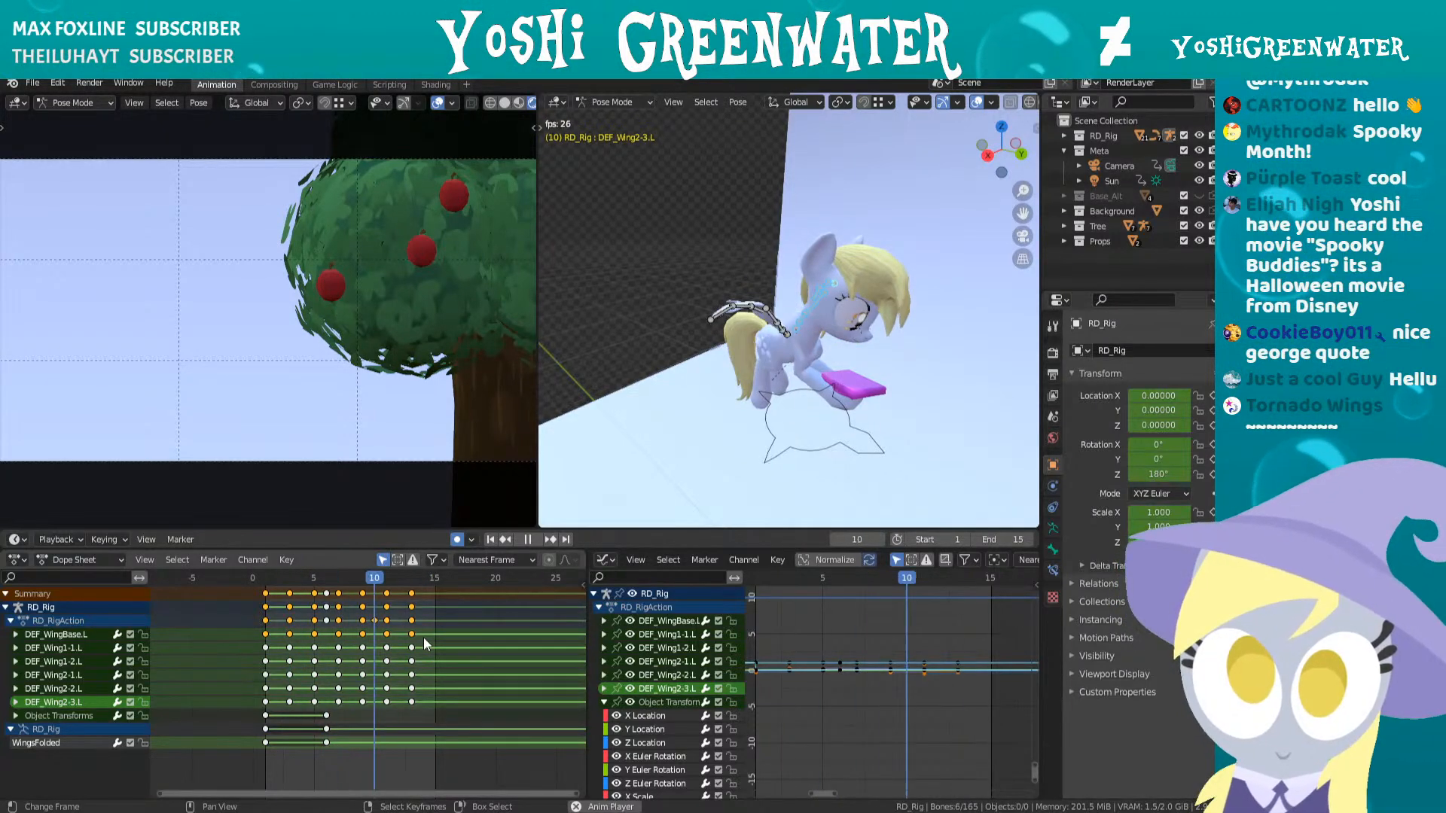
{"action": "key", "text": "space"}
- Set the animation's end frame to 180 and play it past the keyed wing flap
{"action": "left_click", "coordinate": [988, 541]}
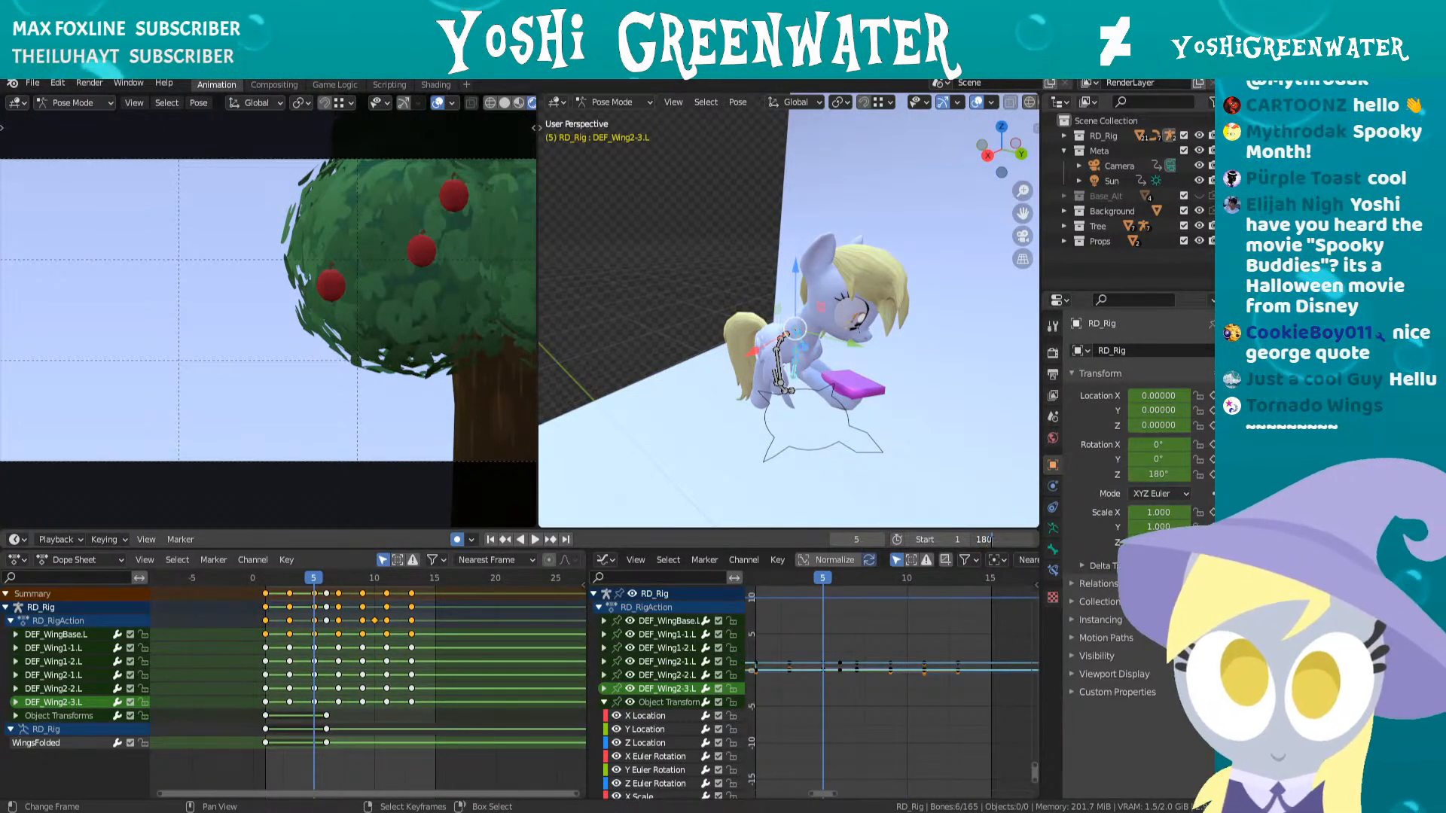
{"action": "key", "text": "Return"}
{"action": "key", "text": "space"}
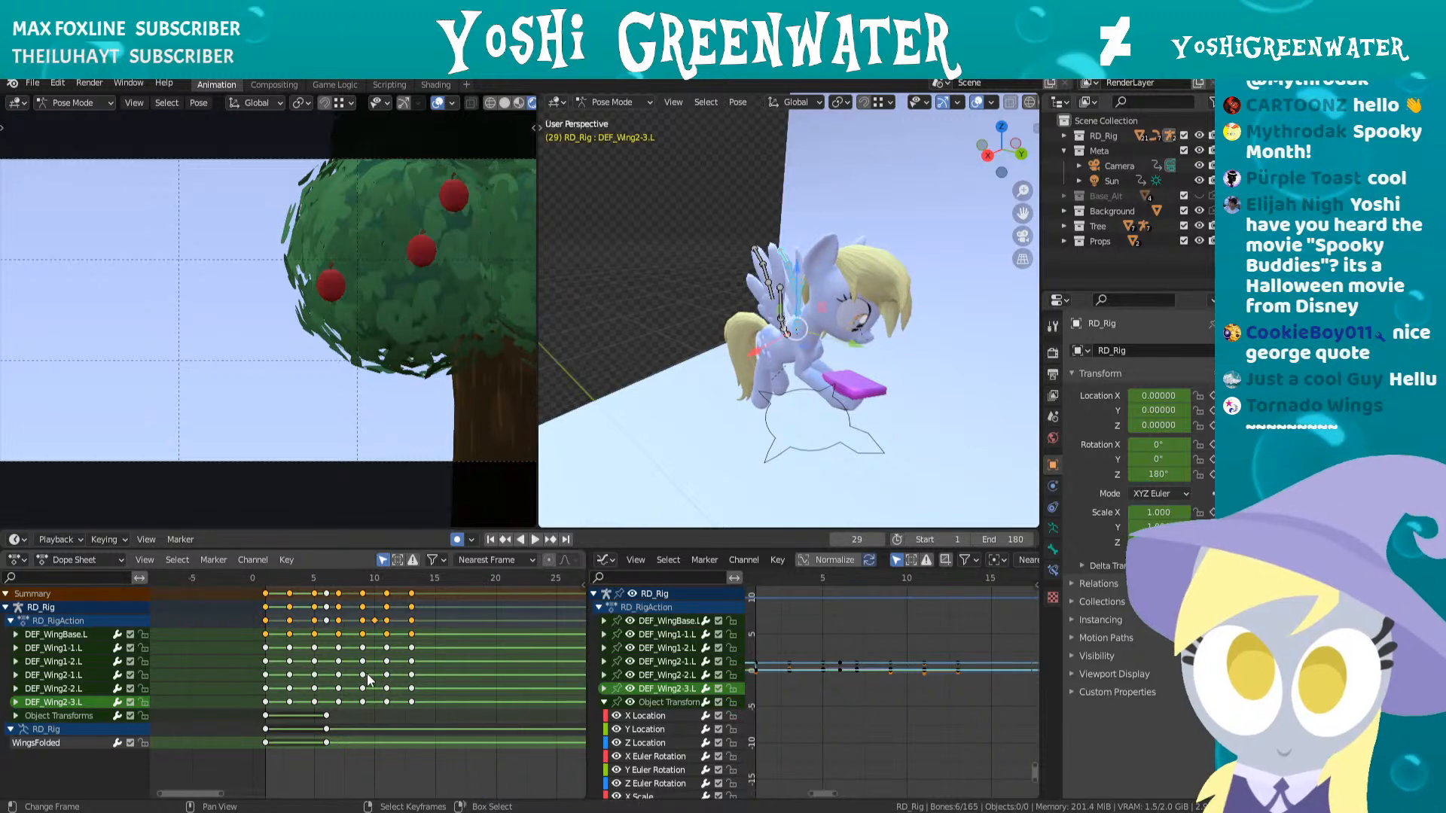
- Expand the DEF_WingBase.L channels in the dope sheet, play the animation on, and return to frame 1
{"action": "left_click", "coordinate": [16, 634]}
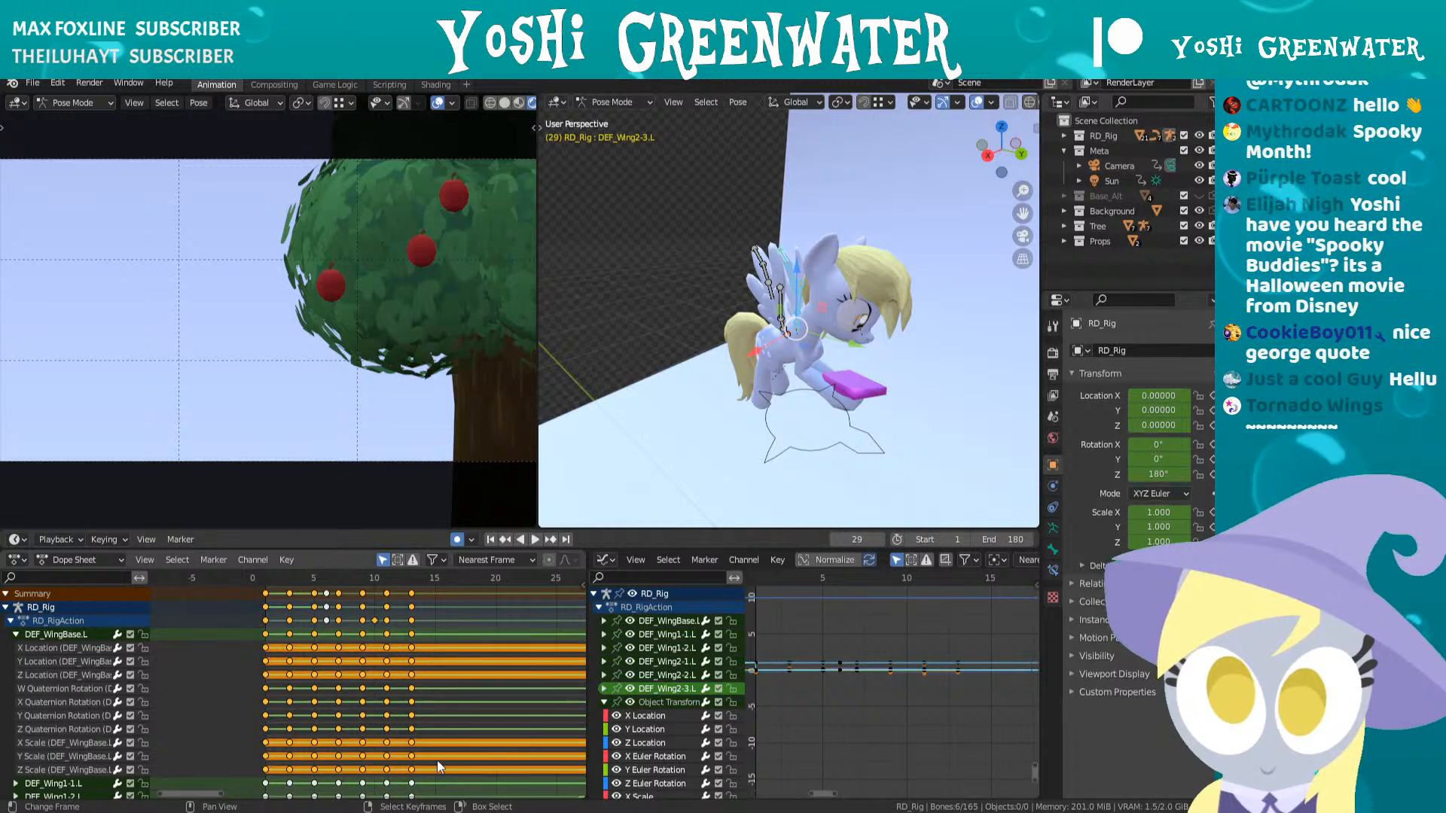
{"action": "right_click", "coordinate": [428, 690]}
{"action": "key", "text": "Escape"}
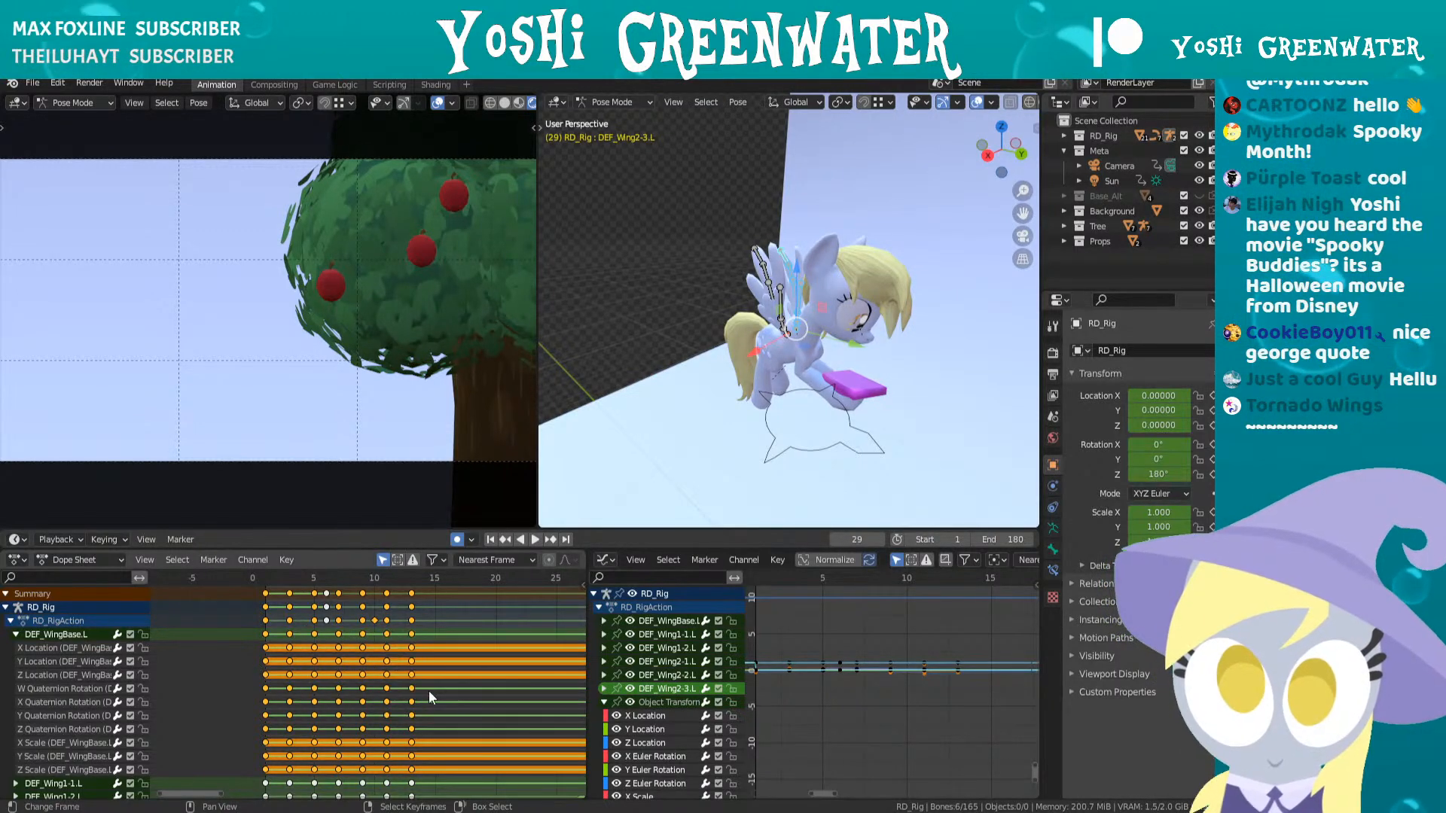
{"action": "key", "text": "space"}
{"action": "key", "text": "space"}
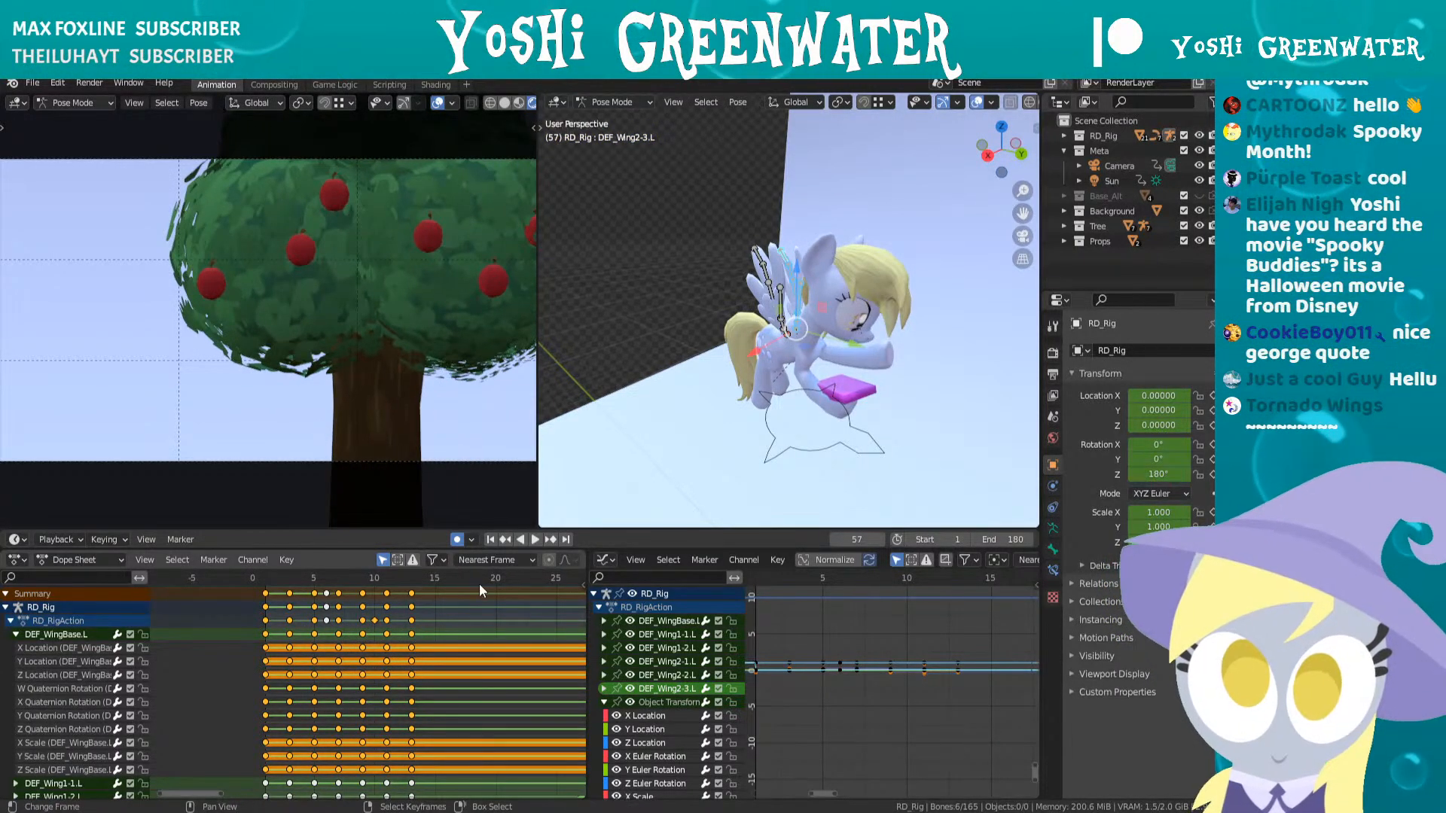
{"action": "left_click", "coordinate": [490, 540]}
{"action": "key", "text": "s"}
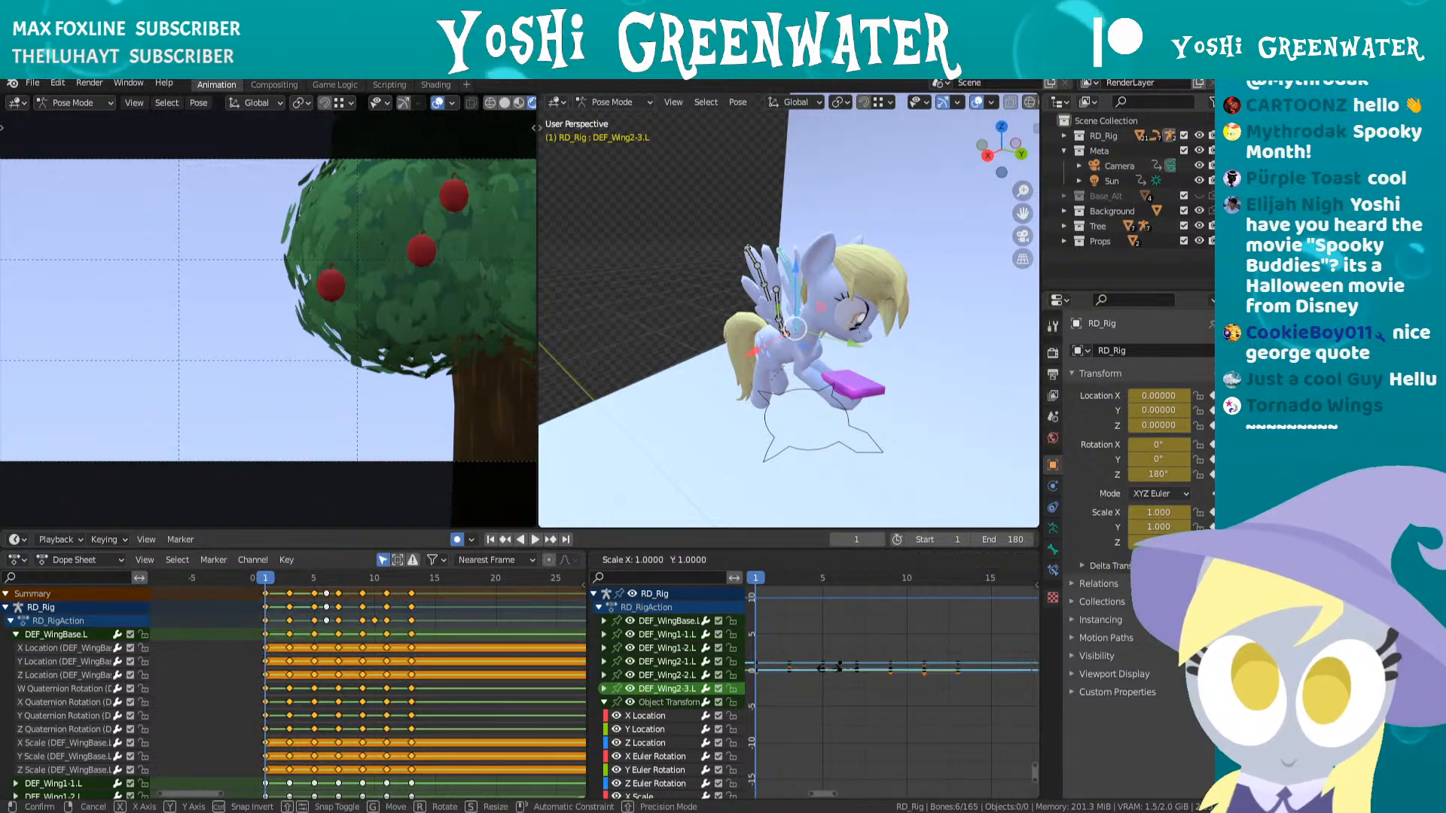
{"action": "left_click", "coordinate": [830, 668]}
{"action": "left_click", "coordinate": [798, 687]}
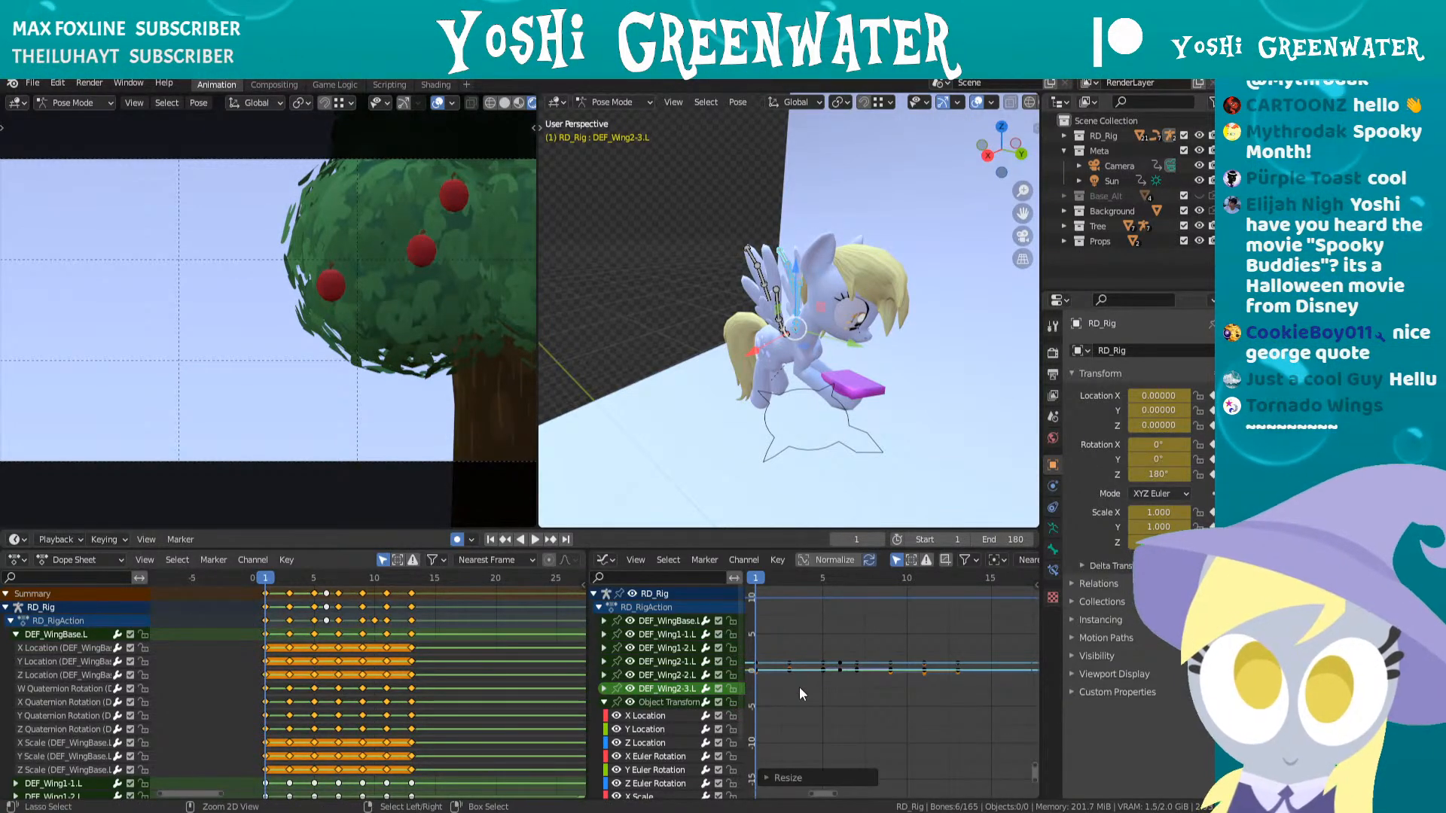
{"action": "key", "text": "ctrl+z"}
- Select all the keyframes in the graph editor, make their extrapolation cyclic, frame the curves, and play the animation
{"action": "key", "text": "a"}
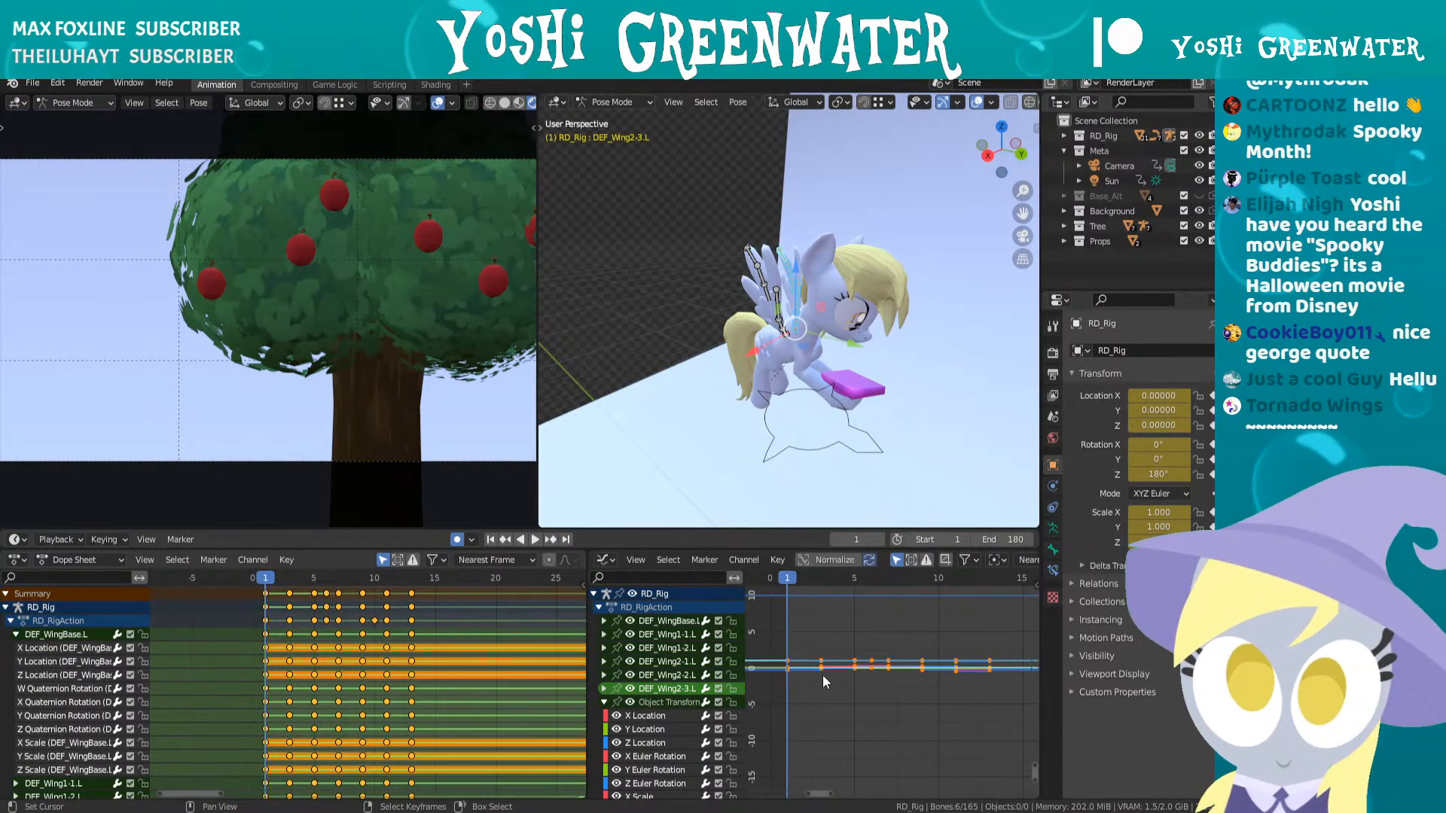
{"action": "scroll", "coordinate": [821, 675], "scroll_direction": "up", "scroll_amount": 2}
{"action": "left_click", "coordinate": [604, 688]}
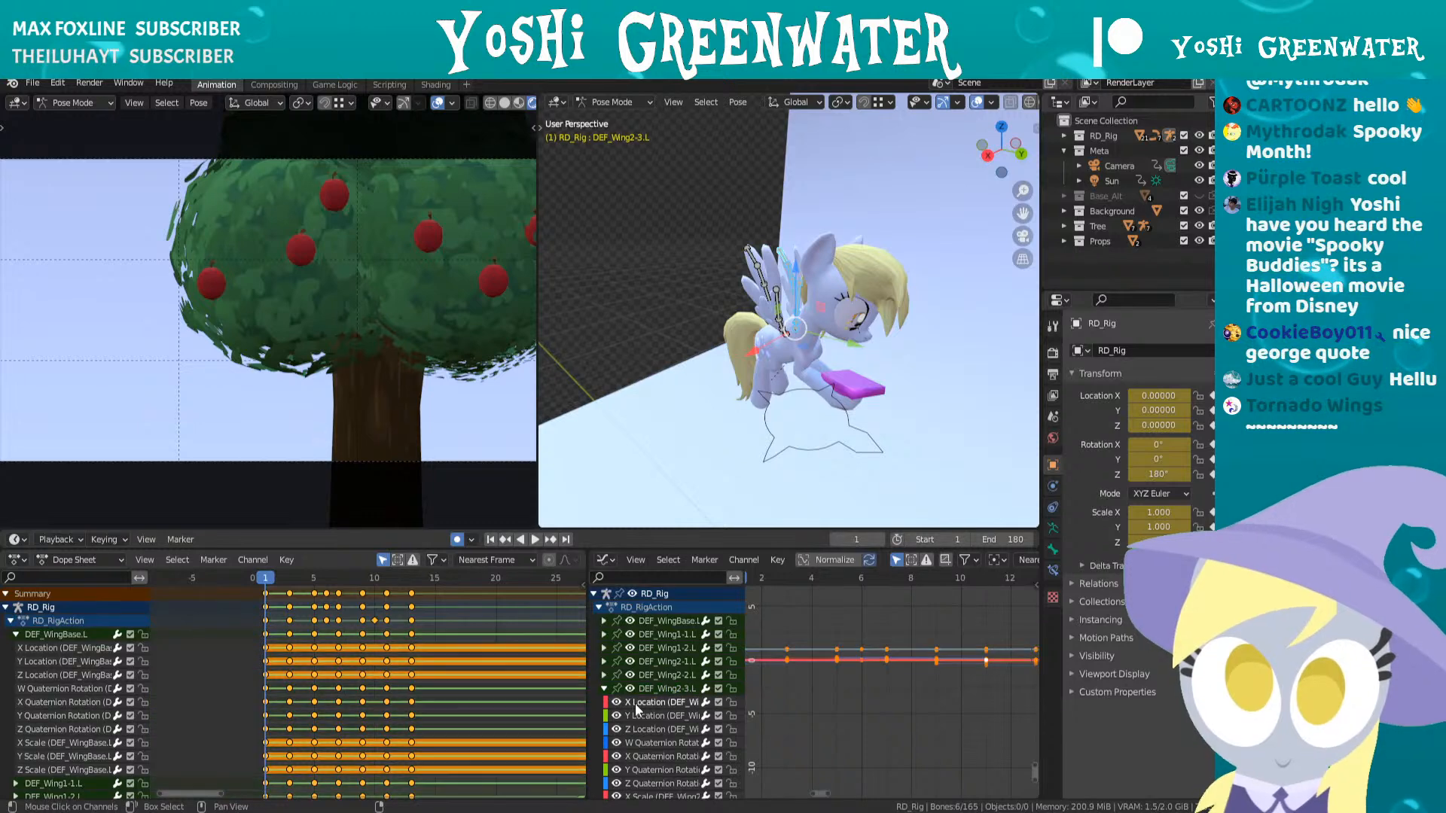
{"action": "scroll", "coordinate": [640, 705], "scroll_direction": "down", "scroll_amount": 5}
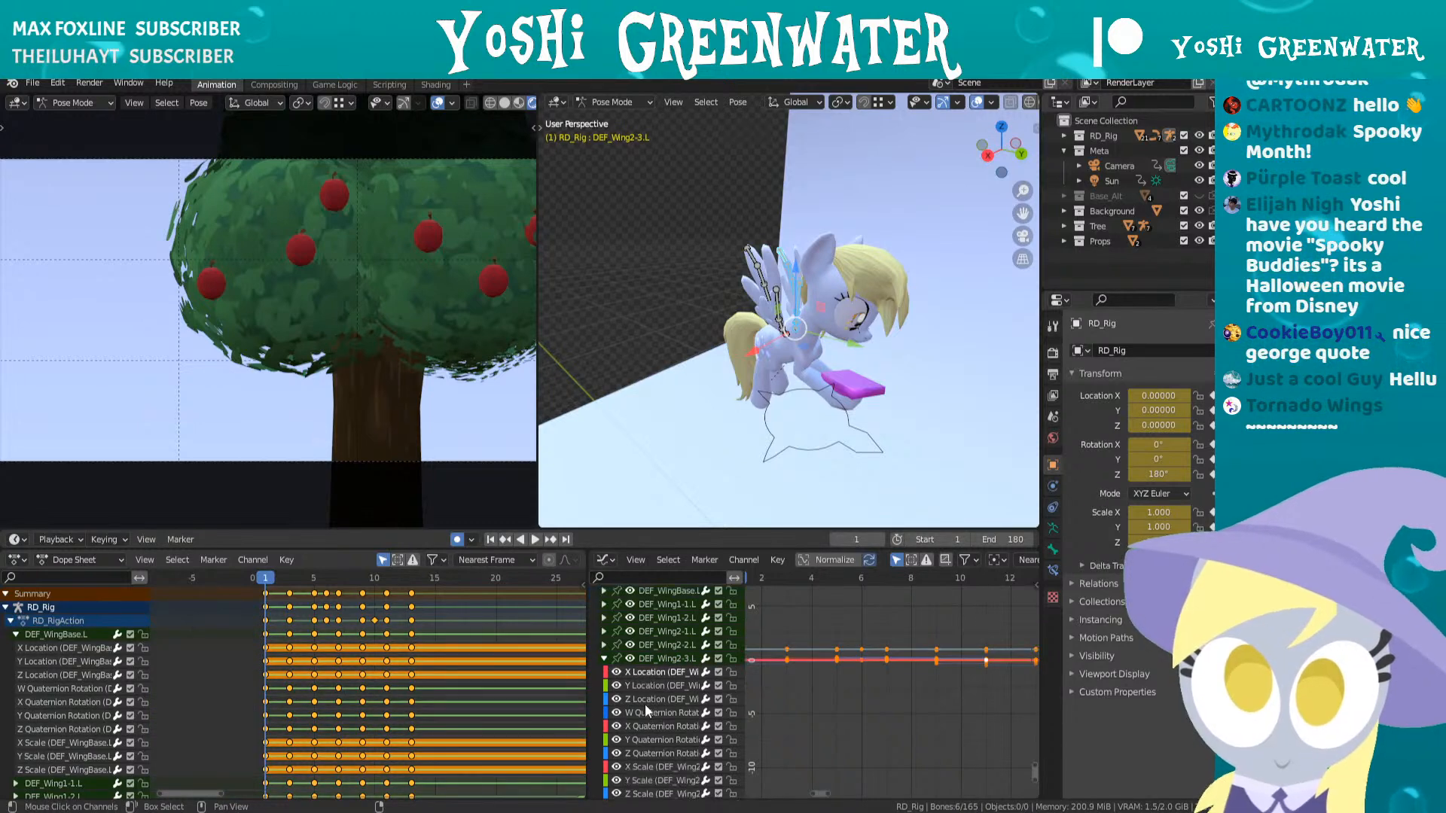
{"action": "left_click", "coordinate": [887, 665]}
{"action": "key", "text": "shift+e"}
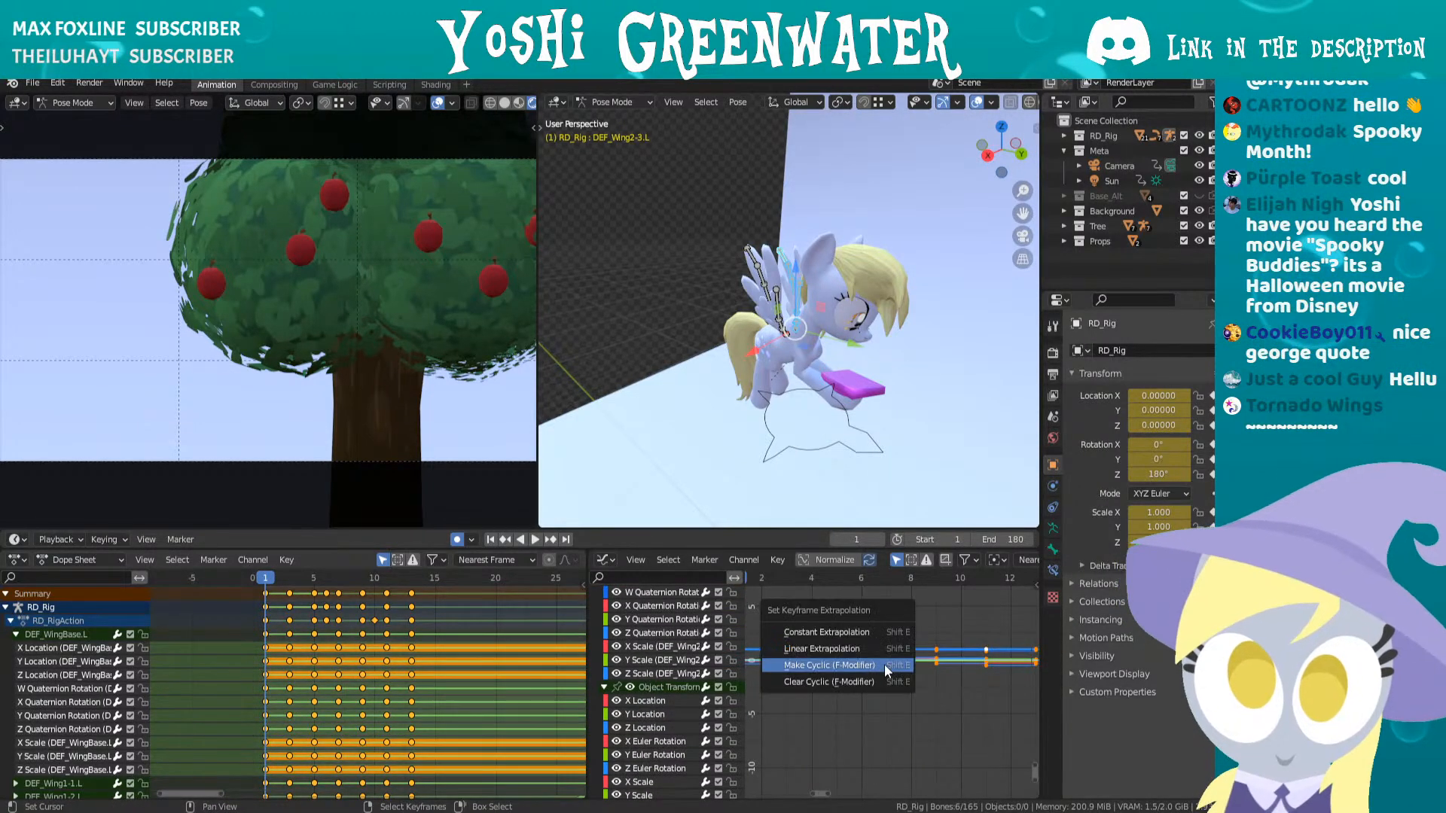
{"action": "left_click", "coordinate": [884, 665]}
{"action": "key", "text": "Home"}
{"action": "key", "text": "space"}
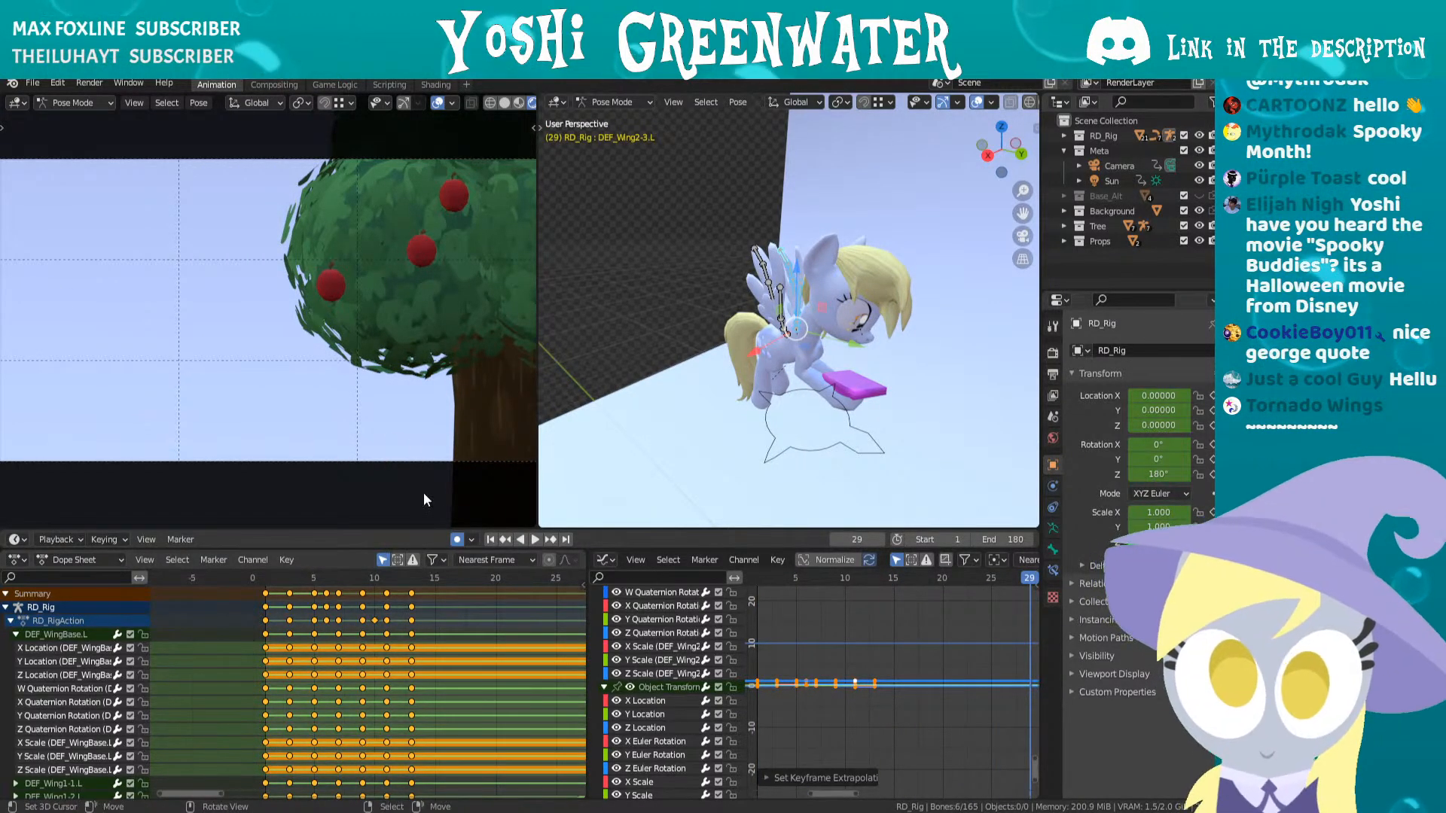
- Enlarge the timeline and widen the dope sheet, and collapse the DEF_WingBase.L channels
{"action": "left_click_drag", "start_coordinate": [432, 530], "coordinate": [446, 402]}
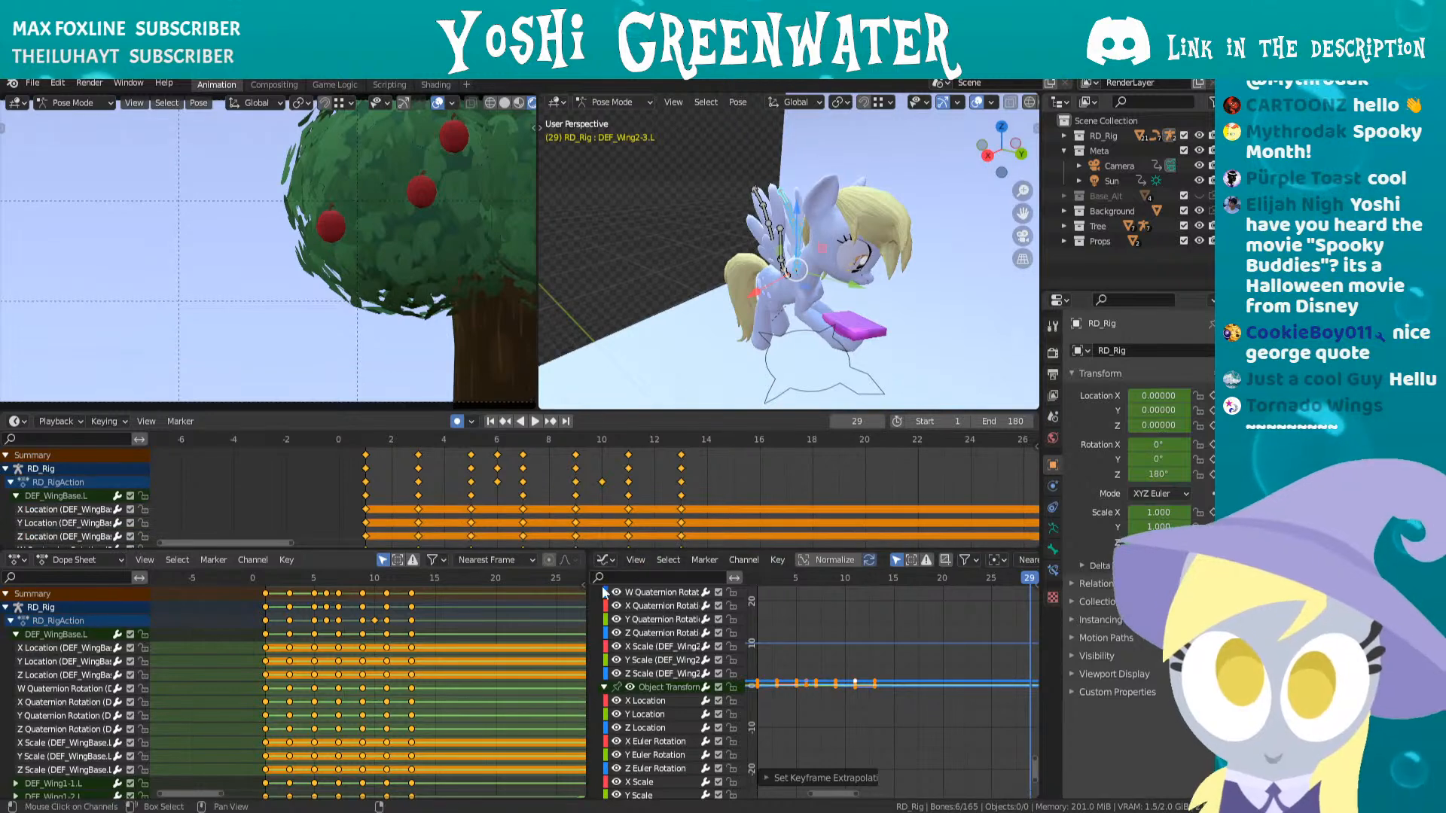
{"action": "left_click_drag", "start_coordinate": [589, 599], "coordinate": [753, 619]}
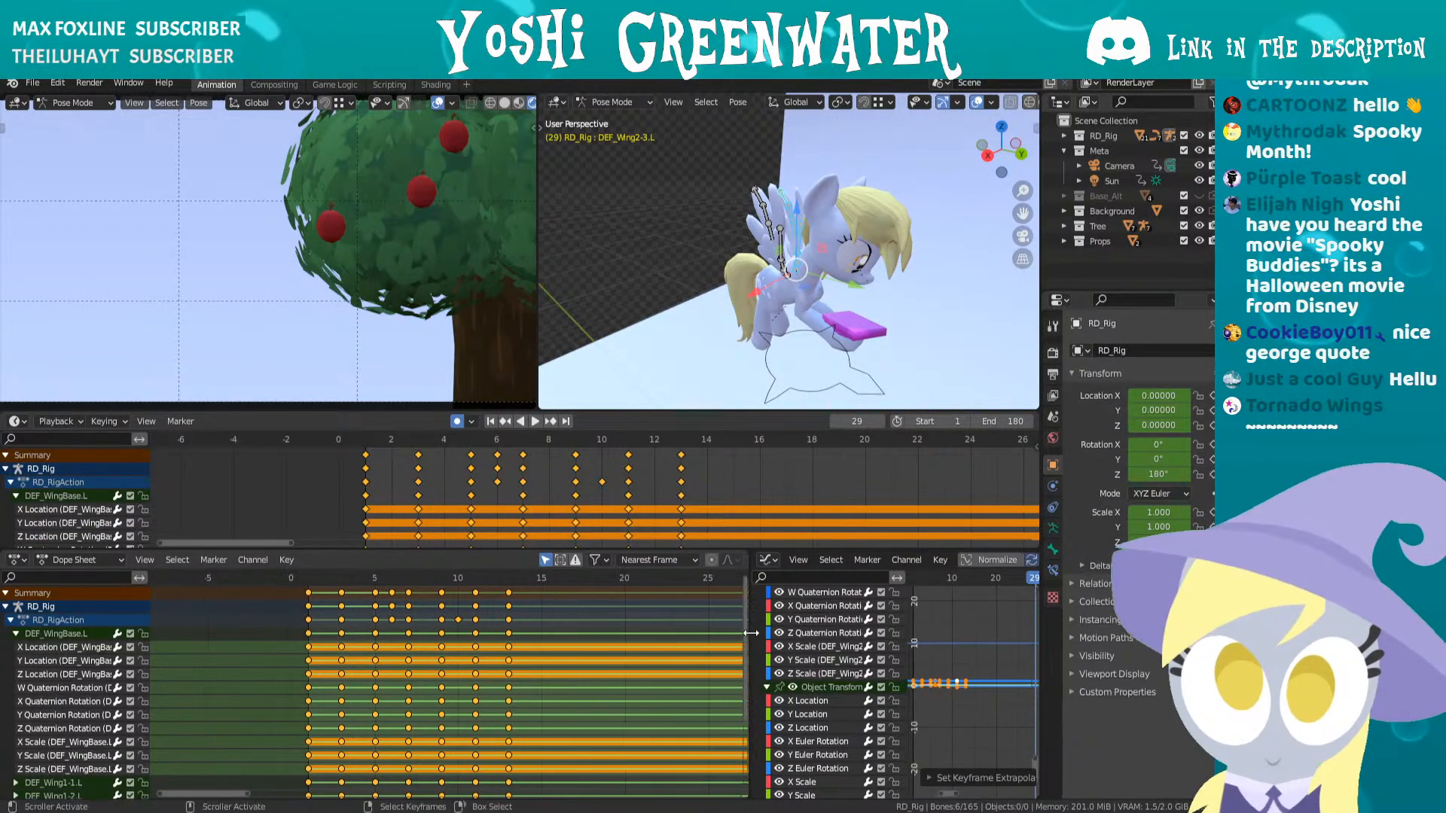
{"action": "scroll", "coordinate": [310, 666], "scroll_direction": "down", "scroll_amount": 3}
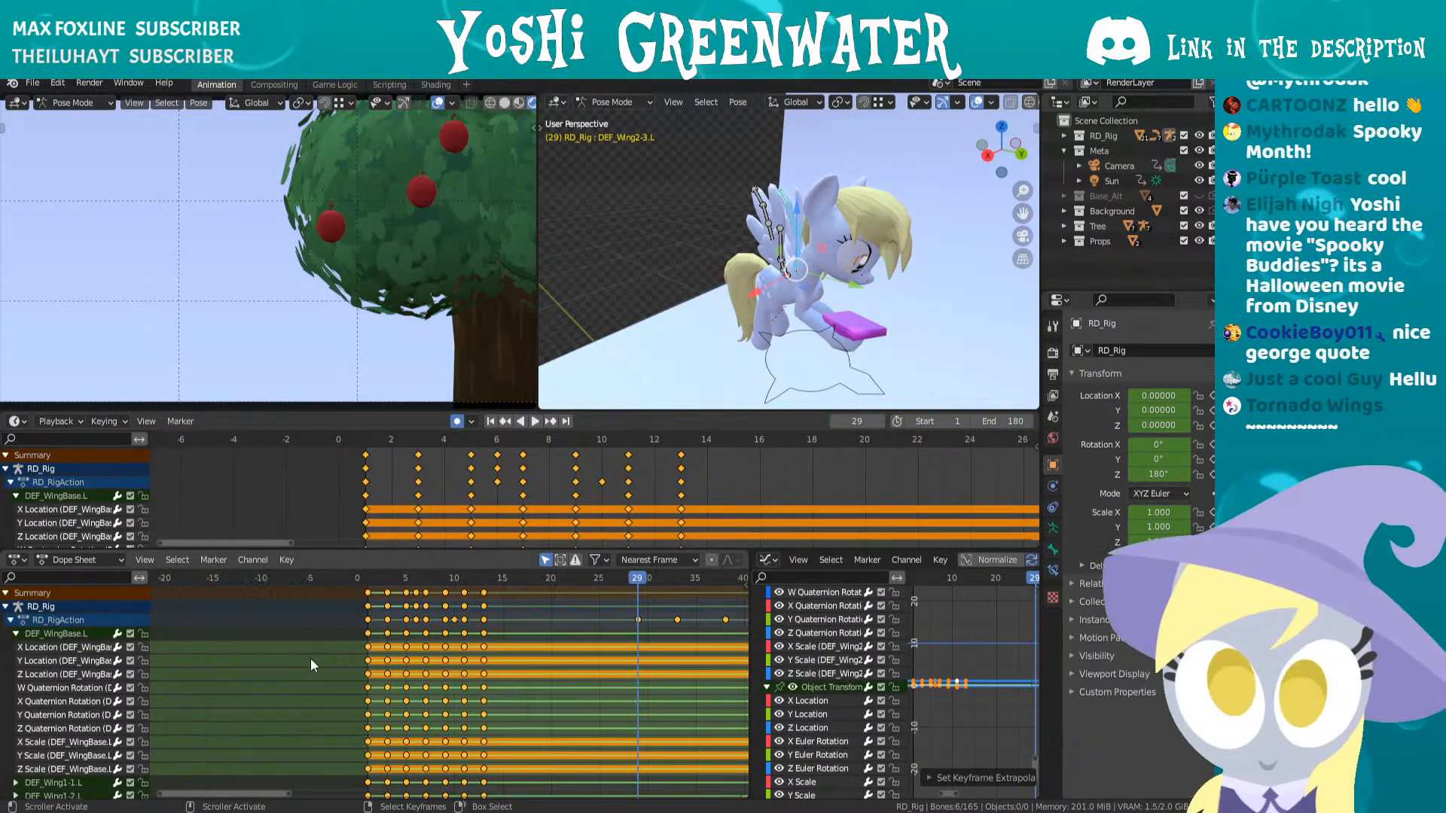
{"action": "left_click", "coordinate": [15, 635]}
- Hide the Root rig layer and select all the bones of both wings
{"action": "key", "text": "n"}
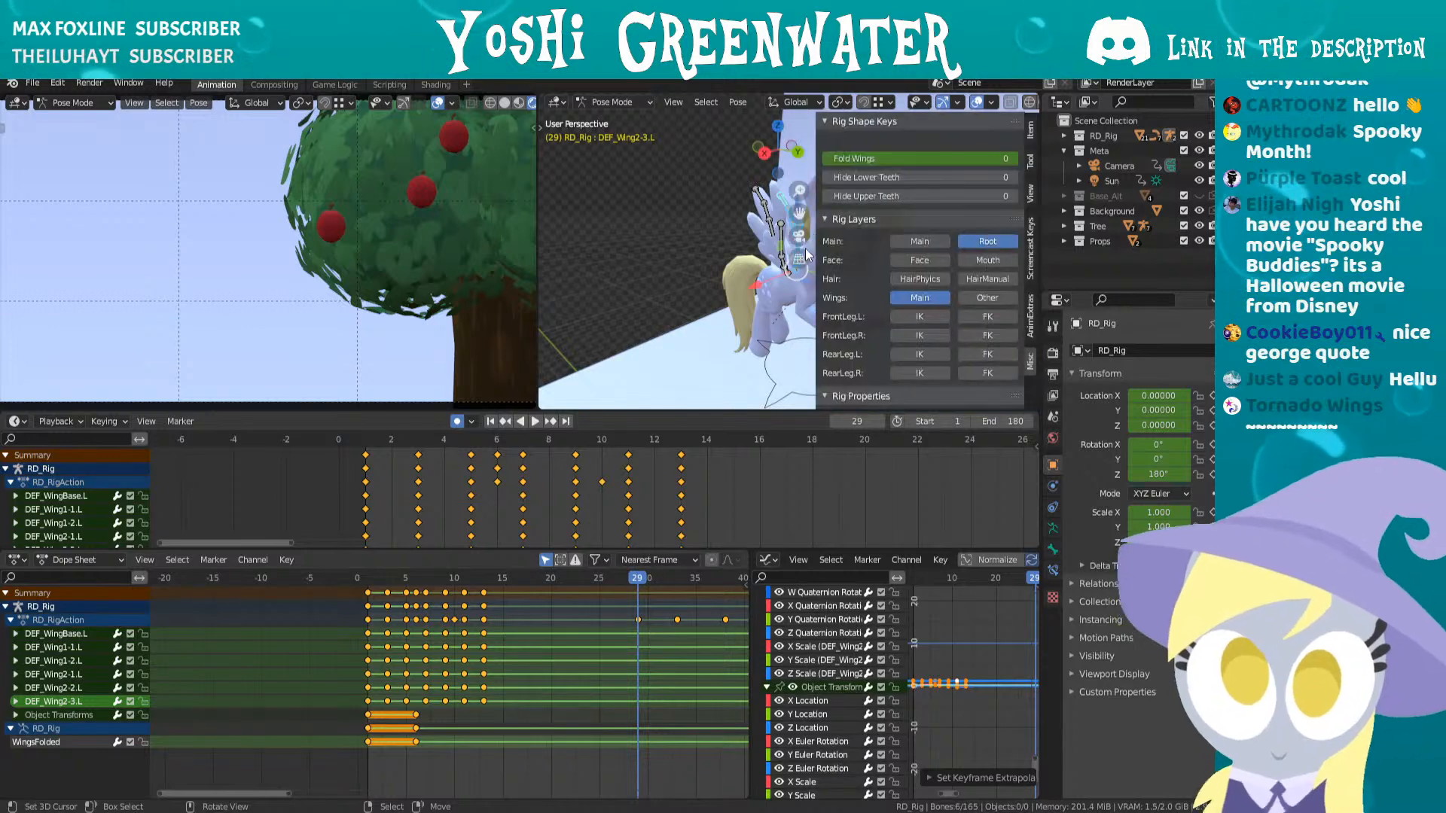
{"action": "key", "text": "n"}
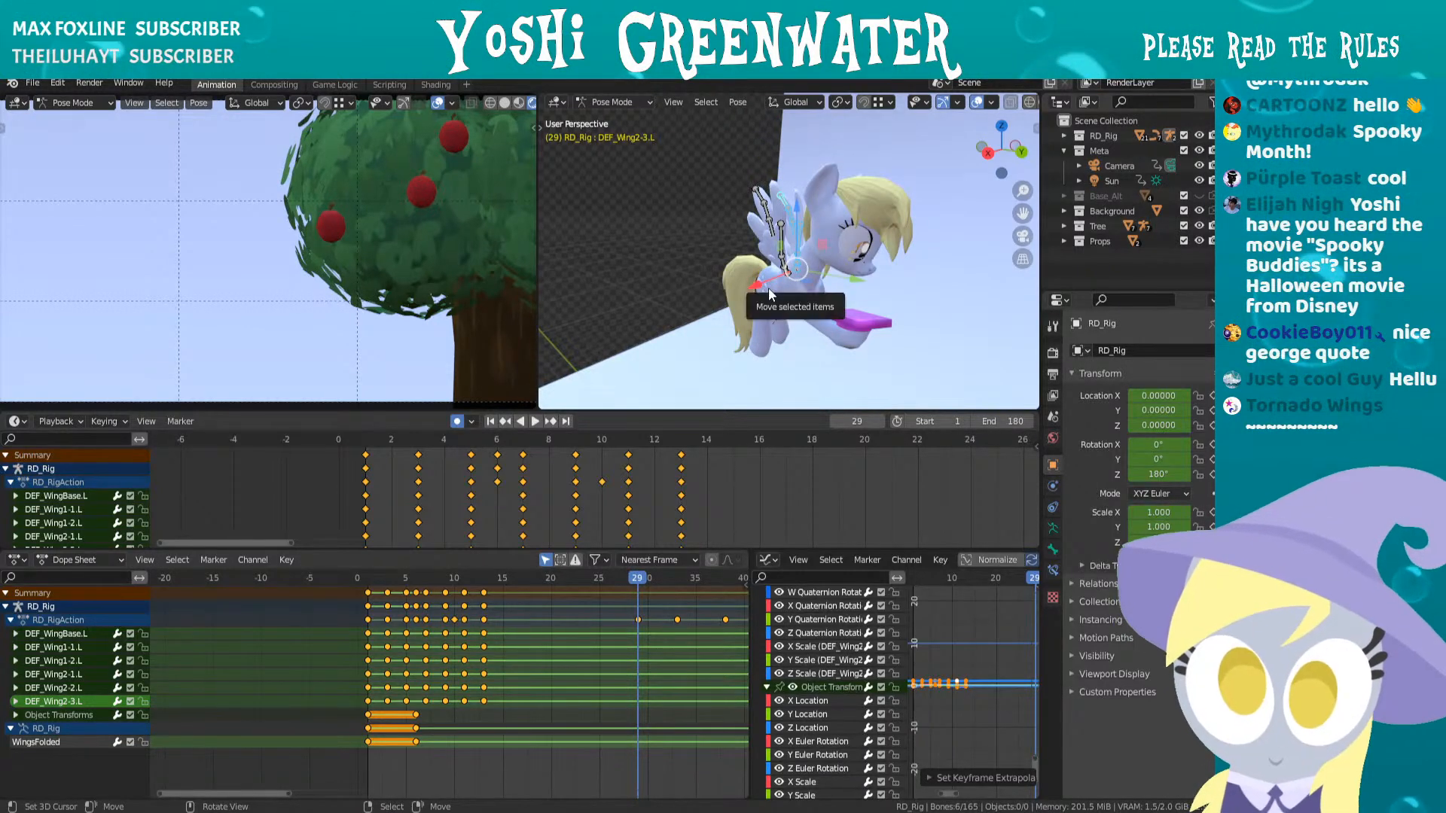
{"action": "key", "text": "a"}
{"action": "middle_click_drag", "start_coordinate": [767, 336], "coordinate": [789, 334]}
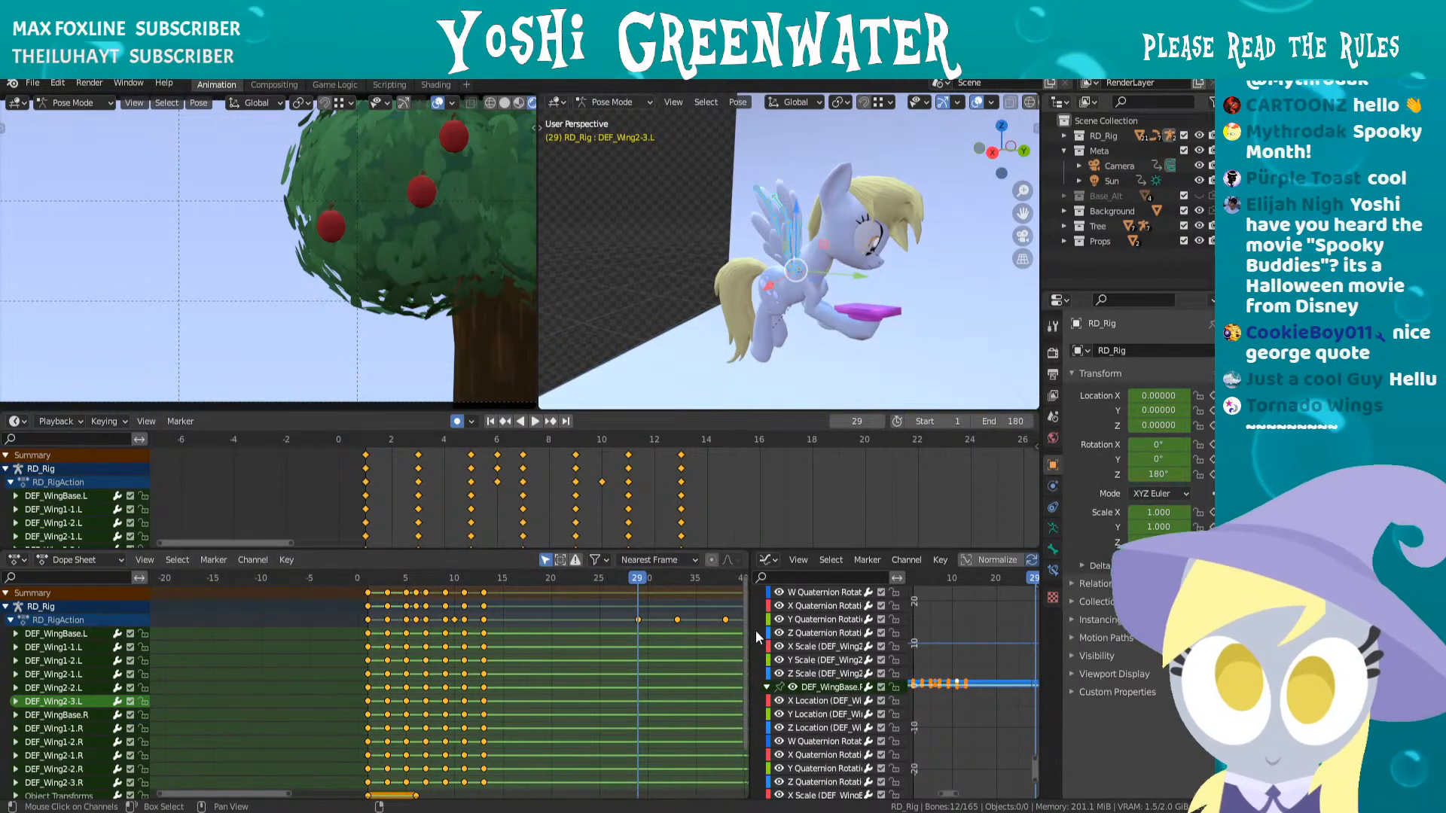
- Enlarge the timeline to show all the wing channels and play the animation from frame 29 to frame 68
{"action": "mouse_move", "coordinate": [744, 623]}
{"action": "left_mouse_down"}
{"action": "mouse_move", "coordinate": [743, 681]}
{"action": "mouse_move", "coordinate": [744, 611]}
{"action": "left_mouse_up"}
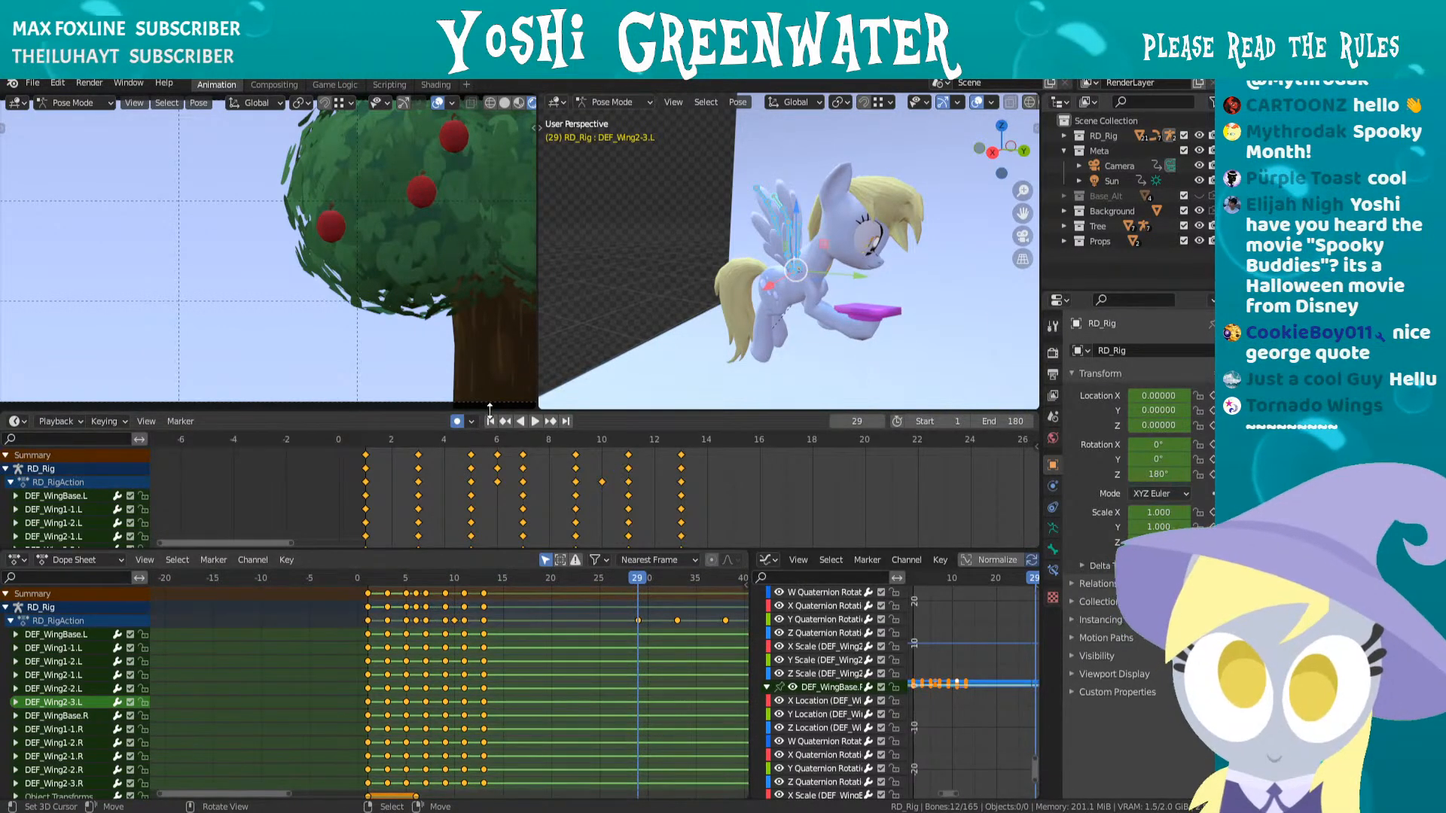
{"action": "left_click_drag", "start_coordinate": [513, 411], "coordinate": [514, 278]}
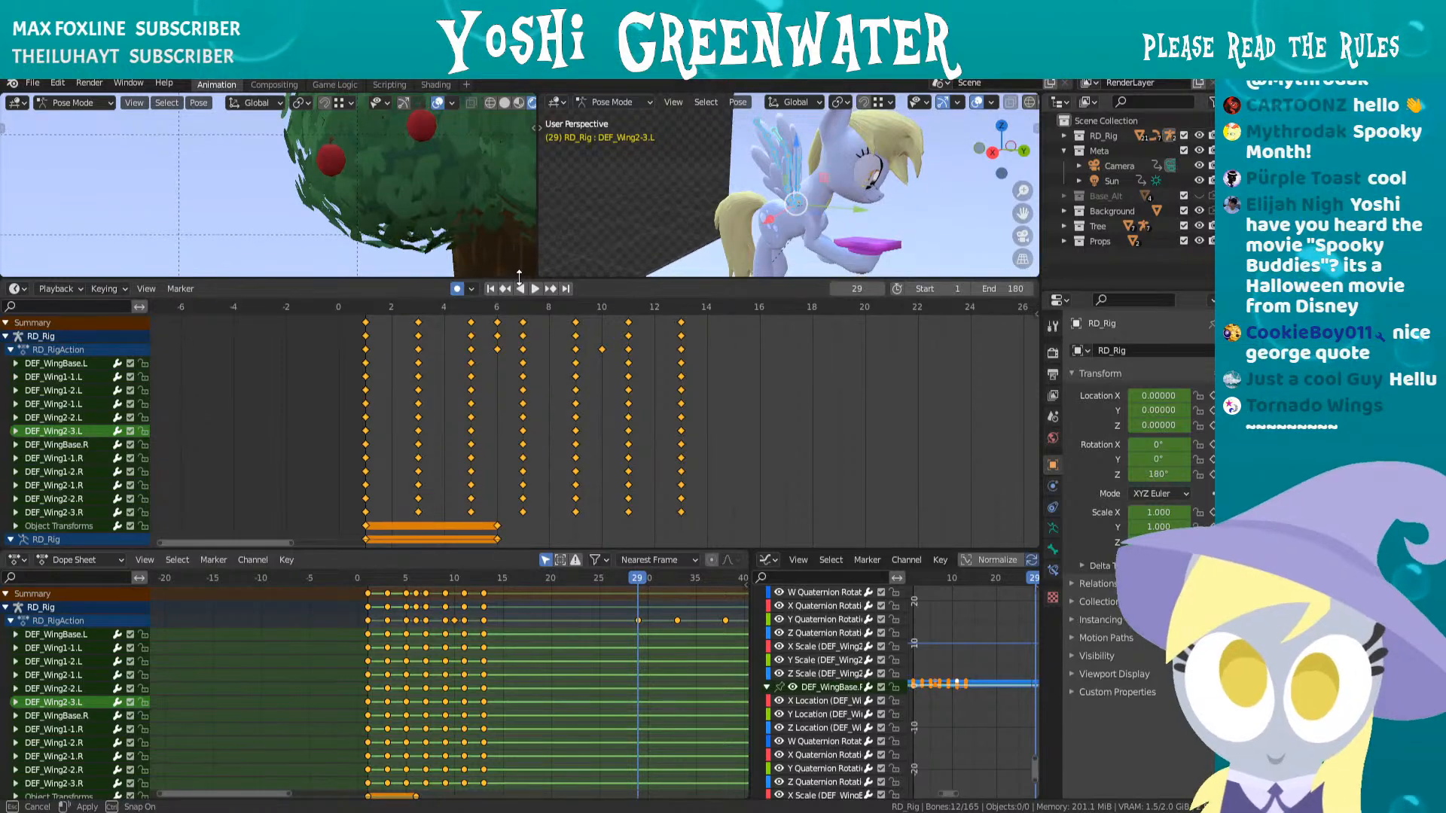
{"action": "scroll", "coordinate": [631, 392], "scroll_direction": "down", "scroll_amount": 3}
{"action": "scroll", "coordinate": [607, 433], "scroll_direction": "down", "scroll_amount": 4}
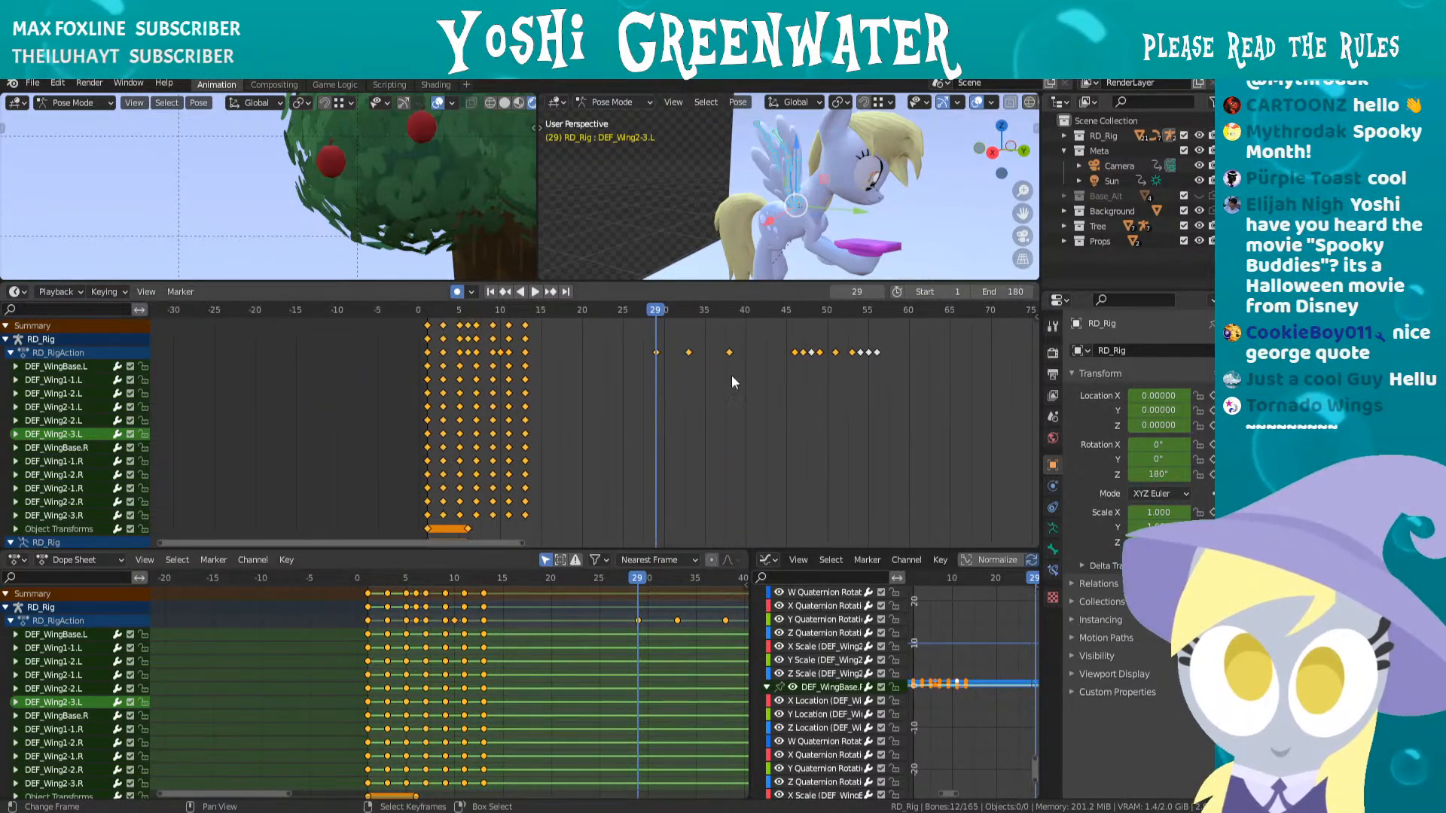
{"action": "key", "text": "space"}
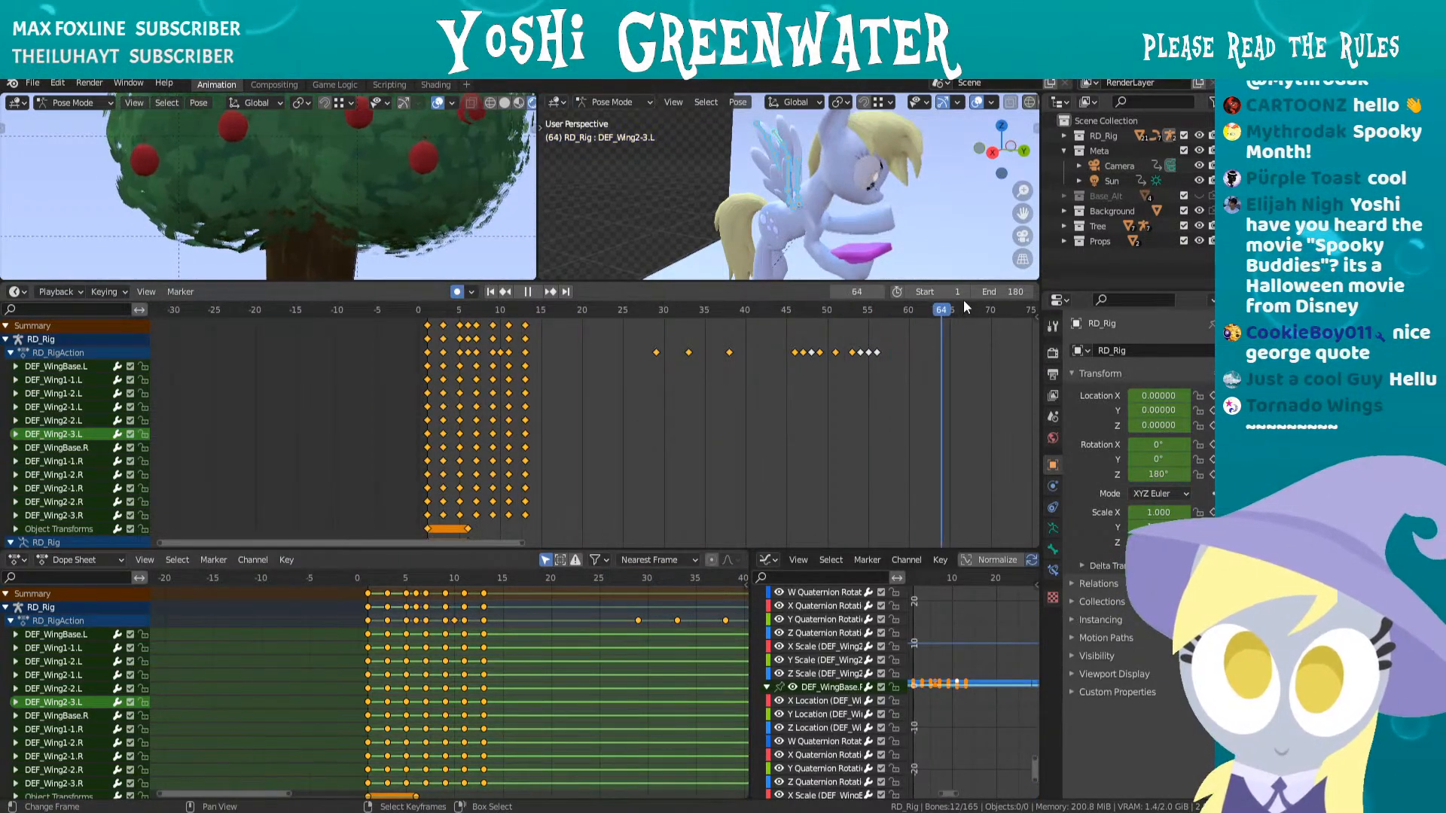
{"action": "left_click_drag", "start_coordinate": [988, 305], "coordinate": [974, 302]}
- Turn the Root layer of the pony rig back on
{"action": "scroll", "coordinate": [390, 201], "scroll_direction": "down", "scroll_amount": 7}
{"action": "scroll", "coordinate": [390, 201], "scroll_direction": "up", "scroll_amount": 4}
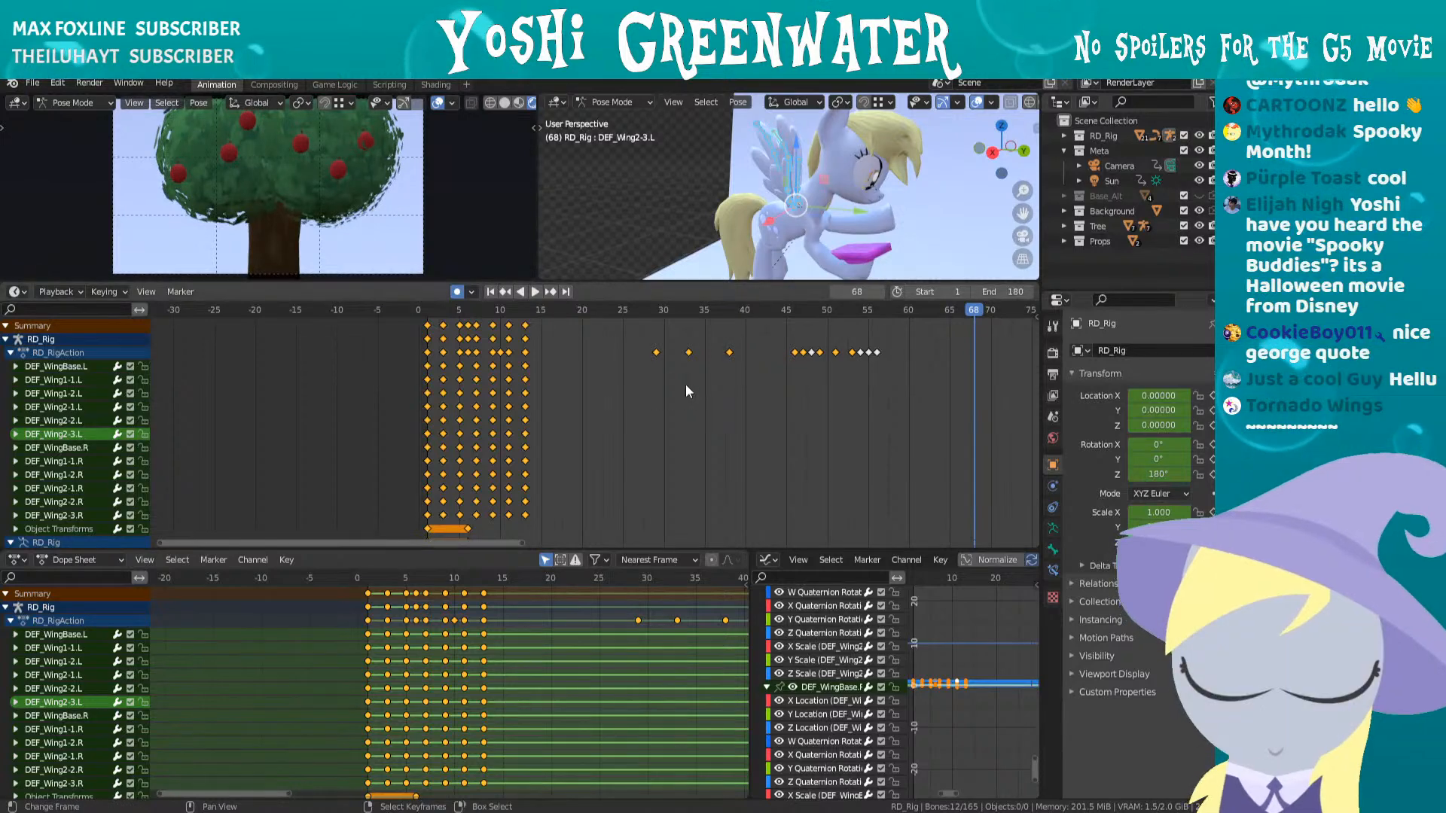
{"action": "scroll", "coordinate": [685, 379], "scroll_direction": "down", "scroll_amount": 6}
{"action": "middle_click_drag", "start_coordinate": [684, 380], "coordinate": [559, 388]}
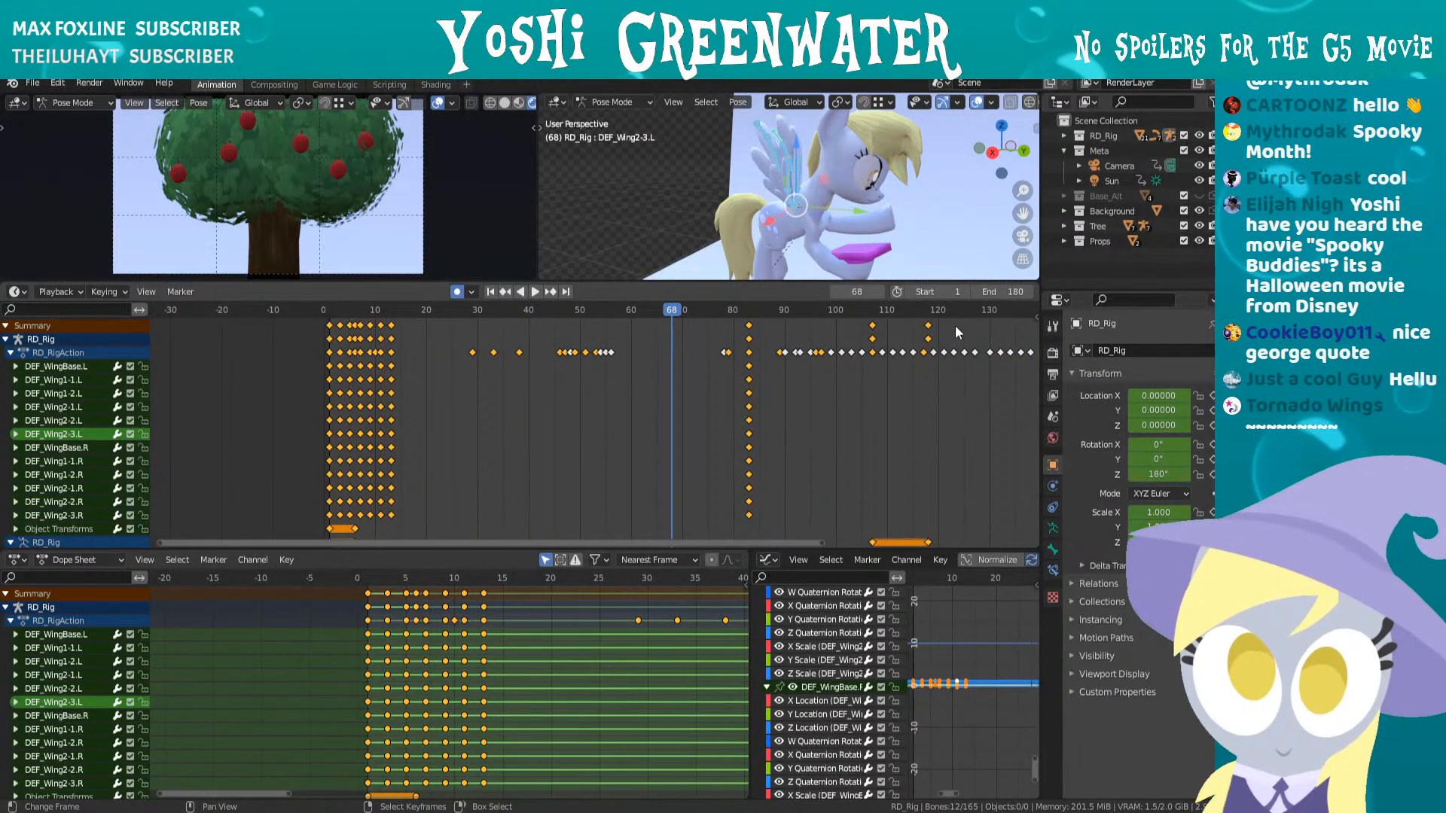
{"action": "scroll", "coordinate": [909, 335], "scroll_direction": "down", "scroll_amount": 2}
{"action": "key", "text": "n"}
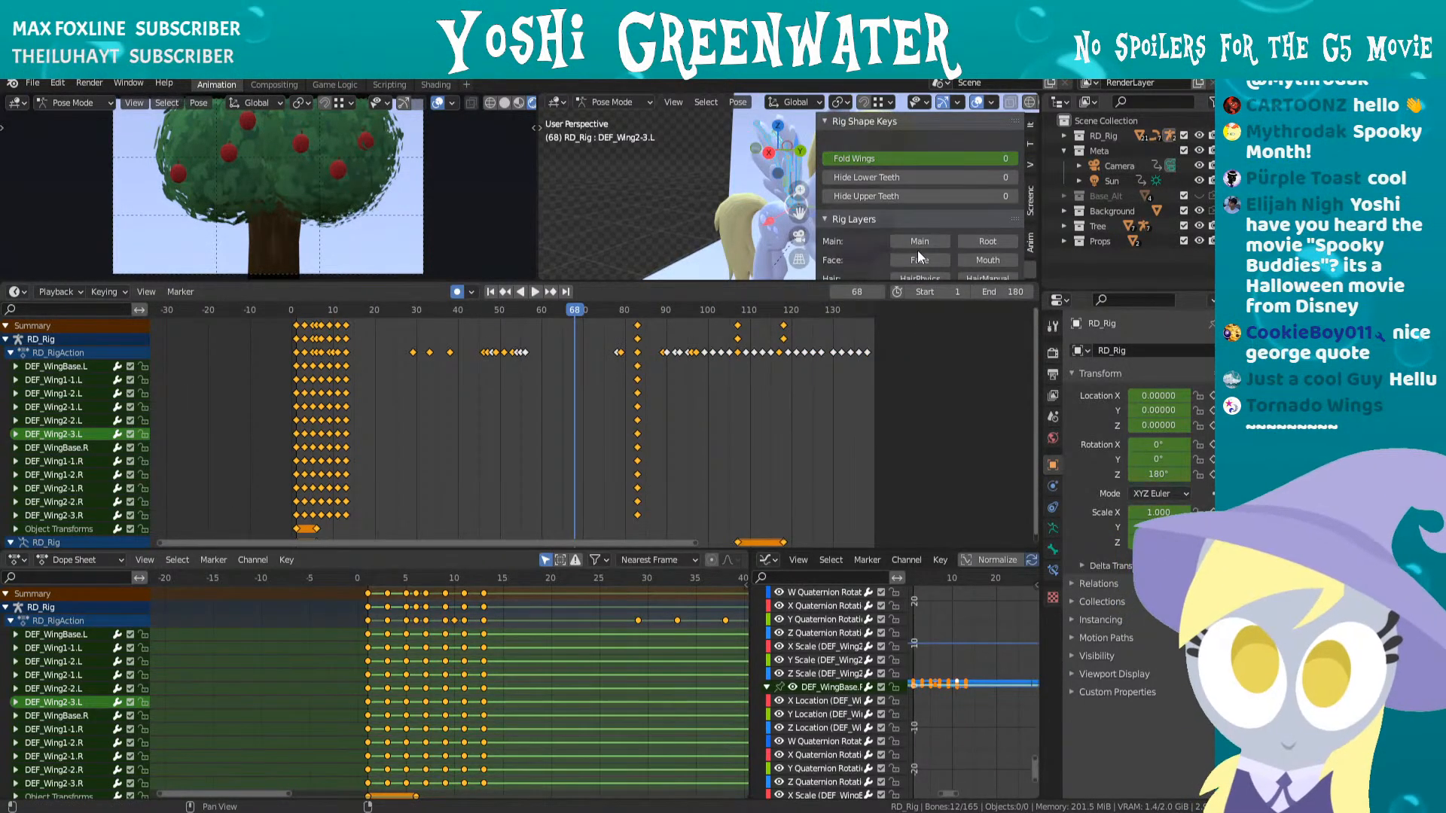
{"action": "left_click", "coordinate": [986, 245]}
{"action": "key", "text": "n"}
- Select the CON_Root control bone and review the pony's movement by playing and scrubbing from frame 1
{"action": "left_click_drag", "start_coordinate": [585, 308], "coordinate": [357, 322]}
{"action": "key", "text": "space"}
{"action": "key", "text": "space"}
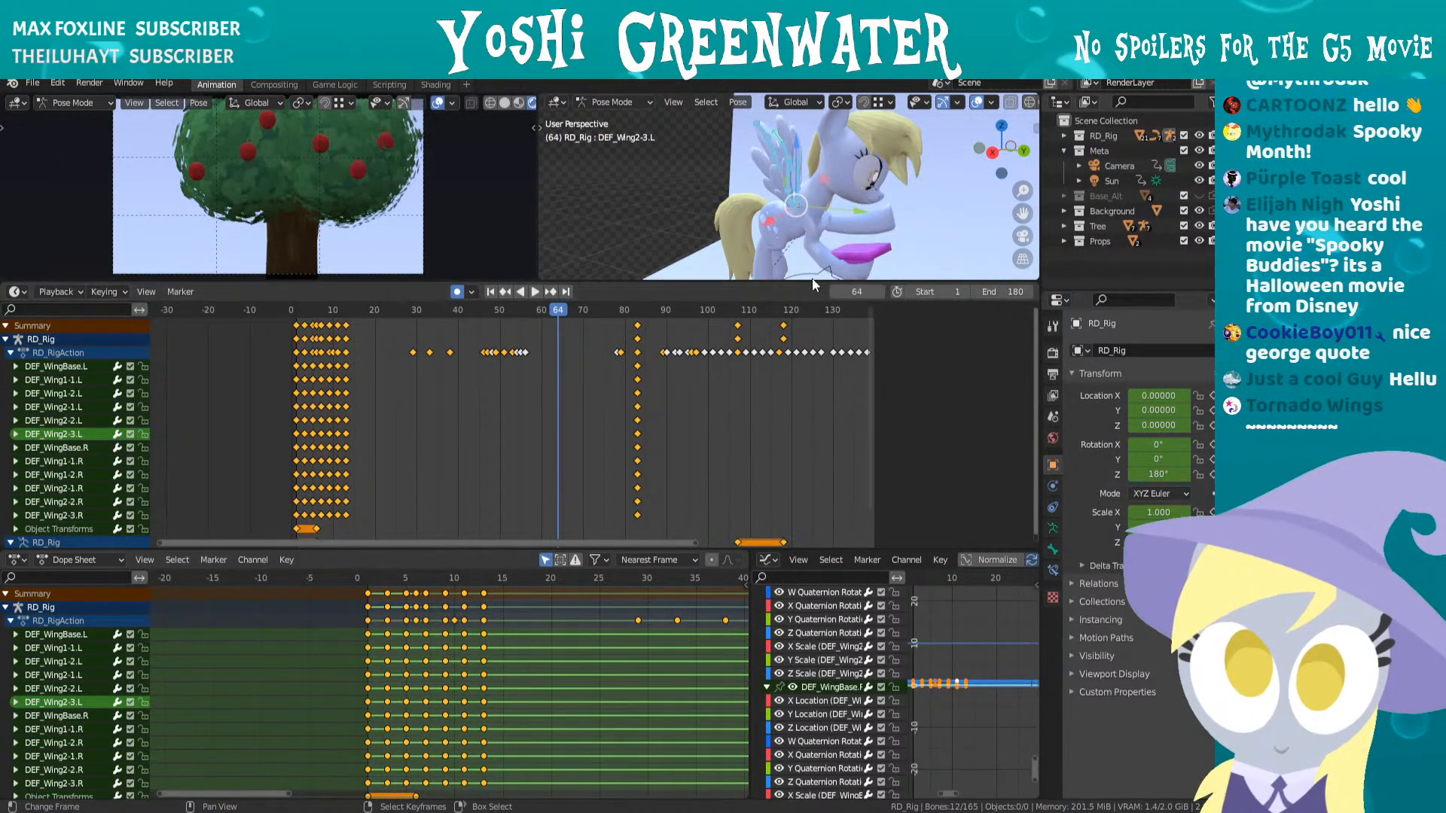
{"action": "left_click", "coordinate": [811, 277]}
{"action": "left_click", "coordinate": [294, 312]}
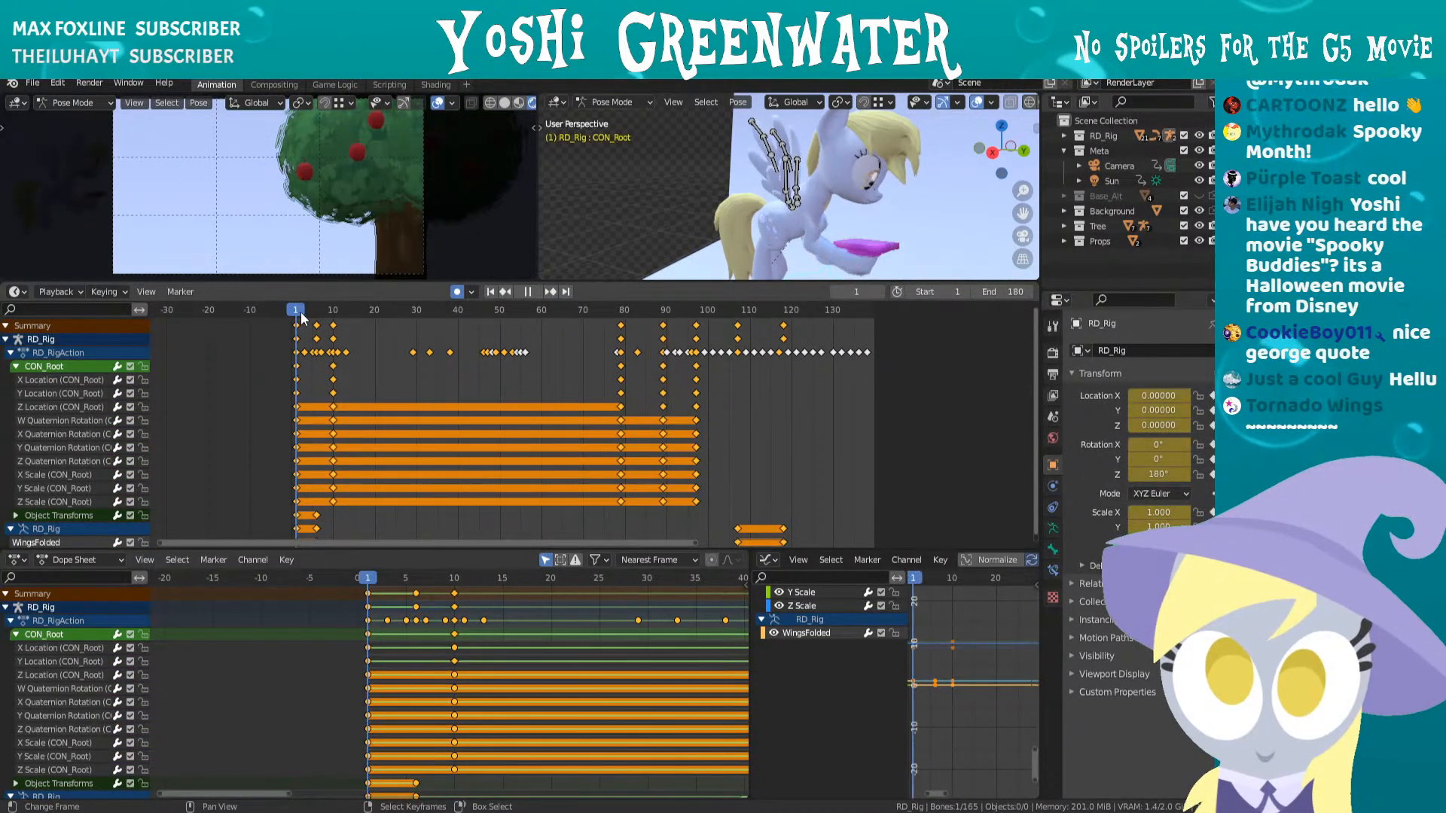
{"action": "key", "text": "space"}
{"action": "left_click_drag", "start_coordinate": [381, 317], "coordinate": [369, 316]}
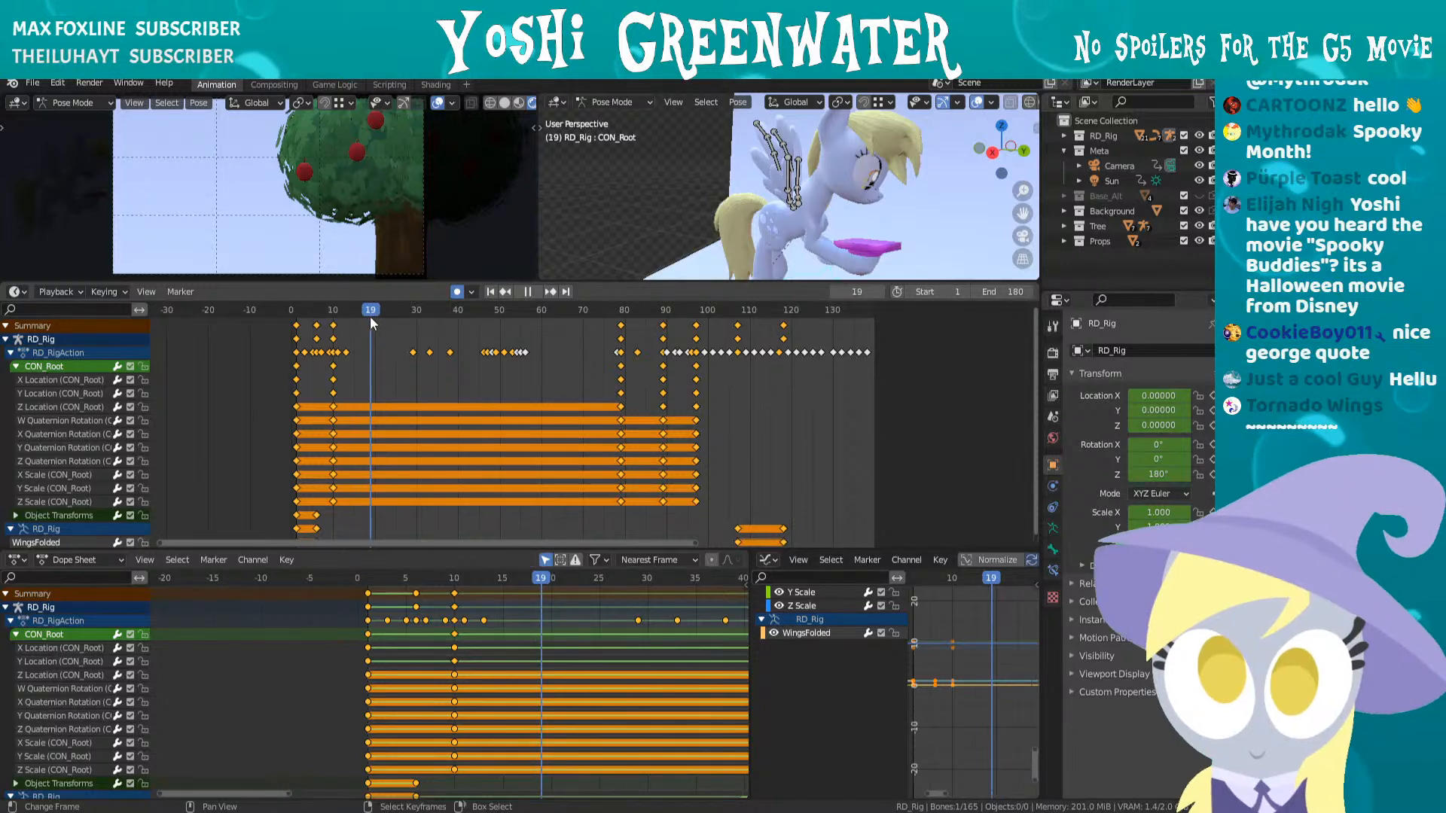
- Select CON_Root's Y Location channel, play the movement to frame 79, and change the frame 10 keyframe's interpolation
{"action": "left_click", "coordinate": [54, 381]}
{"action": "scroll", "coordinate": [771, 215], "scroll_direction": "down", "scroll_amount": 3}
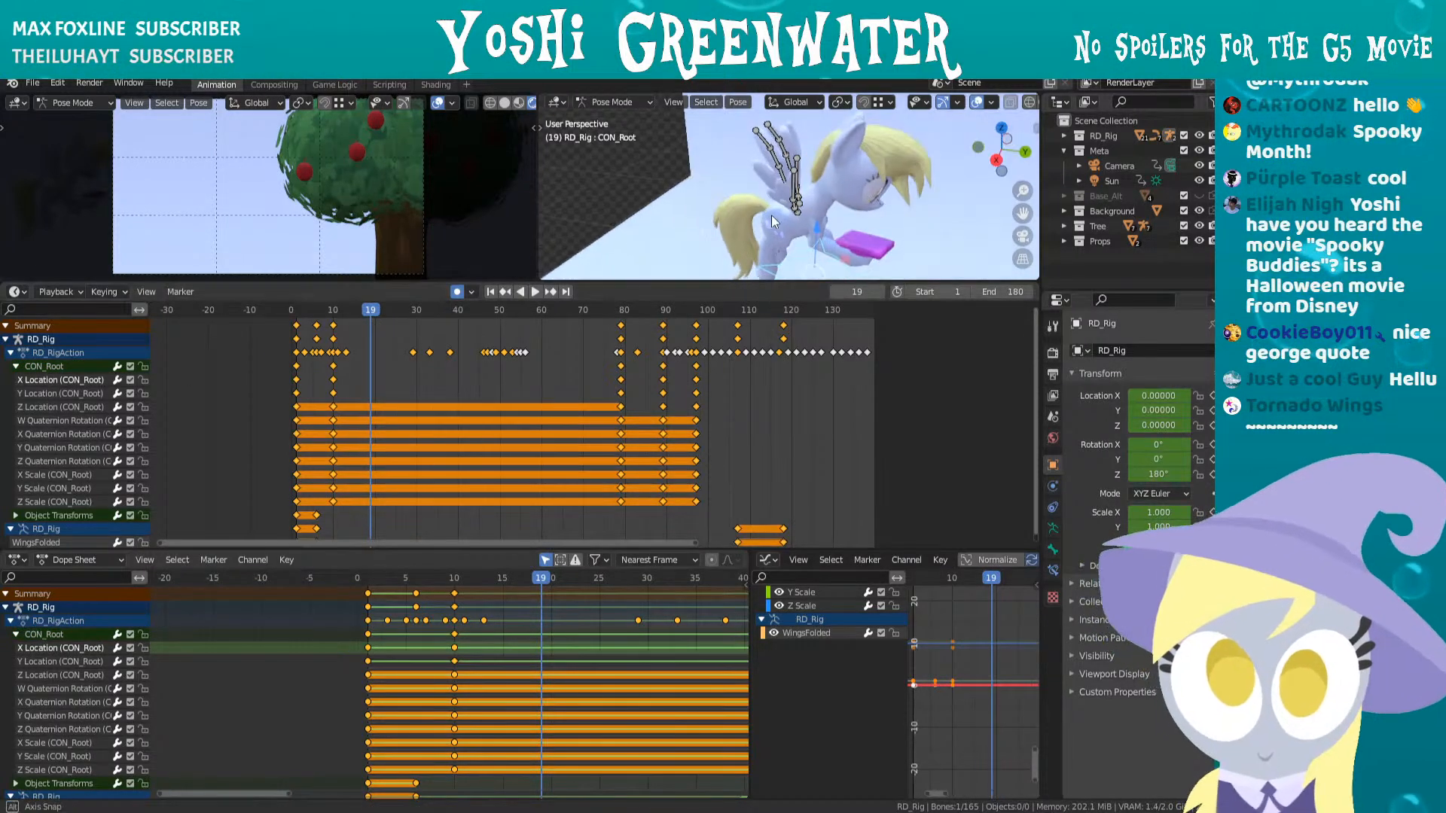
{"action": "left_click", "coordinate": [72, 392]}
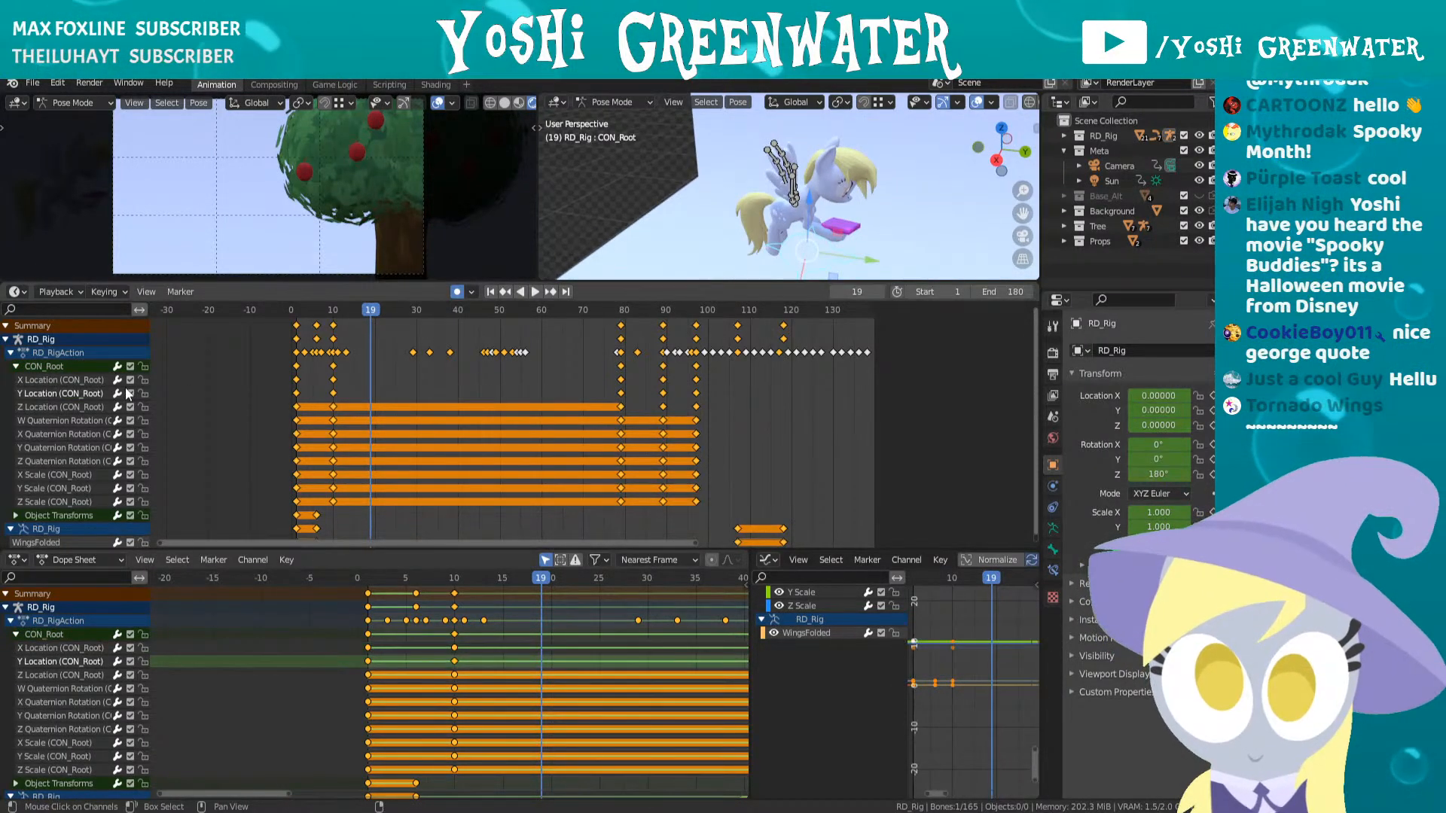
{"action": "left_click", "coordinate": [312, 309]}
{"action": "key", "text": "space"}
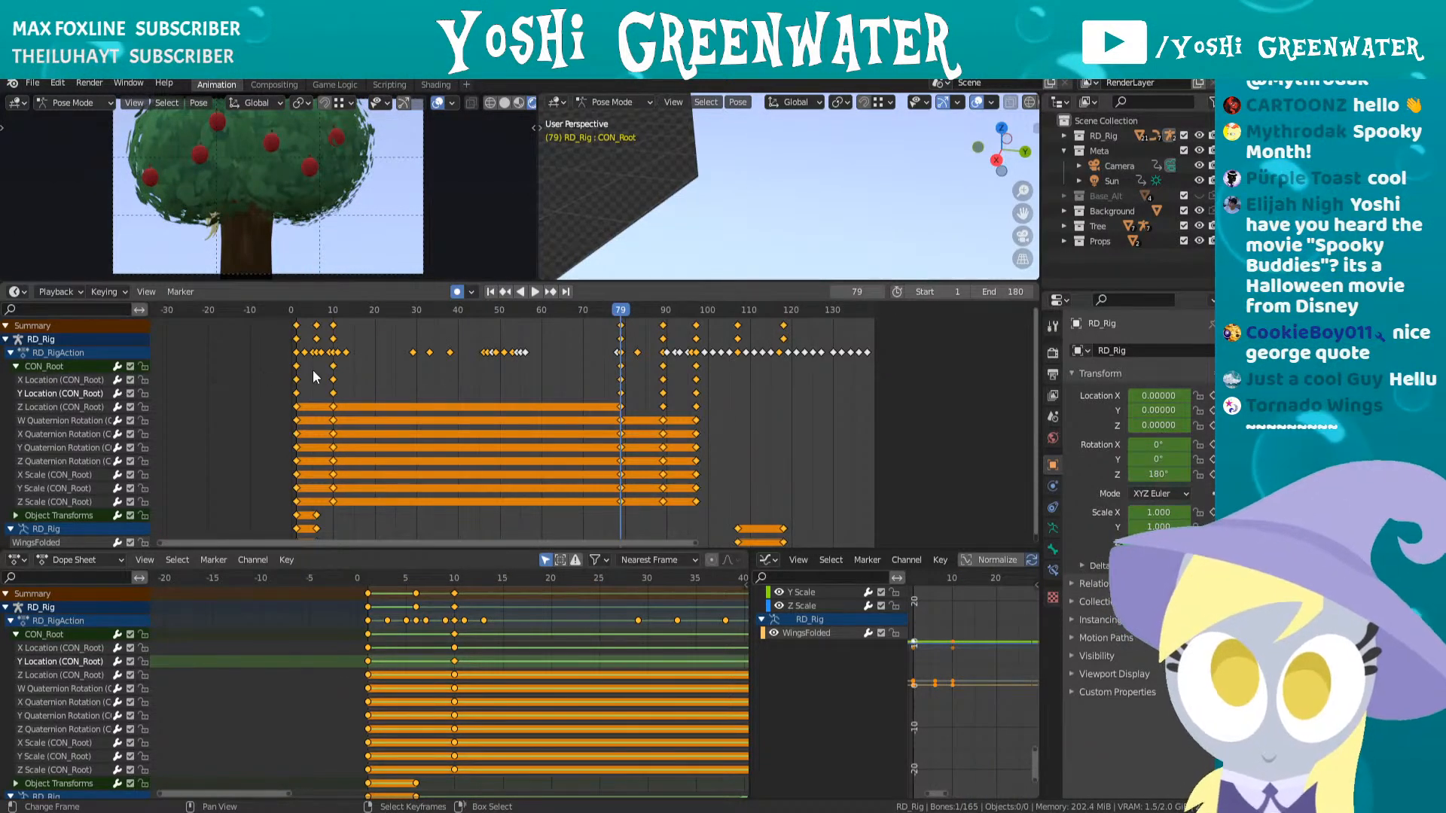
{"action": "key", "text": "t"}
{"action": "left_click", "coordinate": [327, 413]}
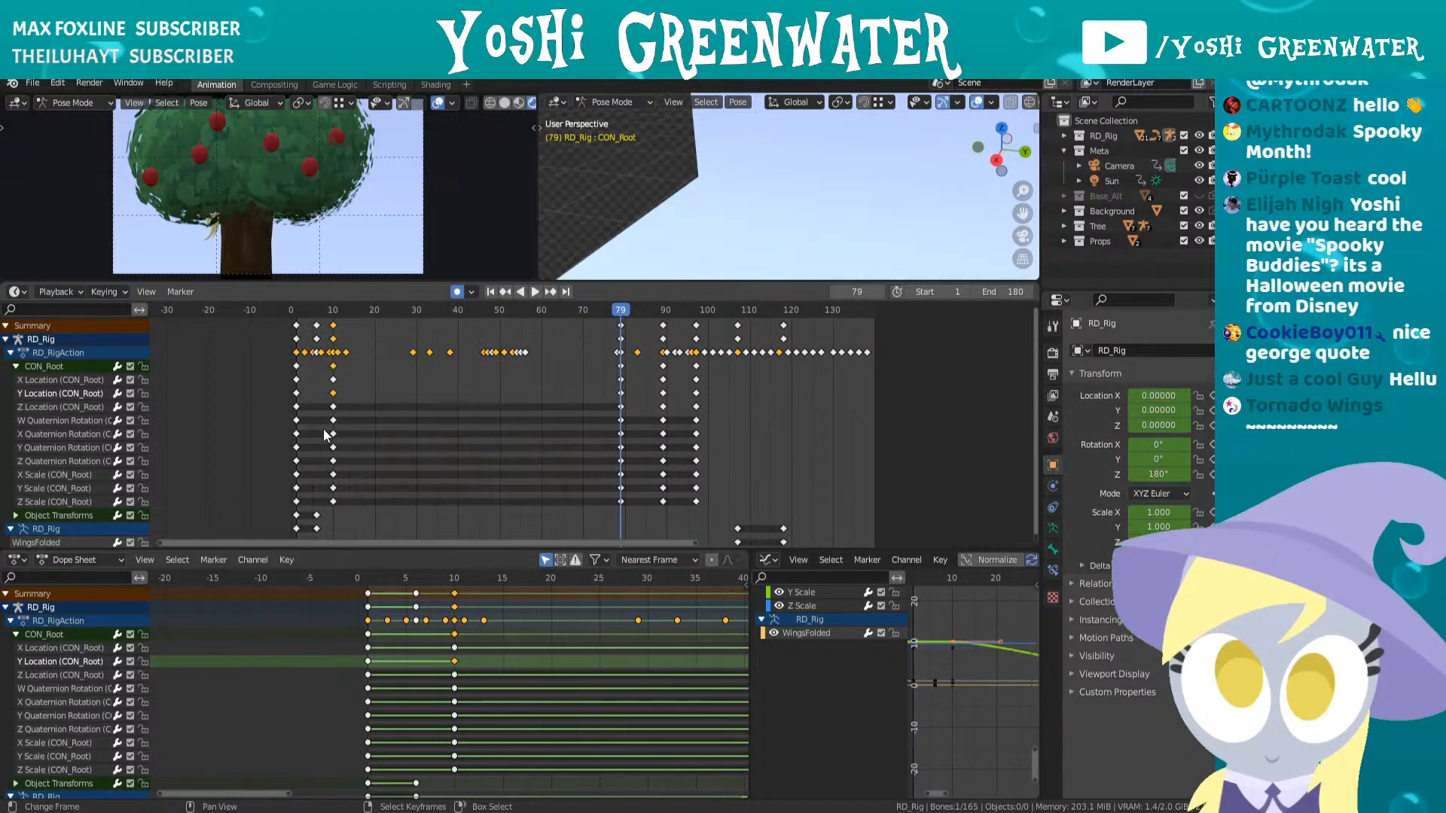
- Review CON_Root's movement around the keyframes at frames 79 to 97 by playing and scrubbing to frame 99
{"action": "left_click", "coordinate": [333, 393]}
{"action": "key", "text": "shift+Left"}
{"action": "key", "text": "space"}
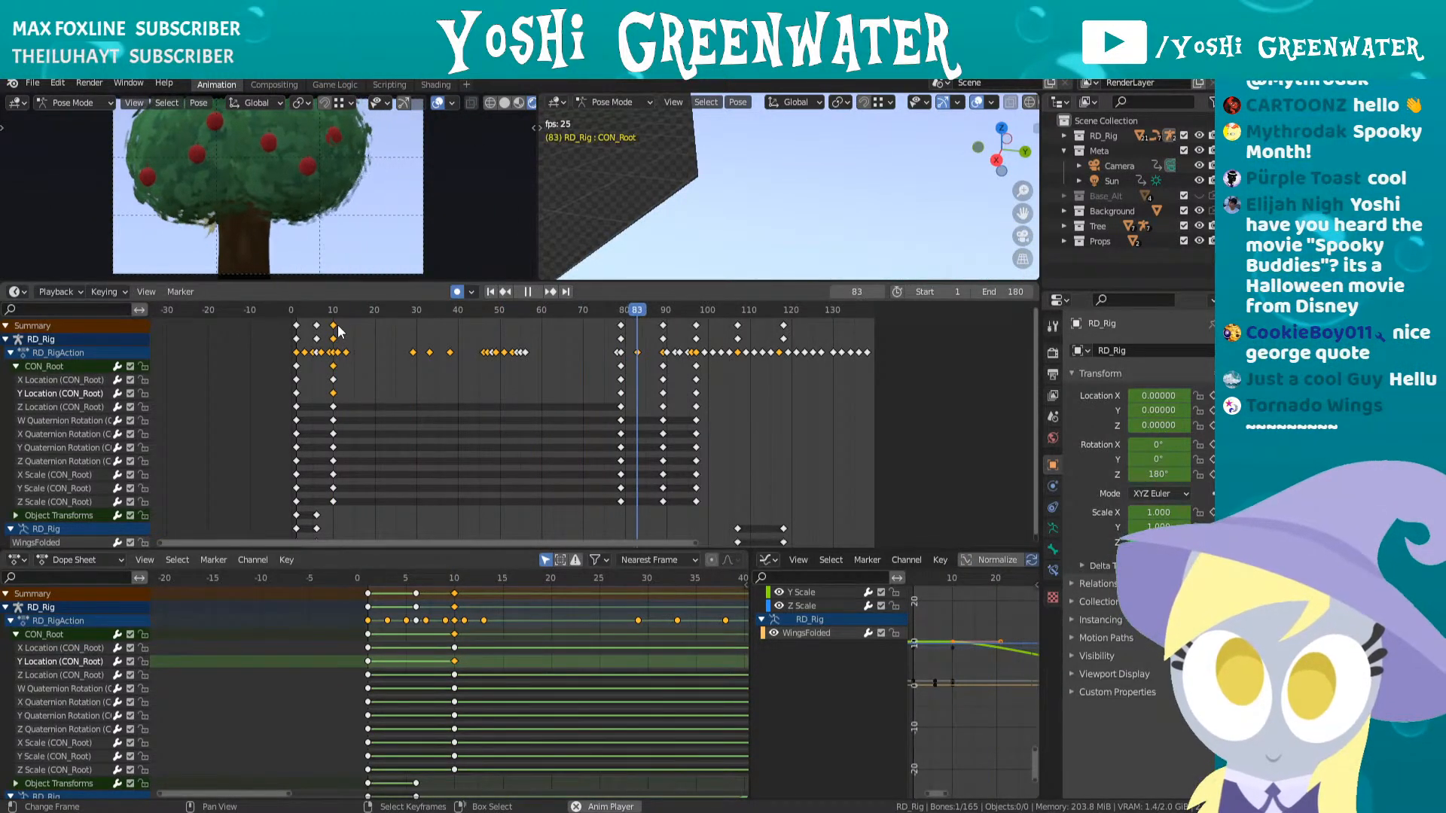
{"action": "left_click", "coordinate": [621, 314]}
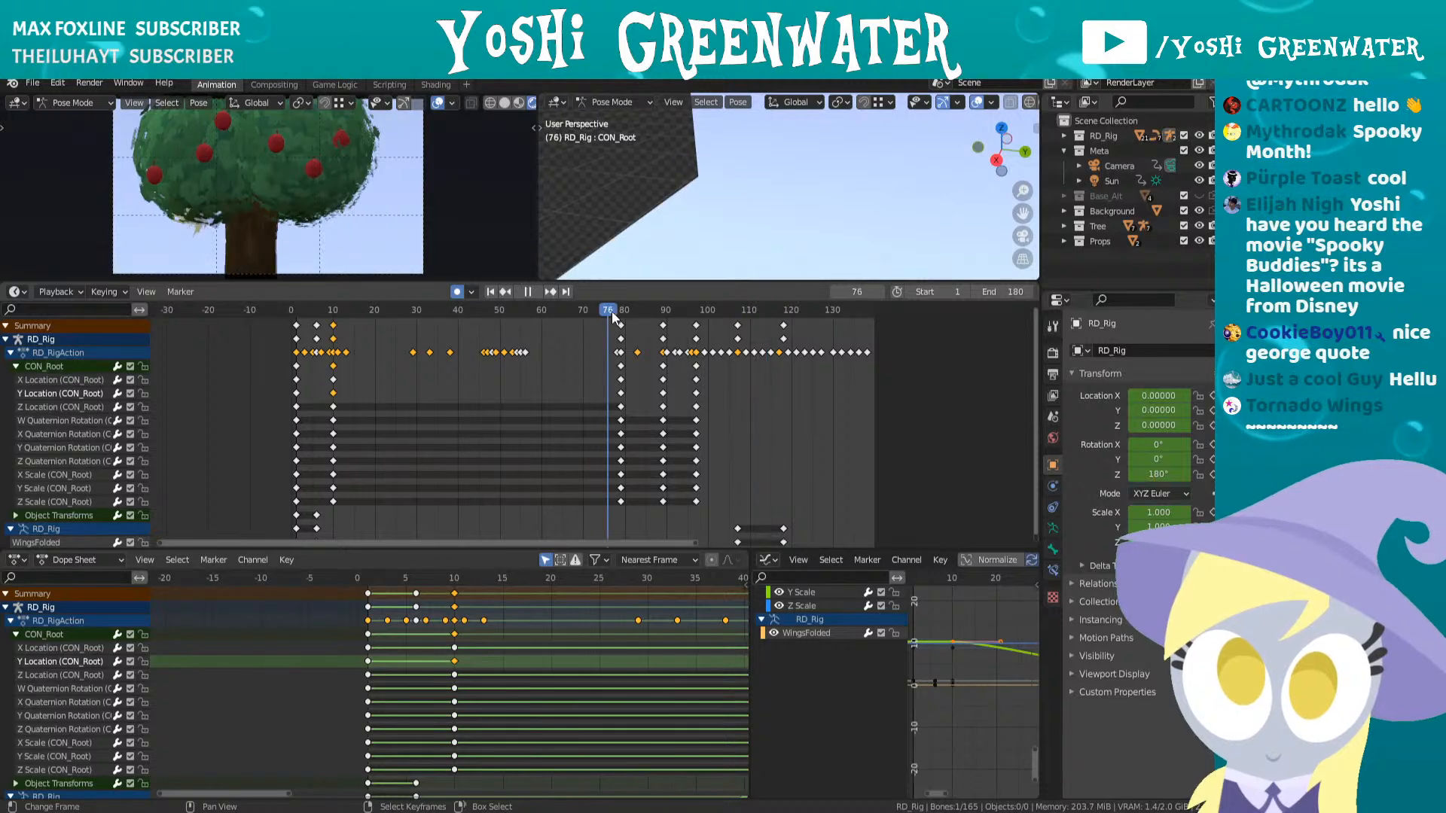
{"action": "key", "text": "space"}
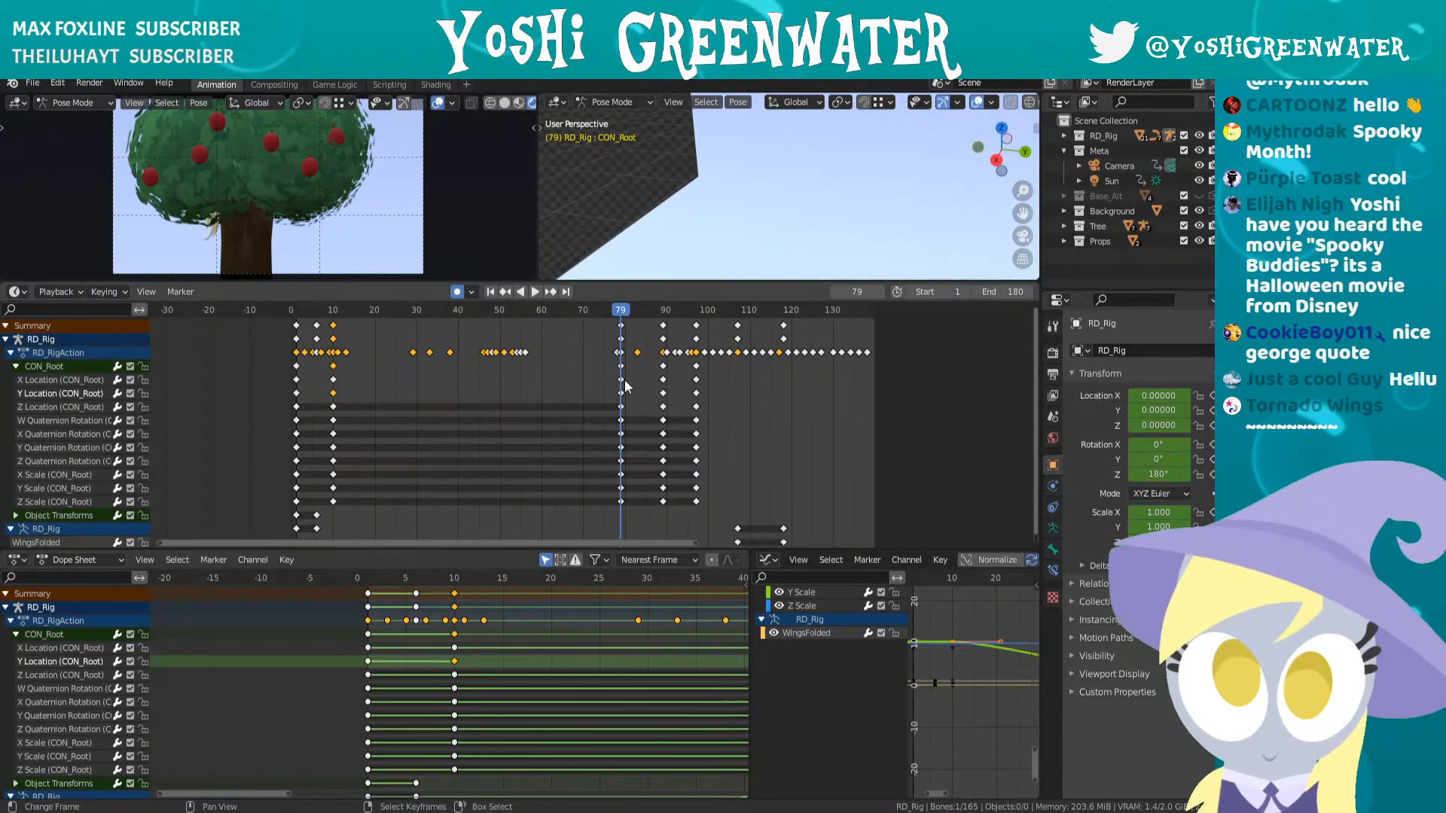
{"action": "scroll", "coordinate": [625, 380], "scroll_direction": "up", "scroll_amount": 3}
{"action": "key", "text": "space"}
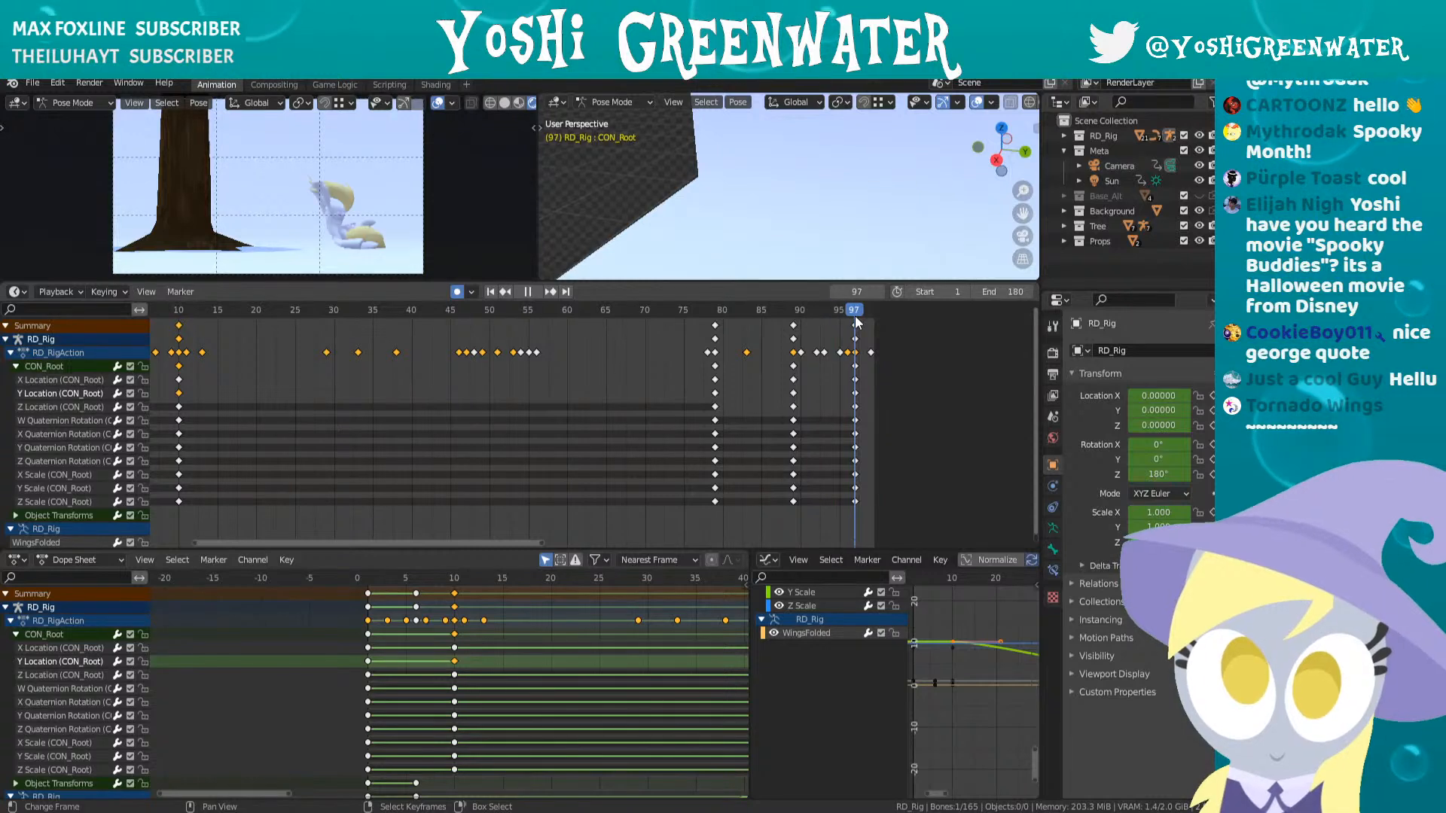
{"action": "key", "text": "space"}
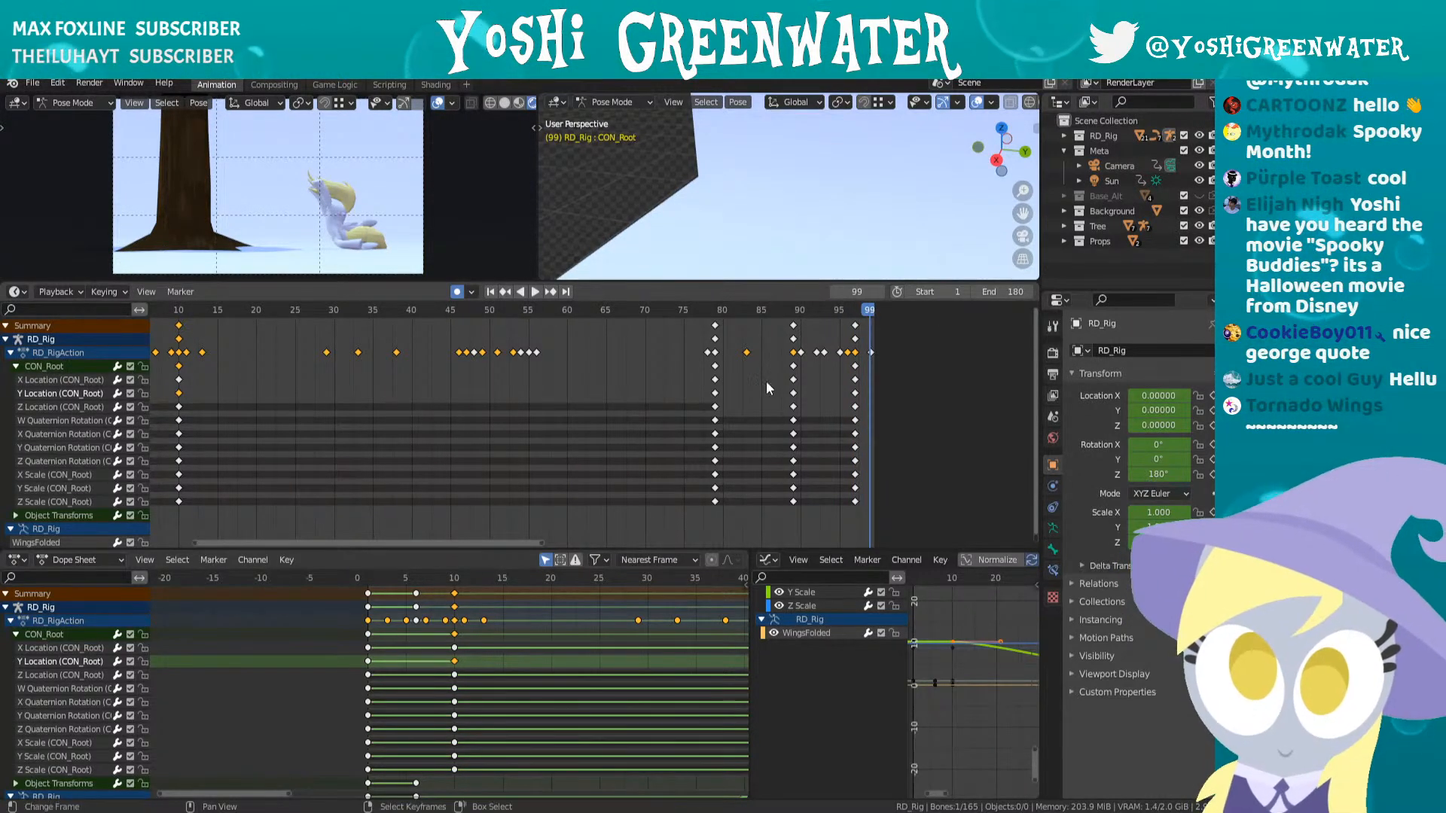
- Change the interpolation of CON_Root's Y Location keyframe at frame 89 and replay the movement from there
{"action": "middle_click_drag", "start_coordinate": [755, 388], "coordinate": [479, 416]}
{"action": "left_click", "coordinate": [532, 308]}
{"action": "key", "text": "space"}
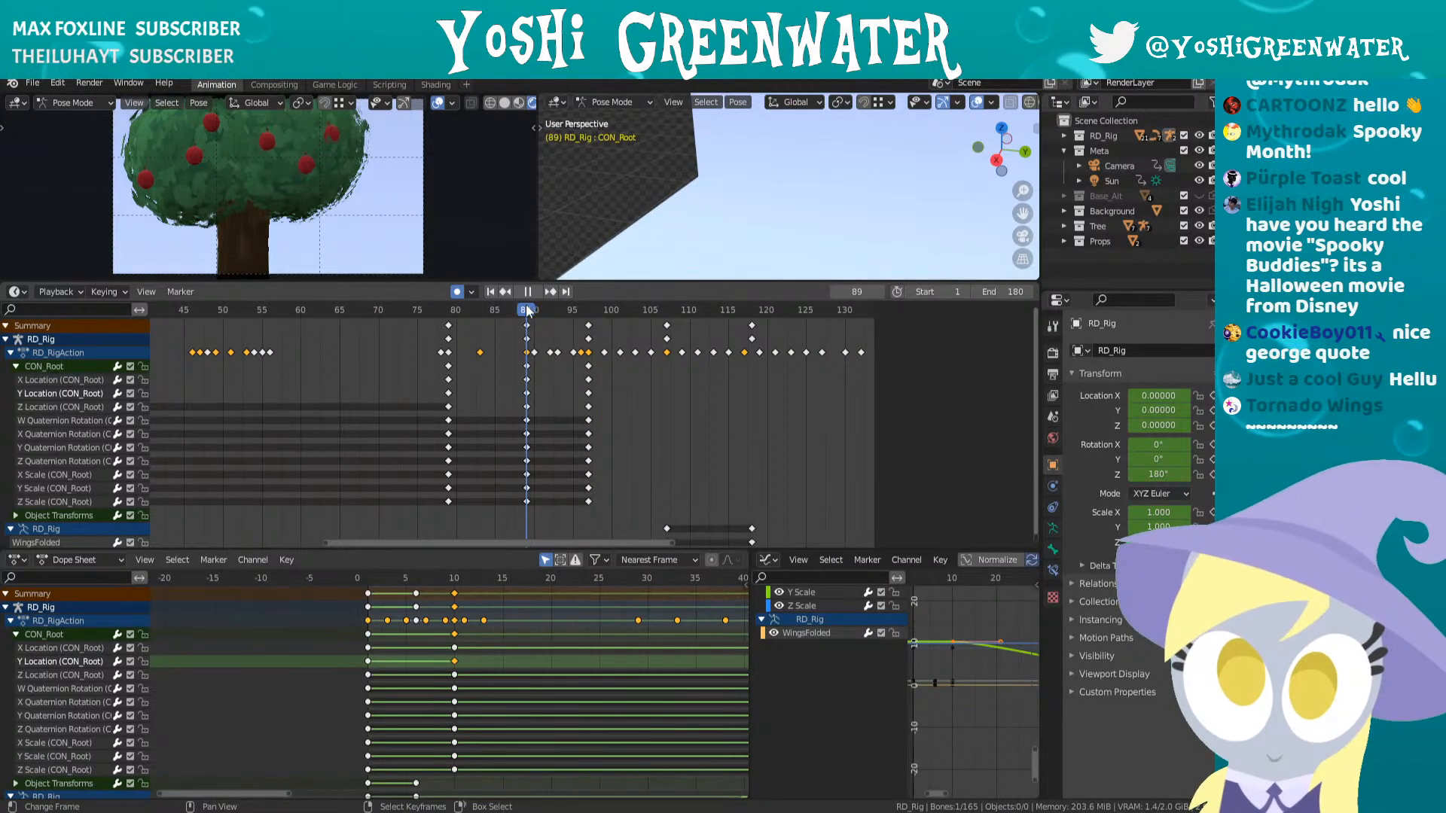
{"action": "key", "text": "t"}
{"action": "left_click", "coordinate": [526, 389]}
{"action": "key", "text": "space"}
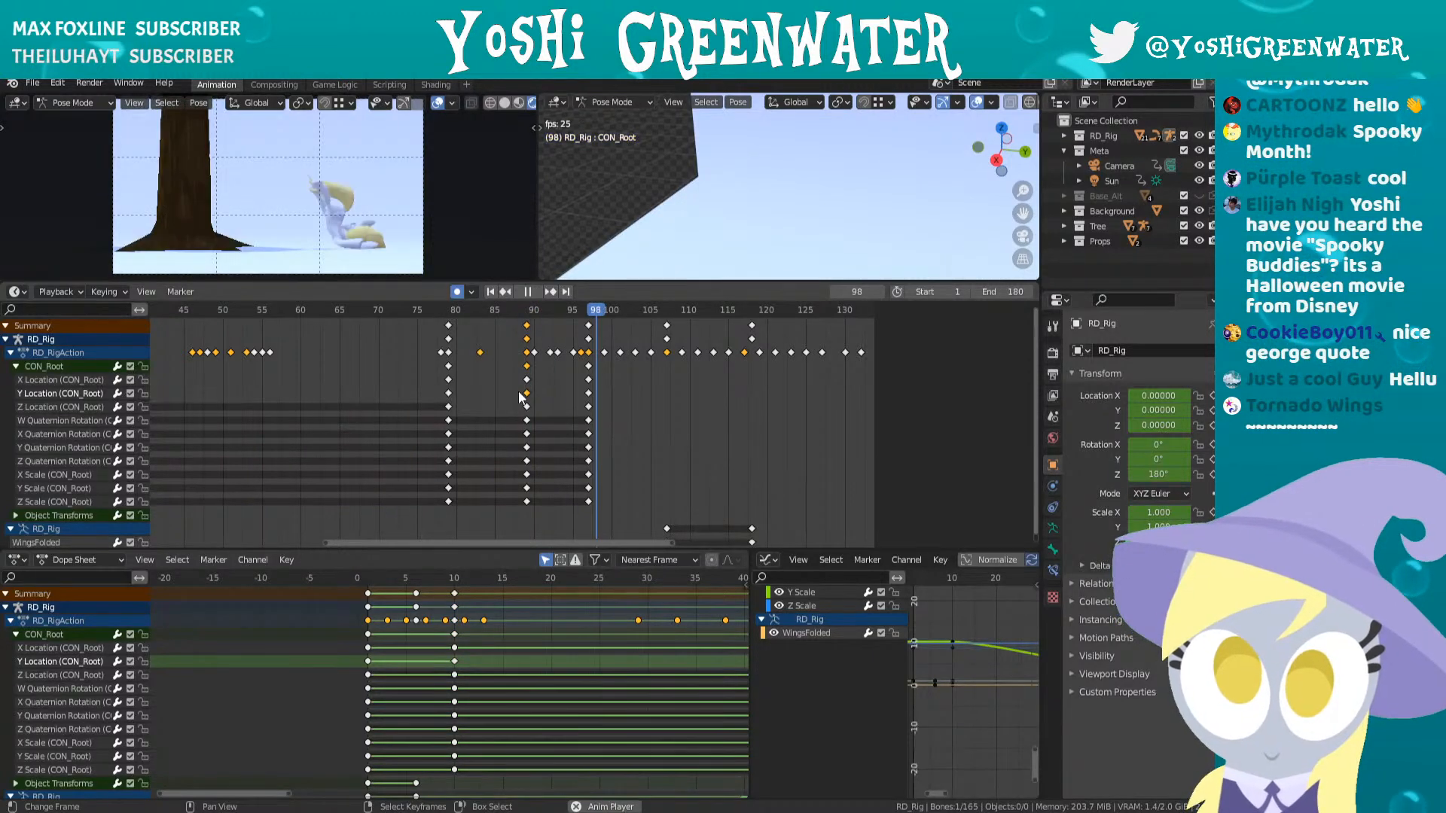
{"action": "left_click", "coordinate": [528, 313]}
{"action": "key", "text": "space"}
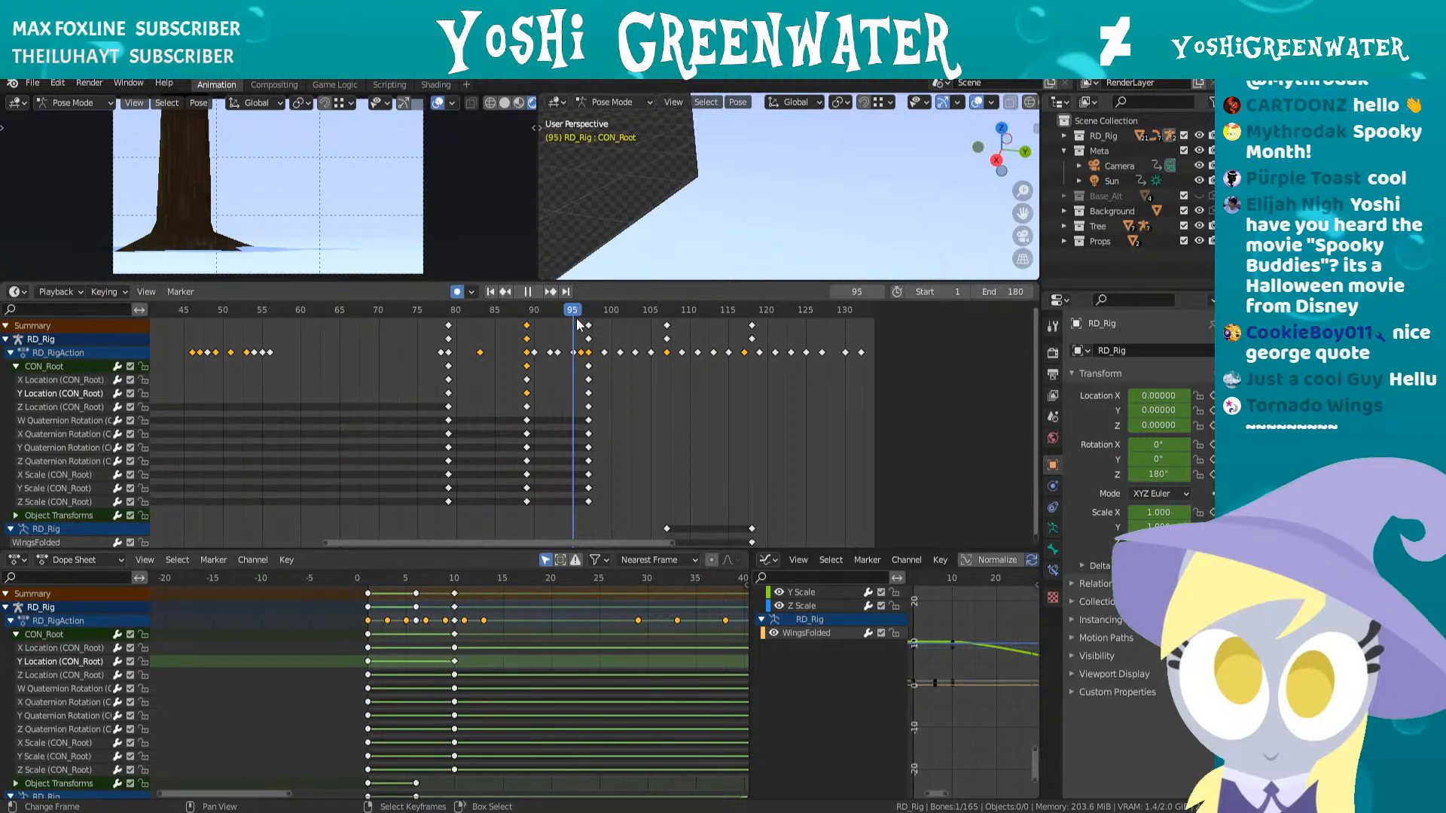
- Change the interpolation of CON_Root's X Location and Y Location keyframes at frame 89, and scrub to frame 95 to check the movement
{"action": "left_click", "coordinate": [528, 379]}
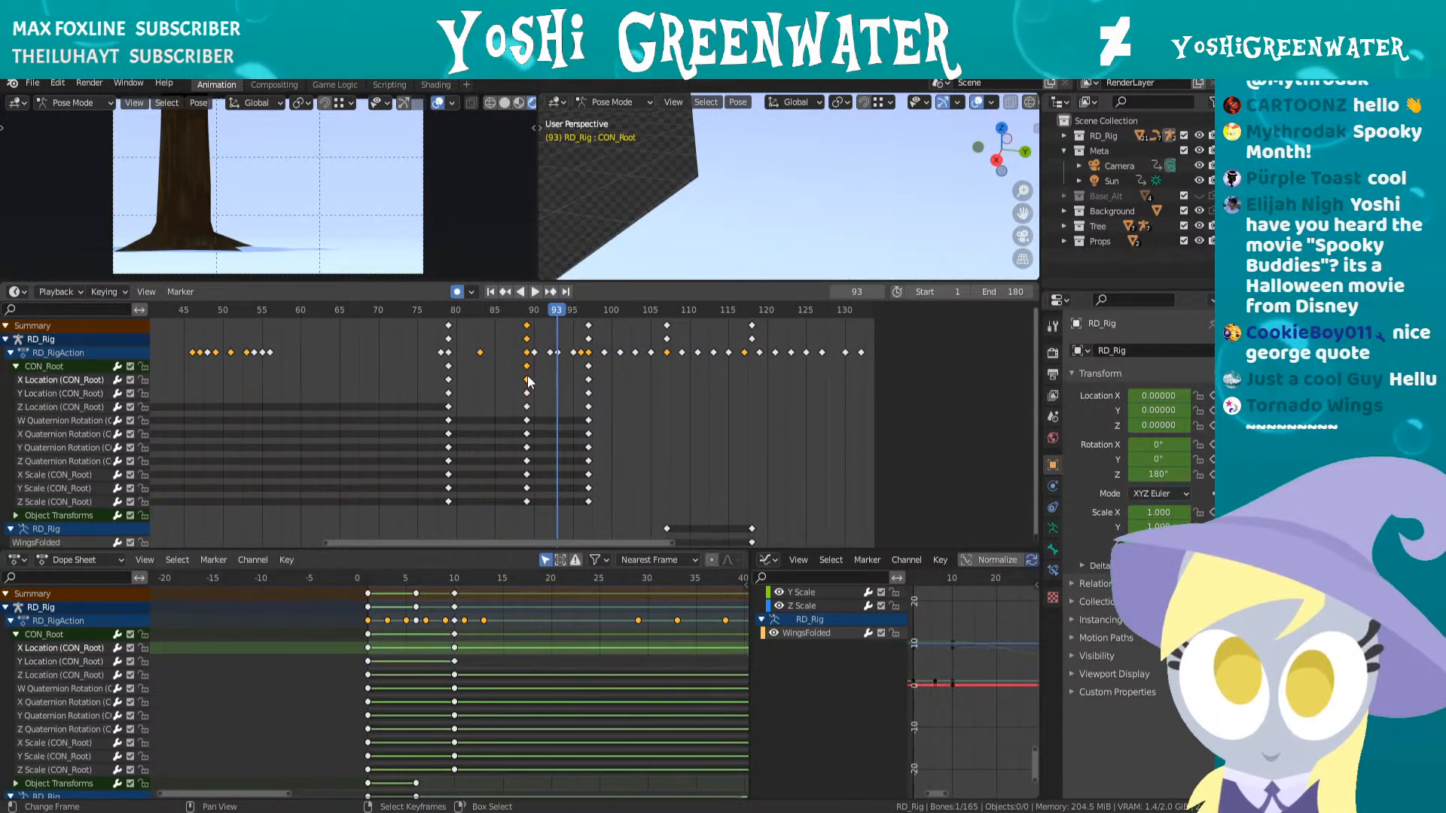
{"action": "key", "text": "t"}
{"action": "left_click", "coordinate": [527, 377]}
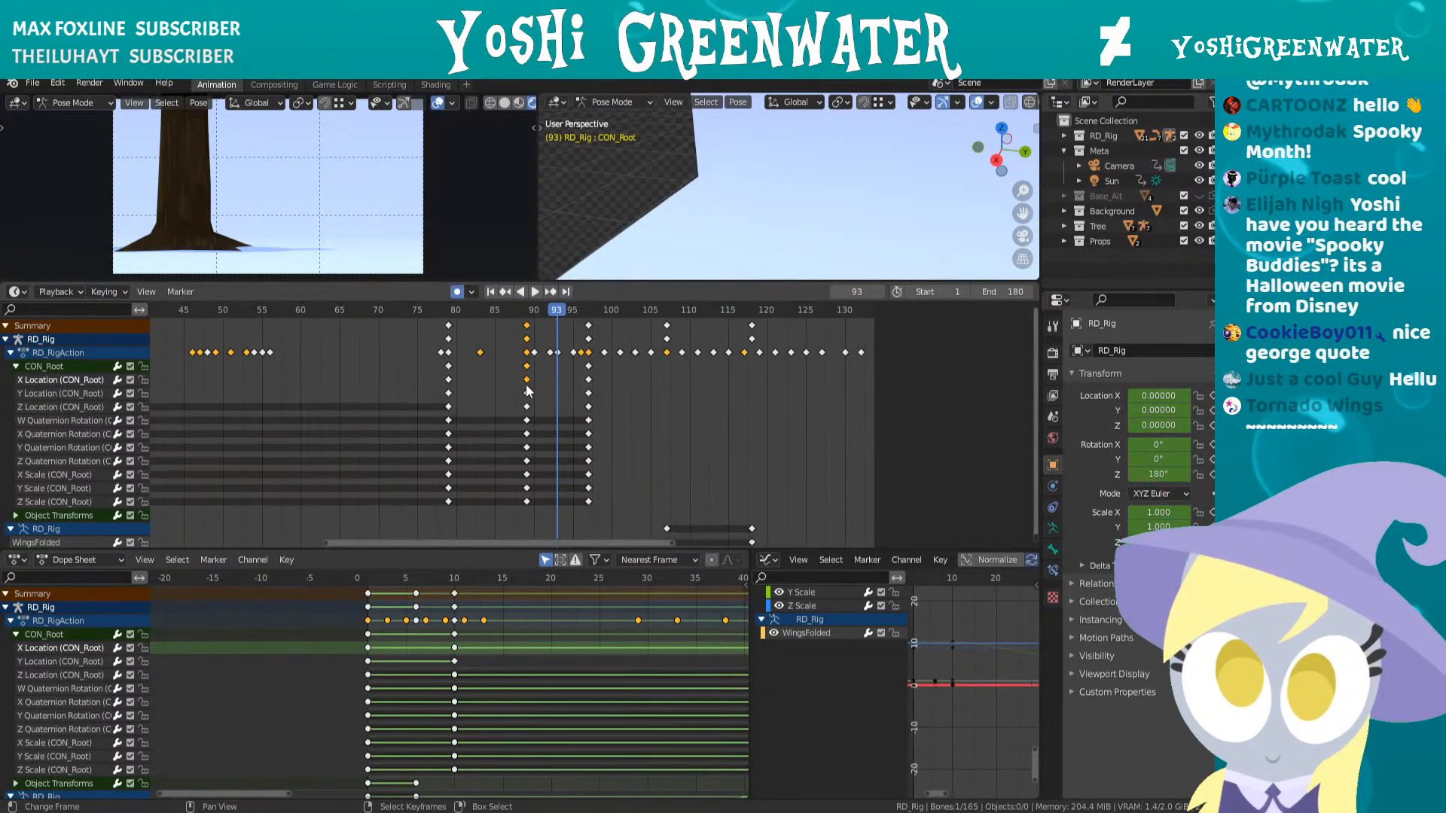
{"action": "left_click", "coordinate": [526, 394]}
{"action": "key", "text": "t"}
{"action": "left_click", "coordinate": [522, 395]}
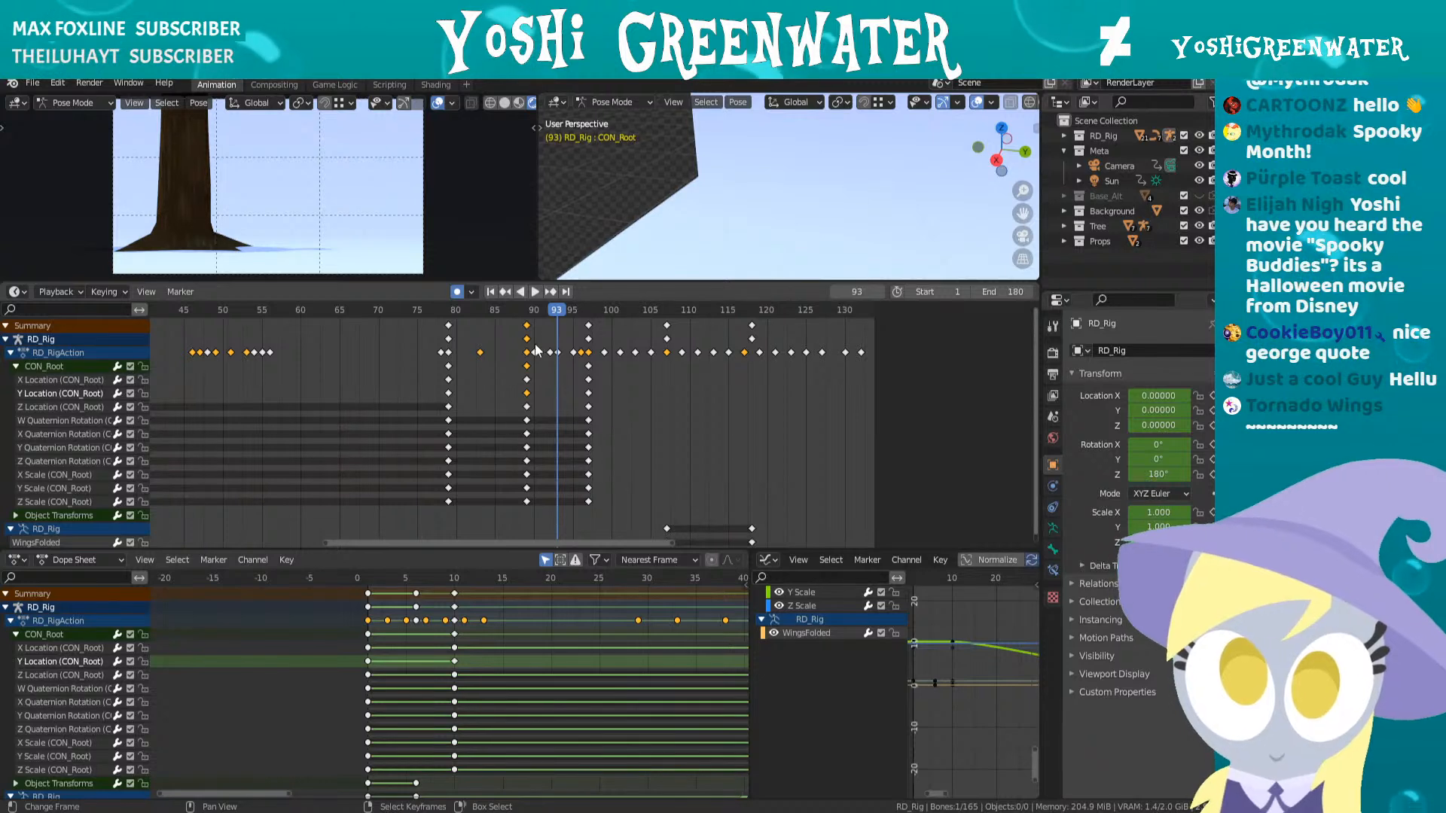
{"action": "left_click_drag", "start_coordinate": [533, 310], "coordinate": [574, 324]}
- Set CON_Root's Z Location keyframe at frame 89 to Bezier interpolation and play the animation
{"action": "left_click", "coordinate": [80, 407]}
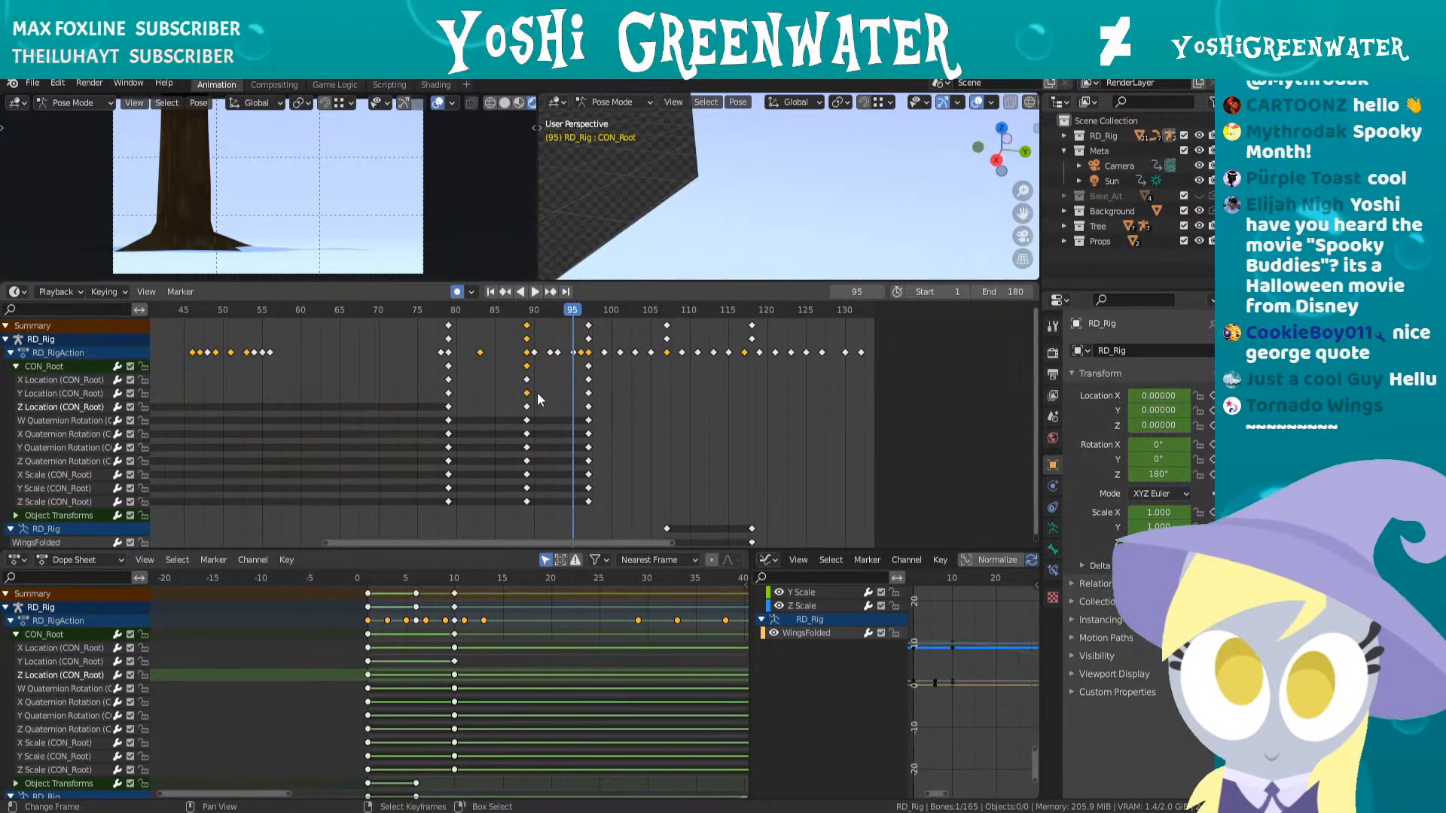
{"action": "left_click", "coordinate": [526, 406]}
{"action": "key", "text": "t"}
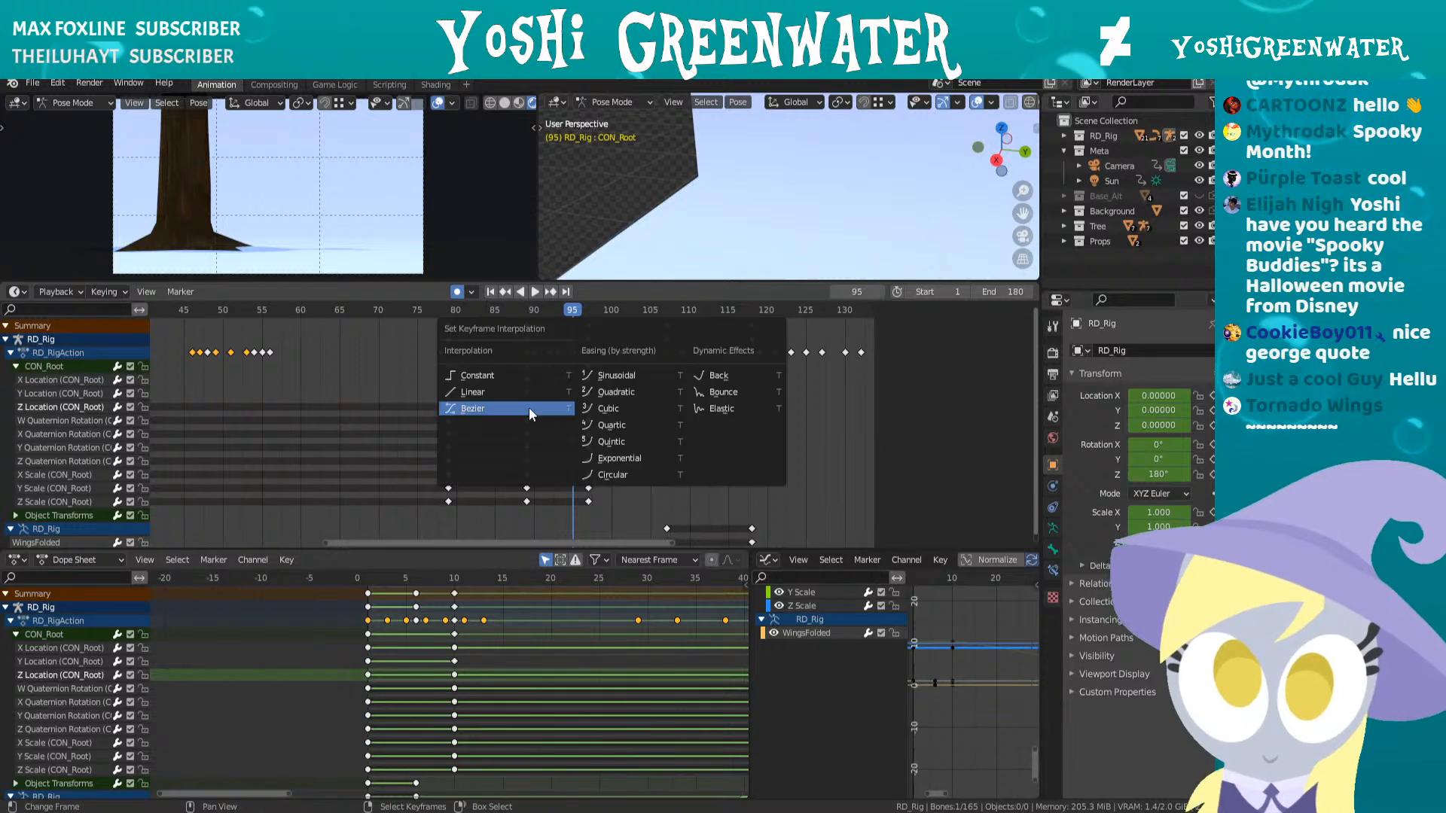
{"action": "left_click", "coordinate": [529, 409]}
{"action": "key", "text": "space"}
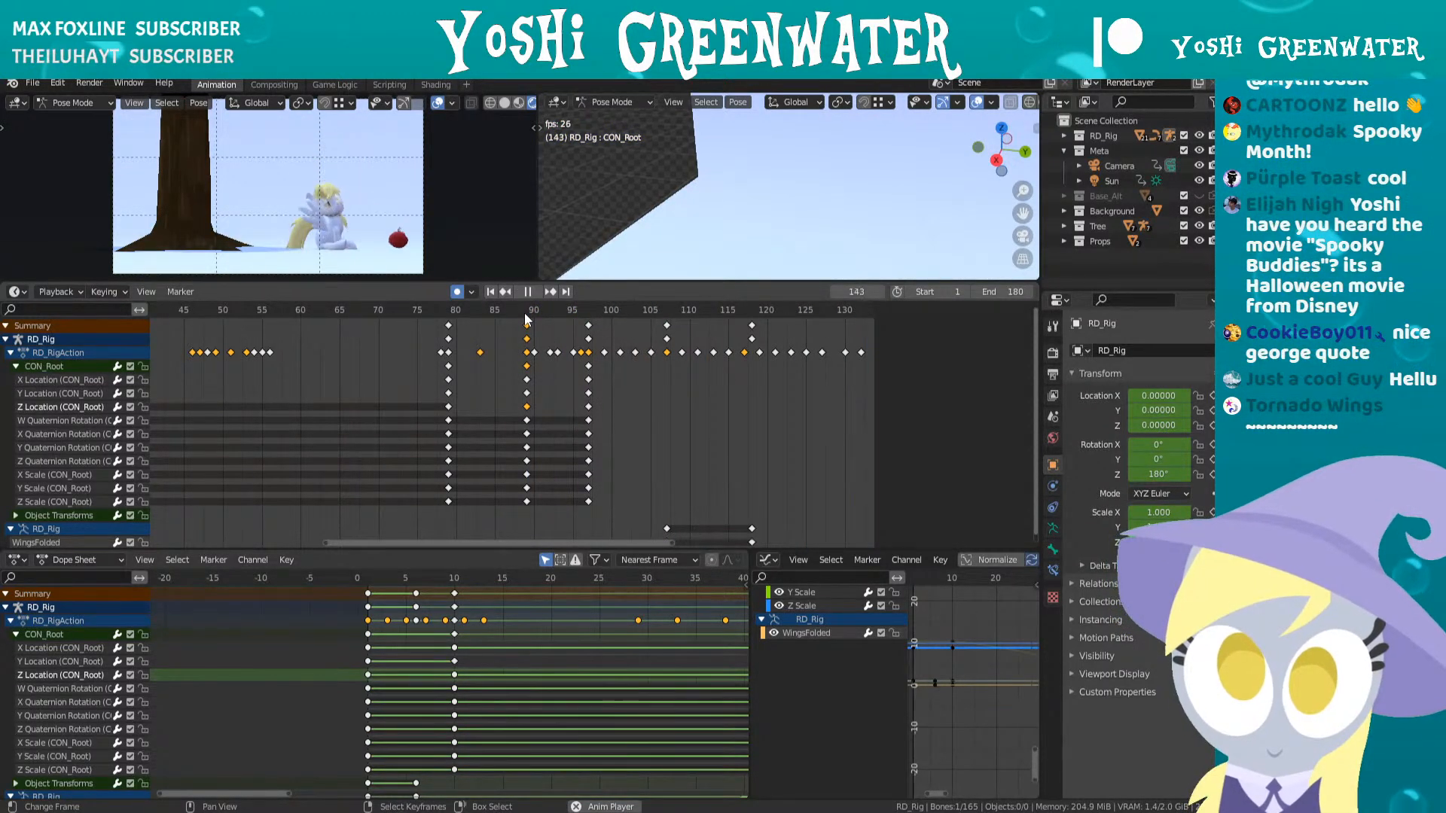
- Review the animation across the whole scene range and scrub through the frames around 165
{"action": "scroll", "coordinate": [356, 410], "scroll_direction": "down", "scroll_amount": 6}
{"action": "middle_click_drag", "start_coordinate": [357, 412], "coordinate": [497, 422]}
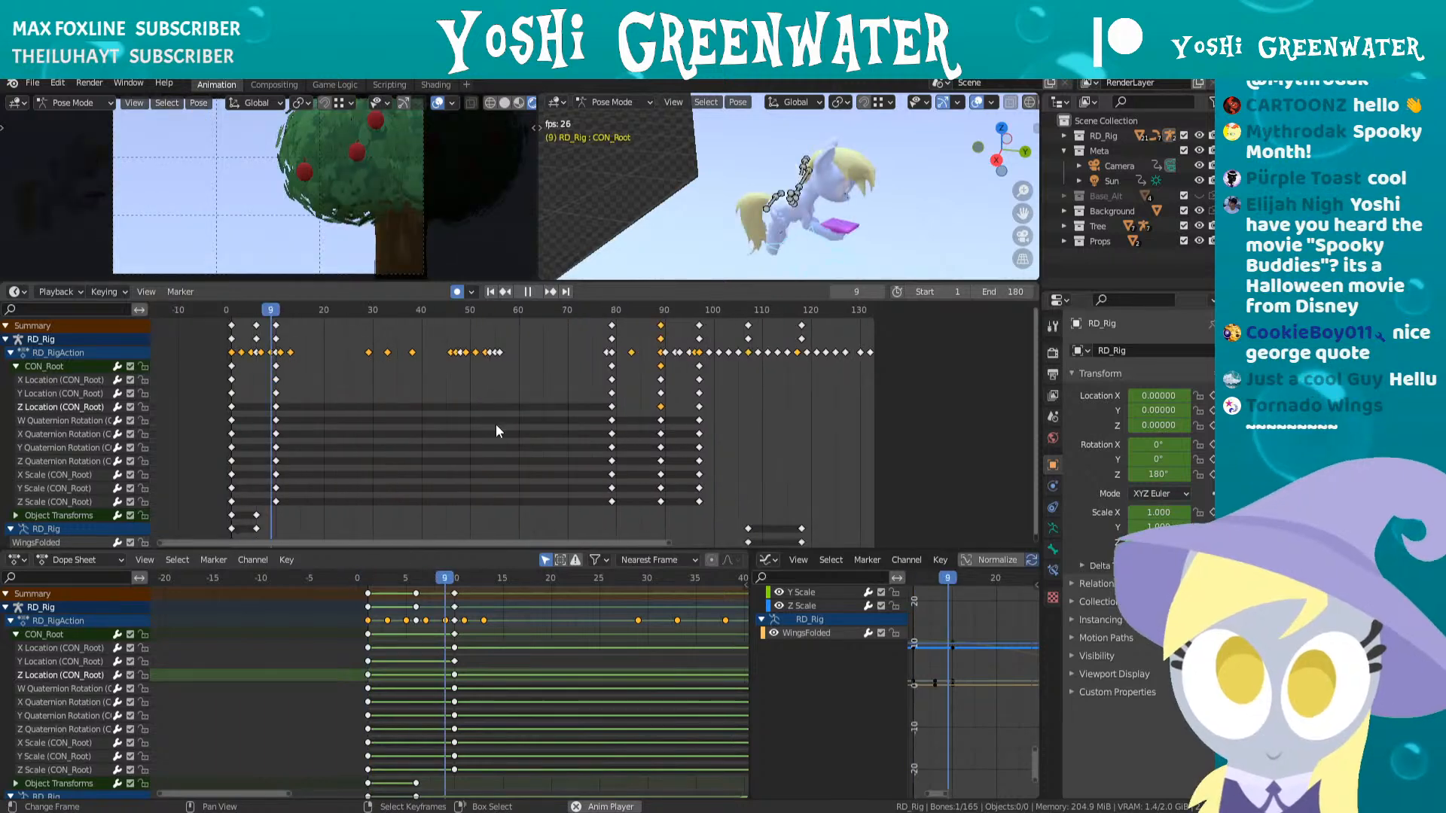
{"action": "scroll", "coordinate": [508, 424], "scroll_direction": "down", "scroll_amount": 9}
{"action": "middle_click_drag", "start_coordinate": [665, 412], "coordinate": [503, 422]}
{"action": "scroll", "coordinate": [519, 425], "scroll_direction": "down", "scroll_amount": 2}
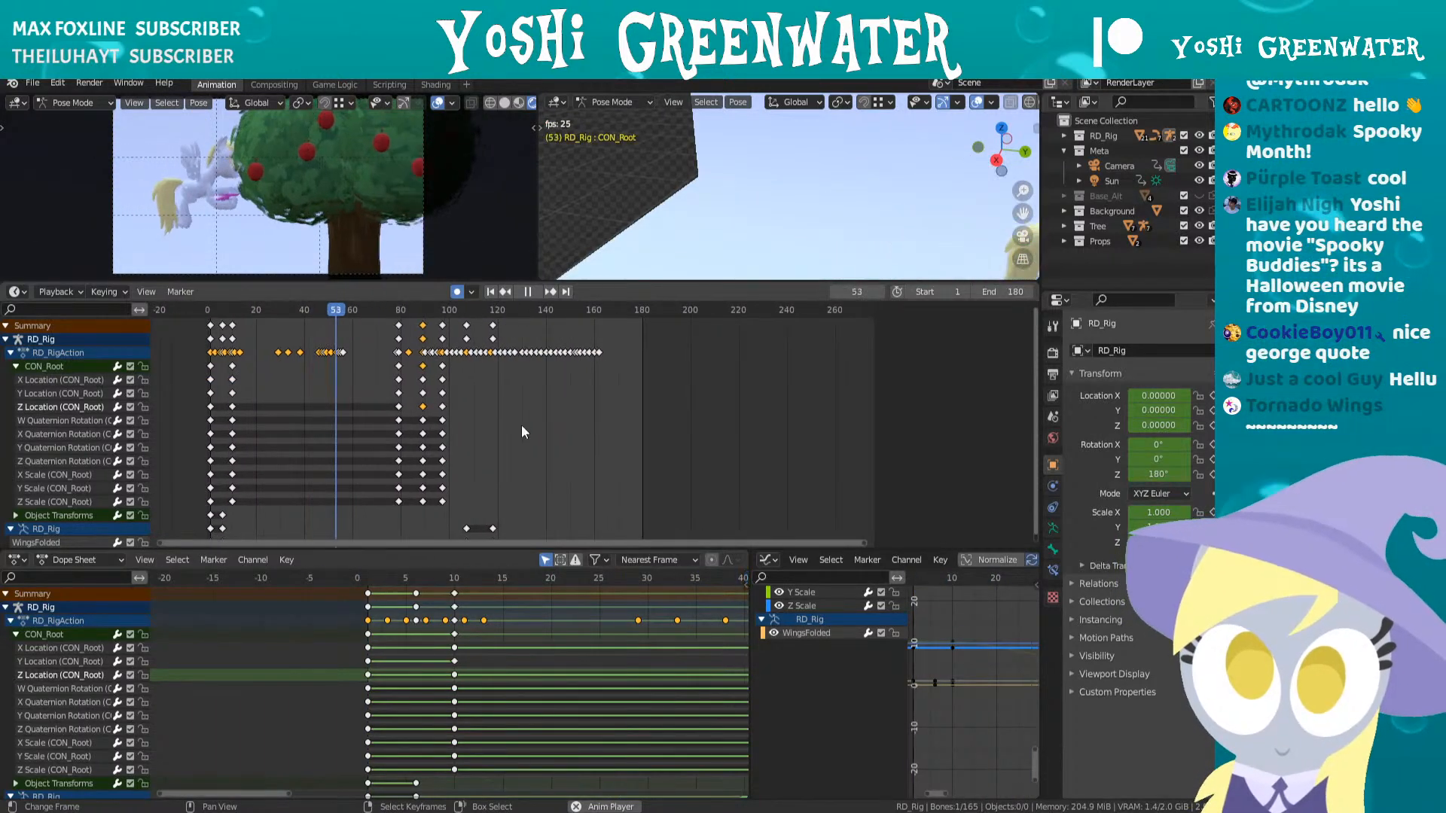
{"action": "key", "text": "space"}
{"action": "left_click", "coordinate": [609, 312]}
{"action": "left_click_drag", "start_coordinate": [613, 316], "coordinate": [595, 313]}
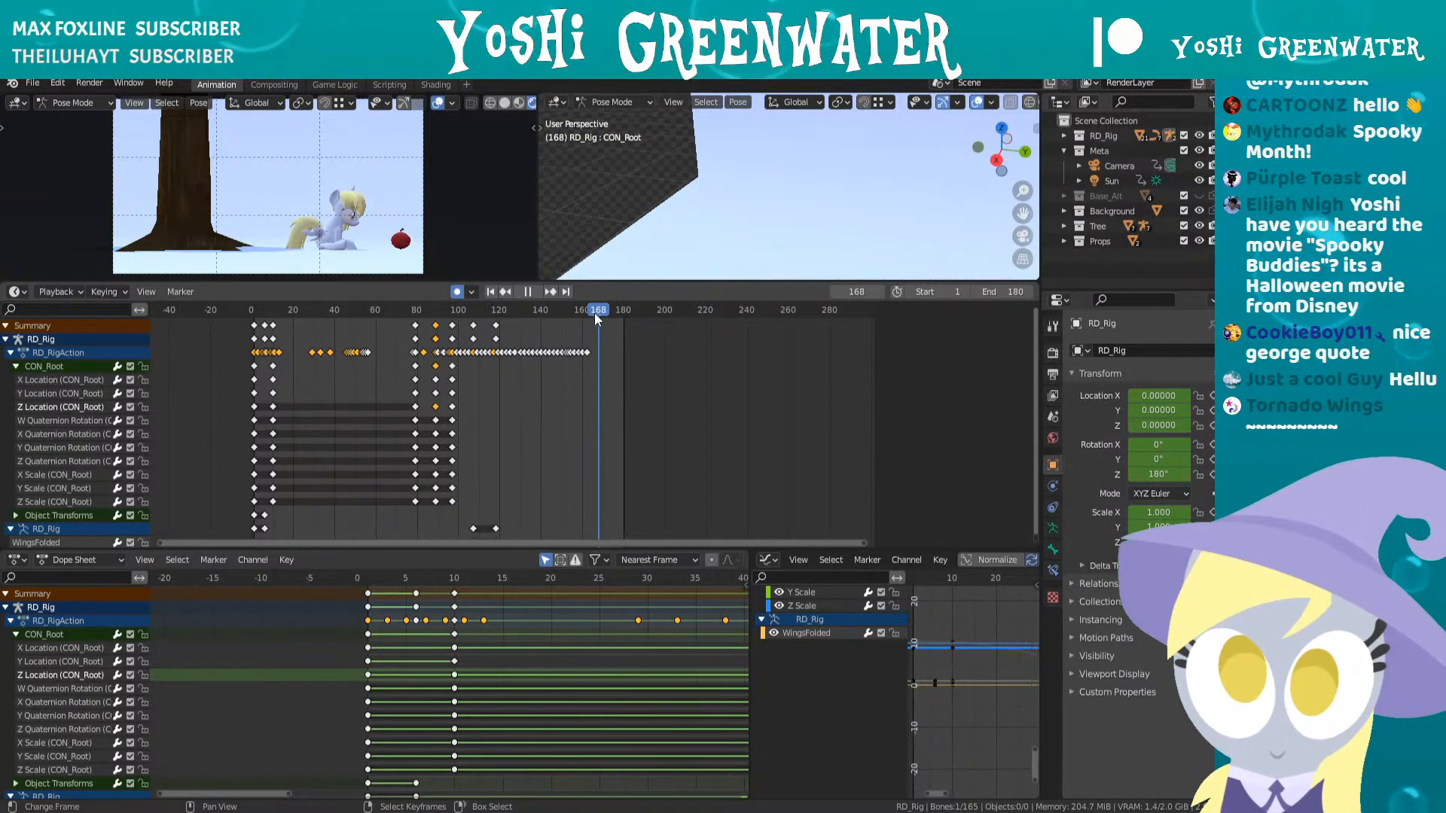
- Inspect the seated pony up close at frame 165 in the camera viewport and save the file
{"action": "scroll", "coordinate": [278, 205], "scroll_direction": "up", "scroll_amount": 6}
{"action": "key", "text": "KP_0"}
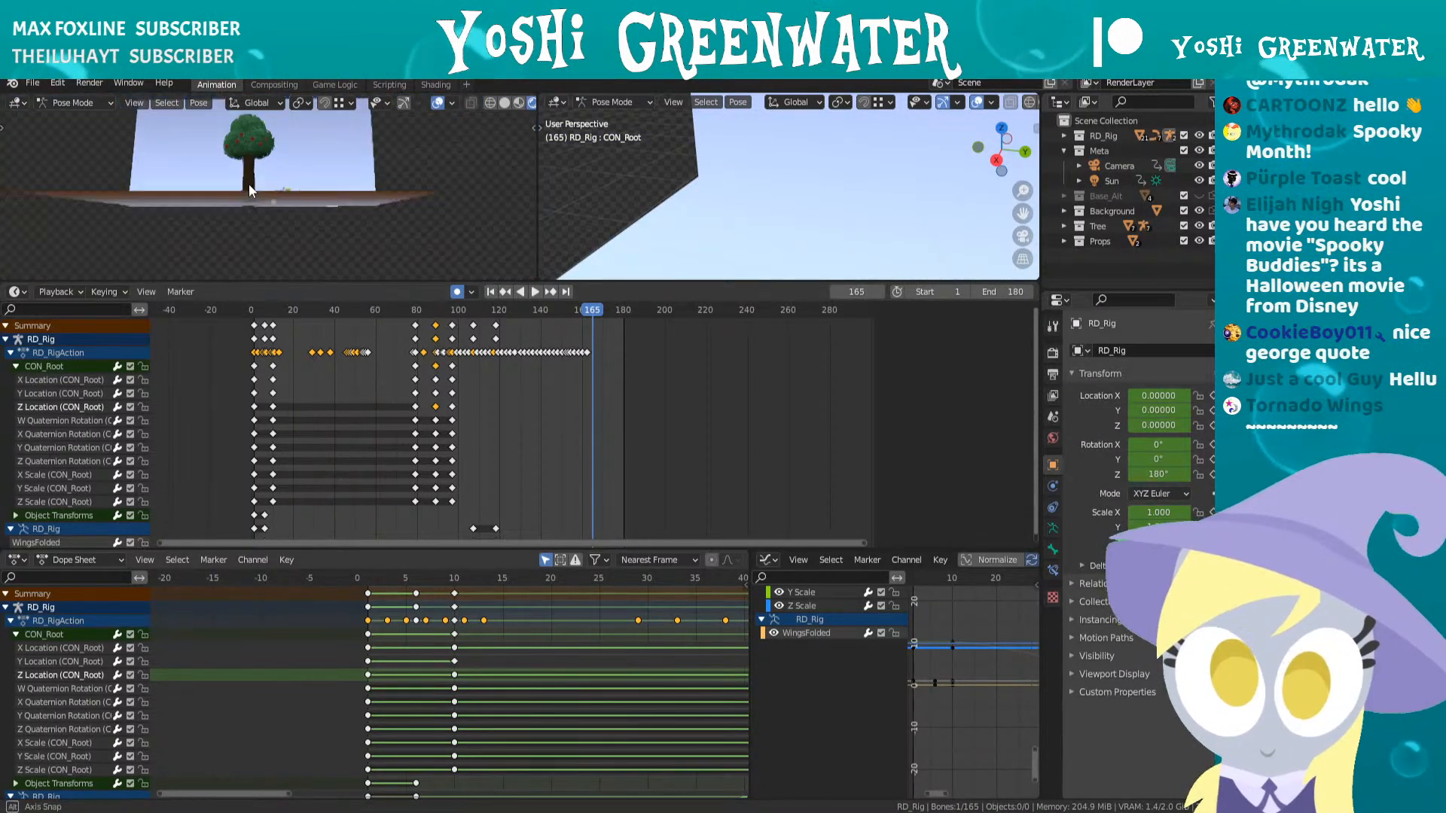
{"action": "key", "text": "KP_0"}
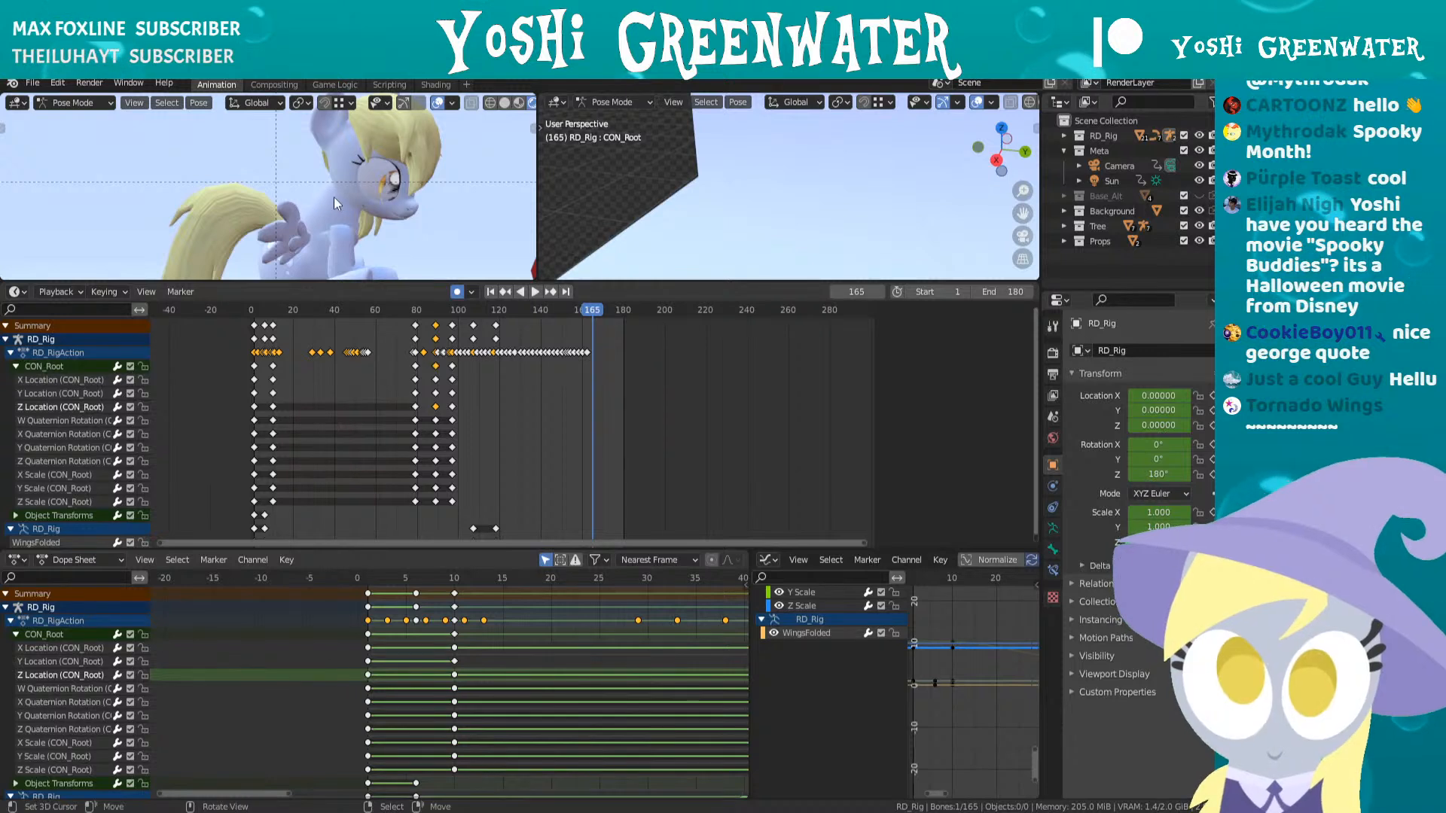
{"action": "scroll", "coordinate": [333, 196], "scroll_direction": "down", "scroll_amount": 5}
{"action": "key", "text": "ctrl+s"}
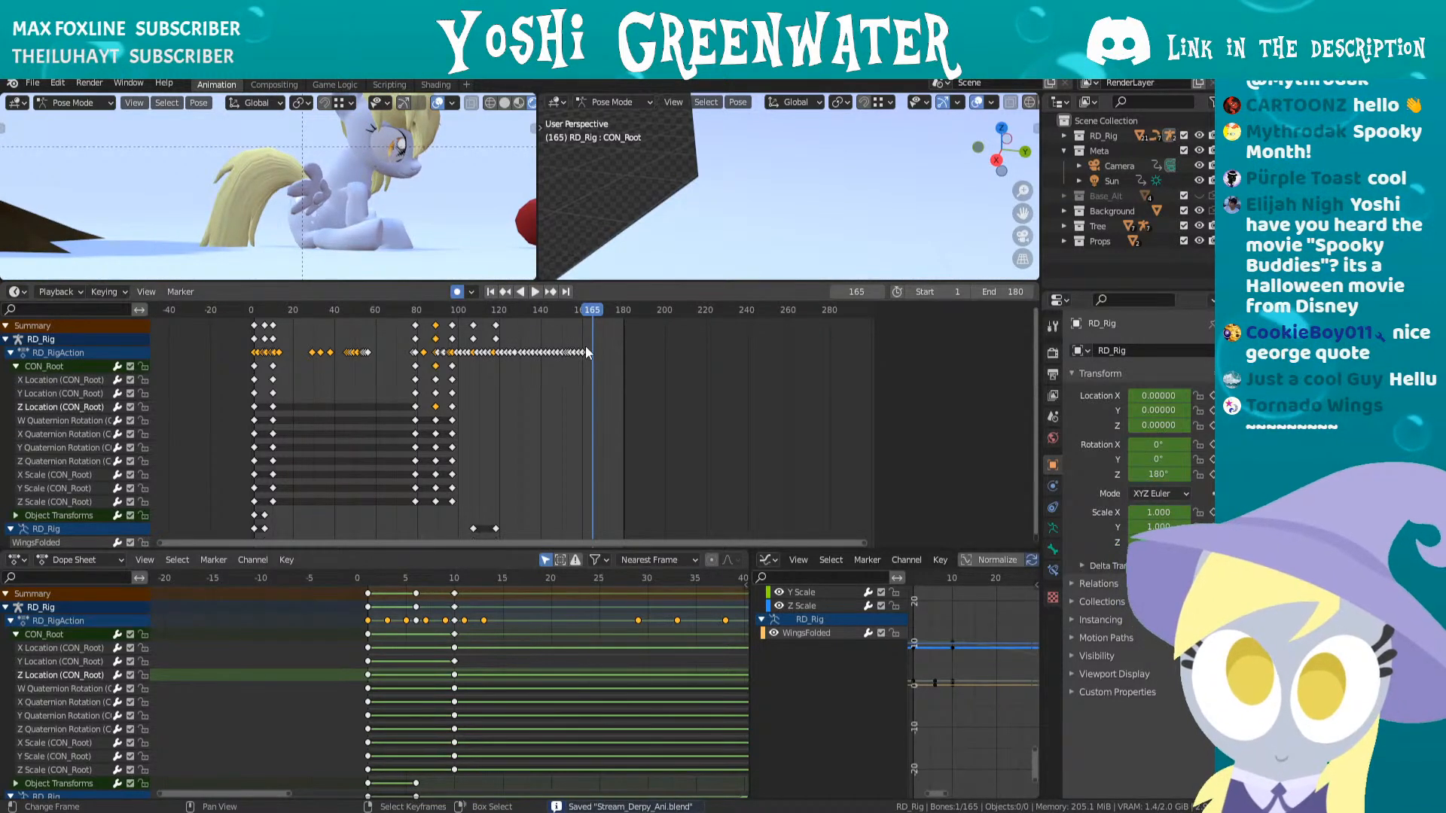
- Widen the Graph Editor and show its curves around frames 100 to 200
{"action": "scroll", "coordinate": [586, 348], "scroll_direction": "up", "scroll_amount": 4}
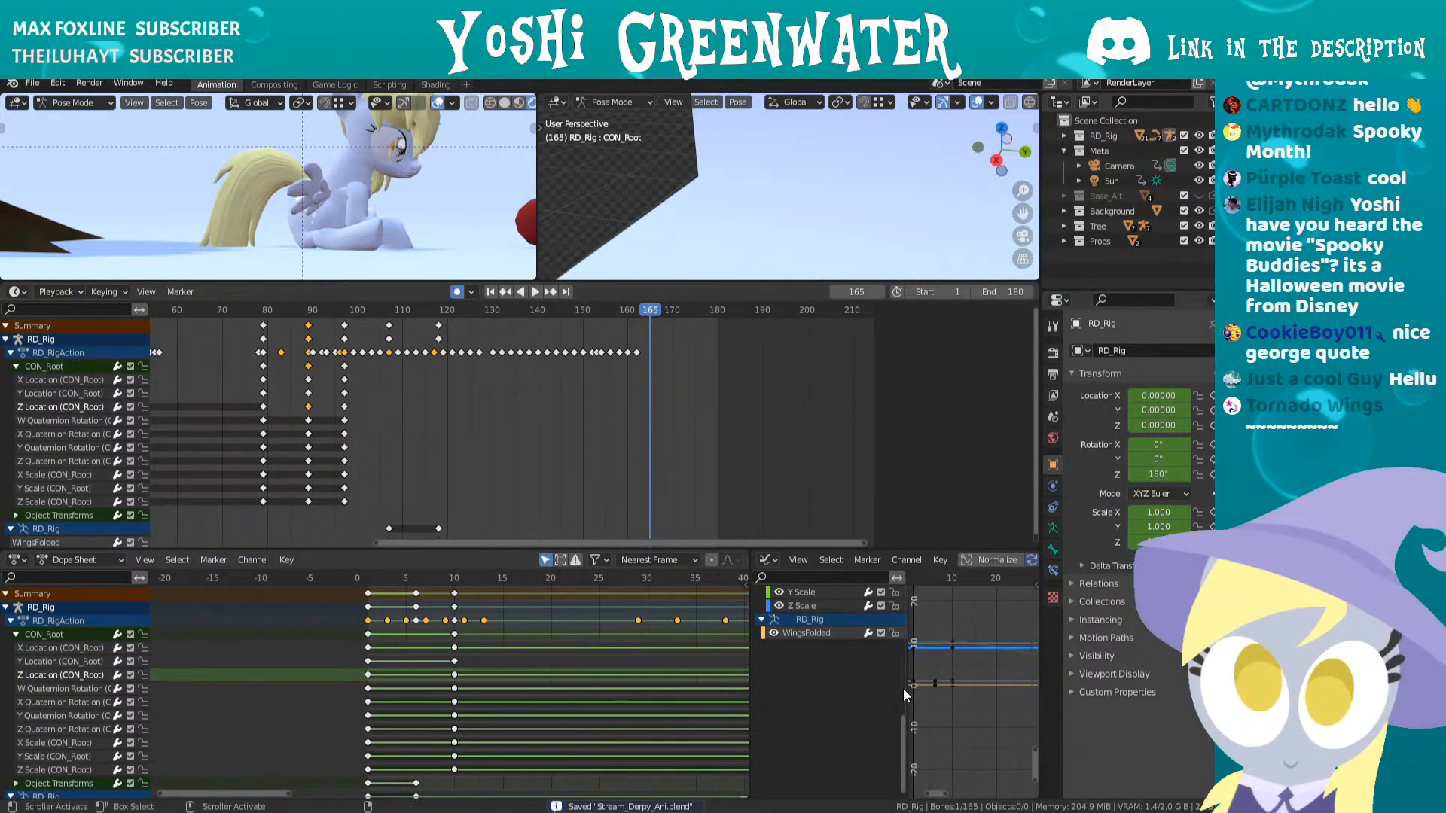
{"action": "left_click_drag", "start_coordinate": [906, 692], "coordinate": [480, 687]}
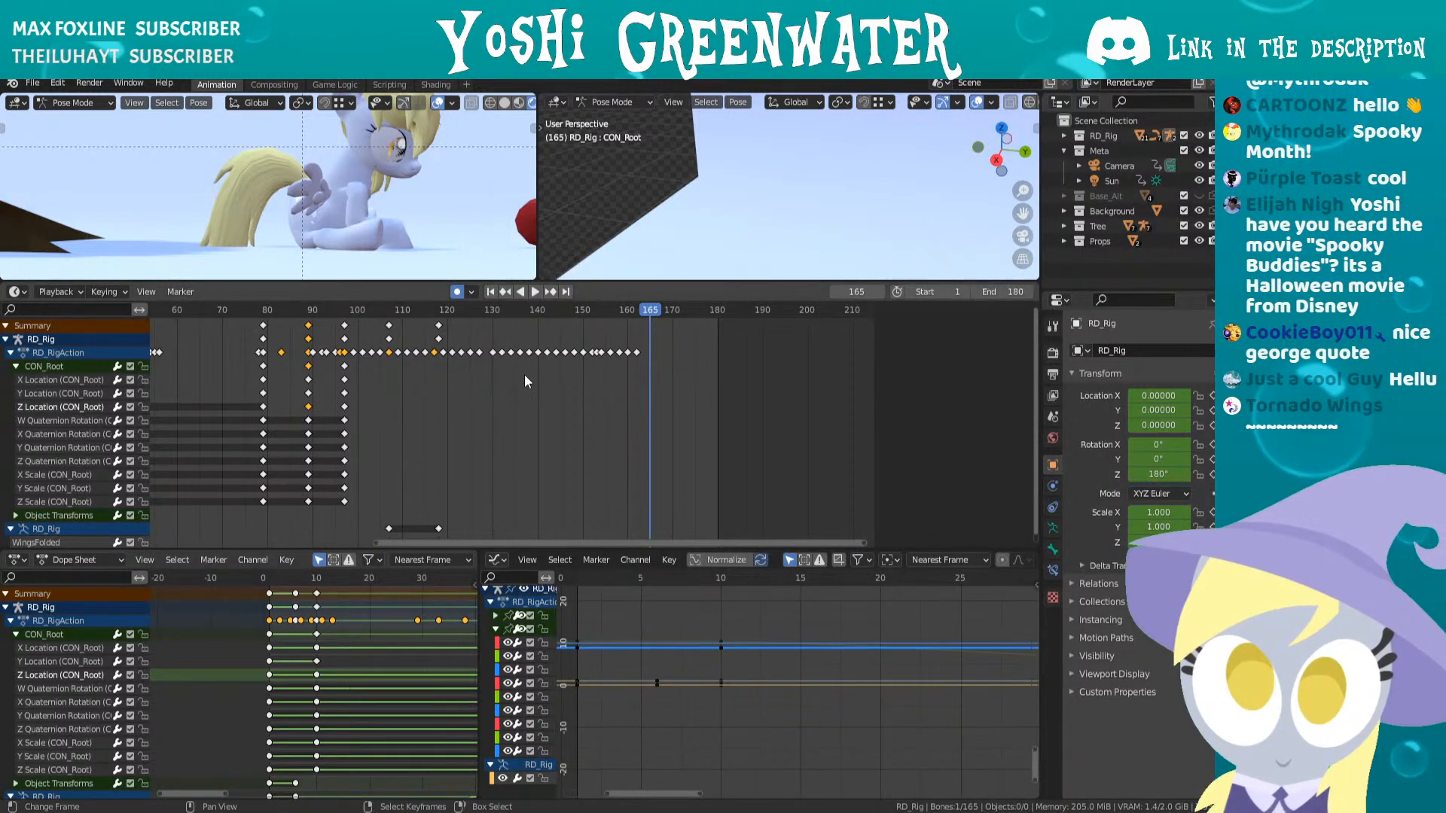
{"action": "scroll", "coordinate": [551, 393], "scroll_direction": "down", "scroll_amount": 1}
{"action": "middle_click_drag", "start_coordinate": [552, 393], "coordinate": [626, 395]}
{"action": "scroll", "coordinate": [767, 654], "scroll_direction": "down", "scroll_amount": 8}
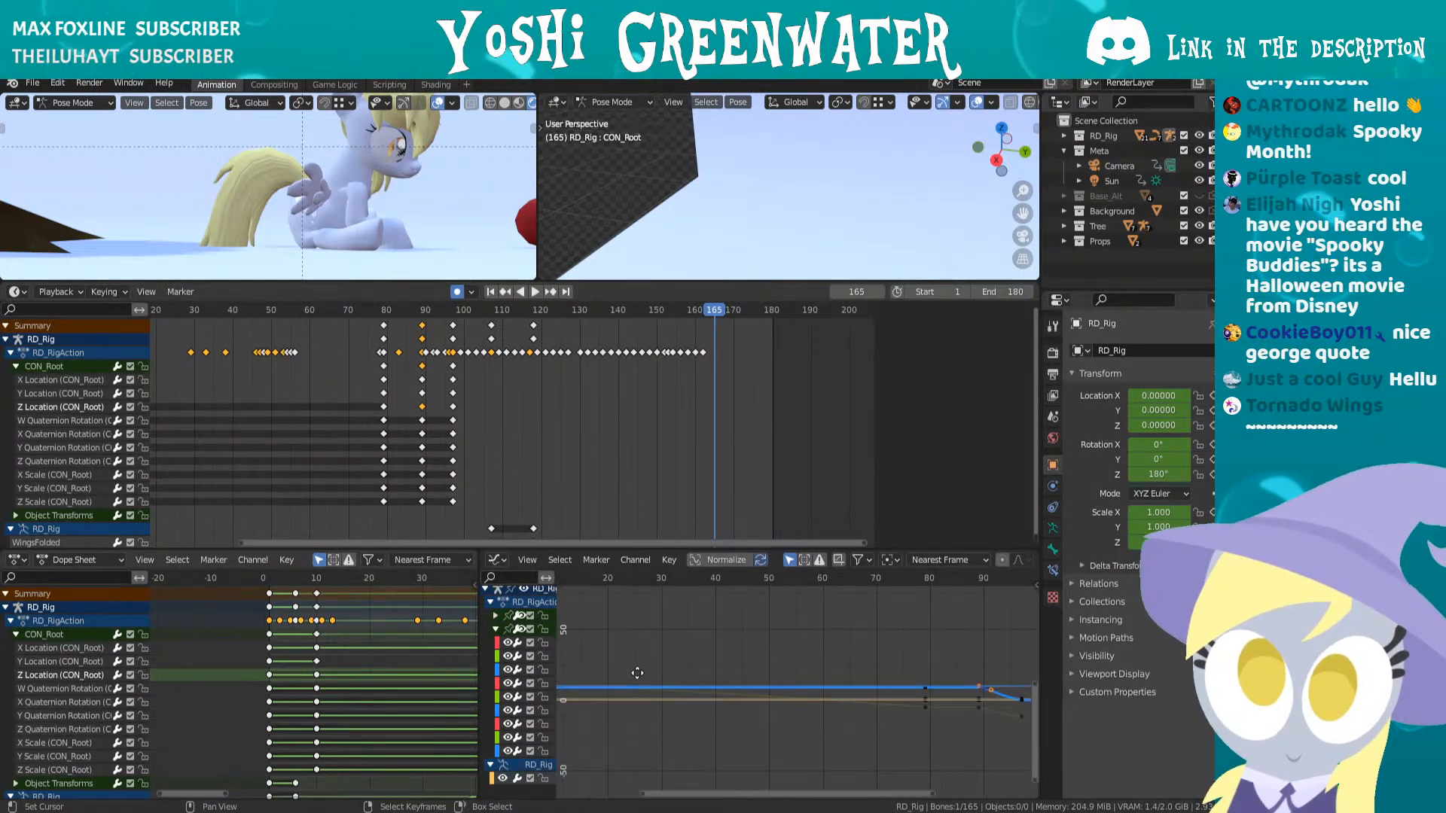
{"action": "middle_click_drag", "start_coordinate": [921, 675], "coordinate": [685, 681]}
{"action": "scroll", "coordinate": [804, 681], "scroll_direction": "up", "scroll_amount": 3}
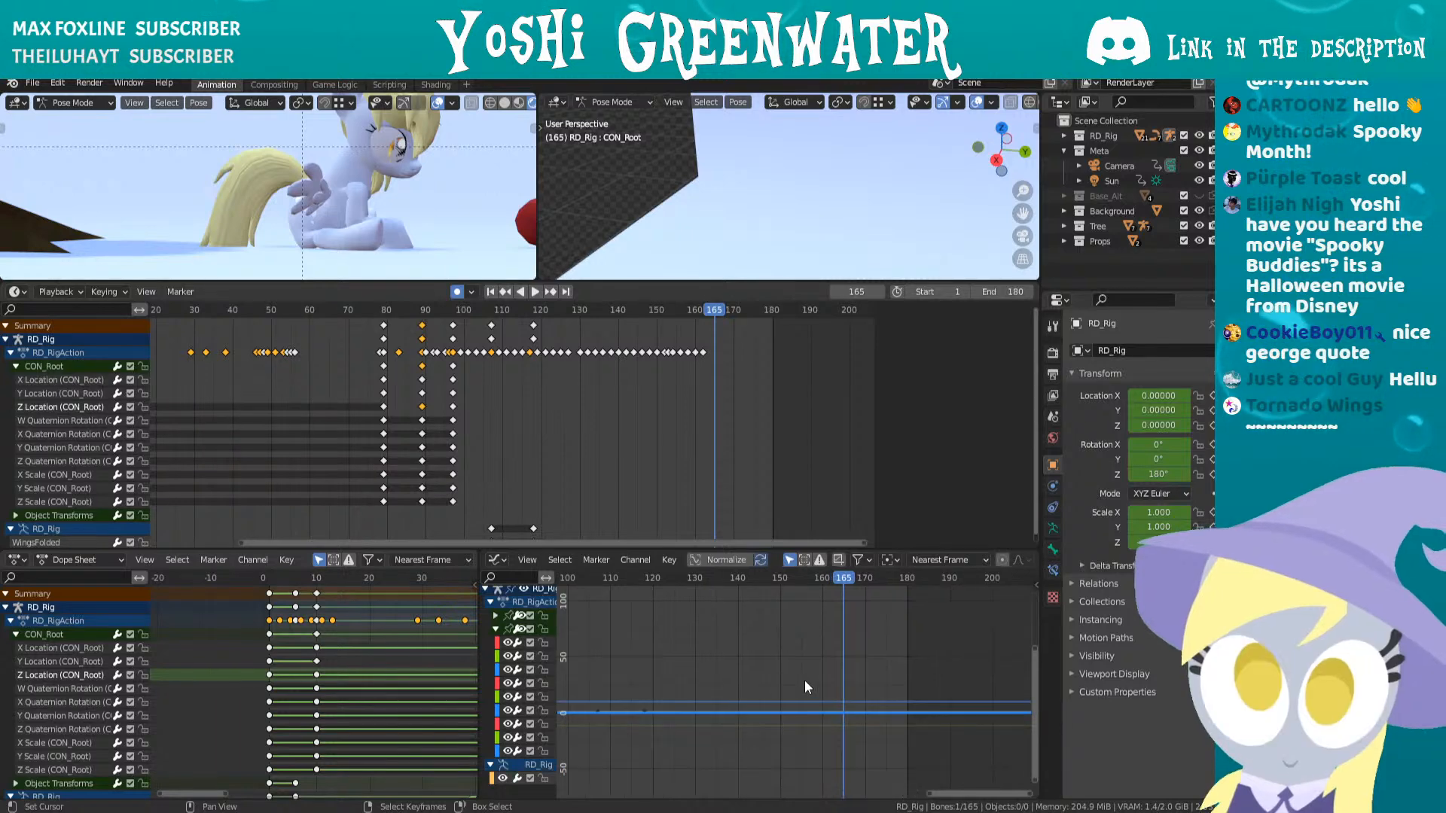
- Select all visible bones to locate the pony in the perspective viewport, and select the right wing base bone DEF_WingBase.R
{"action": "key", "text": "a"}
{"action": "scroll", "coordinate": [783, 202], "scroll_direction": "down", "scroll_amount": 5}
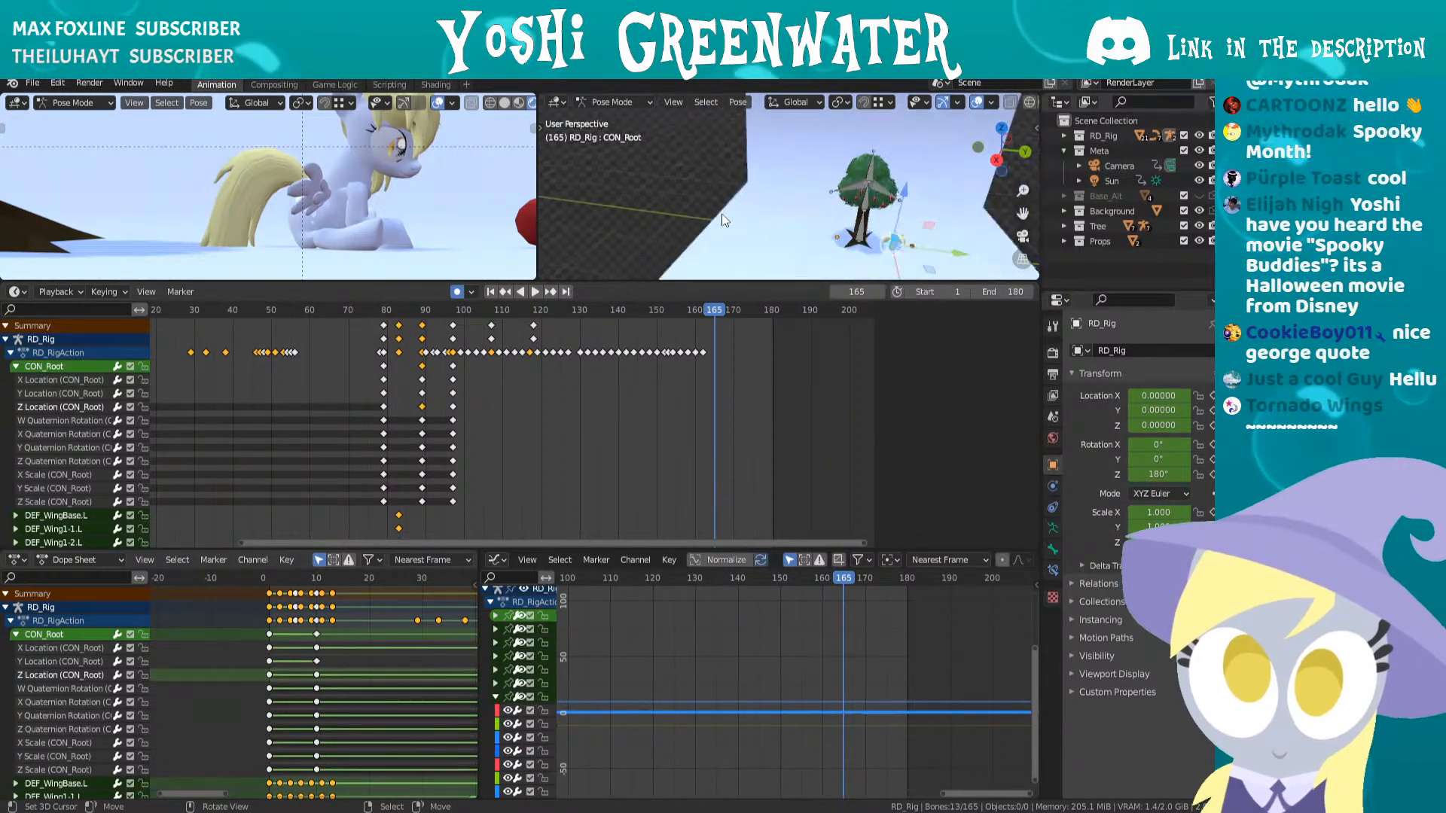
{"action": "middle_click_drag", "start_coordinate": [820, 211], "coordinate": [799, 211]}
{"action": "key", "text": "KP_Decimal"}
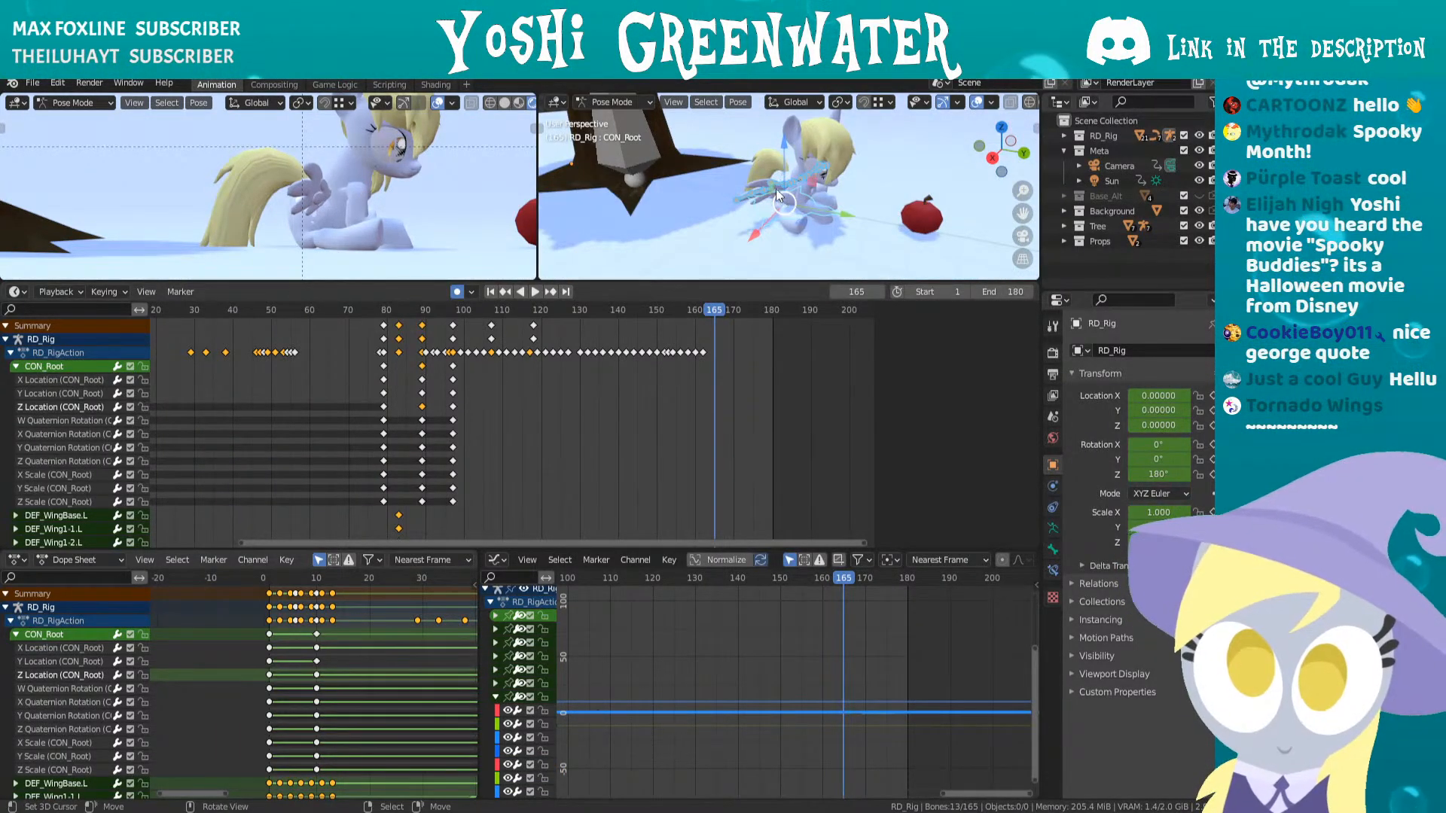
{"action": "left_click", "coordinate": [775, 190]}
{"action": "key", "text": "KP_Decimal"}
{"action": "scroll", "coordinate": [775, 193], "scroll_direction": "down", "scroll_amount": 5}
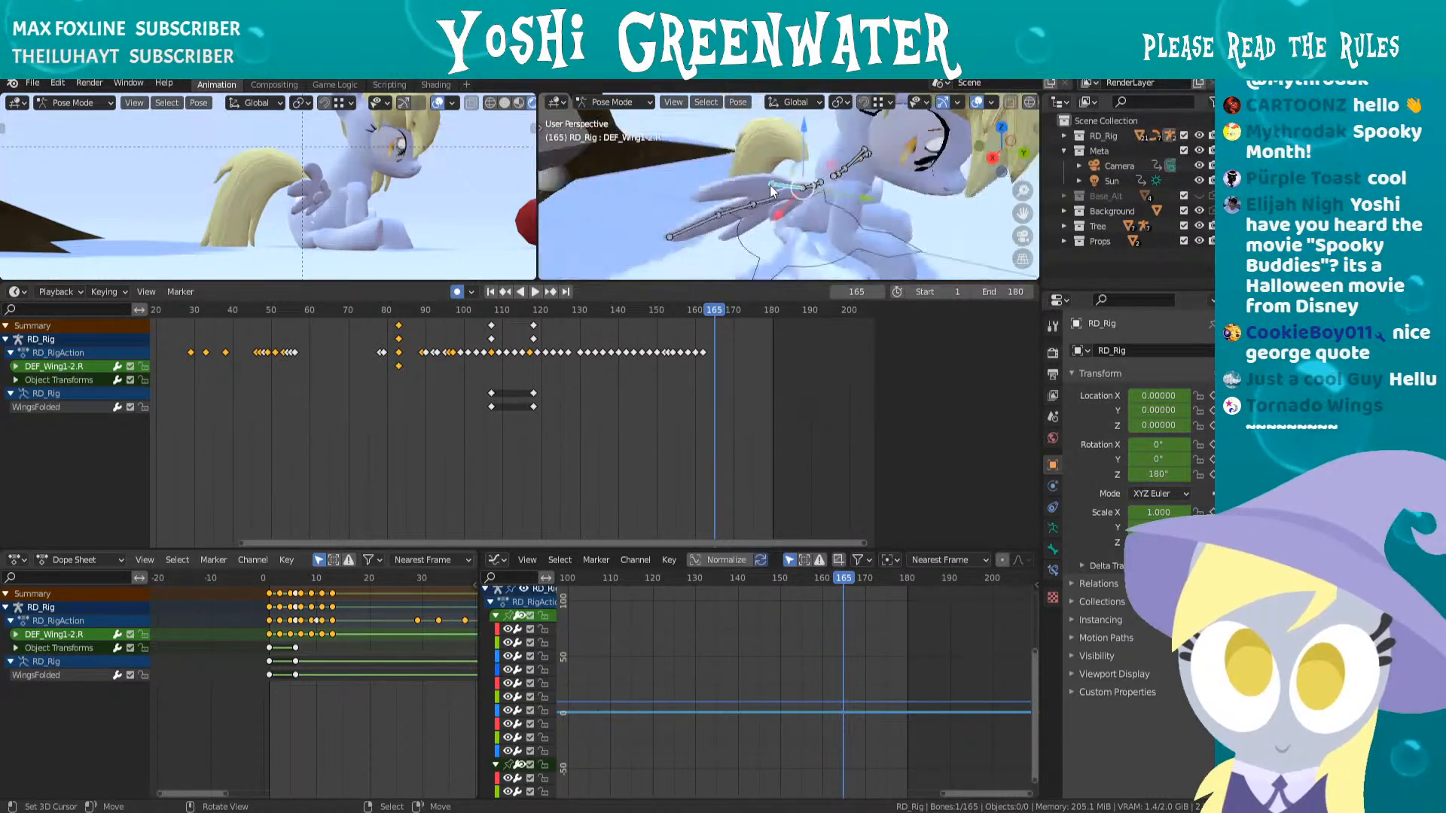
{"action": "middle_click_drag", "start_coordinate": [799, 201], "coordinate": [749, 188]}
{"action": "scroll", "coordinate": [854, 201], "scroll_direction": "up", "scroll_amount": 5}
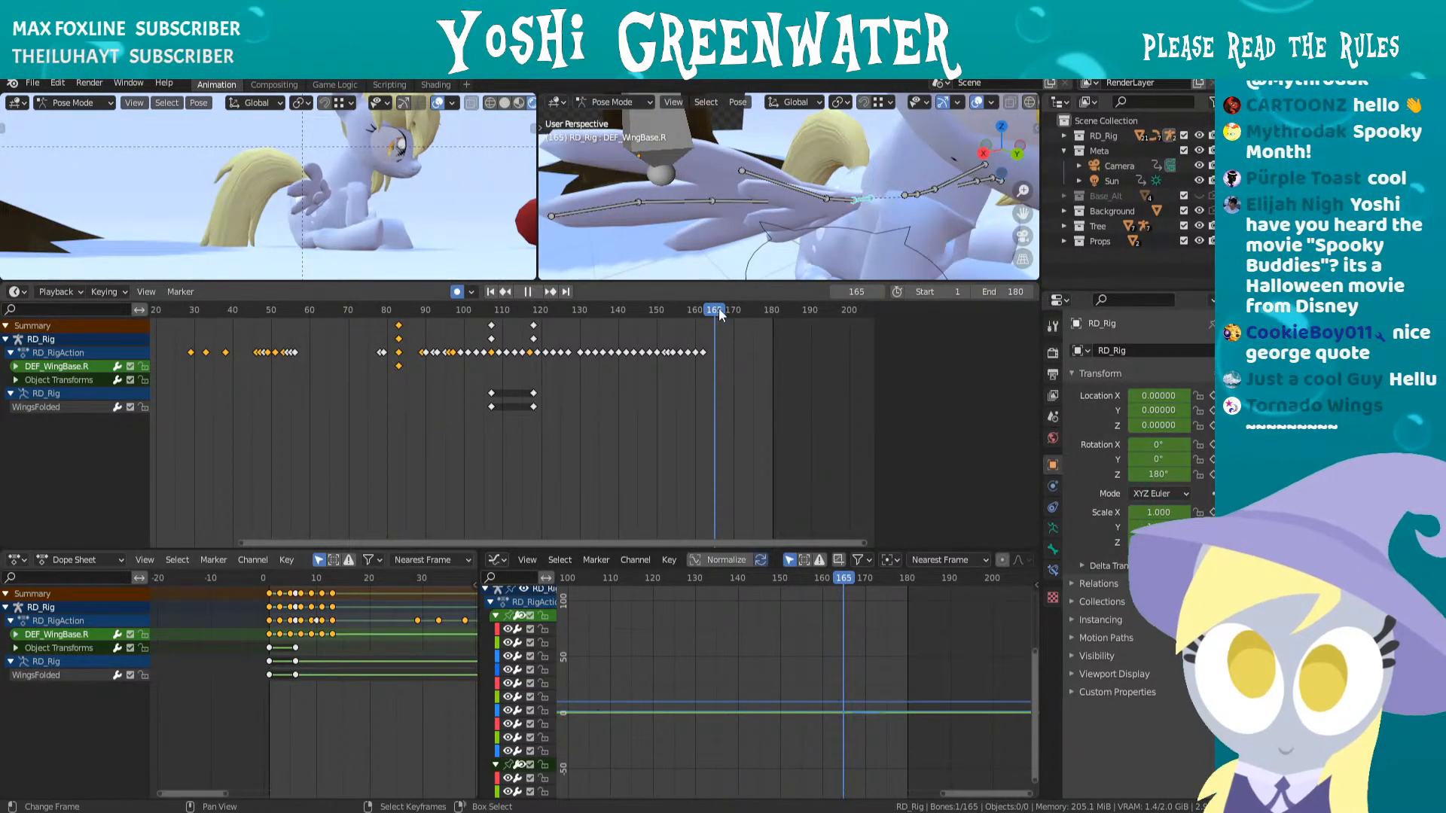
{"action": "left_click_drag", "start_coordinate": [719, 309], "coordinate": [734, 306]}
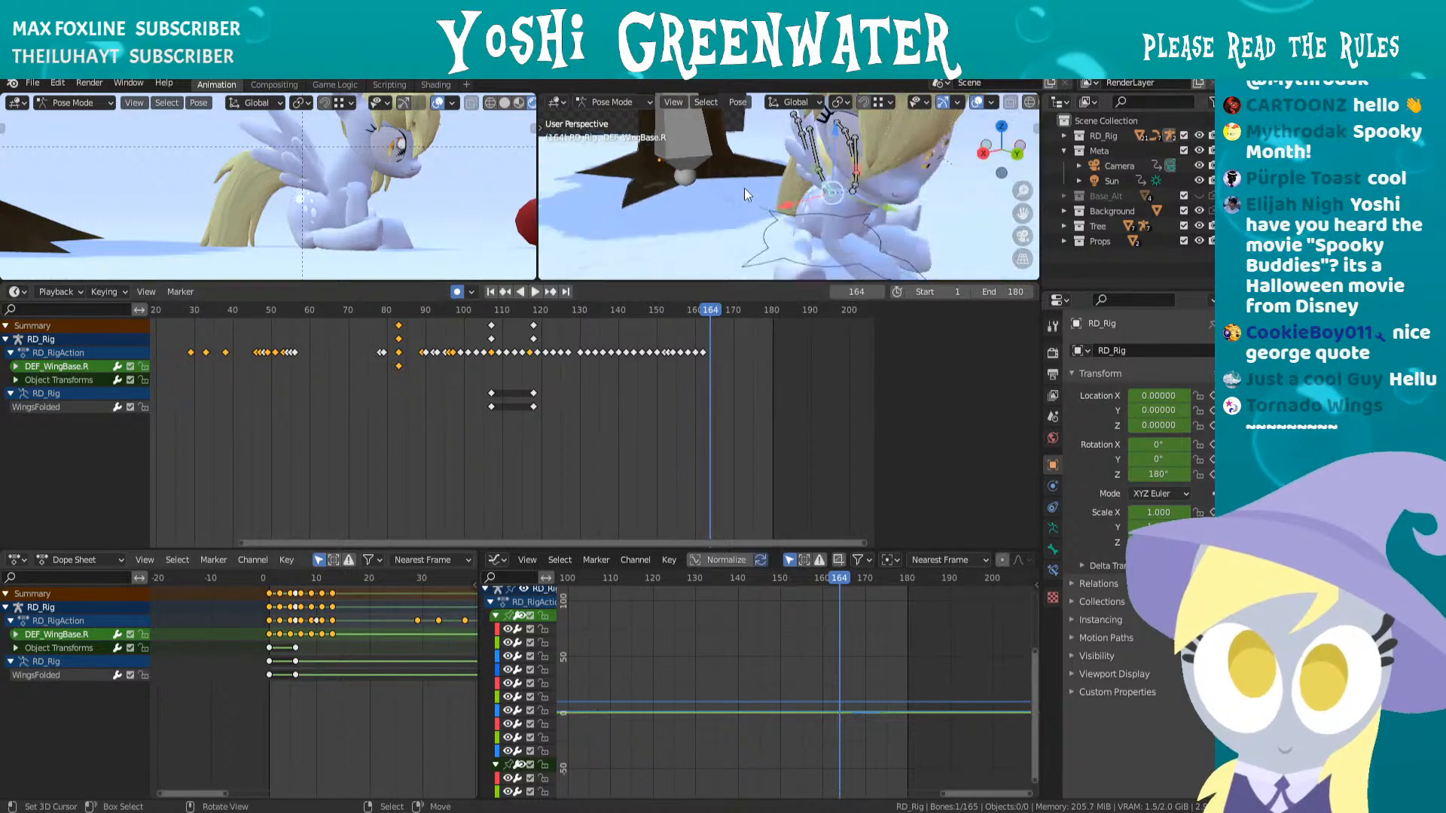
{"action": "key", "text": "space"}
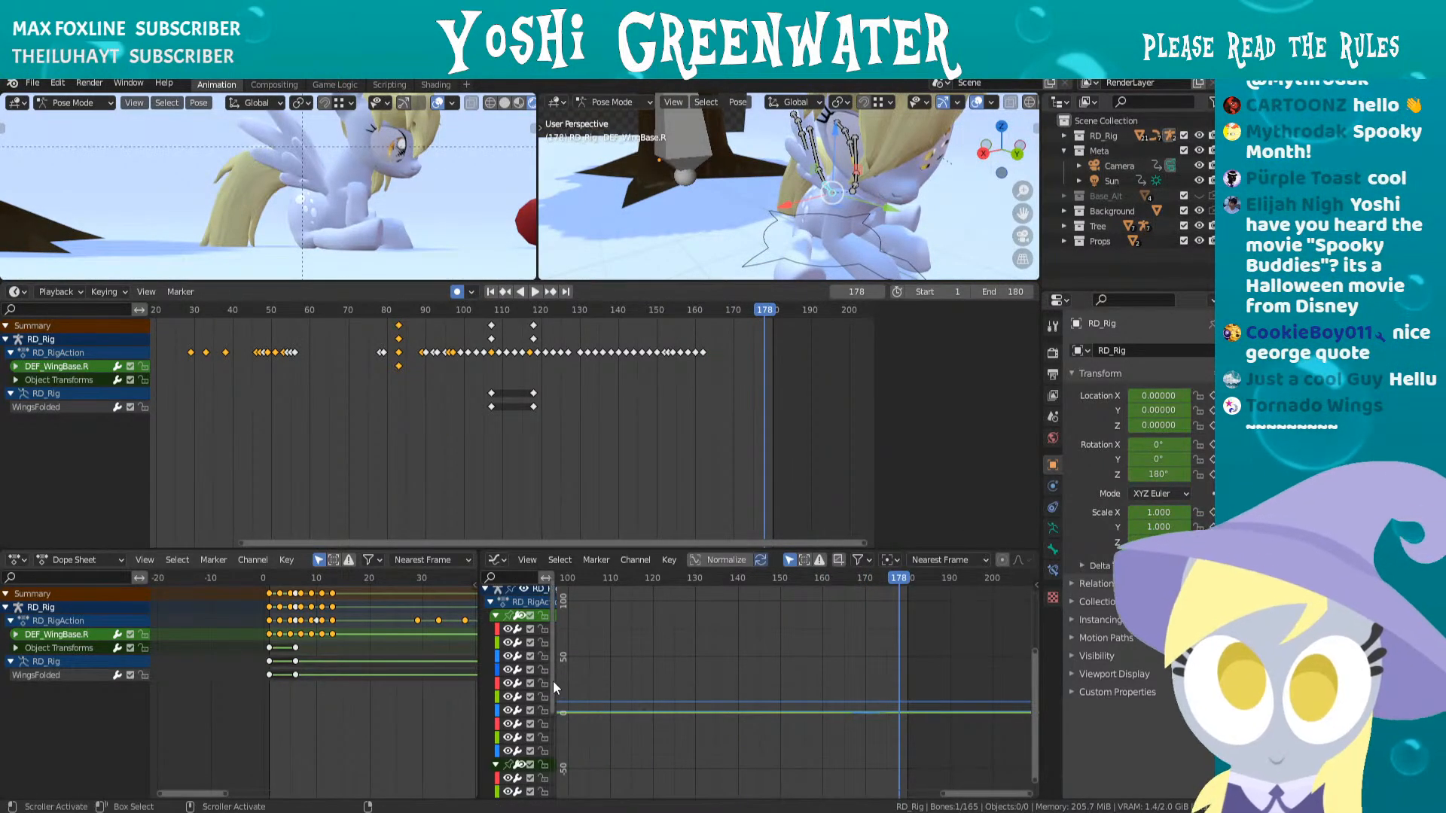
{"action": "left_click_drag", "start_coordinate": [555, 681], "coordinate": [695, 677]}
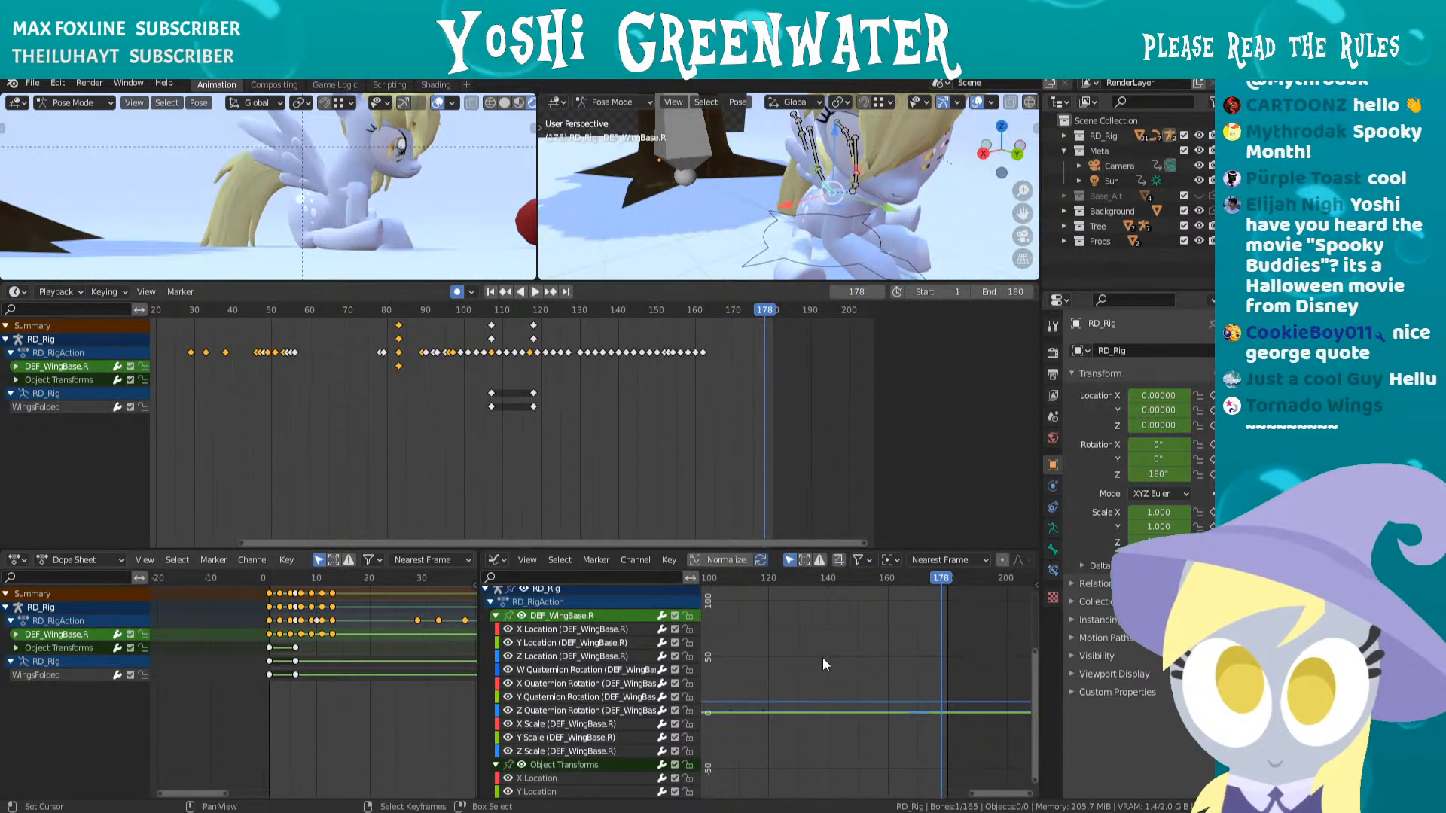
- Select all the curve keyframes of DEF_WingBase.R and examine the wing curves around frames 173 to 175
{"action": "key", "text": "a"}
{"action": "scroll", "coordinate": [951, 709], "scroll_direction": "up", "scroll_amount": 20}
{"action": "middle_click_drag", "start_coordinate": [863, 708], "coordinate": [889, 636]}
{"action": "scroll", "coordinate": [860, 712], "scroll_direction": "up", "scroll_amount": 20}
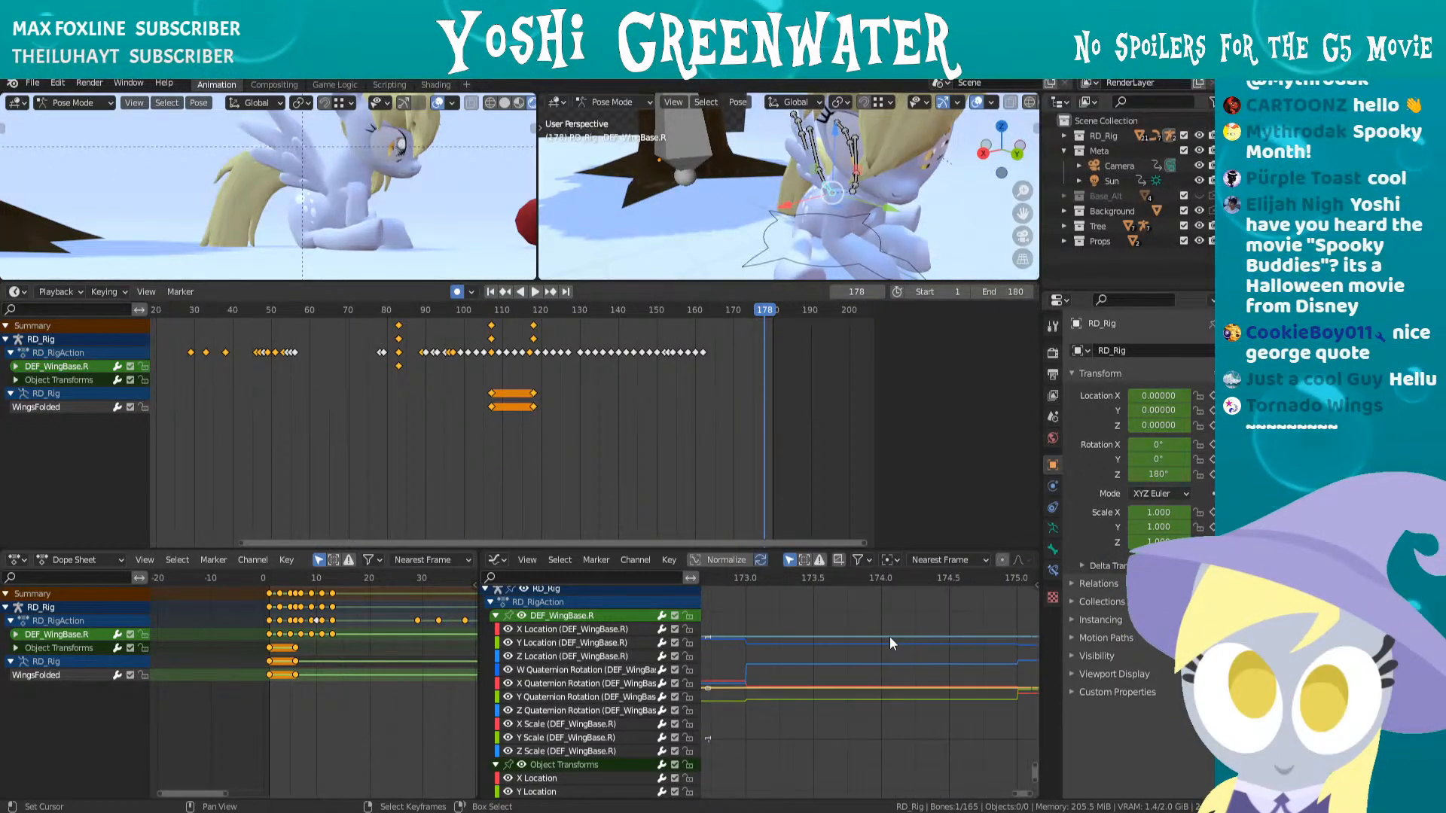
{"action": "left_click_drag", "start_coordinate": [742, 581], "coordinate": [754, 586]}
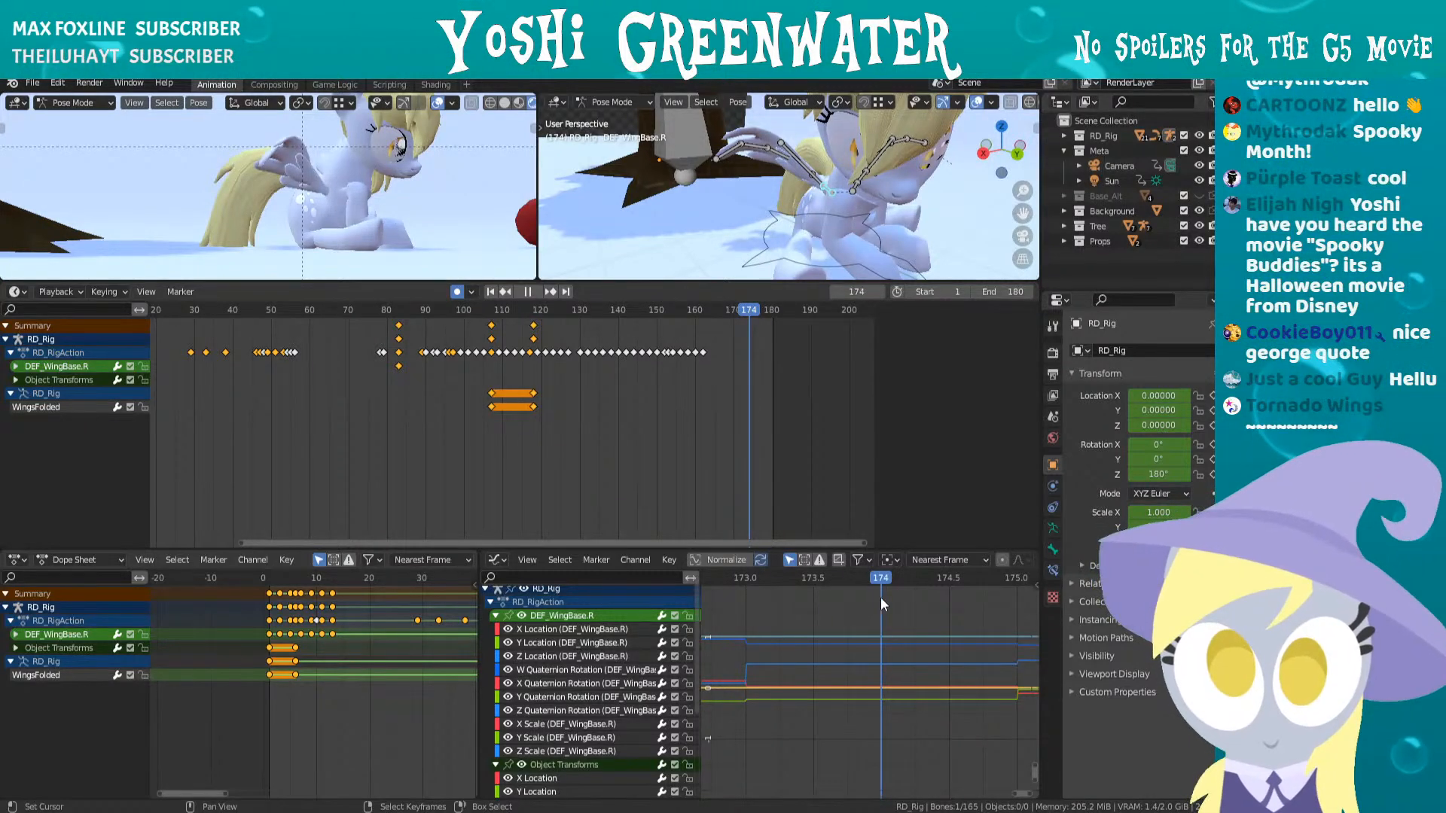
{"action": "key", "text": "space"}
{"action": "scroll", "coordinate": [883, 607], "scroll_direction": "down", "scroll_amount": 6}
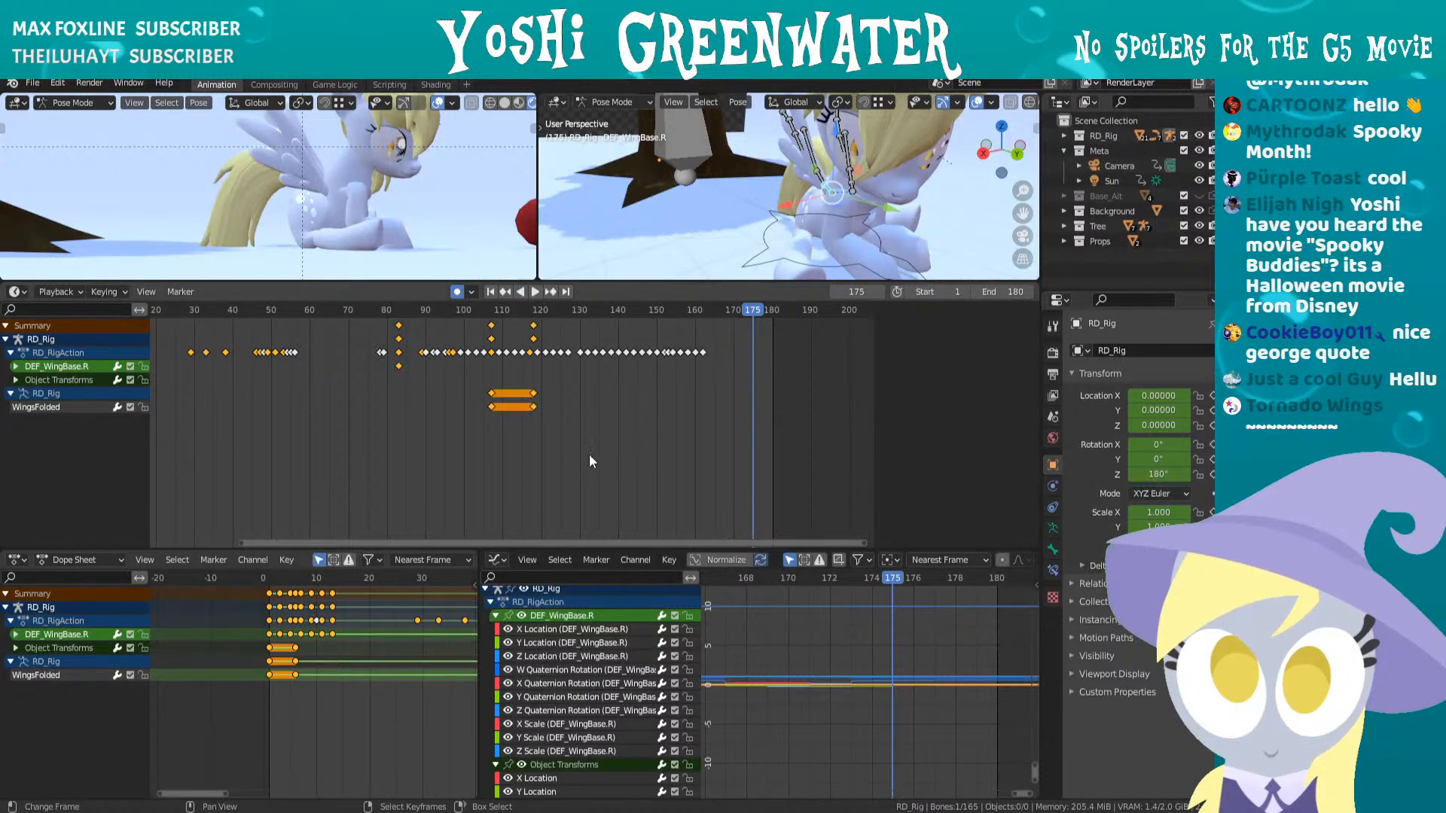
- Examine the DEF_WingBase.R curves between frames 164 and 178 and check the wing pose at frame 167
{"action": "scroll", "coordinate": [589, 454], "scroll_direction": "down", "scroll_amount": 7}
{"action": "middle_click_drag", "start_coordinate": [589, 454], "coordinate": [681, 485]}
{"action": "scroll", "coordinate": [693, 472], "scroll_direction": "up", "scroll_amount": 4}
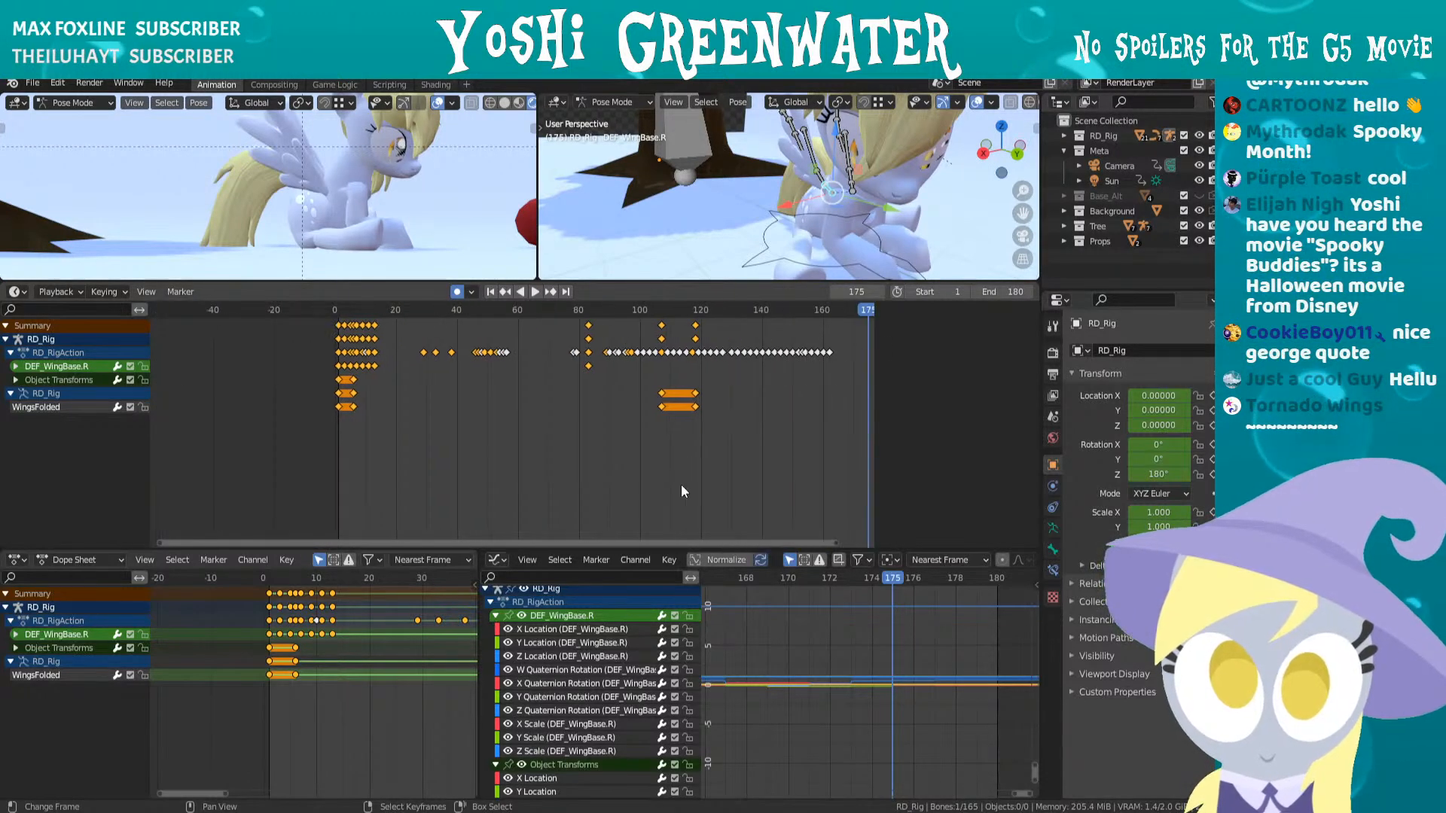
{"action": "middle_click_drag", "start_coordinate": [763, 656], "coordinate": [836, 660]}
{"action": "right_click", "coordinate": [805, 687]}
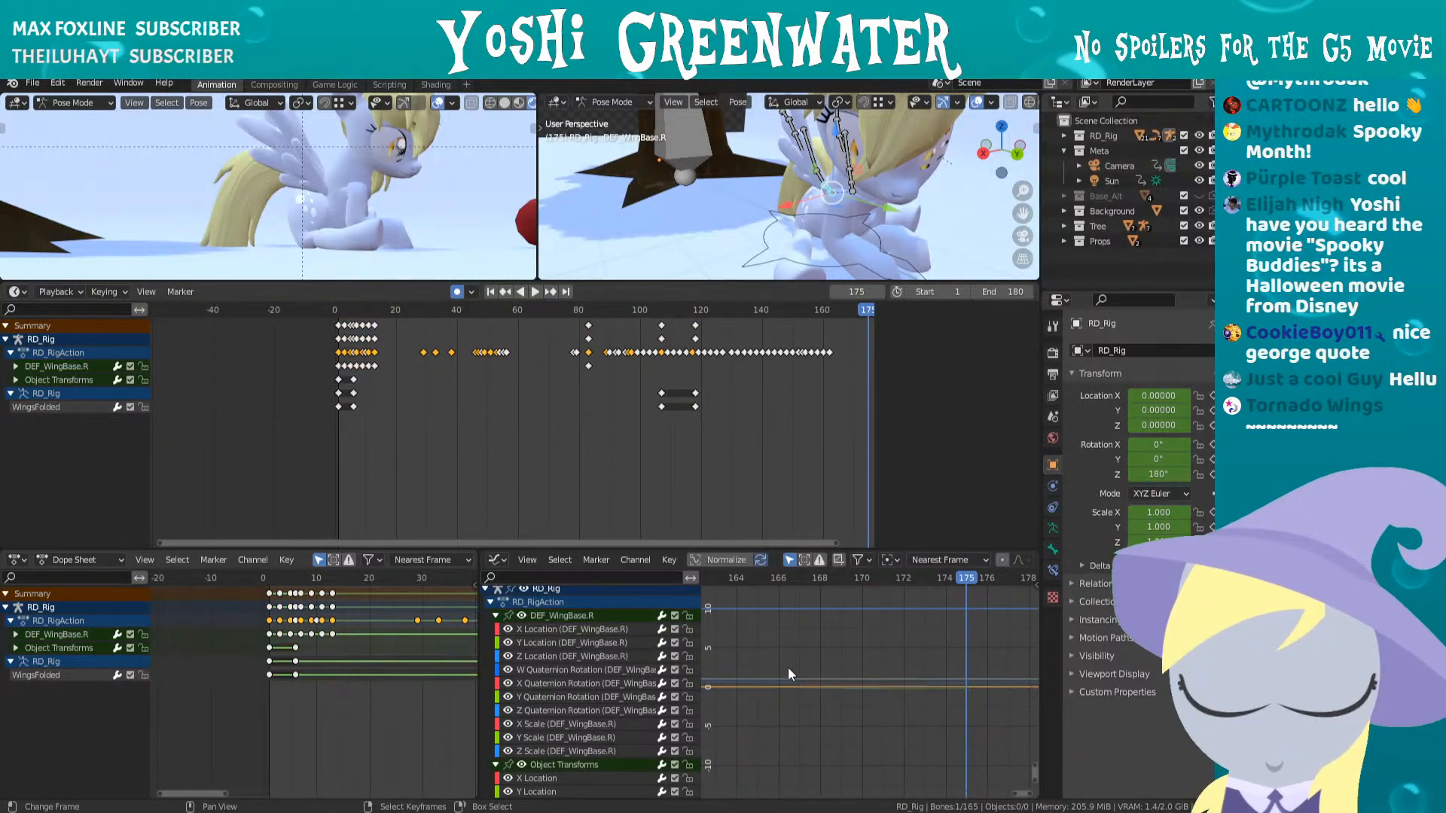
{"action": "mouse_move", "coordinate": [795, 671]}
{"action": "left_mouse_down"}
{"action": "mouse_move", "coordinate": [866, 707]}
{"action": "mouse_move", "coordinate": [971, 725]}
{"action": "mouse_move", "coordinate": [772, 662]}
{"action": "left_mouse_up"}
{"action": "key", "text": "b"}
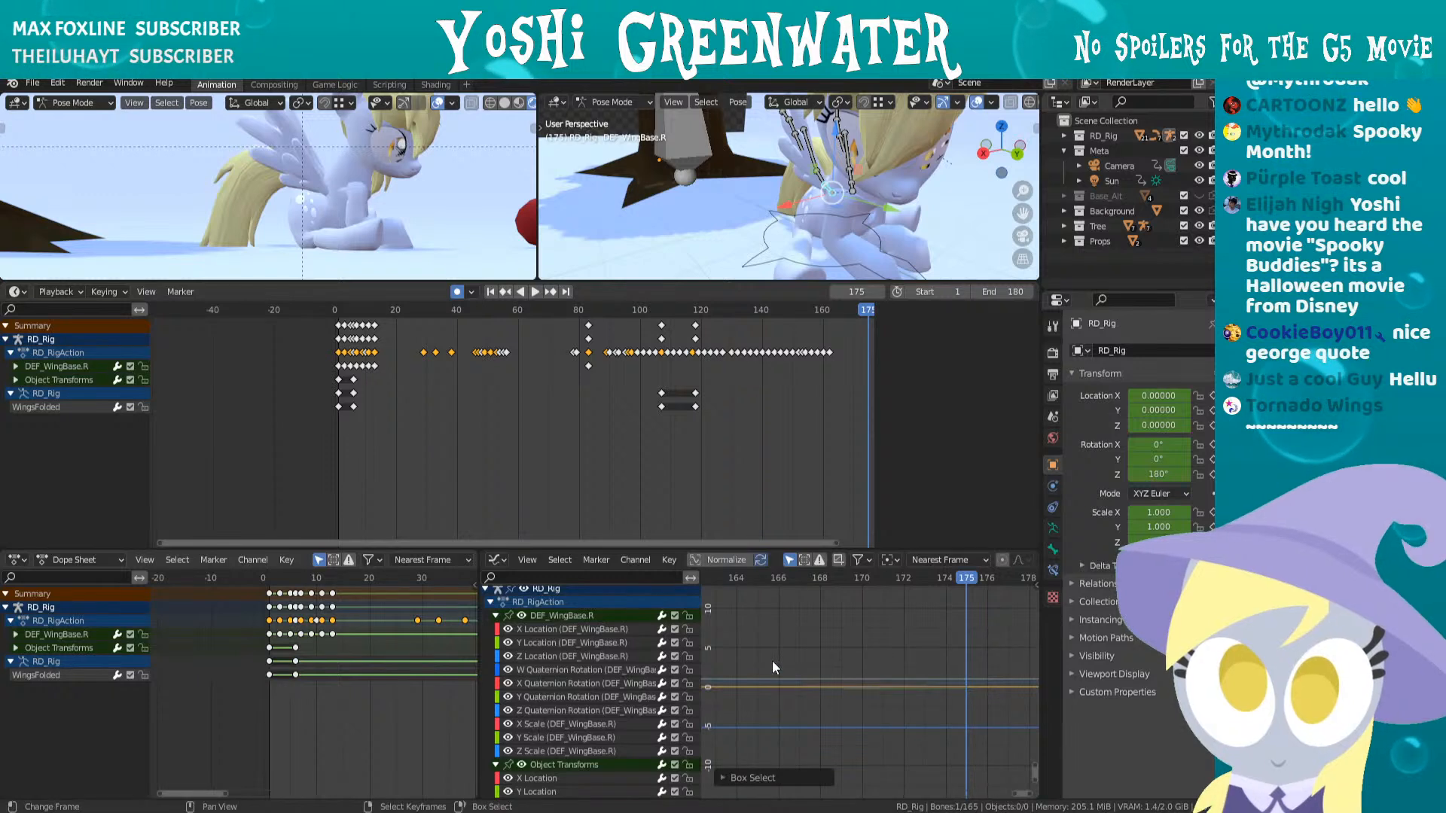
{"action": "left_click", "coordinate": [764, 778]}
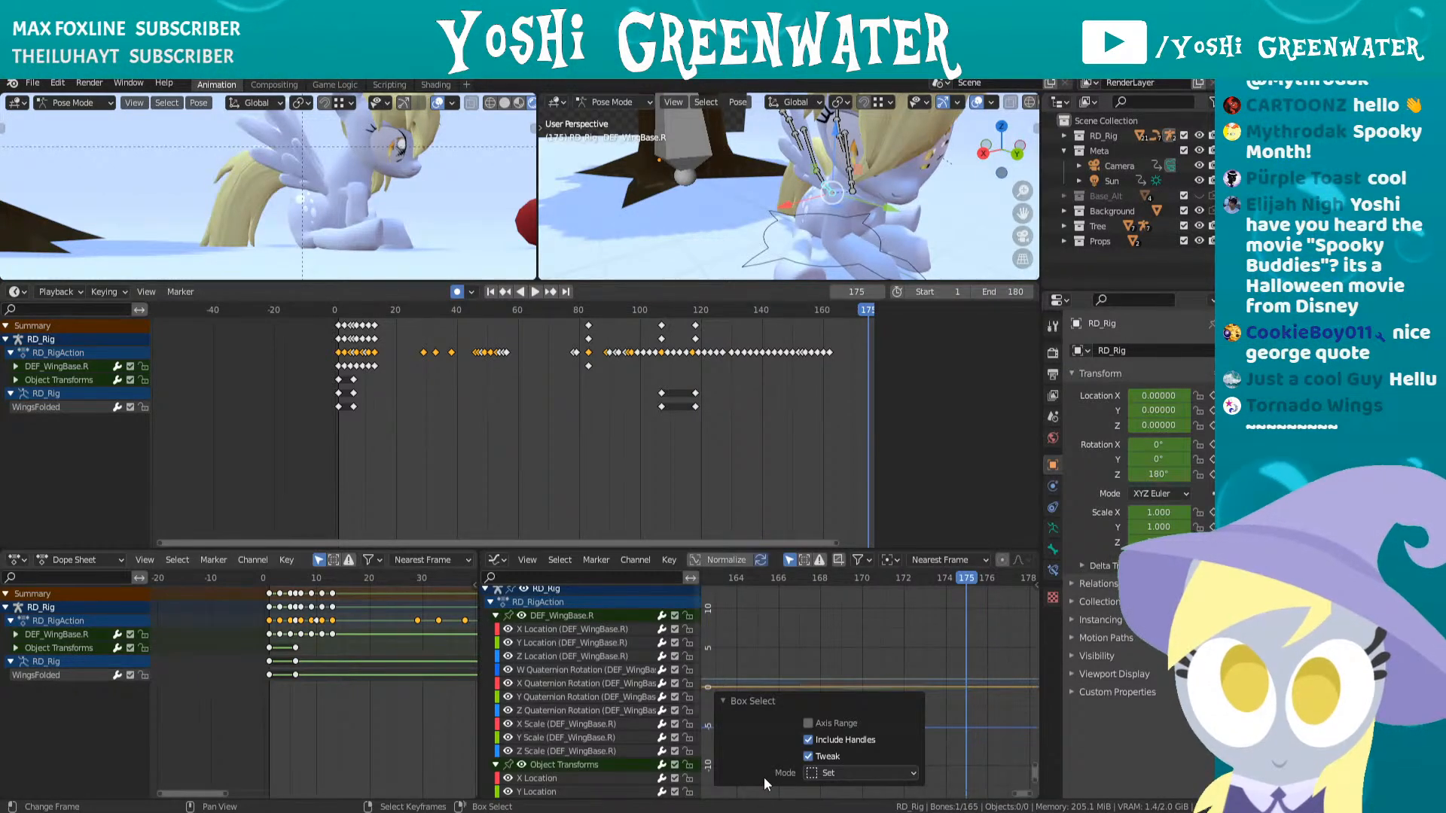
{"action": "left_click", "coordinate": [807, 652]}
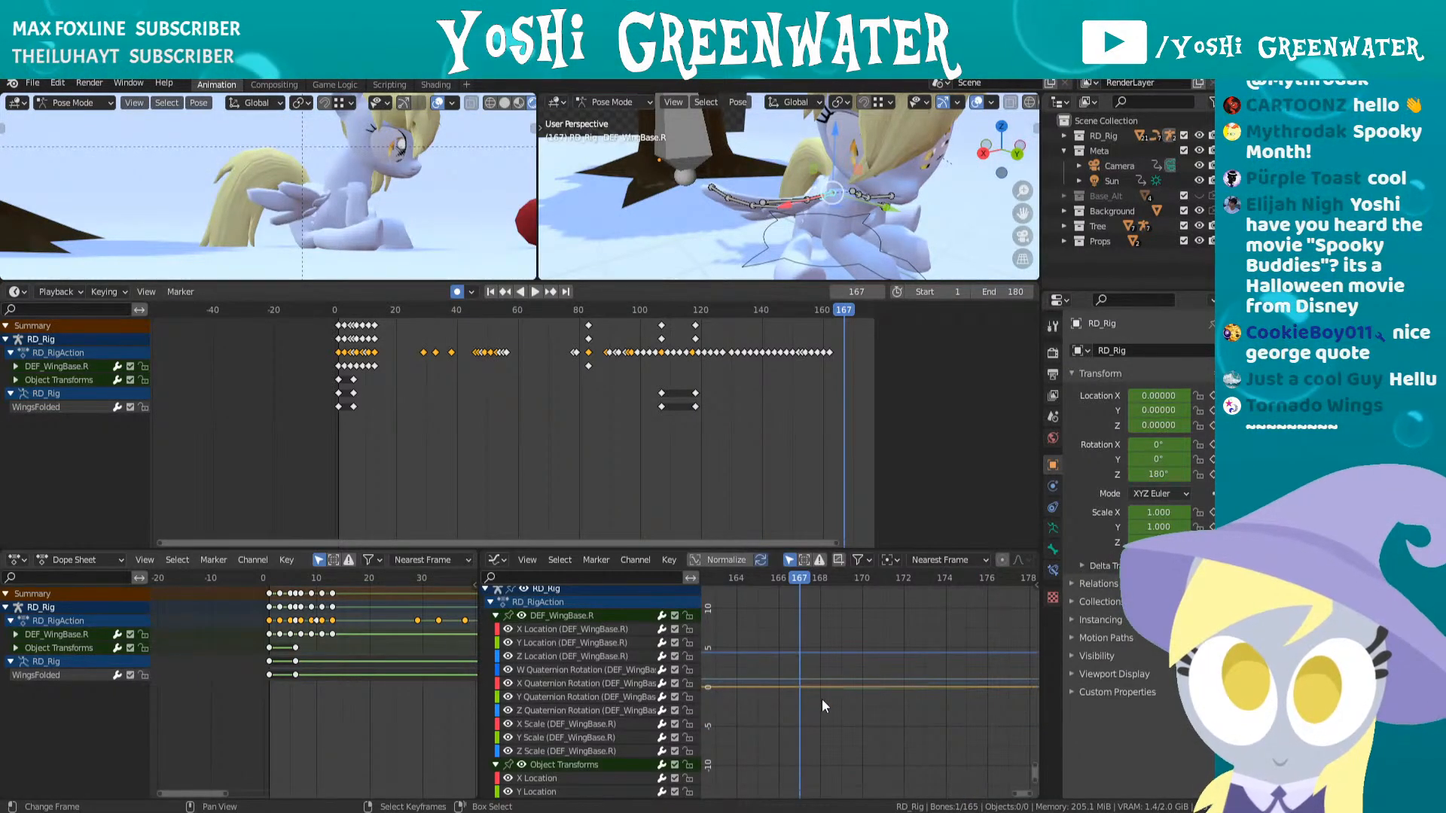
- Clear the cyclic F-modifier extrapolation from all the DEF_WingBase.R curves
{"action": "middle_click_drag", "start_coordinate": [820, 698], "coordinate": [852, 703], "text": "ctrl"}
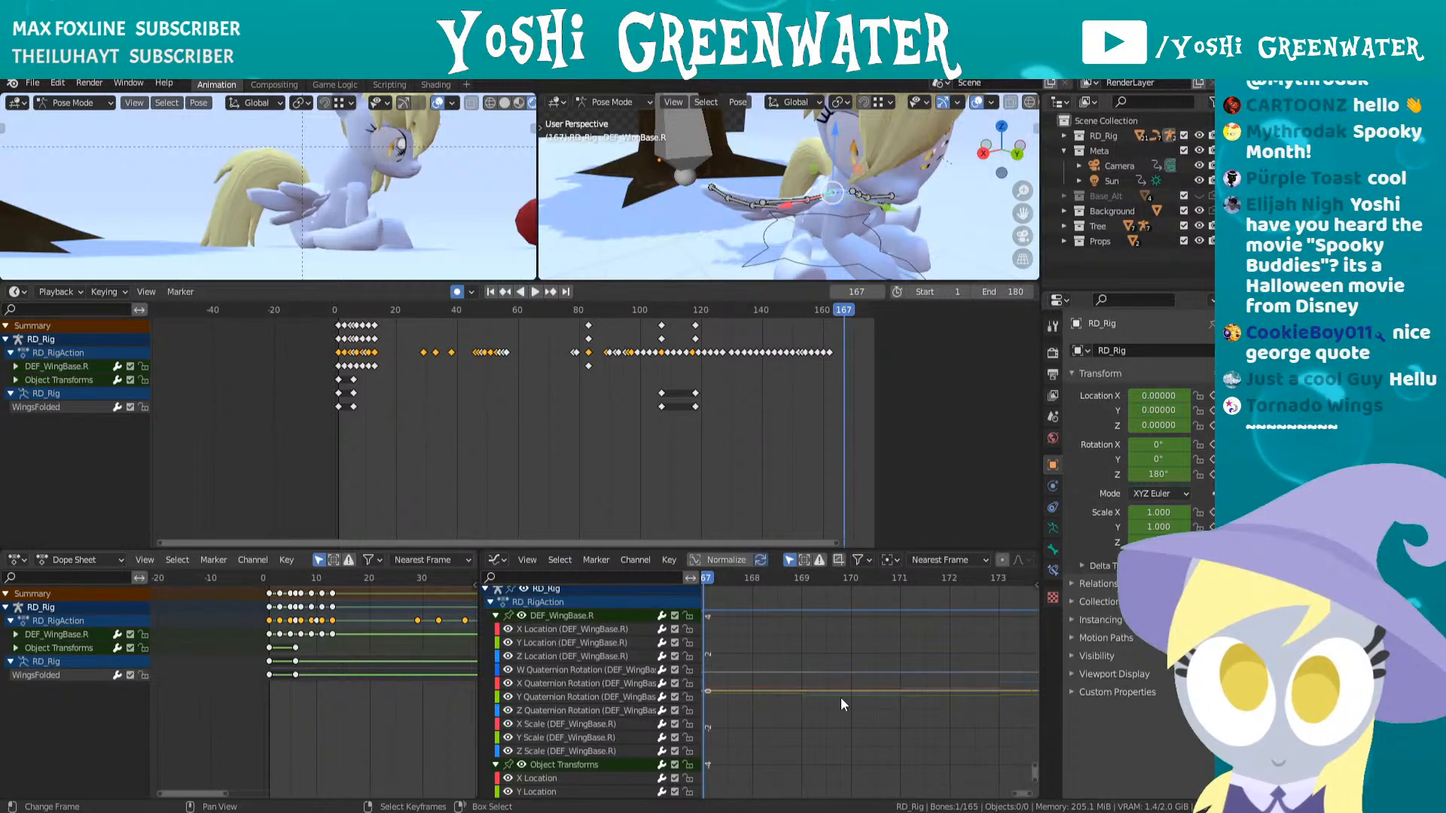
{"action": "key", "text": "a"}
{"action": "key", "text": "shift+e"}
{"action": "left_click", "coordinate": [836, 713]}
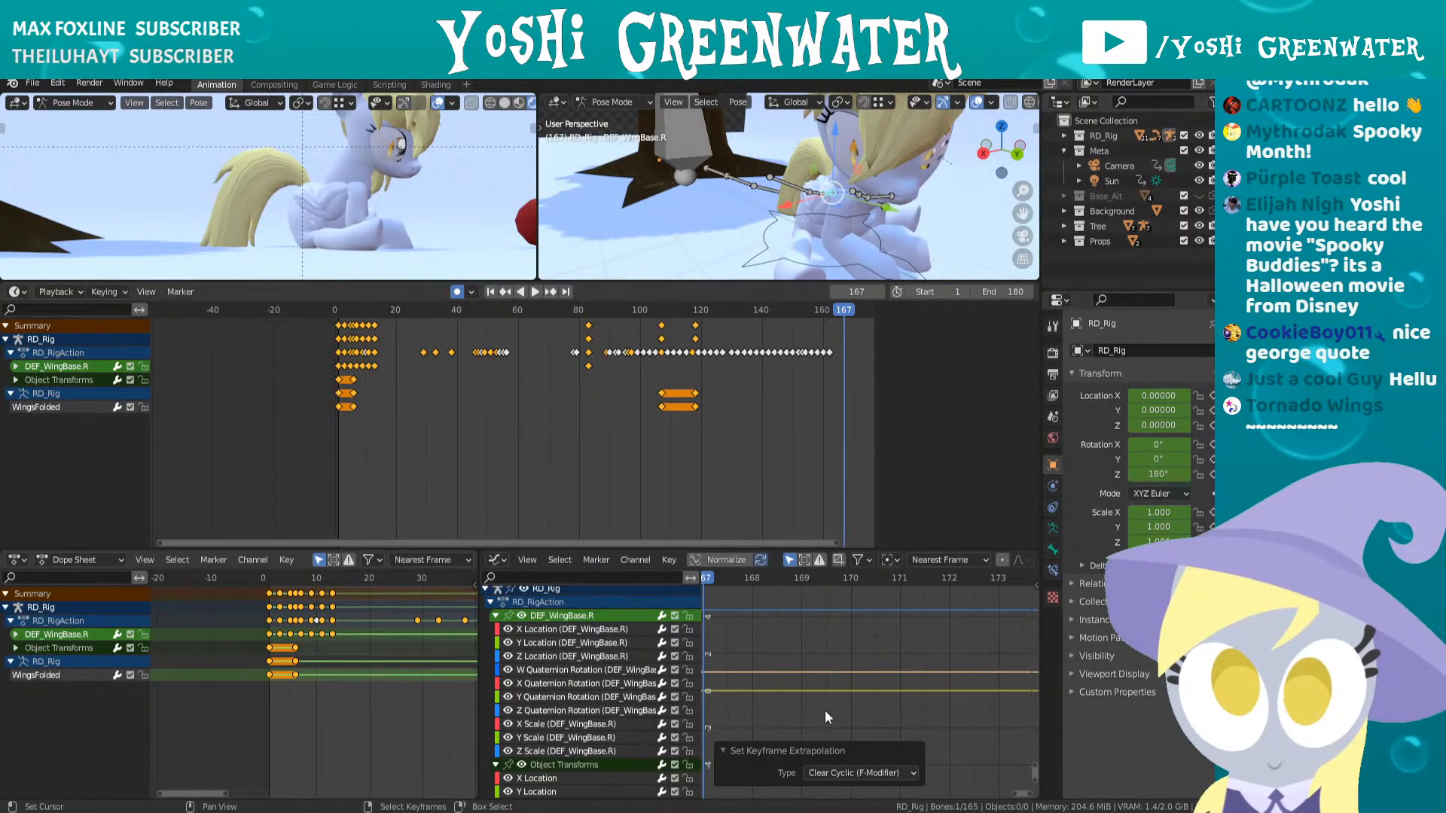
- Return to frame 1, make the viewports taller and frame the pony's right wing base bone in the perspective view
{"action": "left_click", "coordinate": [490, 292]}
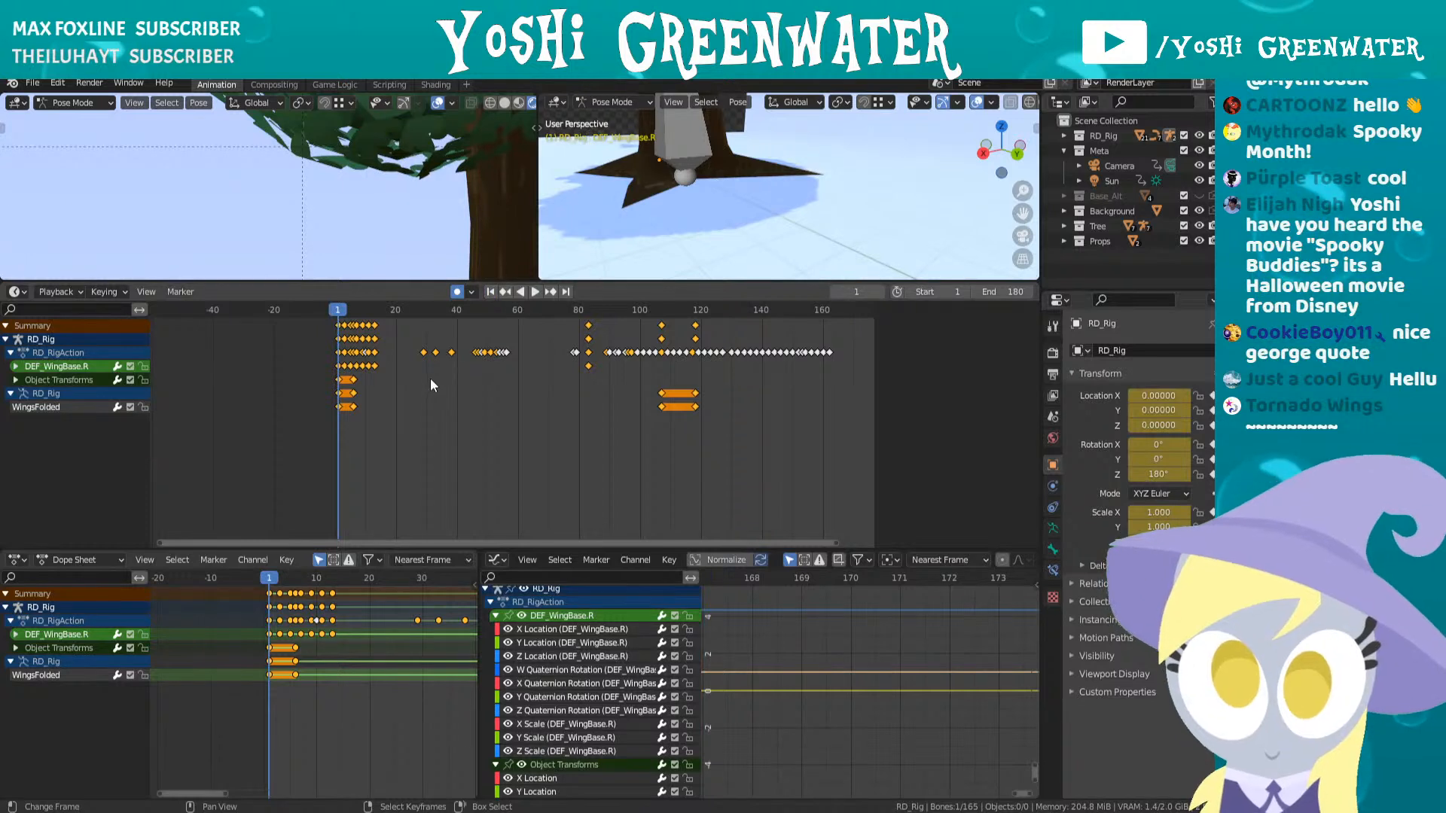
{"action": "scroll", "coordinate": [637, 463], "scroll_direction": "up", "scroll_amount": 6}
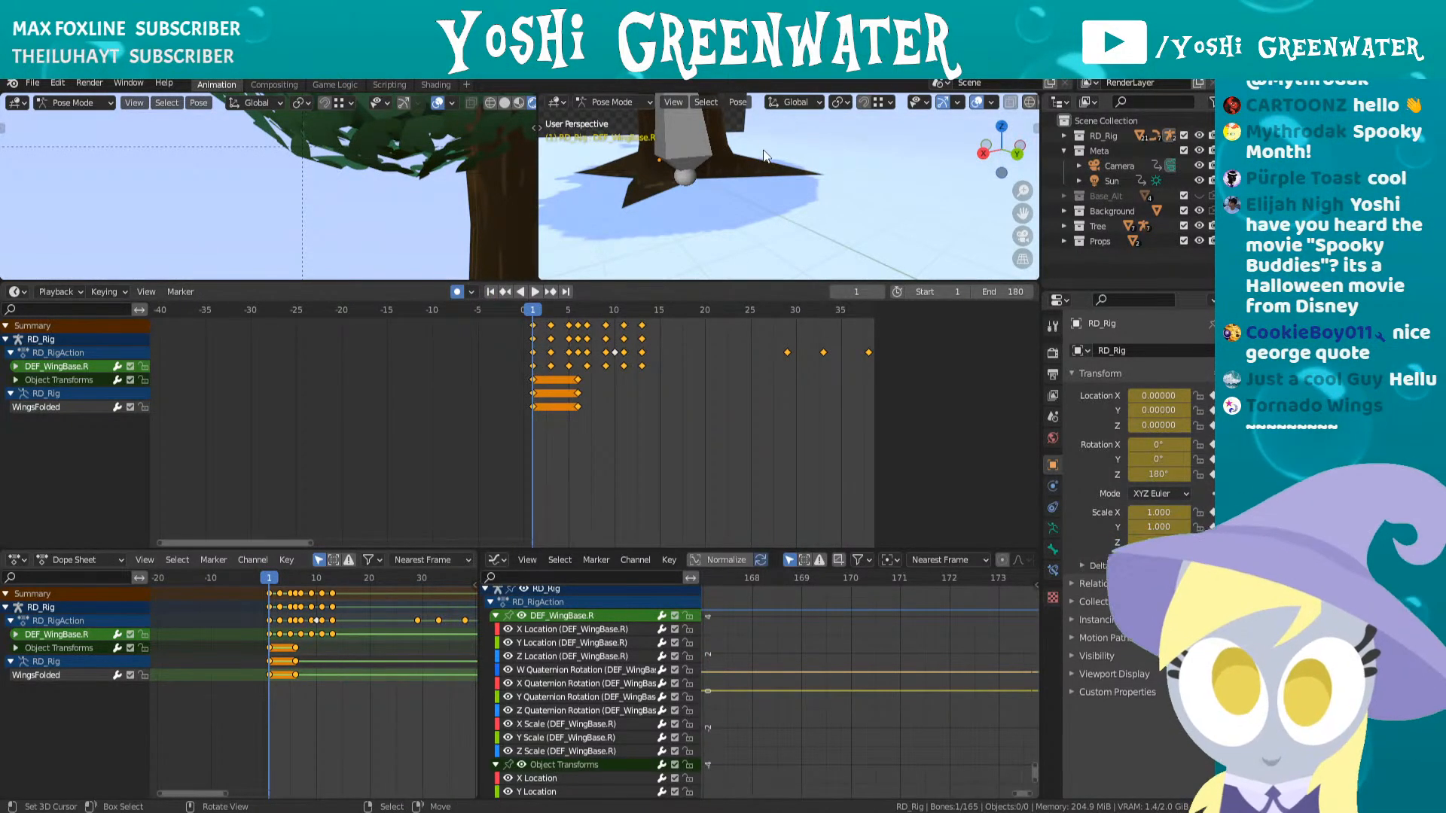
{"action": "key", "text": "n"}
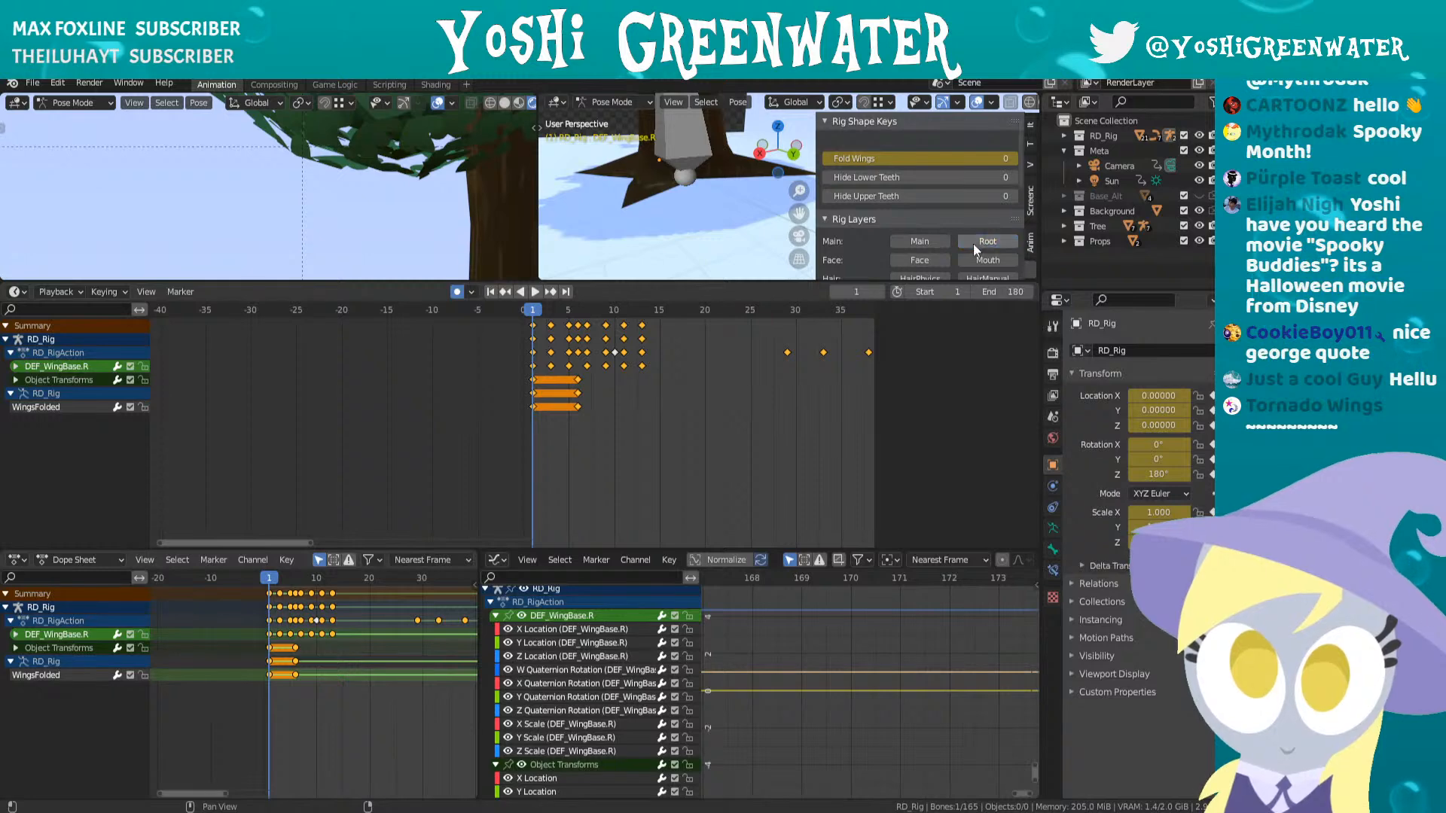
{"action": "left_click_drag", "start_coordinate": [902, 283], "coordinate": [904, 444]}
{"action": "key", "text": "n"}
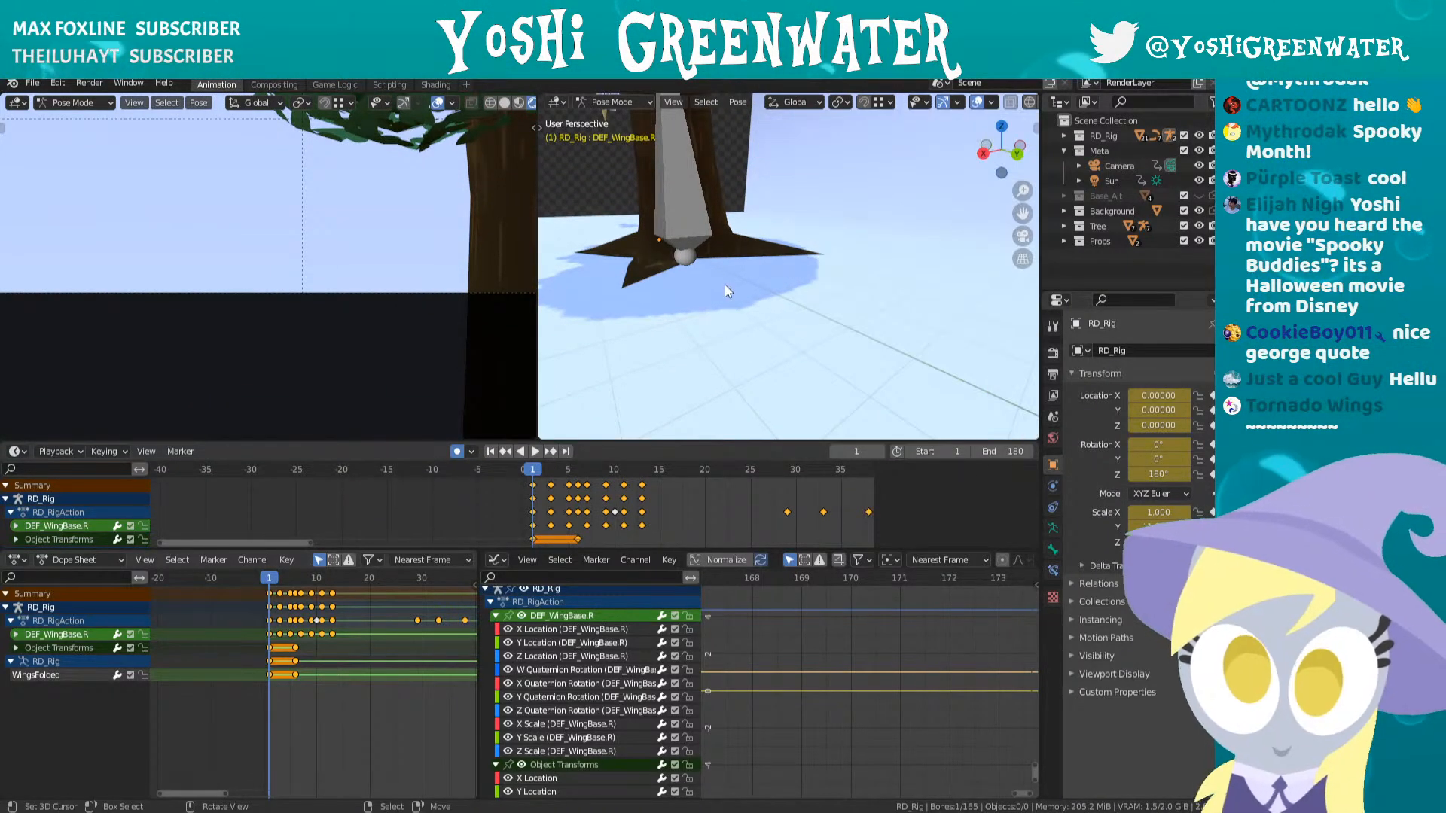
{"action": "key", "text": "KP_Decimal"}
{"action": "scroll", "coordinate": [725, 284], "scroll_direction": "down", "scroll_amount": 12}
{"action": "middle_click_drag", "start_coordinate": [727, 283], "coordinate": [765, 269]}
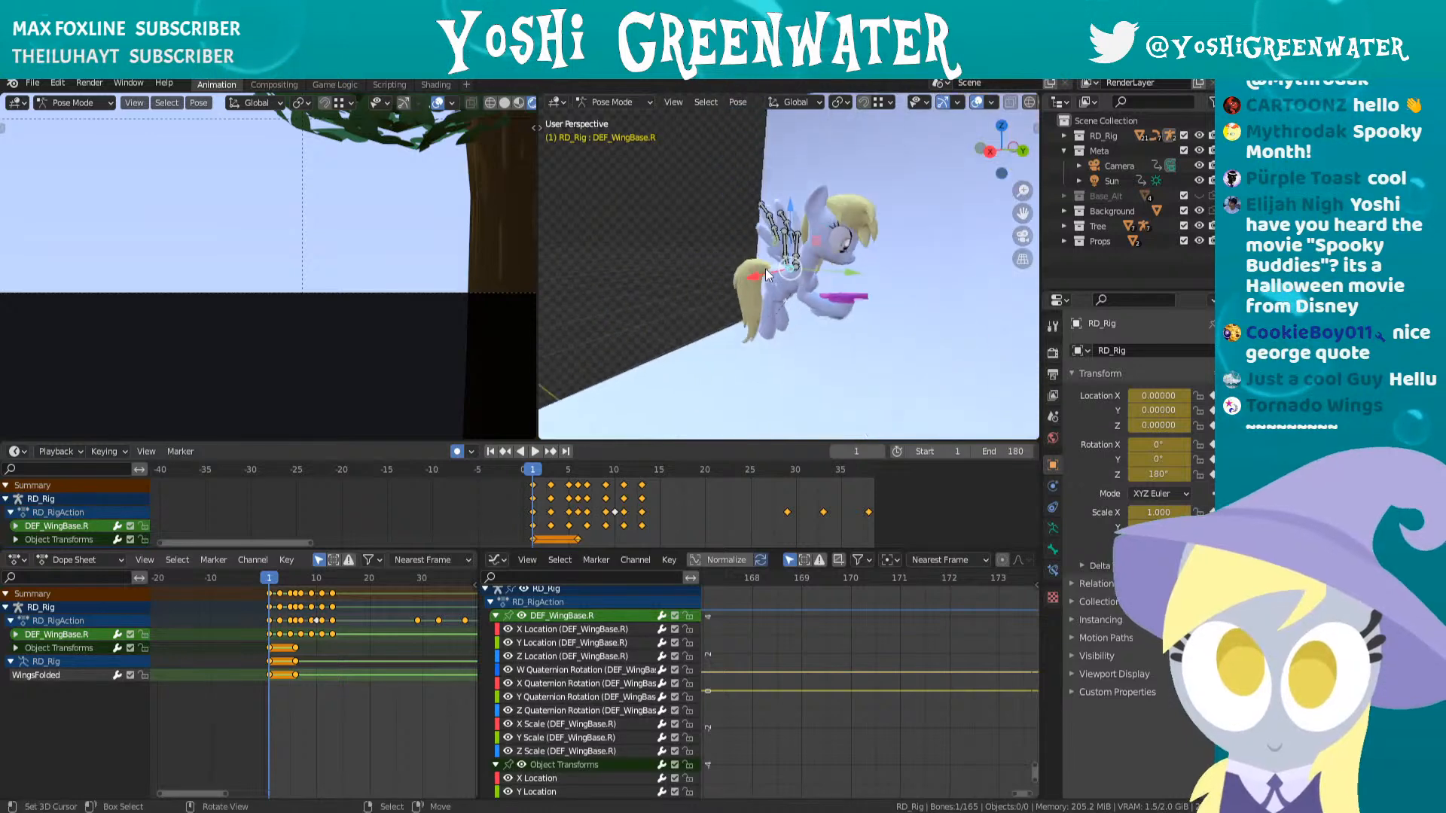
{"action": "scroll", "coordinate": [765, 274], "scroll_direction": "down", "scroll_amount": 1}
{"action": "key", "text": "Home"}
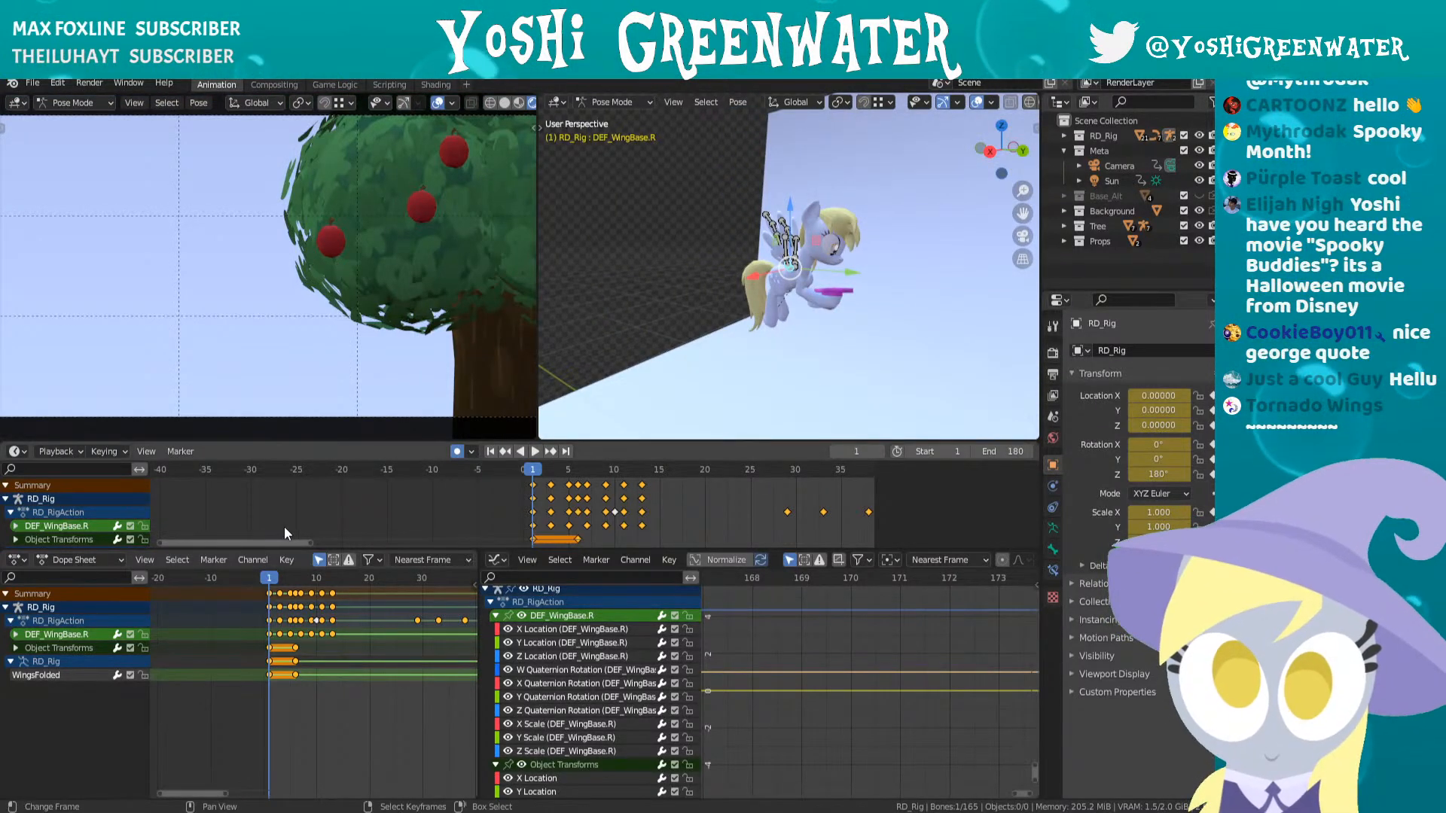
- Widen the Dope Sheet and enlarge the timeline to fit keyframes up to frame 160, and save the file
{"action": "left_click_drag", "start_coordinate": [479, 637], "coordinate": [594, 637]}
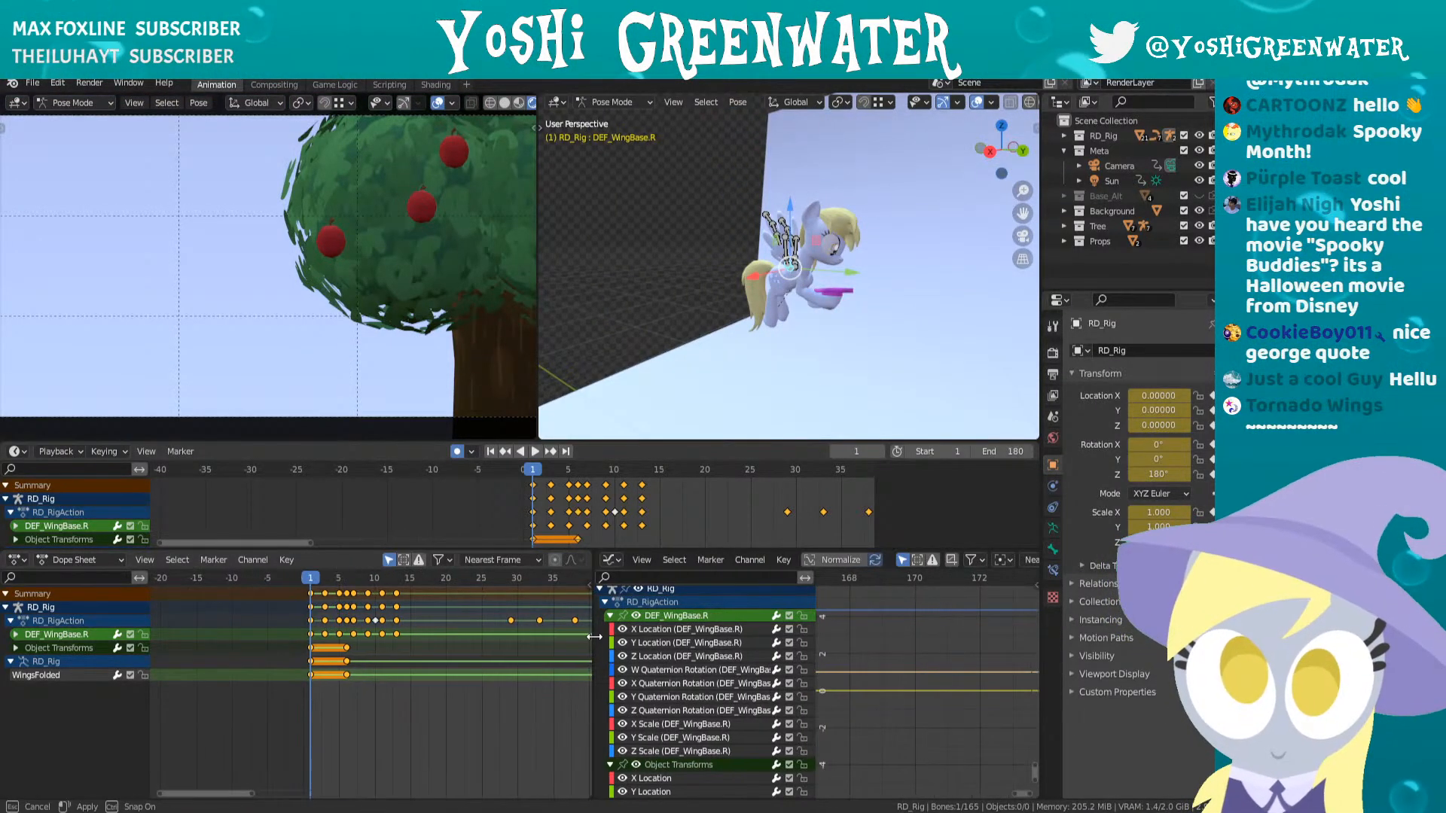
{"action": "middle_click_drag", "start_coordinate": [684, 510], "coordinate": [531, 516]}
{"action": "scroll", "coordinate": [531, 519], "scroll_direction": "up", "scroll_amount": 3}
{"action": "scroll", "coordinate": [525, 519], "scroll_direction": "down", "scroll_amount": 2}
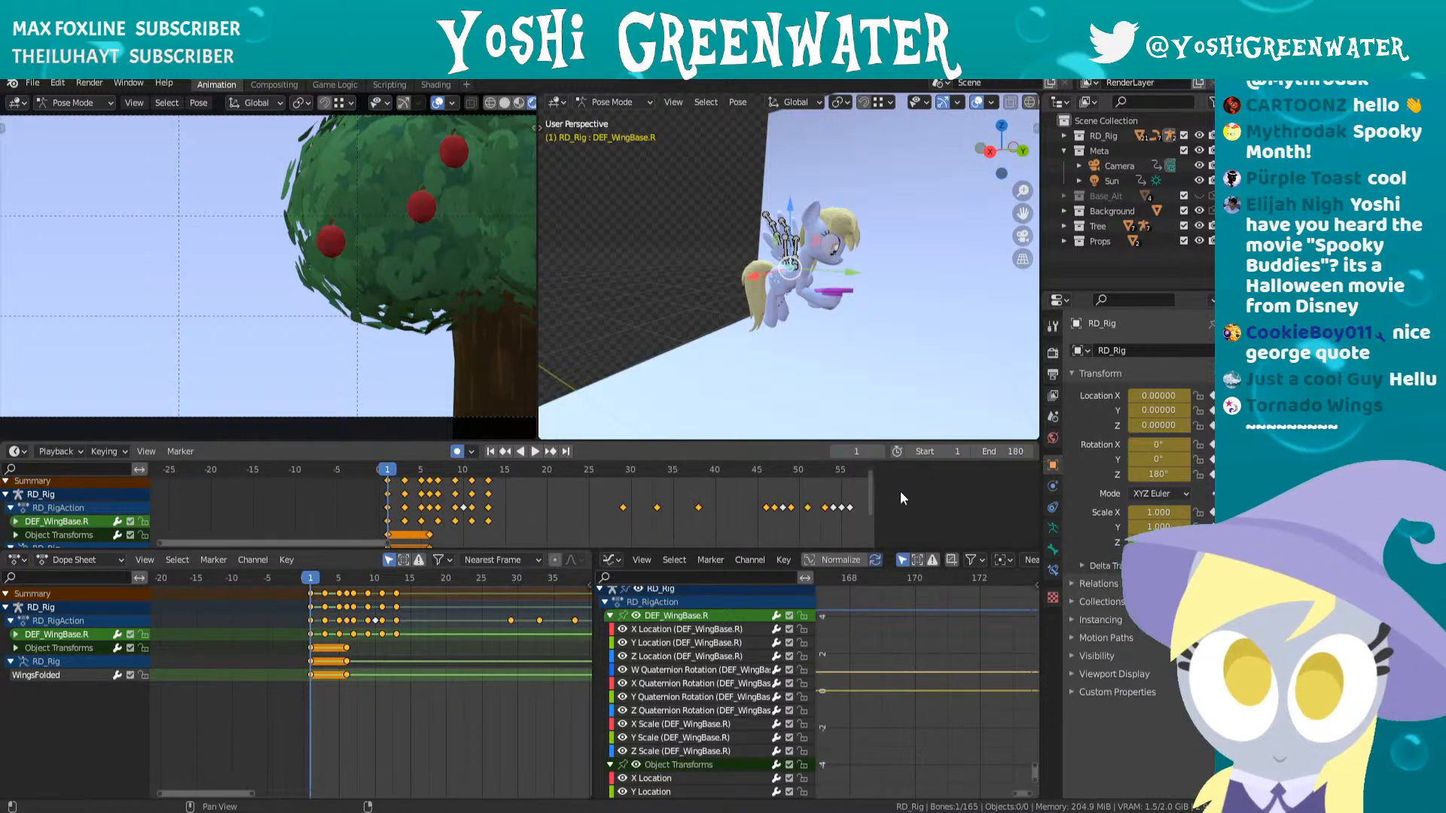
{"action": "left_click_drag", "start_coordinate": [873, 492], "coordinate": [1013, 497]}
{"action": "middle_click_drag", "start_coordinate": [1013, 559], "coordinate": [1026, 542]}
{"action": "scroll", "coordinate": [704, 512], "scroll_direction": "down", "scroll_amount": 5}
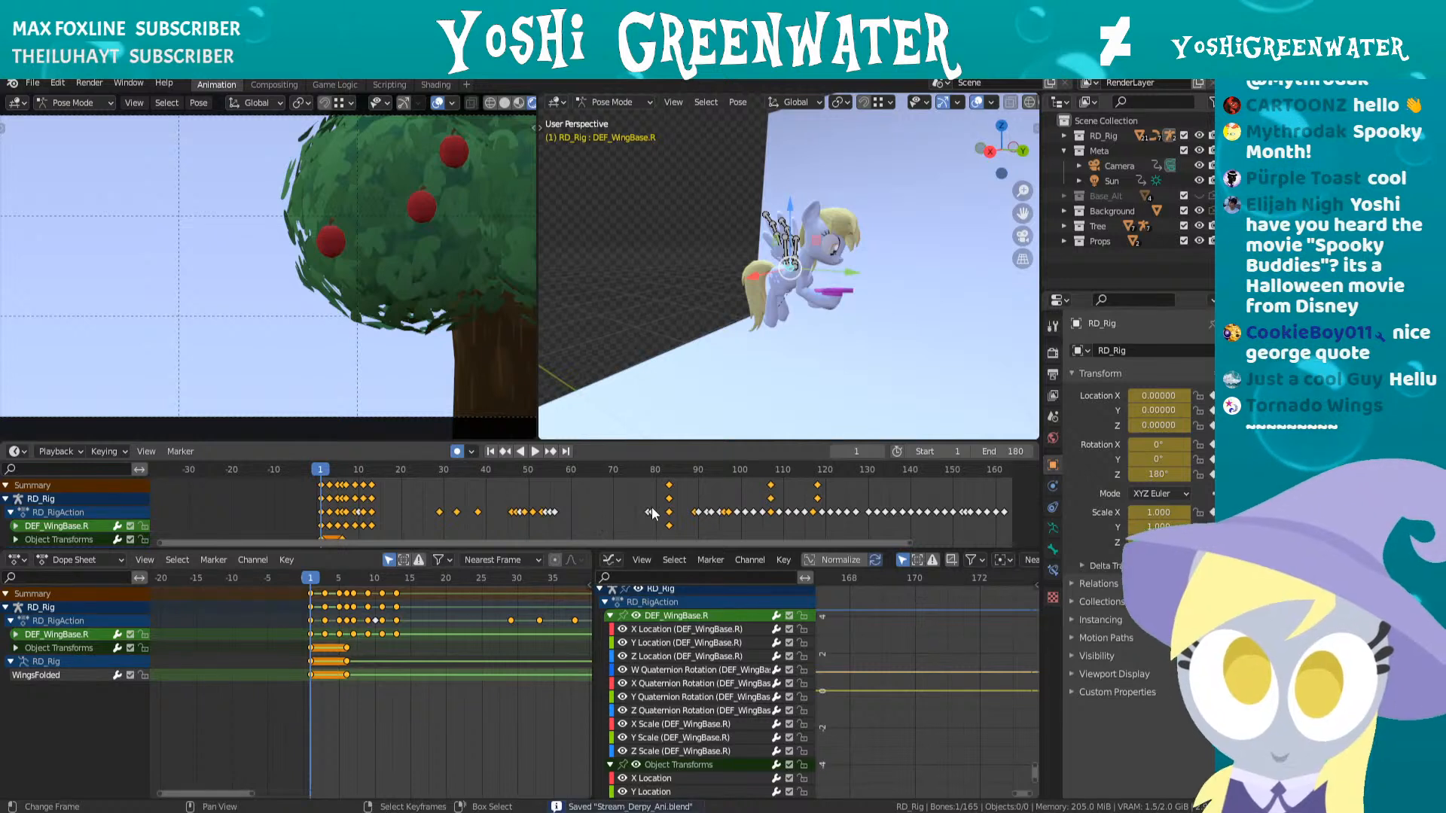
{"action": "mouse_move", "coordinate": [652, 513]}
{"action": "middle_mouse_down"}
{"action": "mouse_move", "coordinate": [545, 512]}
{"action": "mouse_move", "coordinate": [630, 520]}
{"action": "middle_mouse_up"}
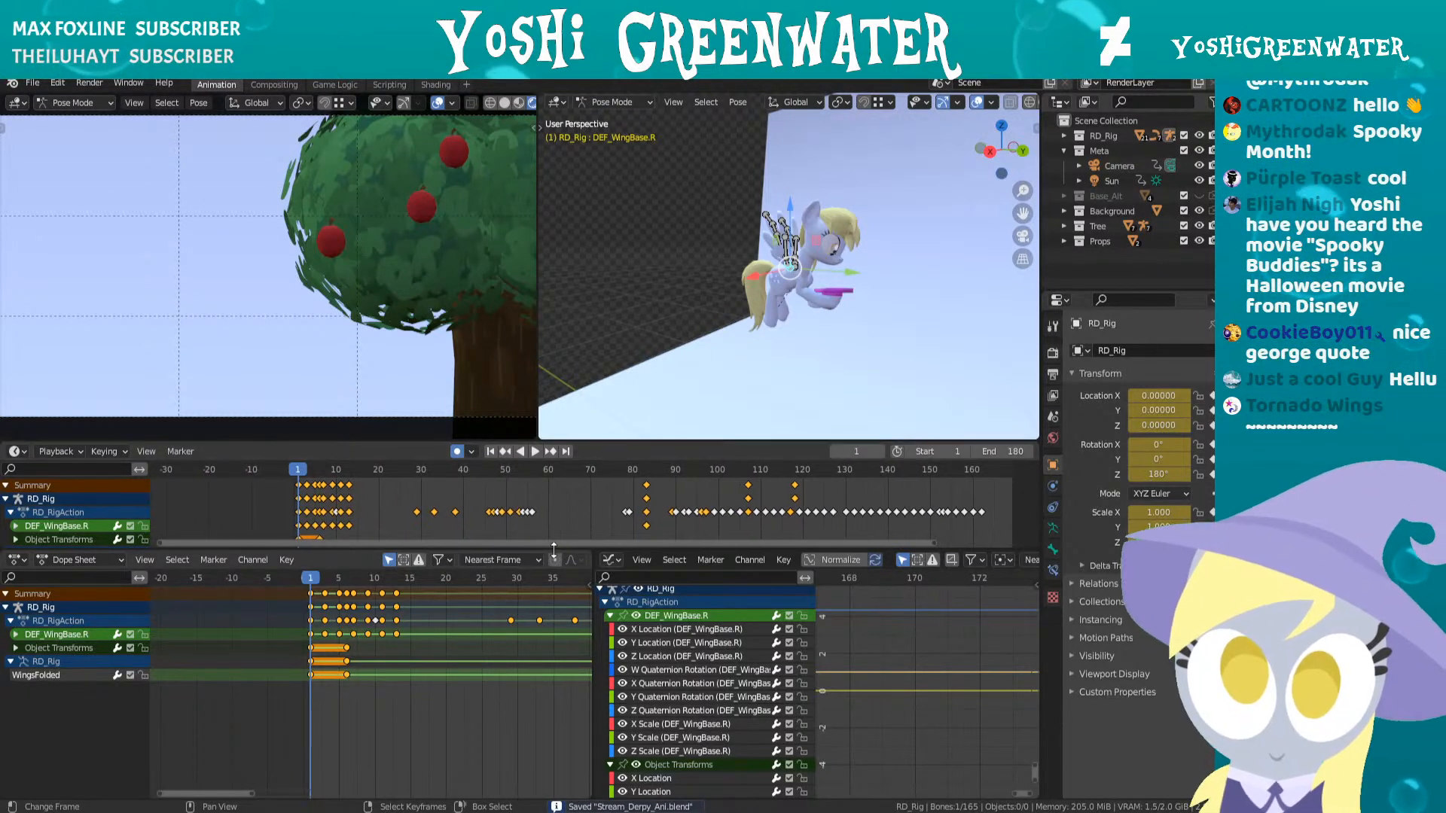
{"action": "left_click_drag", "start_coordinate": [554, 550], "coordinate": [545, 603]}
- Expand the DEF_WingBase.R channels, select all the wing bones and make the timeline taller to show their keyframes
{"action": "left_click", "coordinate": [15, 525]}
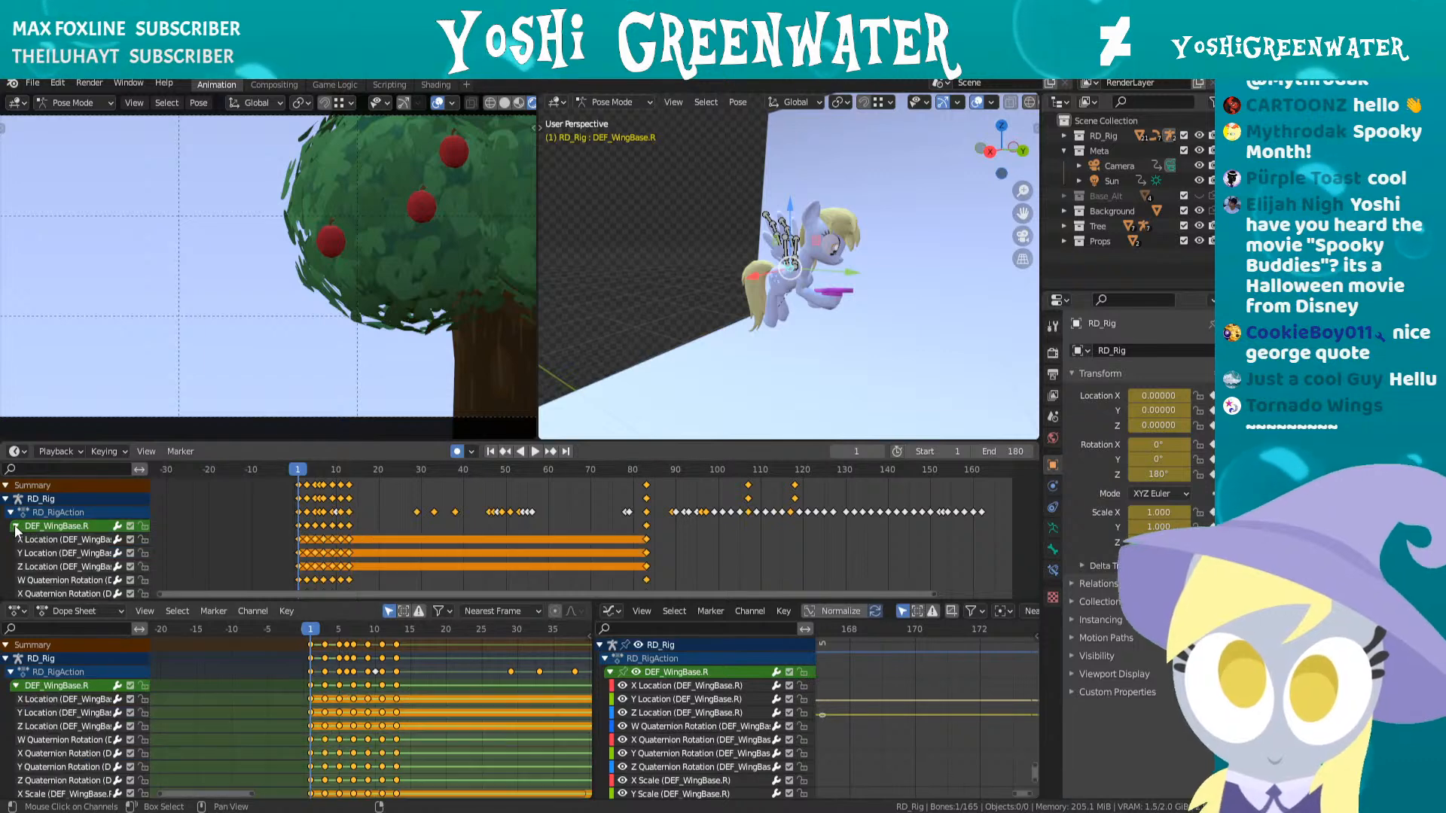
{"action": "key", "text": "a"}
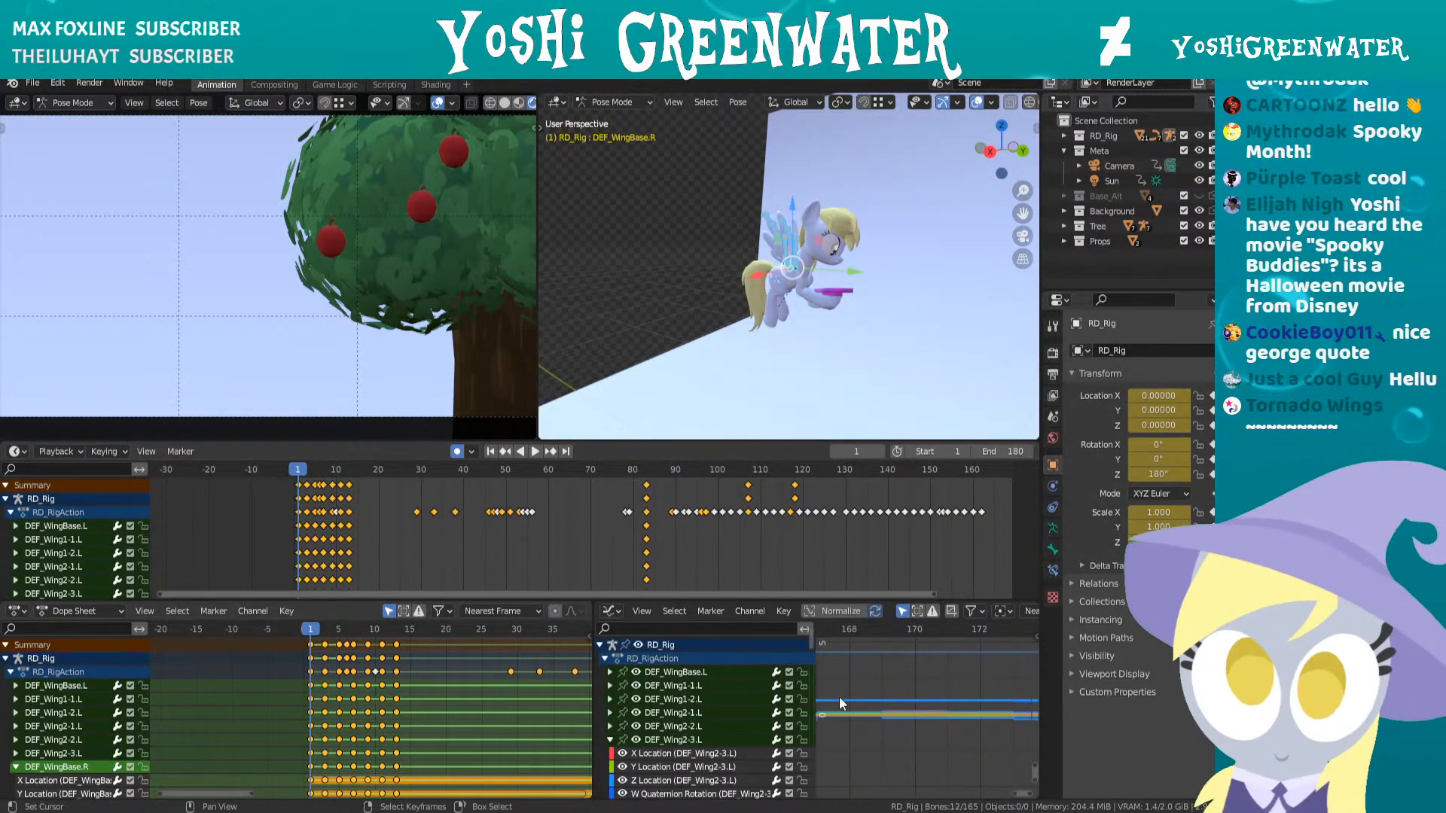
{"action": "middle_click_drag", "start_coordinate": [307, 545], "coordinate": [475, 523]}
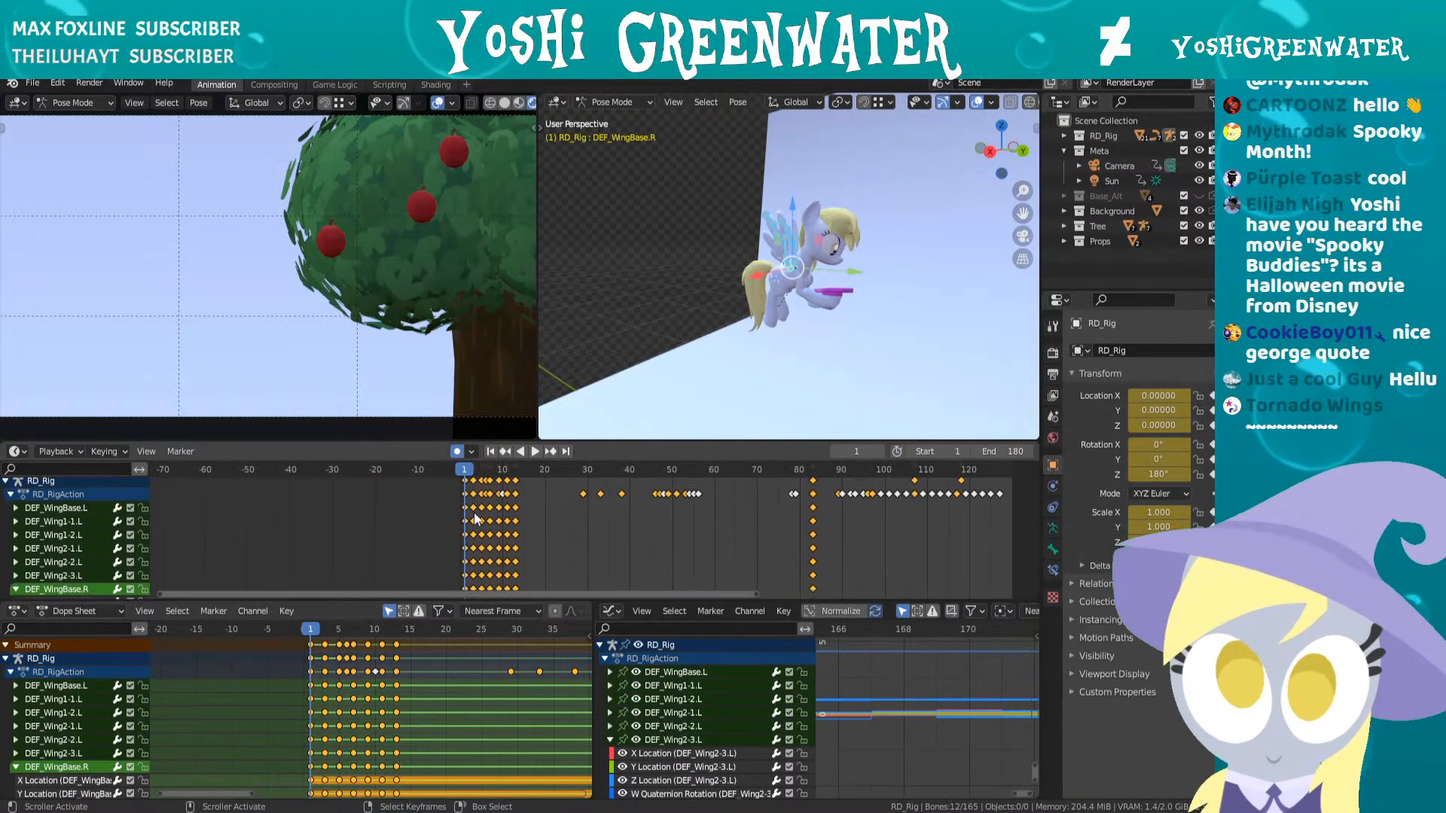
{"action": "left_click_drag", "start_coordinate": [470, 438], "coordinate": [475, 307]}
{"action": "scroll", "coordinate": [504, 399], "scroll_direction": "up", "scroll_amount": 2}
{"action": "scroll", "coordinate": [505, 395], "scroll_direction": "up", "scroll_amount": 1}
{"action": "middle_click_drag", "start_coordinate": [473, 400], "coordinate": [603, 463]}
{"action": "scroll", "coordinate": [604, 463], "scroll_direction": "up", "scroll_amount": 3}
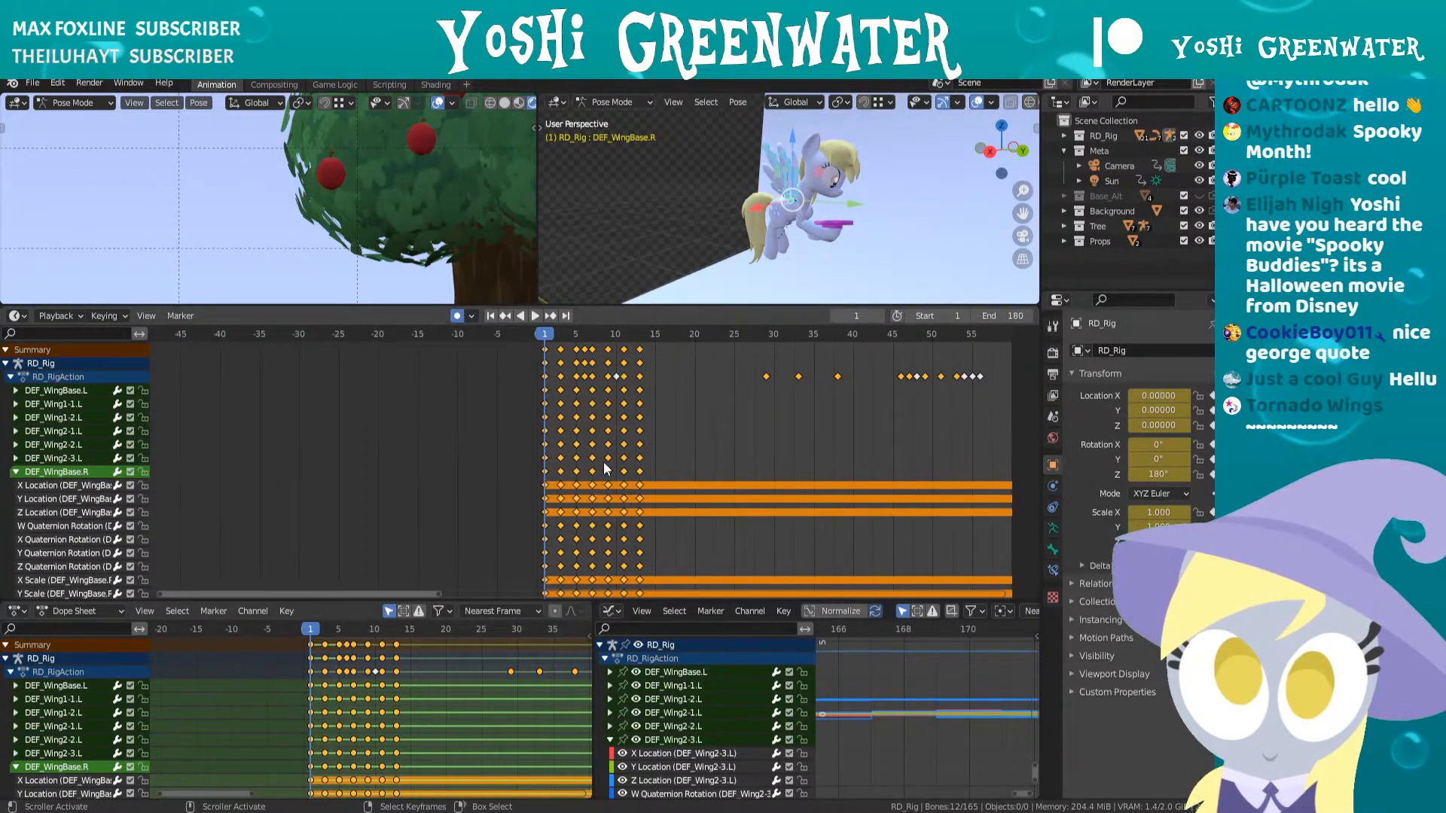
- Try selecting the wing bones' keyframes from frame 1 to 13, and reselect all the wing curve keyframes
{"action": "left_click", "coordinate": [64, 393]}
{"action": "scroll", "coordinate": [258, 383], "scroll_direction": "down", "scroll_amount": 8, "text": "ctrl"}
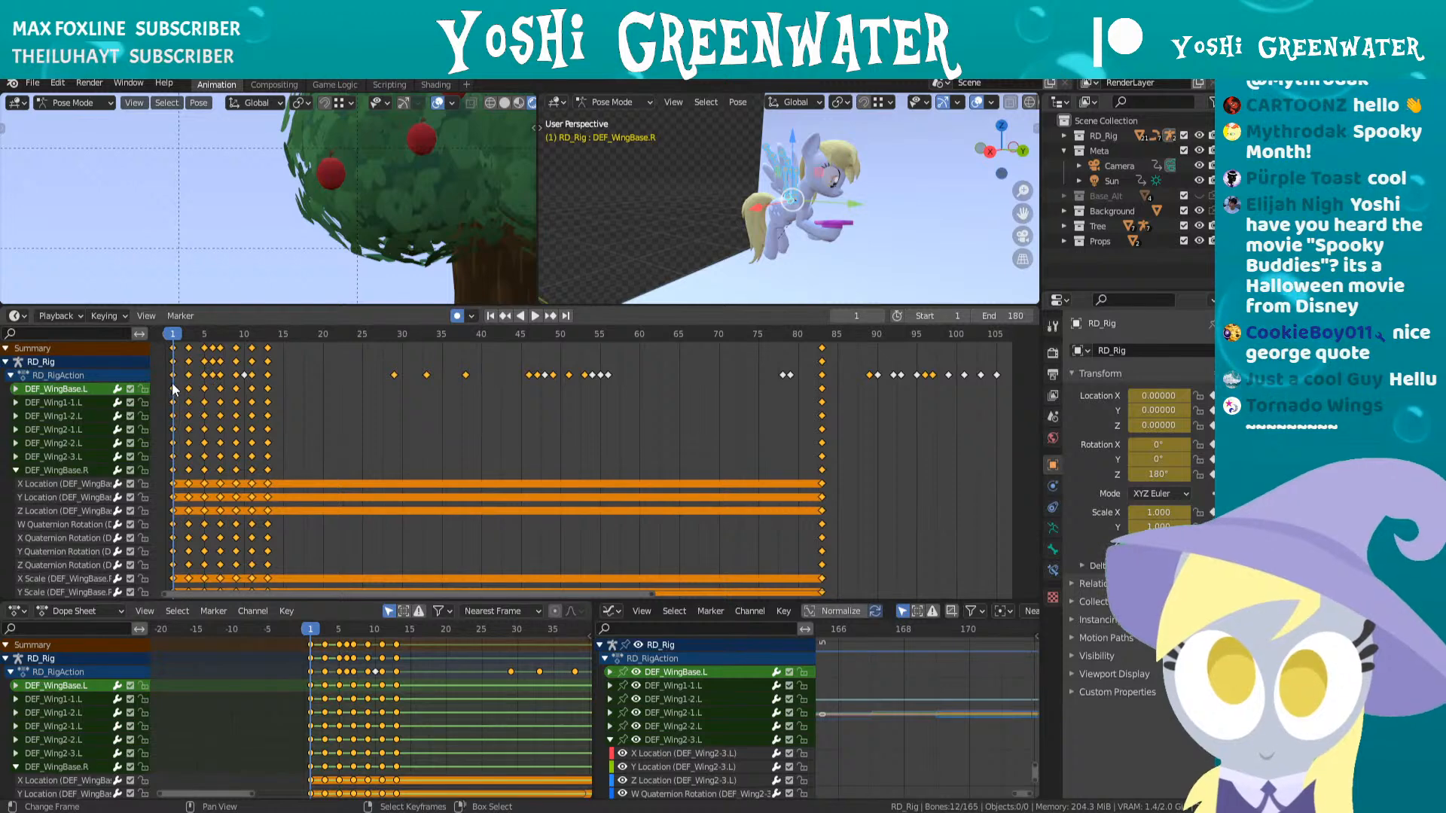
{"action": "left_click_drag", "start_coordinate": [160, 387], "coordinate": [287, 474]}
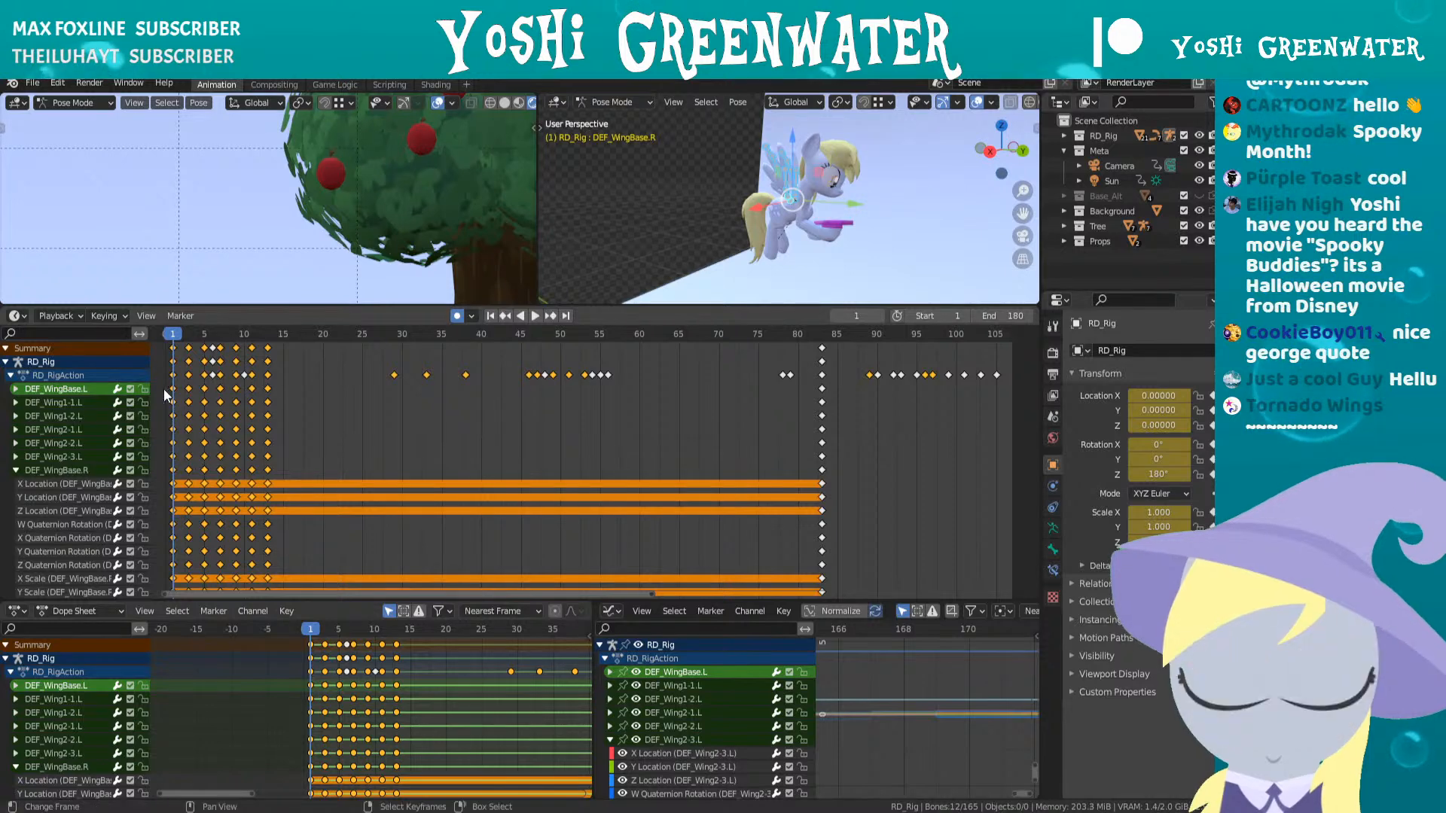
{"action": "left_click", "coordinate": [408, 426]}
{"action": "left_click", "coordinate": [844, 702]}
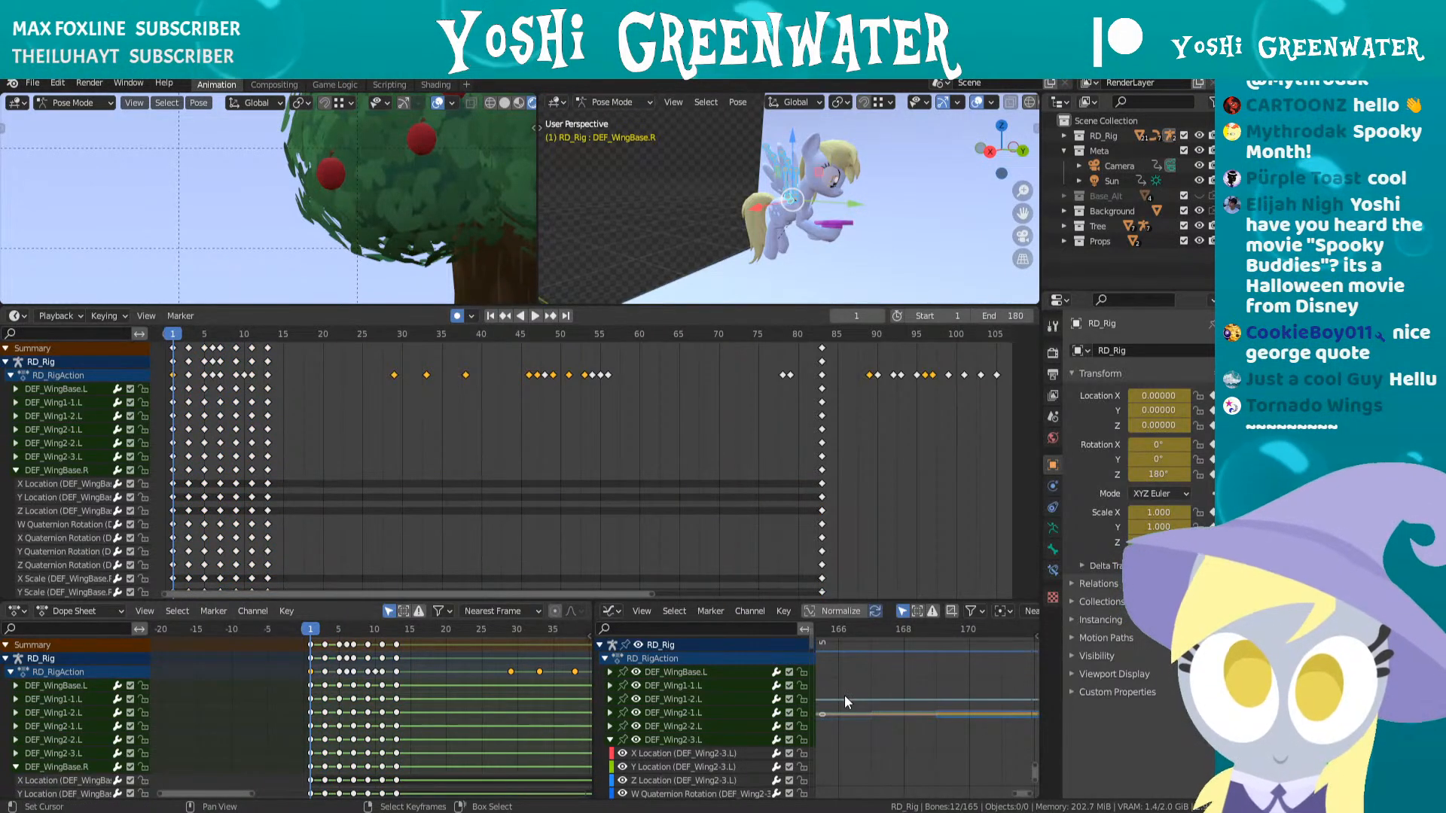
{"action": "key", "text": "a"}
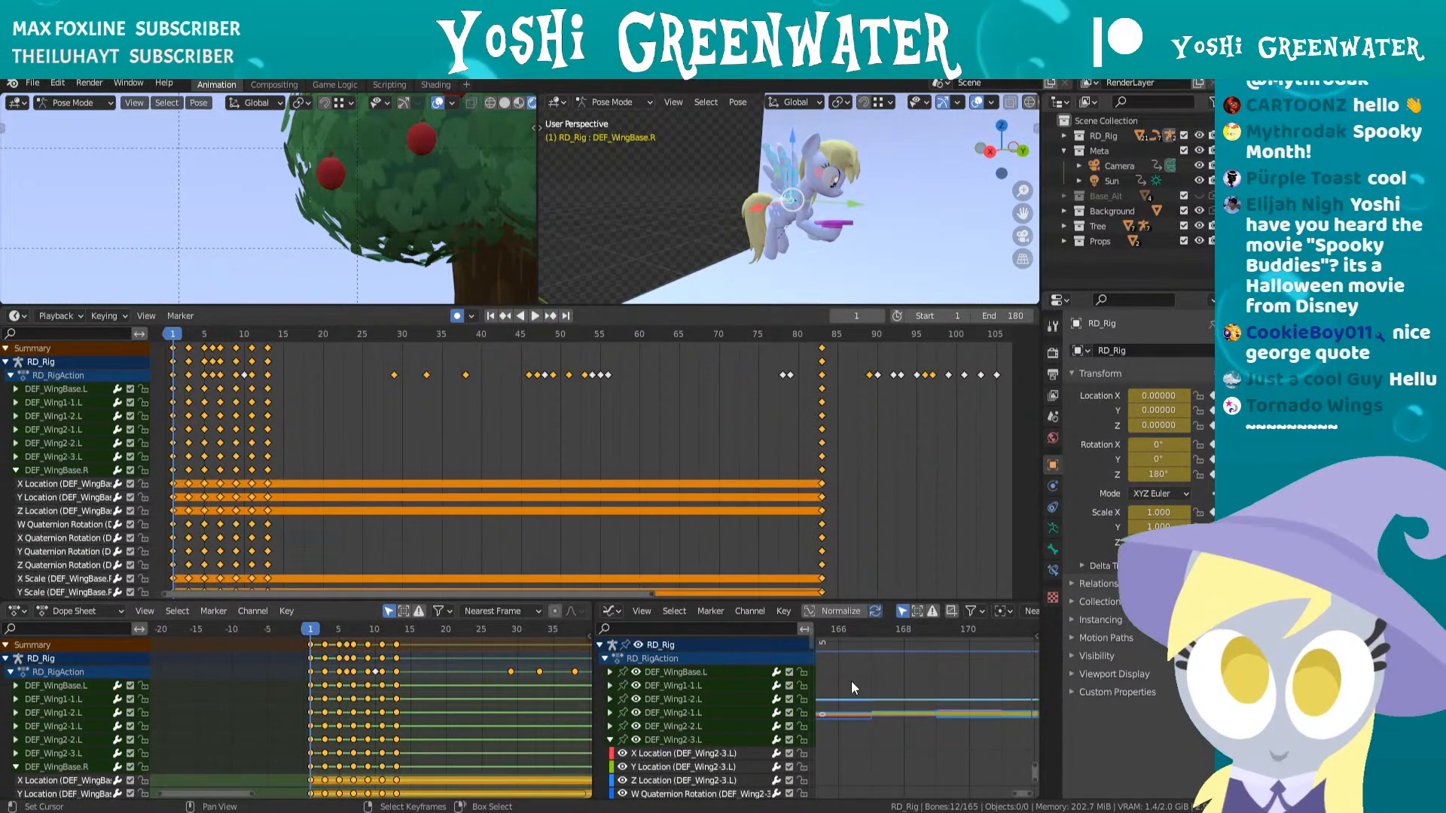
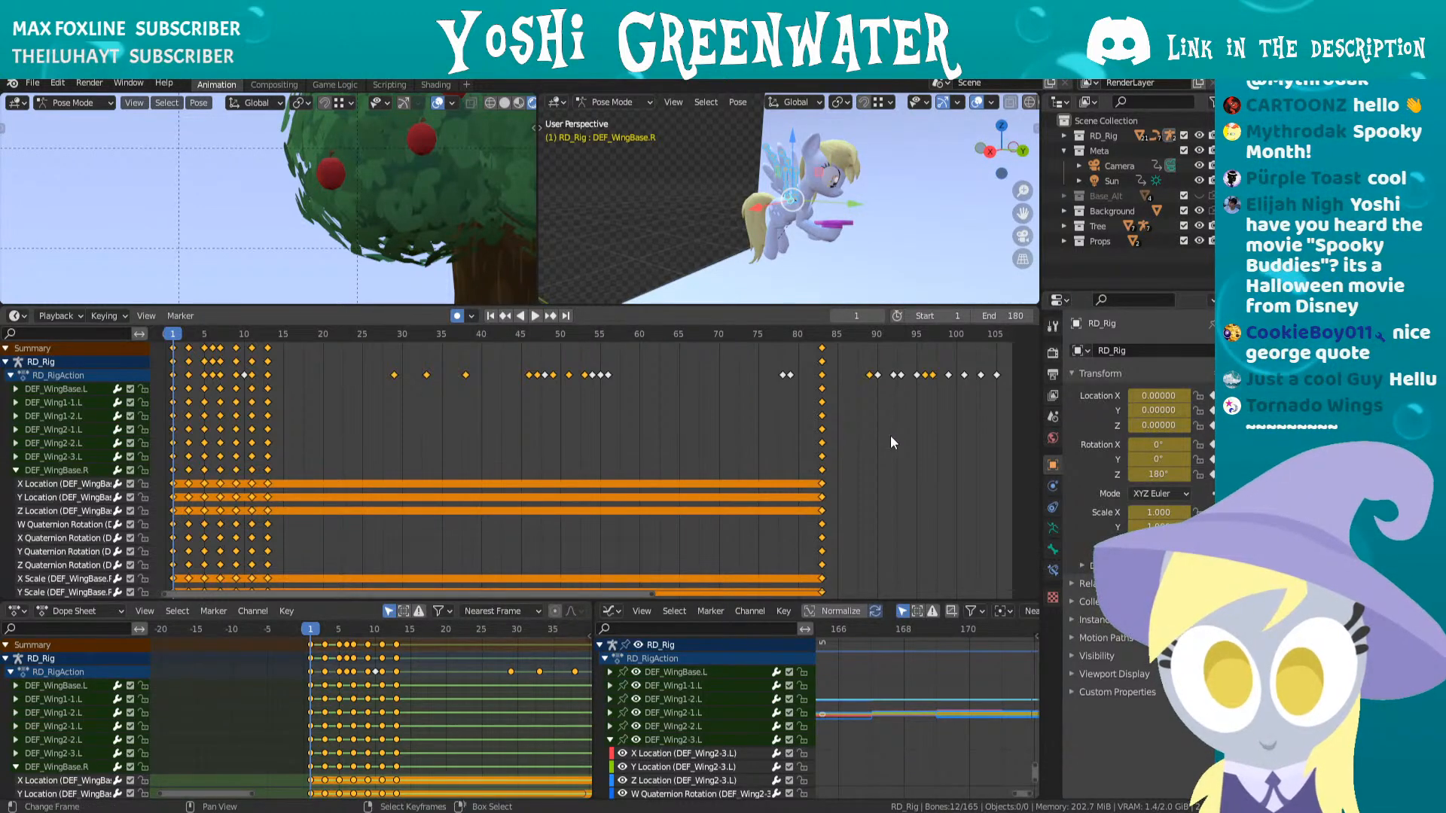
- Review the full keyframe range, play the animation around the isolated wing keyframes and stop at frame 83
{"action": "scroll", "coordinate": [891, 443], "scroll_direction": "down", "scroll_amount": 5}
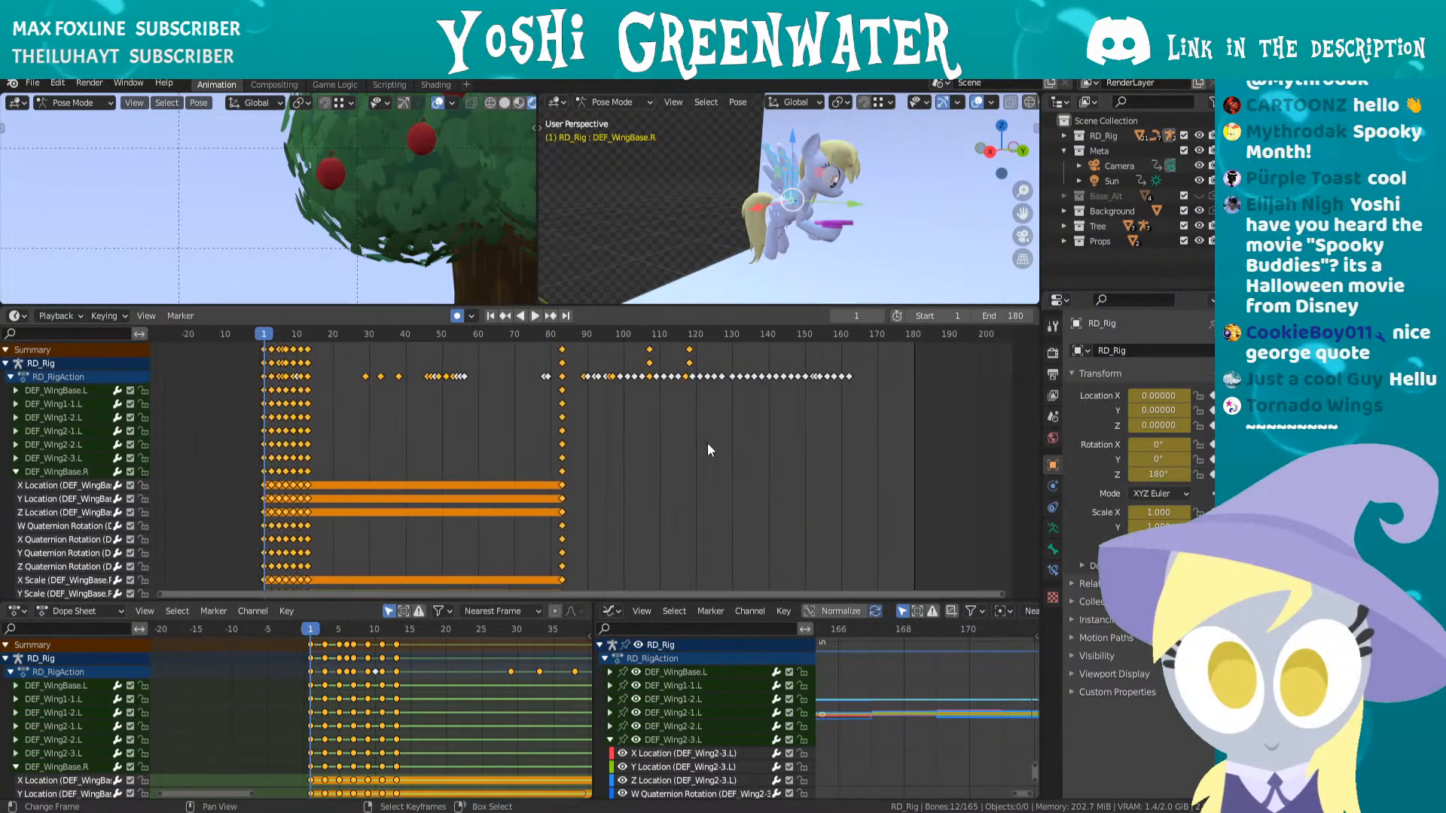
{"action": "scroll", "coordinate": [527, 433], "scroll_direction": "up", "scroll_amount": 3}
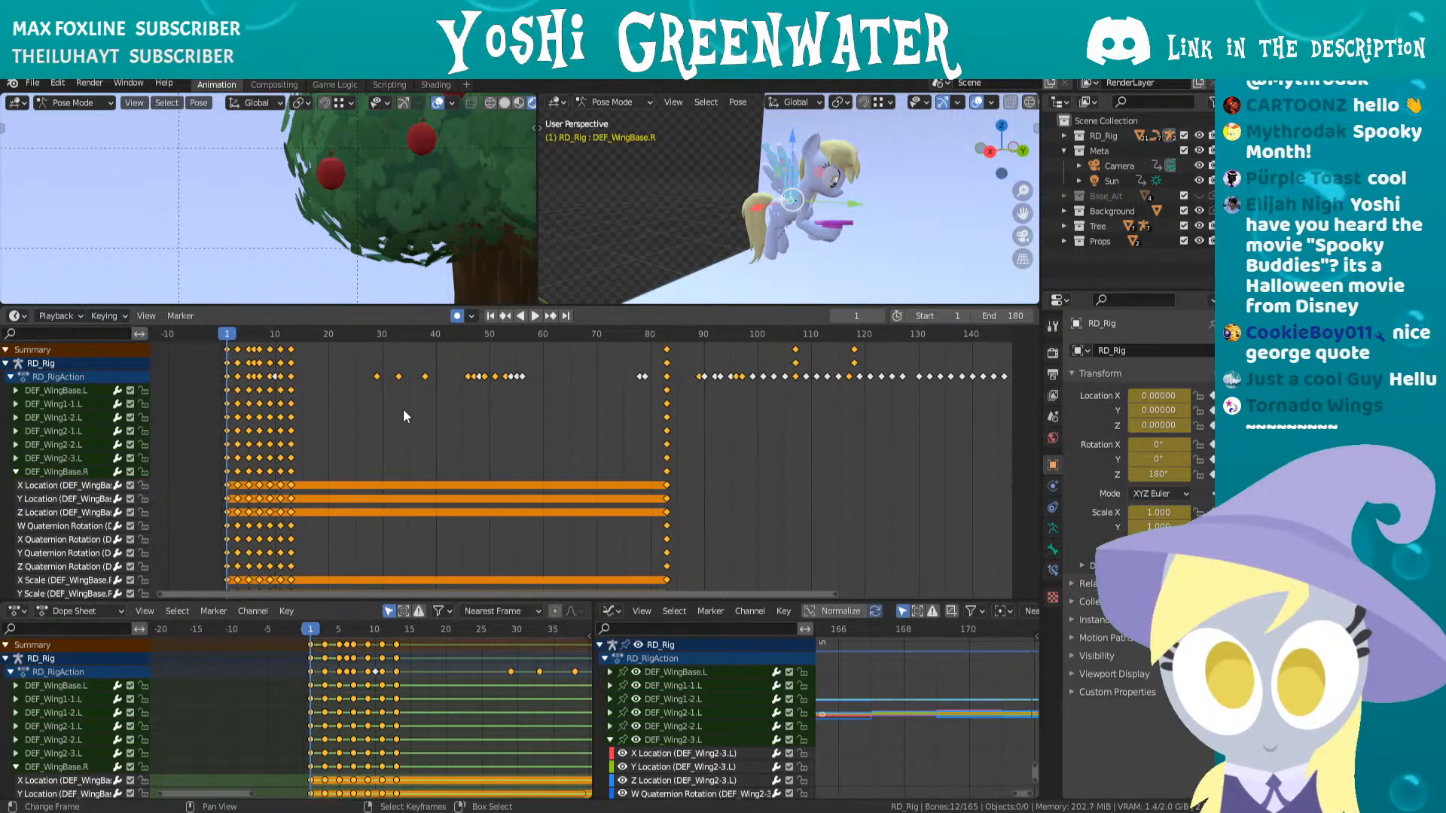
{"action": "middle_click_drag", "start_coordinate": [866, 430], "coordinate": [725, 434]}
{"action": "scroll", "coordinate": [602, 439], "scroll_direction": "down", "scroll_amount": 2}
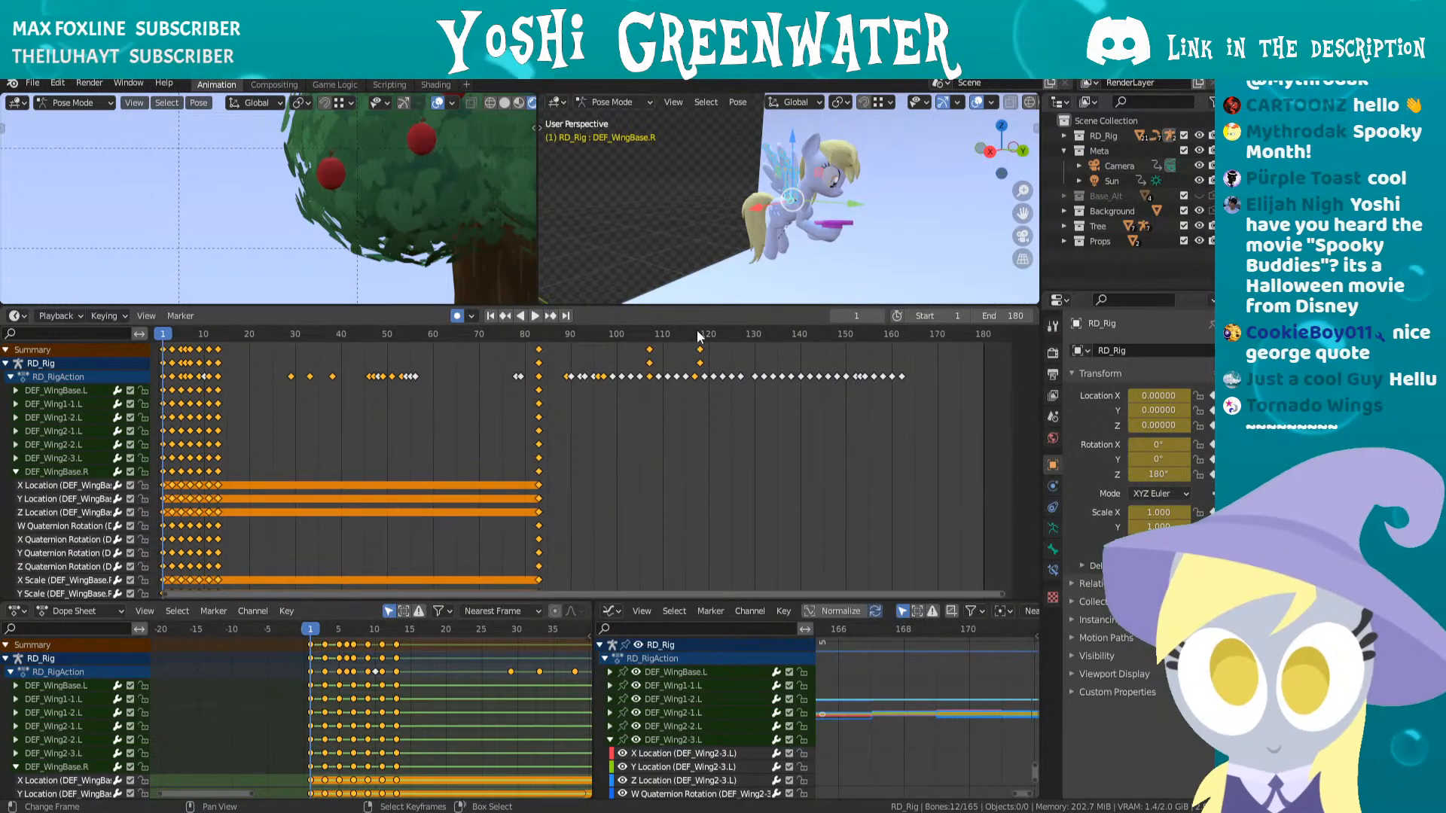
{"action": "left_click_drag", "start_coordinate": [870, 333], "coordinate": [537, 360]}
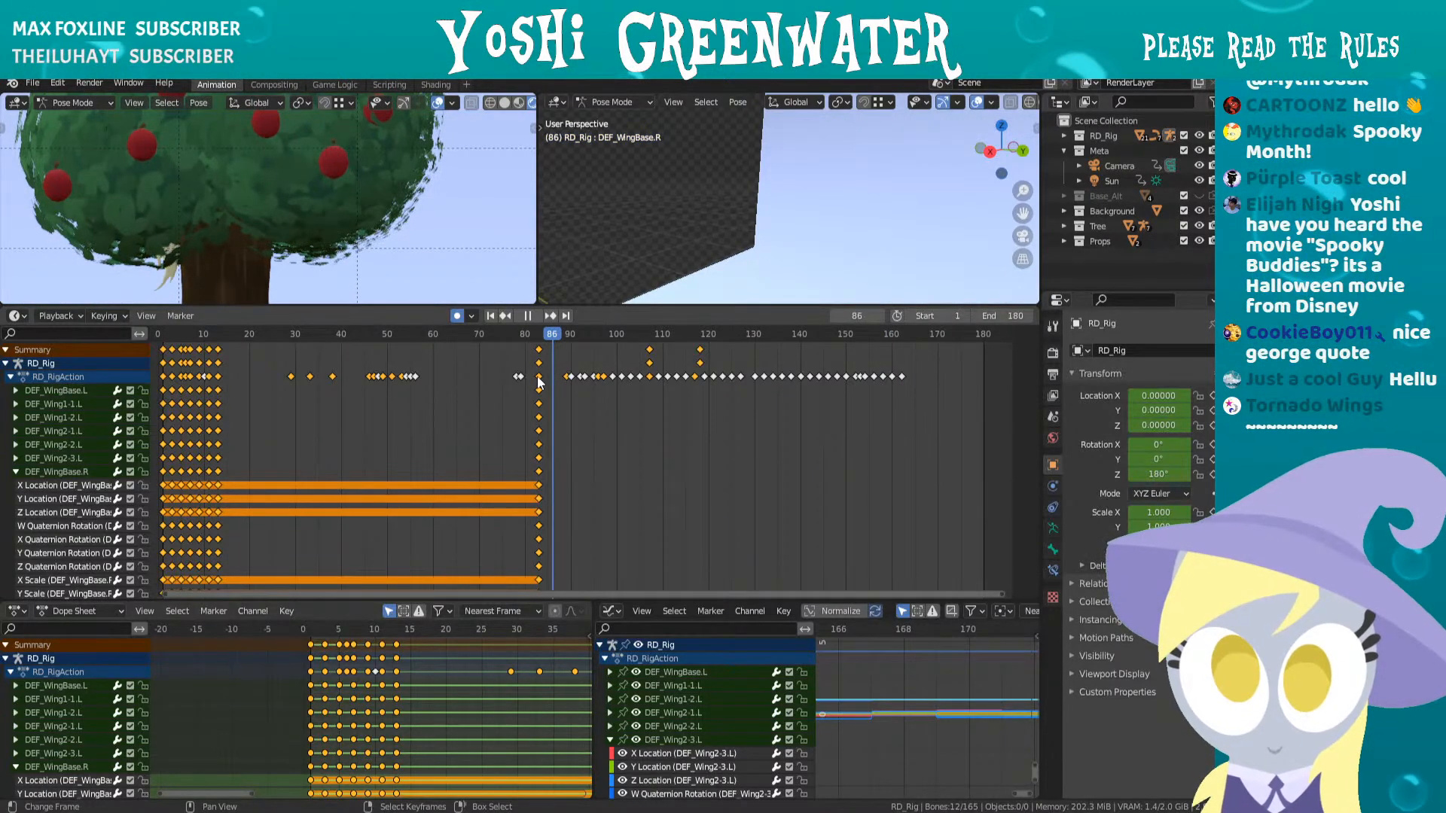
{"action": "left_click_drag", "start_coordinate": [506, 392], "coordinate": [539, 395]}
{"action": "key", "text": "space"}
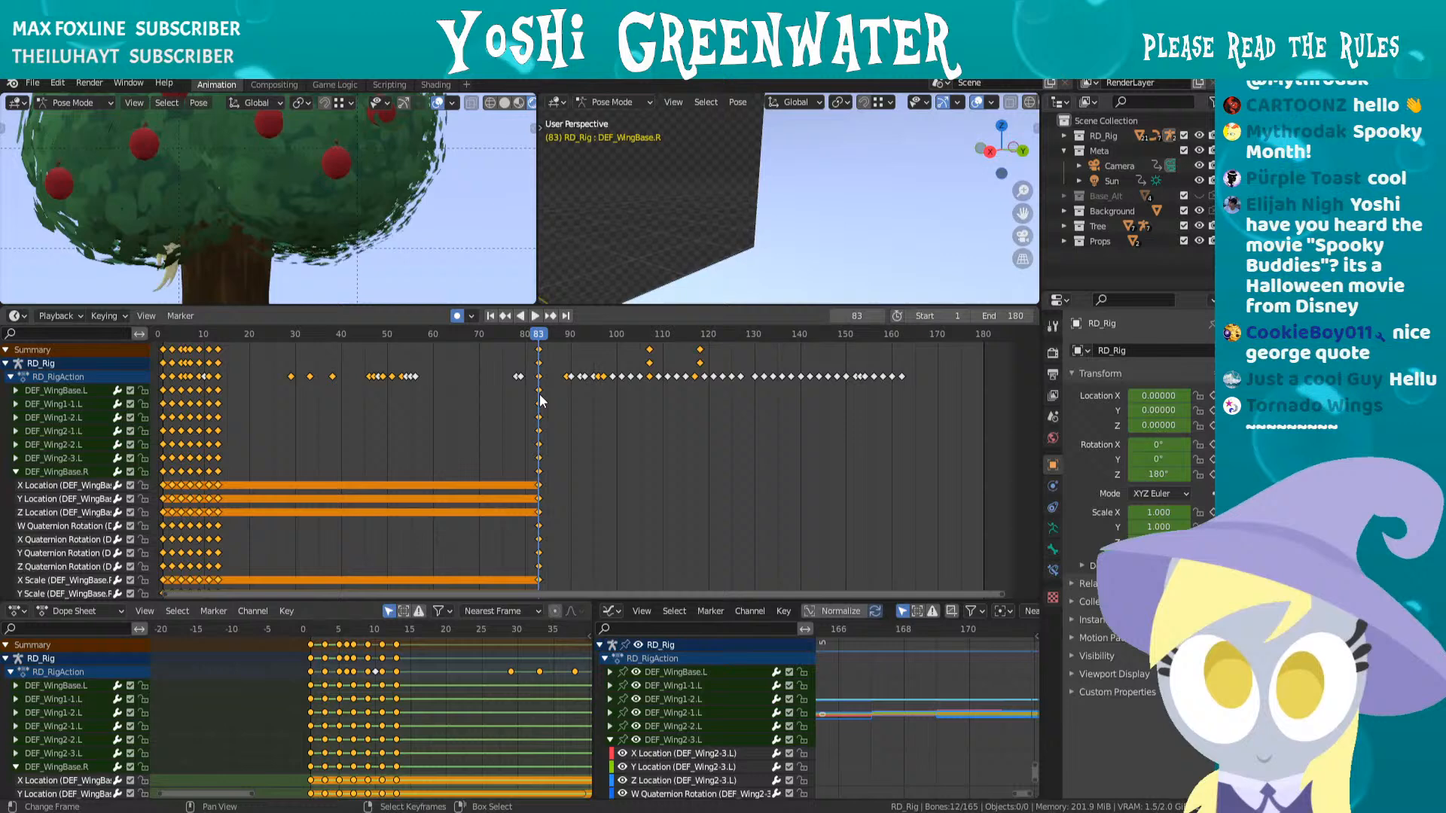
- Delete all the wing bones' keyframes at frame 83 and select the rig's remaining keyframe there
{"action": "left_click", "coordinate": [88, 387]}
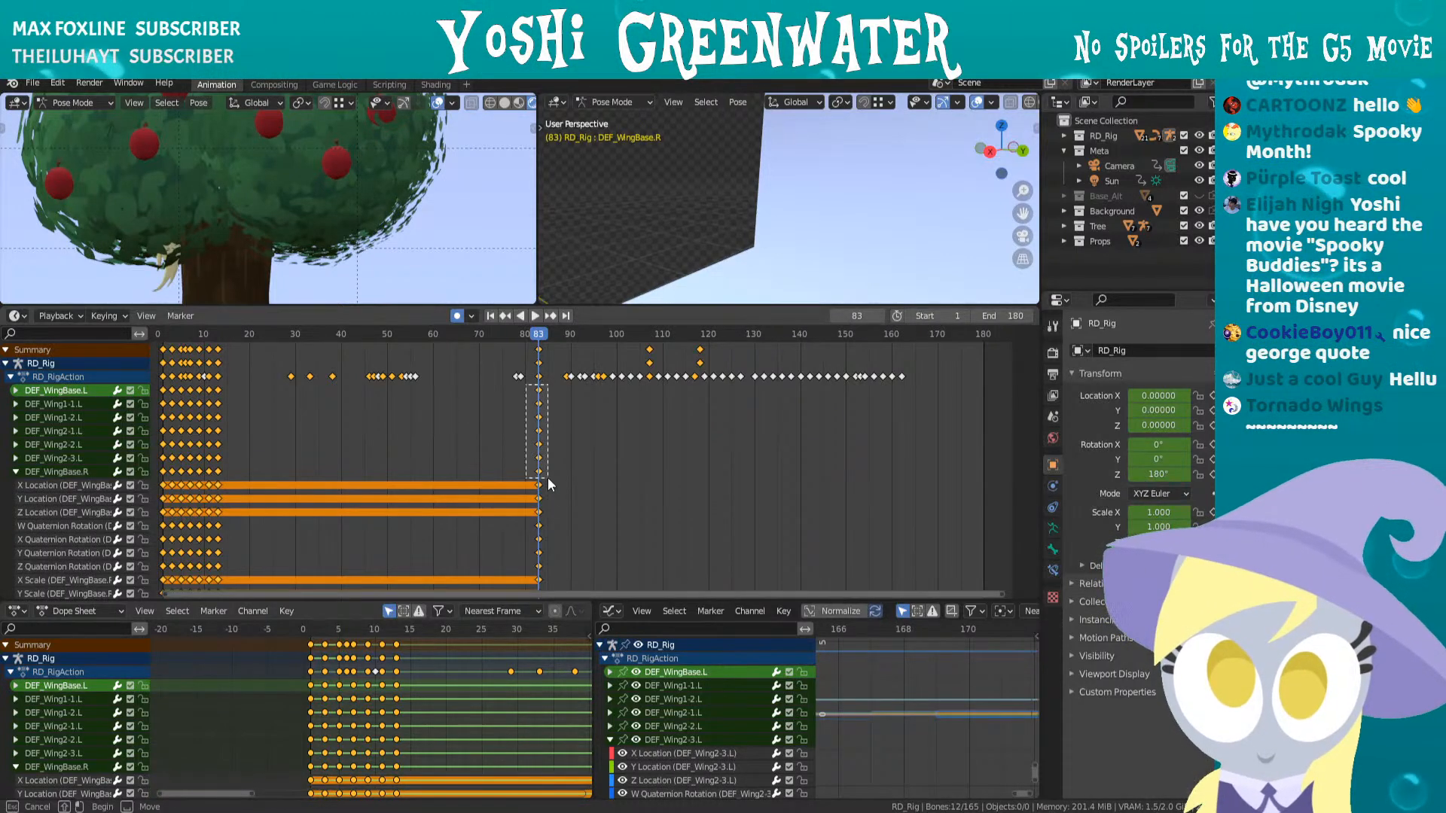
{"action": "left_click_drag", "start_coordinate": [548, 477], "coordinate": [548, 477]}
{"action": "key", "text": "Delete"}
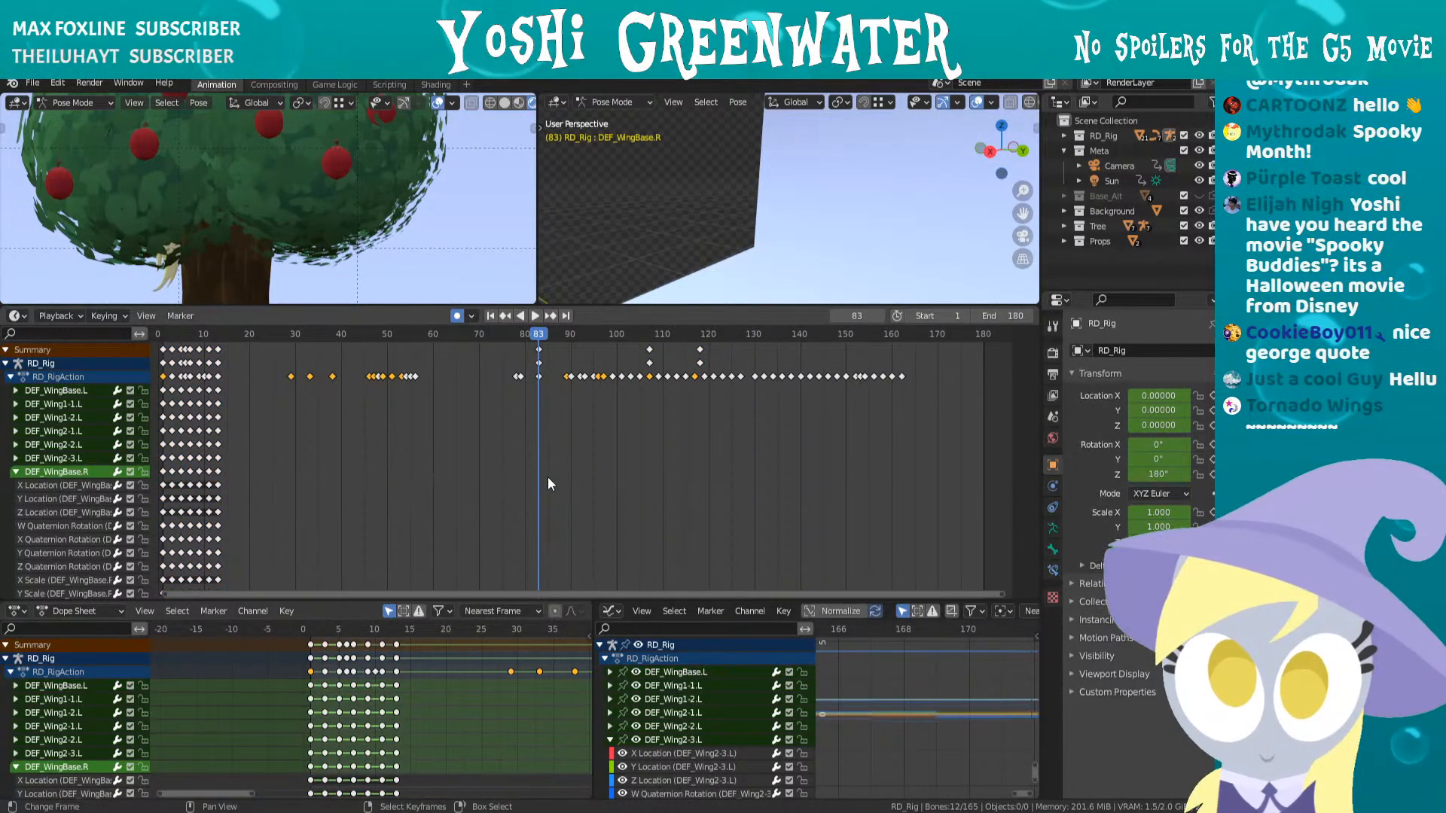
{"action": "right_click", "coordinate": [540, 376]}
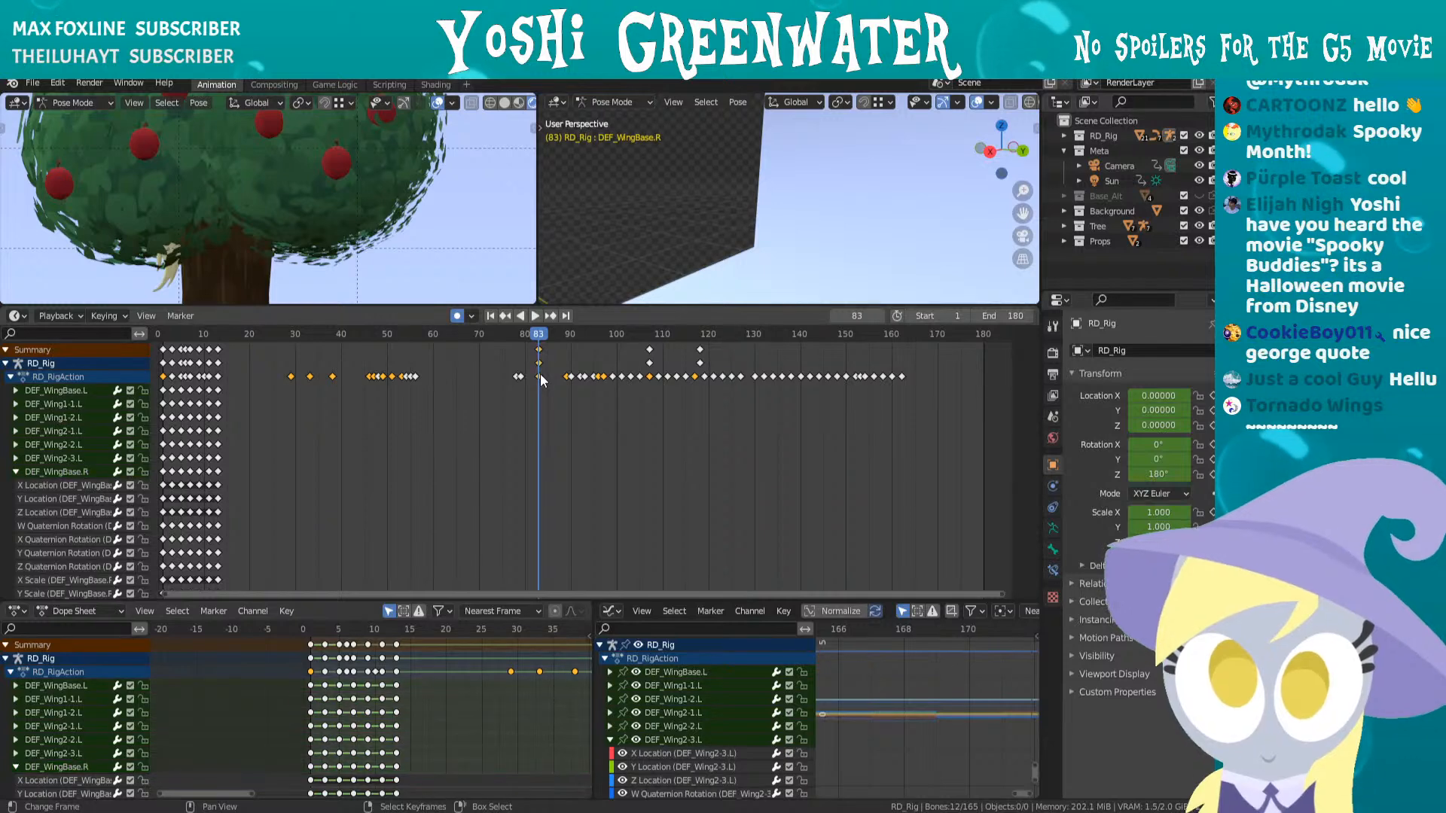
{"action": "middle_click_drag", "start_coordinate": [316, 419], "coordinate": [571, 445]}
{"action": "scroll", "coordinate": [571, 445], "scroll_direction": "up", "scroll_amount": 4}
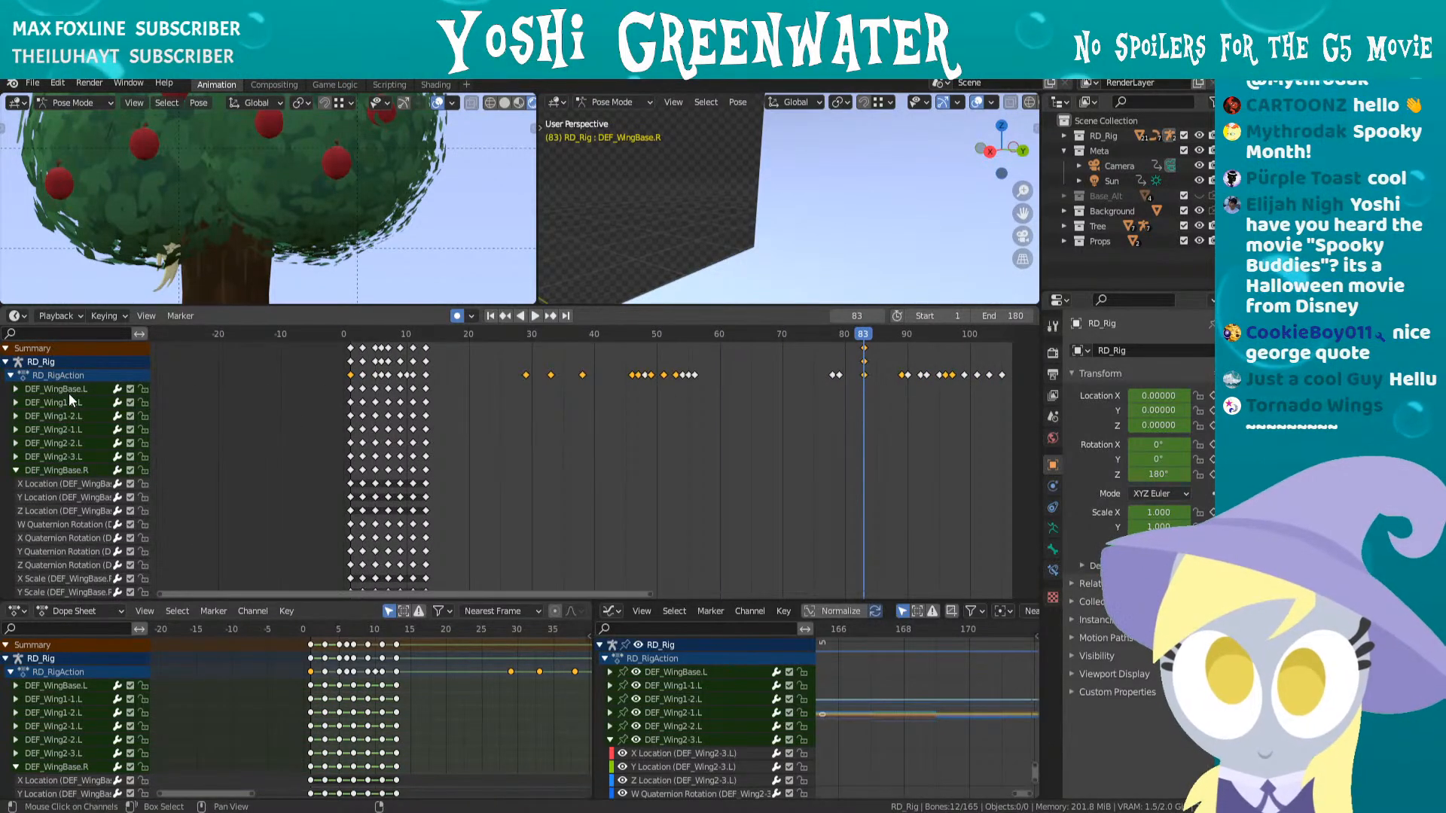
- Select the left wing bones' and DEF_WingBase.R keyframes from frame 1 to 13 and make their extrapolation cyclic
{"action": "left_click_drag", "start_coordinate": [347, 387], "coordinate": [448, 473]}
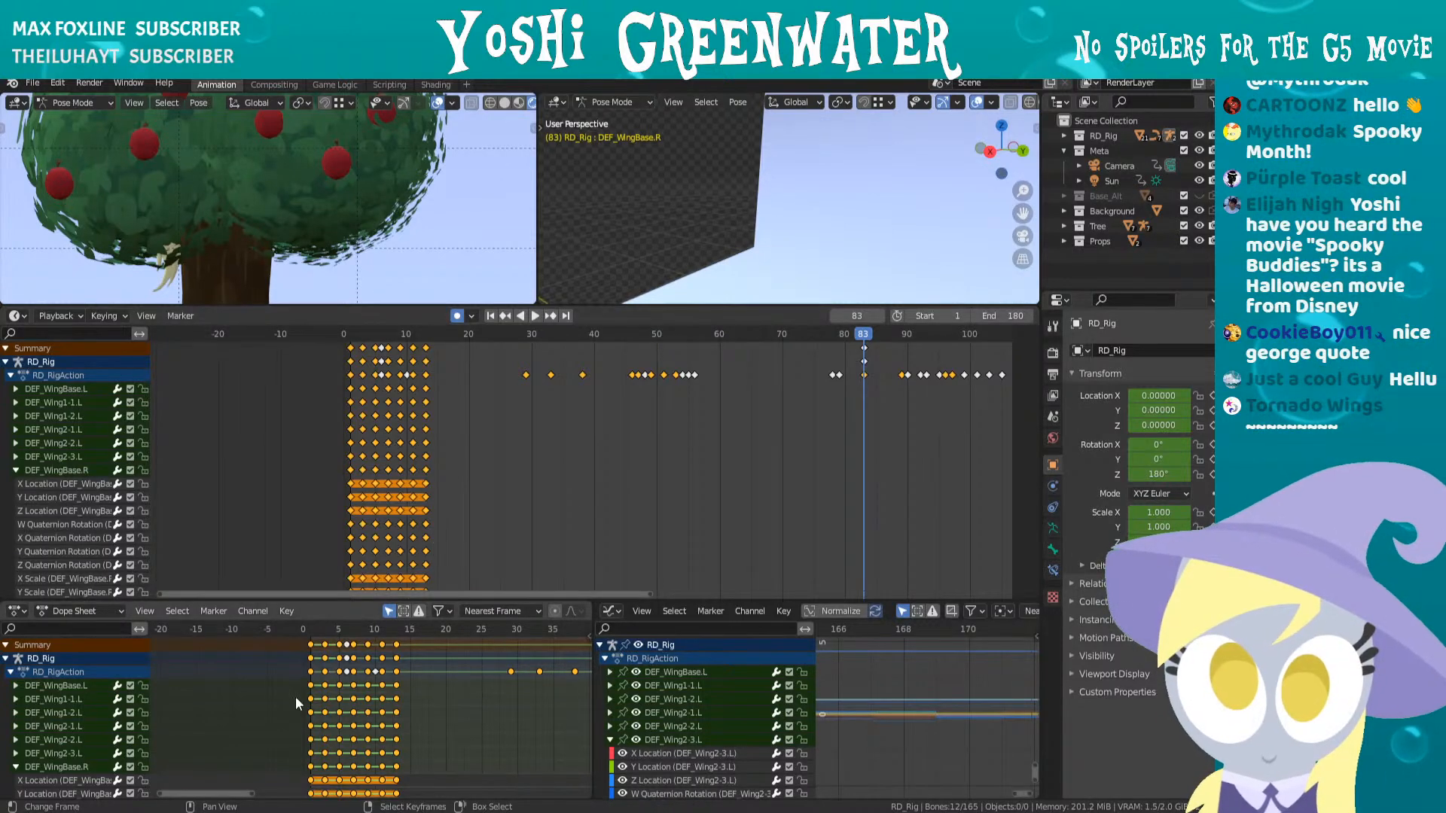
{"action": "left_click_drag", "start_coordinate": [286, 599], "coordinate": [286, 465]}
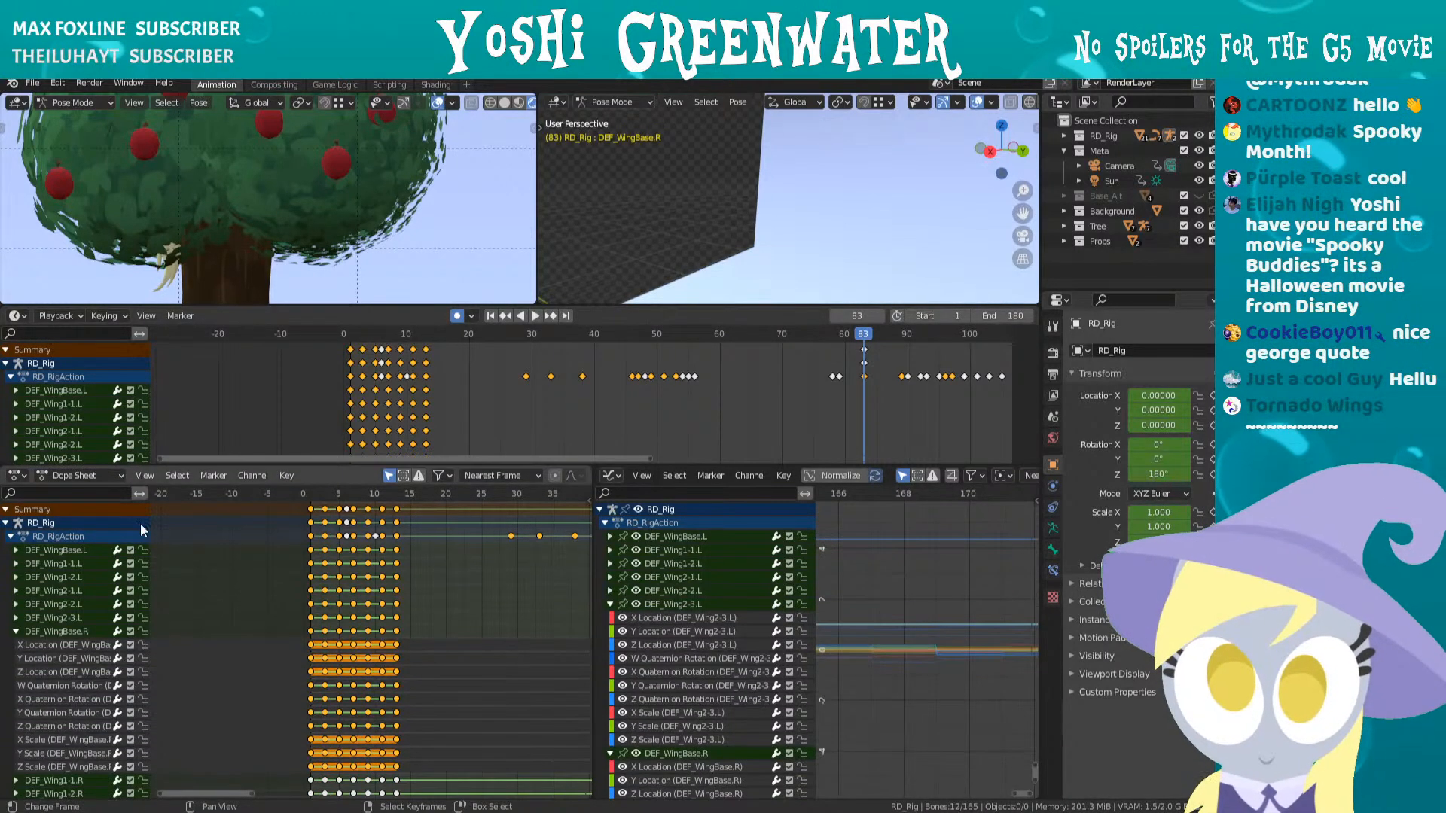
{"action": "left_click", "coordinate": [17, 631]}
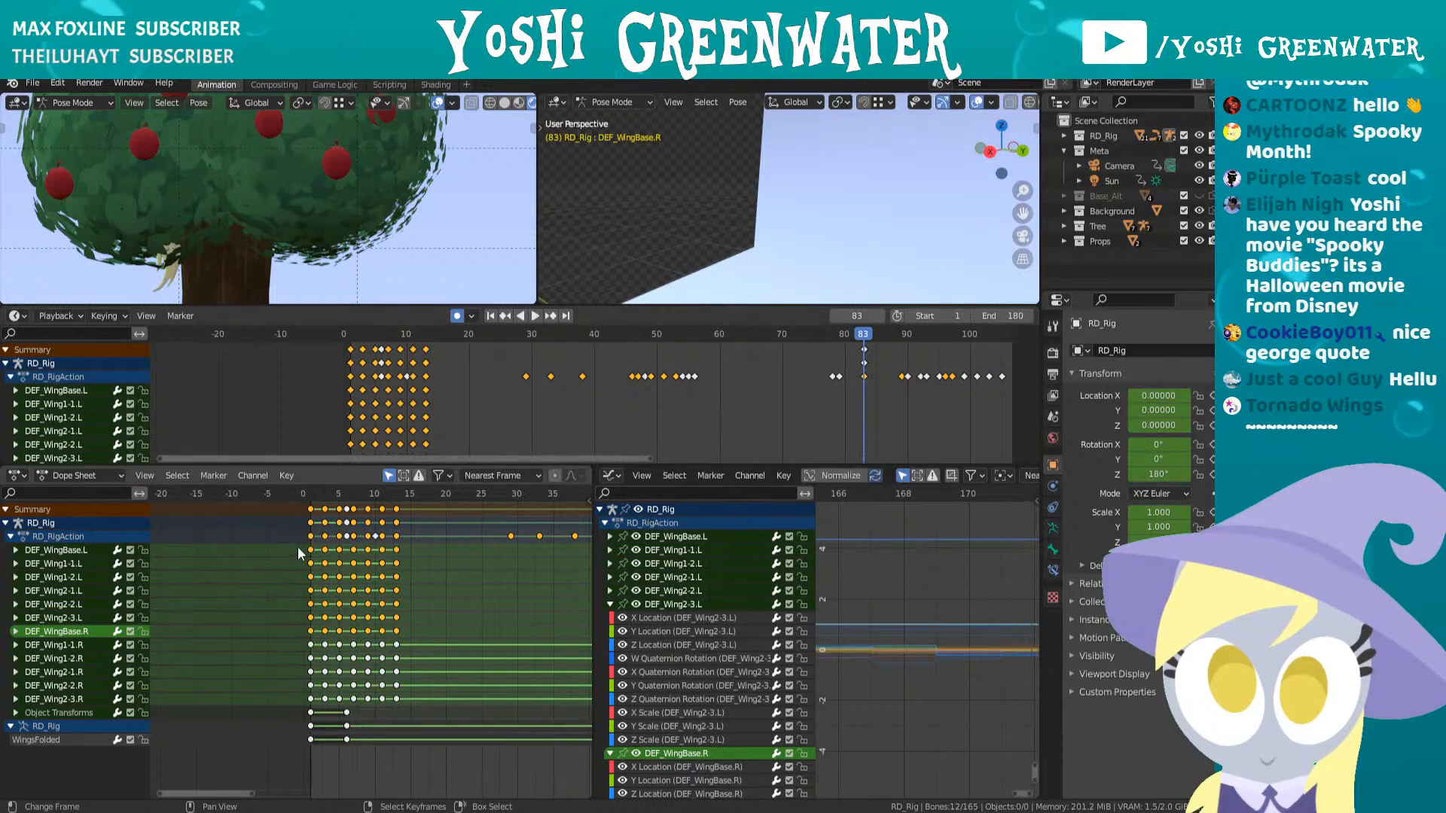
{"action": "right_click_drag", "start_coordinate": [296, 546], "coordinate": [416, 631]}
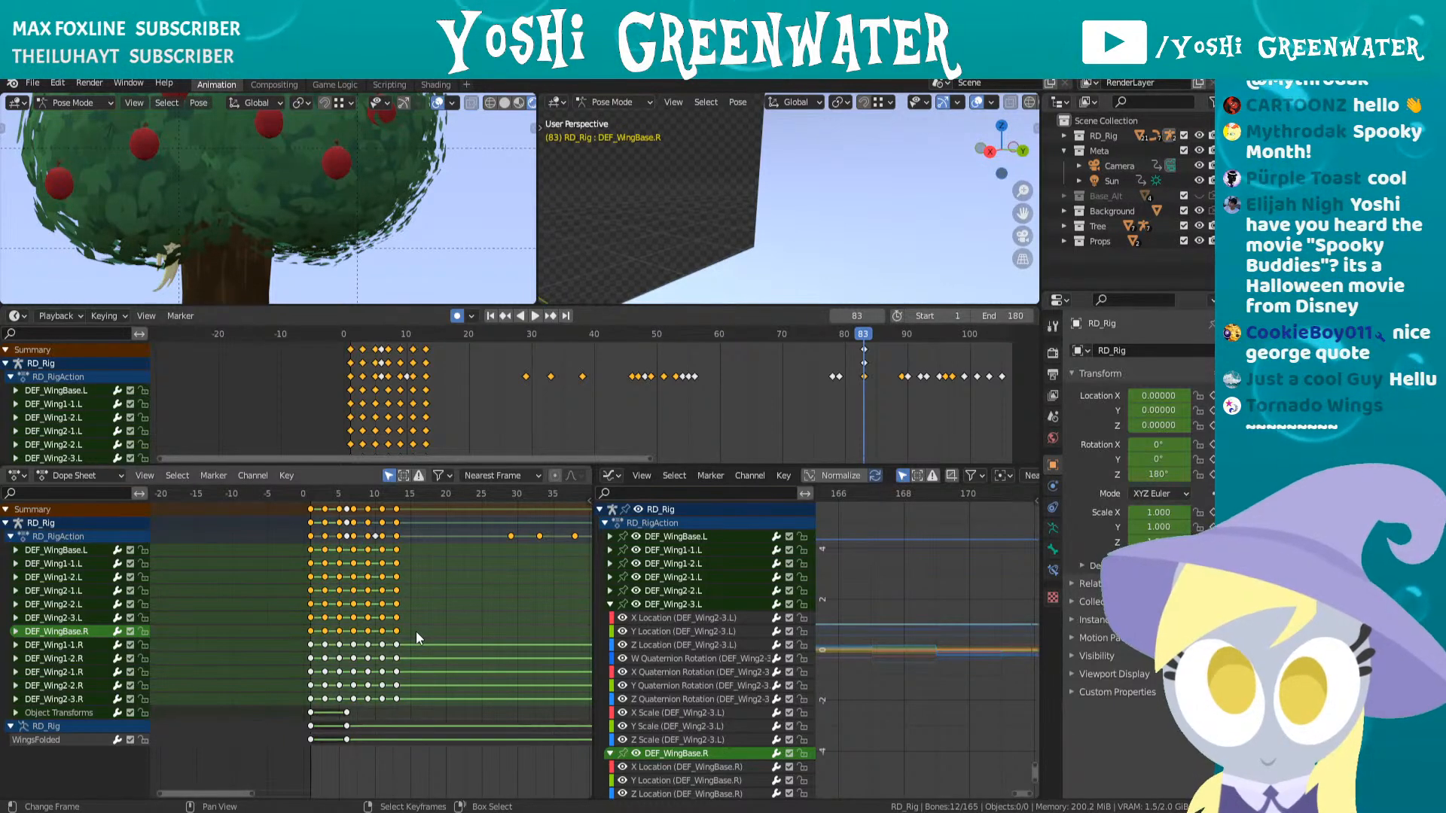
{"action": "key", "text": "shift+e"}
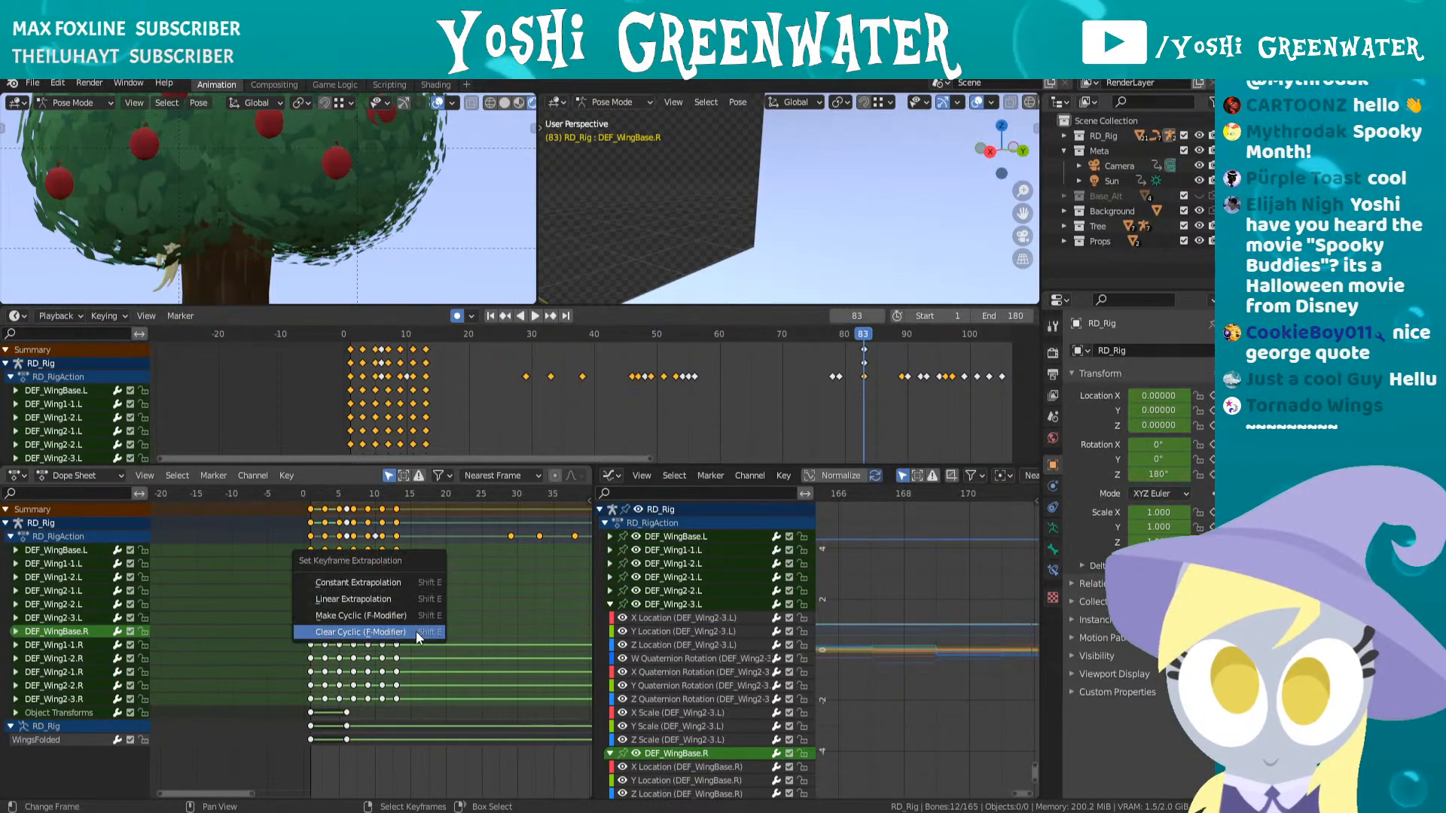
{"action": "left_click", "coordinate": [410, 613]}
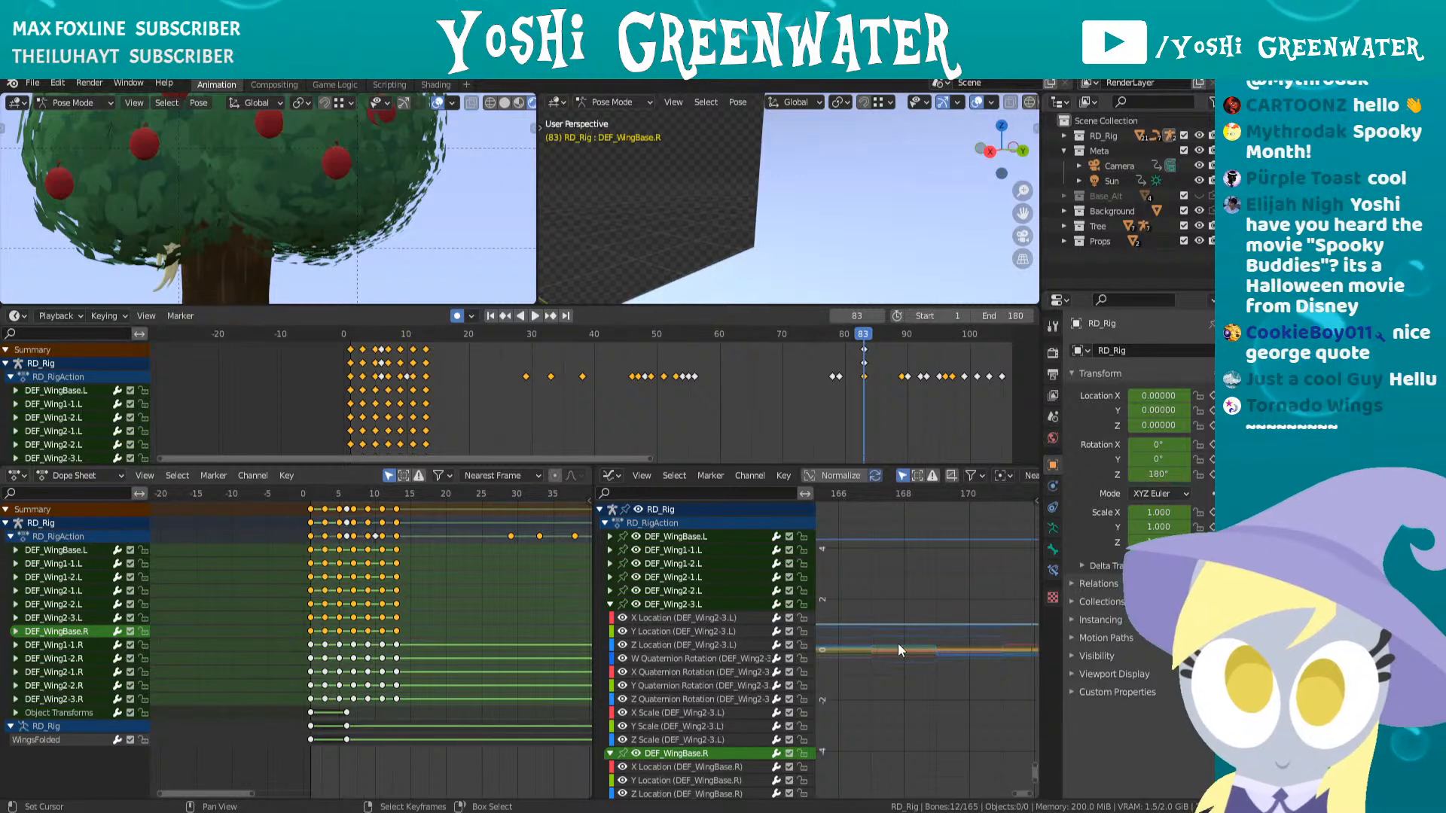
- Play the animation from near its start, stop at frame 50 and inspect the wings up close
{"action": "scroll", "coordinate": [902, 643], "scroll_direction": "up", "scroll_amount": 3}
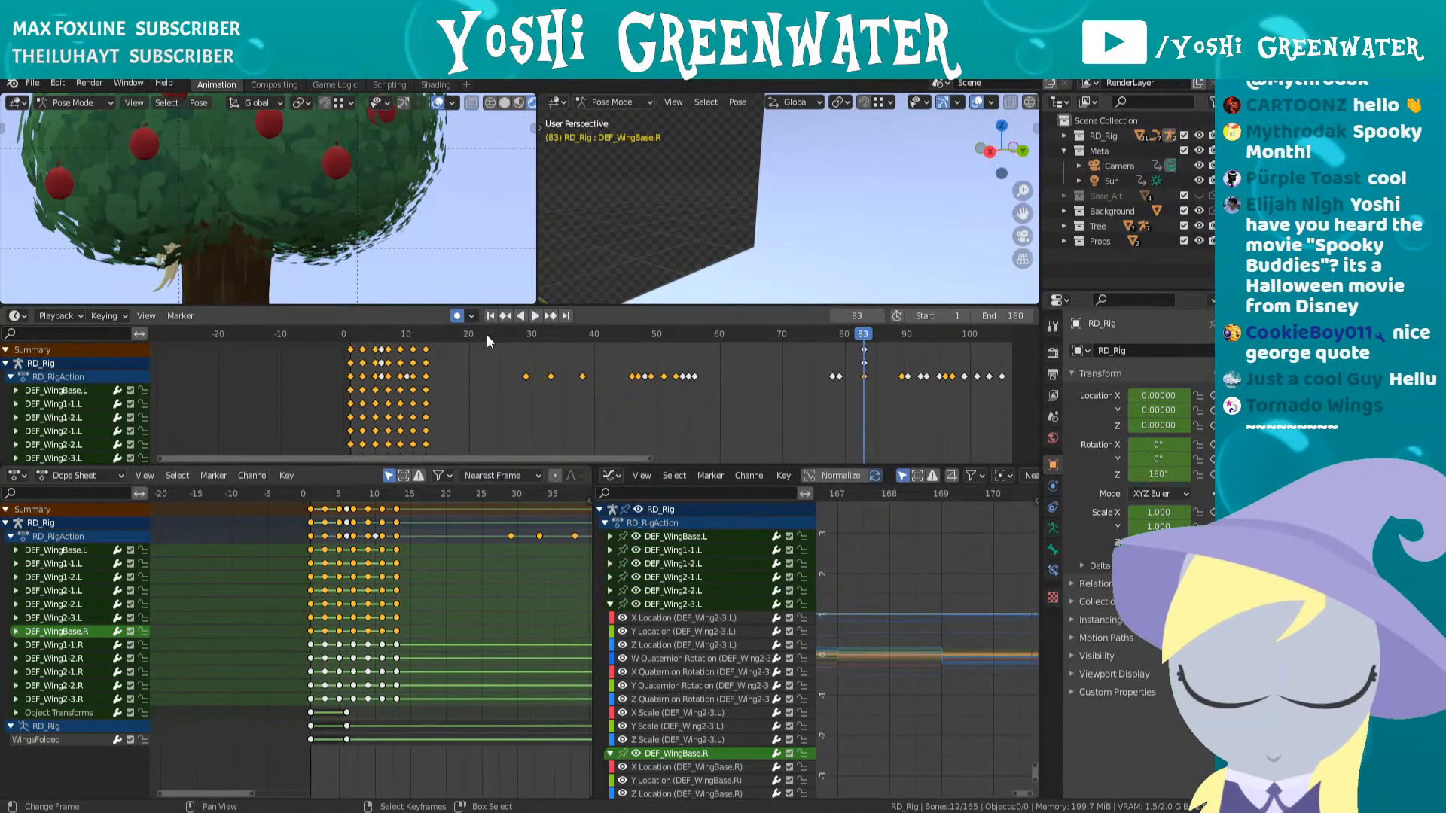
{"action": "left_click_drag", "start_coordinate": [484, 335], "coordinate": [369, 337]}
{"action": "key", "text": "space"}
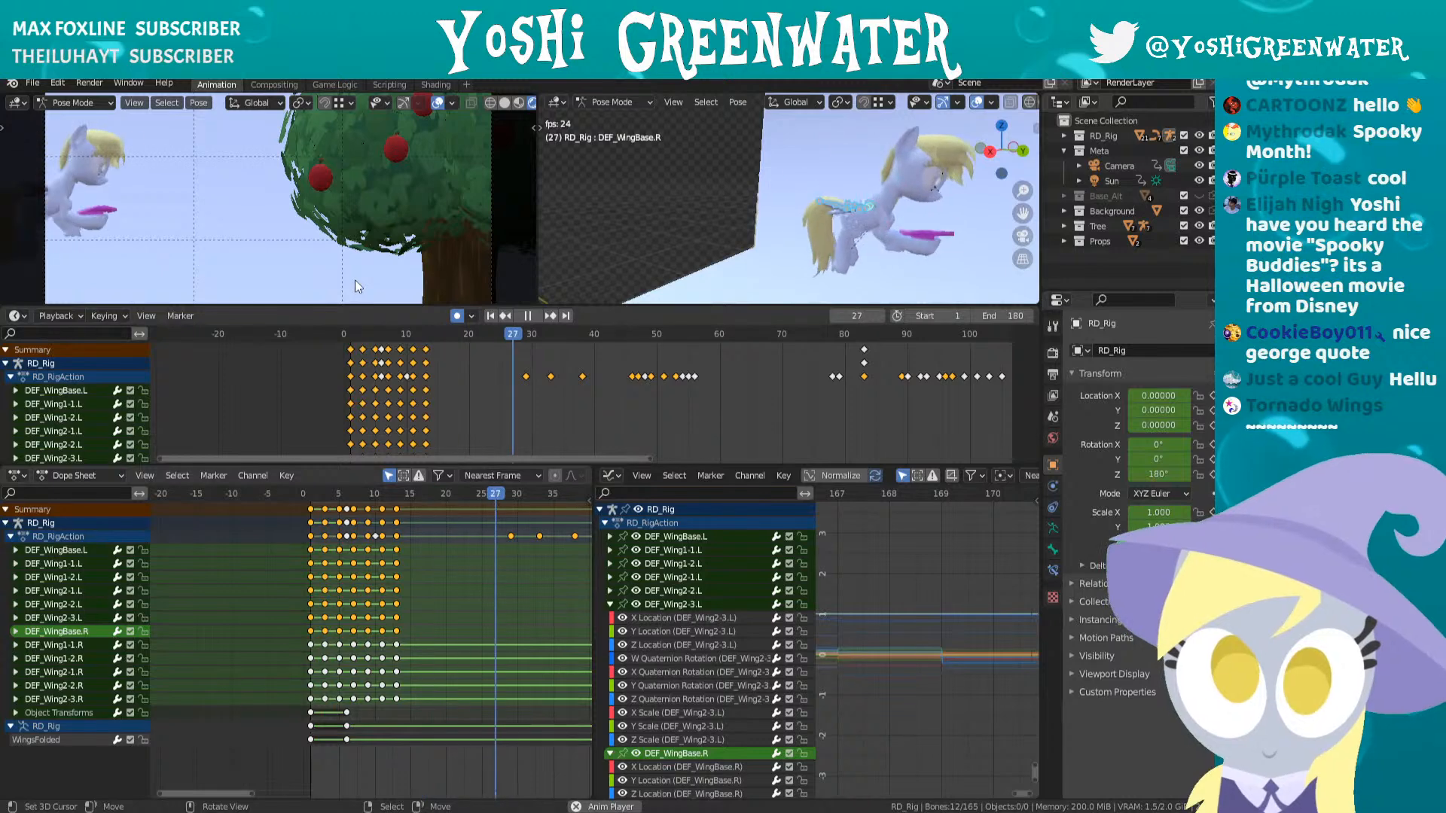
{"action": "key", "text": "space"}
{"action": "middle_click_drag", "start_coordinate": [408, 390], "coordinate": [619, 358]}
{"action": "scroll", "coordinate": [619, 357], "scroll_direction": "up", "scroll_amount": 5}
{"action": "mouse_move", "coordinate": [913, 214]}
{"action": "middle_mouse_down", "text": "shift"}
{"action": "mouse_move", "coordinate": [696, 200]}
{"action": "mouse_move", "coordinate": [773, 225]}
{"action": "mouse_move", "coordinate": [901, 198]}
{"action": "middle_mouse_up", "text": "shift"}
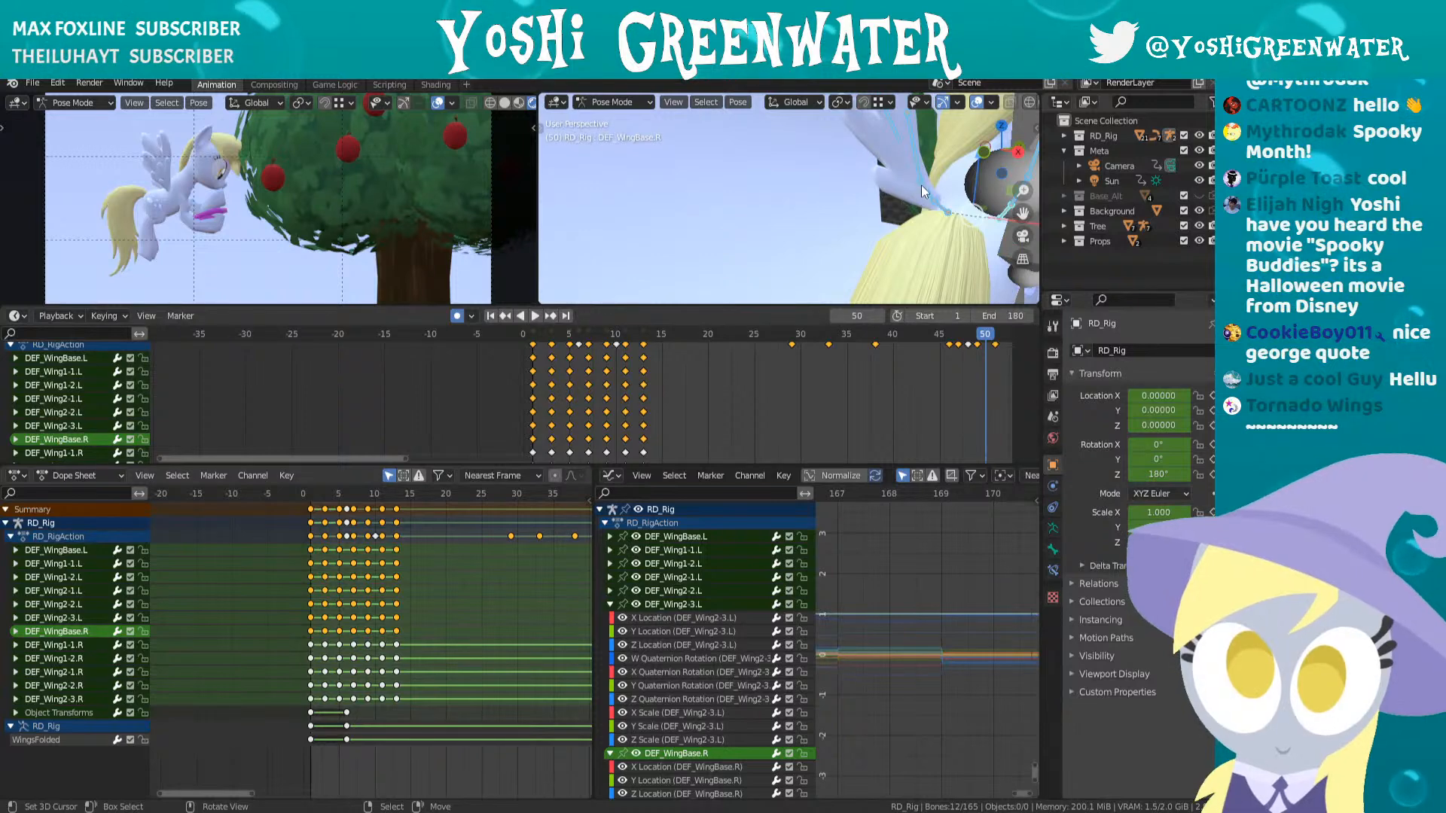
- Select the DEF_Wing1-1.L bone, return to frame 1 and shrink the timeline to enlarge the viewports
{"action": "left_click", "coordinate": [929, 196]}
{"action": "scroll", "coordinate": [292, 570], "scroll_direction": "up", "scroll_amount": 2}
{"action": "scroll", "coordinate": [292, 570], "scroll_direction": "up", "scroll_amount": 3}
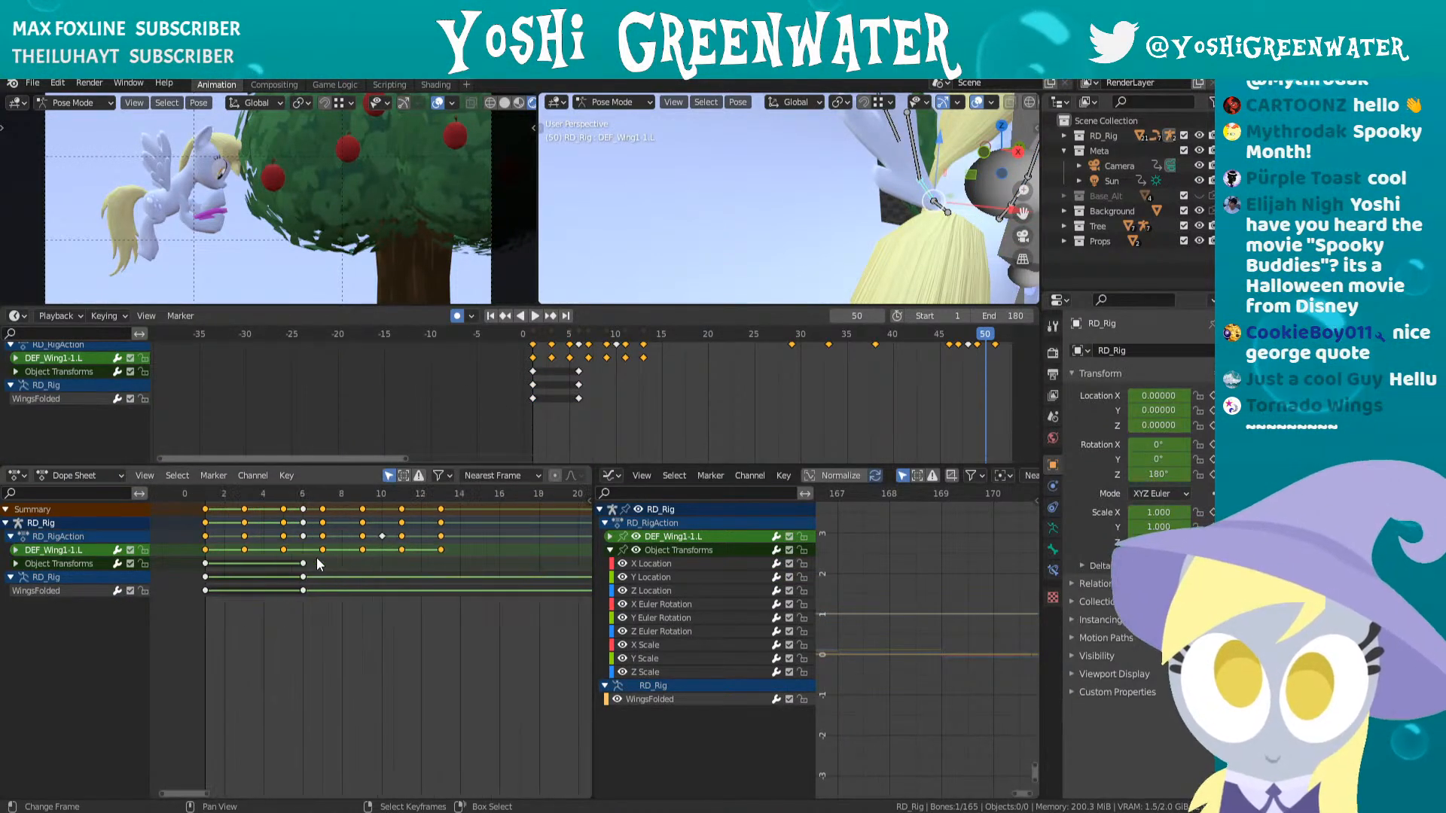
{"action": "key", "text": "shift+Left"}
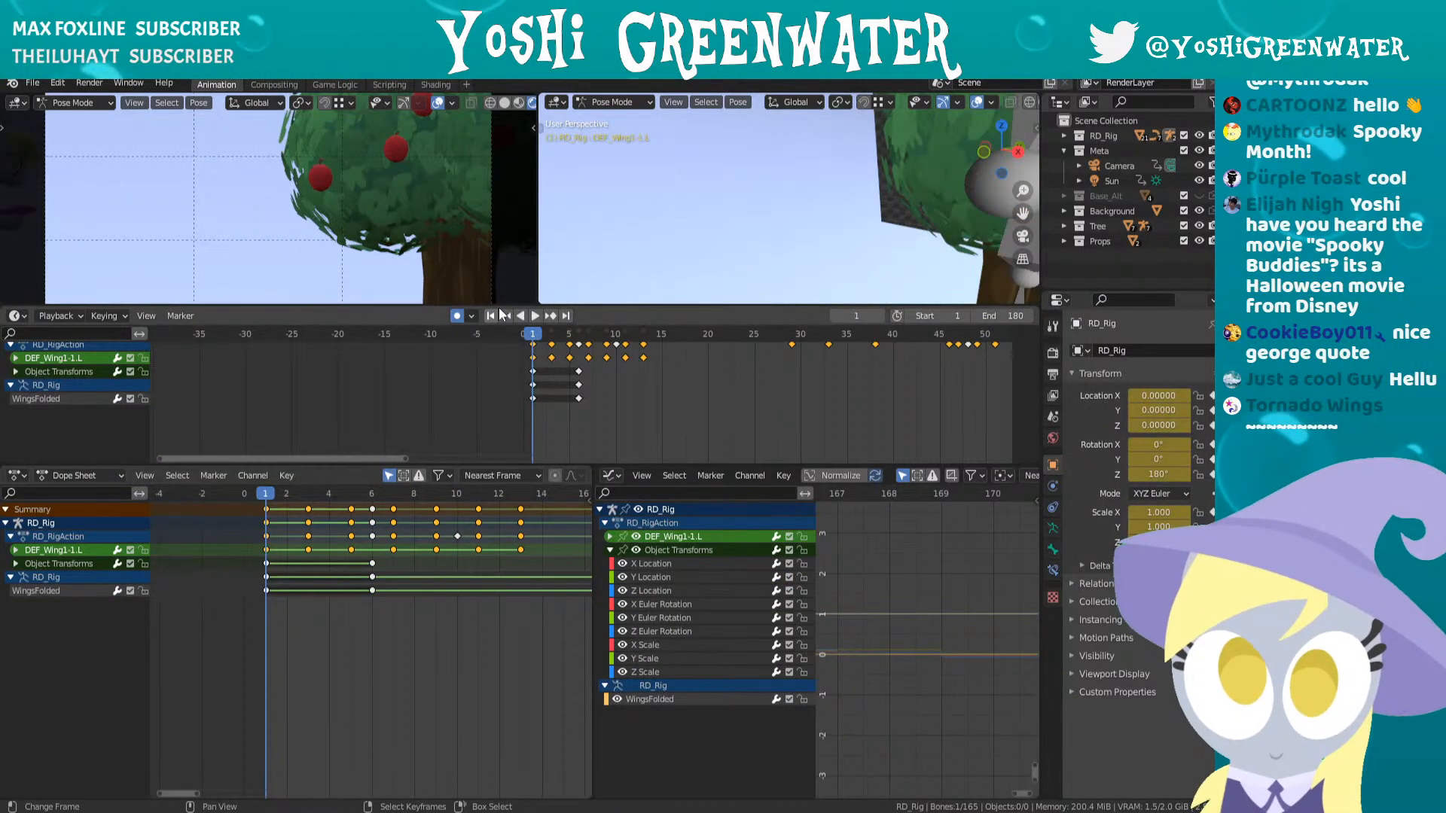
{"action": "left_click_drag", "start_coordinate": [499, 308], "coordinate": [530, 613]}
{"action": "left_click_drag", "start_coordinate": [556, 446], "coordinate": [568, 606]}
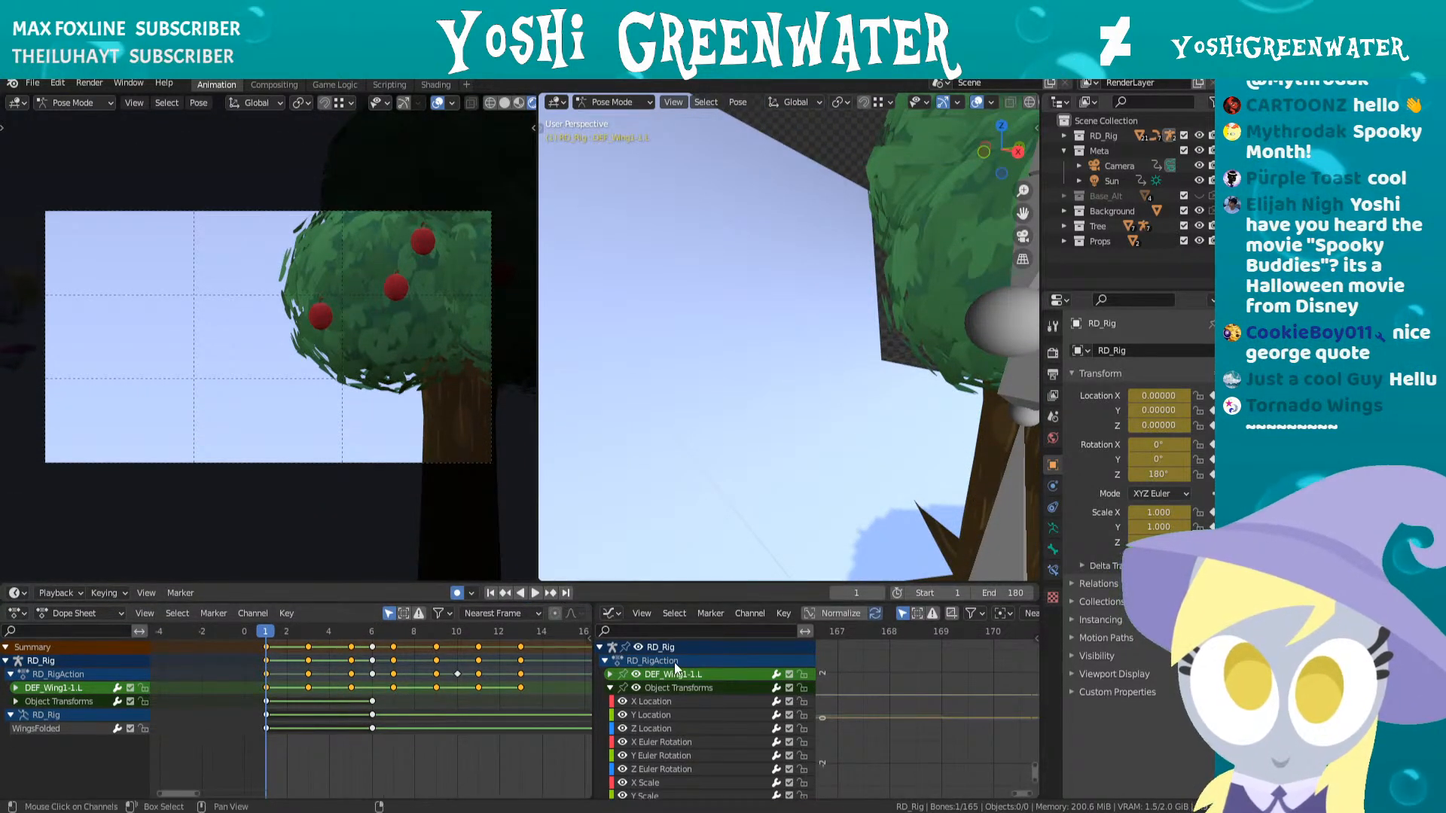
- Select all the wing bones, show their keyframes in the Dope Sheet and advance to frame 13
{"action": "scroll", "coordinate": [452, 704], "scroll_direction": "down", "scroll_amount": 5}
{"action": "scroll", "coordinate": [379, 714], "scroll_direction": "down", "scroll_amount": 8}
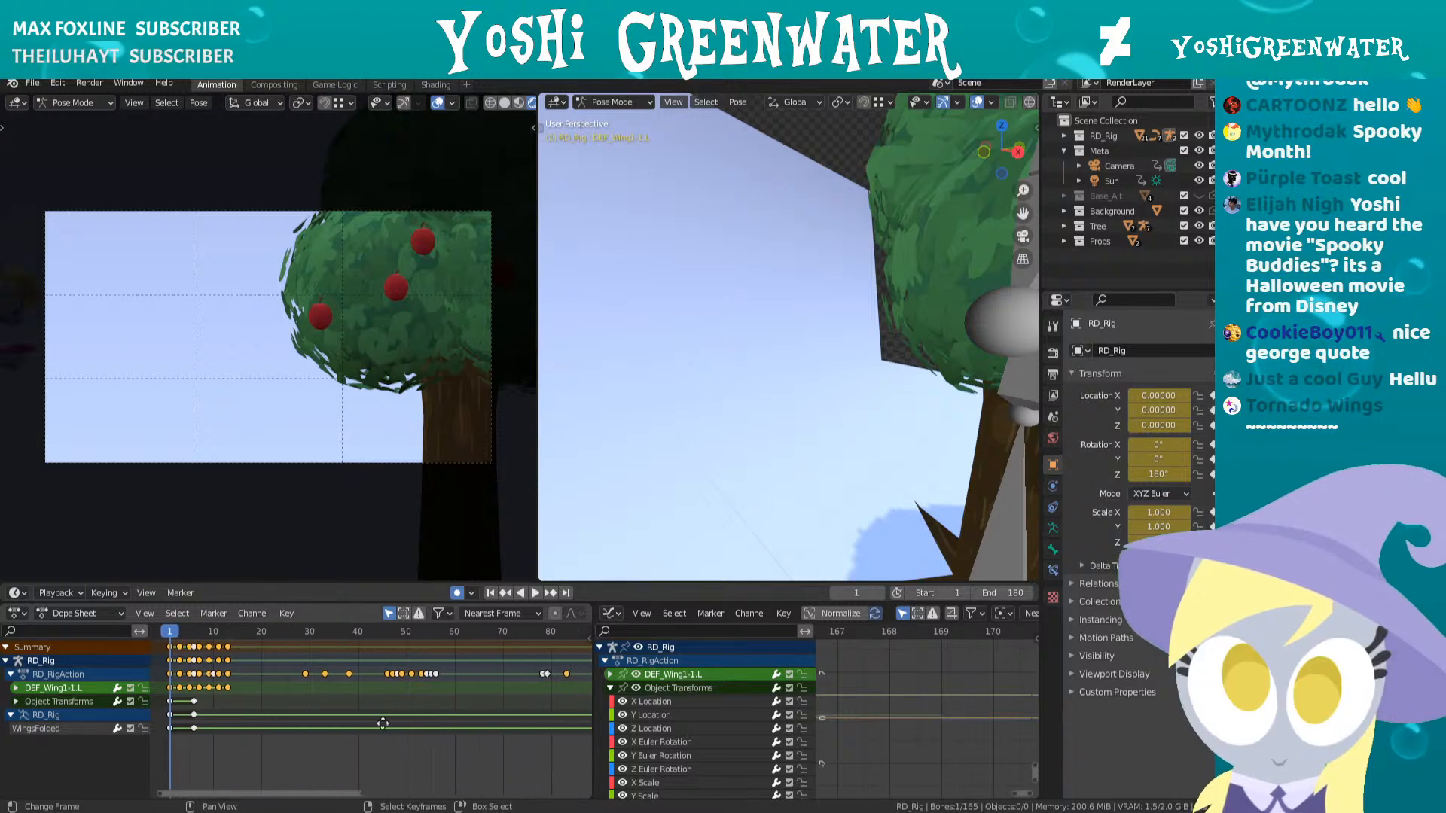
{"action": "scroll", "coordinate": [424, 745], "scroll_direction": "up", "scroll_amount": 5}
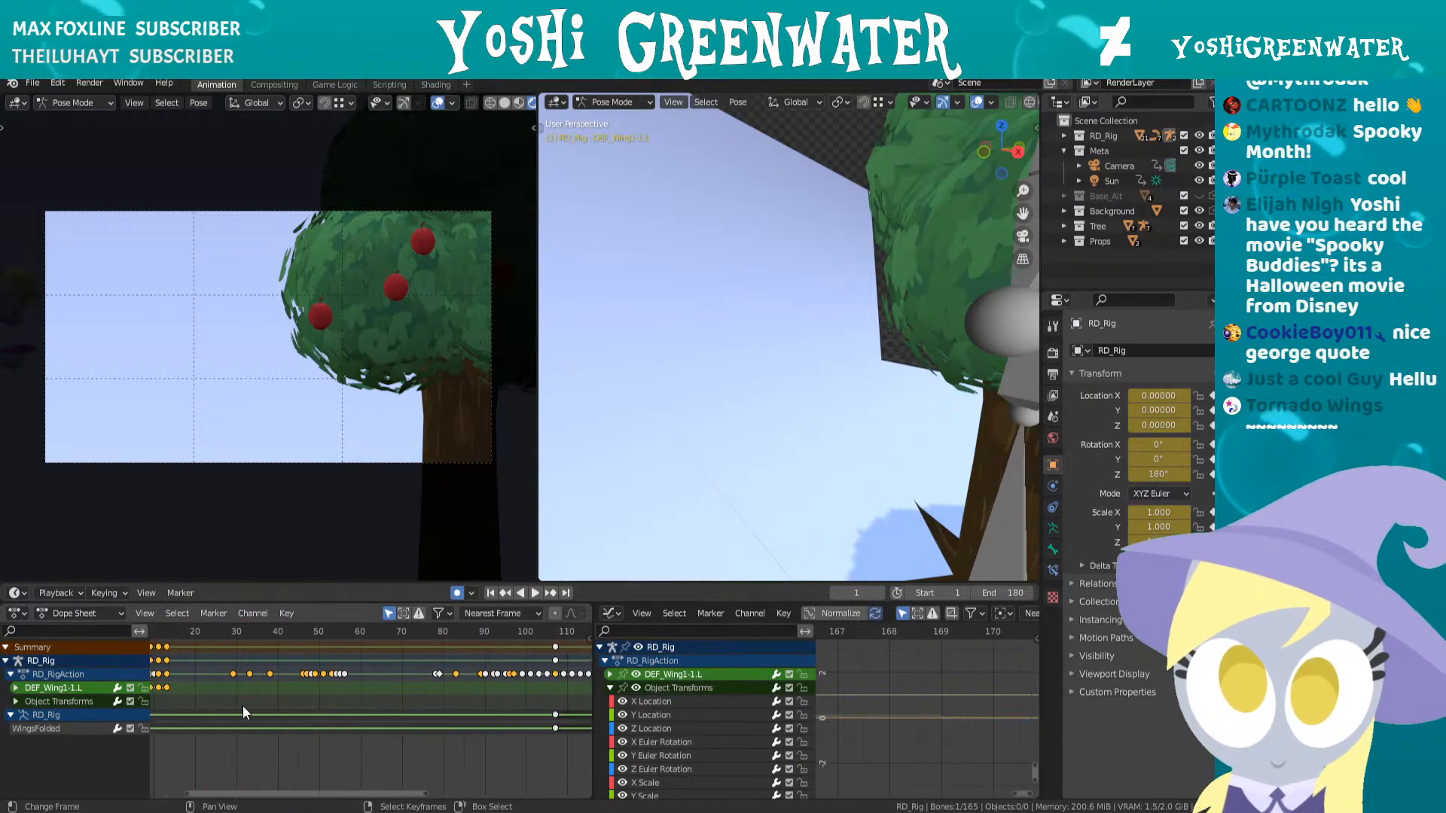
{"action": "scroll", "coordinate": [573, 369], "scroll_direction": "down", "scroll_amount": 8}
{"action": "middle_click_drag", "start_coordinate": [572, 369], "coordinate": [788, 351]}
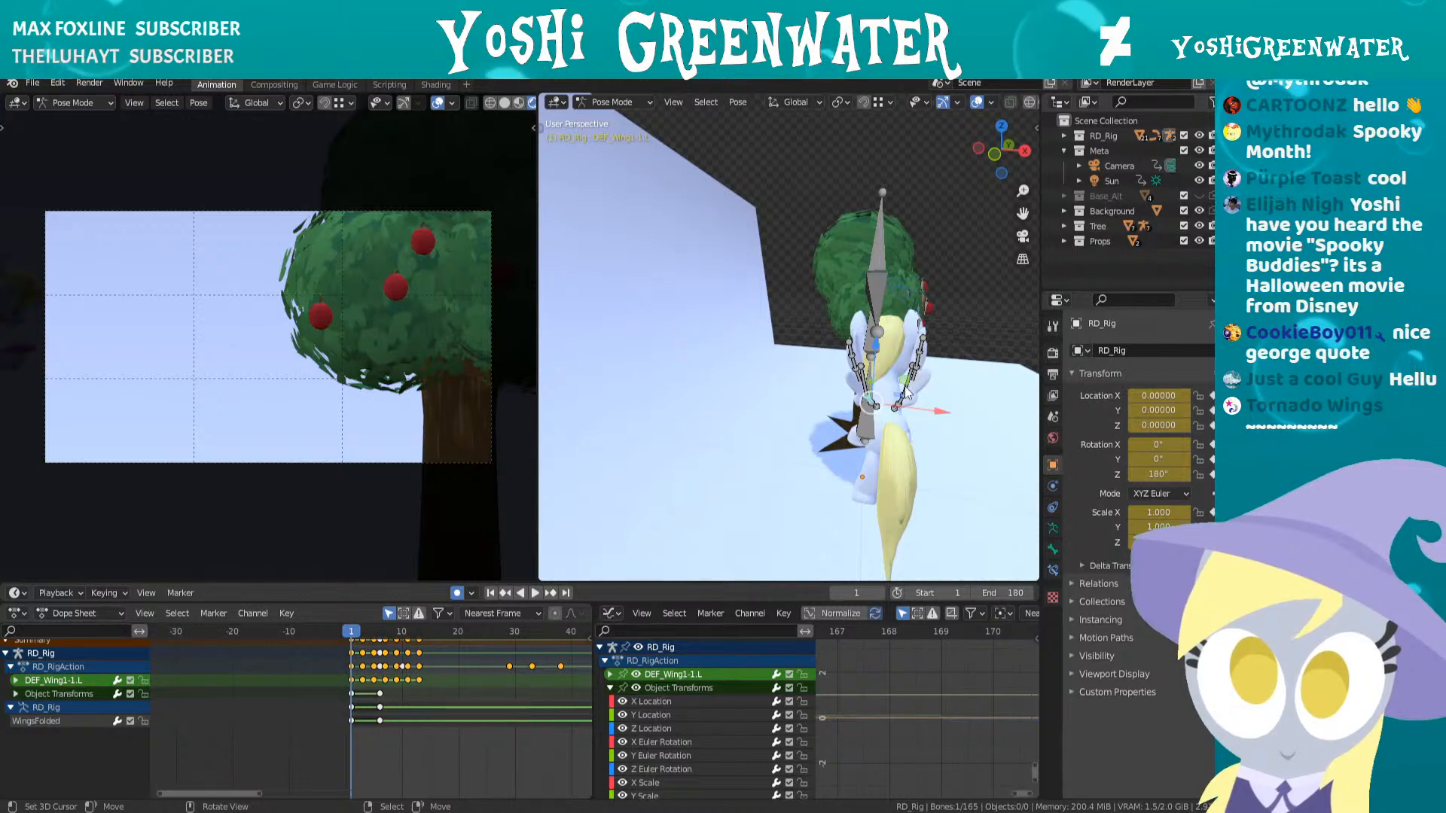
{"action": "key", "text": "a"}
{"action": "scroll", "coordinate": [587, 700], "scroll_direction": "down", "scroll_amount": 3}
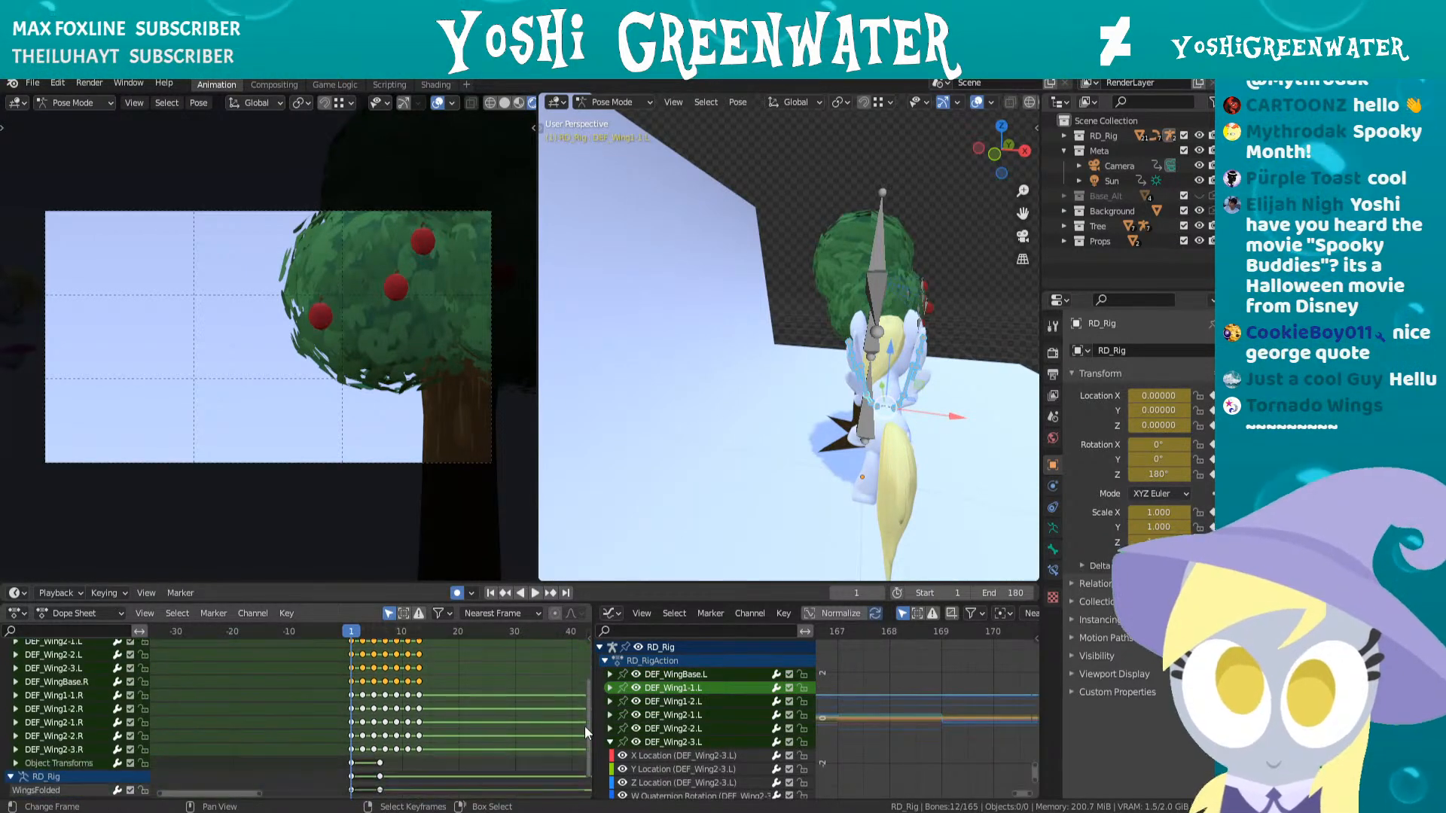
{"action": "key", "text": "Home"}
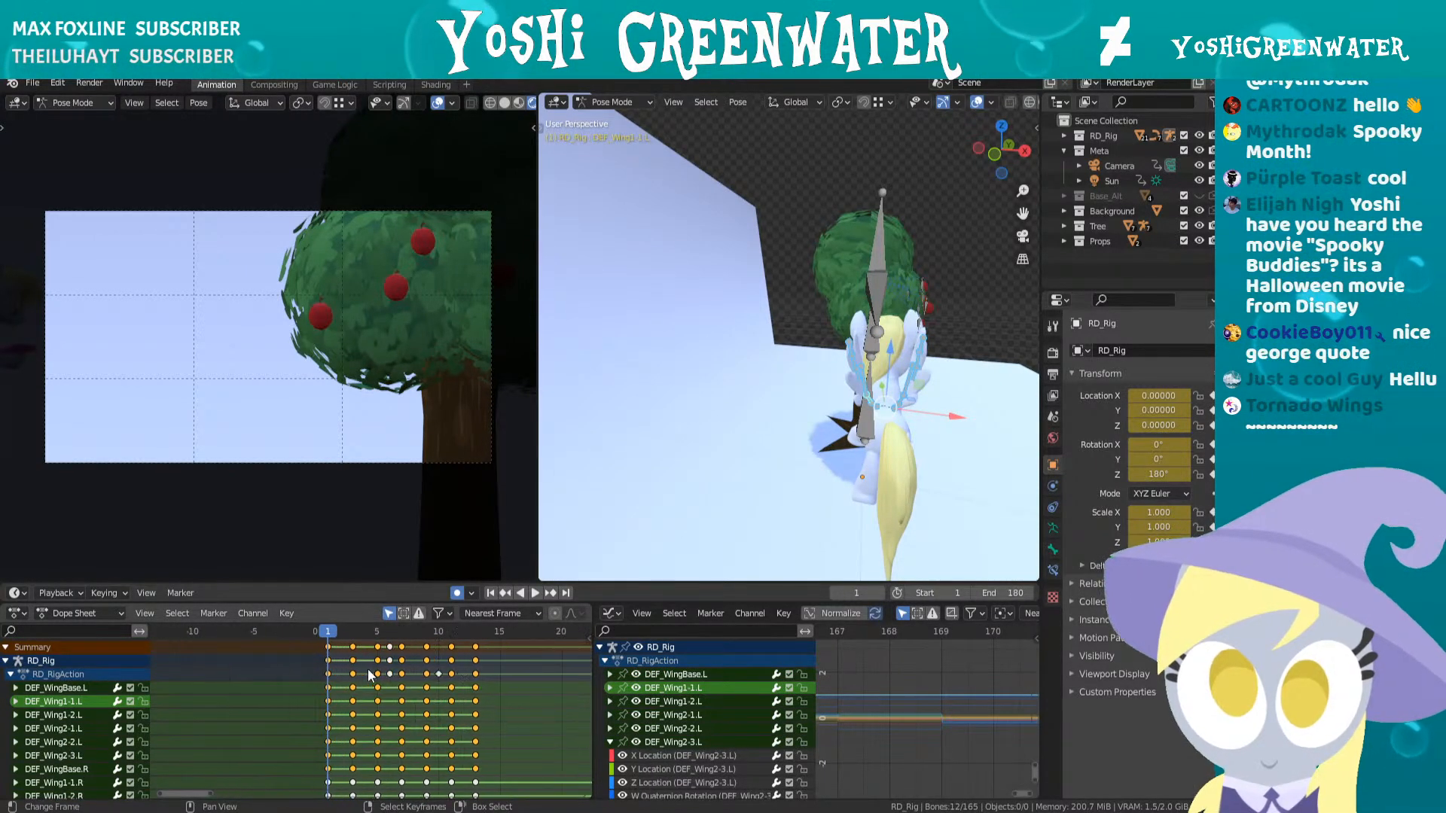
{"action": "key", "text": "space"}
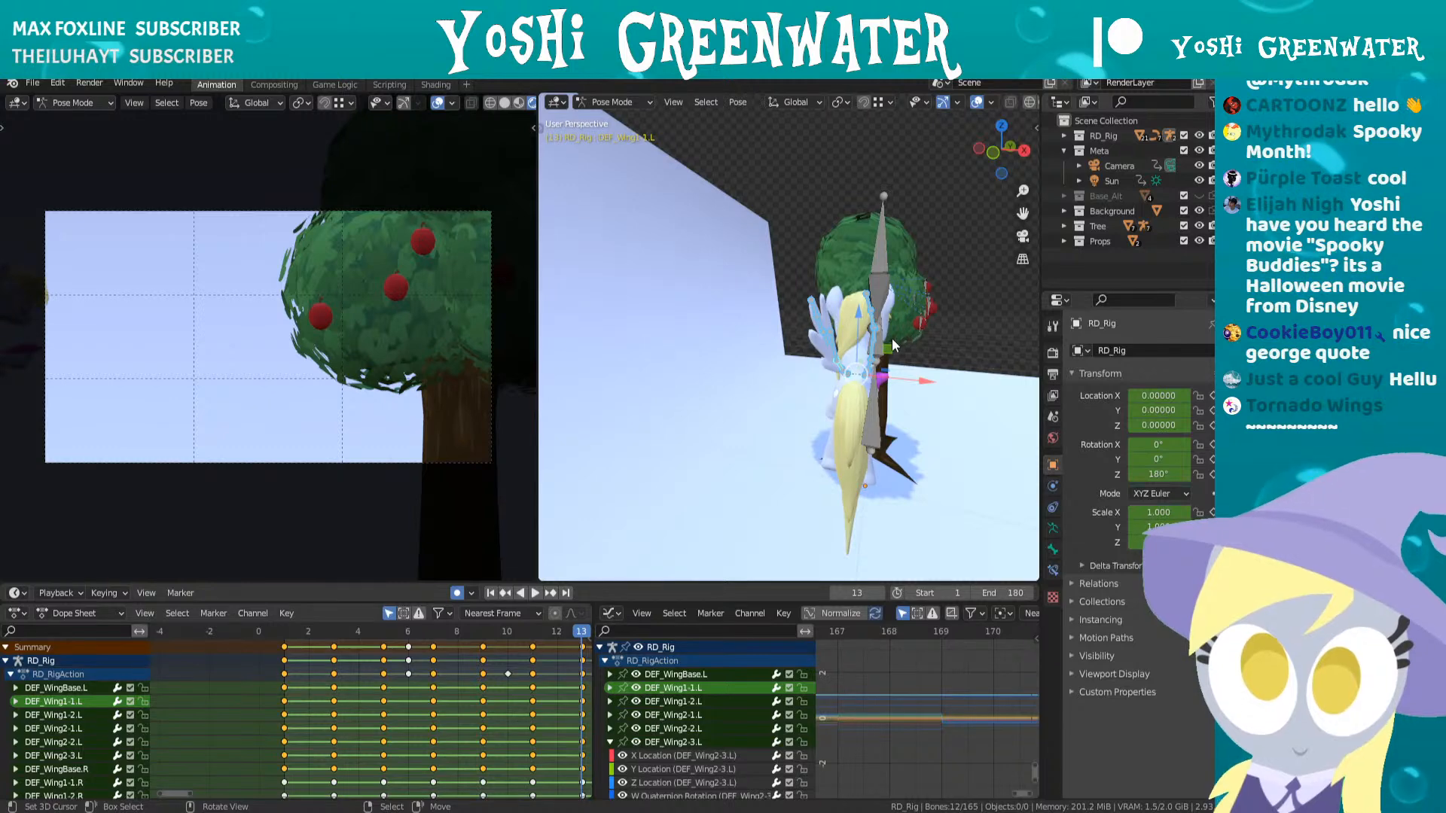
- View the pony's wings from behind, advance to frame 14 and examine the wing keyframes around it
{"action": "scroll", "coordinate": [883, 339], "scroll_direction": "down", "scroll_amount": 4}
{"action": "middle_click_drag", "start_coordinate": [883, 339], "coordinate": [835, 343]}
{"action": "scroll", "coordinate": [887, 347], "scroll_direction": "up", "scroll_amount": 4}
{"action": "scroll", "coordinate": [756, 340], "scroll_direction": "down", "scroll_amount": 1}
{"action": "scroll", "coordinate": [756, 340], "scroll_direction": "down", "scroll_amount": 1}
{"action": "scroll", "coordinate": [834, 343], "scroll_direction": "down", "scroll_amount": 1}
{"action": "middle_click_drag", "start_coordinate": [834, 343], "coordinate": [833, 343]}
{"action": "key", "text": "Right"}
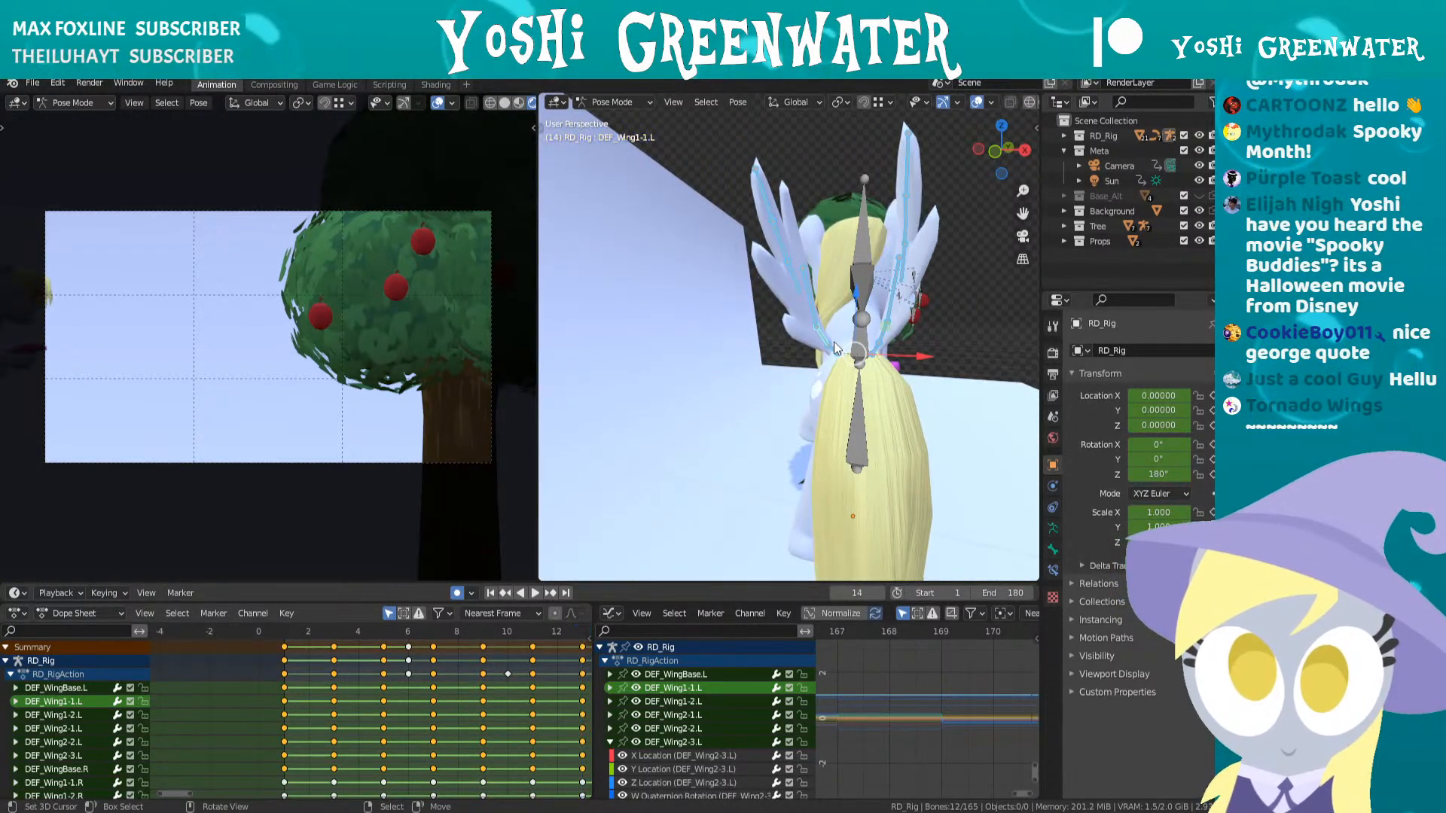
{"action": "middle_click_drag", "start_coordinate": [536, 683], "coordinate": [349, 698]}
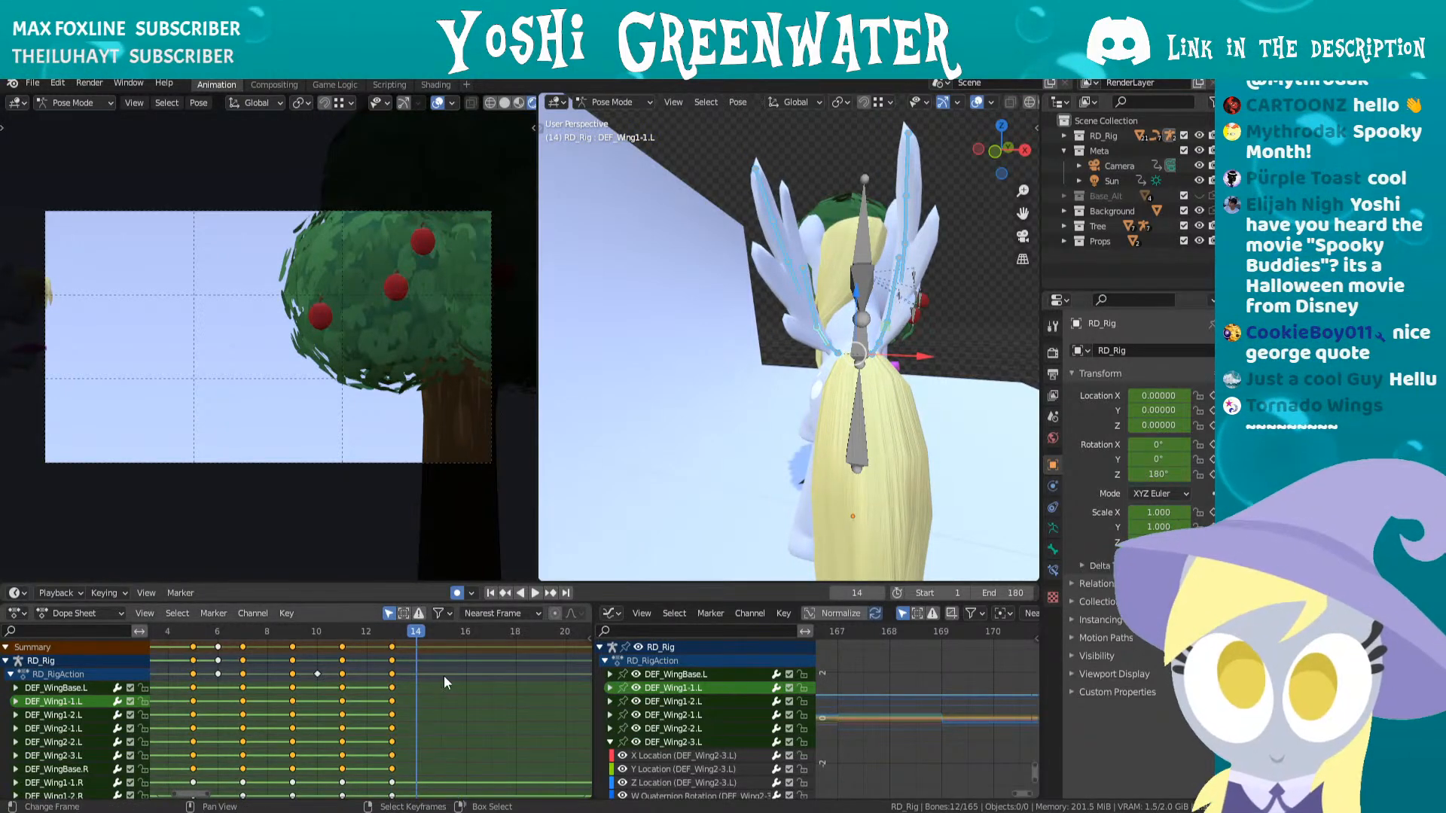
{"action": "middle_click_drag", "start_coordinate": [445, 676], "coordinate": [450, 778]}
{"action": "left_click_drag", "start_coordinate": [588, 685], "coordinate": [580, 653]}
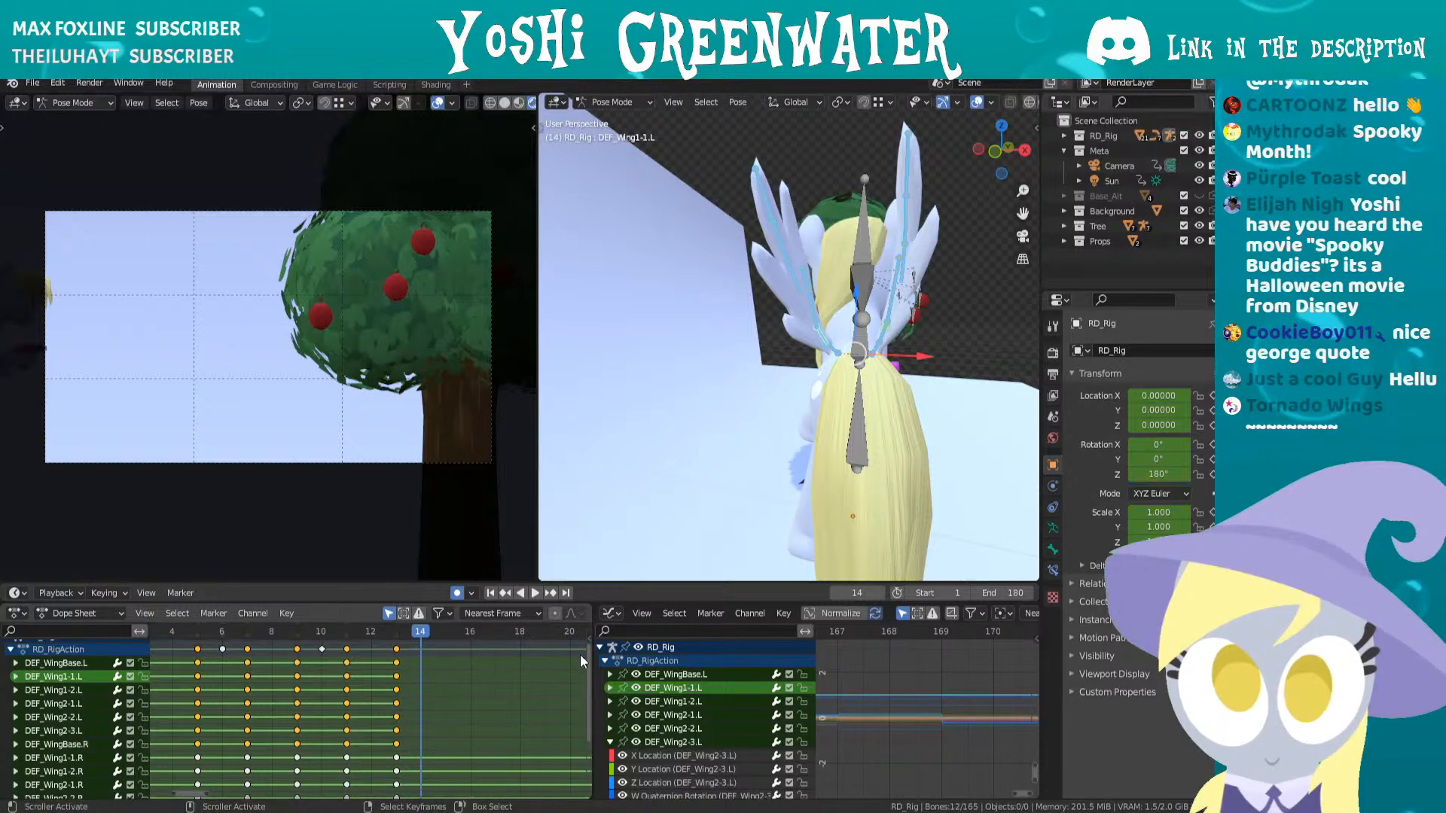
- Check DEF_WingBase.R, DEF_WingBase.L and DEF_Wing1-1.R individually, and step from frame 13 to 17 to compare both wings' motion
{"action": "left_click", "coordinate": [878, 348]}
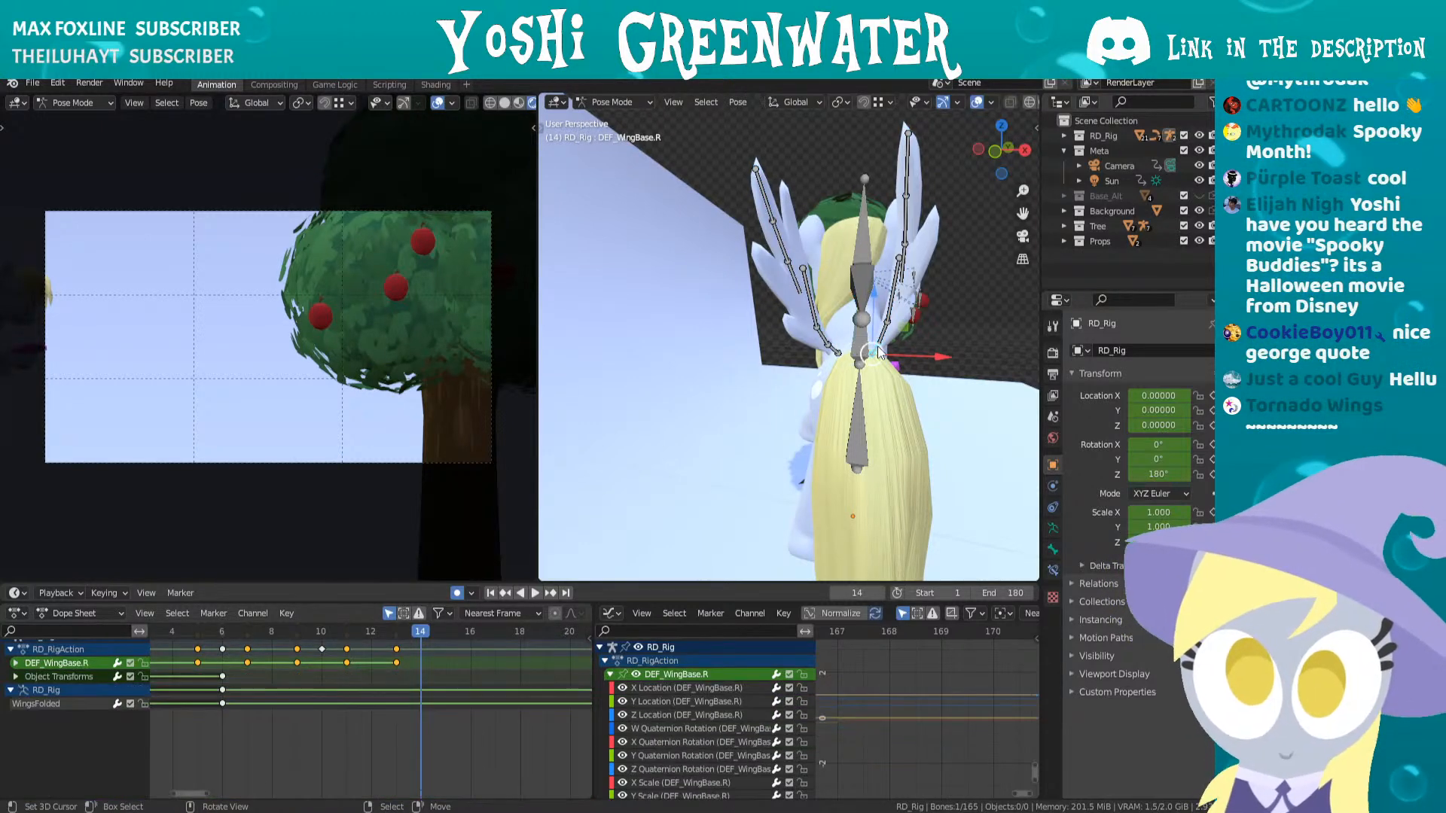
{"action": "left_click_drag", "start_coordinate": [582, 717], "coordinate": [593, 676]}
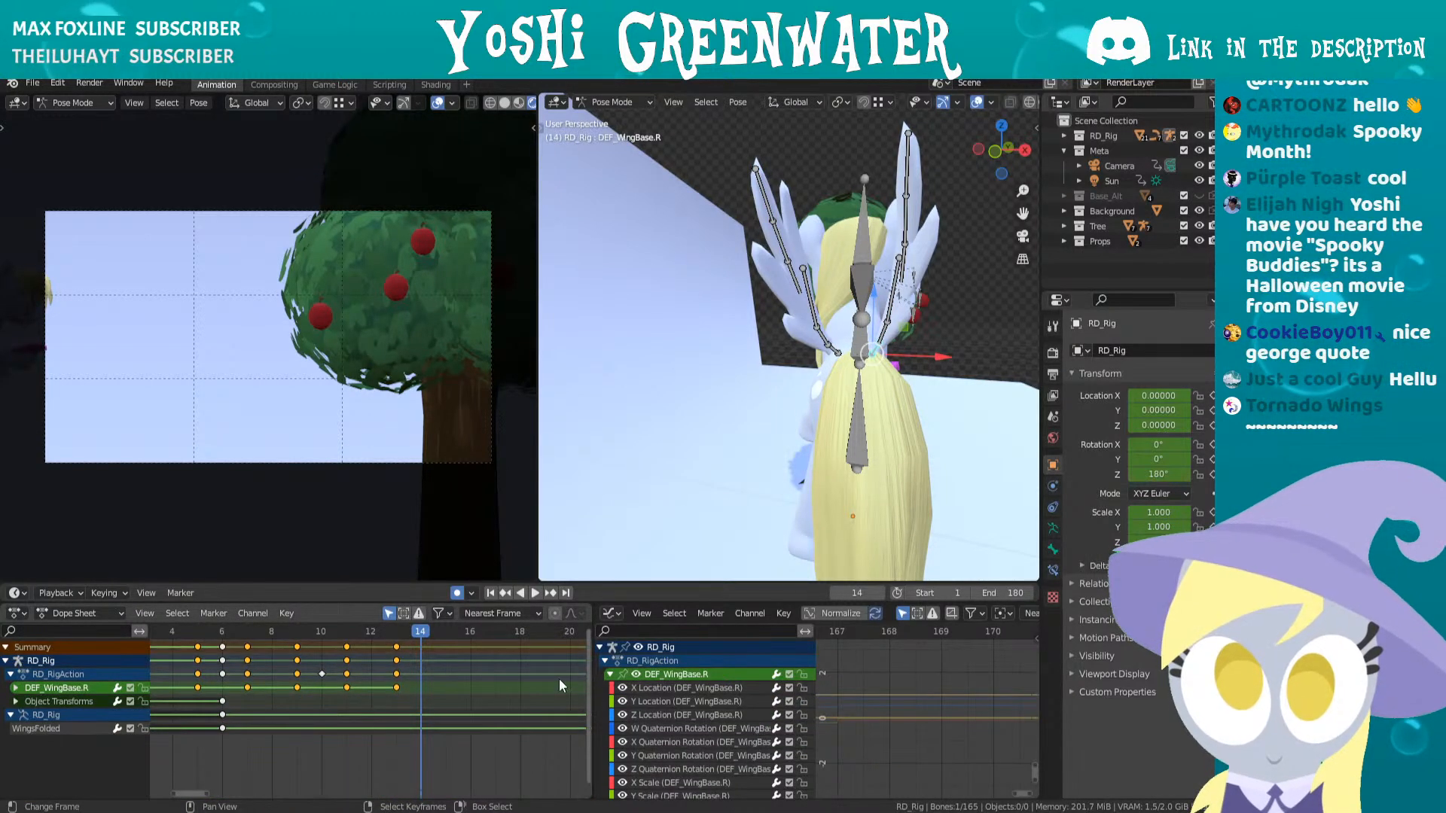
{"action": "key", "text": "Left"}
{"action": "left_click", "coordinate": [832, 356]}
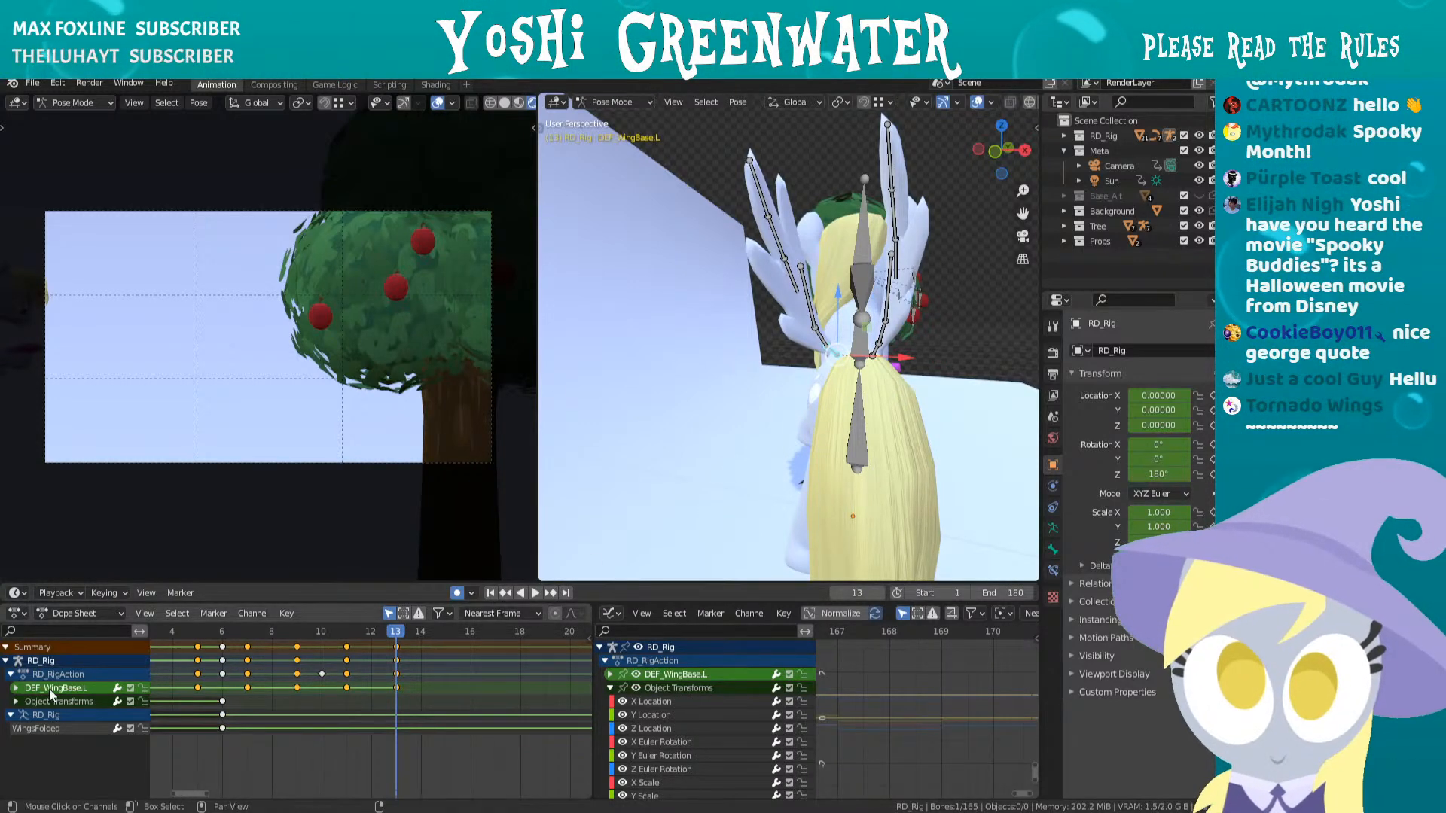
{"action": "left_click", "coordinate": [878, 345]}
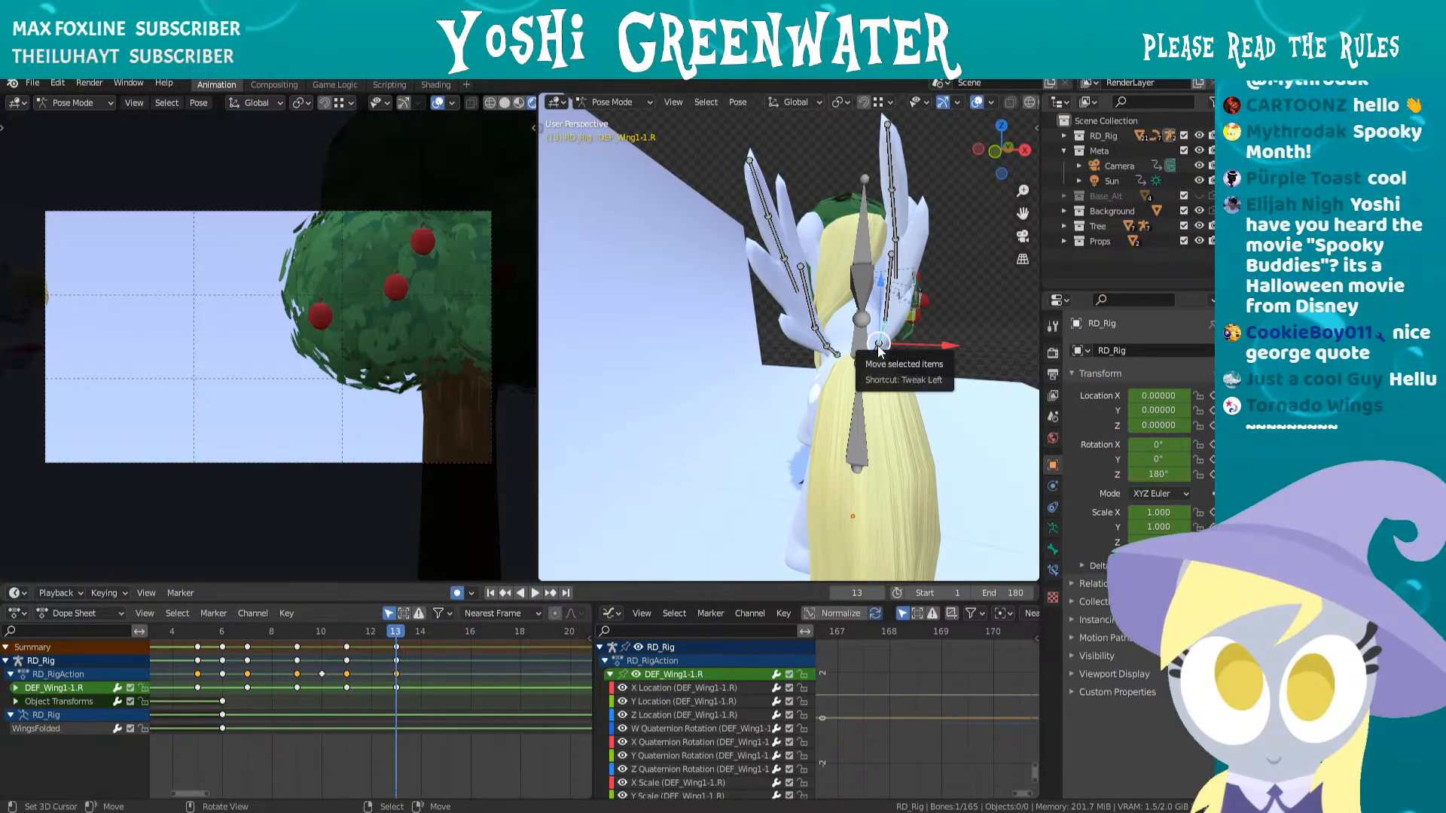
{"action": "key", "text": "Right"}
{"action": "key", "text": "Right"}
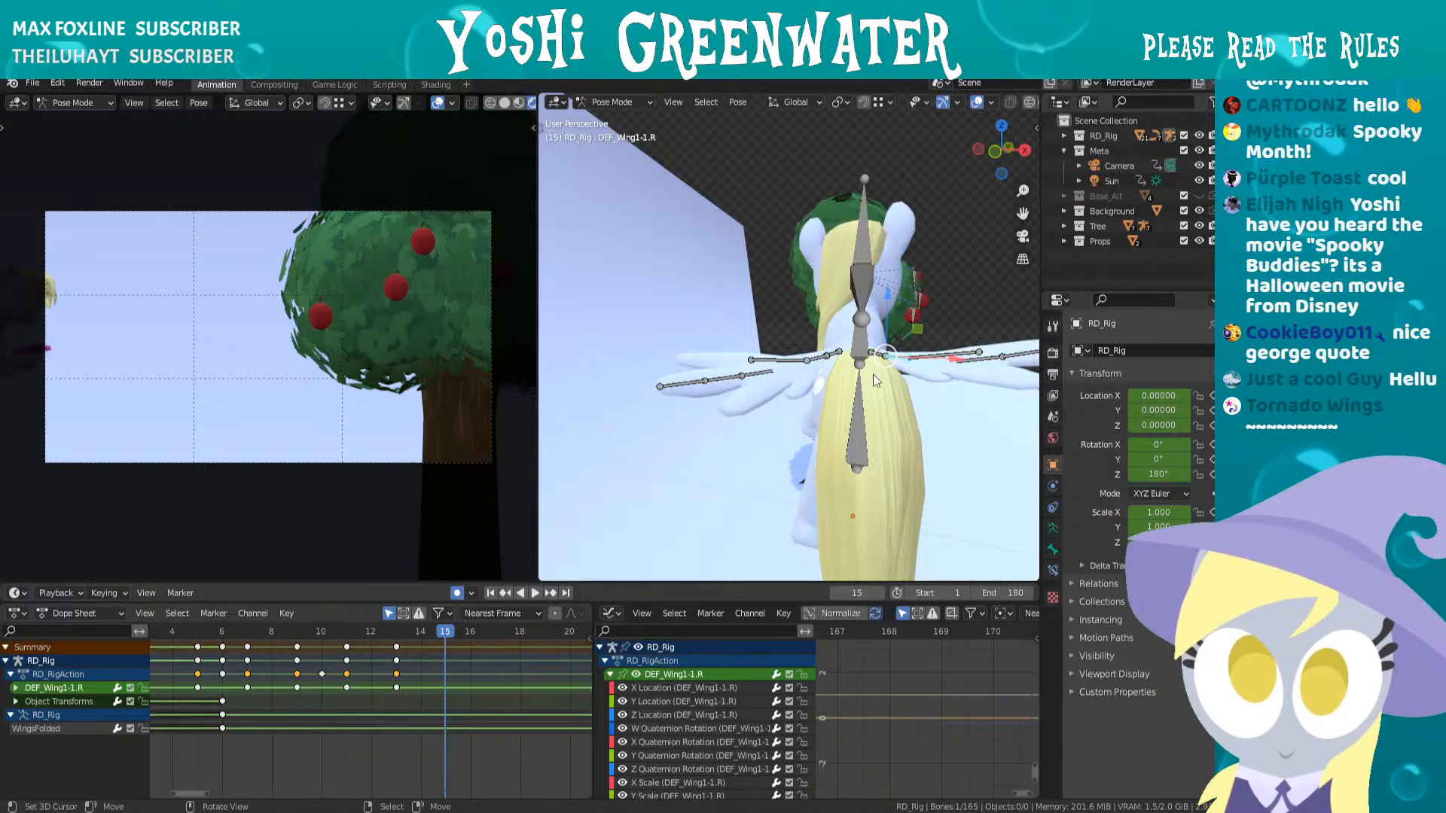
{"action": "key", "text": "Right"}
{"action": "key", "text": "Right"}
{"action": "mouse_move", "coordinate": [879, 376]}
{"action": "middle_mouse_down"}
{"action": "mouse_move", "coordinate": [915, 352]}
{"action": "mouse_move", "coordinate": [896, 360]}
{"action": "middle_mouse_up"}
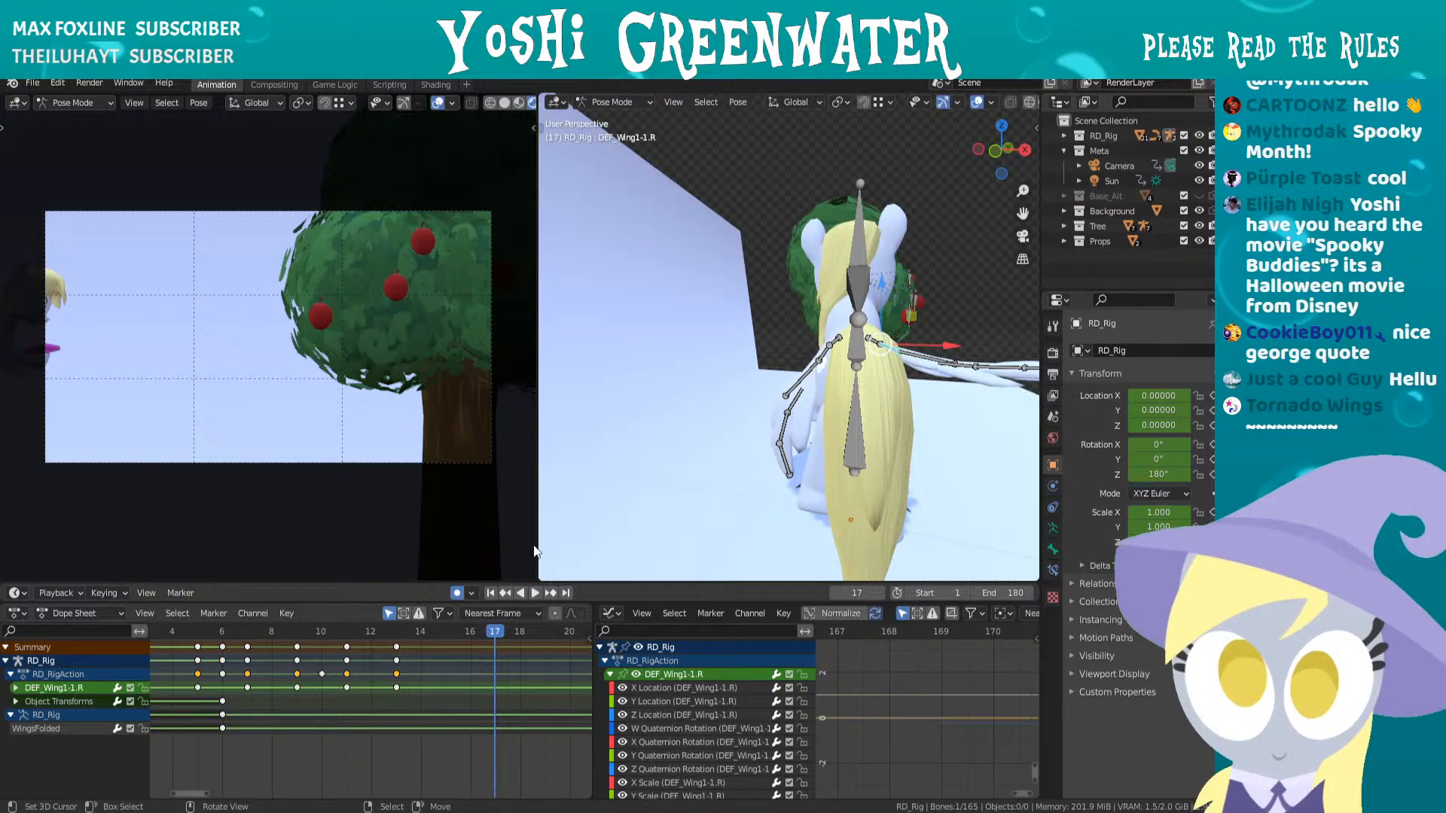
- Return to frame 1 and advance to frame 3 to inspect the spread wings and their keyframes
{"action": "left_click", "coordinate": [491, 593]}
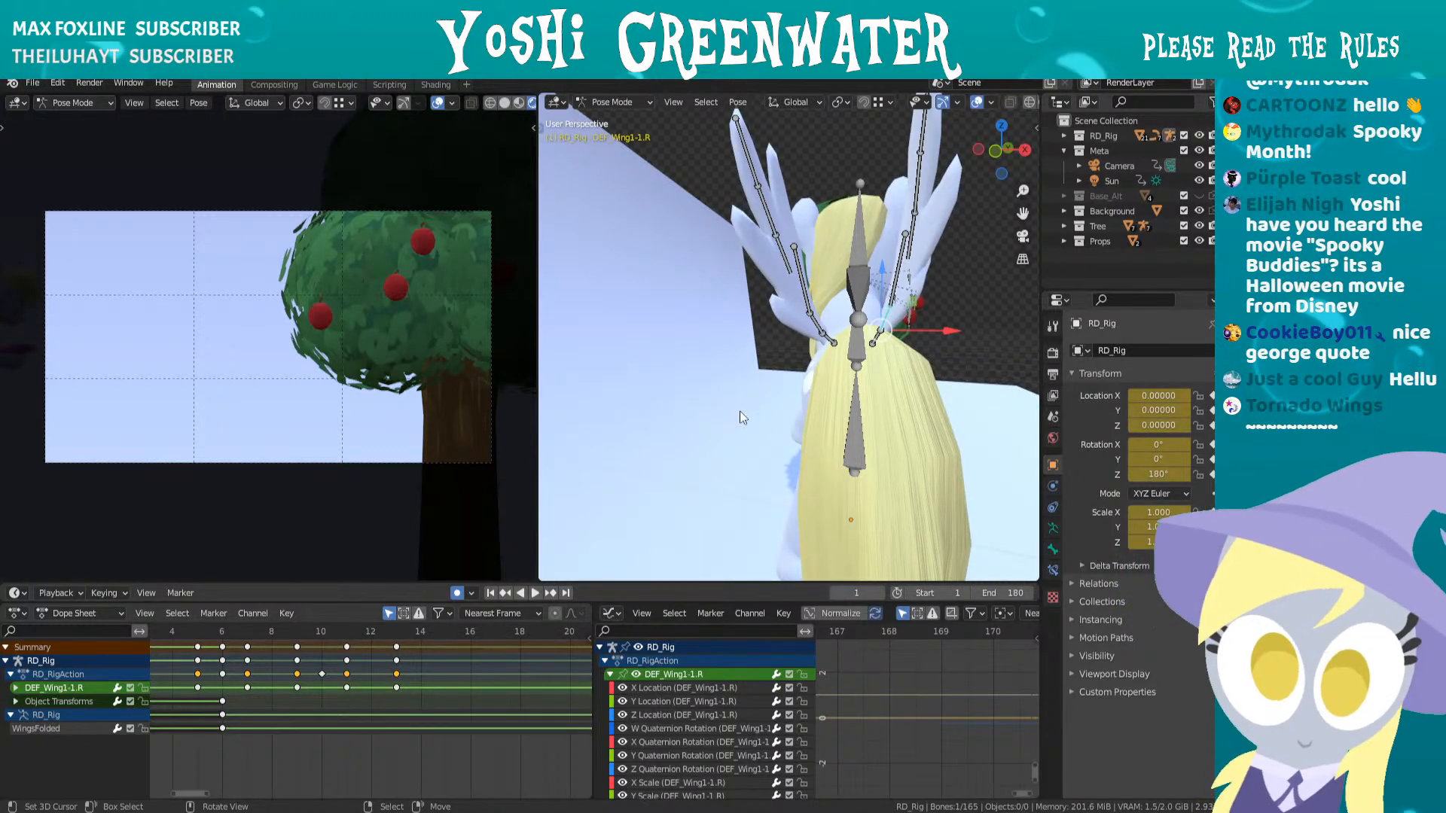
{"action": "key", "text": "Right"}
{"action": "key", "text": "Right"}
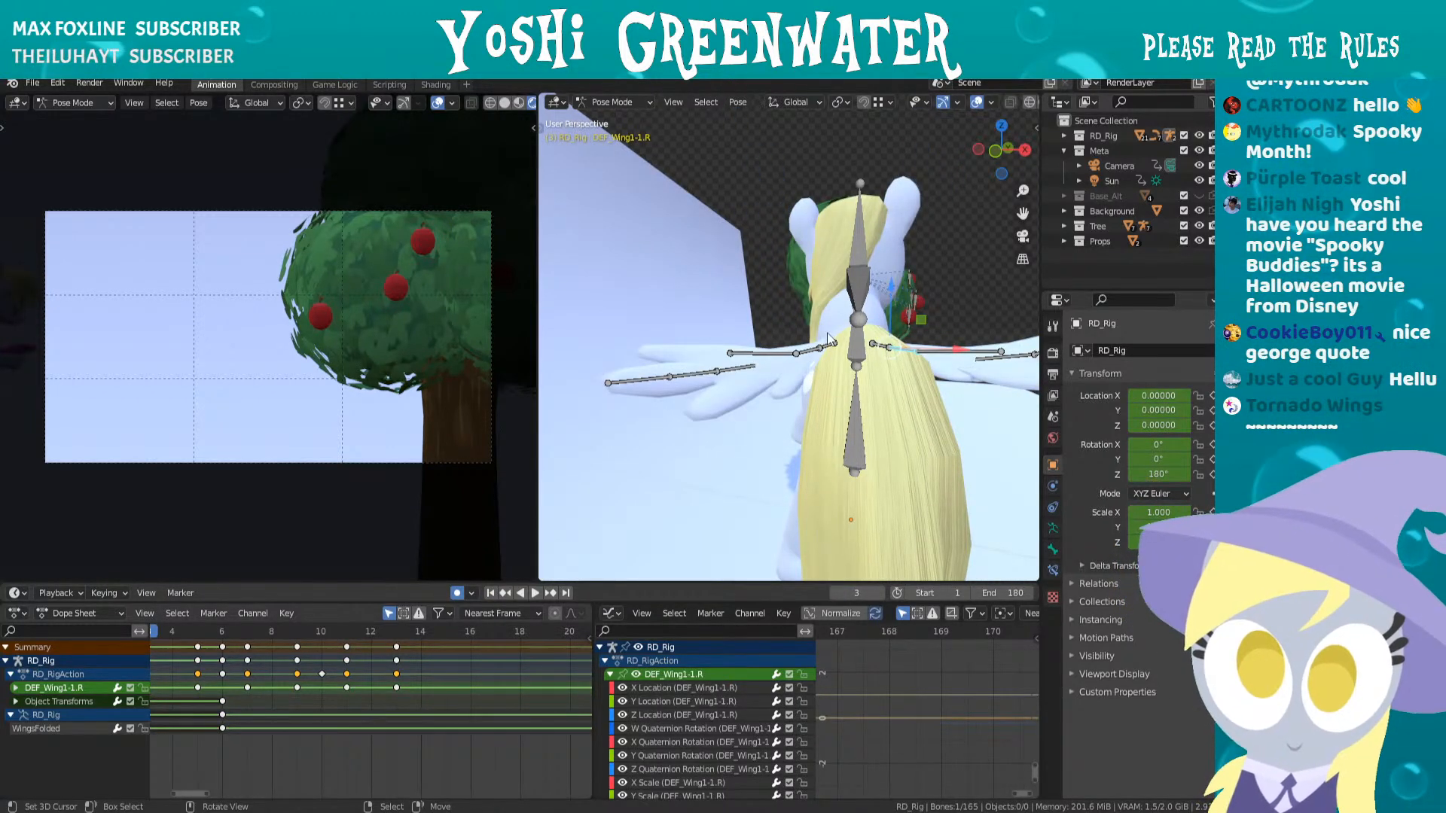
{"action": "middle_click_drag", "start_coordinate": [351, 699], "coordinate": [505, 699]}
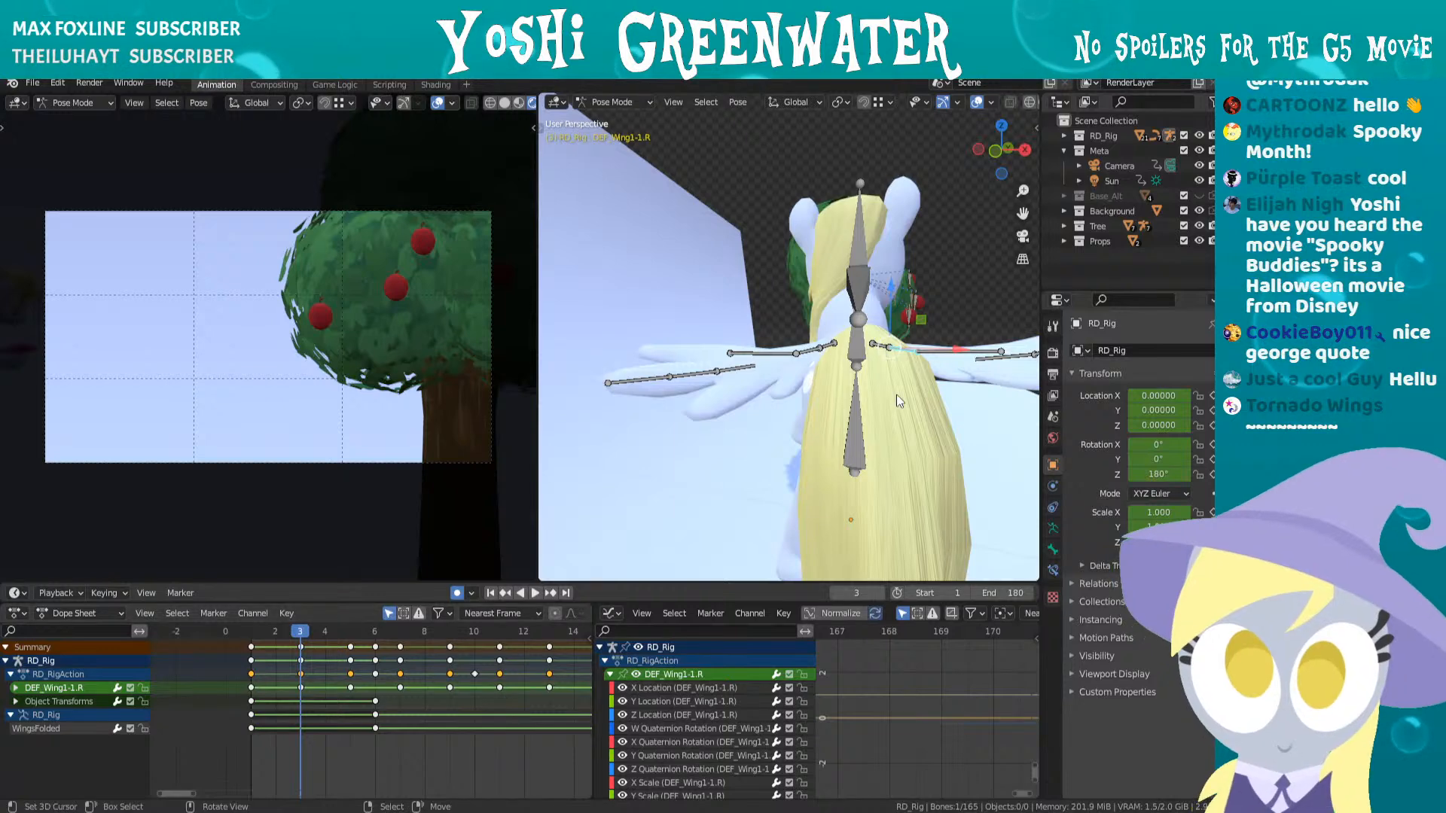
{"action": "middle_click_drag", "start_coordinate": [896, 395], "coordinate": [887, 400]}
- Select the six left wing bones from DEF_WingBase.L out to DEF_Wing2-3.L at frame 3
{"action": "left_click", "coordinate": [825, 368]}
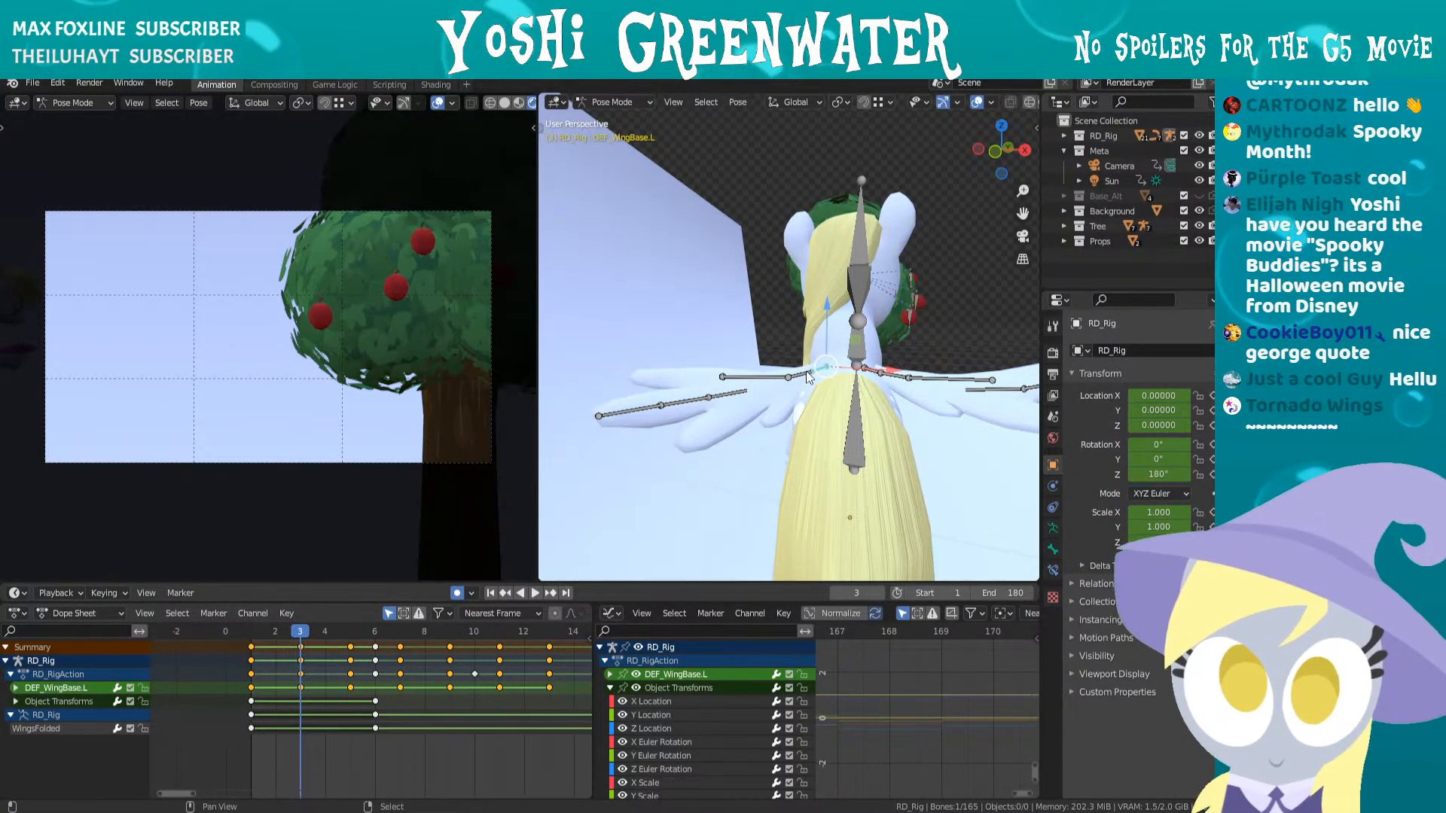
{"action": "left_click", "coordinate": [774, 375], "text": "shift"}
{"action": "left_click", "coordinate": [741, 376], "text": "shift"}
{"action": "left_click", "coordinate": [697, 406], "text": "shift"}
{"action": "left_click", "coordinate": [650, 409], "text": "shift"}
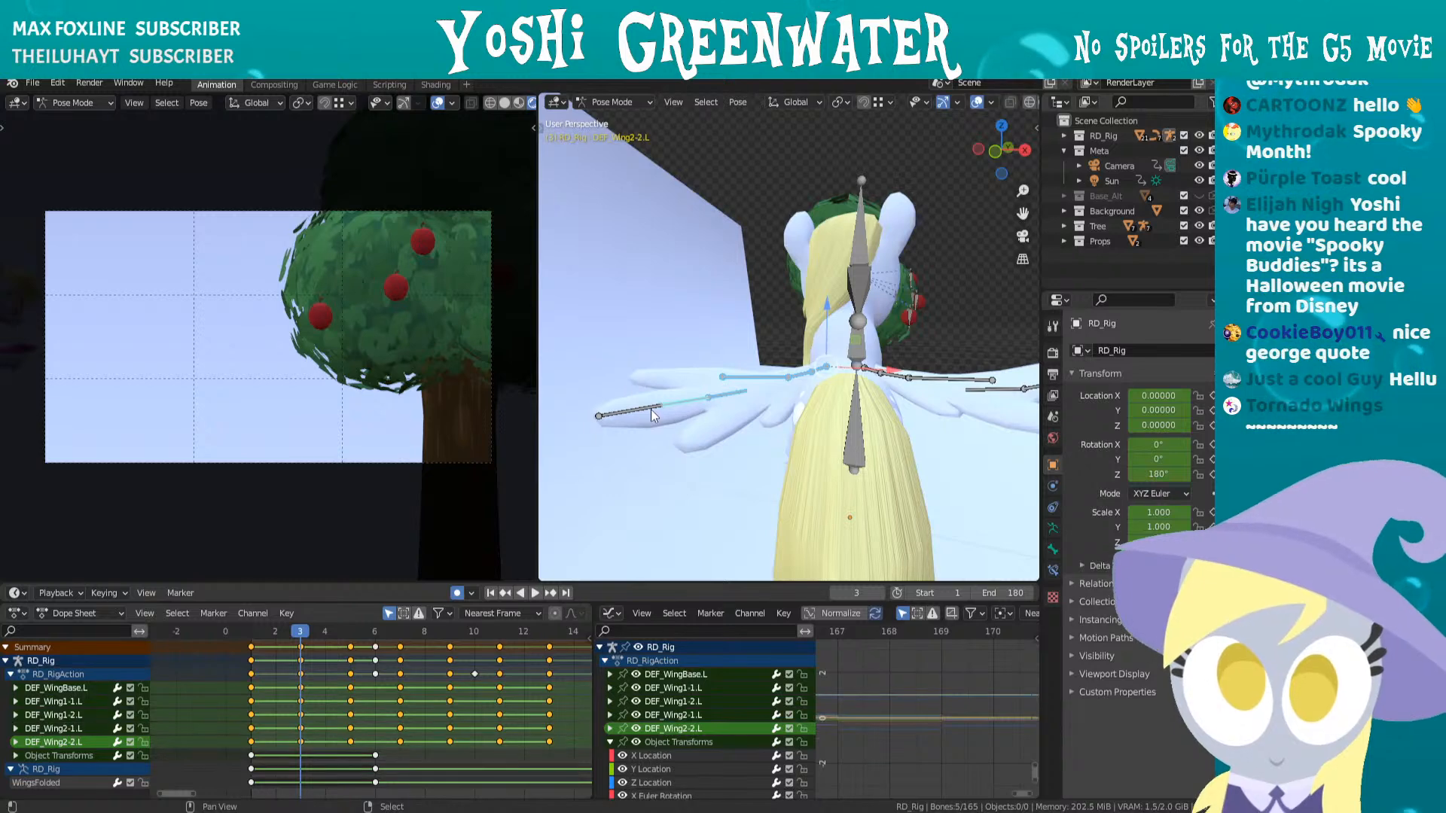
{"action": "left_click", "coordinate": [637, 411], "text": "shift"}
- Try moving the selected left wing bones upward at frame 3, and undo the move
{"action": "key", "text": "g"}
{"action": "left_click", "coordinate": [525, 548]}
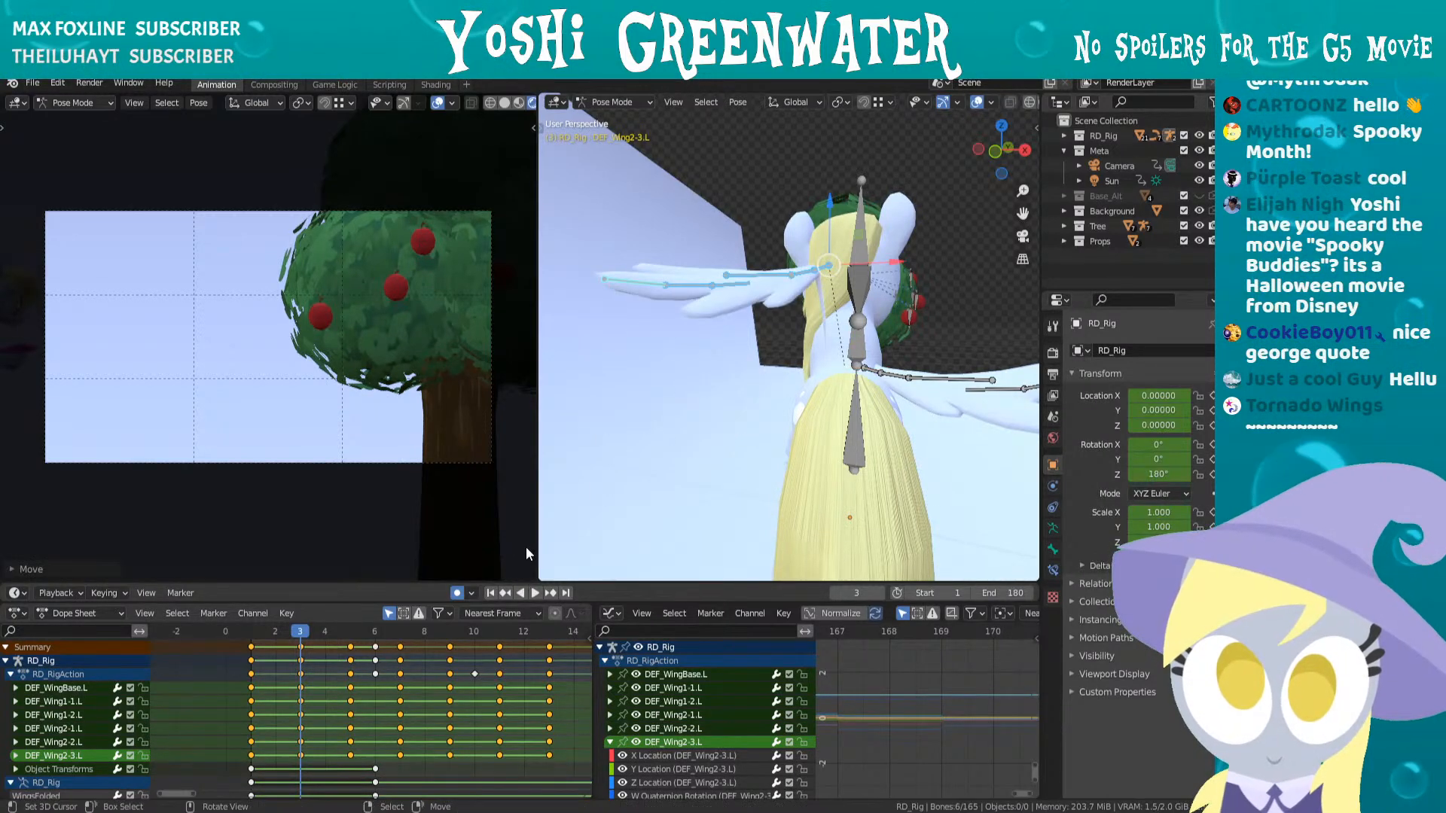
{"action": "key", "text": "ctrl+z"}
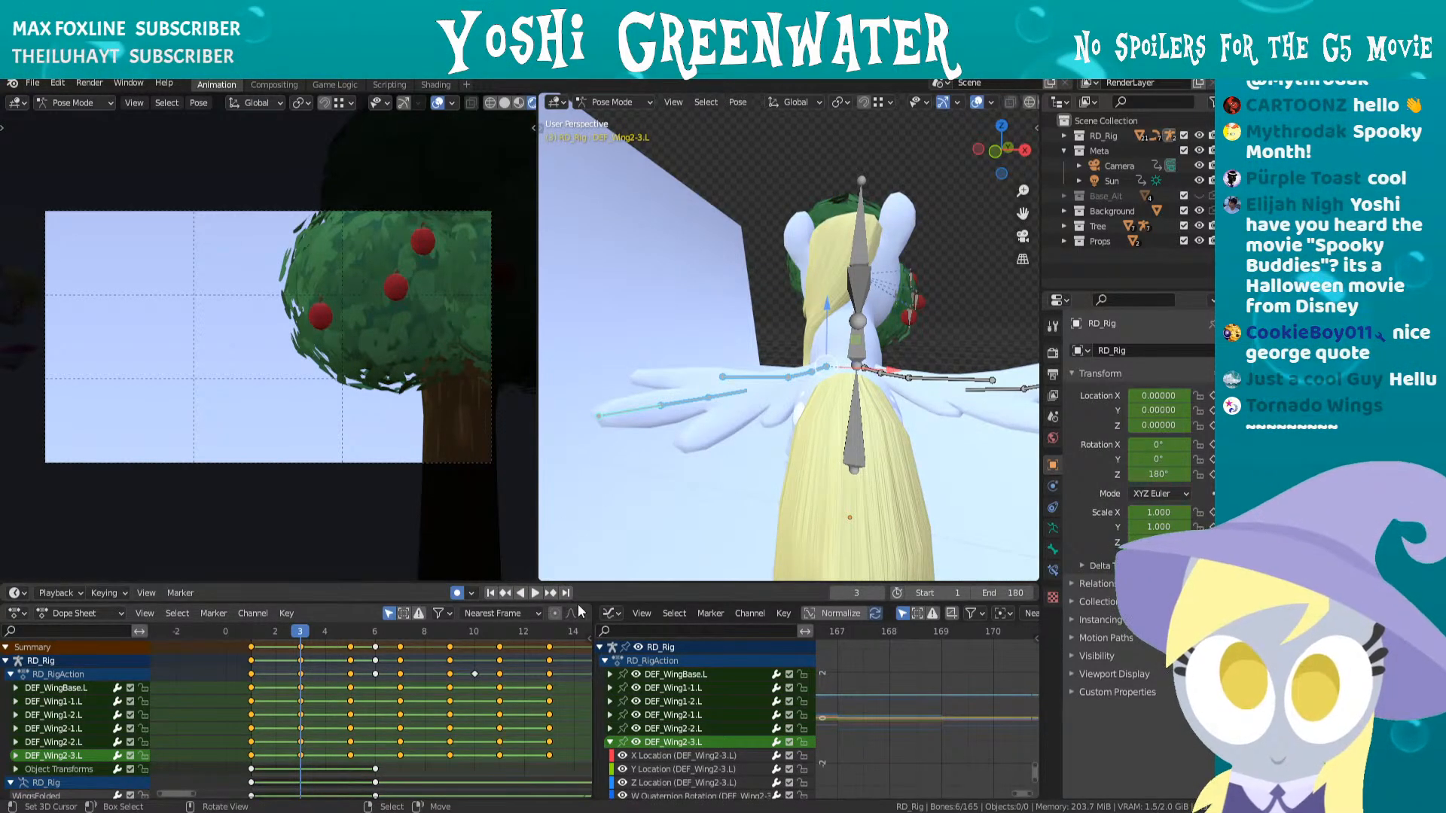
- Enlarge the animation editors and apply cyclic extrapolation to the left wing bones' keyframes in the Dope Sheet
{"action": "left_click_drag", "start_coordinate": [592, 554], "coordinate": [592, 500]}
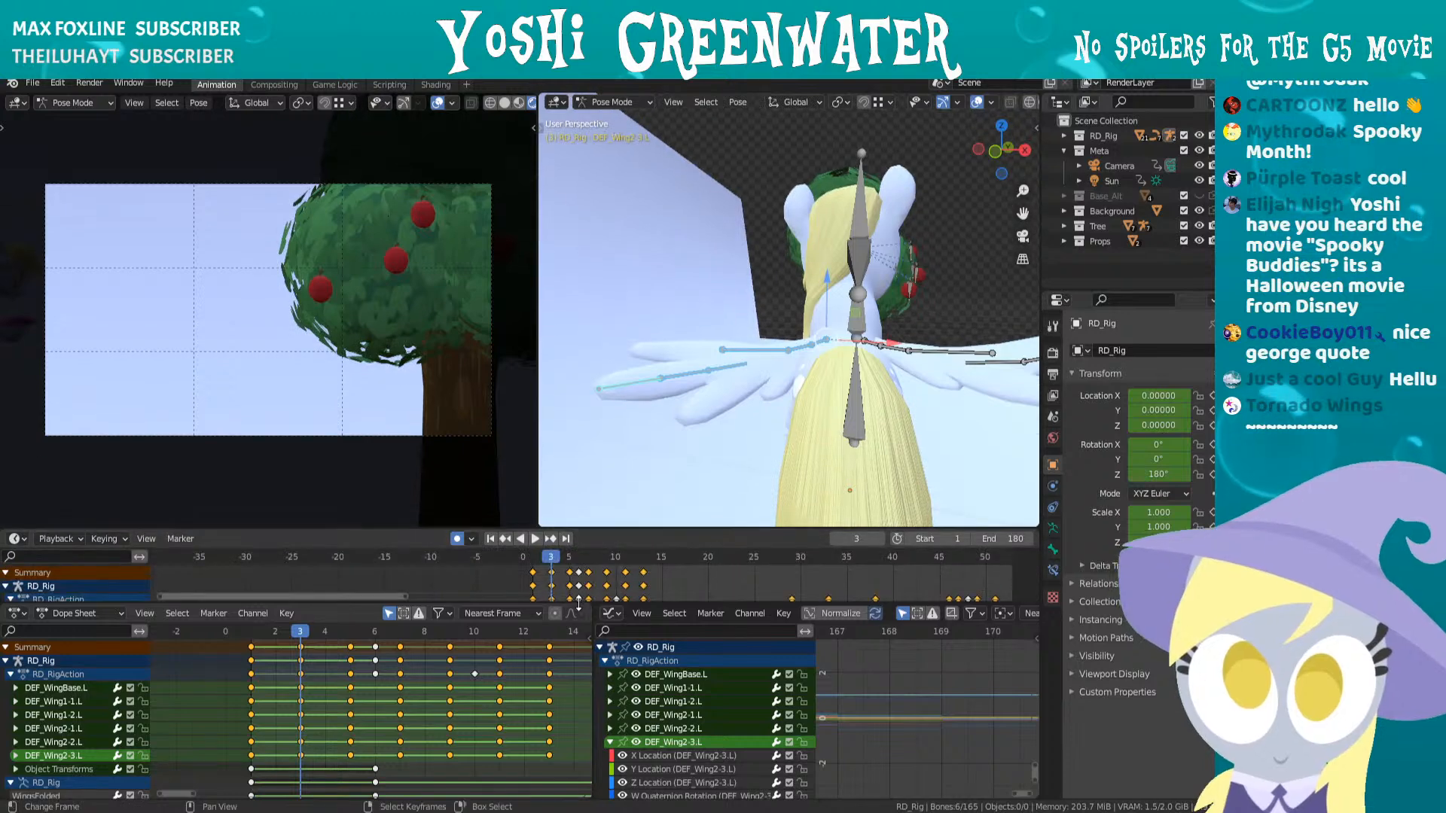
{"action": "scroll", "coordinate": [353, 659], "scroll_direction": "down", "scroll_amount": 2}
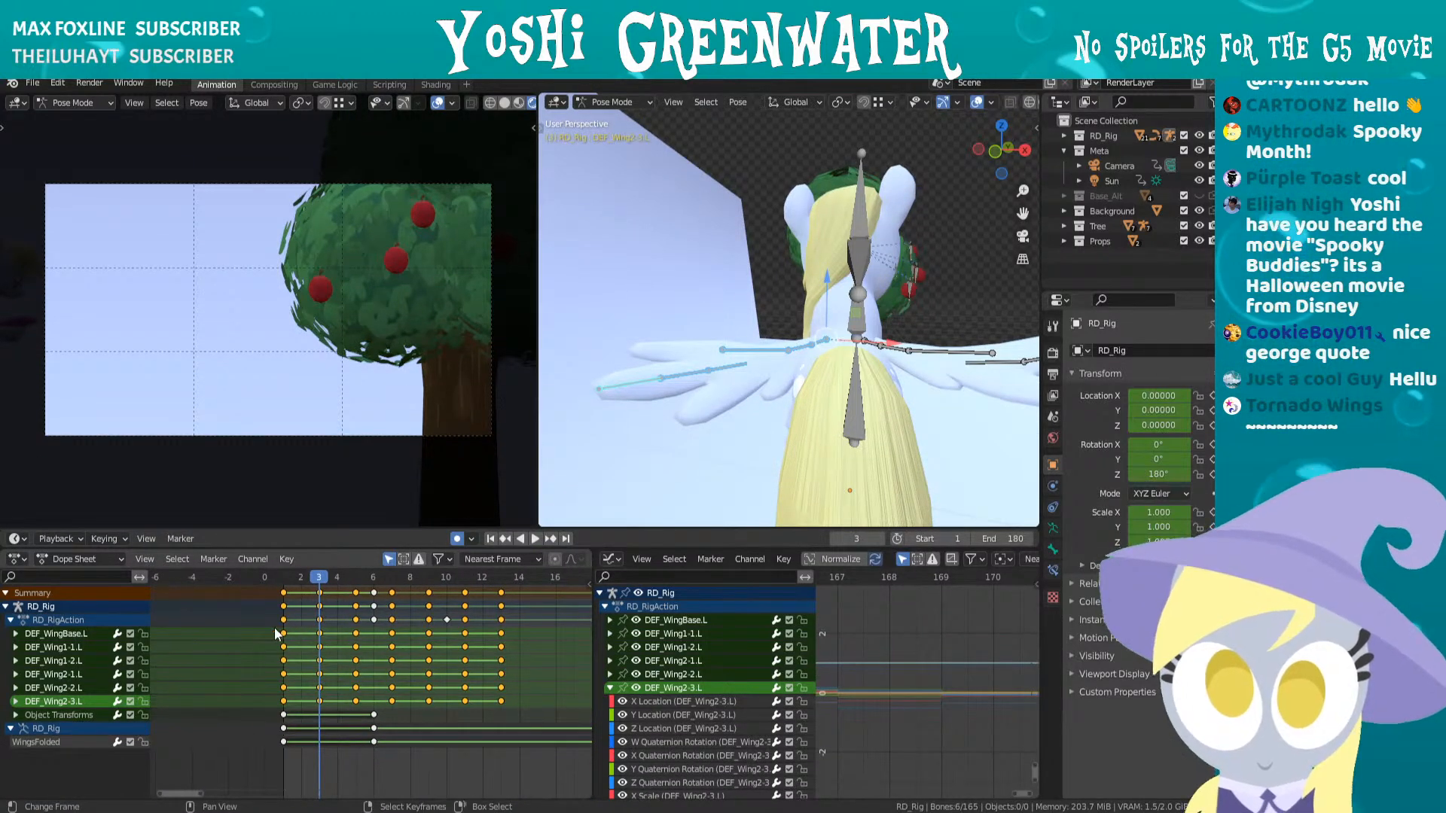
{"action": "left_click_drag", "start_coordinate": [349, 665], "coordinate": [512, 697]}
{"action": "key", "text": "shift+e"}
{"action": "left_click", "coordinate": [512, 697]}
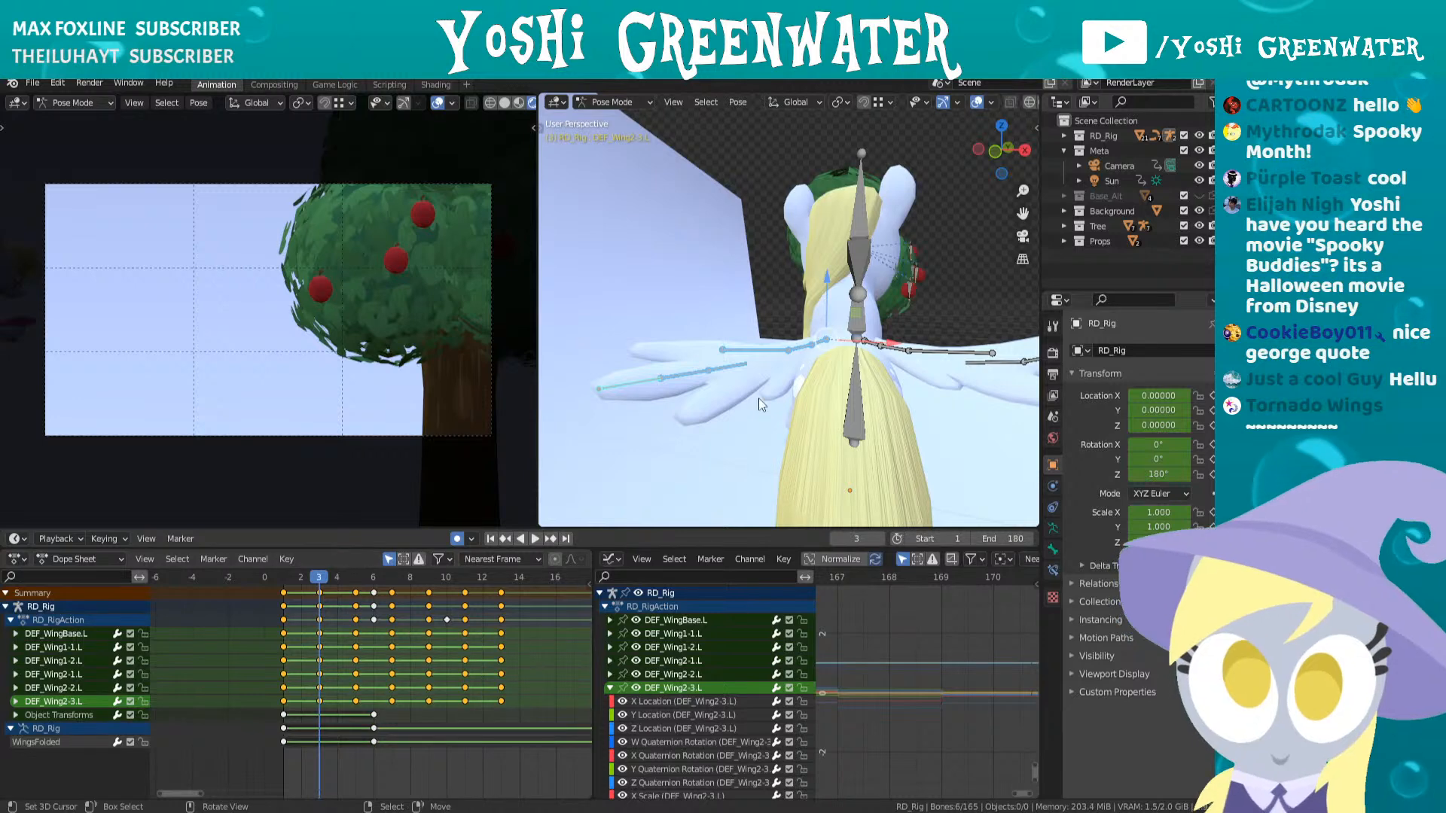
- Play the animation and check both wings at frames 17, 16 and 13
{"action": "key", "text": "space"}
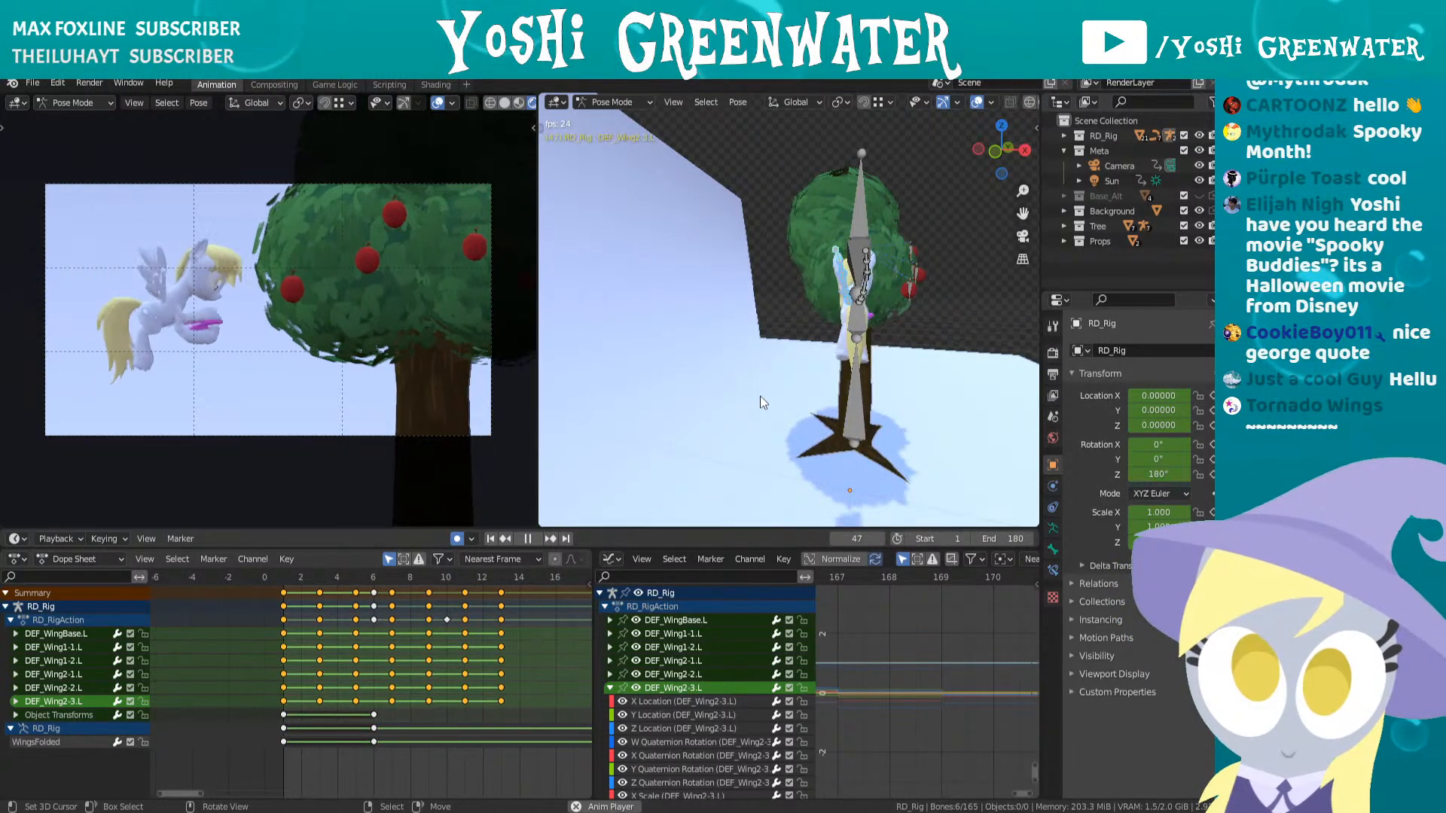
{"action": "key", "text": "space"}
{"action": "left_click_drag", "start_coordinate": [446, 581], "coordinate": [587, 583]}
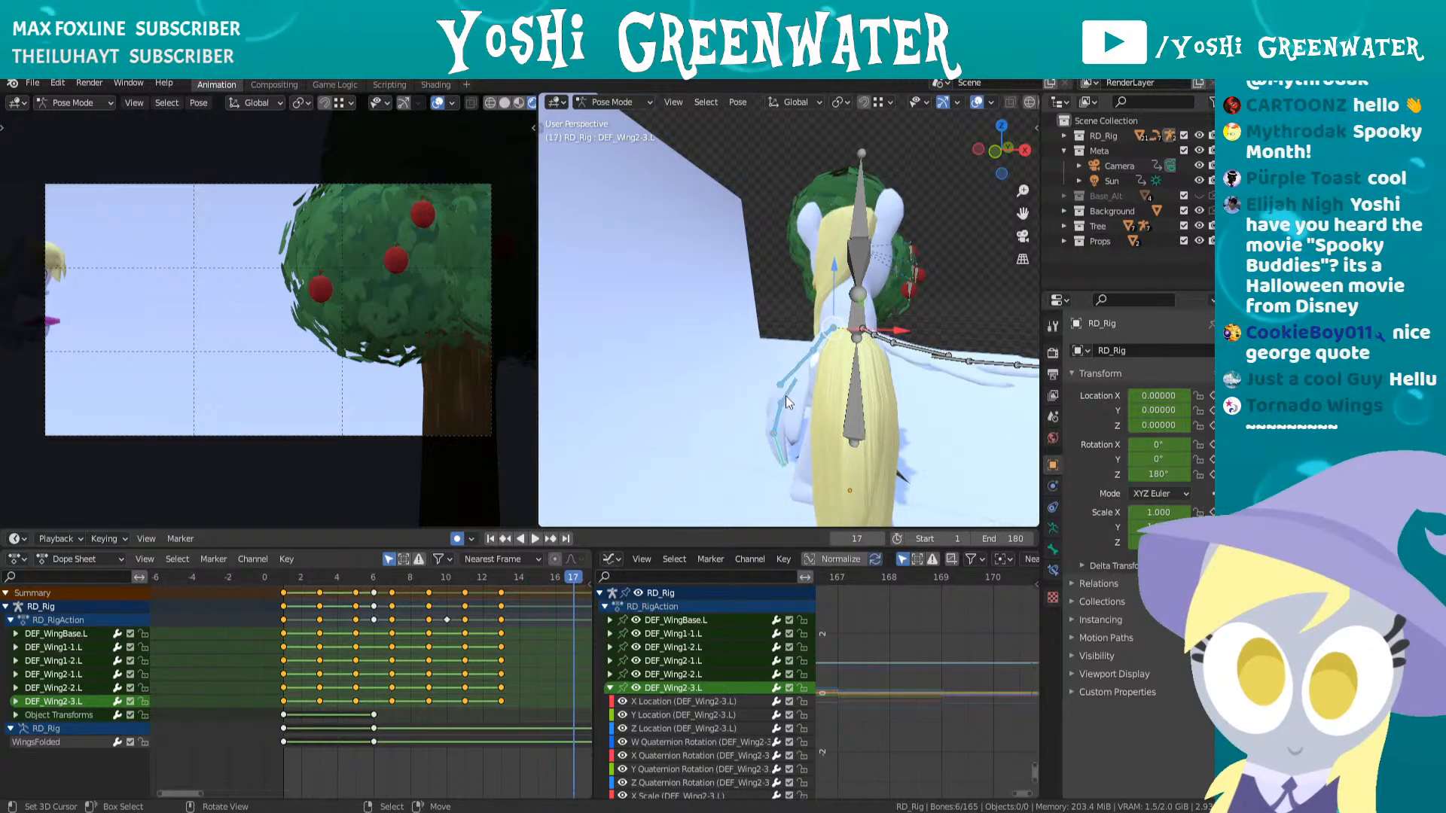
{"action": "key", "text": "space"}
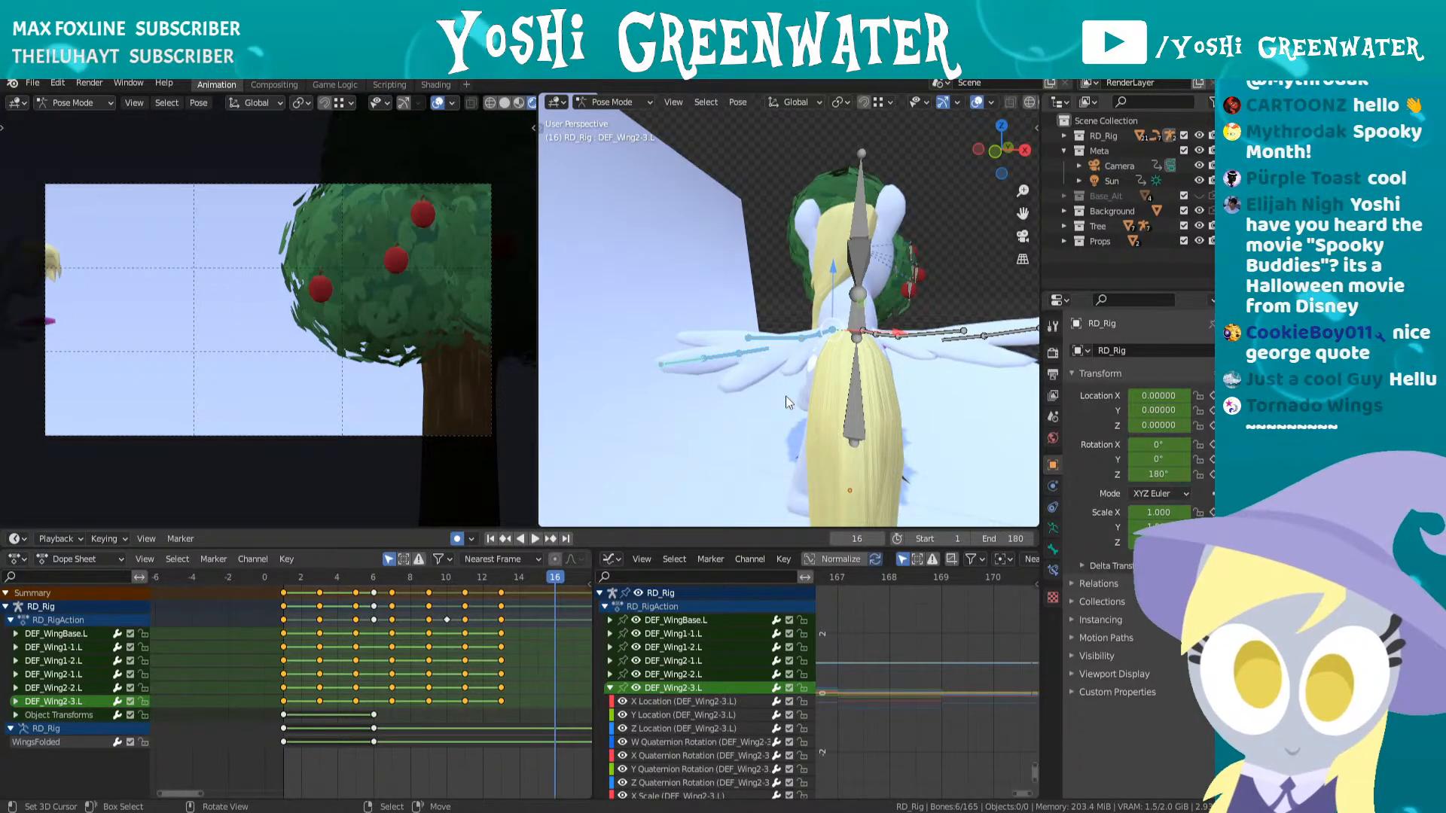
{"action": "left_click", "coordinate": [500, 580]}
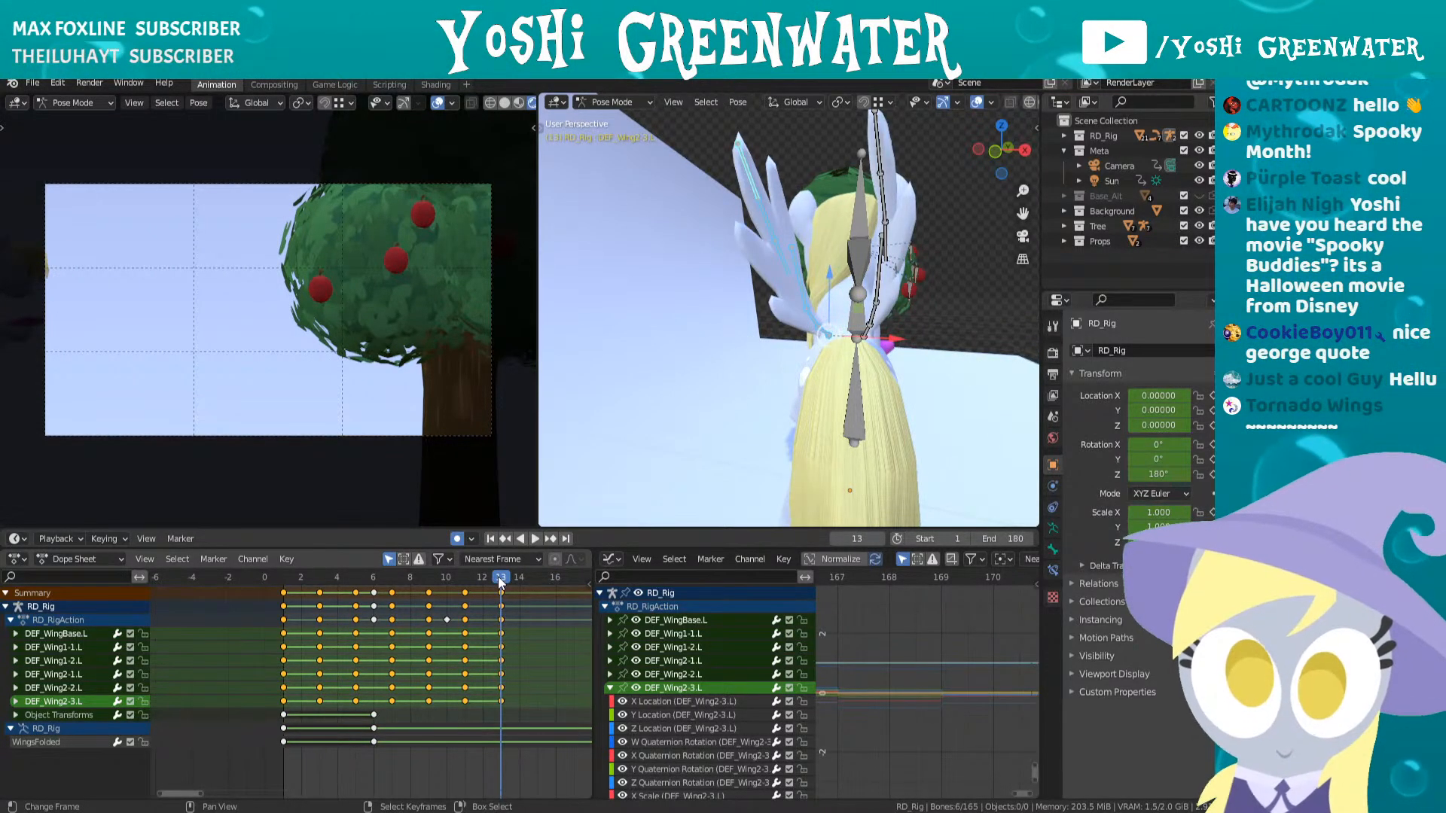
{"action": "key", "text": "space"}
{"action": "key", "text": "Right"}
{"action": "key", "text": "Right"}
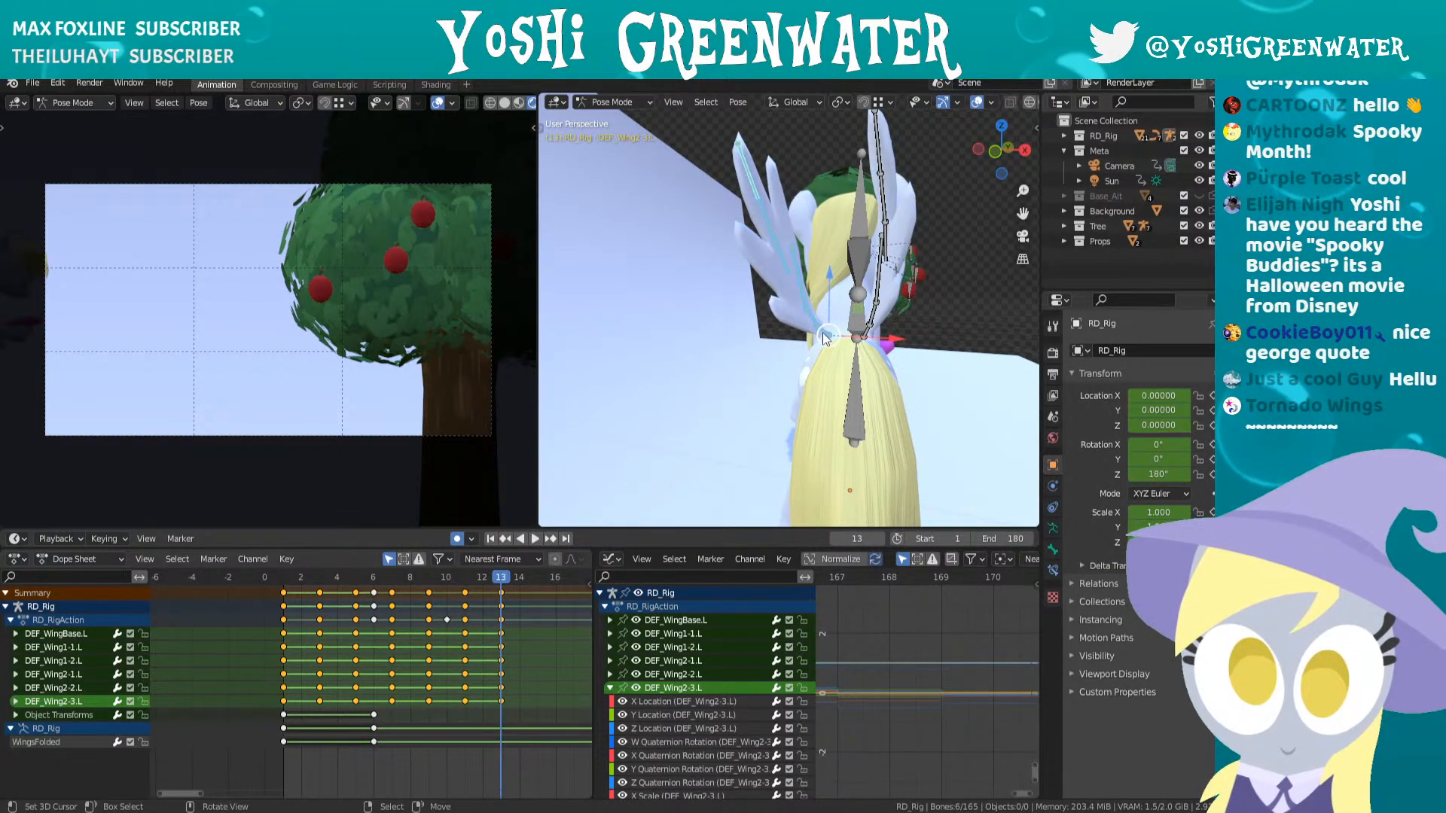
- Rotate DEF_WingBase.L and the adjoining DEF_Wing1-1.L at frame 13 to bring the left wing in line with the right
{"action": "left_click", "coordinate": [831, 336]}
{"action": "key", "text": "r"}
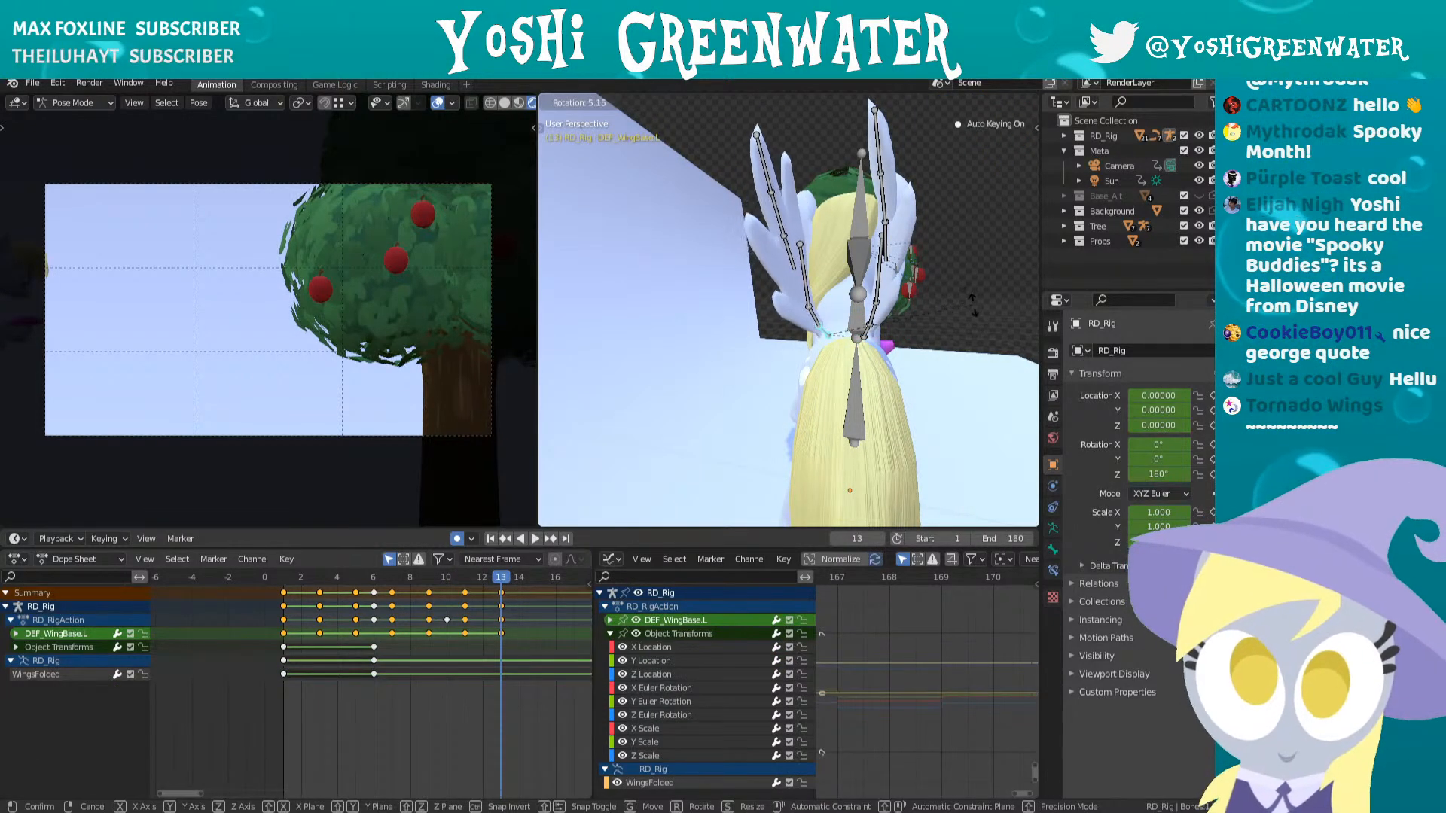
{"action": "left_click", "coordinate": [826, 337]}
{"action": "right_click", "coordinate": [814, 318]}
{"action": "key", "text": "r"}
{"action": "left_click", "coordinate": [877, 292]}
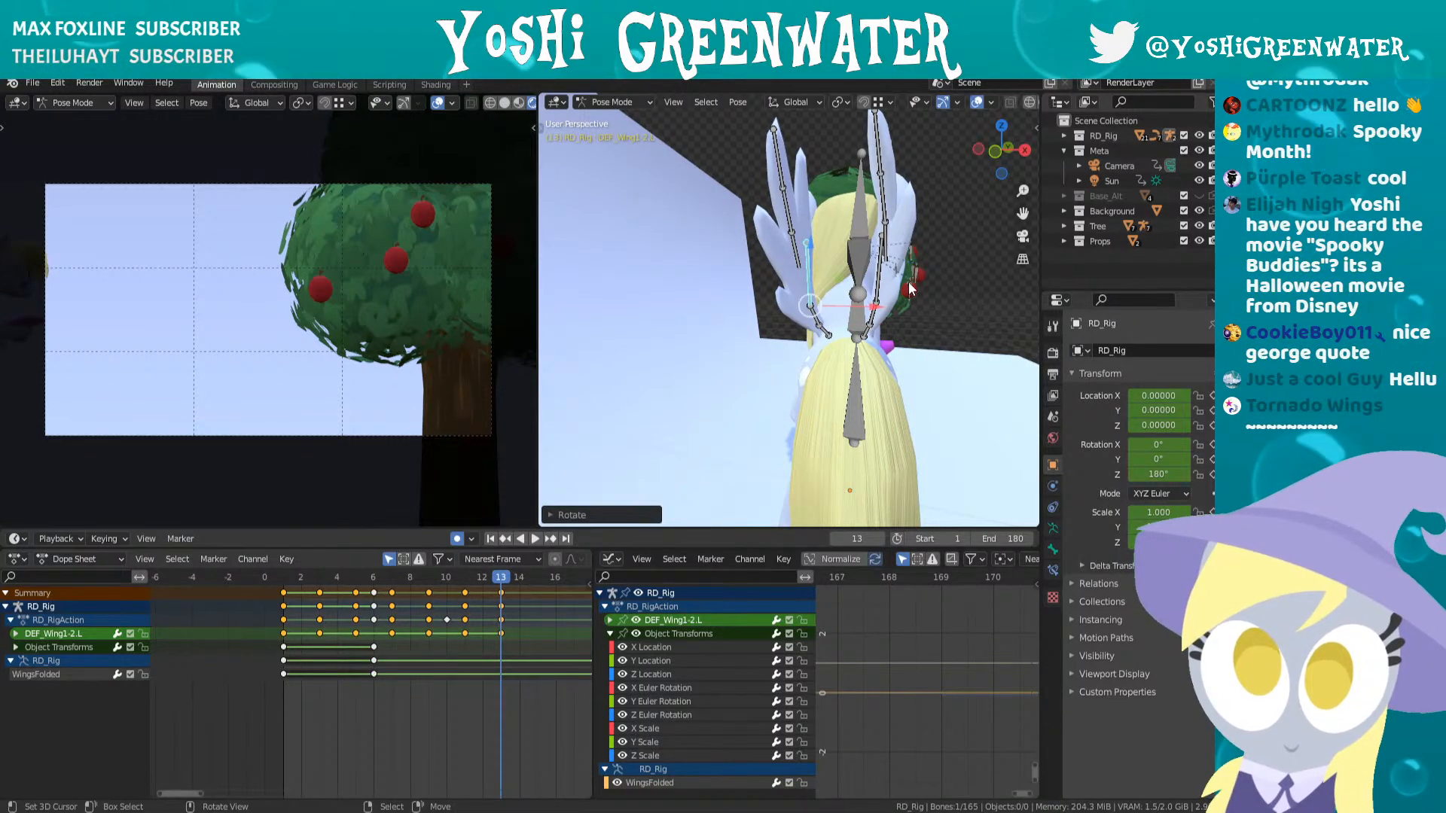
- Rotate DEF_WingBase.L and DEF_Wing1-1.L at frame 14, and move DEF_WingBase.L at frame 15
{"action": "key", "text": "Right"}
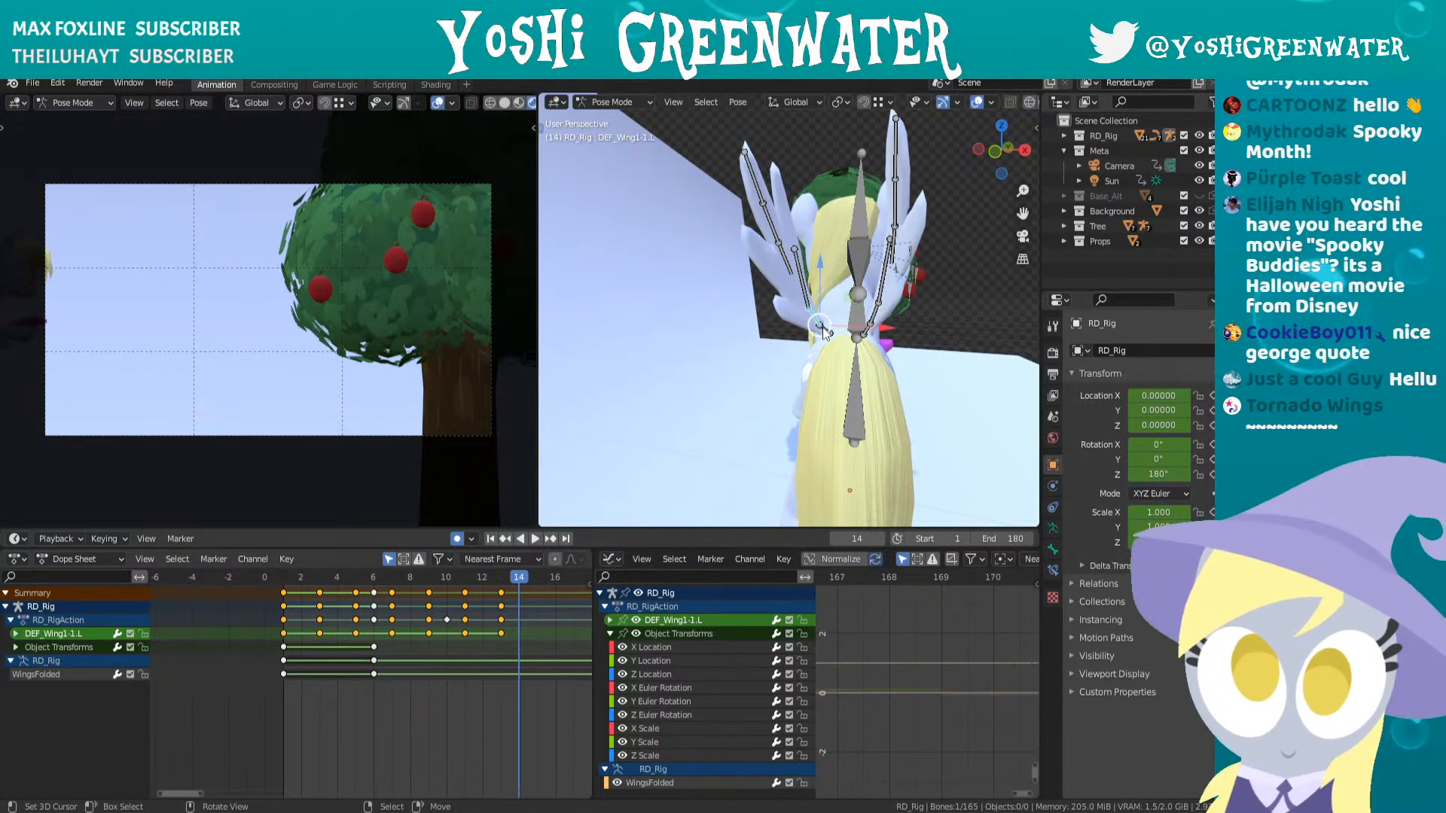
{"action": "right_click", "coordinate": [824, 331]}
{"action": "key", "text": "r"}
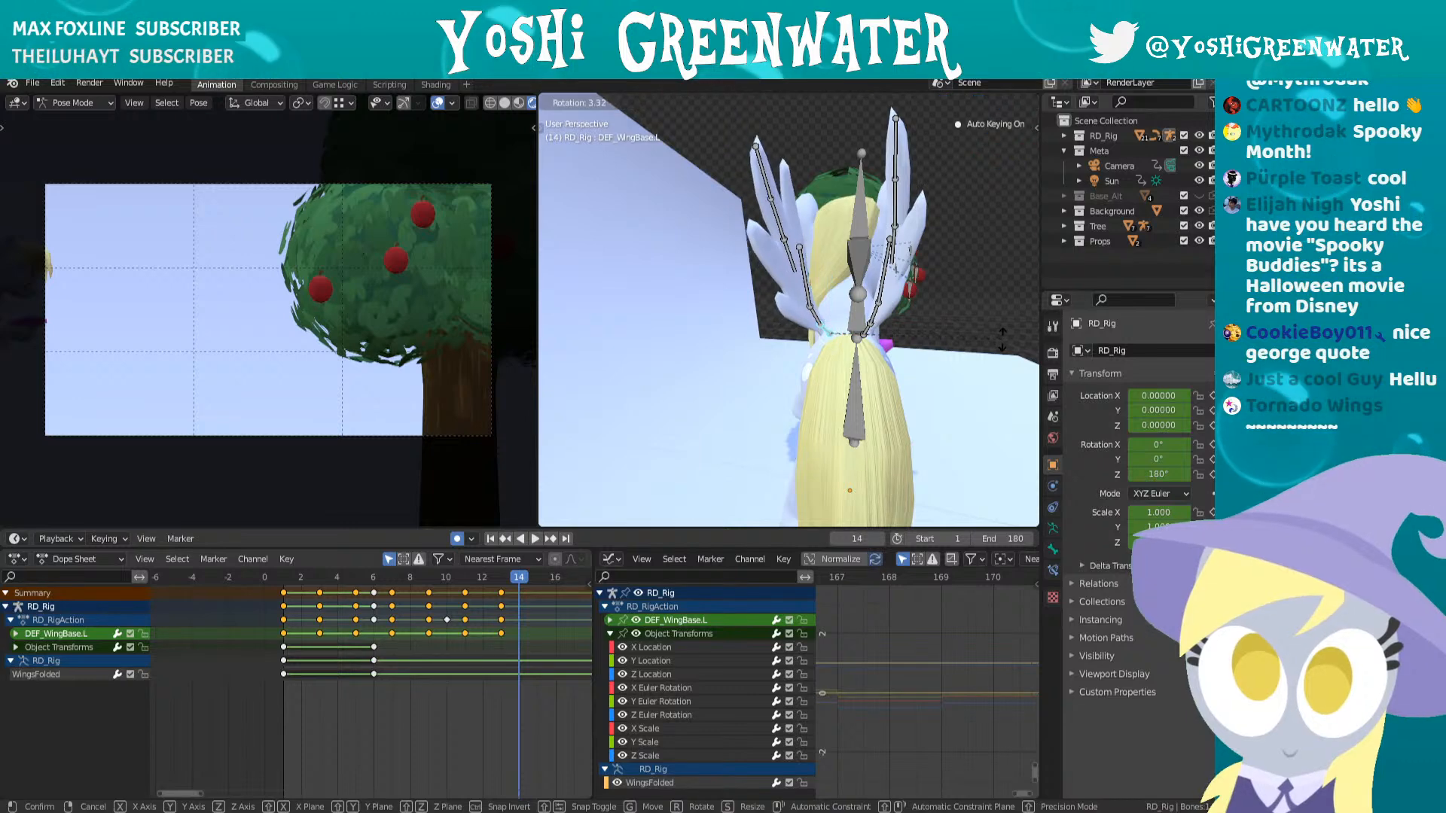
{"action": "left_click", "coordinate": [1007, 343]}
{"action": "right_click", "coordinate": [806, 280]}
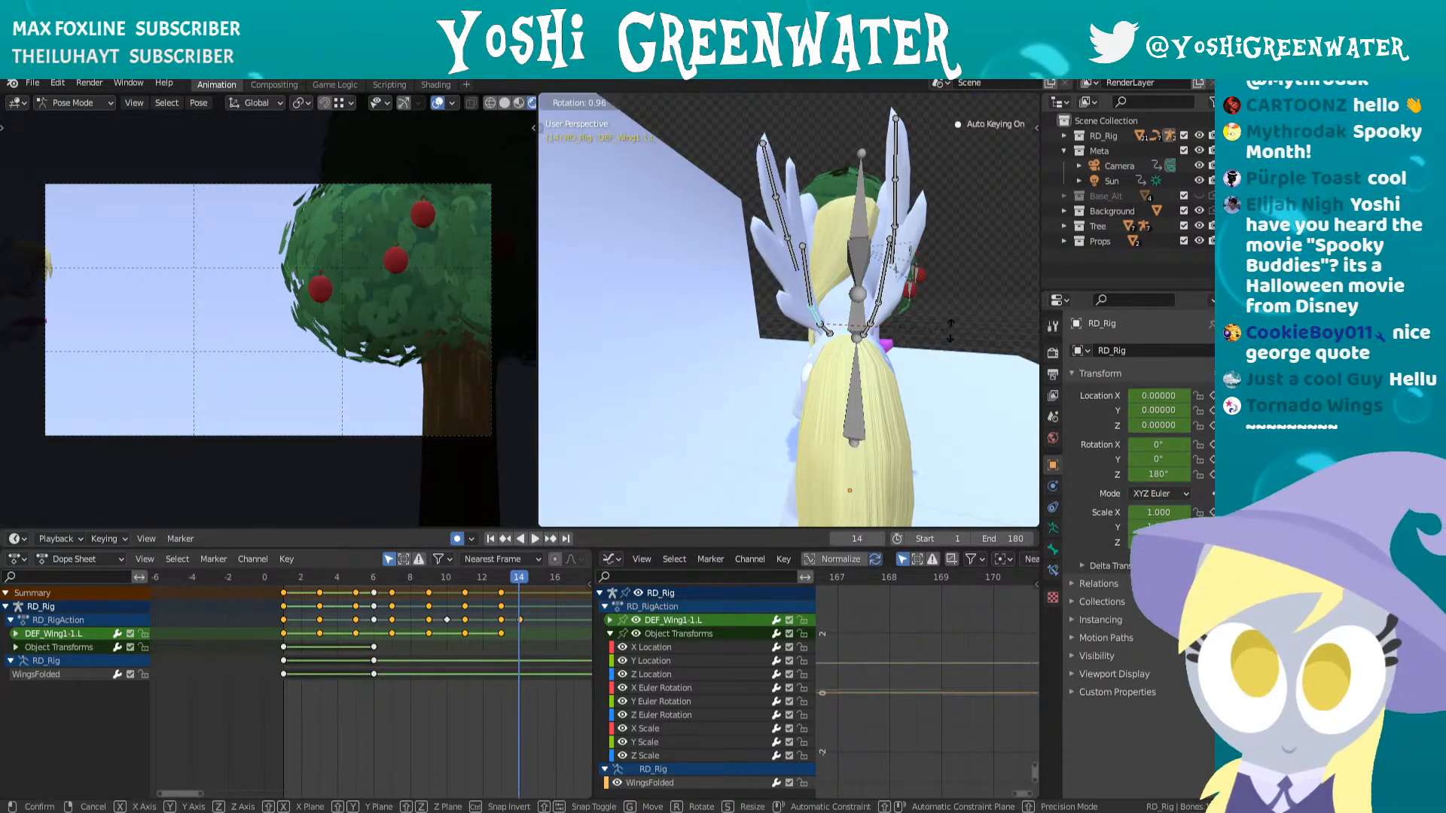
{"action": "key", "text": "r"}
{"action": "left_click", "coordinate": [806, 260]}
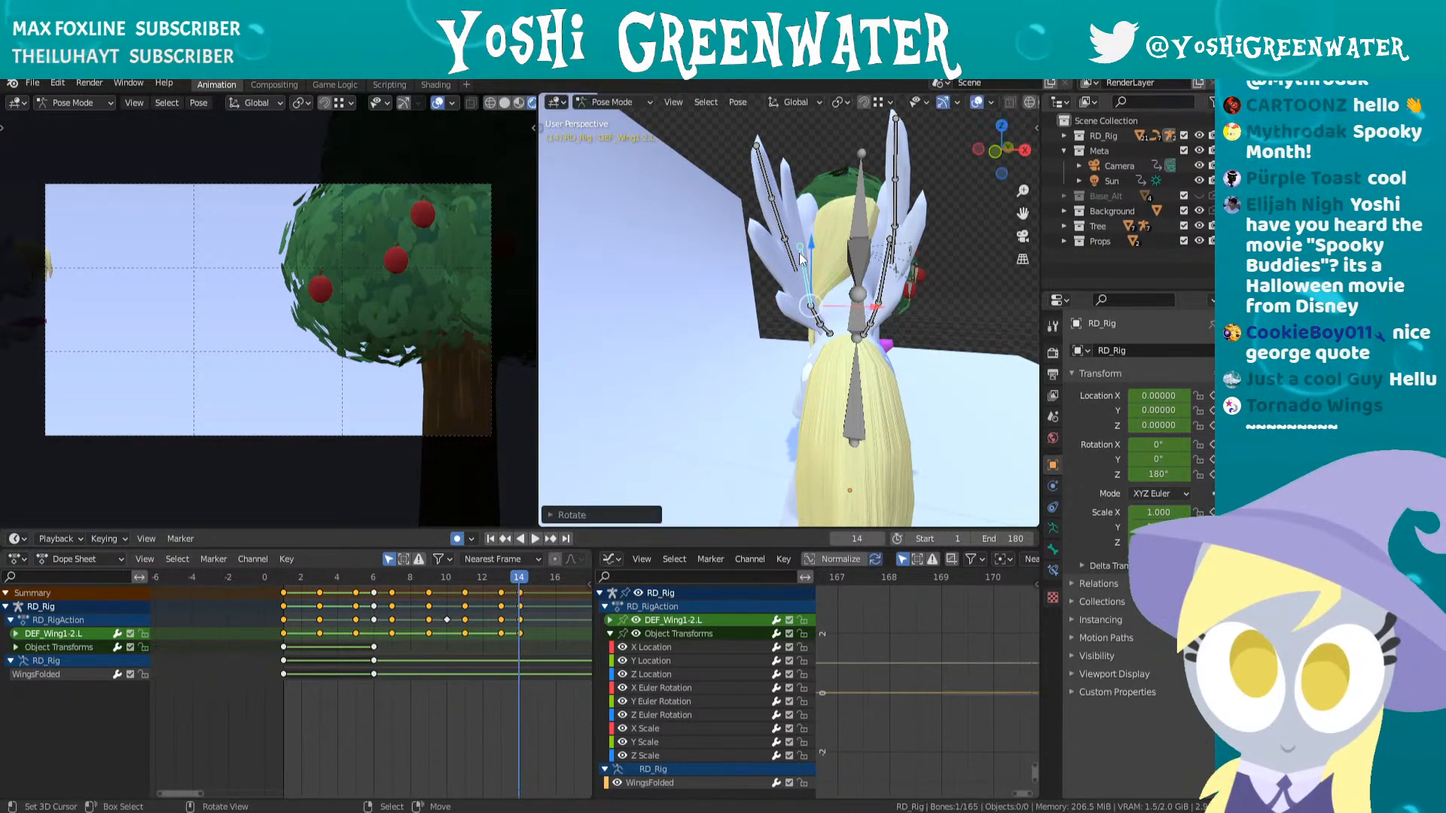
{"action": "key", "text": "Right"}
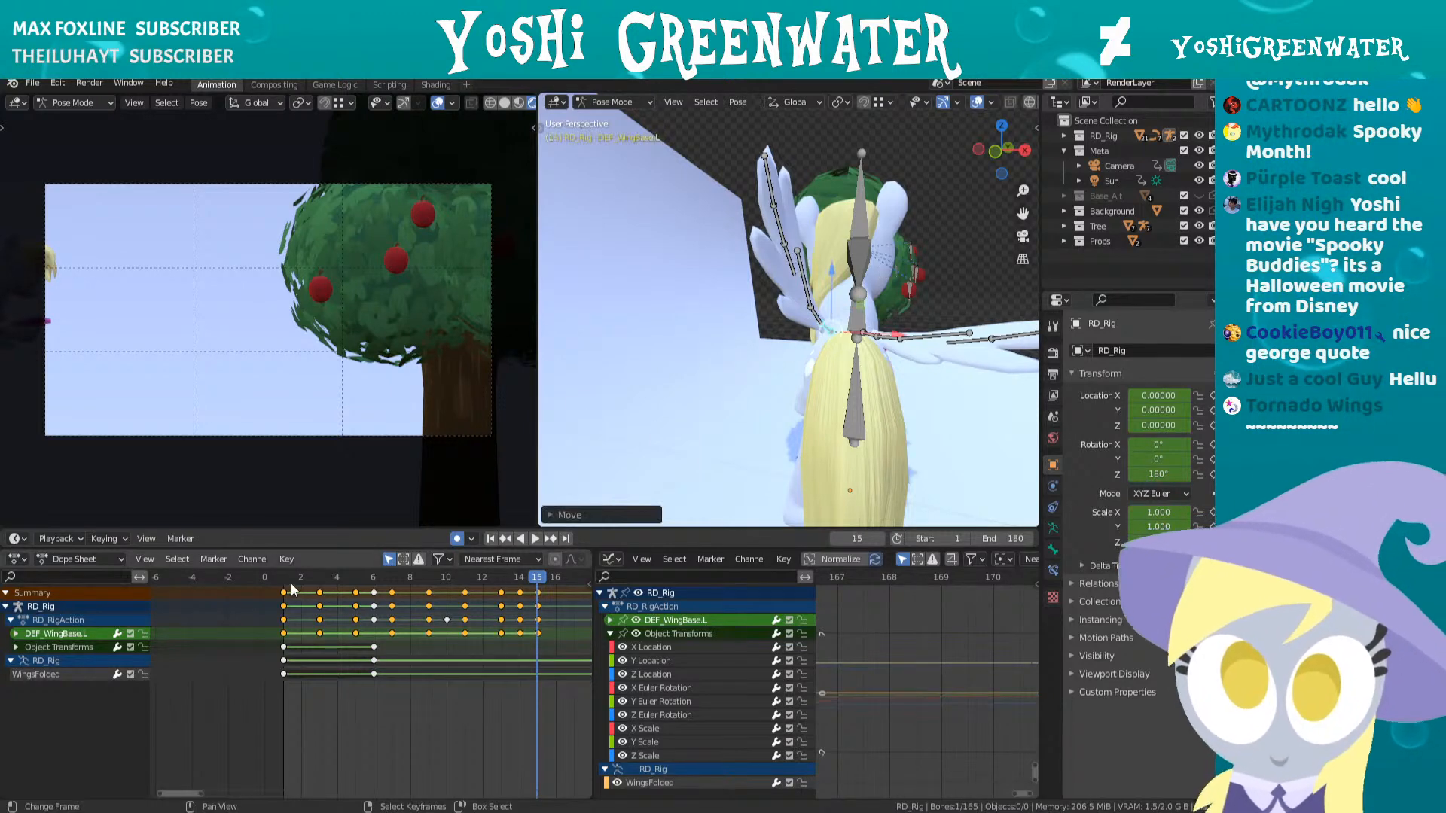
- Save the file and review the wing poses from frame 3 back to frame 1
{"action": "left_click", "coordinate": [291, 584]}
{"action": "key", "text": "space"}
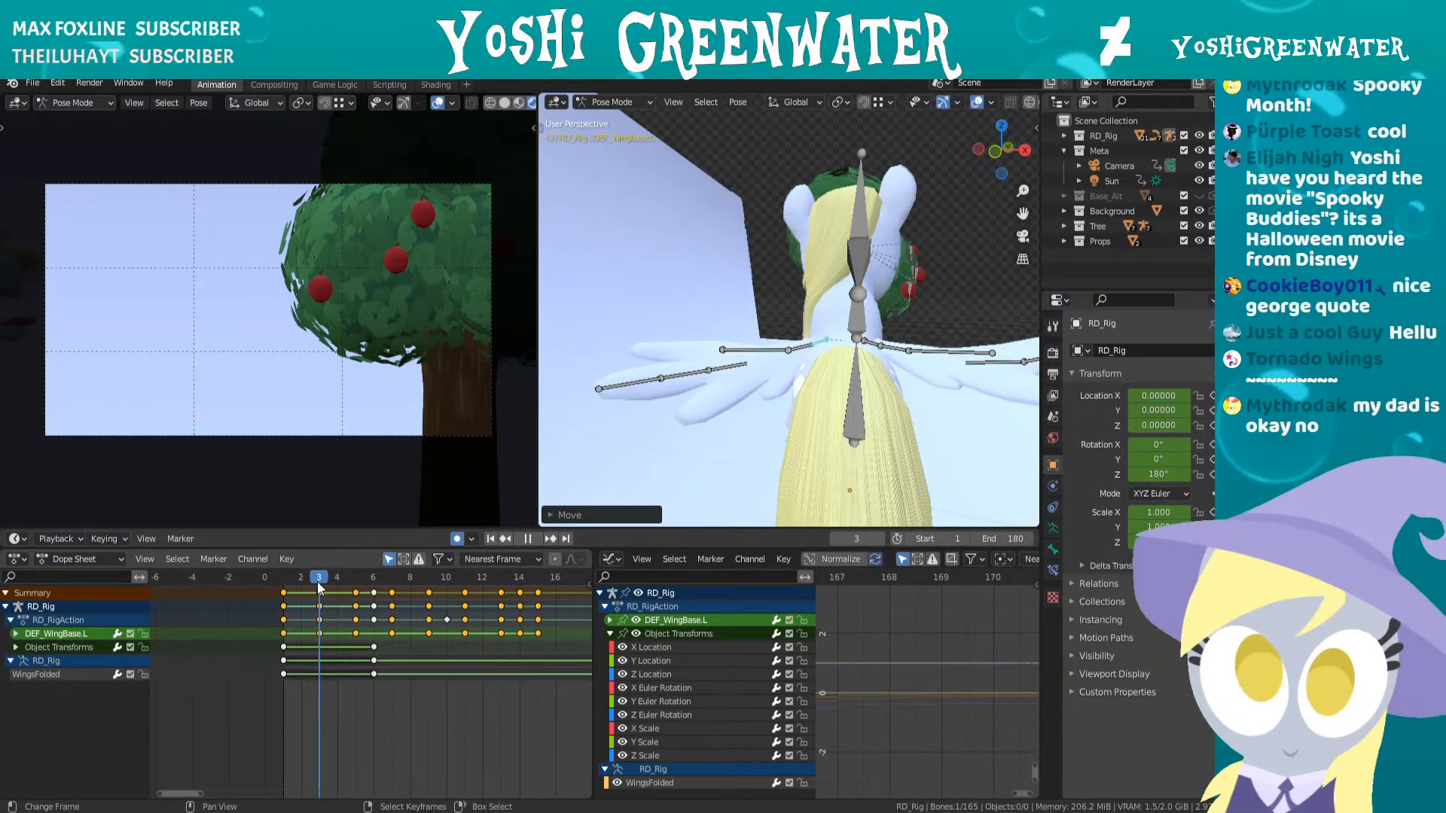
{"action": "key", "text": "ctrl+s"}
{"action": "middle_click_drag", "start_coordinate": [628, 467], "coordinate": [749, 394]}
{"action": "key", "text": "Left"}
{"action": "key", "text": "Left"}
{"action": "key", "text": "Left"}
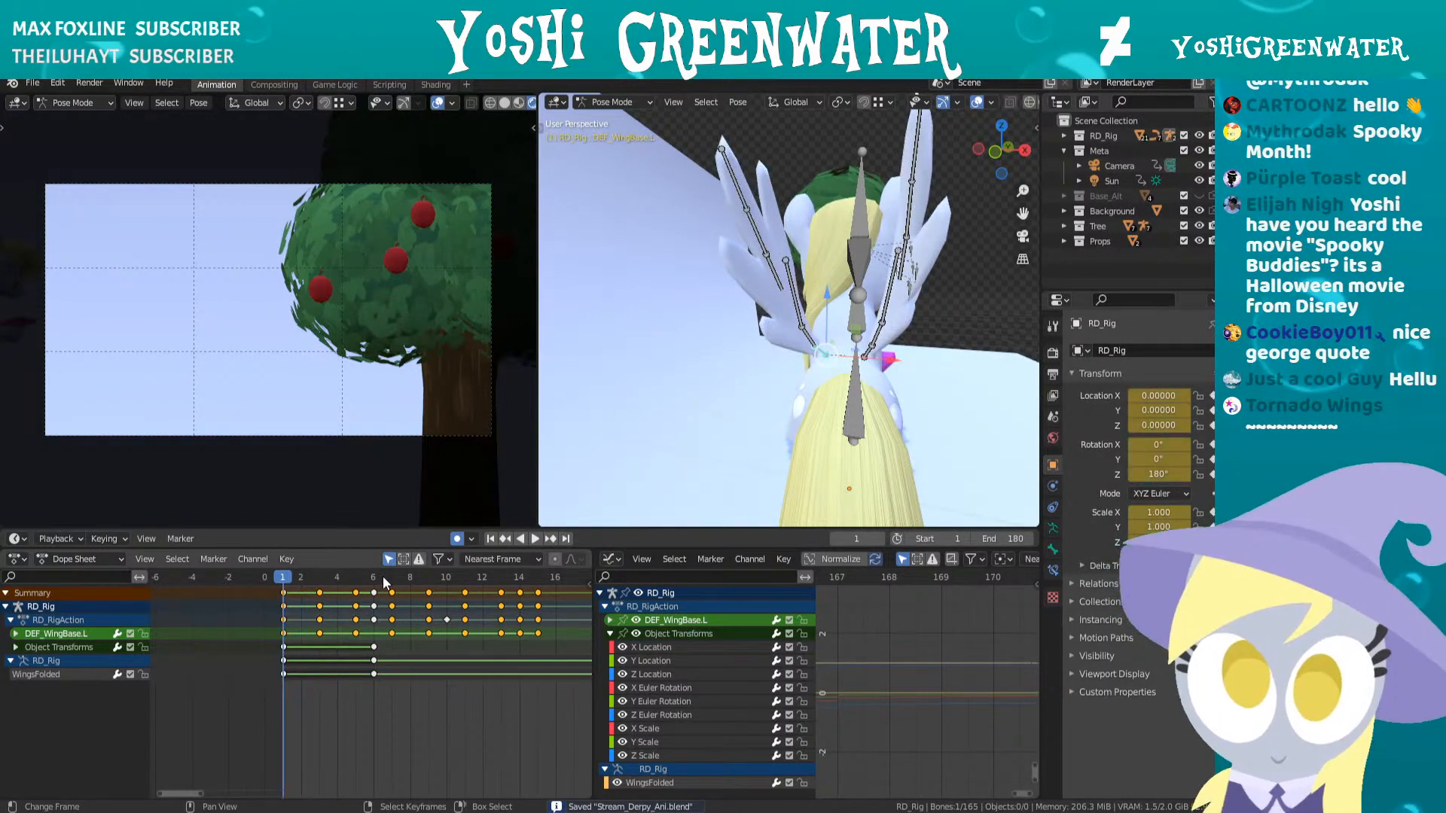
{"action": "key", "text": "Right"}
{"action": "middle_click_drag", "start_coordinate": [477, 637], "coordinate": [440, 642]}
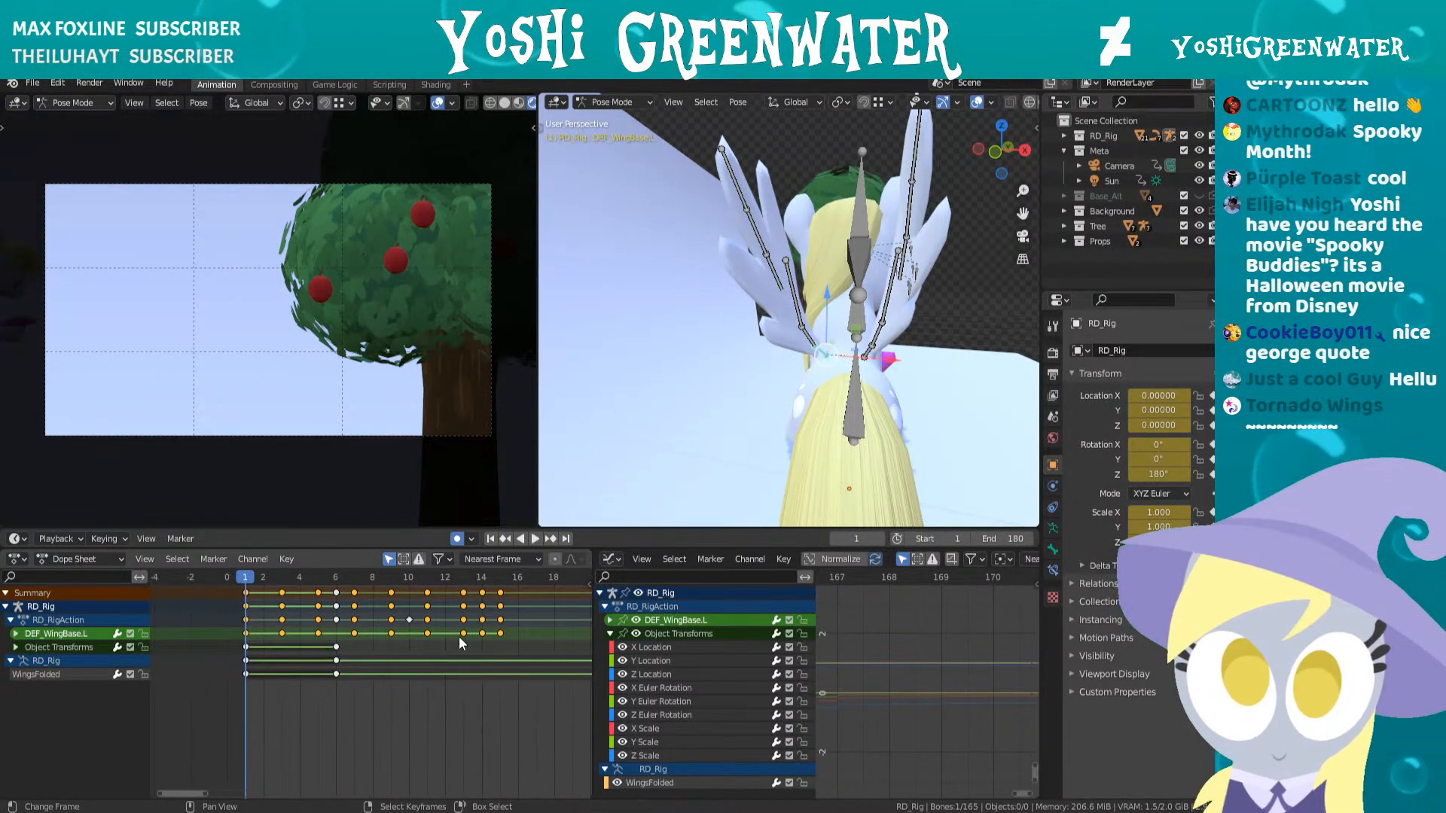
- Select DEF_WingBase.R and inspect its expanded keyframe channels around frames 13 to 15
{"action": "left_click", "coordinate": [862, 352]}
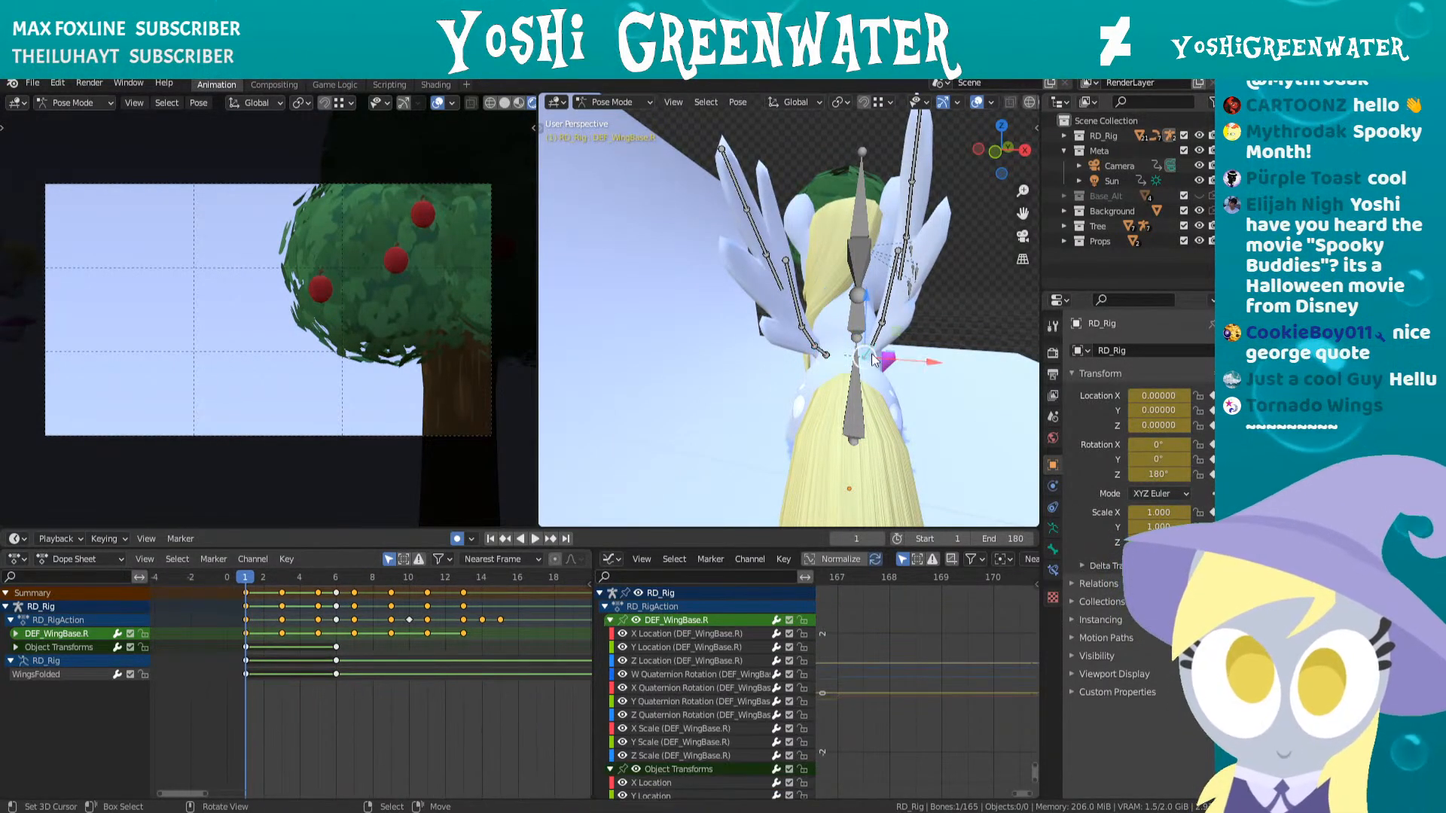
{"action": "left_click", "coordinate": [465, 579]}
{"action": "key", "text": "Right"}
{"action": "right_click", "coordinate": [487, 622]}
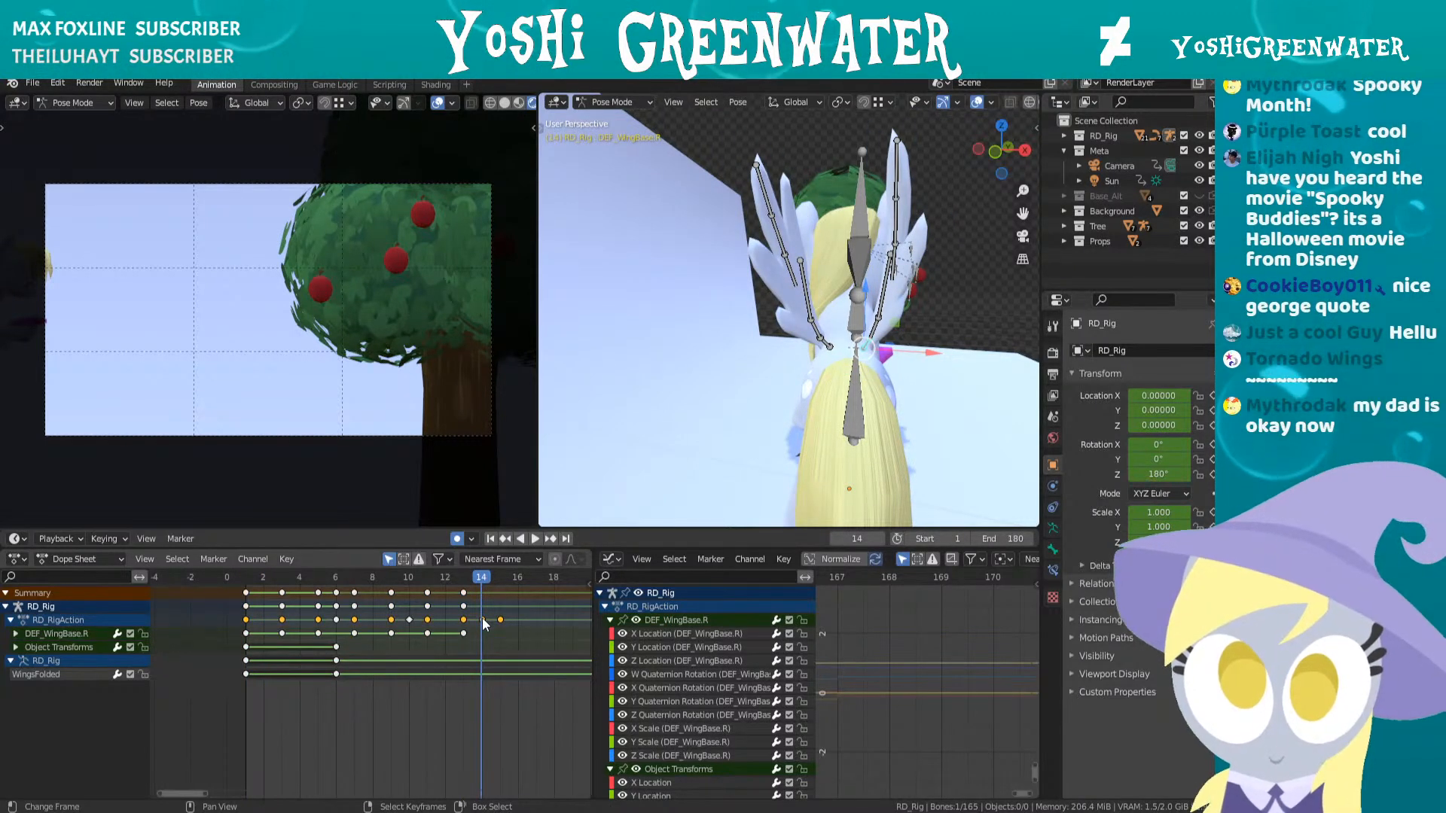
{"action": "key", "text": "Right"}
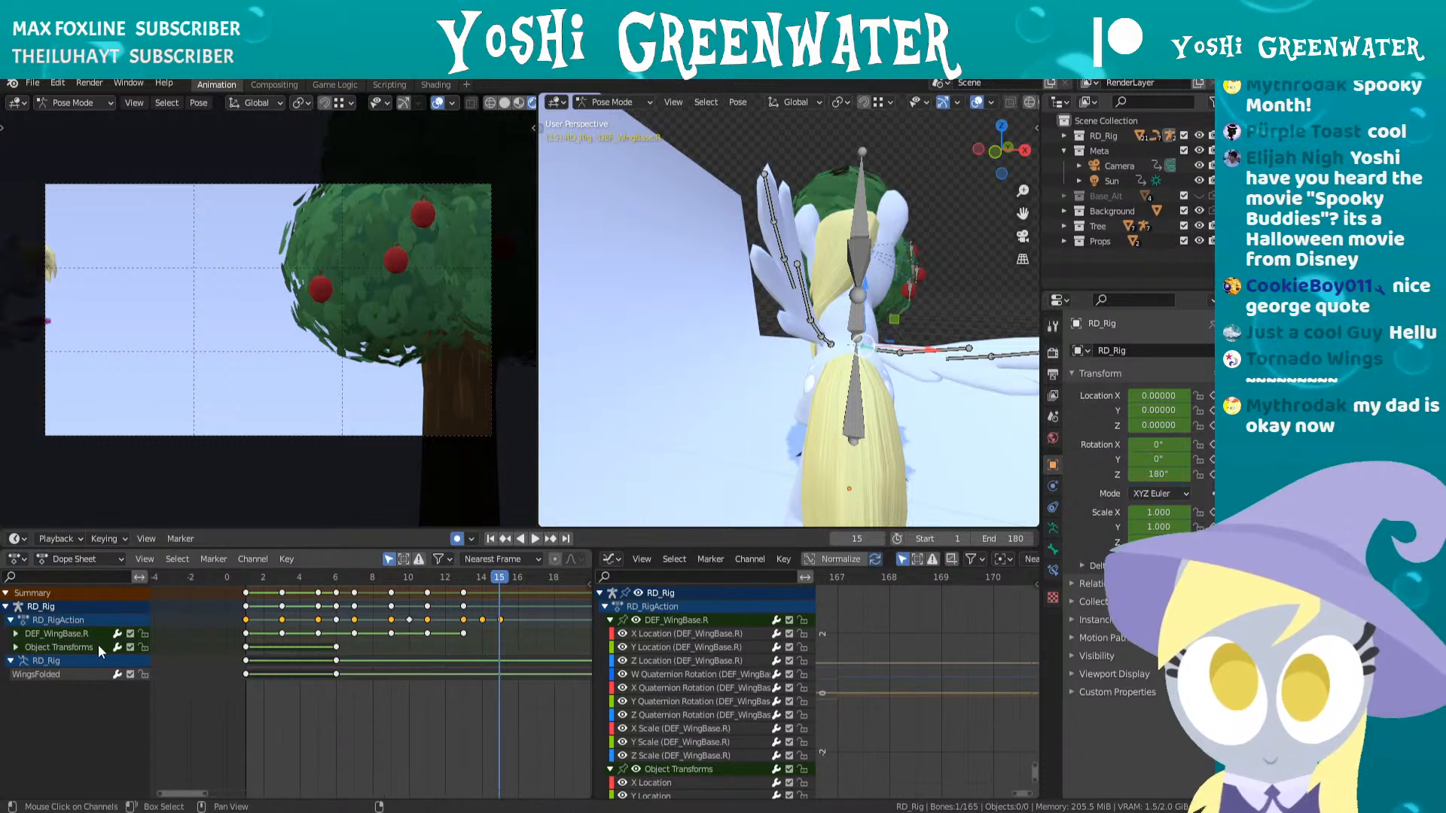
{"action": "left_click", "coordinate": [18, 634]}
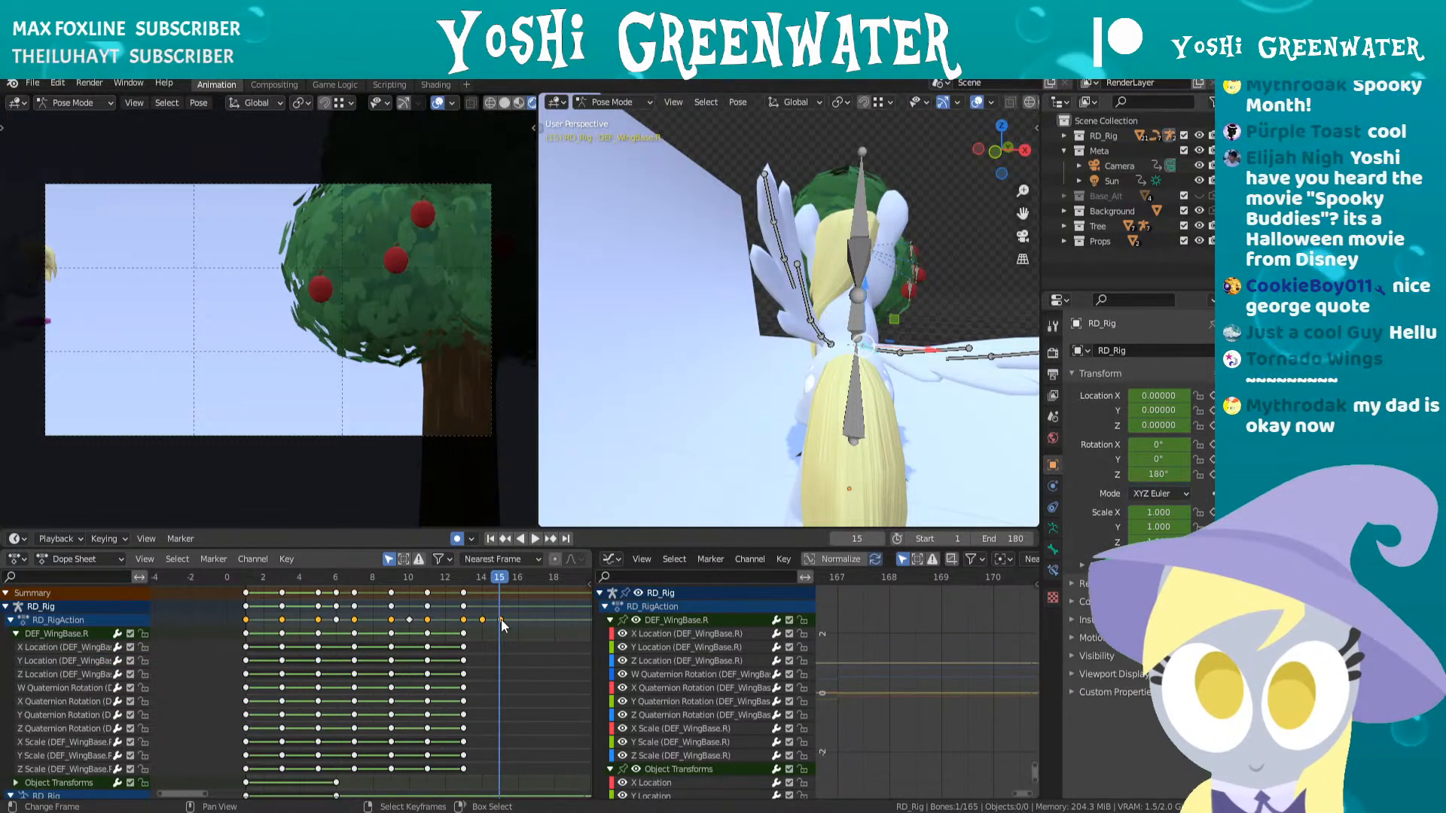
{"action": "scroll", "coordinate": [581, 662], "scroll_direction": "down", "scroll_amount": 2}
{"action": "scroll", "coordinate": [583, 659], "scroll_direction": "up", "scroll_amount": 2}
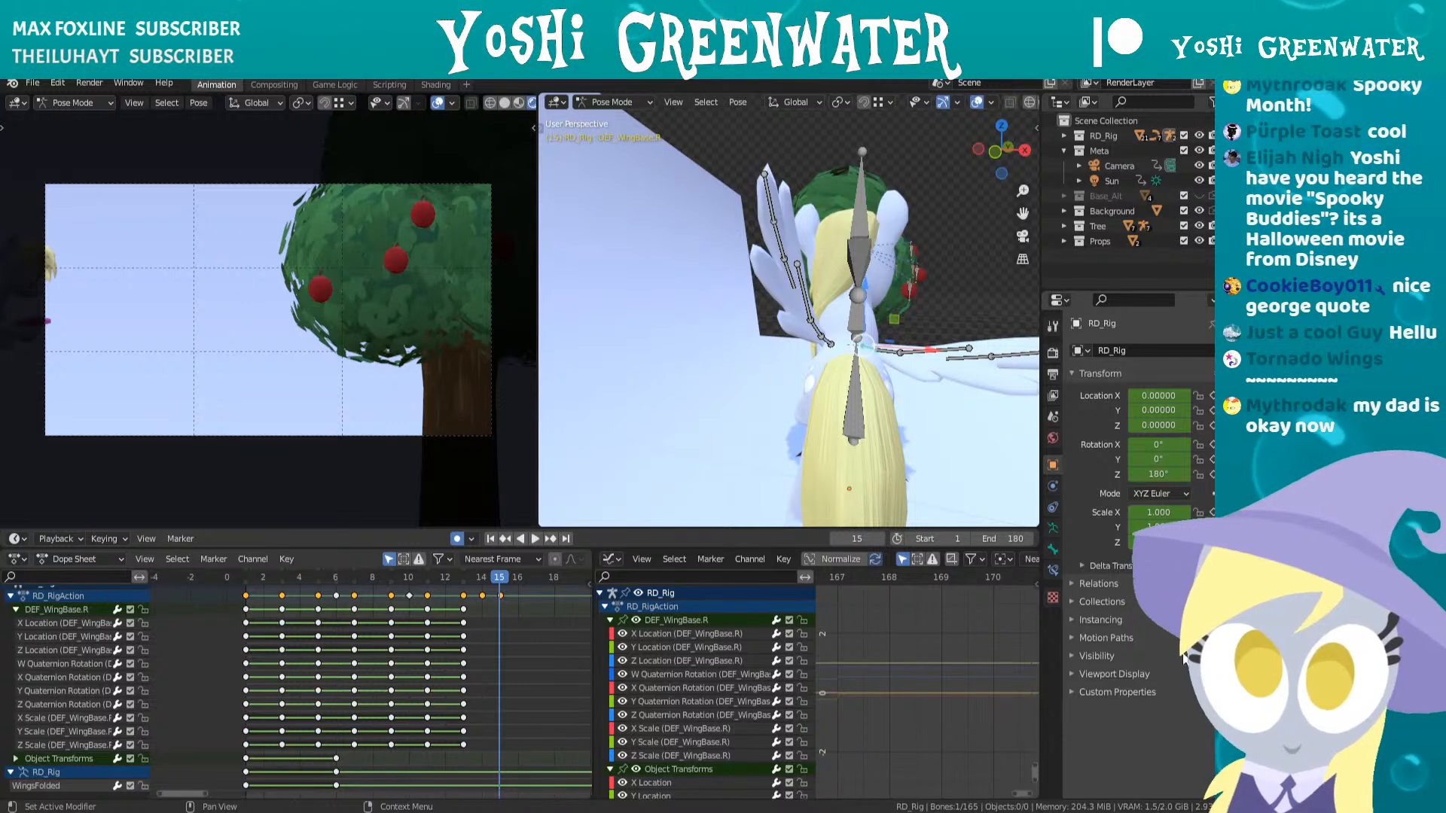
- Save the file and undo back to DEF_WingBase.L's selection, comparing both wings between frames 13 and 15
{"action": "mouse_move", "coordinate": [857, 414]}
{"action": "middle_mouse_down"}
{"action": "mouse_move", "coordinate": [836, 403]}
{"action": "mouse_move", "coordinate": [858, 382]}
{"action": "mouse_move", "coordinate": [870, 414]}
{"action": "middle_mouse_up"}
{"action": "key", "text": "ctrl+s"}
{"action": "key", "text": "ctrl+z"}
{"action": "middle_click_drag", "start_coordinate": [497, 682], "coordinate": [478, 753]}
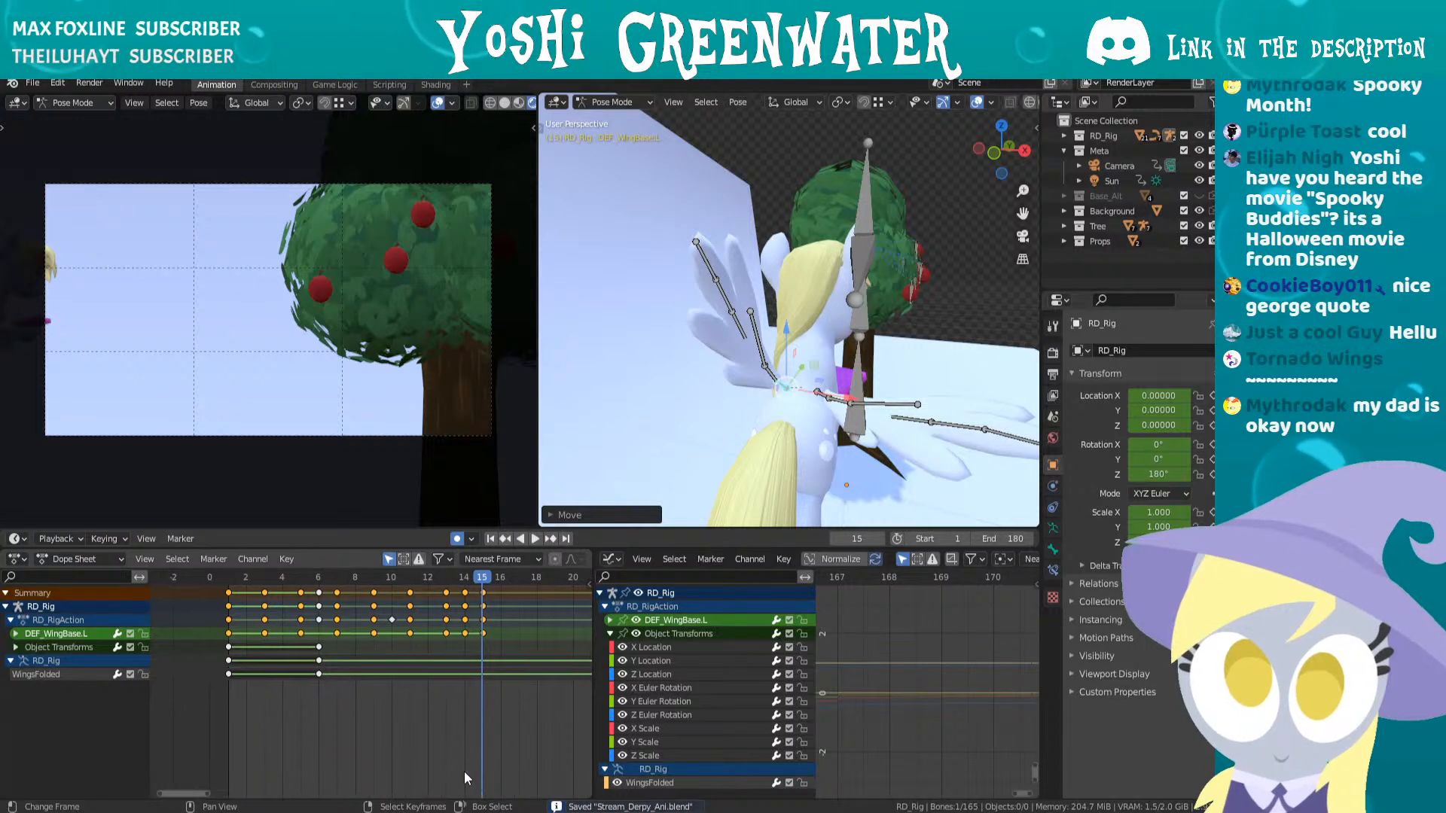
{"action": "key", "text": "Left"}
{"action": "key", "text": "Left"}
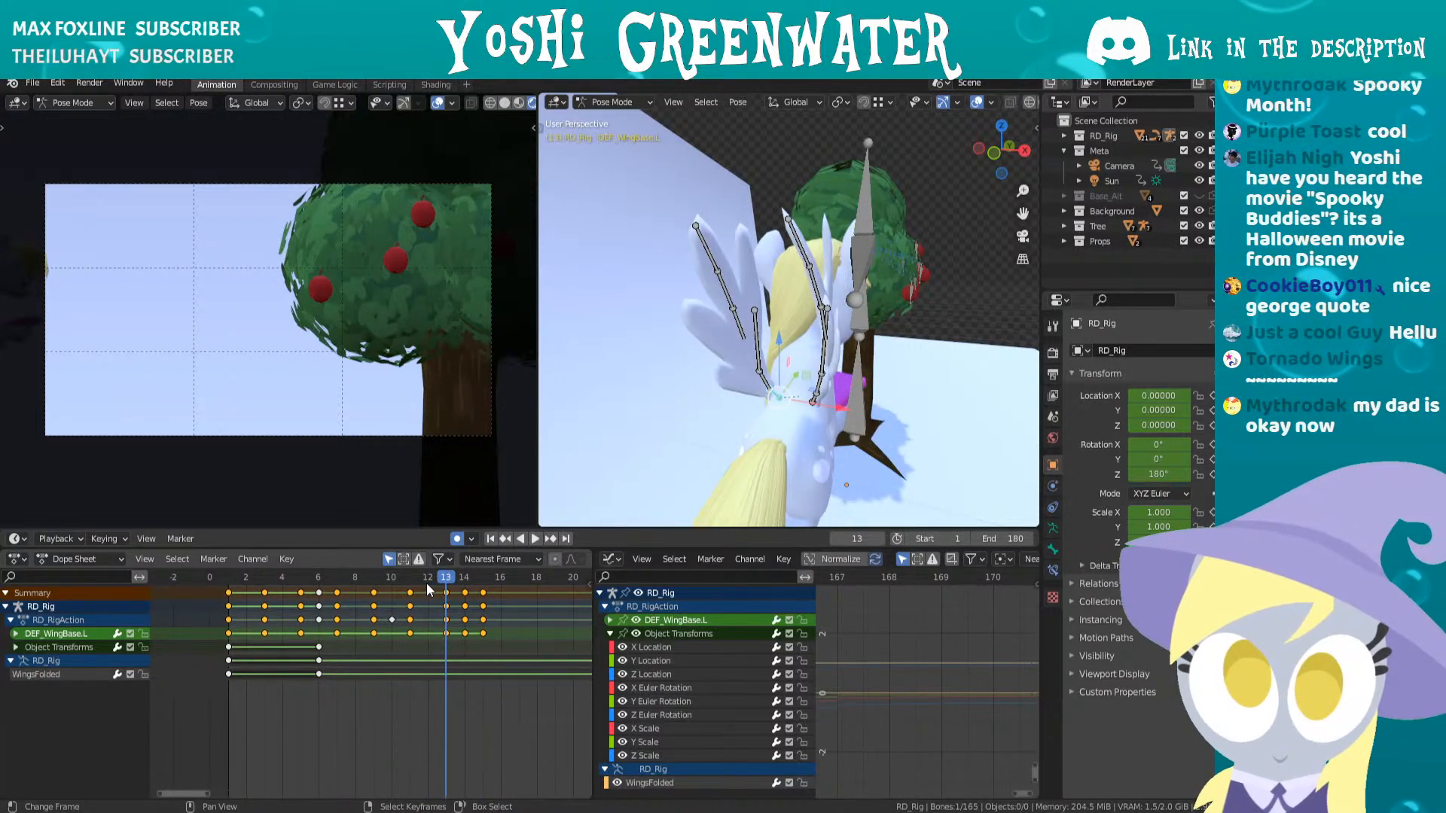
{"action": "key", "text": "Right"}
{"action": "key", "text": "Right"}
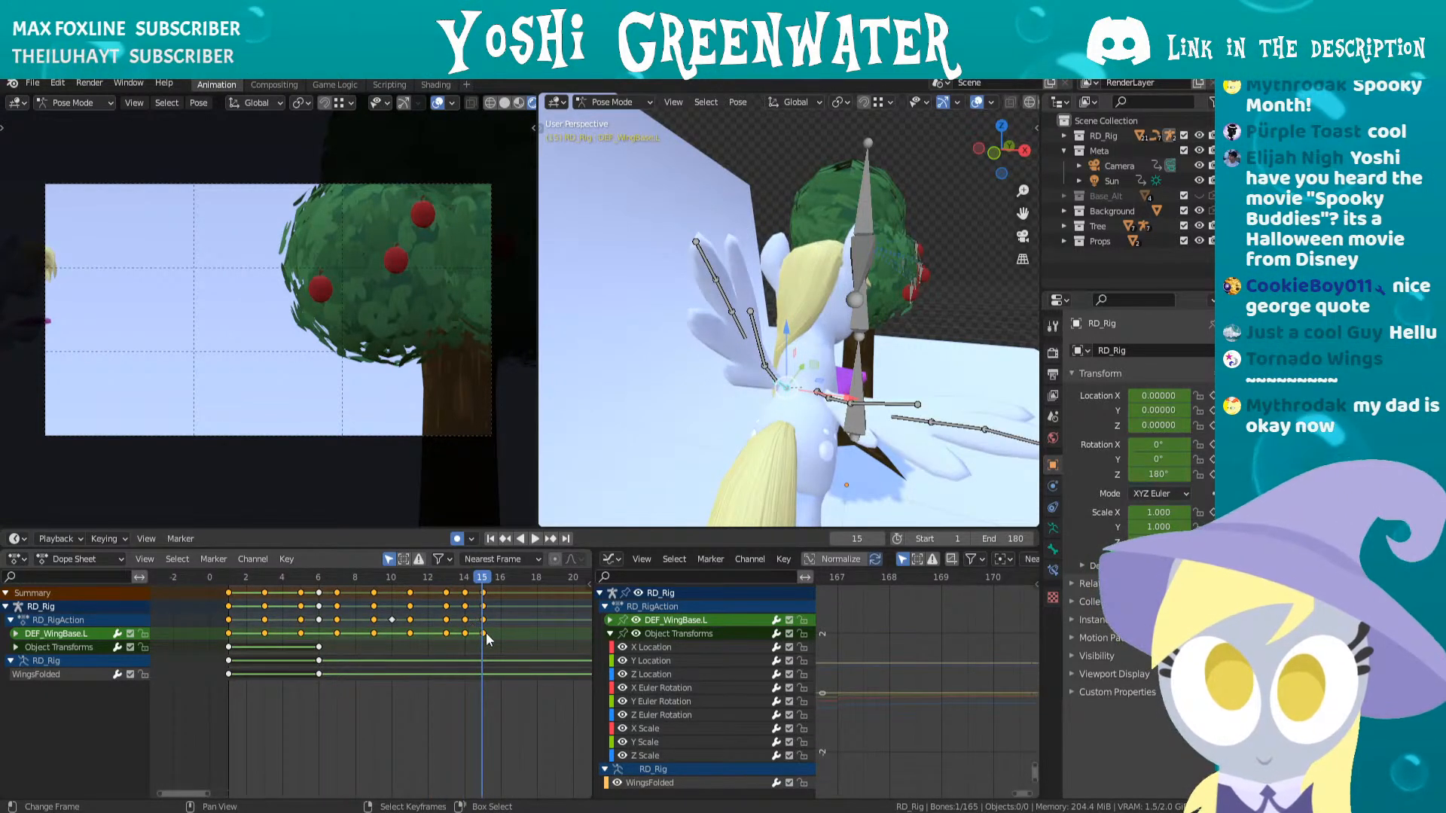
- Select all six left wing bones and delete their keyframes at frame 15
{"action": "left_click", "coordinate": [769, 370], "text": "shift"}
{"action": "left_click", "coordinate": [757, 339], "text": "shift"}
{"action": "left_click", "coordinate": [736, 332], "text": "shift"}
{"action": "left_click", "coordinate": [727, 298], "text": "shift"}
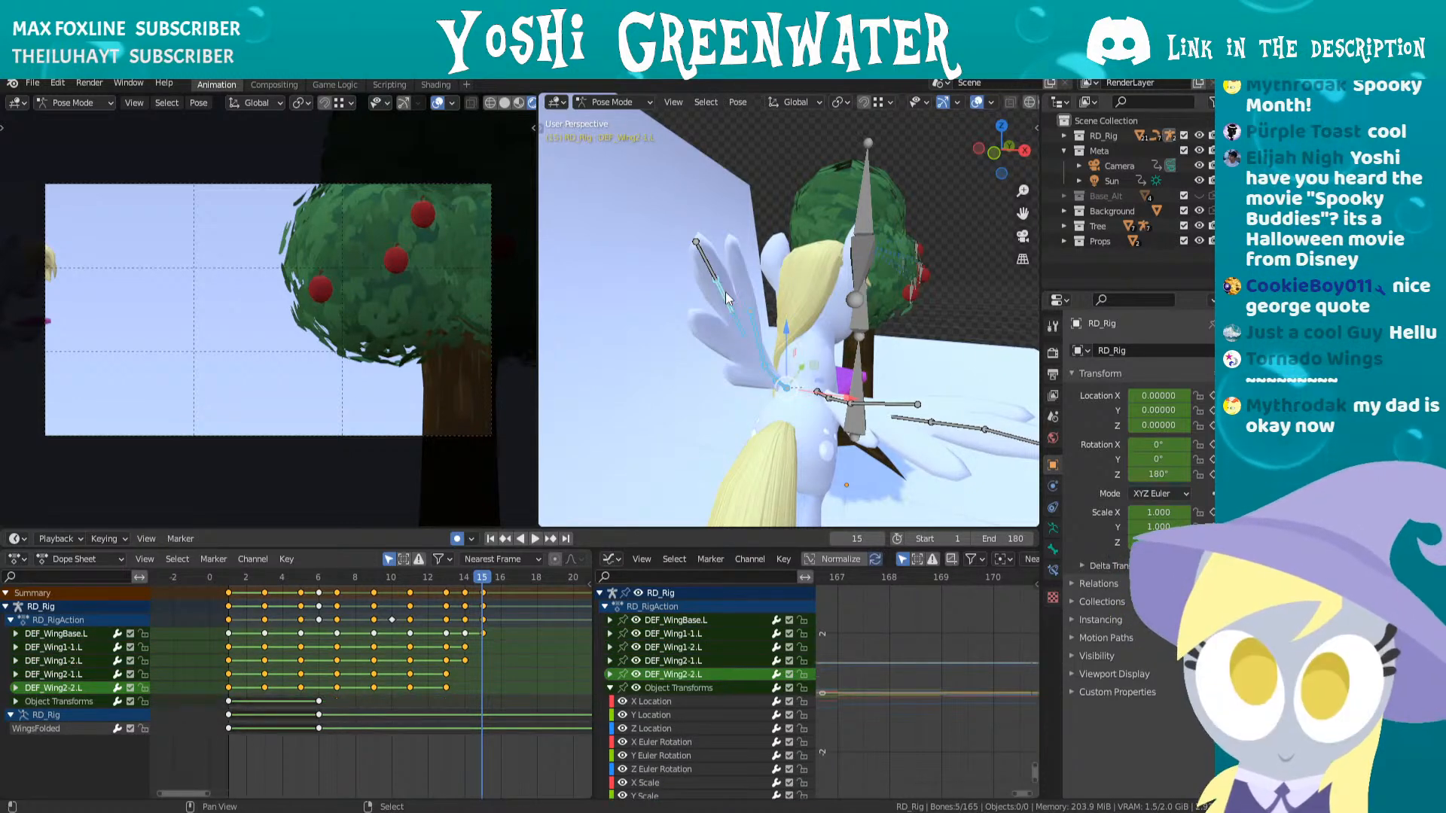
{"action": "left_click", "coordinate": [701, 274], "text": "shift"}
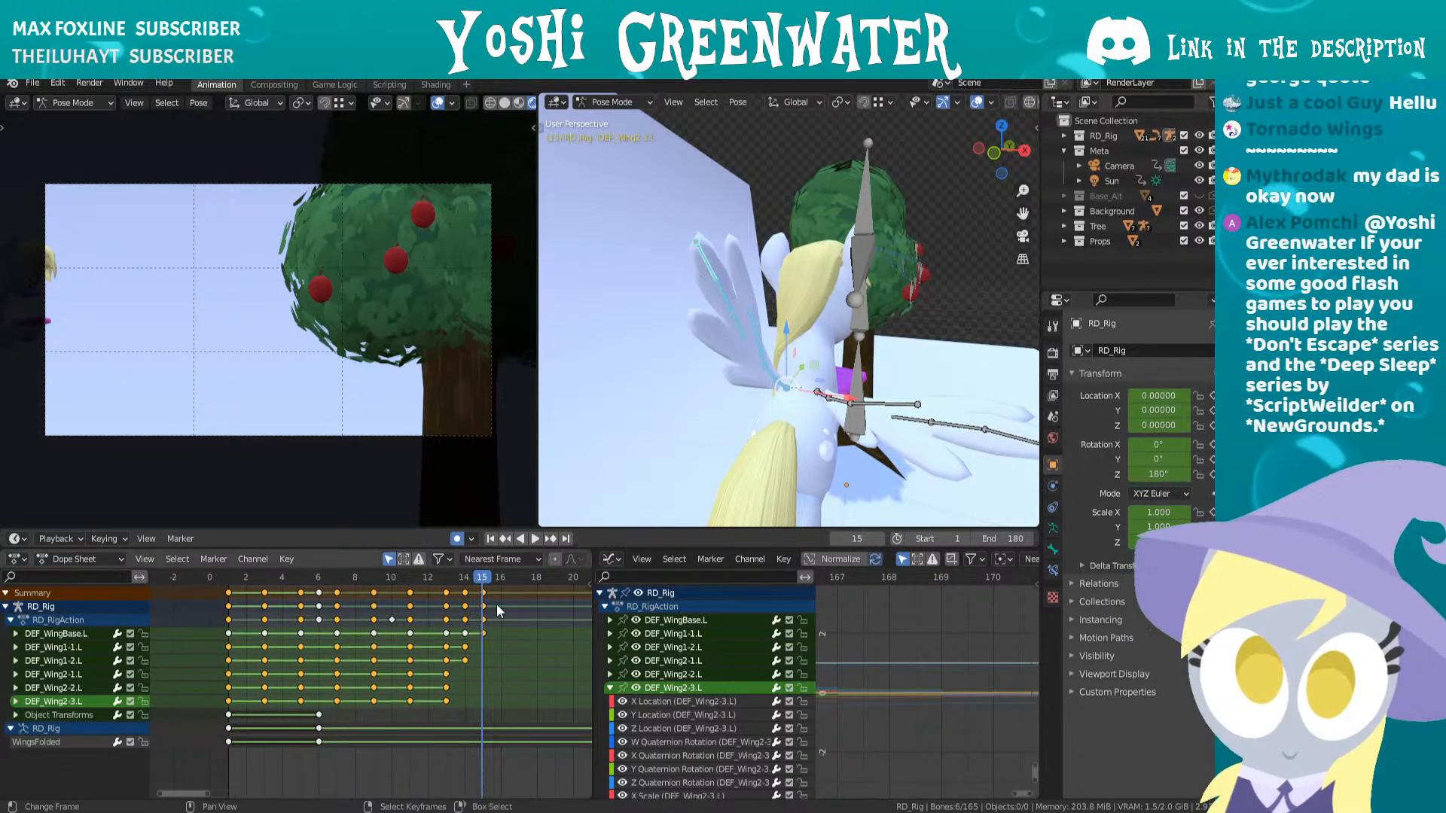
{"action": "key", "text": "Delete"}
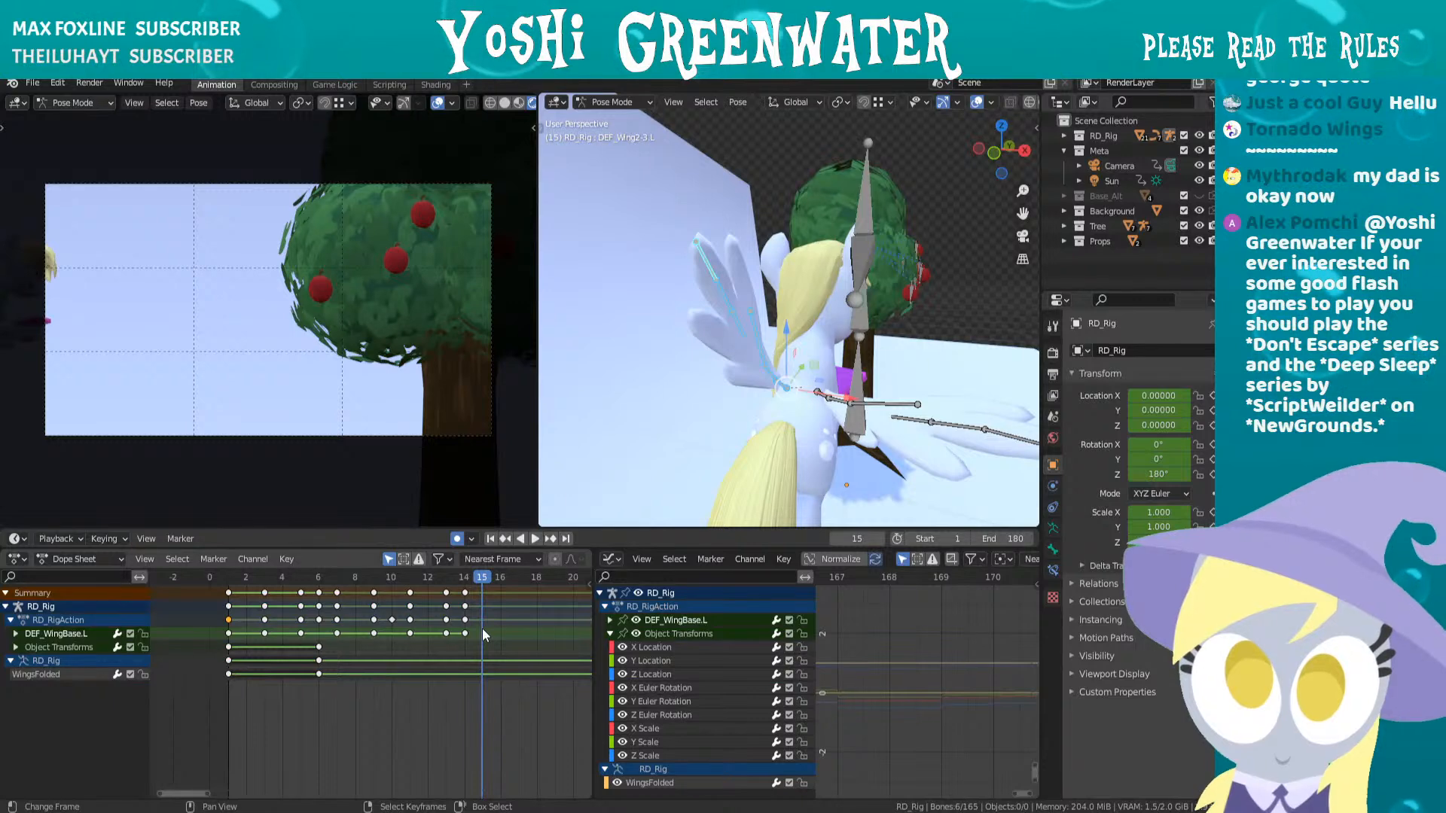
- Select DEF_WingBase.R and check its keyframes and the wing pose at frame 13
{"action": "right_click", "coordinate": [823, 399]}
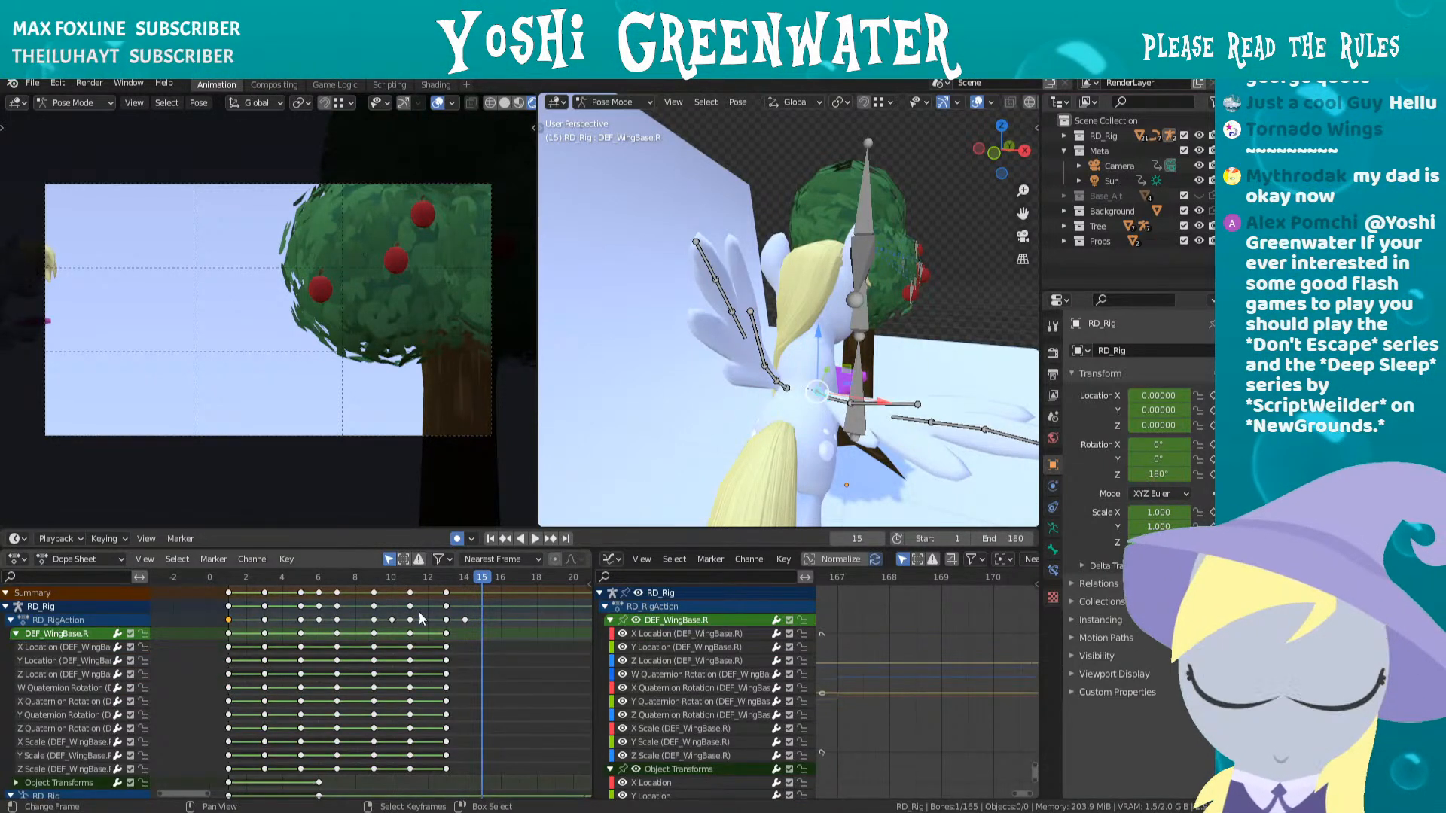
{"action": "left_click", "coordinate": [454, 594]}
{"action": "key", "text": "Left"}
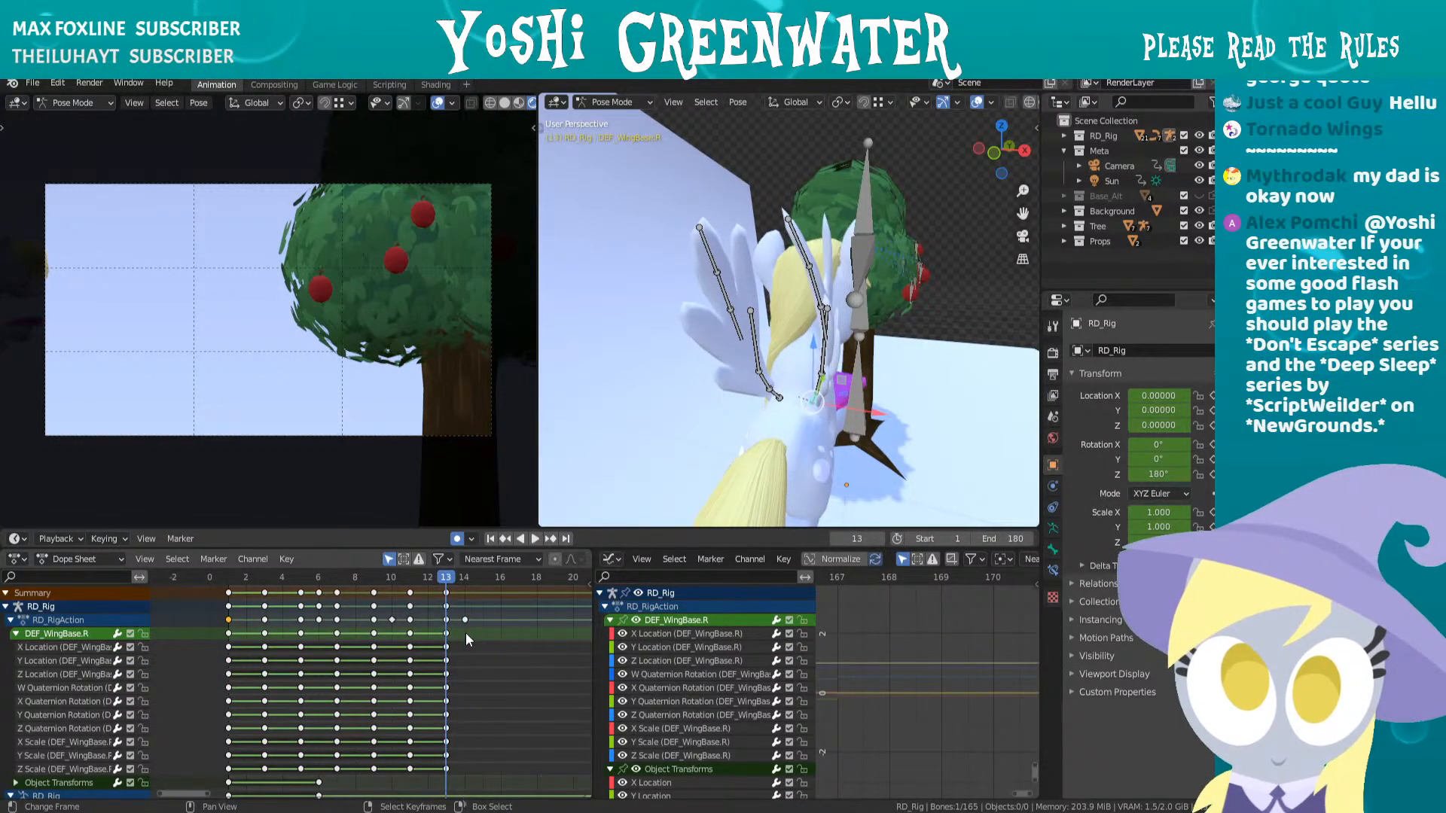
{"action": "key", "text": "Right"}
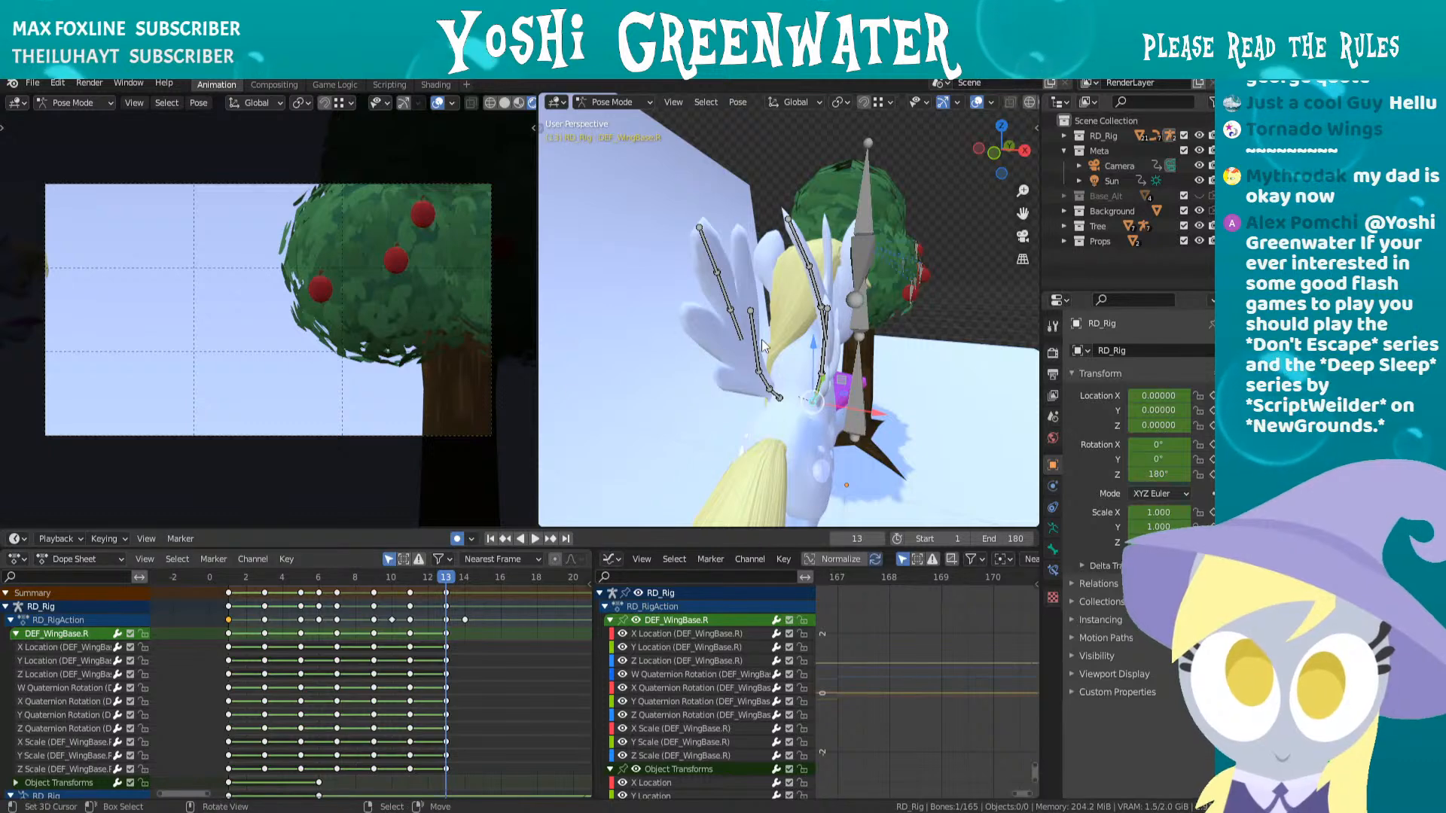
- Select the six left wing bones, delete their keyframes at frame 14 and return to frame 13
{"action": "right_click", "coordinate": [757, 350]}
{"action": "left_click", "coordinate": [468, 609]}
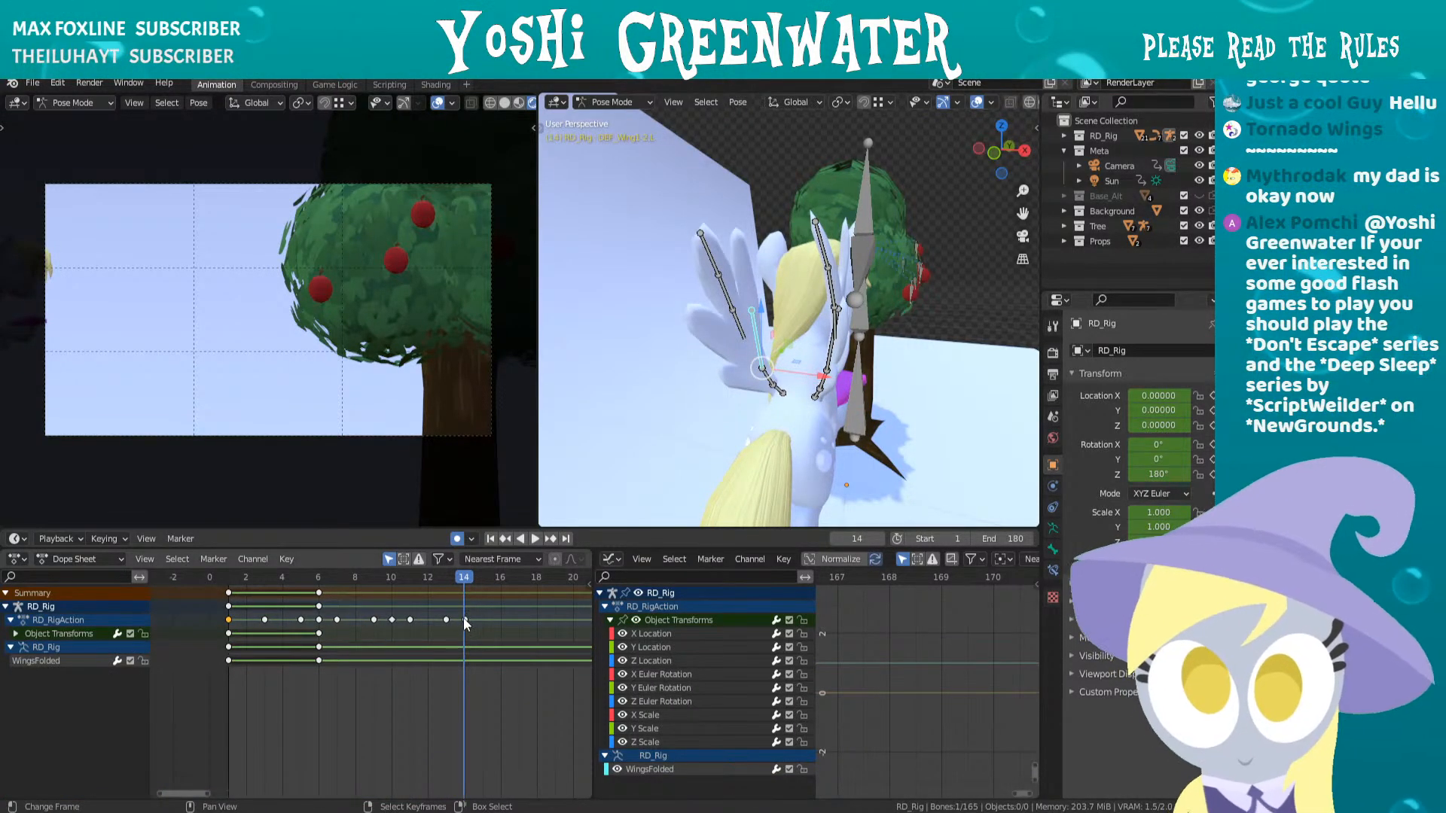
{"action": "right_click", "coordinate": [779, 391], "text": "shift"}
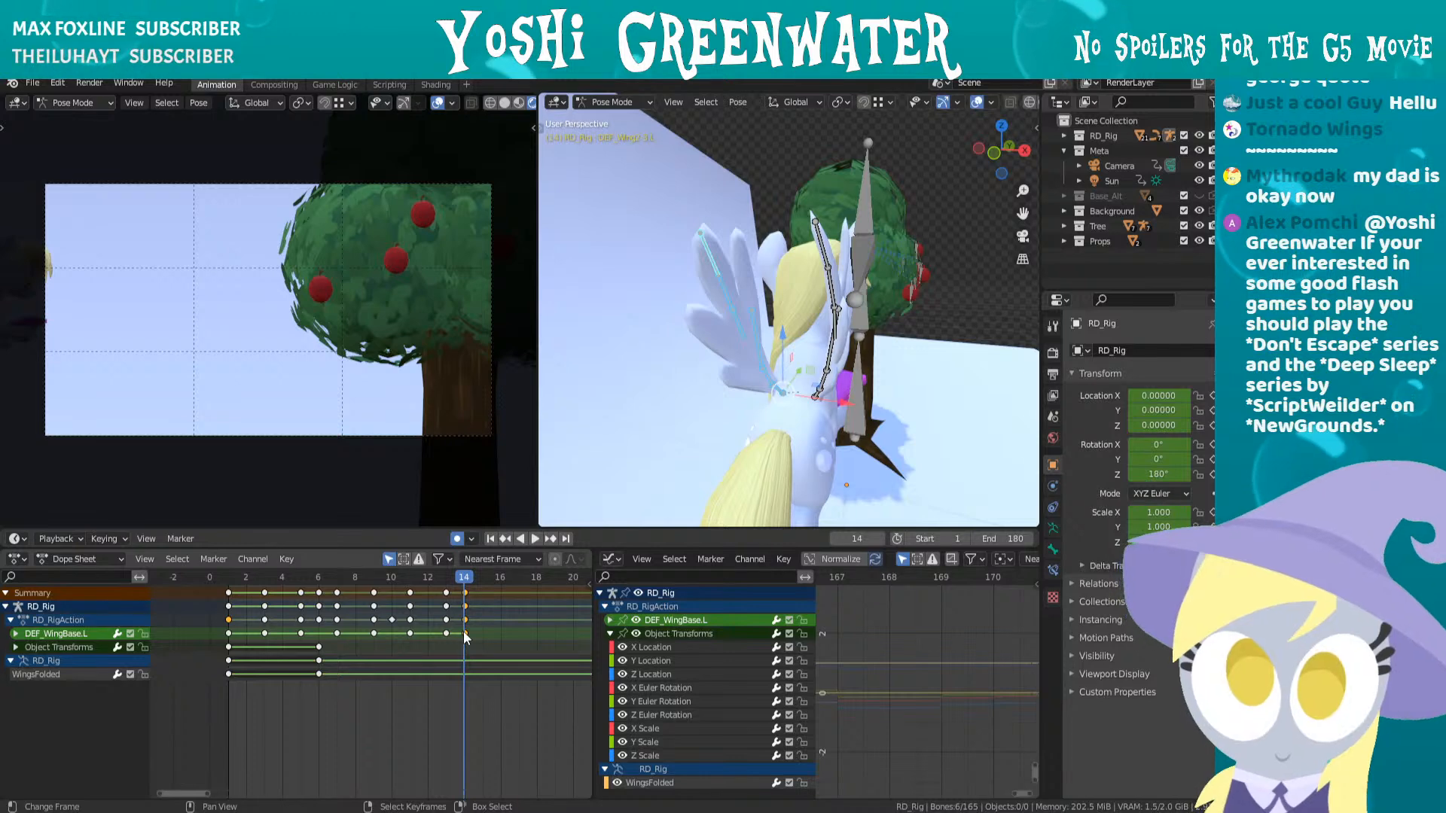
{"action": "key", "text": "Delete"}
{"action": "middle_click_drag", "start_coordinate": [707, 458], "coordinate": [729, 450]}
{"action": "key", "text": "Left"}
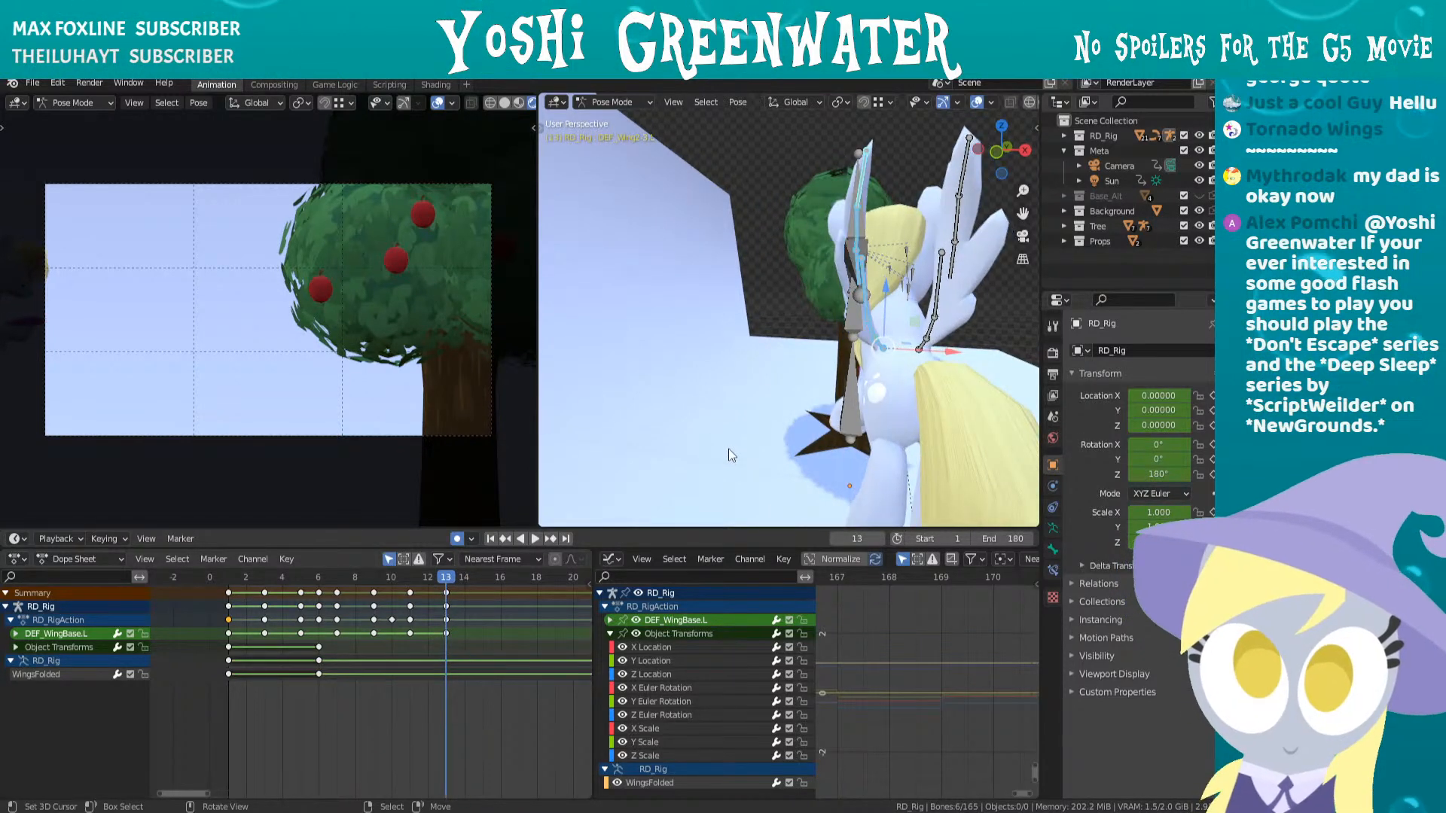
- Step through frames 14 to 27 and check how both wings move beyond the last wing keyframes
{"action": "key", "text": "Right"}
{"action": "key", "text": "Right"}
{"action": "key", "text": "Right"}
{"action": "key", "text": "Right"}
{"action": "key", "text": "Right"}
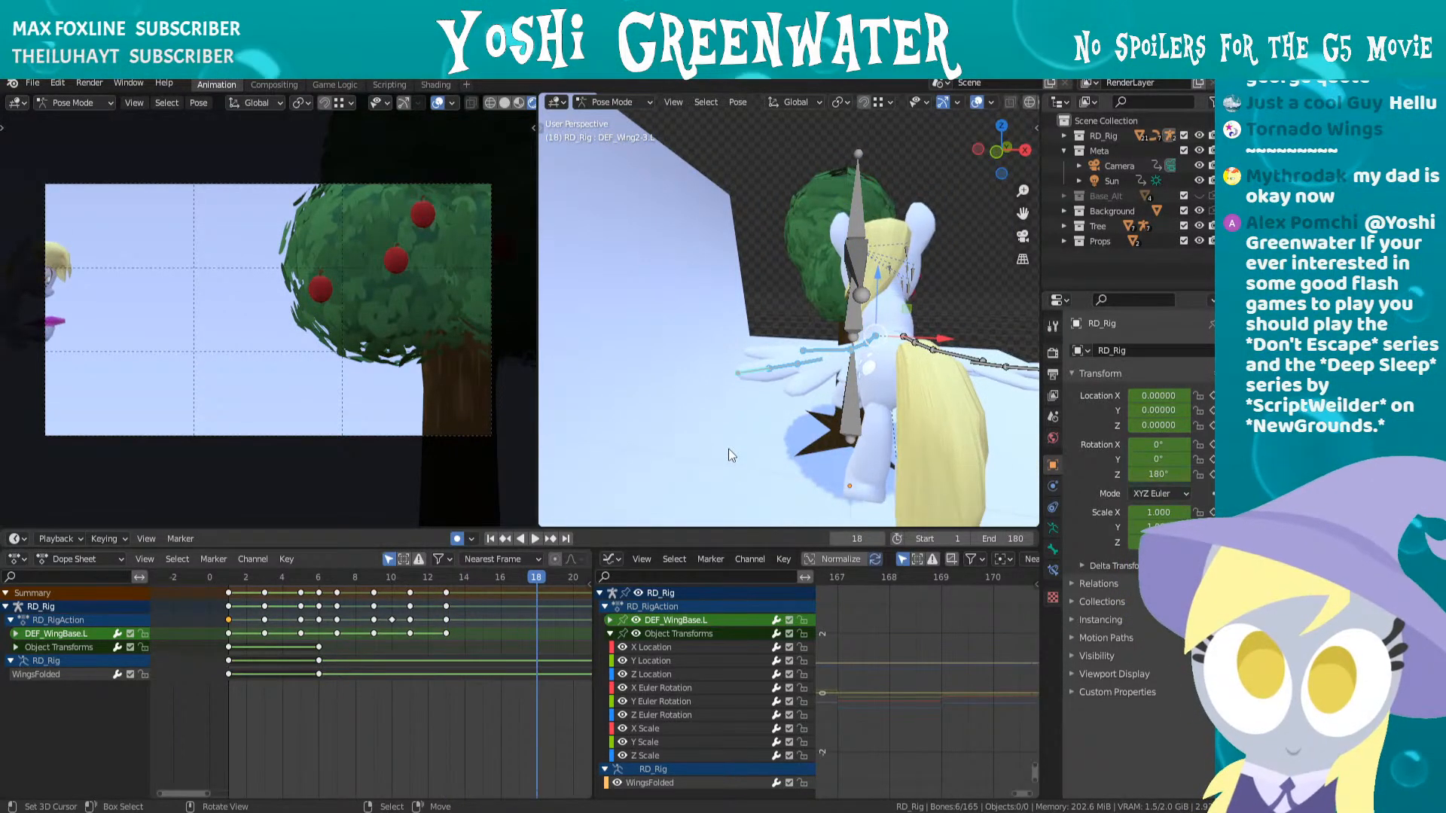
{"action": "key", "text": "Right"}
{"action": "key", "text": "Right"}
{"action": "key", "text": "Right"}
{"action": "key", "text": "Right"}
{"action": "key", "text": "Right"}
{"action": "key", "text": "Right"}
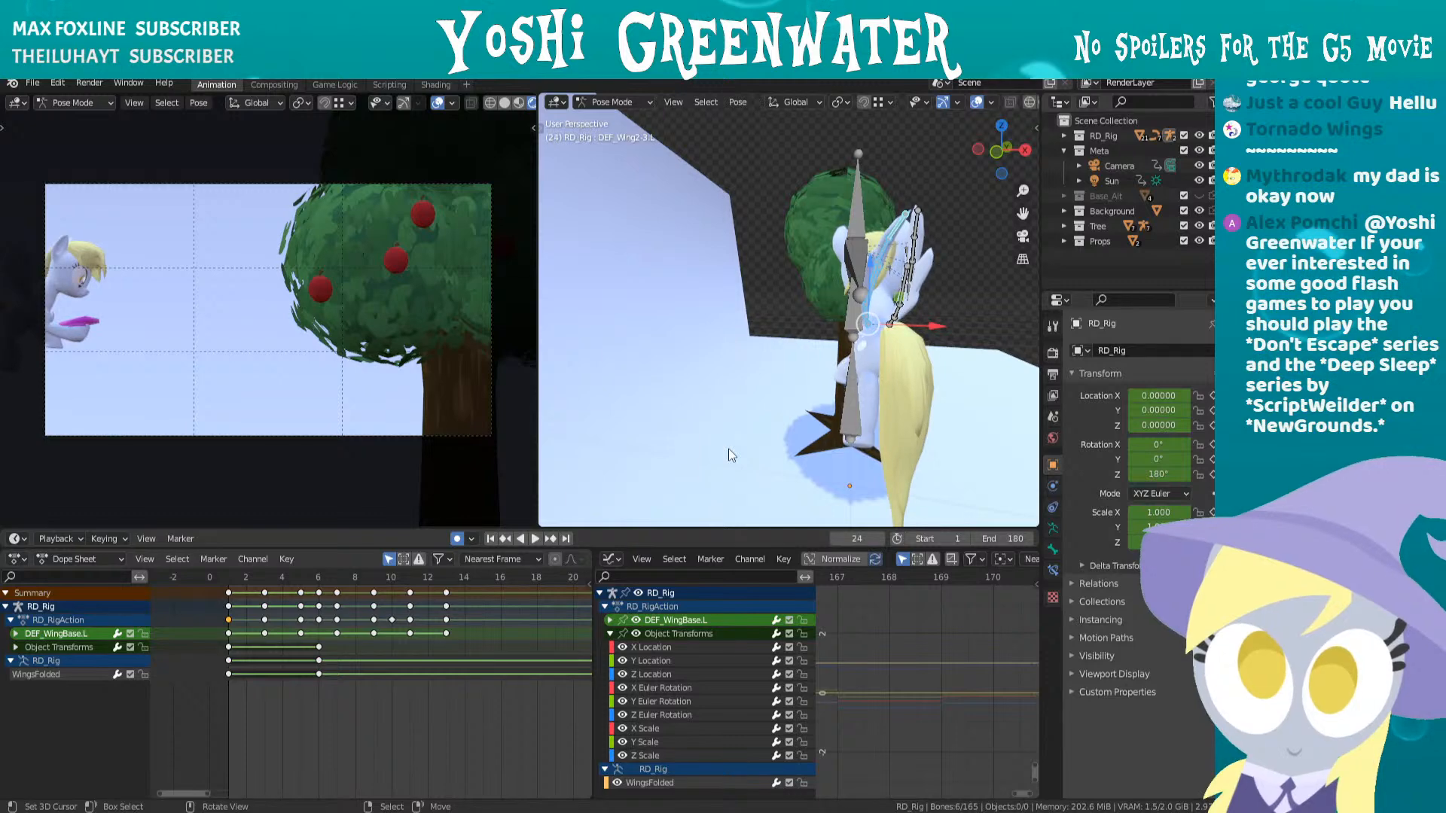
{"action": "key", "text": "Right"}
{"action": "key", "text": "Right"}
{"action": "scroll", "coordinate": [847, 349], "scroll_direction": "up", "scroll_amount": 3}
{"action": "scroll", "coordinate": [881, 344], "scroll_direction": "down", "scroll_amount": 2}
{"action": "key", "text": "Right"}
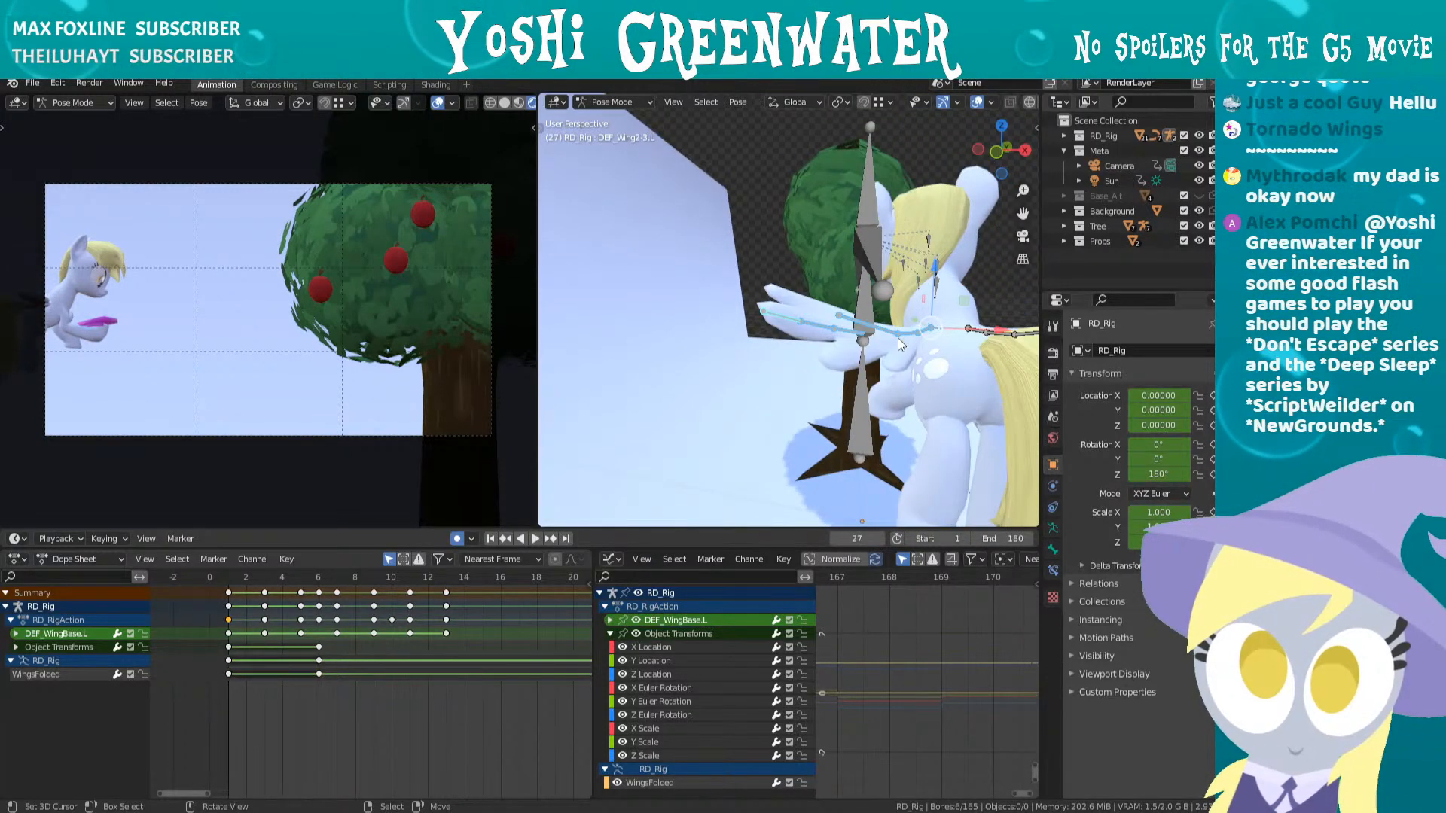
- Compare the left and right wing poses from behind around frames 23 to 25
{"action": "key", "text": "Left"}
{"action": "key", "text": "Left"}
{"action": "middle_click_drag", "start_coordinate": [902, 344], "coordinate": [891, 341]}
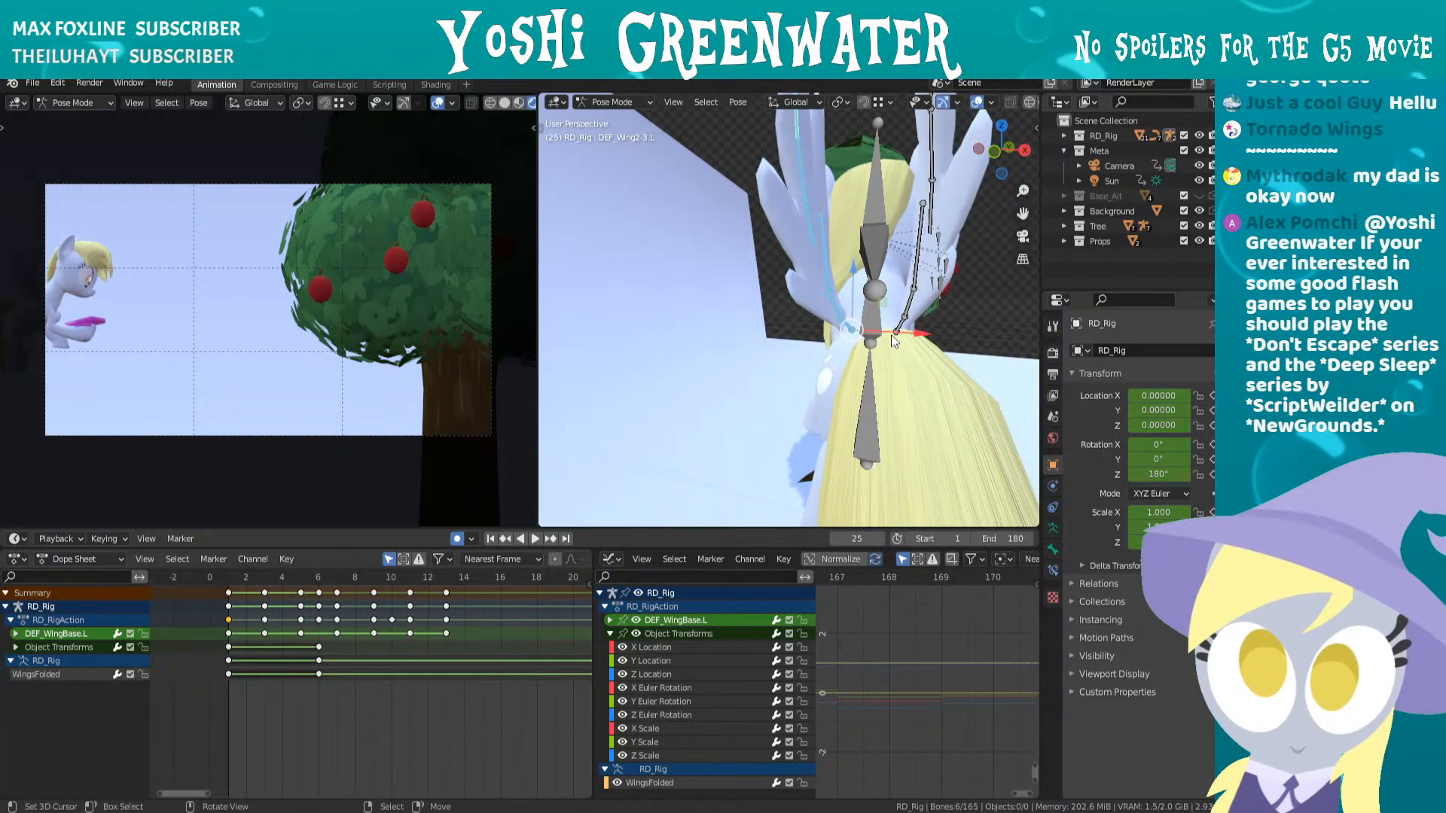
{"action": "key", "text": "Left"}
{"action": "key", "text": "Right"}
{"action": "key", "text": "Left"}
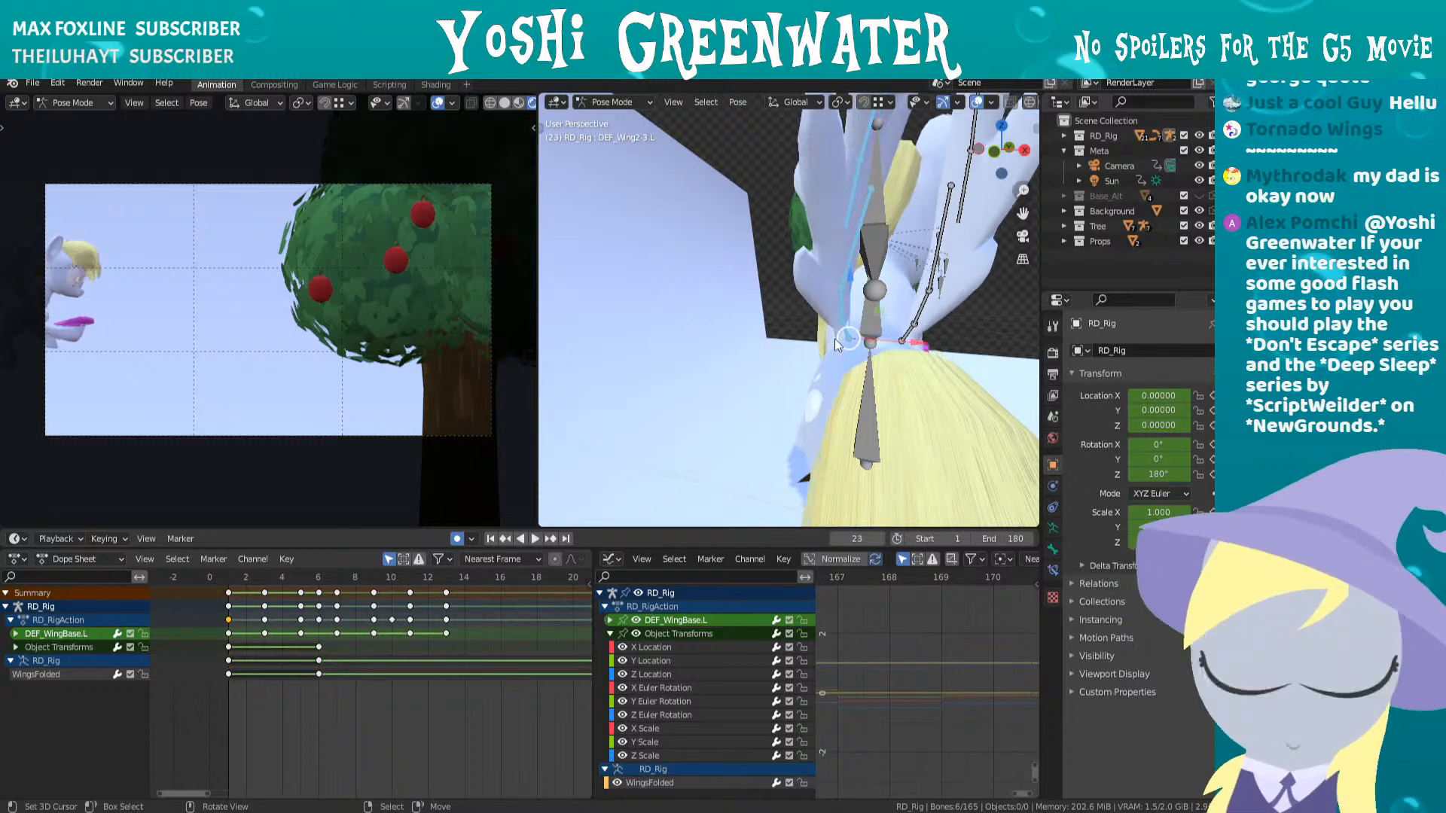
{"action": "scroll", "coordinate": [834, 337], "scroll_direction": "down", "scroll_amount": 5}
{"action": "middle_click_drag", "start_coordinate": [830, 339], "coordinate": [854, 342]}
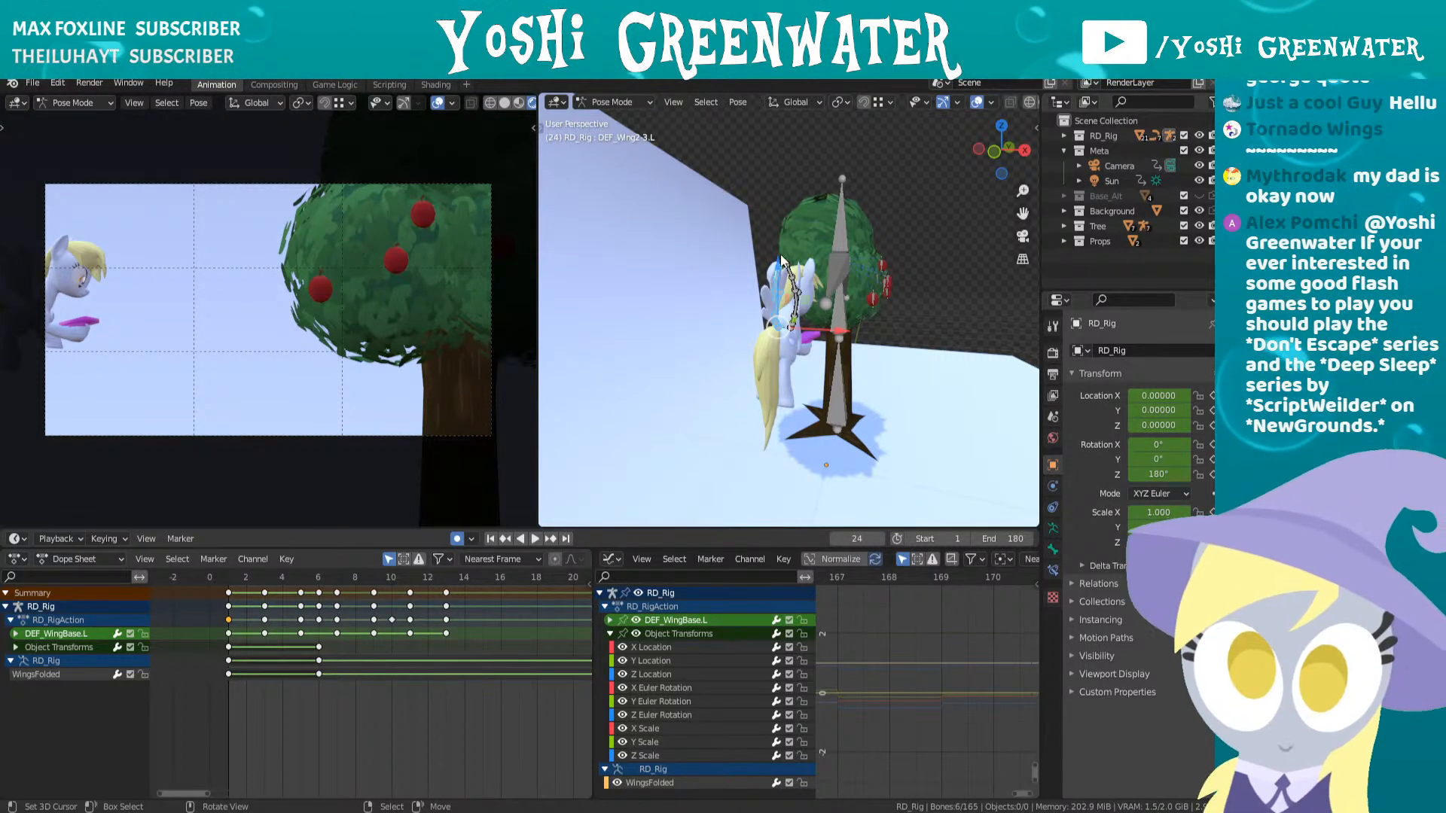
{"action": "scroll", "coordinate": [789, 282], "scroll_direction": "up", "scroll_amount": 2}
{"action": "middle_click_drag", "start_coordinate": [789, 282], "coordinate": [807, 287]}
{"action": "scroll", "coordinate": [807, 287], "scroll_direction": "up", "scroll_amount": 2}
{"action": "scroll", "coordinate": [807, 286], "scroll_direction": "up", "scroll_amount": 1}
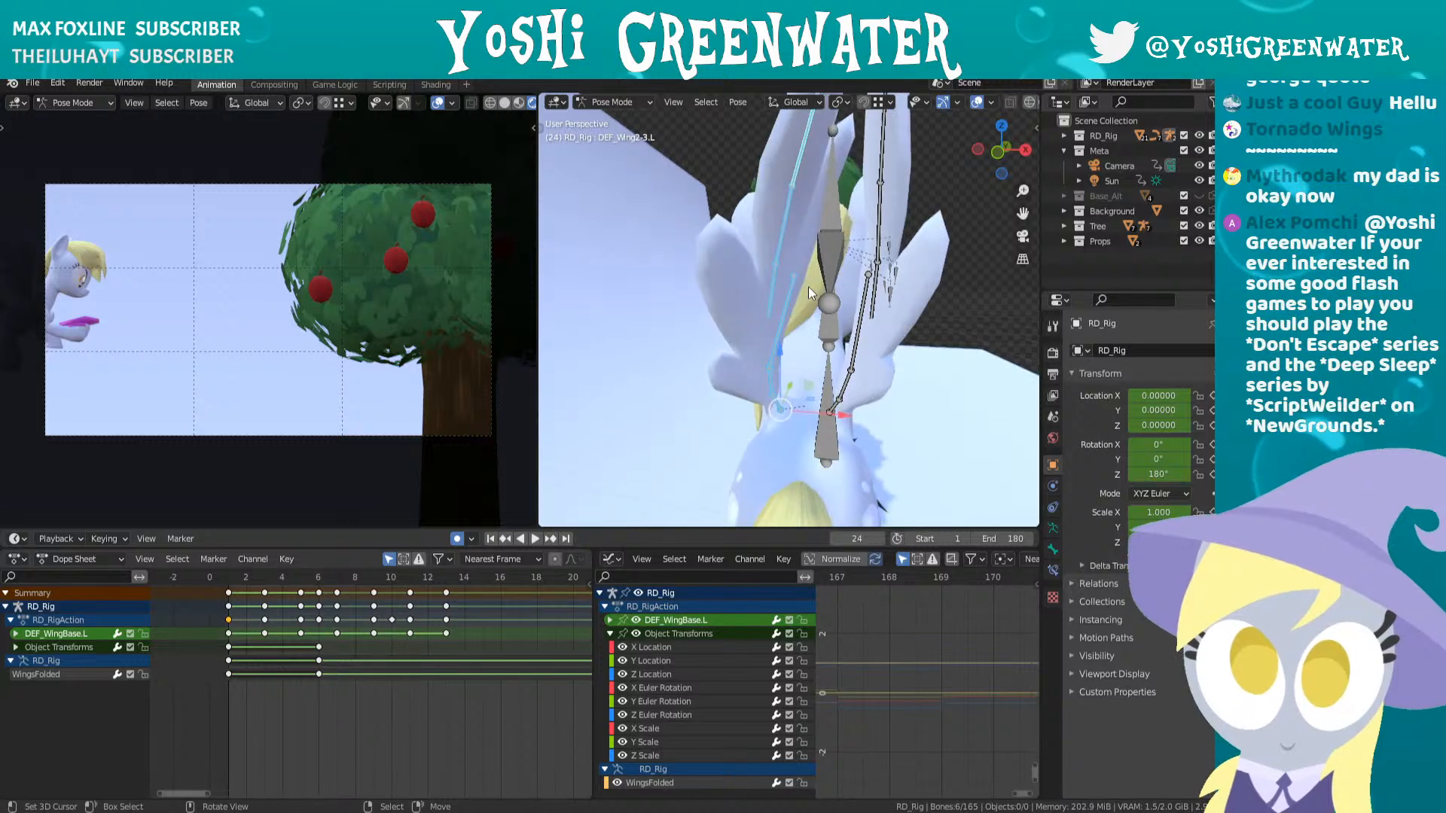
{"action": "scroll", "coordinate": [810, 288], "scroll_direction": "down", "scroll_amount": 1}
- At frame 1, rotate DEF_WingBase.L and DEF_Wing1-1.L to bring the raised left wing closer to the right wing's pose
{"action": "left_click", "coordinate": [228, 589]}
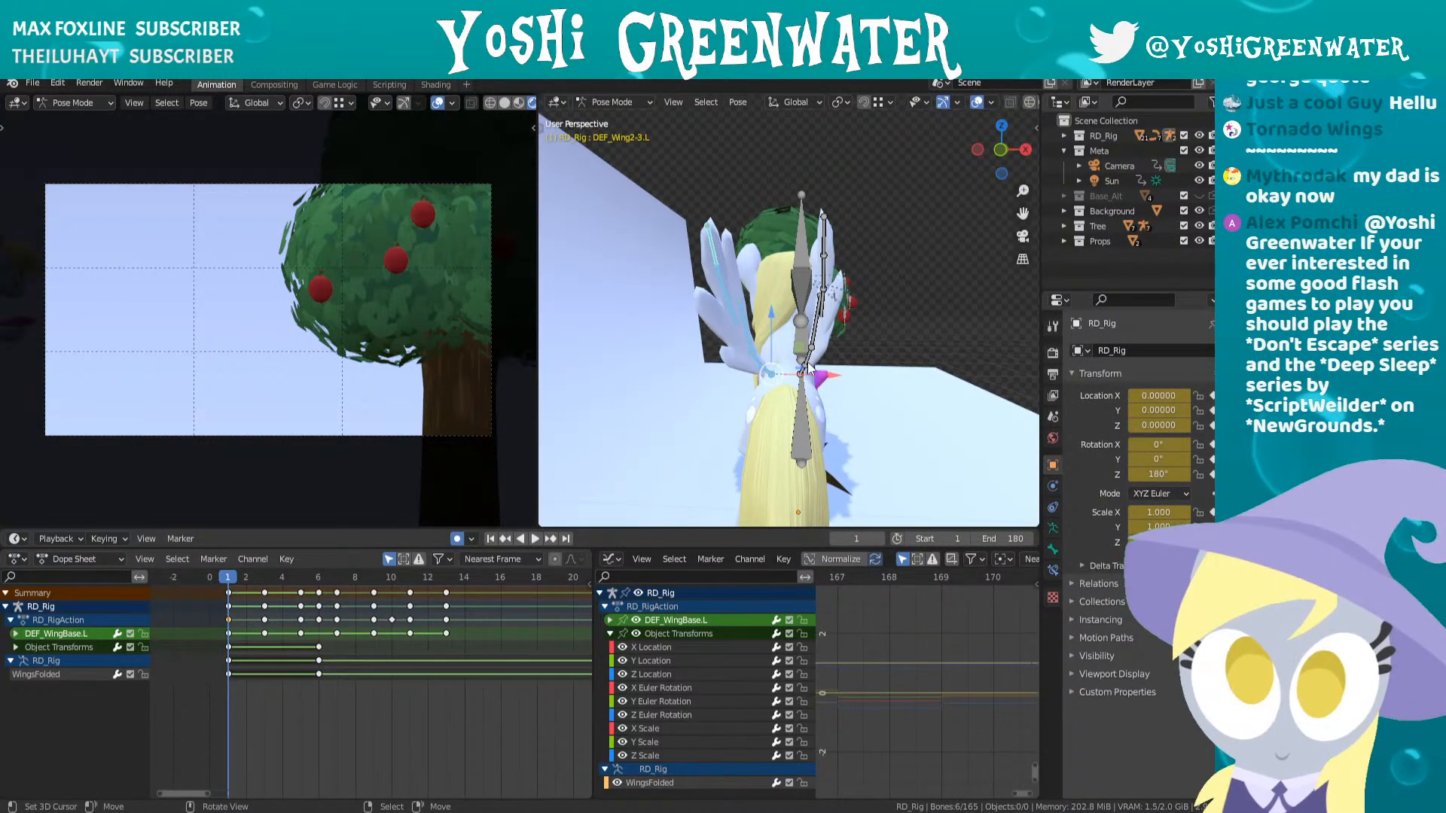
{"action": "key", "text": "r"}
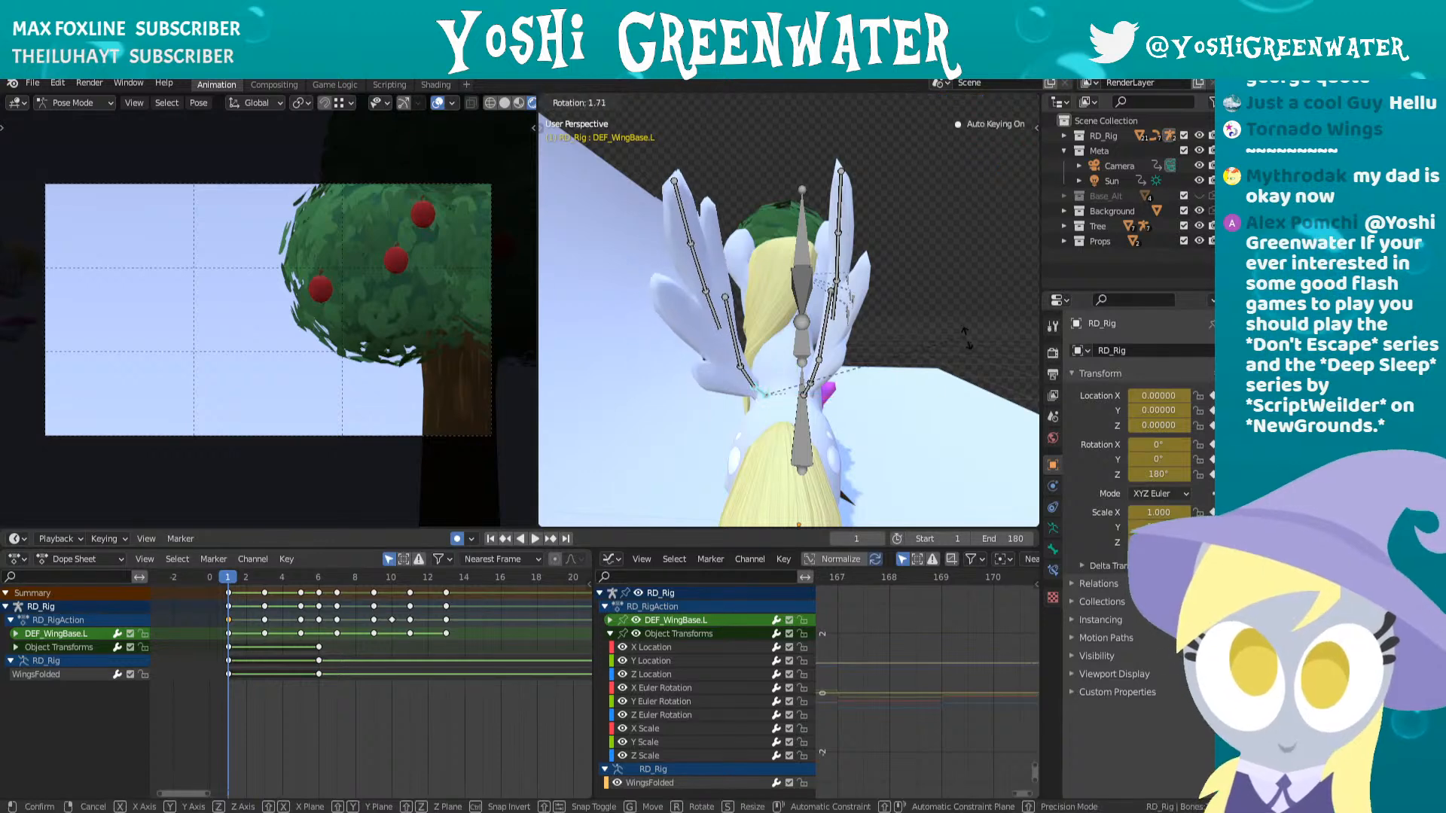
{"action": "left_click", "coordinate": [770, 384]}
{"action": "right_click", "coordinate": [750, 375]}
{"action": "key", "text": "r"}
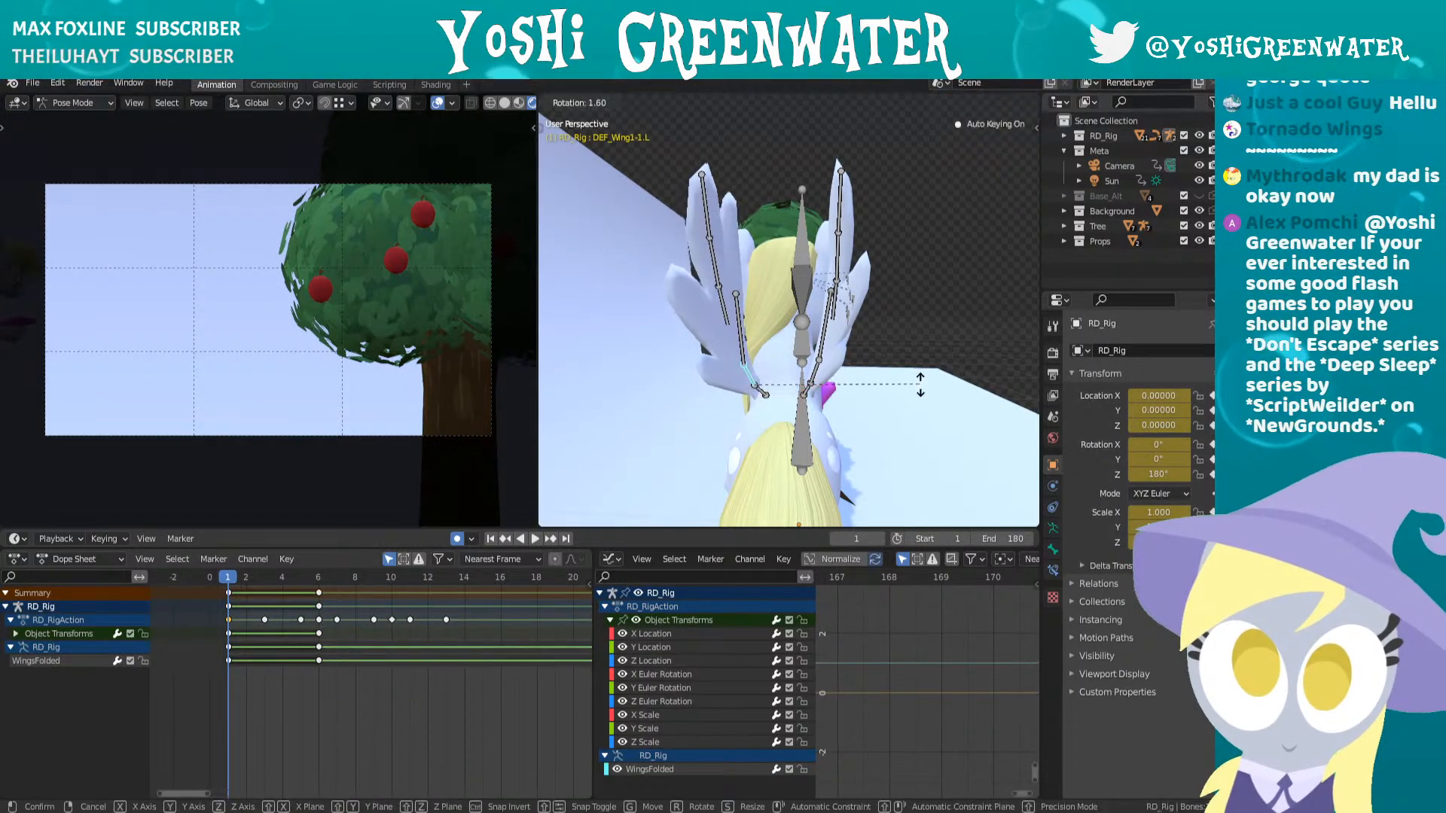
{"action": "left_click", "coordinate": [913, 389]}
- At frame 5, rotate DEF_WingBase.L, DEF_Wing1-1.L and DEF_Wing1-2.L to swing the left wing down beside the body
{"action": "key", "text": "Up"}
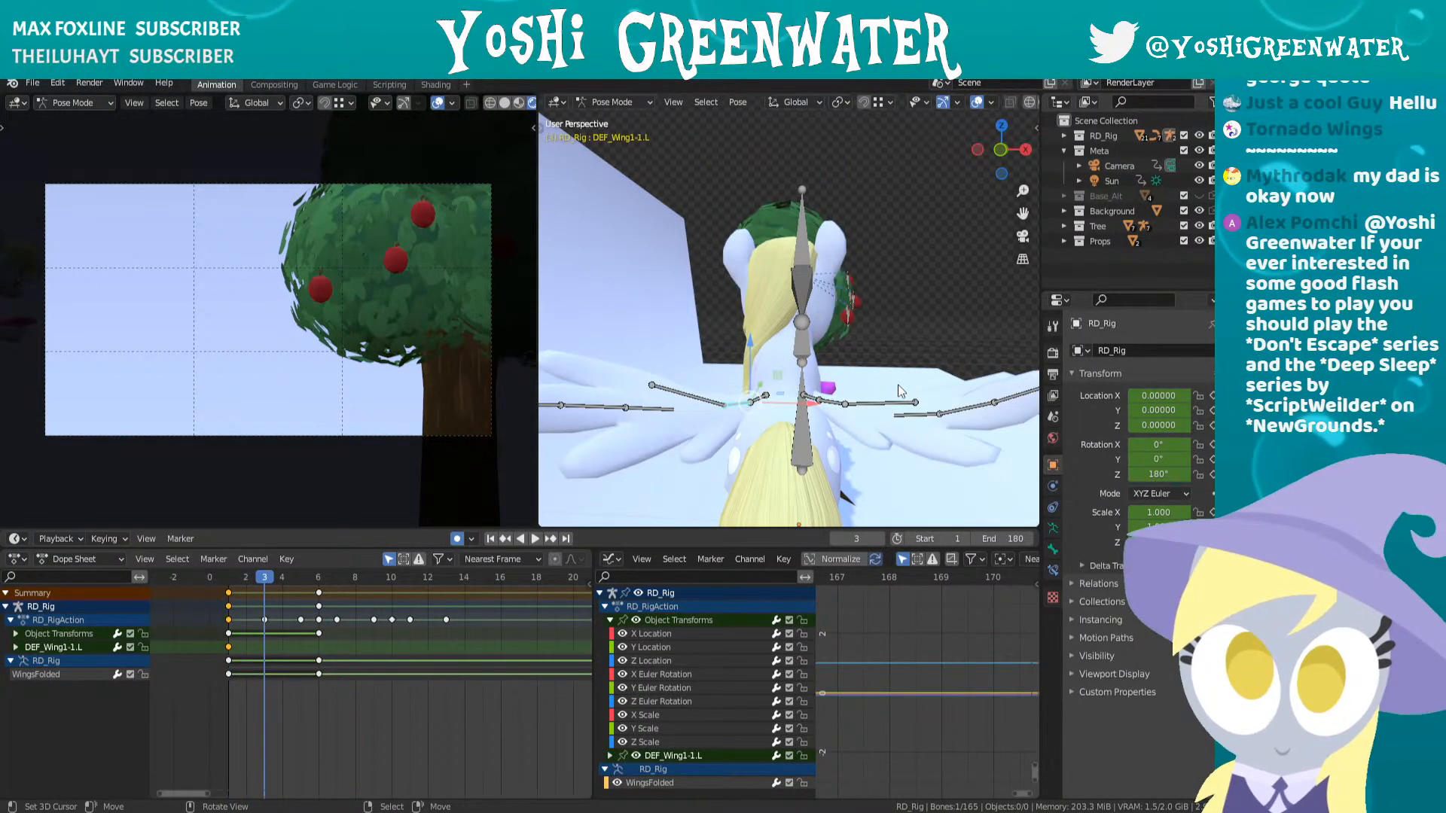
{"action": "key", "text": "Right"}
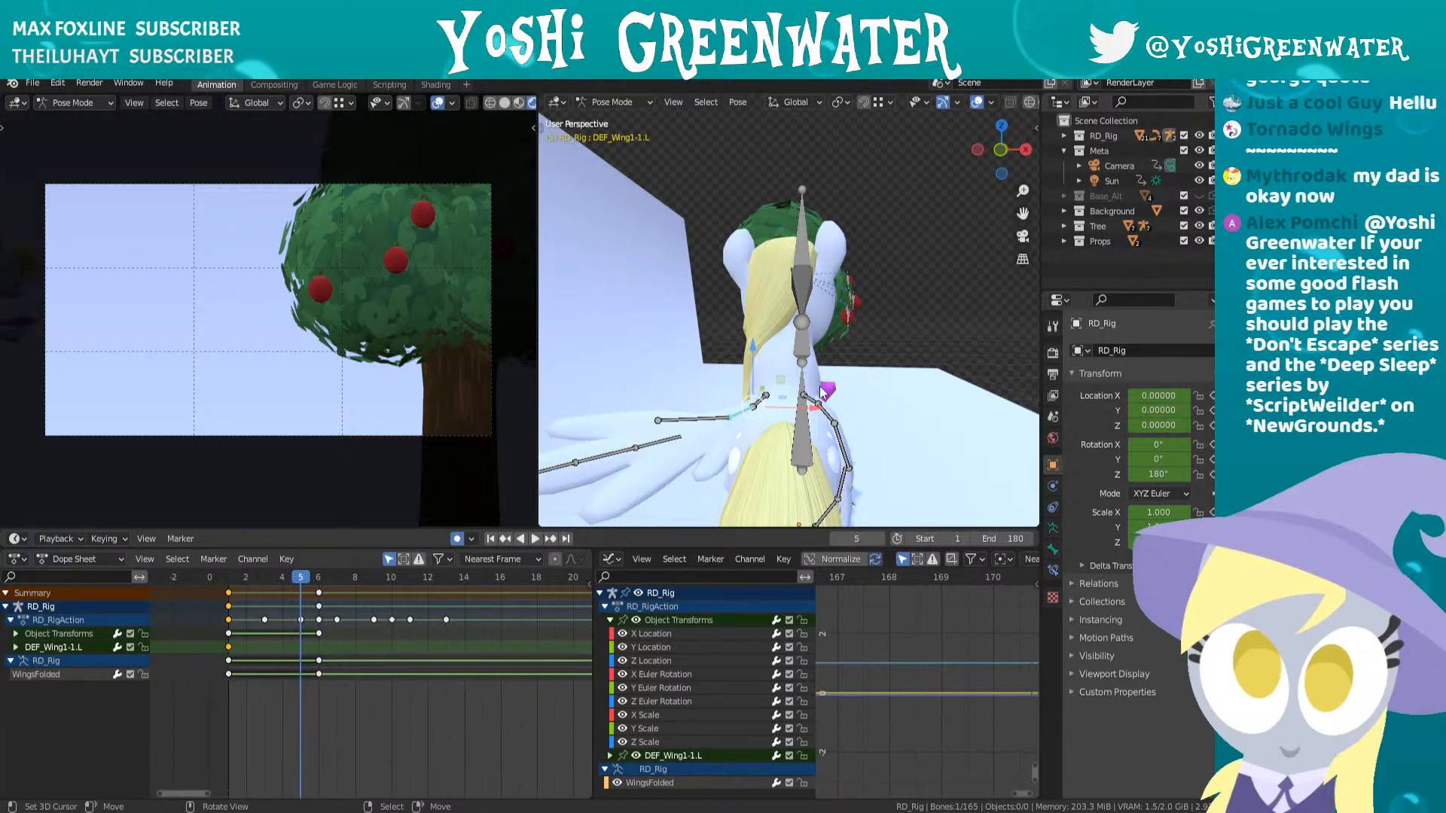
{"action": "middle_click_drag", "start_coordinate": [822, 390], "coordinate": [835, 327]}
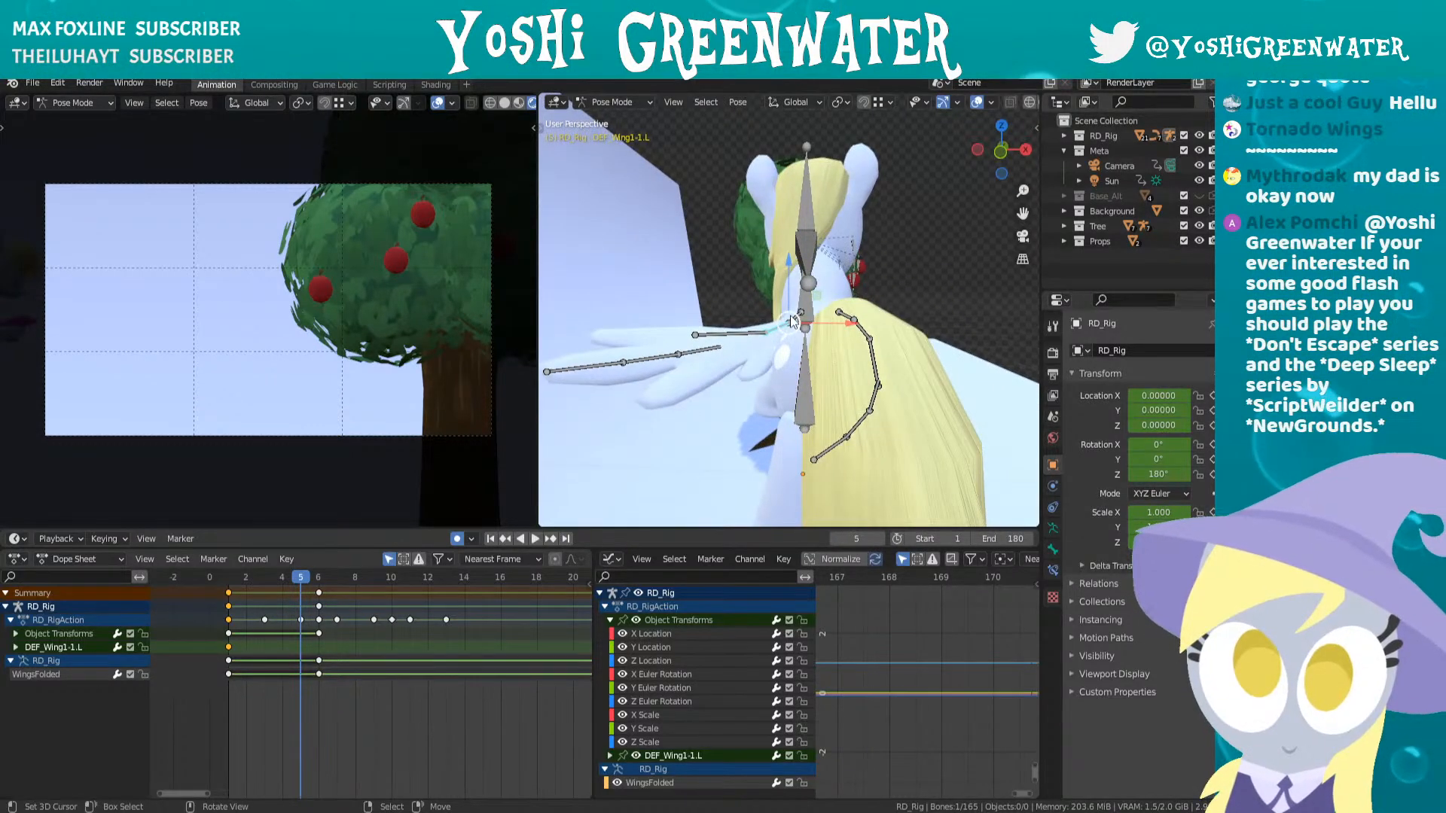
{"action": "right_click", "coordinate": [797, 317]}
{"action": "key", "text": "r"}
{"action": "left_click", "coordinate": [804, 337]}
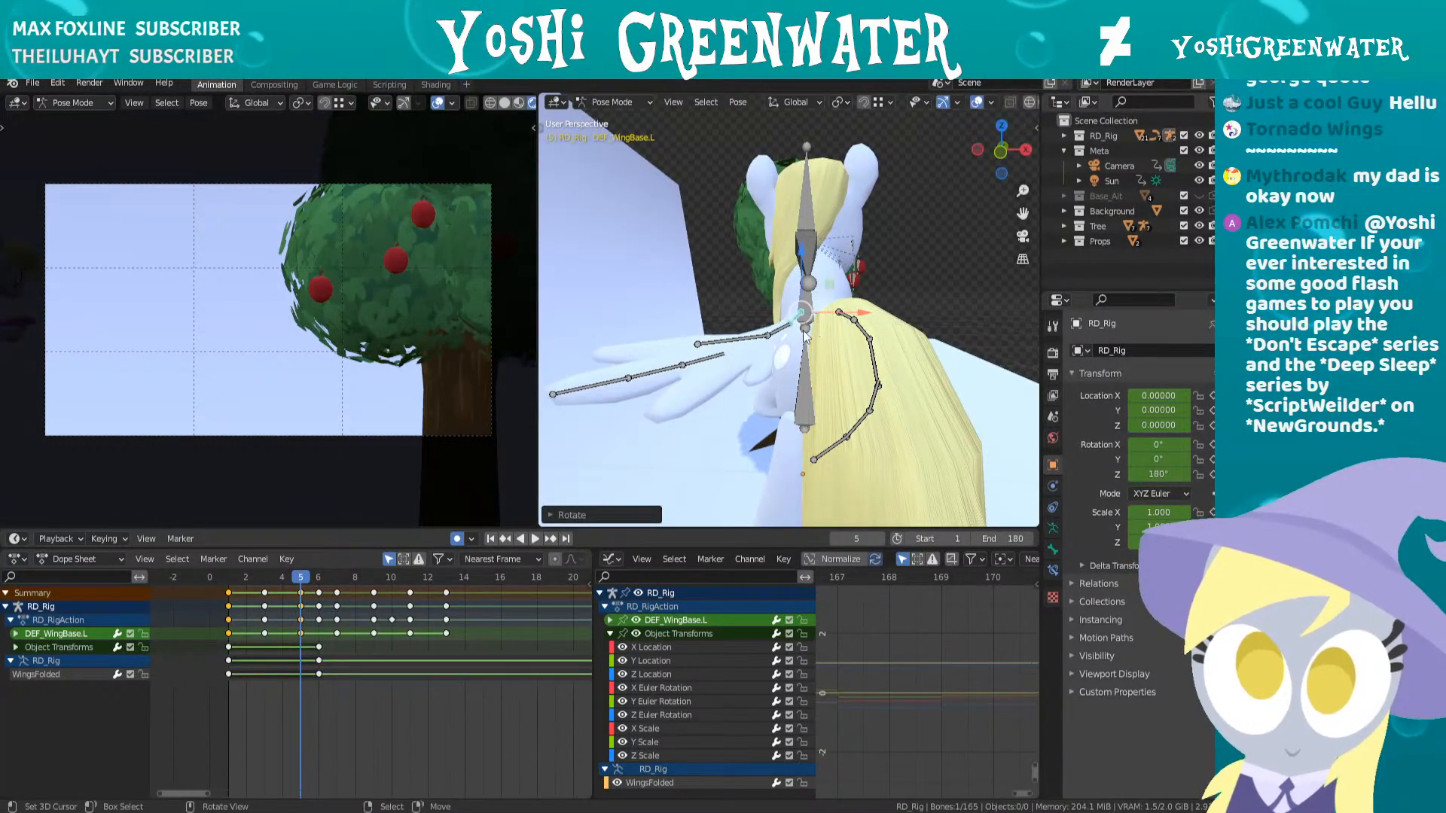
{"action": "right_click", "coordinate": [783, 332]}
{"action": "key", "text": "r"}
{"action": "left_click", "coordinate": [761, 367]}
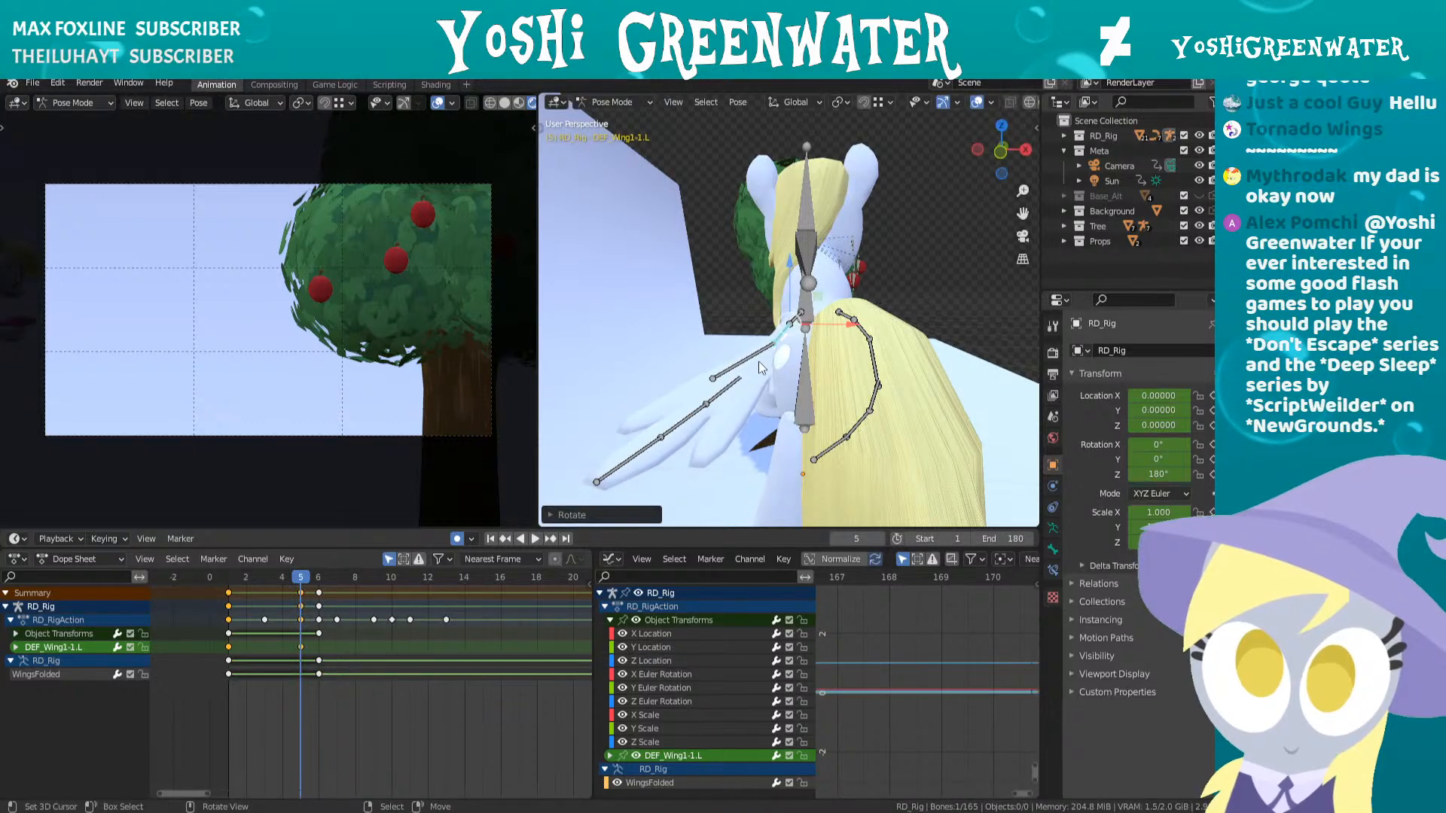
{"action": "right_click", "coordinate": [729, 387]}
{"action": "key", "text": "r"}
{"action": "left_click", "coordinate": [807, 382]}
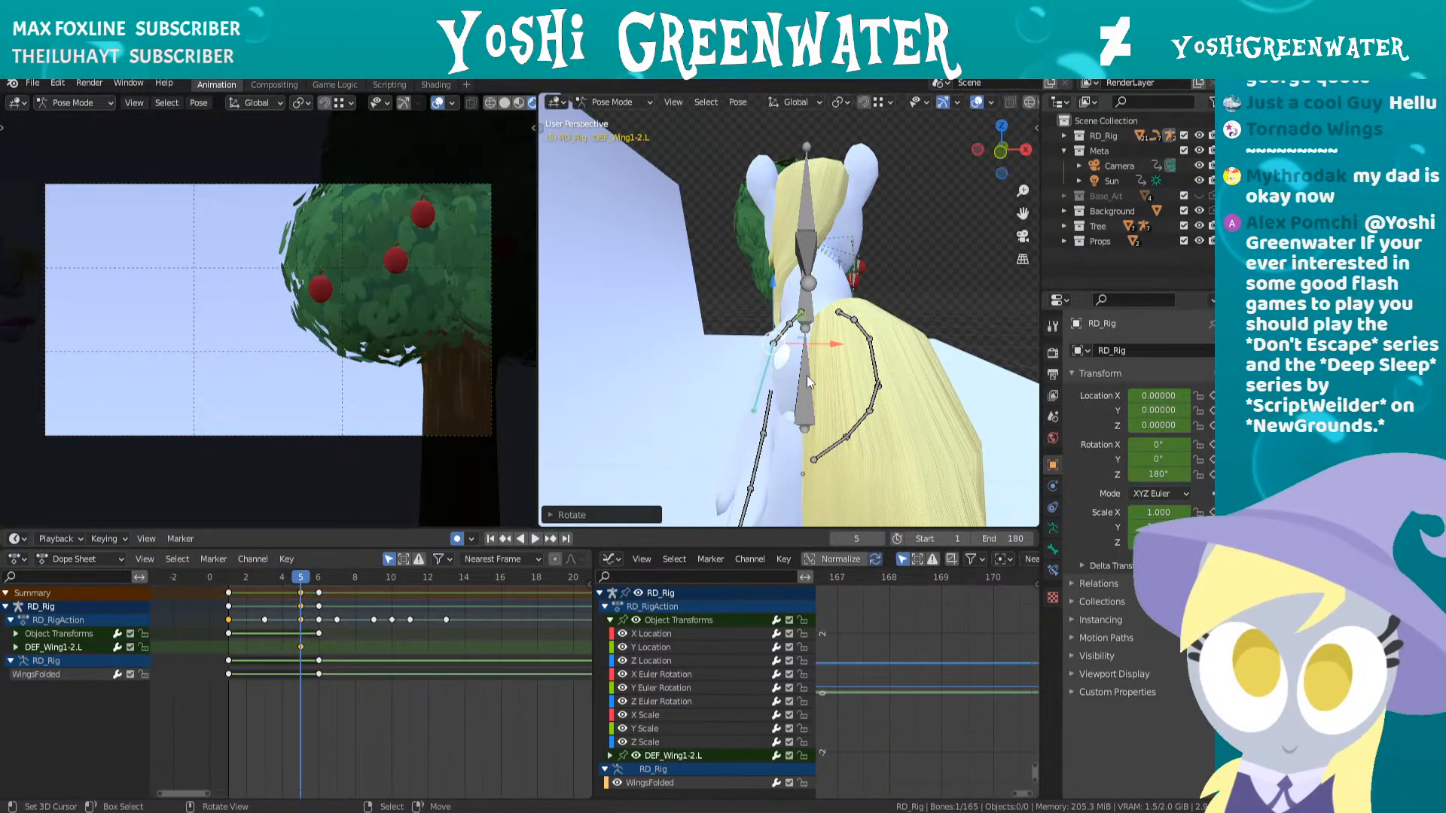
- Rotate DEF_Wing2-1.L, DEF_Wing2-2.L and DEF_Wing2-3.L at frame 5 to curl the left wing's tip inward
{"action": "right_click", "coordinate": [769, 414]}
{"action": "key", "text": "r"}
{"action": "left_click", "coordinate": [774, 459]}
{"action": "middle_click_drag", "start_coordinate": [773, 465], "coordinate": [779, 400], "text": "shift"}
{"action": "right_click", "coordinate": [780, 403]}
{"action": "key", "text": "r"}
{"action": "left_click", "coordinate": [911, 367]}
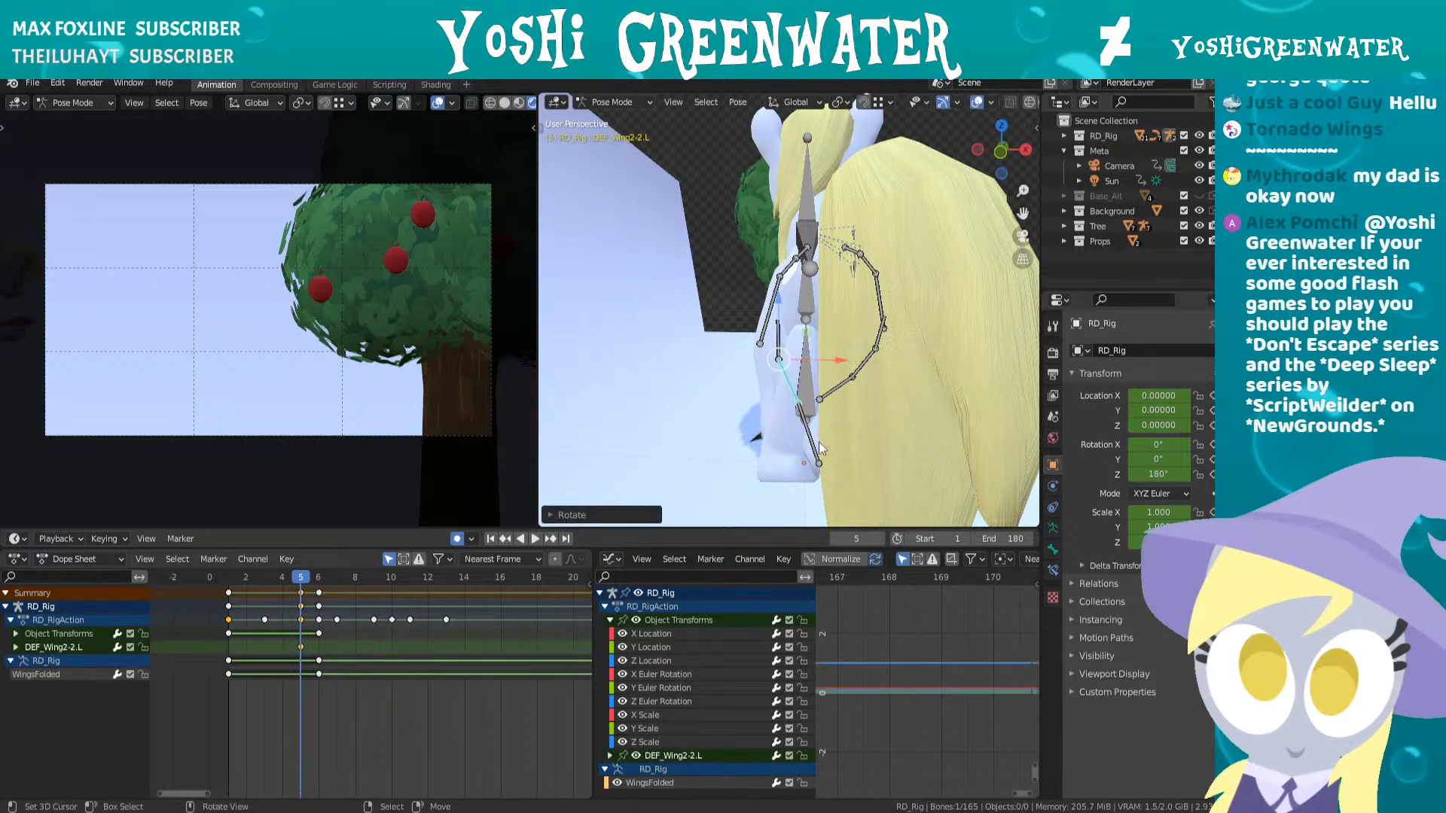
{"action": "right_click", "coordinate": [817, 446]}
{"action": "key", "text": "r"}
{"action": "left_click", "coordinate": [886, 378]}
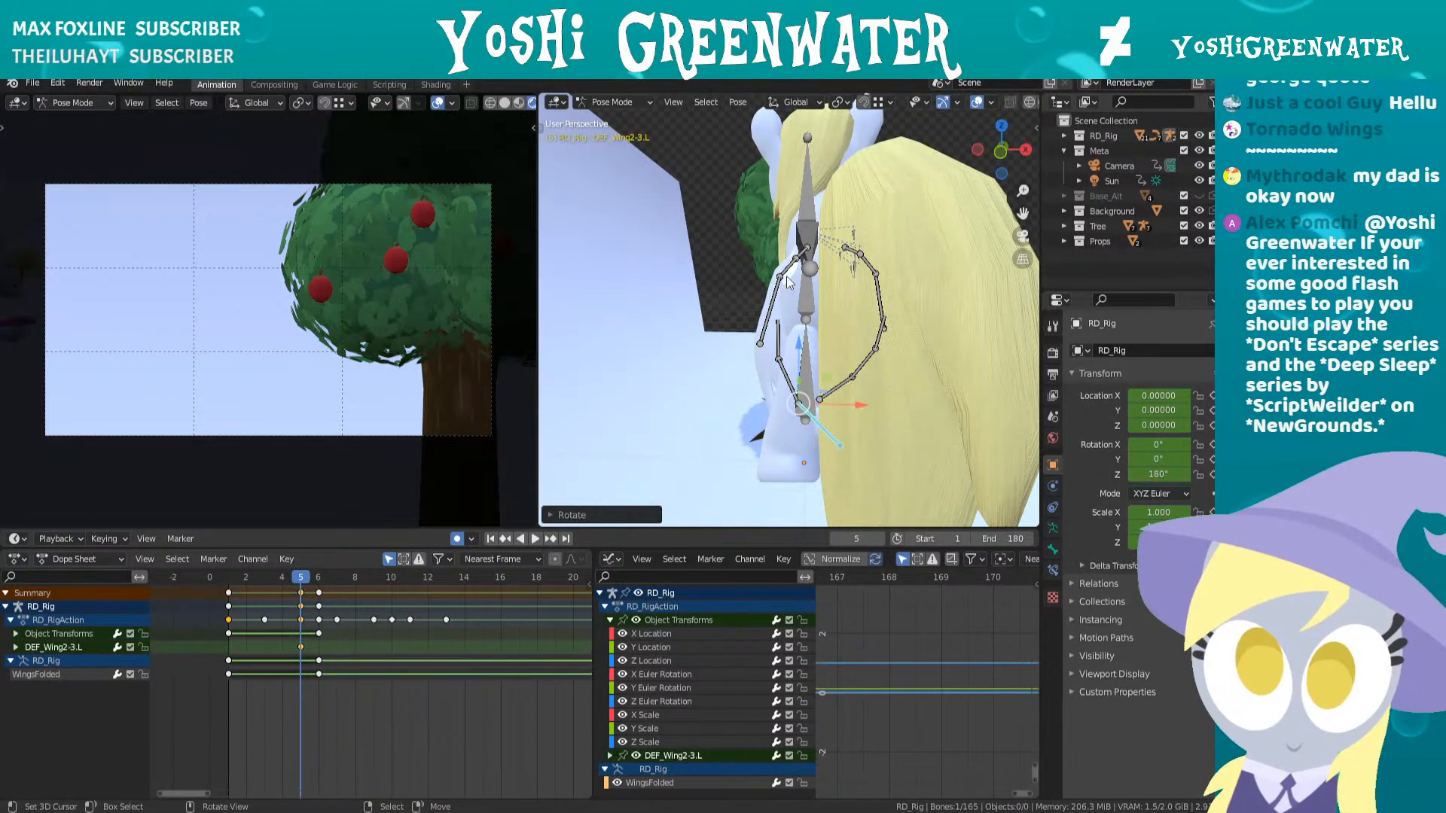
- Refine the rotations of DEF_WingBase.L, DEF_Wing1-1.L and DEF_Wing1-2.L at frame 5 to mirror the right wing's upper curve
{"action": "right_click", "coordinate": [800, 256]}
{"action": "key", "text": "r"}
{"action": "left_click", "coordinate": [882, 316]}
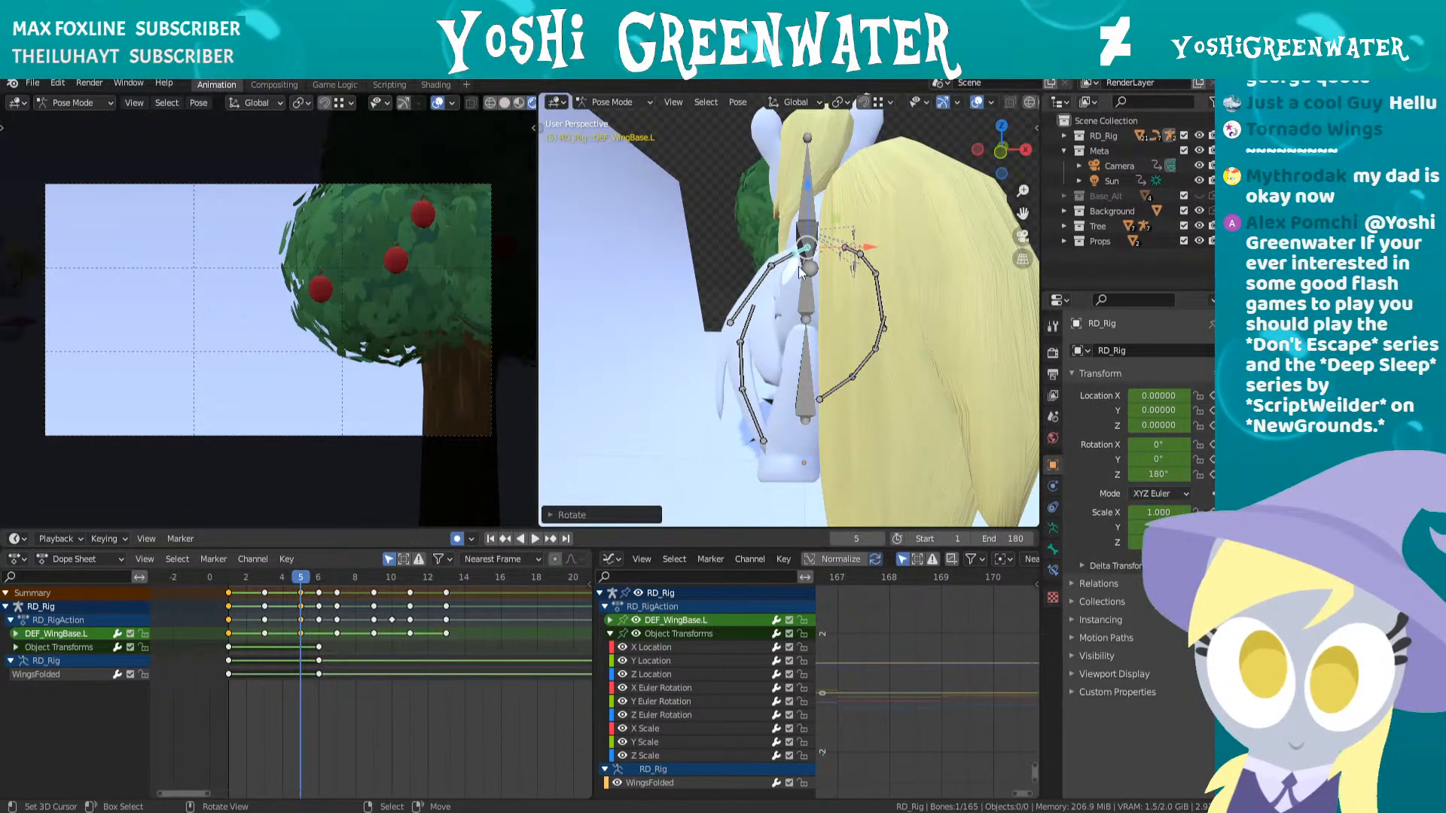
{"action": "right_click", "coordinate": [756, 294]}
{"action": "key", "text": "r"}
{"action": "left_click", "coordinate": [773, 308]}
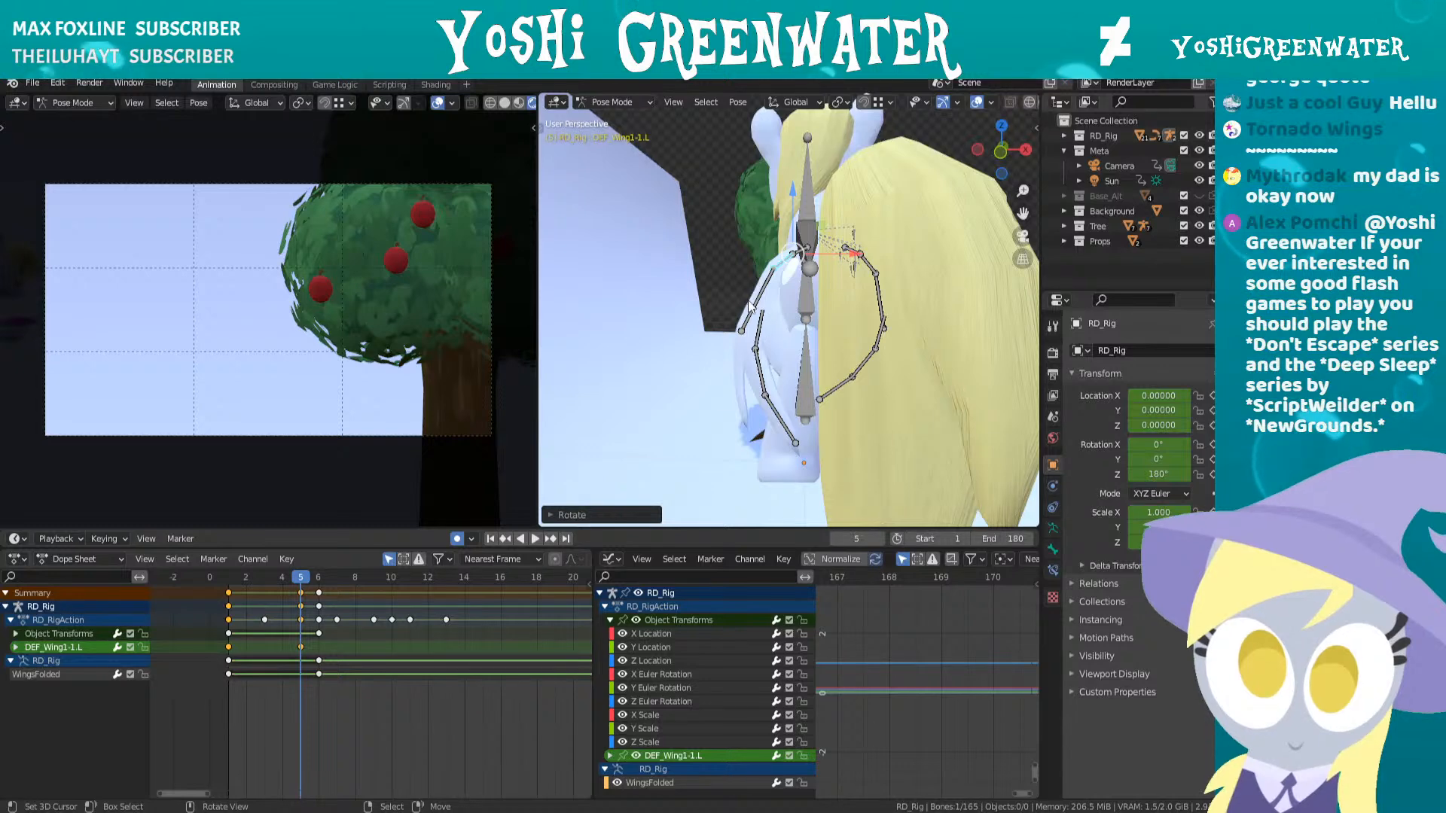
{"action": "right_click", "coordinate": [748, 301]}
{"action": "key", "text": "r"}
{"action": "left_click", "coordinate": [783, 335]}
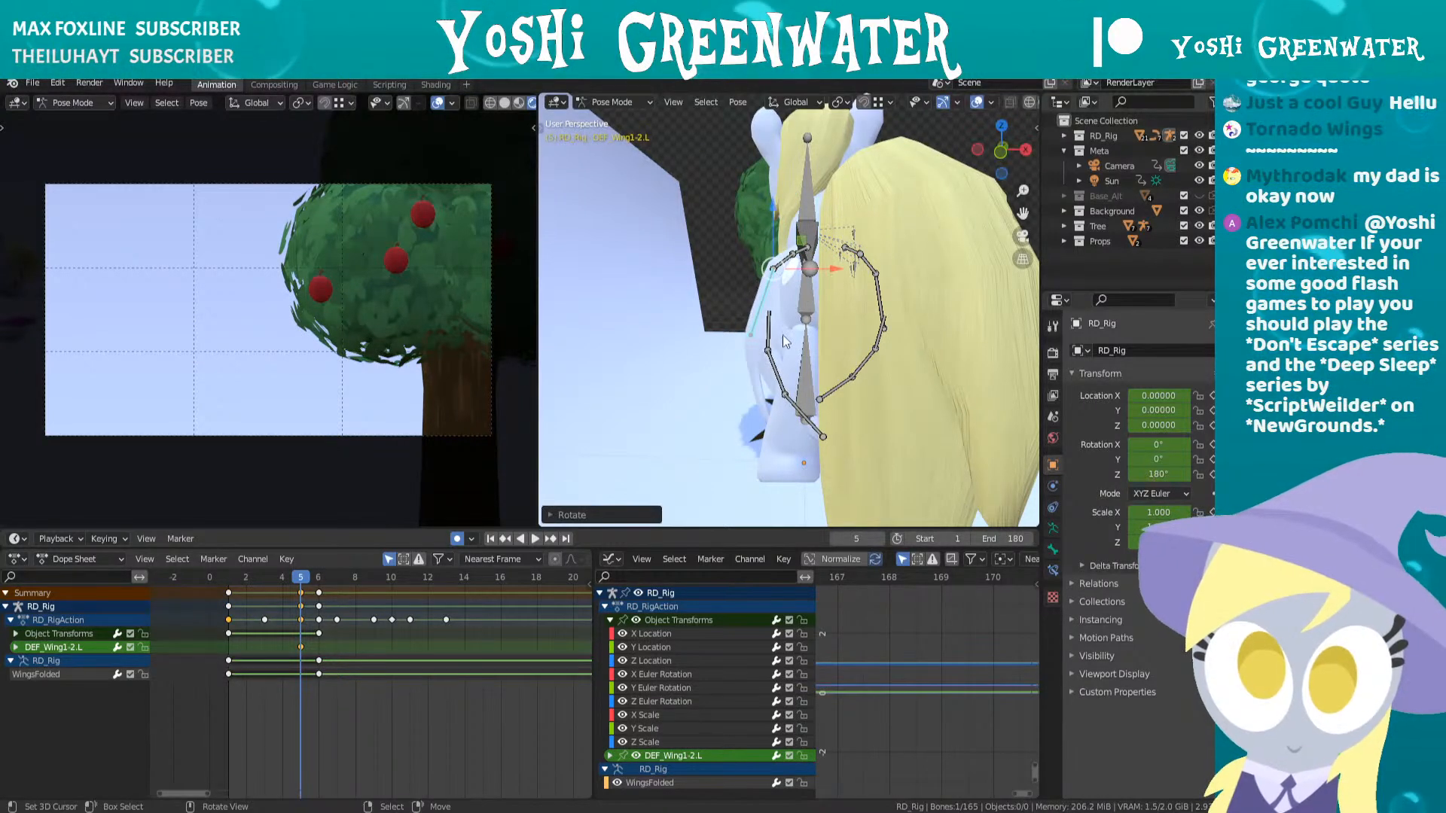
- Refine the rotations of DEF_Wing2-1.L, DEF_Wing2-2.L and DEF_Wing2-3.L at frame 5 to mirror the right wing's lower curve
{"action": "right_click", "coordinate": [770, 338]}
{"action": "key", "text": "r"}
{"action": "left_click", "coordinate": [833, 347]}
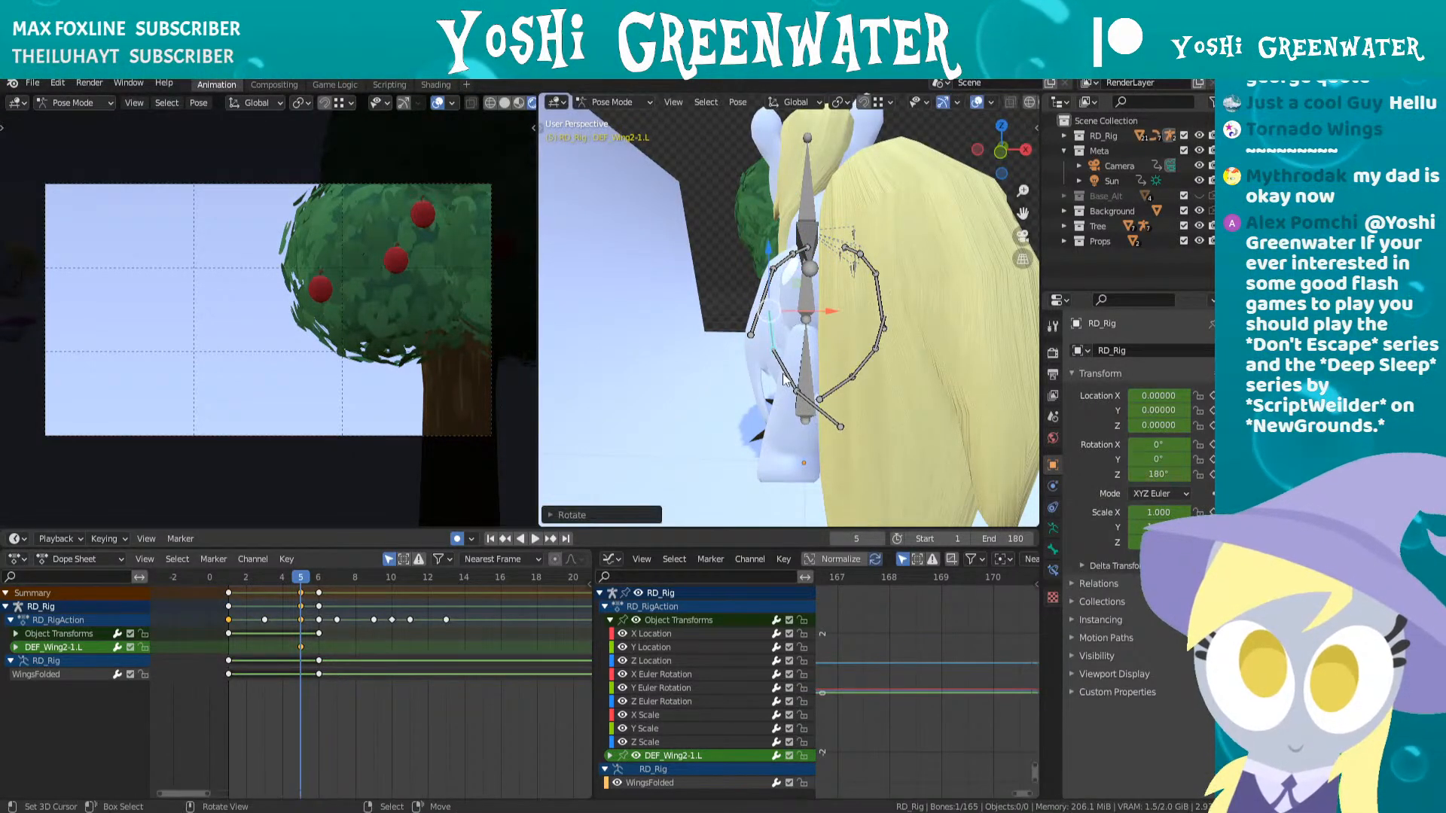
{"action": "right_click", "coordinate": [787, 370]}
{"action": "key", "text": "r"}
{"action": "left_click", "coordinate": [795, 364]}
{"action": "right_click", "coordinate": [824, 386]}
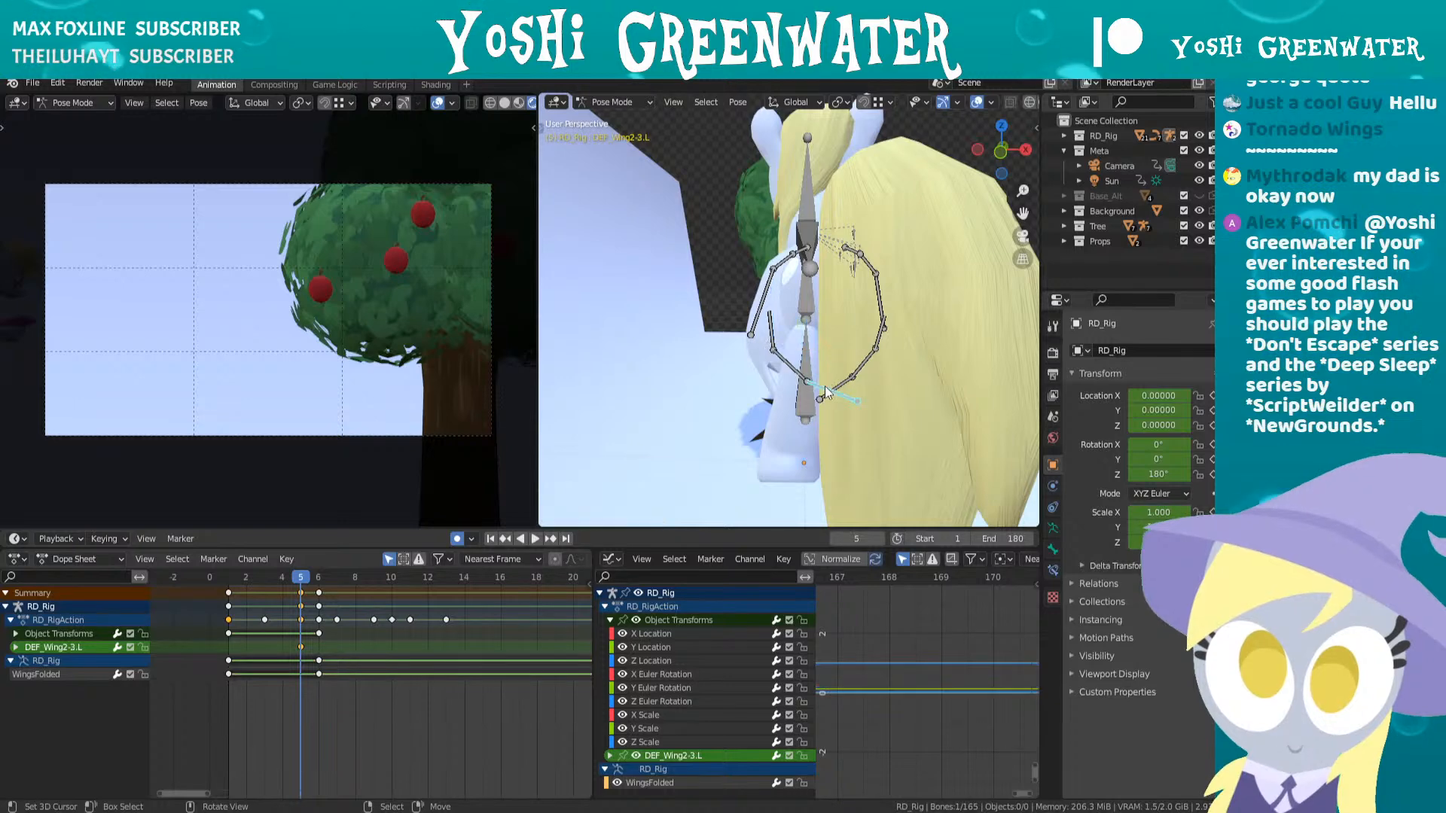
{"action": "key", "text": "r"}
{"action": "left_click", "coordinate": [820, 381]}
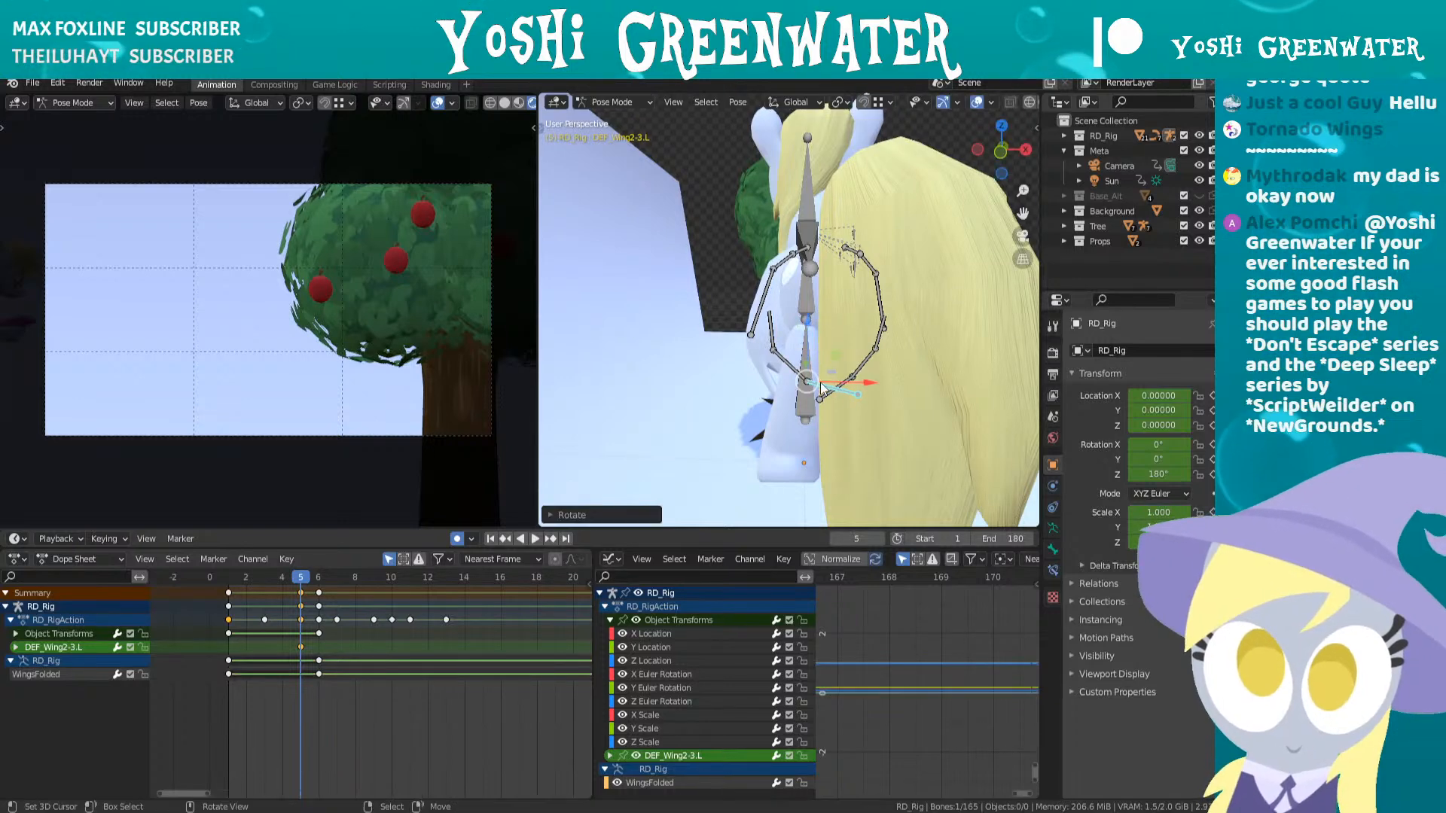
- Adjust DEF_WingBase.L's rotation at frame 5, aligning the left wing's base from the rear and top views
{"action": "right_click", "coordinate": [804, 256]}
{"action": "key", "text": "g"}
{"action": "right_click", "coordinate": [822, 286]}
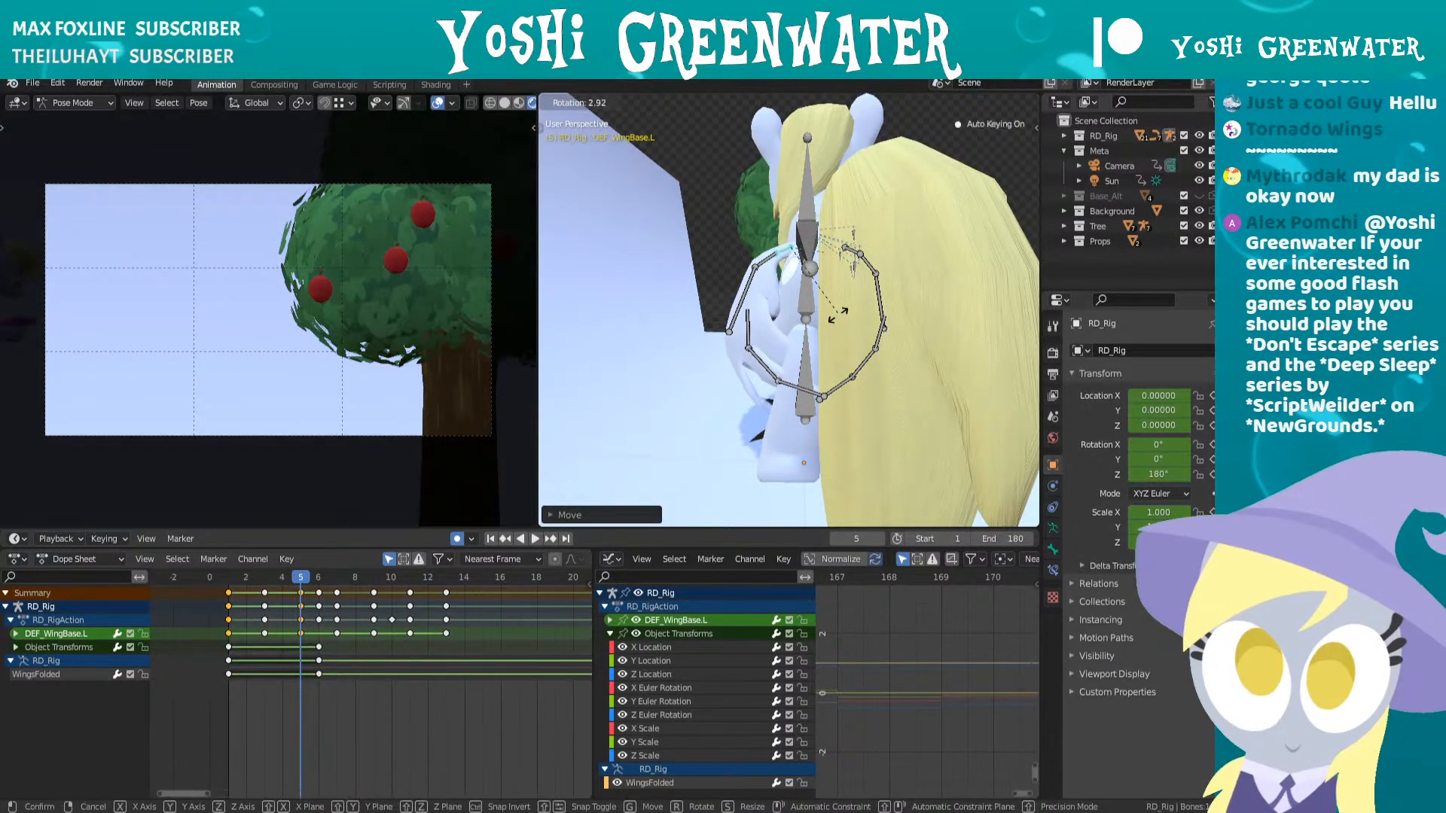
{"action": "middle_click_drag", "start_coordinate": [824, 298], "coordinate": [797, 336]}
{"action": "scroll", "coordinate": [880, 314], "scroll_direction": "up", "scroll_amount": 6}
{"action": "key", "text": "KP_7"}
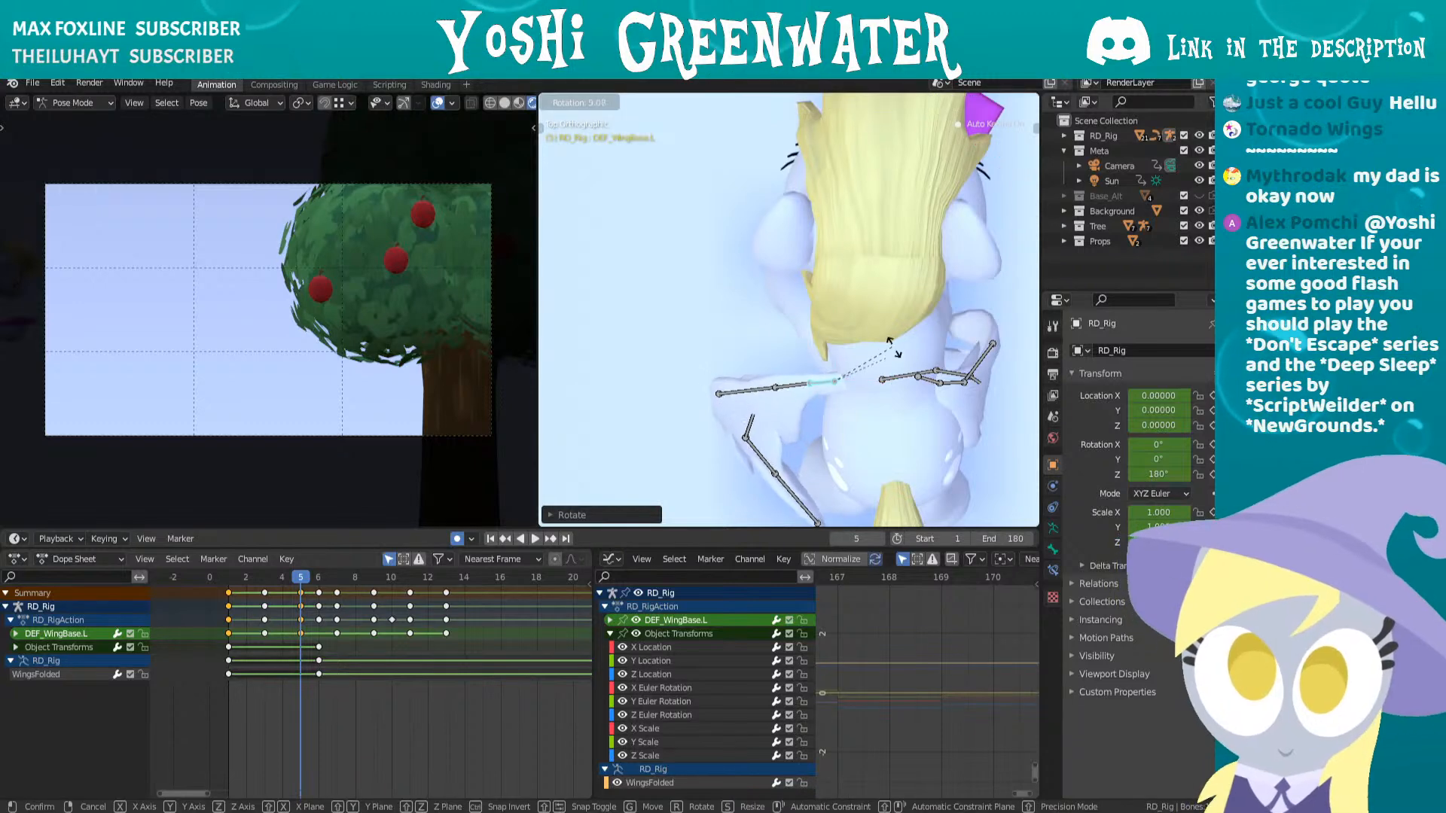
{"action": "key", "text": "g"}
{"action": "left_click", "coordinate": [922, 372]}
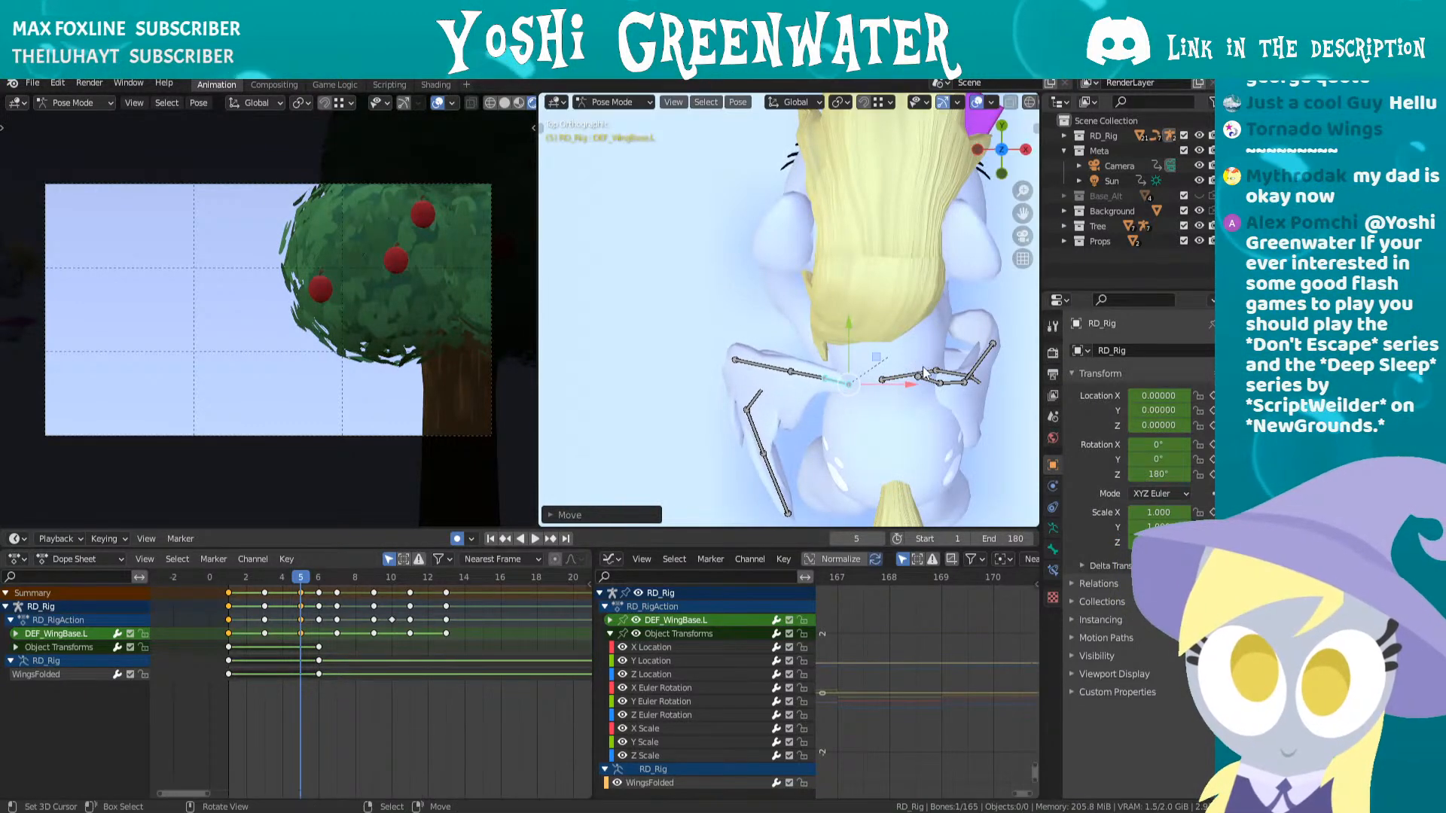
- Rotate DEF_Wing2-1.L at frame 5 in the top view to redirect the left wing's outer section
{"action": "left_click", "coordinate": [753, 406]}
{"action": "key", "text": "r"}
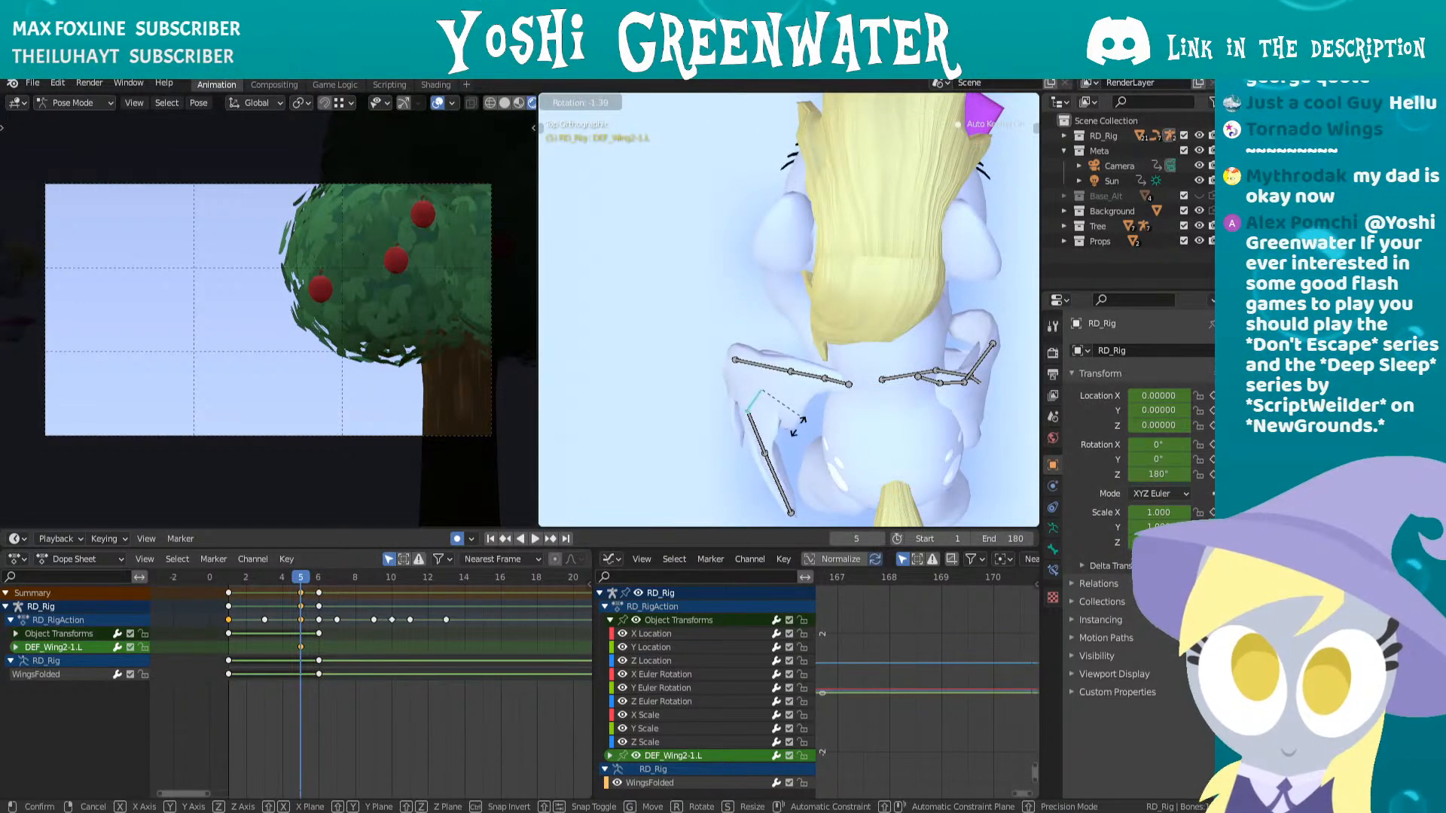
{"action": "left_click", "coordinate": [798, 429]}
{"action": "key", "text": "g"}
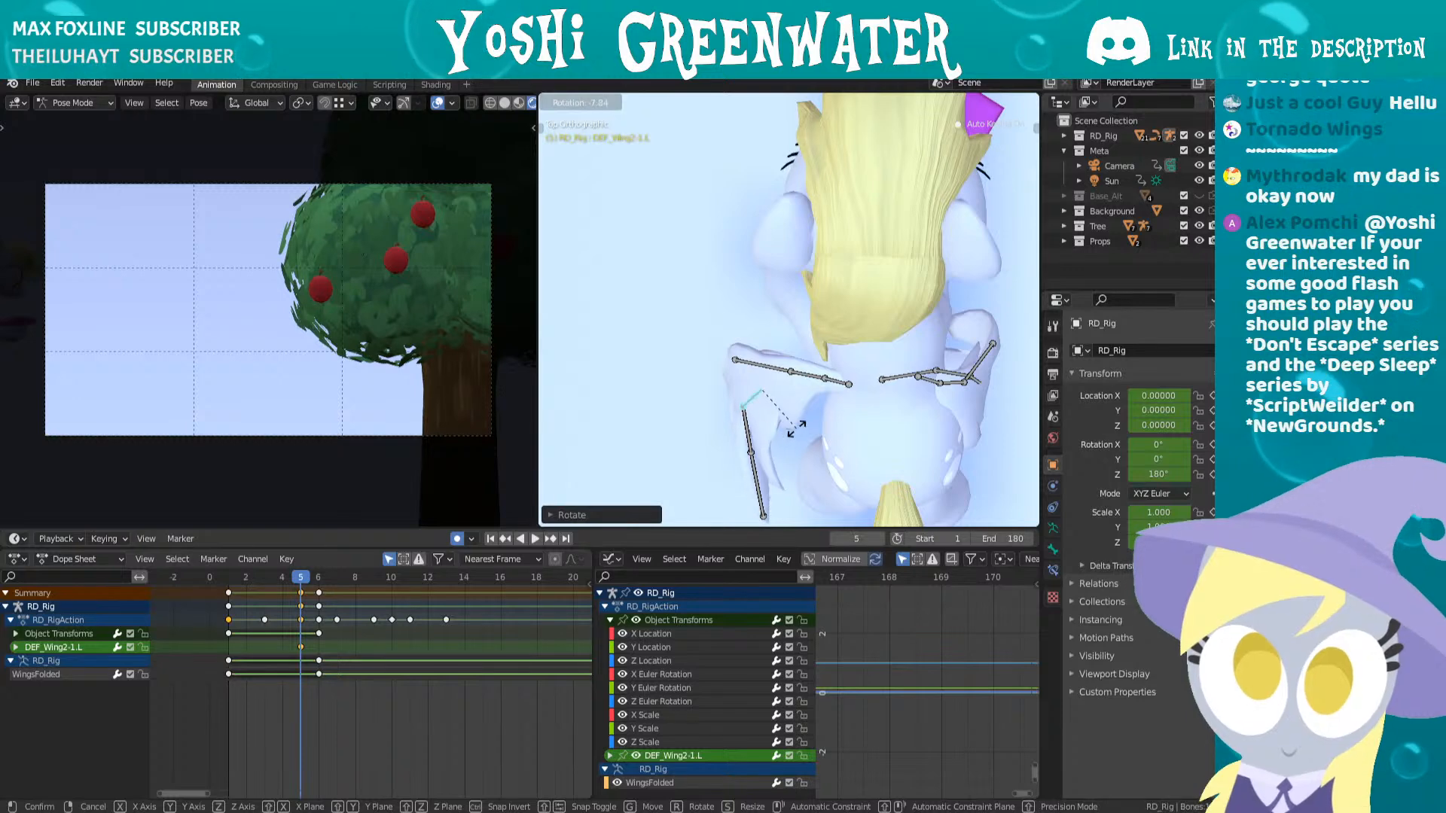
{"action": "left_click", "coordinate": [797, 427]}
- From the pony's side, rotate DEF_Wing2-1.L and adjust the neighbouring outer left wing bones at frame 5
{"action": "middle_click_drag", "start_coordinate": [797, 428], "coordinate": [630, 346]}
{"action": "scroll", "coordinate": [780, 372], "scroll_direction": "down", "scroll_amount": 7}
{"action": "scroll", "coordinate": [744, 323], "scroll_direction": "up", "scroll_amount": 4}
{"action": "key", "text": "r"}
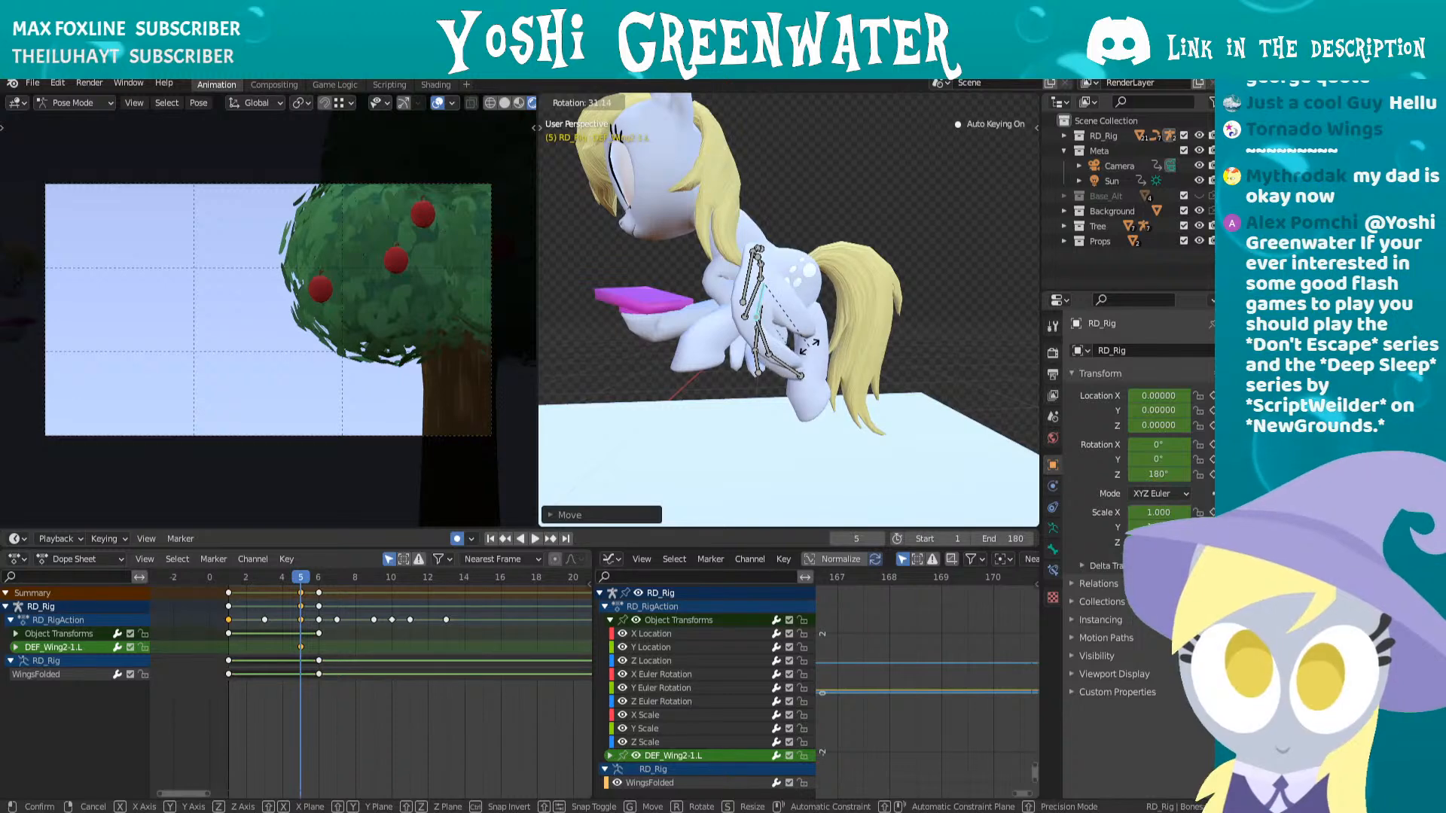
{"action": "left_click", "coordinate": [807, 348]}
{"action": "left_click", "coordinate": [764, 340]}
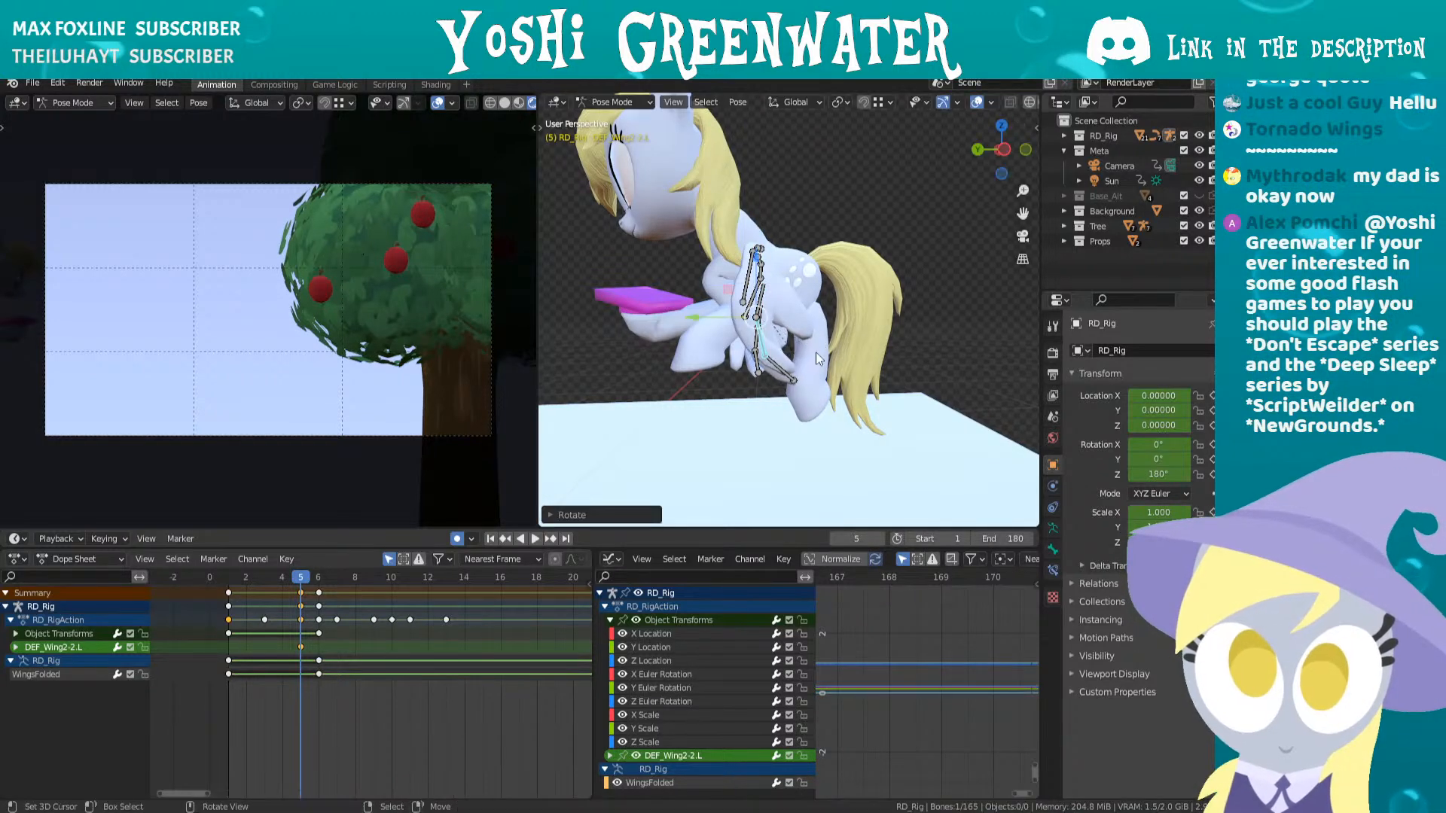
{"action": "left_click", "coordinate": [786, 377]}
- Rotate DEF_WingBase.L from the rear at frame 5, and DEF_Wing1-2.L from the rear and the pony's side
{"action": "middle_click_drag", "start_coordinate": [841, 360], "coordinate": [760, 295]}
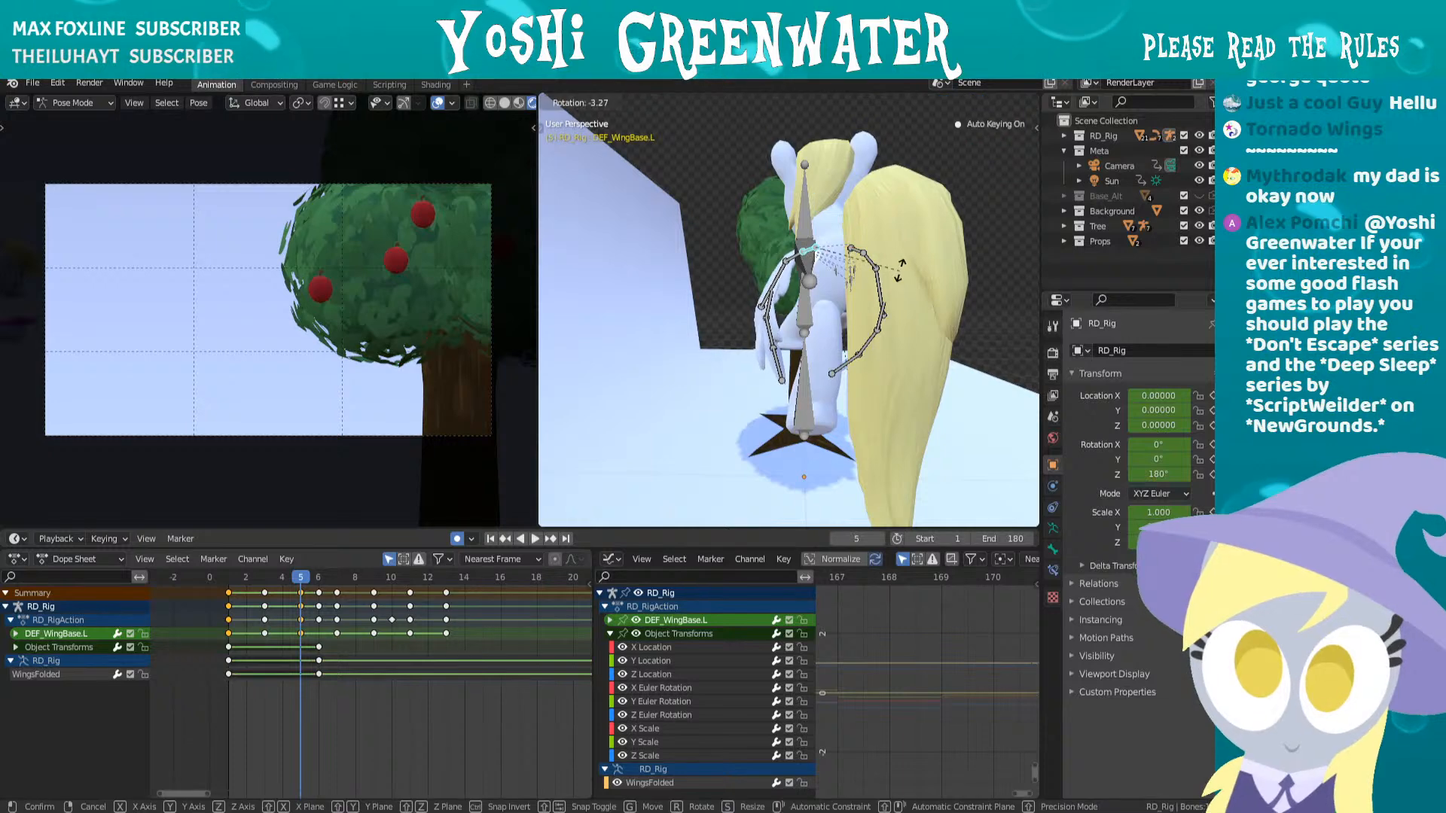
{"action": "left_click", "coordinate": [780, 271]}
{"action": "key", "text": "r"}
{"action": "left_click", "coordinate": [892, 323]}
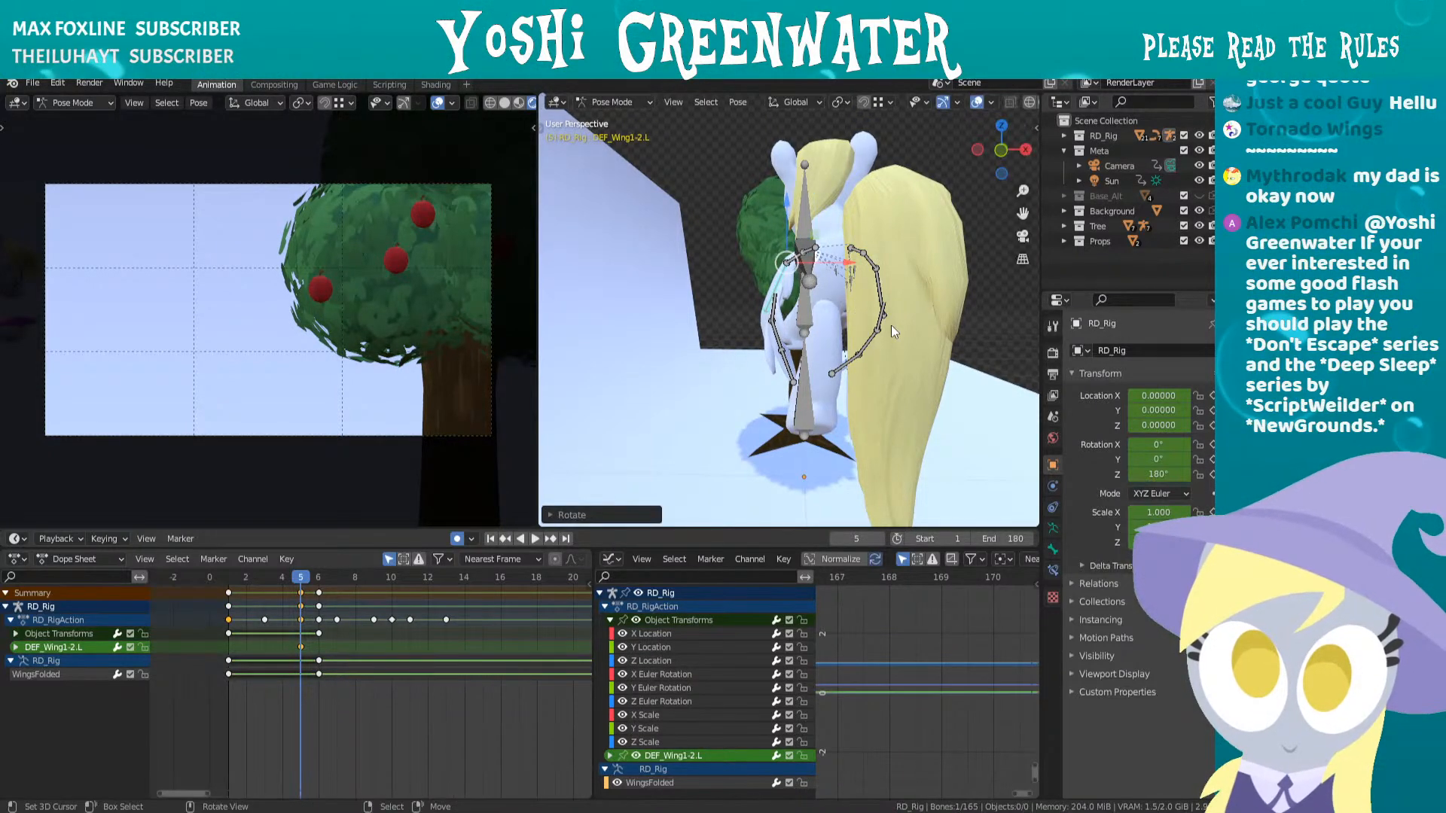
{"action": "middle_click_drag", "start_coordinate": [892, 324], "coordinate": [925, 349]}
{"action": "key", "text": "r"}
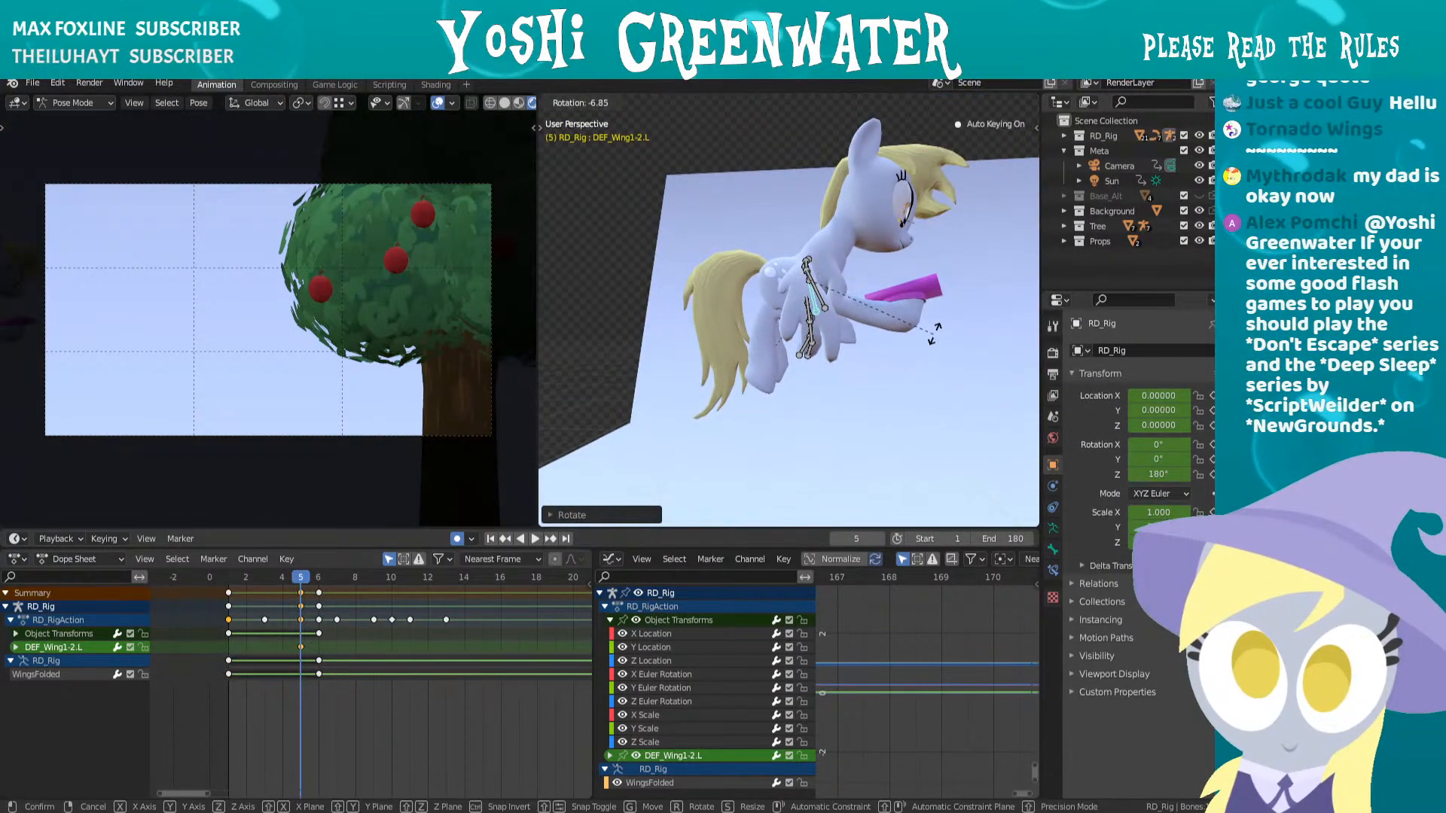
{"action": "left_click", "coordinate": [861, 315]}
- Rotate DEF_WingBase.L at frame 5 as seen from the pony's side, and save the file
{"action": "scroll", "coordinate": [886, 350], "scroll_direction": "up", "scroll_amount": 3}
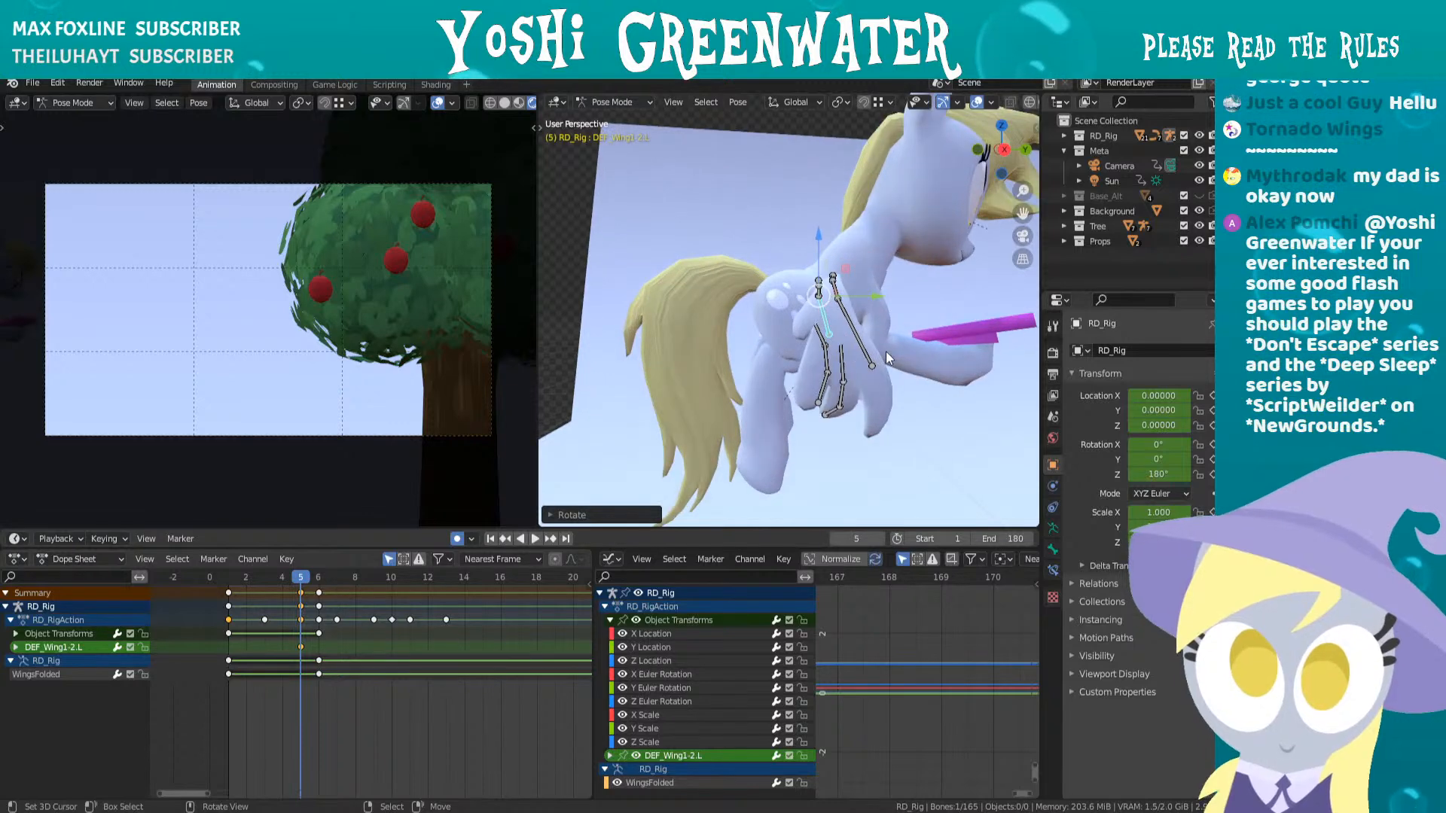
{"action": "left_click", "coordinate": [820, 289]}
{"action": "key", "text": "r"}
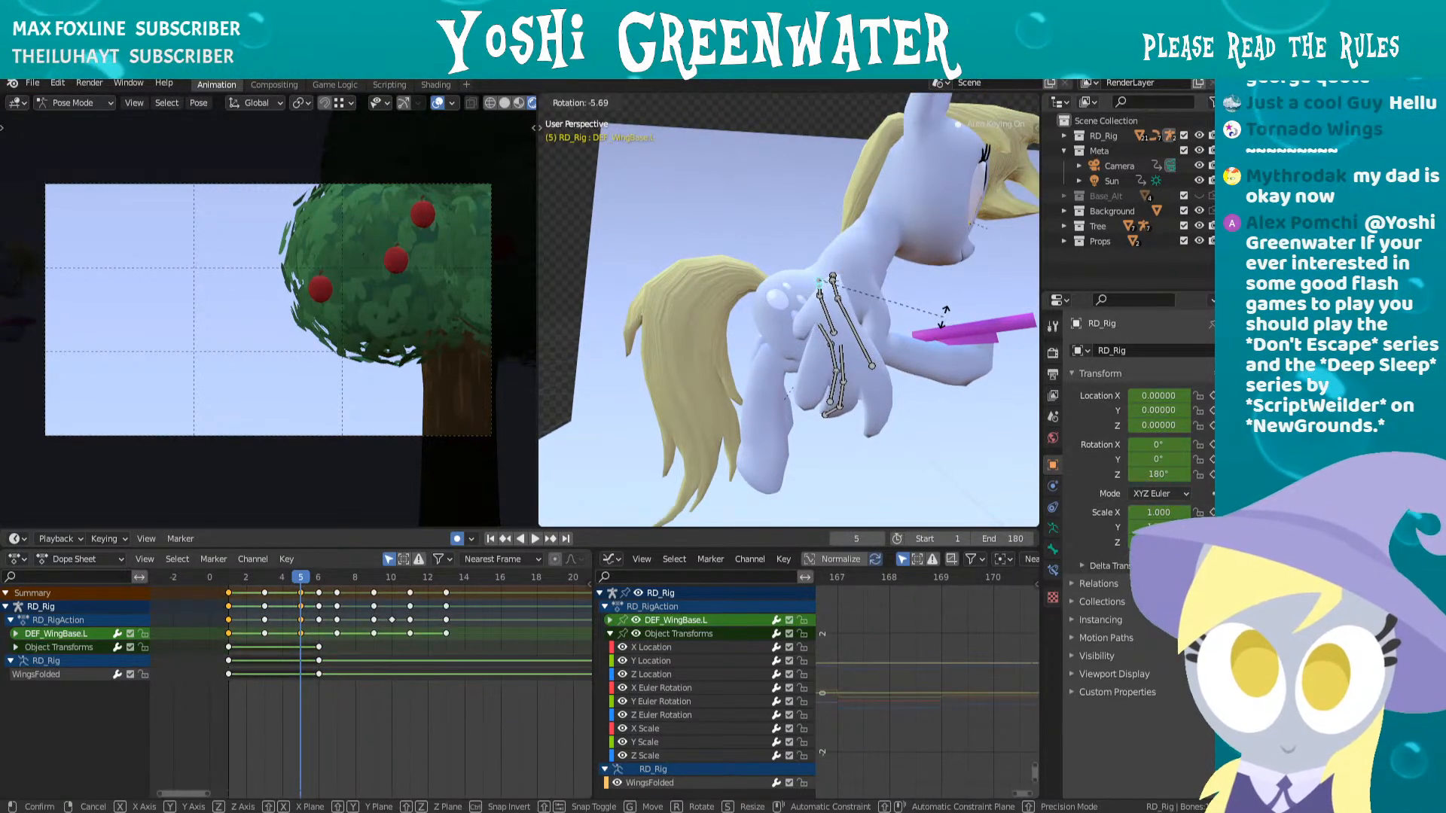
{"action": "left_click", "coordinate": [941, 320]}
{"action": "mouse_move", "coordinate": [933, 329]}
{"action": "middle_mouse_down"}
{"action": "mouse_move", "coordinate": [861, 346]}
{"action": "mouse_move", "coordinate": [977, 351]}
{"action": "mouse_move", "coordinate": [960, 330]}
{"action": "middle_mouse_up"}
{"action": "key", "text": "ctrl+s"}
- Rotate DEF_WingBase.L at frame 7 to match the right wing's base from the rear
{"action": "key", "text": "Right"}
{"action": "key", "text": "Right"}
{"action": "key", "text": "r"}
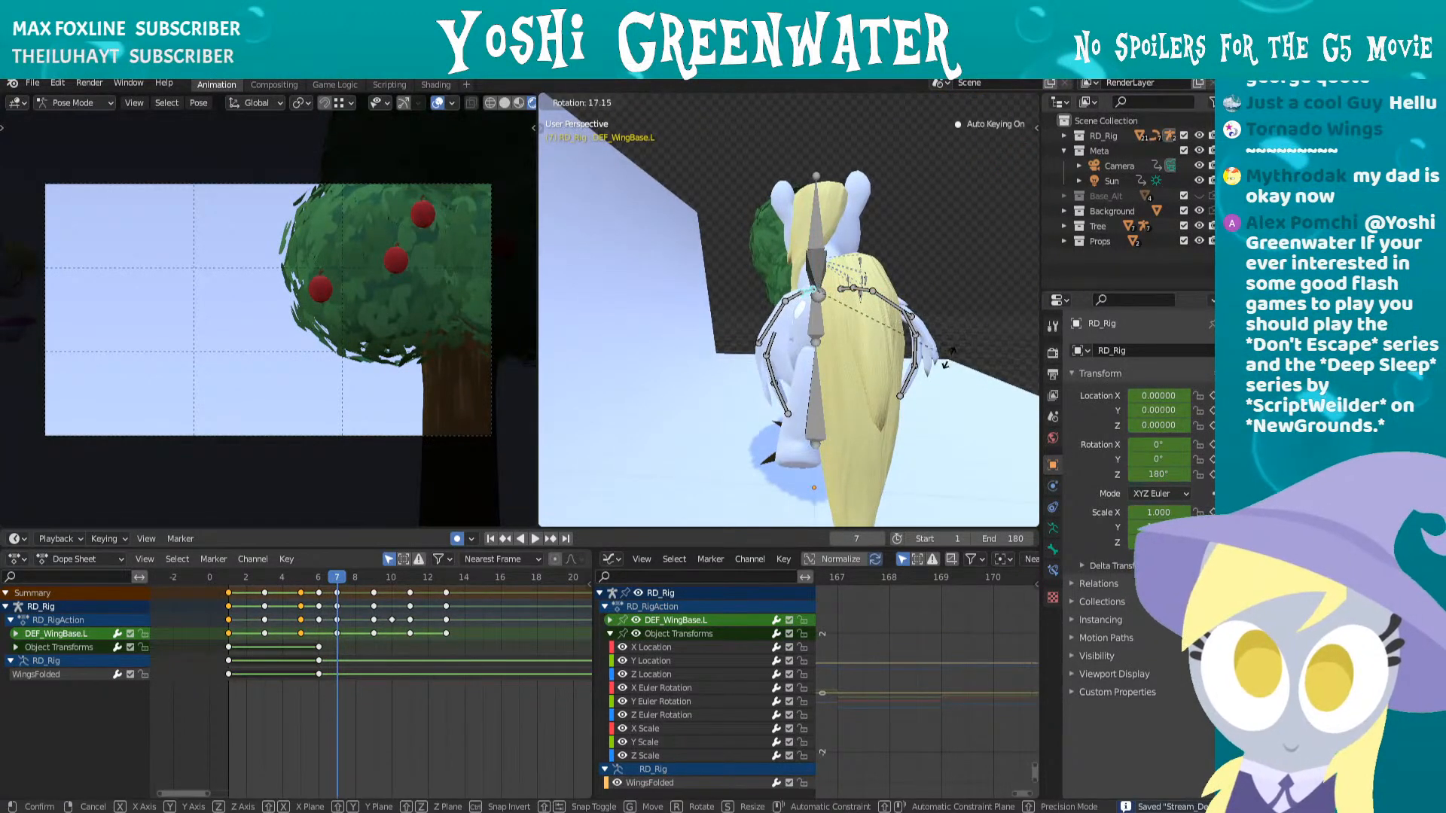
{"action": "left_click", "coordinate": [947, 358]}
- Rotate DEF_WingBase.L at frame 9 to raise the left wing toward the right wing's angle
{"action": "key", "text": "Right"}
{"action": "key", "text": "Right"}
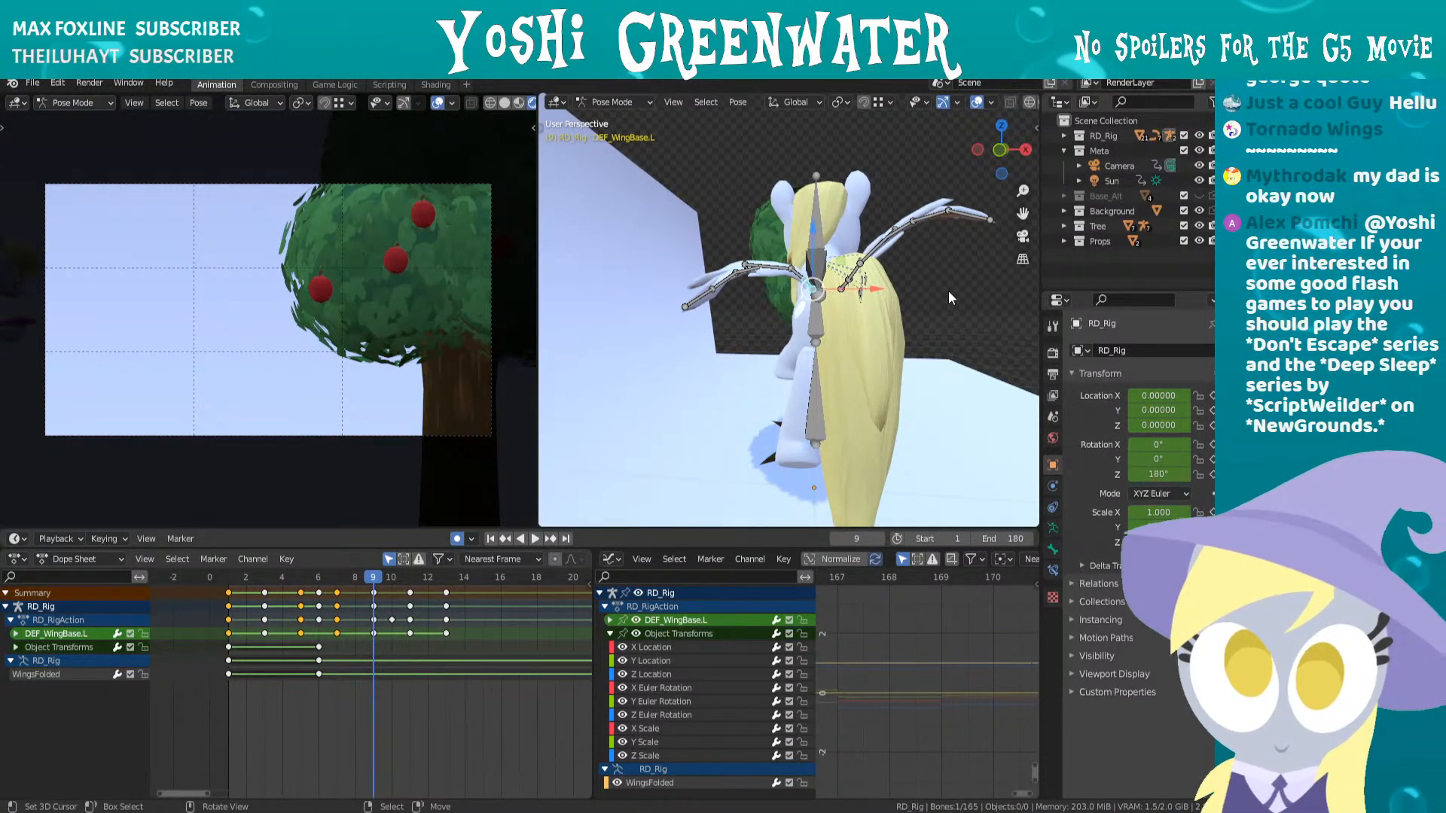
{"action": "key", "text": "r"}
{"action": "left_click", "coordinate": [908, 310]}
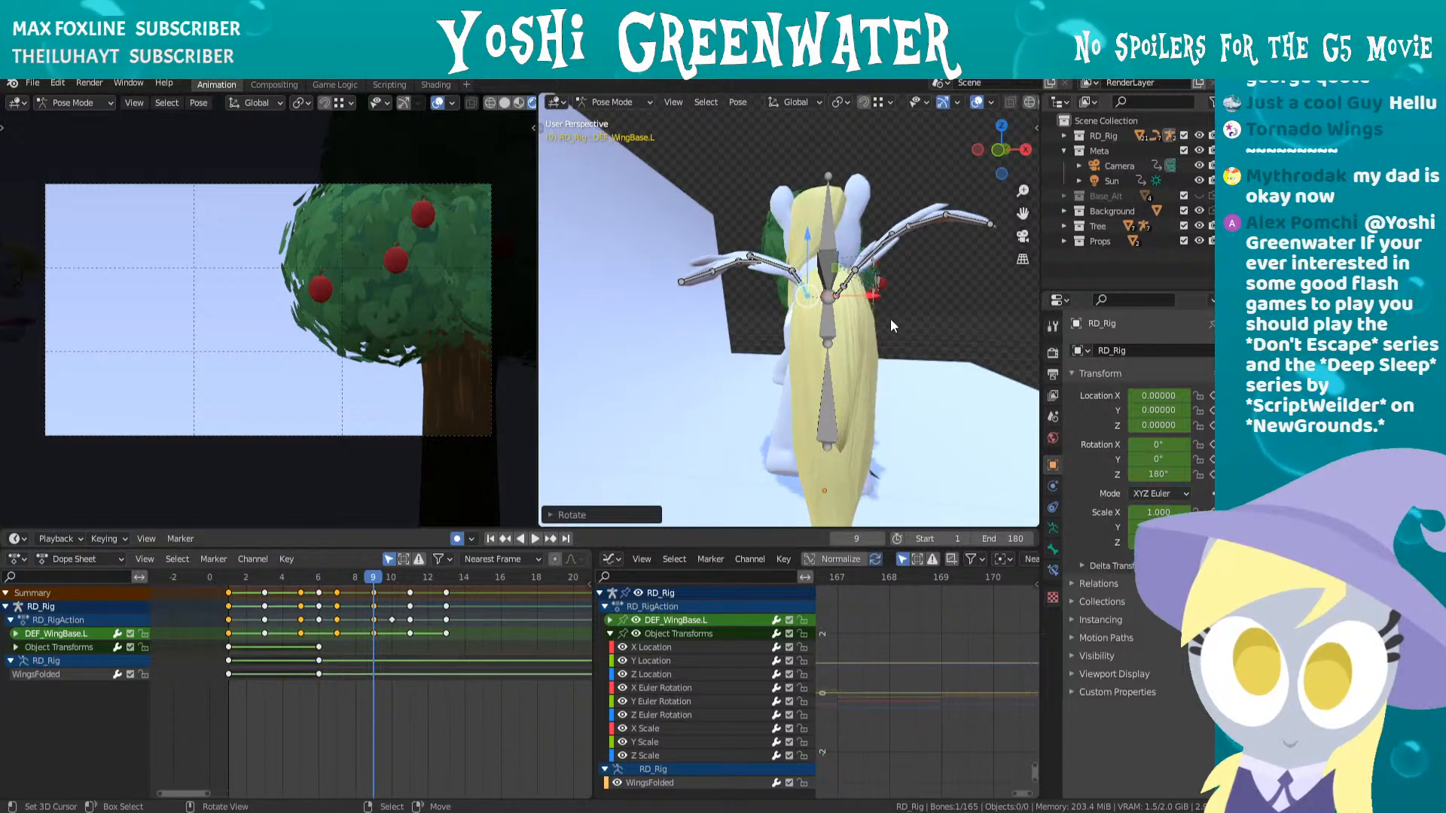
- At frame 11, rotate DEF_WingBase.L and the inner bones up to DEF_Wing1-2.L to lift the left wing
{"action": "key", "text": "Up"}
{"action": "middle_click_drag", "start_coordinate": [924, 323], "coordinate": [840, 286]}
{"action": "key", "text": "r"}
{"action": "left_click", "coordinate": [839, 286]}
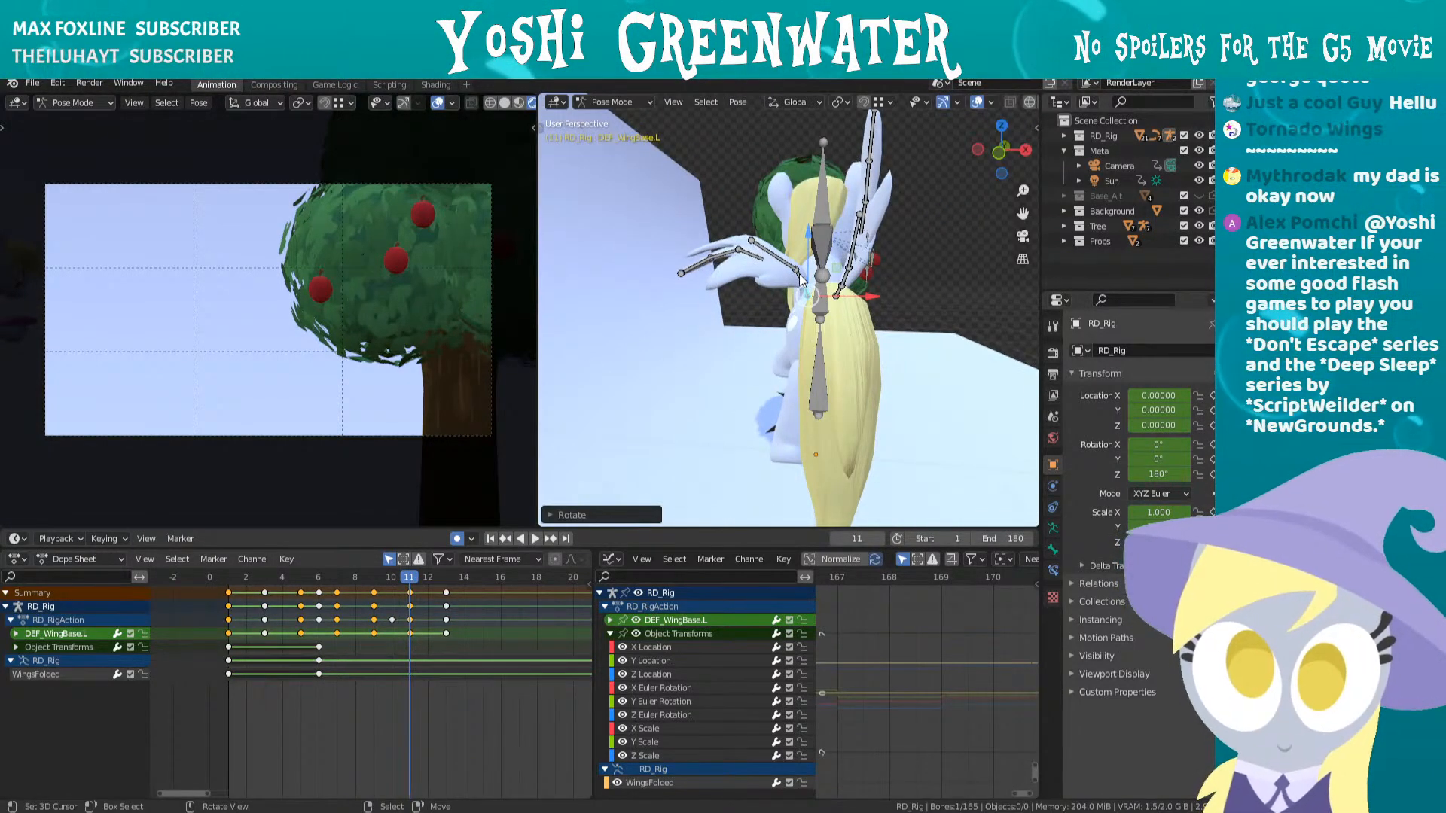
{"action": "right_click", "coordinate": [799, 273]}
{"action": "key", "text": "r"}
{"action": "left_click", "coordinate": [930, 305]}
{"action": "right_click", "coordinate": [785, 254]}
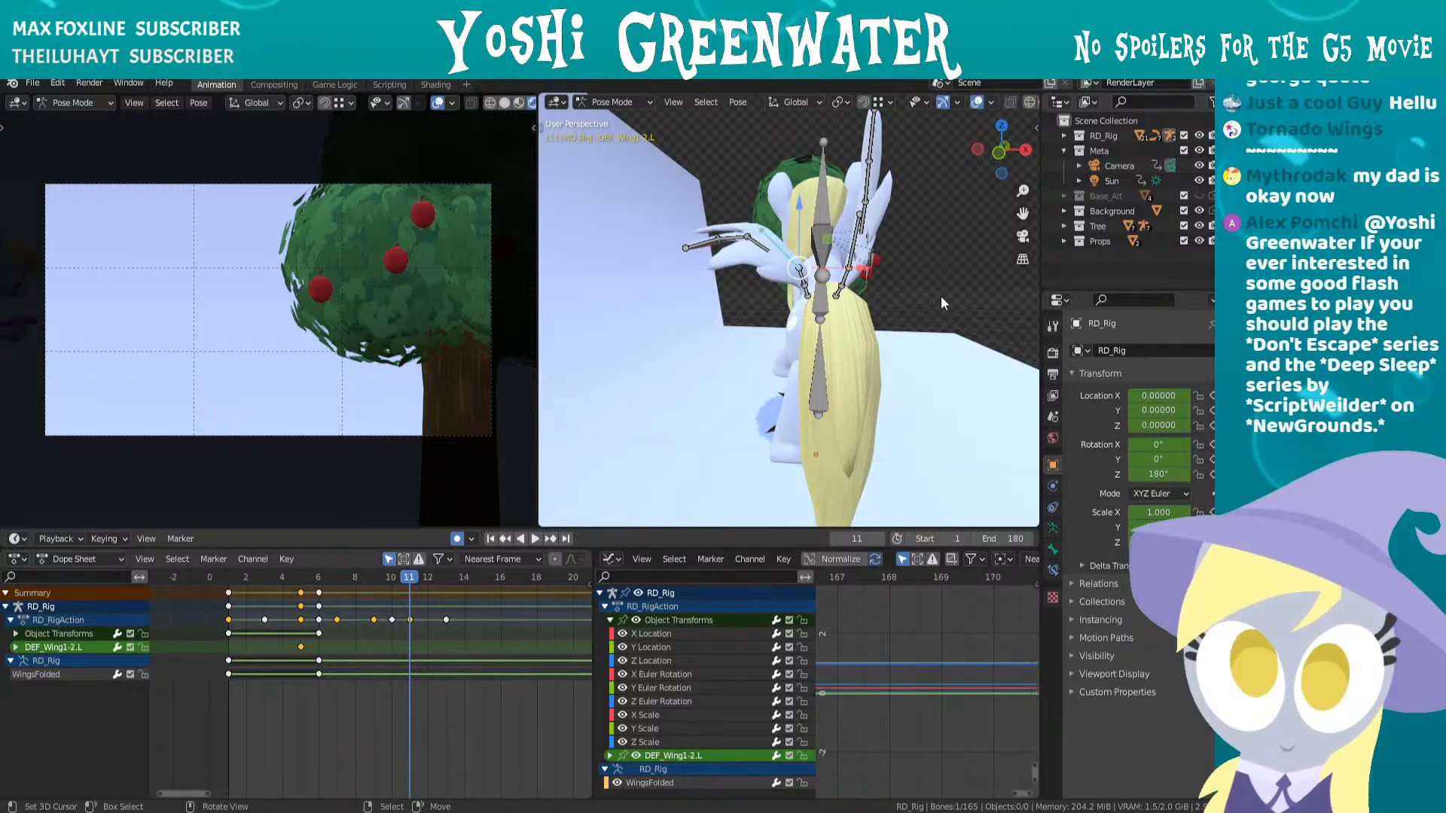
{"action": "key", "text": "r"}
{"action": "left_click", "coordinate": [938, 349]}
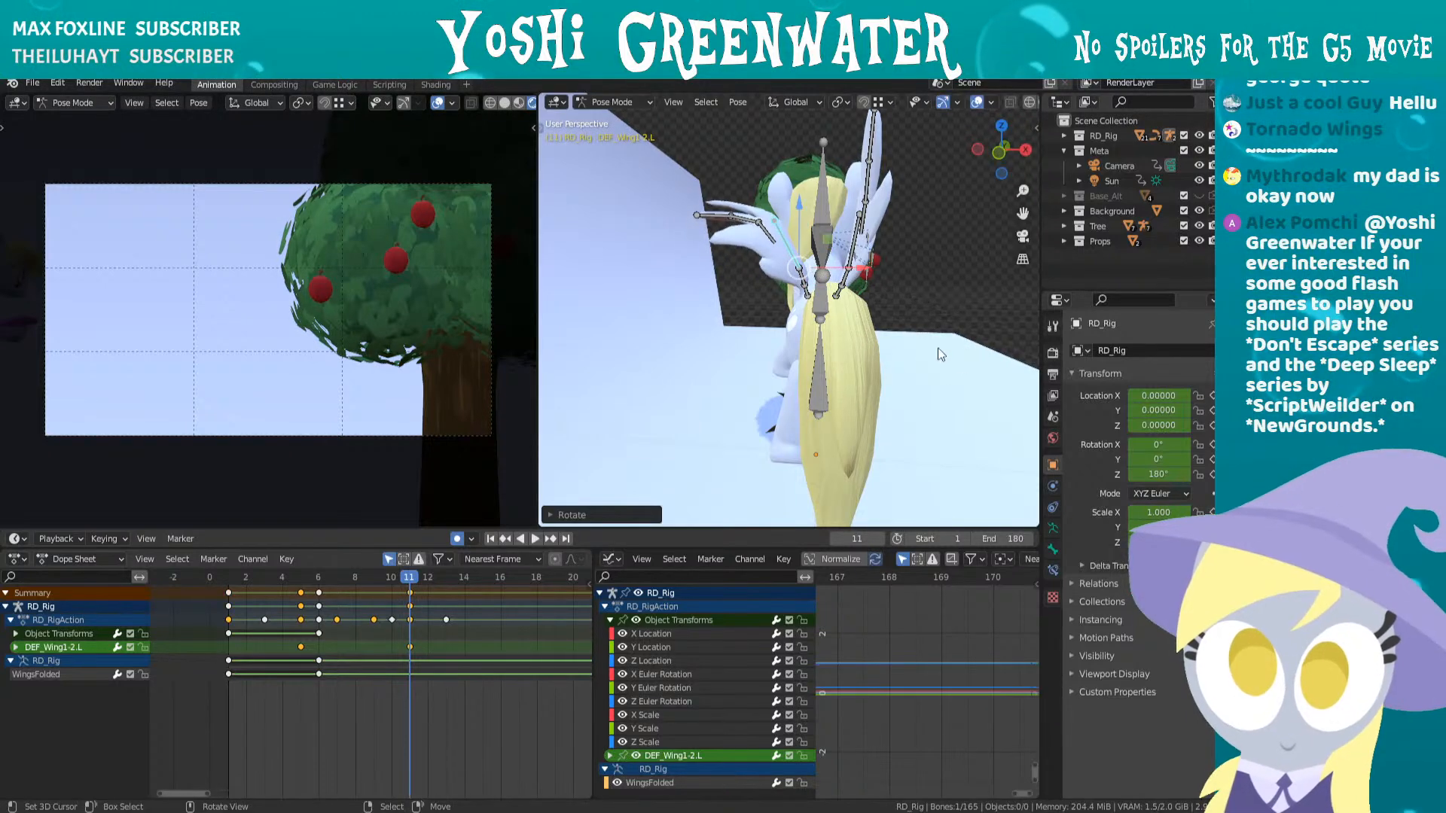
- Rotate DEF_Wing2-1.L, DEF_Wing2-2.L and the left wing's tip bone upward at frame 11
{"action": "right_click", "coordinate": [753, 235]}
{"action": "key", "text": "r"}
{"action": "left_click", "coordinate": [897, 269]}
{"action": "right_click_drag", "start_coordinate": [755, 219], "coordinate": [753, 222]}
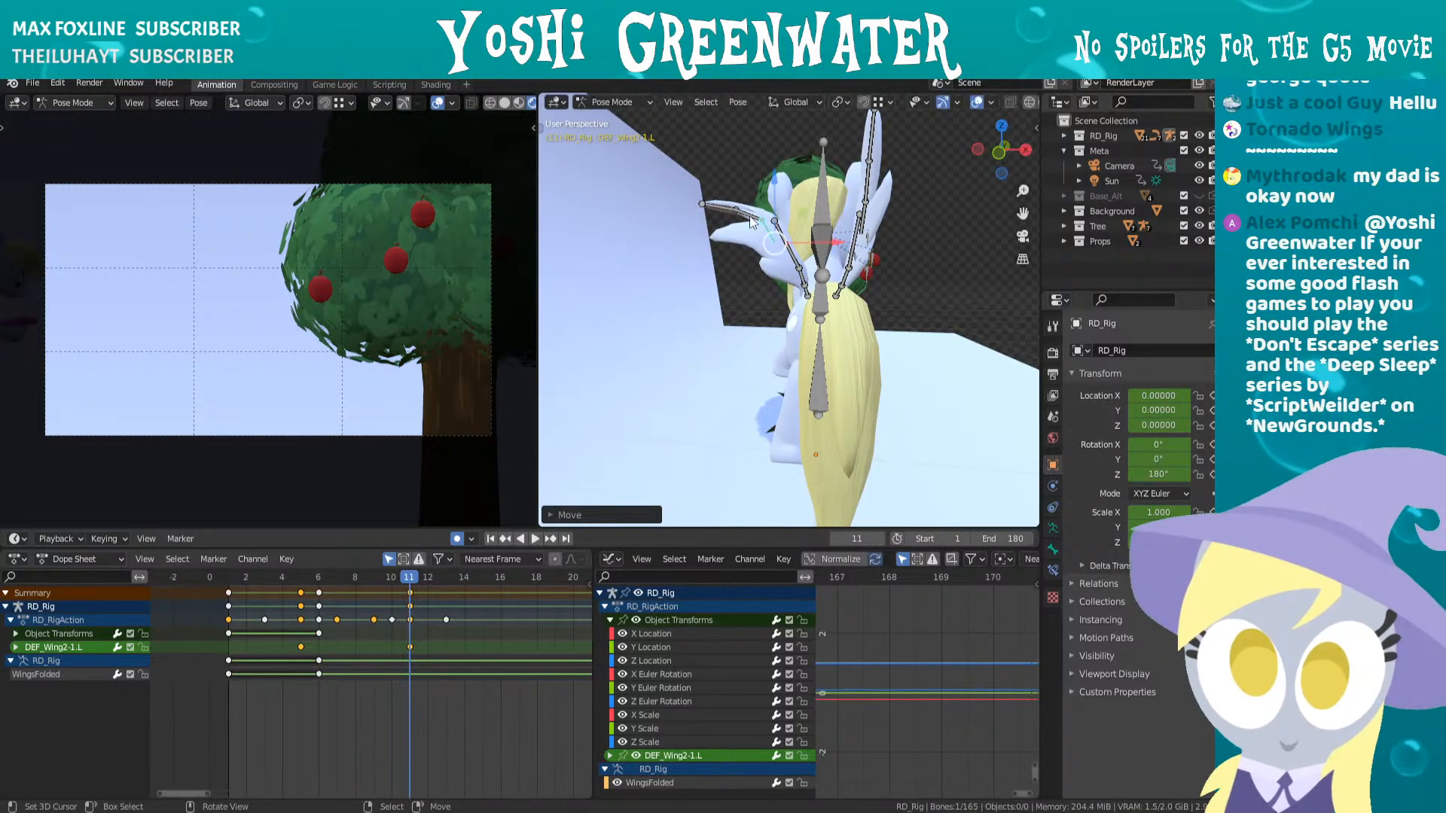
{"action": "right_click", "coordinate": [760, 222]}
{"action": "key", "text": "r"}
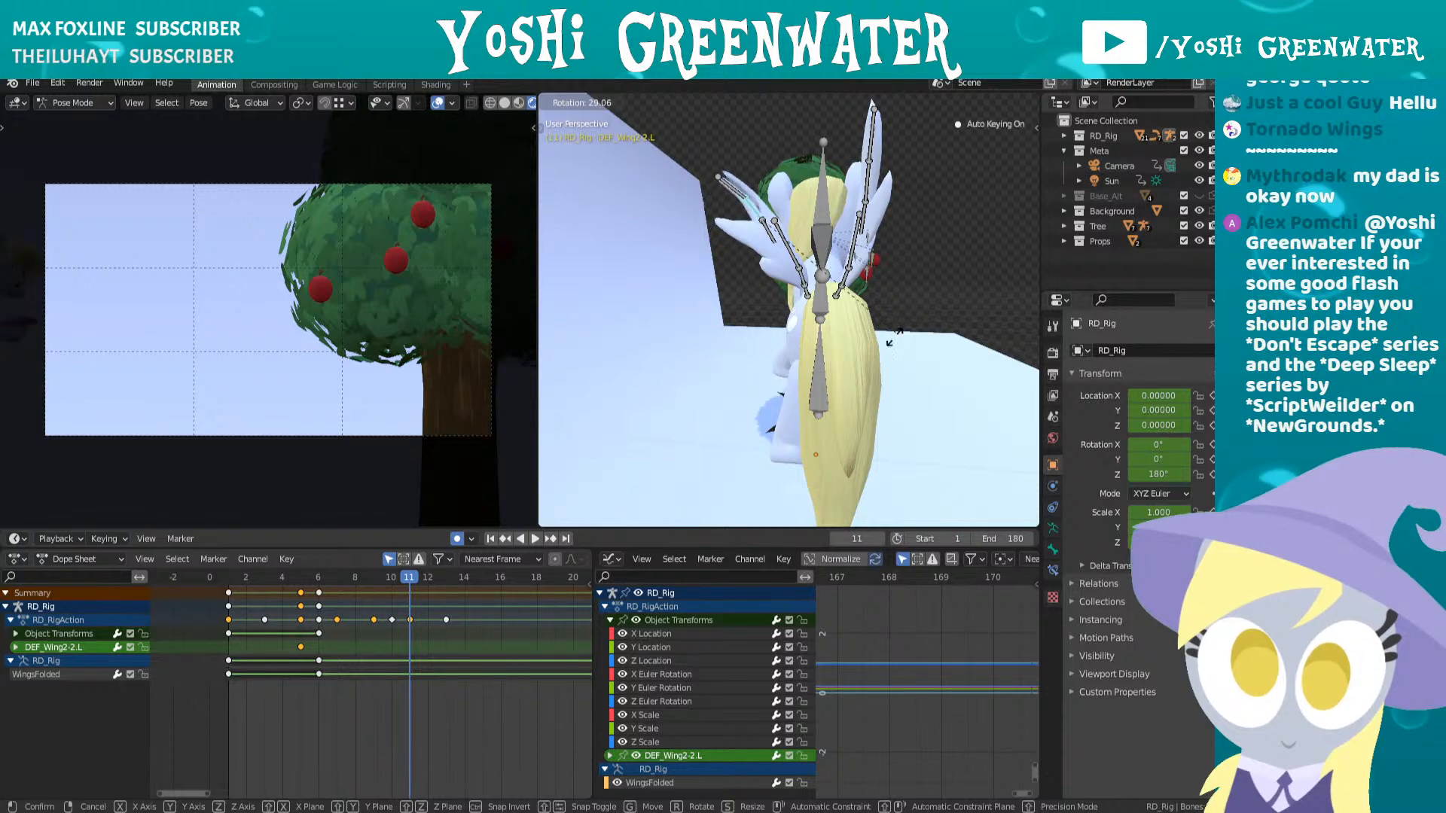
{"action": "left_click", "coordinate": [880, 324]}
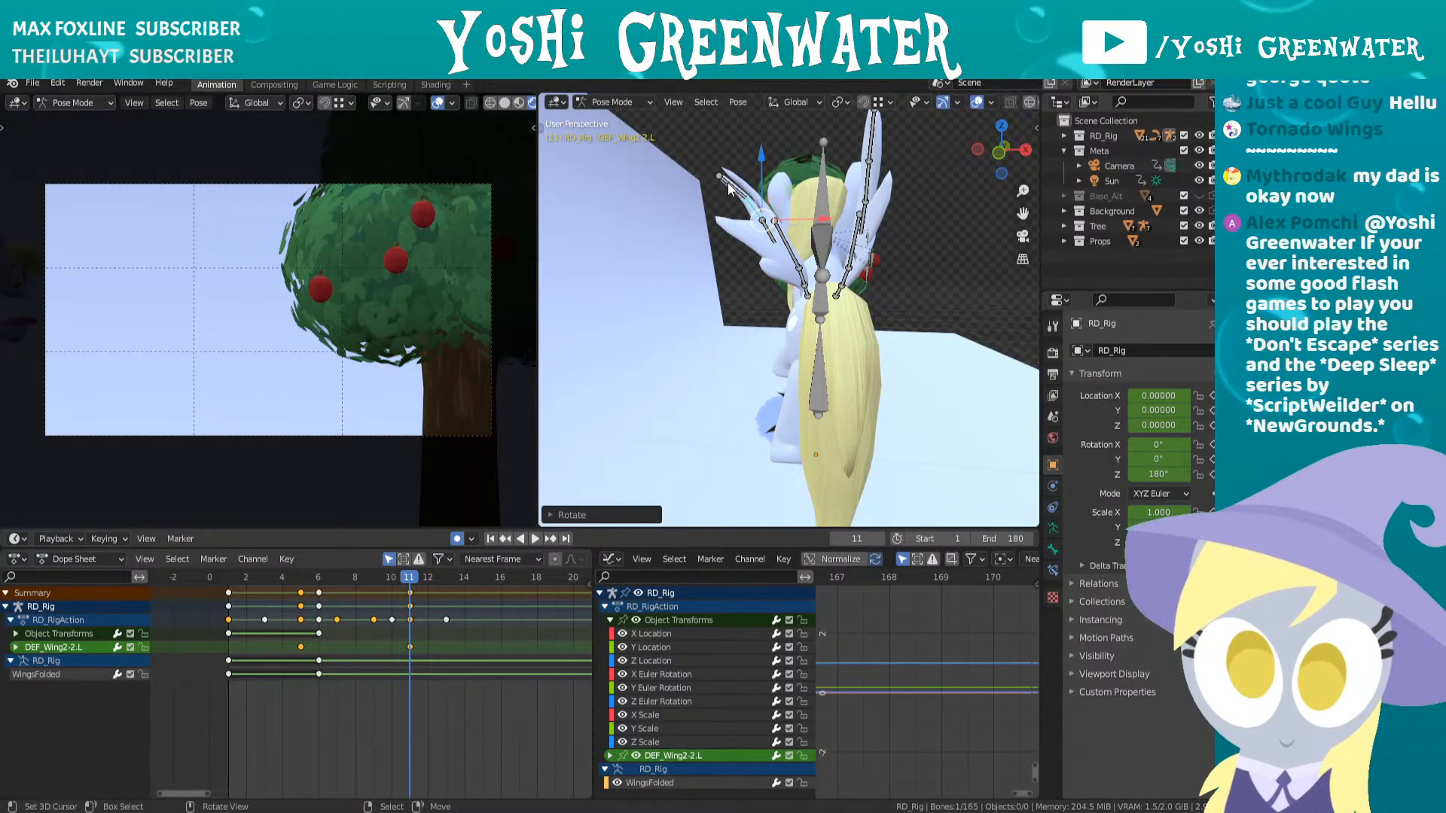
{"action": "right_click", "coordinate": [728, 188]}
{"action": "key", "text": "r"}
{"action": "left_click", "coordinate": [964, 263]}
- In the top view, rotate DEF_Wing2-1.L and DEF_Wing1-2.L at frame 11 to sweep the left wing backward
{"action": "middle_click_drag", "start_coordinate": [964, 264], "coordinate": [828, 267]}
{"action": "scroll", "coordinate": [761, 269], "scroll_direction": "up", "scroll_amount": 3}
{"action": "right_click", "coordinate": [819, 191]}
{"action": "middle_click_drag", "start_coordinate": [942, 273], "coordinate": [1003, 248]}
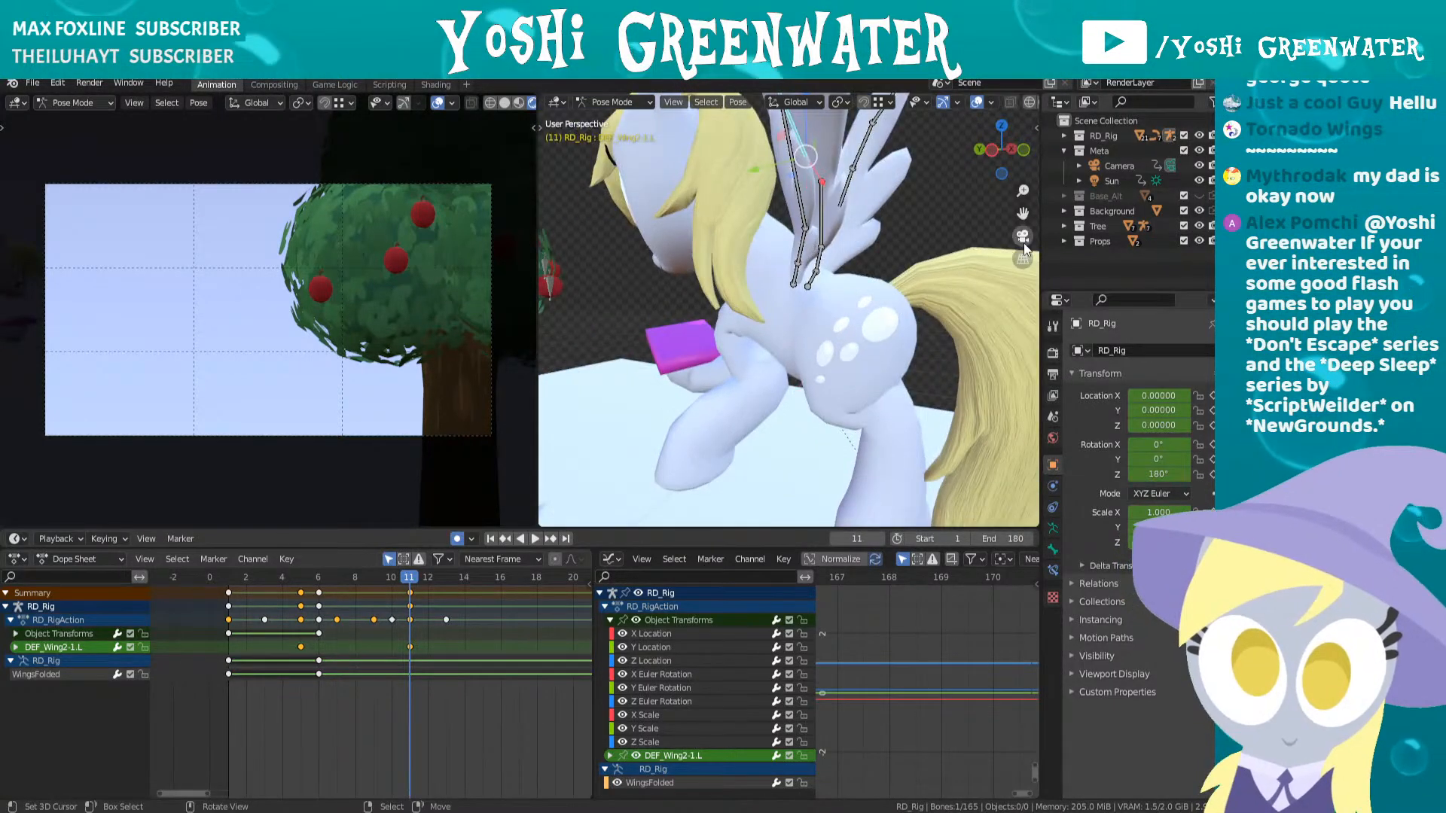
{"action": "key", "text": "KP_7"}
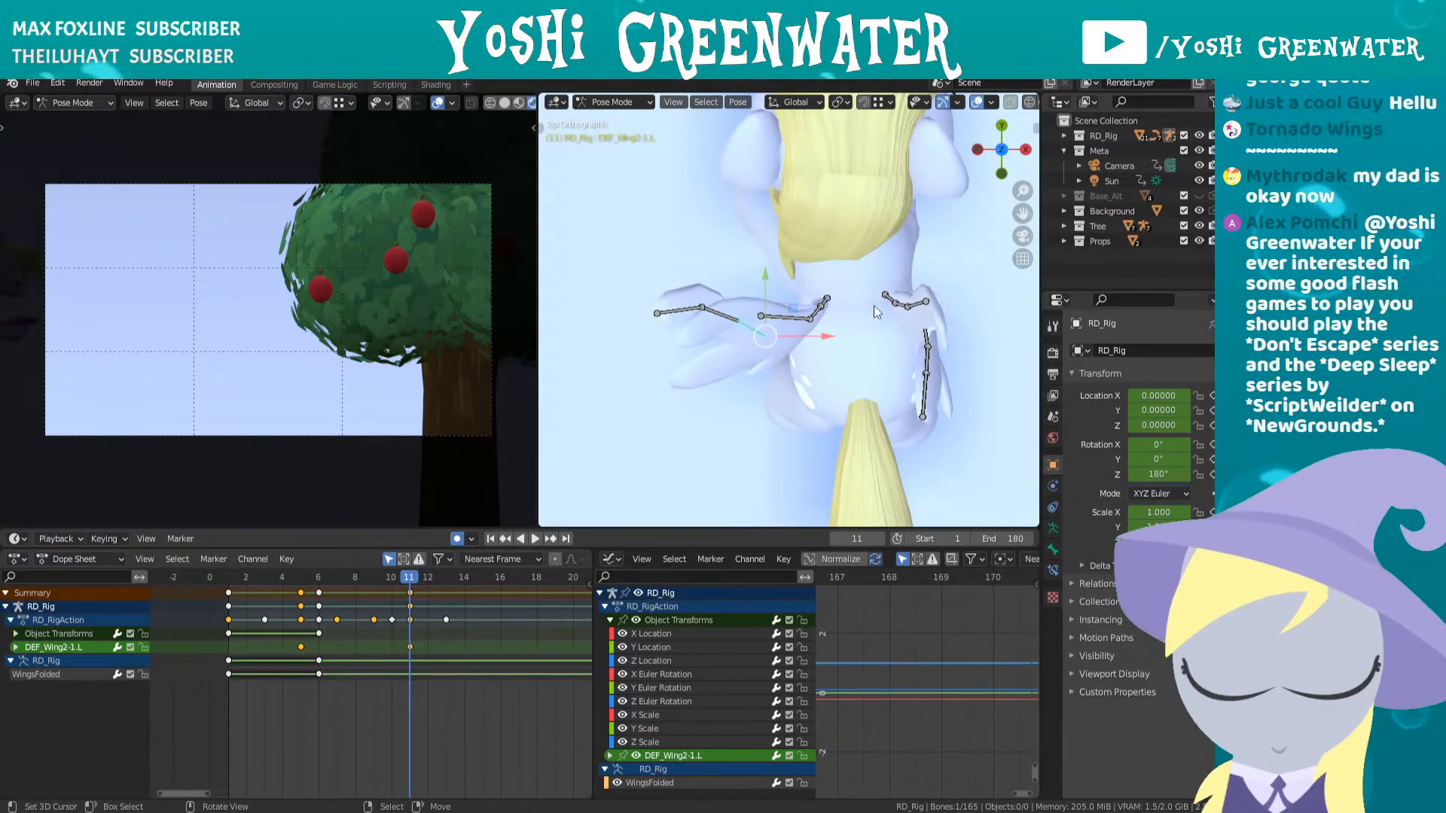
{"action": "key", "text": "r"}
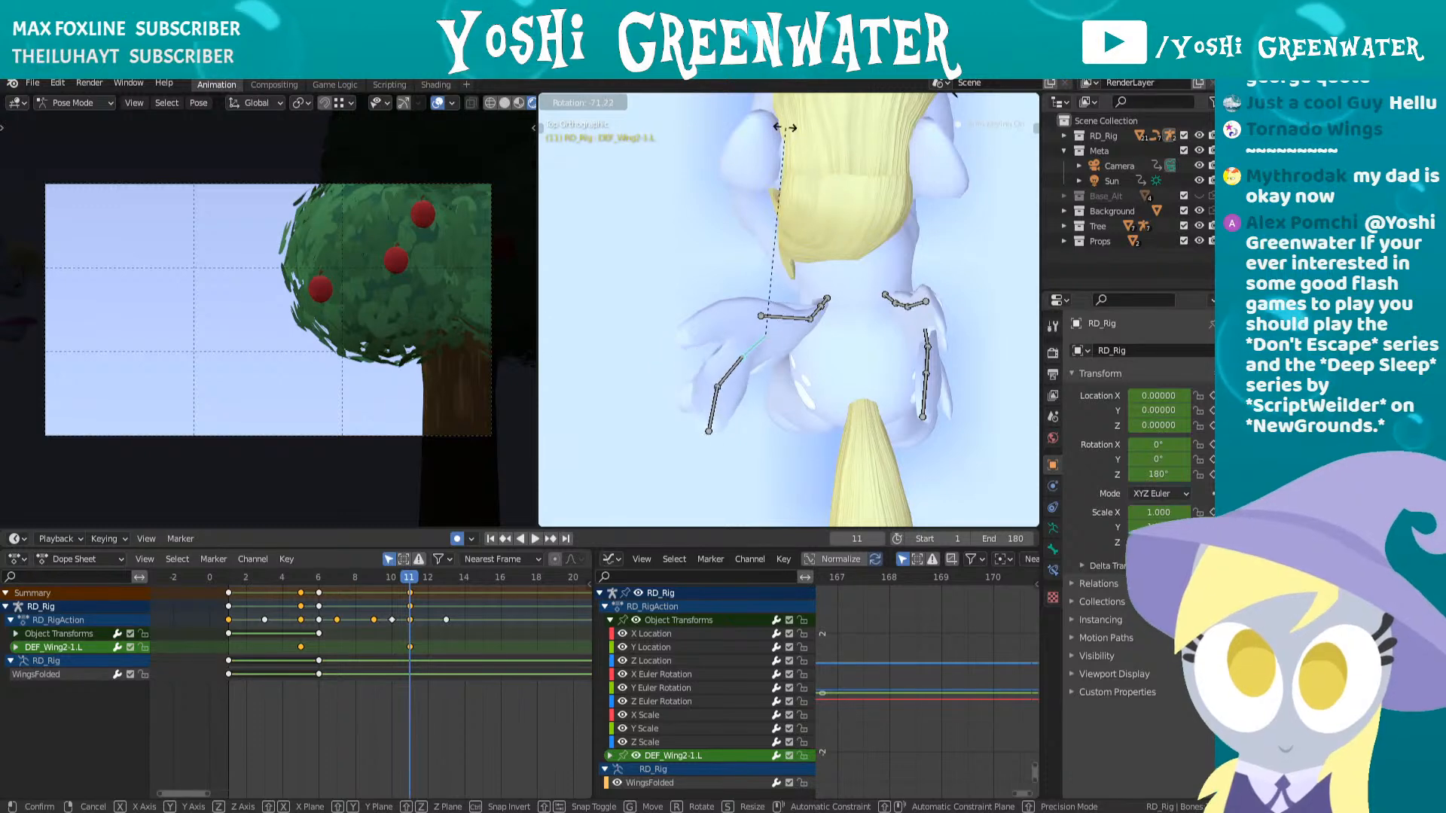
{"action": "left_click", "coordinate": [810, 315]}
{"action": "right_click", "coordinate": [801, 317]}
{"action": "key", "text": "r"}
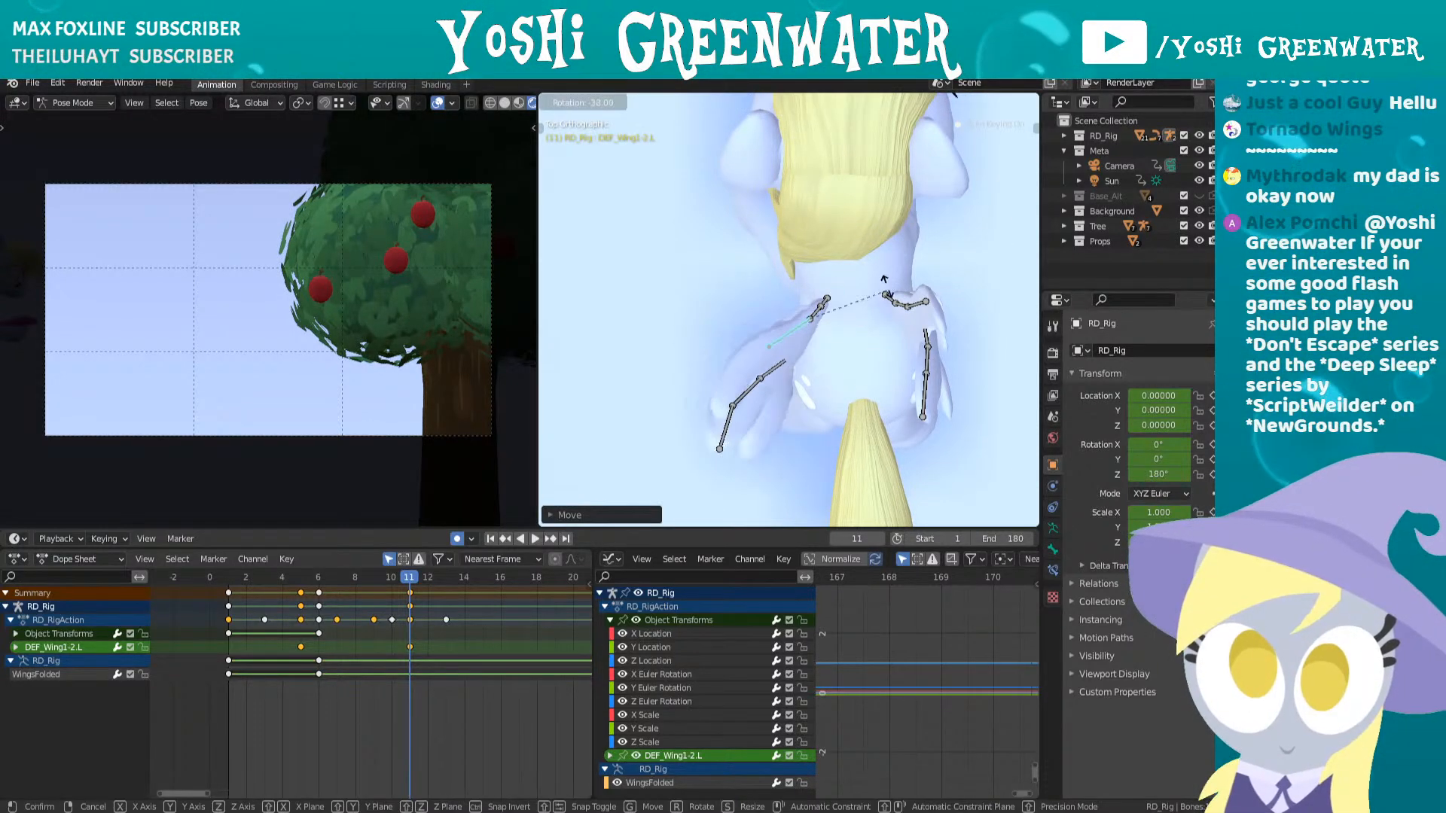
{"action": "left_click", "coordinate": [882, 383]}
- From behind the pony, refine the rotations of DEF_Wing2-1.L and DEF_Wing2-3.L at frame 11
{"action": "middle_click_drag", "start_coordinate": [881, 378], "coordinate": [554, 259]}
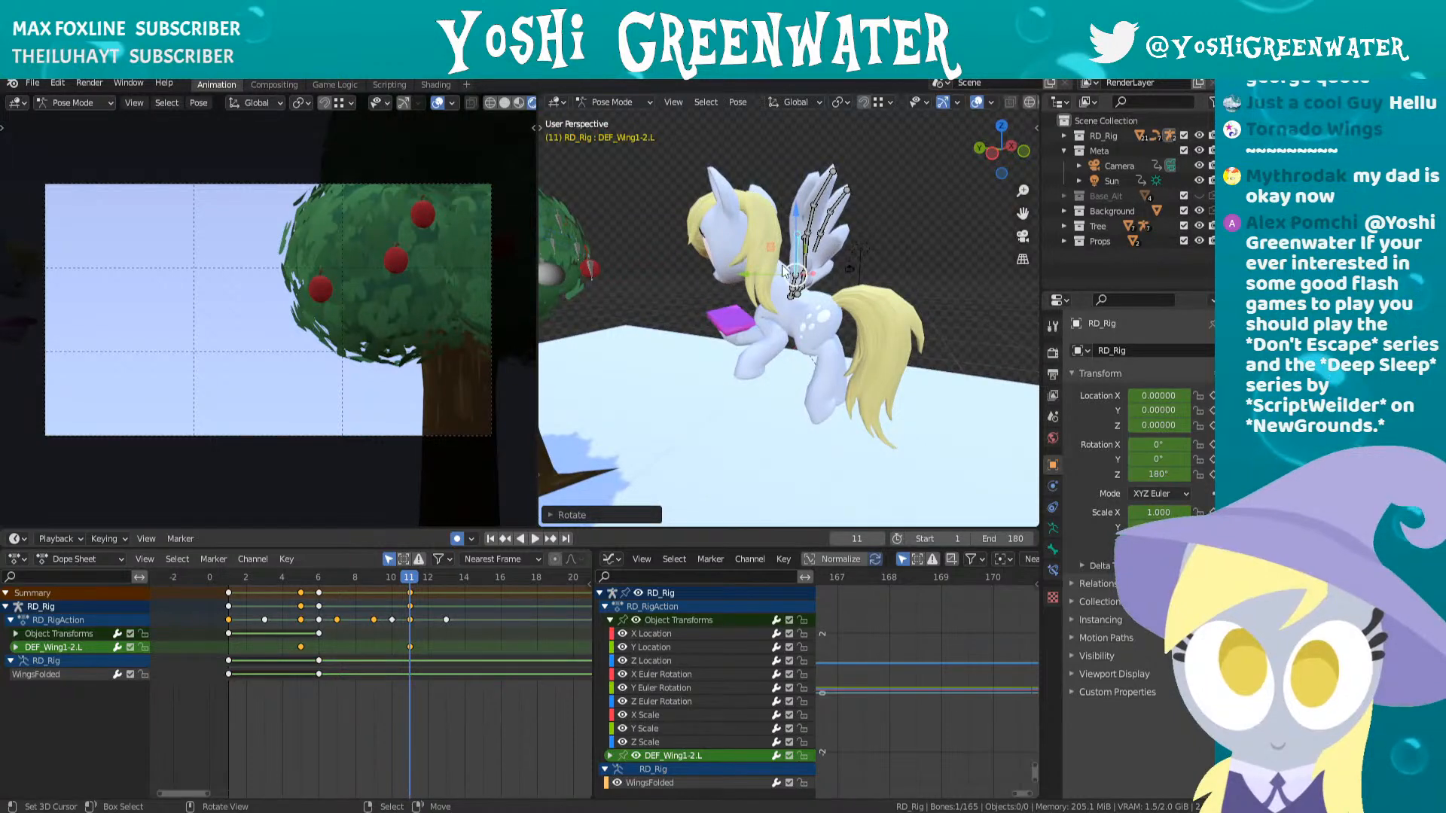
{"action": "middle_click_drag", "start_coordinate": [784, 268], "coordinate": [647, 257]}
{"action": "scroll", "coordinate": [734, 170], "scroll_direction": "up", "scroll_amount": 4}
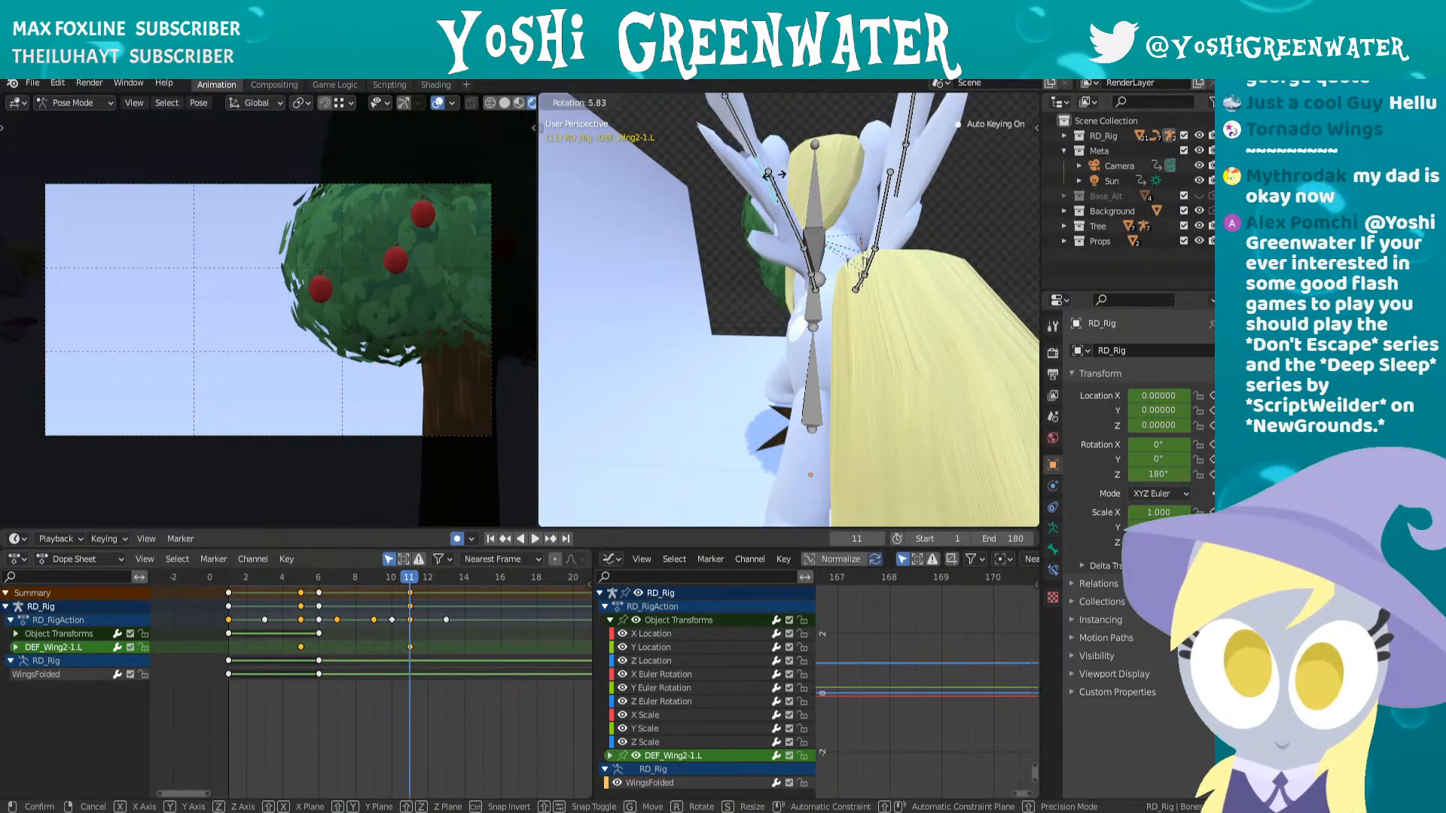
{"action": "left_click", "coordinate": [759, 175]}
{"action": "key", "text": "r"}
{"action": "left_click", "coordinate": [801, 189]}
{"action": "middle_click_drag", "start_coordinate": [801, 188], "coordinate": [701, 192]}
{"action": "left_click", "coordinate": [698, 192]}
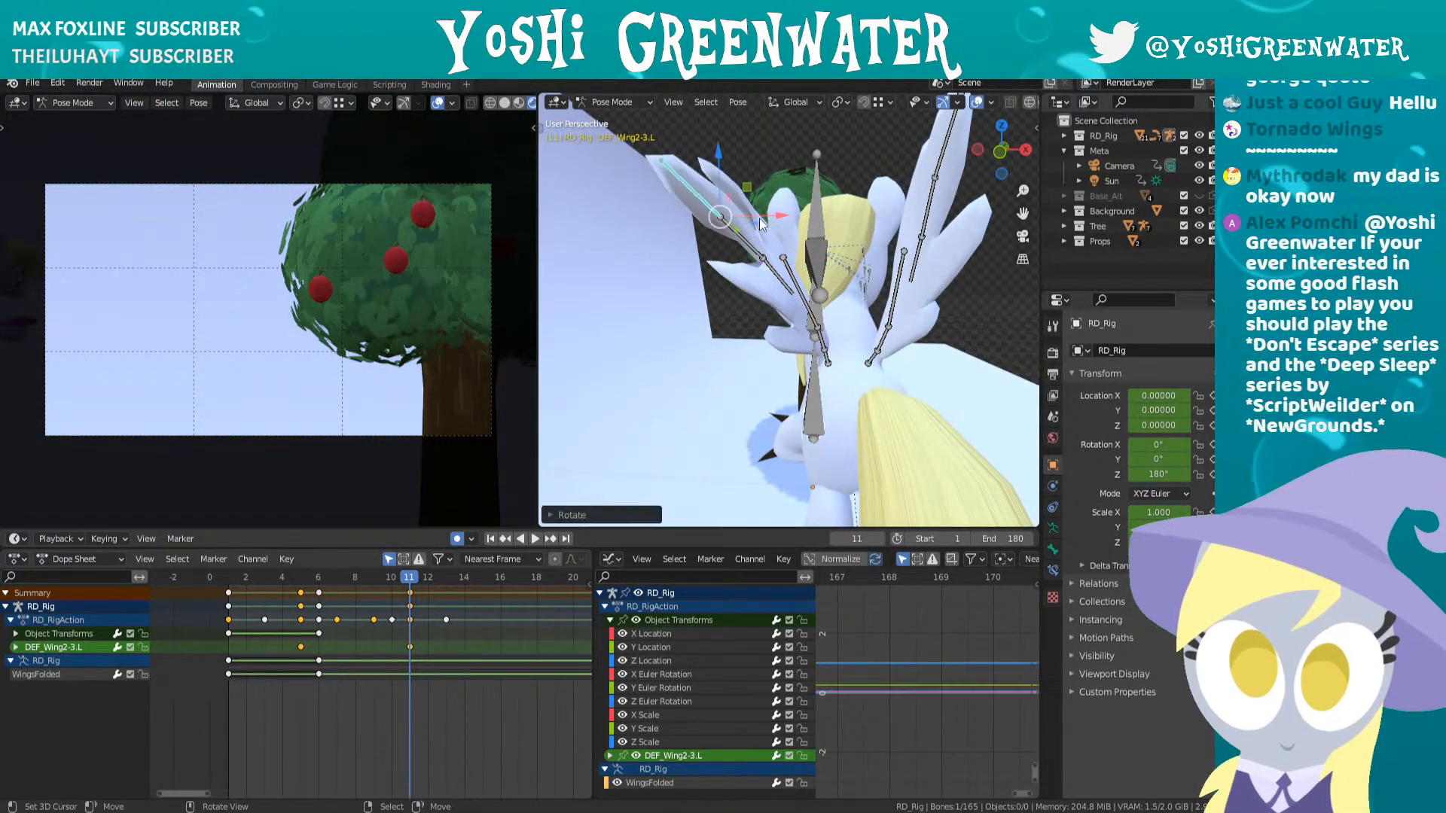
- Rotate DEF_Wing1-1.L at frame 11 to bring the left wing more upright
{"action": "right_click", "coordinate": [827, 344]}
{"action": "key", "text": "r"}
{"action": "left_click", "coordinate": [868, 357]}
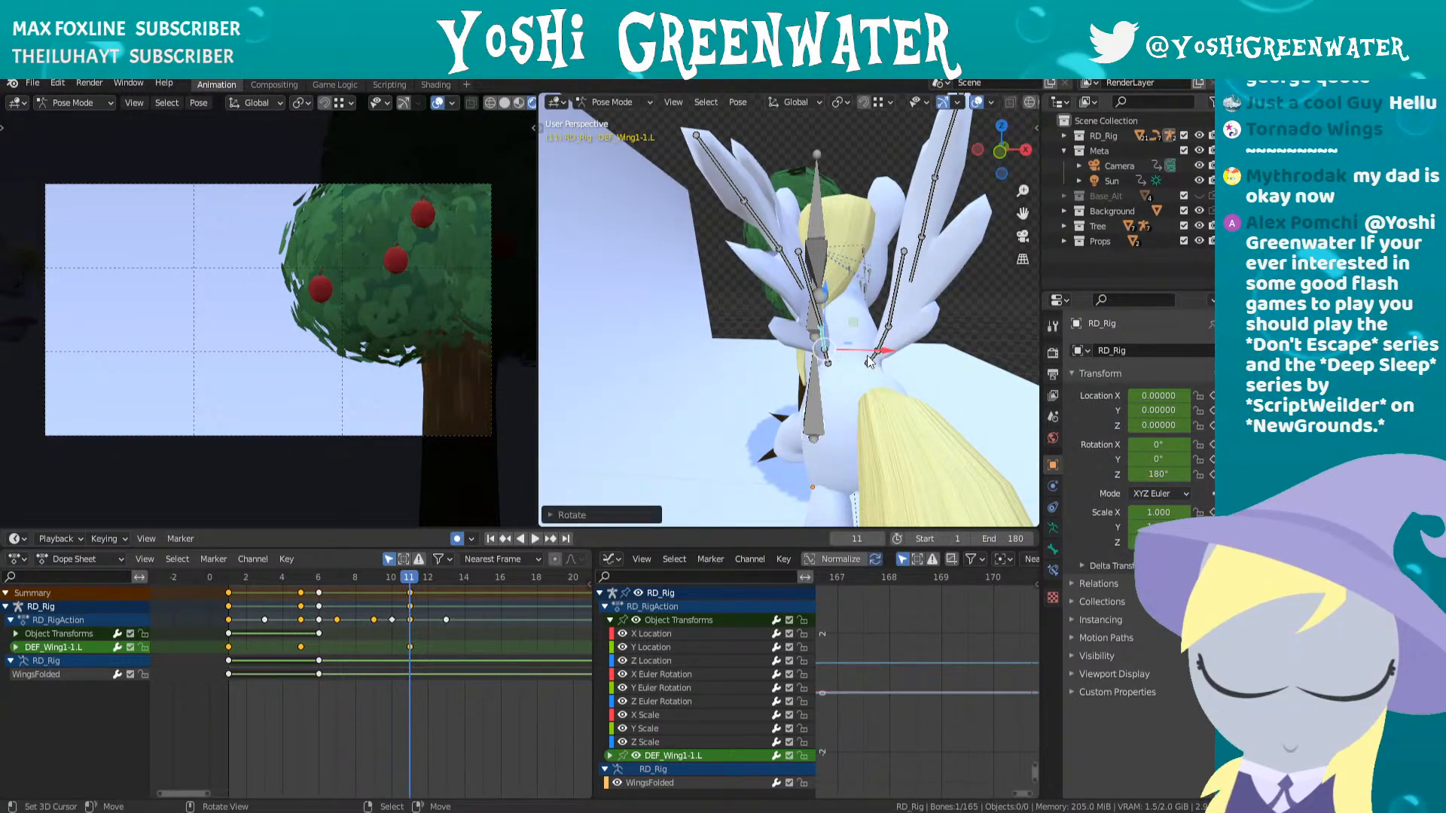
- At frame 13, rotate DEF_WingBase.L and DEF_Wing1-2.L toward the right wing's raised pose
{"action": "right_click", "coordinate": [826, 354]}
{"action": "middle_click_drag", "start_coordinate": [826, 354], "coordinate": [766, 322]}
{"action": "key", "text": "Up"}
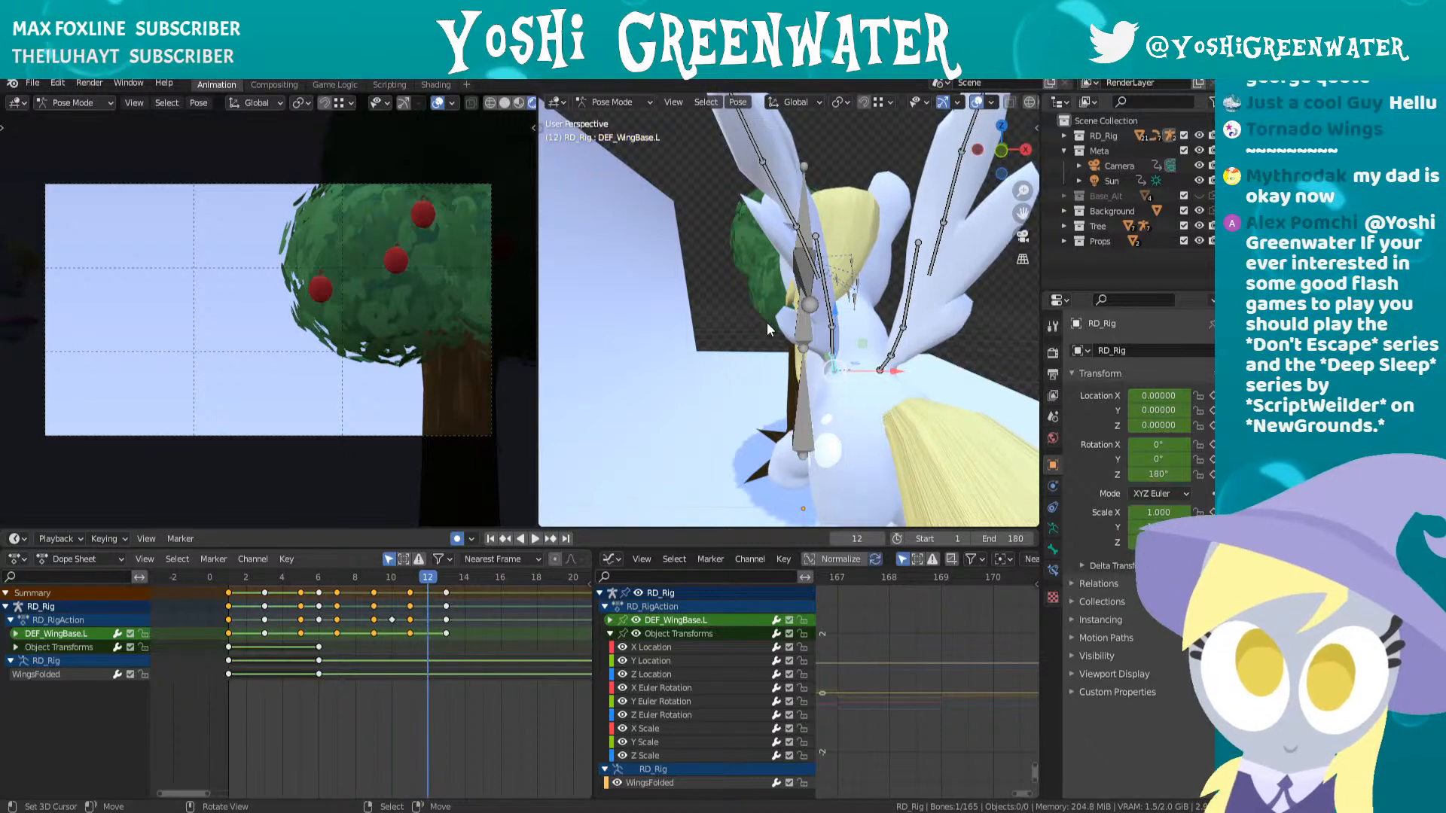
{"action": "key", "text": "r"}
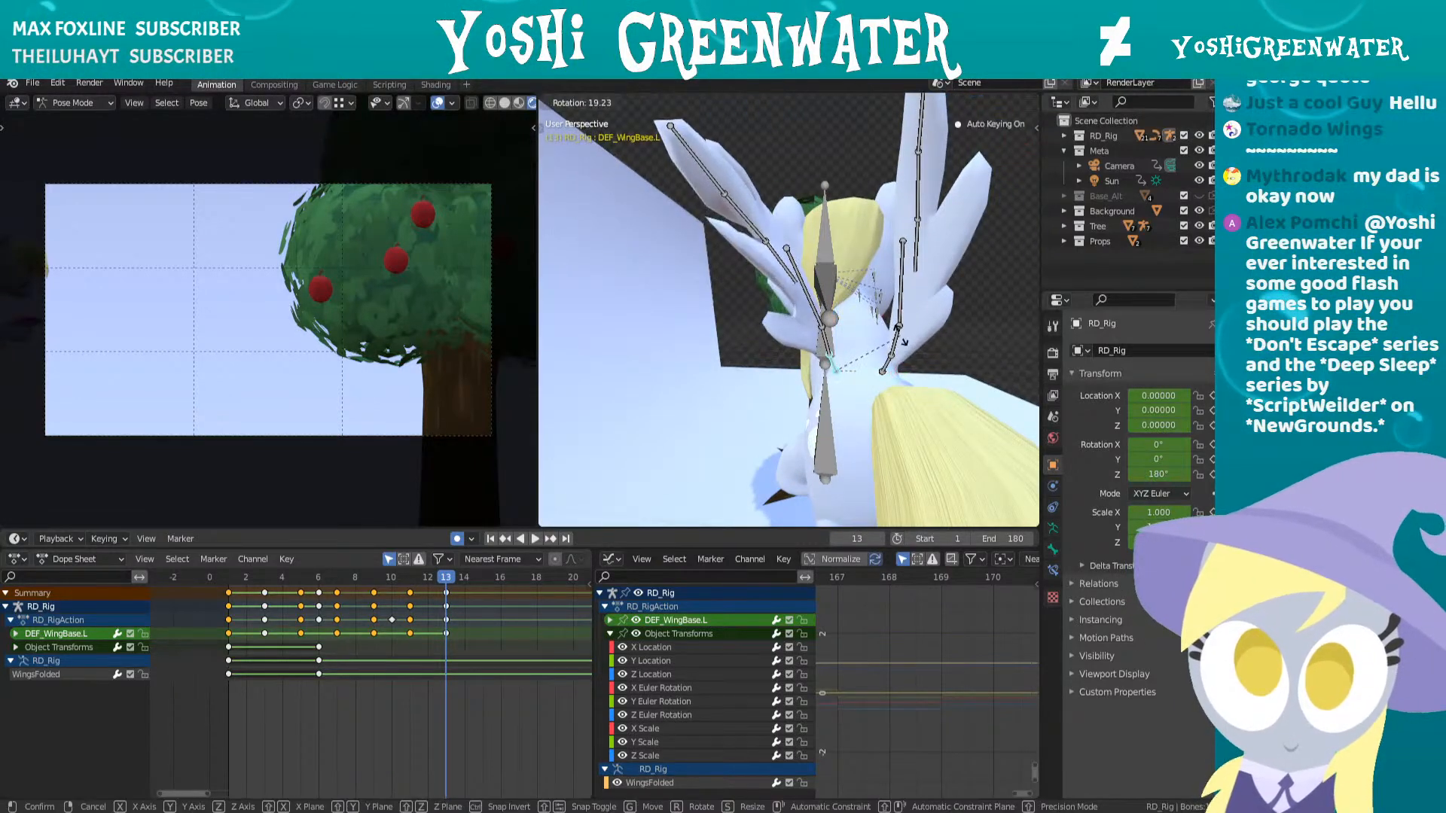
{"action": "left_click", "coordinate": [899, 340]}
{"action": "right_click", "coordinate": [815, 306]}
{"action": "key", "text": "r"}
{"action": "left_click", "coordinate": [916, 320]}
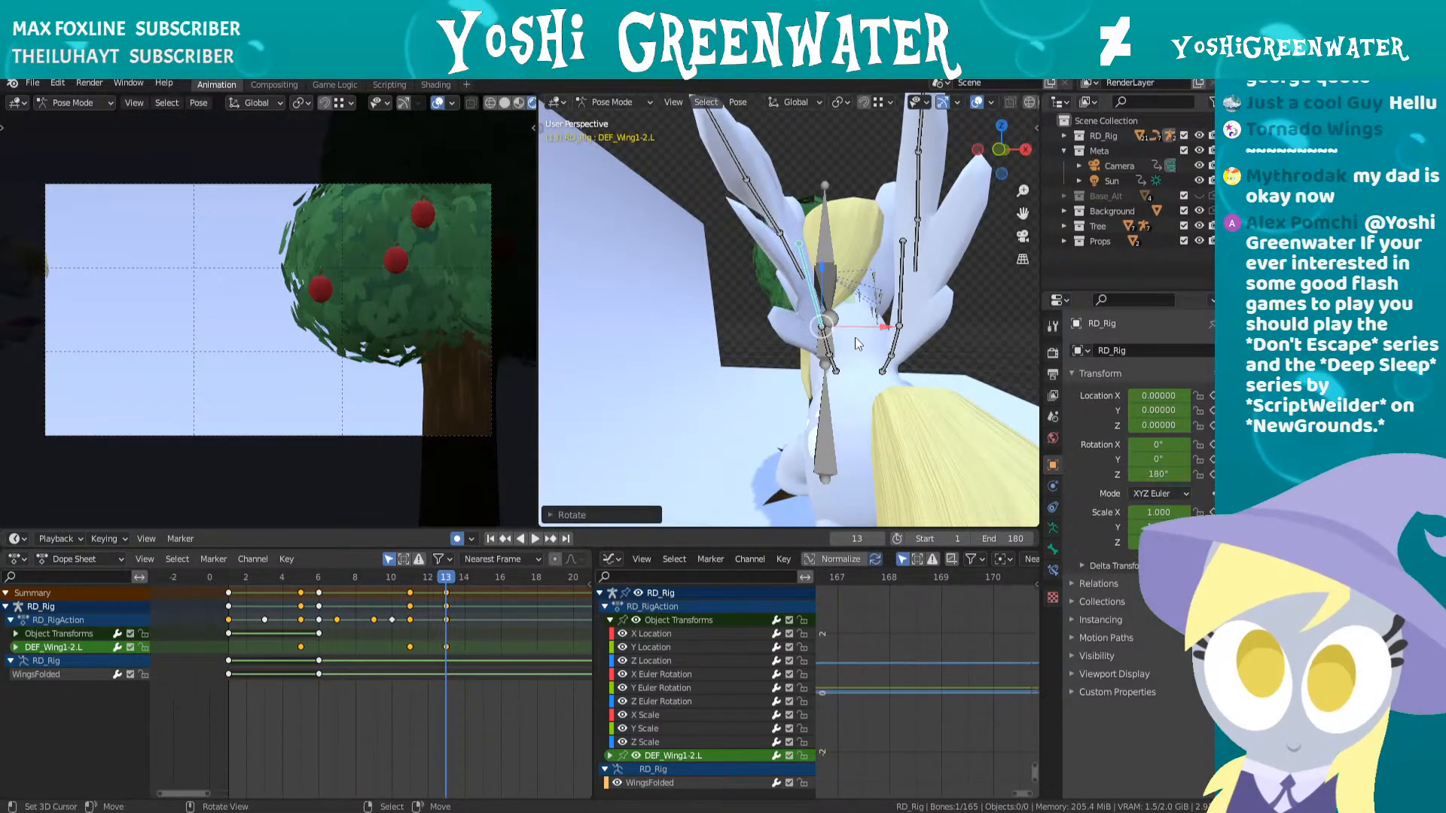
- Refine the rotations of DEF_Wing1-1.L and DEF_WingBase.L at frame 13 from the rear
{"action": "right_click", "coordinate": [834, 340]}
{"action": "key", "text": "r"}
{"action": "left_click", "coordinate": [842, 346]}
{"action": "right_click", "coordinate": [833, 363]}
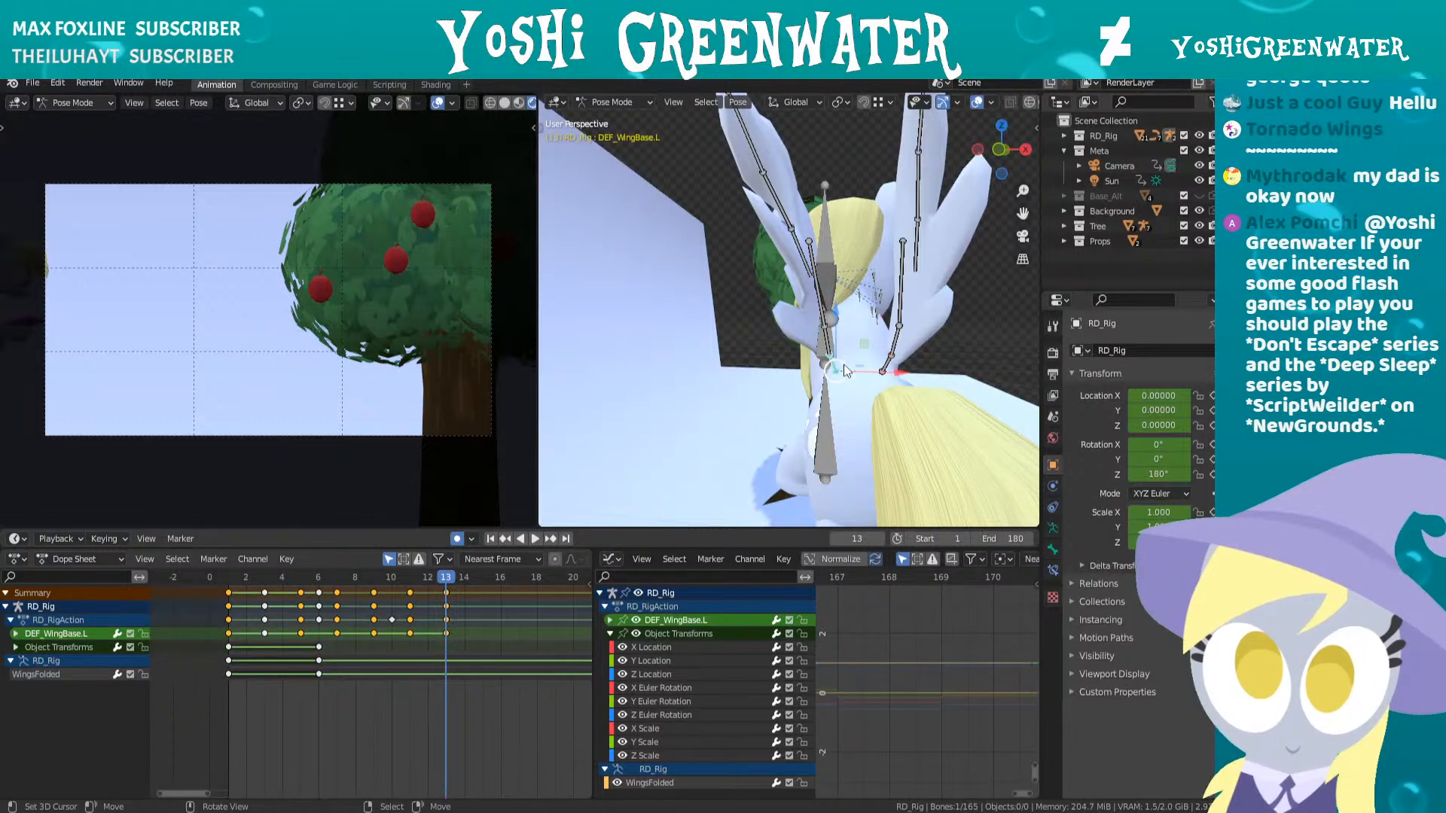
{"action": "key", "text": "r"}
{"action": "left_click", "coordinate": [837, 357]}
{"action": "right_click", "coordinate": [828, 343]}
{"action": "key", "text": "r"}
{"action": "left_click", "coordinate": [867, 359]}
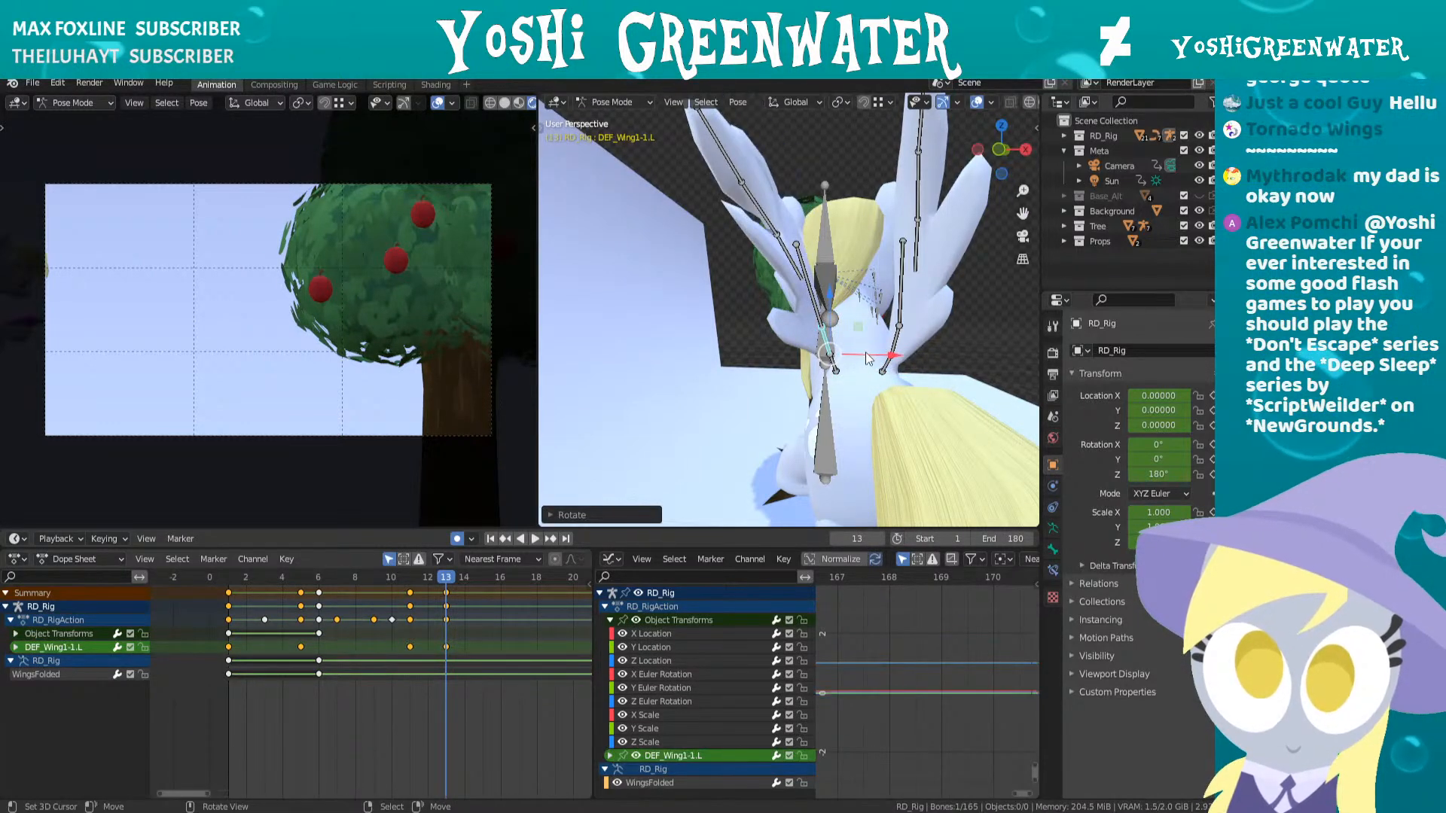
{"action": "right_click", "coordinate": [845, 369]}
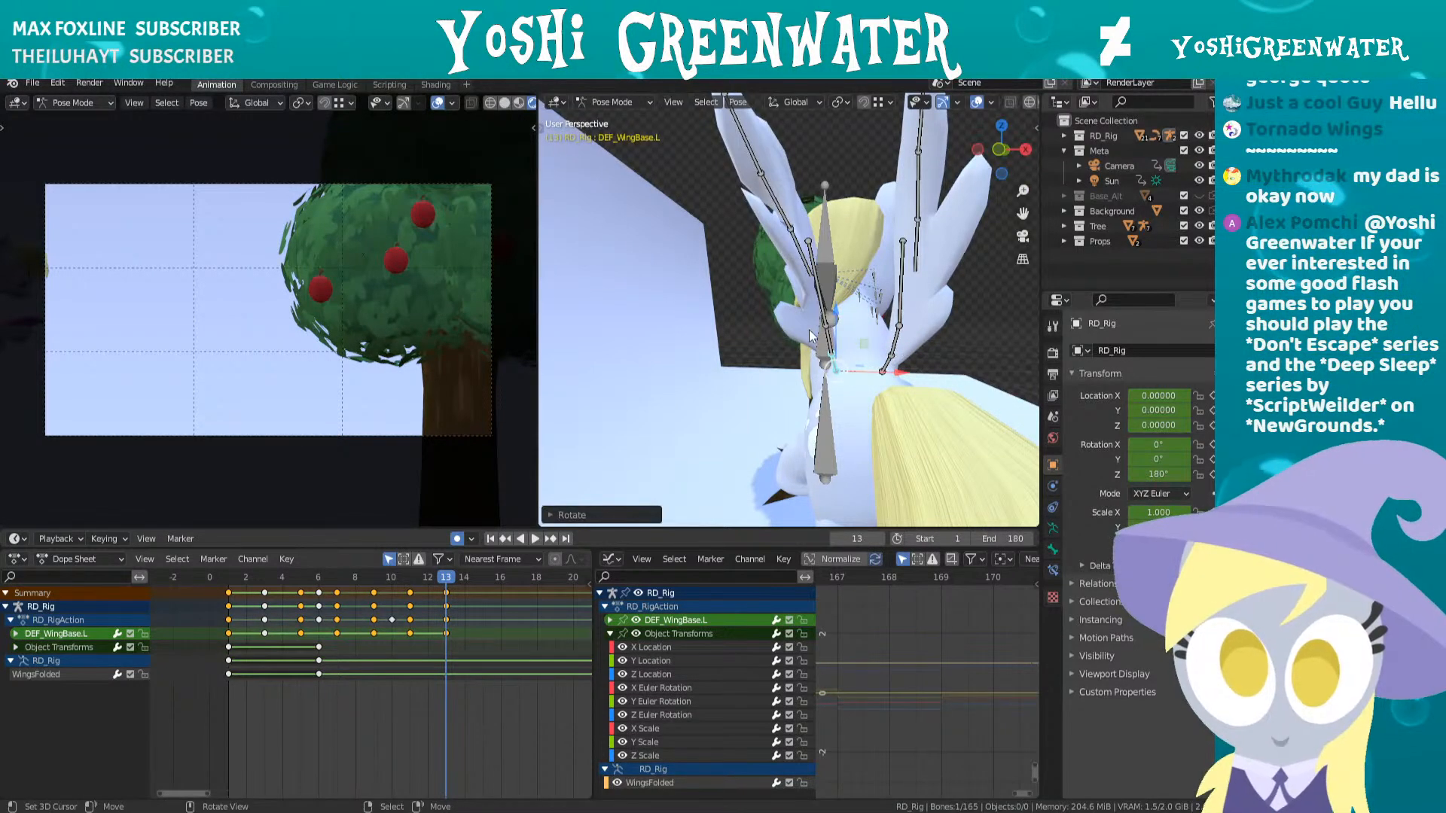
- Rotate DEF_Wing2-1.L, DEF_Wing2-2.L and DEF_Wing2-3.L at frame 13 to shape the left wing's outer section
{"action": "middle_click_drag", "start_coordinate": [874, 377], "coordinate": [843, 271]}
{"action": "right_click", "coordinate": [800, 255]}
{"action": "key", "text": "r"}
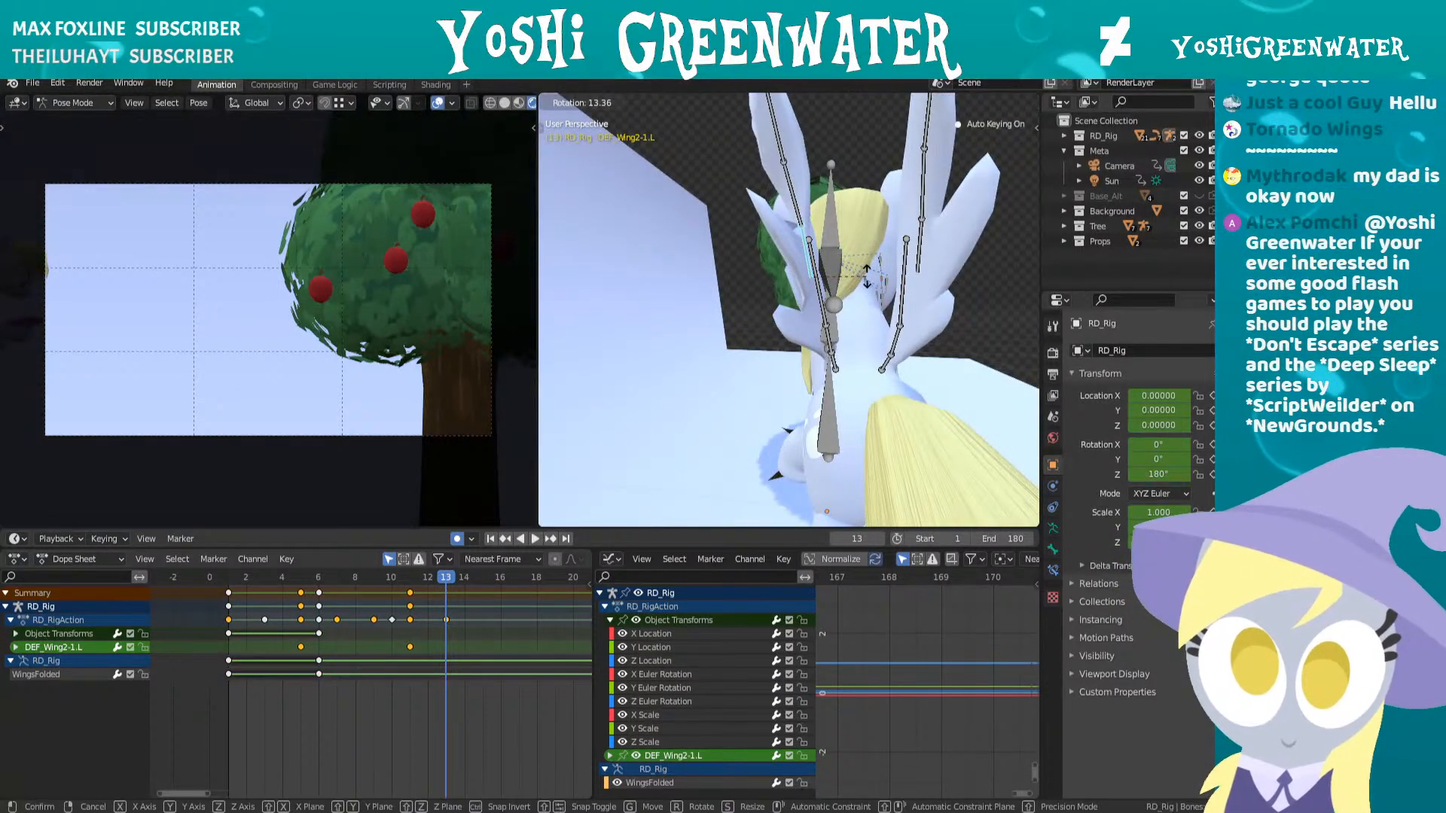
{"action": "left_click", "coordinate": [864, 261]}
{"action": "right_click", "coordinate": [777, 202]}
{"action": "key", "text": "r"}
{"action": "left_click", "coordinate": [856, 235]}
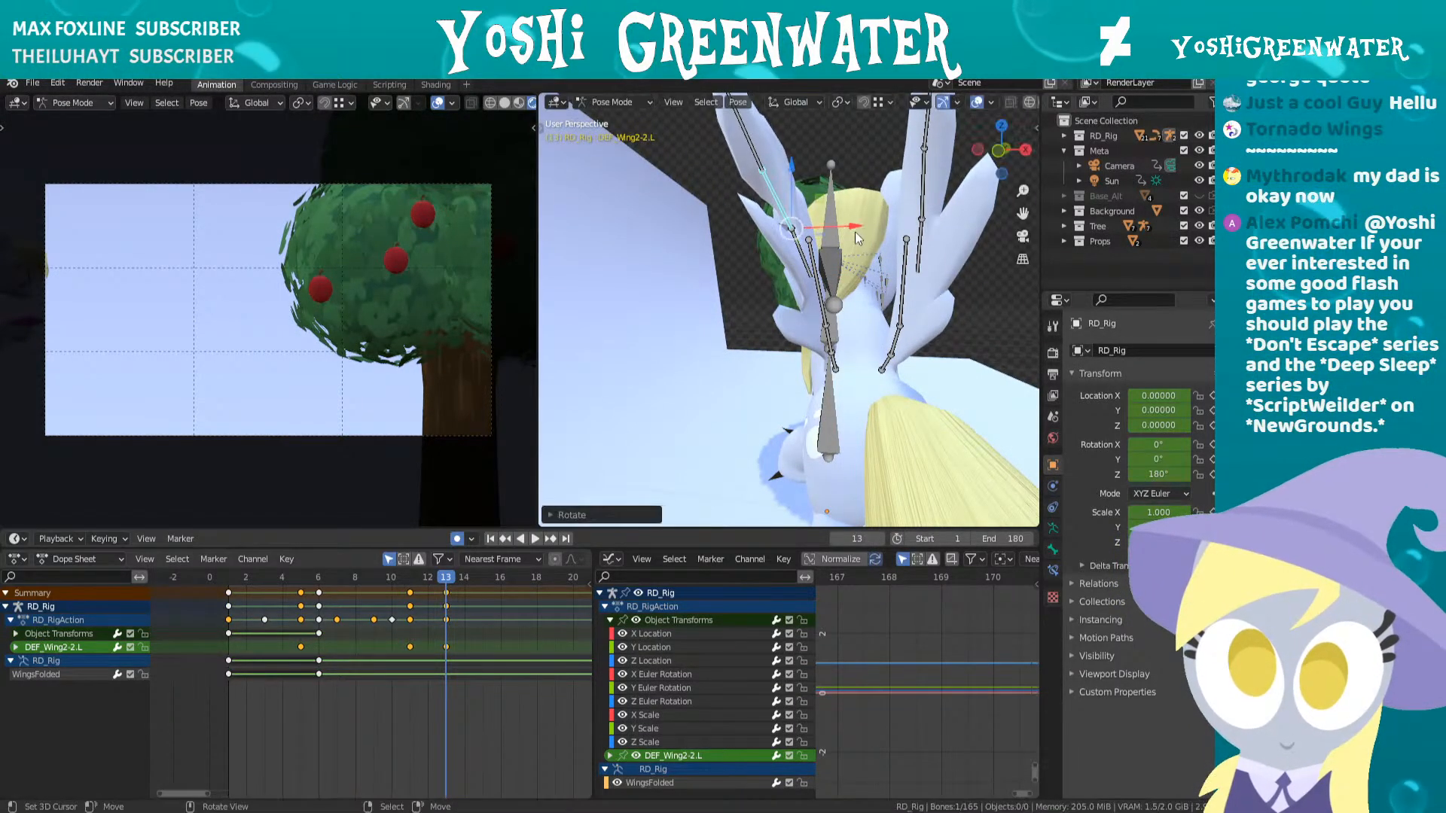
{"action": "right_click", "coordinate": [742, 136]}
{"action": "key", "text": "r"}
{"action": "left_click", "coordinate": [875, 235]}
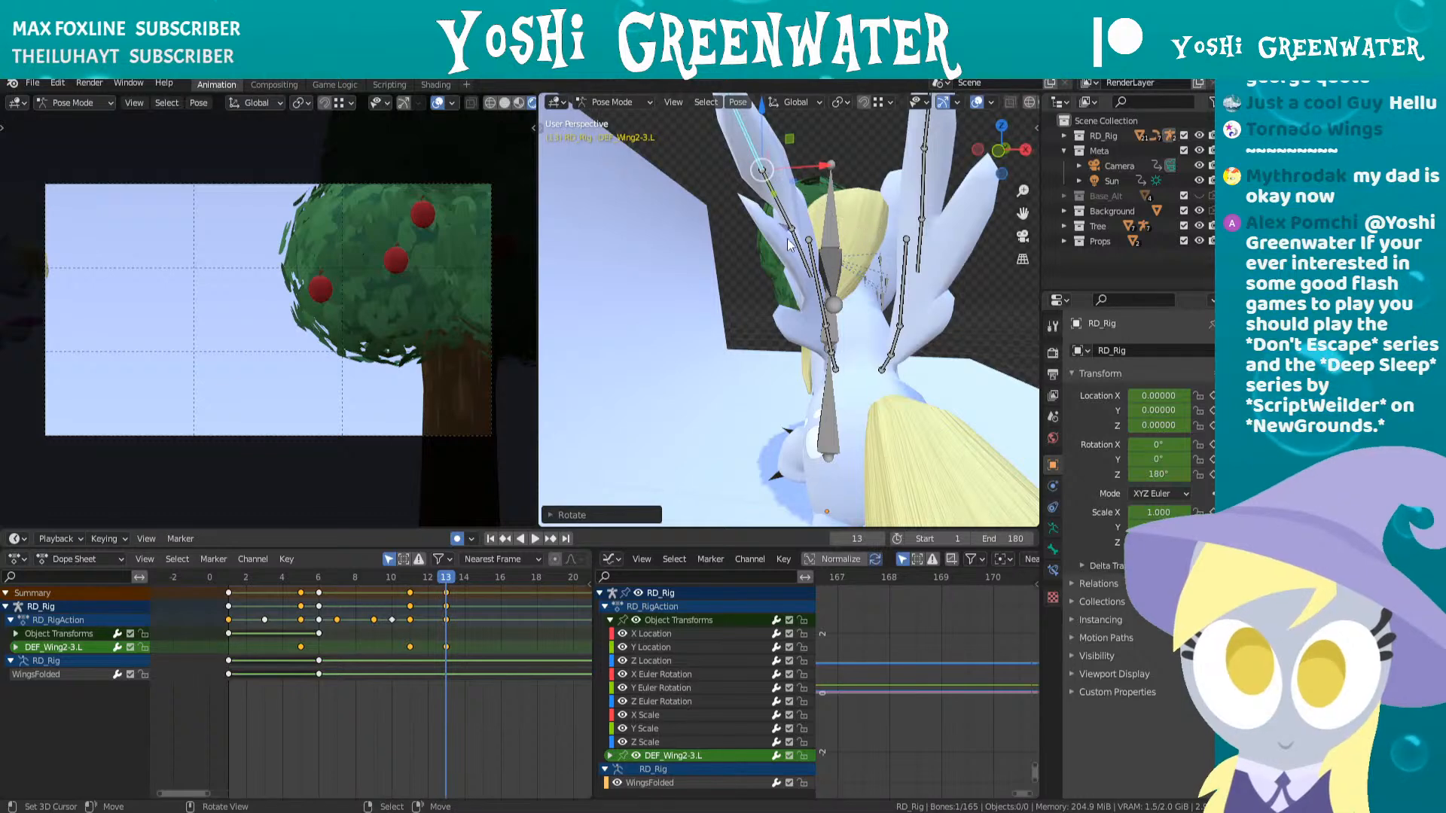
- Readjust DEF_Wing2-1.L's rotation at frame 13 from behind the pony
{"action": "right_click", "coordinate": [790, 253]}
{"action": "right_click", "coordinate": [802, 250]}
{"action": "key", "text": "r"}
{"action": "left_click", "coordinate": [874, 248]}
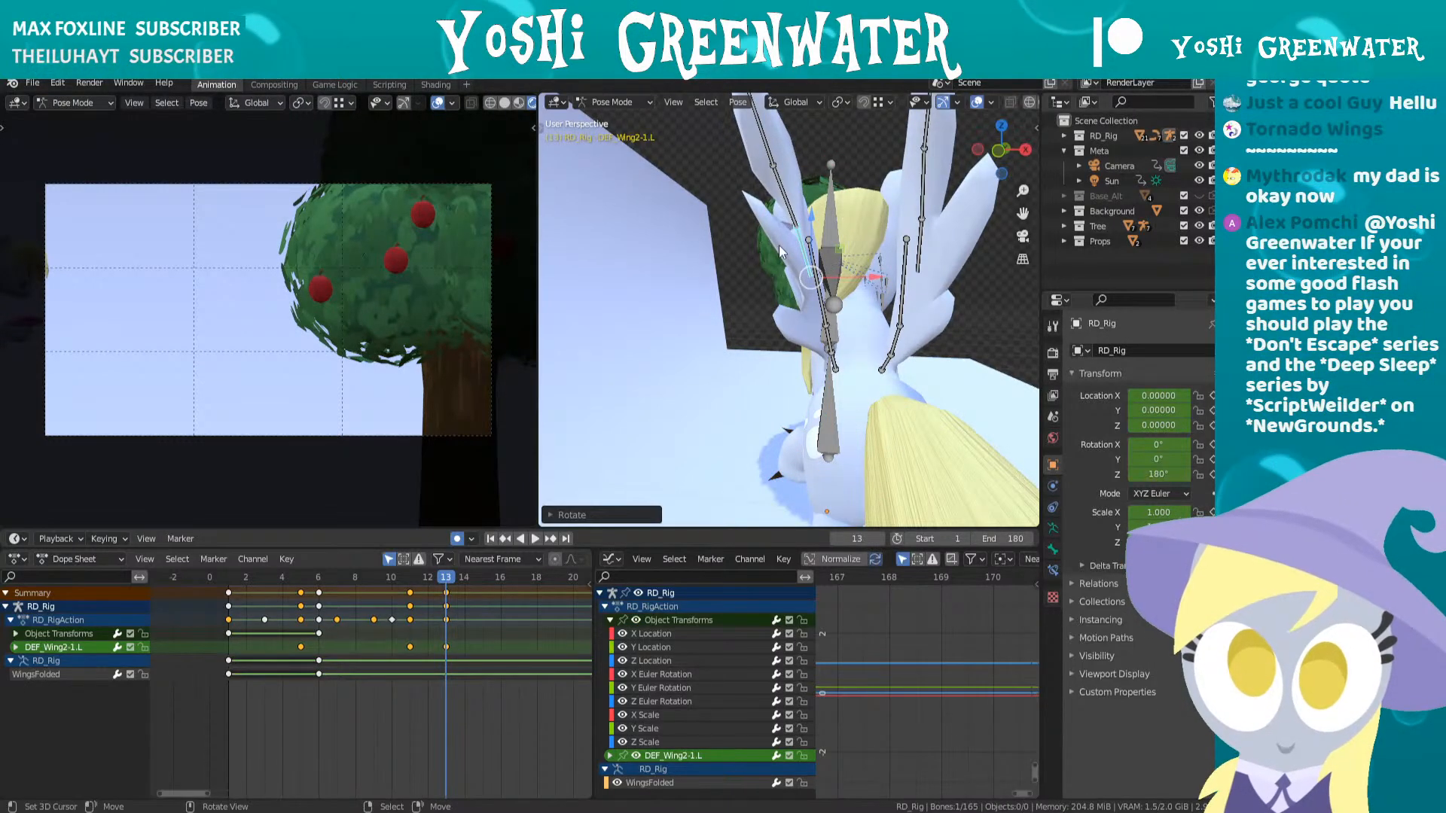
- Rotate DEF_Wing2-1.L and DEF_Wing1-2.L at frame 13 from the top view to align the left wing with the right
{"action": "middle_click_drag", "start_coordinate": [874, 248], "coordinate": [722, 228]}
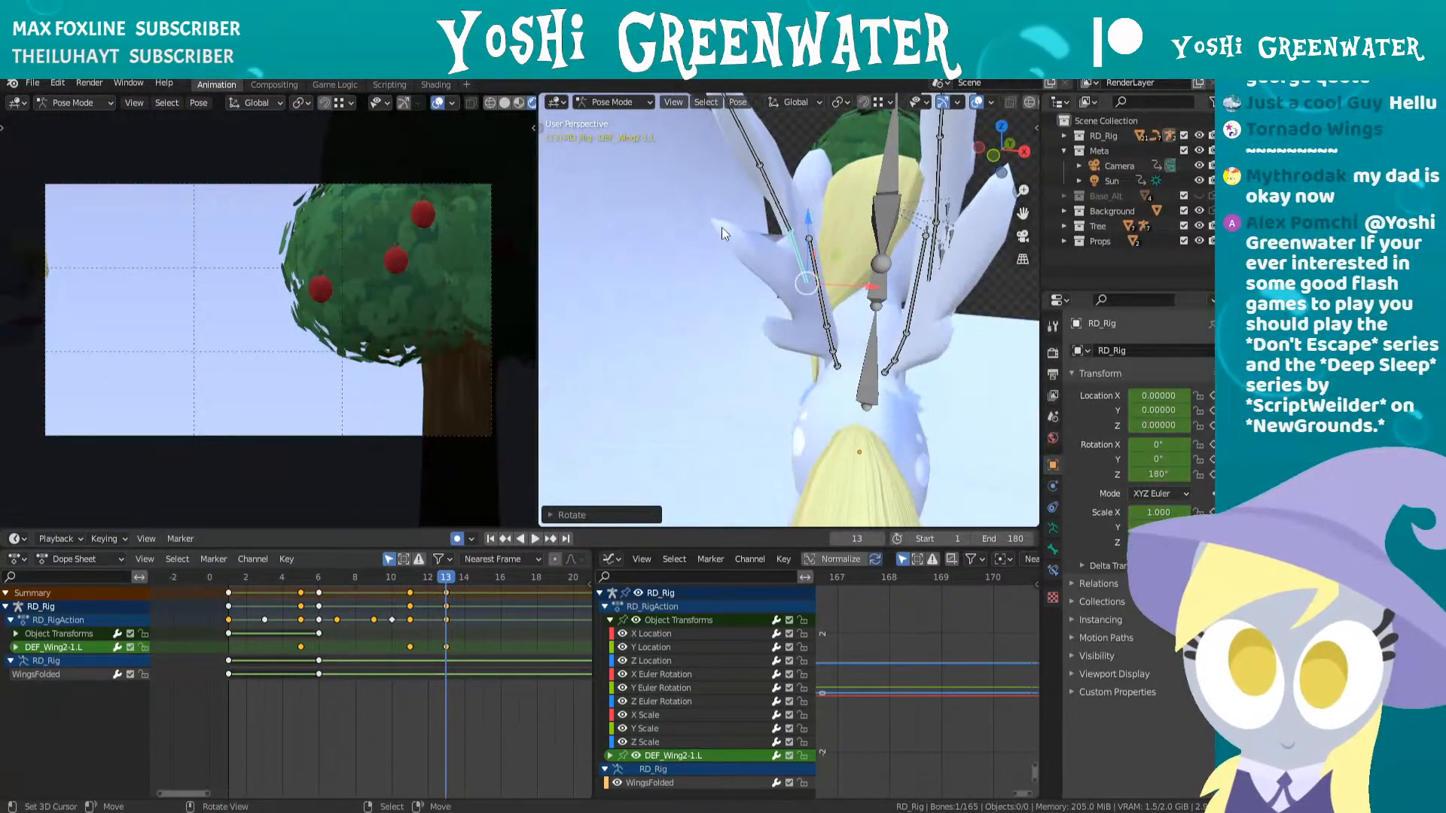
{"action": "key", "text": "KP_7"}
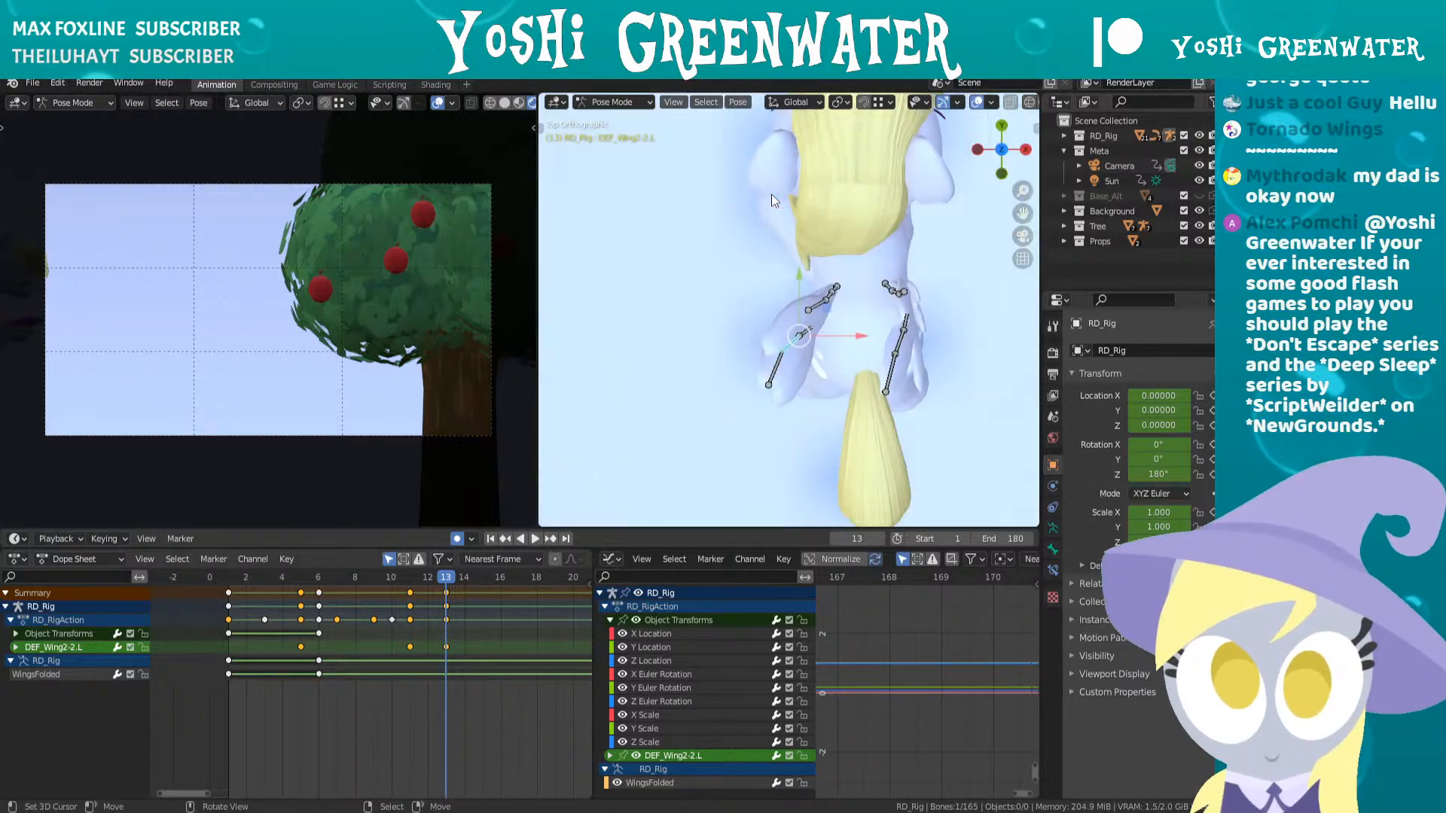
{"action": "key", "text": "r"}
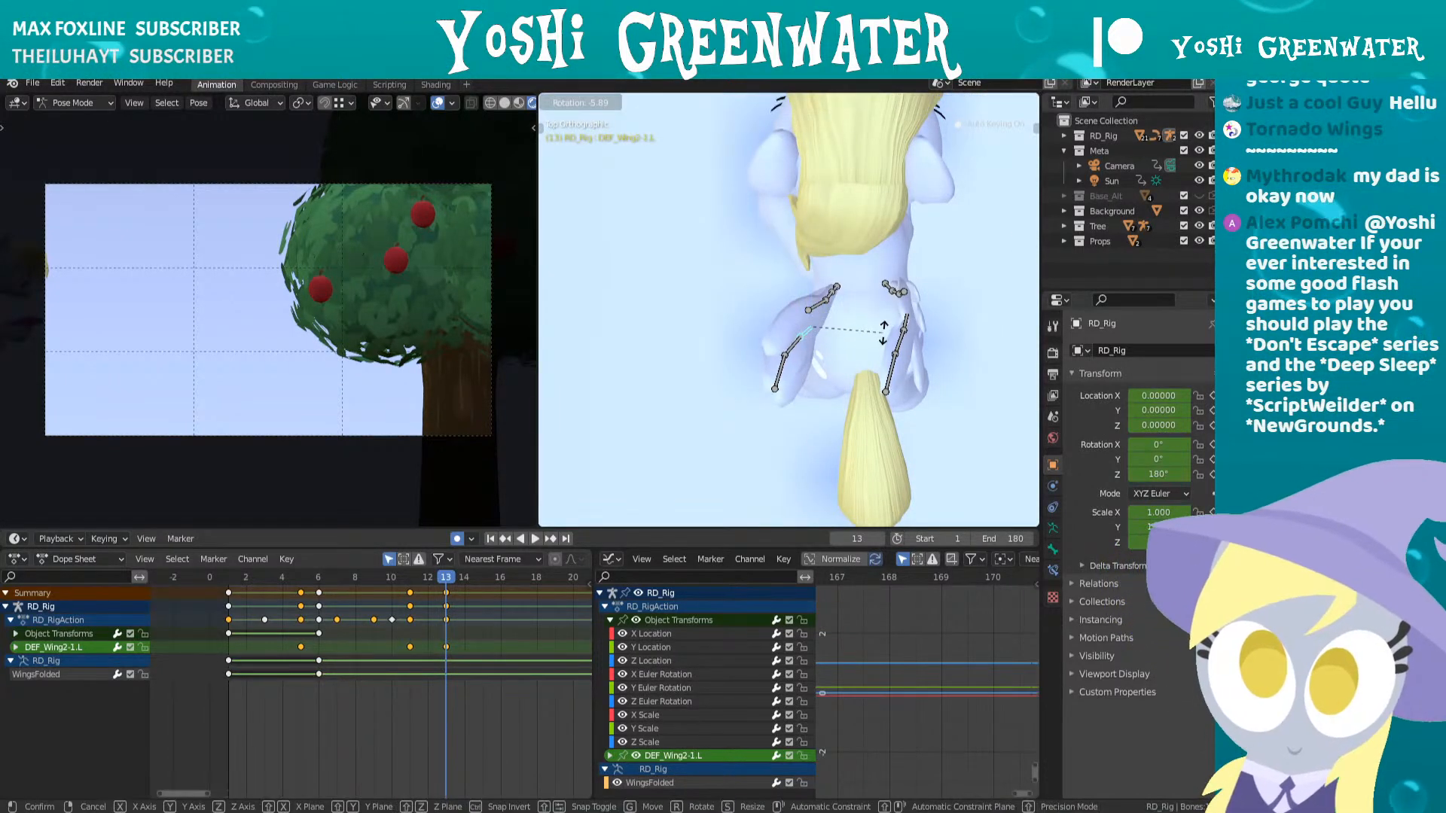
{"action": "left_click", "coordinate": [834, 327]}
{"action": "left_click", "coordinate": [815, 311]}
{"action": "key", "text": "r"}
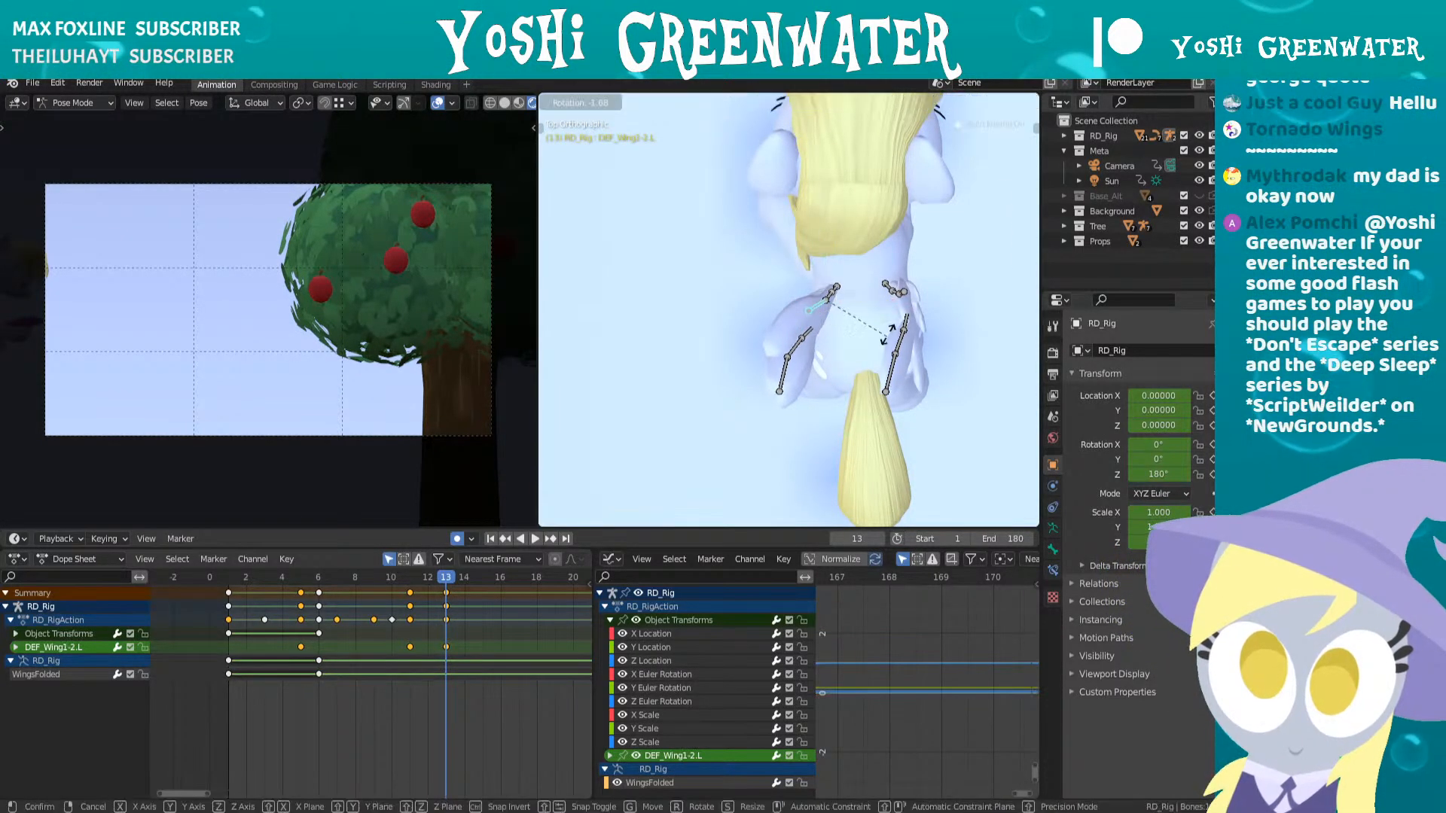
{"action": "left_click", "coordinate": [847, 307]}
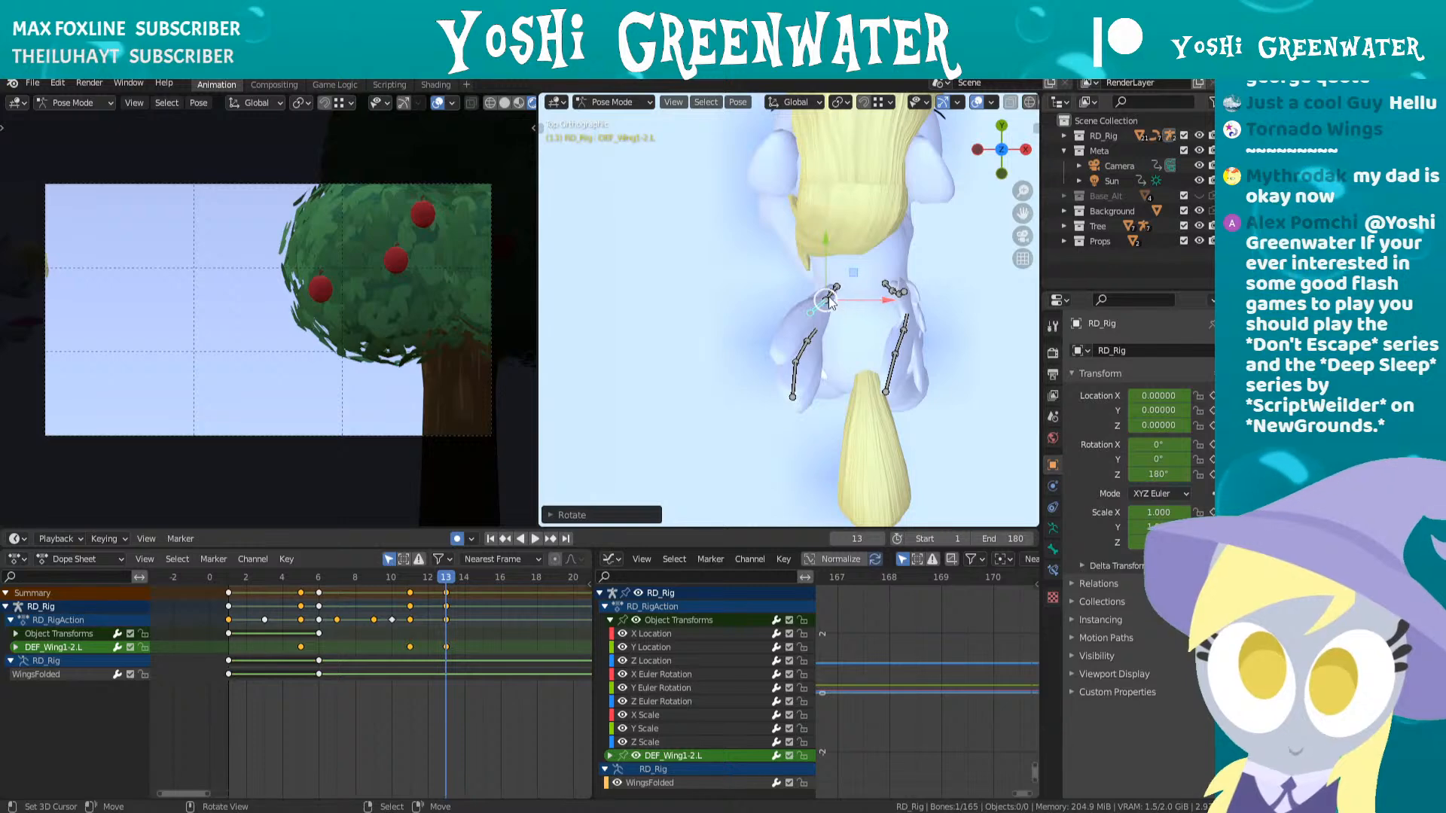
- Try a small rotation of DEF_WingBase.R at frame 13, and undo it
{"action": "left_click", "coordinate": [829, 302]}
{"action": "middle_click_drag", "start_coordinate": [861, 331], "coordinate": [856, 236]}
{"action": "left_click", "coordinate": [872, 308]}
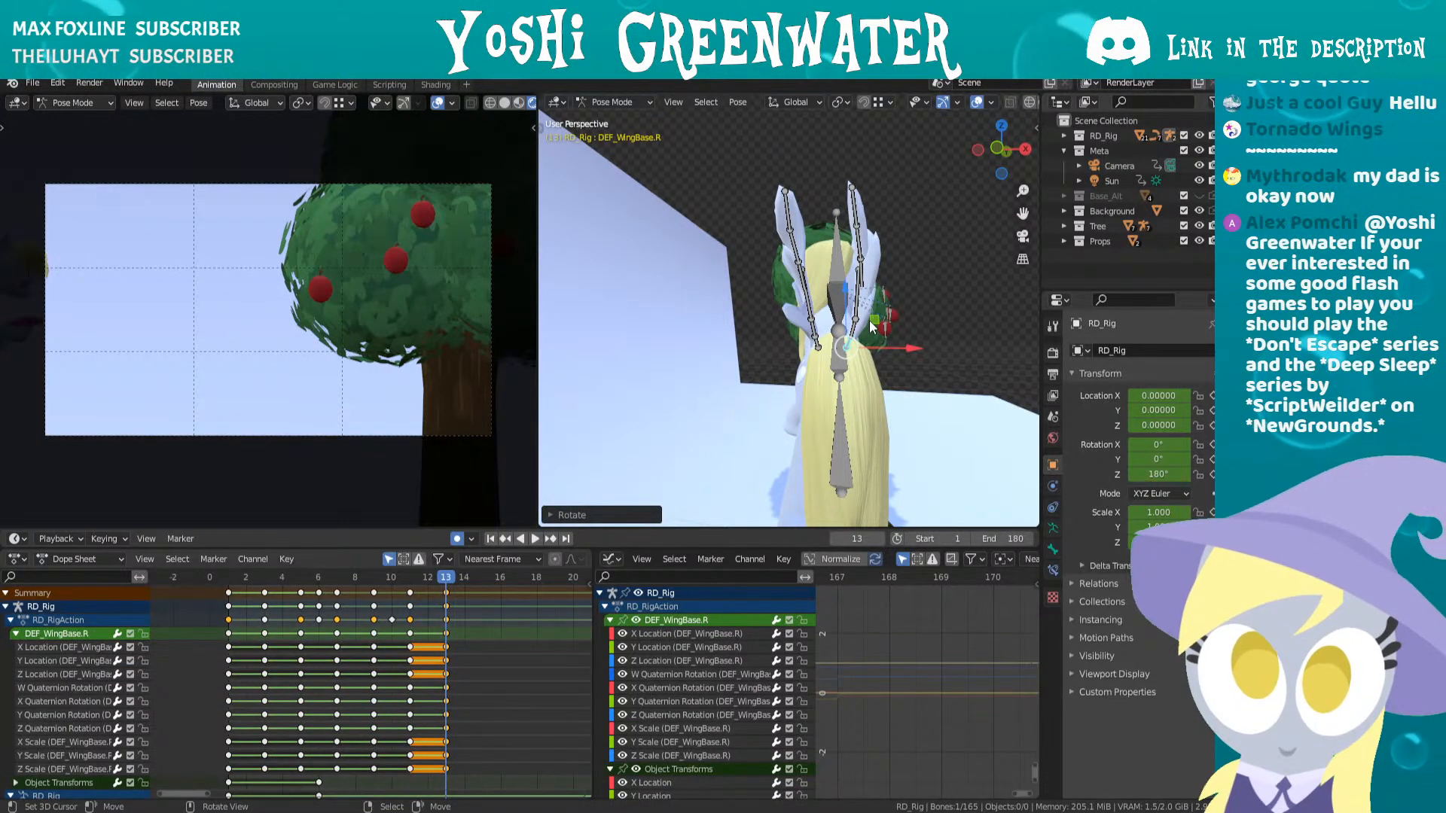
{"action": "key", "text": "ctrl+z"}
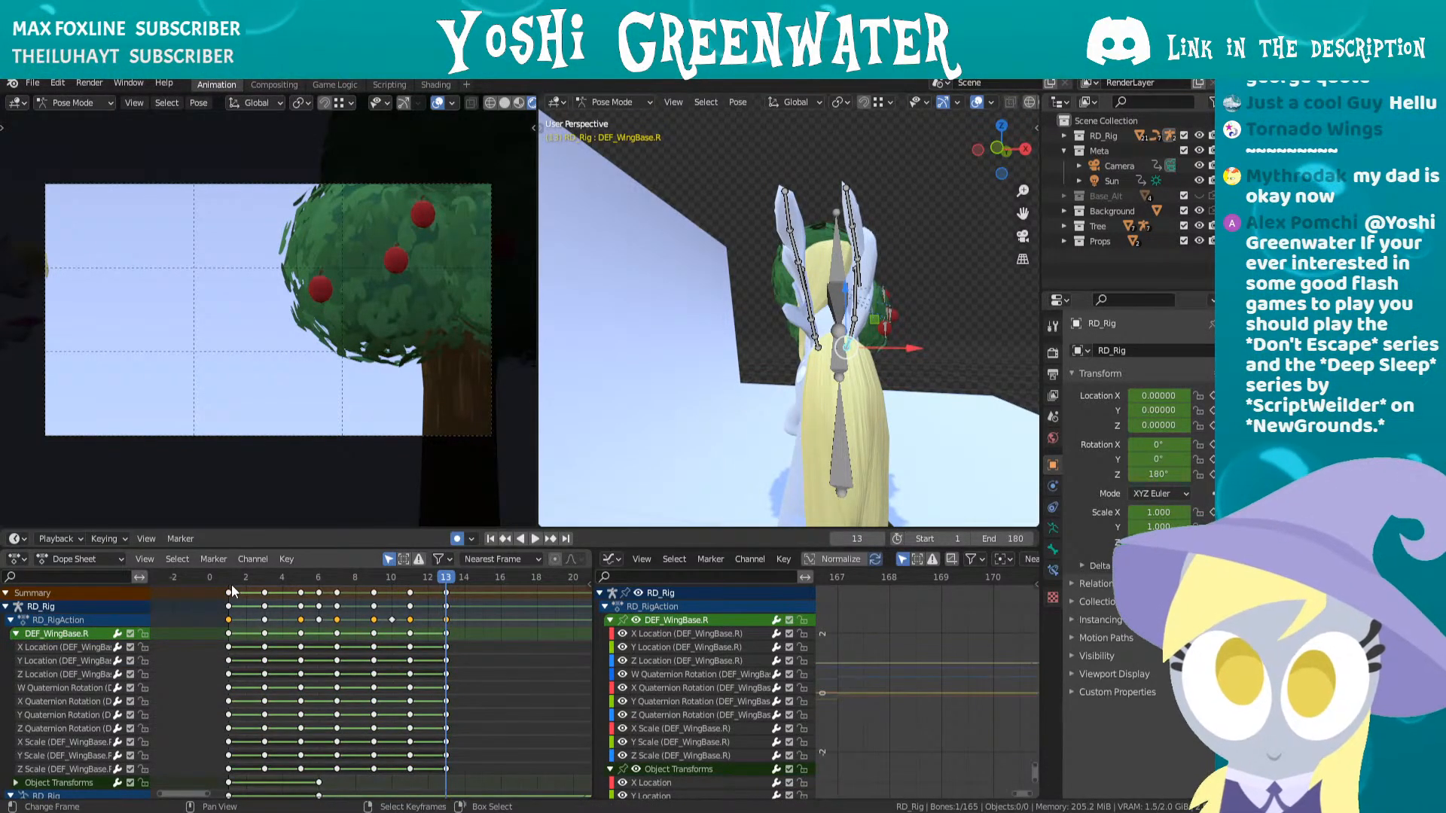
- Play back the flap and select all six left-wing bones, from DEF_WingBase.L to DEF_Wing2-3.L, at frame 1
{"action": "key", "text": "space"}
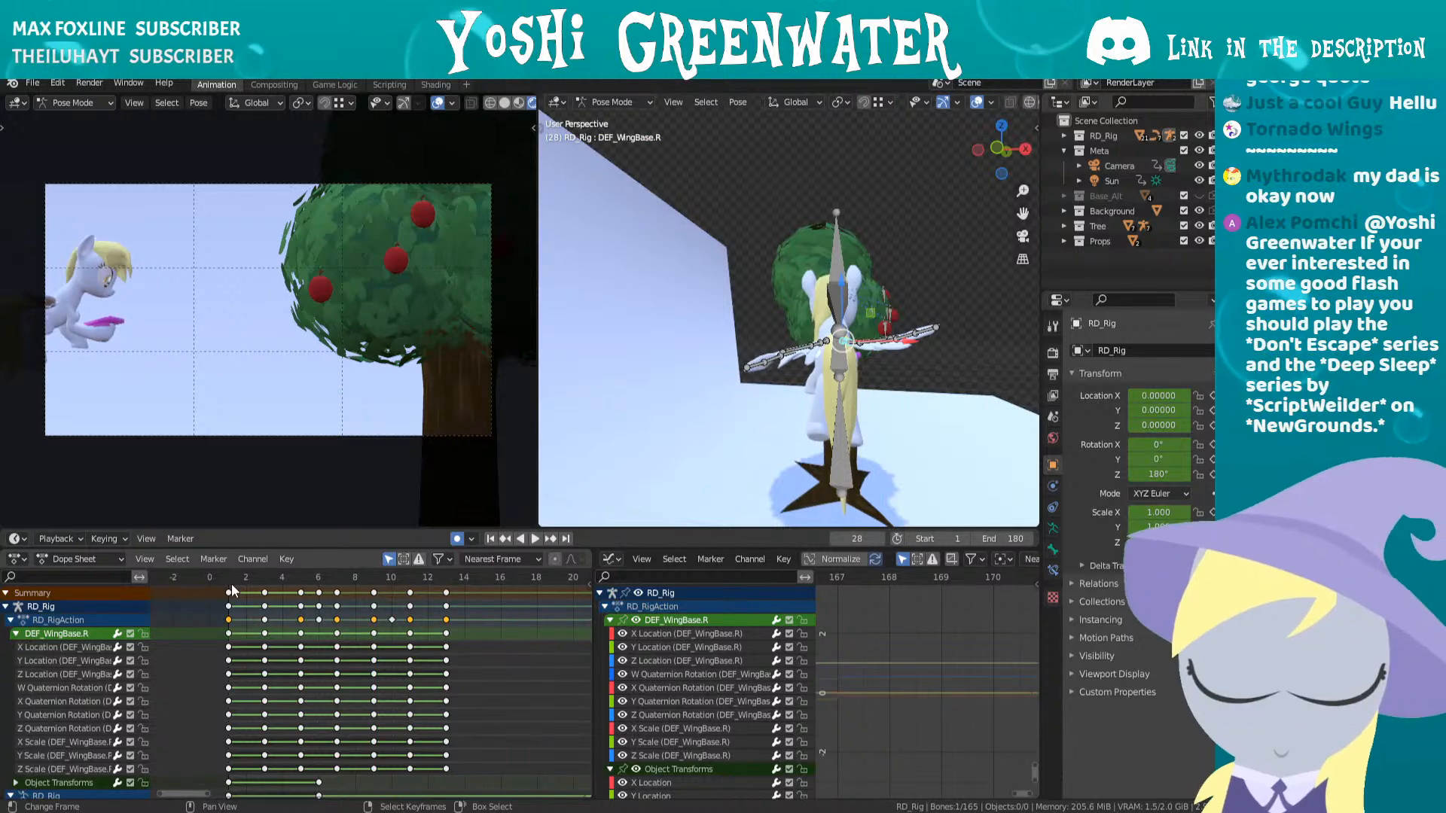
{"action": "left_click", "coordinate": [230, 591]}
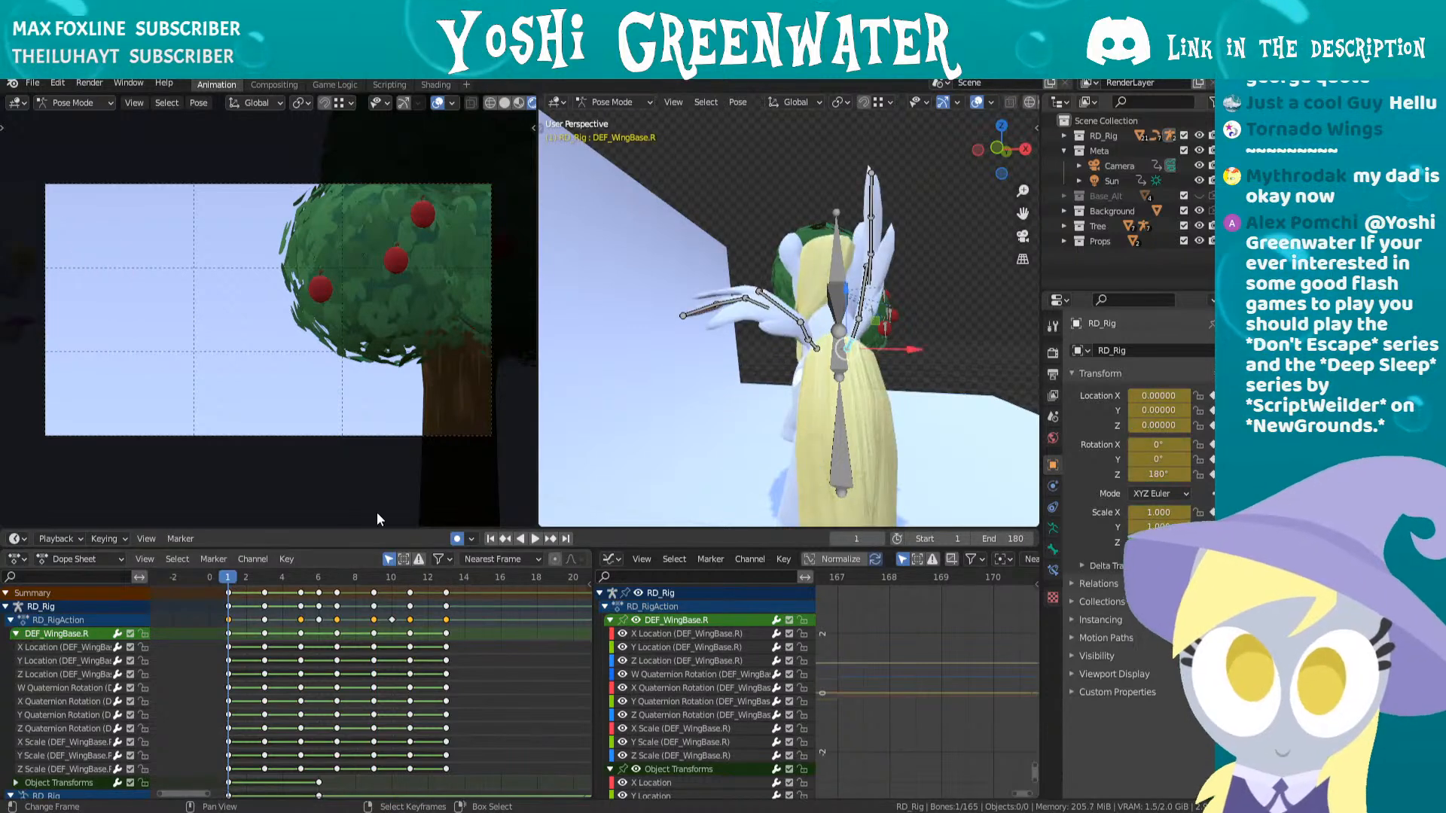
{"action": "left_click", "coordinate": [824, 359]}
{"action": "middle_click_drag", "start_coordinate": [204, 660], "coordinate": [292, 659]}
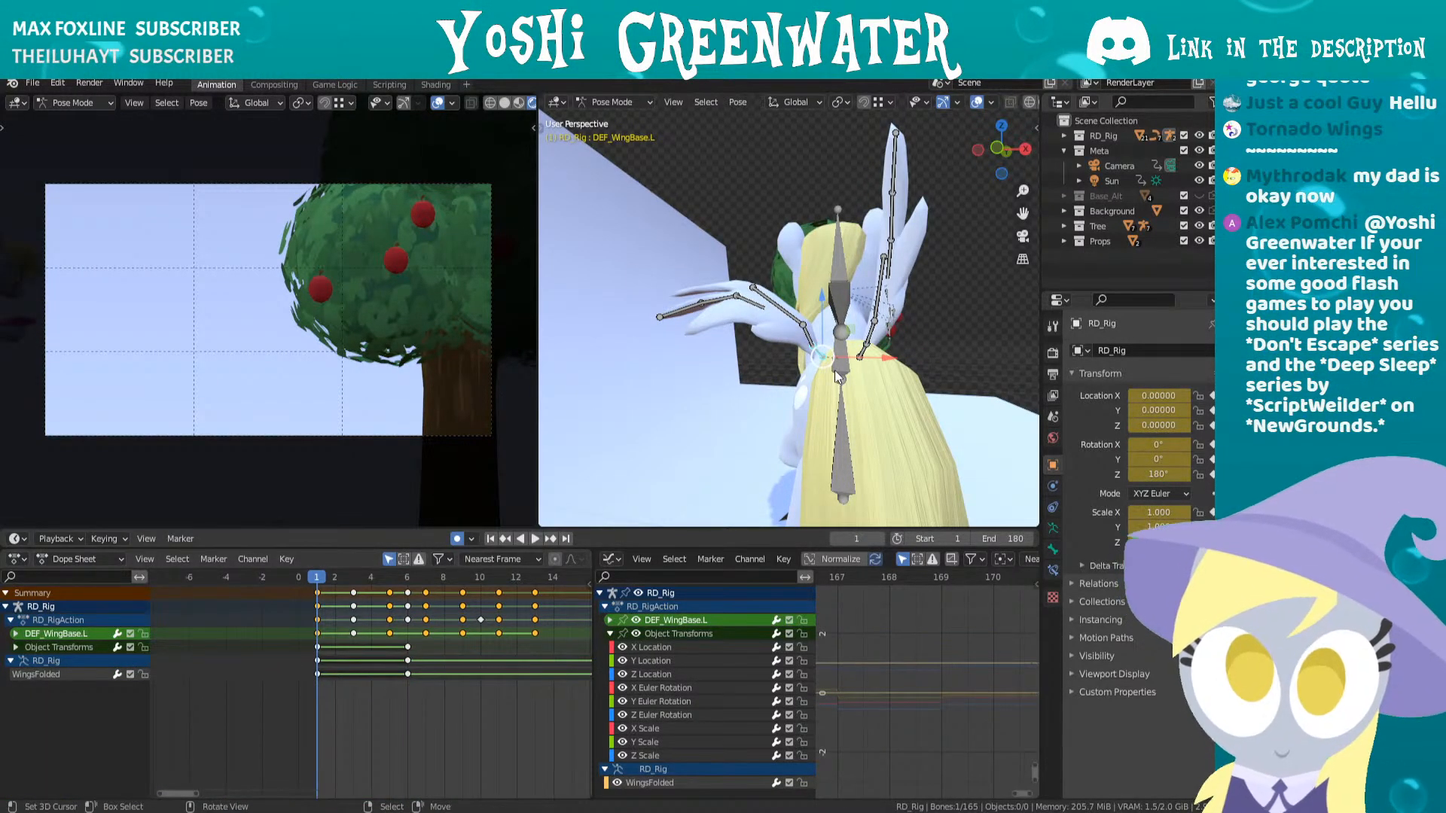
{"action": "mouse_move", "coordinate": [834, 369]}
{"action": "middle_mouse_down"}
{"action": "mouse_move", "coordinate": [869, 375]}
{"action": "mouse_move", "coordinate": [846, 388]}
{"action": "middle_mouse_up"}
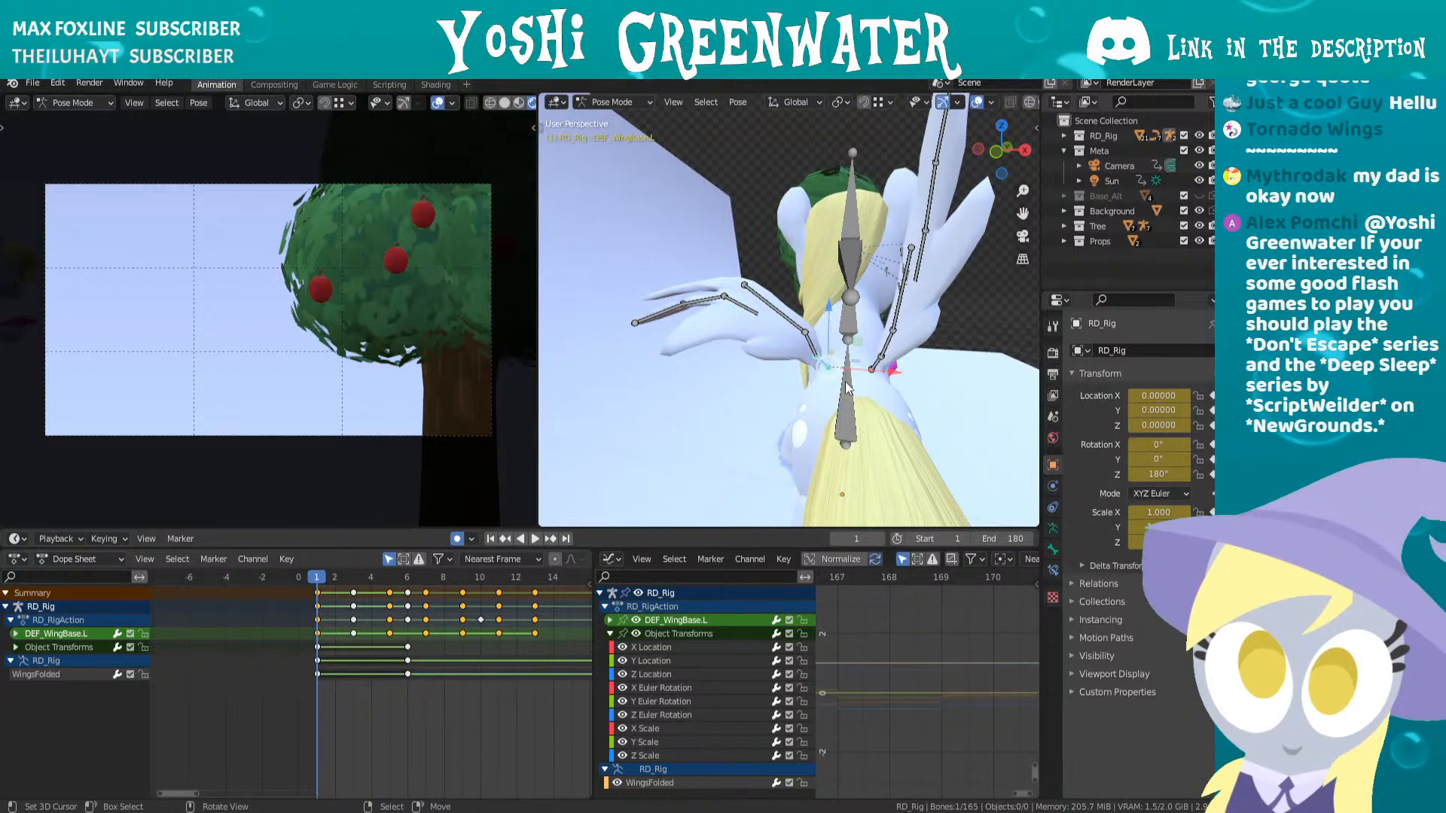
{"action": "left_click", "coordinate": [787, 316], "text": "shift"}
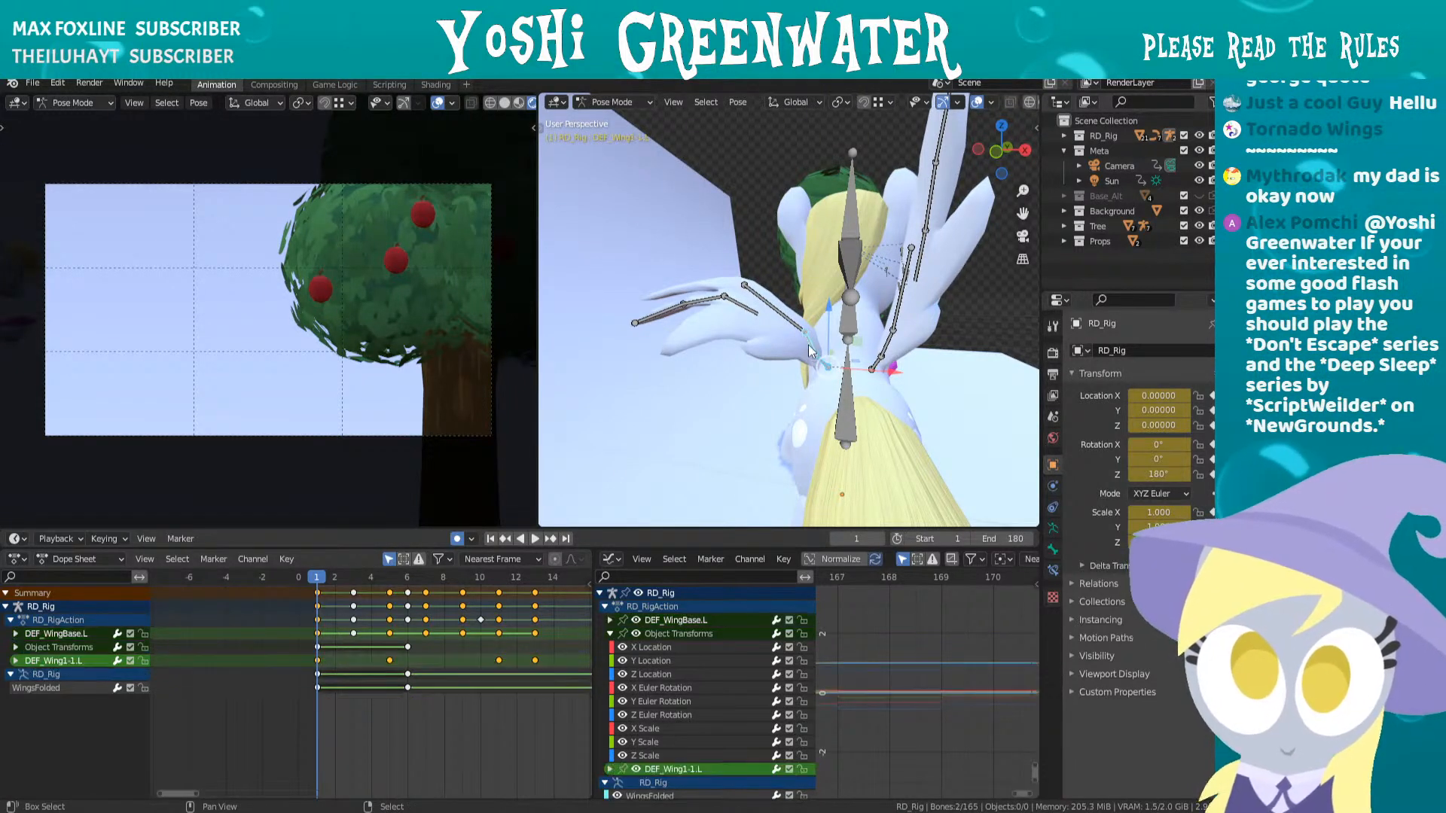
{"action": "left_click", "coordinate": [753, 302], "text": "shift"}
{"action": "left_click", "coordinate": [729, 301], "text": "shift"}
{"action": "left_click", "coordinate": [676, 303], "text": "shift"}
{"action": "left_click", "coordinate": [666, 304], "text": "shift"}
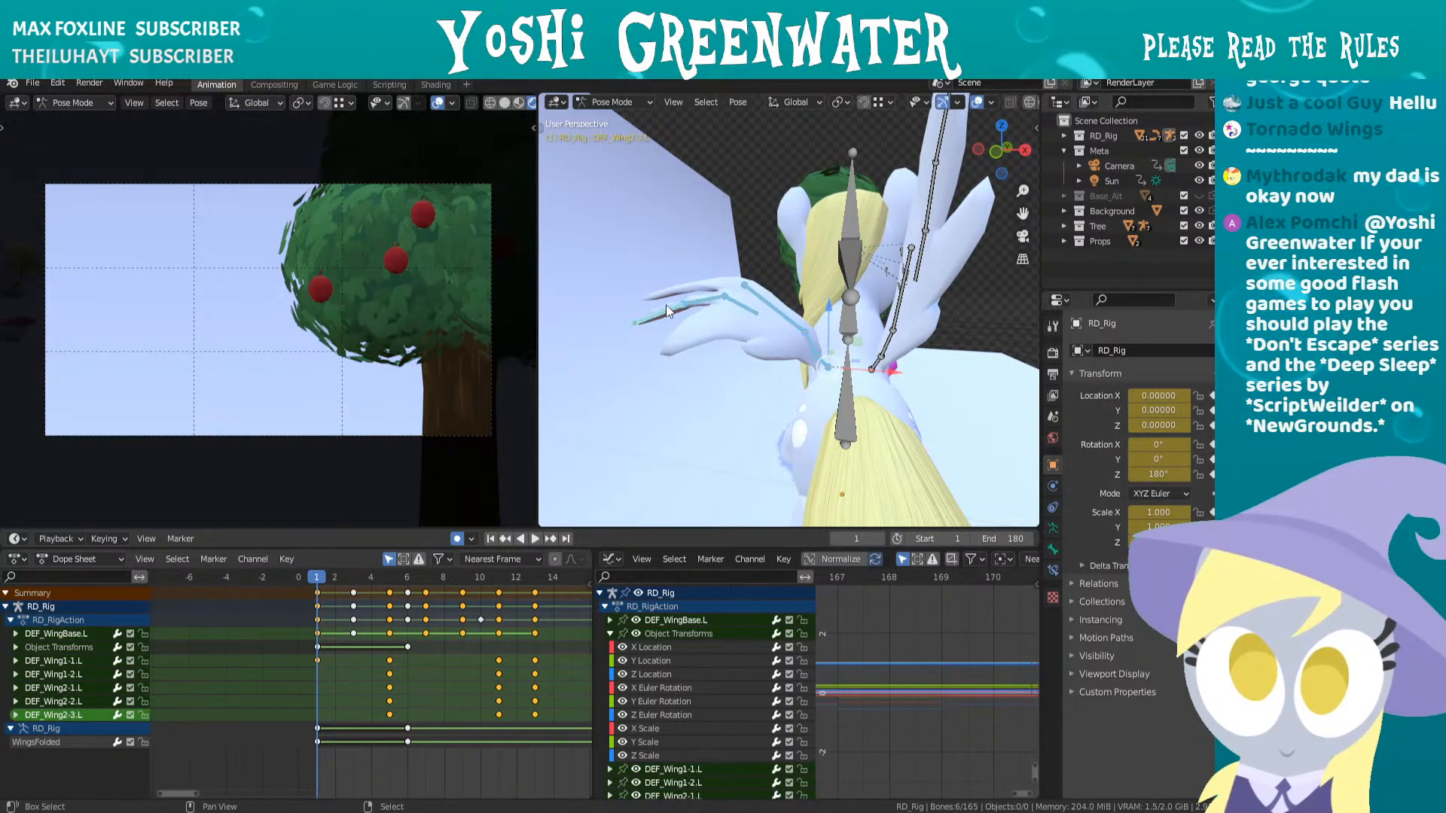
- Set the extrapolation mode for the selected left-wing bones' keyframes and play the animation to check the flap
{"action": "middle_click_drag", "start_coordinate": [381, 664], "coordinate": [318, 688]}
{"action": "scroll", "coordinate": [387, 657], "scroll_direction": "down", "scroll_amount": 5}
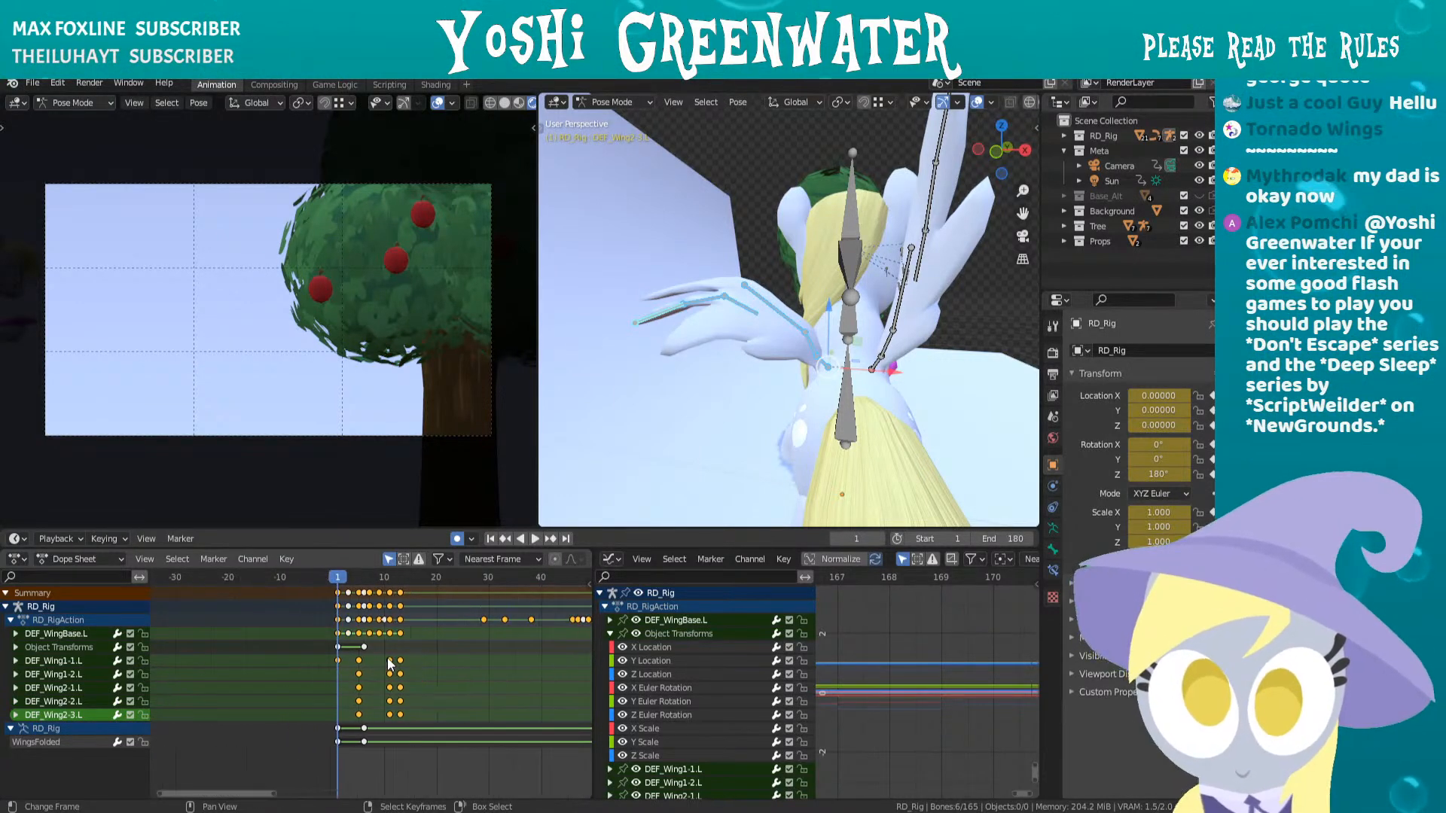
{"action": "key", "text": "shift+e"}
{"action": "left_click", "coordinate": [379, 674]}
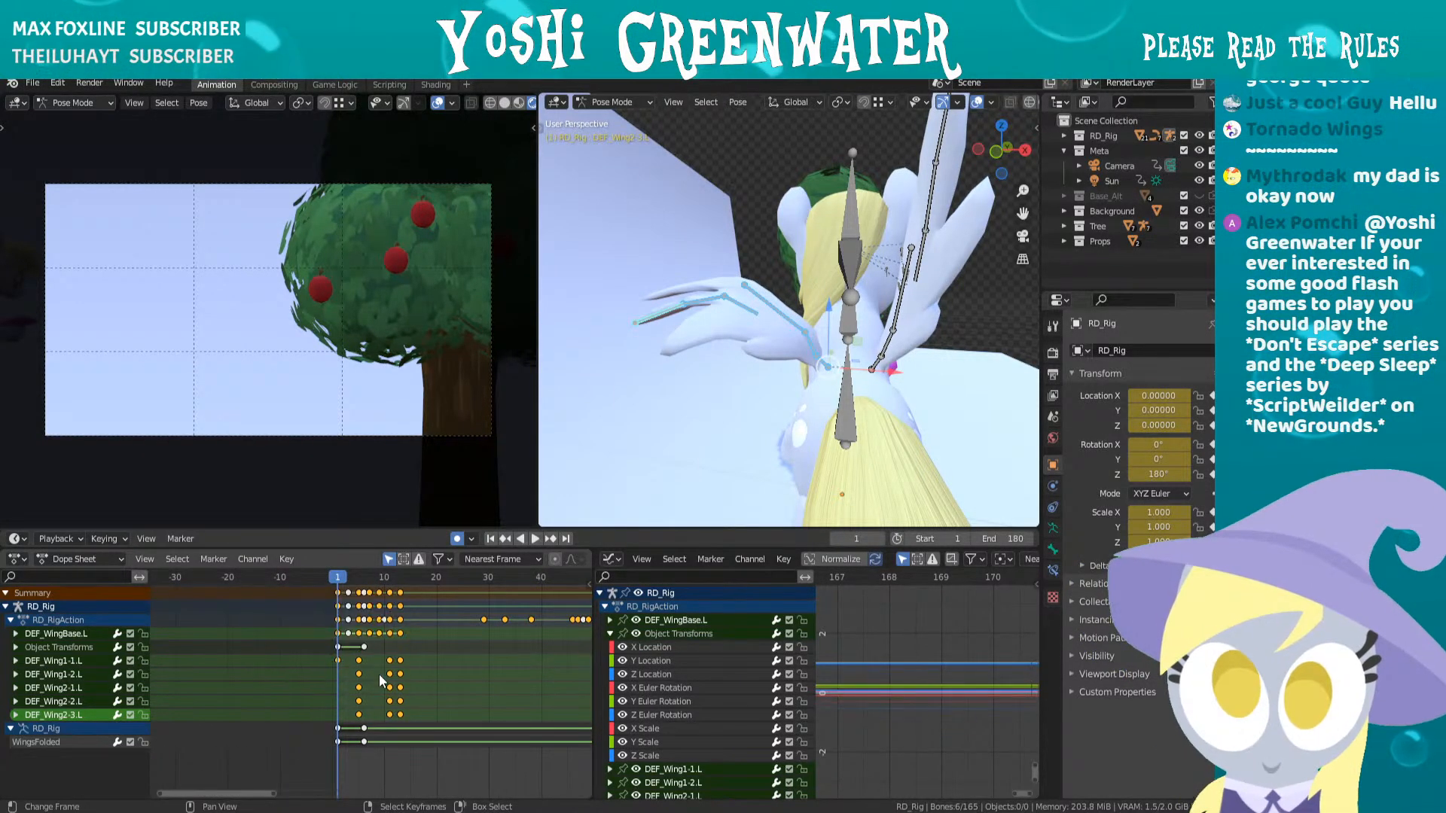
{"action": "key", "text": "space"}
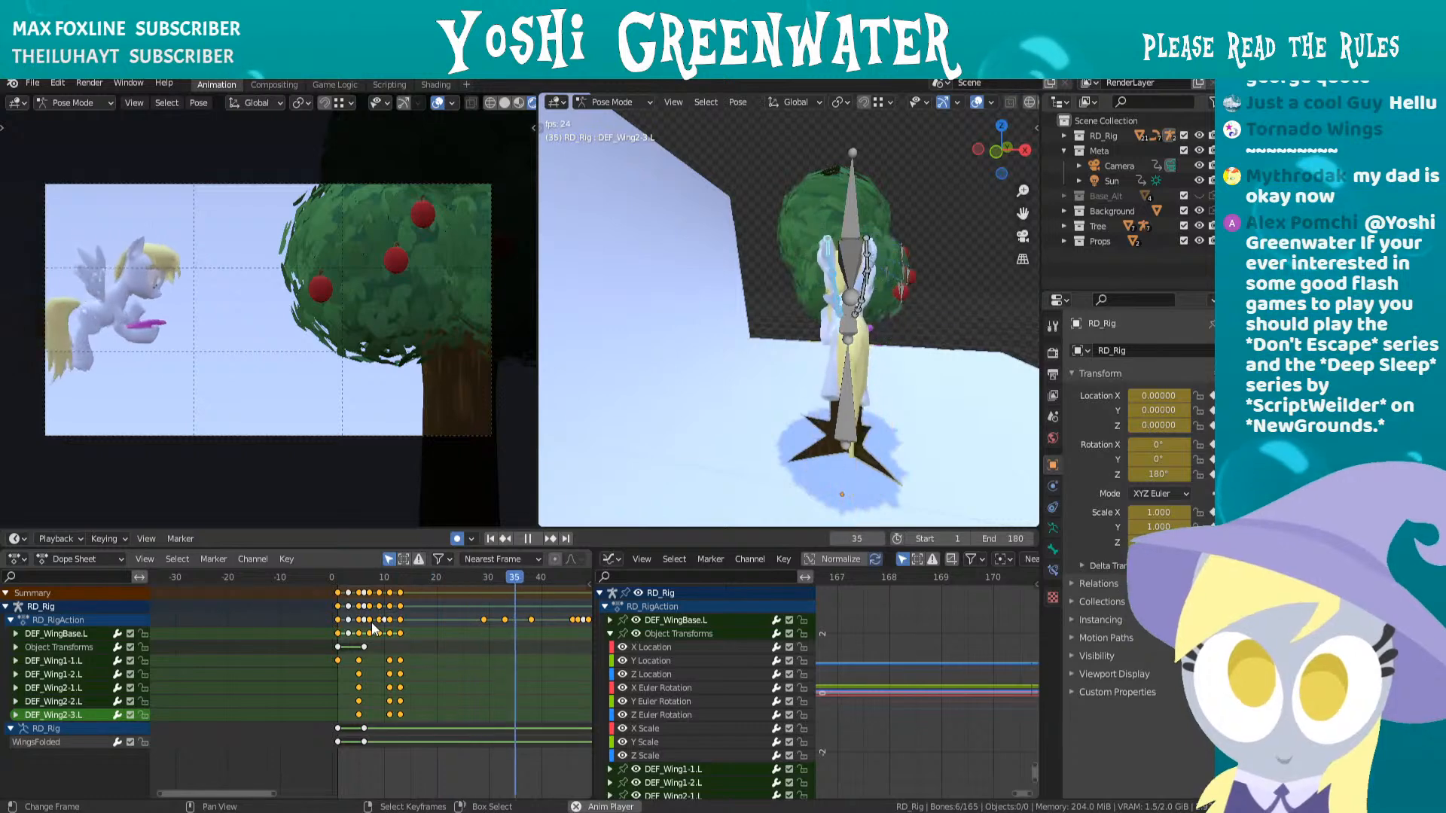
{"action": "key", "text": "Escape"}
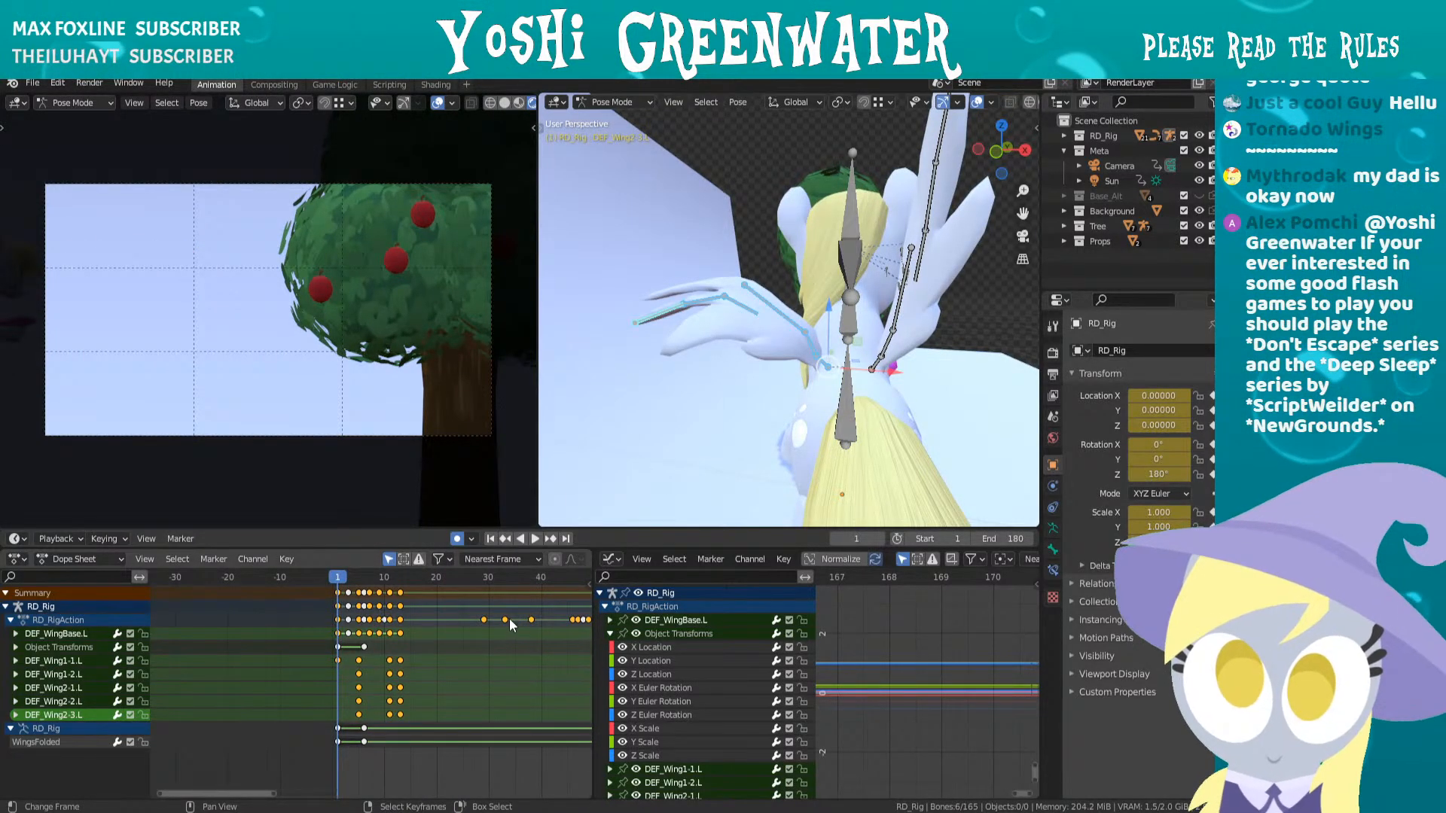
- Examine both wings' poses frame by frame from frame 1 to frame 15, and return to frame 1
{"action": "key", "text": "Right"}
{"action": "key", "text": "Right"}
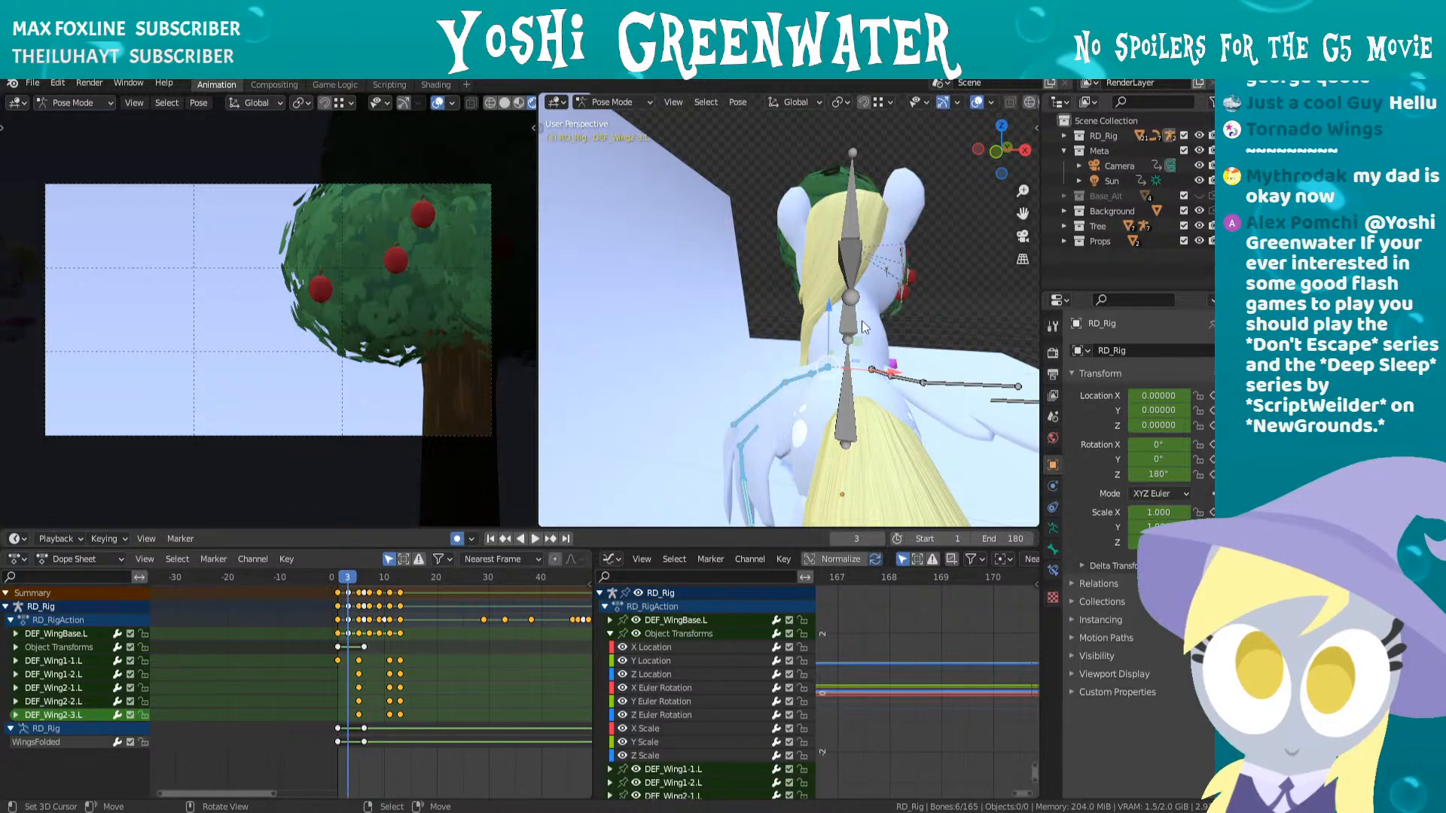
{"action": "middle_click_drag", "start_coordinate": [864, 326], "coordinate": [879, 367]}
{"action": "key", "text": "Right"}
{"action": "key", "text": "Right"}
{"action": "key", "text": "Right"}
{"action": "key", "text": "Right"}
{"action": "key", "text": "Right"}
{"action": "key", "text": "Right"}
{"action": "key", "text": "Right"}
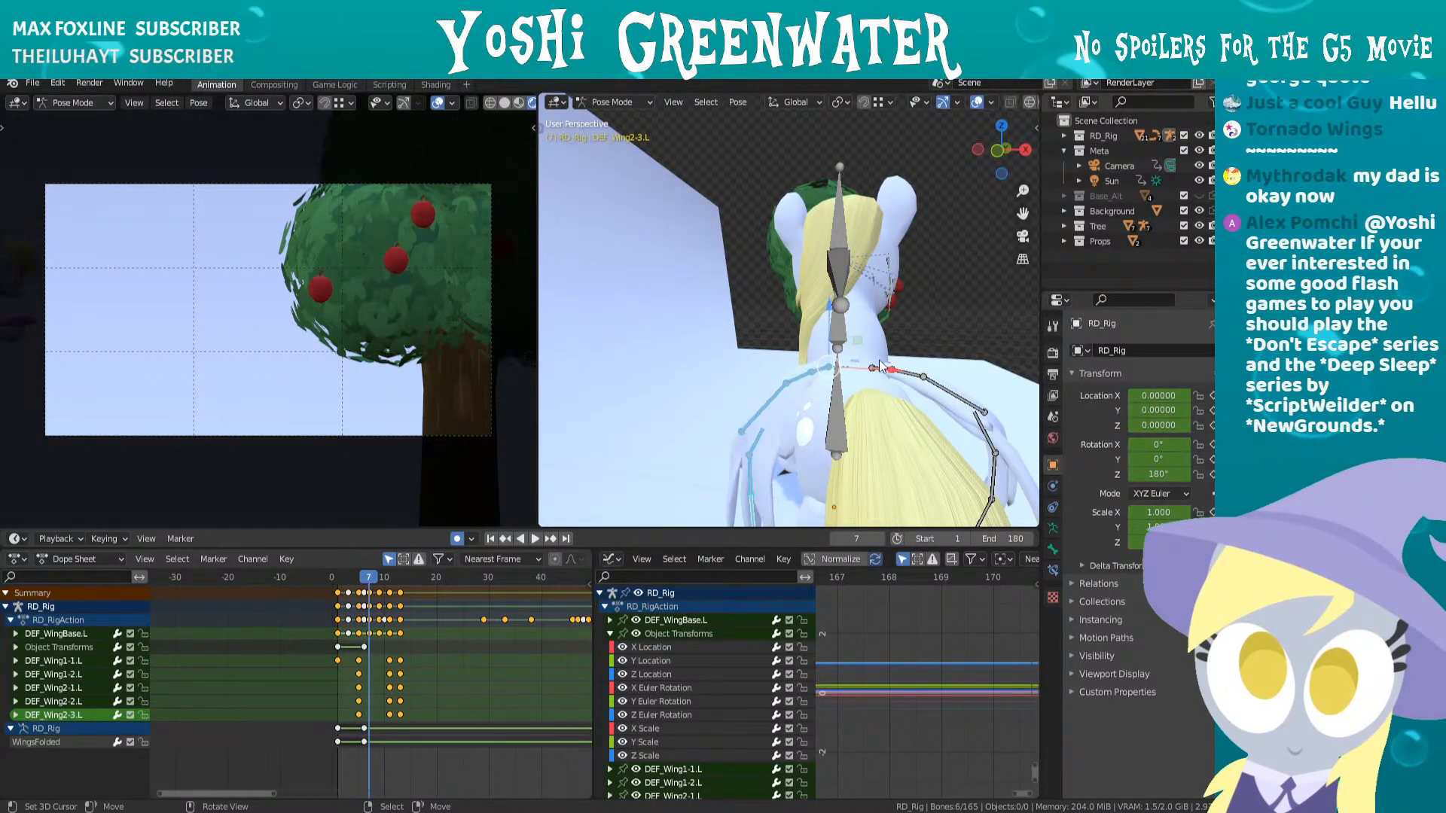
{"action": "key", "text": "Right"}
{"action": "key", "text": "Right"}
{"action": "key", "text": "Right"}
{"action": "key", "text": "Right"}
{"action": "key", "text": "Right"}
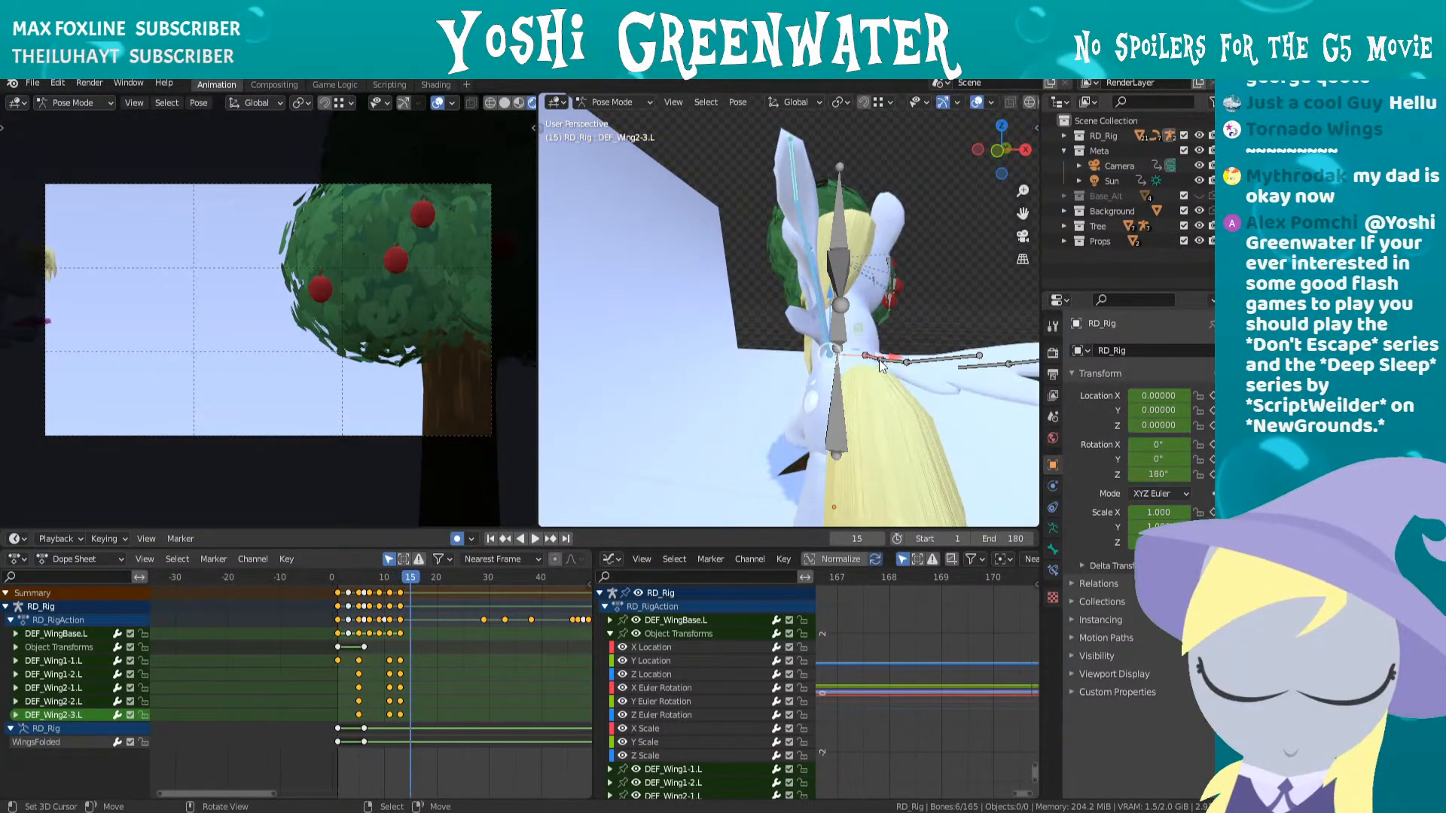
{"action": "scroll", "coordinate": [324, 629], "scroll_direction": "up", "scroll_amount": 3}
{"action": "scroll", "coordinate": [322, 624], "scroll_direction": "up", "scroll_amount": 2}
{"action": "left_click", "coordinate": [310, 585]}
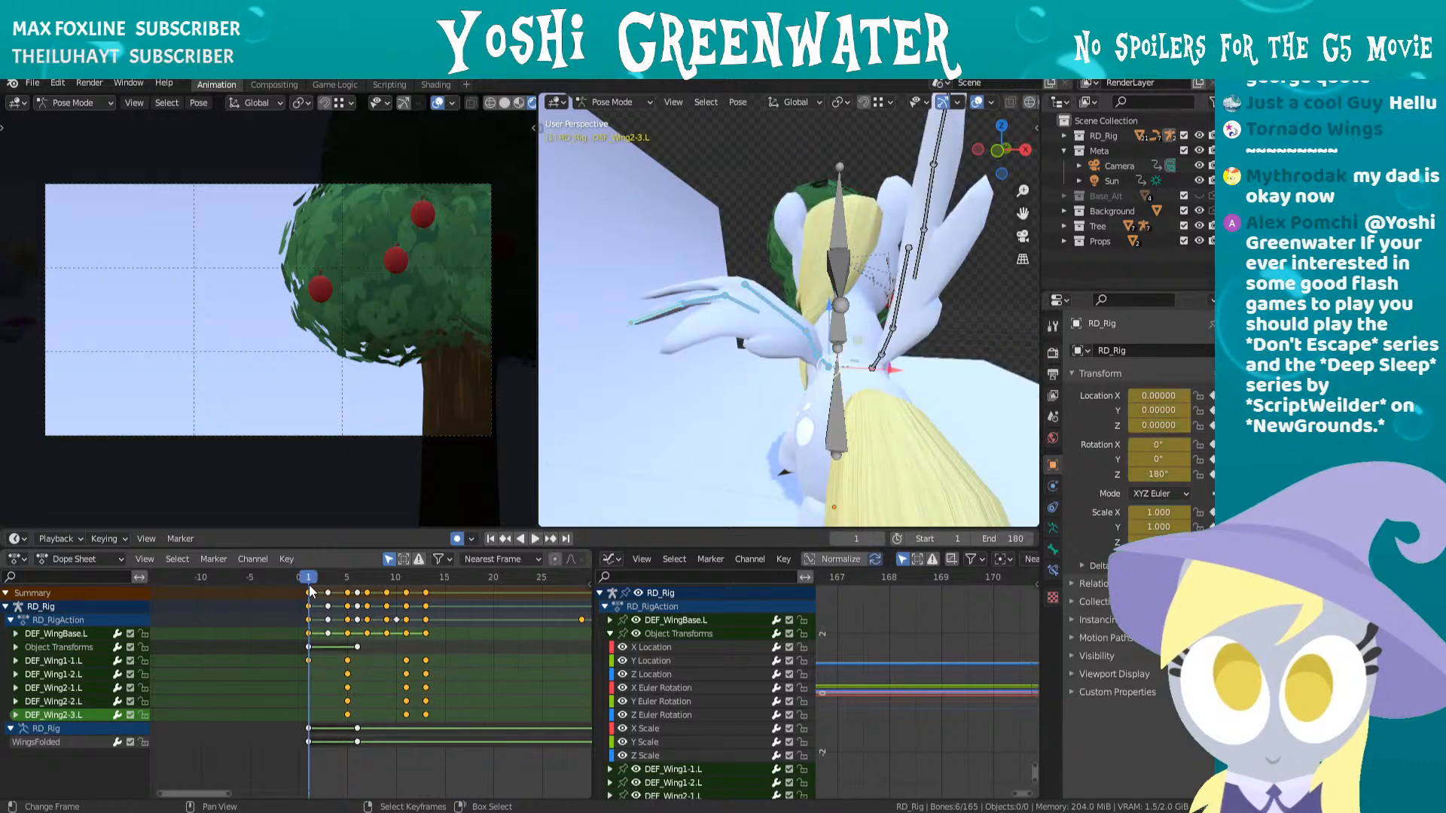
- Delete the rig's Object Transforms keyframes at frame 6
{"action": "scroll", "coordinate": [306, 657], "scroll_direction": "up", "scroll_amount": 2}
{"action": "left_click", "coordinate": [58, 634]}
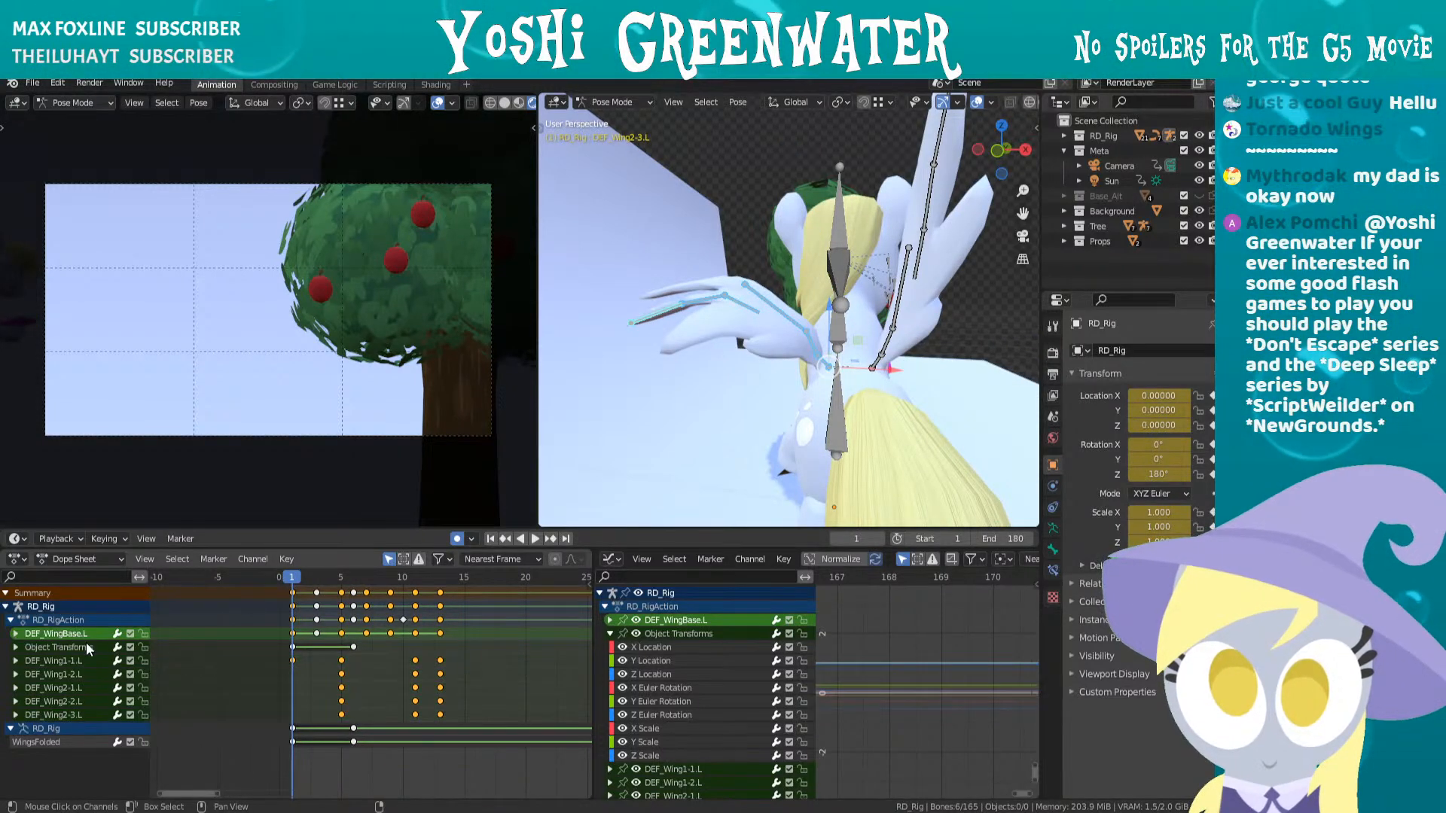
{"action": "left_click", "coordinate": [291, 648]}
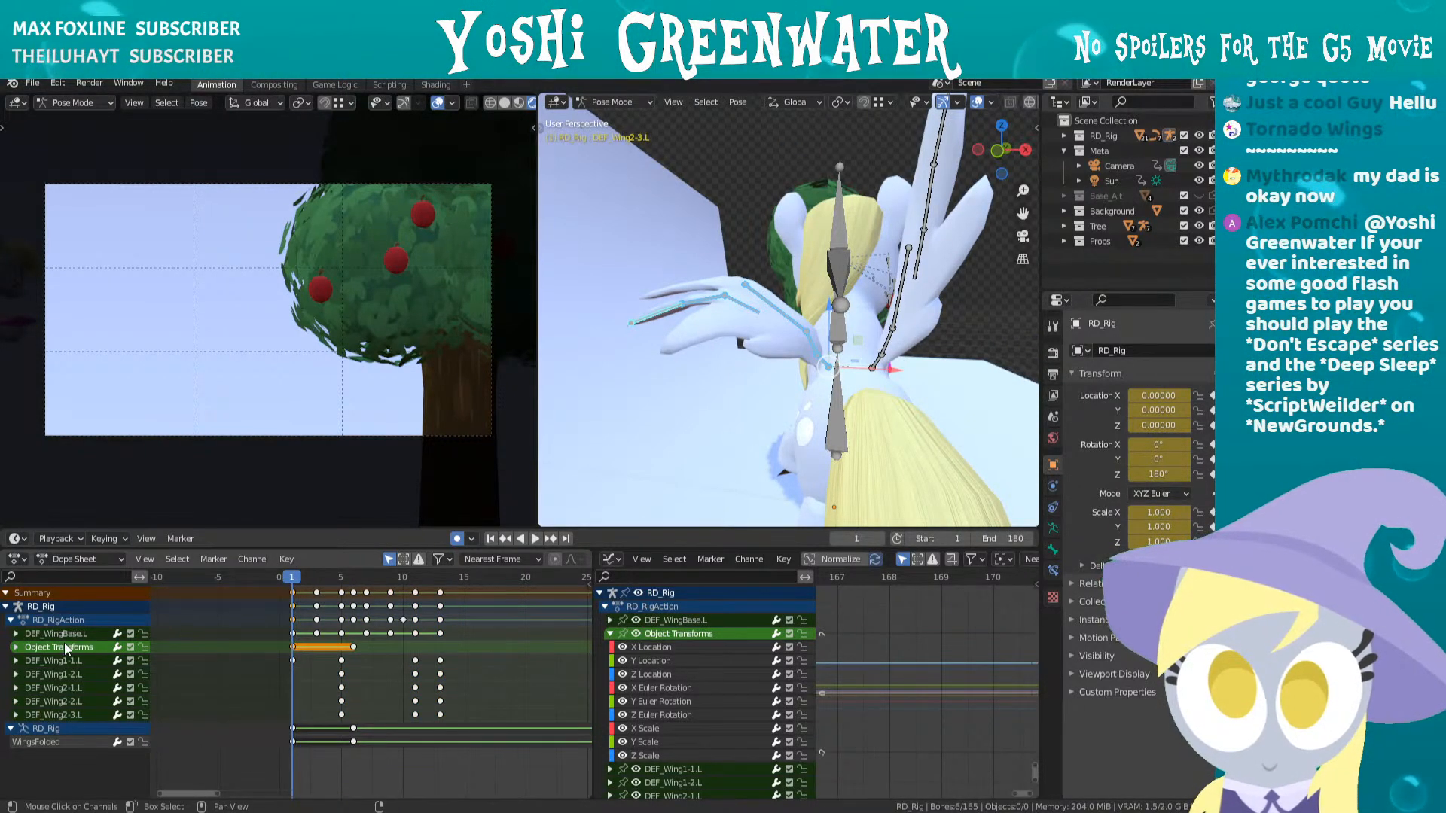
{"action": "left_click", "coordinate": [16, 648]}
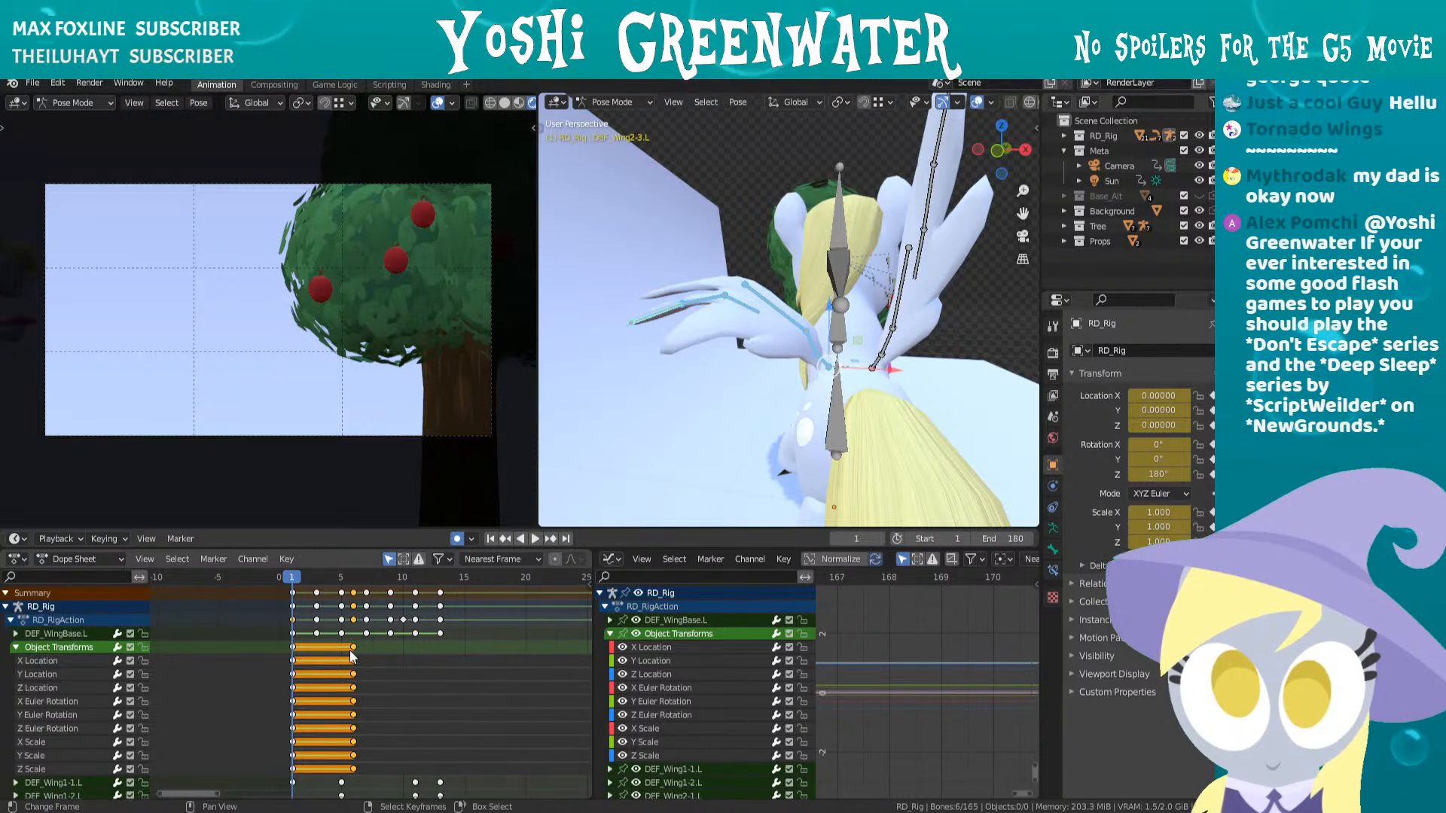
{"action": "key", "text": "space"}
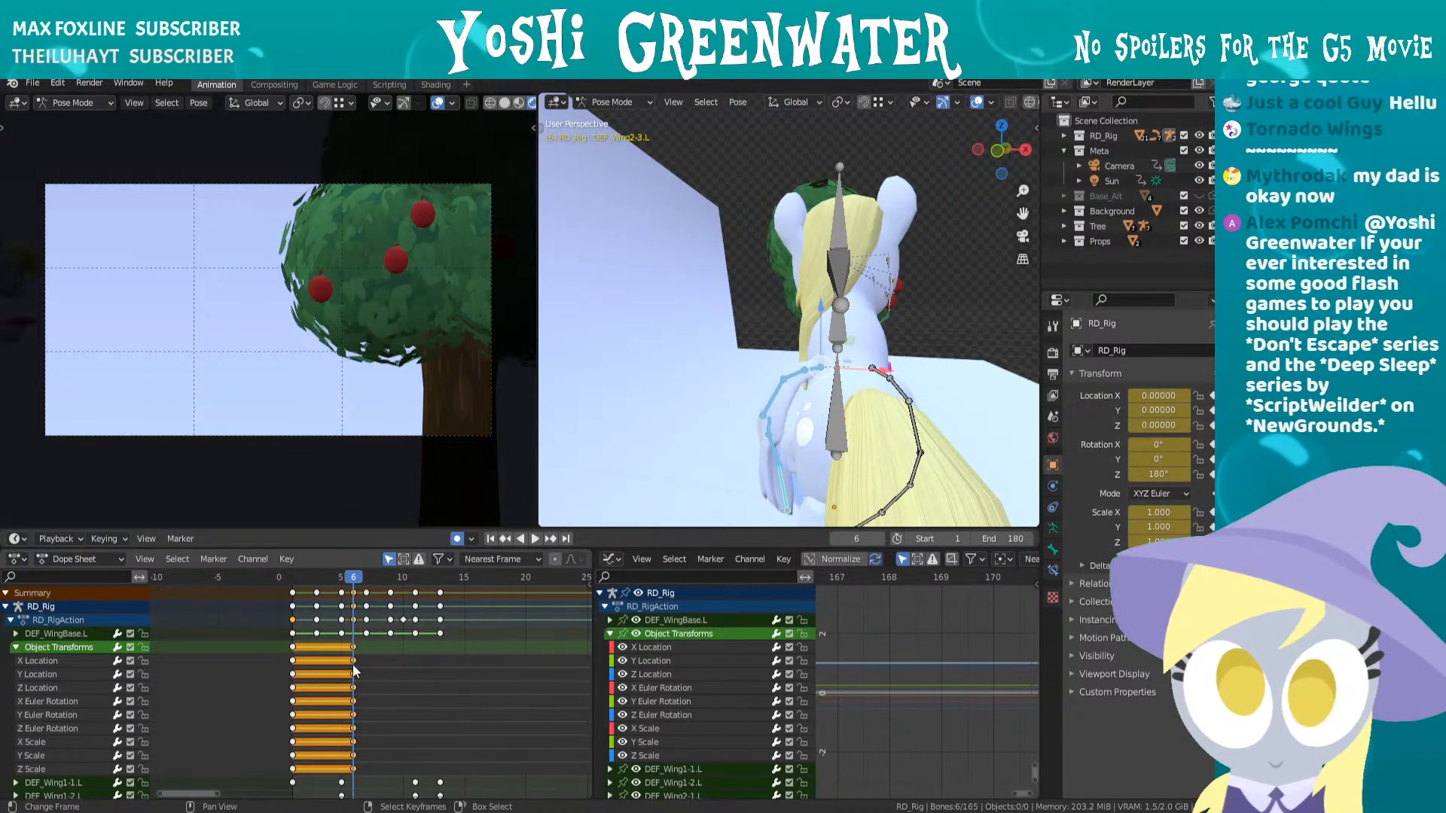
{"action": "key", "text": "Delete"}
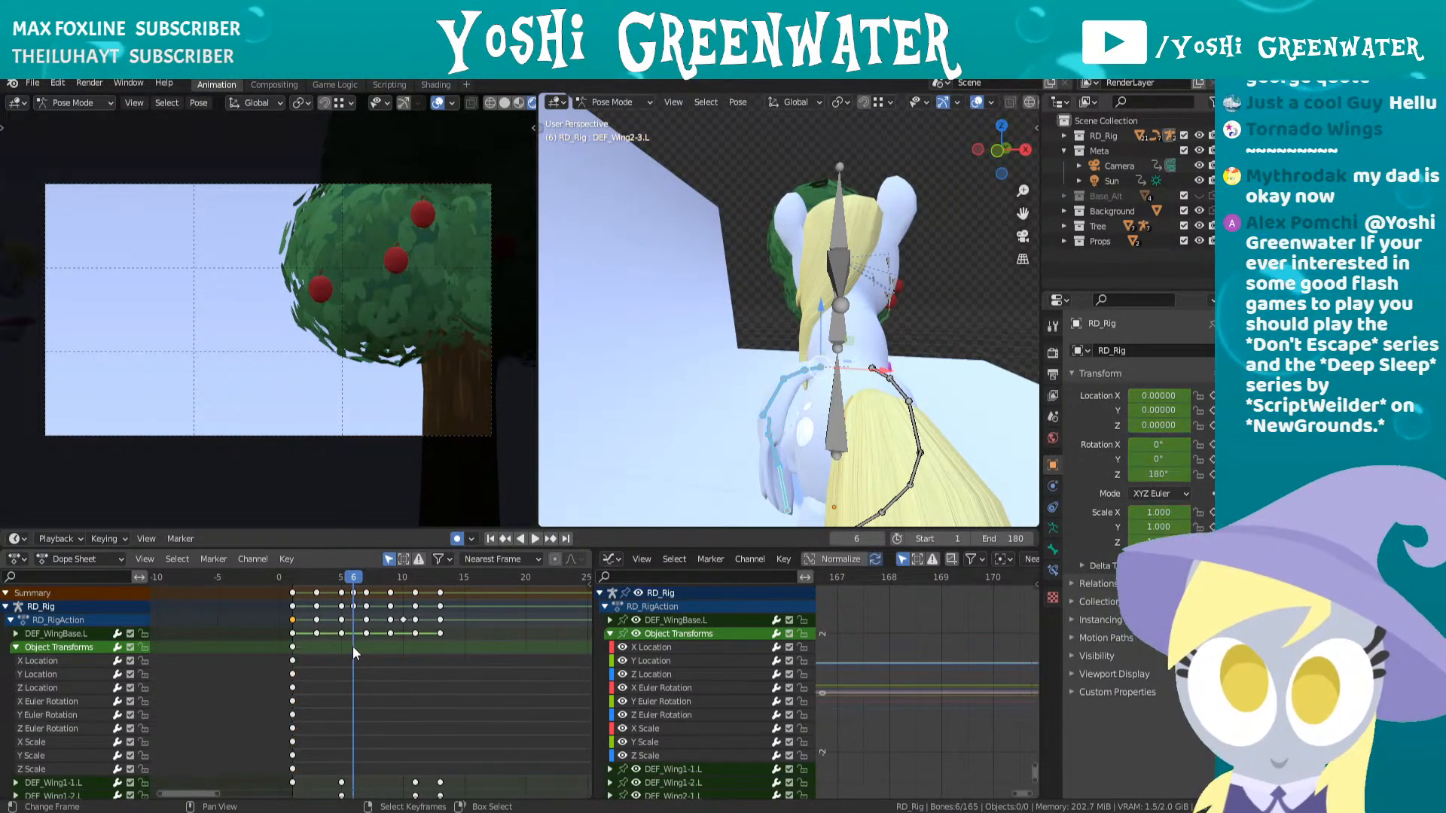
{"action": "left_click", "coordinate": [15, 647]}
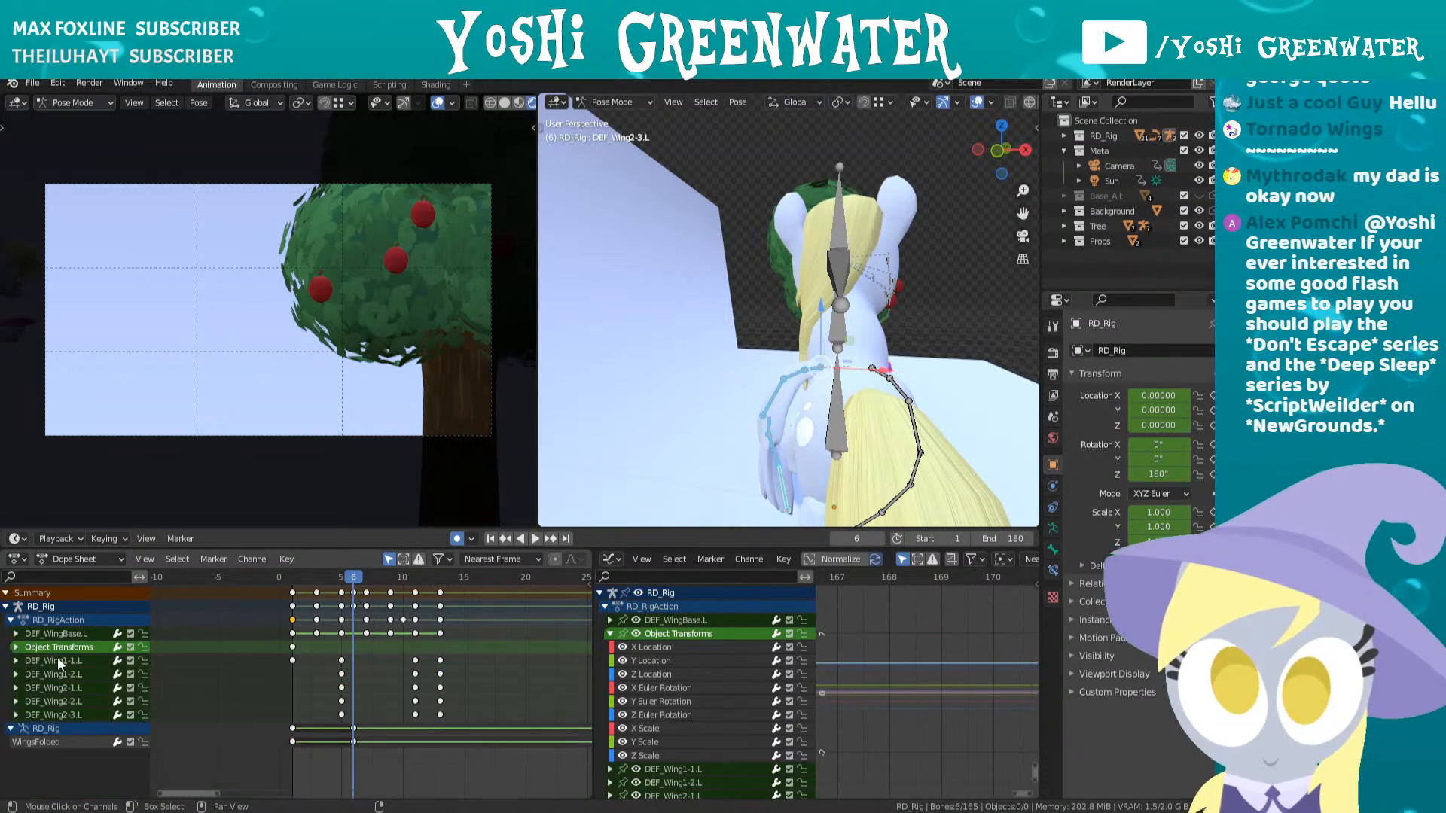
- Rotate the six selected left-wing bones together at frame 1 to raise the left wing slightly
{"action": "left_click", "coordinate": [293, 660]}
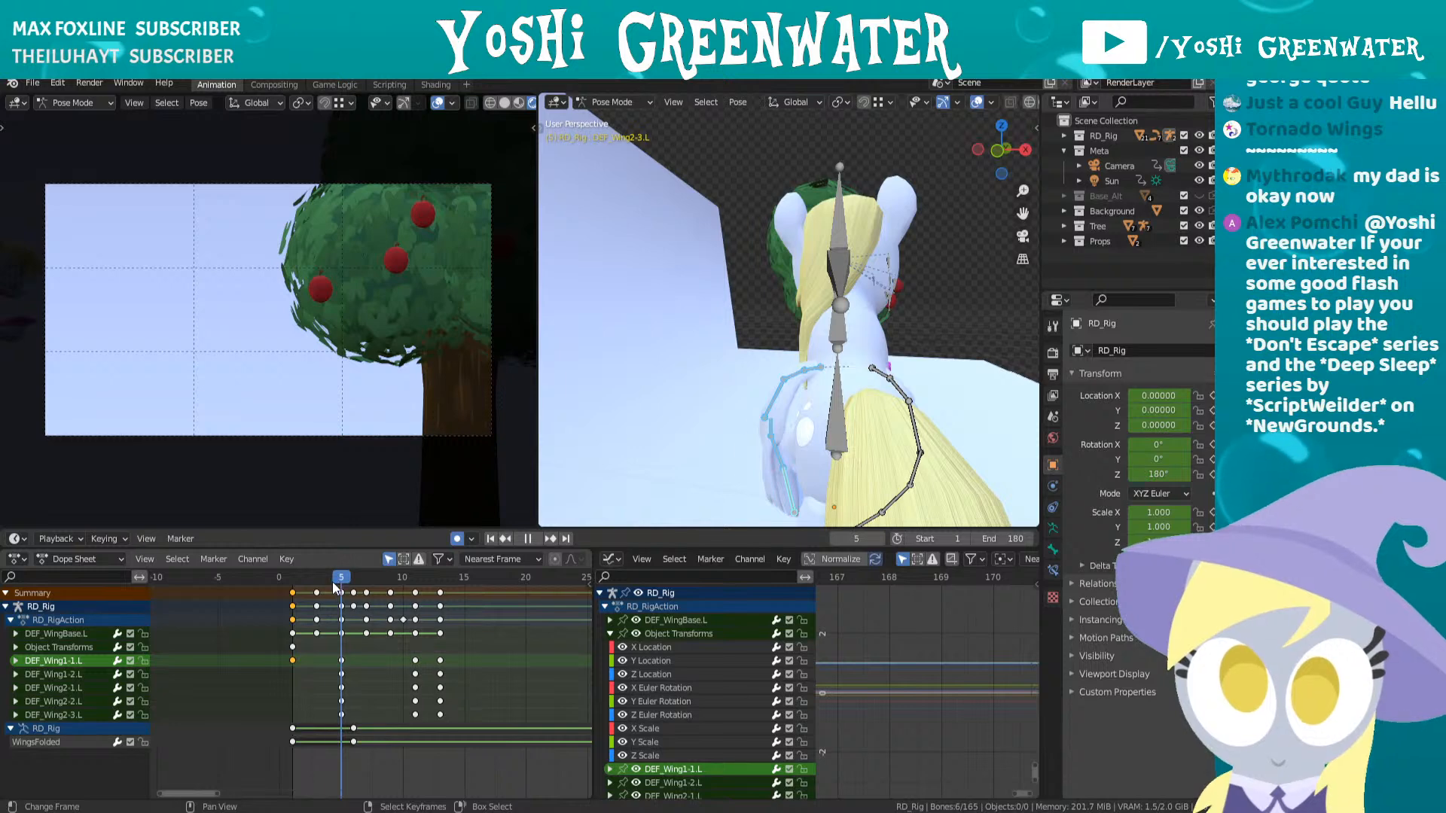
{"action": "key", "text": "Escape"}
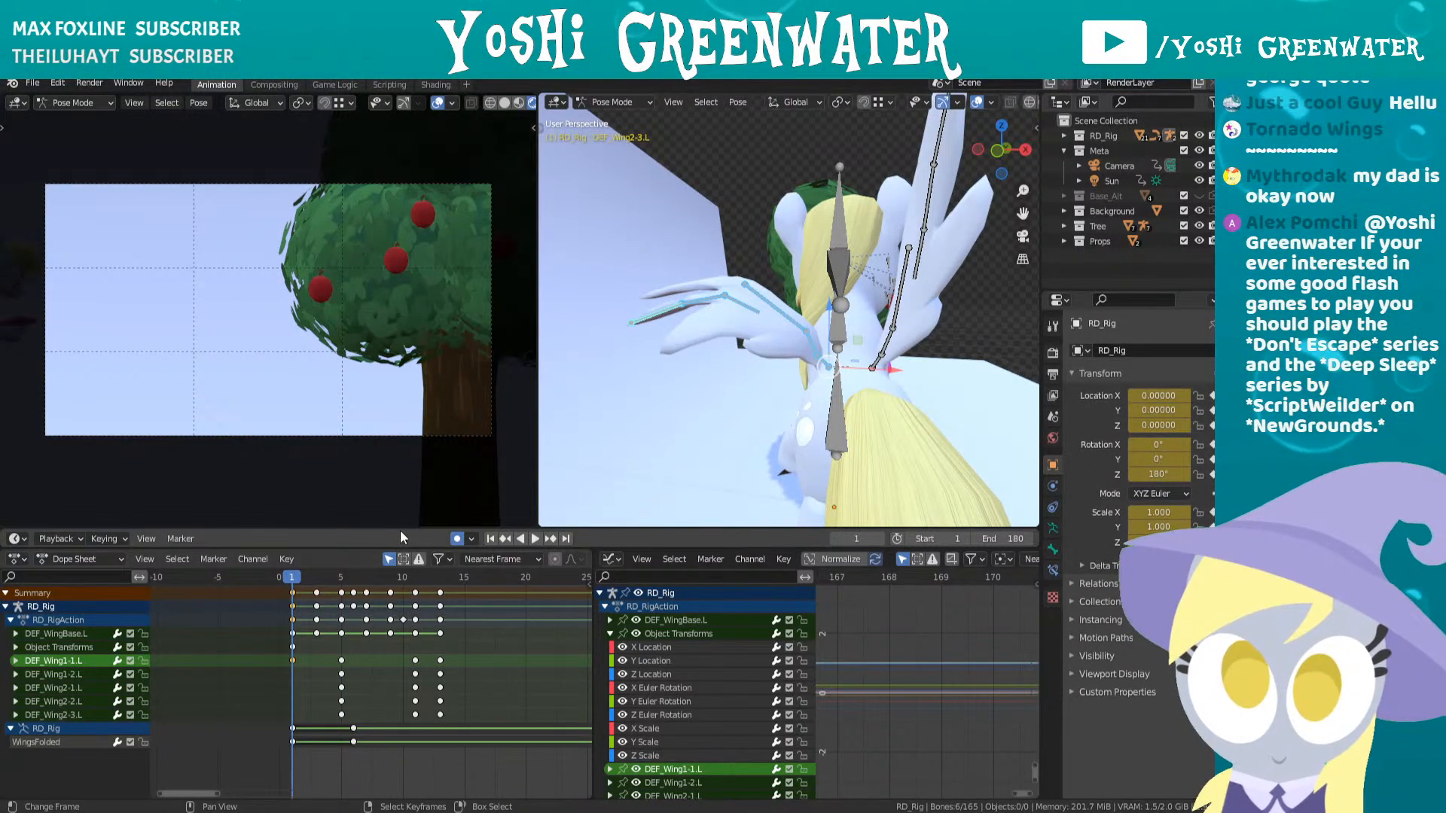
{"action": "key", "text": "r"}
{"action": "left_click", "coordinate": [970, 365]}
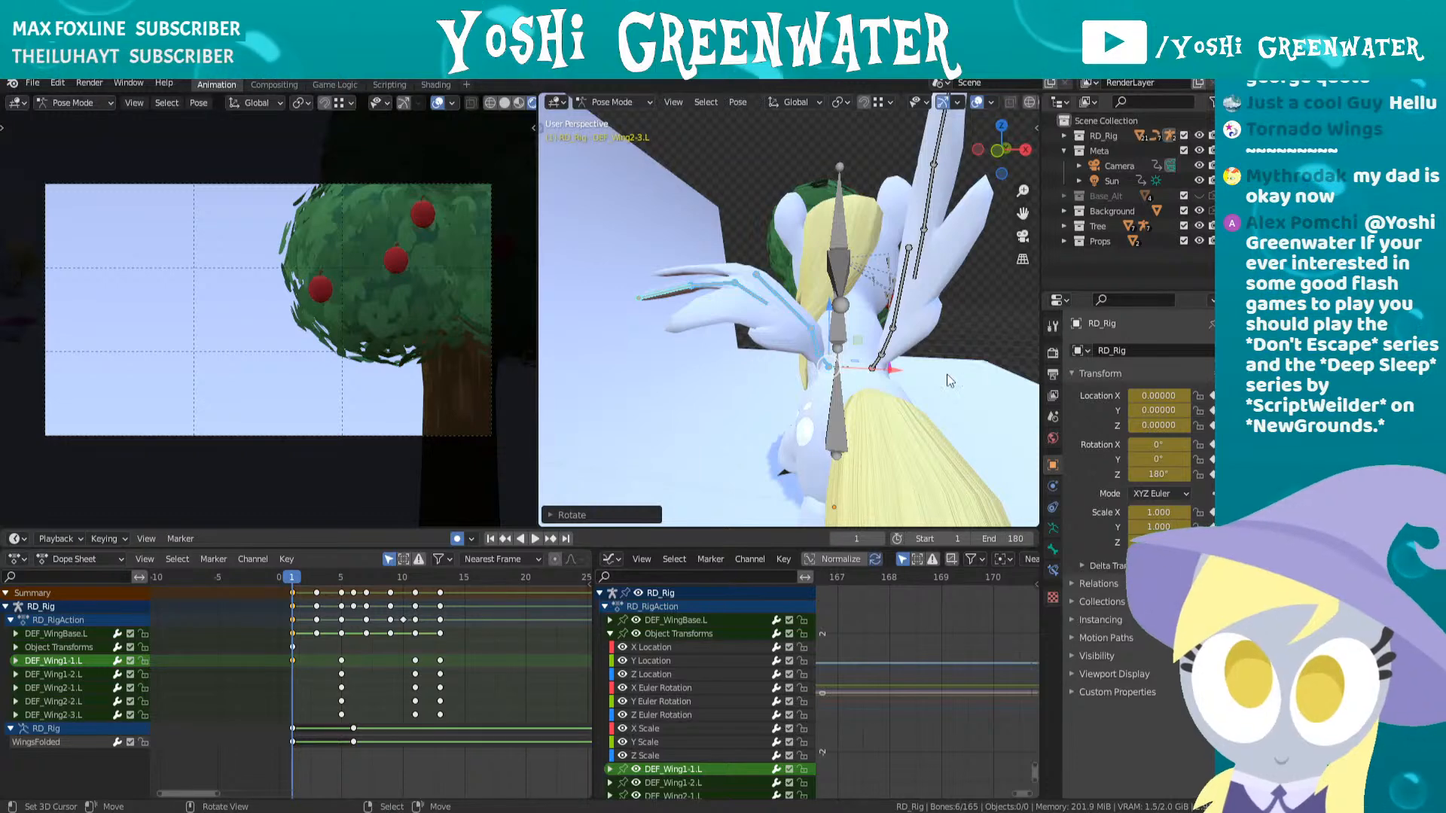
- Rotate bones DEF_Wing1-1.L and DEF_Wing1-2.L individually at frame 1 to raise the inner part of the left wing
{"action": "left_click", "coordinate": [75, 672]}
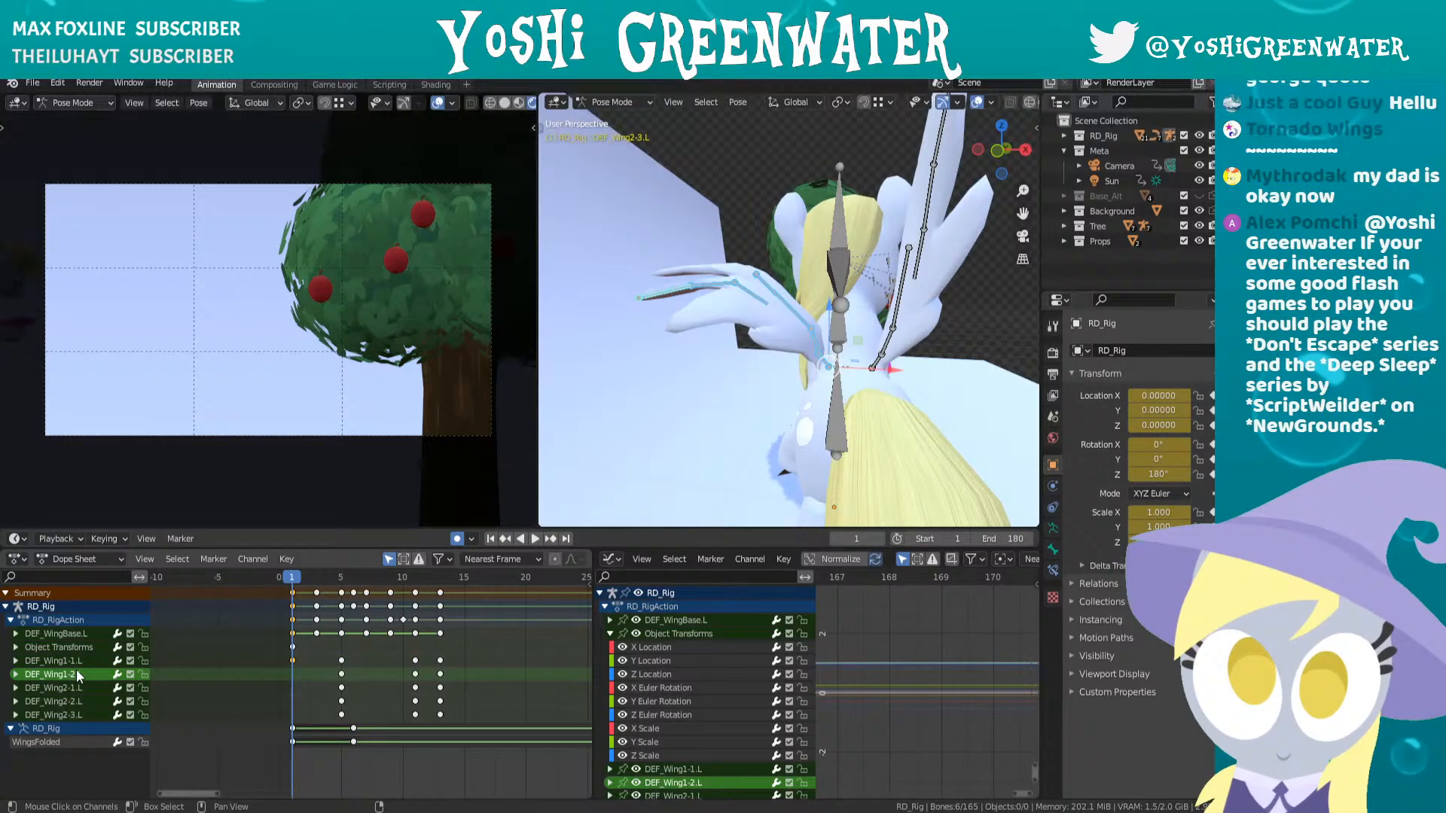
{"action": "right_click", "coordinate": [817, 348]}
{"action": "key", "text": "r"}
{"action": "left_click", "coordinate": [808, 316]}
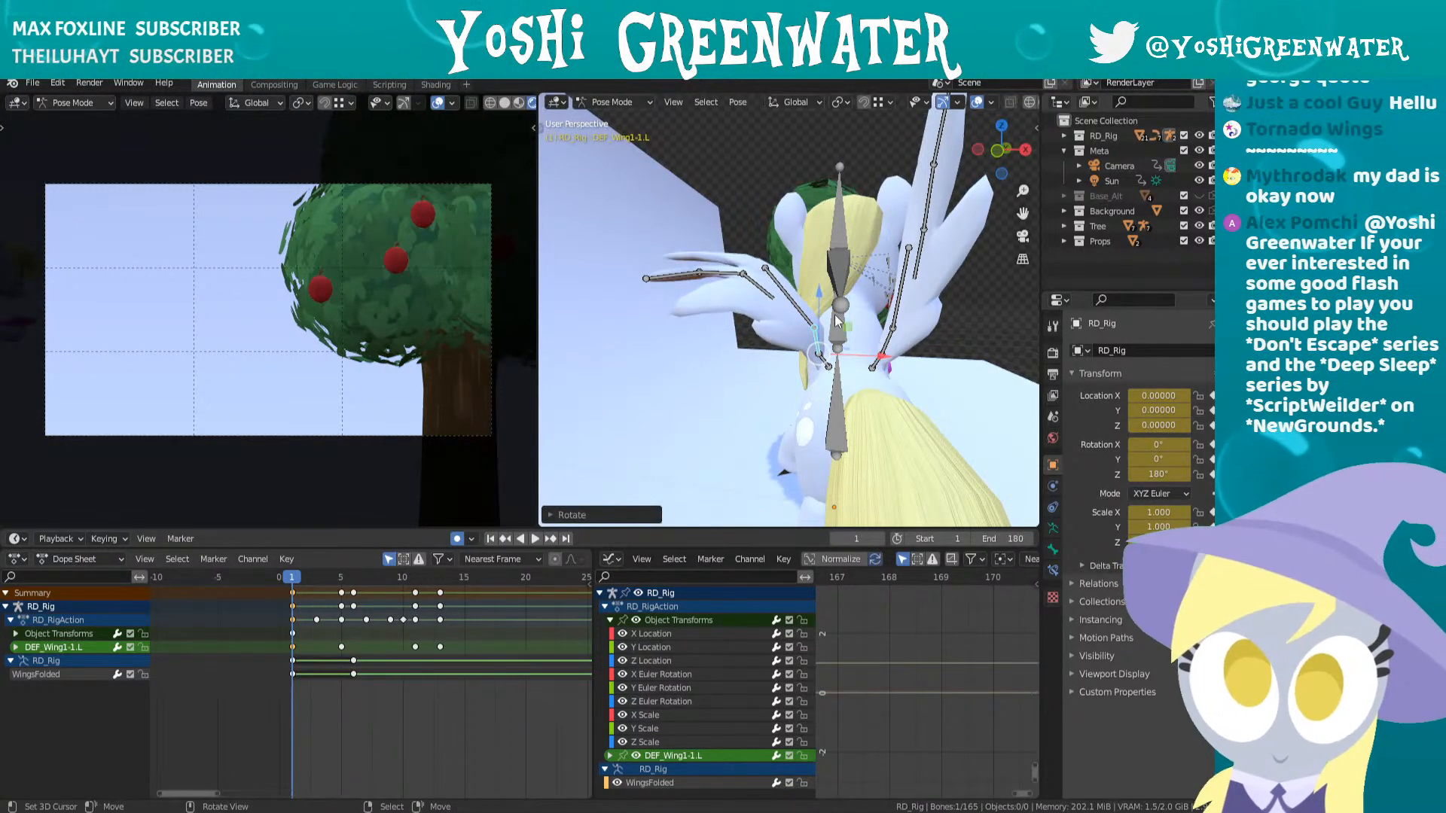
{"action": "right_click", "coordinate": [805, 310]}
{"action": "right_click", "coordinate": [796, 309]}
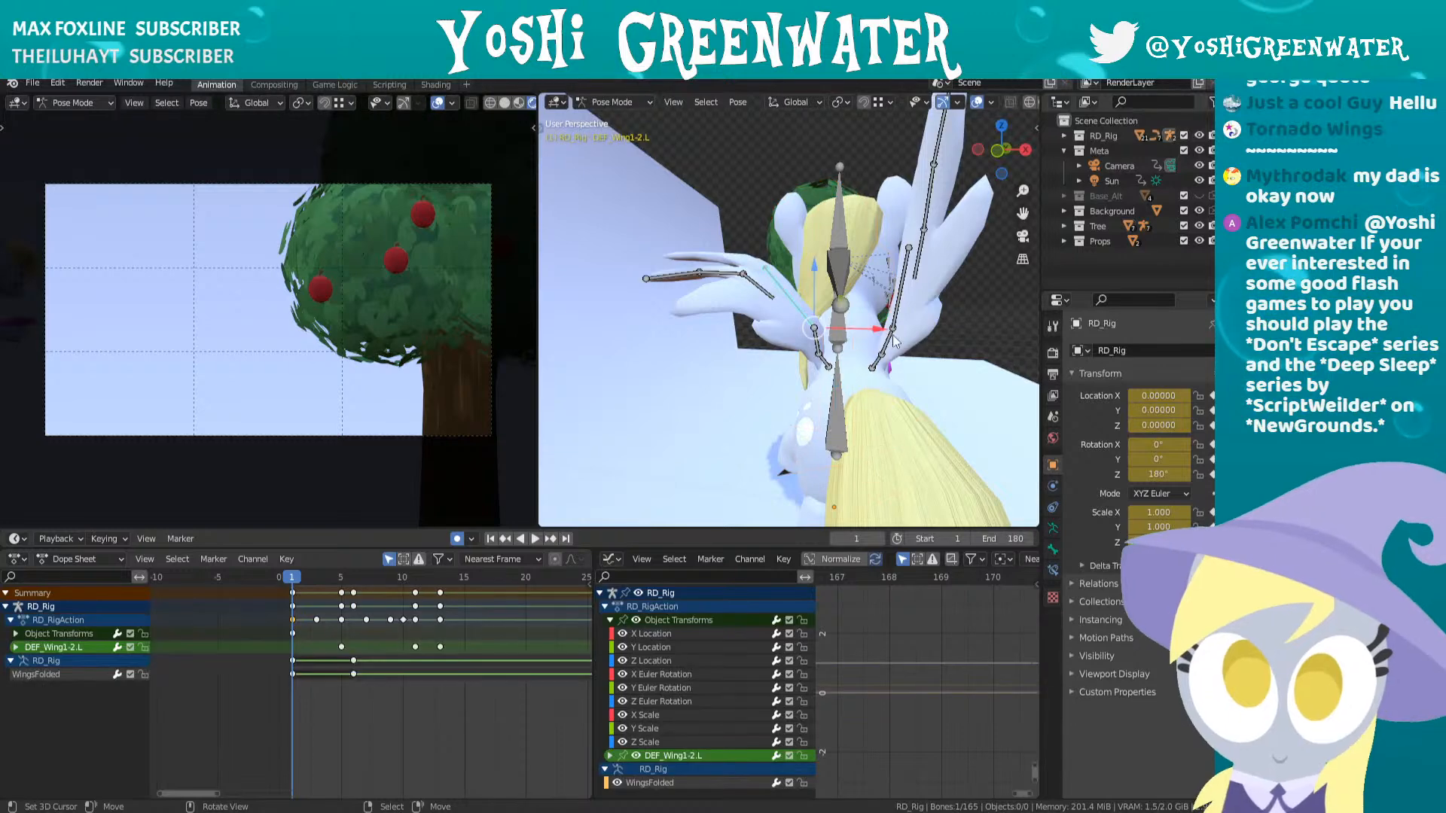
{"action": "key", "text": "r"}
{"action": "left_click", "coordinate": [902, 347]}
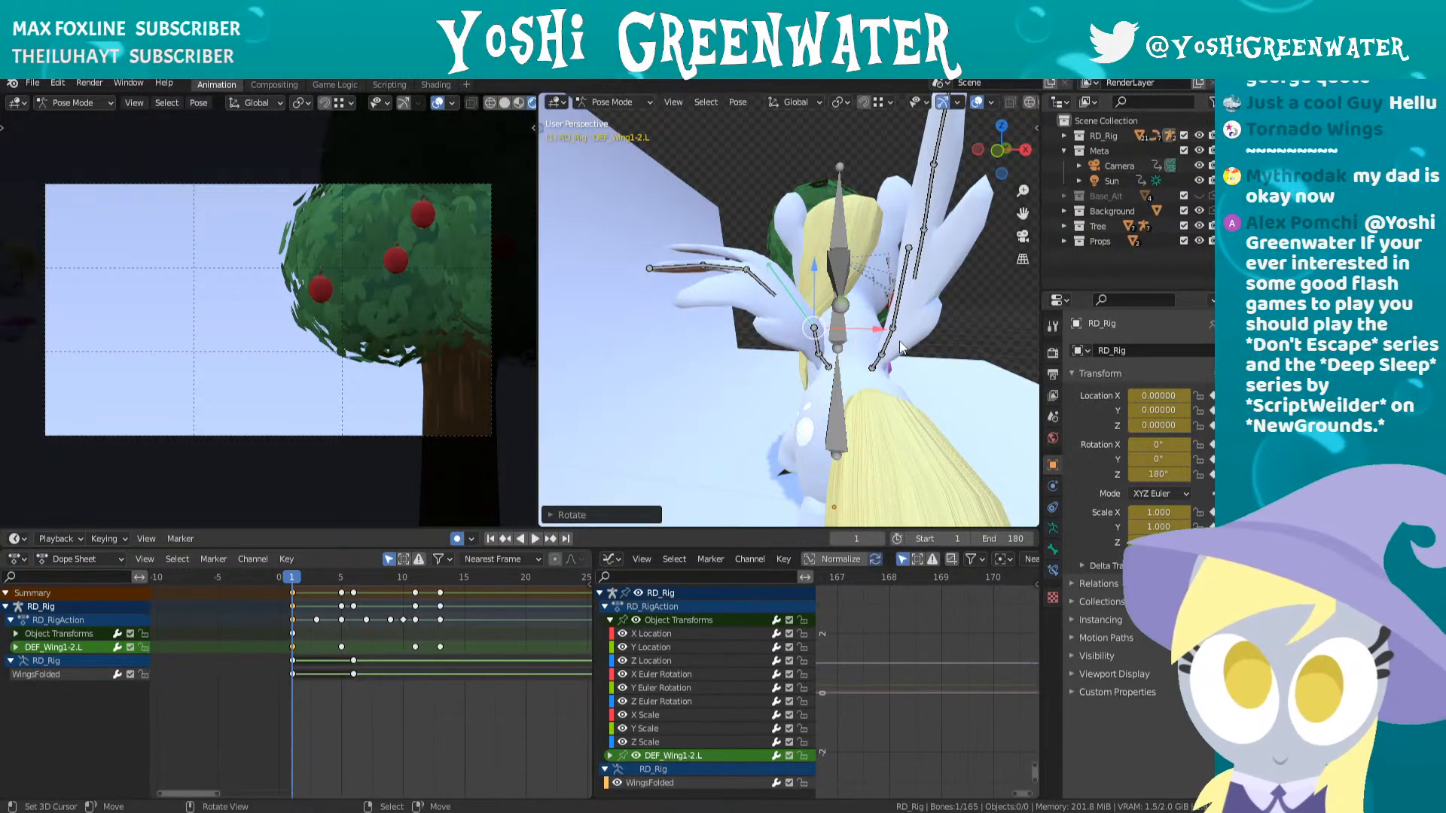
- Rotate bones DEF_Wing2-1.L and DEF_Wing2-2.L upward at frame 1 to lift the outer left wing
{"action": "right_click", "coordinate": [759, 278]}
{"action": "key", "text": "r"}
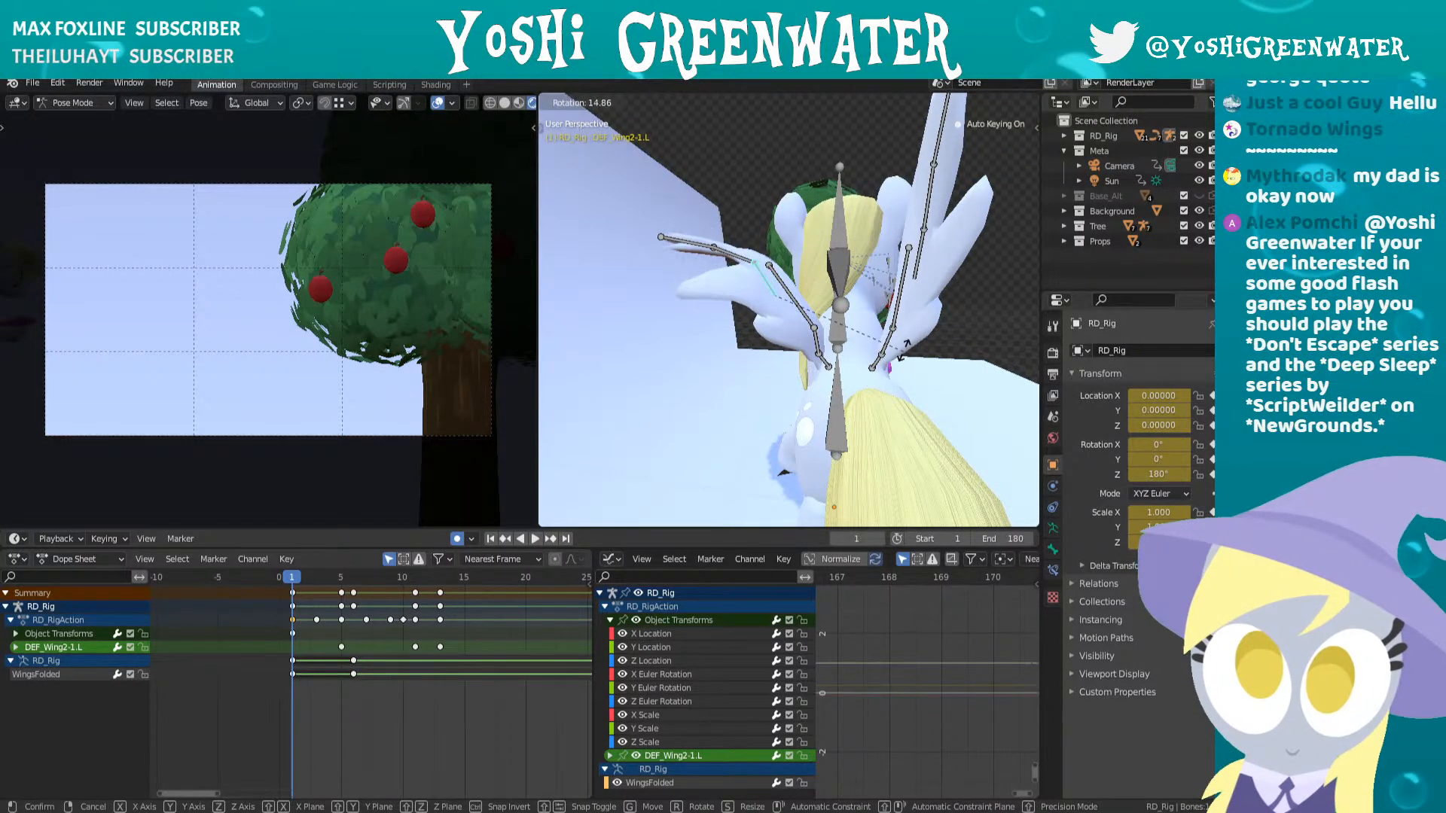
{"action": "left_click", "coordinate": [765, 249]}
{"action": "key", "text": "r"}
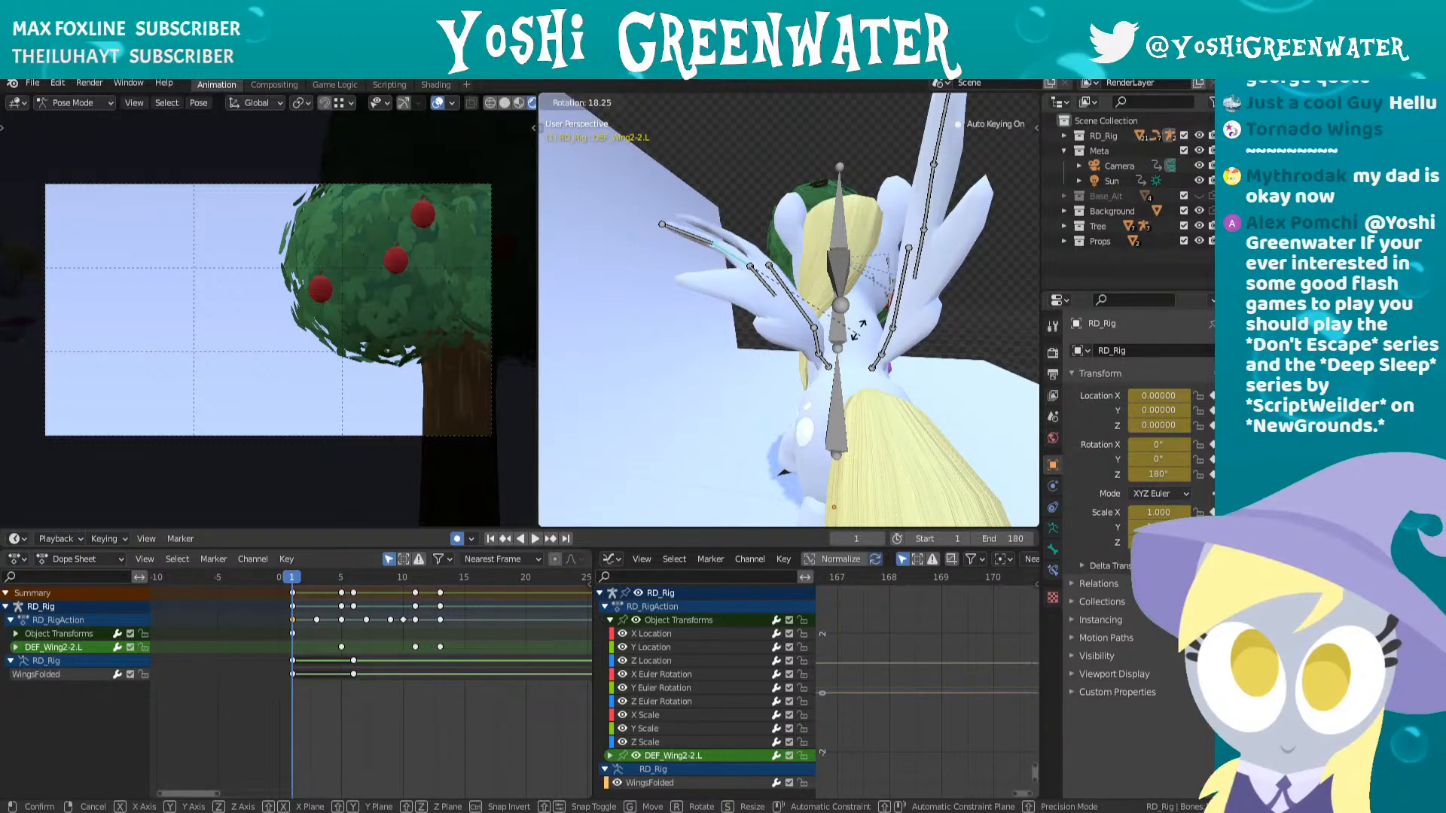
{"action": "left_click", "coordinate": [704, 239]}
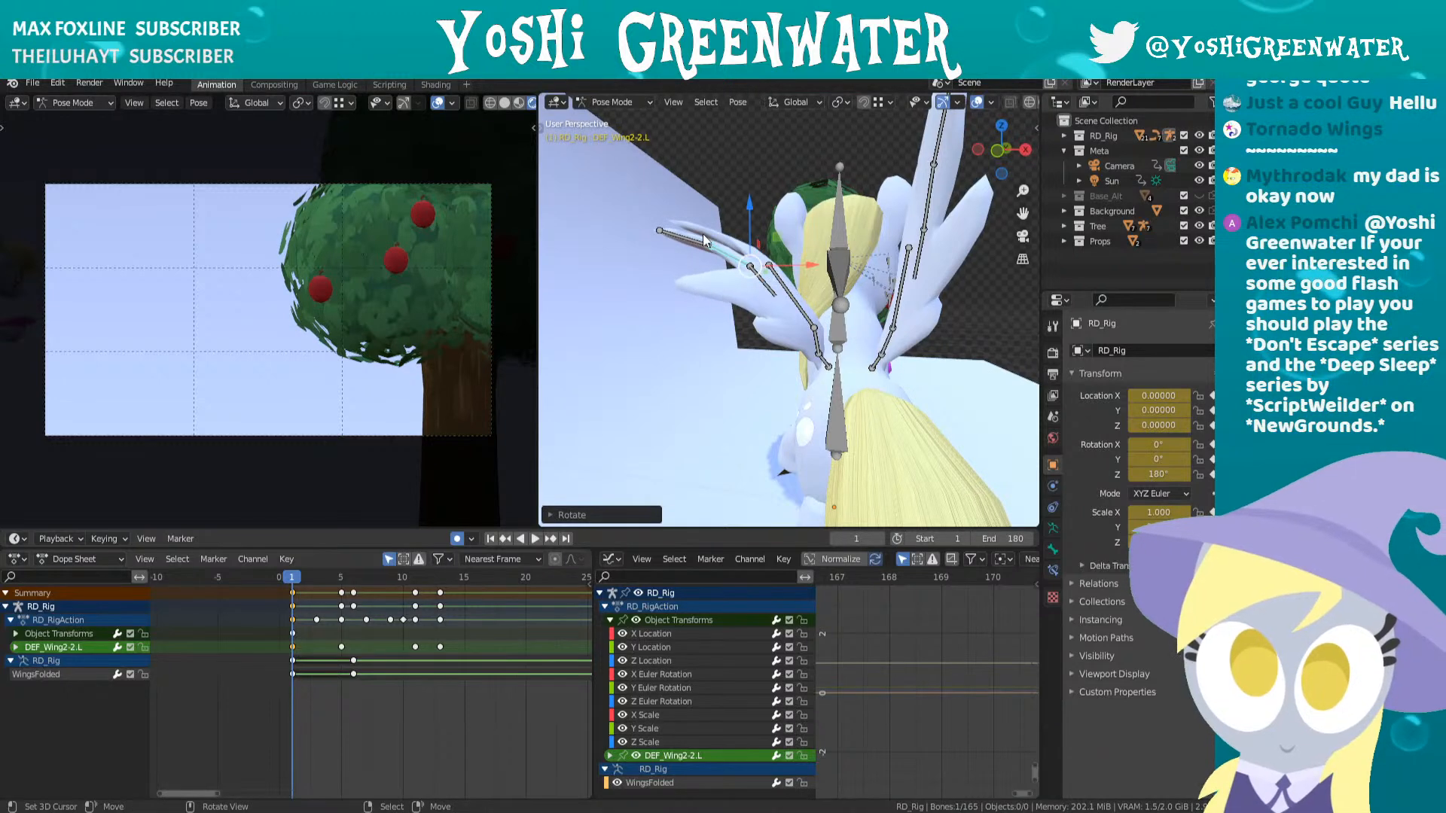
- Raise the left wing further from its root by rotating DEF_WingBase.L and adjusting DEF_Wing1-1.L
{"action": "left_click", "coordinate": [833, 357]}
{"action": "key", "text": "r"}
{"action": "left_click", "coordinate": [837, 350]}
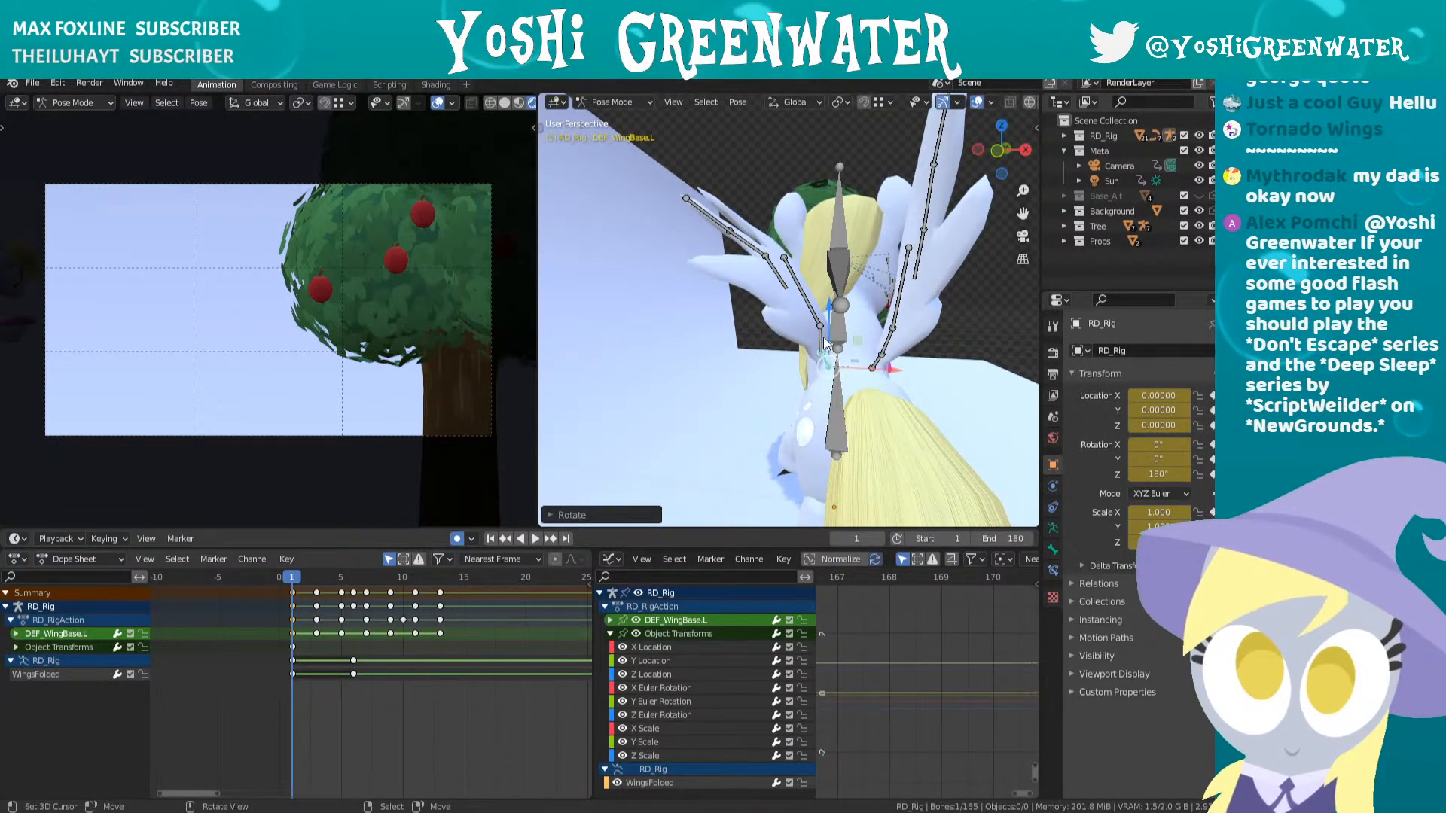
{"action": "right_click", "coordinate": [825, 339]}
{"action": "key", "text": "r"}
{"action": "left_click", "coordinate": [861, 336]}
- Refine the left wing's upward bend by rotating DEF_Wing1-2.L and DEF_Wing2-1.L
{"action": "right_click", "coordinate": [789, 308]}
{"action": "key", "text": "r"}
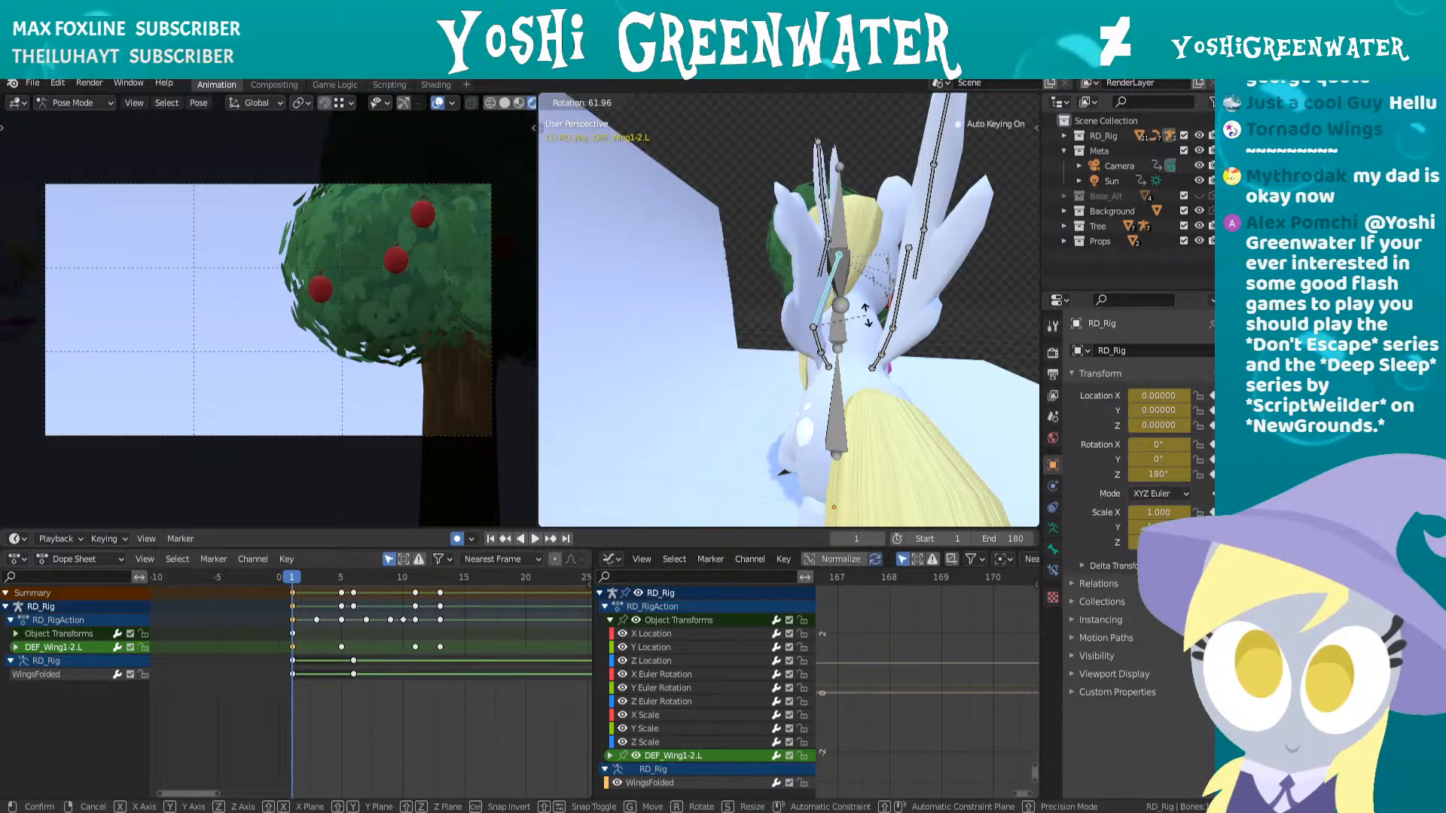
{"action": "left_click", "coordinate": [797, 290]}
{"action": "right_click", "coordinate": [778, 280]}
{"action": "key", "text": "r"}
{"action": "left_click", "coordinate": [790, 283]}
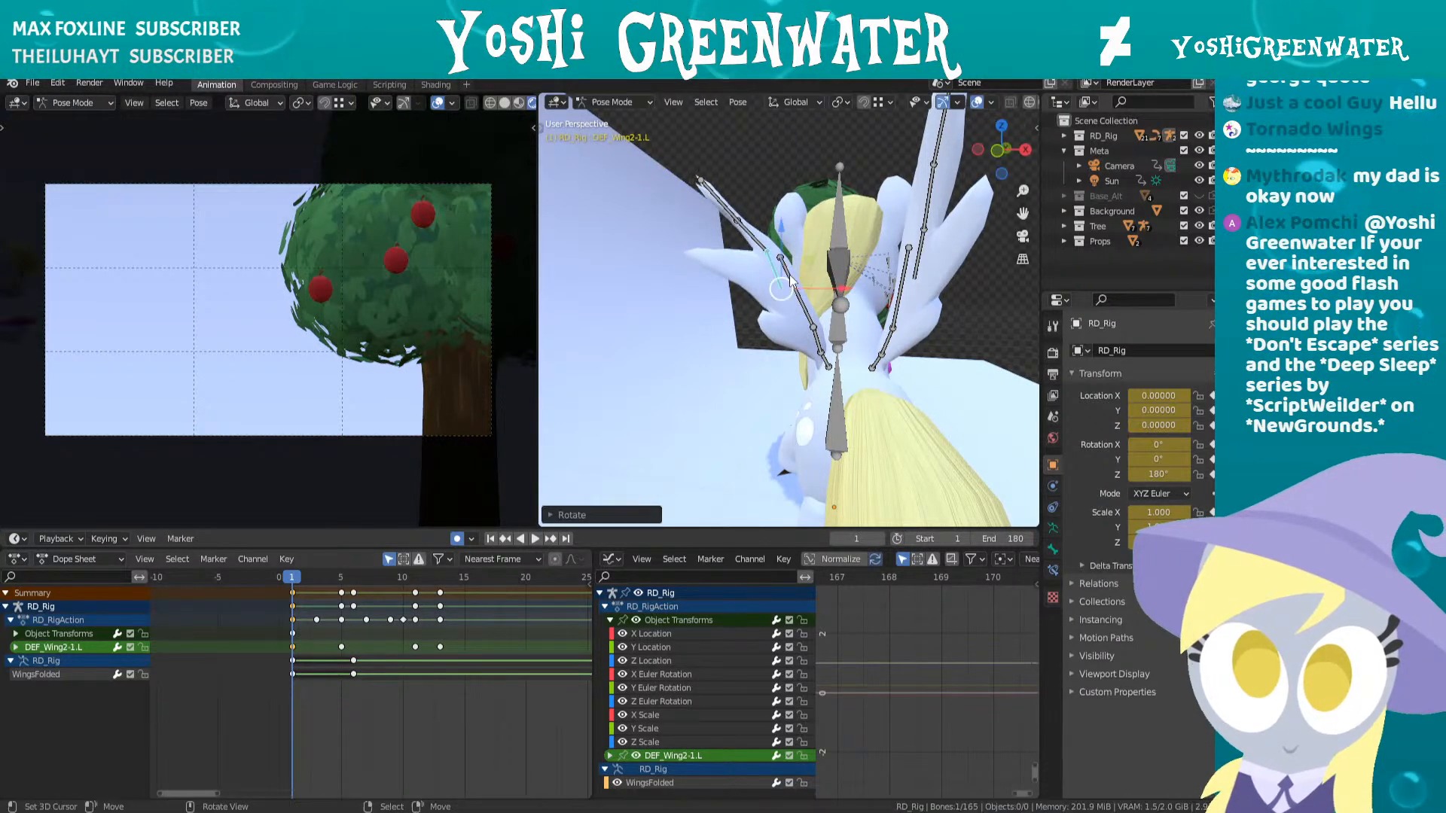
- Rotate DEF_Wing2-2.L and DEF_Wing2-3.L to angle the left wing's tip upward
{"action": "right_click", "coordinate": [757, 249]}
{"action": "key", "text": "r"}
{"action": "left_click", "coordinate": [756, 239]}
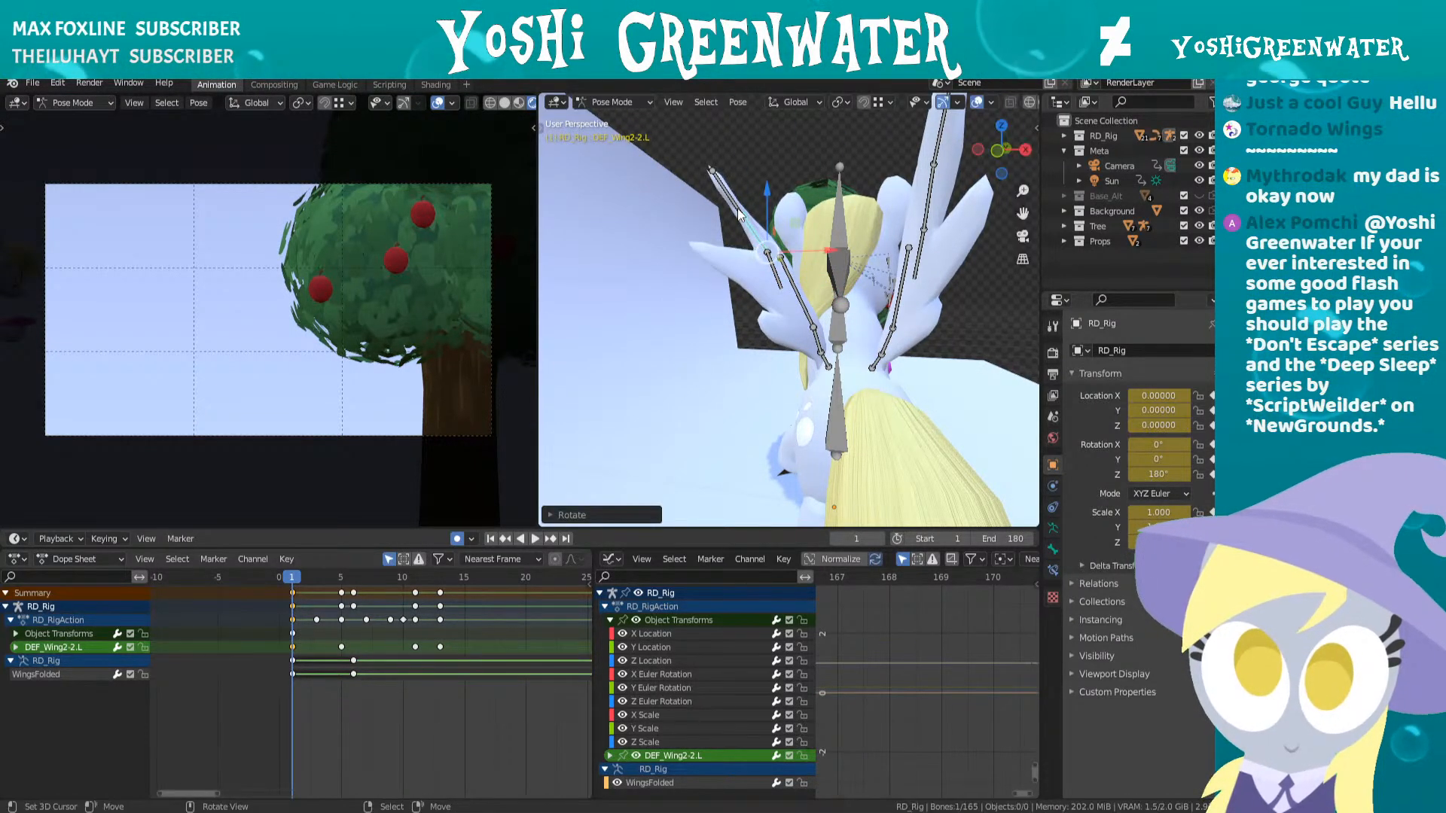
{"action": "right_click", "coordinate": [742, 218]}
{"action": "key", "text": "r"}
{"action": "left_click", "coordinate": [740, 216]}
- From the top view, rotate DEF_Wing1-2.L to swing the left wing back toward the tail
{"action": "key", "text": "KP_7"}
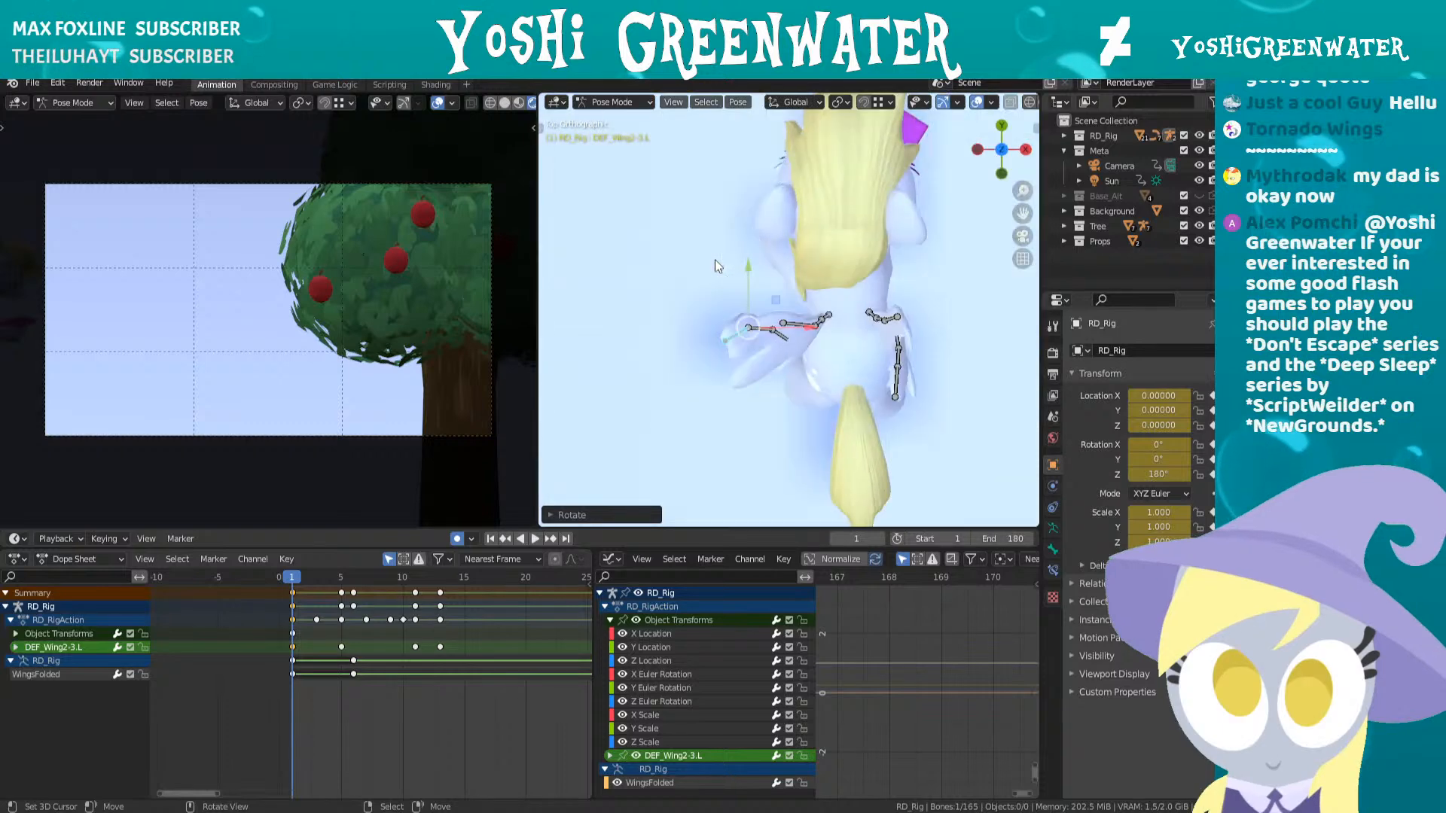
{"action": "scroll", "coordinate": [791, 337], "scroll_direction": "up", "scroll_amount": 3}
{"action": "right_click", "coordinate": [804, 344]}
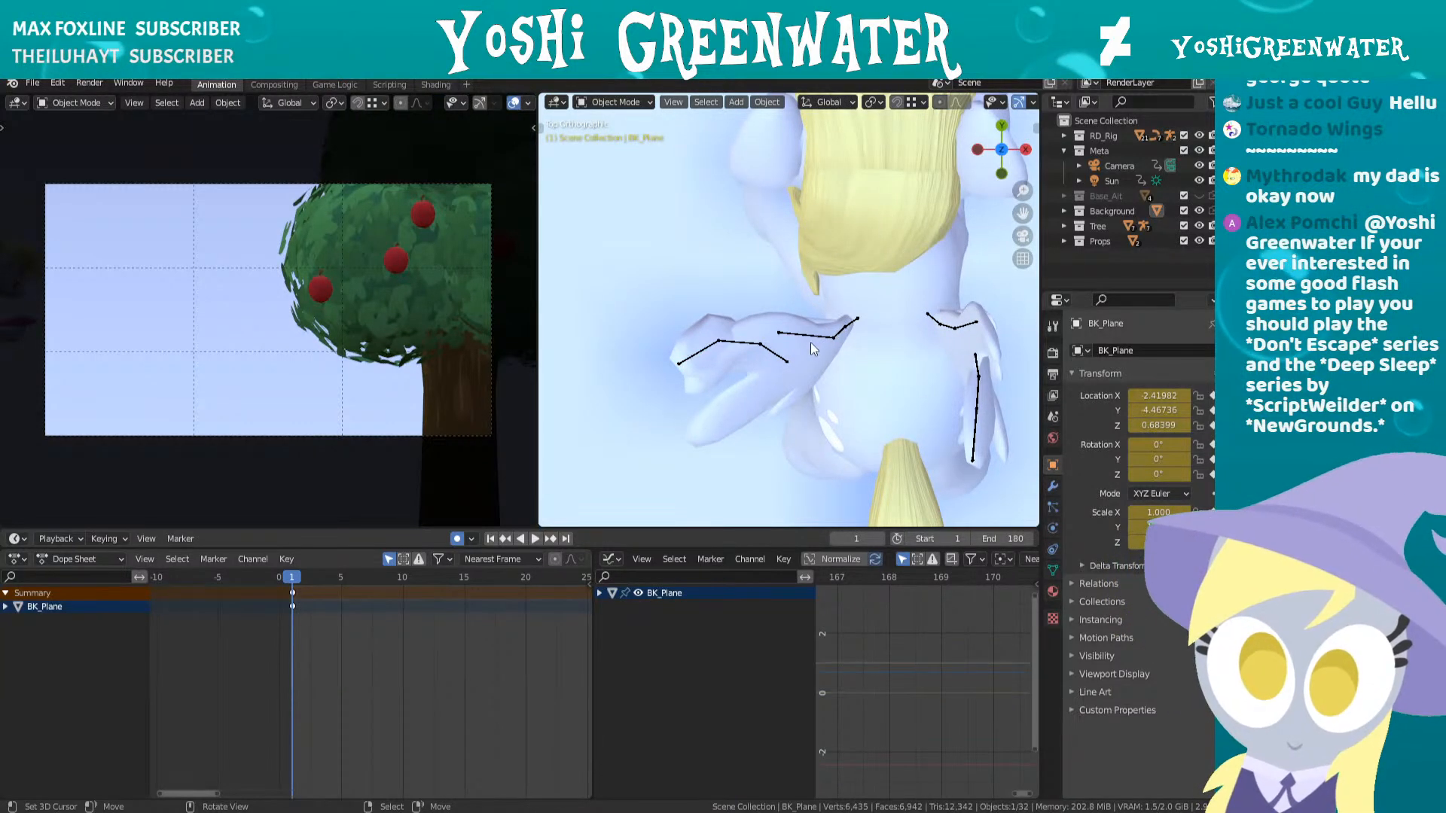
{"action": "right_click", "coordinate": [811, 345]}
{"action": "key", "text": "r"}
{"action": "left_click", "coordinate": [814, 392]}
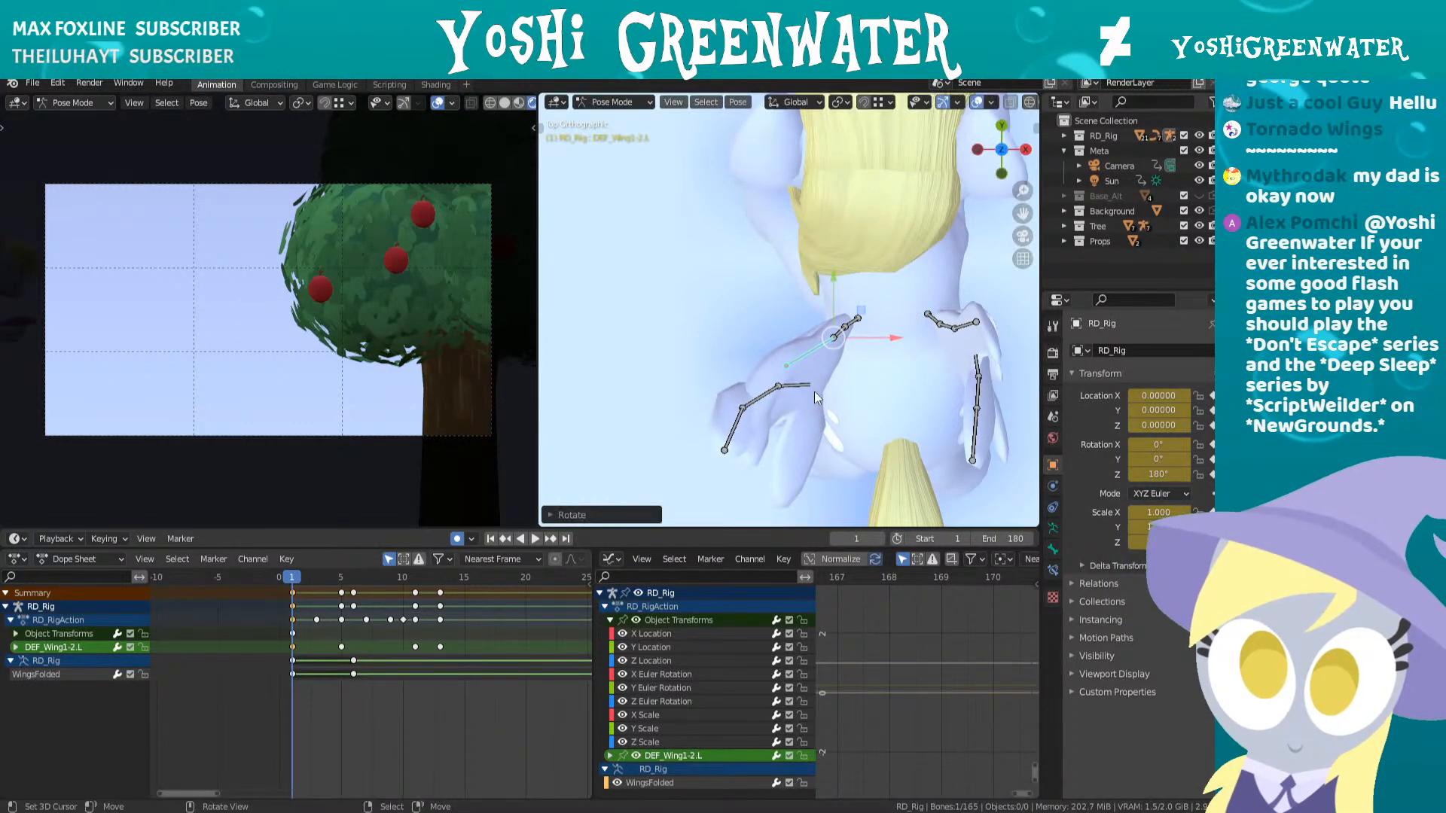
- Rotate DEF_Wing2-1.L inward toward the body and DEF_Wing2-2.L outward in the top view
{"action": "key", "text": "r"}
{"action": "left_click", "coordinate": [896, 369]}
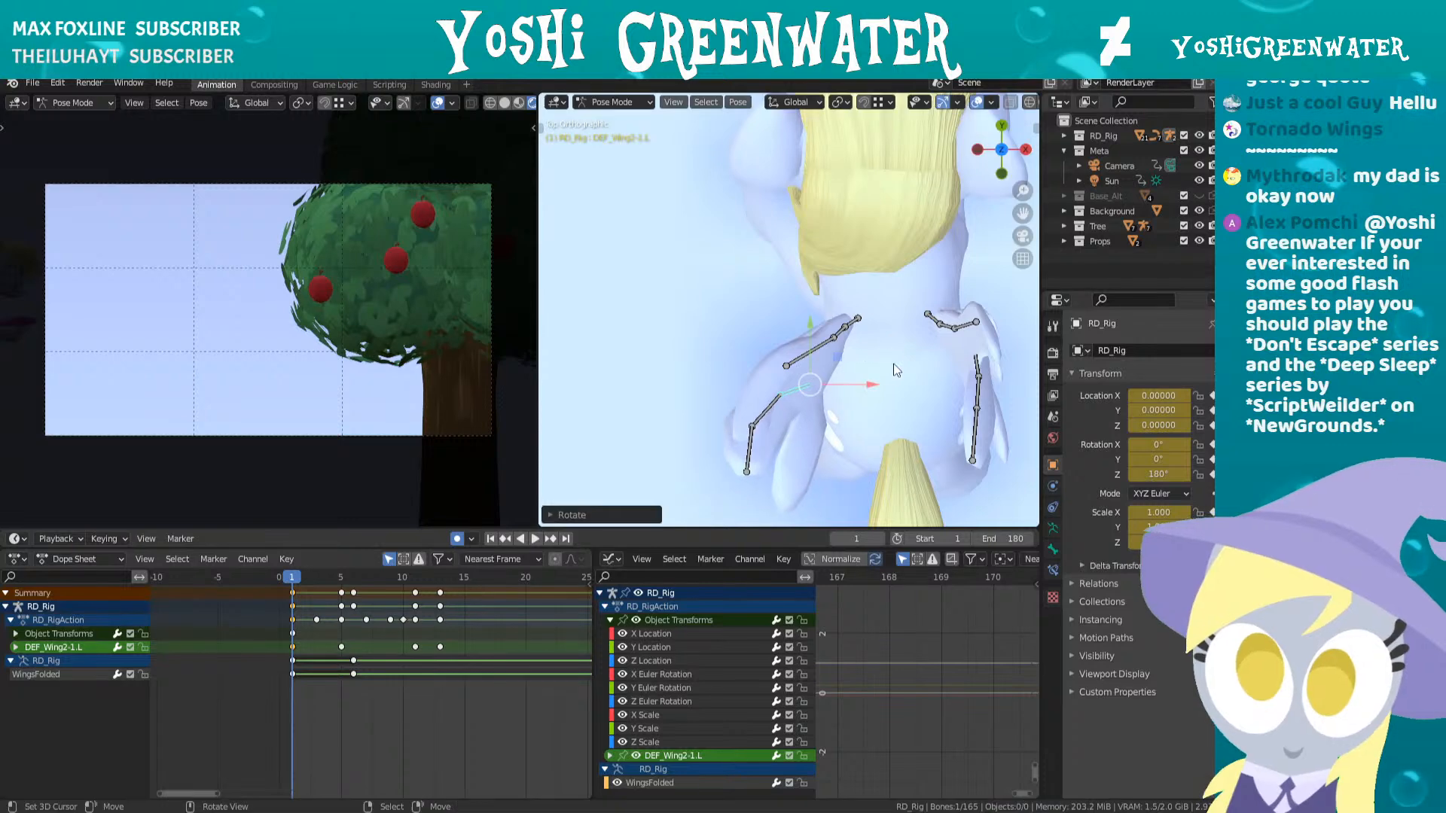
{"action": "right_click", "coordinate": [759, 414]}
{"action": "key", "text": "r"}
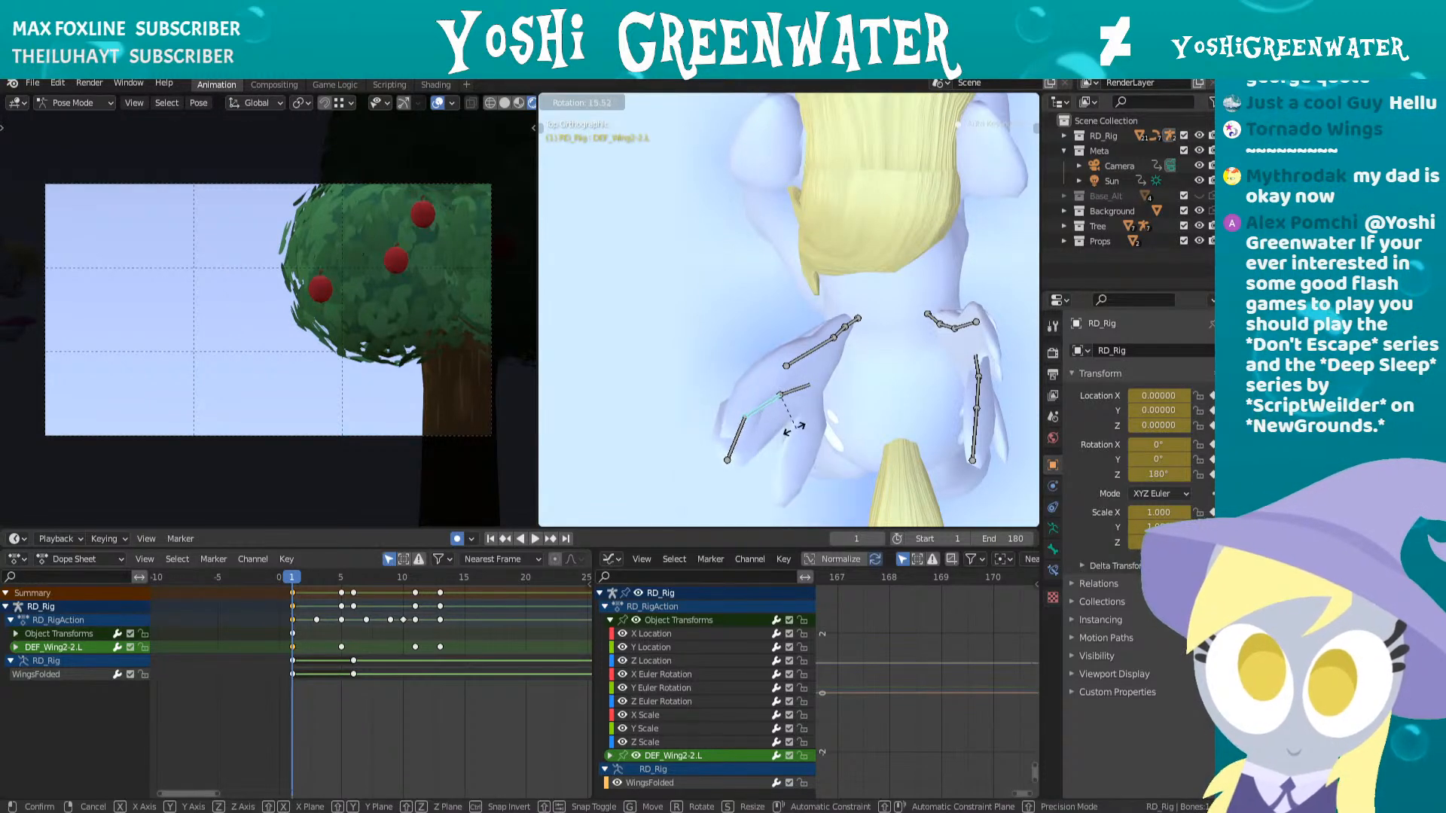
{"action": "left_click", "coordinate": [735, 445]}
{"action": "right_click", "coordinate": [742, 439]}
{"action": "key", "text": "r"}
{"action": "left_click", "coordinate": [751, 437]}
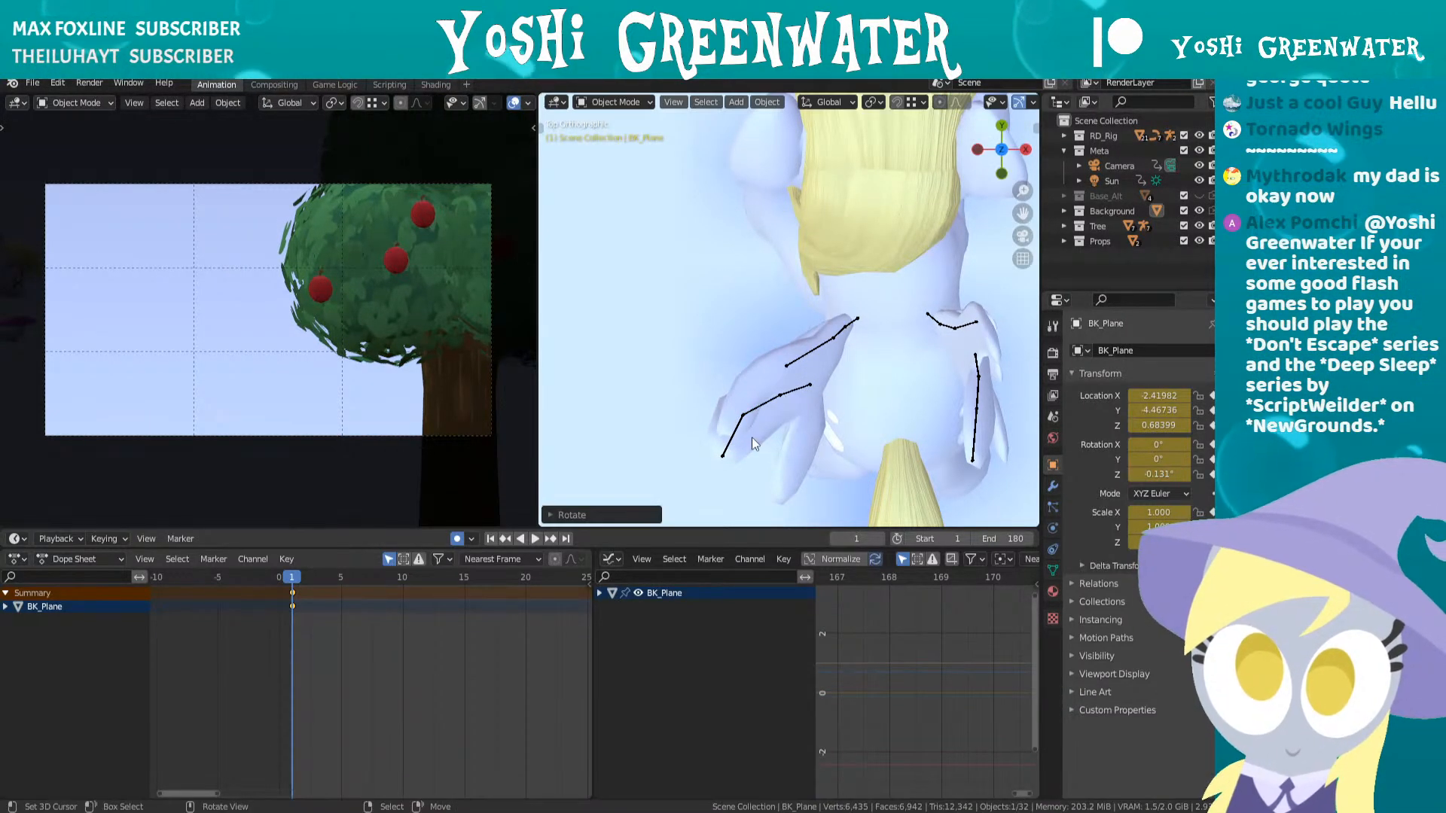
{"action": "key", "text": "ctrl+z"}
- Rotate the left wing's tip bone DEF_Wing2-3.L outward in the top view and save the file
{"action": "right_click", "coordinate": [737, 444]}
{"action": "key", "text": "r"}
{"action": "left_click", "coordinate": [834, 469]}
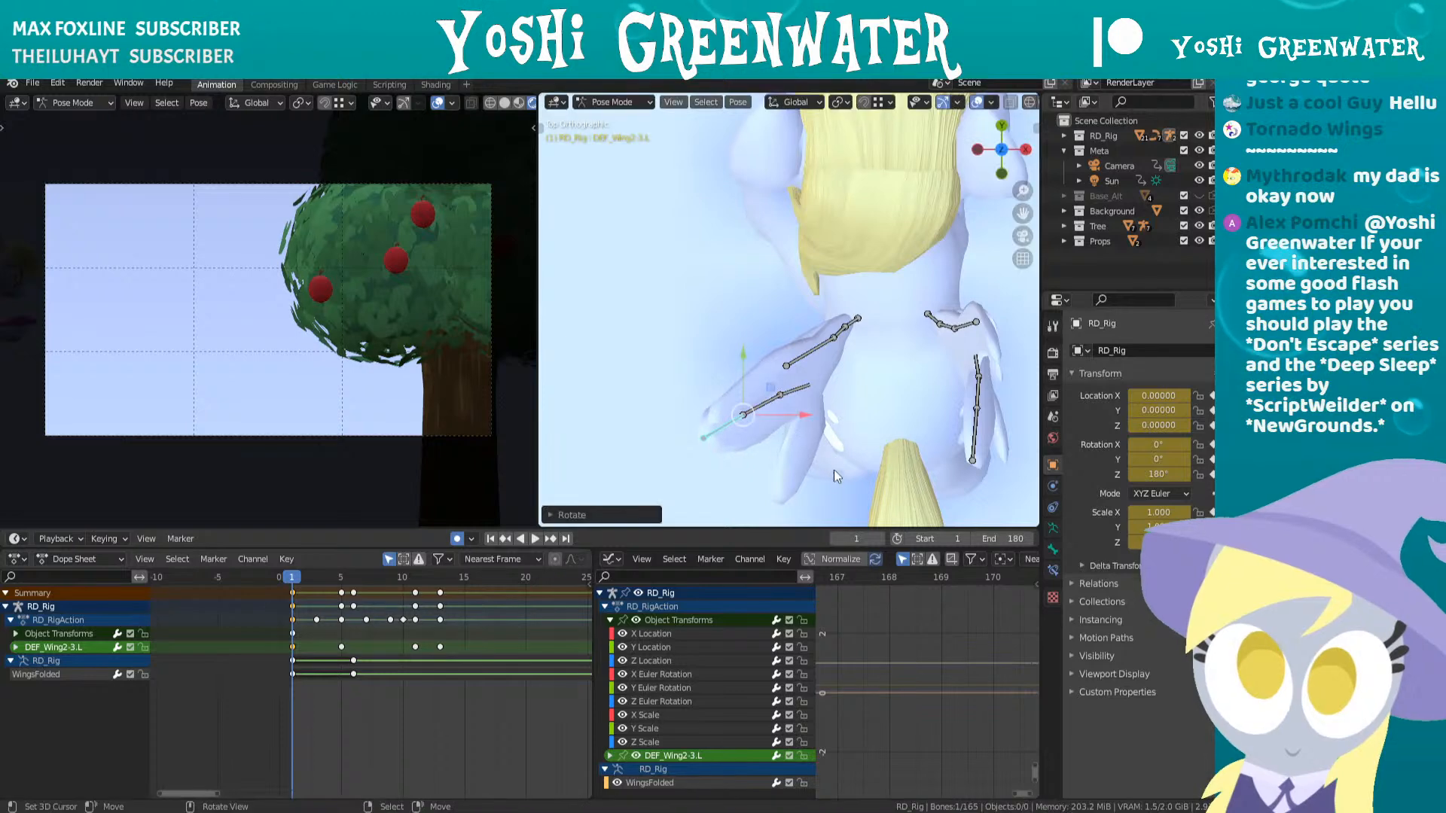
{"action": "right_click", "coordinate": [819, 351]}
{"action": "middle_click_drag", "start_coordinate": [861, 369], "coordinate": [875, 290]}
{"action": "key", "text": "ctrl+s"}
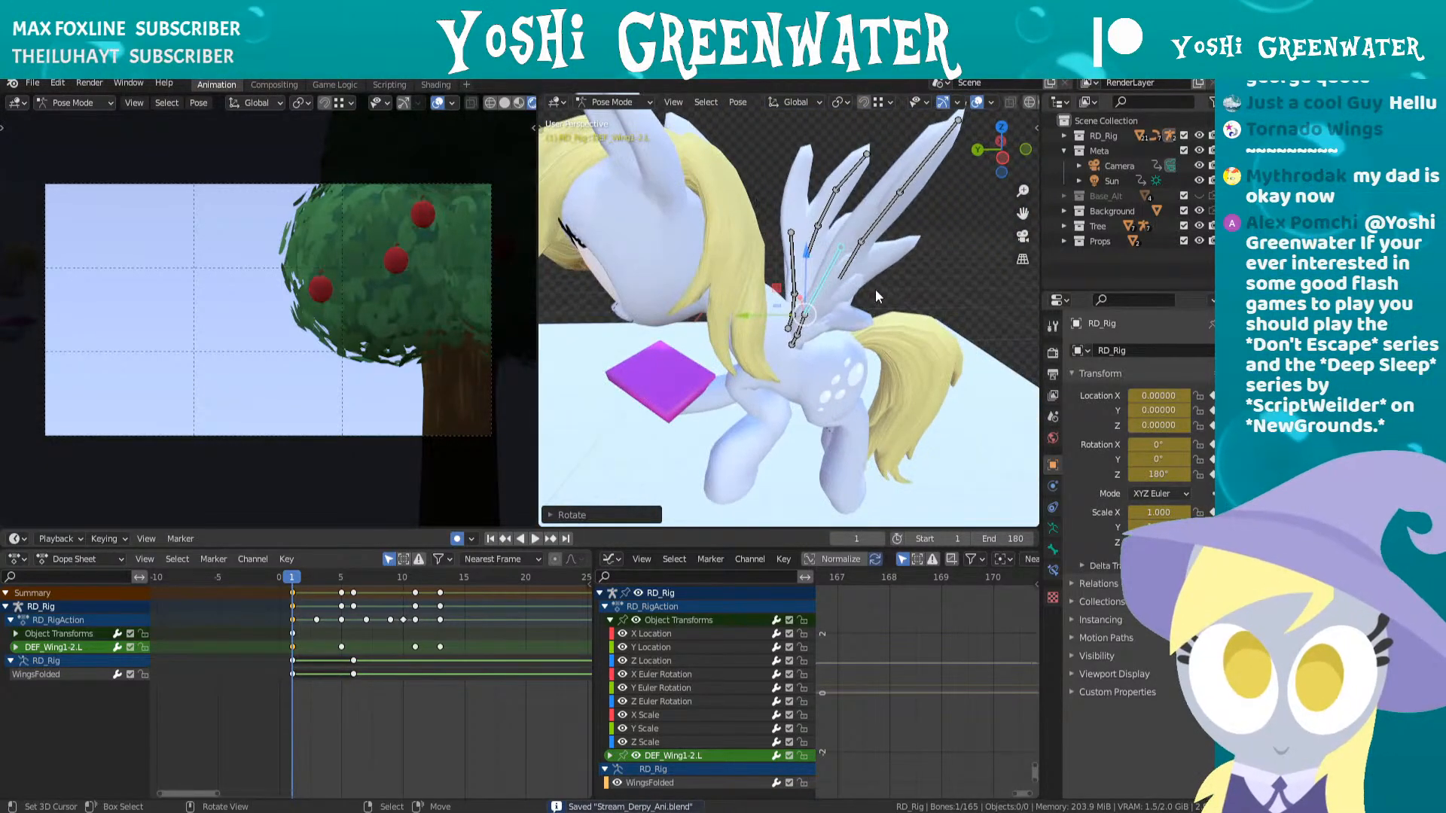
- In the top view, swing DEF_Wing2-1.L and DEF_Wing1-2.L inward so the left wing sits closer to the body
{"action": "right_click", "coordinate": [852, 265]}
{"action": "key", "text": "KP_7"}
{"action": "key", "text": "r"}
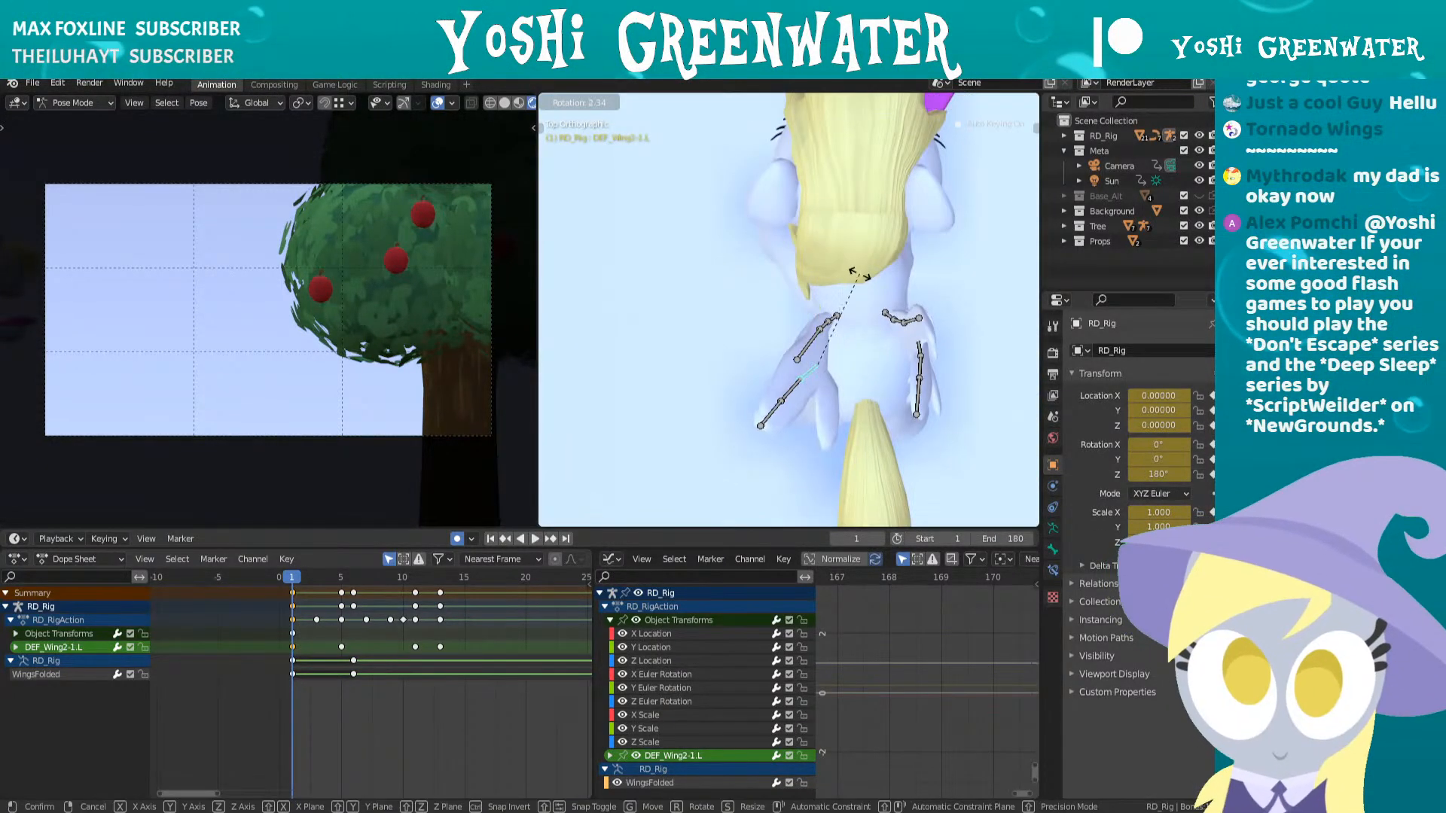
{"action": "left_click", "coordinate": [844, 239]}
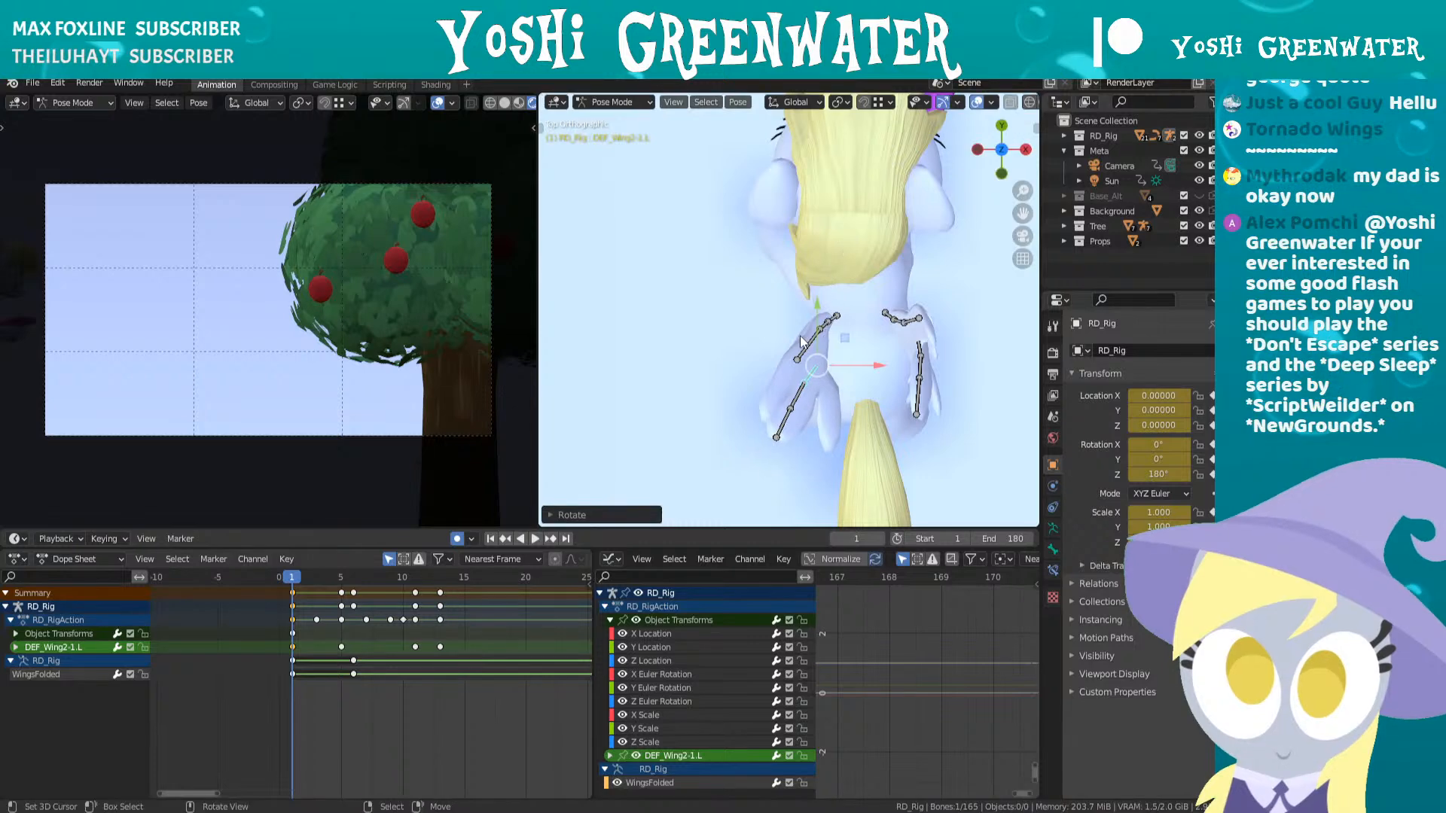
{"action": "right_click", "coordinate": [808, 346]}
{"action": "key", "text": "g"}
{"action": "left_click", "coordinate": [839, 329]}
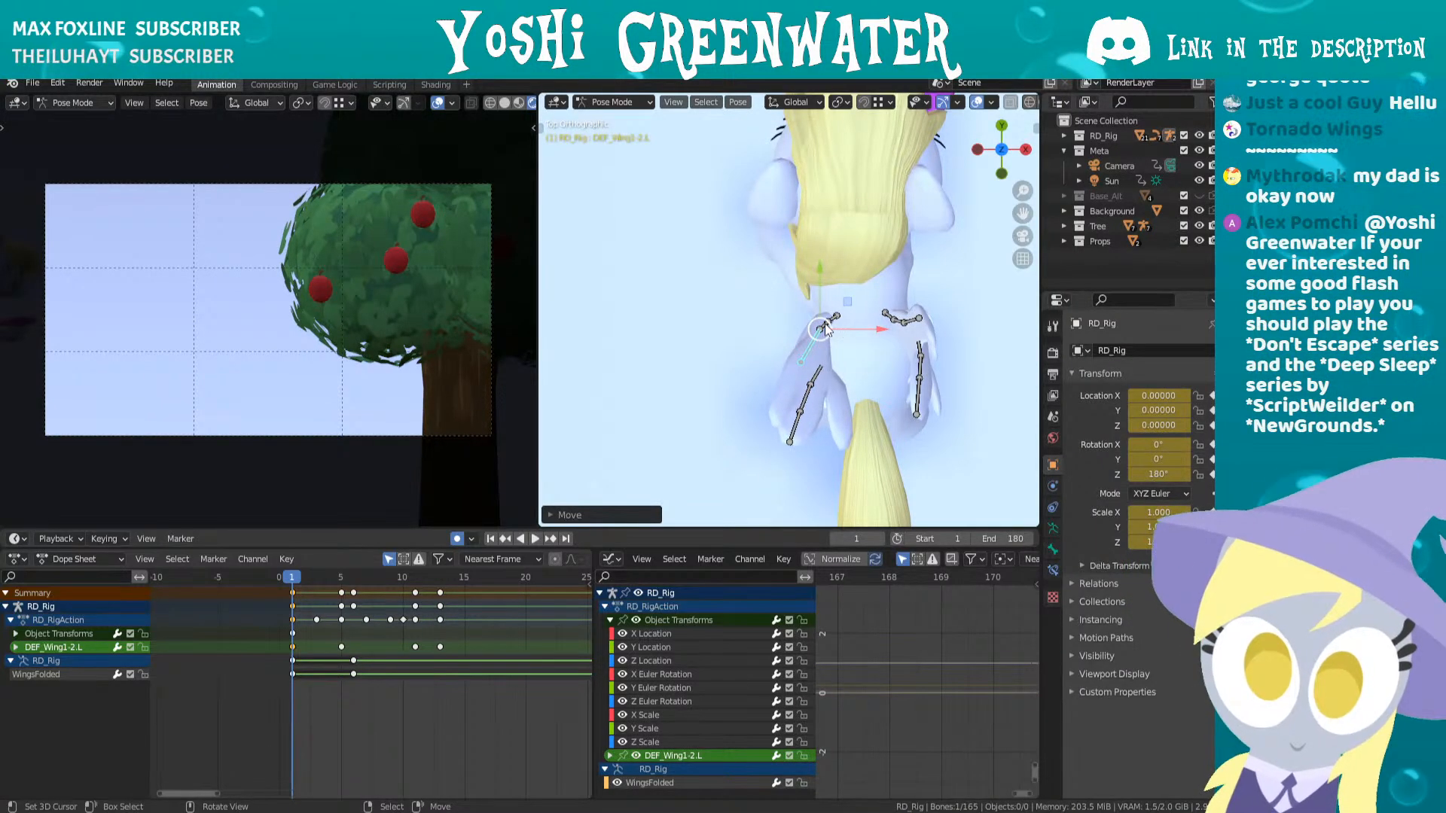
- Adjust the left wing's tilt from the side by rotating DEF_Wing1-1.L, and save the file
{"action": "middle_click_drag", "start_coordinate": [874, 348], "coordinate": [646, 245]}
{"action": "key", "text": "r"}
{"action": "left_click", "coordinate": [728, 292]}
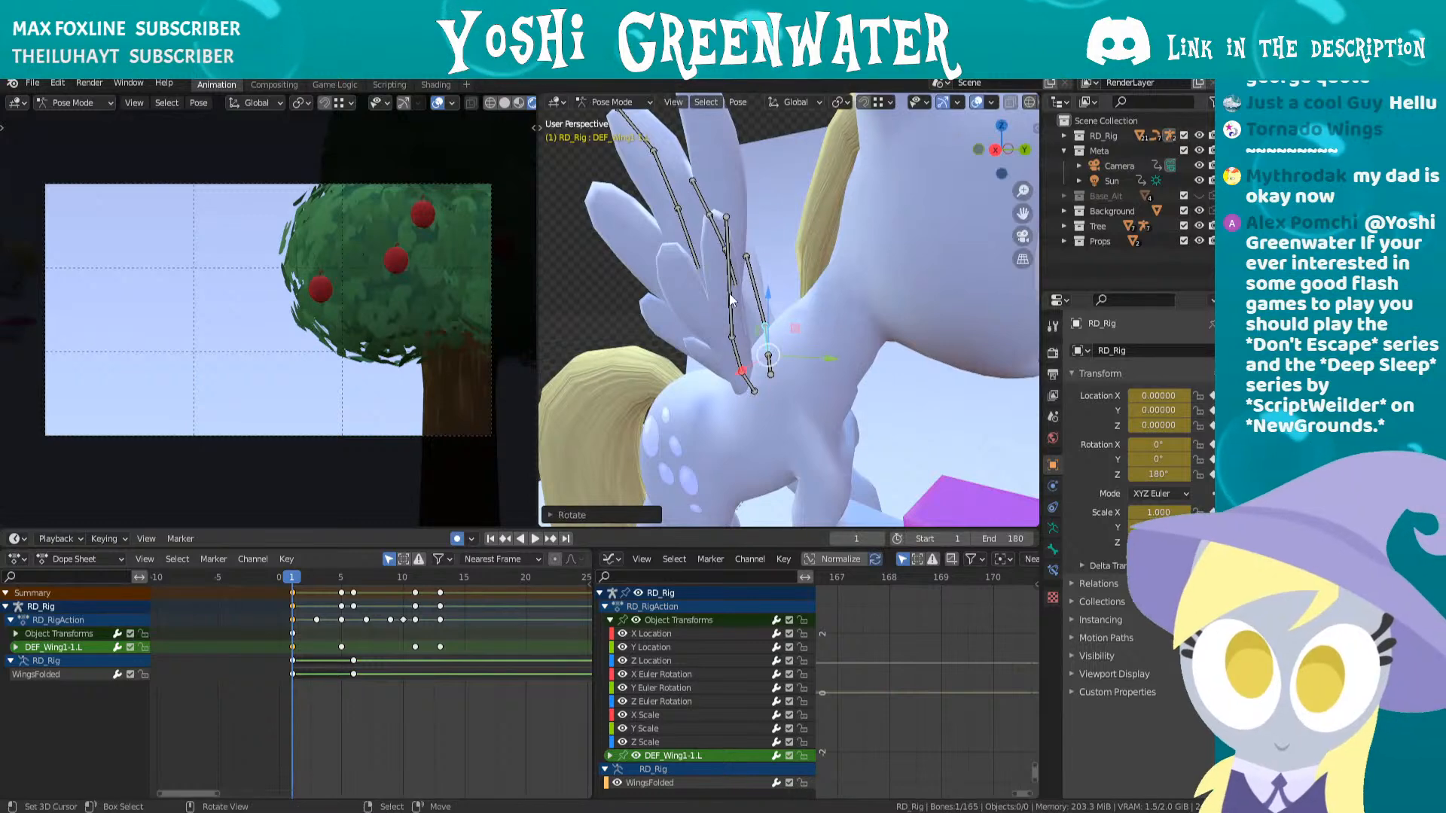
{"action": "scroll", "coordinate": [729, 292], "scroll_direction": "down", "scroll_amount": 5}
{"action": "middle_click_drag", "start_coordinate": [728, 292], "coordinate": [783, 315]}
{"action": "key", "text": "r"}
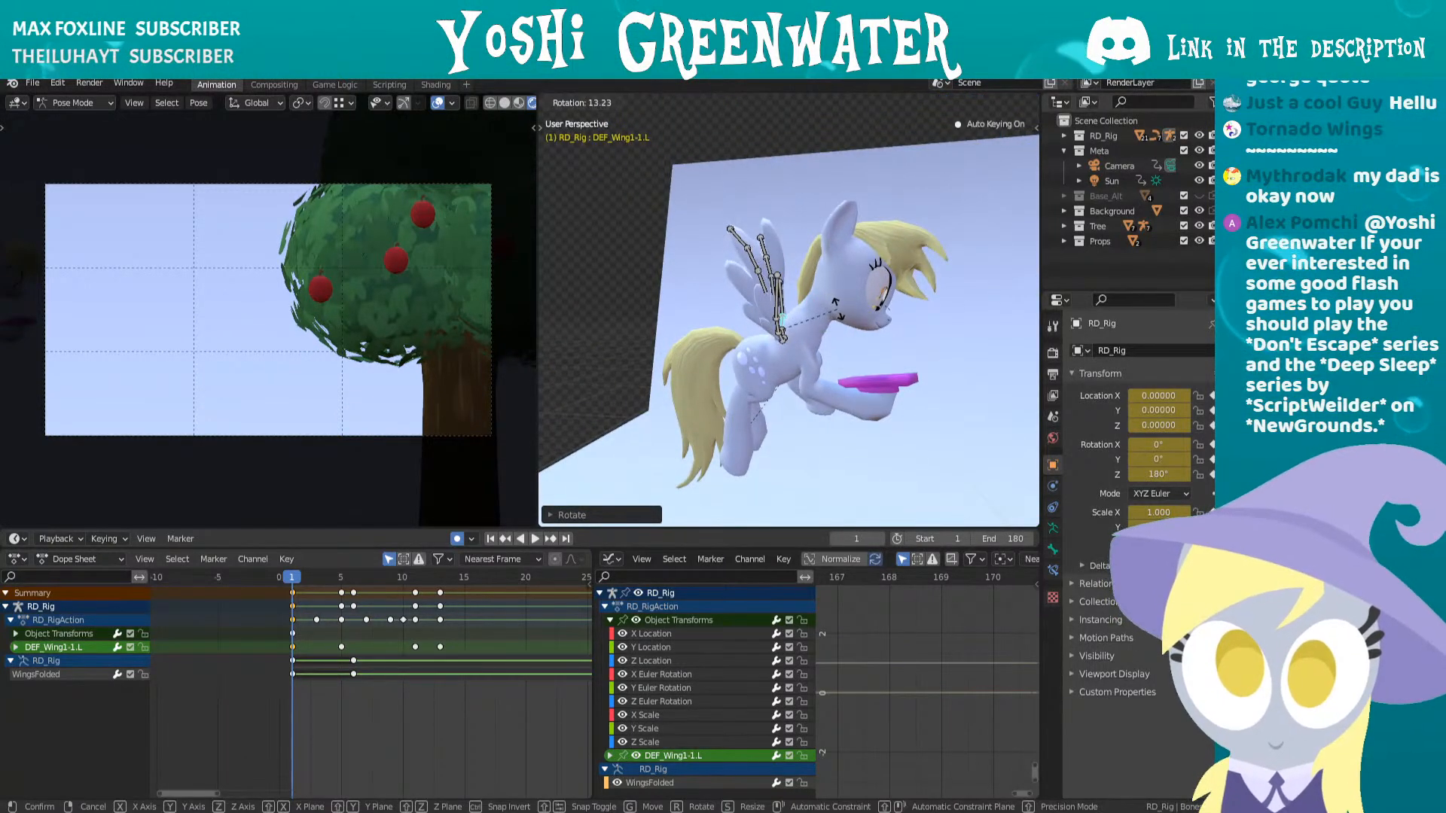
{"action": "left_click", "coordinate": [833, 304]}
{"action": "key", "text": "ctrl+s"}
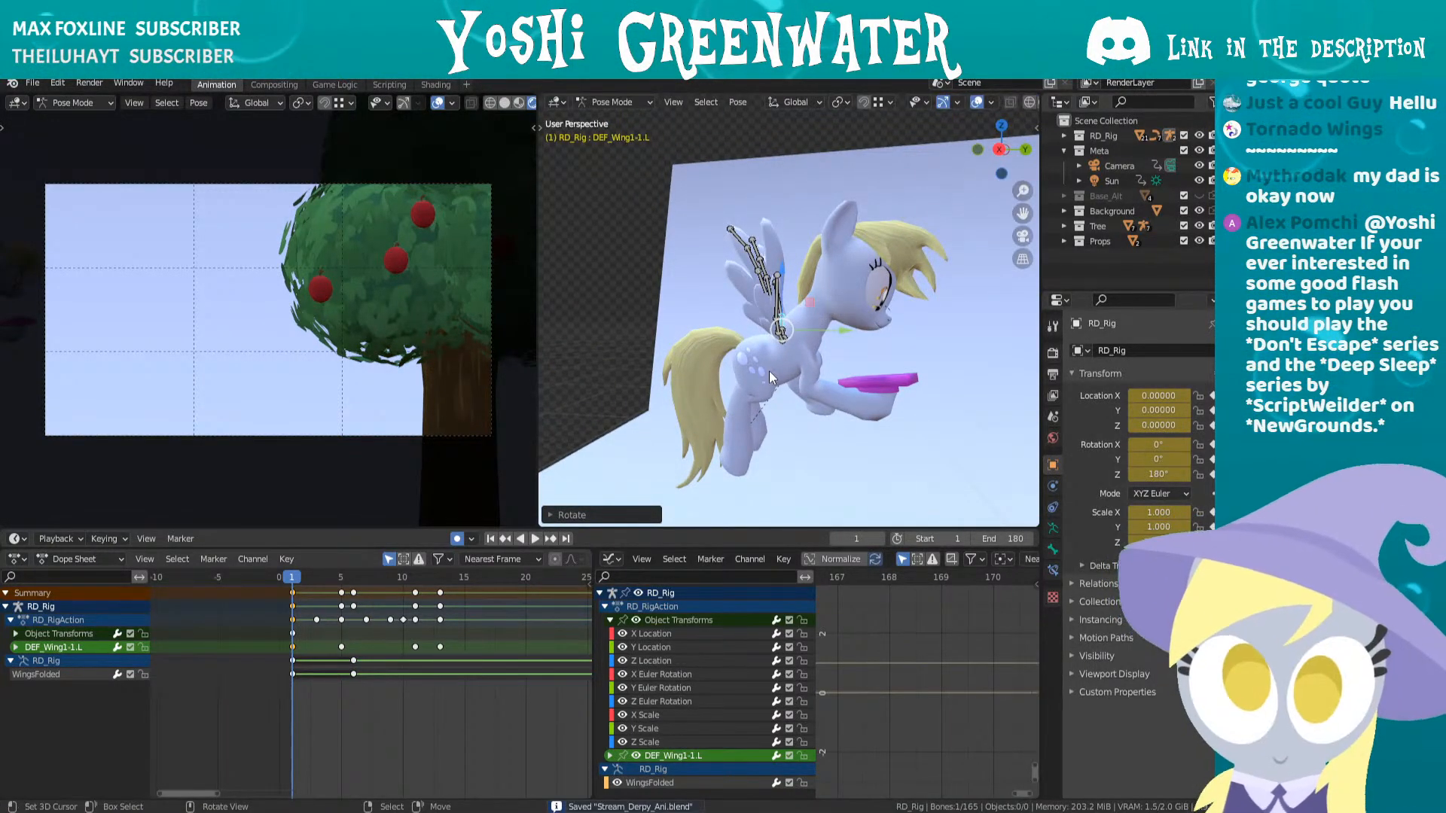
- Select all six left-wing bones together, from DEF_WingBase.L out to DEF_Wing2-3.L
{"action": "middle_click_drag", "start_coordinate": [769, 371], "coordinate": [936, 318]}
{"action": "middle_click_drag", "start_coordinate": [813, 310], "coordinate": [924, 317]}
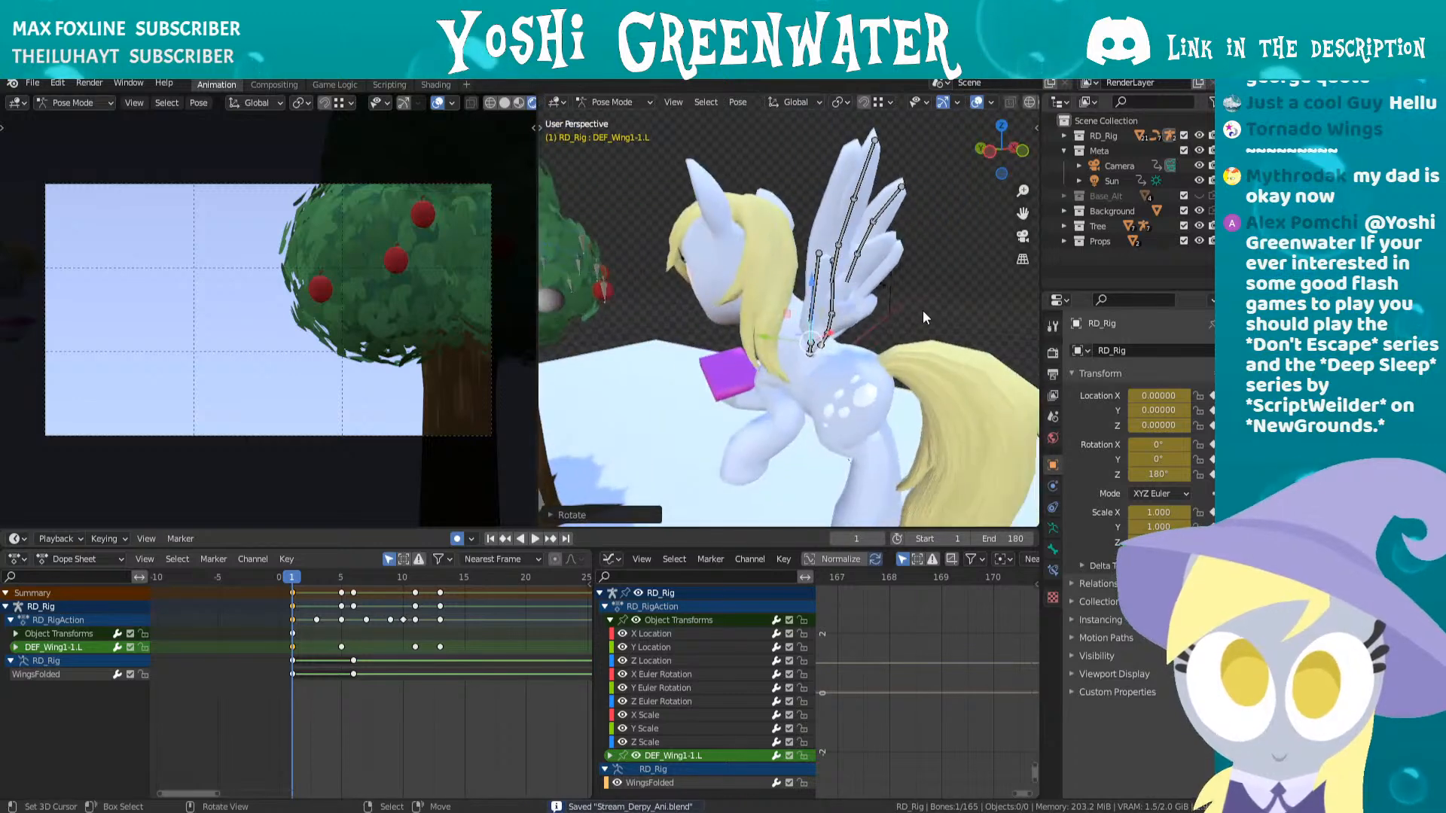
{"action": "scroll", "coordinate": [924, 316], "scroll_direction": "up", "scroll_amount": 2}
{"action": "middle_click_drag", "start_coordinate": [821, 354], "coordinate": [851, 362]}
{"action": "right_click", "coordinate": [826, 384]}
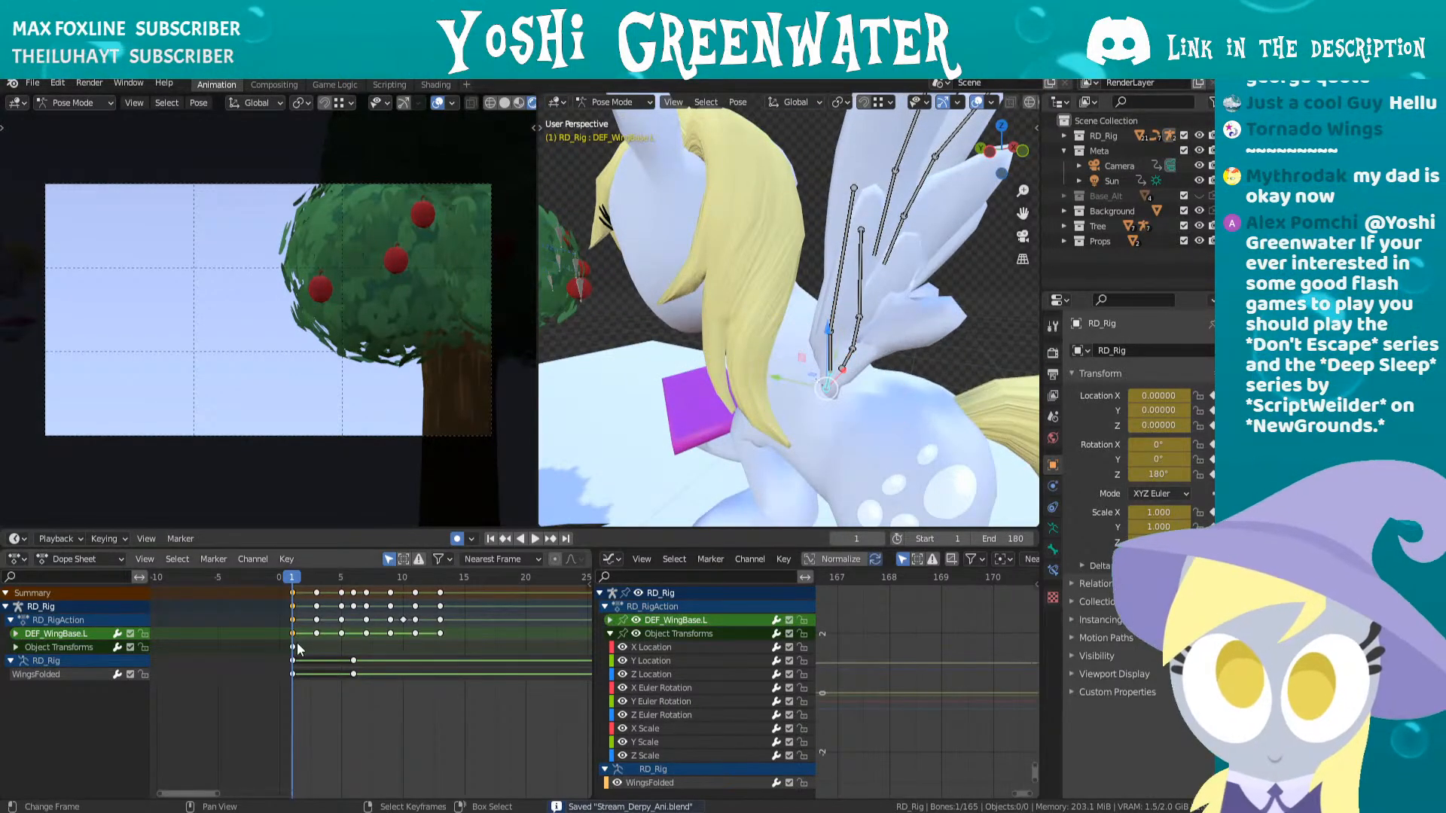
{"action": "right_click", "coordinate": [828, 360], "text": "shift"}
{"action": "right_click", "coordinate": [844, 285], "text": "shift"}
{"action": "middle_click_drag", "start_coordinate": [842, 286], "coordinate": [739, 313]}
{"action": "right_click", "coordinate": [826, 235], "text": "shift"}
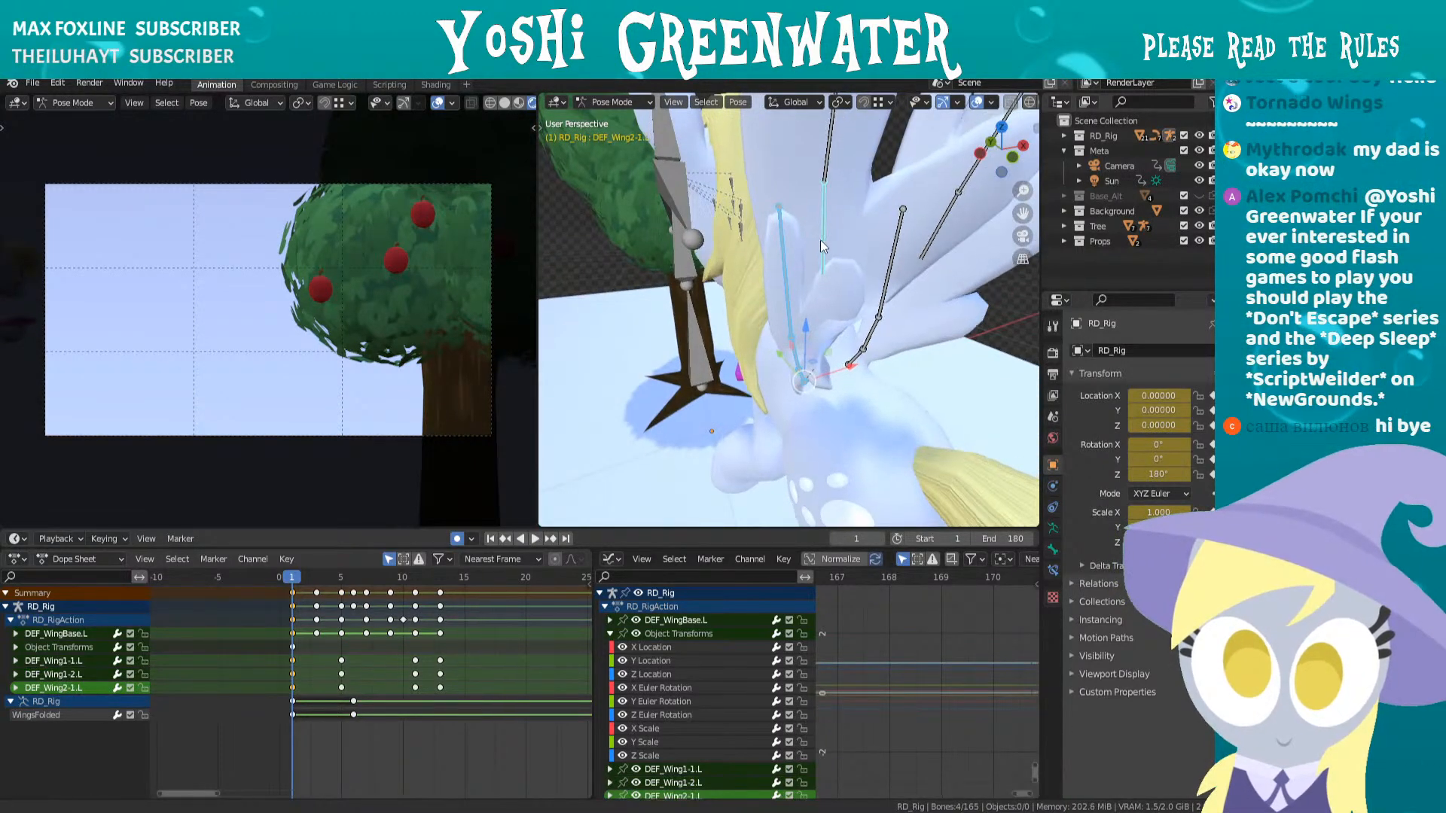
{"action": "mouse_move", "coordinate": [820, 239]}
{"action": "middle_mouse_down"}
{"action": "mouse_move", "coordinate": [820, 279]}
{"action": "mouse_move", "coordinate": [820, 214]}
{"action": "mouse_move", "coordinate": [815, 256]}
{"action": "middle_mouse_up"}
{"action": "right_click", "coordinate": [820, 214], "text": "shift"}
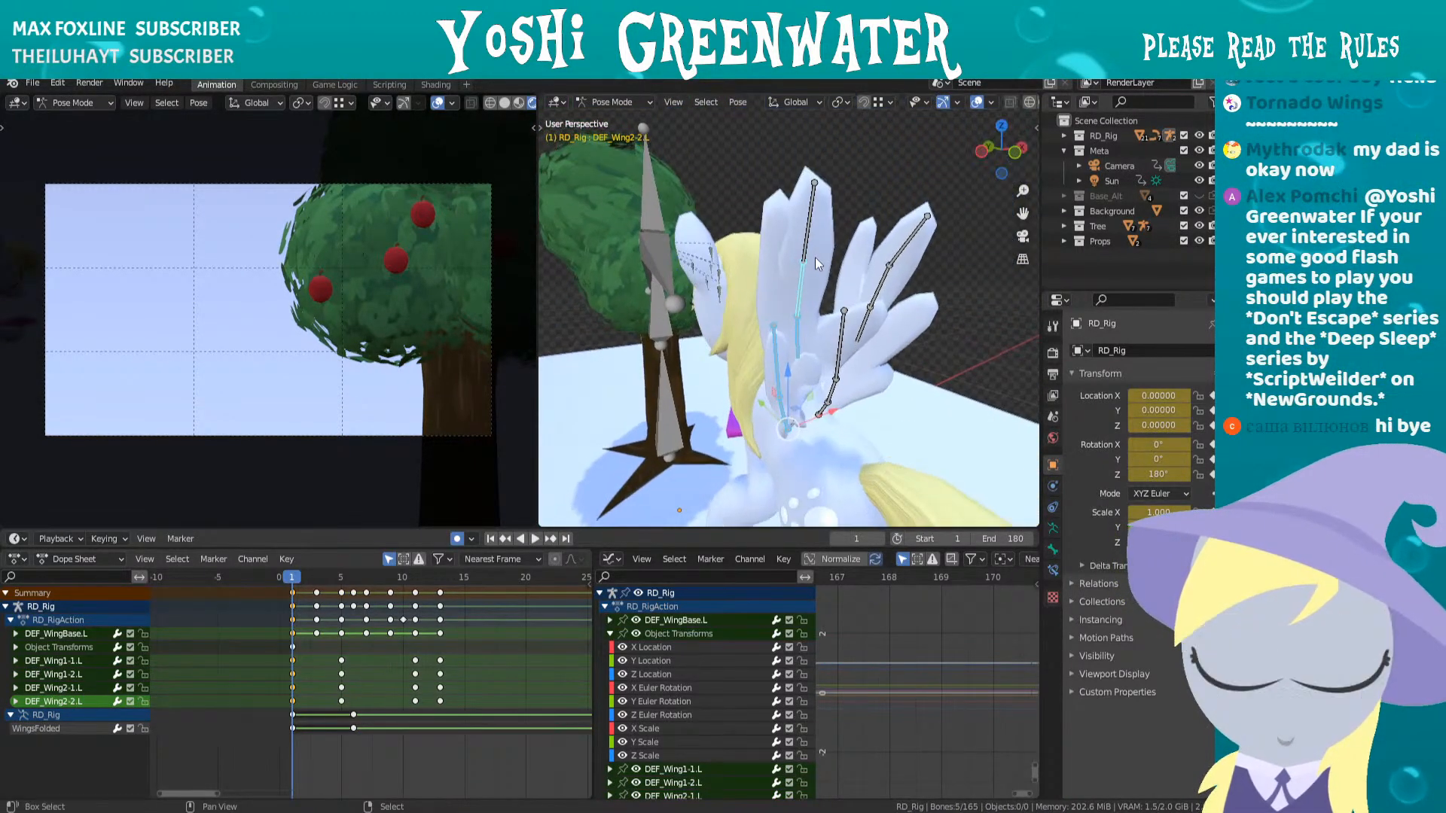
{"action": "right_click", "coordinate": [811, 205], "text": "shift"}
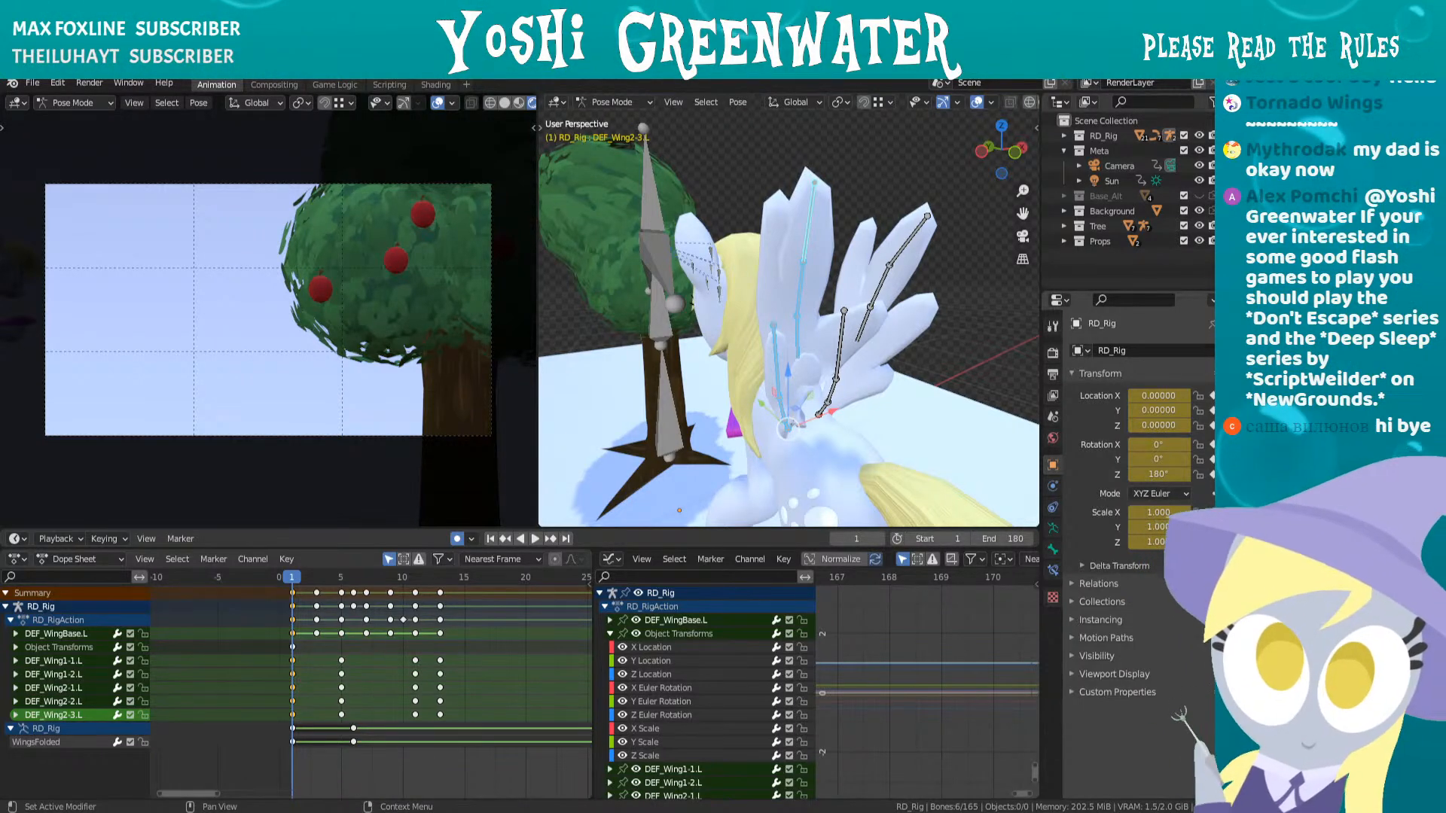
{"action": "middle_click_drag", "start_coordinate": [715, 195], "coordinate": [618, 408]}
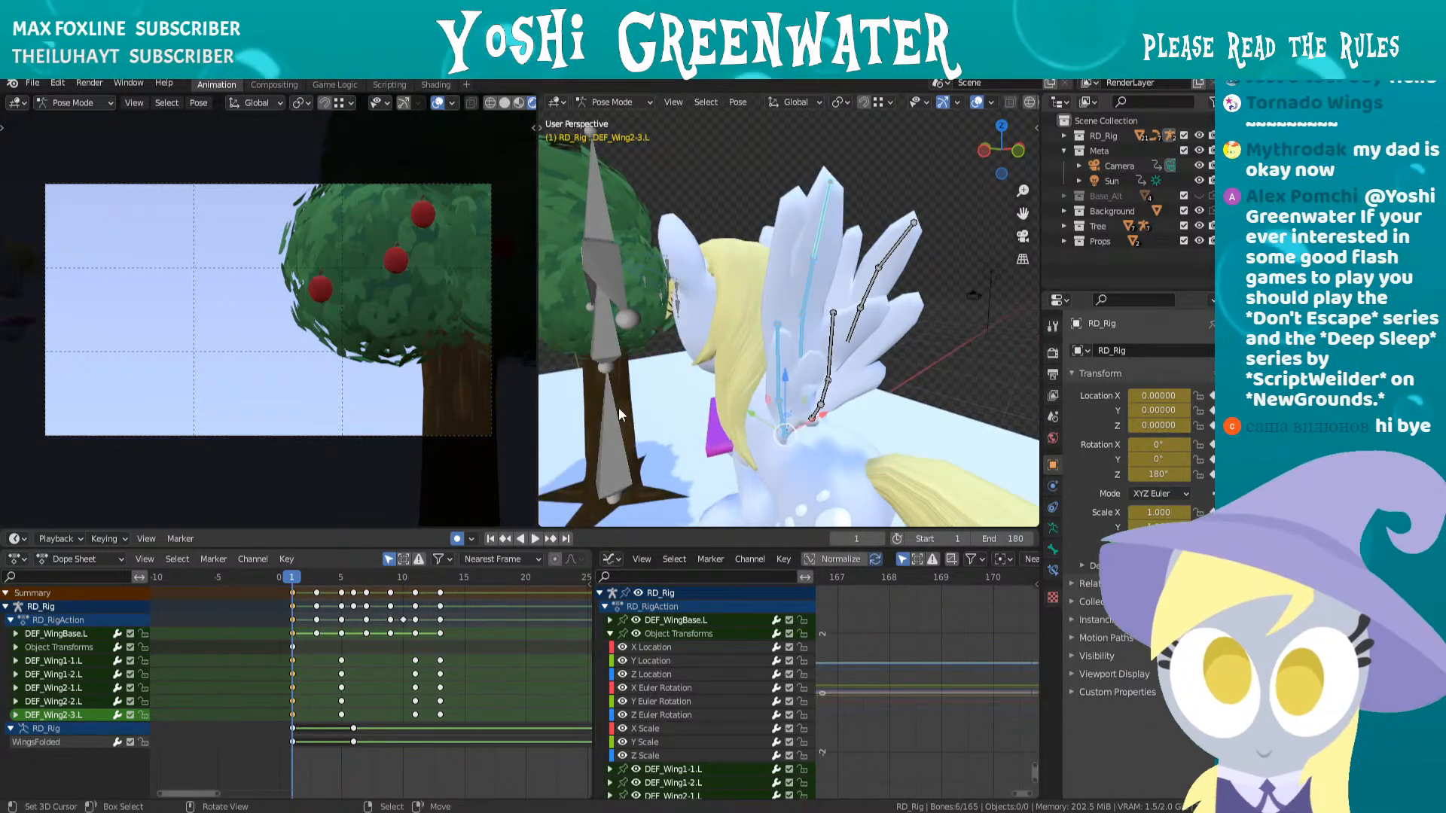
- Go to frame 3 and rotate the six selected left-wing bones together to raise the wing slightly
{"action": "left_click_drag", "start_coordinate": [304, 578], "coordinate": [316, 580]}
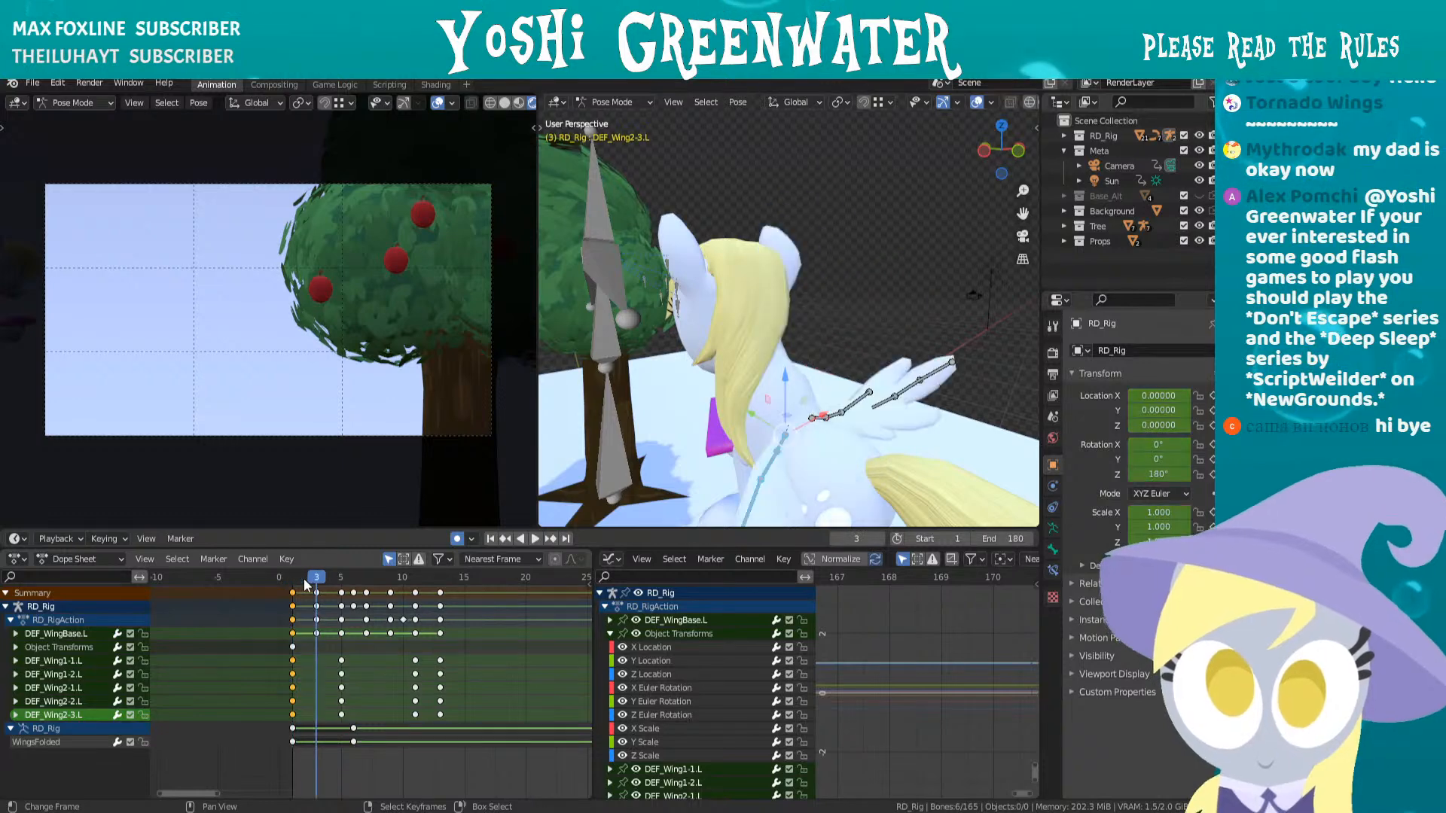
{"action": "middle_click_drag", "start_coordinate": [657, 516], "coordinate": [620, 476]}
{"action": "middle_click_drag", "start_coordinate": [753, 365], "coordinate": [756, 286]}
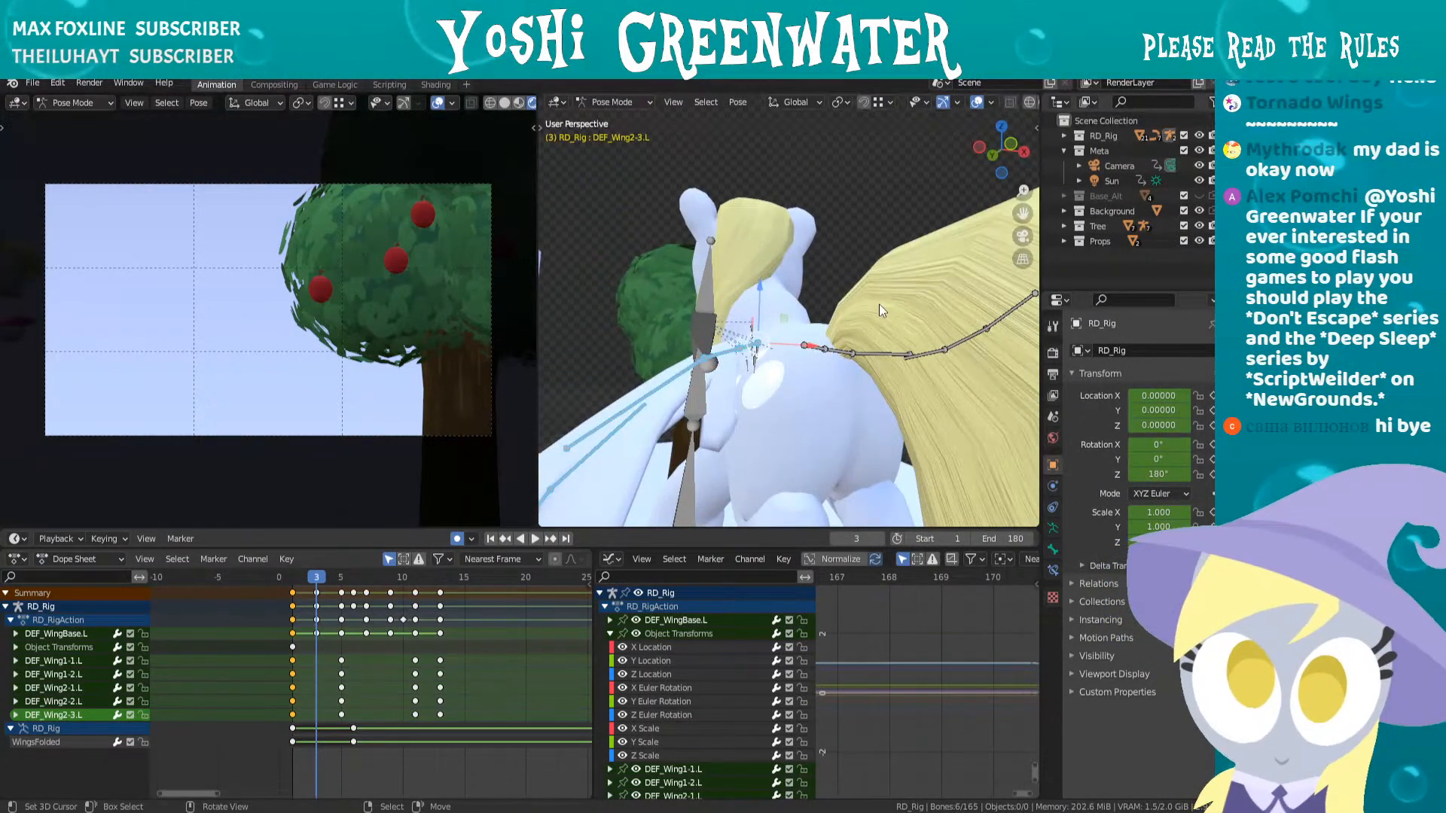
{"action": "key", "text": "r"}
{"action": "left_click", "coordinate": [891, 332]}
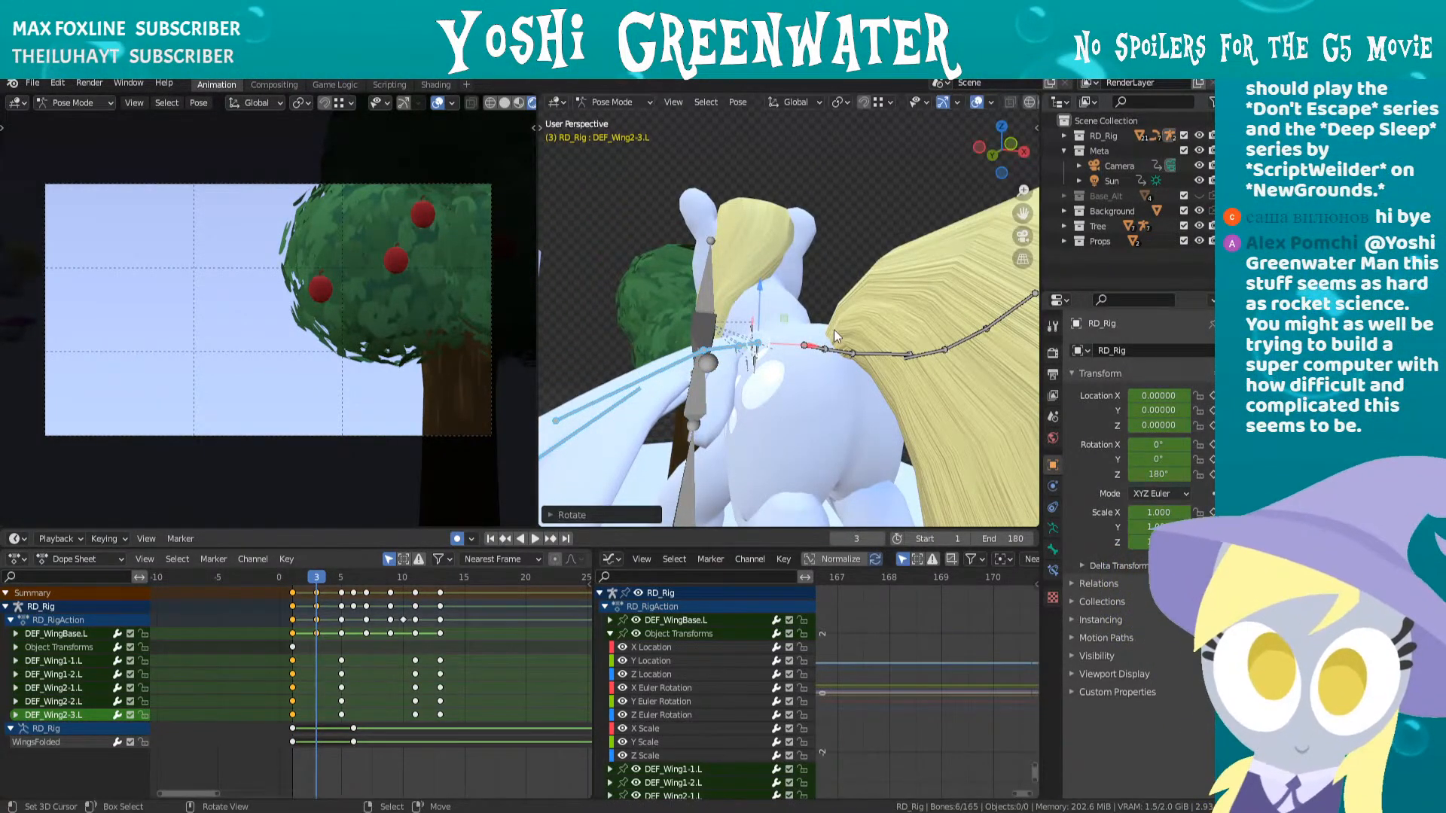
{"action": "middle_click_drag", "start_coordinate": [785, 359], "coordinate": [789, 433]}
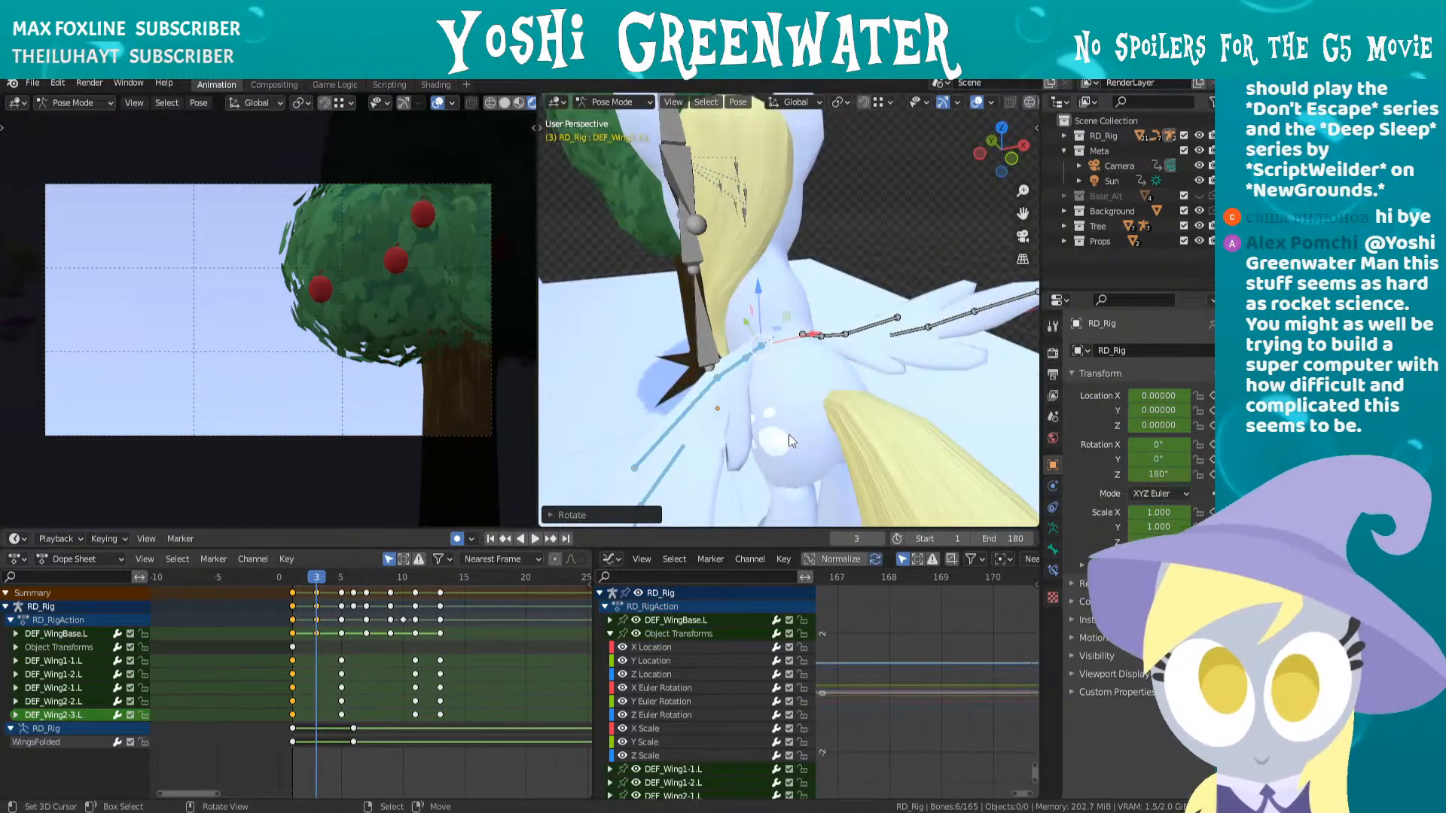
- In the top view at frame 3, rotate all six left-wing bones together and readjust DEF_WingBase.L and DEF_Wing1-1.L
{"action": "key", "text": "KP_7"}
{"action": "key", "text": "r"}
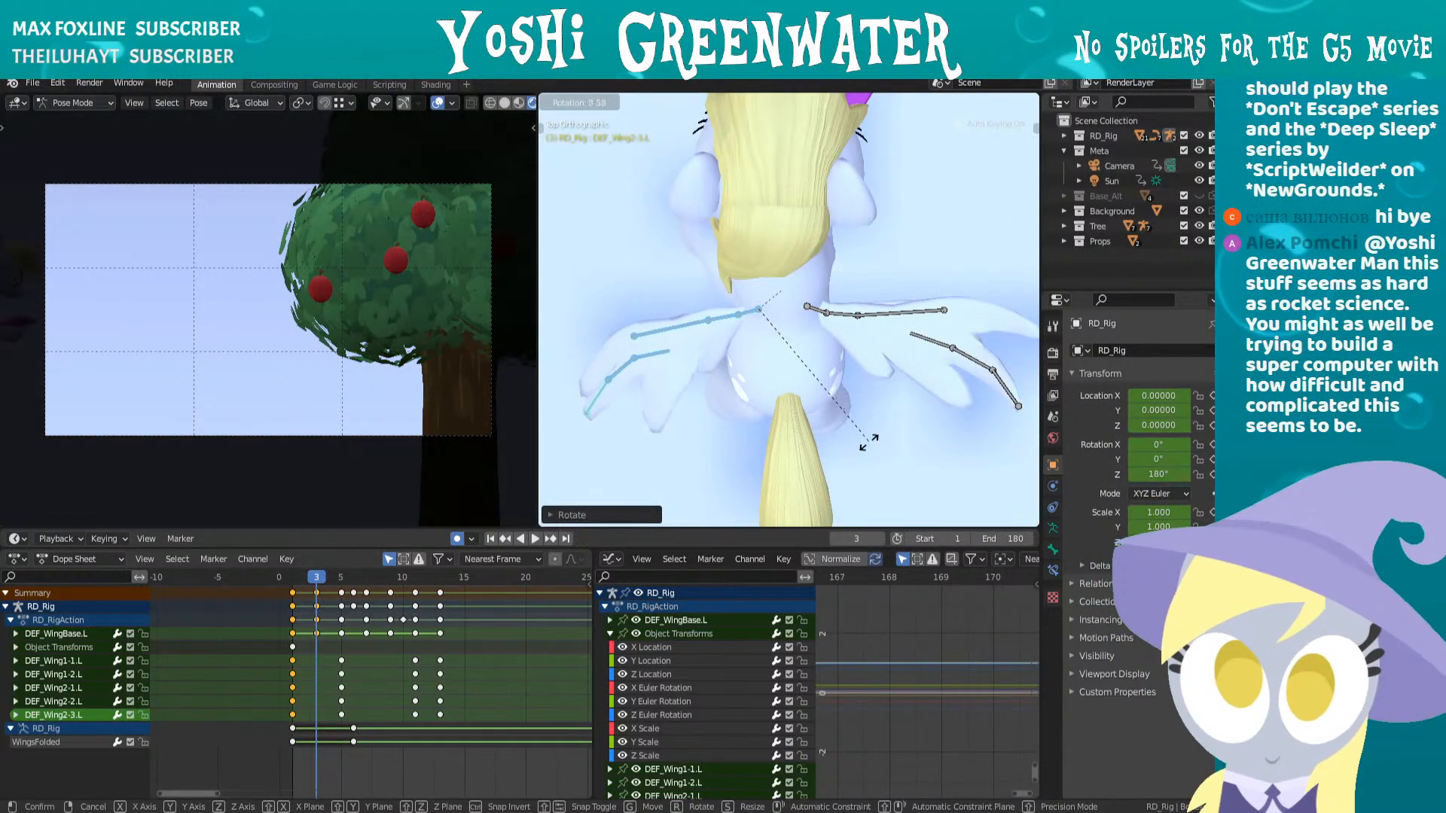
{"action": "left_click", "coordinate": [845, 461]}
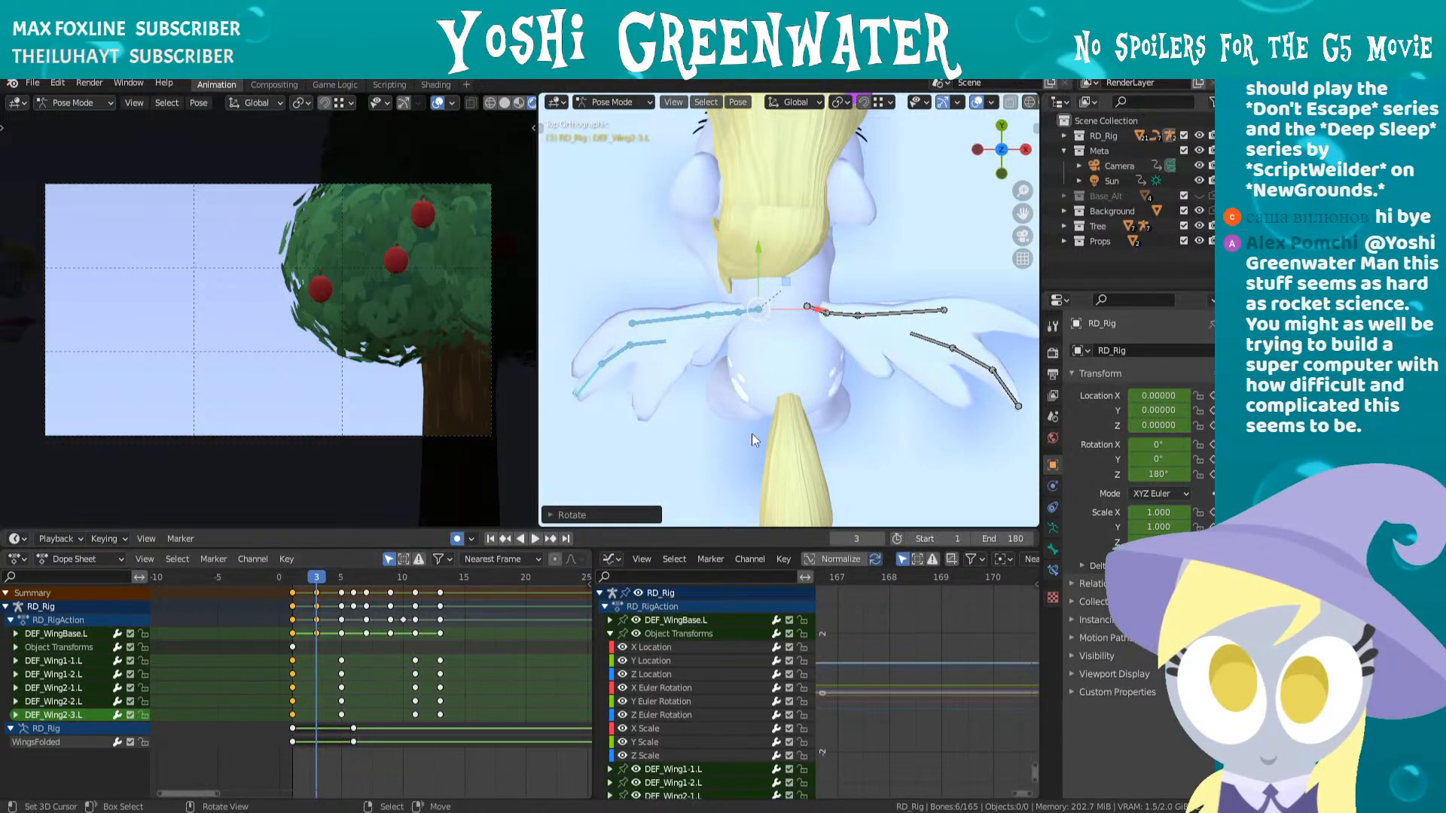
{"action": "left_click", "coordinate": [749, 311]}
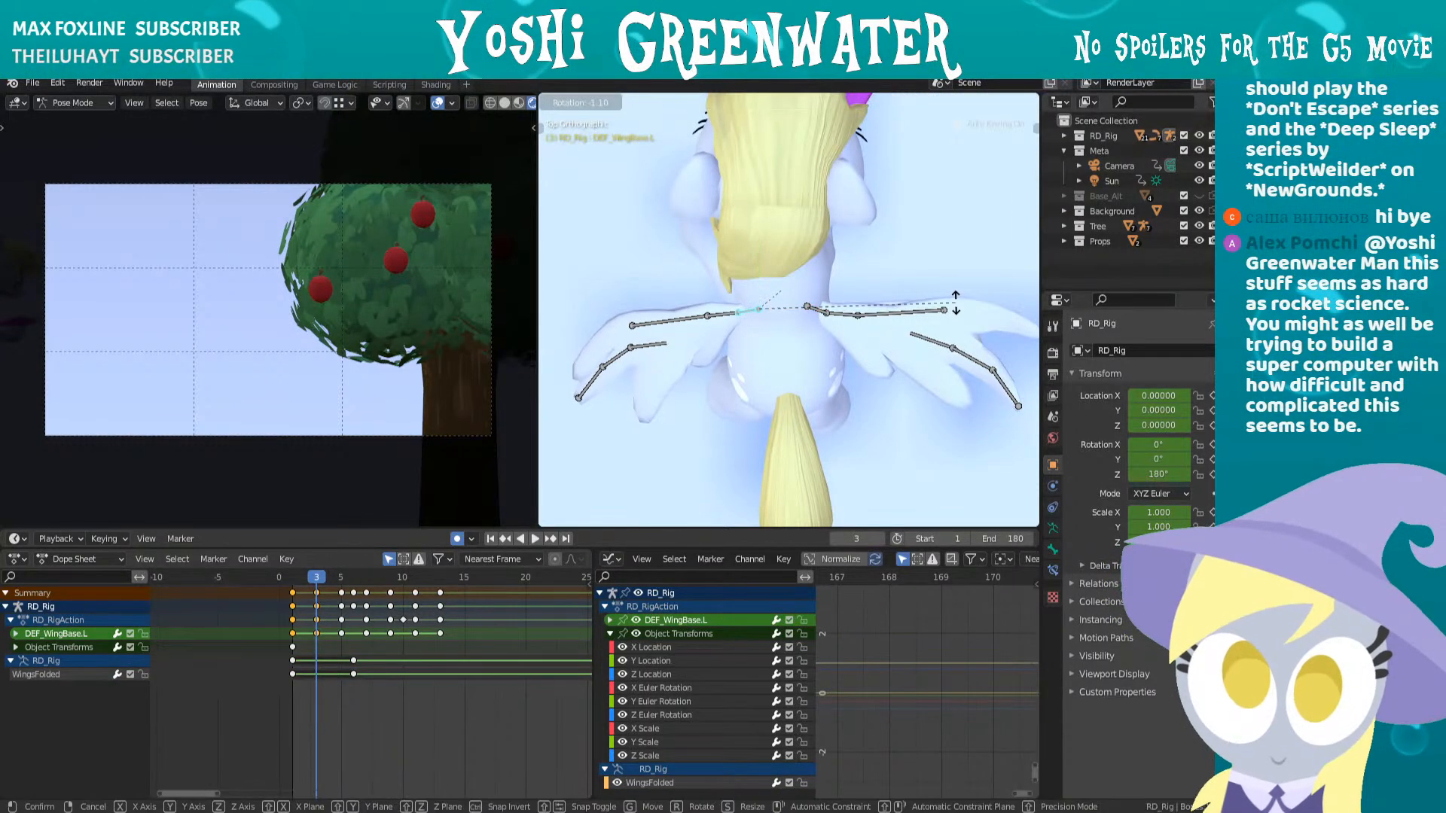
{"action": "left_click", "coordinate": [828, 313]}
{"action": "scroll", "coordinate": [309, 654], "scroll_direction": "up", "scroll_amount": 3}
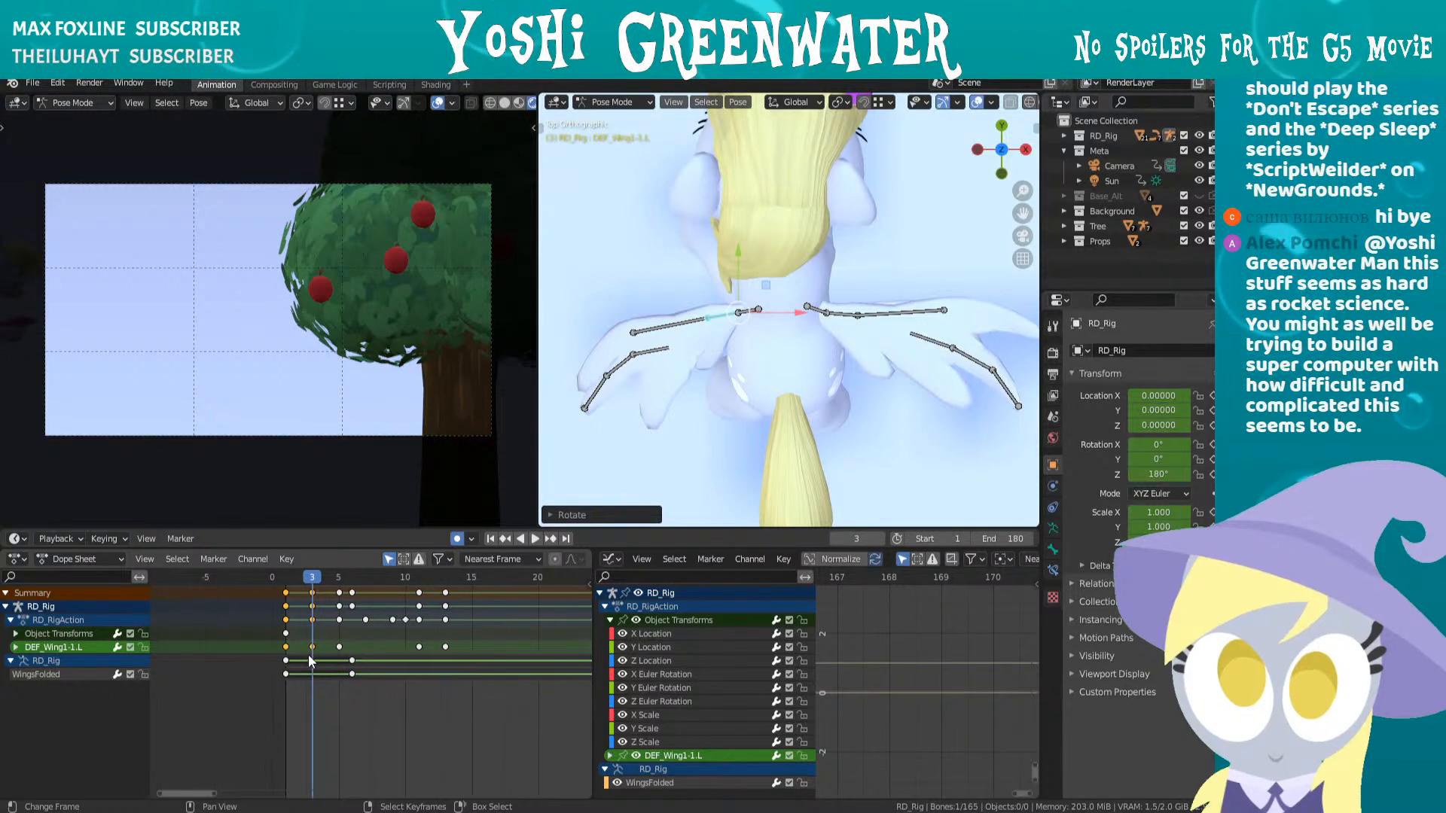
- Refine the left wing's outline from above by rotating DEF_Wing1-2.L, DEF_Wing2-2.L and the tip bone DEF_Wing2-3.L
{"action": "right_click", "coordinate": [673, 325]}
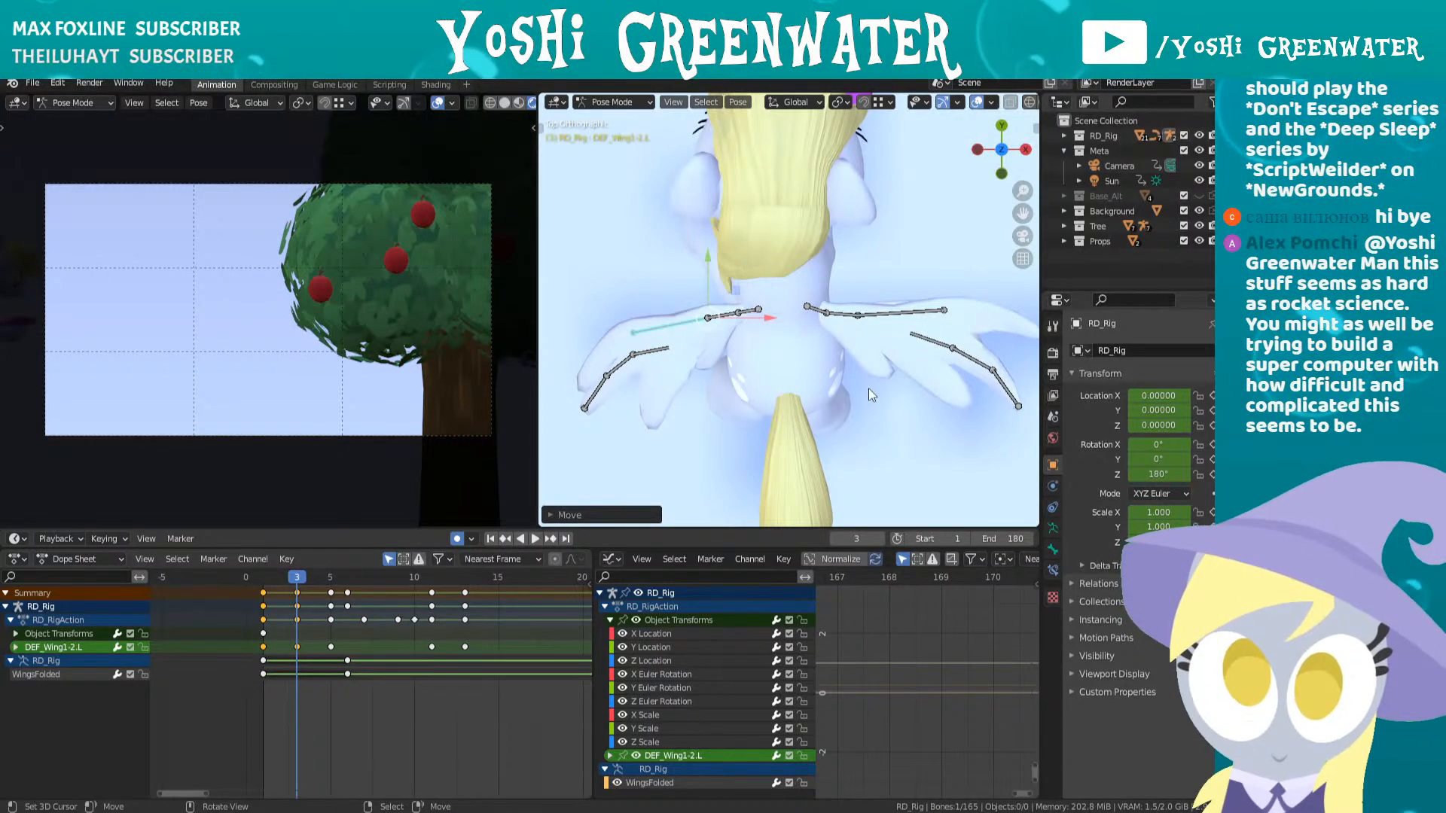
{"action": "key", "text": "r"}
{"action": "left_click", "coordinate": [833, 377]}
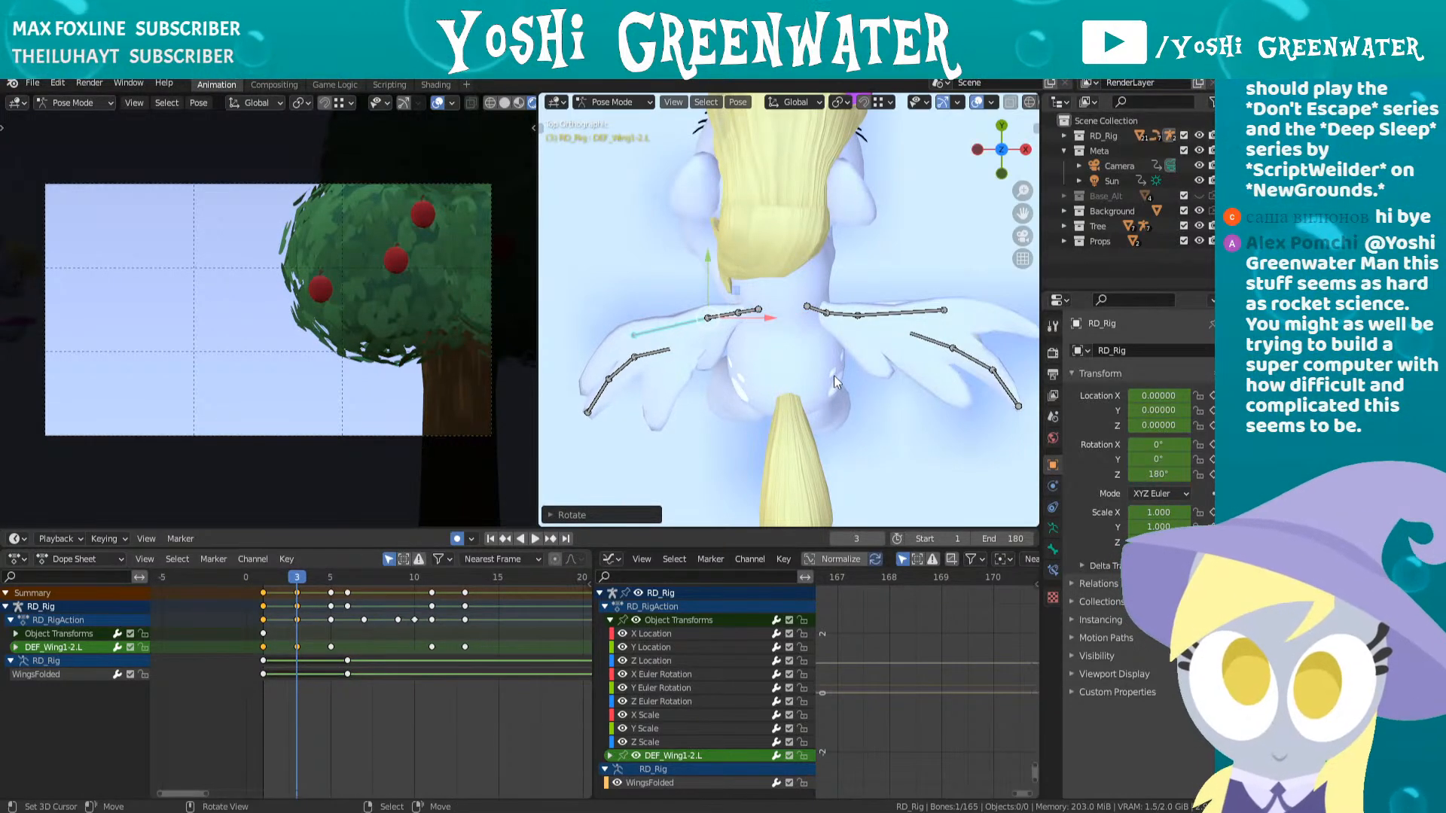
{"action": "right_click", "coordinate": [653, 355]}
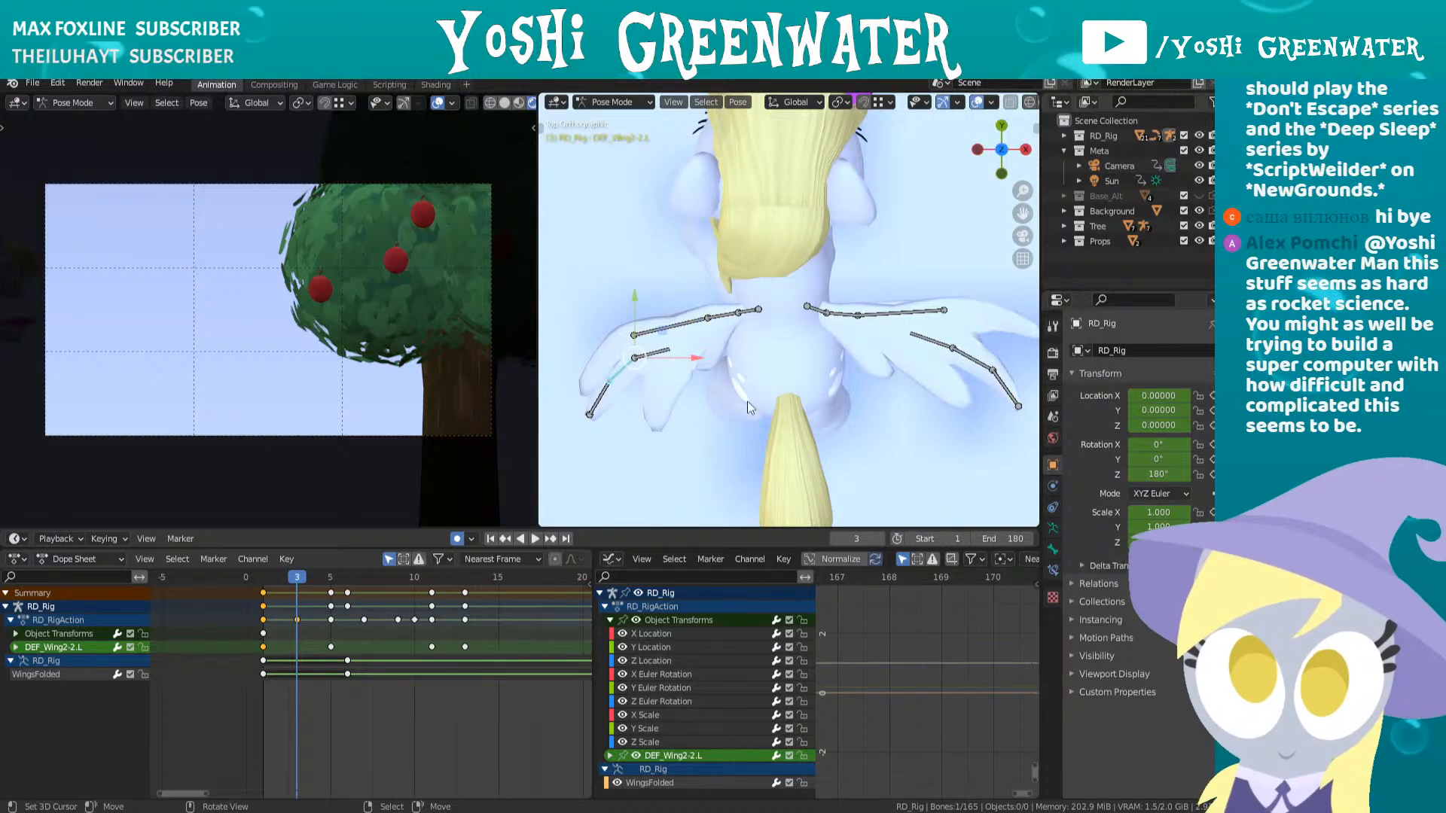
{"action": "key", "text": "r"}
{"action": "left_click", "coordinate": [749, 409]}
{"action": "right_click", "coordinate": [603, 405]}
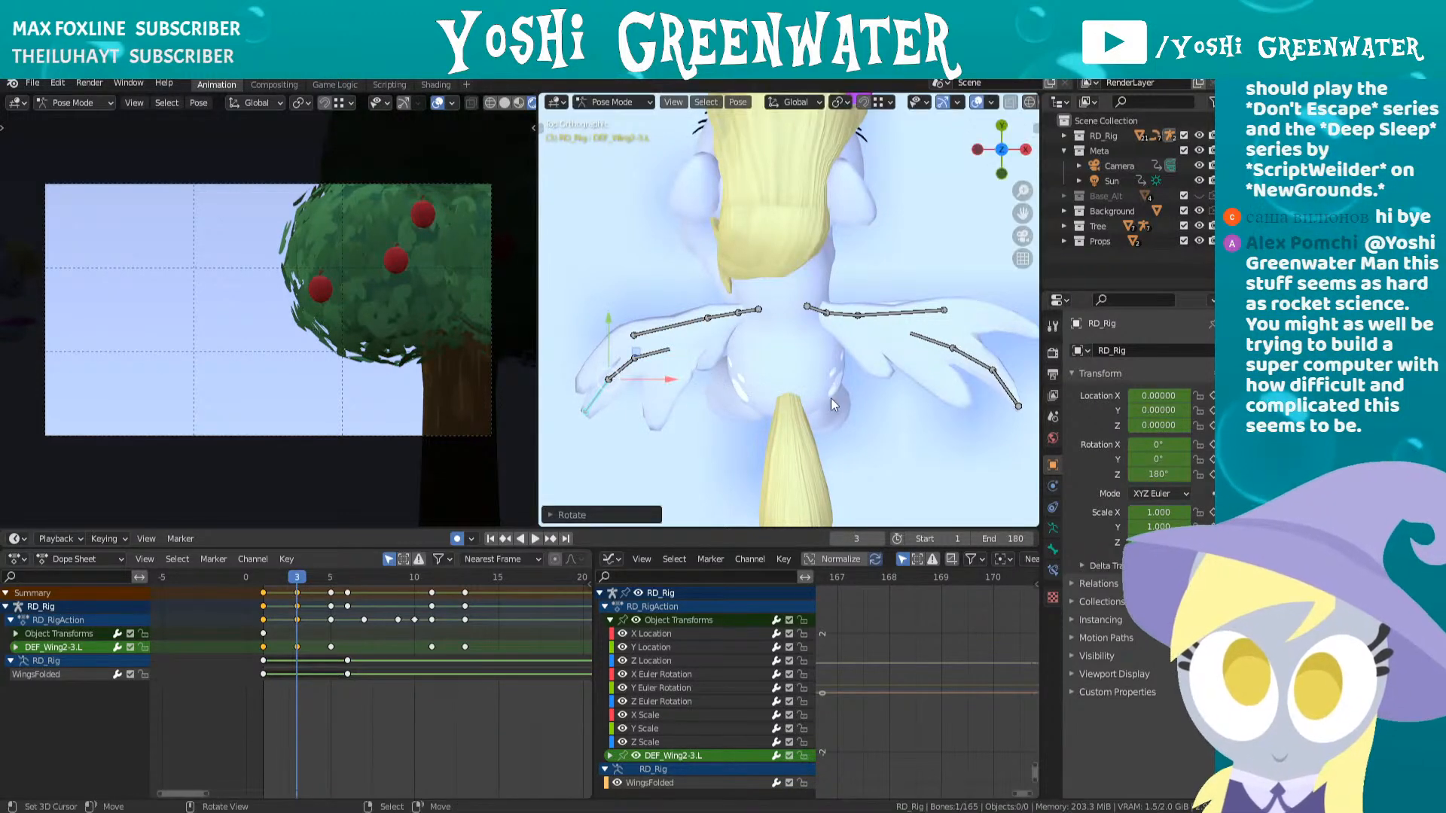
- Select all six left-wing bones and rotate them together from behind to raise the wing at frame 3
{"action": "right_click", "coordinate": [751, 311], "text": "shift"}
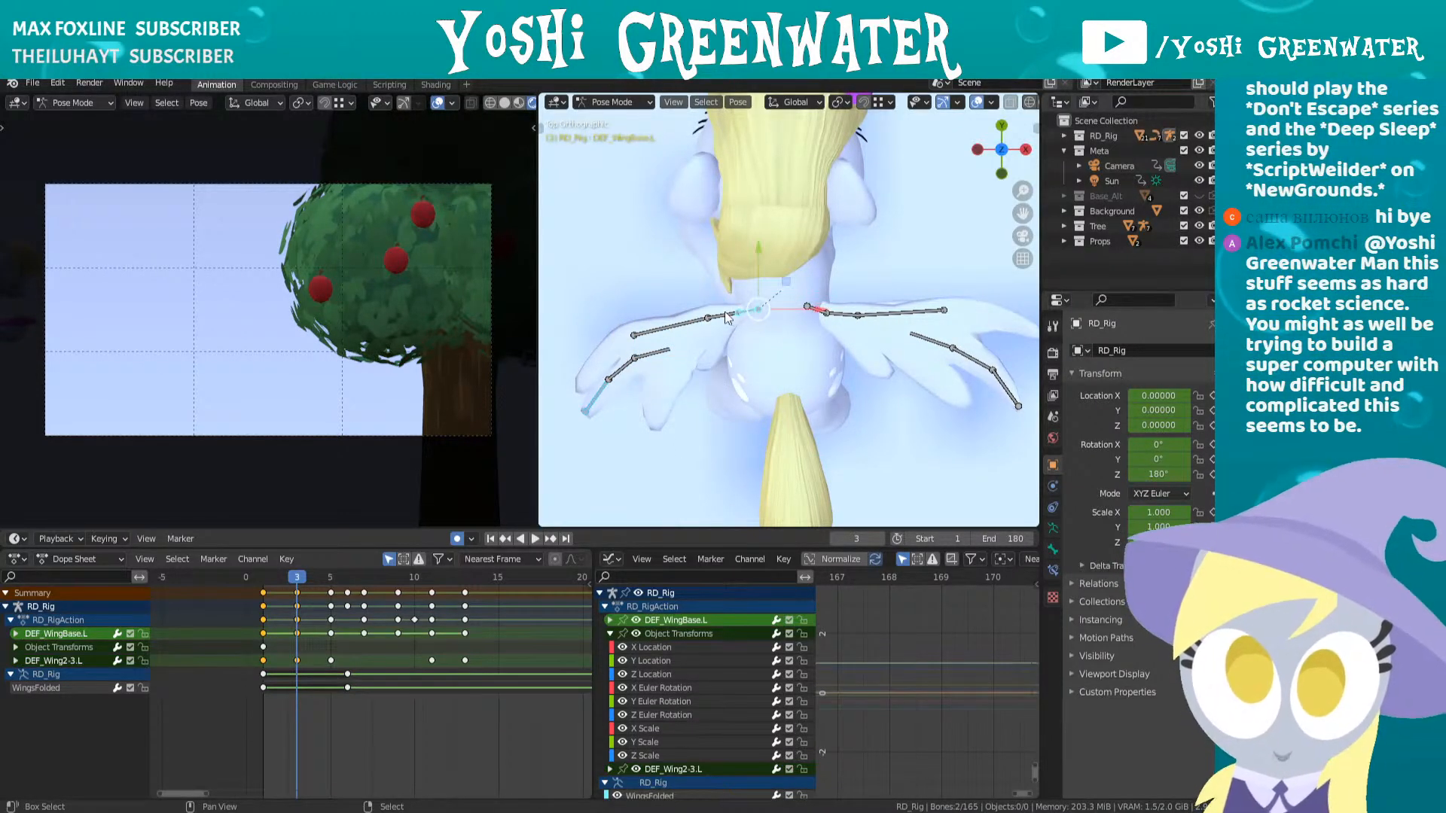
{"action": "right_click", "coordinate": [724, 315], "text": "shift"}
{"action": "right_click", "coordinate": [689, 322], "text": "shift"}
{"action": "right_click", "coordinate": [660, 353], "text": "shift"}
{"action": "right_click", "coordinate": [621, 369], "text": "shift"}
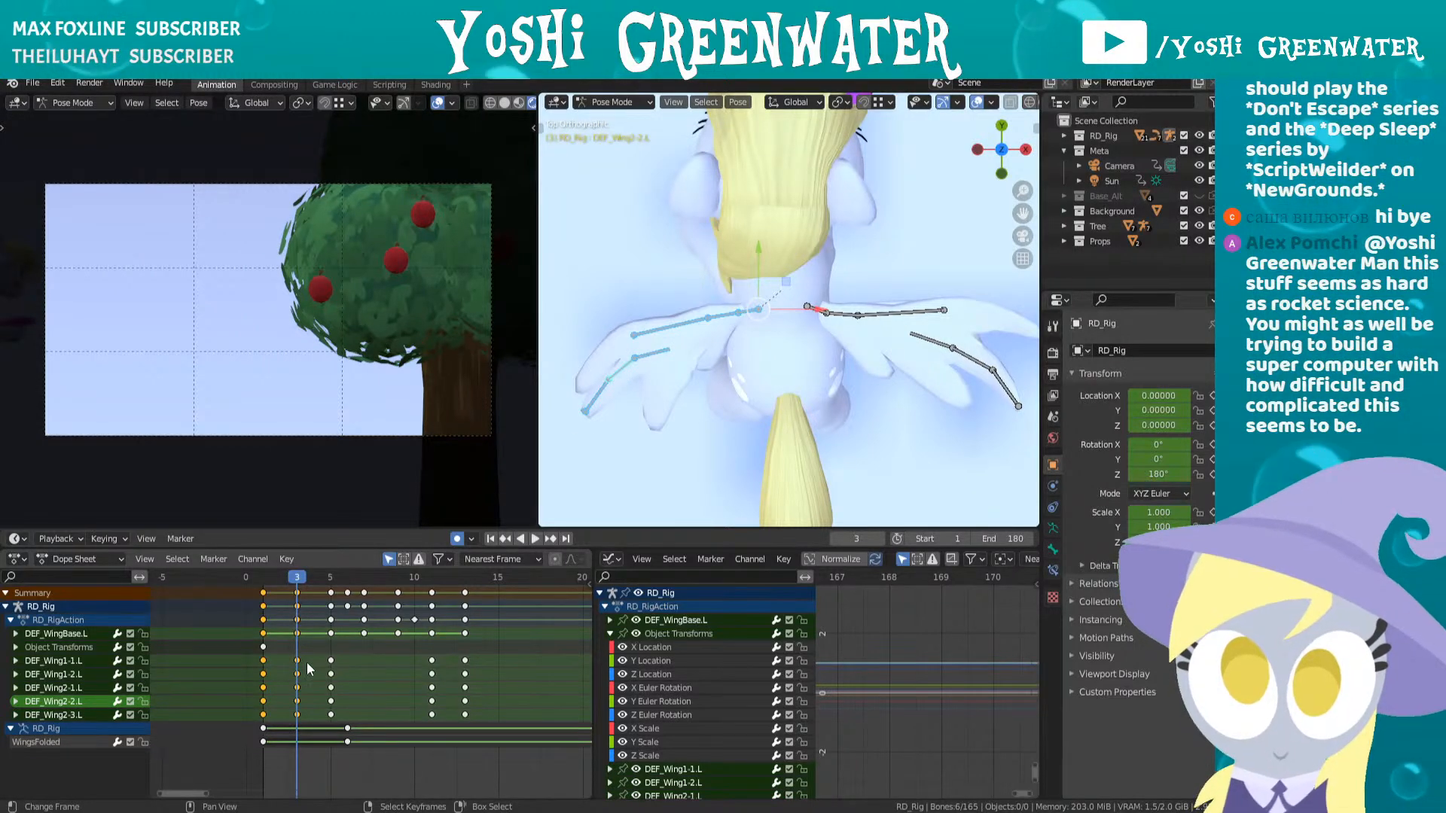
{"action": "middle_click_drag", "start_coordinate": [886, 372], "coordinate": [854, 310]}
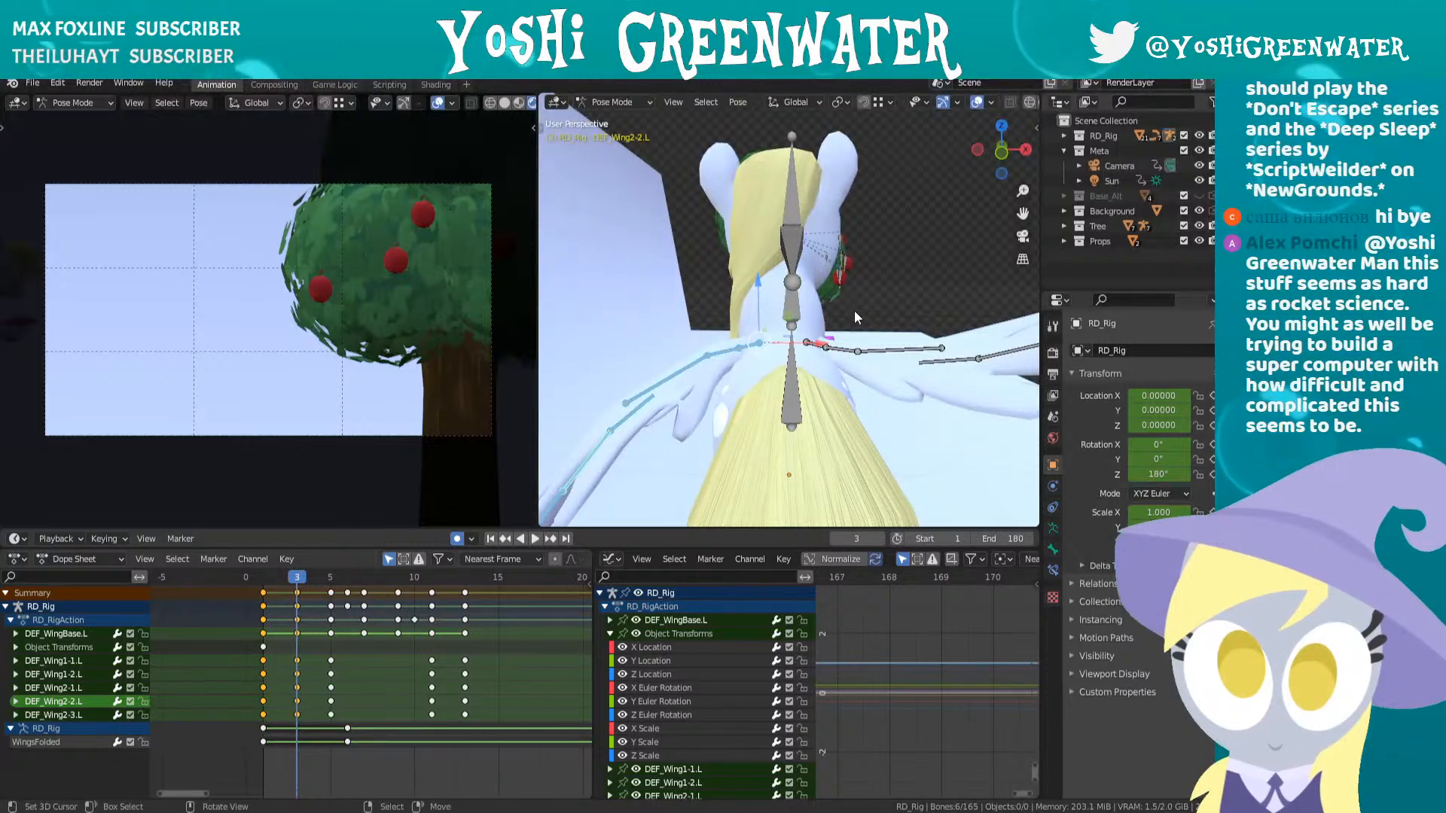
{"action": "key", "text": "r"}
{"action": "left_click", "coordinate": [783, 360]}
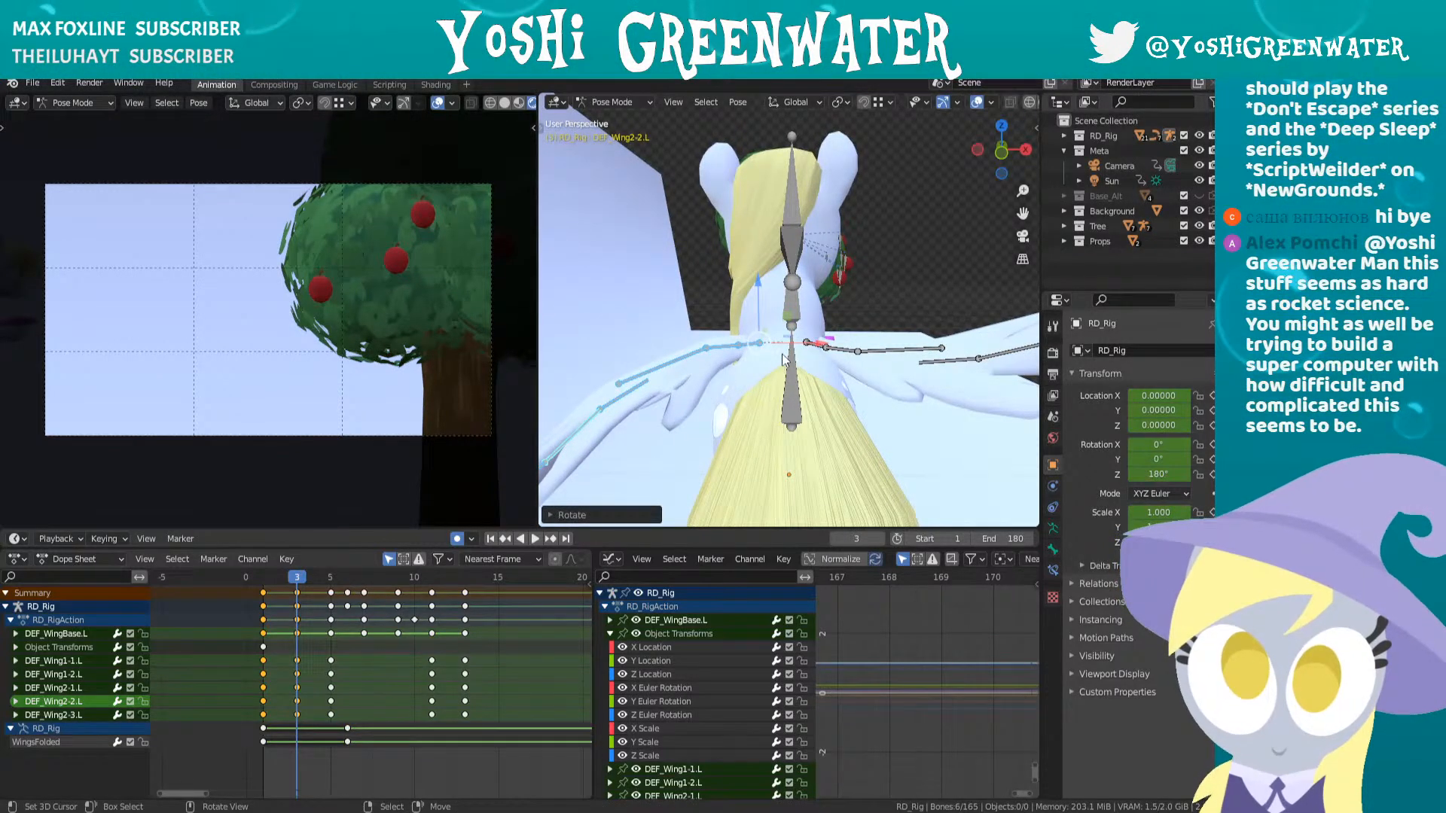
- From behind, rotate DEF_Wing1-1.L and DEF_Wing1-2.L upward to lift the left wing's inner section
{"action": "right_click", "coordinate": [732, 348]}
{"action": "key", "text": "r"}
{"action": "left_click", "coordinate": [687, 357]}
{"action": "right_click", "coordinate": [700, 338]}
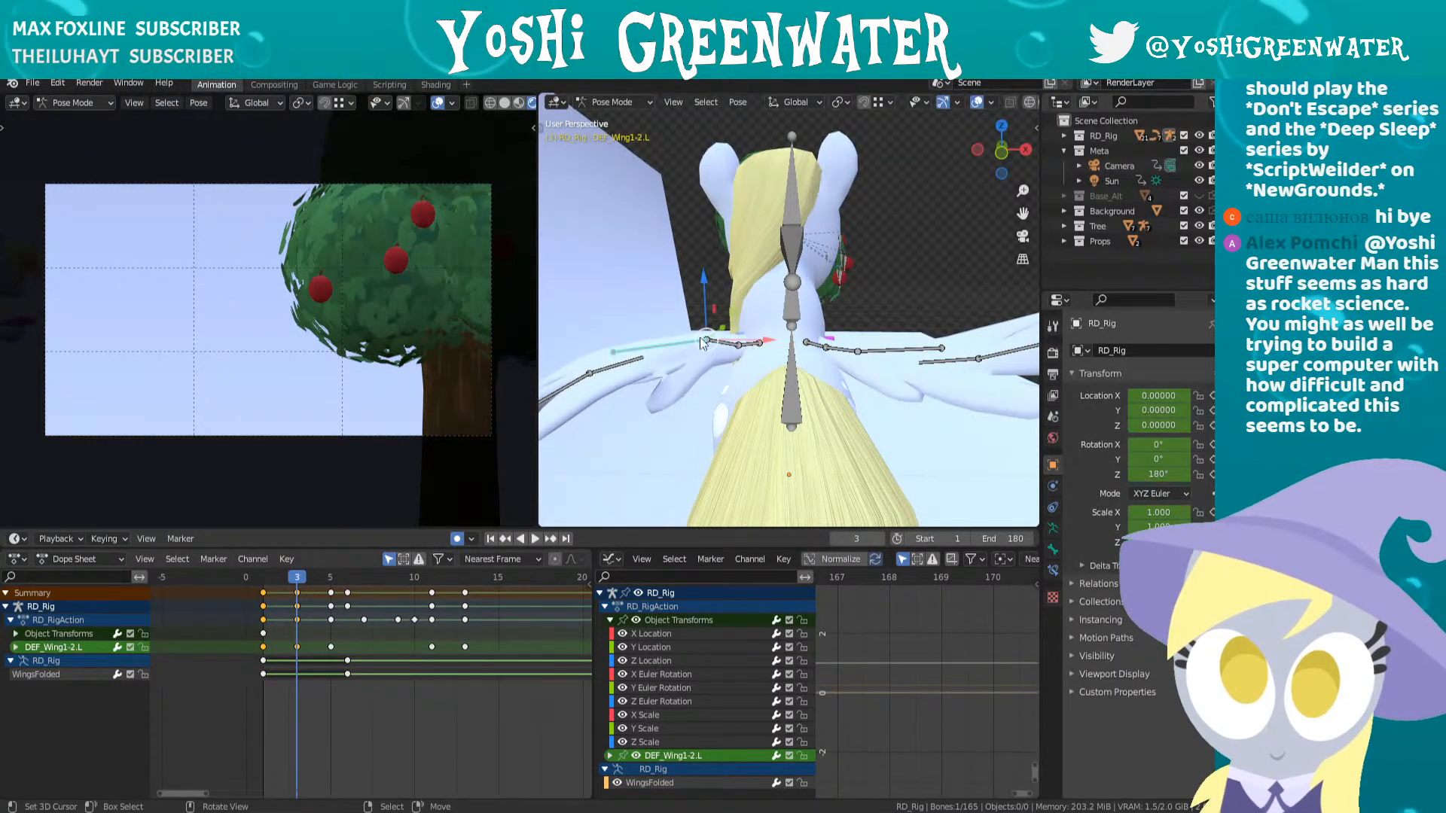
{"action": "key", "text": "r"}
{"action": "left_click", "coordinate": [708, 343]}
- Rotate DEF_Wing2-1.L, DEF_Wing2-2.L and DEF_Wing2-3.L from behind to shape the left wing's outer feathers at frame 3
{"action": "right_click", "coordinate": [709, 343]}
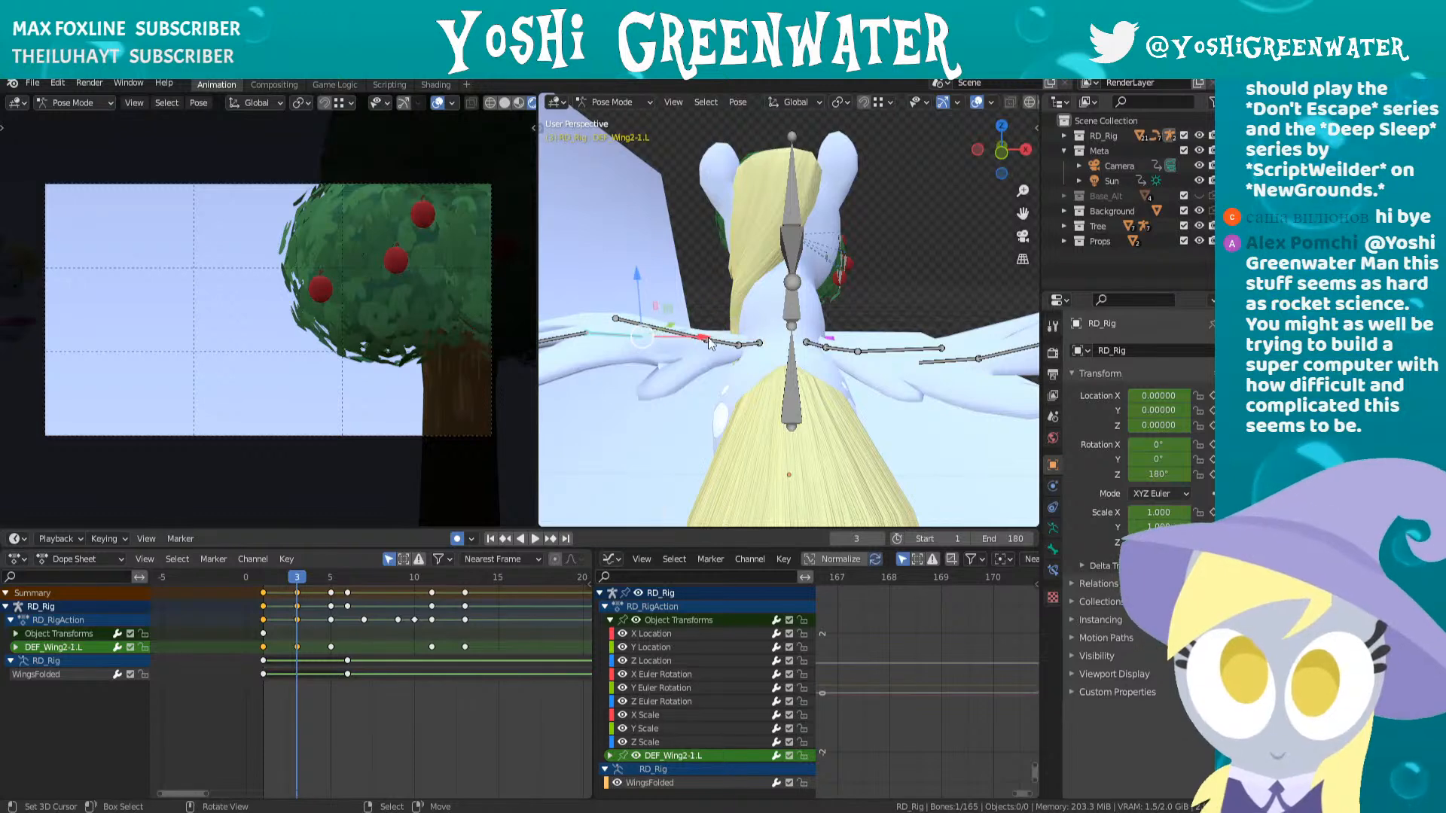
{"action": "middle_click_drag", "start_coordinate": [709, 343], "coordinate": [736, 333], "text": "shift"}
{"action": "key", "text": "r"}
{"action": "left_click", "coordinate": [810, 375]}
{"action": "middle_click_drag", "start_coordinate": [640, 338], "coordinate": [674, 327], "text": "shift"}
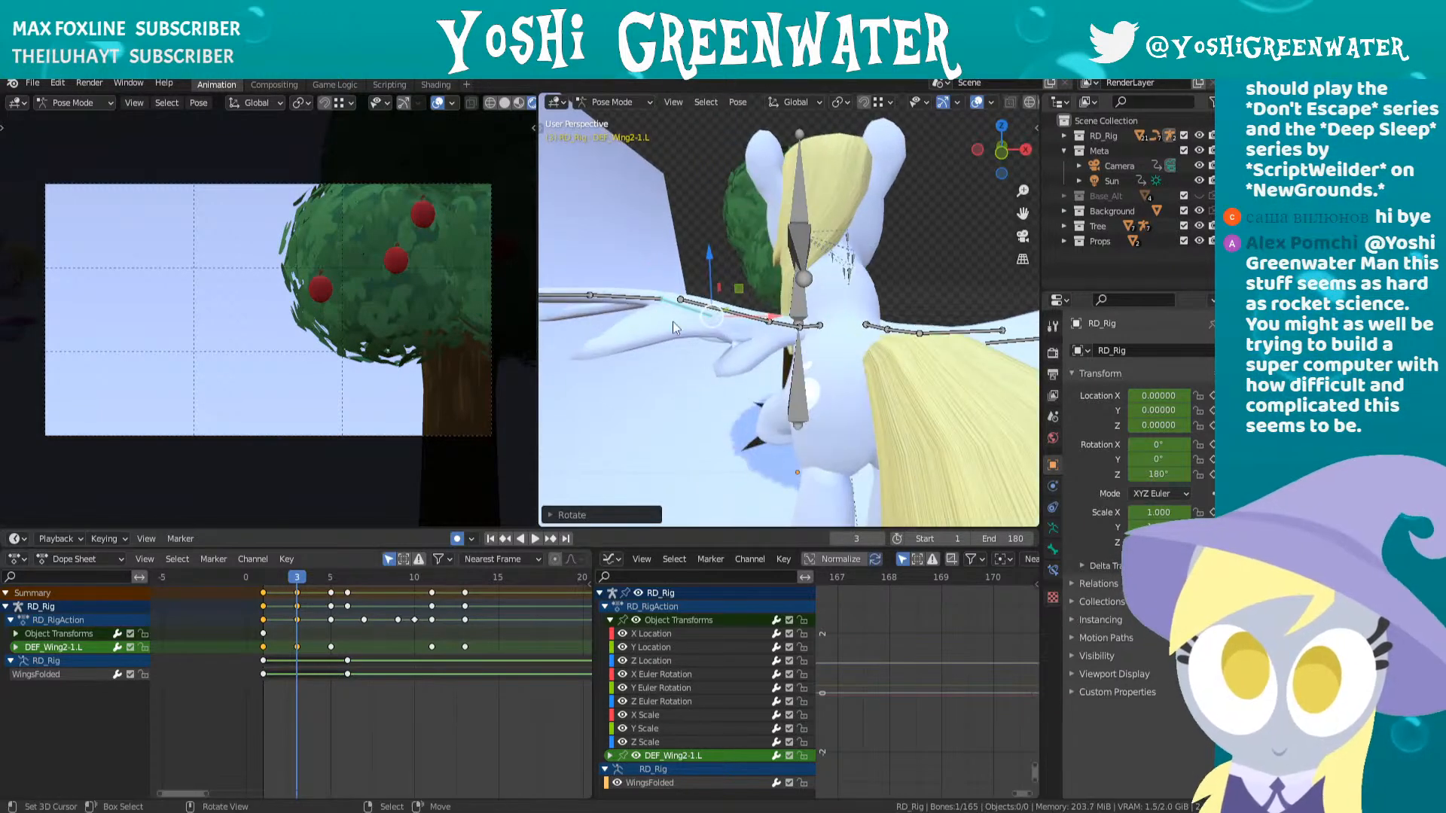
{"action": "key", "text": "r"}
{"action": "left_click", "coordinate": [789, 348]}
{"action": "scroll", "coordinate": [645, 319], "scroll_direction": "down", "scroll_amount": 1}
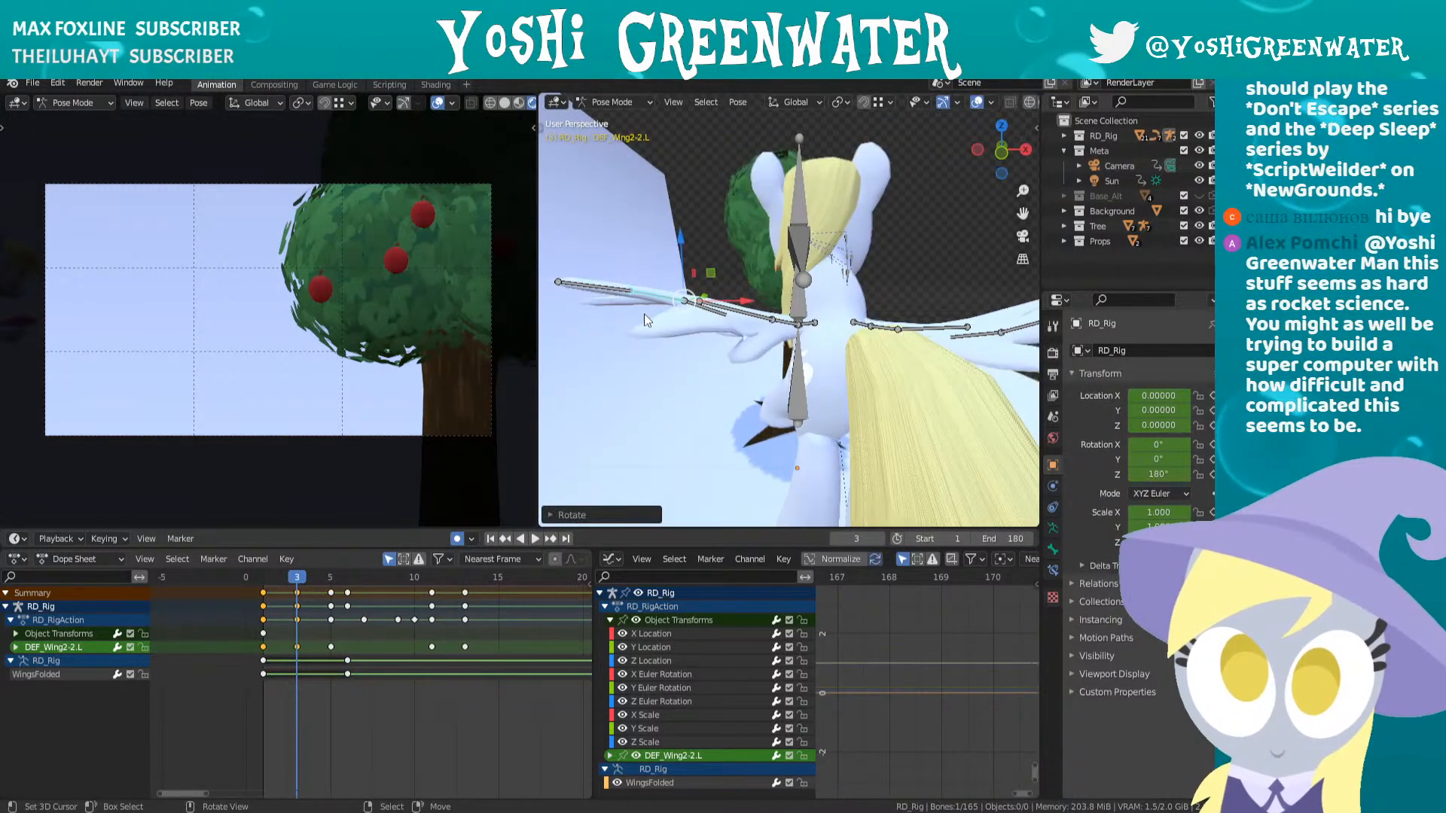
{"action": "right_click", "coordinate": [614, 294]}
{"action": "key", "text": "r"}
{"action": "left_click", "coordinate": [845, 355]}
- In the top view, rotate DEF_Wing1-2.L slightly and swing DEF_Wing2-1.L so the outer feathers sweep back toward the tail
{"action": "middle_click_drag", "start_coordinate": [845, 355], "coordinate": [918, 372]}
{"action": "key", "text": "KP_7"}
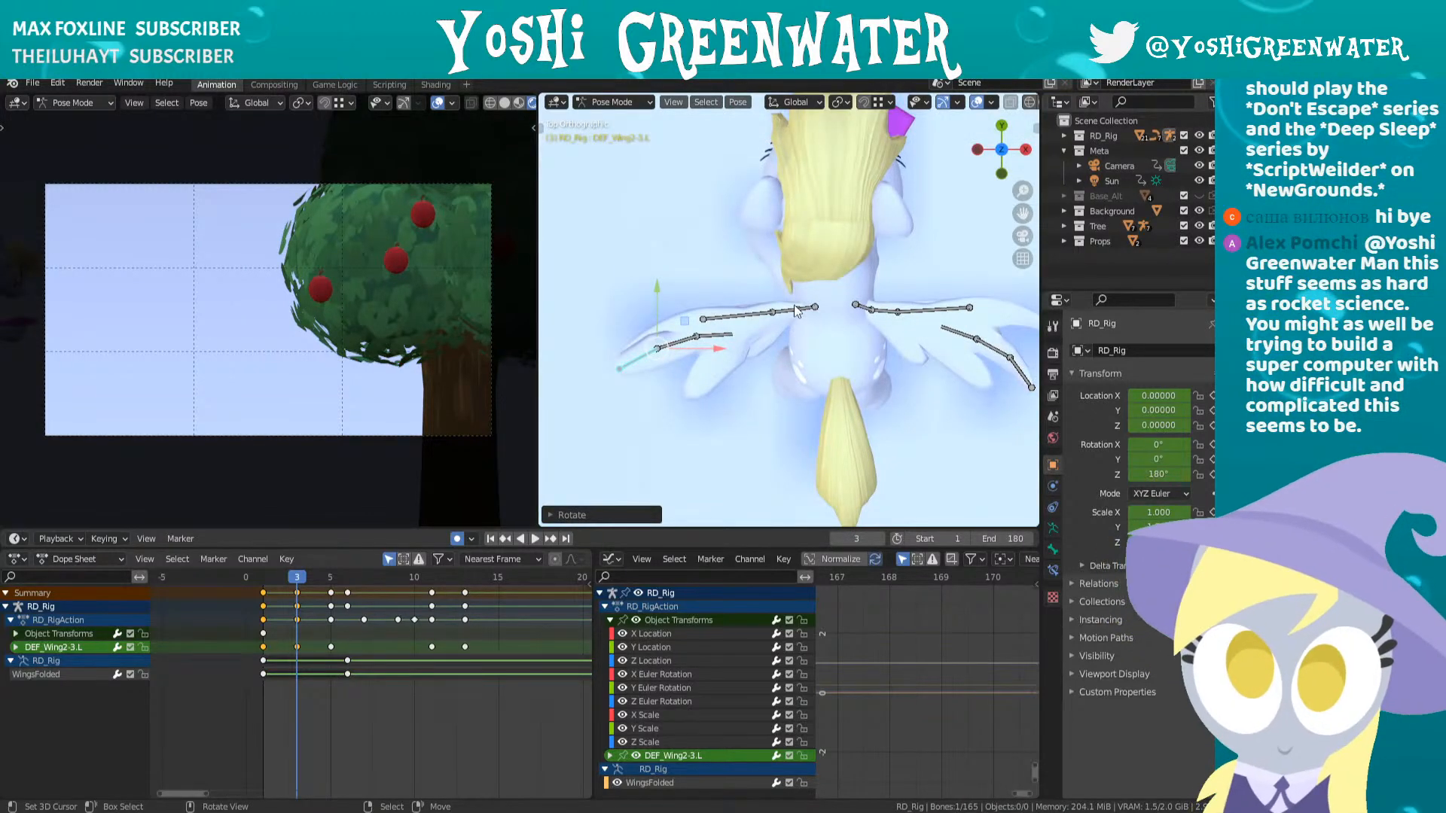
{"action": "right_click", "coordinate": [783, 316]}
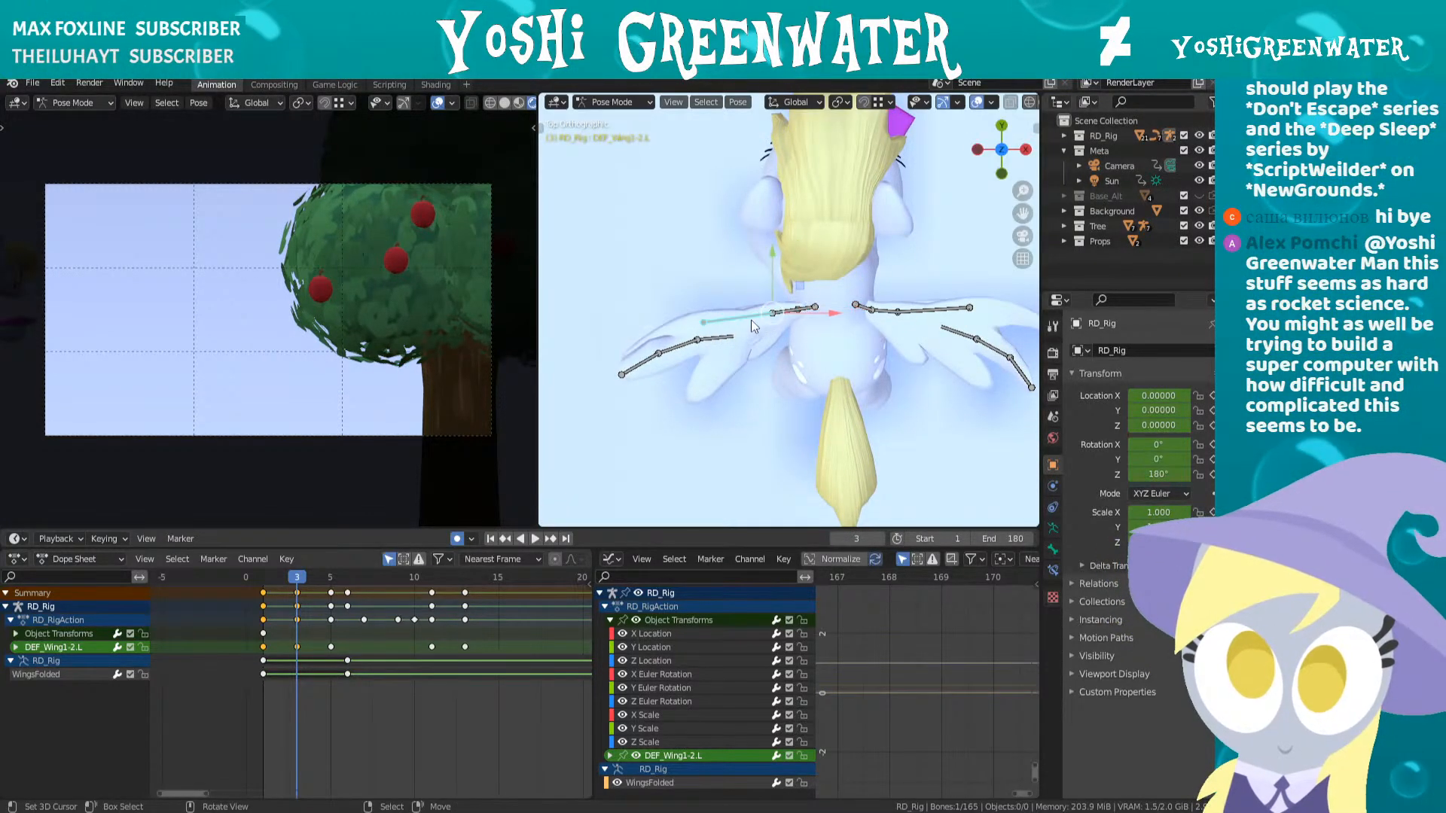
{"action": "key", "text": "r"}
{"action": "left_click", "coordinate": [726, 347]}
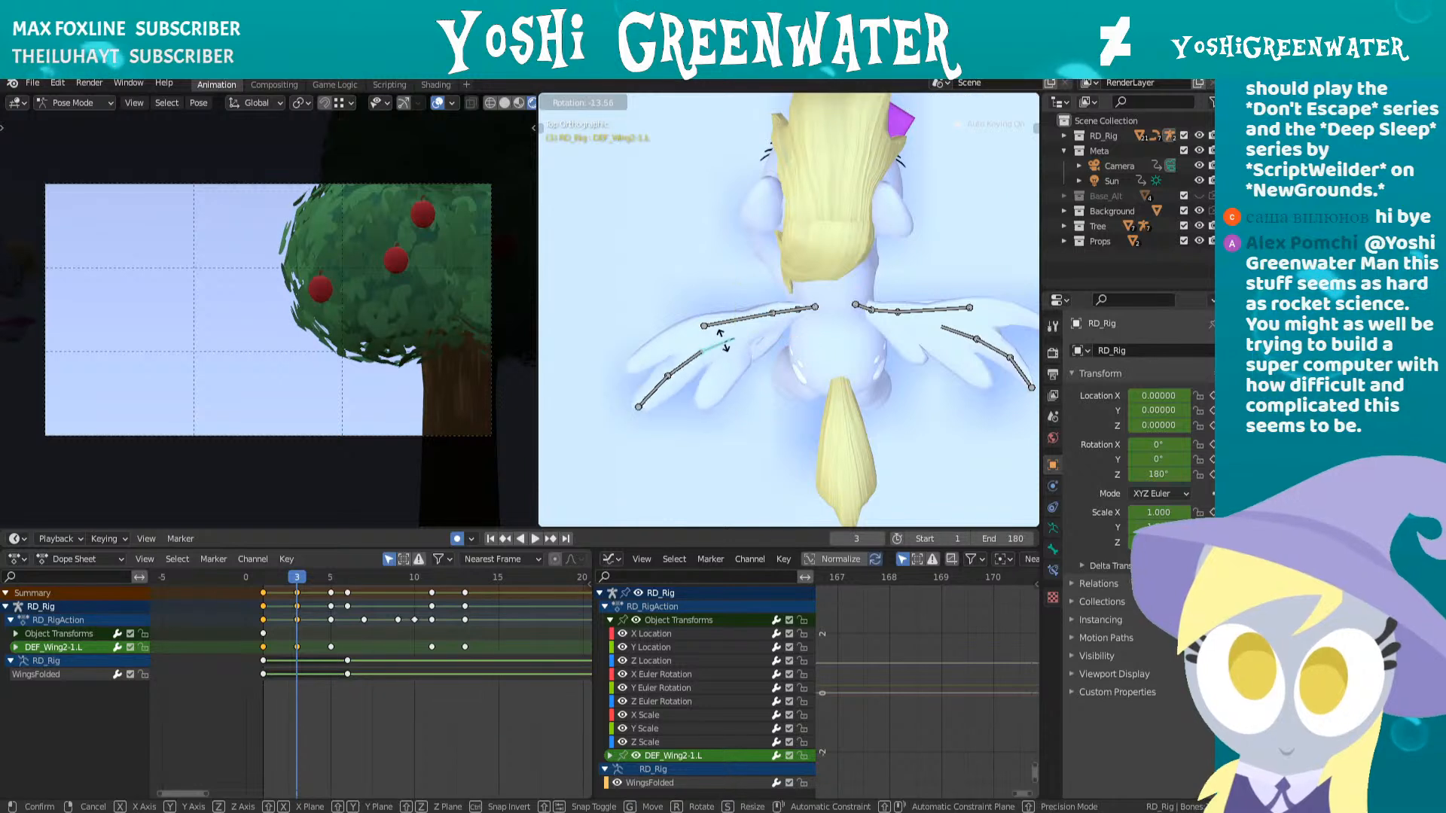
{"action": "left_click", "coordinate": [725, 341]}
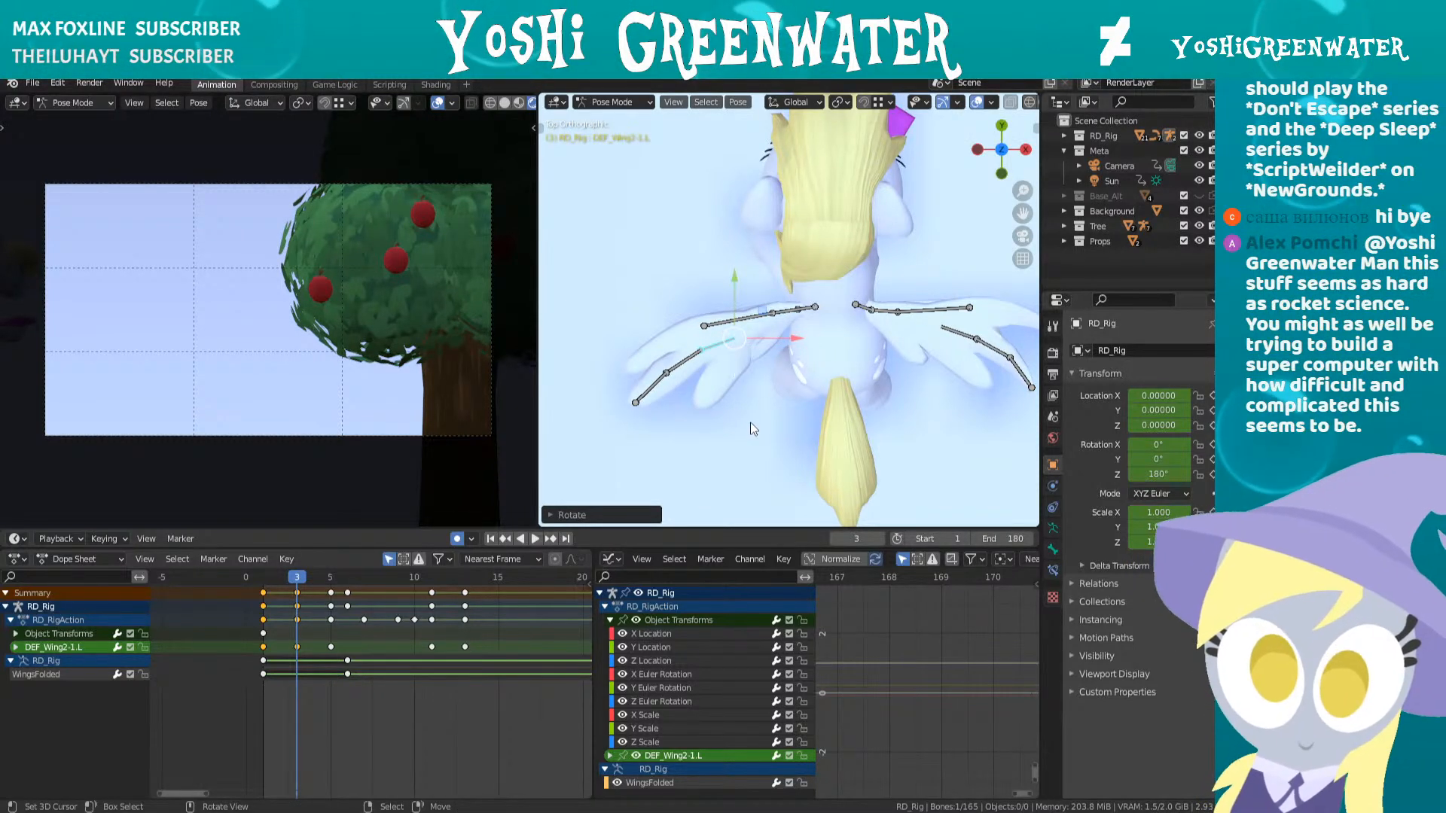
- Rotate DEF_Wing1-1.L and DEF_Wing1-2.L from above to straighten the left wing's leading edge
{"action": "scroll", "coordinate": [750, 429], "scroll_direction": "up", "scroll_amount": 1}
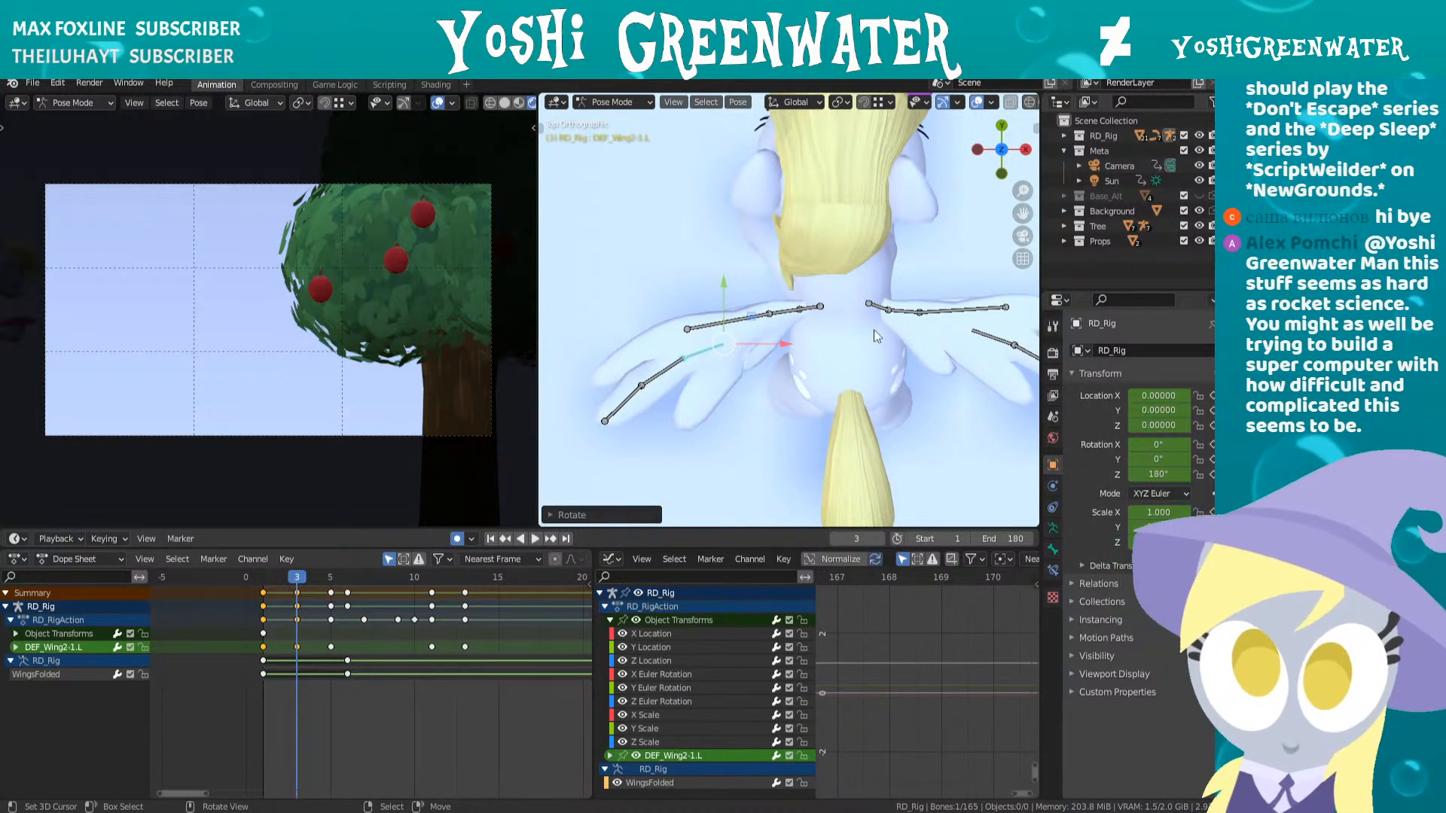
{"action": "key", "text": "r"}
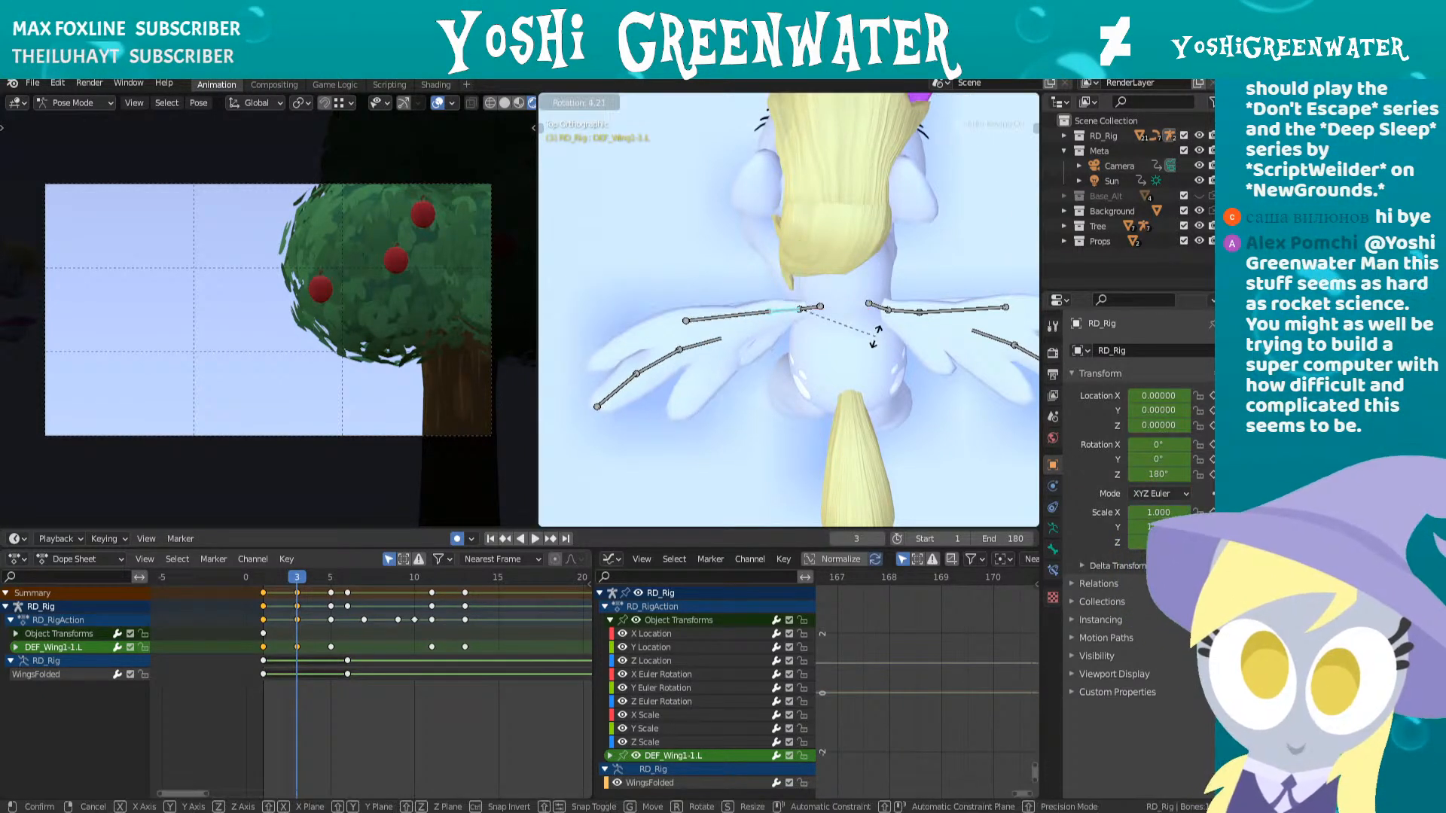
{"action": "left_click", "coordinate": [768, 328]}
{"action": "key", "text": "r"}
{"action": "left_click", "coordinate": [837, 350]}
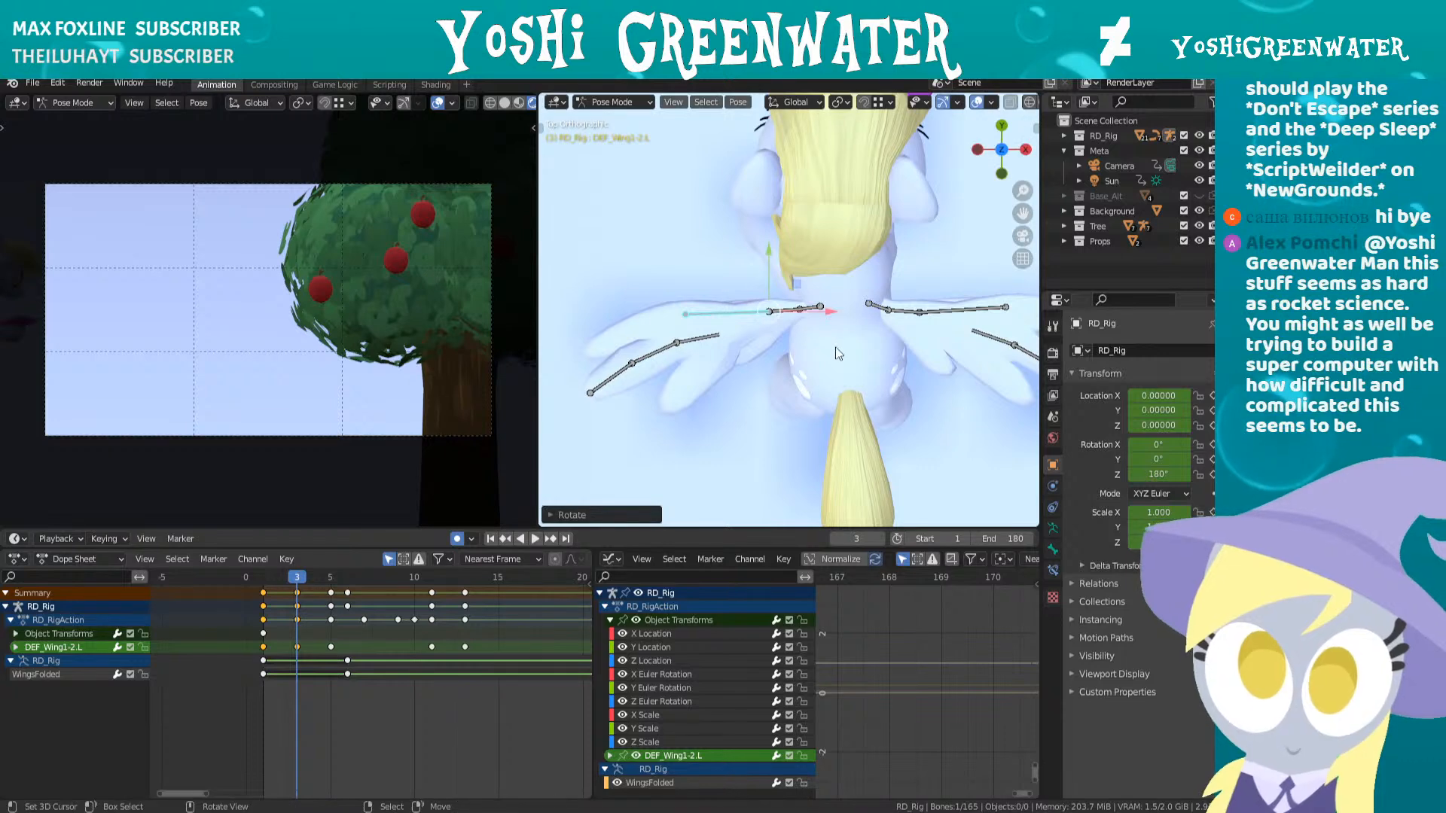
- Return to frame 1, rotate DEF_WingBase.L slightly from behind, and step between frames 1 and 2 to check the wing
{"action": "key", "text": "Left"}
{"action": "key", "text": "Left"}
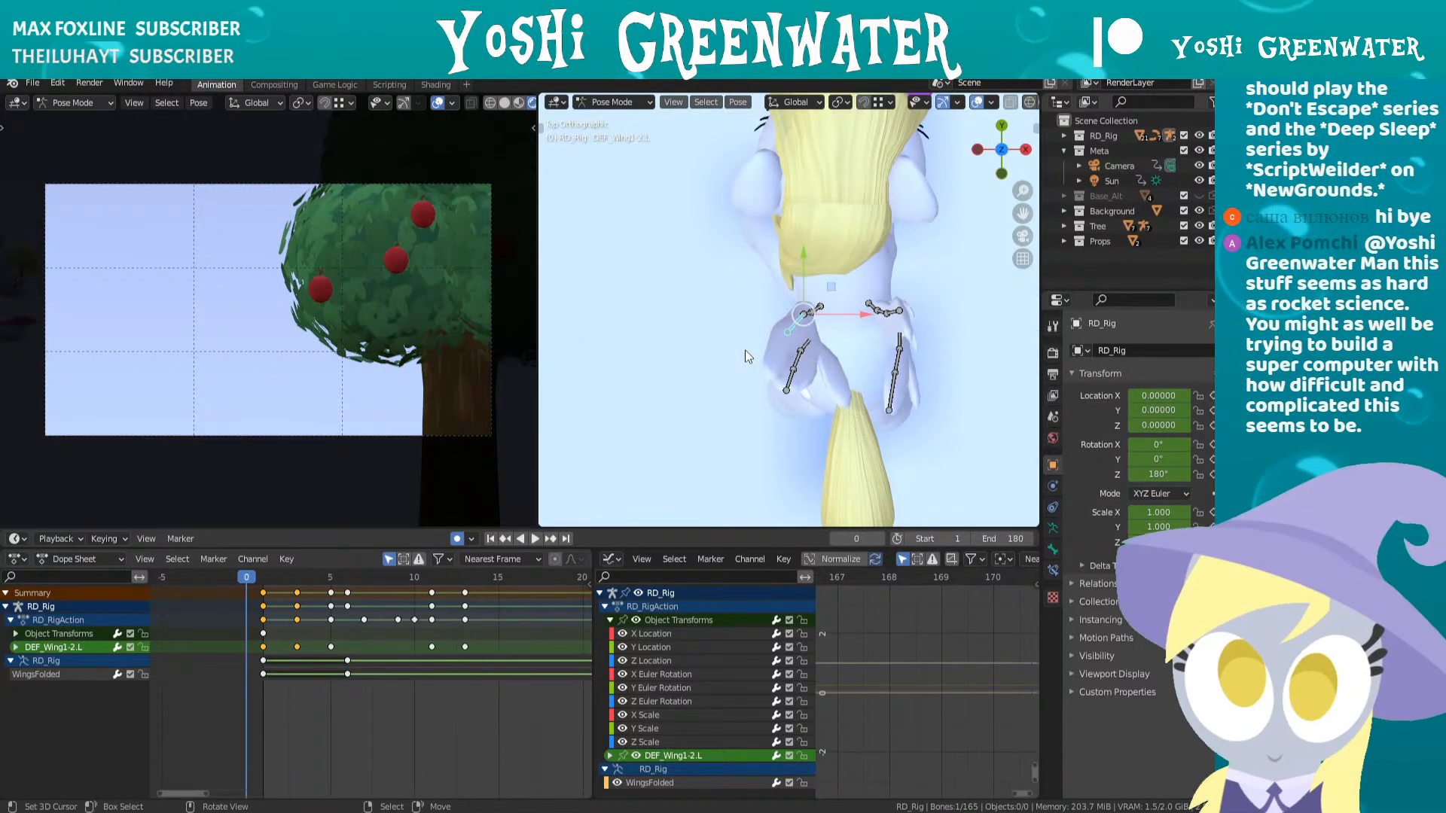
{"action": "middle_click_drag", "start_coordinate": [743, 349], "coordinate": [820, 317]}
{"action": "left_click", "coordinate": [821, 317]}
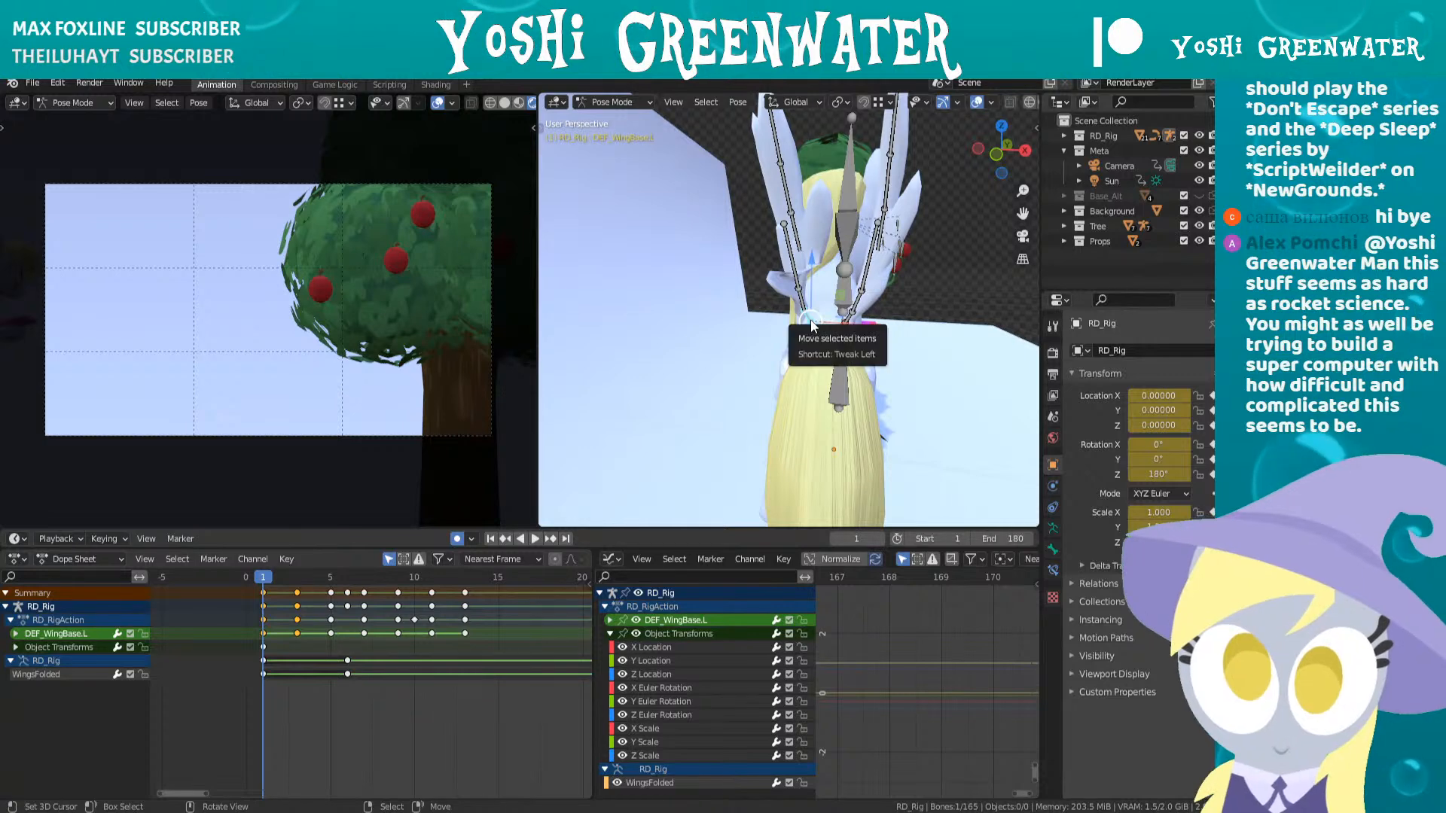
{"action": "key", "text": "r"}
{"action": "left_click", "coordinate": [942, 305]}
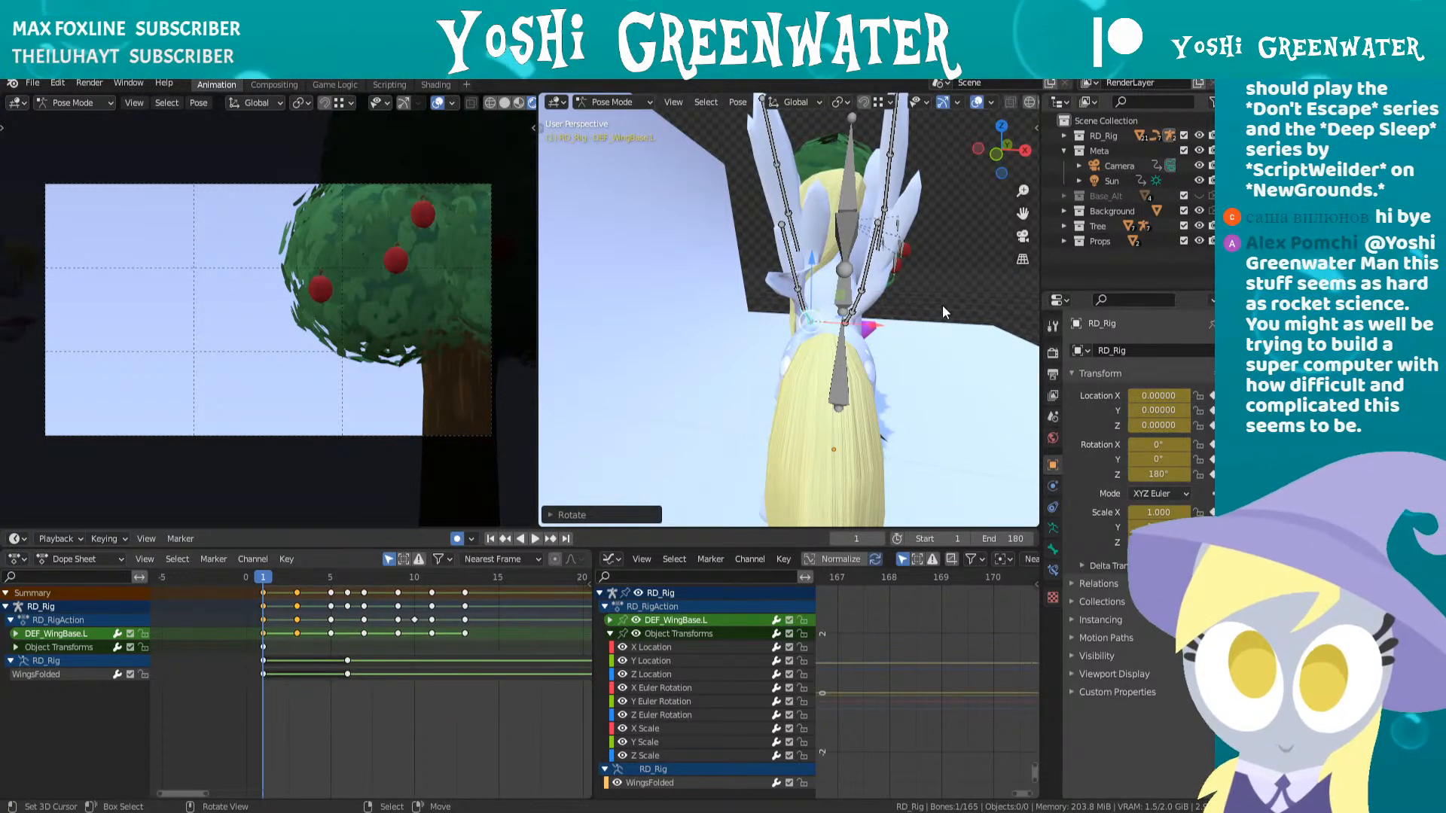
{"action": "key", "text": "Right"}
{"action": "key", "text": "Left"}
{"action": "key", "text": "Right"}
{"action": "key", "text": "Left"}
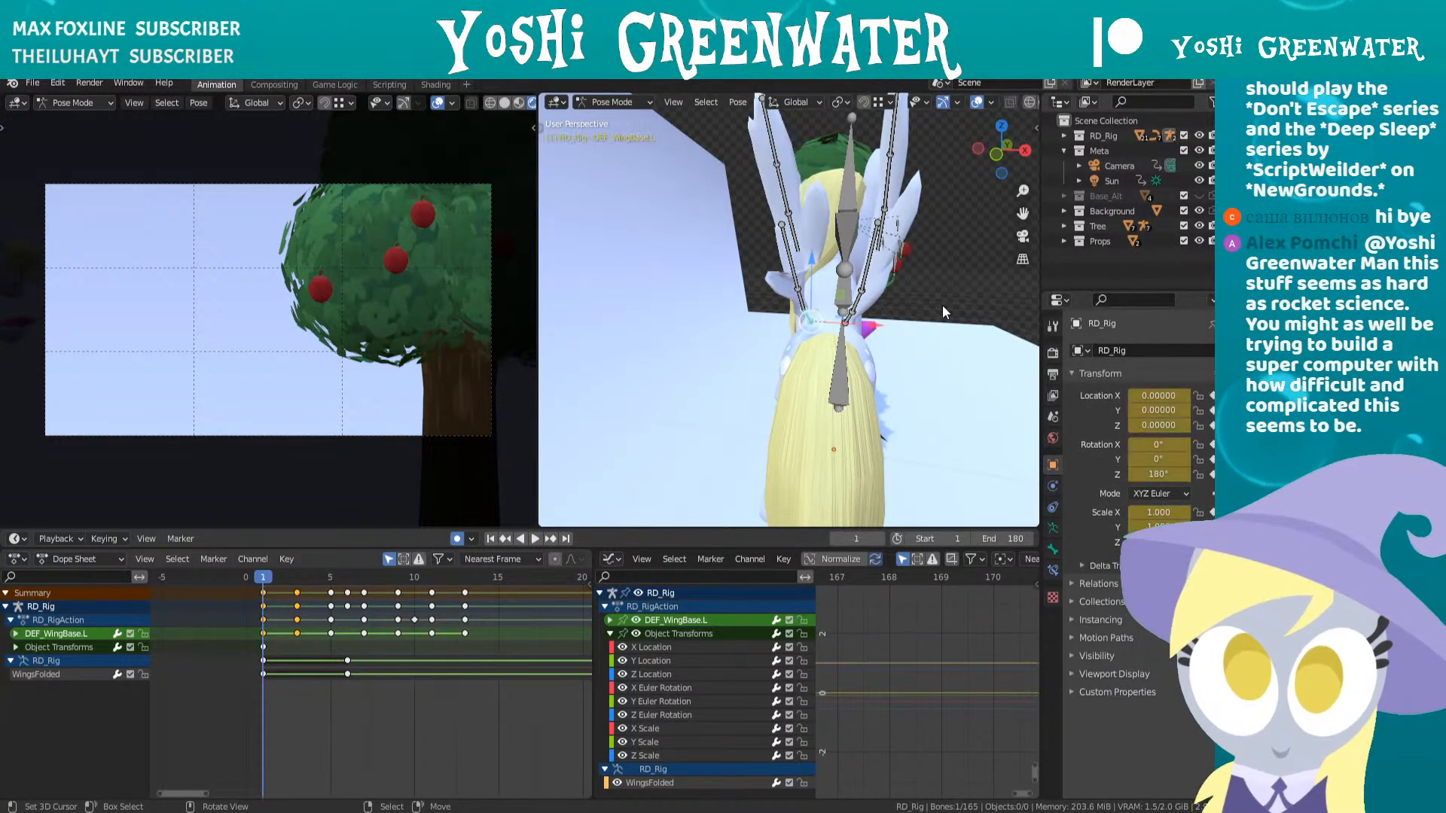
{"action": "key", "text": "Right"}
{"action": "key", "text": "Left"}
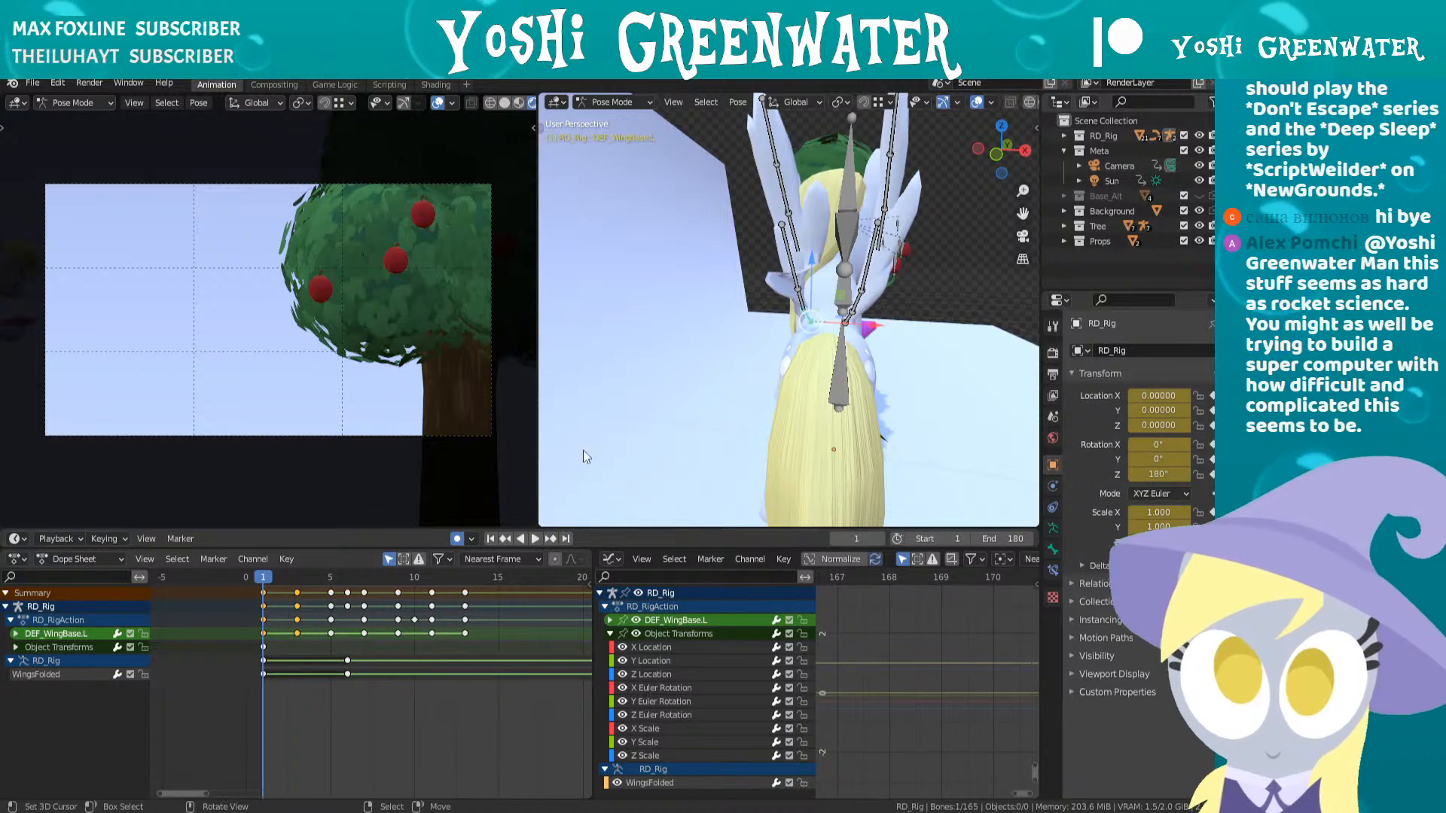
- At frame 1, extend the selection from DEF_WingBase.L to all six left-wing bones out to DEF_Wing2-3.L
{"action": "middle_click_drag", "start_coordinate": [582, 449], "coordinate": [859, 274]}
{"action": "right_click", "coordinate": [813, 296], "text": "shift"}
{"action": "right_click", "coordinate": [820, 265], "text": "shift"}
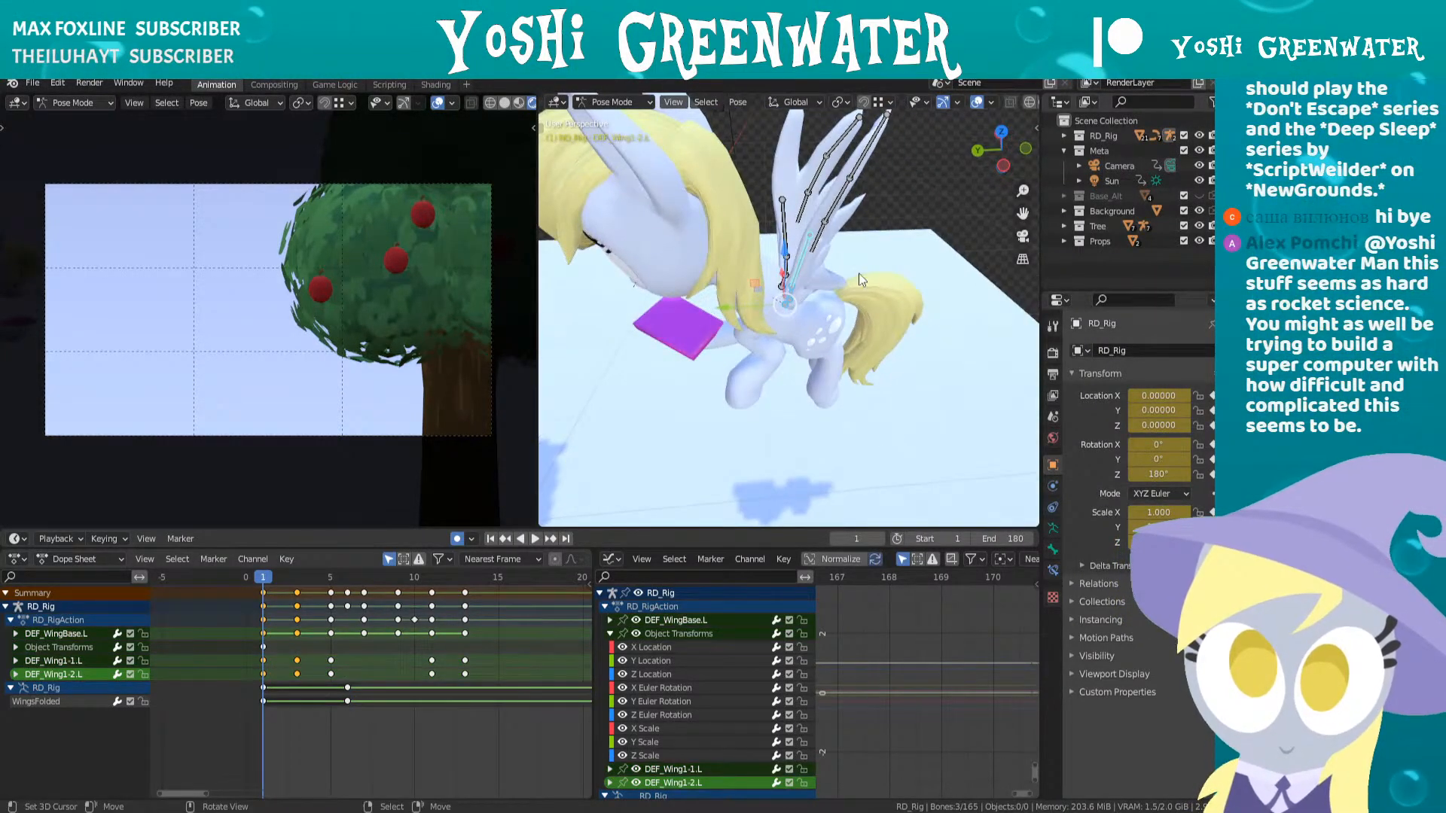
{"action": "right_click", "coordinate": [828, 219], "text": "shift"}
{"action": "right_click", "coordinate": [874, 160], "text": "shift"}
{"action": "right_click", "coordinate": [866, 169], "text": "shift"}
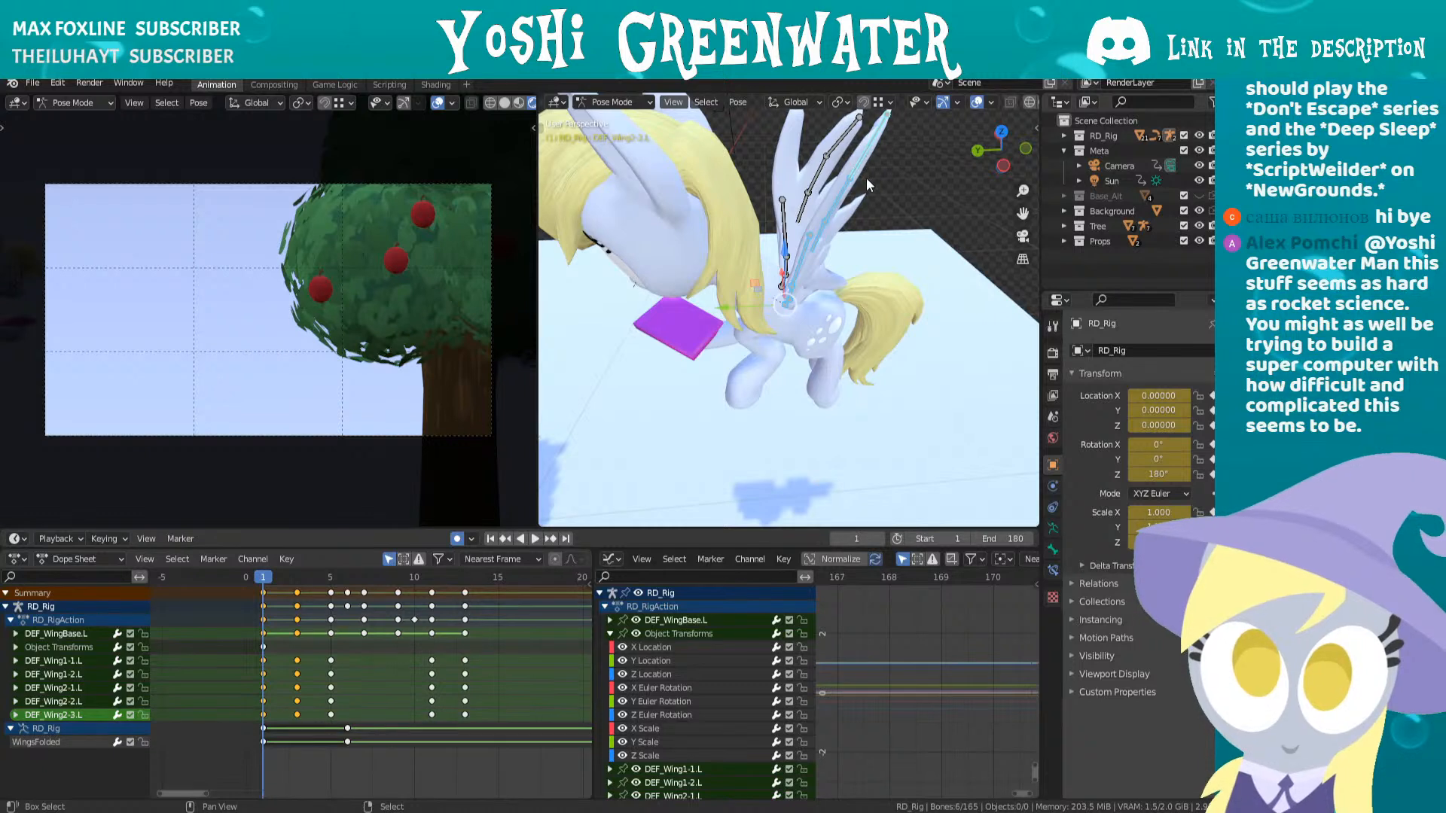
{"action": "middle_click_drag", "start_coordinate": [866, 177], "coordinate": [883, 204]}
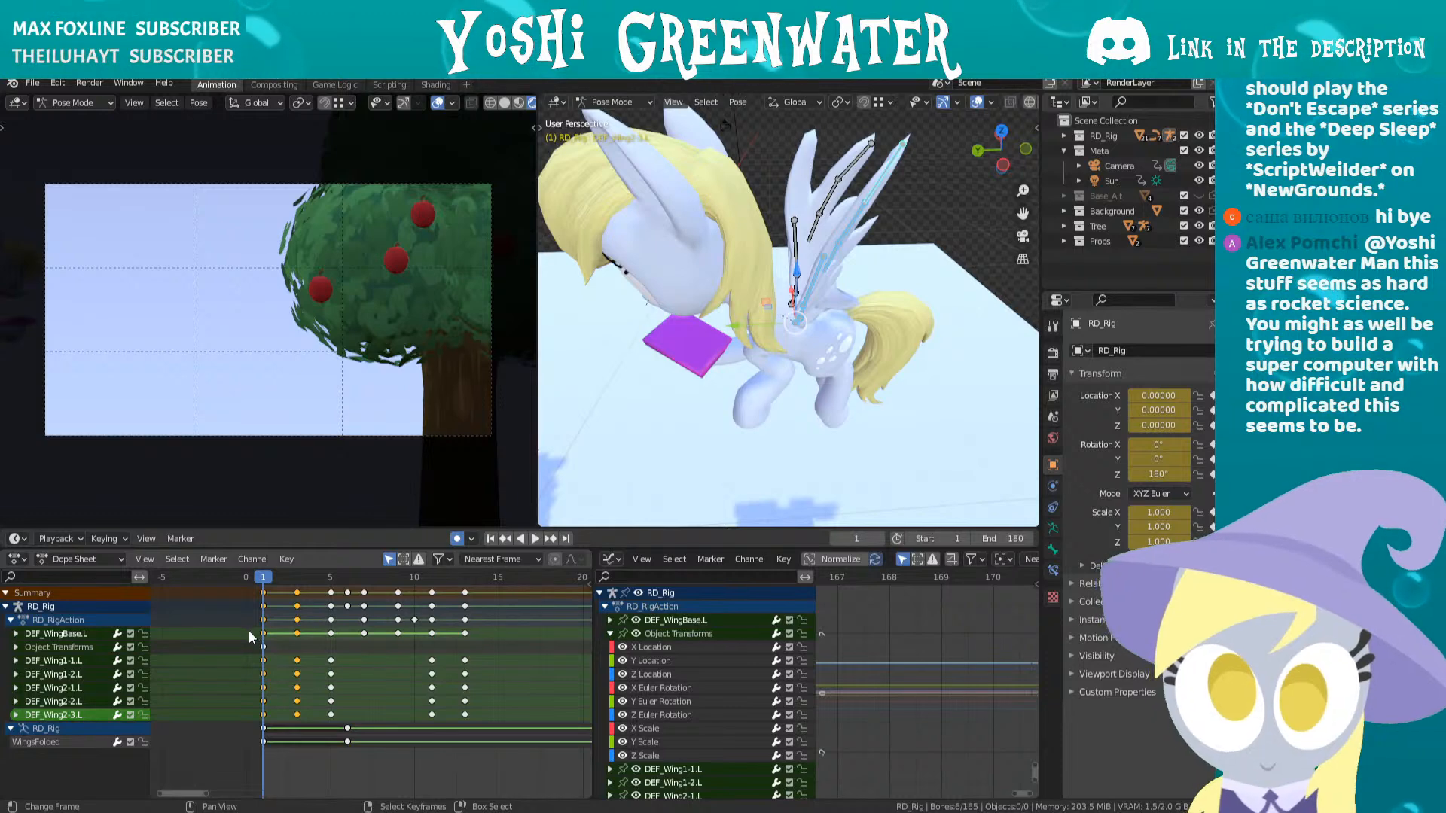
- Set the interpolation of all the left-wing bones' keyframes to Constant, and go to frame 3 to view the wing from behind
{"action": "left_click_drag", "start_coordinate": [248, 630], "coordinate": [501, 712]}
{"action": "key", "text": "t"}
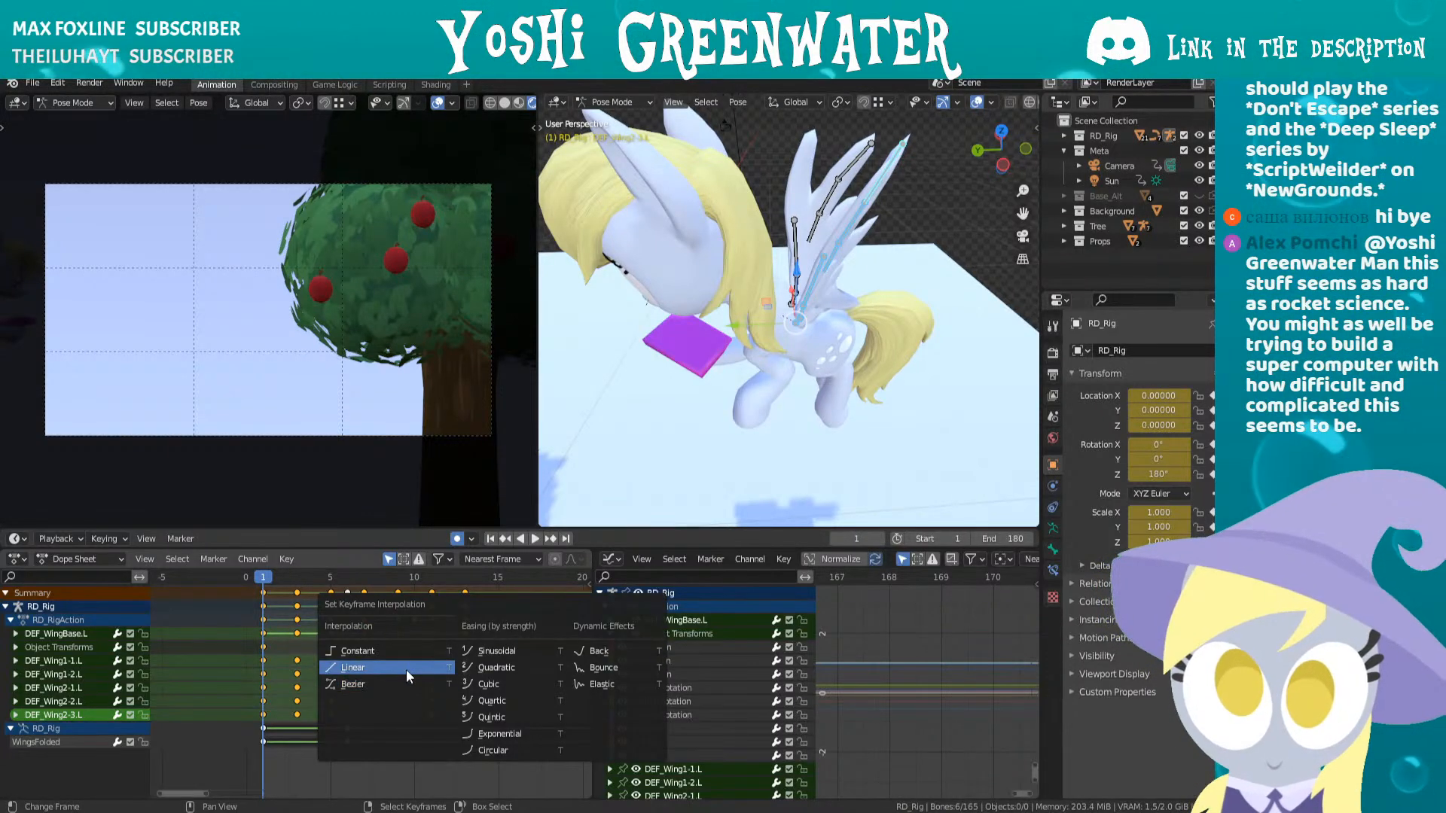
{"action": "left_click", "coordinate": [404, 652]}
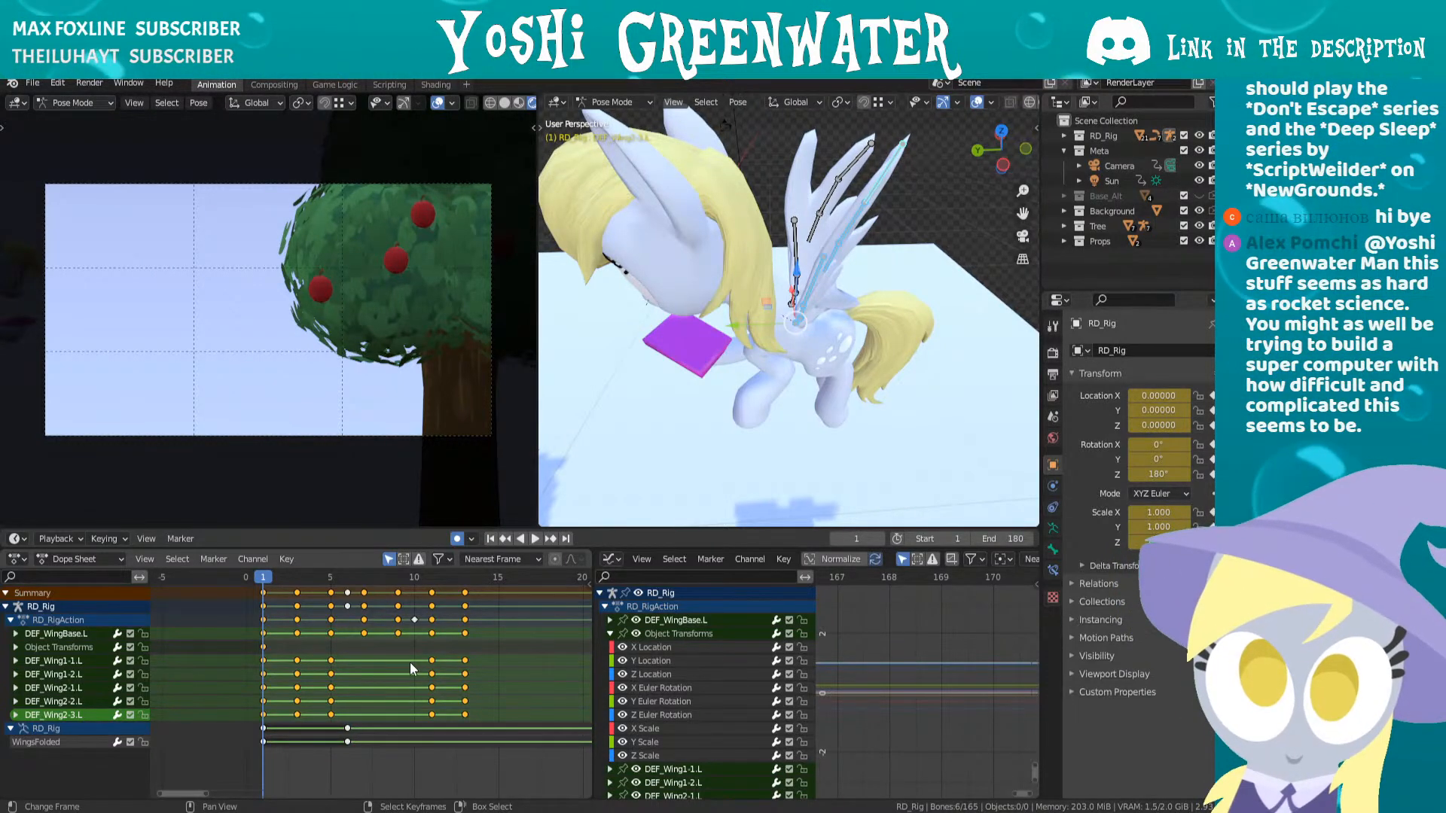
{"action": "key", "text": "Up"}
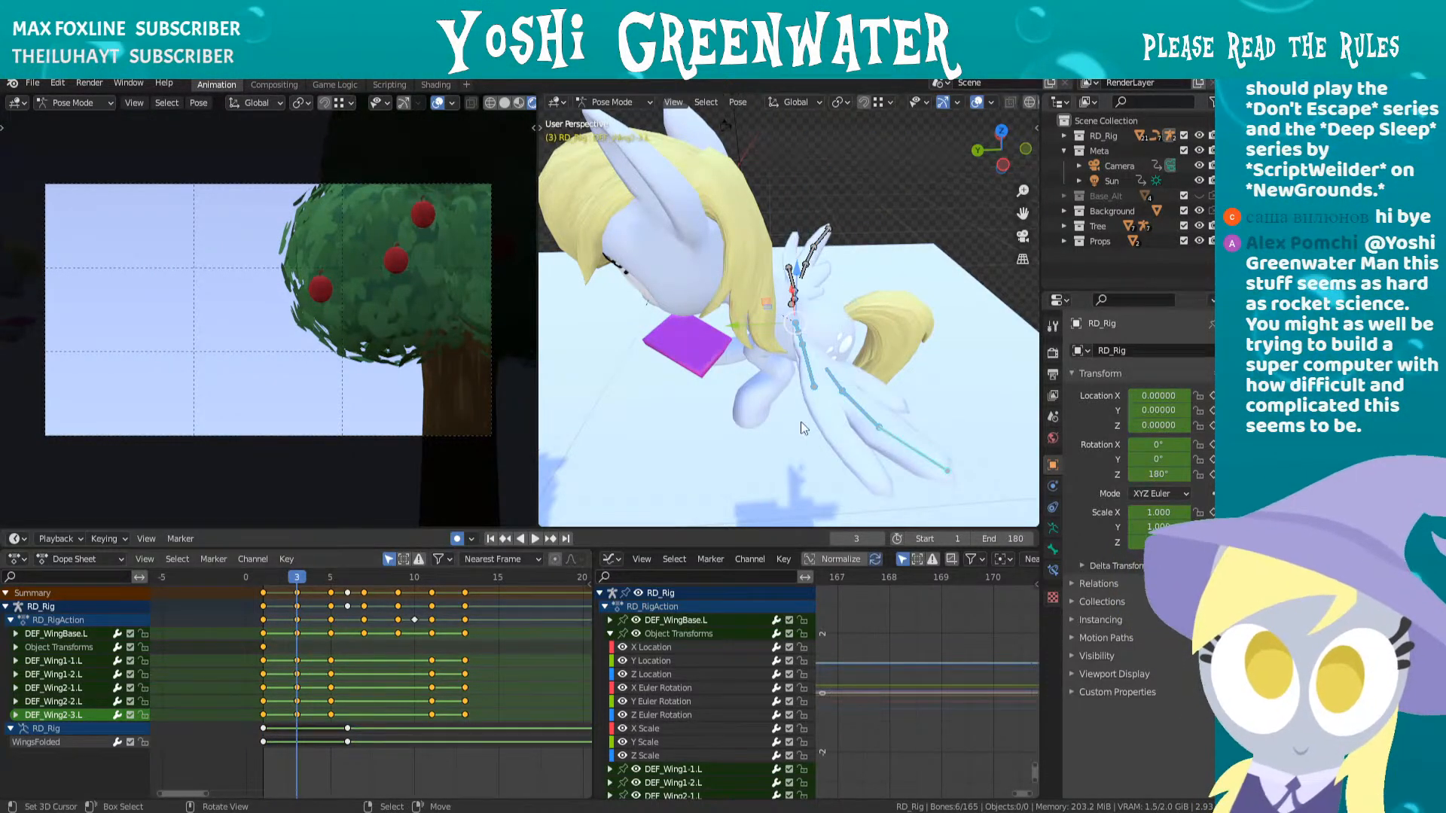
{"action": "middle_click_drag", "start_coordinate": [700, 354], "coordinate": [626, 366]}
{"action": "scroll", "coordinate": [790, 393], "scroll_direction": "up", "scroll_amount": 2}
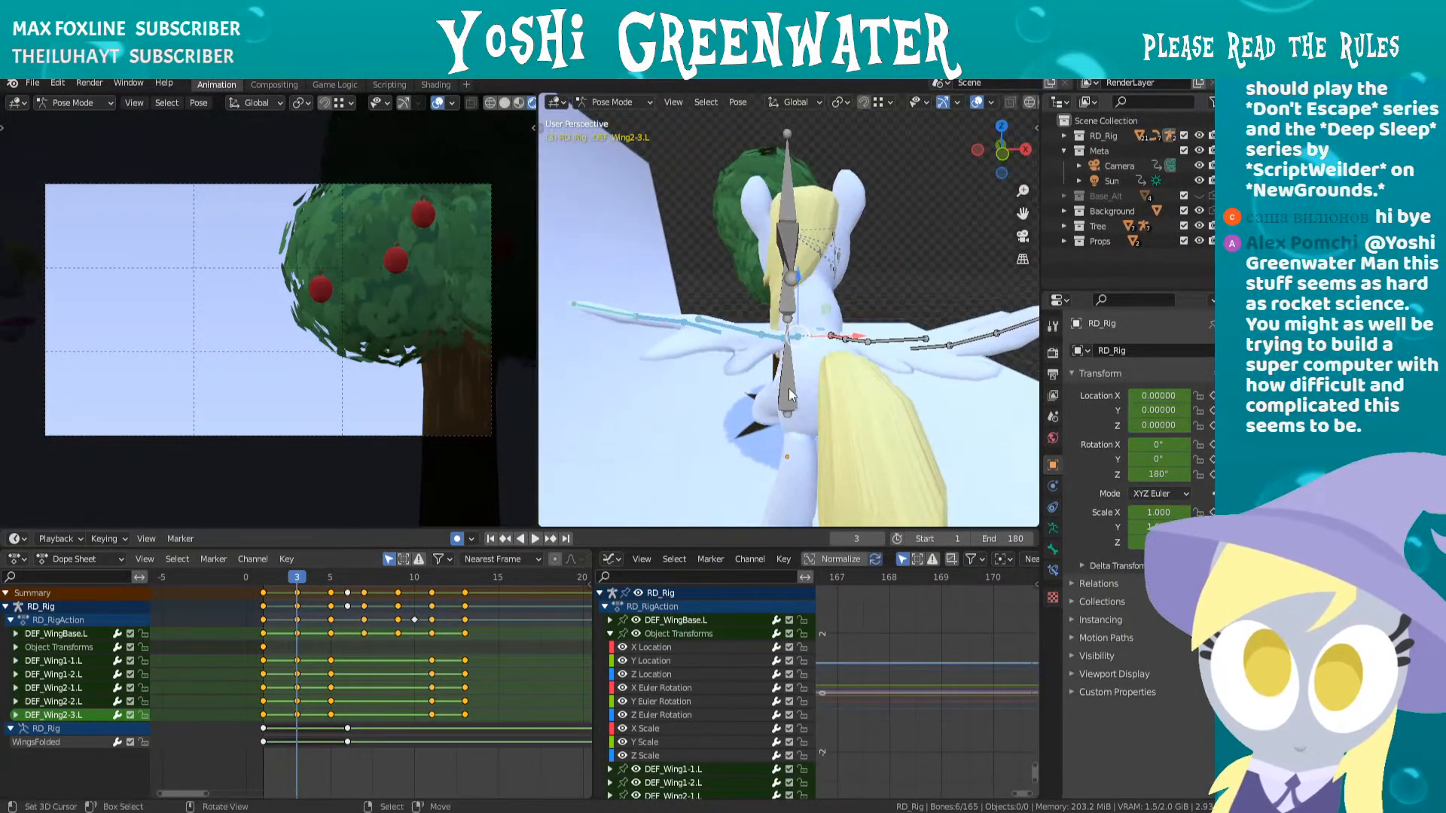
- At frame 3, select DEF_WingBase.L and rotate it slightly from behind to level the left wing
{"action": "right_click", "coordinate": [797, 346]}
{"action": "key", "text": "r"}
{"action": "left_click", "coordinate": [895, 375]}
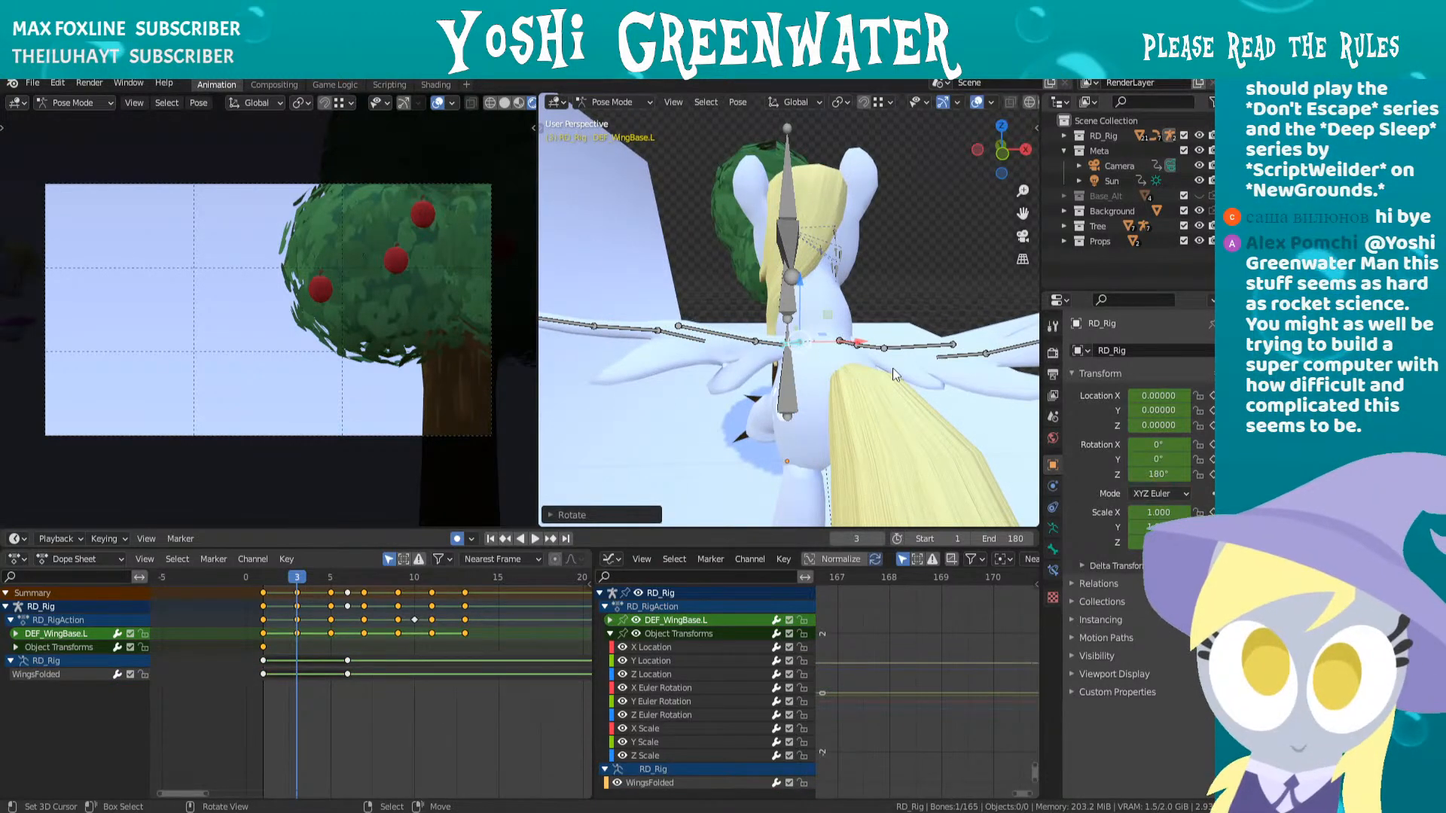
- At frame 7, rotate DEF_WingBase.L and the leading-edge bones from DEF_Wing1-1.L outward to match the right wing's downward arc
{"action": "key", "text": "Right"}
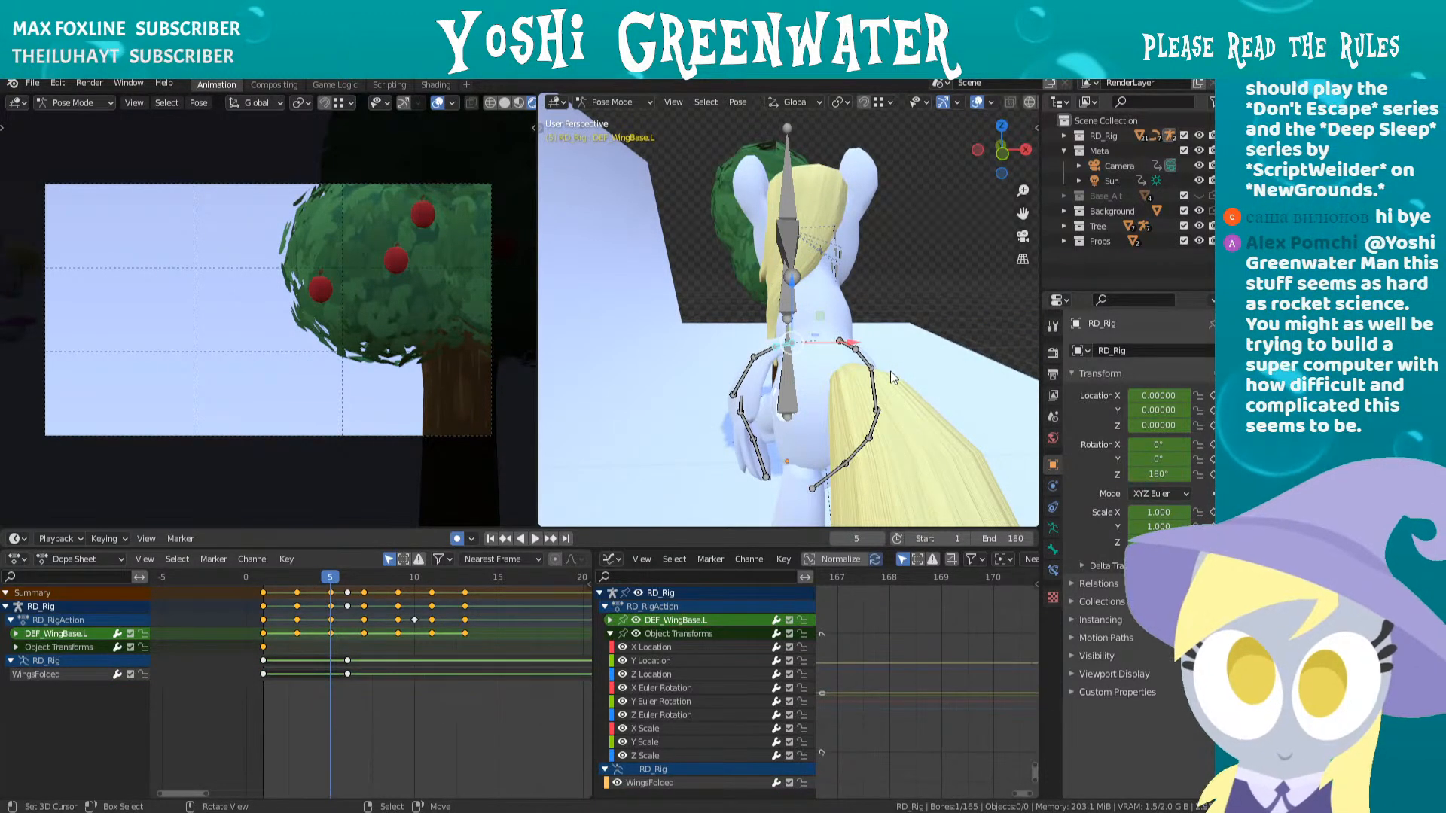
{"action": "key", "text": "Right"}
{"action": "key", "text": "Right"}
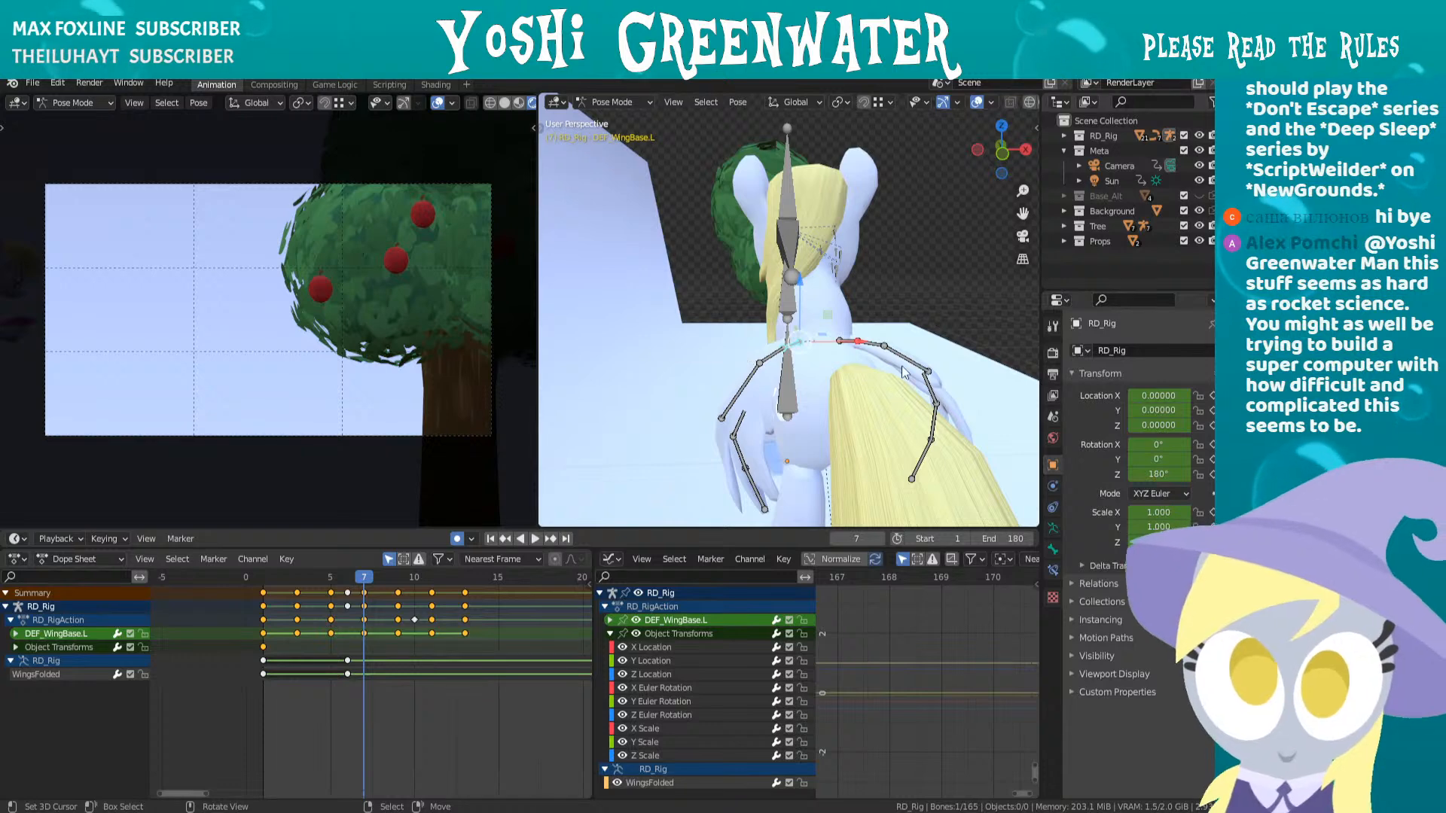
{"action": "middle_click_drag", "start_coordinate": [904, 372], "coordinate": [898, 372]}
{"action": "key", "text": "r"}
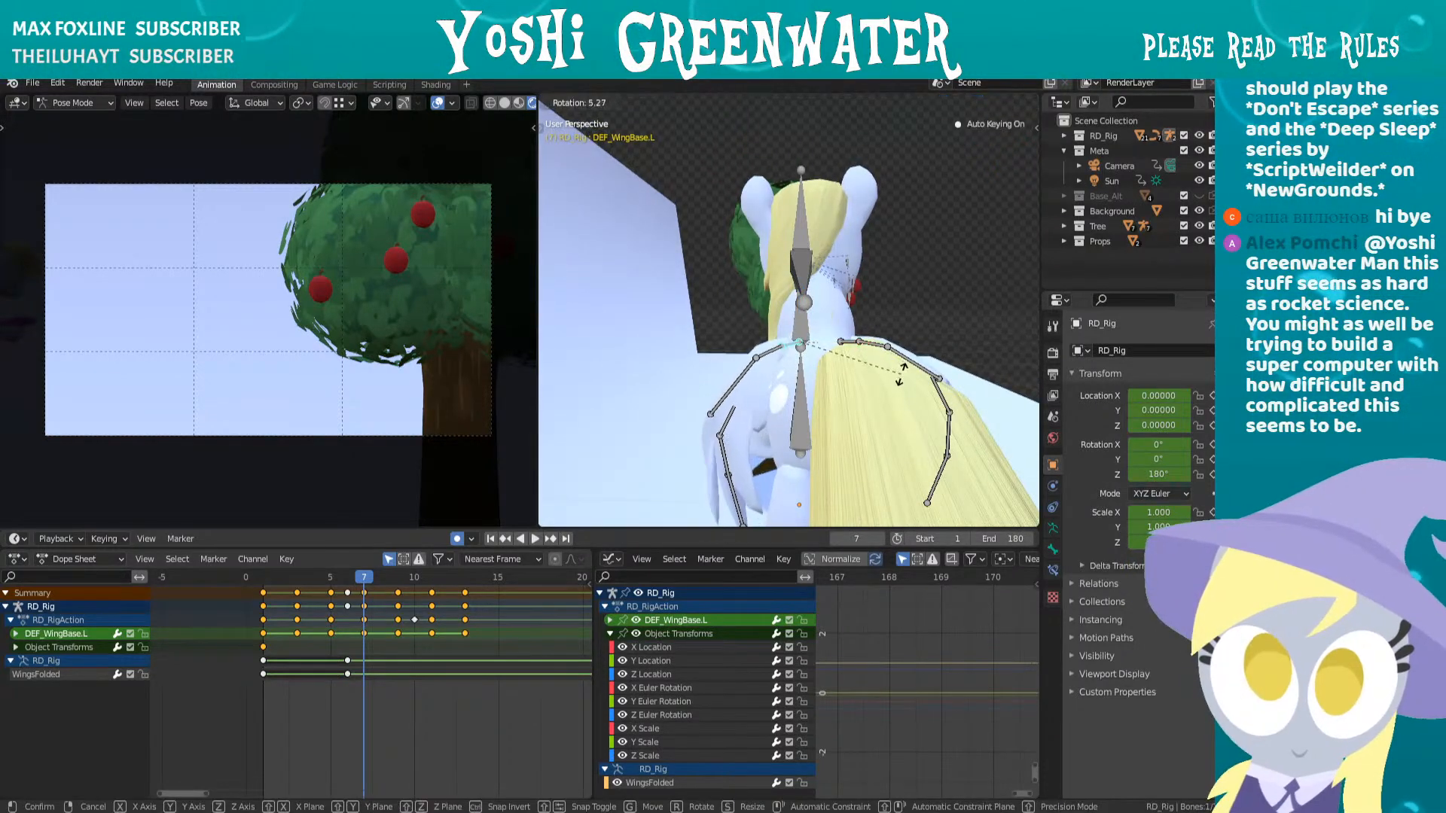
{"action": "left_click", "coordinate": [796, 366]}
{"action": "left_click", "coordinate": [743, 377]}
{"action": "key", "text": "r"}
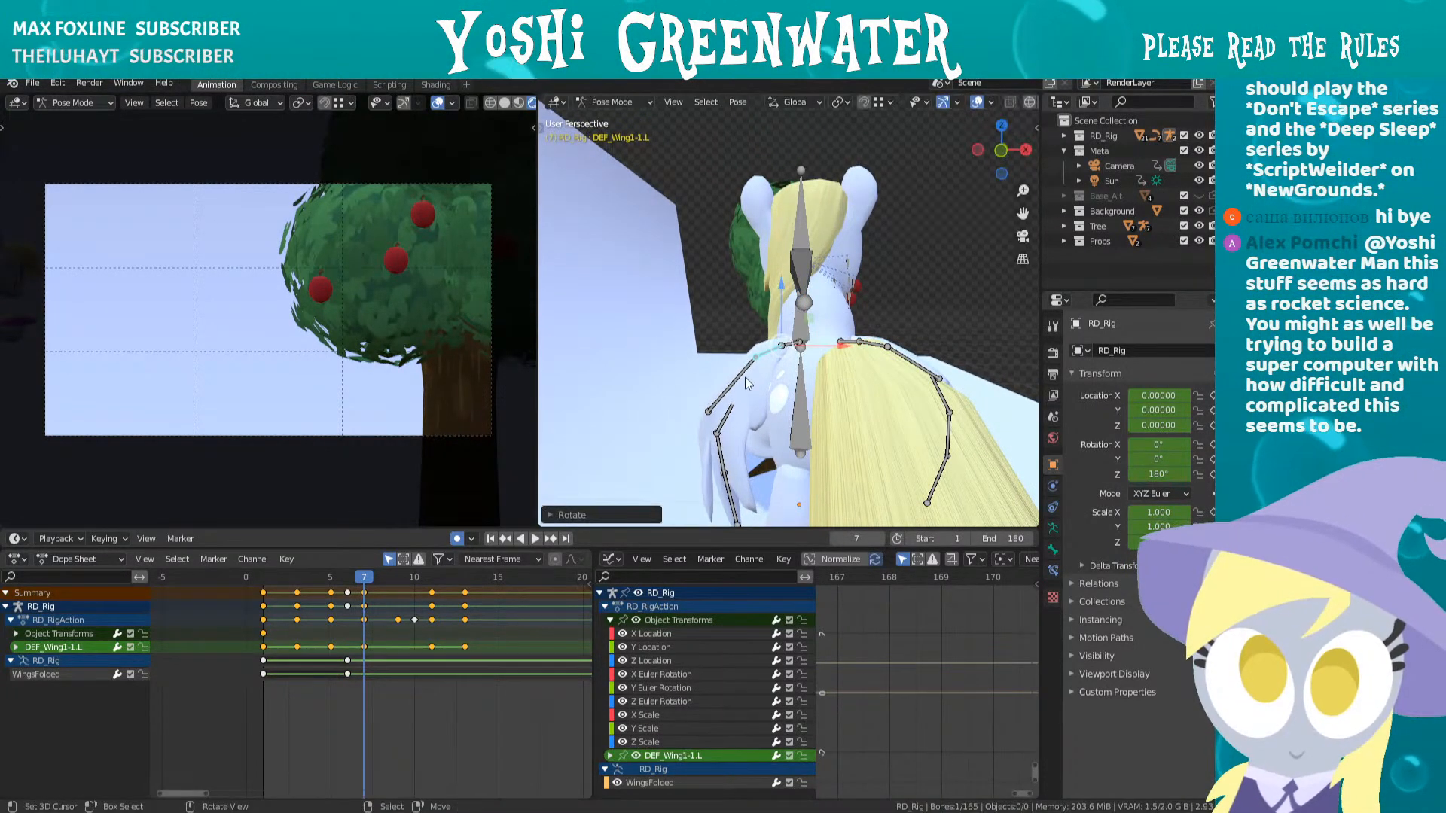
{"action": "left_click", "coordinate": [827, 393]}
- Rotate DEF_Wing2-1.L, DEF_Wing2-2.L and DEF_Wing2-3.L at frame 7 to shape the left wing's trailing feathers
{"action": "right_click", "coordinate": [721, 419]}
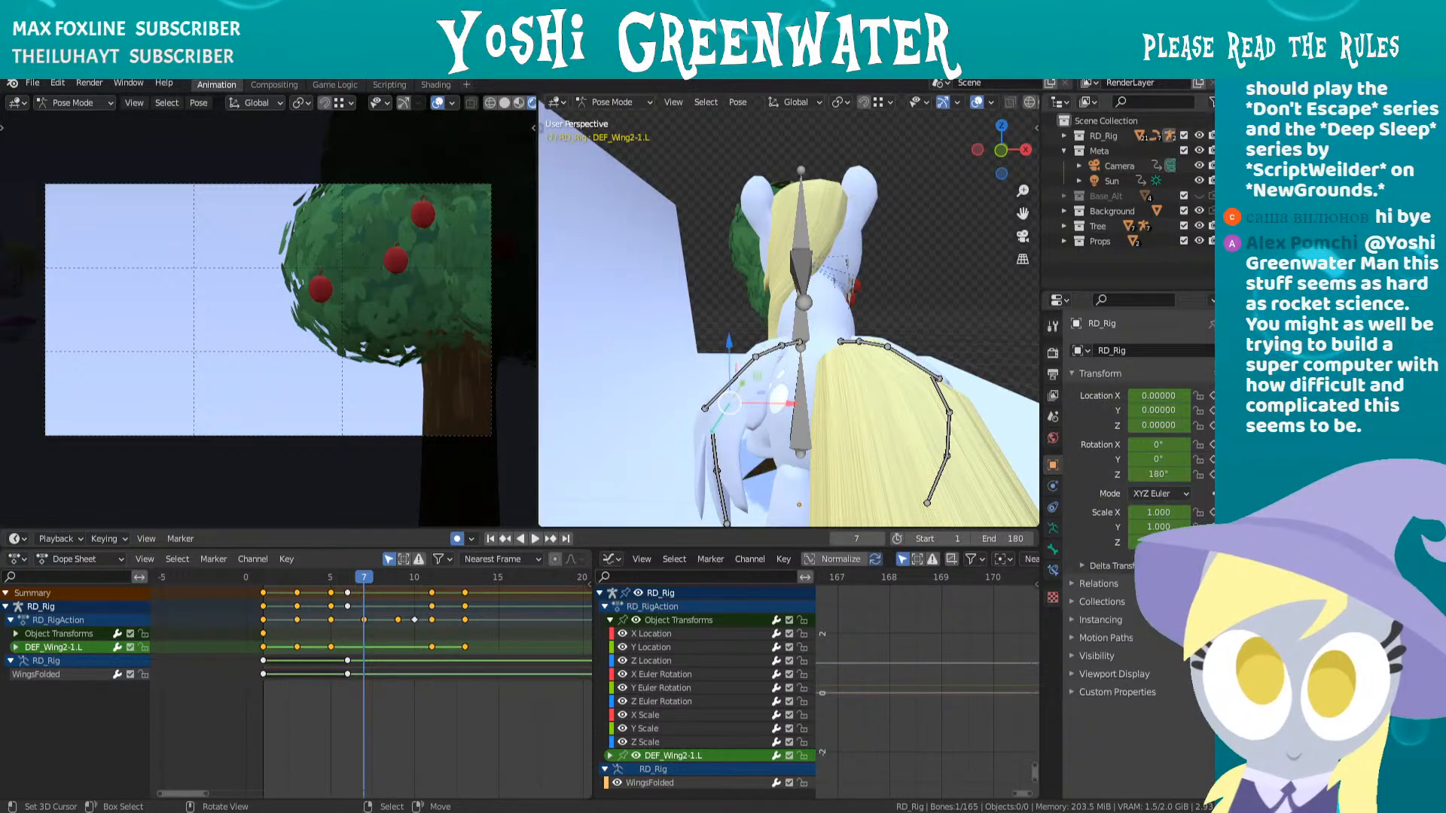
{"action": "key", "text": "r"}
{"action": "left_click", "coordinate": [830, 421]}
{"action": "left_click", "coordinate": [716, 478]}
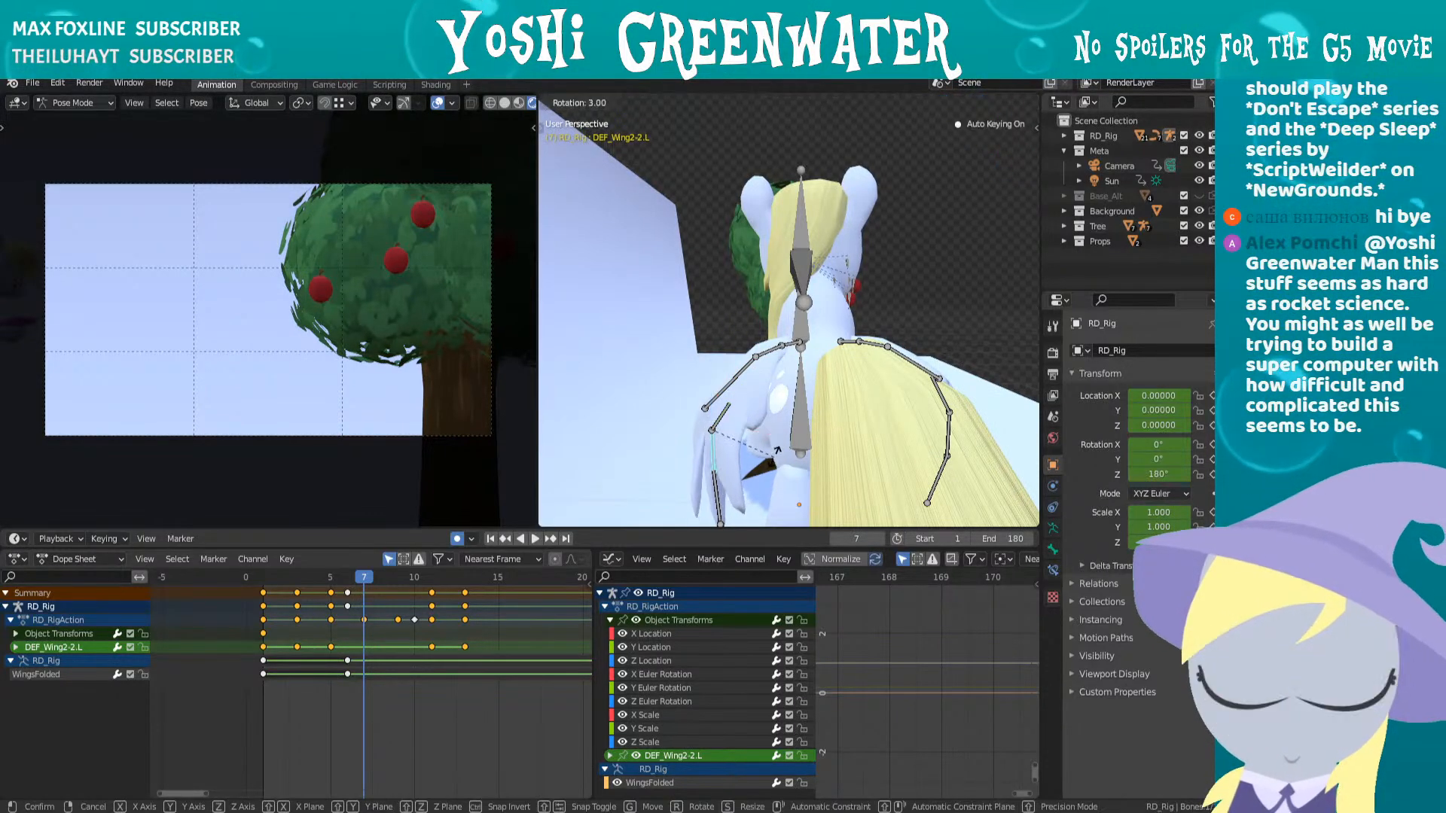
{"action": "key", "text": "r"}
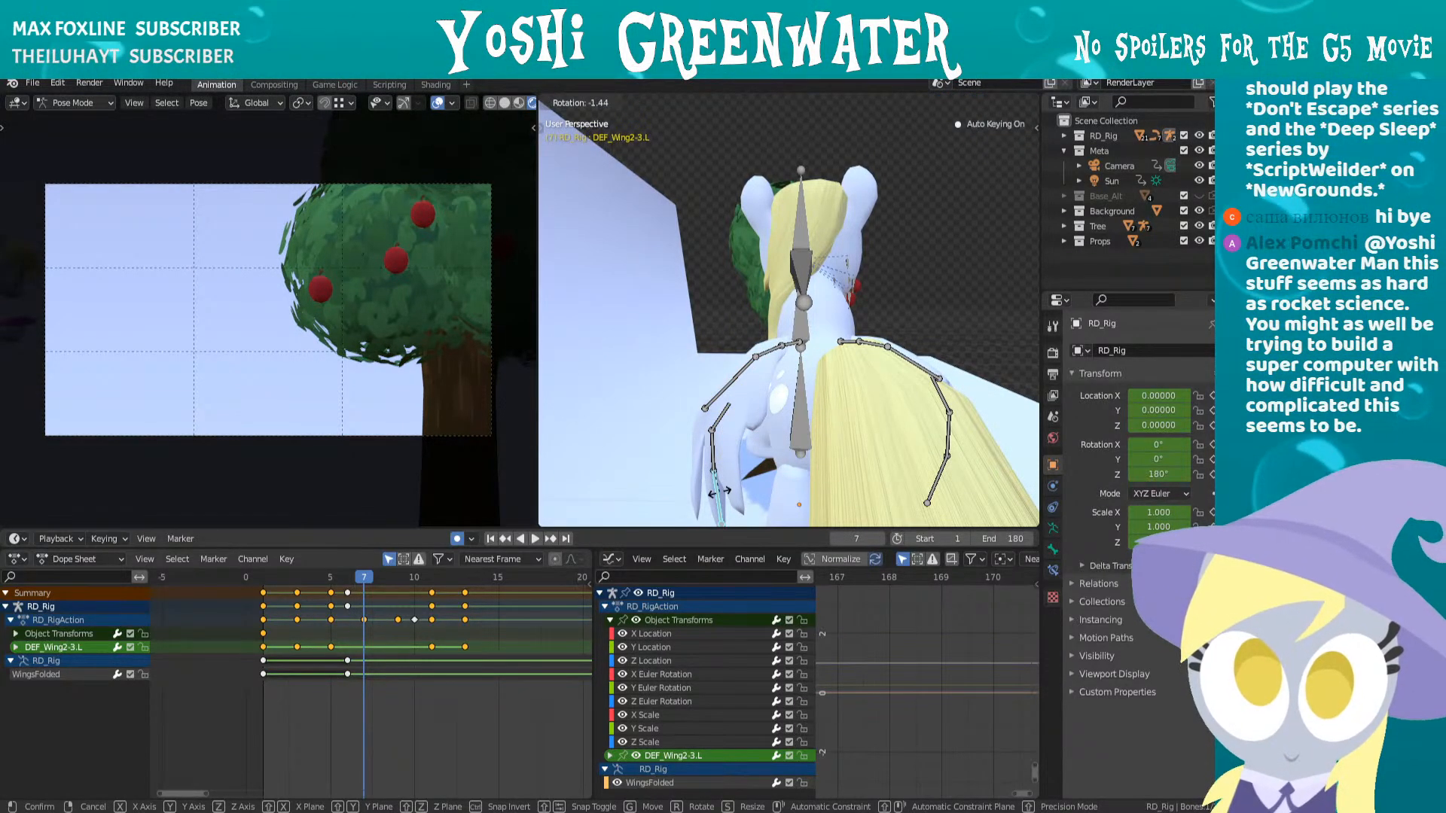
{"action": "left_click", "coordinate": [723, 493]}
- Step forward from frame 7 to frame 34, viewing the pony from behind to compare both wings' motion
{"action": "middle_click_drag", "start_coordinate": [828, 429], "coordinate": [781, 406]}
{"action": "key", "text": "Right"}
{"action": "key", "text": "Right"}
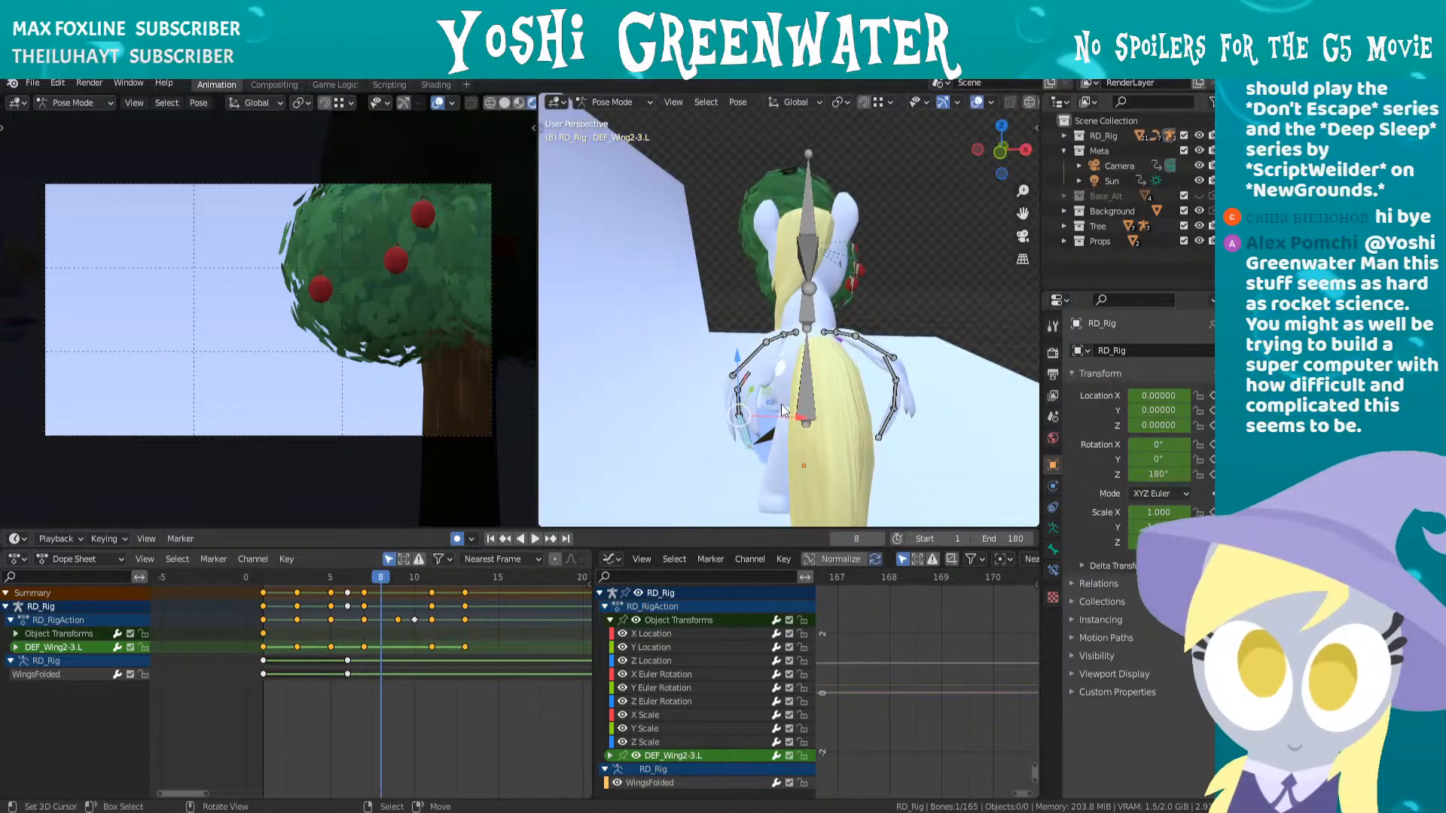
{"action": "key", "text": "Right"}
{"action": "key", "text": "Right"}
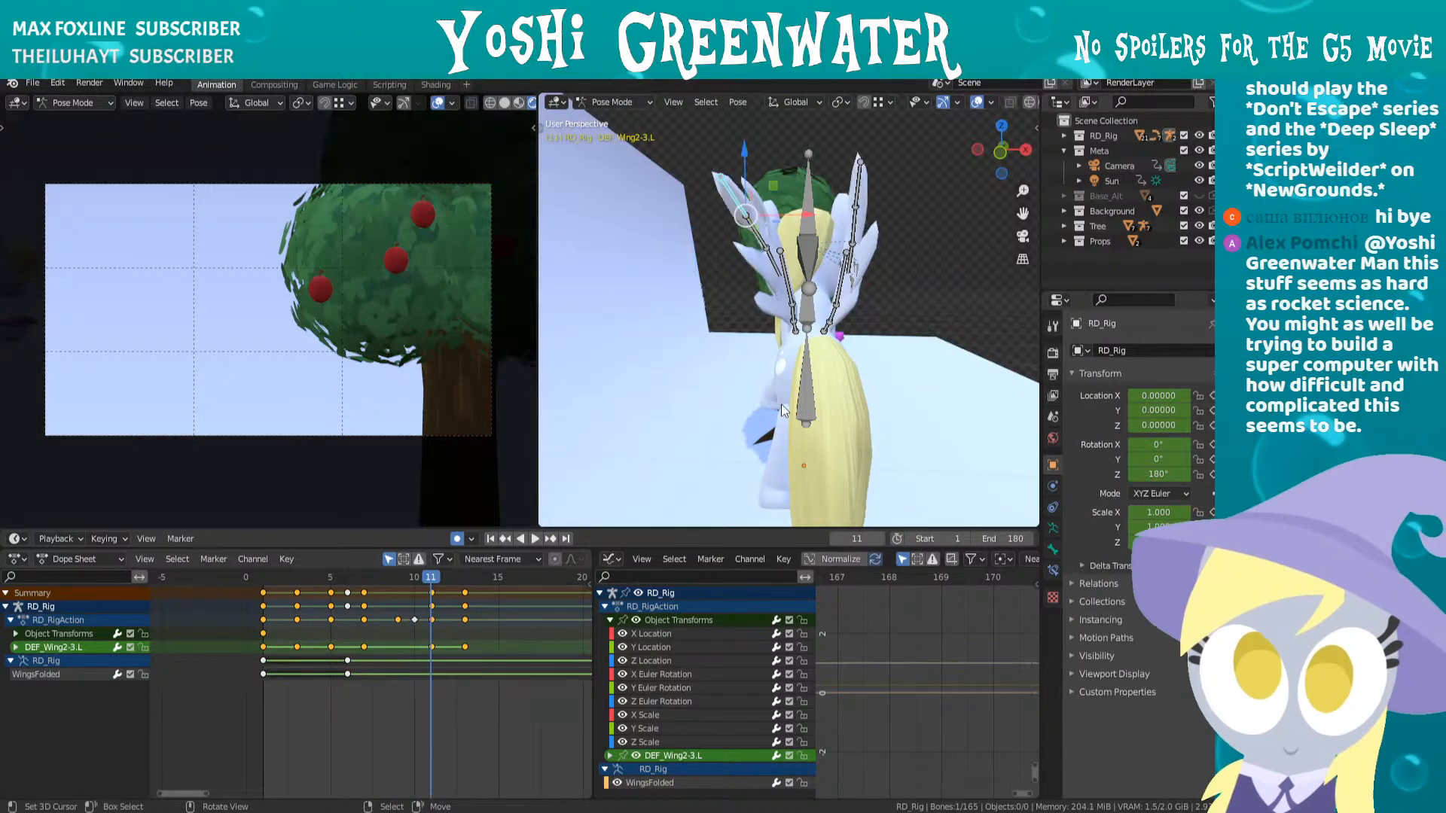
{"action": "key", "text": "Right"}
{"action": "key", "text": "Right"}
{"action": "key", "text": "Right"}
{"action": "key", "text": "Right"}
{"action": "key", "text": "Right"}
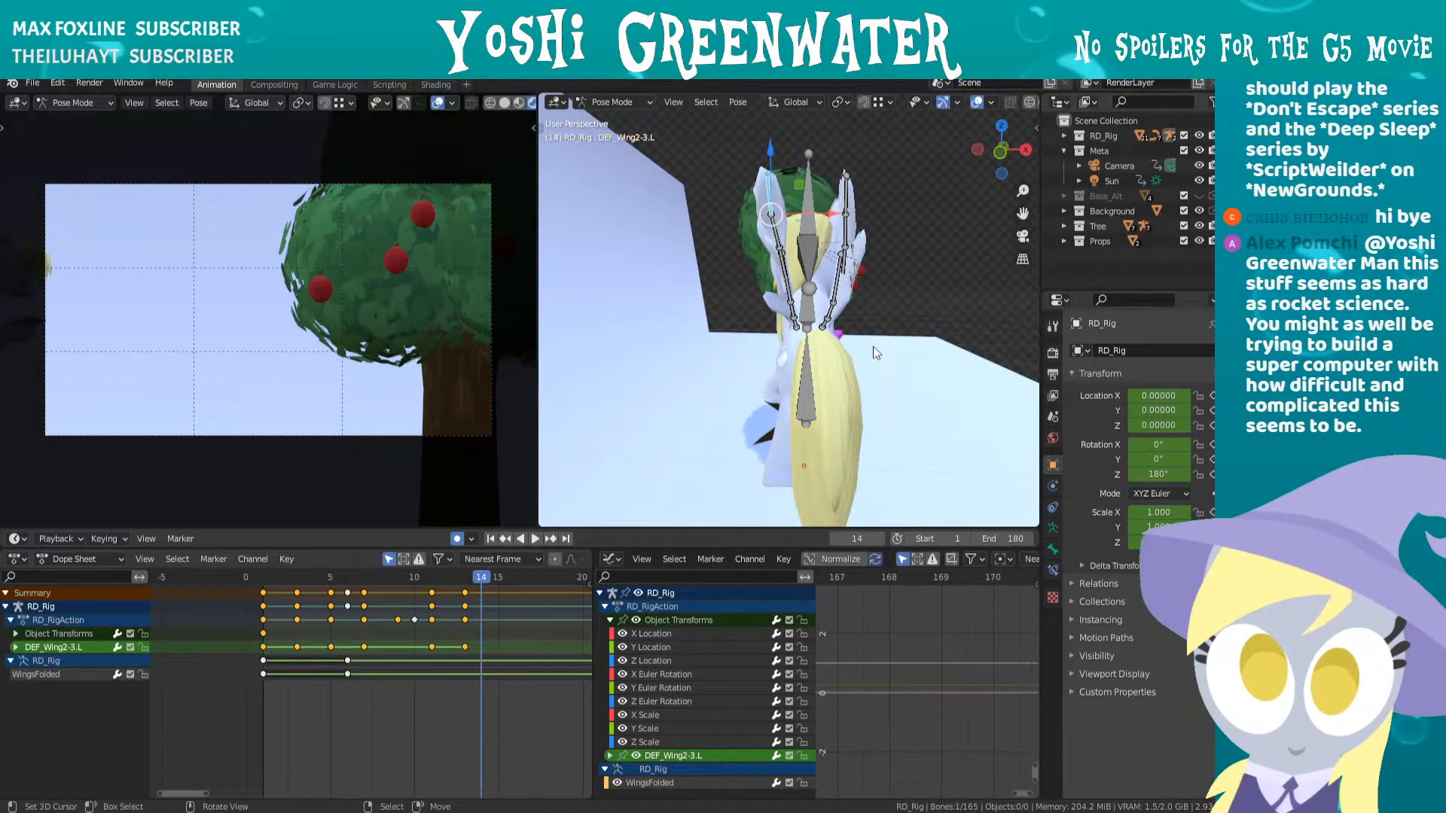
{"action": "key", "text": "Right"}
{"action": "key", "text": "Right"}
{"action": "key", "text": "Right"}
{"action": "key", "text": "Right"}
{"action": "key", "text": "Right"}
{"action": "key", "text": "Right"}
{"action": "key", "text": "Right"}
{"action": "key", "text": "Right"}
{"action": "key", "text": "Right"}
{"action": "key", "text": "Right"}
{"action": "key", "text": "Right"}
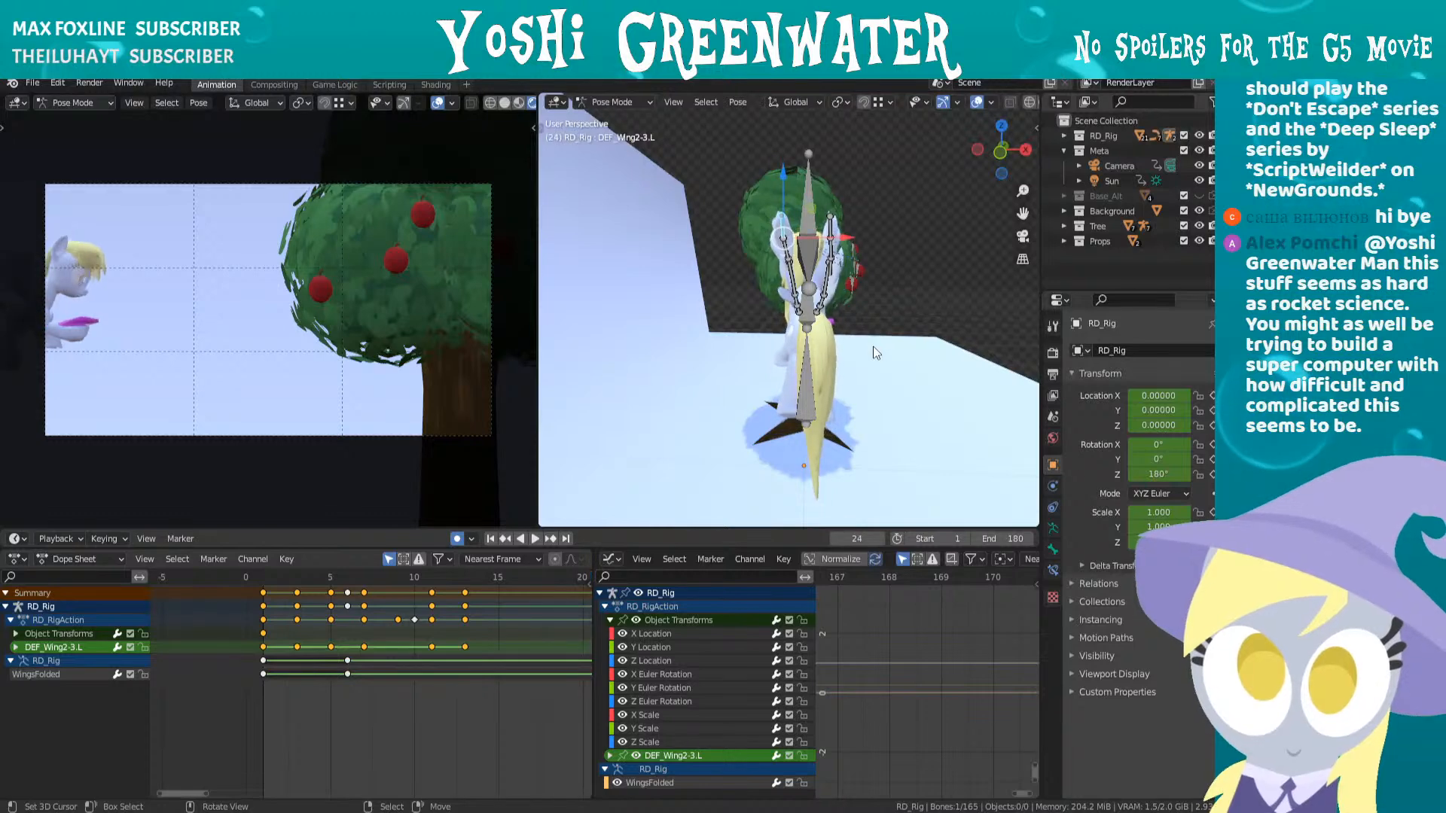
{"action": "key", "text": "Right"}
{"action": "key", "text": "Right"}
{"action": "key", "text": "Right"}
{"action": "key", "text": "Right"}
{"action": "key", "text": "Right"}
{"action": "key", "text": "Right"}
{"action": "key", "text": "Right"}
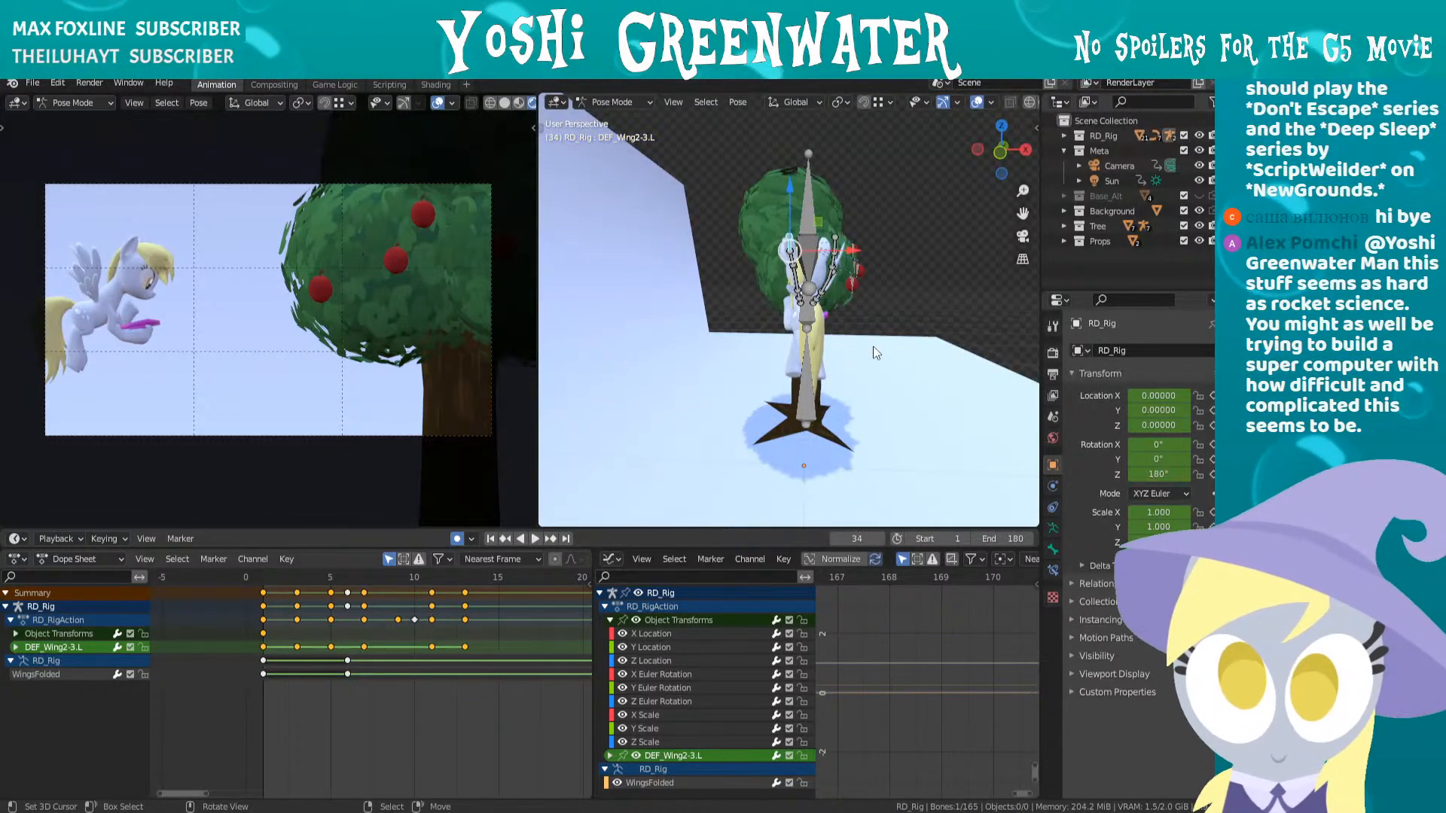
- Save the animation file and return to frame 1 with the pony viewed from the side
{"action": "key", "text": "ctrl+s"}
{"action": "middle_click_drag", "start_coordinate": [850, 321], "coordinate": [927, 319]}
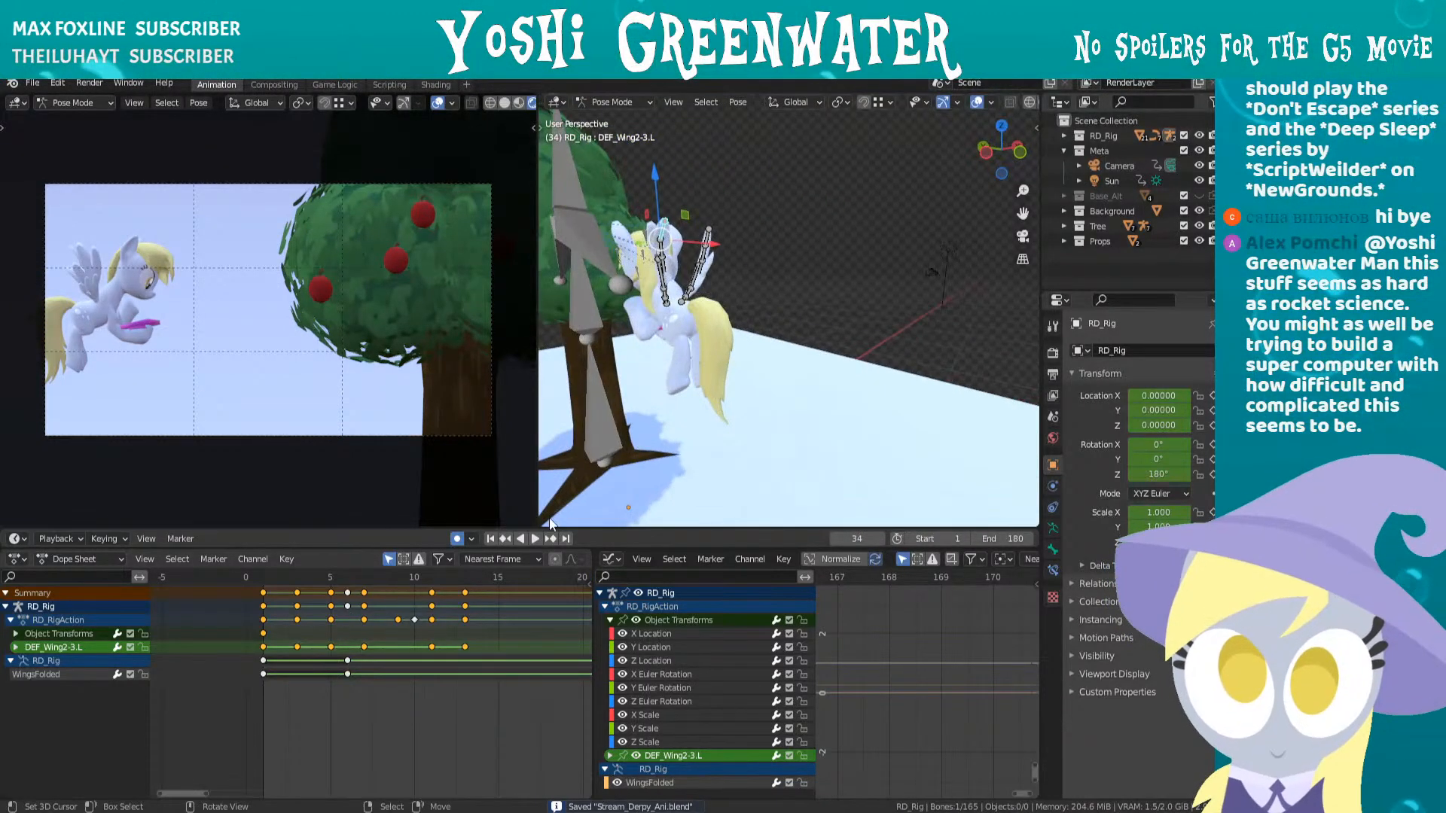
{"action": "left_click", "coordinate": [491, 540]}
- Select DEF_WingBase.L and DEF_Wing1-1.L at the left wing's root, and open the keyframe extrapolation options for their curves
{"action": "scroll", "coordinate": [797, 342], "scroll_direction": "up", "scroll_amount": 4}
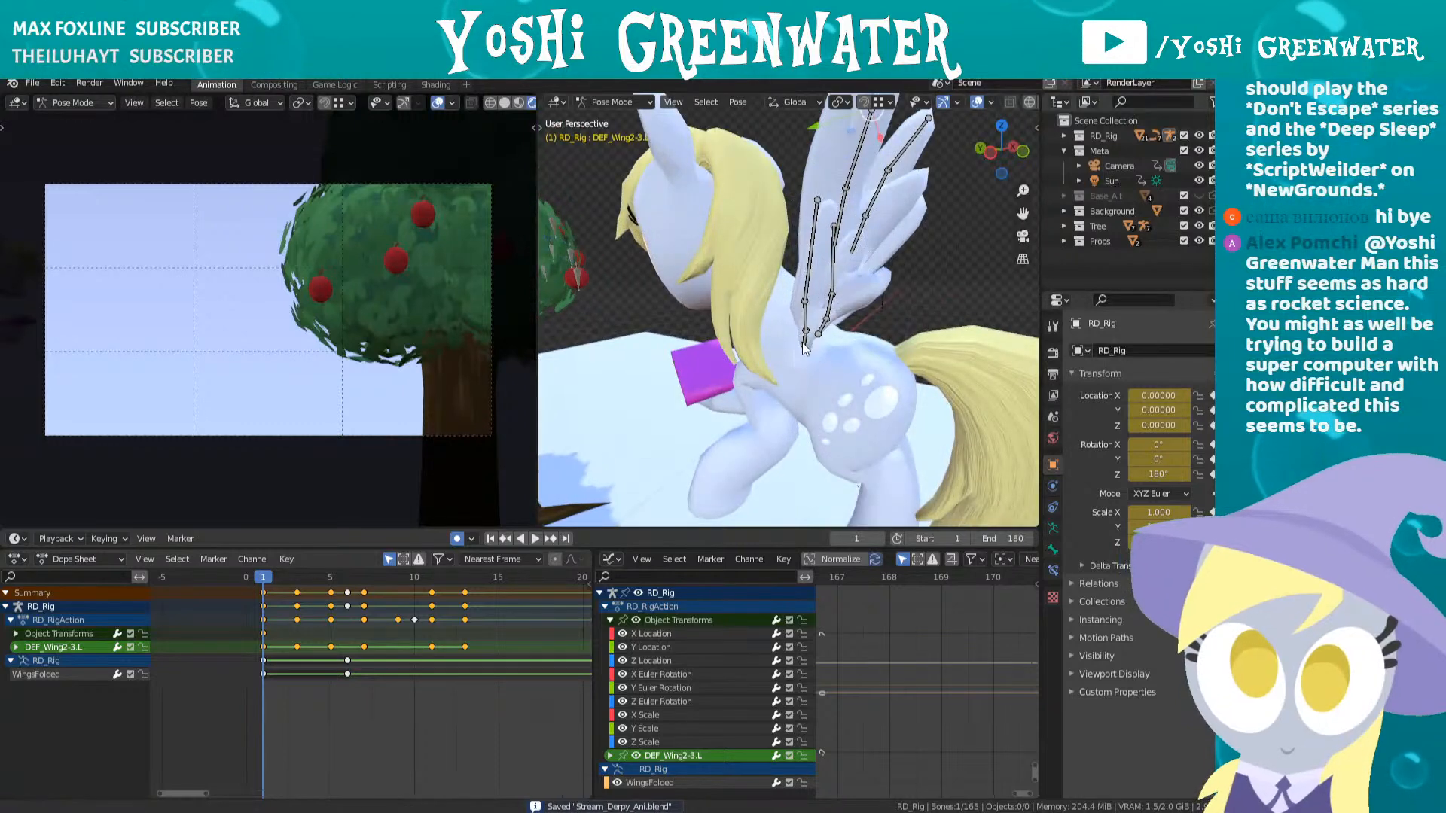
{"action": "middle_click_drag", "start_coordinate": [787, 354], "coordinate": [872, 393]}
{"action": "scroll", "coordinate": [832, 358], "scroll_direction": "up", "scroll_amount": 3}
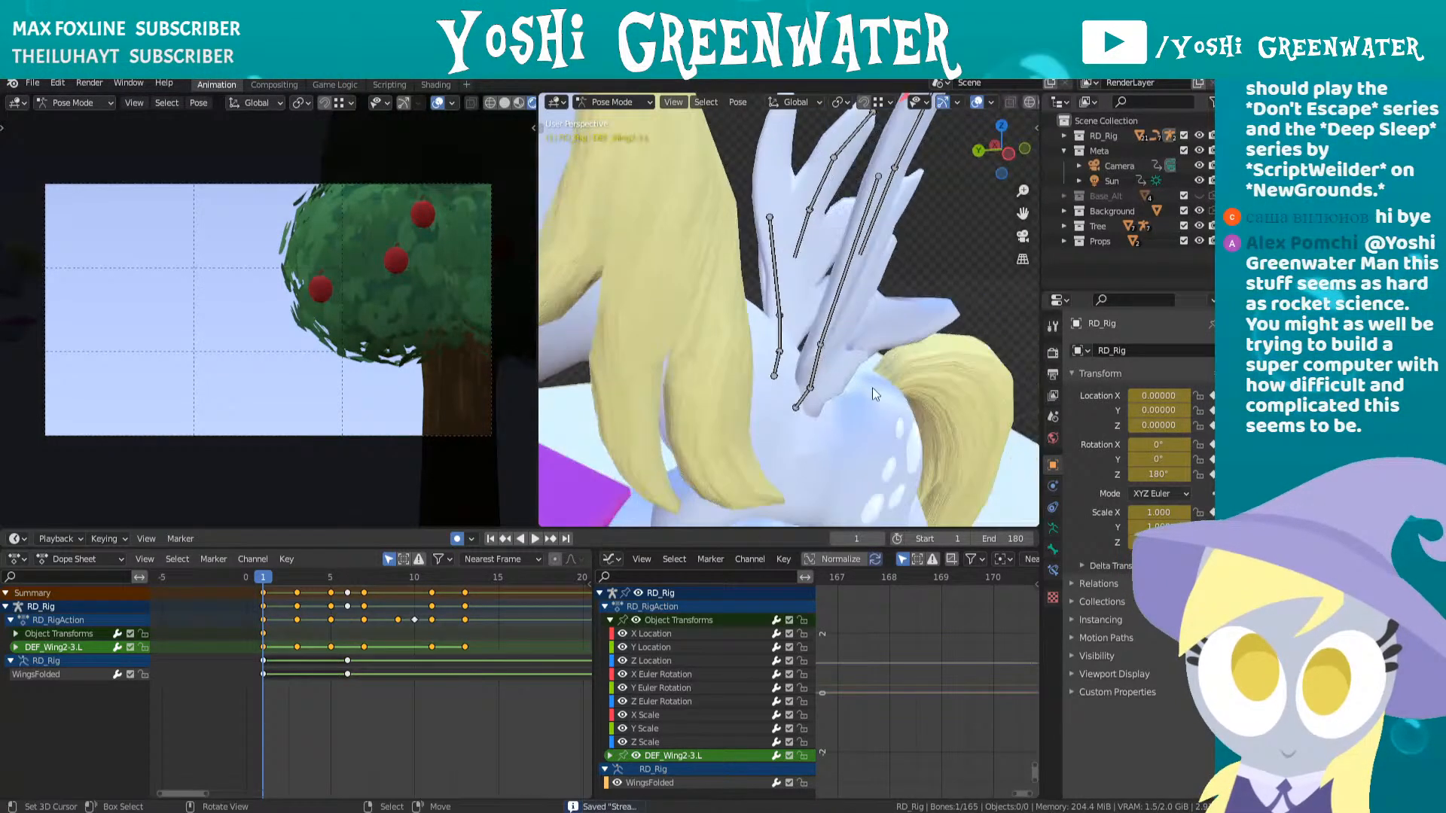
{"action": "left_click", "coordinate": [808, 398]}
{"action": "left_click", "coordinate": [814, 362], "text": "shift"}
{"action": "middle_click_drag", "start_coordinate": [847, 343], "coordinate": [828, 374]}
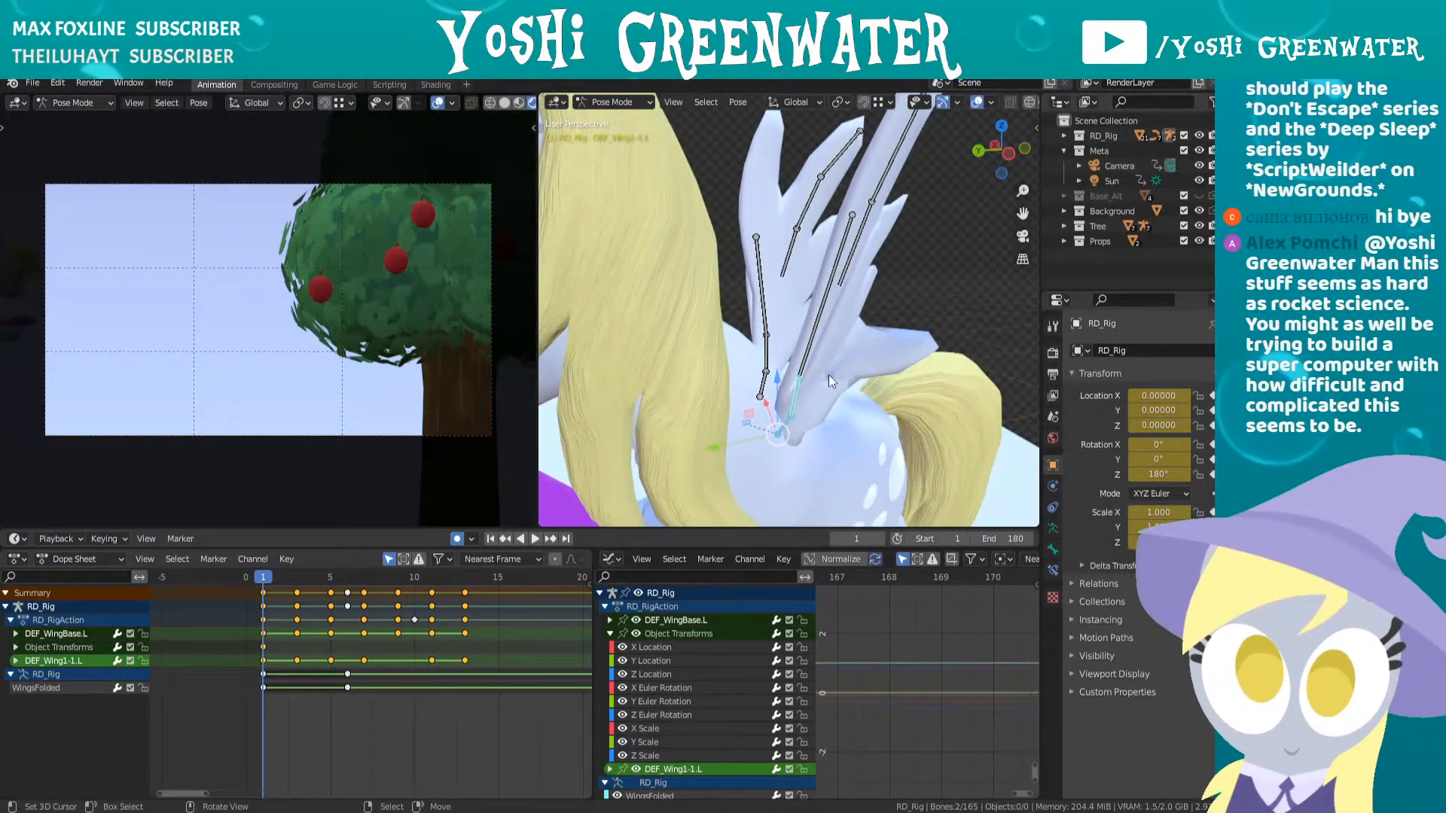
{"action": "key", "text": "shift+e"}
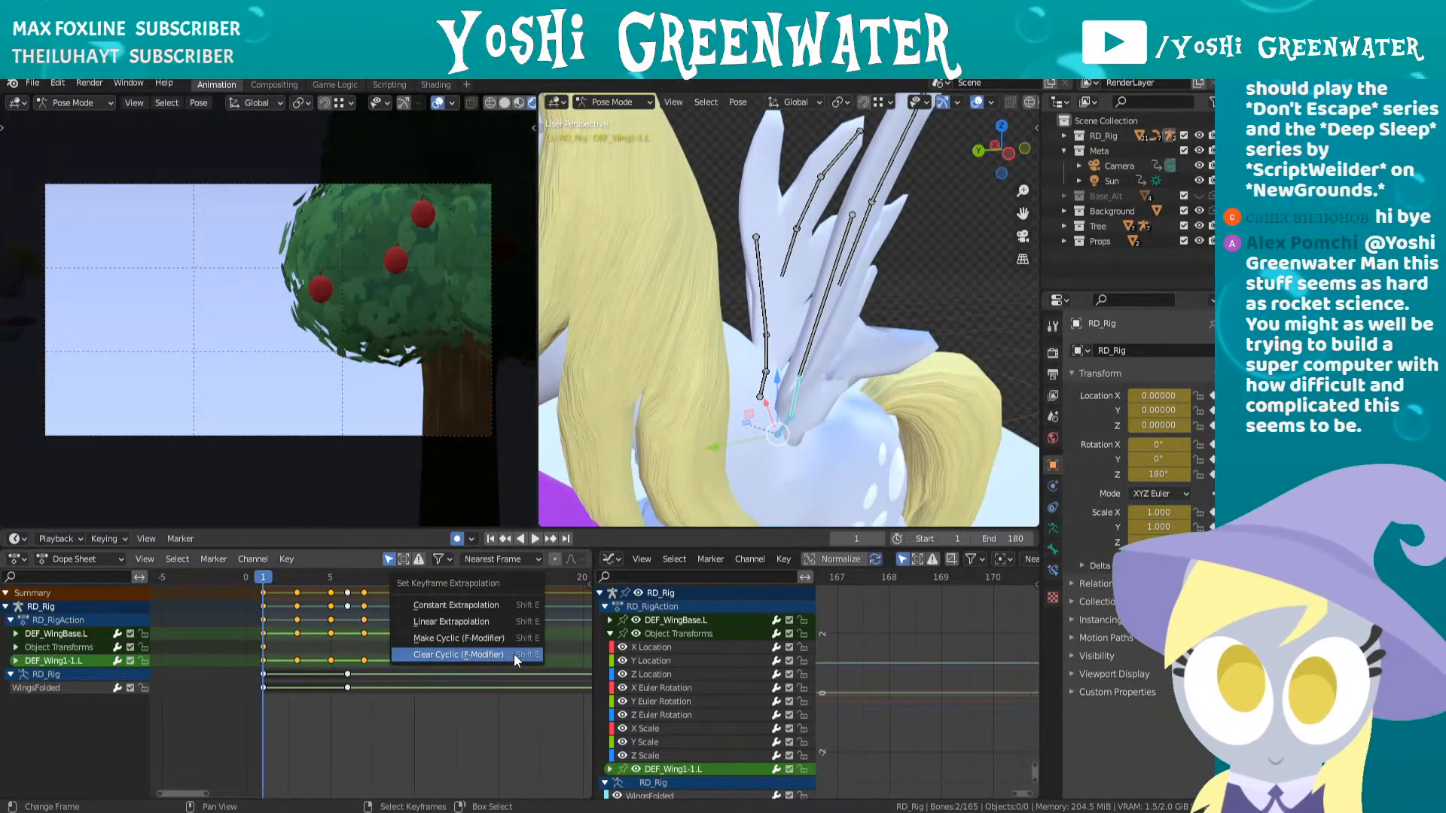
- Apply Make Cyclic (F-Modifier) extrapolation to the selected DEF_WingBase.L and DEF_Wing1-1.L keyframes
{"action": "left_click", "coordinate": [450, 640]}
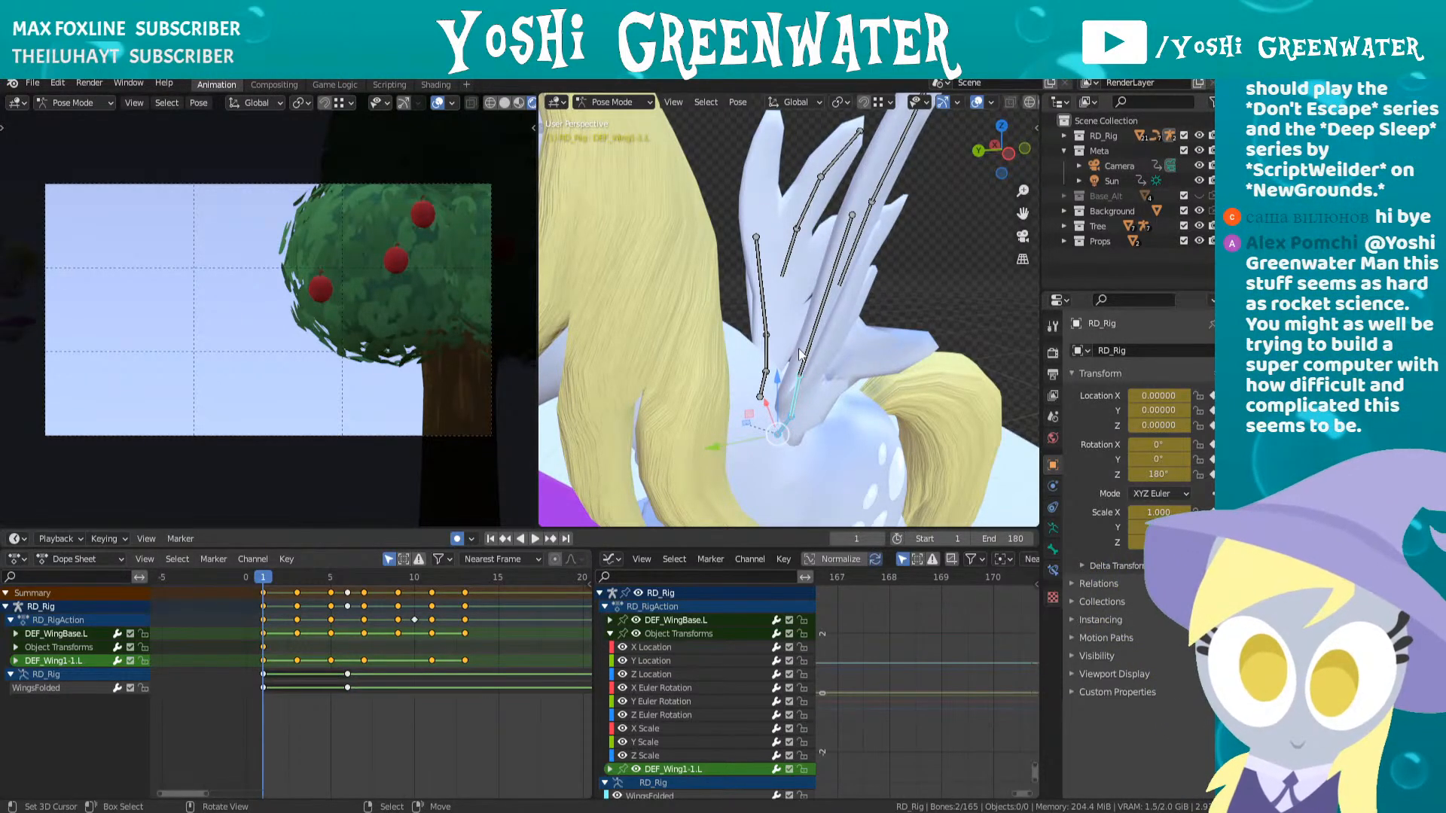
- Add the left wing bones DEF_Wing1-2.L, DEF_Wing2-1.L, DEF_Wing2-2.L and DEF_Wing2-3.L to the selection and save the file
{"action": "middle_click_drag", "start_coordinate": [800, 354], "coordinate": [811, 320]}
{"action": "right_click", "coordinate": [811, 320], "text": "shift"}
{"action": "right_click", "coordinate": [853, 244], "text": "shift"}
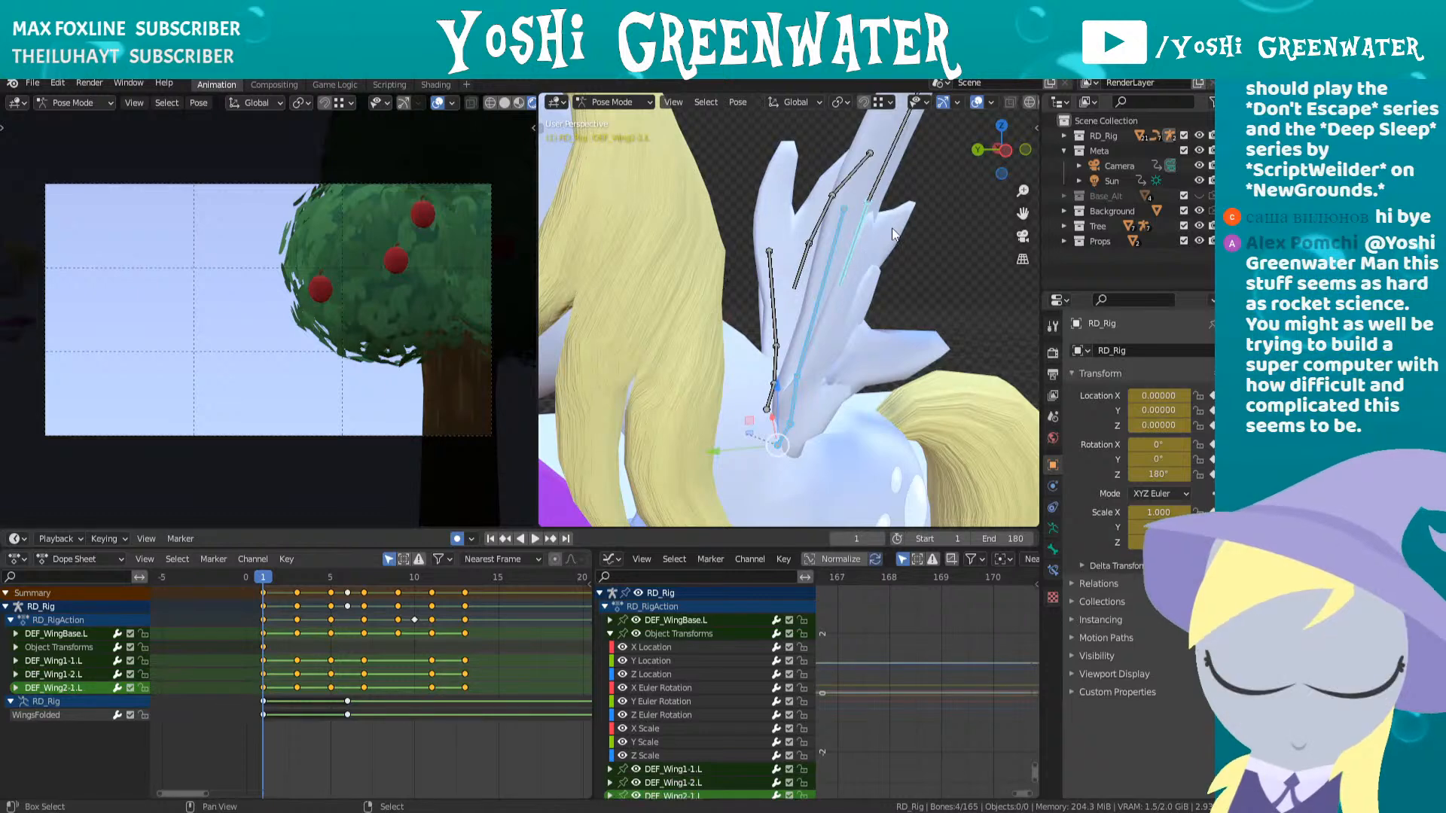
{"action": "middle_click_drag", "start_coordinate": [892, 227], "coordinate": [849, 301], "text": "shift"}
{"action": "right_click", "coordinate": [842, 253], "text": "shift"}
{"action": "right_click", "coordinate": [879, 161], "text": "shift"}
{"action": "middle_click_drag", "start_coordinate": [879, 161], "coordinate": [779, 298]}
{"action": "key", "text": "ctrl+s"}
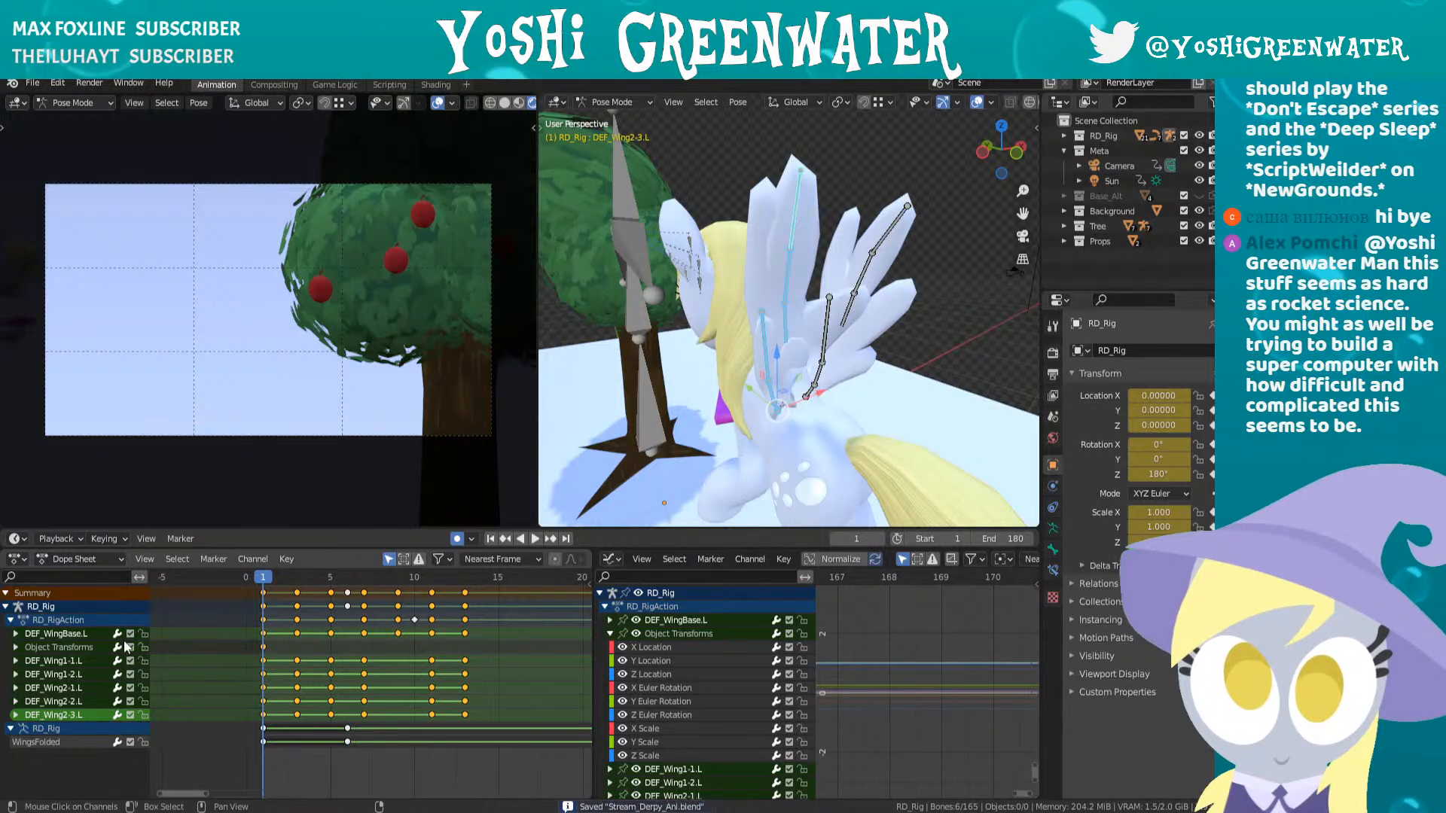
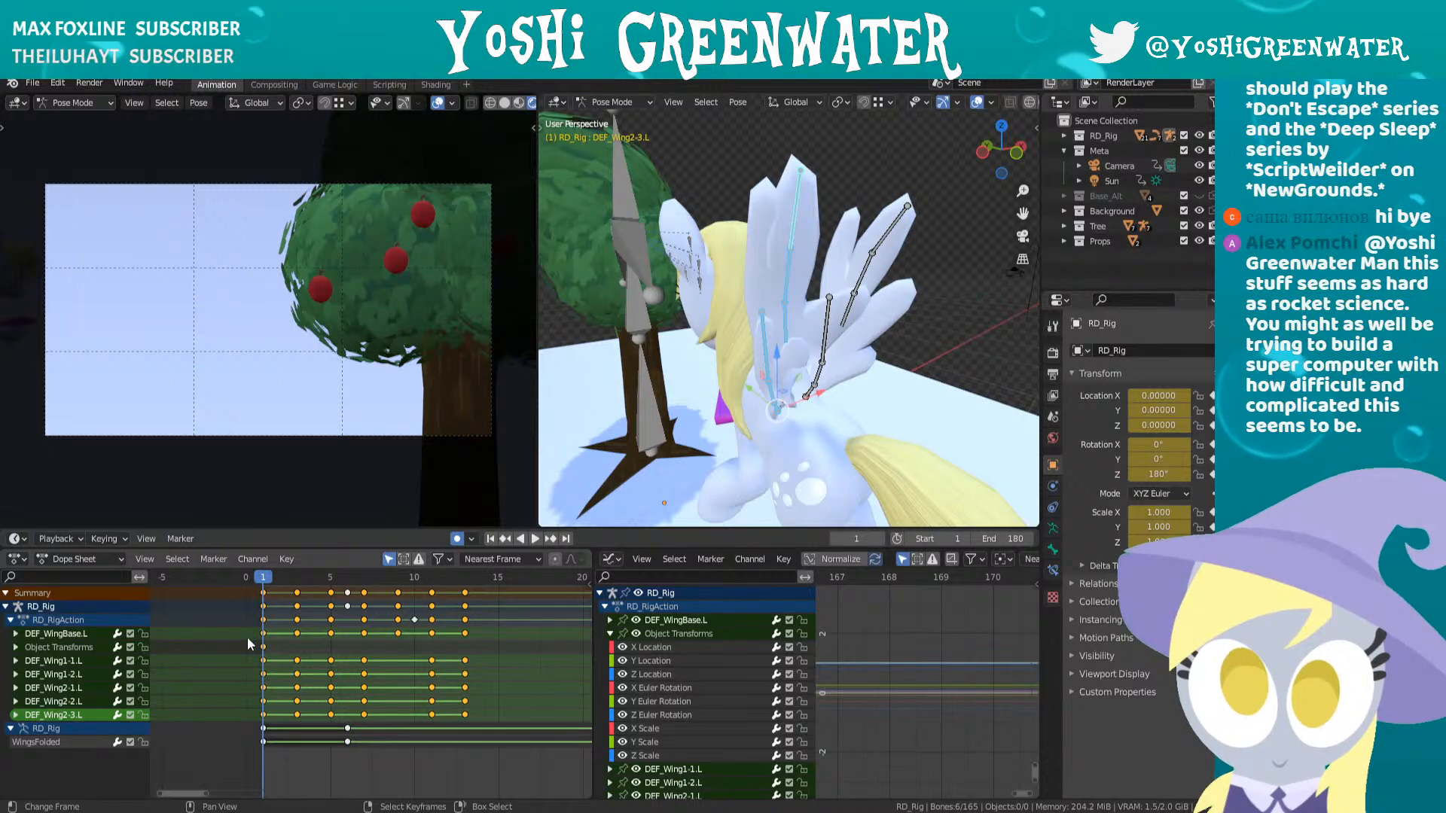
- Make the keyframes of all DEF_Wing1 and DEF_Wing2 left bones cyclic and play the animation briefly to check them
{"action": "left_click_drag", "start_coordinate": [253, 664], "coordinate": [490, 720]}
{"action": "key", "text": "t"}
{"action": "left_click", "coordinate": [431, 691]}
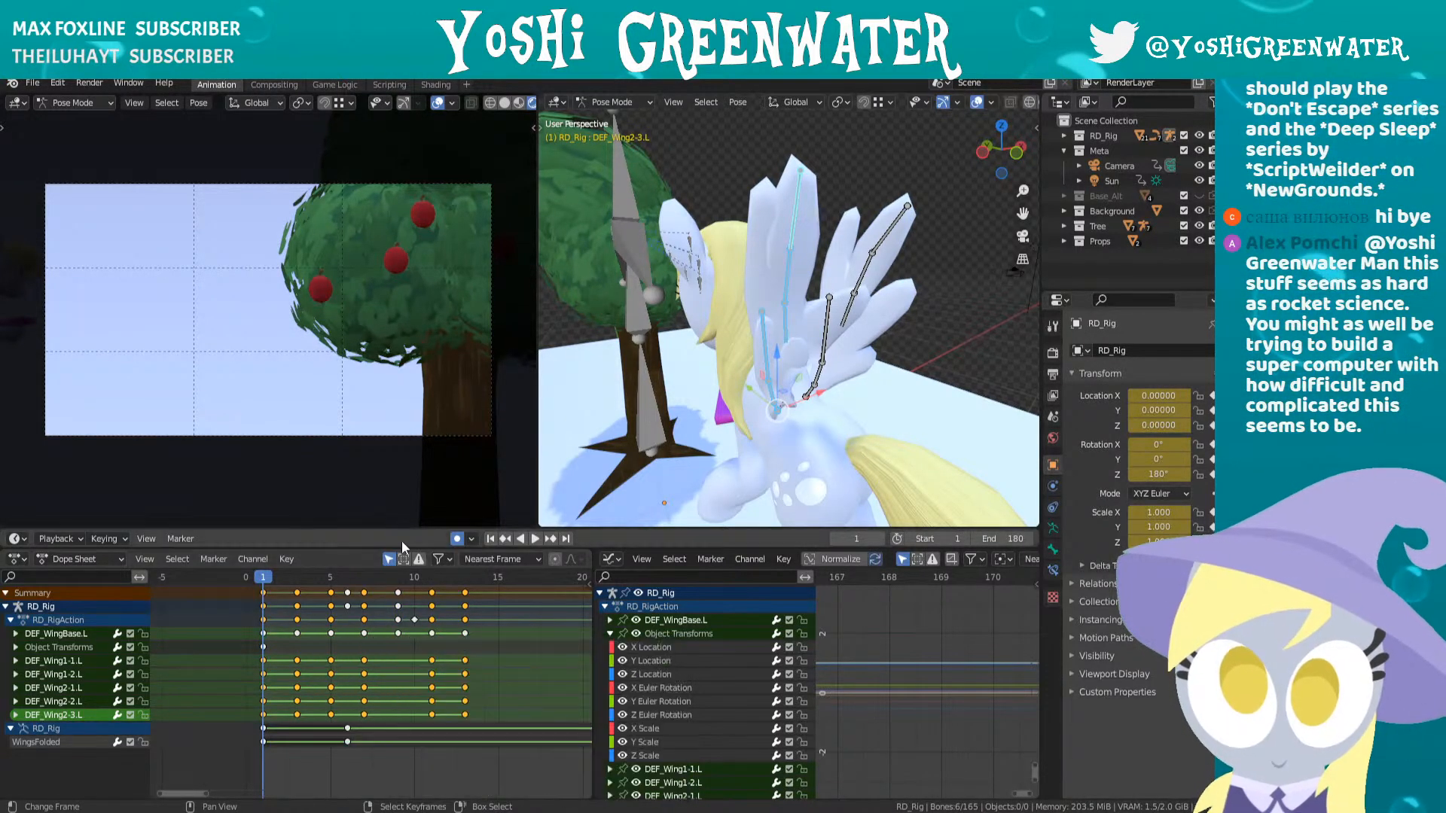
{"action": "key", "text": "shift+e"}
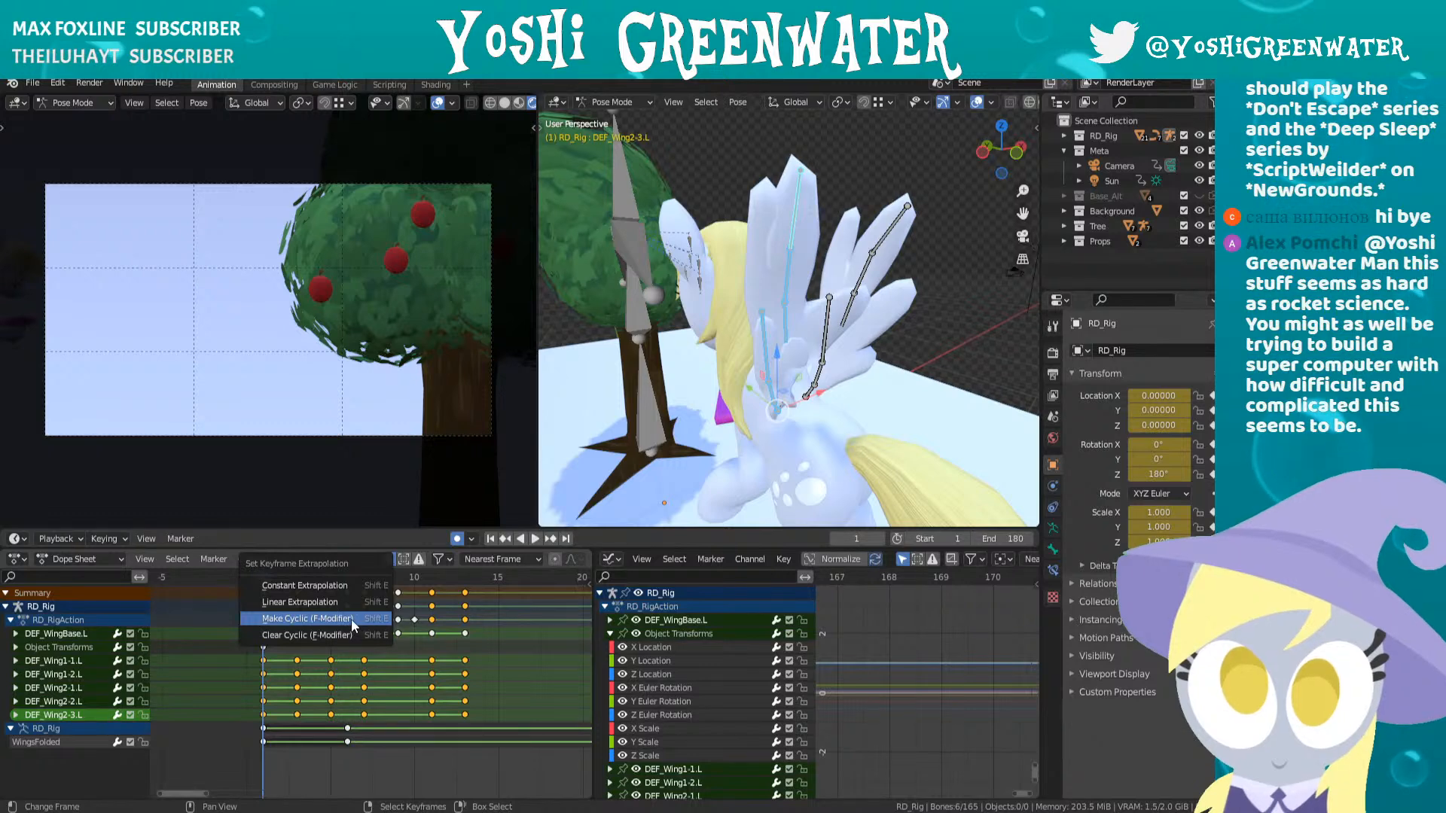
{"action": "left_click", "coordinate": [351, 619]}
{"action": "key", "text": "space"}
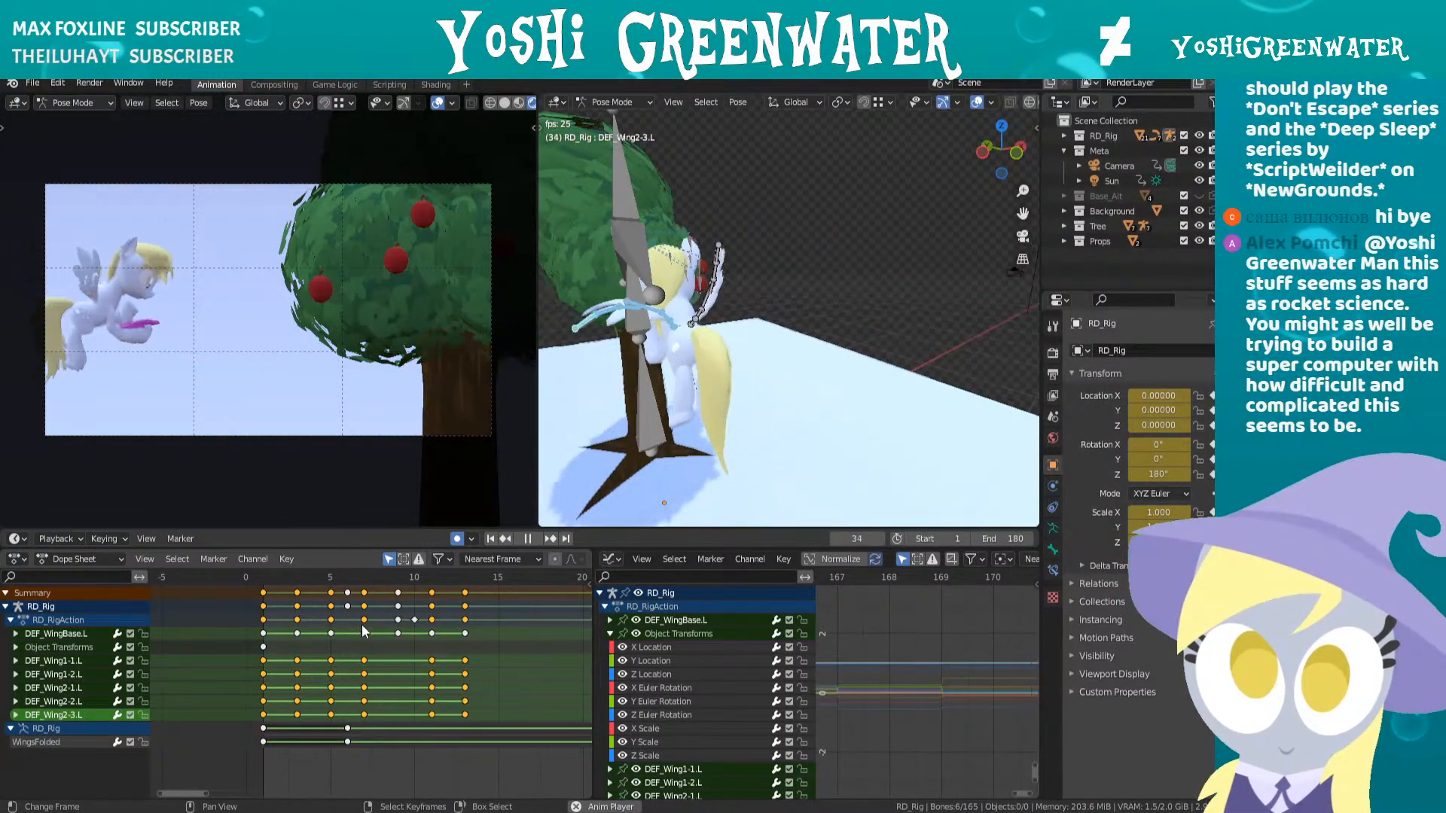
{"action": "key", "text": "space"}
- Make only the DEF_WingBase.L keyframes cyclic and play the animation from frame 1 to check the wing
{"action": "left_click_drag", "start_coordinate": [247, 631], "coordinate": [476, 635]}
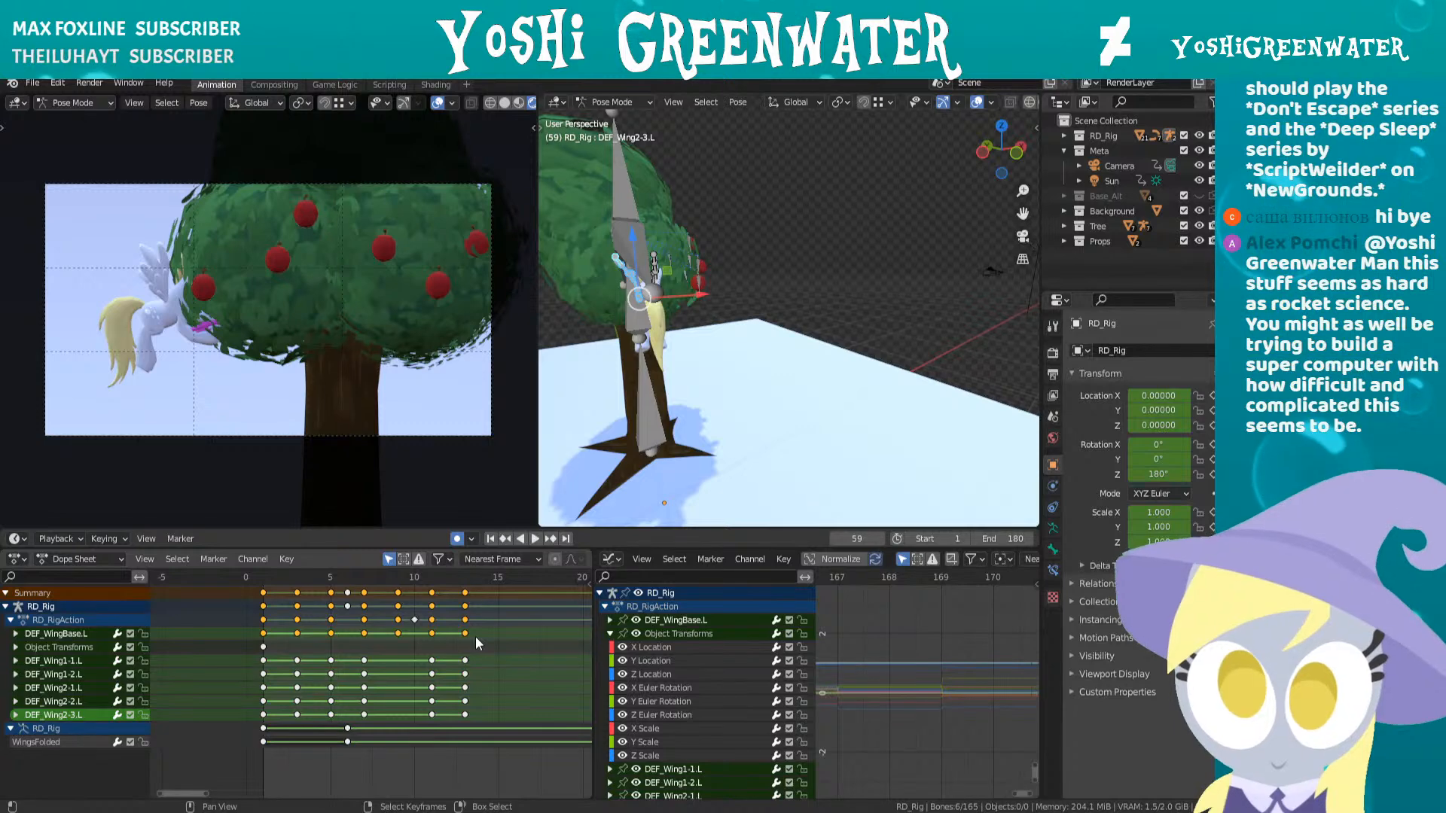
{"action": "key", "text": "shift+e"}
{"action": "left_click", "coordinate": [476, 636]}
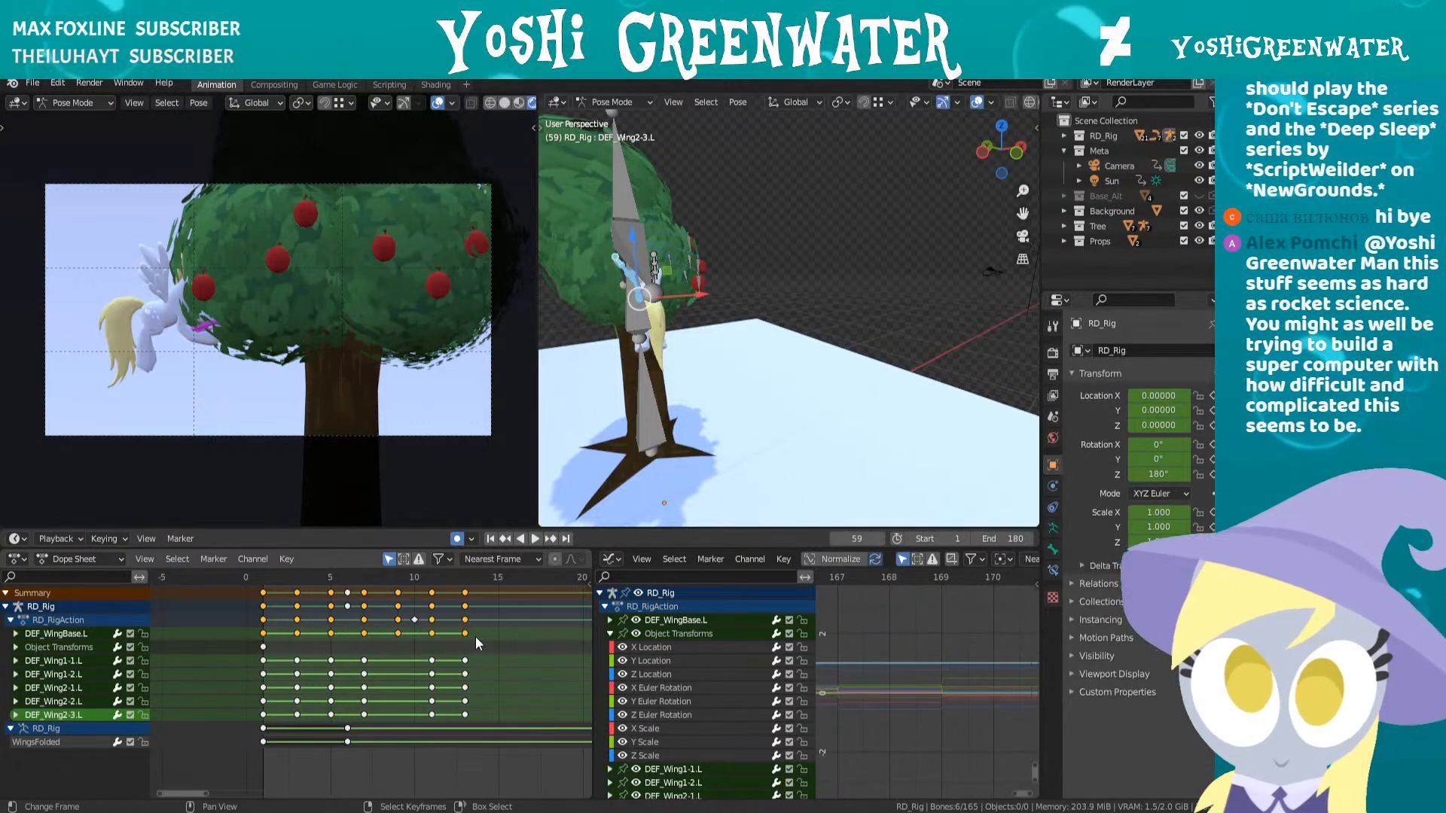
{"action": "left_click", "coordinate": [268, 585]}
{"action": "key", "text": "space"}
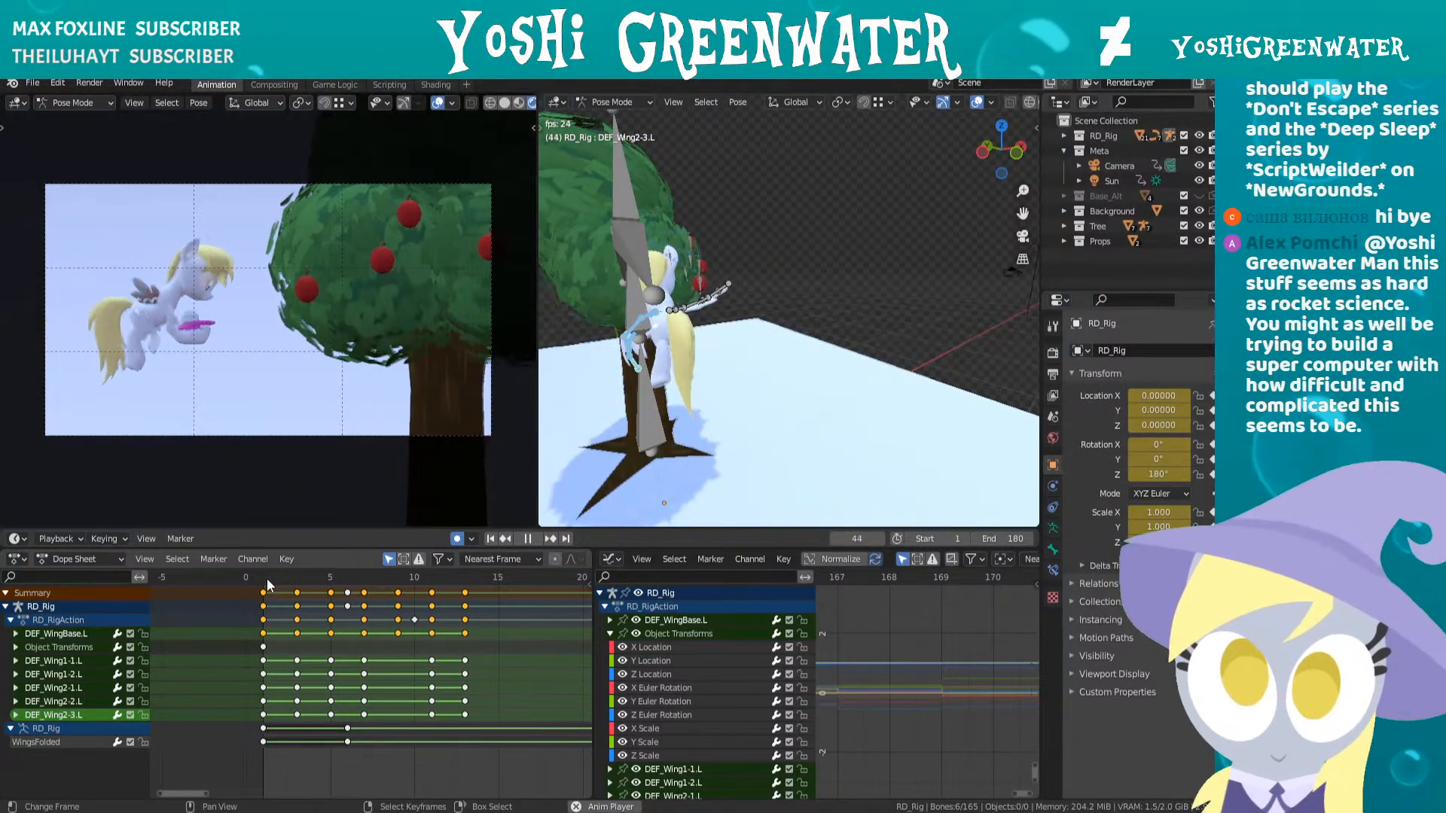
{"action": "middle_click_drag", "start_coordinate": [648, 399], "coordinate": [673, 398]}
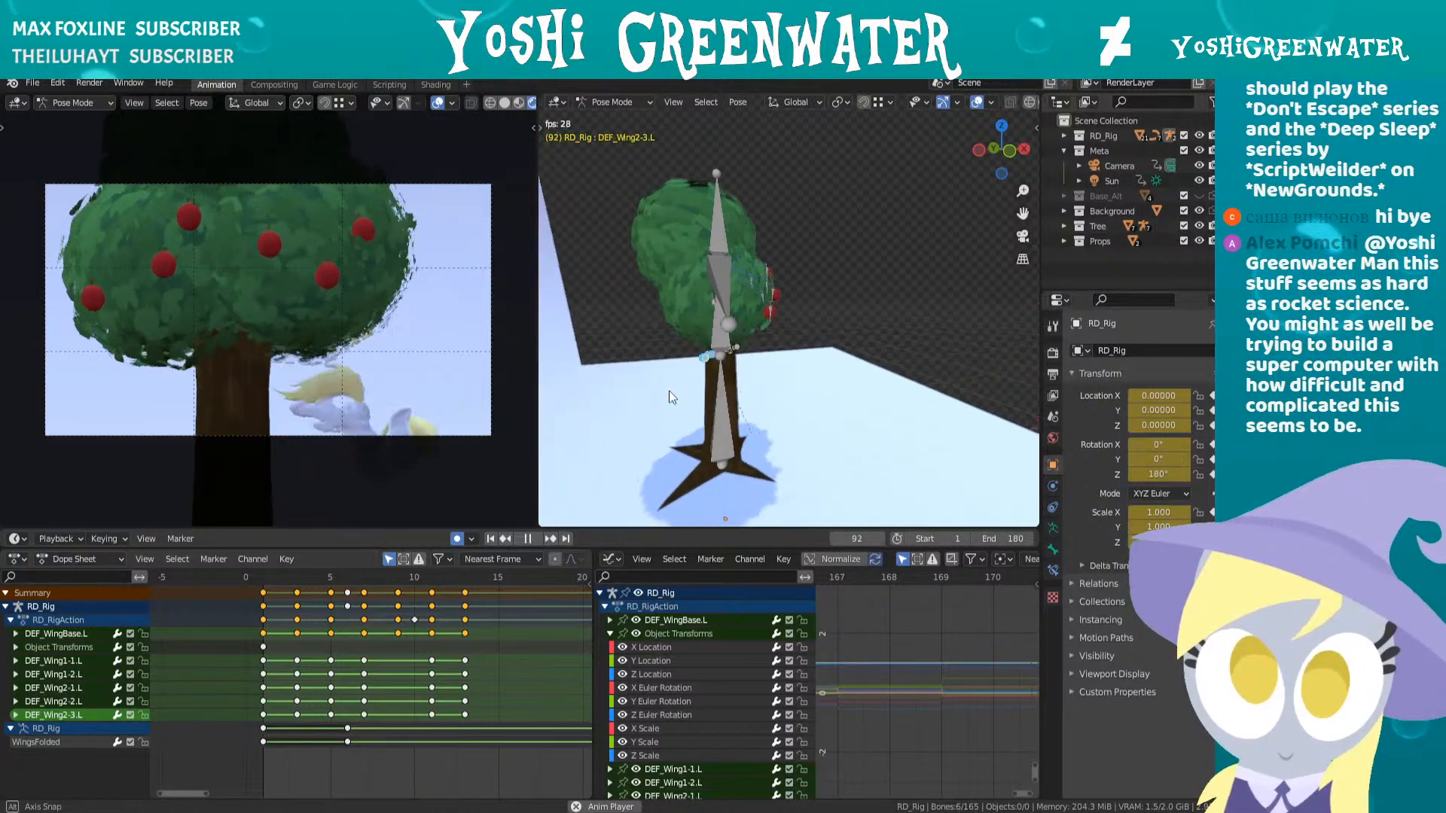
{"action": "key", "text": "Escape"}
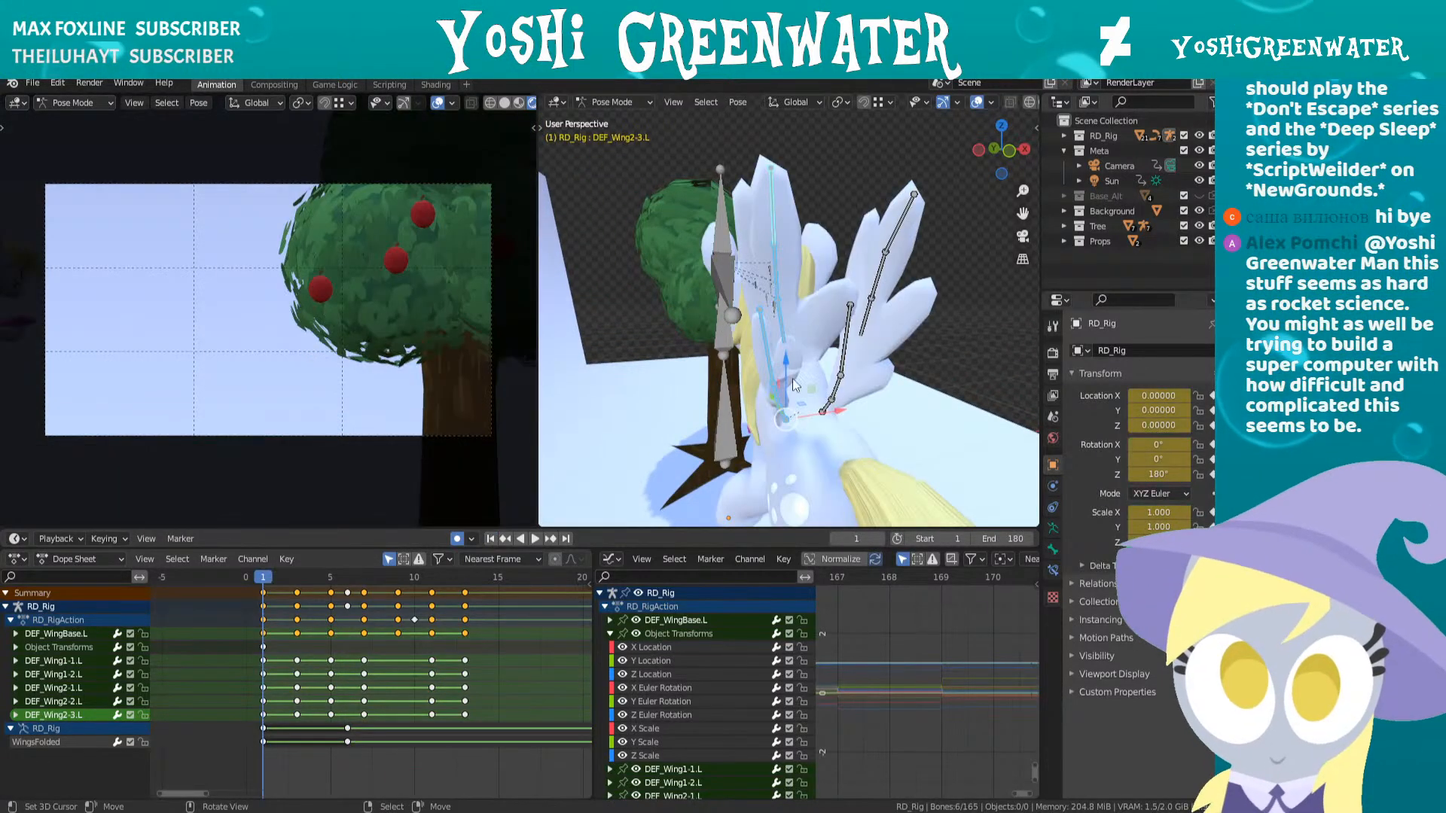
- Go to frame 13 and select the Object Transforms keyframe at frame 1
{"action": "middle_click_drag", "start_coordinate": [794, 385], "coordinate": [757, 384]}
{"action": "left_click_drag", "start_coordinate": [446, 591], "coordinate": [467, 594]}
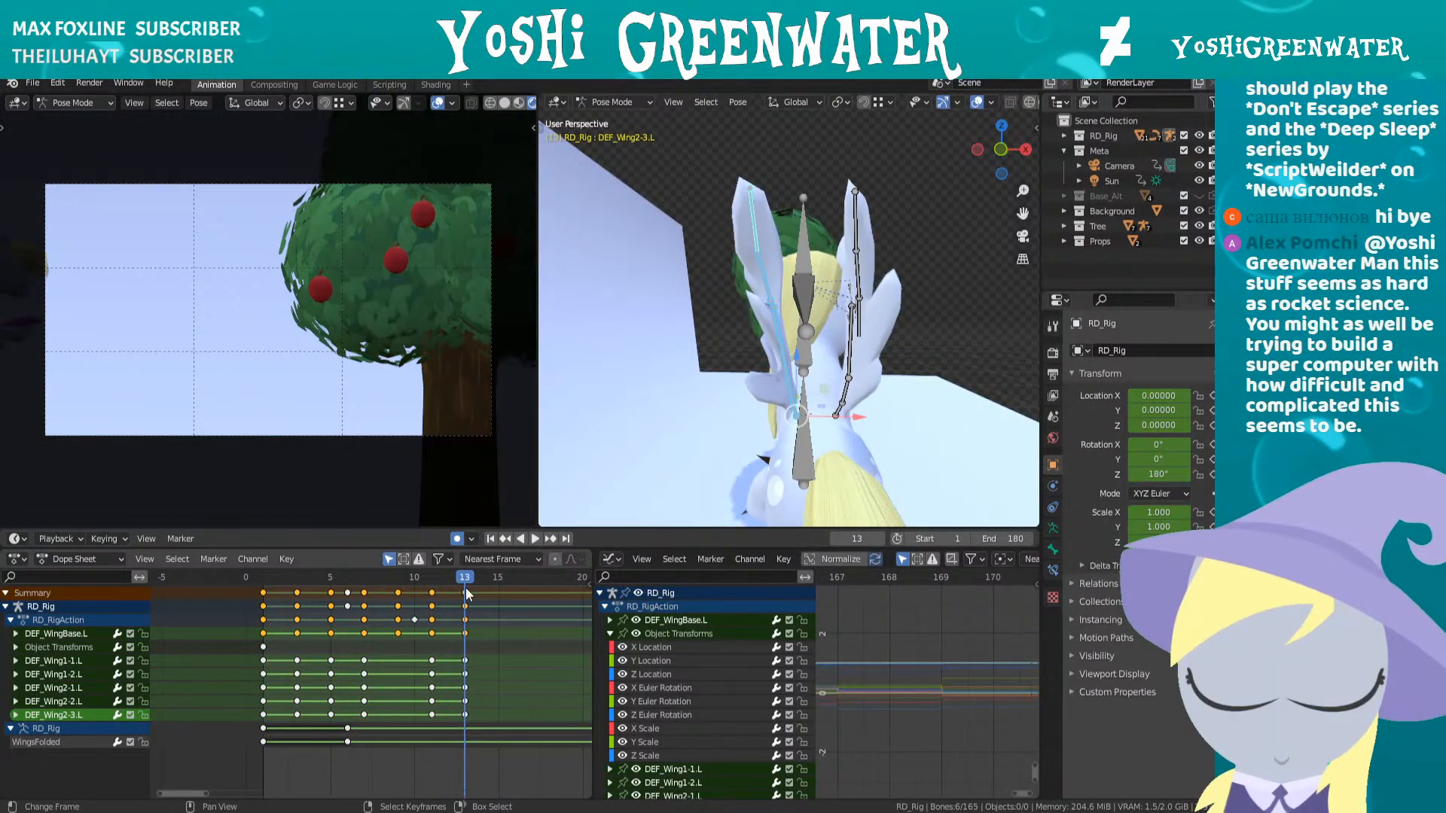
{"action": "scroll", "coordinate": [440, 635], "scroll_direction": "down", "scroll_amount": 10}
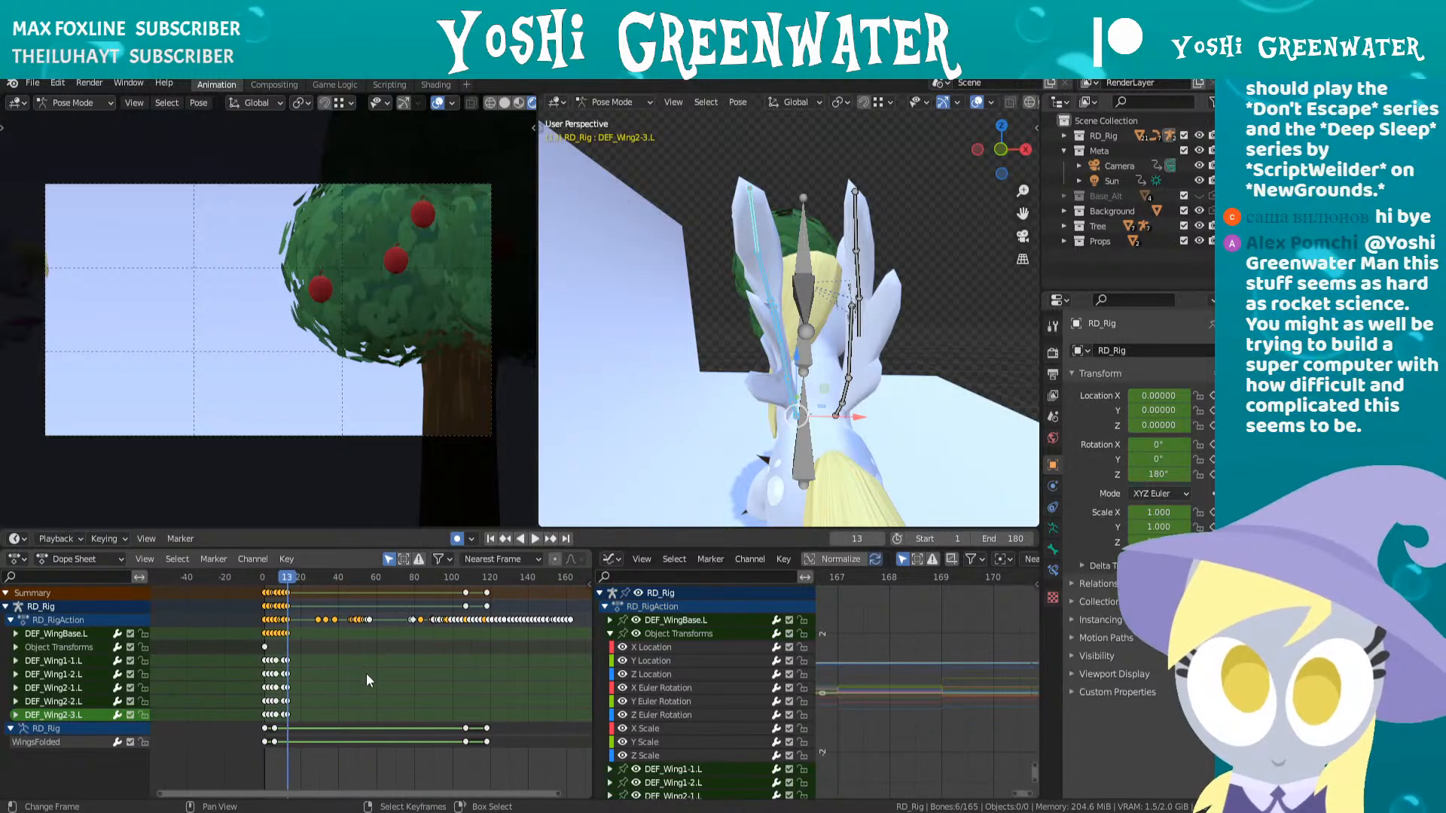
{"action": "scroll", "coordinate": [366, 673], "scroll_direction": "up", "scroll_amount": 3}
{"action": "middle_click_drag", "start_coordinate": [433, 653], "coordinate": [611, 656]}
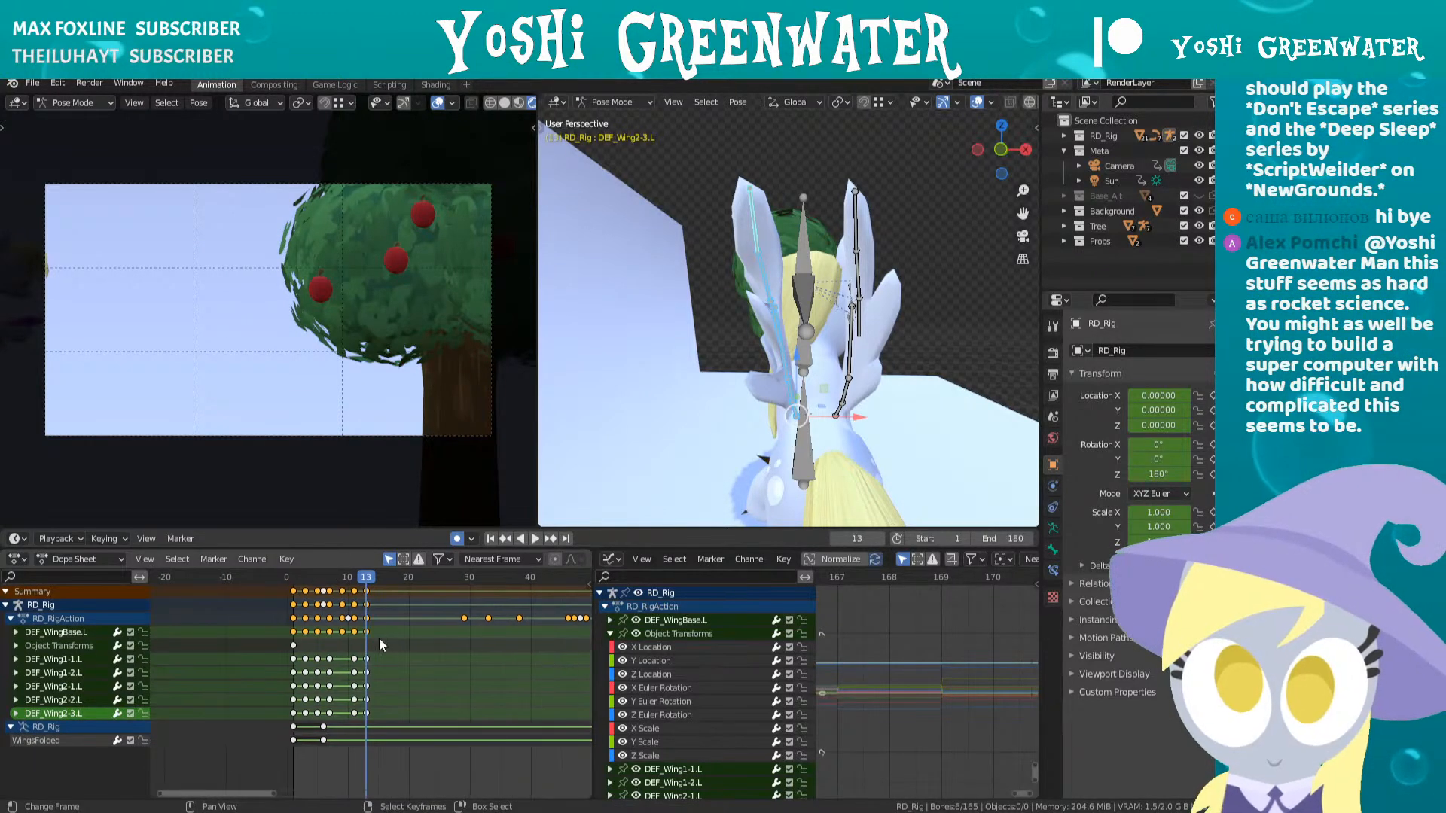
{"action": "scroll", "coordinate": [378, 640], "scroll_direction": "up", "scroll_amount": 9}
{"action": "middle_click_drag", "start_coordinate": [378, 644], "coordinate": [541, 648]}
{"action": "right_click", "coordinate": [377, 648]}
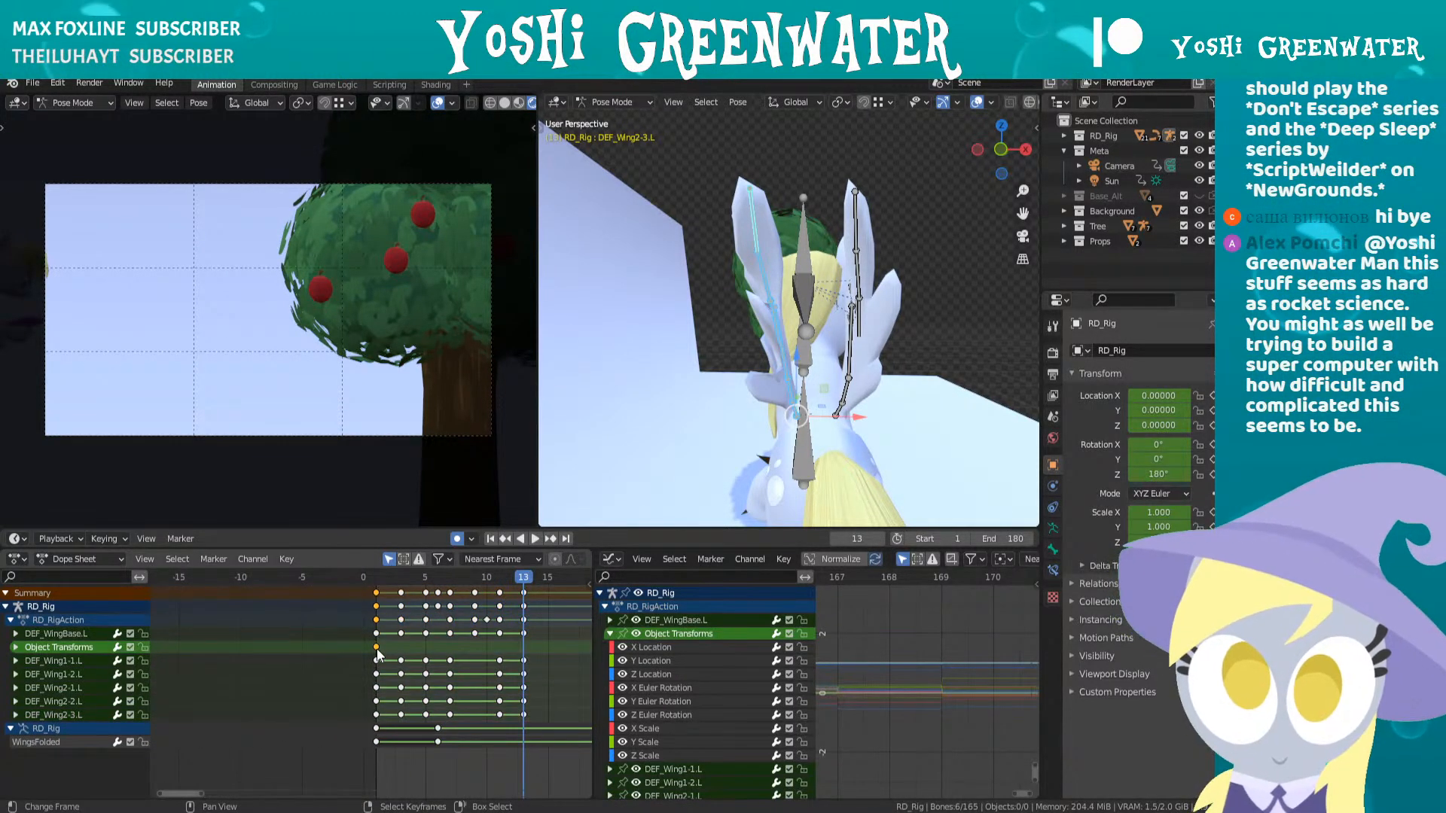
{"action": "middle_click_drag", "start_coordinate": [378, 653], "coordinate": [332, 649]}
- Step back and forth through frames 13 to 17 to examine the wing motion just past the last keyframes
{"action": "middle_click_drag", "start_coordinate": [732, 407], "coordinate": [728, 396]}
{"action": "key", "text": "Right"}
{"action": "key", "text": "Right"}
{"action": "key", "text": "Right"}
{"action": "key", "text": "Right"}
{"action": "key", "text": "Right"}
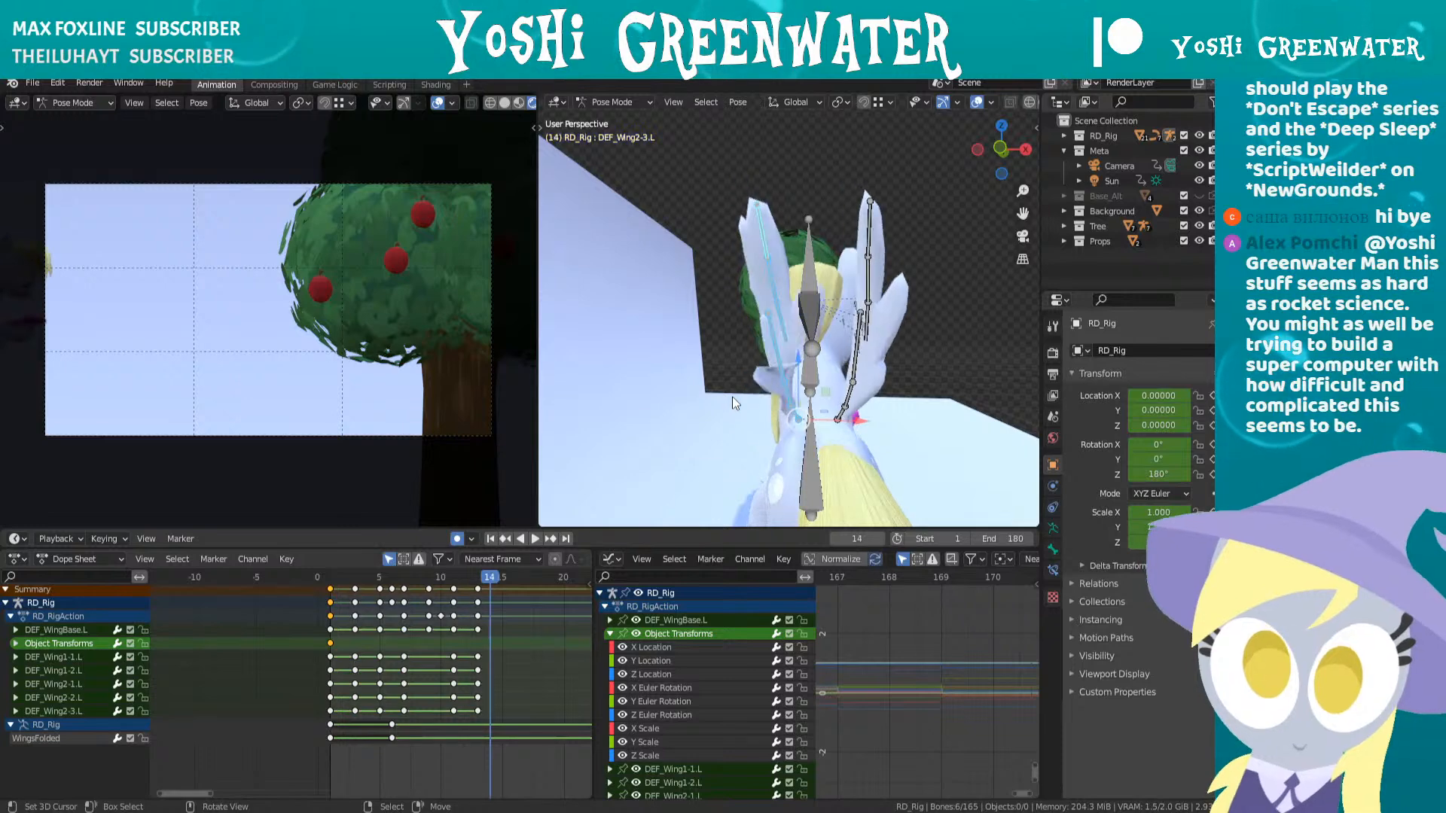
{"action": "key", "text": "Left"}
{"action": "key", "text": "Left"}
{"action": "key", "text": "Left"}
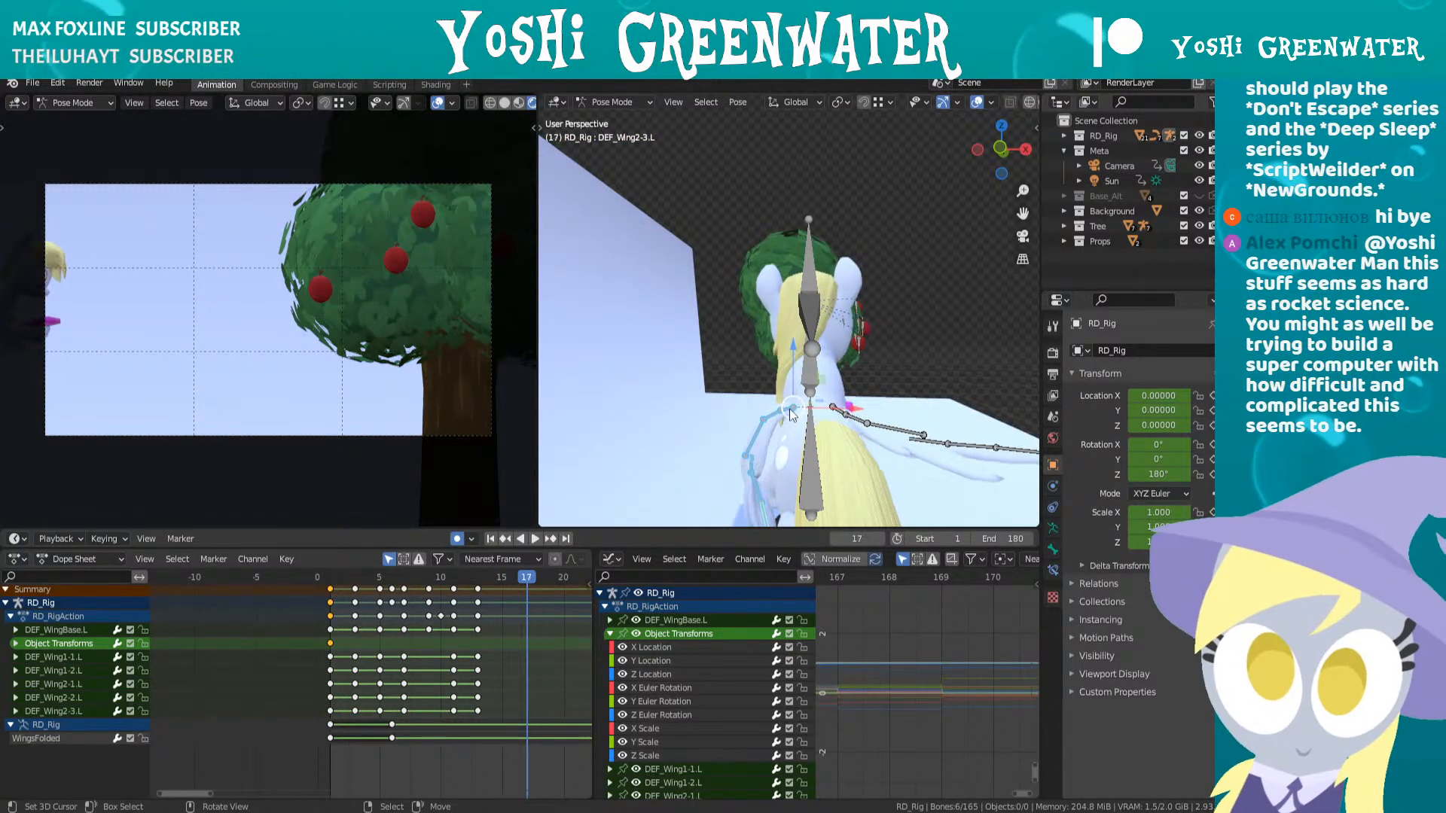
{"action": "key", "text": "Right"}
{"action": "key", "text": "Right"}
{"action": "middle_click_drag", "start_coordinate": [796, 430], "coordinate": [749, 359]}
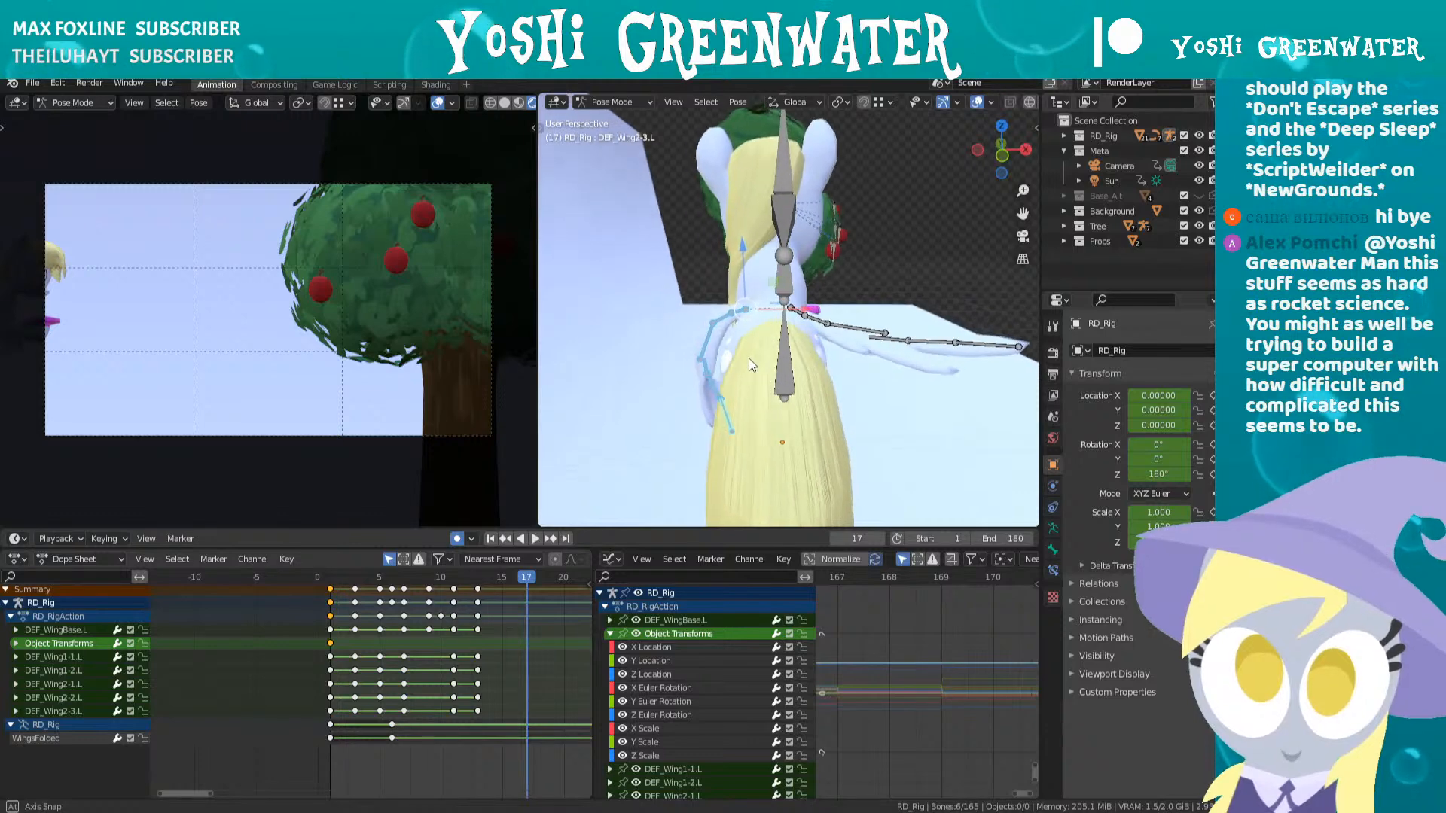
- Step from frame 1 to frame 17 and compare the left and right wing poses through the flap
{"action": "left_click", "coordinate": [494, 539]}
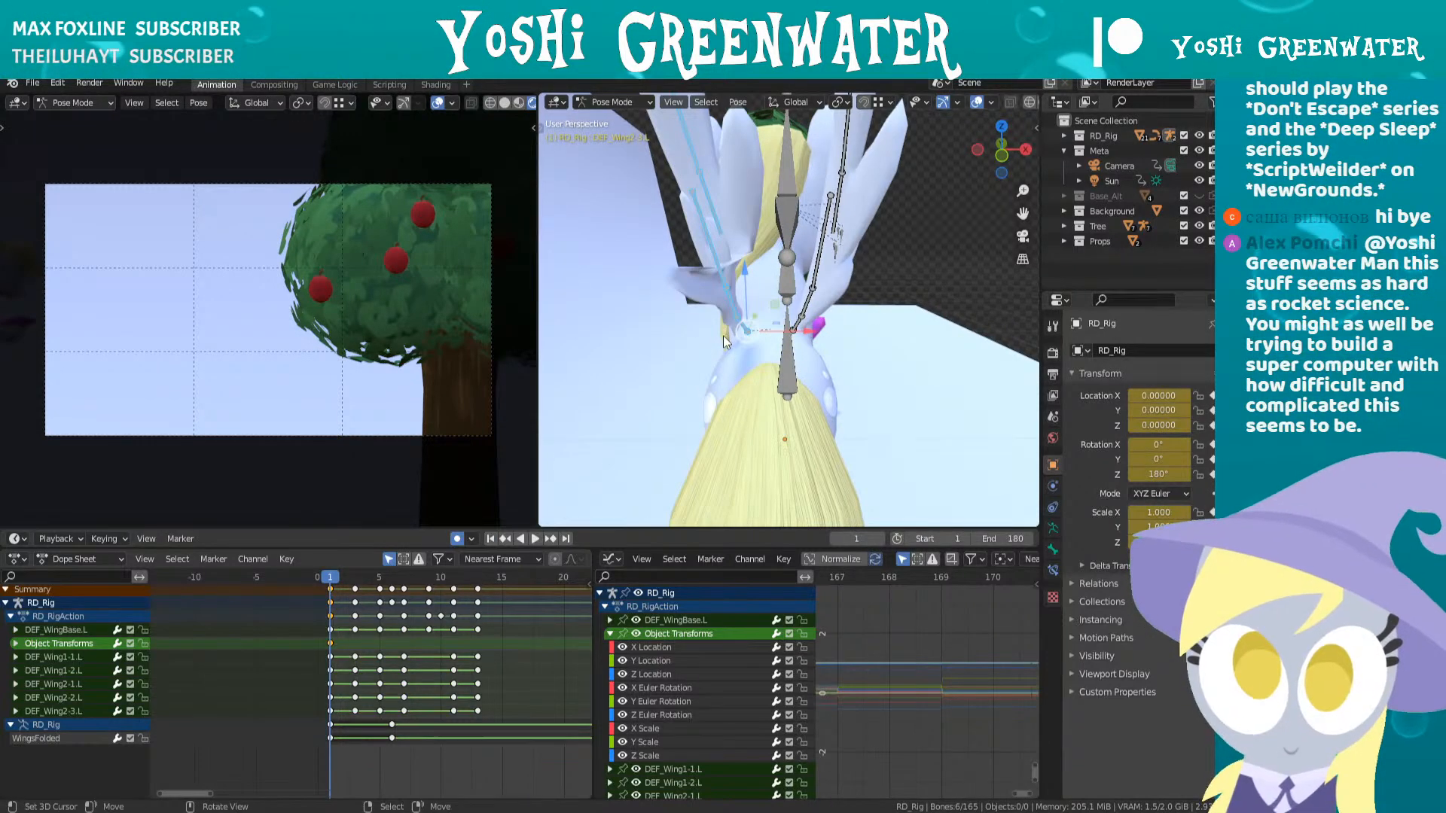
{"action": "key", "text": "Right"}
{"action": "key", "text": "Right"}
{"action": "key", "text": "Right"}
{"action": "key", "text": "Right"}
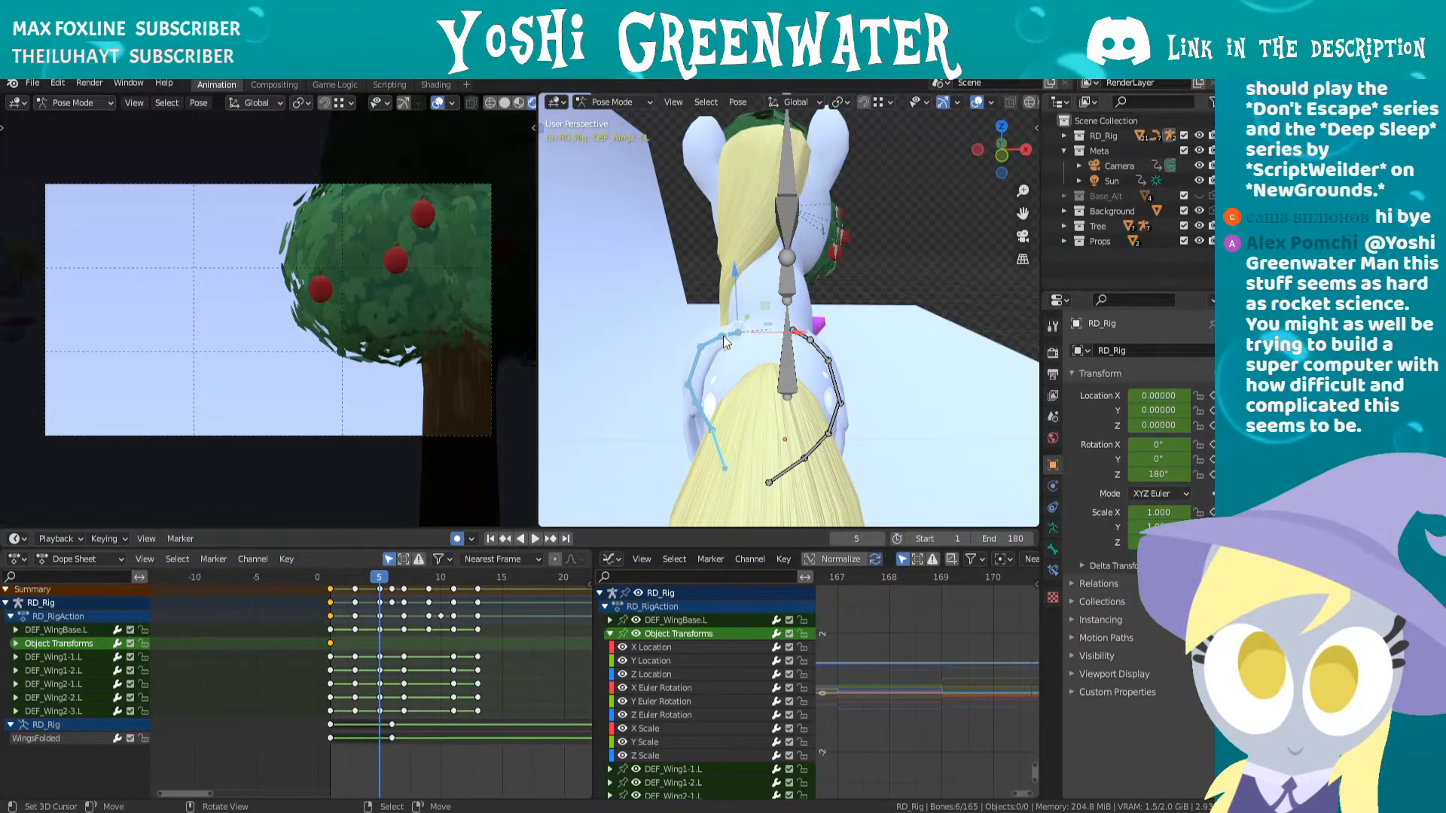
{"action": "key", "text": "Right"}
{"action": "key", "text": "Right"}
{"action": "key", "text": "Right"}
{"action": "key", "text": "Right"}
{"action": "key", "text": "Right"}
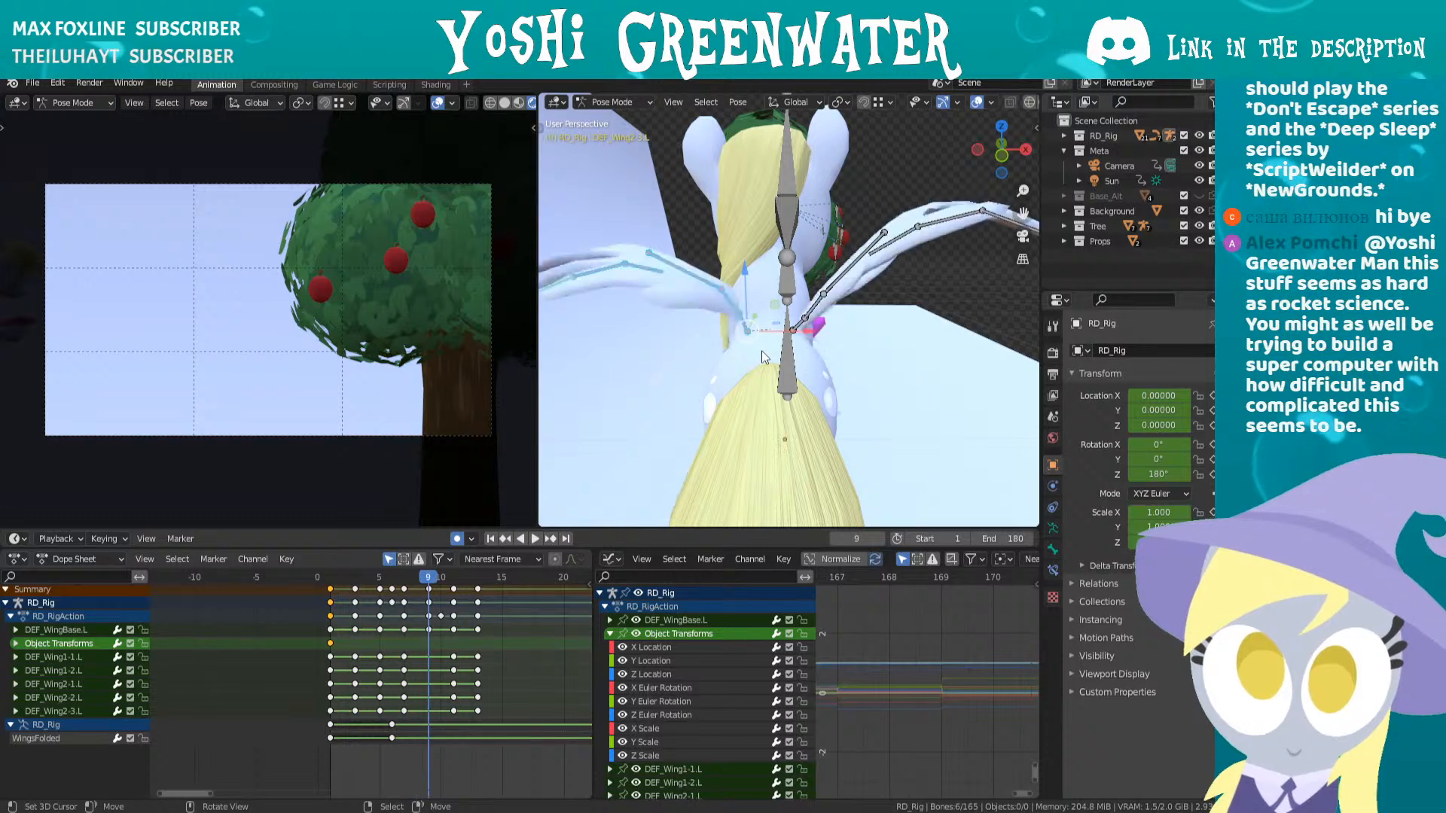
{"action": "key", "text": "Right"}
{"action": "key", "text": "Right"}
{"action": "key", "text": "Right"}
{"action": "key", "text": "Right"}
{"action": "key", "text": "Right"}
{"action": "key", "text": "Right"}
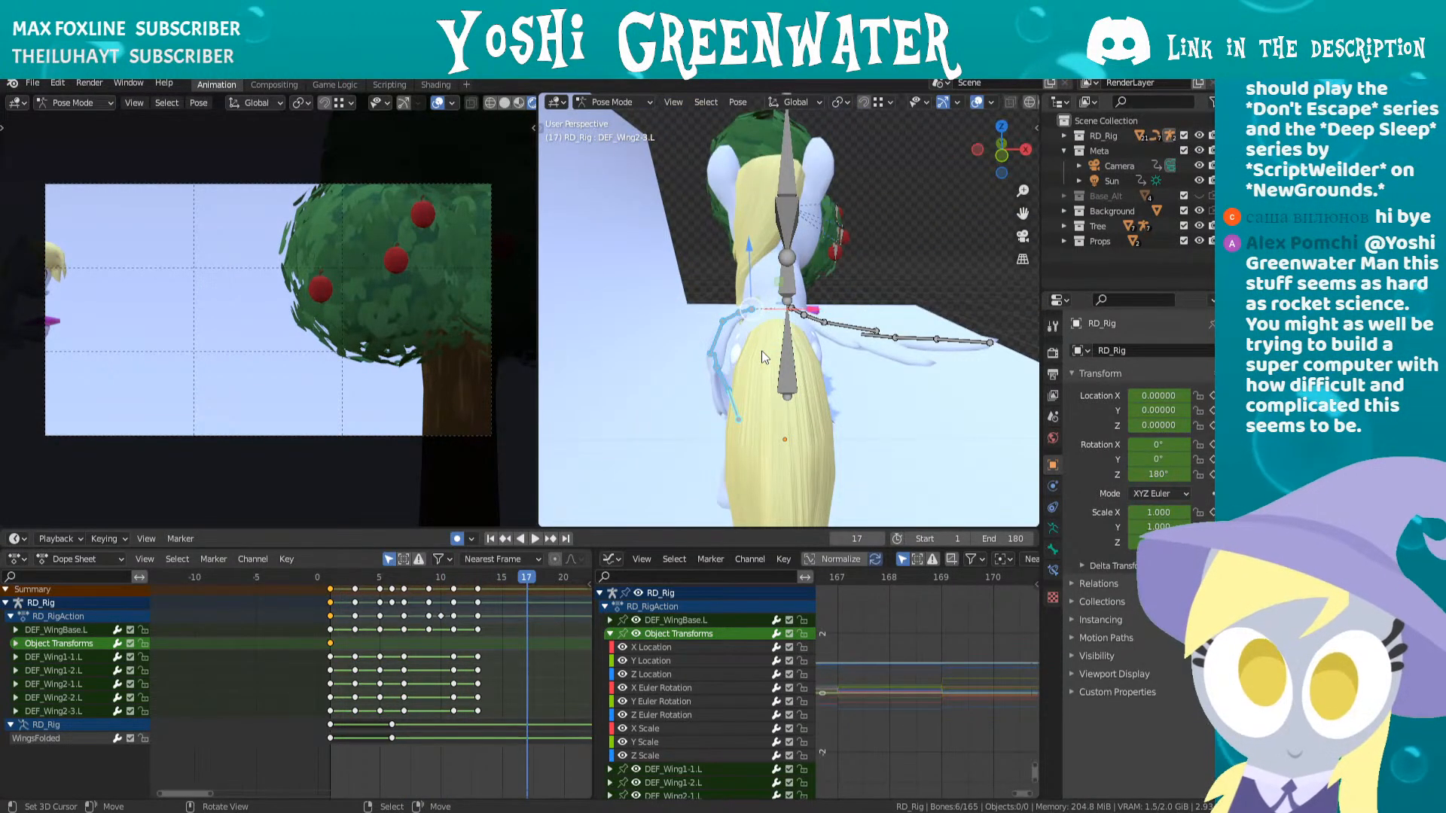
- Step back from frame 17 to frame 10, then forward to frame 13, to examine the left wing at the cycle's end
{"action": "key", "text": "Left"}
{"action": "key", "text": "Left"}
{"action": "key", "text": "Left"}
{"action": "key", "text": "Left"}
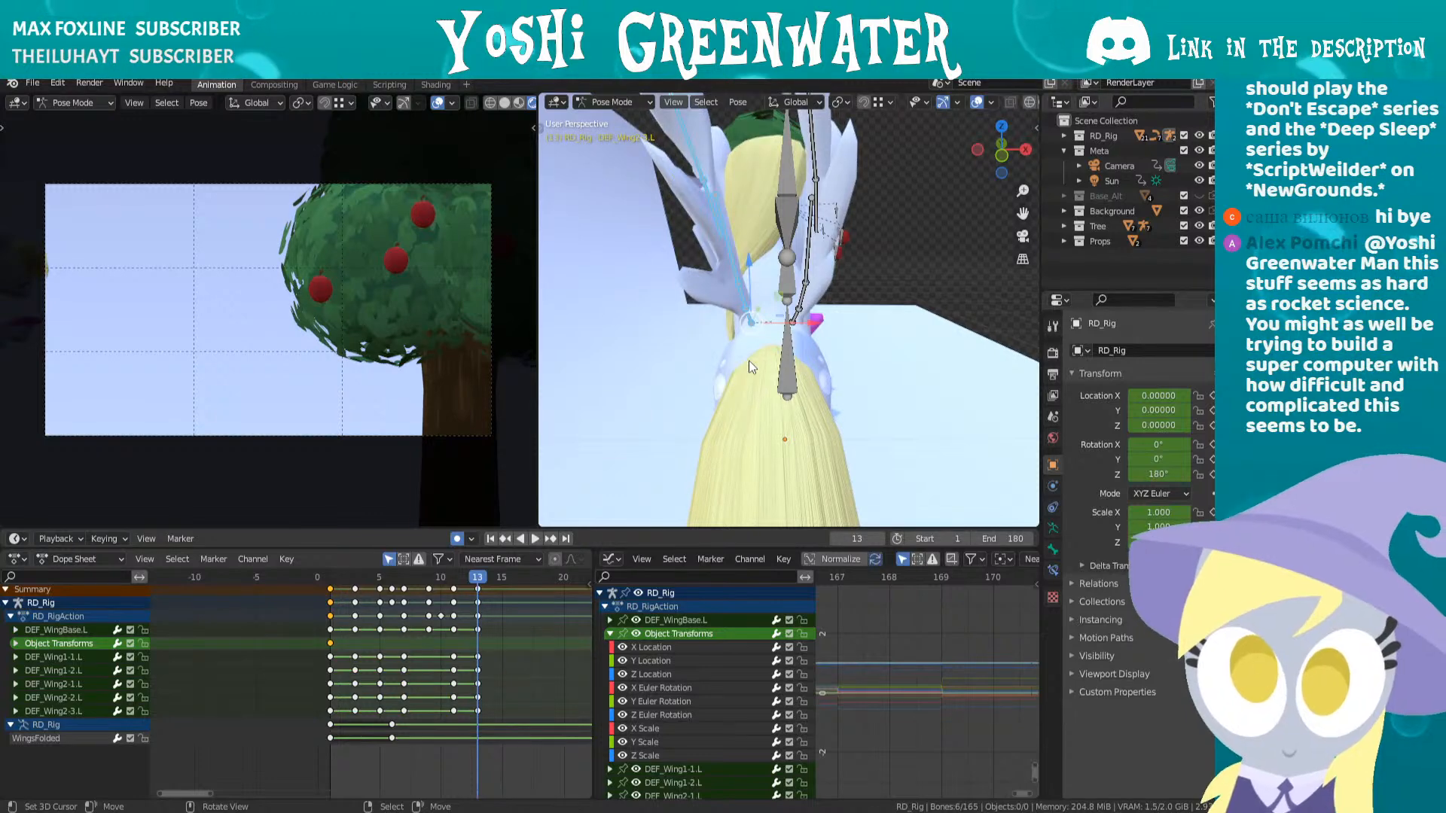
{"action": "key", "text": "Left"}
{"action": "key", "text": "Left"}
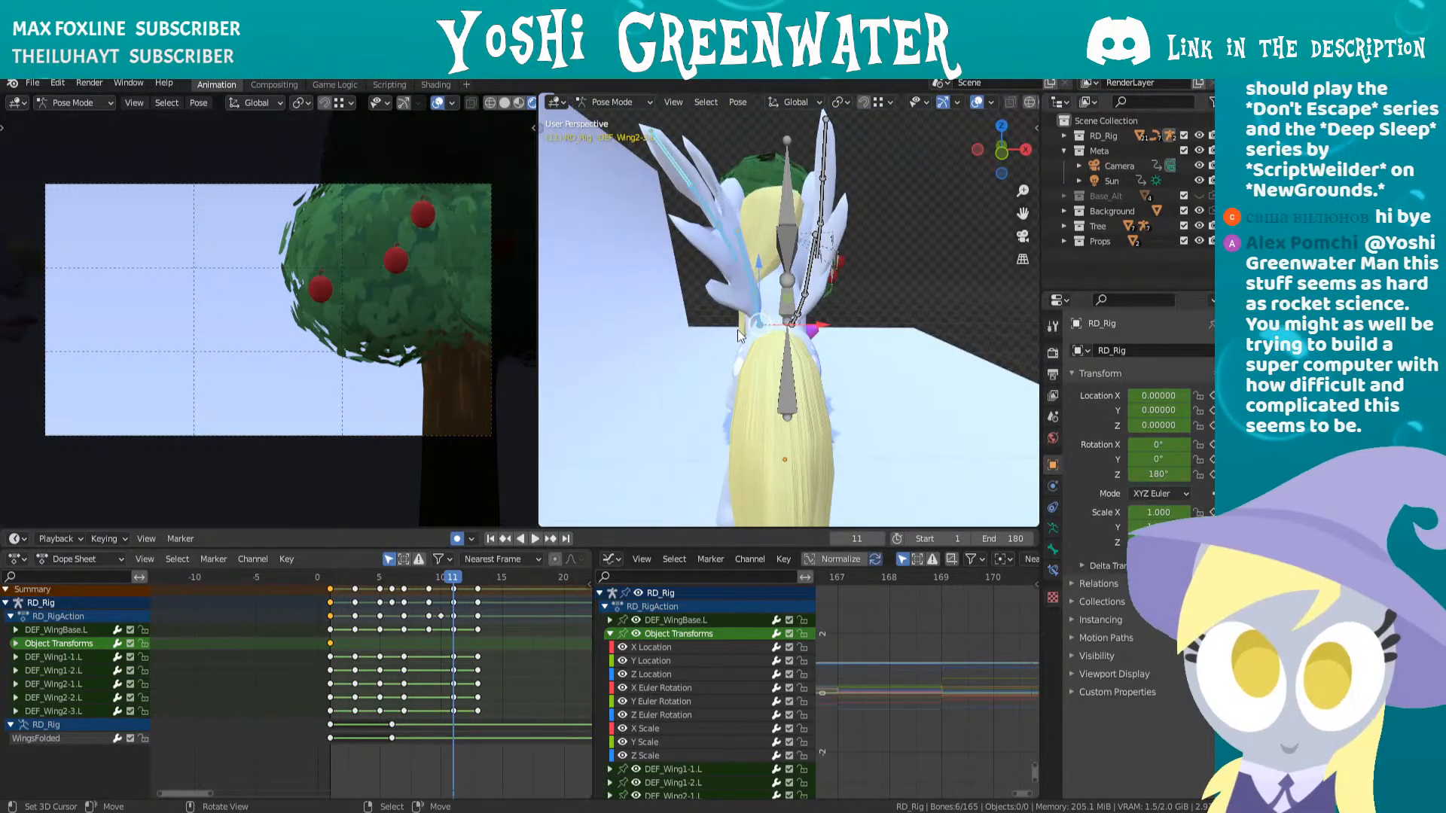
{"action": "key", "text": "Left"}
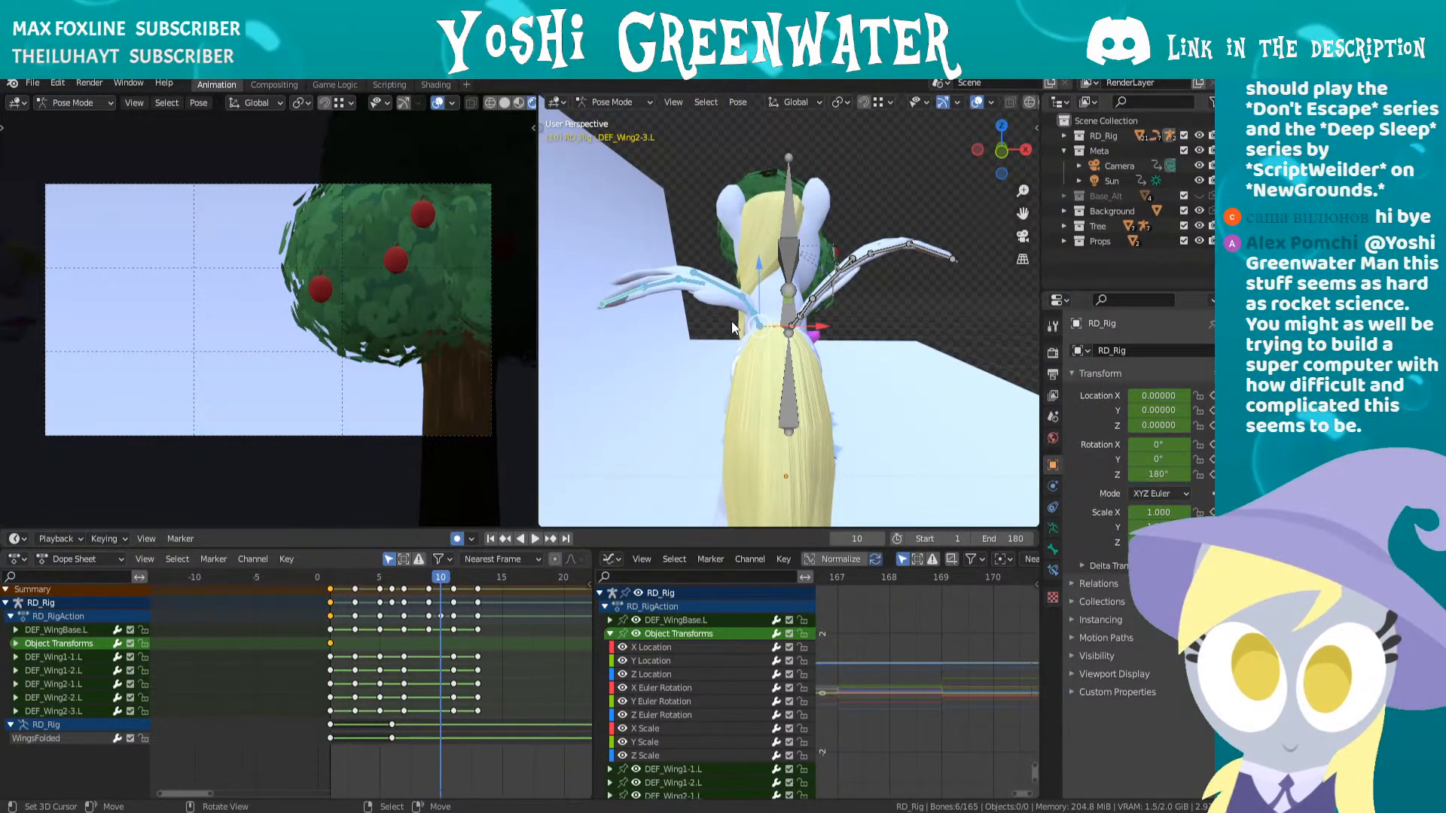
{"action": "key", "text": "Right"}
{"action": "key", "text": "Right"}
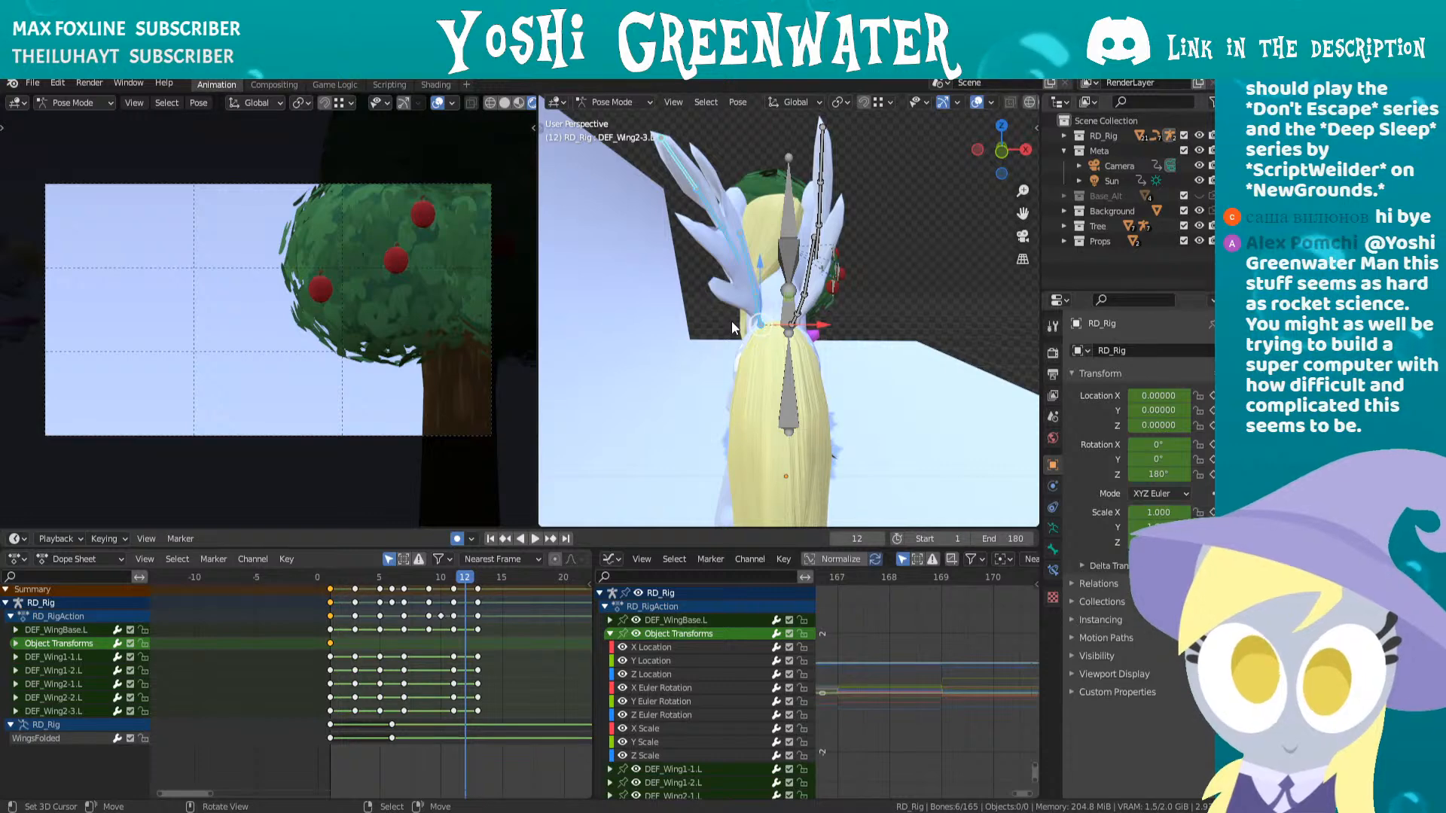
{"action": "key", "text": "Right"}
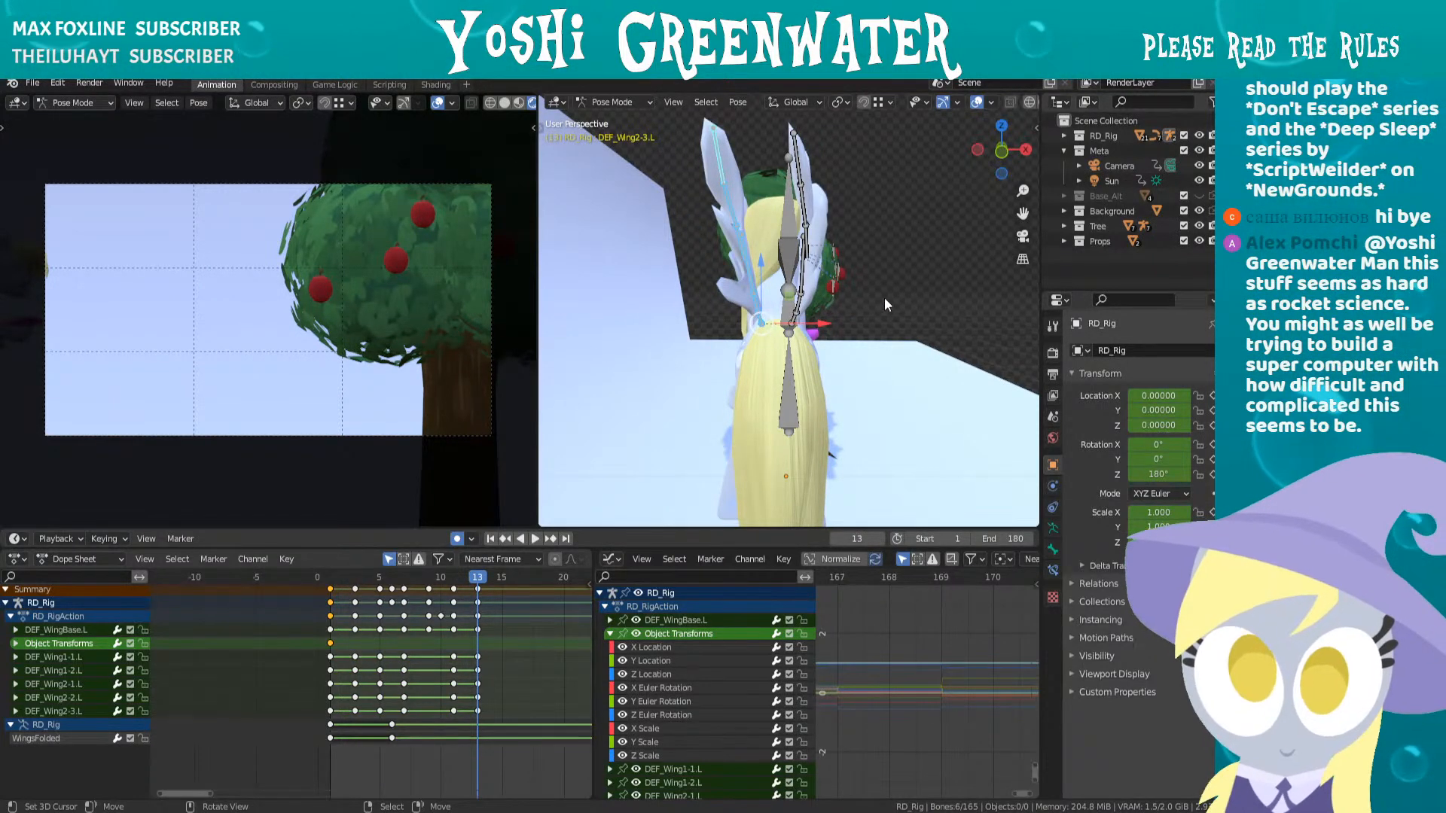
- Rotate the selected left wing bones slightly inward at frame 13 and save the file
{"action": "key", "text": "r"}
{"action": "left_click", "coordinate": [908, 313]}
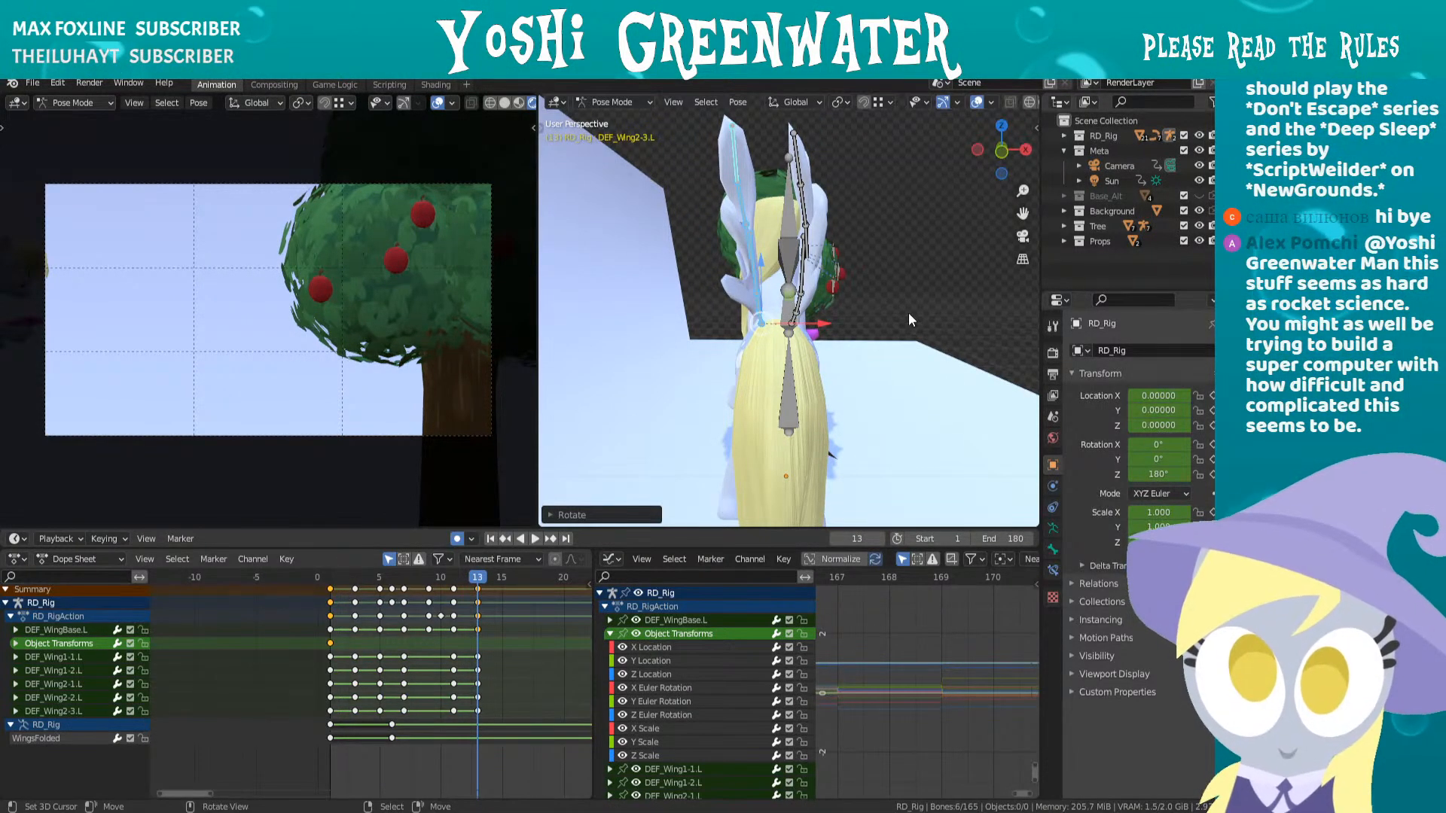
{"action": "key", "text": "Right"}
{"action": "scroll", "coordinate": [794, 299], "scroll_direction": "up", "scroll_amount": 1}
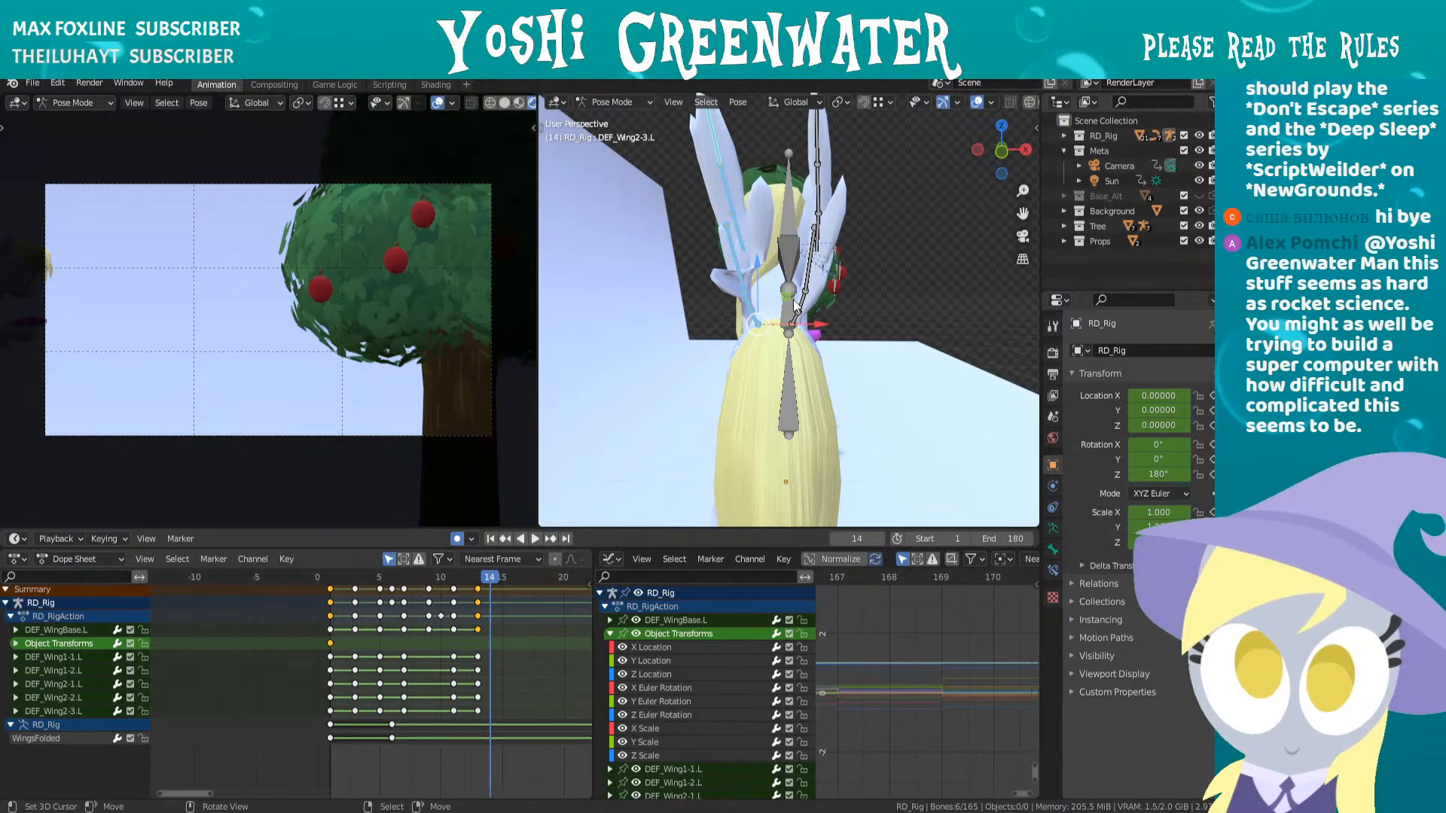
{"action": "key", "text": "Right"}
{"action": "key", "text": "Right"}
{"action": "key", "text": "Right"}
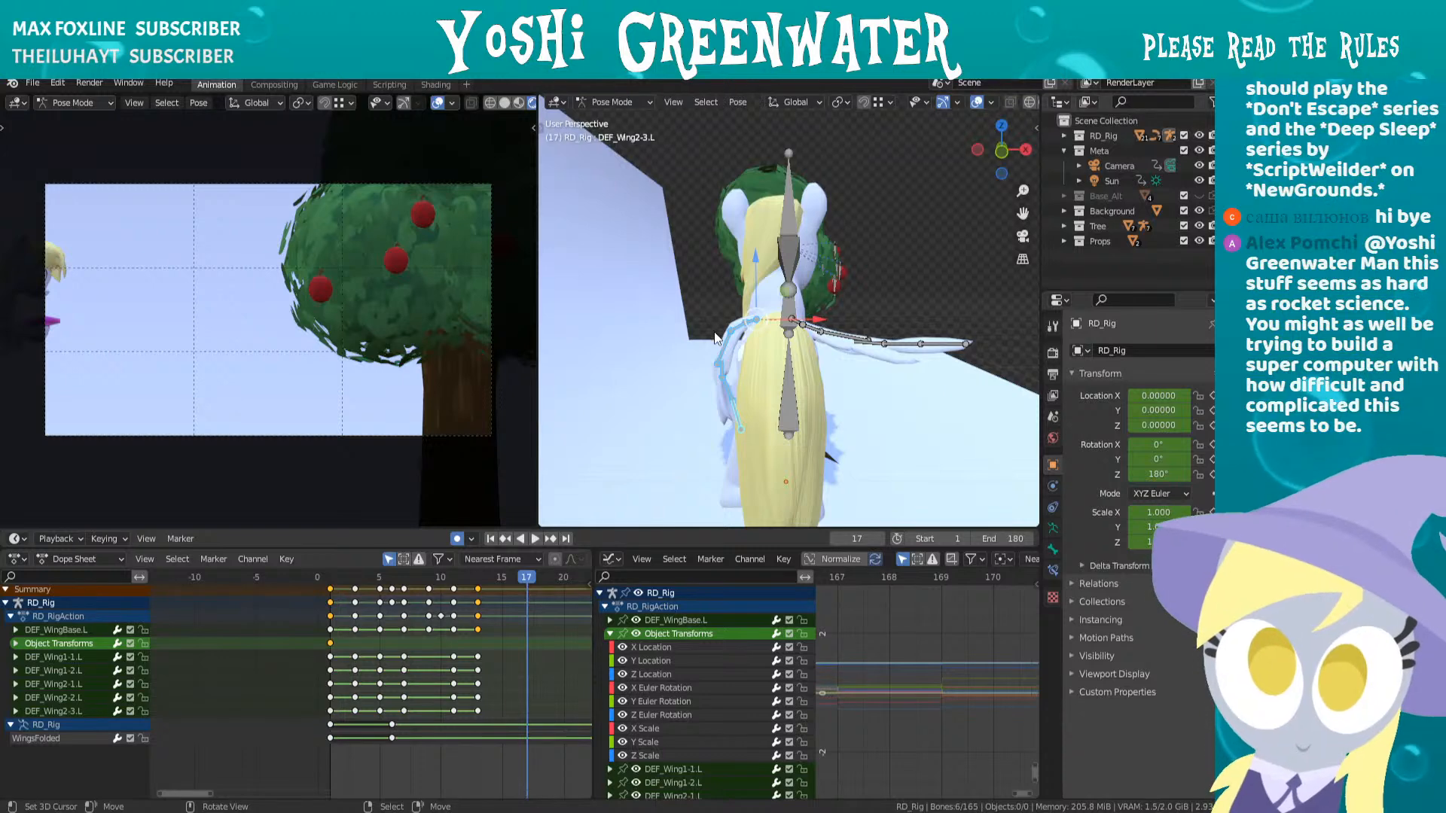
{"action": "left_click", "coordinate": [343, 579]}
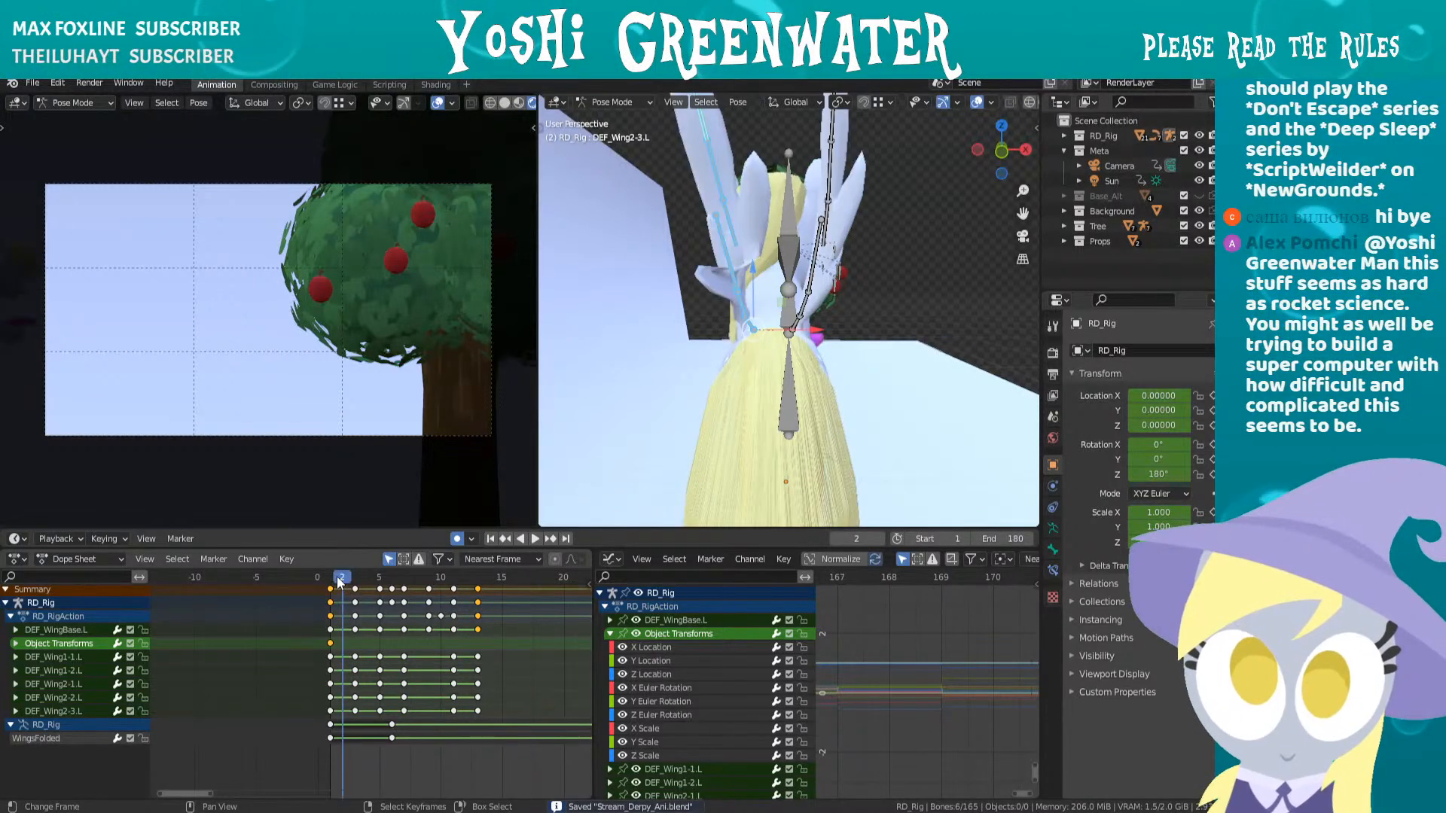
- Check the wing poses at frames 2 and 3, then list the keyframes of all wing bones and go to frame 9
{"action": "key", "text": "Right"}
{"action": "key", "text": "Left"}
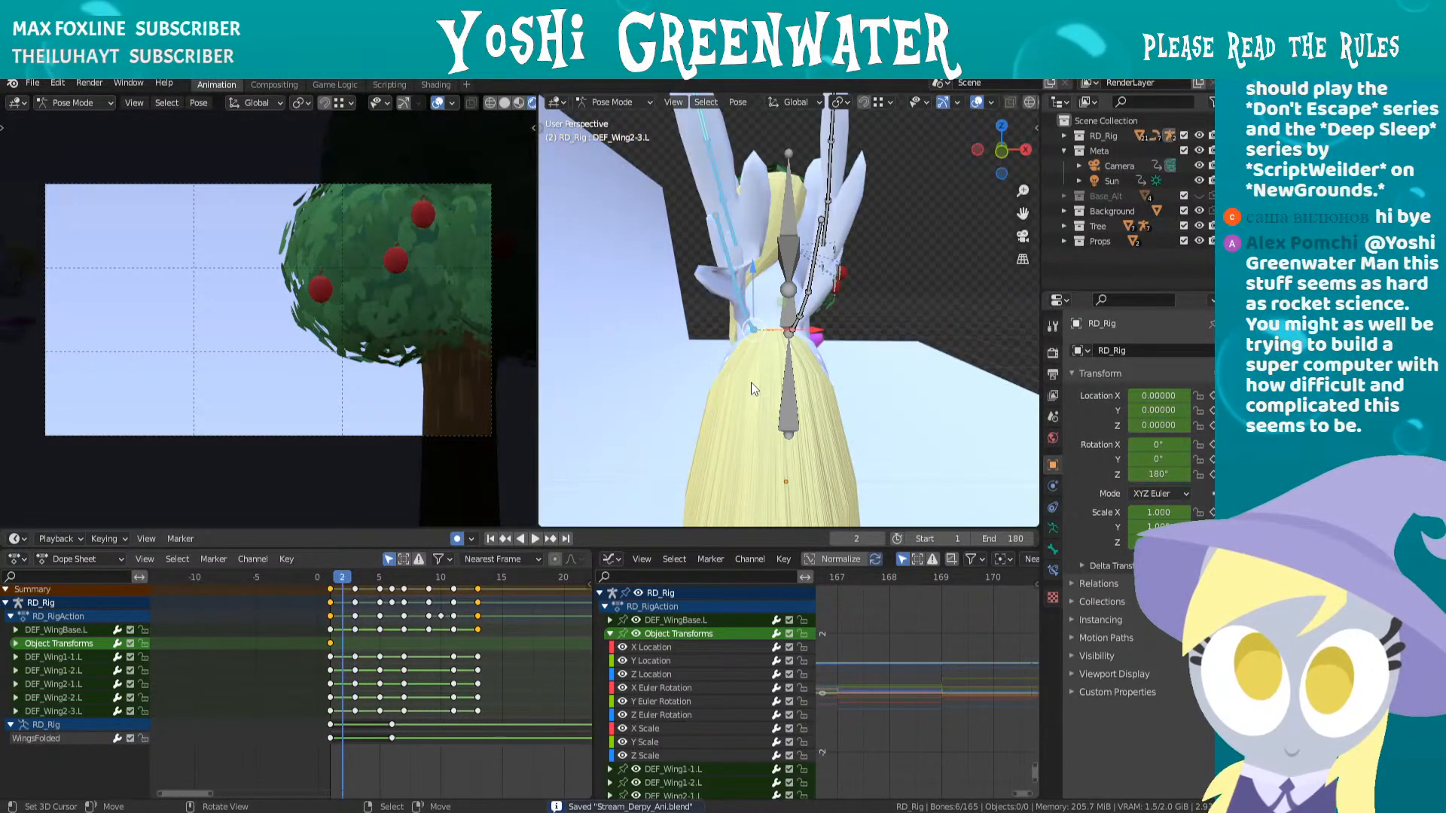
{"action": "key", "text": "Right"}
{"action": "scroll", "coordinate": [812, 346], "scroll_direction": "down", "scroll_amount": 2}
{"action": "middle_click_drag", "start_coordinate": [813, 350], "coordinate": [811, 355]}
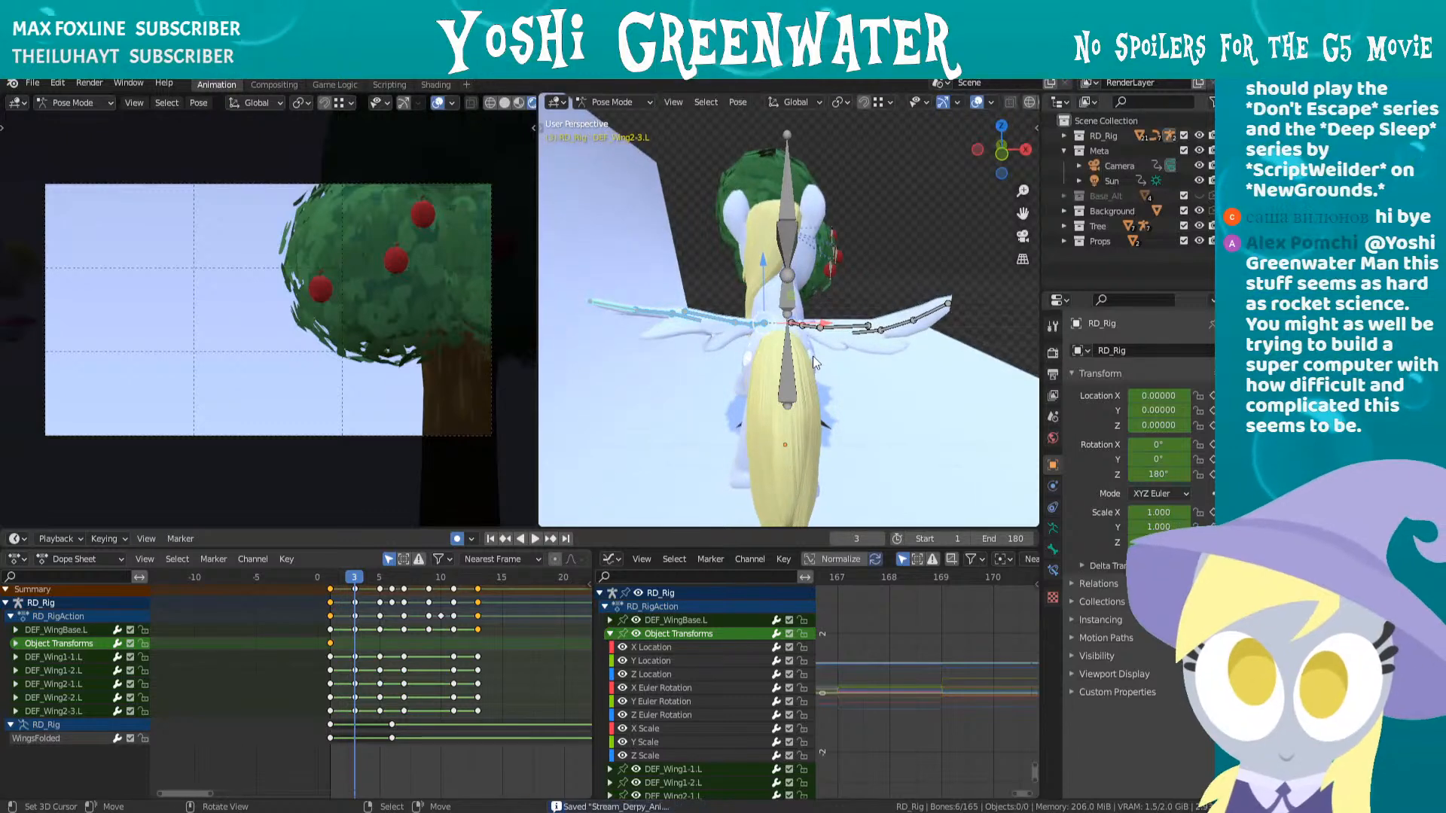
{"action": "middle_click_drag", "start_coordinate": [696, 407], "coordinate": [697, 433]}
{"action": "key", "text": "a"}
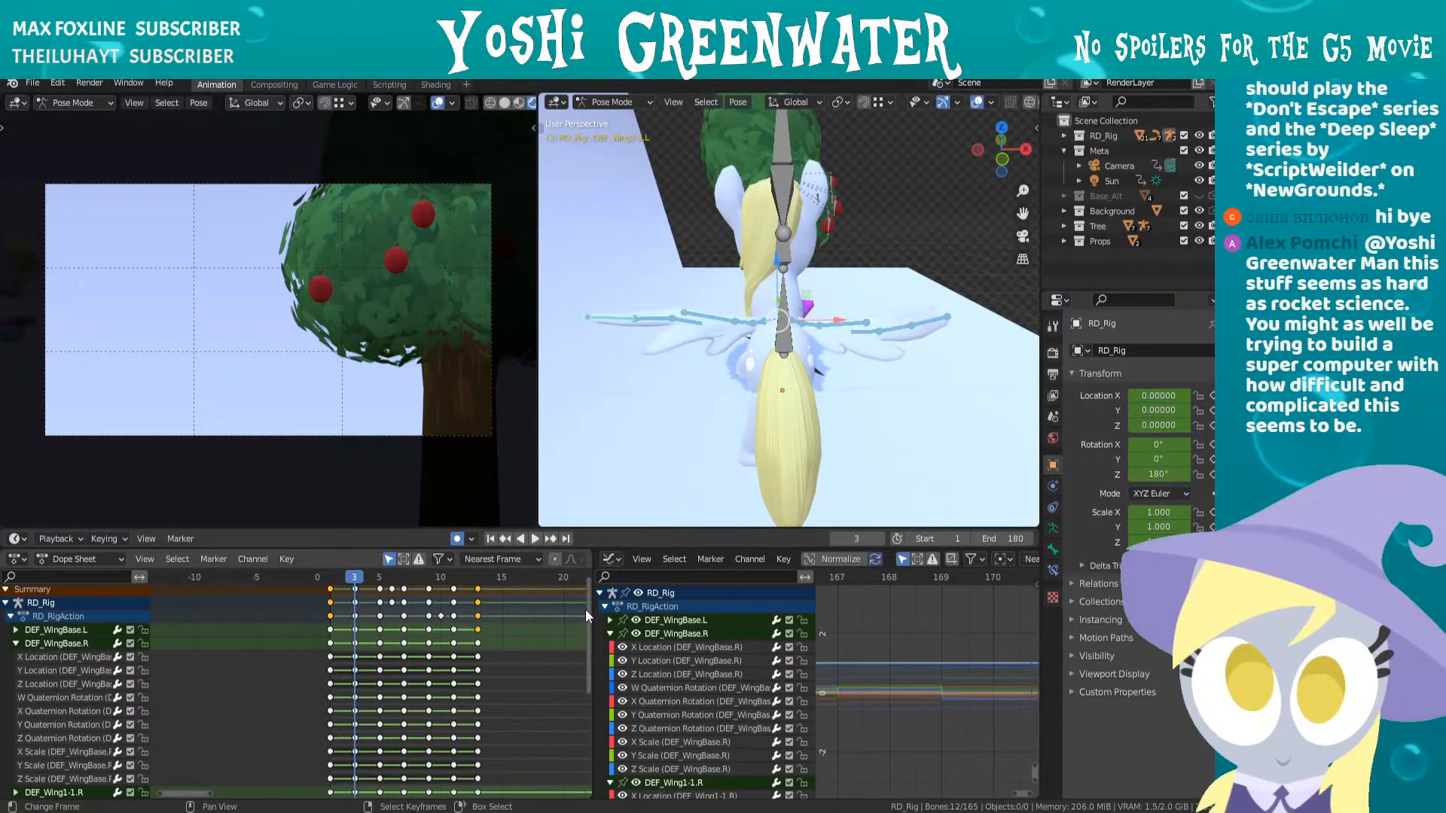
{"action": "left_click_drag", "start_coordinate": [589, 617], "coordinate": [590, 692]}
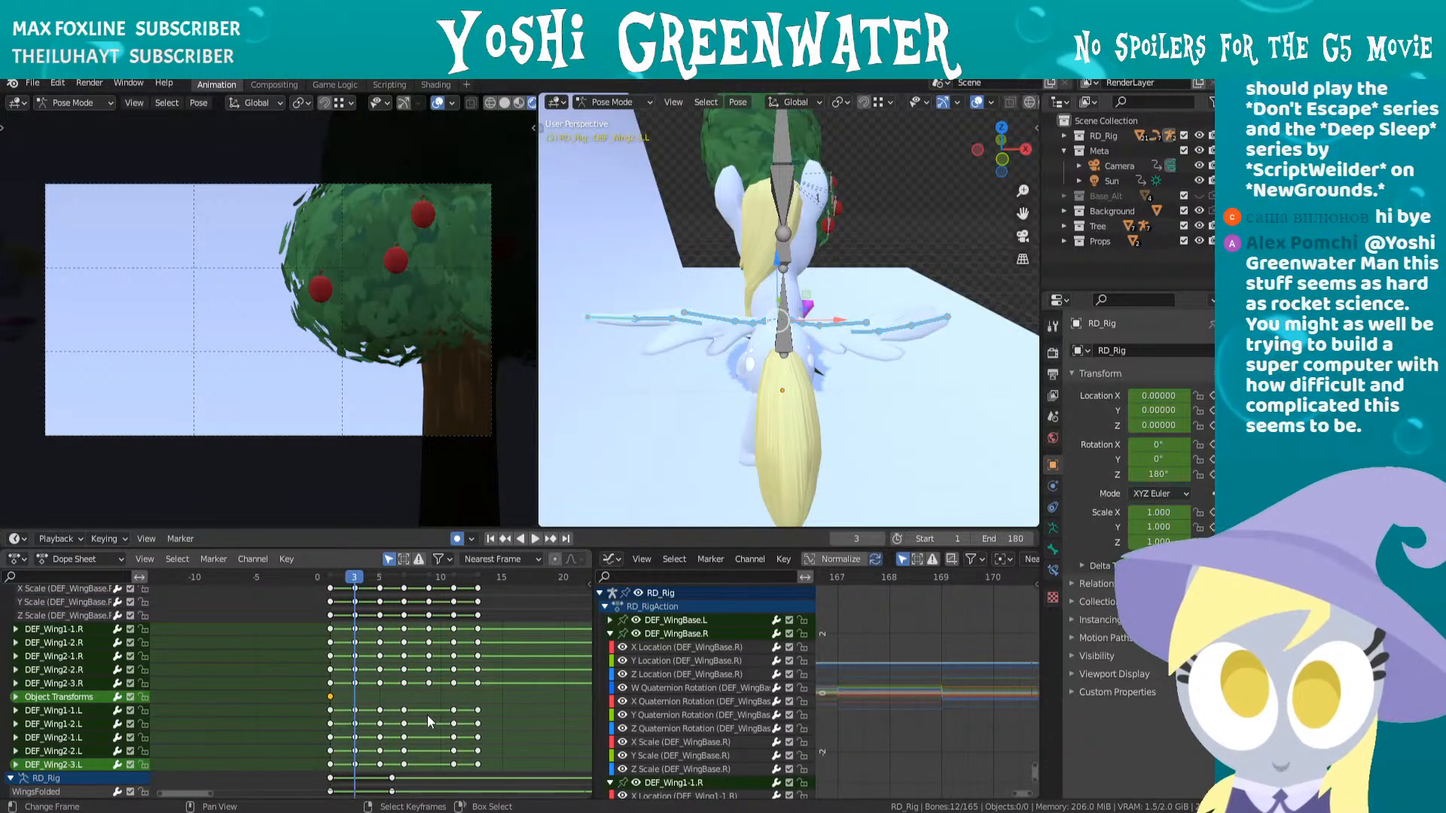
{"action": "left_click", "coordinate": [427, 576]}
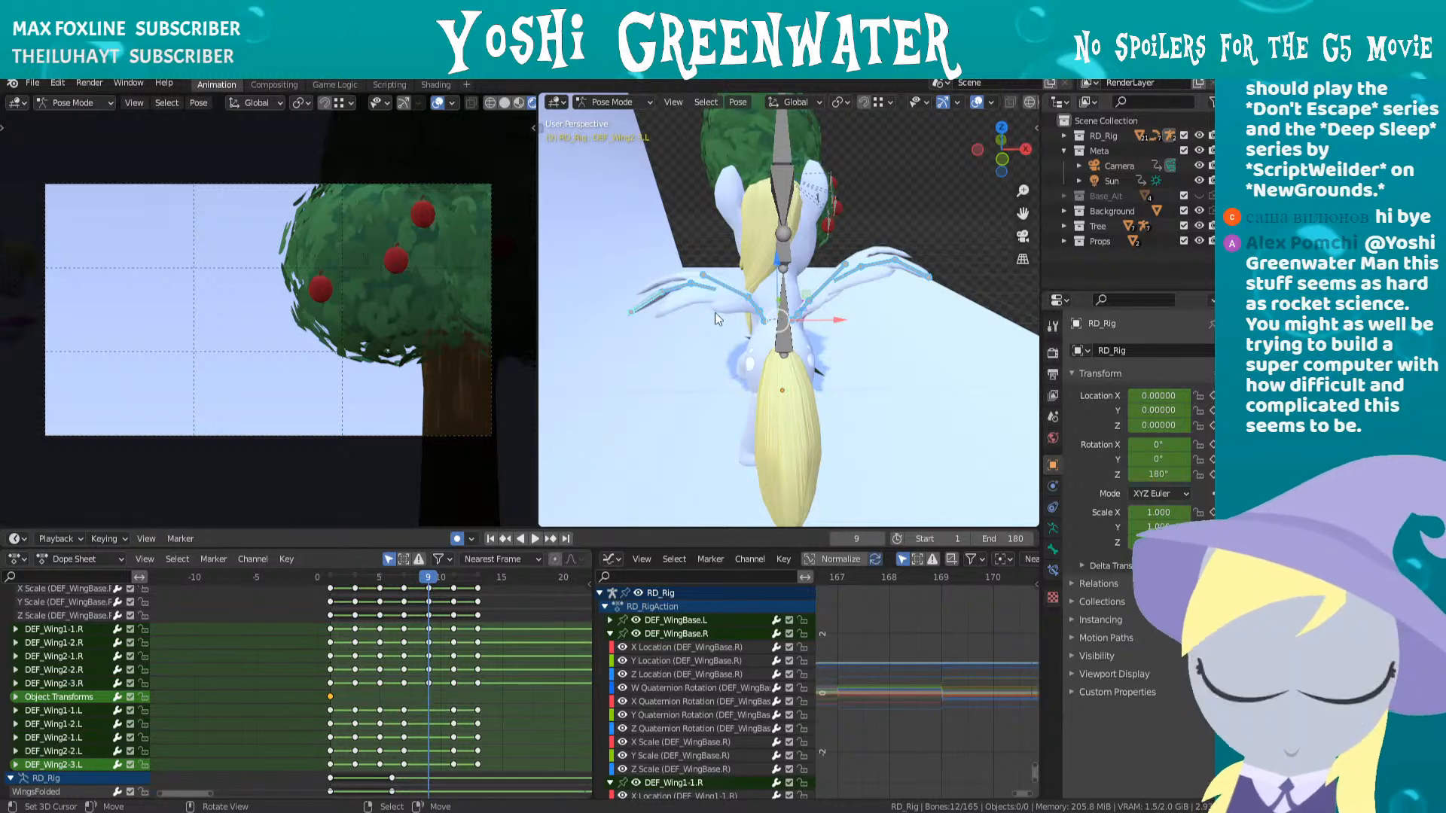
- Show the dope sheet channels of unselected items too and rotate the left wing base bone slightly at frame 9
{"action": "right_click", "coordinate": [762, 316]}
{"action": "scroll", "coordinate": [763, 317], "scroll_direction": "up", "scroll_amount": 2}
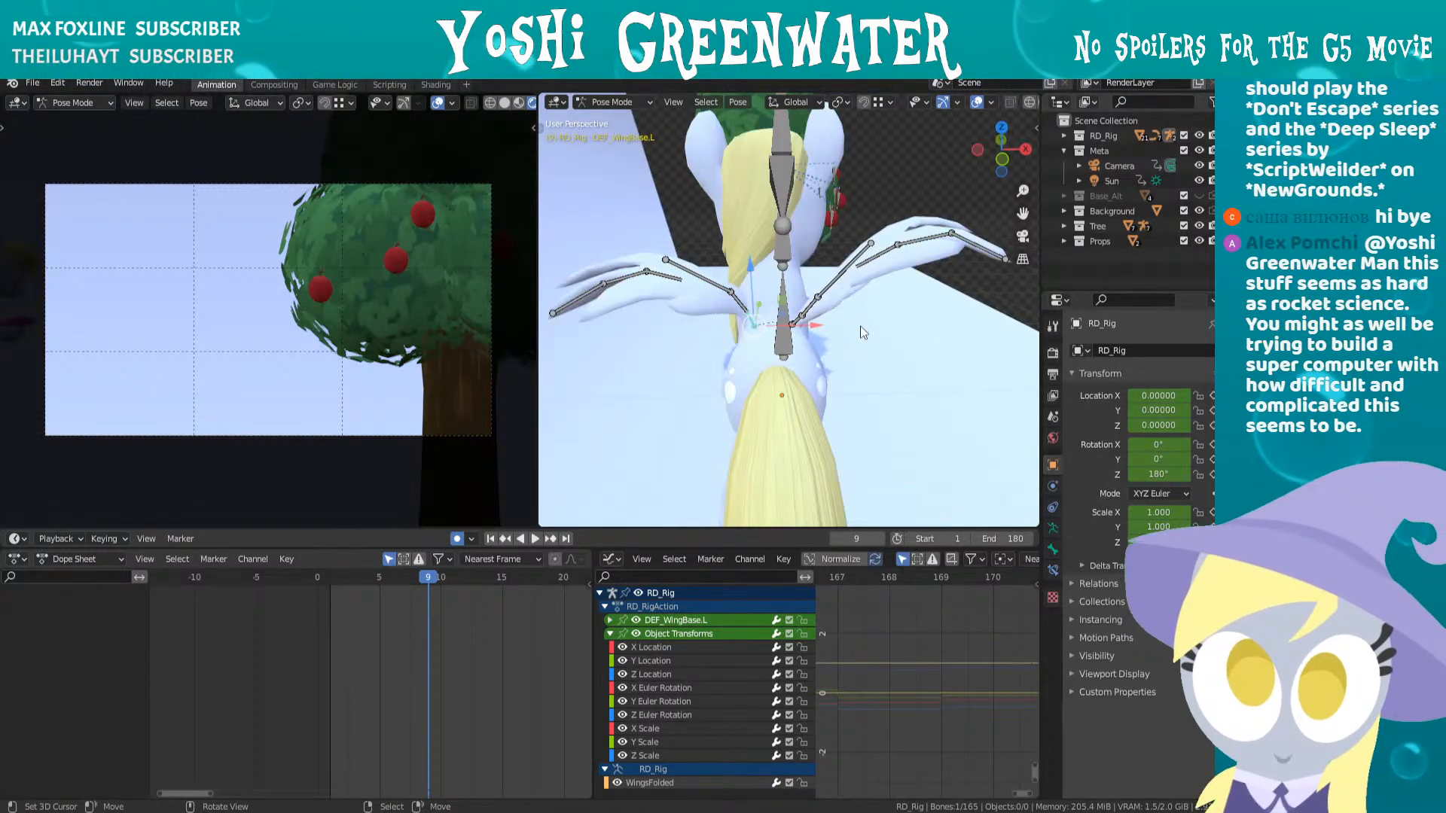
{"action": "middle_click_drag", "start_coordinate": [826, 326], "coordinate": [847, 328]}
{"action": "left_click", "coordinate": [389, 558]}
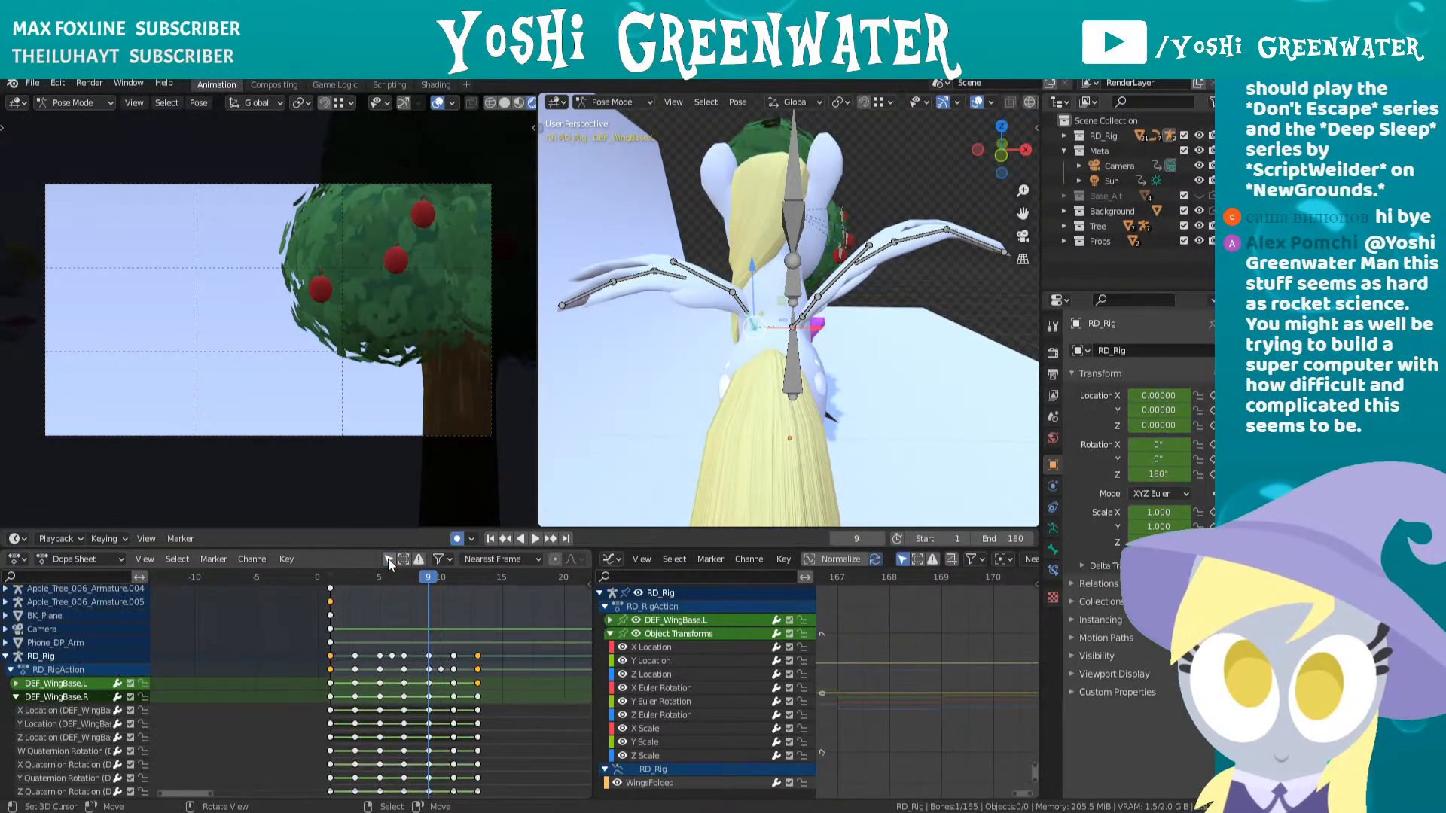
{"action": "key", "text": "r"}
{"action": "left_click", "coordinate": [859, 337]}
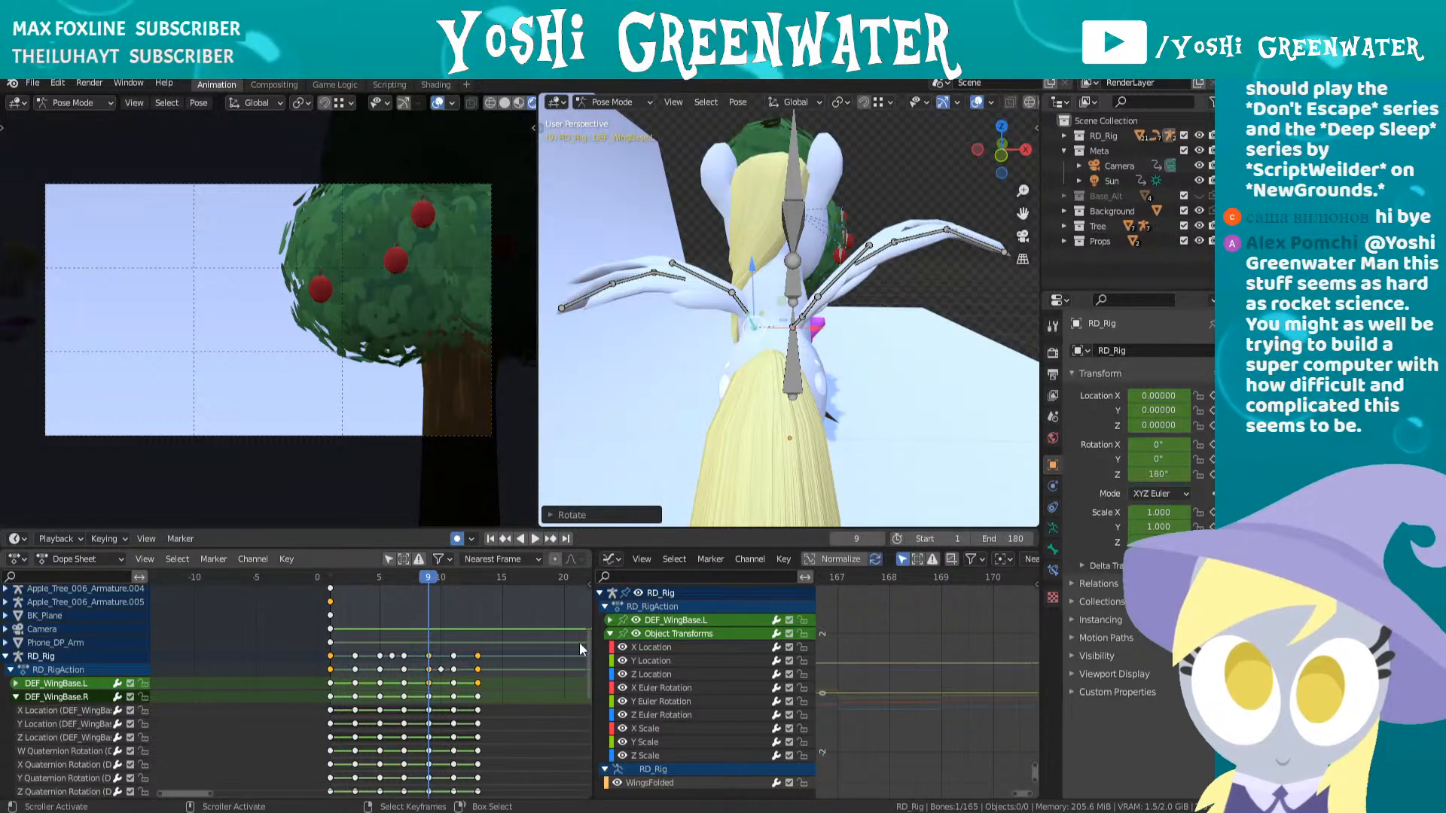
- Rotate the right wing base bone slightly at frame 9
{"action": "left_click_drag", "start_coordinate": [588, 640], "coordinate": [572, 691]}
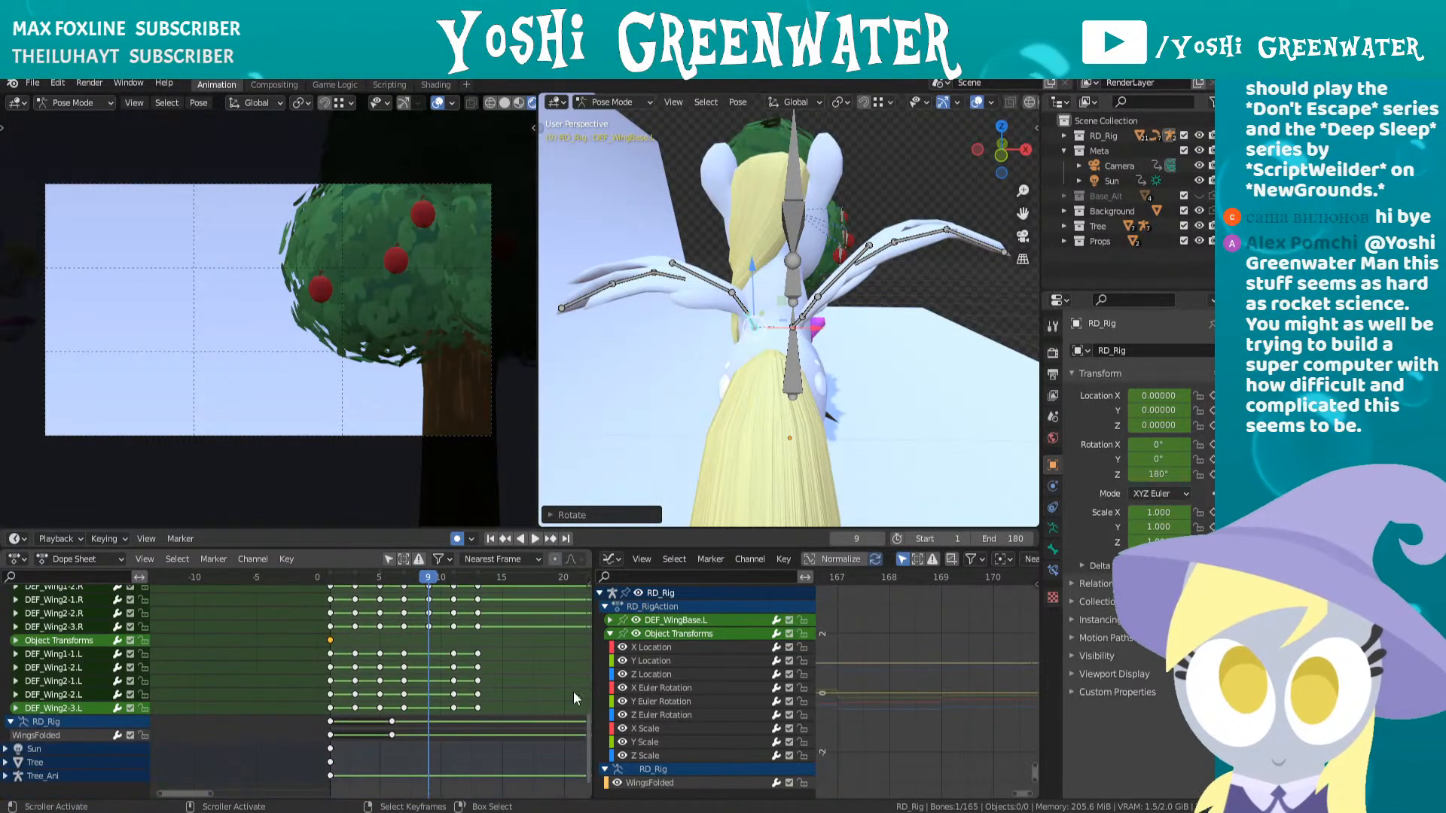
{"action": "left_click", "coordinate": [58, 653]}
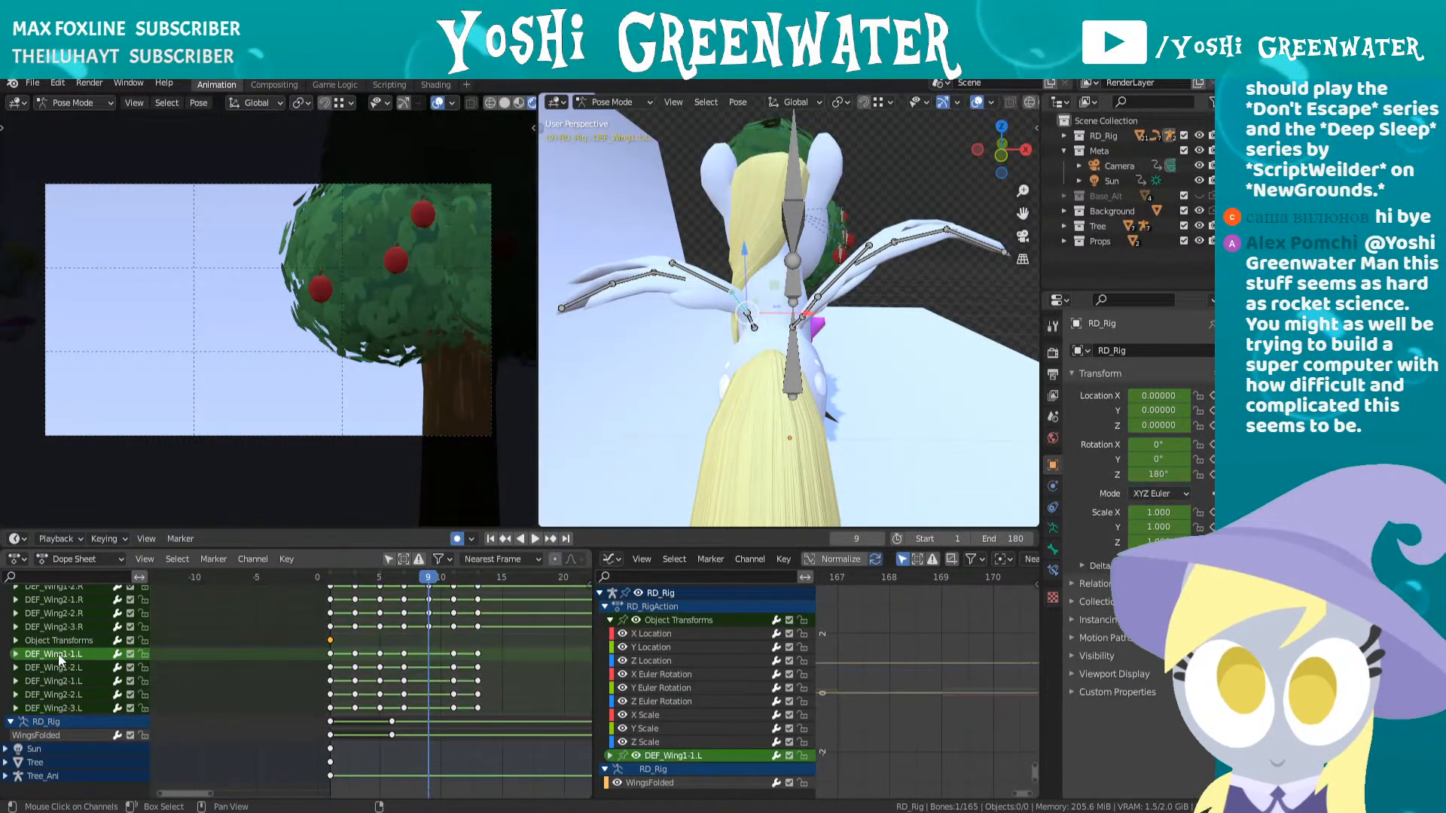
{"action": "left_click", "coordinate": [797, 327]}
{"action": "key", "text": "r"}
{"action": "left_click", "coordinate": [942, 340]}
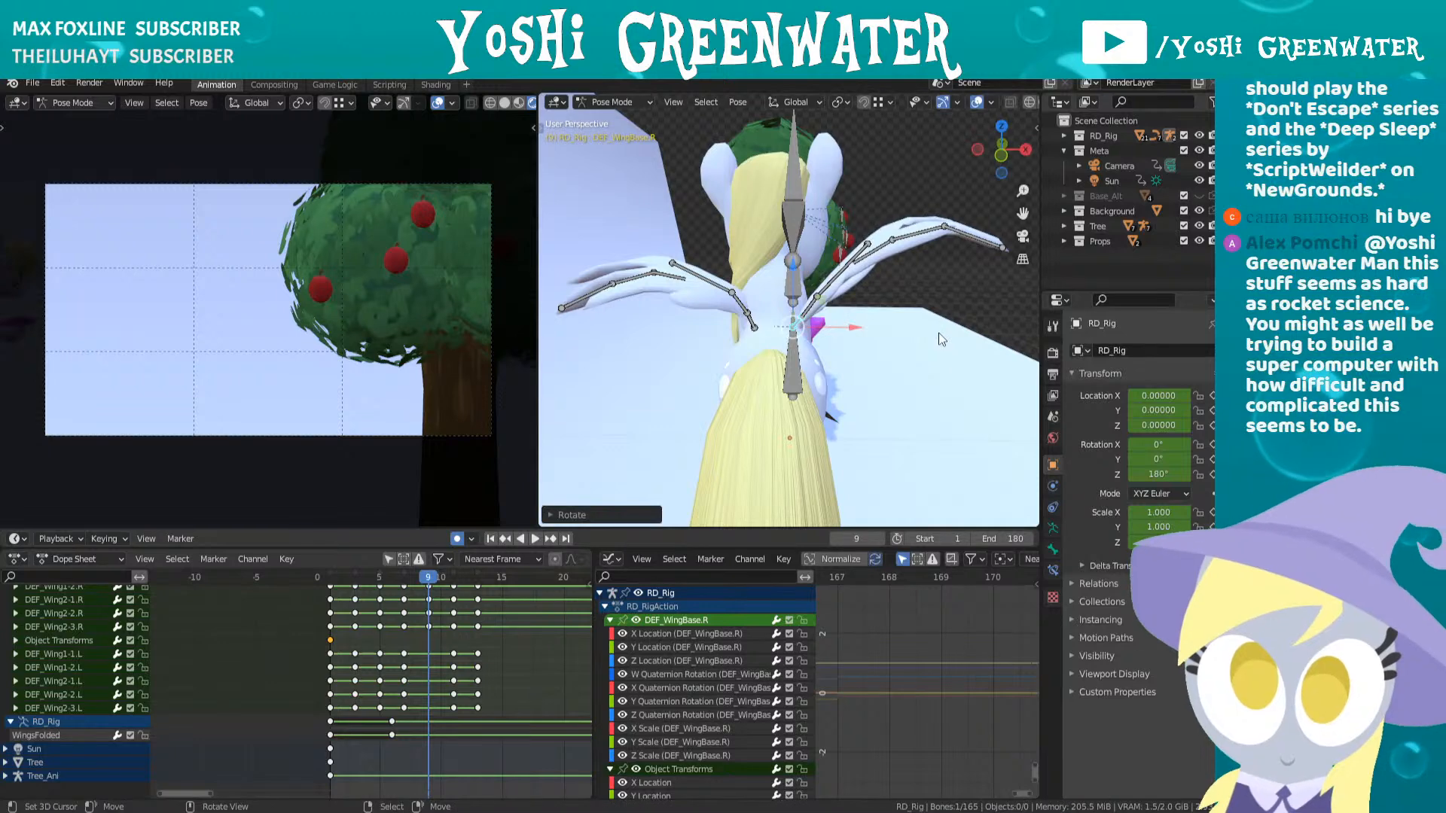
- Rotate the DEF_Wing1-1.L bone so the left wing rises slightly at frame 9
{"action": "left_click", "coordinate": [61, 652]}
{"action": "left_click", "coordinate": [15, 654]}
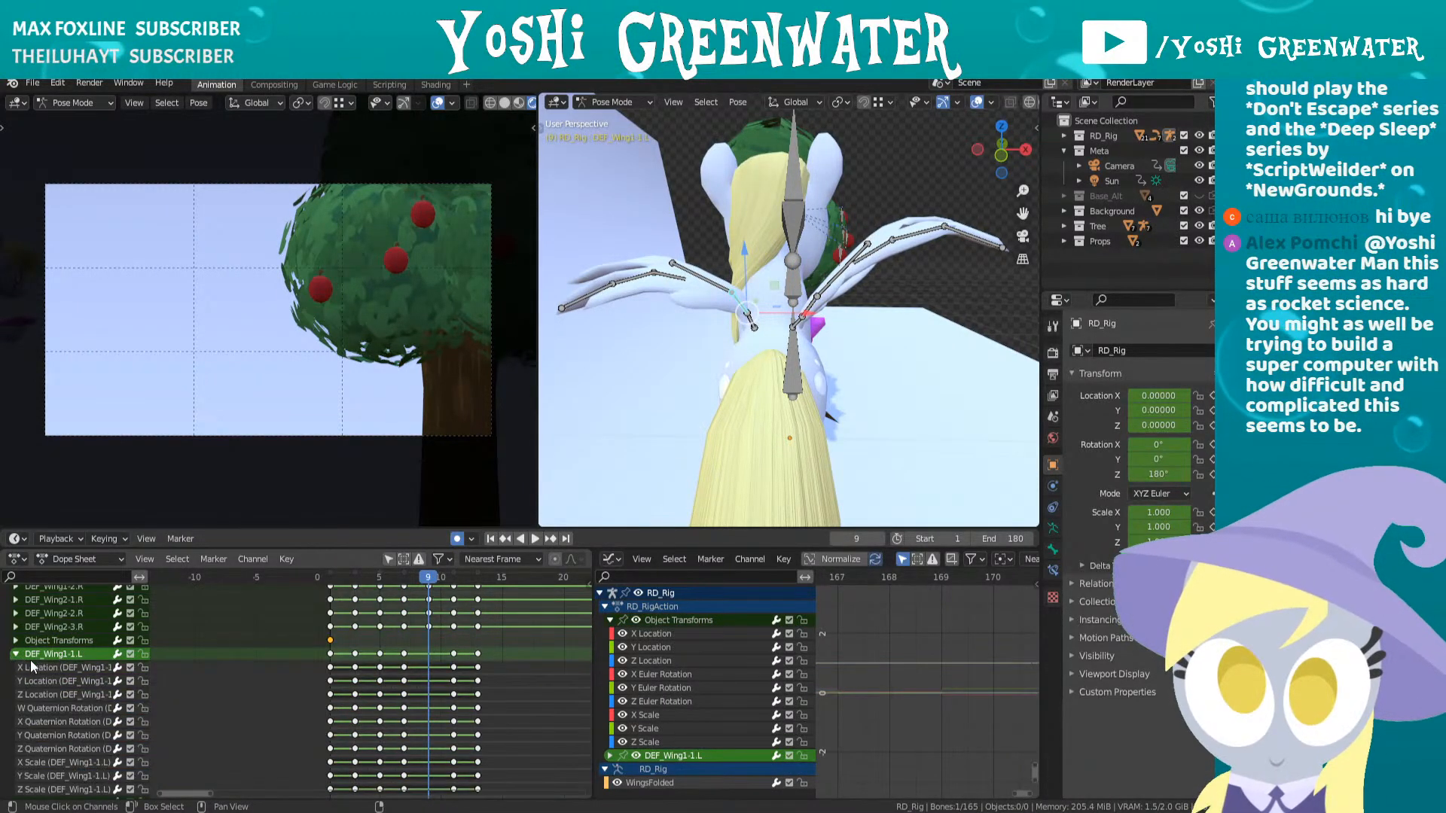
{"action": "left_click", "coordinate": [16, 654]}
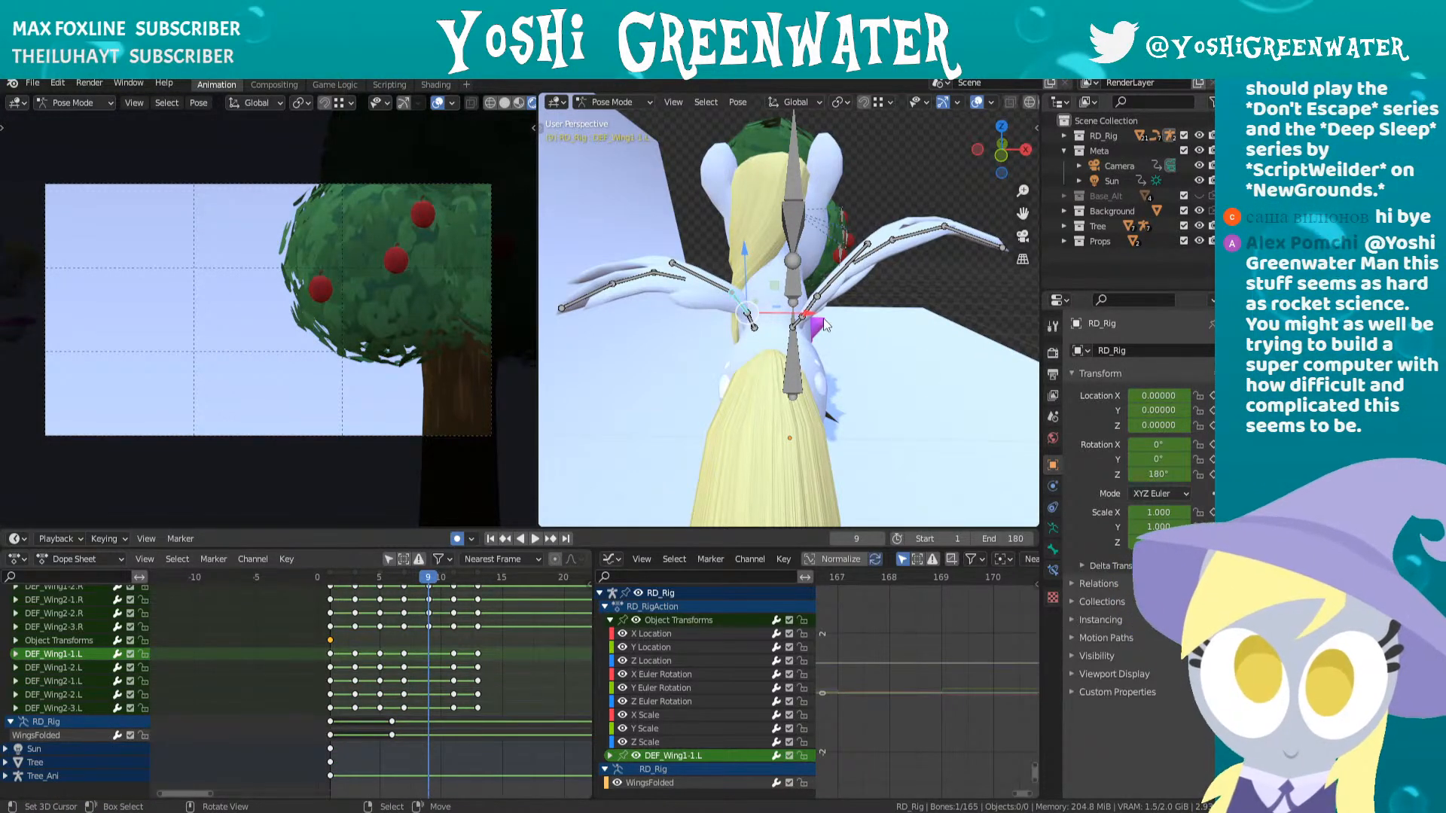
{"action": "key", "text": "r"}
{"action": "left_click", "coordinate": [953, 361]}
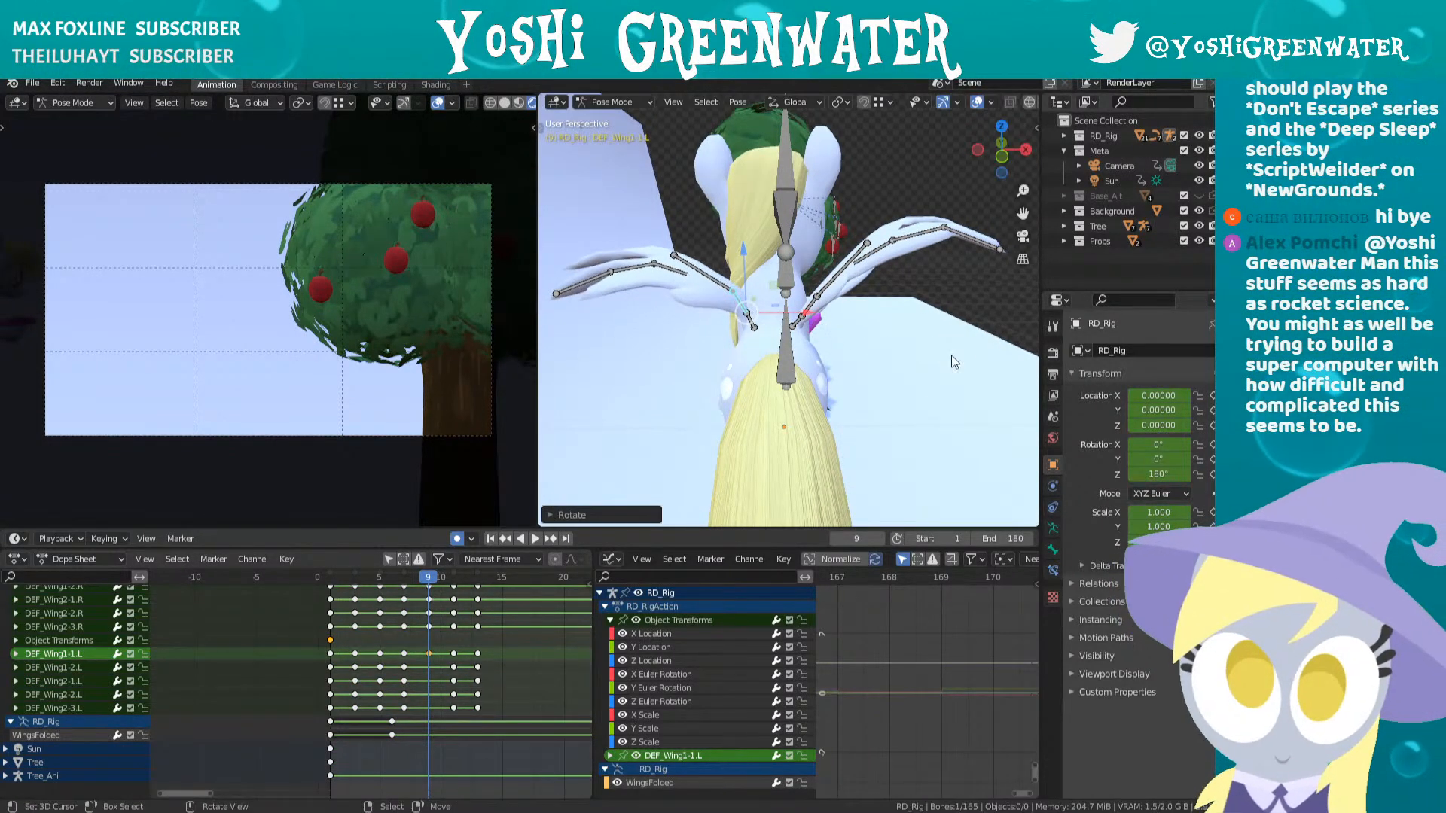
{"action": "middle_click_drag", "start_coordinate": [880, 307], "coordinate": [878, 293]}
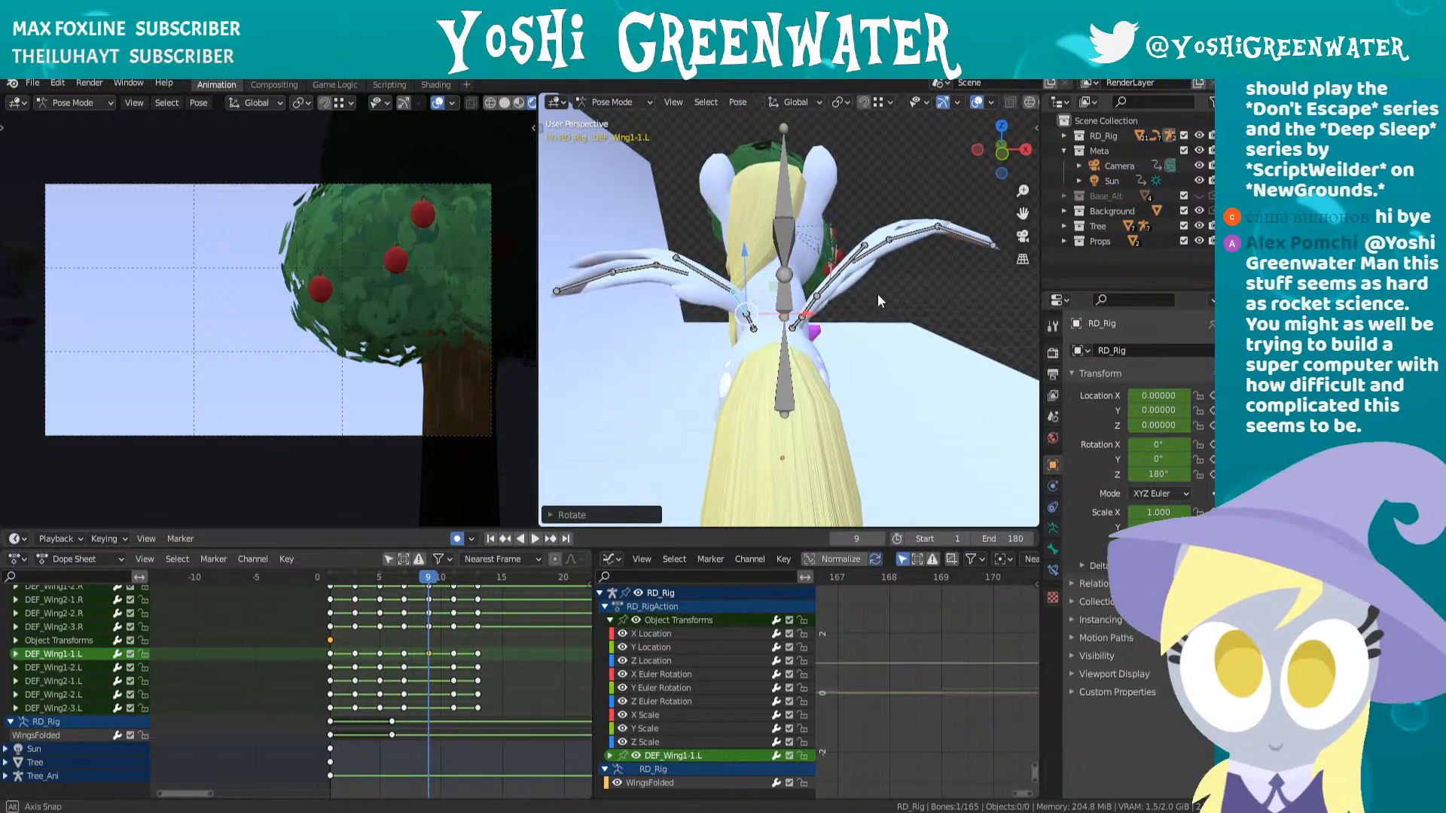
{"action": "scroll", "coordinate": [878, 293], "scroll_direction": "up", "scroll_amount": 1}
{"action": "key", "text": "r"}
{"action": "left_click", "coordinate": [893, 321]}
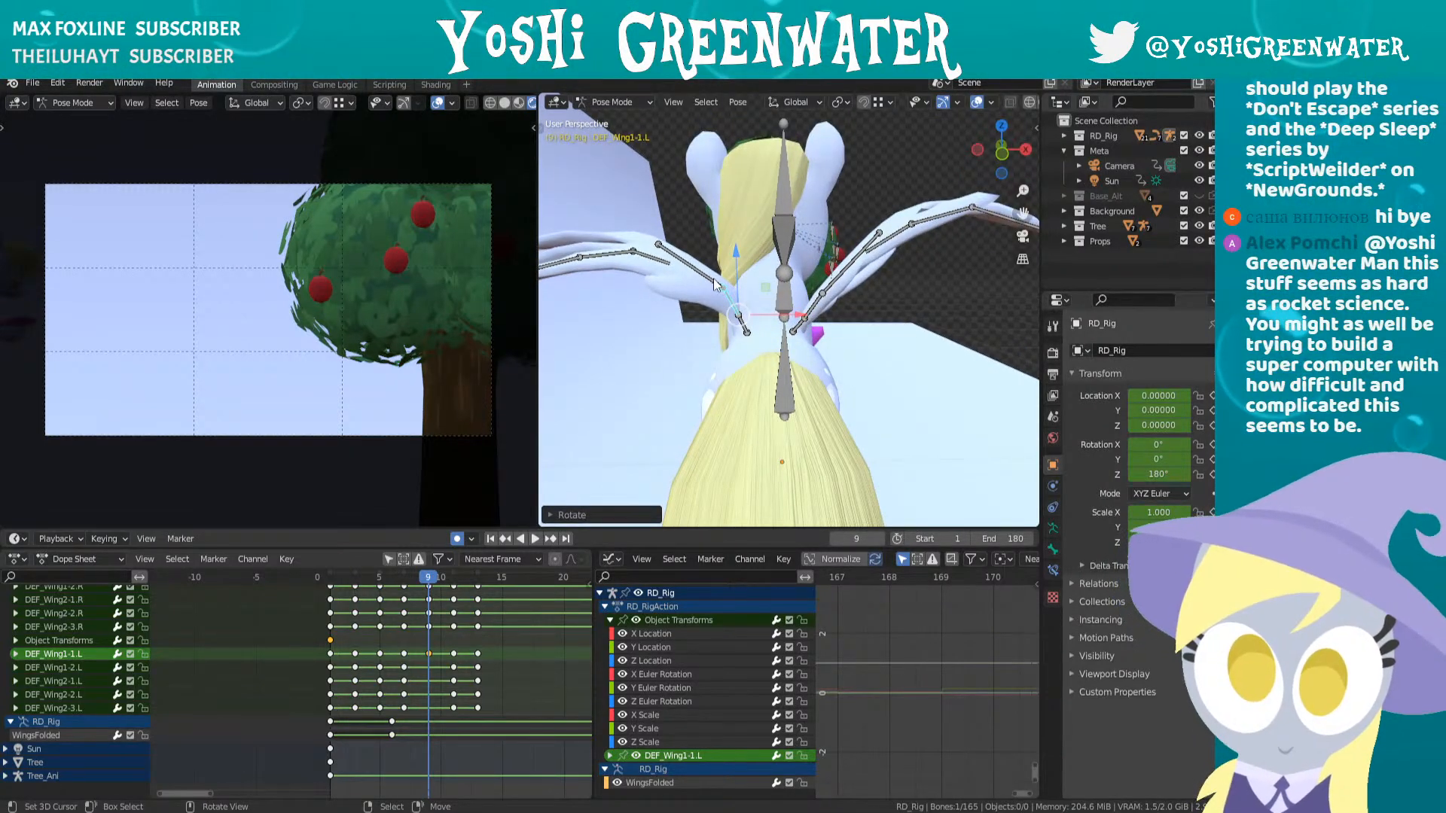
- Rotate the DEF_Wing1-2.L and DEF_Wing2-1.L bones slightly at frame 9
{"action": "left_click", "coordinate": [716, 284]}
{"action": "middle_click_drag", "start_coordinate": [742, 279], "coordinate": [771, 311]}
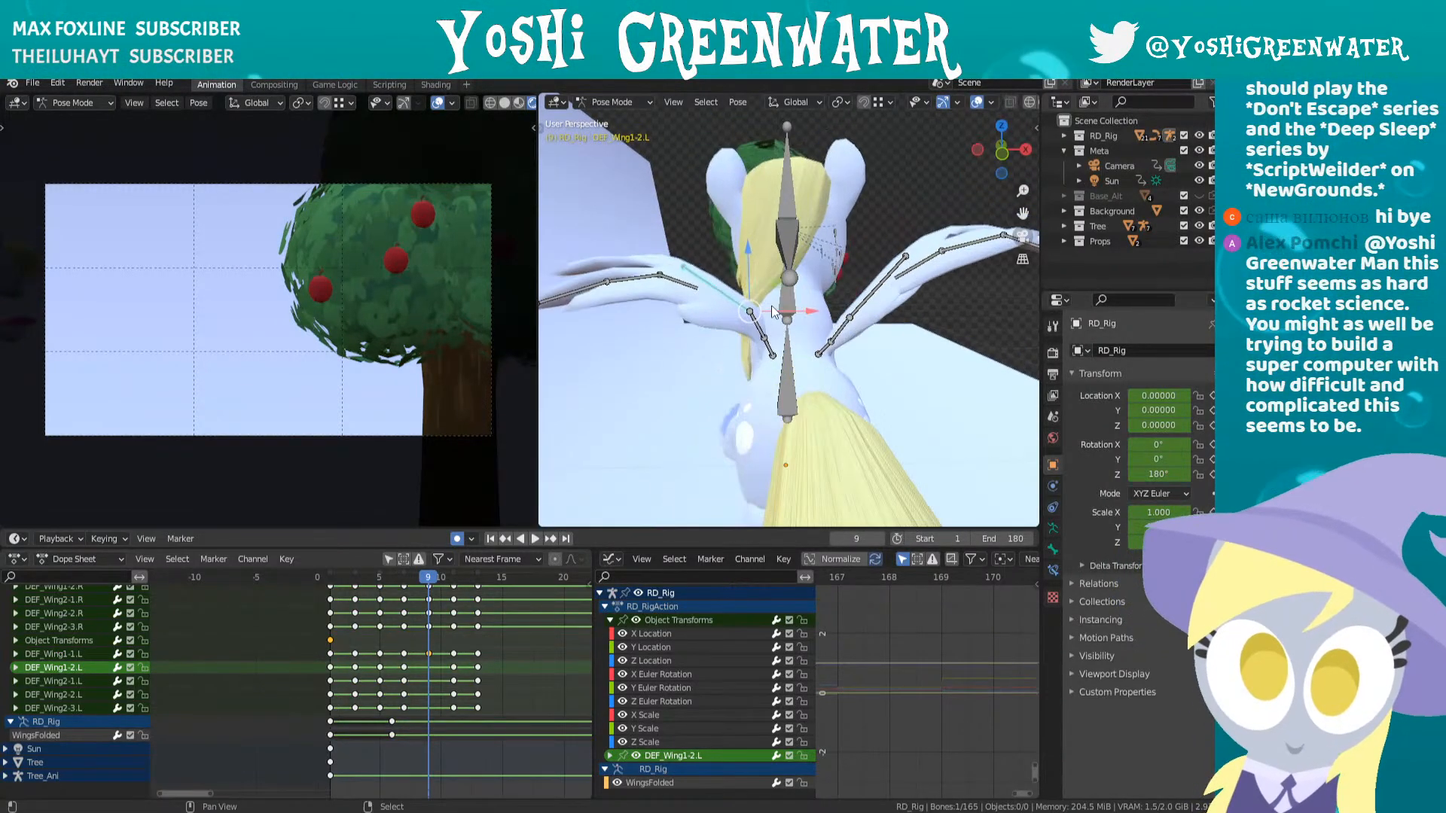
{"action": "key", "text": "r"}
{"action": "left_click", "coordinate": [810, 325]}
{"action": "right_click", "coordinate": [680, 268]}
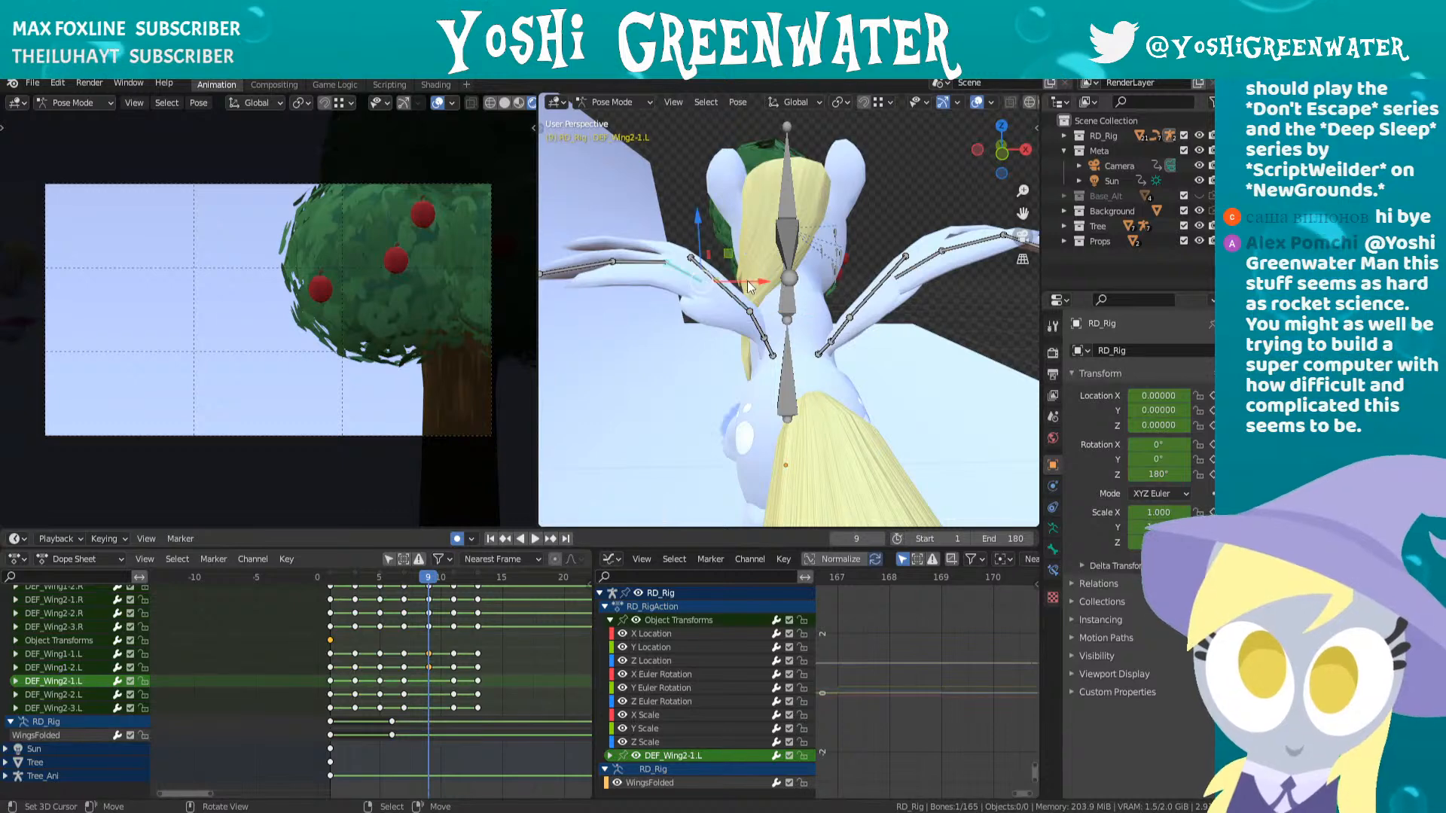
{"action": "key", "text": "r"}
{"action": "left_click", "coordinate": [757, 290]}
- Rotate the DEF_Wing2-2.L and DEF_Wing2-3.L bones slightly at frame 9 and save the file
{"action": "right_click", "coordinate": [648, 265]}
{"action": "key", "text": "r"}
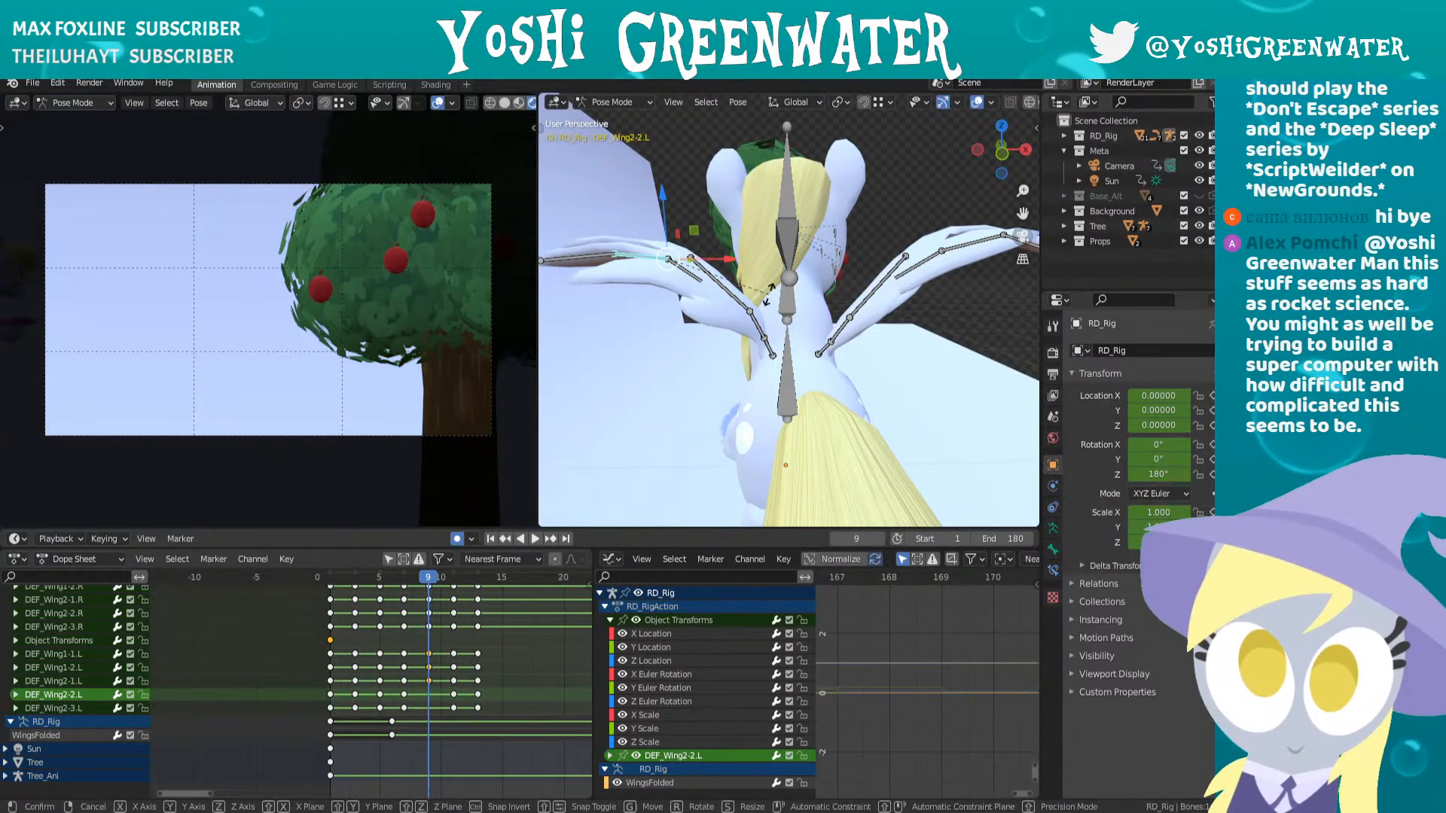
{"action": "left_click", "coordinate": [770, 292]}
{"action": "right_click", "coordinate": [599, 267]}
{"action": "key", "text": "r"}
{"action": "left_click", "coordinate": [702, 296]}
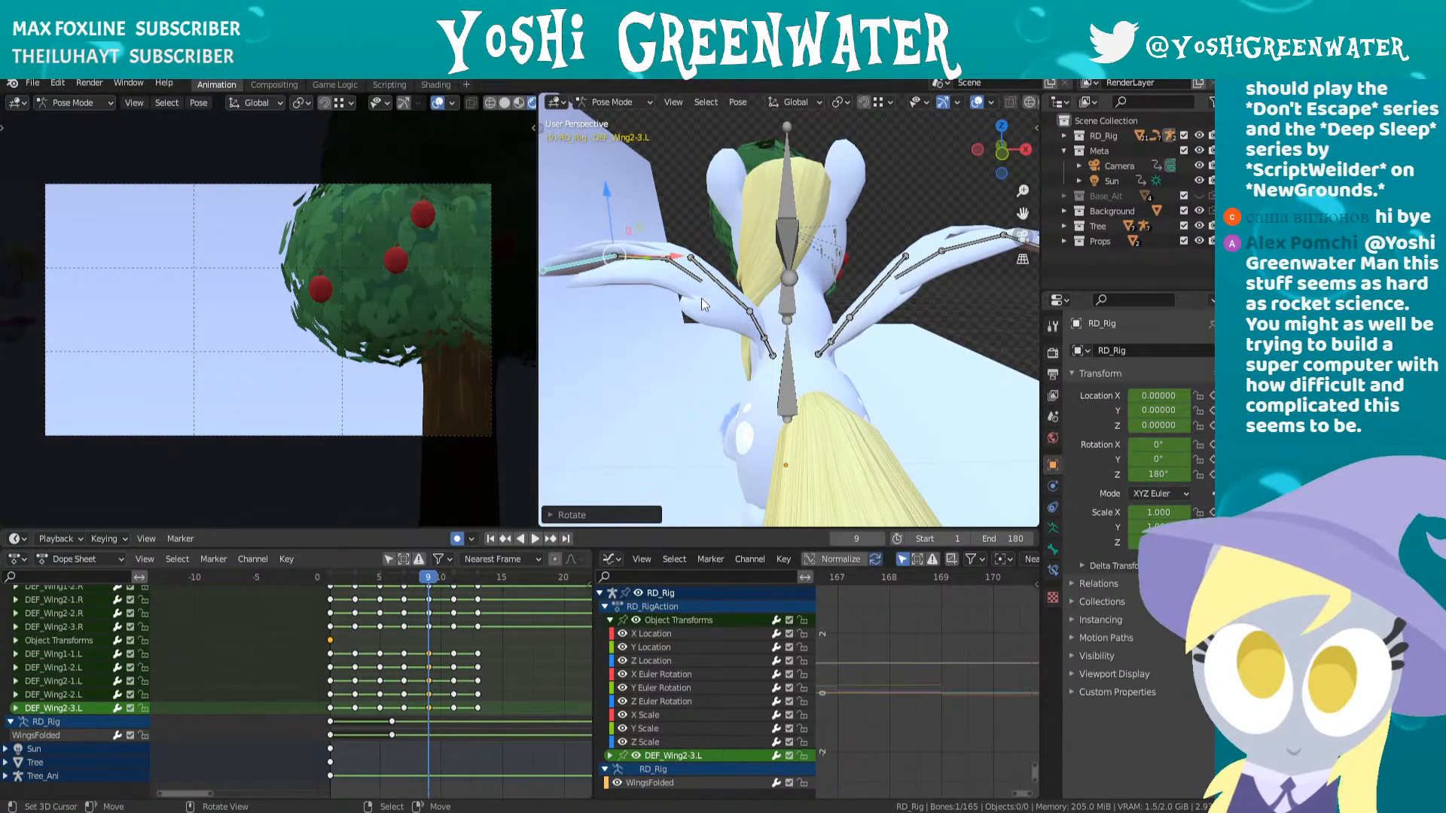
{"action": "middle_click_drag", "start_coordinate": [708, 310], "coordinate": [780, 370]}
{"action": "key", "text": "ctrl+s"}
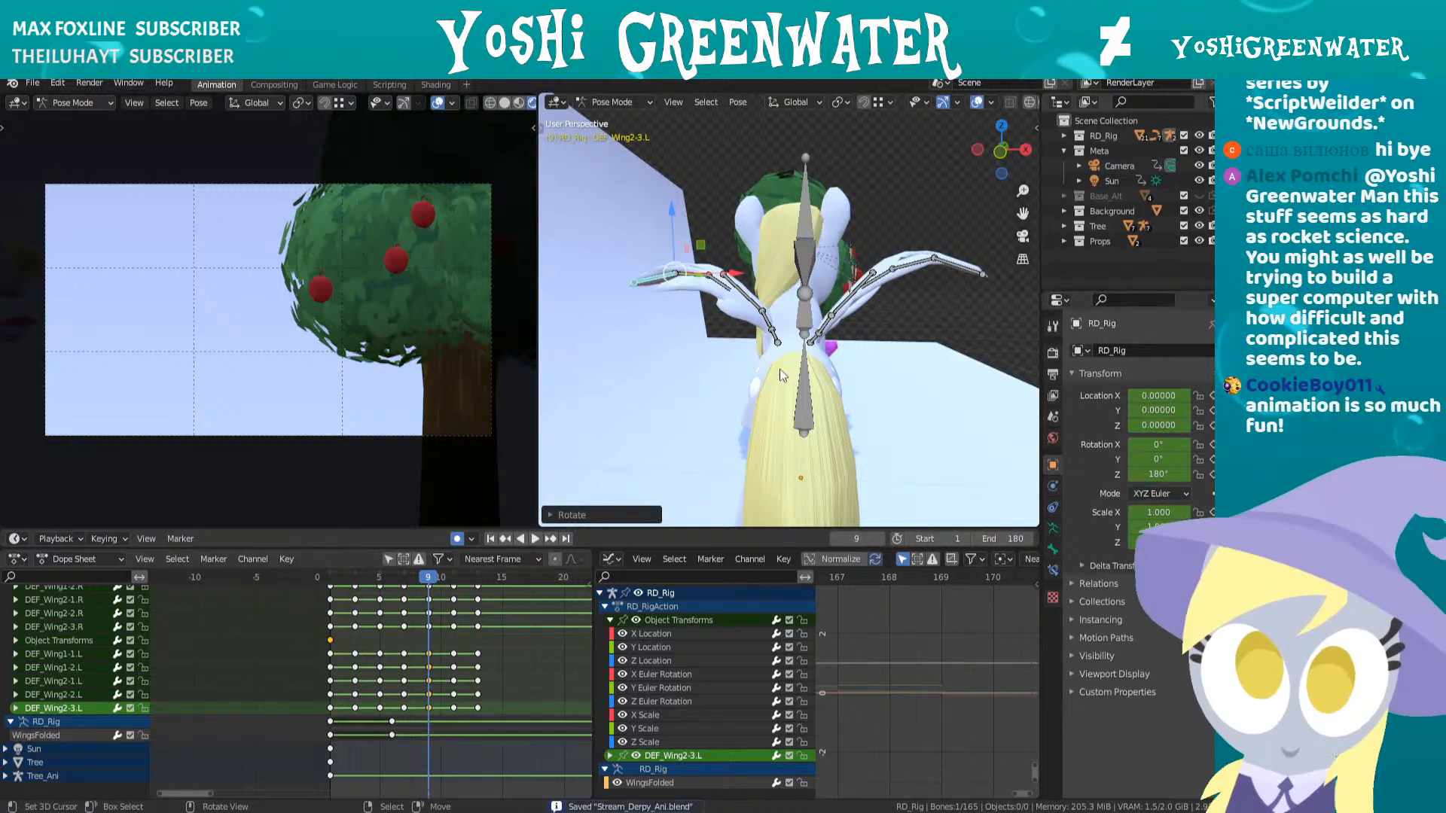
- Play the animation to review the flap, and collapse the DEF_WingBase.R channel group in the dope sheet
{"action": "key", "text": "space"}
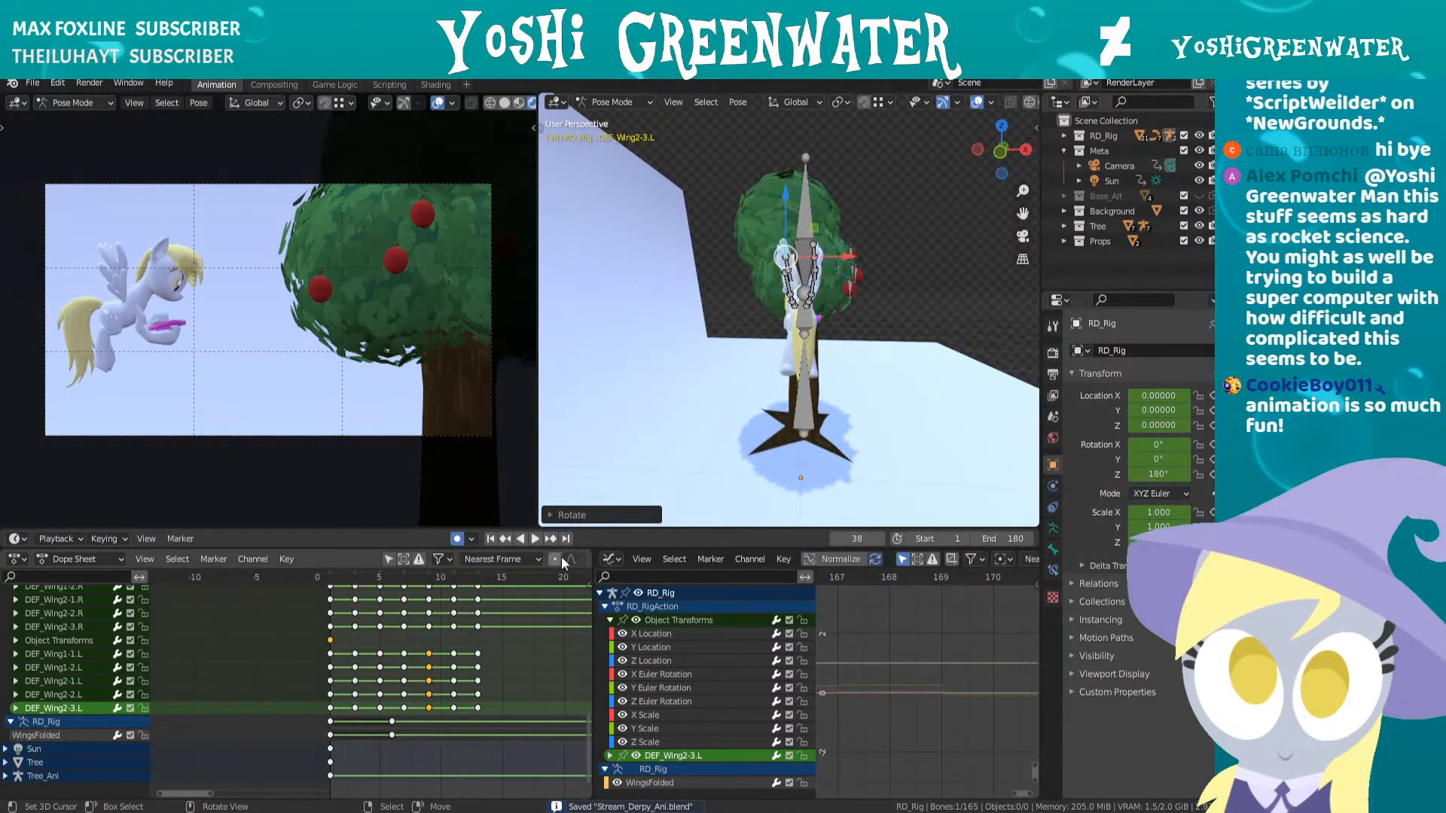
{"action": "scroll", "coordinate": [450, 663], "scroll_direction": "down", "scroll_amount": 1}
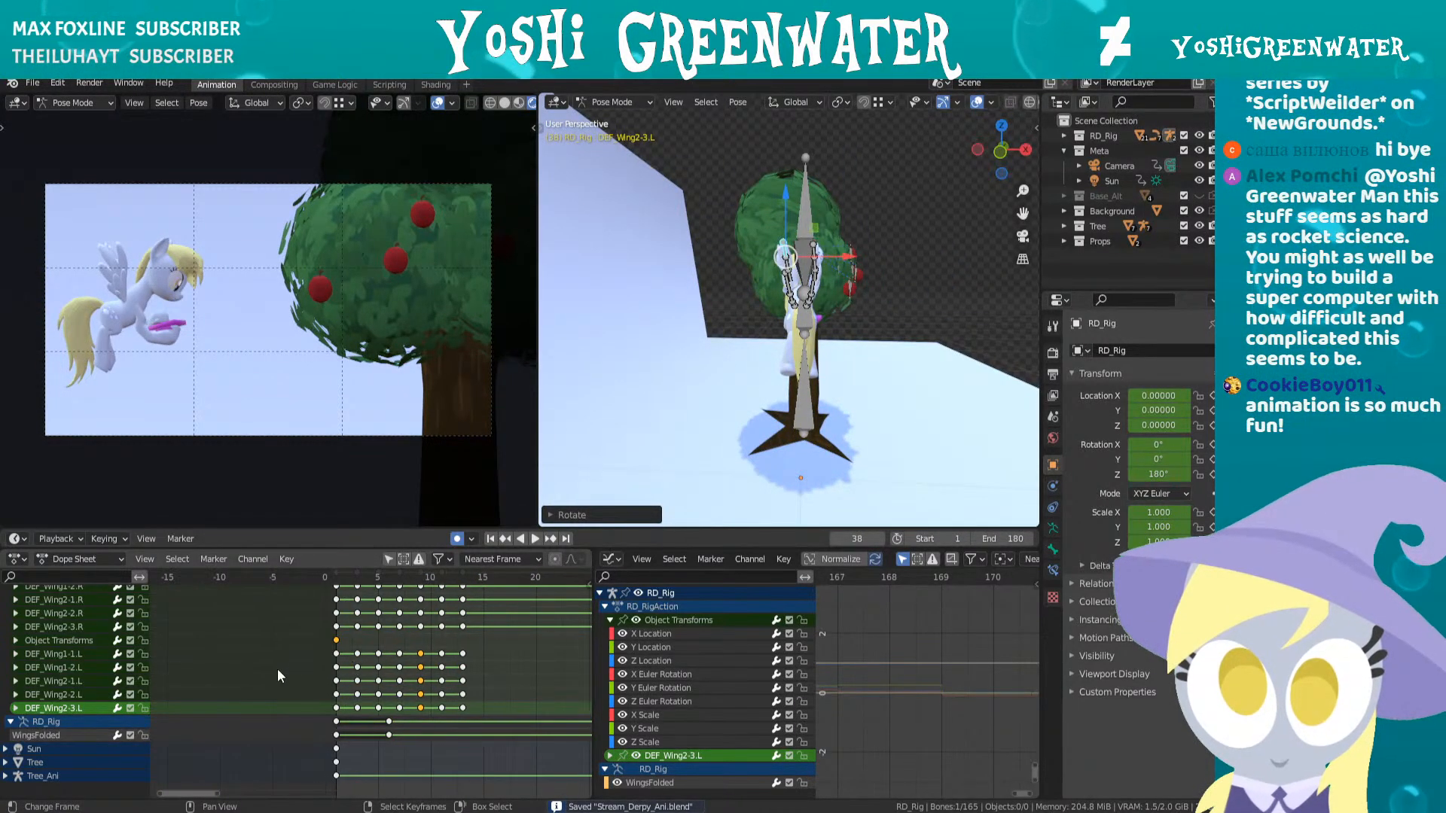
{"action": "left_click_drag", "start_coordinate": [585, 729], "coordinate": [589, 656]}
{"action": "scroll", "coordinate": [444, 677], "scroll_direction": "up", "scroll_amount": 2}
{"action": "left_click", "coordinate": [16, 681]}
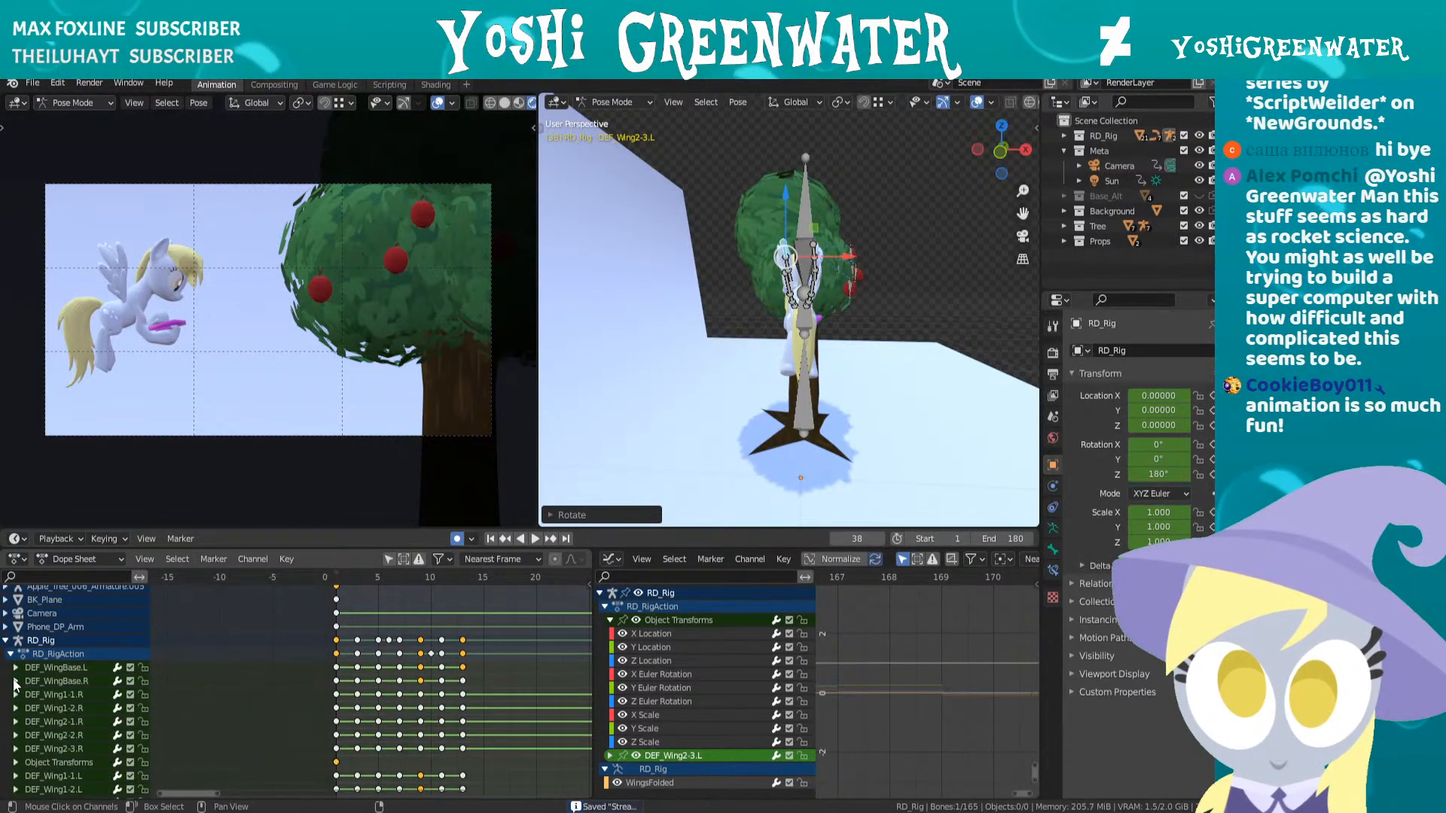
{"action": "left_click", "coordinate": [56, 680]}
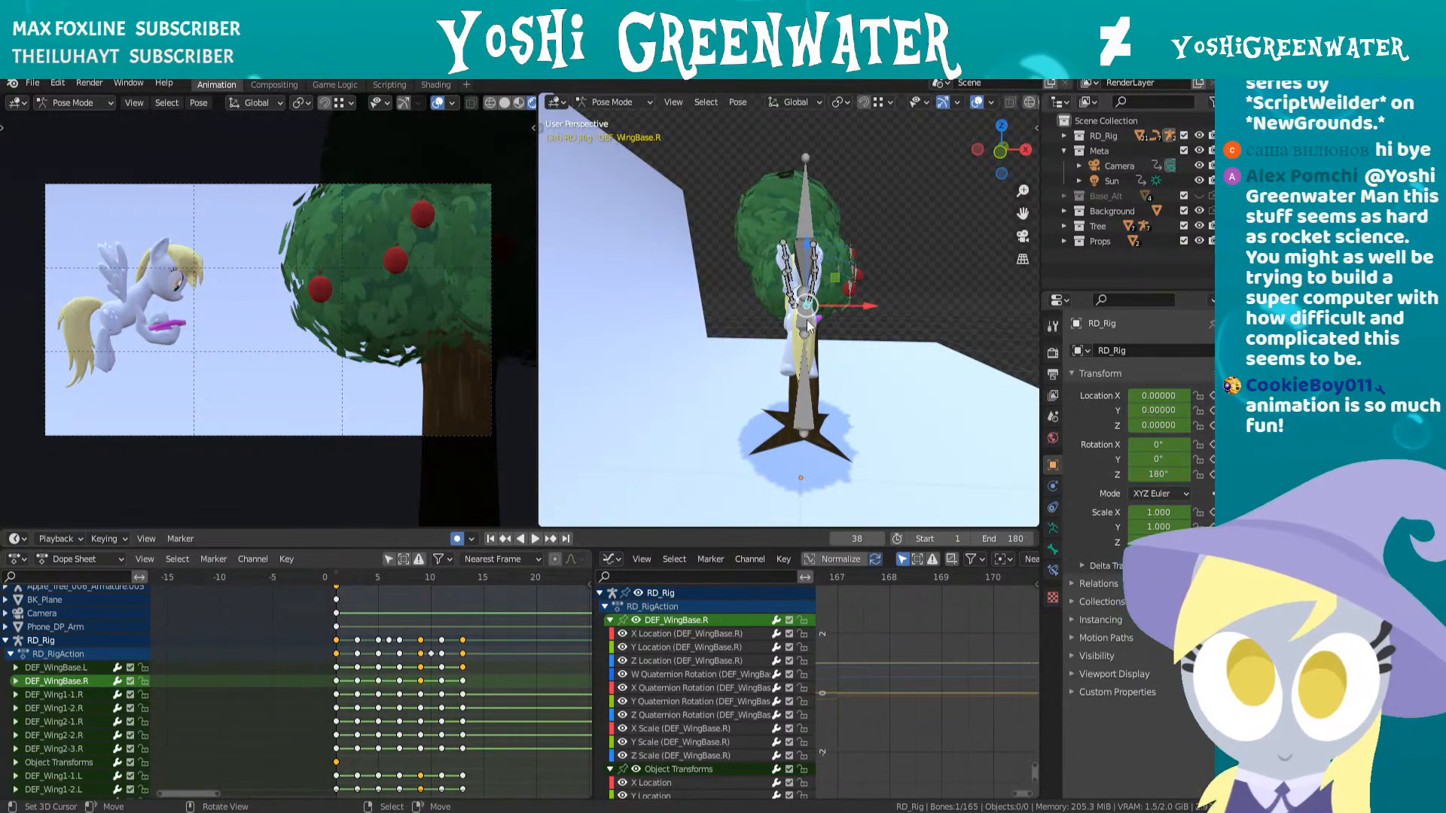
- Return to frame 1 and select all the left wing bones from base to tip
{"action": "left_click", "coordinate": [490, 539]}
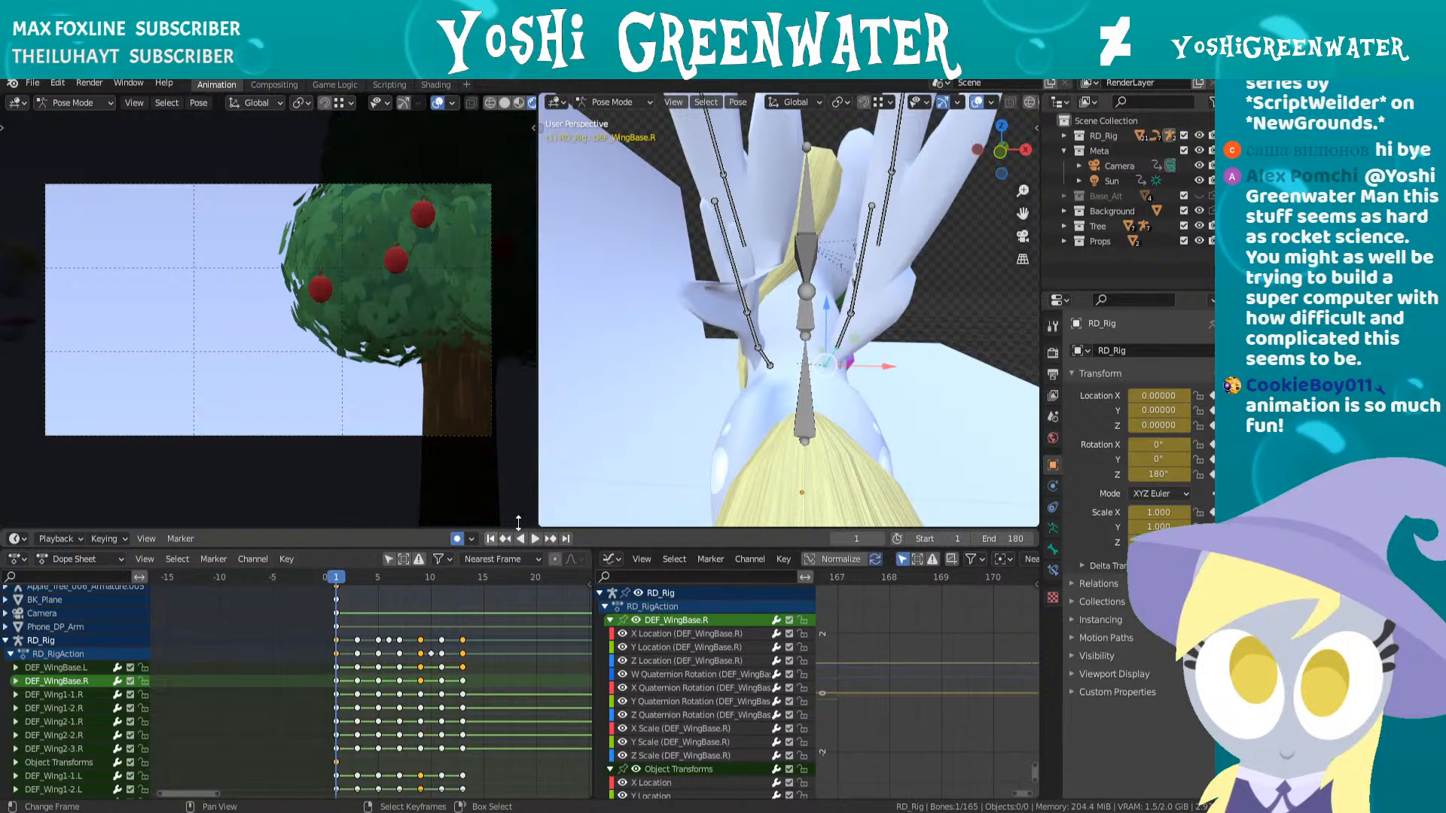
{"action": "left_click", "coordinate": [769, 365]}
{"action": "right_click", "coordinate": [753, 325], "text": "shift"}
{"action": "right_click", "coordinate": [734, 267], "text": "shift"}
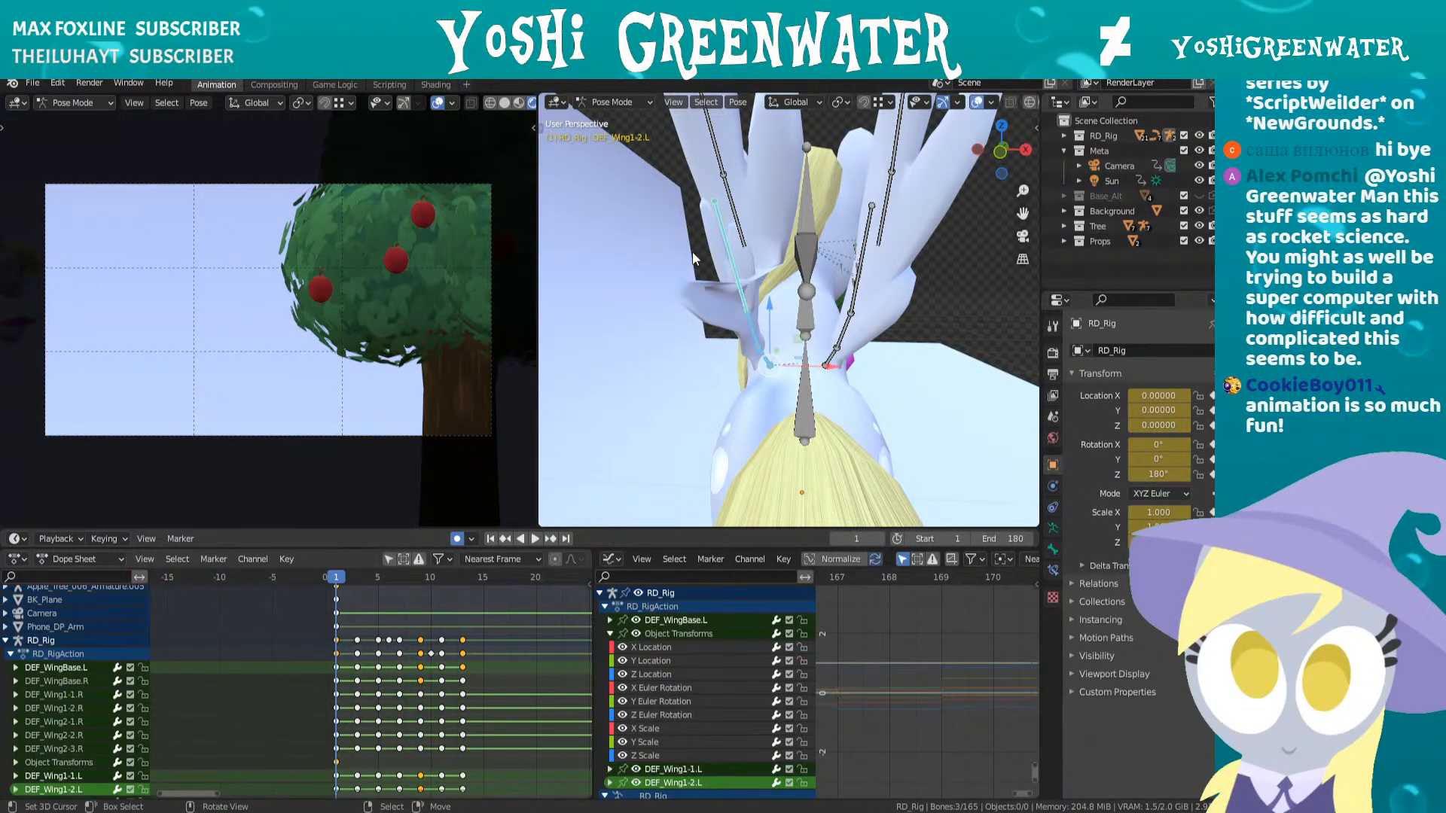
{"action": "middle_click_drag", "start_coordinate": [727, 260], "coordinate": [775, 291]}
{"action": "right_click", "coordinate": [785, 215], "text": "shift"}
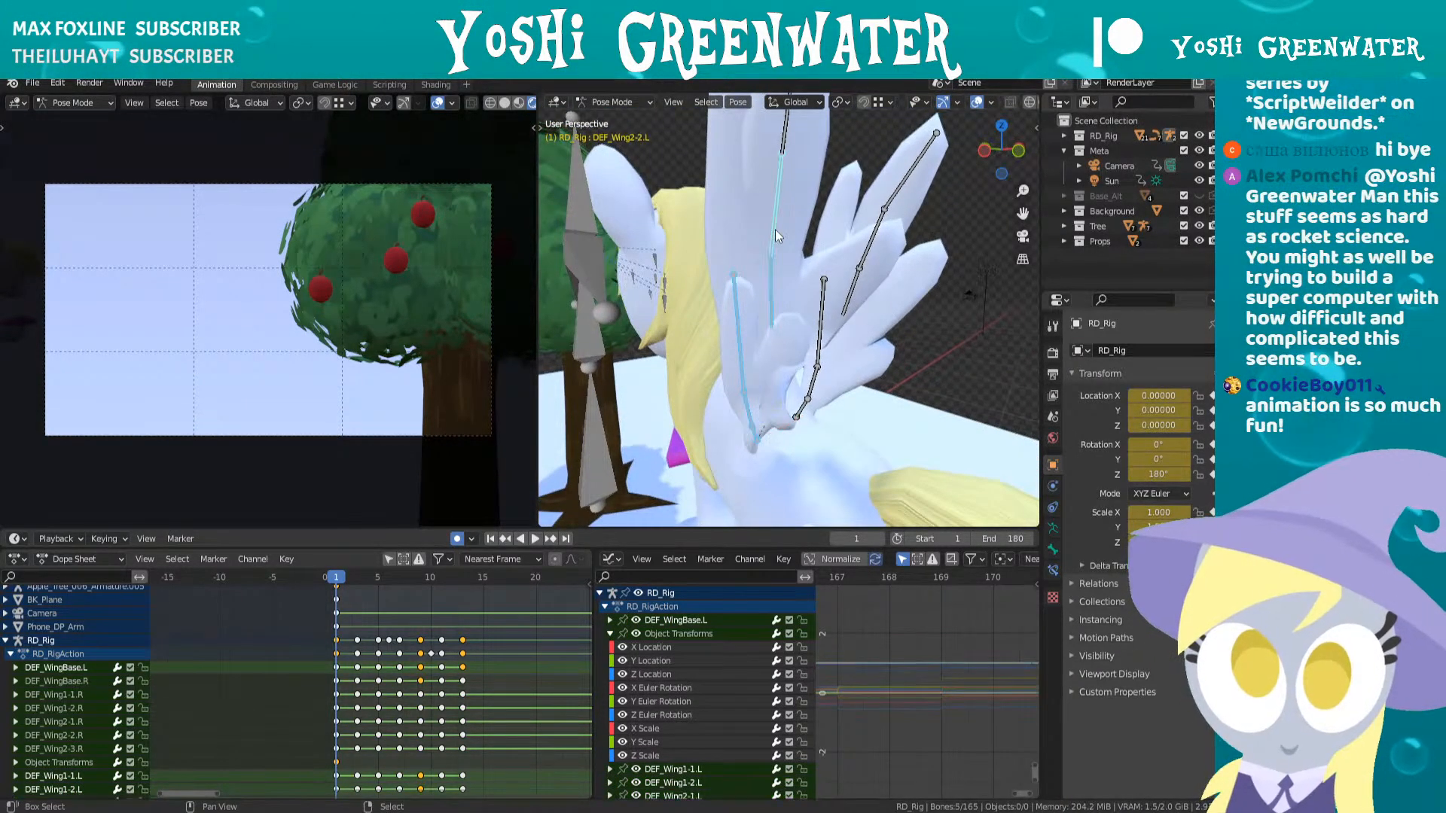
{"action": "scroll", "coordinate": [776, 151], "scroll_direction": "down", "scroll_amount": 2}
{"action": "right_click", "coordinate": [789, 161], "text": "shift"}
{"action": "middle_click_drag", "start_coordinate": [788, 233], "coordinate": [742, 290]}
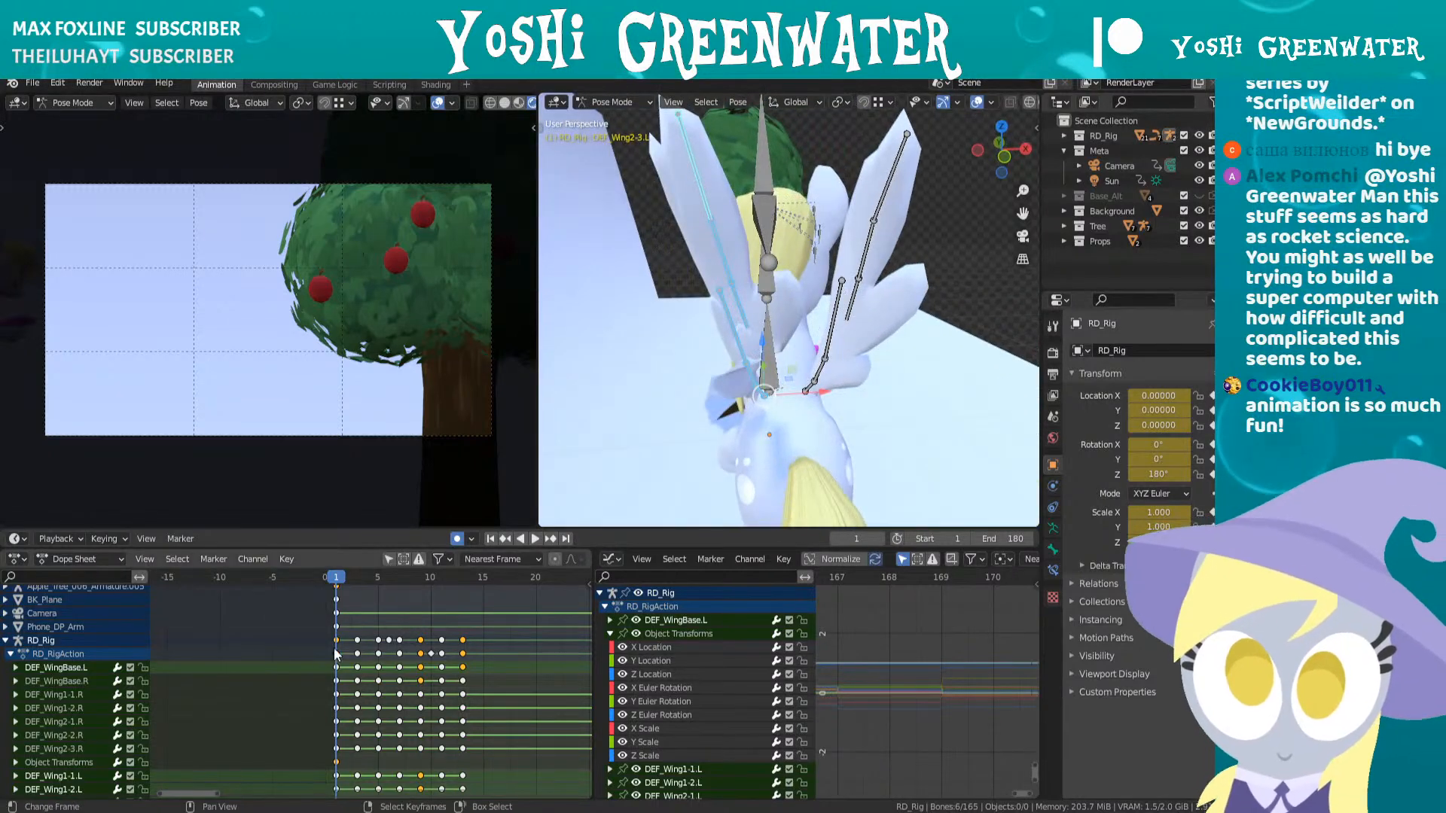
{"action": "right_click", "coordinate": [504, 643]}
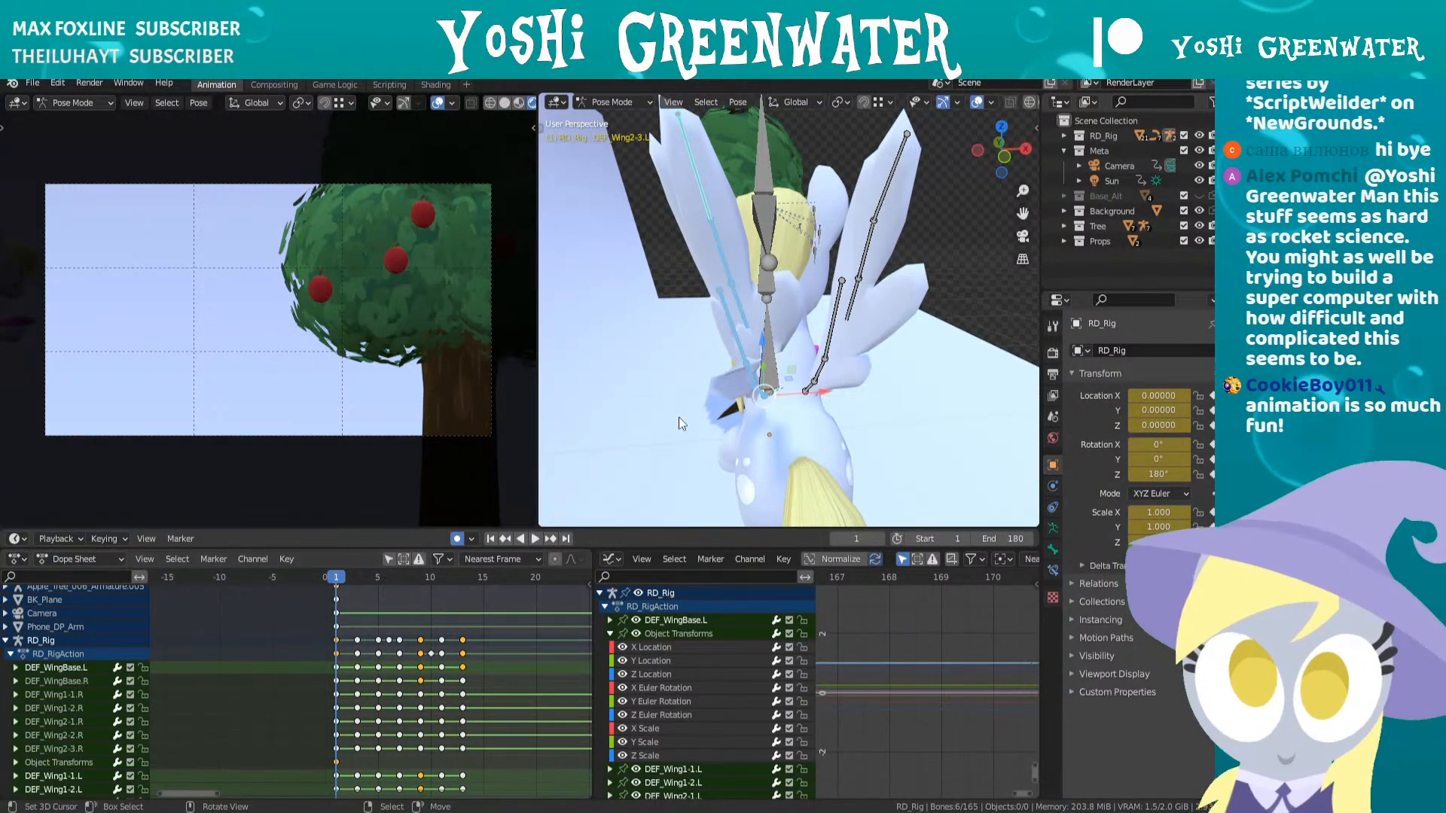
- Play the animation from frame 1, then scrub to frame 18 to compare the two wings past the first cycle
{"action": "key", "text": "space"}
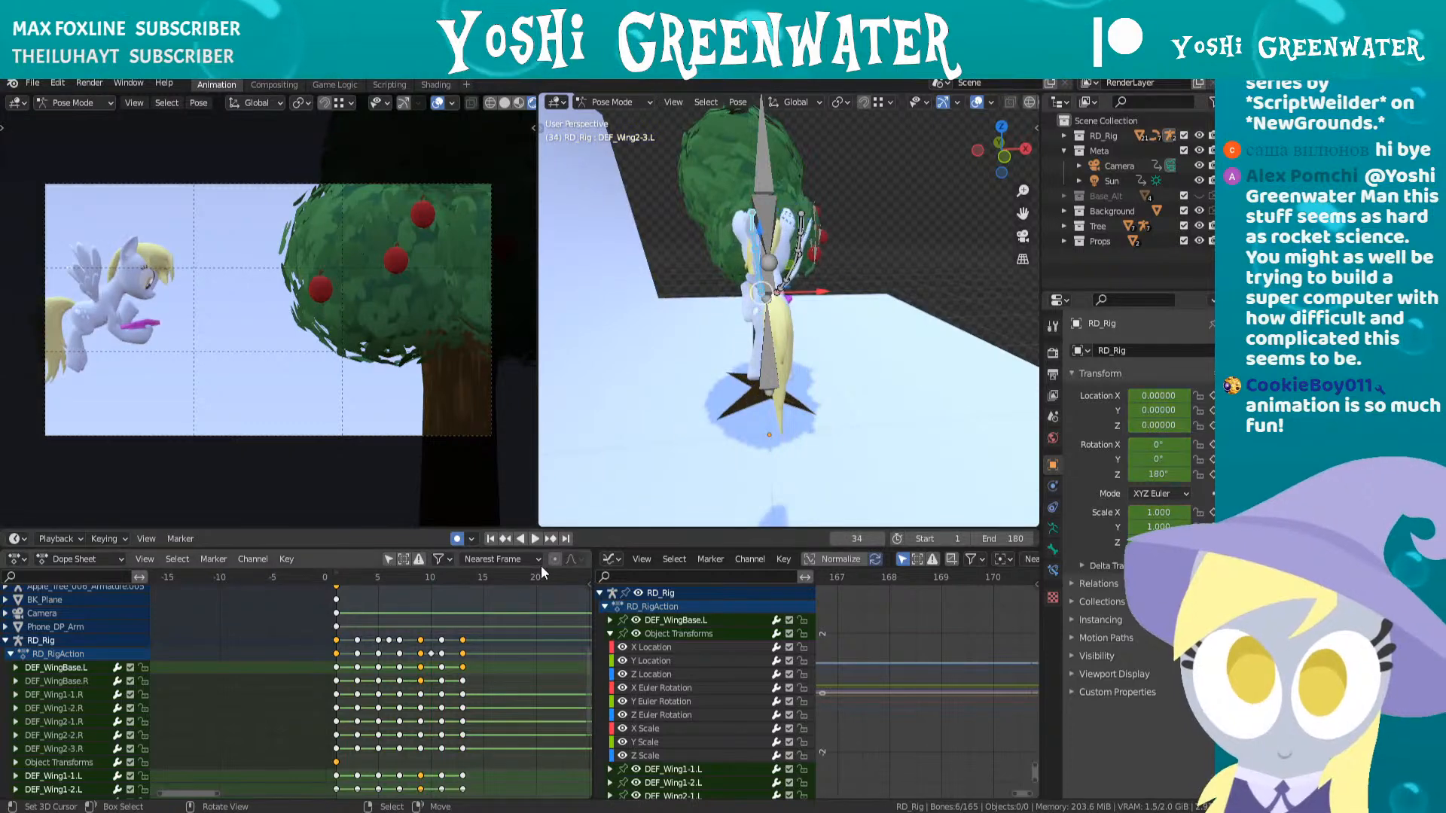
{"action": "left_click", "coordinate": [491, 539]}
{"action": "left_click_drag", "start_coordinate": [465, 571], "coordinate": [458, 570]}
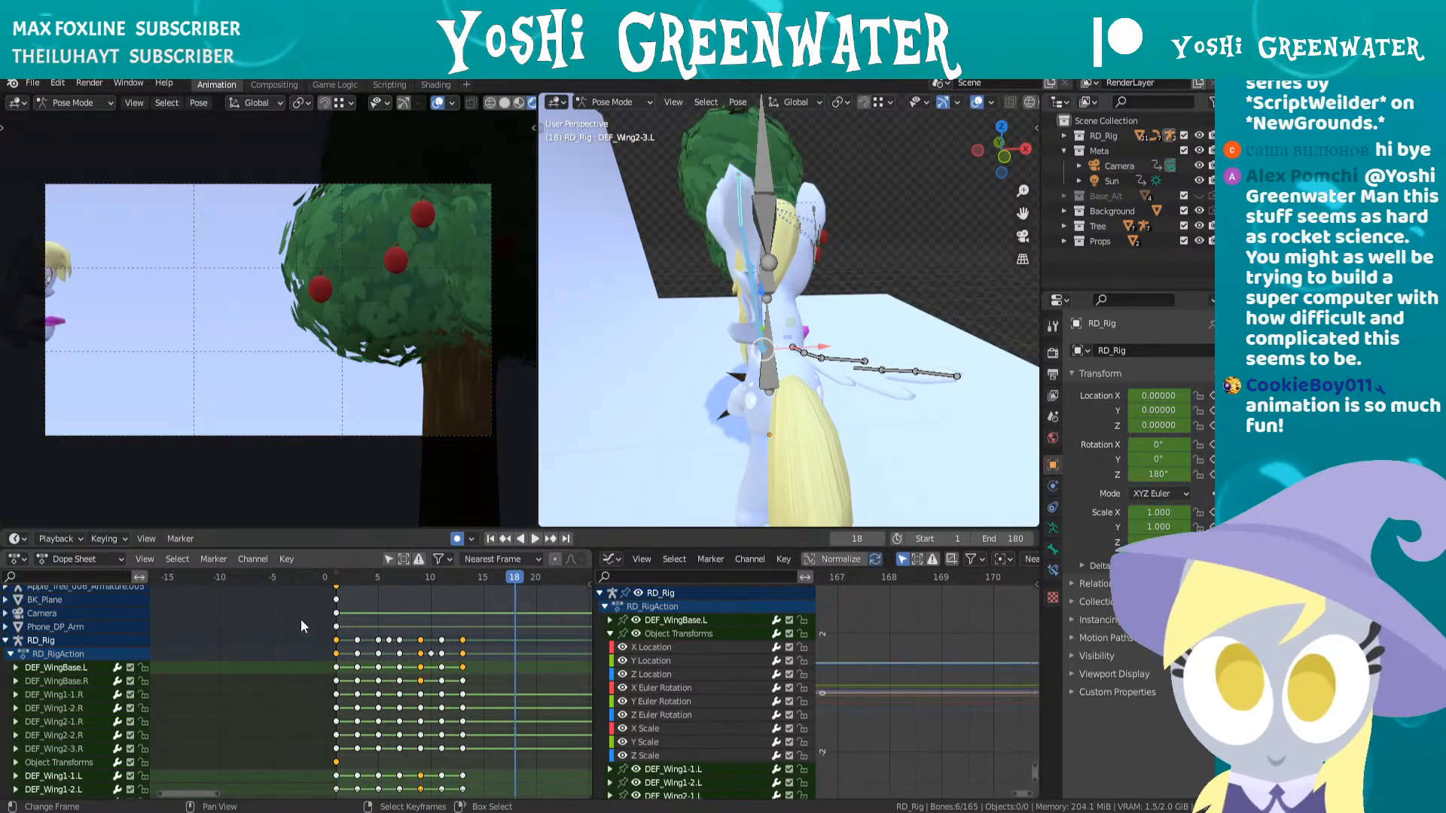
{"action": "mouse_move", "coordinate": [586, 652]}
{"action": "left_mouse_down"}
{"action": "mouse_move", "coordinate": [578, 697]}
{"action": "mouse_move", "coordinate": [576, 666]}
{"action": "left_mouse_up"}
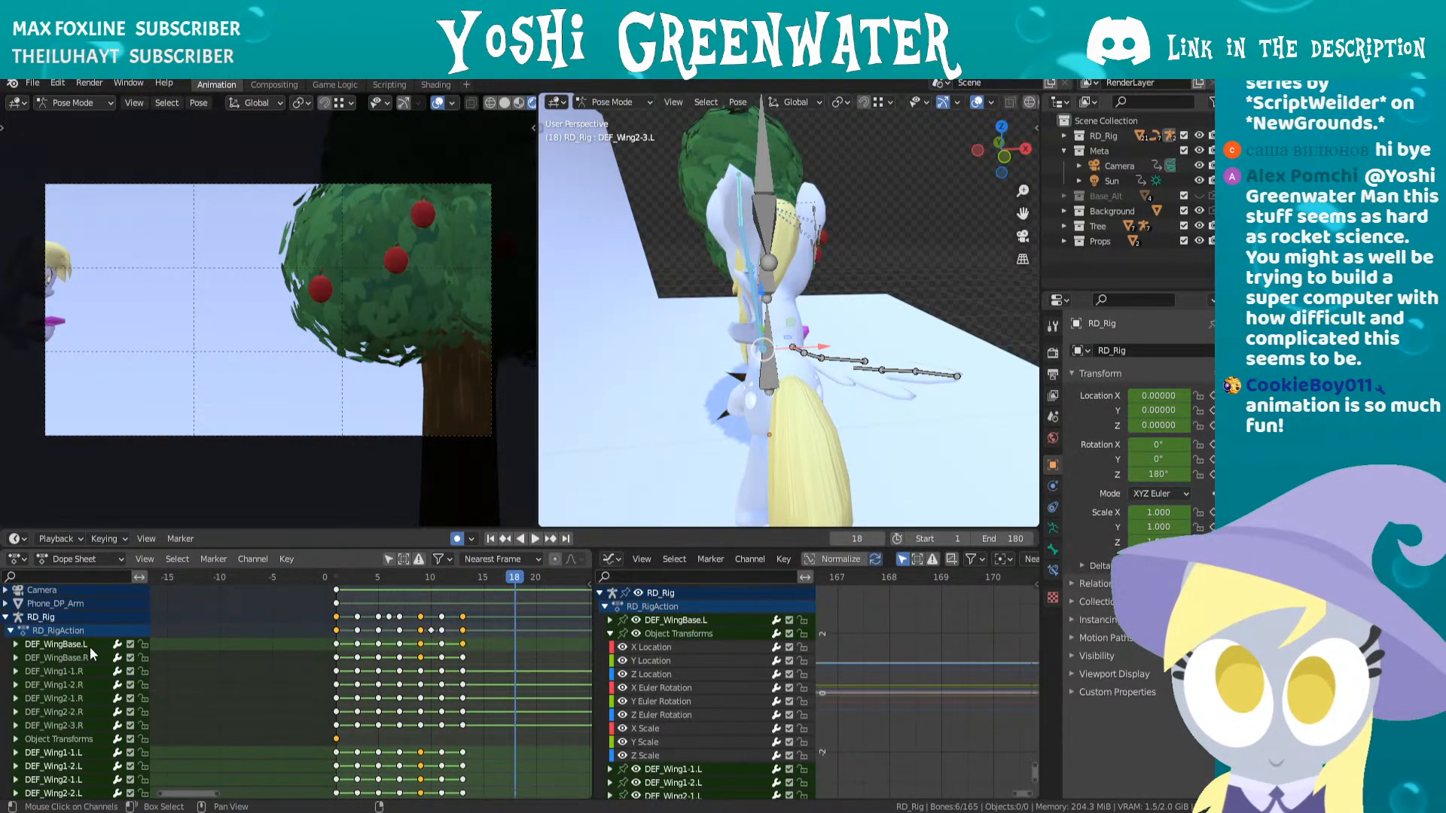
- Go through the right wing bone channels from DEF_WingBase.R to DEF_Wing2-3.R to inspect which bones they control
{"action": "left_click", "coordinate": [64, 658]}
{"action": "left_click", "coordinate": [65, 670]}
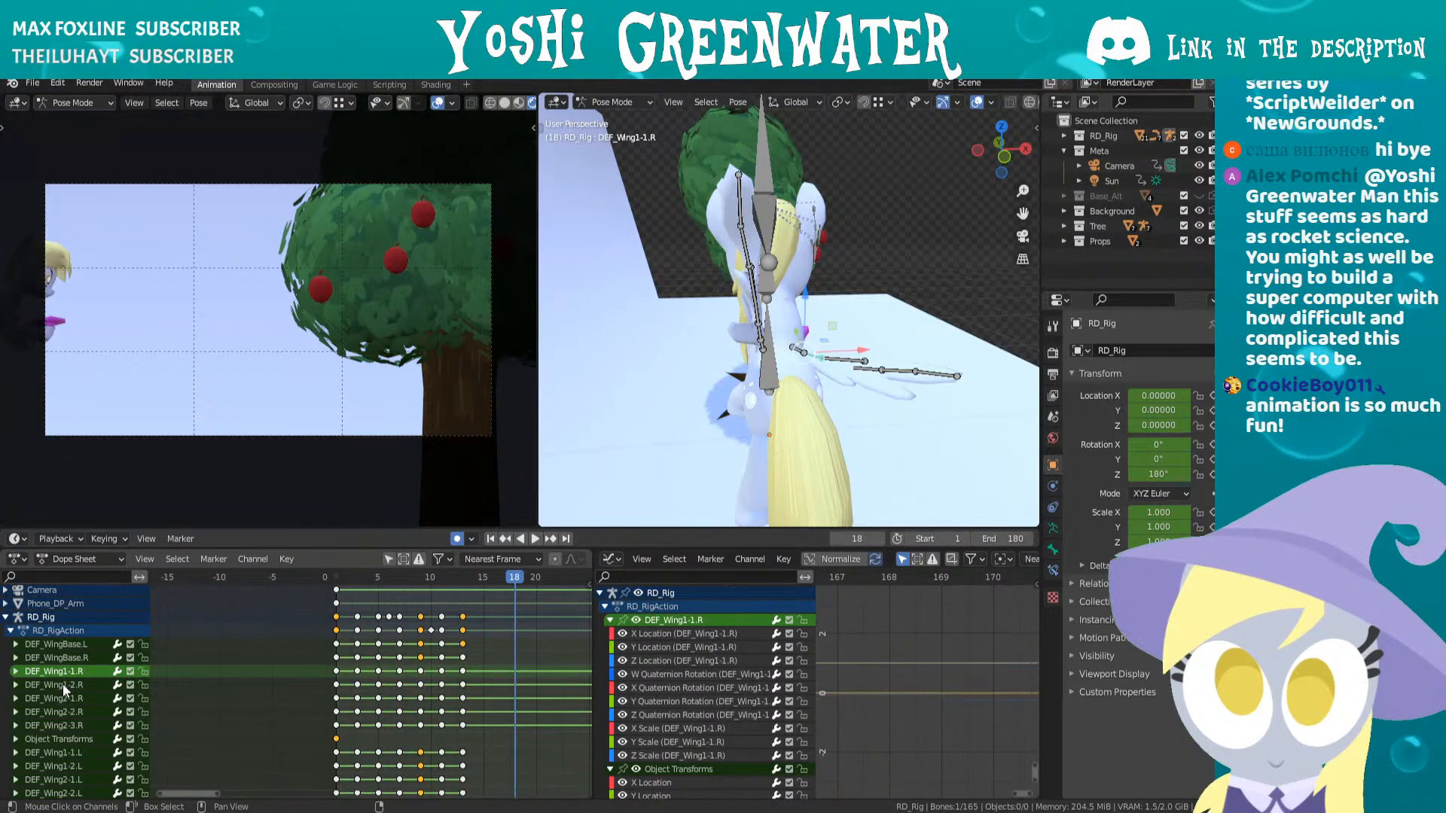
{"action": "left_click", "coordinate": [62, 685]}
{"action": "left_click", "coordinate": [63, 710]}
{"action": "left_click", "coordinate": [69, 725]}
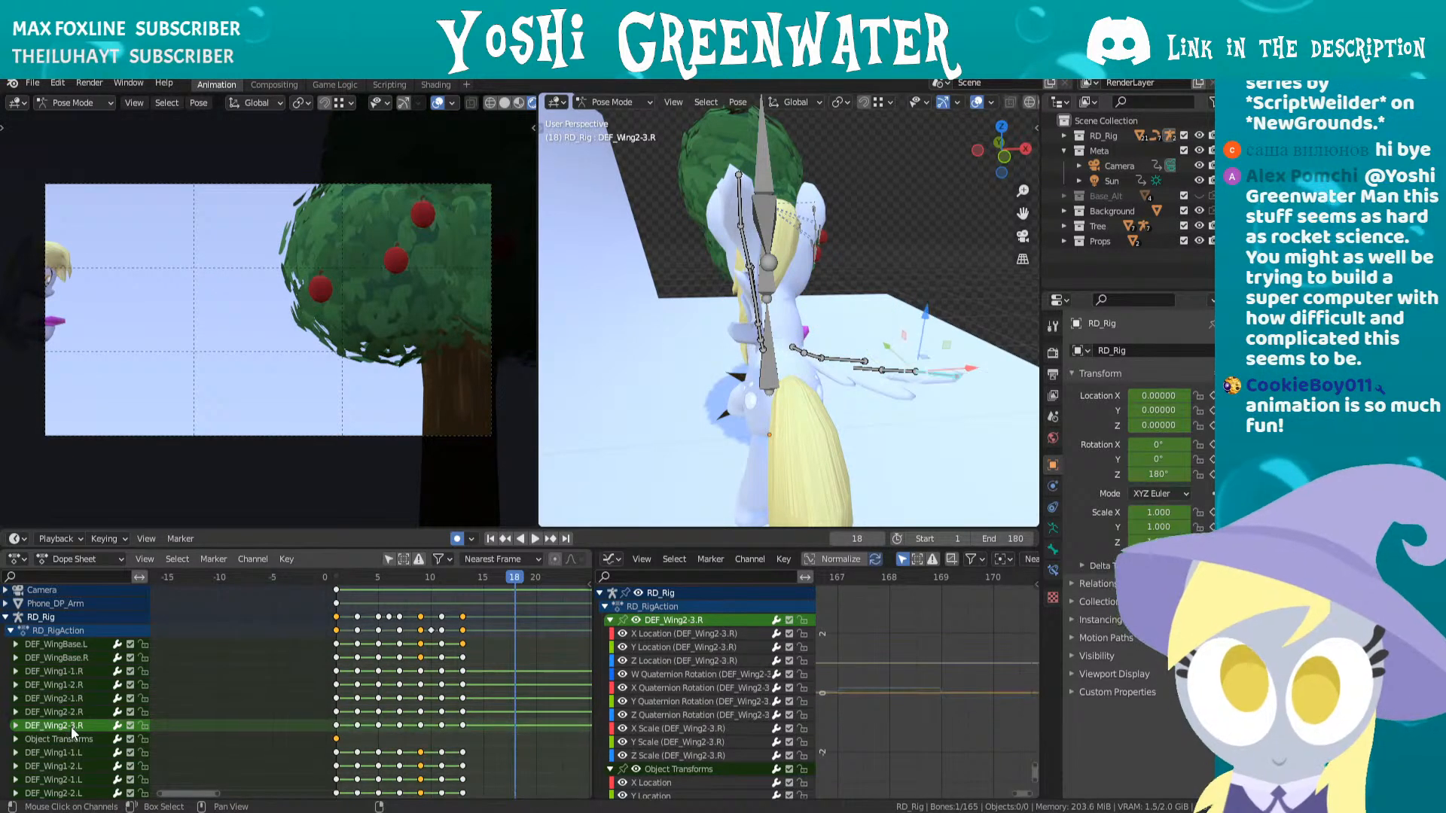
- Select all keyframes of the left wing channels DEF_Wing1-1.L to DEF_Wing2-3.L and make their extrapolation cyclic
{"action": "left_click", "coordinate": [66, 648]}
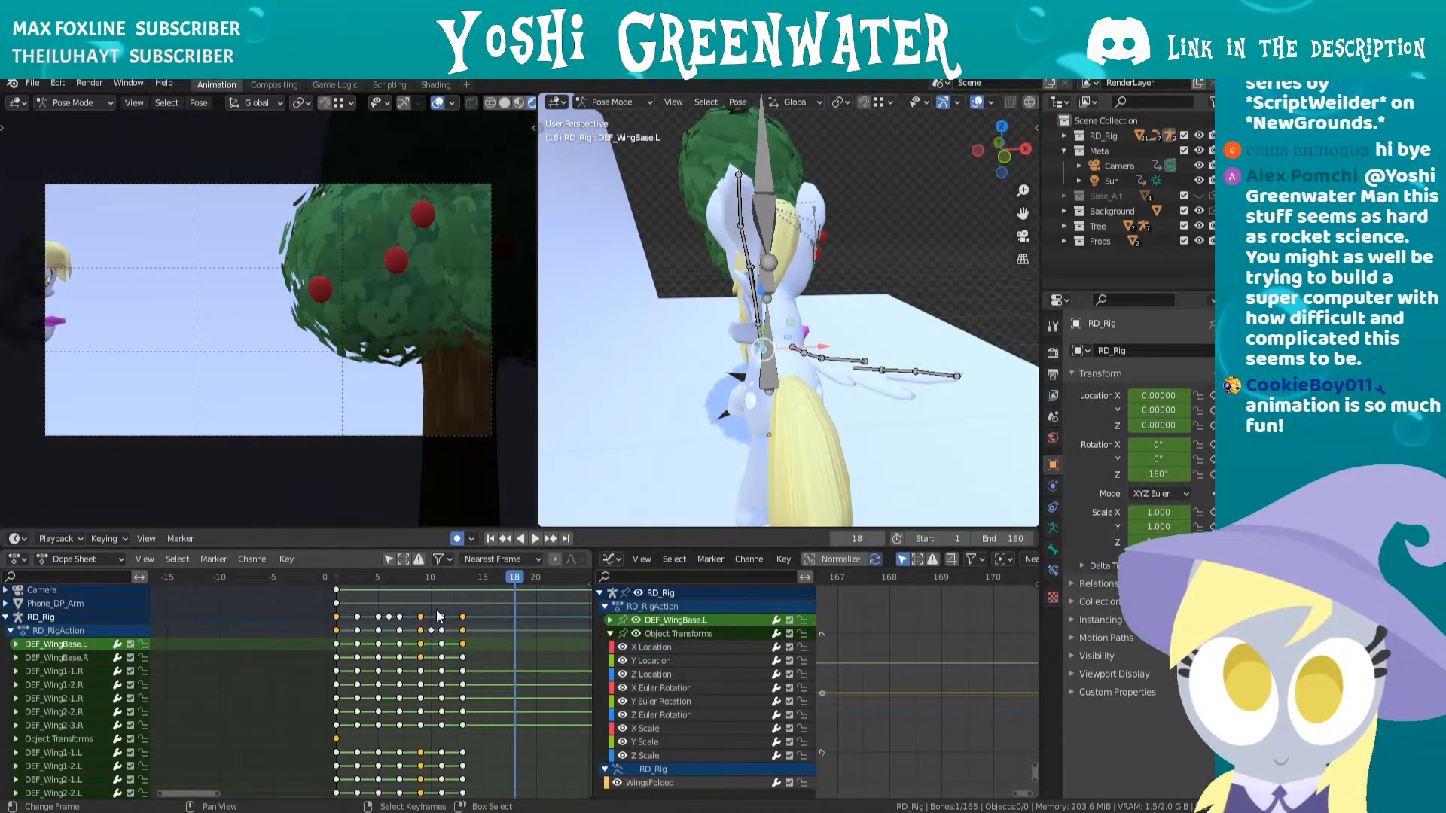
{"action": "scroll", "coordinate": [583, 670], "scroll_direction": "down", "scroll_amount": 5}
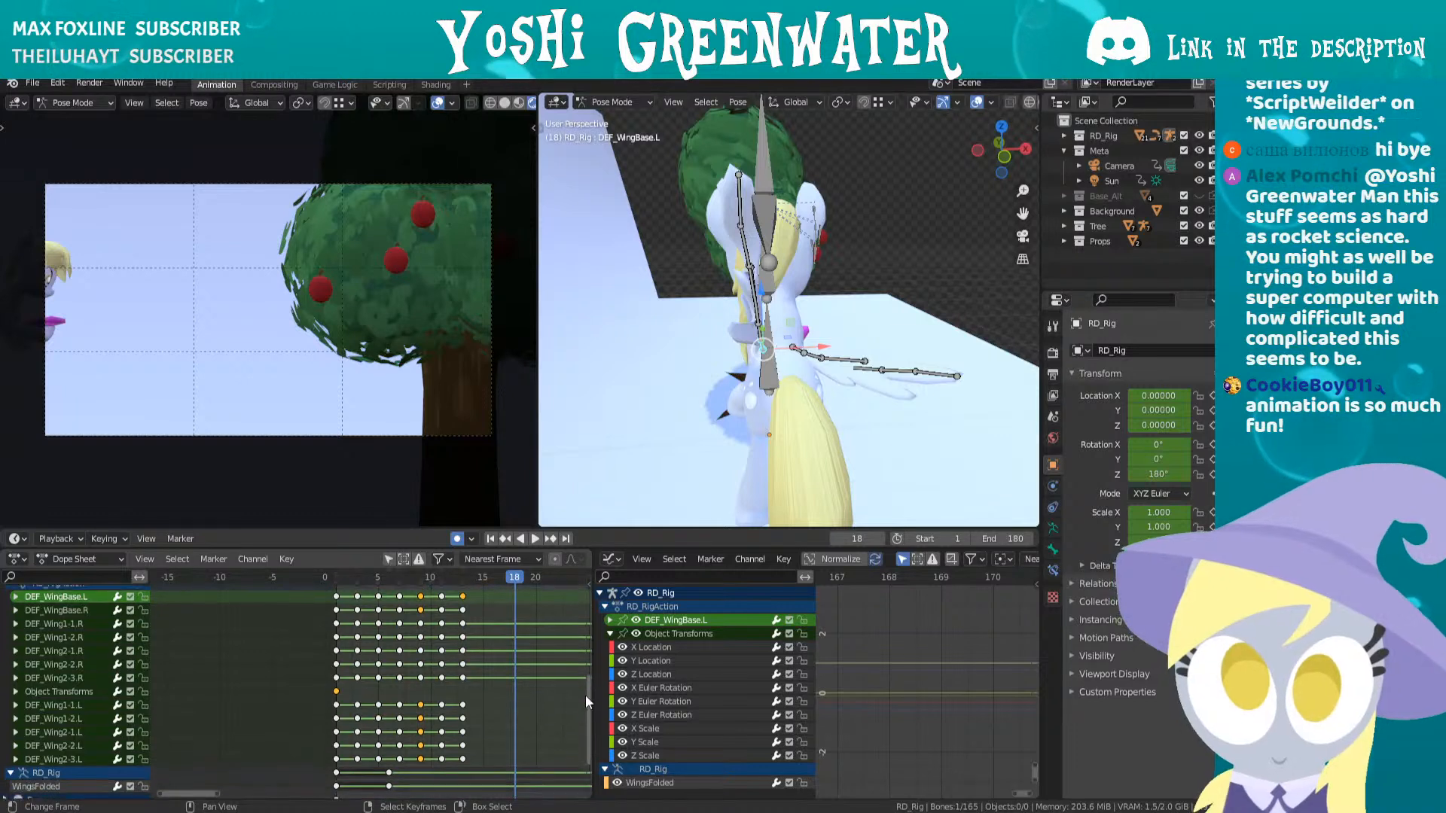
{"action": "scroll", "coordinate": [584, 714], "scroll_direction": "down", "scroll_amount": 1}
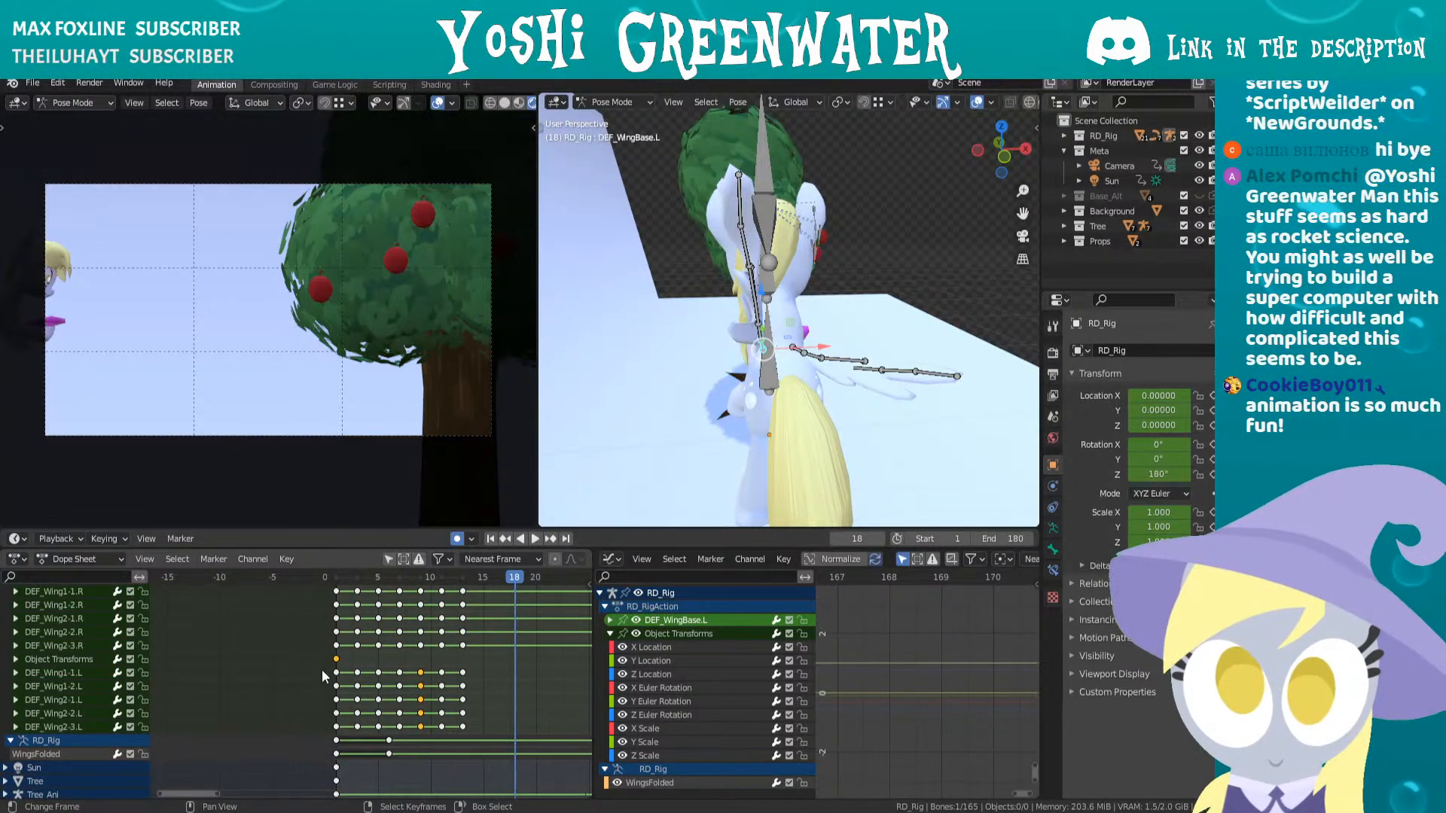
{"action": "left_click_drag", "start_coordinate": [322, 671], "coordinate": [504, 727]}
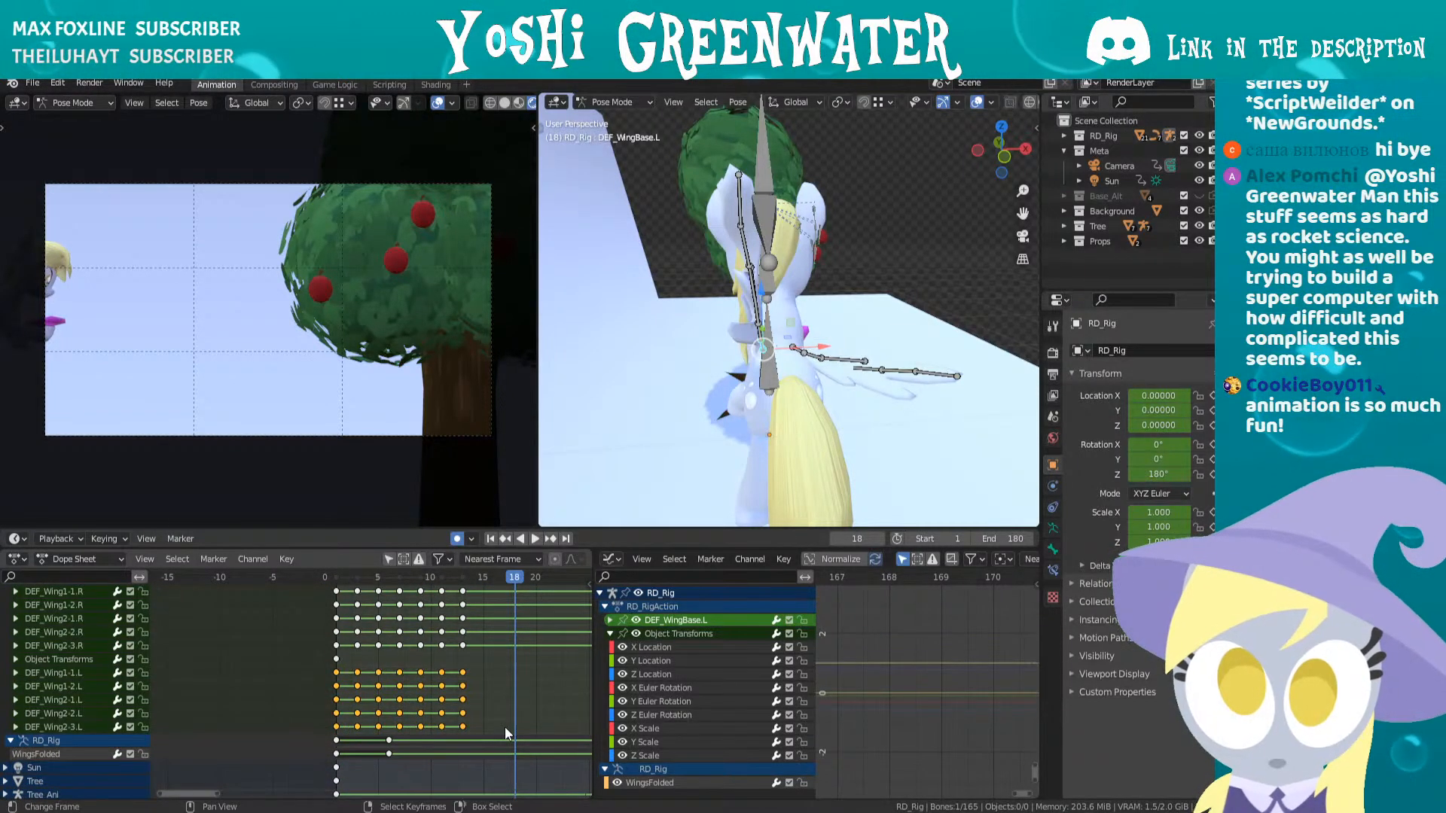
{"action": "right_click", "coordinate": [464, 645]}
{"action": "left_click", "coordinate": [461, 631]}
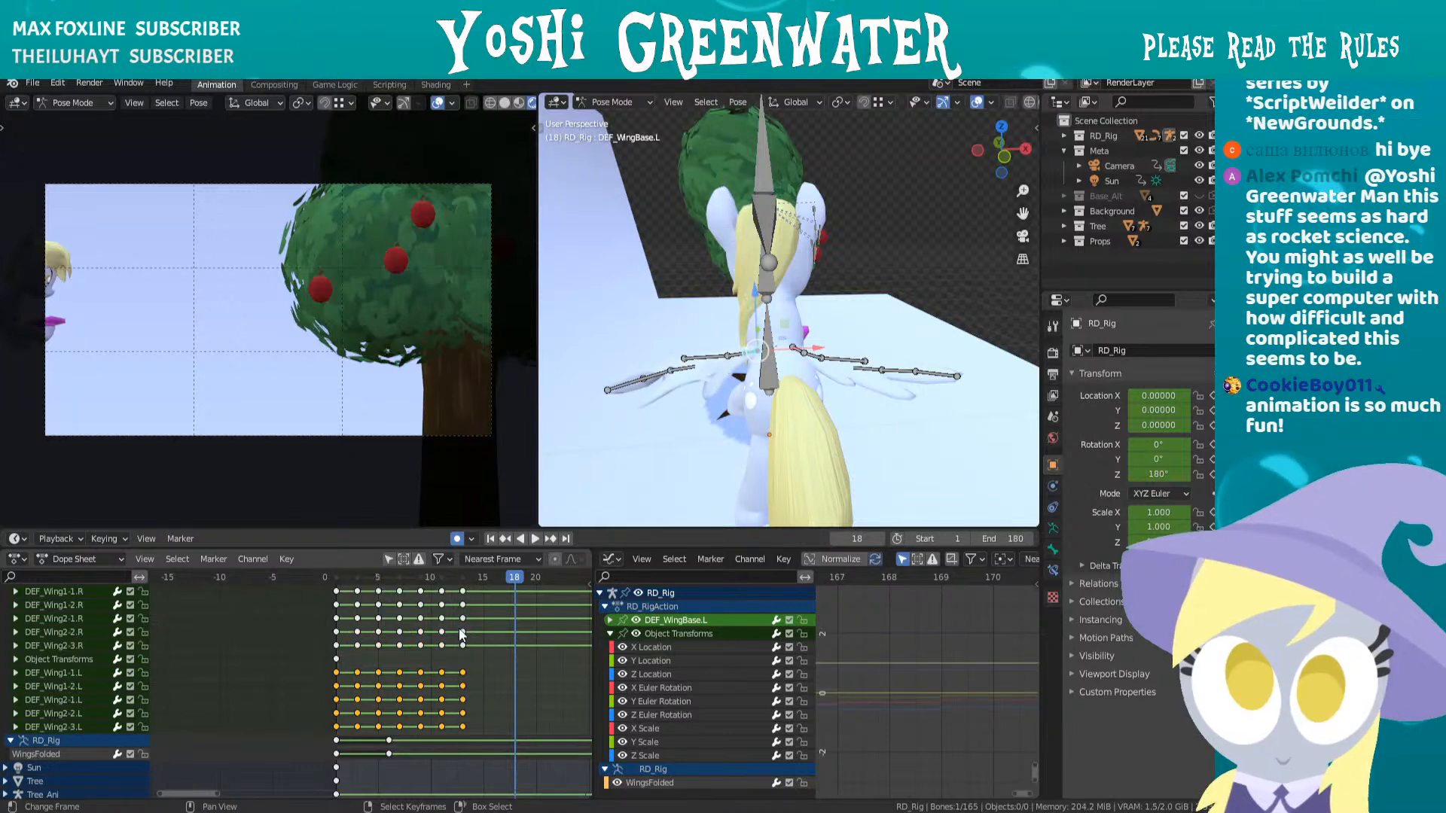
- Select all DEF_WingBase.L keyframes and make their extrapolation cyclic
{"action": "scroll", "coordinate": [586, 726], "scroll_direction": "up", "scroll_amount": 5}
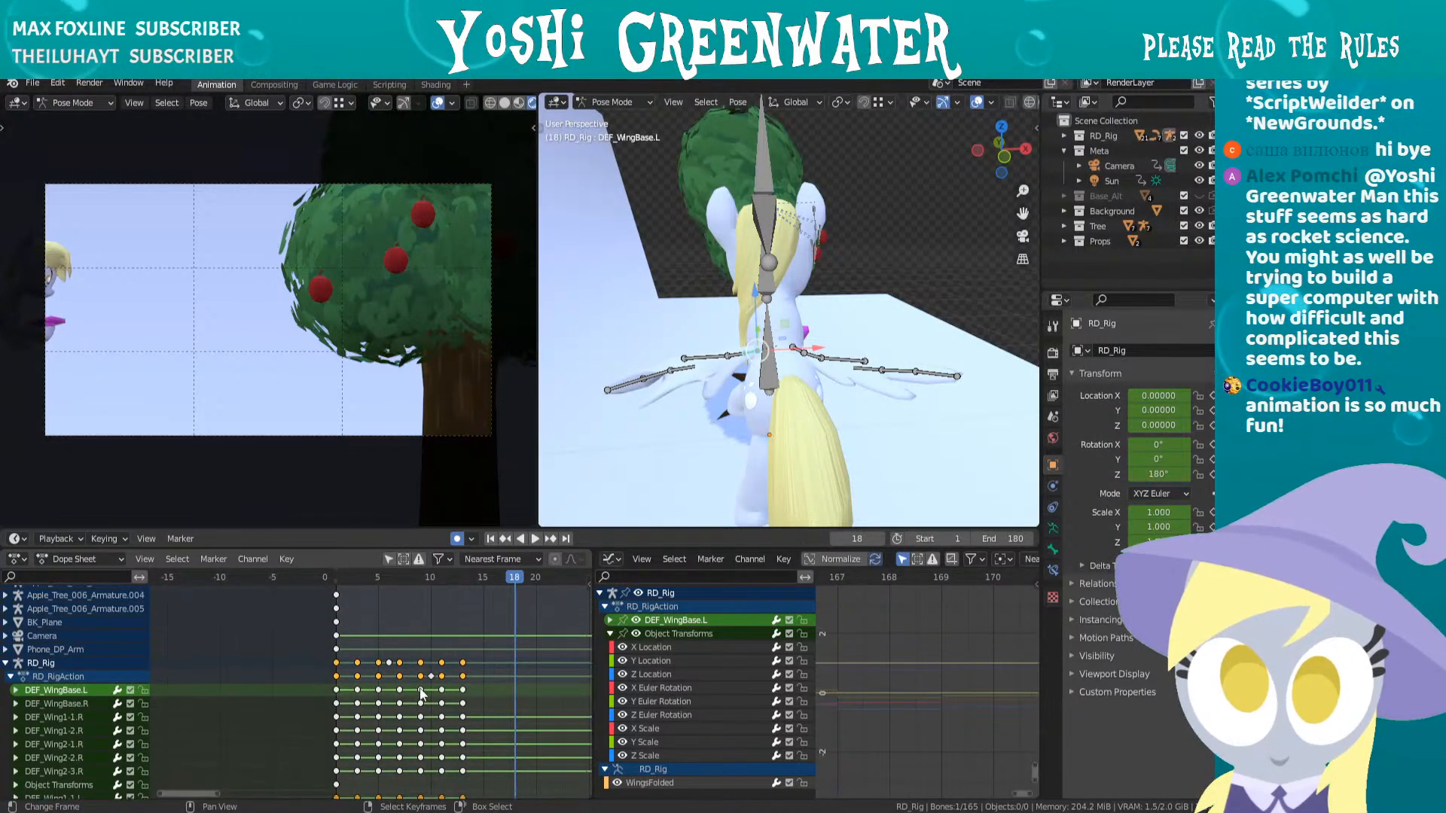
{"action": "left_click", "coordinate": [92, 689]}
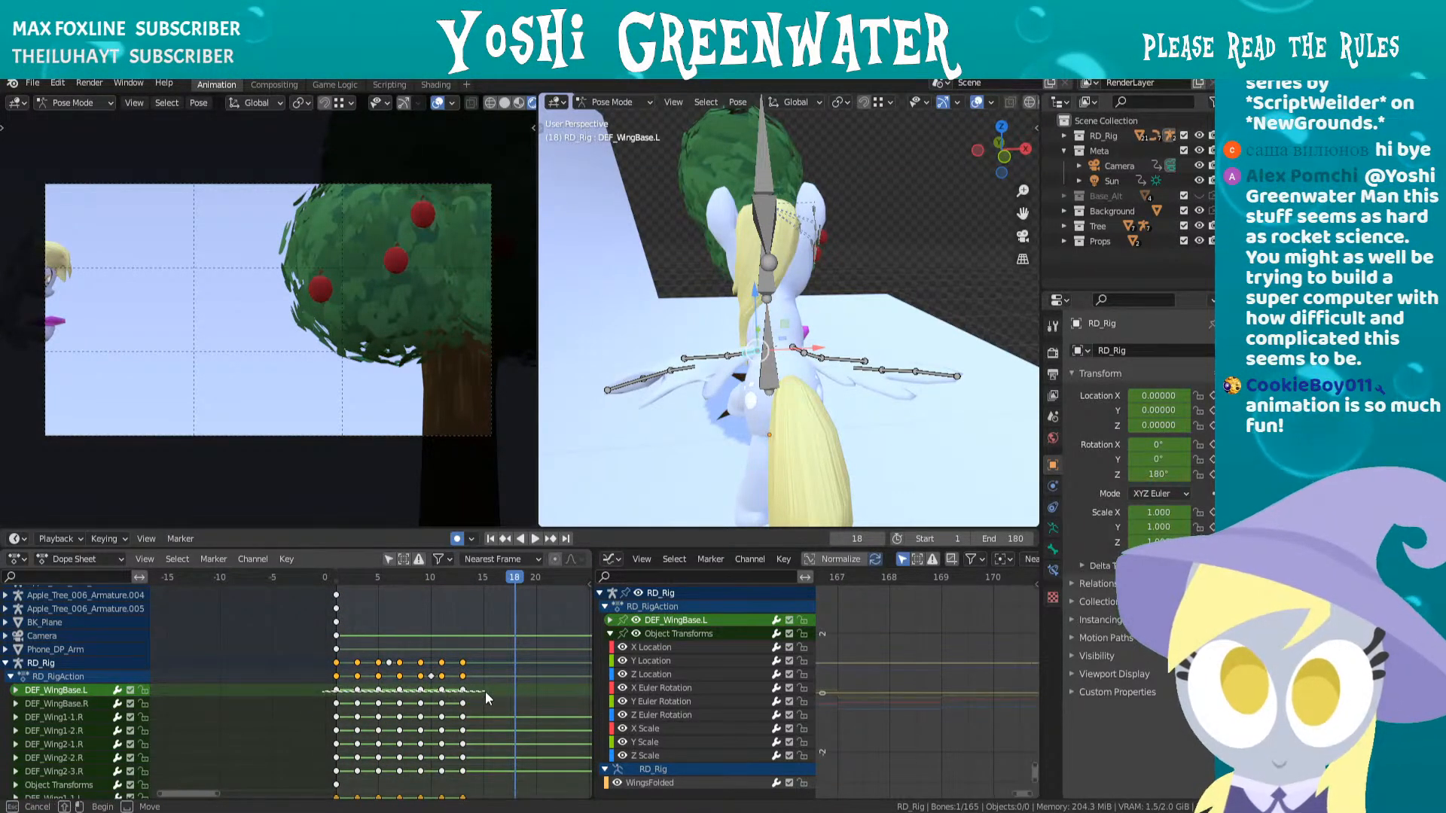
{"action": "key", "text": "t"}
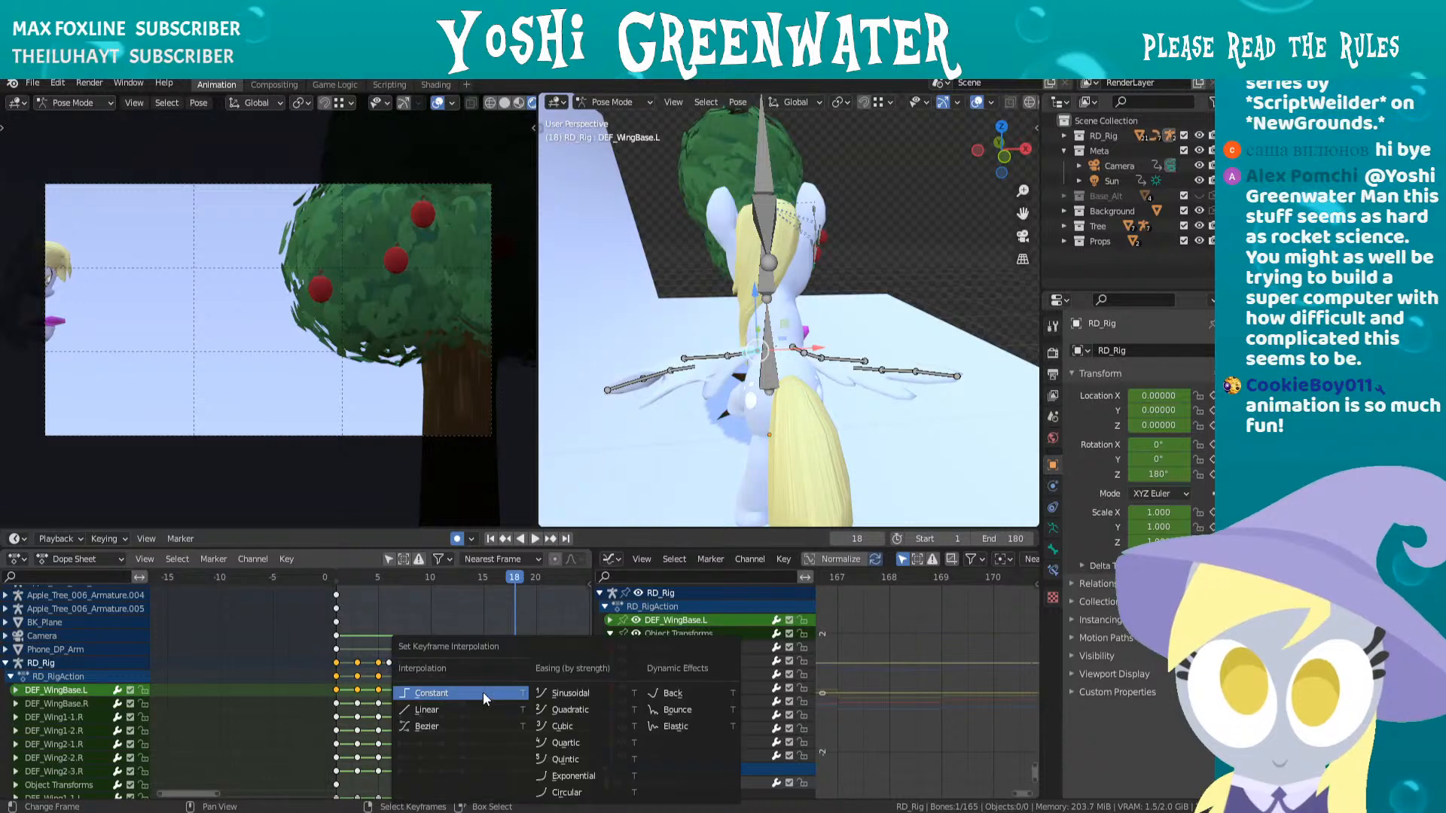
{"action": "left_click", "coordinate": [326, 686]}
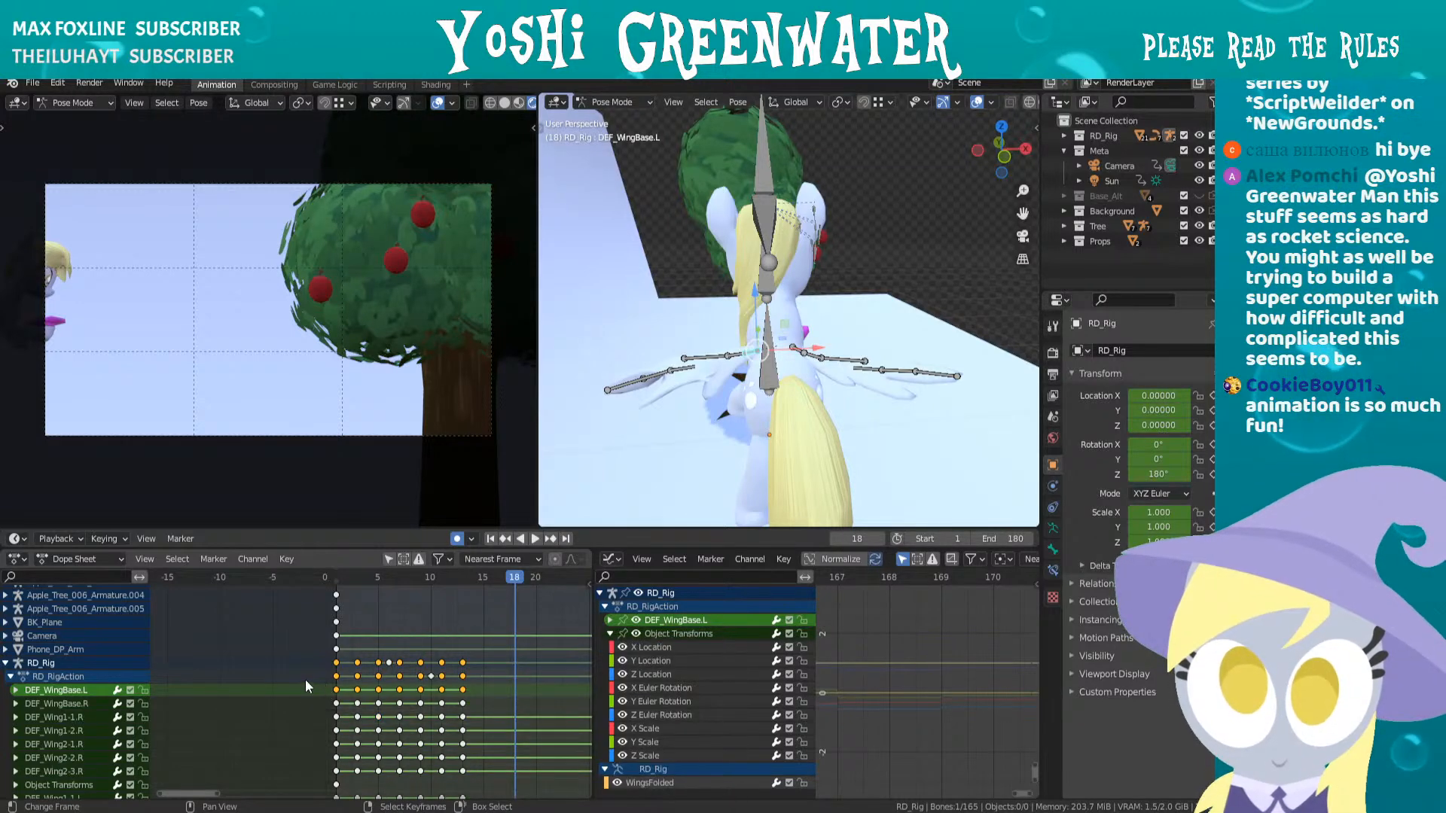
{"action": "key", "text": "shift+e"}
{"action": "left_click", "coordinate": [305, 679]}
- Play the animation, then replay it from frame 1 while viewing the pony from the side to check both wings' flap
{"action": "key", "text": "space"}
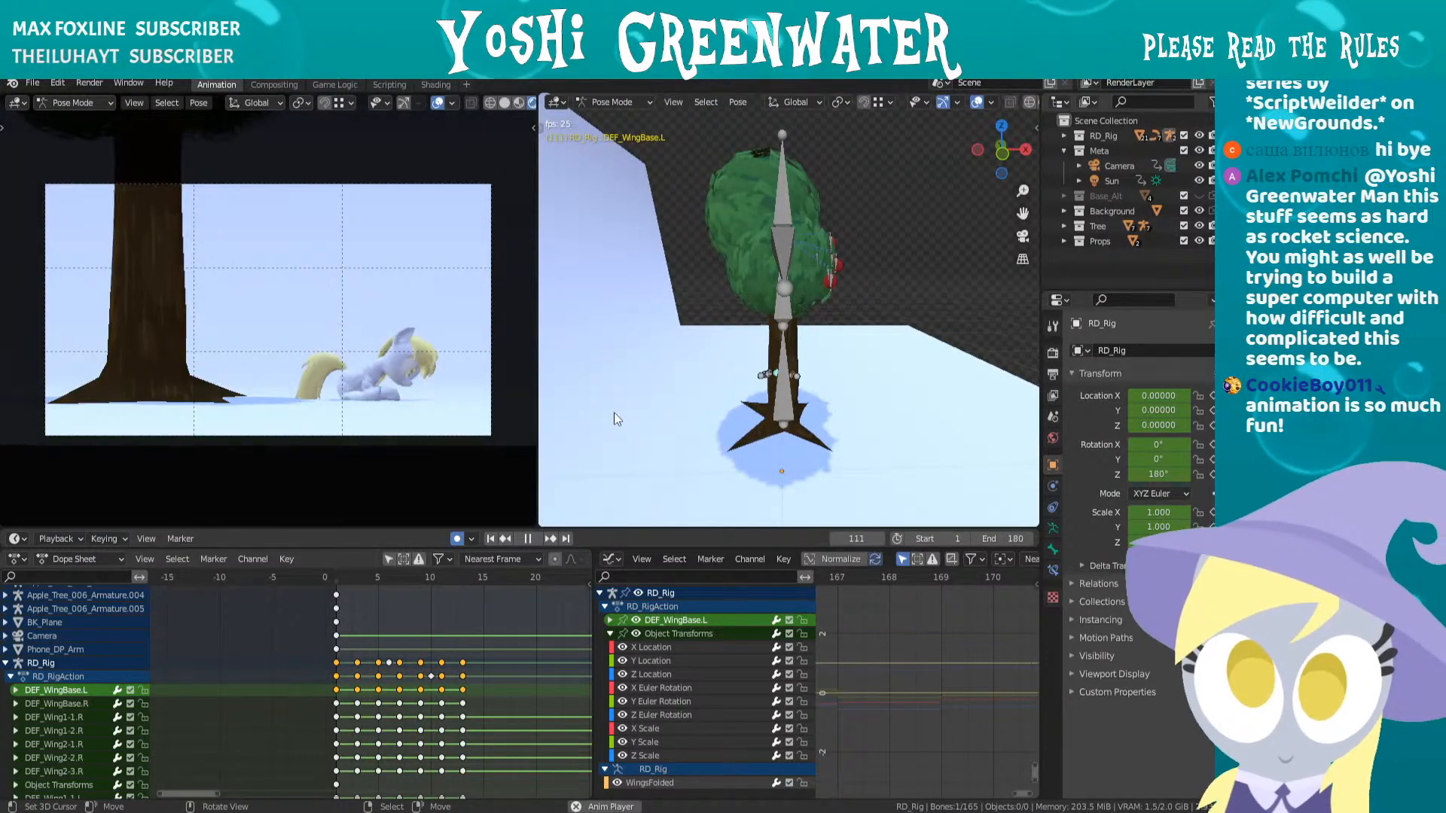
{"action": "left_click", "coordinate": [547, 539]}
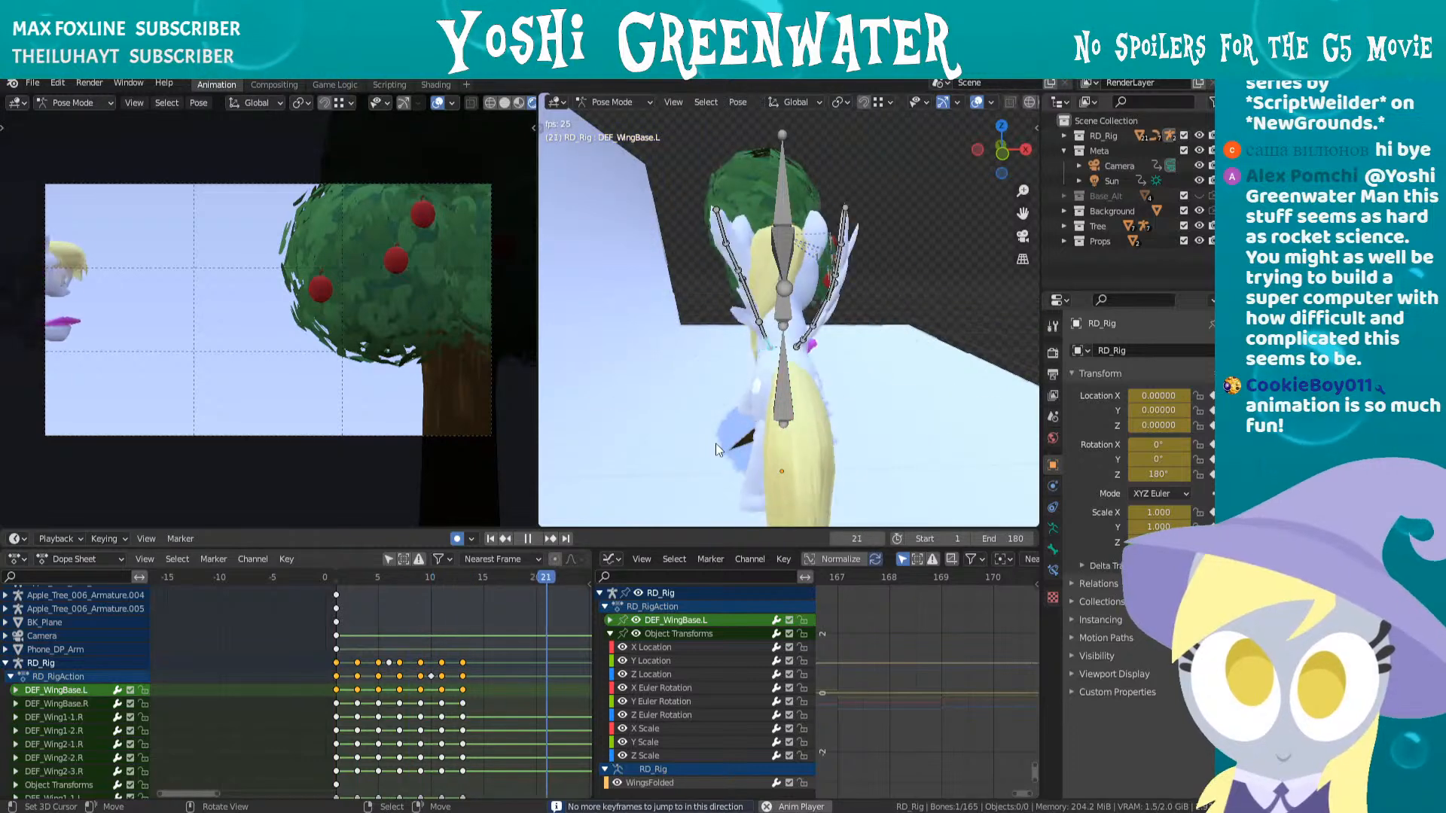
{"action": "key", "text": "space"}
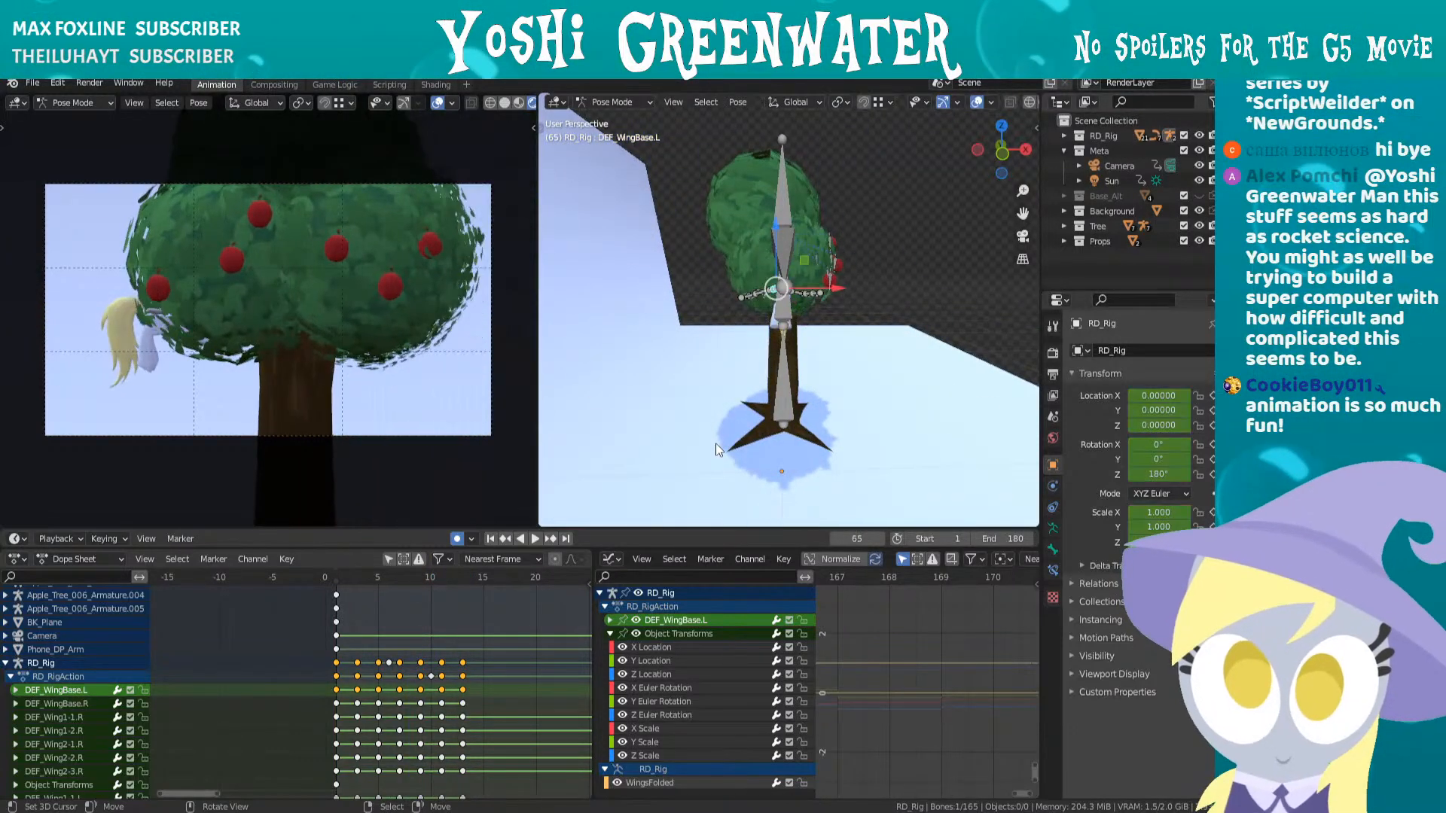
{"action": "left_click", "coordinate": [490, 539]}
{"action": "key", "text": "space"}
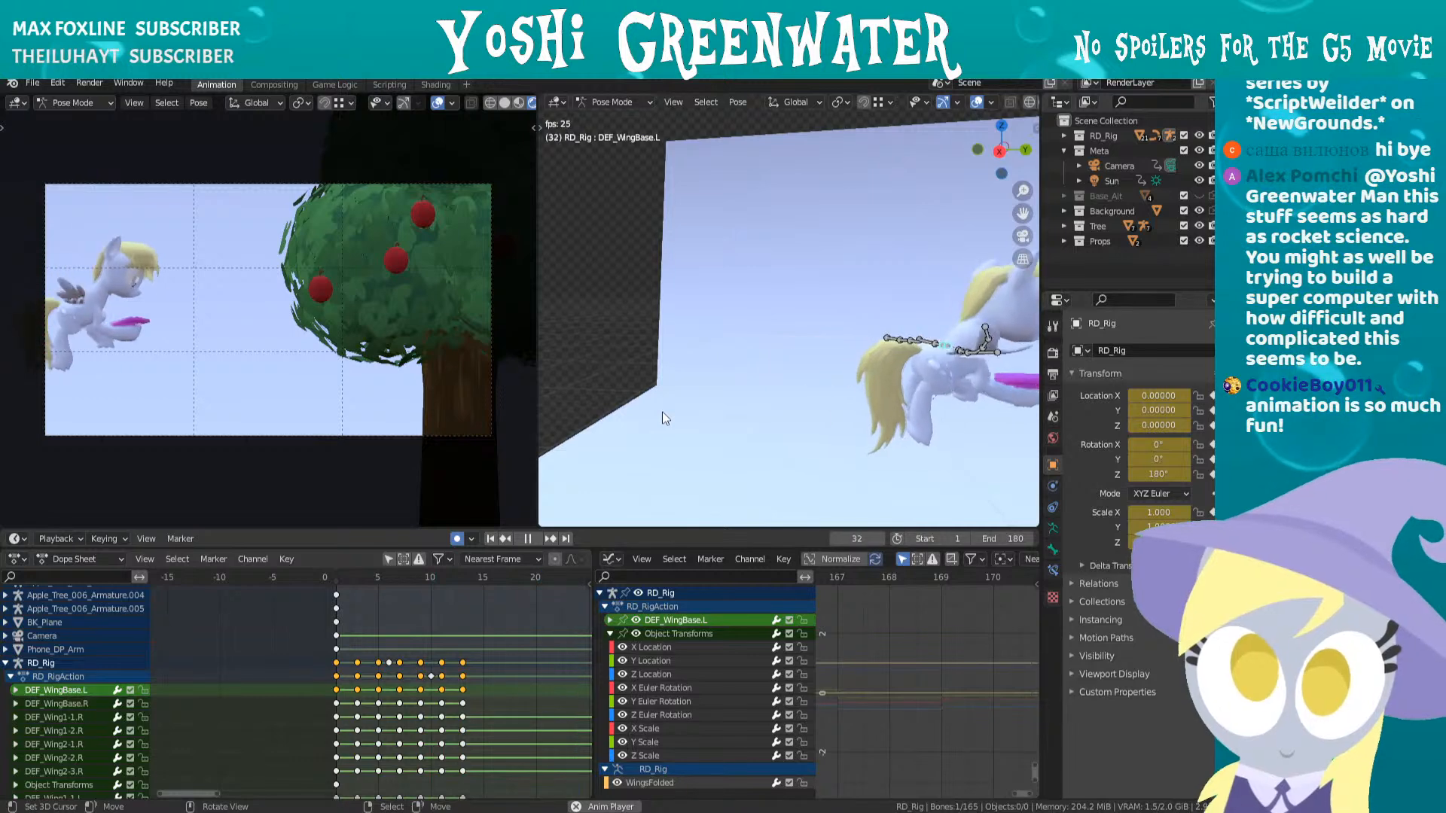
{"action": "key", "text": "space"}
- Enlarge the camera view and play the animation from frame 1 to review the whole shot
{"action": "scroll", "coordinate": [191, 311], "scroll_direction": "up", "scroll_amount": 1}
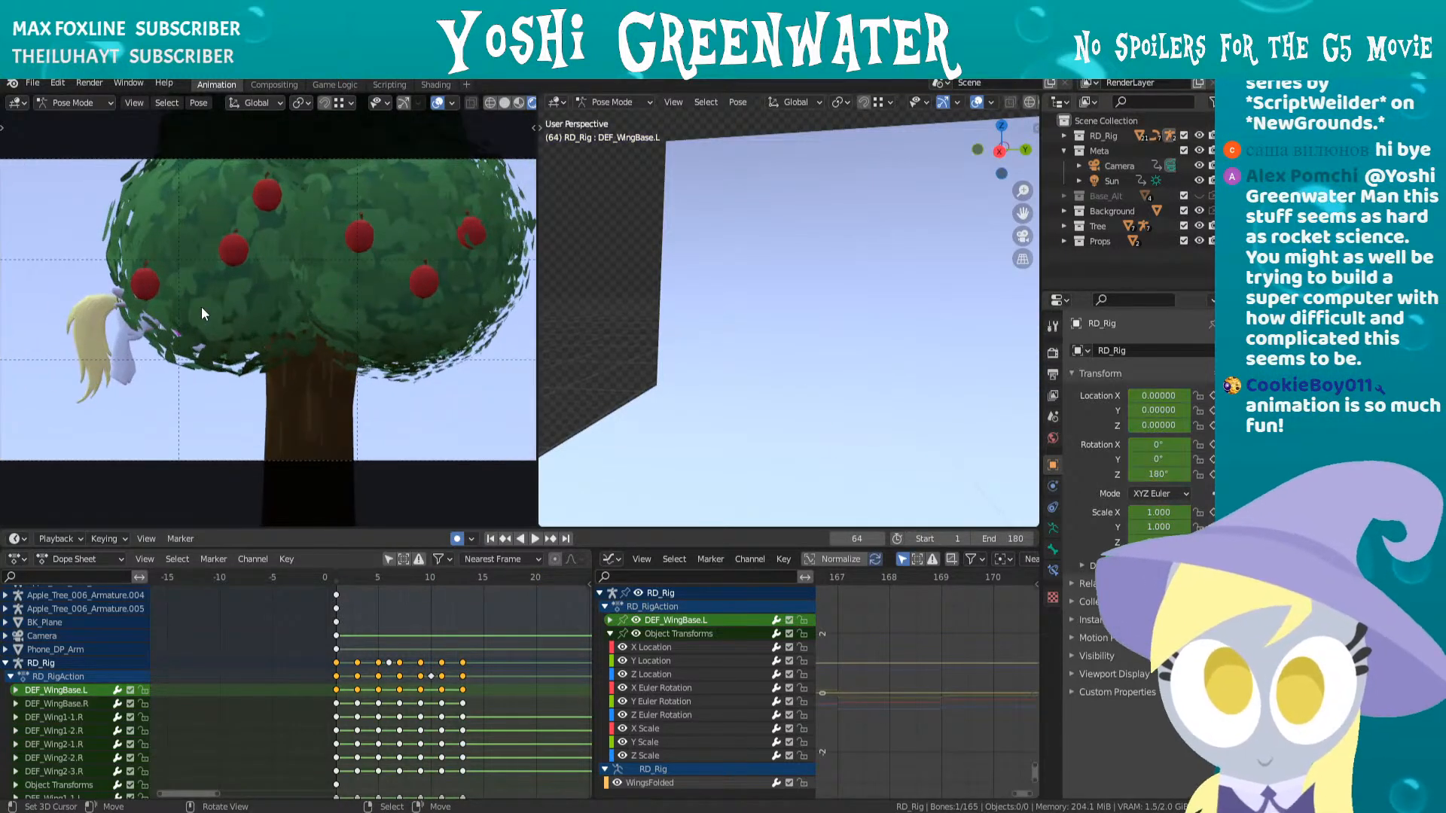
{"action": "left_click_drag", "start_coordinate": [537, 249], "coordinate": [885, 251]}
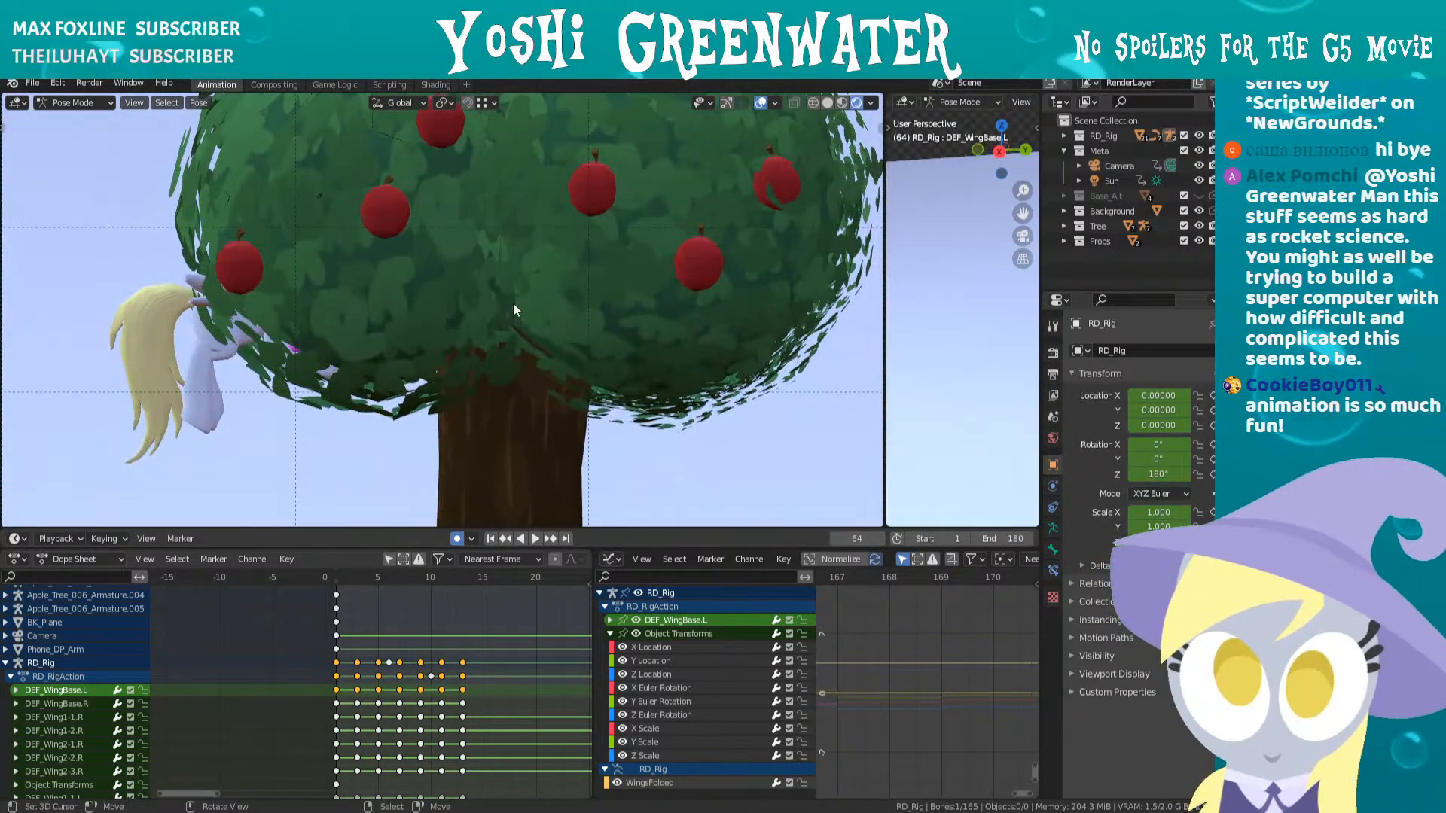
{"action": "scroll", "coordinate": [513, 302], "scroll_direction": "down", "scroll_amount": 3}
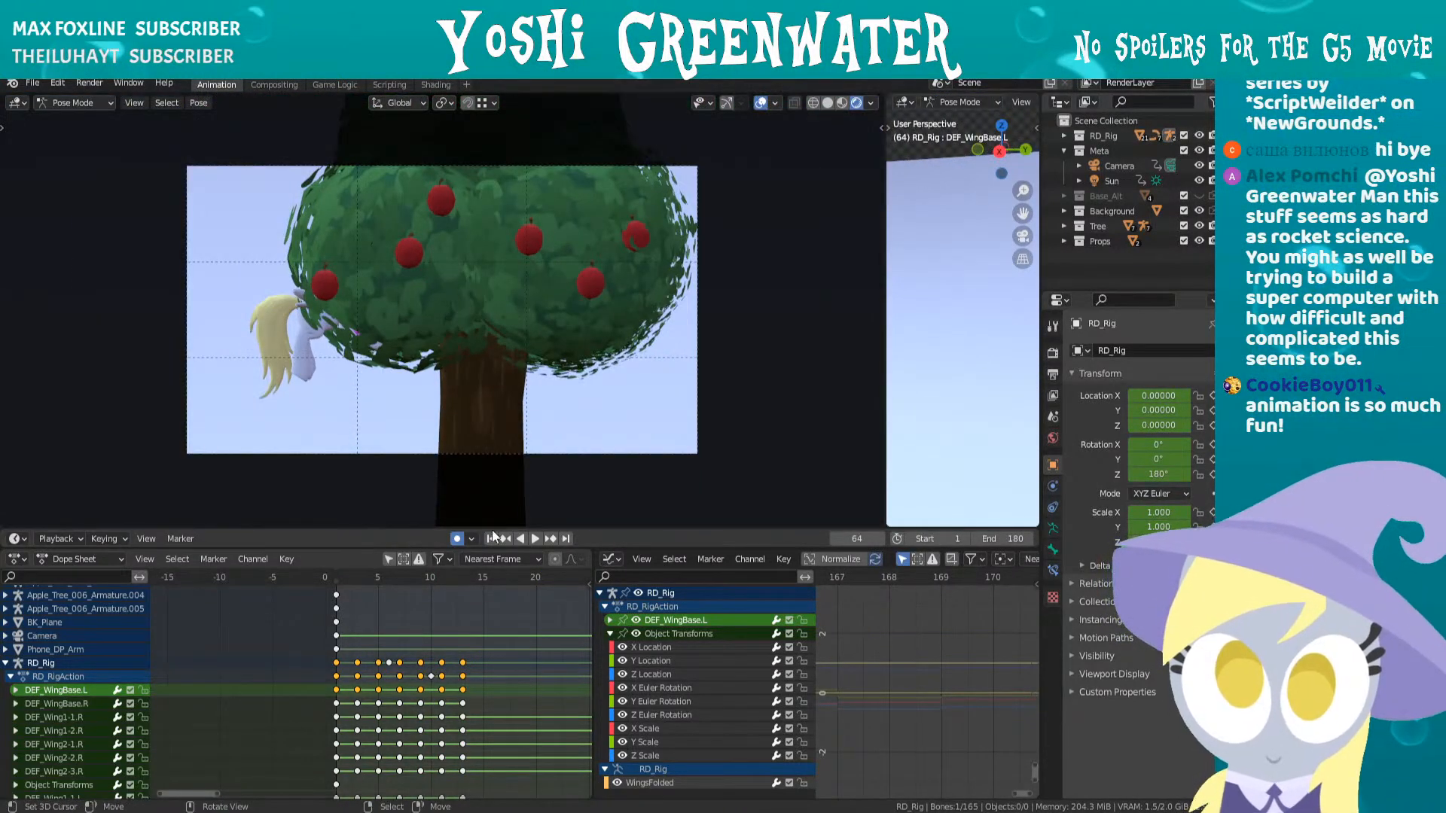
{"action": "left_click", "coordinate": [491, 538]}
{"action": "key", "text": "Home"}
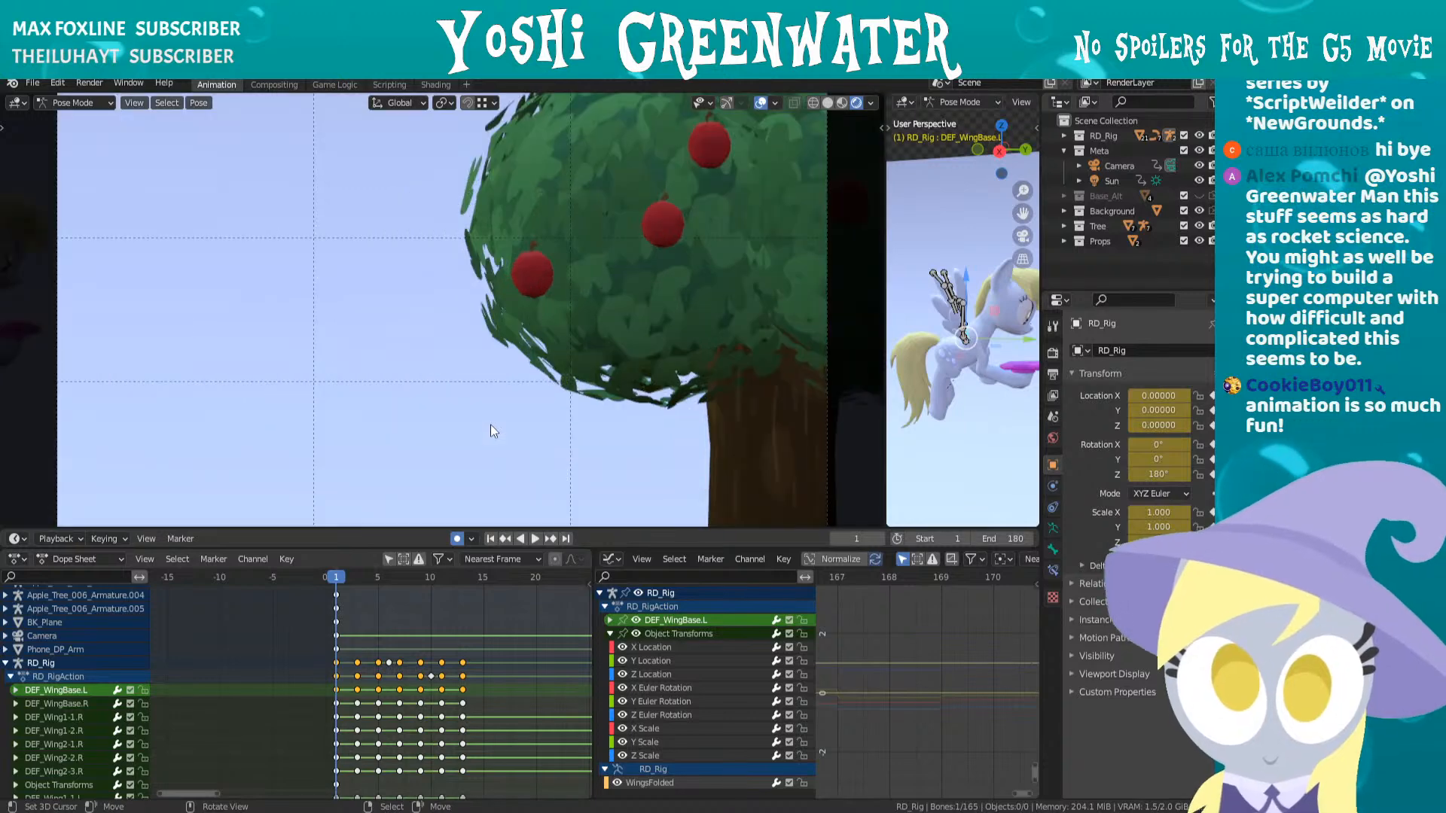
{"action": "scroll", "coordinate": [863, 283], "scroll_direction": "down", "scroll_amount": 3}
{"action": "scroll", "coordinate": [635, 297], "scroll_direction": "up", "scroll_amount": 2}
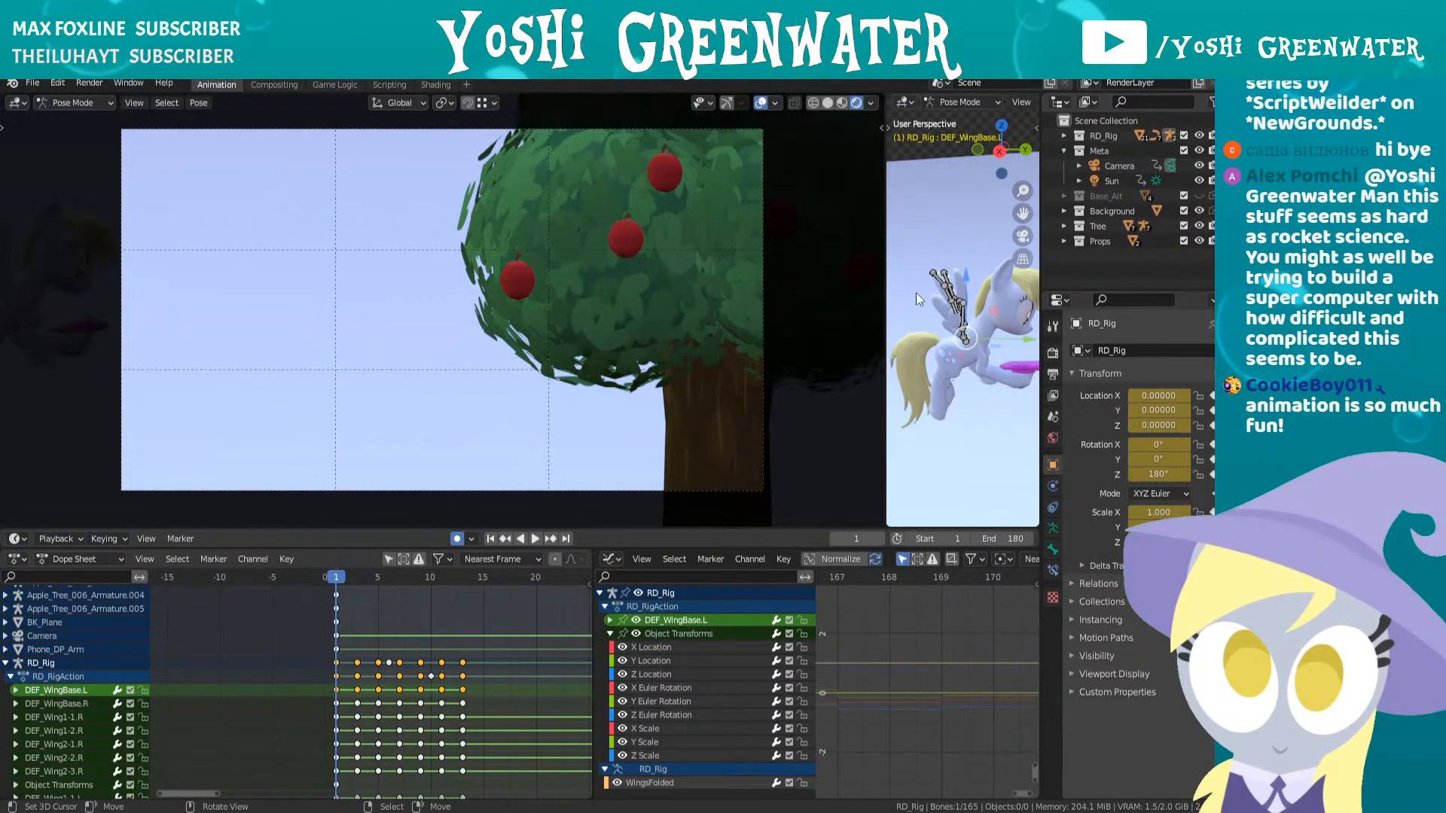
{"action": "scroll", "coordinate": [925, 298], "scroll_direction": "down", "scroll_amount": 7}
{"action": "middle_click_drag", "start_coordinate": [977, 344], "coordinate": [1014, 377]}
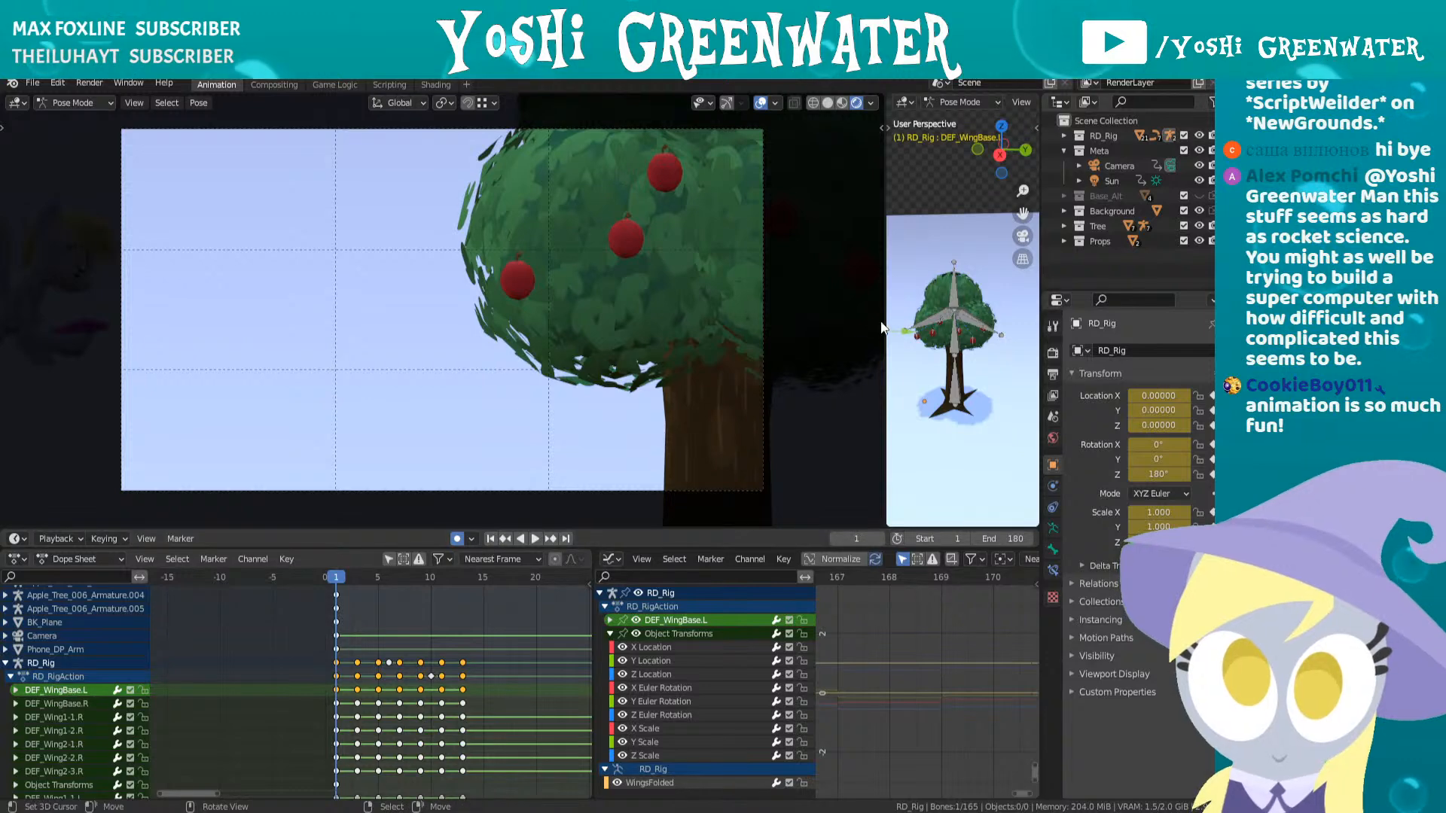
{"action": "left_click", "coordinate": [535, 538]}
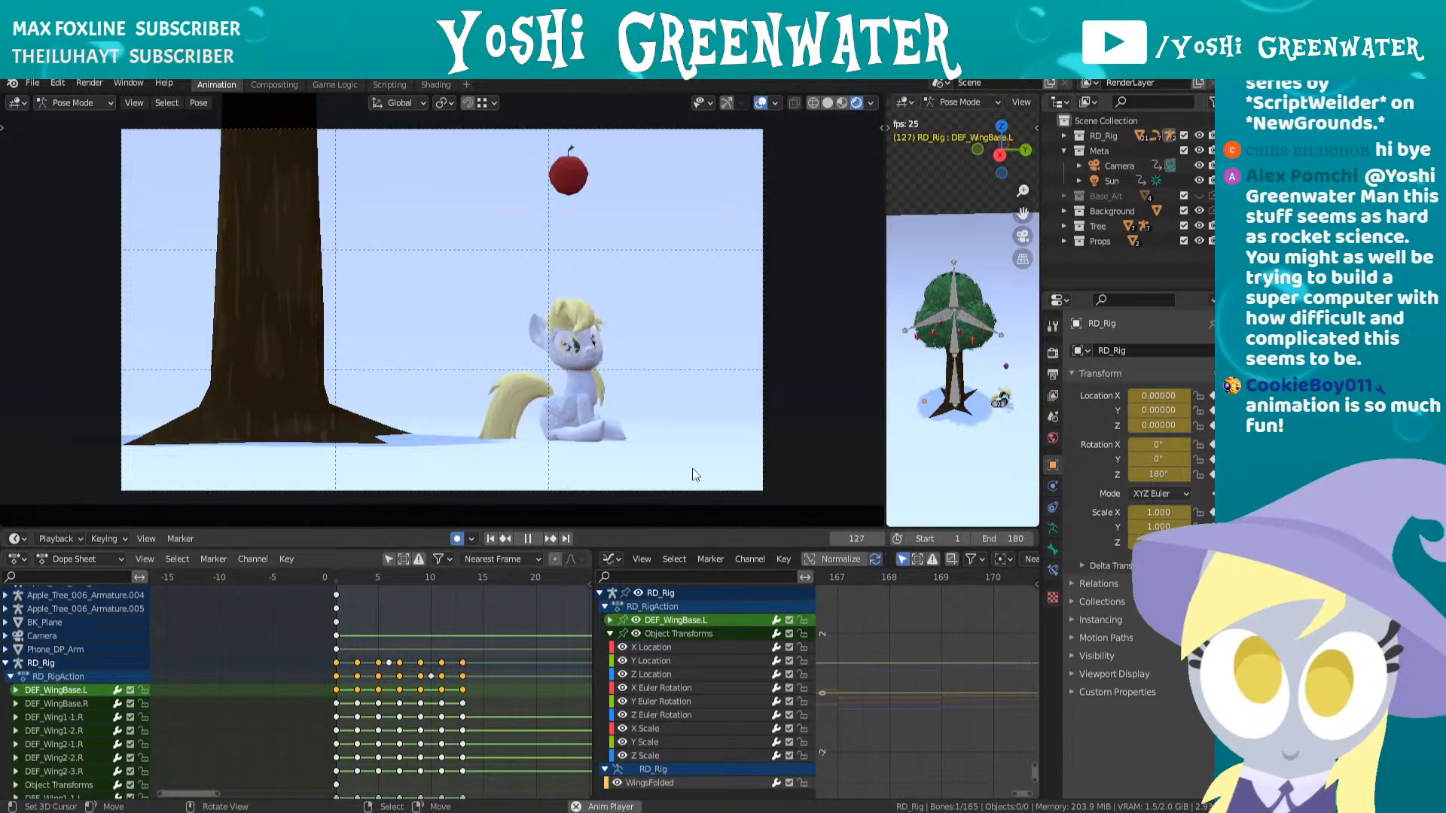
{"action": "key", "text": "space"}
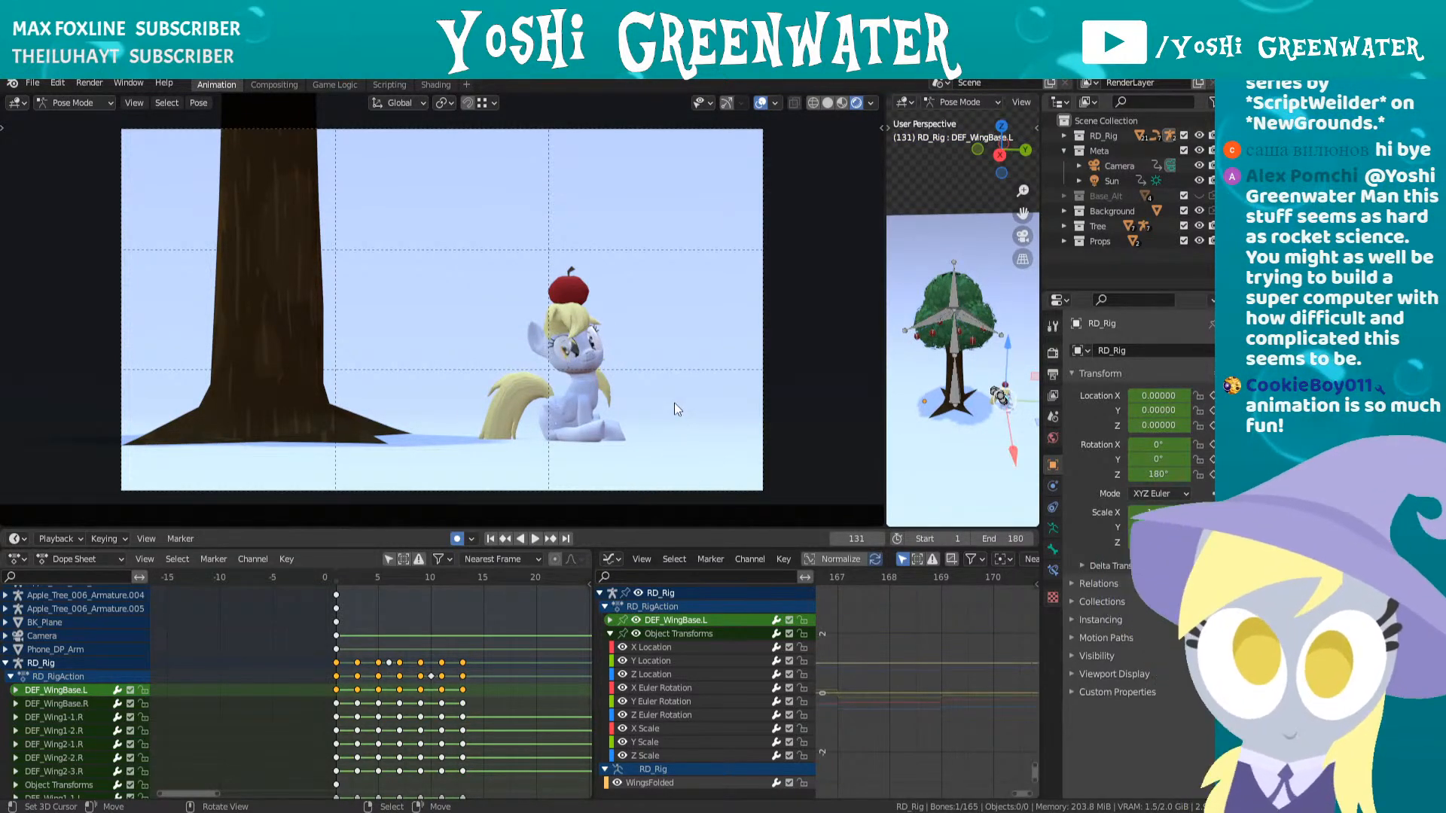
- Shrink the camera view to give the 3D viewport more room, and save the file
{"action": "left_click_drag", "start_coordinate": [885, 350], "coordinate": [629, 348]}
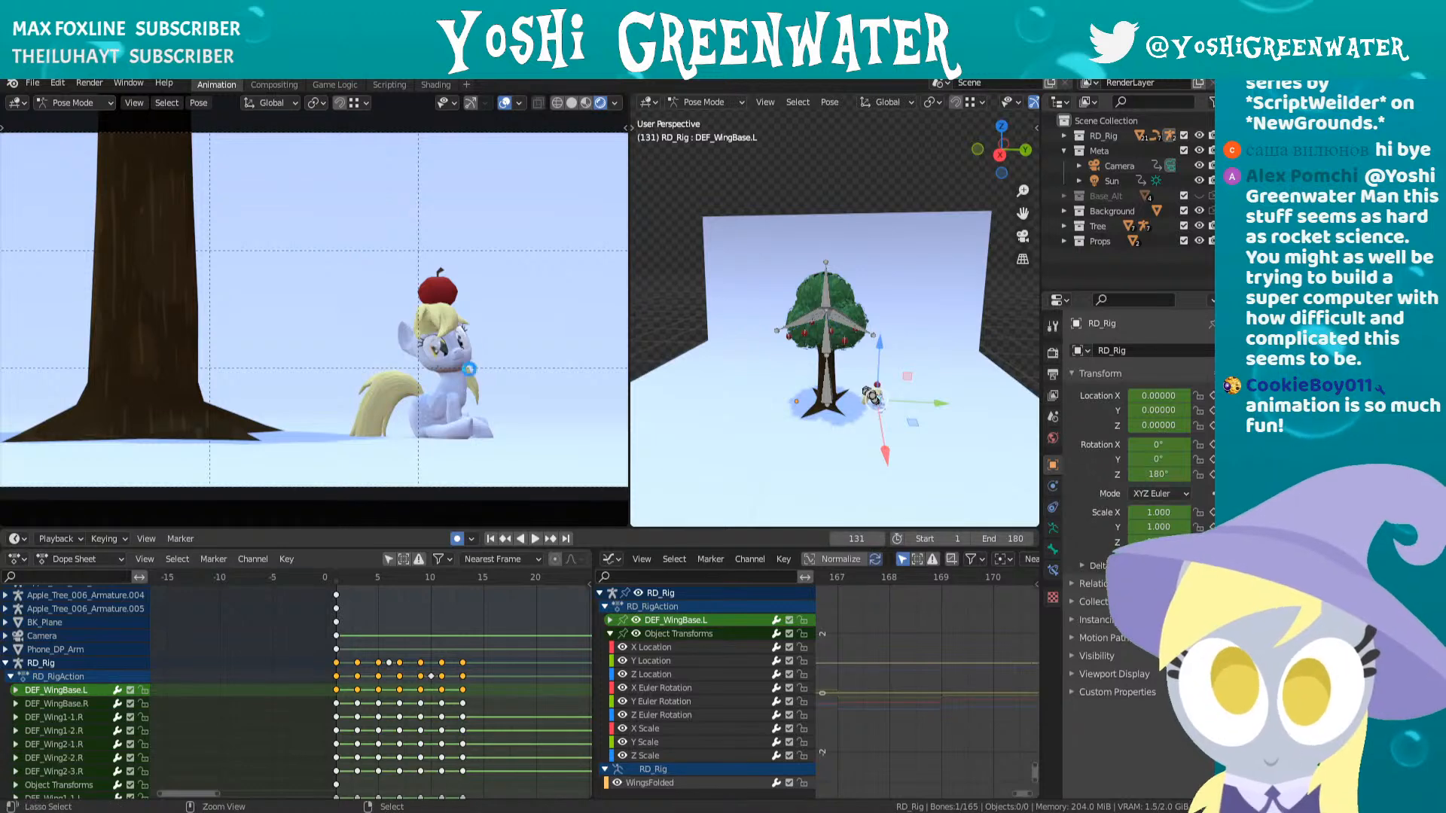
{"action": "key", "text": "ctrl+s"}
- Scrub the timeline from frame 28 to frame 83 to check the wing flap until the pony is behind the tree
{"action": "middle_click_drag", "start_coordinate": [514, 741], "coordinate": [319, 700]}
{"action": "scroll", "coordinate": [320, 700], "scroll_direction": "down", "scroll_amount": 4}
{"action": "left_click", "coordinate": [402, 582]}
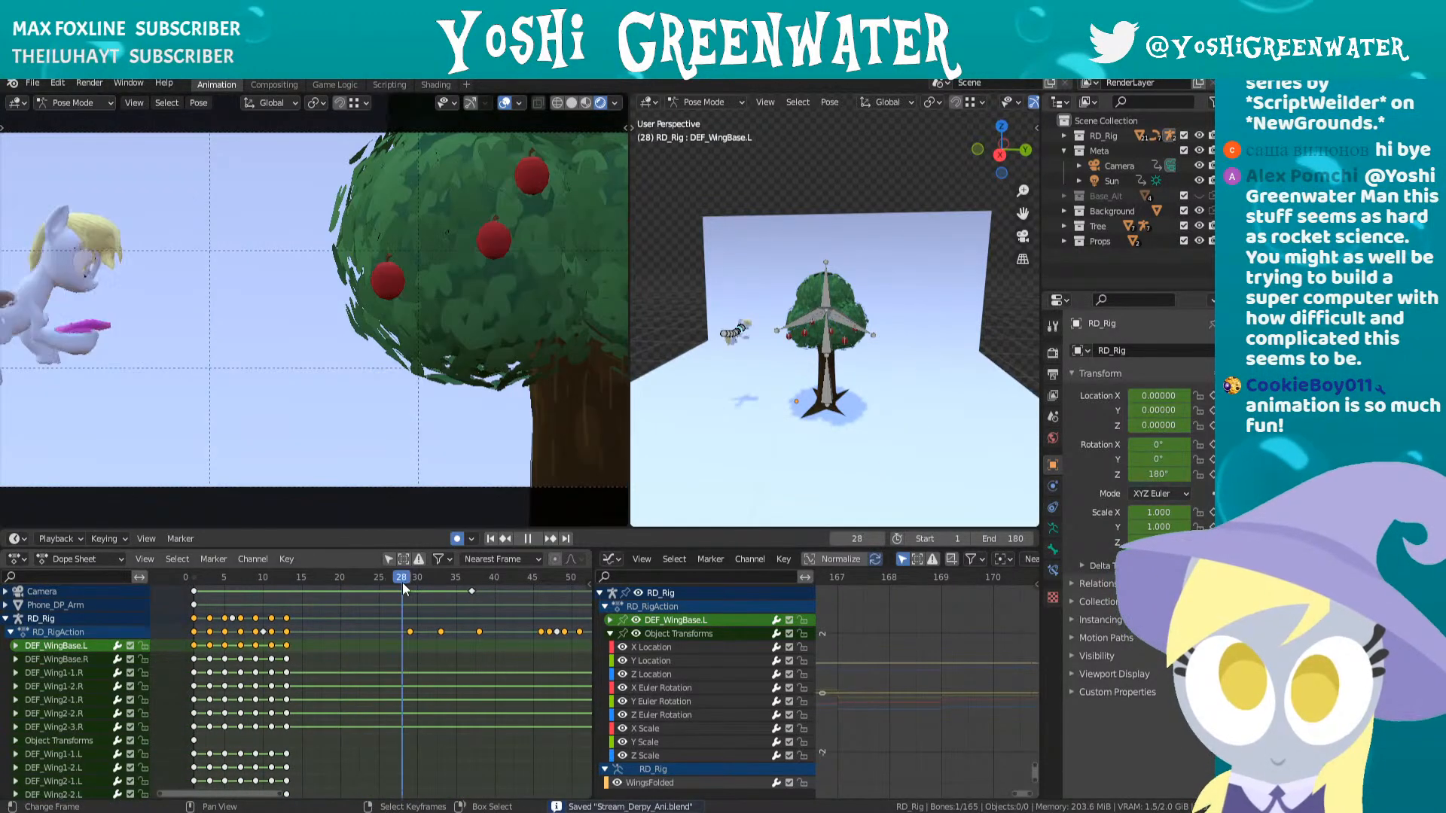
{"action": "left_click_drag", "start_coordinate": [402, 581], "coordinate": [533, 581]}
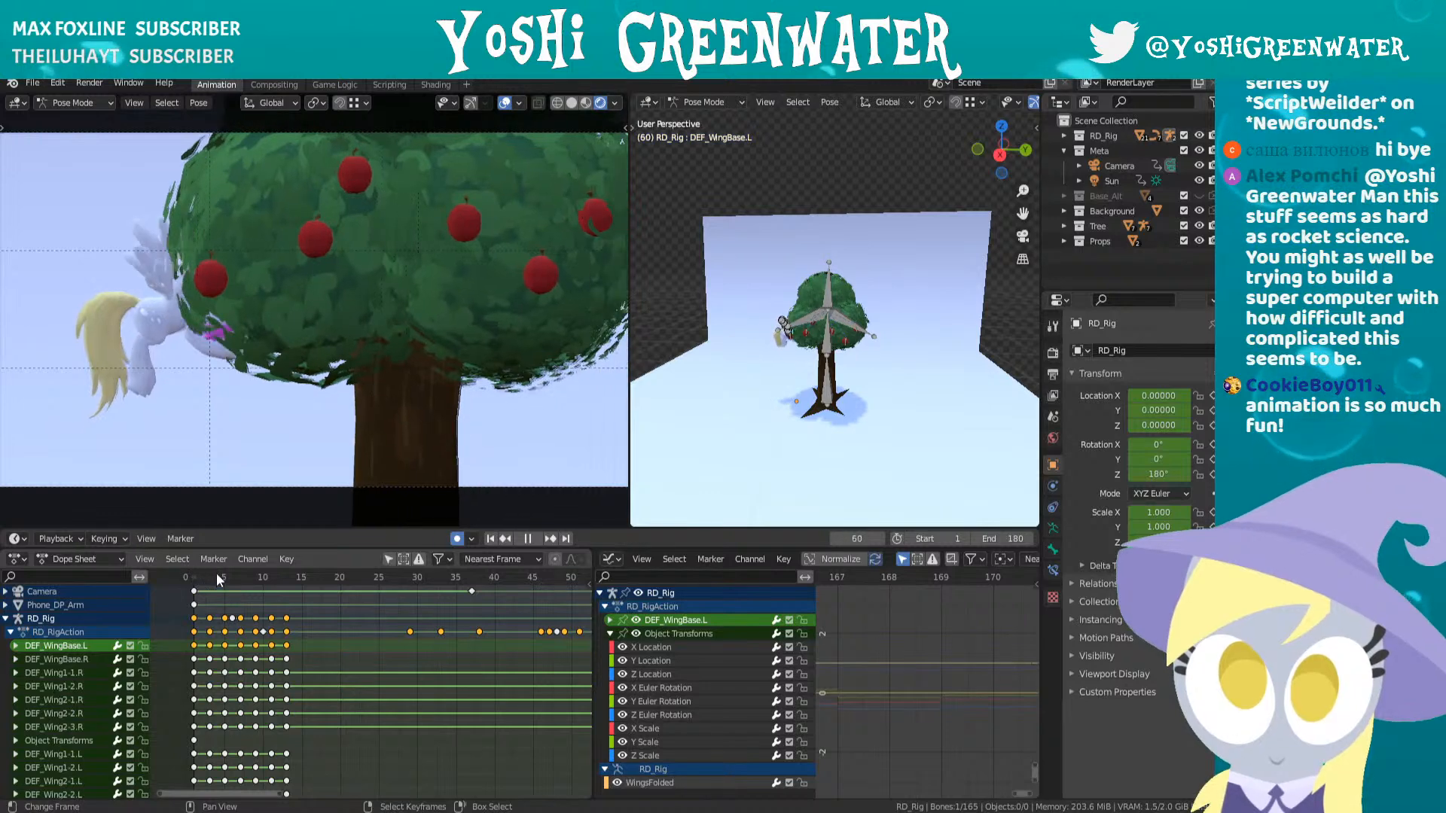
{"action": "key", "text": "space"}
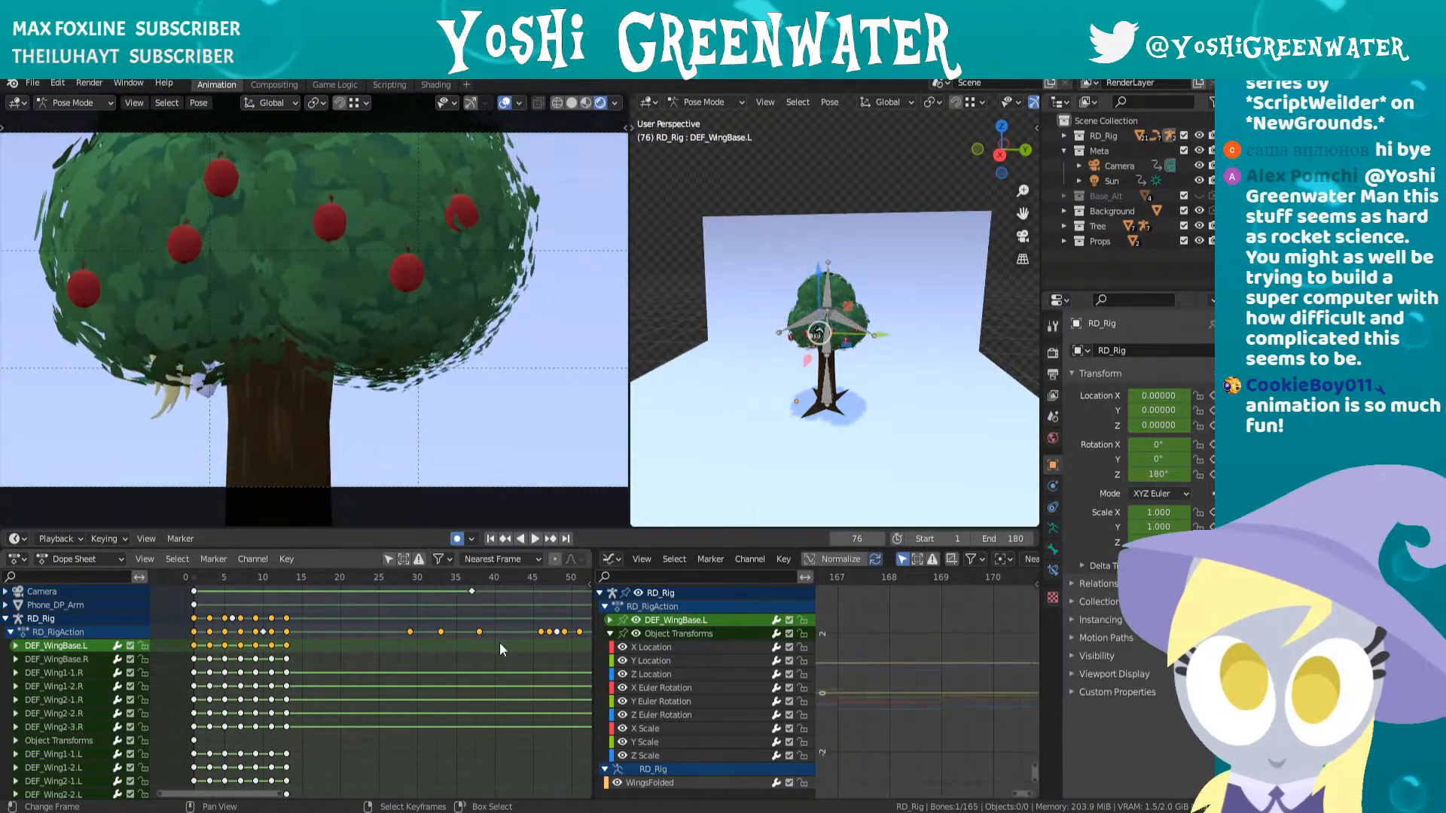
{"action": "middle_click_drag", "start_coordinate": [500, 643], "coordinate": [200, 676]}
{"action": "scroll", "coordinate": [200, 676], "scroll_direction": "down", "scroll_amount": 4}
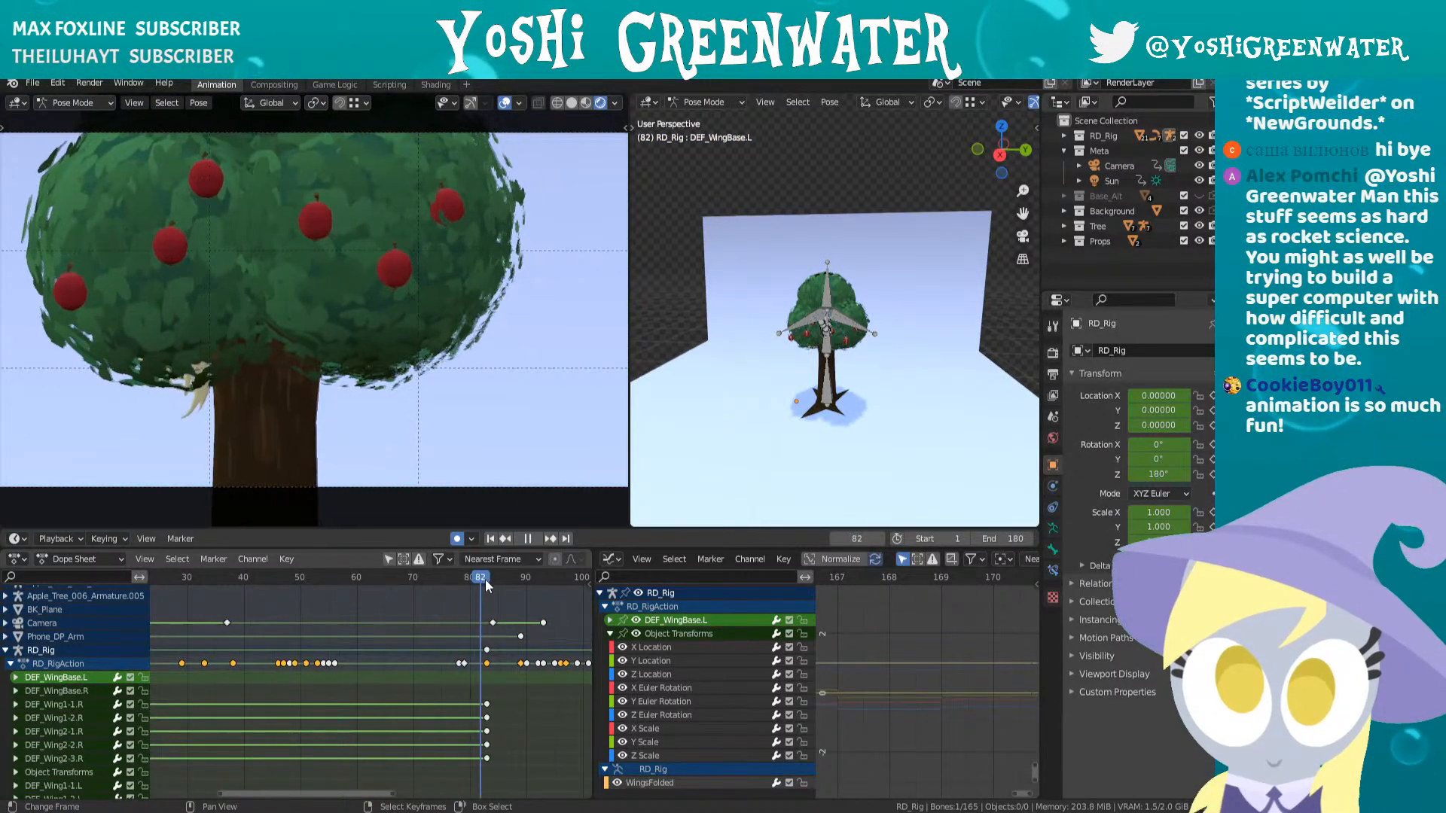
{"action": "key", "text": "space"}
- Hide the Tree collection and frame the left wing base bone in the 3D viewport to inspect the wings at frame 83
{"action": "key", "text": "KP_Decimal"}
{"action": "scroll", "coordinate": [729, 422], "scroll_direction": "down", "scroll_amount": 15}
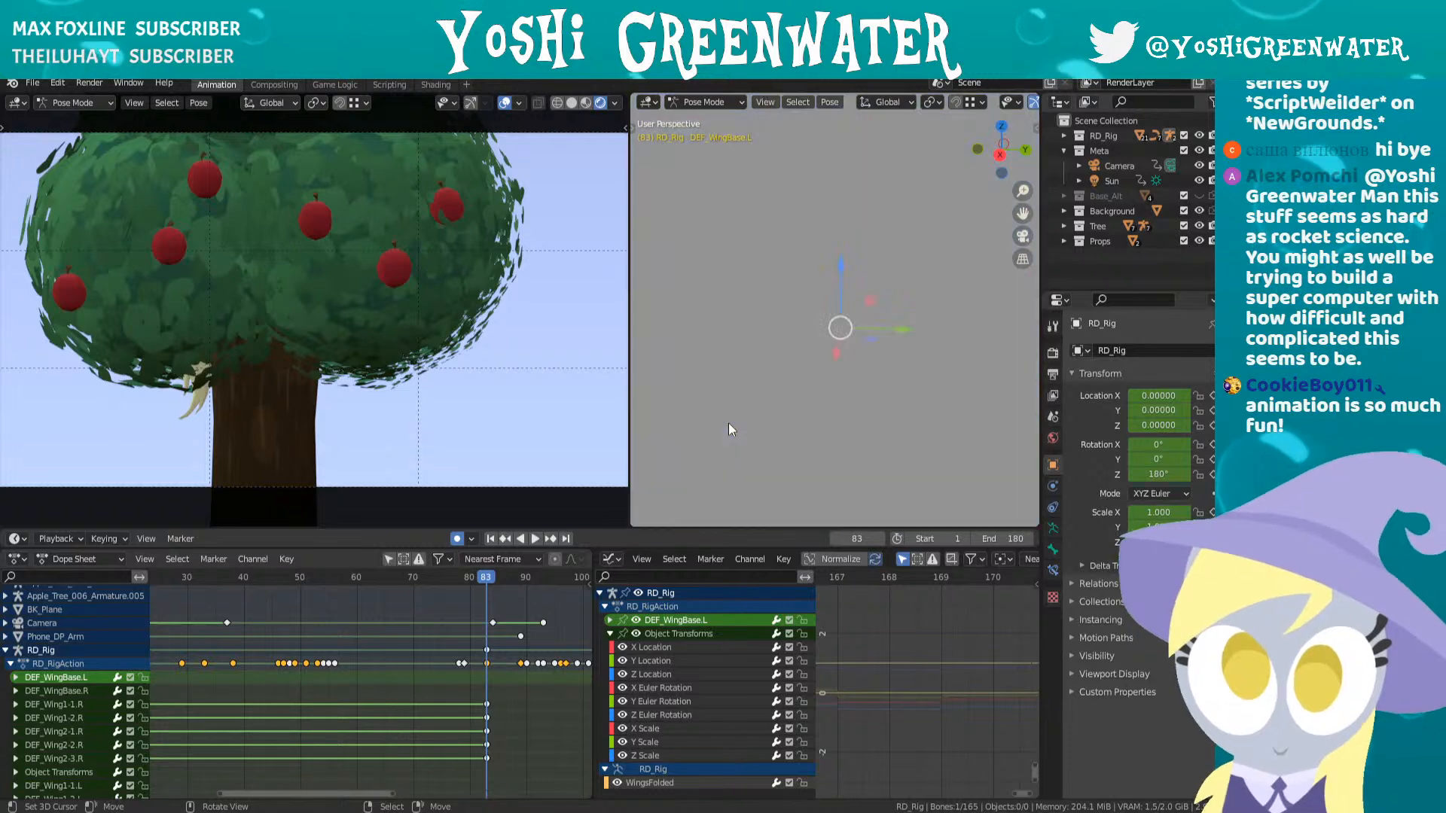
{"action": "left_click", "coordinate": [1200, 226]}
{"action": "middle_click_drag", "start_coordinate": [866, 315], "coordinate": [836, 305]}
{"action": "scroll", "coordinate": [758, 324], "scroll_direction": "up", "scroll_amount": 6}
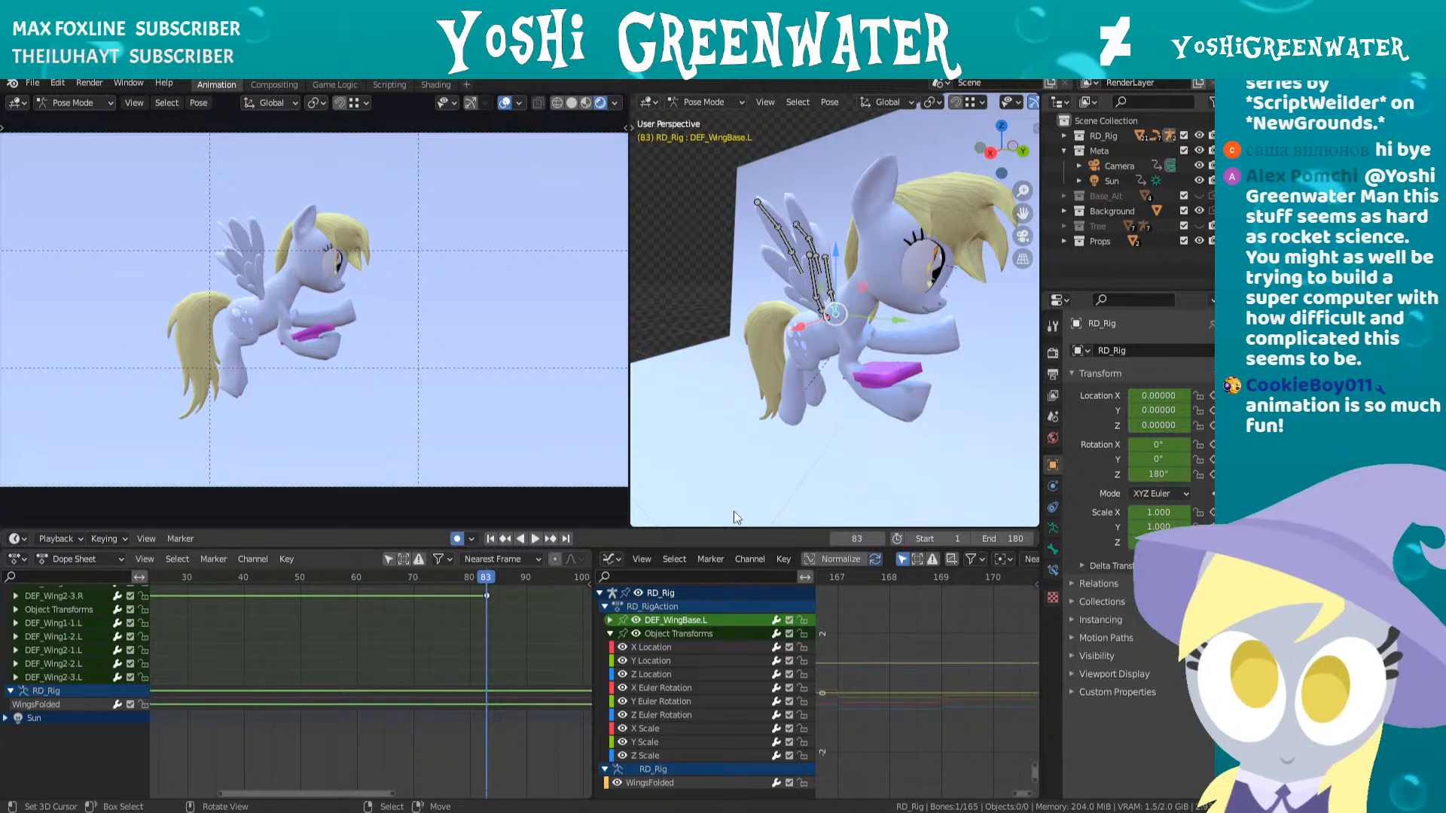
{"action": "scroll", "coordinate": [804, 356], "scroll_direction": "up", "scroll_amount": 4}
{"action": "middle_click_drag", "start_coordinate": [805, 355], "coordinate": [828, 333]}
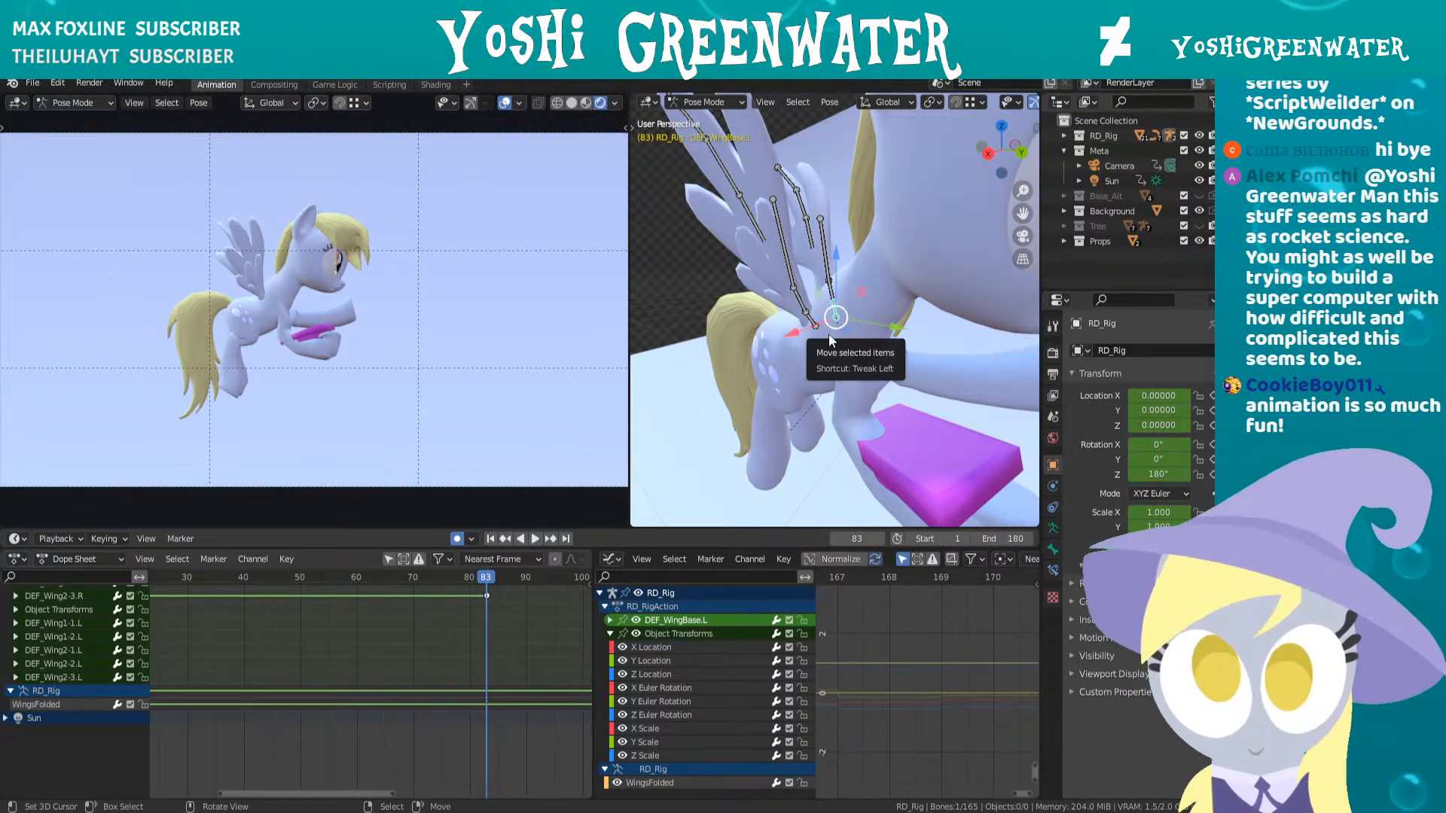
- Show the Tree collection again and scrub to frame 90 to find where the pony emerges from behind the tree
{"action": "left_click_drag", "start_coordinate": [489, 575], "coordinate": [495, 577]}
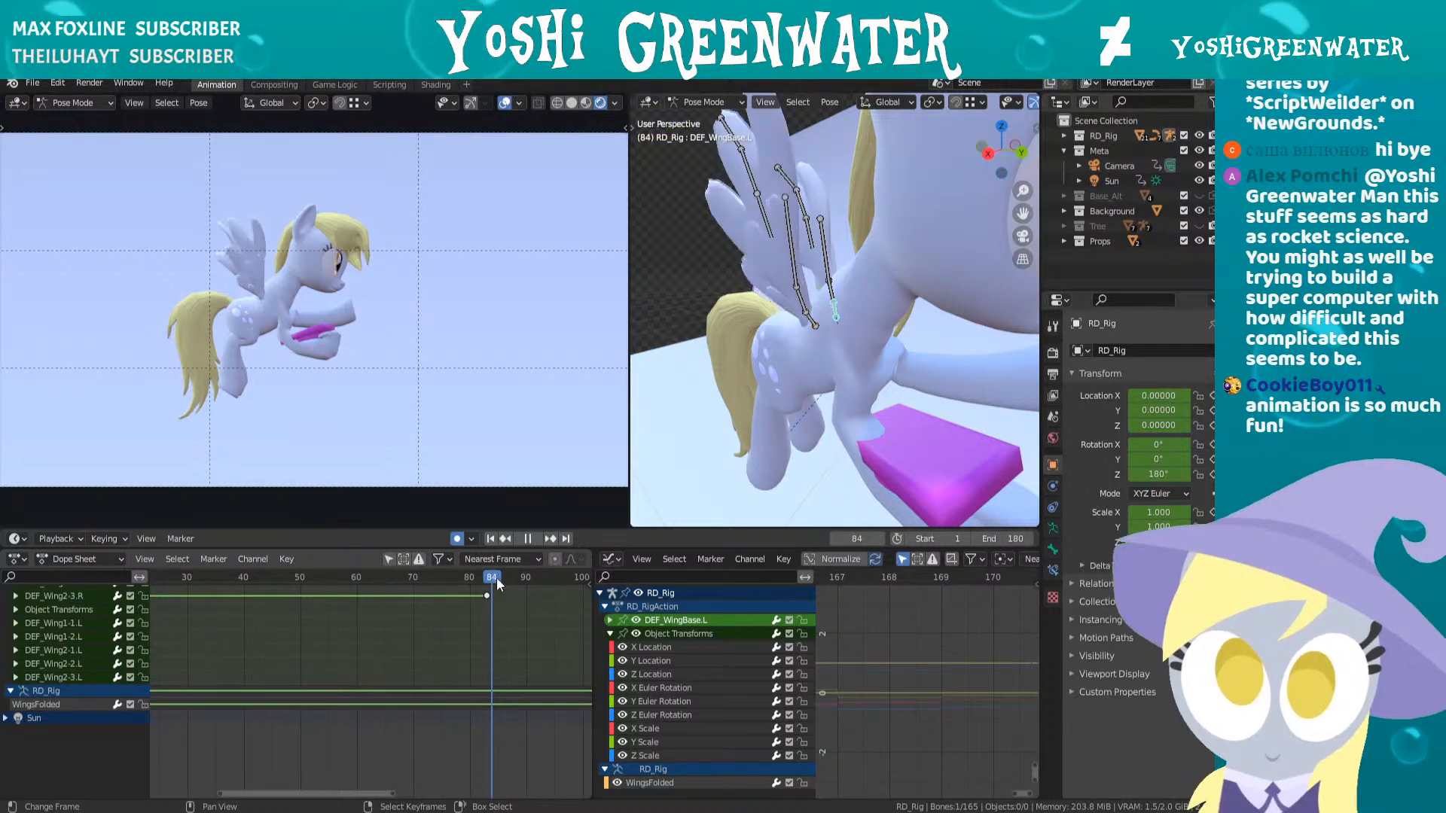
{"action": "left_click", "coordinate": [1199, 226]}
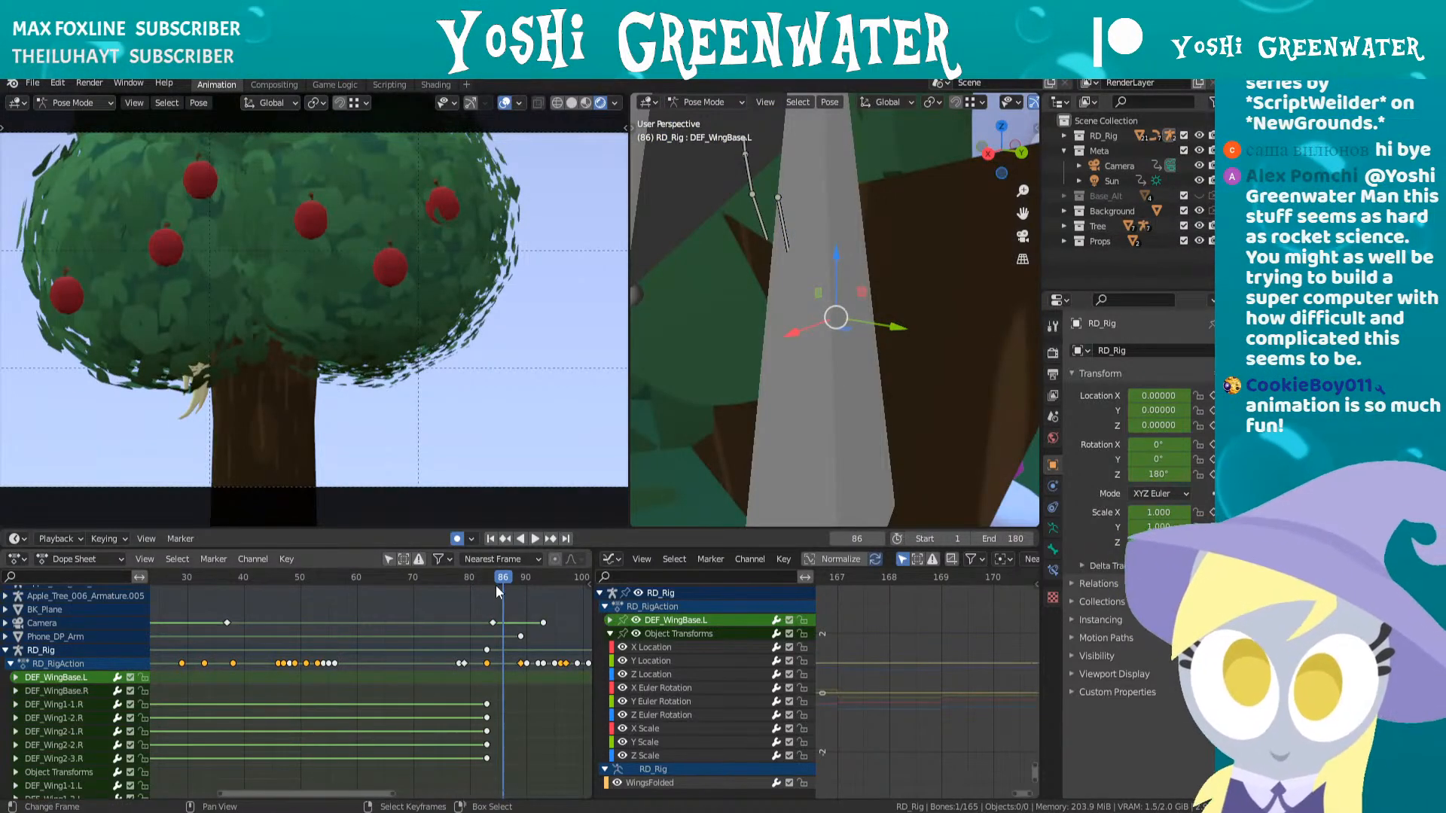
{"action": "middle_click_drag", "start_coordinate": [469, 616], "coordinate": [384, 627]}
{"action": "left_click_drag", "start_coordinate": [390, 580], "coordinate": [404, 580]}
{"action": "key", "text": "Left"}
{"action": "key", "text": "Left"}
{"action": "key", "text": "Right"}
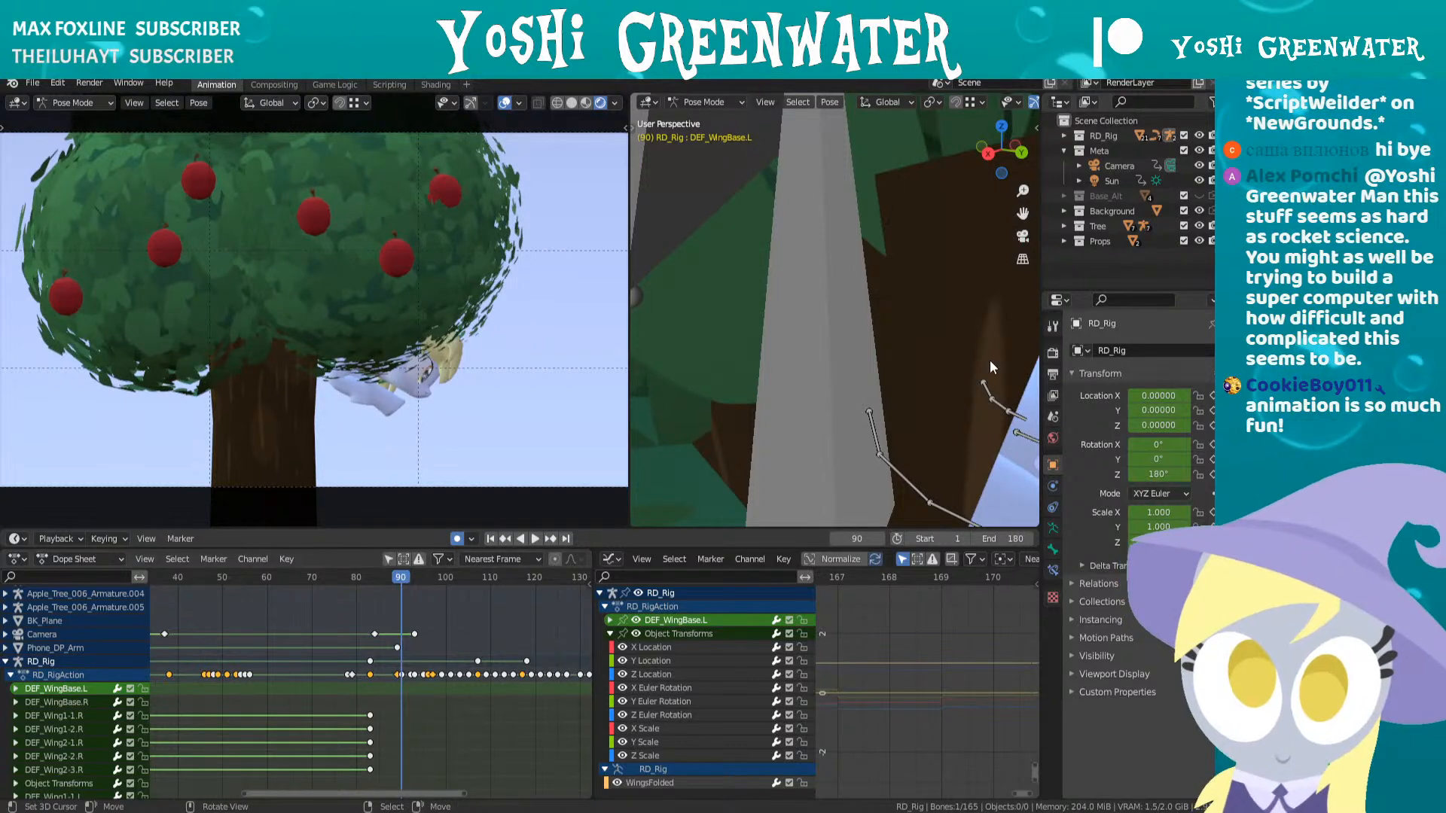
- Select all the visible wing bones, go back to frame 89, and hide the Tree collection
{"action": "scroll", "coordinate": [989, 359], "scroll_direction": "down", "scroll_amount": 5}
{"action": "key", "text": "a"}
{"action": "middle_click_drag", "start_coordinate": [937, 387], "coordinate": [830, 360]}
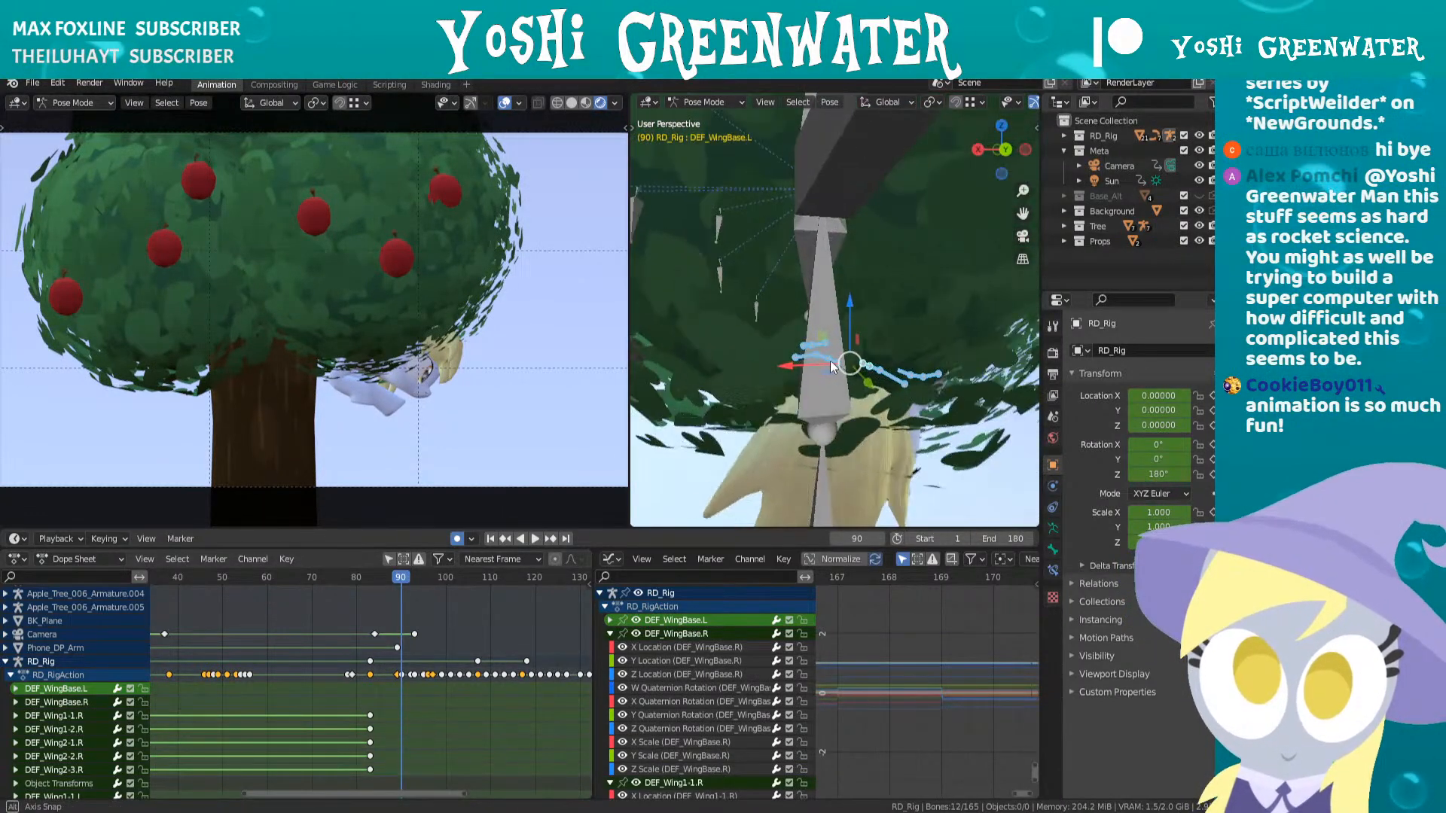
{"action": "key", "text": "Left"}
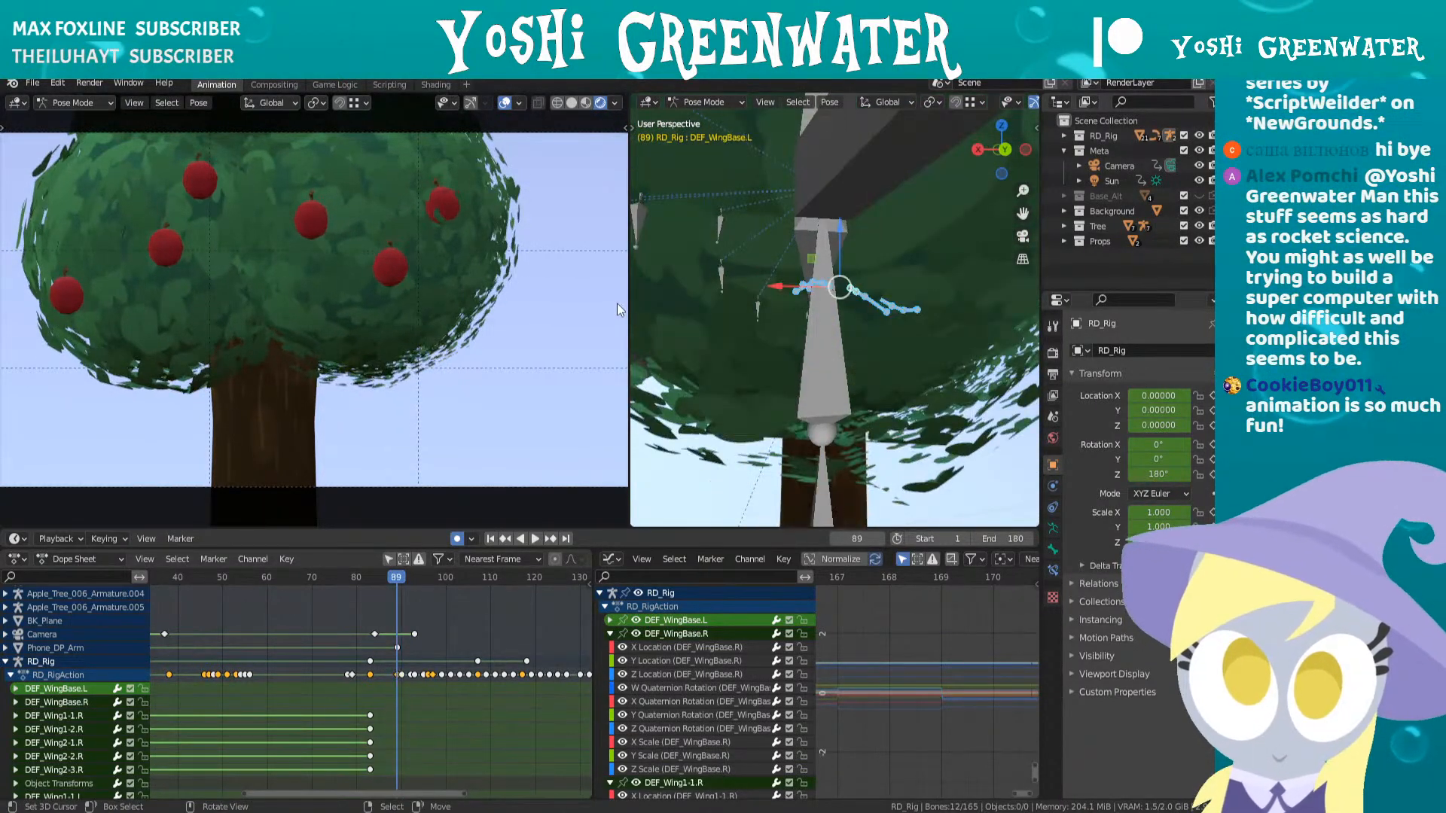
{"action": "left_click", "coordinate": [1198, 226]}
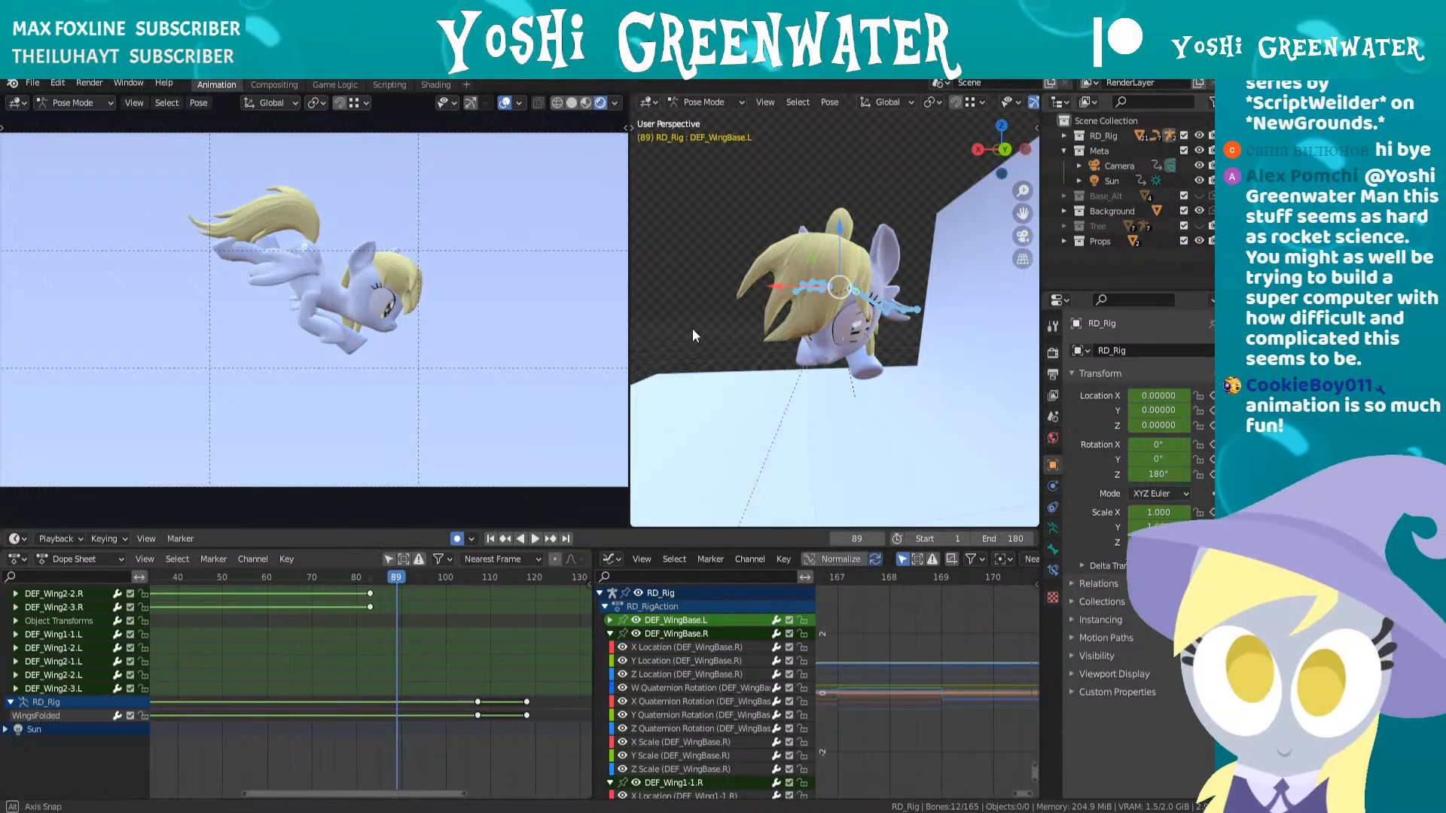
- Rotate the right wing's base bone in top view at frame 89 to swing the wing outward, comparing it with frame 88
{"action": "middle_click_drag", "start_coordinate": [693, 328], "coordinate": [850, 311]}
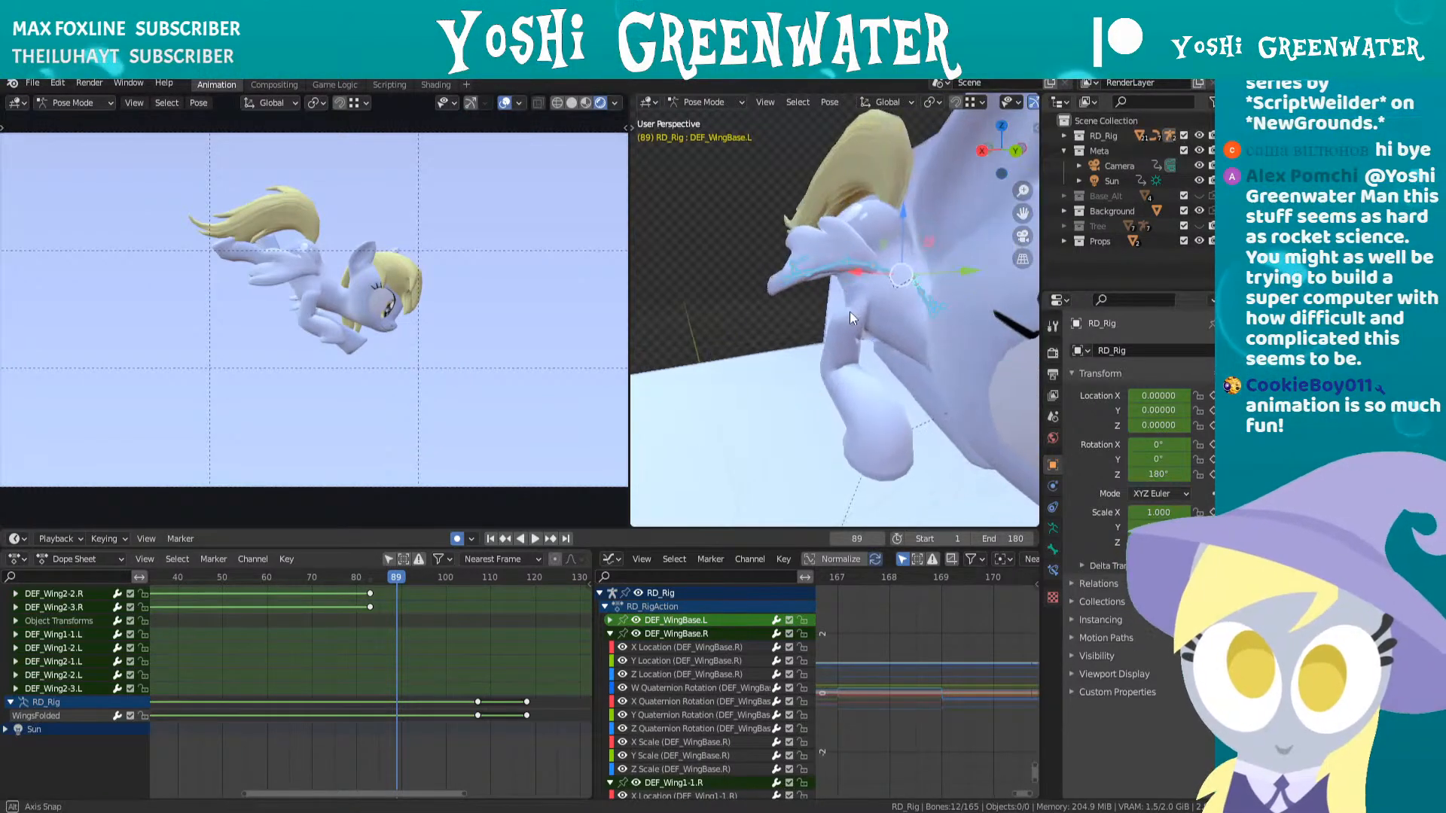
{"action": "left_click", "coordinate": [757, 311]}
{"action": "middle_click_drag", "start_coordinate": [757, 311], "coordinate": [866, 305]}
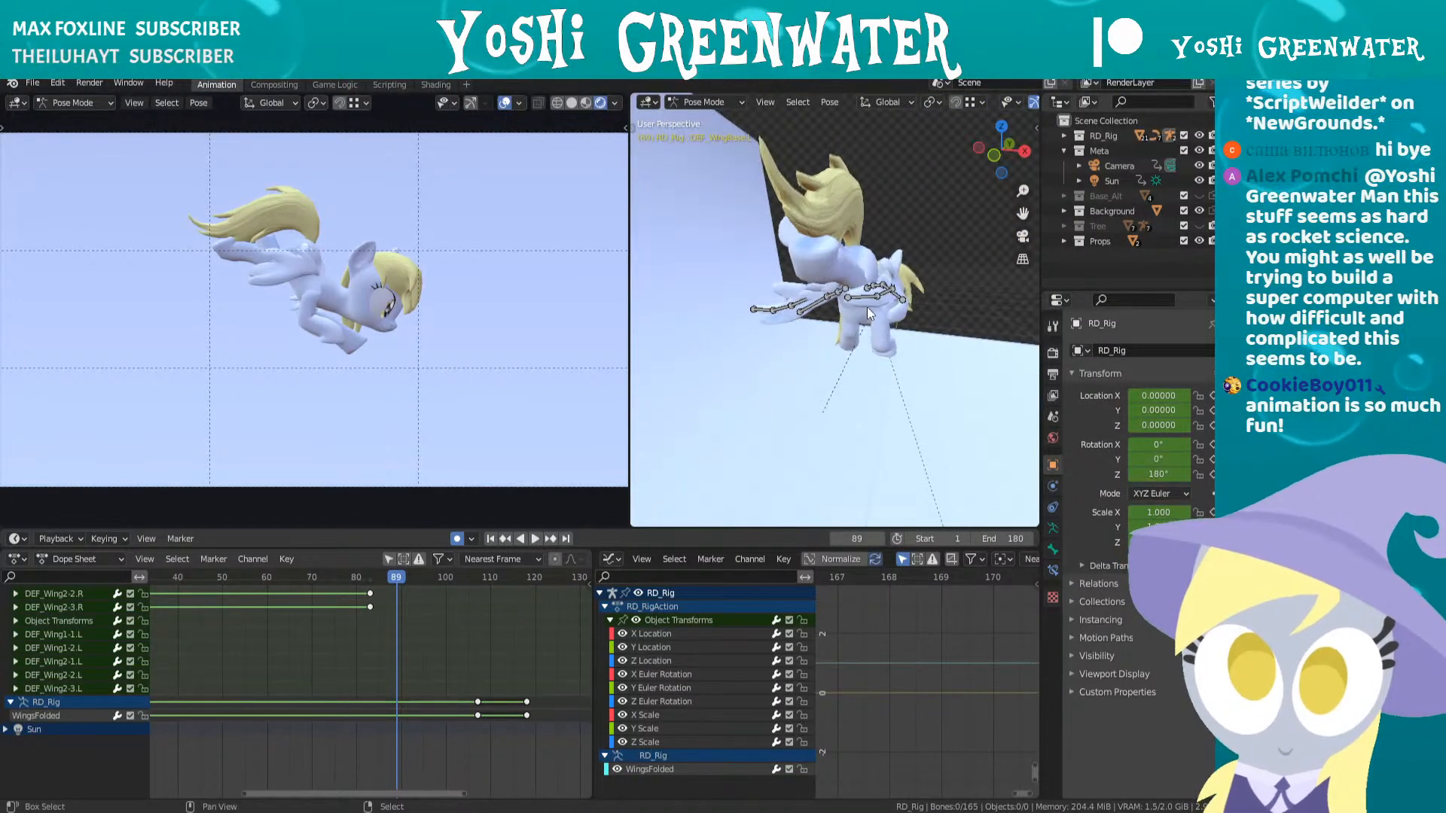
{"action": "key", "text": "KP_7"}
{"action": "left_click", "coordinate": [856, 232]}
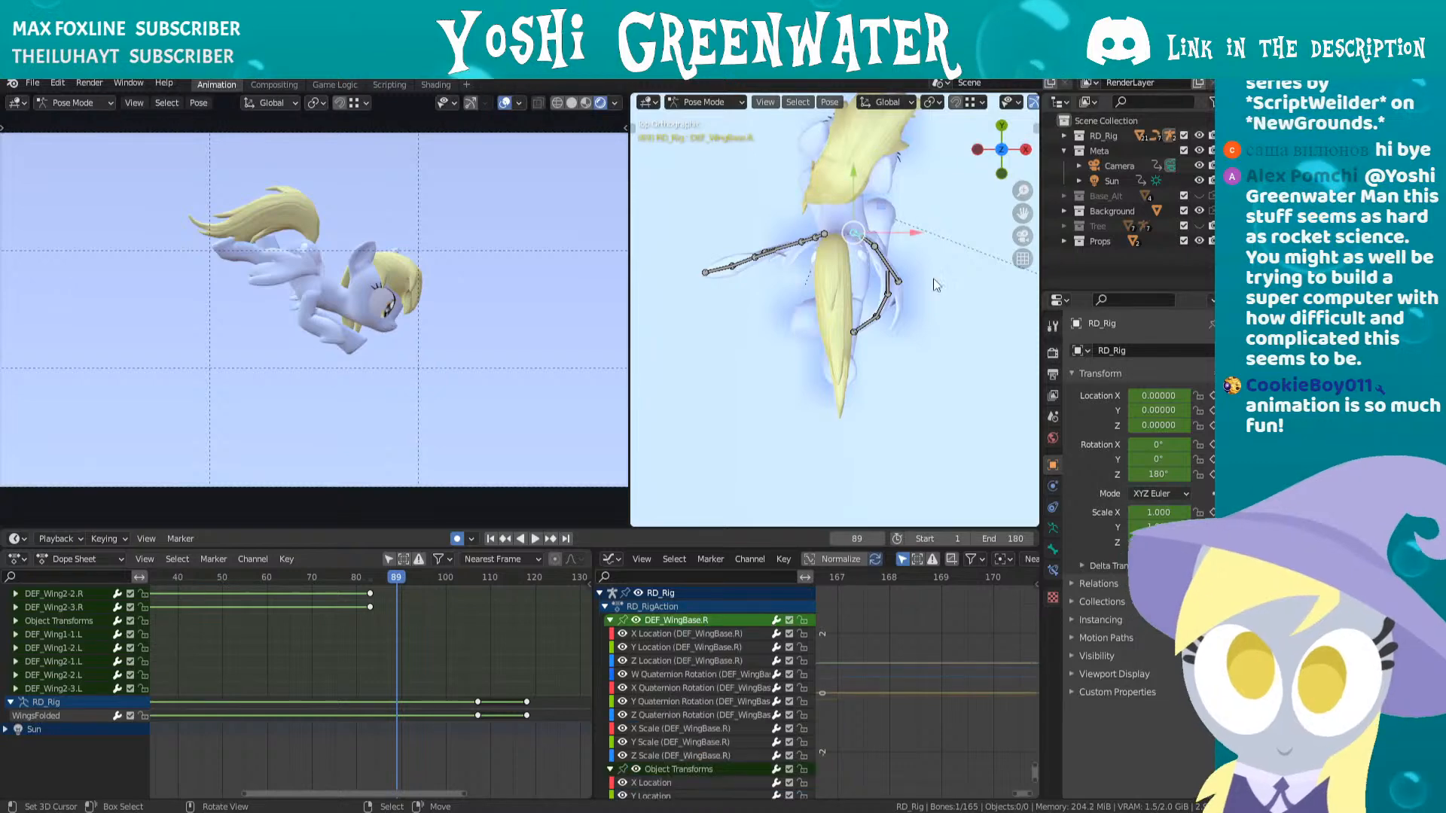
{"action": "key", "text": "r"}
{"action": "left_click", "coordinate": [926, 215]}
{"action": "key", "text": "Down"}
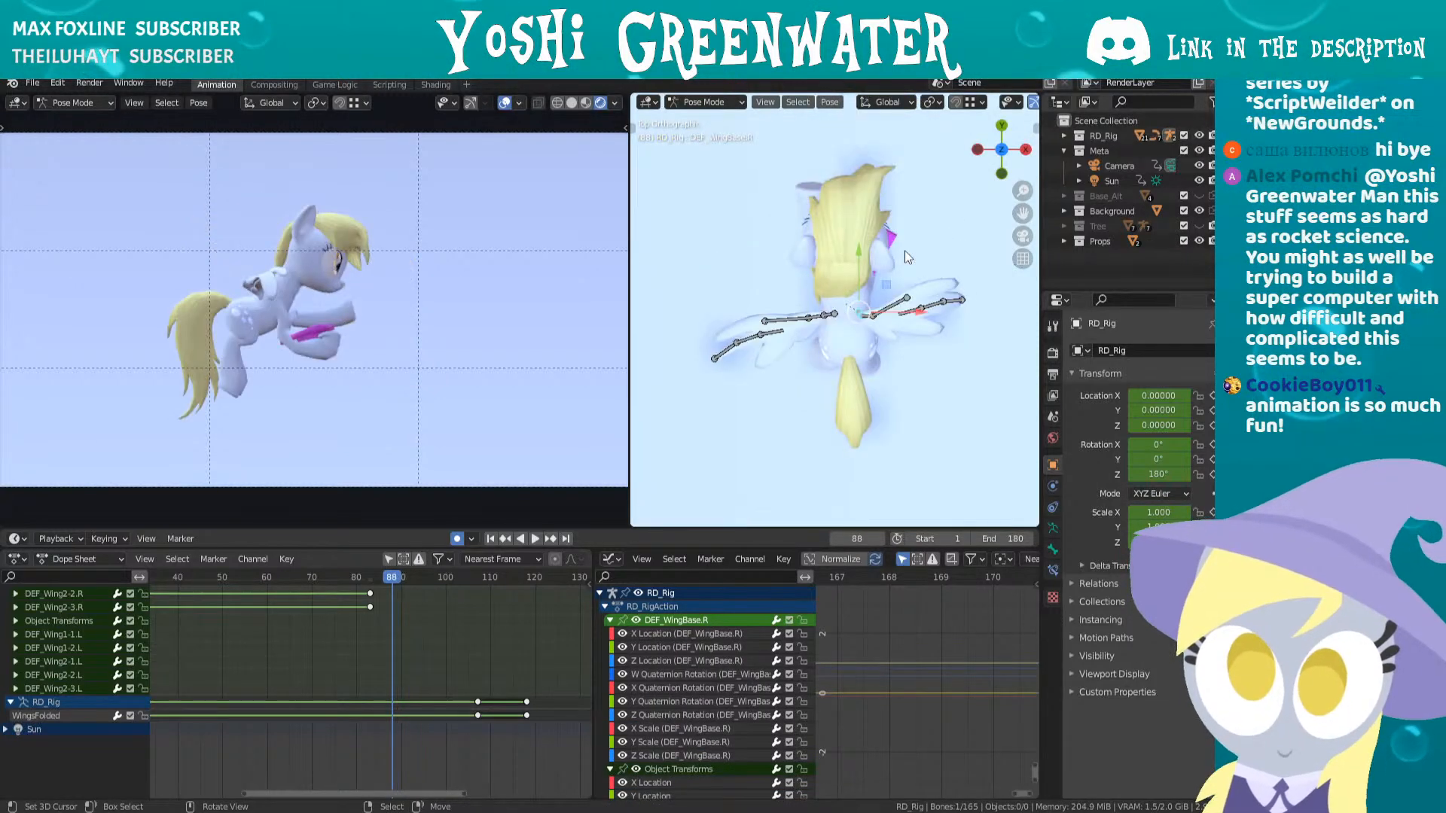
{"action": "key", "text": "Up"}
- Rotate the right wing's inner bones DEF_Wing1-1.R and DEF_Wing1-2.R to lift the wing above the pony's back
{"action": "middle_click_drag", "start_coordinate": [908, 283], "coordinate": [851, 177]}
{"action": "key", "text": "r"}
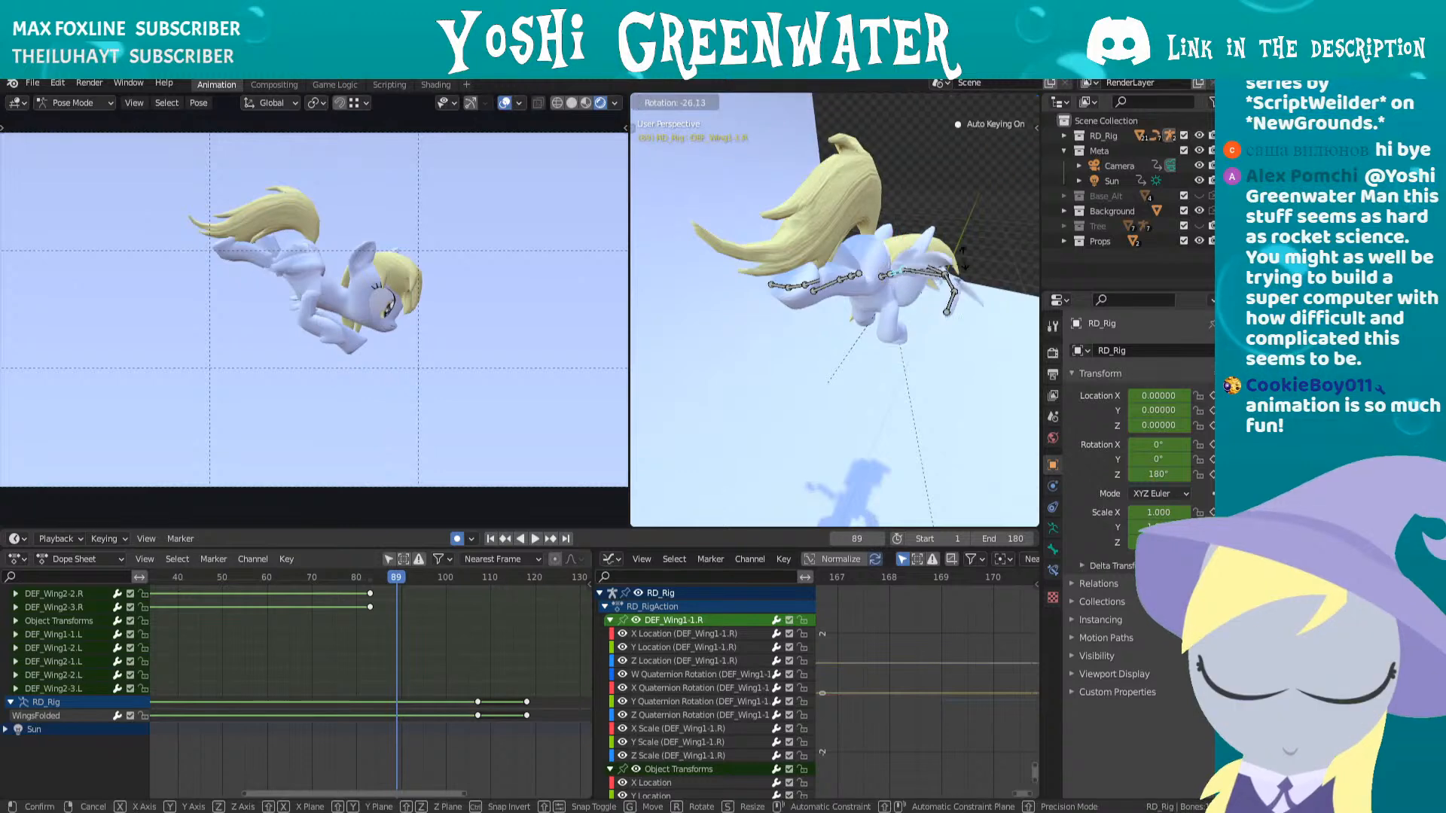
{"action": "left_click", "coordinate": [947, 219]}
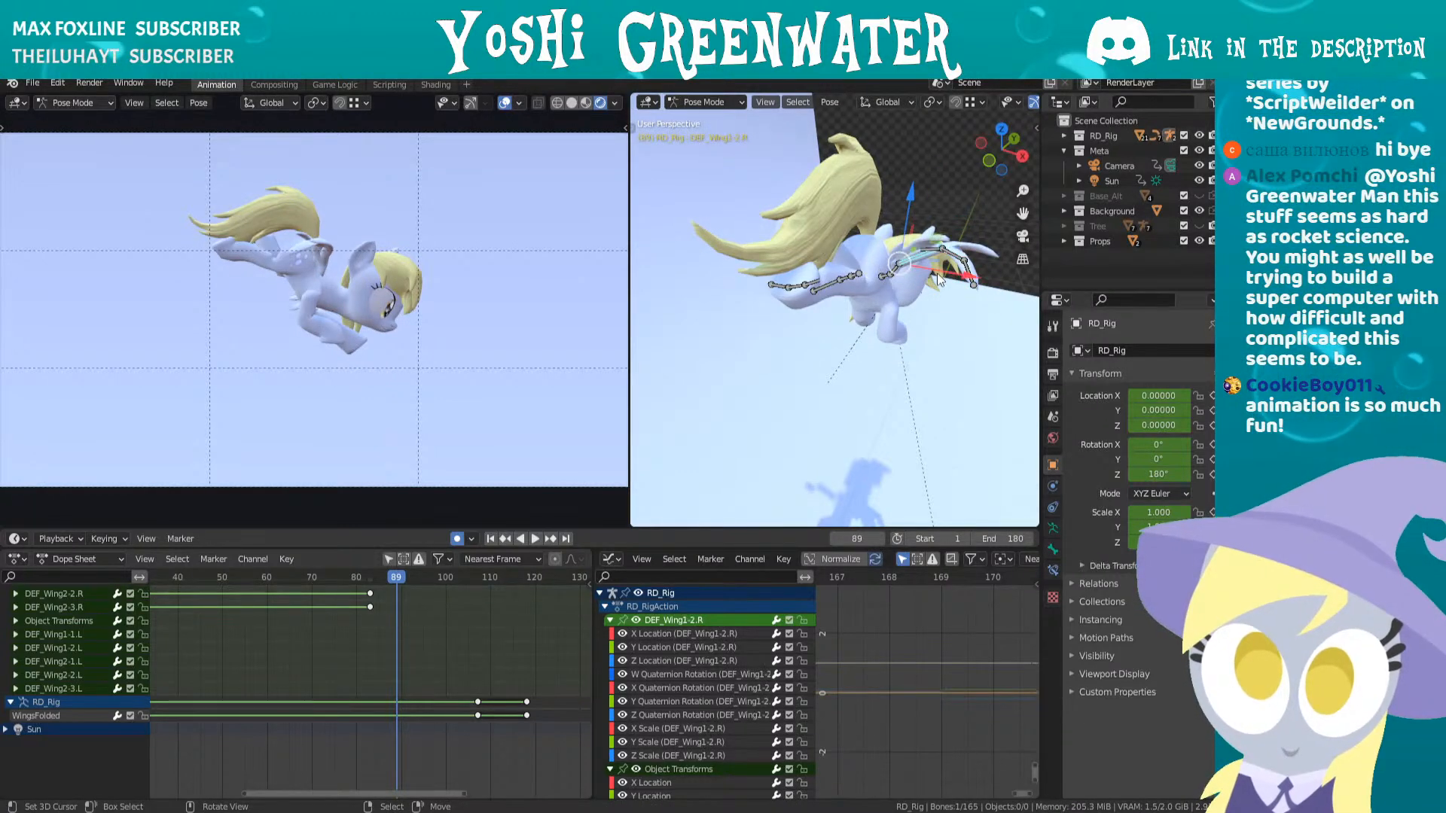
{"action": "key", "text": "r"}
{"action": "left_click", "coordinate": [934, 246]}
- Raise the right wing's outer section by rotating DEF_Wing2-1.R, DEF_Wing2-2.R and DEF_Wing2-3.R, adjusting the tip bone from behind as well
{"action": "left_click", "coordinate": [920, 236]}
{"action": "key", "text": "r"}
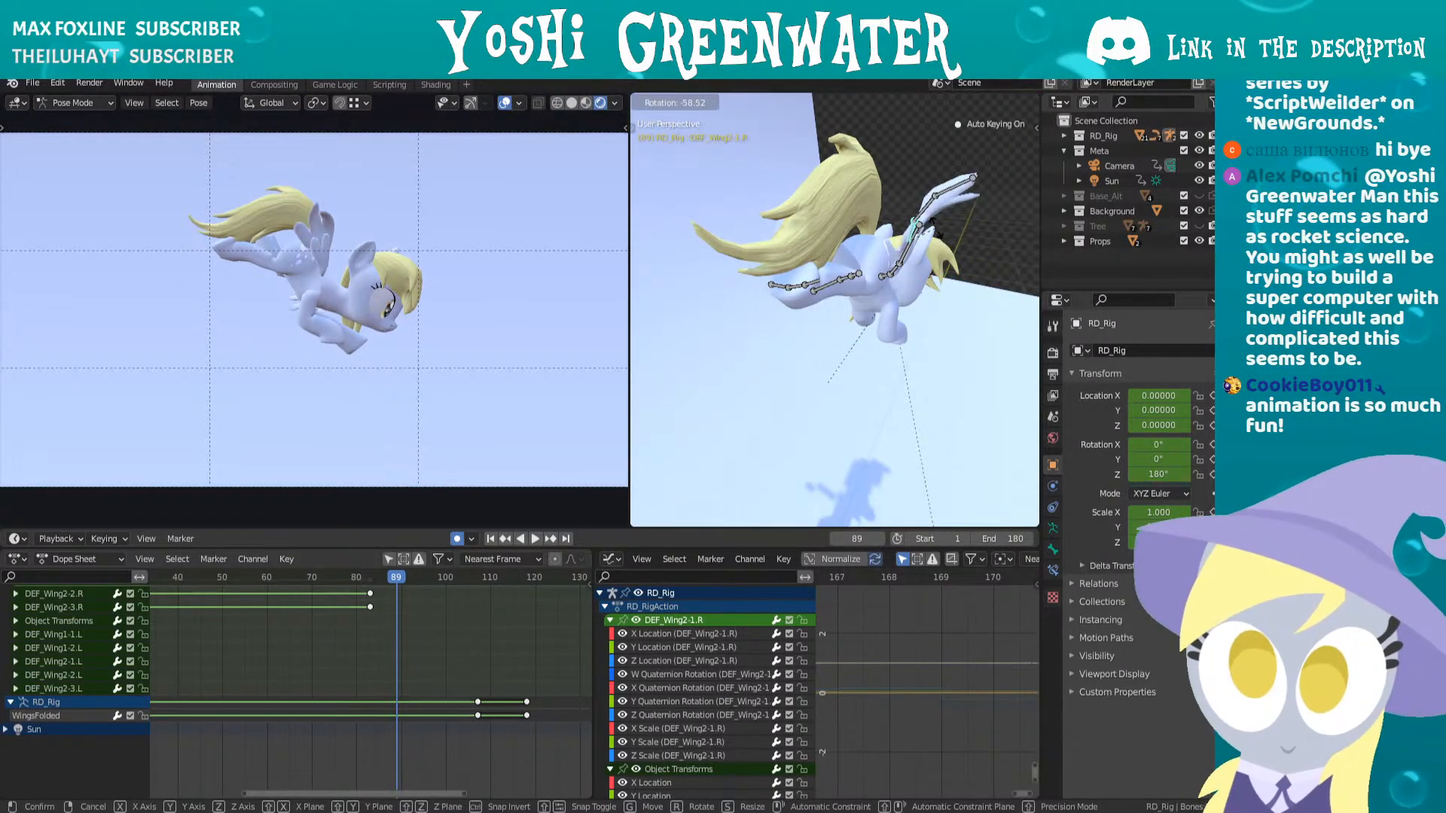
{"action": "left_click", "coordinate": [934, 222]}
{"action": "left_click", "coordinate": [923, 215]}
{"action": "key", "text": "r"}
{"action": "left_click", "coordinate": [928, 194]}
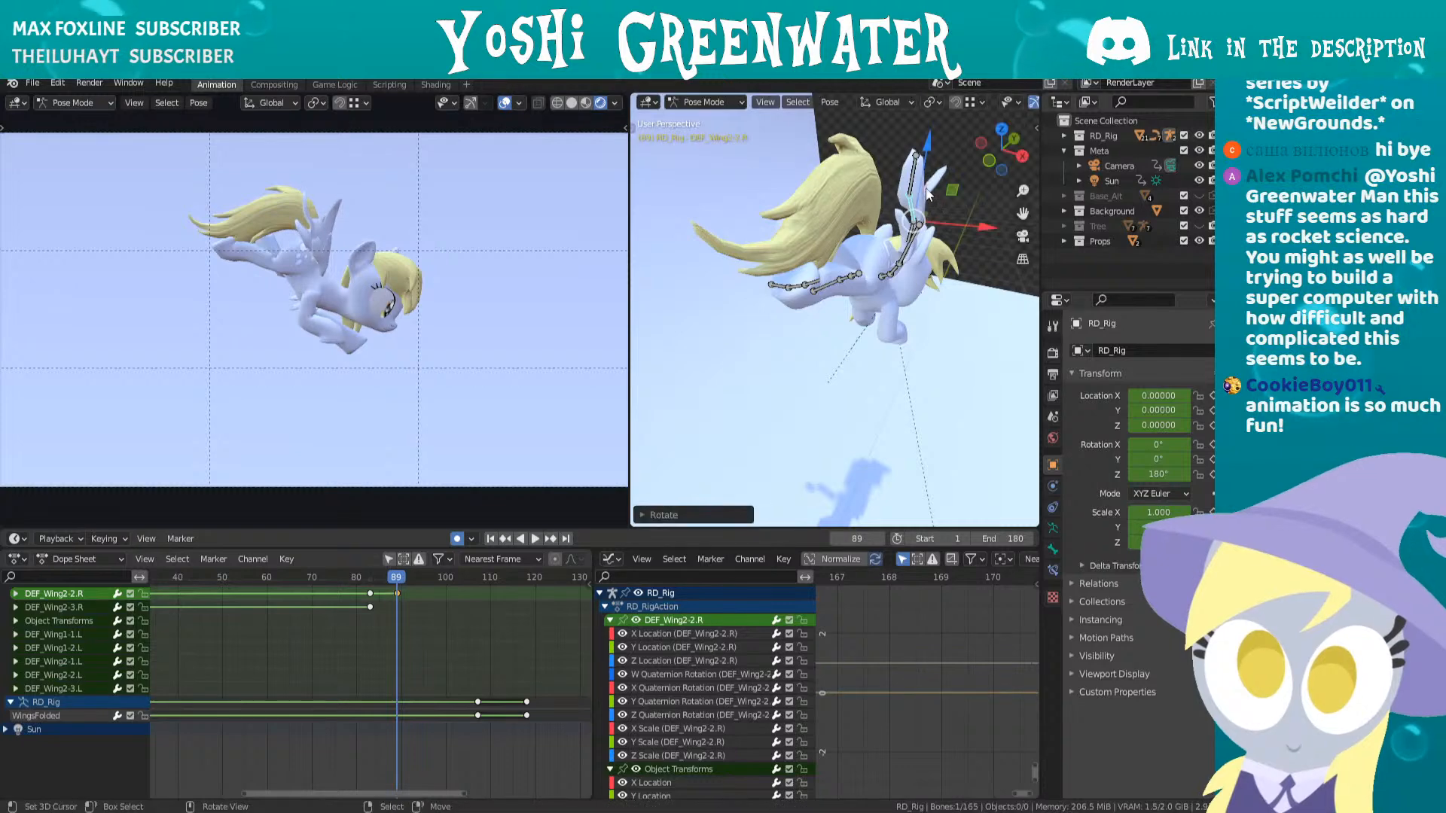
{"action": "left_click", "coordinate": [911, 178]}
{"action": "key", "text": "r"}
{"action": "left_click", "coordinate": [917, 235]}
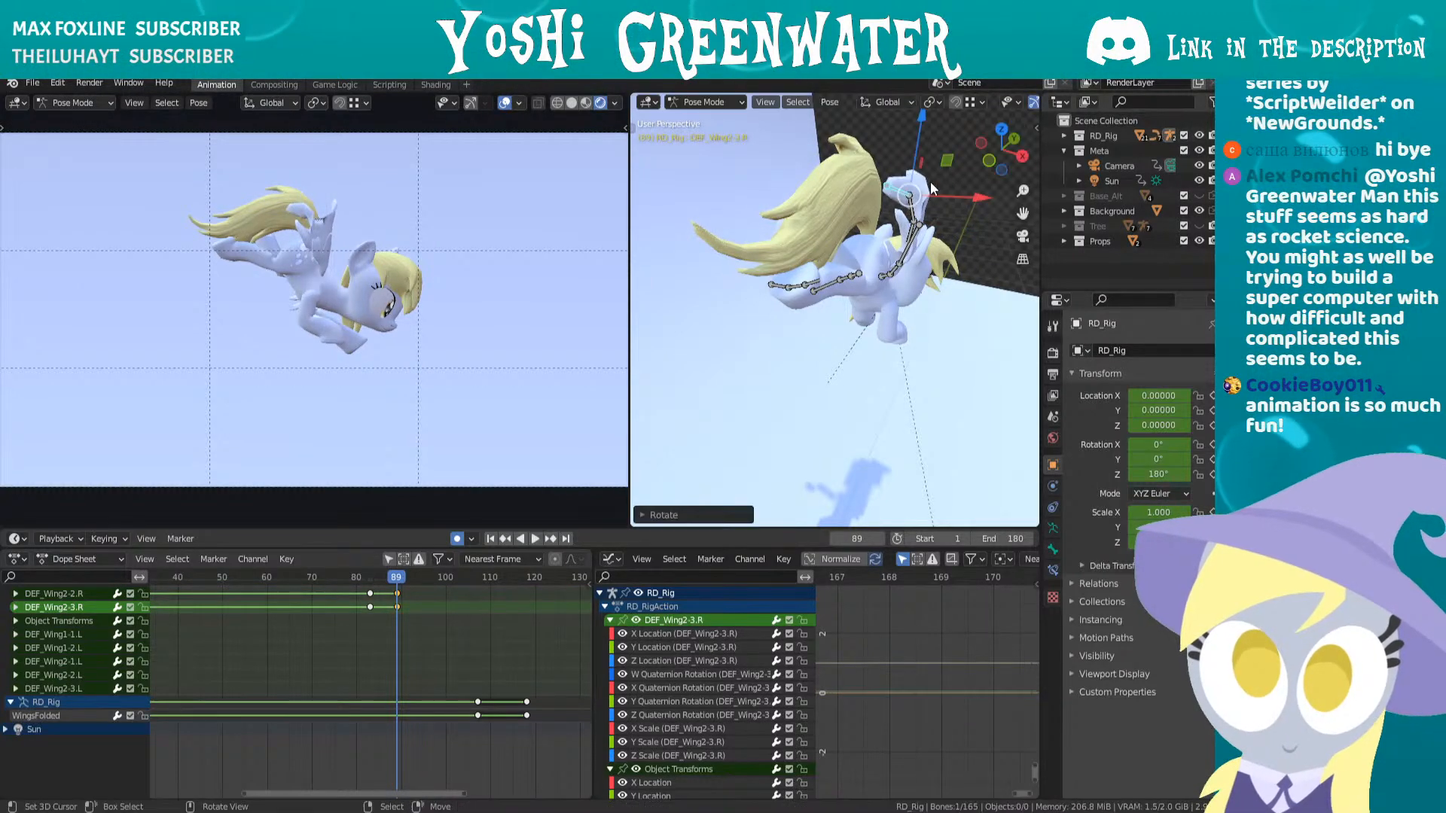
{"action": "middle_click_drag", "start_coordinate": [917, 240], "coordinate": [825, 269]}
{"action": "key", "text": "r"}
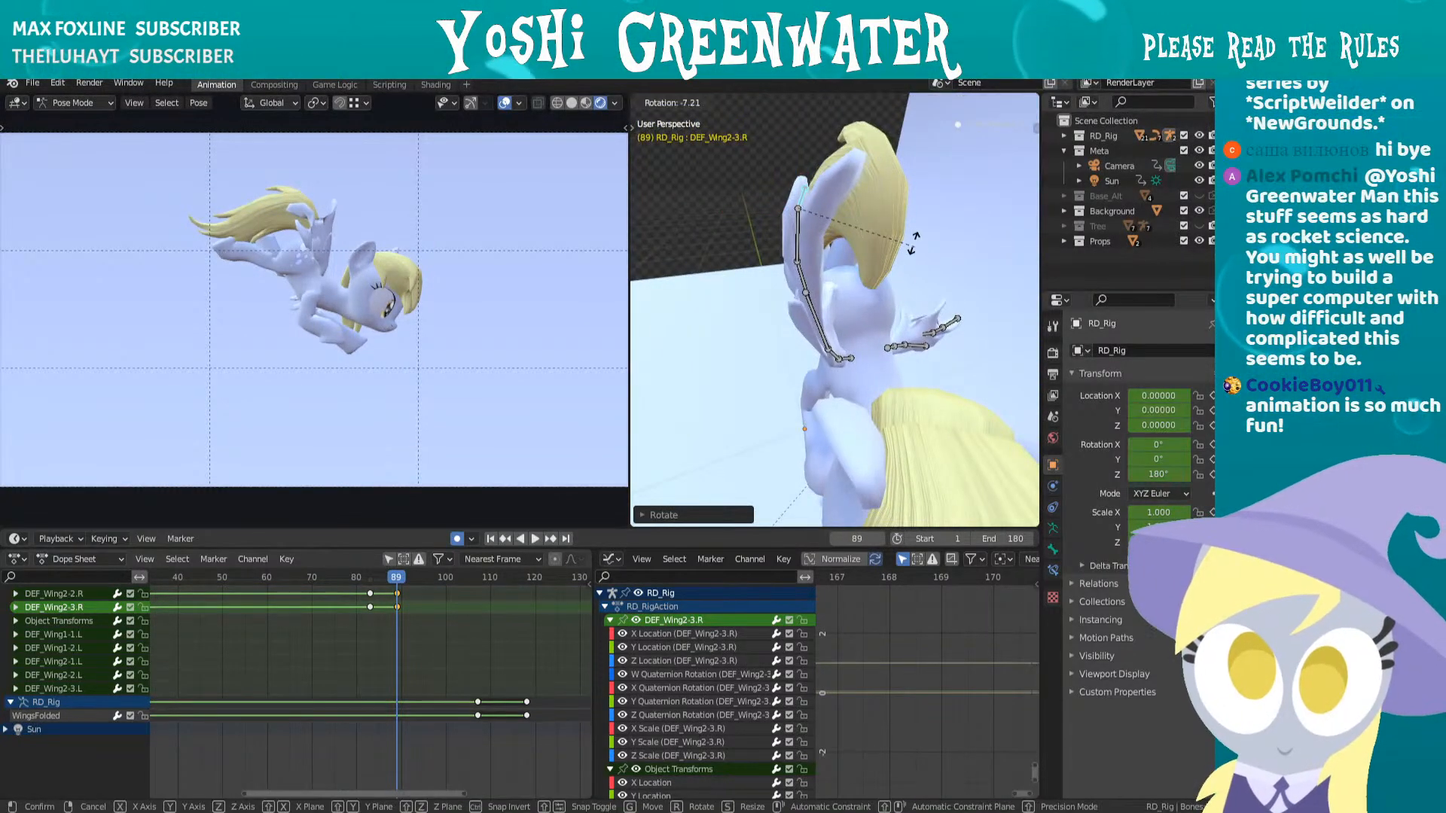
- In top view, rotate DEF_Wing2-2.R and the tip bone DEF_Wing2-3.R to turn the right wing's end away from the body
{"action": "key", "text": "KP_7"}
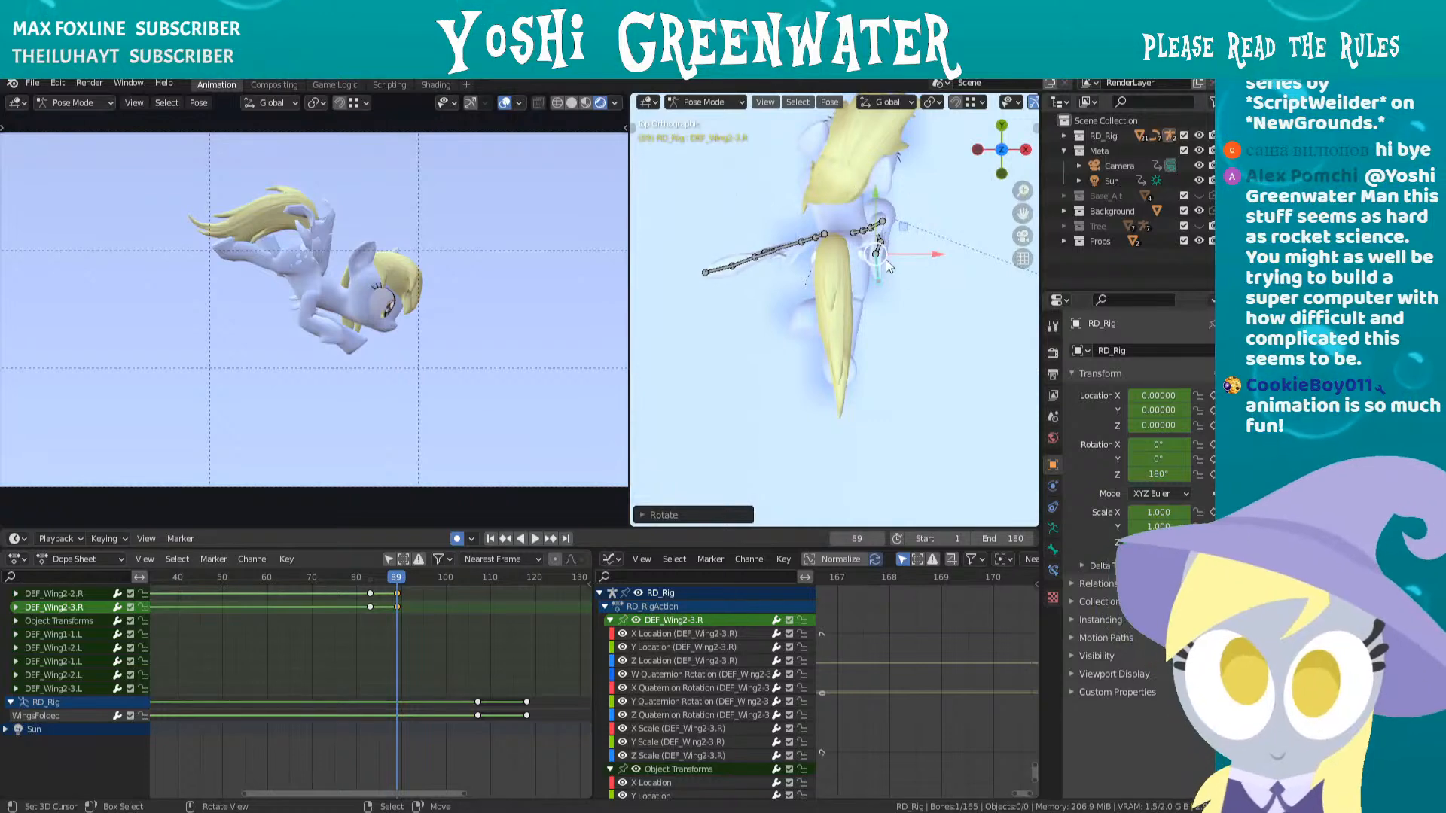
{"action": "left_click", "coordinate": [874, 280]}
{"action": "scroll", "coordinate": [877, 280], "scroll_direction": "up", "scroll_amount": 4}
{"action": "middle_click_drag", "start_coordinate": [880, 280], "coordinate": [748, 468], "text": "shift"}
{"action": "right_click", "coordinate": [798, 369]}
{"action": "key", "text": "r"}
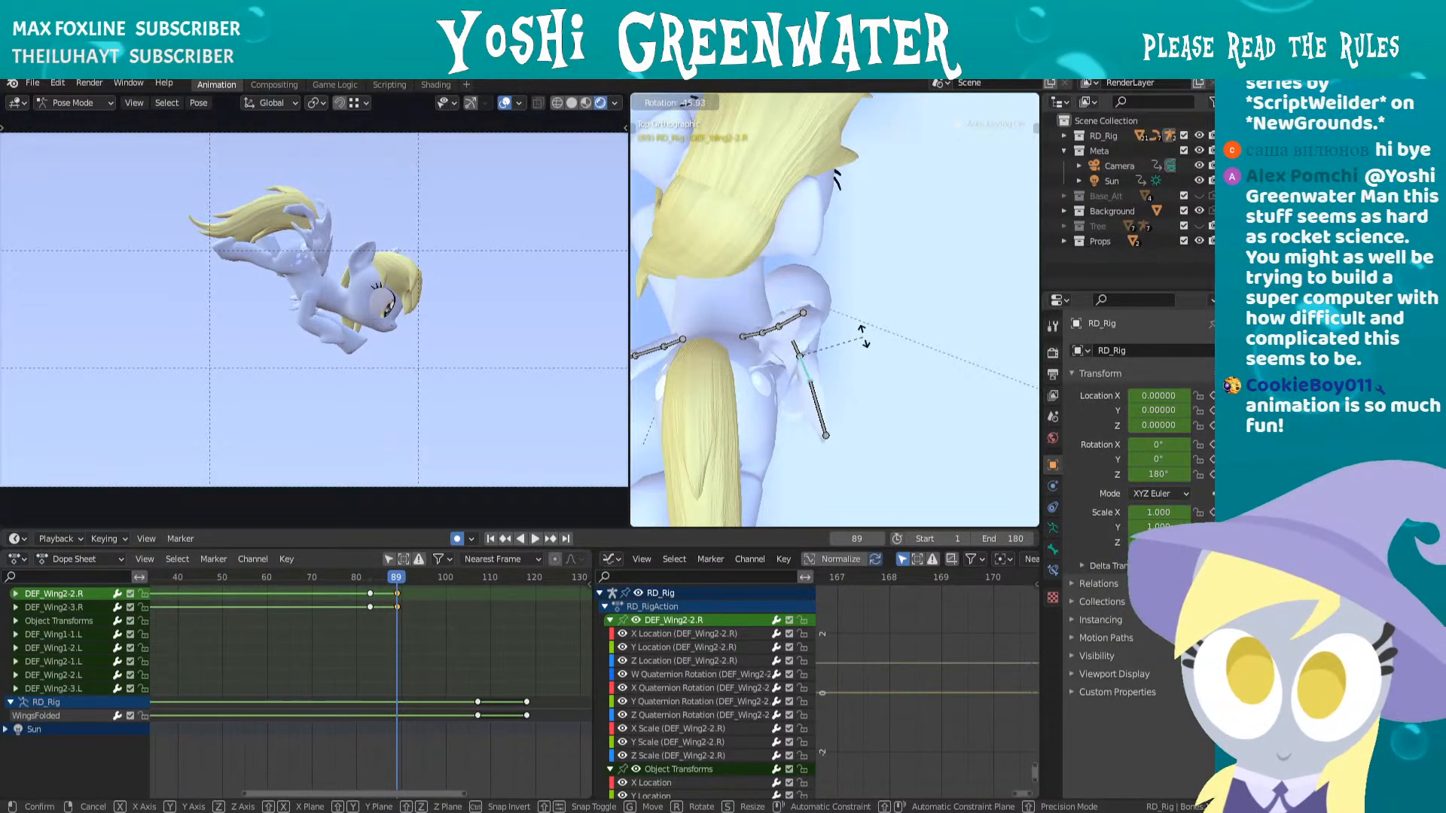
{"action": "left_click", "coordinate": [863, 336]}
{"action": "right_click", "coordinate": [820, 403]}
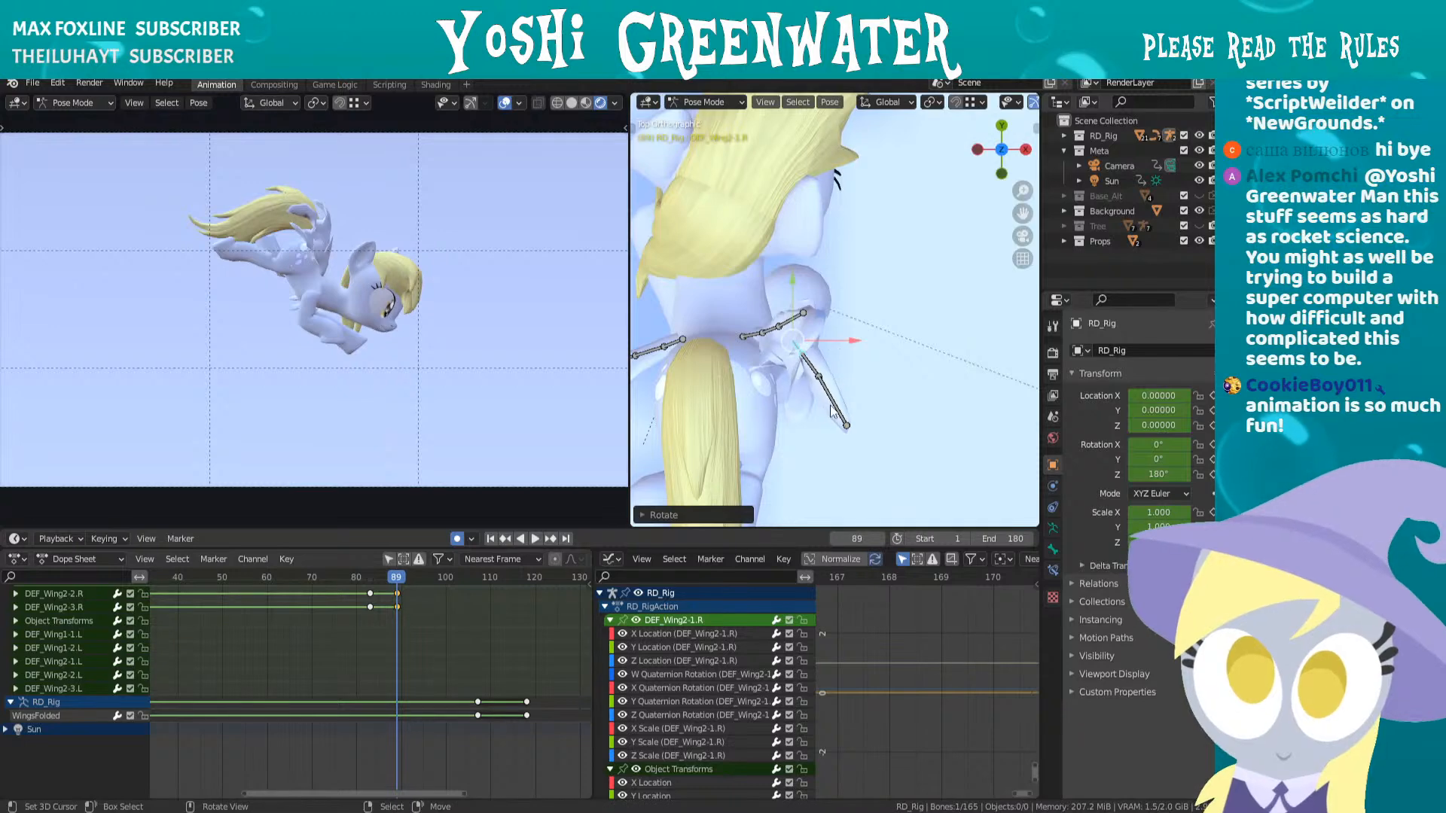
{"action": "key", "text": "r"}
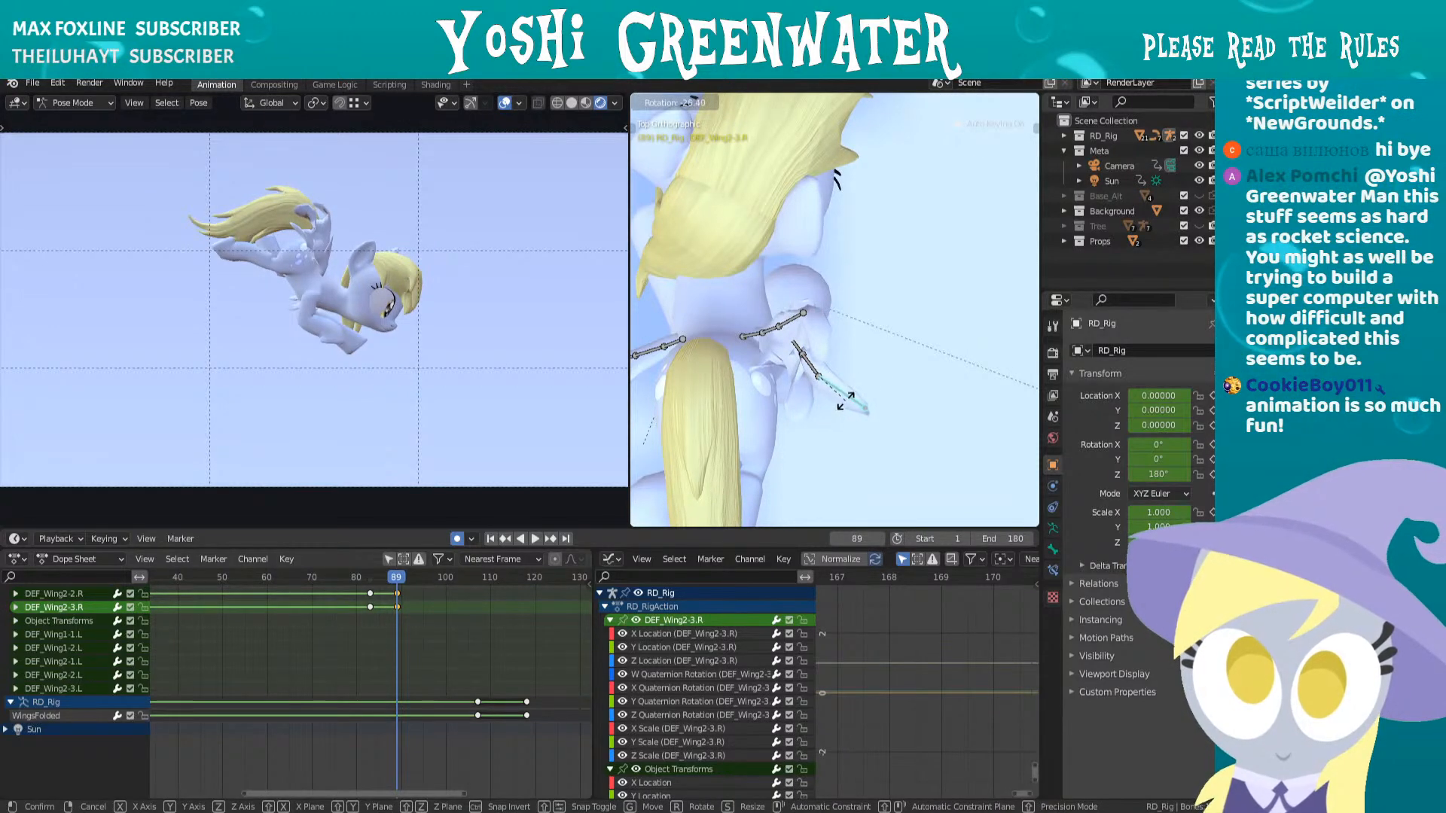
{"action": "left_click", "coordinate": [845, 402]}
{"action": "middle_click_drag", "start_coordinate": [845, 402], "coordinate": [798, 335]}
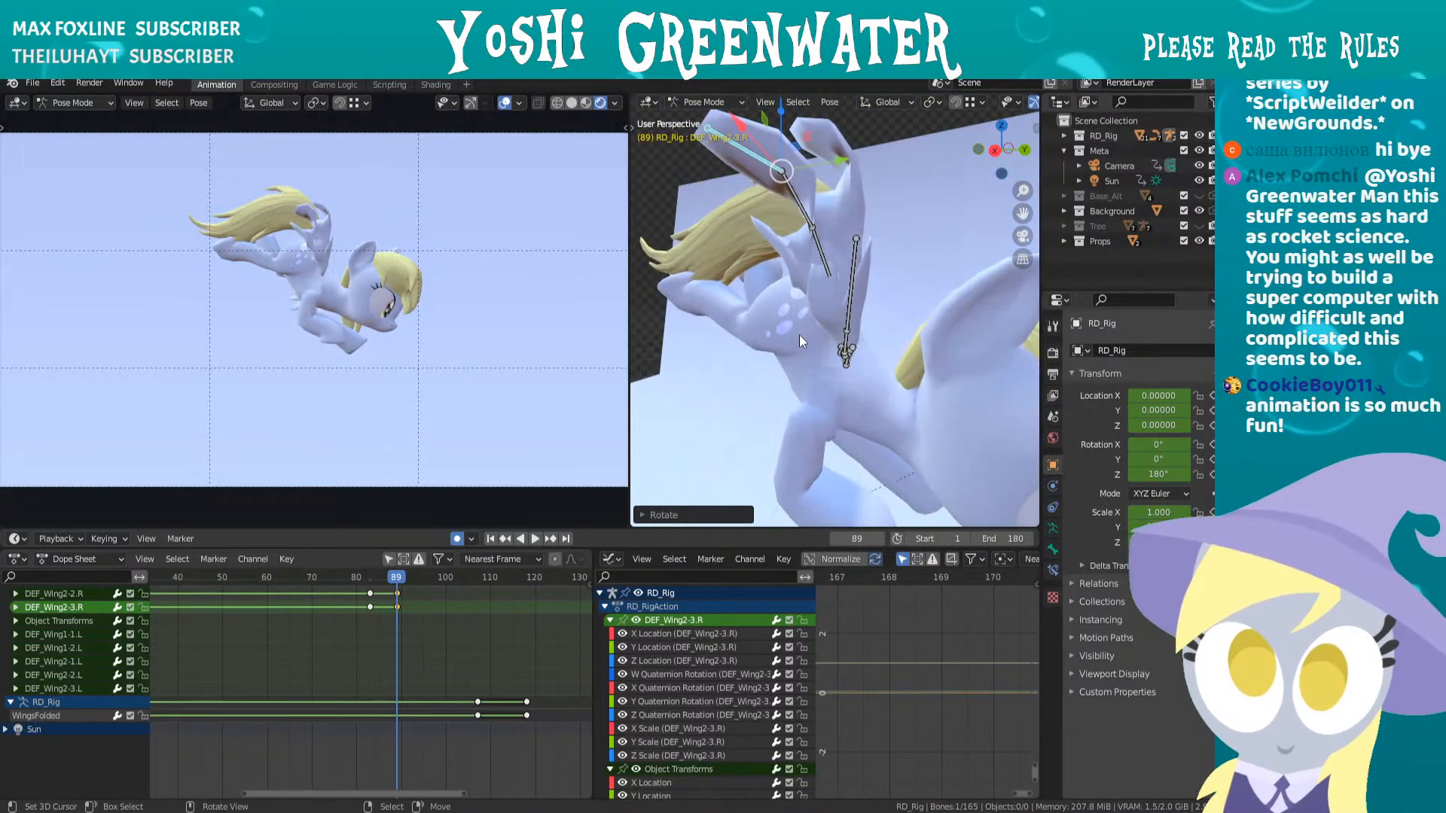
{"action": "right_click", "coordinate": [825, 246]}
{"action": "key", "text": "r"}
{"action": "right_click", "coordinate": [822, 248]}
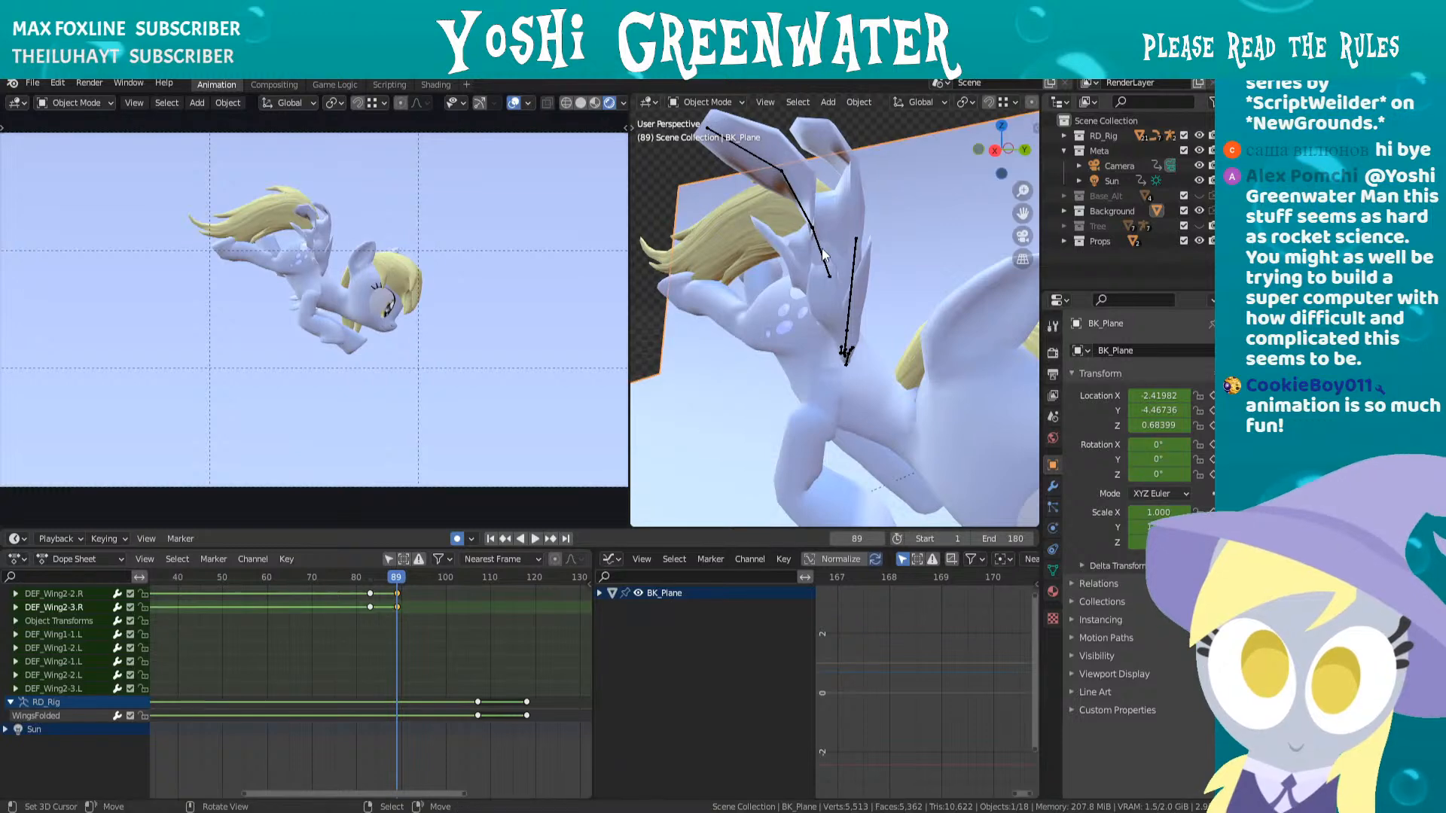
{"action": "key", "text": "ctrl+z"}
- Straighten the raised right wing as seen from the front by rotating DEF_Wing2-1.R and the tip bone DEF_Wing2-3.R upright
{"action": "right_click", "coordinate": [821, 249]}
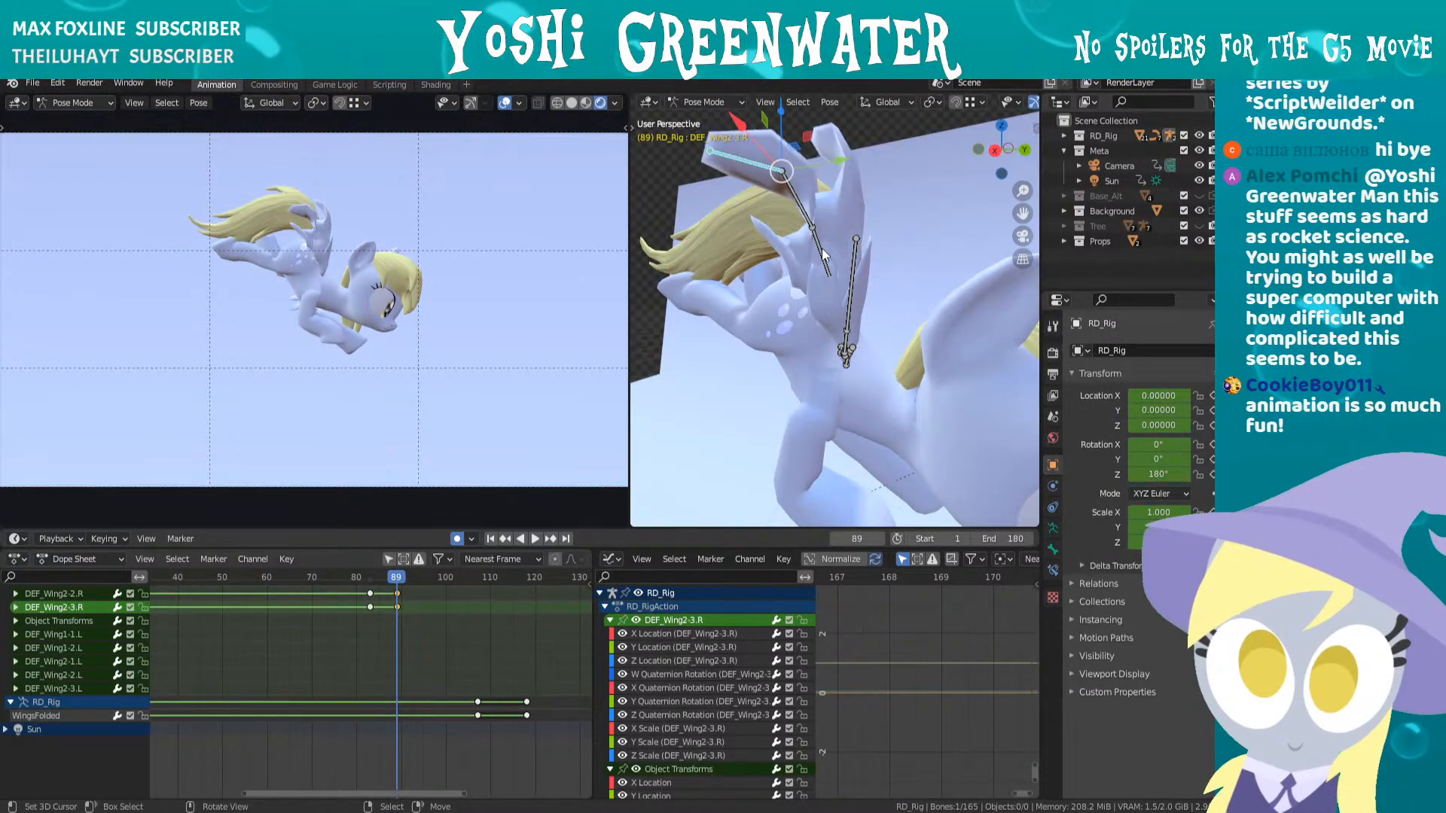
{"action": "key", "text": "r"}
{"action": "left_click", "coordinate": [840, 247]}
{"action": "right_click", "coordinate": [804, 152]}
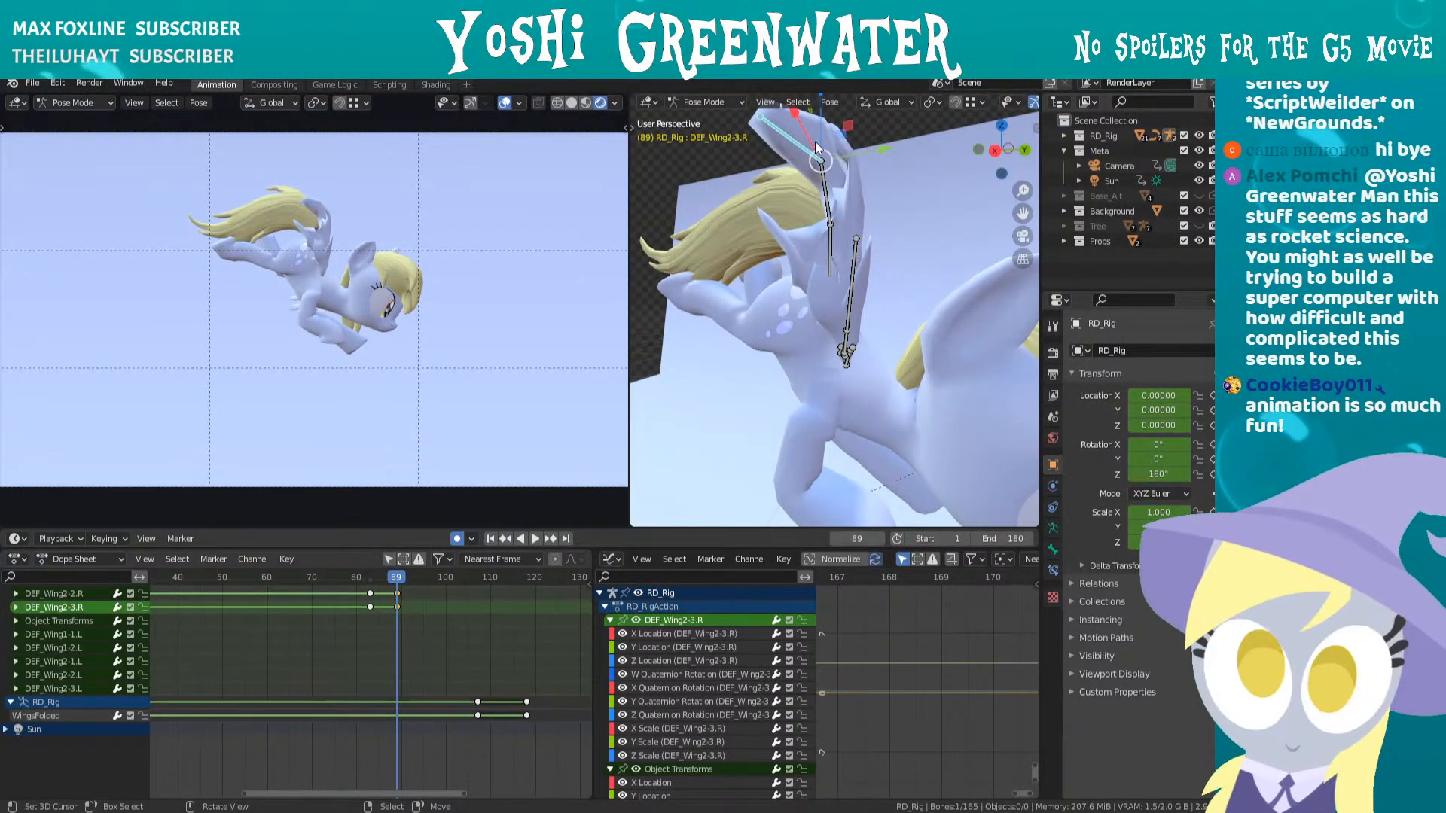
{"action": "key", "text": "r"}
{"action": "left_click", "coordinate": [829, 145]}
- Realign the right wing in top view by rotating DEF_Wing2-1.R, DEF_Wing1-2.R and DEF_Wing1-1.R
{"action": "right_click", "coordinate": [829, 222]}
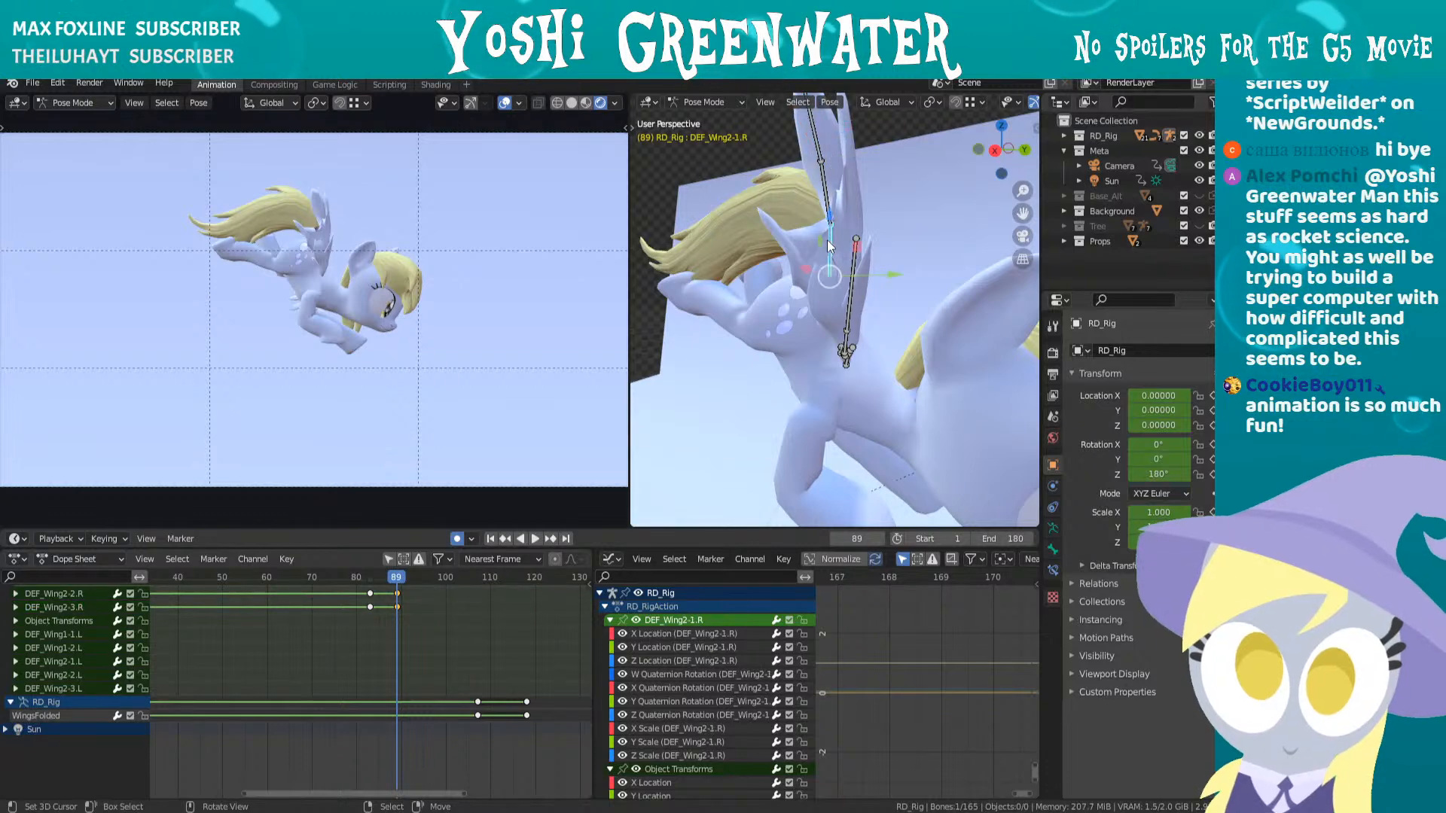
{"action": "key", "text": "KP_7"}
{"action": "key", "text": "r"}
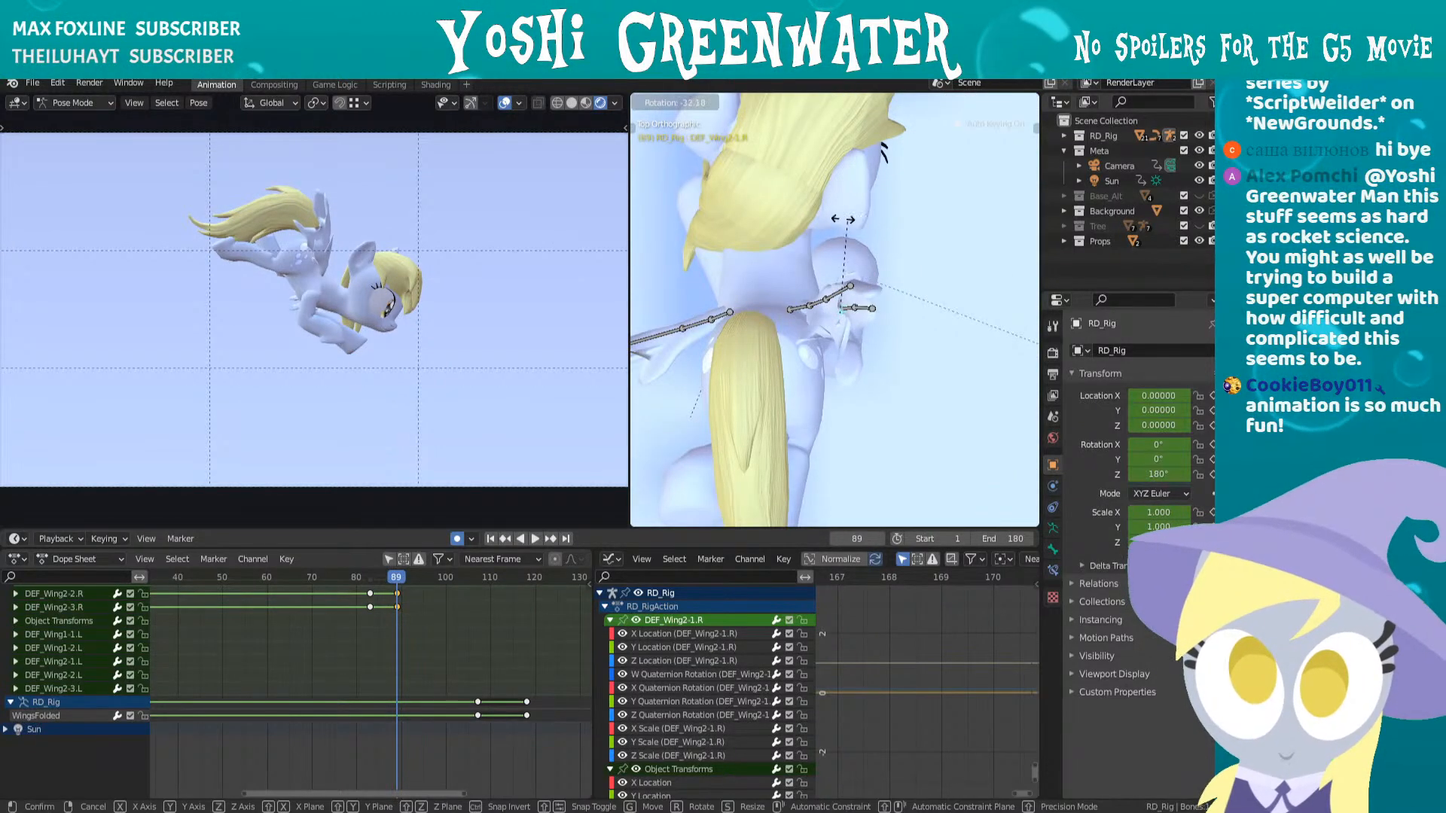
{"action": "left_click", "coordinate": [875, 290]}
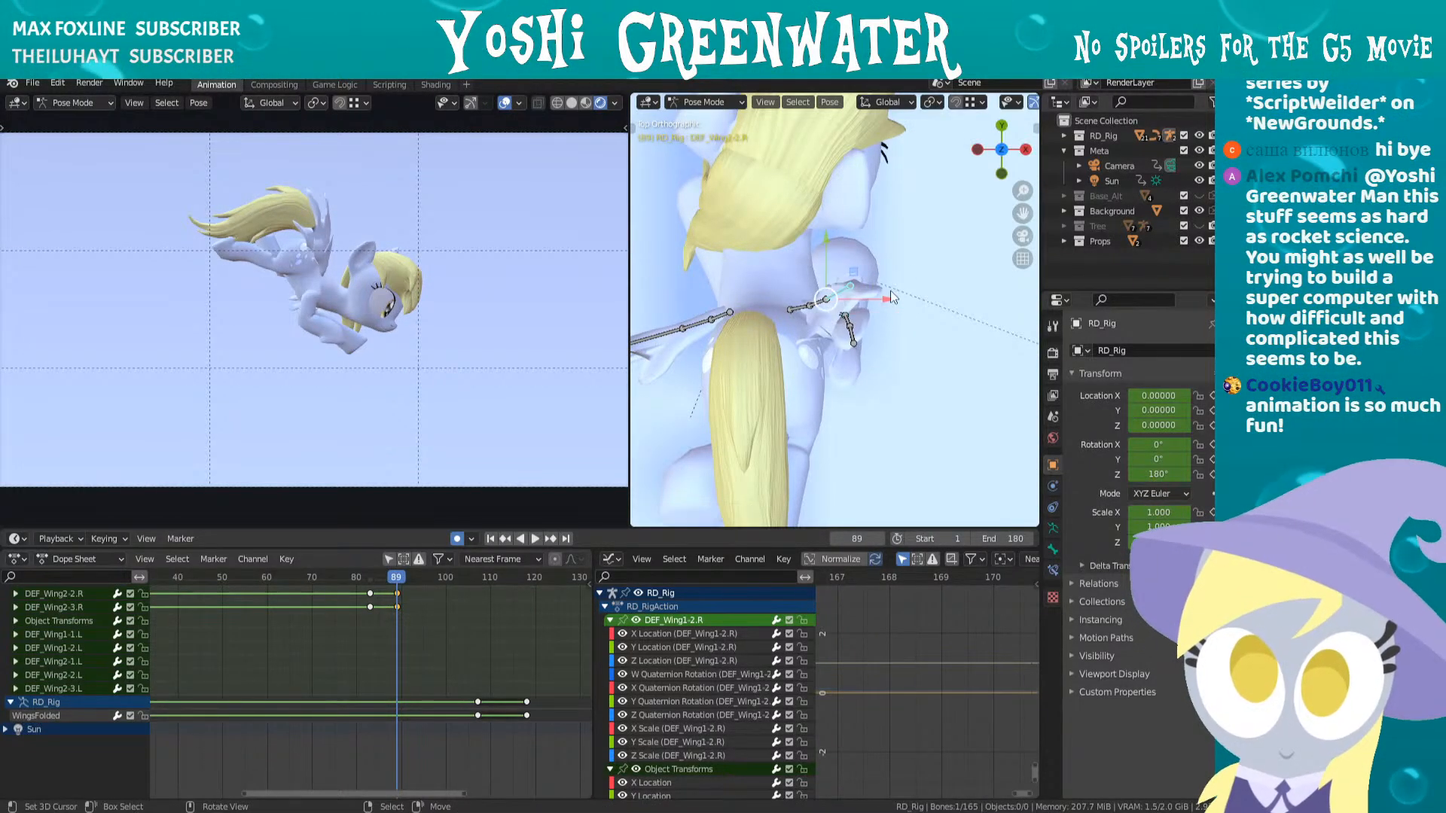
{"action": "key", "text": "r"}
{"action": "left_click", "coordinate": [896, 255]}
{"action": "left_click", "coordinate": [818, 302]}
{"action": "key", "text": "r"}
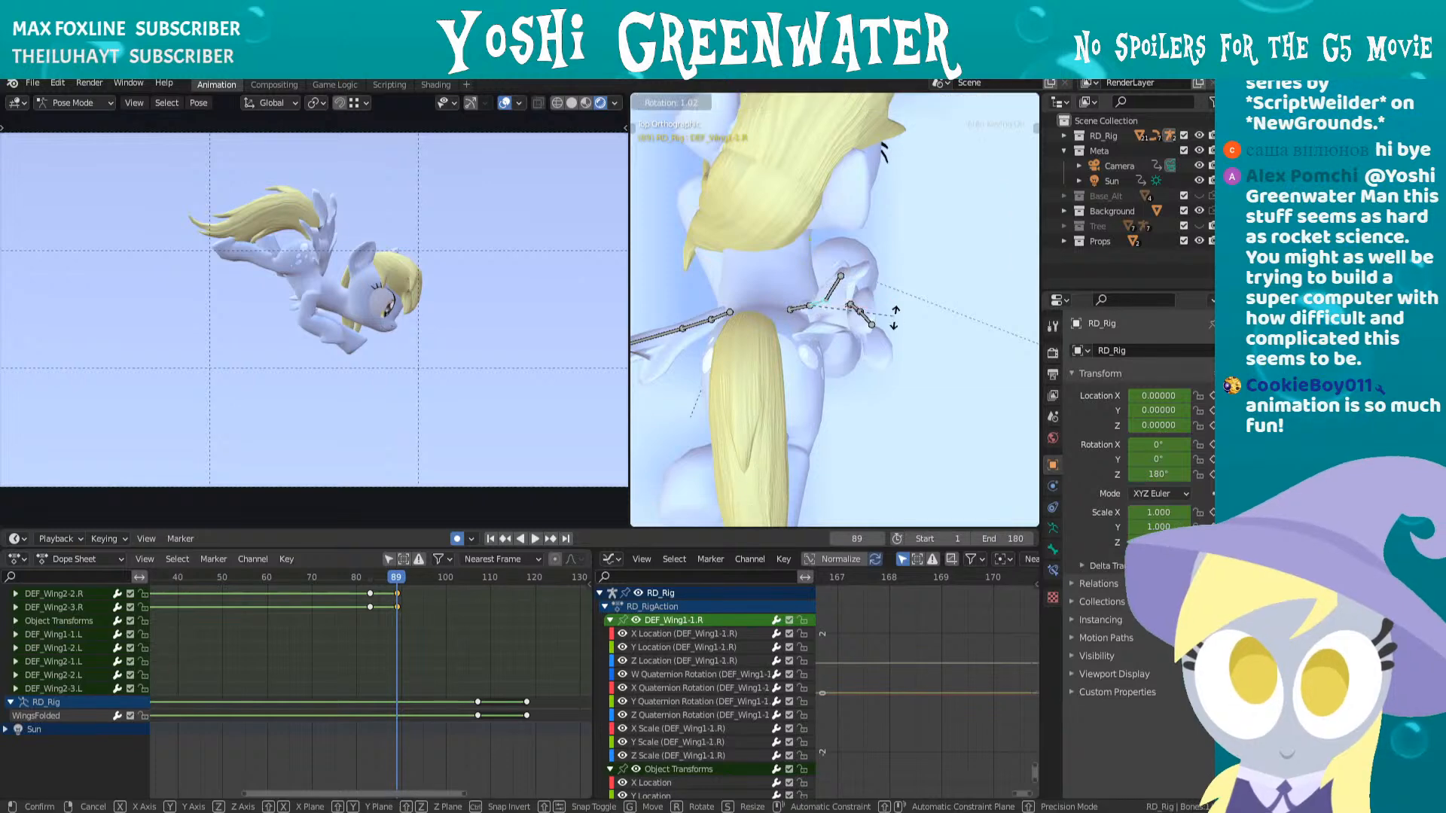
{"action": "left_click", "coordinate": [896, 339]}
- From behind the pony, rotate DEF_Wing2-1.R, DEF_Wing2-2.R and DEF_Wing2-3.R to tilt the right wing's outer section outward
{"action": "middle_click_drag", "start_coordinate": [896, 339], "coordinate": [792, 264]}
{"action": "left_click", "coordinate": [841, 286]}
{"action": "right_click", "coordinate": [816, 228]}
{"action": "key", "text": "r"}
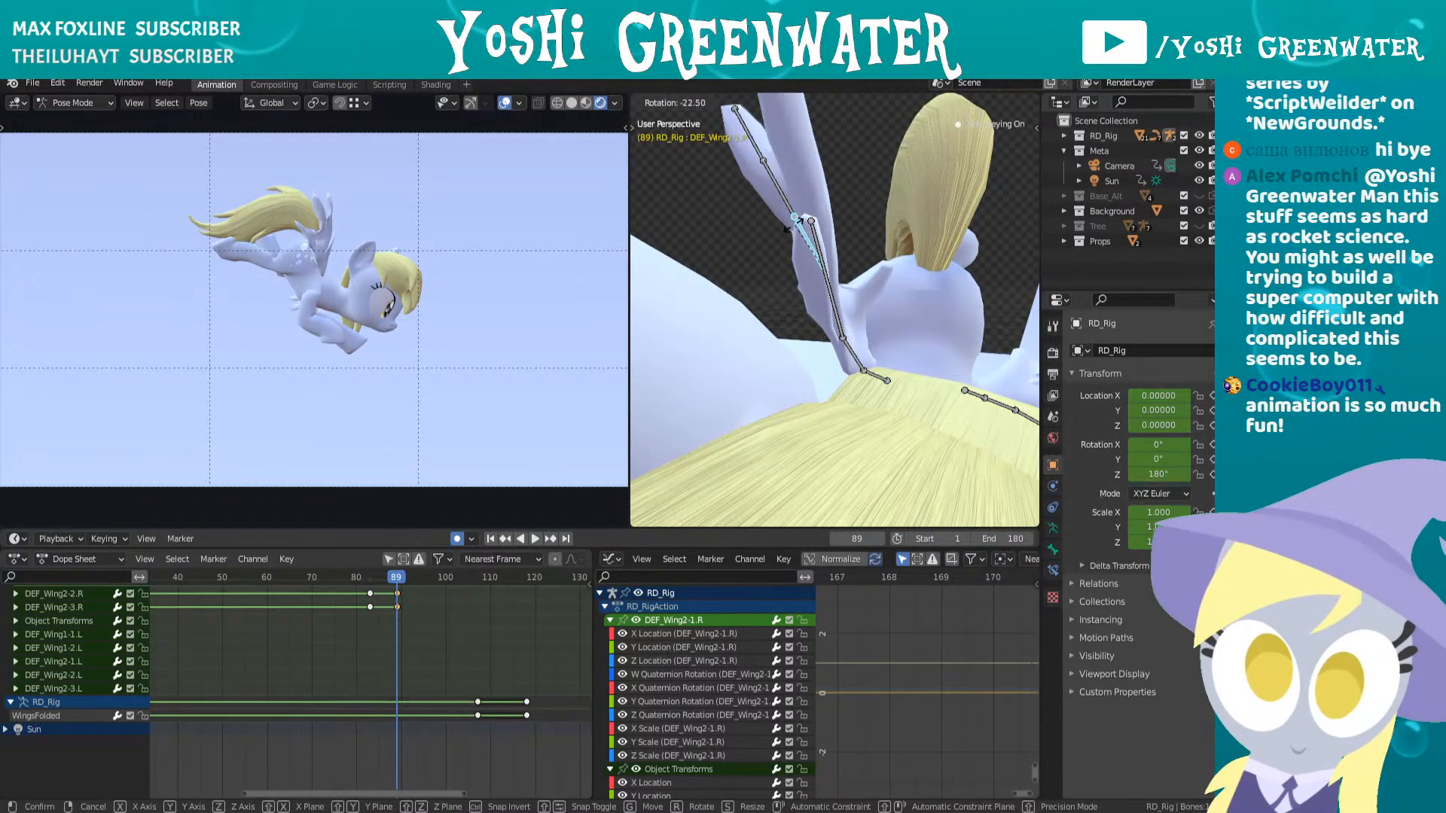
{"action": "left_click", "coordinate": [780, 205]}
{"action": "right_click", "coordinate": [776, 199]}
{"action": "key", "text": "r"}
{"action": "left_click", "coordinate": [737, 165]}
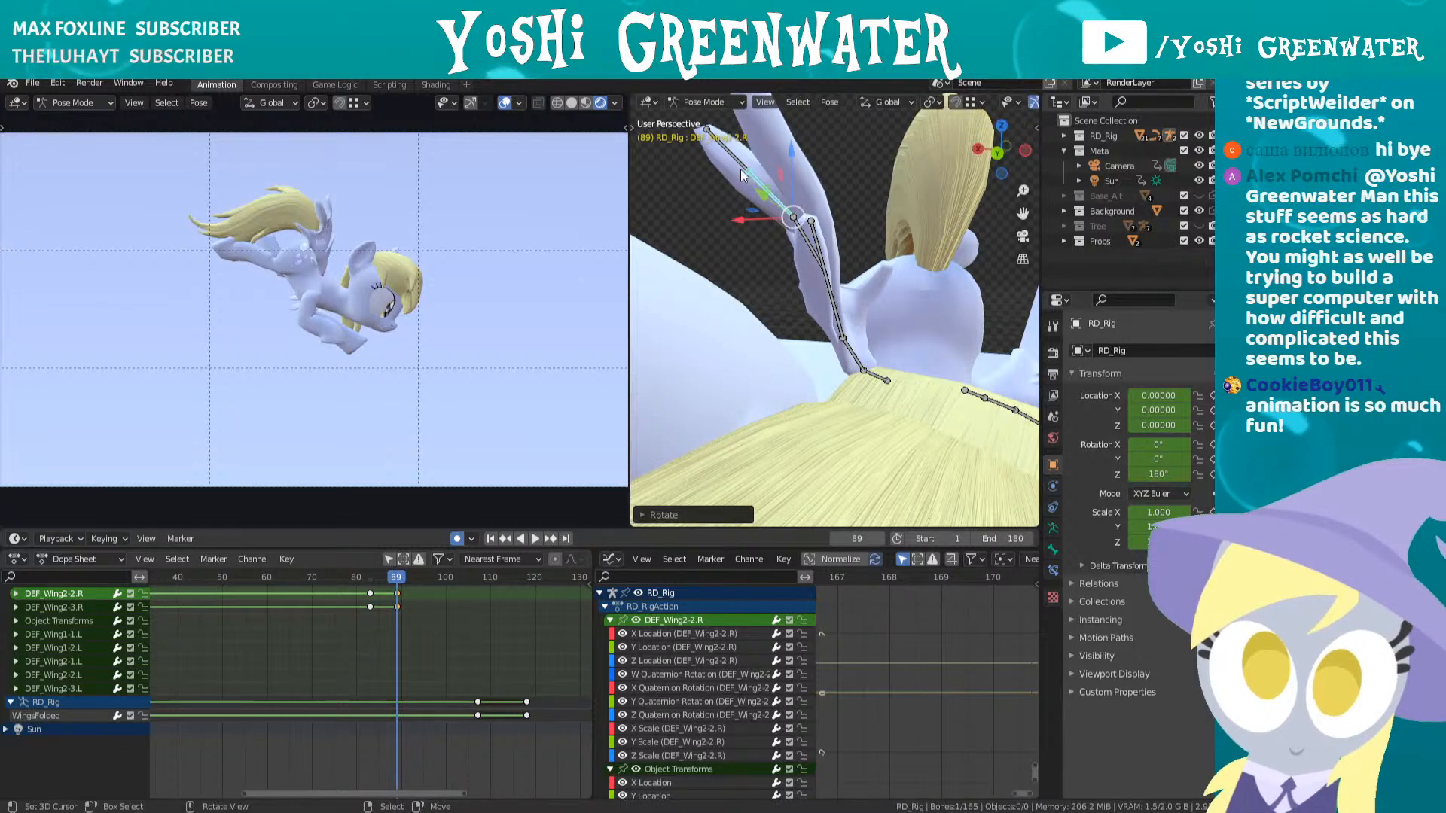
{"action": "right_click", "coordinate": [737, 166]}
{"action": "key", "text": "r"}
{"action": "left_click", "coordinate": [735, 174]}
- Adjust the root of the raised right wing by rotating the DEF_WingBase.R and DEF_Wing1-2.R bones
{"action": "middle_click_drag", "start_coordinate": [746, 180], "coordinate": [960, 234]}
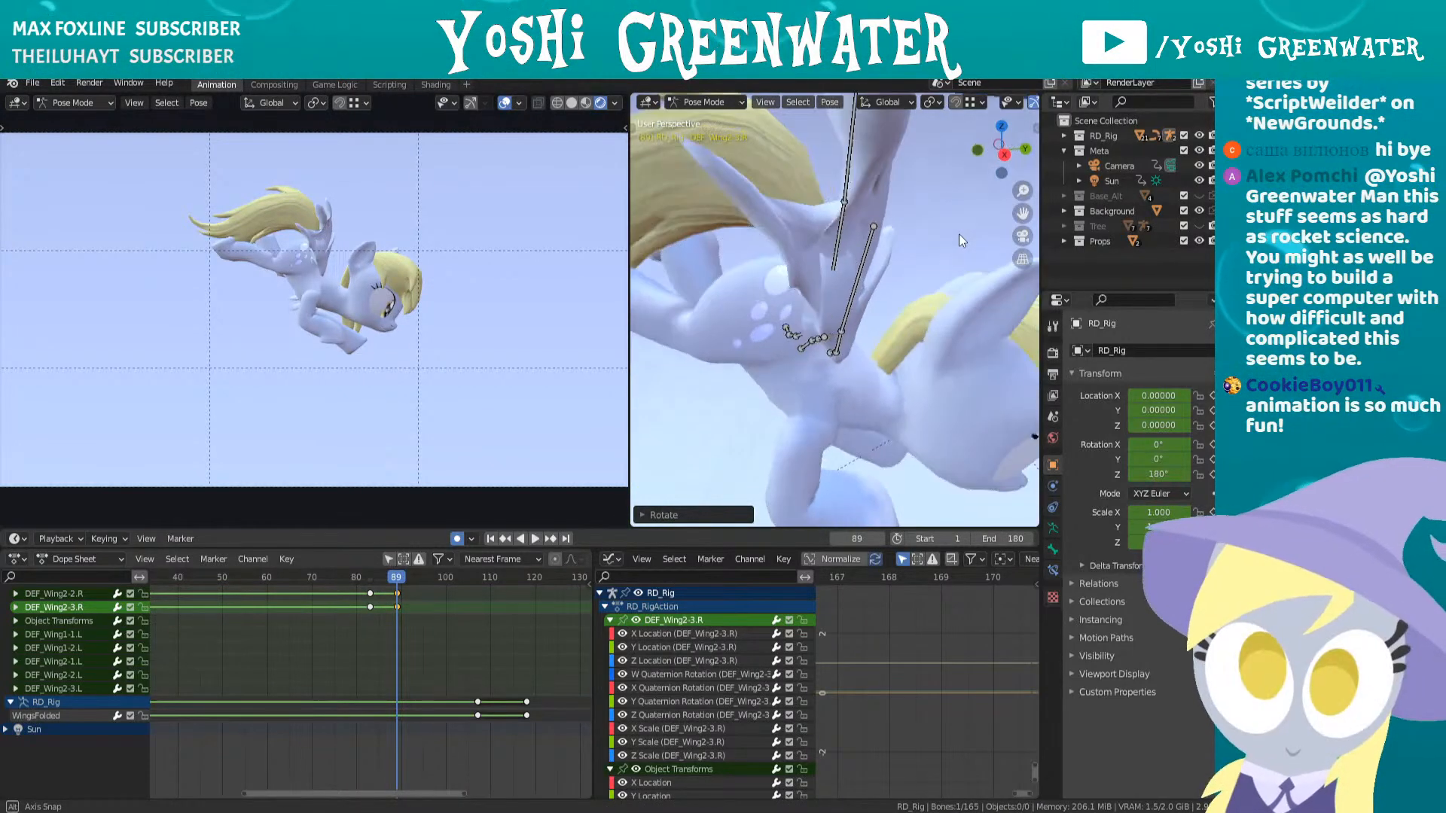
{"action": "scroll", "coordinate": [819, 335], "scroll_direction": "down", "scroll_amount": 1}
{"action": "middle_click_drag", "start_coordinate": [838, 353], "coordinate": [753, 331]}
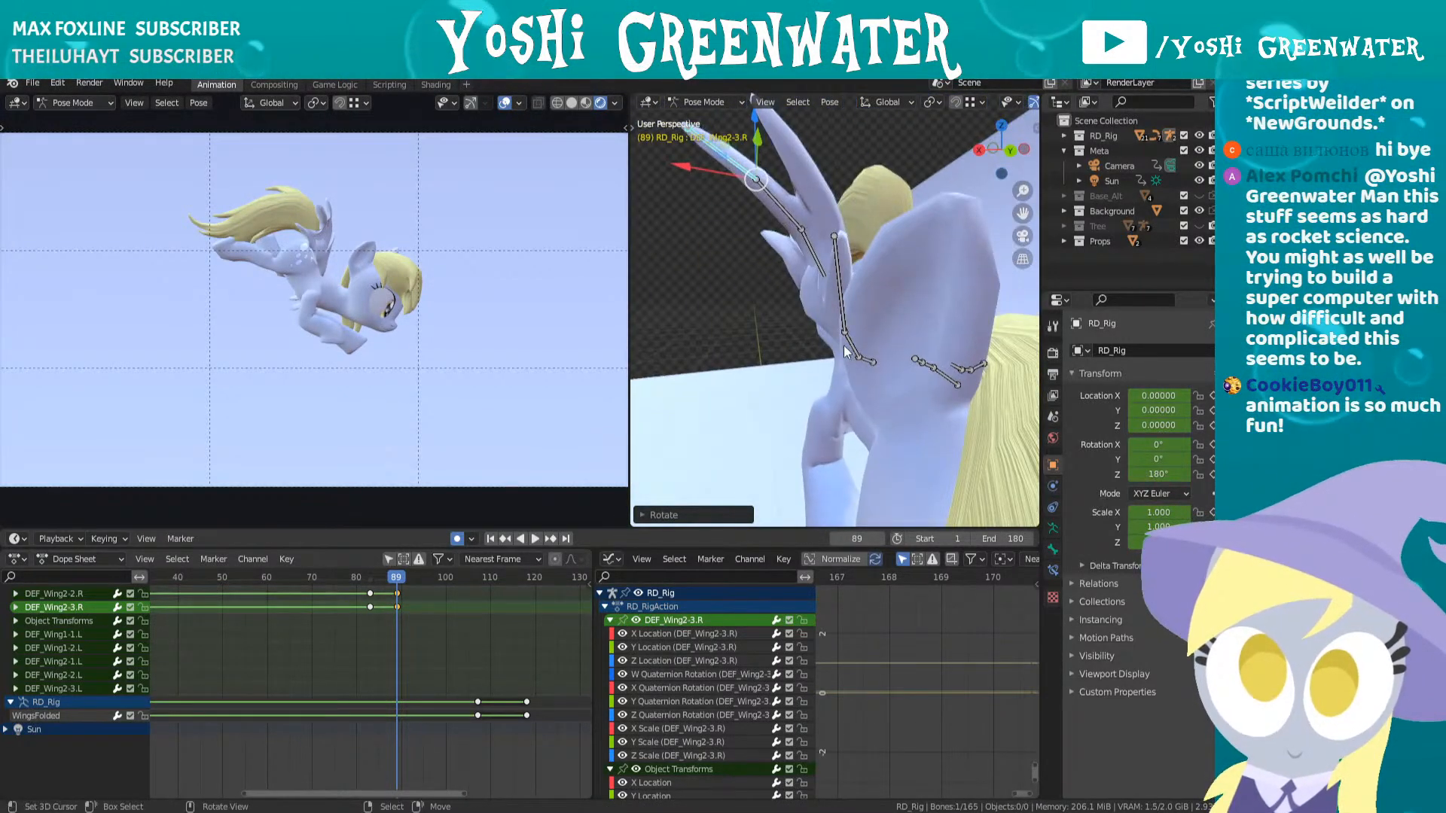
{"action": "right_click", "coordinate": [867, 360]}
{"action": "key", "text": "r"}
{"action": "left_click", "coordinate": [861, 303]}
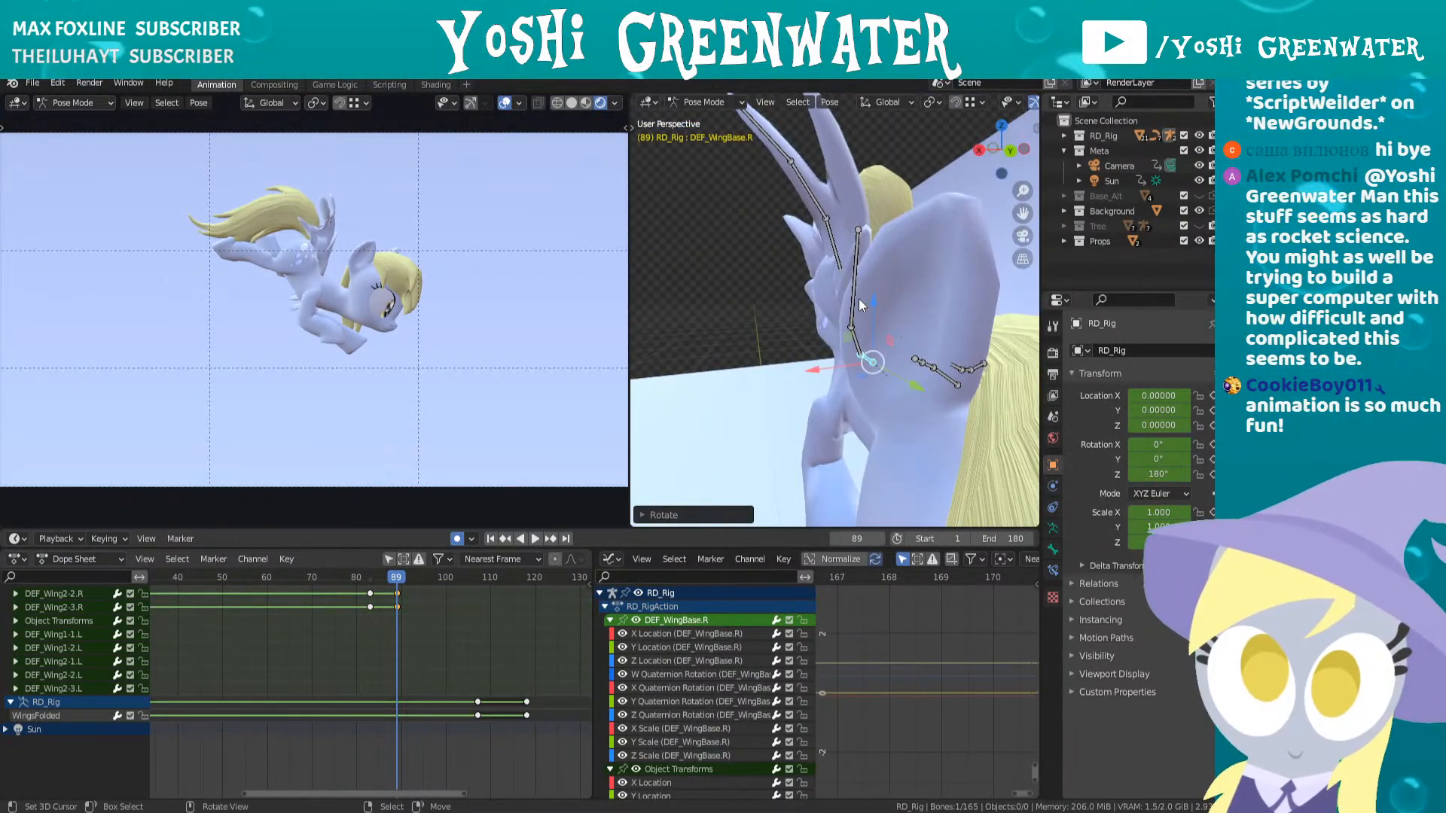
{"action": "key", "text": "r"}
{"action": "left_click", "coordinate": [866, 336]}
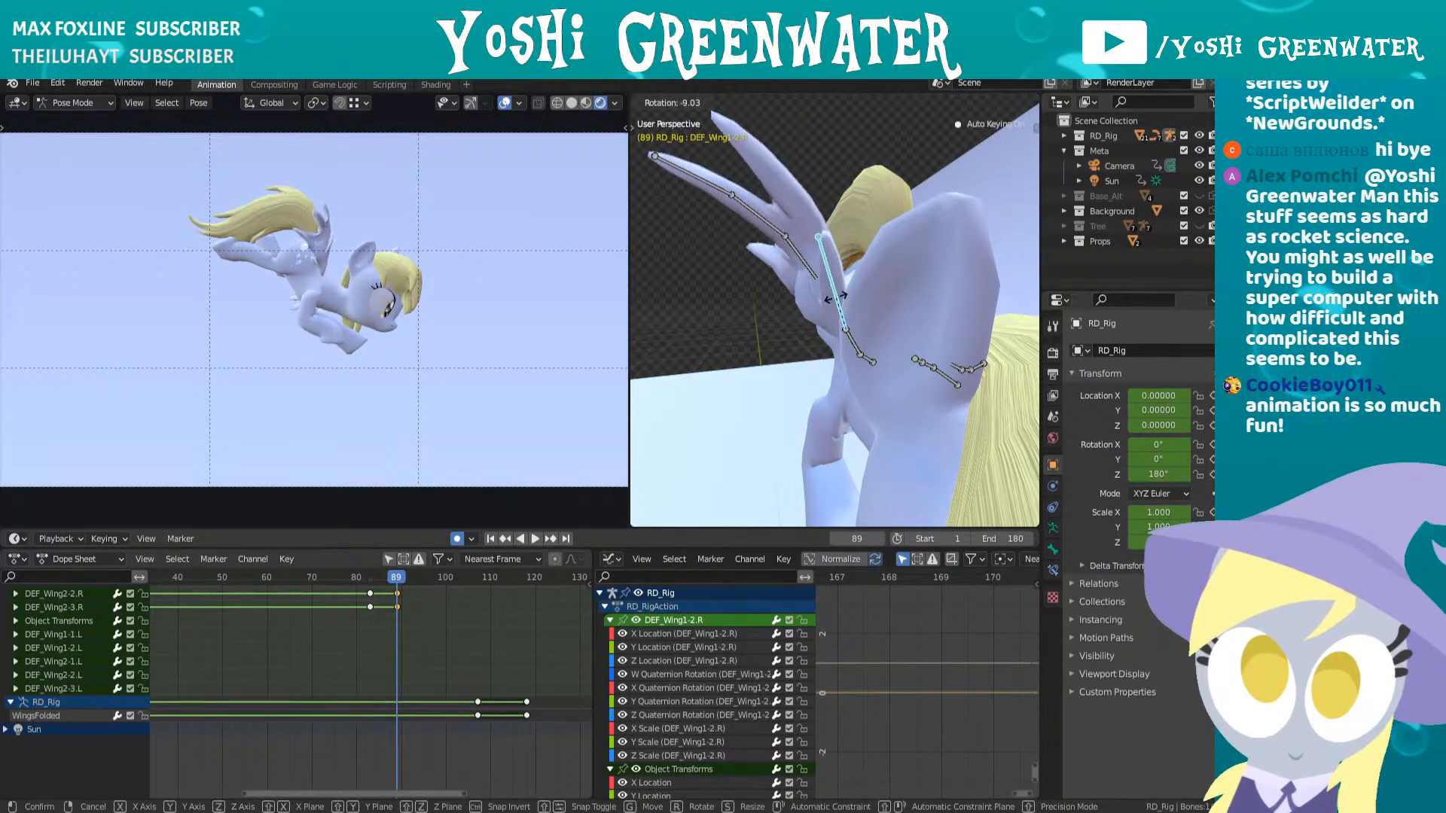
- Rotate DEF_Wing2-1.R, DEF_Wing2-2.R and DEF_Wing2-3.R so the right wing's outer section curves upward to the tip
{"action": "right_click", "coordinate": [799, 256]}
{"action": "key", "text": "r"}
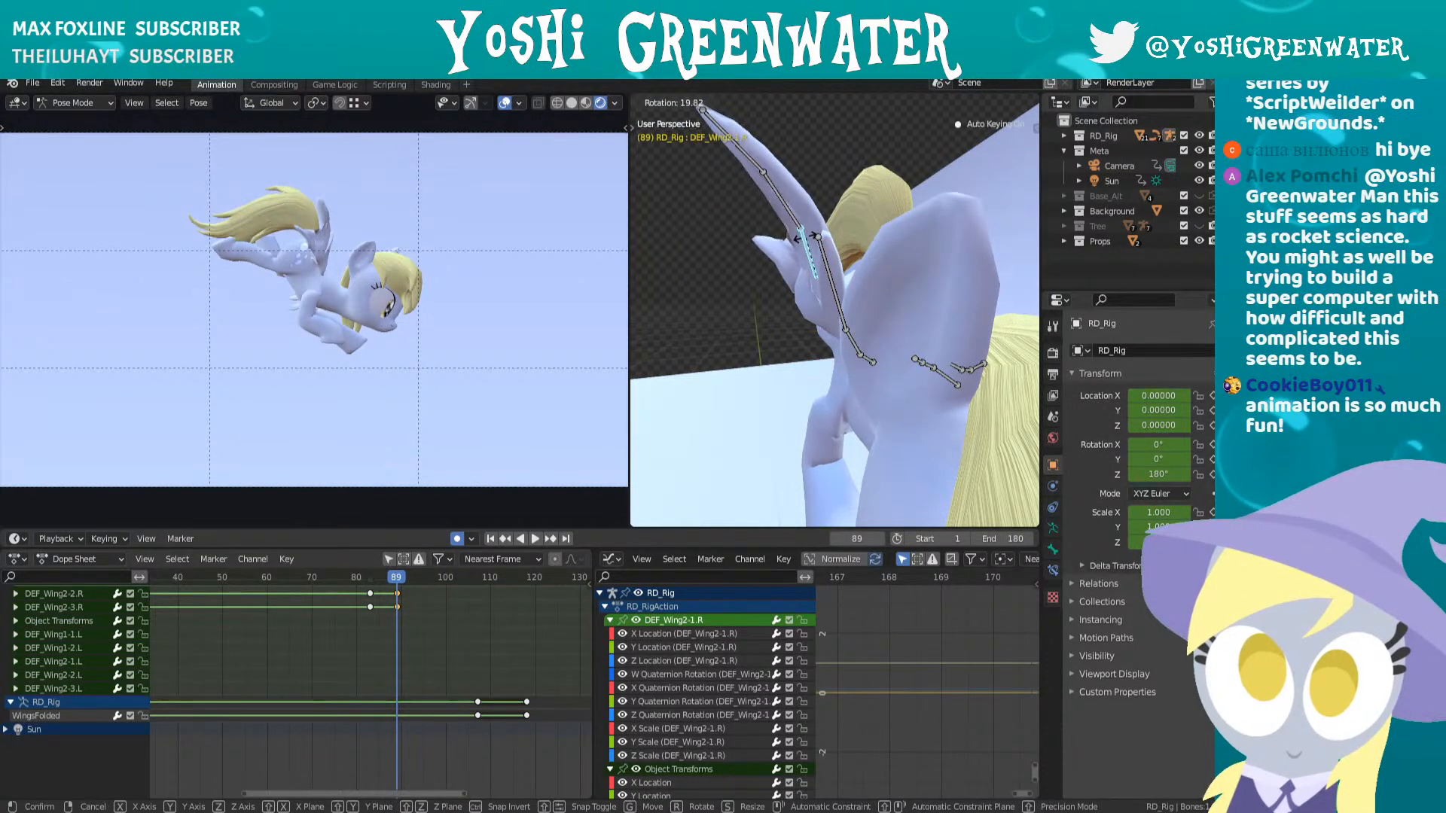
{"action": "left_click", "coordinate": [800, 239]}
{"action": "right_click", "coordinate": [783, 199]}
{"action": "key", "text": "r"}
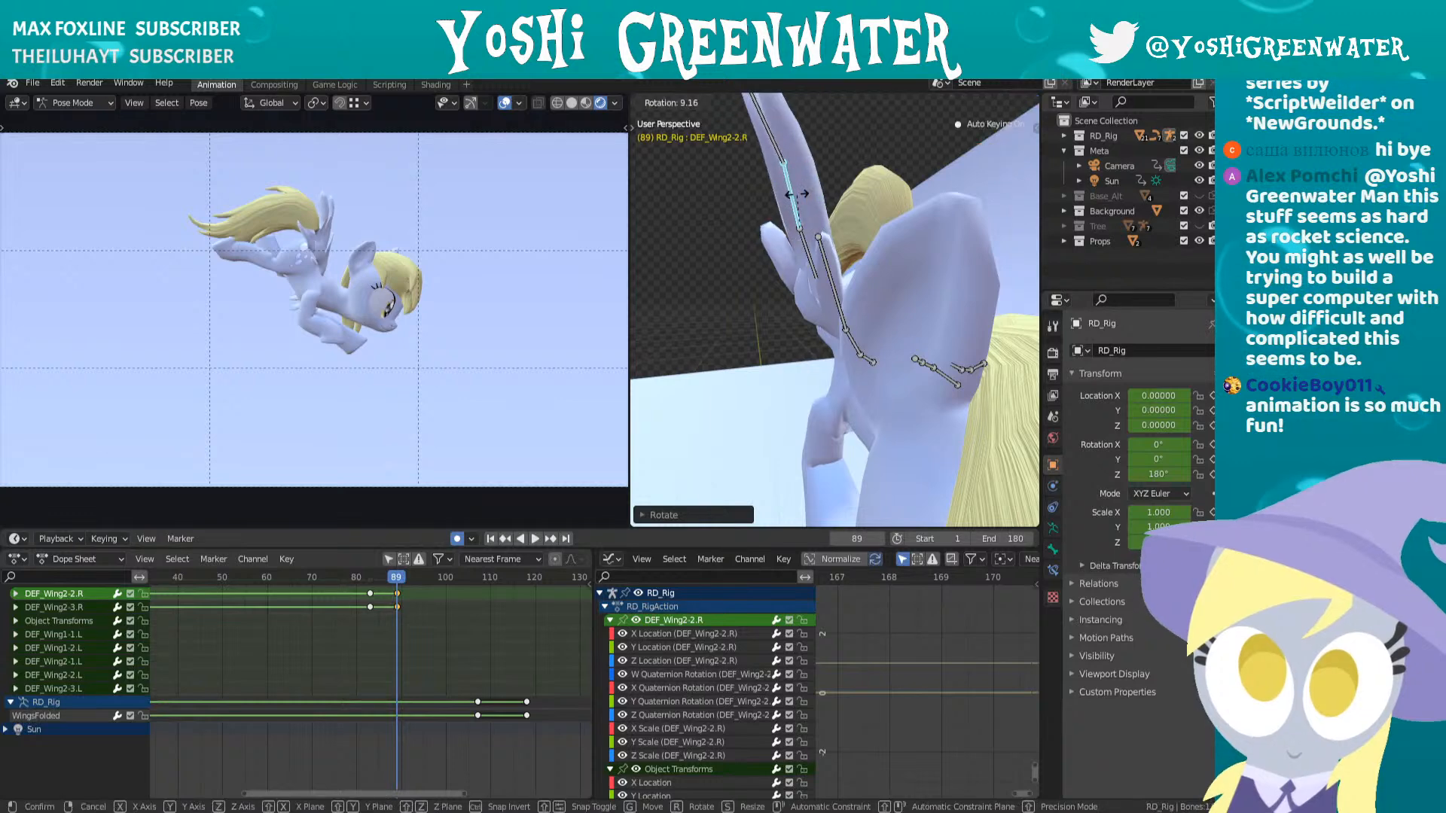
{"action": "left_click", "coordinate": [795, 195]}
{"action": "right_click", "coordinate": [771, 138]}
{"action": "key", "text": "r"}
{"action": "left_click", "coordinate": [742, 220]}
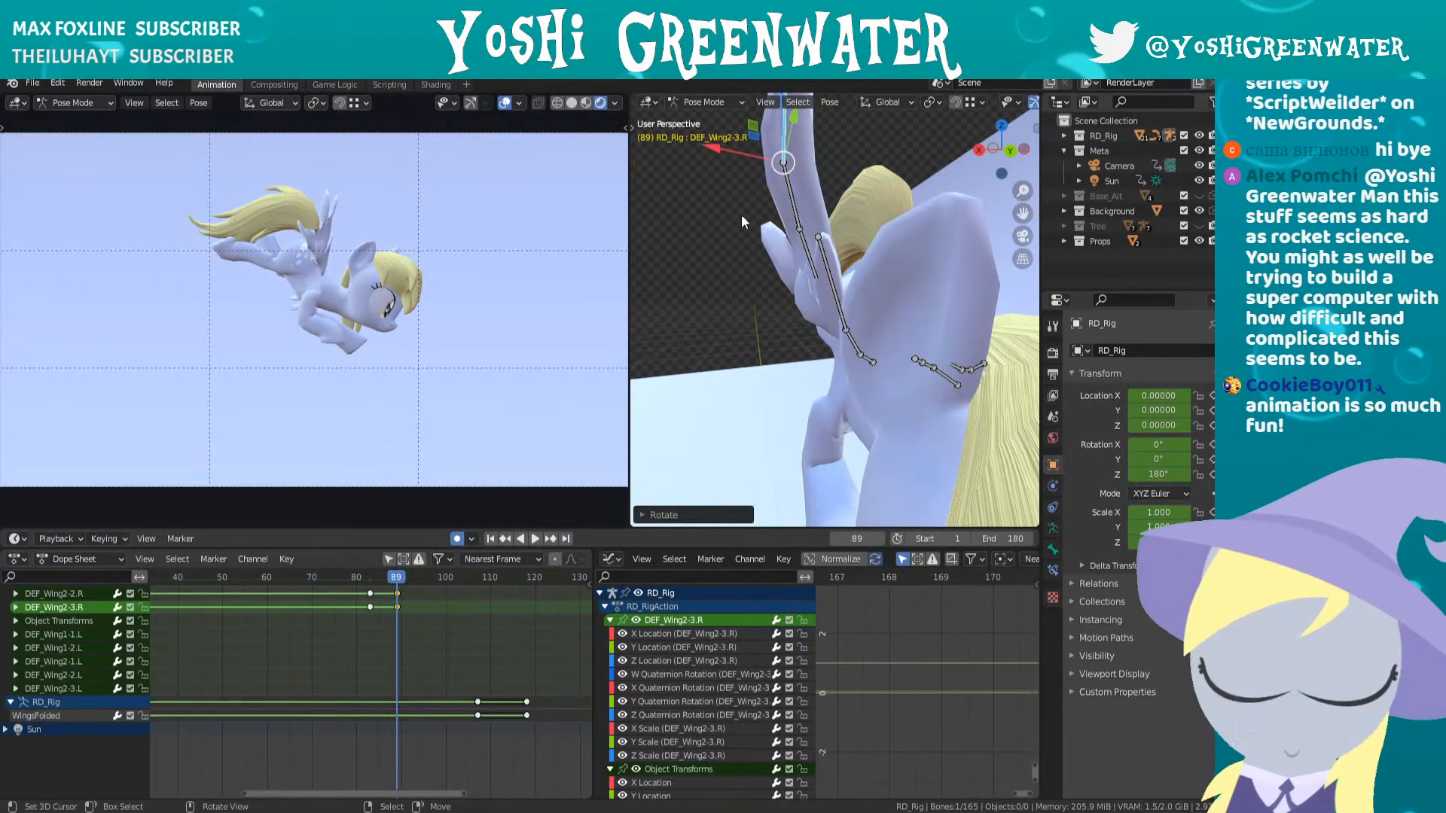
- Refine the right wing's middle bend from the front by rotating DEF_Wing2-1.R and DEF_Wing1-2.R outward
{"action": "middle_click_drag", "start_coordinate": [742, 220], "coordinate": [860, 260]}
{"action": "right_click", "coordinate": [862, 260]}
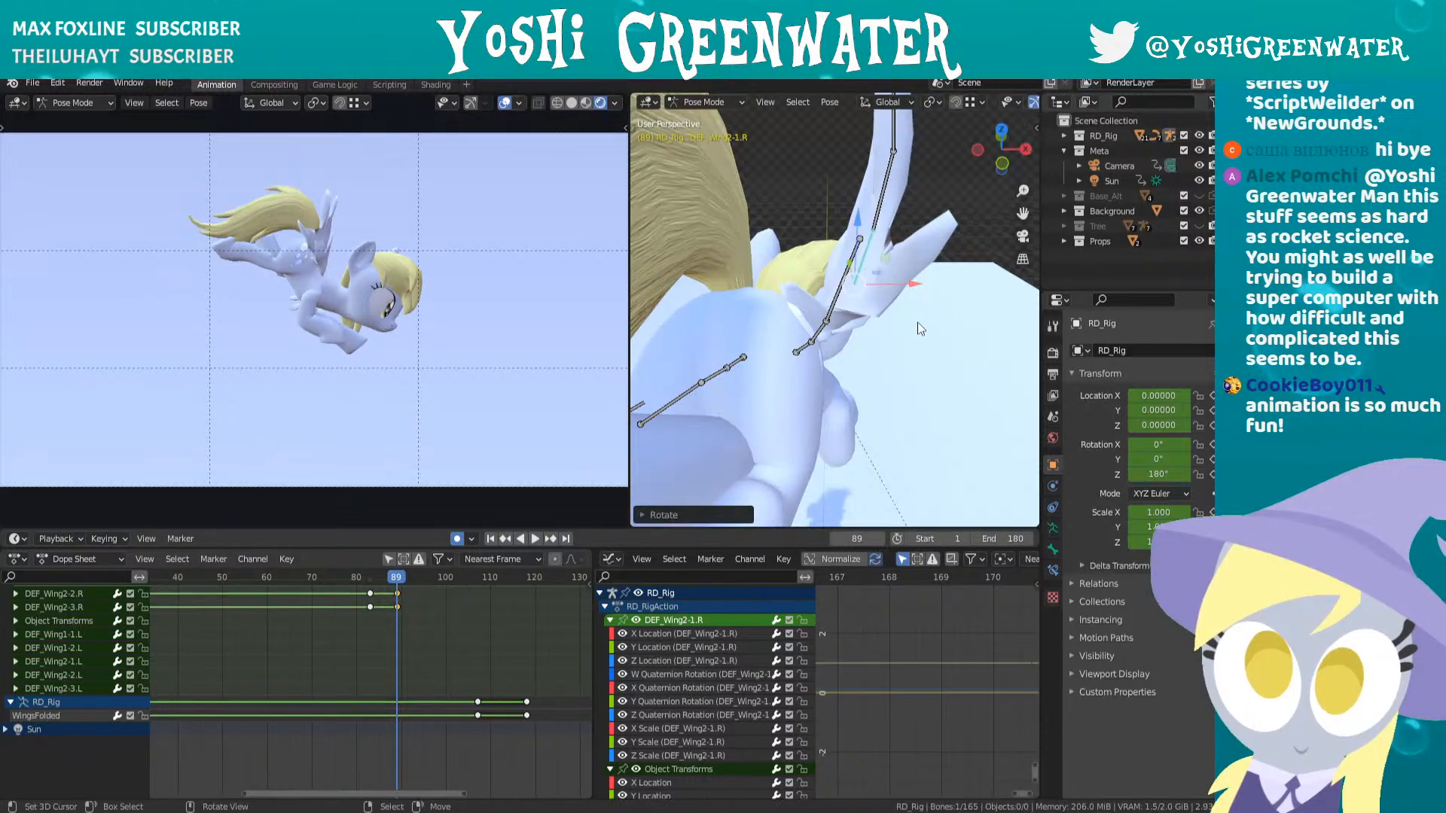
{"action": "middle_click_drag", "start_coordinate": [918, 322], "coordinate": [843, 263]}
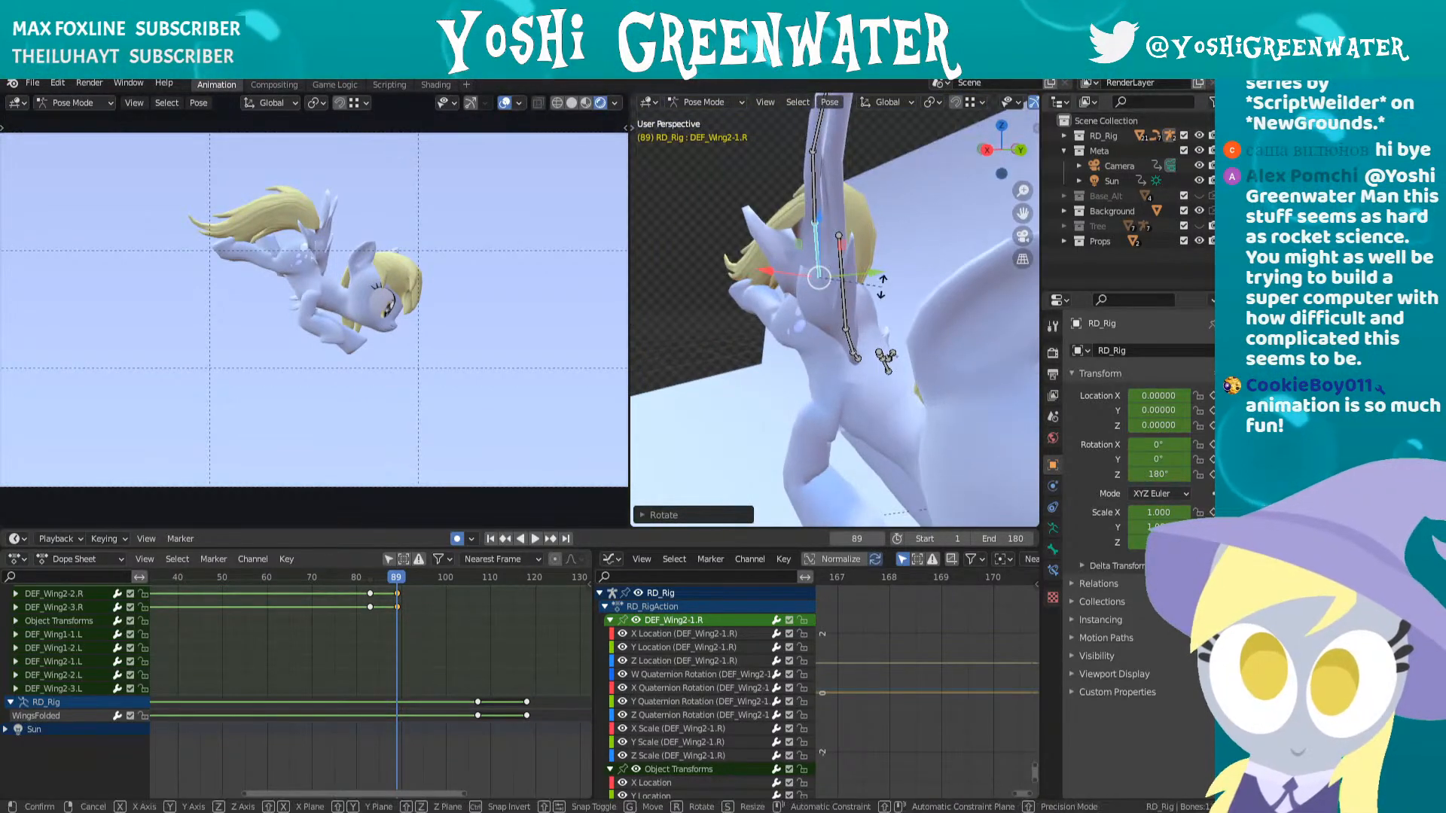
{"action": "key", "text": "r"}
{"action": "left_click", "coordinate": [866, 269]}
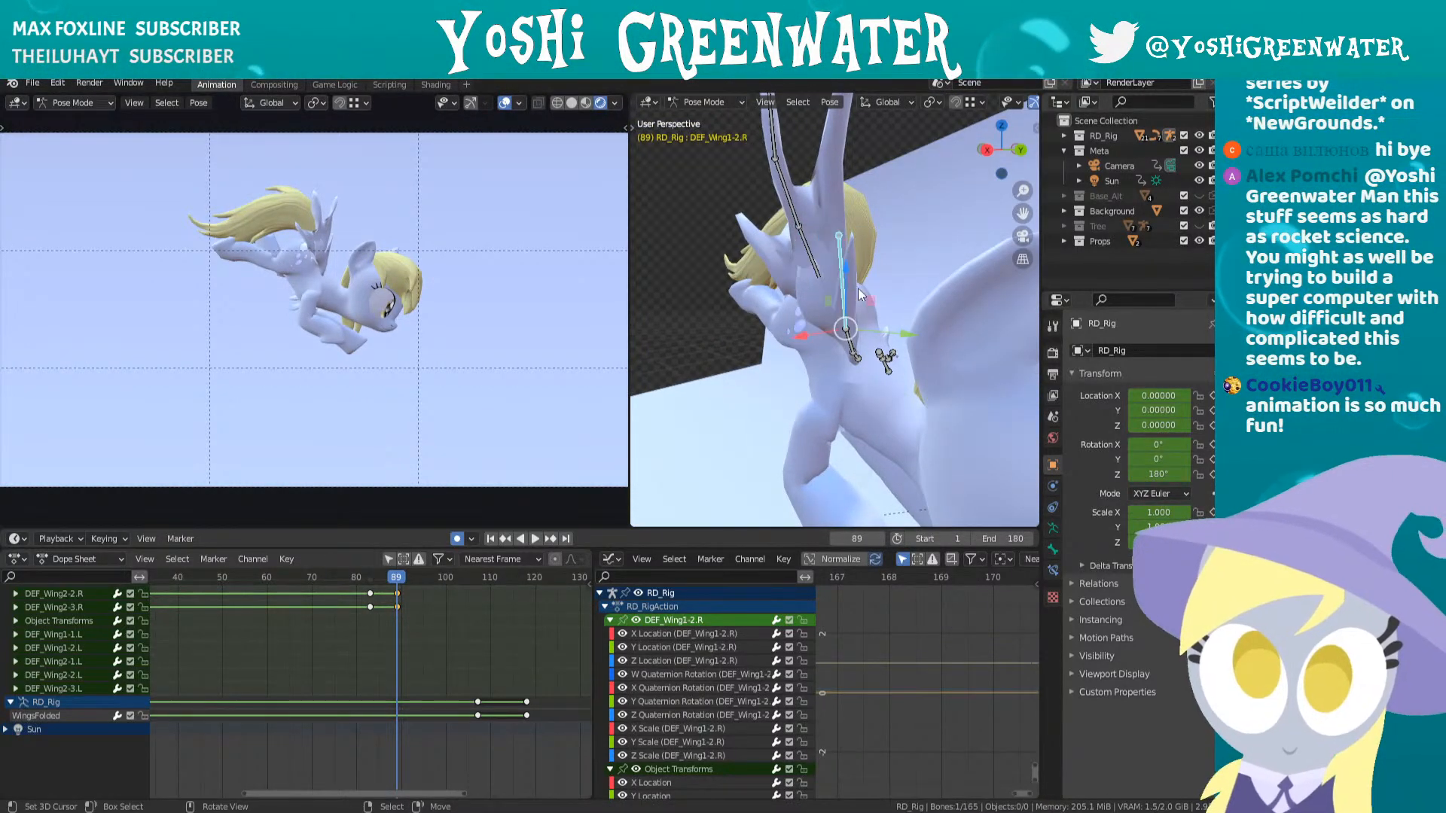
{"action": "key", "text": "r"}
{"action": "left_click", "coordinate": [851, 291]}
{"action": "right_click", "coordinate": [818, 258]}
{"action": "key", "text": "r"}
{"action": "left_click", "coordinate": [833, 258]}
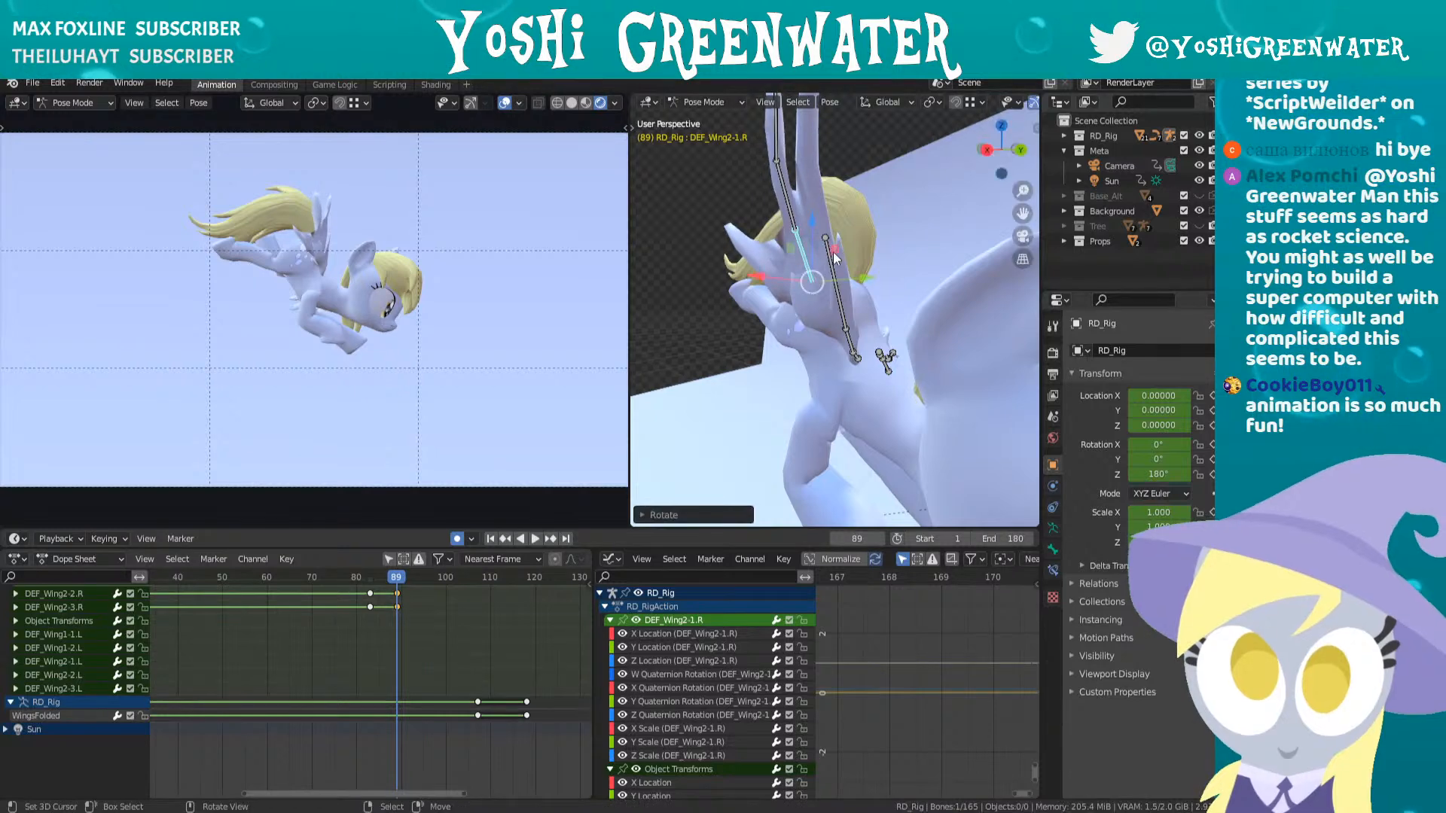
- From the side, tilt the raised right wing at its root by rotating the DEF_WingBase.R and DEF_Wing1-1.R bones
{"action": "middle_click_drag", "start_coordinate": [833, 258], "coordinate": [875, 324]}
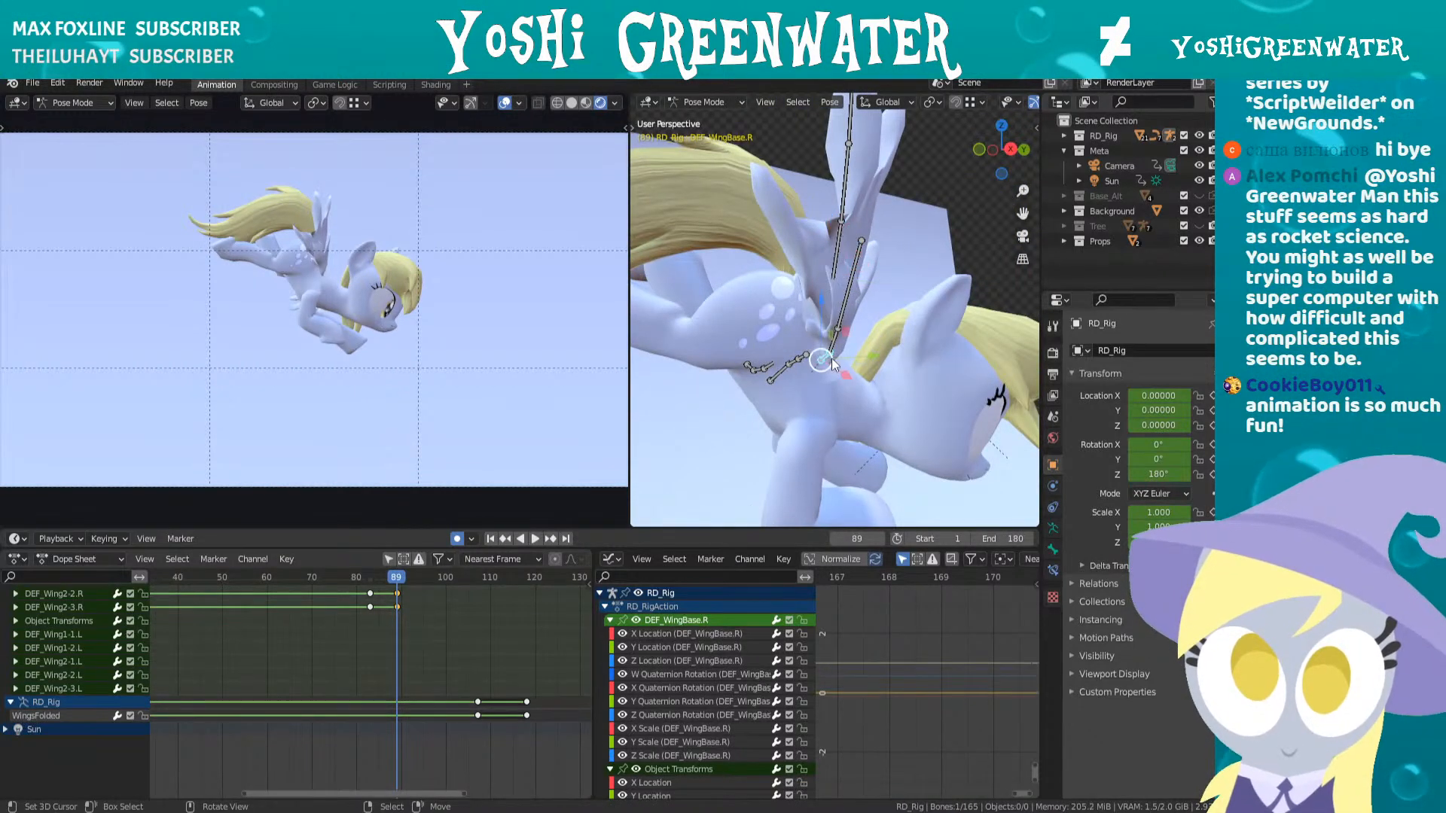
{"action": "key", "text": "r"}
{"action": "left_click", "coordinate": [843, 348]}
{"action": "key", "text": "r"}
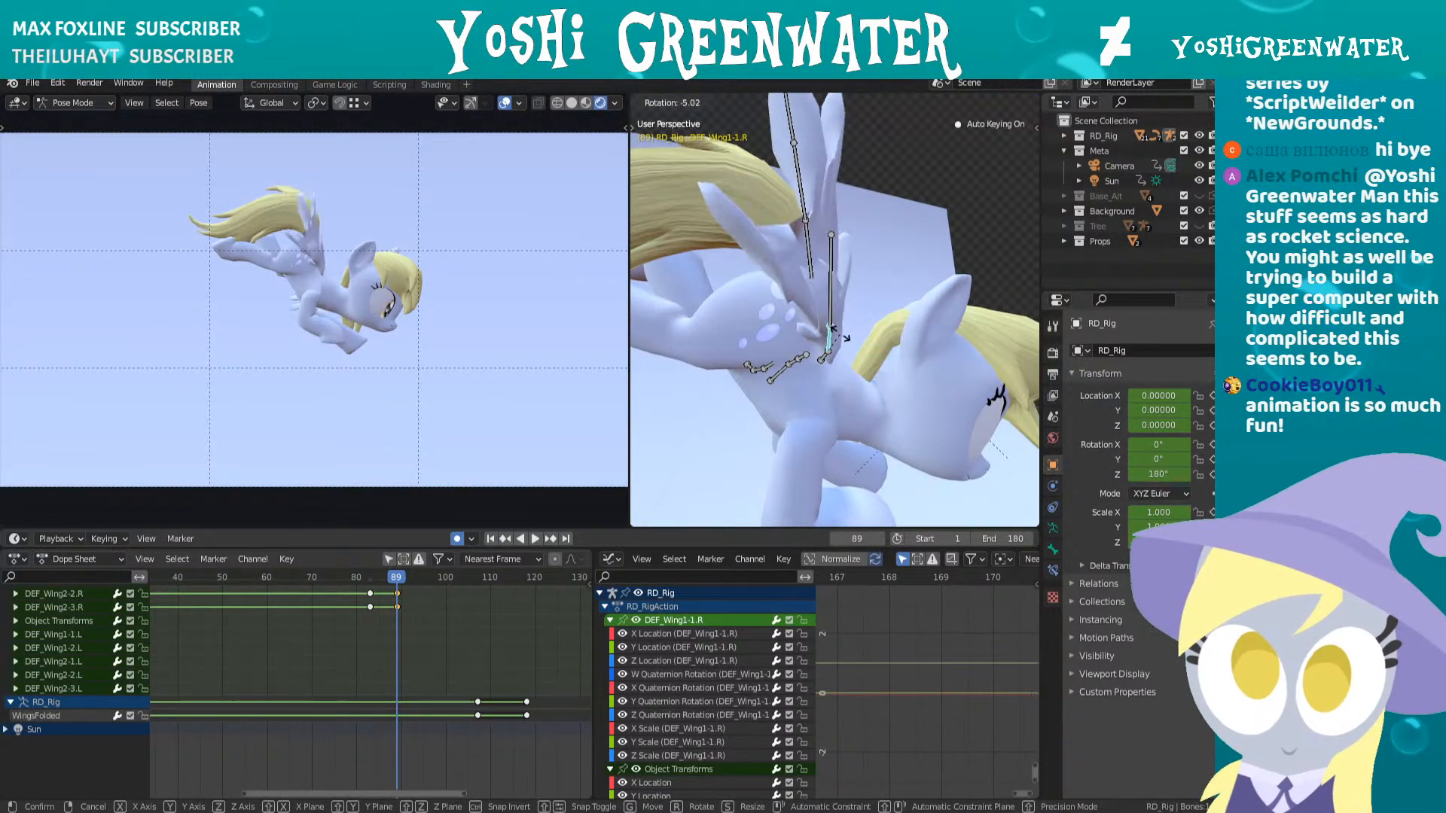
{"action": "left_click", "coordinate": [913, 351]}
{"action": "middle_click_drag", "start_coordinate": [912, 350], "coordinate": [822, 338]}
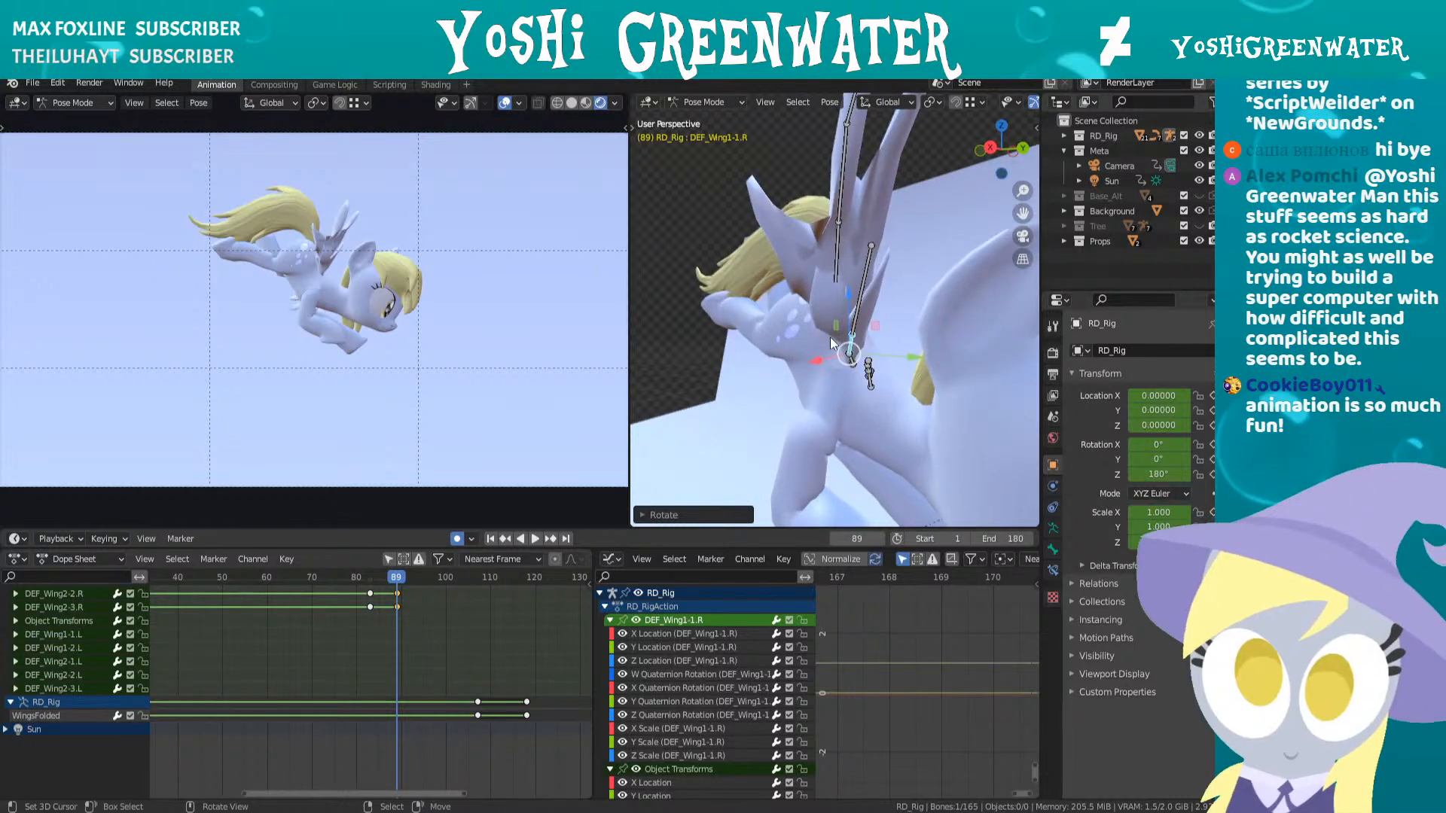
{"action": "key", "text": "KP_7"}
{"action": "key", "text": "r"}
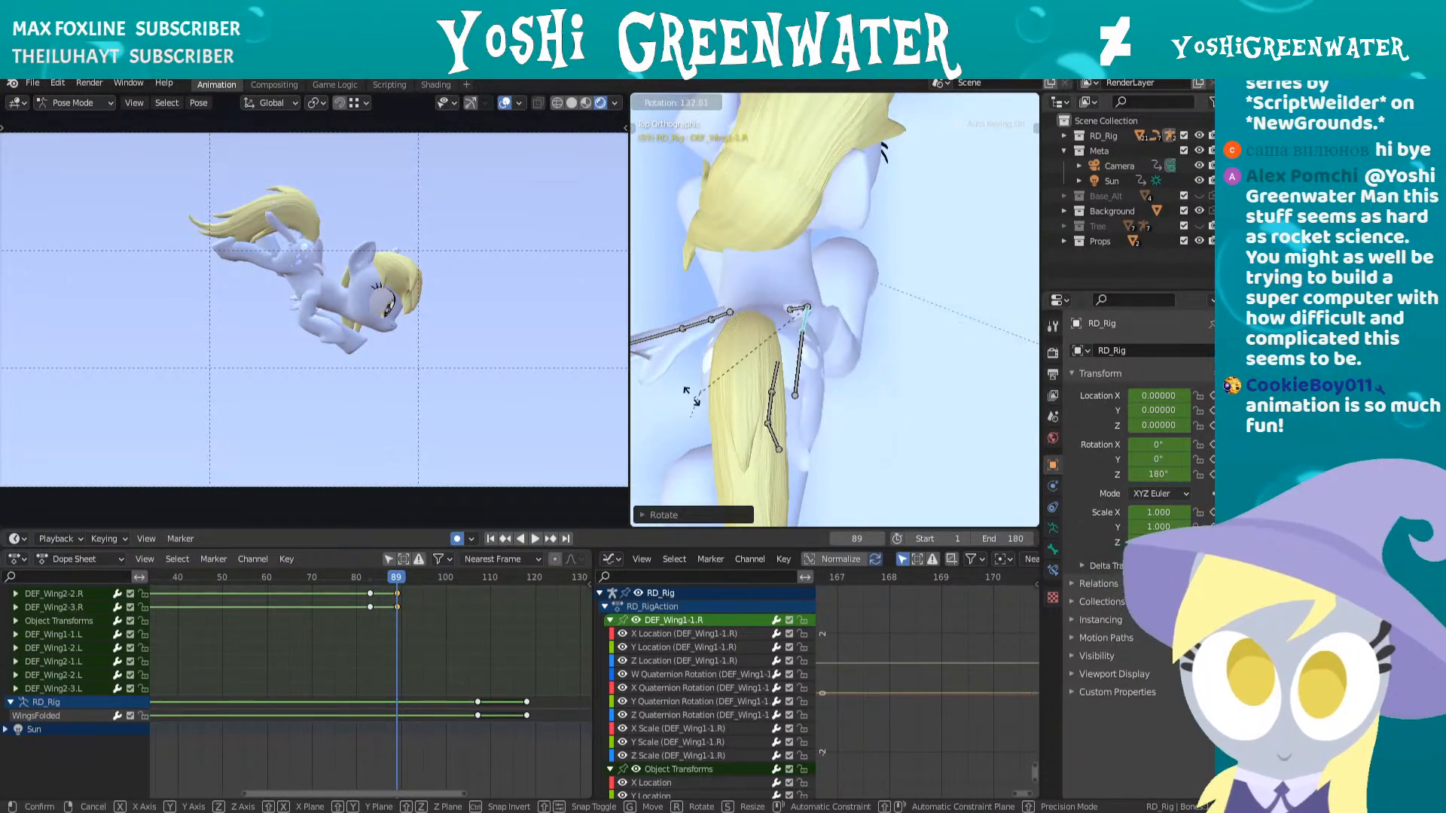
{"action": "left_click", "coordinate": [802, 262]}
{"action": "key", "text": "ctrl+z"}
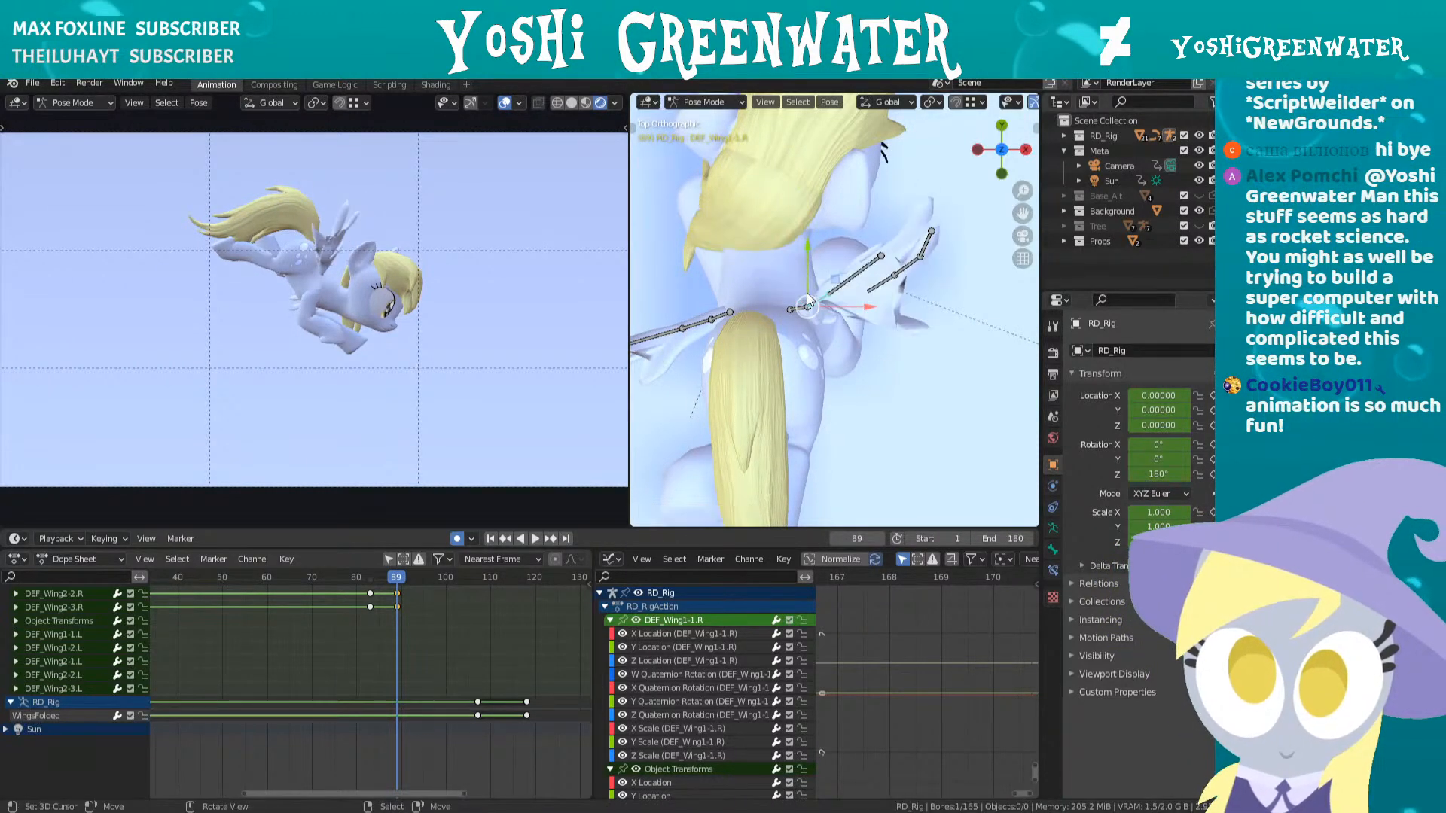
- Rotate DEF_Wing1-2.R from above and from the side so the right wing stands upright, comparing the pose with frame 88
{"action": "left_click", "coordinate": [848, 292]}
{"action": "key", "text": "r"}
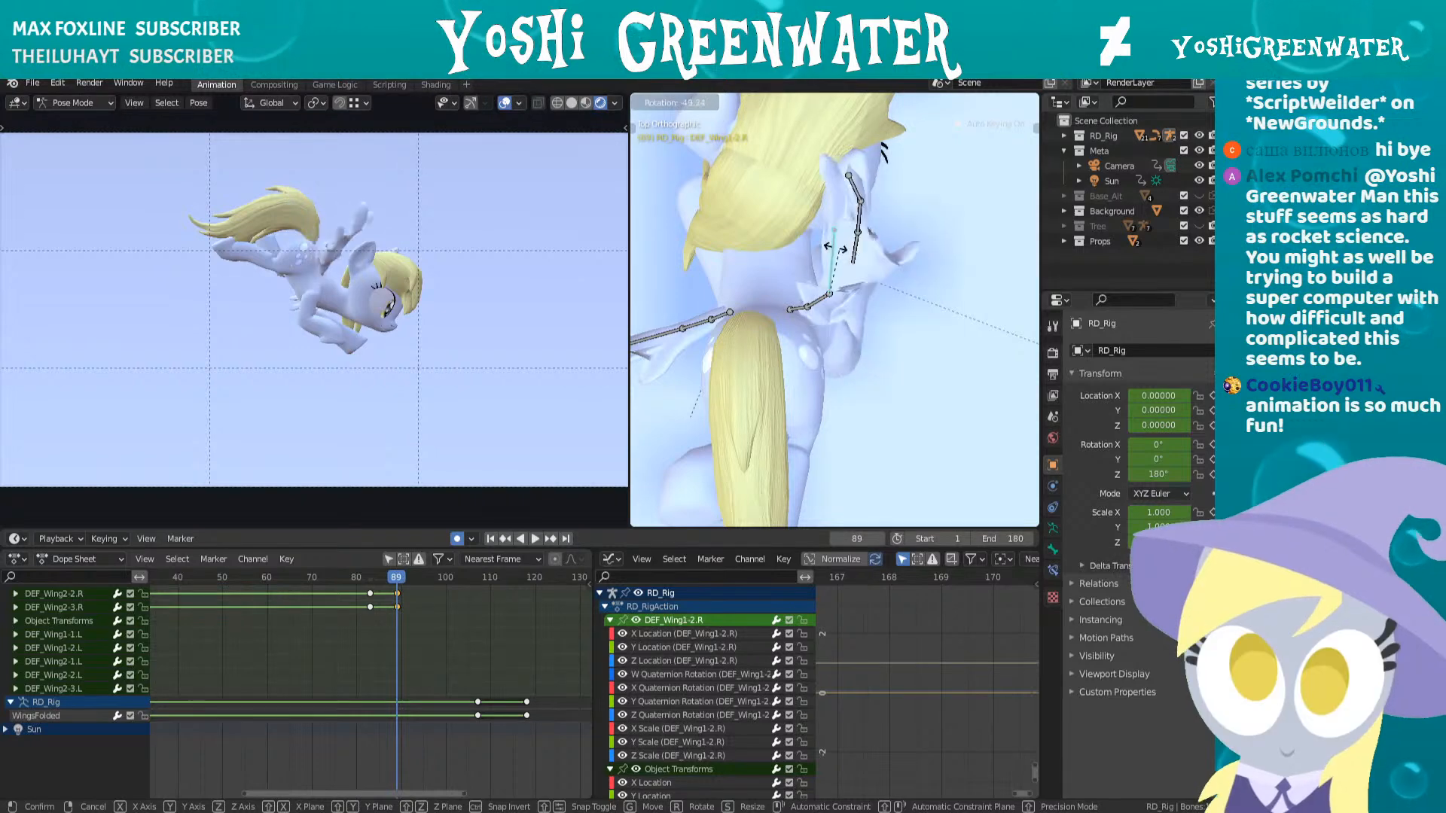
{"action": "left_click", "coordinate": [881, 264]}
{"action": "middle_click_drag", "start_coordinate": [896, 301], "coordinate": [868, 280]}
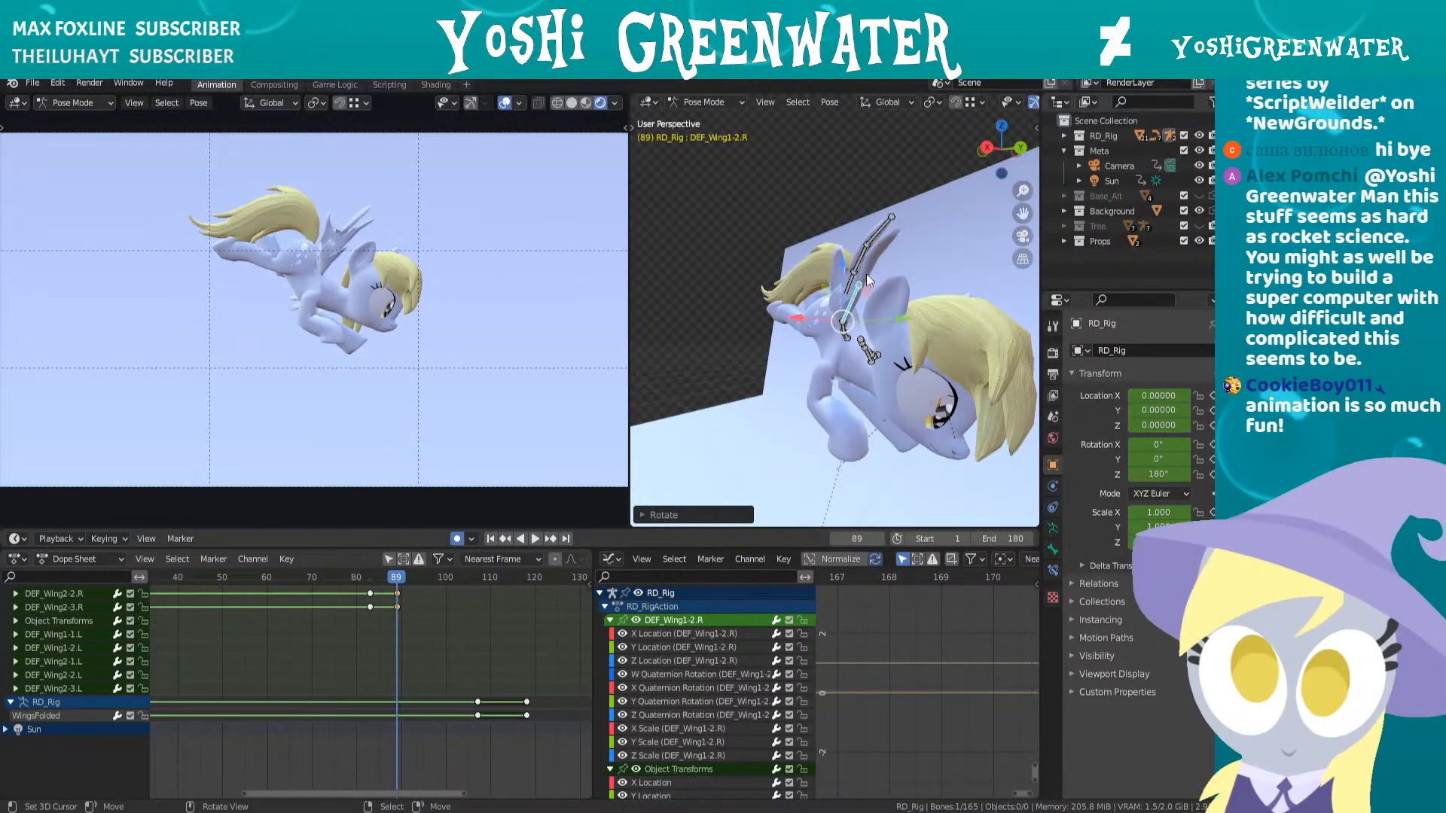
{"action": "middle_click_drag", "start_coordinate": [863, 343], "coordinate": [887, 328]}
{"action": "key", "text": "r"}
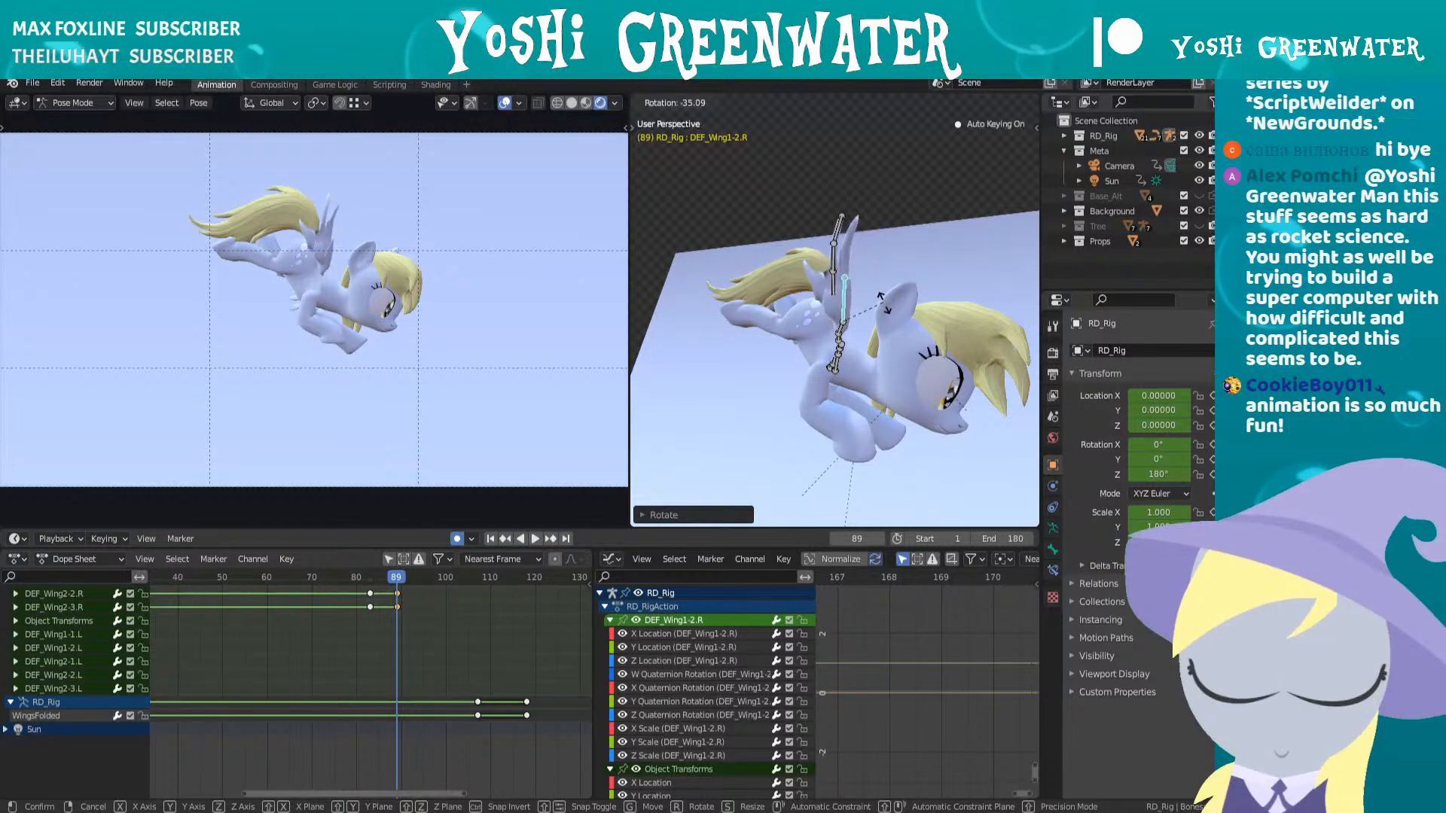
{"action": "left_click", "coordinate": [628, 467]}
{"action": "key", "text": "Left"}
{"action": "key", "text": "Right"}
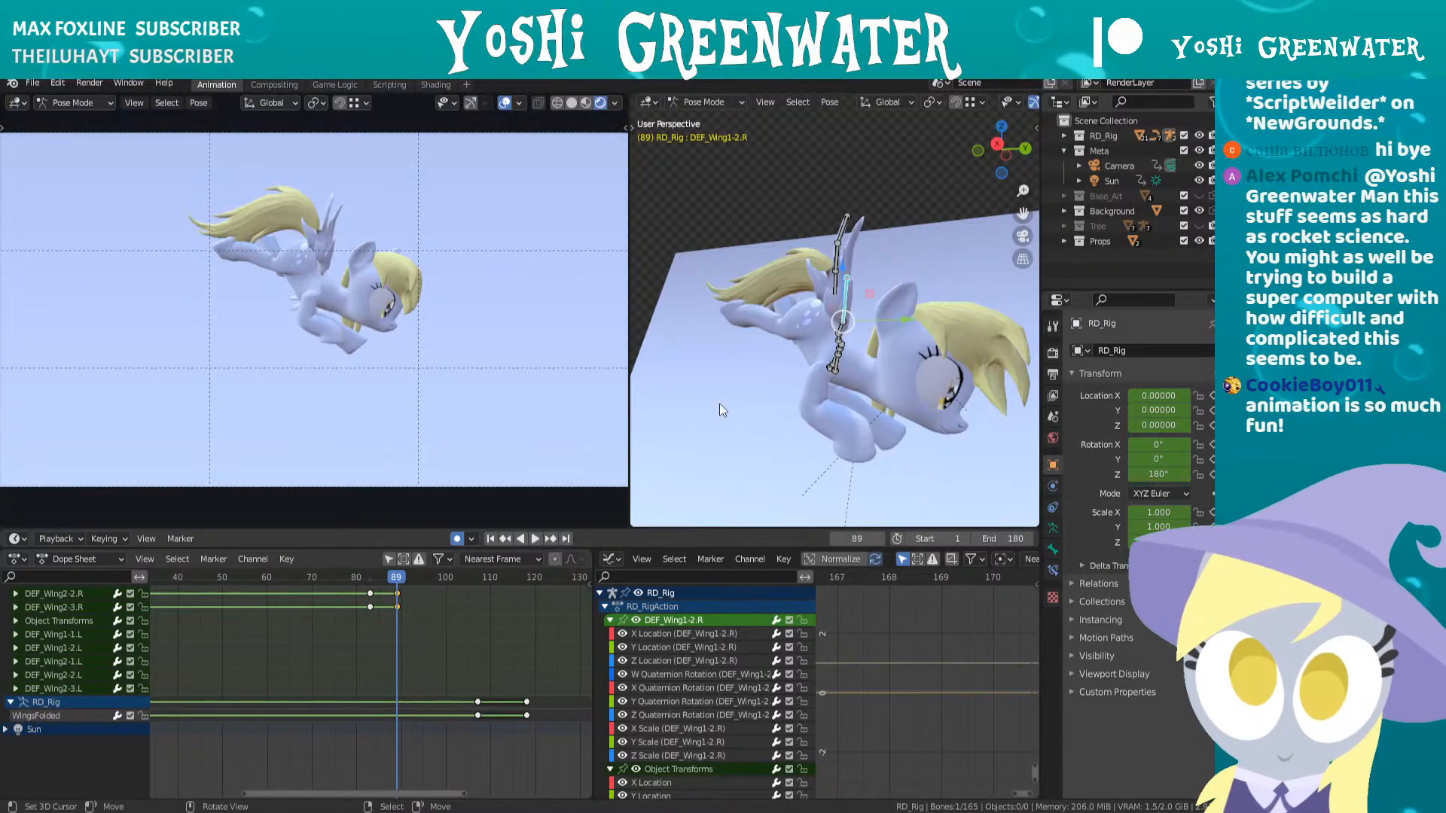
{"action": "key", "text": "Left"}
{"action": "middle_click_drag", "start_coordinate": [783, 351], "coordinate": [805, 341]}
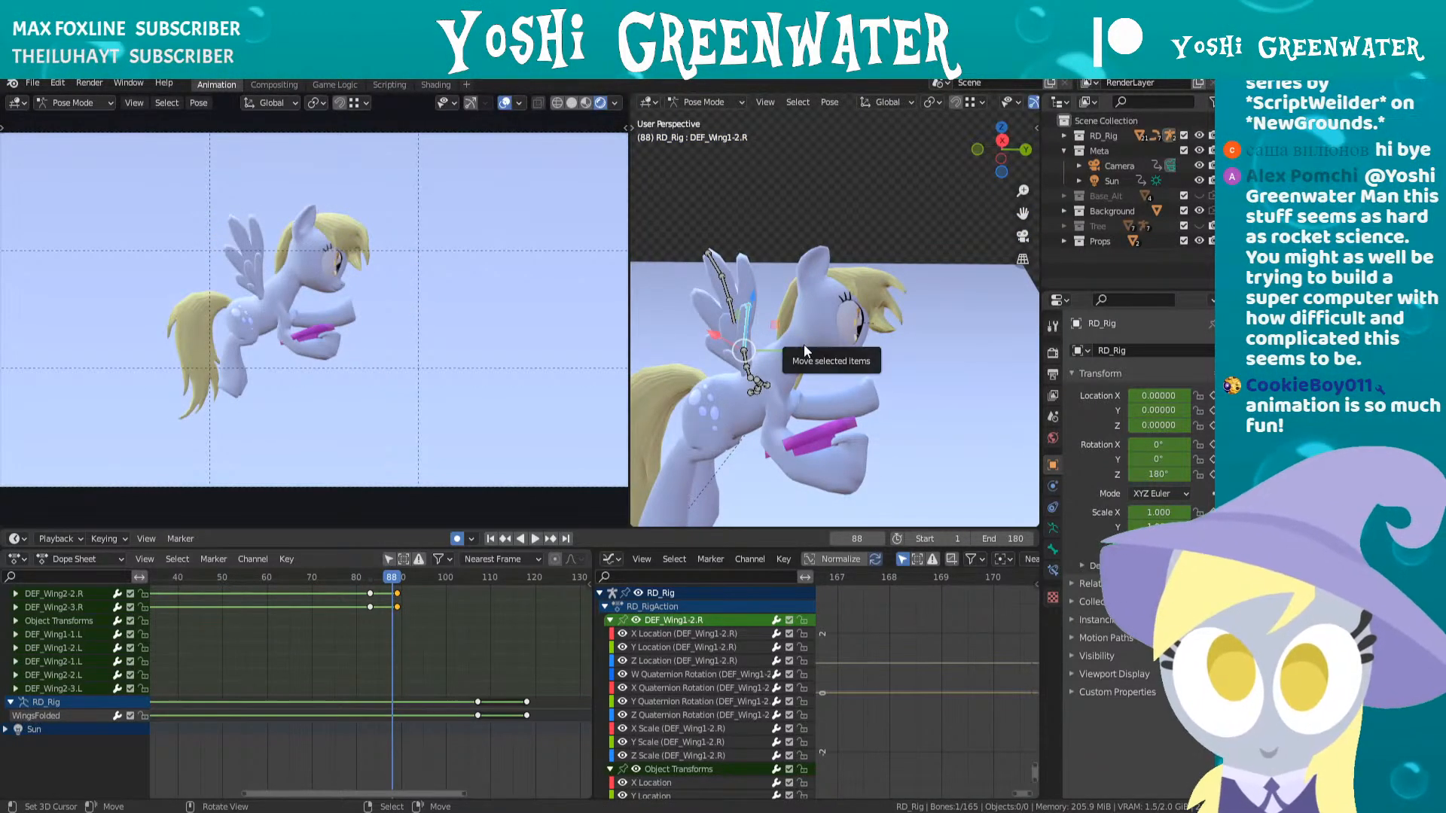
{"action": "key", "text": "Right"}
- Raise the left wing from the front by rotating the DEF_WingBase.L, DEF_Wing1-1.L and DEF_Wing1-2.L bones at frame 89
{"action": "middle_click_drag", "start_coordinate": [896, 373], "coordinate": [697, 396]}
{"action": "right_click", "coordinate": [899, 344]}
{"action": "key", "text": "r"}
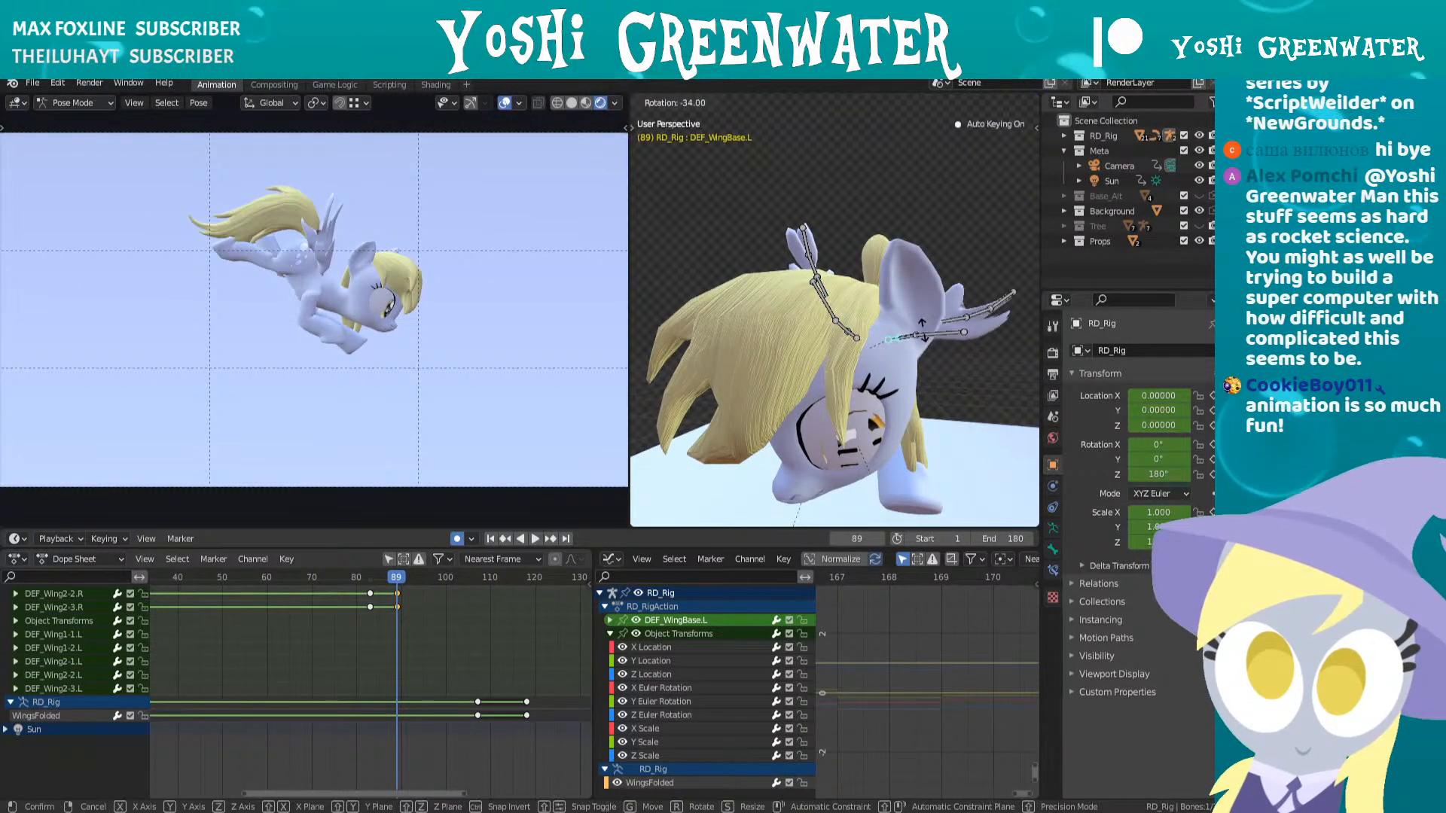
{"action": "left_click", "coordinate": [932, 319]}
{"action": "right_click", "coordinate": [905, 333]}
{"action": "key", "text": "r"}
{"action": "left_click", "coordinate": [929, 308]}
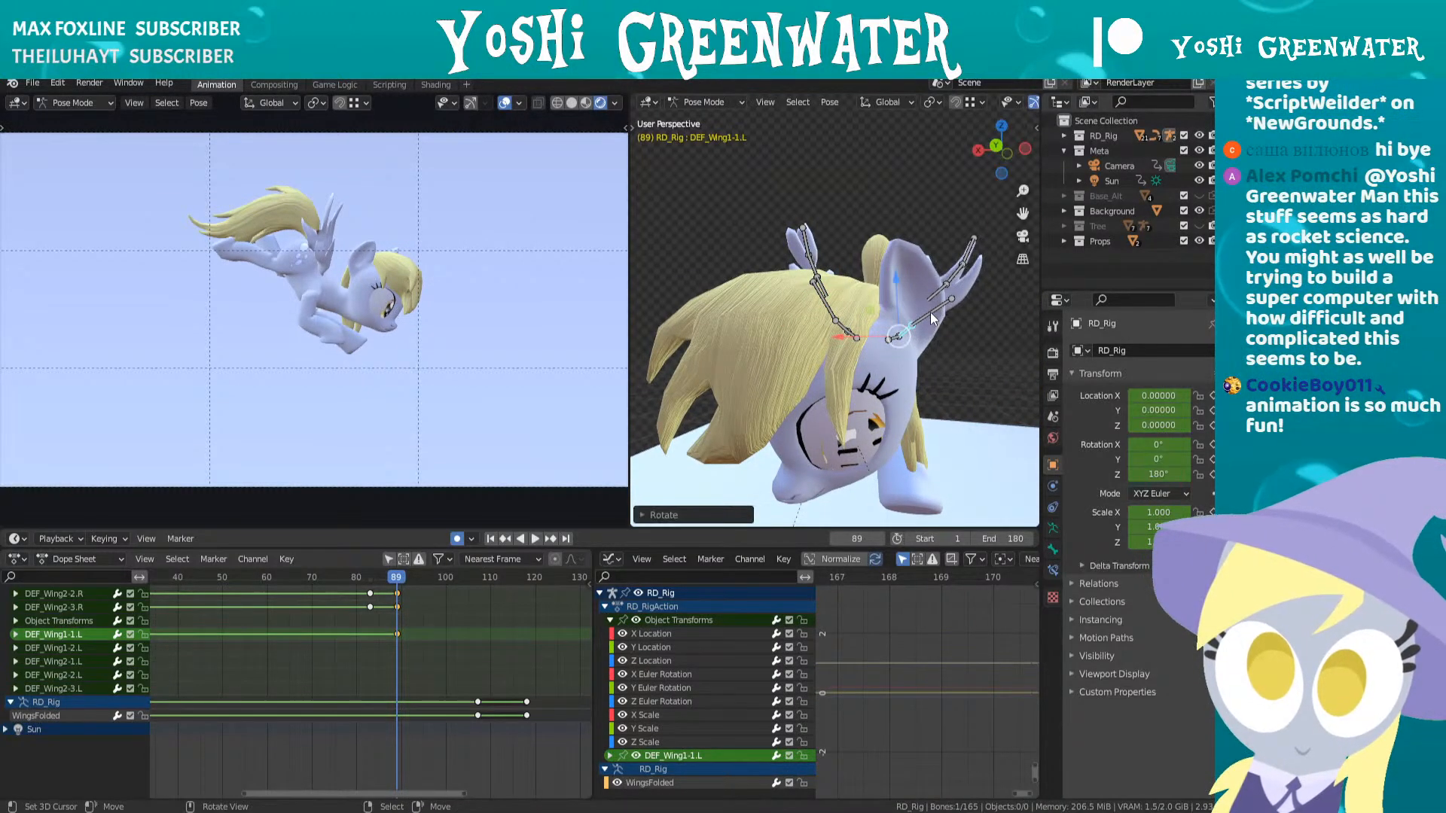
{"action": "right_click", "coordinate": [929, 312]}
{"action": "key", "text": "r"}
{"action": "left_click", "coordinate": [914, 319]}
{"action": "middle_click_drag", "start_coordinate": [912, 323], "coordinate": [790, 343]}
{"action": "key", "text": "KP_7"}
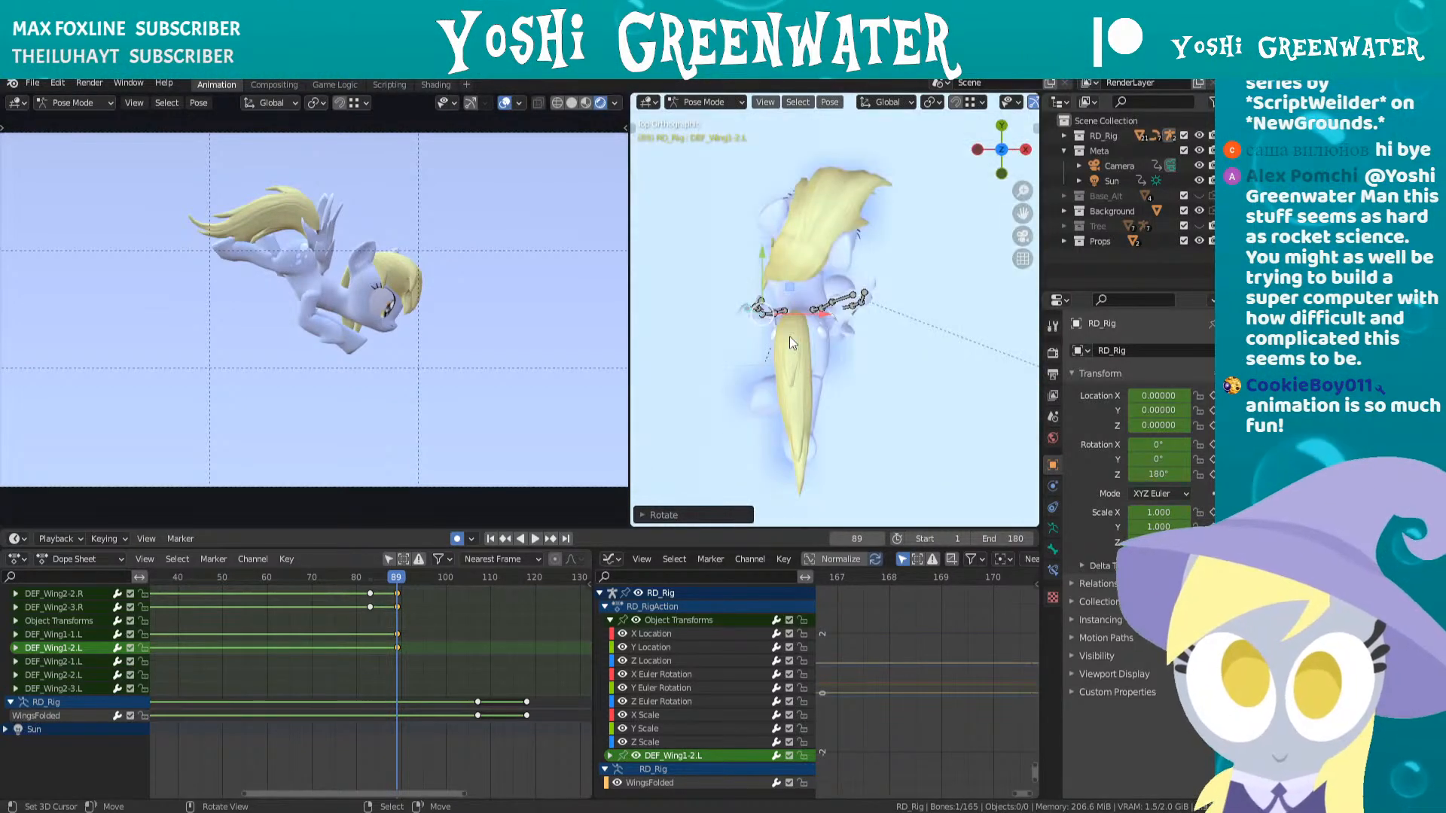
{"action": "key", "text": "KP_Decimal"}
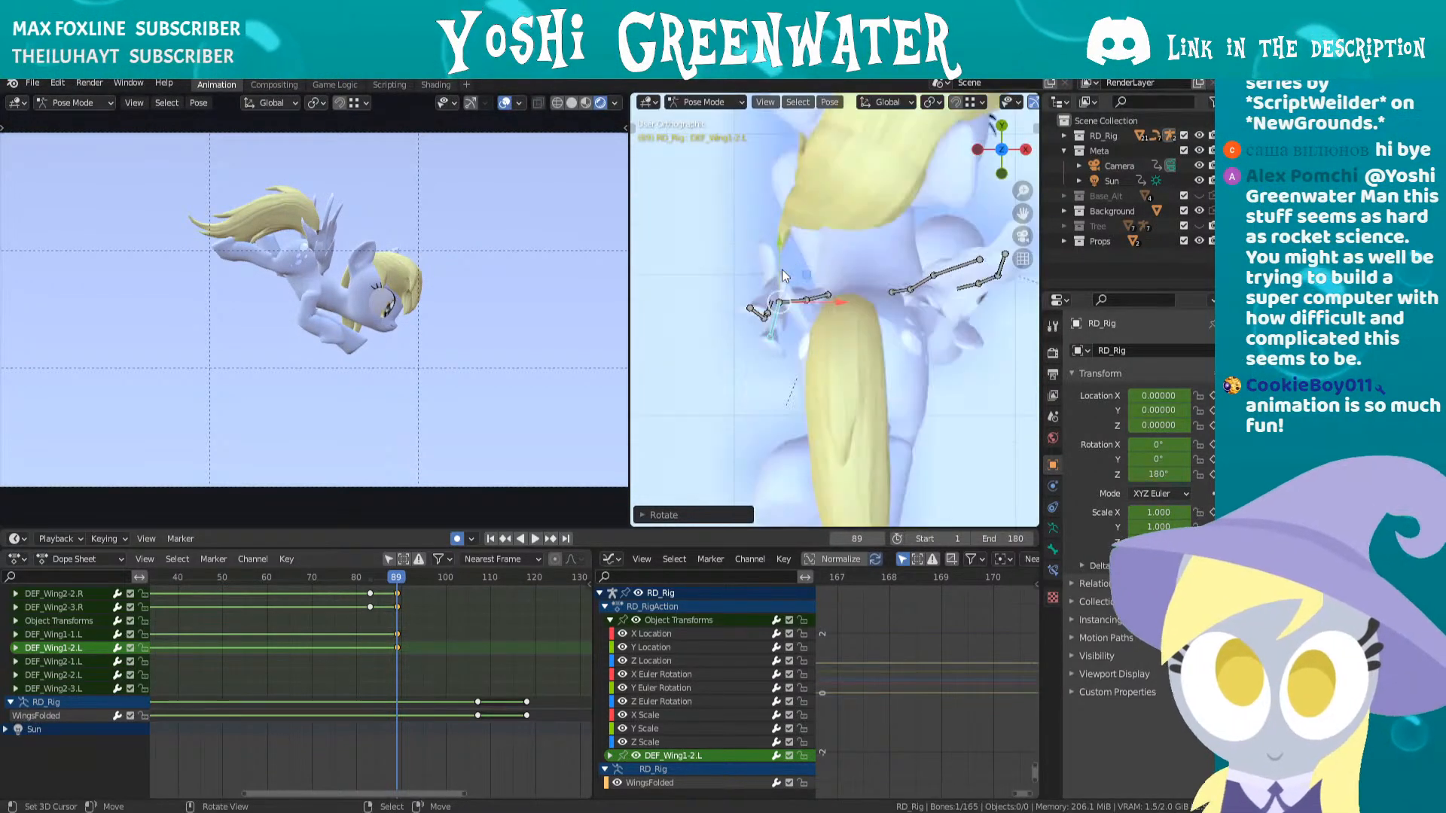
{"action": "key", "text": "r"}
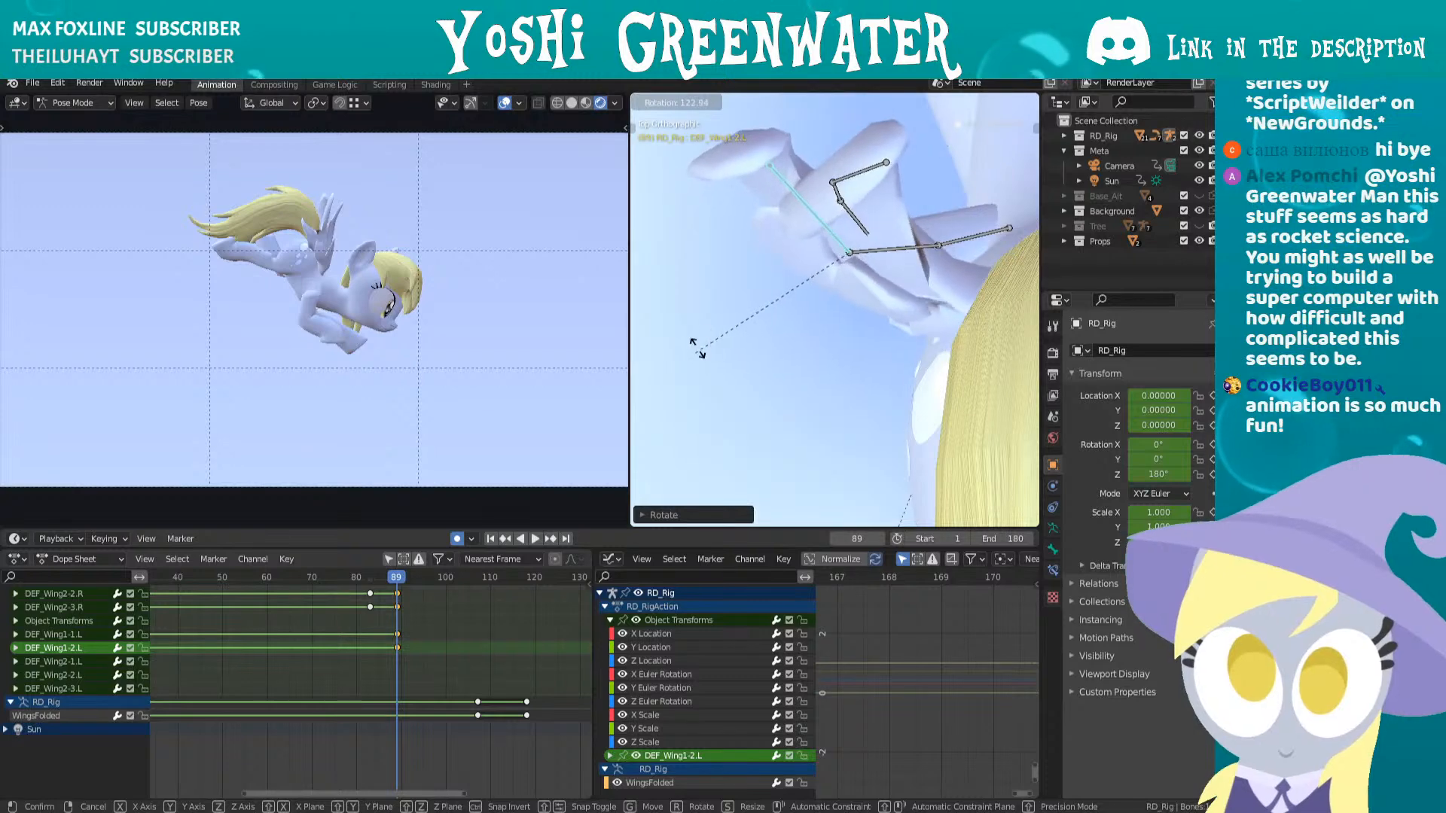
{"action": "left_click", "coordinate": [890, 229]}
{"action": "key", "text": "ctrl+z"}
- From above, rotate DEF_Wing1-2.L outward and swing the left wing's outer section forward with DEF_Wing2-1.L
{"action": "key", "text": "r"}
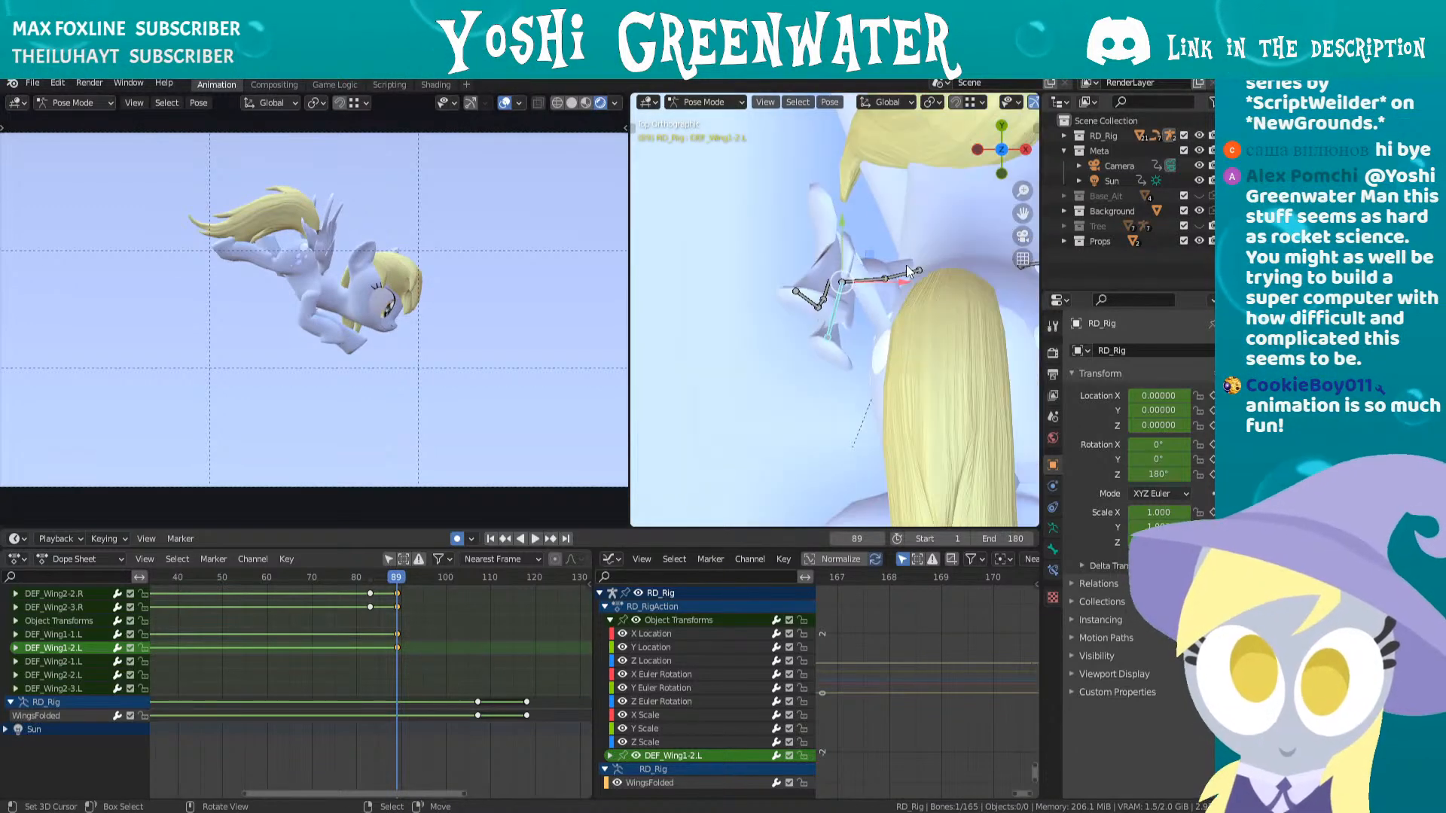
{"action": "left_click", "coordinate": [899, 292]}
{"action": "left_click", "coordinate": [822, 282]}
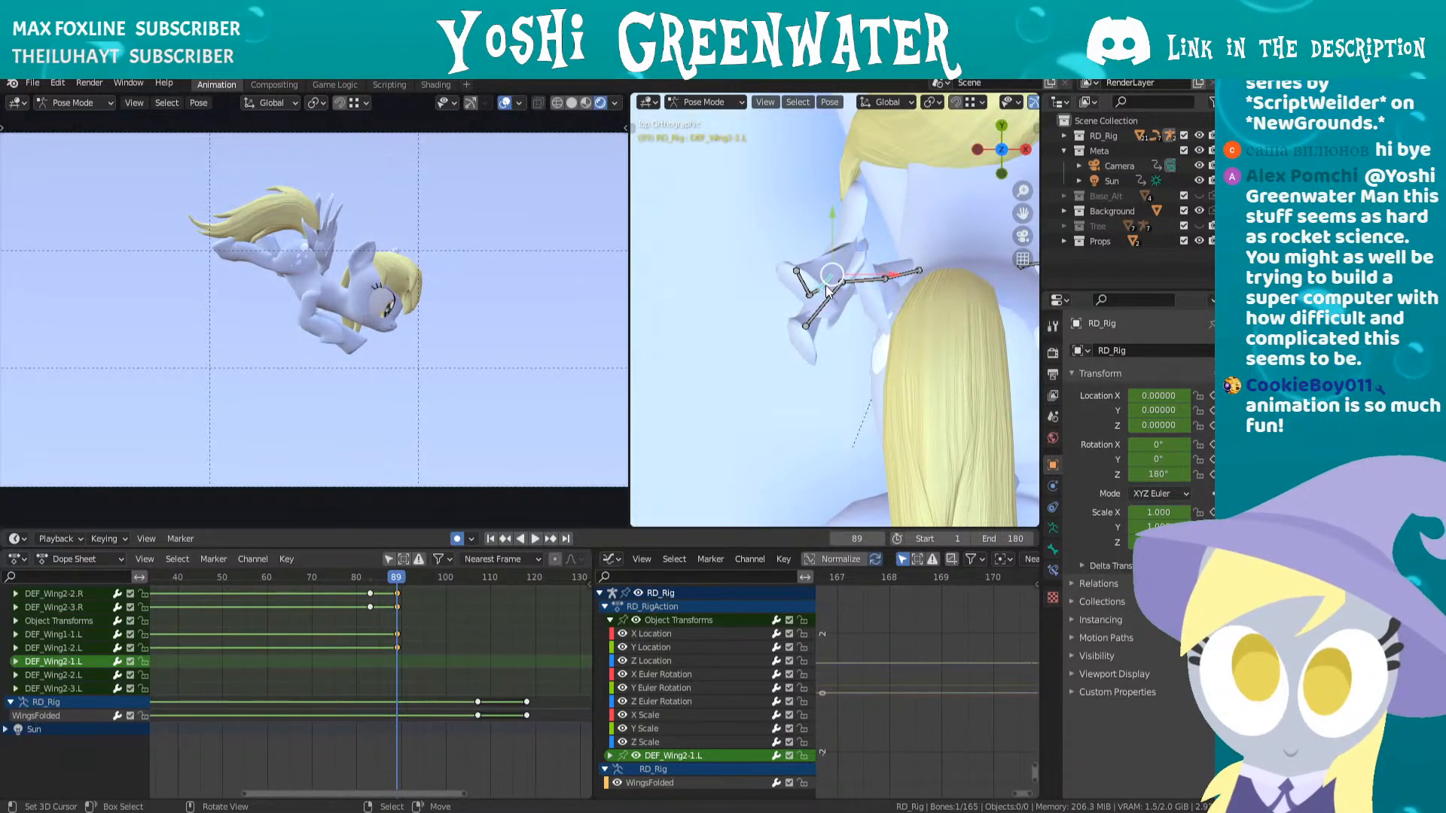
{"action": "key", "text": "r"}
{"action": "left_click", "coordinate": [834, 304]}
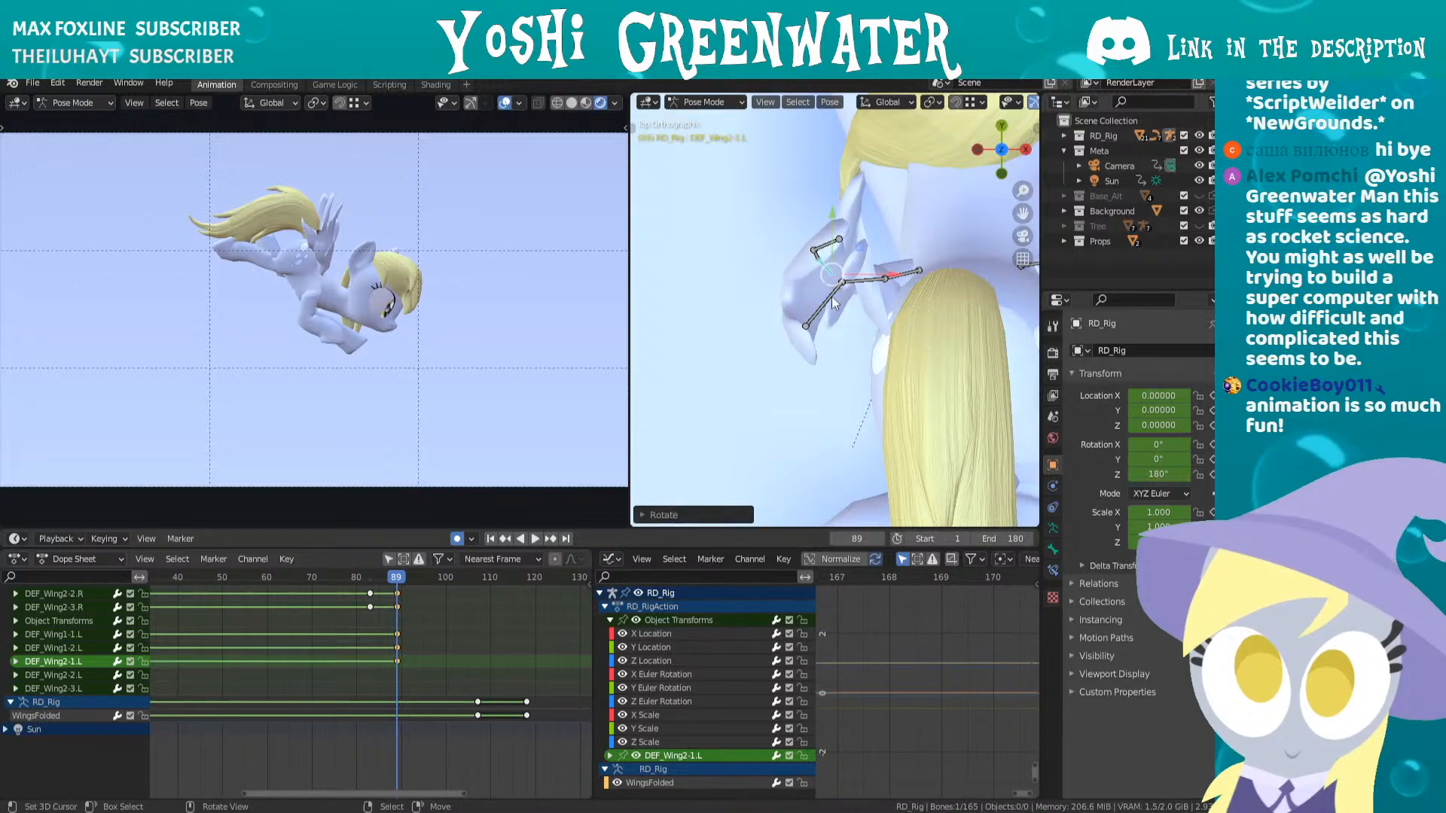
- Adjust the left wing's tip from above by rotating the DEF_Wing2-2.L and DEF_Wing2-3.L bones
{"action": "left_click", "coordinate": [820, 256]}
{"action": "key", "text": "r"}
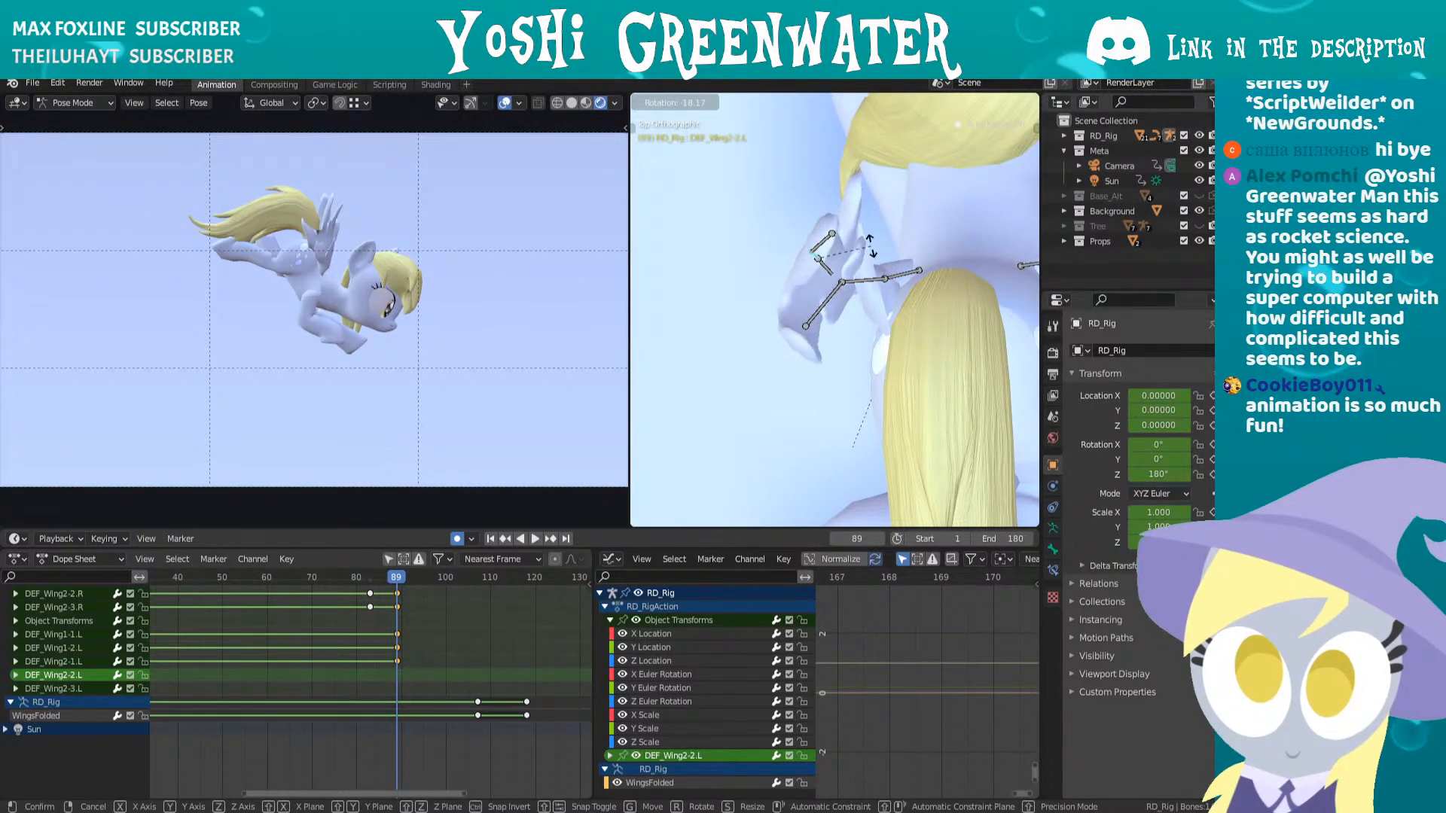
{"action": "left_click", "coordinate": [879, 265]}
{"action": "left_click", "coordinate": [828, 243]}
{"action": "key", "text": "r"}
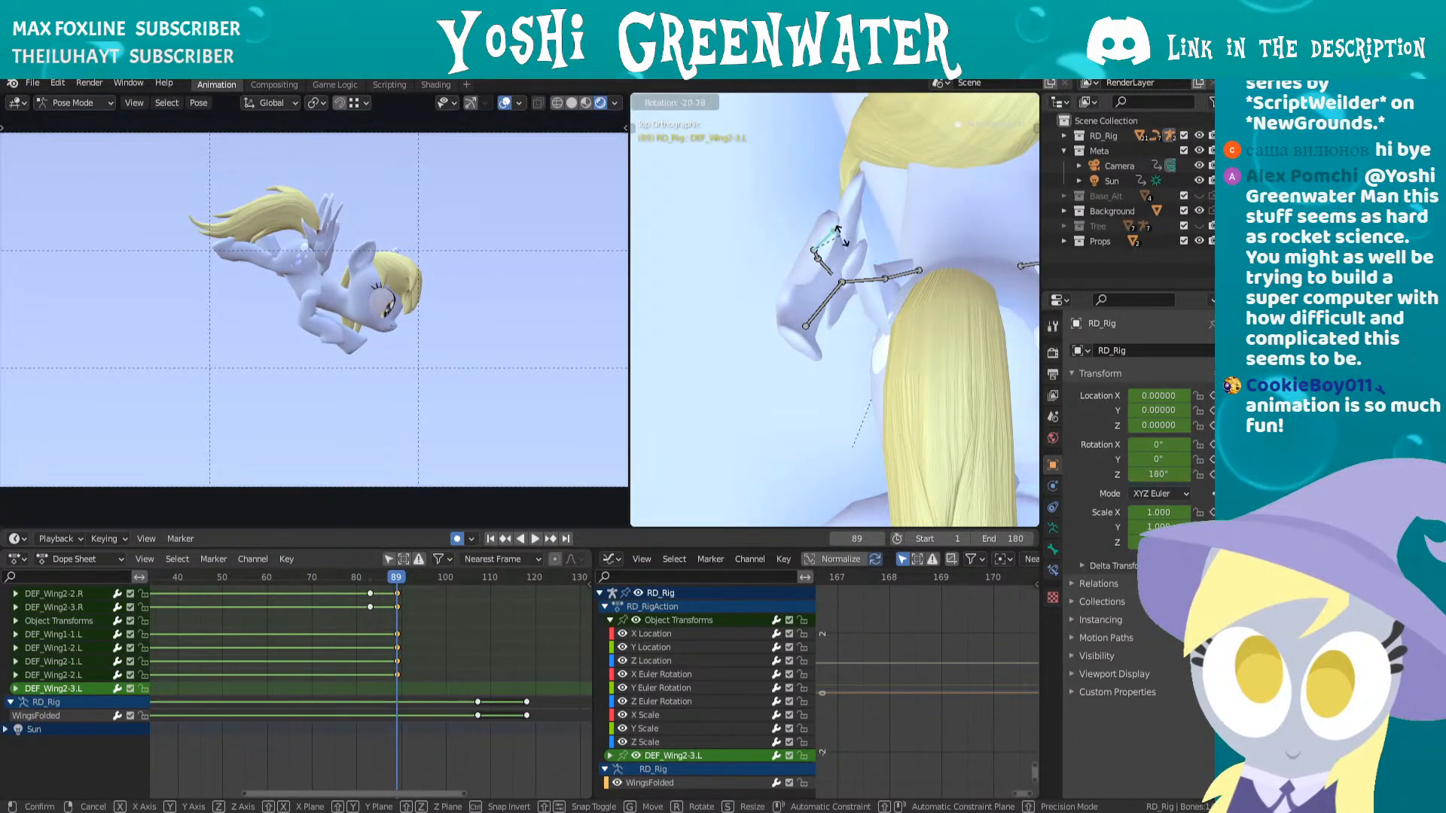
{"action": "left_click", "coordinate": [789, 341]}
- Refine the raised wing pose with further bone rotations from angled perspective views
{"action": "middle_click_drag", "start_coordinate": [789, 340], "coordinate": [863, 223]}
{"action": "key", "text": "r"}
{"action": "left_click", "coordinate": [920, 226]}
{"action": "right_click", "coordinate": [857, 254]}
{"action": "middle_click_drag", "start_coordinate": [905, 280], "coordinate": [856, 337]}
{"action": "right_click", "coordinate": [952, 283]}
{"action": "key", "text": "r"}
{"action": "left_click", "coordinate": [859, 280]}
- Tilt the whole right wing forward in the perspective view by rotating DEF_WingBase.R
{"action": "right_click", "coordinate": [820, 360]}
{"action": "key", "text": "r"}
{"action": "left_click", "coordinate": [847, 319]}
{"action": "key", "text": "r"}
{"action": "left_click", "coordinate": [879, 352]}
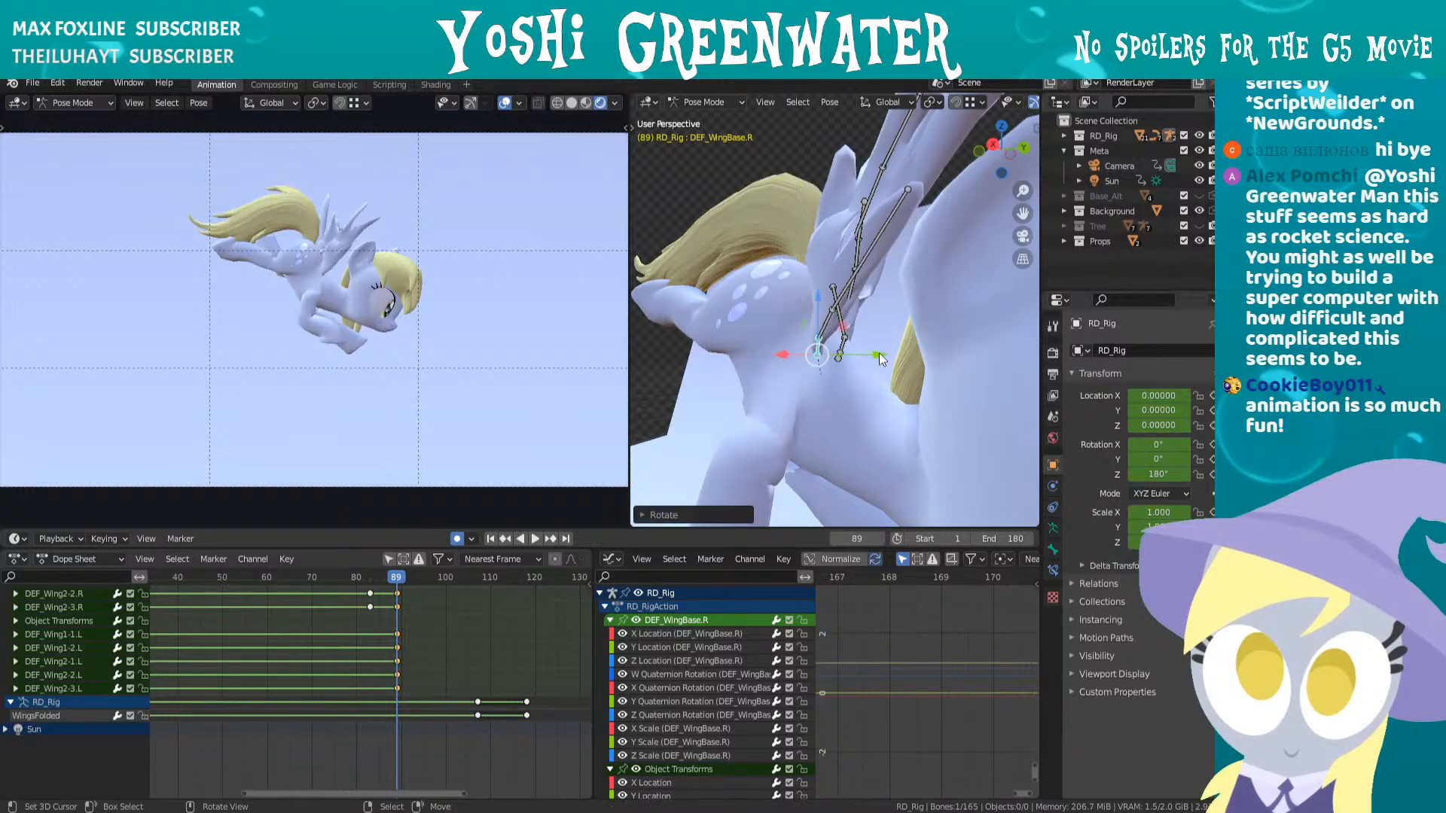
- From above, rotate DEF_WingBase.R and DEF_Wing1-2.R so the right wing extends straight out to the side of the body
{"action": "key", "text": "KP_7"}
{"action": "key", "text": "r"}
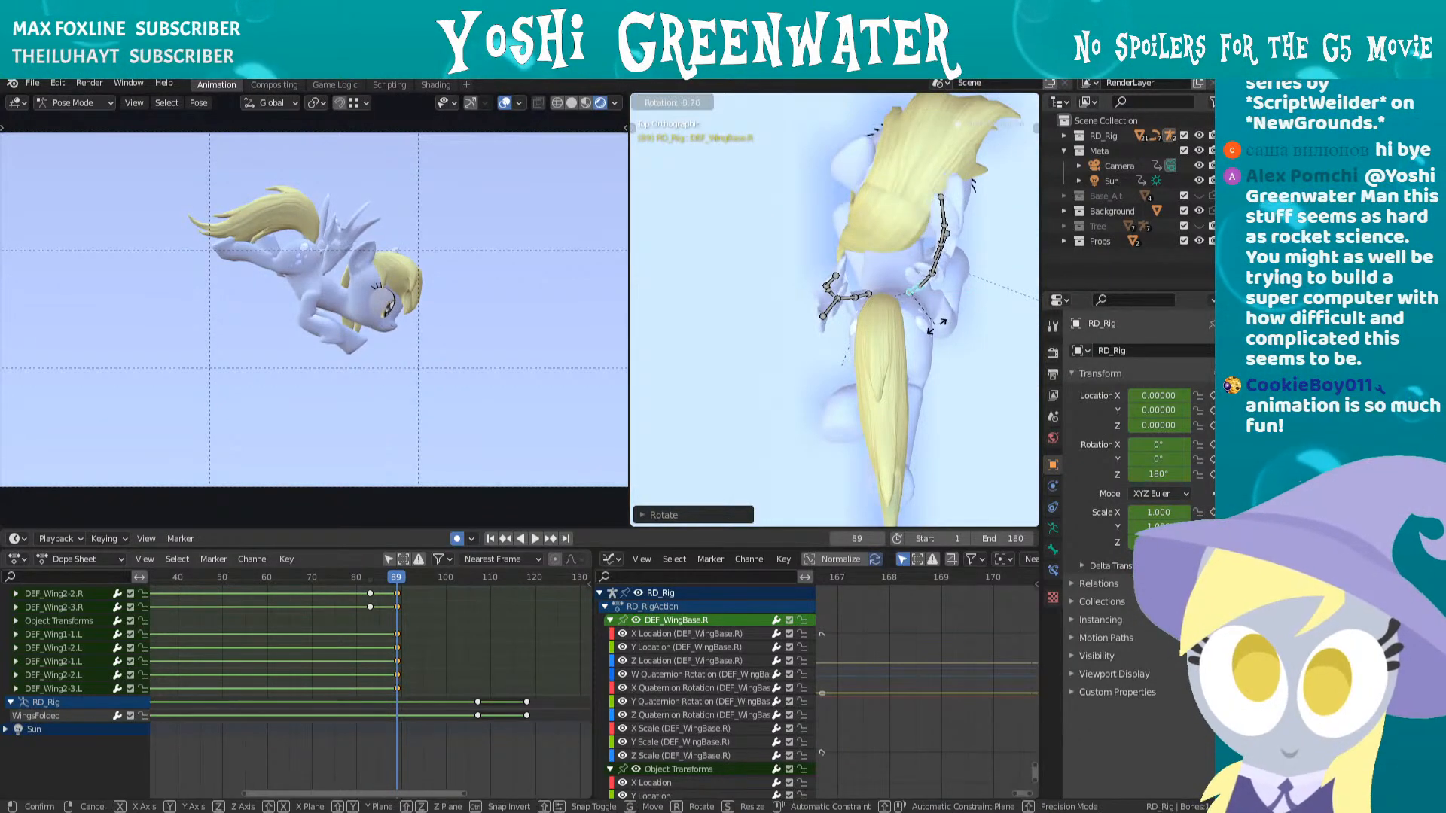
{"action": "left_click", "coordinate": [896, 430]}
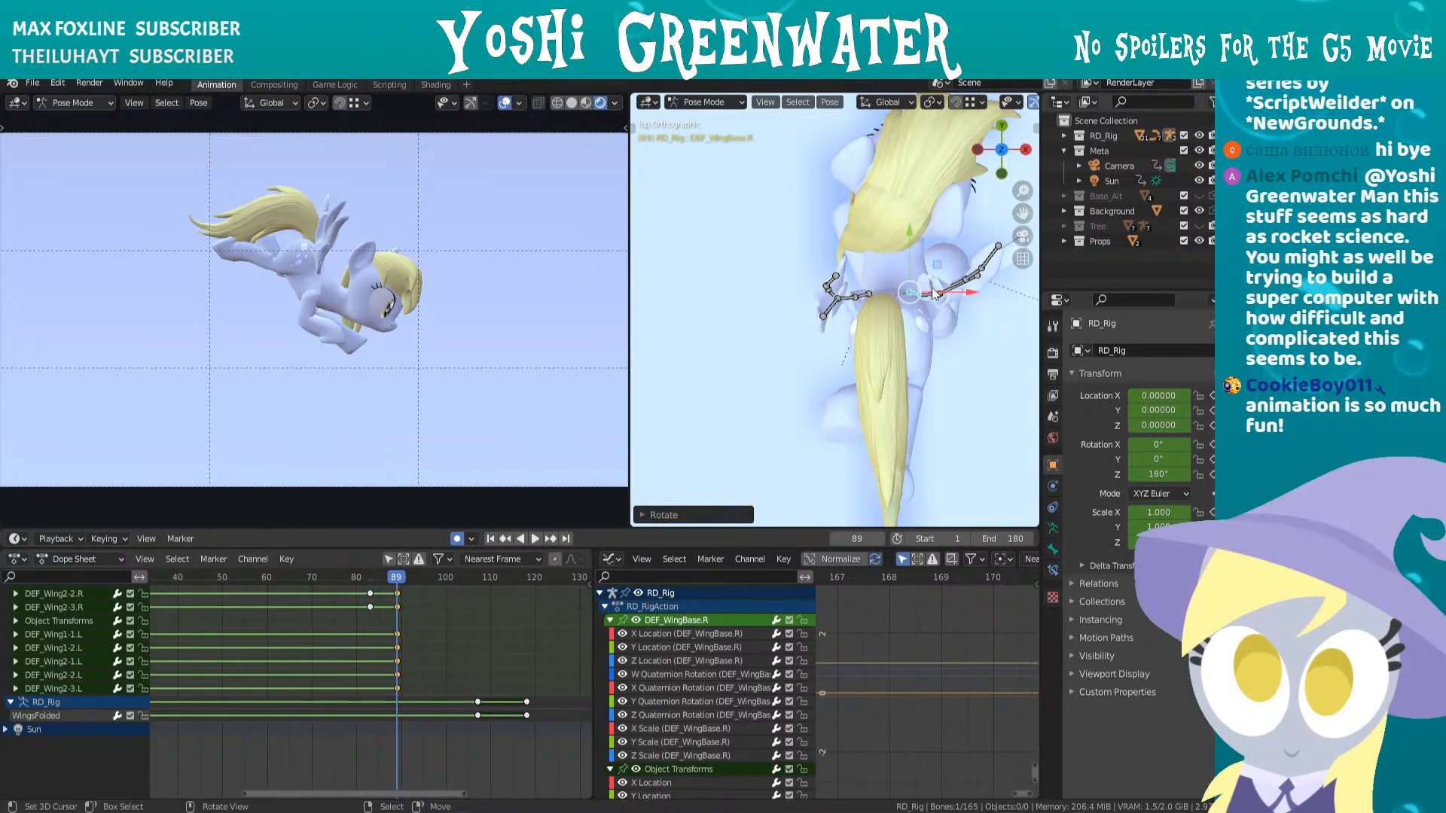
{"action": "key", "text": "r"}
{"action": "left_click", "coordinate": [936, 312]}
{"action": "right_click", "coordinate": [953, 300]}
{"action": "key", "text": "r"}
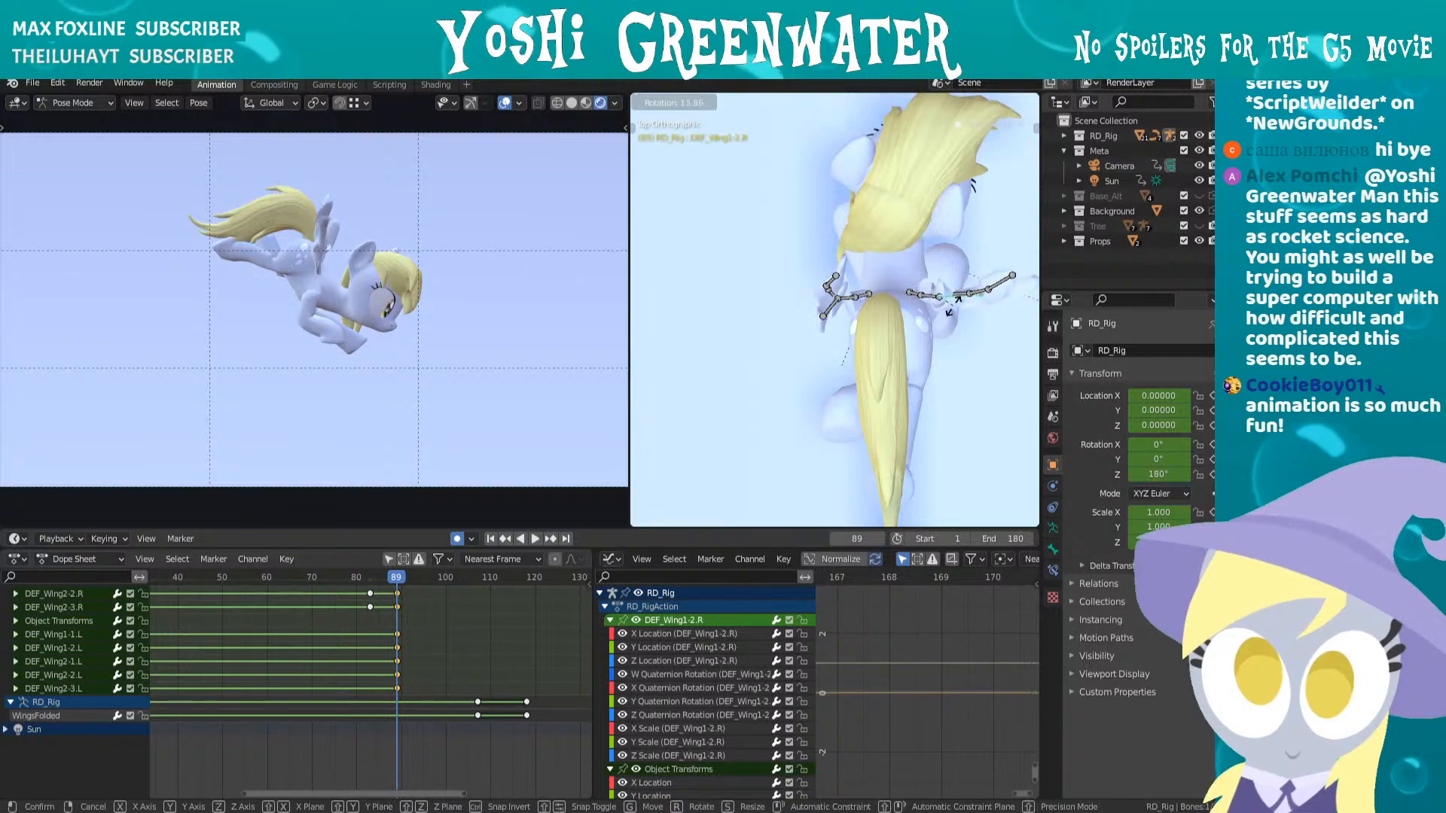
{"action": "left_click", "coordinate": [953, 302]}
- From above, swing the right wing's outer section backward by rotating DEF_Wing2-1.R
{"action": "middle_click_drag", "start_coordinate": [951, 303], "coordinate": [907, 296]}
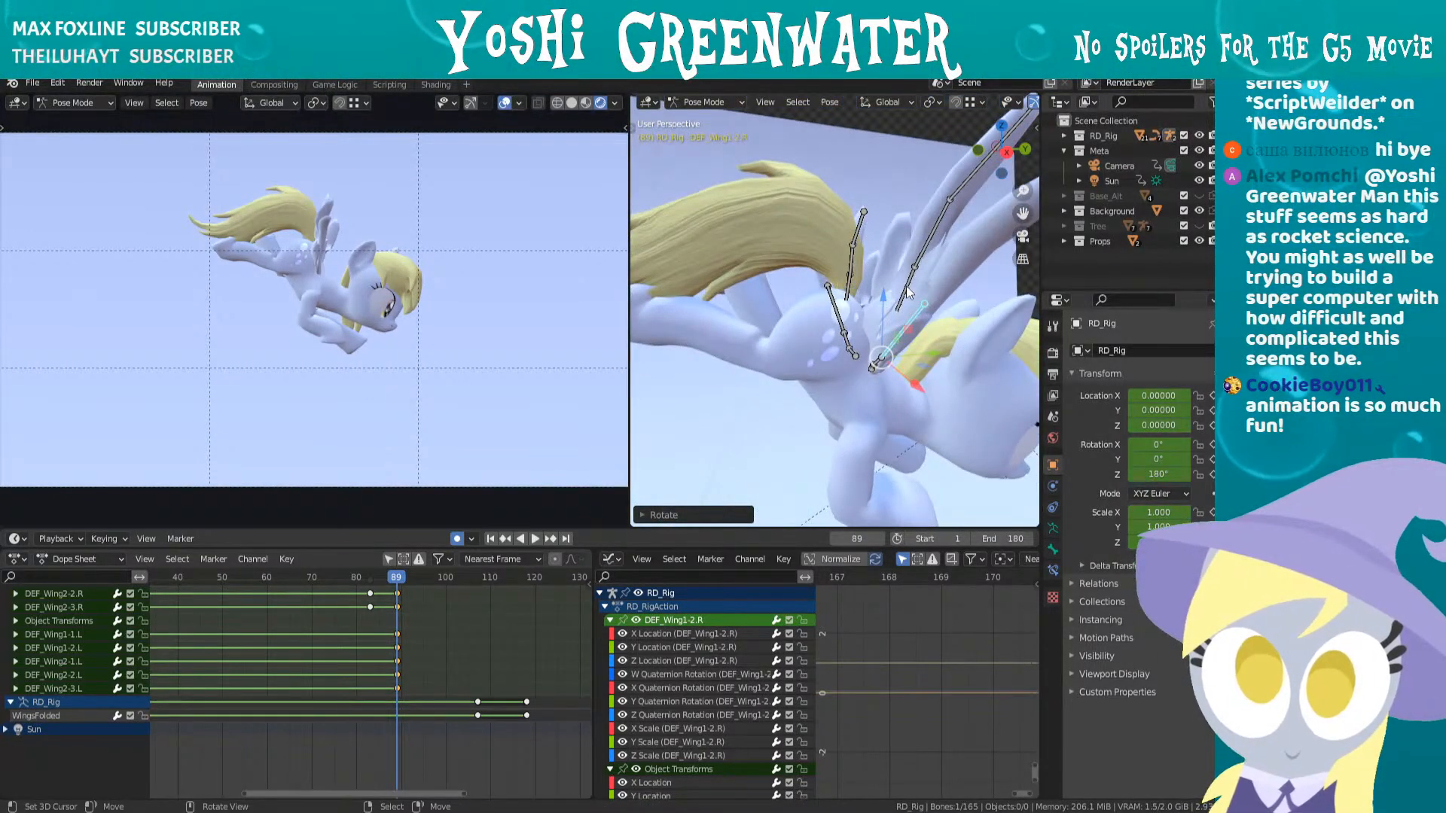
{"action": "right_click", "coordinate": [906, 289]}
{"action": "key", "text": "KP_7"}
{"action": "key", "text": "r"}
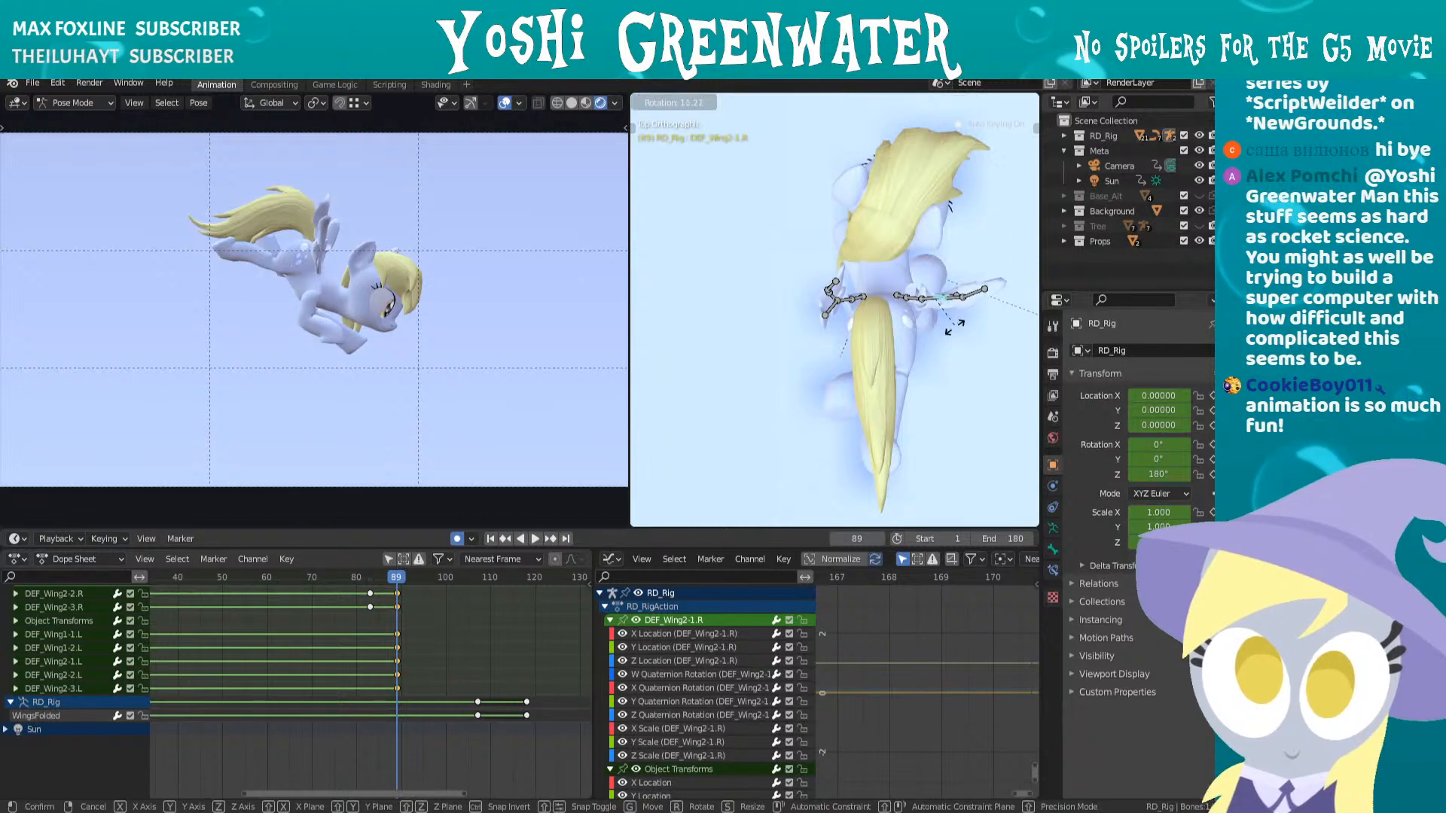
{"action": "left_click", "coordinate": [902, 367]}
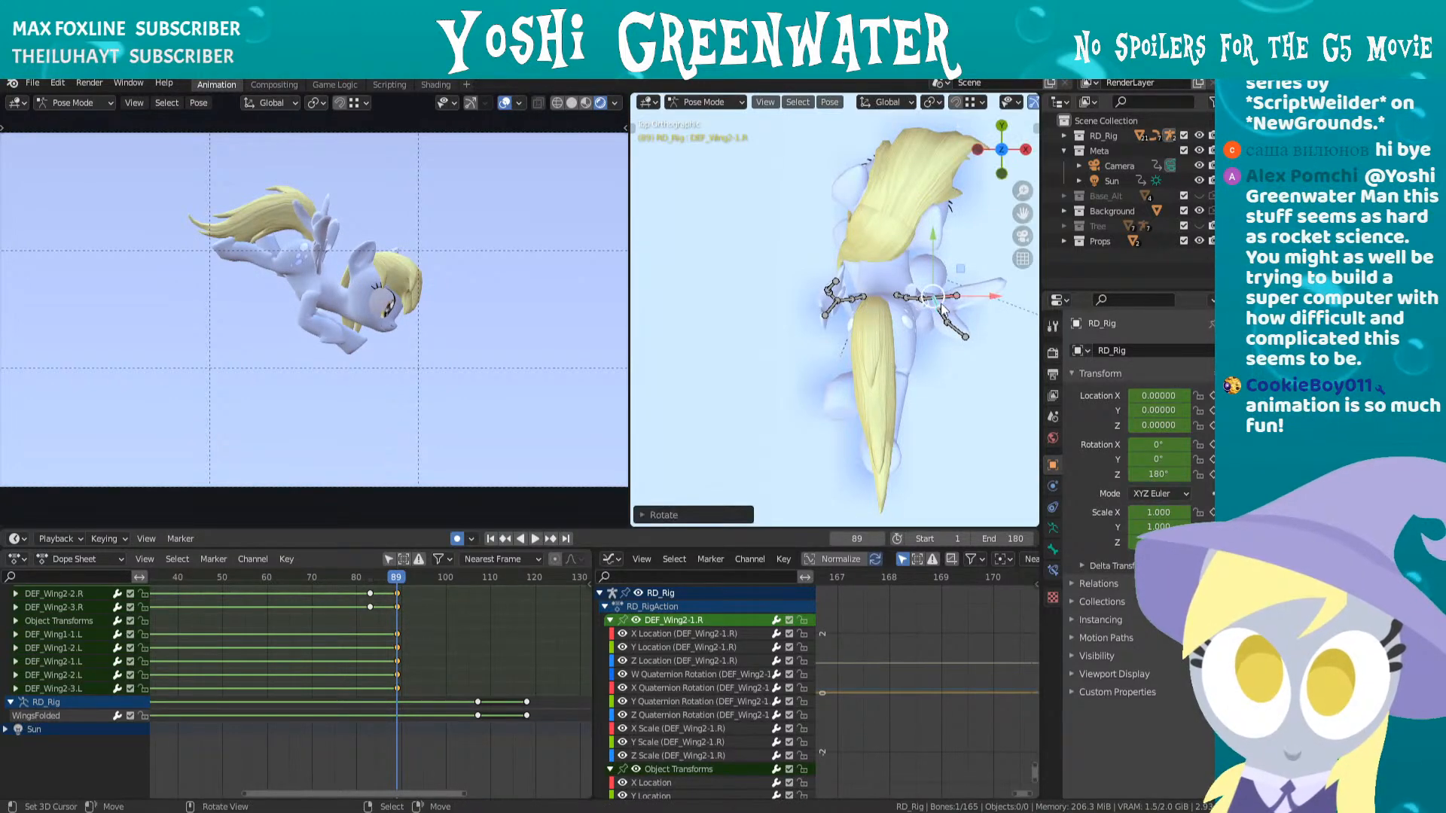
{"action": "right_click", "coordinate": [952, 296]}
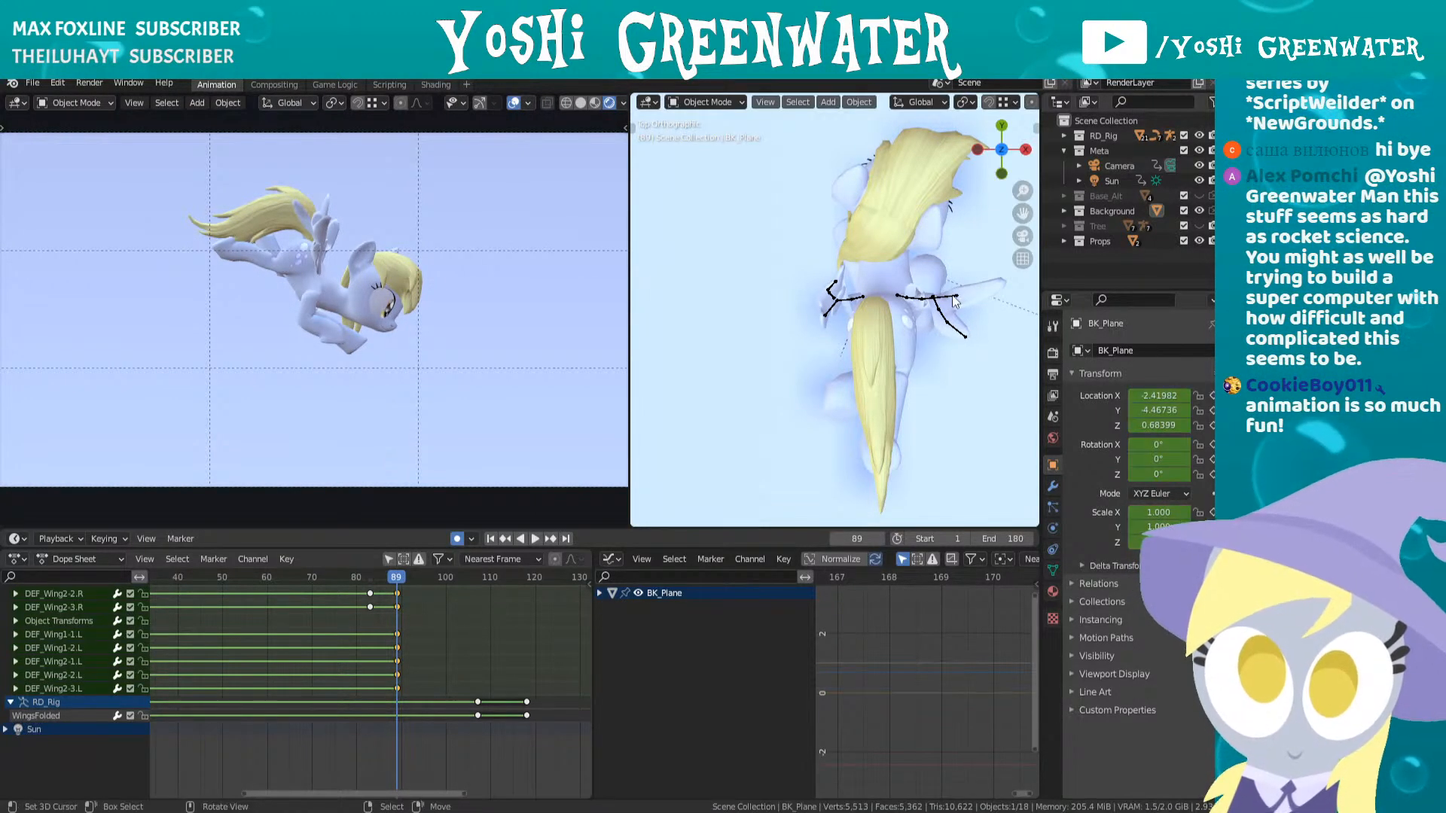
{"action": "key", "text": "ctrl+z"}
- From the side, tilt the right wing's outer section forward by rotating DEF_Wing2-1.R and DEF_Wing2-3.R
{"action": "middle_click_drag", "start_coordinate": [955, 302], "coordinate": [899, 207]}
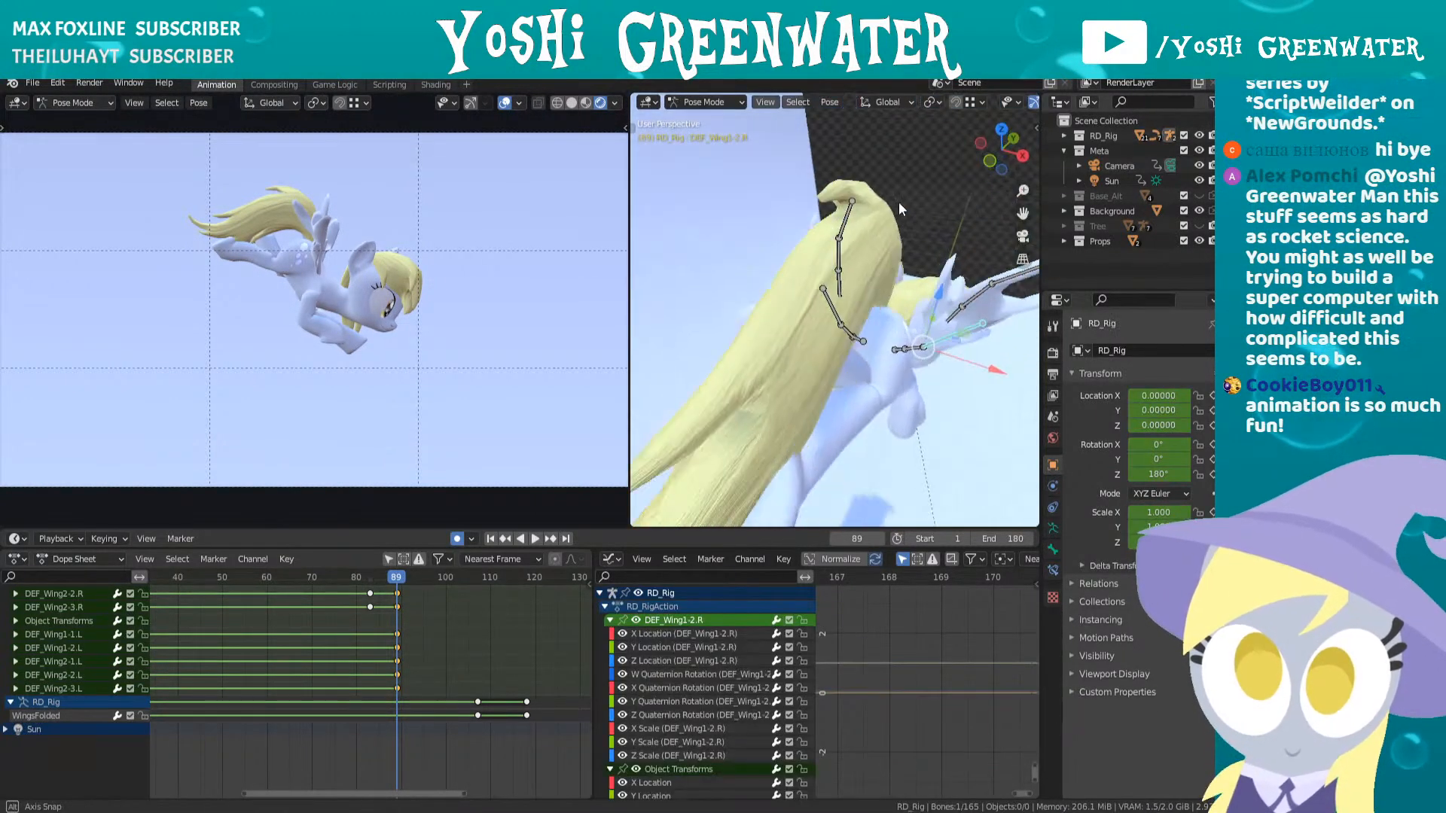
{"action": "left_click", "coordinate": [1025, 362]}
{"action": "middle_click_drag", "start_coordinate": [1025, 362], "coordinate": [865, 296]}
{"action": "right_click", "coordinate": [864, 268]}
{"action": "key", "text": "r"}
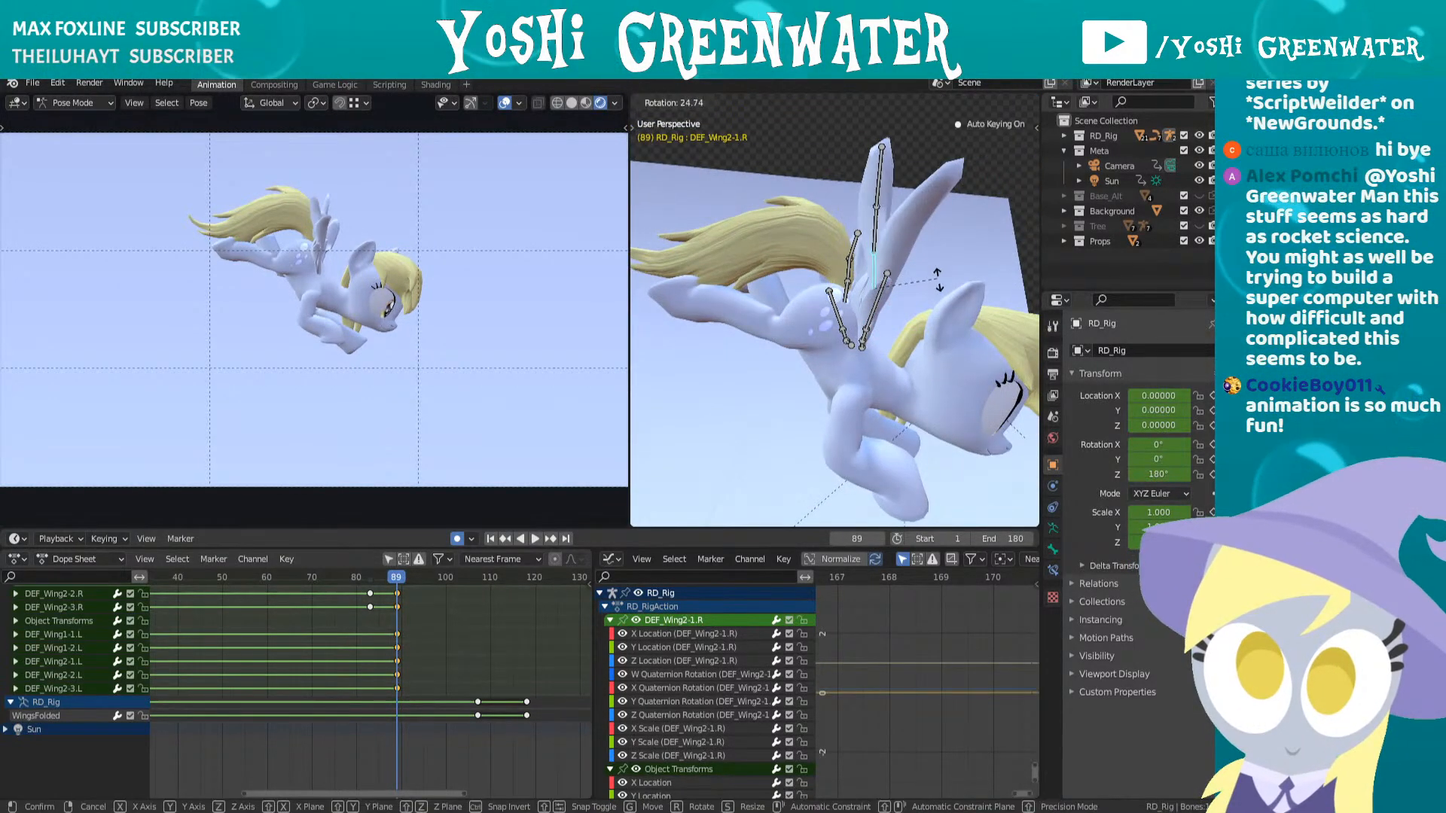
{"action": "left_click", "coordinate": [952, 283]}
{"action": "right_click", "coordinate": [896, 234]}
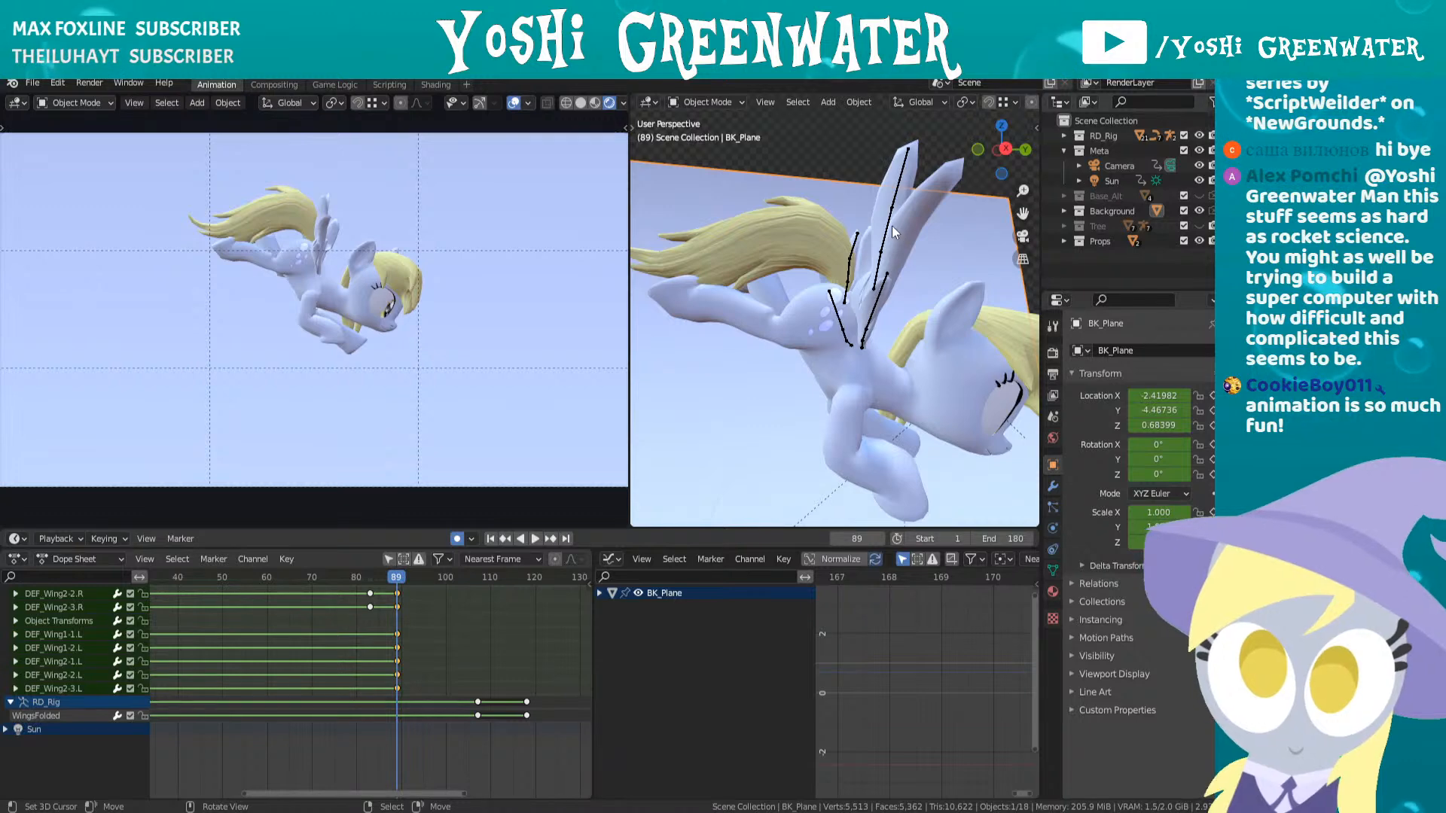
{"action": "right_click", "coordinate": [900, 198]}
{"action": "key", "text": "r"}
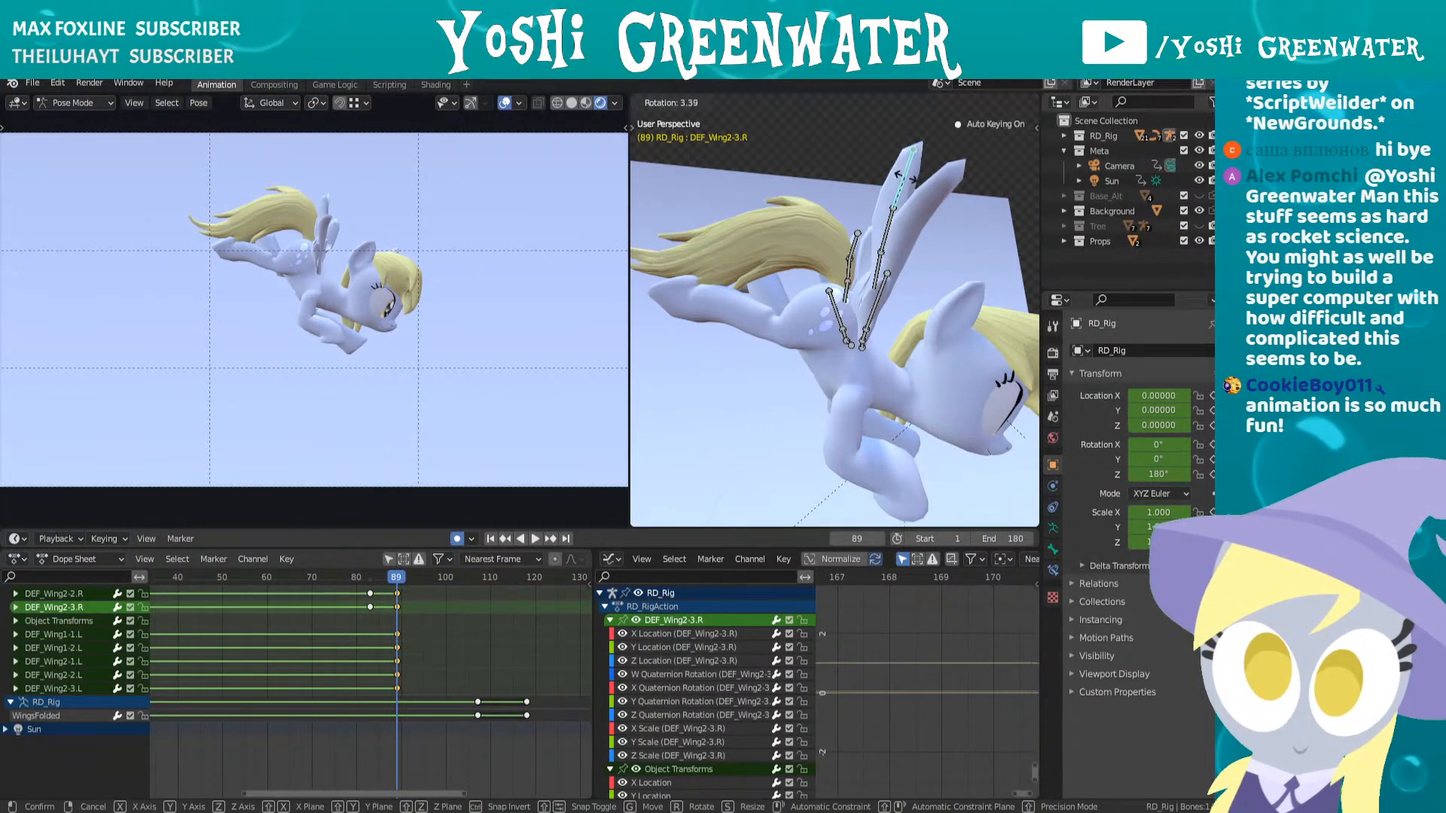
{"action": "left_click", "coordinate": [903, 178]}
- From above, swing the right wing forward by rotating DEF_WingBase.R and DEF_Wing1-1.R
{"action": "middle_click_drag", "start_coordinate": [836, 301], "coordinate": [792, 354]}
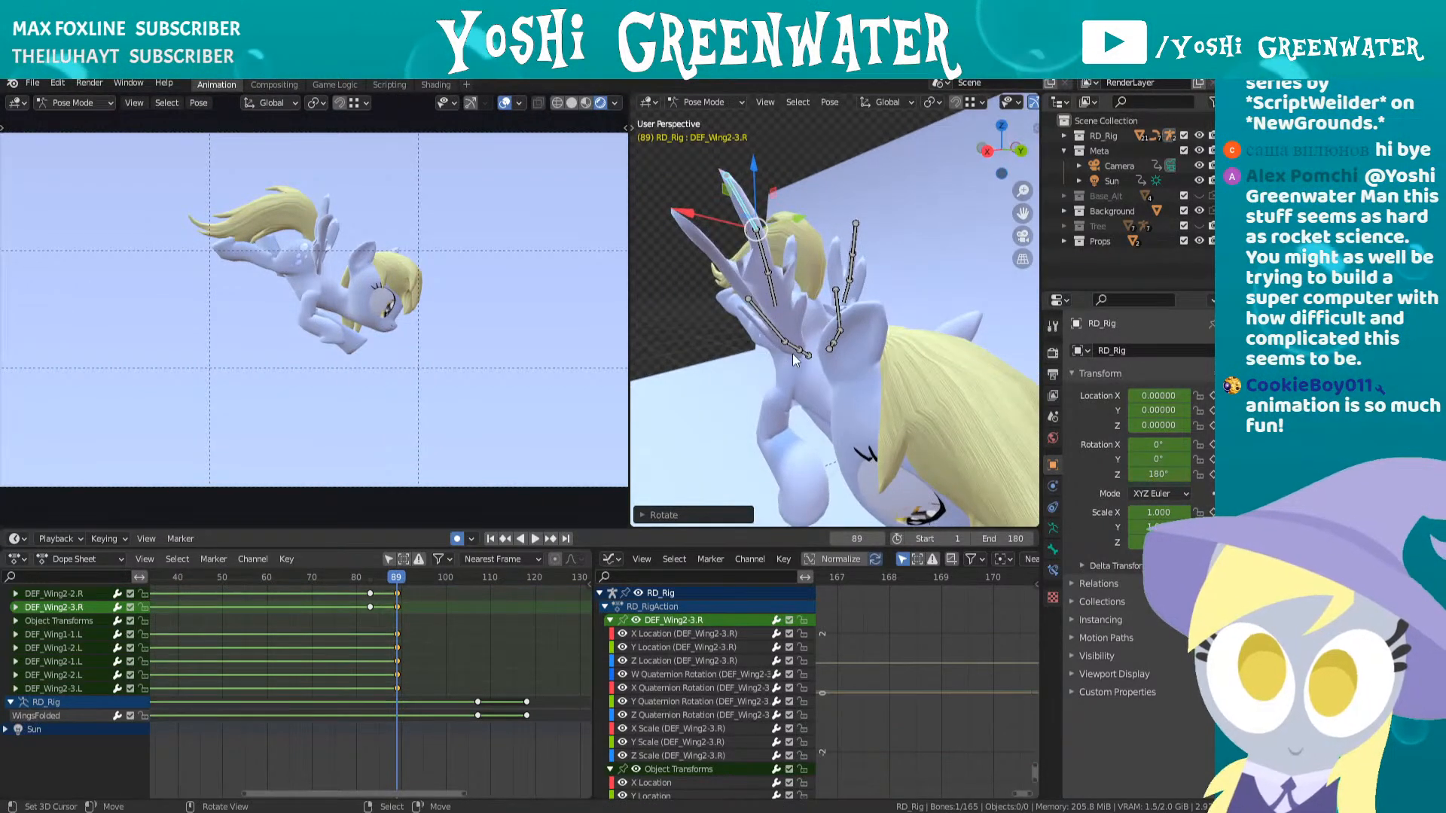
{"action": "right_click", "coordinate": [803, 354]}
{"action": "key", "text": "KP_7"}
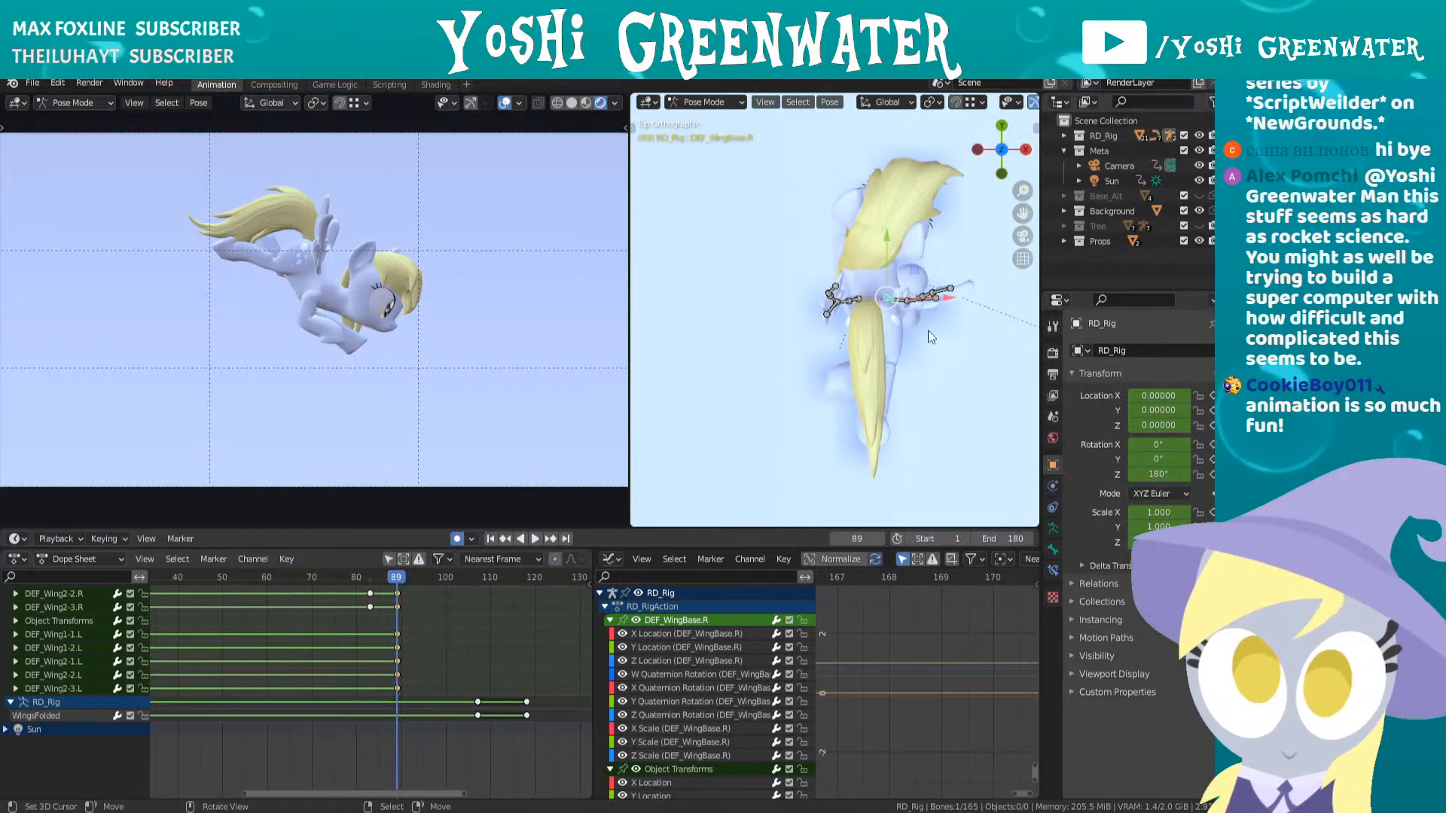
{"action": "key", "text": "r"}
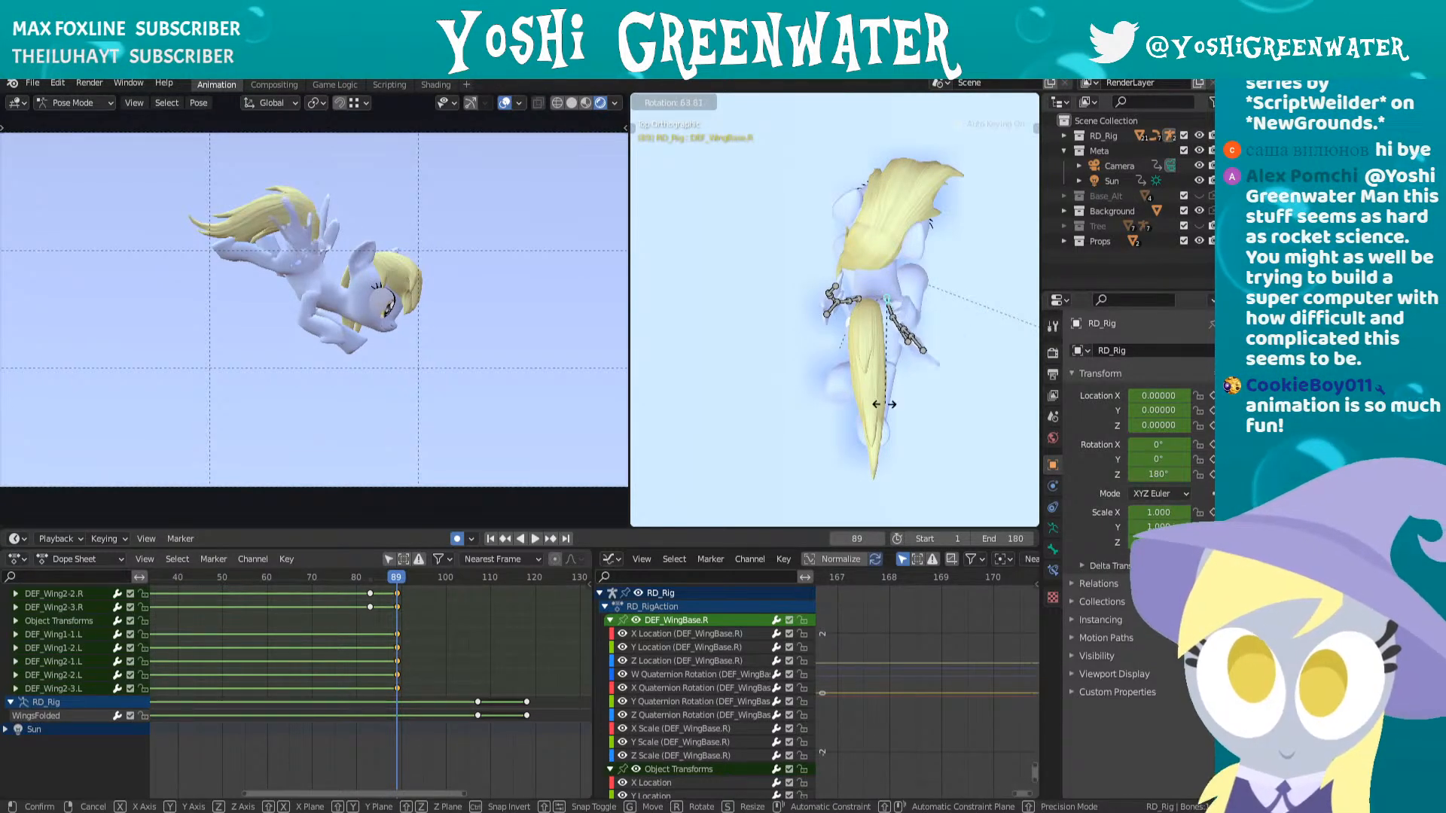
{"action": "left_click", "coordinate": [872, 304]}
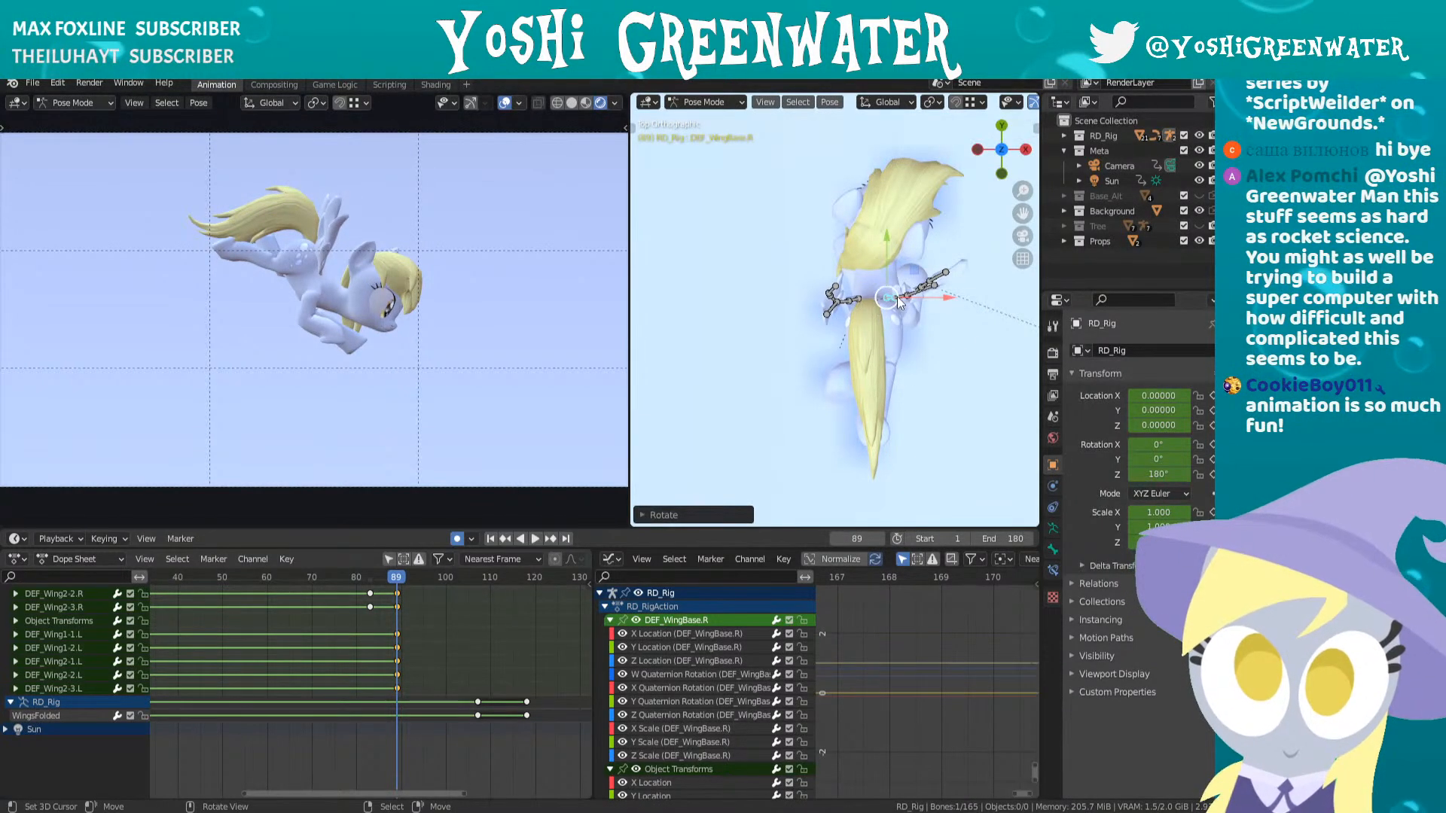
{"action": "right_click", "coordinate": [897, 296]}
{"action": "scroll", "coordinate": [911, 309], "scroll_direction": "up", "scroll_amount": 3}
{"action": "key", "text": "r"}
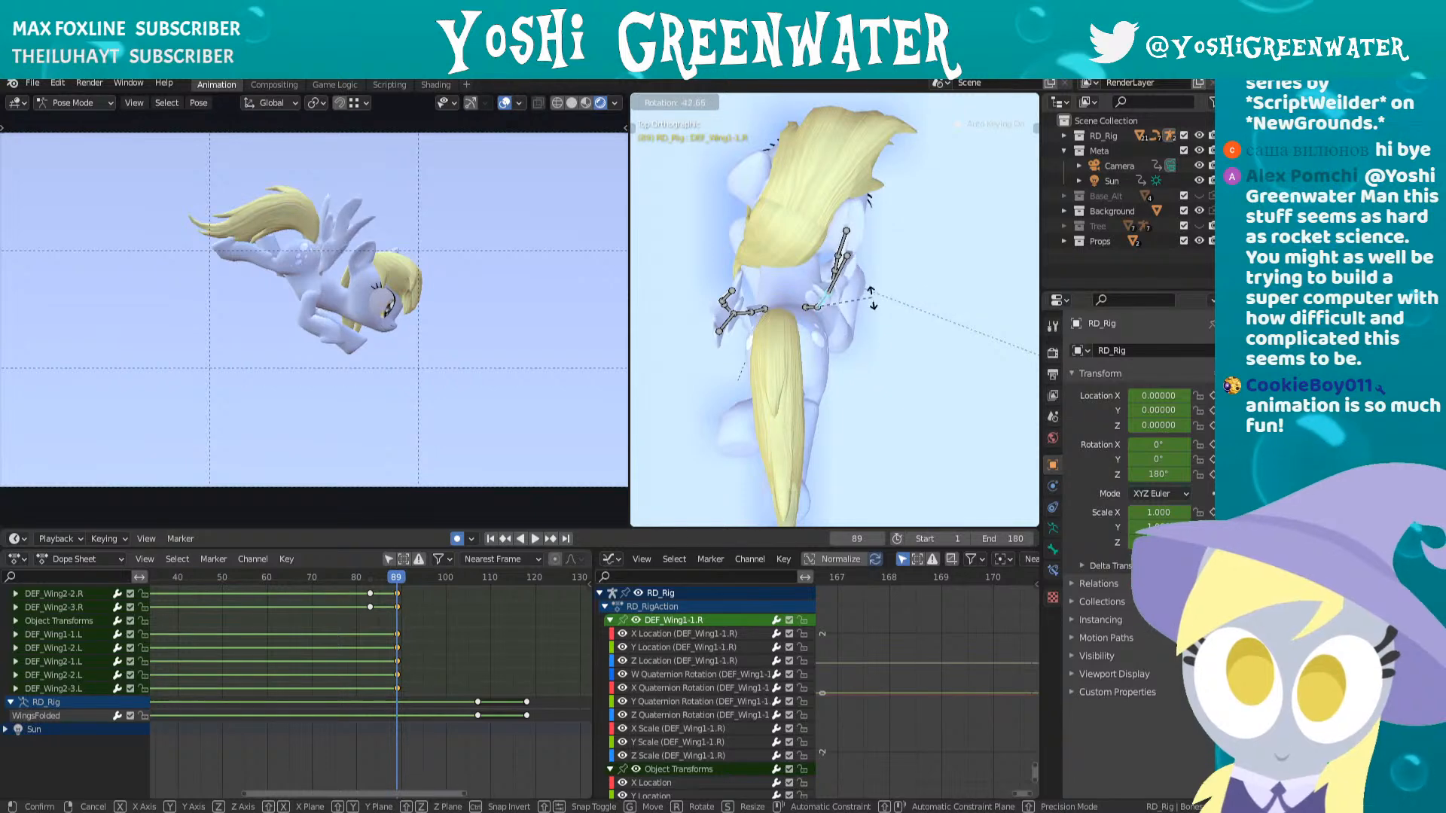
{"action": "left_click", "coordinate": [880, 331]}
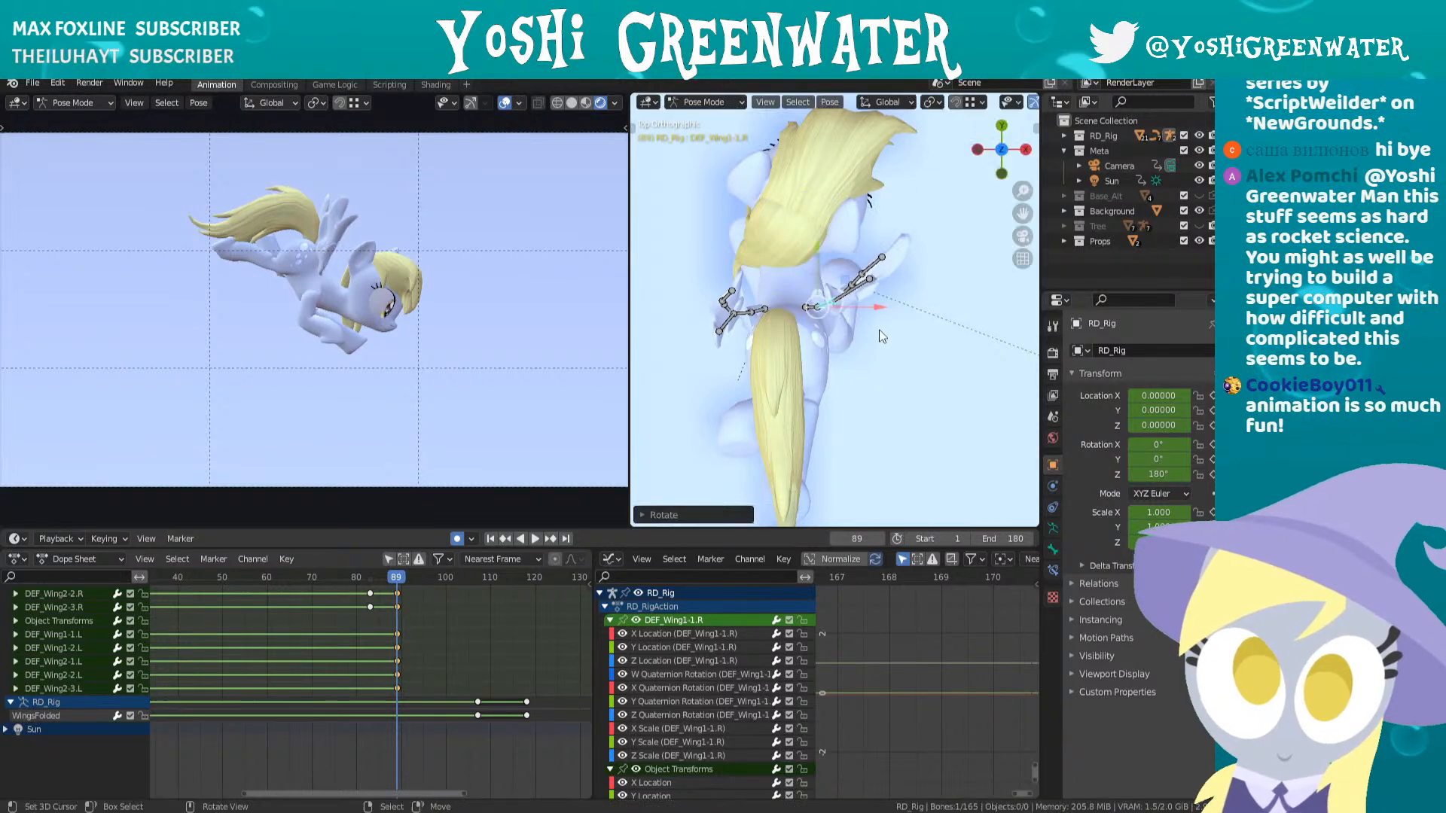
- Adjust the raised right wing in perspective by rotating its tip bone DEF_Wing2-3.R and leaning DEF_Wing1-2.R backward
{"action": "right_click", "coordinate": [875, 260]}
{"action": "middle_click_drag", "start_coordinate": [874, 260], "coordinate": [911, 263]}
{"action": "key", "text": "r"}
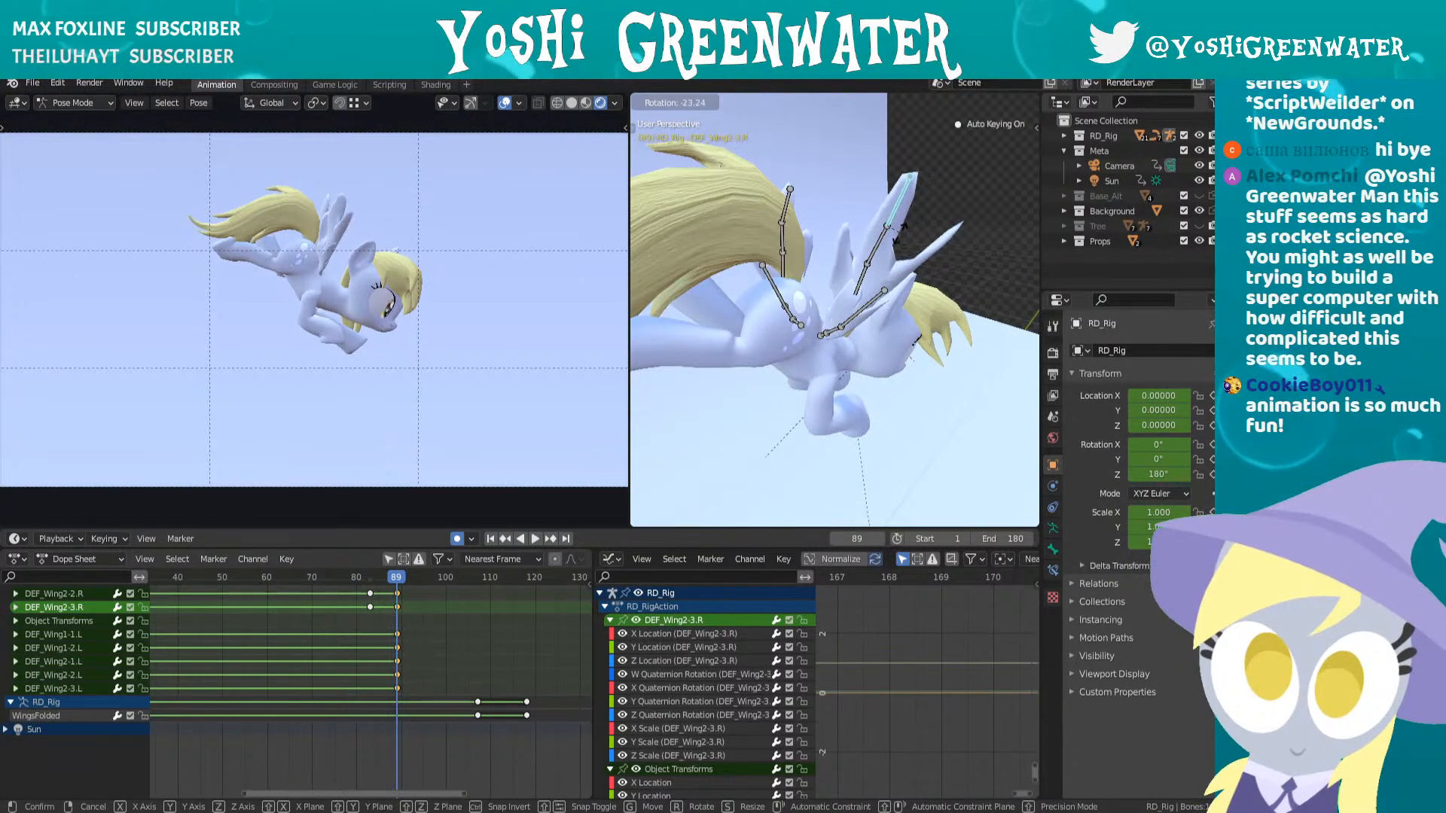
{"action": "left_click", "coordinate": [915, 275]}
{"action": "right_click", "coordinate": [874, 300]}
{"action": "middle_click_drag", "start_coordinate": [878, 301], "coordinate": [843, 294]}
{"action": "key", "text": "r"}
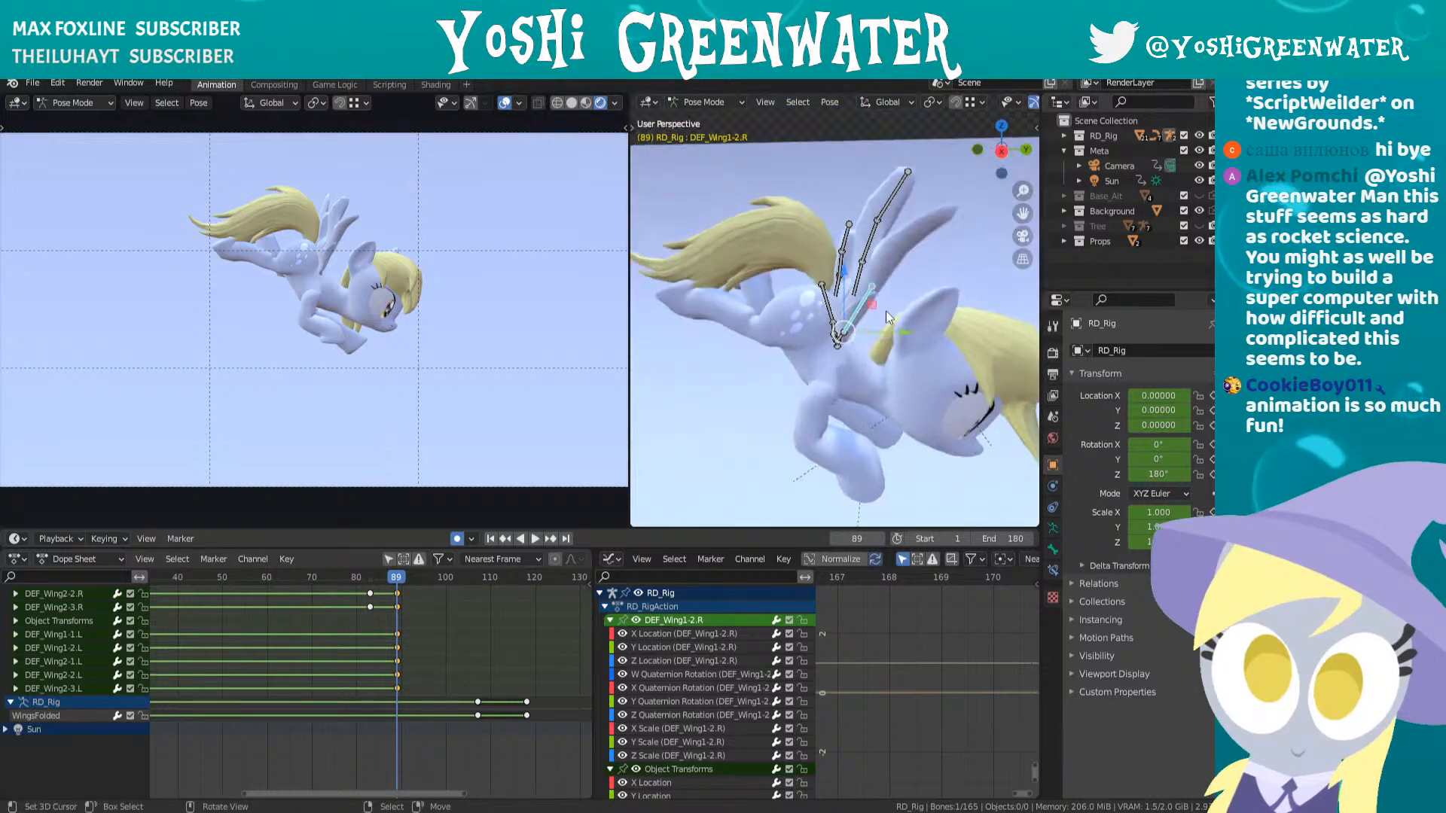
{"action": "left_click", "coordinate": [881, 309]}
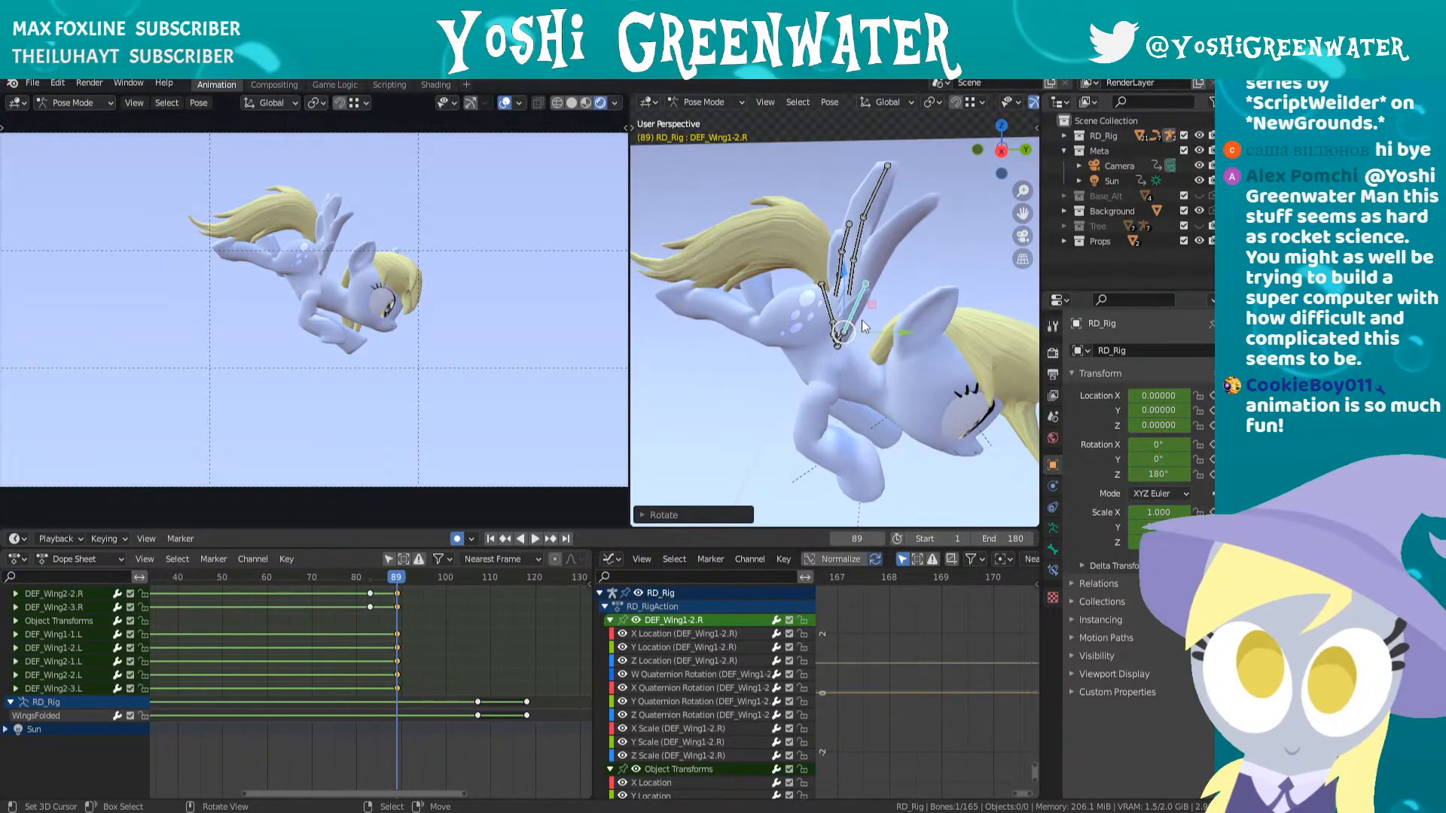
- From above, swing the right wing back out to the side by rotating DEF_Wing1-2.R and DEF_Wing1-1.R
{"action": "key", "text": "KP_7"}
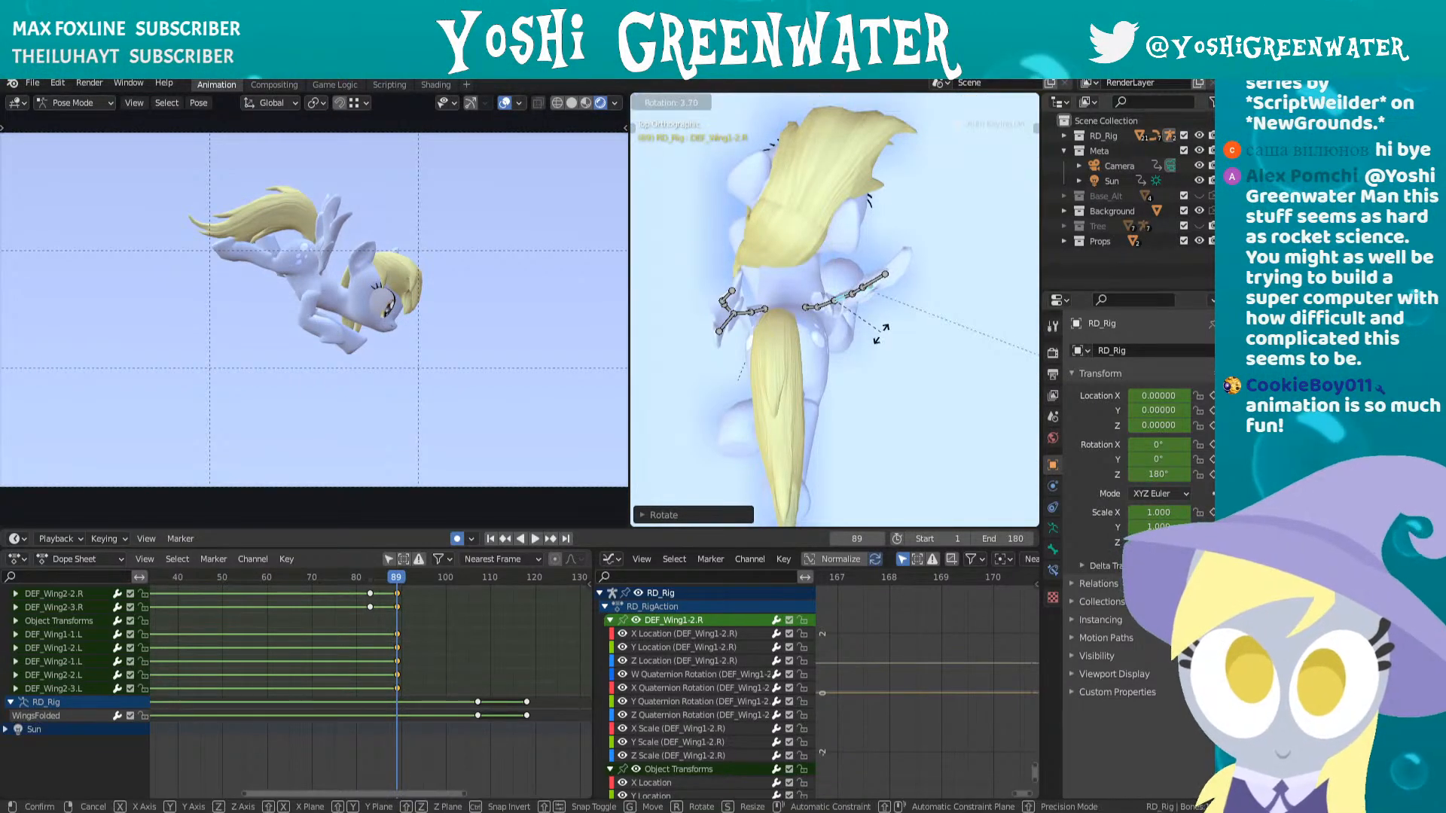
{"action": "left_click", "coordinate": [828, 304]}
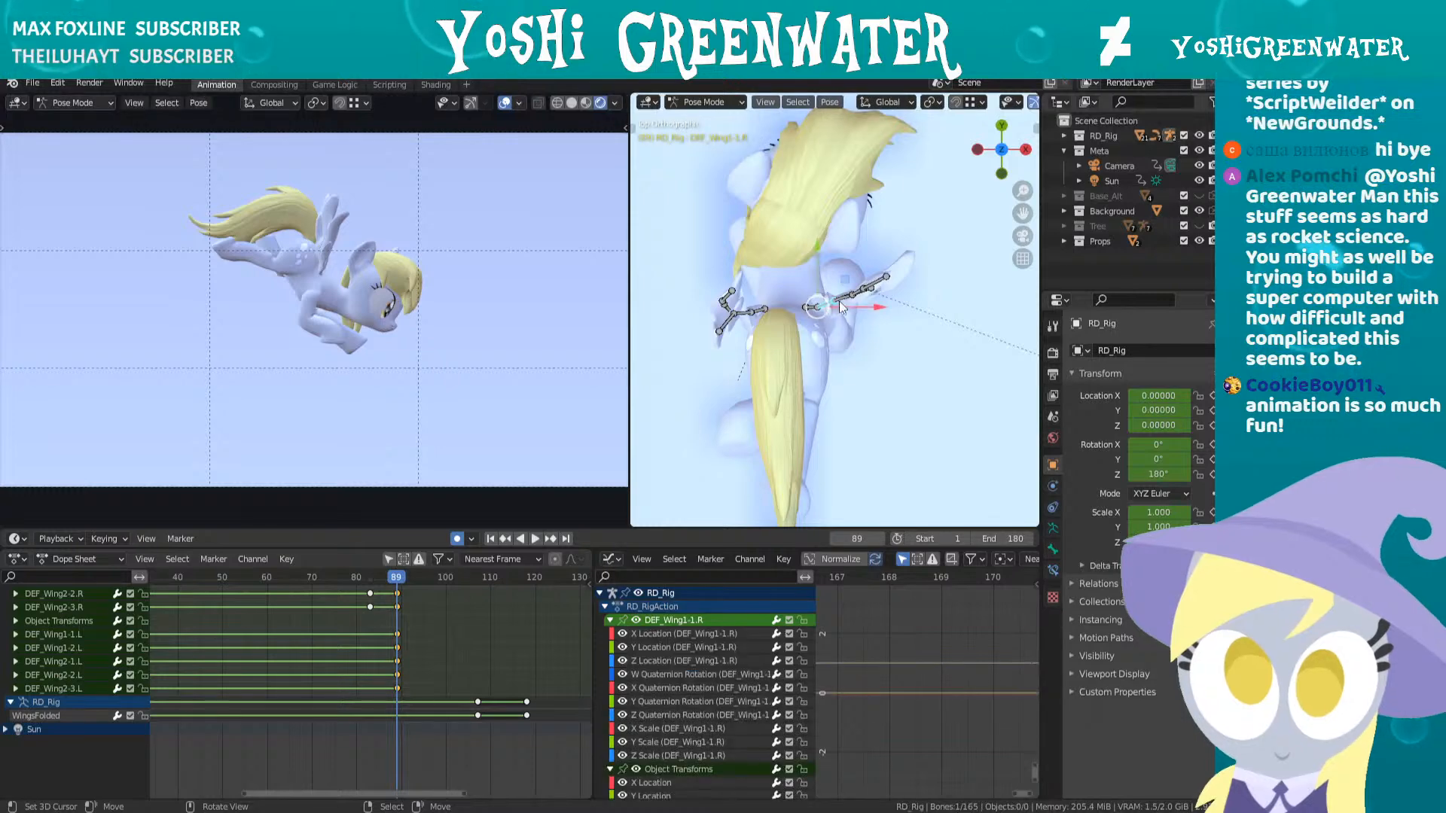
{"action": "key", "text": "r"}
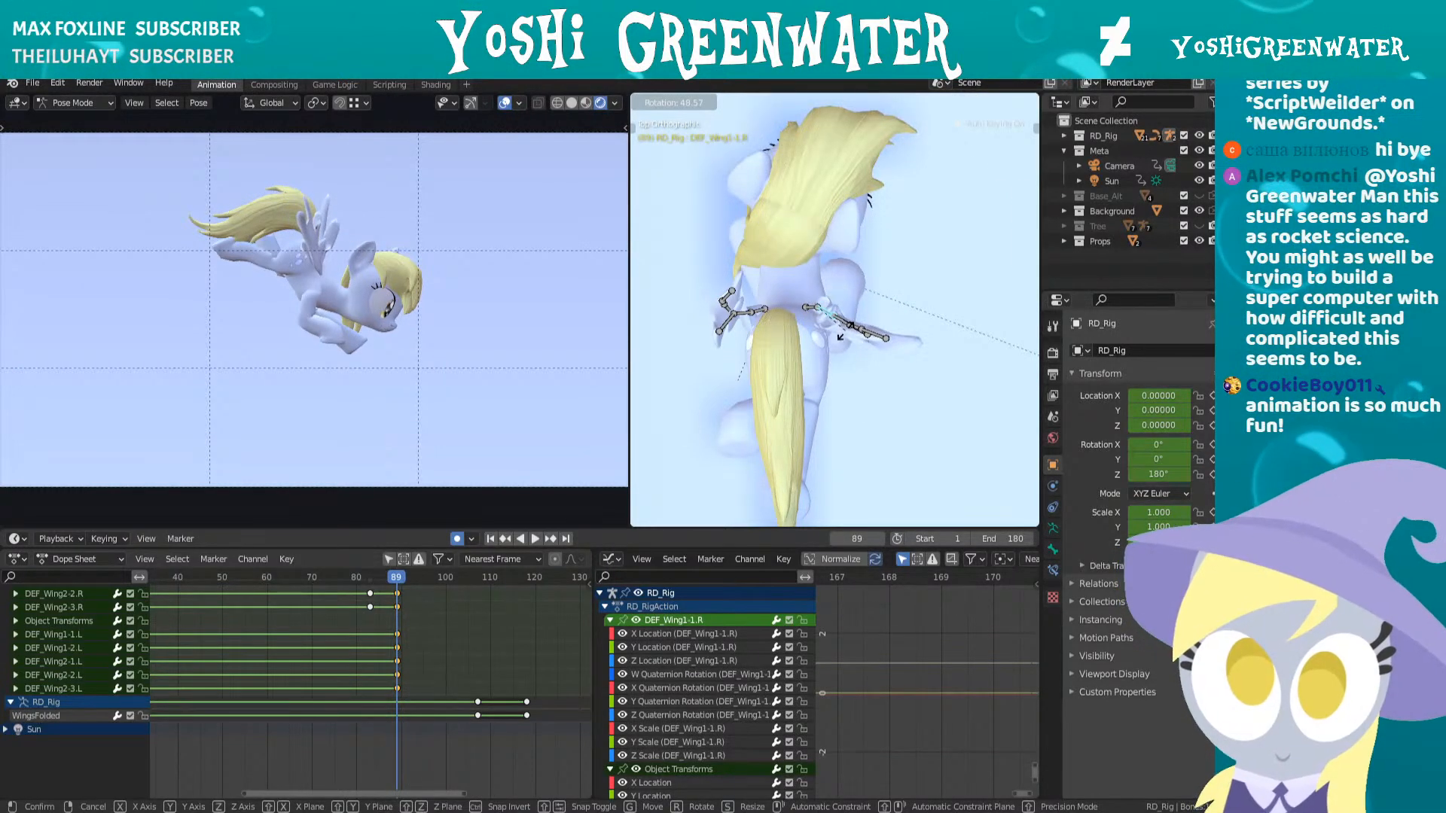
{"action": "left_click", "coordinate": [841, 336]}
{"action": "key", "text": "r"}
{"action": "left_click", "coordinate": [822, 318]}
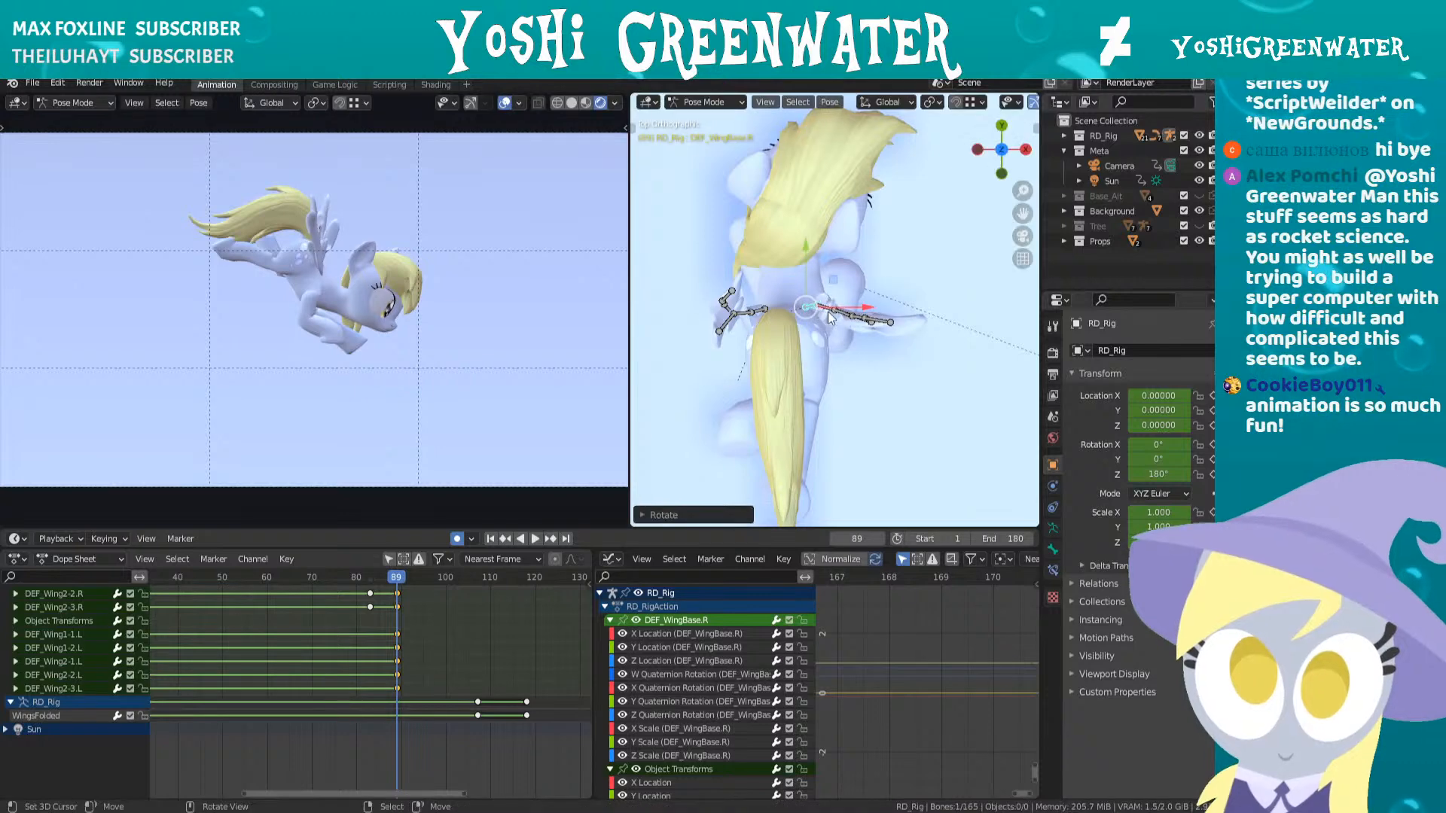
- From above, angle the right wing diagonally forward by rotating DEF_WingBase.R and DEF_Wing1-1.R
{"action": "scroll", "coordinate": [820, 321], "scroll_direction": "up", "scroll_amount": 3}
{"action": "middle_click_drag", "start_coordinate": [818, 321], "coordinate": [841, 329], "text": "shift"}
{"action": "key", "text": "r"}
{"action": "left_click", "coordinate": [843, 316]}
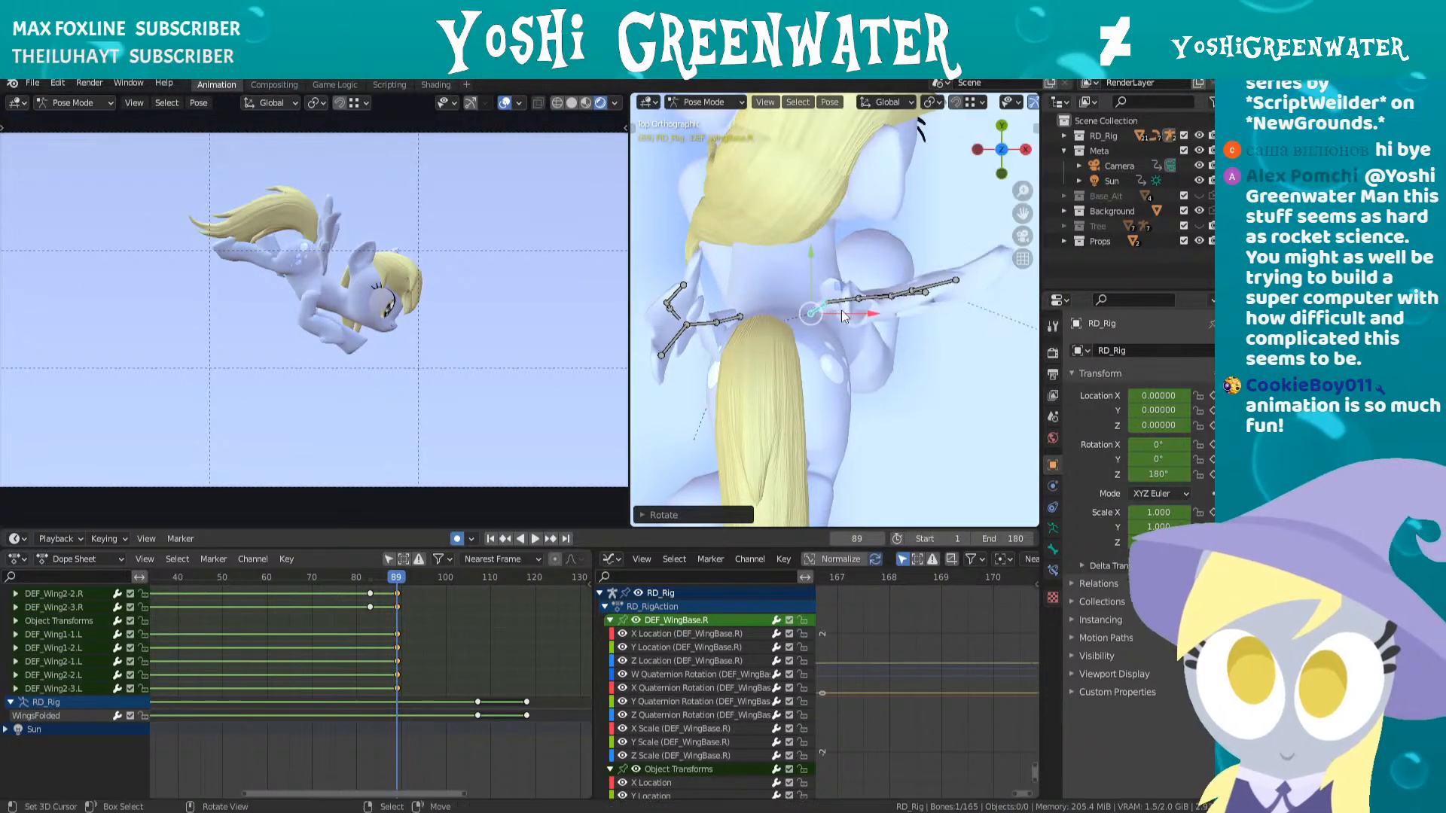
{"action": "left_click", "coordinate": [851, 304]}
{"action": "key", "text": "r"}
{"action": "left_click", "coordinate": [854, 280]}
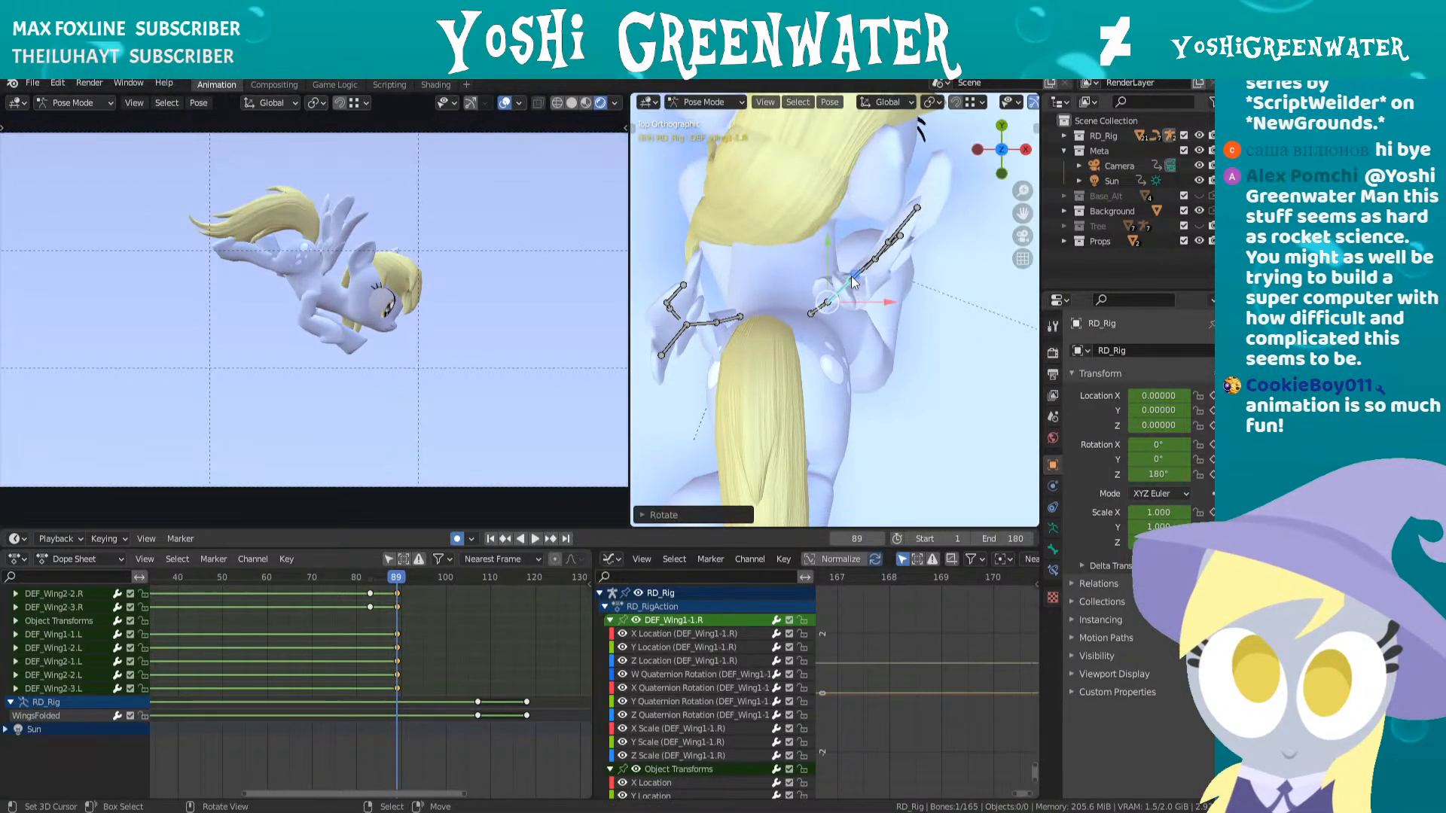
- From above, rotate DEF_Wing1-2.R outward and swing DEF_Wing2-1.R backward to bend the right wing's outer section
{"action": "key", "text": "r"}
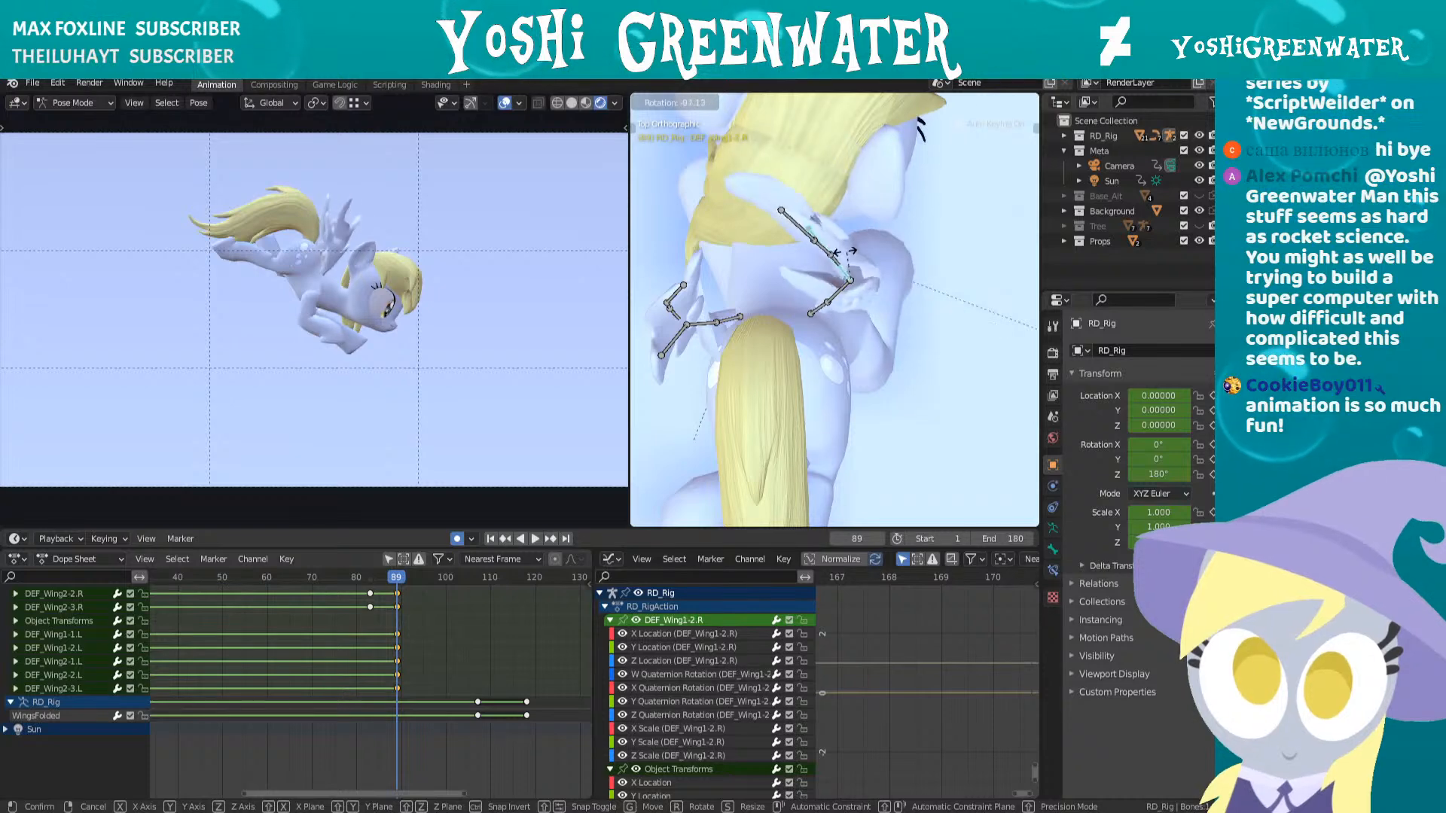
{"action": "left_click", "coordinate": [871, 277]}
{"action": "key", "text": "r"}
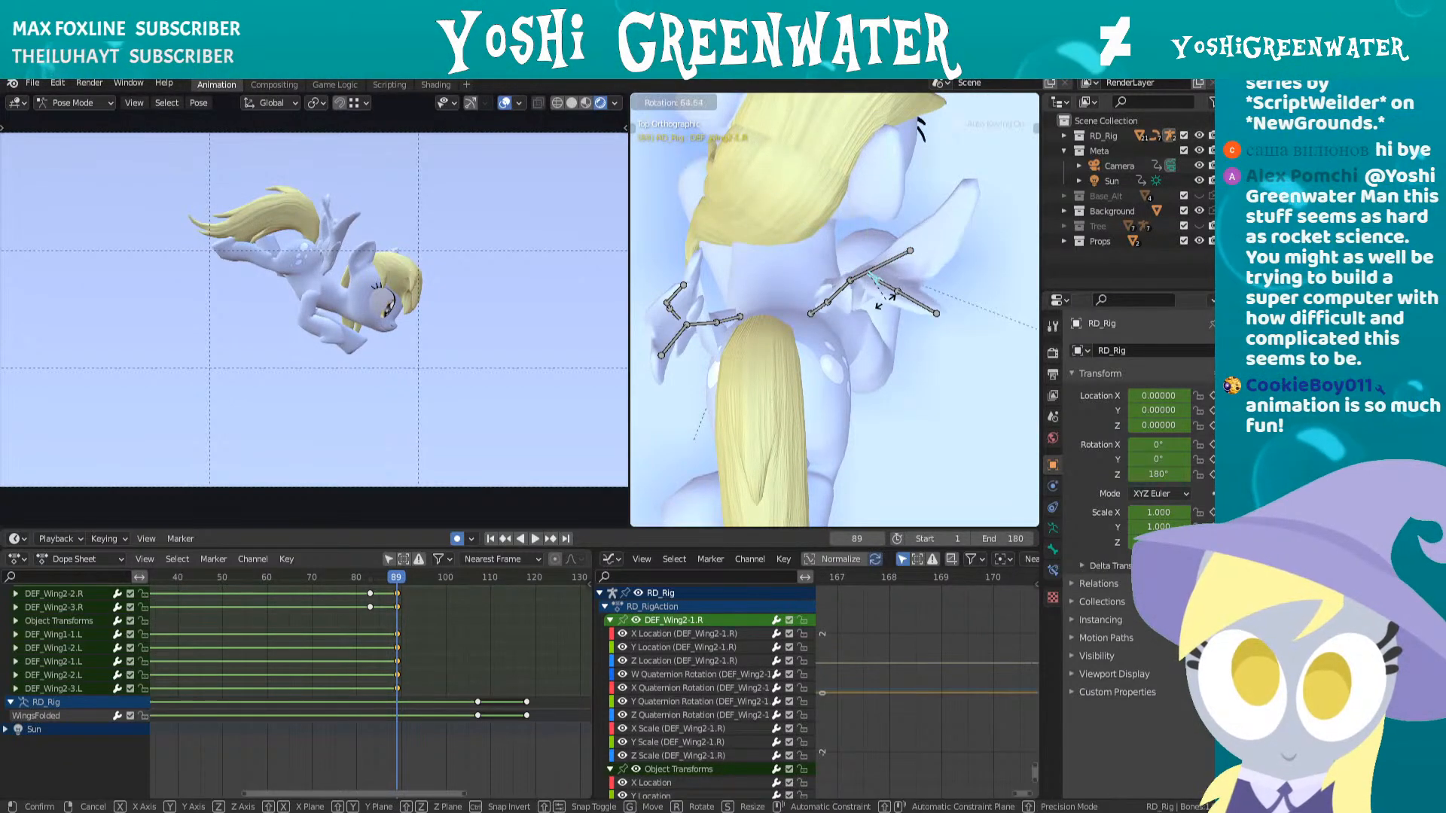
{"action": "left_click", "coordinate": [885, 264]}
{"action": "right_click", "coordinate": [883, 273]}
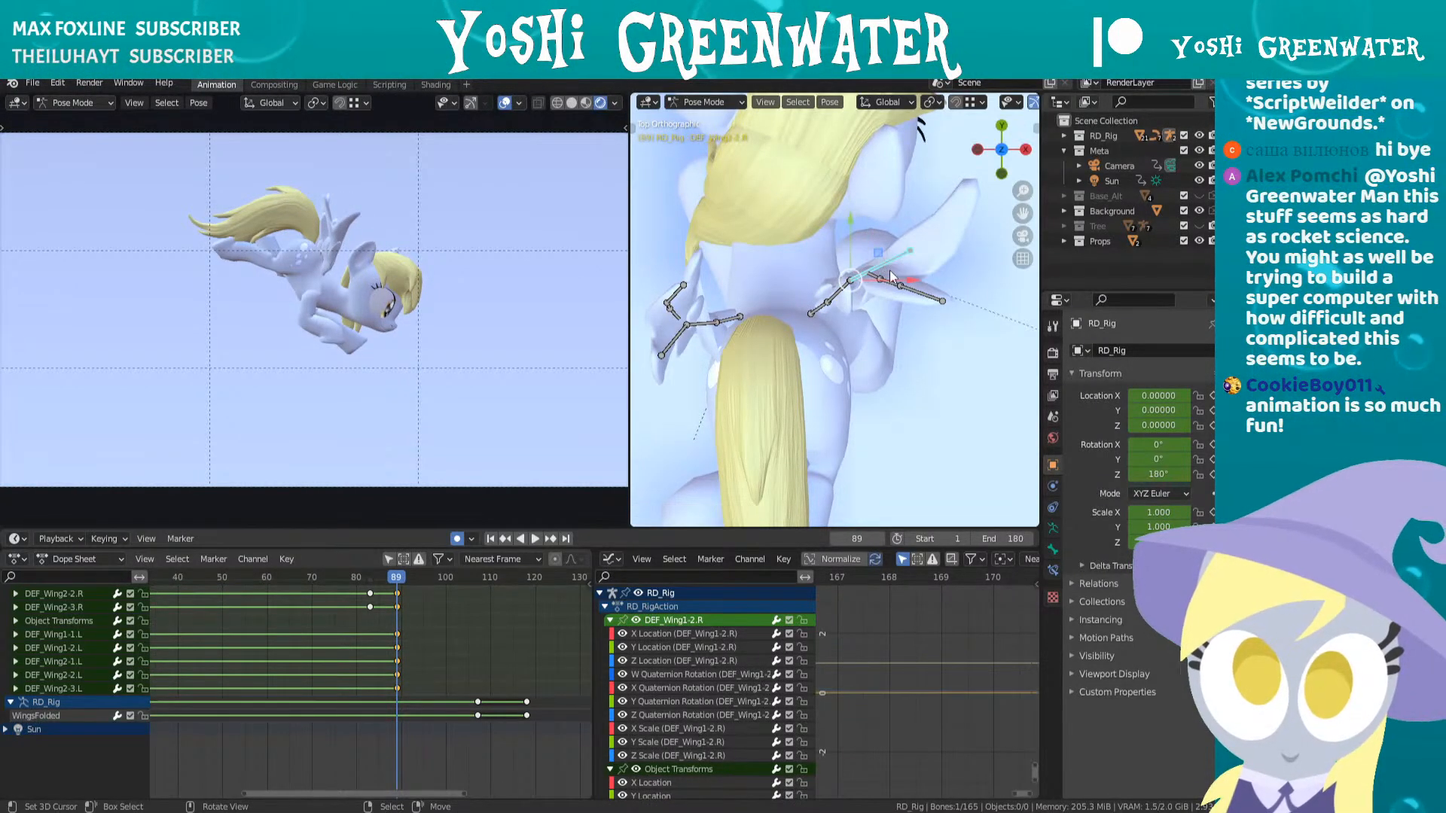
{"action": "key", "text": "r"}
{"action": "left_click", "coordinate": [894, 277]}
- From above, adjust the bend of the right wing's tip by rotating DEF_Wing2-2.R and DEF_Wing2-3.R
{"action": "right_click", "coordinate": [896, 281]}
{"action": "key", "text": "r"}
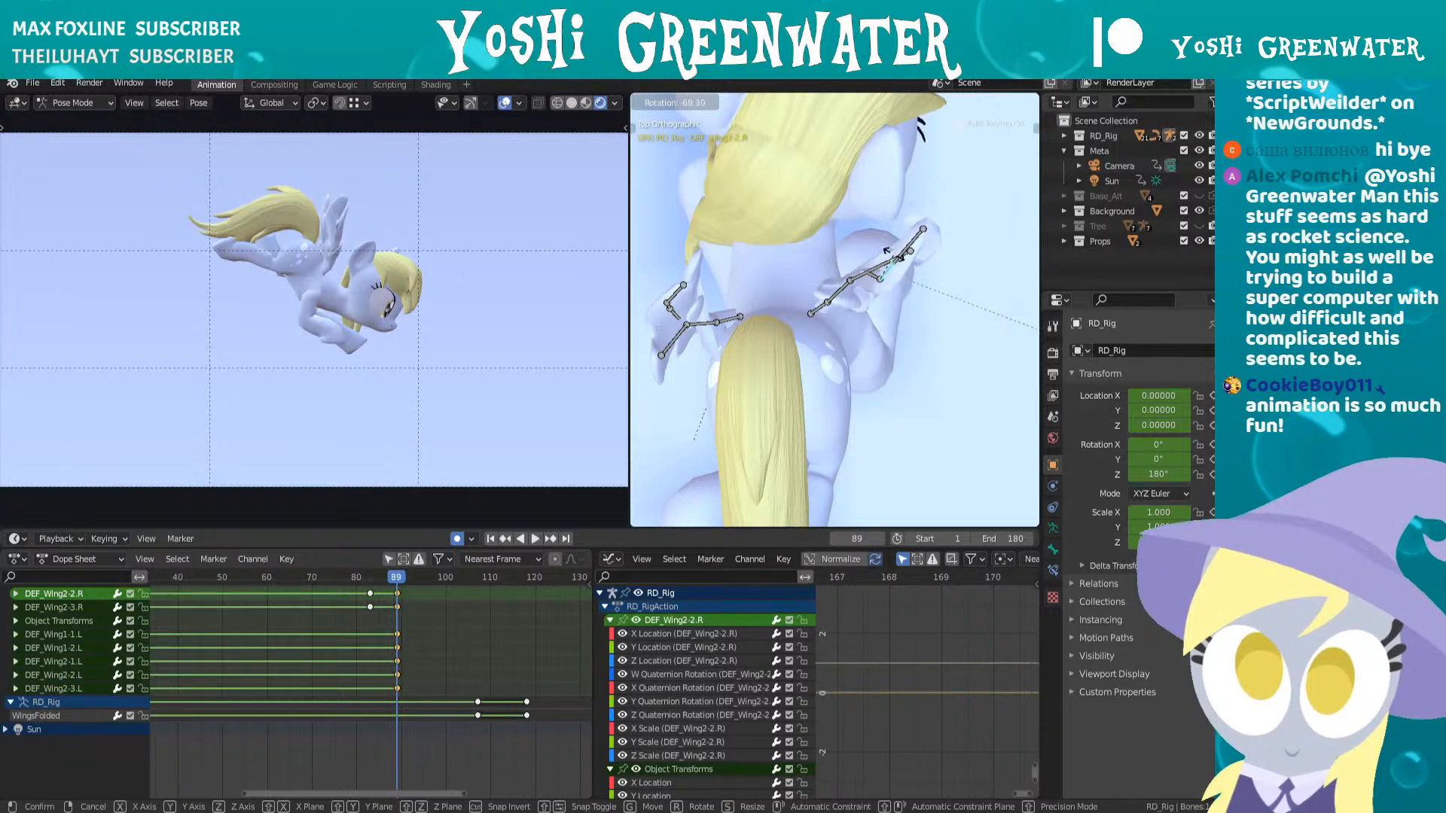
{"action": "left_click", "coordinate": [898, 282]}
{"action": "right_click", "coordinate": [914, 289]}
{"action": "key", "text": "r"}
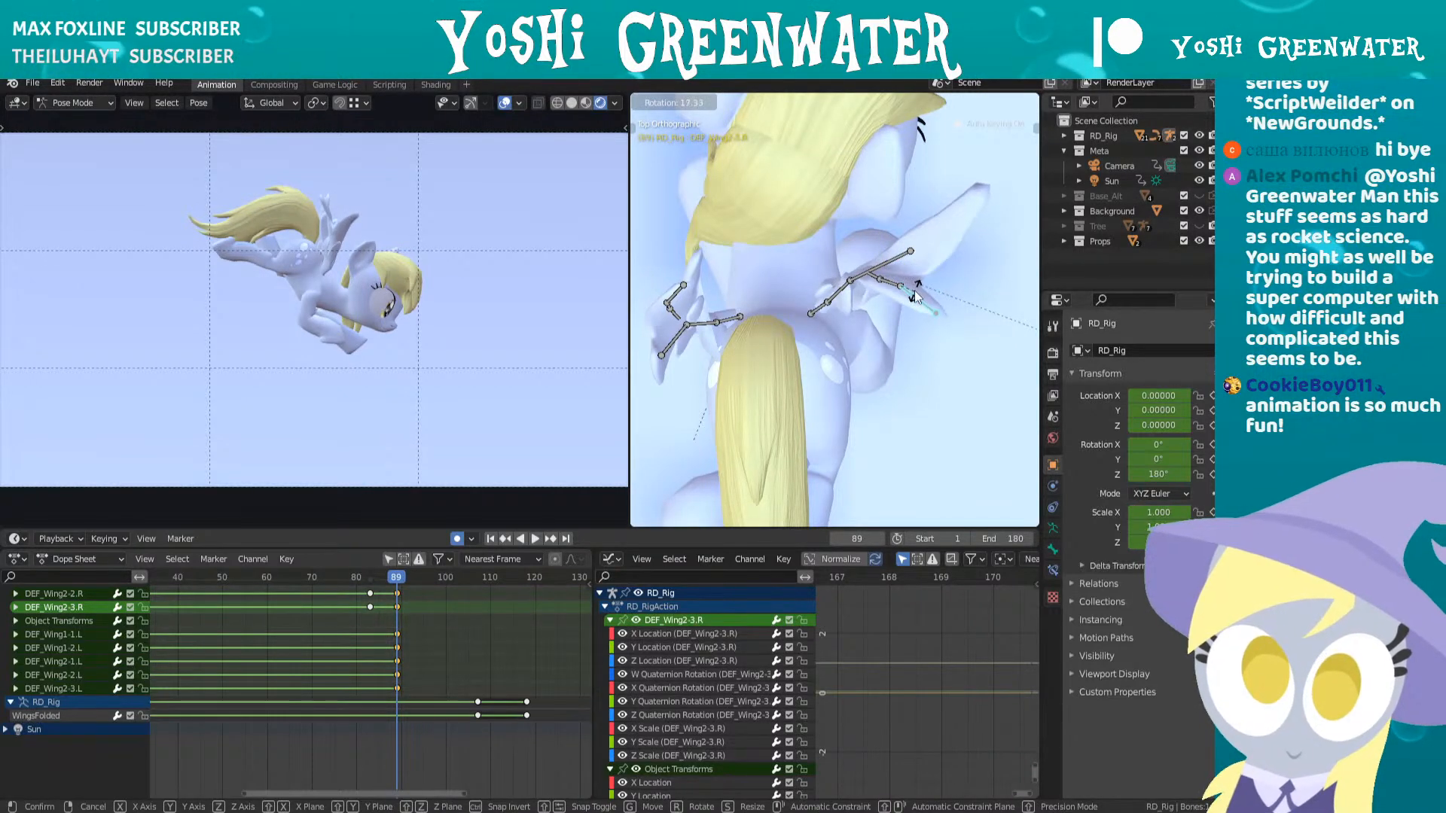
{"action": "left_click", "coordinate": [916, 296]}
- From the side, lean the right wing backward by rotating DEF_WingBase.R and DEF_Wing1-1.R
{"action": "middle_click_drag", "start_coordinate": [916, 295], "coordinate": [837, 354]}
{"action": "right_click", "coordinate": [836, 354]}
{"action": "key", "text": "r"}
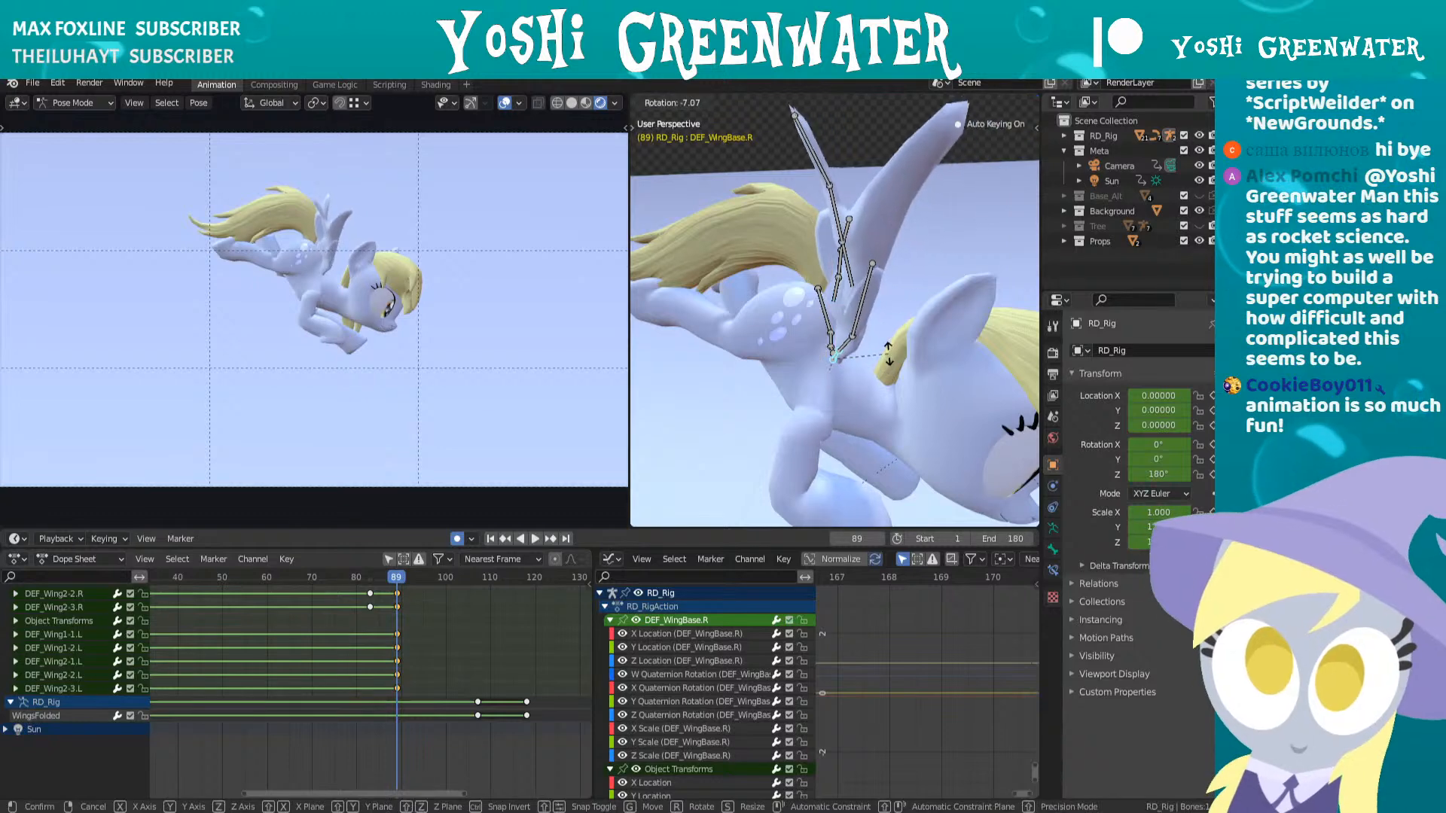
{"action": "left_click", "coordinate": [859, 347]}
{"action": "key", "text": "r"}
{"action": "left_click", "coordinate": [875, 323]}
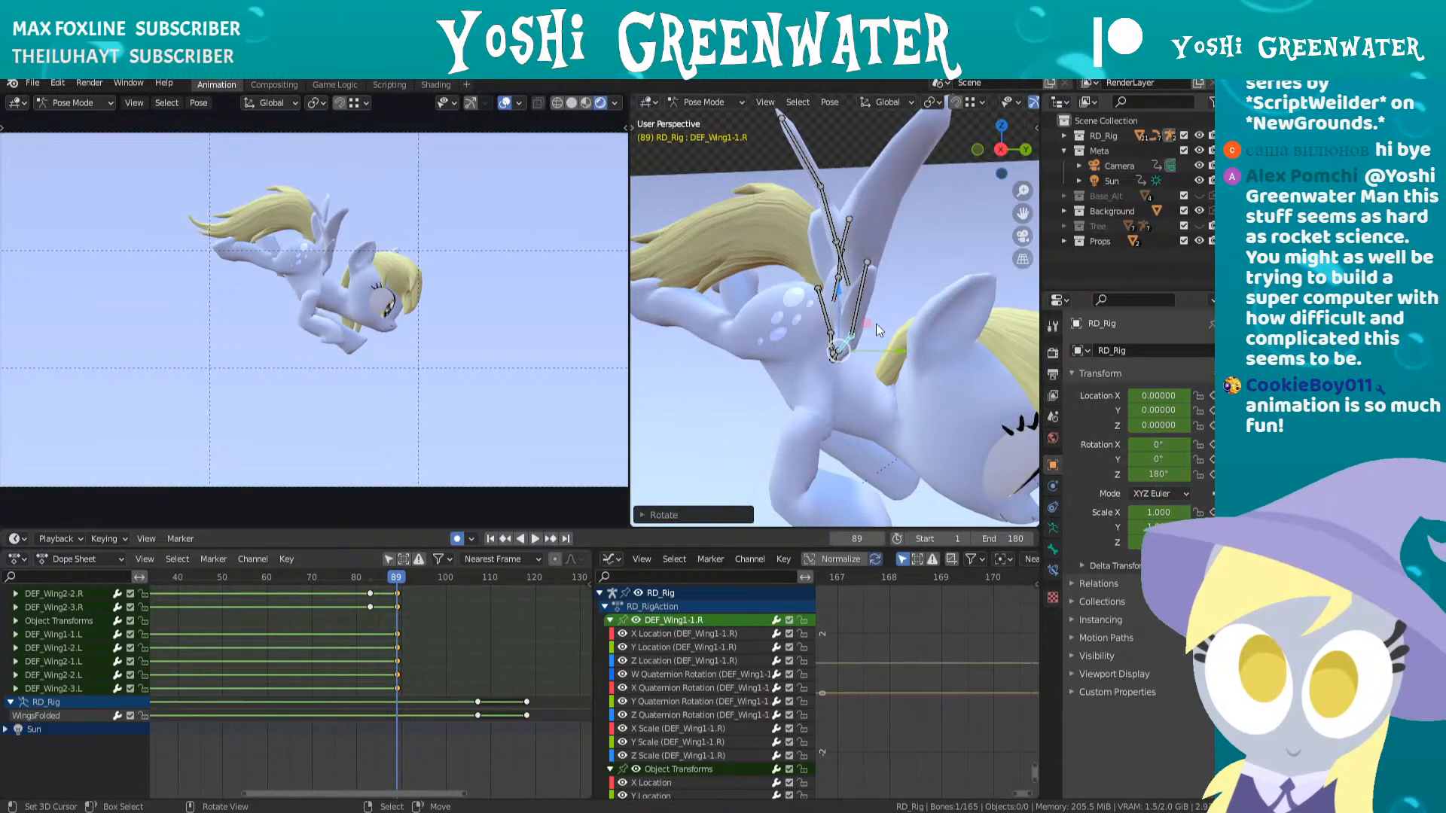
- From the side, tilt the right wing forward by rotating DEF_Wing1-2.R and DEF_Wing2-1.R
{"action": "right_click", "coordinate": [857, 300]}
{"action": "key", "text": "r"}
{"action": "left_click", "coordinate": [873, 299]}
{"action": "right_click", "coordinate": [869, 265]}
{"action": "key", "text": "r"}
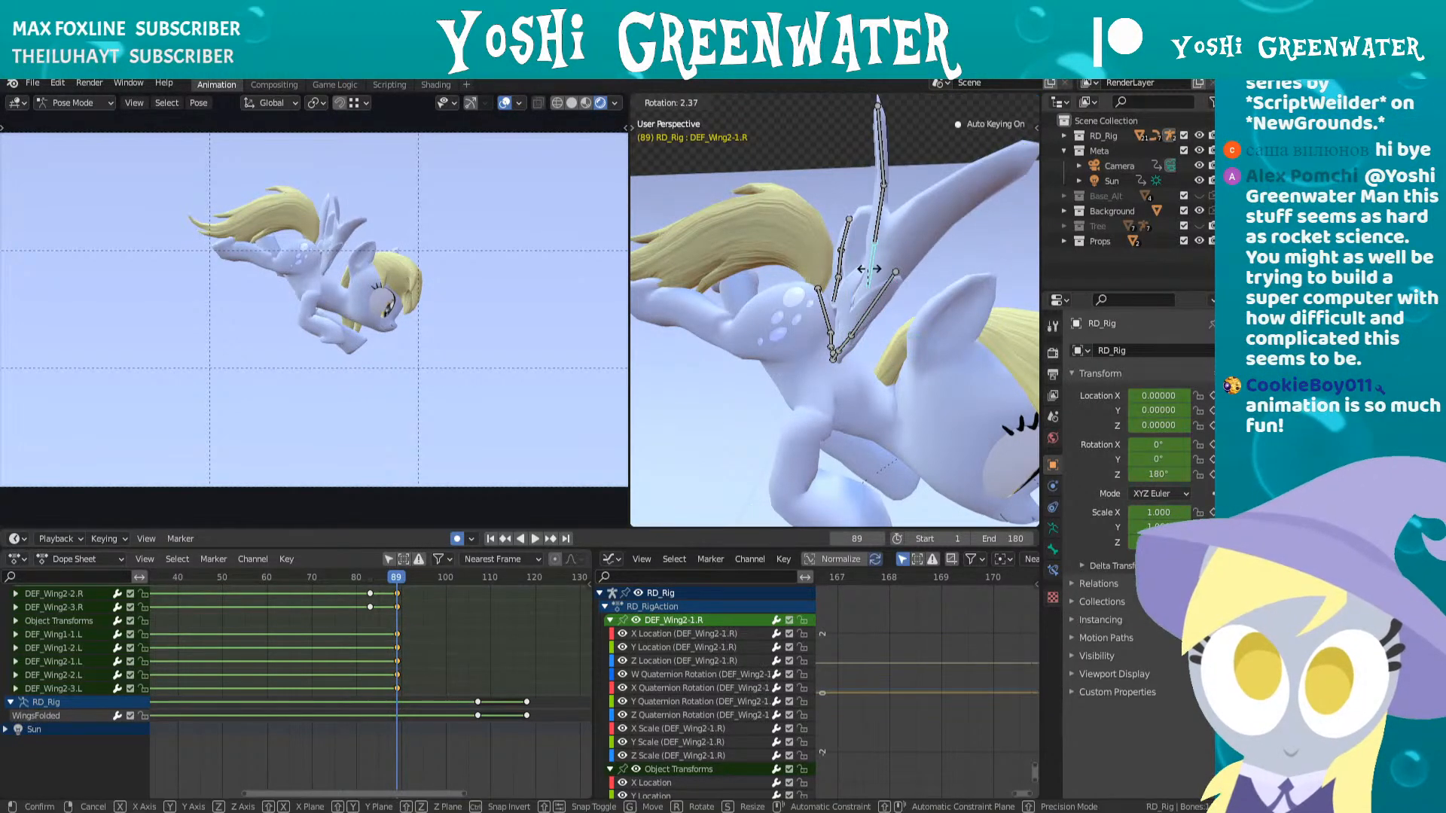
{"action": "left_click", "coordinate": [876, 275]}
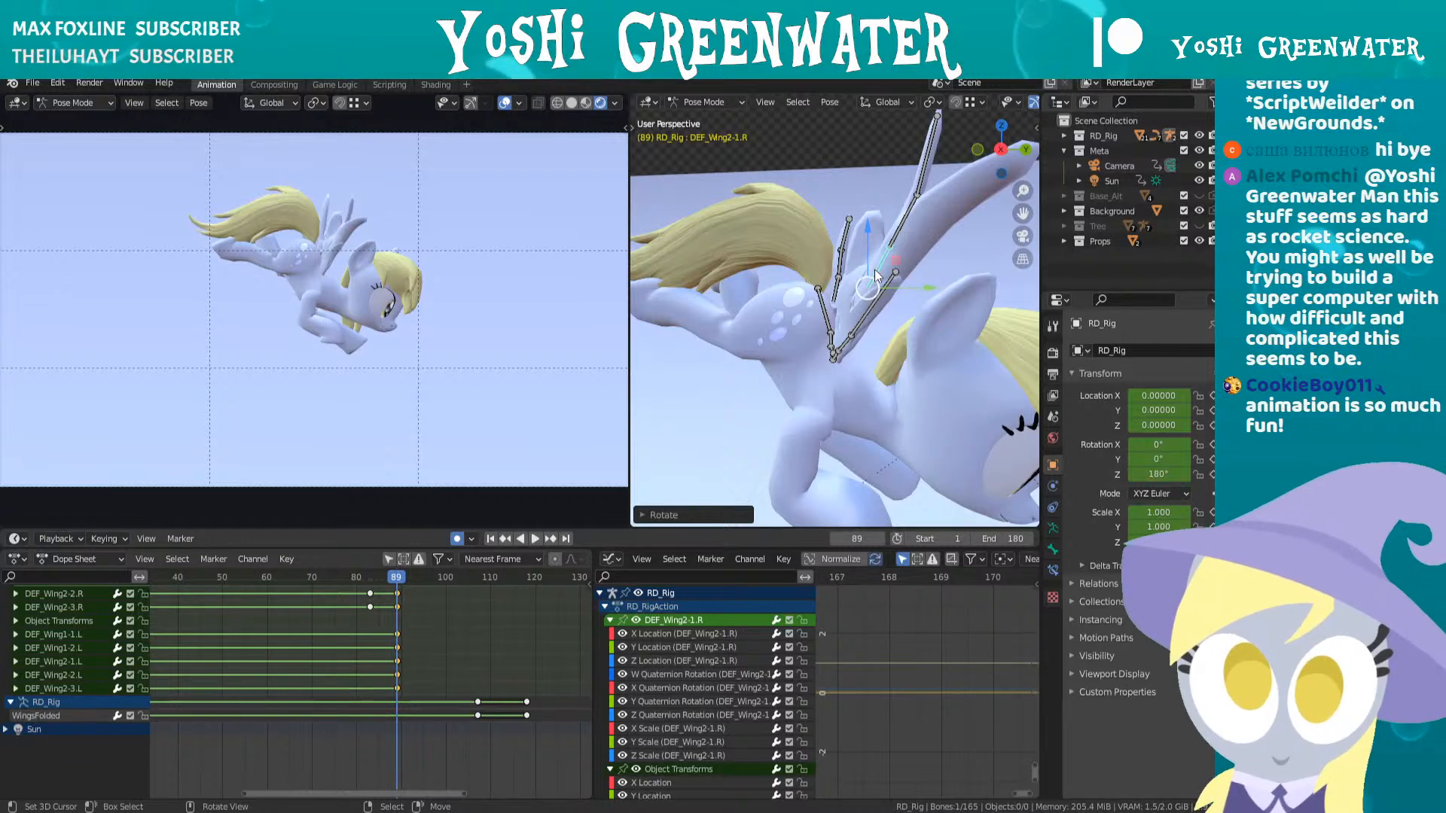
- Reposition DEF_Wing2-1.R from above, and rotate DEF_Wing2-2.R in perspective to straighten the right wing's outer section
{"action": "key", "text": "KP_7"}
{"action": "key", "text": "g"}
{"action": "left_click", "coordinate": [873, 267]}
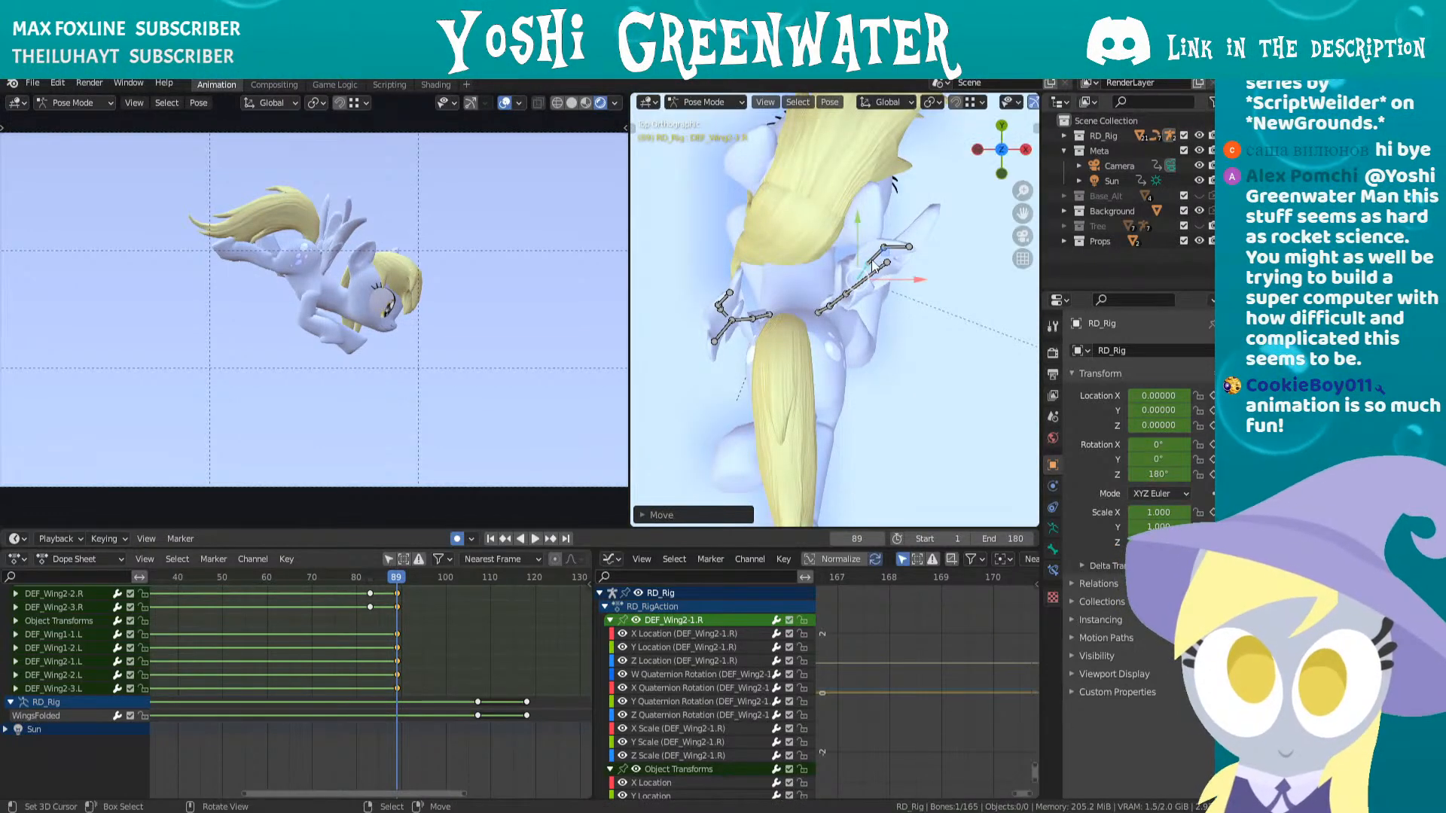
{"action": "right_click", "coordinate": [875, 263]}
{"action": "middle_click_drag", "start_coordinate": [875, 264], "coordinate": [828, 235]}
{"action": "key", "text": "r"}
{"action": "left_click", "coordinate": [918, 277]}
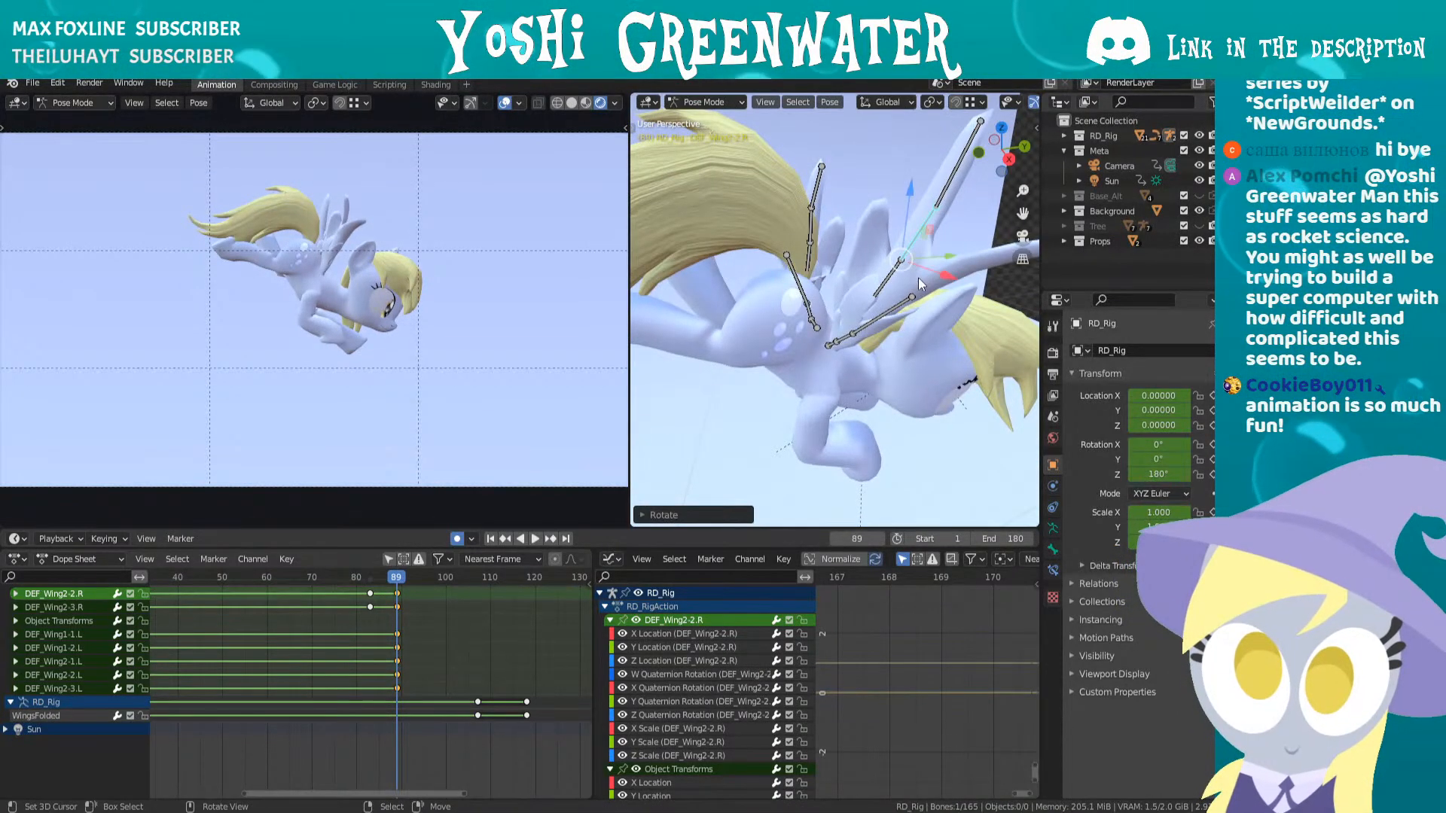
- From the side, lean the right wing's middle section slightly back by rotating DEF_Wing1-2.R
{"action": "right_click", "coordinate": [950, 200]}
{"action": "key", "text": "g"}
{"action": "right_click", "coordinate": [955, 244]}
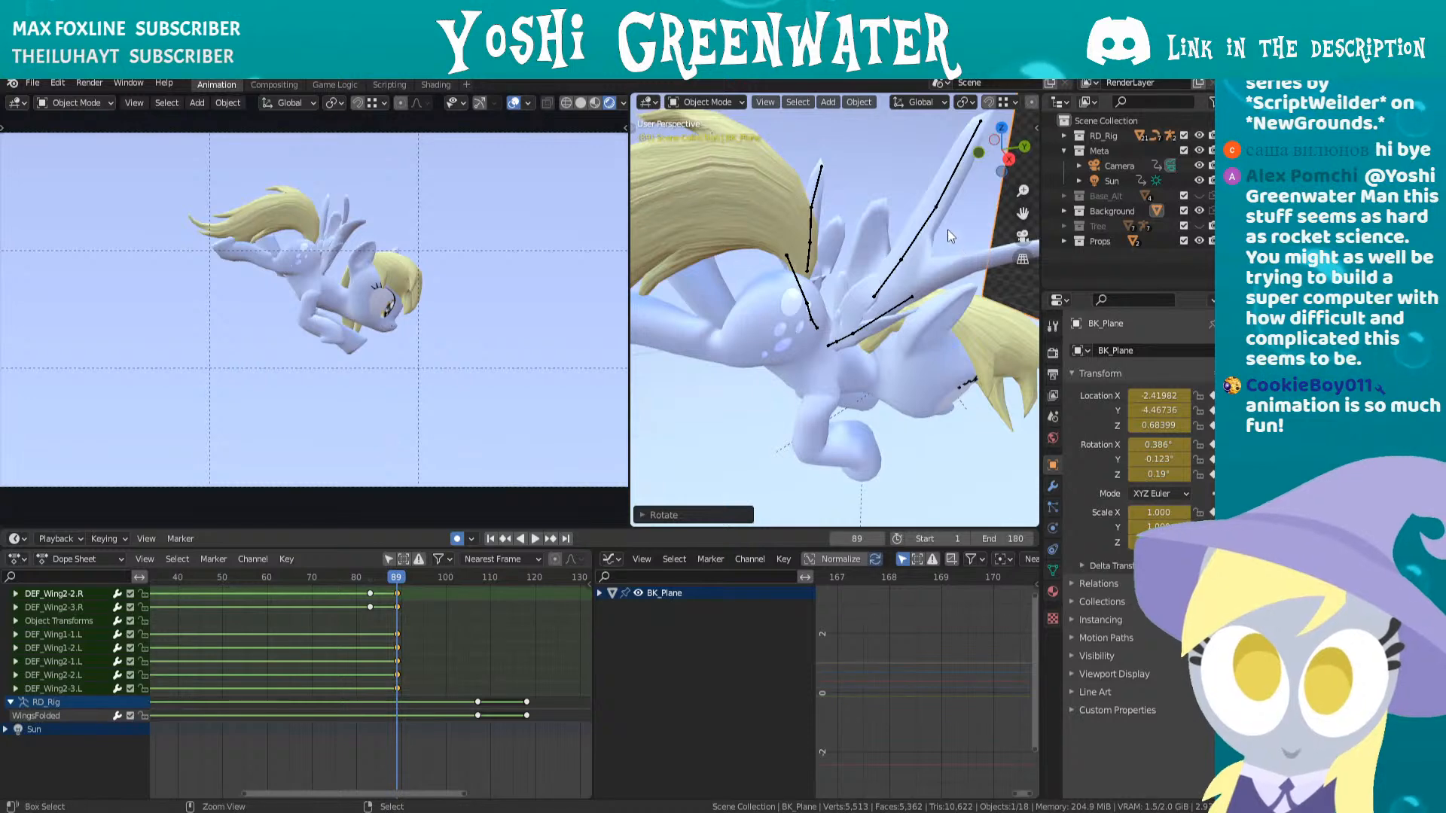
{"action": "right_click", "coordinate": [941, 196]}
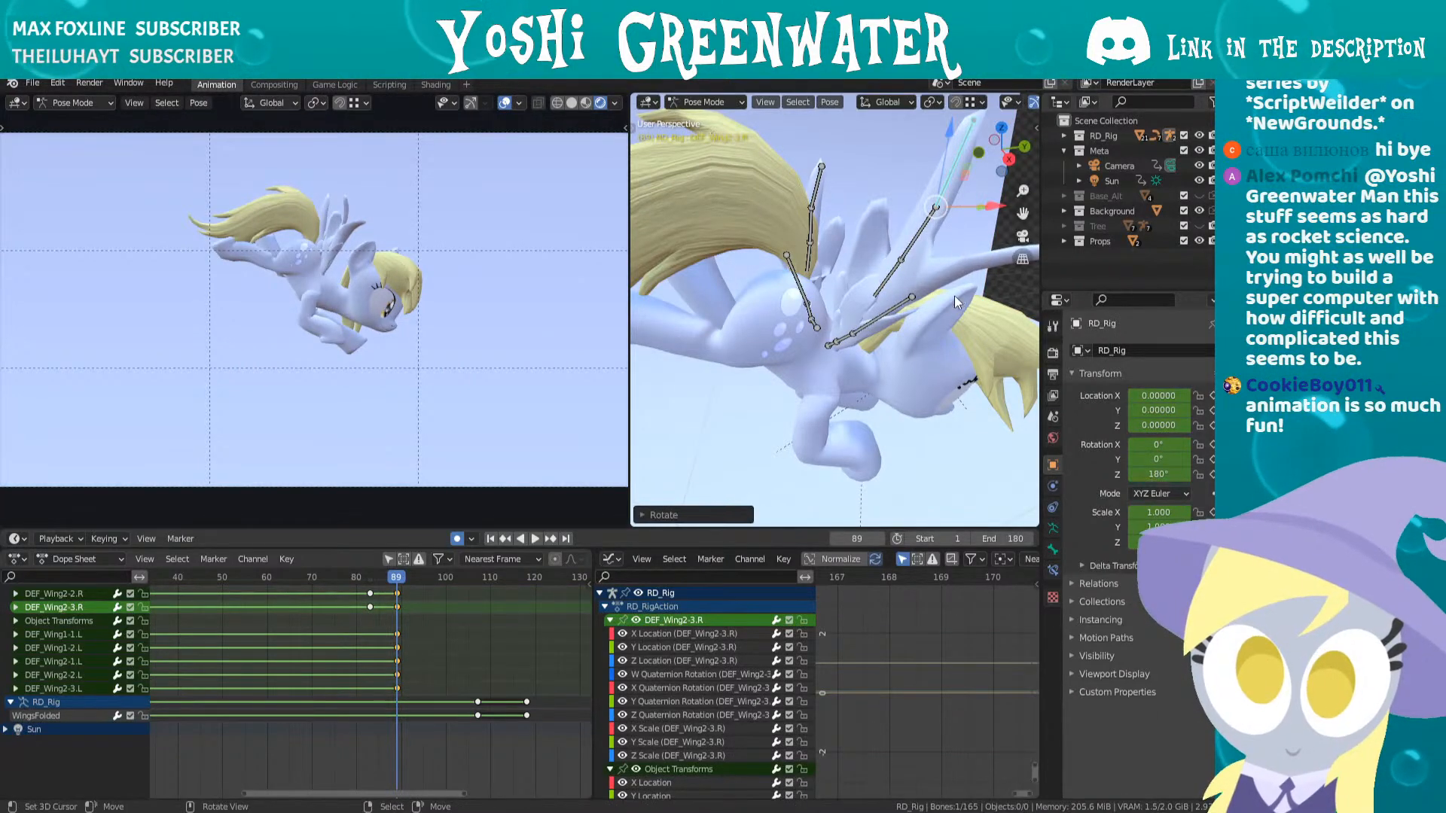
{"action": "middle_click_drag", "start_coordinate": [955, 295], "coordinate": [881, 301]}
{"action": "right_click", "coordinate": [875, 303]}
{"action": "key", "text": "r"}
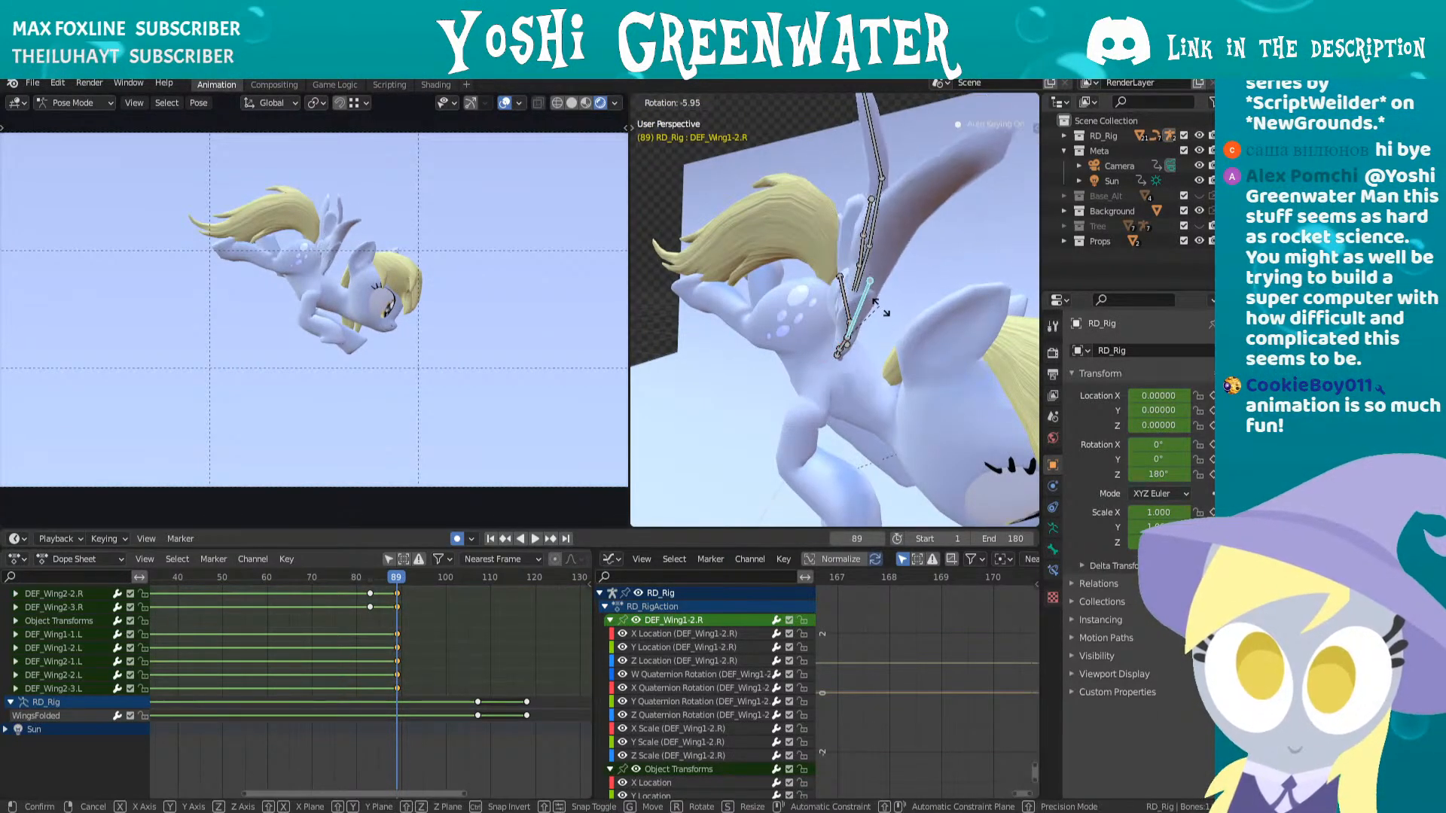
{"action": "left_click", "coordinate": [880, 309]}
- Play the animation from frame 86 to frame 116 and examine the folded wing and its bones up close
{"action": "key", "text": "Left"}
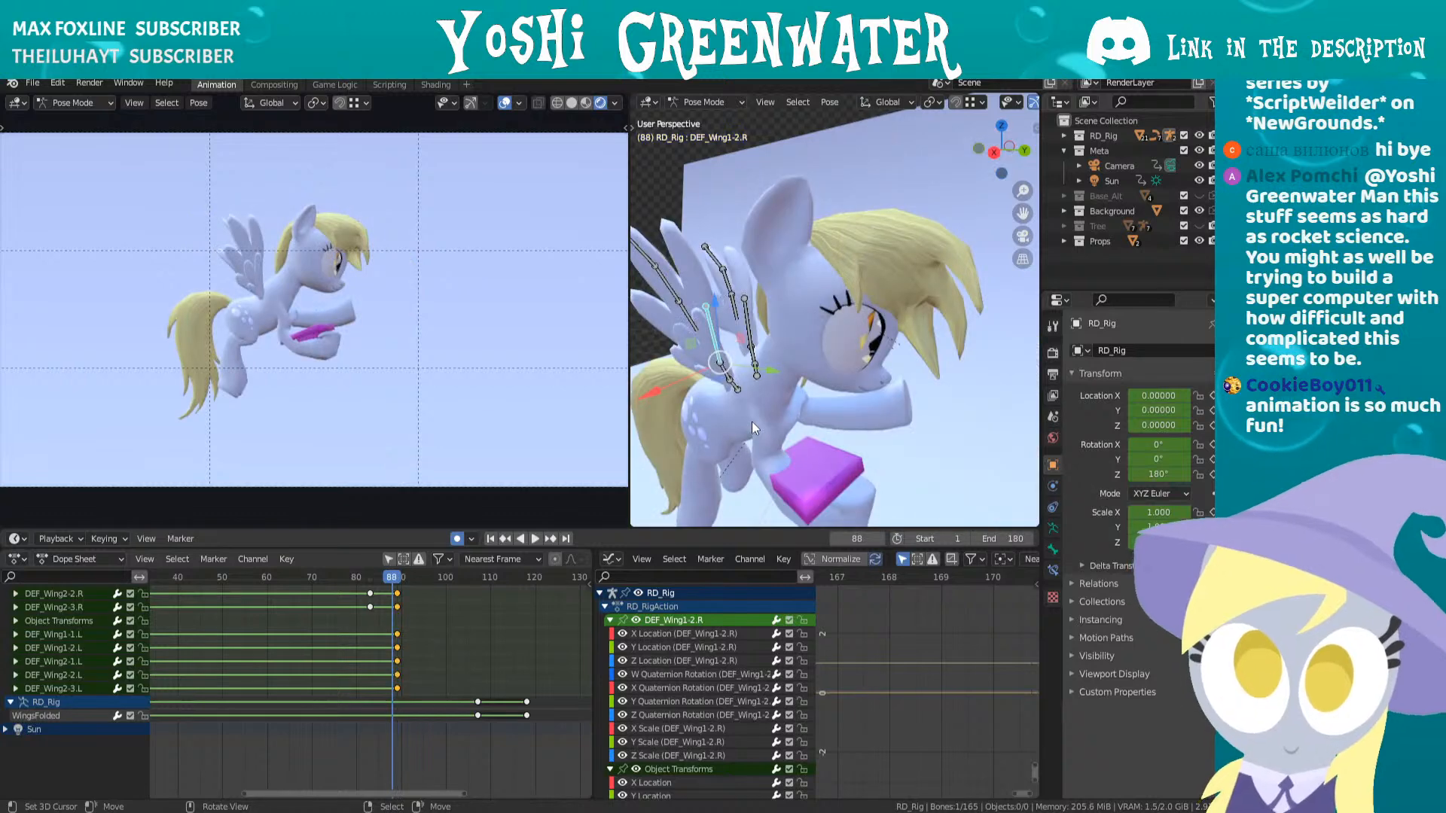
{"action": "middle_click_drag", "start_coordinate": [751, 420], "coordinate": [797, 375]}
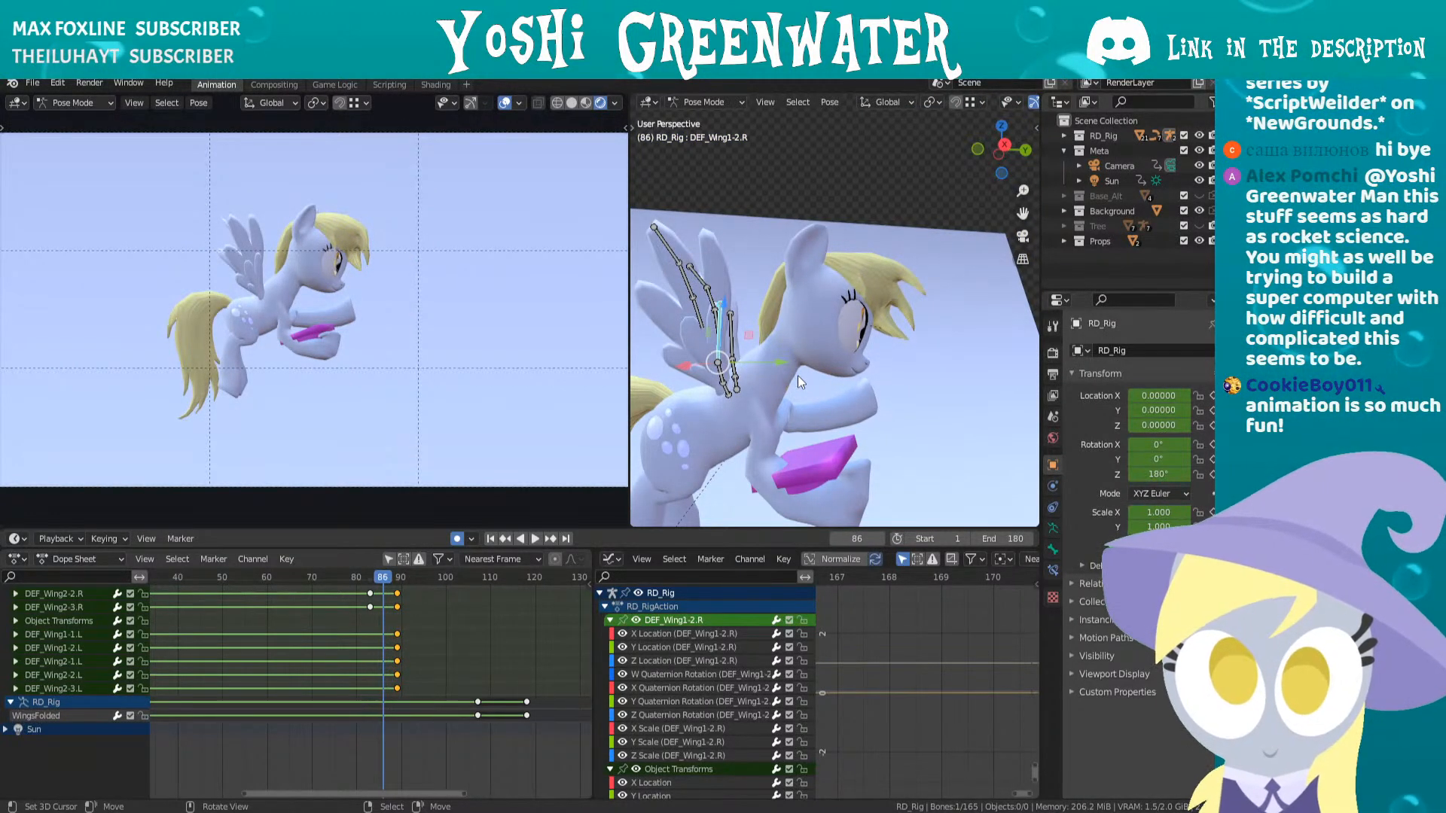
{"action": "key", "text": "space"}
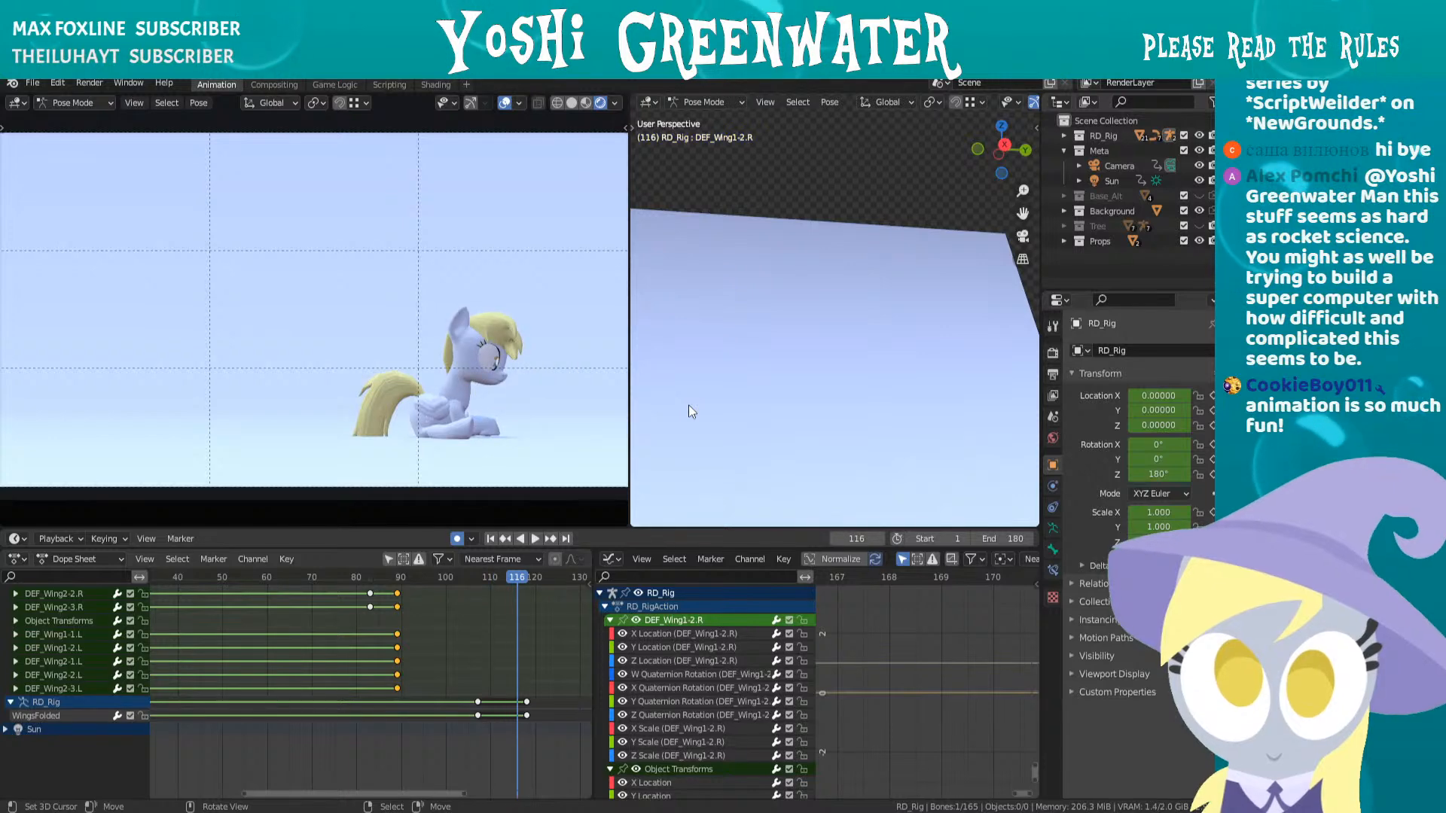
{"action": "middle_click_drag", "start_coordinate": [721, 423], "coordinate": [901, 396], "text": "shift"}
{"action": "scroll", "coordinate": [888, 406], "scroll_direction": "down", "scroll_amount": 5}
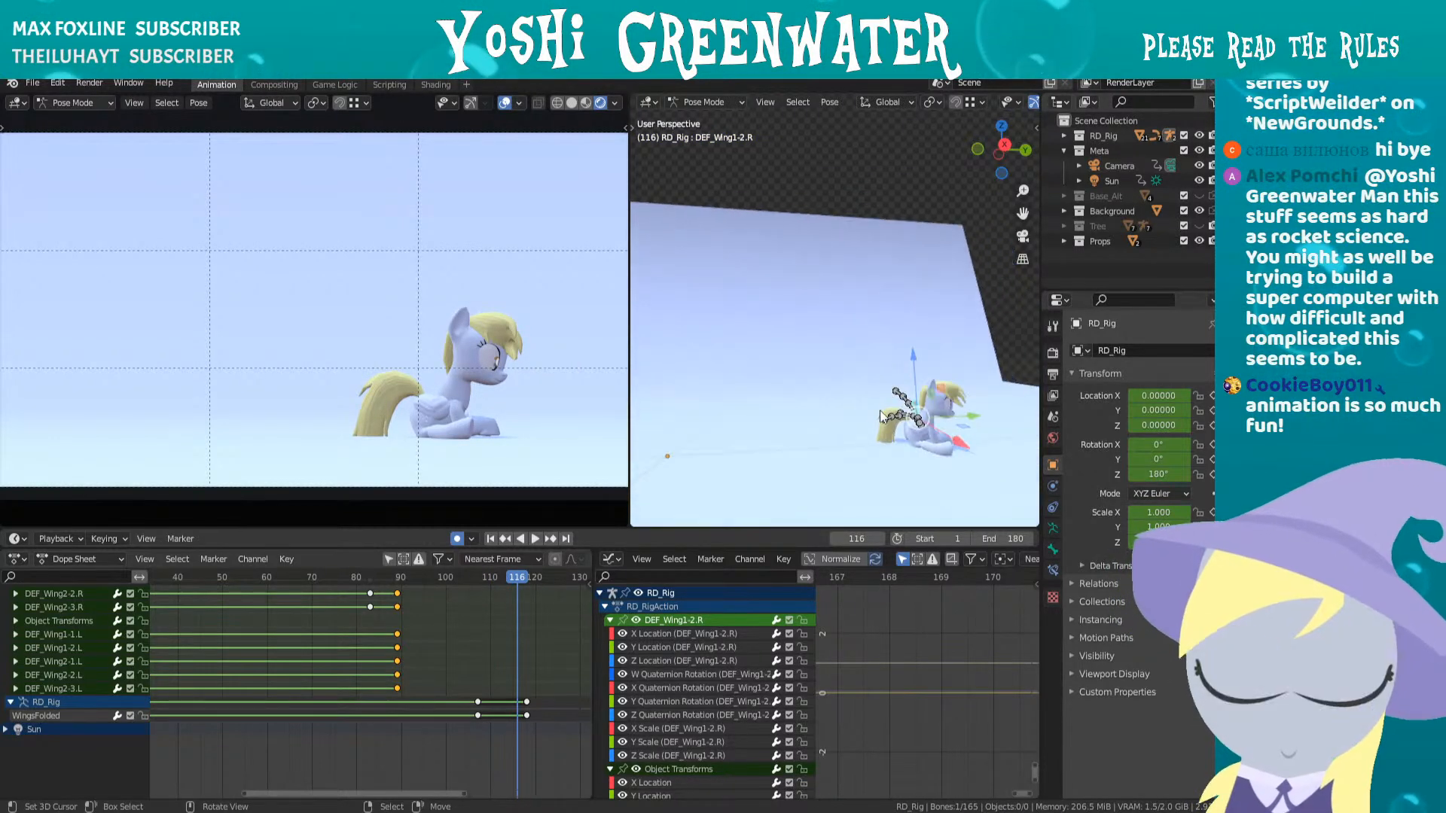
{"action": "scroll", "coordinate": [881, 416], "scroll_direction": "up", "scroll_amount": 8}
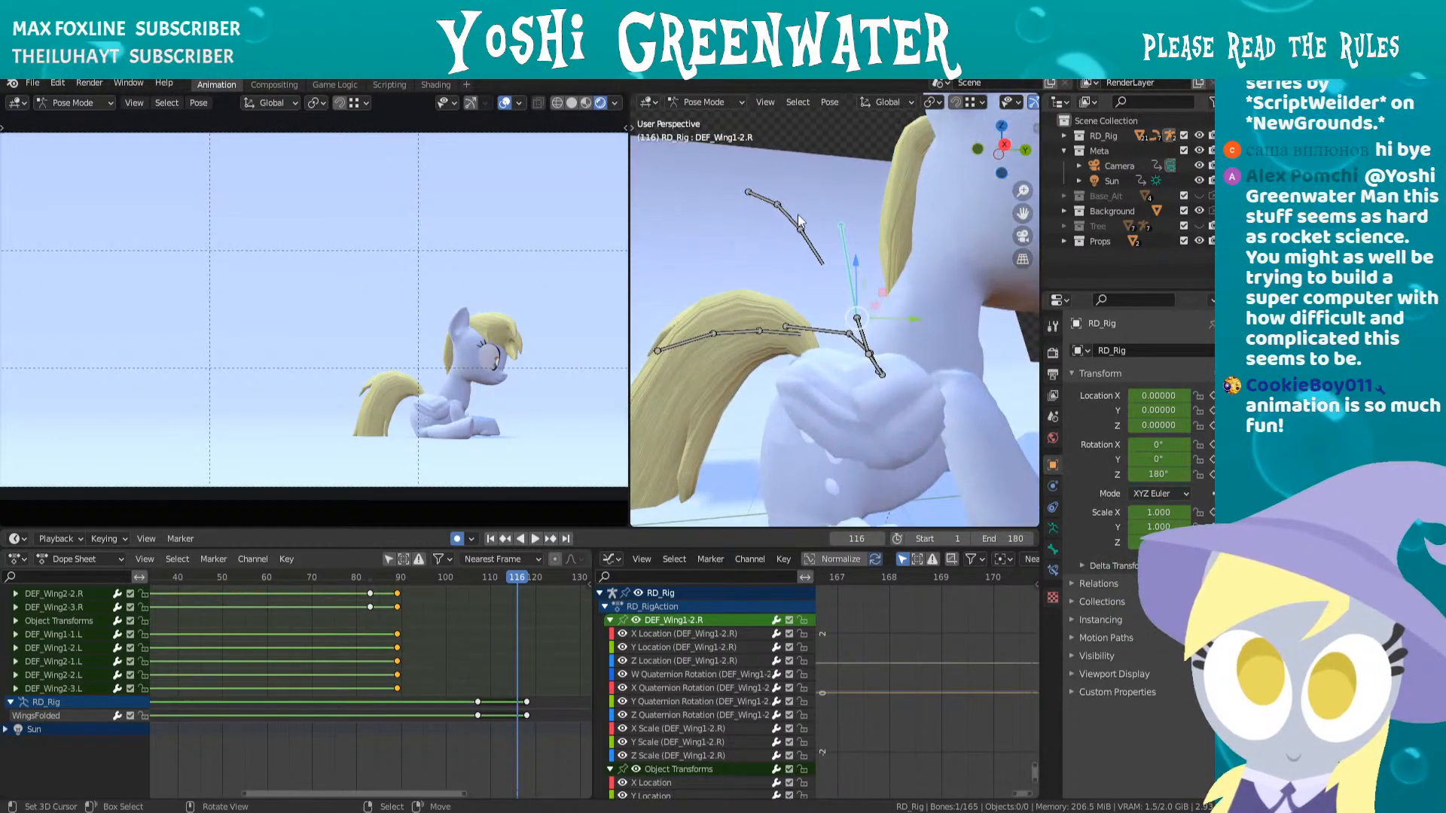
{"action": "left_click", "coordinate": [856, 405]}
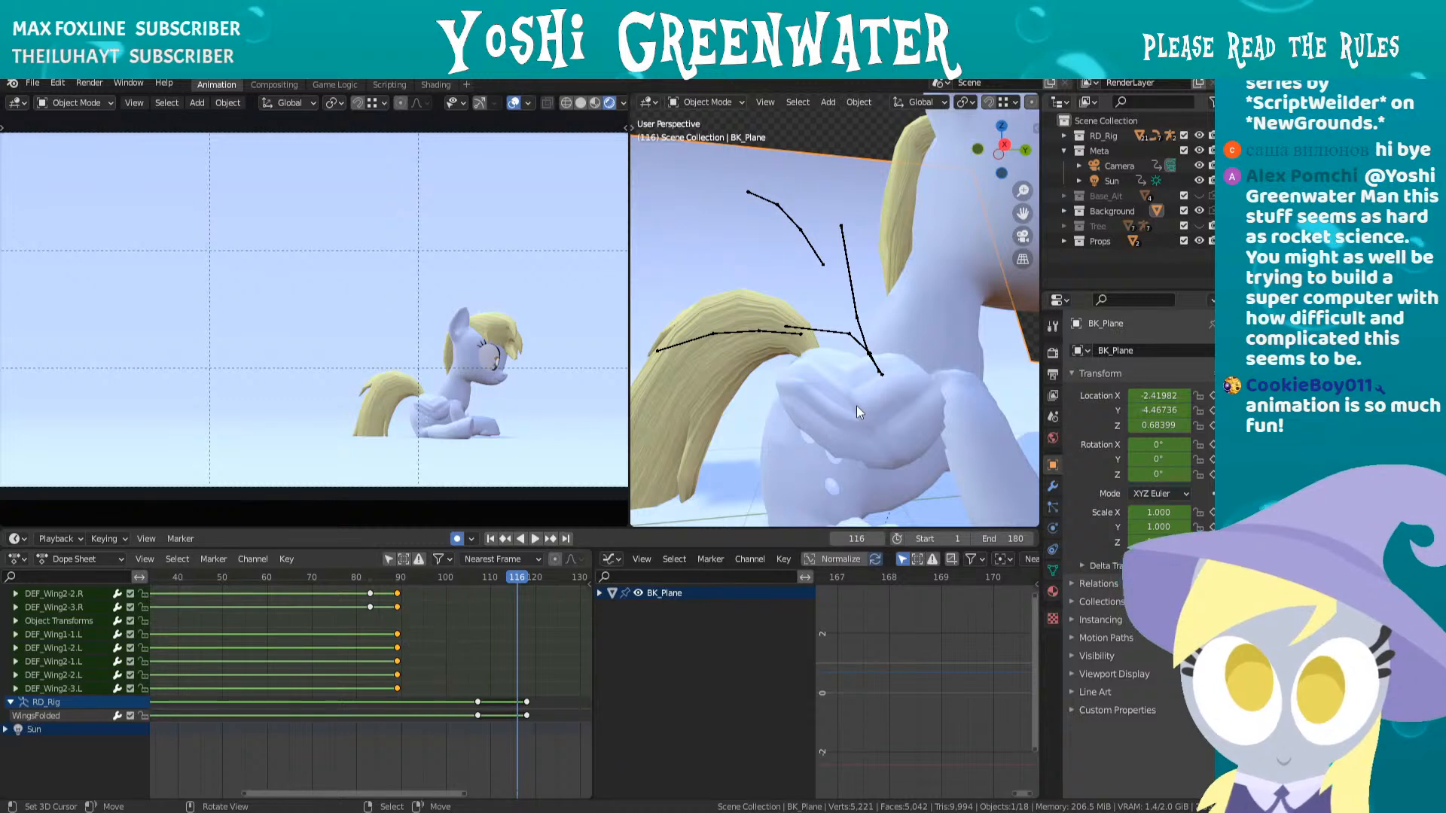
- Show the Other wing bones of the rig at frame 116 and try rotating DEF_WingBase.R
{"action": "key", "text": "n"}
{"action": "key", "text": "ctrl+z"}
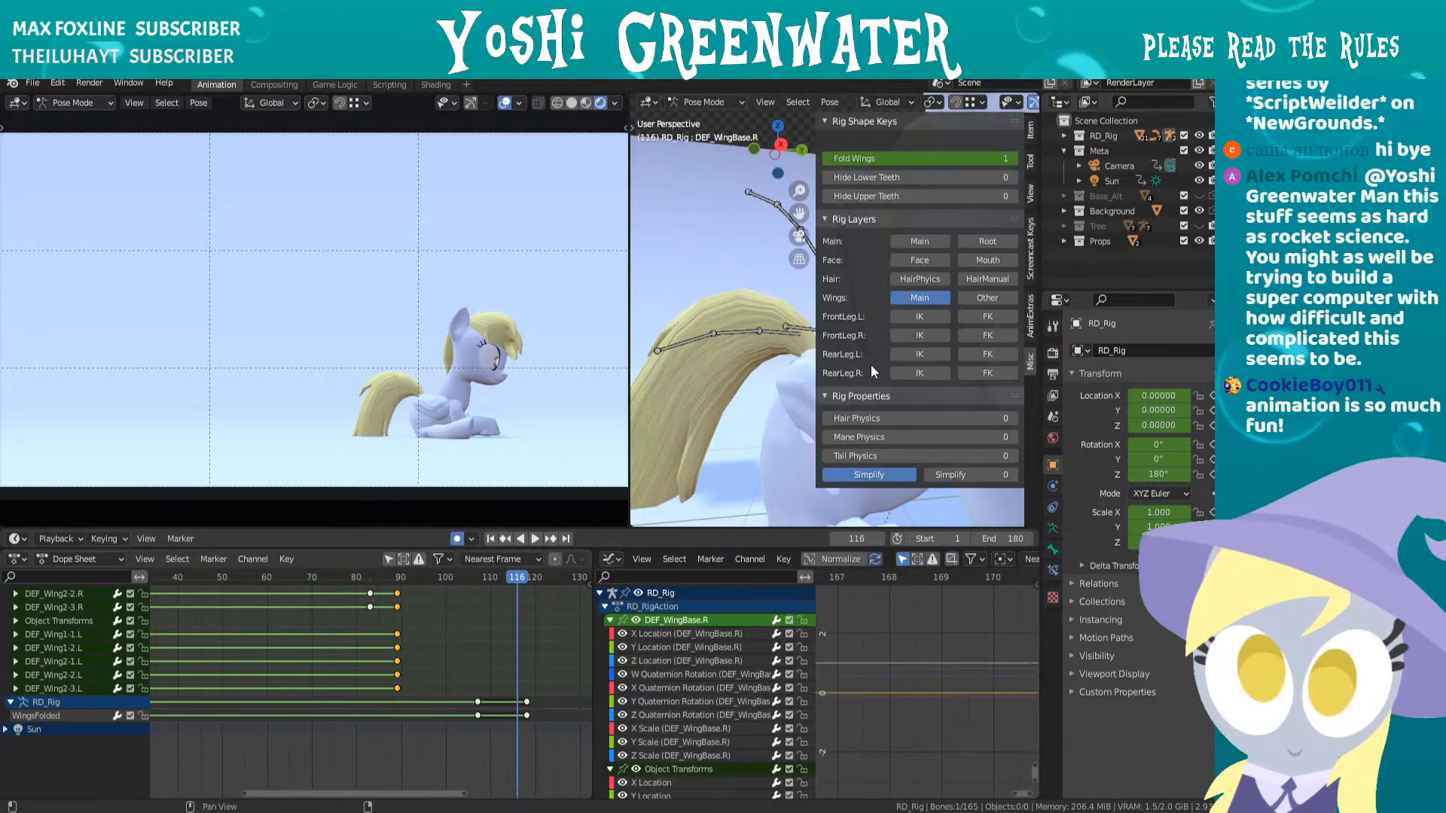
{"action": "key", "text": "n"}
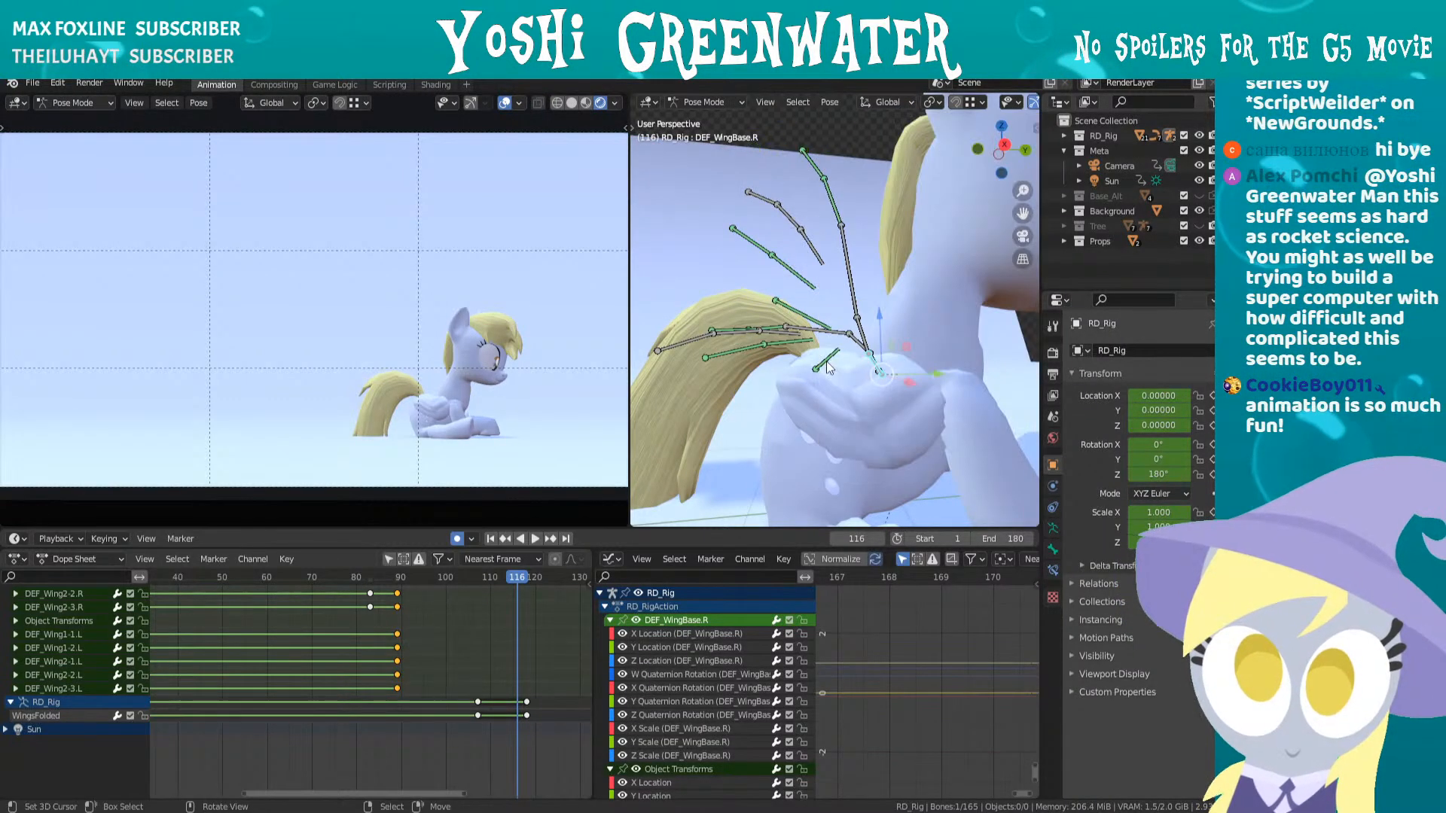
{"action": "key", "text": "r"}
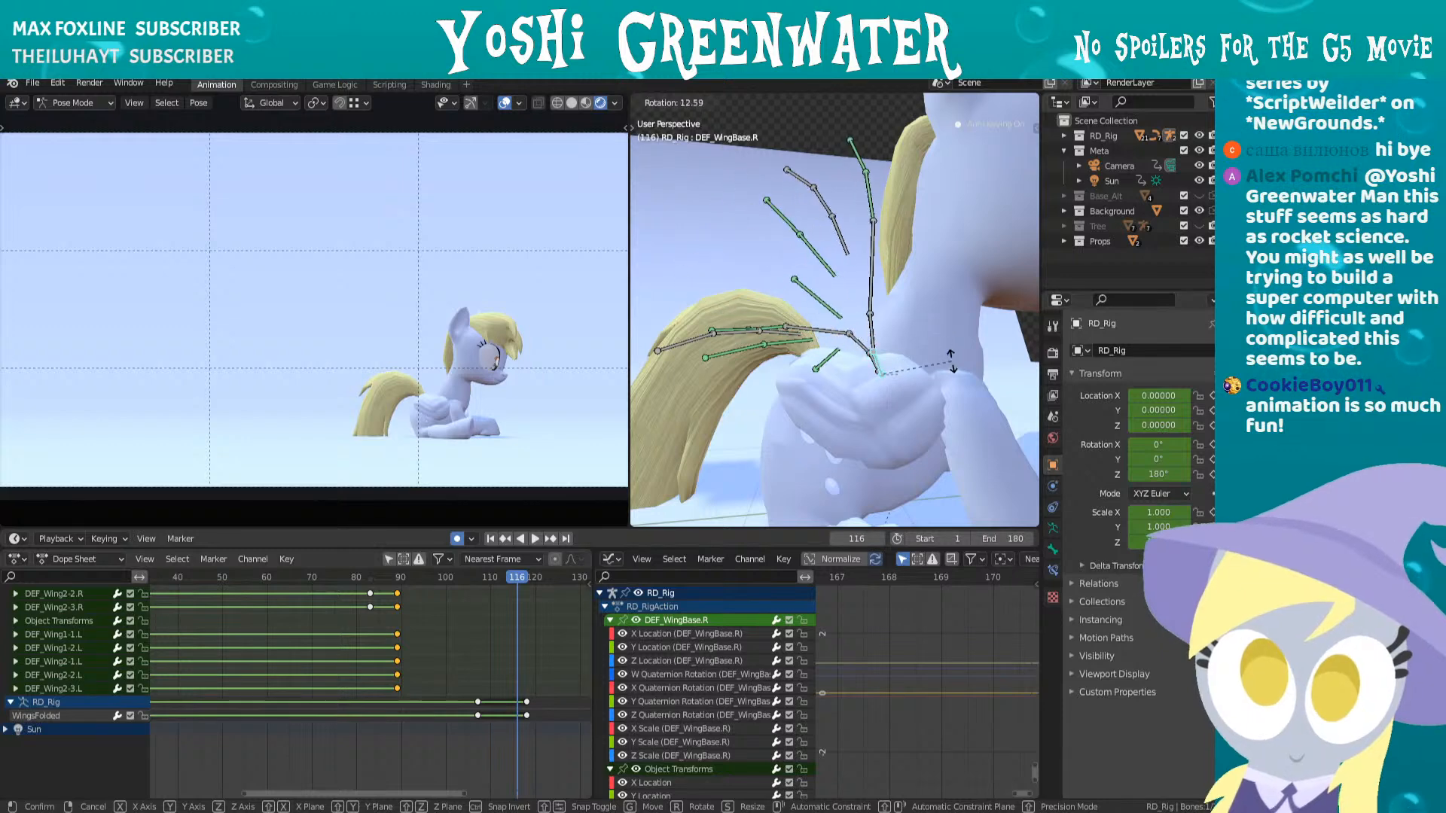
{"action": "left_click", "coordinate": [951, 361]}
{"action": "key", "text": "ctrl+z"}
{"action": "middle_click_drag", "start_coordinate": [933, 365], "coordinate": [846, 369]}
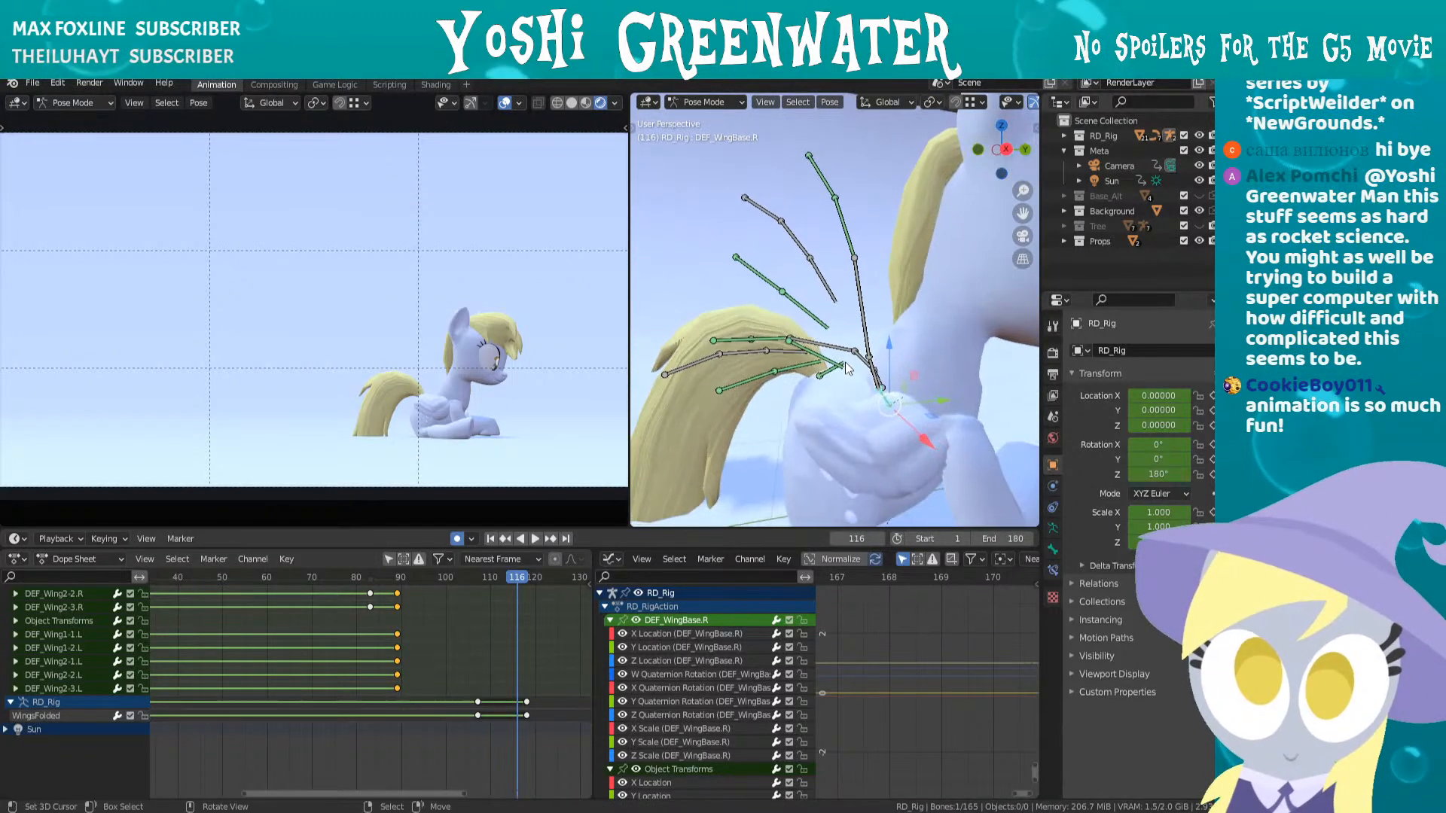
- Set the rig's Fold Wings shape key to 1 at frame 116
{"action": "left_click", "coordinate": [838, 218]}
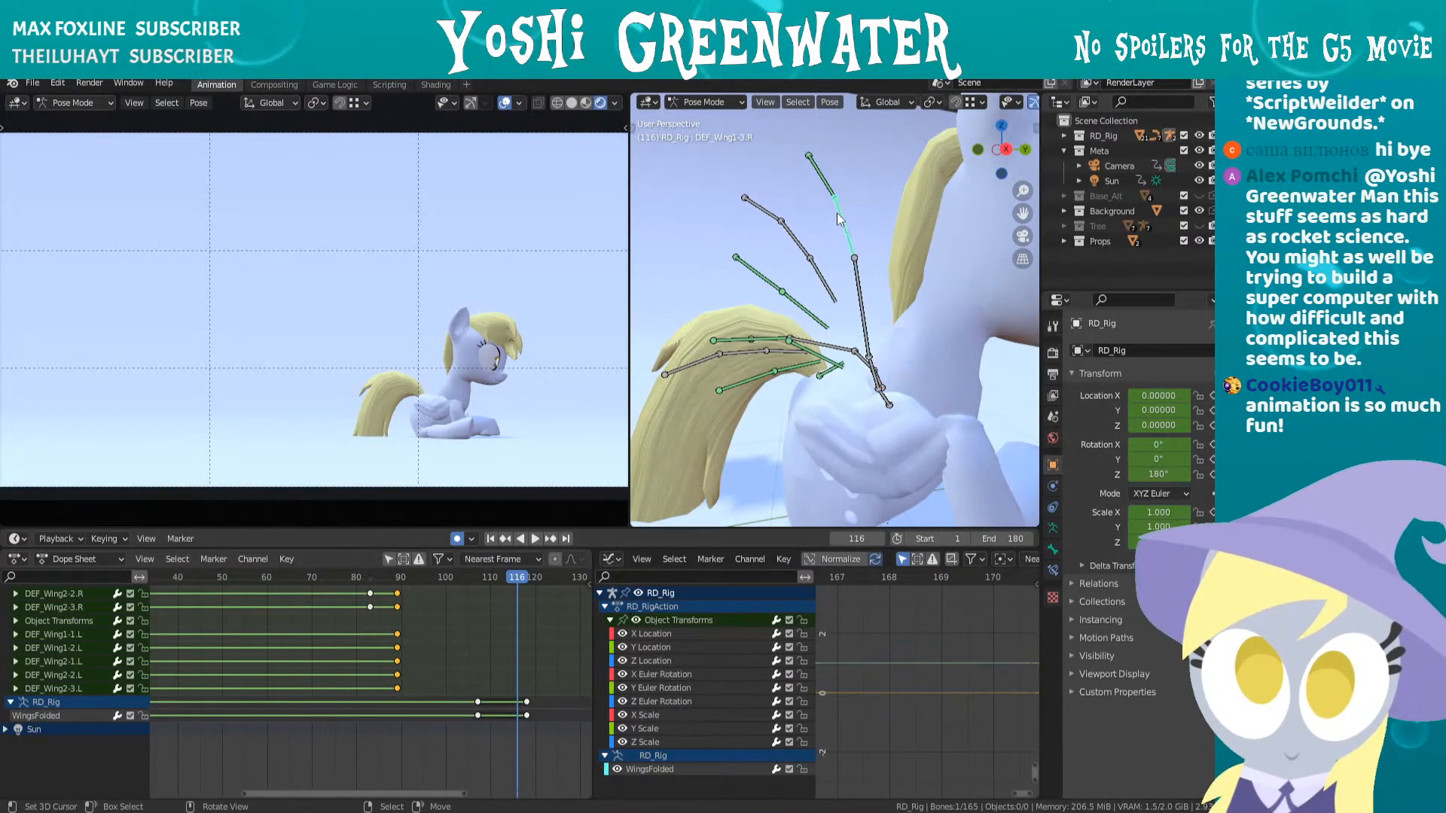
{"action": "right_click", "coordinate": [869, 455]}
{"action": "middle_click_drag", "start_coordinate": [888, 457], "coordinate": [853, 416], "text": "shift"}
{"action": "key", "text": "n"}
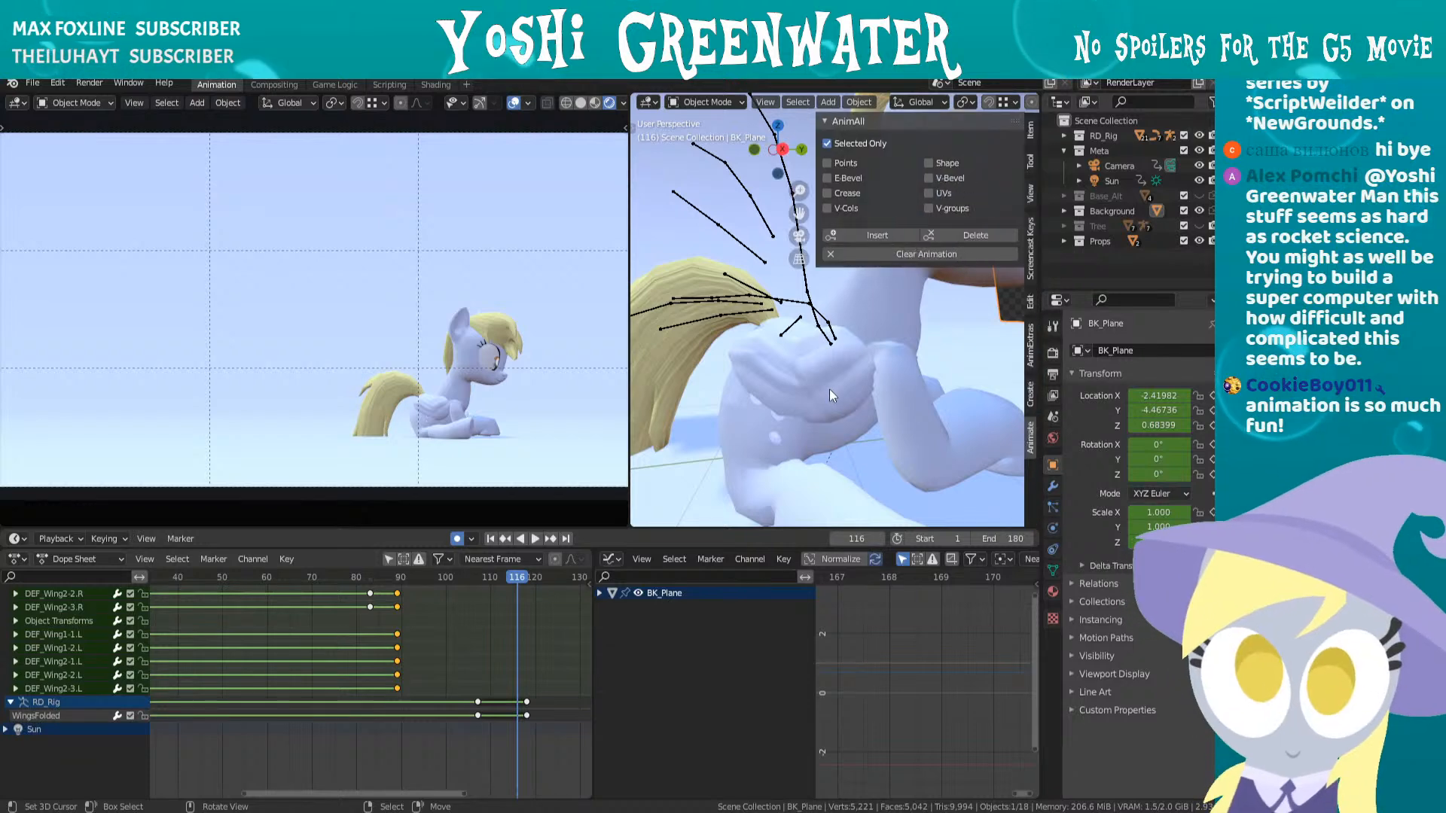
{"action": "right_click", "coordinate": [832, 320]}
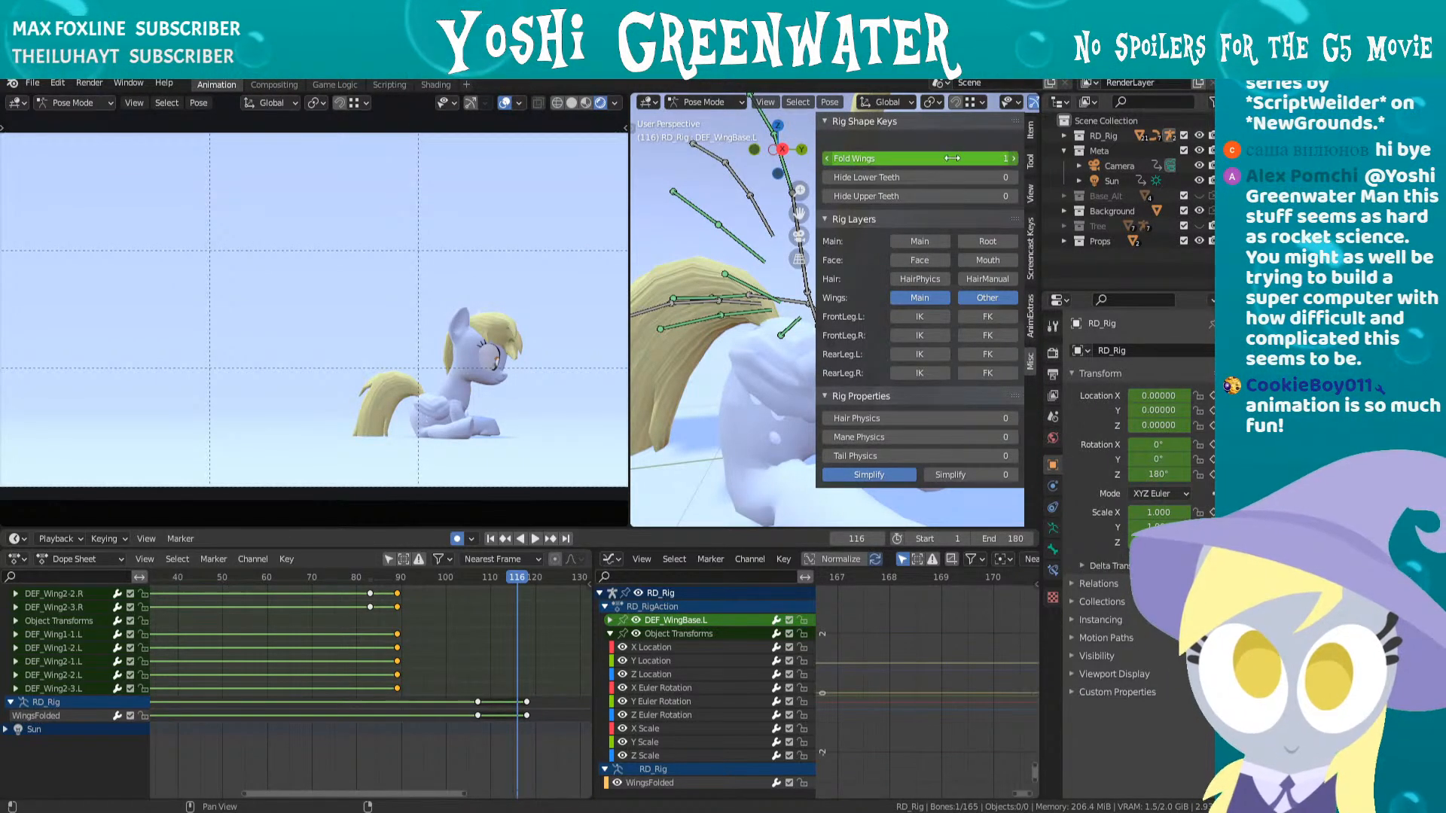
{"action": "left_click_drag", "start_coordinate": [894, 158], "coordinate": [952, 158]}
{"action": "left_click", "coordinate": [738, 413]}
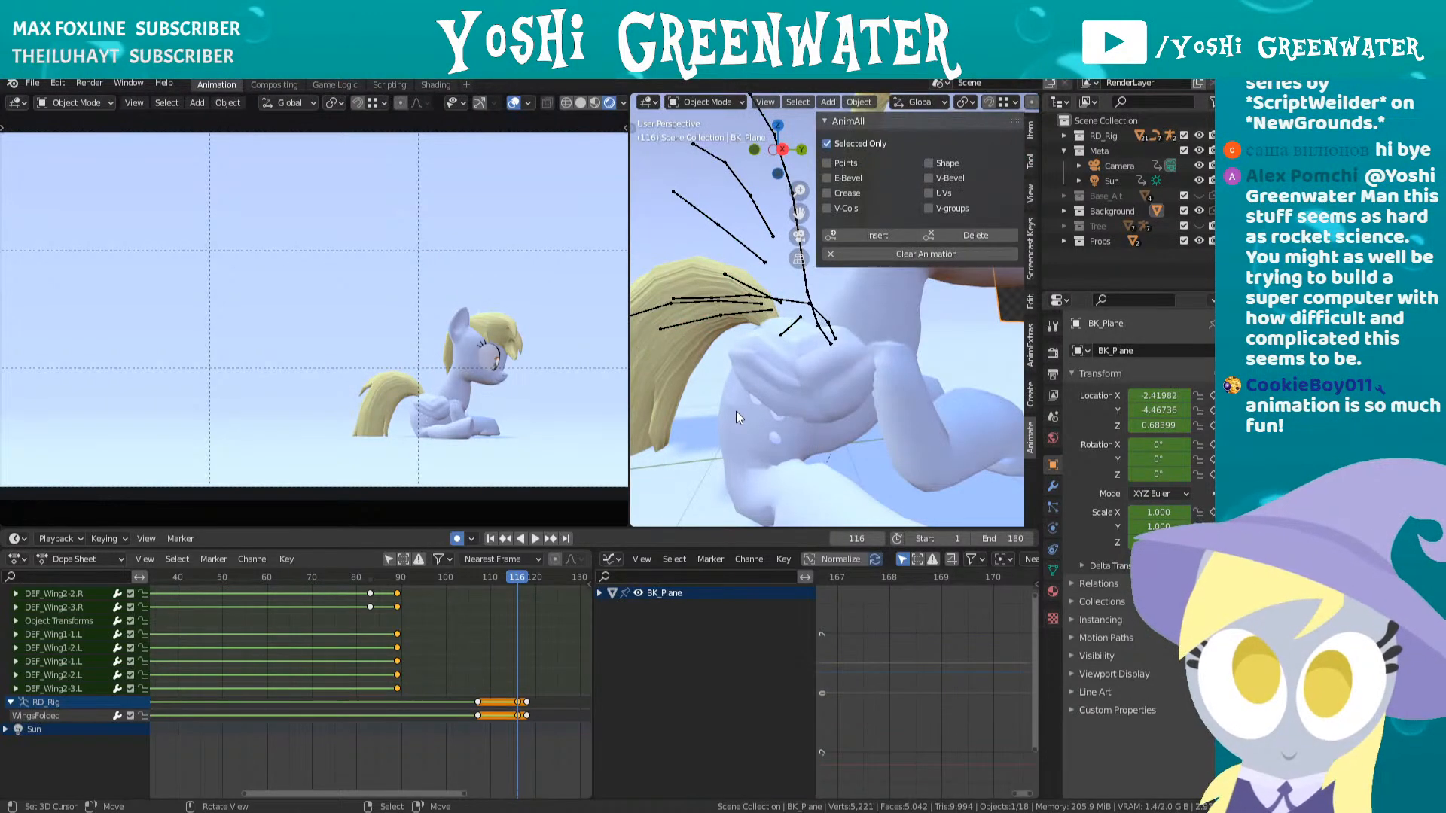
{"action": "key", "text": "n"}
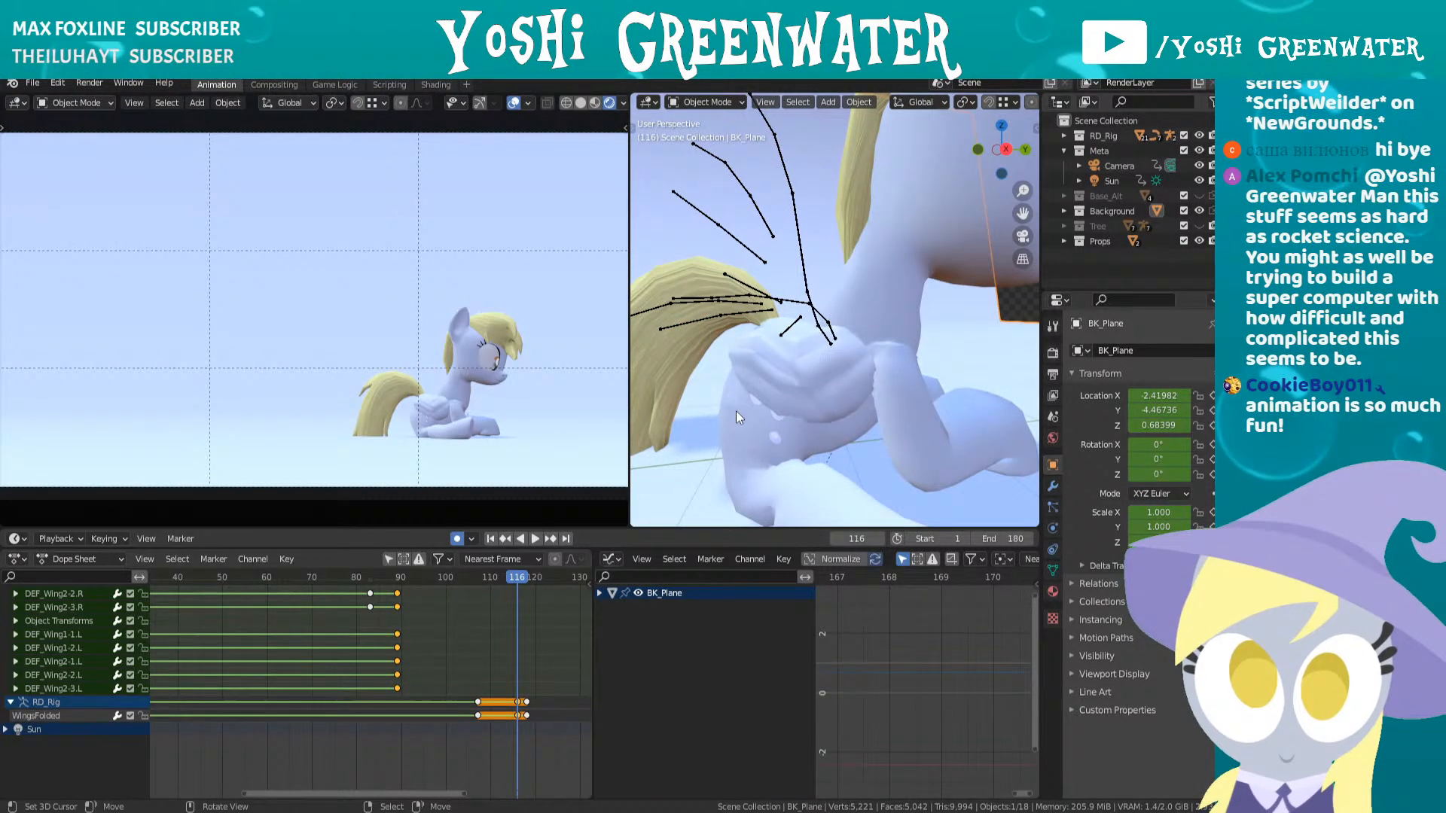
- Return the animation to frame 89
{"action": "left_click", "coordinate": [387, 580]}
{"action": "key", "text": "space"}
{"action": "left_click_drag", "start_coordinate": [391, 579], "coordinate": [397, 579]}
- Select the rig at DEF_Wing1-2.R and hide its Other wing bone layer, keeping the Main wing bones shown
{"action": "scroll", "coordinate": [917, 257], "scroll_direction": "down", "scroll_amount": 3}
{"action": "key", "text": "KP_Decimal"}
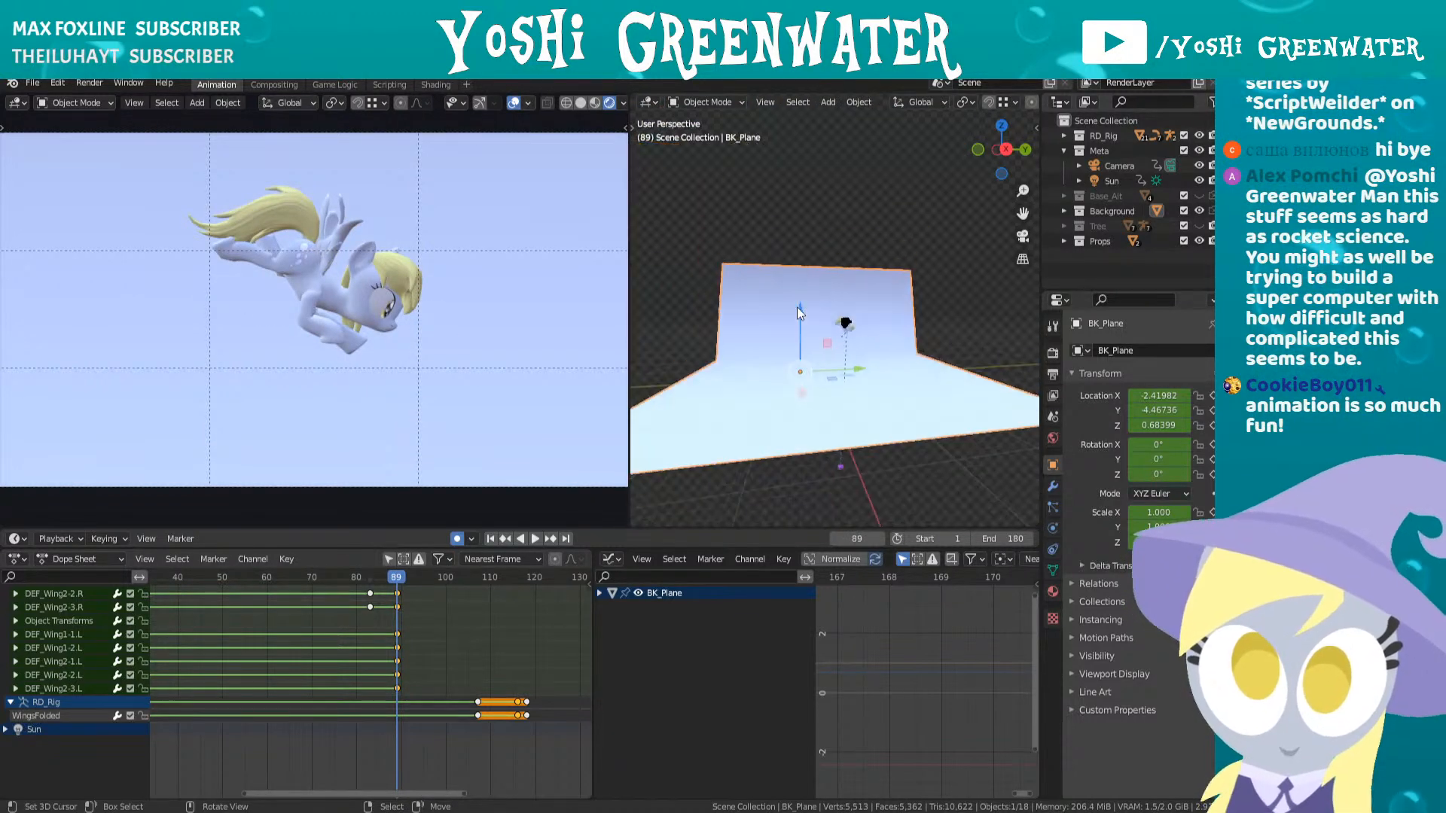
{"action": "scroll", "coordinate": [794, 298], "scroll_direction": "up", "scroll_amount": 7}
{"action": "middle_click_drag", "start_coordinate": [916, 419], "coordinate": [875, 355], "text": "shift"}
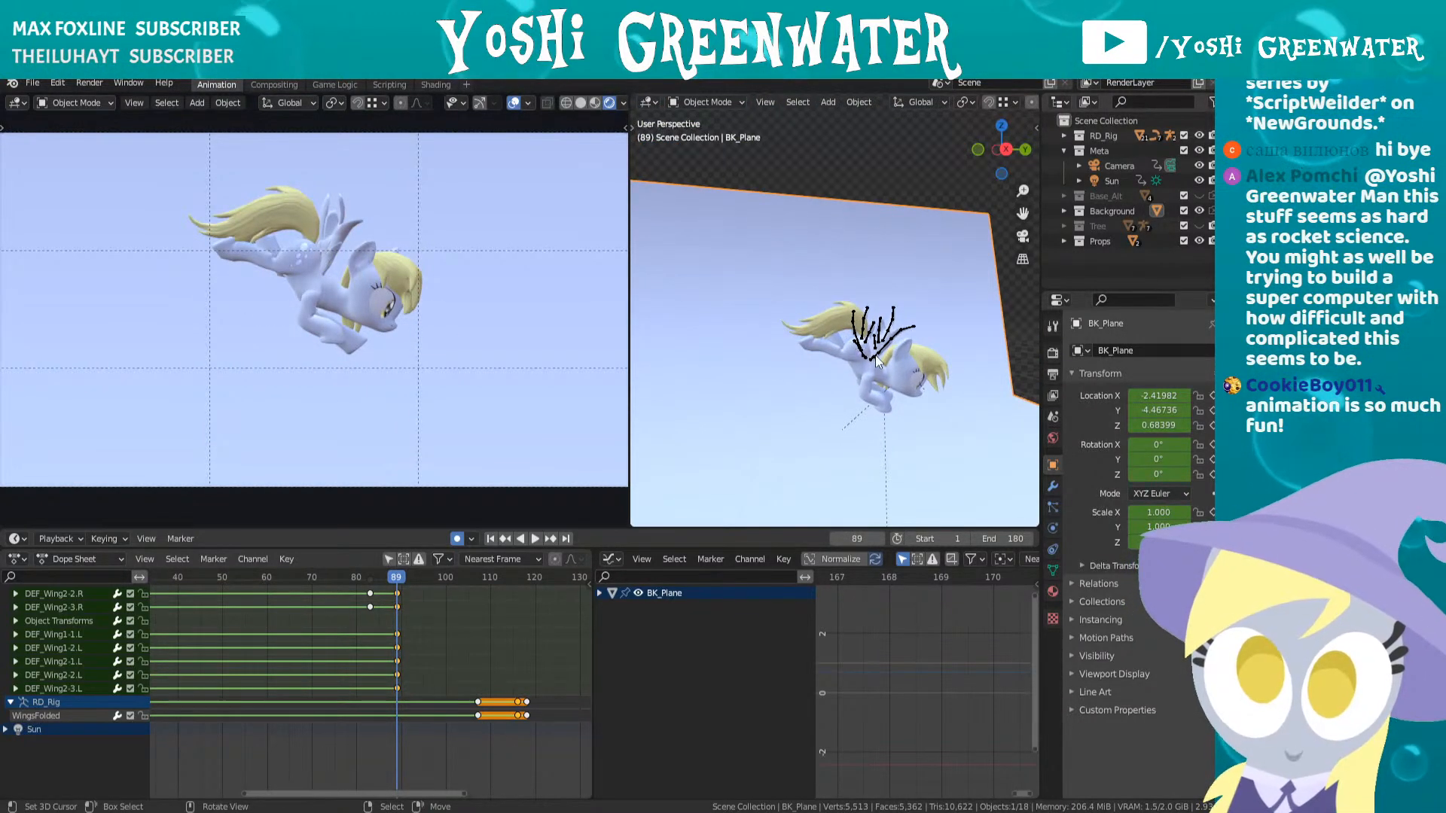
{"action": "right_click", "coordinate": [875, 354]}
{"action": "scroll", "coordinate": [875, 354], "scroll_direction": "up", "scroll_amount": 4}
{"action": "key", "text": "KP_Decimal"}
{"action": "scroll", "coordinate": [881, 345], "scroll_direction": "down", "scroll_amount": 5}
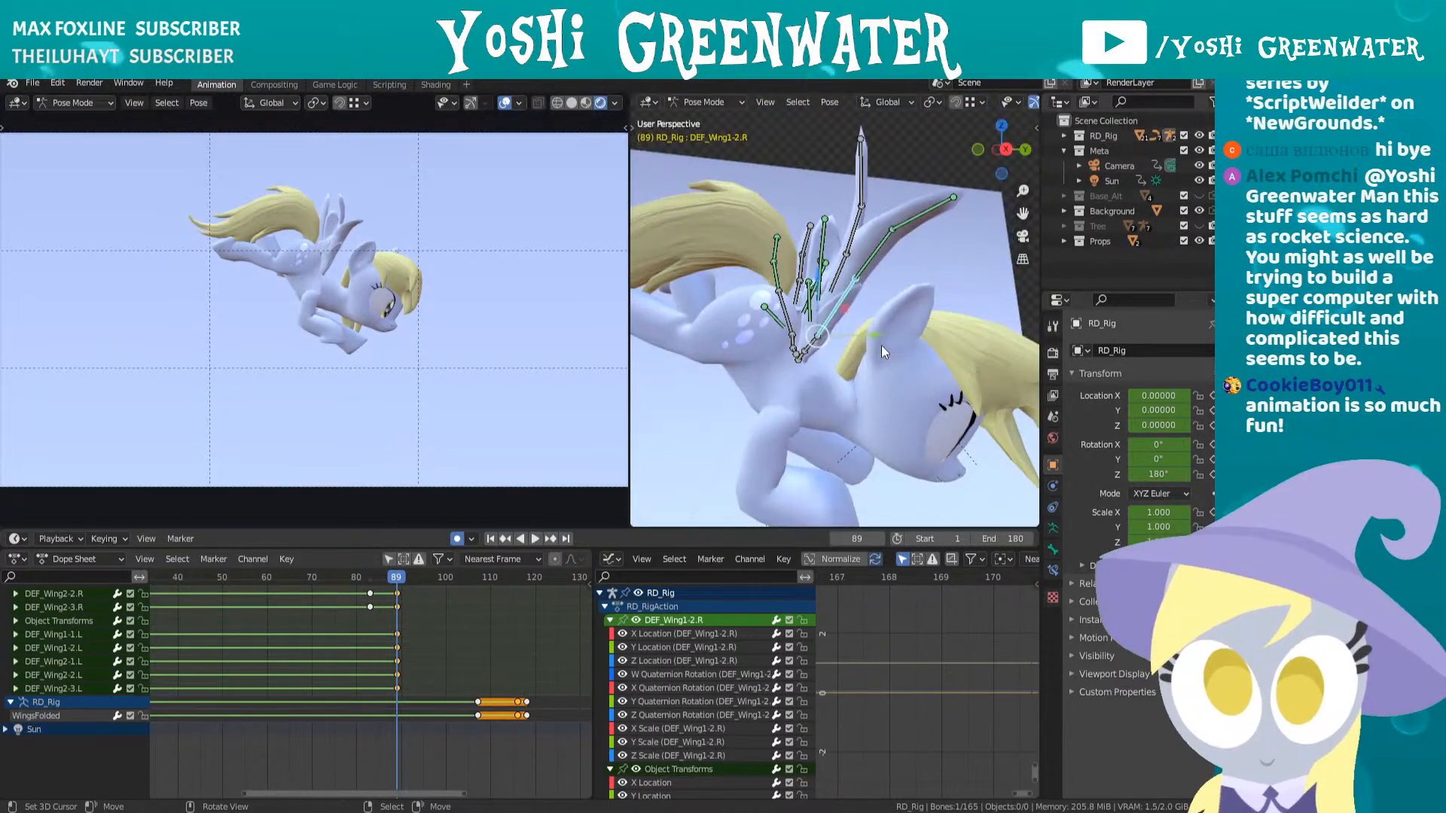
{"action": "key", "text": "n"}
{"action": "left_click", "coordinate": [975, 300]}
{"action": "key", "text": "n"}
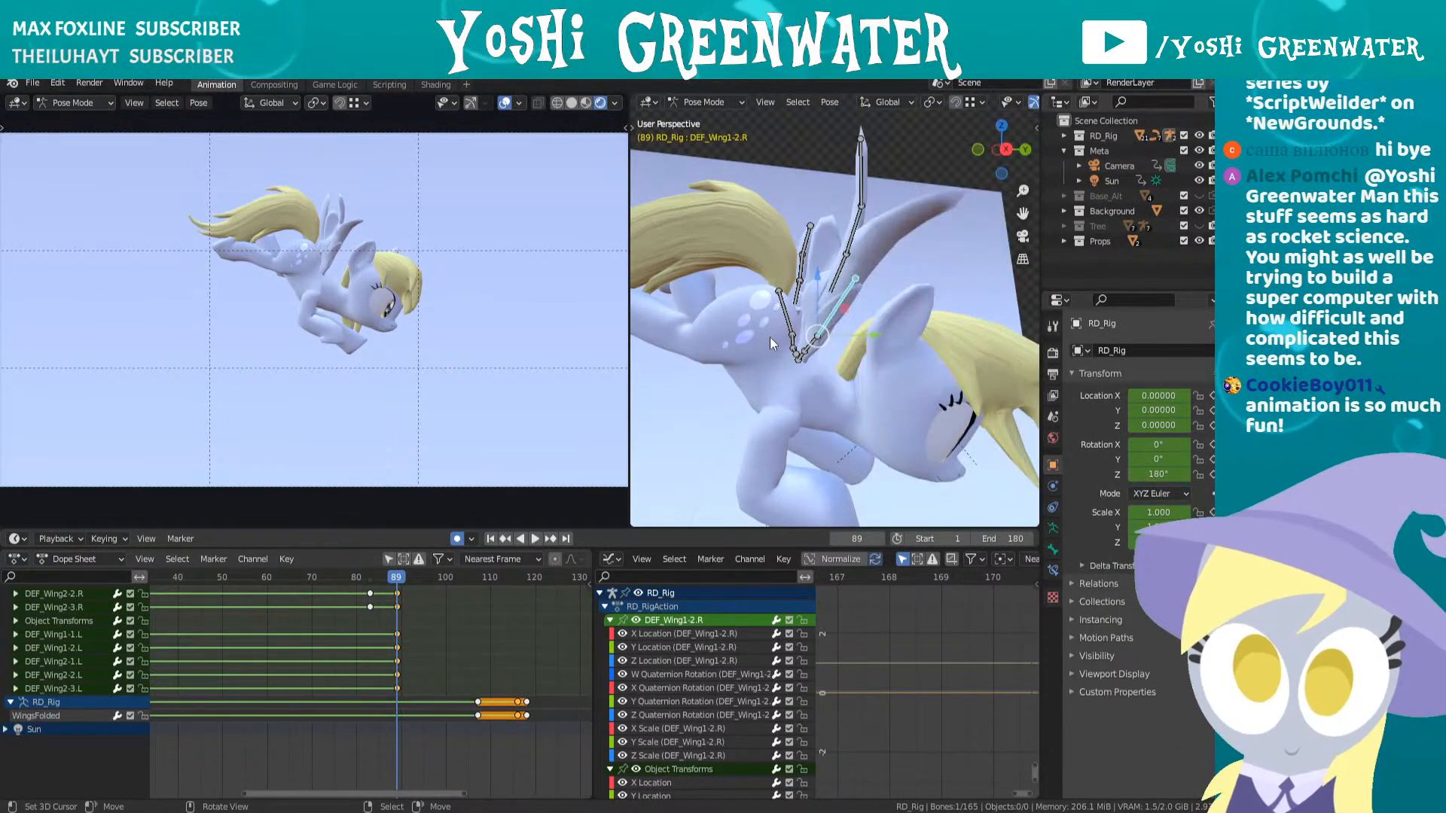
- Select all the Main wing bones and reset their rotations at frame 89 to the spread rest pose
{"action": "key", "text": "a"}
{"action": "scroll", "coordinate": [772, 342], "scroll_direction": "down", "scroll_amount": 2}
{"action": "scroll", "coordinate": [773, 344], "scroll_direction": "down", "scroll_amount": 11}
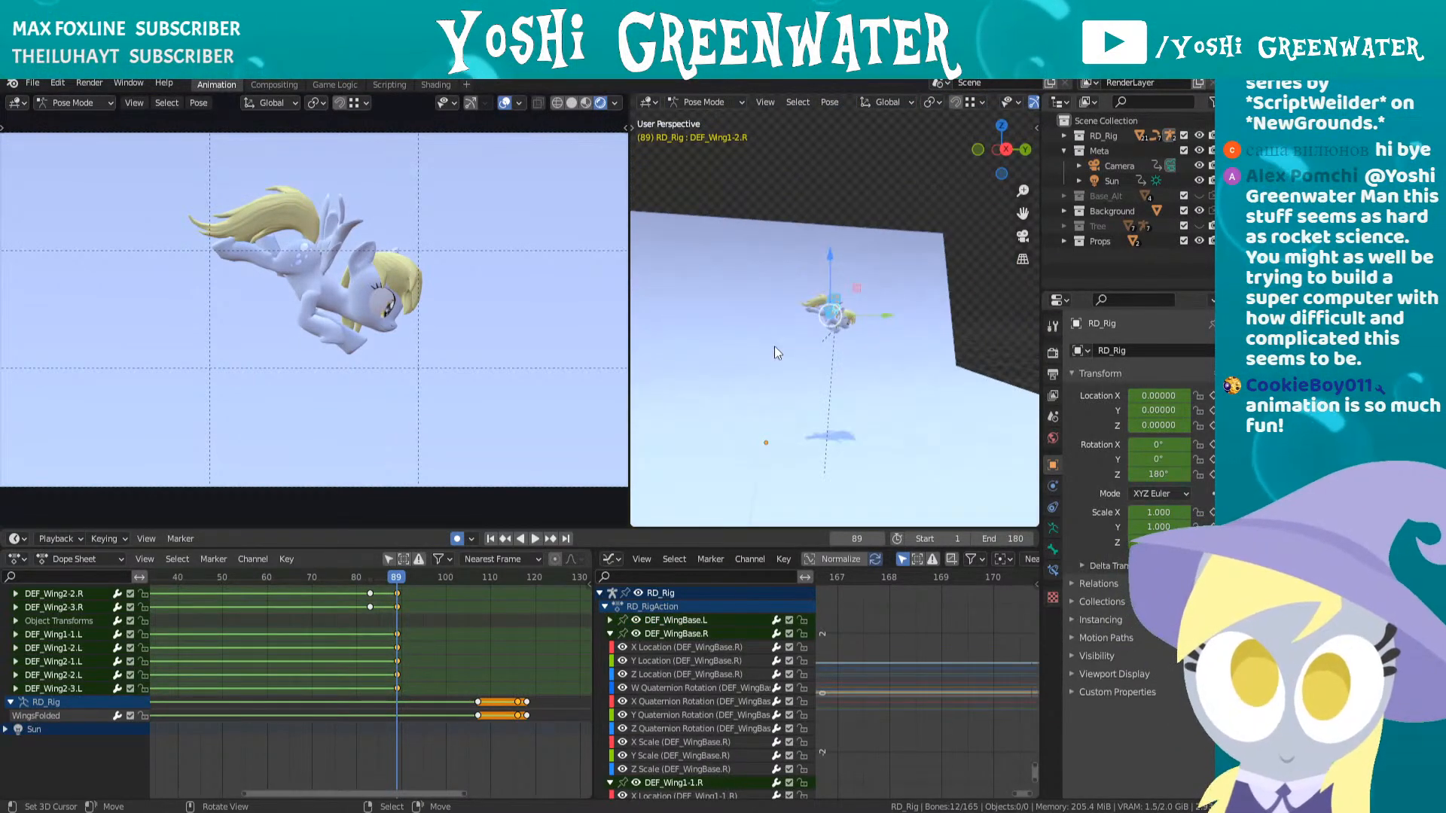
{"action": "scroll", "coordinate": [775, 343], "scroll_direction": "up", "scroll_amount": 17}
{"action": "middle_click_drag", "start_coordinate": [780, 337], "coordinate": [775, 372]}
{"action": "left_click", "coordinate": [771, 373]}
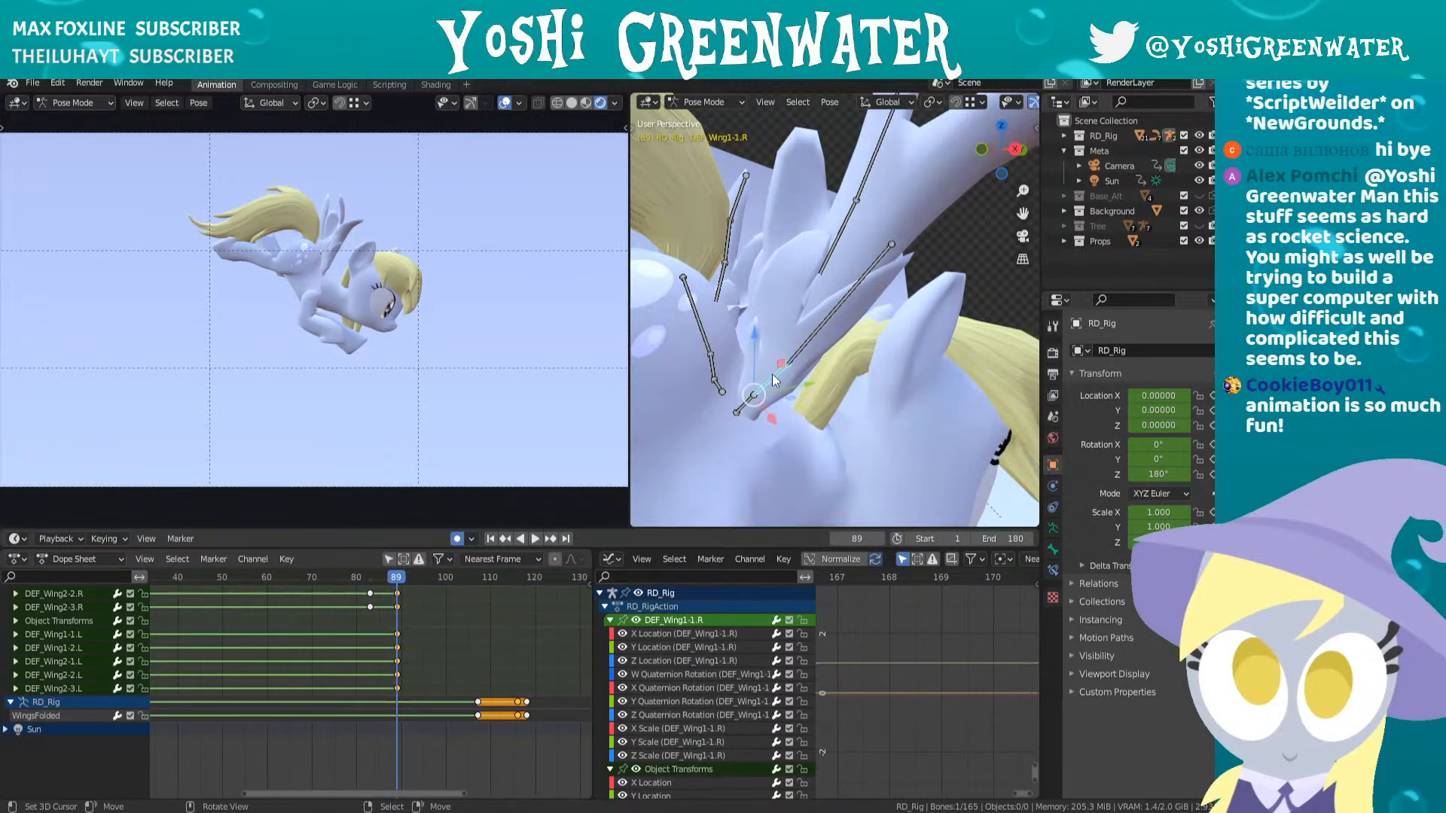
{"action": "key", "text": "n"}
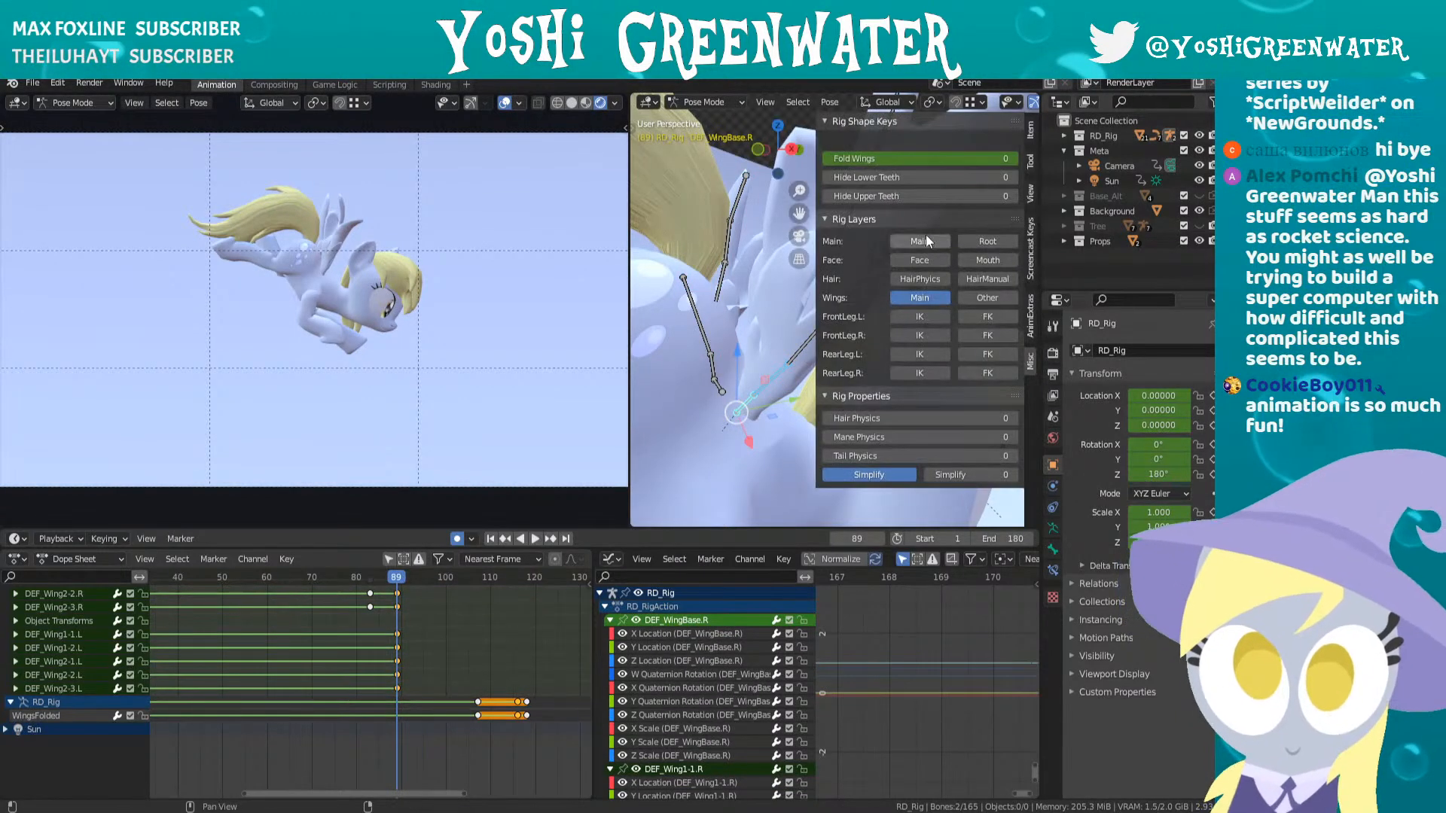
{"action": "key", "text": "n"}
{"action": "key", "text": "a"}
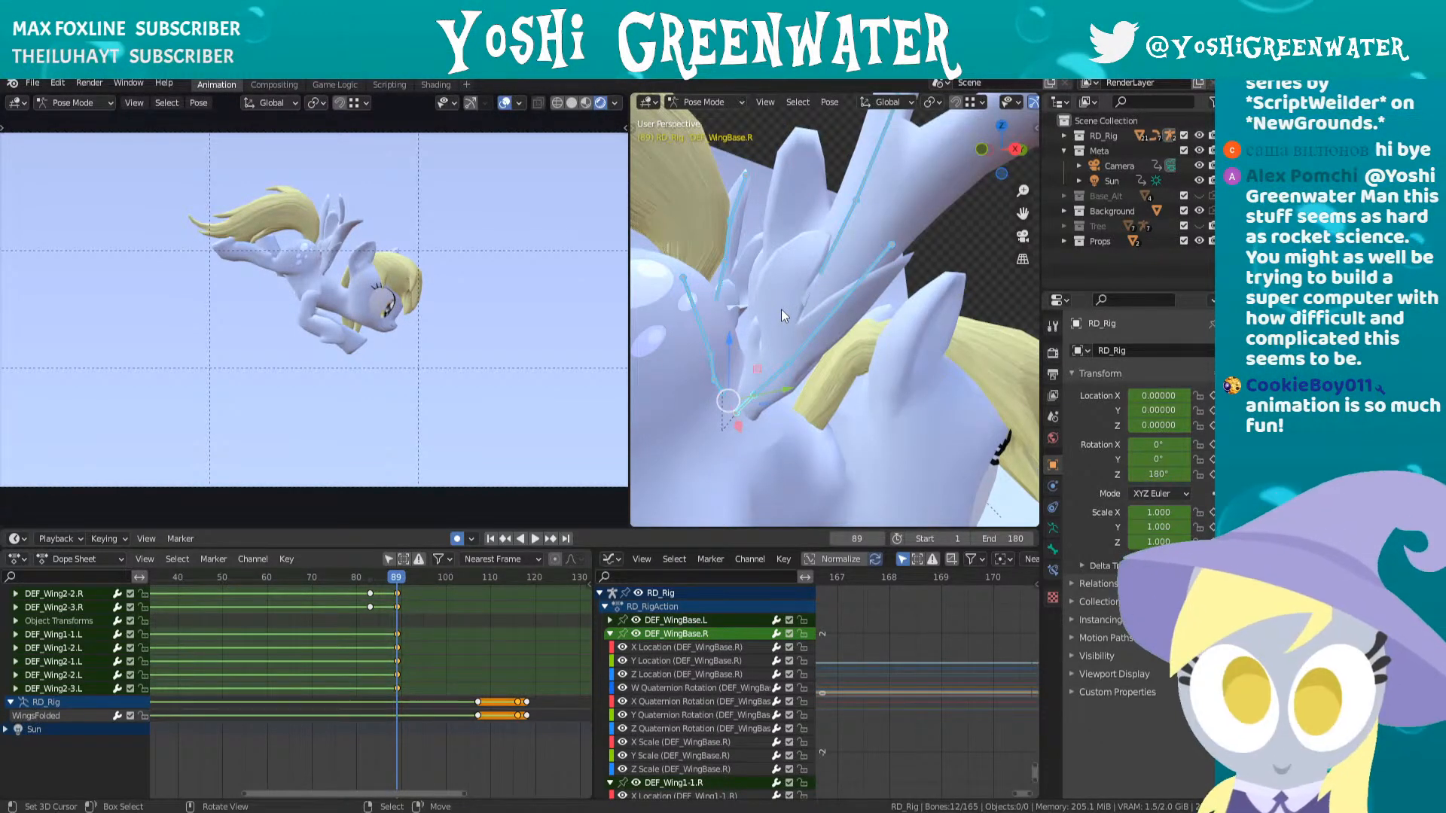
{"action": "scroll", "coordinate": [780, 308], "scroll_direction": "down", "scroll_amount": 6}
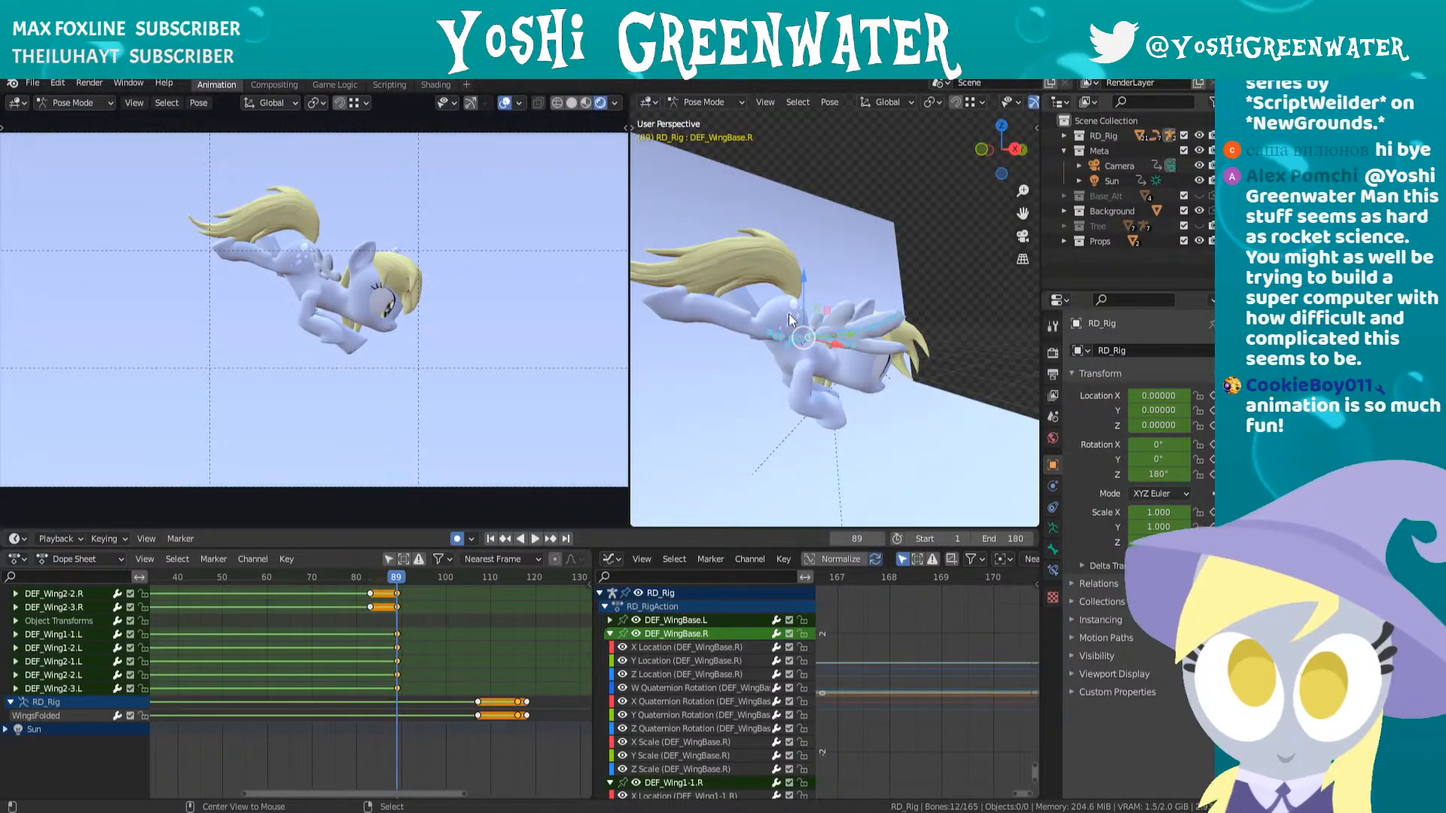
{"action": "middle_click_drag", "start_coordinate": [788, 313], "coordinate": [1001, 364]}
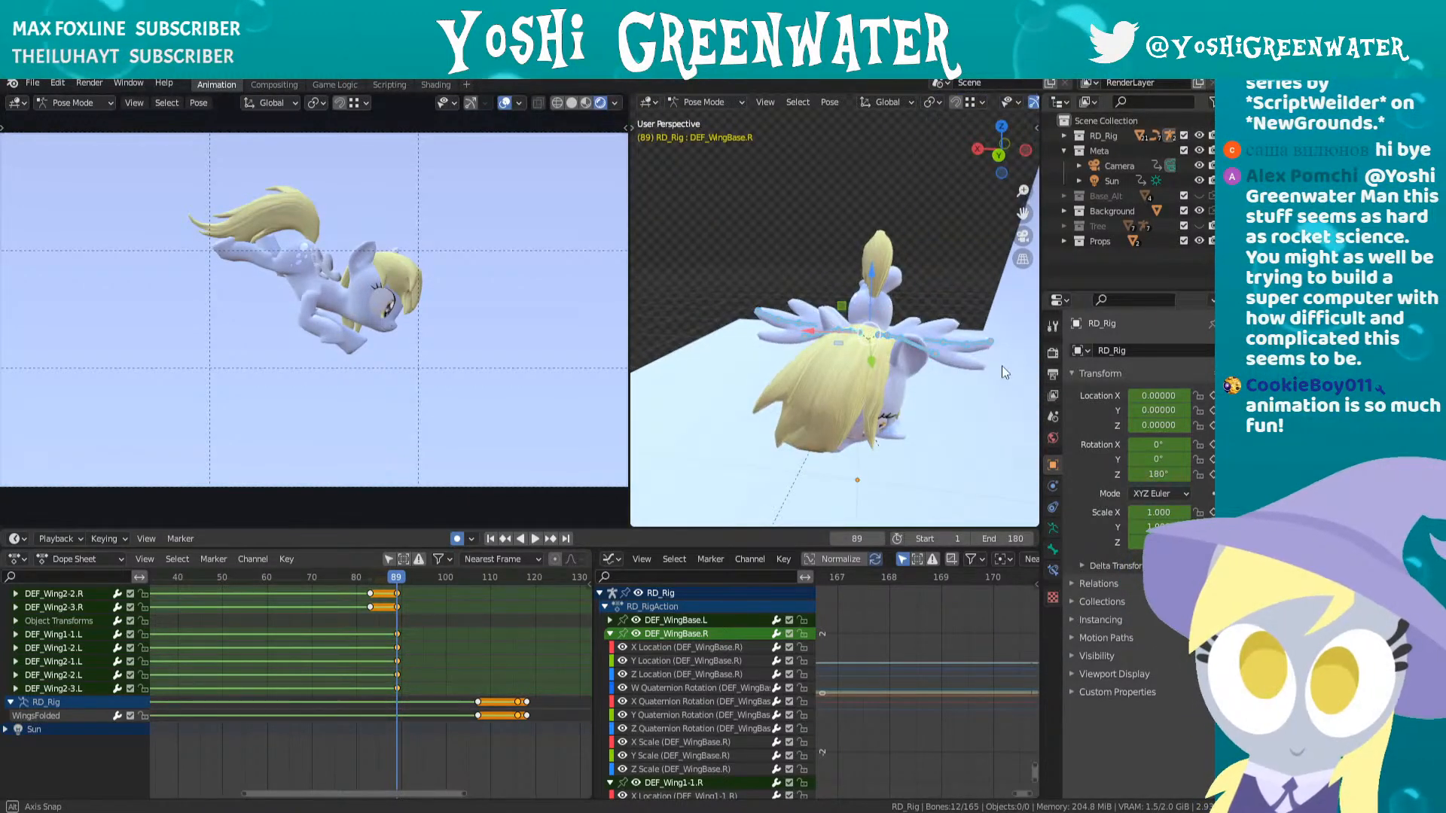
{"action": "middle_click_drag", "start_coordinate": [783, 353], "coordinate": [916, 325]}
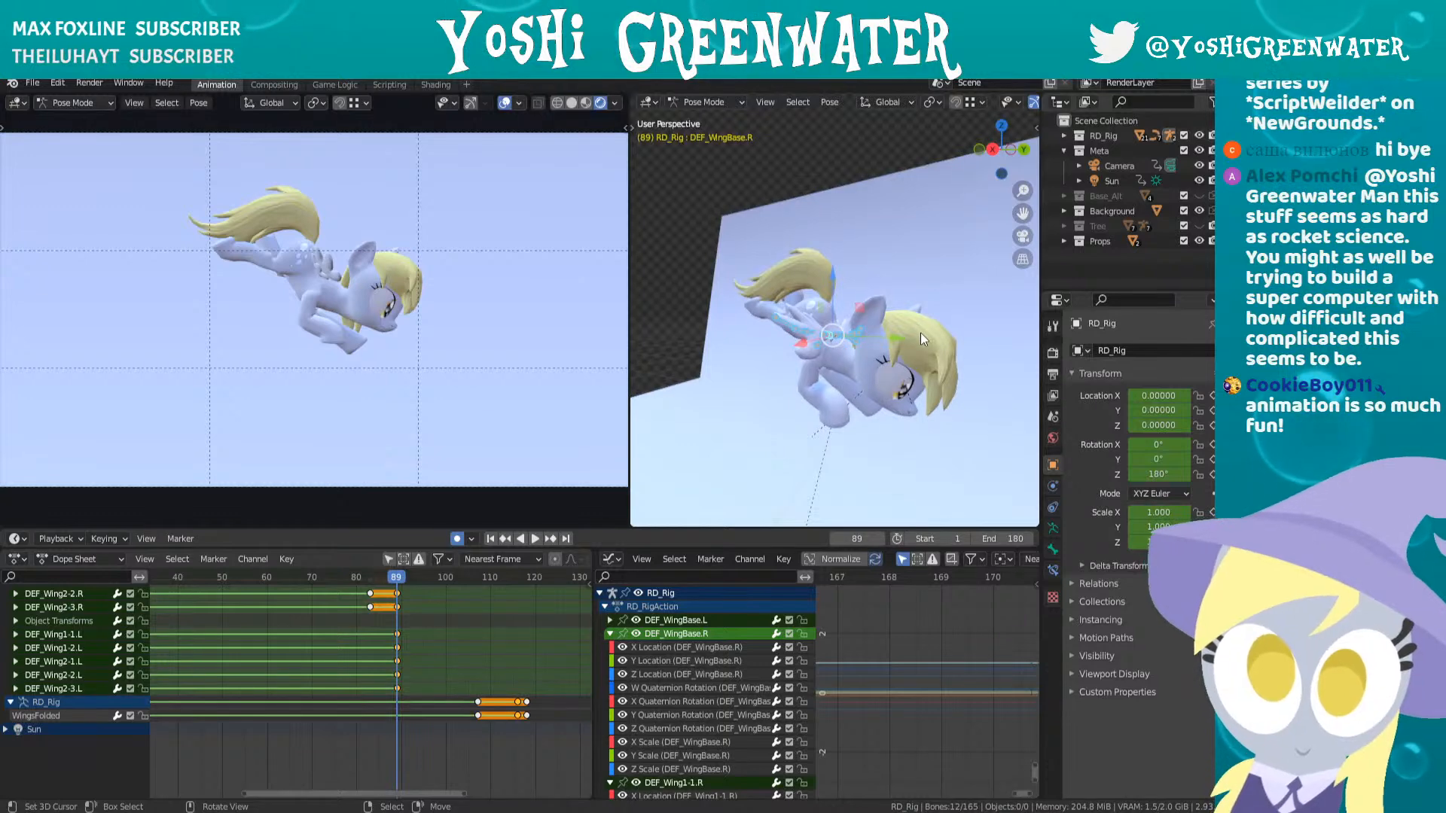
{"action": "scroll", "coordinate": [856, 346], "scroll_direction": "up", "scroll_amount": 2}
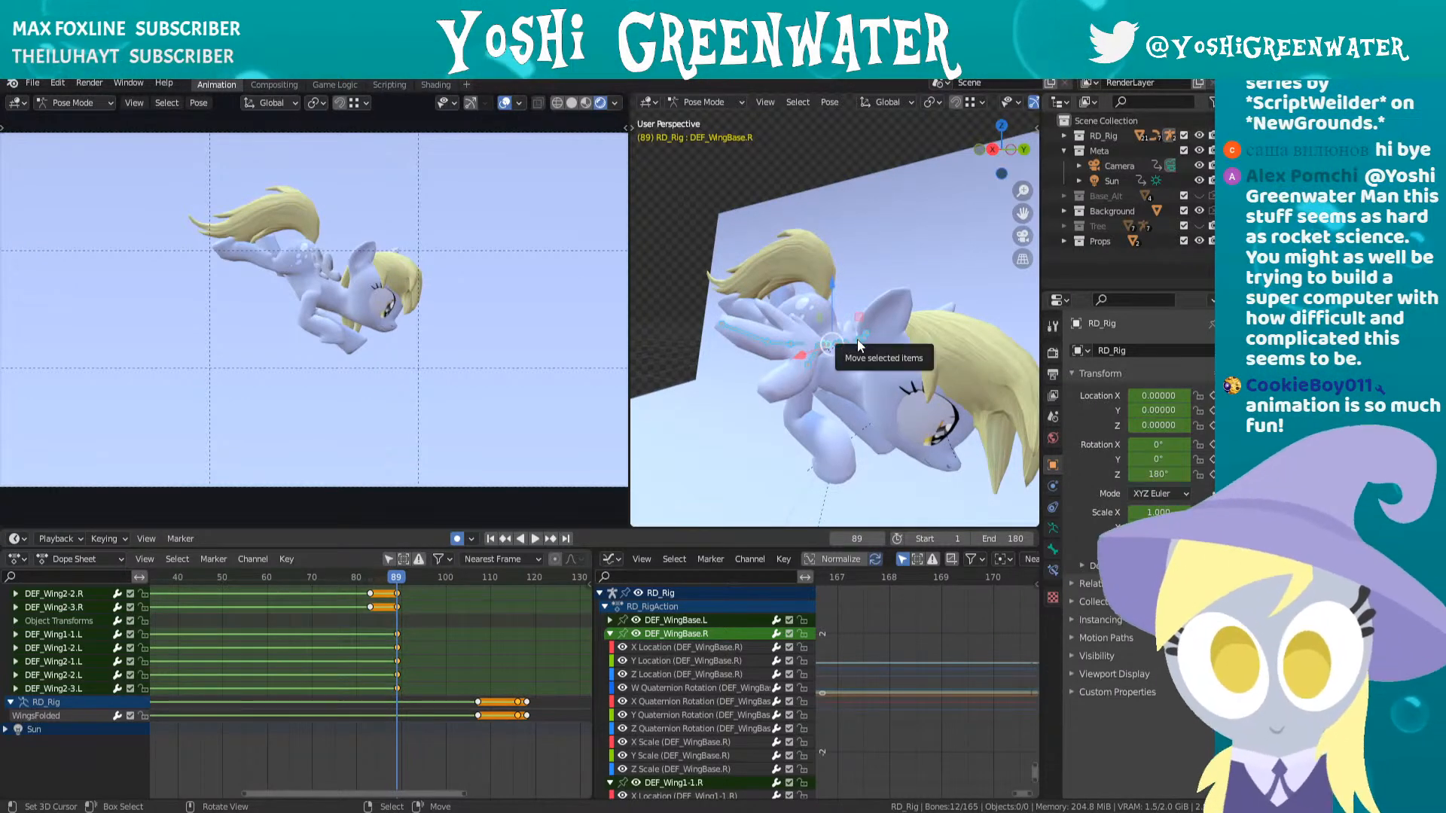
- From the front, rotate DEF_WingBase.R to raise the whole right wing at frame 89
{"action": "middle_click_drag", "start_coordinate": [884, 359], "coordinate": [821, 269]}
{"action": "left_click", "coordinate": [879, 363]}
{"action": "left_click", "coordinate": [871, 335]}
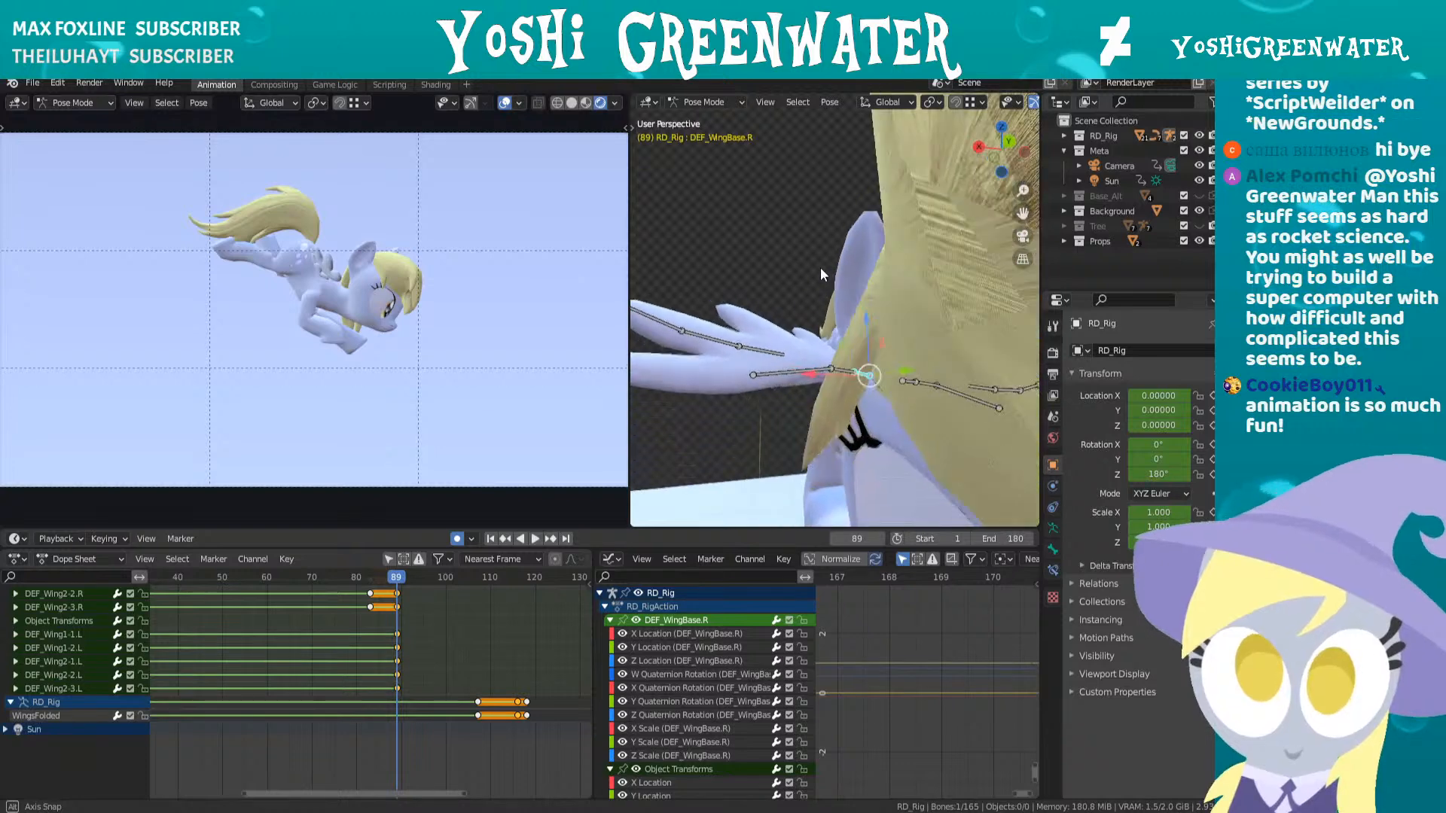
{"action": "key", "text": "r"}
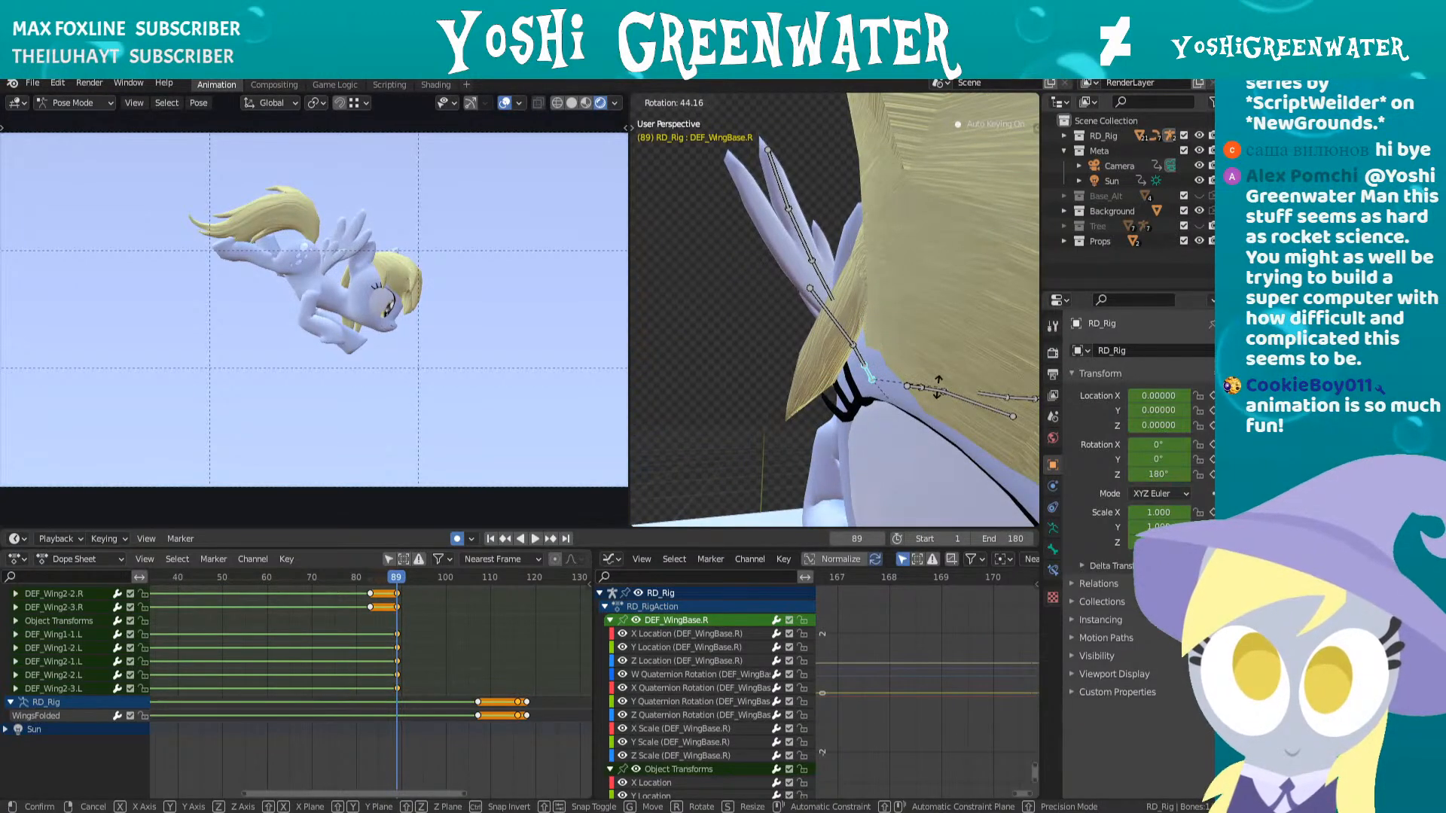
{"action": "left_click", "coordinate": [955, 361]}
- From behind, tilt the right wing inward by rotating DEF_Wing1-1.R and DEF_Wing2-1.R
{"action": "middle_click_drag", "start_coordinate": [958, 354], "coordinate": [467, 344]}
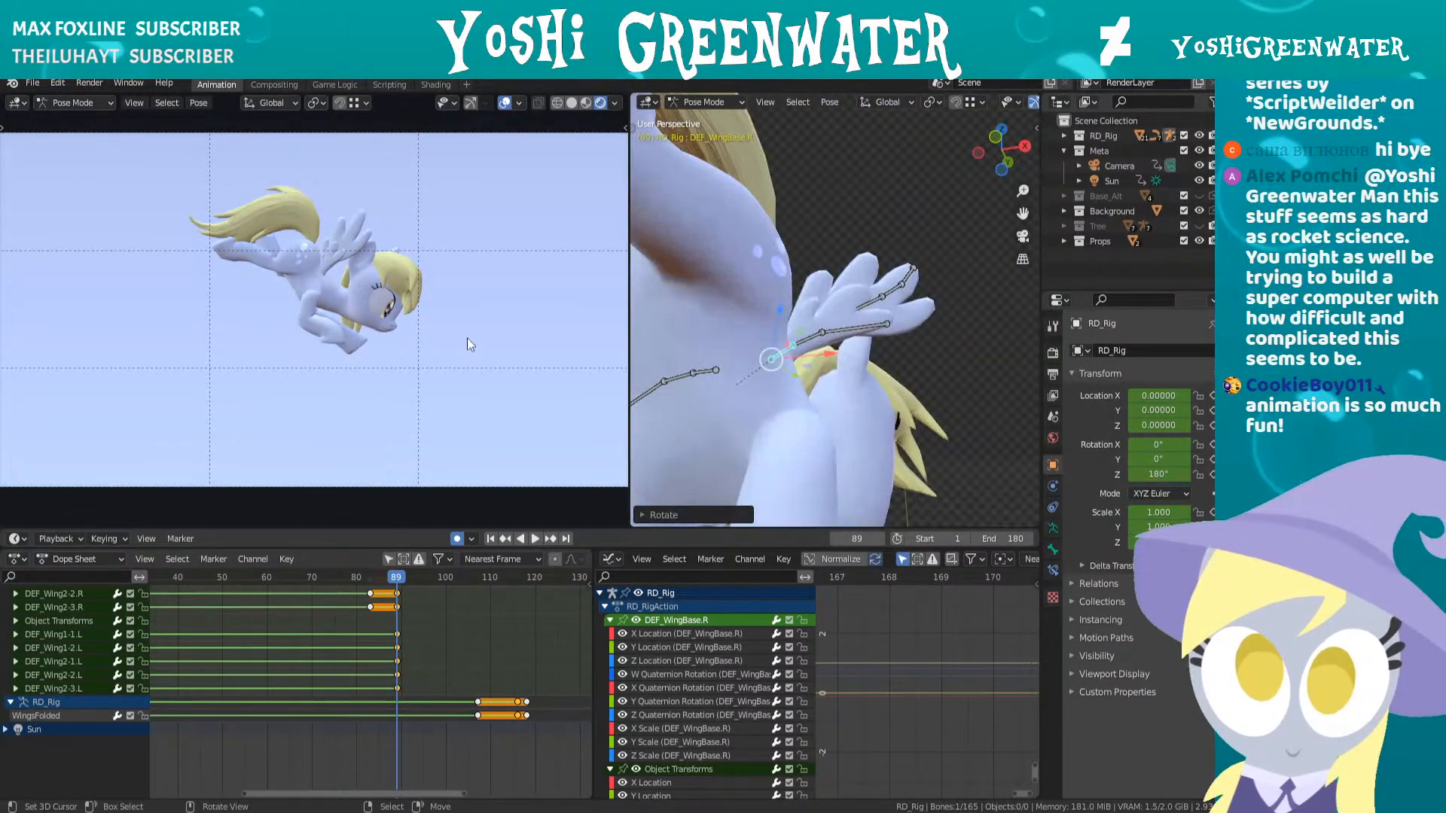
{"action": "middle_click_drag", "start_coordinate": [734, 343], "coordinate": [841, 464]}
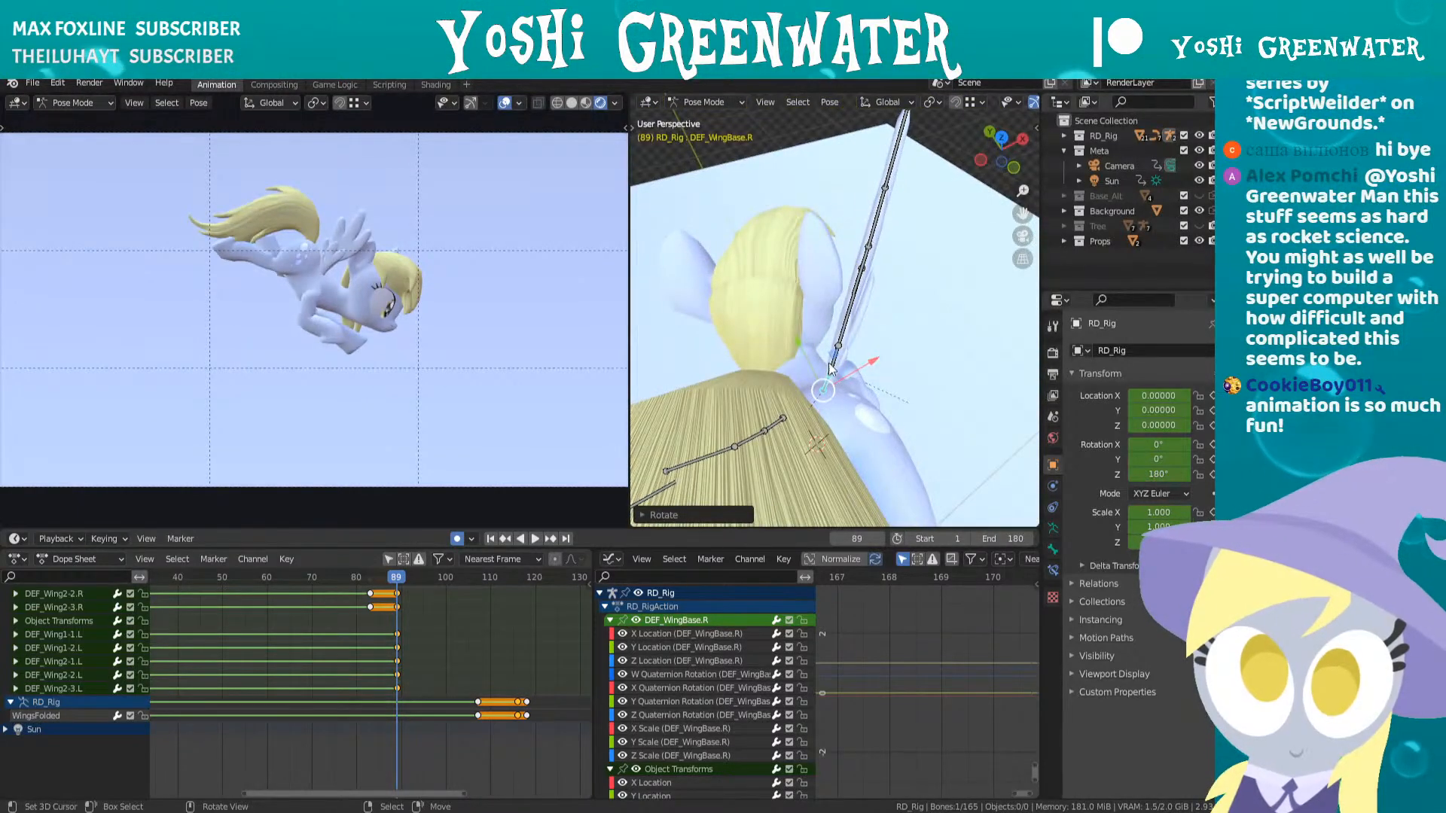
{"action": "key", "text": "r"}
{"action": "left_click", "coordinate": [861, 296]}
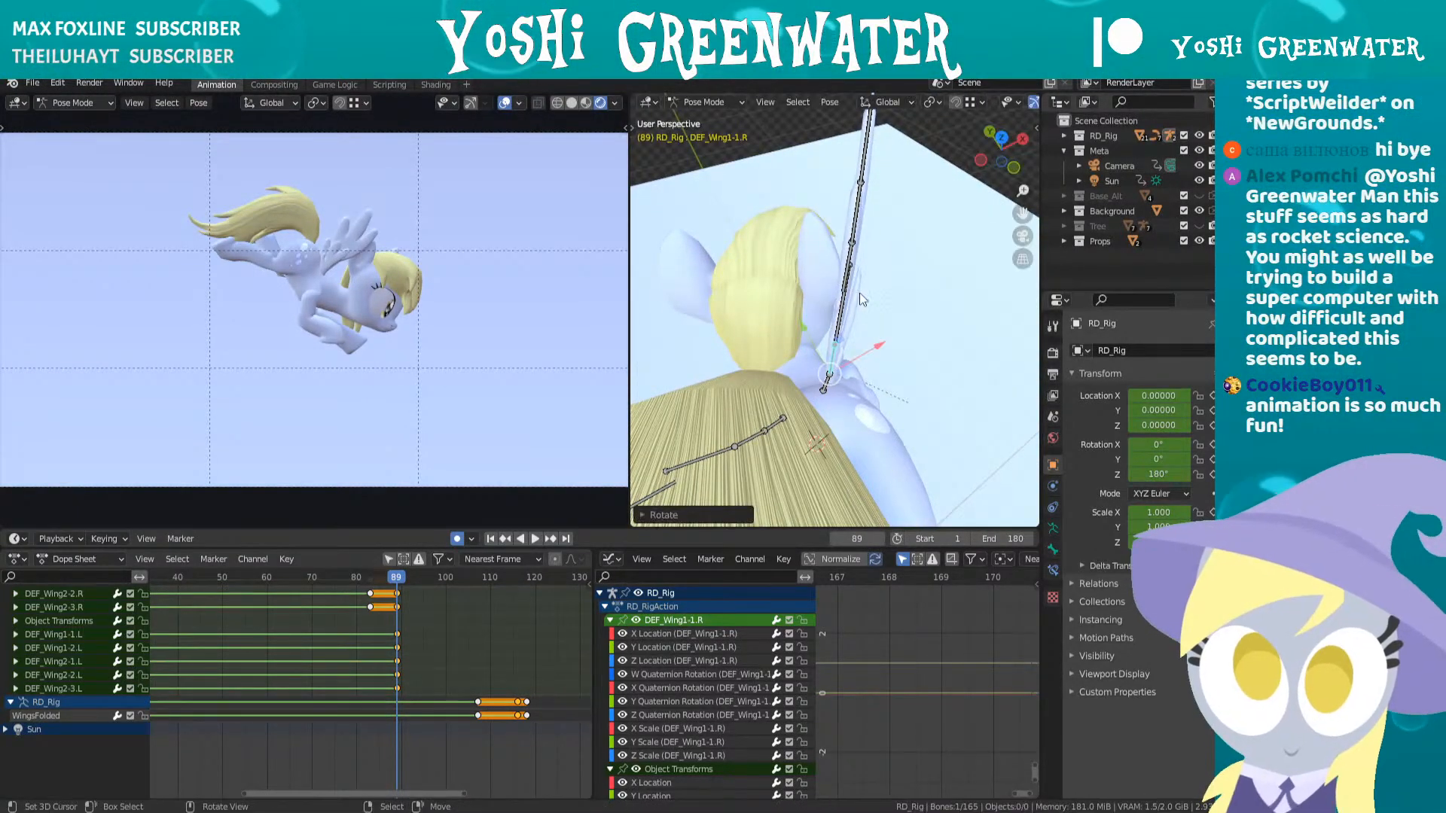
{"action": "right_click", "coordinate": [841, 309]}
{"action": "key", "text": "r"}
{"action": "left_click", "coordinate": [855, 269]}
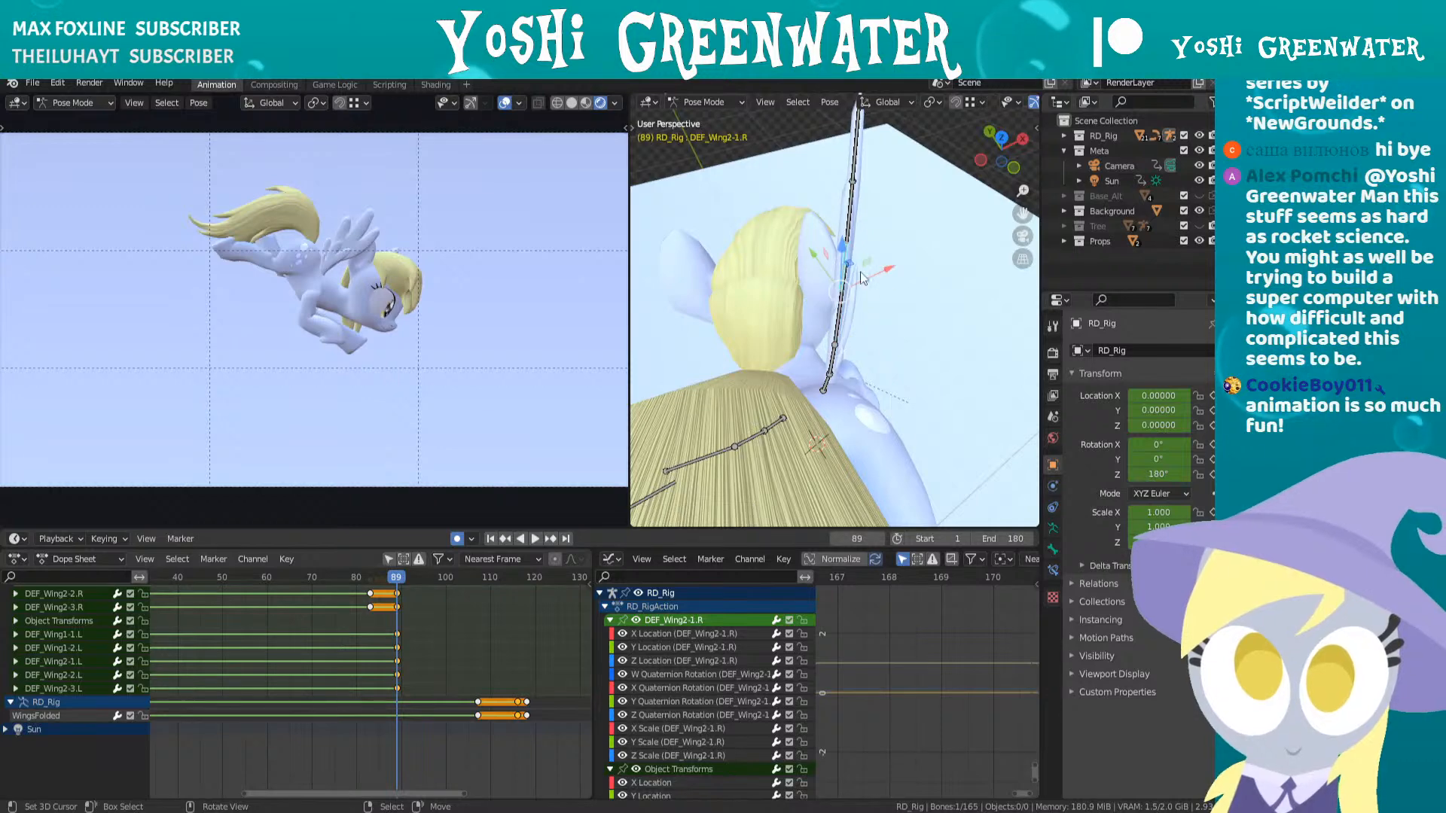
{"action": "key", "text": "r"}
{"action": "left_click", "coordinate": [900, 281]}
- Rotate DEF_Wing2-2.R and DEF_Wing2-3.R to shape the right wing's outer section and tip
{"action": "right_click", "coordinate": [851, 190]}
{"action": "key", "text": "r"}
{"action": "left_click", "coordinate": [838, 182]}
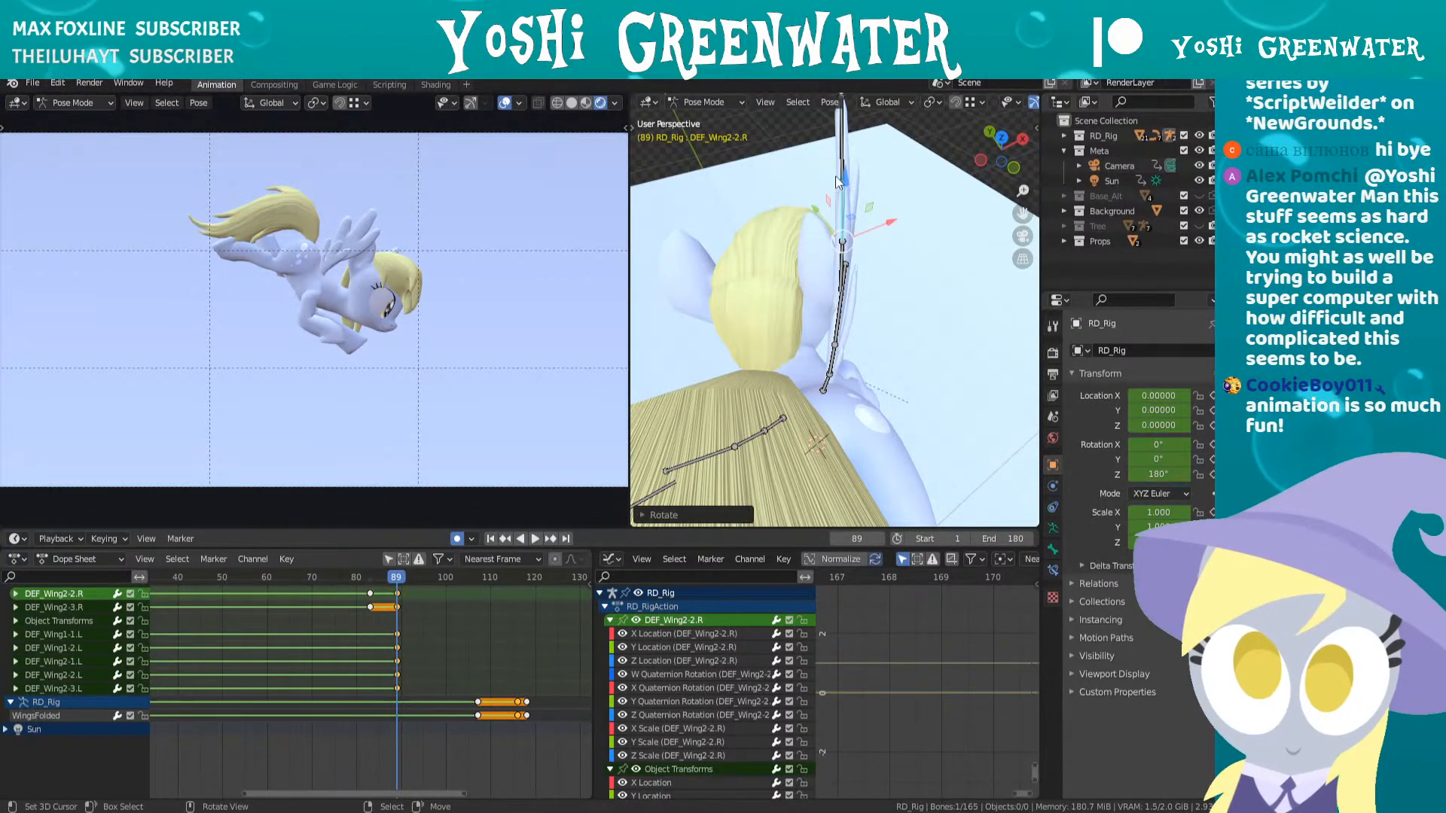
{"action": "right_click", "coordinate": [838, 148]}
{"action": "key", "text": "r"}
{"action": "left_click", "coordinate": [835, 219]}
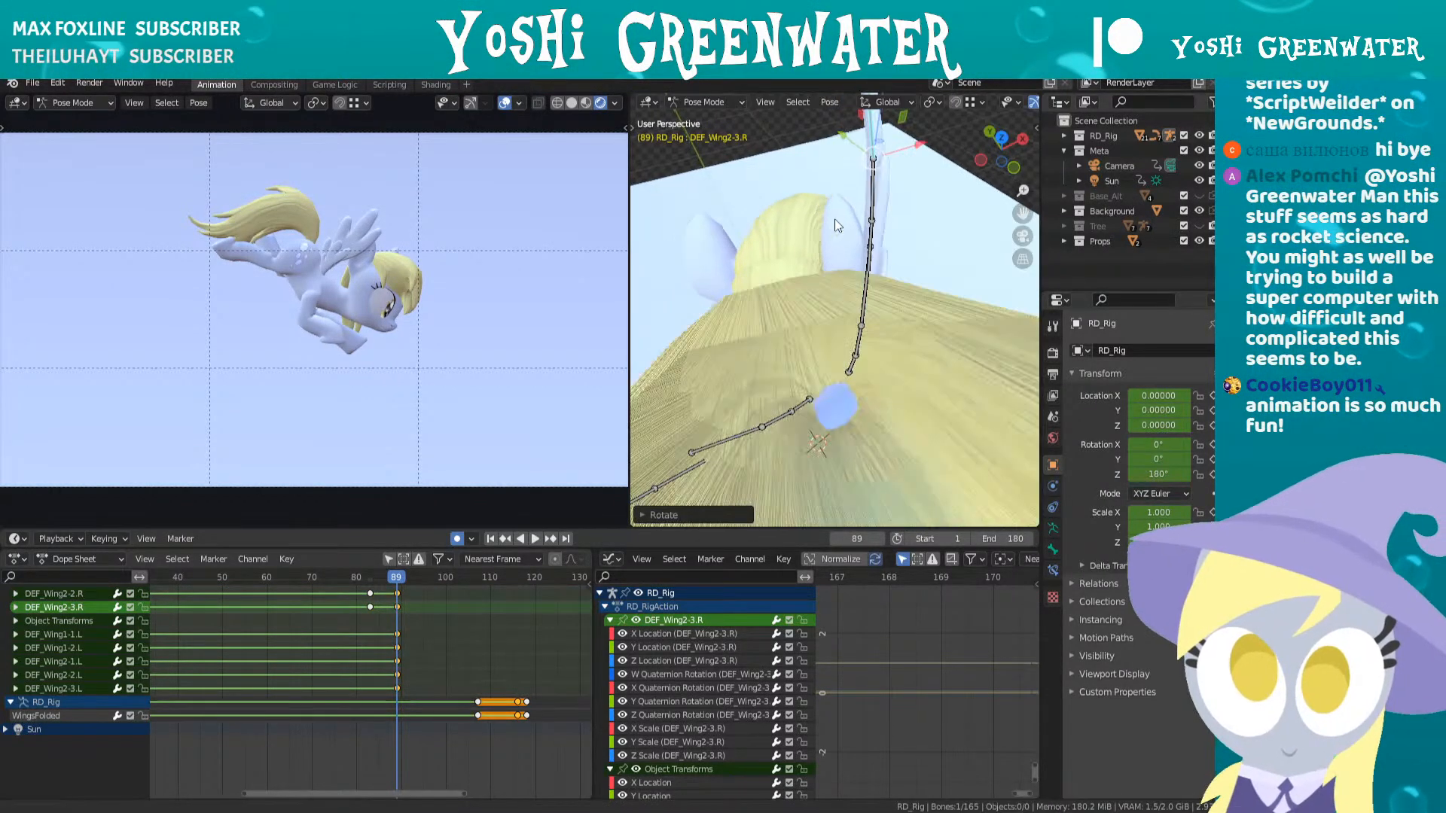
- From above, swing the left wing by rotating DEF_WingBase.L and the bone next to it
{"action": "middle_click_drag", "start_coordinate": [834, 218], "coordinate": [847, 351]}
{"action": "right_click", "coordinate": [847, 351]}
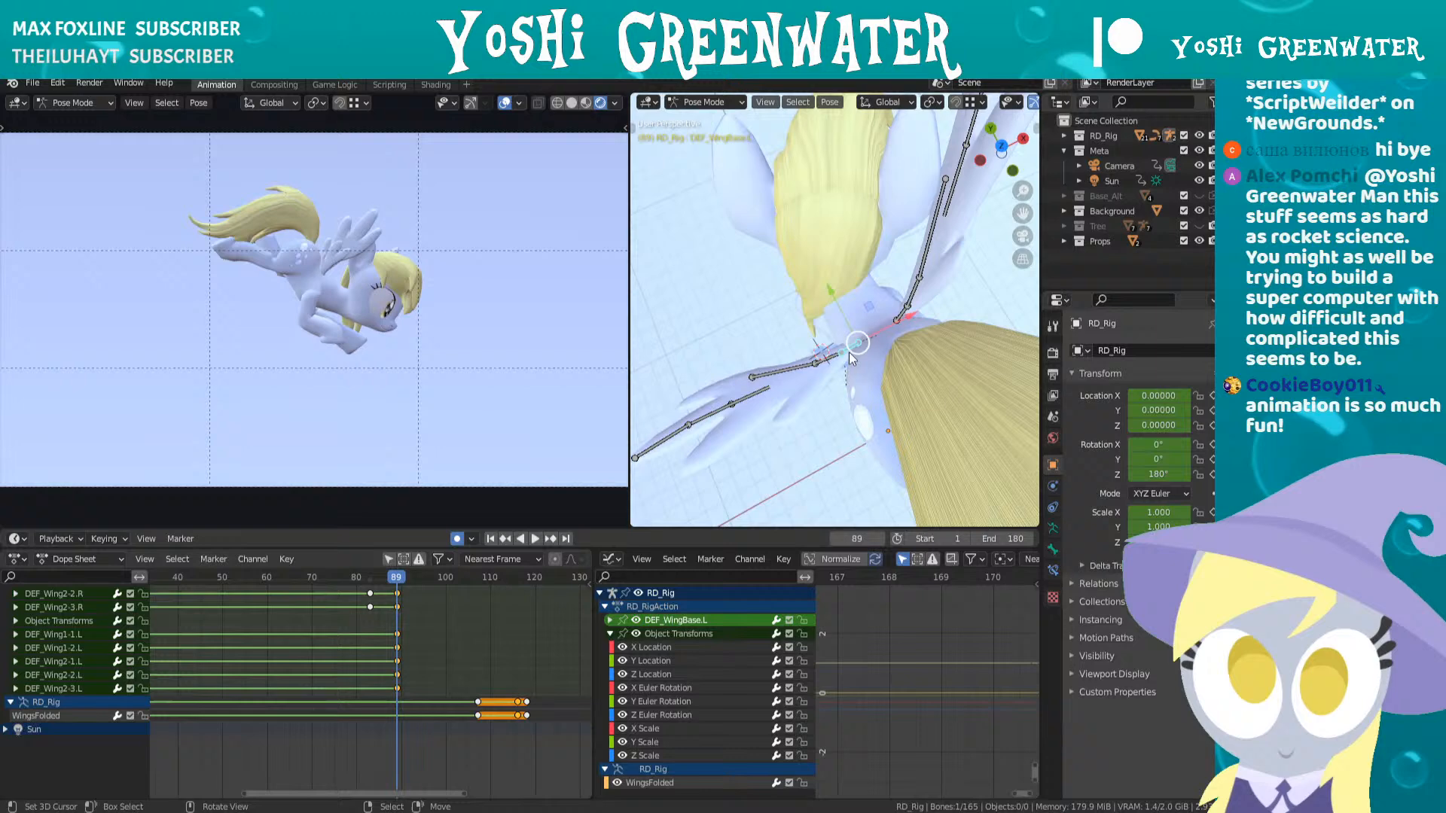
{"action": "middle_click_drag", "start_coordinate": [915, 291], "coordinate": [904, 287]}
{"action": "key", "text": "r"}
{"action": "left_click", "coordinate": [909, 304]}
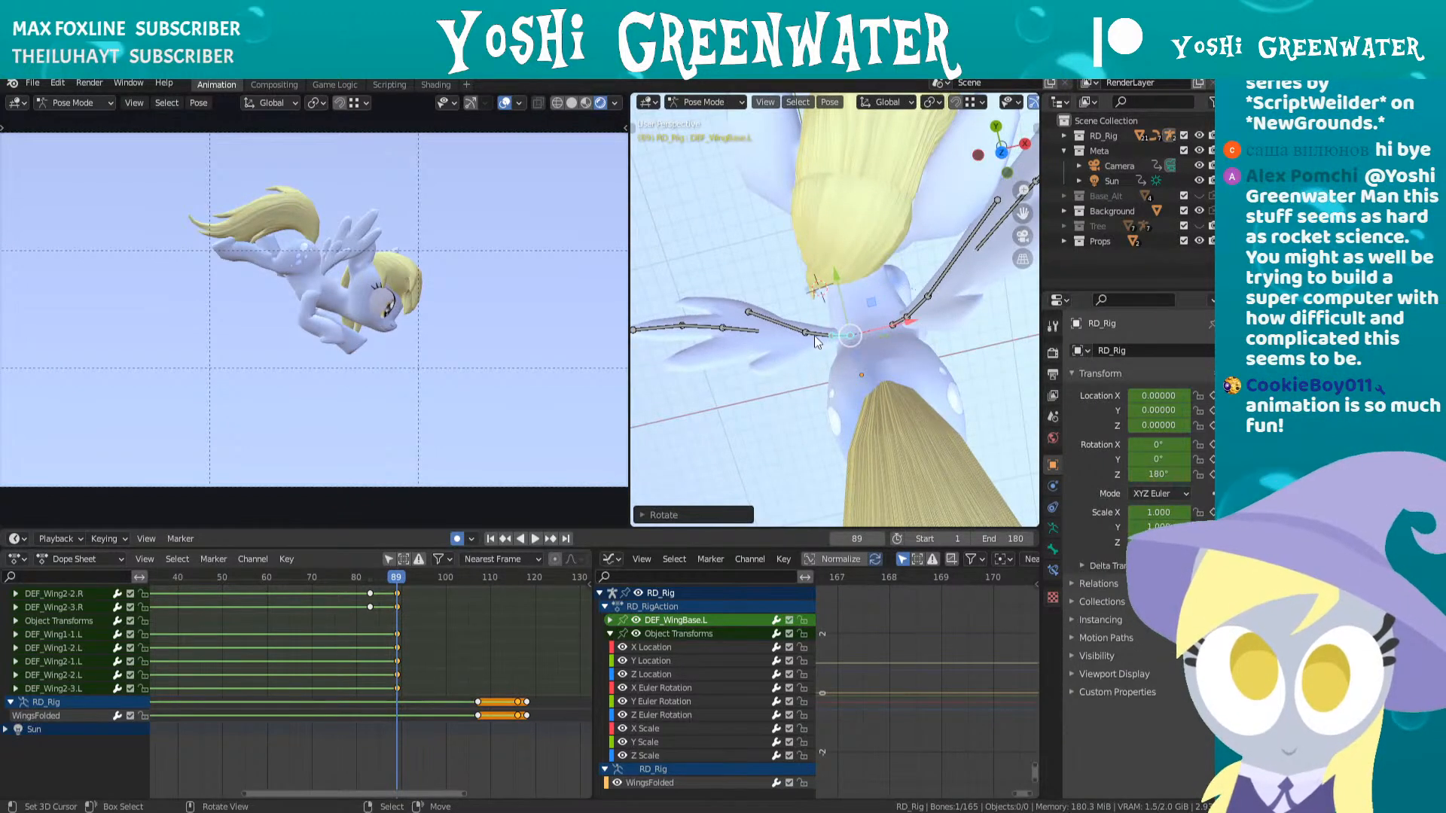
{"action": "right_click", "coordinate": [820, 333]}
{"action": "key", "text": "r"}
{"action": "left_click", "coordinate": [882, 333]}
- From the pony's left side, rotate DEF_WingBase.L again to angle the whole left wing
{"action": "middle_click_drag", "start_coordinate": [883, 333], "coordinate": [770, 210]}
{"action": "right_click", "coordinate": [866, 368]}
{"action": "middle_click_drag", "start_coordinate": [866, 369], "coordinate": [940, 322]}
{"action": "key", "text": "r"}
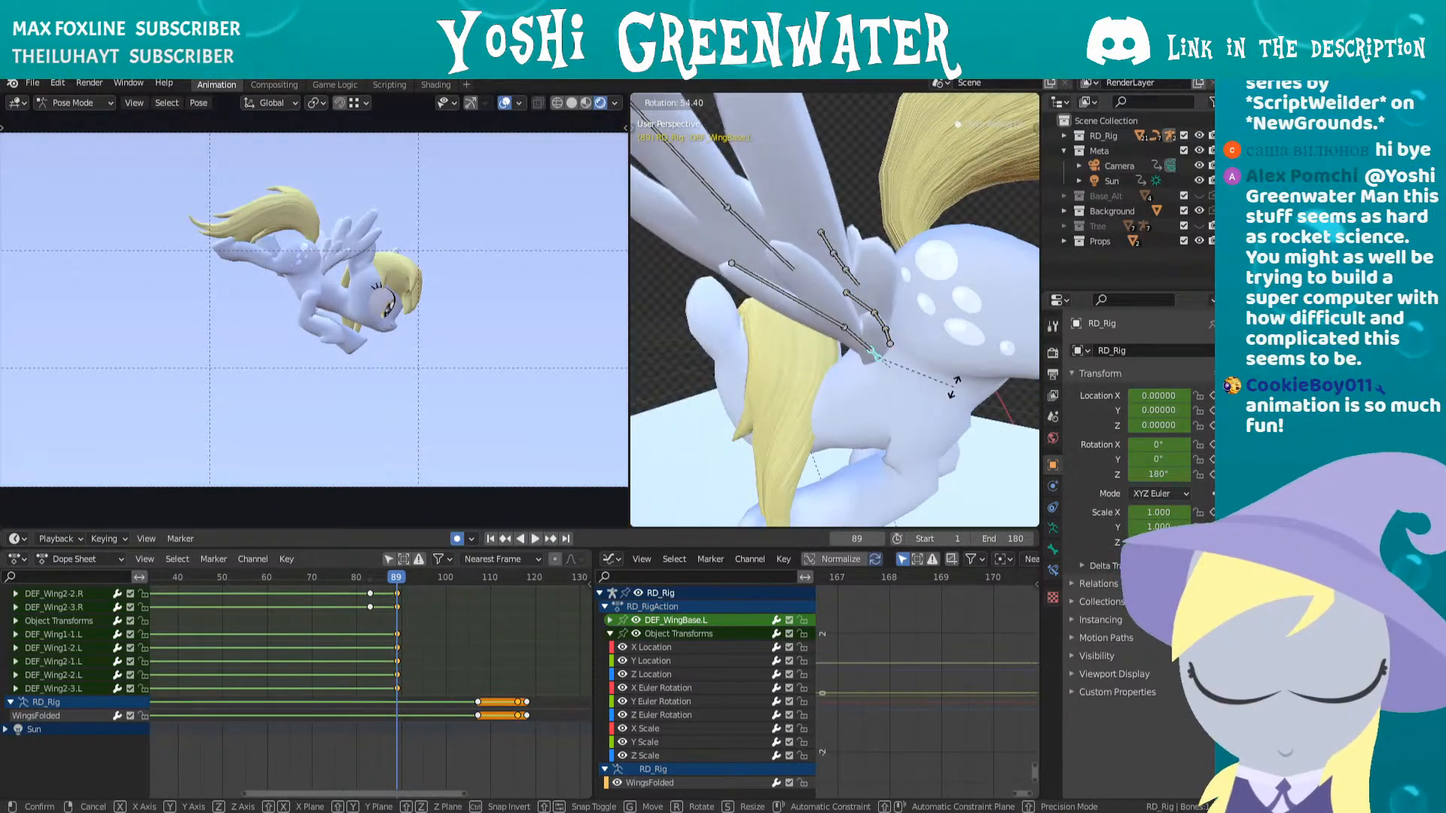
{"action": "left_click", "coordinate": [945, 403]}
- Rotate DEF_Wing1-2.L to adjust the left wing's inner section, and save the file Stream_Derpy_Ani.blend
{"action": "right_click", "coordinate": [862, 339]}
{"action": "mouse_move", "coordinate": [955, 316]}
{"action": "middle_mouse_down"}
{"action": "mouse_move", "coordinate": [987, 309]}
{"action": "mouse_move", "coordinate": [945, 300]}
{"action": "middle_mouse_up"}
{"action": "right_click", "coordinate": [824, 298]}
{"action": "key", "text": "r"}
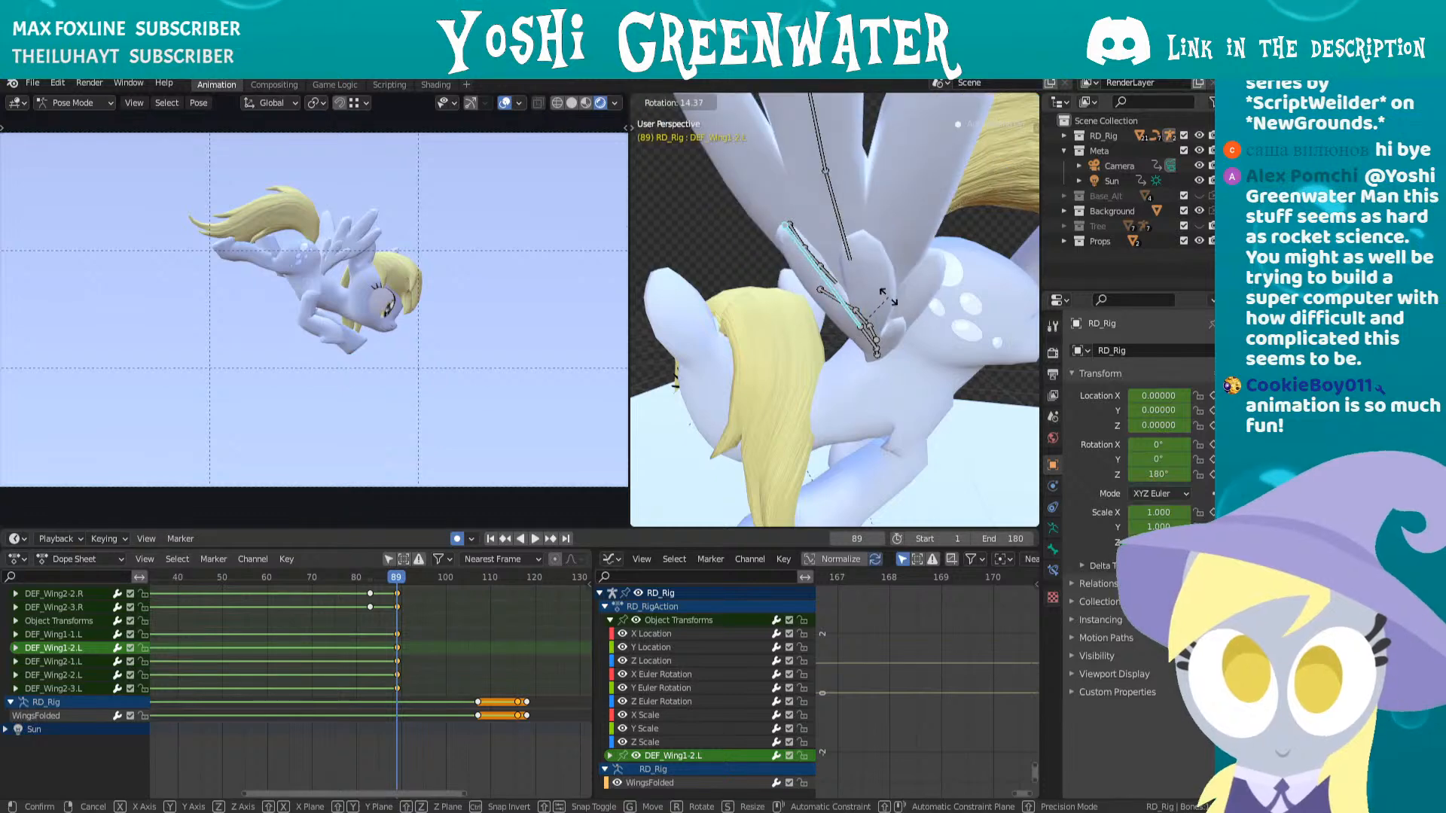
{"action": "left_click", "coordinate": [860, 307]}
{"action": "scroll", "coordinate": [860, 308], "scroll_direction": "down", "scroll_amount": 5}
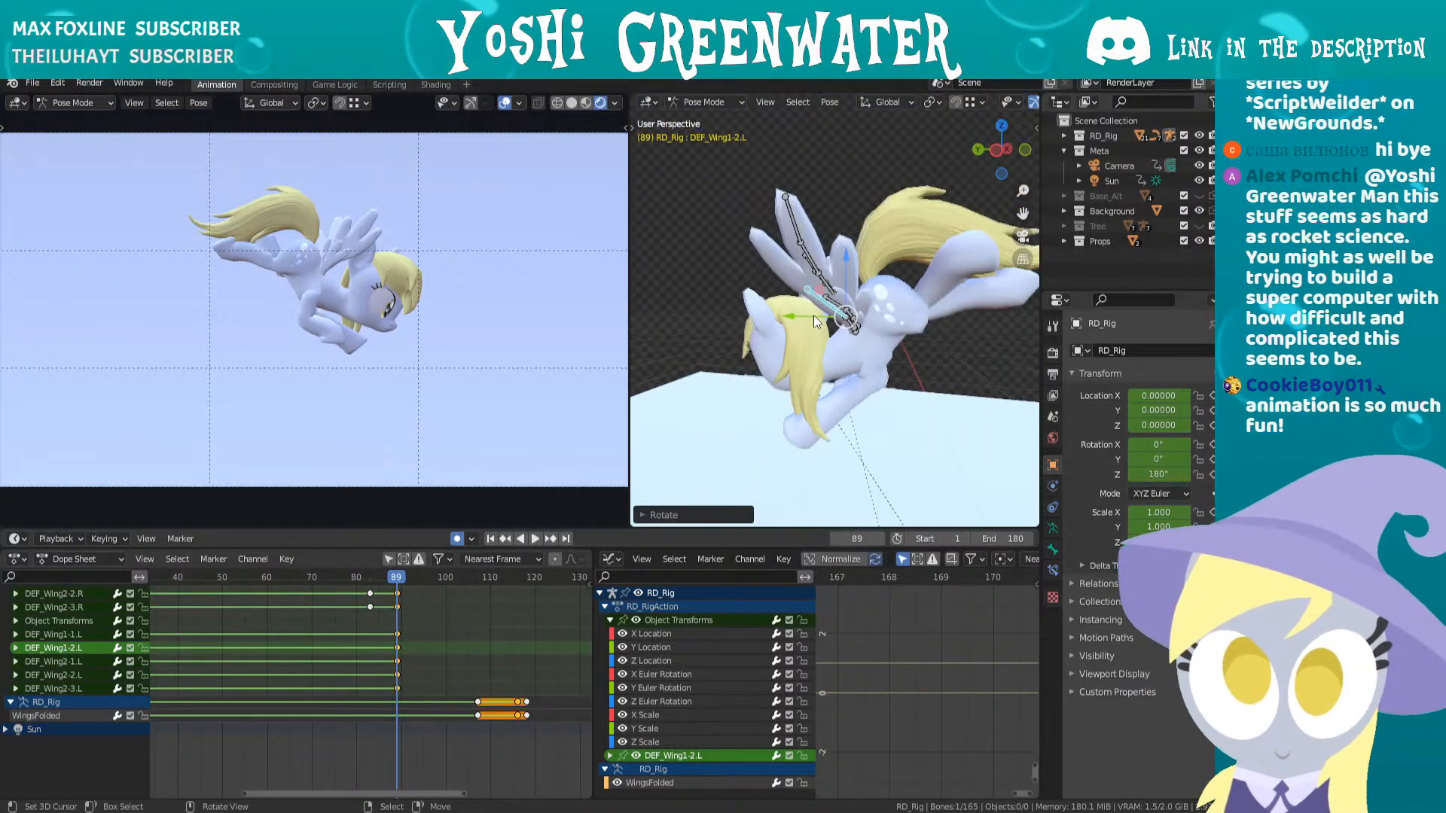
{"action": "key", "text": "ctrl+s"}
{"action": "middle_click_drag", "start_coordinate": [840, 317], "coordinate": [883, 300]}
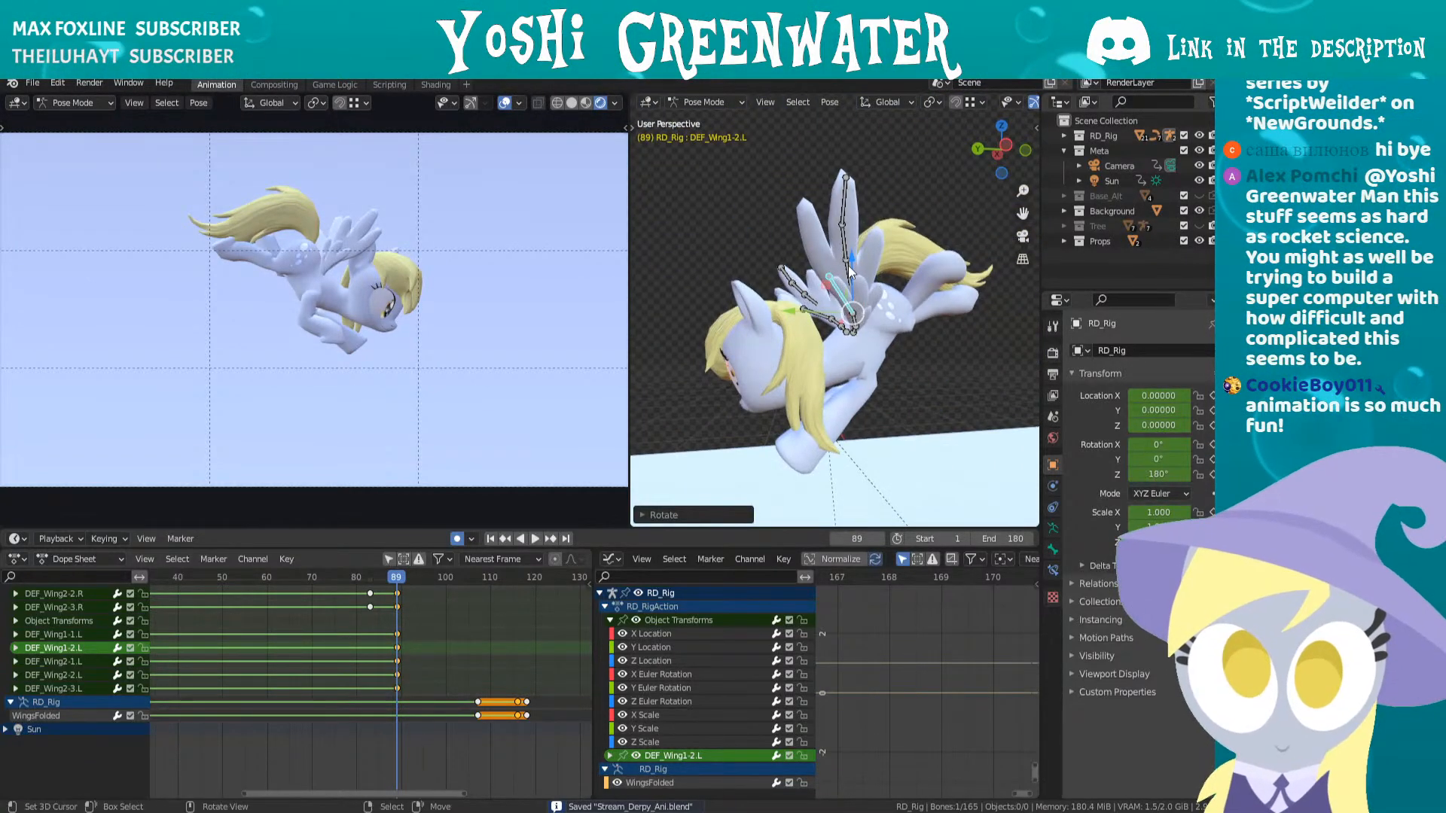
- Rotate DEF_Wing2-1.L, the bone after it, and DEF_Wing2-3.L to shape the left wing's outer section and tip
{"action": "right_click", "coordinate": [849, 270]}
{"action": "scroll", "coordinate": [834, 301], "scroll_direction": "up", "scroll_amount": 3}
{"action": "key", "text": "r"}
{"action": "left_click", "coordinate": [915, 283]}
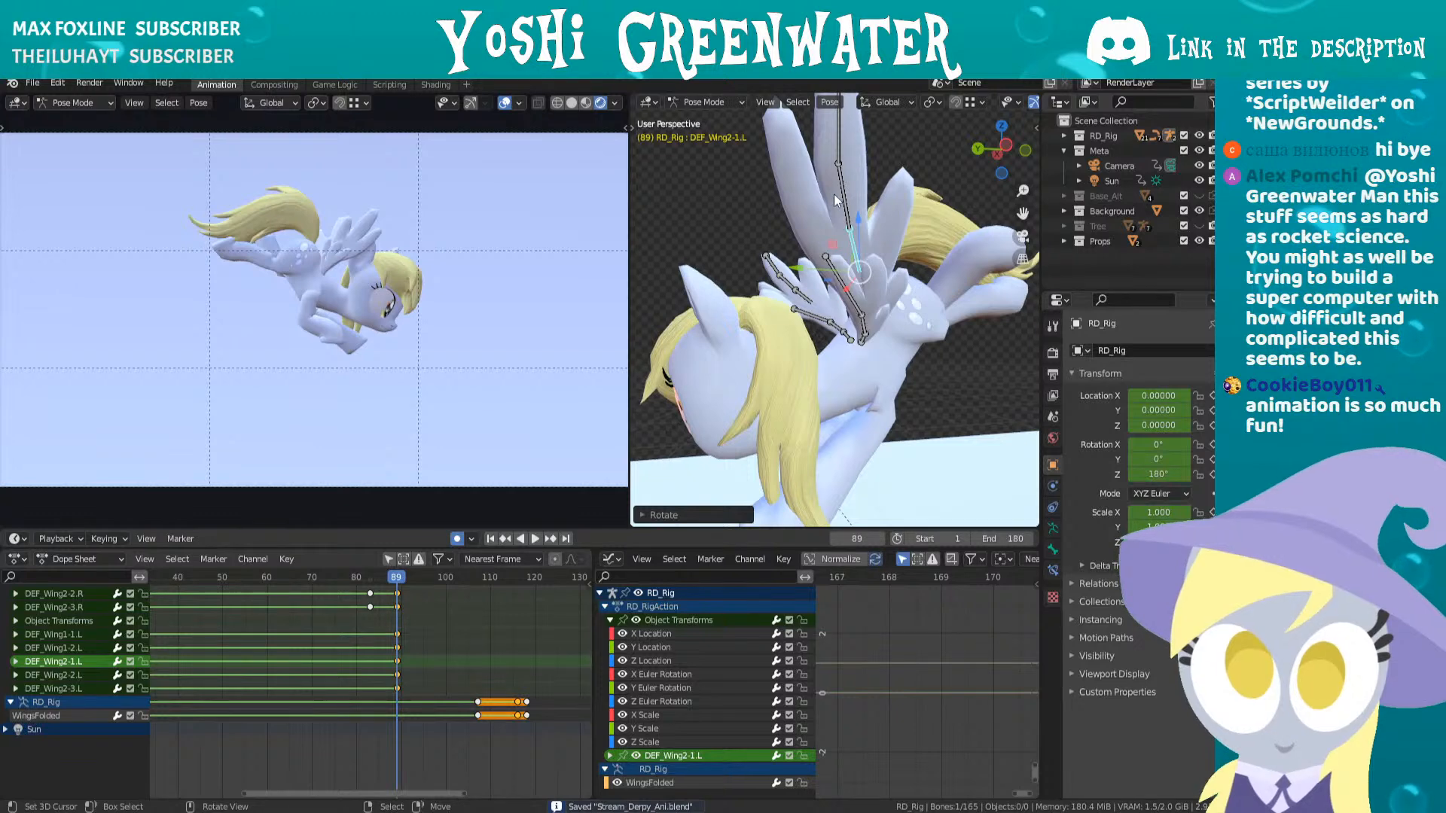
{"action": "right_click", "coordinate": [838, 200]}
{"action": "key", "text": "r"}
{"action": "left_click", "coordinate": [913, 202]}
{"action": "right_click", "coordinate": [840, 143]}
{"action": "key", "text": "r"}
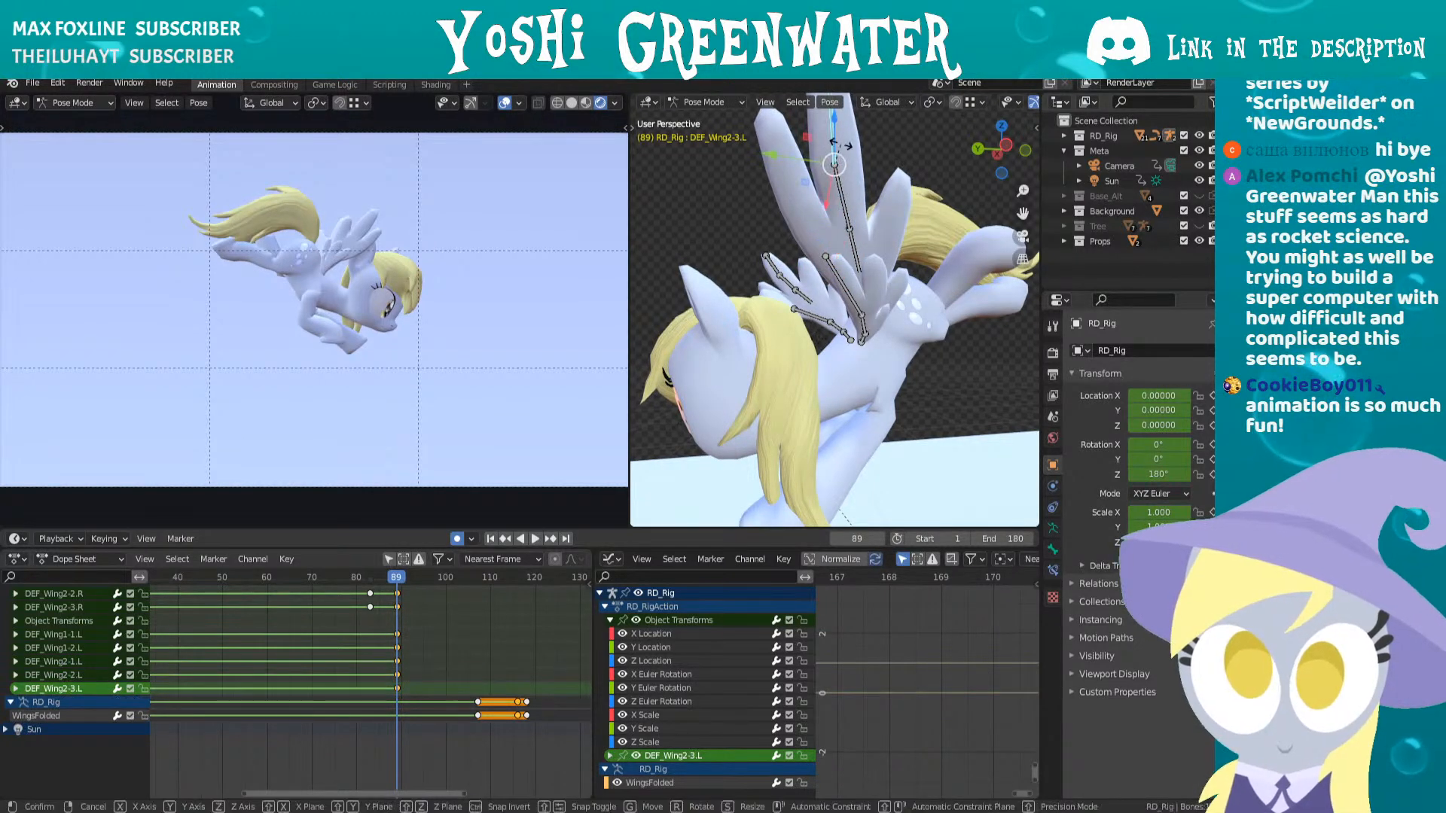
{"action": "left_click", "coordinate": [851, 167]}
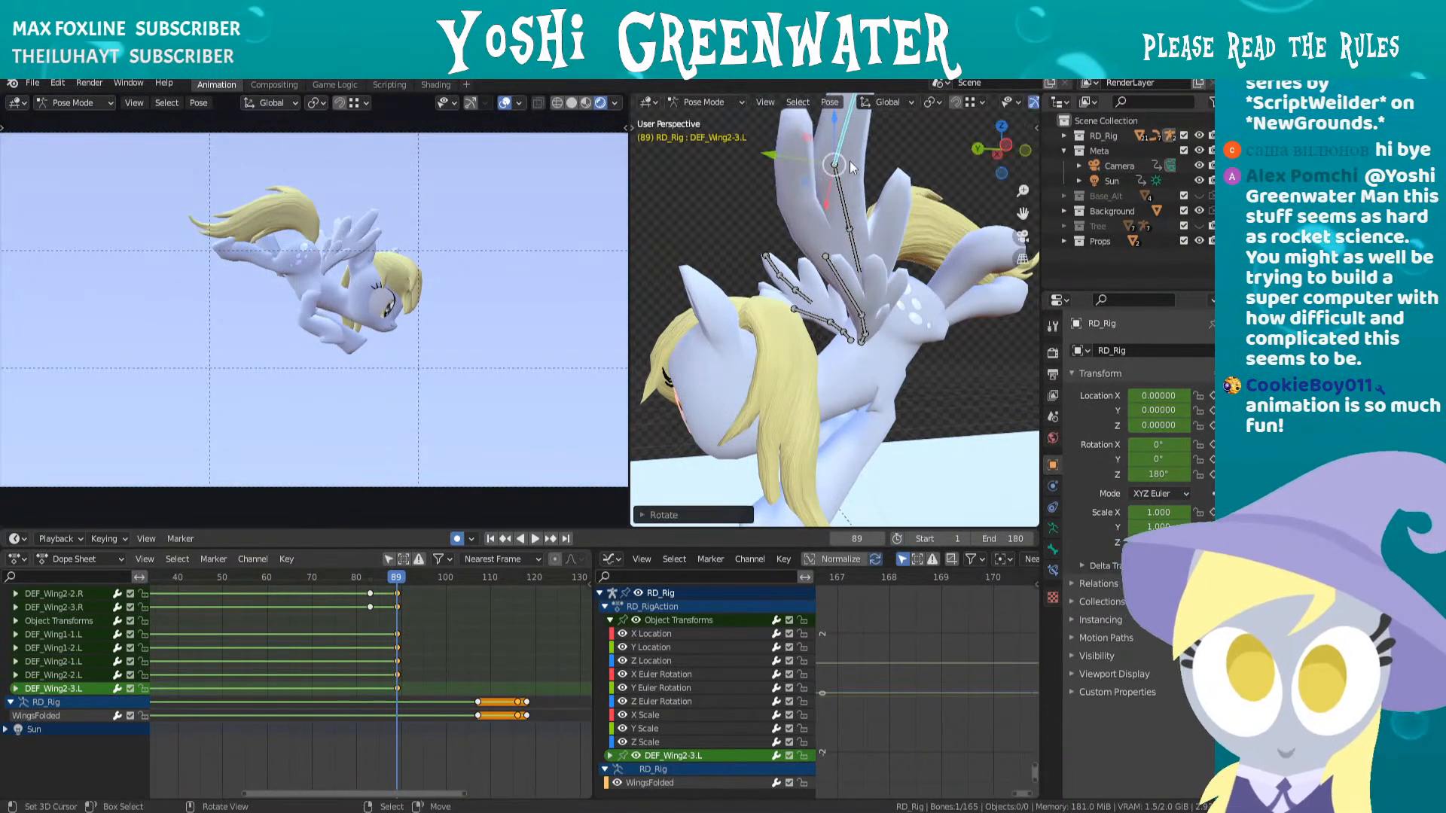
- Rotate DEF_Wing2-1.L again from the pony's left side and from a second angle
{"action": "right_click", "coordinate": [856, 247]}
{"action": "key", "text": "r"}
{"action": "left_click", "coordinate": [925, 256]}
{"action": "middle_click_drag", "start_coordinate": [924, 256], "coordinate": [835, 313]}
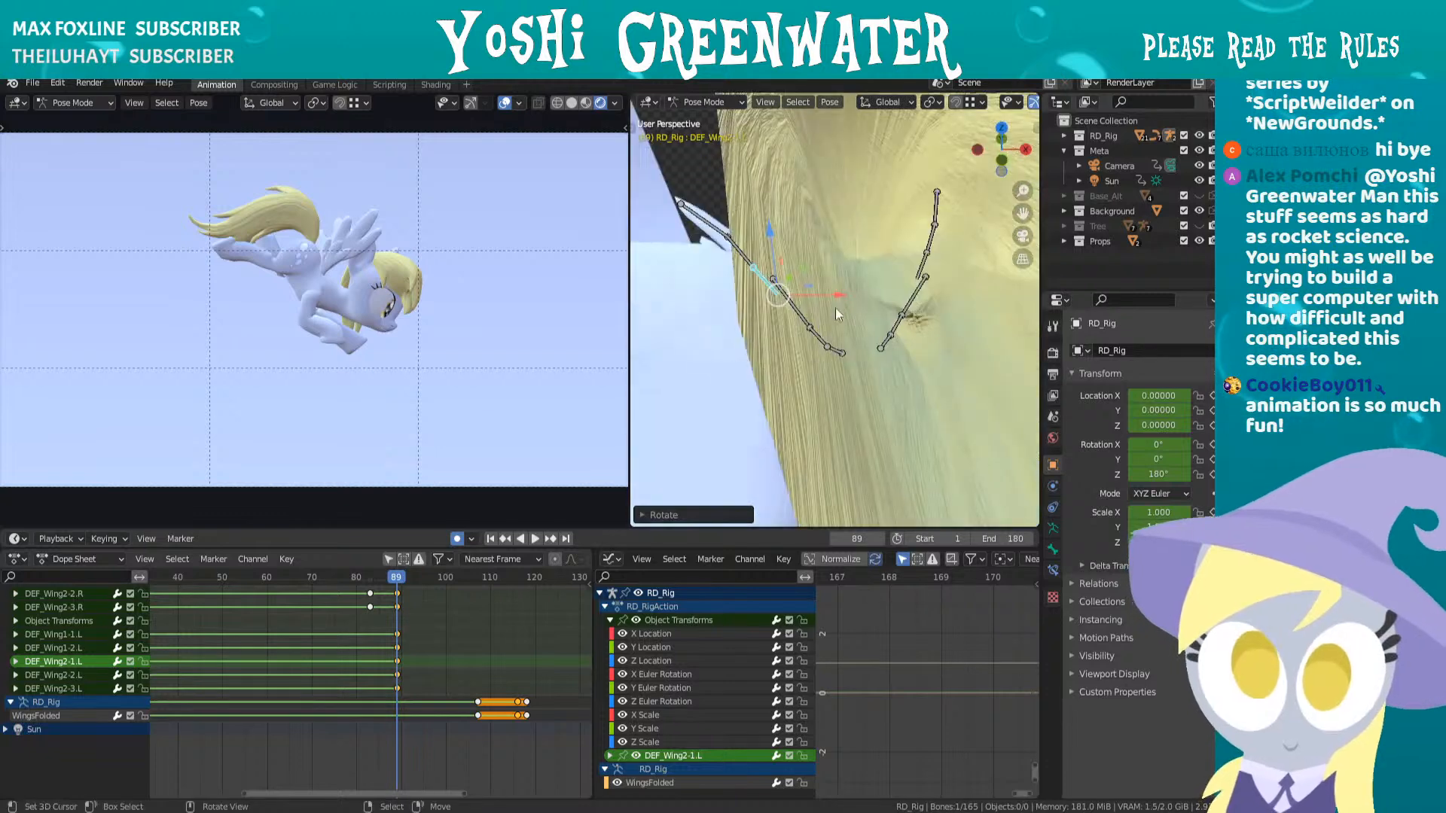
{"action": "key", "text": "r"}
{"action": "left_click", "coordinate": [878, 297]}
- Rotate DEF_Wing1-1.L to adjust the left wing's inner section, and save the file Stream_Derpy_Ani.blend
{"action": "right_click", "coordinate": [792, 316]}
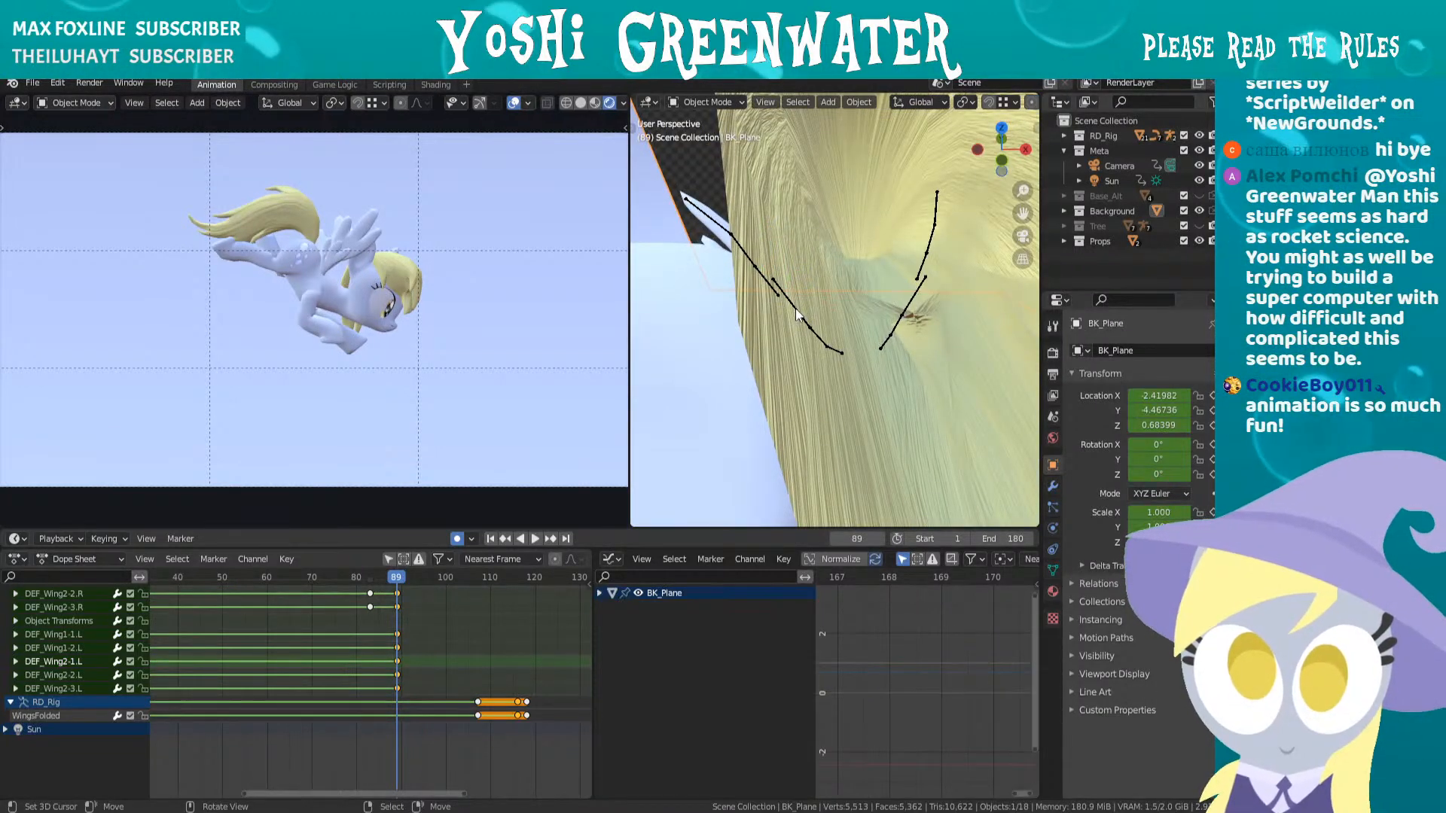
{"action": "right_click", "coordinate": [826, 340]}
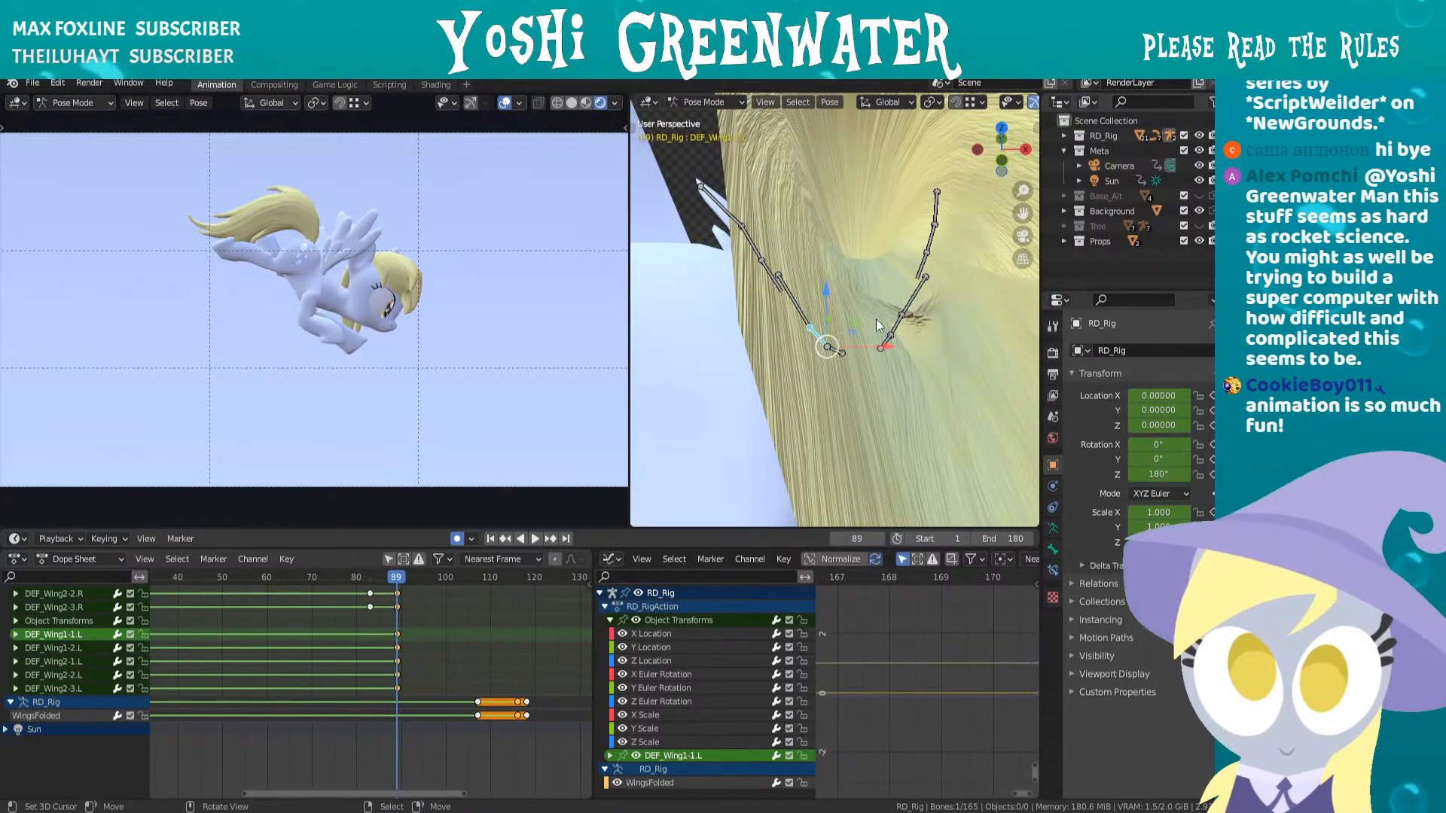
{"action": "key", "text": "r"}
{"action": "left_click", "coordinate": [888, 321]}
{"action": "key", "text": "ctrl+s"}
- Play the animation, and at frame 90 shift DEF_WingBase.R slightly
{"action": "key", "text": "space"}
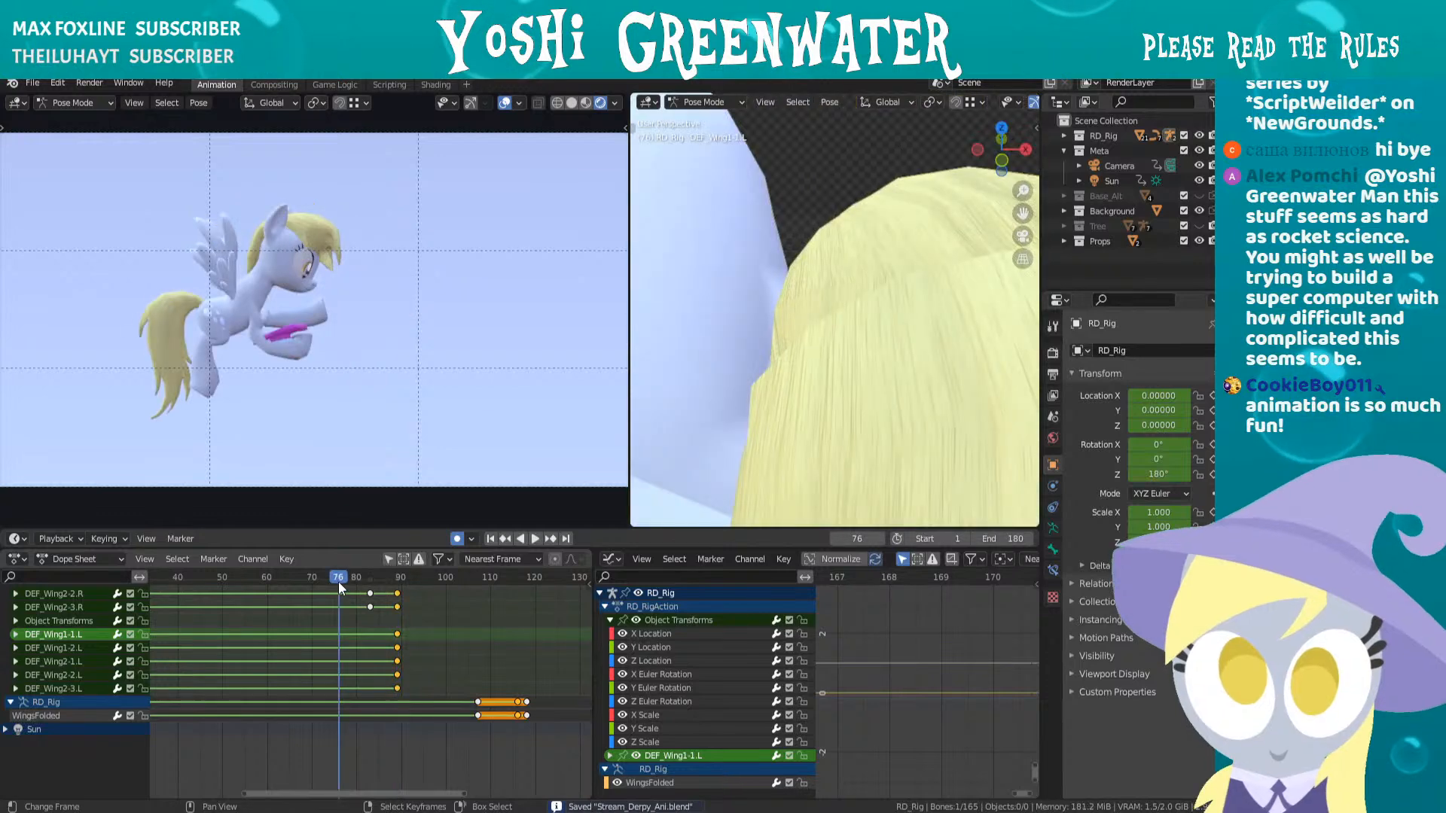
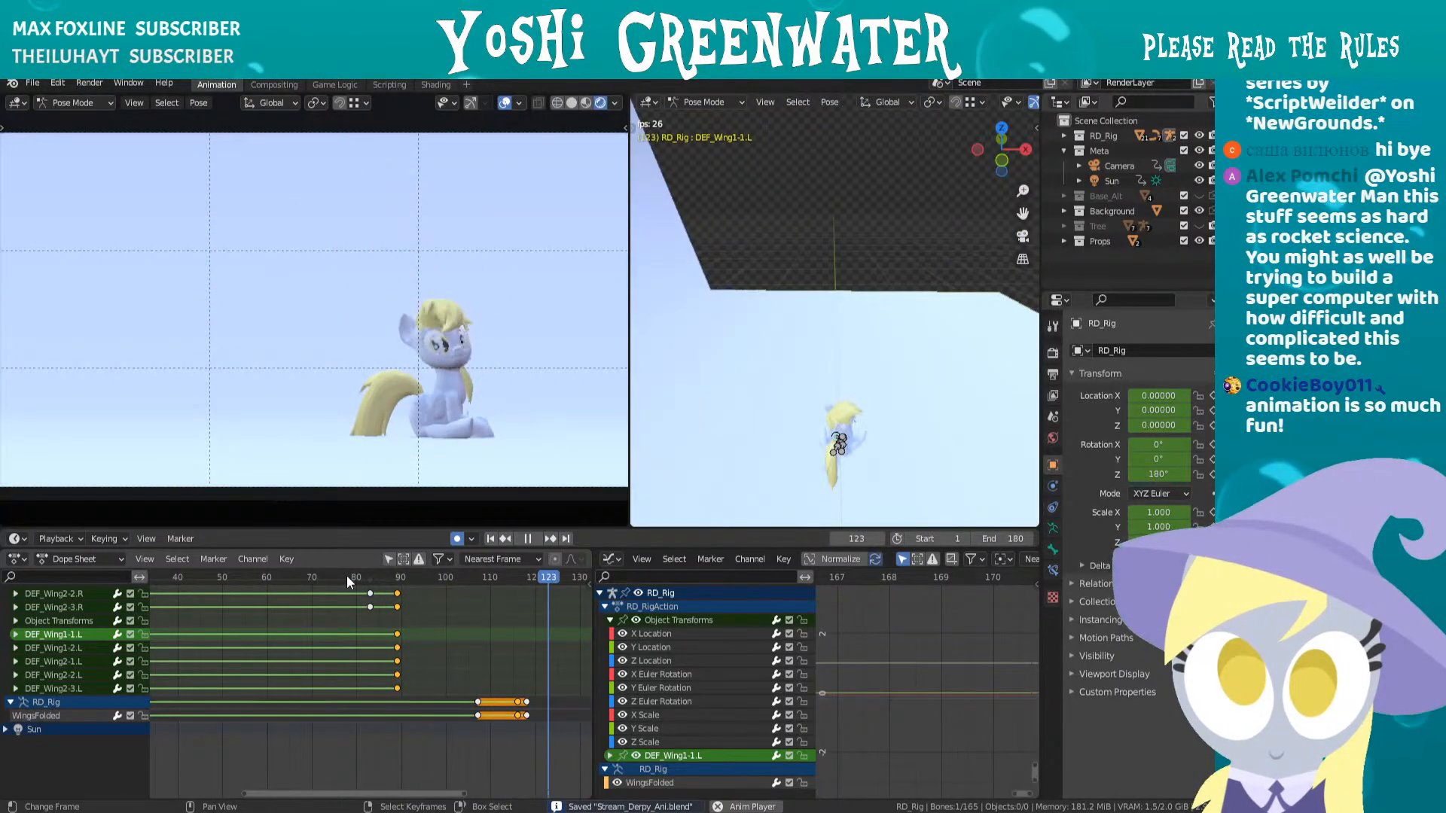
{"action": "left_click_drag", "start_coordinate": [369, 578], "coordinate": [400, 590]}
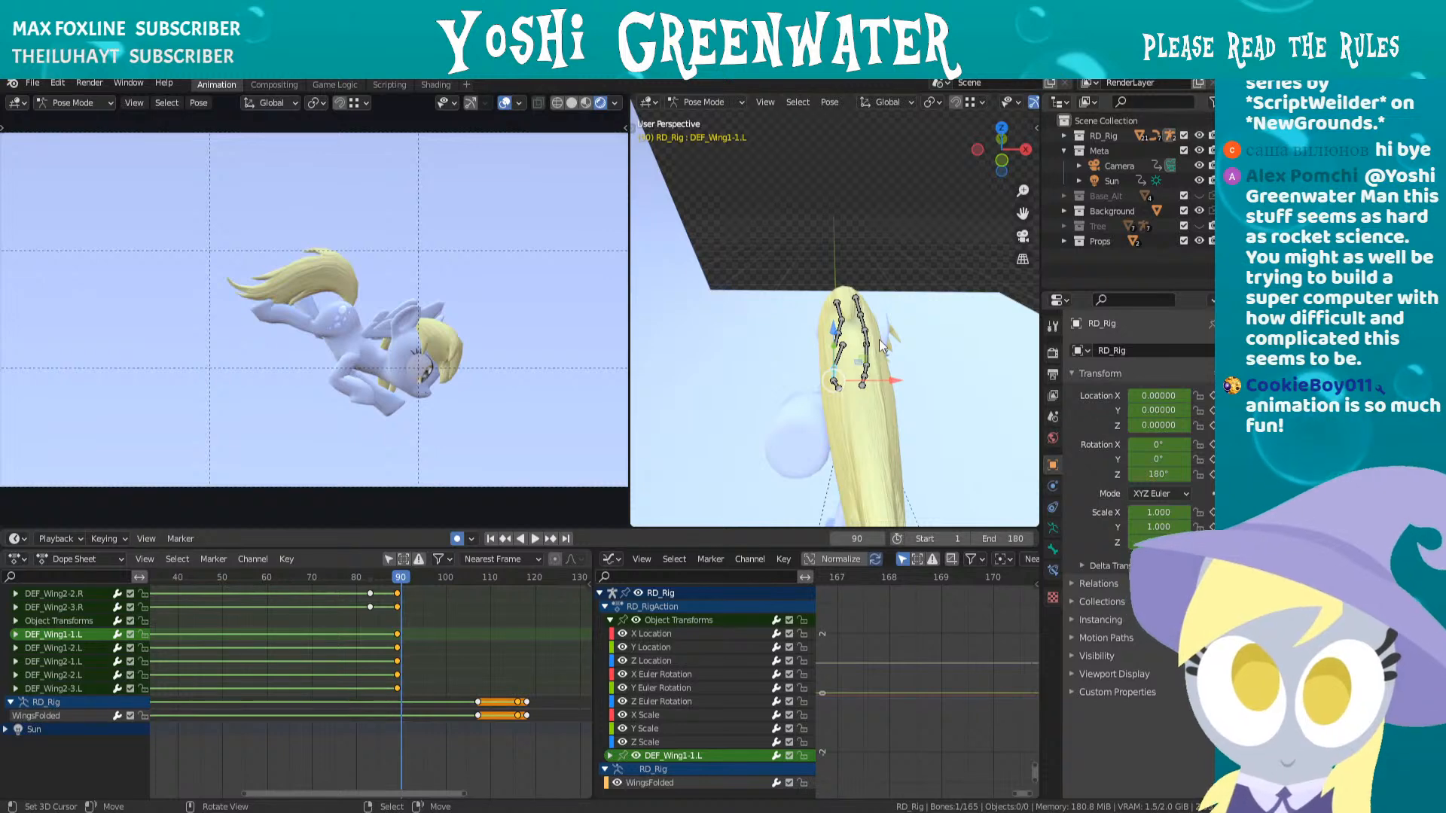
{"action": "key", "text": "KP_Decimal"}
{"action": "scroll", "coordinate": [878, 336], "scroll_direction": "down", "scroll_amount": 4}
{"action": "middle_click_drag", "start_coordinate": [879, 334], "coordinate": [727, 337]}
{"action": "right_click_drag", "start_coordinate": [770, 328], "coordinate": [770, 345]}
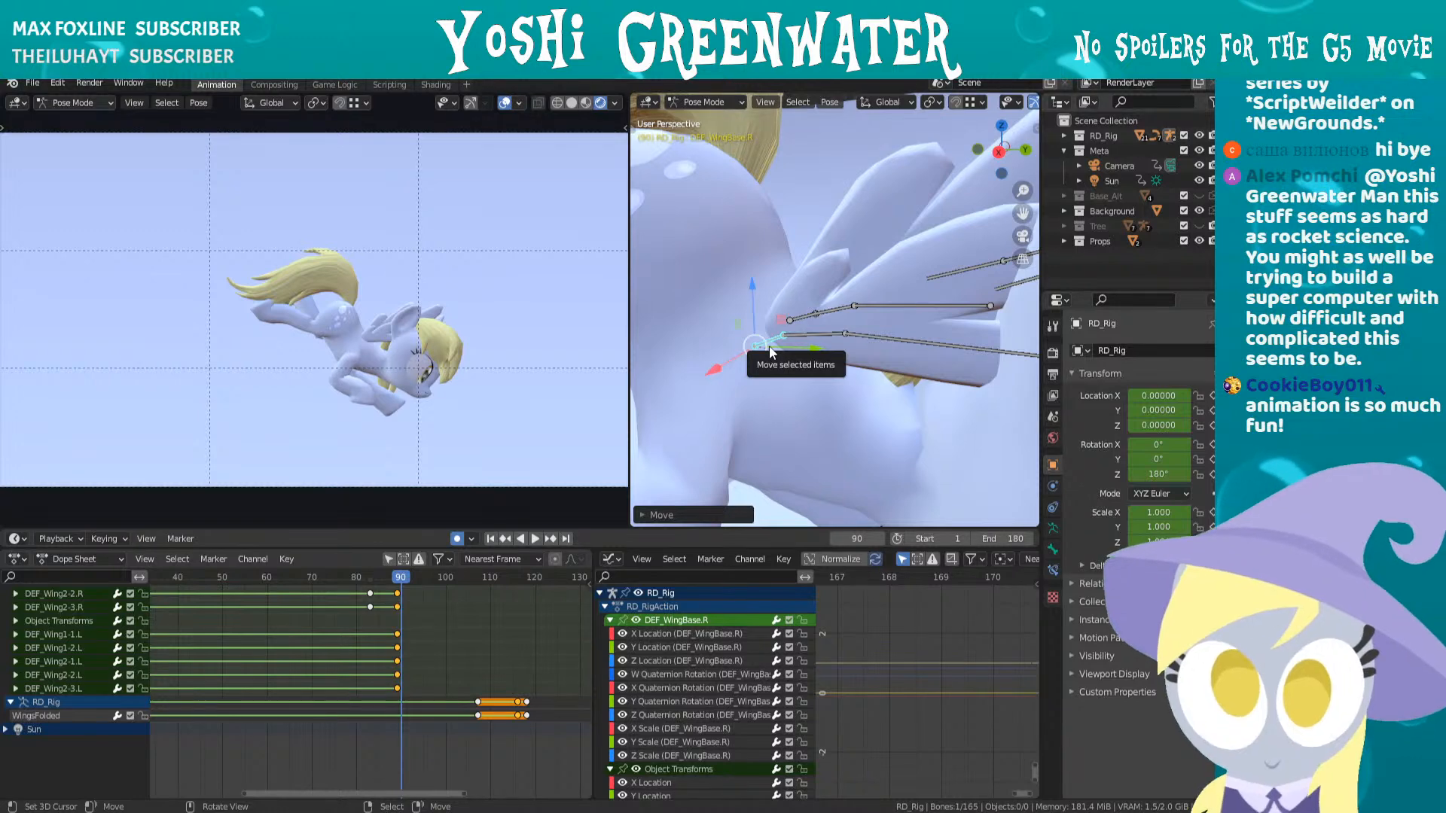
- From above, swing the right wing outward by rotating DEF_WingBase.R and reposition the bone on the body
{"action": "key", "text": "KP_7"}
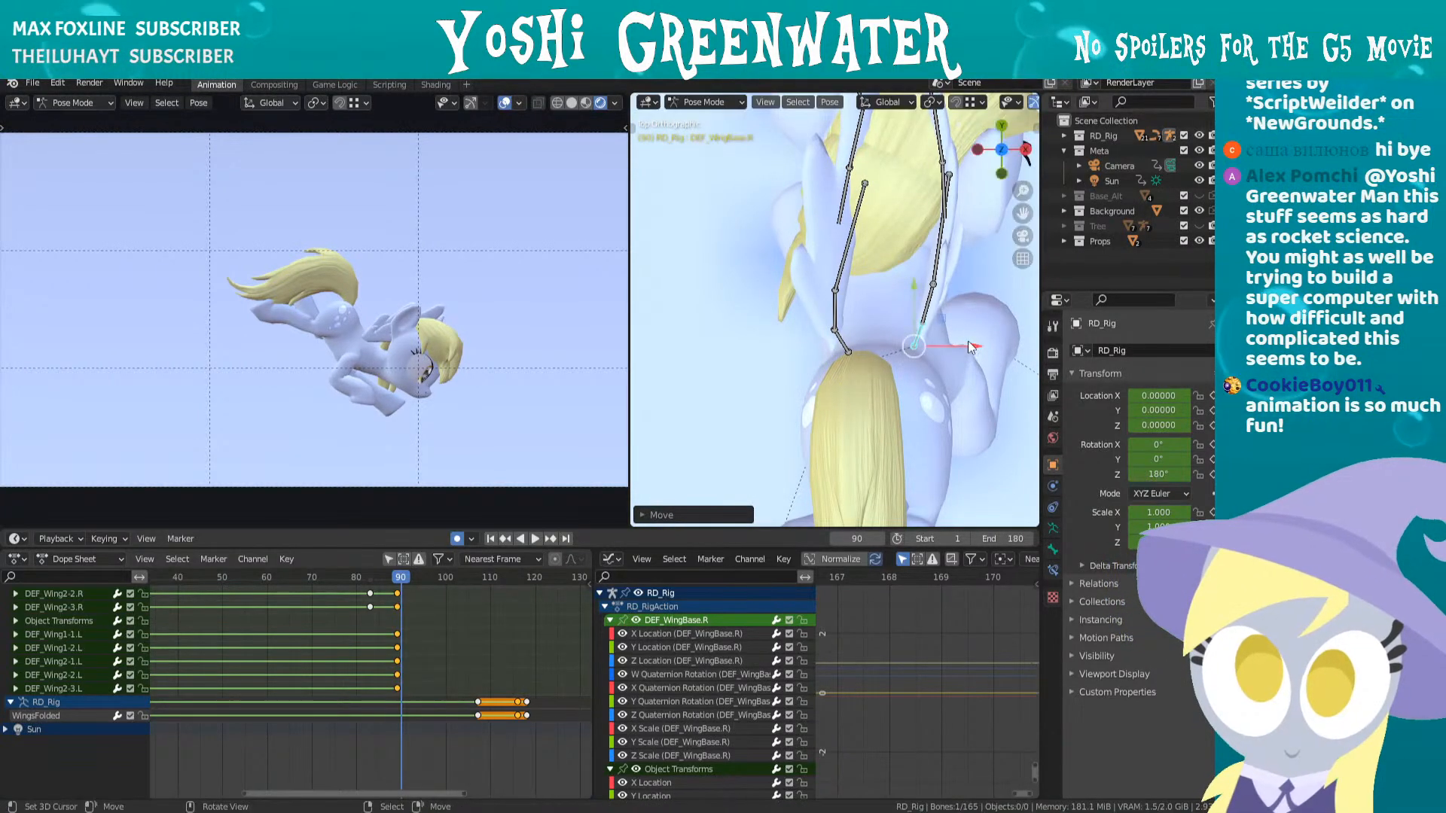
{"action": "key", "text": "r"}
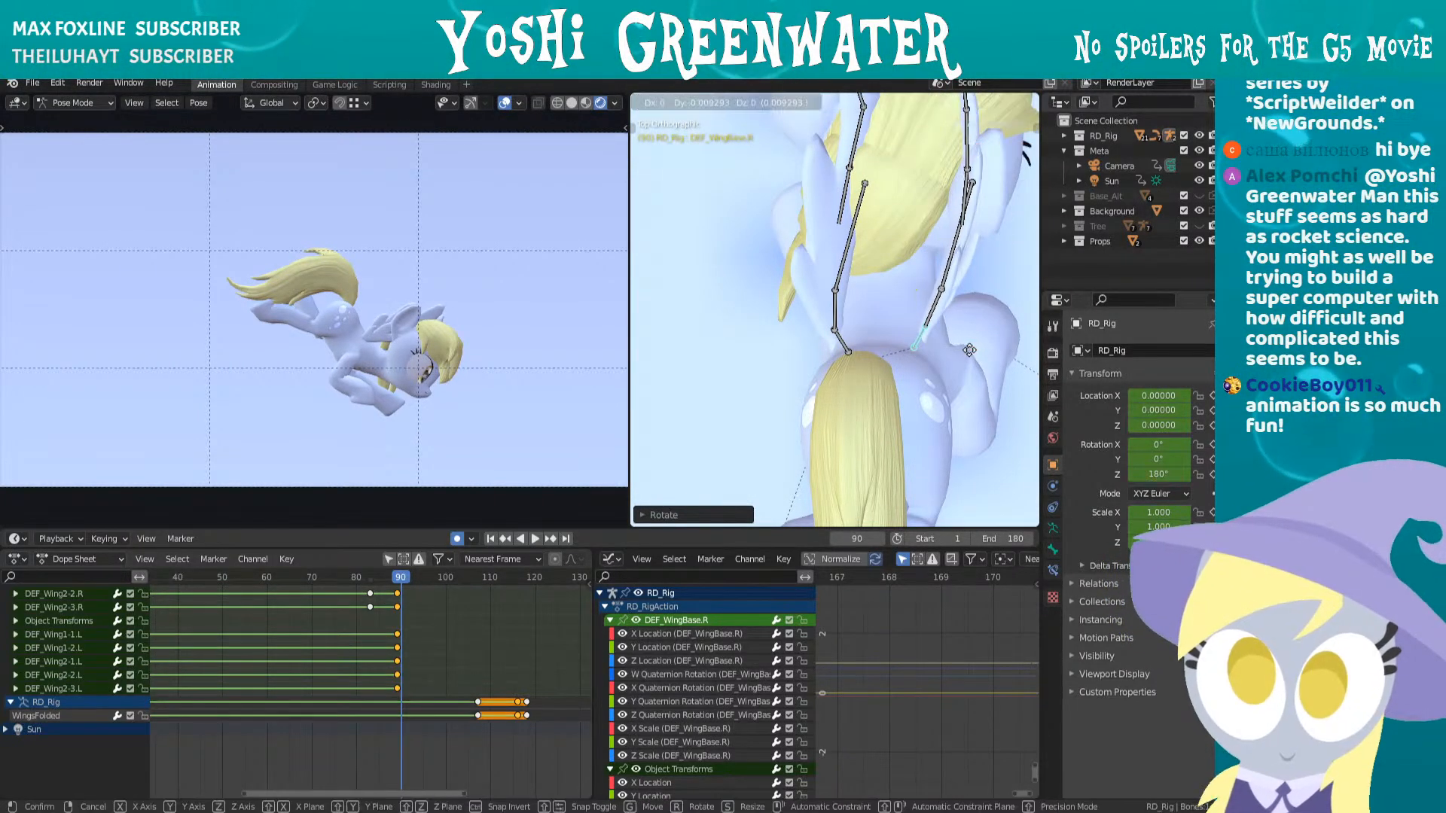
{"action": "left_click", "coordinate": [983, 392]}
{"action": "key", "text": "g"}
{"action": "left_click", "coordinate": [979, 346]}
{"action": "middle_click_drag", "start_coordinate": [975, 343], "coordinate": [888, 407]}
{"action": "key", "text": "KP_7"}
{"action": "key", "text": "r"}
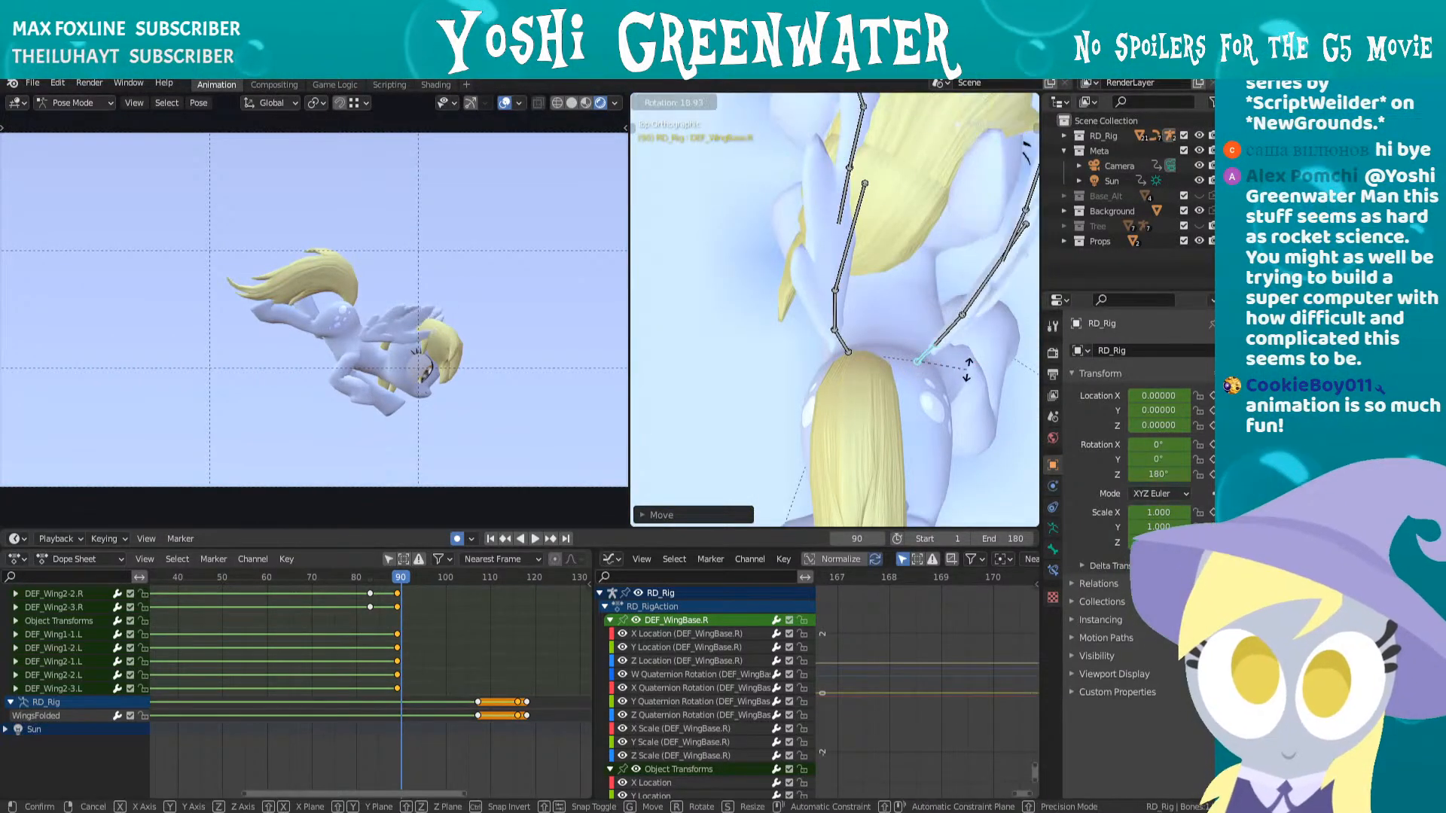
{"action": "left_click", "coordinate": [967, 380]}
- Rotate DEF_WingBase.R from the pony's right side to raise the wing, and shift its base outward from above
{"action": "middle_click_drag", "start_coordinate": [967, 380], "coordinate": [819, 274]}
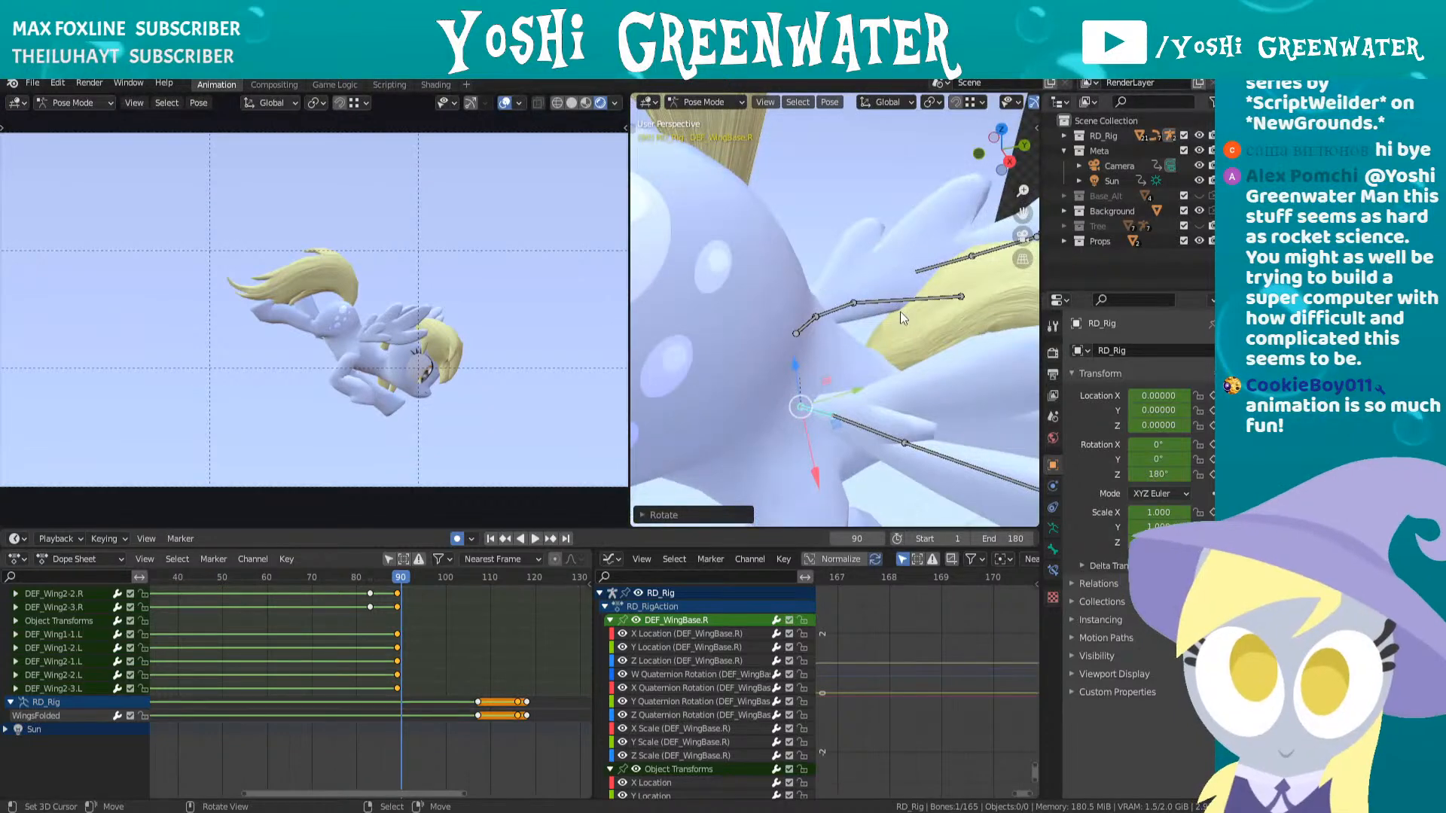
{"action": "middle_click_drag", "start_coordinate": [901, 310], "coordinate": [921, 308]}
{"action": "key", "text": "r"}
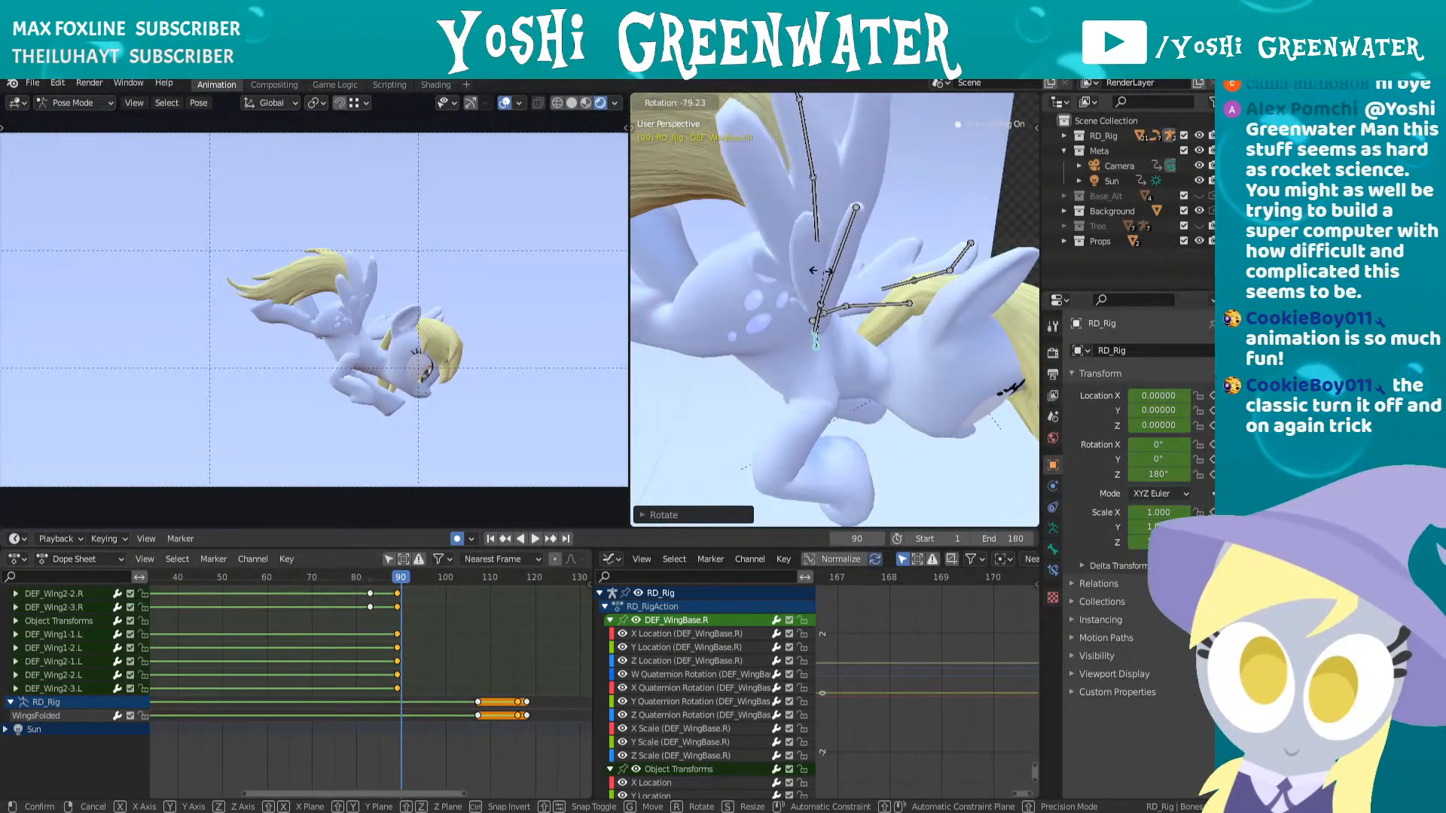
{"action": "left_click", "coordinate": [839, 286]}
{"action": "key", "text": "KP_7"}
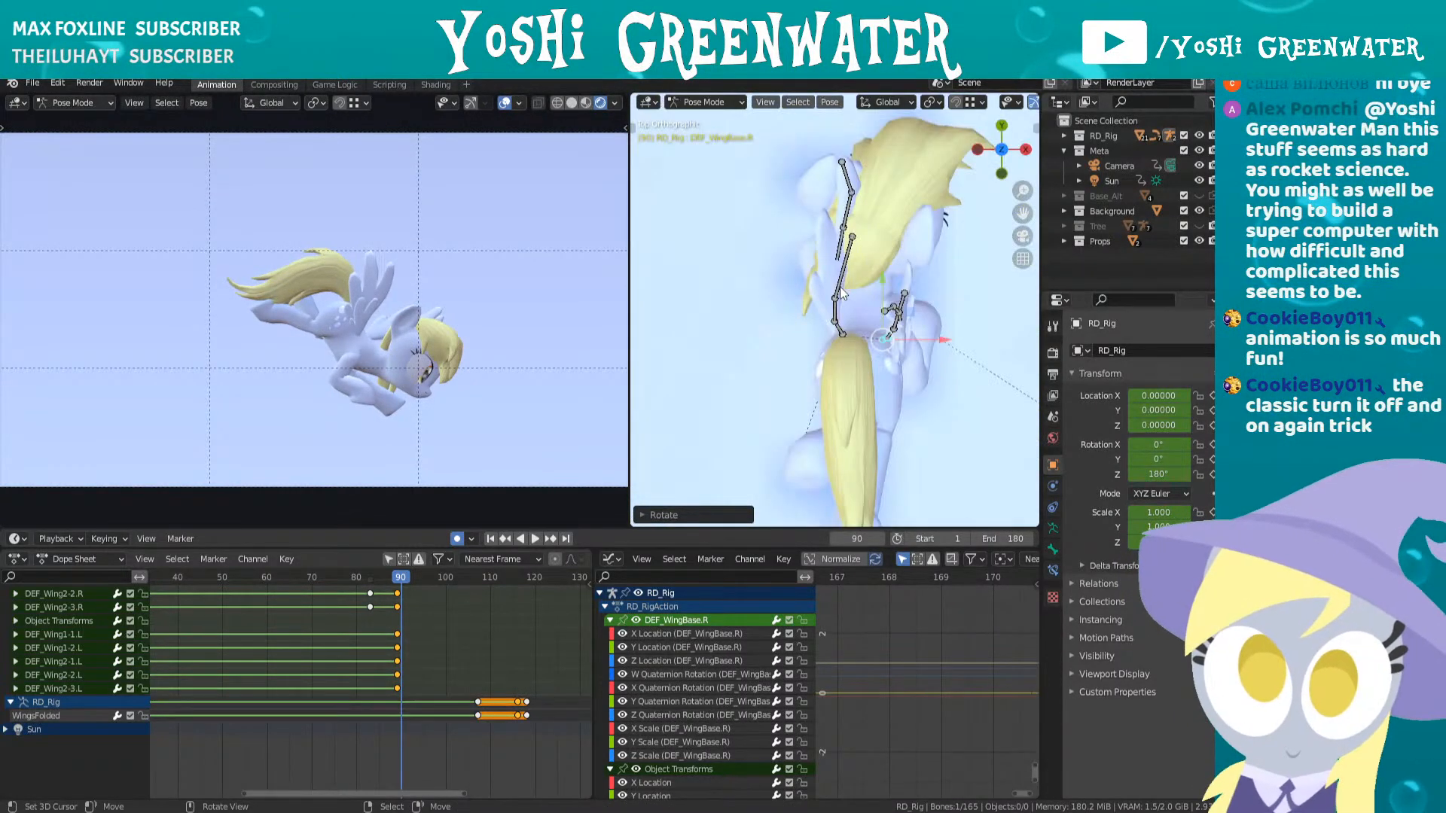
{"action": "key", "text": "g"}
{"action": "left_click", "coordinate": [956, 378]}
{"action": "middle_click_drag", "start_coordinate": [956, 378], "coordinate": [891, 308]}
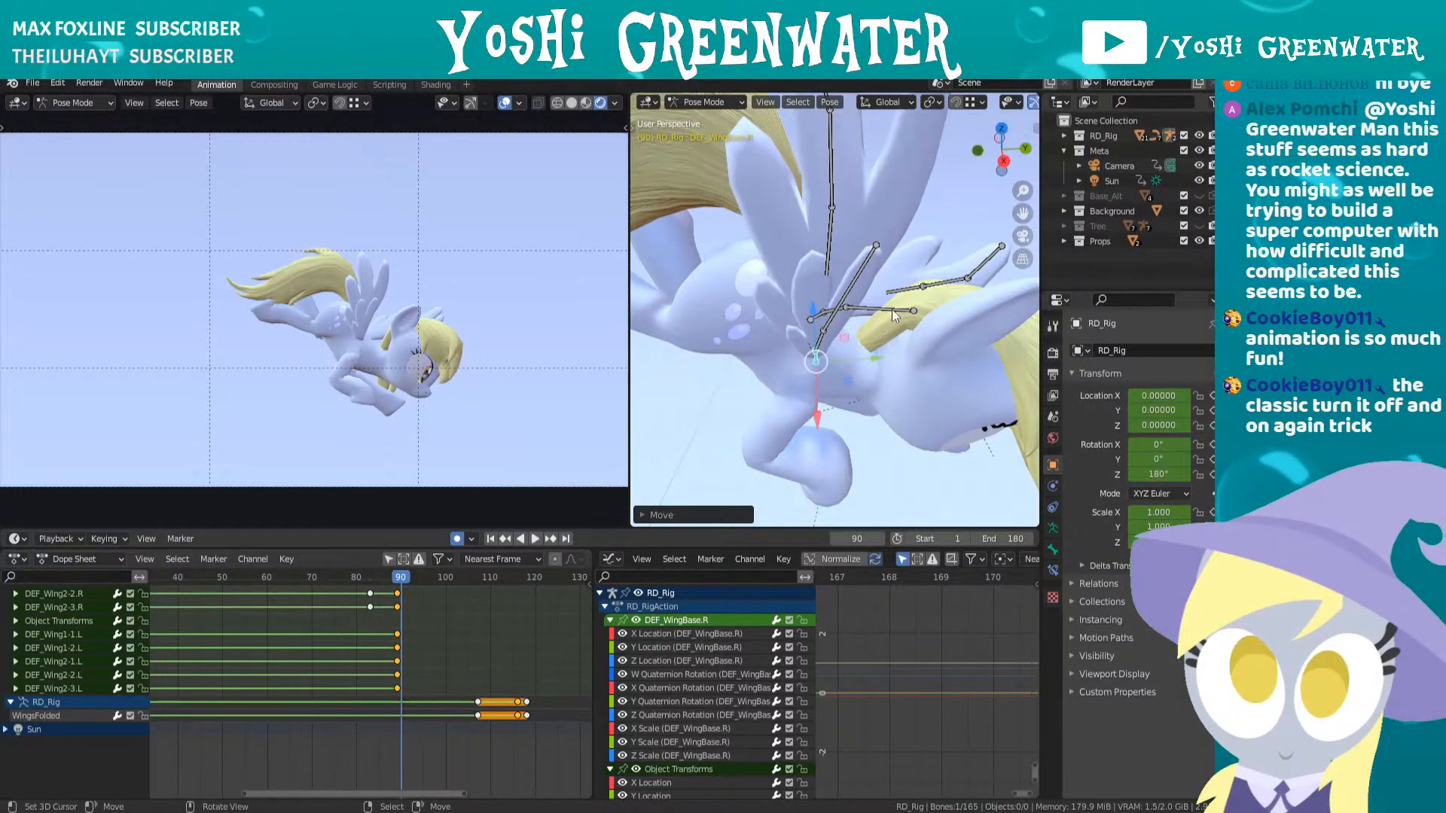
- Rotate DEF_WingBase.L from the pony's left side to raise the left wing, and move its base into place
{"action": "key", "text": "KP_7"}
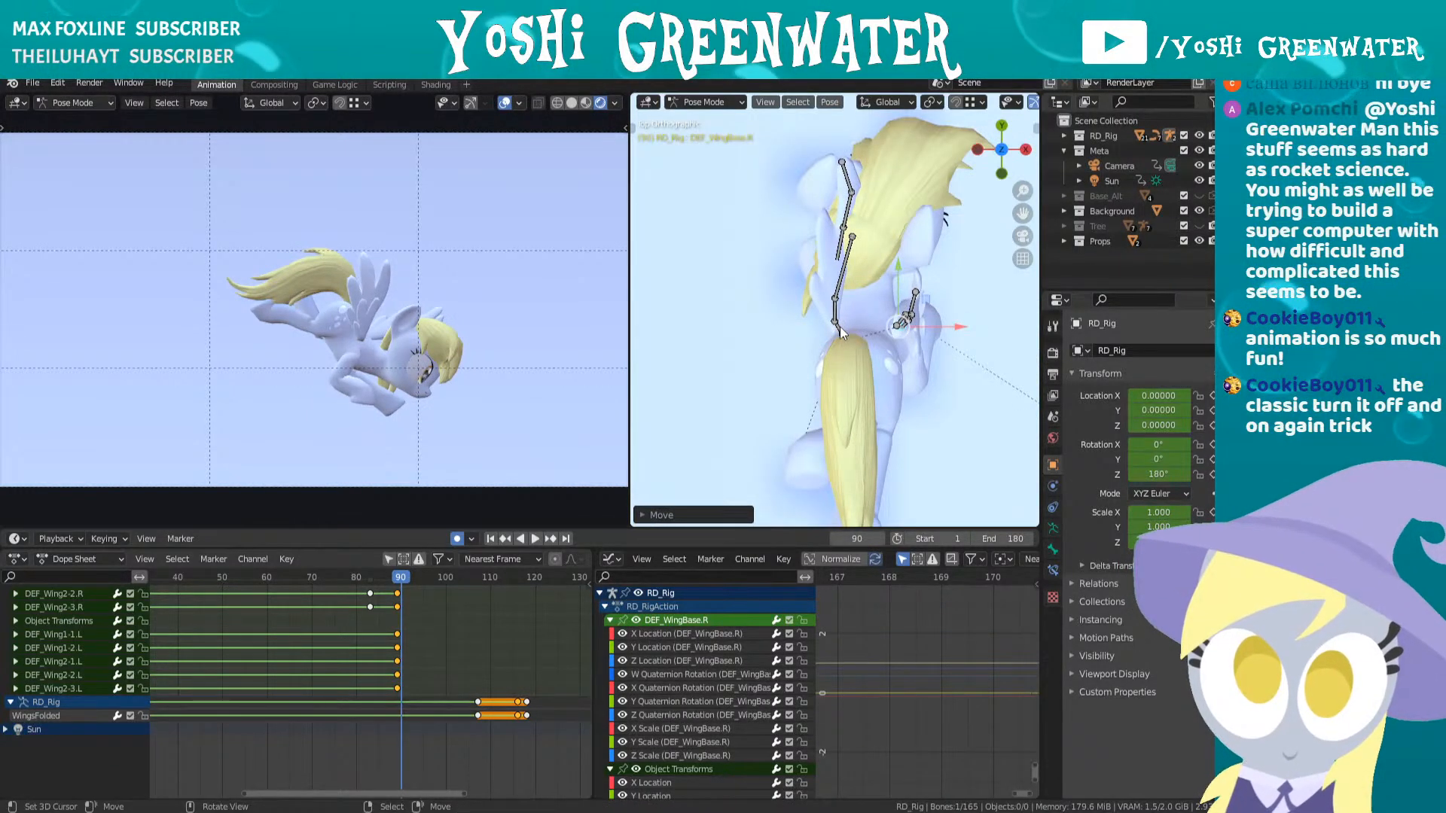
{"action": "left_click", "coordinate": [839, 327]}
{"action": "middle_click_drag", "start_coordinate": [856, 329], "coordinate": [921, 256]}
{"action": "key", "text": "r"}
{"action": "left_click", "coordinate": [869, 354]}
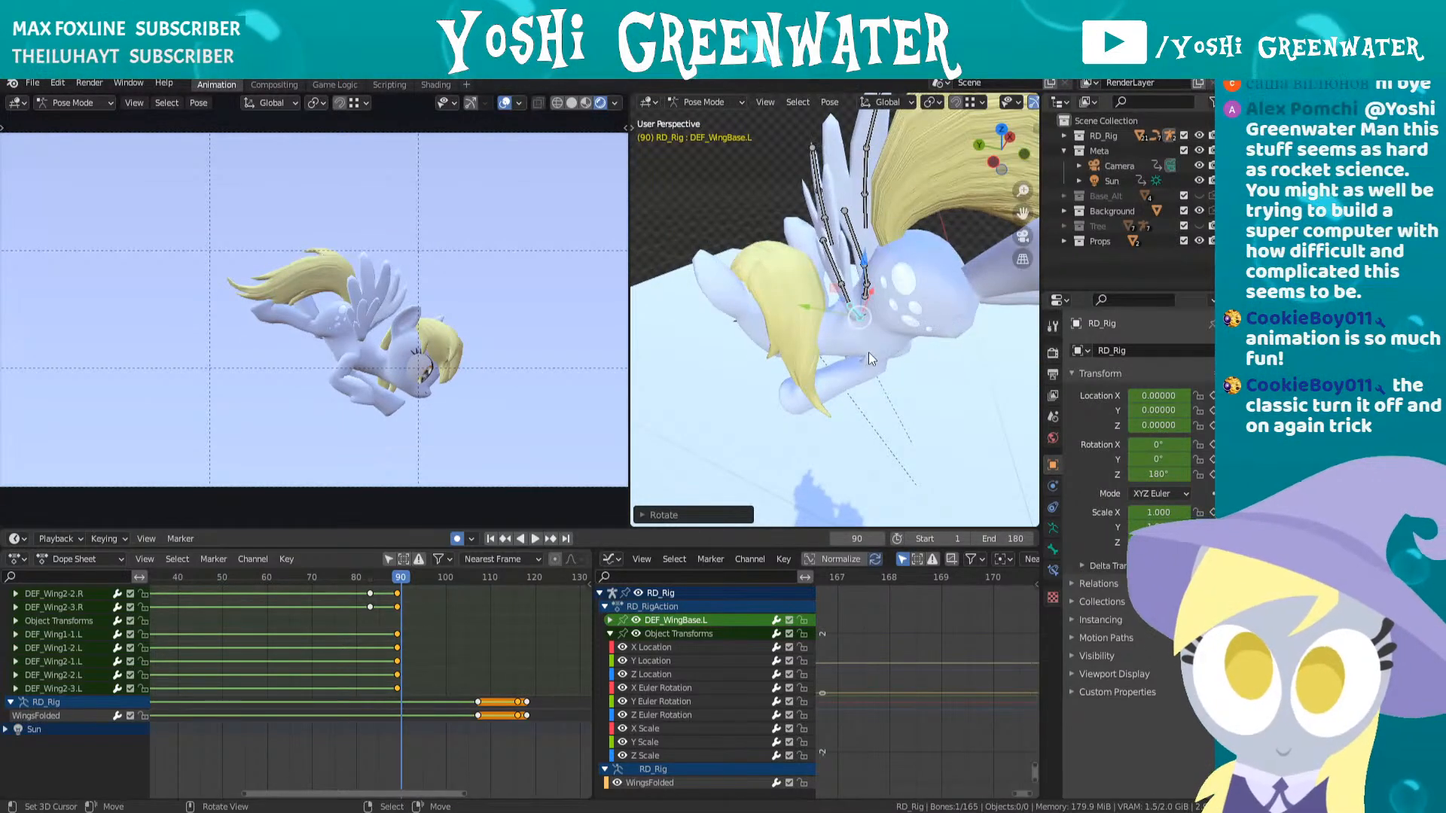
{"action": "middle_click_drag", "start_coordinate": [869, 352], "coordinate": [902, 296]}
{"action": "key", "text": "g"}
{"action": "left_click", "coordinate": [903, 300]}
- Rotate DEF_WingBase.L from above, and again from the pony's left side to bring the wing upright
{"action": "key", "text": "KP_5"}
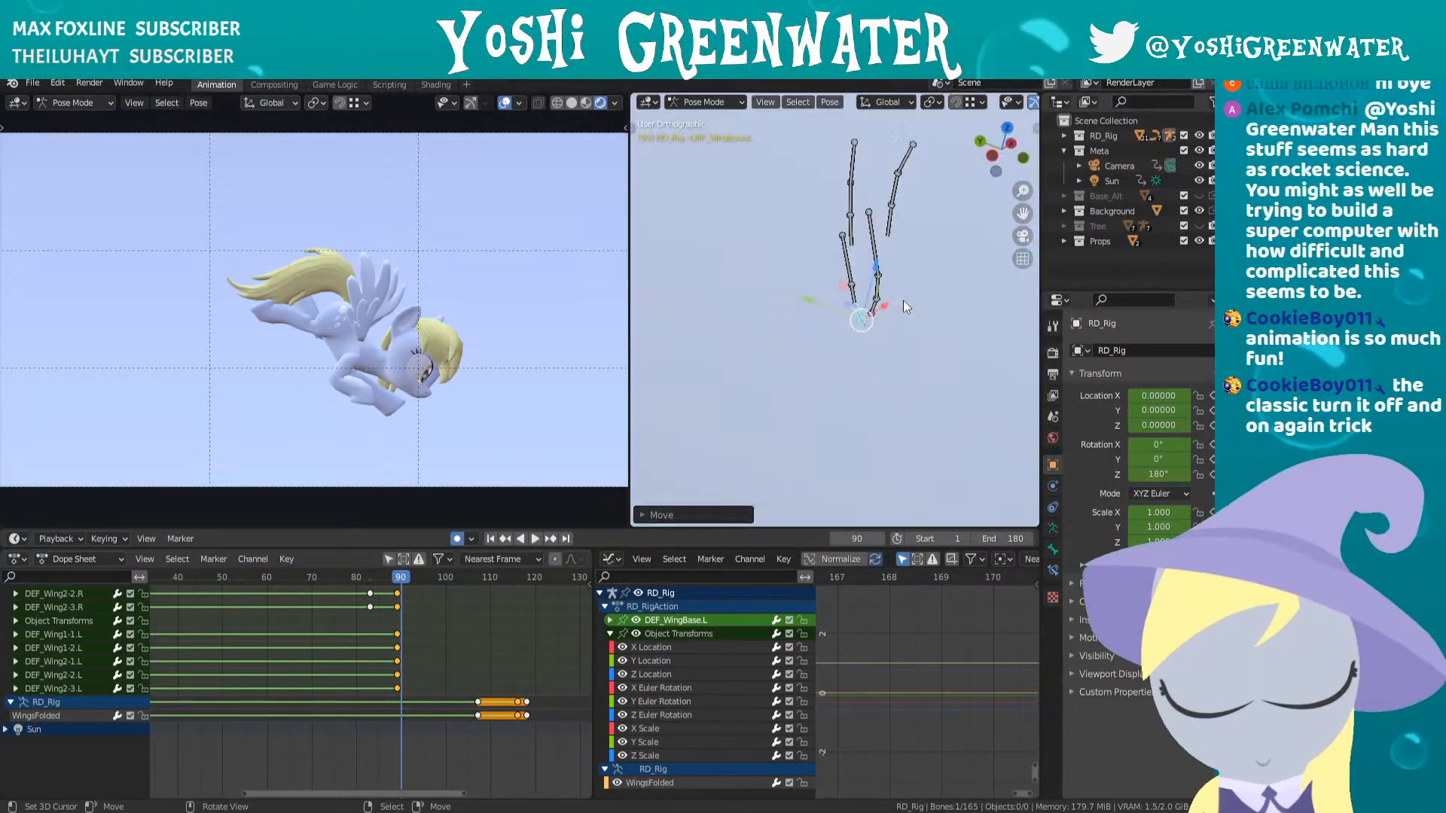
{"action": "key", "text": "KP_7"}
{"action": "key", "text": "r"}
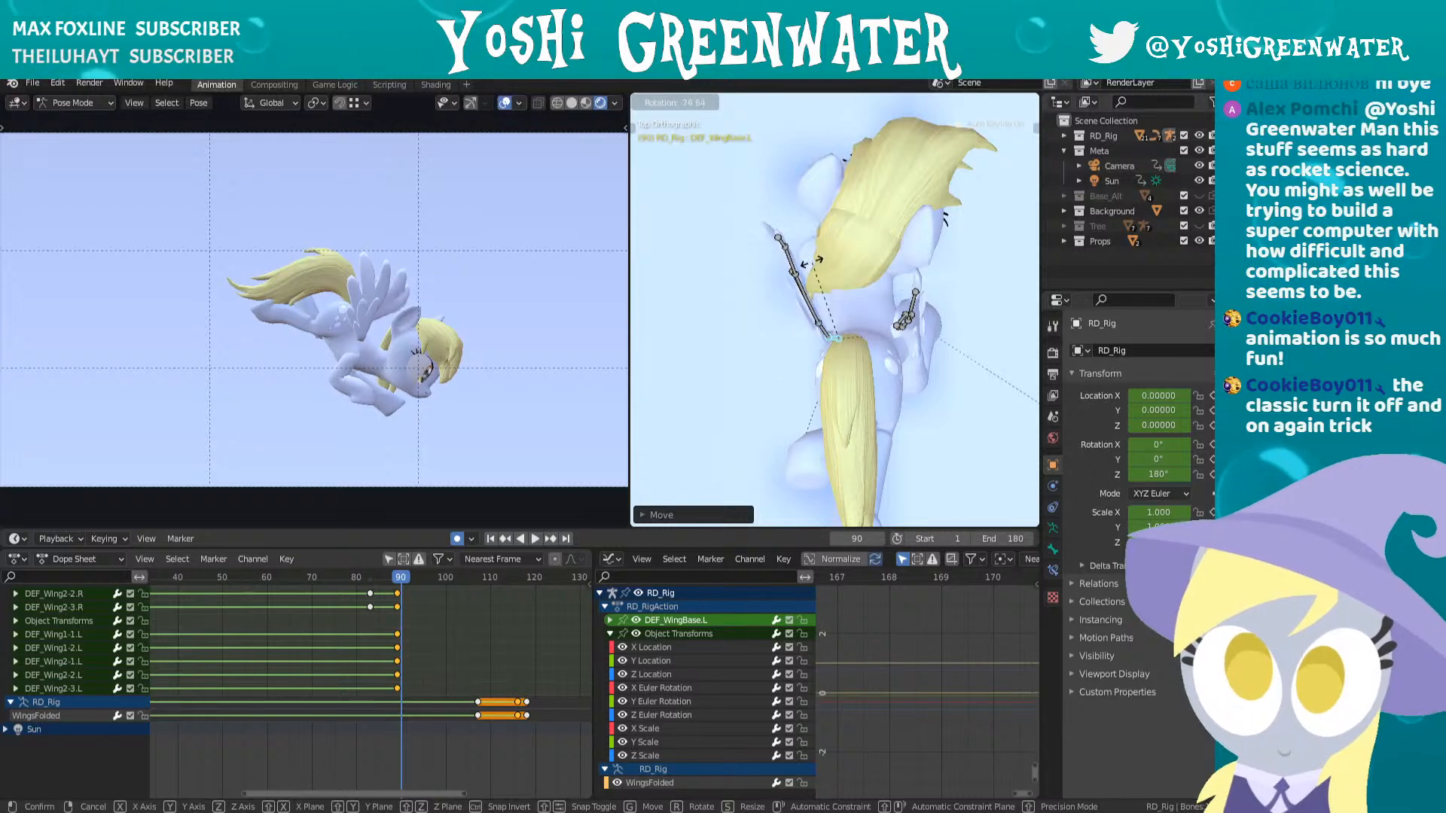
{"action": "left_click", "coordinate": [812, 260]}
{"action": "middle_click_drag", "start_coordinate": [812, 260], "coordinate": [903, 189]}
{"action": "key", "text": "r"}
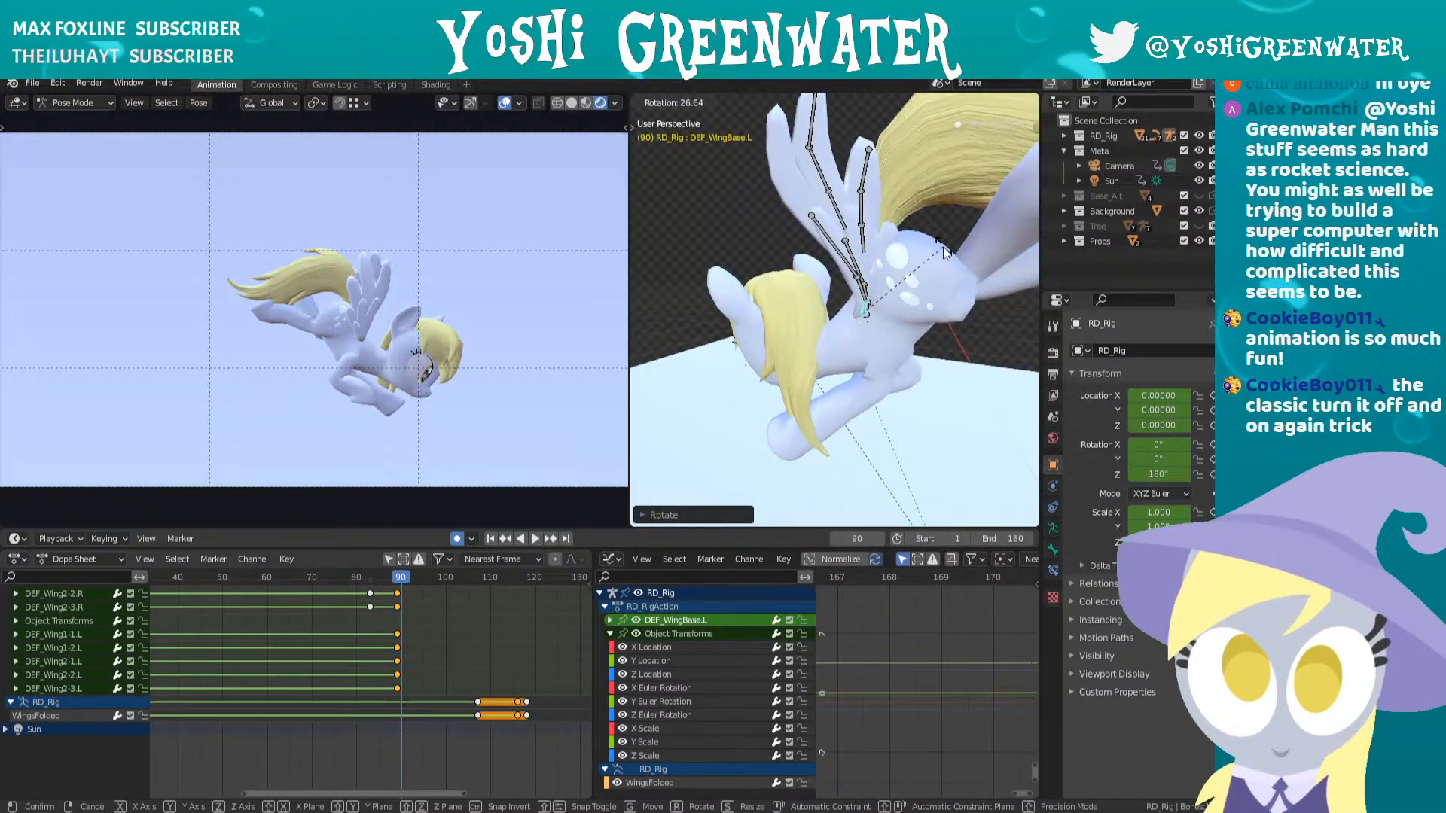
{"action": "key", "text": "Escape"}
{"action": "key", "text": "KP_7"}
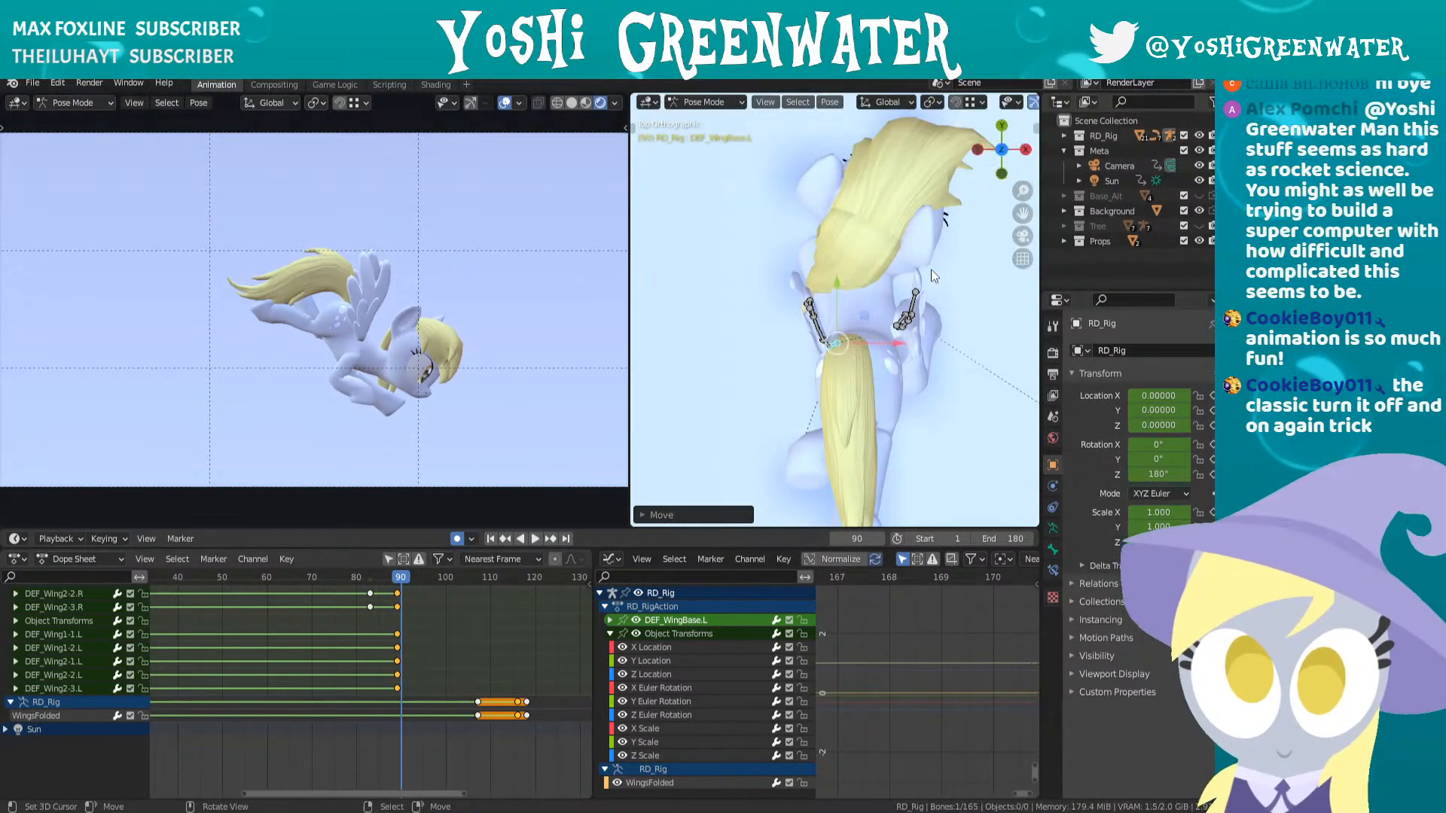
- From above, fine-tune the left wing at frame 90 by rotating DEF_WingBase.L and shifting it outward
{"action": "key", "text": "r"}
{"action": "left_click", "coordinate": [944, 283]}
{"action": "key", "text": "g"}
{"action": "left_click", "coordinate": [922, 311]}
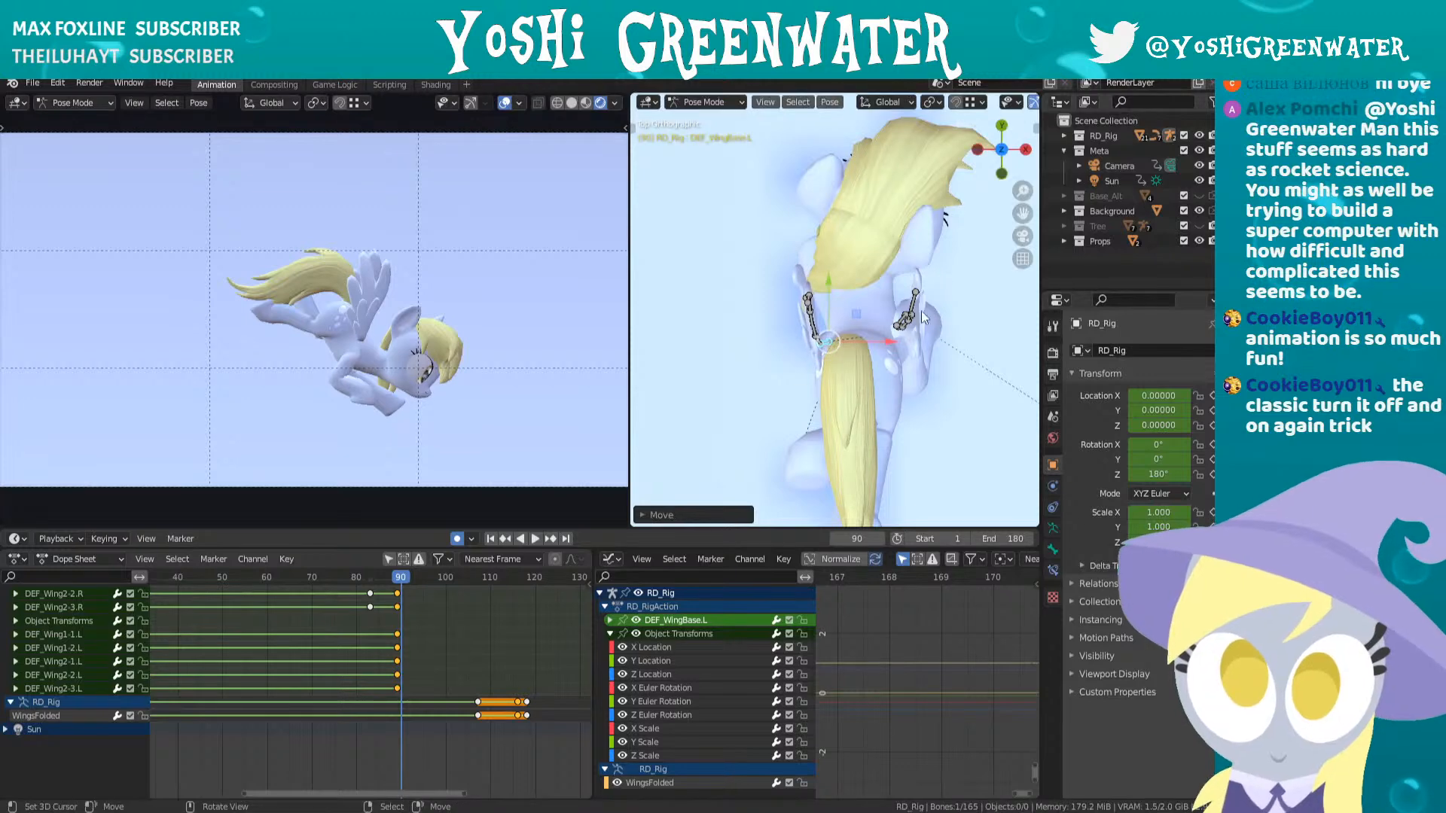
{"action": "middle_click_drag", "start_coordinate": [922, 316], "coordinate": [830, 269]}
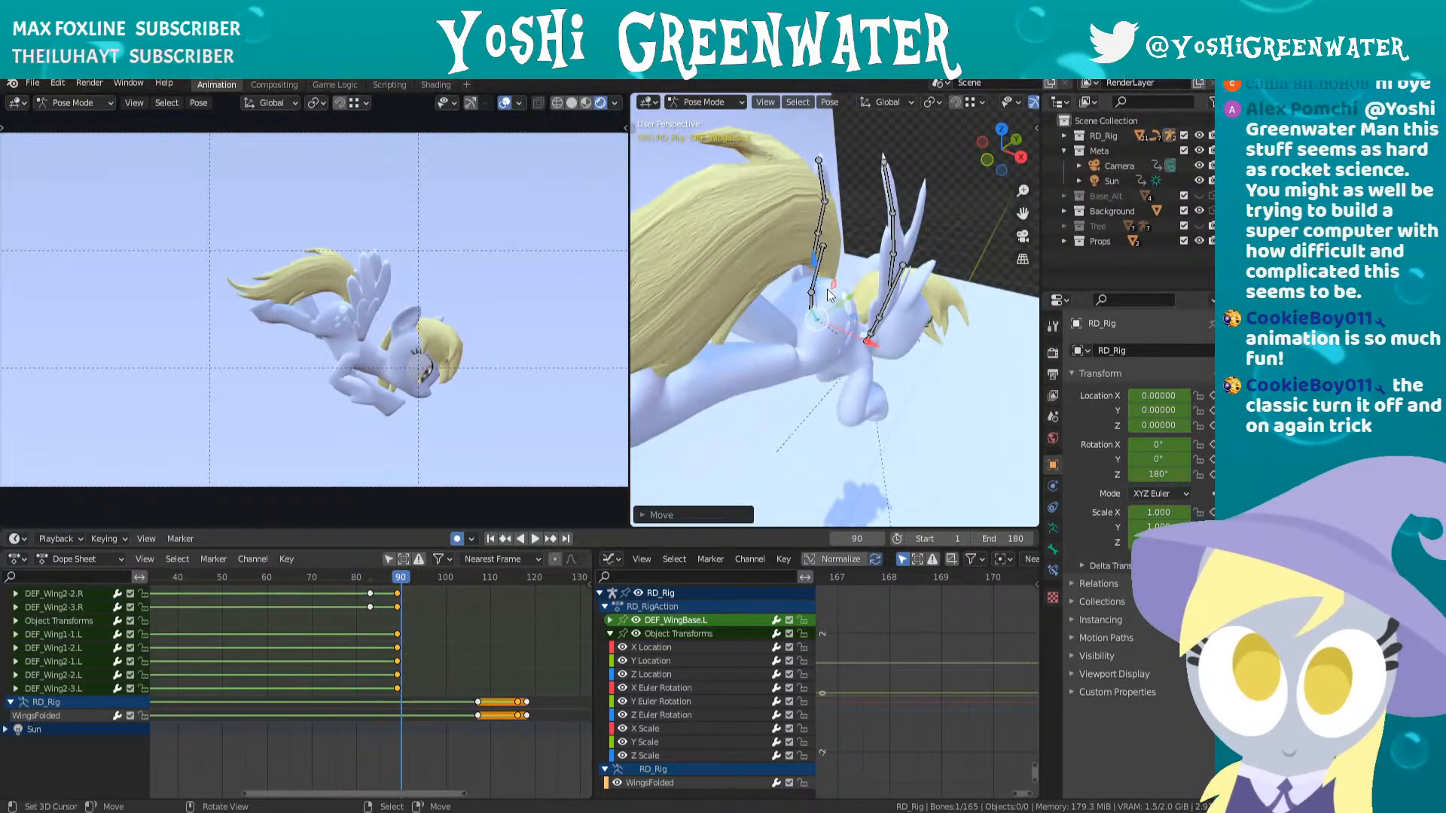
- Step back and forth through the frames around 89 and examine the wing motion and the wing keyframes
{"action": "key", "text": "space"}
{"action": "key", "text": "Escape"}
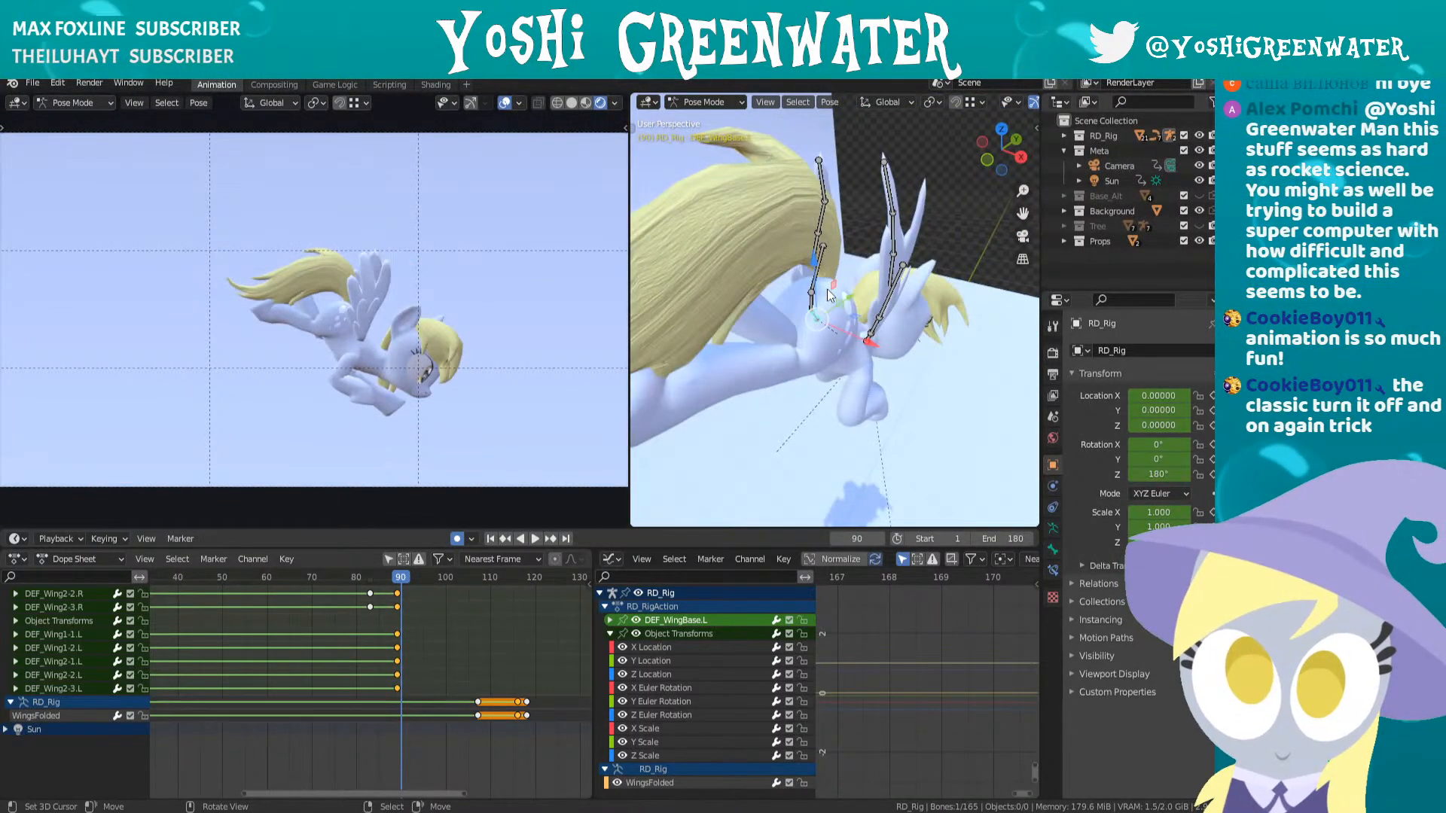
{"action": "key", "text": "Left"}
{"action": "key", "text": "Left"}
{"action": "key", "text": "Right"}
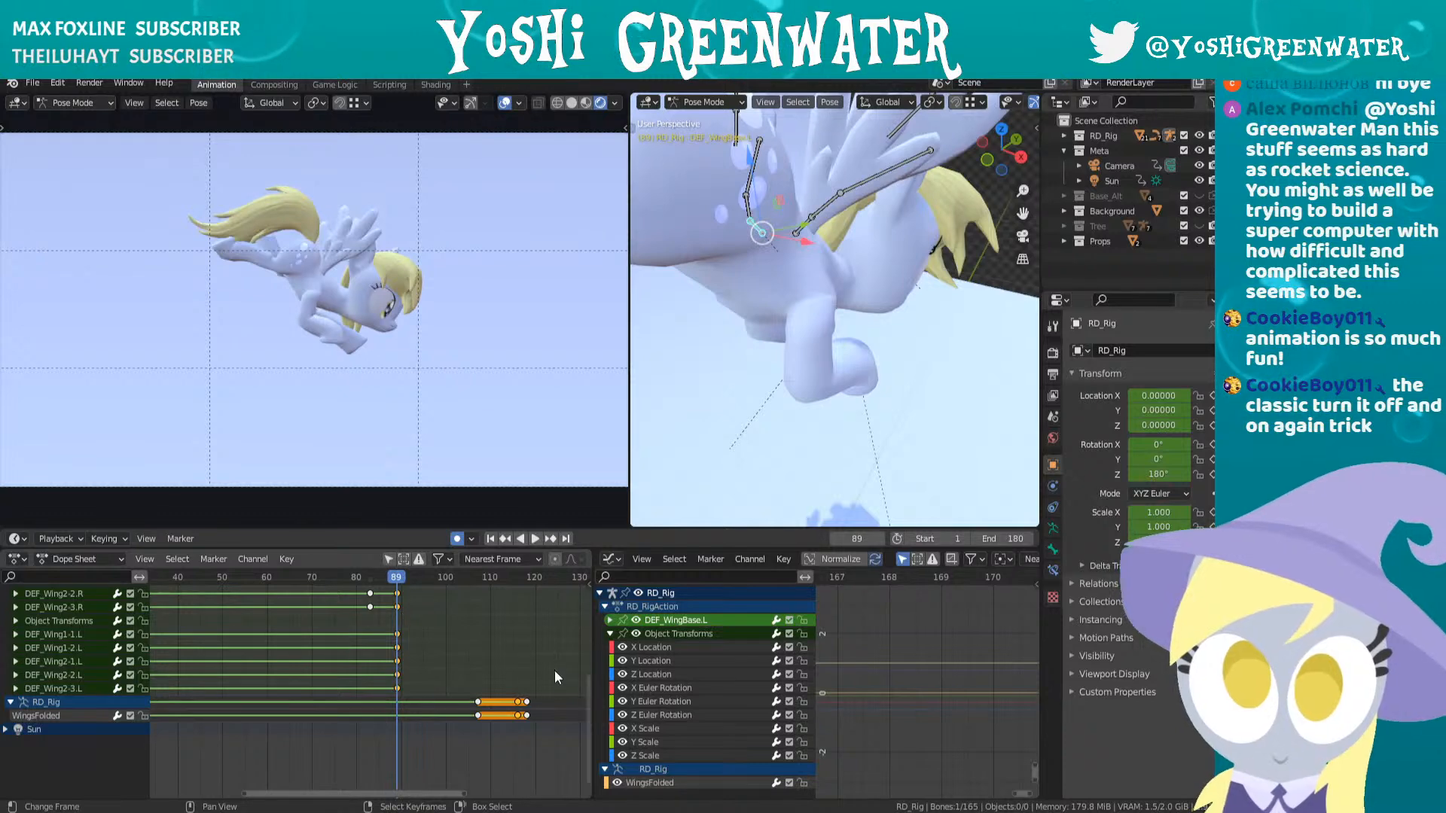
{"action": "scroll", "coordinate": [587, 678], "scroll_direction": "up", "scroll_amount": 5}
{"action": "scroll", "coordinate": [581, 667], "scroll_direction": "up", "scroll_amount": 5}
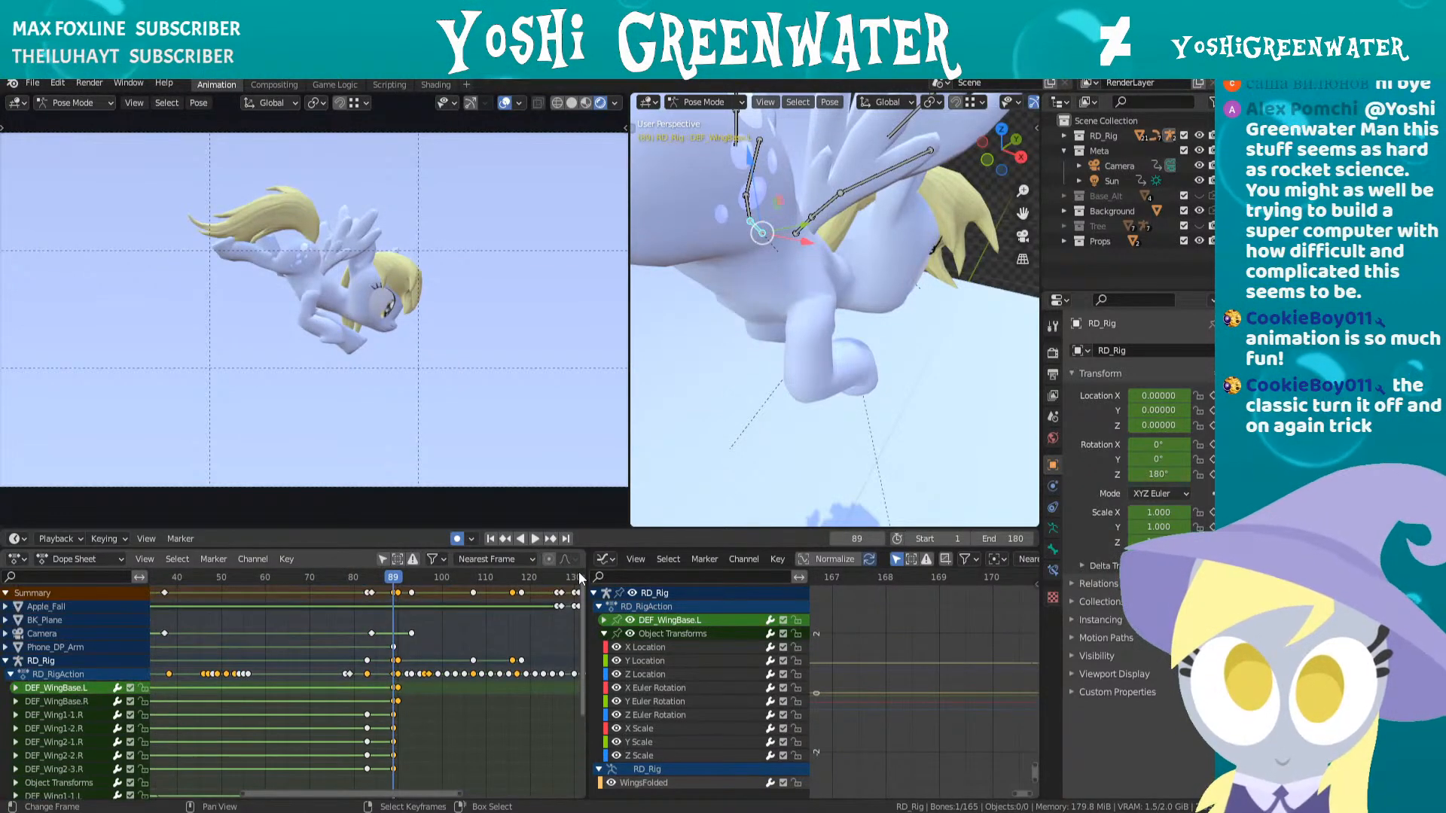
{"action": "scroll", "coordinate": [410, 690], "scroll_direction": "up", "scroll_amount": 2}
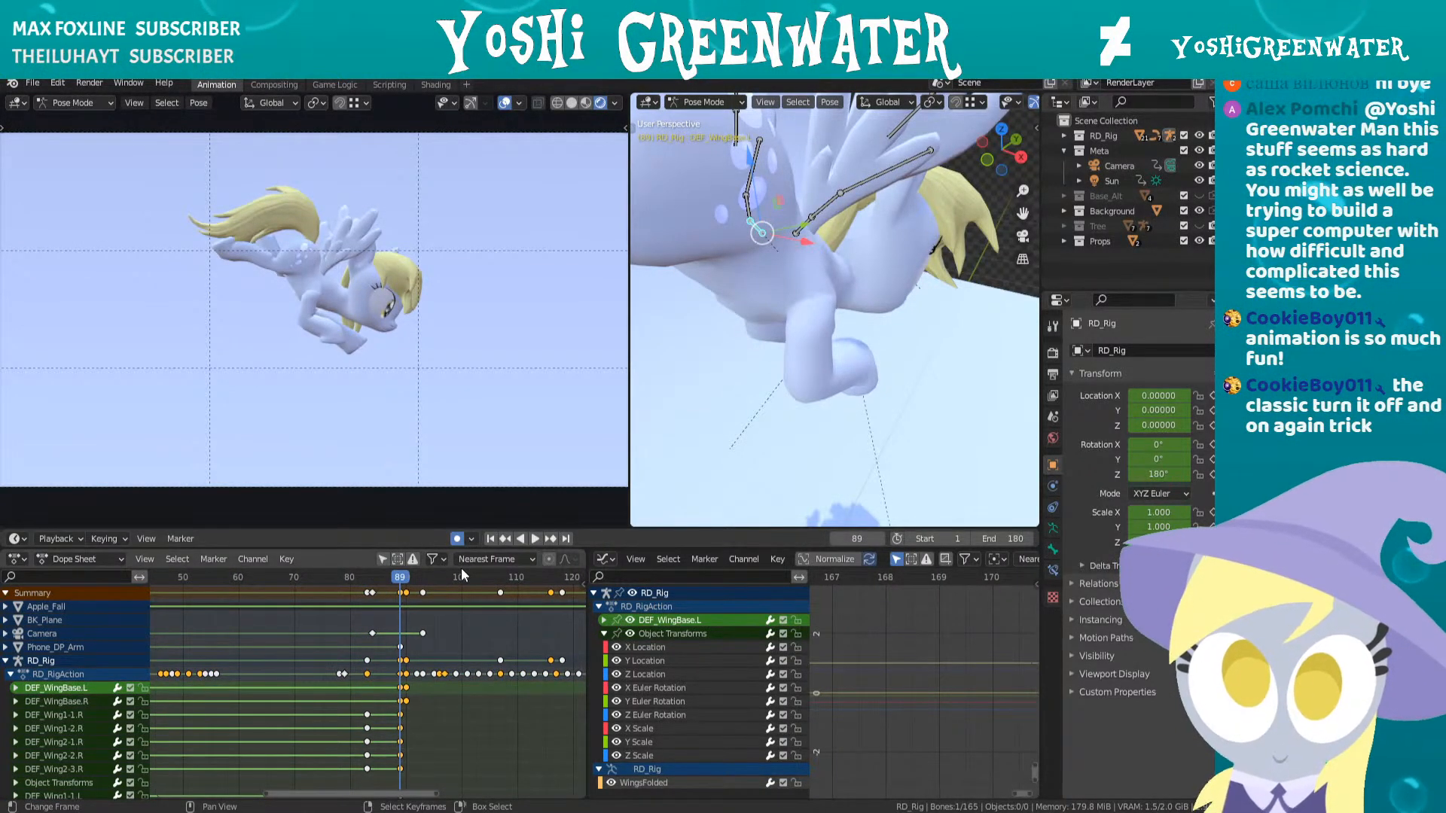
{"action": "key", "text": "Left"}
{"action": "key", "text": "Left"}
{"action": "key", "text": "Left"}
{"action": "key", "text": "Right"}
{"action": "key", "text": "Right"}
{"action": "key", "text": "Right"}
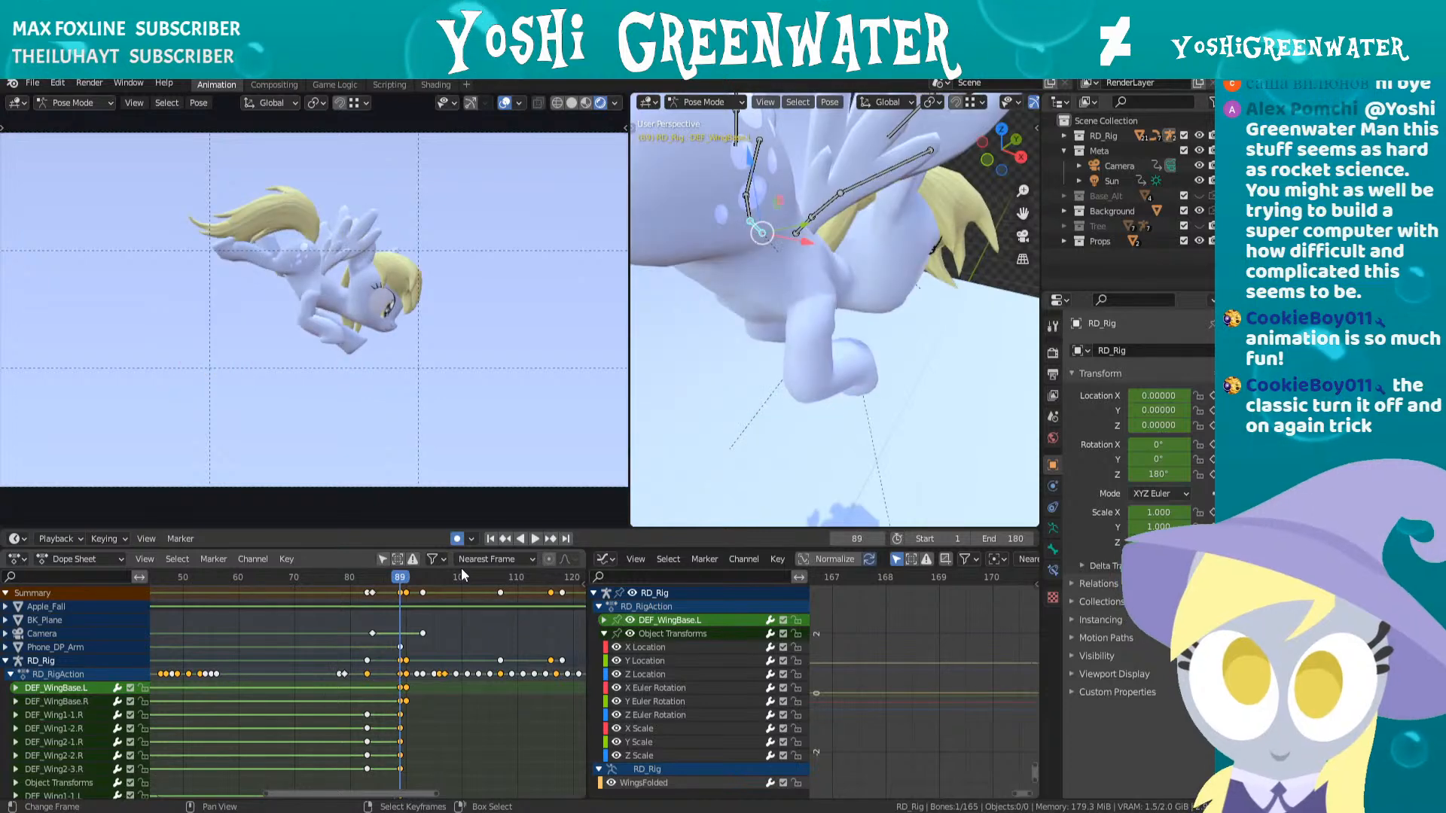
- At frame 89, swing the right wing outward by rotating DEF_WingBase.R from above
{"action": "key", "text": "KP_7"}
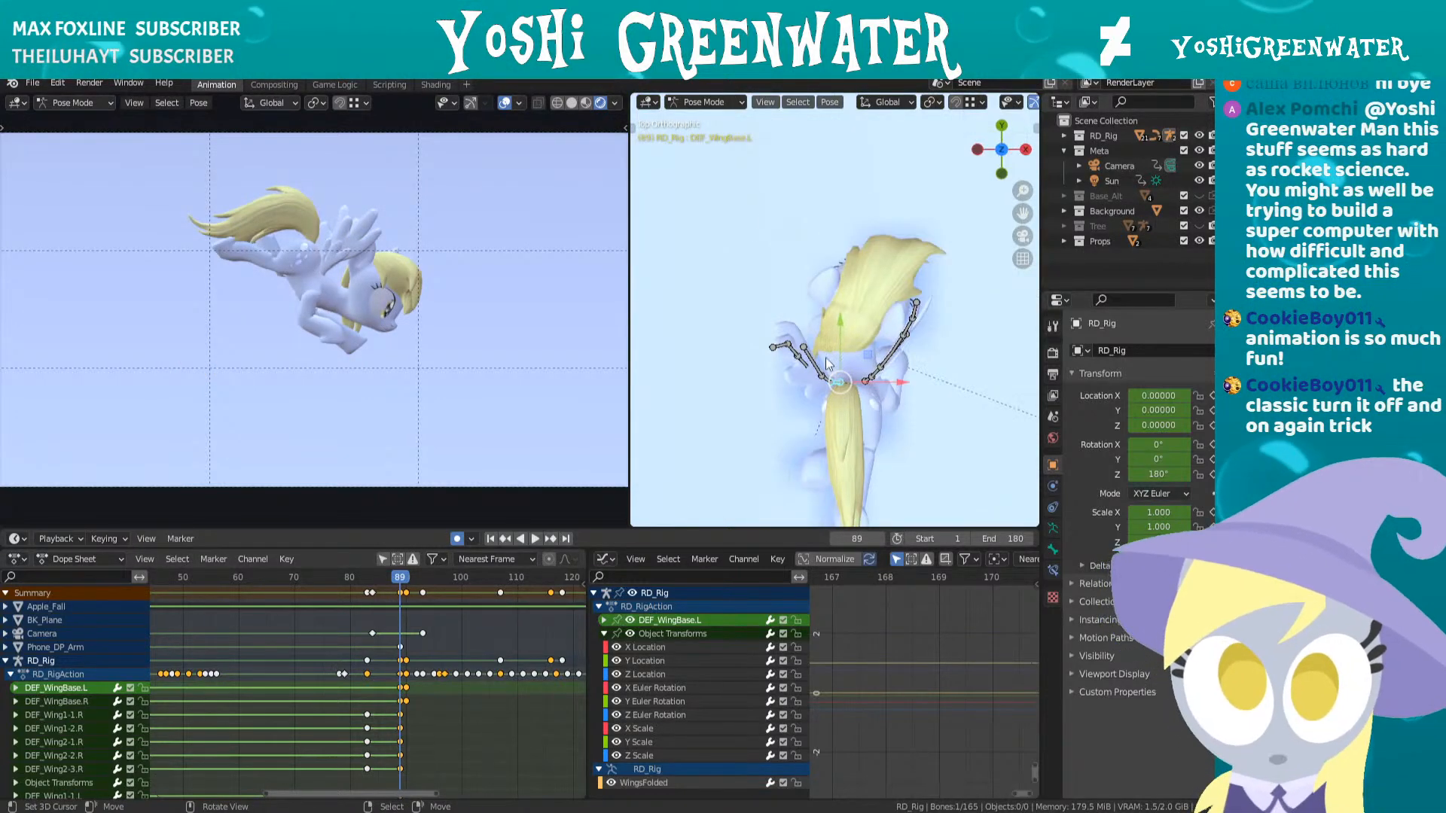
{"action": "left_click", "coordinate": [870, 381]}
{"action": "scroll", "coordinate": [869, 380], "scroll_direction": "up", "scroll_amount": 3}
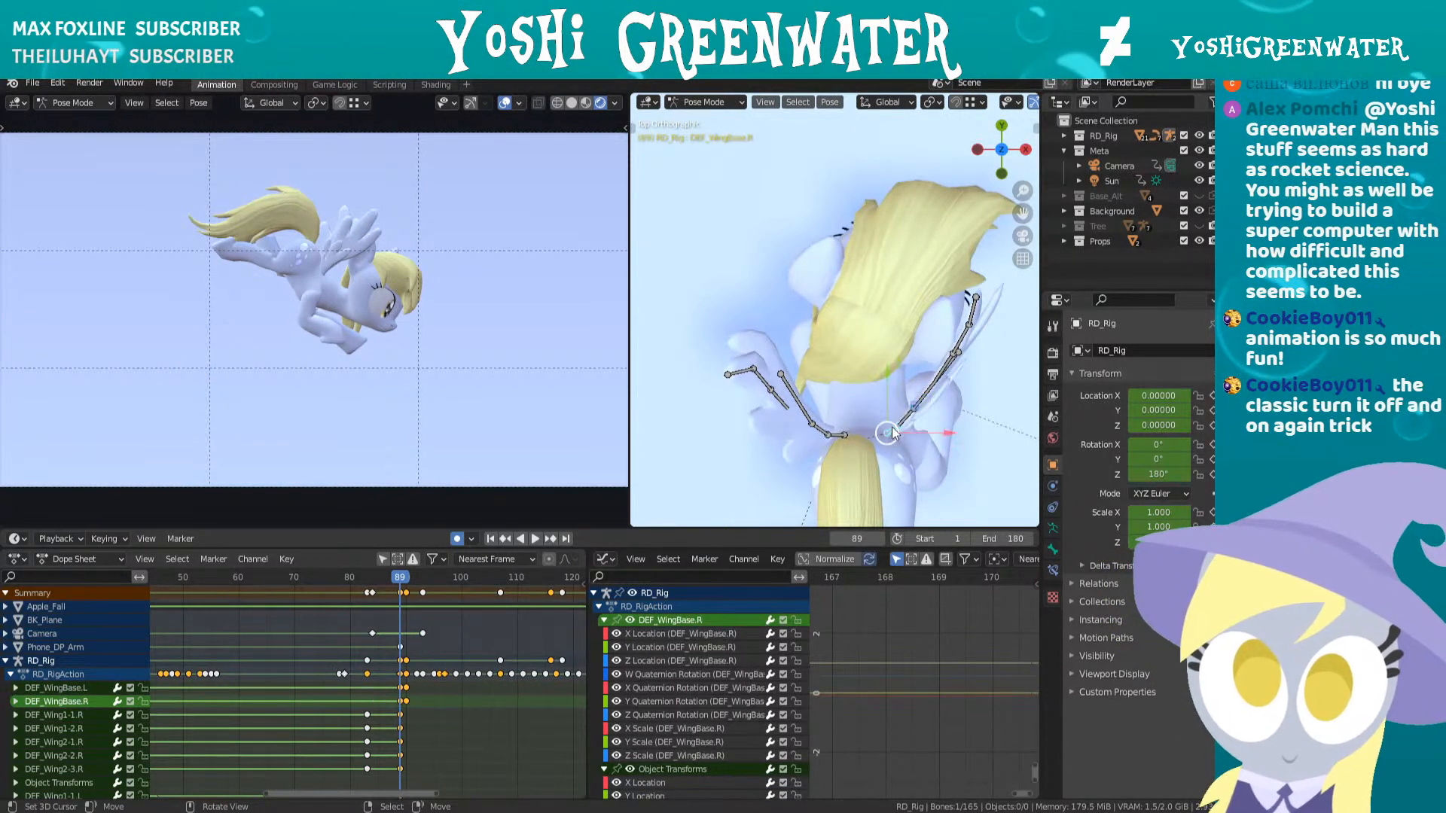
{"action": "key", "text": "r"}
{"action": "left_click", "coordinate": [958, 417]}
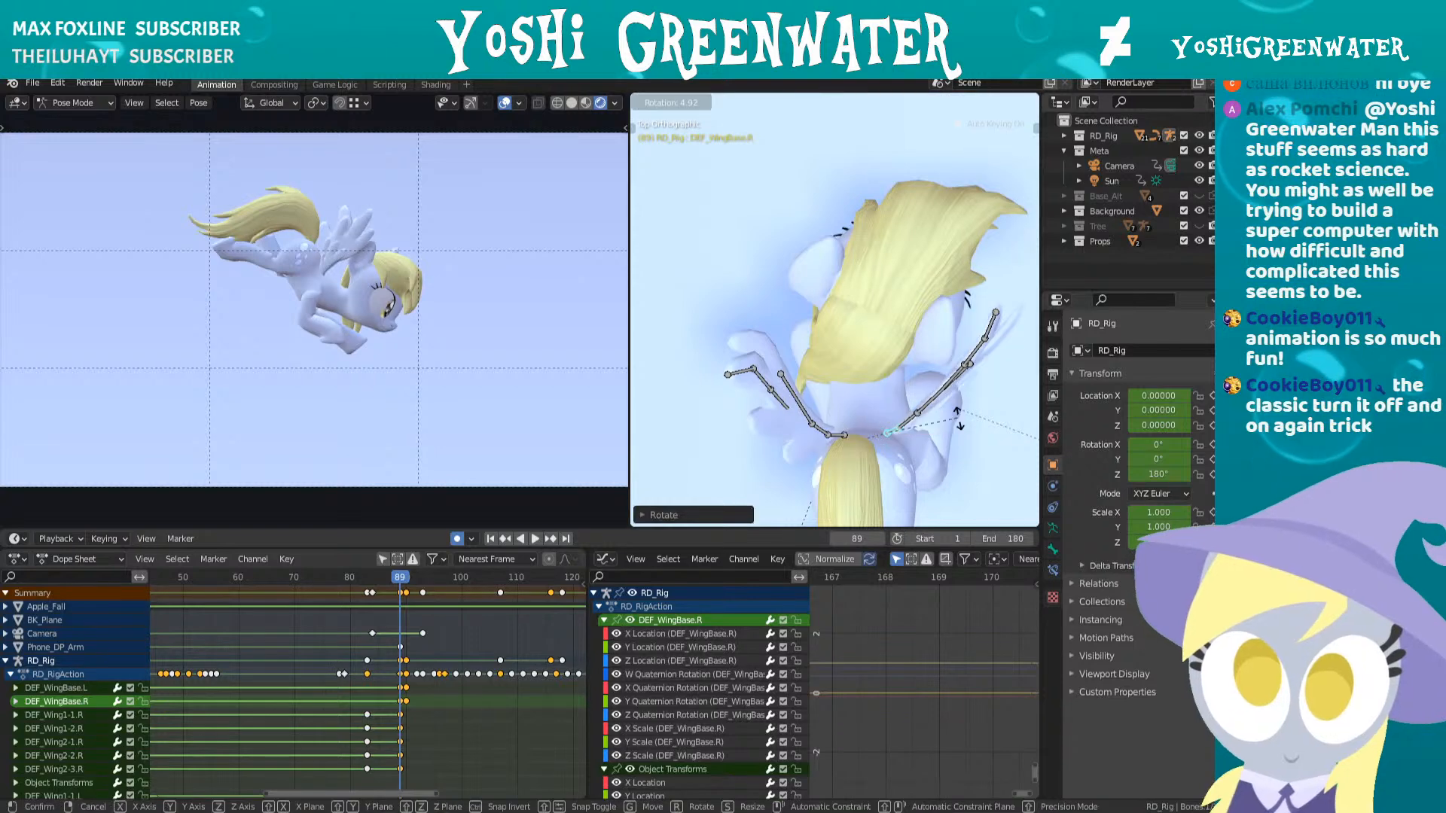
{"action": "left_click", "coordinate": [937, 431]}
- From the pony's right side, reposition DEF_WingBase.R and rotate it to raise the right wing at frame 89
{"action": "middle_click_drag", "start_coordinate": [937, 432], "coordinate": [878, 323]}
{"action": "key", "text": "g"}
{"action": "left_click", "coordinate": [871, 325]}
{"action": "key", "text": "r"}
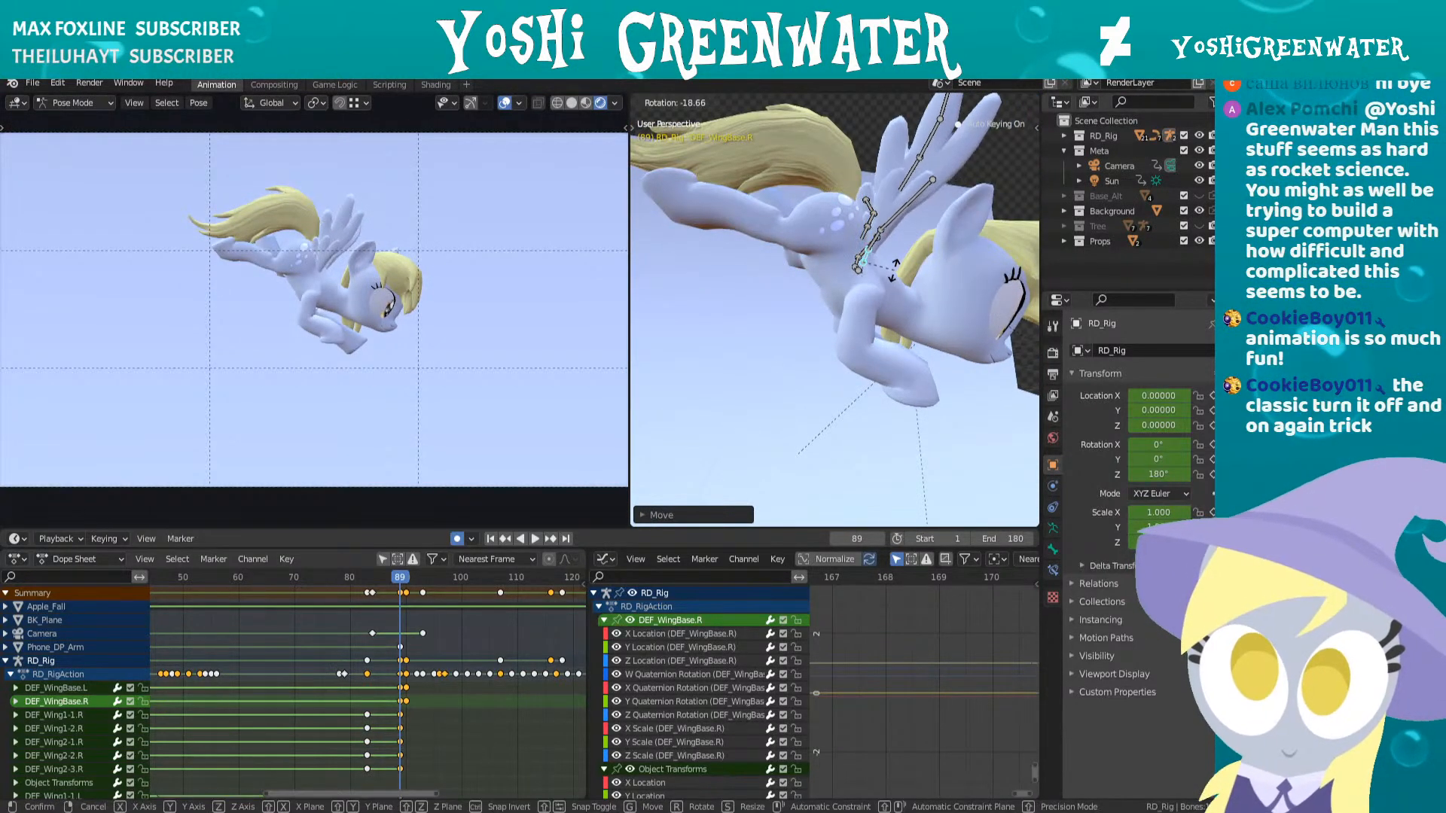
{"action": "left_click", "coordinate": [822, 310]}
- Step through the neighbouring frames to check the right wing's motion, ending on frame 91
{"action": "key", "text": "Left"}
{"action": "key", "text": "Right"}
{"action": "key", "text": "Right"}
{"action": "key", "text": "Right"}
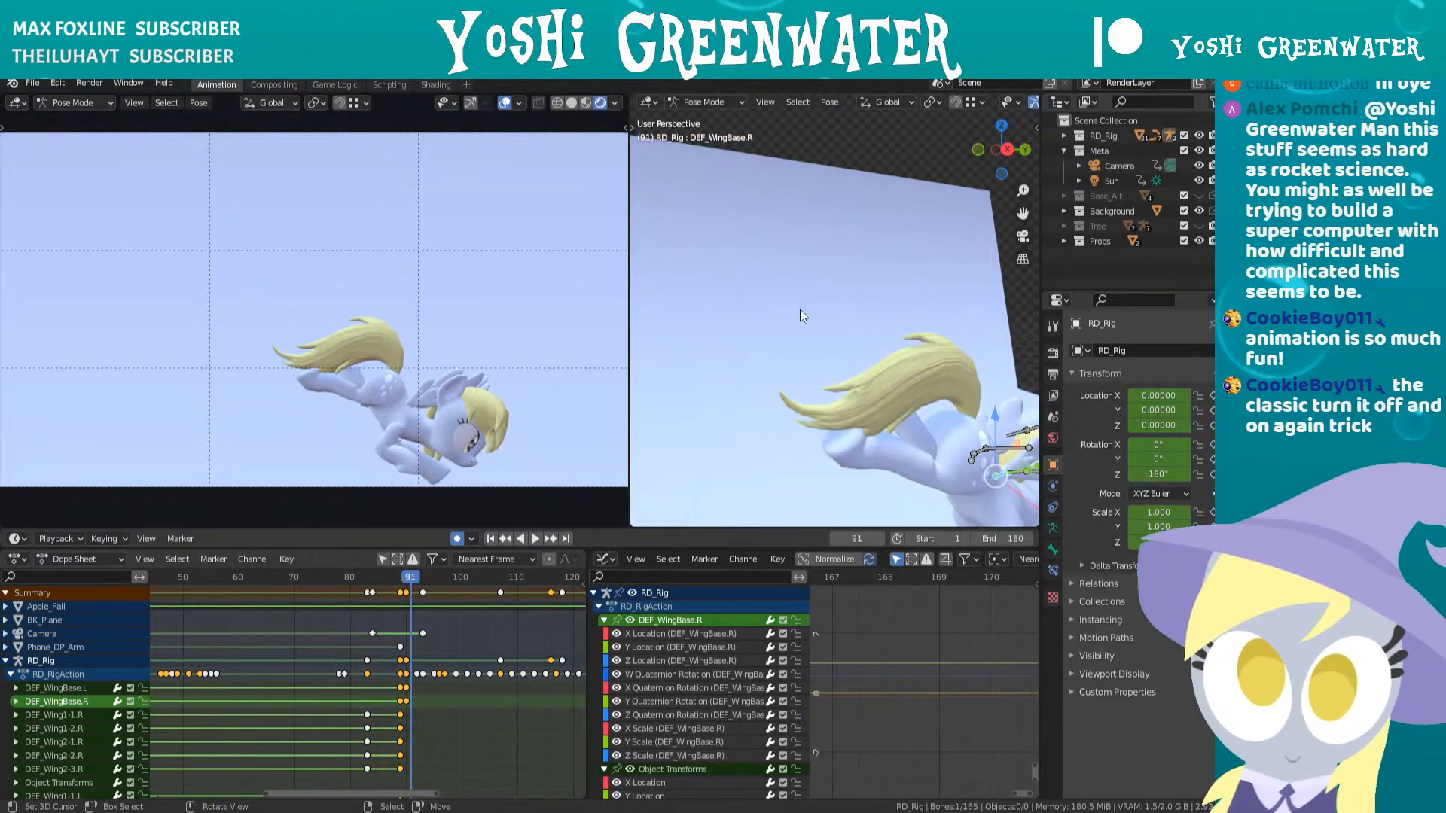
- At frame 91, shift DEF_WingBase.R outward from above and rotate it from the pony's right side to raise the right wing
{"action": "key", "text": "KP_7"}
{"action": "scroll", "coordinate": [837, 250], "scroll_direction": "up", "scroll_amount": 5}
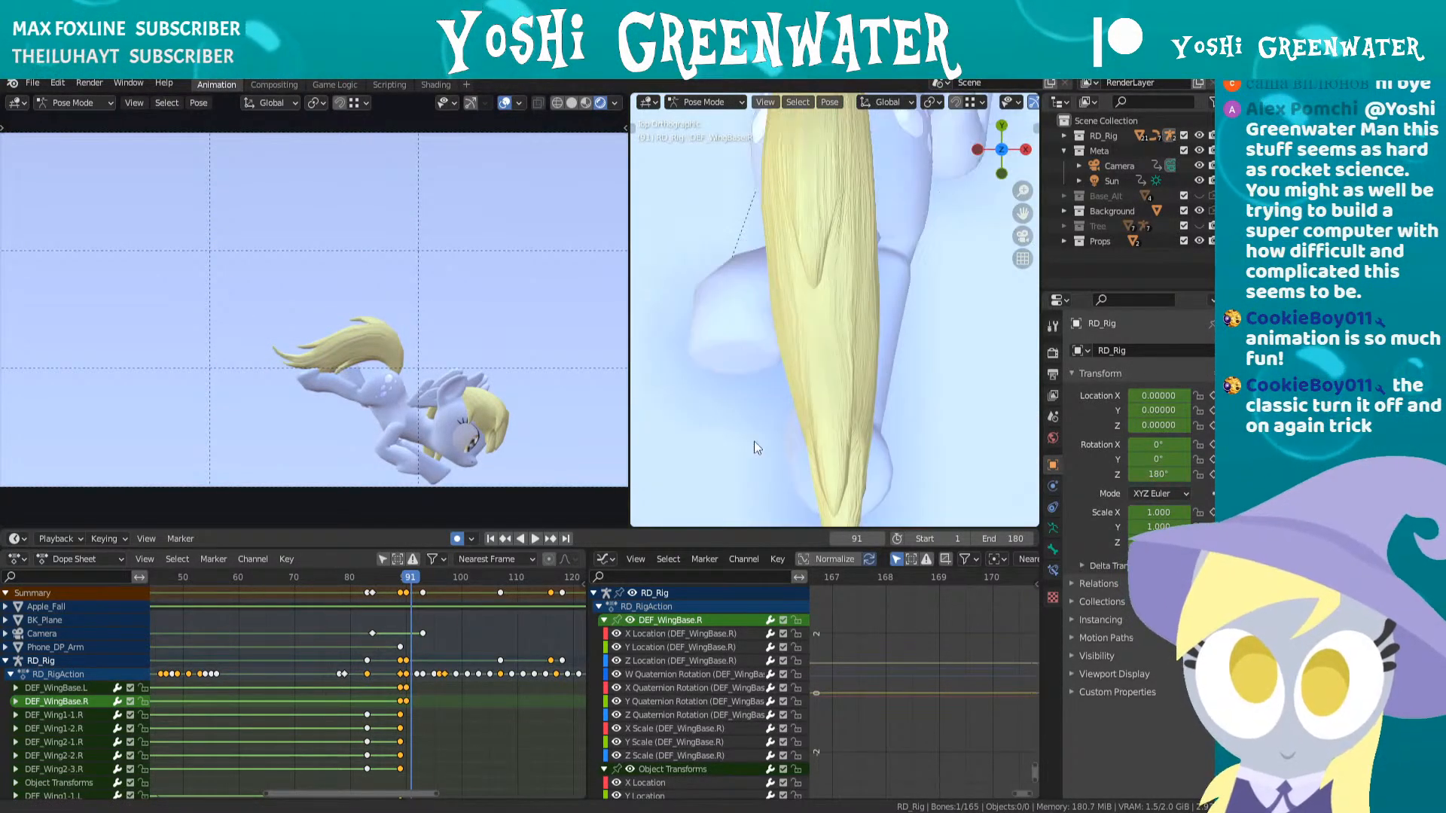
{"action": "scroll", "coordinate": [756, 448], "scroll_direction": "down", "scroll_amount": 3}
{"action": "key", "text": "g"}
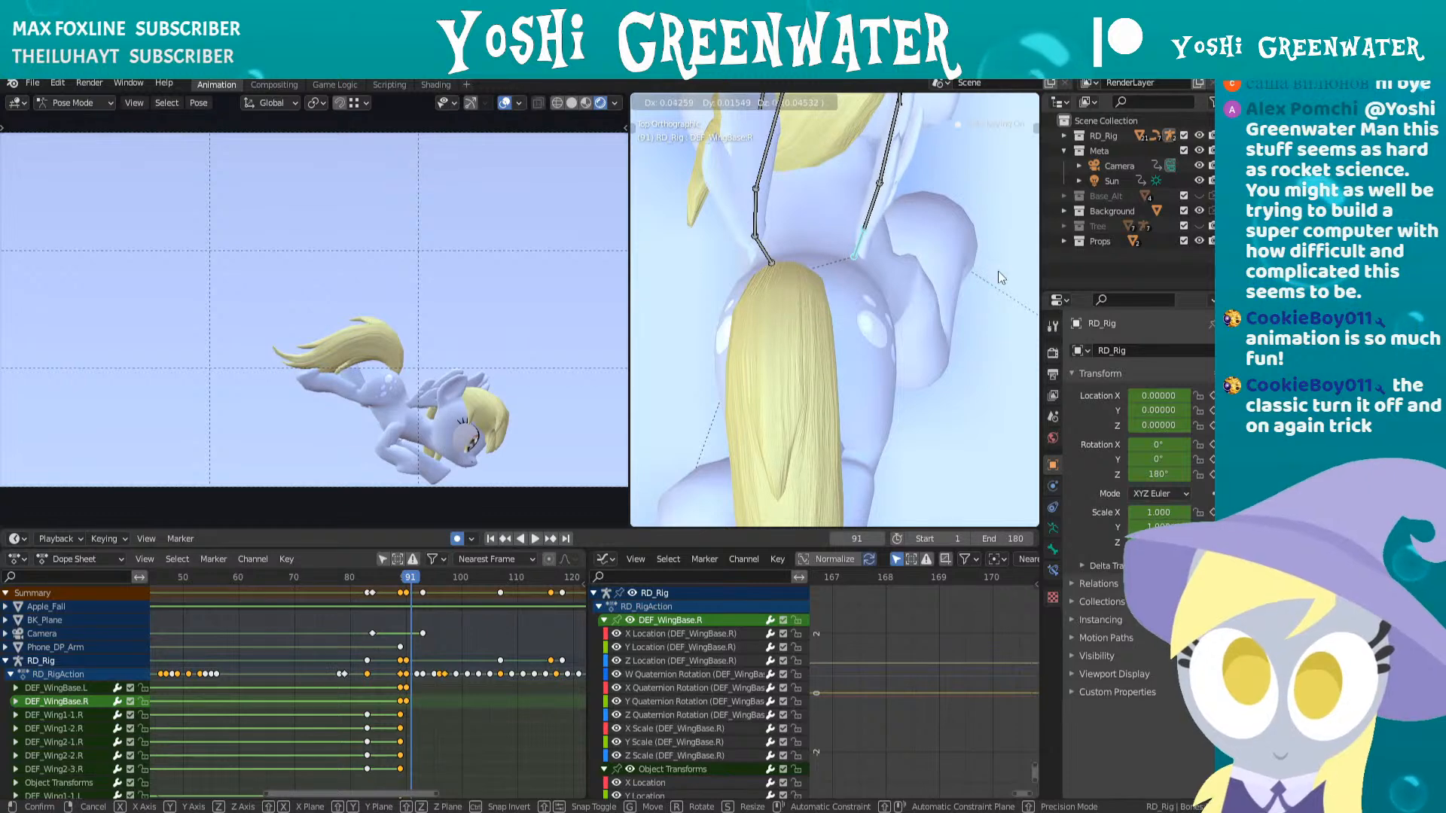
{"action": "left_click", "coordinate": [1002, 278]}
{"action": "middle_click_drag", "start_coordinate": [1002, 279], "coordinate": [836, 210]}
{"action": "middle_click_drag", "start_coordinate": [956, 395], "coordinate": [930, 317], "text": "shift"}
{"action": "key", "text": "r"}
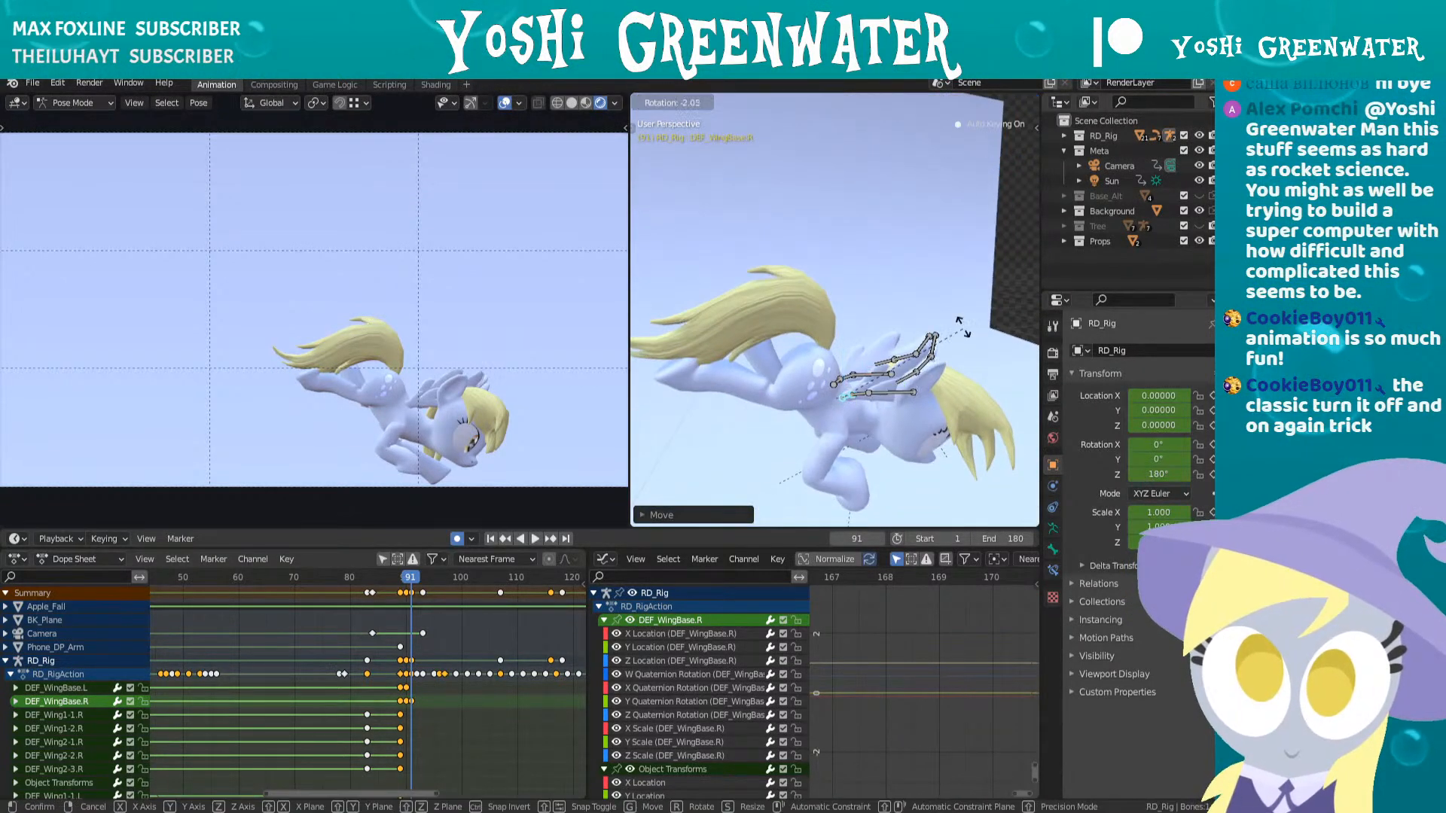
{"action": "left_click", "coordinate": [936, 273]}
- At frame 91, rotate DEF_WingBase.R and the feather bone DEF_Wing2-2.R outward from above to spread the right wing
{"action": "key", "text": "KP_7"}
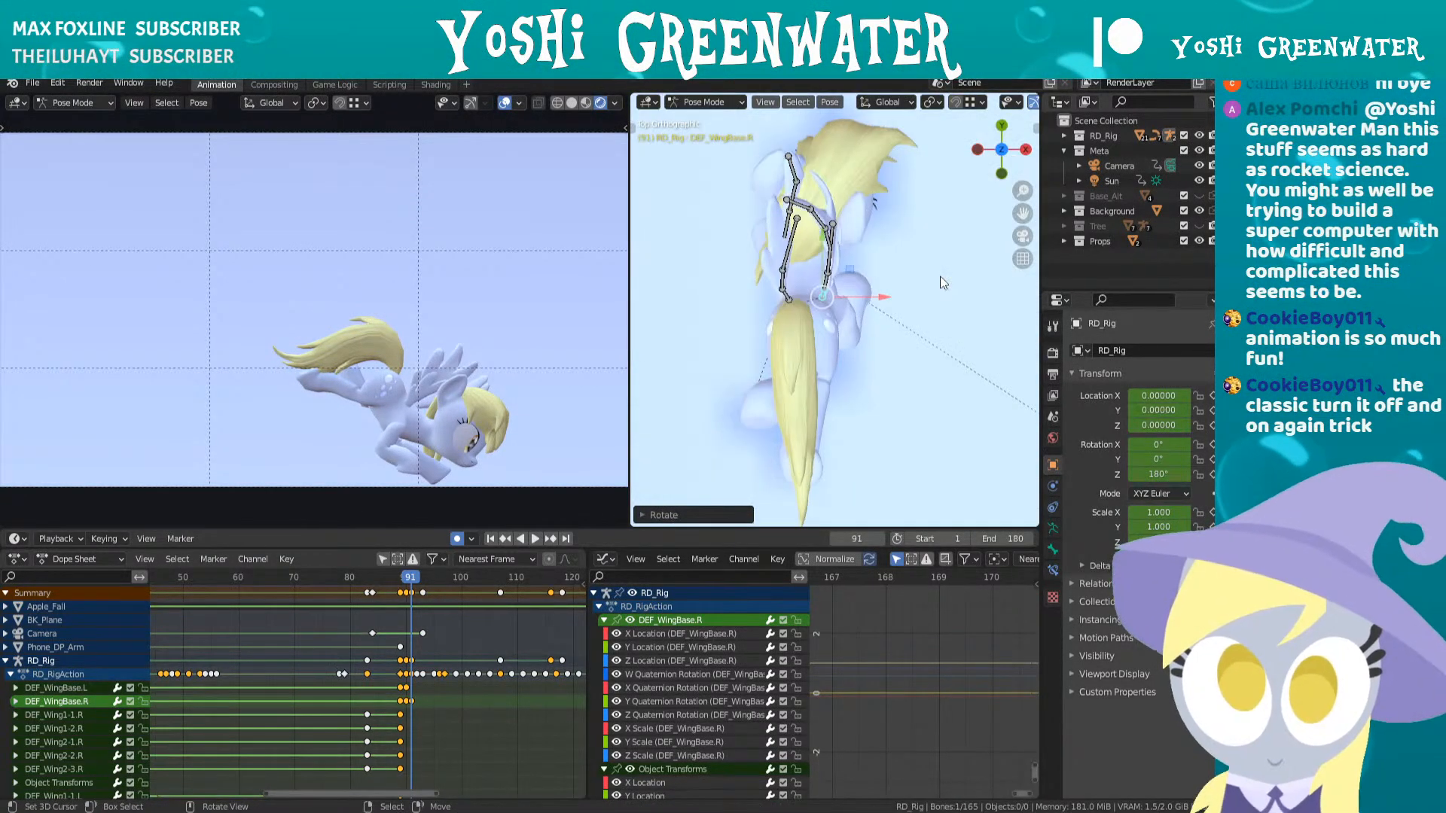
{"action": "key", "text": "r"}
{"action": "left_click", "coordinate": [958, 285]}
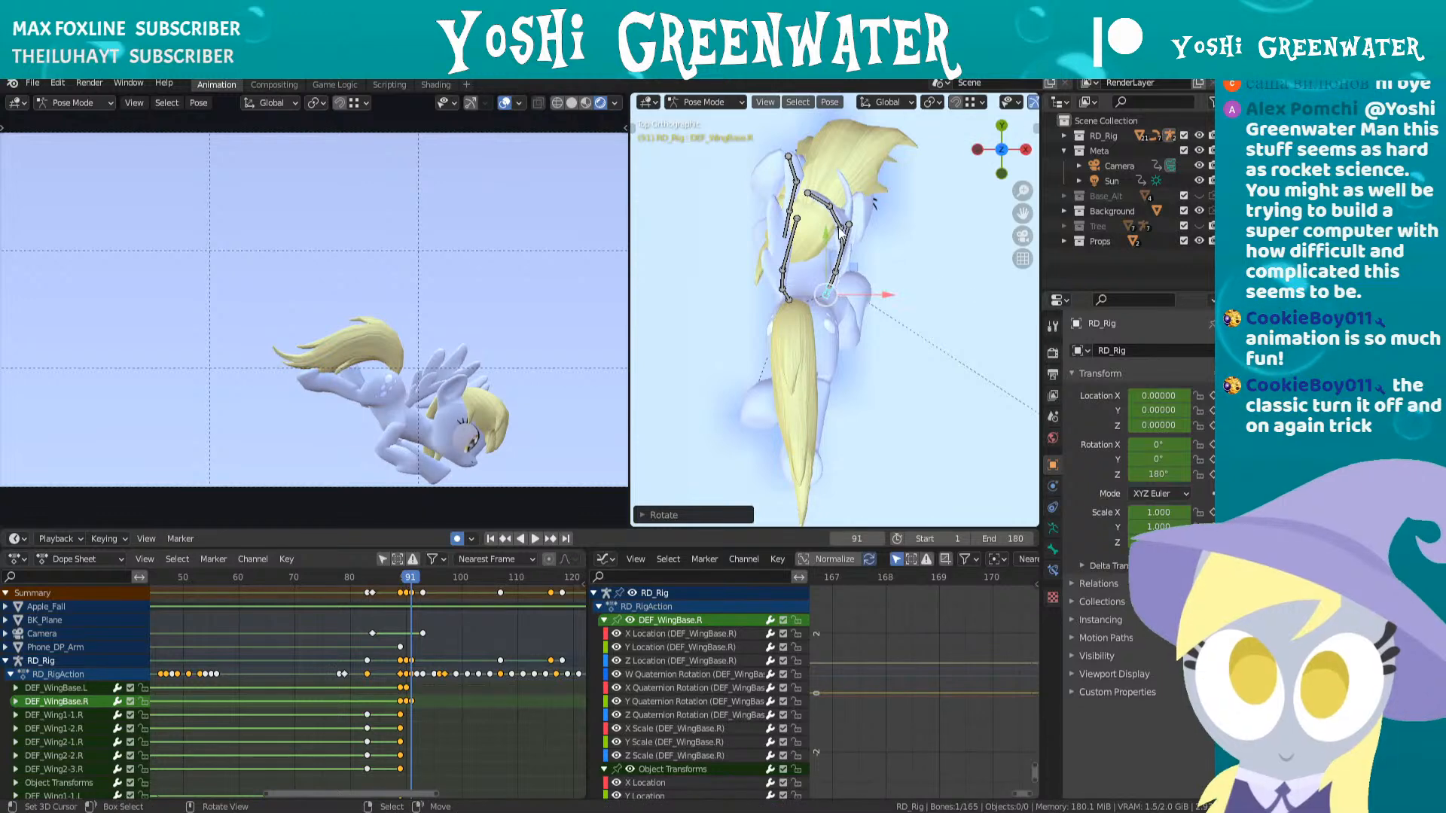
{"action": "right_click", "coordinate": [835, 215]}
{"action": "key", "text": "r"}
{"action": "left_click", "coordinate": [872, 217]}
{"action": "middle_click_drag", "start_coordinate": [858, 346], "coordinate": [682, 227]}
{"action": "scroll", "coordinate": [682, 227], "scroll_direction": "down", "scroll_amount": 1}
- At frame 92, rotate DEF_WingBase.R outward from above and upward from the side to raise the right wing
{"action": "key", "text": "Right"}
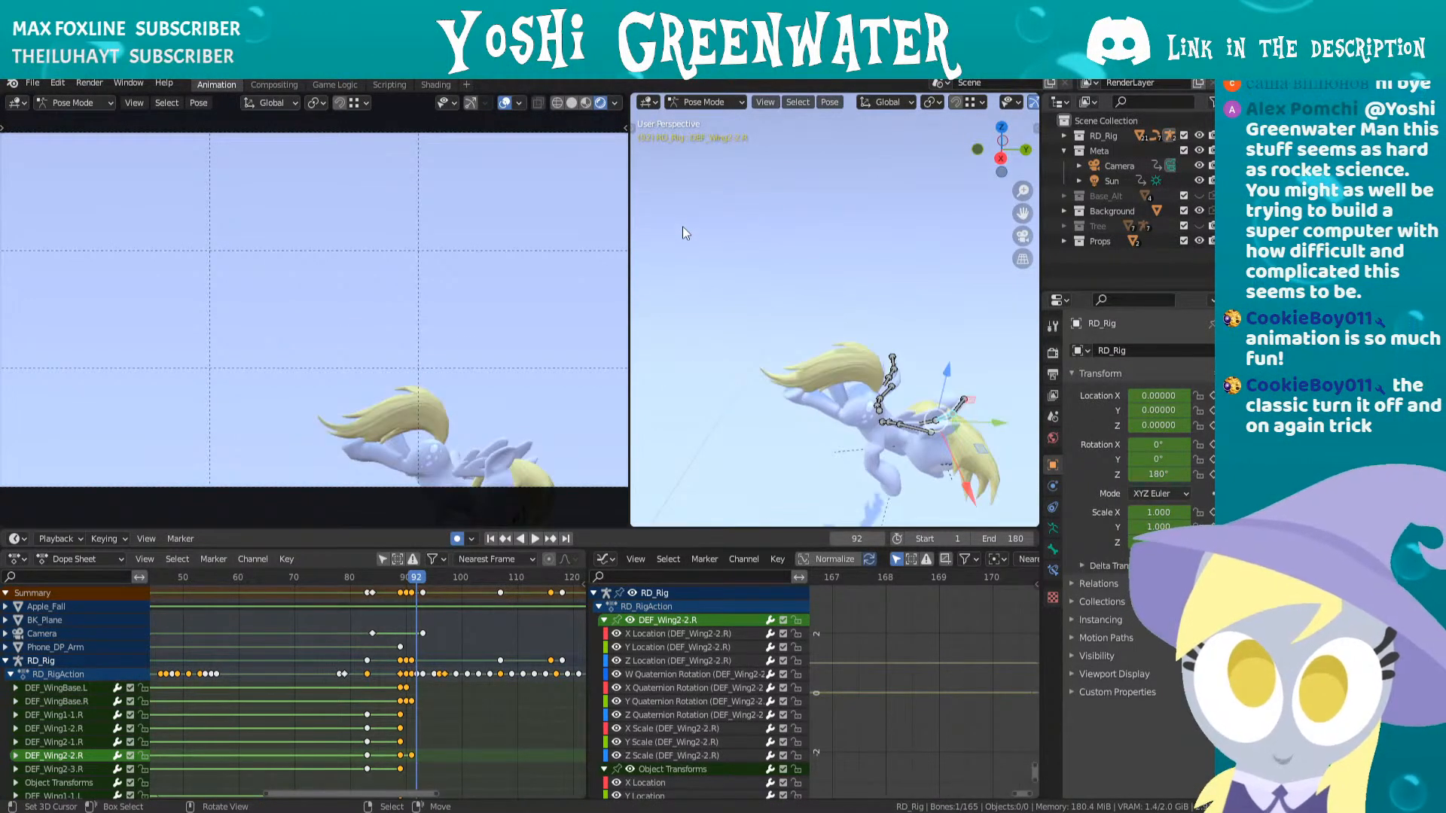
{"action": "right_click", "coordinate": [883, 428]}
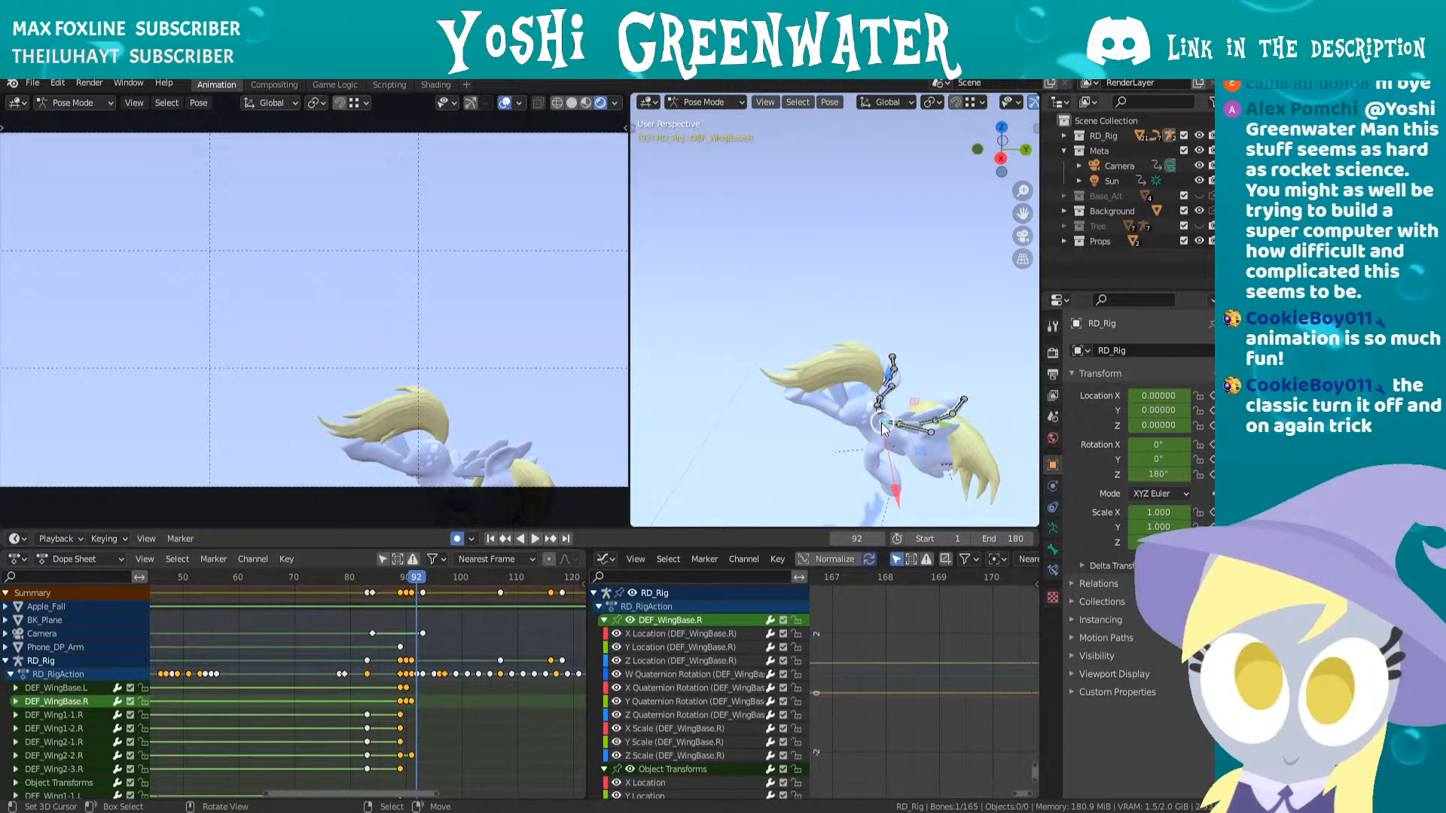
{"action": "key", "text": "KP_Decimal"}
{"action": "key", "text": "KP_7"}
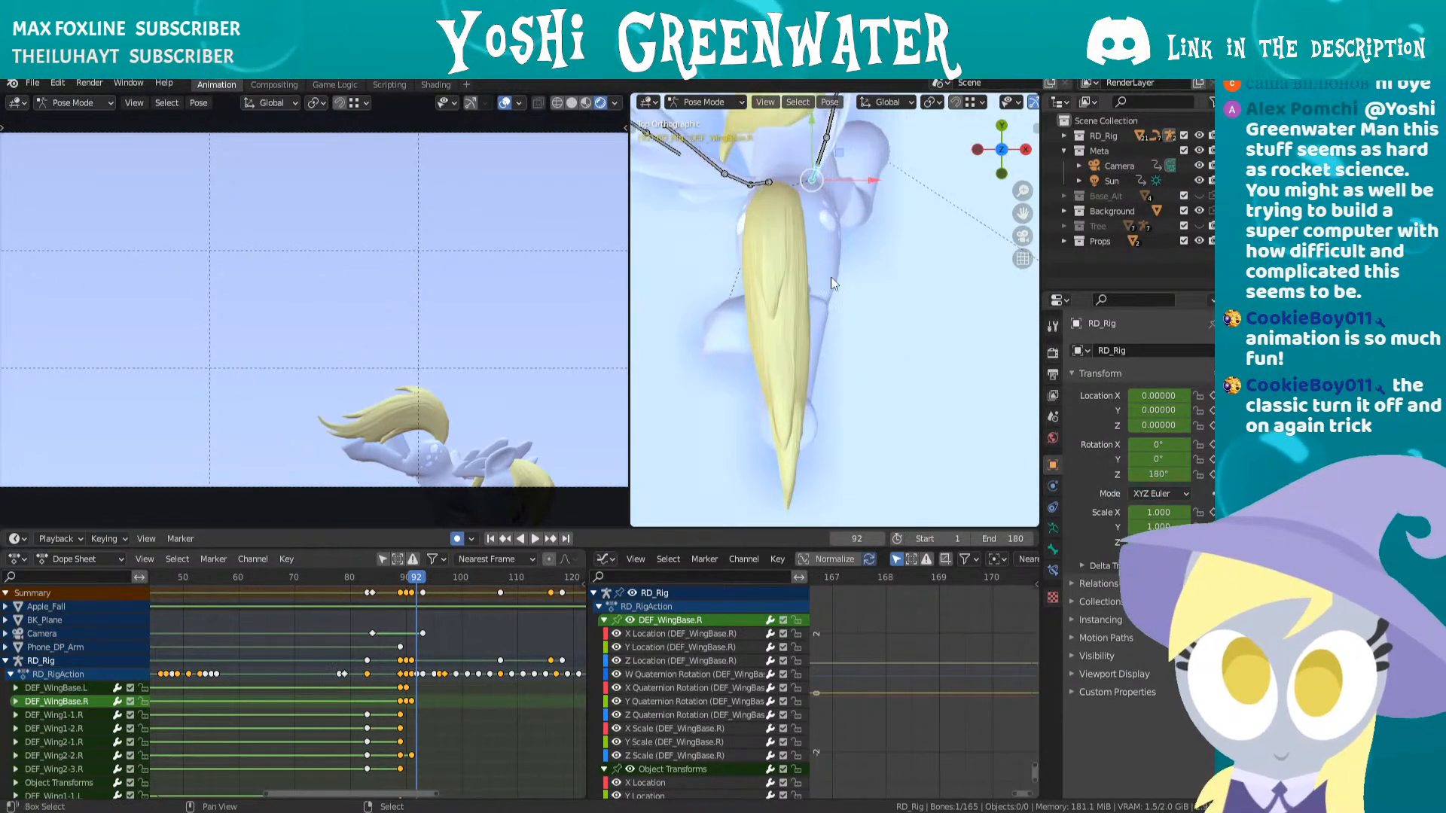
{"action": "key", "text": "r"}
{"action": "left_click", "coordinate": [962, 354]}
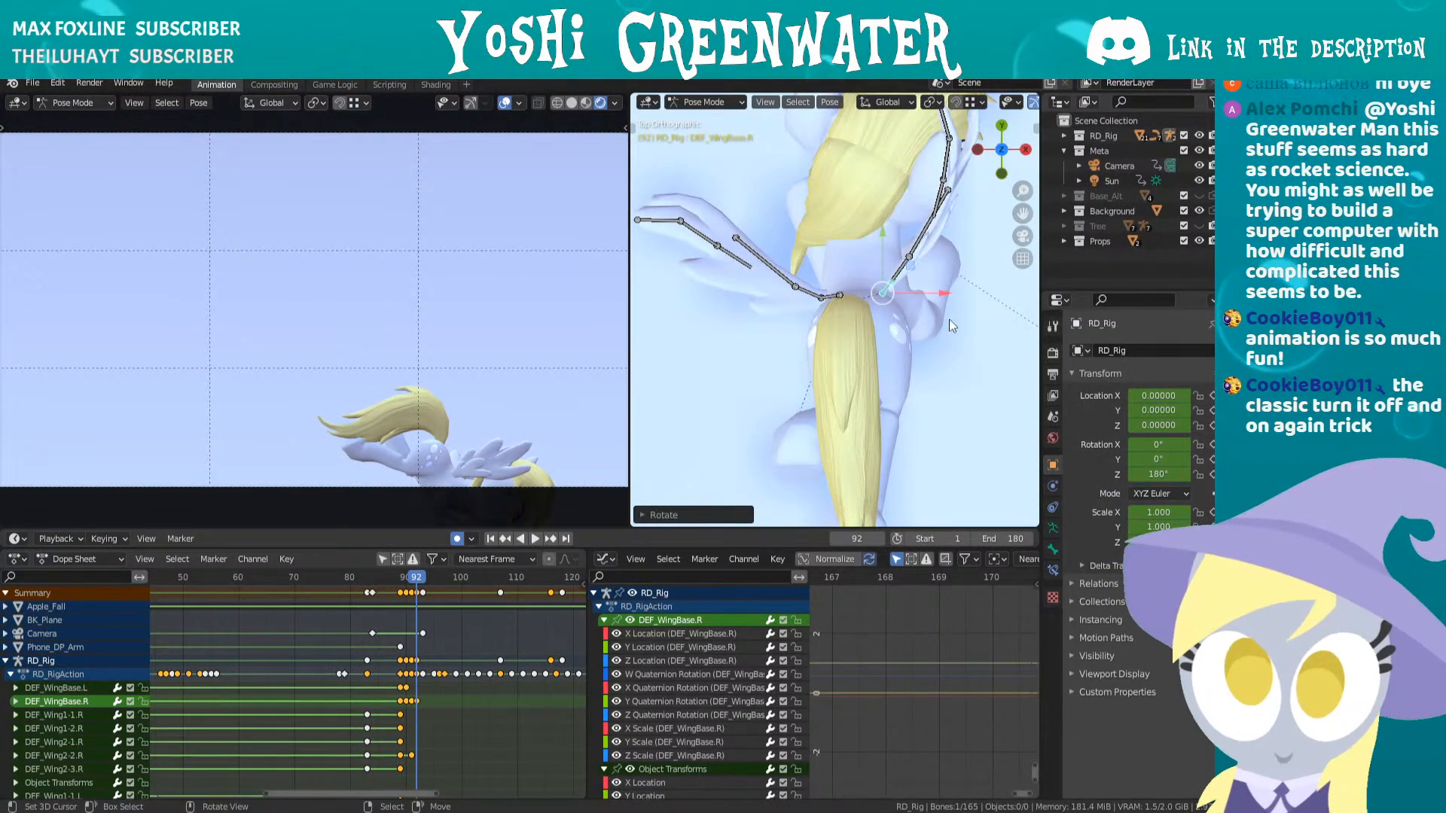
{"action": "middle_click_drag", "start_coordinate": [949, 318], "coordinate": [821, 209]}
{"action": "key", "text": "r"}
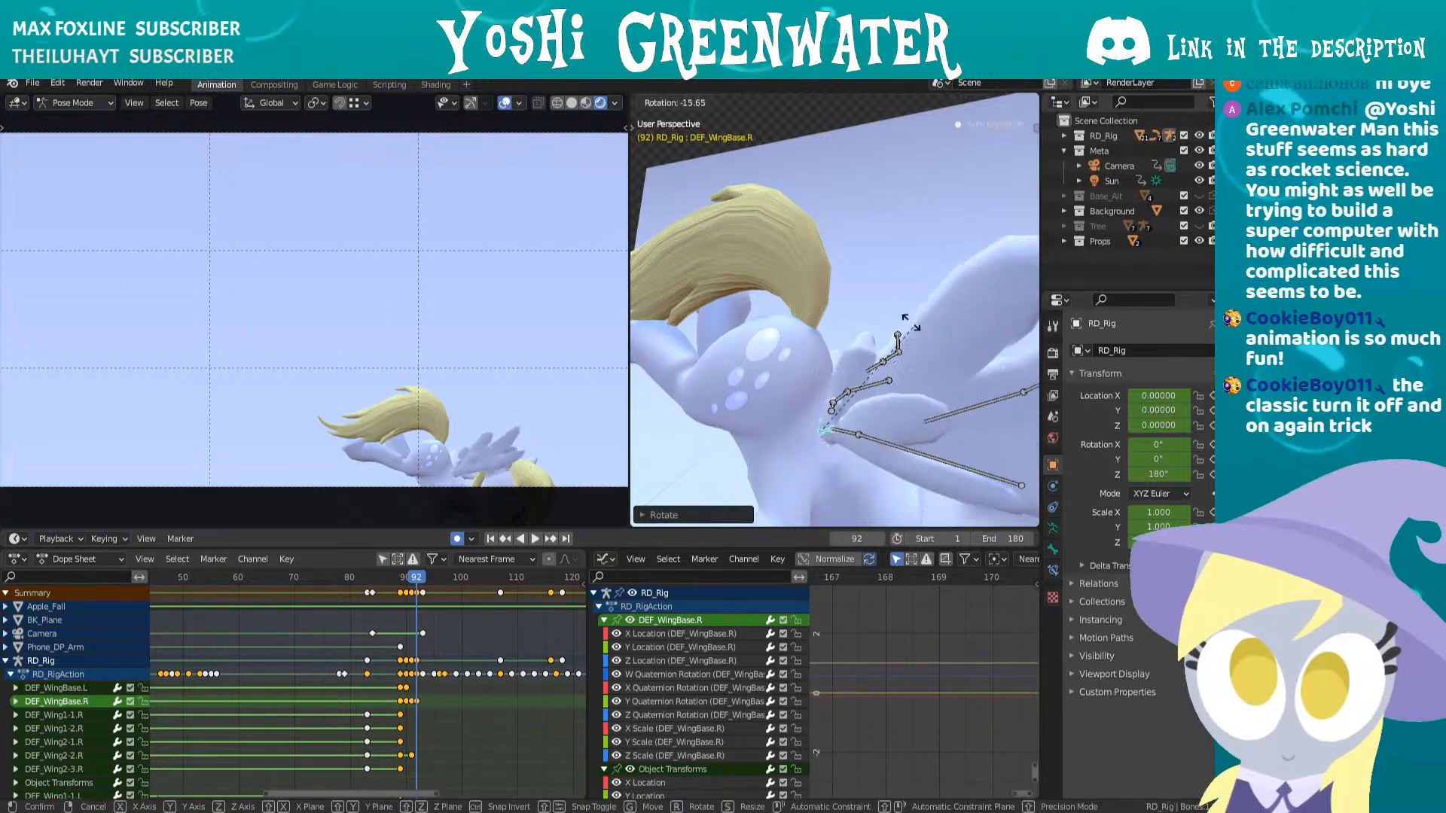
{"action": "left_click", "coordinate": [849, 260]}
- At frame 92, rotate DEF_WingBase.L to raise the left wing alongside the right one
{"action": "middle_click_drag", "start_coordinate": [851, 262], "coordinate": [734, 359]}
{"action": "left_click", "coordinate": [840, 423]}
{"action": "middle_click_drag", "start_coordinate": [956, 392], "coordinate": [915, 359]}
{"action": "key", "text": "r"}
{"action": "left_click", "coordinate": [869, 404]}
{"action": "scroll", "coordinate": [869, 404], "scroll_direction": "down", "scroll_amount": 6}
{"action": "key", "text": "KP_7"}
{"action": "scroll", "coordinate": [860, 365], "scroll_direction": "up", "scroll_amount": 5}
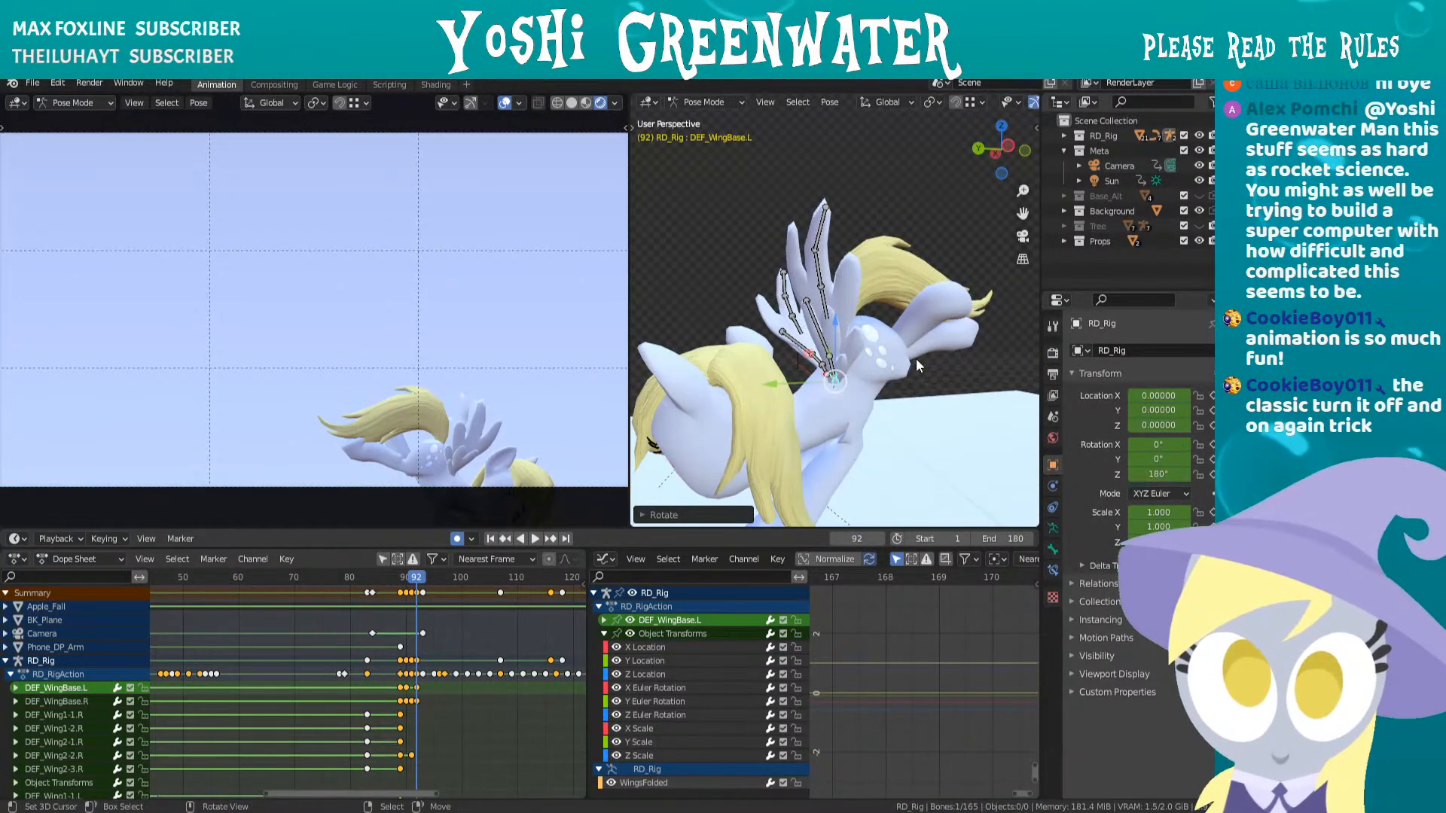
- Compare the wing poses at frames 92 and 93, and scrub through frames 89 to 92 with all wing bones selected
{"action": "key", "text": "Right"}
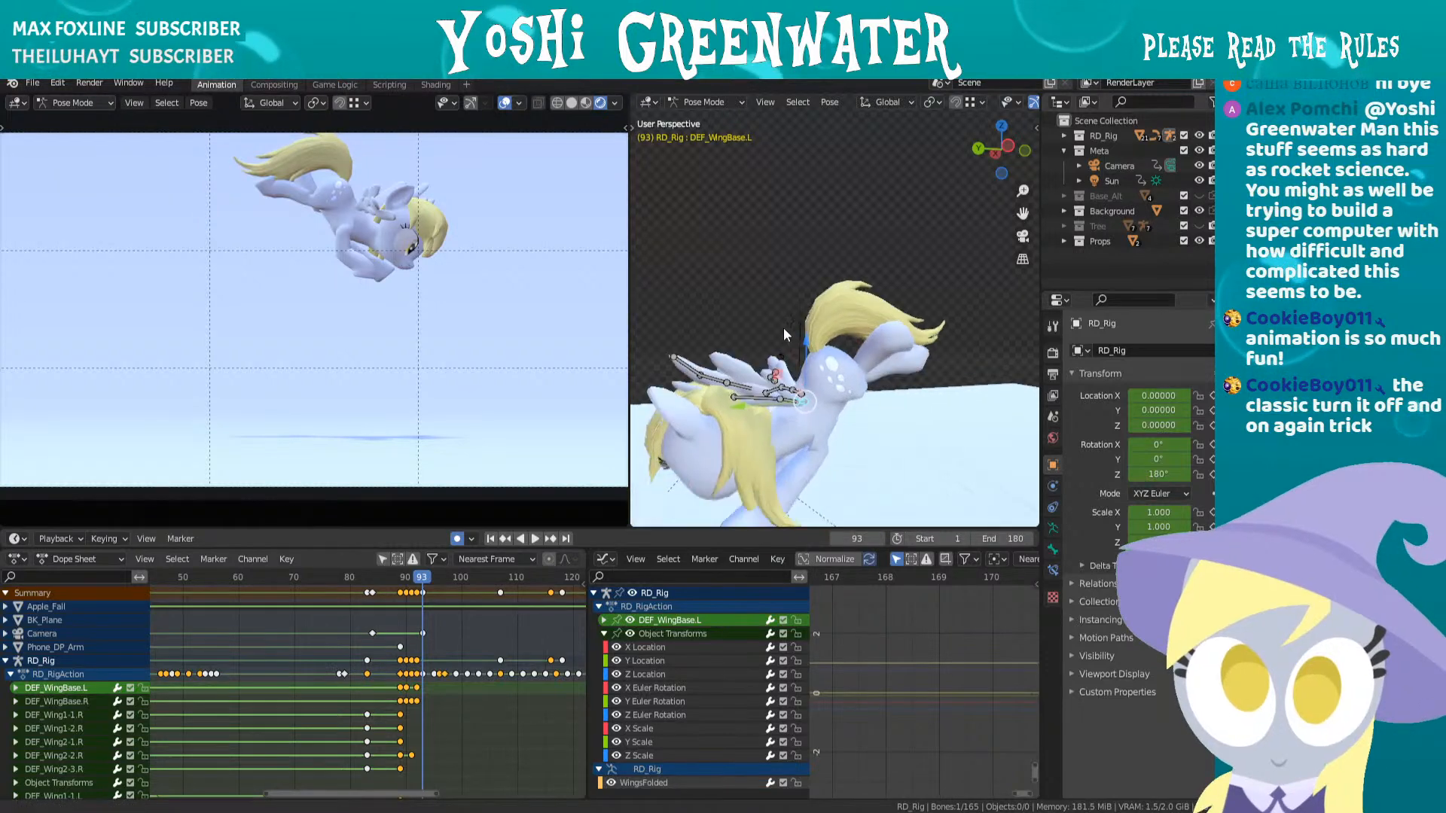
{"action": "middle_click_drag", "start_coordinate": [783, 335], "coordinate": [795, 297]}
{"action": "key", "text": "Left"}
{"action": "key", "text": "Right"}
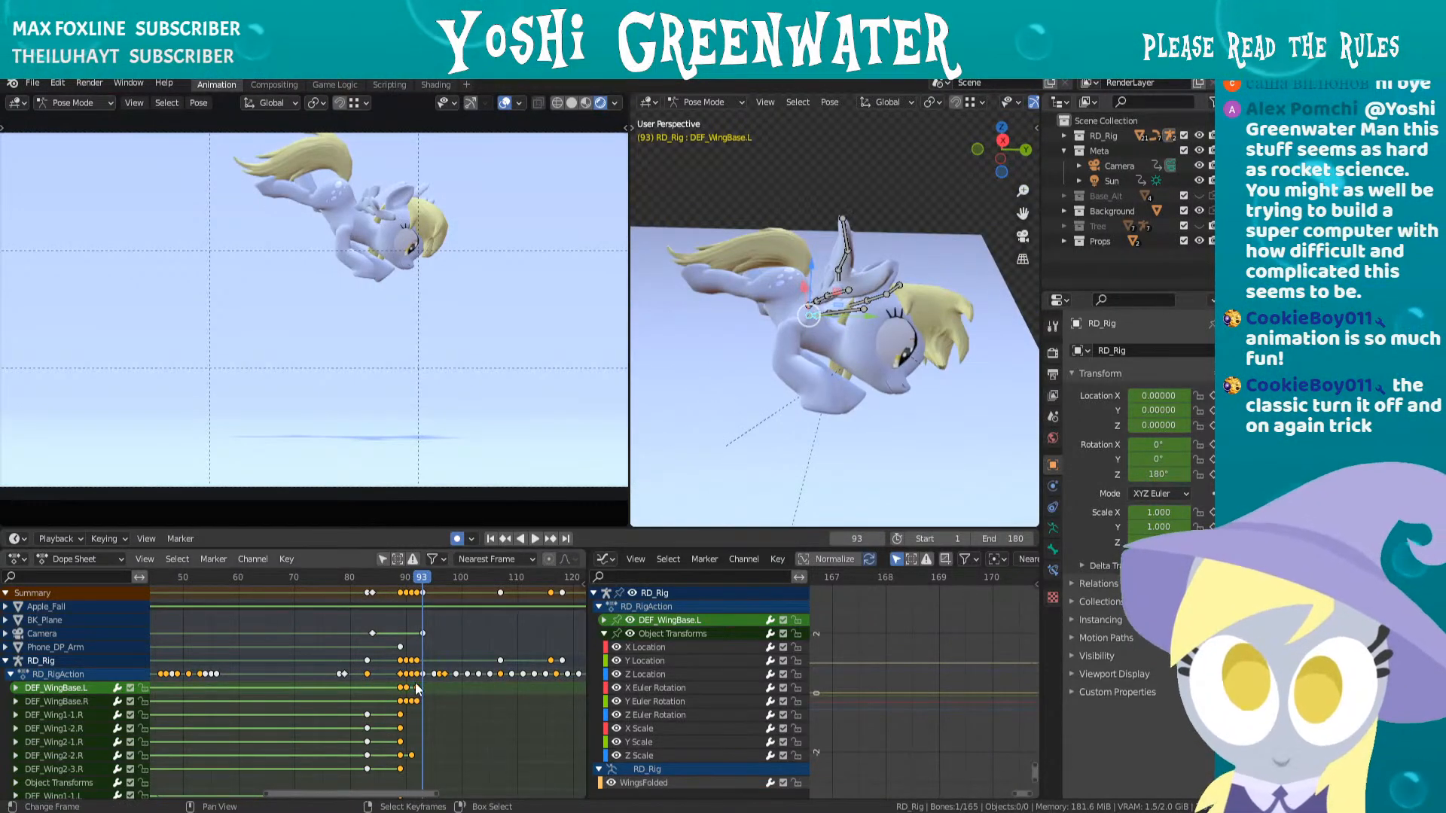
{"action": "middle_click_drag", "start_coordinate": [417, 689], "coordinate": [365, 641]}
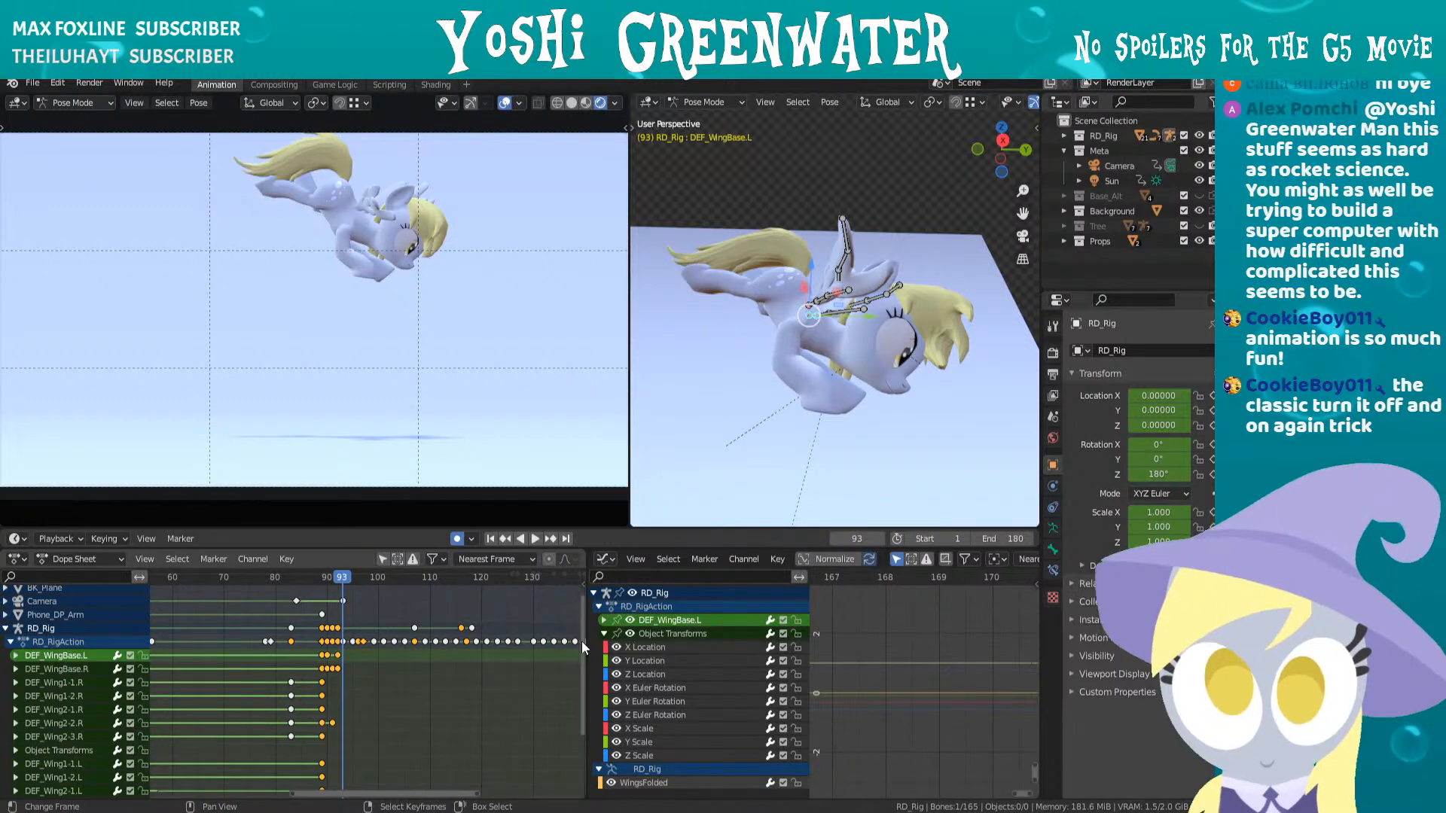
{"action": "scroll", "coordinate": [581, 642], "scroll_direction": "down", "scroll_amount": 1}
{"action": "scroll", "coordinate": [839, 331], "scroll_direction": "up", "scroll_amount": 1}
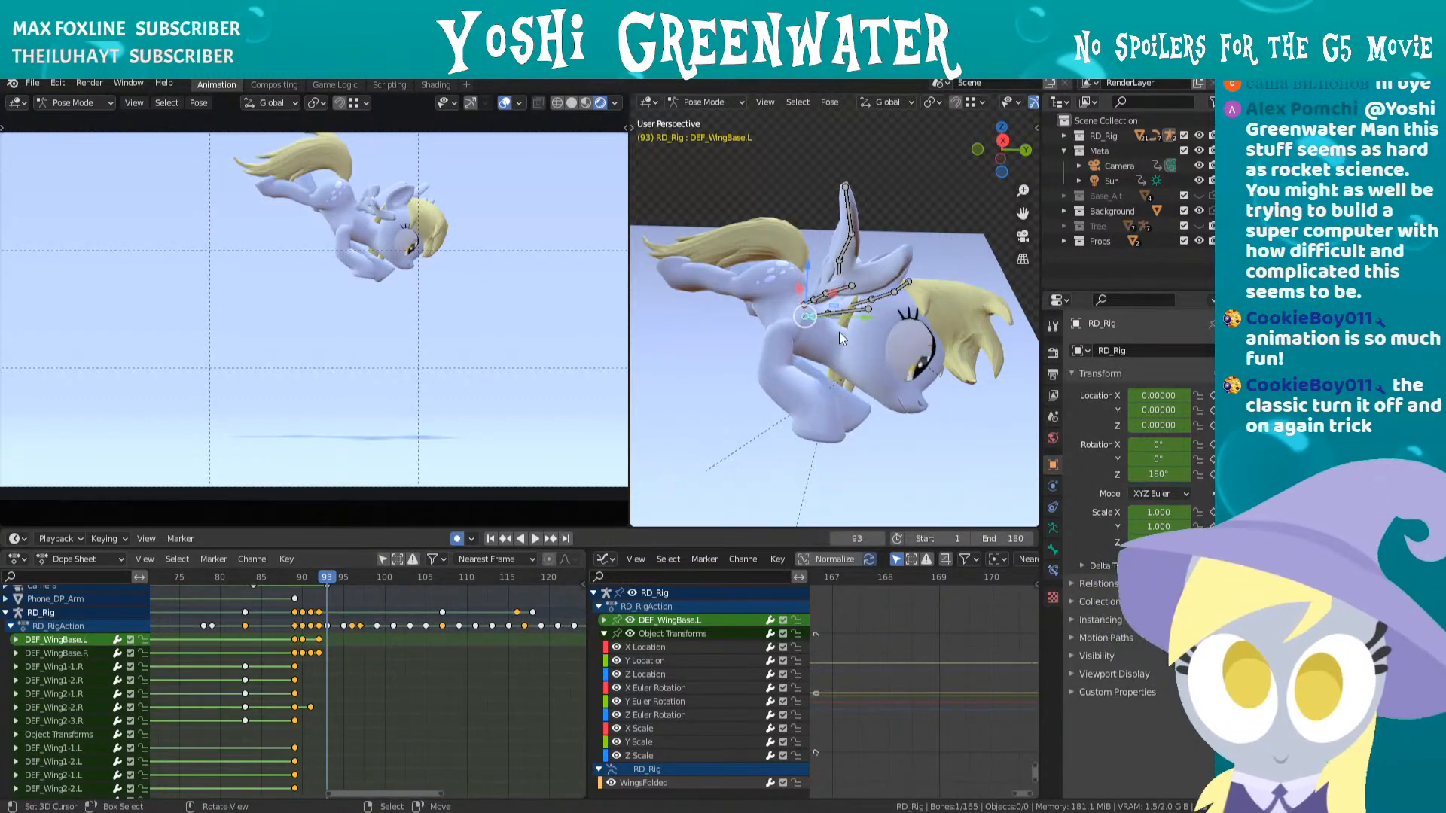
{"action": "key", "text": "a"}
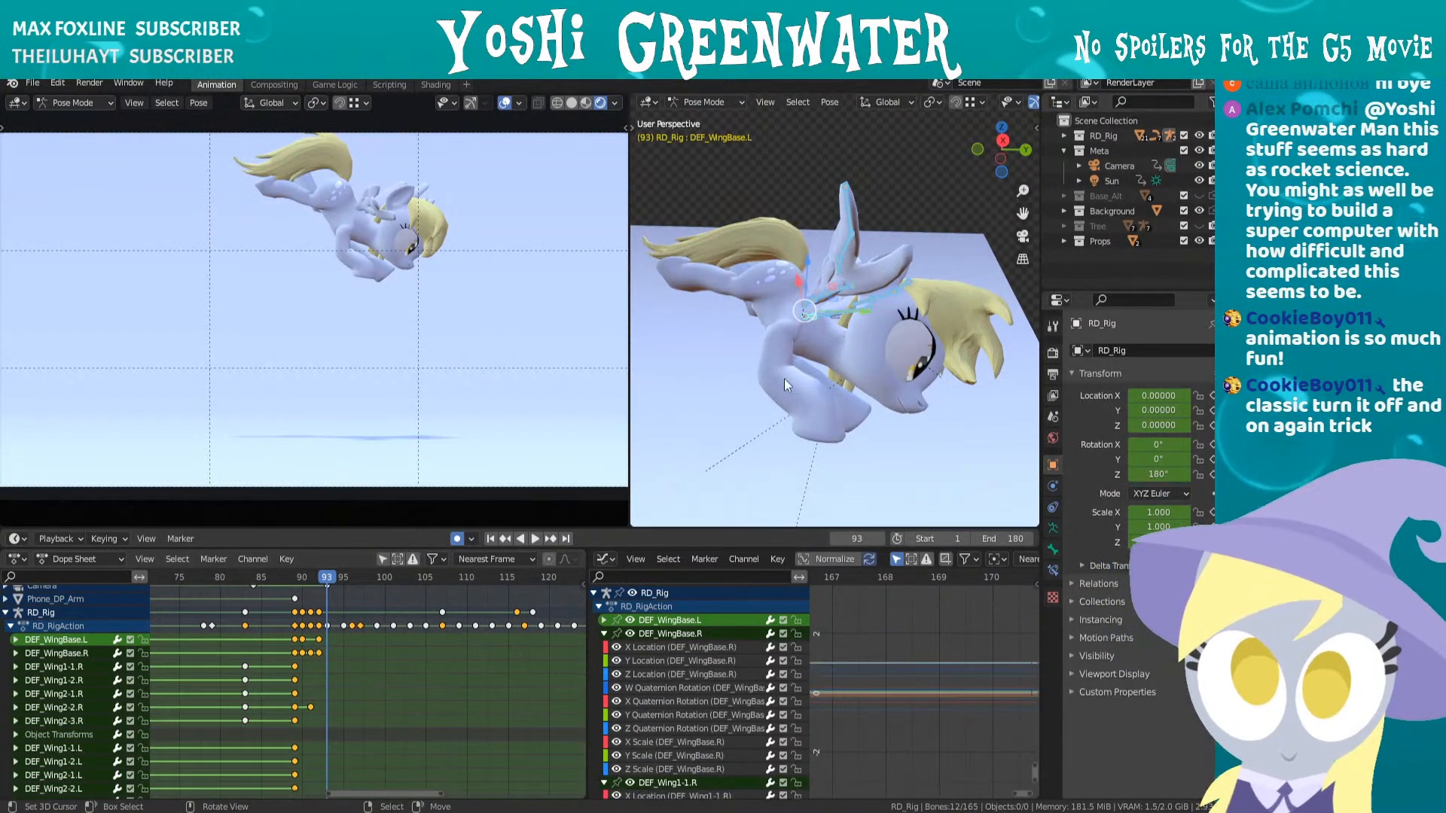
{"action": "left_click", "coordinate": [294, 581]}
{"action": "left_click_drag", "start_coordinate": [296, 583], "coordinate": [321, 585]}
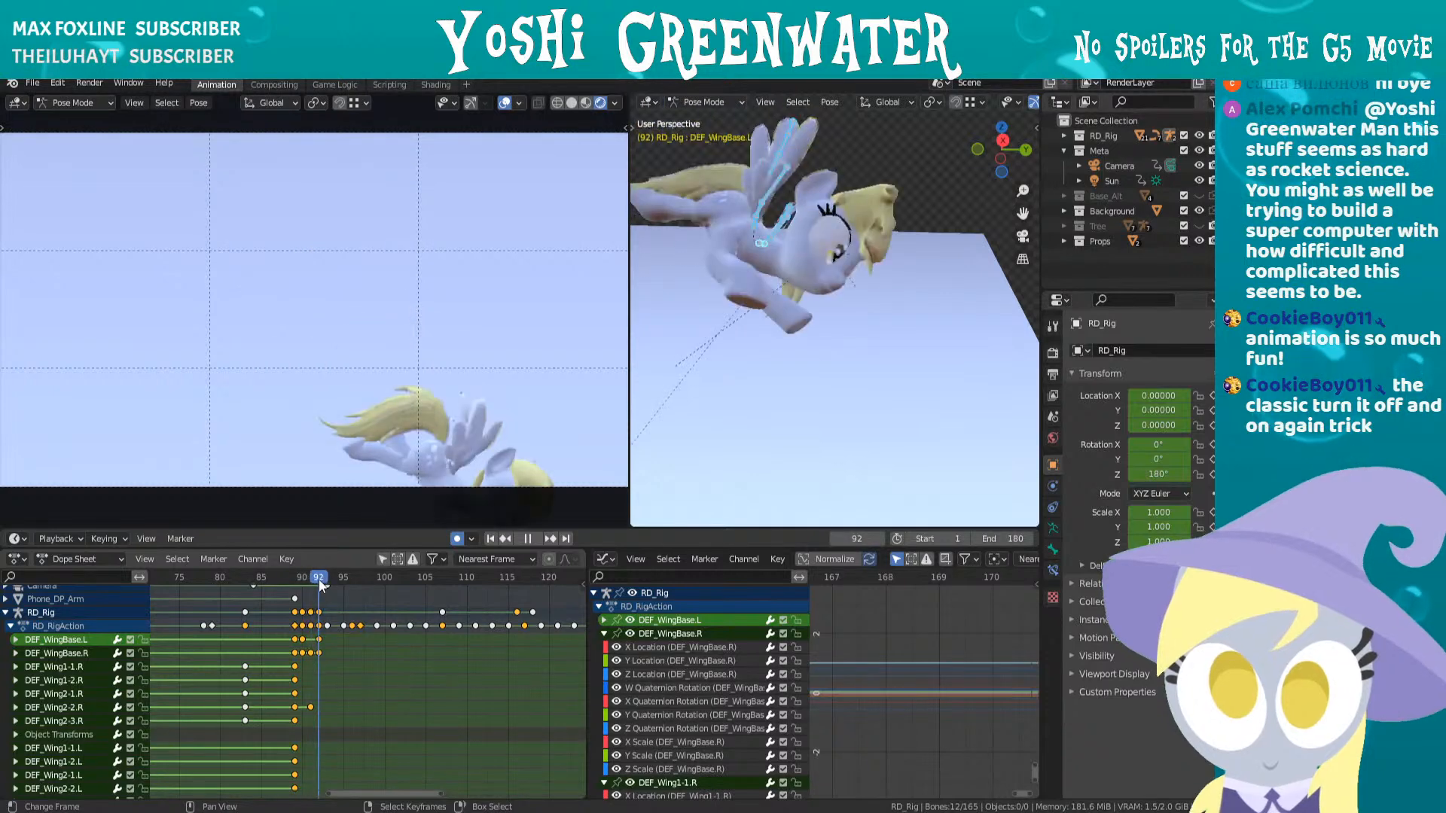
- Set the keyframe interpolation of DEF_WingBase.R to Constant
{"action": "left_click", "coordinate": [755, 229]}
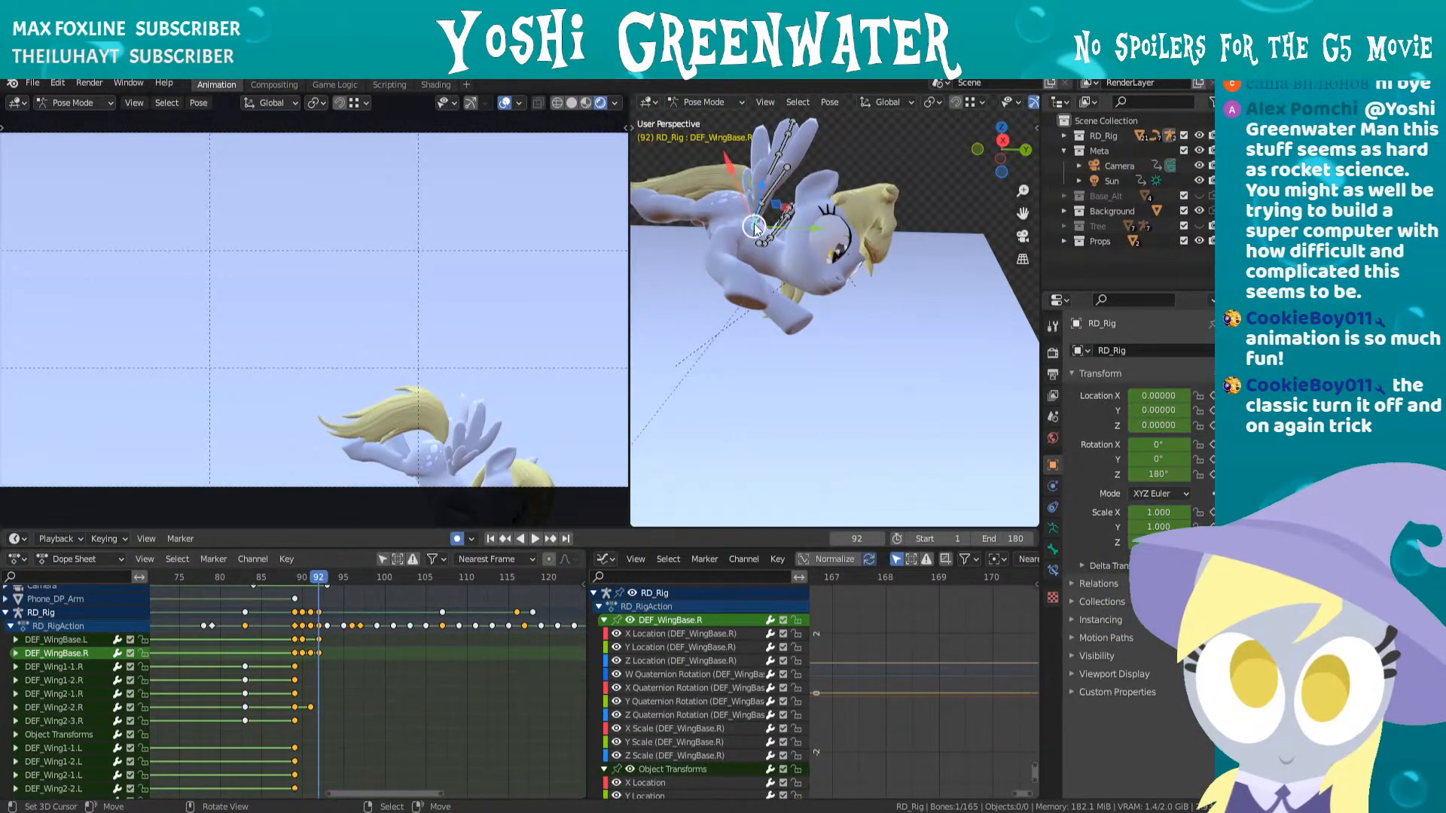
{"action": "left_click", "coordinate": [16, 653]}
{"action": "left_click", "coordinate": [15, 653]}
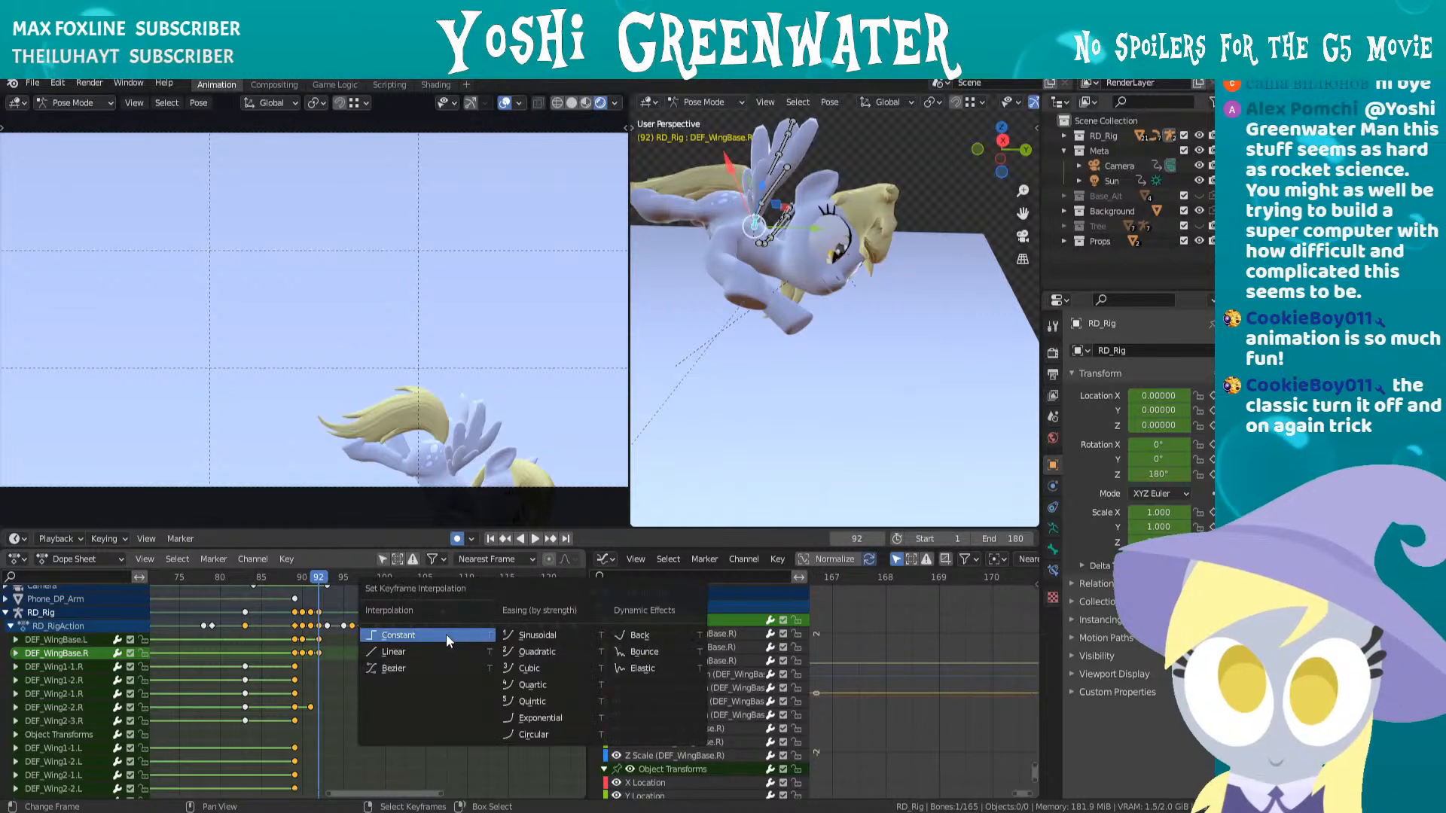
{"action": "key", "text": "t"}
{"action": "left_click", "coordinate": [434, 635]}
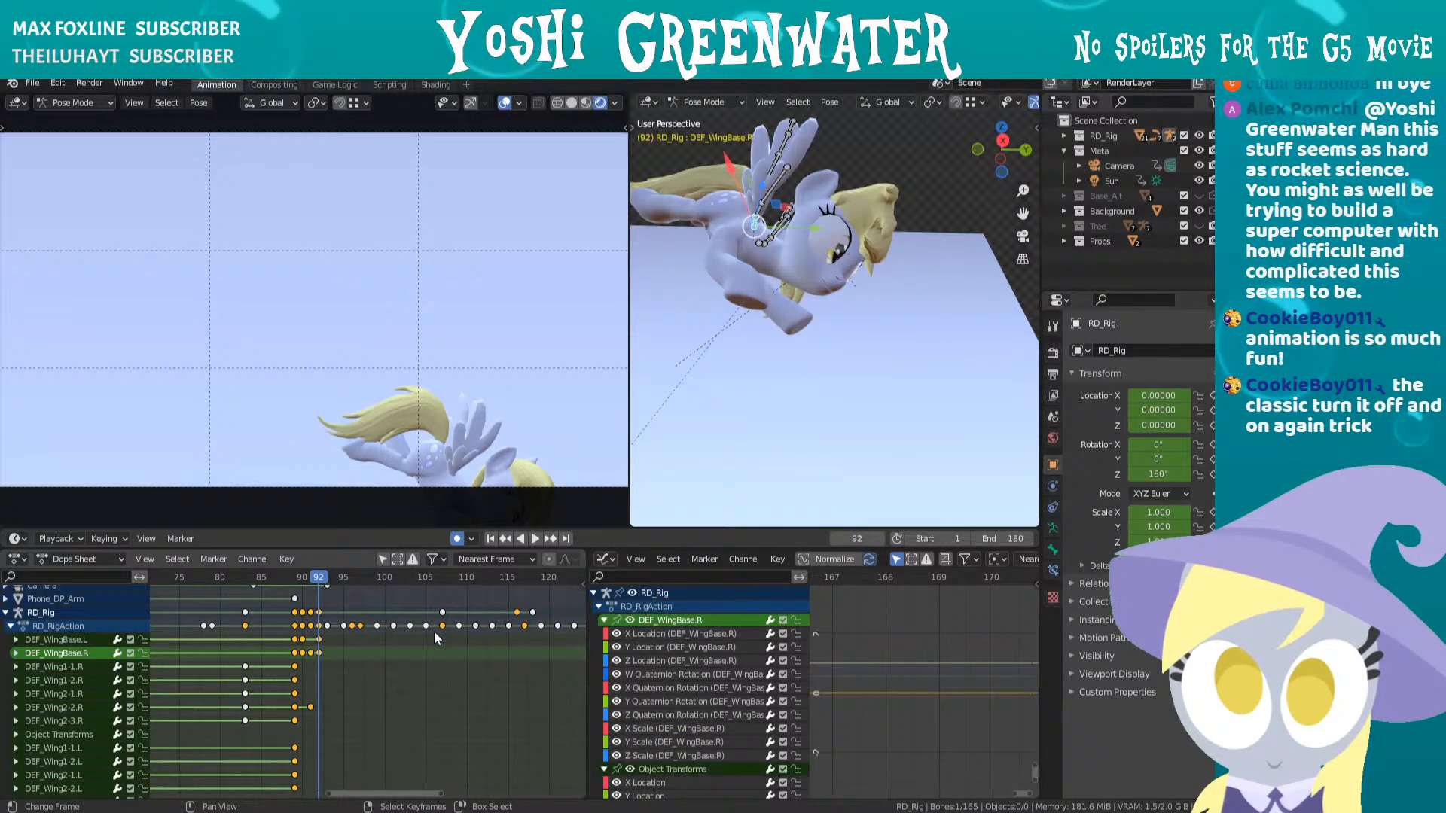
{"action": "middle_click_drag", "start_coordinate": [768, 268], "coordinate": [824, 355]}
{"action": "scroll", "coordinate": [791, 290], "scroll_direction": "up", "scroll_amount": 1}
{"action": "right_click", "coordinate": [785, 269]}
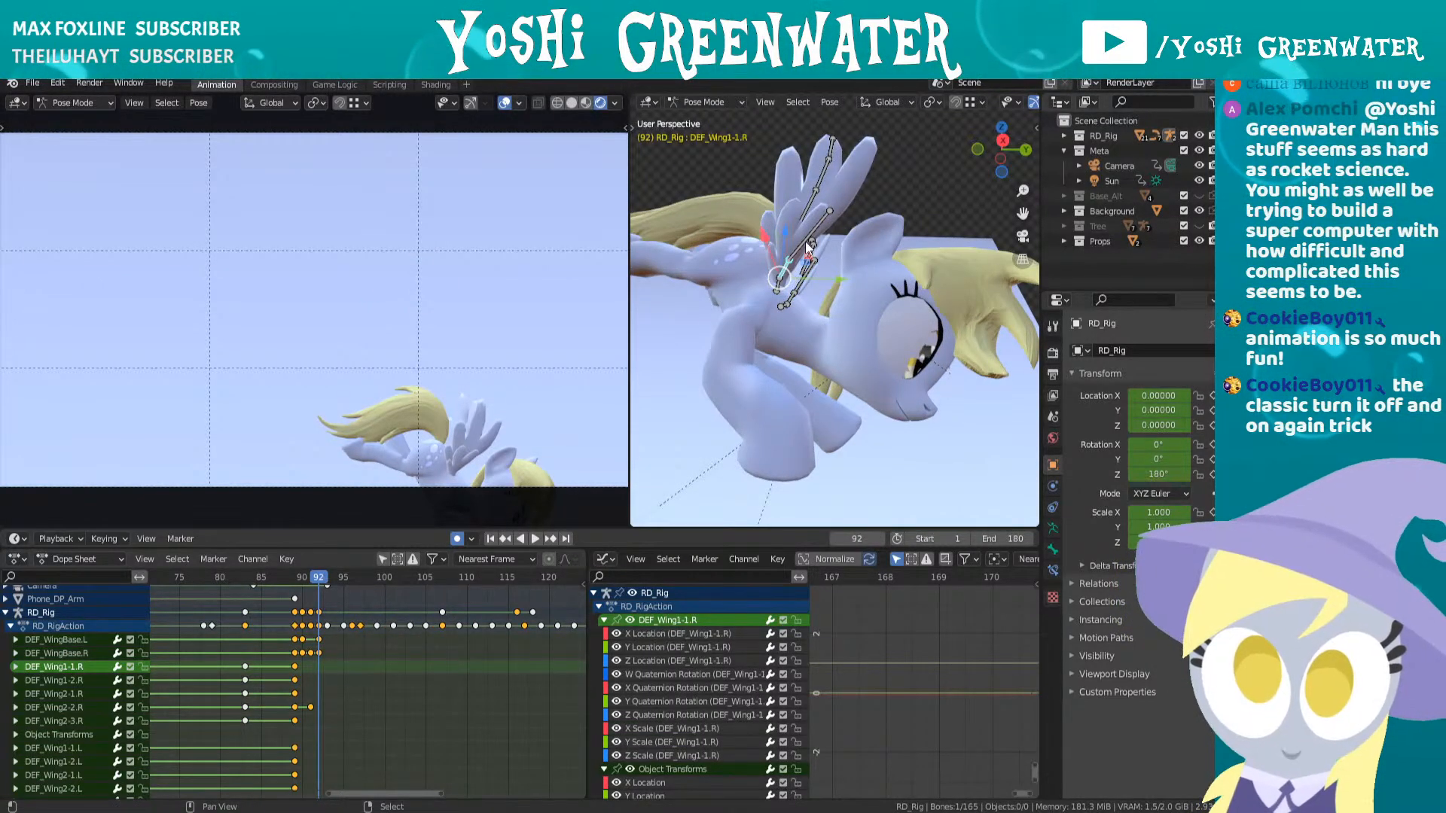
{"action": "right_click", "coordinate": [807, 238], "text": "shift"}
{"action": "middle_click_drag", "start_coordinate": [808, 244], "coordinate": [819, 345]}
{"action": "right_click", "coordinate": [824, 228], "text": "shift"}
{"action": "right_click", "coordinate": [825, 262]}
{"action": "scroll", "coordinate": [821, 271], "scroll_direction": "up", "scroll_amount": 2}
{"action": "right_click", "coordinate": [820, 285], "text": "shift"}
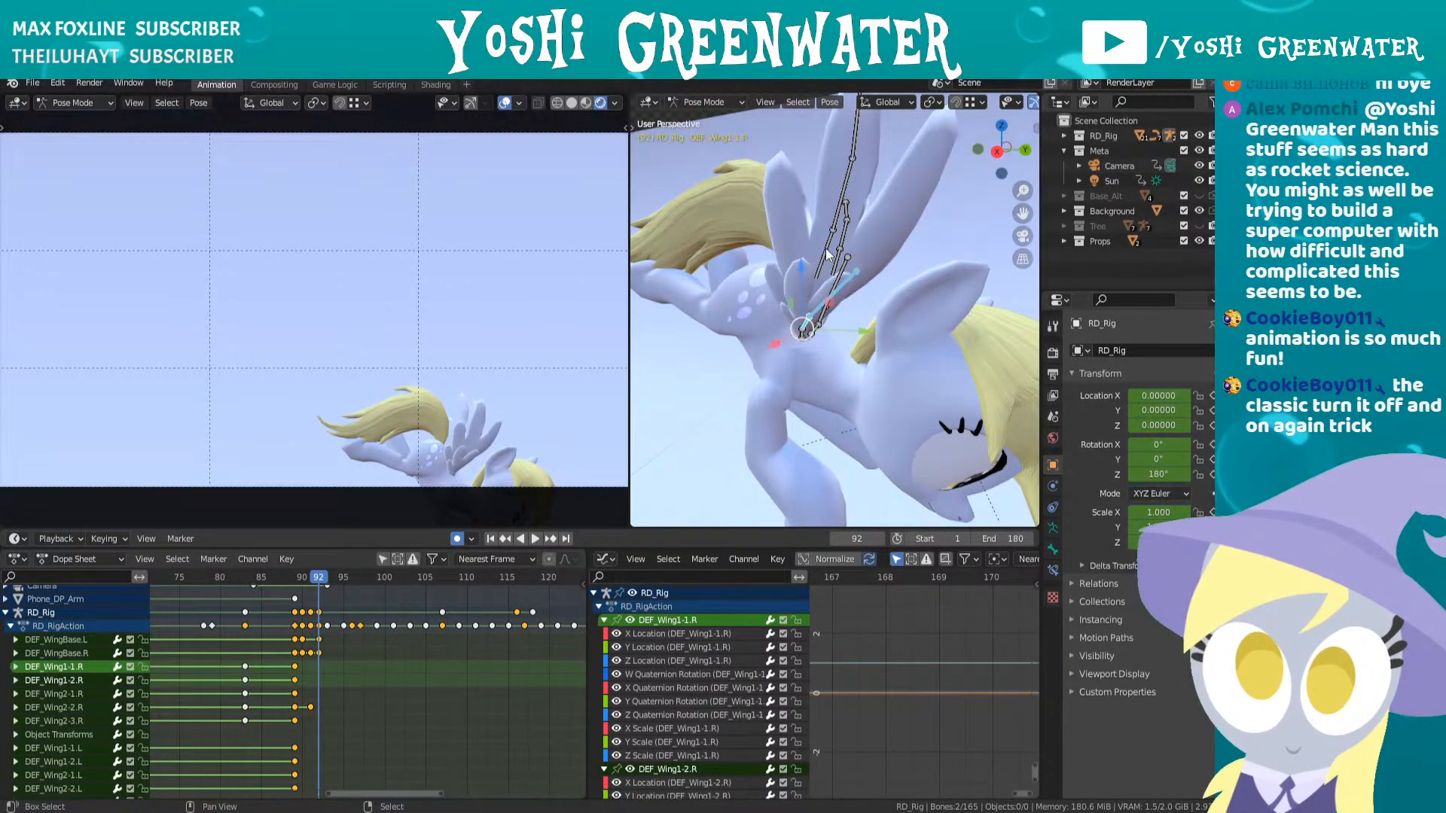
{"action": "right_click", "coordinate": [825, 254], "text": "shift"}
{"action": "right_click", "coordinate": [836, 221], "text": "shift"}
{"action": "middle_click_drag", "start_coordinate": [833, 238], "coordinate": [825, 283], "text": "shift"}
{"action": "right_click", "coordinate": [825, 290]}
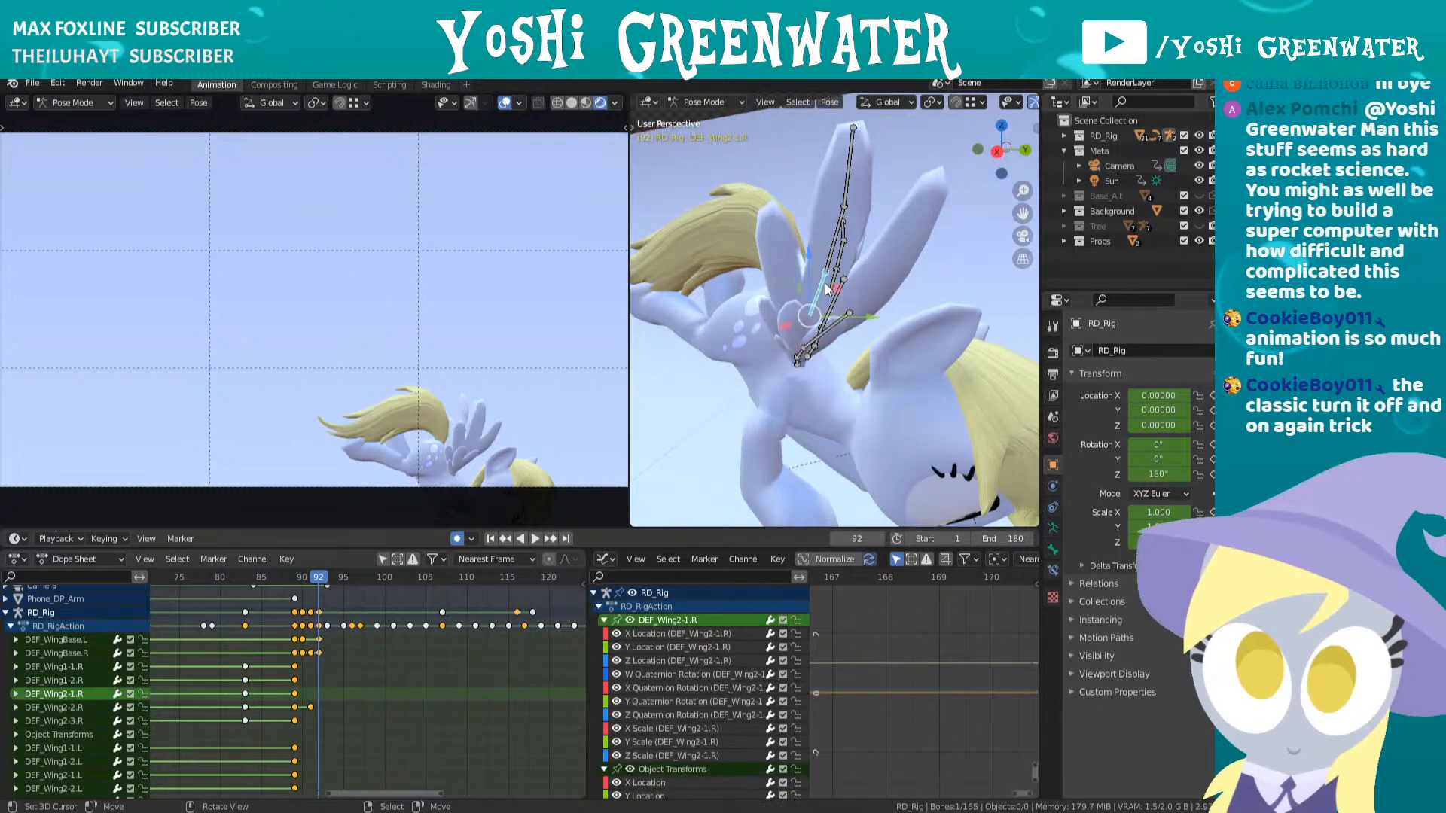
- Select the right wing's feather bones DEF_Wing1-1.R through DEF_Wing2-3.R and set their keyframe interpolation to Constant
{"action": "mouse_move", "coordinate": [806, 356]}
{"action": "middle_mouse_down"}
{"action": "mouse_move", "coordinate": [793, 316]}
{"action": "mouse_move", "coordinate": [803, 384]}
{"action": "middle_mouse_up"}
{"action": "right_click", "coordinate": [804, 390]}
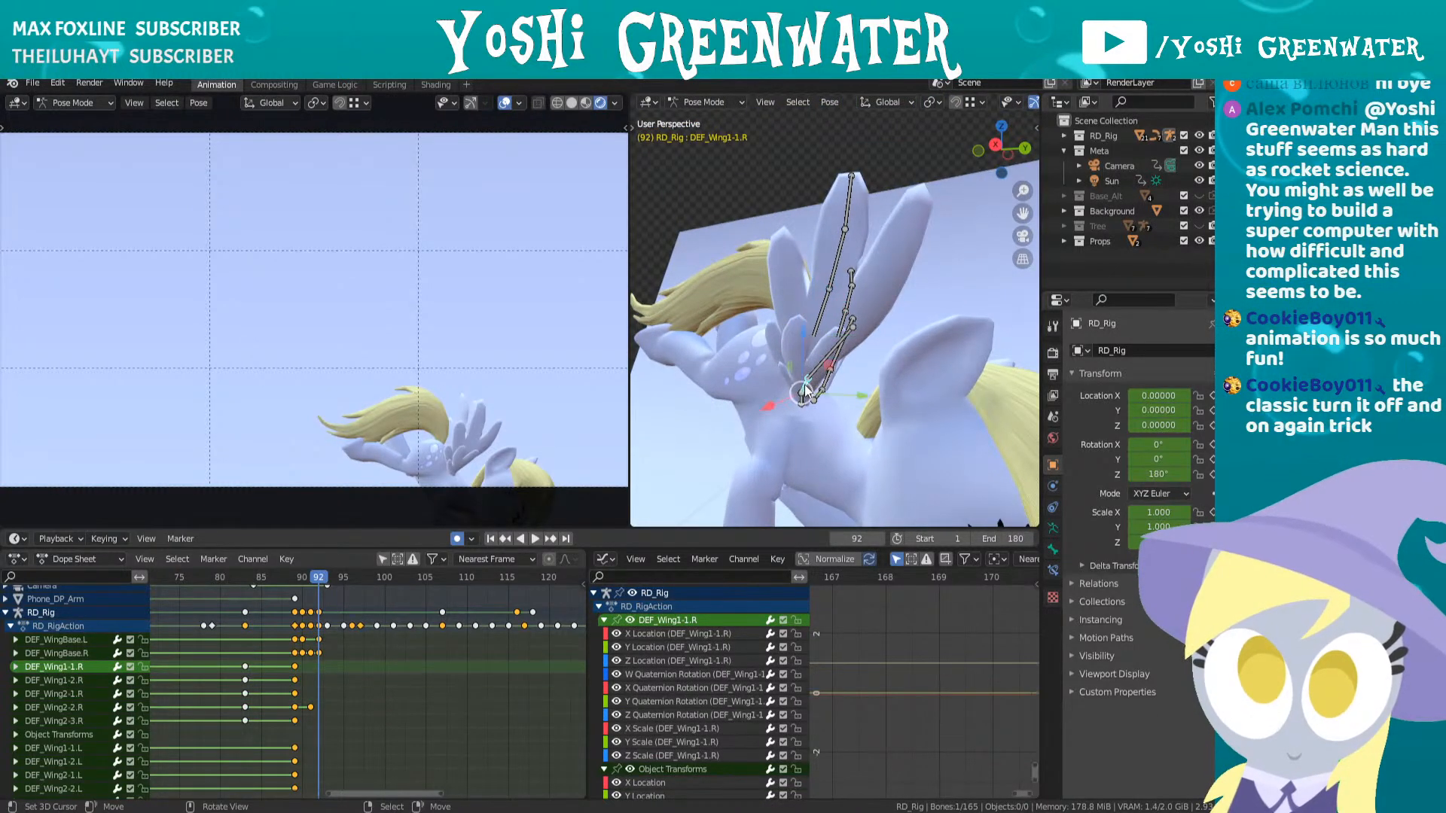
{"action": "right_click", "coordinate": [841, 337], "text": "shift"}
{"action": "right_click", "coordinate": [818, 354], "text": "shift"}
{"action": "right_click", "coordinate": [833, 280], "text": "shift"}
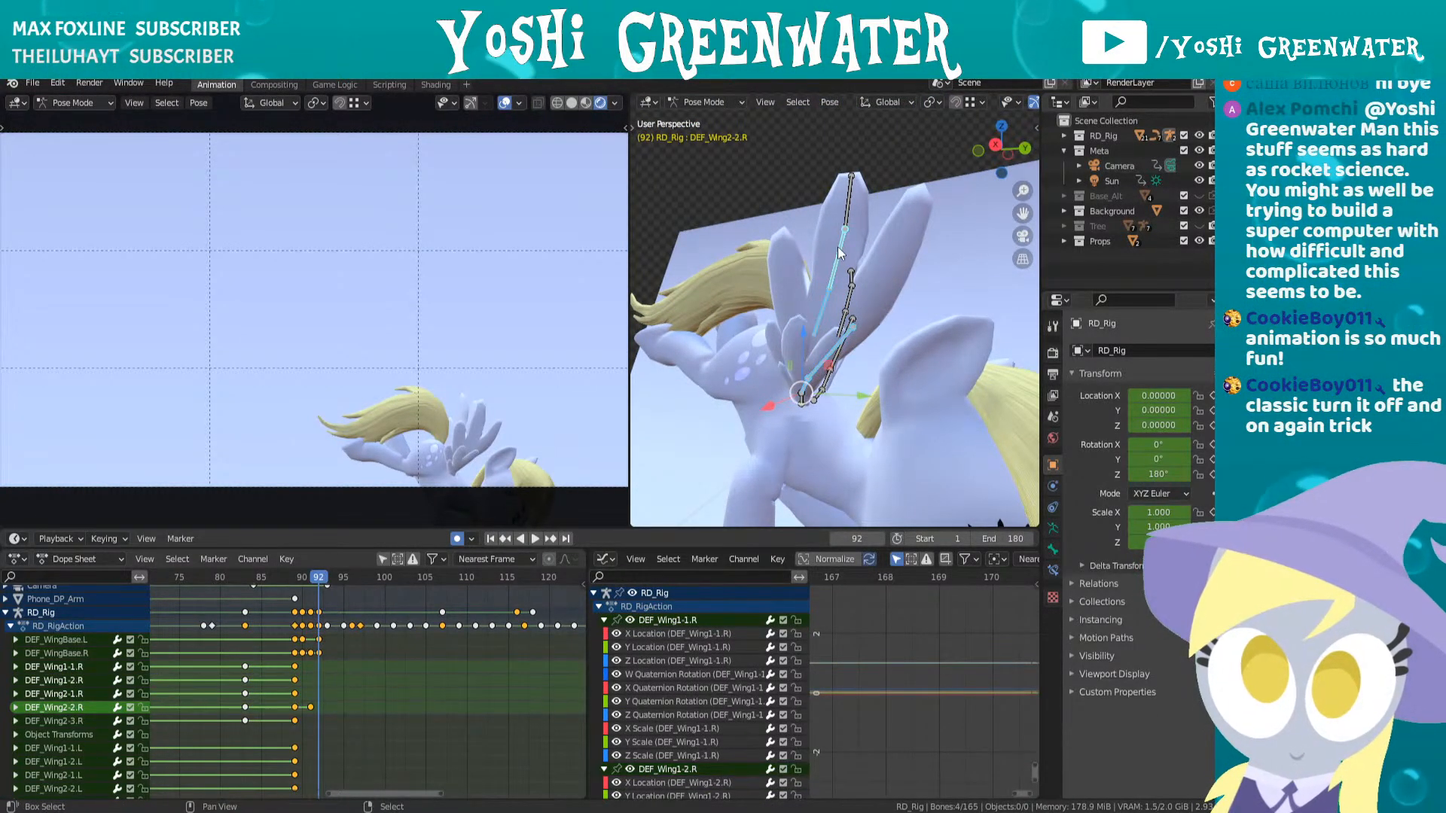
{"action": "right_click", "coordinate": [847, 219], "text": "shift"}
{"action": "key", "text": "t"}
{"action": "key", "text": "t"}
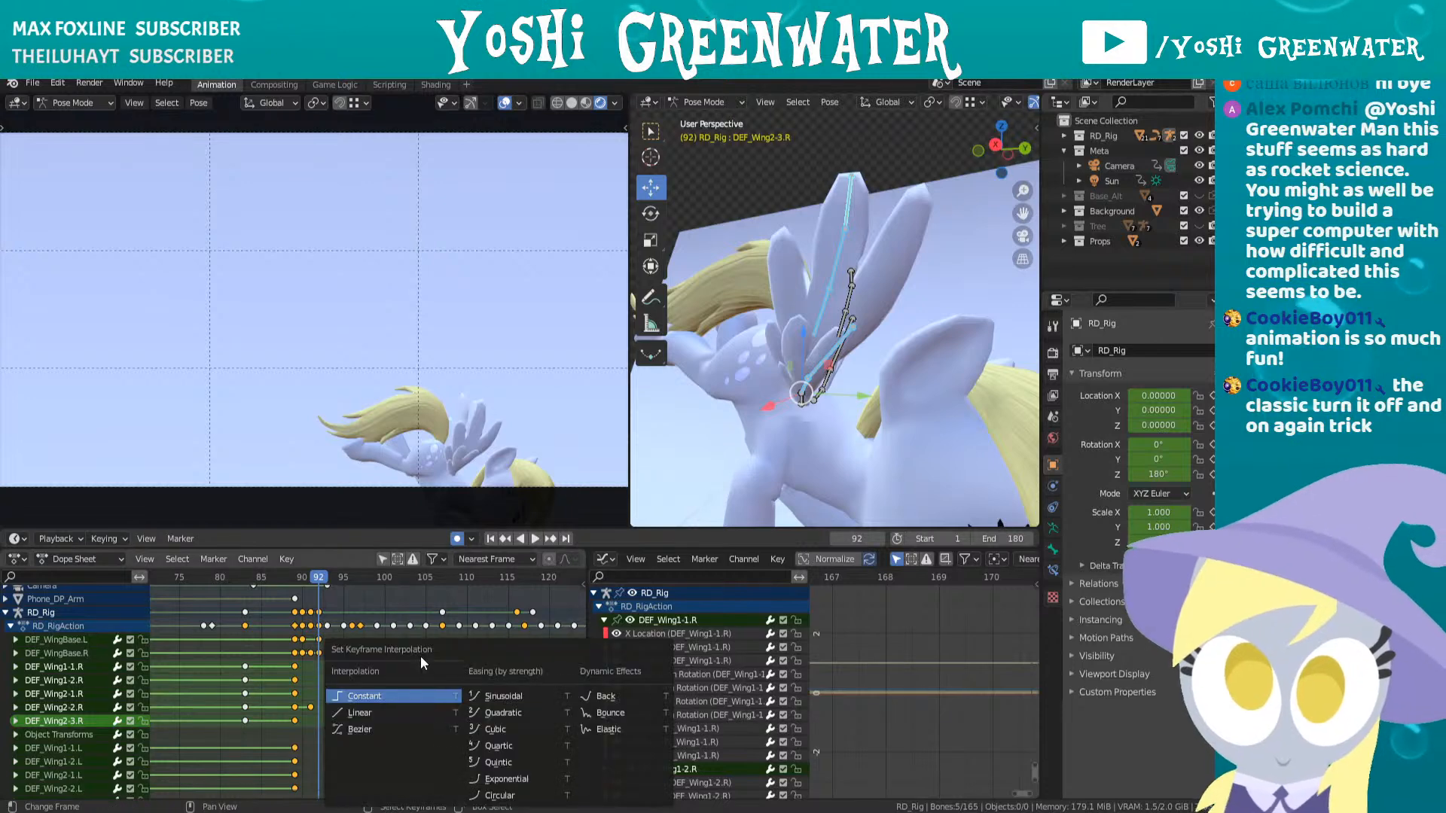
{"action": "left_click", "coordinate": [402, 702]}
- Select DEF_WingBase.L and the left wing's feather bones through DEF_Wing2-3.L, and set their keyframe interpolation to Constant
{"action": "middle_click_drag", "start_coordinate": [866, 339], "coordinate": [968, 395]}
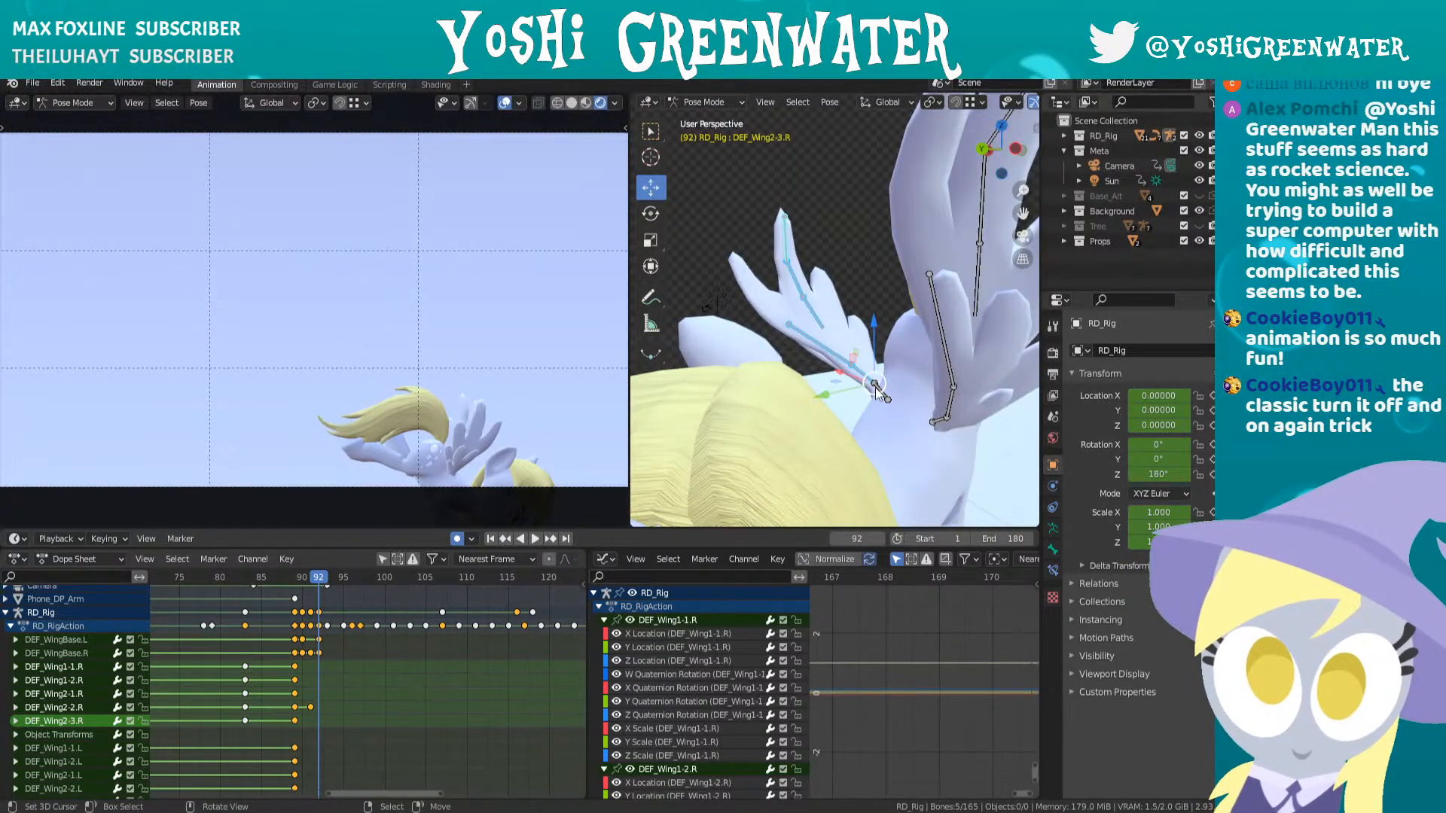
{"action": "right_click", "coordinate": [939, 419]}
{"action": "right_click", "coordinate": [950, 403], "text": "shift"}
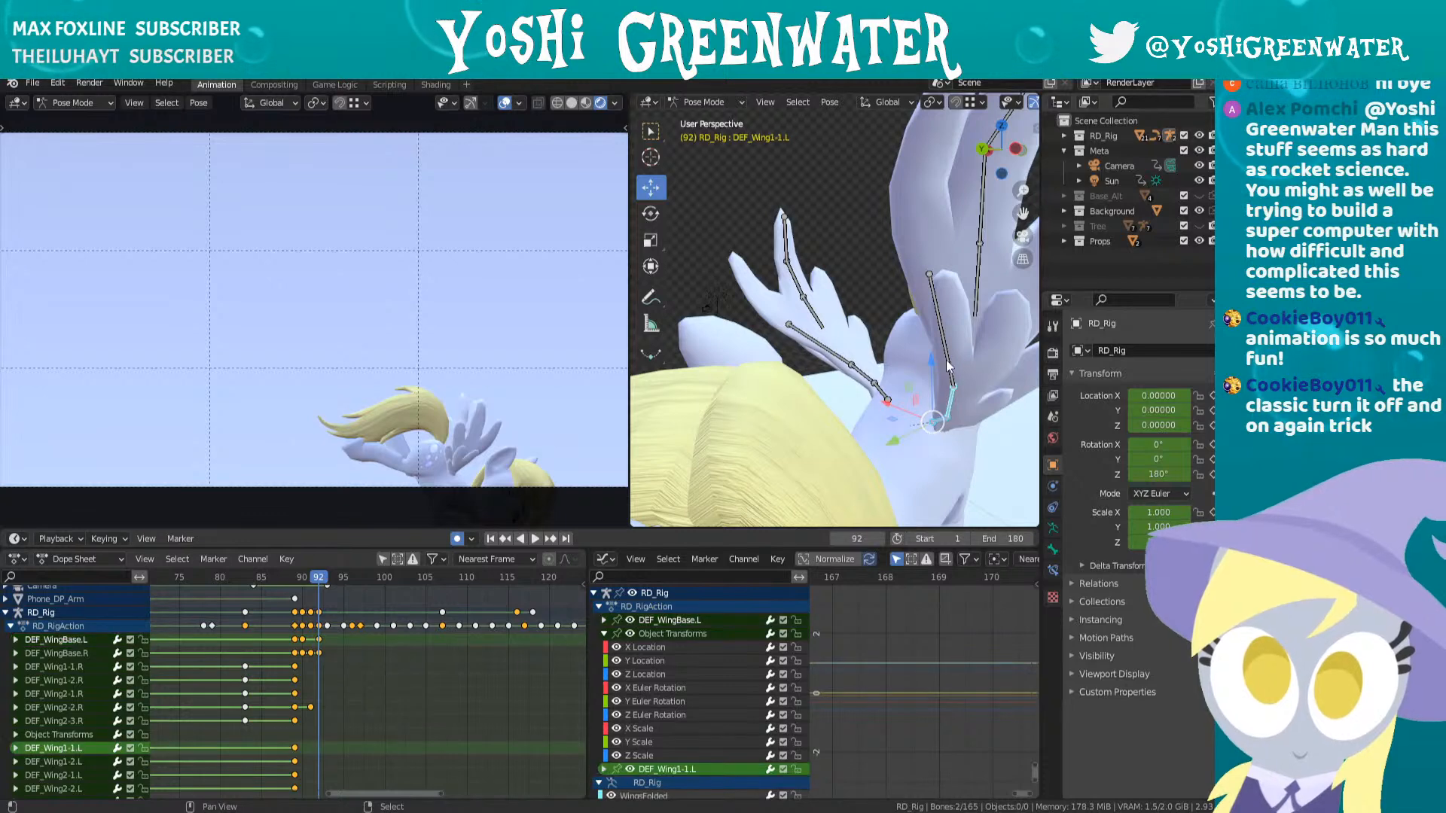
{"action": "right_click", "coordinate": [942, 346], "text": "shift"}
{"action": "middle_click_drag", "start_coordinate": [943, 350], "coordinate": [800, 387]}
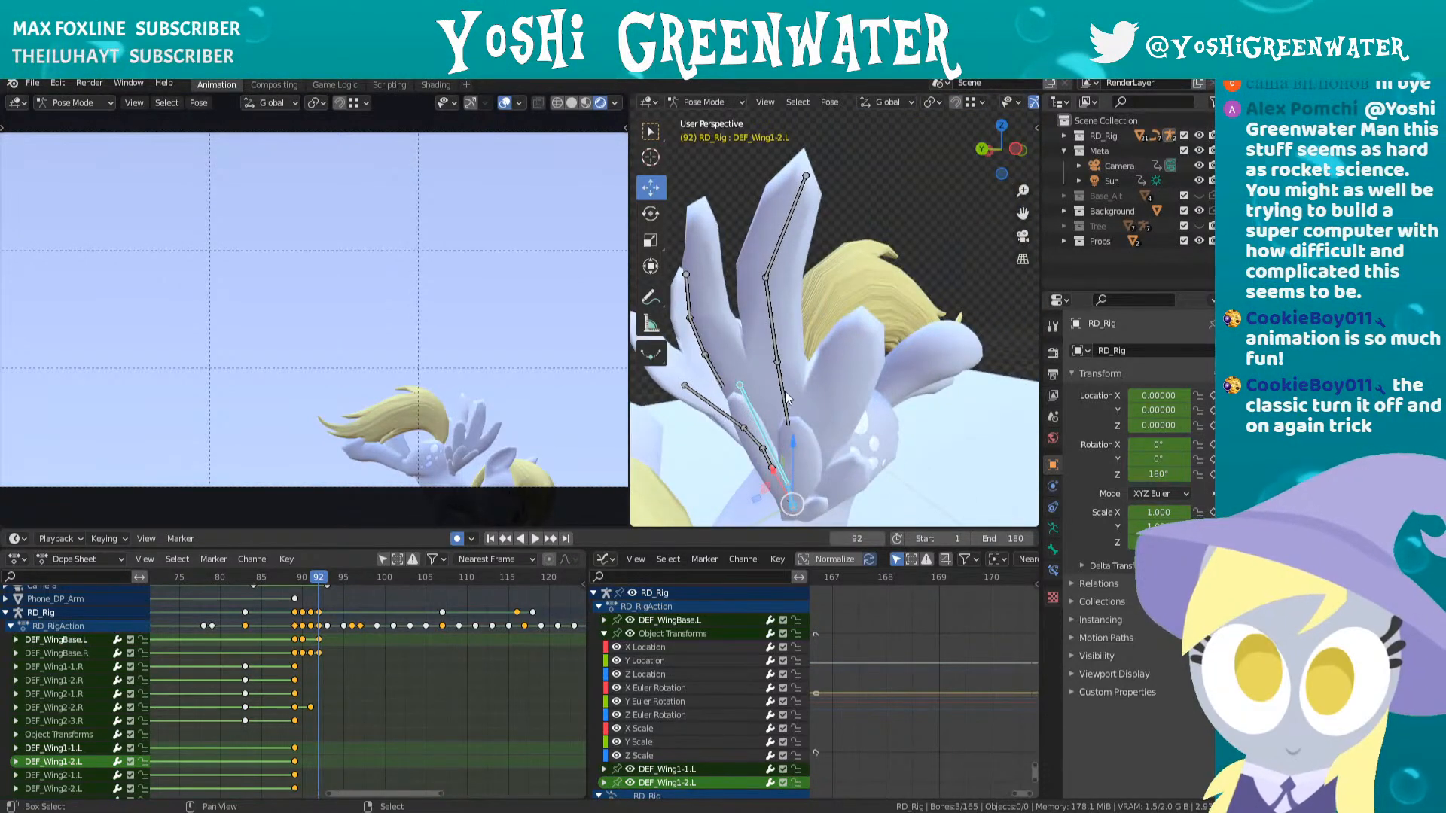
{"action": "right_click", "coordinate": [785, 391], "text": "shift"}
{"action": "right_click", "coordinate": [778, 287], "text": "shift"}
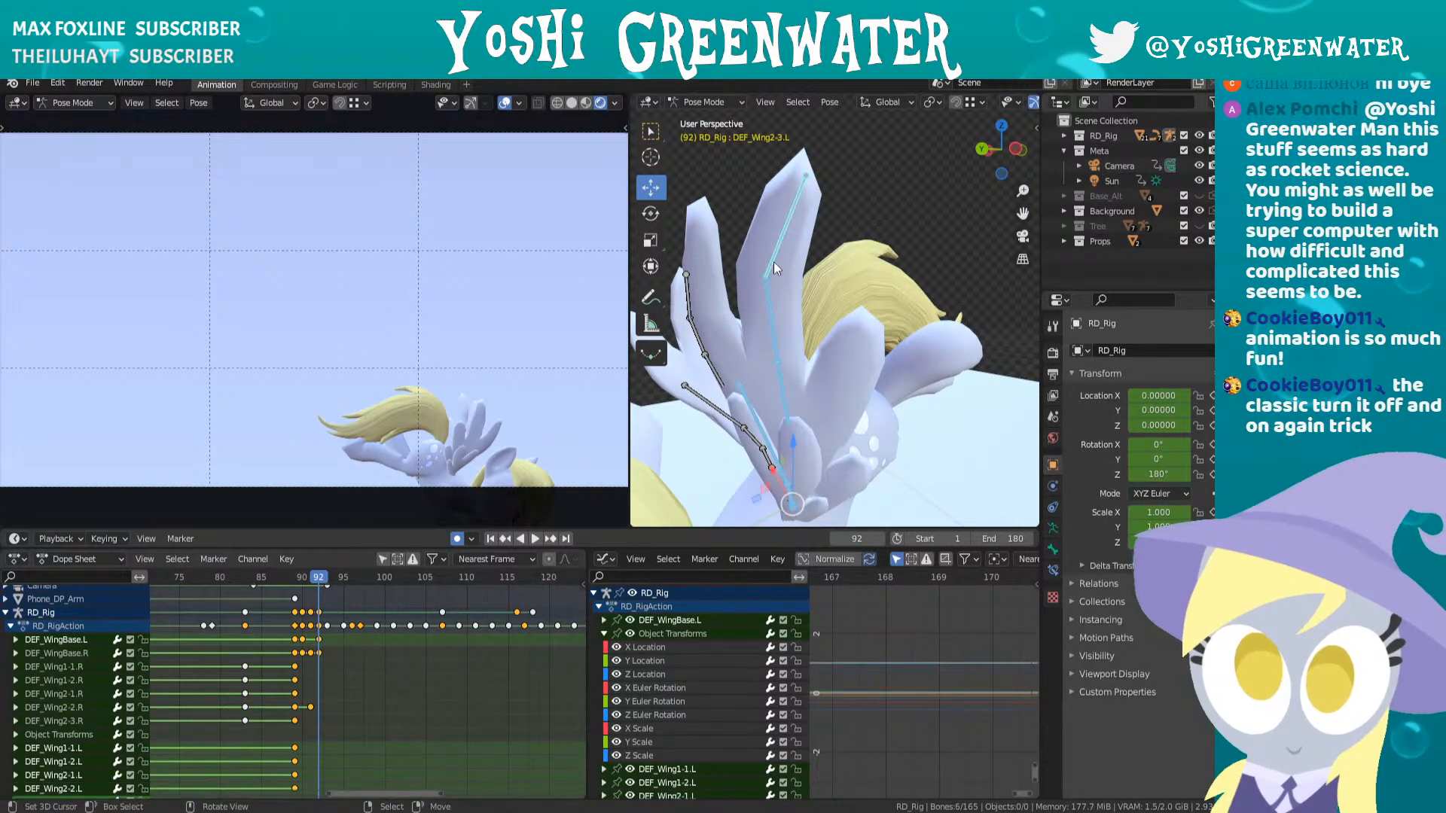
{"action": "key", "text": "t"}
{"action": "left_click", "coordinate": [345, 629]}
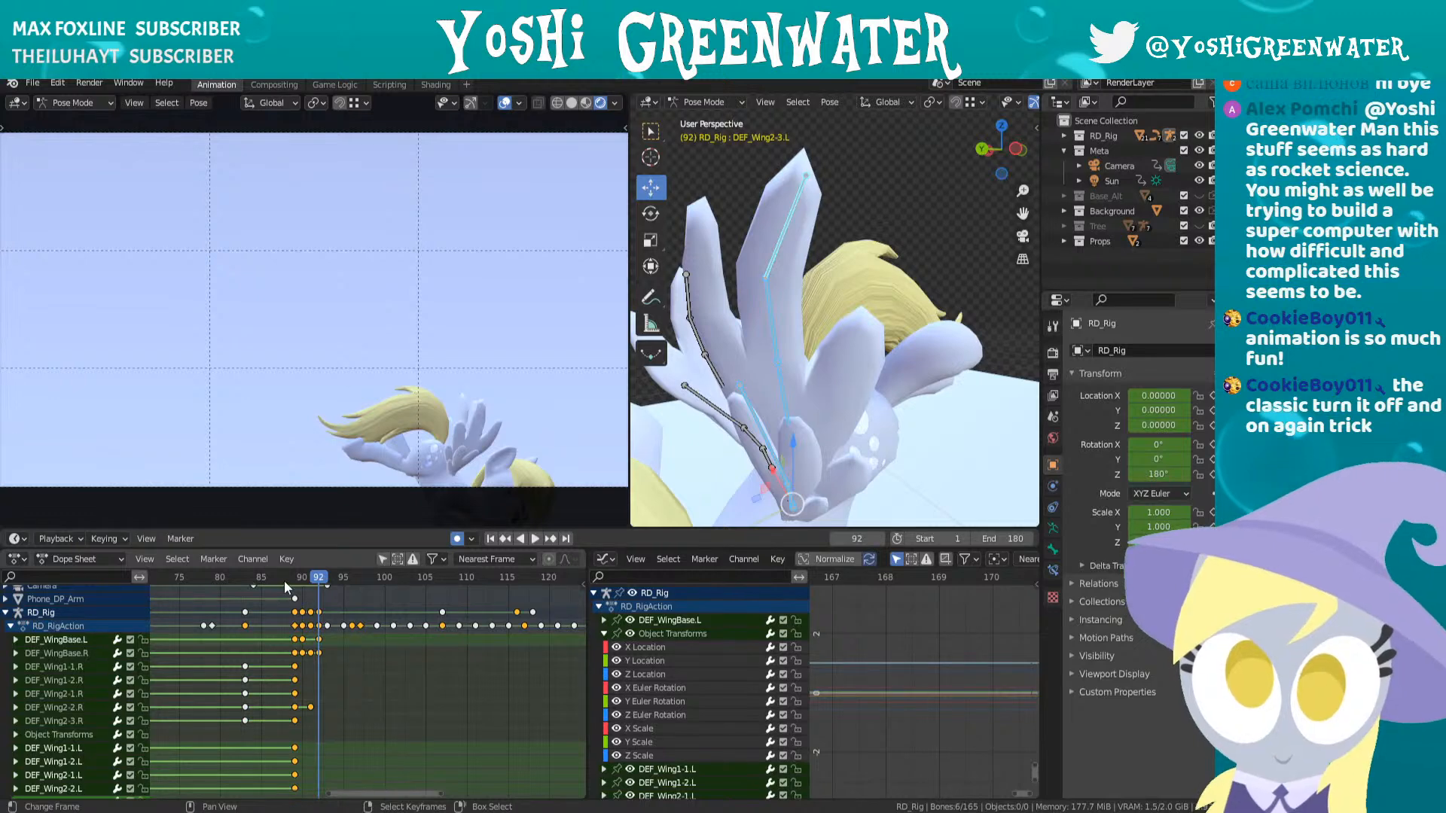
- Play and scrub through the frames around 91 to check both wings' motion, ending on frame 93
{"action": "key", "text": "space"}
{"action": "left_click", "coordinate": [309, 586]}
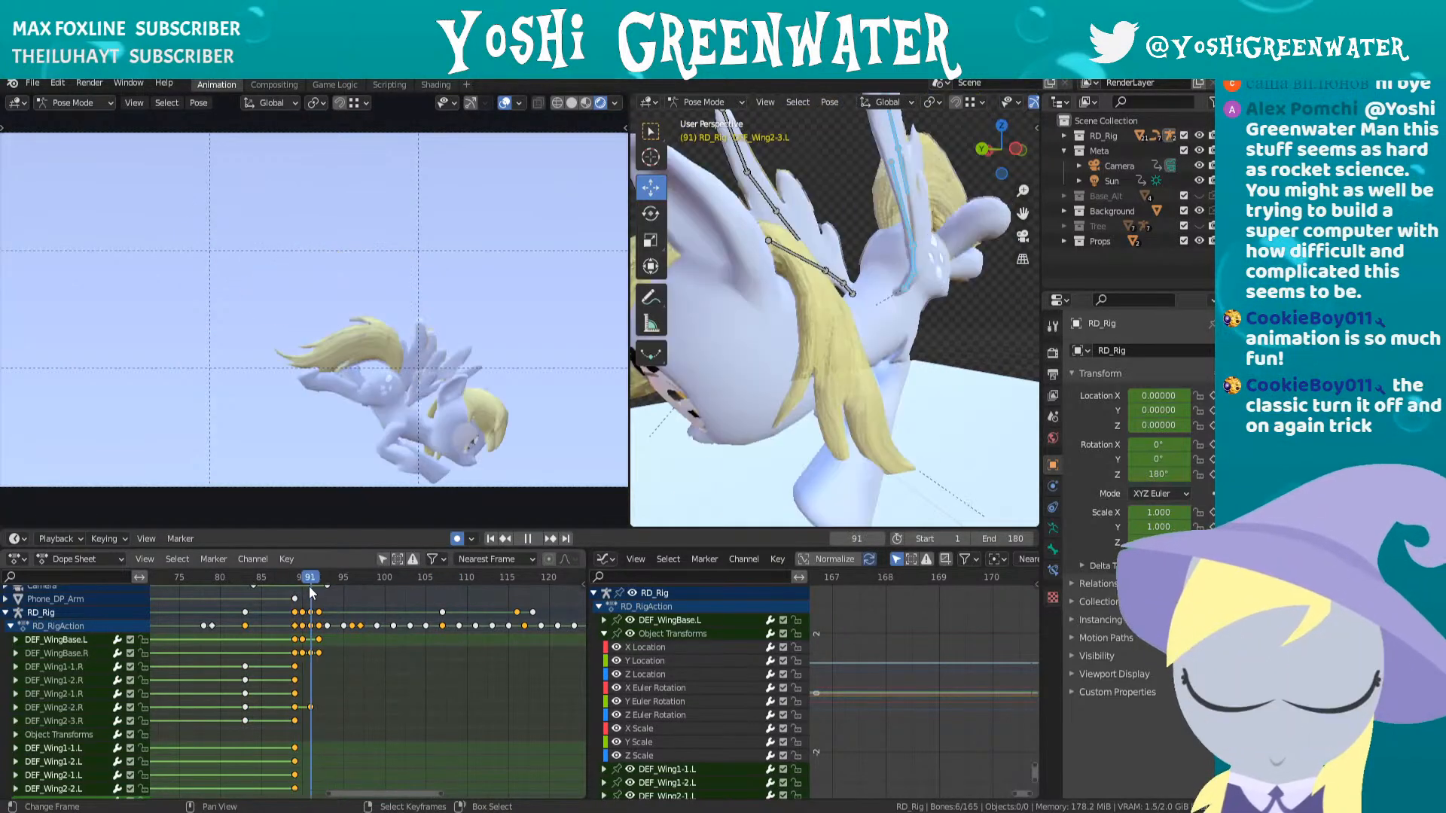
{"action": "key", "text": "space"}
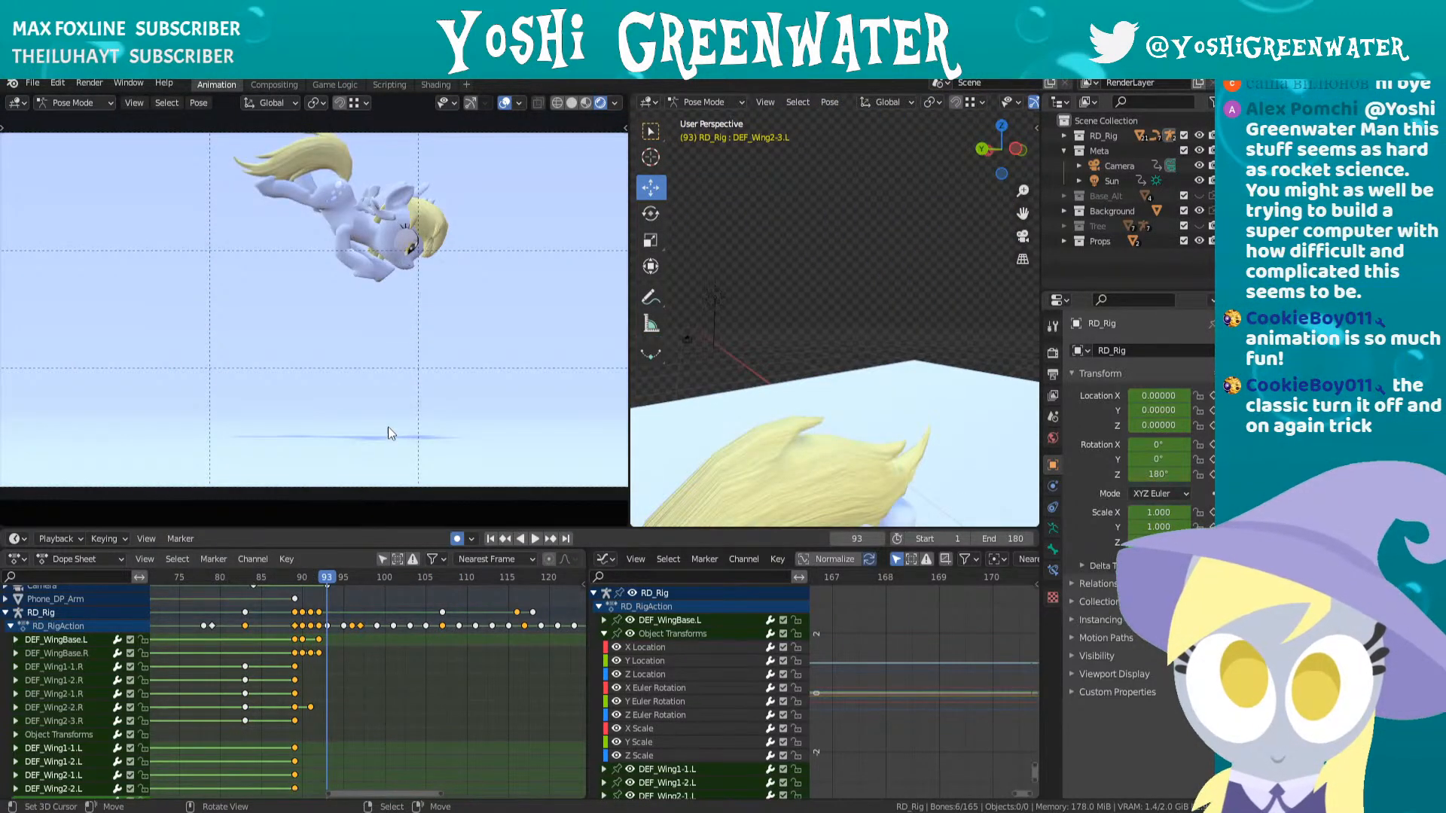
- At frame 93, try rotating DEF_WingBase.R from above and clear the bone's rotation
{"action": "middle_click_drag", "start_coordinate": [640, 419], "coordinate": [828, 376]}
{"action": "left_click", "coordinate": [825, 380]}
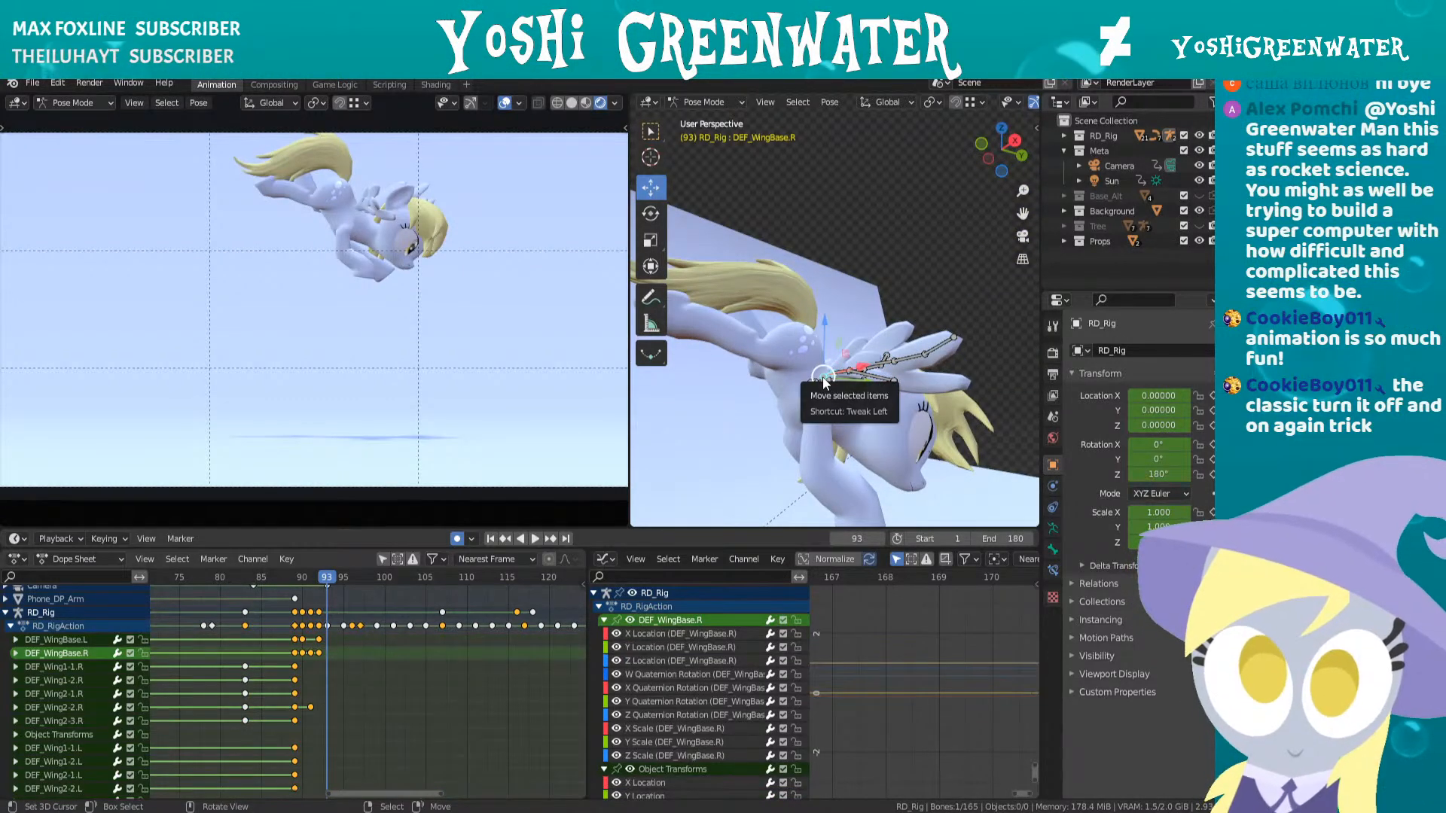
{"action": "key", "text": "KP_7"}
{"action": "key", "text": "t"}
{"action": "middle_click_drag", "start_coordinate": [824, 383], "coordinate": [825, 415], "text": "shift"}
{"action": "key", "text": "r"}
{"action": "left_click", "coordinate": [899, 407]}
{"action": "key", "text": "alt+r"}
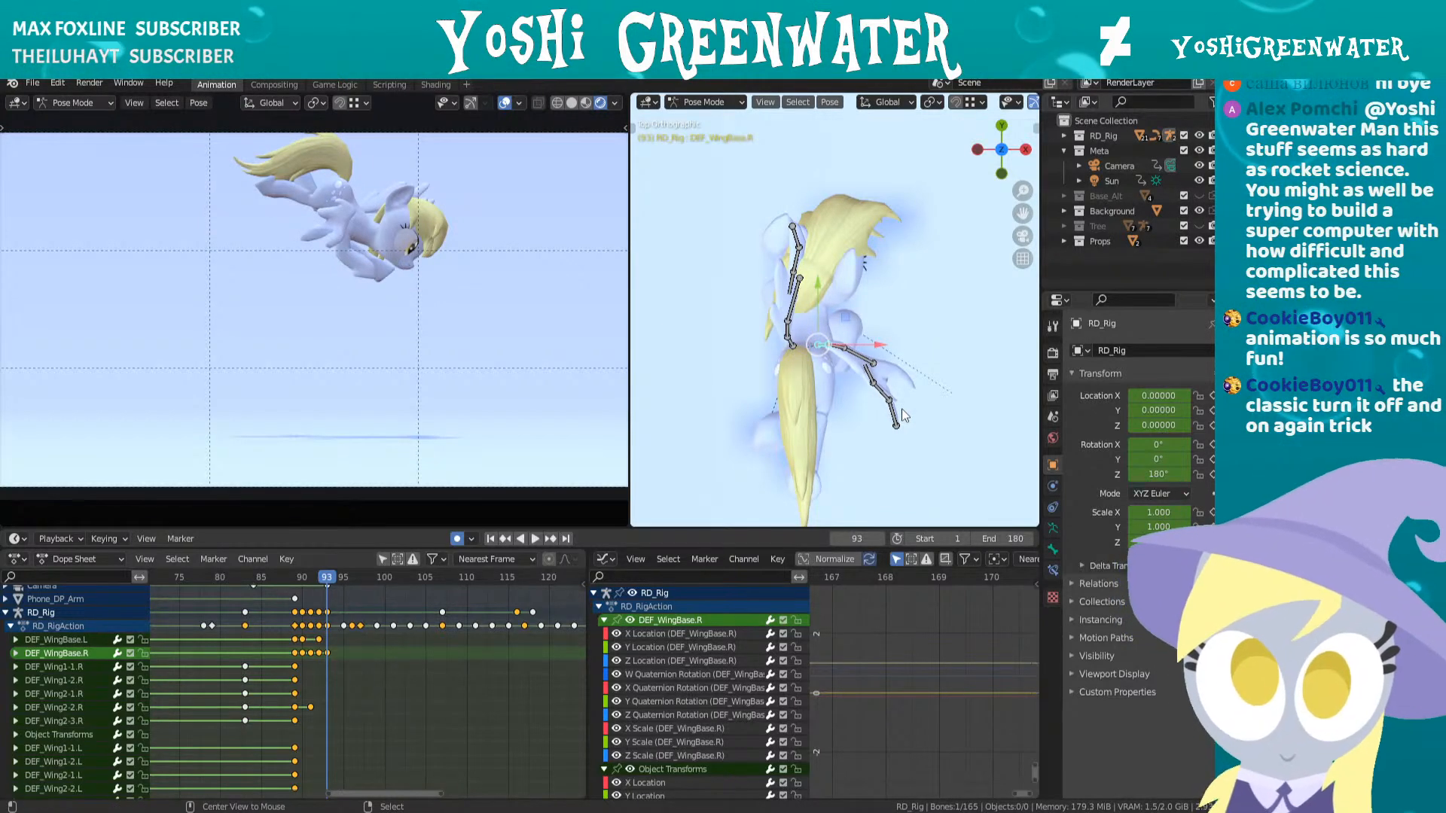
- At frame 93, try raising the right wing by rotating DEF_WingBase.R and DEF_Wing1-1.R
{"action": "middle_click_drag", "start_coordinate": [904, 414], "coordinate": [899, 336]}
{"action": "key", "text": "r"}
{"action": "left_click", "coordinate": [868, 339]}
{"action": "key", "text": "r"}
{"action": "left_click", "coordinate": [945, 378]}
{"action": "key", "text": "r"}
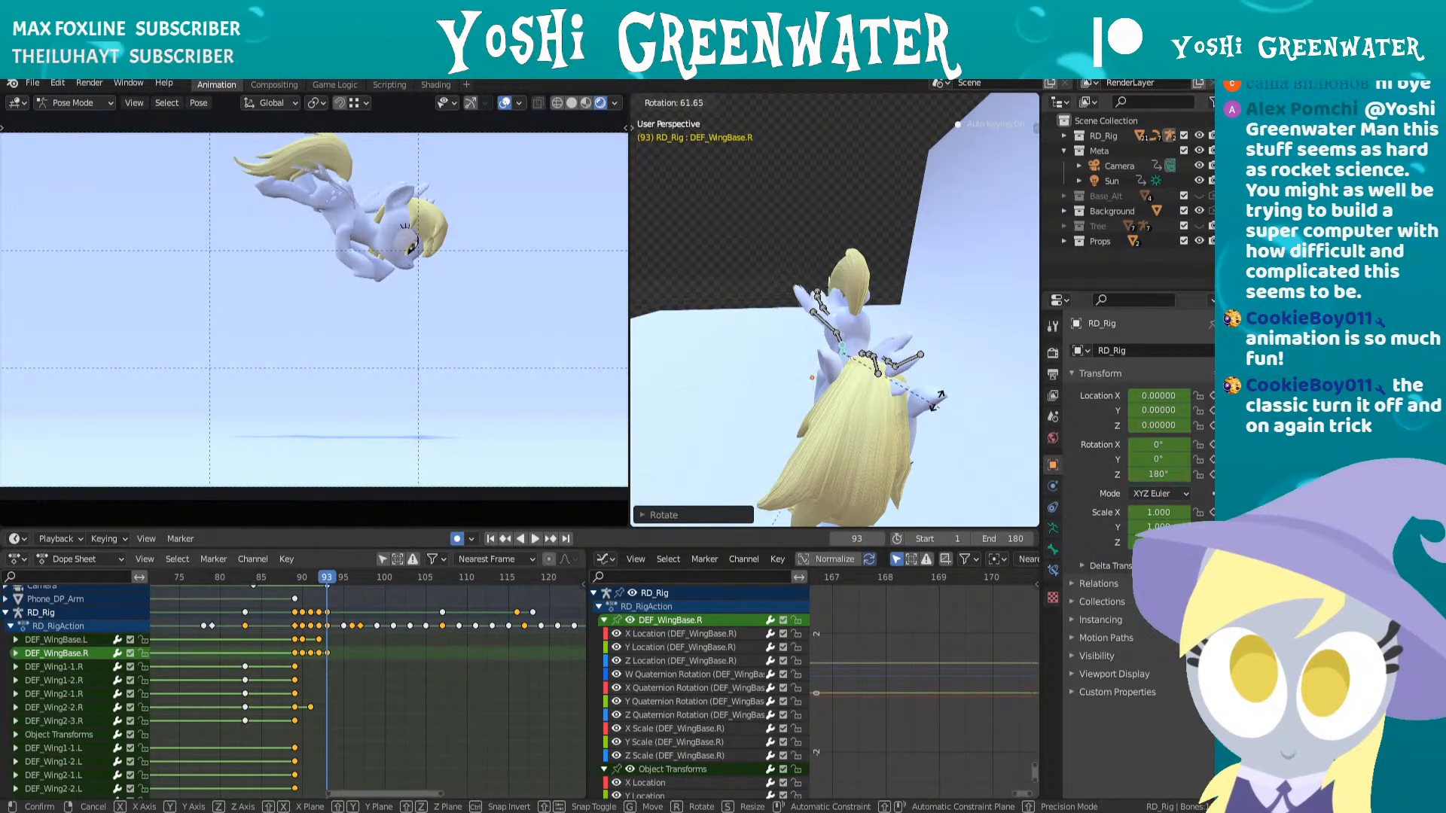
{"action": "left_click", "coordinate": [862, 360]}
{"action": "left_click", "coordinate": [834, 341]}
{"action": "key", "text": "r"}
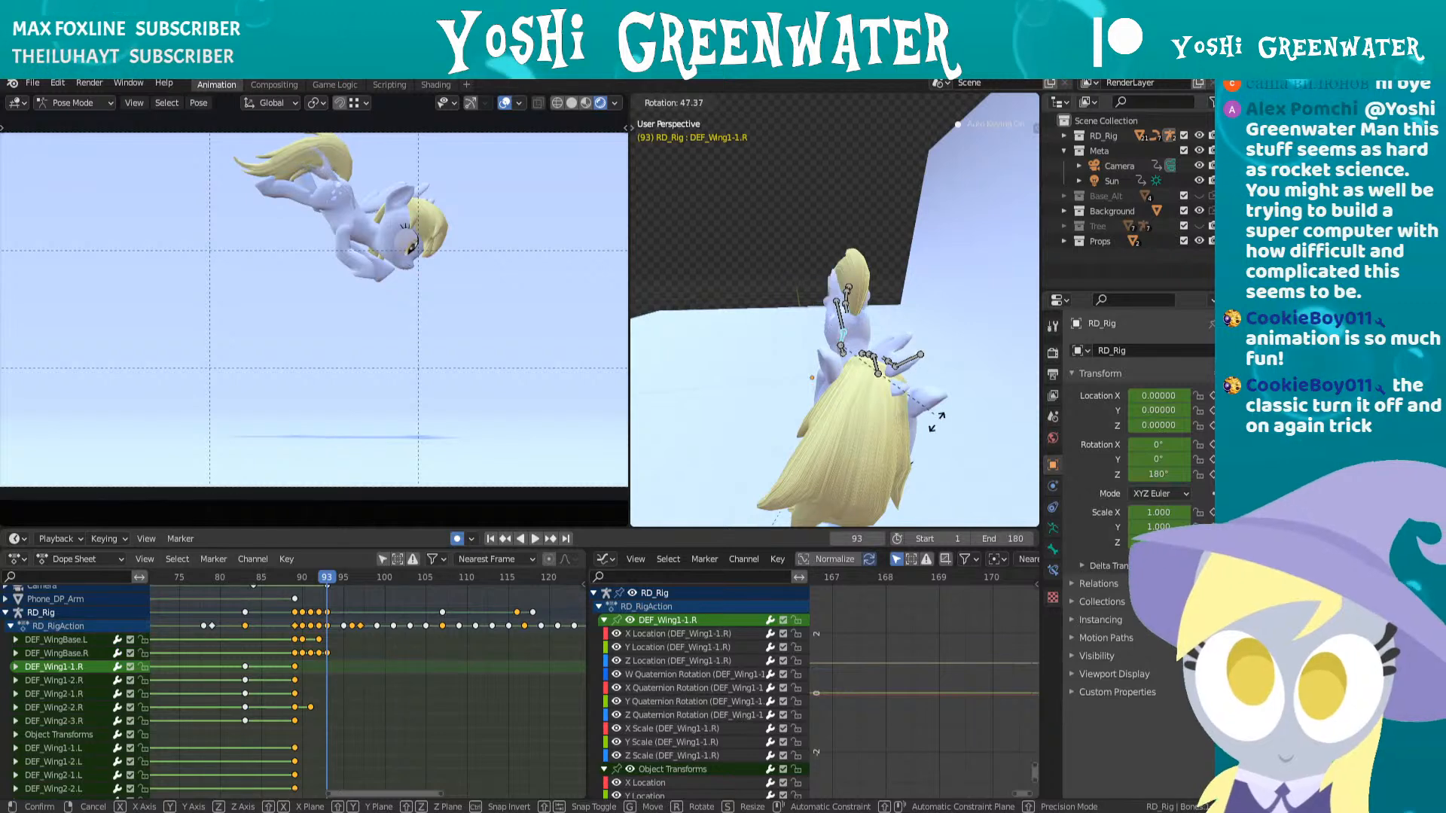
{"action": "left_click", "coordinate": [926, 411]}
- Clear the rotation of all wing bones at frame 93, then rotate DEF_WingBase.R and DEF_WingBase.L to raise both wings
{"action": "key", "text": "a"}
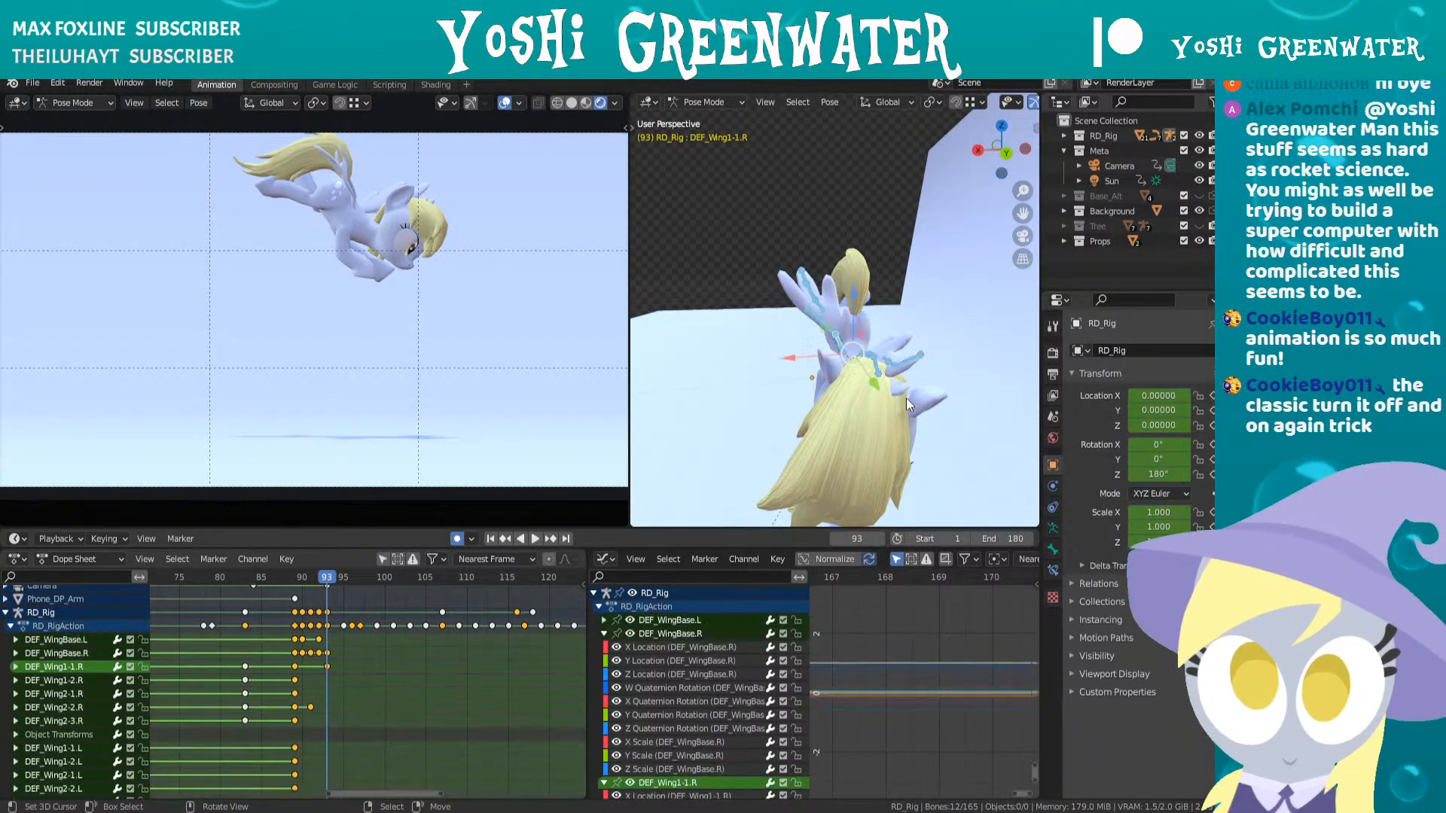
{"action": "key", "text": "alt+r"}
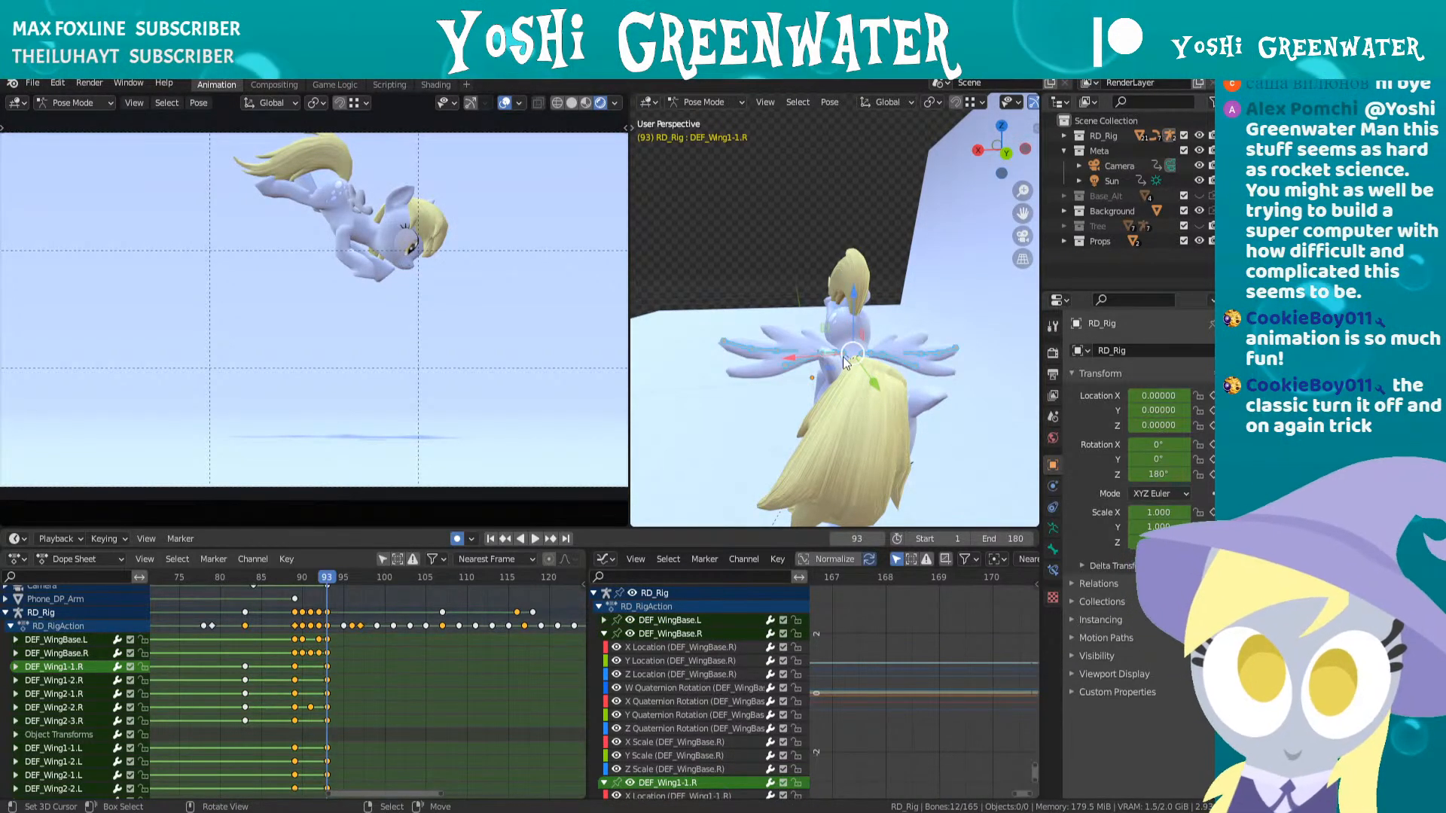
{"action": "right_click", "coordinate": [851, 350]}
{"action": "scroll", "coordinate": [856, 331], "scroll_direction": "up", "scroll_amount": 3}
{"action": "key", "text": "r"}
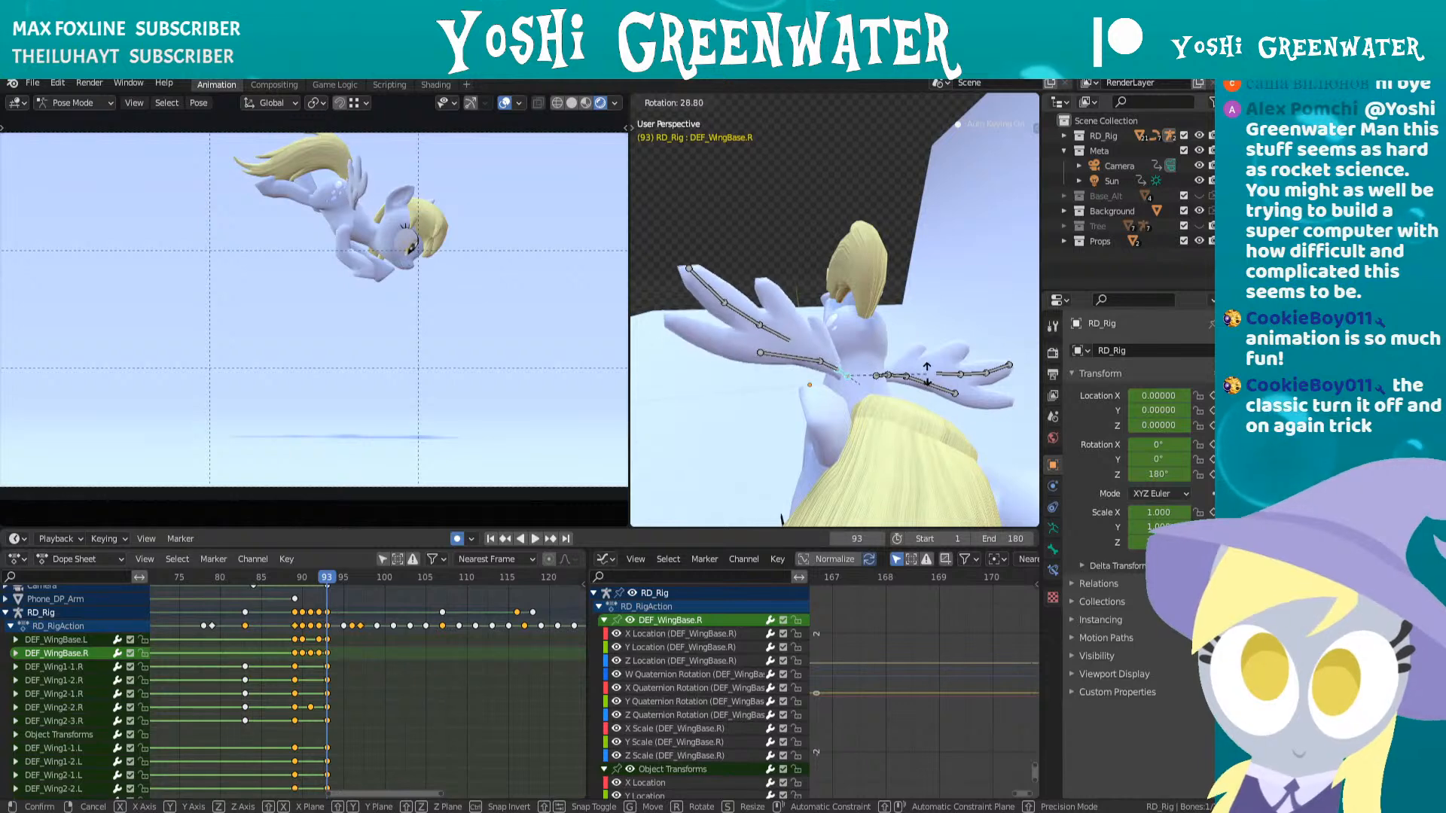
{"action": "left_click", "coordinate": [925, 385]}
{"action": "right_click", "coordinate": [879, 370]}
{"action": "key", "text": "r"}
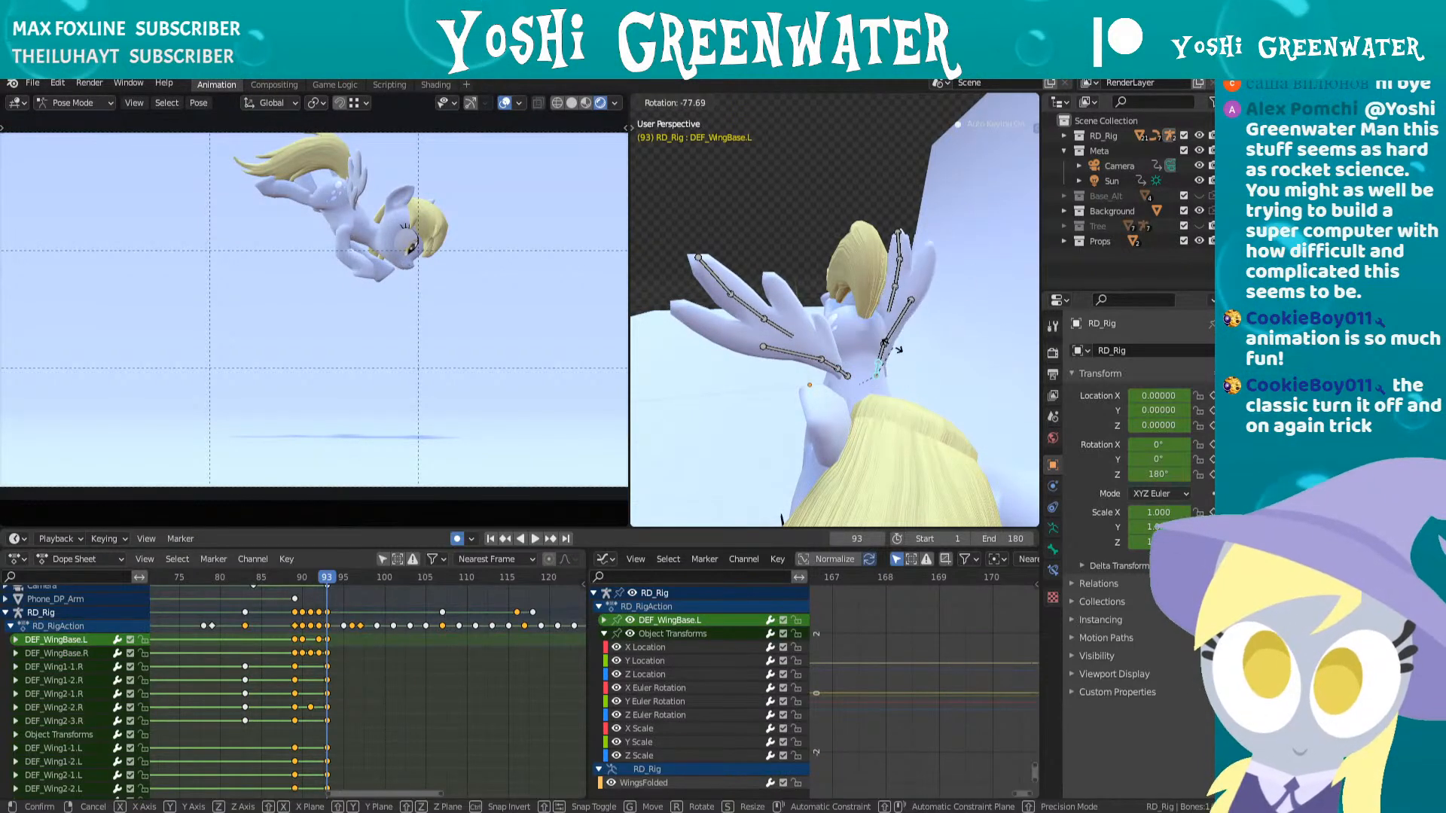
{"action": "left_click", "coordinate": [881, 380]}
- Refine the raised wings at frame 93 with trackball rotations of DEF_WingBase.L and DEF_WingBase.R
{"action": "middle_click_drag", "start_coordinate": [881, 380], "coordinate": [908, 398]}
{"action": "key", "text": "r"}
{"action": "key", "text": "r"}
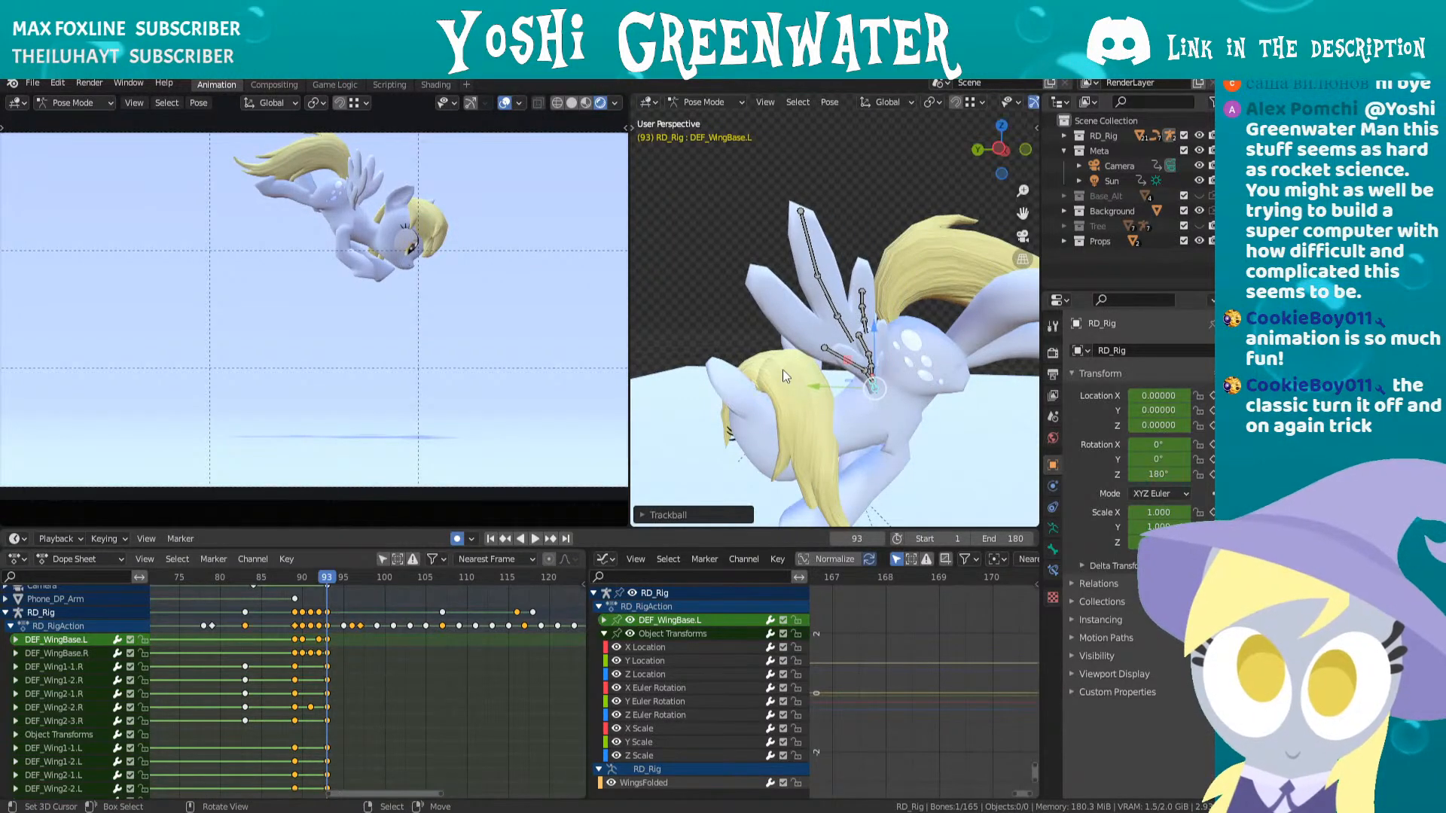
{"action": "middle_click_drag", "start_coordinate": [783, 369], "coordinate": [633, 333]}
{"action": "middle_click_drag", "start_coordinate": [362, 332], "coordinate": [73, 332]}
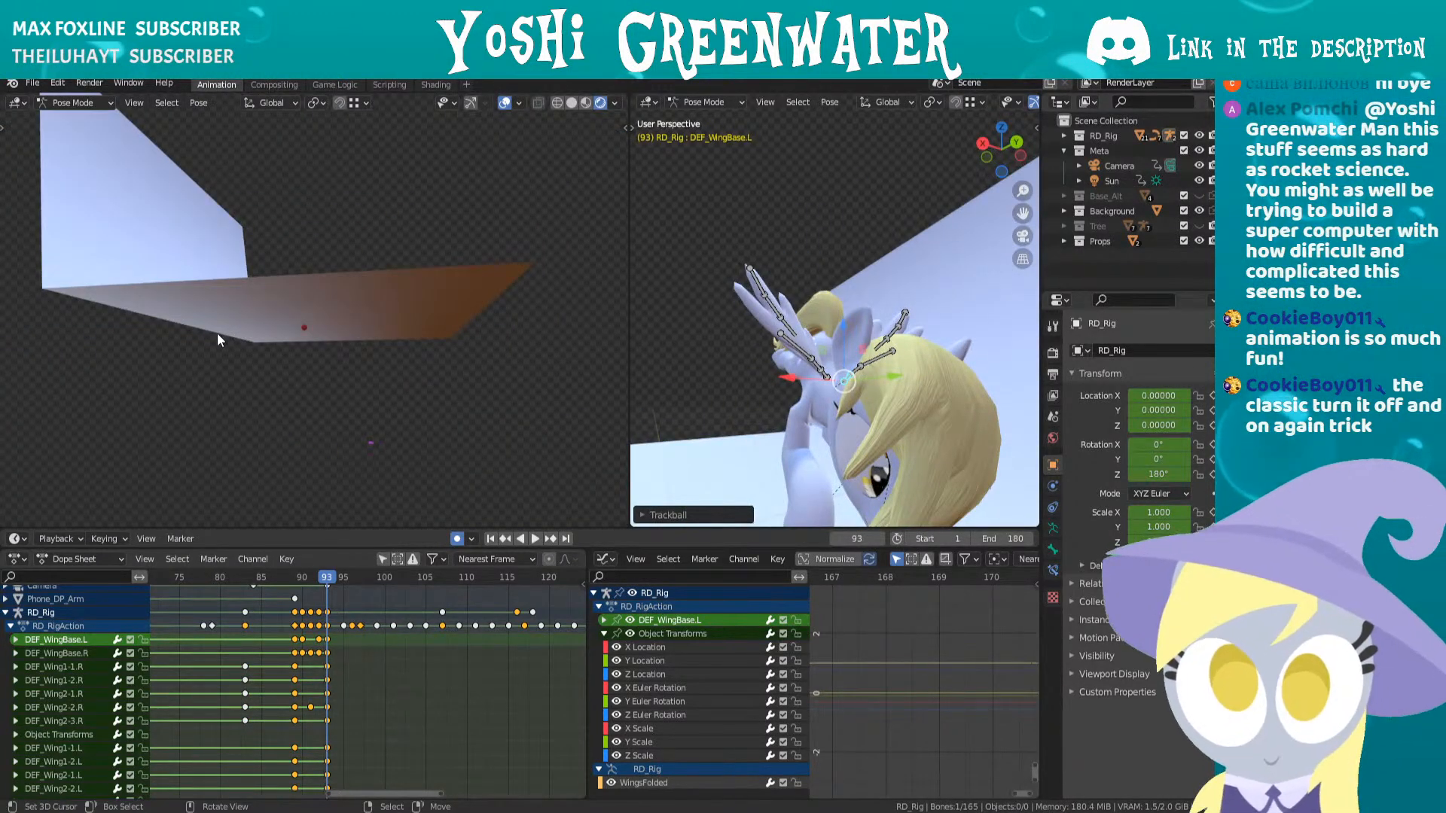
{"action": "key", "text": "KP_0"}
{"action": "middle_click_drag", "start_coordinate": [706, 332], "coordinate": [793, 369]}
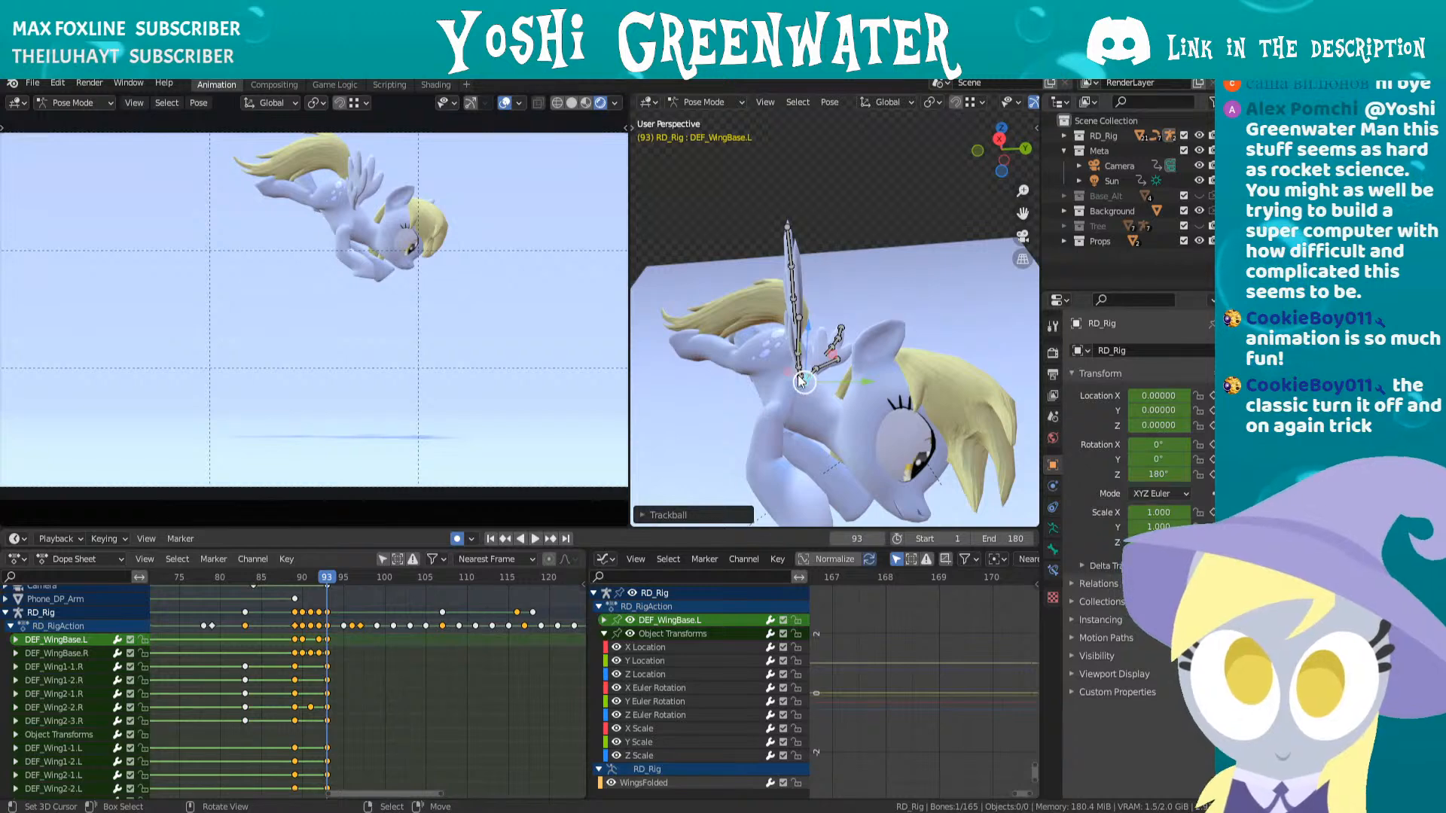
{"action": "left_click", "coordinate": [800, 380]}
{"action": "key", "text": "r"}
{"action": "key", "text": "r"}
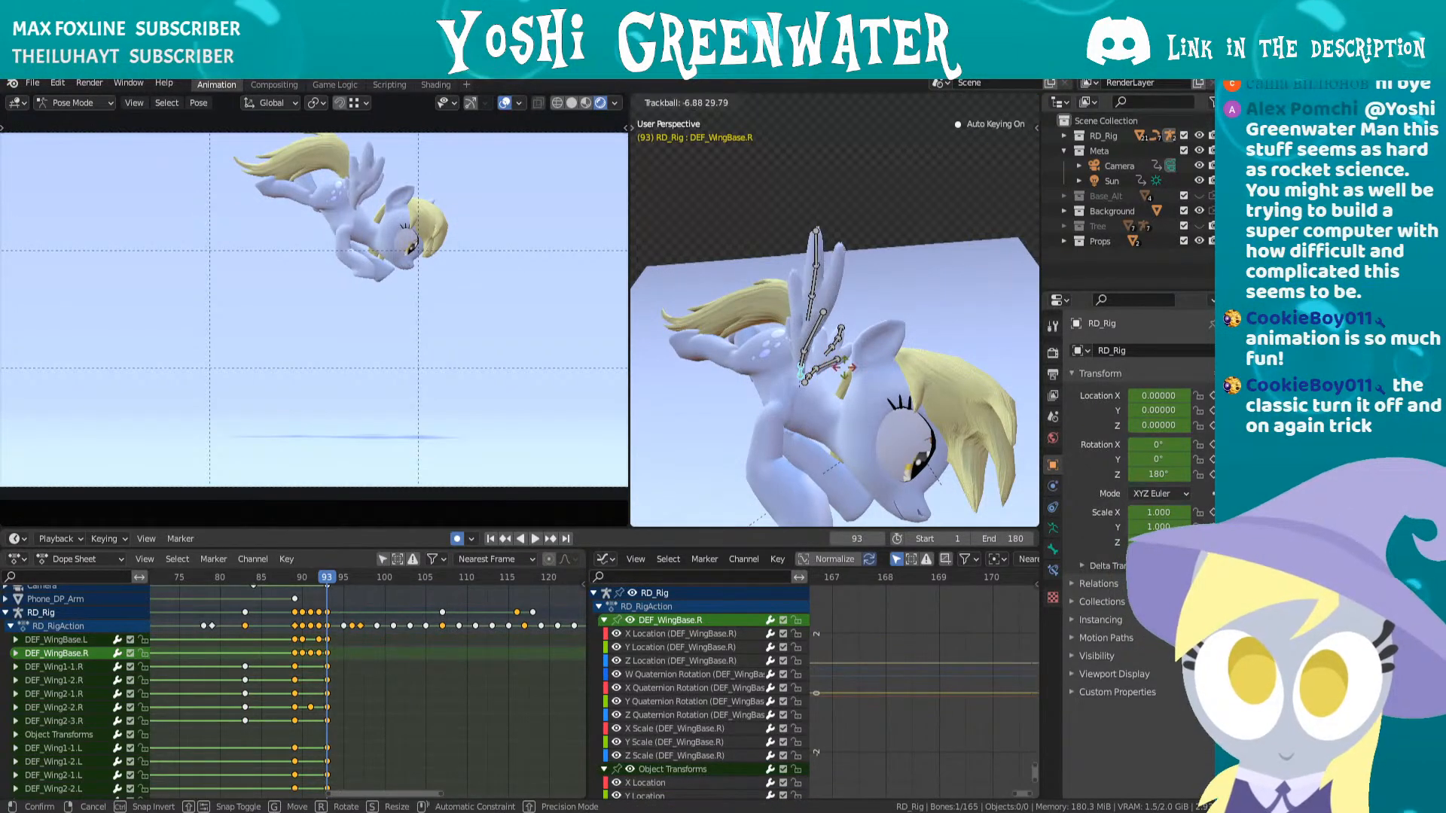
{"action": "left_click", "coordinate": [856, 367]}
- At frame 94, raise the right wing with two trackball rotations of DEF_WingBase.R
{"action": "key", "text": "Left"}
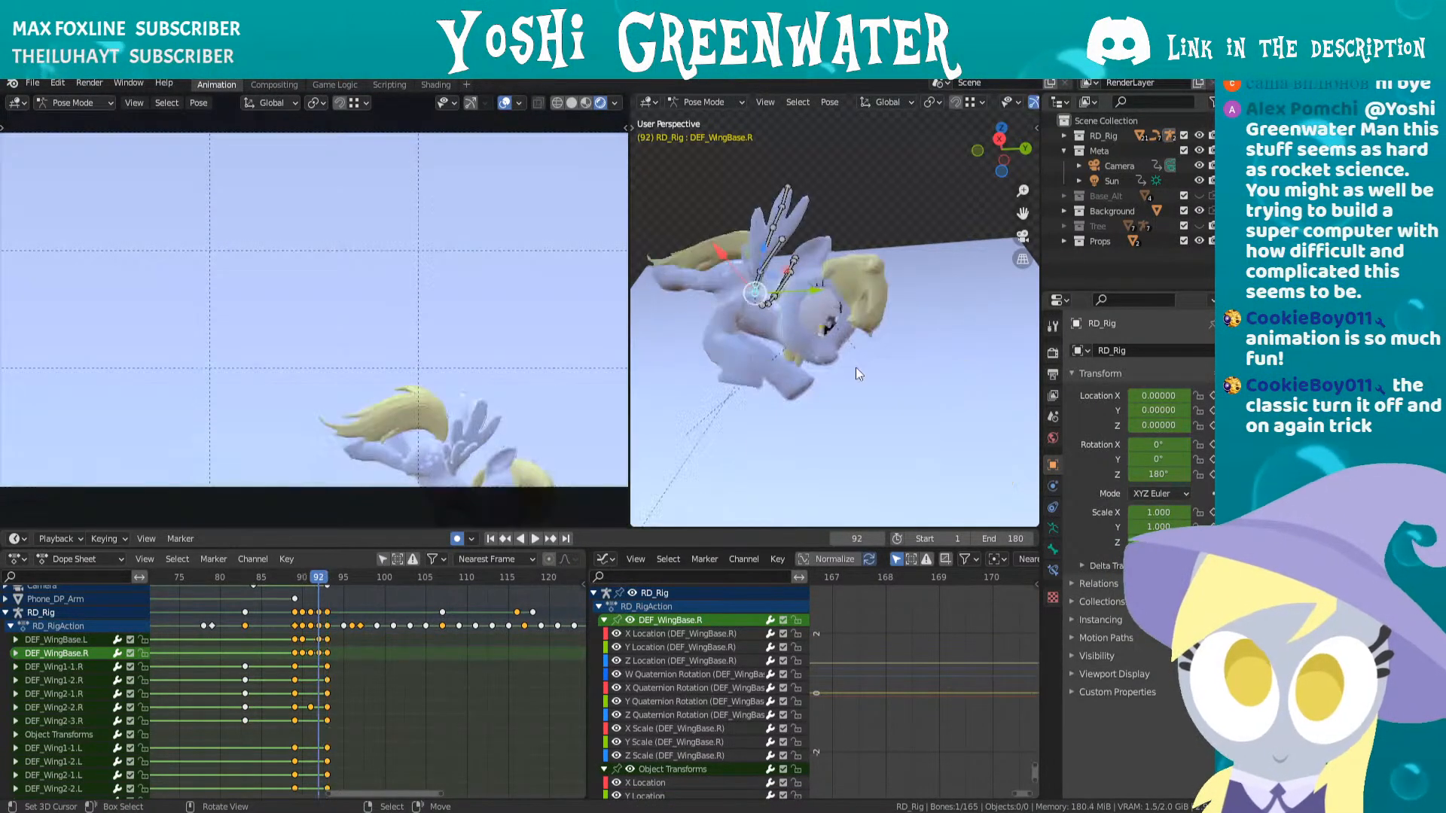
{"action": "key", "text": "Right"}
{"action": "key", "text": "Right"}
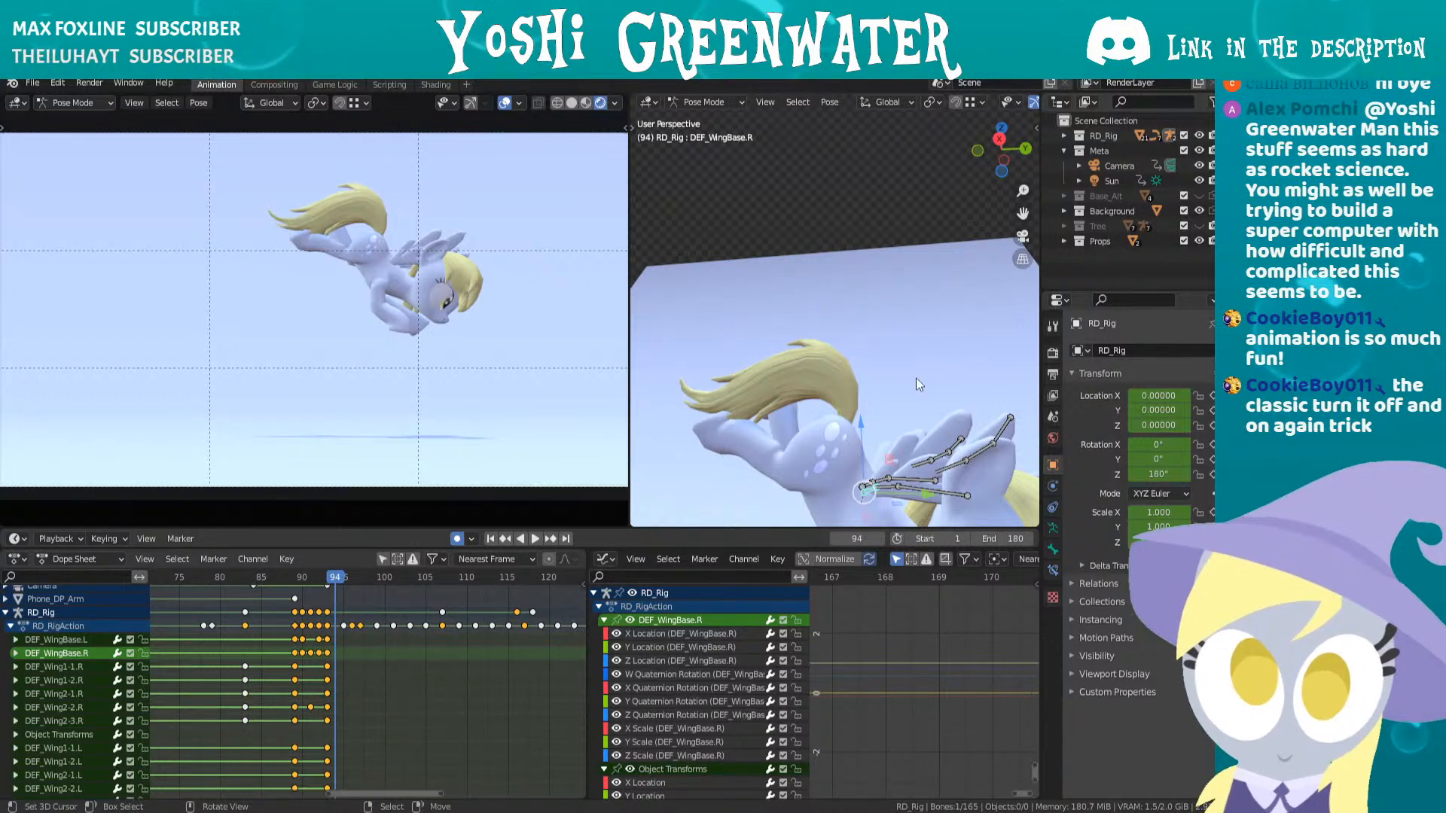
{"action": "mouse_move", "coordinate": [916, 377]}
{"action": "middle_mouse_down"}
{"action": "mouse_move", "coordinate": [849, 286]}
{"action": "mouse_move", "coordinate": [788, 295]}
{"action": "mouse_move", "coordinate": [941, 368]}
{"action": "middle_mouse_up"}
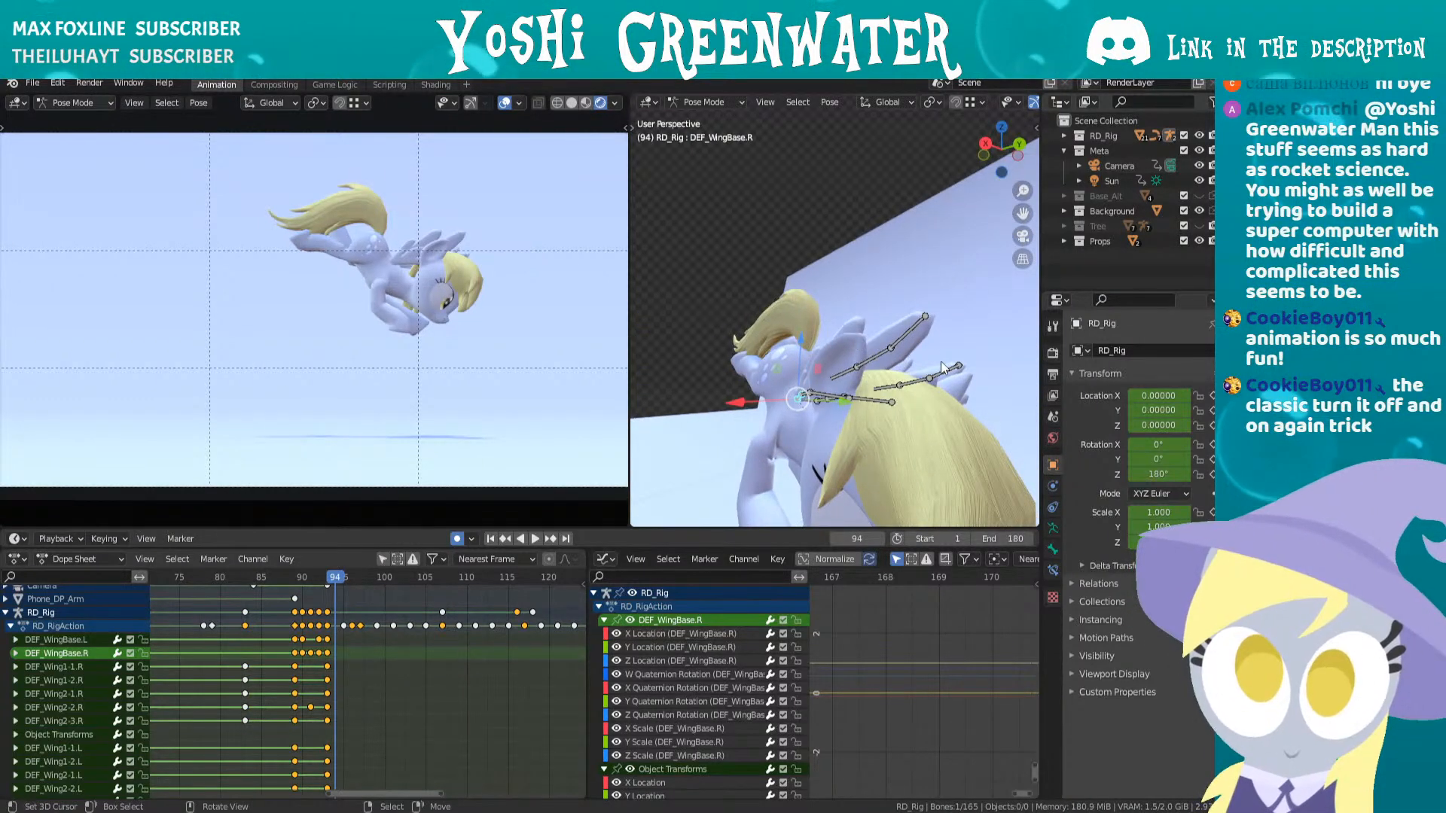
{"action": "key", "text": "r"}
{"action": "key", "text": "r"}
{"action": "left_click", "coordinate": [896, 341]}
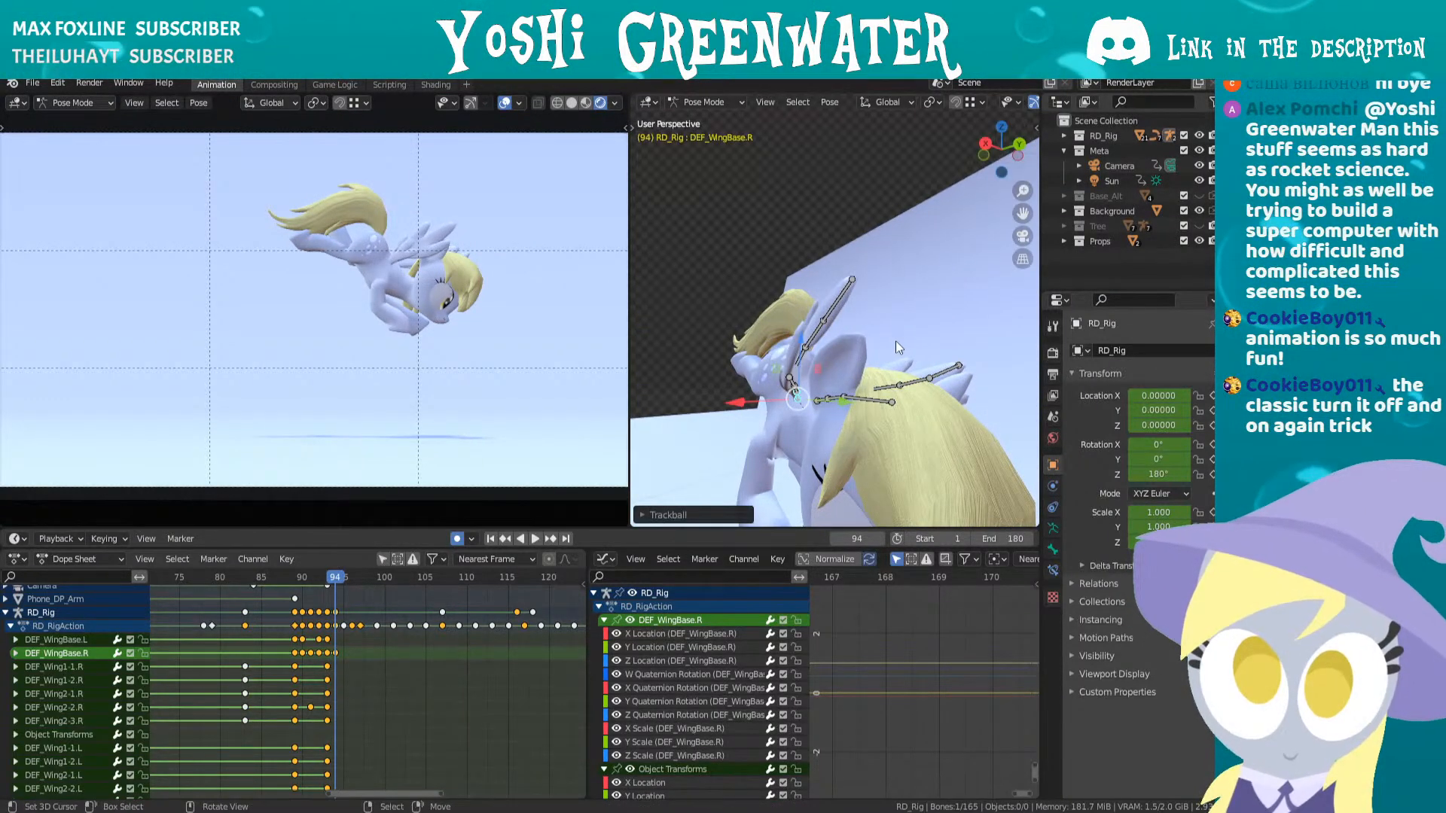
{"action": "key", "text": "r"}
{"action": "key", "text": "r"}
{"action": "left_click", "coordinate": [893, 299]}
- From the top view, adjust DEF_WingBase.R at frame 94 and turn it around the global Z axis
{"action": "middle_click_drag", "start_coordinate": [893, 301], "coordinate": [818, 367]}
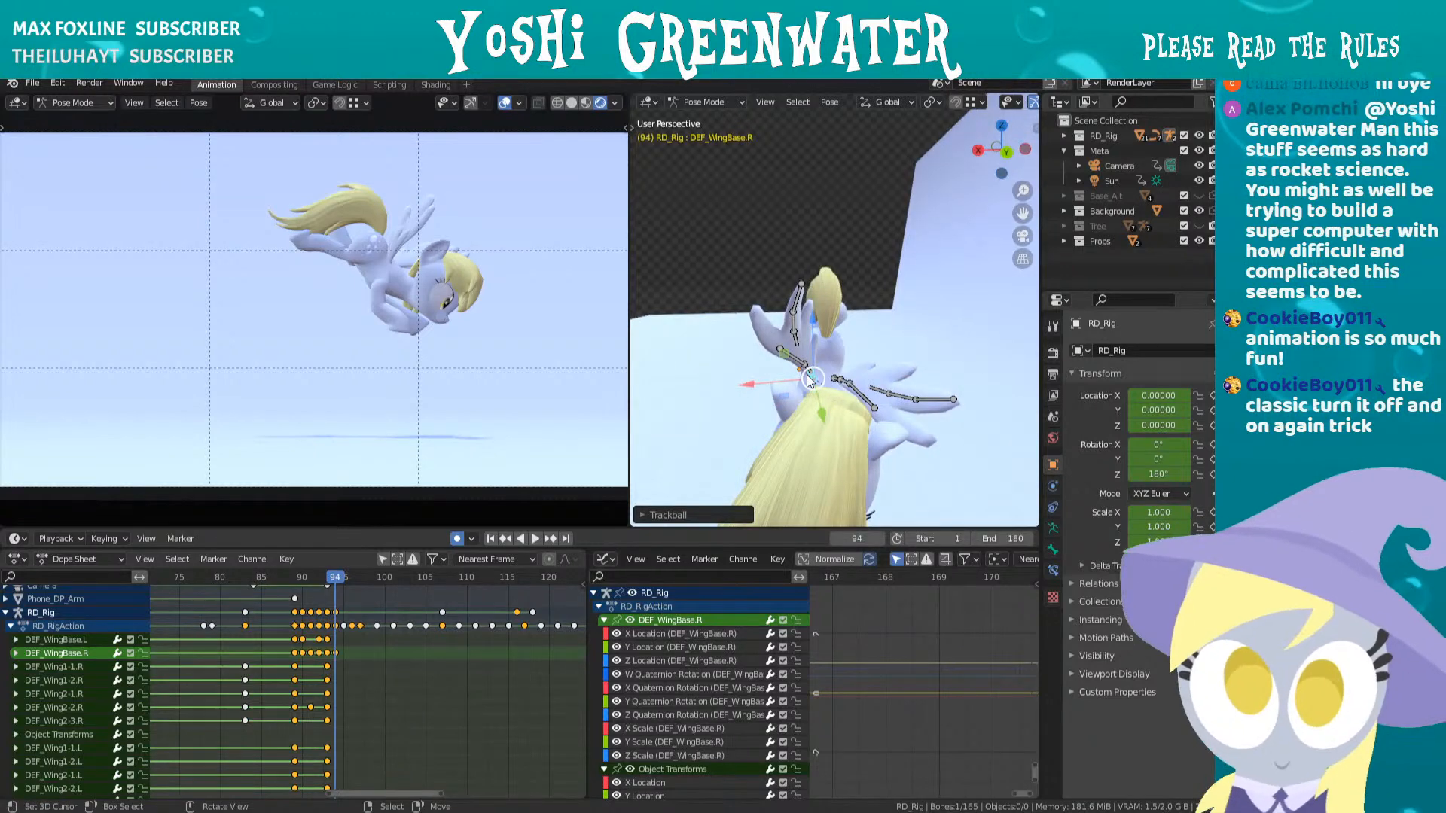
{"action": "key", "text": "KP_7"}
{"action": "key", "text": "r"}
{"action": "key", "text": "r"}
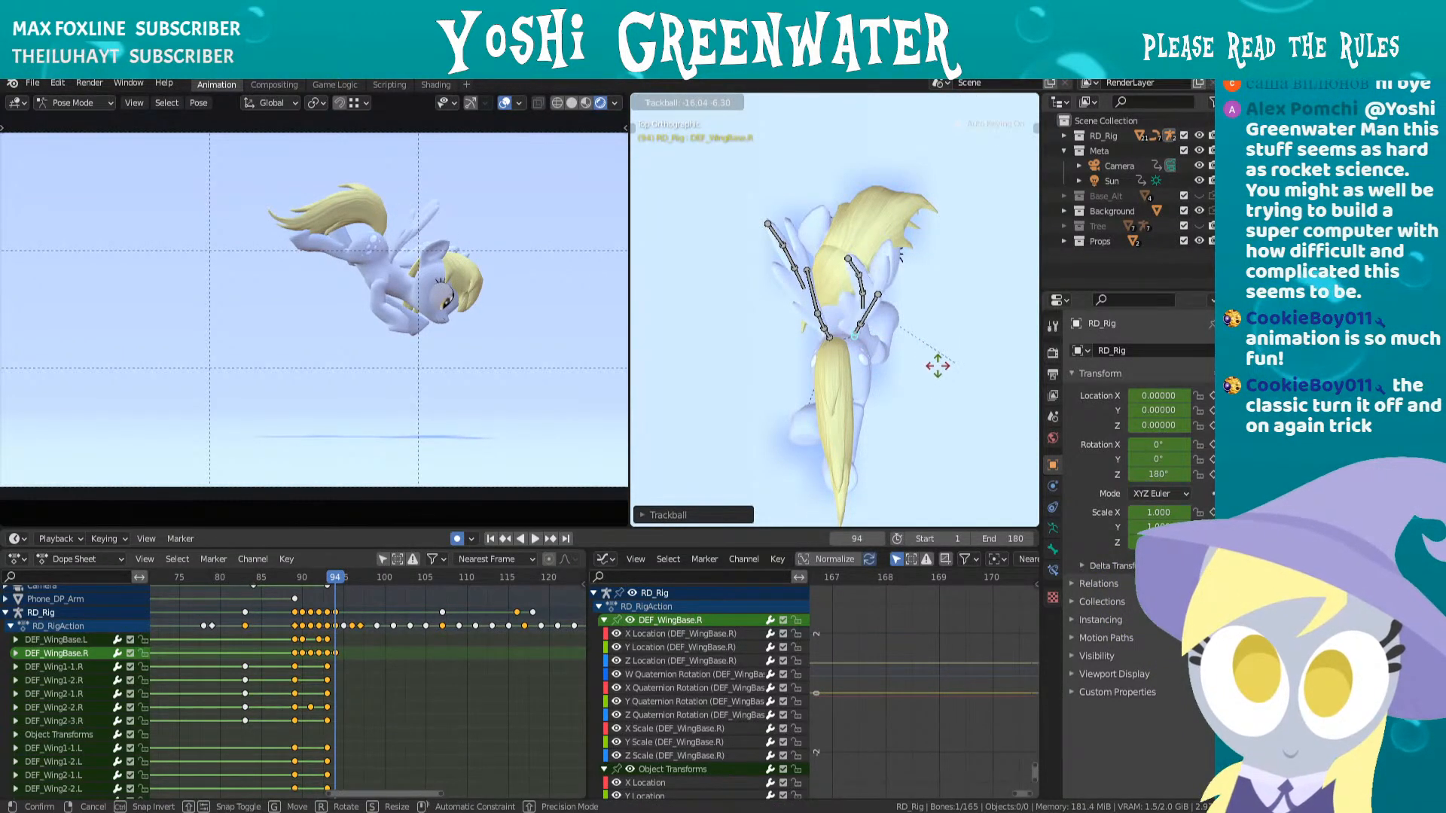
{"action": "key", "text": "r"}
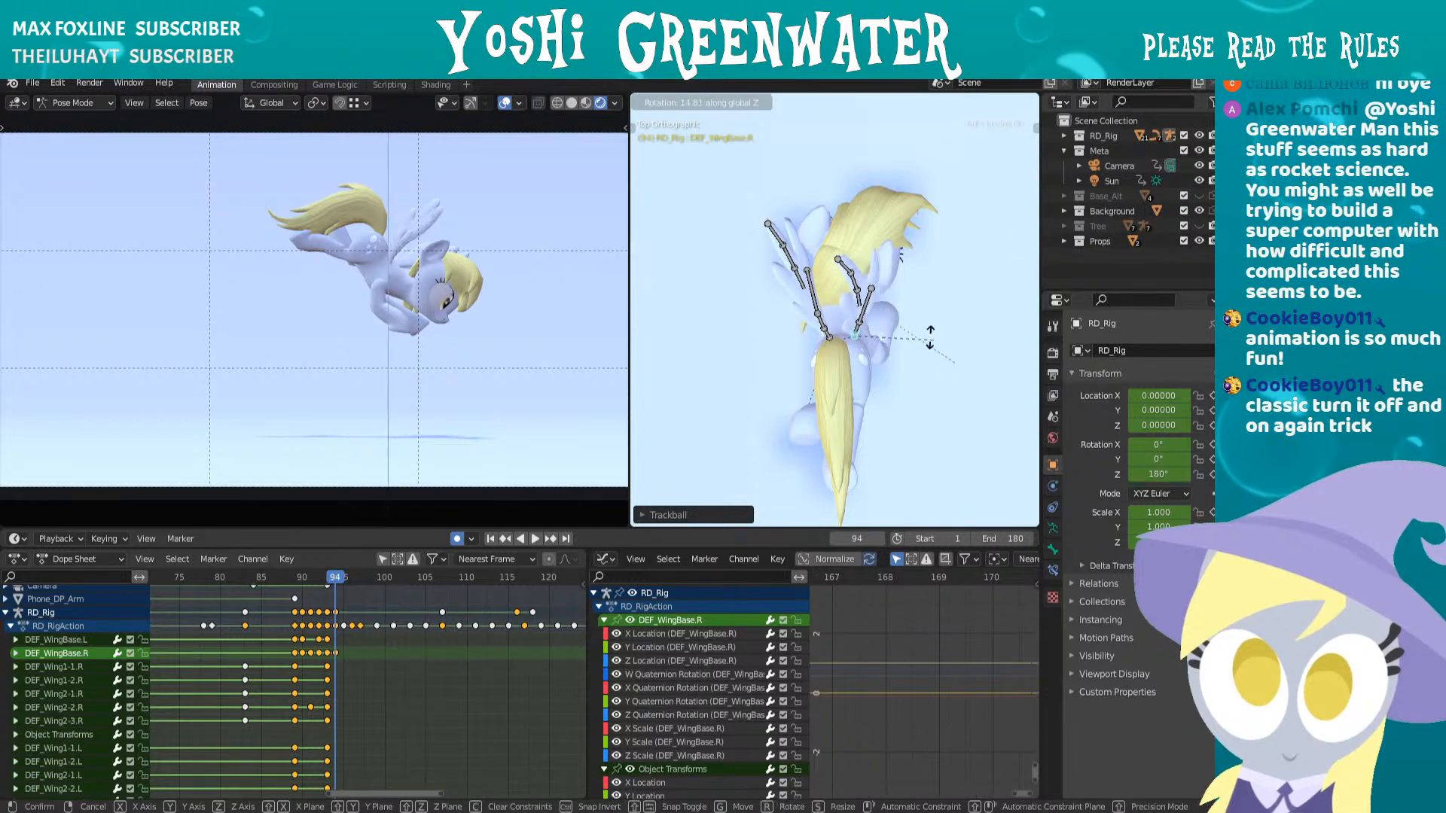
{"action": "left_click", "coordinate": [924, 342]}
- Bend the inner part of the right wing at frame 94 by rotating DEF_Wing1-1.R and DEF_Wing1-2.R
{"action": "middle_click_drag", "start_coordinate": [924, 341], "coordinate": [884, 242]}
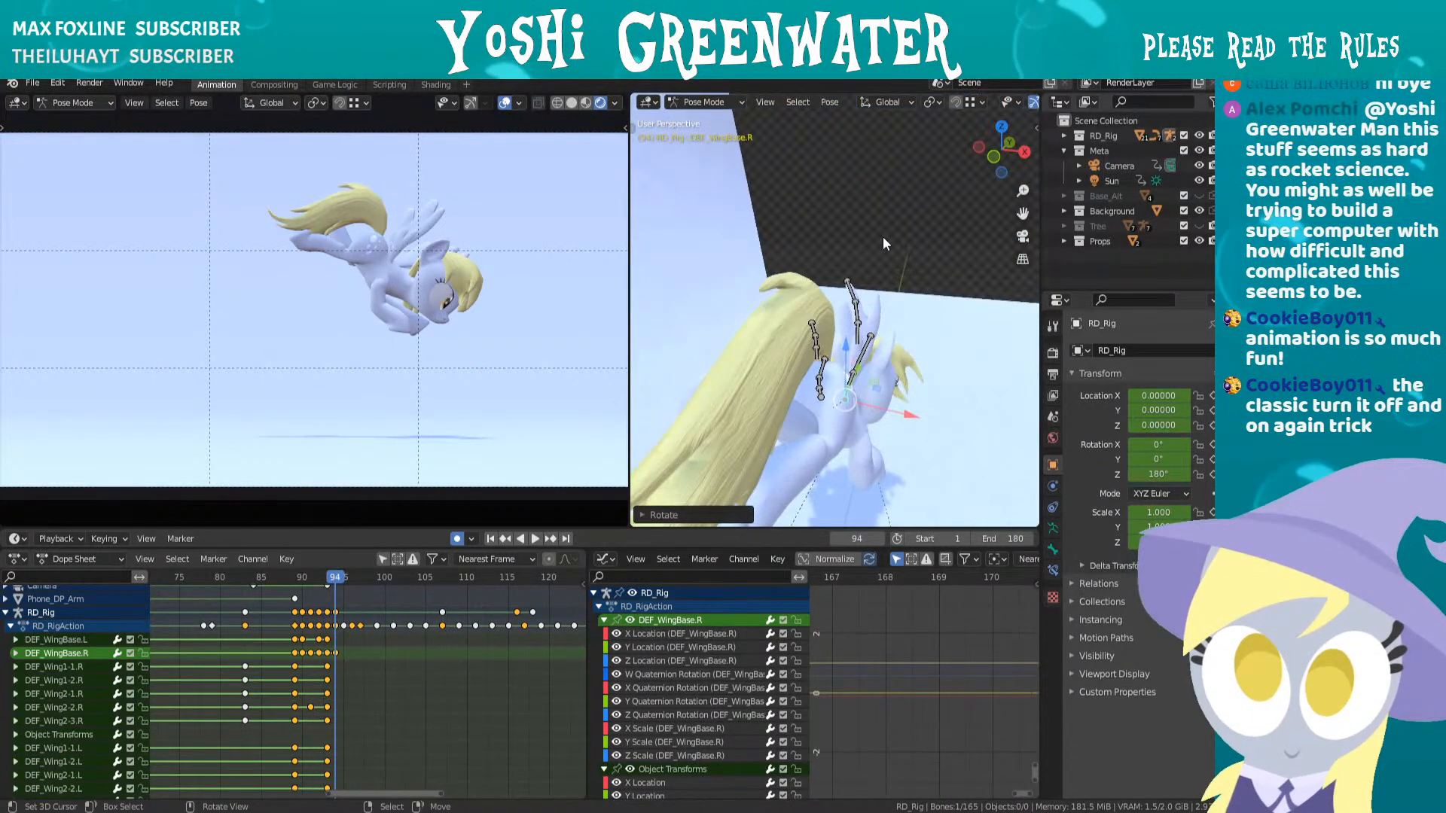
{"action": "right_click", "coordinate": [859, 364]}
{"action": "key", "text": "r"}
{"action": "left_click", "coordinate": [884, 372]}
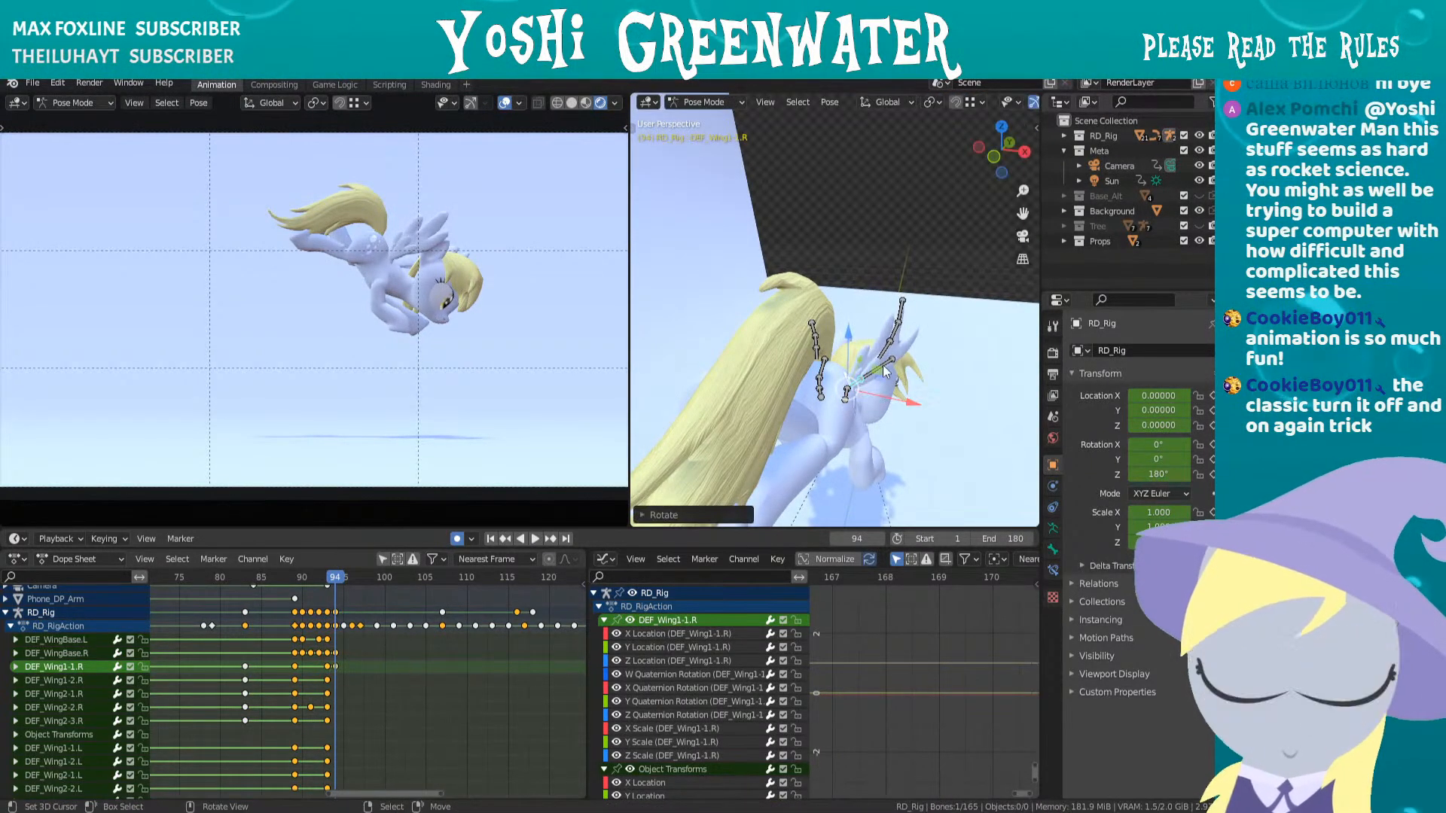
{"action": "right_click", "coordinate": [881, 376]}
{"action": "key", "text": "r"}
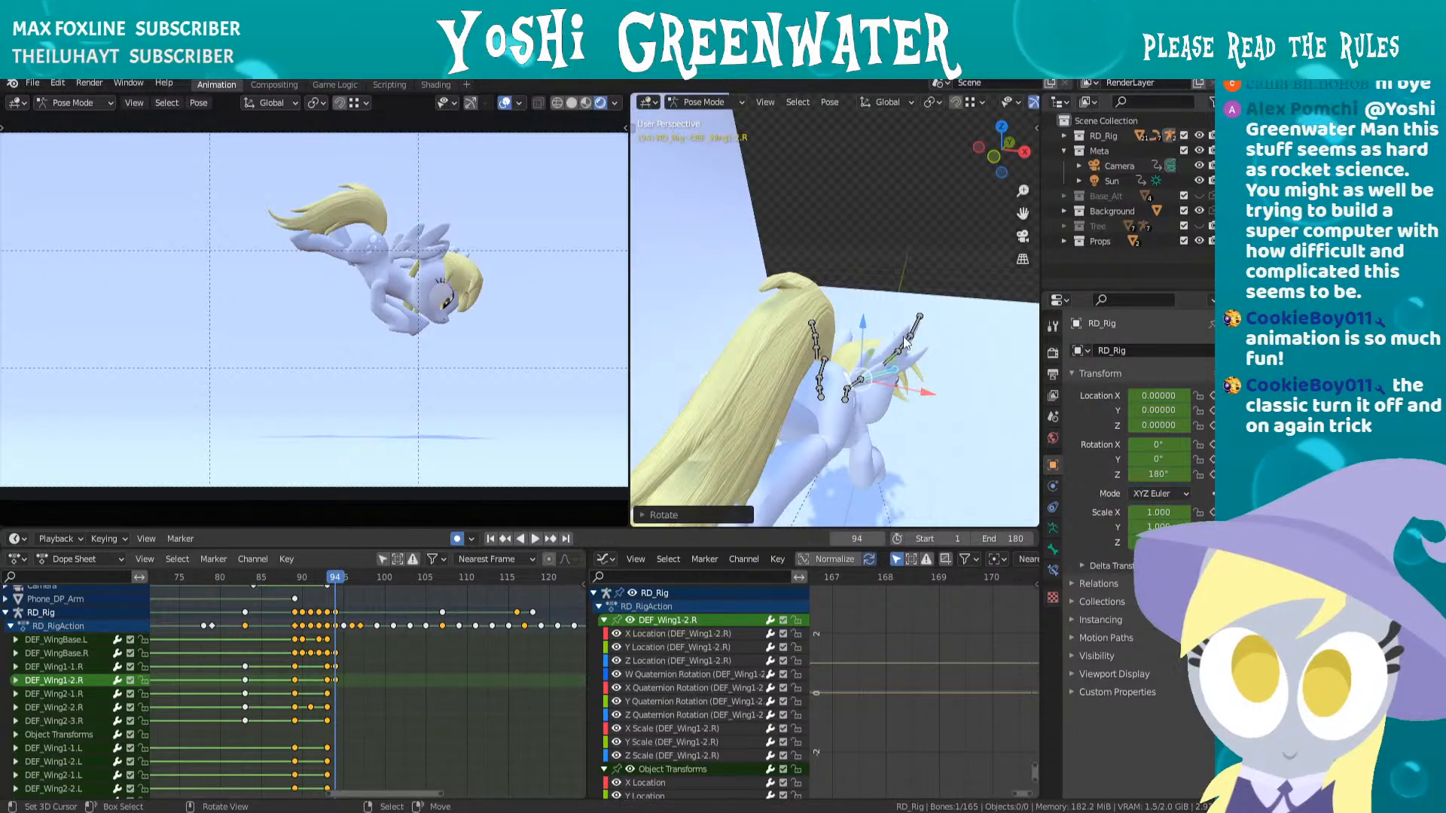
{"action": "left_click", "coordinate": [902, 394]}
- Curl the outer right wing at frame 94 by rotating DEF_Wing2-1.R, DEF_Wing2-2.R and DEF_Wing2-3.R
{"action": "right_click", "coordinate": [907, 371]}
{"action": "key", "text": "r"}
{"action": "left_click", "coordinate": [927, 401]}
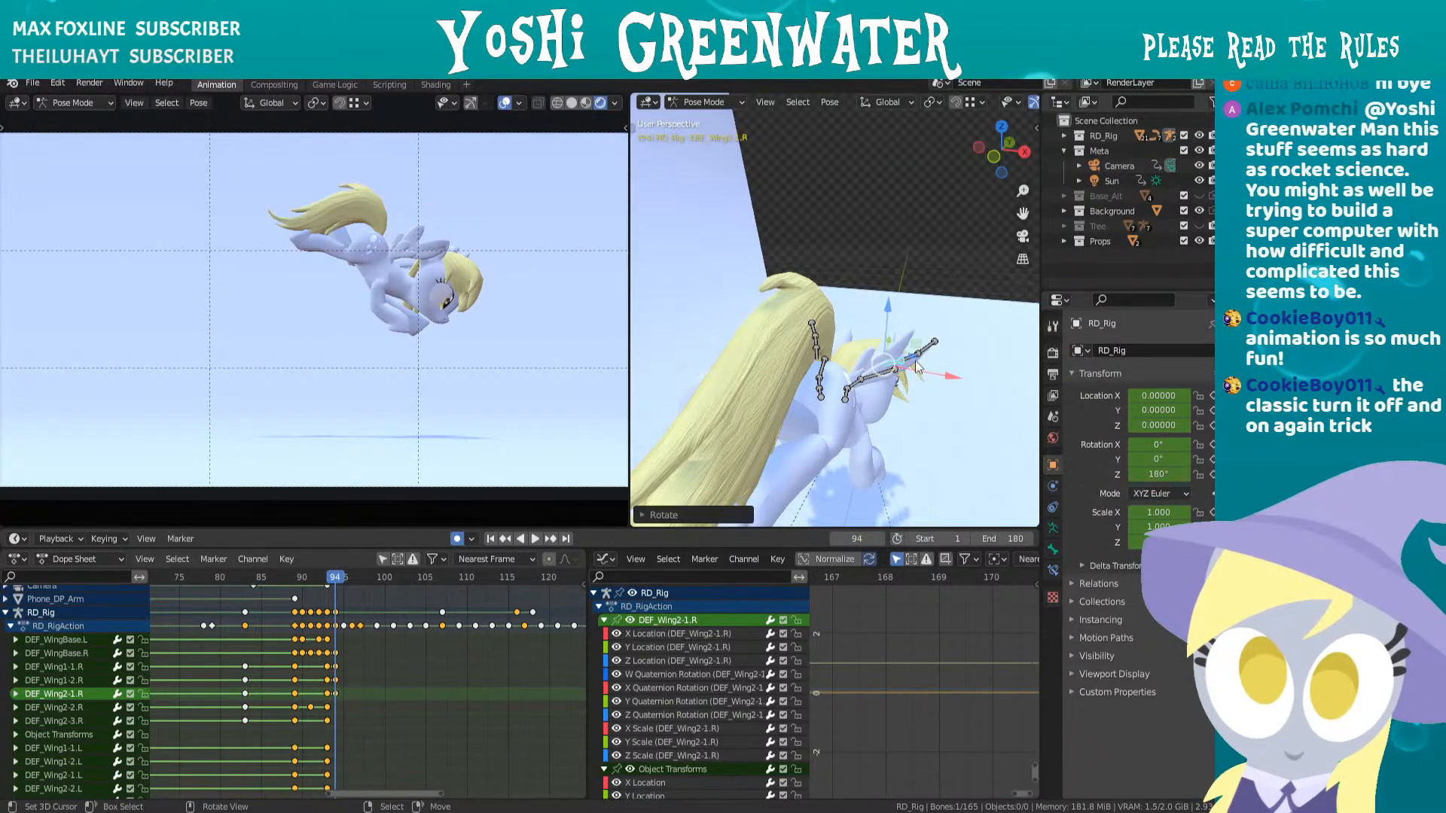
{"action": "right_click", "coordinate": [910, 362]}
{"action": "key", "text": "r"}
{"action": "left_click", "coordinate": [923, 388]}
{"action": "right_click", "coordinate": [924, 378]}
{"action": "key", "text": "r"}
{"action": "left_click", "coordinate": [924, 390]}
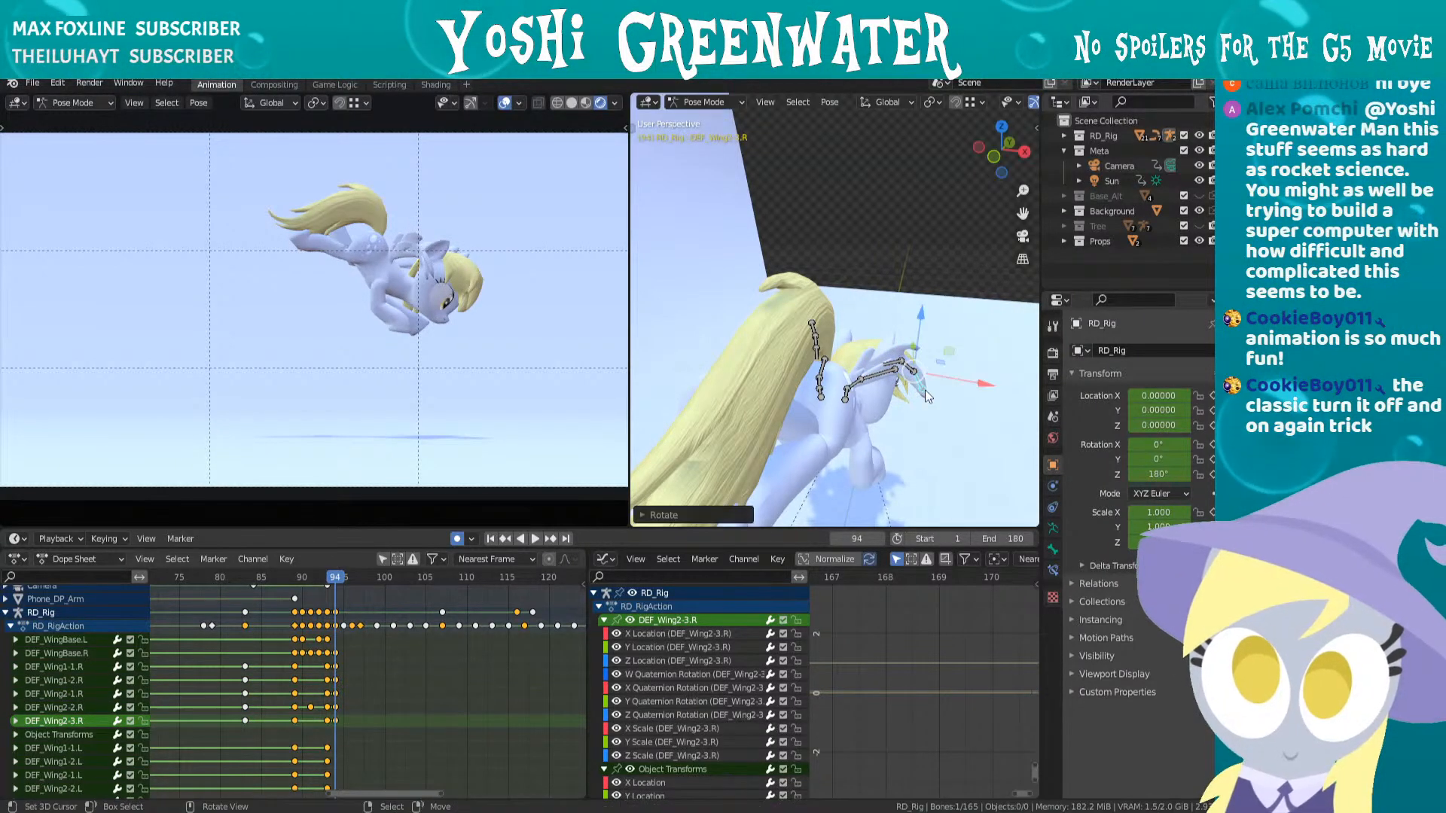
- Bend the inner part of the left wing downward at frame 94 by rotating DEF_Wing1-1.L and DEF_Wing1-2.L
{"action": "middle_click_drag", "start_coordinate": [925, 390], "coordinate": [861, 328]}
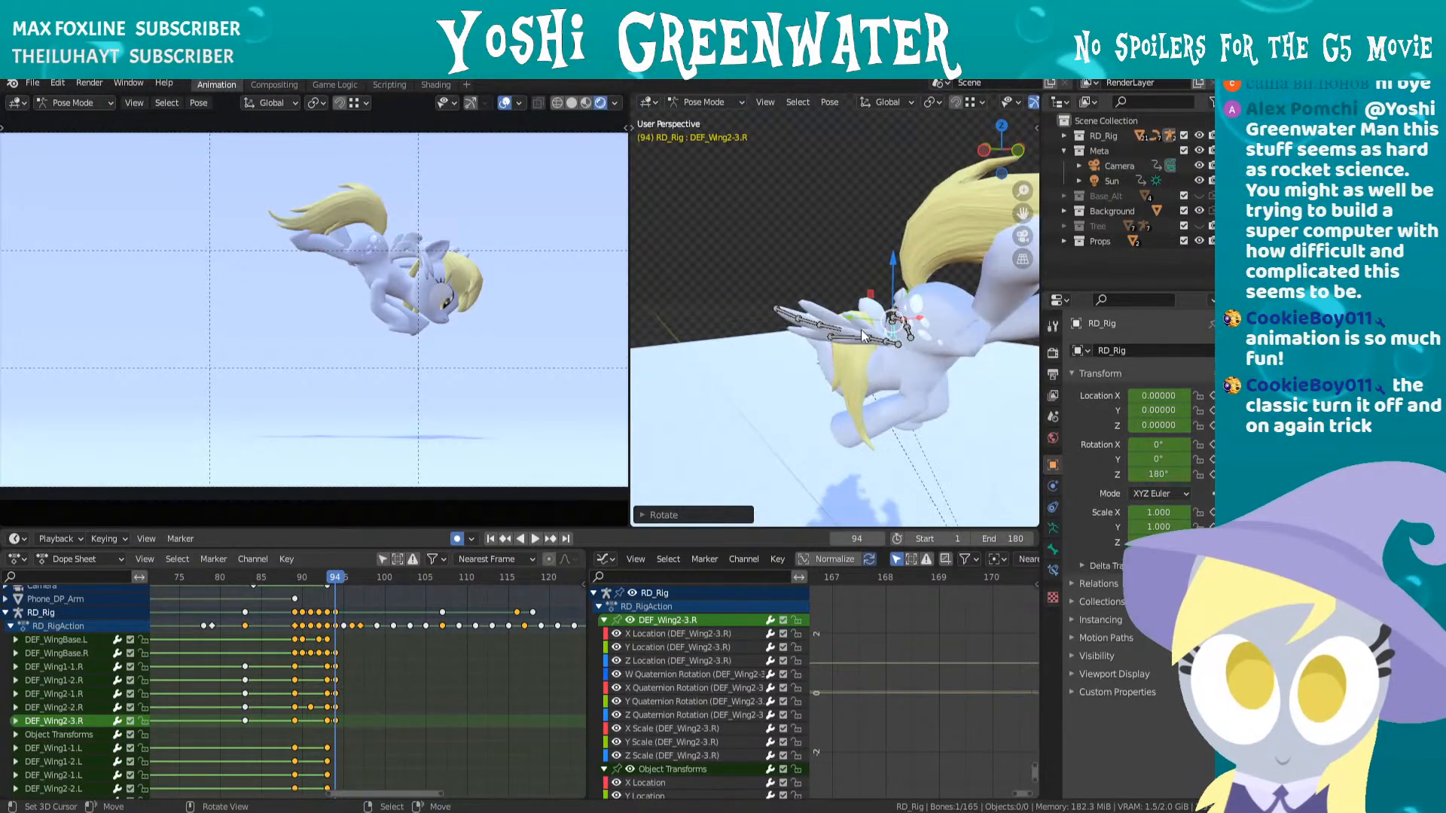
{"action": "right_click", "coordinate": [874, 337]}
{"action": "key", "text": "r"}
{"action": "left_click", "coordinate": [856, 352]}
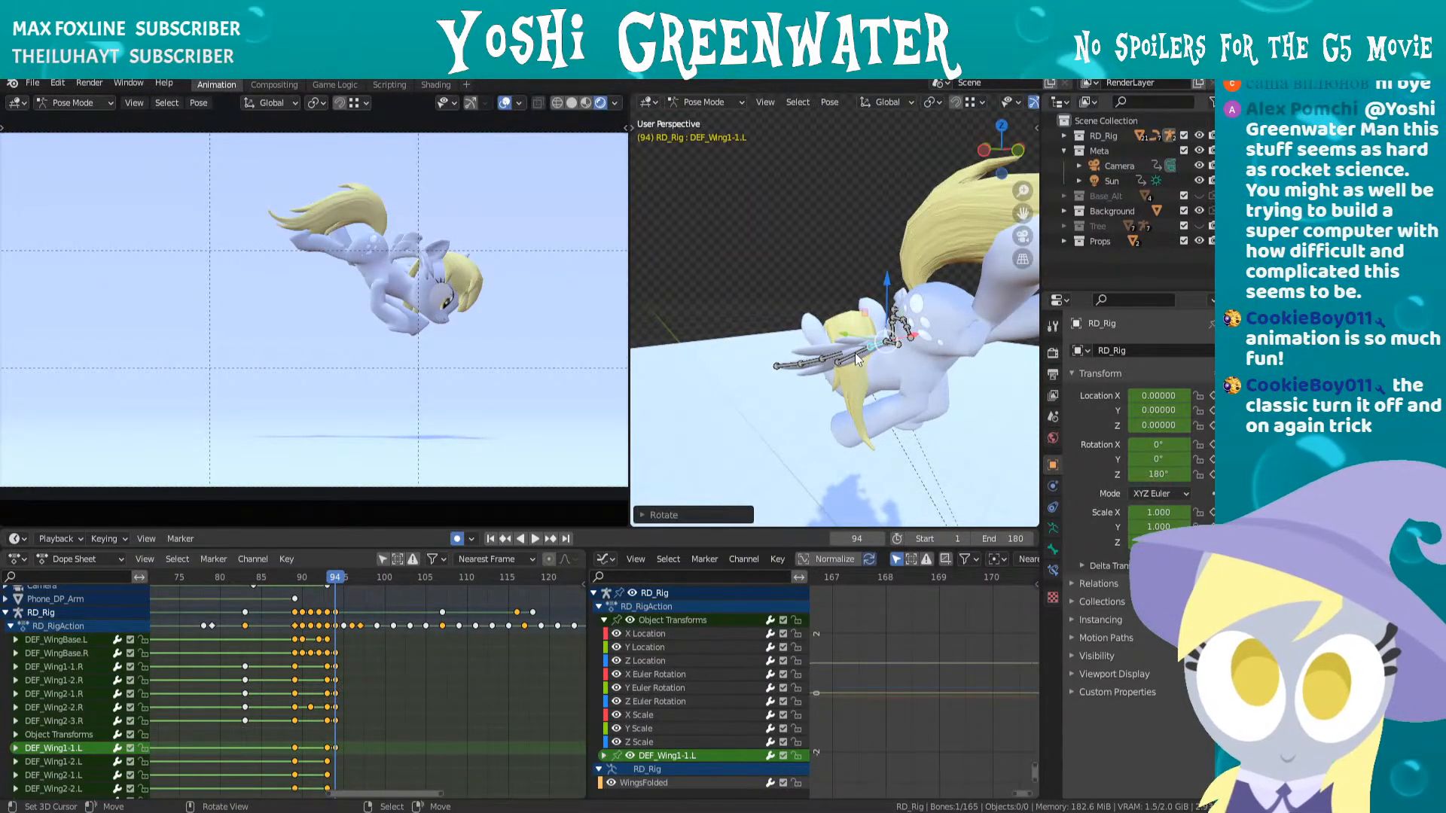
{"action": "right_click", "coordinate": [855, 352]}
{"action": "key", "text": "r"}
{"action": "left_click", "coordinate": [916, 341]}
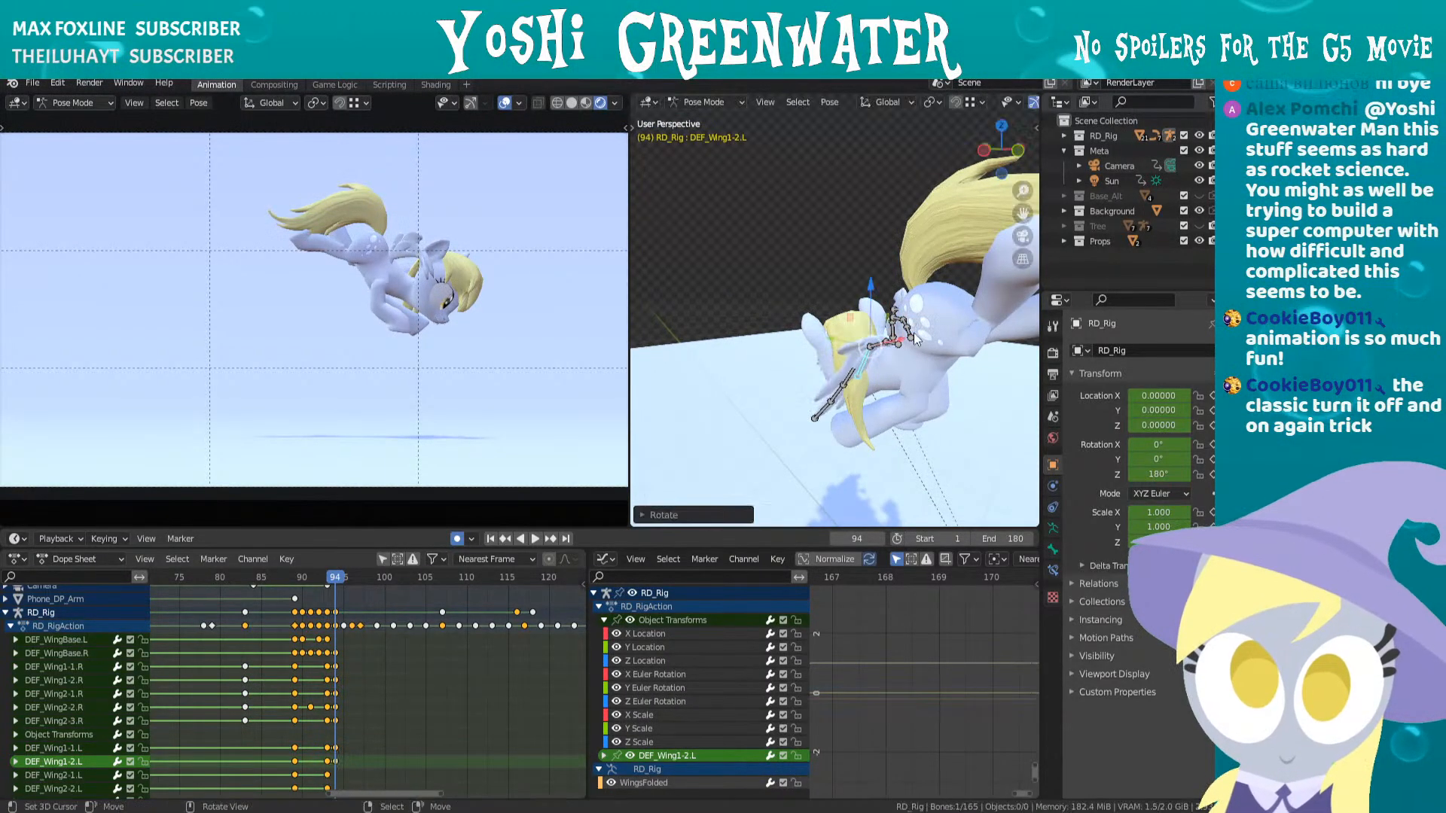
- Curl the outer left wing at frame 94 by rotating DEF_Wing2-1.L, DEF_Wing2-2.L and DEF_Wing2-3.L
{"action": "right_click", "coordinate": [851, 375]}
{"action": "key", "text": "r"}
{"action": "left_click", "coordinate": [848, 387]}
{"action": "right_click", "coordinate": [847, 393]}
{"action": "key", "text": "r"}
{"action": "left_click", "coordinate": [852, 386]}
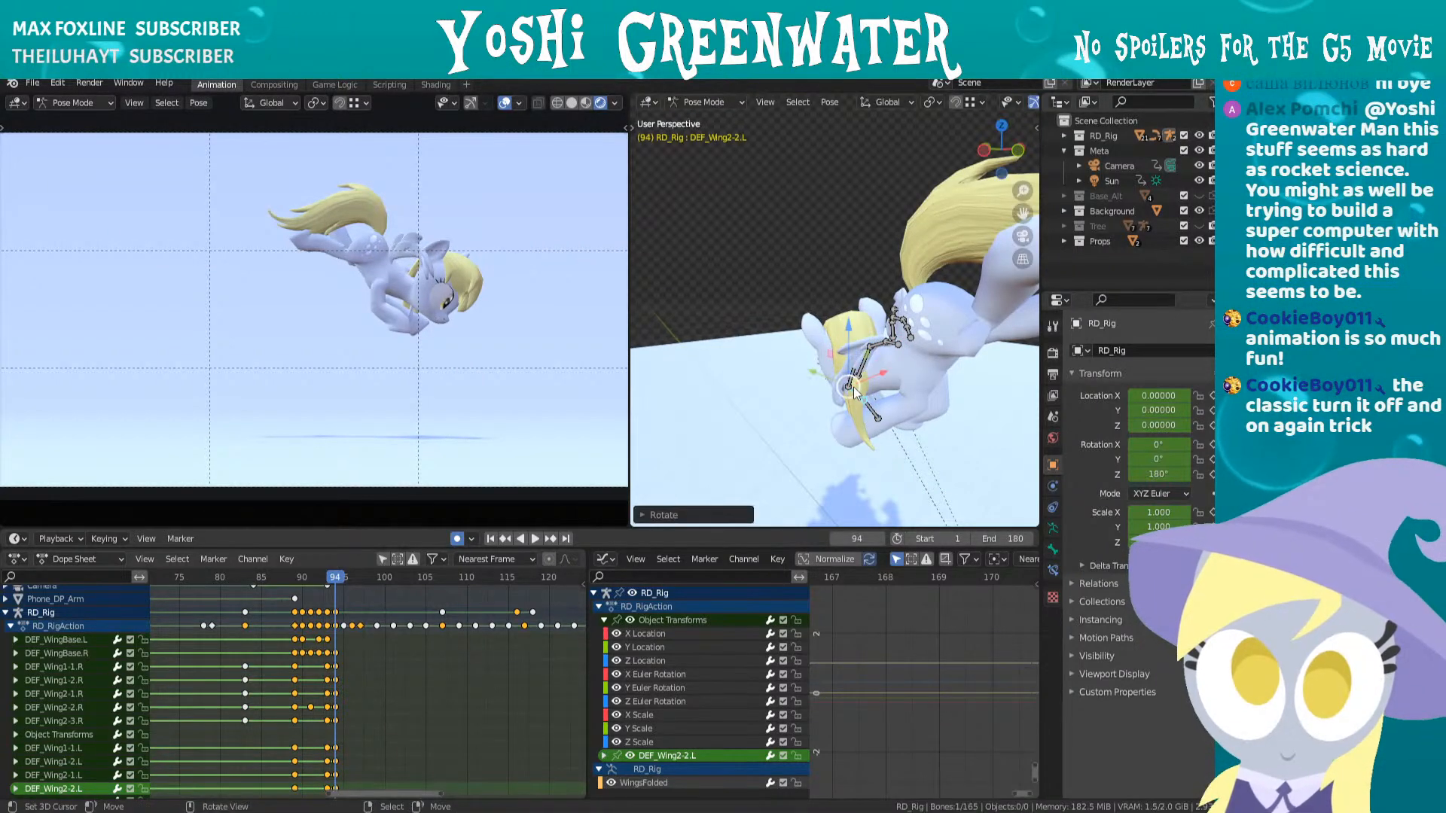
{"action": "right_click", "coordinate": [869, 404]}
{"action": "key", "text": "r"}
{"action": "left_click", "coordinate": [870, 382]}
- At frame 95, rotate DEF_WingBase.R in perspective and again from the top view
{"action": "key", "text": "Right"}
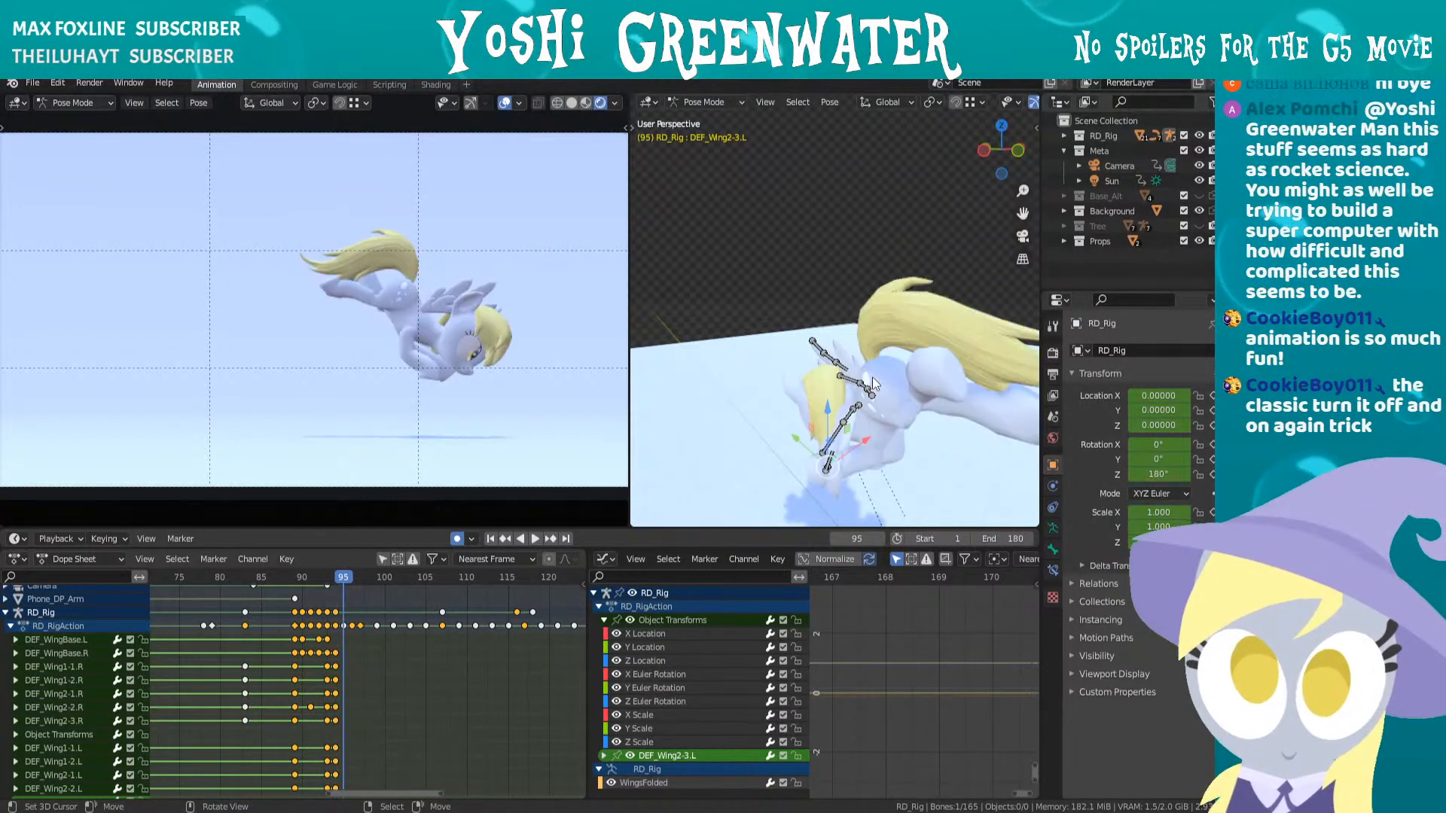
{"action": "middle_click_drag", "start_coordinate": [842, 346], "coordinate": [825, 322]}
{"action": "left_click", "coordinate": [861, 433]}
{"action": "key", "text": "r"}
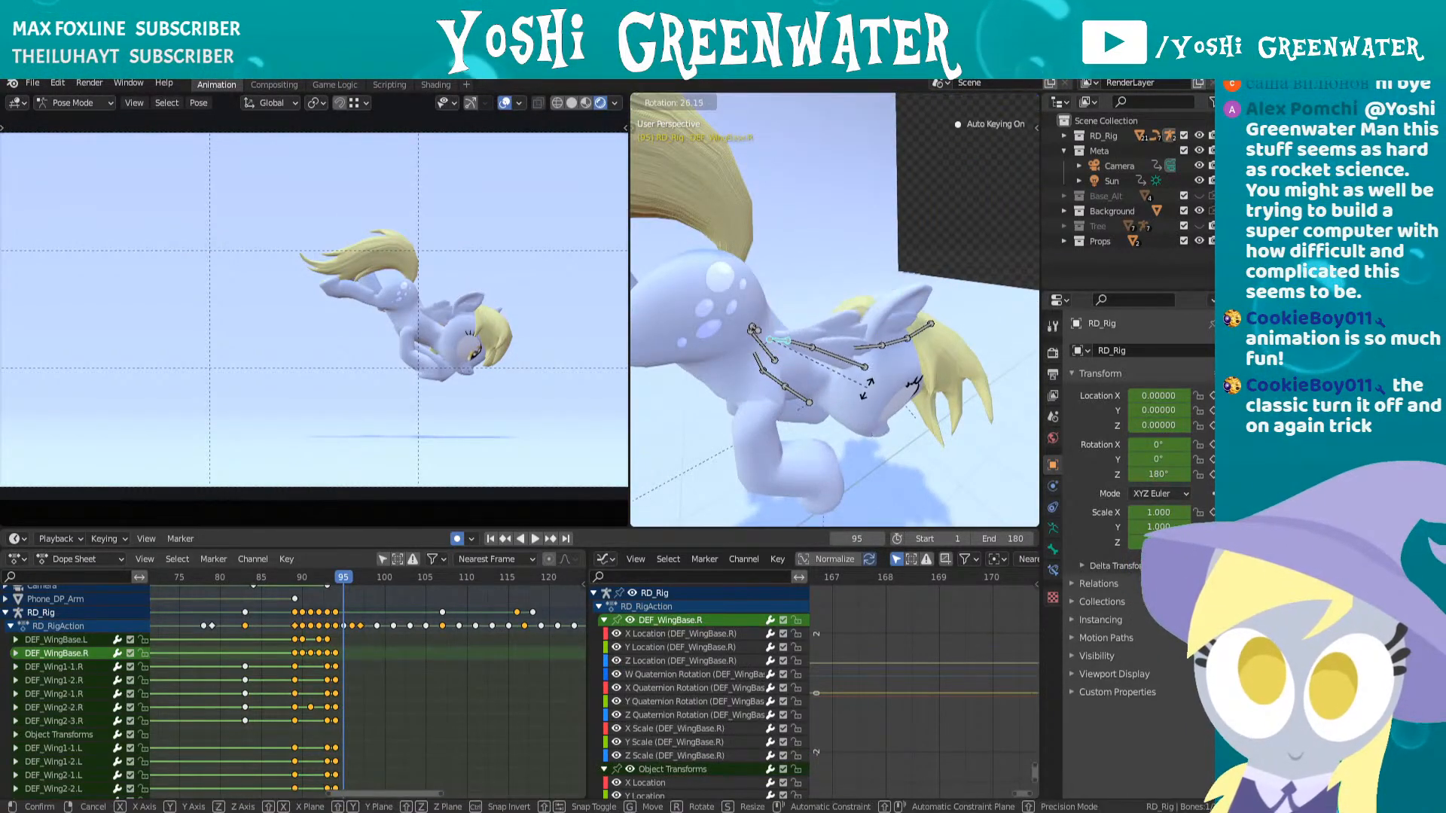
{"action": "left_click", "coordinate": [856, 380]}
{"action": "key", "text": "KP_7"}
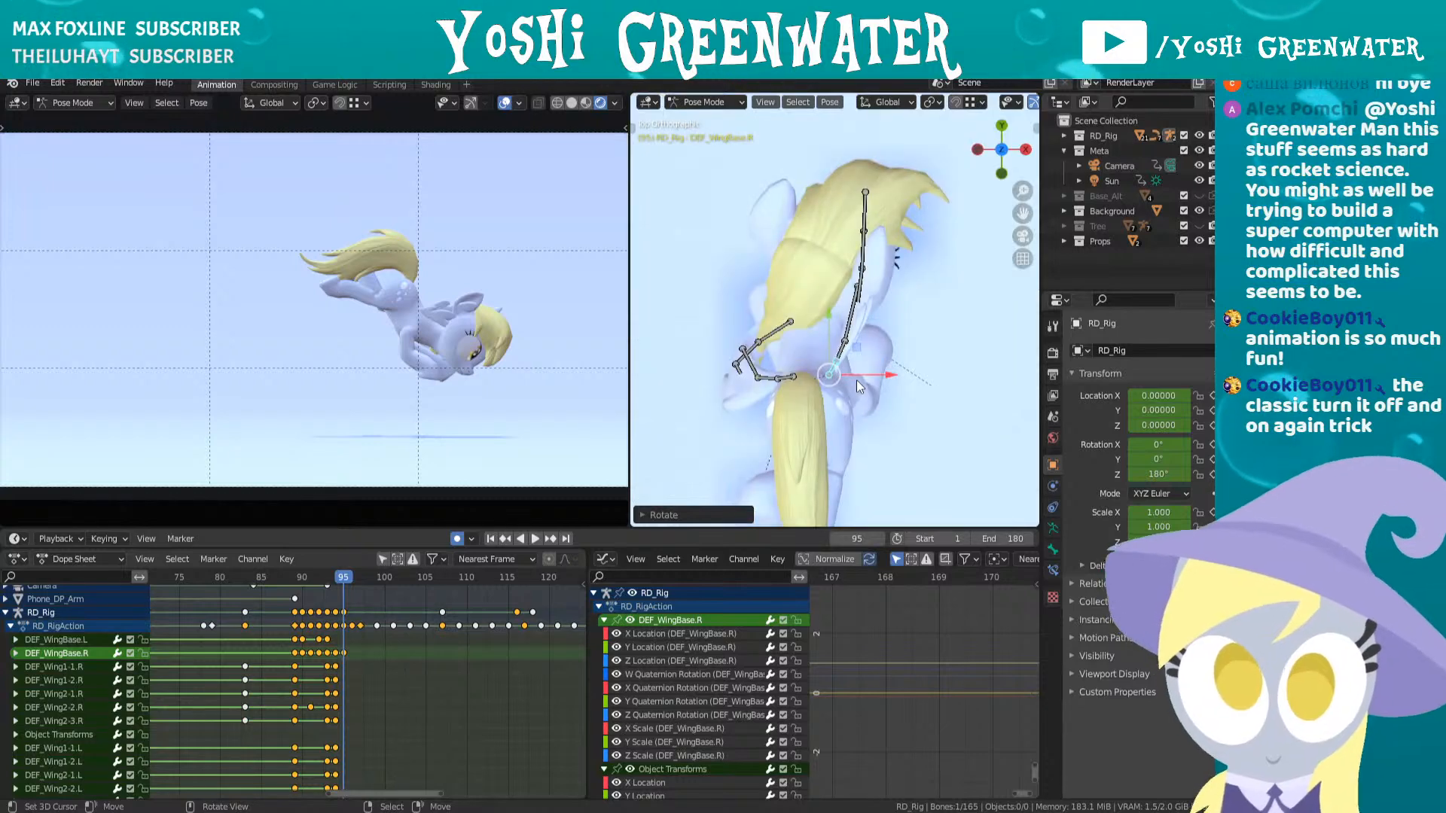
{"action": "key", "text": "r"}
{"action": "left_click", "coordinate": [885, 366]}
- Bend the right wing downward at frame 95 by rotating its feather bones DEF_Wing1-1.R through DEF_Wing2-3.R
{"action": "middle_click_drag", "start_coordinate": [885, 365], "coordinate": [821, 354]}
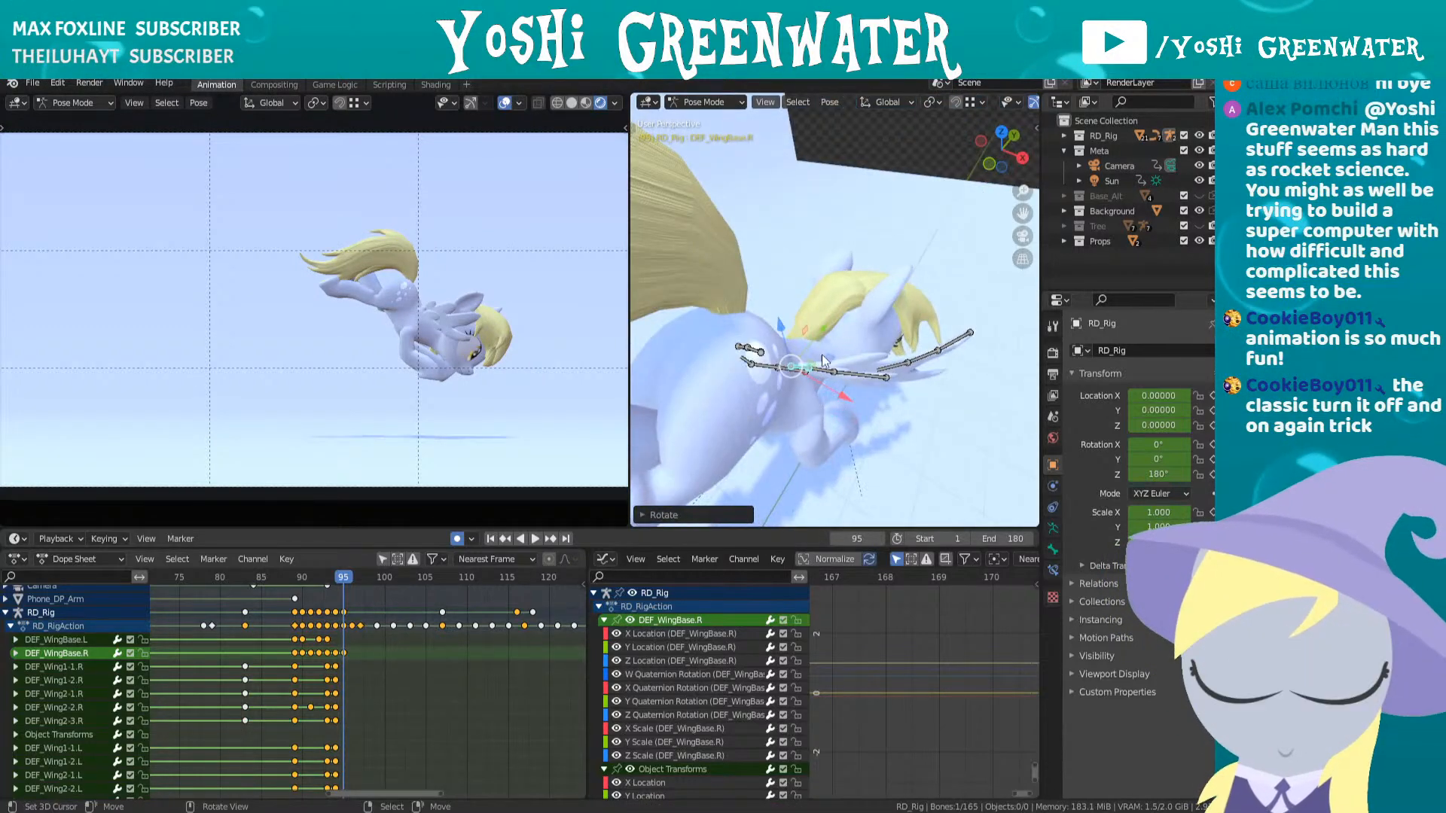
{"action": "left_click", "coordinate": [816, 364]}
{"action": "left_click", "coordinate": [842, 373]}
{"action": "key", "text": "r"}
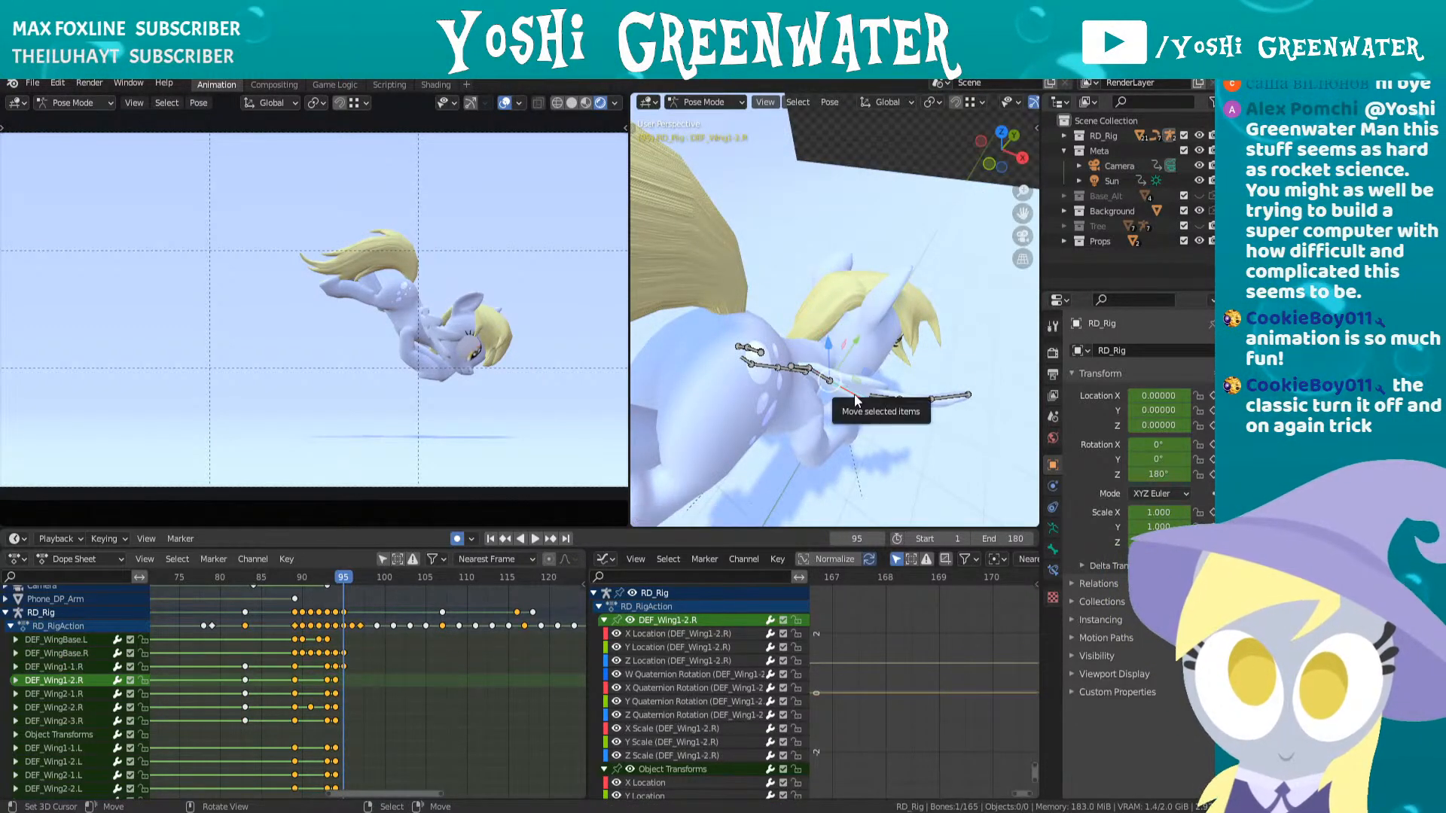
{"action": "left_click", "coordinate": [852, 418]}
{"action": "left_click", "coordinate": [858, 455]}
{"action": "key", "text": "r"}
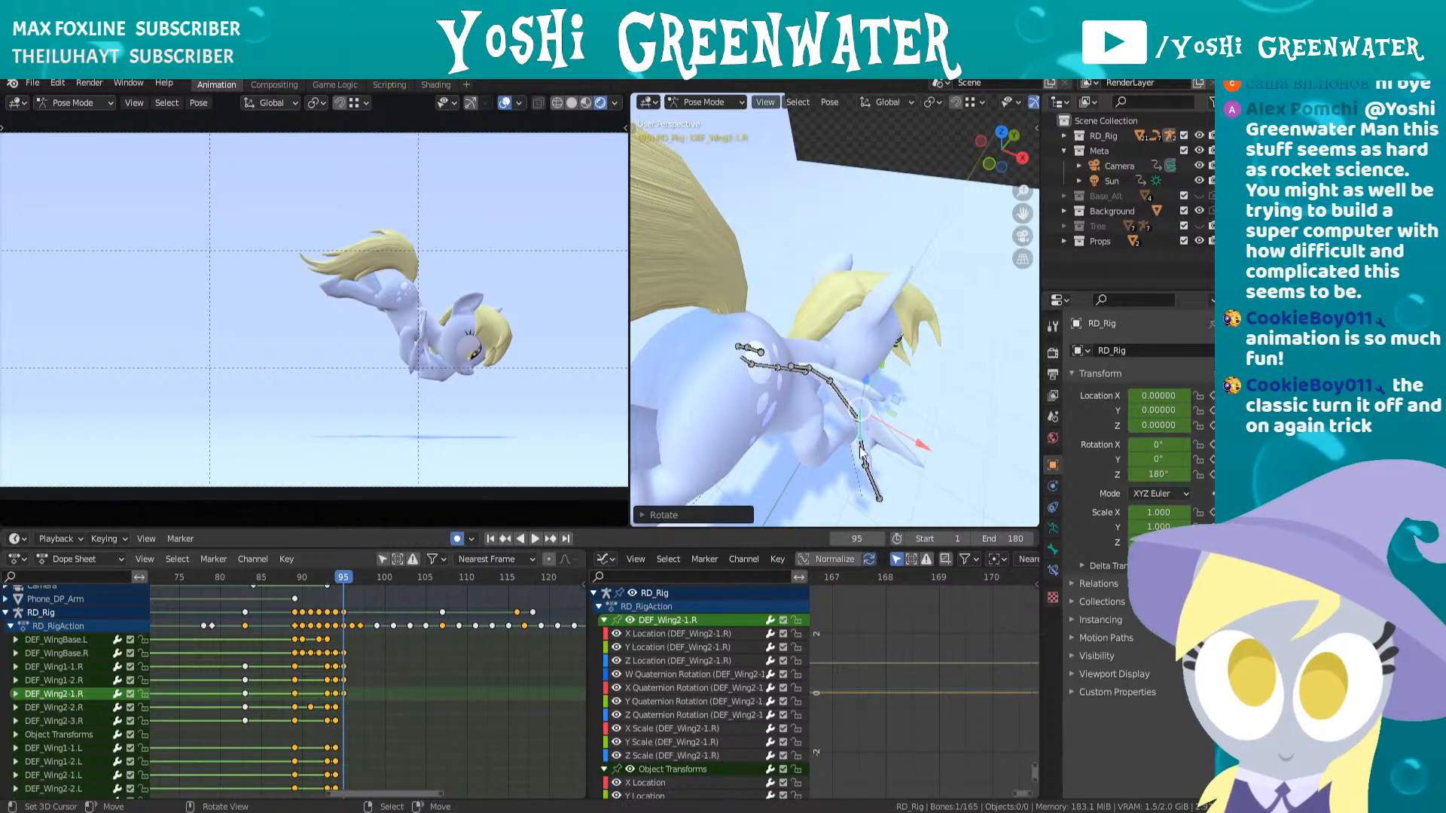
{"action": "left_click", "coordinate": [857, 463]}
{"action": "left_click", "coordinate": [853, 457]}
{"action": "key", "text": "r"}
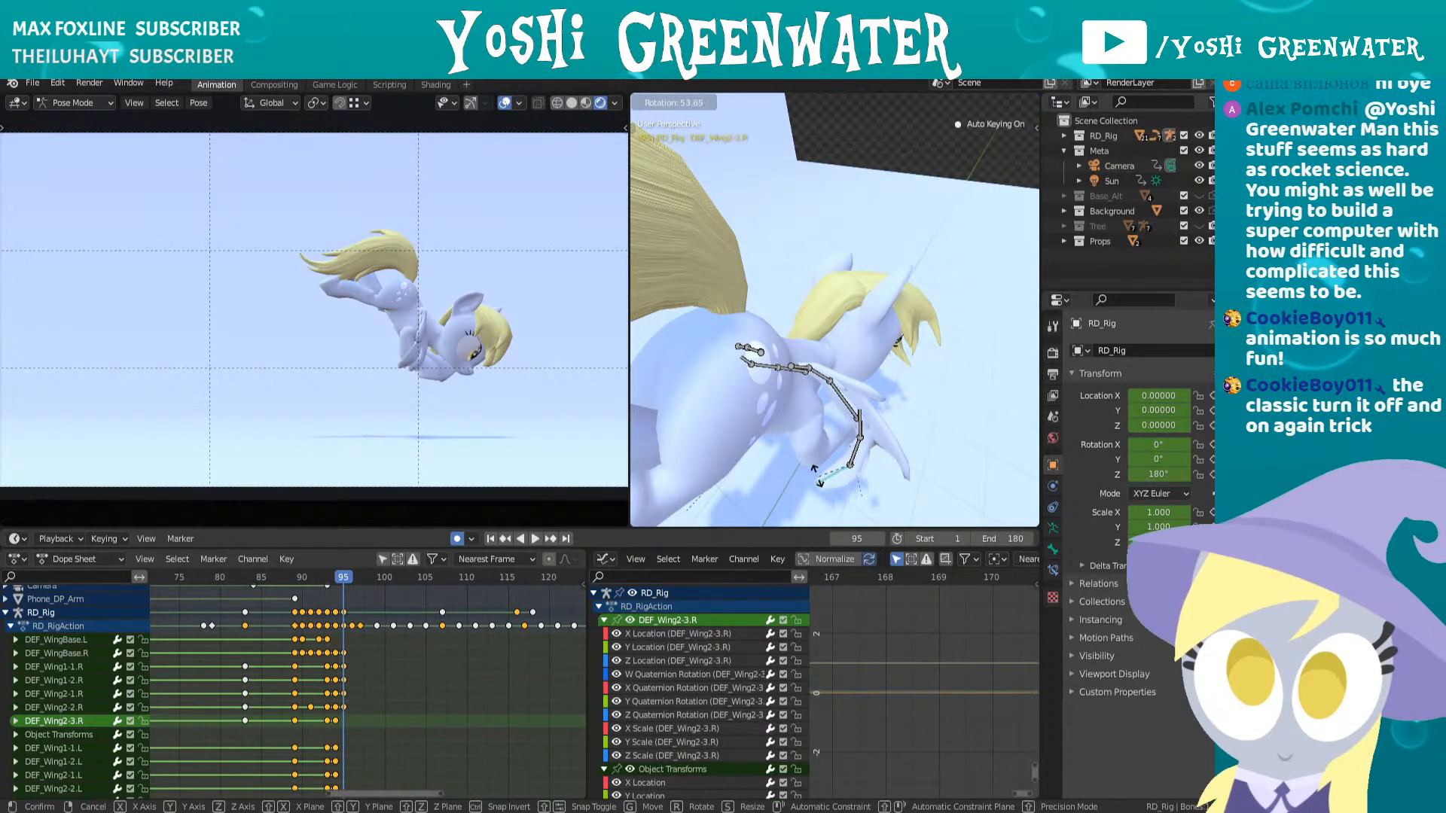
{"action": "left_click", "coordinate": [822, 473]}
- Step back and forth through the frames around 94 to check the wing motion, ending on frame 96
{"action": "middle_click_drag", "start_coordinate": [821, 468], "coordinate": [739, 353]}
{"action": "scroll", "coordinate": [740, 354], "scroll_direction": "down", "scroll_amount": 2}
{"action": "key", "text": "Left"}
{"action": "key", "text": "Left"}
{"action": "key", "text": "Left"}
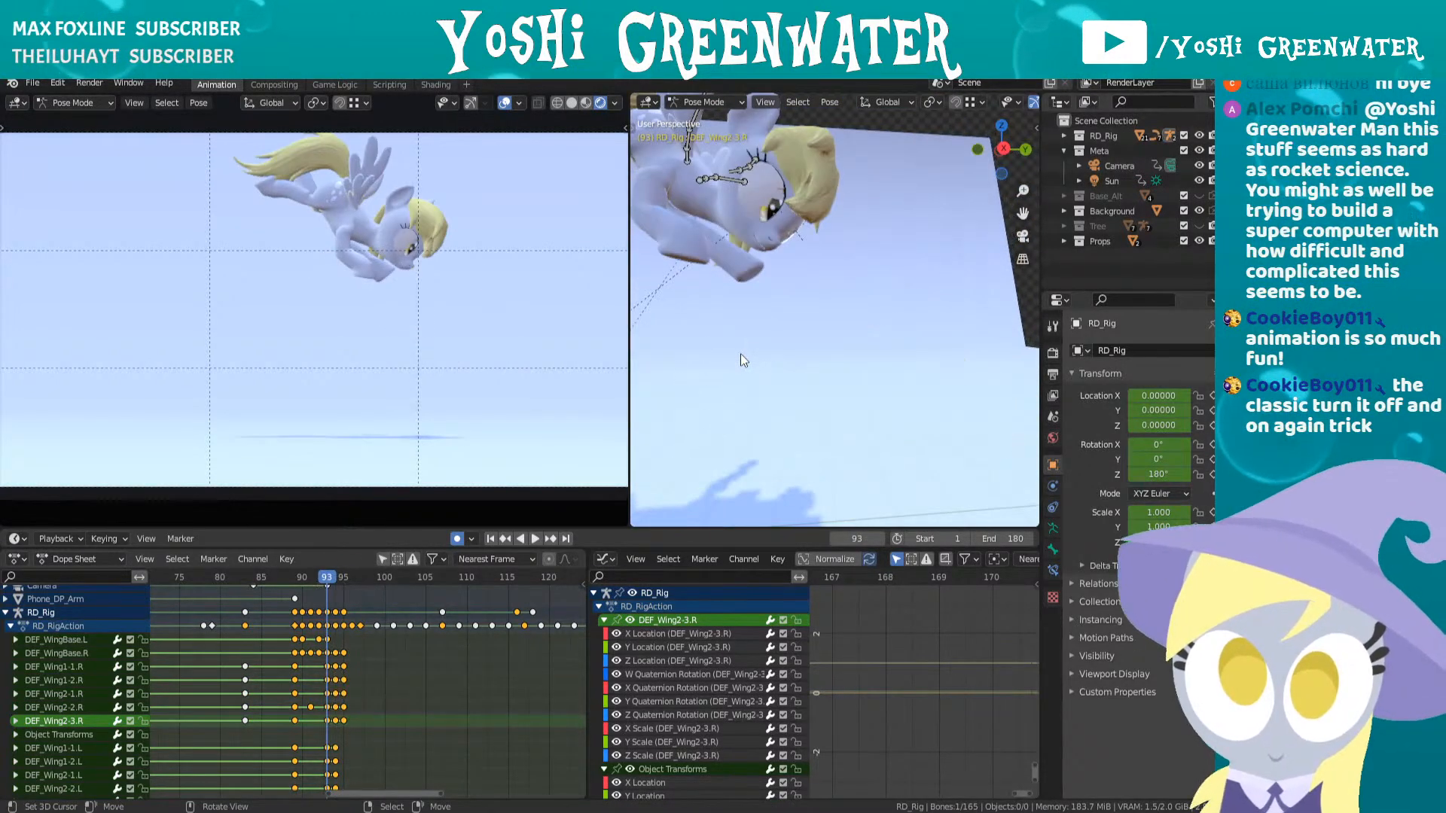
{"action": "key", "text": "Right"}
{"action": "key", "text": "Right"}
{"action": "key", "text": "Right"}
{"action": "key", "text": "Right"}
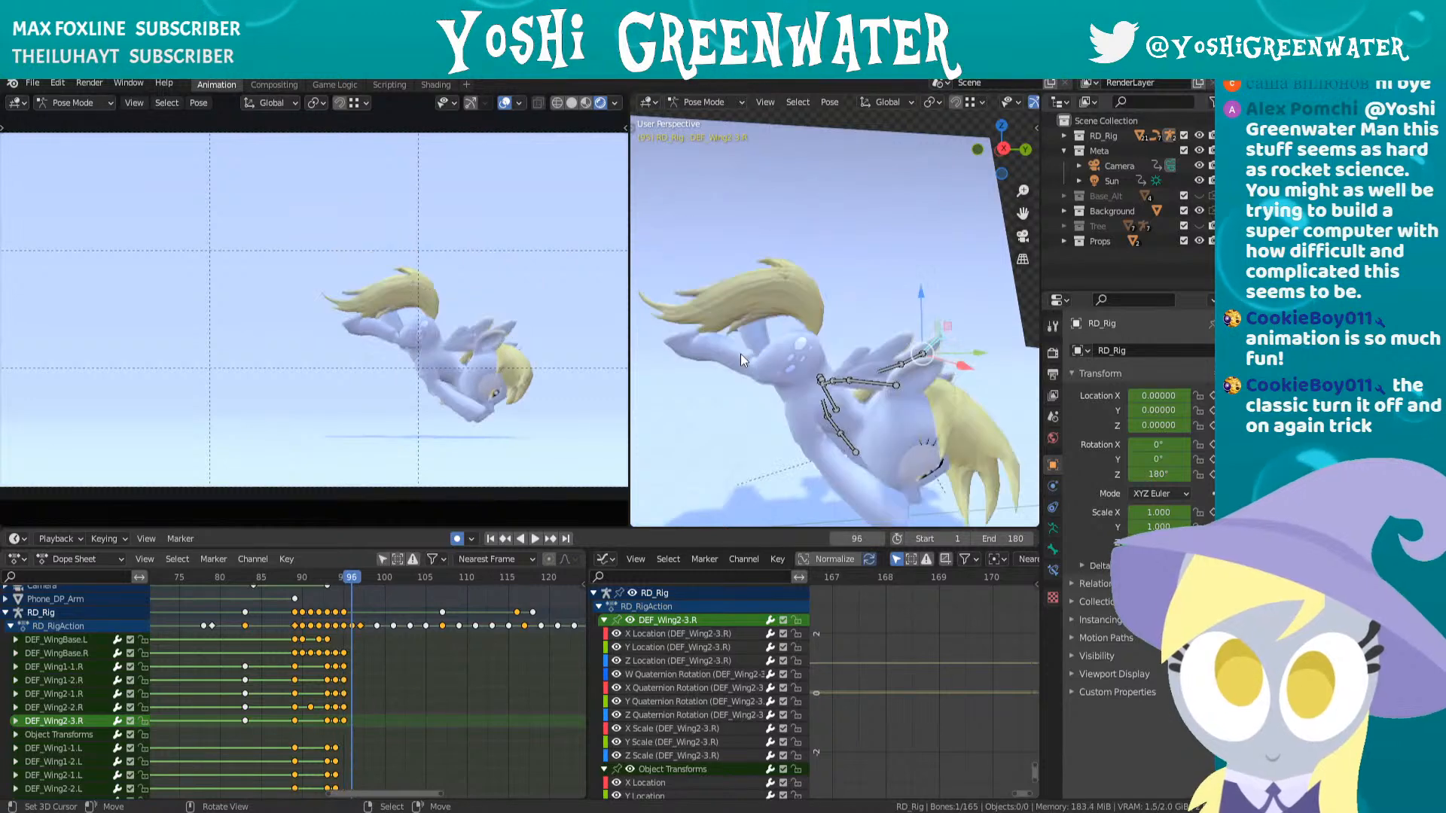
- Step forward frame by frame from 96 to 117 to examine the wings through the landing and the sit-up
{"action": "key", "text": "Right"}
{"action": "key", "text": "Right"}
{"action": "key", "text": "Right"}
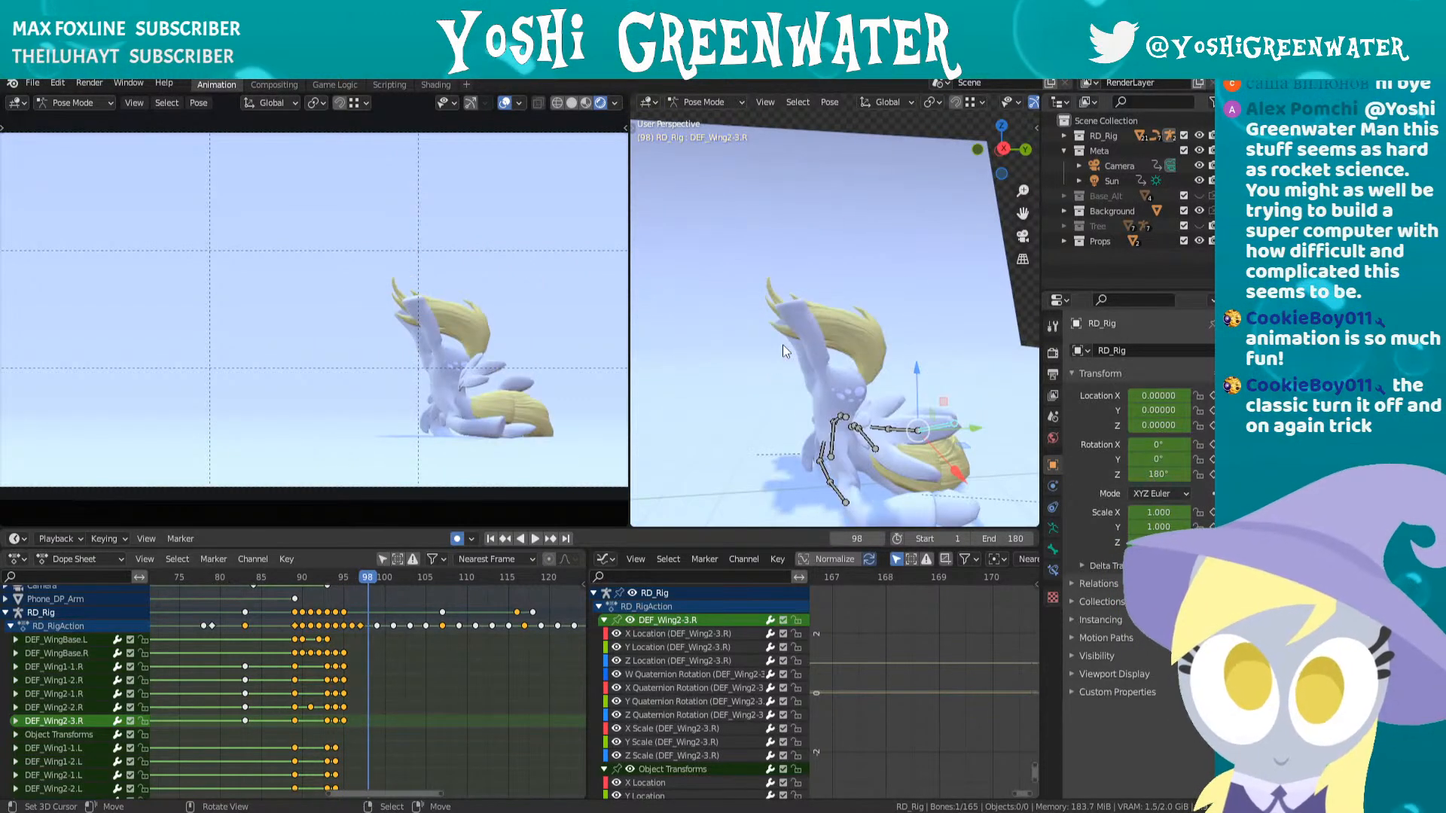
{"action": "key", "text": "Right"}
{"action": "key", "text": "Right"}
{"action": "key", "text": "Right"}
{"action": "key", "text": "Right"}
{"action": "key", "text": "Right"}
{"action": "key", "text": "Right"}
{"action": "key", "text": "Right"}
{"action": "key", "text": "Right"}
{"action": "key", "text": "Right"}
{"action": "key", "text": "Right"}
{"action": "key", "text": "Right"}
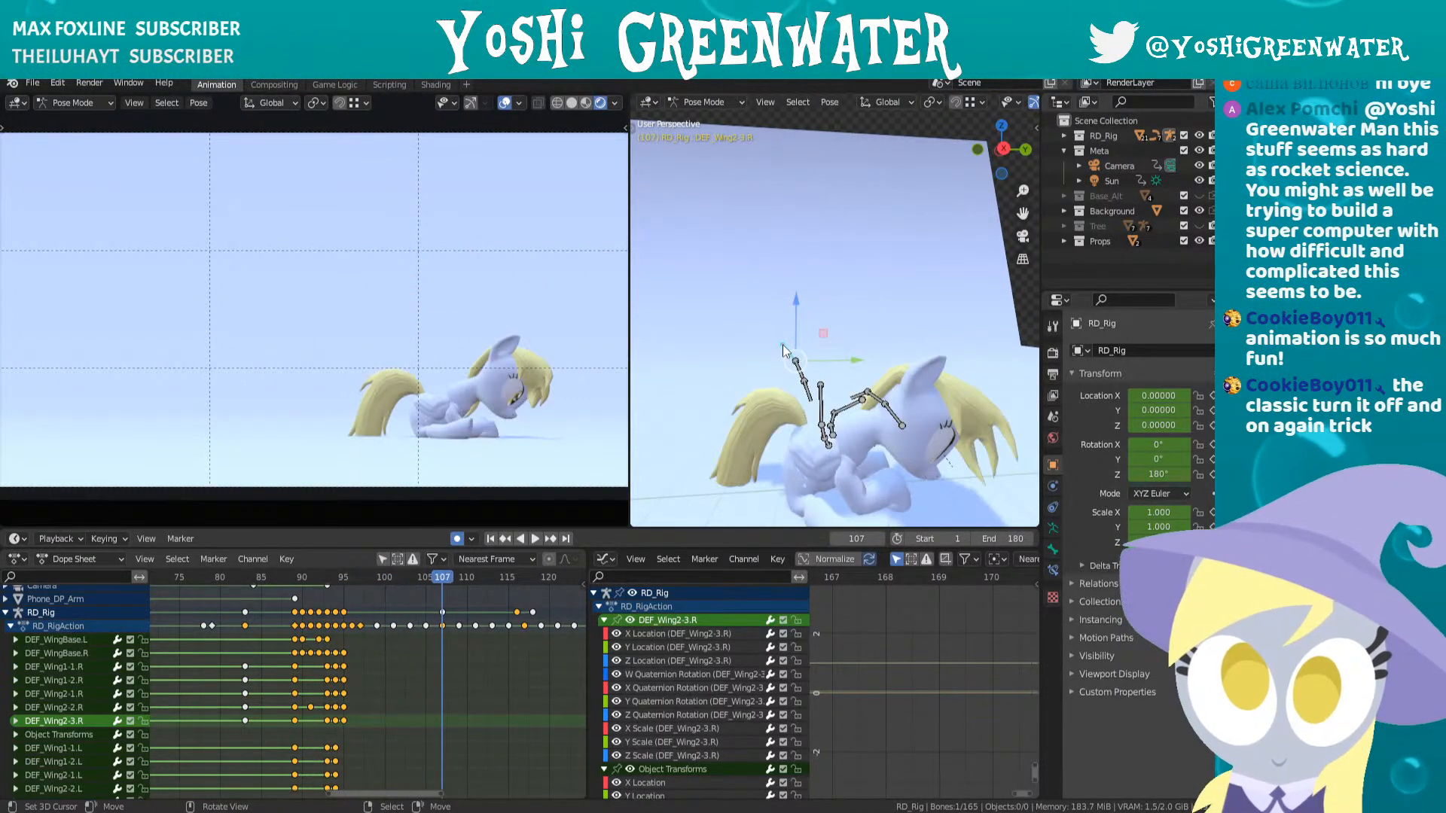
{"action": "key", "text": "Right"}
{"action": "key", "text": "Right"}
{"action": "key", "text": "Right"}
{"action": "key", "text": "Right"}
{"action": "key", "text": "Right"}
{"action": "key", "text": "Right"}
{"action": "key", "text": "Right"}
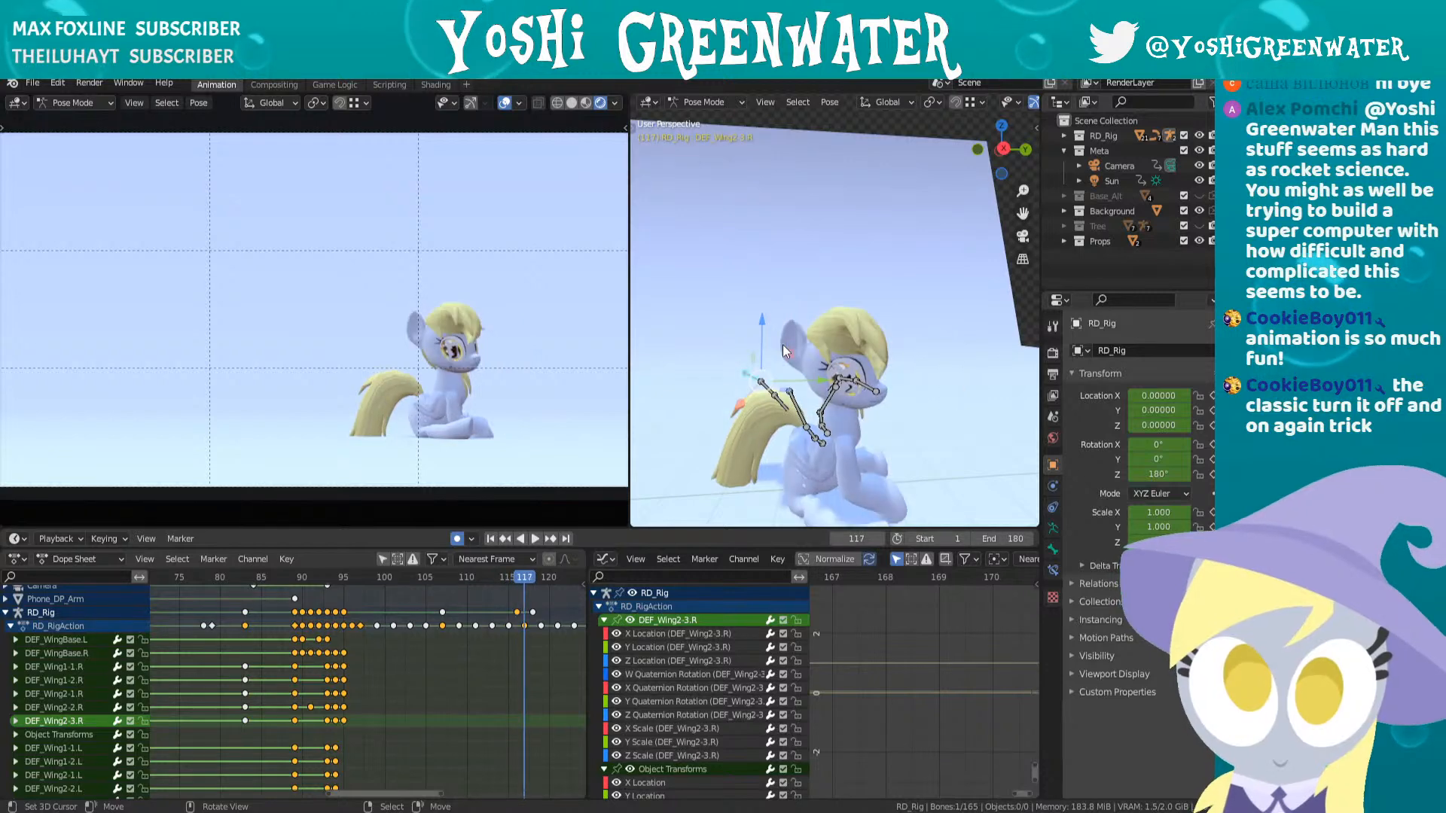
- Review the dive and landing by playing from around frame 80 and scrubbing to frame 102, and save the file
{"action": "left_click", "coordinate": [334, 584]}
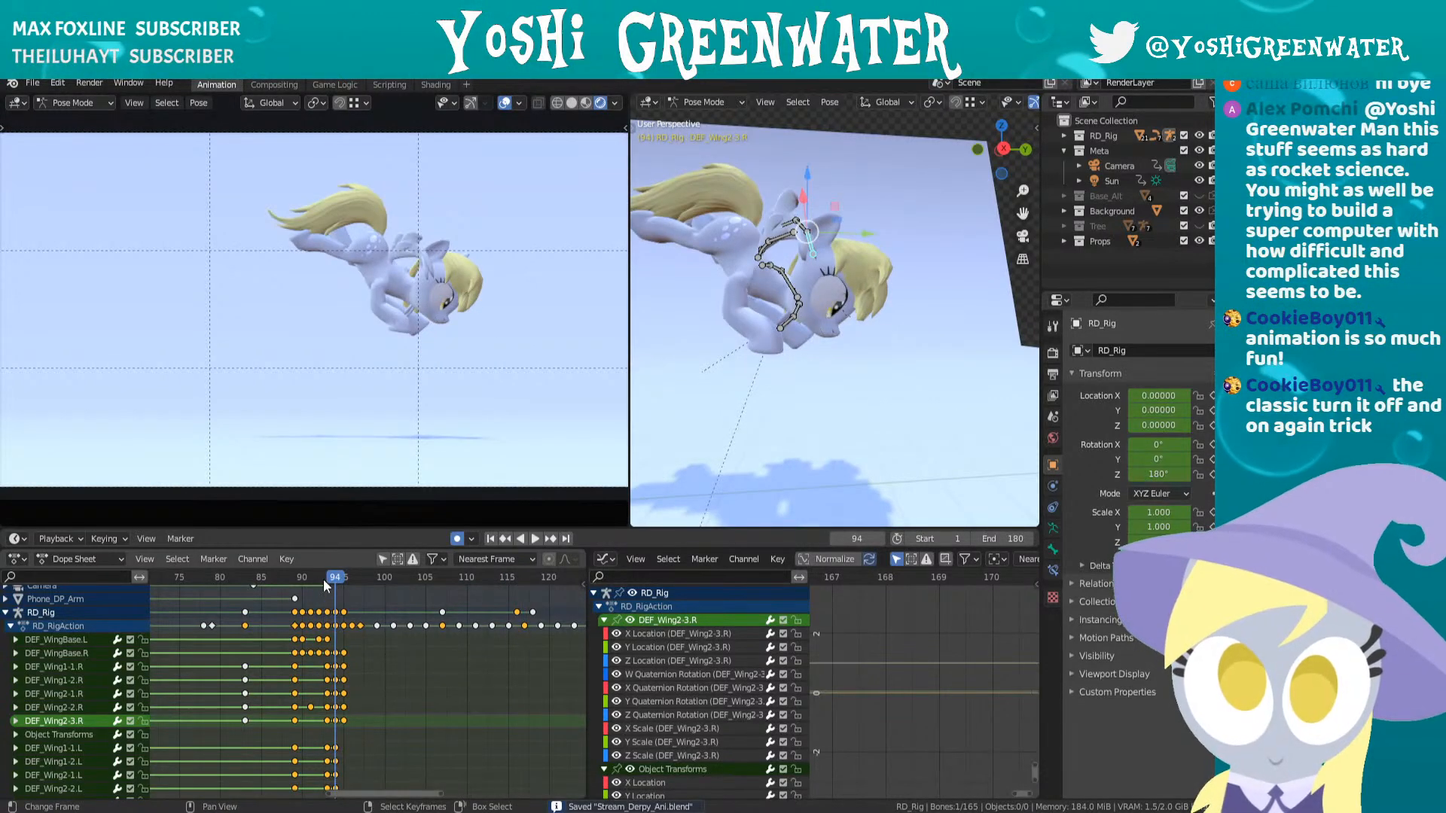
{"action": "key", "text": "space"}
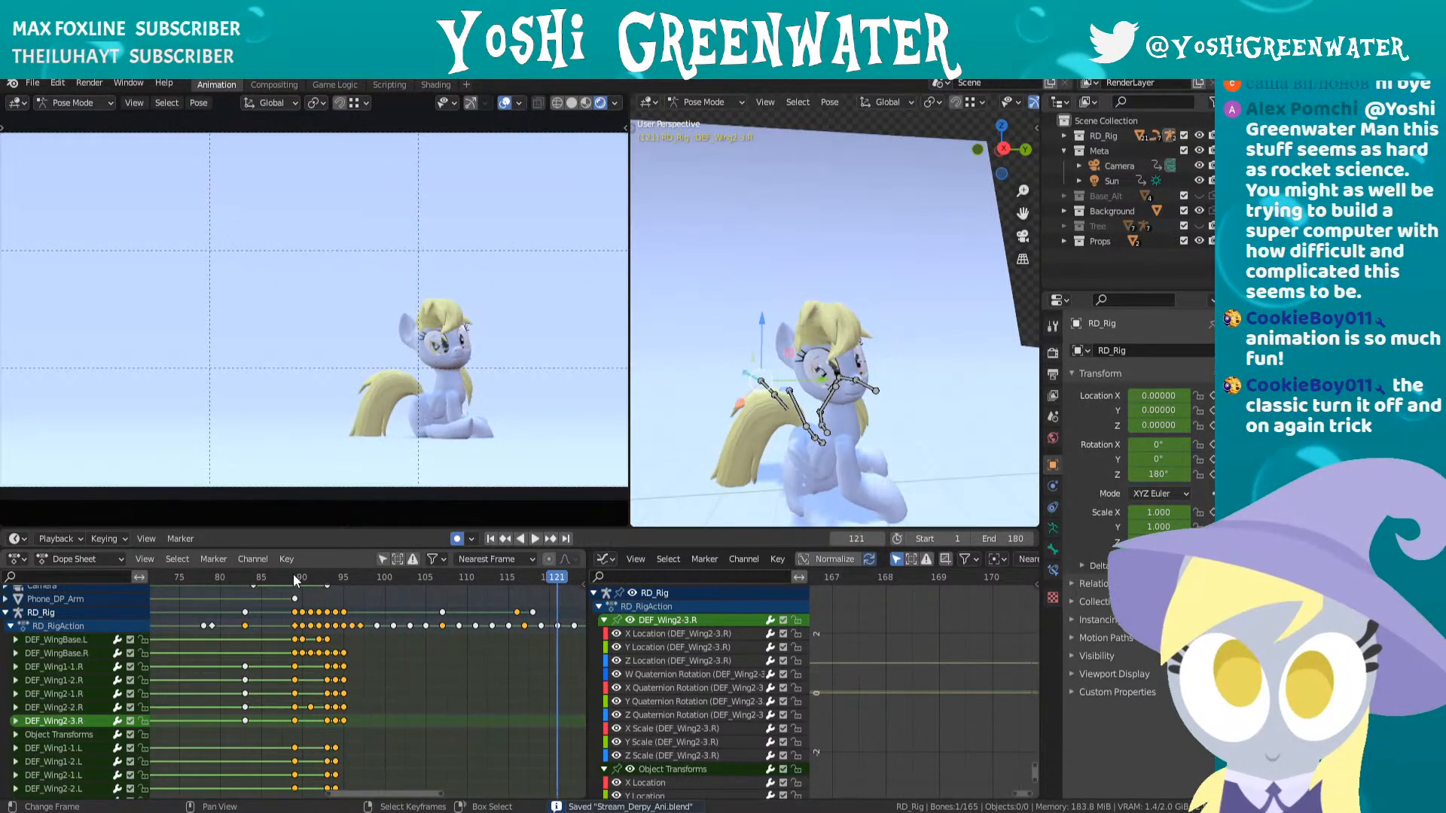
{"action": "left_click", "coordinate": [222, 581]}
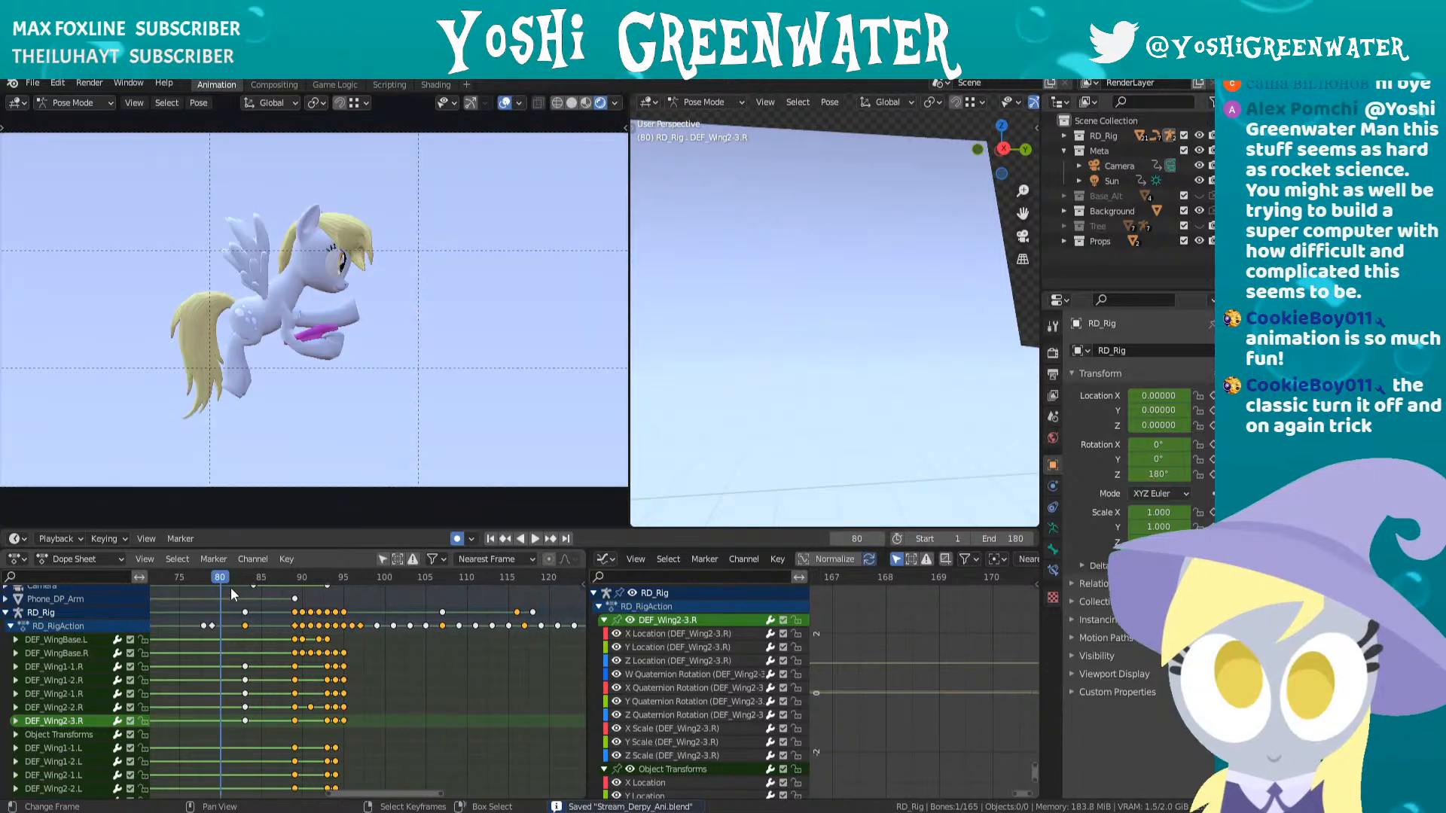
{"action": "scroll", "coordinate": [301, 643], "scroll_direction": "down", "scroll_amount": 2}
{"action": "key", "text": "space"}
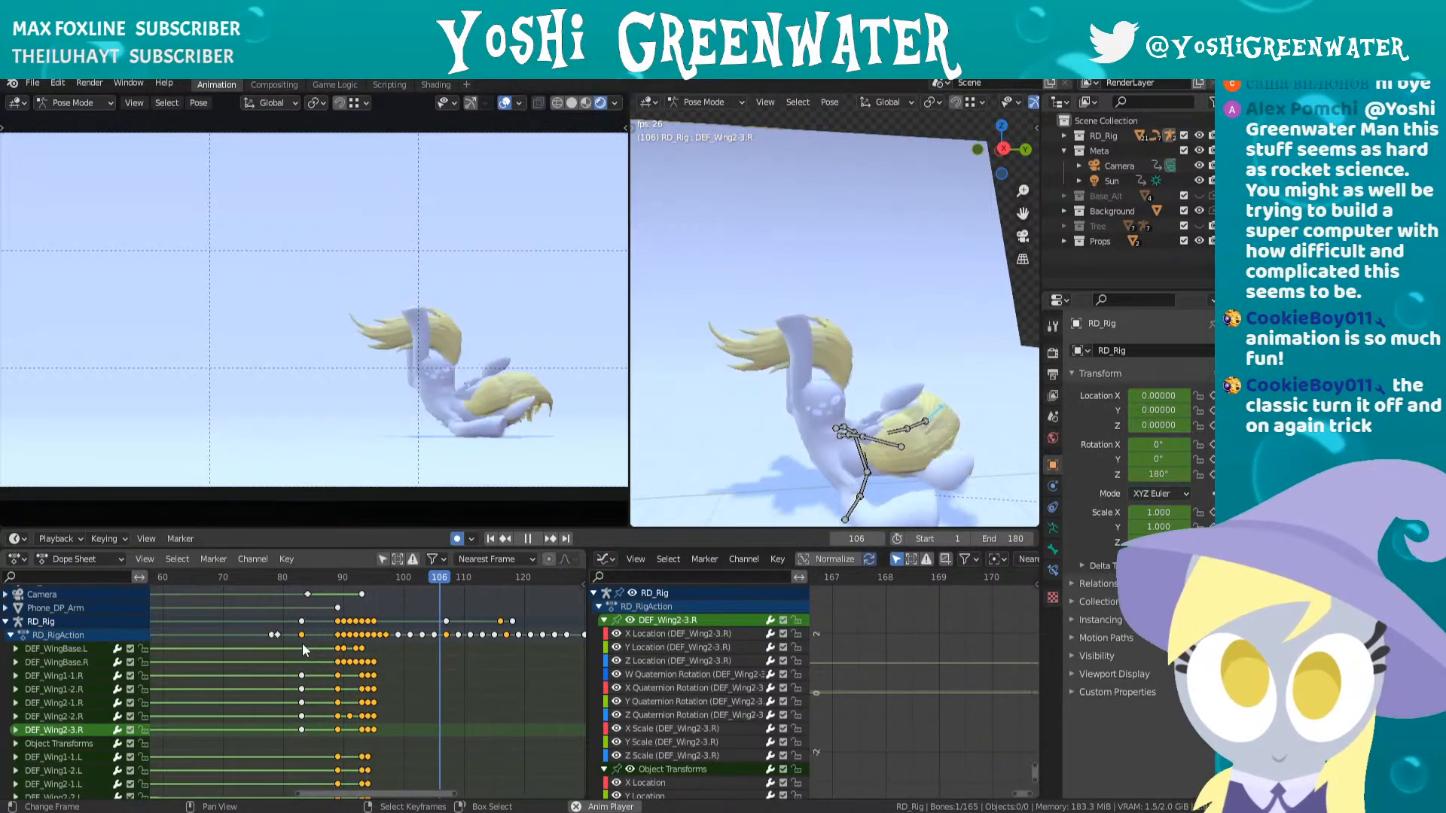
{"action": "left_click", "coordinate": [225, 577]}
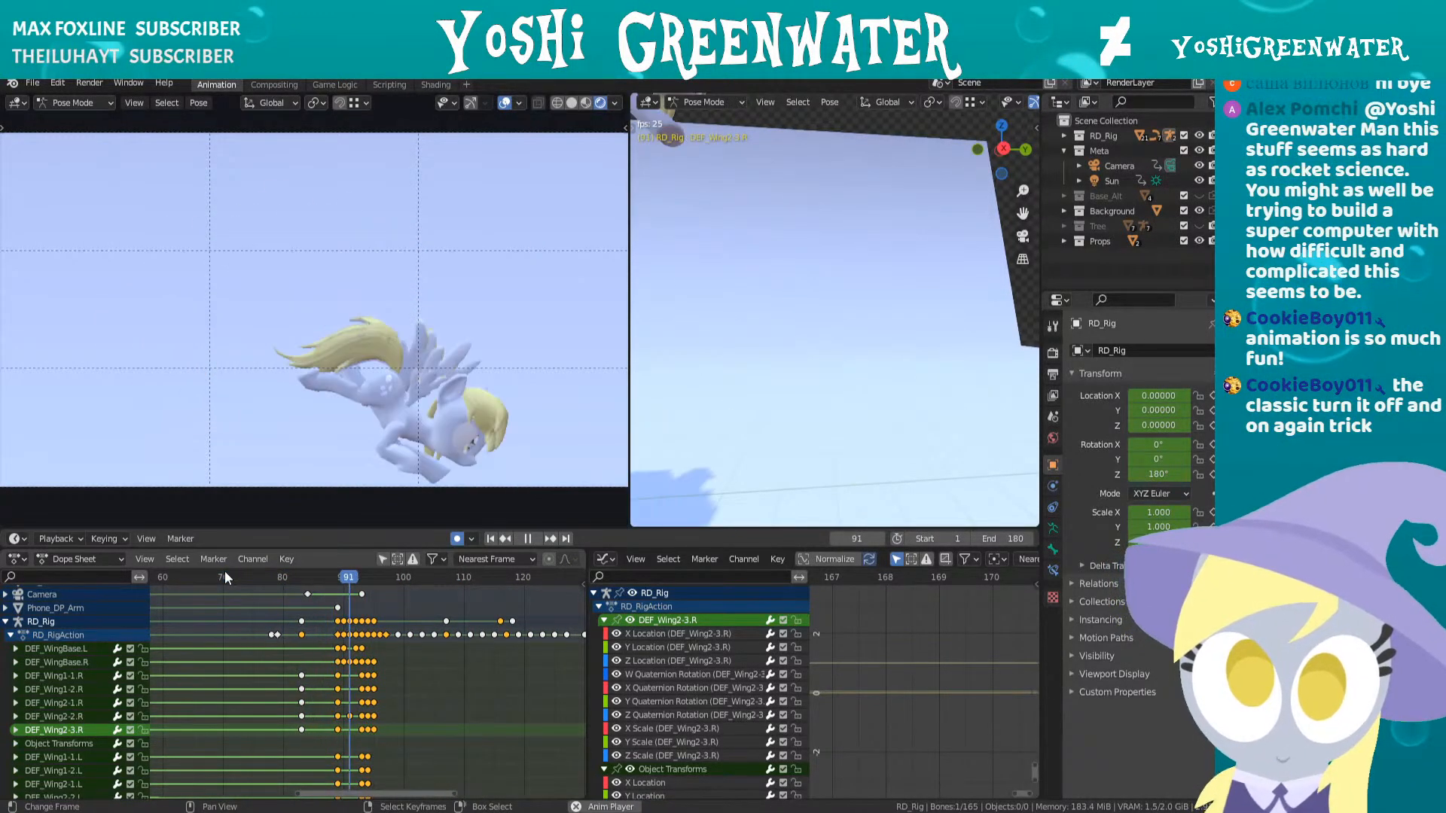
{"action": "left_click", "coordinate": [342, 581]}
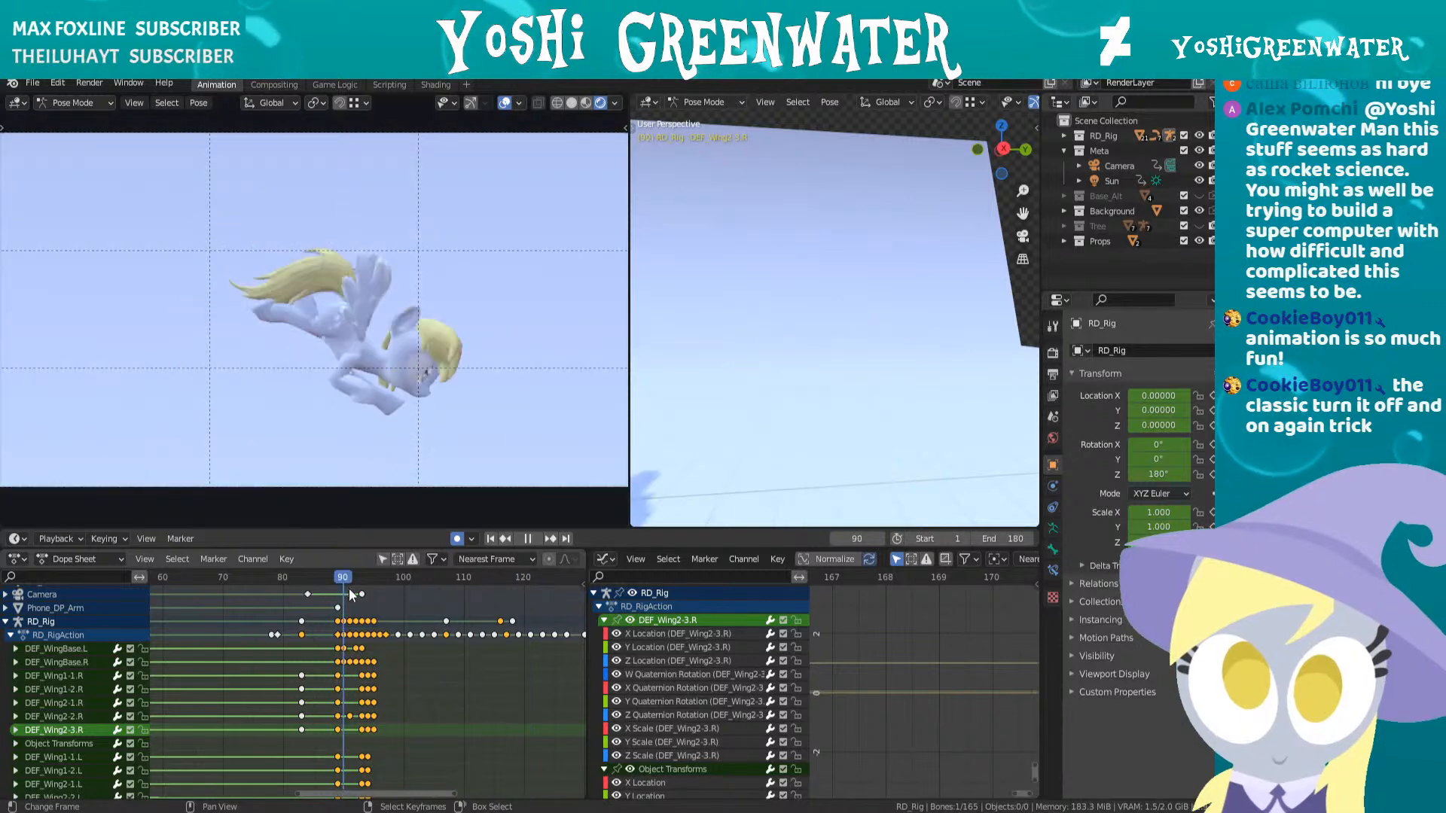
{"action": "left_click_drag", "start_coordinate": [350, 589], "coordinate": [414, 595]}
{"action": "key", "text": "space"}
{"action": "key", "text": "ctrl+s"}
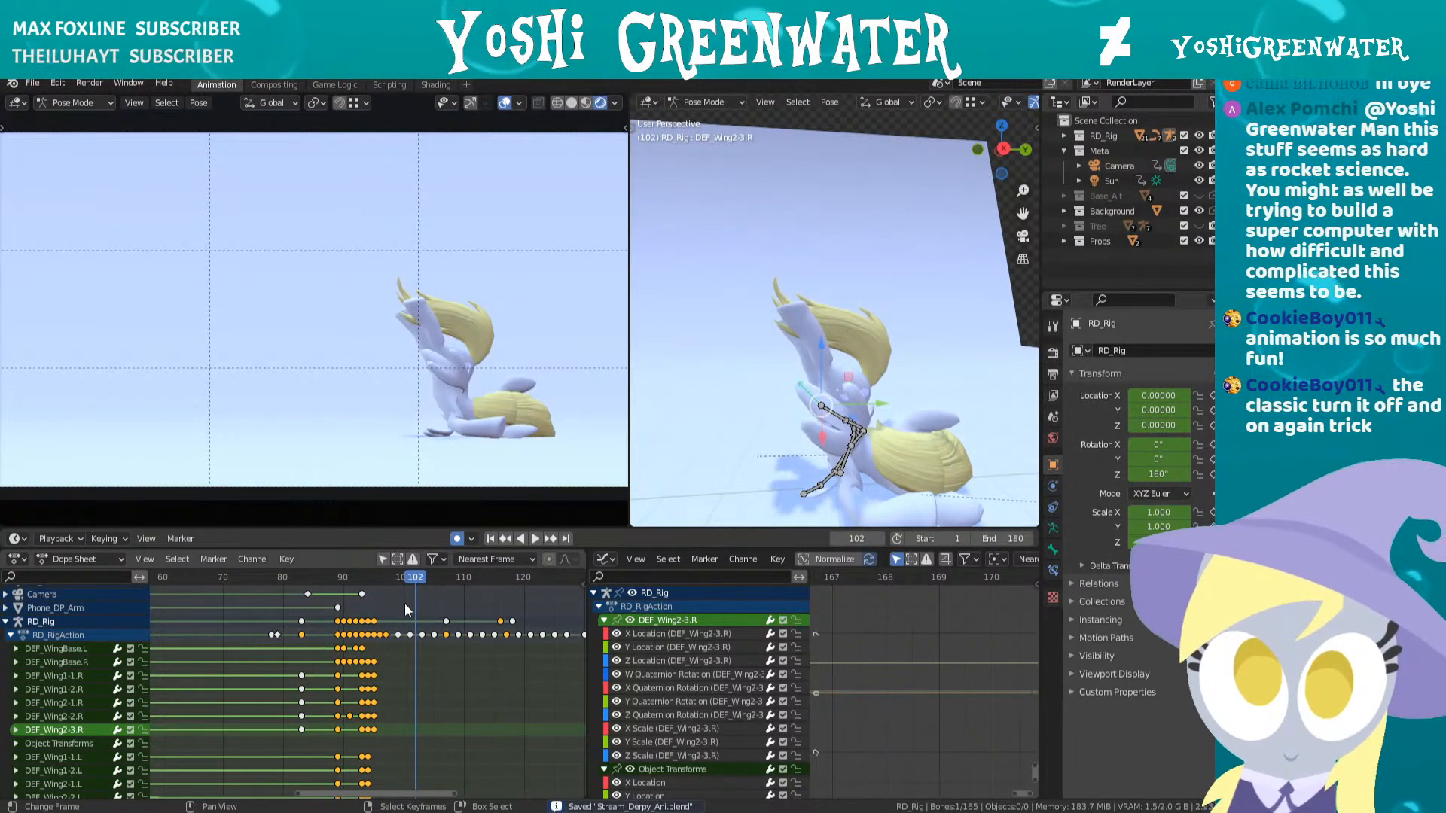
- Fit all keyframes in view, play the whole animation from the beginning, and return to frame 4
{"action": "key", "text": "Home"}
{"action": "left_click", "coordinate": [228, 593]}
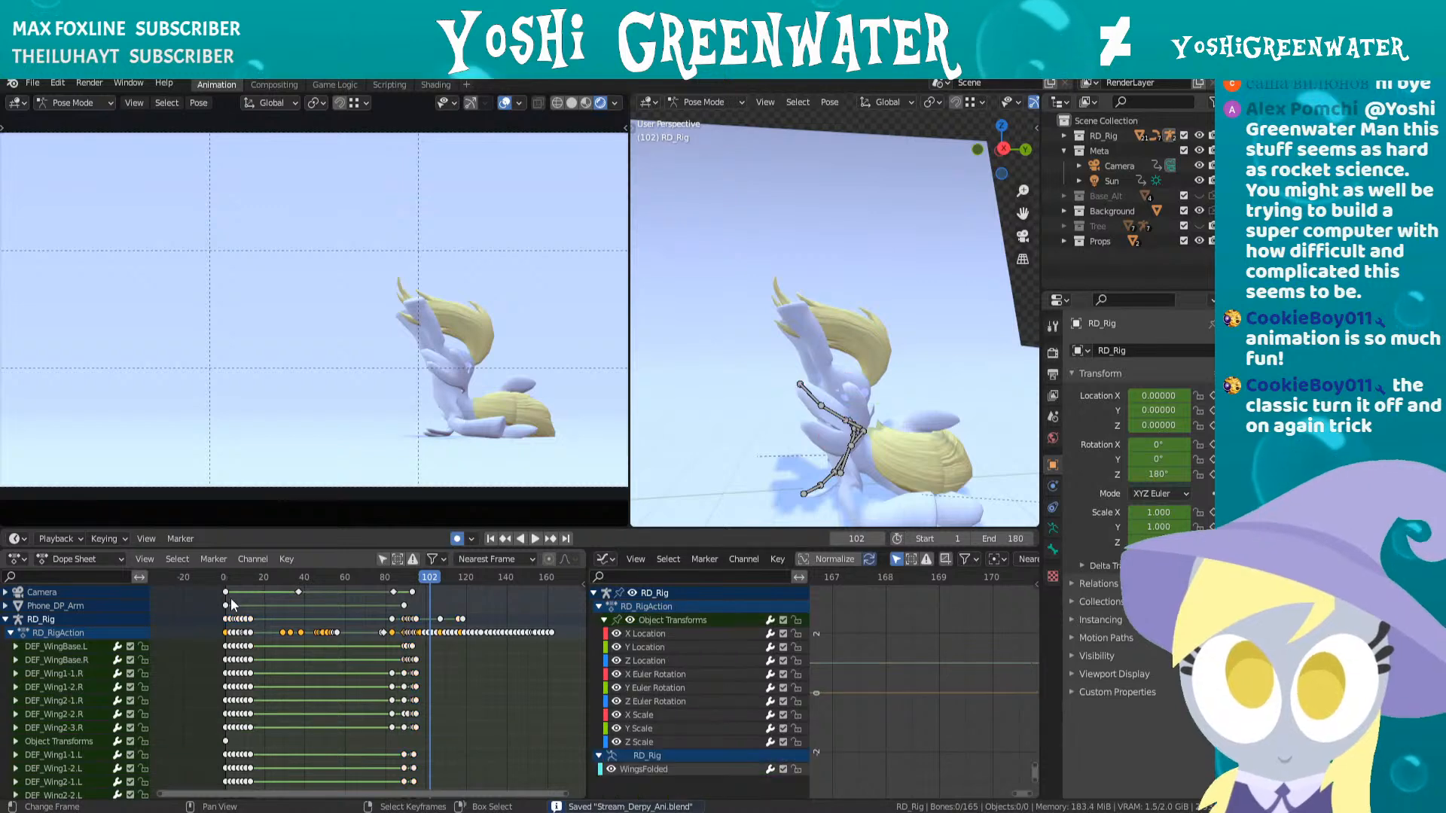
{"action": "left_click", "coordinate": [223, 571]}
{"action": "key", "text": "space"}
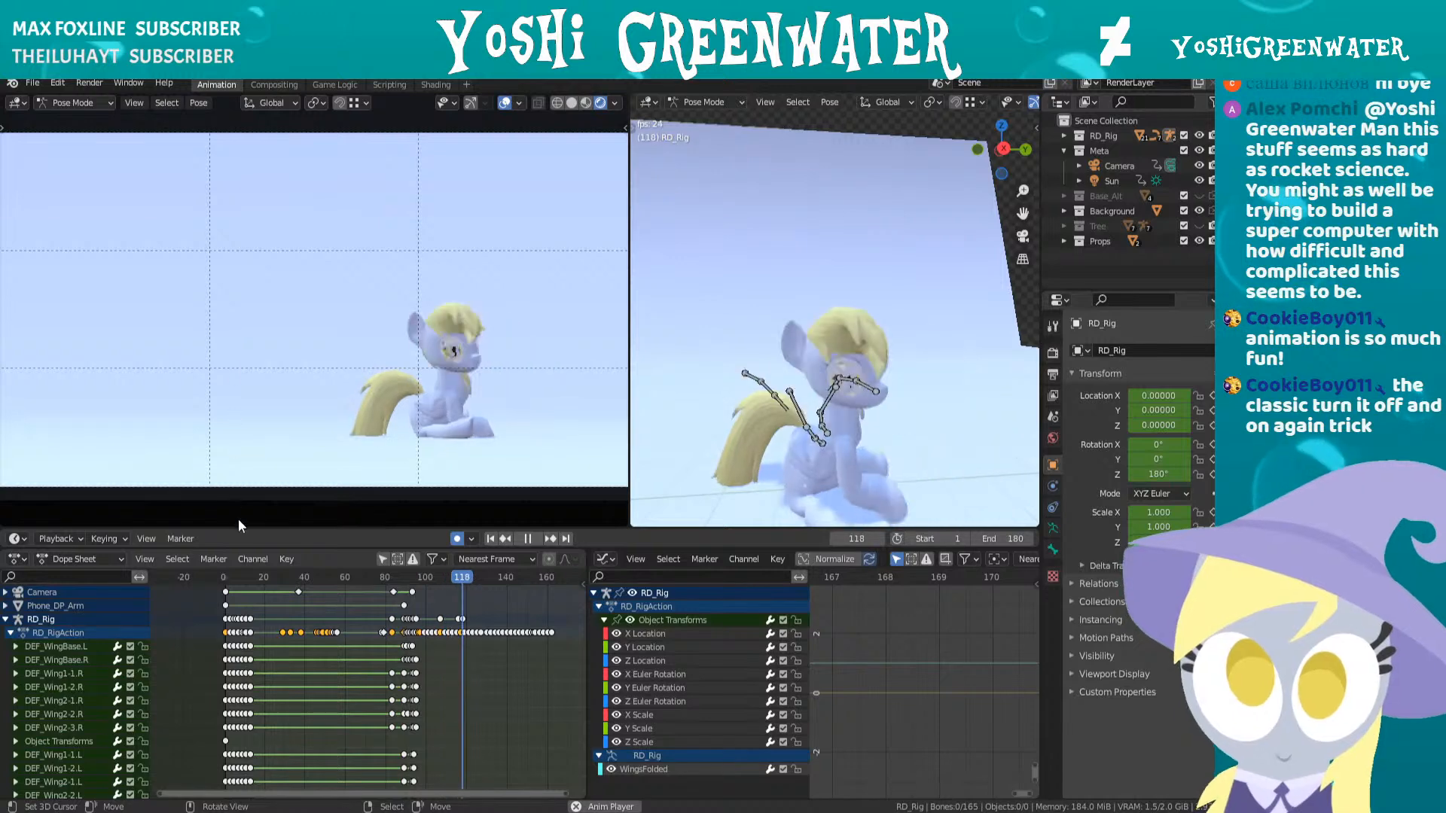
{"action": "left_click", "coordinate": [228, 578]}
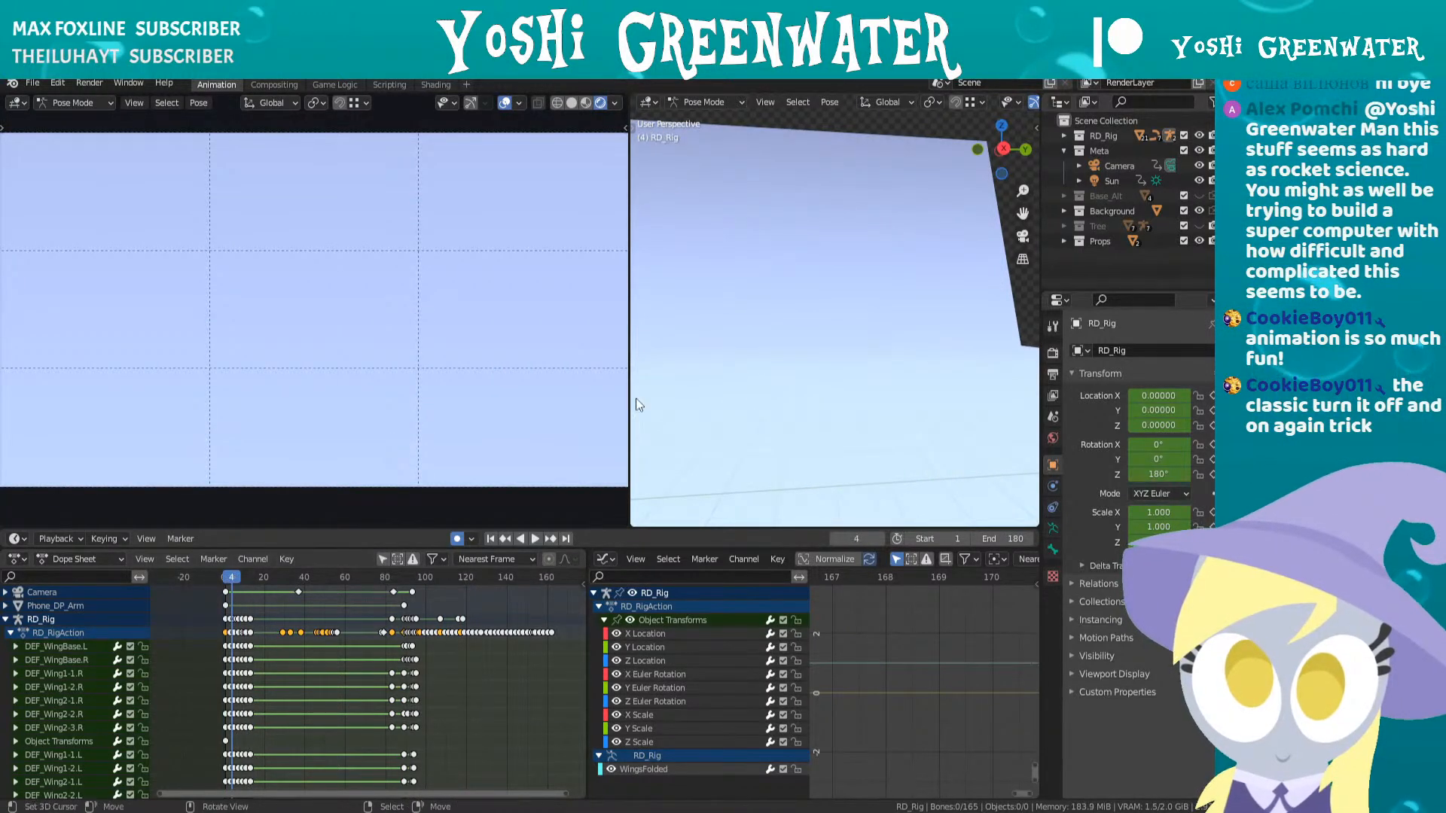
- Examine the spread wings from above and behind at frame 4 and play the opening flight from there
{"action": "key", "text": "KP_0"}
{"action": "key", "text": "KP_0"}
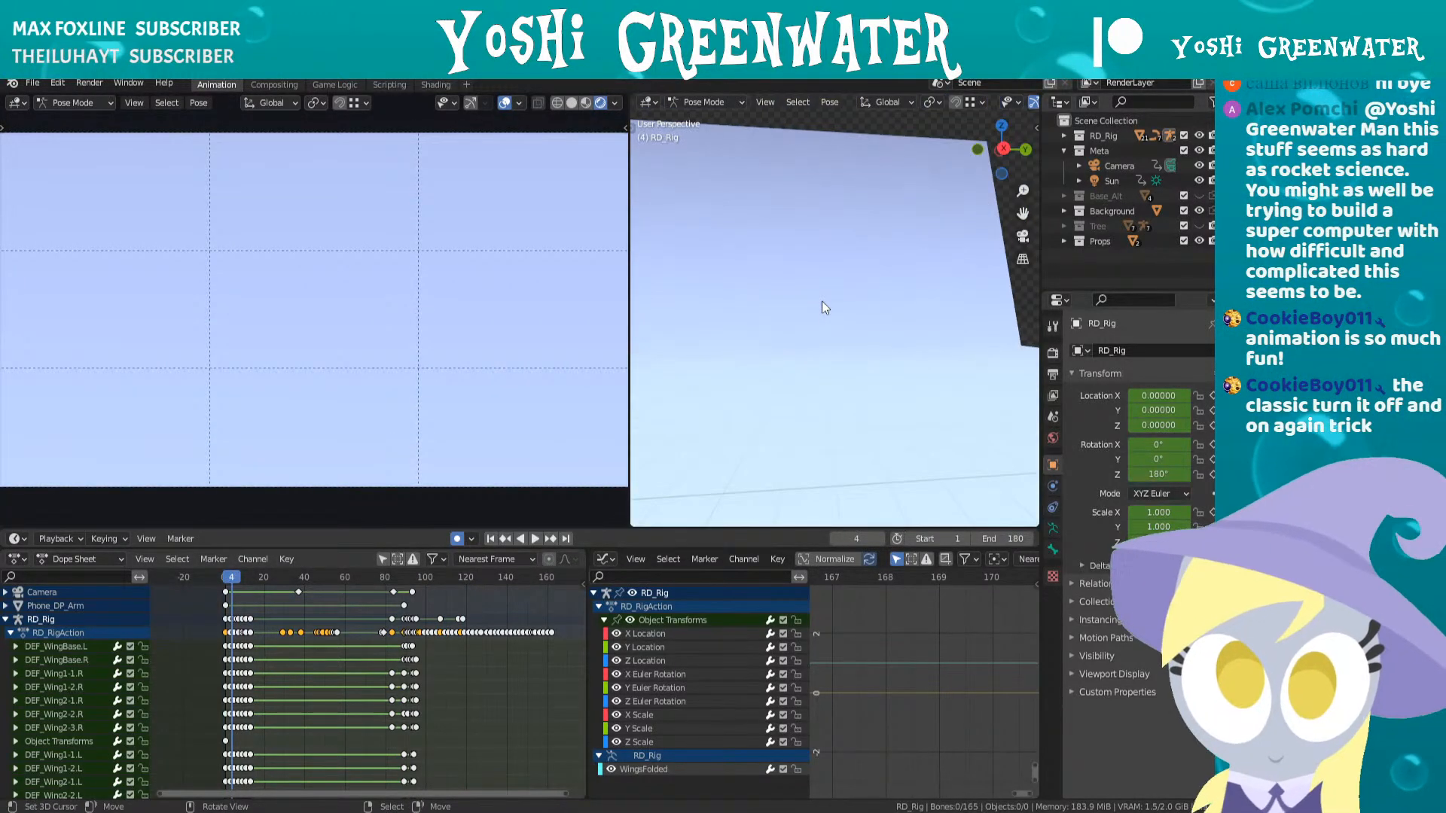
{"action": "scroll", "coordinate": [816, 300], "scroll_direction": "down", "scroll_amount": 1}
{"action": "mouse_move", "coordinate": [878, 290]}
{"action": "middle_mouse_down", "text": "shift"}
{"action": "mouse_move", "coordinate": [943, 297]}
{"action": "mouse_move", "coordinate": [832, 327]}
{"action": "middle_mouse_up", "text": "shift"}
{"action": "mouse_move", "coordinate": [713, 235]}
{"action": "middle_mouse_down", "text": "shift"}
{"action": "mouse_move", "coordinate": [851, 366]}
{"action": "mouse_move", "coordinate": [778, 369]}
{"action": "mouse_move", "coordinate": [871, 372]}
{"action": "mouse_move", "coordinate": [852, 355]}
{"action": "mouse_move", "coordinate": [851, 411]}
{"action": "mouse_move", "coordinate": [816, 387]}
{"action": "mouse_move", "coordinate": [815, 416]}
{"action": "middle_mouse_up", "text": "shift"}
{"action": "scroll", "coordinate": [843, 363], "scroll_direction": "up", "scroll_amount": 4}
{"action": "scroll", "coordinate": [778, 369], "scroll_direction": "up", "scroll_amount": 3}
{"action": "scroll", "coordinate": [779, 369], "scroll_direction": "down", "scroll_amount": 4}
{"action": "scroll", "coordinate": [871, 374], "scroll_direction": "up", "scroll_amount": 2}
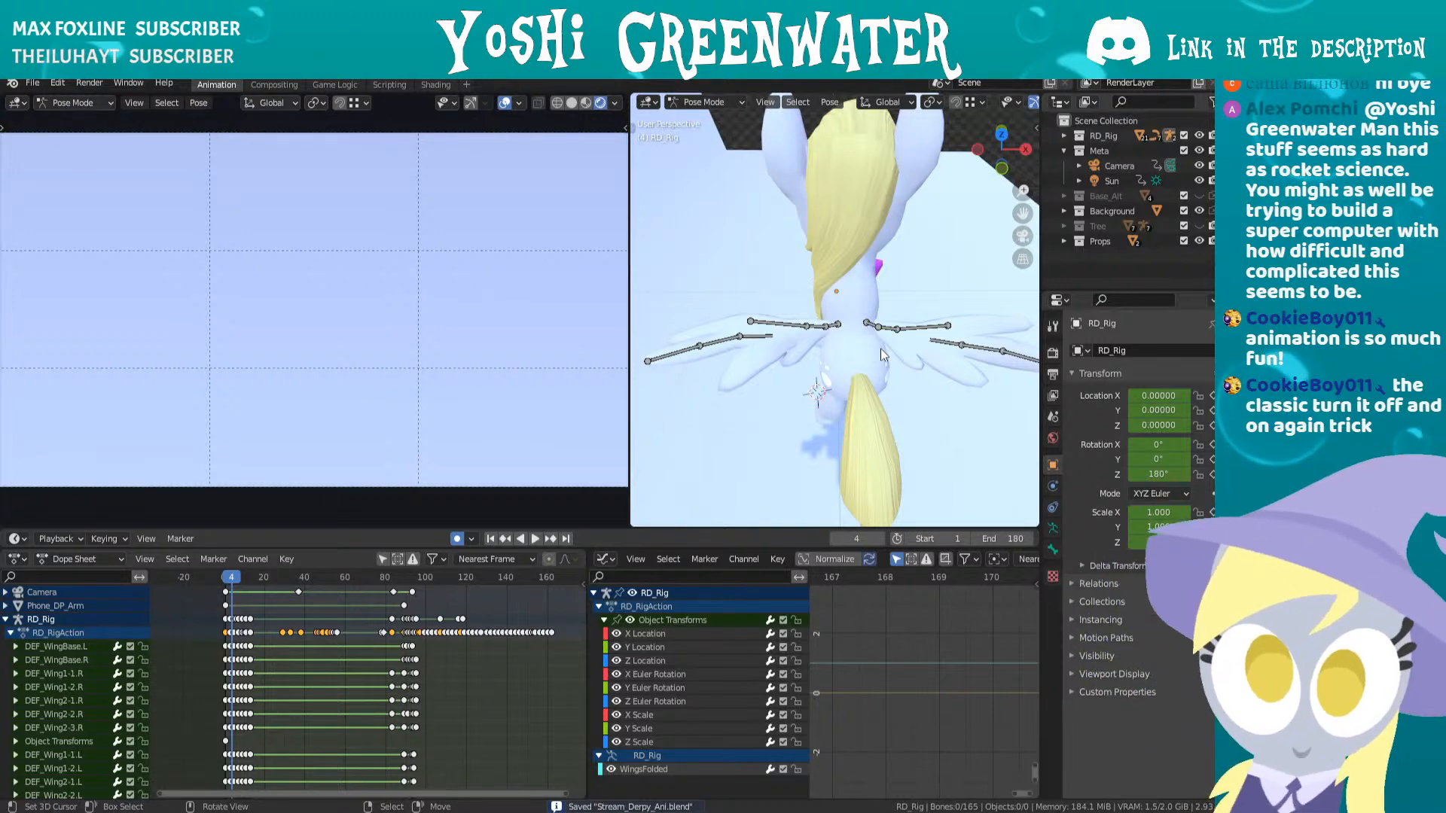
{"action": "key", "text": "space"}
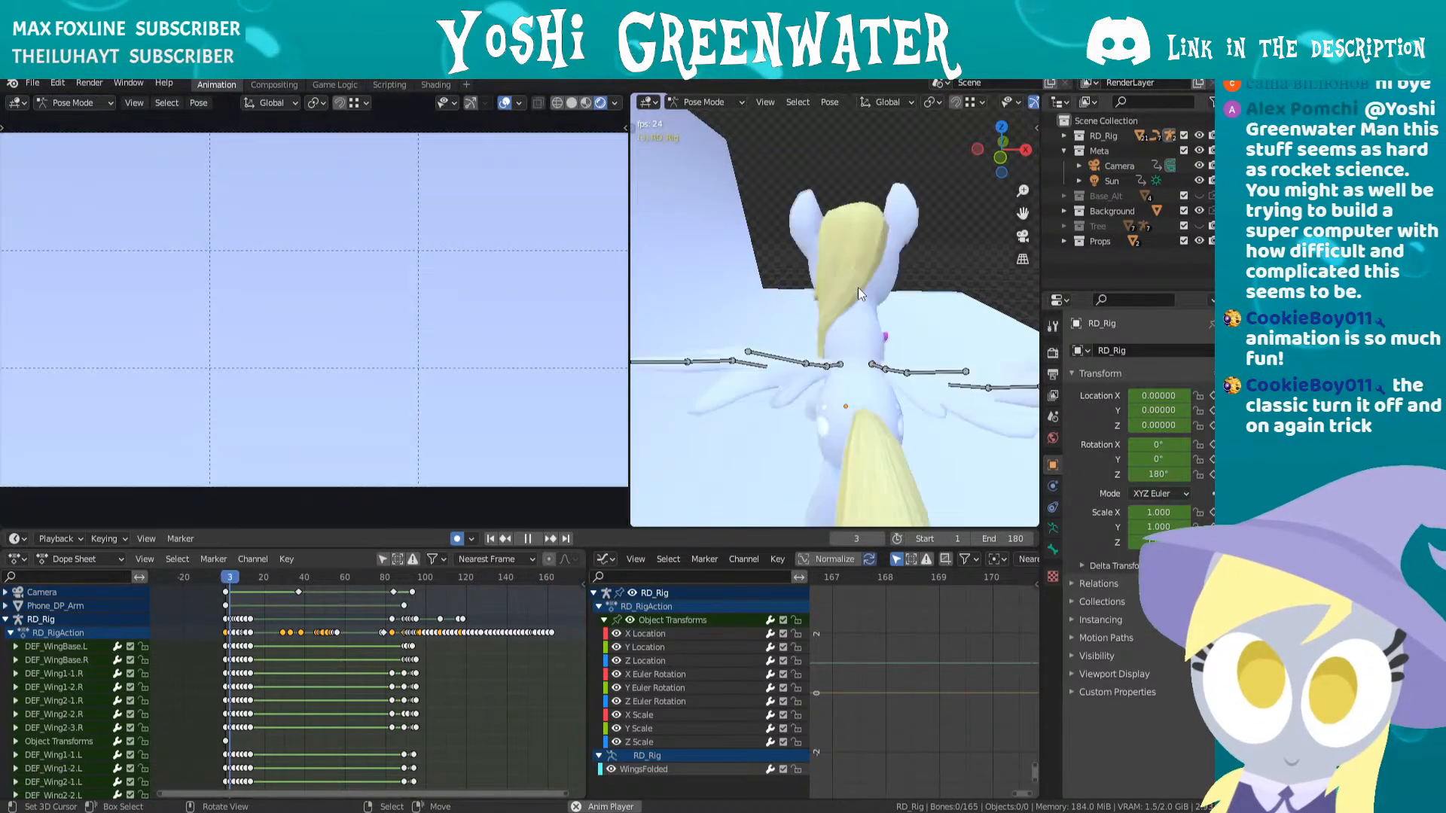
{"action": "key", "text": "space"}
- Select the opening flap keyframes of both wings' bones, save the file, and apply a keyframe extrapolation mode to them
{"action": "middle_click_drag", "start_coordinate": [268, 665], "coordinate": [289, 616]}
{"action": "scroll", "coordinate": [289, 616], "scroll_direction": "down", "scroll_amount": 1}
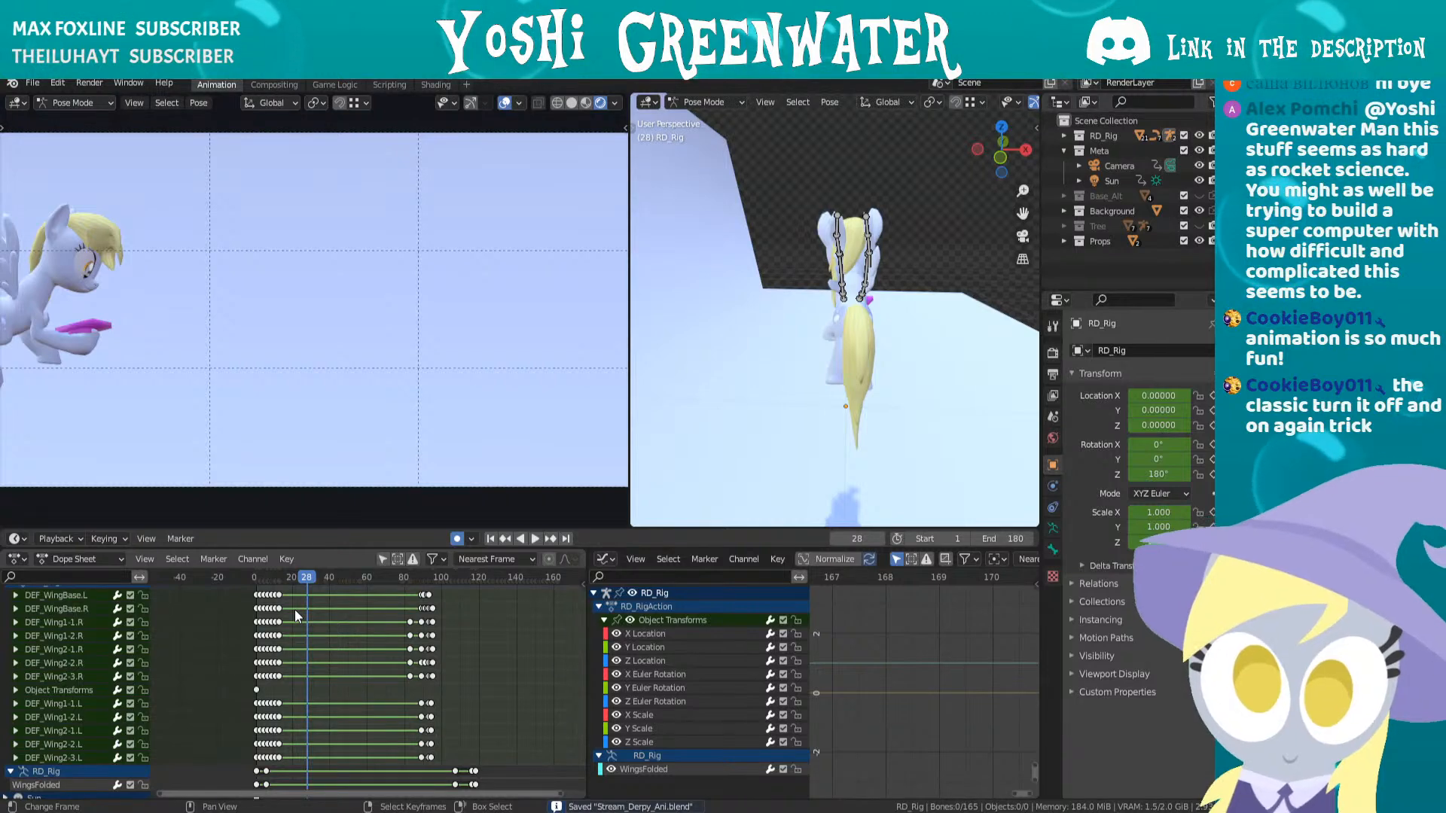
{"action": "mouse_move", "coordinate": [296, 608]}
{"action": "middle_mouse_down"}
{"action": "mouse_move", "coordinate": [403, 698]}
{"action": "mouse_move", "coordinate": [364, 679]}
{"action": "mouse_move", "coordinate": [419, 617]}
{"action": "mouse_move", "coordinate": [375, 618]}
{"action": "mouse_move", "coordinate": [353, 662]}
{"action": "mouse_move", "coordinate": [294, 619]}
{"action": "middle_mouse_up"}
{"action": "scroll", "coordinate": [404, 697], "scroll_direction": "up", "scroll_amount": 4}
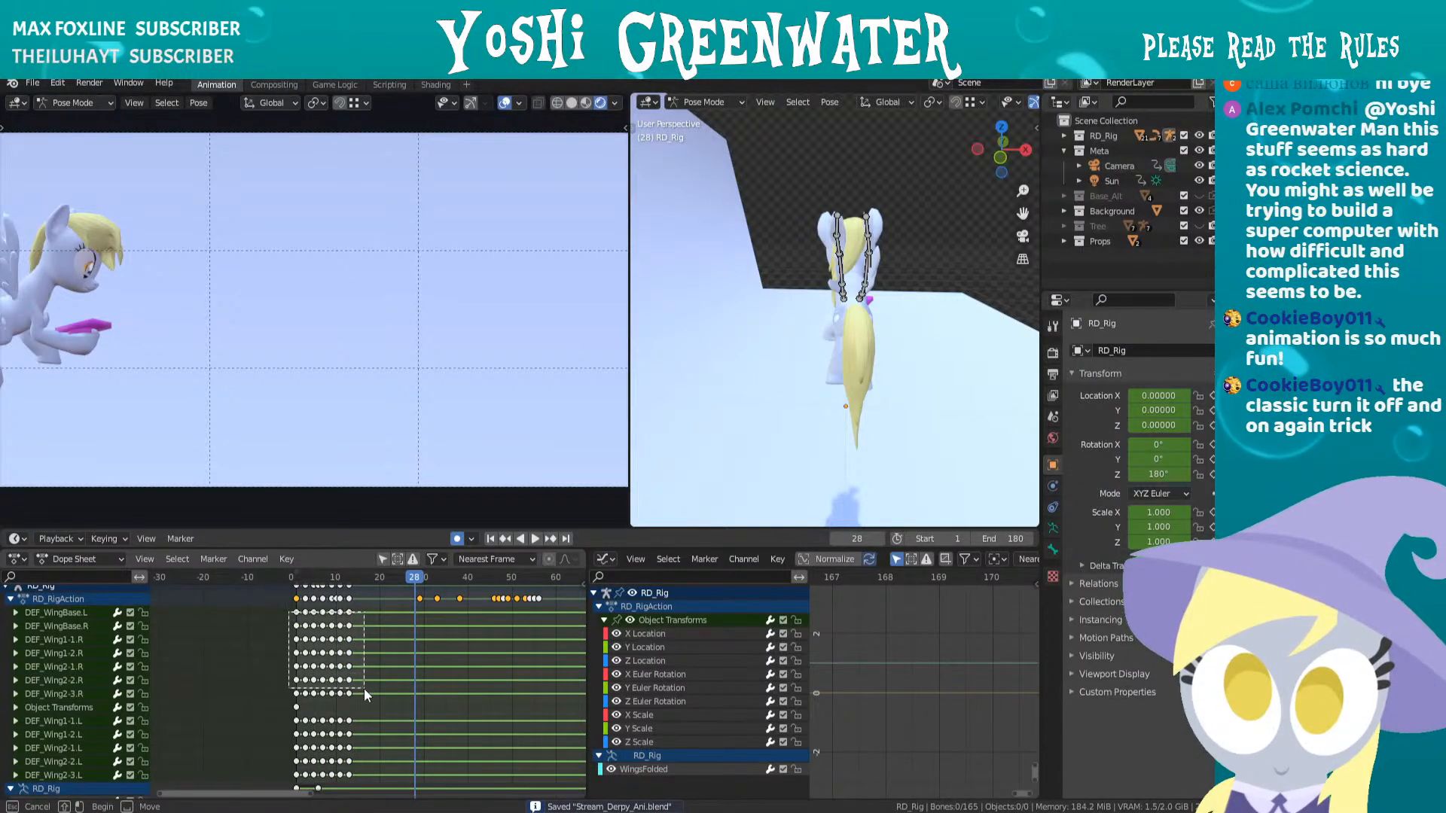
{"action": "left_click_drag", "start_coordinate": [364, 688], "coordinate": [363, 698]}
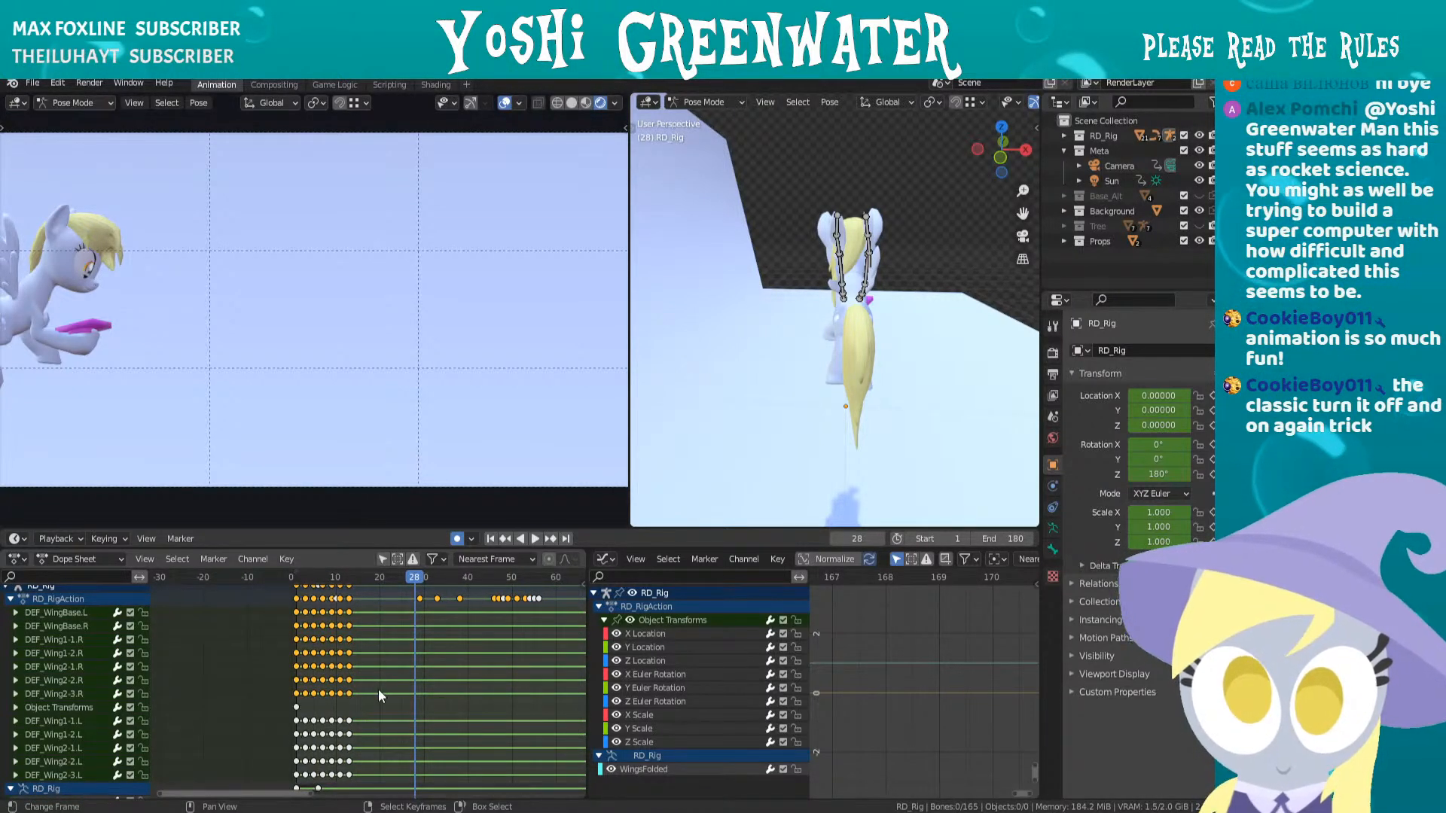
{"action": "middle_click_drag", "start_coordinate": [378, 689], "coordinate": [376, 636]}
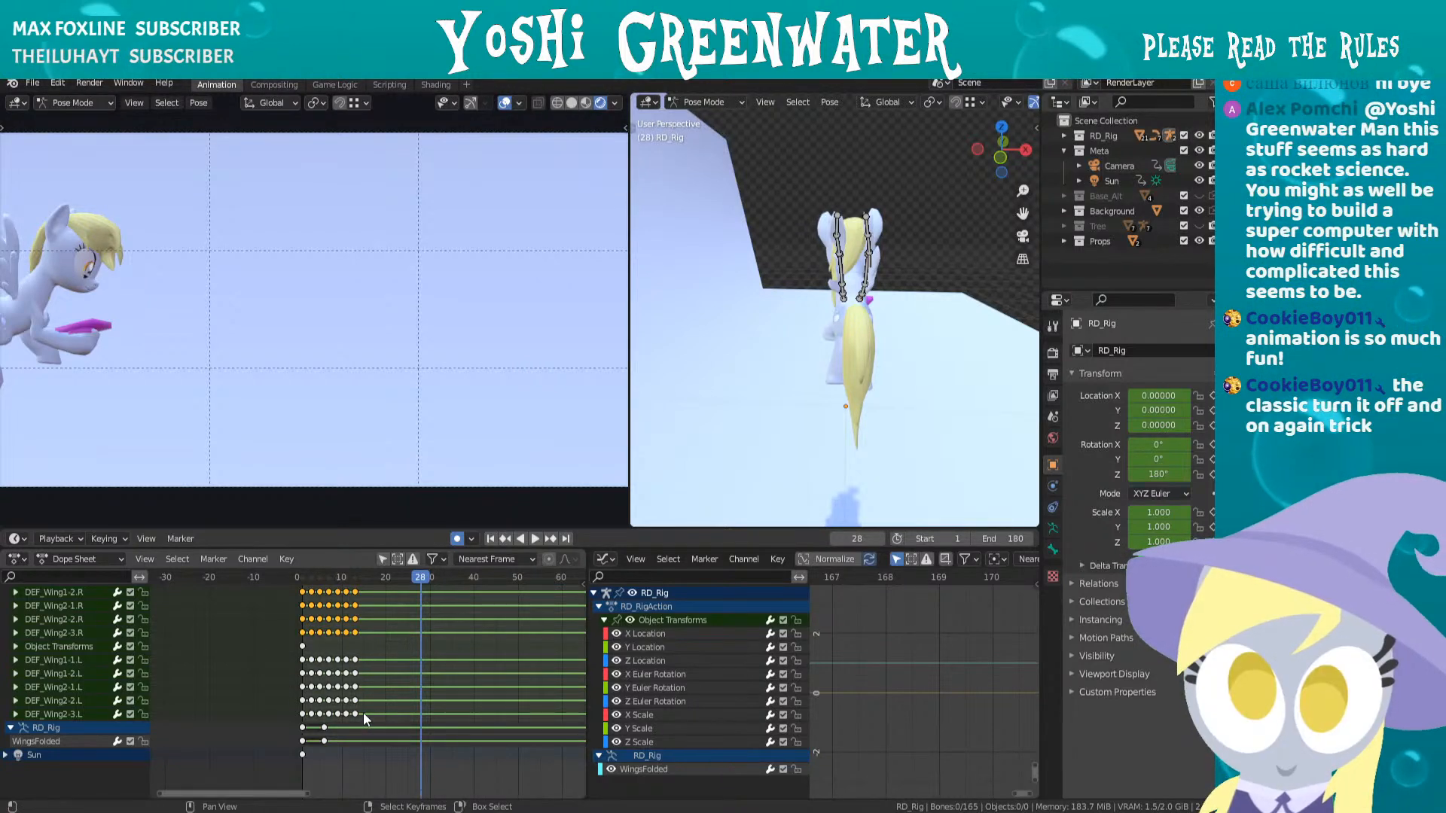
{"action": "left_click_drag", "start_coordinate": [363, 712], "coordinate": [289, 655], "text": "shift"}
{"action": "middle_click_drag", "start_coordinate": [391, 646], "coordinate": [340, 703]}
{"action": "key", "text": "ctrl+s"}
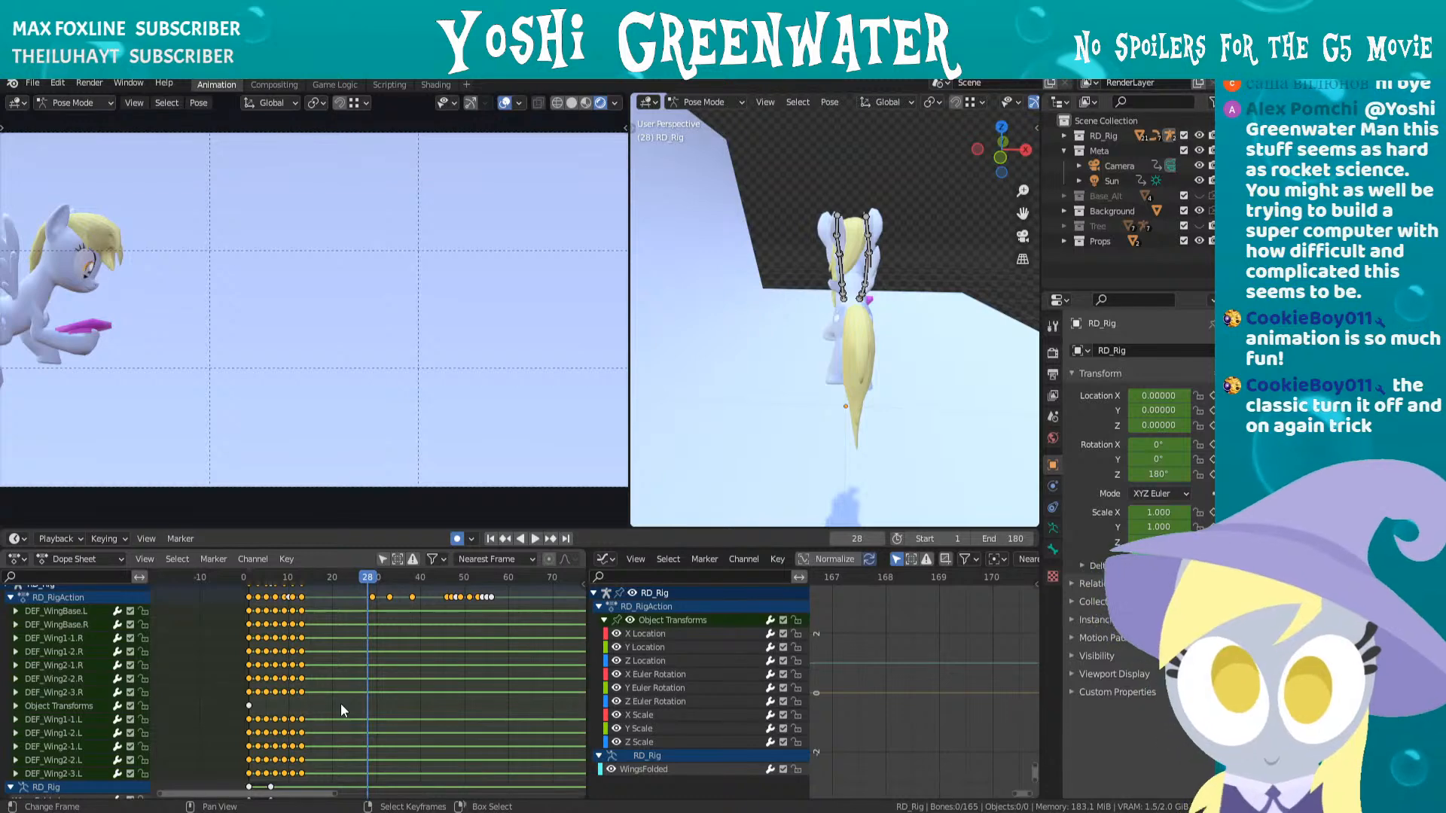
{"action": "key", "text": "shift+e"}
{"action": "left_click", "coordinate": [298, 667]}
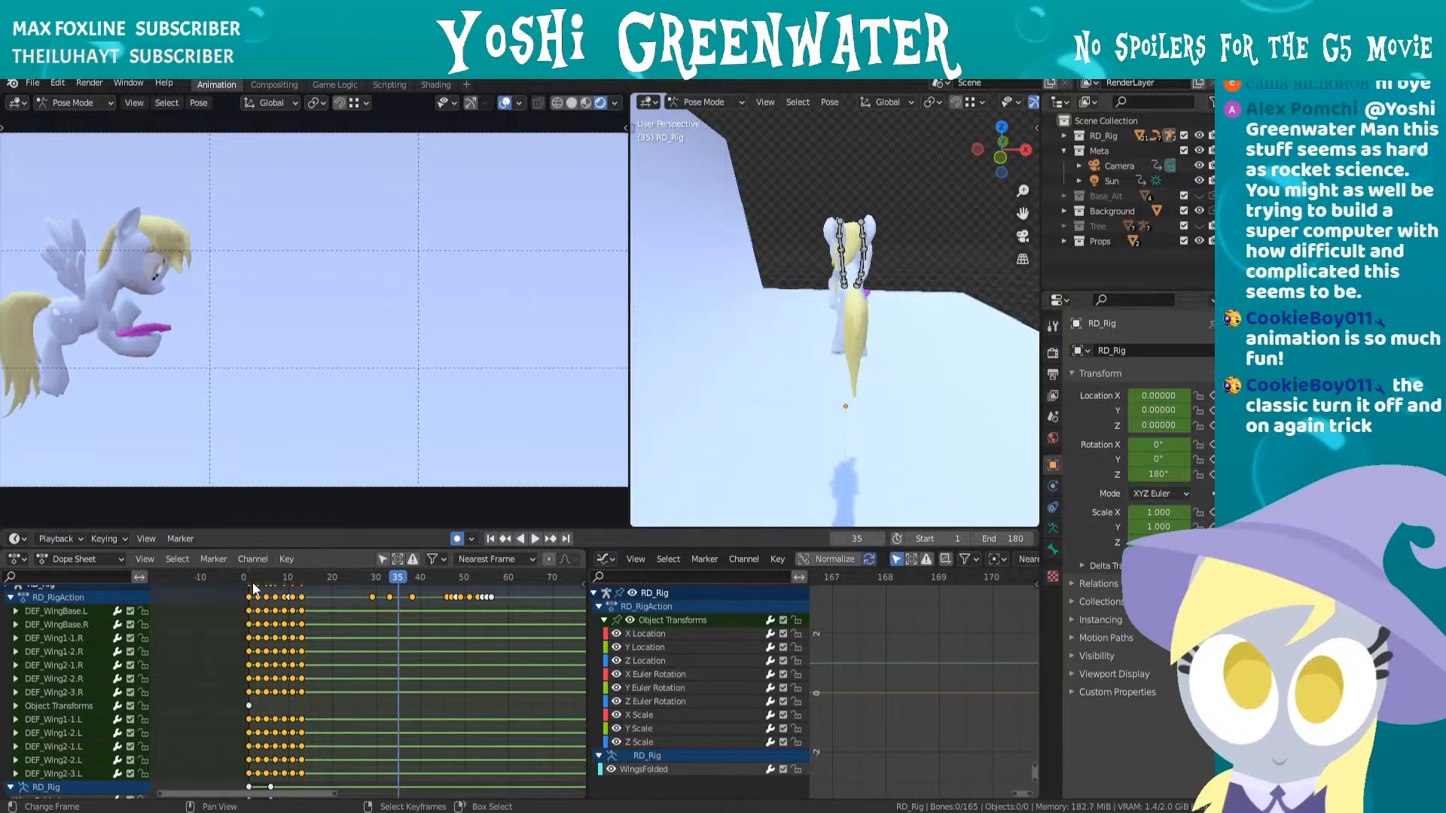
- Play the animation from frame 35 through the landing to frame 149 to check the wing motion
{"action": "scroll", "coordinate": [420, 650], "scroll_direction": "down", "scroll_amount": 12}
{"action": "middle_click_drag", "start_coordinate": [425, 664], "coordinate": [337, 664]}
{"action": "scroll", "coordinate": [338, 664], "scroll_direction": "up", "scroll_amount": 1}
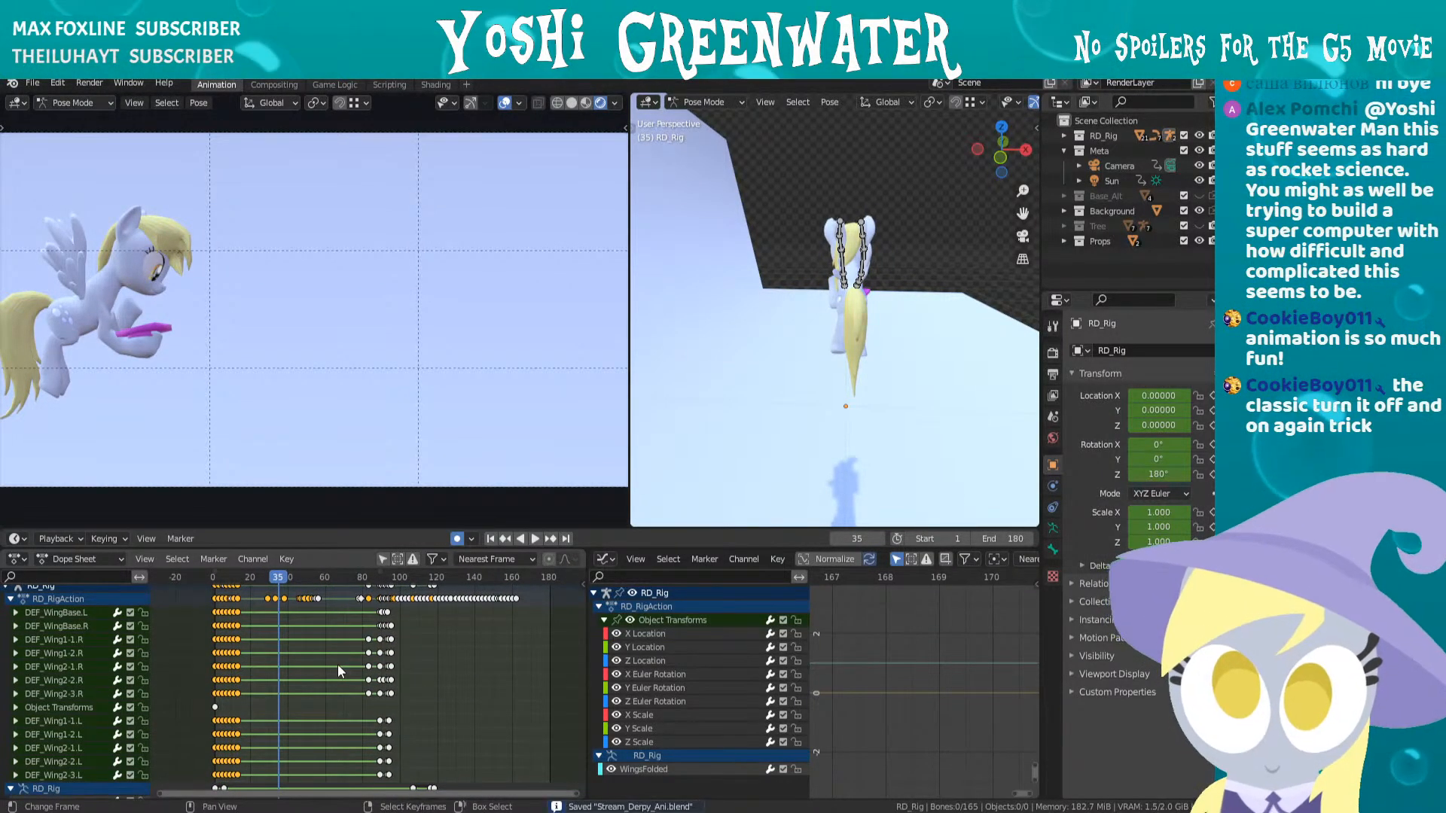
{"action": "key", "text": "space"}
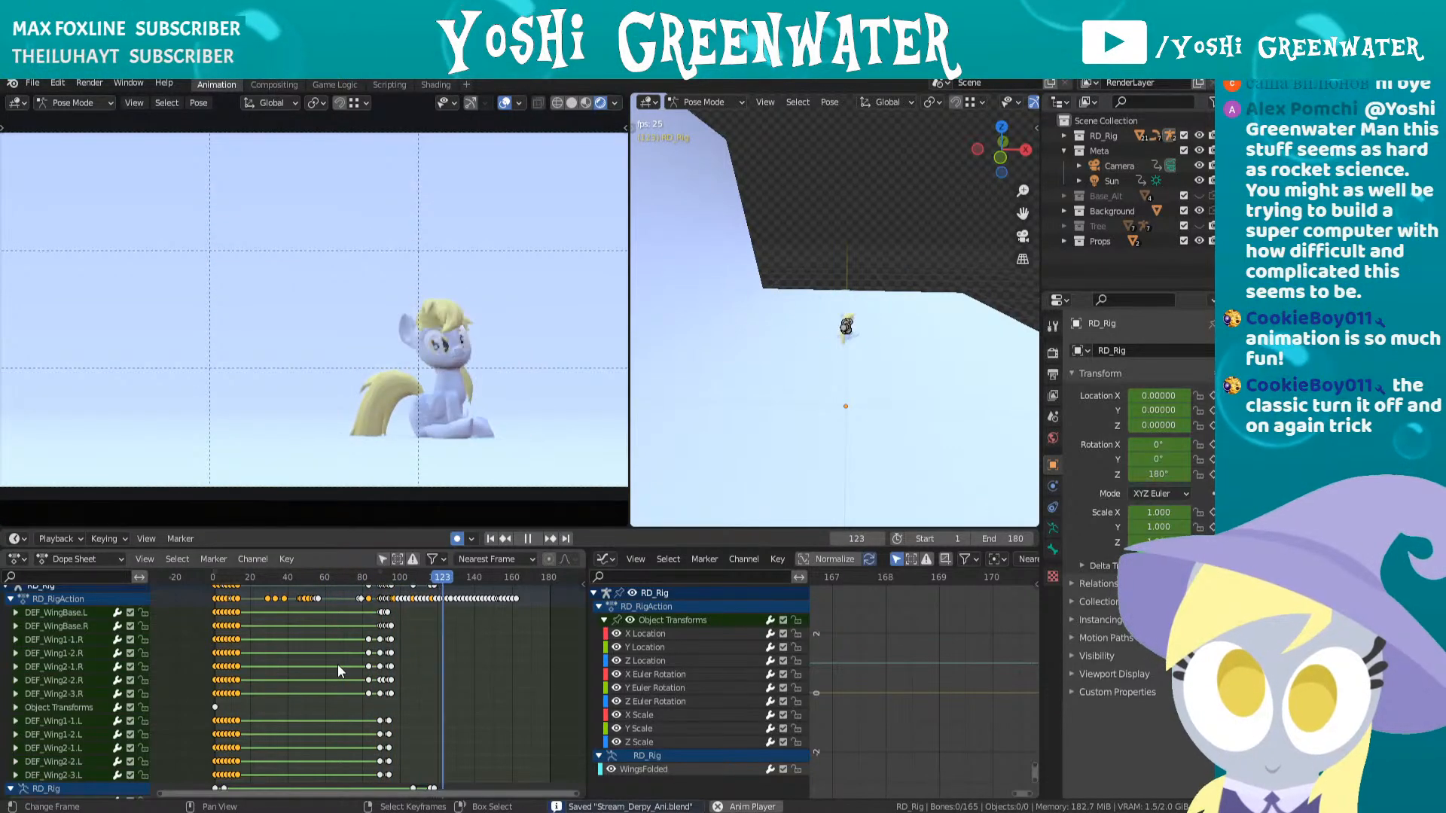
{"action": "key", "text": "space"}
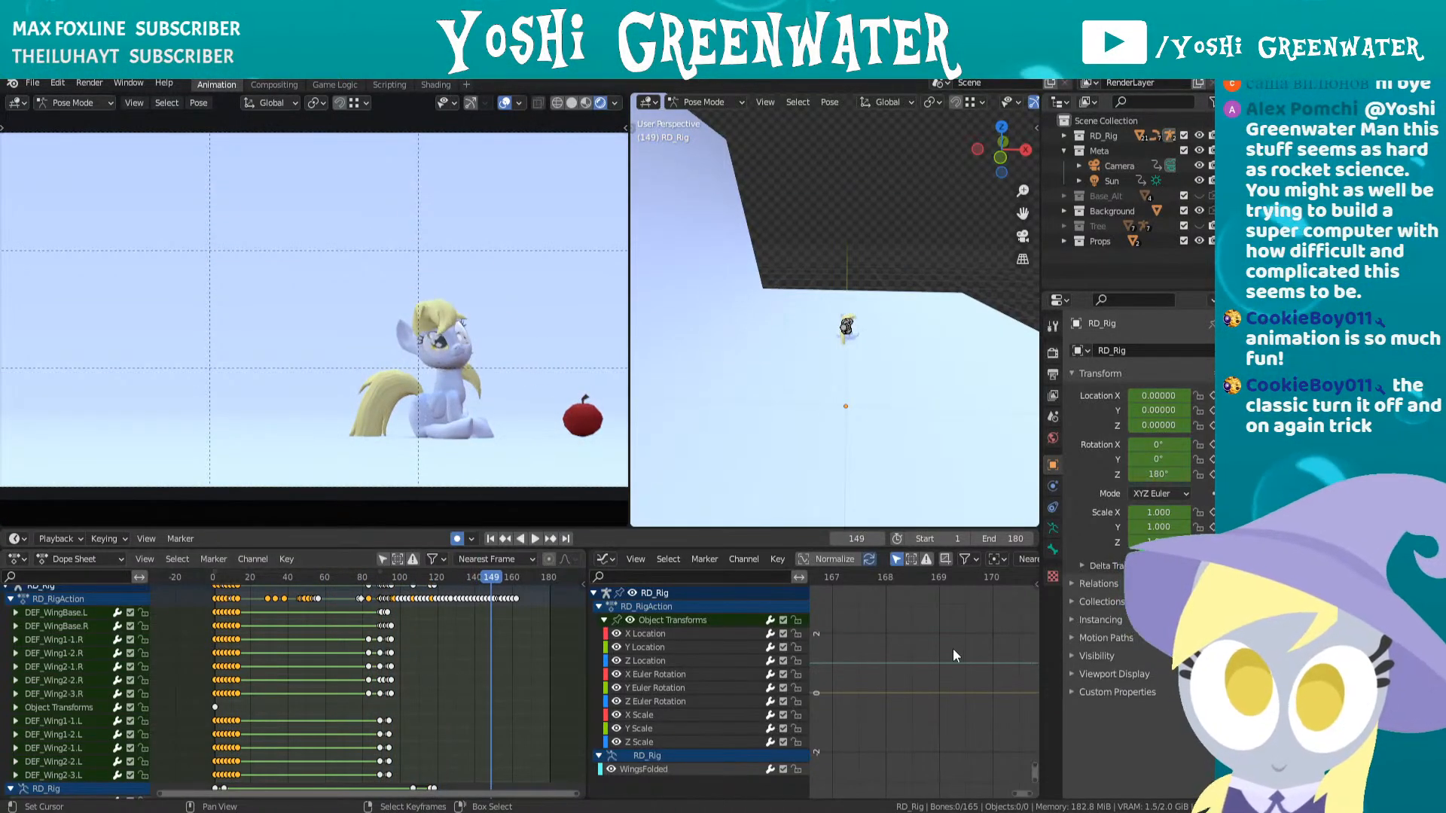
- Select the rig's object transform and WingsFolded curves, bring the opening wing keyframes into view, and save the file
{"action": "left_click", "coordinate": [880, 663]}
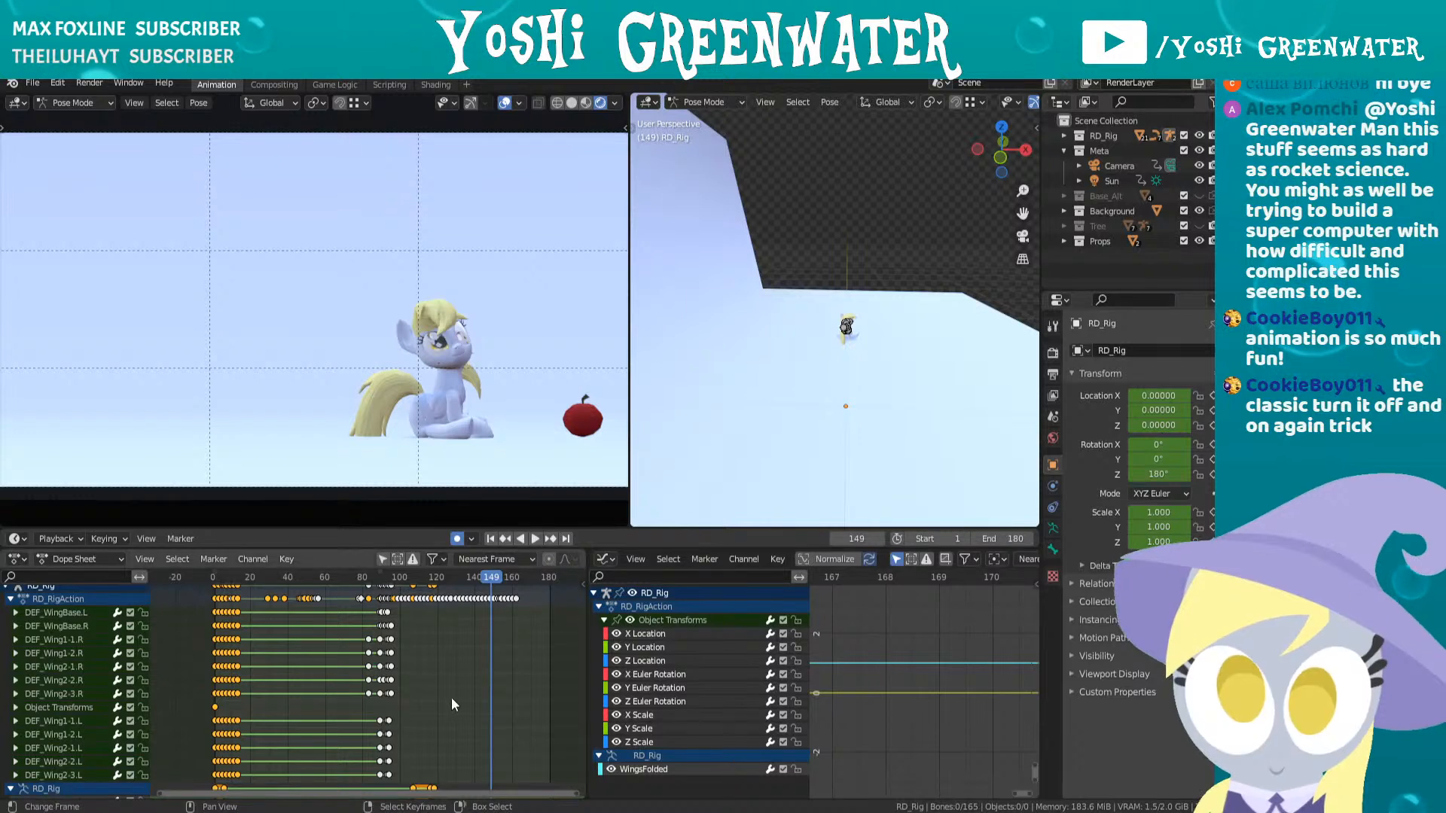
{"action": "middle_click_drag", "start_coordinate": [451, 699], "coordinate": [523, 713]}
{"action": "scroll", "coordinate": [450, 701], "scroll_direction": "up", "scroll_amount": 3}
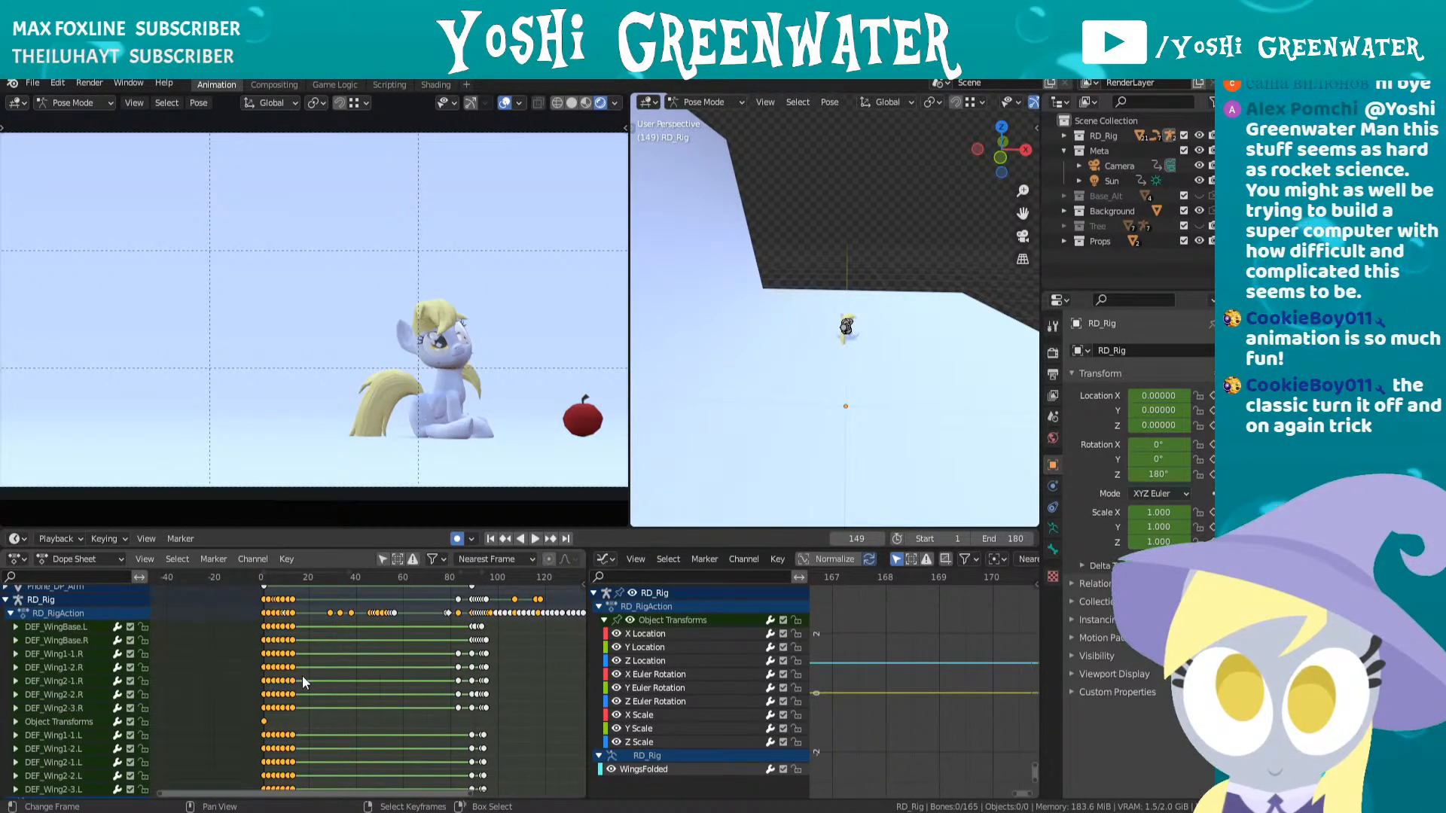
{"action": "scroll", "coordinate": [301, 675], "scroll_direction": "up", "scroll_amount": 2}
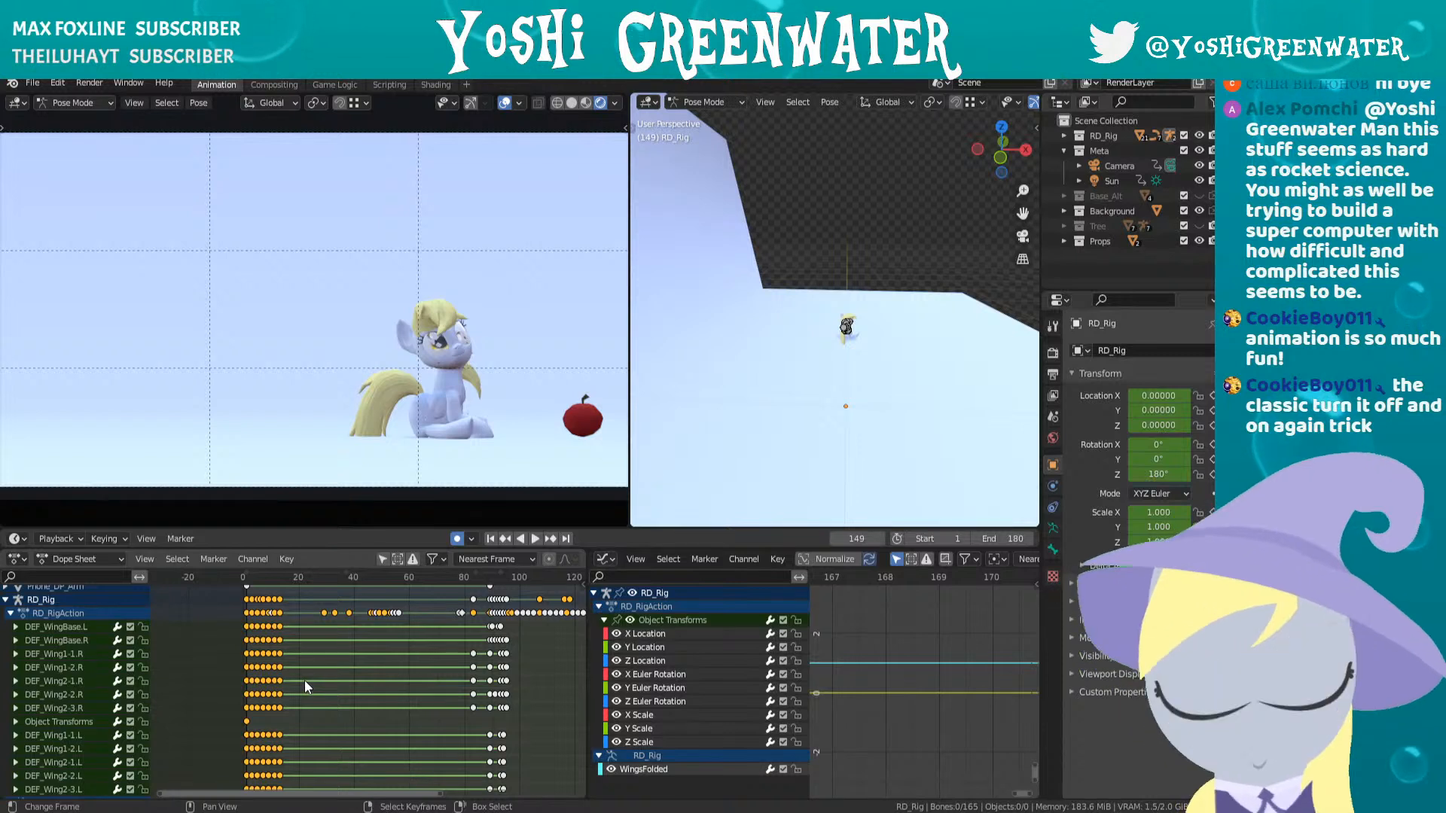
{"action": "scroll", "coordinate": [307, 665], "scroll_direction": "up", "scroll_amount": 4}
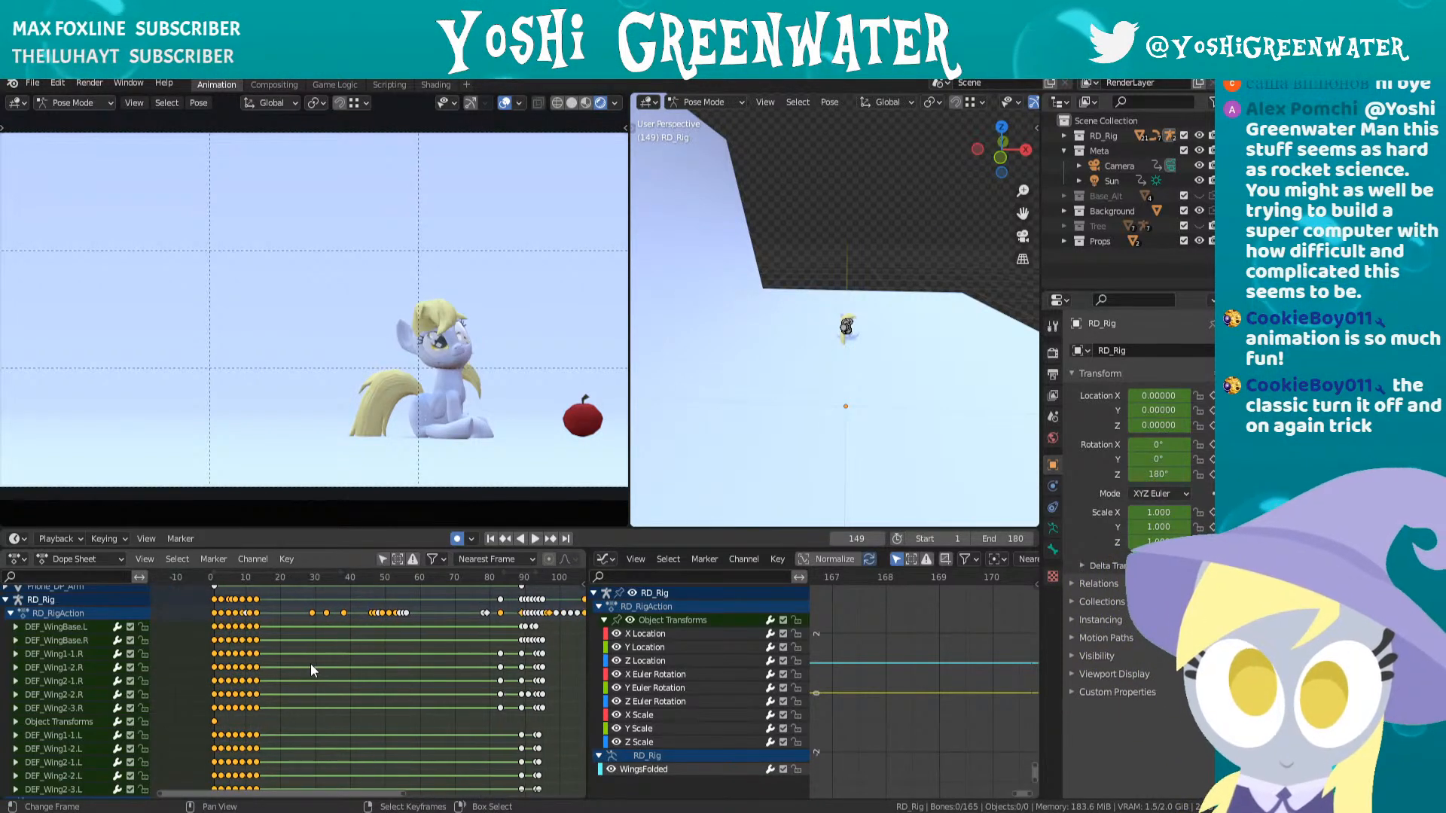
{"action": "middle_click_drag", "start_coordinate": [307, 665], "coordinate": [292, 666]}
{"action": "key", "text": "ctrl+s"}
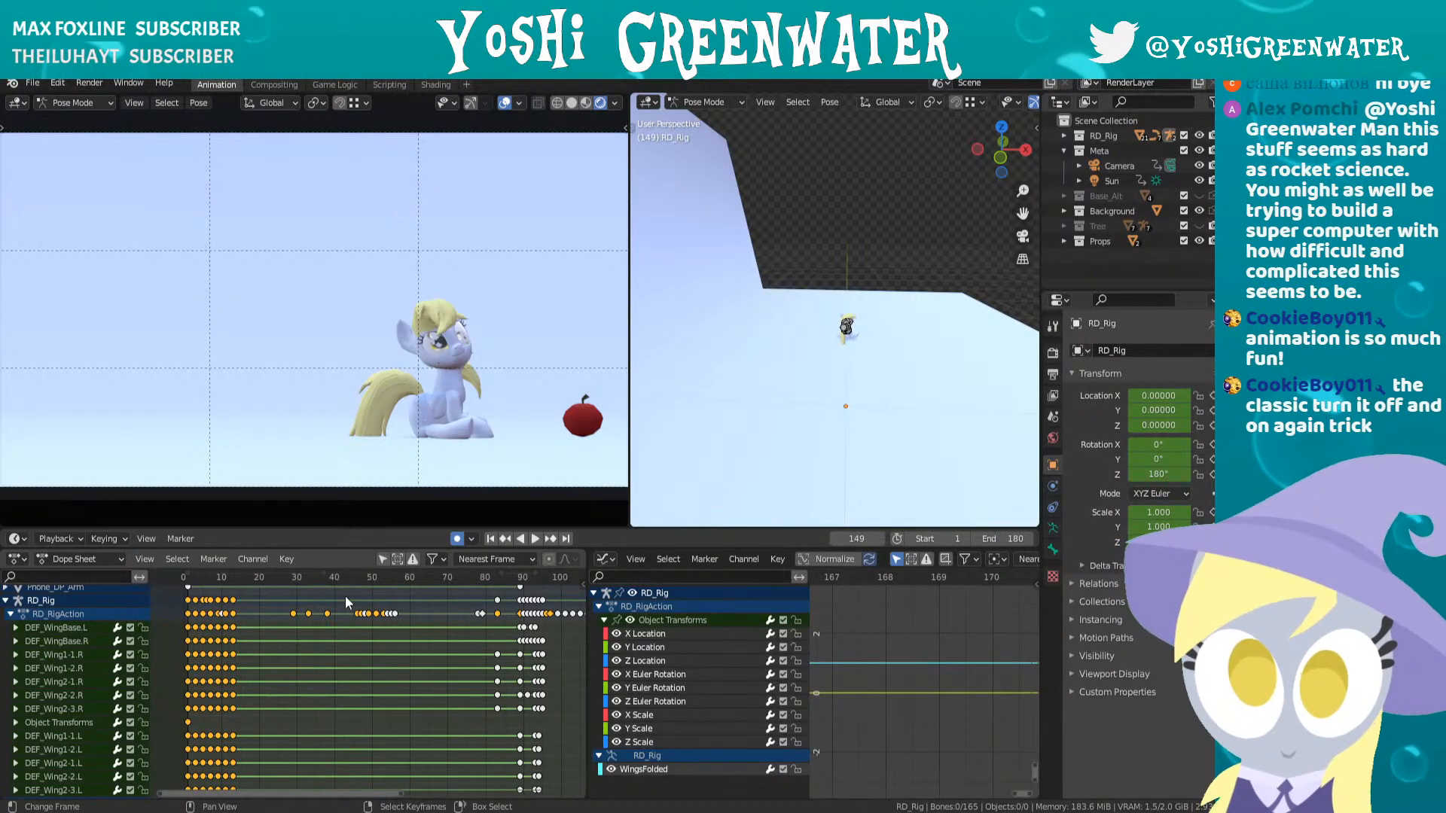
- Scrub the flight to frame 60 and play on to frame 100 to check the raised wings
{"action": "left_click_drag", "start_coordinate": [362, 576], "coordinate": [315, 603]}
{"action": "left_click_drag", "start_coordinate": [336, 603], "coordinate": [408, 599]}
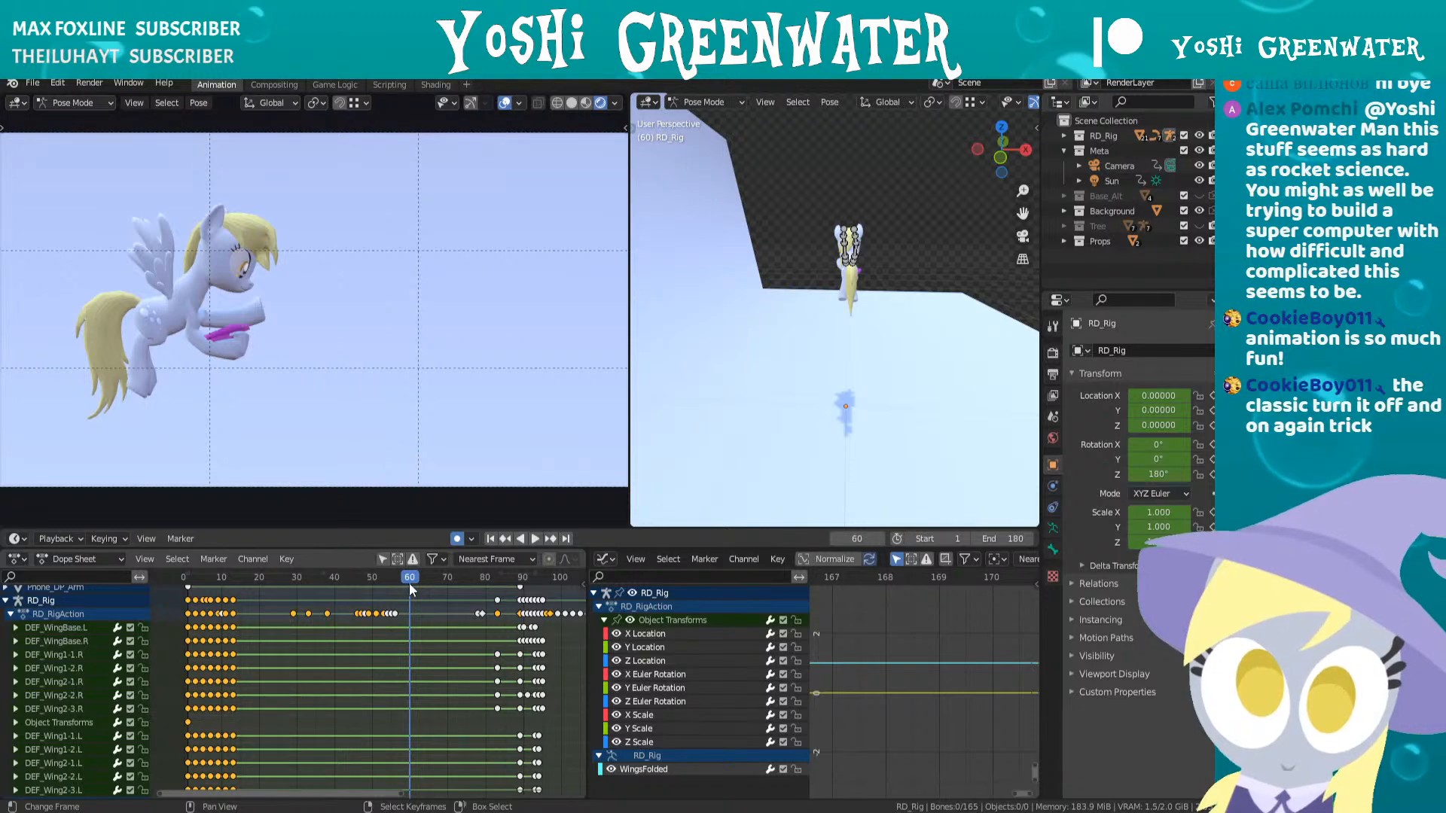
{"action": "key", "text": "space"}
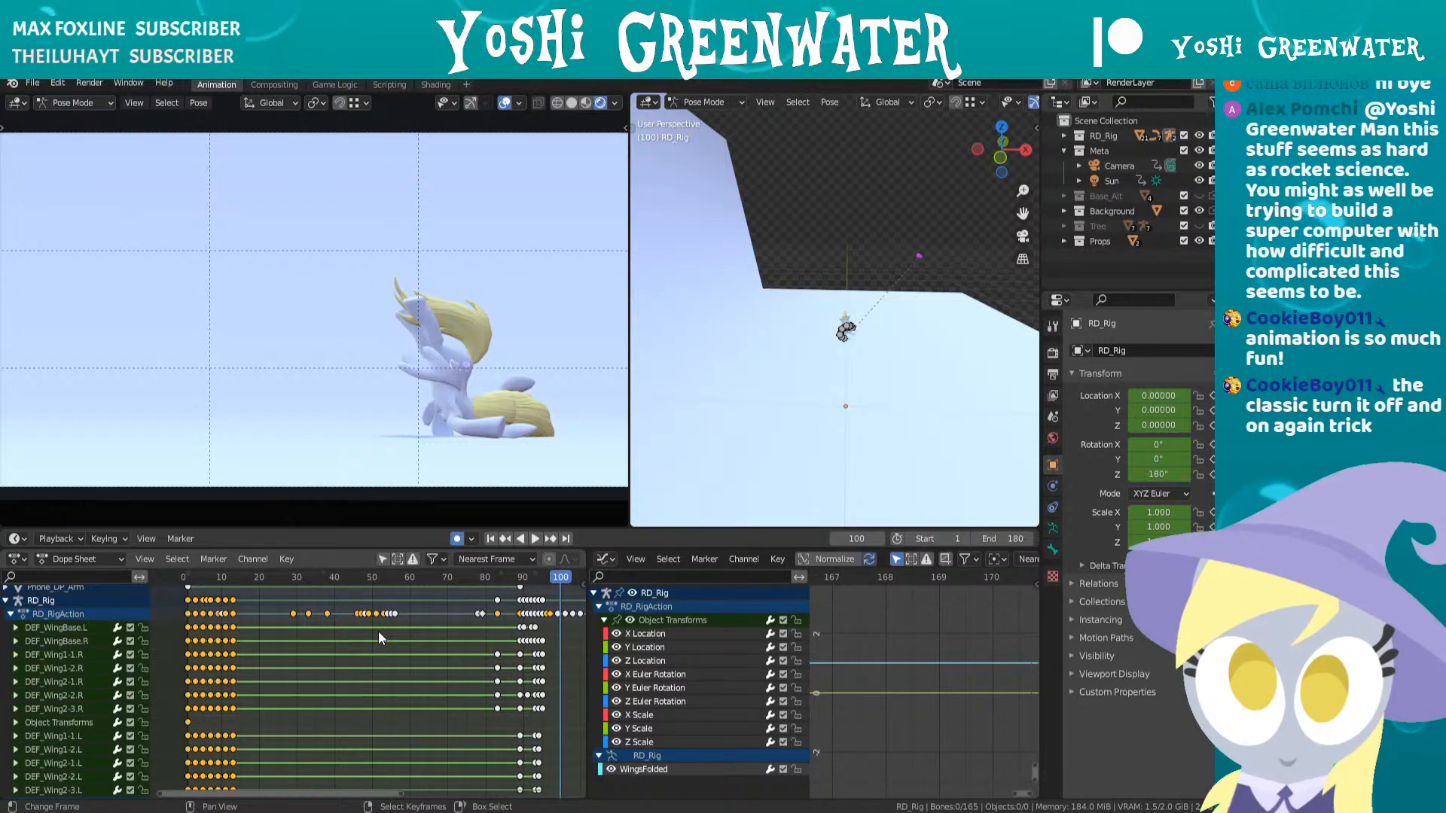
- Select the opening flap keyframes of both wing base bones and the right wing's bones, and inspect the keyframes up to the landing
{"action": "left_click_drag", "start_coordinate": [178, 625], "coordinate": [236, 693]}
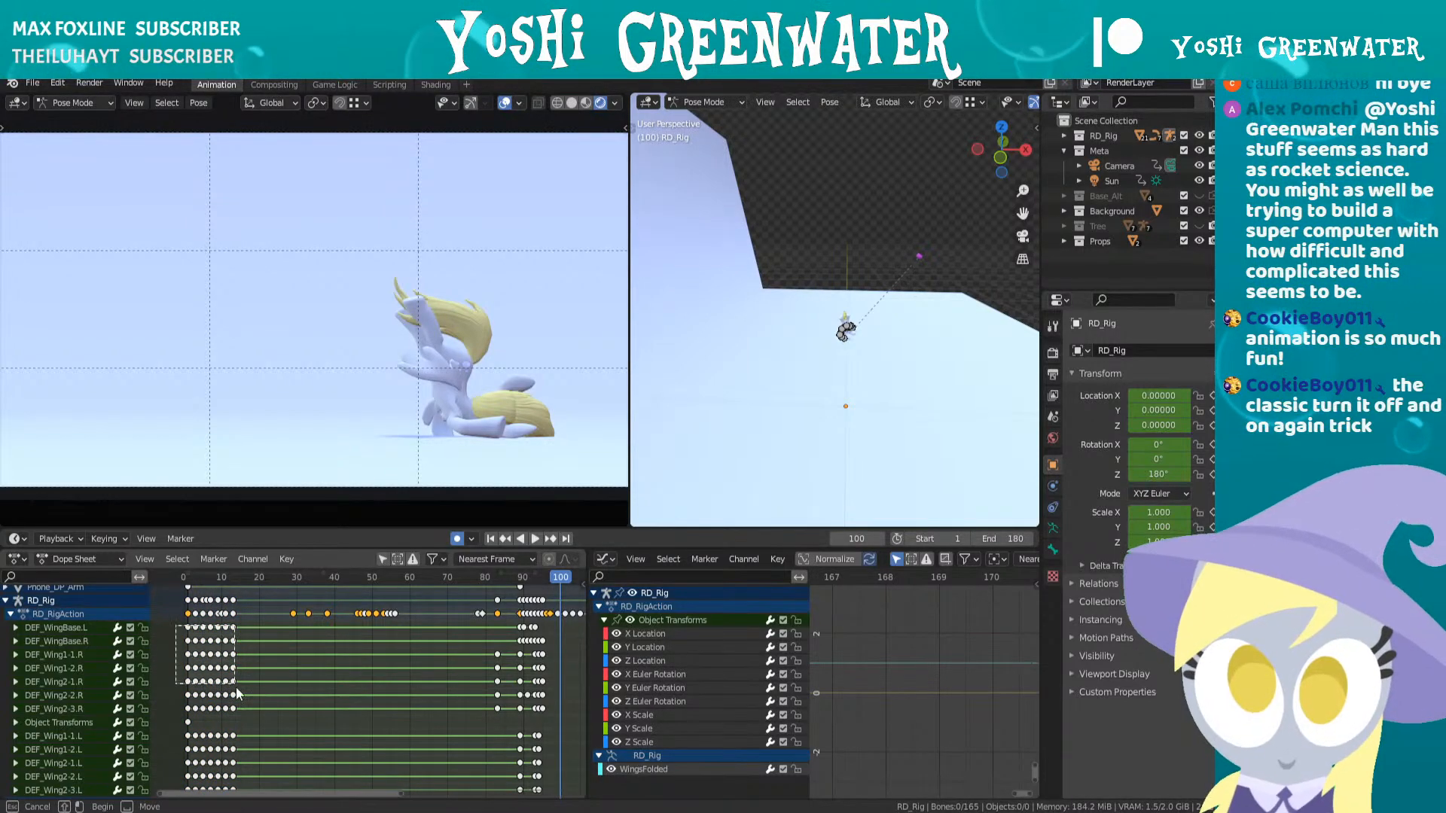
{"action": "right_click_drag", "start_coordinate": [236, 687], "coordinate": [249, 710]}
{"action": "middle_click_drag", "start_coordinate": [258, 651], "coordinate": [375, 636]}
{"action": "scroll", "coordinate": [374, 636], "scroll_direction": "up", "scroll_amount": 3}
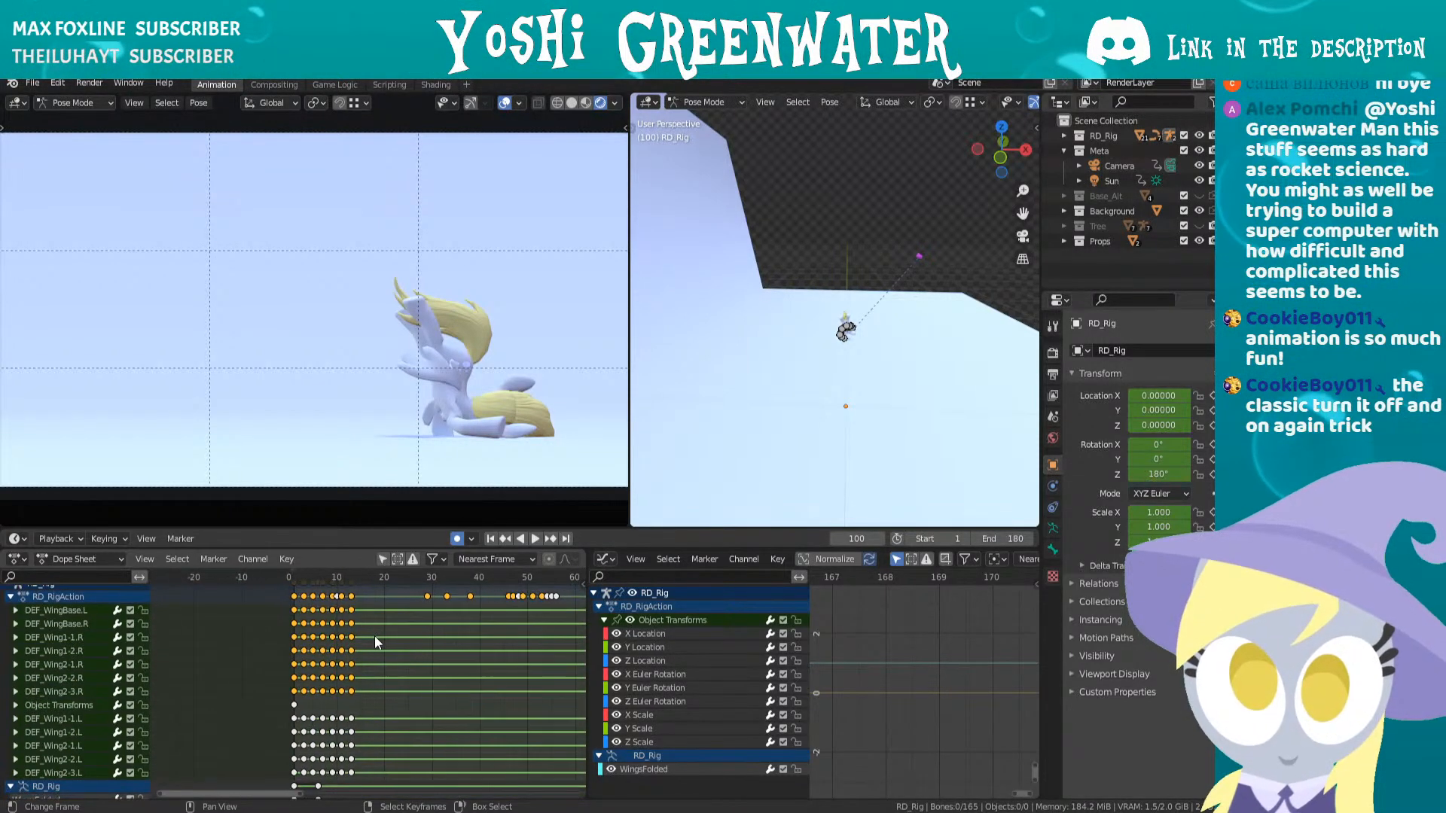
{"action": "scroll", "coordinate": [374, 636], "scroll_direction": "up", "scroll_amount": 1}
{"action": "middle_click_drag", "start_coordinate": [564, 626], "coordinate": [376, 641]}
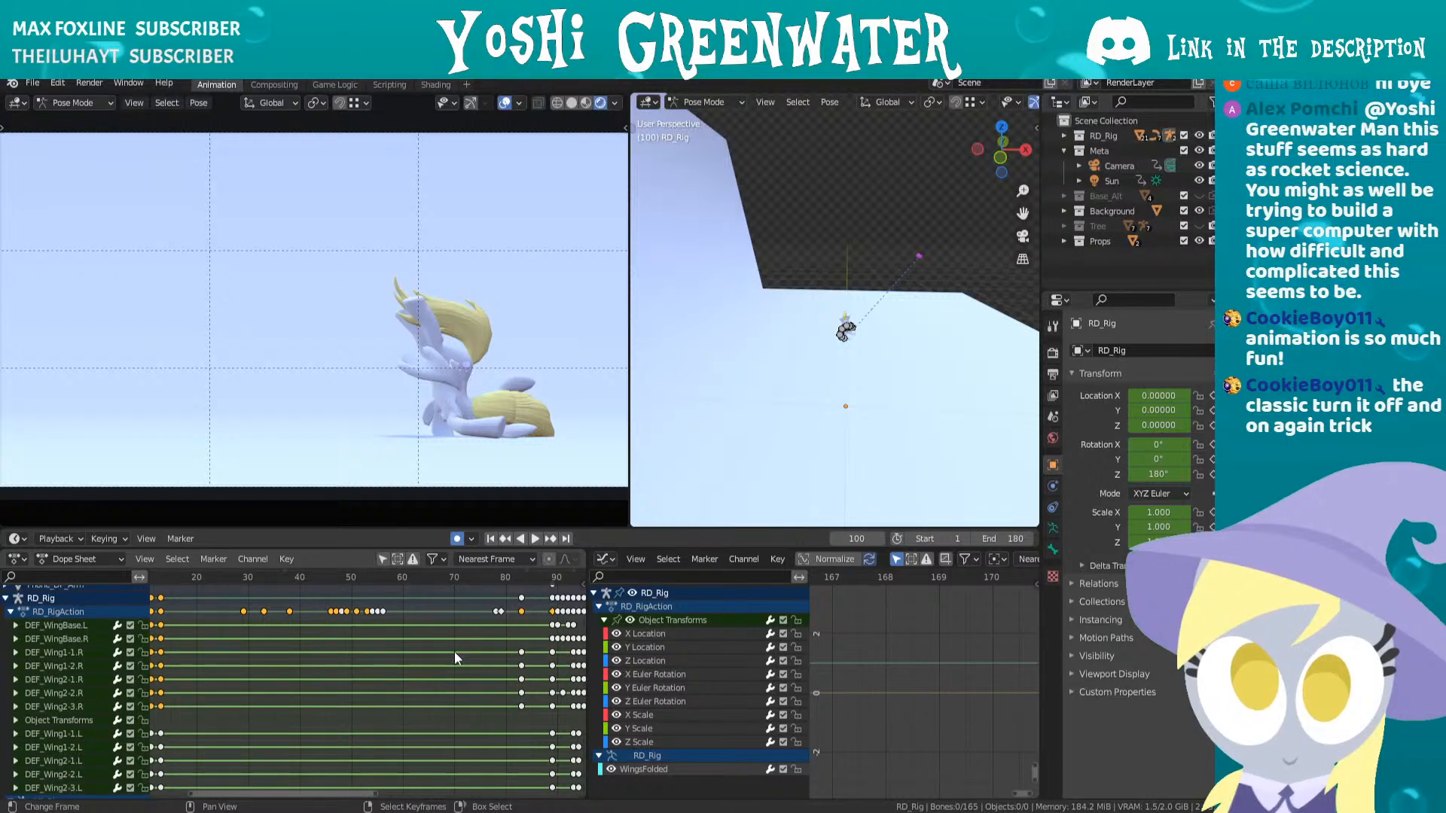
{"action": "middle_click_drag", "start_coordinate": [473, 672], "coordinate": [318, 671]}
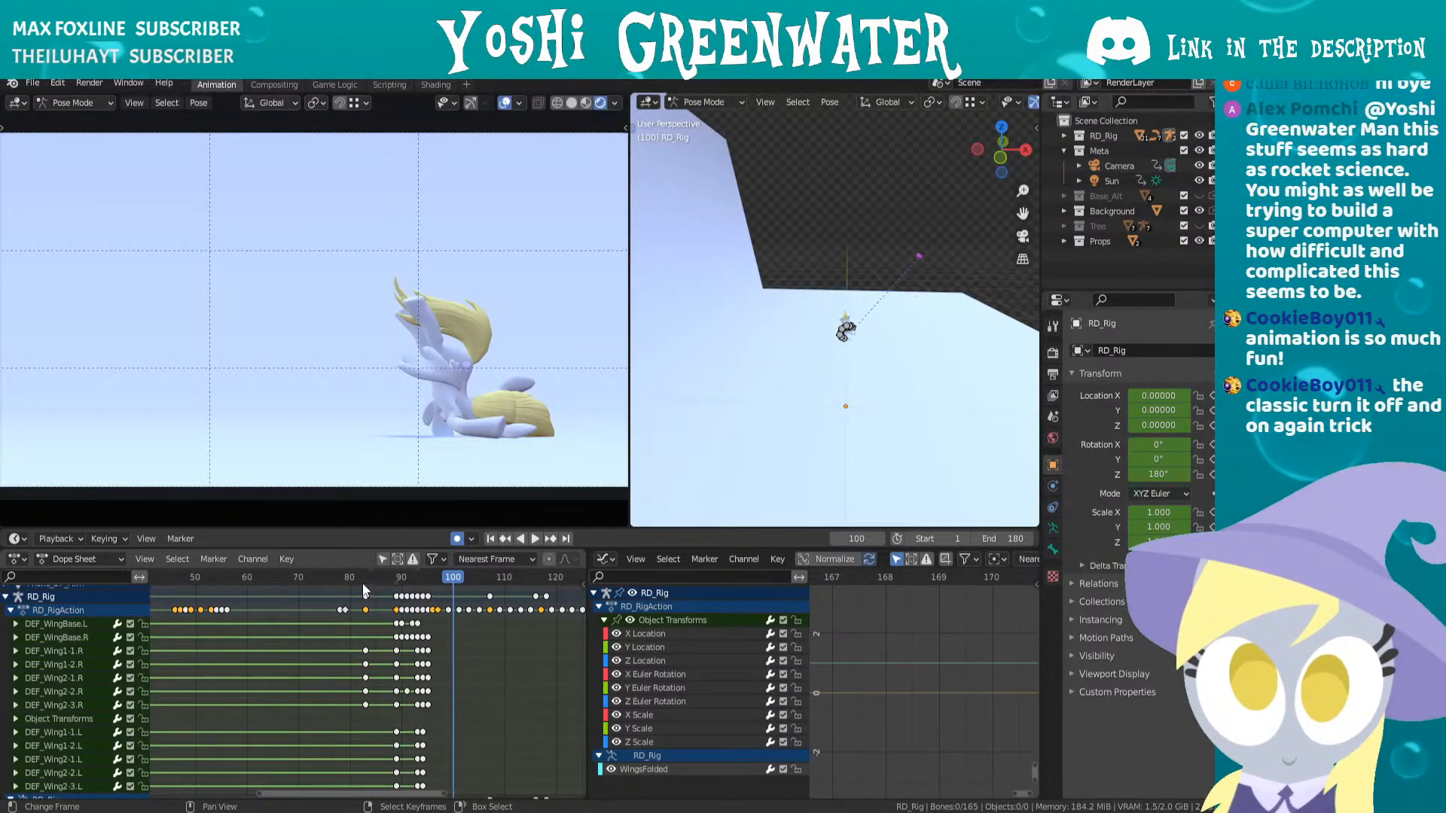
- Scrub through the landing to frame 113 and on to frame 140 to check the character's motion
{"action": "left_click_drag", "start_coordinate": [363, 583], "coordinate": [519, 596]}
{"action": "key", "text": "Home"}
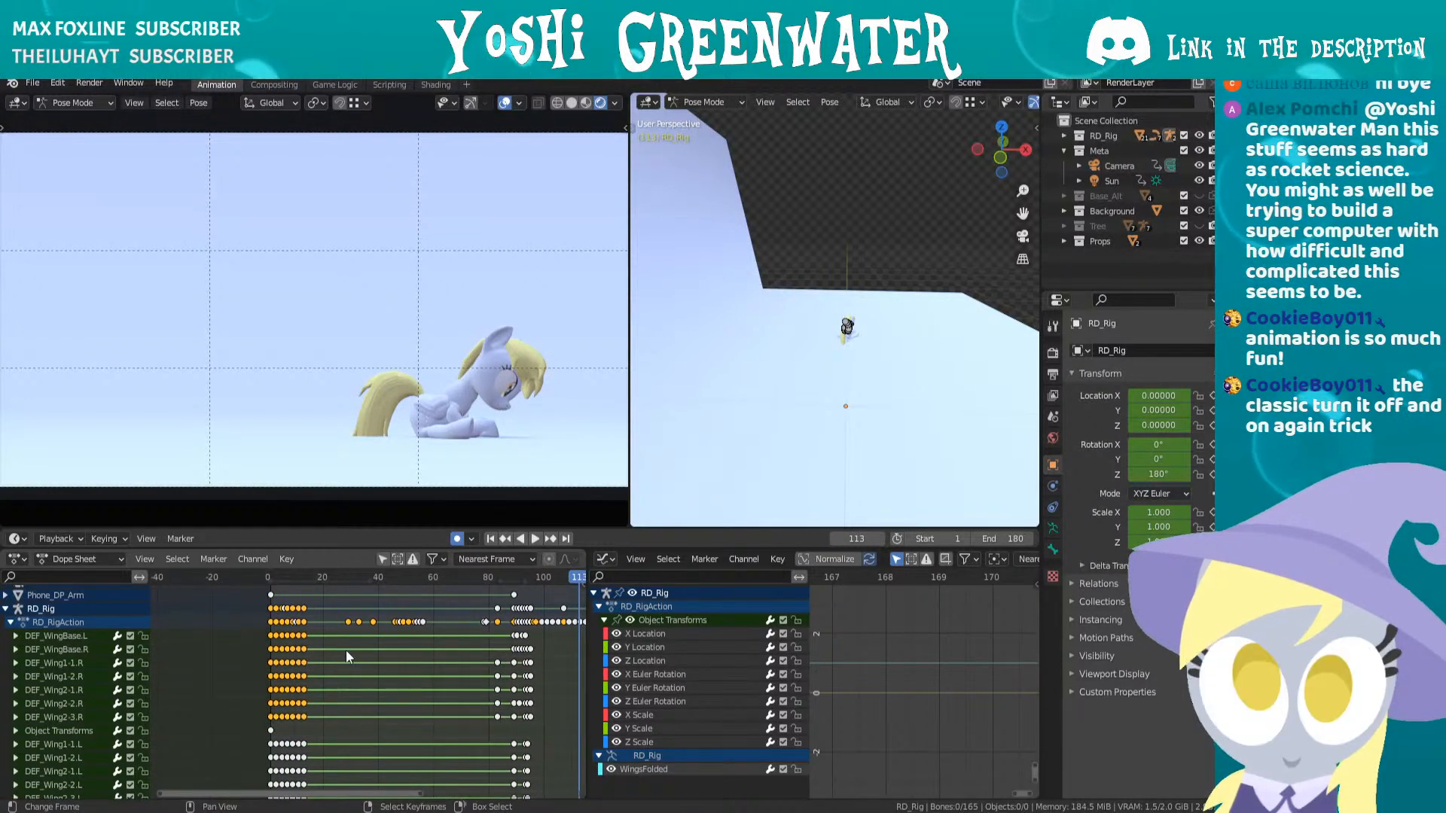
{"action": "scroll", "coordinate": [396, 671], "scroll_direction": "down", "scroll_amount": 3}
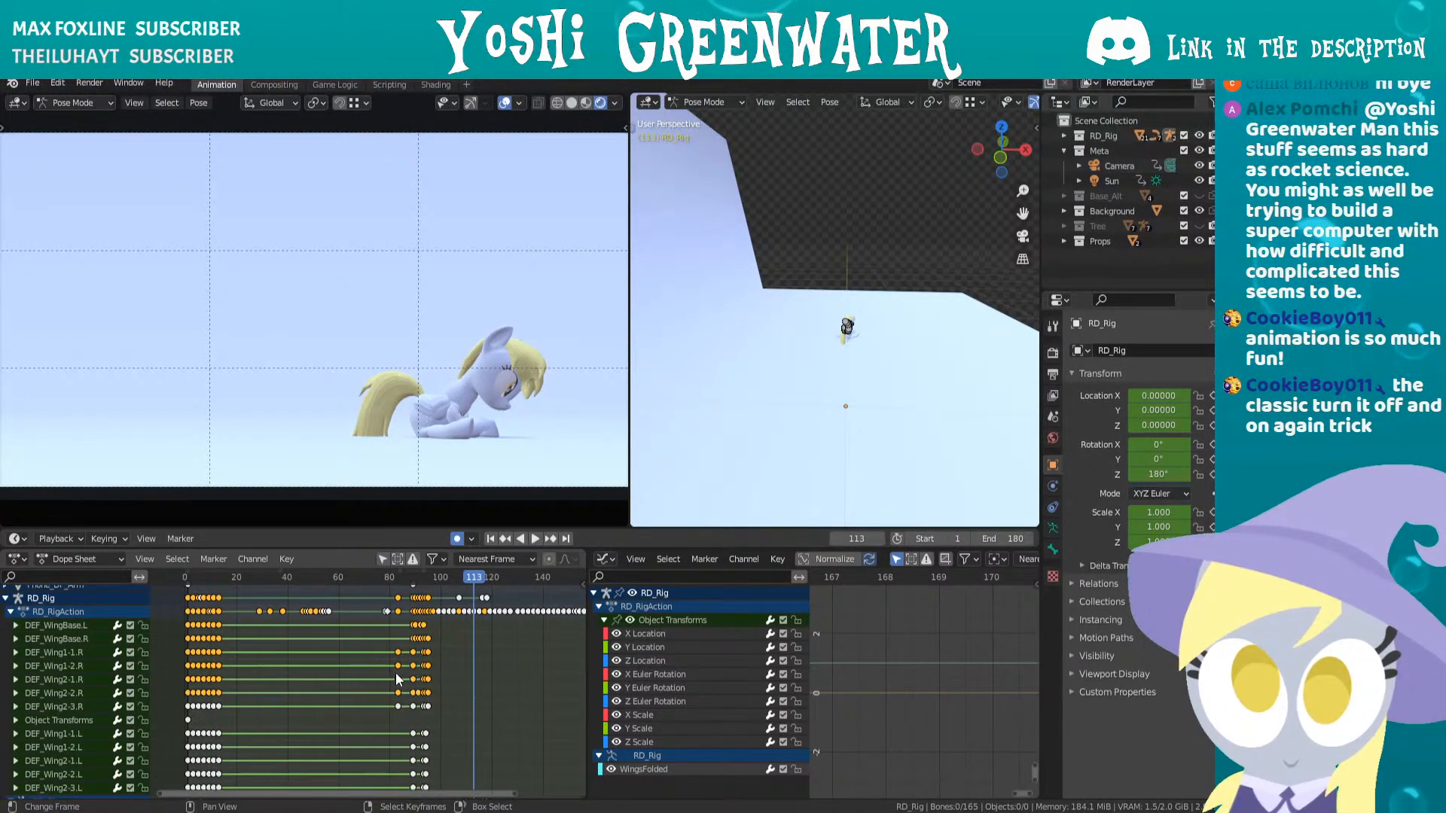
{"action": "scroll", "coordinate": [419, 673], "scroll_direction": "up", "scroll_amount": 2}
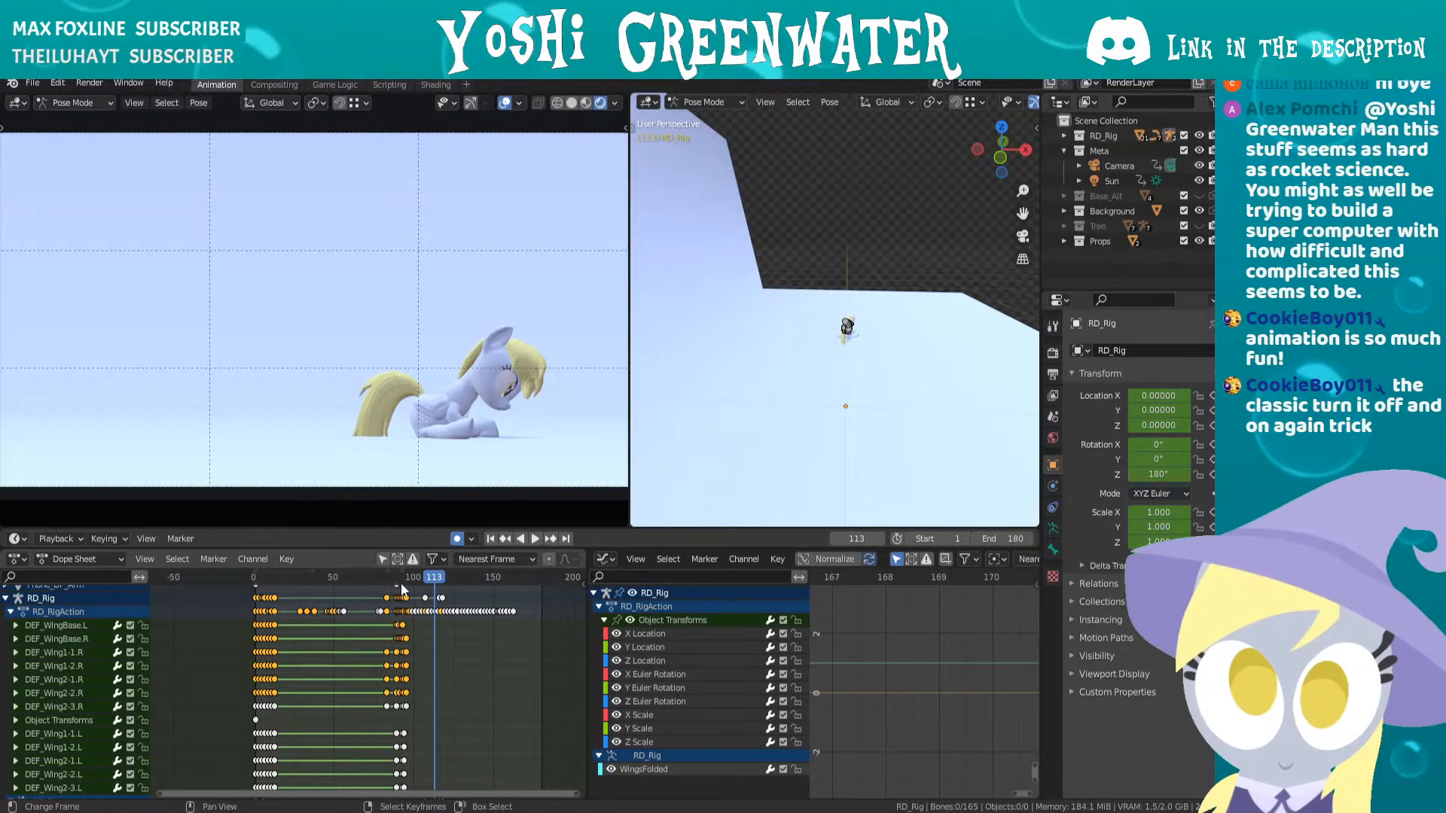
{"action": "left_click_drag", "start_coordinate": [401, 583], "coordinate": [478, 584]}
{"action": "scroll", "coordinate": [454, 590], "scroll_direction": "up", "scroll_amount": 6}
{"action": "middle_click_drag", "start_coordinate": [454, 591], "coordinate": [409, 608]}
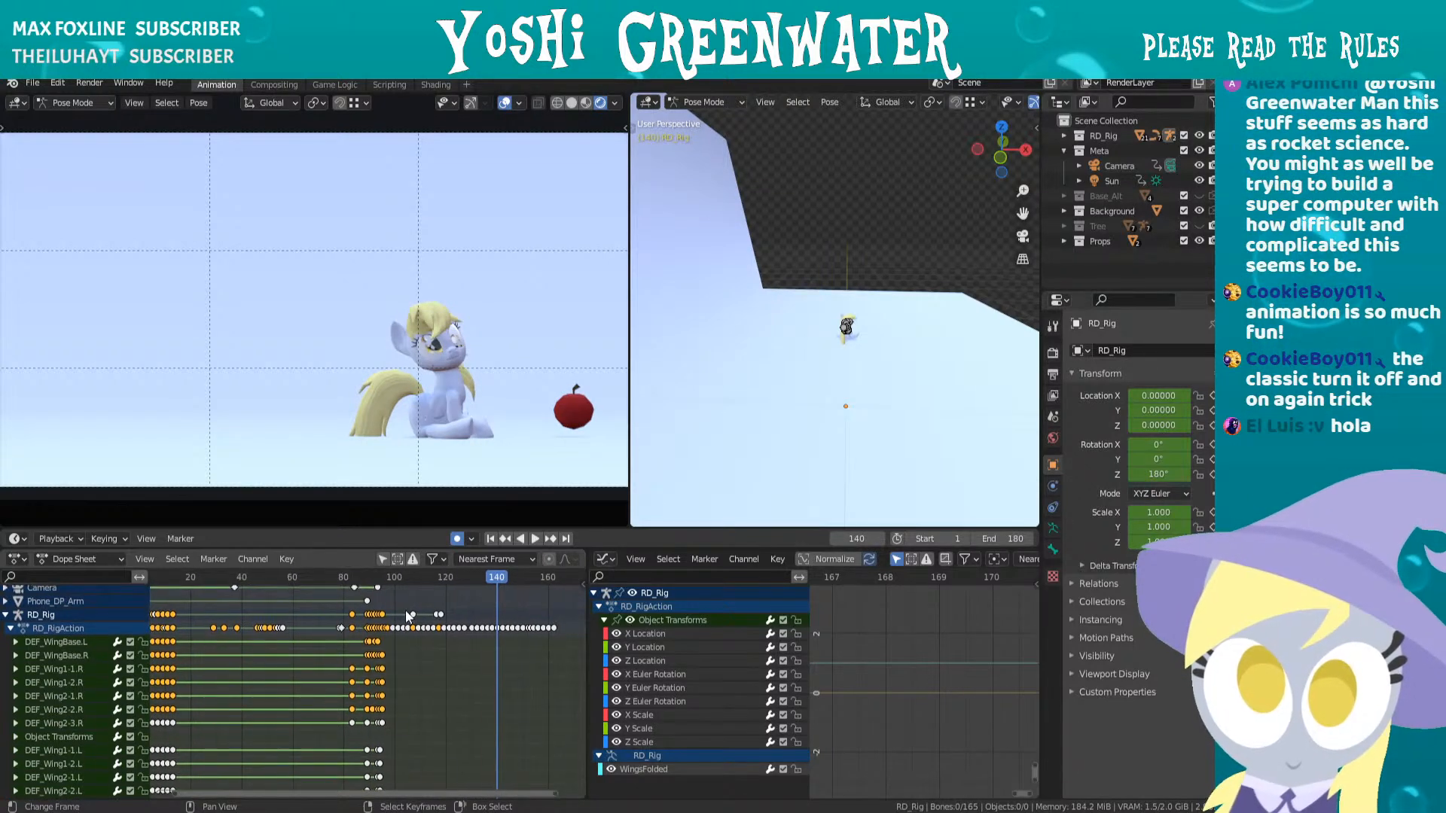
{"action": "scroll", "coordinate": [406, 611], "scroll_direction": "down", "scroll_amount": 2}
{"action": "scroll", "coordinate": [415, 626], "scroll_direction": "down", "scroll_amount": 2}
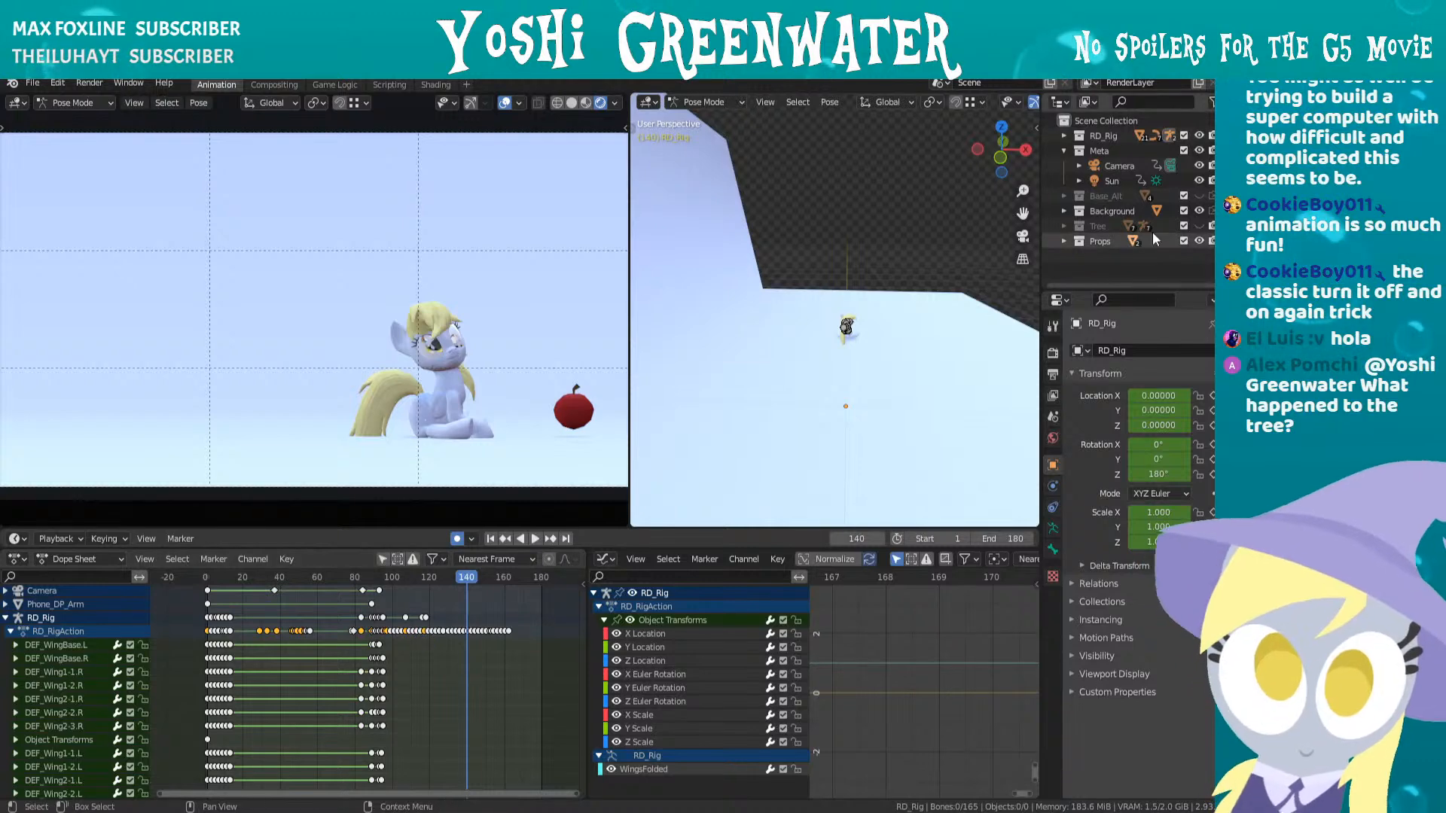
- Unhide the Tree collection and view the tree together with the character and backdrop from another angle
{"action": "left_click", "coordinate": [1198, 226]}
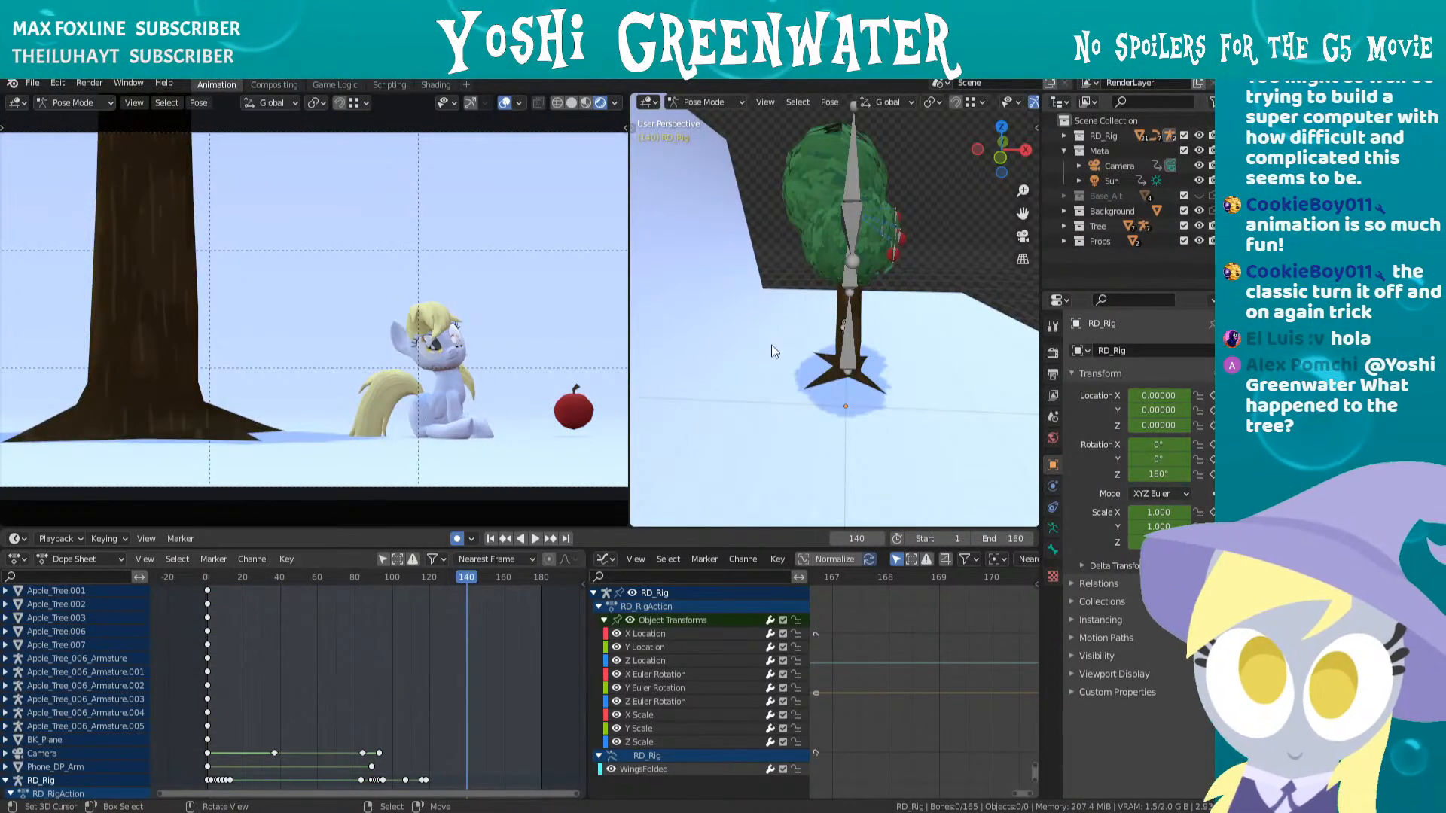
{"action": "middle_click_drag", "start_coordinate": [893, 321], "coordinate": [757, 315]}
{"action": "scroll", "coordinate": [757, 315], "scroll_direction": "down", "scroll_amount": 4}
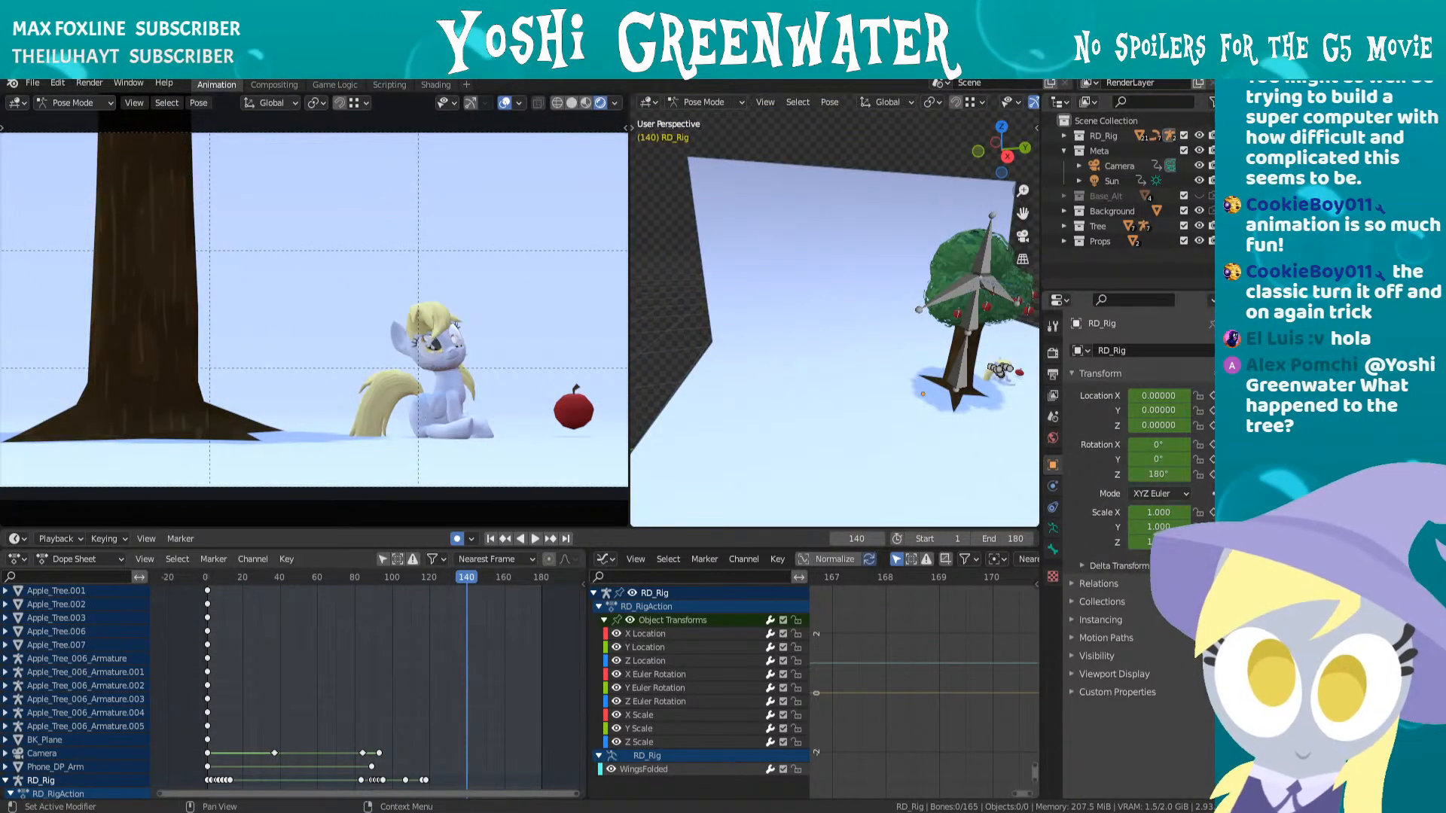